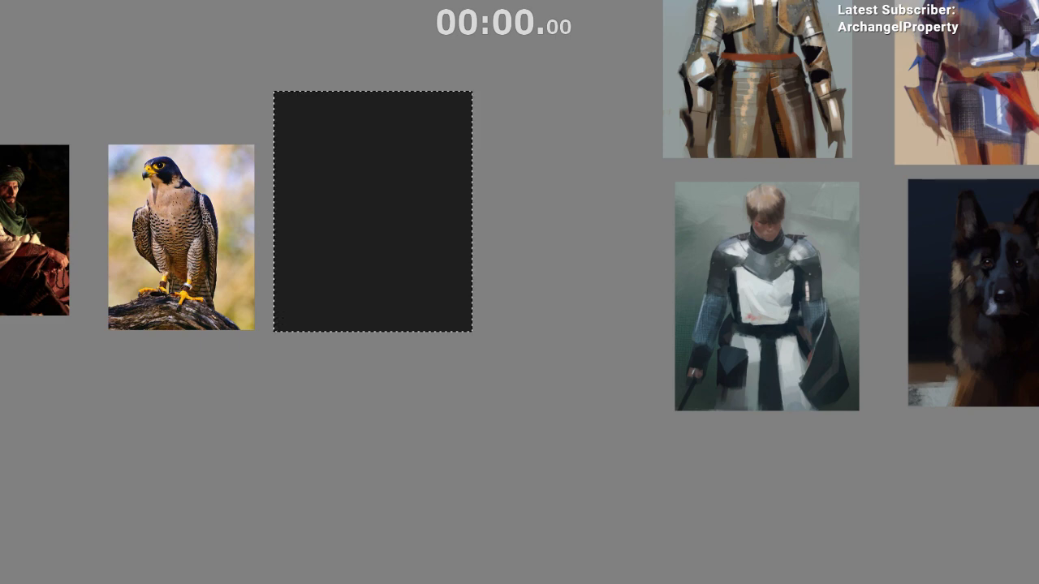
# Examine the falcon photo and the robed man photo beside the blank dark canvas.
pyautogui.moveTo(338, 305); pyautogui.dragTo(595, 325)
pyautogui.moveTo(444, 239); pyautogui.dragTo(499, 213)
pyautogui.moveTo(435, 285); pyautogui.dragTo(409, 328)
pyautogui.moveTo(310, 249); pyautogui.dragTo(301, 241)
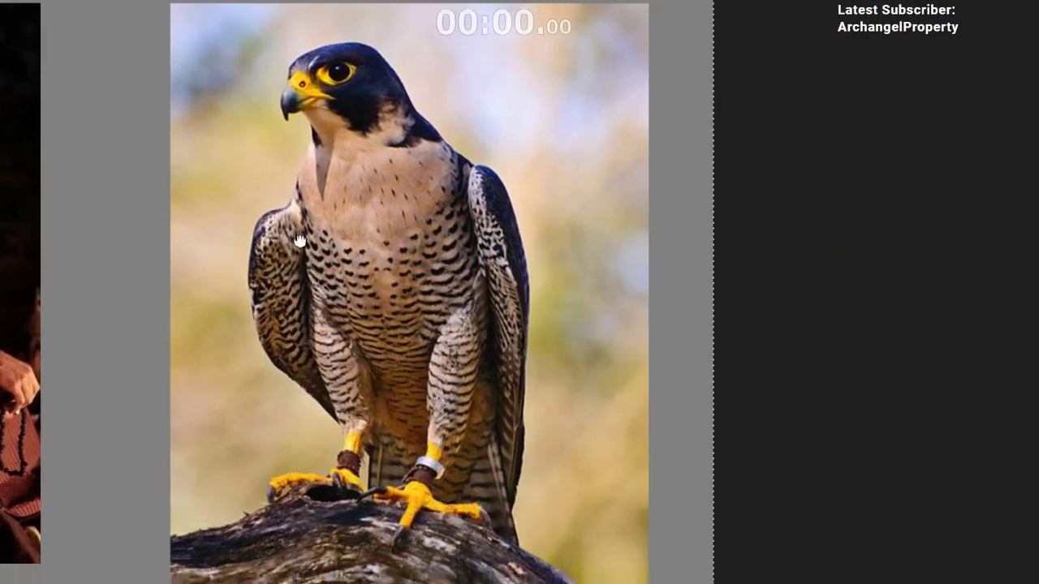
pyautogui.moveTo(212, 277); pyautogui.dragTo(634, 266)
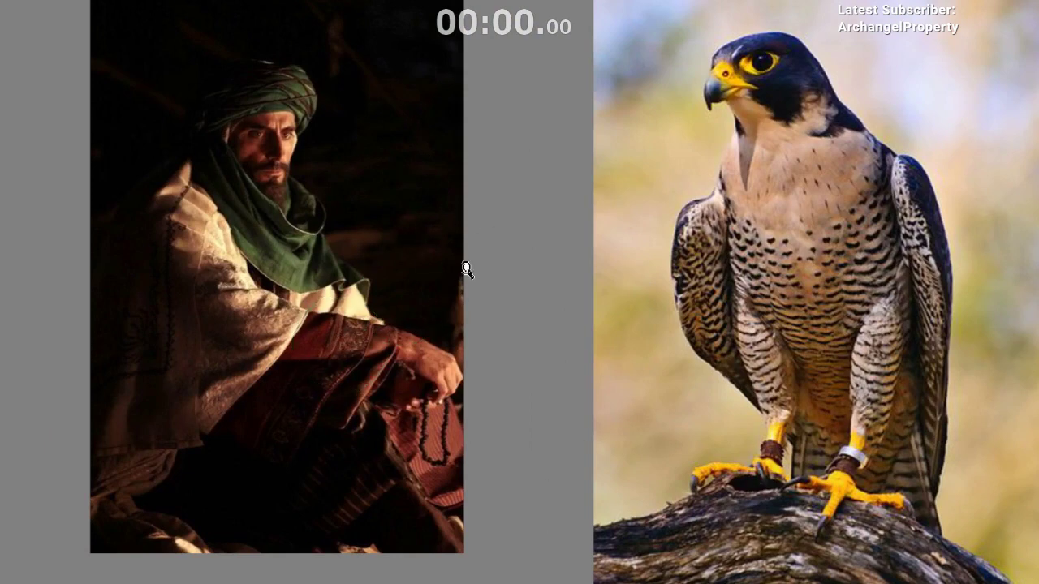
pyautogui.moveTo(482, 256); pyautogui.dragTo(424, 444)
pyautogui.moveTo(522, 391); pyautogui.dragTo(393, 333)
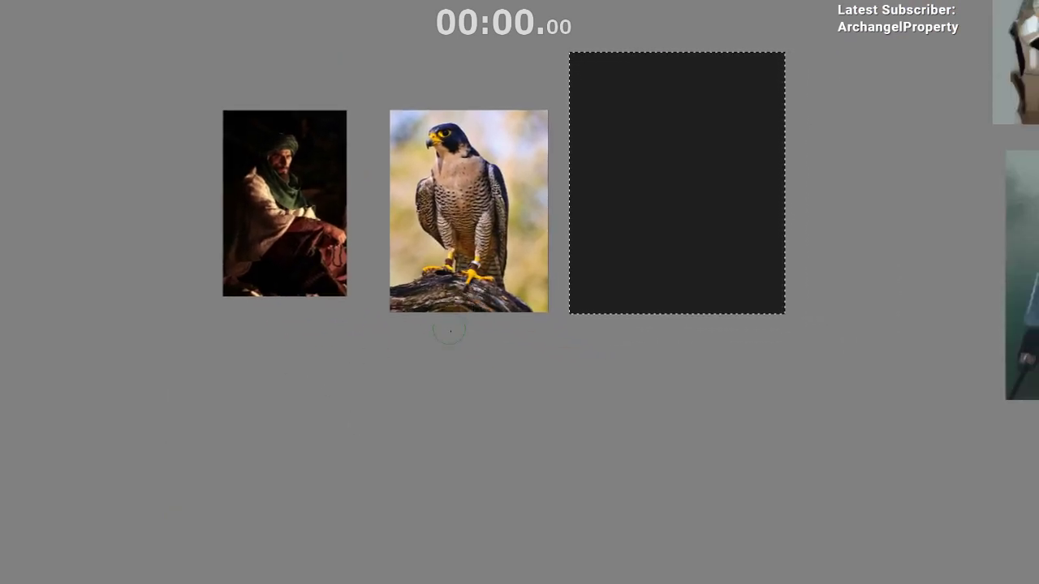
pyautogui.moveTo(492, 346); pyautogui.dragTo(395, 369)
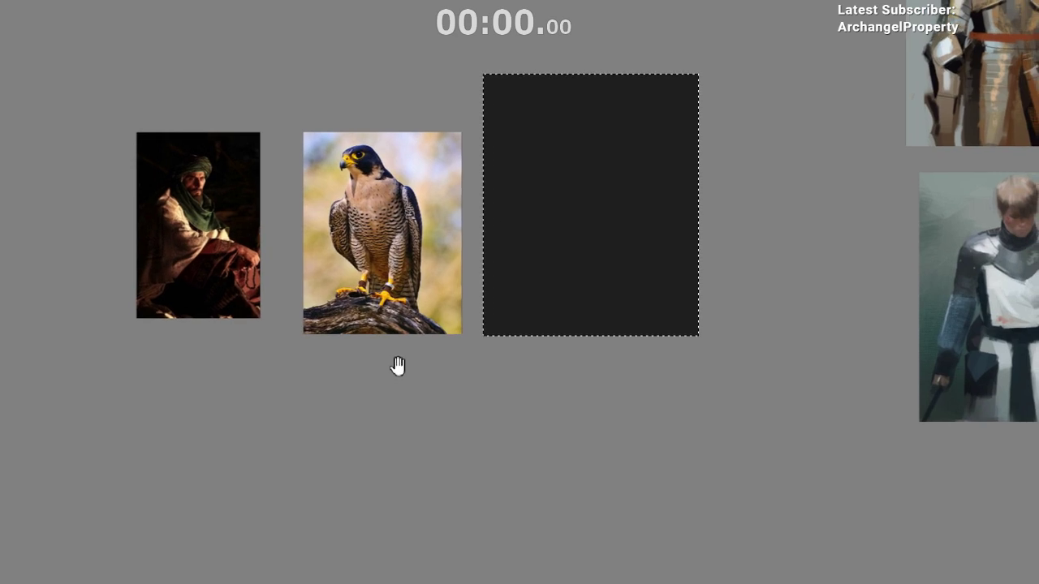
pyautogui.scroll(2, 470, 269)
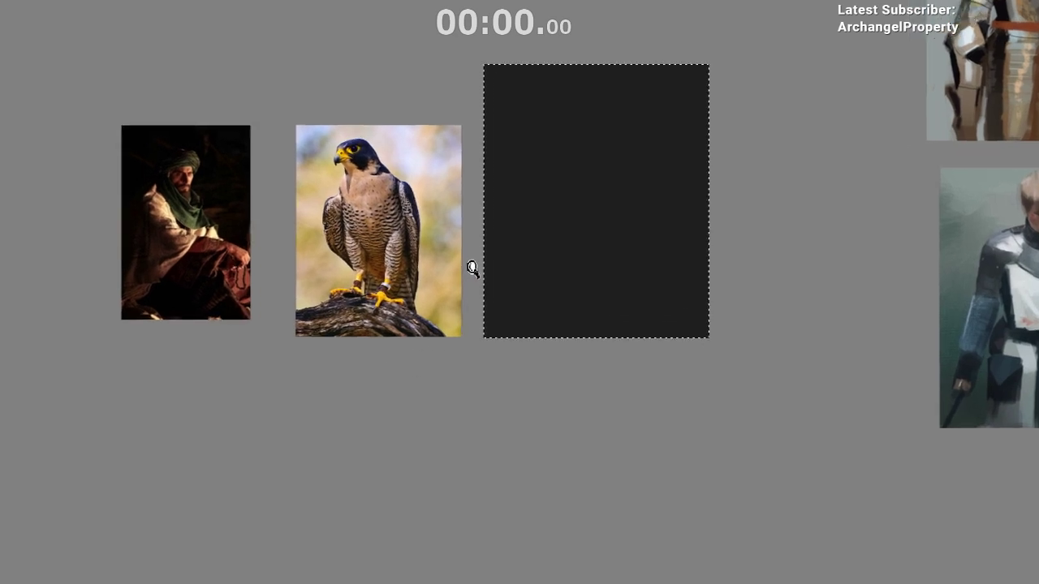
pyautogui.moveTo(480, 325); pyautogui.dragTo(440, 411)
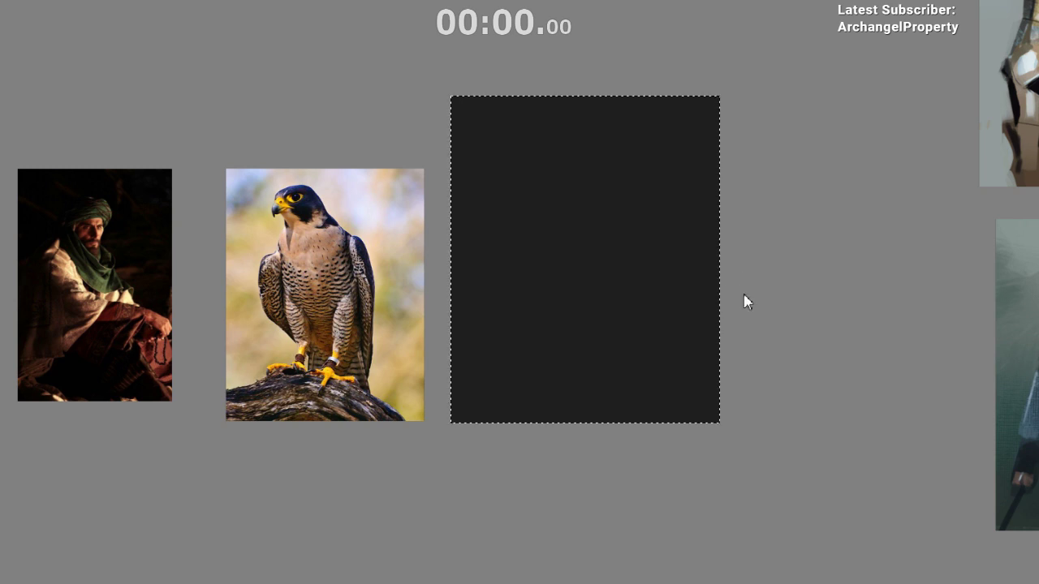
# Transform the falcon photo to place it closer to the blank dark canvas.
pyautogui.moveTo(622, 341); pyautogui.dragTo(494, 308)
pyautogui.moveTo(455, 219)
pyautogui.mouseDown()
pyautogui.moveTo(507, 212)
pyautogui.moveTo(524, 248)
pyautogui.moveTo(490, 277)
pyautogui.mouseUp()
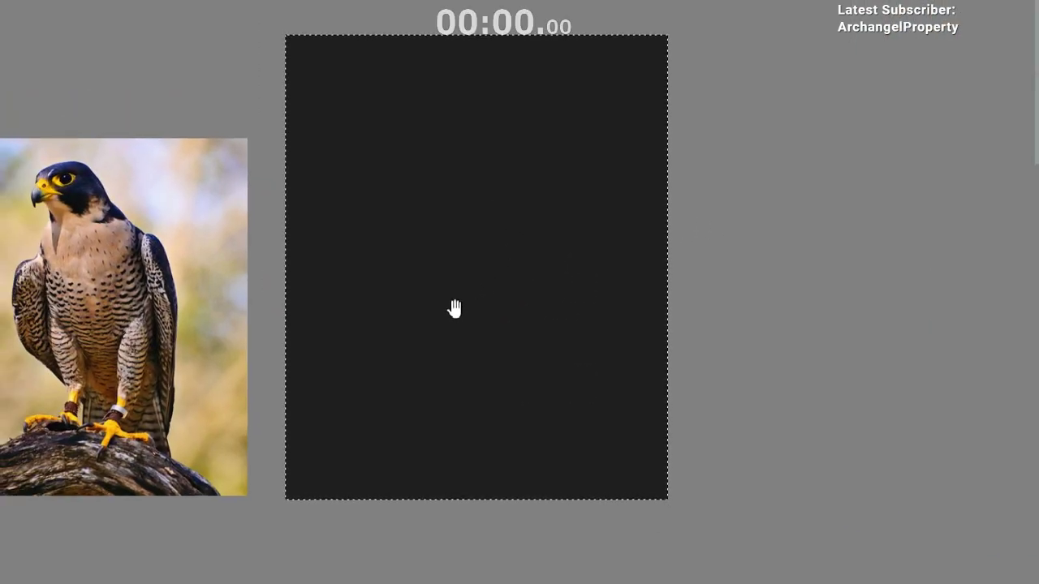
pyautogui.moveTo(454, 309); pyautogui.dragTo(495, 311)
pyautogui.hotkey('ctrl', 't')
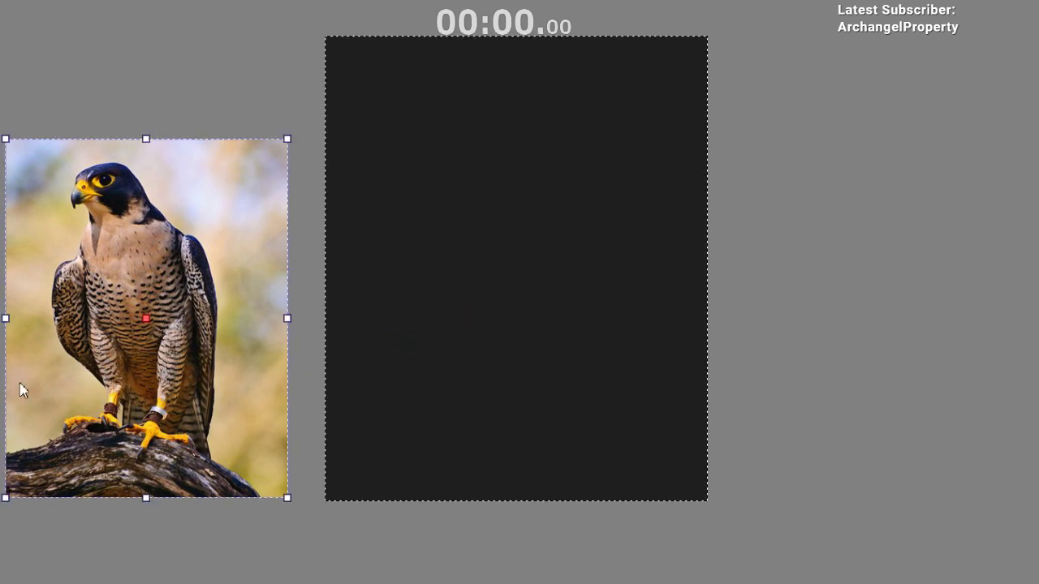
pyautogui.moveTo(190, 337); pyautogui.dragTo(215, 285)
pyautogui.moveTo(303, 451); pyautogui.dragTo(255, 487)
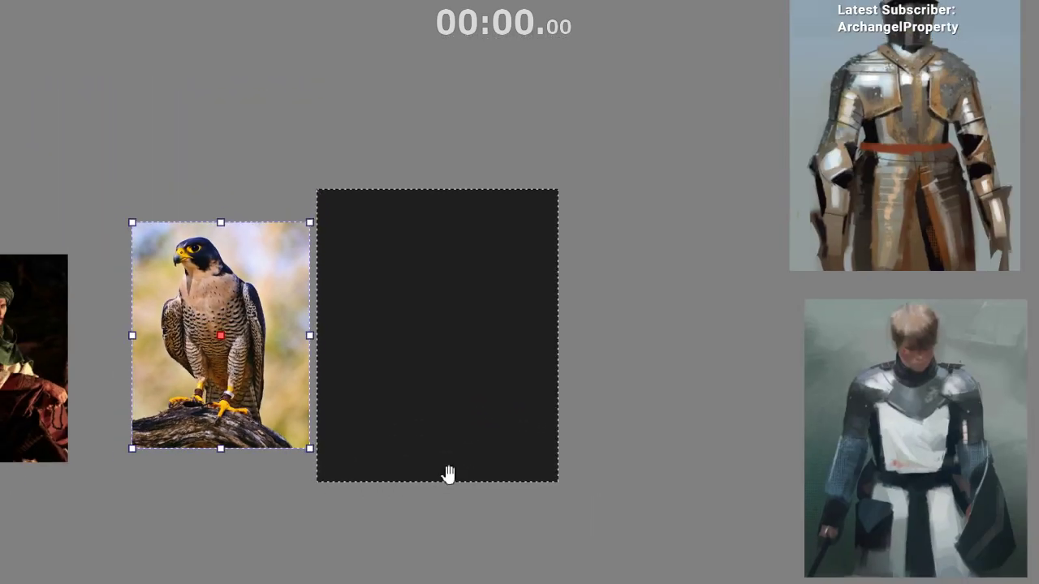
pyautogui.scroll(3, 233, 361)
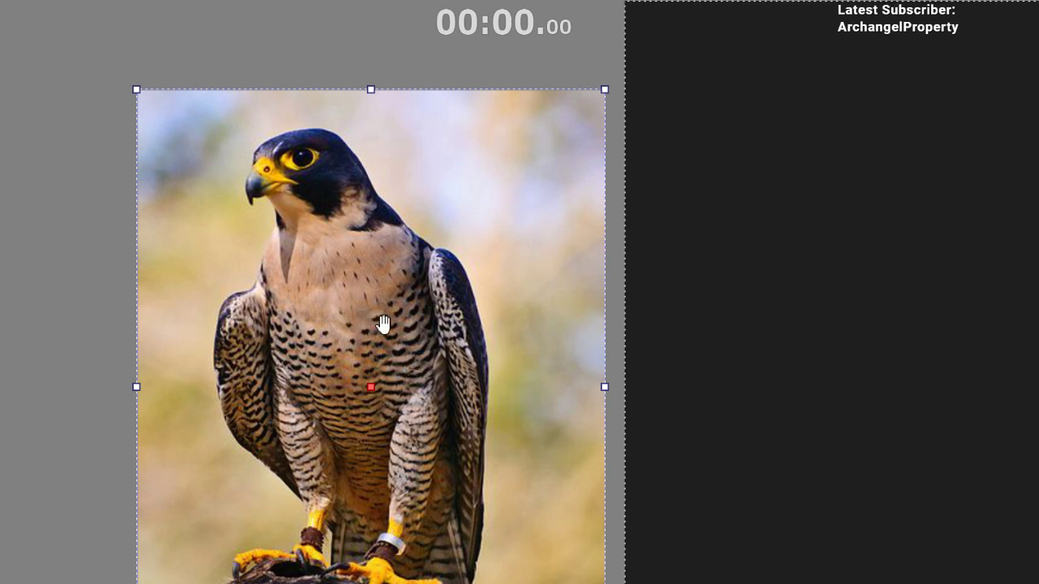
pyautogui.moveTo(395, 331); pyautogui.dragTo(446, 343)
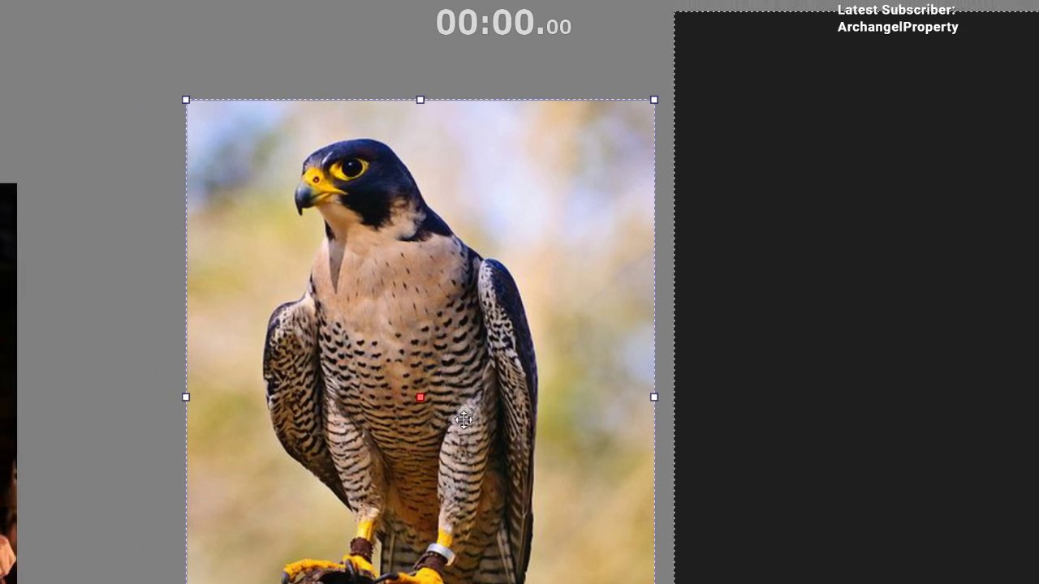
# Trace temporary lasso outlines over the falcon's beak, throat and neck, clearing the selection each time.
pyautogui.press('l')
pyautogui.moveTo(241, 94)
pyautogui.mouseDown()
pyautogui.moveTo(285, 190)
pyautogui.moveTo(299, 172)
pyautogui.mouseUp()
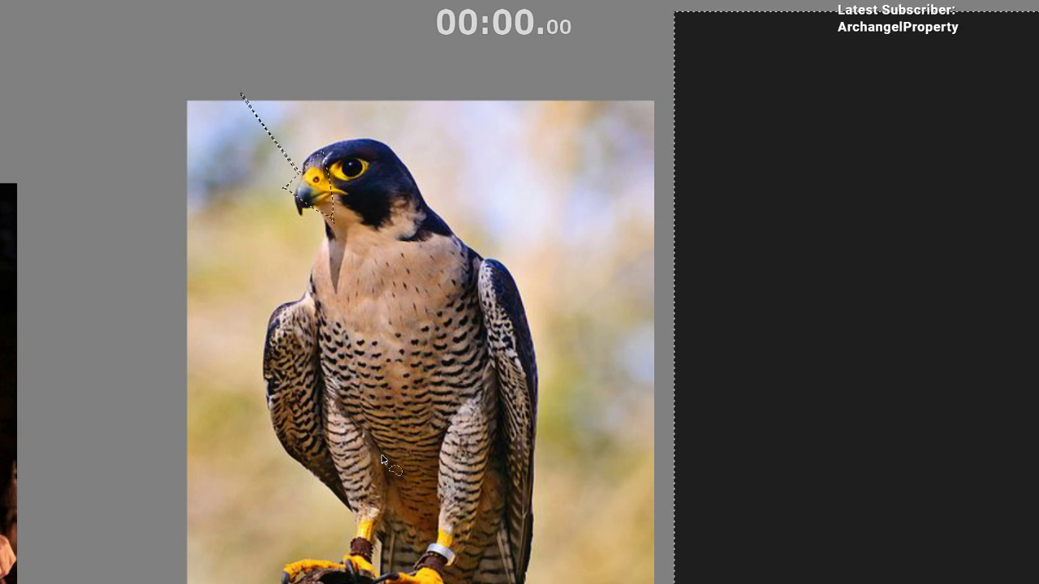
pyautogui.hotkey('ctrl', 'shift', 'a')
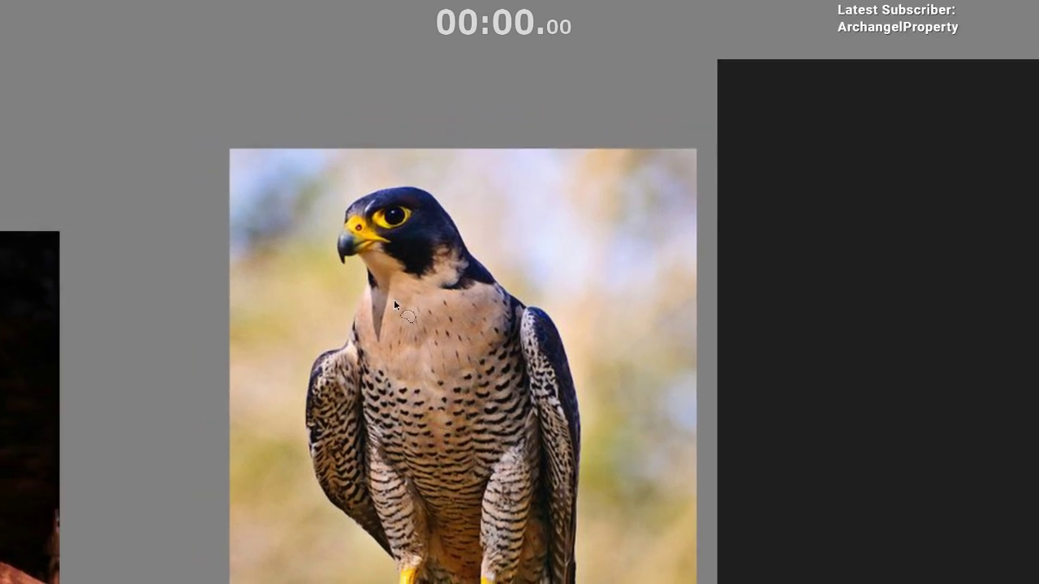
pyautogui.moveTo(358, 291)
pyautogui.mouseDown()
pyautogui.moveTo(406, 237)
pyautogui.moveTo(356, 292)
pyautogui.mouseUp()
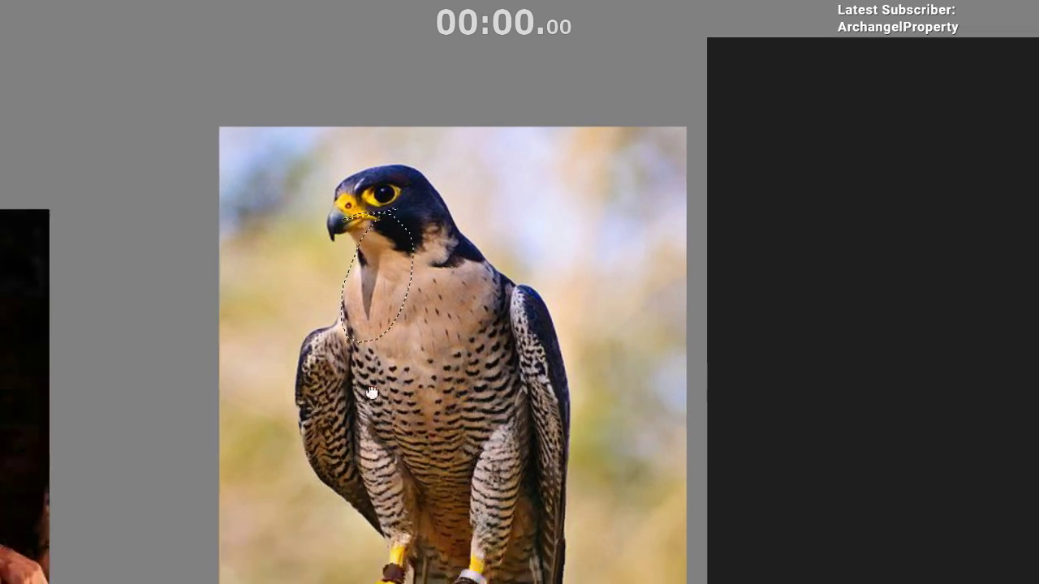
pyautogui.hotkey('ctrl', 'shift', 'a')
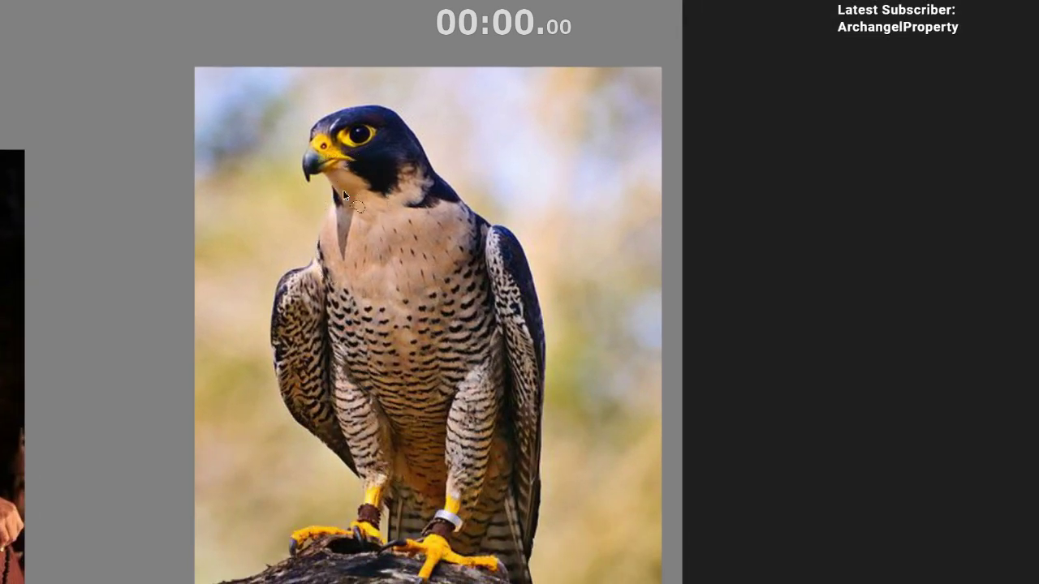
pyautogui.moveTo(344, 193); pyautogui.dragTo(381, 125)
pyautogui.moveTo(450, 212)
pyautogui.keyDown('shift'); pyautogui.mouseDown()
pyautogui.moveTo(414, 322)
pyautogui.moveTo(451, 215)
pyautogui.mouseUp(); pyautogui.keyUp('shift')
pyautogui.hotkey('ctrl', 'shift', 'a')
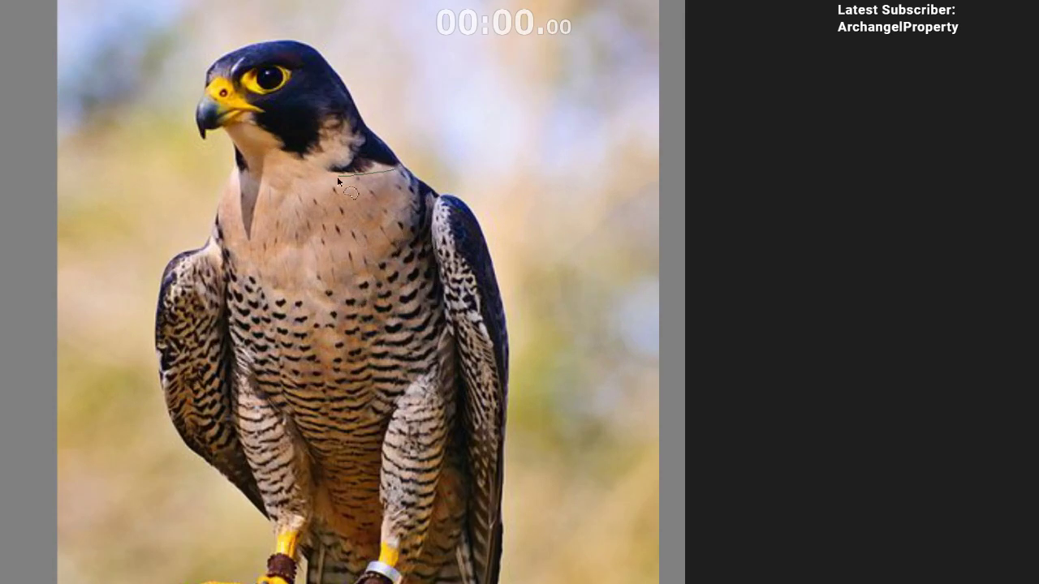
pyautogui.moveTo(327, 280)
pyautogui.mouseDown()
pyautogui.moveTo(331, 526)
pyautogui.moveTo(448, 524)
pyautogui.moveTo(394, 167)
pyautogui.mouseUp()
pyautogui.hotkey('ctrl', 'shift', 'a')
pyautogui.moveTo(233, 155)
pyautogui.mouseDown()
pyautogui.moveTo(269, 174)
pyautogui.moveTo(235, 152)
pyautogui.mouseUp()
pyautogui.hotkey('ctrl', 'shift', 'a')
# Trace a lasso path from above the falcon's head down through the eye to the throat, and clear it.
pyautogui.scroll(-1, 335, 437)
pyautogui.moveTo(316, 301); pyautogui.dragTo(330, 491)
pyautogui.moveTo(285, 260)
pyautogui.mouseDown()
pyautogui.moveTo(295, 268)
pyautogui.moveTo(281, 261)
pyautogui.mouseUp()
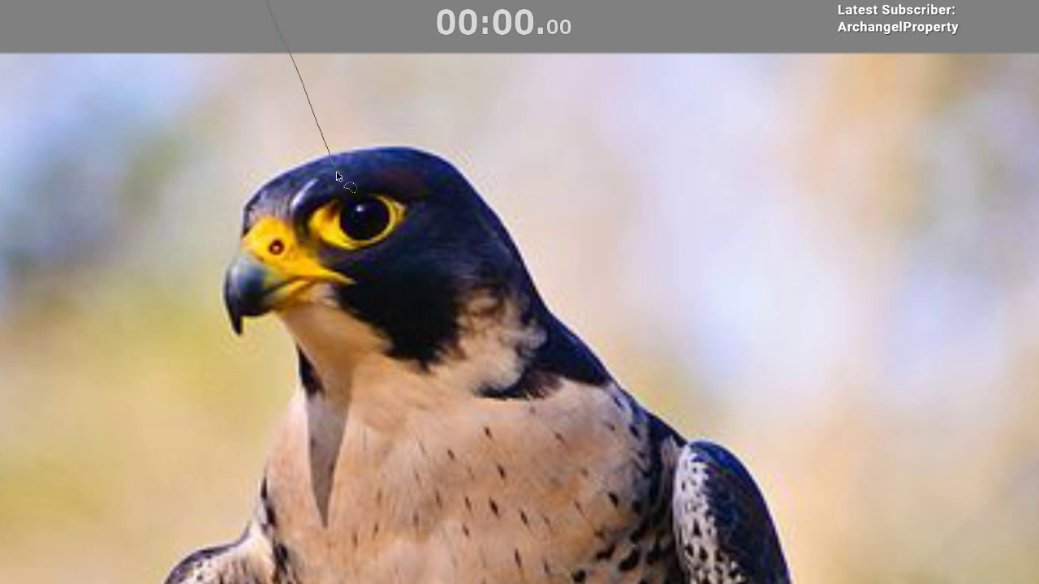
pyautogui.moveTo(350, 209); pyautogui.dragTo(355, 208)
pyautogui.moveTo(393, 426)
pyautogui.mouseDown()
pyautogui.moveTo(411, 426)
pyautogui.moveTo(342, 435)
pyautogui.mouseUp()
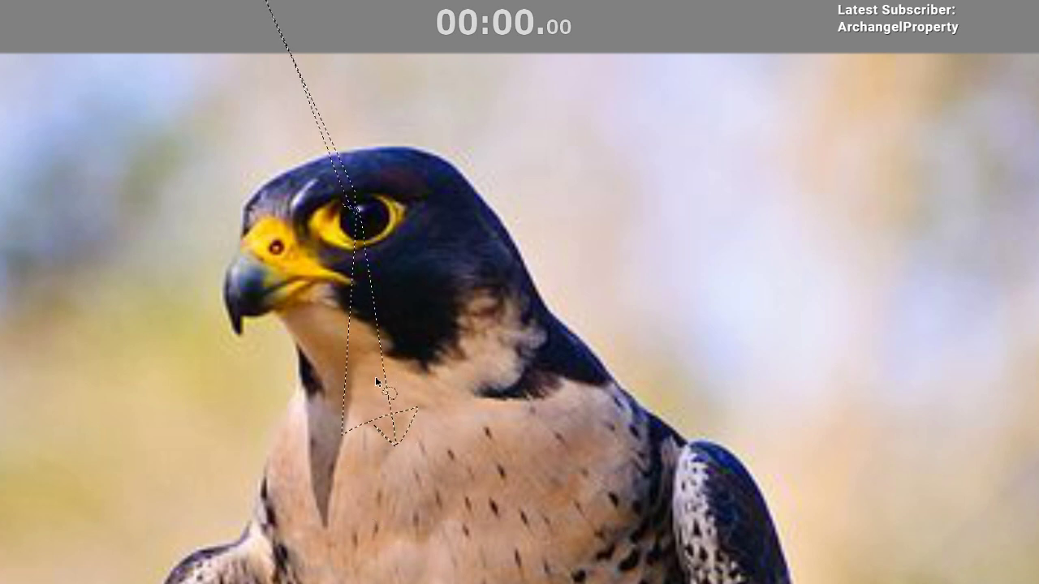
pyautogui.hotkey('ctrl', 'shift', 'a')
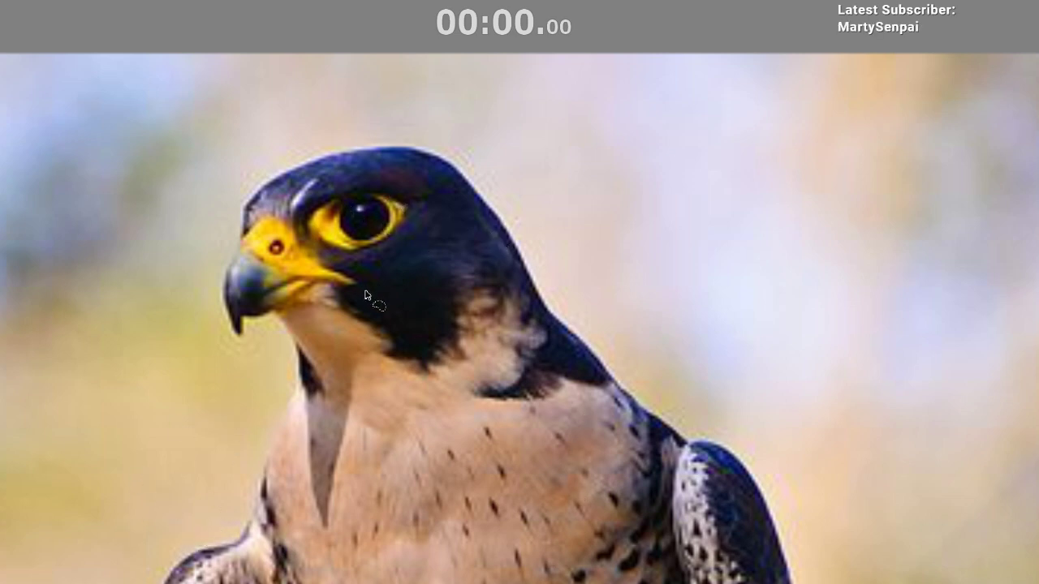
# Examine the falcon photo up close and among the other reference images, and clear the lasso marks at the beak.
pyautogui.moveTo(342, 372); pyautogui.dragTo(315, 245)
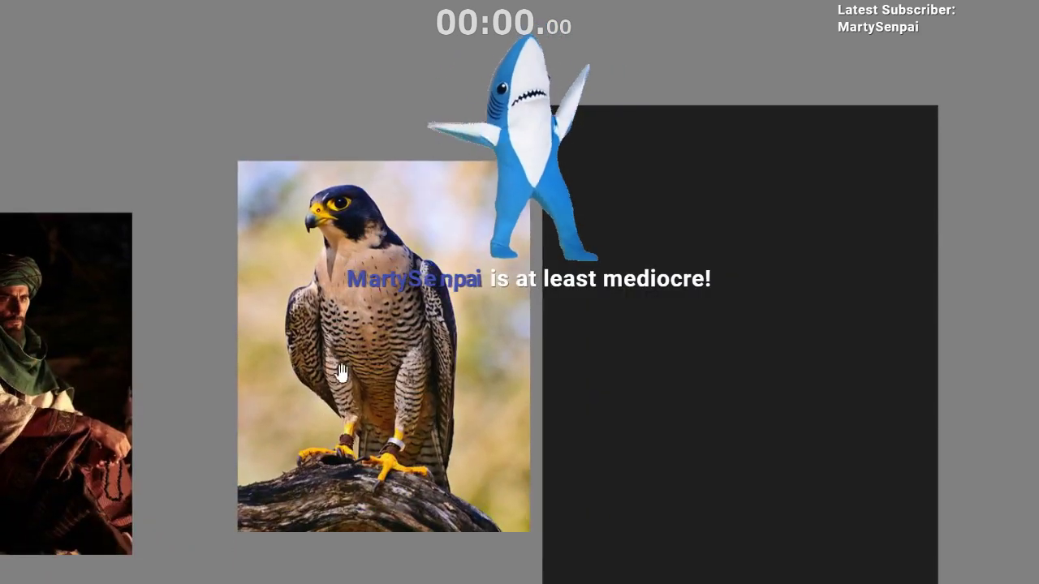
pyautogui.moveTo(376, 443); pyautogui.dragTo(432, 486)
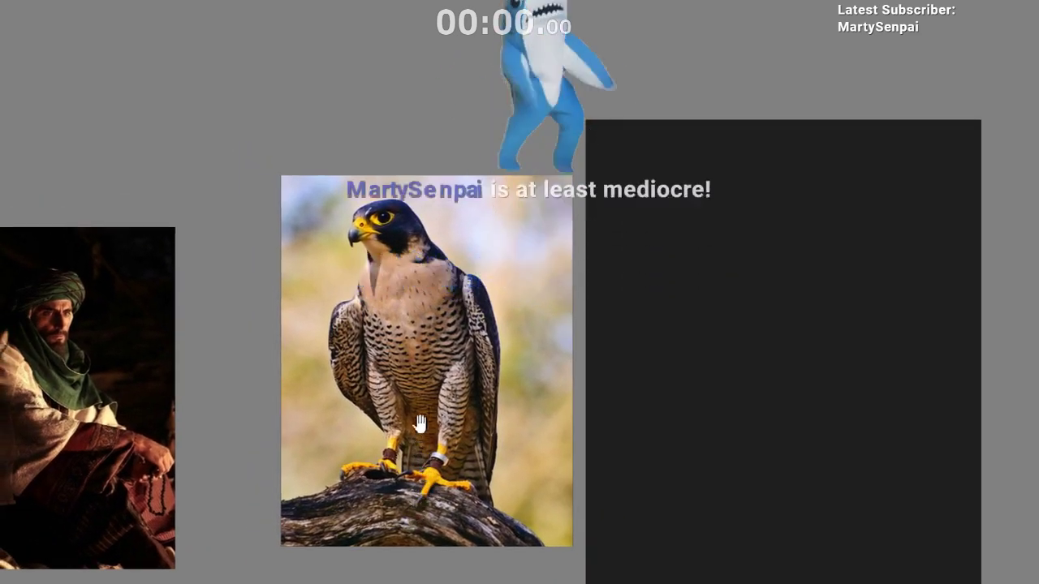
pyautogui.scroll(2, 420, 285)
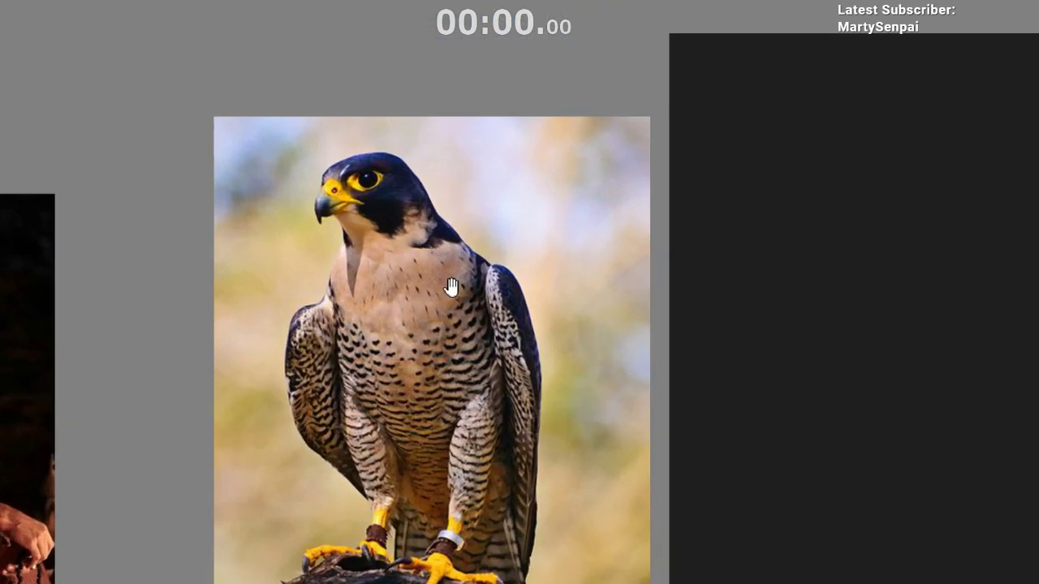
pyautogui.scroll(-1, 487, 280)
pyautogui.hscroll(-1, 552, 268)
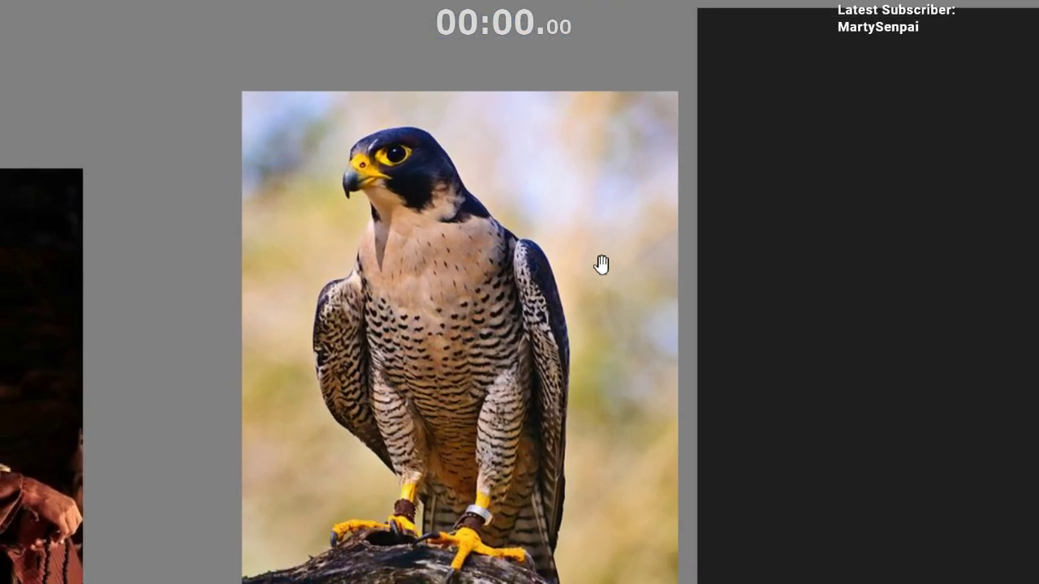
pyautogui.scroll(2, 406, 276)
pyautogui.scroll(-8, 398, 281)
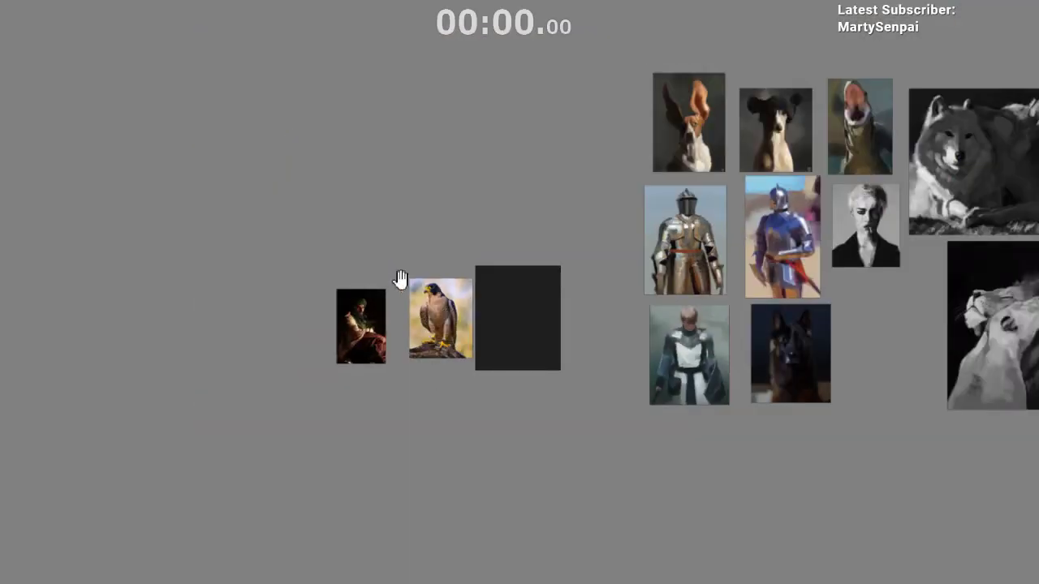
pyautogui.scroll(4, 402, 284)
pyautogui.scroll(3, 465, 315)
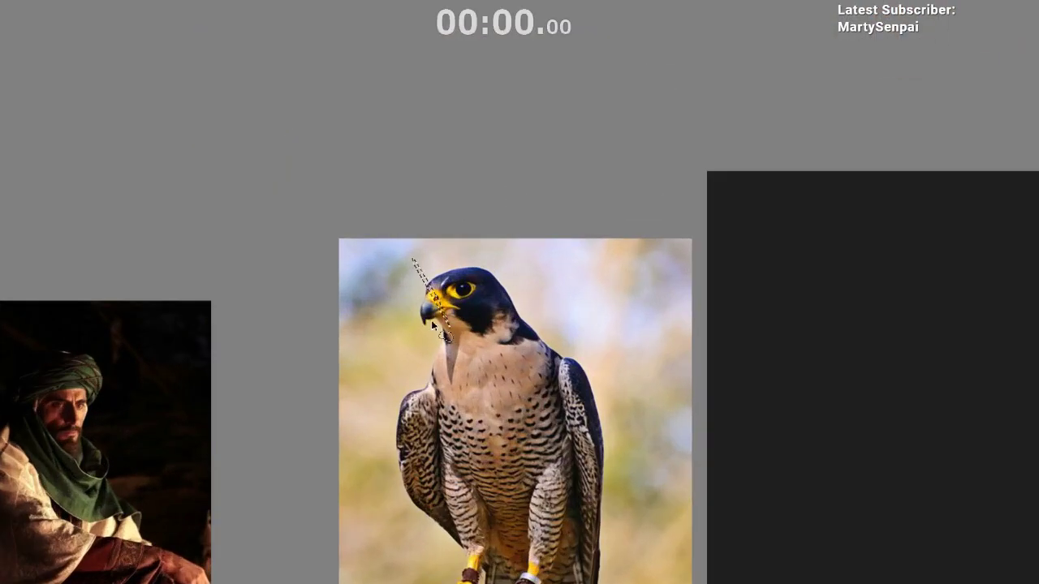
pyautogui.moveTo(528, 501)
pyautogui.mouseDown()
pyautogui.moveTo(255, 425)
pyautogui.moveTo(243, 437)
pyautogui.mouseUp()
pyautogui.hotkey('ctrl', 'd')
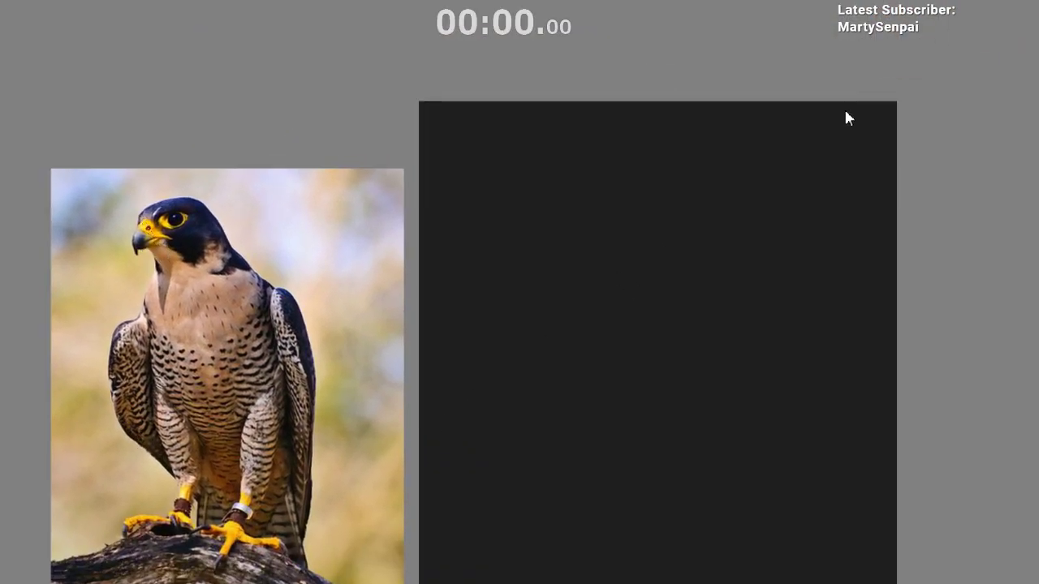
pyautogui.moveTo(506, 374); pyautogui.dragTo(439, 367)
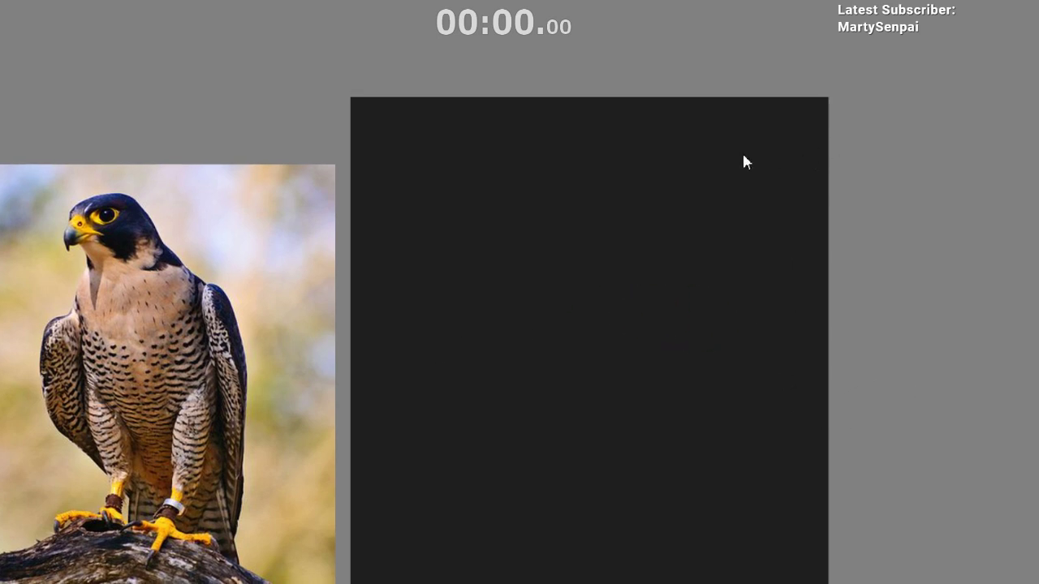
pyautogui.hotkey('ctrl', 'z')
pyautogui.moveTo(468, 194)
pyautogui.mouseDown()
pyautogui.moveTo(608, 180)
pyautogui.moveTo(643, 191)
pyautogui.mouseUp()
pyautogui.moveTo(467, 210); pyautogui.dragTo(641, 215)
pyautogui.moveTo(609, 252); pyautogui.dragTo(575, 315)
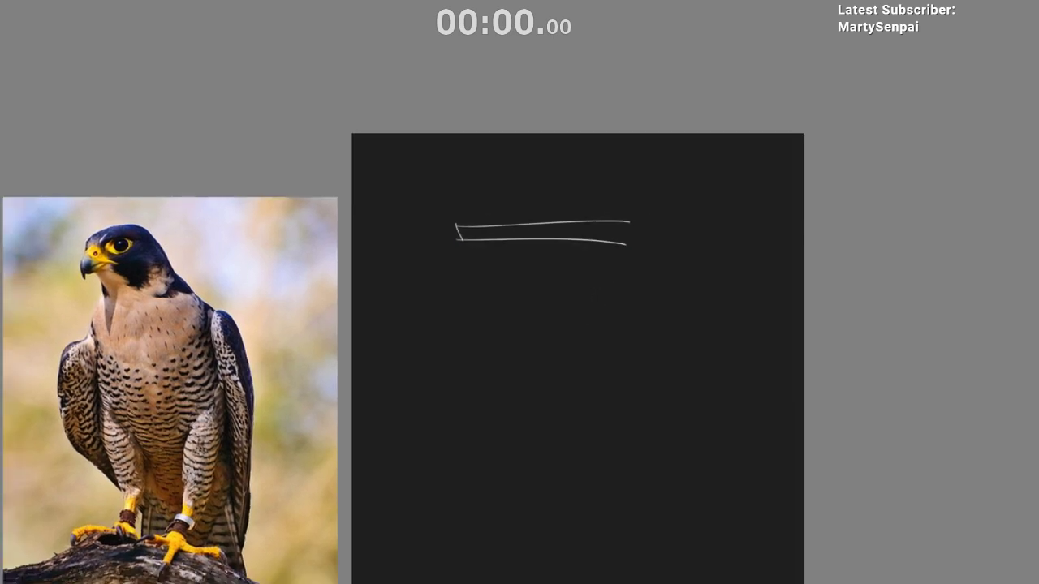
pyautogui.hotkey('ctrl', 'z')
pyautogui.hotkey('ctrl', 'z')
# Sketch a cube in perspective on the dark canvas with thin light lines, showing its front, top and right side.
pyautogui.moveTo(476, 354); pyautogui.dragTo(408, 301)
pyautogui.moveTo(428, 210); pyautogui.dragTo(432, 351)
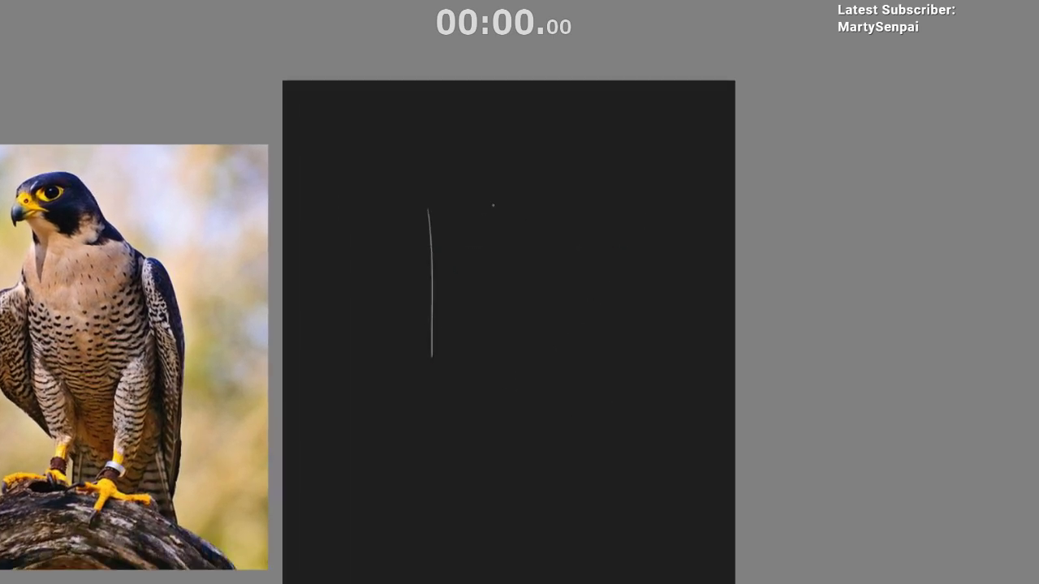
pyautogui.moveTo(532, 207)
pyautogui.mouseDown()
pyautogui.moveTo(540, 347)
pyautogui.moveTo(618, 167)
pyautogui.mouseUp()
pyautogui.moveTo(614, 173); pyautogui.dragTo(615, 315)
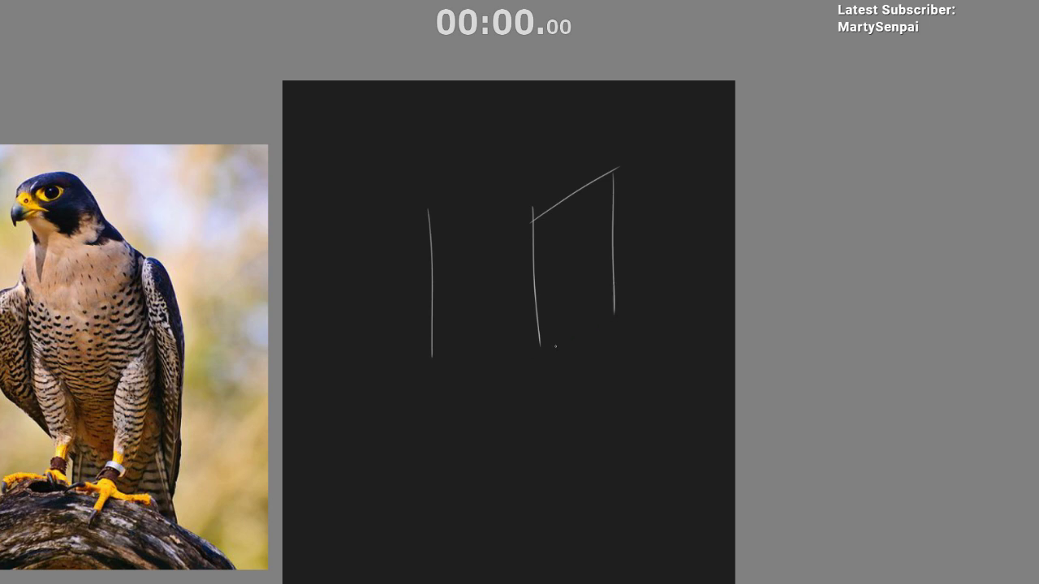
pyautogui.moveTo(533, 360); pyautogui.dragTo(646, 289)
pyautogui.moveTo(414, 228); pyautogui.dragTo(519, 157)
pyautogui.moveTo(412, 349); pyautogui.dragTo(564, 353)
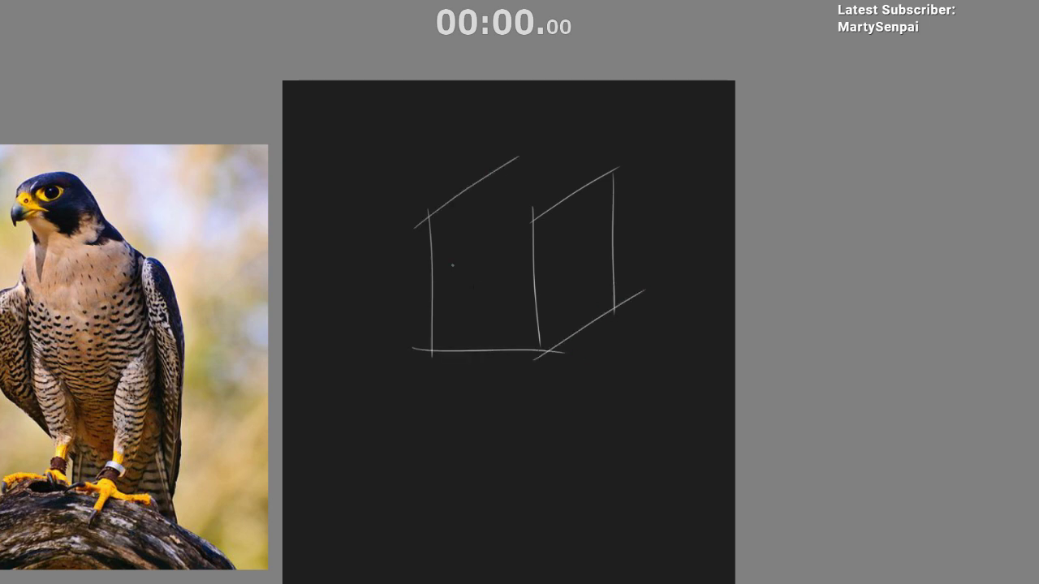
pyautogui.moveTo(406, 220); pyautogui.dragTo(561, 219)
pyautogui.moveTo(477, 168); pyautogui.dragTo(632, 172)
# Draw a diagonal and a horizontal arrow pointing toward the cube's upper left corner to mark the light direction.
pyautogui.moveTo(602, 239)
pyautogui.mouseDown()
pyautogui.moveTo(561, 216)
pyautogui.moveTo(574, 244)
pyautogui.mouseUp()
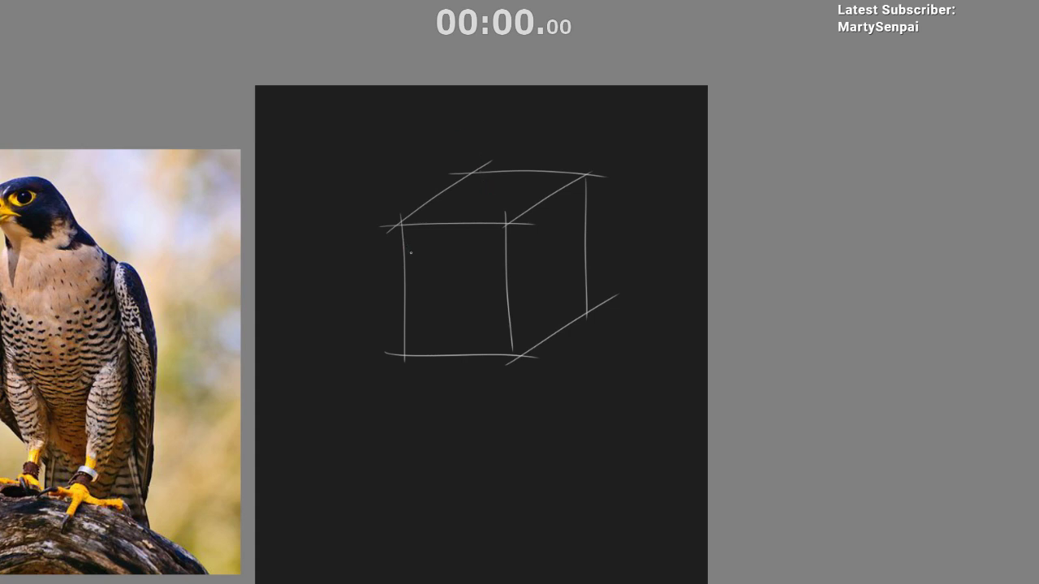
pyautogui.moveTo(295, 96); pyautogui.dragTo(389, 178)
pyautogui.hotkey('ctrl', 'z')
pyautogui.moveTo(326, 185); pyautogui.dragTo(388, 183)
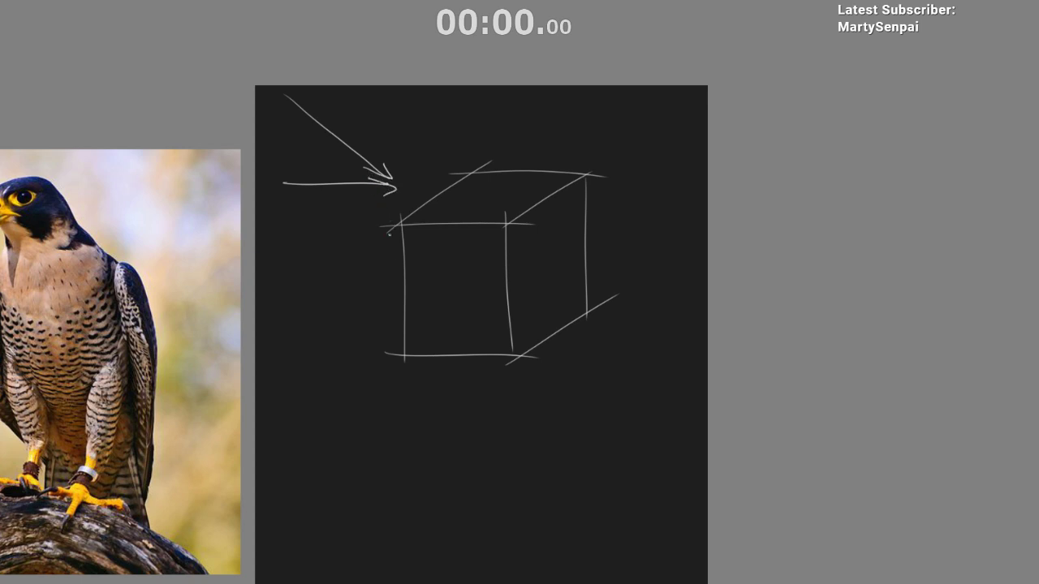
# Draw ground lines running right from the cube's front and back lower right corners for the cast shadow.
pyautogui.moveTo(485, 346)
pyautogui.mouseDown()
pyautogui.moveTo(466, 359)
pyautogui.moveTo(743, 391)
pyautogui.mouseUp()
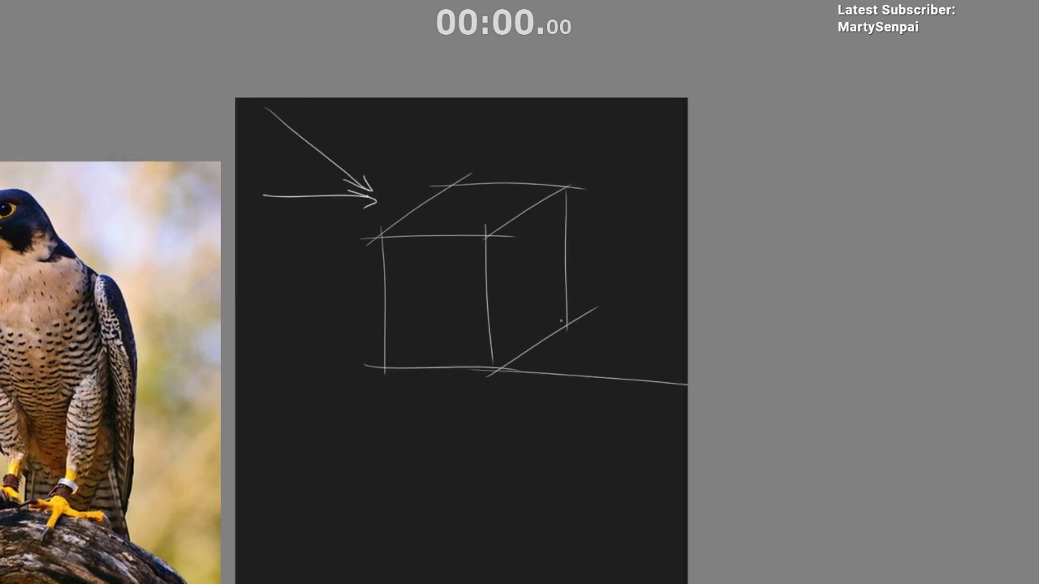
pyautogui.hotkey('ctrl', 'z')
pyautogui.moveTo(565, 326); pyautogui.dragTo(814, 366)
# Draw diagonal light rays from the cube's upper right corners to the ground lines and close the cast shadow's far edge.
pyautogui.moveTo(551, 279); pyautogui.dragTo(748, 437)
pyautogui.hotkey('ctrl', 'z')
pyautogui.moveTo(460, 226); pyautogui.dragTo(681, 425)
pyautogui.moveTo(520, 178)
pyautogui.mouseDown()
pyautogui.moveTo(715, 348)
pyautogui.moveTo(716, 370)
pyautogui.mouseUp()
pyautogui.hotkey('ctrl', 'z')
pyautogui.moveTo(608, 351); pyautogui.dragTo(585, 338)
pyautogui.moveTo(666, 325)
pyautogui.mouseDown()
pyautogui.moveTo(612, 388)
pyautogui.moveTo(613, 379)
pyautogui.mouseUp()
pyautogui.hotkey('ctrl', 'z')
pyautogui.hotkey('ctrl', 'z')
pyautogui.moveTo(473, 357); pyautogui.dragTo(645, 377)
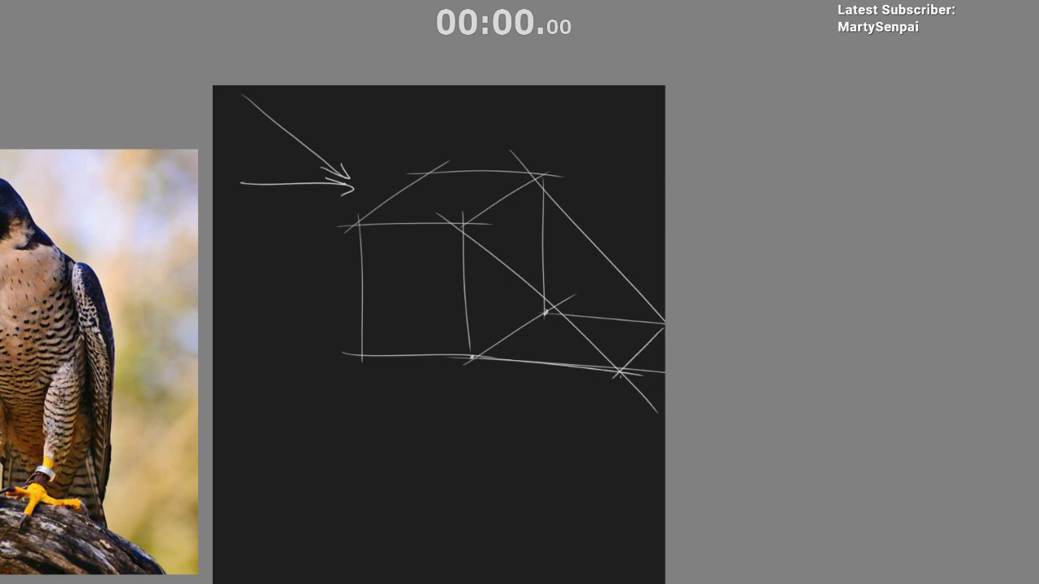
# Hatch the cube's right side face with thin diagonal light strokes to mark it as shaded.
pyautogui.moveTo(528, 353); pyautogui.dragTo(488, 395)
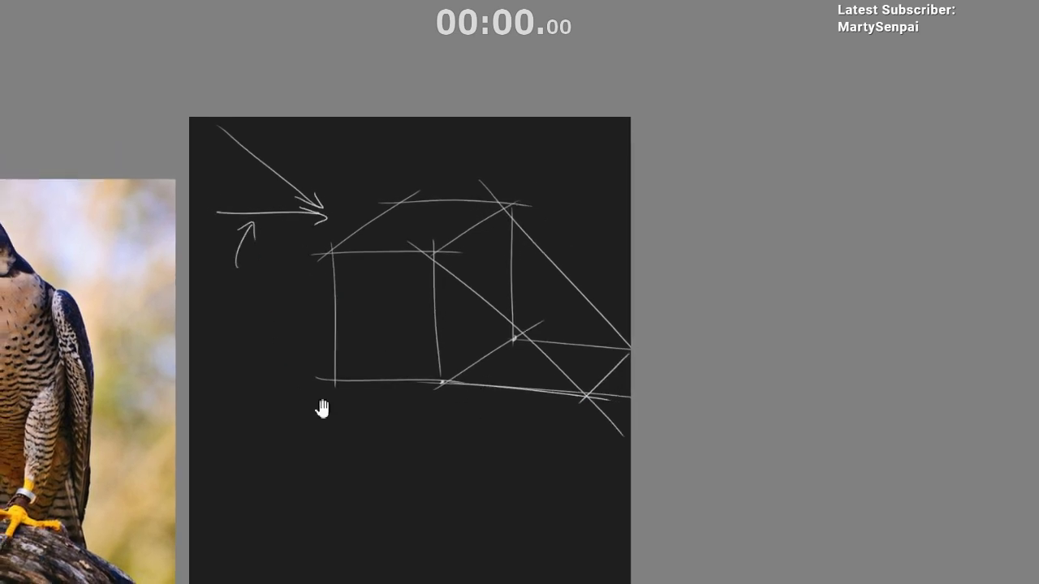
pyautogui.moveTo(323, 410); pyautogui.dragTo(339, 391)
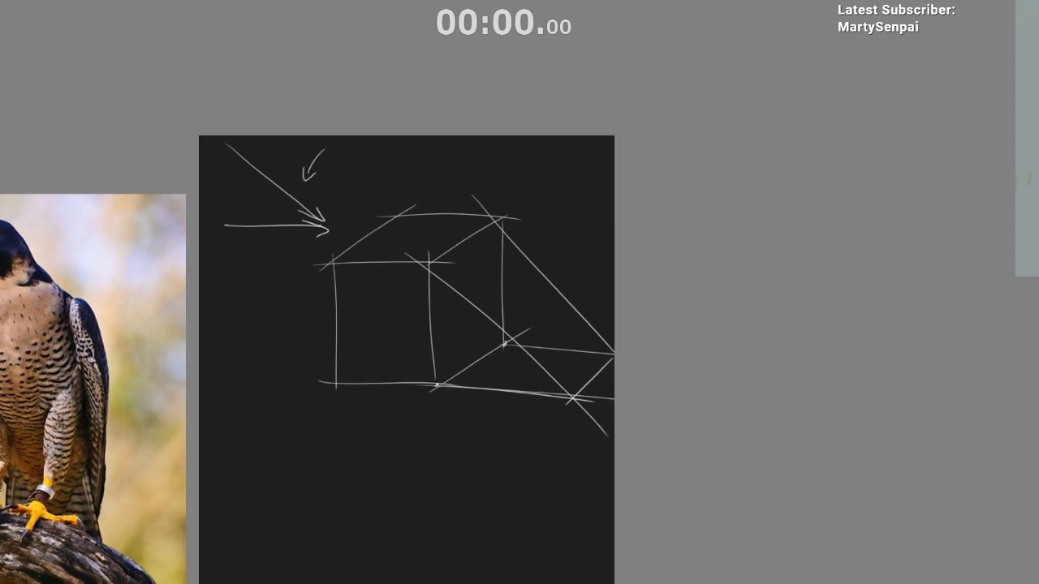
pyautogui.moveTo(474, 335); pyautogui.dragTo(453, 335)
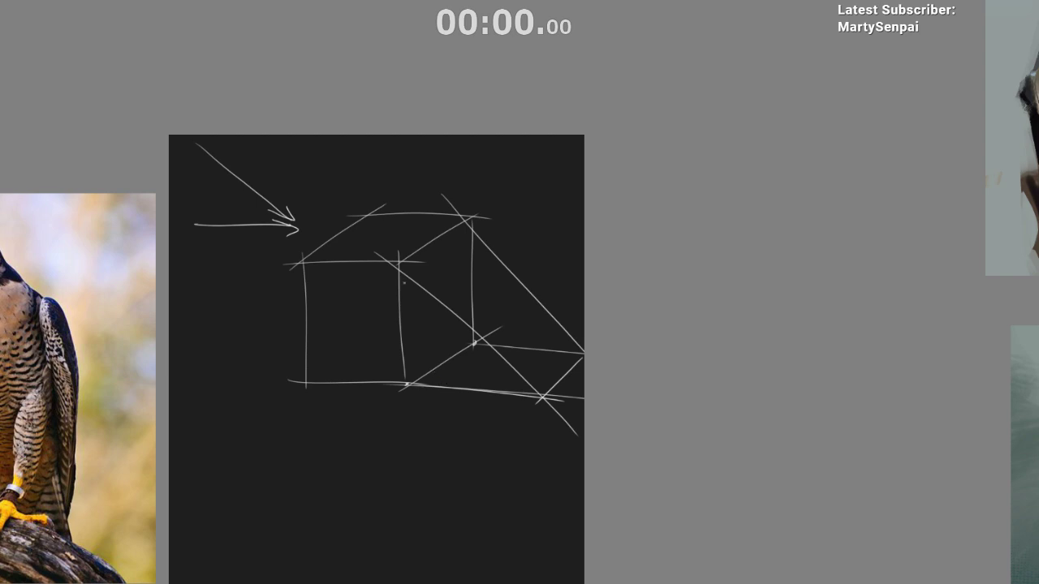
pyautogui.moveTo(420, 249); pyautogui.dragTo(397, 337)
pyautogui.moveTo(435, 242); pyautogui.dragTo(408, 358)
pyautogui.moveTo(466, 245)
pyautogui.mouseDown()
pyautogui.moveTo(416, 358)
pyautogui.moveTo(423, 370)
pyautogui.mouseUp()
pyautogui.moveTo(472, 293); pyautogui.dragTo(432, 372)
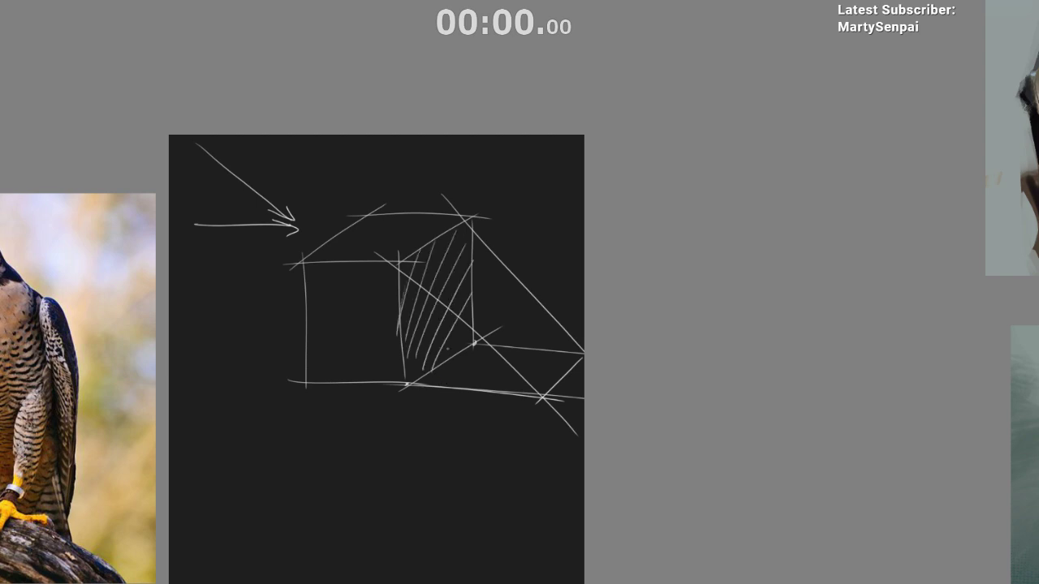
pyautogui.moveTo(470, 320); pyautogui.dragTo(443, 379)
# Hatch the cast shadow on the ground beside the cube with short diagonal strokes out to its far edge.
pyautogui.moveTo(475, 347)
pyautogui.mouseDown()
pyautogui.moveTo(454, 385)
pyautogui.moveTo(464, 390)
pyautogui.mouseUp()
pyautogui.moveTo(496, 353)
pyautogui.mouseDown()
pyautogui.moveTo(476, 388)
pyautogui.moveTo(488, 390)
pyautogui.mouseUp()
pyautogui.moveTo(523, 354)
pyautogui.mouseDown()
pyautogui.moveTo(502, 391)
pyautogui.moveTo(514, 389)
pyautogui.mouseUp()
pyautogui.moveTo(547, 355); pyautogui.dragTo(527, 391)
pyautogui.moveTo(566, 351); pyautogui.dragTo(542, 391)
pyautogui.scroll(-1, 552, 452)
pyautogui.scroll(-2, 576, 512)
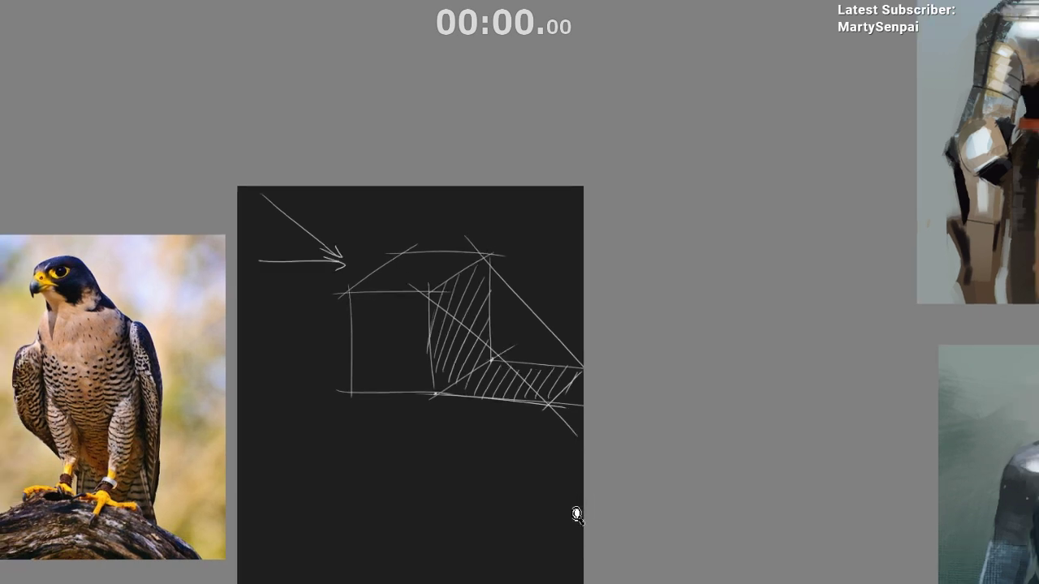
# Circle the whole cube and cast shadow construction with a large freehand loop.
pyautogui.moveTo(577, 468); pyautogui.dragTo(608, 423)
pyautogui.moveTo(348, 397); pyautogui.dragTo(638, 396)
pyautogui.hotkey('ctrl', 'z')
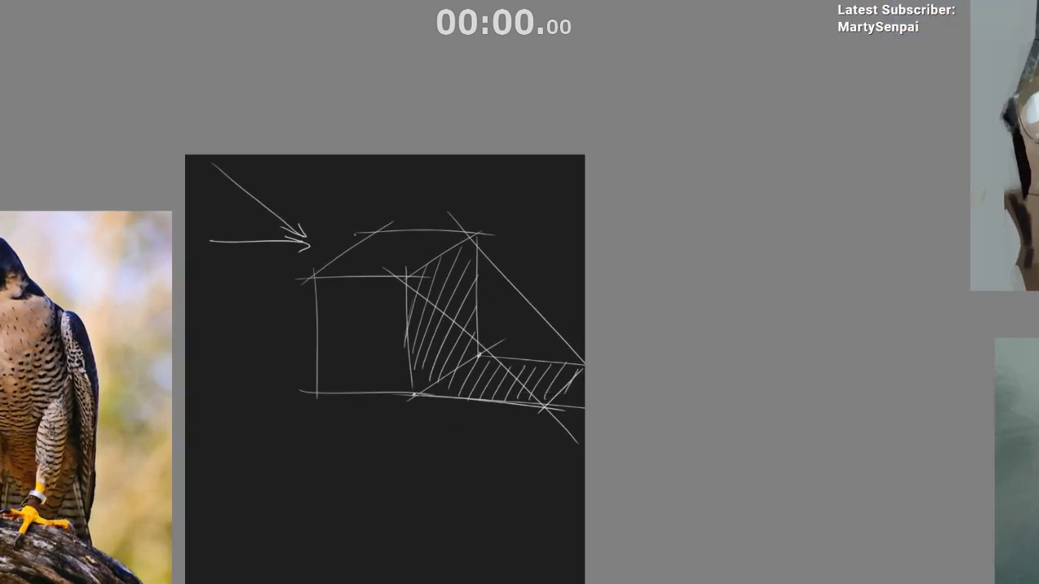
pyautogui.moveTo(348, 228)
pyautogui.mouseDown()
pyautogui.moveTo(513, 366)
pyautogui.moveTo(620, 482)
pyautogui.mouseUp()
pyautogui.scroll(-1, 549, 557)
pyautogui.moveTo(548, 557); pyautogui.dragTo(545, 507)
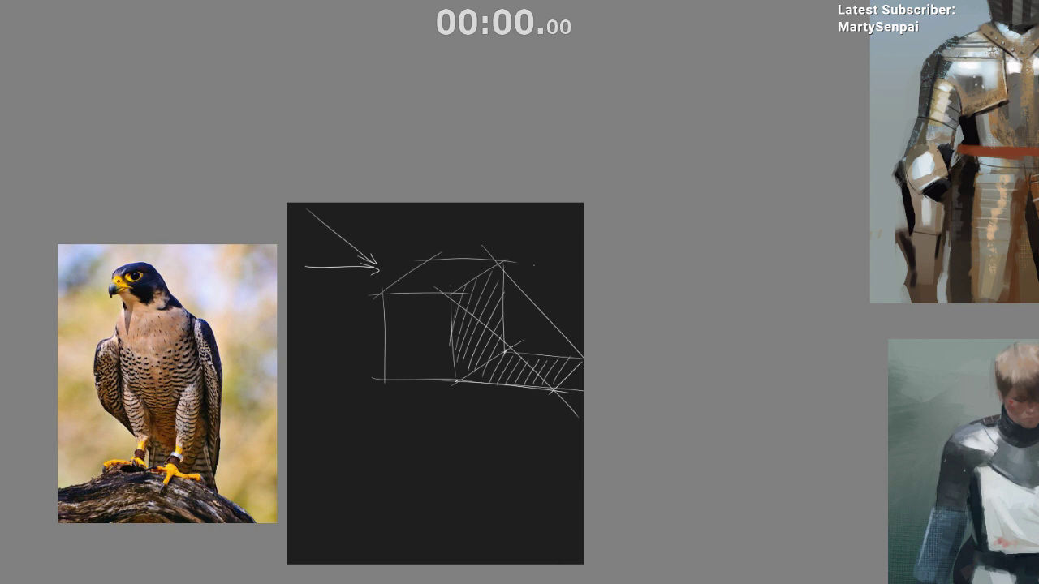
pyautogui.moveTo(546, 291)
pyautogui.mouseDown()
pyautogui.moveTo(585, 403)
pyautogui.moveTo(459, 237)
pyautogui.mouseUp()
pyautogui.moveTo(486, 552); pyautogui.dragTo(449, 531)
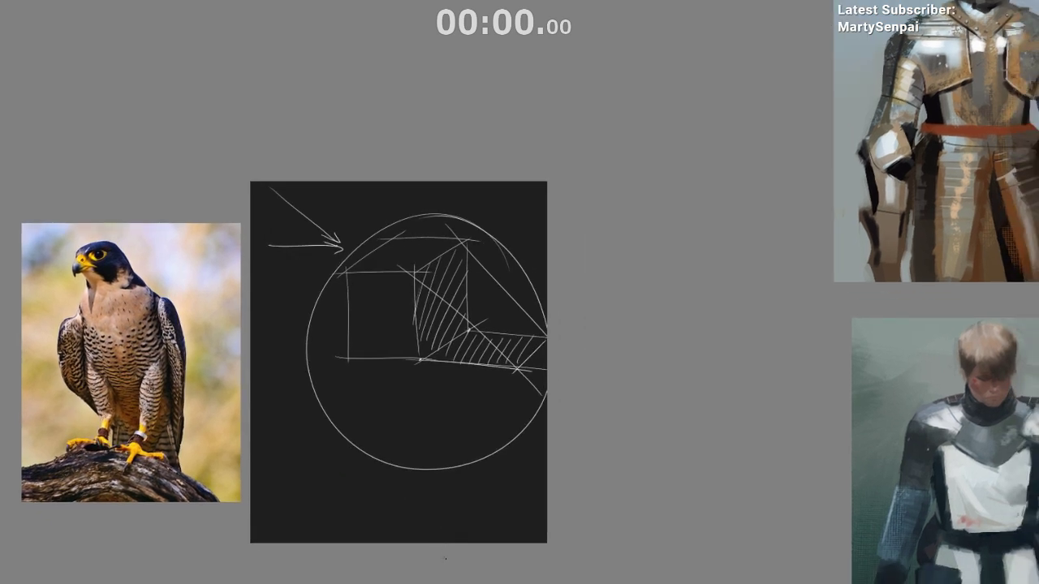
# Clear the dark canvas by undoing the loop, hatching and shadow lines and erasing the remaining cube and light line.
pyautogui.hotkey('ctrl', 'z')
pyautogui.hotkey('ctrl', 'z')
pyautogui.hotkey('ctrl', 'z')
pyautogui.hotkey('ctrl', 'z')
pyautogui.hotkey('ctrl', 'z')
pyautogui.hotkey('ctrl', 'z')
pyautogui.hotkey('ctrl', 'z')
pyautogui.hotkey('ctrl', 'z')
pyautogui.hotkey('ctrl', 'z')
pyautogui.hotkey('ctrl', 'z')
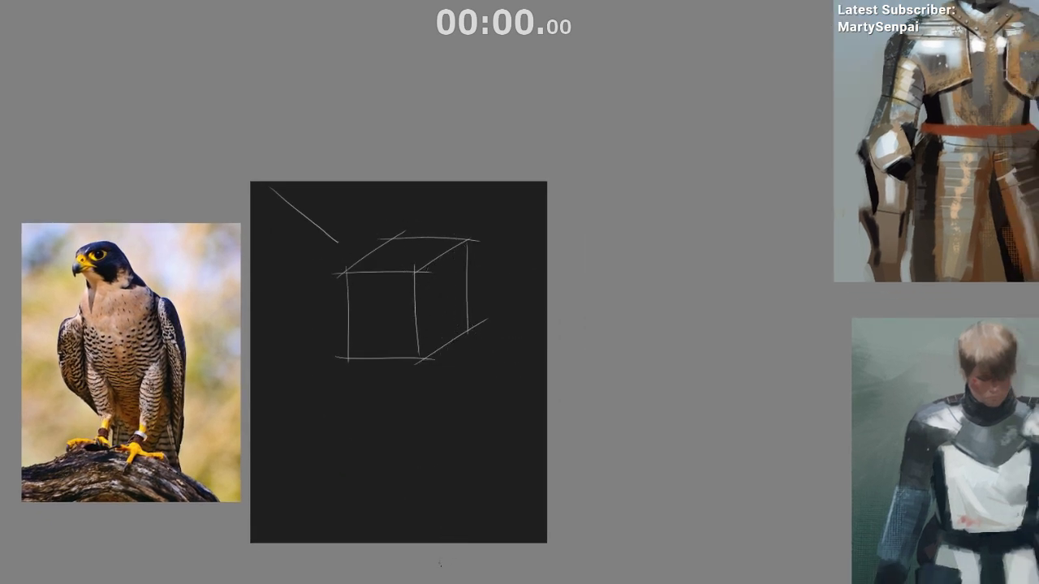
pyautogui.press('e')
pyautogui.moveTo(491, 220)
pyautogui.mouseDown()
pyautogui.moveTo(362, 411)
pyautogui.moveTo(376, 374)
pyautogui.moveTo(422, 322)
pyautogui.moveTo(357, 244)
pyautogui.moveTo(329, 304)
pyautogui.moveTo(404, 365)
pyautogui.mouseUp()
pyautogui.moveTo(404, 364); pyautogui.dragTo(481, 298)
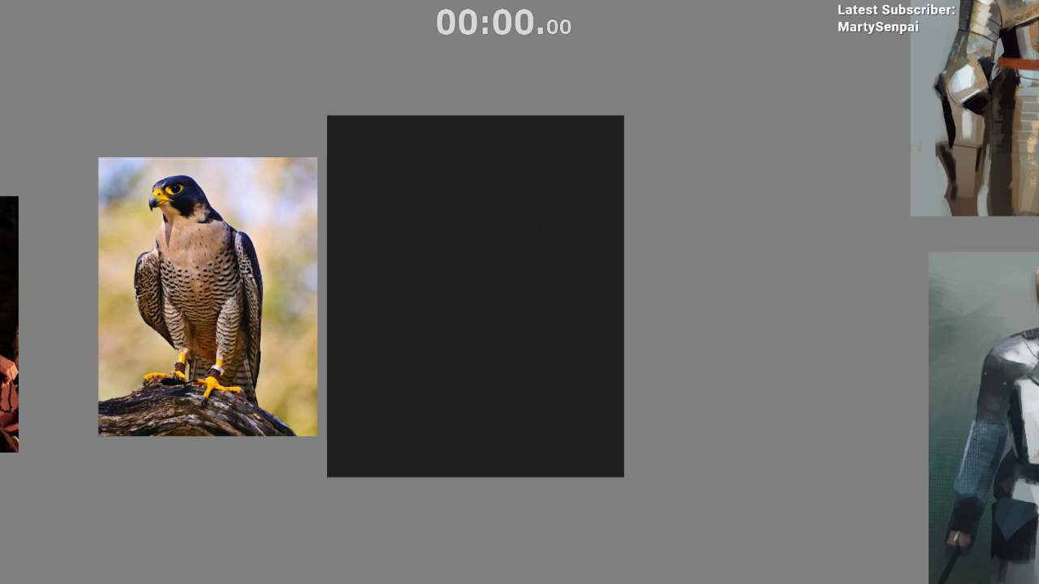
# Fill the empty dark canvas with a muted mid-tone gray-brown.
pyautogui.moveTo(730, 137); pyautogui.dragTo(734, 159)
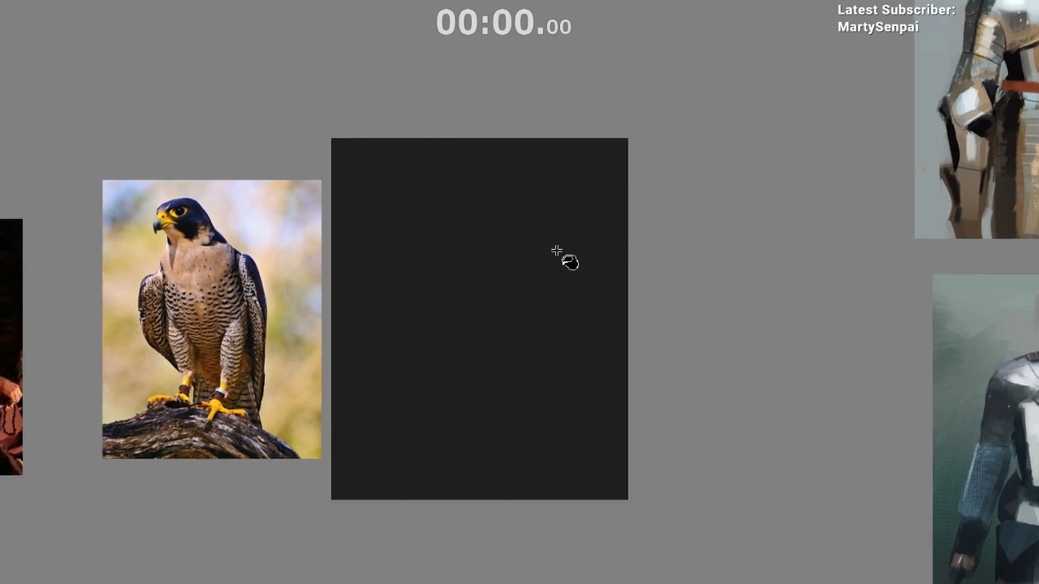
pyautogui.click(564, 284)
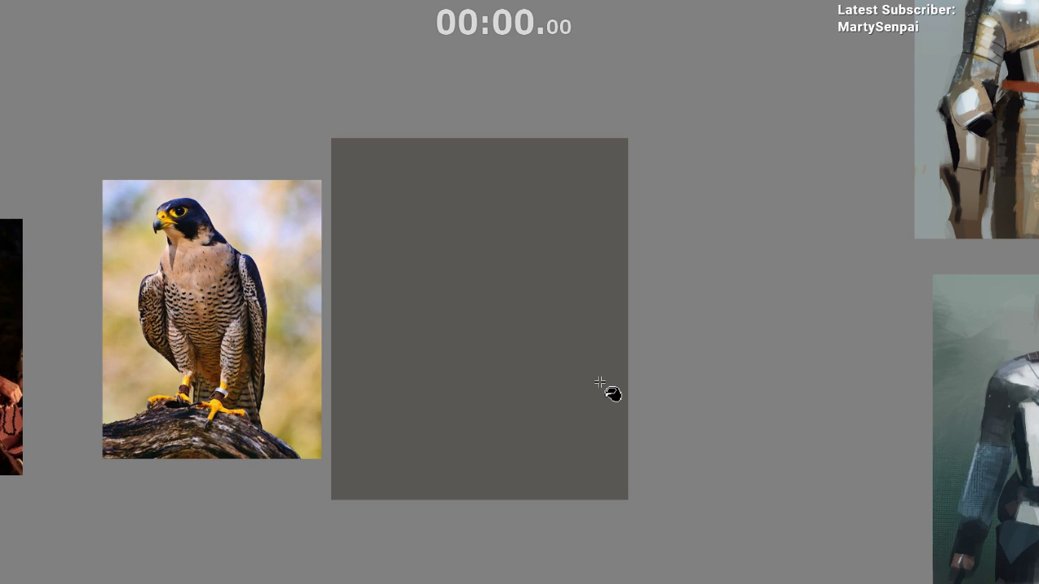
pyautogui.click(519, 309)
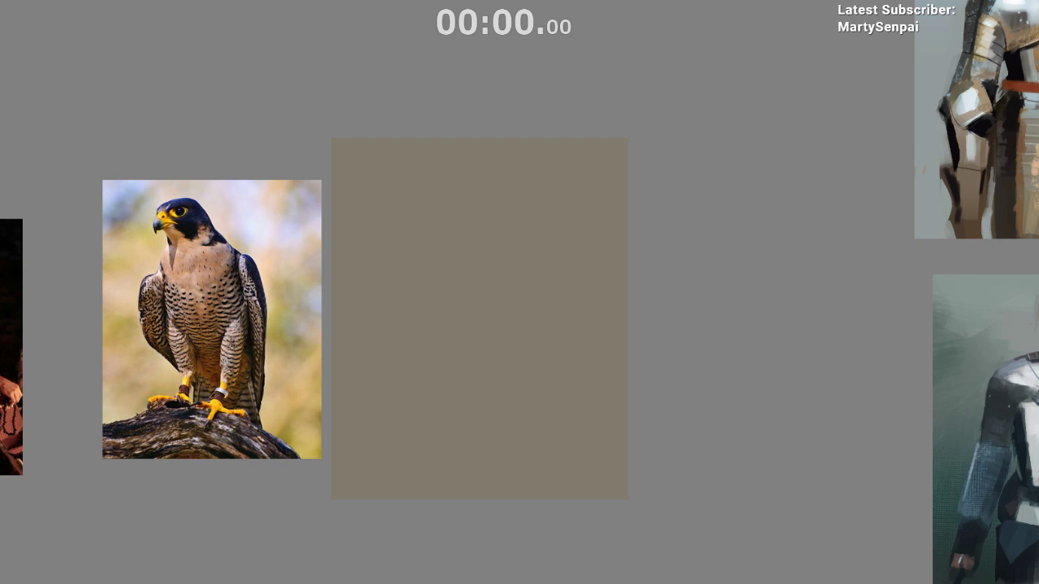
# Examine the falcon in the reference photo up close, lassoing areas around its head and clearing the selection.
pyautogui.moveTo(455, 297); pyautogui.dragTo(595, 311)
pyautogui.moveTo(298, 296); pyautogui.dragTo(392, 208)
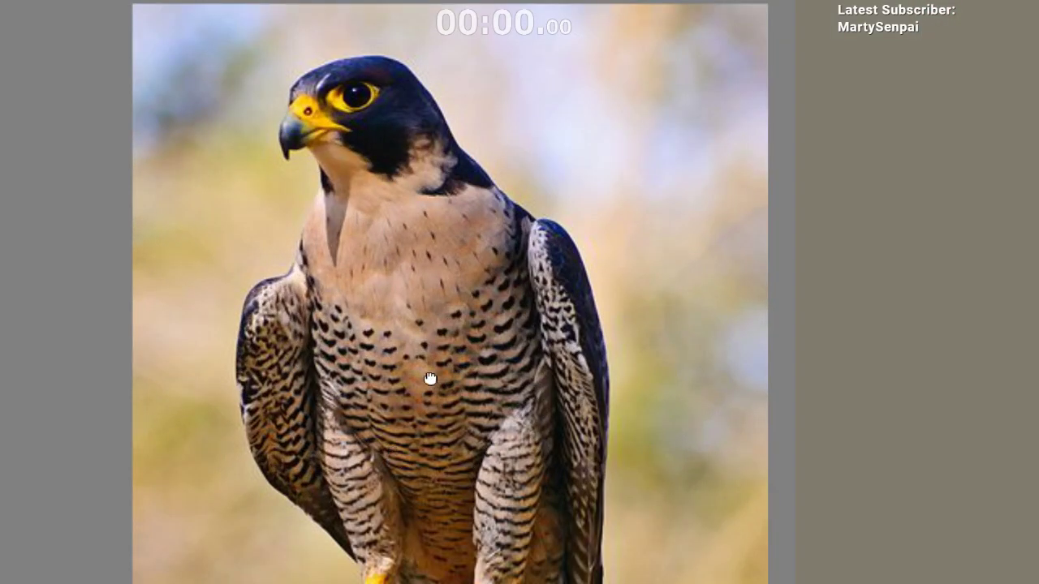
pyautogui.moveTo(430, 423); pyautogui.dragTo(375, 394)
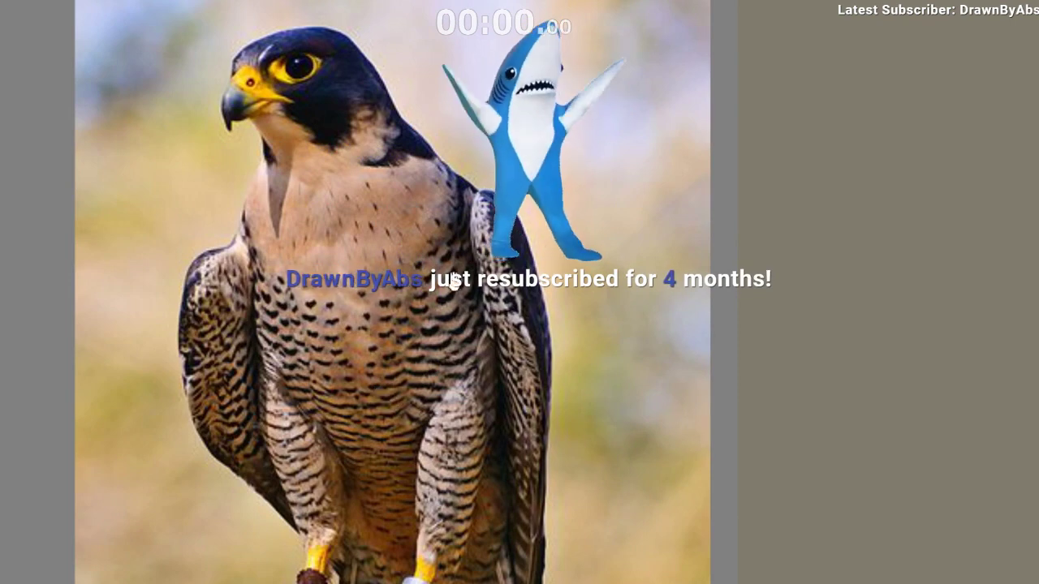
pyautogui.scroll(-2, 429, 330)
pyautogui.moveTo(414, 267); pyautogui.dragTo(385, 189)
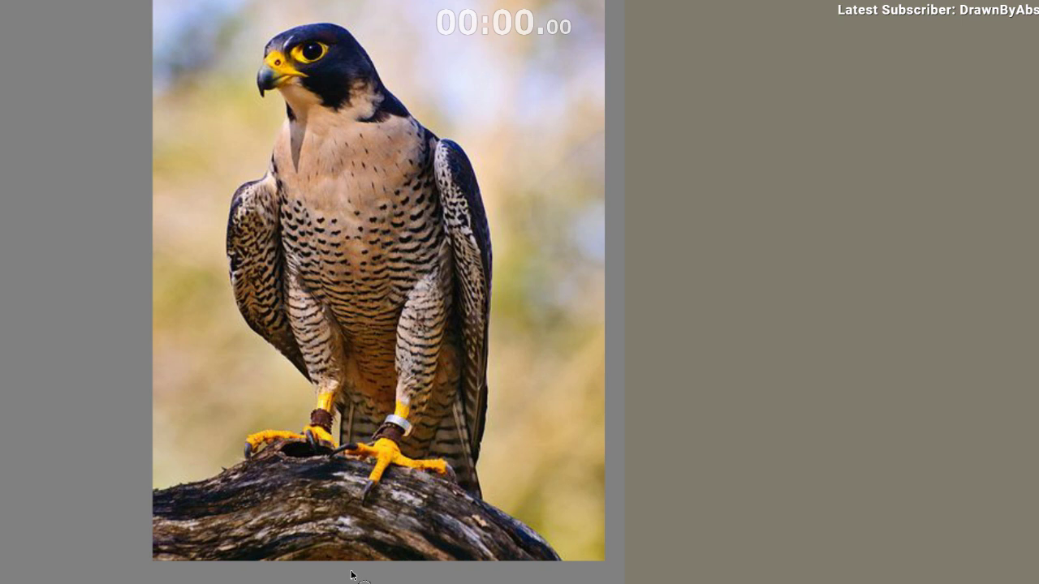
pyautogui.moveTo(349, 33); pyautogui.dragTo(357, 30)
pyautogui.moveTo(274, 57); pyautogui.dragTo(281, 58)
pyautogui.hotkey('ctrl', 'd')
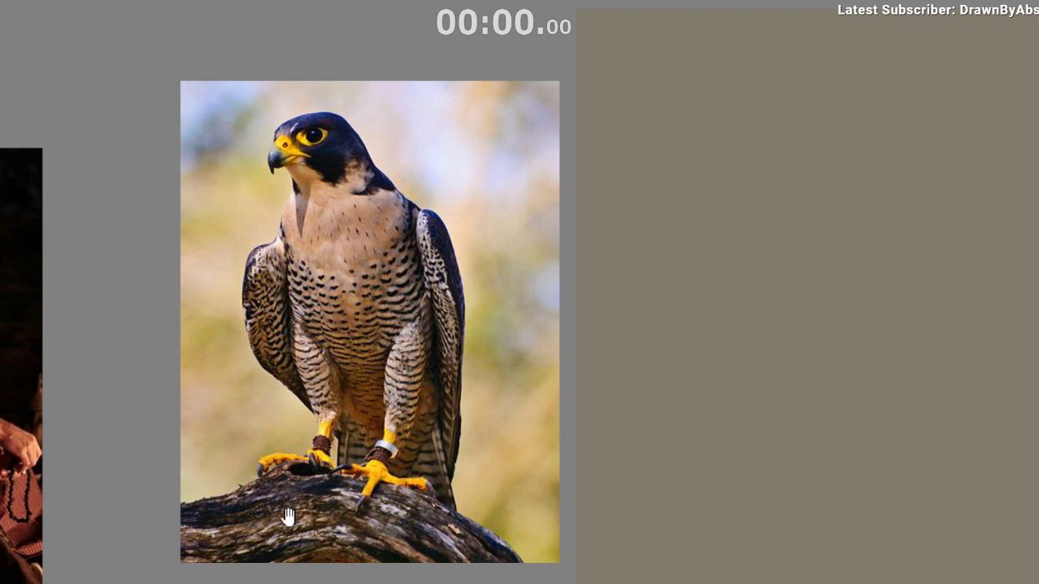
# Outline the falcon's torso in the reference photo with a lasso selection and clear the selection.
pyautogui.moveTo(546, 291); pyautogui.dragTo(451, 330)
pyautogui.scroll(3, 434, 257)
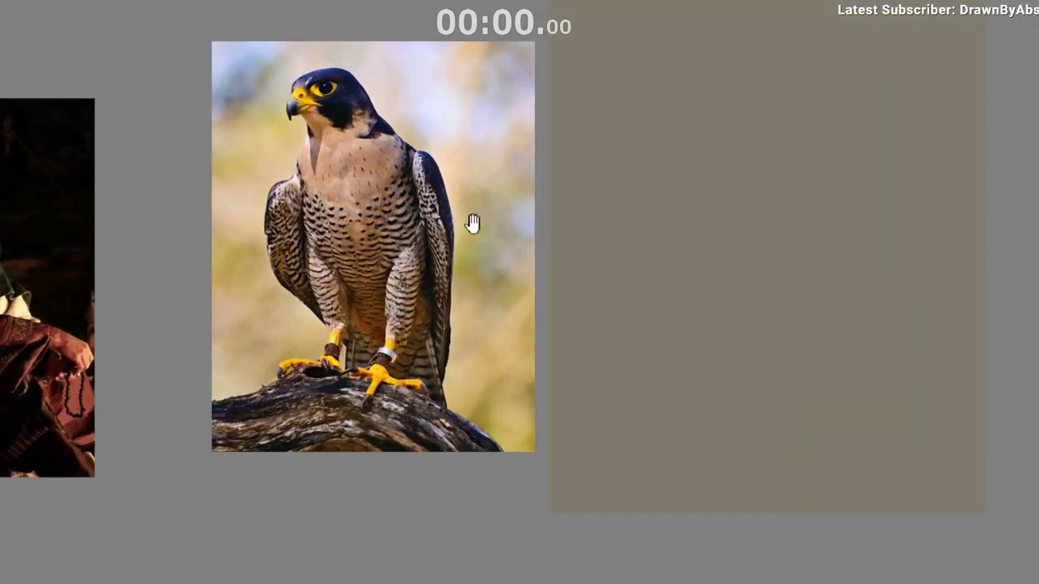
pyautogui.moveTo(367, 287); pyautogui.dragTo(395, 300)
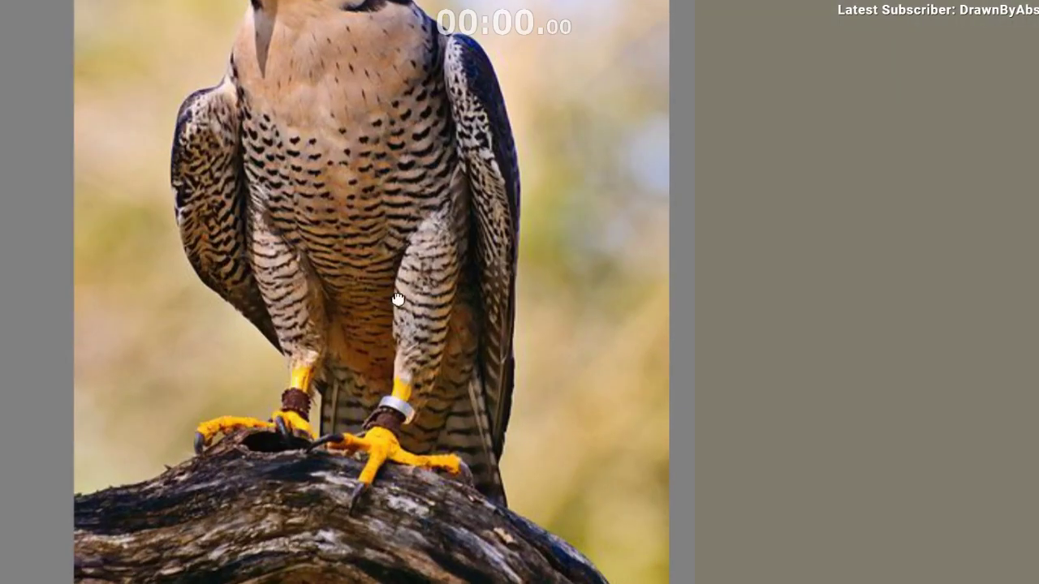
pyautogui.moveTo(362, 252); pyautogui.dragTo(344, 373)
pyautogui.moveTo(228, 154)
pyautogui.mouseDown()
pyautogui.moveTo(366, 140)
pyautogui.moveTo(228, 173)
pyautogui.moveTo(252, 367)
pyautogui.moveTo(277, 442)
pyautogui.moveTo(232, 359)
pyautogui.moveTo(297, 490)
pyautogui.moveTo(324, 513)
pyautogui.moveTo(424, 510)
pyautogui.moveTo(448, 488)
pyautogui.moveTo(463, 278)
pyautogui.moveTo(442, 151)
pyautogui.moveTo(414, 123)
pyautogui.moveTo(472, 479)
pyautogui.moveTo(436, 506)
pyautogui.moveTo(310, 501)
pyautogui.moveTo(273, 485)
pyautogui.moveTo(219, 173)
pyautogui.moveTo(251, 122)
pyautogui.mouseUp()
pyautogui.hotkey('ctrl', 'z')
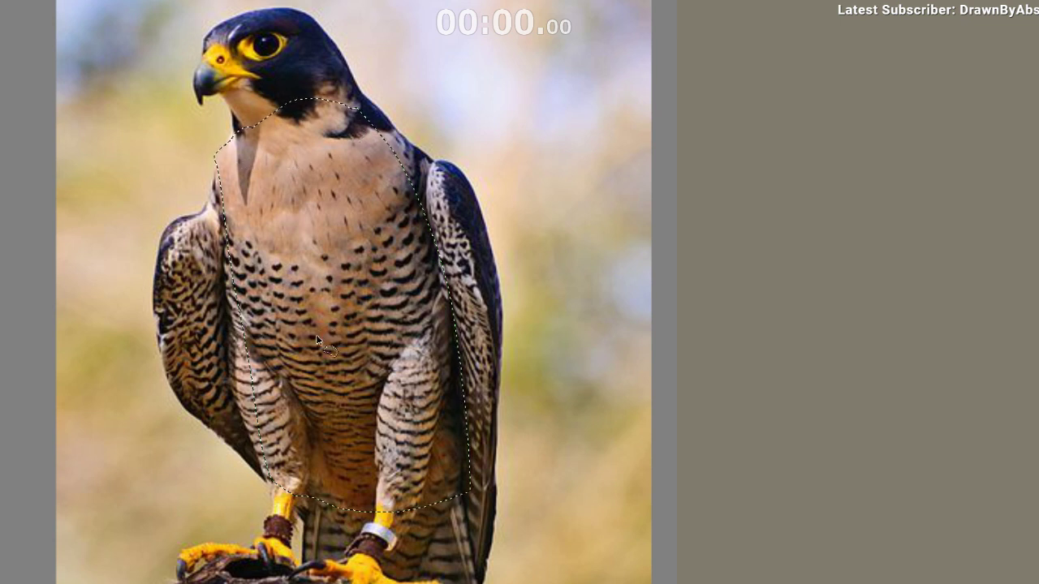
pyautogui.hotkey('ctrl', 'd')
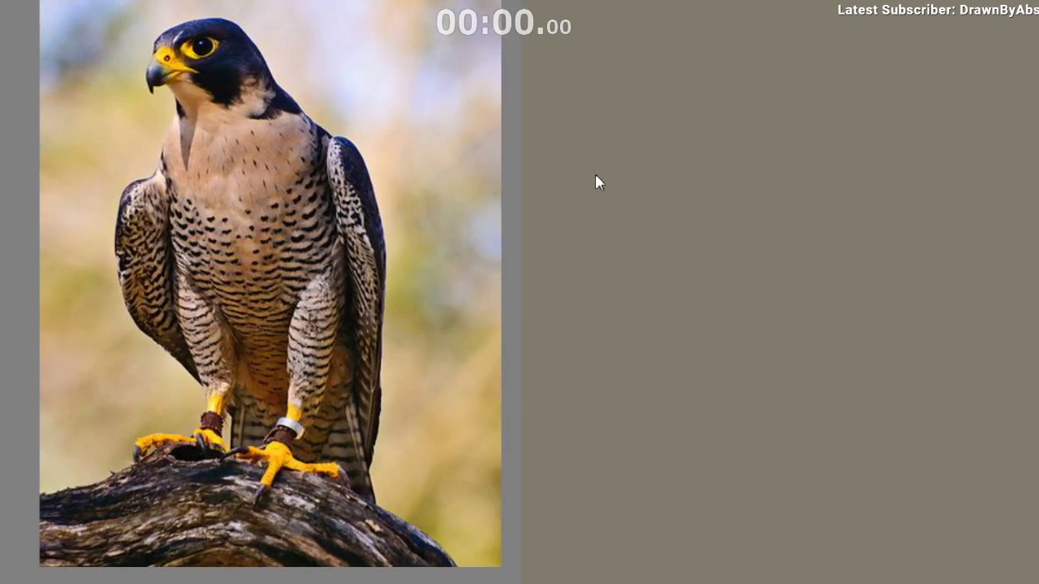
pyautogui.moveTo(540, 150); pyautogui.dragTo(597, 226)
pyautogui.moveTo(500, 276); pyautogui.dragTo(436, 313)
pyautogui.hotkey('ctrl', 'z')
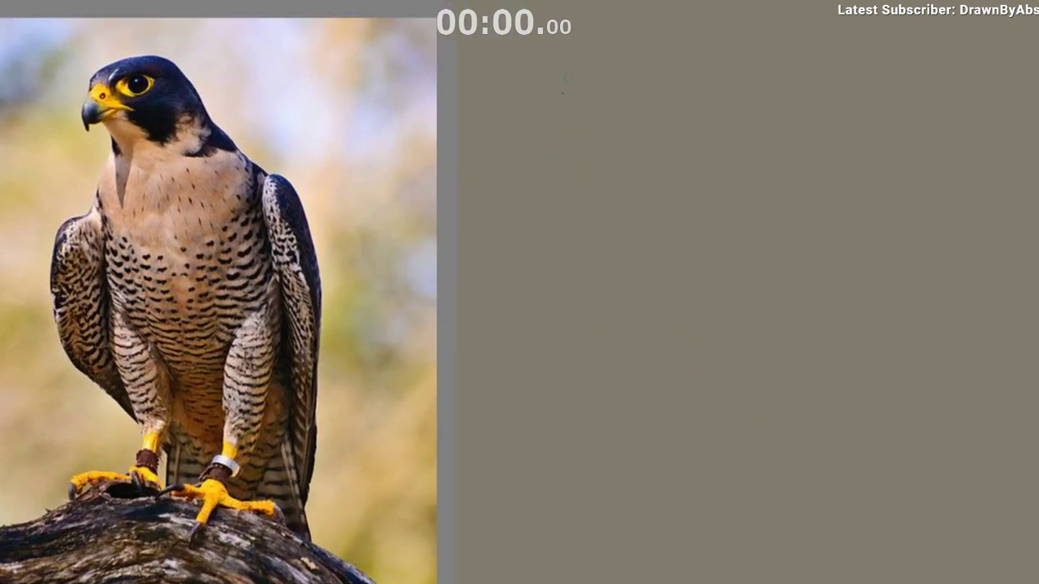
pyautogui.moveTo(590, 43); pyautogui.dragTo(517, 103)
pyautogui.hotkey('ctrl', 'z')
pyautogui.scroll(-1, 559, 131)
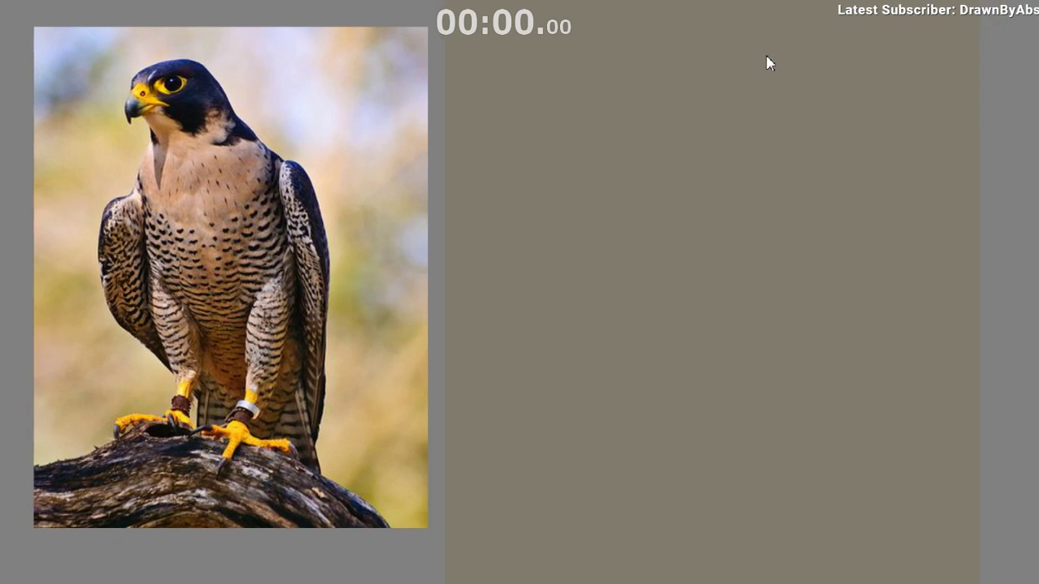
pyautogui.moveTo(587, 117); pyautogui.dragTo(584, 119)
pyautogui.hotkey('ctrl', 'z')
pyautogui.moveTo(572, 55); pyautogui.dragTo(568, 131)
pyautogui.moveTo(564, 55)
pyautogui.mouseDown()
pyautogui.moveTo(567, 128)
pyautogui.moveTo(647, 56)
pyautogui.moveTo(692, 52)
pyautogui.mouseUp()
pyautogui.moveTo(690, 53); pyautogui.dragTo(695, 111)
pyautogui.hotkey('ctrl', 'z')
pyautogui.hotkey('ctrl', 'z')
pyautogui.hotkey('ctrl', 'z')
# Sketch a box's square front face and receding right face with thin dark lines in the upper part of the brown canvas.
pyautogui.moveTo(604, 49); pyautogui.dragTo(605, 109)
pyautogui.moveTo(532, 53)
pyautogui.mouseDown()
pyautogui.moveTo(532, 122)
pyautogui.moveTo(605, 49)
pyautogui.mouseUp()
pyautogui.moveTo(531, 121); pyautogui.dragTo(615, 119)
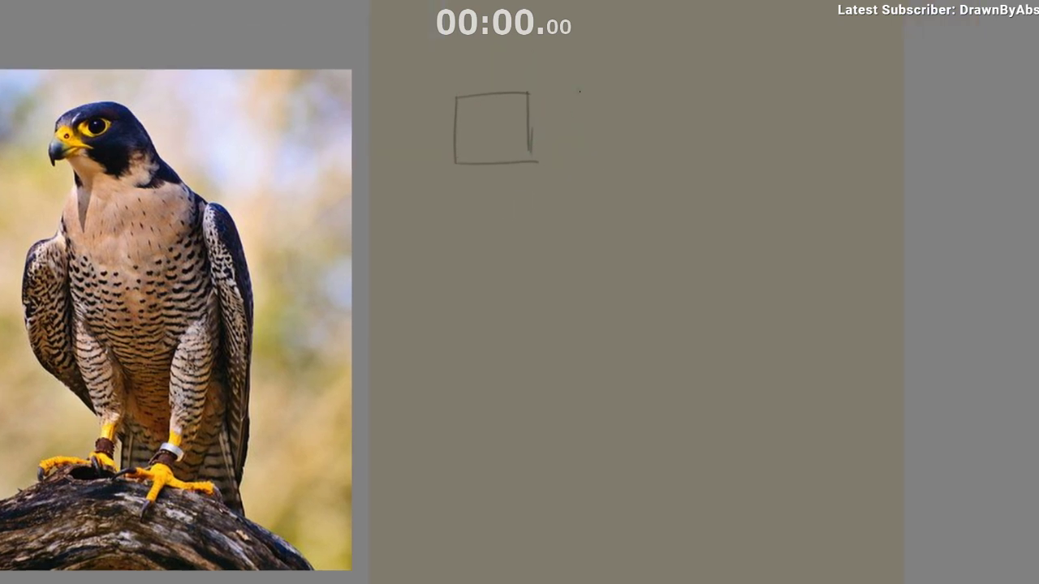
pyautogui.moveTo(603, 49)
pyautogui.mouseDown()
pyautogui.moveTo(676, 38)
pyautogui.moveTo(674, 107)
pyautogui.mouseUp()
pyautogui.moveTo(607, 121); pyautogui.dragTo(654, 111)
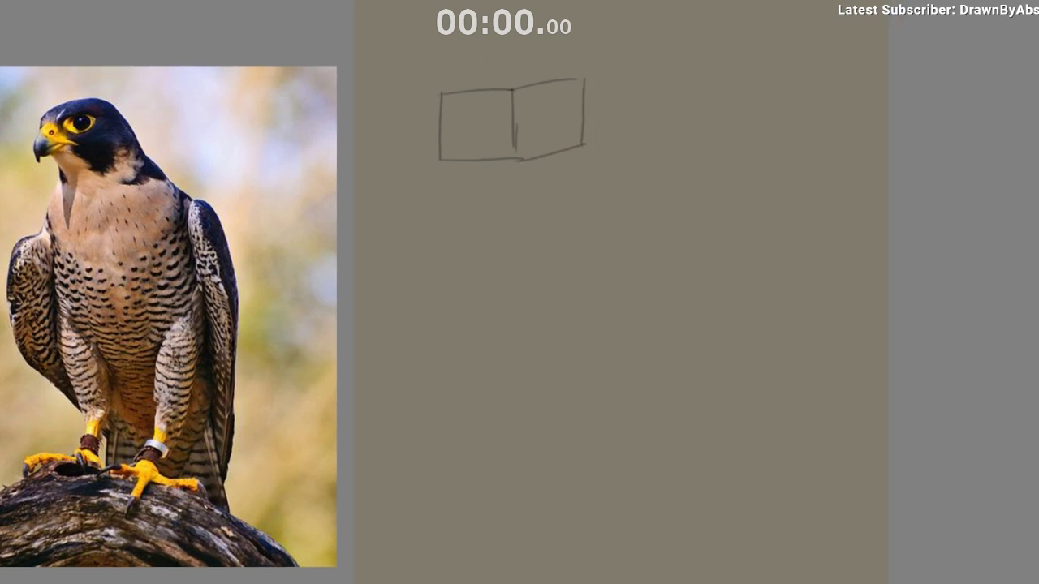
pyautogui.moveTo(469, 0); pyautogui.dragTo(497, 90)
pyautogui.moveTo(463, 57); pyautogui.dragTo(495, 89)
pyautogui.moveTo(502, 63)
pyautogui.mouseDown()
pyautogui.moveTo(502, 89)
pyautogui.moveTo(520, 65)
pyautogui.mouseUp()
pyautogui.hotkey('ctrl', 'z')
pyautogui.hotkey('ctrl', 'z')
pyautogui.hotkey('ctrl', 'z')
pyautogui.hotkey('ctrl', 'z')
# Close the box's narrow top face with receding back edge lines.
pyautogui.moveTo(446, 87)
pyautogui.mouseDown()
pyautogui.moveTo(523, 69)
pyautogui.moveTo(519, 77)
pyautogui.moveTo(584, 77)
pyautogui.mouseUp()
pyautogui.hotkey('ctrl', 'z')
pyautogui.hotkey('ctrl', 'z')
pyautogui.moveTo(562, 163); pyautogui.dragTo(558, 170)
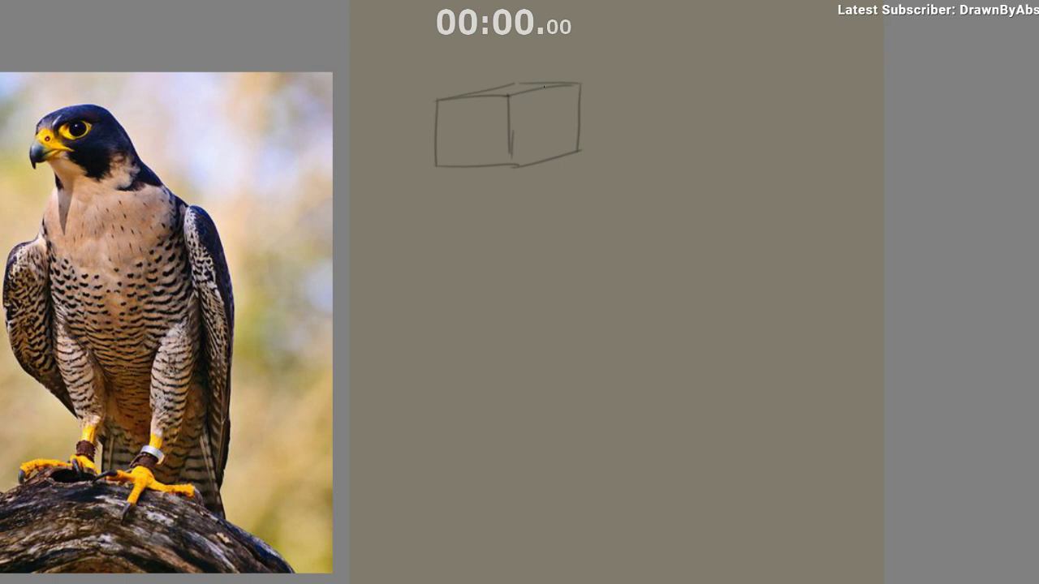
# Draw three slanted lines over the box's vertical edges so its front and right faces taper toward the top.
pyautogui.moveTo(548, 89); pyautogui.dragTo(553, 153)
pyautogui.hotkey('ctrl', 'z')
pyautogui.moveTo(492, 94); pyautogui.dragTo(522, 169)
pyautogui.hotkey('ctrl', 'z')
pyautogui.moveTo(555, 81); pyautogui.dragTo(581, 151)
pyautogui.moveTo(458, 94)
pyautogui.mouseDown()
pyautogui.moveTo(419, 160)
pyautogui.moveTo(430, 172)
pyautogui.mouseUp()
pyautogui.hotkey('ctrl', 'z')
pyautogui.moveTo(477, 315)
pyautogui.mouseDown()
pyautogui.moveTo(482, 322)
pyautogui.moveTo(459, 331)
pyautogui.mouseUp()
# Circle the tapered box's right side and undo the circle.
pyautogui.moveTo(544, 103)
pyautogui.mouseDown()
pyautogui.moveTo(545, 185)
pyautogui.moveTo(521, 192)
pyautogui.mouseUp()
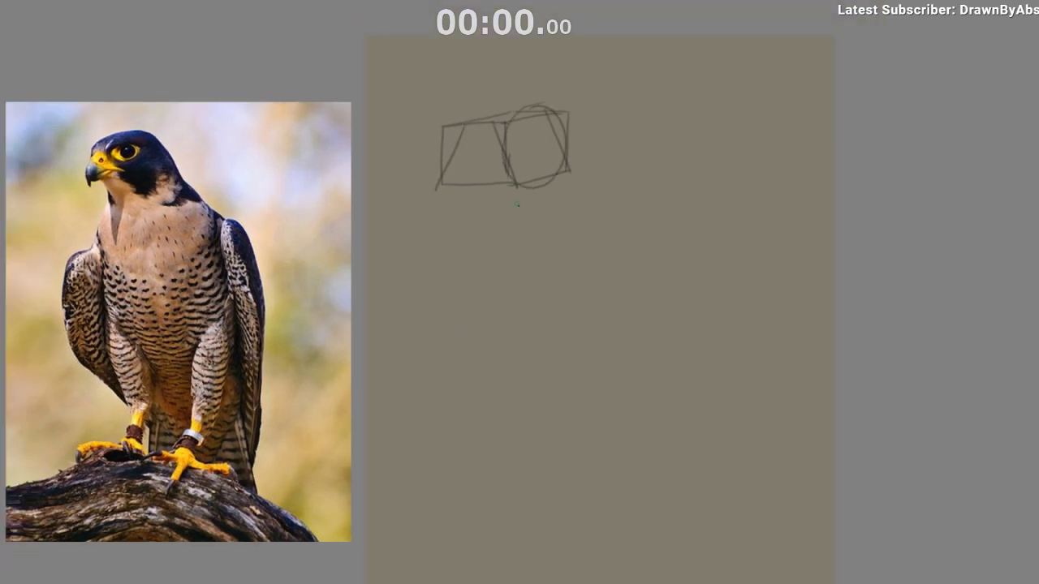
pyautogui.hotkey('ctrl', 'z')
pyautogui.hotkey('ctrl', 'z')
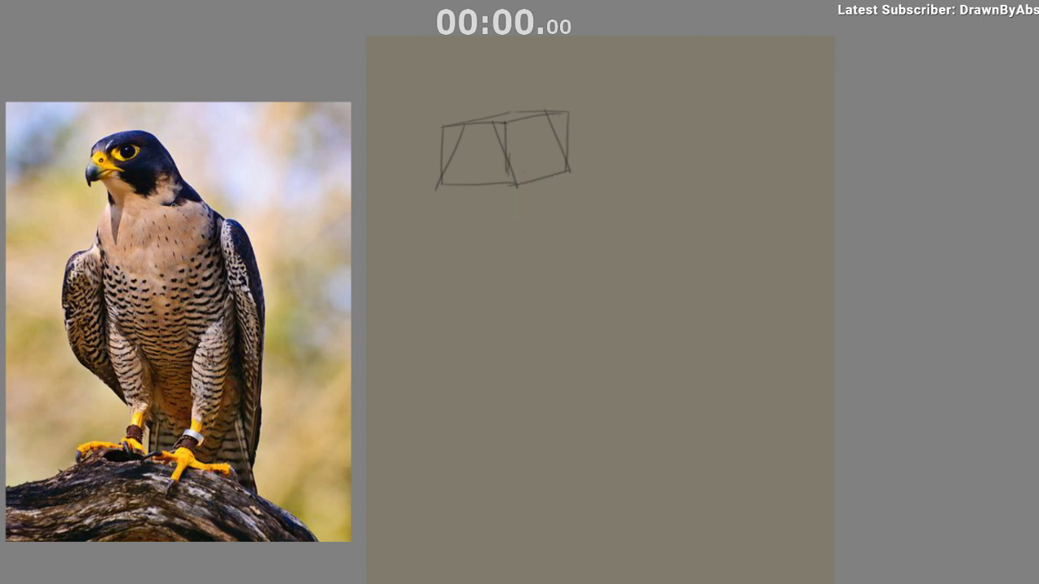
# Draw a plane receding inward below the box's right face and clear the lasso selection around the falcon's cheek.
pyautogui.moveTo(517, 185)
pyautogui.mouseDown()
pyautogui.moveTo(496, 219)
pyautogui.moveTo(536, 211)
pyautogui.mouseUp()
pyautogui.moveTo(570, 172); pyautogui.dragTo(536, 211)
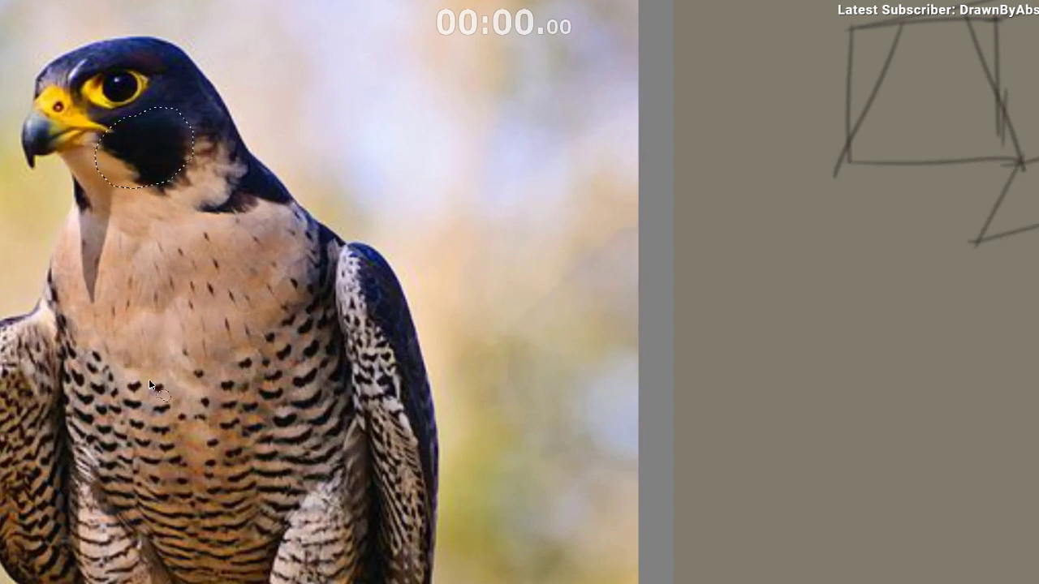
pyautogui.hotkey('ctrl', 'd')
# Sketch a wedge-shaped beak form with a pointed top over the lower part of the box's front face.
pyautogui.moveTo(441, 430); pyautogui.dragTo(357, 479)
pyautogui.moveTo(410, 432); pyautogui.dragTo(251, 376)
pyautogui.moveTo(471, 340); pyautogui.dragTo(496, 328)
pyautogui.moveTo(456, 308); pyautogui.dragTo(481, 258)
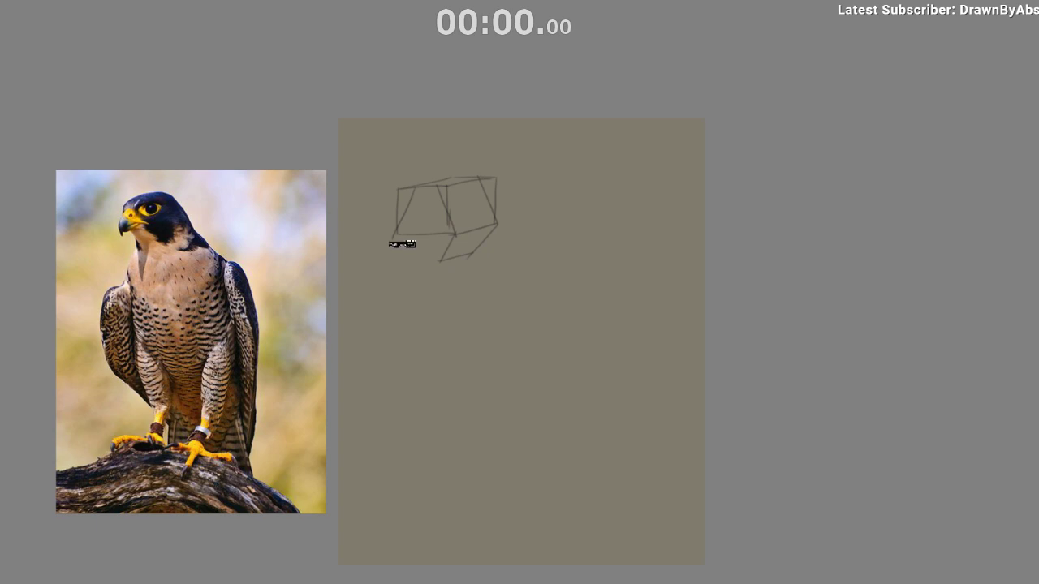
pyautogui.moveTo(419, 208); pyautogui.dragTo(383, 246)
pyautogui.moveTo(417, 204)
pyautogui.mouseDown()
pyautogui.moveTo(383, 258)
pyautogui.moveTo(435, 227)
pyautogui.mouseUp()
pyautogui.hotkey('ctrl', 'z')
pyautogui.moveTo(452, 247); pyautogui.dragTo(532, 268)
pyautogui.moveTo(500, 244); pyautogui.dragTo(565, 226)
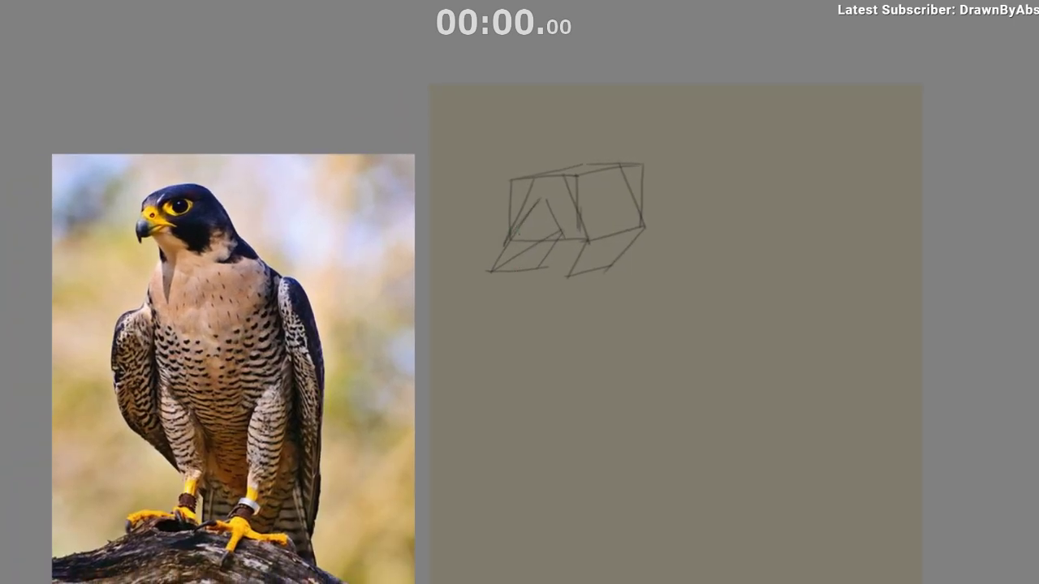
# Add crossing construction lines to the wedge's lower plane and a short line beside the front face's outer edge.
pyautogui.moveTo(503, 297); pyautogui.dragTo(501, 298)
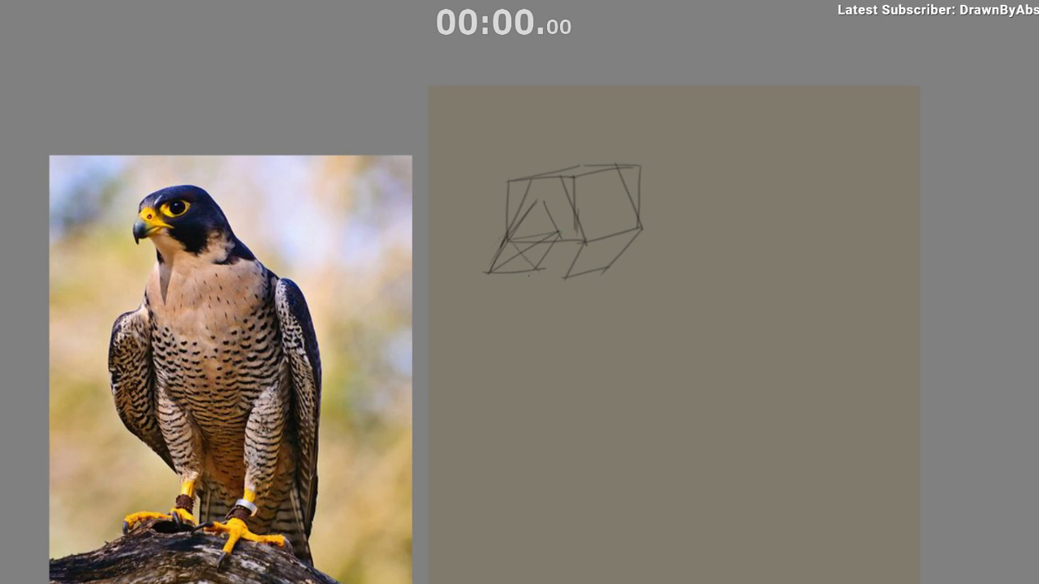
pyautogui.scroll(-3, 465, 345)
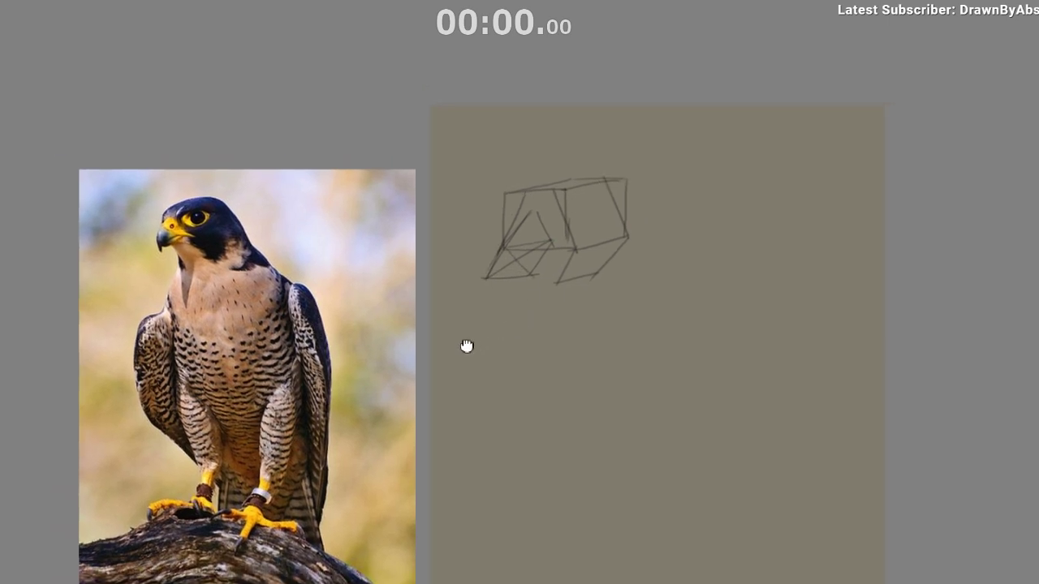
pyautogui.moveTo(460, 360); pyautogui.dragTo(409, 351)
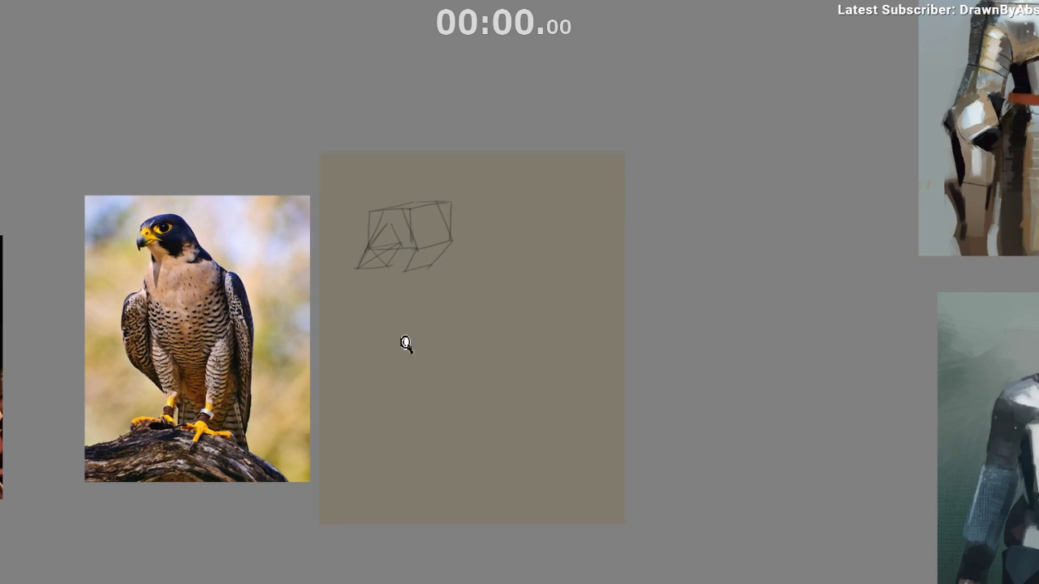
pyautogui.scroll(3, 410, 346)
pyautogui.moveTo(431, 310); pyautogui.dragTo(445, 300)
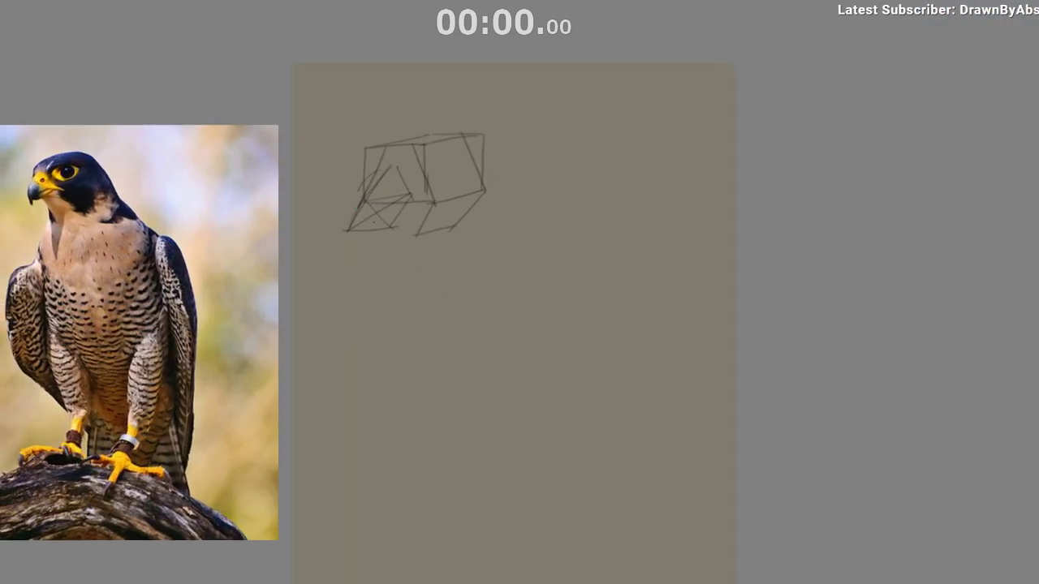
# Sketch a beak-like wedge below the box: three edges fanning out from a pointed tip and a short upper end edge.
pyautogui.moveTo(294, 272); pyautogui.dragTo(642, 290)
pyautogui.moveTo(350, 248); pyautogui.dragTo(394, 187)
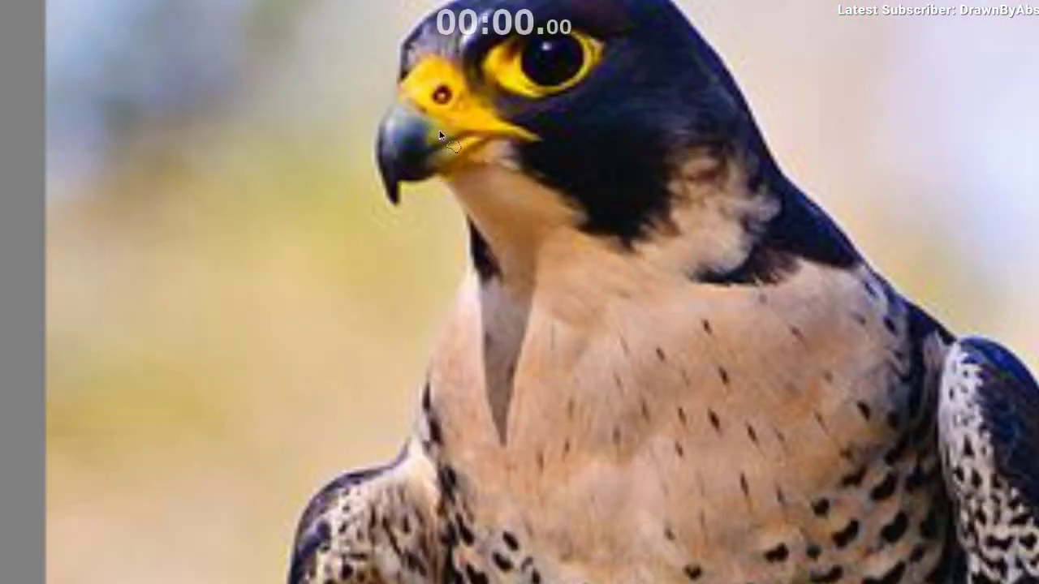
pyautogui.moveTo(477, 456)
pyautogui.mouseDown()
pyautogui.moveTo(427, 465)
pyautogui.moveTo(437, 447)
pyautogui.mouseUp()
pyautogui.moveTo(611, 437)
pyautogui.mouseDown()
pyautogui.moveTo(381, 373)
pyautogui.moveTo(415, 418)
pyautogui.moveTo(382, 414)
pyautogui.mouseUp()
pyautogui.moveTo(275, 369); pyautogui.dragTo(134, 361)
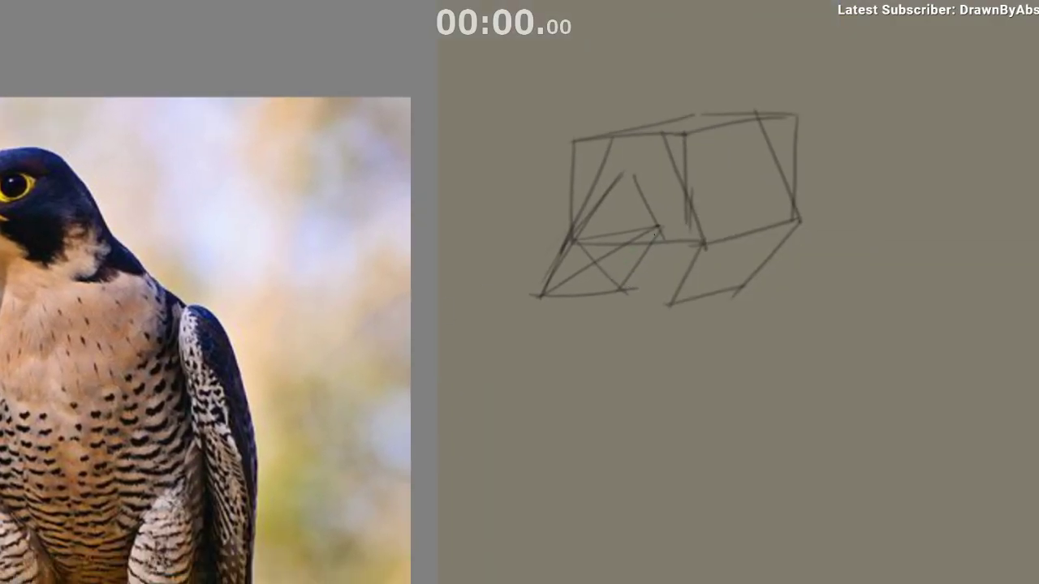
pyautogui.moveTo(662, 236); pyautogui.dragTo(607, 271)
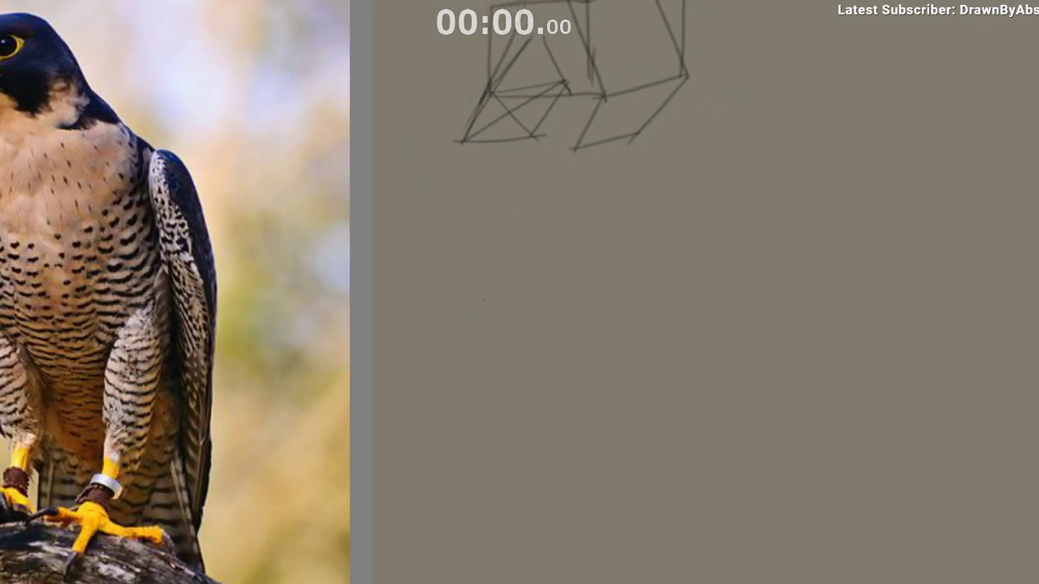
pyautogui.moveTo(421, 345); pyautogui.dragTo(513, 222)
pyautogui.moveTo(415, 347); pyautogui.dragTo(589, 262)
pyautogui.moveTo(509, 230); pyautogui.dragTo(596, 246)
pyautogui.moveTo(417, 346); pyautogui.dragTo(531, 327)
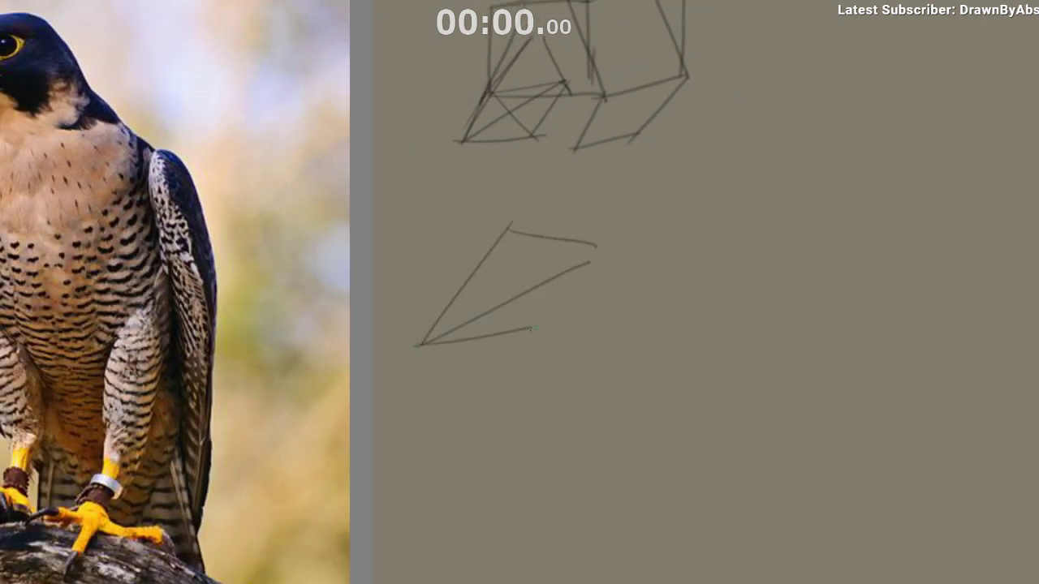
# Close the wedge's far end with a triangular face and redraw its lower edge from the tip.
pyautogui.hotkey('ctrl', 'z')
pyautogui.moveTo(541, 285); pyautogui.dragTo(627, 245)
pyautogui.hotkey('ctrl', 'z')
pyautogui.moveTo(615, 253); pyautogui.dragTo(588, 317)
pyautogui.hotkey('ctrl', 'z')
pyautogui.moveTo(510, 229)
pyautogui.mouseDown()
pyautogui.moveTo(548, 300)
pyautogui.moveTo(615, 244)
pyautogui.mouseUp()
pyautogui.moveTo(417, 344); pyautogui.dragTo(559, 309)
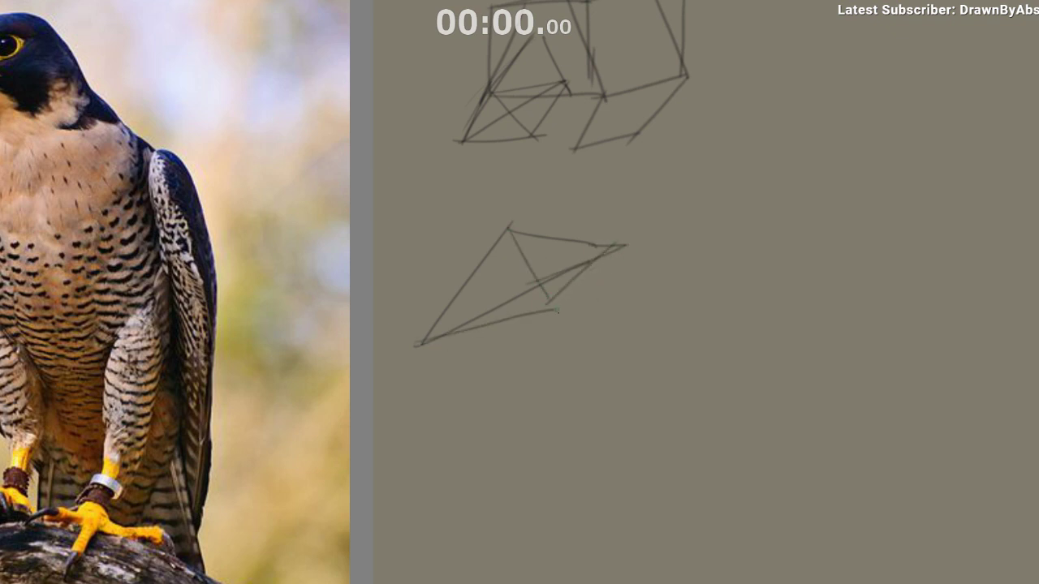
# Sketch a larger wedge below the small one, with three edges from the tip and slanted end edges for two planes.
pyautogui.moveTo(569, 391); pyautogui.dragTo(480, 330)
pyautogui.moveTo(384, 396)
pyautogui.mouseDown()
pyautogui.moveTo(561, 258)
pyautogui.moveTo(629, 319)
pyautogui.mouseUp()
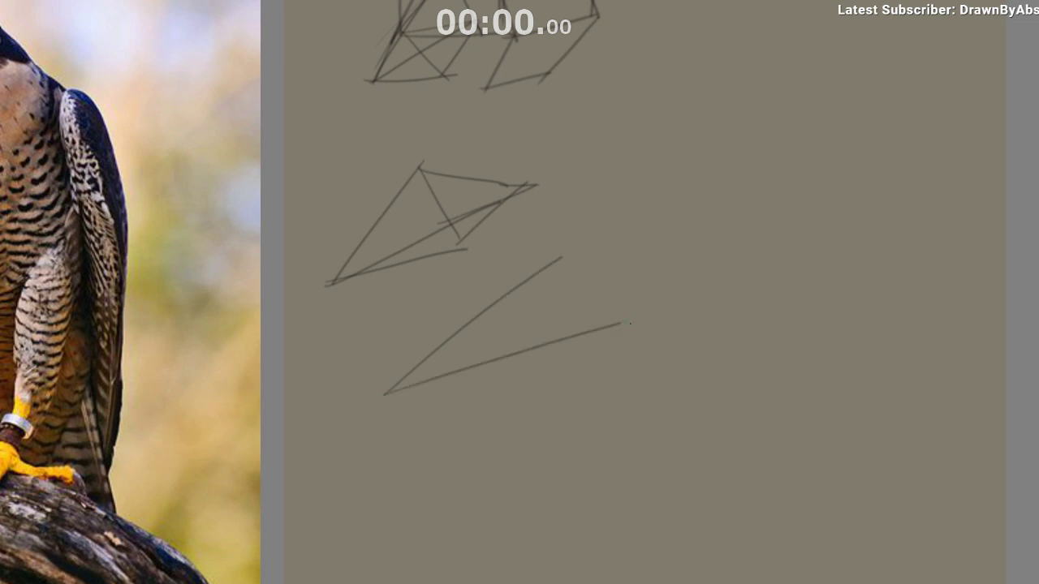
pyautogui.moveTo(541, 265); pyautogui.dragTo(640, 309)
pyautogui.moveTo(370, 361); pyautogui.dragTo(560, 367)
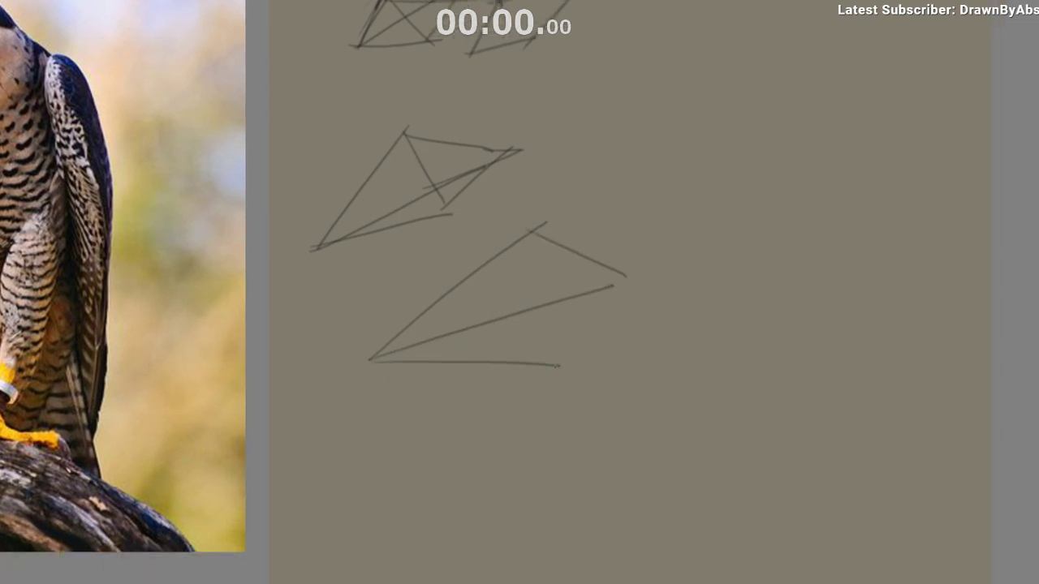
pyautogui.moveTo(625, 274); pyautogui.dragTo(550, 375)
# Add a narrow bevel plane between the larger wedge's upper and lower planes.
pyautogui.moveTo(393, 358); pyautogui.dragTo(567, 321)
pyautogui.hotkey('ctrl', 'z')
pyautogui.moveTo(368, 374)
pyautogui.mouseDown()
pyautogui.moveTo(622, 305)
pyautogui.moveTo(571, 363)
pyautogui.mouseUp()
pyautogui.hotkey('ctrl', 'z')
pyautogui.moveTo(620, 307); pyautogui.dragTo(558, 373)
pyautogui.moveTo(372, 361); pyautogui.dragTo(493, 377)
pyautogui.moveTo(590, 381); pyautogui.dragTo(555, 382)
pyautogui.hotkey('ctrl', 'z')
# Draw three arrows around the larger wedge's end to mark the direction of its upper, bevel and lower planes.
pyautogui.moveTo(606, 261)
pyautogui.mouseDown()
pyautogui.moveTo(615, 301)
pyautogui.moveTo(627, 297)
pyautogui.mouseUp()
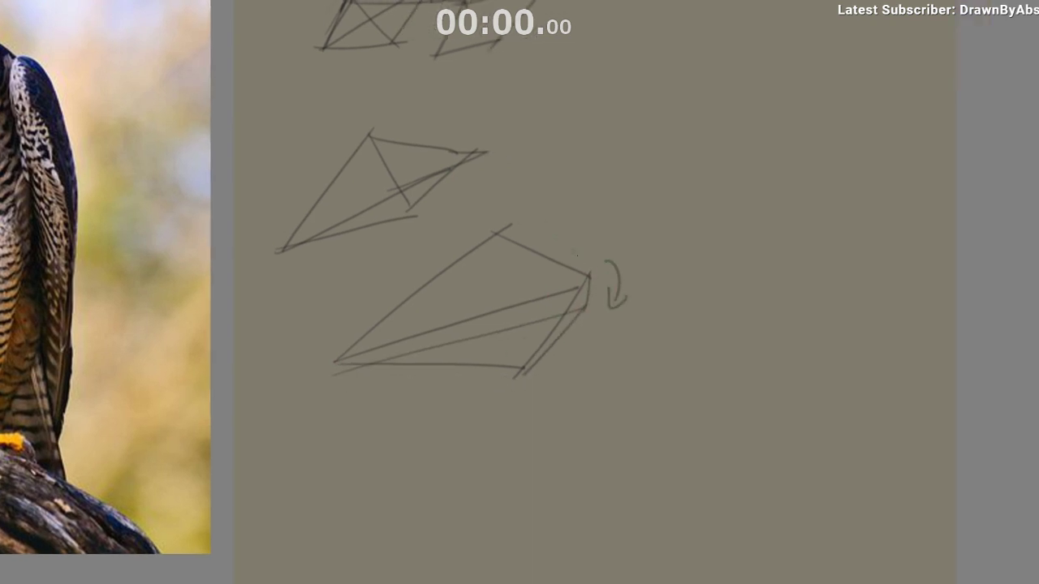
pyautogui.moveTo(517, 218); pyautogui.dragTo(587, 250)
pyautogui.moveTo(609, 315); pyautogui.dragTo(582, 360)
pyautogui.moveTo(580, 346)
pyautogui.mouseDown()
pyautogui.moveTo(580, 364)
pyautogui.moveTo(592, 357)
pyautogui.mouseUp()
pyautogui.moveTo(609, 315); pyautogui.dragTo(603, 302)
# Paint a bright white highlight along the larger wedge's narrow bevel plane.
pyautogui.moveTo(434, 330); pyautogui.dragTo(571, 288)
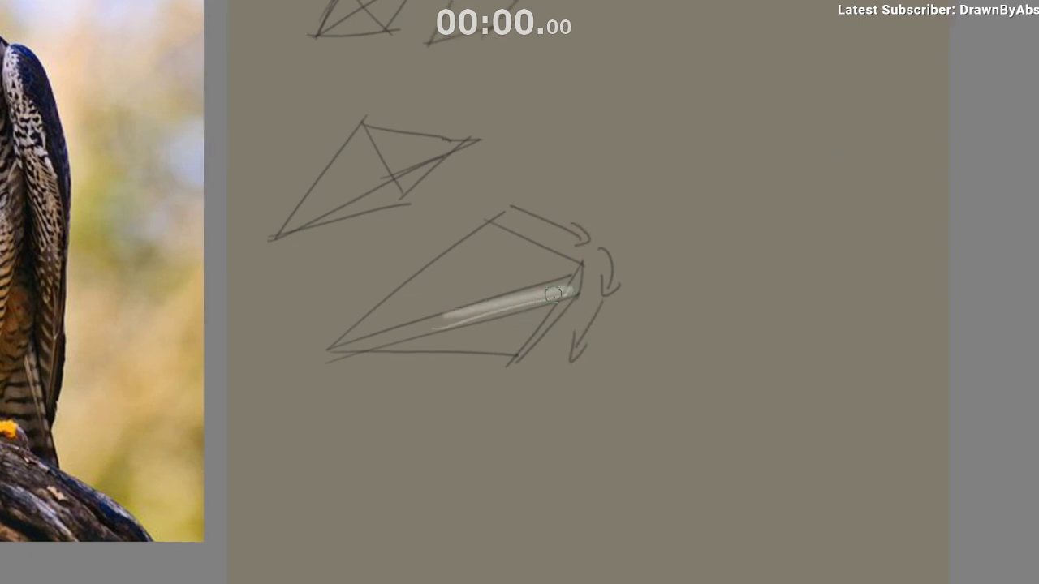
pyautogui.moveTo(449, 317); pyautogui.dragTo(591, 280)
pyautogui.hotkey('ctrl', 'z')
pyautogui.moveTo(479, 310)
pyautogui.mouseDown()
pyautogui.moveTo(578, 281)
pyautogui.moveTo(552, 290)
pyautogui.mouseUp()
pyautogui.moveTo(431, 323); pyautogui.dragTo(573, 284)
pyautogui.moveTo(406, 341)
pyautogui.mouseDown()
pyautogui.moveTo(518, 310)
pyautogui.moveTo(407, 340)
pyautogui.mouseUp()
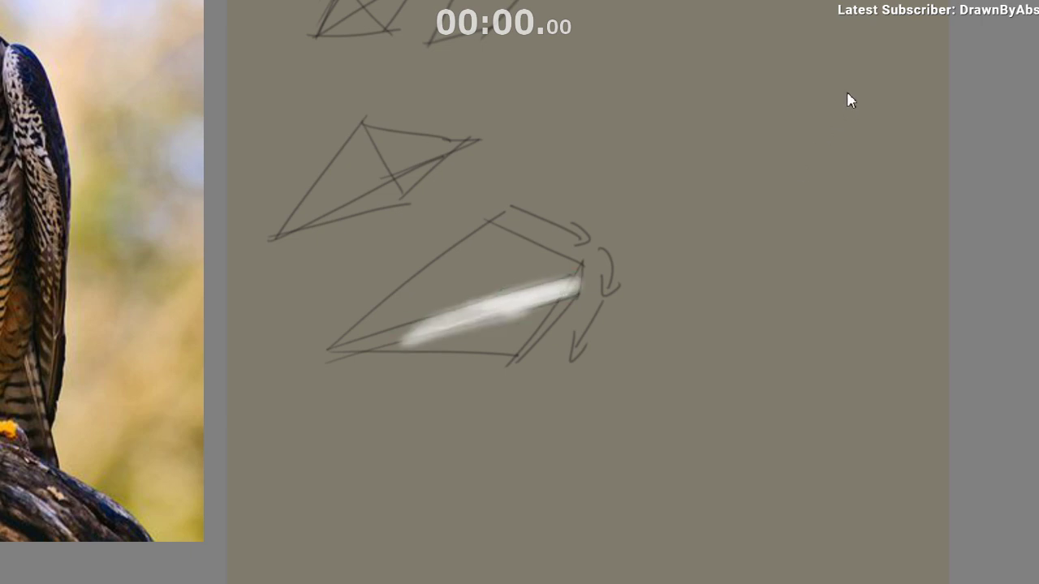
# Shade the larger wedge's lower plane dark grey and its upper plane soft light grey.
pyautogui.click(849, 100)
pyautogui.moveTo(521, 319)
pyautogui.mouseDown()
pyautogui.moveTo(492, 329)
pyautogui.moveTo(538, 304)
pyautogui.moveTo(530, 337)
pyautogui.moveTo(472, 335)
pyautogui.mouseUp()
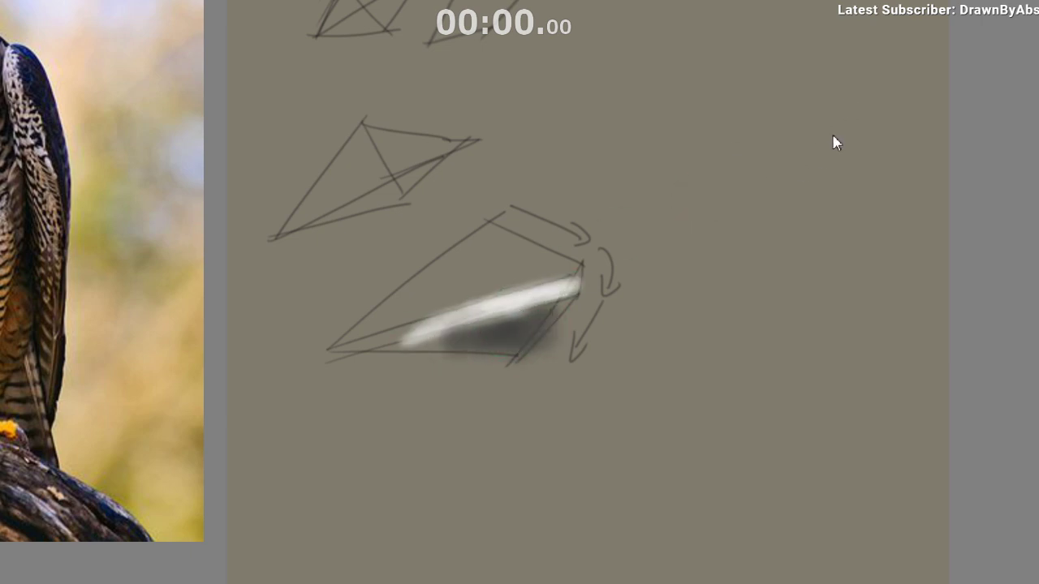
pyautogui.click(835, 141)
pyautogui.moveTo(427, 286); pyautogui.dragTo(490, 280)
pyautogui.hotkey('ctrl', 'z')
pyautogui.moveTo(482, 236)
pyautogui.mouseDown()
pyautogui.moveTo(479, 282)
pyautogui.moveTo(365, 327)
pyautogui.mouseUp()
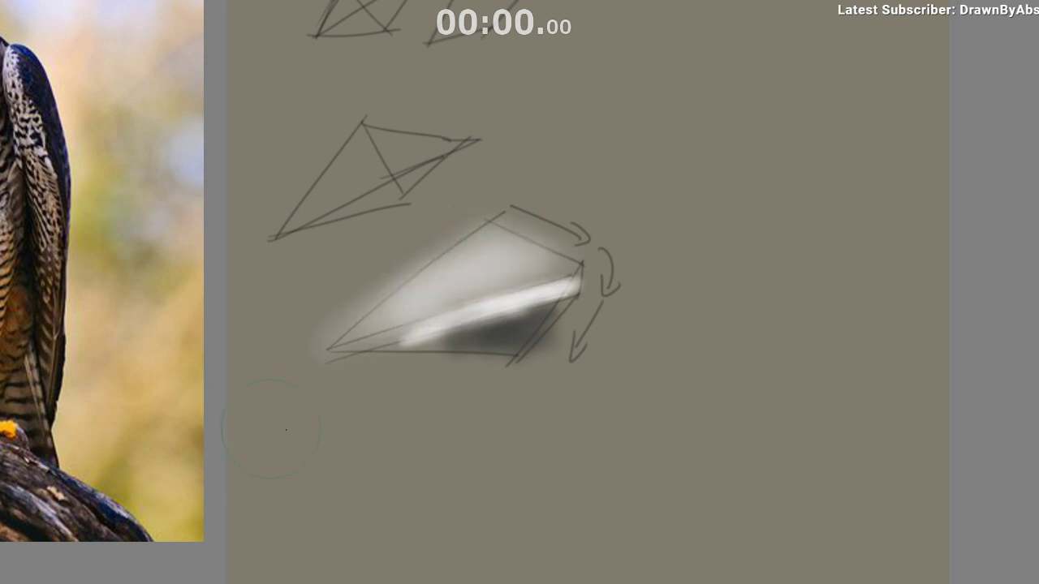
# Undo the larger wedge together with its shading and direction arrows.
pyautogui.scroll(-2, 399, 446)
pyautogui.moveTo(480, 427); pyautogui.dragTo(457, 417)
pyautogui.scroll(-3, 389, 448)
pyautogui.moveTo(390, 447); pyautogui.dragTo(357, 444)
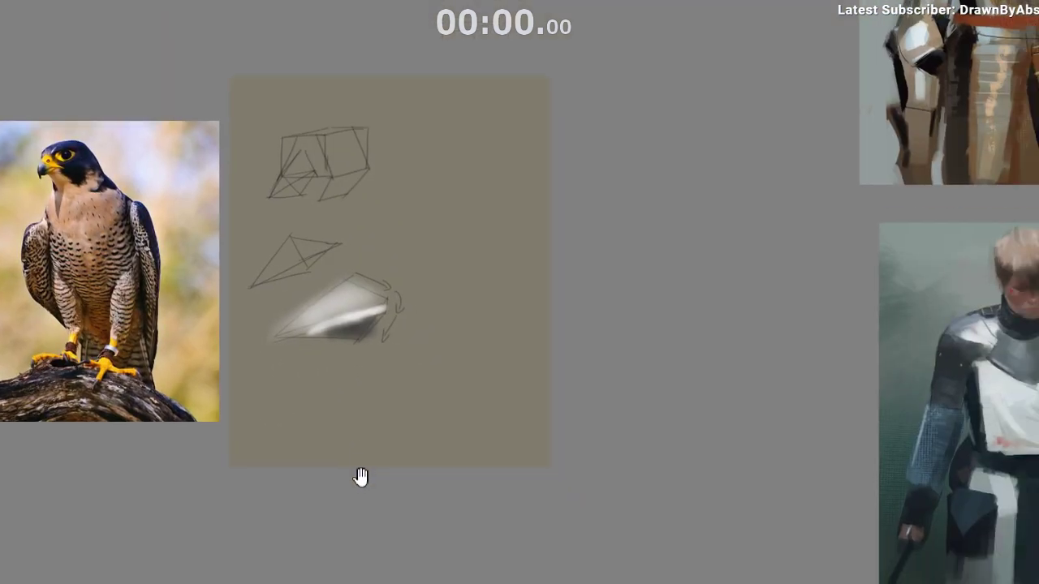
pyautogui.hotkey('ctrl', 'z')
pyautogui.hotkey('ctrl', 'z')
pyautogui.hotkey('ctrl', 'z')
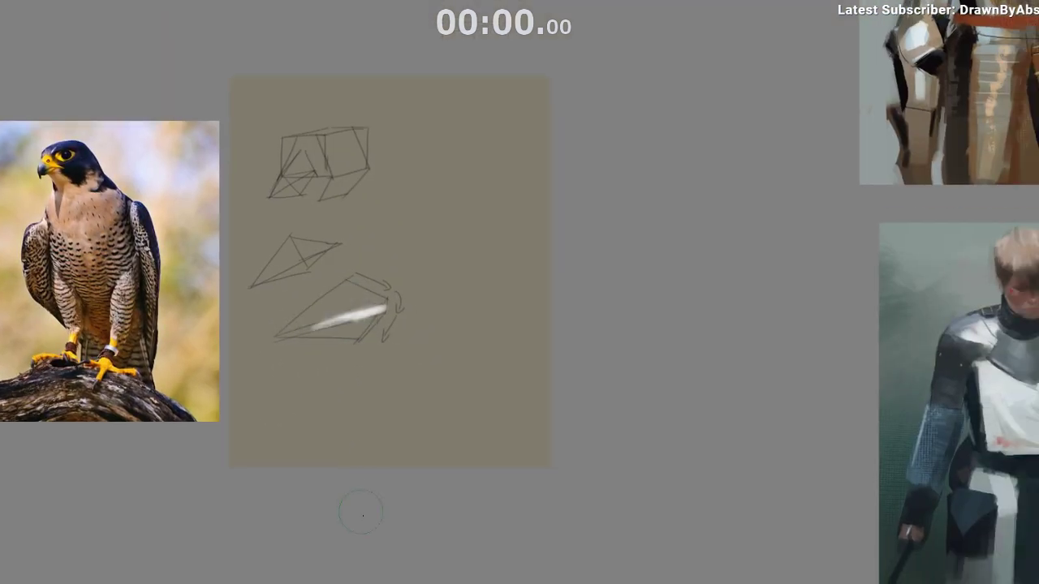
pyautogui.hotkey('ctrl', 'z')
pyautogui.hotkey('ctrl', 'z')
pyautogui.hotkey('ctrl', 'z')
pyautogui.hotkey('ctrl', 'z')
pyautogui.hotkey('ctrl', 'z')
pyautogui.hotkey('ctrl', 'z')
pyautogui.hotkey('ctrl', 'z')
pyautogui.hotkey('ctrl', 'z')
pyautogui.hotkey('ctrl', 'z')
pyautogui.hotkey('ctrl', 'z')
pyautogui.hotkey('ctrl', 'z')
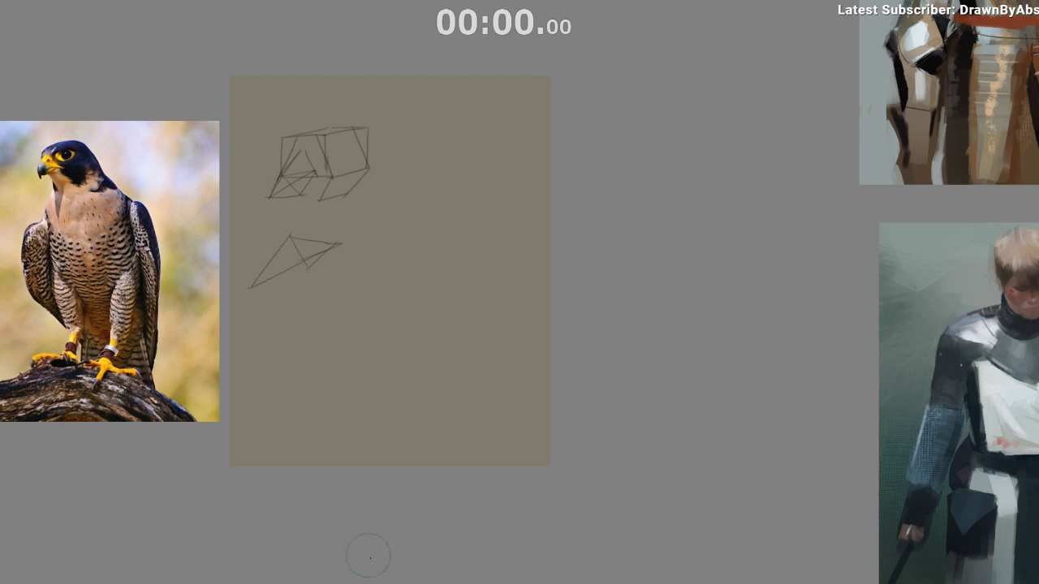
# Pick a broad rough-edged brush and erase the remaining box and wedge sketches from the brown canvas.
pyautogui.moveTo(374, 280); pyautogui.dragTo(445, 327)
pyautogui.rightClick(357, 286)
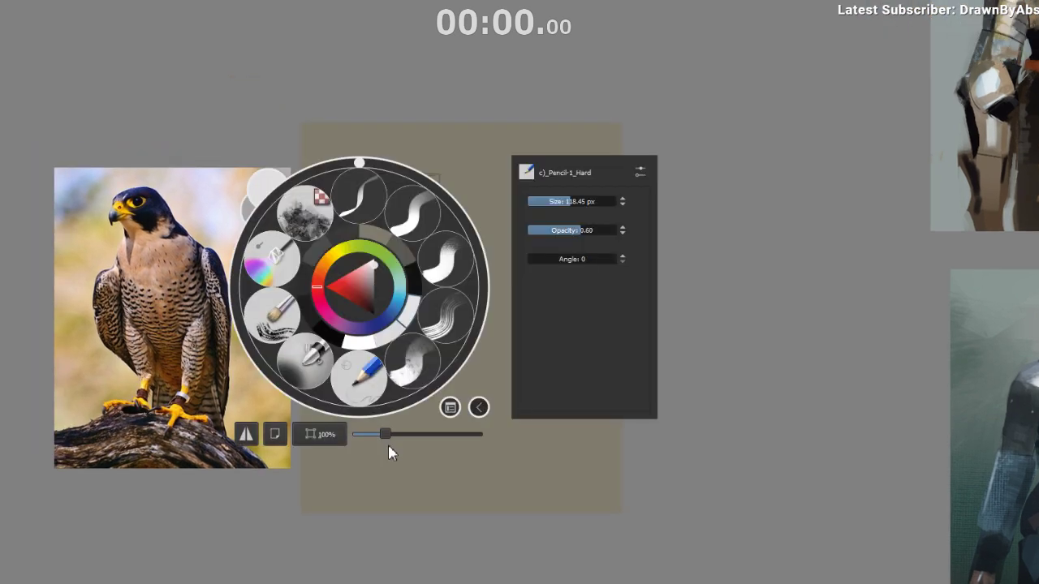
pyautogui.click(362, 360)
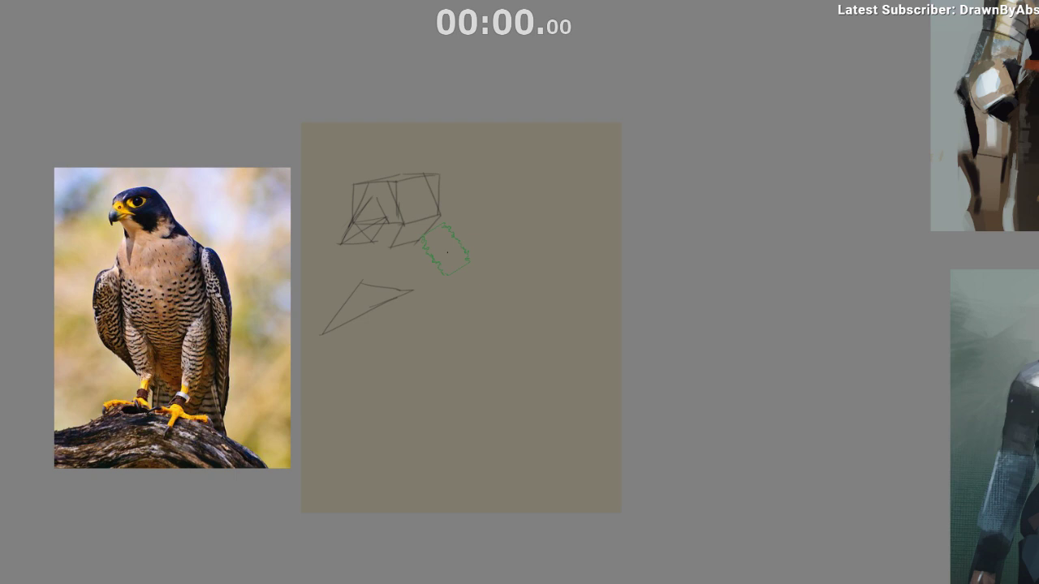
pyautogui.click(457, 339)
pyautogui.press('e')
pyautogui.moveTo(434, 180)
pyautogui.mouseDown()
pyautogui.moveTo(350, 380)
pyautogui.moveTo(307, 329)
pyautogui.mouseUp()
pyautogui.moveTo(485, 445); pyautogui.dragTo(537, 436)
pyautogui.moveTo(525, 506); pyautogui.dragTo(541, 491)
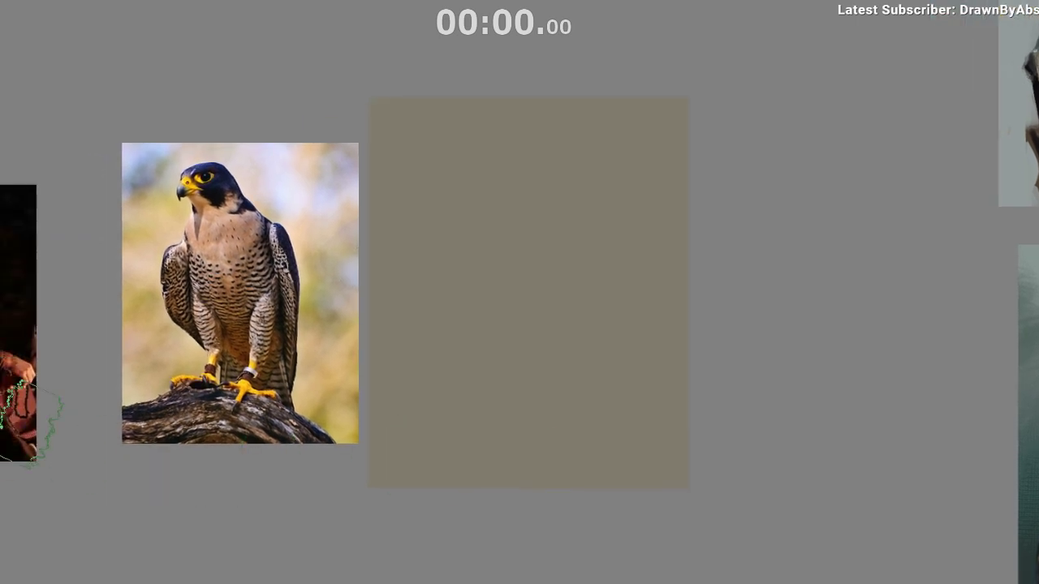
# Enlarge the falcon reference image and position it against the edge of the brown canvas.
pyautogui.hotkey('ctrl', 't')
pyautogui.moveTo(224, 232); pyautogui.dragTo(238, 233)
pyautogui.moveTo(375, 142); pyautogui.dragTo(390, 127)
pyautogui.moveTo(320, 256); pyautogui.dragTo(317, 291)
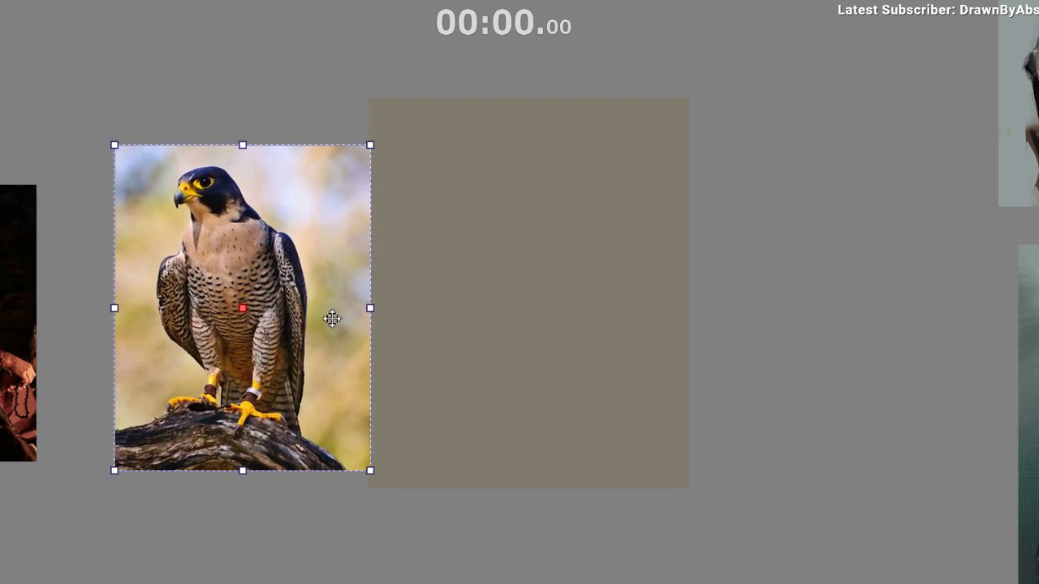
# Look over the finished animal, knight and portrait paintings arranged beside the canvas.
pyautogui.scroll(-1, 490, 461)
pyautogui.moveTo(490, 461); pyautogui.dragTo(585, 513)
pyautogui.moveTo(738, 557); pyautogui.dragTo(206, 492)
pyautogui.moveTo(722, 498); pyautogui.dragTo(596, 575)
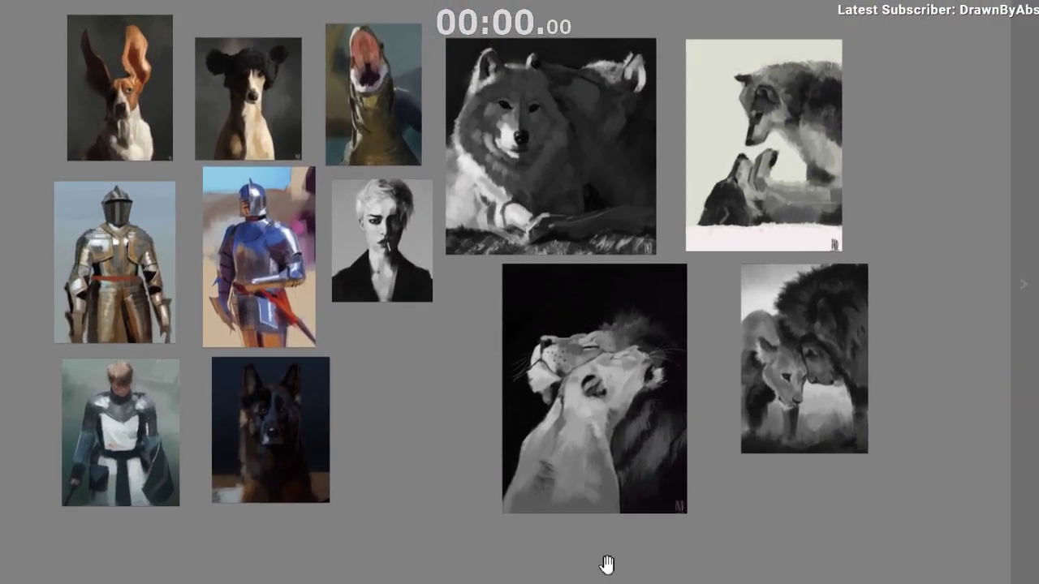
pyautogui.hscroll(2, 615, 546)
pyautogui.scroll(1, 614, 546)
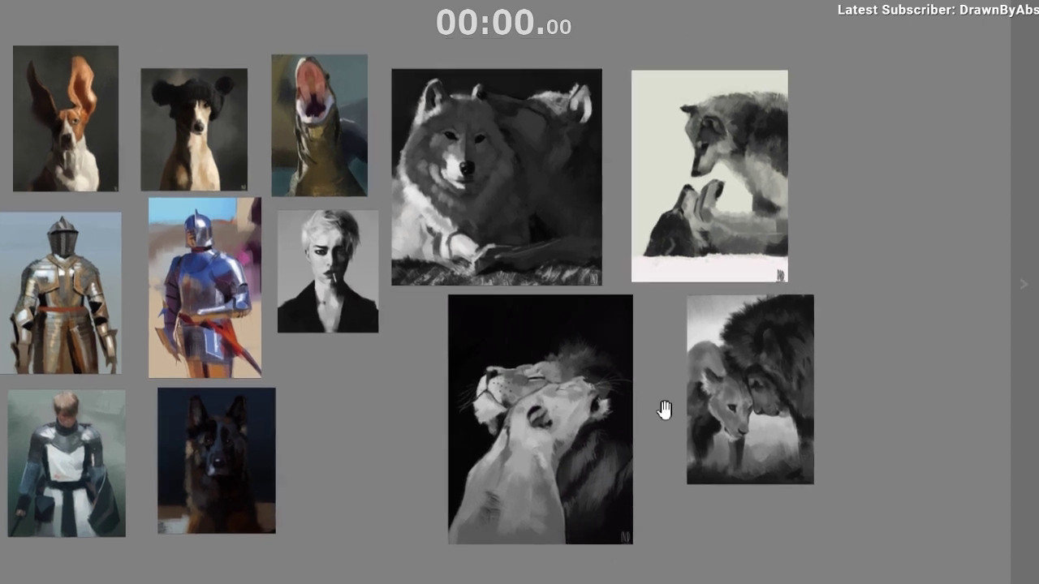
pyautogui.moveTo(602, 511)
pyautogui.mouseDown()
pyautogui.moveTo(588, 526)
pyautogui.moveTo(608, 508)
pyautogui.mouseUp()
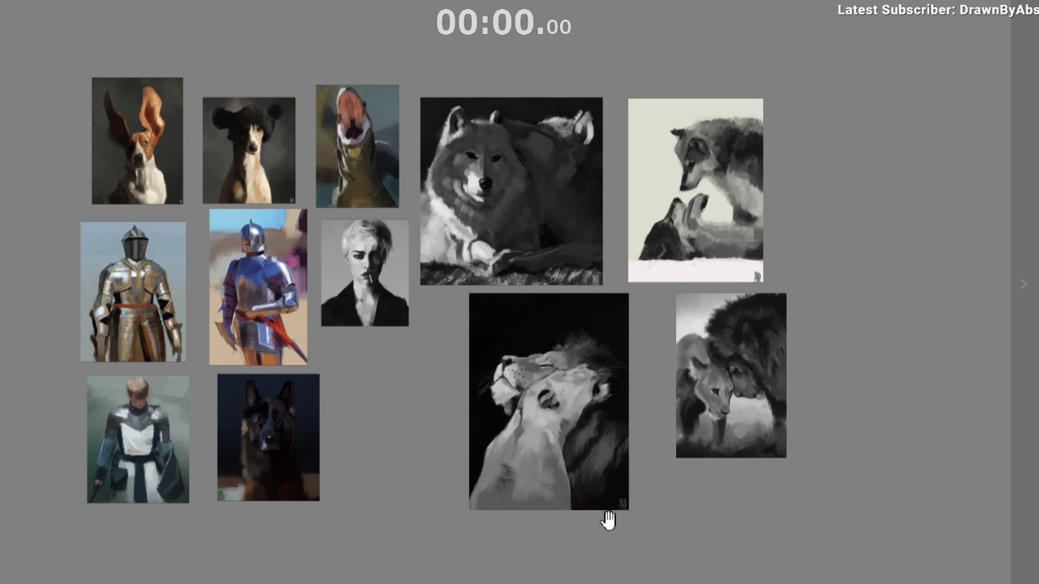
pyautogui.moveTo(597, 543)
pyautogui.mouseDown()
pyautogui.moveTo(554, 555)
pyautogui.moveTo(619, 522)
pyautogui.moveTo(598, 531)
pyautogui.moveTo(710, 518)
pyautogui.mouseUp()
pyautogui.moveTo(645, 520); pyautogui.dragTo(718, 480)
pyautogui.moveTo(520, 369); pyautogui.dragTo(795, 330)
pyautogui.moveTo(368, 355); pyautogui.dragTo(429, 279)
pyautogui.moveTo(429, 315); pyautogui.dragTo(477, 382)
pyautogui.moveTo(426, 315); pyautogui.dragTo(429, 286)
pyautogui.moveTo(446, 259); pyautogui.dragTo(507, 279)
pyautogui.moveTo(424, 279); pyautogui.dragTo(425, 268)
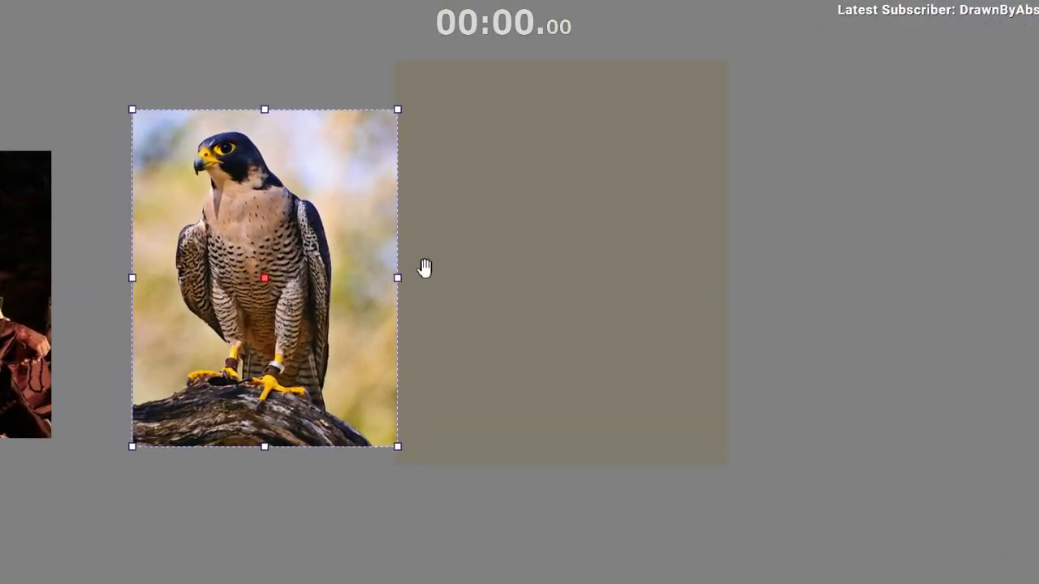
# Shrink the falcon reference slightly and move it so a narrow gap separates it from the canvas.
pyautogui.moveTo(333, 278); pyautogui.dragTo(328, 264)
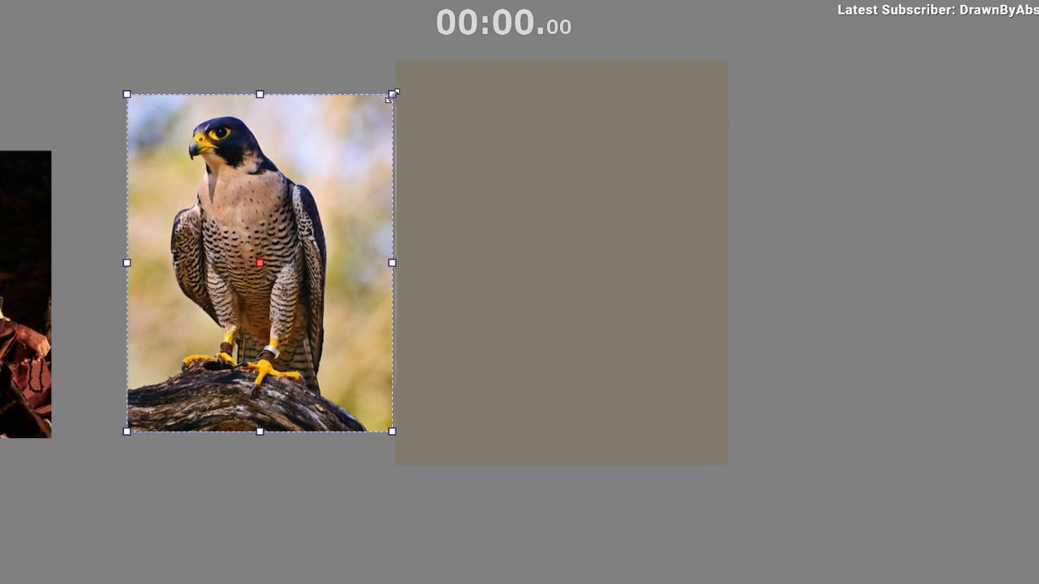
pyautogui.moveTo(394, 94); pyautogui.dragTo(381, 110)
pyautogui.moveTo(355, 187); pyautogui.dragTo(363, 179)
pyautogui.moveTo(397, 262); pyautogui.dragTo(350, 261)
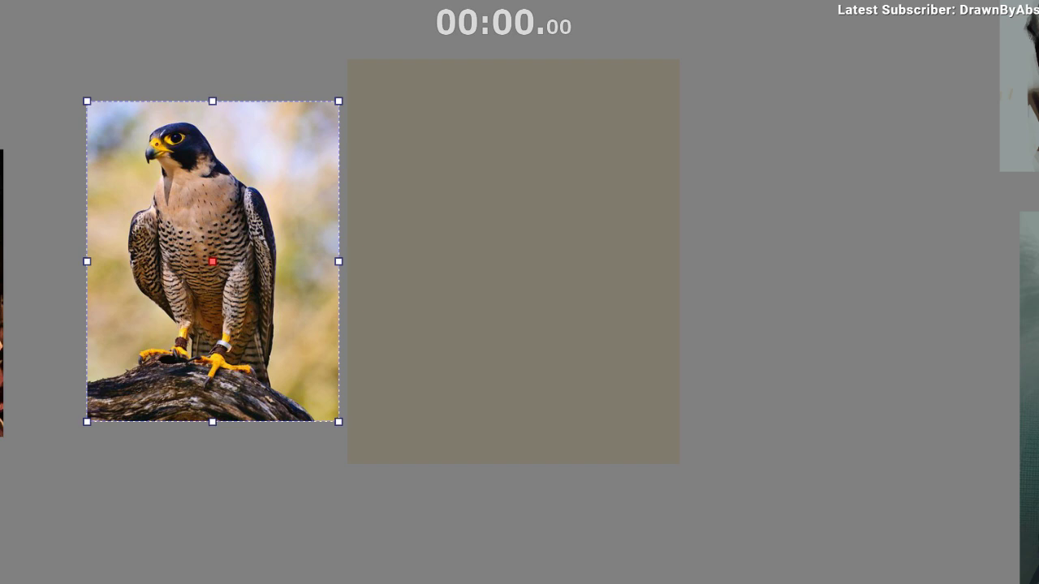
# Return to the brush and sample the canvas's brown as the painting colour.
pyautogui.press('b')
pyautogui.moveTo(492, 248)
pyautogui.mouseDown()
pyautogui.moveTo(471, 260)
pyautogui.moveTo(461, 237)
pyautogui.mouseUp()
pyautogui.keyDown('ctrl'); pyautogui.moveTo(399, 297); pyautogui.dragTo(432, 334); pyautogui.keyUp('ctrl')
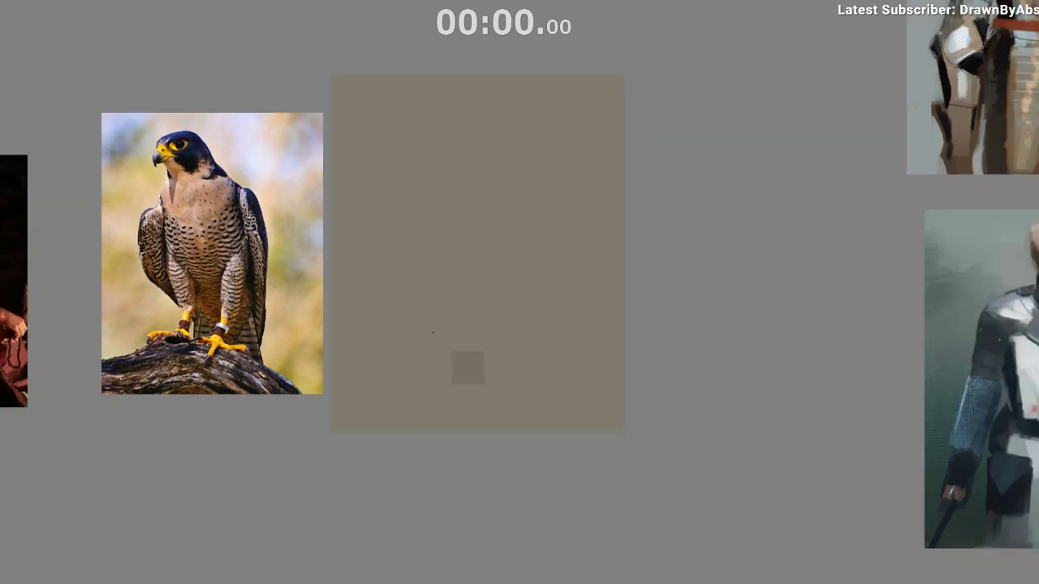
pyautogui.keyDown('ctrl'); pyautogui.moveTo(402, 190); pyautogui.dragTo(399, 169); pyautogui.keyUp('ctrl')
pyautogui.hotkey('ctrl', 'z')
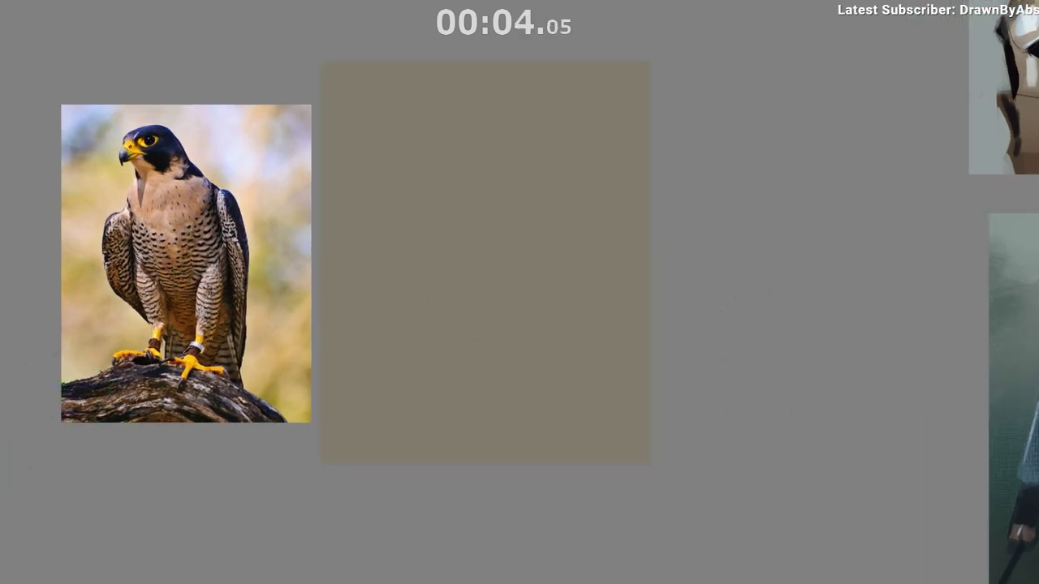
# Fill the canvas with a vertical gradient from sandy yellow at the bottom to brown at the top.
pyautogui.press('g')
pyautogui.moveTo(499, 34); pyautogui.dragTo(498, 470)
pyautogui.hotkey('ctrl', 'z')
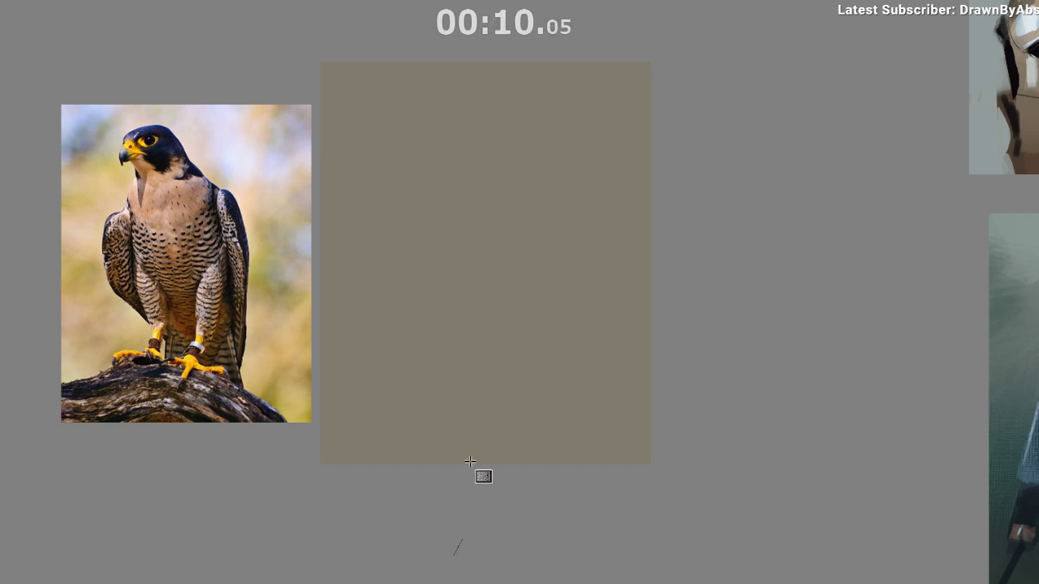
pyautogui.moveTo(471, 462); pyautogui.dragTo(541, 105)
pyautogui.moveTo(548, 356); pyautogui.dragTo(544, 387)
pyautogui.hotkey('ctrl', 'z')
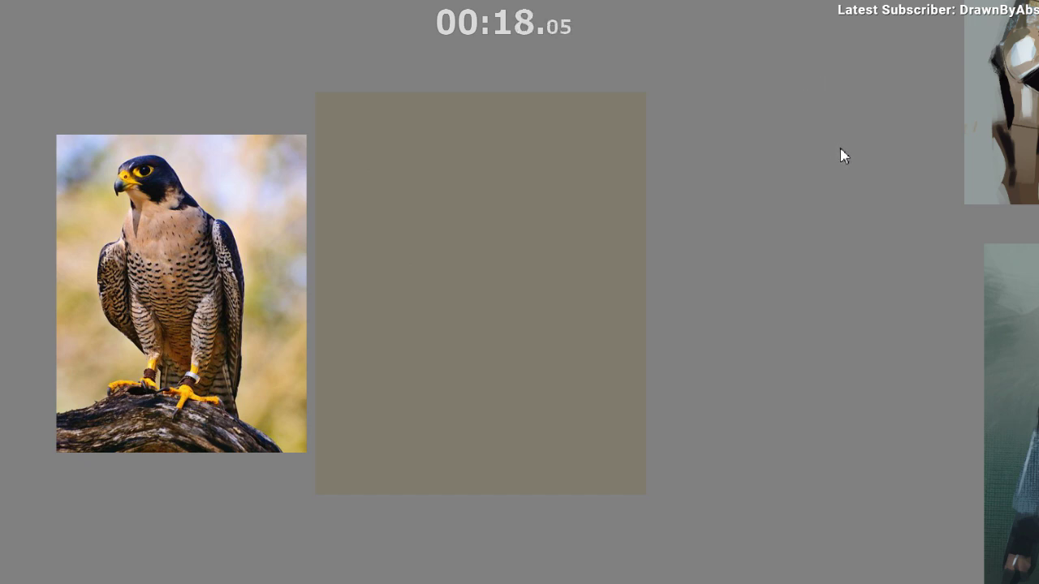
pyautogui.moveTo(471, 512); pyautogui.dragTo(511, 128)
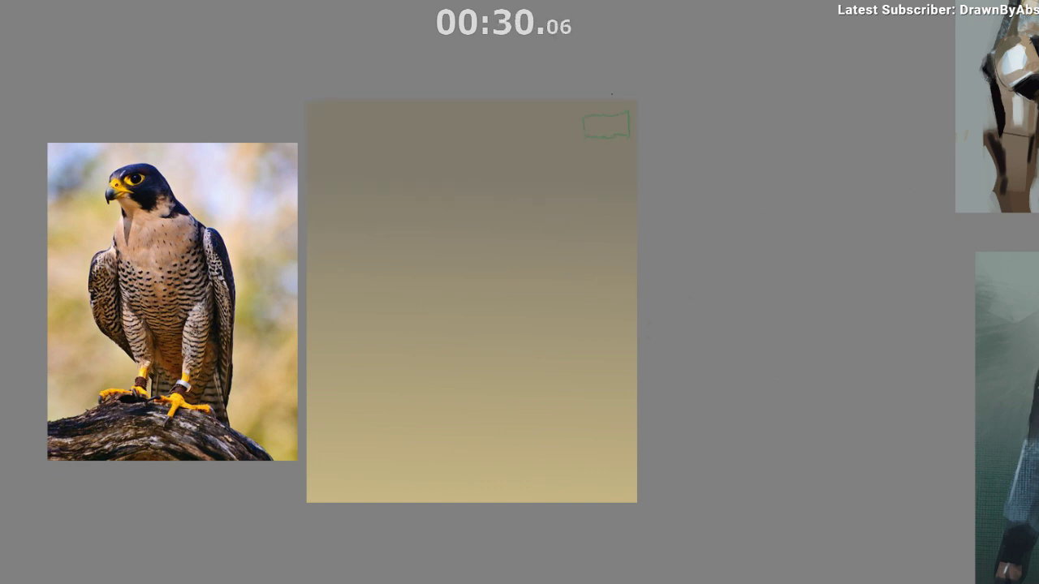
# Block in the upper third of the canvas with broad grey-lavender strokes as the background sky.
pyautogui.moveTo(607, 114); pyautogui.dragTo(611, 209)
pyautogui.hotkey('ctrl', 'z')
pyautogui.moveTo(609, 93)
pyautogui.mouseDown()
pyautogui.moveTo(550, 92)
pyautogui.moveTo(414, 151)
pyautogui.moveTo(332, 92)
pyautogui.moveTo(324, 207)
pyautogui.mouseUp()
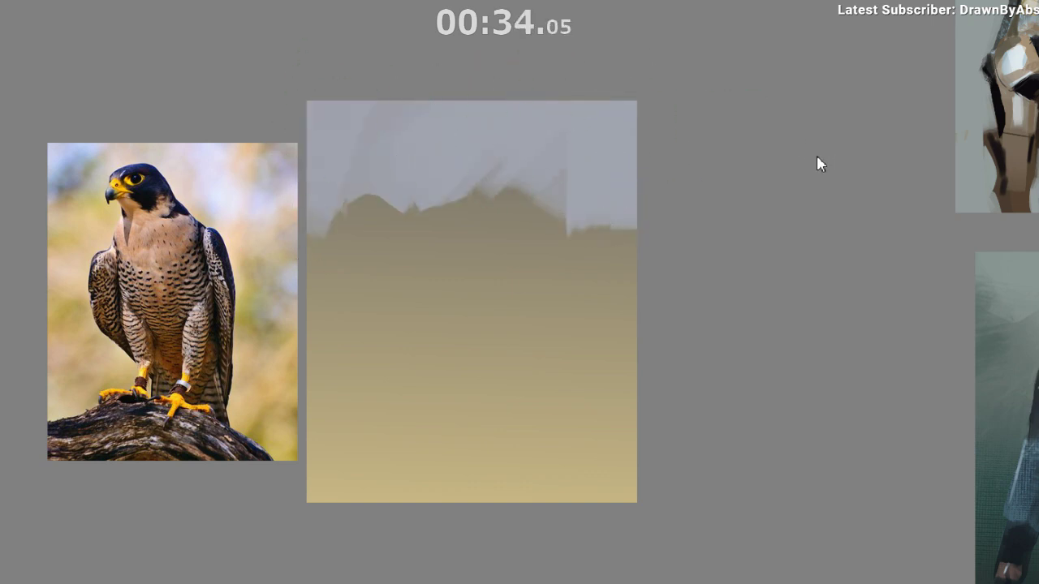
# Paint lighter pale-blue strokes over the sky area, extending its ragged lower edge on the outer side.
pyautogui.moveTo(340, 105); pyautogui.dragTo(348, 213)
pyautogui.hotkey('ctrl', 'z')
pyautogui.moveTo(357, 104); pyautogui.dragTo(345, 178)
pyautogui.keyDown('ctrl'); pyautogui.click(346, 154); pyautogui.keyUp('ctrl')
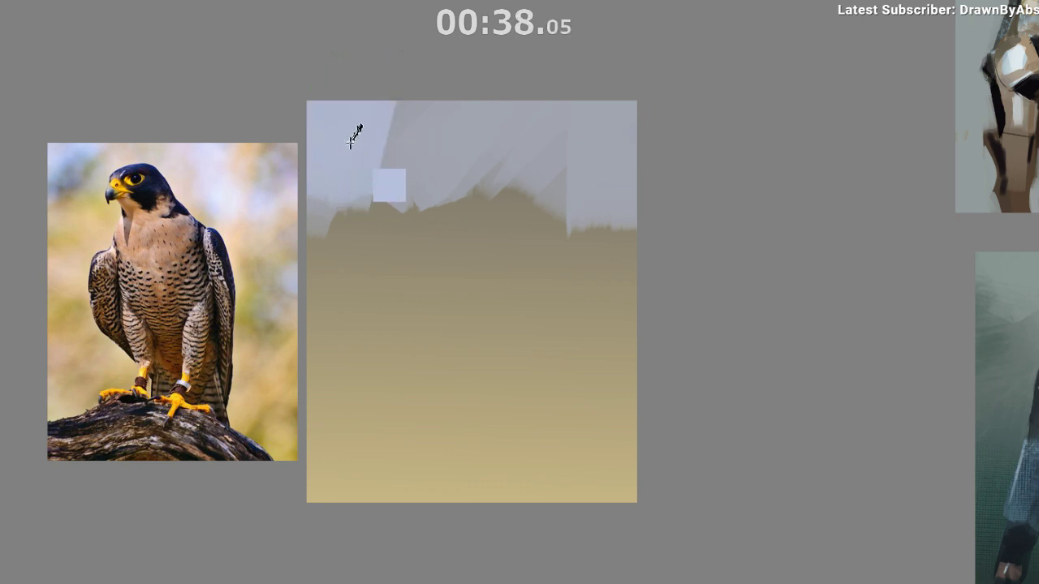
pyautogui.moveTo(438, 68)
pyautogui.mouseDown()
pyautogui.moveTo(405, 167)
pyautogui.moveTo(473, 105)
pyautogui.moveTo(557, 111)
pyautogui.moveTo(626, 209)
pyautogui.moveTo(527, 197)
pyautogui.moveTo(531, 206)
pyautogui.mouseUp()
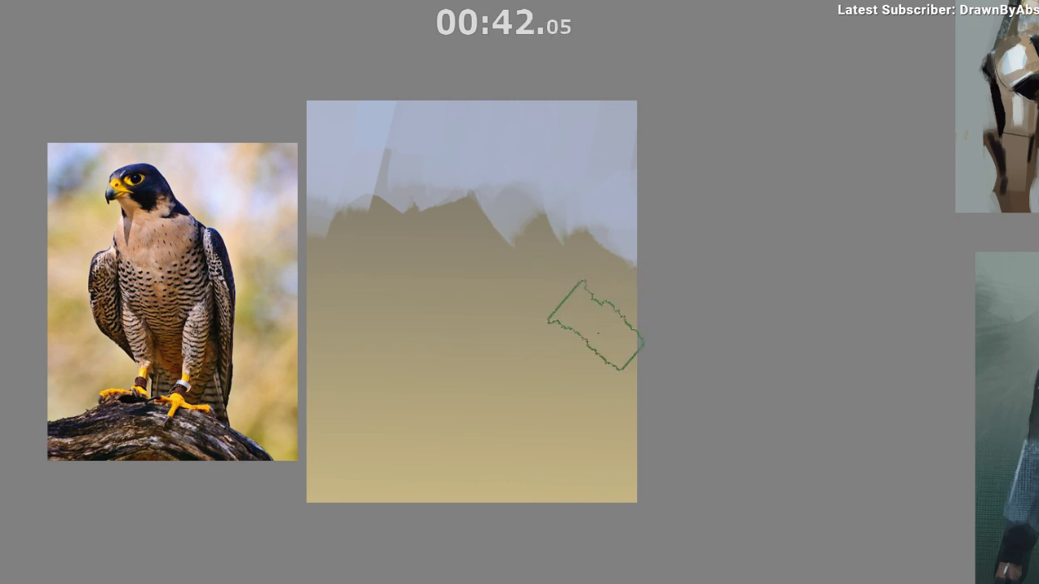
# Paint broad cream strokes down the centre of the sky and beige strokes along its left side.
pyautogui.moveTo(537, 338); pyautogui.dragTo(501, 324)
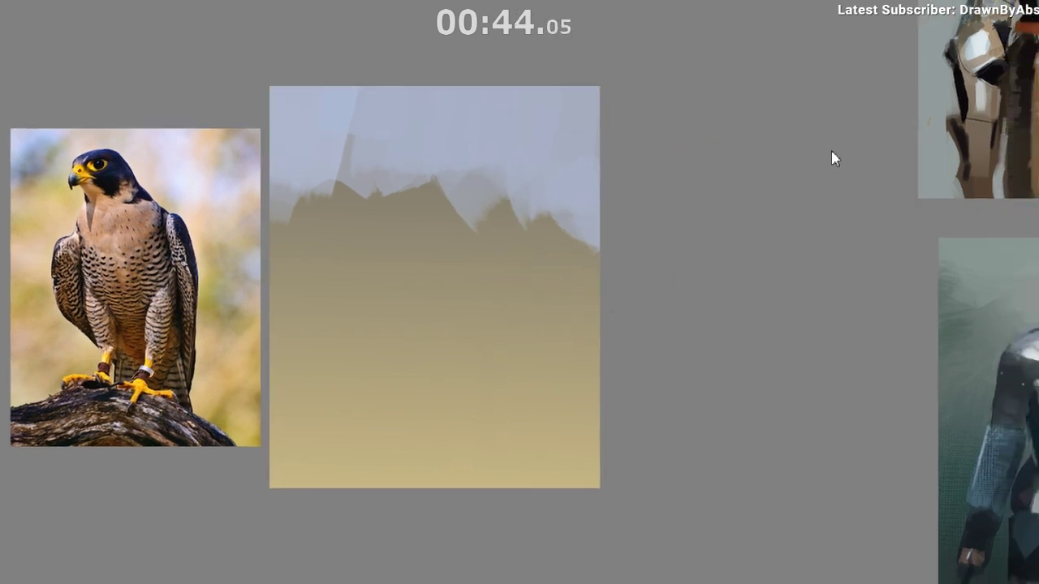
pyautogui.moveTo(418, 133); pyautogui.dragTo(398, 209)
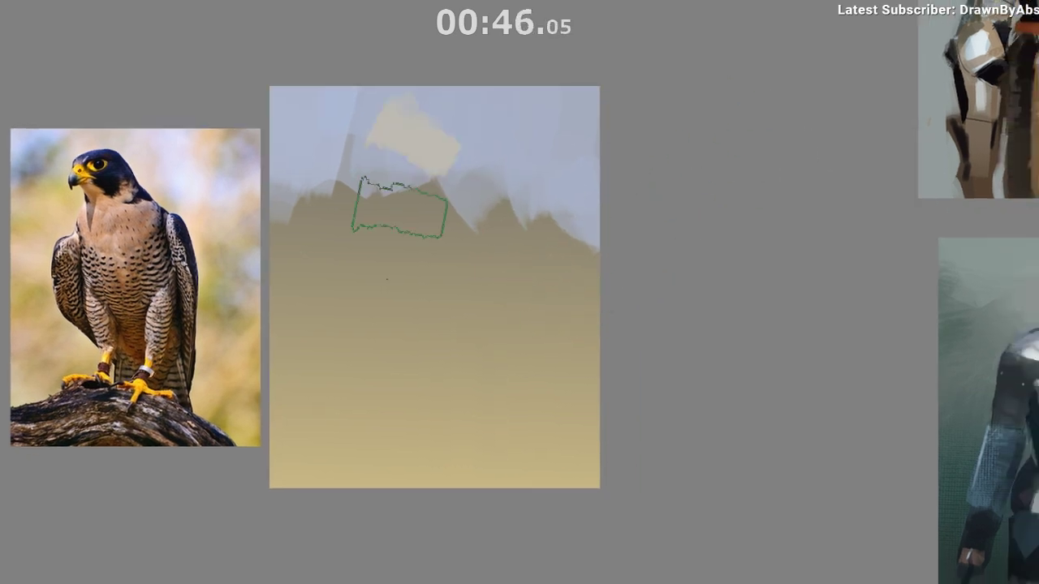
pyautogui.hotkey('ctrl', 'z')
pyautogui.moveTo(402, 140); pyautogui.dragTo(390, 208)
pyautogui.moveTo(406, 122)
pyautogui.mouseDown()
pyautogui.moveTo(366, 199)
pyautogui.moveTo(410, 87)
pyautogui.mouseUp()
pyautogui.moveTo(334, 185)
pyautogui.mouseDown()
pyautogui.moveTo(344, 208)
pyautogui.moveTo(287, 273)
pyautogui.mouseUp()
# Sample beige tones from the canvas and paint wide strokes that extend the pale area down over the brown.
pyautogui.keyDown('ctrl'); pyautogui.click(325, 212); pyautogui.keyUp('ctrl')
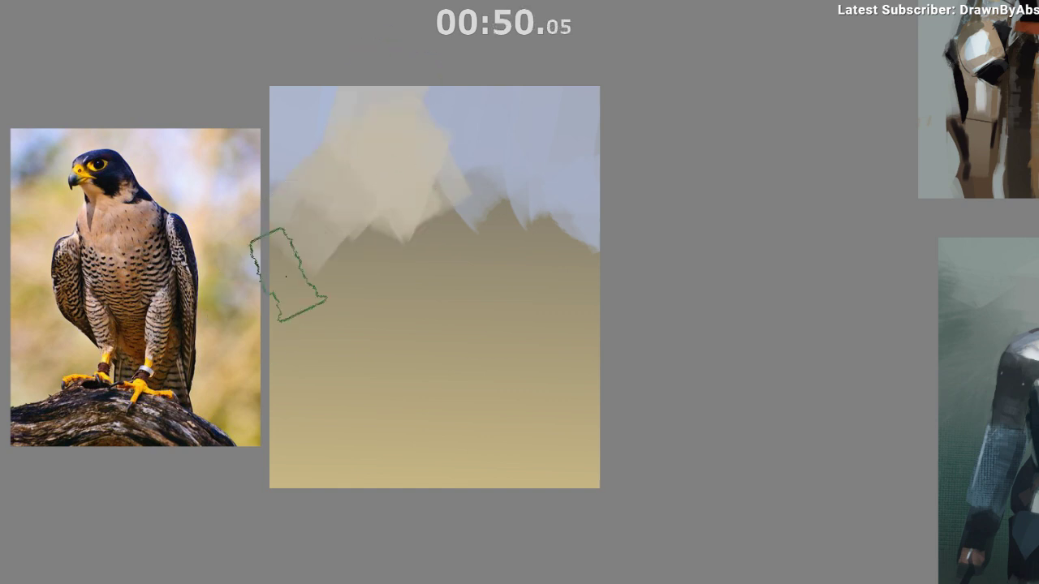
pyautogui.keyDown('ctrl'); pyautogui.click(314, 219); pyautogui.keyUp('ctrl')
pyautogui.moveTo(369, 278); pyautogui.dragTo(339, 217)
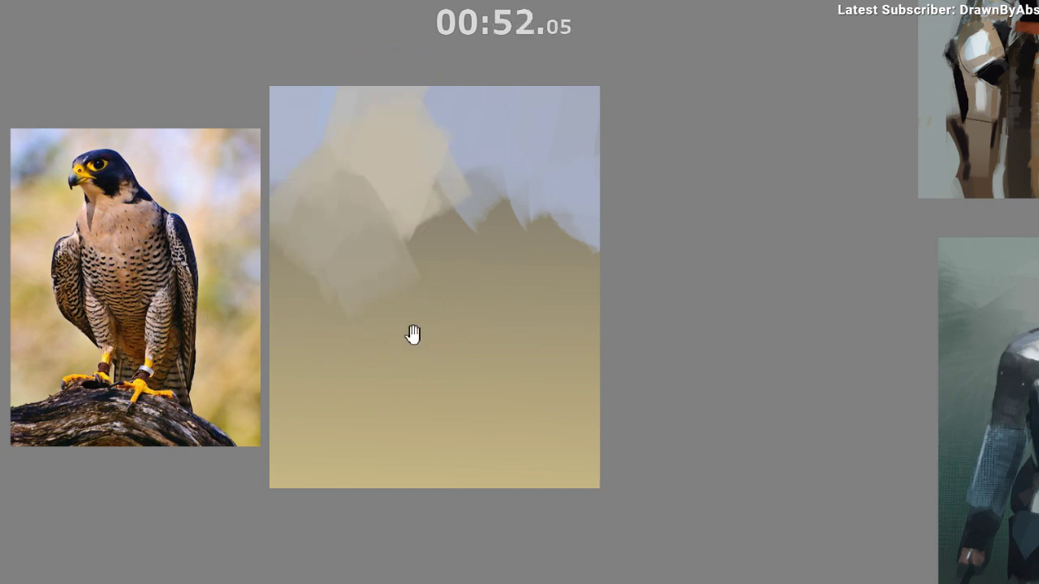
pyautogui.moveTo(412, 334); pyautogui.dragTo(396, 334)
pyautogui.keyDown('ctrl'); pyautogui.click(385, 201); pyautogui.keyUp('ctrl')
pyautogui.moveTo(405, 262); pyautogui.dragTo(379, 223)
# Paint cream strokes across the right side of the horizon and lighter peach-cream patches at the top centre.
pyautogui.keyDown('ctrl'); pyautogui.click(430, 260); pyautogui.keyUp('ctrl')
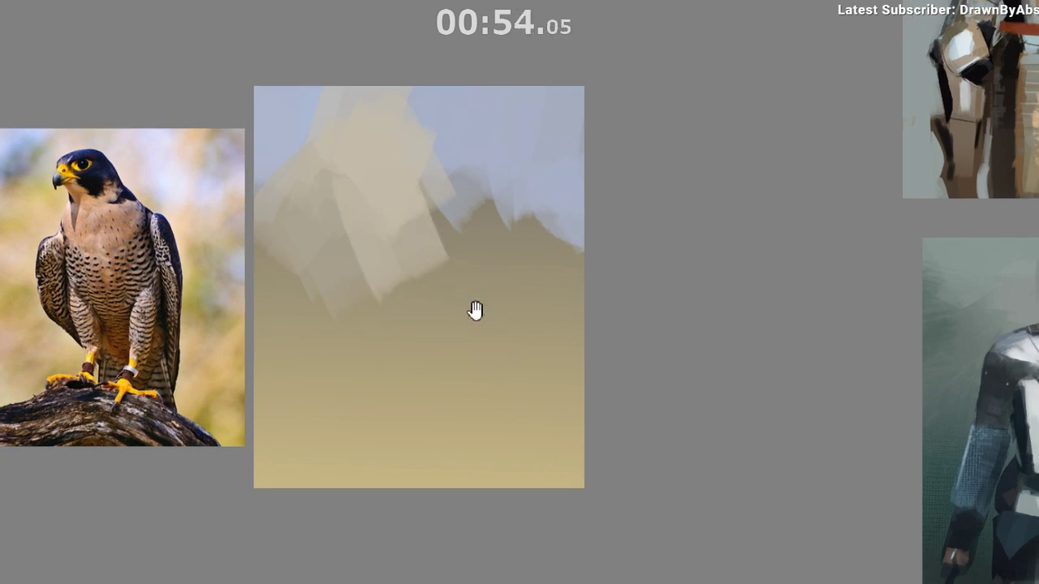
pyautogui.moveTo(476, 311); pyautogui.dragTo(484, 308)
pyautogui.moveTo(498, 227)
pyautogui.mouseDown()
pyautogui.moveTo(466, 213)
pyautogui.moveTo(508, 194)
pyautogui.moveTo(525, 208)
pyautogui.moveTo(568, 194)
pyautogui.mouseUp()
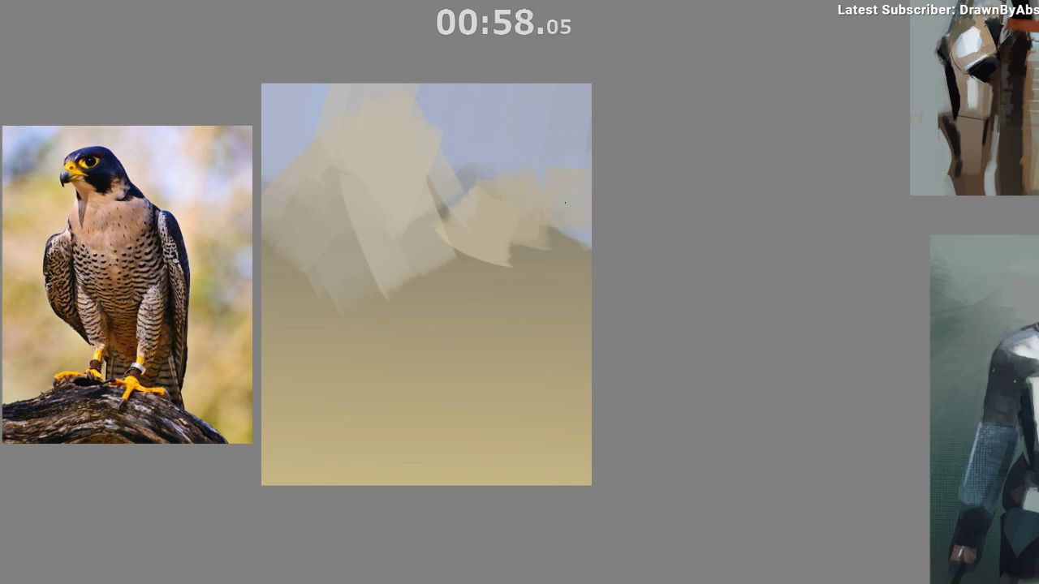
pyautogui.keyDown('ctrl'); pyautogui.click(407, 168); pyautogui.keyUp('ctrl')
pyautogui.moveTo(451, 183); pyautogui.dragTo(479, 226)
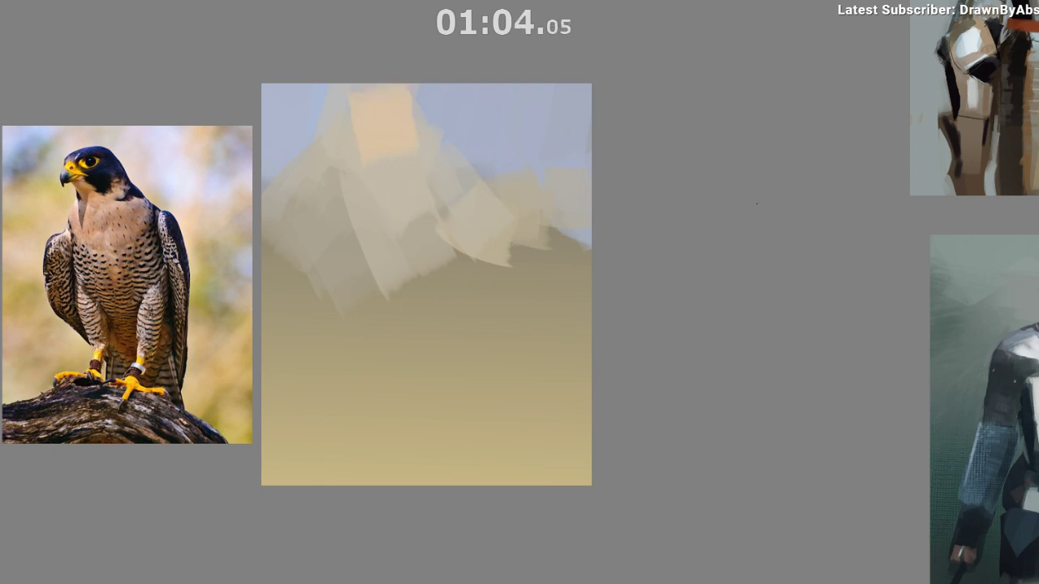
pyautogui.moveTo(392, 86); pyautogui.dragTo(382, 179)
pyautogui.moveTo(364, 98); pyautogui.dragTo(399, 169)
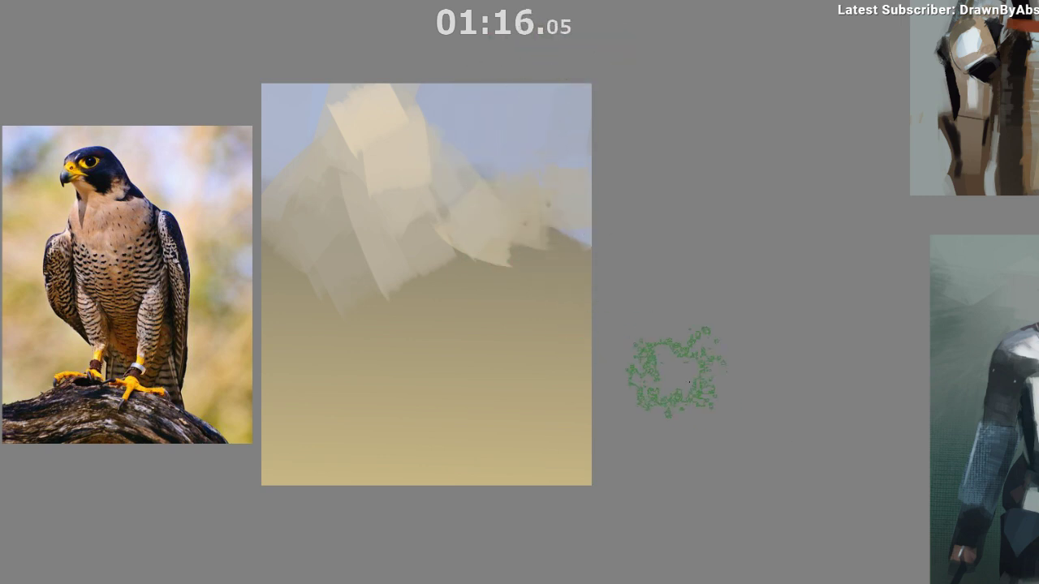
# Blend the background strokes with a large soft round brush so sky and sand merge into smooth transitions.
pyautogui.press(']')
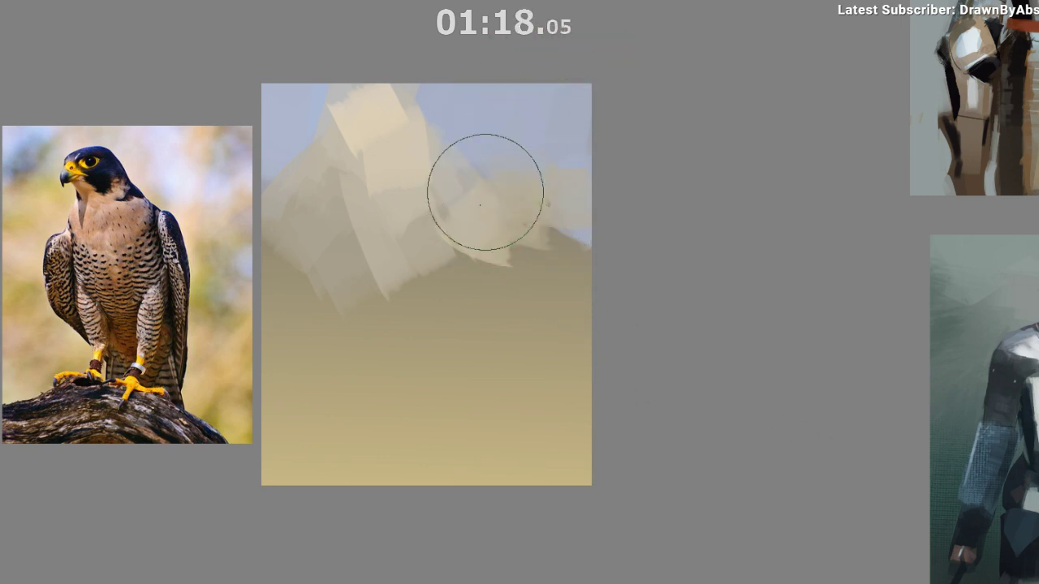
pyautogui.moveTo(485, 191)
pyautogui.mouseDown()
pyautogui.moveTo(450, 101)
pyautogui.moveTo(342, 177)
pyautogui.moveTo(469, 199)
pyautogui.moveTo(314, 252)
pyautogui.moveTo(579, 148)
pyautogui.mouseUp()
pyautogui.moveTo(316, 404)
pyautogui.mouseDown()
pyautogui.moveTo(462, 263)
pyautogui.moveTo(352, 264)
pyautogui.moveTo(501, 302)
pyautogui.moveTo(461, 280)
pyautogui.moveTo(251, 384)
pyautogui.mouseUp()
pyautogui.moveTo(477, 288); pyautogui.dragTo(505, 288)
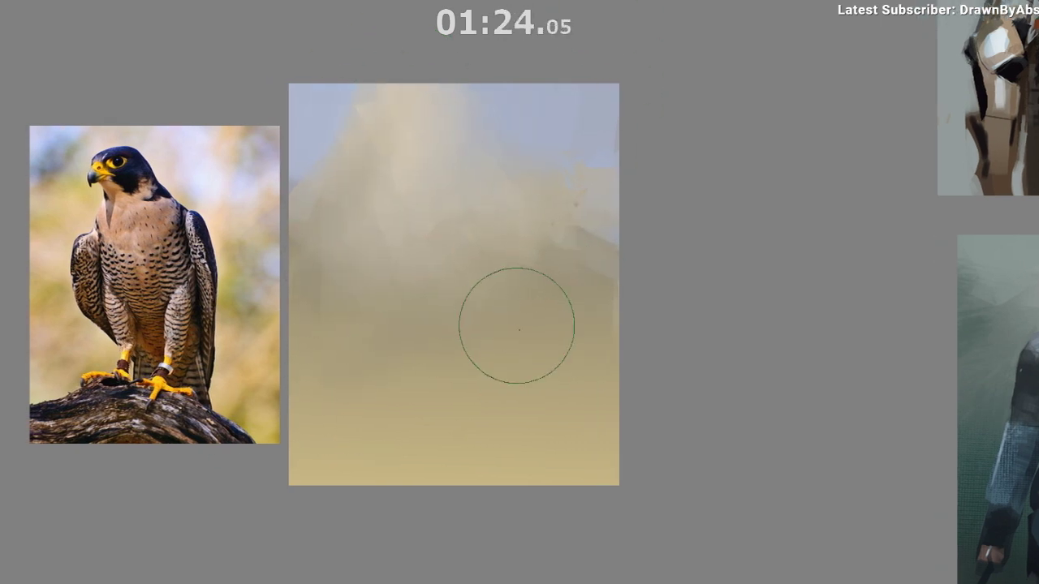
pyautogui.moveTo(516, 324); pyautogui.dragTo(543, 298)
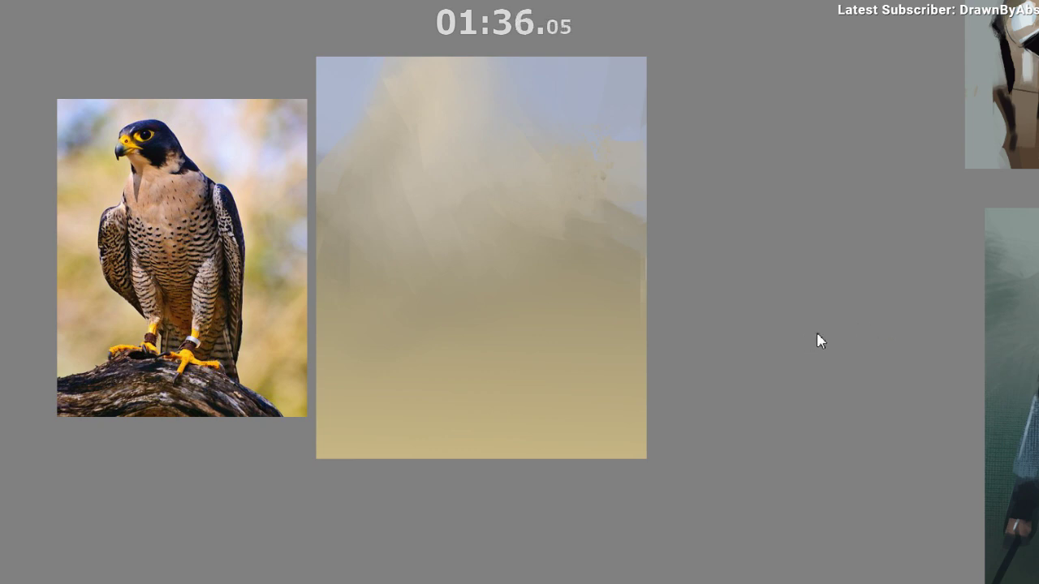
# Paint soft muted-green patches over the upper left of the background and spread them down the left side.
pyautogui.moveTo(395, 149)
pyautogui.mouseDown()
pyautogui.moveTo(356, 220)
pyautogui.moveTo(379, 190)
pyautogui.moveTo(357, 201)
pyautogui.mouseUp()
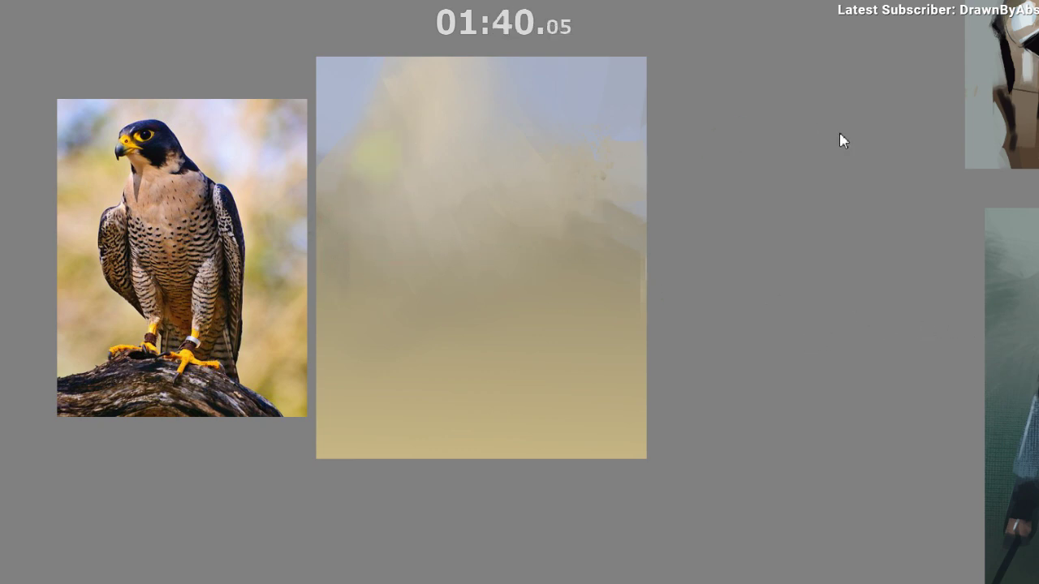
pyautogui.moveTo(381, 167)
pyautogui.mouseDown()
pyautogui.moveTo(412, 167)
pyautogui.moveTo(377, 167)
pyautogui.moveTo(380, 147)
pyautogui.moveTo(434, 187)
pyautogui.moveTo(462, 185)
pyautogui.mouseUp()
pyautogui.keyDown('ctrl'); pyautogui.click(379, 157); pyautogui.keyUp('ctrl')
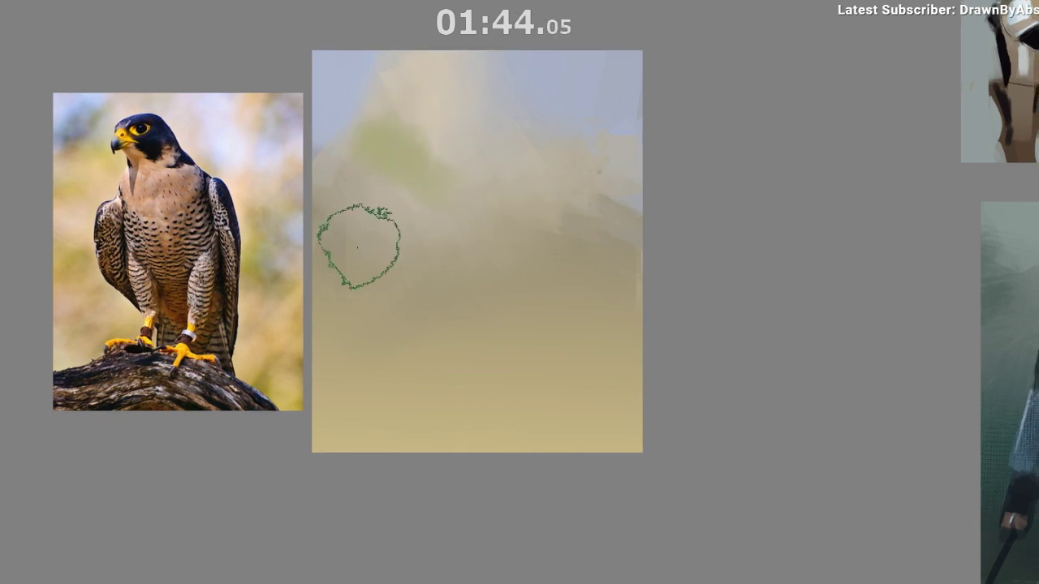
pyautogui.moveTo(339, 190); pyautogui.dragTo(328, 211)
pyautogui.keyDown('ctrl'); pyautogui.click(349, 213); pyautogui.keyUp('ctrl')
pyautogui.moveTo(399, 283)
pyautogui.mouseDown()
pyautogui.moveTo(419, 235)
pyautogui.moveTo(345, 250)
pyautogui.mouseUp()
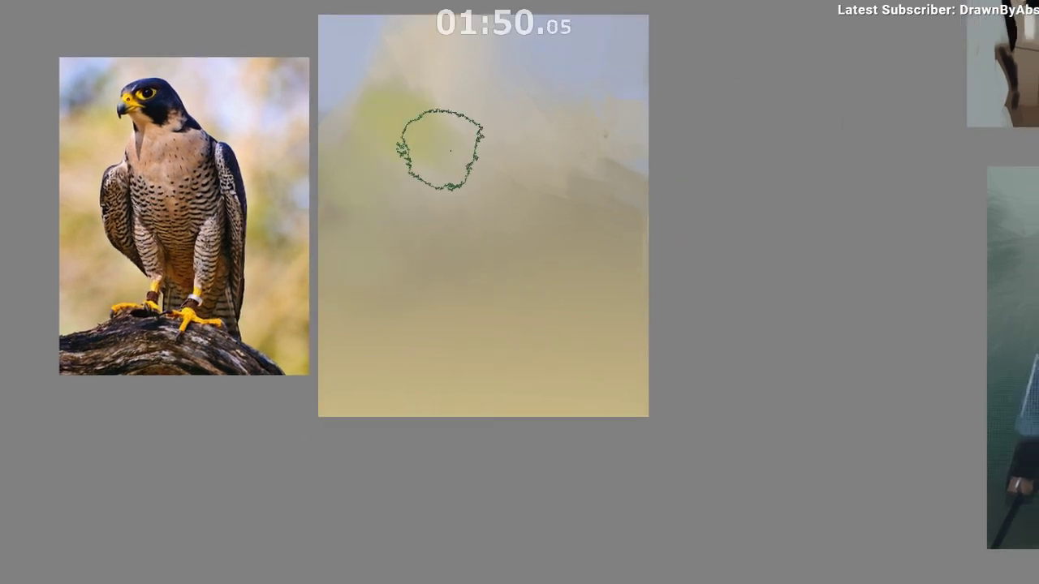
# Add brighter yellow-green foliage spots on the left and similar soft ones on the middle right of the background.
pyautogui.moveTo(391, 107); pyautogui.dragTo(434, 139)
pyautogui.moveTo(351, 162); pyautogui.dragTo(364, 183)
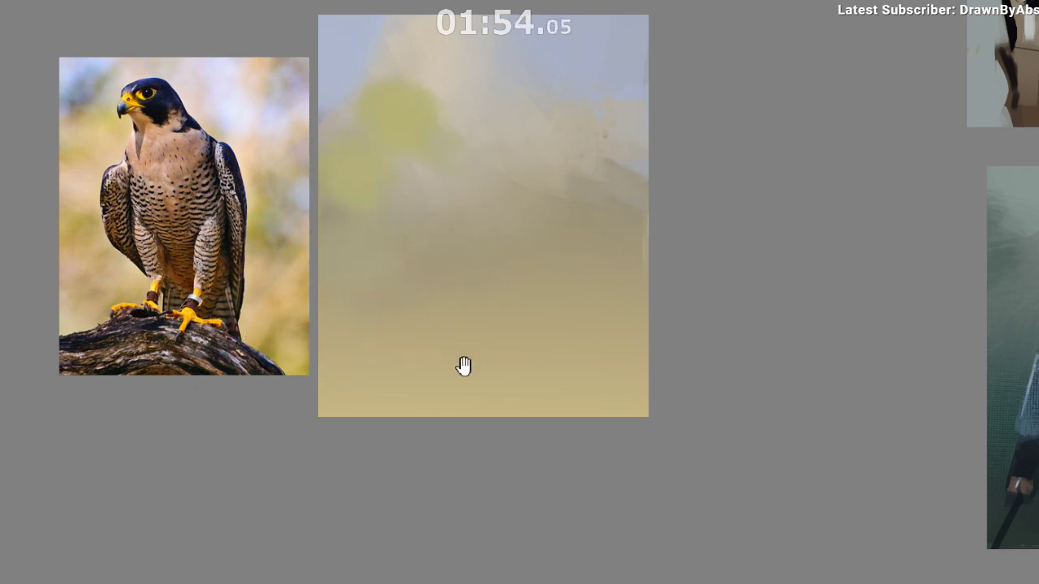
pyautogui.moveTo(492, 392); pyautogui.dragTo(478, 378)
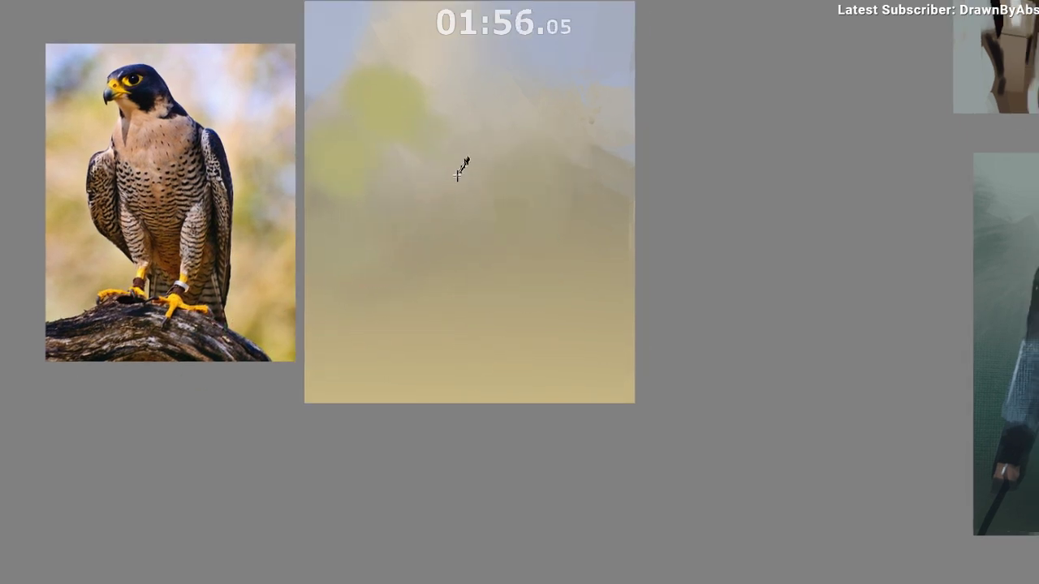
pyautogui.click(536, 186)
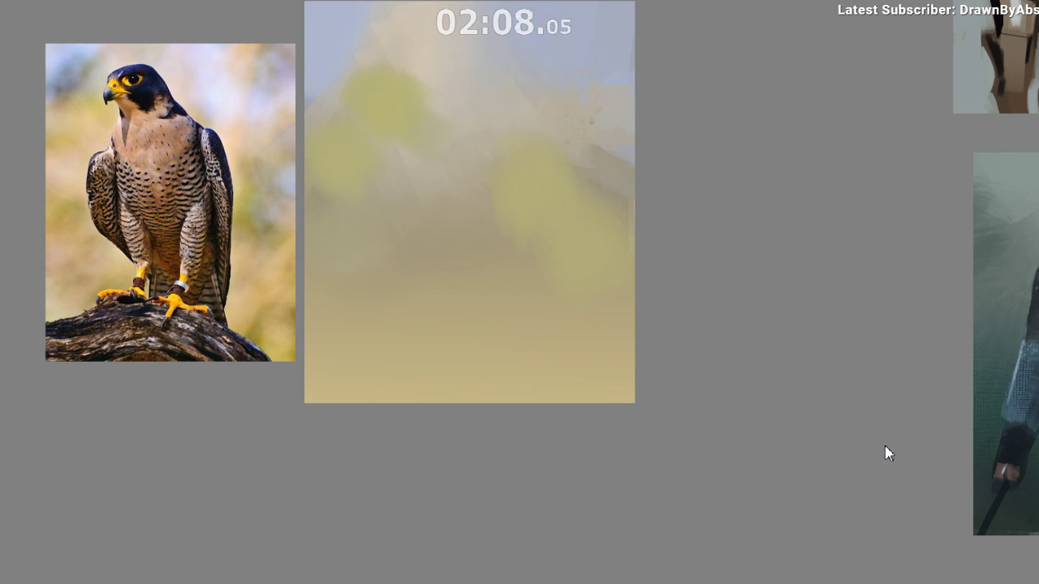
# Paint a ragged cream cloud texture into the canvas's upper right corner, using tones sampled from the nearby background.
pyautogui.moveTo(556, 67)
pyautogui.mouseDown()
pyautogui.moveTo(576, 22)
pyautogui.moveTo(546, 103)
pyautogui.moveTo(557, 68)
pyautogui.mouseUp()
pyautogui.keyDown('ctrl'); pyautogui.click(568, 39); pyautogui.keyUp('ctrl')
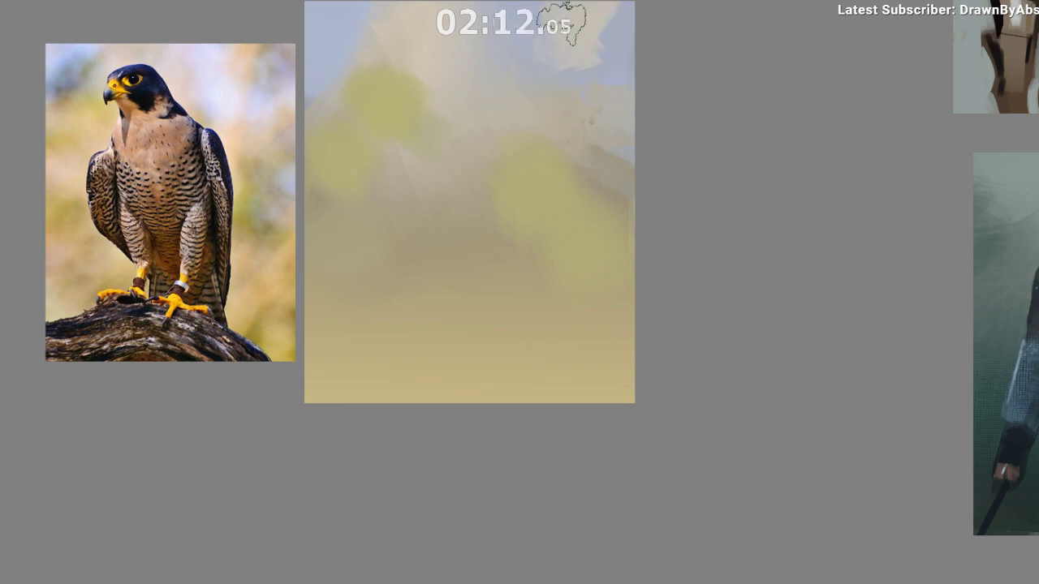
pyautogui.keyDown('ctrl'); pyautogui.click(473, 63); pyautogui.keyUp('ctrl')
pyautogui.moveTo(575, 5); pyautogui.dragTo(561, 58)
pyautogui.keyDown('ctrl'); pyautogui.click(544, 102); pyautogui.keyUp('ctrl')
pyautogui.keyDown('ctrl'); pyautogui.click(531, 126); pyautogui.keyUp('ctrl')
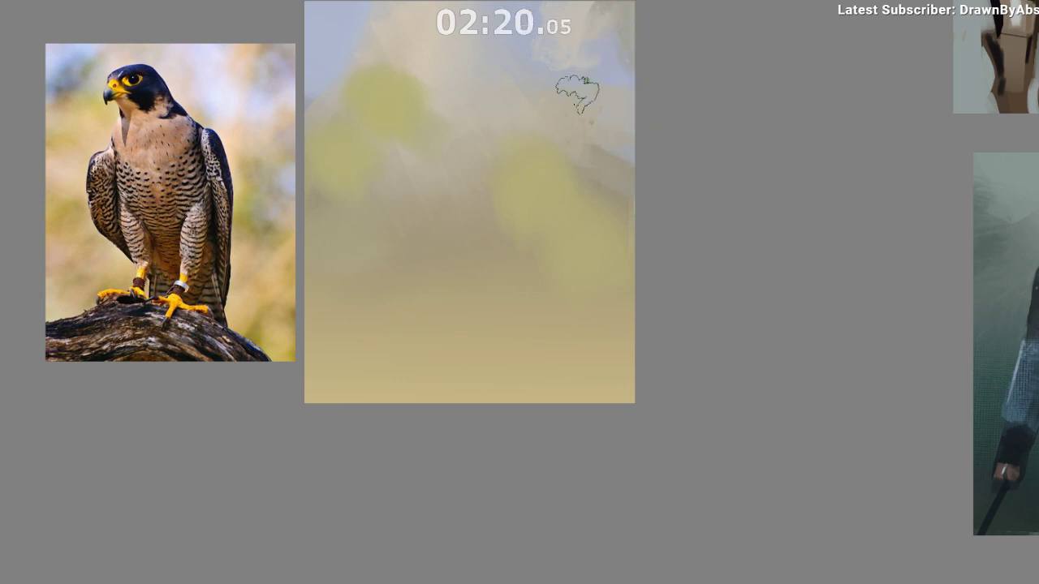
pyautogui.moveTo(616, 218); pyautogui.dragTo(645, 263)
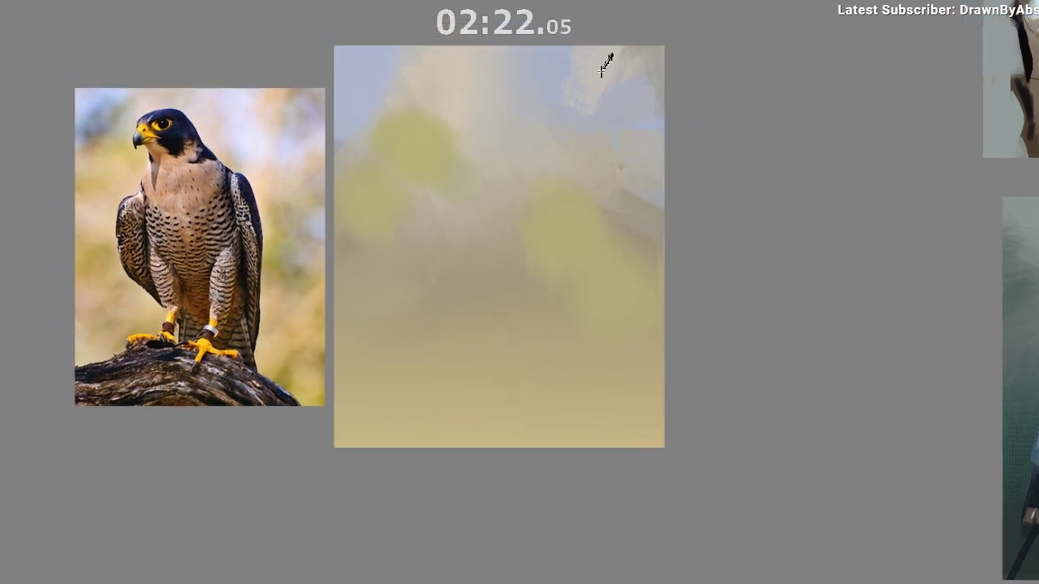
pyautogui.moveTo(568, 316); pyautogui.dragTo(574, 313)
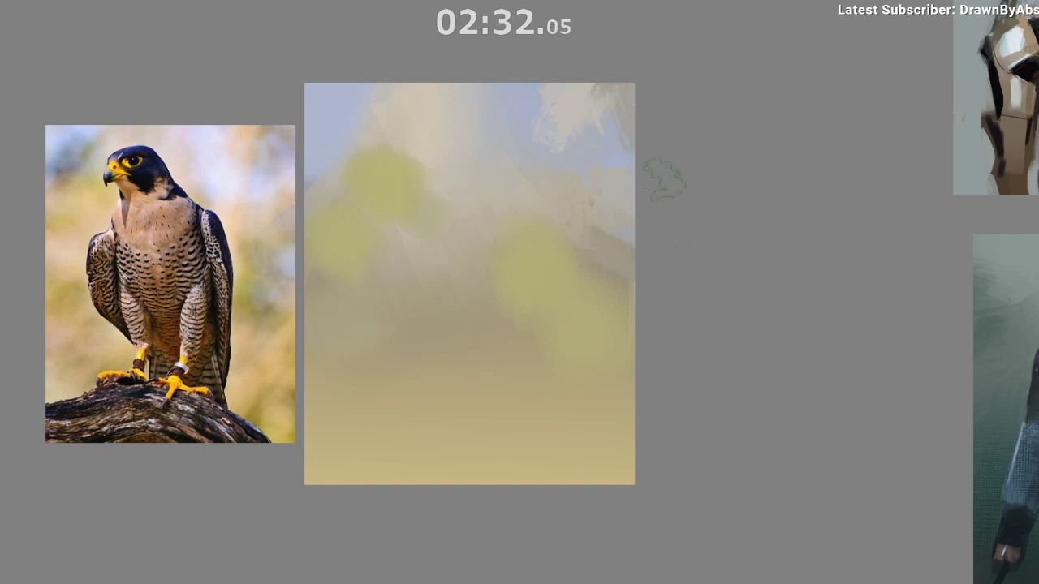
pyautogui.moveTo(492, 267); pyautogui.dragTo(507, 261)
pyautogui.moveTo(647, 460); pyautogui.dragTo(691, 401)
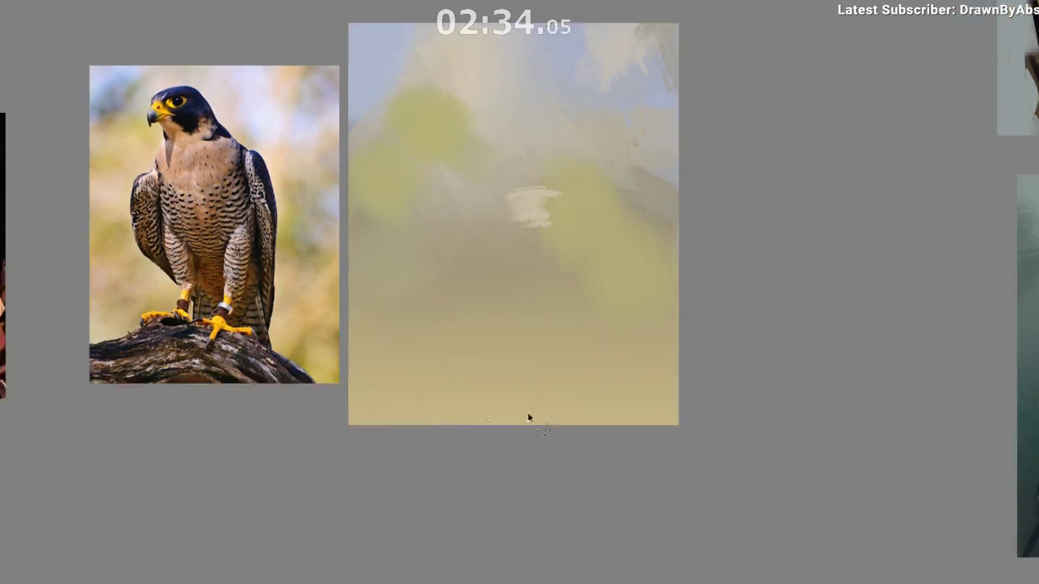
pyautogui.moveTo(416, 443); pyautogui.dragTo(402, 443)
pyautogui.hotkey('ctrl', 'z')
pyautogui.moveTo(449, 391)
pyautogui.mouseDown()
pyautogui.moveTo(452, 364)
pyautogui.moveTo(386, 365)
pyautogui.moveTo(415, 321)
pyautogui.mouseUp()
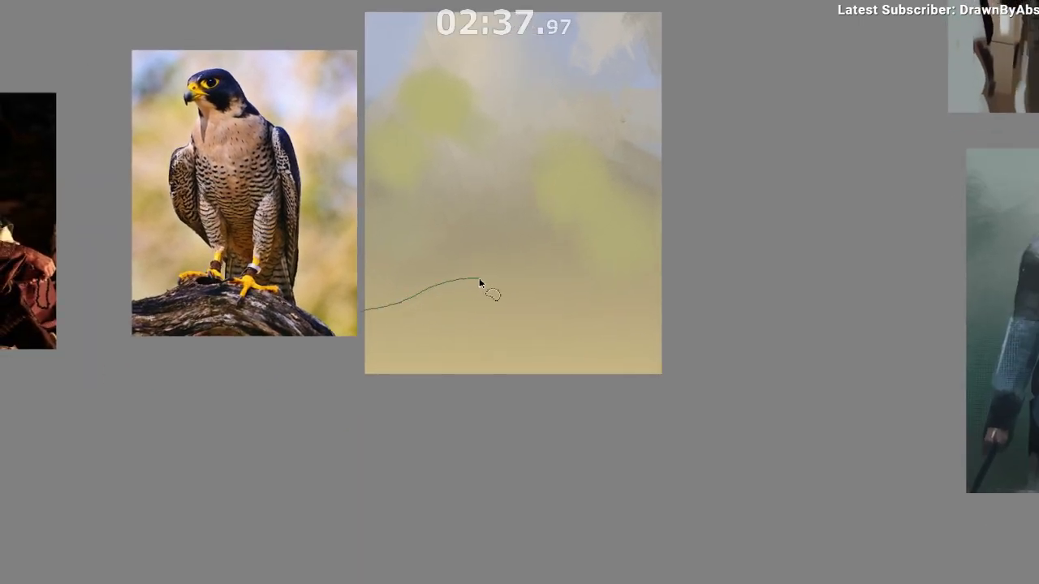
pyautogui.hotkey('ctrl', 'z')
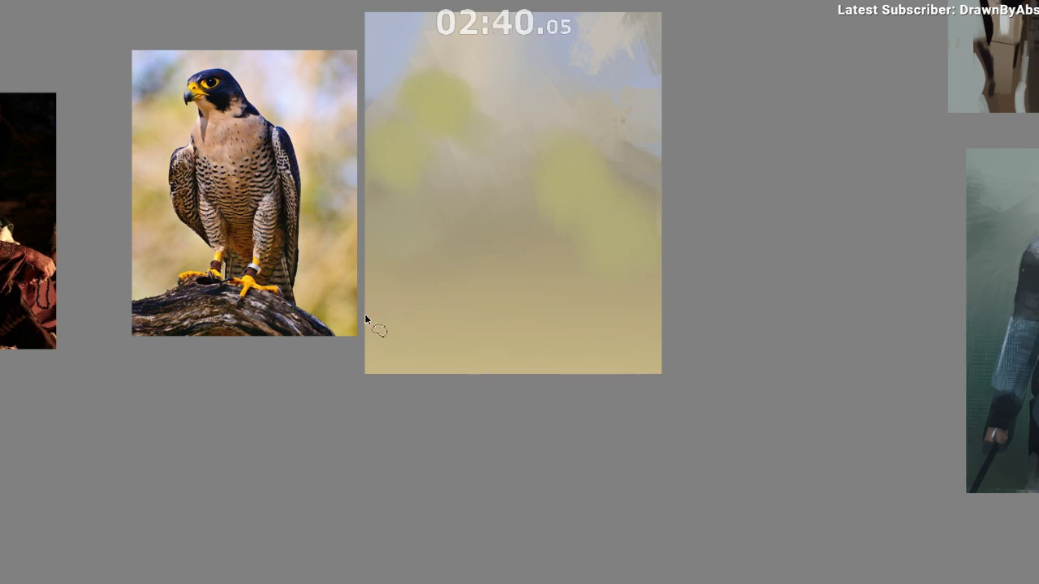
# Lasso a mound-shaped log area across the lower left of the canvas and fill it with dark brown strokes.
pyautogui.moveTo(418, 306)
pyautogui.mouseDown()
pyautogui.moveTo(447, 296)
pyautogui.moveTo(498, 312)
pyautogui.mouseUp()
pyautogui.moveTo(594, 390)
pyautogui.mouseDown()
pyautogui.moveTo(344, 395)
pyautogui.moveTo(354, 318)
pyautogui.mouseUp()
pyautogui.moveTo(525, 311)
pyautogui.mouseDown()
pyautogui.moveTo(619, 391)
pyautogui.moveTo(448, 378)
pyautogui.moveTo(450, 404)
pyautogui.moveTo(442, 380)
pyautogui.mouseUp()
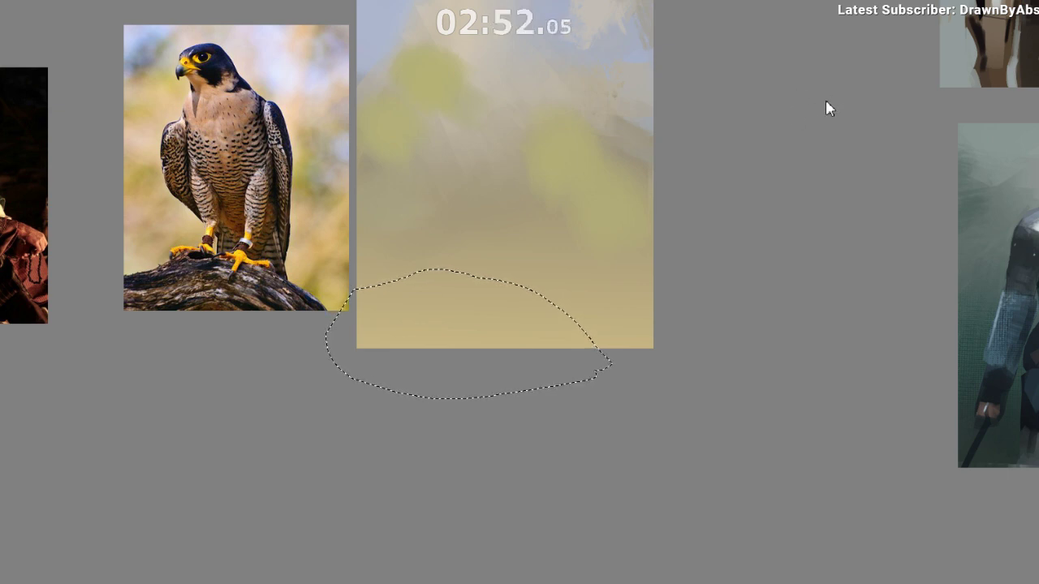
pyautogui.moveTo(503, 297)
pyautogui.mouseDown()
pyautogui.moveTo(437, 364)
pyautogui.moveTo(400, 399)
pyautogui.mouseUp()
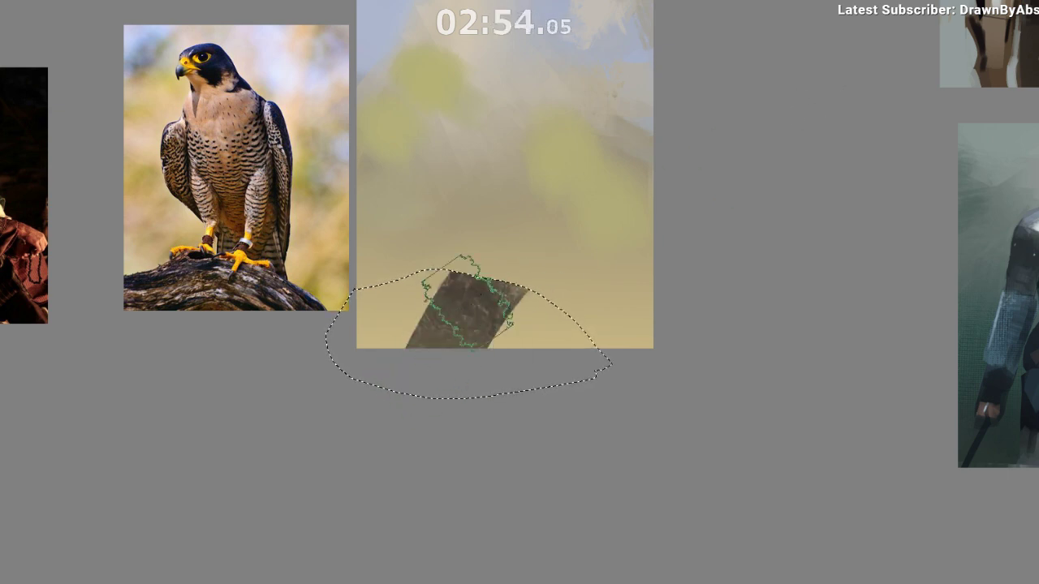
pyautogui.moveTo(466, 300)
pyautogui.mouseDown()
pyautogui.moveTo(340, 349)
pyautogui.moveTo(591, 336)
pyautogui.moveTo(592, 366)
pyautogui.moveTo(441, 325)
pyautogui.mouseUp()
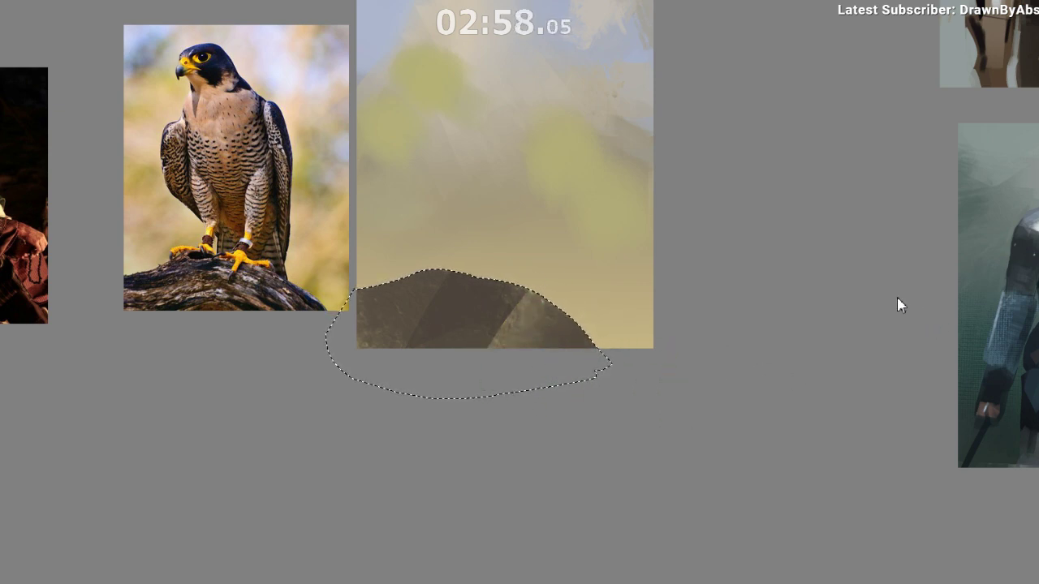
# Paint dark curved grain lines and a purple tint over the log, and clear the selection.
pyautogui.moveTo(336, 325); pyautogui.dragTo(423, 289)
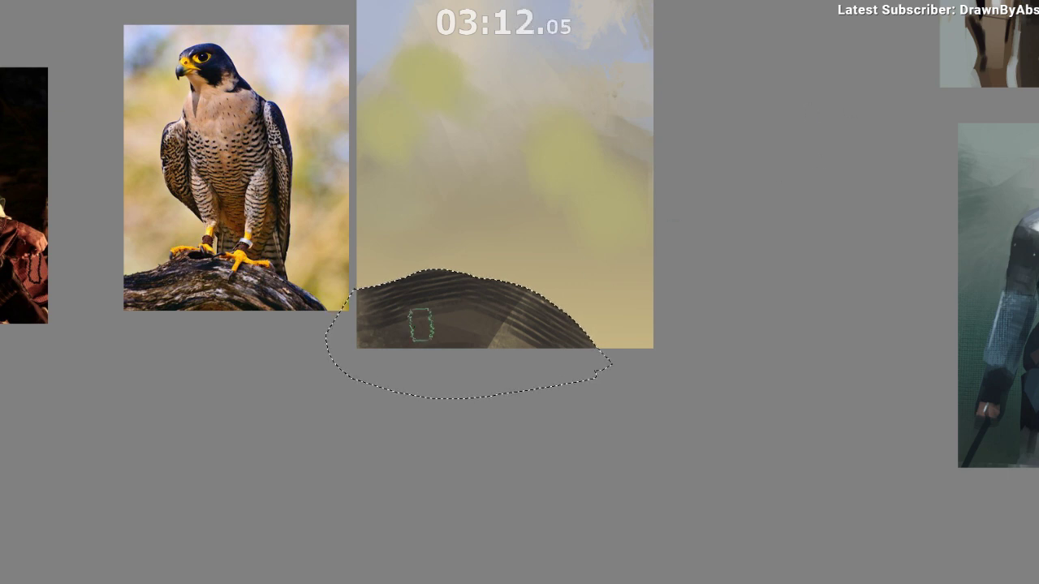
pyautogui.moveTo(531, 330); pyautogui.dragTo(555, 286)
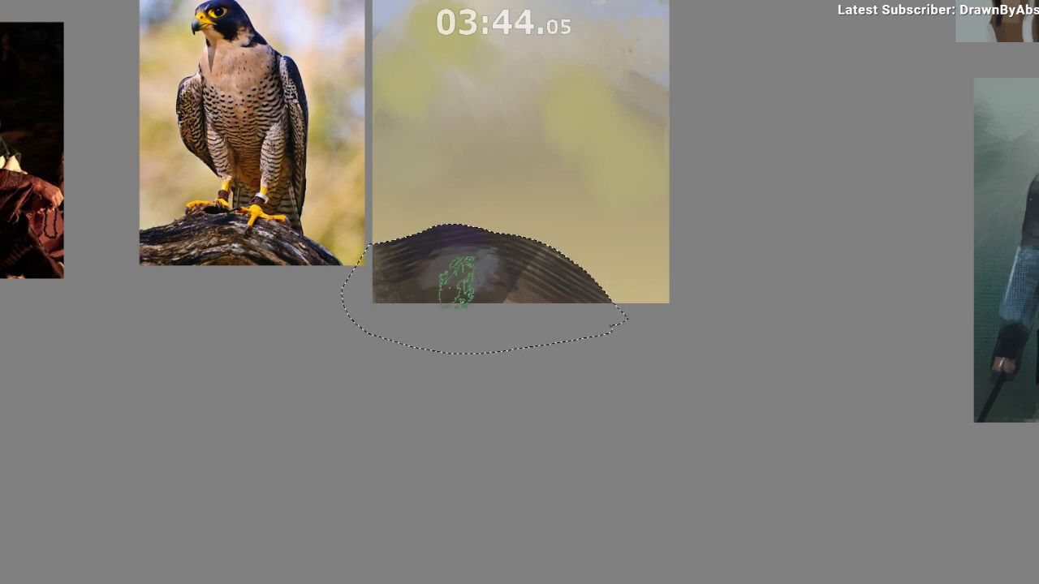
pyautogui.click(717, 323)
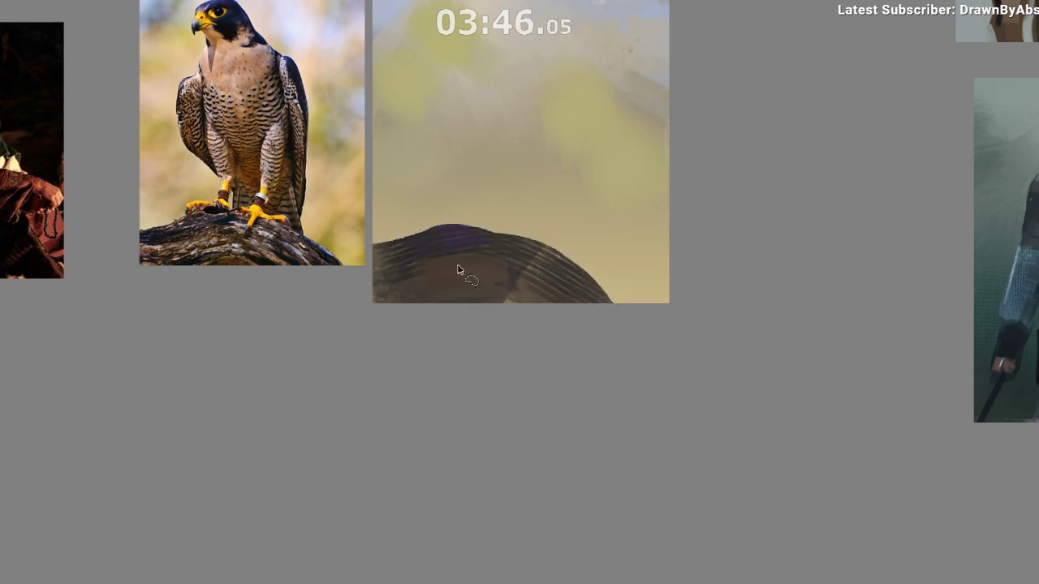
# Lasso several thin slivers along the log's grain, paint them light grey as highlights, and deselect them.
pyautogui.moveTo(450, 267)
pyautogui.mouseDown()
pyautogui.moveTo(505, 282)
pyautogui.moveTo(505, 264)
pyautogui.mouseUp()
pyautogui.moveTo(373, 280)
pyautogui.mouseDown()
pyautogui.moveTo(431, 285)
pyautogui.moveTo(399, 284)
pyautogui.mouseUp()
pyautogui.moveTo(421, 371); pyautogui.dragTo(397, 395)
pyautogui.press('b')
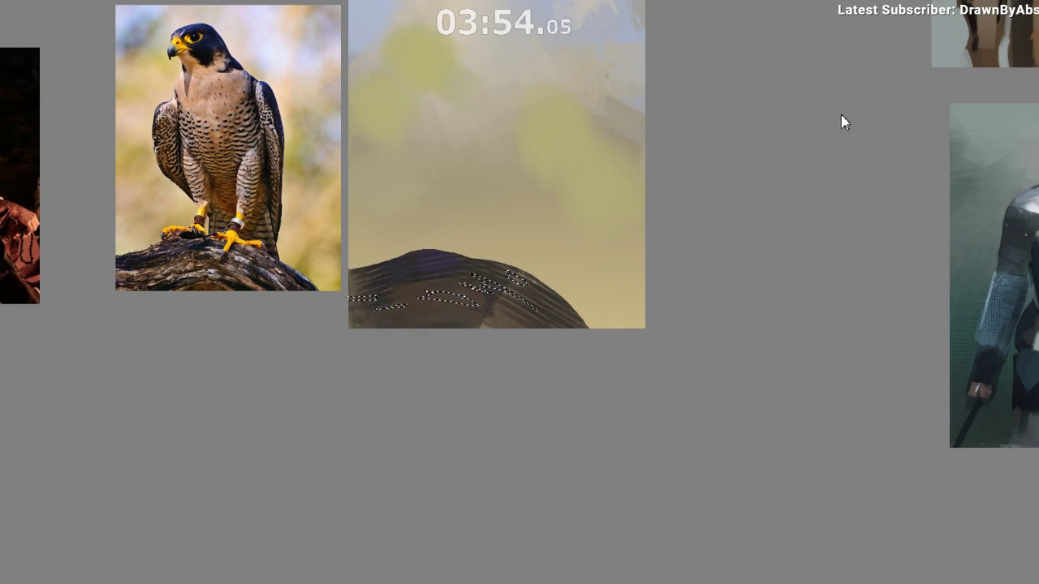
pyautogui.moveTo(475, 285)
pyautogui.mouseDown()
pyautogui.moveTo(358, 358)
pyautogui.moveTo(434, 307)
pyautogui.moveTo(549, 311)
pyautogui.mouseUp()
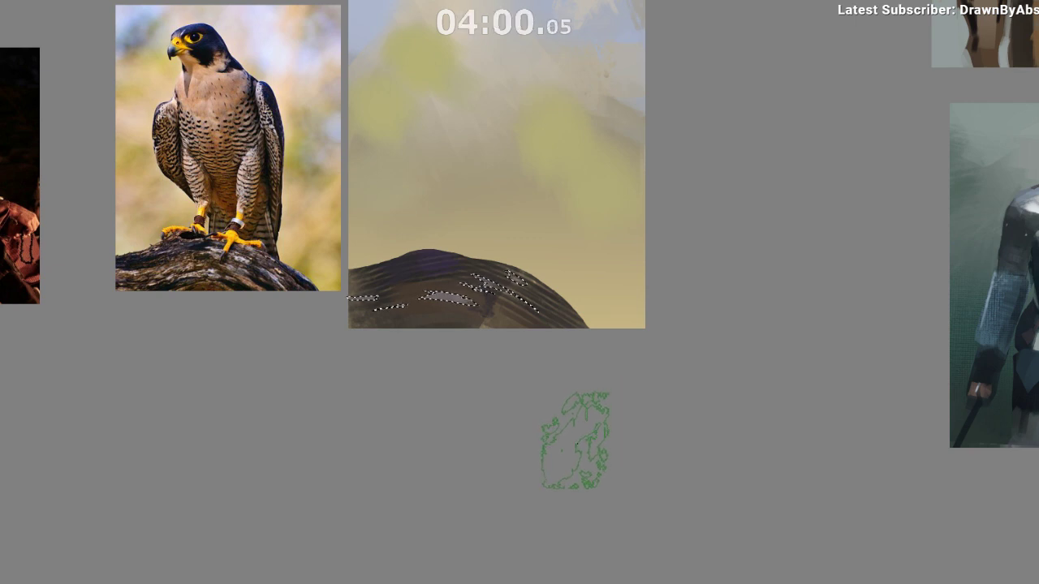
pyautogui.moveTo(512, 293); pyautogui.dragTo(536, 308)
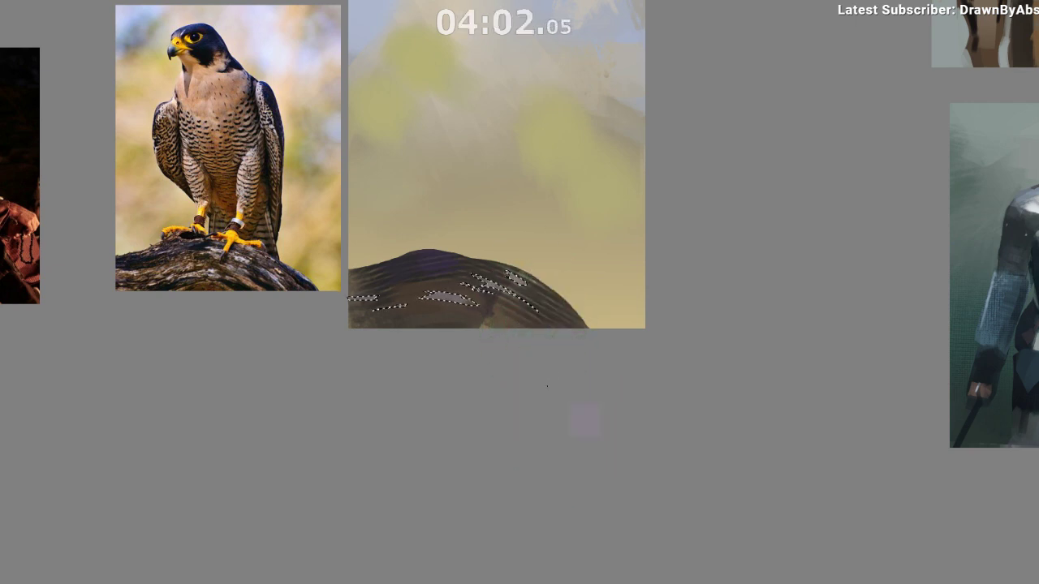
pyautogui.hotkey('ctrl', 'shift', 'a')
# Mirror the canvas view and touch up the log's grain and grey highlights with small sampled-colour strokes.
pyautogui.press('m')
pyautogui.moveTo(539, 418); pyautogui.dragTo(321, 389)
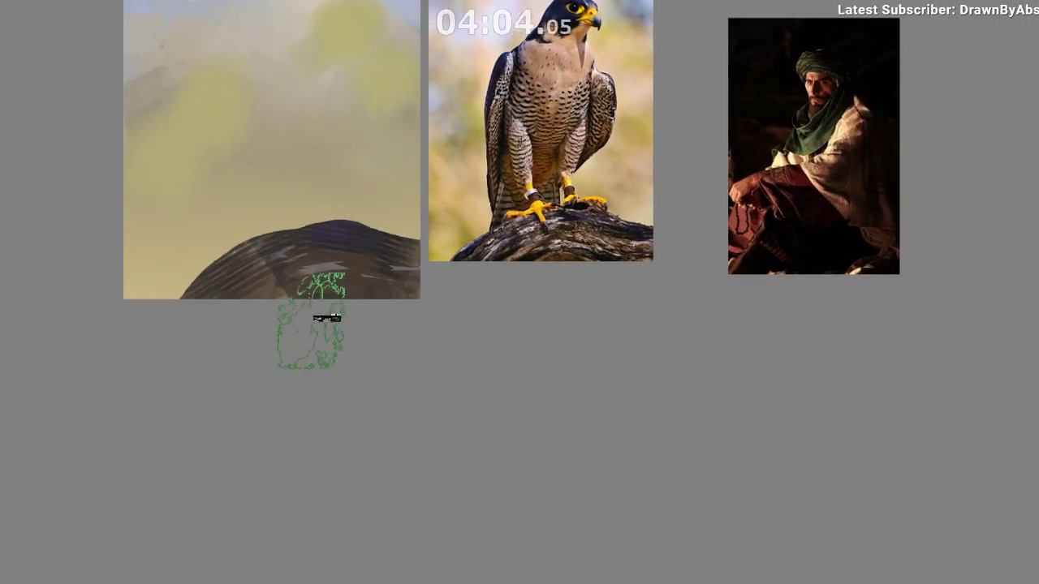
pyautogui.moveTo(241, 275)
pyautogui.mouseDown()
pyautogui.moveTo(233, 281)
pyautogui.moveTo(268, 262)
pyautogui.mouseUp()
pyautogui.keyDown('alt'); pyautogui.click(234, 278); pyautogui.keyUp('alt')
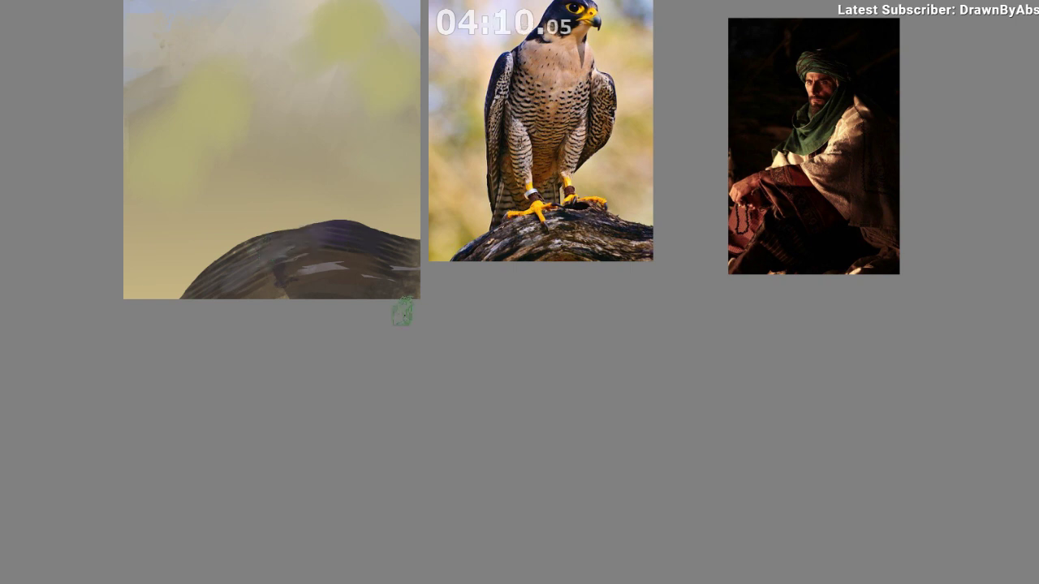
# Paint muted brown patches along the lower grain of the log, and flip the canvas view back.
pyautogui.scroll(-1, 374, 357)
pyautogui.moveTo(373, 357); pyautogui.dragTo(387, 351)
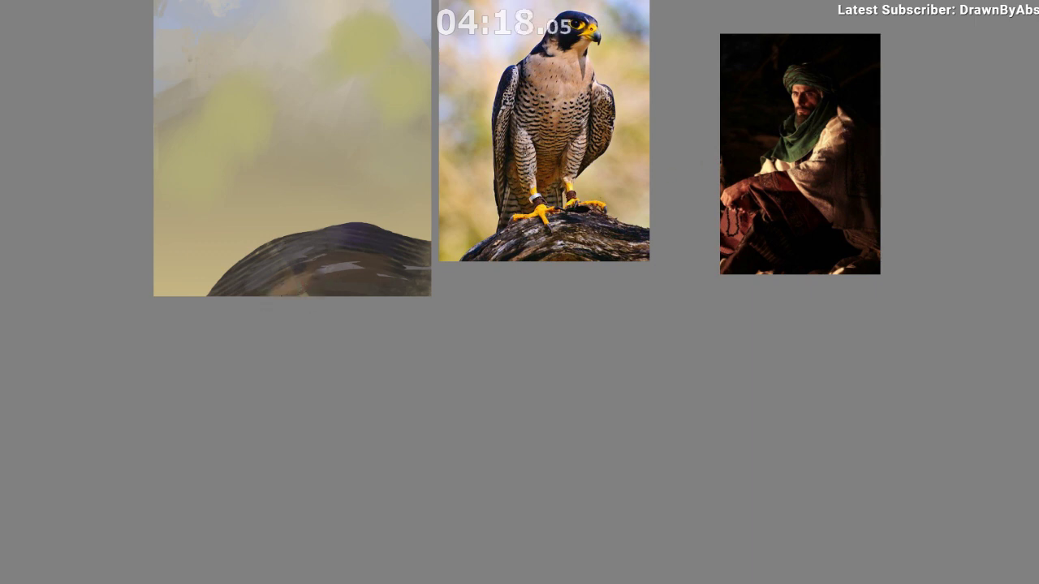
pyautogui.moveTo(291, 293)
pyautogui.mouseDown()
pyautogui.moveTo(316, 273)
pyautogui.moveTo(389, 257)
pyautogui.mouseUp()
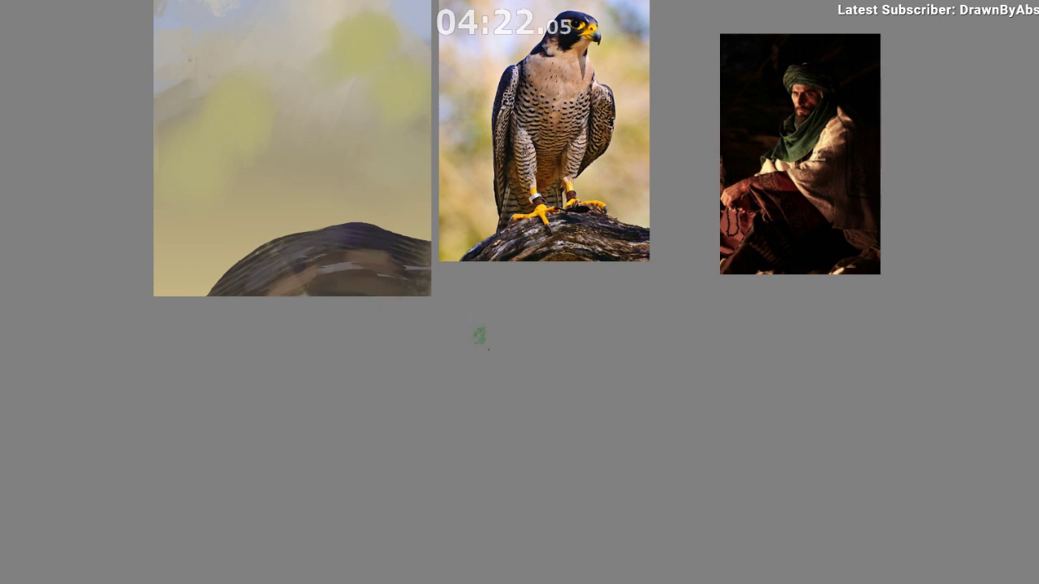
pyautogui.press('m')
pyautogui.moveTo(714, 266); pyautogui.dragTo(574, 274)
pyautogui.scroll(1, 575, 273)
pyautogui.moveTo(673, 258); pyautogui.dragTo(594, 273)
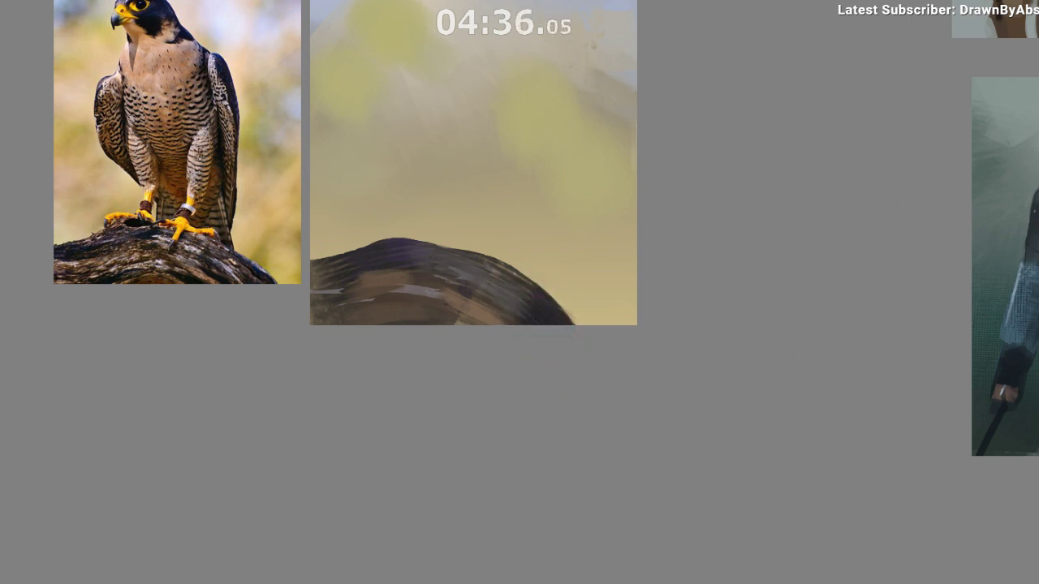
# Touch up the log with small strokes around its left end, grey highlights and brown patches.
pyautogui.moveTo(574, 364); pyautogui.dragTo(599, 375)
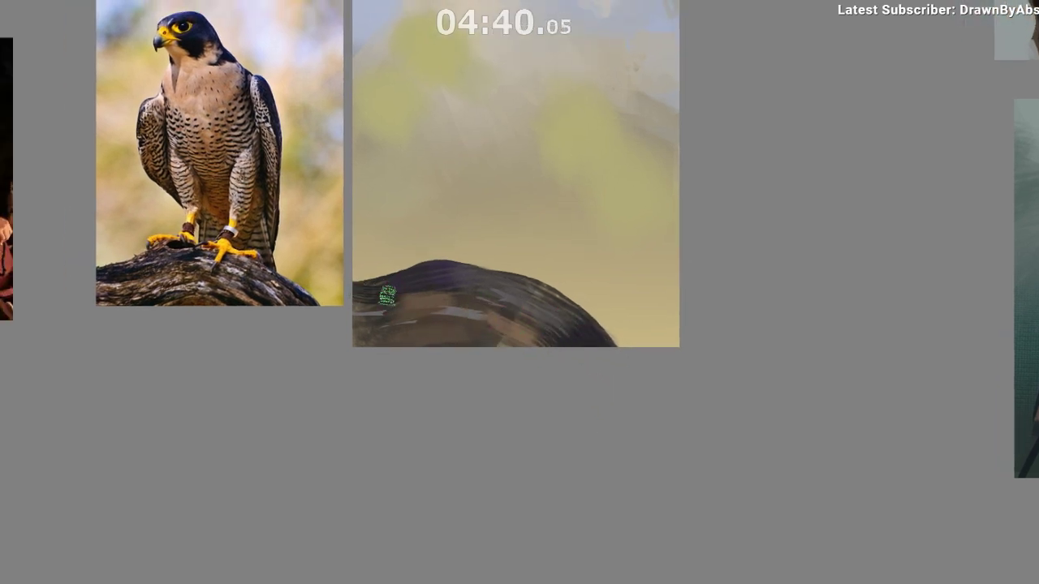
pyautogui.moveTo(561, 249); pyautogui.dragTo(577, 271)
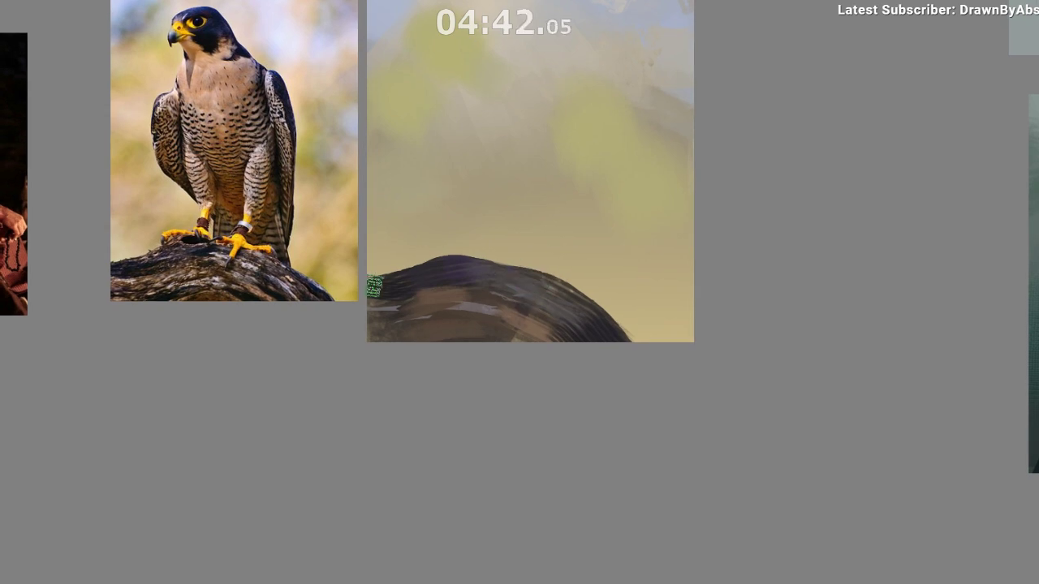
pyautogui.moveTo(482, 348); pyautogui.dragTo(488, 355)
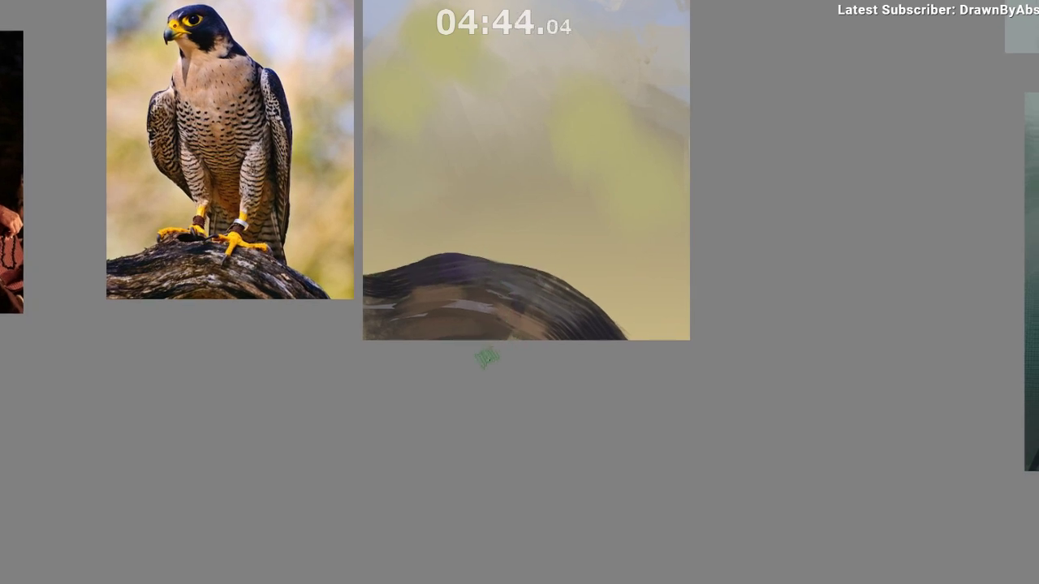
pyautogui.moveTo(546, 327)
pyautogui.mouseDown()
pyautogui.moveTo(548, 349)
pyautogui.moveTo(579, 314)
pyautogui.mouseUp()
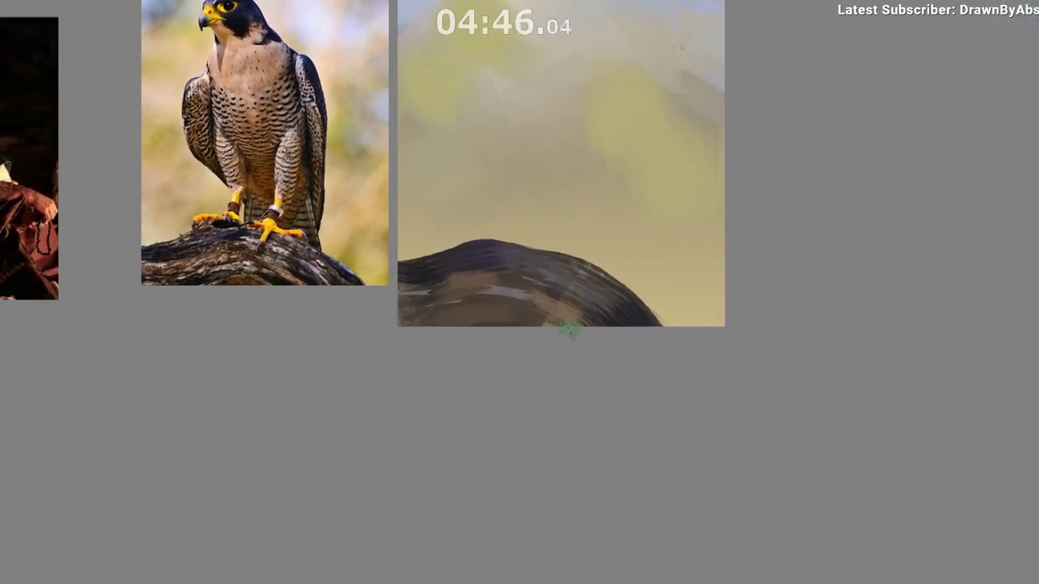
pyautogui.moveTo(529, 362); pyautogui.dragTo(552, 355)
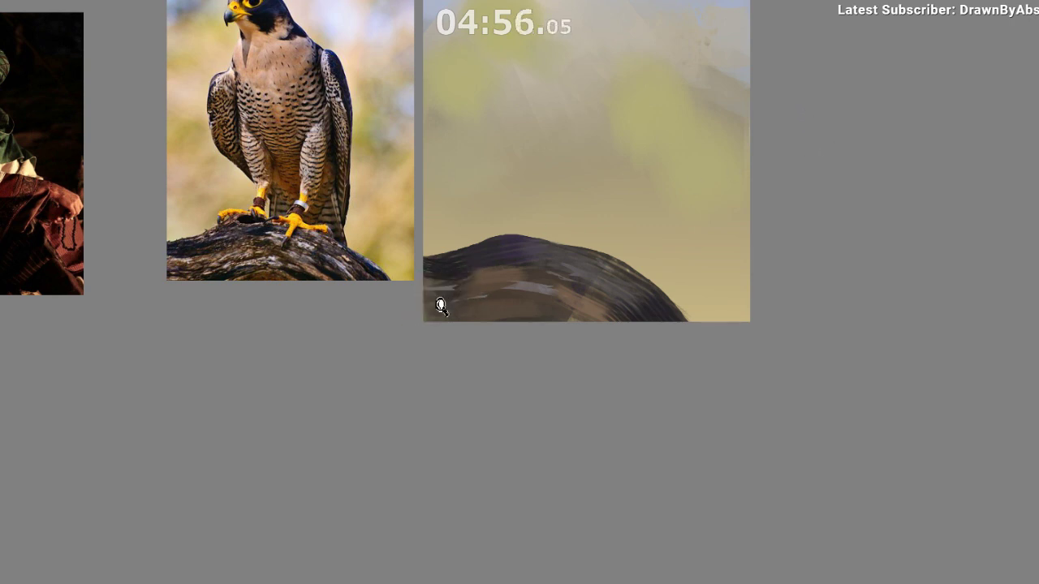
pyautogui.moveTo(441, 306); pyautogui.dragTo(478, 313)
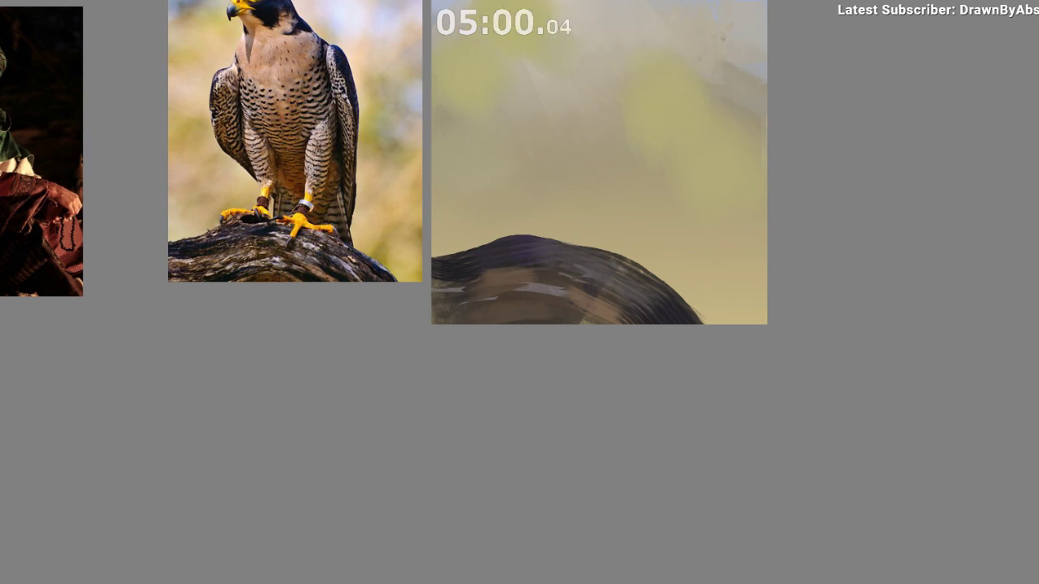
pyautogui.moveTo(471, 290); pyautogui.dragTo(446, 289)
pyautogui.moveTo(601, 299); pyautogui.dragTo(532, 299)
pyautogui.moveTo(608, 376)
pyautogui.mouseDown()
pyautogui.moveTo(595, 392)
pyautogui.moveTo(591, 458)
pyautogui.moveTo(602, 408)
pyautogui.mouseUp()
pyautogui.moveTo(596, 295); pyautogui.dragTo(624, 362)
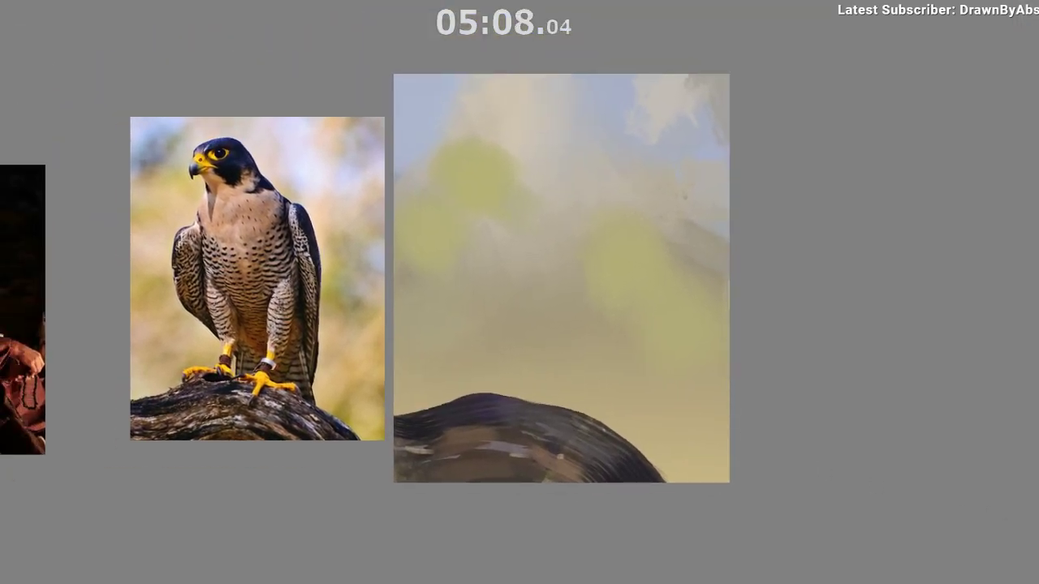
pyautogui.moveTo(581, 512); pyautogui.dragTo(548, 522)
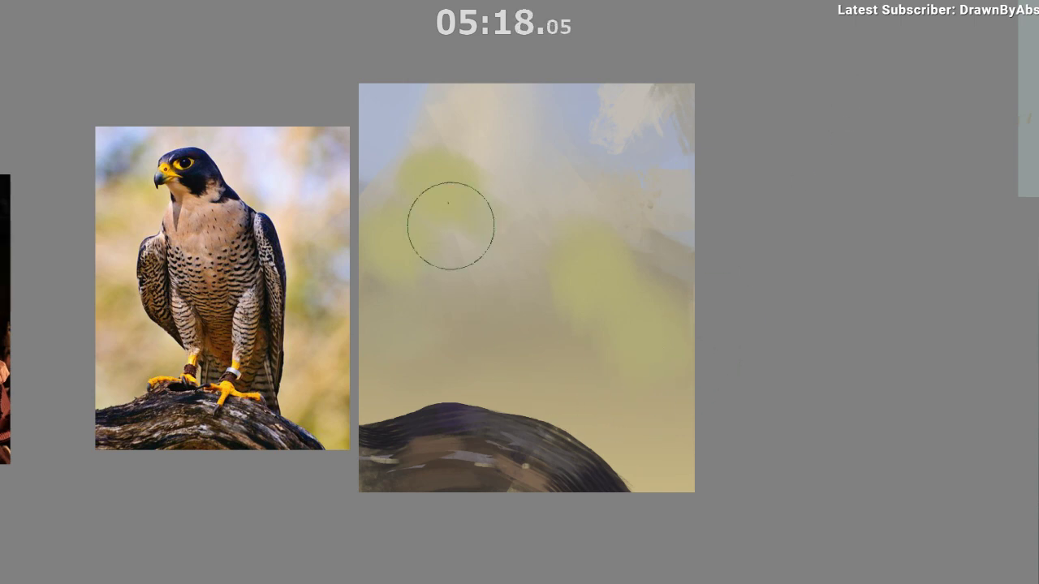
# Sketch a thin, dark, nearly vertical construction line above the log for the left edge of the falcon's body.
pyautogui.moveTo(542, 267)
pyautogui.mouseDown()
pyautogui.moveTo(463, 236)
pyautogui.moveTo(435, 240)
pyautogui.mouseUp()
pyautogui.hotkey('ctrl', 'z')
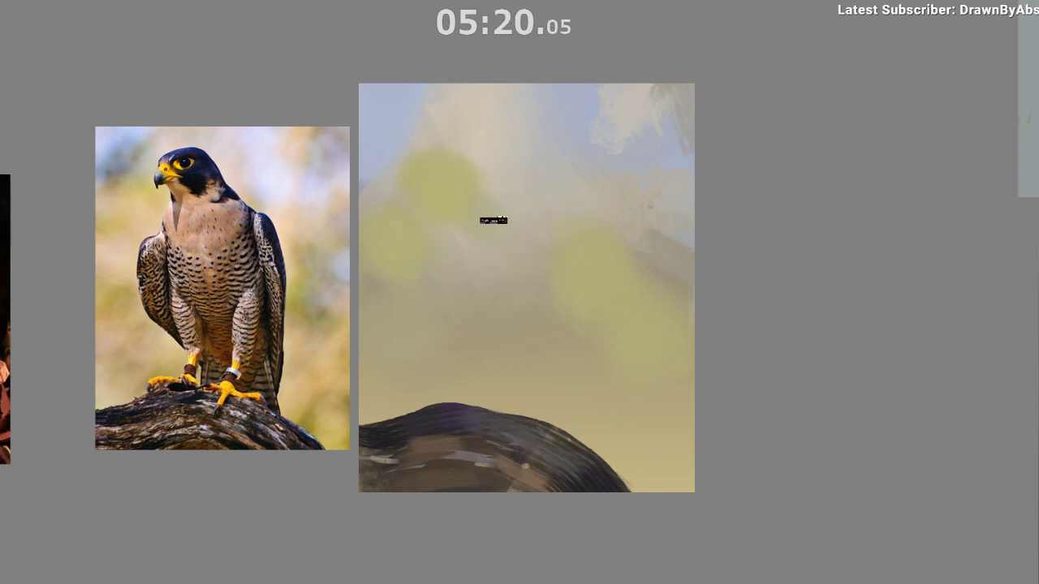
pyautogui.moveTo(445, 177); pyautogui.dragTo(422, 131)
pyautogui.moveTo(424, 188); pyautogui.dragTo(418, 213)
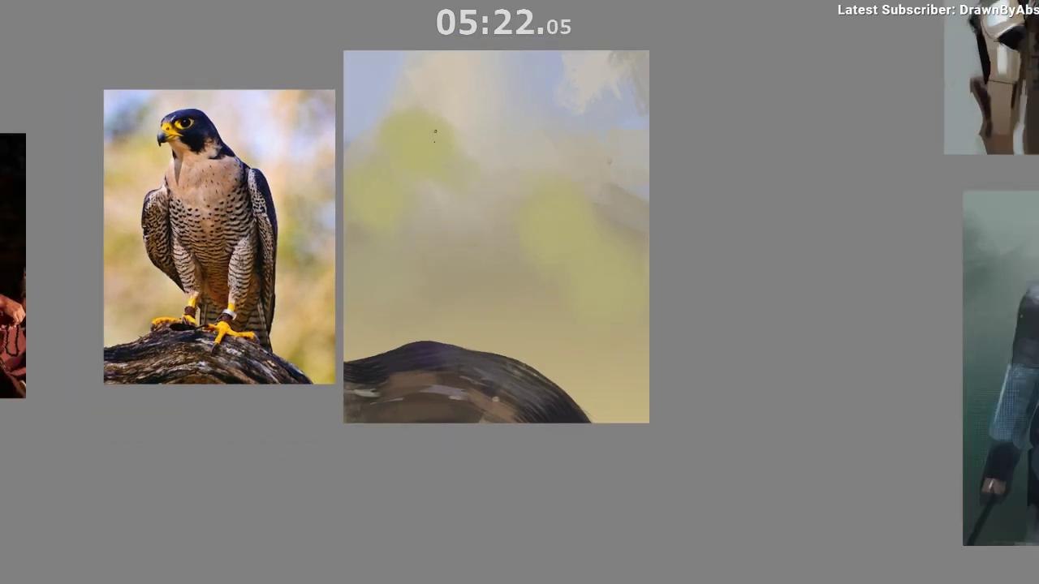
pyautogui.moveTo(428, 133)
pyautogui.mouseDown()
pyautogui.moveTo(447, 291)
pyautogui.moveTo(457, 292)
pyautogui.mouseUp()
pyautogui.hotkey('ctrl', 'z')
pyautogui.hotkey('ctrl', 'z')
pyautogui.moveTo(439, 138); pyautogui.dragTo(451, 306)
pyautogui.hotkey('ctrl', 'z')
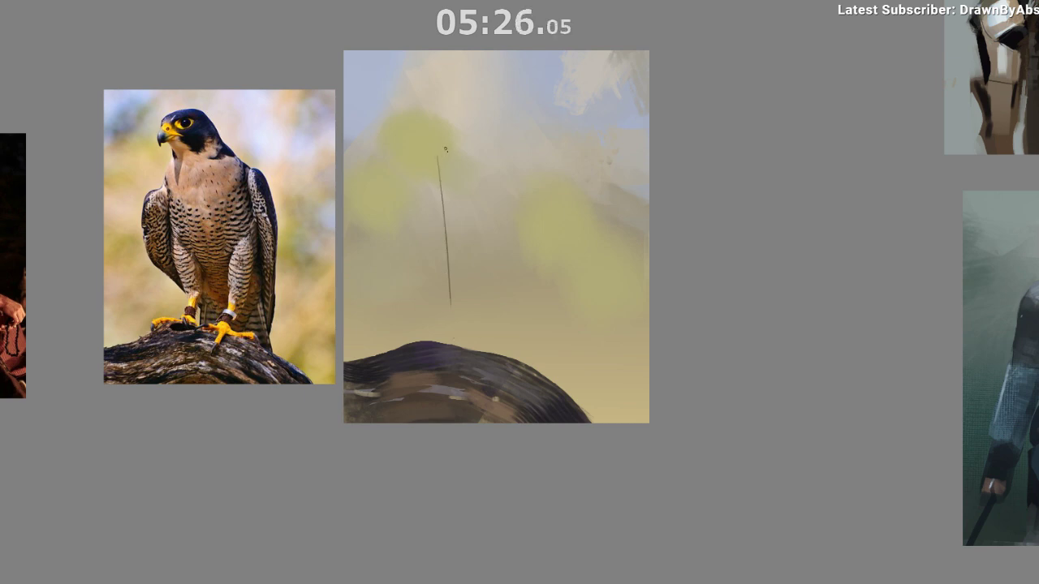
# Sketch a matching, slightly slanted construction line for the right edge of the falcon's body, and extend it with a second, longer stroke.
pyautogui.moveTo(536, 126); pyautogui.dragTo(558, 326)
pyautogui.hotkey('ctrl', 'z')
pyautogui.hotkey('ctrl', 'z')
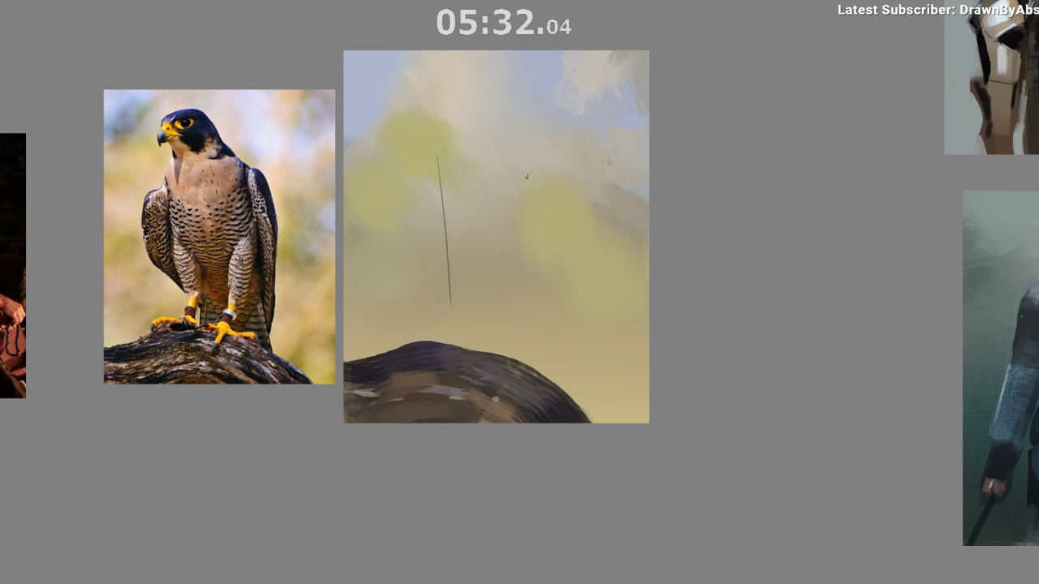
pyautogui.moveTo(531, 138); pyautogui.dragTo(546, 289)
pyautogui.hotkey('ctrl', 'z')
pyautogui.moveTo(542, 136); pyautogui.dragTo(553, 306)
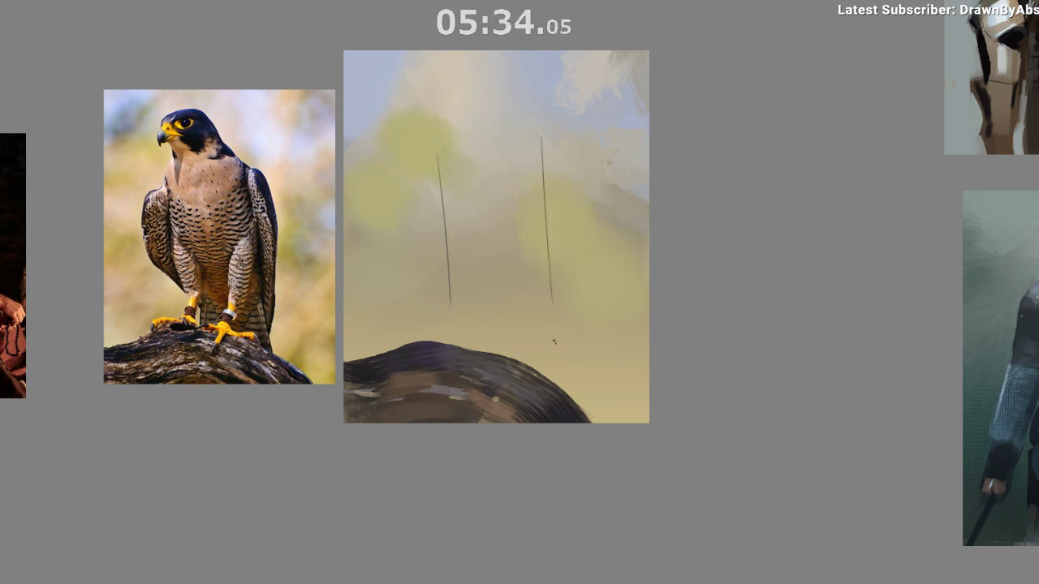
pyautogui.hotkey('ctrl', 'z')
pyautogui.moveTo(544, 142); pyautogui.dragTo(549, 237)
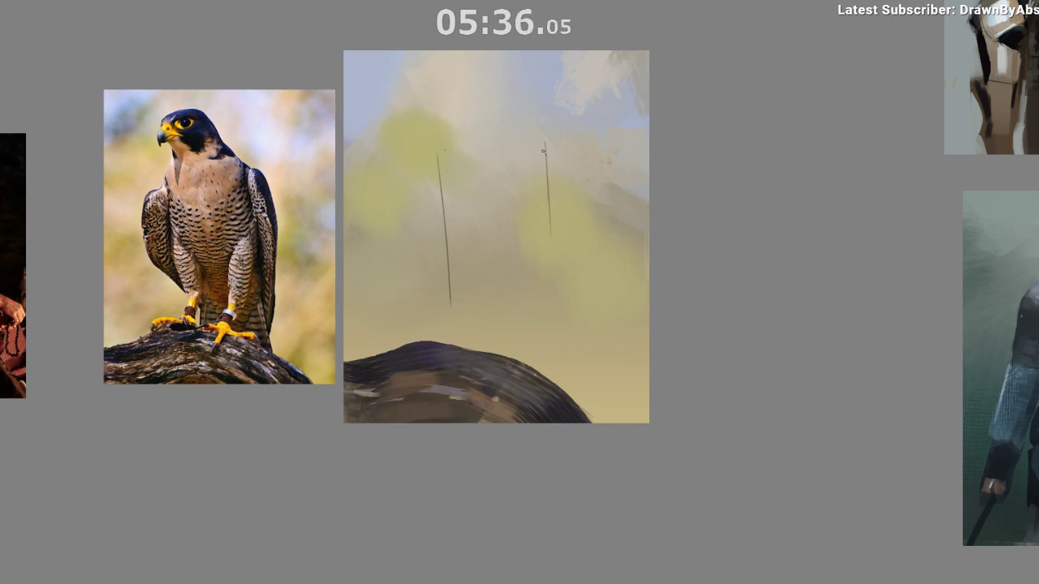
pyautogui.moveTo(547, 142); pyautogui.dragTo(560, 333)
# Mirror the canvas view and sketch a shallow curved line closing the body between the lower ends of the two side lines.
pyautogui.press('m')
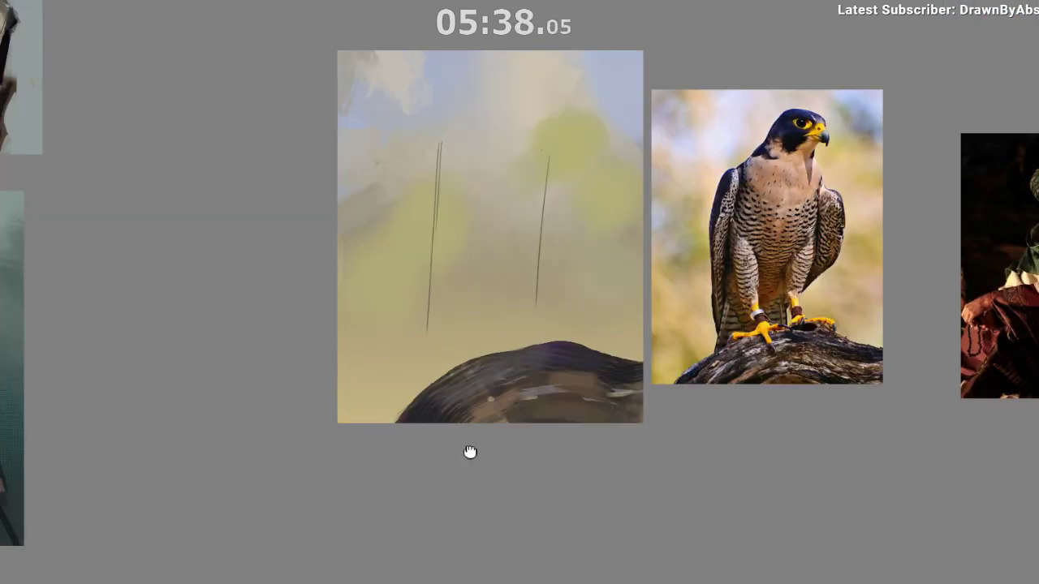
pyautogui.moveTo(469, 452); pyautogui.dragTo(329, 449)
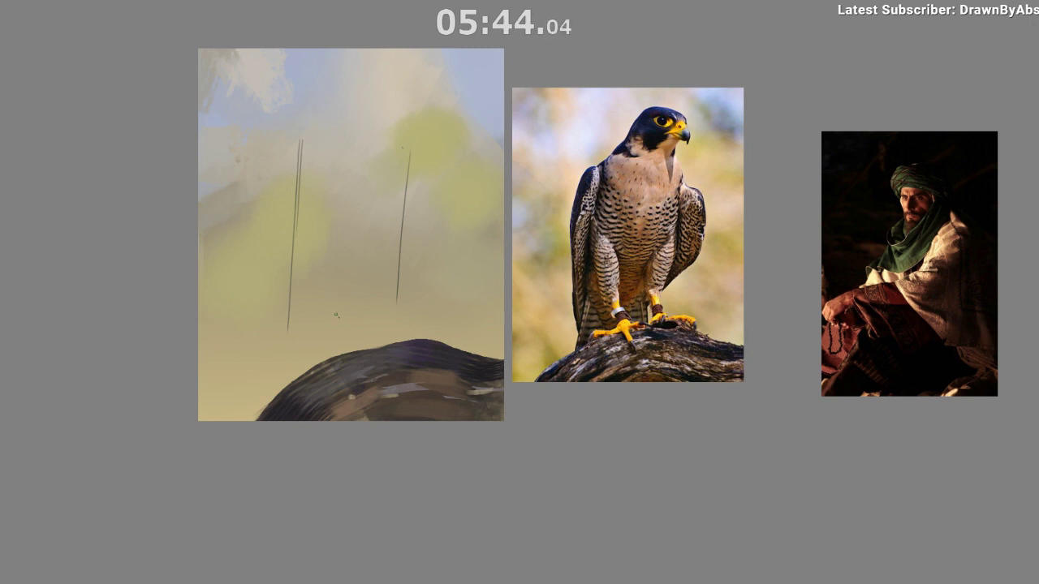
pyautogui.moveTo(324, 324); pyautogui.dragTo(328, 308)
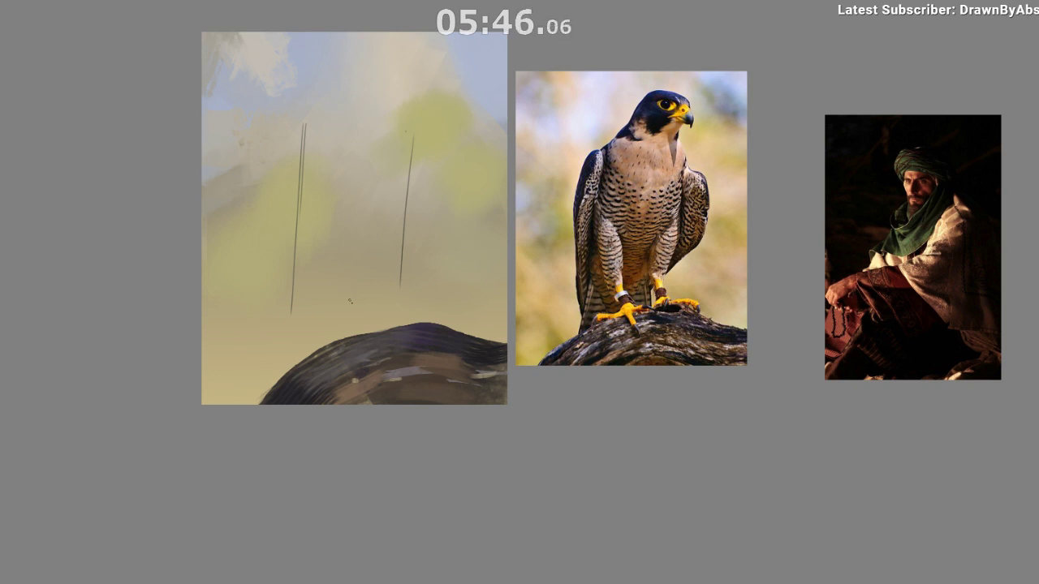
pyautogui.moveTo(296, 311)
pyautogui.mouseDown()
pyautogui.moveTo(412, 286)
pyautogui.moveTo(396, 282)
pyautogui.mouseUp()
pyautogui.hotkey('ctrl', 'z')
pyautogui.hotkey('ctrl', 'z')
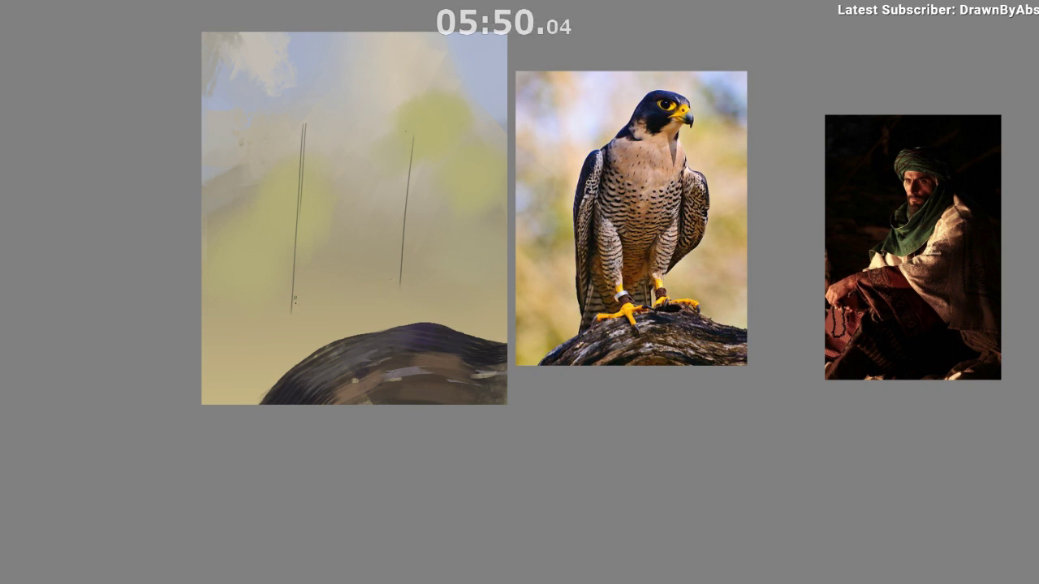
pyautogui.moveTo(298, 308); pyautogui.dragTo(400, 288)
pyautogui.hotkey('ctrl', 'z')
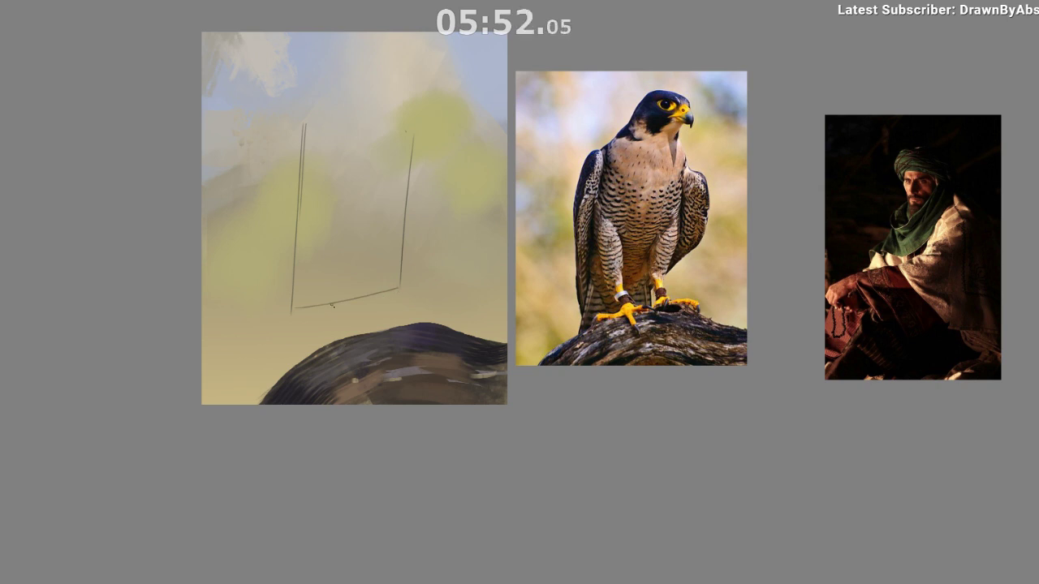
pyautogui.hotkey('ctrl', 'z')
pyautogui.moveTo(297, 308)
pyautogui.mouseDown()
pyautogui.moveTo(389, 287)
pyautogui.moveTo(379, 296)
pyautogui.mouseUp()
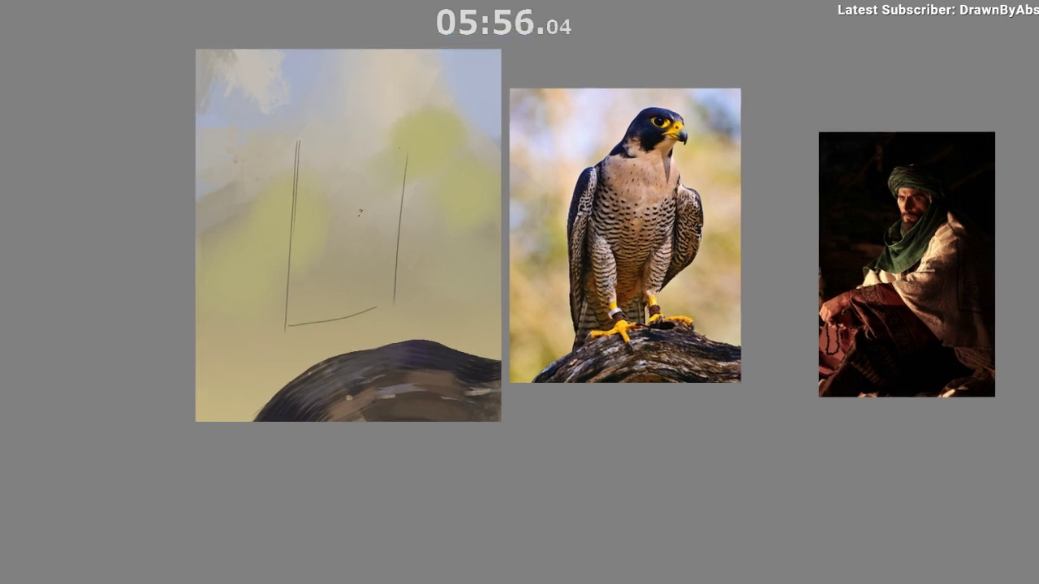
# Flip the view back and sketch straight construction lines for the falcon's throat, the top of its head and the back of its neck.
pyautogui.moveTo(384, 225); pyautogui.dragTo(565, 243)
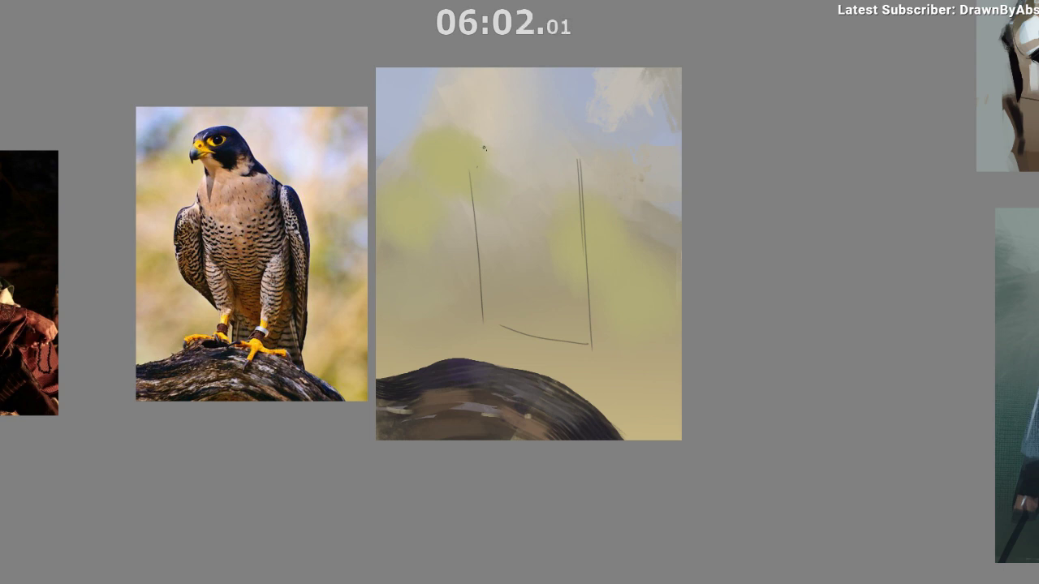
pyautogui.moveTo(479, 130)
pyautogui.mouseDown()
pyautogui.moveTo(491, 160)
pyautogui.moveTo(479, 150)
pyautogui.moveTo(477, 169)
pyautogui.mouseUp()
pyautogui.hotkey('ctrl', 'z')
pyautogui.hotkey('ctrl', 'z')
pyautogui.moveTo(471, 107)
pyautogui.mouseDown()
pyautogui.moveTo(522, 105)
pyautogui.moveTo(518, 94)
pyautogui.moveTo(556, 168)
pyautogui.mouseUp()
# Mirror the canvas view and sketch a slanted shoulder line from the back of the neck to the body's outer edge.
pyautogui.press('m')
pyautogui.moveTo(396, 314); pyautogui.dragTo(253, 319)
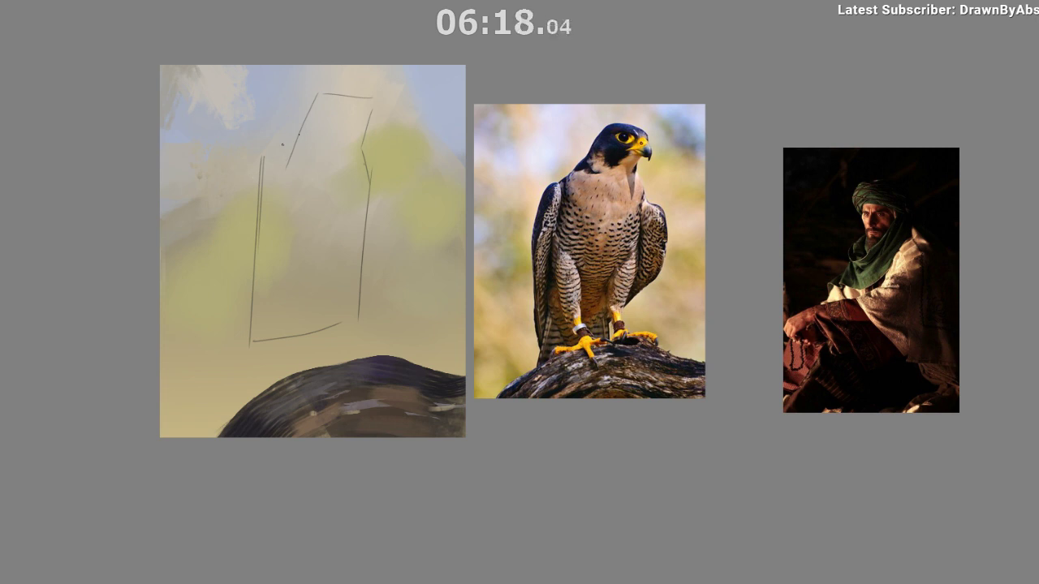
pyautogui.moveTo(264, 168); pyautogui.dragTo(301, 132)
pyautogui.moveTo(266, 245); pyautogui.dragTo(279, 198)
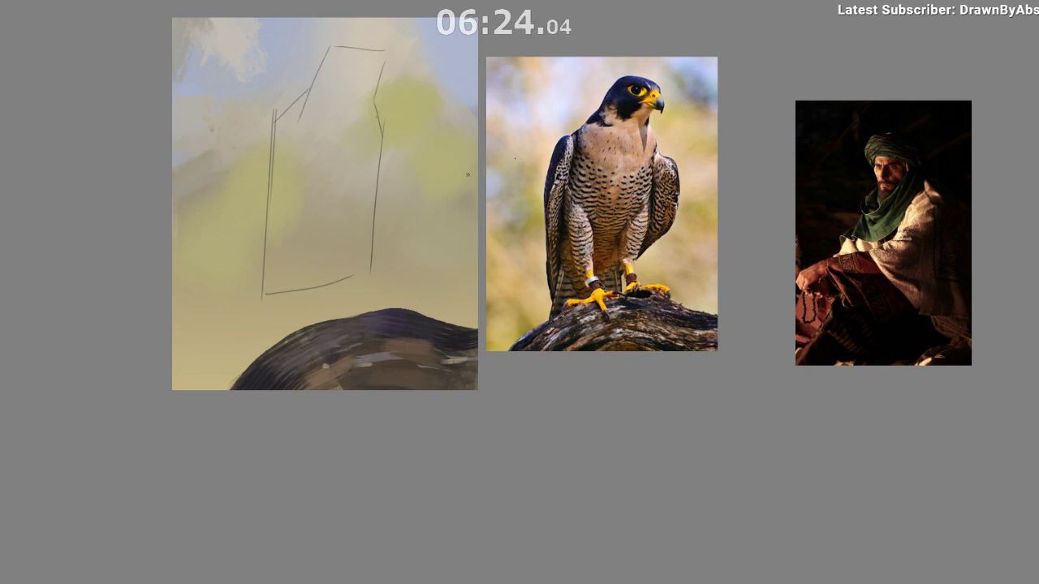
pyautogui.moveTo(407, 131); pyautogui.dragTo(408, 220)
pyautogui.hotkey('ctrl', 'z')
pyautogui.moveTo(415, 138); pyautogui.dragTo(419, 258)
pyautogui.press('m')
pyautogui.moveTo(488, 465); pyautogui.dragTo(232, 468)
pyautogui.hotkey('ctrl', 'z')
pyautogui.hotkey('ctrl', 'z')
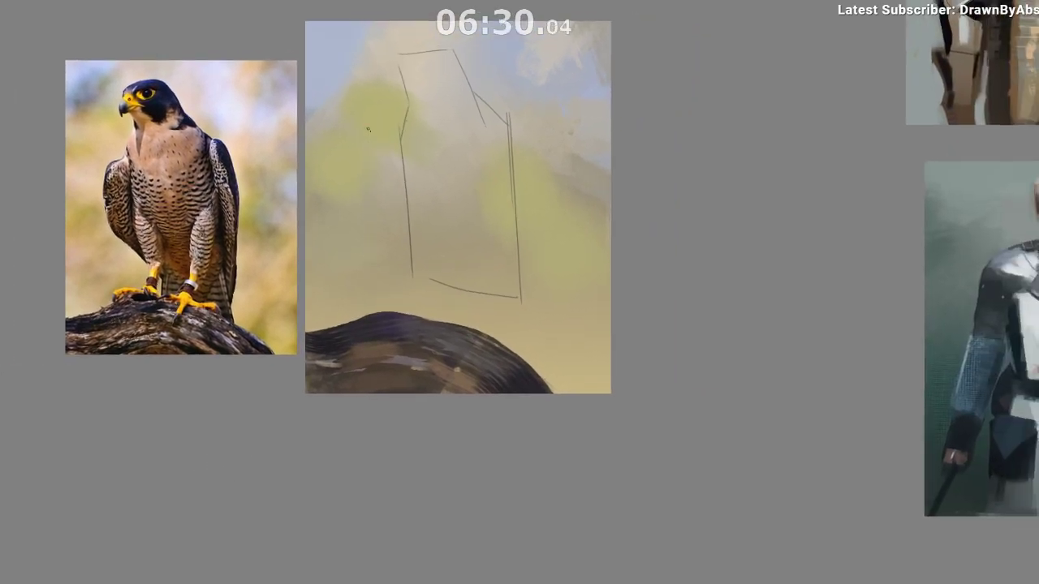
# Sketch a vertical line outside the body's left edge for the left wing, and try a slanted line for the right wing.
pyautogui.moveTo(369, 130); pyautogui.dragTo(368, 227)
pyautogui.moveTo(529, 104); pyautogui.dragTo(545, 183)
pyautogui.hotkey('ctrl', 'z')
pyautogui.moveTo(530, 107); pyautogui.dragTo(546, 185)
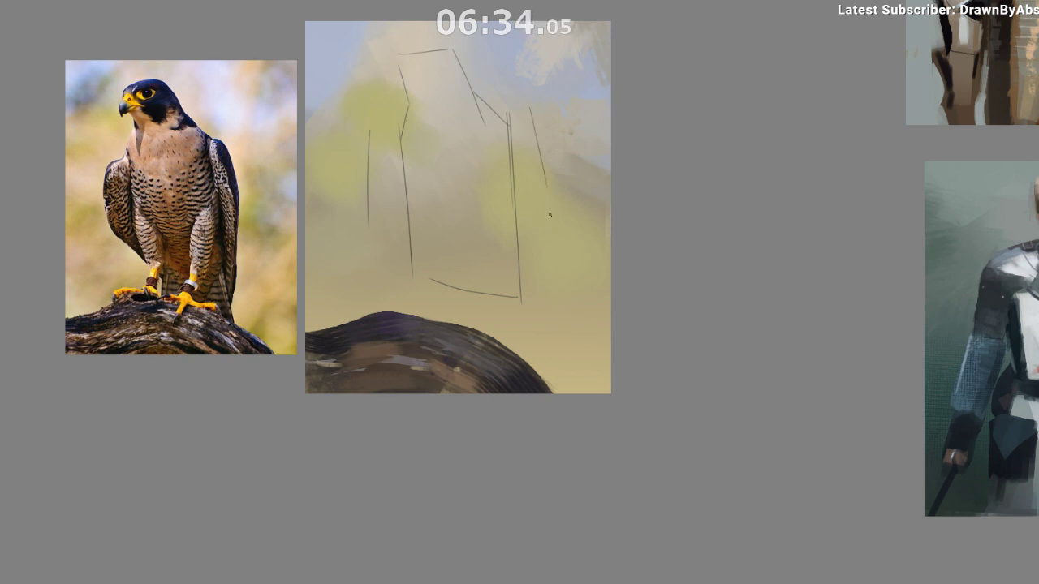
pyautogui.moveTo(530, 120); pyautogui.dragTo(545, 193)
# Sketch inner wing lines beside both body edges and redraw the right wing's slanted outer line longer.
pyautogui.moveTo(496, 115); pyautogui.dragTo(516, 218)
pyautogui.hotkey('ctrl', 'z')
pyautogui.moveTo(499, 115); pyautogui.dragTo(520, 246)
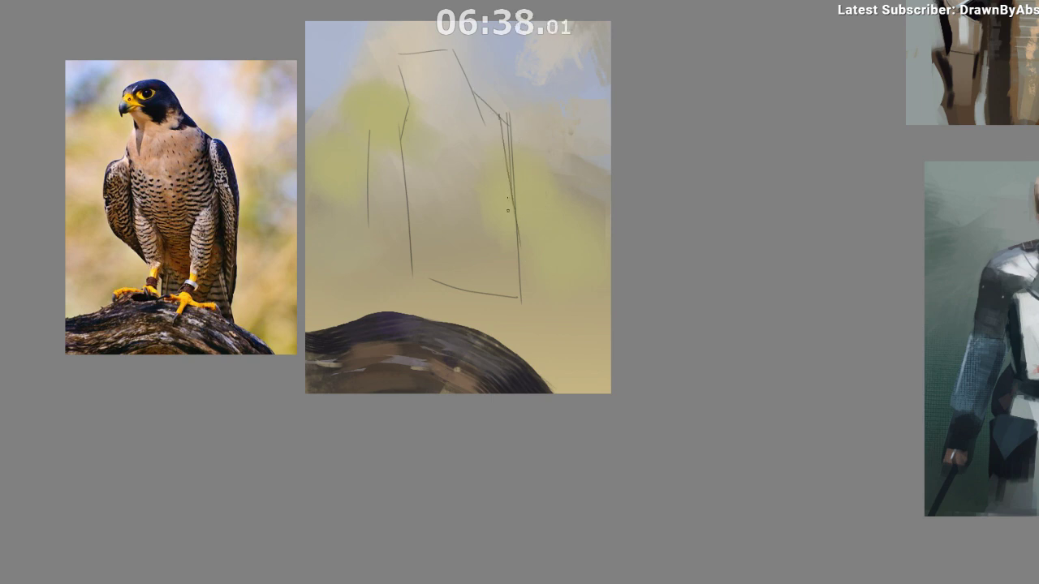
pyautogui.moveTo(441, 311); pyautogui.dragTo(448, 292)
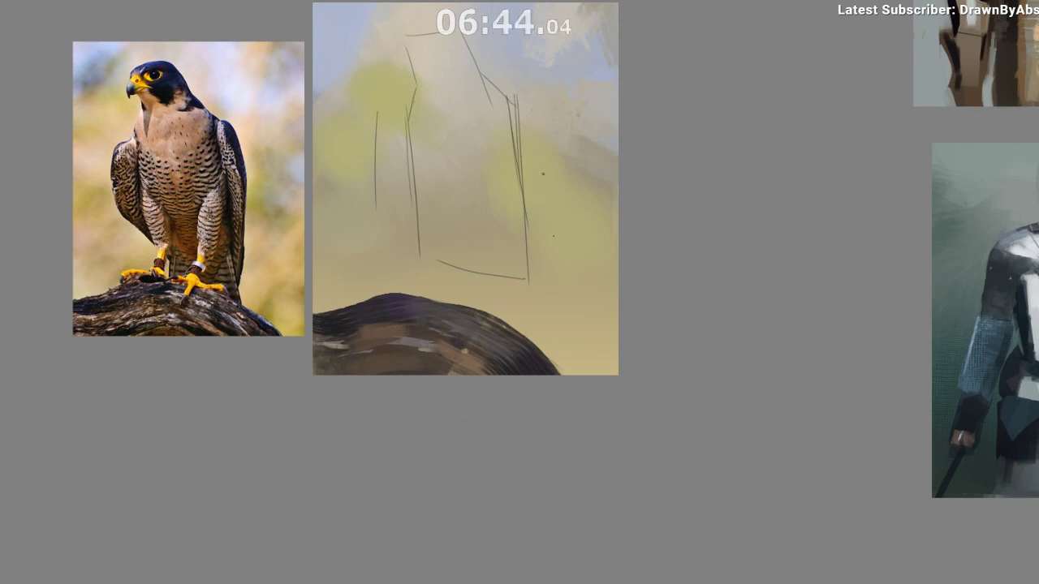
pyautogui.moveTo(543, 216); pyautogui.dragTo(543, 209)
pyautogui.hotkey('ctrl', 'z')
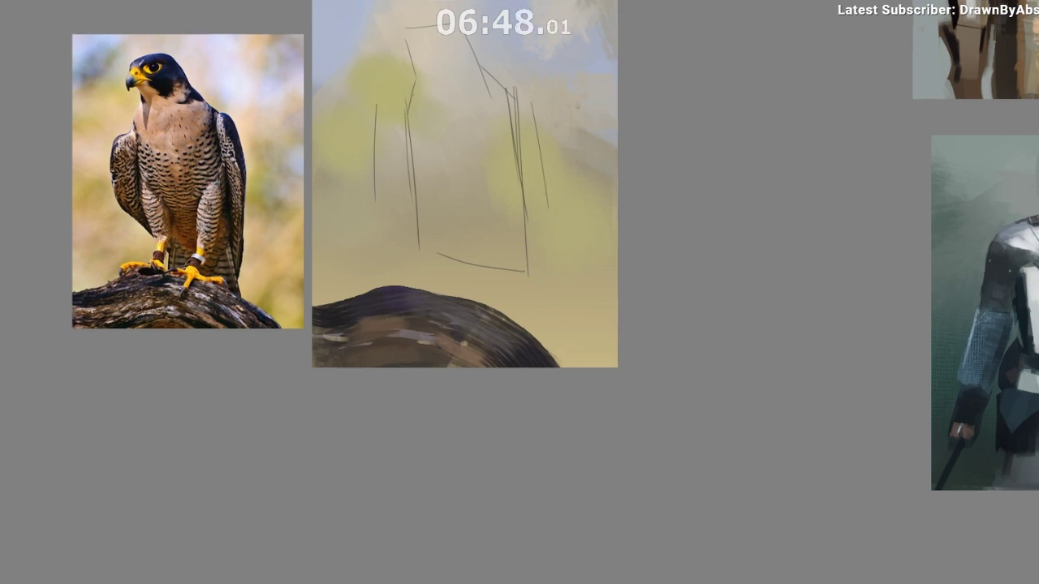
# Sketch a horizontal line across the middle of the body and a nearly vertical line from the right wing down toward the tail.
pyautogui.hotkey('ctrl', 'z')
pyautogui.moveTo(414, 180); pyautogui.dragTo(540, 179)
pyautogui.moveTo(563, 236); pyautogui.dragTo(554, 244)
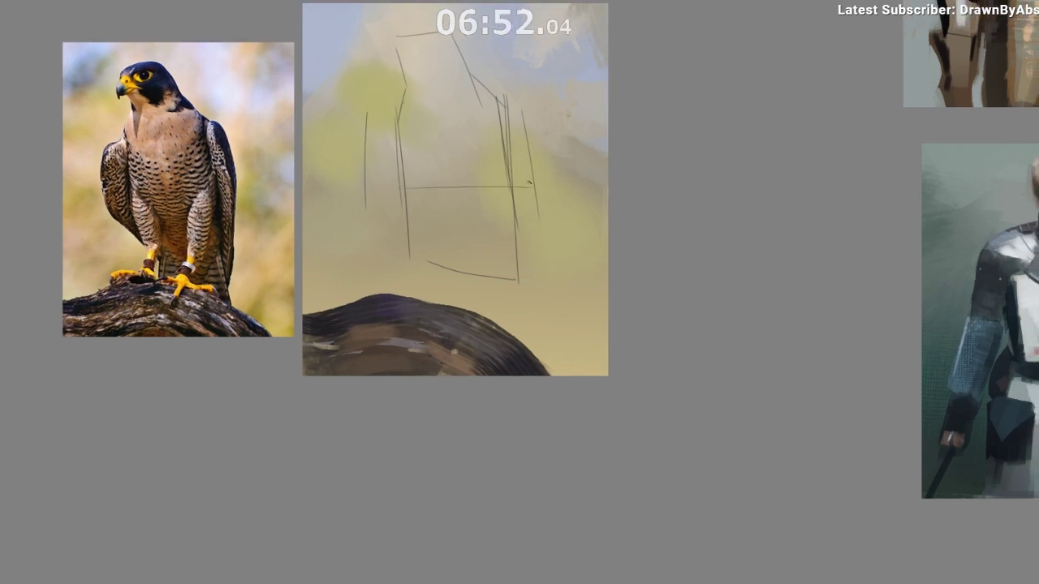
pyautogui.moveTo(532, 151); pyautogui.dragTo(536, 304)
pyautogui.hotkey('ctrl', 'z')
pyautogui.moveTo(531, 155)
pyautogui.mouseDown()
pyautogui.moveTo(531, 299)
pyautogui.moveTo(493, 301)
pyautogui.mouseUp()
pyautogui.hotkey('ctrl', 'z')
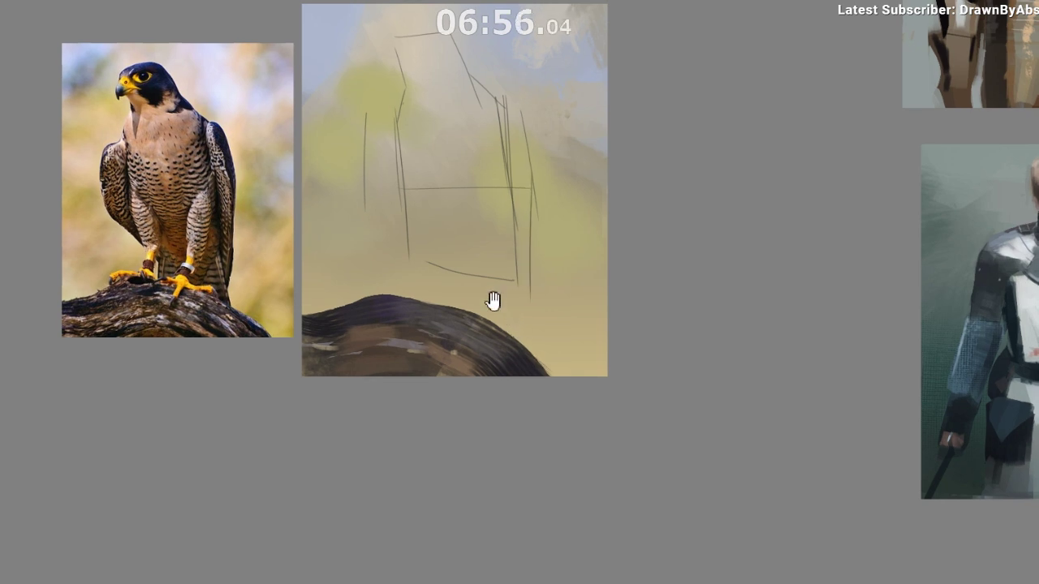
# Double the left wing's outer line and sketch a diagonal from its lower end to the bottom of the body's left edge.
pyautogui.moveTo(354, 161); pyautogui.dragTo(407, 164)
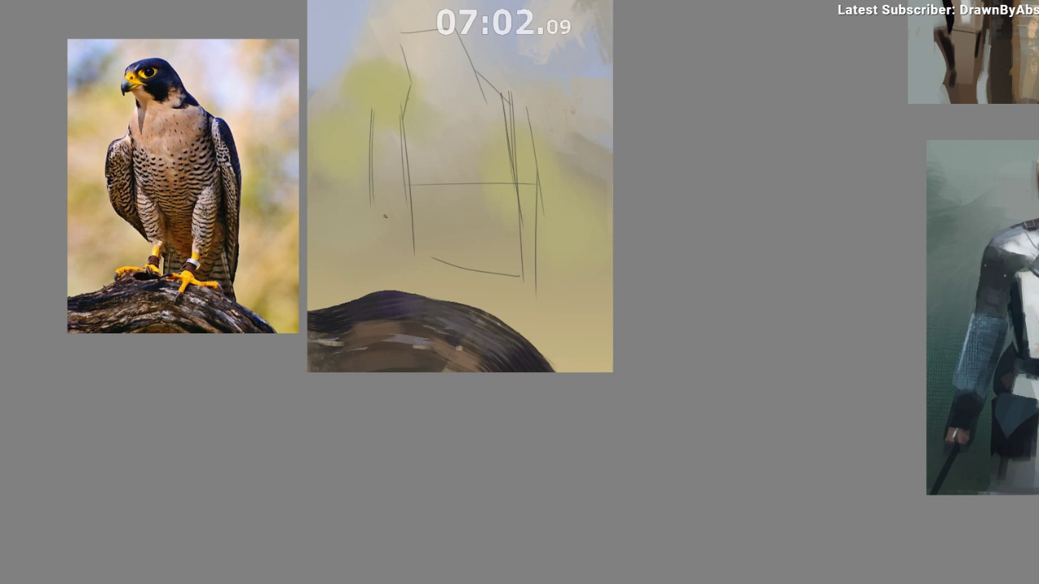
pyautogui.hotkey('ctrl', 'z')
pyautogui.moveTo(371, 186); pyautogui.dragTo(415, 248)
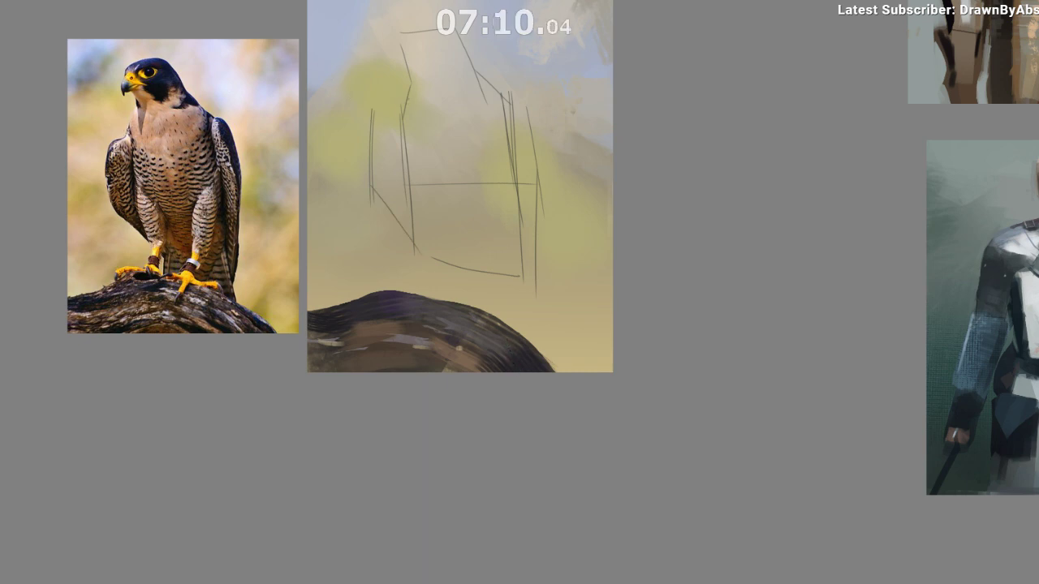
# Sketch a short line across the top of the left wing and small angular strokes for the beak.
pyautogui.moveTo(367, 120); pyautogui.dragTo(401, 115)
pyautogui.moveTo(396, 65)
pyautogui.mouseDown()
pyautogui.moveTo(406, 57)
pyautogui.moveTo(391, 73)
pyautogui.moveTo(395, 65)
pyautogui.mouseUp()
pyautogui.hotkey('ctrl', 'z')
pyautogui.moveTo(517, 147); pyautogui.dragTo(507, 115)
# Mirror the view, sketch slanted lines for both thighs across the mid-body line, and flip the view back.
pyautogui.press('h')
pyautogui.moveTo(436, 399); pyautogui.dragTo(203, 422)
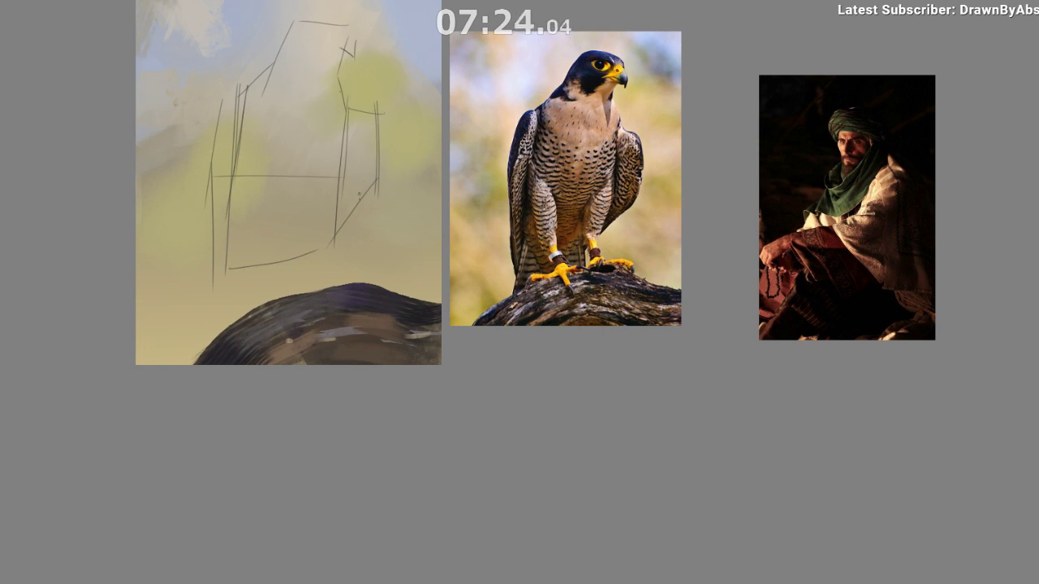
pyautogui.moveTo(295, 205)
pyautogui.mouseDown()
pyautogui.moveTo(335, 161)
pyautogui.moveTo(315, 197)
pyautogui.mouseUp()
pyautogui.hotkey('ctrl', 'z')
pyautogui.hotkey('ctrl', 'z')
pyautogui.moveTo(341, 153)
pyautogui.mouseDown()
pyautogui.moveTo(305, 206)
pyautogui.moveTo(335, 161)
pyautogui.mouseUp()
pyautogui.hotkey('ctrl', 'z')
pyautogui.moveTo(251, 153); pyautogui.dragTo(272, 214)
pyautogui.press('h')
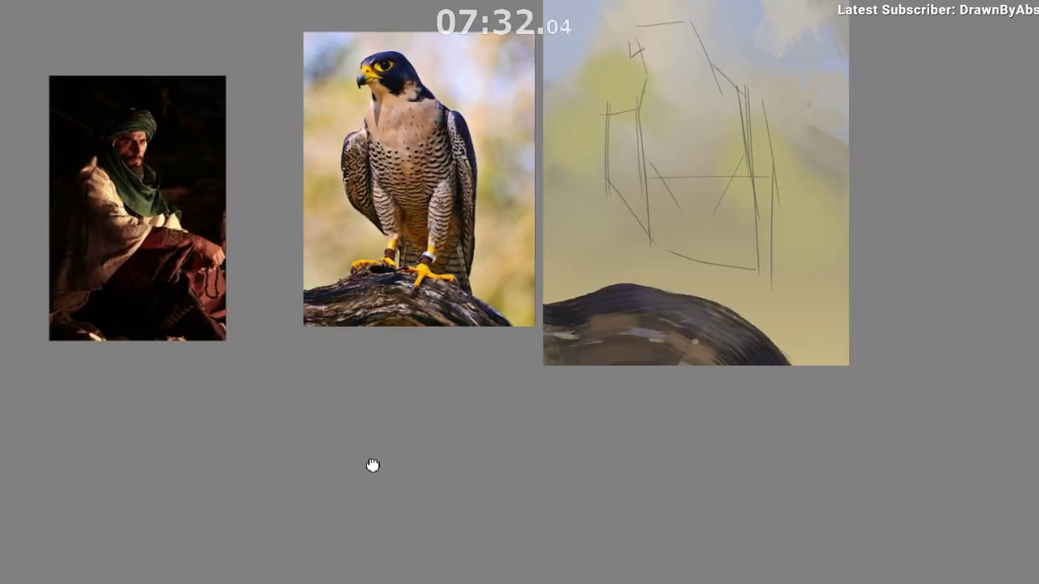
# Sketch vertical inner edges below both thigh lines and tapering outer edges to shape the upper legs.
pyautogui.moveTo(506, 398); pyautogui.dragTo(290, 403)
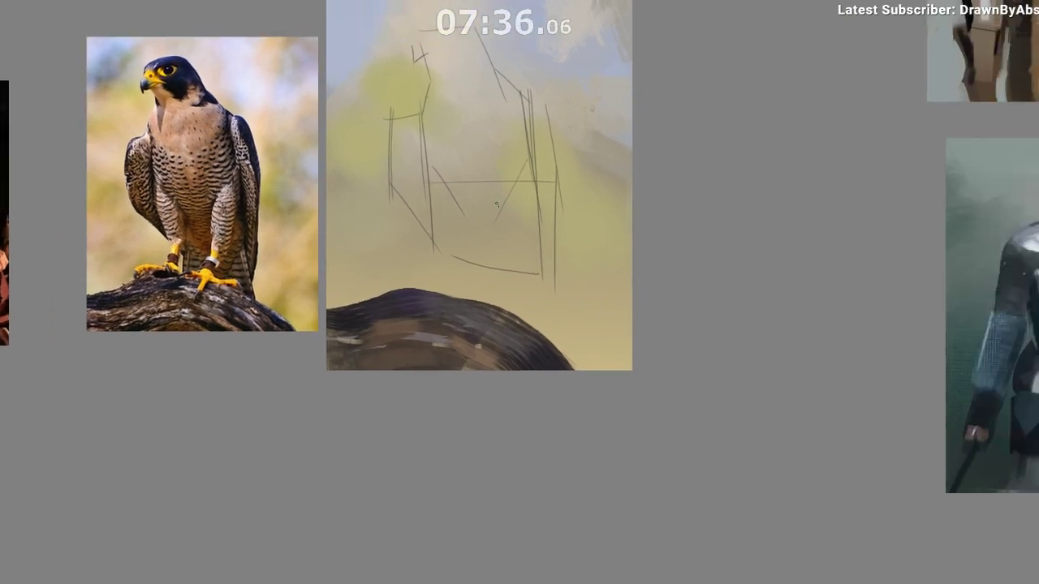
pyautogui.moveTo(455, 220)
pyautogui.mouseDown()
pyautogui.moveTo(437, 192)
pyautogui.moveTo(448, 235)
pyautogui.mouseUp()
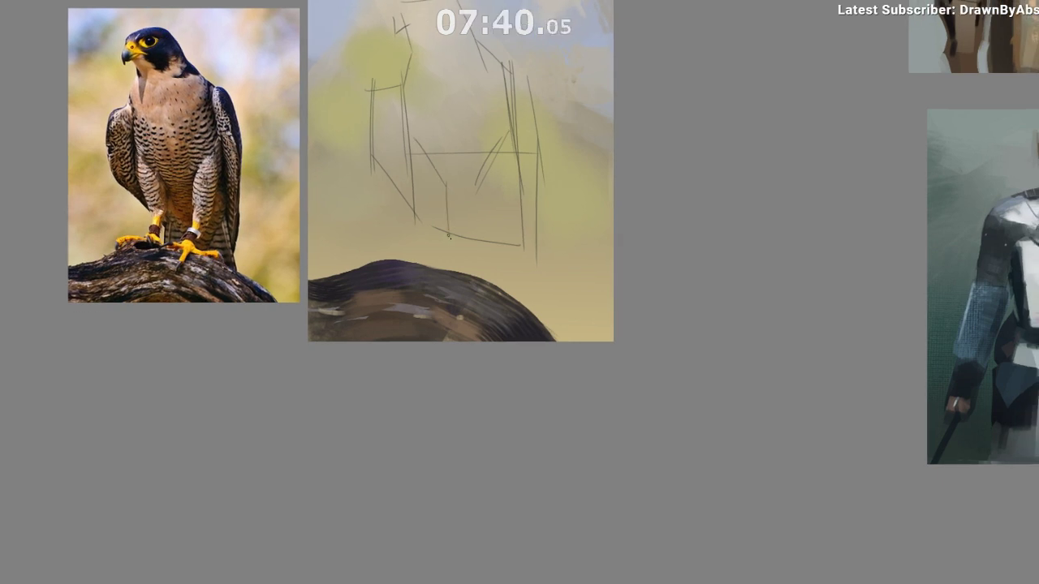
pyautogui.hotkey('ctrl', 'z')
pyautogui.moveTo(474, 180); pyautogui.dragTo(475, 285)
pyautogui.hotkey('ctrl', 'z')
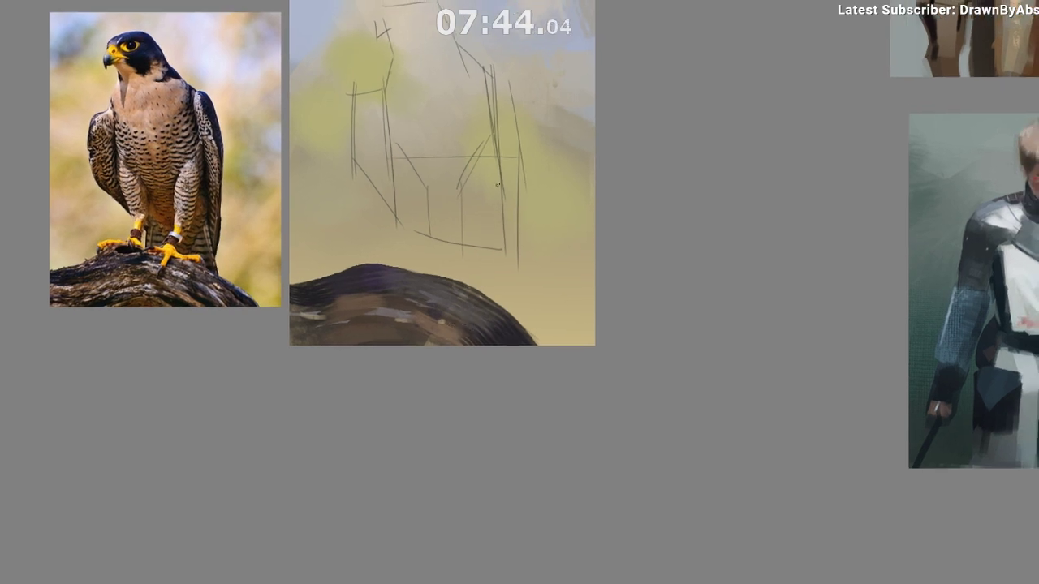
pyautogui.moveTo(496, 165)
pyautogui.mouseDown()
pyautogui.moveTo(476, 280)
pyautogui.moveTo(482, 253)
pyautogui.moveTo(438, 297)
pyautogui.moveTo(471, 297)
pyautogui.mouseUp()
pyautogui.hotkey('ctrl', 'z')
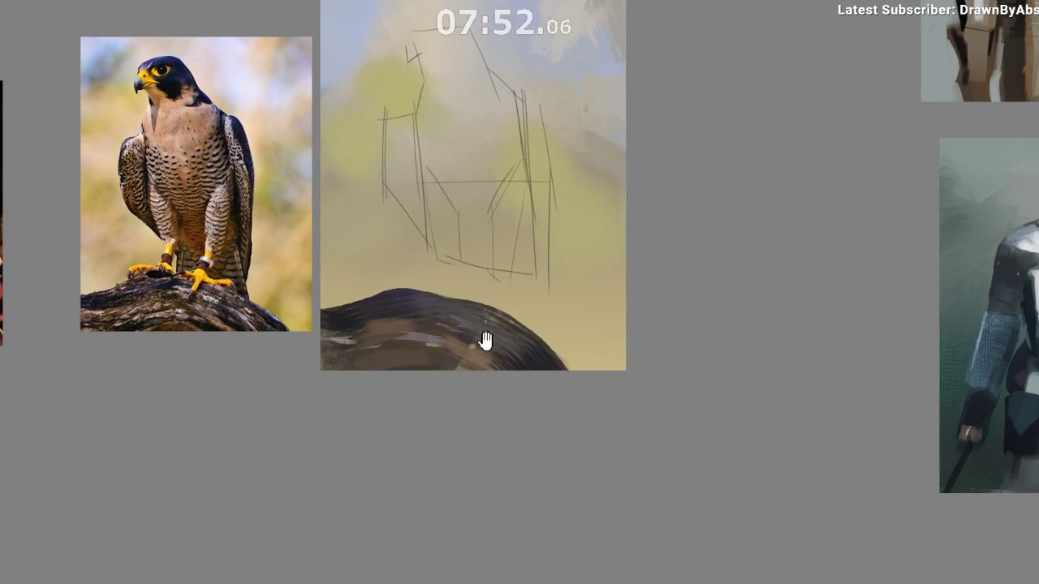
# Sketch two near-vertical lines for the left lower leg down to the log and start the right lower leg.
pyautogui.moveTo(487, 344); pyautogui.dragTo(469, 354)
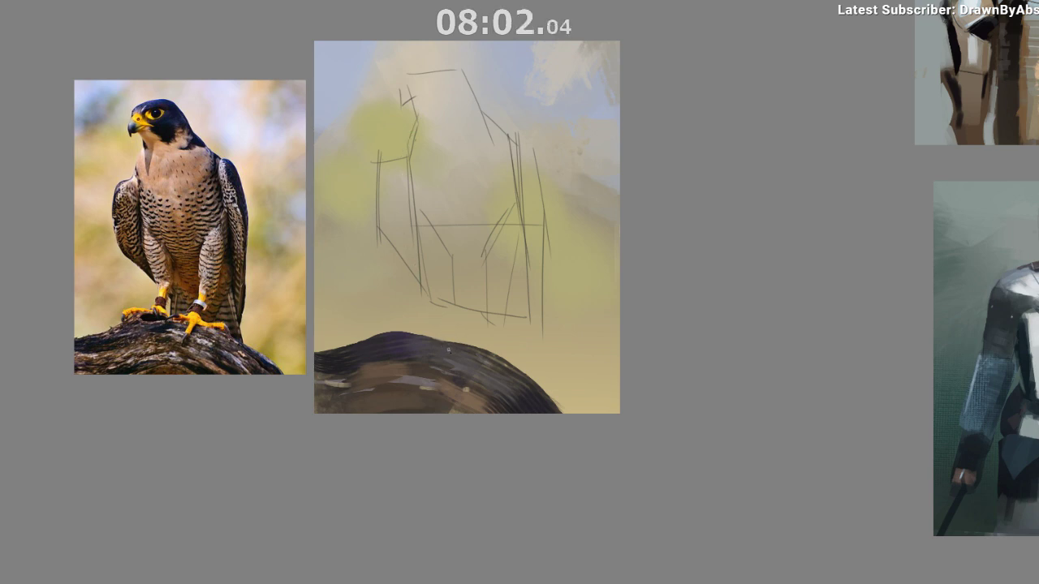
pyautogui.moveTo(450, 350); pyautogui.dragTo(450, 323)
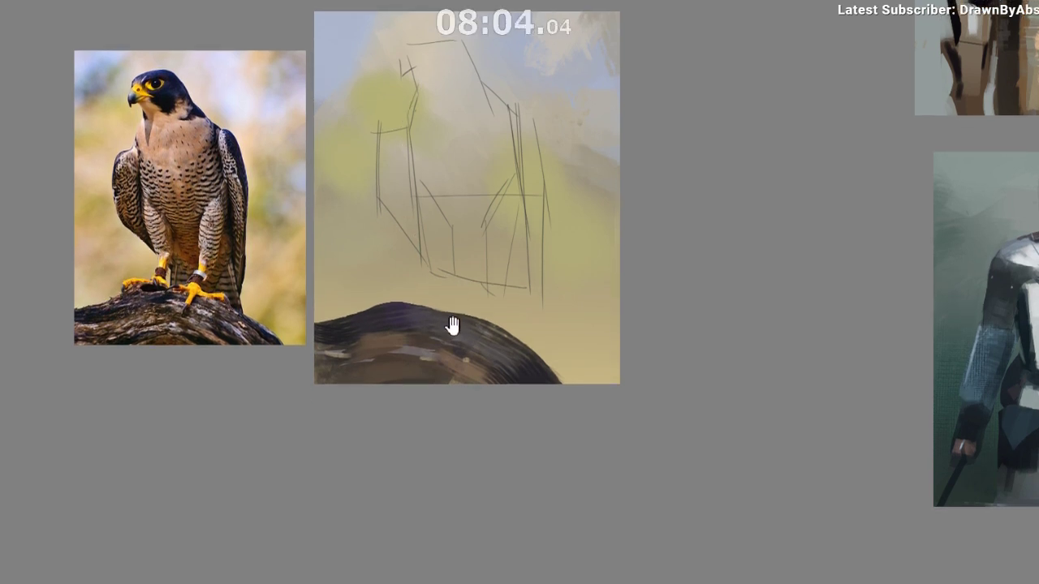
pyautogui.moveTo(442, 368); pyautogui.dragTo(450, 346)
pyautogui.moveTo(443, 224); pyautogui.dragTo(436, 284)
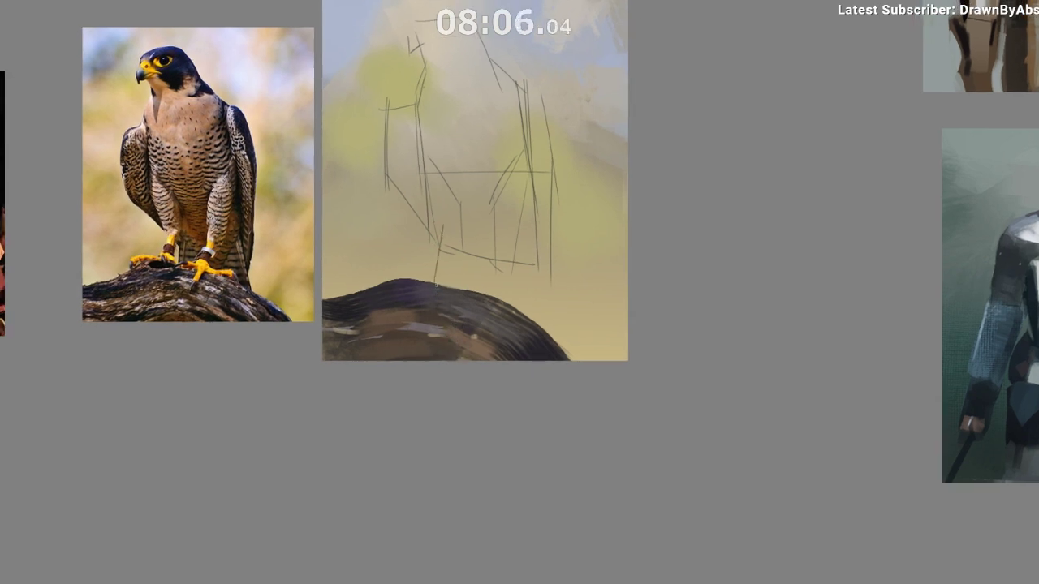
pyautogui.hotkey('ctrl', 'z')
pyautogui.moveTo(442, 235); pyautogui.dragTo(436, 280)
pyautogui.moveTo(452, 244); pyautogui.dragTo(447, 280)
pyautogui.hotkey('ctrl', 'z')
pyautogui.moveTo(451, 244)
pyautogui.mouseDown()
pyautogui.moveTo(447, 286)
pyautogui.moveTo(473, 264)
pyautogui.mouseUp()
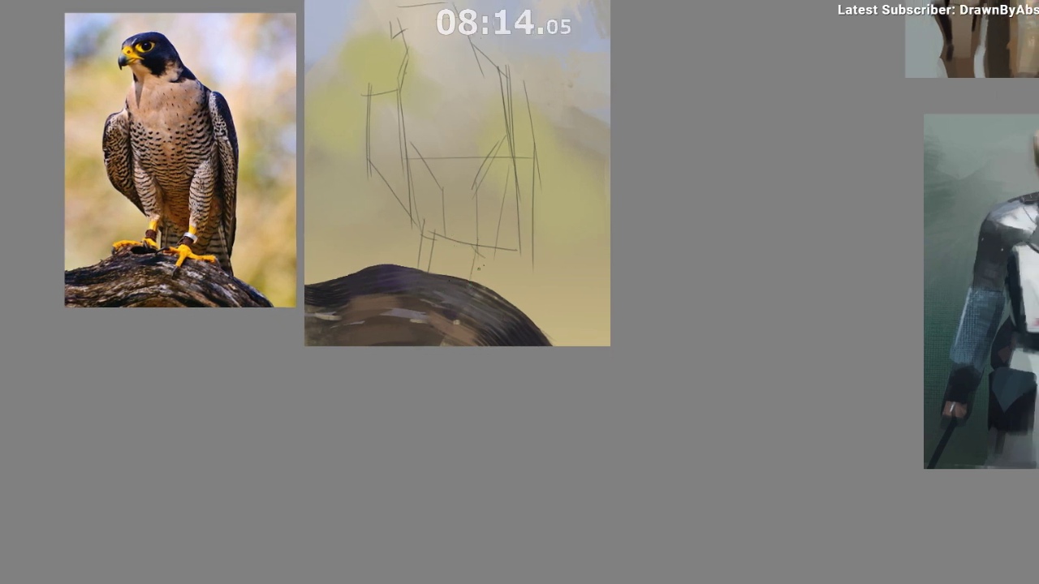
# Extend the right lower leg and tail lines toward the log, and arch the crown of the head while checking the mirrored view.
pyautogui.moveTo(462, 298); pyautogui.dragTo(442, 298)
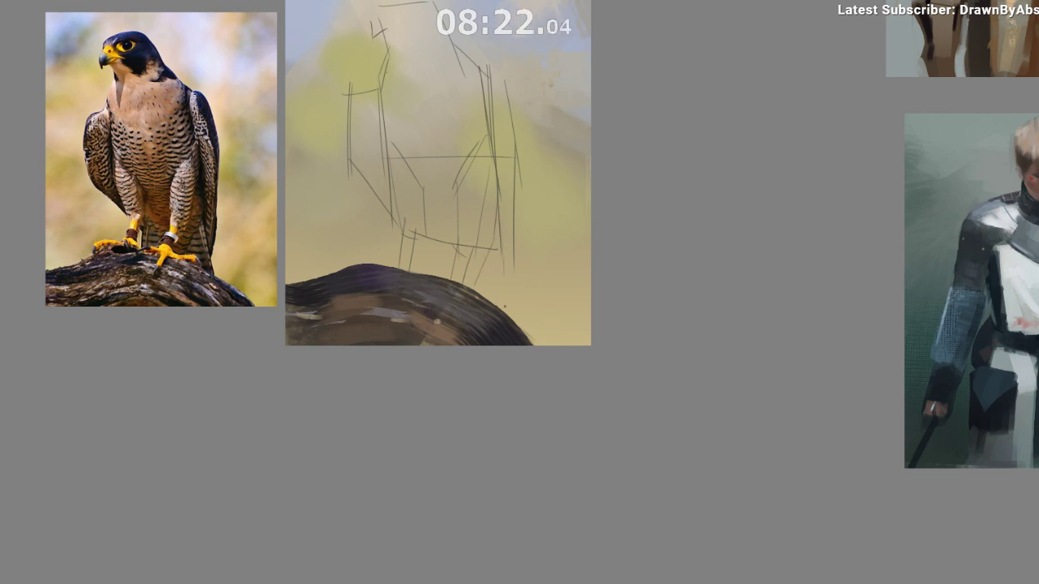
pyautogui.press('m')
pyautogui.moveTo(393, 451); pyautogui.dragTo(205, 487)
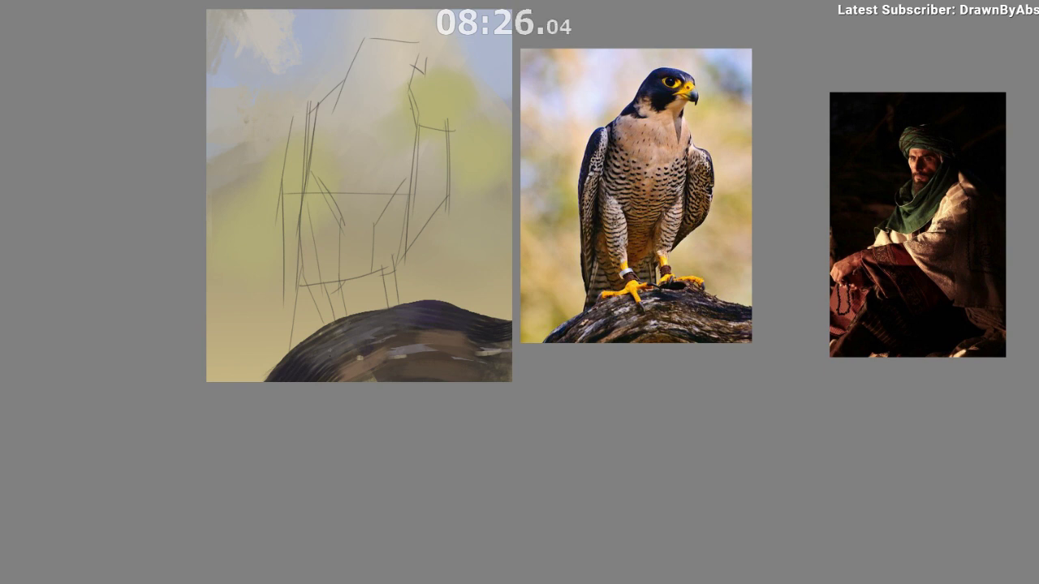
pyautogui.moveTo(376, 435)
pyautogui.mouseDown()
pyautogui.moveTo(336, 476)
pyautogui.moveTo(325, 473)
pyautogui.mouseUp()
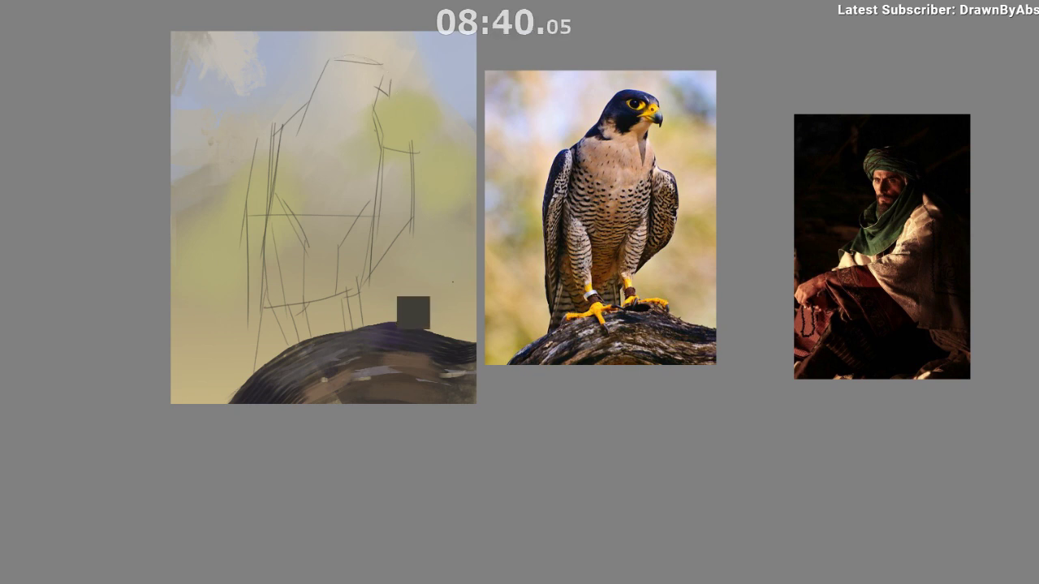
pyautogui.press('m')
pyautogui.moveTo(456, 384); pyautogui.dragTo(331, 394)
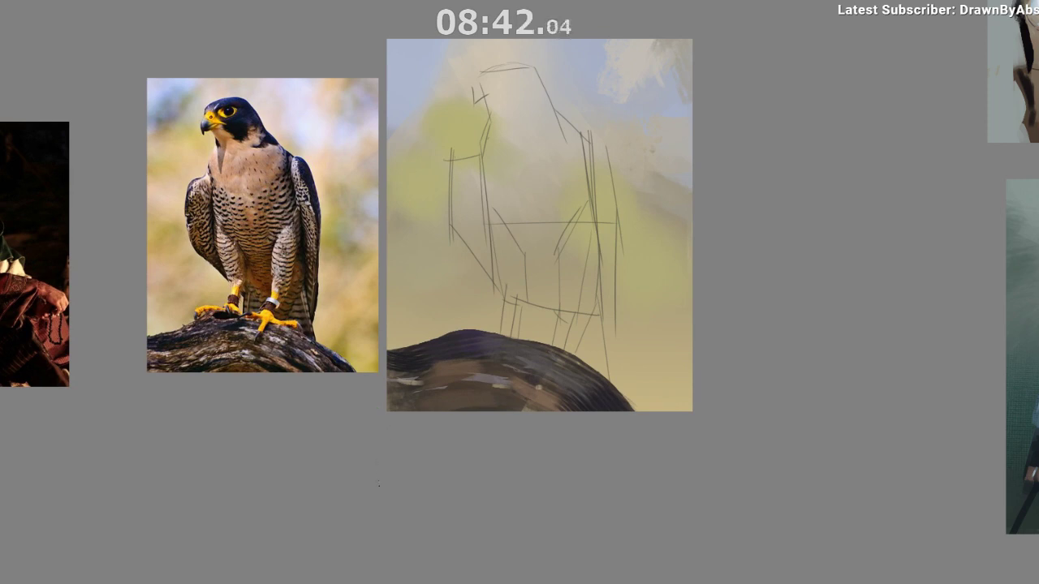
# Zoom in on the bird and redraw the right side of the neck as a slanted line down to the shoulder.
pyautogui.moveTo(438, 286); pyautogui.dragTo(411, 285)
pyautogui.moveTo(546, 208); pyautogui.dragTo(615, 144)
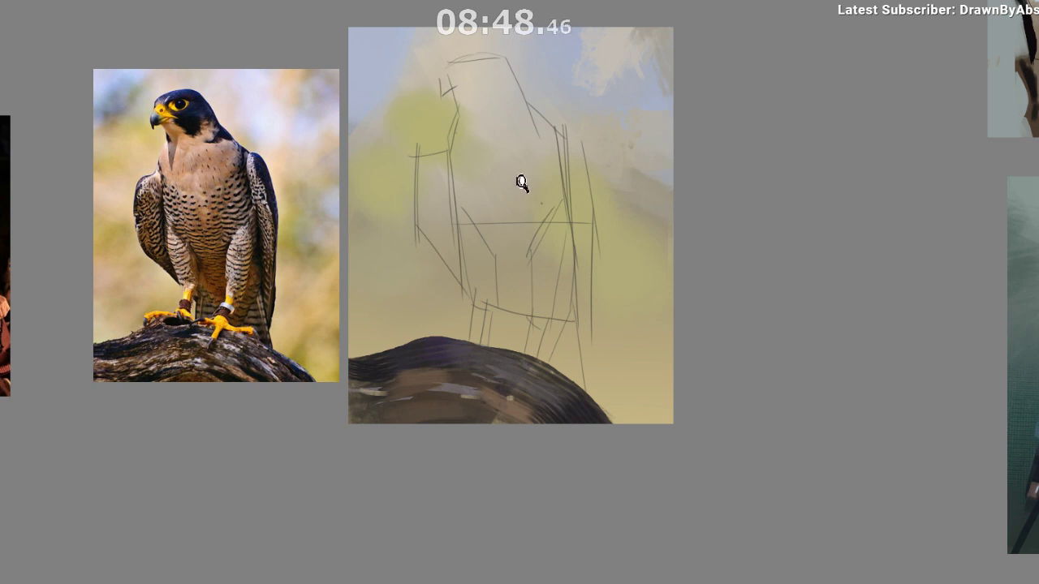
pyautogui.moveTo(524, 182); pyautogui.dragTo(523, 168)
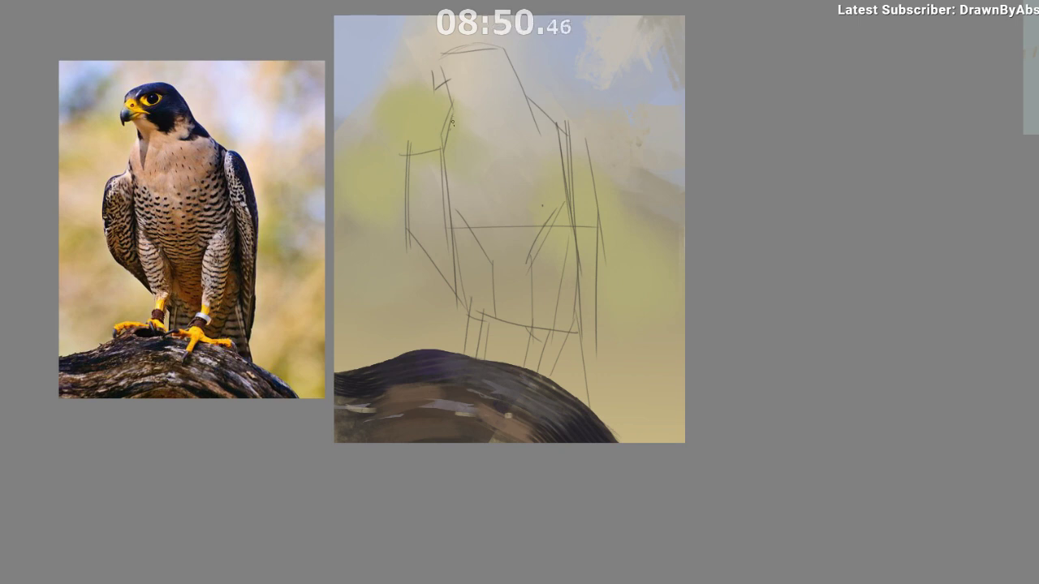
pyautogui.moveTo(451, 124); pyautogui.dragTo(555, 125)
pyautogui.hotkey('ctrl', 'z')
pyautogui.press('ctrl')
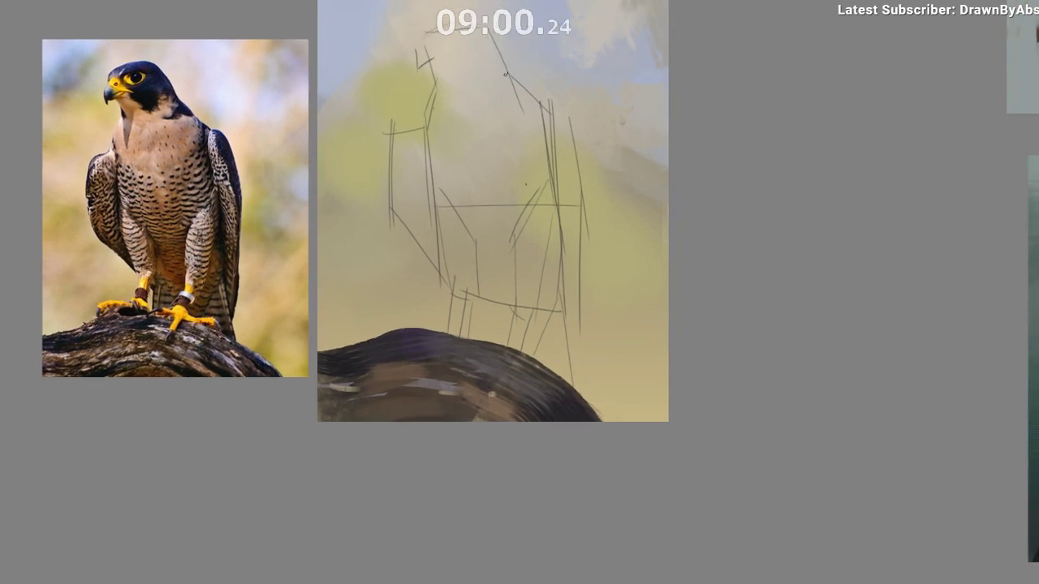
pyautogui.moveTo(506, 69)
pyautogui.mouseDown()
pyautogui.moveTo(550, 137)
pyautogui.moveTo(544, 119)
pyautogui.mouseUp()
pyautogui.hotkey('ctrl', 'z')
# Redraw the throat with two short angled lines running from the beak down to the chest.
pyautogui.moveTo(448, 104); pyautogui.dragTo(494, 141)
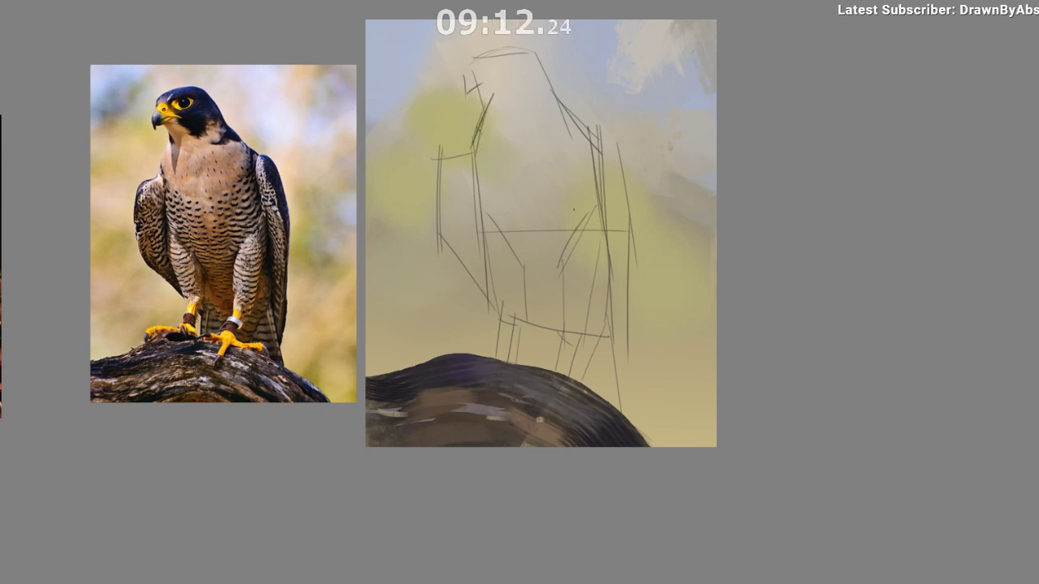
pyautogui.moveTo(485, 110); pyautogui.dragTo(472, 141)
pyautogui.hotkey('ctrl', 'z')
pyautogui.moveTo(479, 82); pyautogui.dragTo(492, 119)
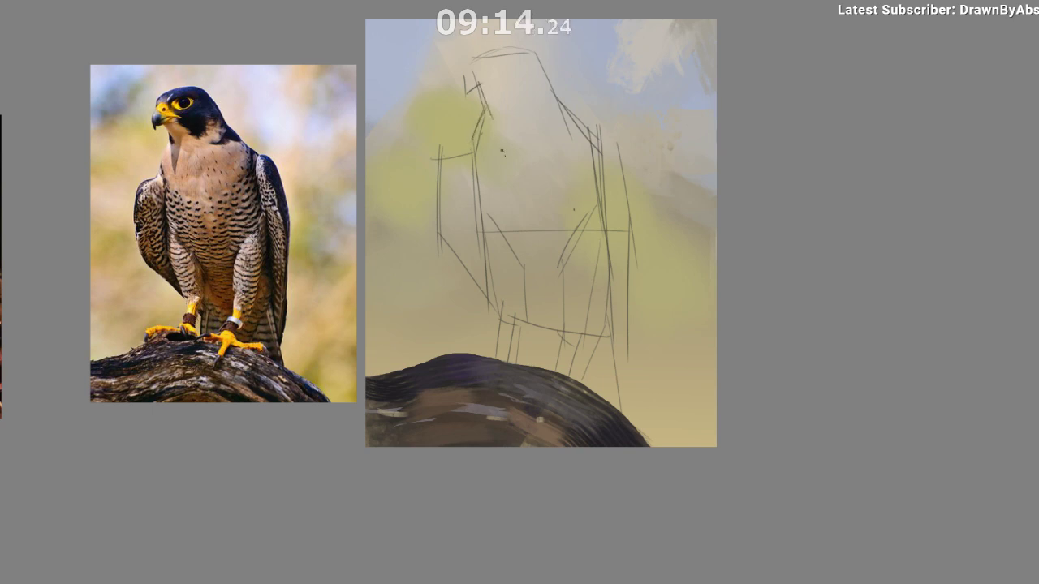
# In the mirrored view, join the crown to the back of the head and cap the right wing with a short curved shoulder line.
pyautogui.moveTo(511, 250); pyautogui.dragTo(493, 212)
pyautogui.press('m')
pyautogui.moveTo(458, 363); pyautogui.dragTo(235, 414)
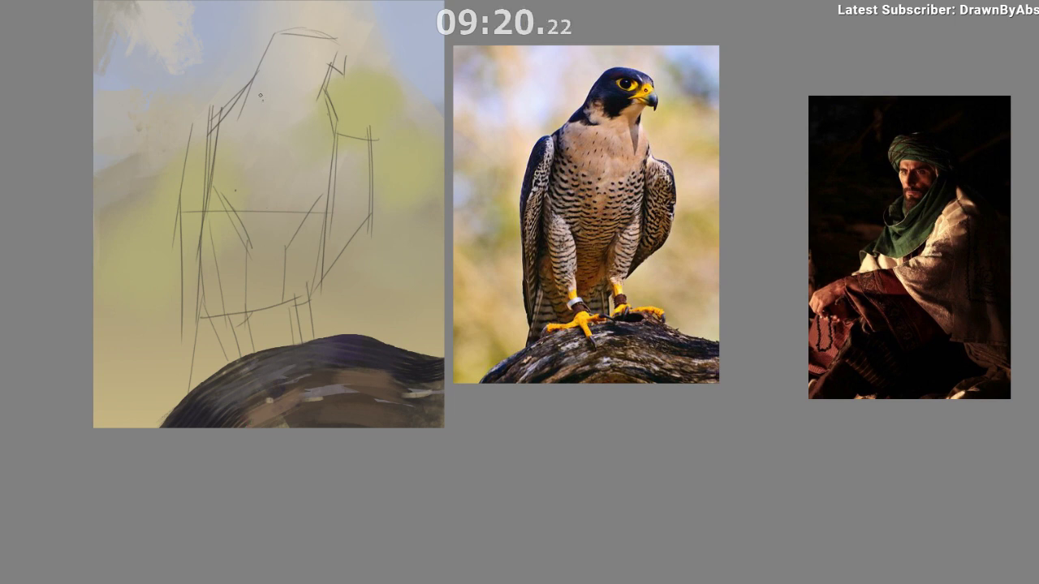
pyautogui.moveTo(272, 41); pyautogui.dragTo(289, 32)
pyautogui.moveTo(283, 227); pyautogui.dragTo(288, 205)
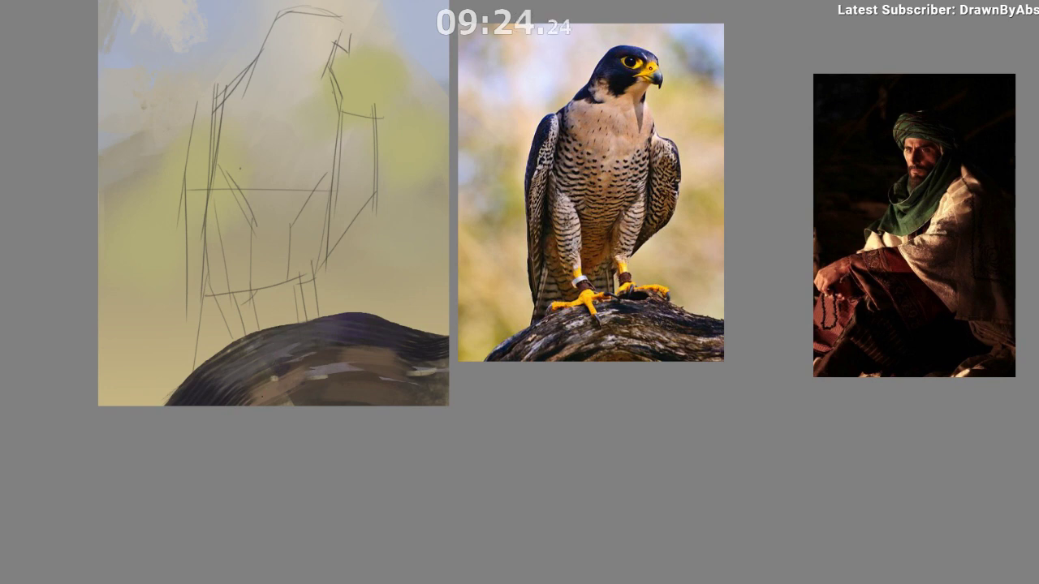
pyautogui.moveTo(301, 98); pyautogui.dragTo(322, 91)
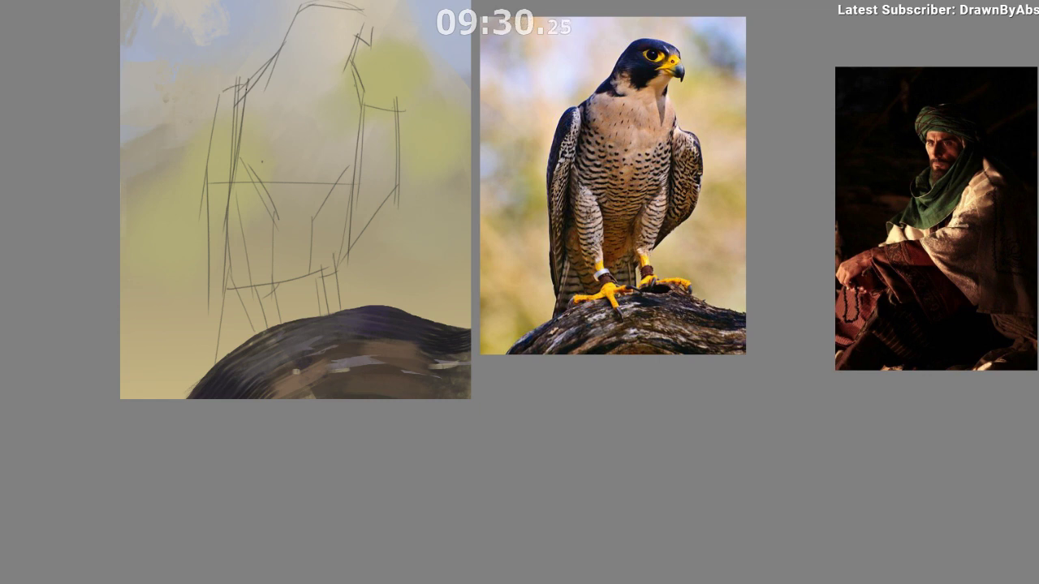
pyautogui.hotkey('ctrl', 'z')
pyautogui.moveTo(217, 96); pyautogui.dragTo(235, 88)
pyautogui.moveTo(316, 292); pyautogui.dragTo(327, 283)
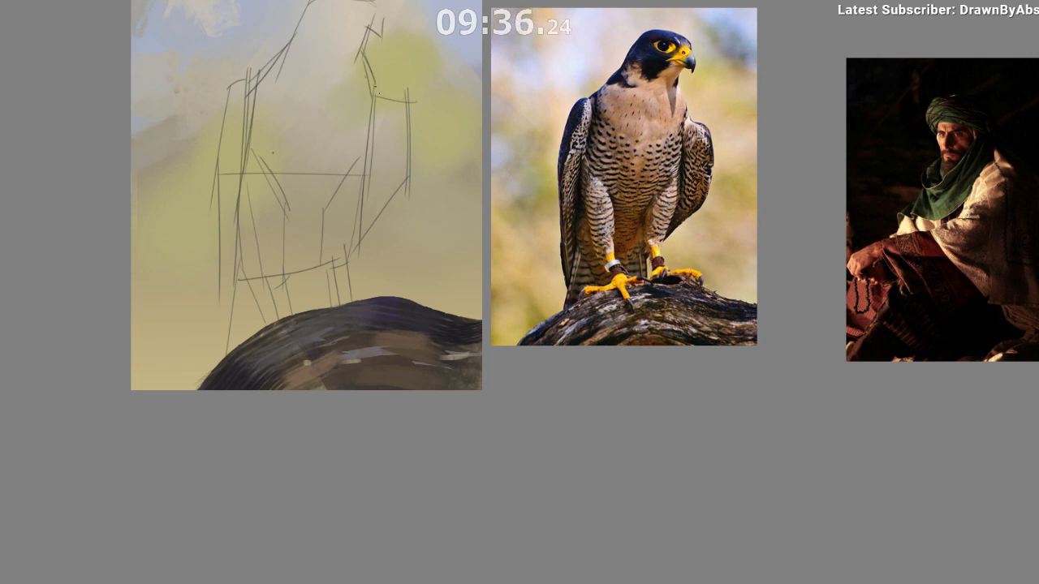
pyautogui.press('m')
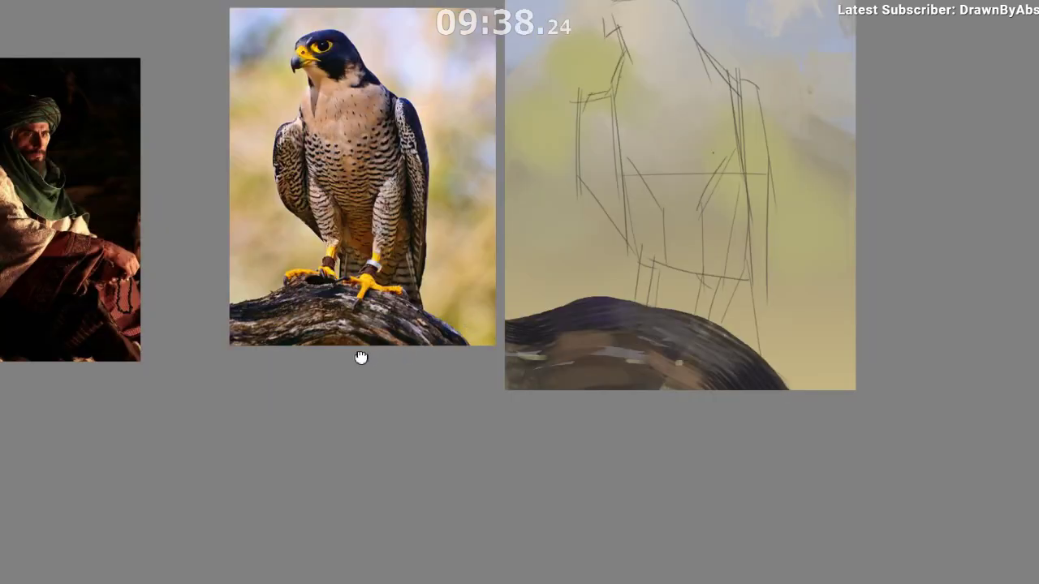
# Add a vertical line inside the left wing's outer edge and double the diagonal along the wing's lower edge.
pyautogui.moveTo(359, 358); pyautogui.dragTo(261, 365)
pyautogui.moveTo(487, 101); pyautogui.dragTo(481, 167)
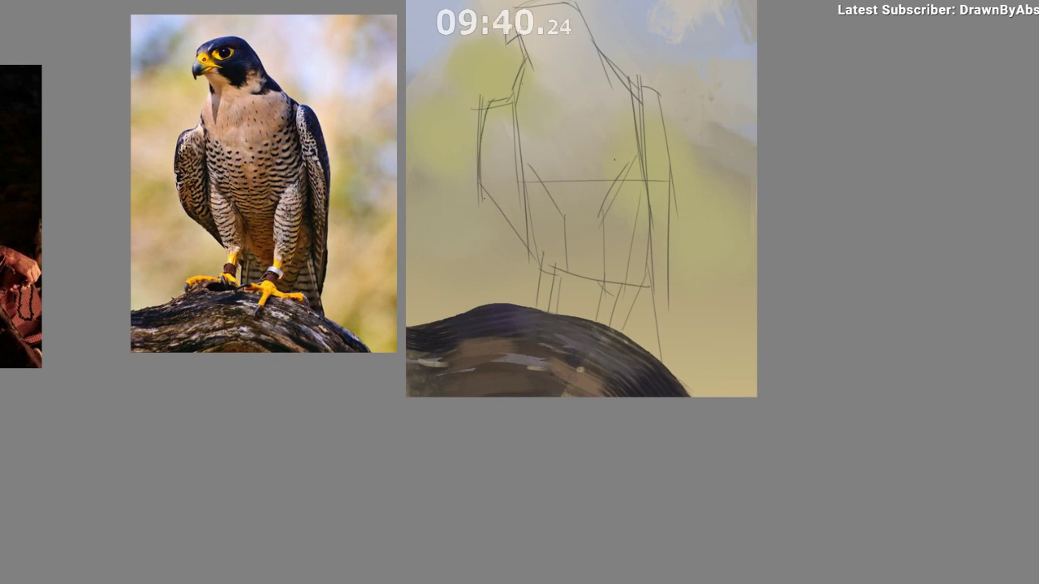
pyautogui.moveTo(468, 283); pyautogui.dragTo(391, 279)
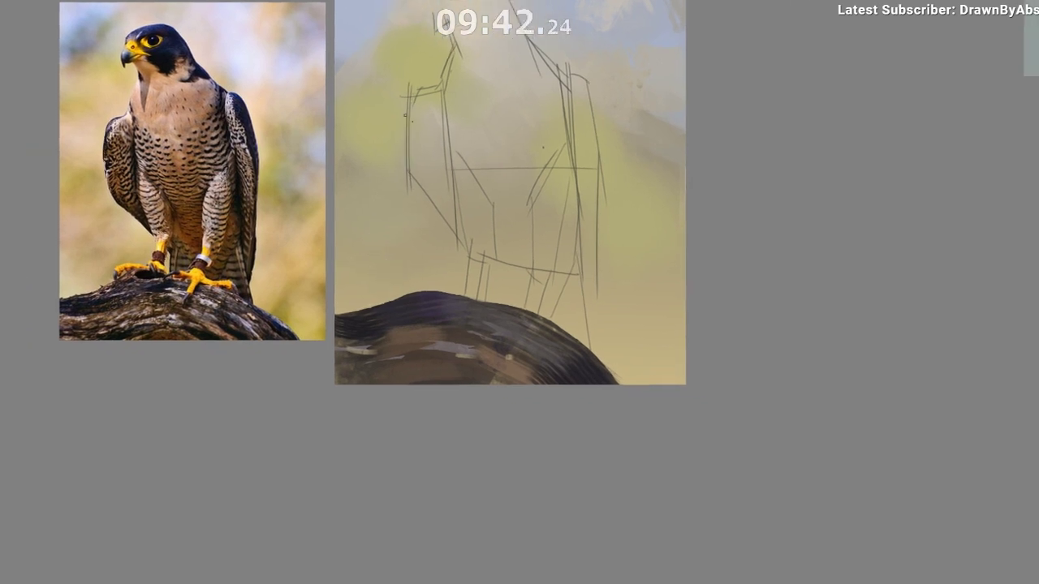
pyautogui.hotkey('ctrl', 'z')
pyautogui.moveTo(415, 102)
pyautogui.mouseDown()
pyautogui.moveTo(414, 194)
pyautogui.moveTo(444, 230)
pyautogui.mouseUp()
pyautogui.hotkey('ctrl', 'z')
pyautogui.moveTo(489, 342); pyautogui.dragTo(464, 369)
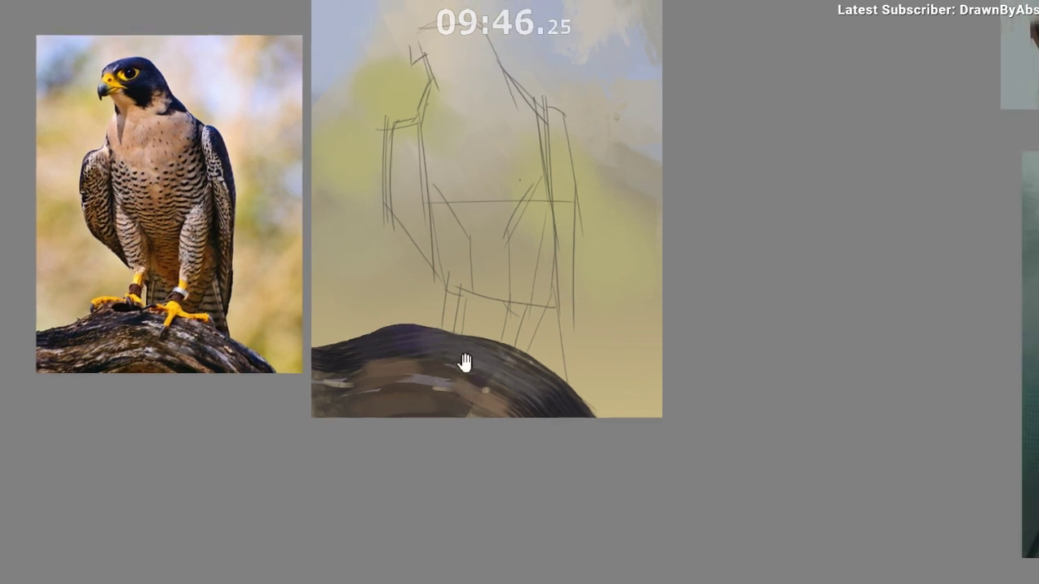
pyautogui.moveTo(422, 220)
pyautogui.mouseDown()
pyautogui.moveTo(427, 164)
pyautogui.moveTo(445, 215)
pyautogui.mouseUp()
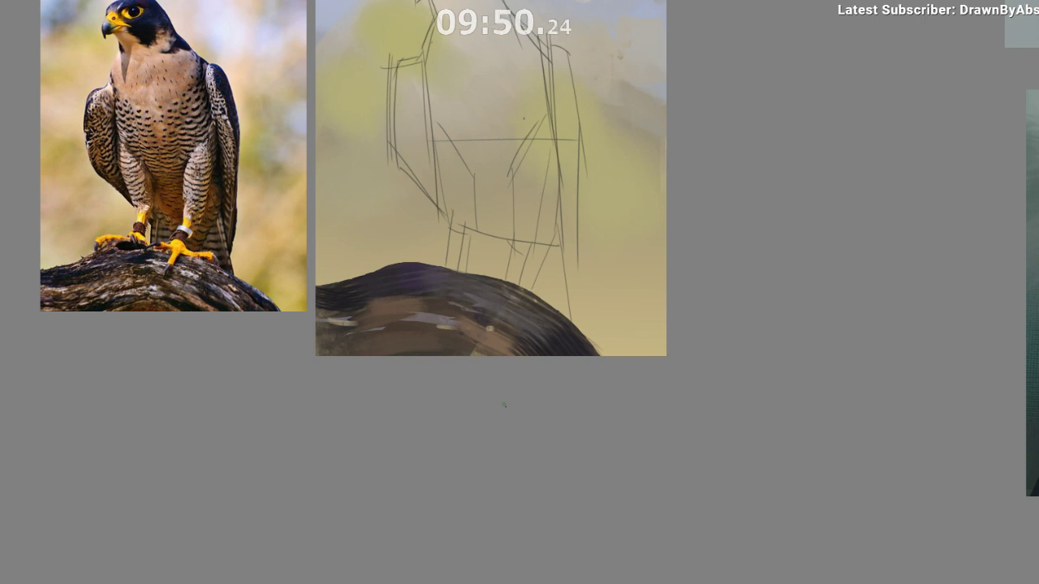
pyautogui.moveTo(515, 301); pyautogui.dragTo(551, 391)
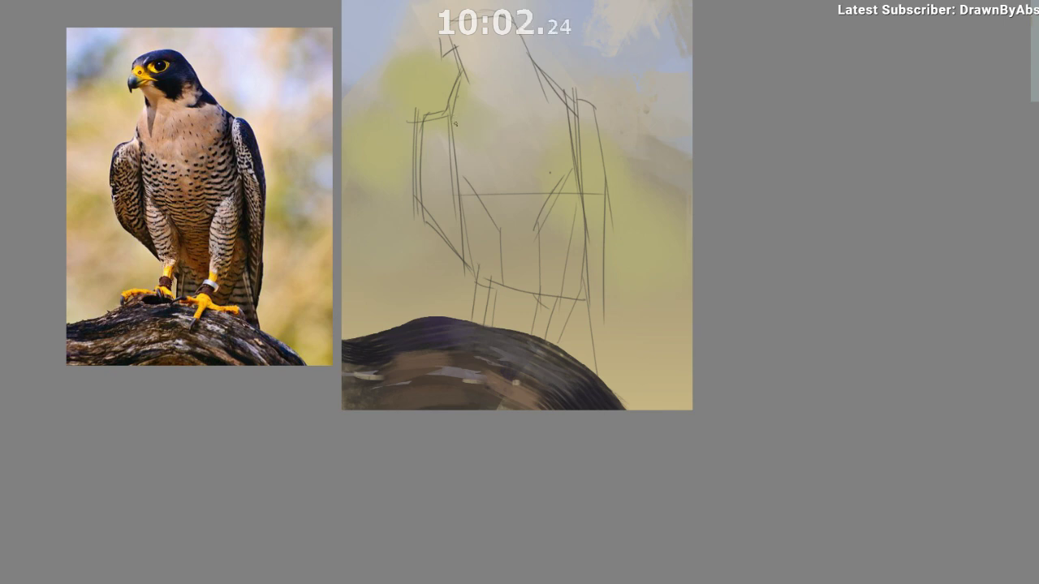
# Sketch two slanted lines converging toward the middle of the upper chest and try new strokes over the thighs.
pyautogui.moveTo(457, 124)
pyautogui.mouseDown()
pyautogui.moveTo(502, 145)
pyautogui.moveTo(555, 110)
pyautogui.mouseUp()
pyautogui.scroll(-2, 566, 184)
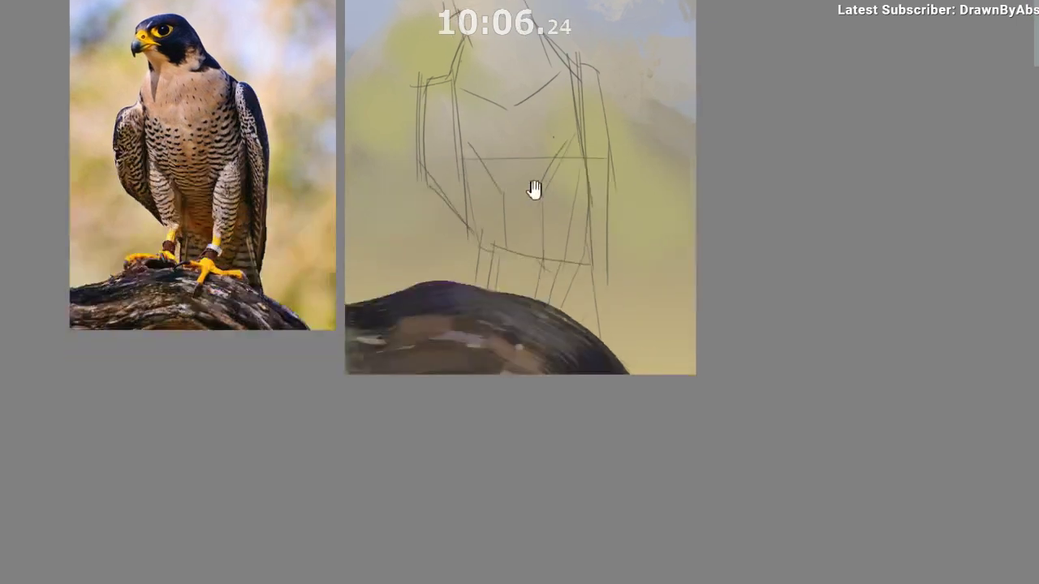
pyautogui.moveTo(479, 174)
pyautogui.mouseDown()
pyautogui.moveTo(505, 201)
pyautogui.moveTo(577, 156)
pyautogui.mouseUp()
pyautogui.hotkey('ctrl', 'z')
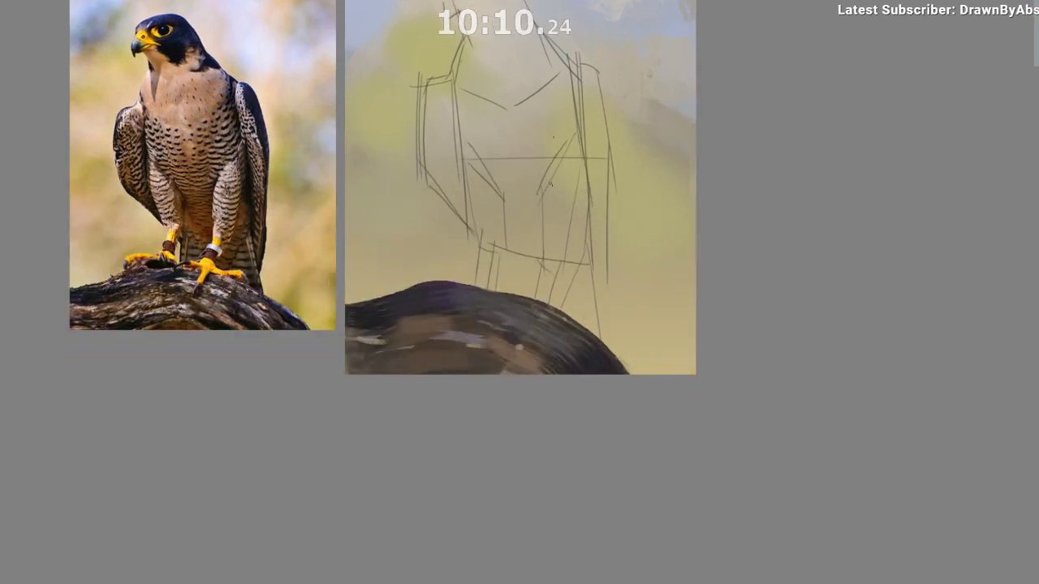
# Redraw both slanted thigh lines with darker strokes and reinforce the inner leg edges below them.
pyautogui.moveTo(542, 189); pyautogui.dragTo(576, 153)
pyautogui.hotkey('ctrl', 'z')
pyautogui.hotkey('ctrl', 'z')
pyautogui.moveTo(537, 194); pyautogui.dragTo(575, 155)
pyautogui.moveTo(471, 165); pyautogui.dragTo(504, 199)
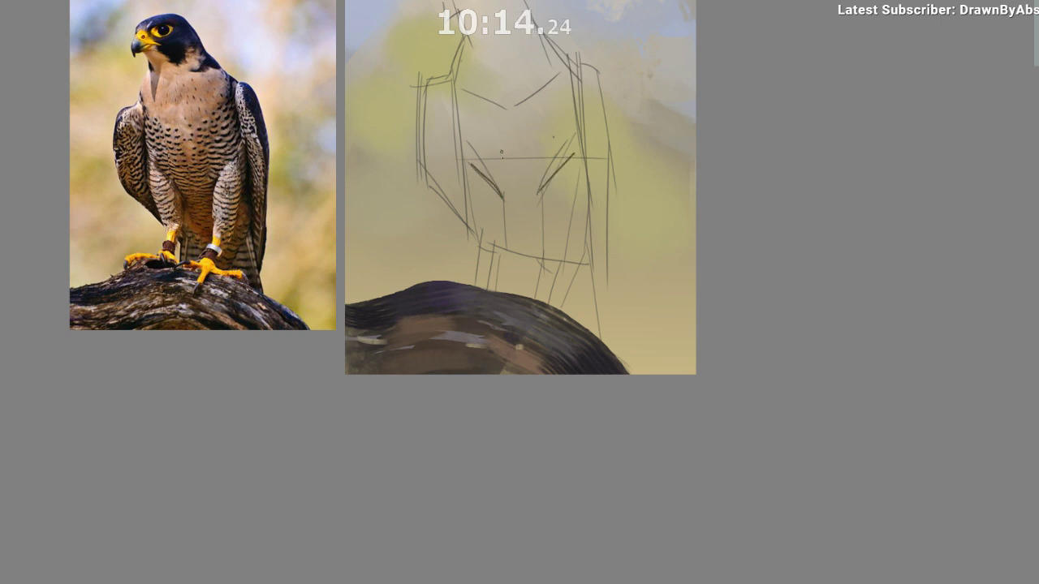
pyautogui.hotkey('ctrl', 'z')
pyautogui.moveTo(475, 167)
pyautogui.mouseDown()
pyautogui.moveTo(503, 200)
pyautogui.moveTo(502, 248)
pyautogui.mouseUp()
pyautogui.hotkey('ctrl', 'z')
# Darken the body's left edge and mirror the view to check the sketch against the reference.
pyautogui.moveTo(495, 297); pyautogui.dragTo(477, 279)
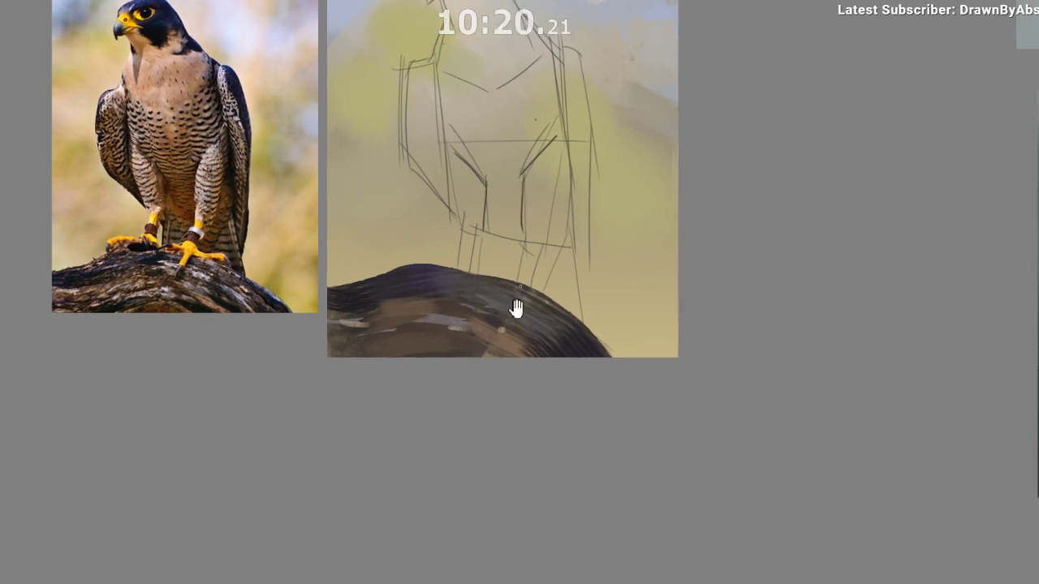
pyautogui.moveTo(515, 309)
pyautogui.mouseDown()
pyautogui.moveTo(512, 384)
pyautogui.moveTo(527, 373)
pyautogui.mouseUp()
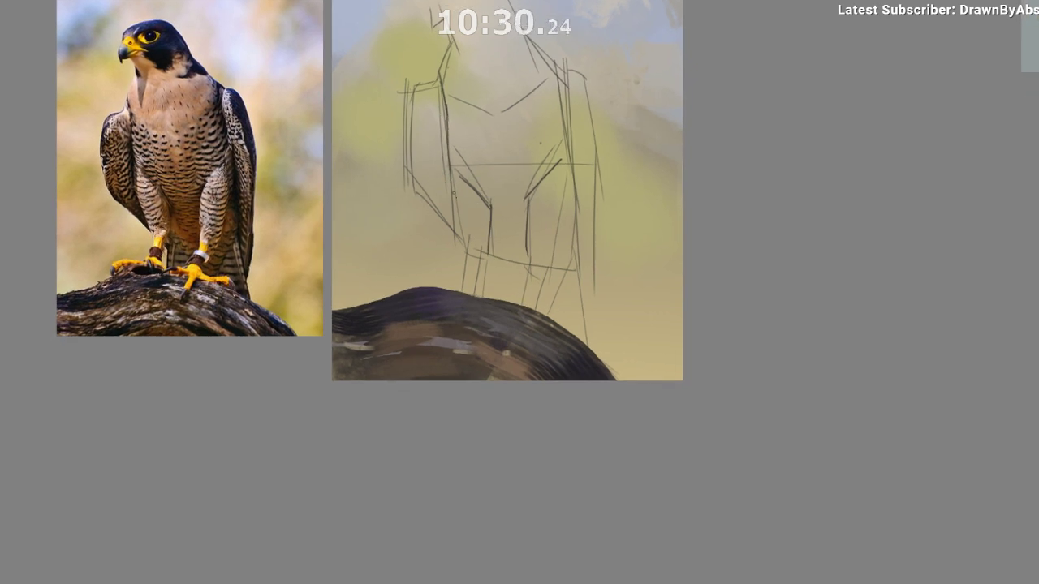
pyautogui.moveTo(490, 293); pyautogui.dragTo(487, 286)
pyautogui.press('m')
pyautogui.moveTo(475, 400); pyautogui.dragTo(228, 445)
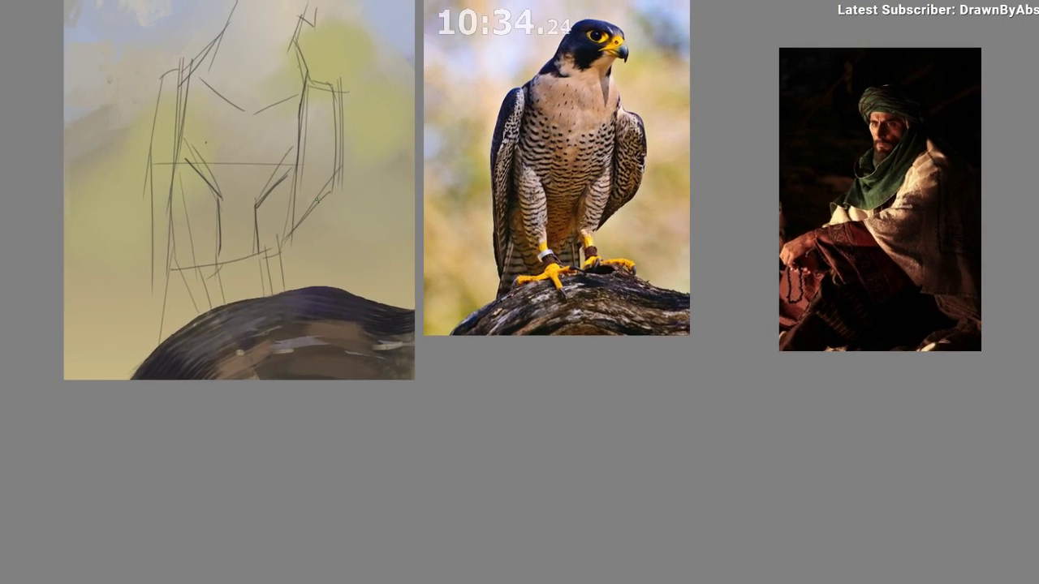
# Darken the body's edge beside the shorter wing and mirror the view to compare the sketch with the reference.
pyautogui.moveTo(297, 183); pyautogui.dragTo(283, 237)
pyautogui.moveTo(196, 268); pyautogui.dragTo(190, 297)
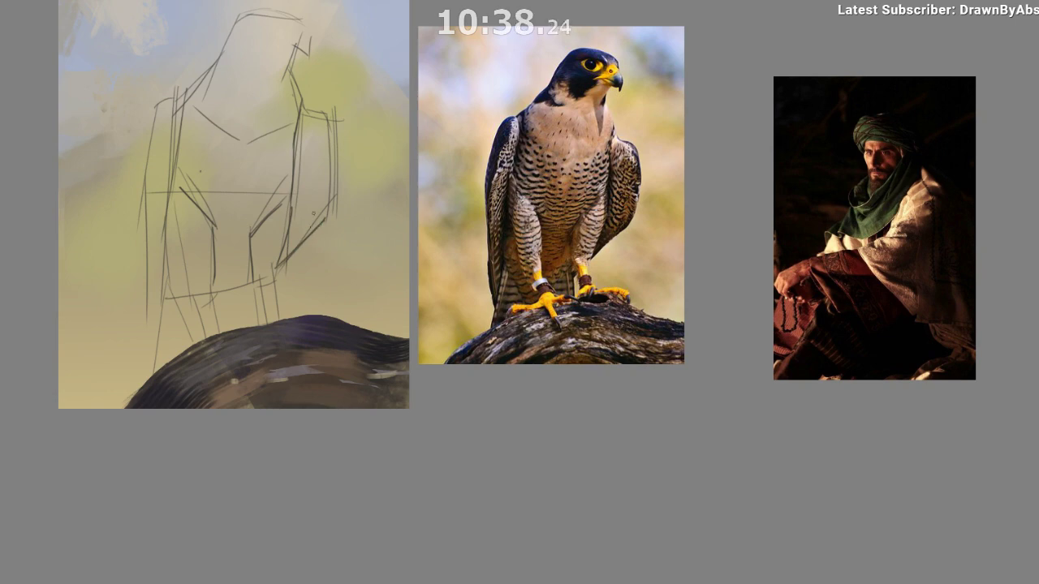
pyautogui.press('h')
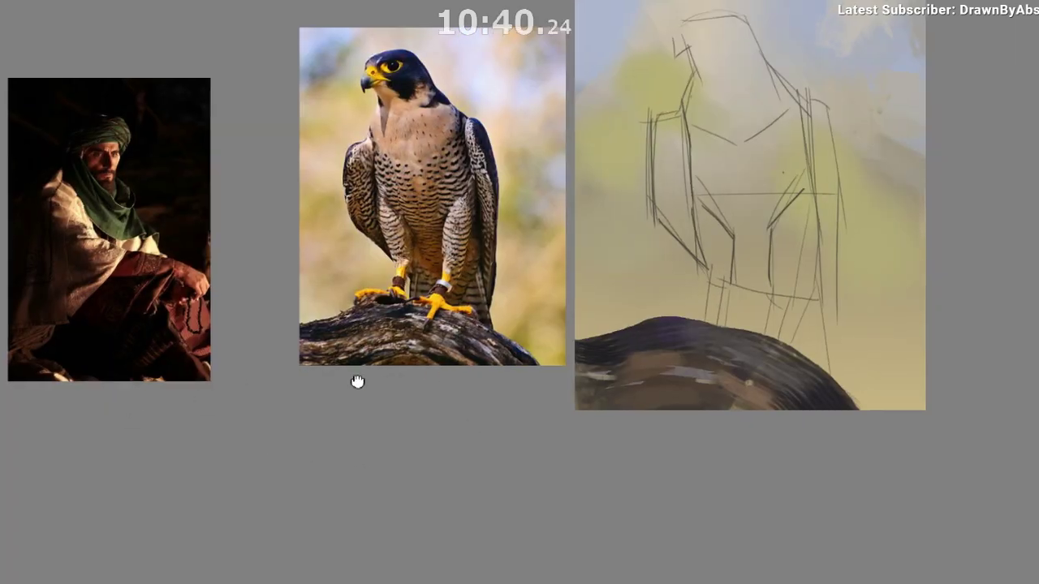
pyautogui.moveTo(357, 381); pyautogui.dragTo(55, 365)
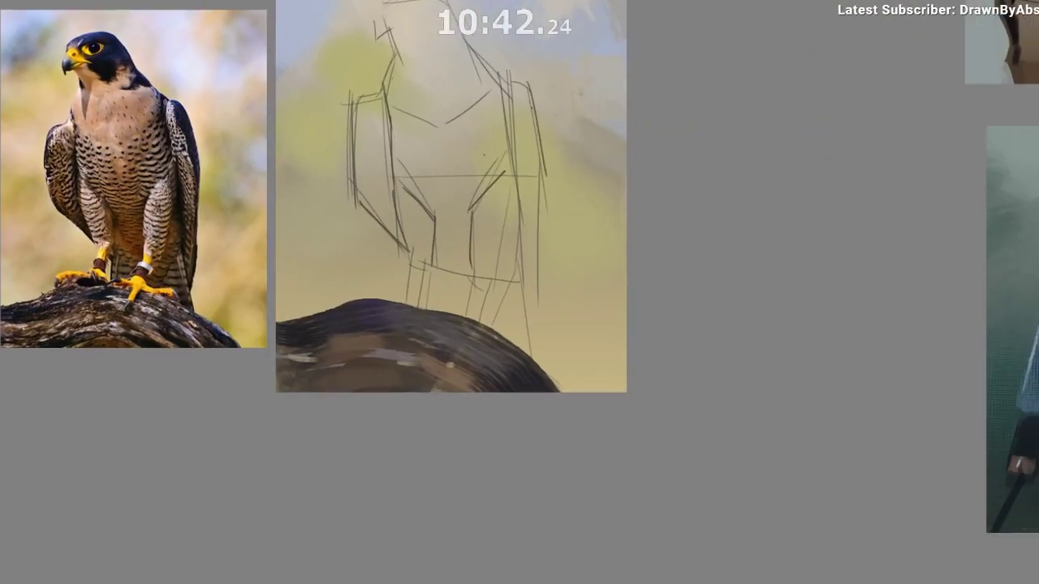
# Redraw the longer wing's outer edge as a darker line with an inward-slanting tip, undoing strokes that miss.
pyautogui.moveTo(549, 222)
pyautogui.mouseDown()
pyautogui.moveTo(538, 169)
pyautogui.moveTo(548, 167)
pyautogui.mouseUp()
pyautogui.moveTo(534, 63); pyautogui.dragTo(537, 84)
pyautogui.moveTo(527, 34)
pyautogui.mouseDown()
pyautogui.moveTo(538, 141)
pyautogui.moveTo(528, 267)
pyautogui.mouseUp()
pyautogui.hotkey('ctrl', 'z')
pyautogui.moveTo(539, 110); pyautogui.dragTo(532, 241)
pyautogui.hotkey('ctrl', 'z')
pyautogui.moveTo(540, 112); pyautogui.dragTo(529, 289)
pyautogui.moveTo(523, 340)
pyautogui.mouseDown()
pyautogui.moveTo(522, 429)
pyautogui.moveTo(530, 421)
pyautogui.mouseUp()
pyautogui.hotkey('ctrl', 'z')
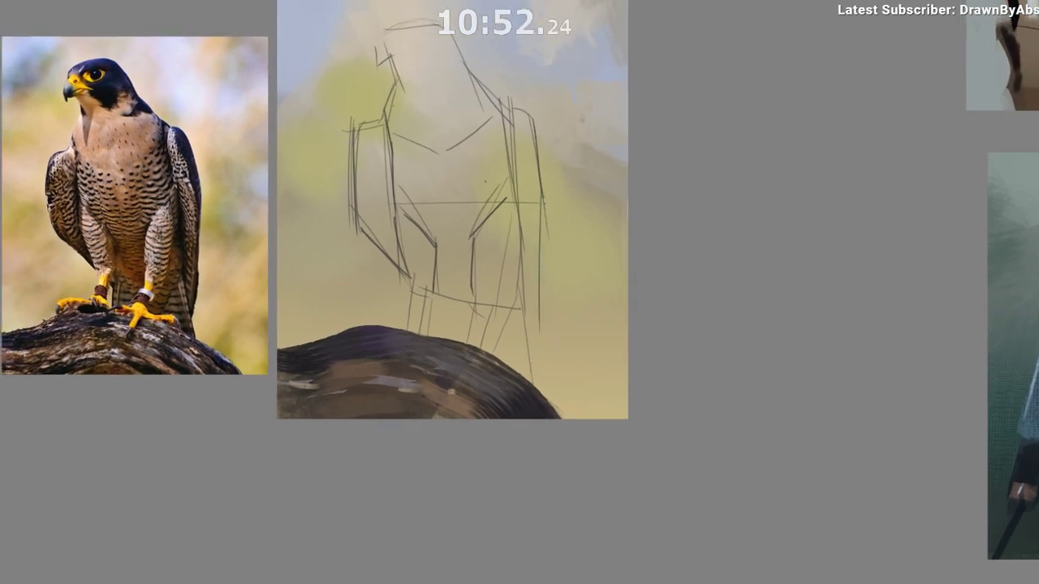
pyautogui.hotkey('ctrl', 'z')
pyautogui.moveTo(541, 199)
pyautogui.mouseDown()
pyautogui.moveTo(543, 315)
pyautogui.moveTo(533, 347)
pyautogui.moveTo(520, 319)
pyautogui.mouseUp()
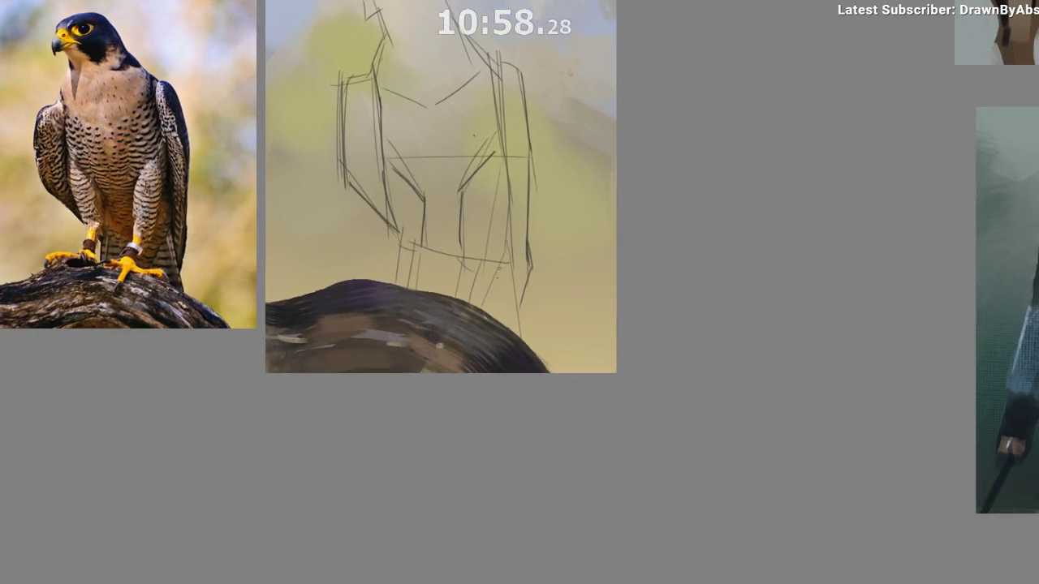
# Darken the slanted edge at the tail's base and add a short stroke along the branch's upper contour.
pyautogui.moveTo(498, 286); pyautogui.dragTo(519, 278)
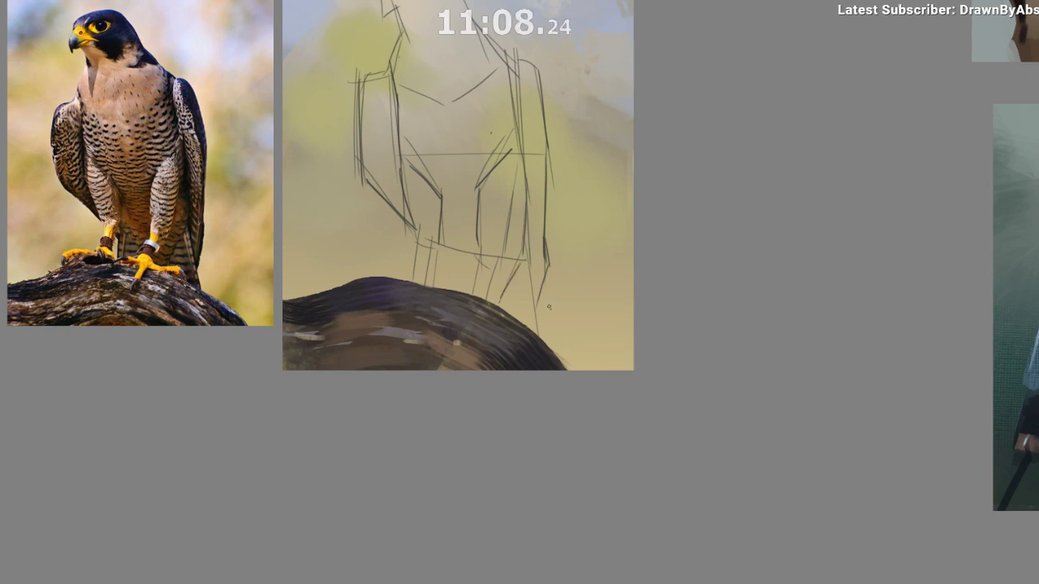
pyautogui.moveTo(573, 256); pyautogui.dragTo(626, 256)
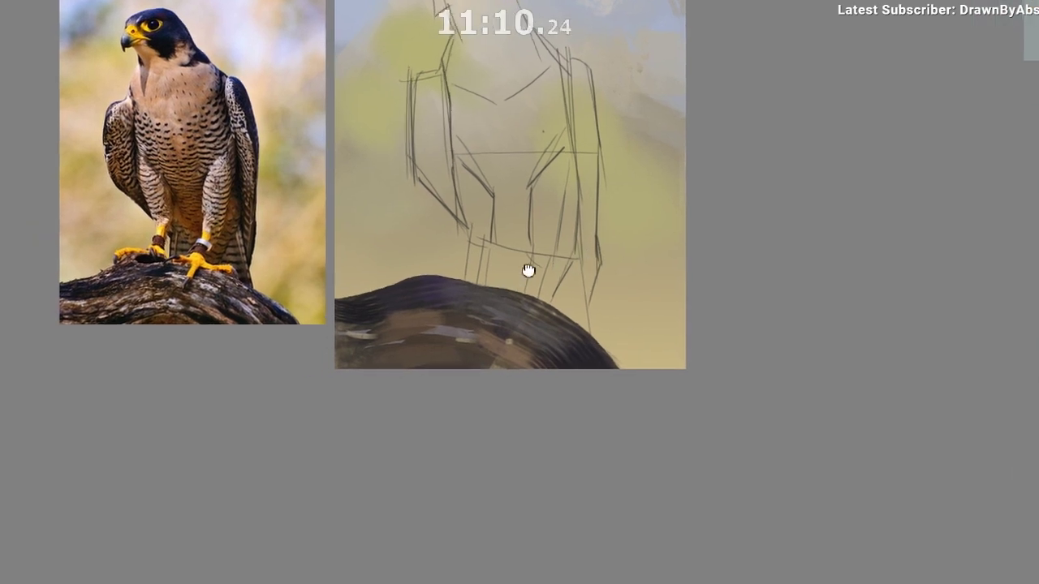
pyautogui.moveTo(527, 271); pyautogui.dragTo(556, 248)
pyautogui.moveTo(475, 257); pyautogui.dragTo(463, 255)
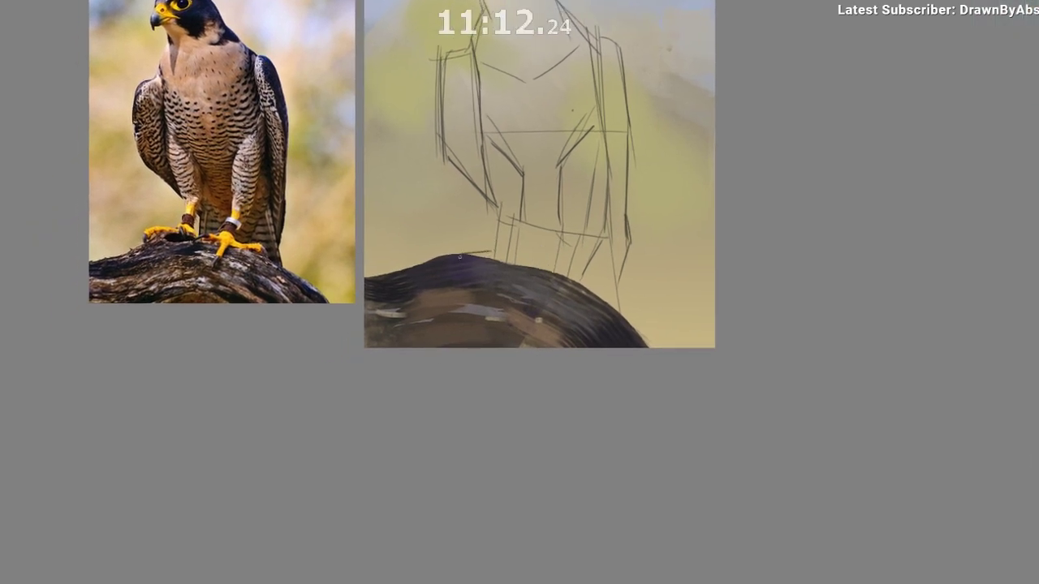
# Strengthen the line running from the crown down the back of the head, and flip the view to check it.
pyautogui.moveTo(480, 362); pyautogui.dragTo(439, 492)
pyautogui.scroll(1, 504, 203)
pyautogui.moveTo(500, 143); pyautogui.dragTo(501, 98)
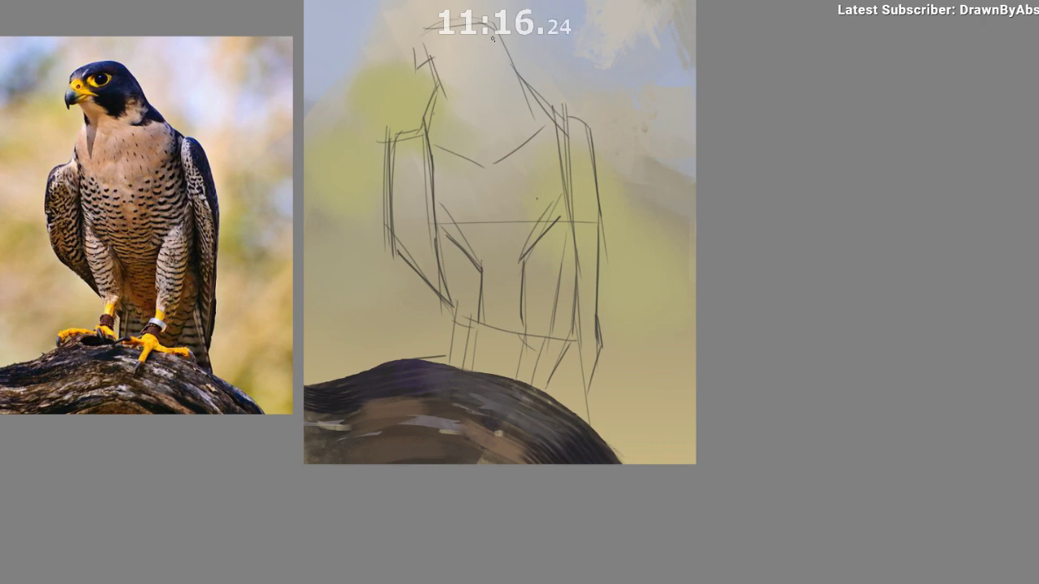
pyautogui.moveTo(500, 43); pyautogui.dragTo(521, 80)
pyautogui.press('m')
pyautogui.moveTo(516, 273); pyautogui.dragTo(323, 286)
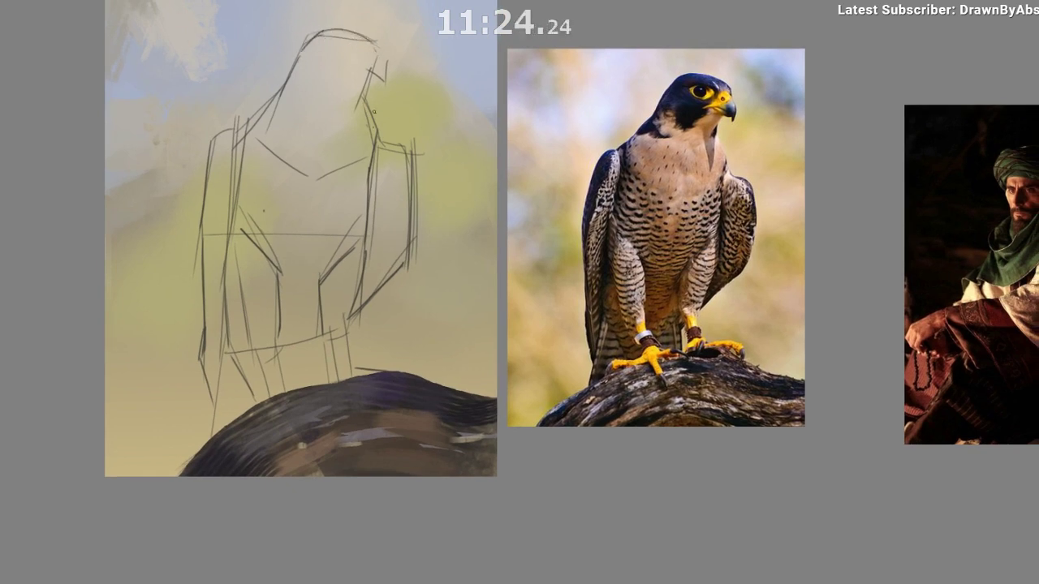
pyautogui.moveTo(335, 391); pyautogui.dragTo(302, 375)
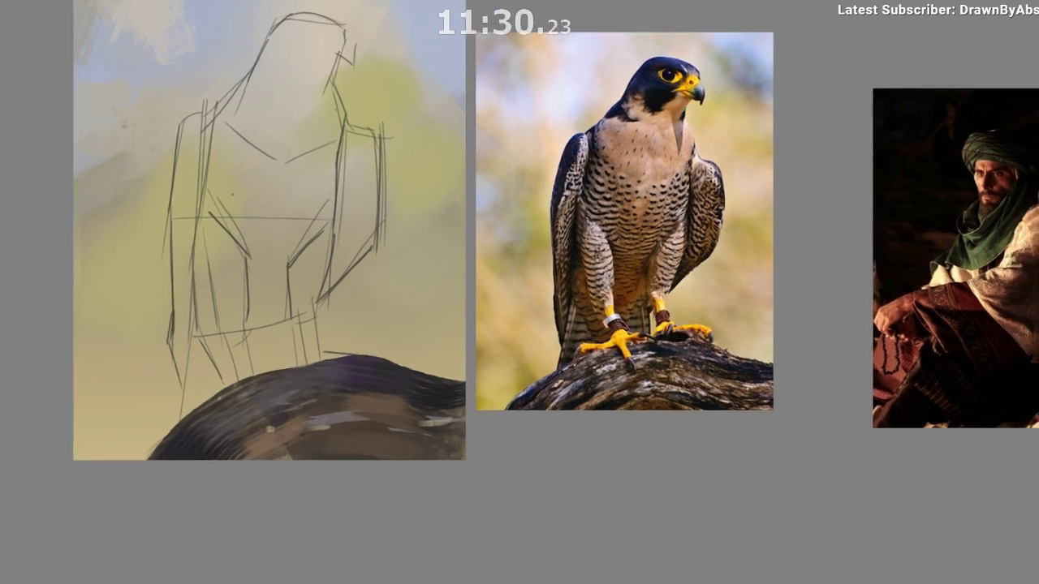
# Add a vertical line down the front of the head, try lines for the beak's base and cheek, and mirror the view.
pyautogui.moveTo(334, 15); pyautogui.dragTo(333, 114)
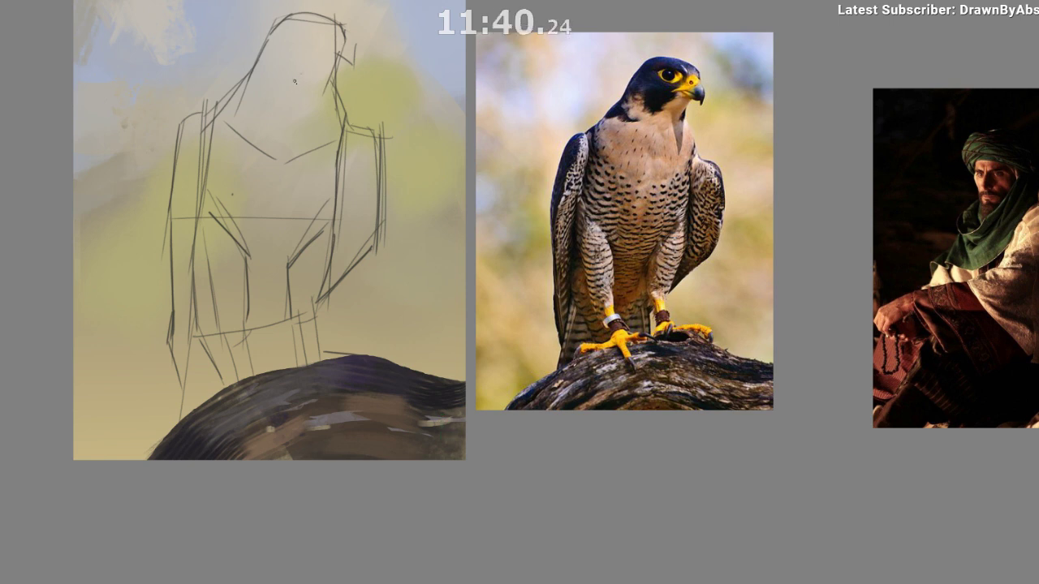
pyautogui.moveTo(290, 84)
pyautogui.mouseDown()
pyautogui.moveTo(306, 68)
pyautogui.moveTo(341, 63)
pyautogui.mouseUp()
pyautogui.hotkey('ctrl', 'z')
pyautogui.press('m')
pyautogui.moveTo(513, 291); pyautogui.dragTo(397, 283)
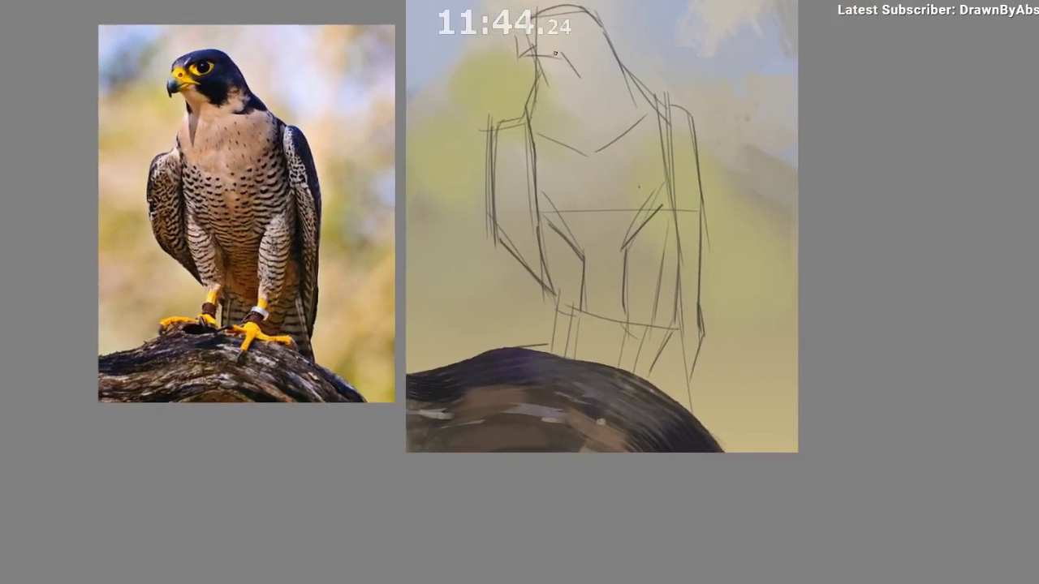
# Sketch the slanted top of the beak and redraw the diagonal cheek line until it fits the reference.
pyautogui.moveTo(518, 40); pyautogui.dragTo(536, 27)
pyautogui.hotkey('ctrl', 'z')
pyautogui.hotkey('ctrl', 'z')
pyautogui.moveTo(548, 158); pyautogui.dragTo(500, 174)
pyautogui.moveTo(491, 34); pyautogui.dragTo(523, 75)
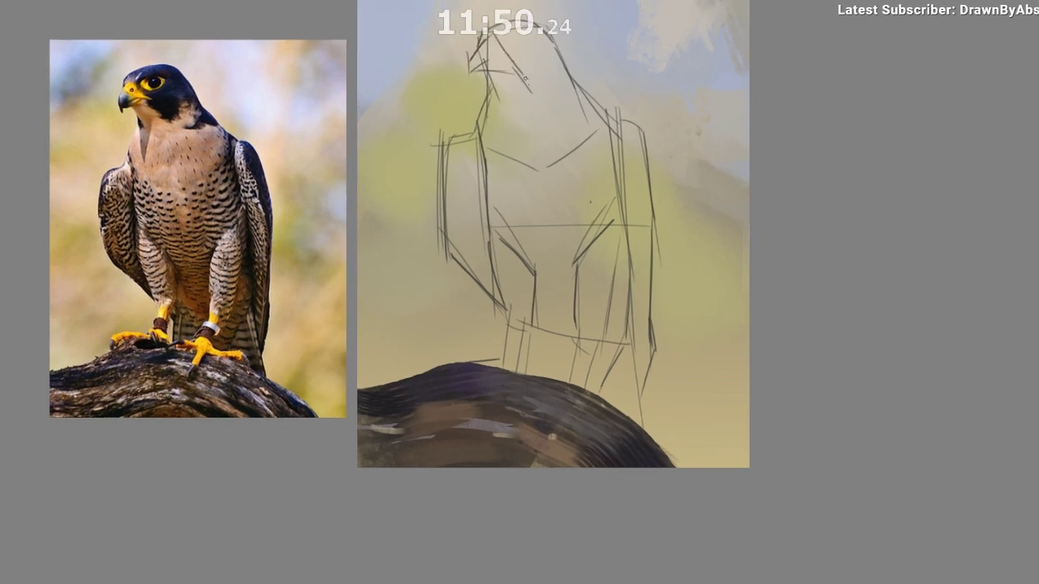
pyautogui.hotkey('ctrl', 'z')
pyautogui.moveTo(488, 42); pyautogui.dragTo(524, 72)
pyautogui.hotkey('ctrl', 'z')
pyautogui.moveTo(500, 221); pyautogui.dragTo(484, 228)
pyautogui.moveTo(582, 135)
pyautogui.mouseDown()
pyautogui.moveTo(599, 169)
pyautogui.moveTo(601, 157)
pyautogui.moveTo(608, 163)
pyautogui.mouseUp()
pyautogui.scroll(1, 599, 139)
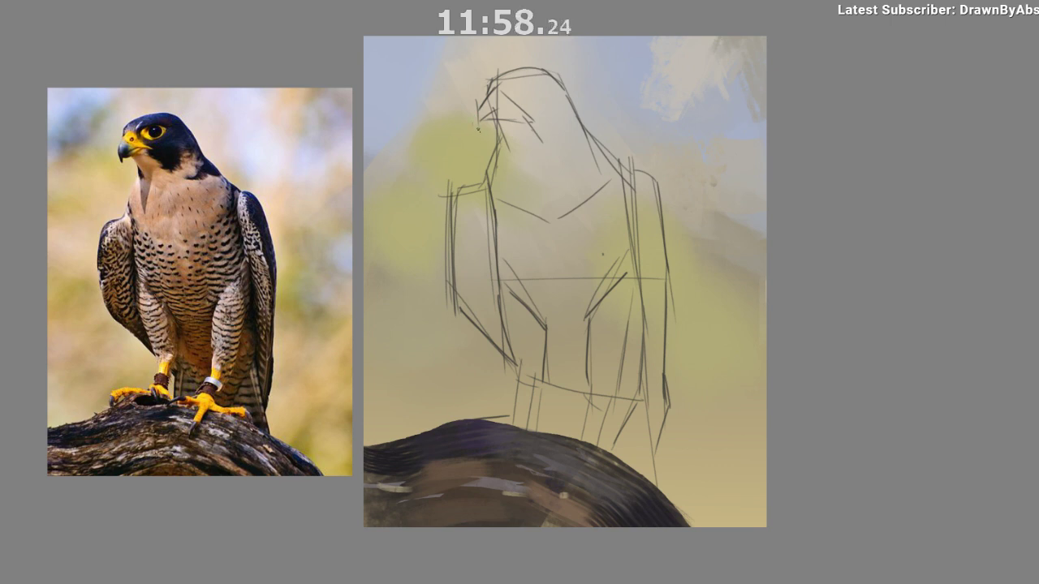
# Draw the beak's hooked tip and block in the brow and eye area with short angular lines, flipping the view to check.
pyautogui.moveTo(476, 111); pyautogui.dragTo(477, 128)
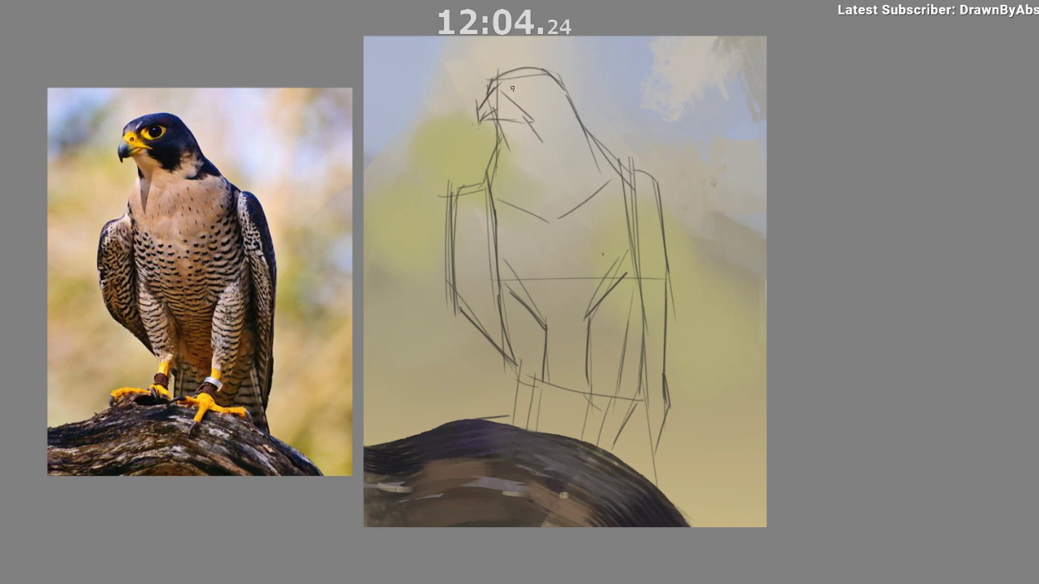
pyautogui.moveTo(502, 87); pyautogui.dragTo(537, 82)
pyautogui.hotkey('ctrl', 'z')
pyautogui.press('m')
pyautogui.moveTo(440, 225); pyautogui.dragTo(287, 203)
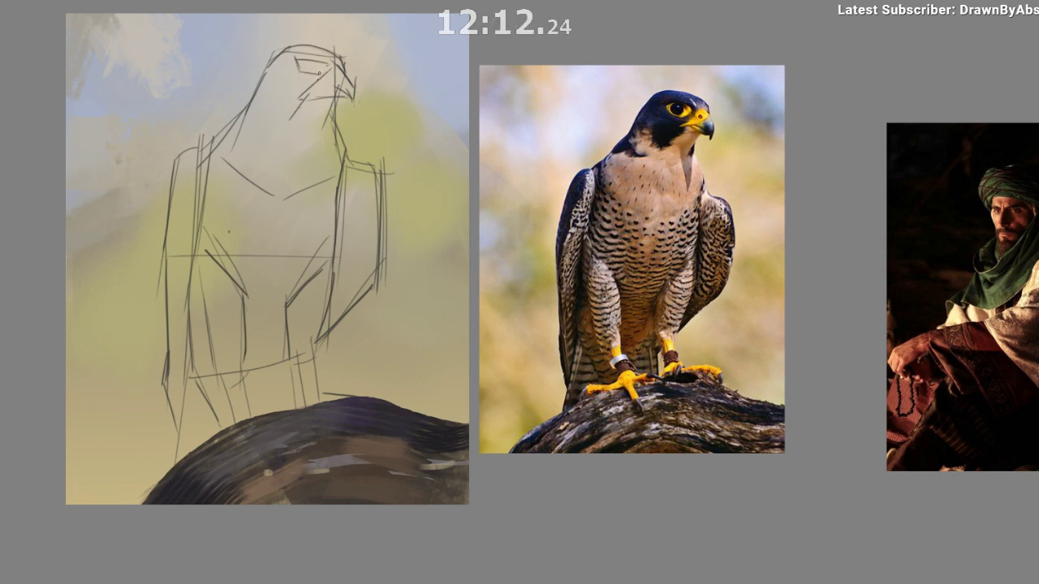
pyautogui.moveTo(298, 58); pyautogui.dragTo(328, 70)
pyautogui.moveTo(319, 224); pyautogui.dragTo(318, 182)
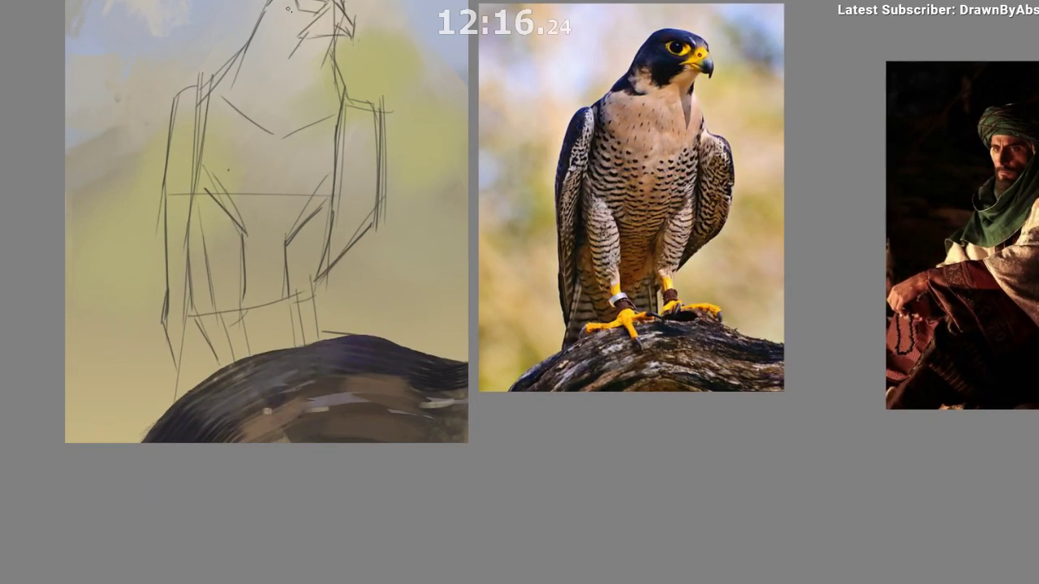
# Sketch the zigzag edge of the dark head marking on the neck and try extra strokes along the nape.
pyautogui.scroll(1, 360, 202)
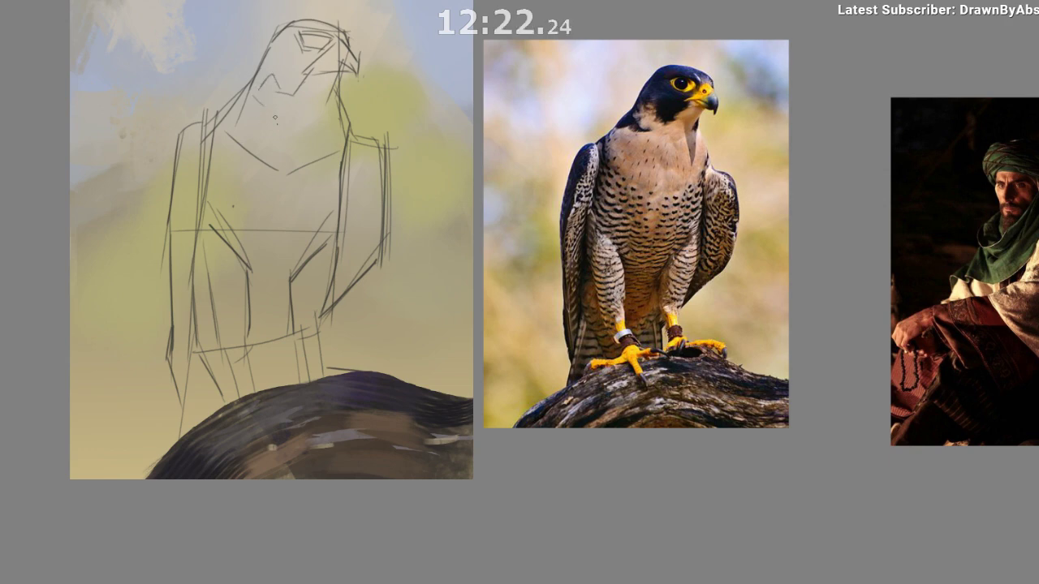
pyautogui.press('m')
pyautogui.moveTo(415, 371); pyautogui.dragTo(246, 370)
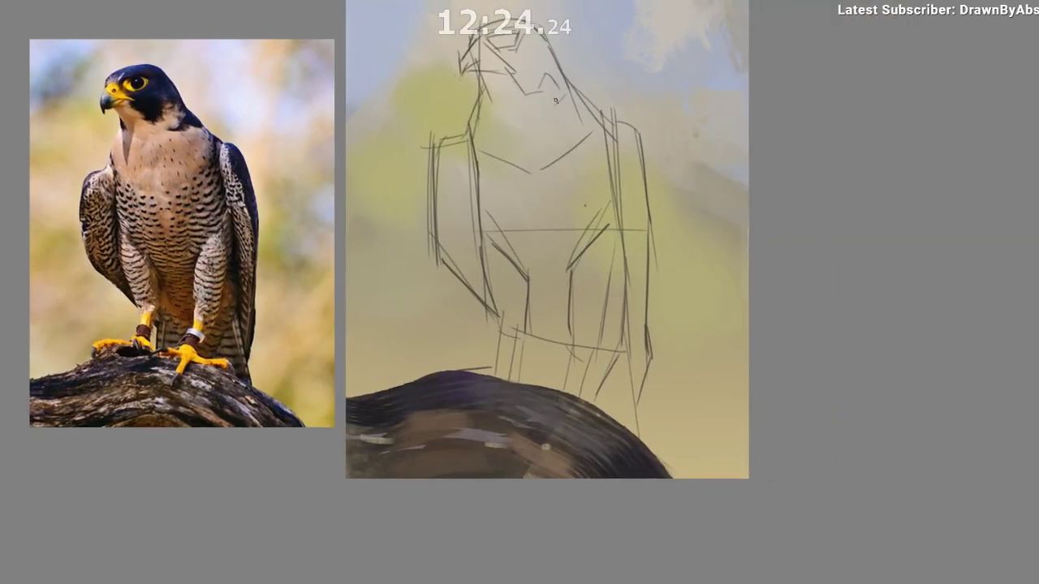
pyautogui.moveTo(539, 109)
pyautogui.mouseDown()
pyautogui.moveTo(557, 113)
pyautogui.moveTo(532, 133)
pyautogui.moveTo(528, 83)
pyautogui.mouseUp()
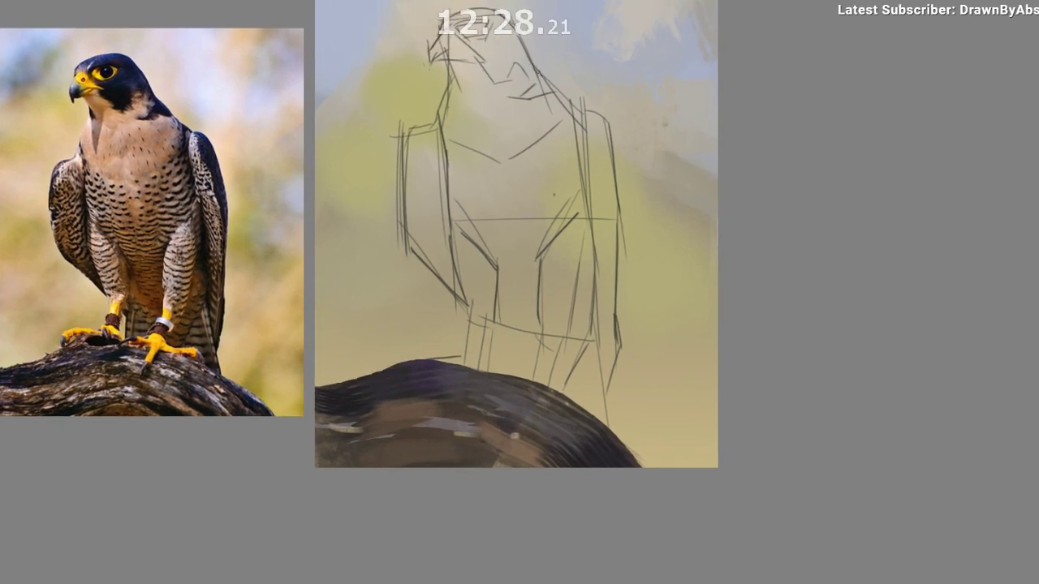
pyautogui.moveTo(543, 76); pyautogui.dragTo(561, 107)
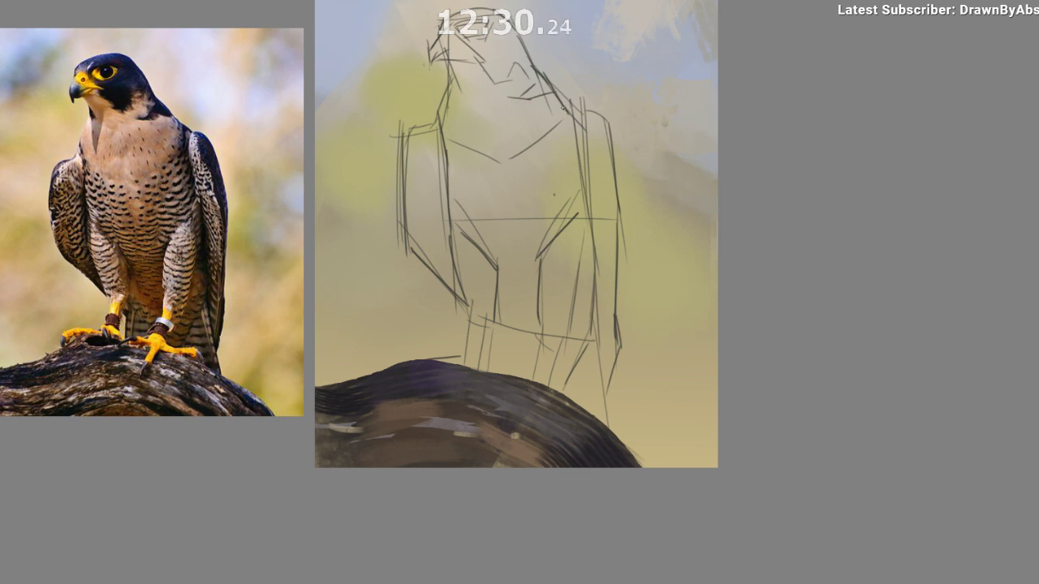
pyautogui.hotkey('ctrl', 'z')
pyautogui.hotkey('ctrl', 'z')
# Double the outer contour of the longer wing below the shoulder and mirror the view to review the whole bird.
pyautogui.moveTo(585, 178); pyautogui.dragTo(574, 165)
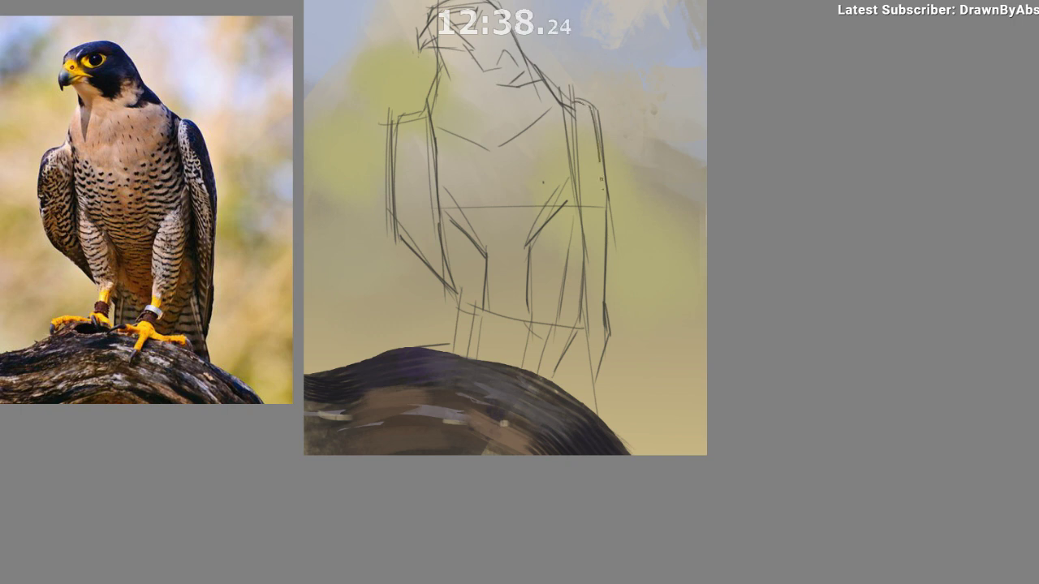
pyautogui.moveTo(587, 337)
pyautogui.mouseDown()
pyautogui.moveTo(586, 300)
pyautogui.moveTo(596, 357)
pyautogui.mouseUp()
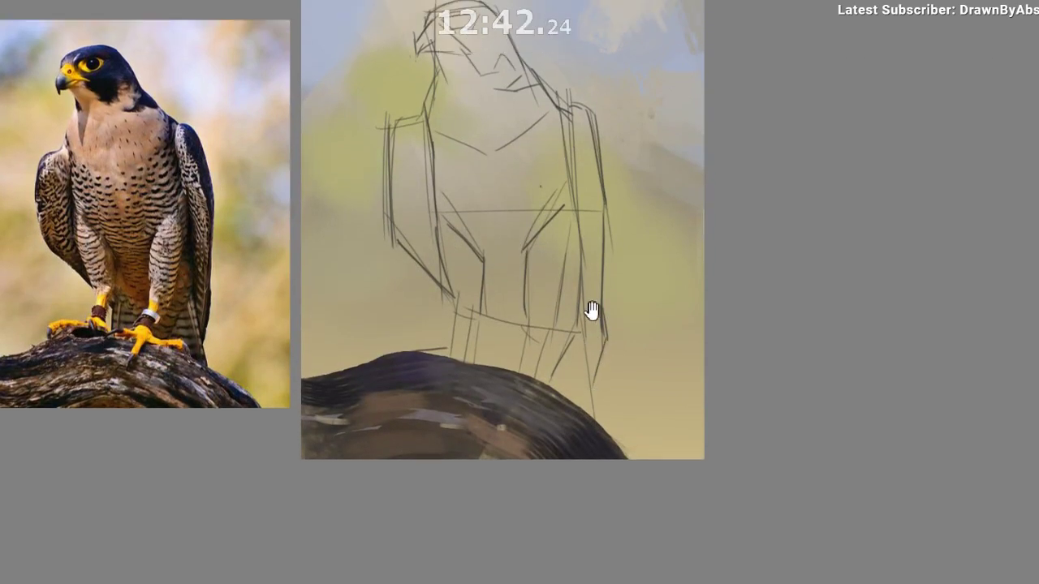
pyautogui.moveTo(597, 307); pyautogui.dragTo(612, 339)
pyautogui.press('m')
pyautogui.moveTo(555, 462)
pyautogui.mouseDown()
pyautogui.moveTo(447, 460)
pyautogui.moveTo(297, 436)
pyautogui.mouseUp()
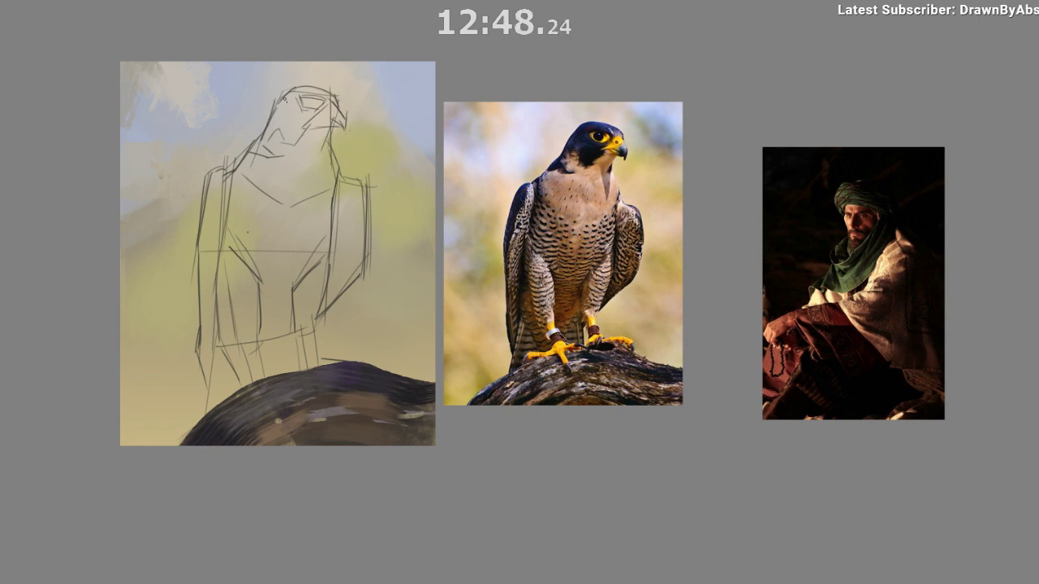
# Lasso the falcon's whole silhouette, following the head, both wings, the tail and the branch line.
pyautogui.moveTo(297, 454); pyautogui.dragTo(302, 393)
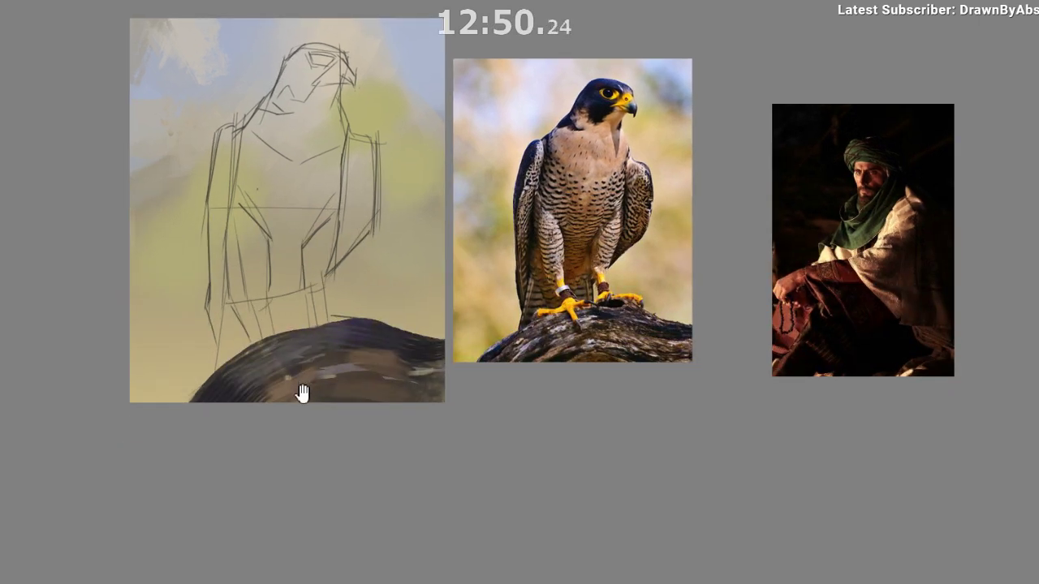
pyautogui.press('m')
pyautogui.moveTo(808, 498); pyautogui.dragTo(593, 496)
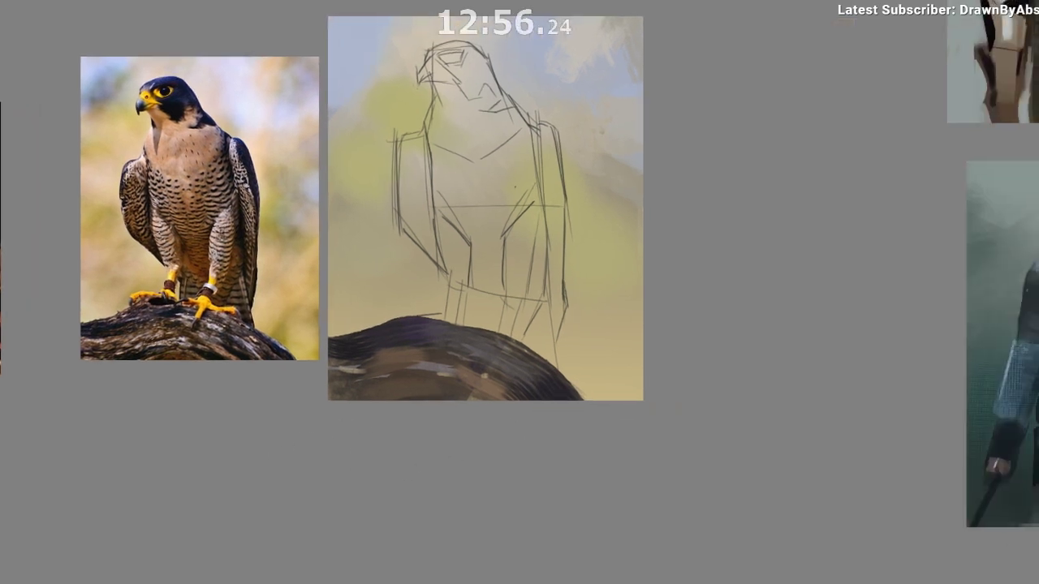
pyautogui.moveTo(533, 223); pyautogui.dragTo(544, 224)
pyautogui.moveTo(522, 231); pyautogui.dragTo(530, 272)
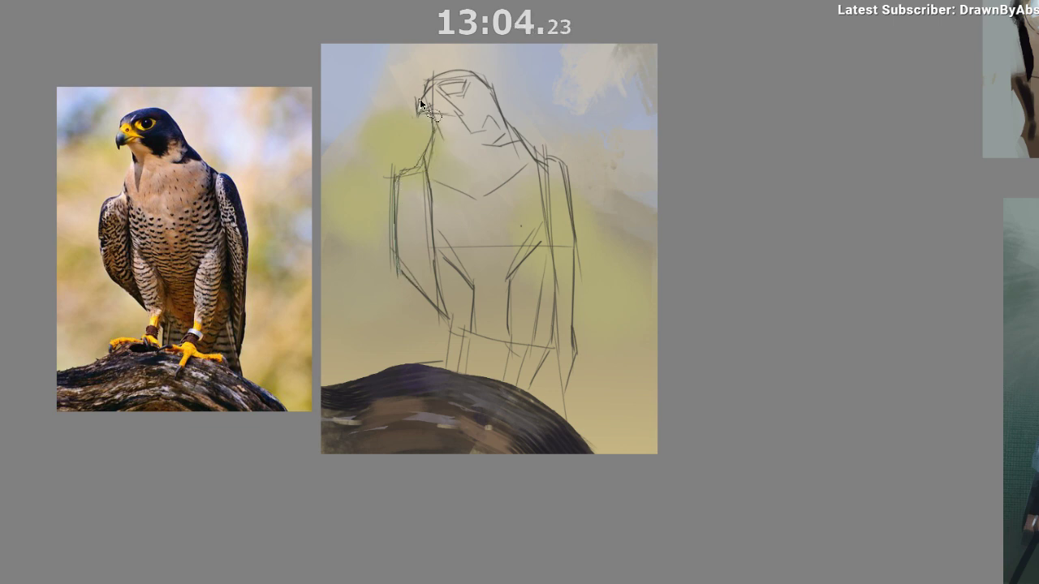
pyautogui.moveTo(447, 77); pyautogui.dragTo(481, 82)
pyautogui.moveTo(506, 124)
pyautogui.mouseDown()
pyautogui.moveTo(563, 174)
pyautogui.moveTo(579, 279)
pyautogui.moveTo(568, 378)
pyautogui.moveTo(556, 343)
pyautogui.moveTo(545, 372)
pyautogui.moveTo(561, 366)
pyautogui.moveTo(561, 413)
pyautogui.moveTo(439, 364)
pyautogui.mouseUp()
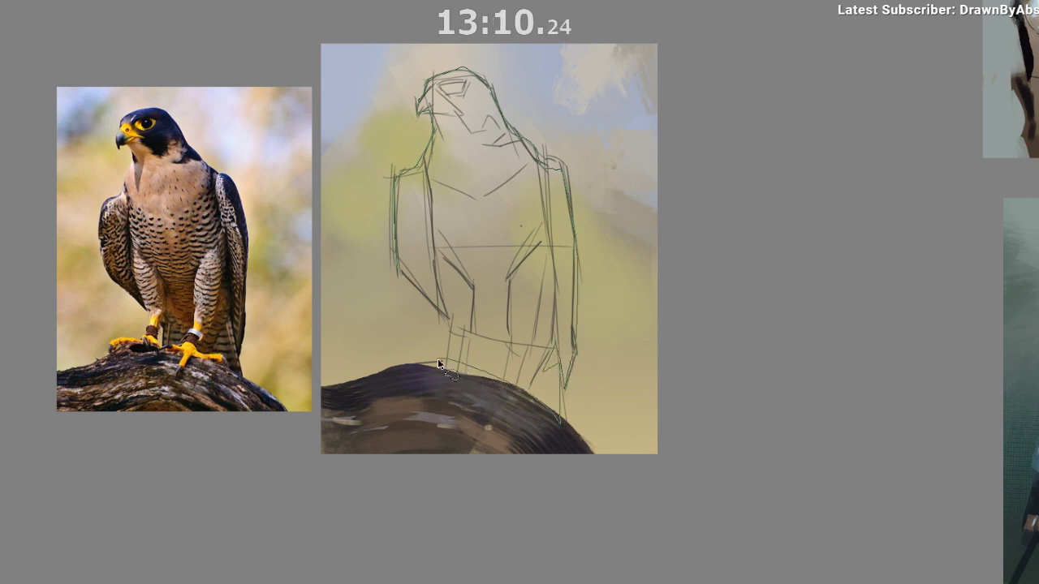
pyautogui.moveTo(449, 323); pyautogui.dragTo(398, 268)
# Refine the selection around the leg beneath the shorter wing so its edges and the gap beside it reach the branch.
pyautogui.moveTo(499, 390)
pyautogui.mouseDown()
pyautogui.moveTo(466, 325)
pyautogui.moveTo(500, 319)
pyautogui.mouseUp()
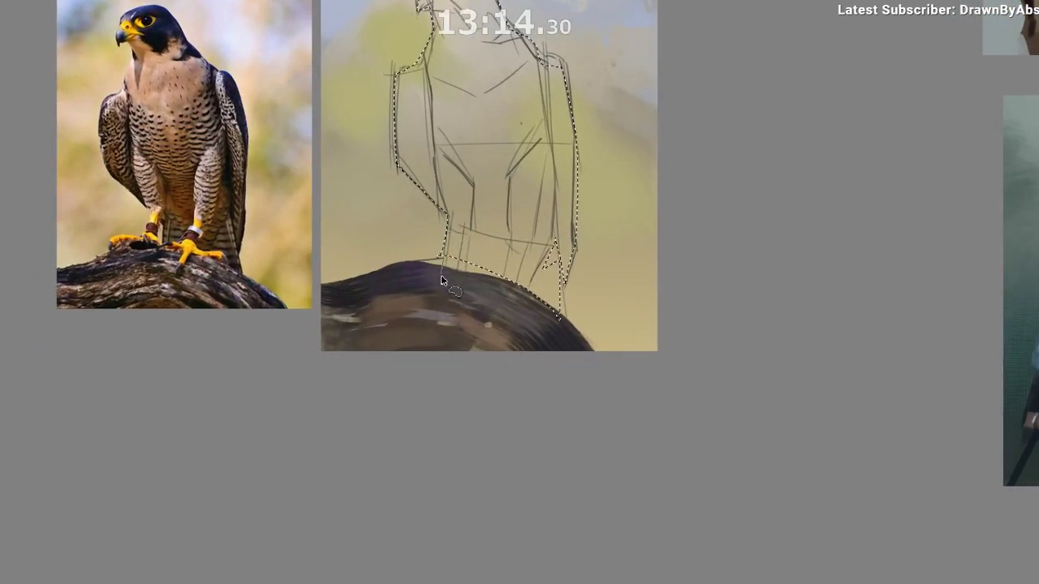
pyautogui.moveTo(439, 281); pyautogui.dragTo(447, 215)
pyautogui.moveTo(447, 257)
pyautogui.mouseDown()
pyautogui.moveTo(461, 270)
pyautogui.moveTo(476, 227)
pyautogui.moveTo(471, 273)
pyautogui.mouseUp()
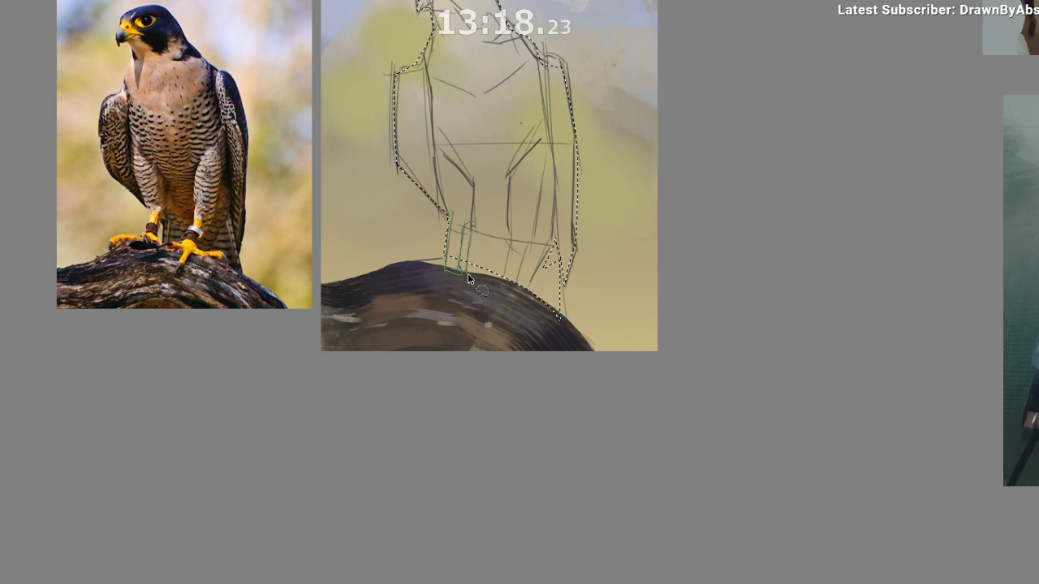
pyautogui.moveTo(539, 303)
pyautogui.mouseDown()
pyautogui.moveTo(554, 313)
pyautogui.moveTo(543, 286)
pyautogui.mouseUp()
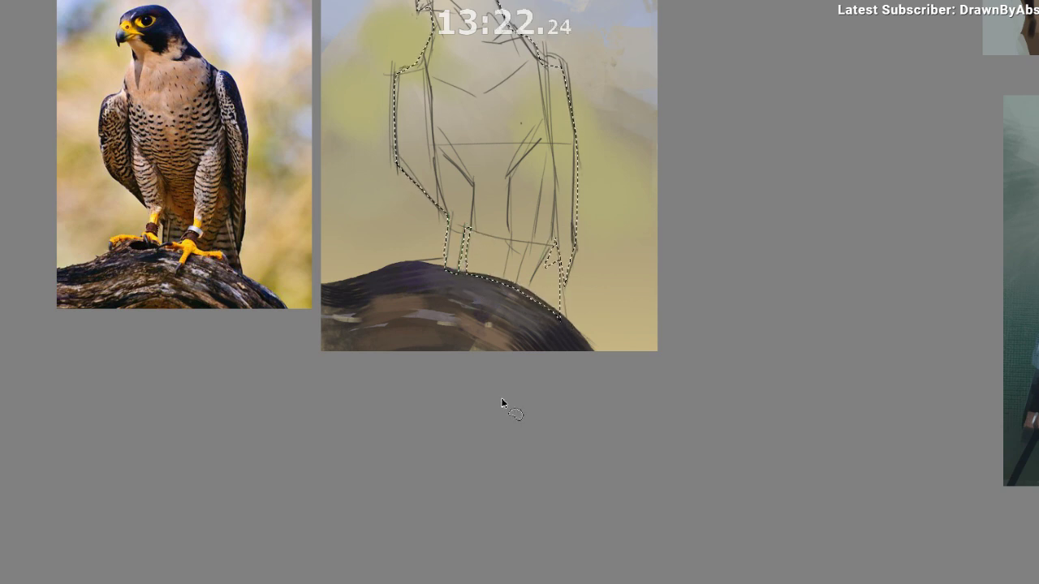
# Flip the view and fill the notch in the selection beside the tail, above the branch.
pyautogui.press('m')
pyautogui.moveTo(460, 400); pyautogui.dragTo(273, 382)
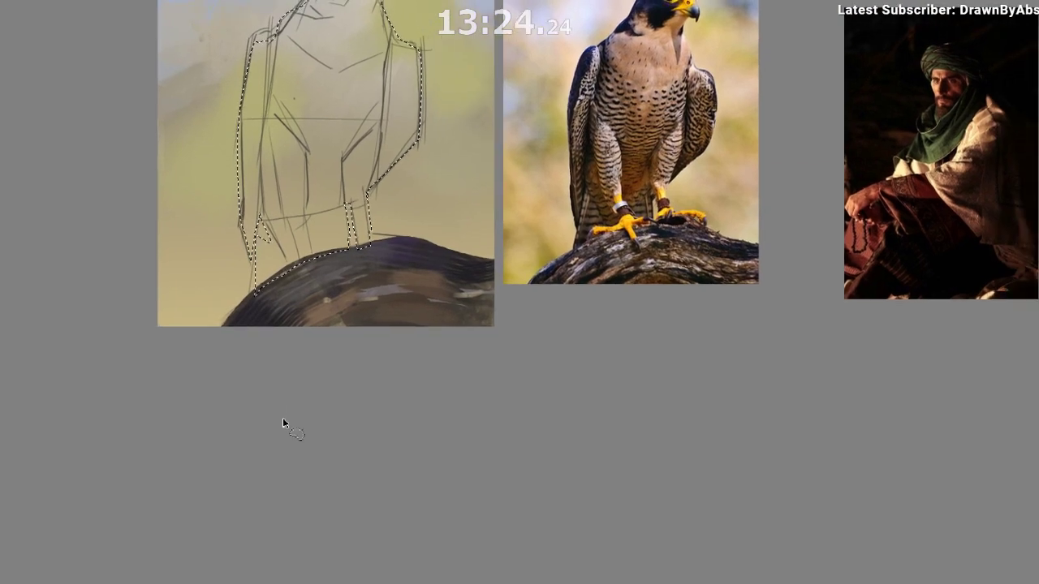
pyautogui.moveTo(289, 417); pyautogui.dragTo(292, 452)
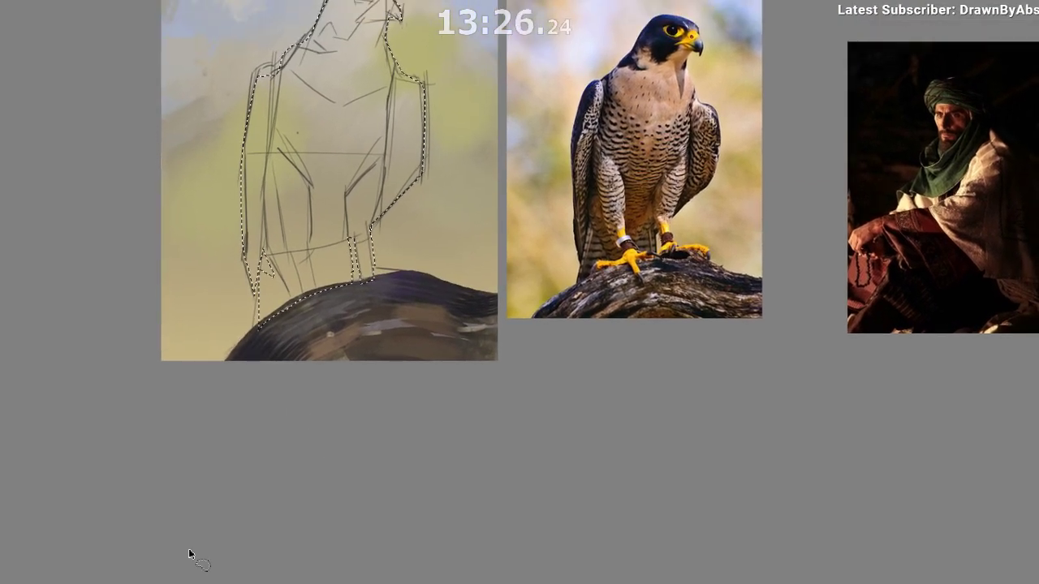
pyautogui.moveTo(265, 277); pyautogui.dragTo(279, 306)
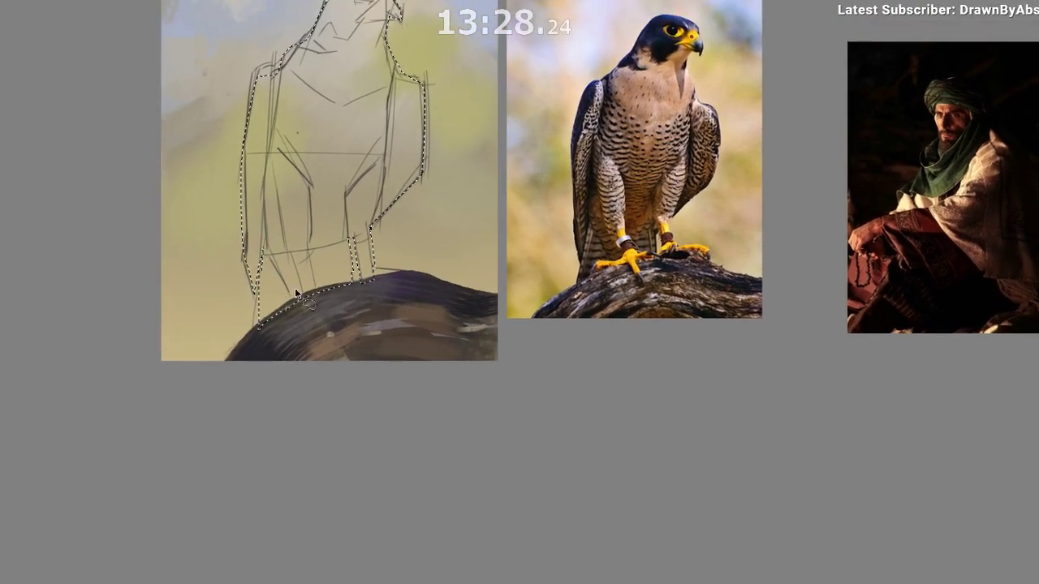
# Extend the selection from the tail's tip down over the branch and mirror the view to check the whole silhouette.
pyautogui.moveTo(266, 341); pyautogui.dragTo(280, 337)
pyautogui.moveTo(279, 251)
pyautogui.mouseDown()
pyautogui.moveTo(268, 348)
pyautogui.moveTo(309, 295)
pyautogui.mouseUp()
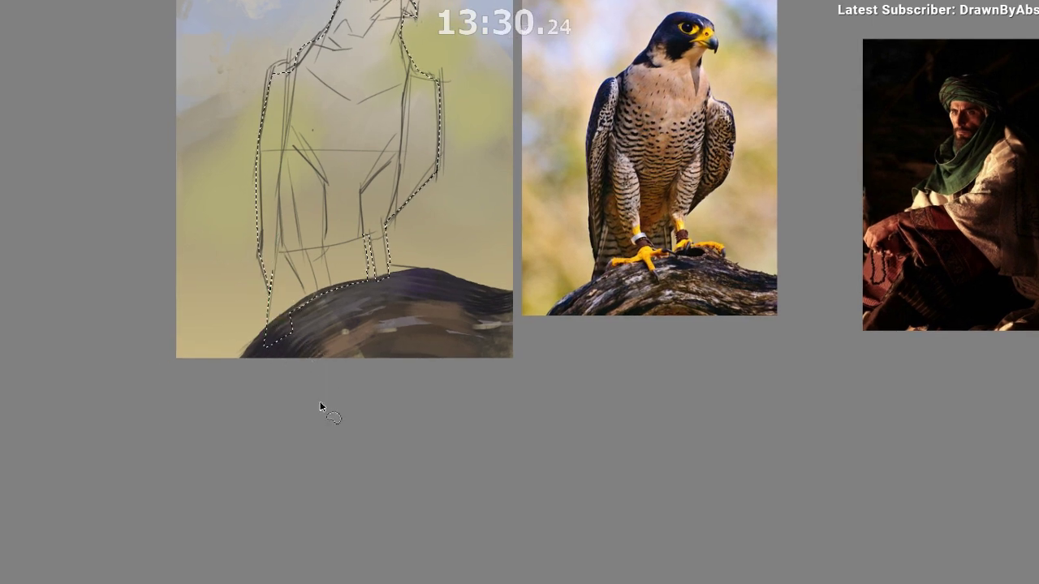
pyautogui.press('m')
pyautogui.moveTo(529, 357); pyautogui.dragTo(431, 380)
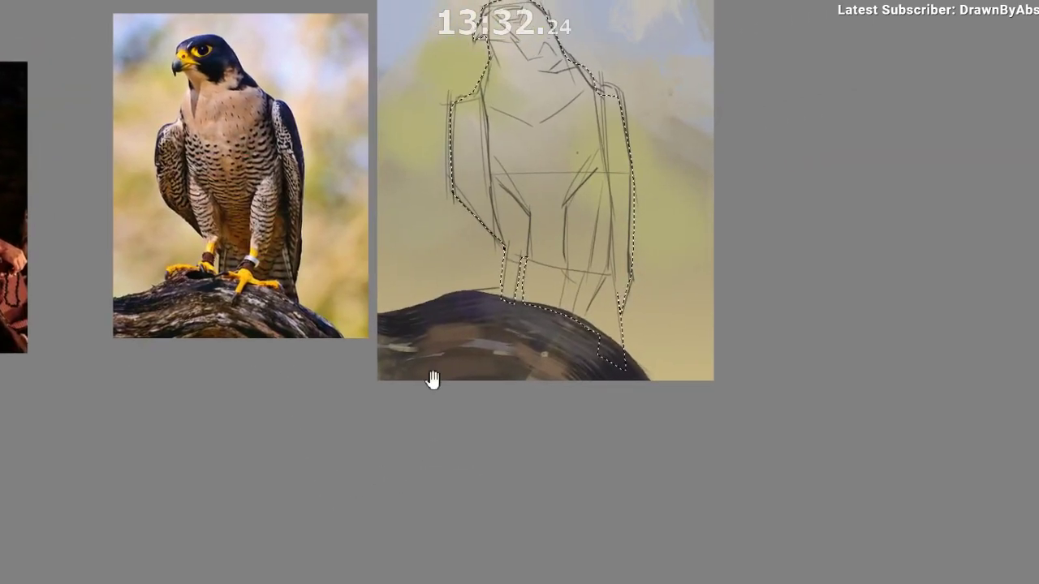
pyautogui.moveTo(552, 233); pyautogui.dragTo(519, 295)
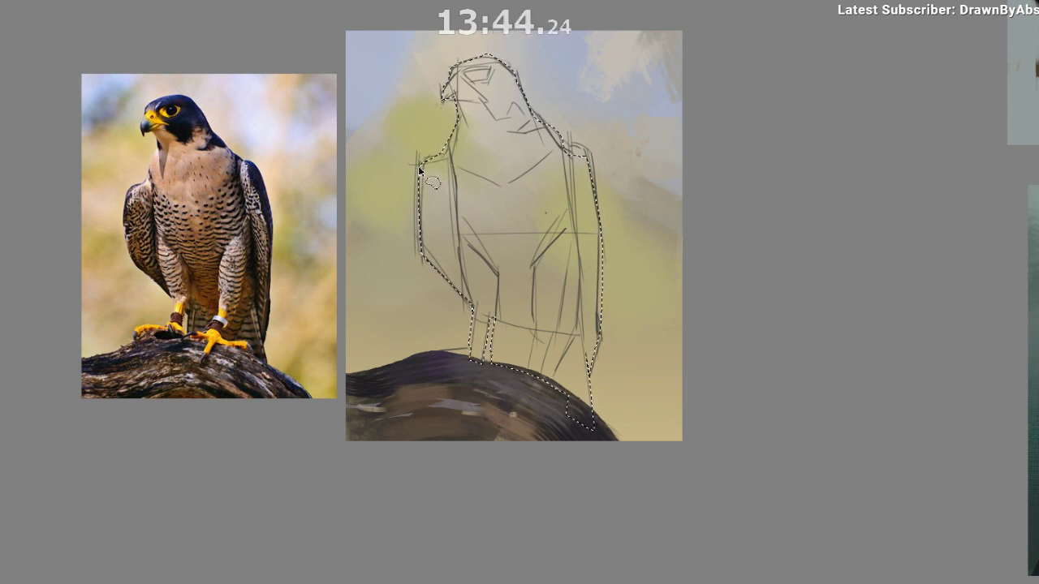
pyautogui.moveTo(418, 165)
pyautogui.mouseDown()
pyautogui.moveTo(449, 145)
pyautogui.moveTo(393, 142)
pyautogui.mouseUp()
pyautogui.press('m')
pyautogui.moveTo(380, 412); pyautogui.dragTo(341, 434)
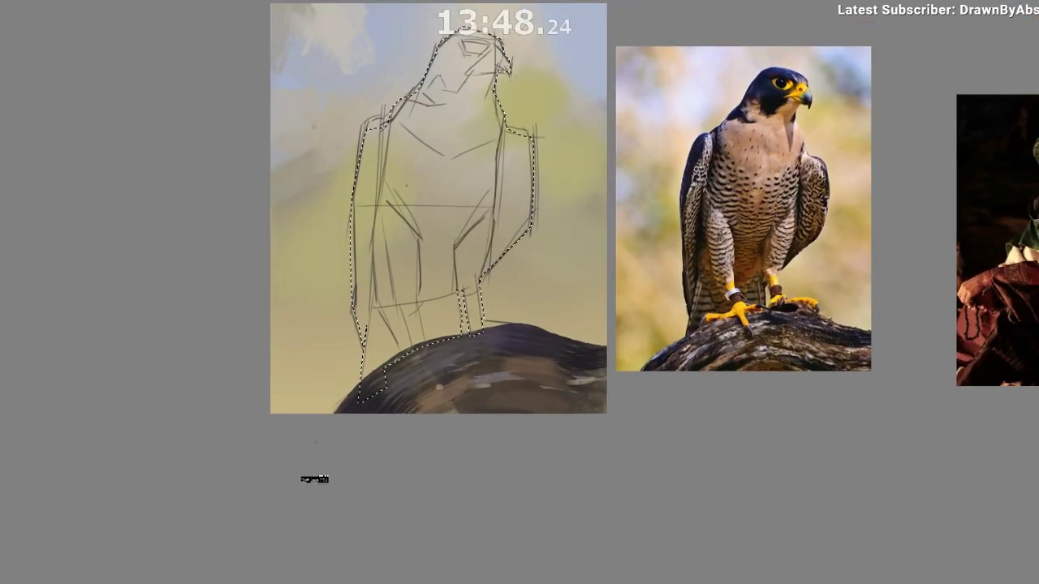
# Undo the stray mark and switch to the 3.Blocks: texture3 brush for blocking in the bird.
pyautogui.moveTo(465, 110); pyautogui.dragTo(357, 263)
pyautogui.moveTo(317, 329); pyautogui.dragTo(267, 357)
pyautogui.hotkey('ctrl', 'z')
pyautogui.rightClick(345, 300)
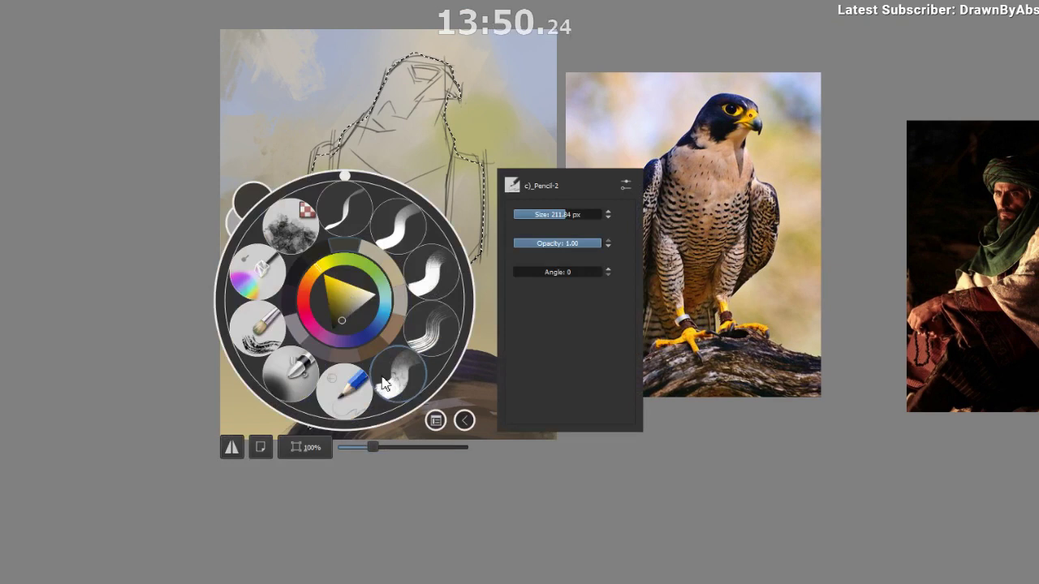
pyautogui.click(392, 383)
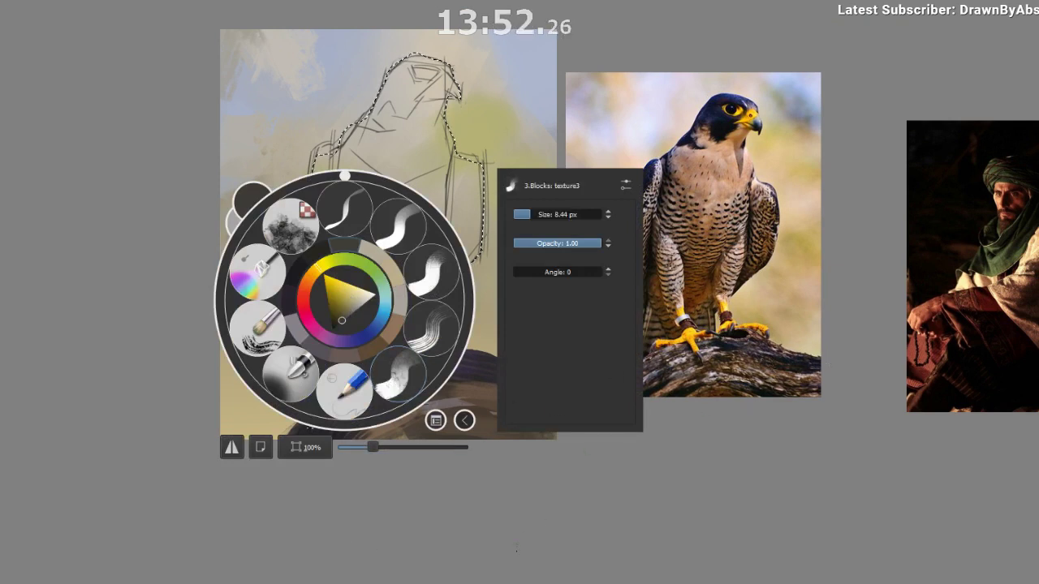
pyautogui.click(487, 172)
pyautogui.moveTo(389, 250); pyautogui.dragTo(523, 194)
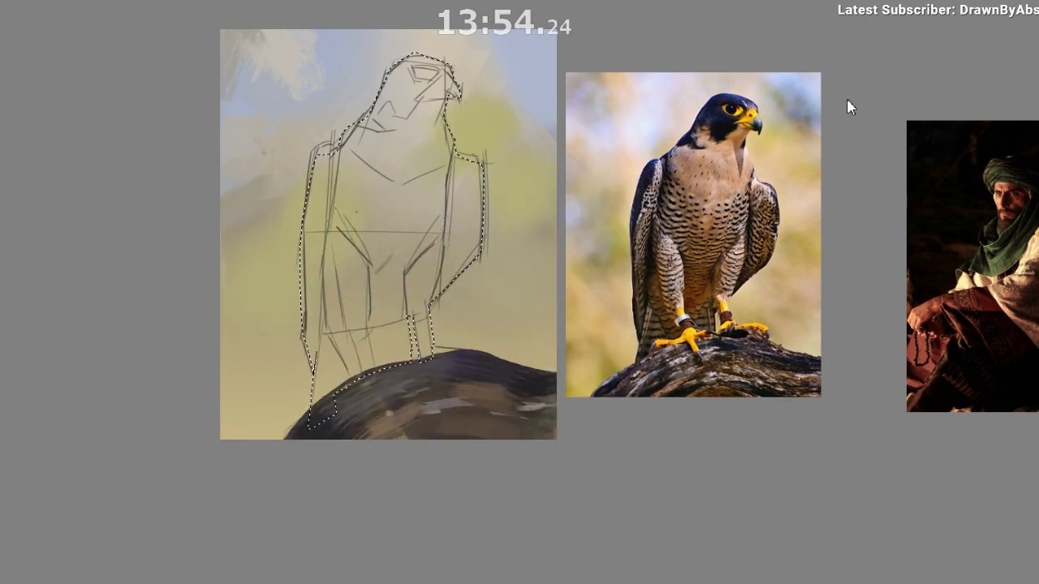
pyautogui.moveTo(442, 102)
pyautogui.mouseDown()
pyautogui.moveTo(301, 329)
pyautogui.moveTo(427, 175)
pyautogui.mouseUp()
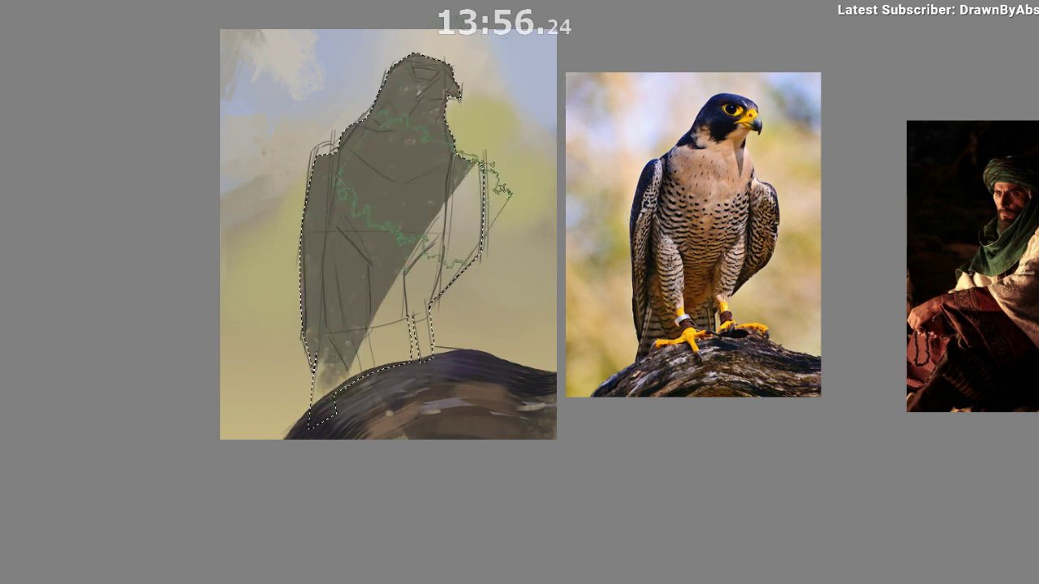
pyautogui.moveTo(349, 349); pyautogui.dragTo(454, 211)
pyautogui.moveTo(414, 284); pyautogui.dragTo(337, 287)
pyautogui.press('Delete')
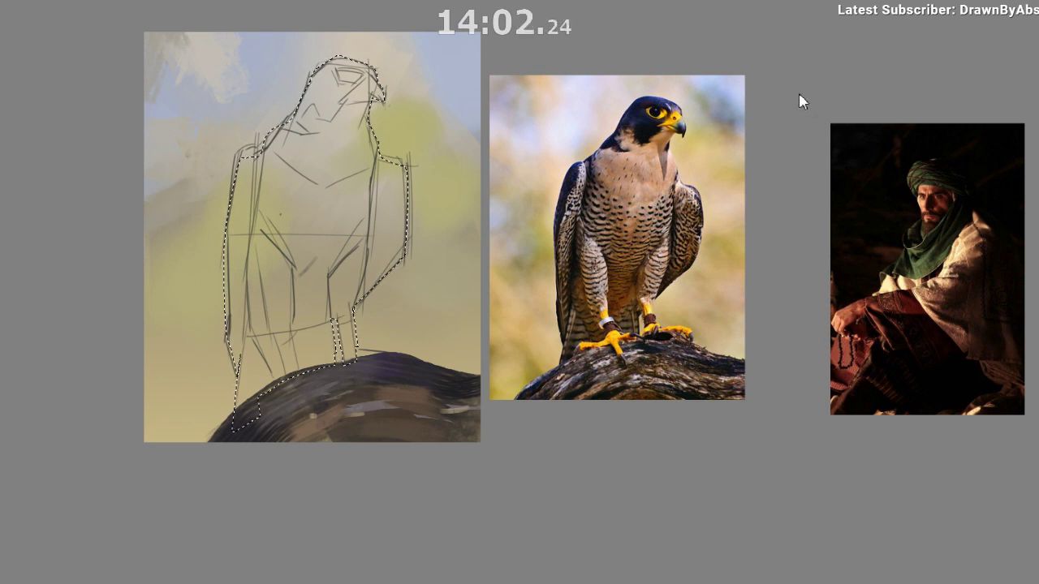
# Sample a warm tan from the reference falcon's breast and block in the body, wings and legs inside the selection.
pyautogui.keyDown('alt'); pyautogui.click(661, 203); pyautogui.keyUp('alt')
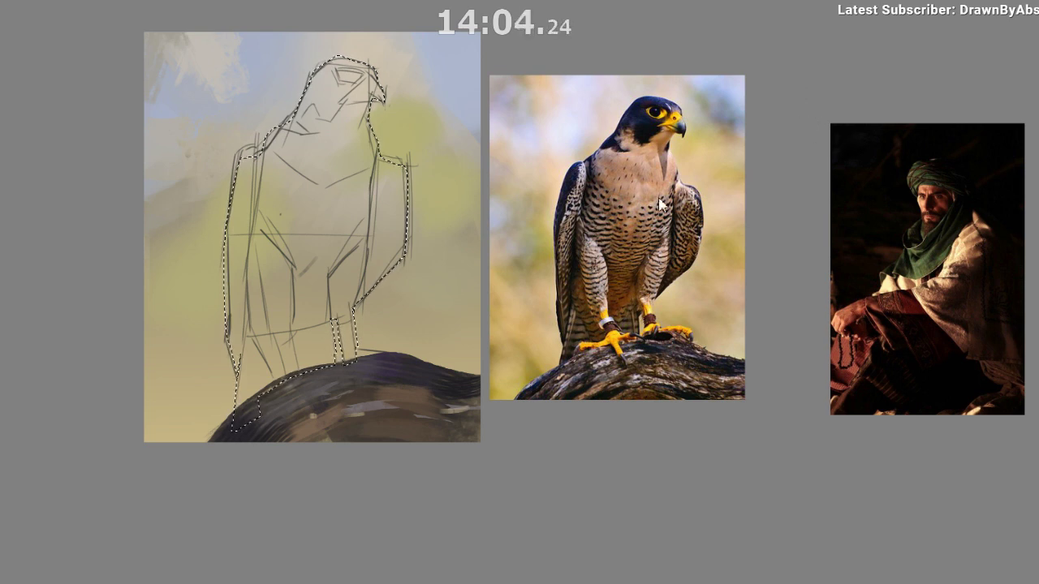
pyautogui.moveTo(350, 224)
pyautogui.mouseDown()
pyautogui.moveTo(341, 294)
pyautogui.moveTo(298, 315)
pyautogui.moveTo(345, 271)
pyautogui.mouseUp()
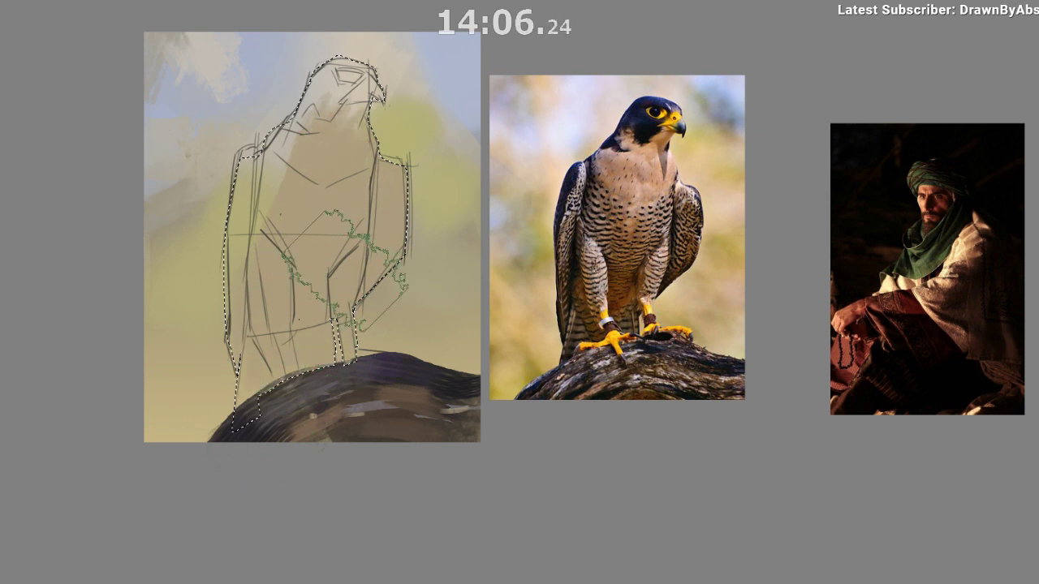
pyautogui.moveTo(319, 221)
pyautogui.mouseDown()
pyautogui.moveTo(313, 181)
pyautogui.moveTo(309, 382)
pyautogui.mouseUp()
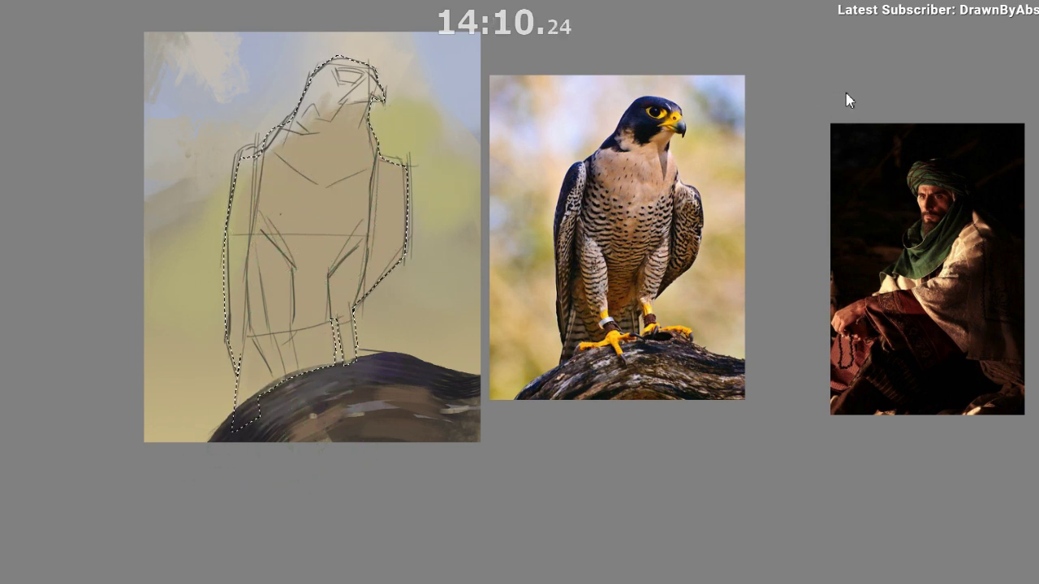
# Block in the falcon's head with a dark navy blue inside the selection and mirror the view.
pyautogui.moveTo(585, 132); pyautogui.dragTo(522, 142)
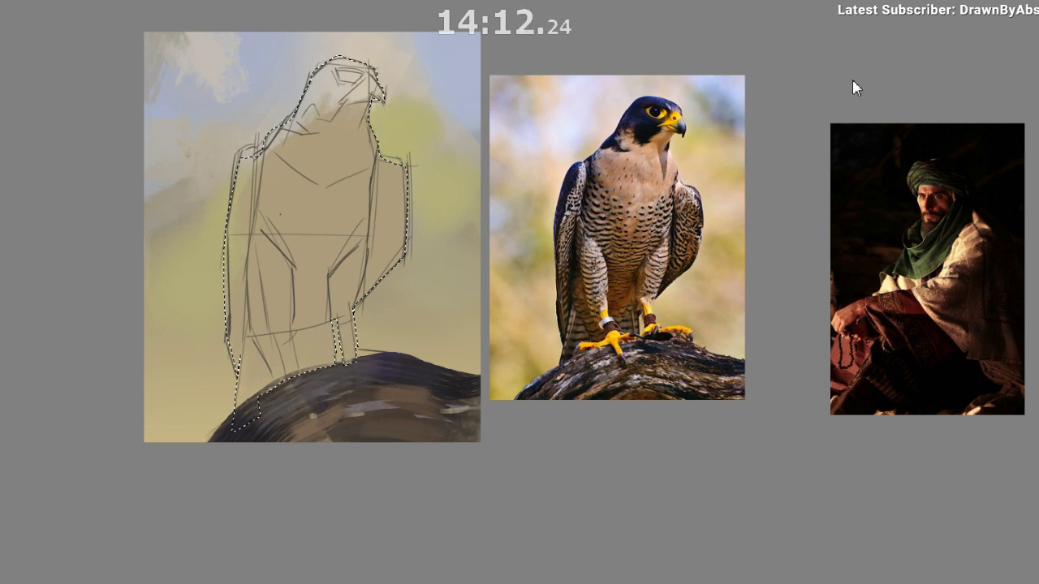
pyautogui.moveTo(342, 40)
pyautogui.mouseDown()
pyautogui.moveTo(325, 85)
pyautogui.moveTo(381, 57)
pyautogui.mouseUp()
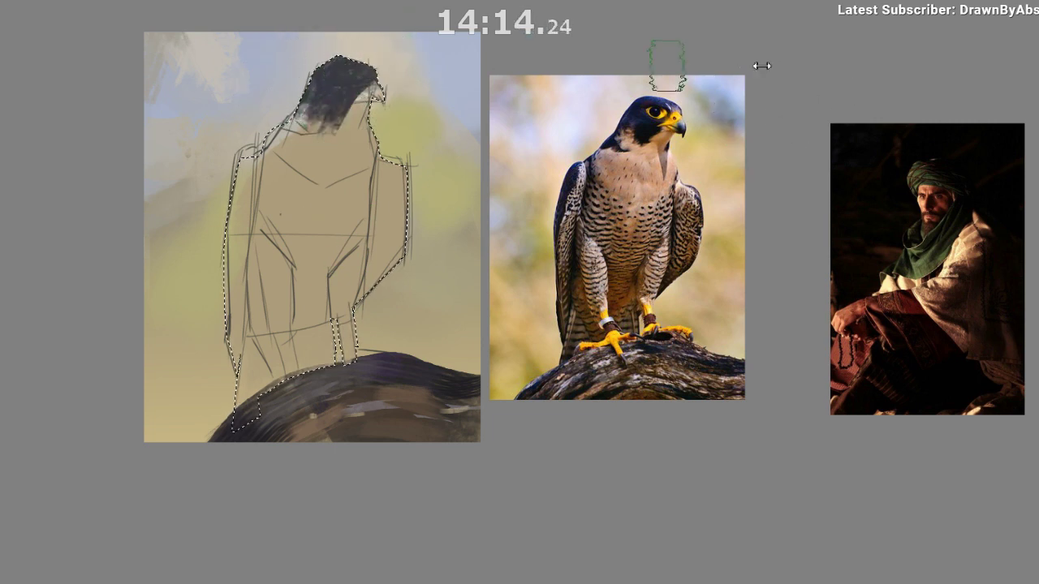
pyautogui.hotkey('ctrl', 'z')
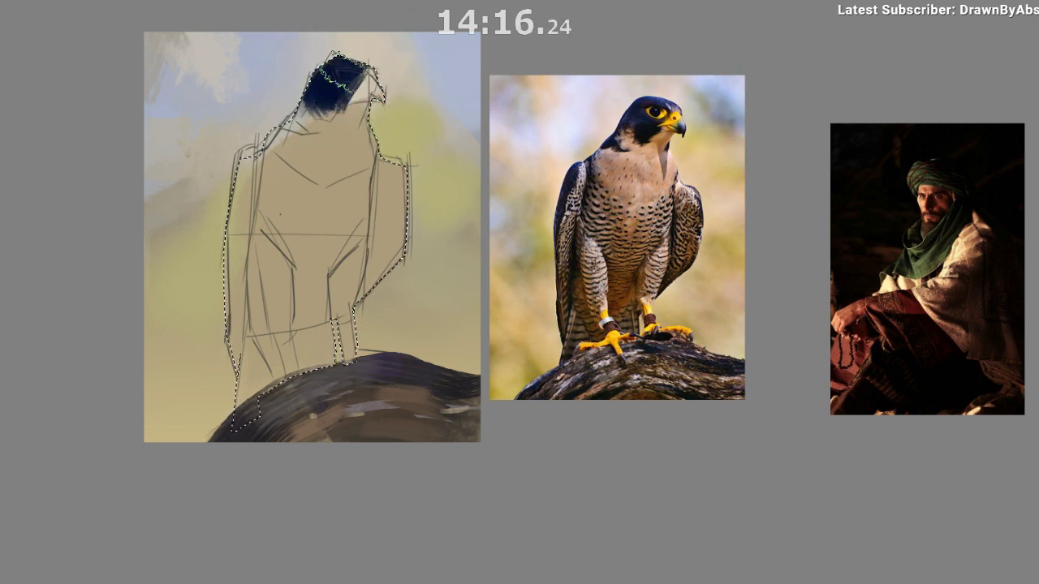
pyautogui.moveTo(373, 58); pyautogui.dragTo(387, 86)
pyautogui.press('m')
pyautogui.moveTo(378, 362); pyautogui.dragTo(206, 335)
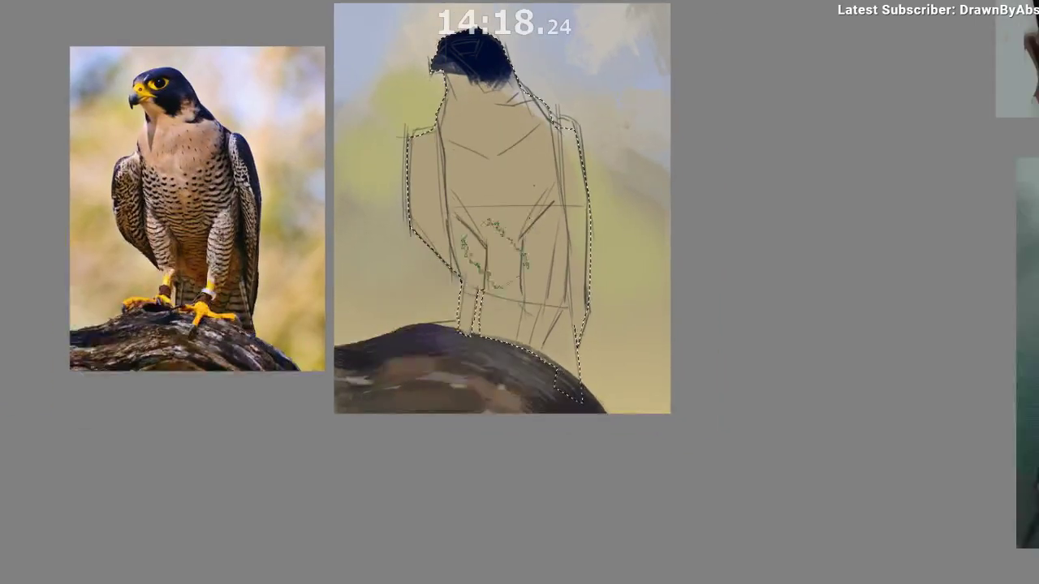
pyautogui.moveTo(561, 91); pyautogui.dragTo(608, 173)
pyautogui.hotkey('ctrl', 'z')
pyautogui.moveTo(583, 113); pyautogui.dragTo(591, 159)
pyautogui.hotkey('ctrl', 'z')
pyautogui.press('l')
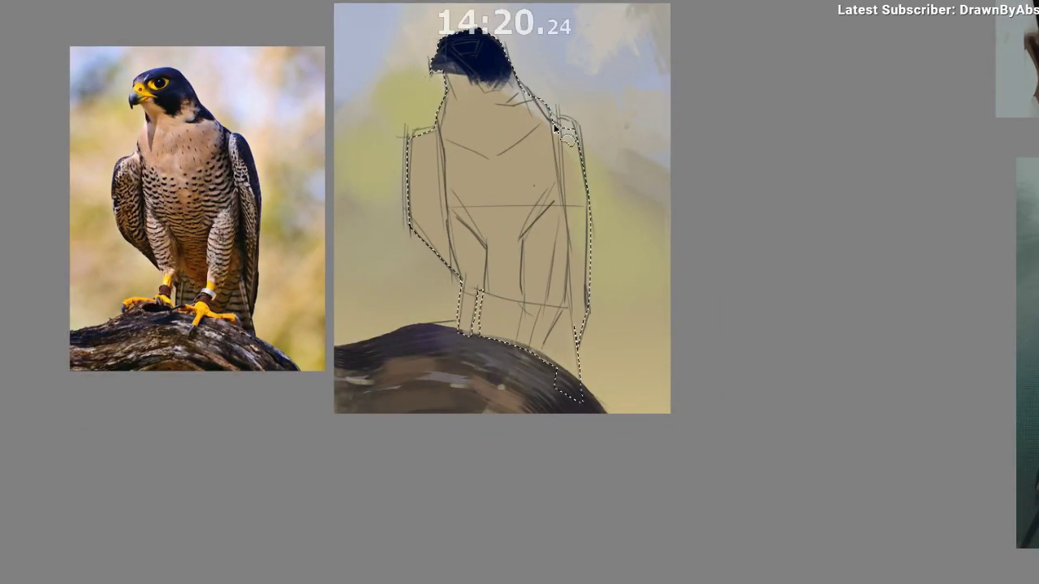
pyautogui.moveTo(556, 126)
pyautogui.mouseDown()
pyautogui.moveTo(601, 183)
pyautogui.moveTo(599, 137)
pyautogui.moveTo(609, 243)
pyautogui.moveTo(563, 216)
pyautogui.mouseUp()
pyautogui.hotkey('ctrl', 'z')
# Block in the longer wing and the outer edge of the shorter wing with dark navy.
pyautogui.moveTo(558, 104); pyautogui.dragTo(580, 321)
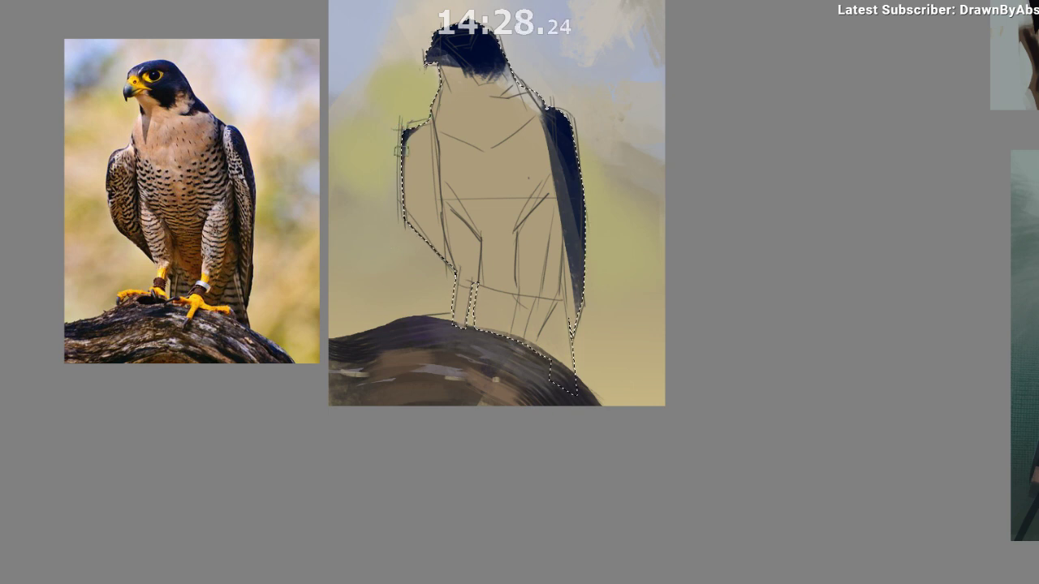
pyautogui.moveTo(406, 122); pyautogui.dragTo(408, 224)
pyautogui.moveTo(456, 424); pyautogui.dragTo(414, 384)
# Drop the selection to check the wing edges, sample the wing's navy, and restore the silhouette selection.
pyautogui.hotkey('ctrl', 'shift', 'a')
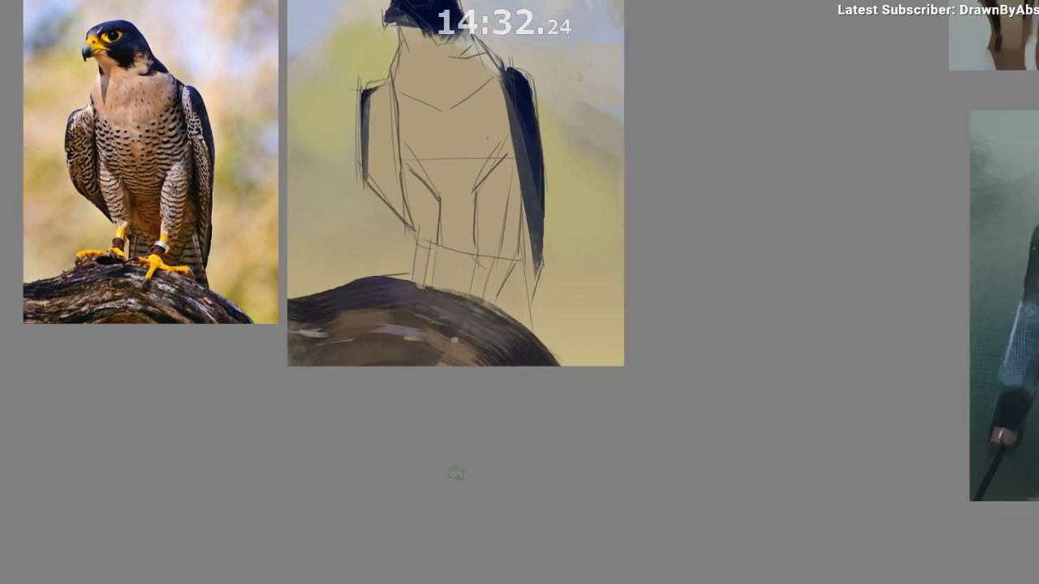
pyautogui.moveTo(413, 235)
pyautogui.mouseDown()
pyautogui.moveTo(428, 167)
pyautogui.moveTo(414, 163)
pyautogui.moveTo(443, 47)
pyautogui.moveTo(369, 69)
pyautogui.mouseUp()
pyautogui.moveTo(464, 463); pyautogui.dragTo(430, 497)
pyautogui.hotkey('ctrl', 'z')
pyautogui.moveTo(491, 346); pyautogui.dragTo(526, 330)
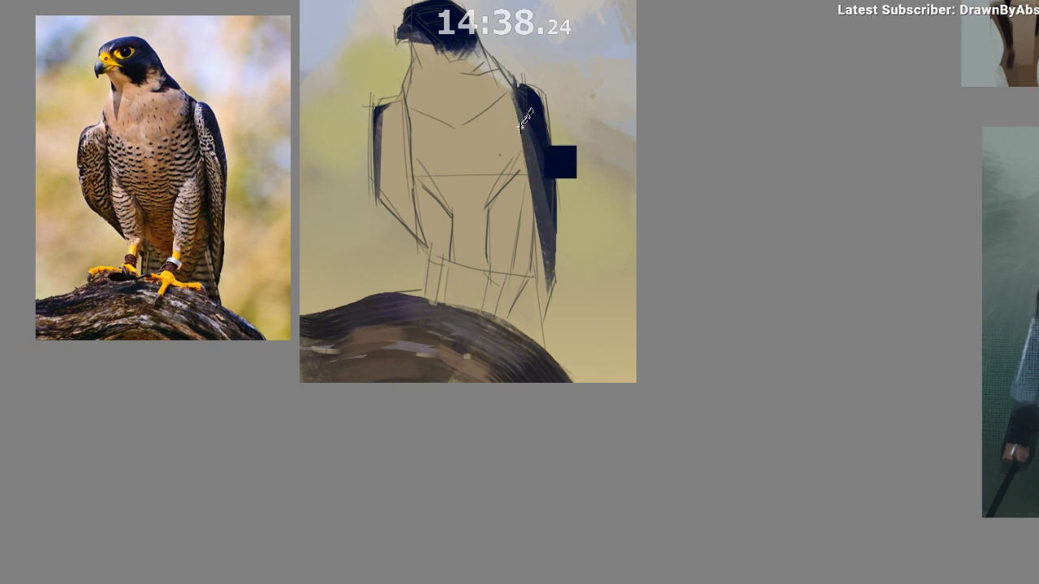
pyautogui.moveTo(544, 316)
pyautogui.mouseDown()
pyautogui.moveTo(535, 255)
pyautogui.moveTo(541, 327)
pyautogui.moveTo(557, 362)
pyautogui.mouseUp()
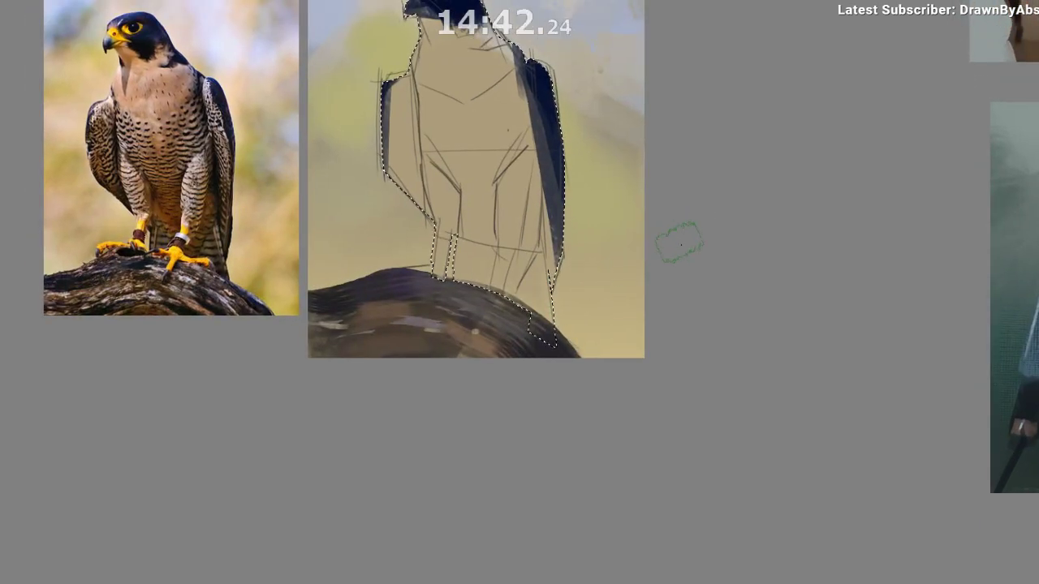
# Paint reddish brown over the lower belly and legs, fading it up into the torso and across the shorter wing.
pyautogui.rightClick(408, 245)
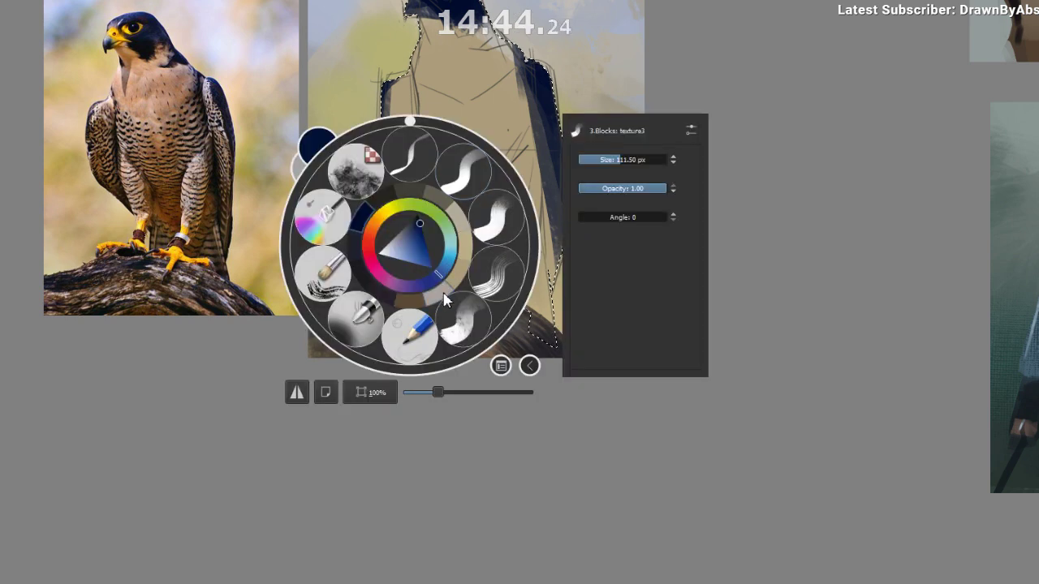
pyautogui.click(369, 511)
pyautogui.moveTo(363, 512); pyautogui.dragTo(337, 546)
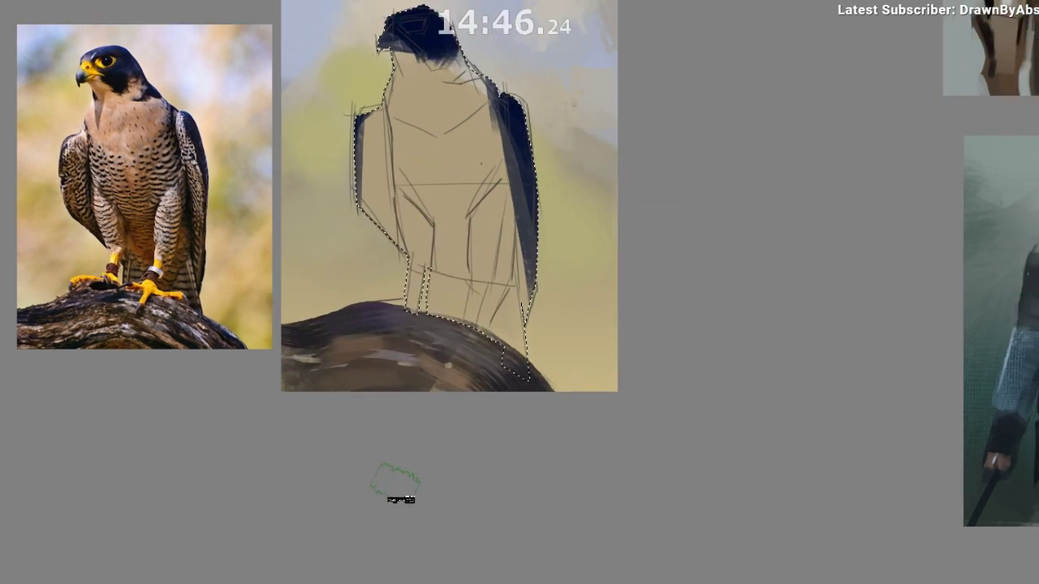
pyautogui.moveTo(414, 496); pyautogui.dragTo(446, 487)
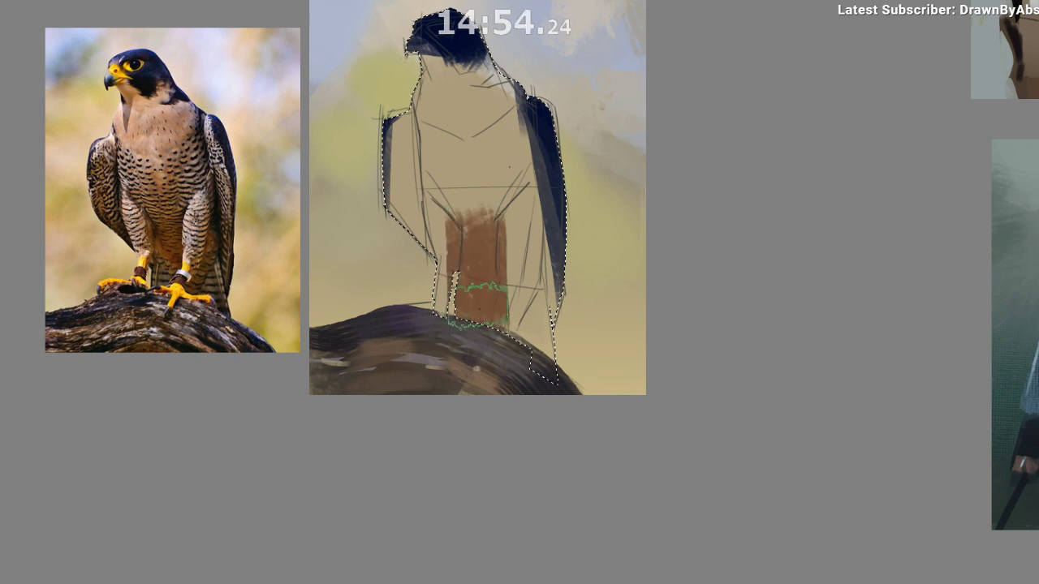
pyautogui.moveTo(483, 276); pyautogui.dragTo(513, 260)
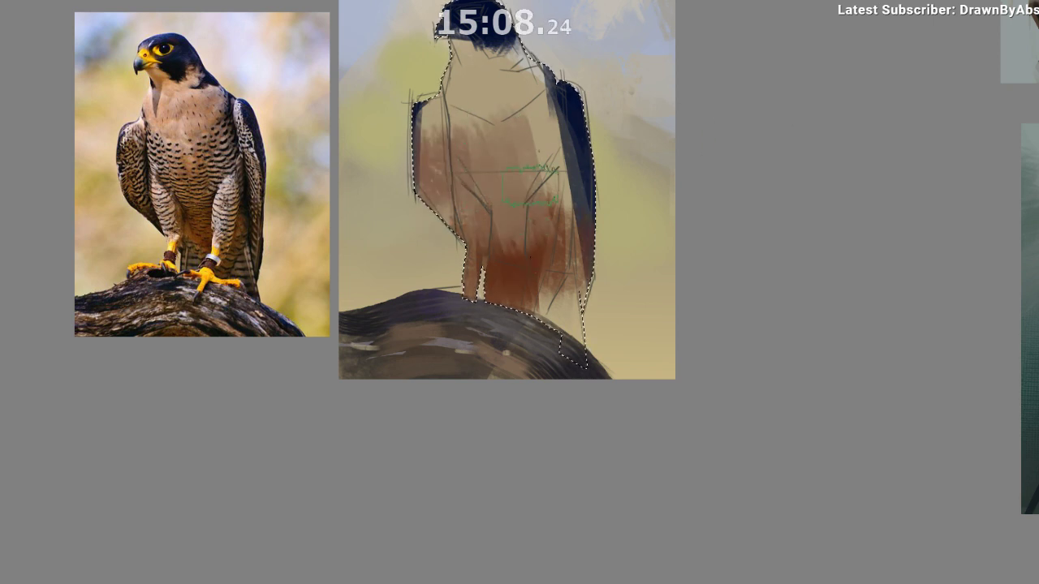
# Cover the upper breast with a light pinkish beige up to the throat and mirror the view.
pyautogui.moveTo(511, 388); pyautogui.dragTo(510, 420)
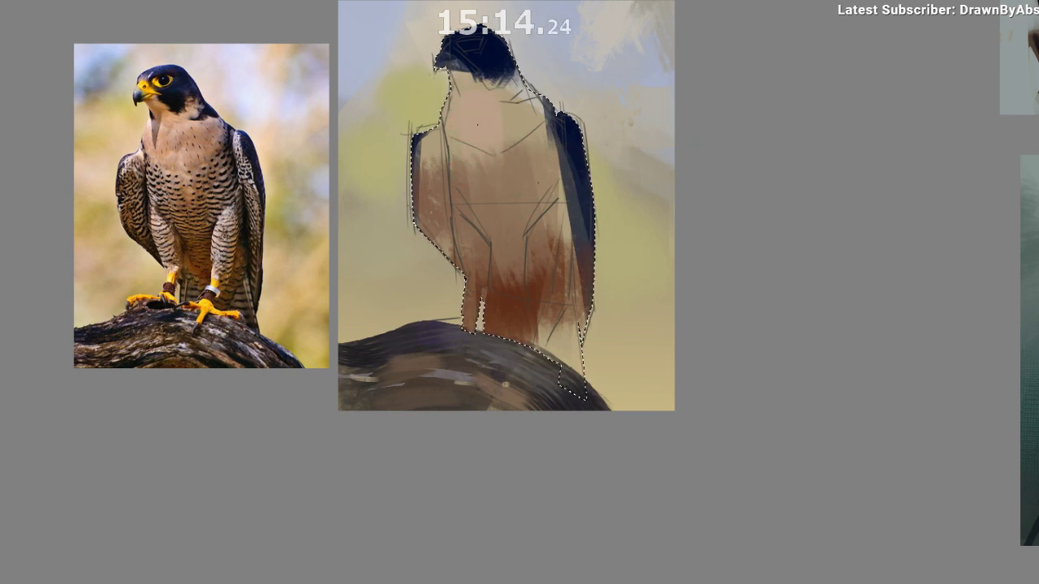
pyautogui.moveTo(478, 125)
pyautogui.mouseDown()
pyautogui.moveTo(515, 122)
pyautogui.moveTo(475, 106)
pyautogui.moveTo(486, 112)
pyautogui.mouseUp()
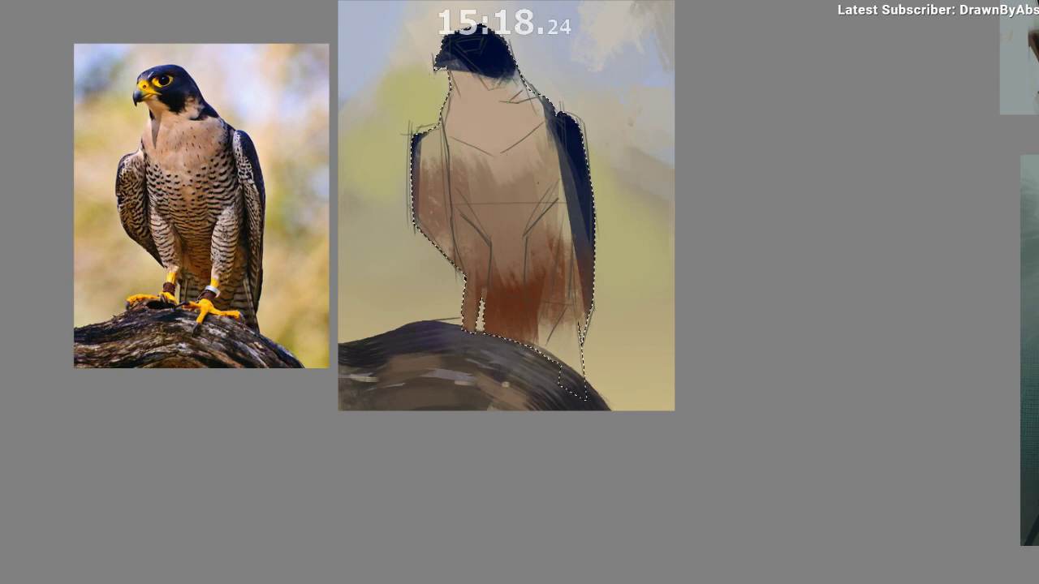
pyautogui.press('m')
pyautogui.moveTo(444, 357); pyautogui.dragTo(272, 346)
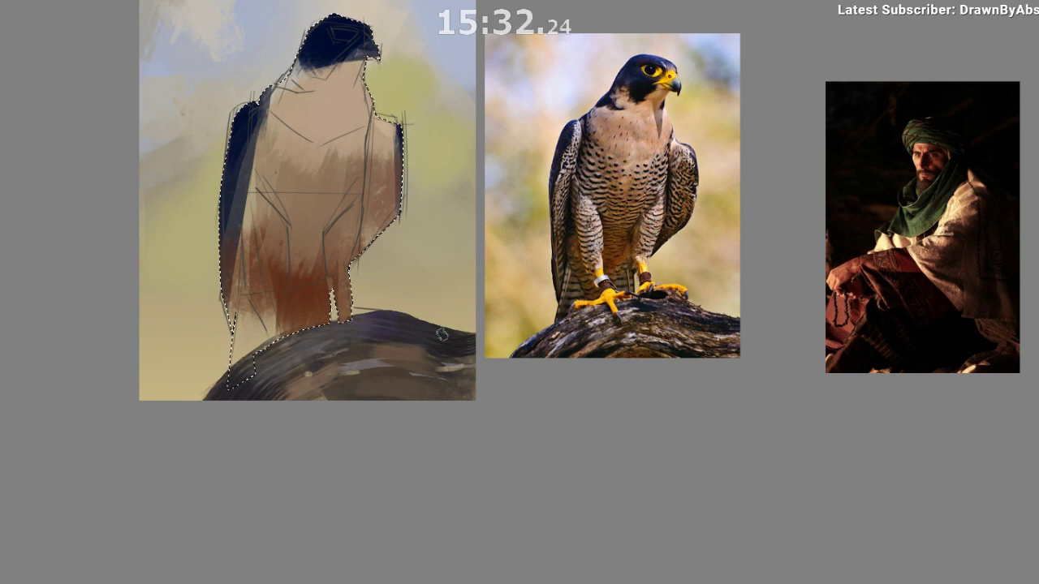
# Paint dark navy along the back of the neck, joining the head to the longer wing's shoulder.
pyautogui.moveTo(257, 108); pyautogui.dragTo(307, 65)
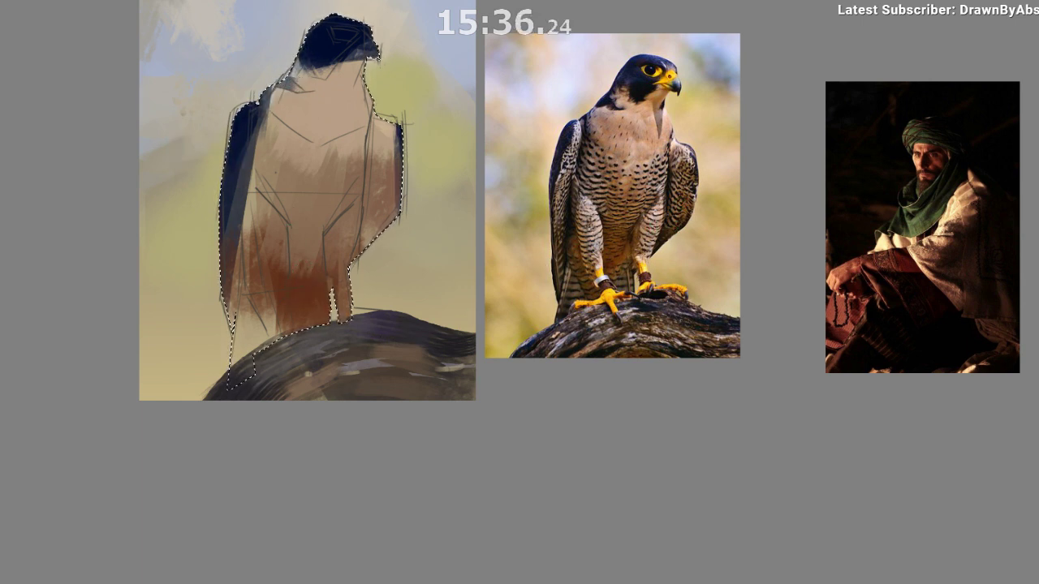
pyautogui.moveTo(306, 60)
pyautogui.mouseDown()
pyautogui.moveTo(290, 89)
pyautogui.moveTo(328, 61)
pyautogui.mouseUp()
pyautogui.moveTo(414, 304); pyautogui.dragTo(424, 342)
pyautogui.moveTo(369, 374); pyautogui.dragTo(417, 304)
pyautogui.moveTo(380, 357); pyautogui.dragTo(382, 340)
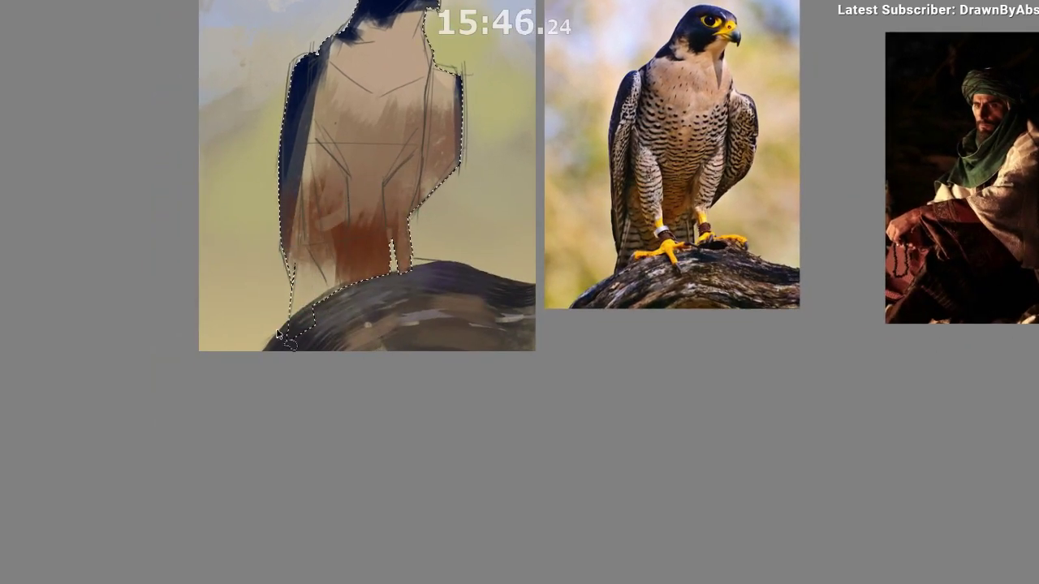
# Trim the selection below the tail to the branch's edge and paint the tail area brown.
pyautogui.moveTo(328, 297)
pyautogui.mouseDown()
pyautogui.moveTo(379, 276)
pyautogui.moveTo(387, 292)
pyautogui.moveTo(276, 355)
pyautogui.mouseUp()
pyautogui.press('b')
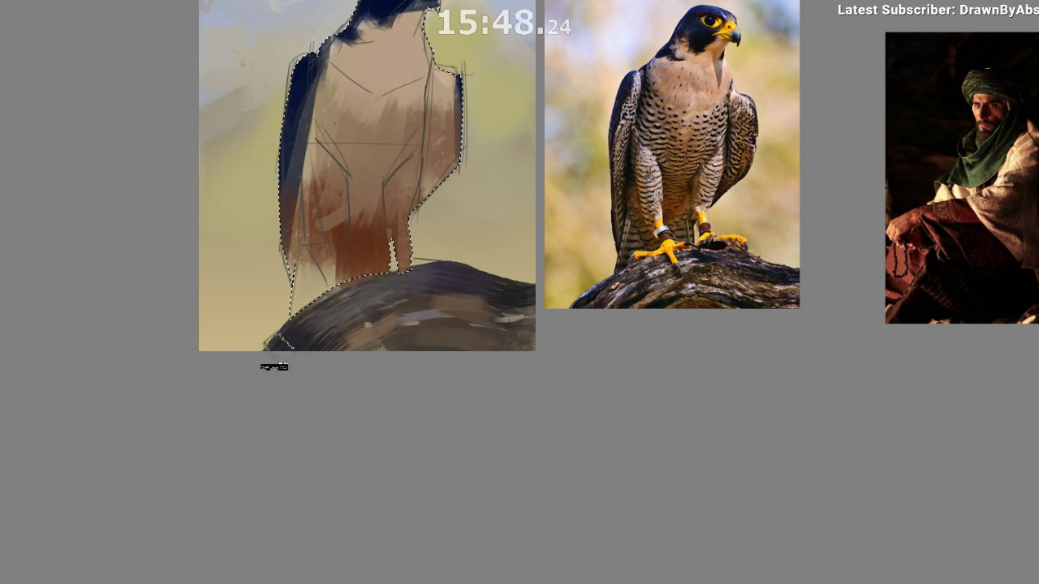
pyautogui.moveTo(310, 271); pyautogui.dragTo(295, 297)
pyautogui.moveTo(335, 244); pyautogui.dragTo(305, 280)
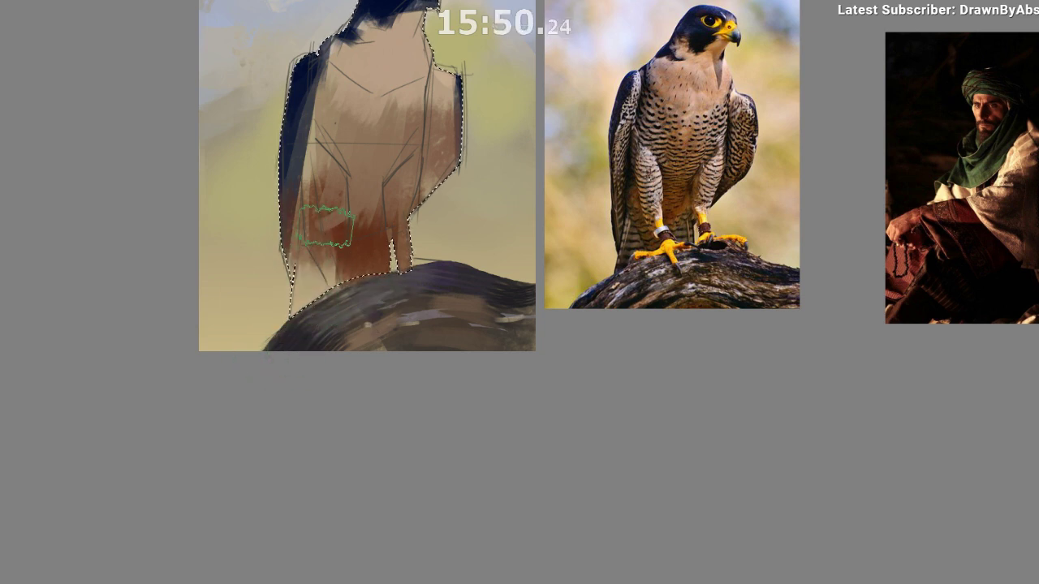
pyautogui.moveTo(329, 231); pyautogui.dragTo(317, 288)
pyautogui.moveTo(419, 396); pyautogui.dragTo(421, 439)
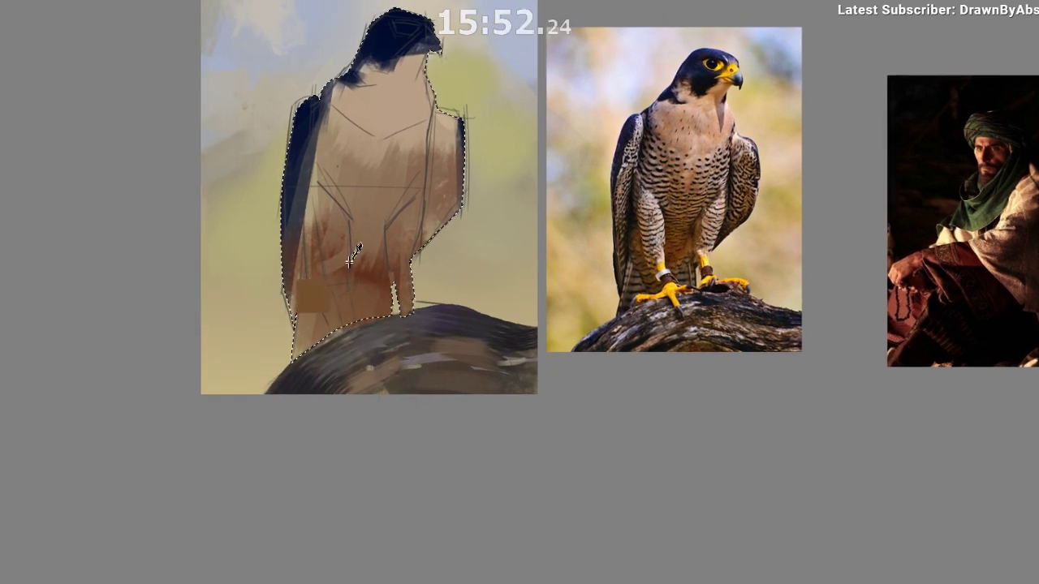
# Sample the torso's light beige, paint a highlight on the thigh beside the longer wing, and mirror the view.
pyautogui.keyDown('ctrl'); pyautogui.click(376, 185); pyautogui.keyUp('ctrl')
pyautogui.moveTo(335, 218); pyautogui.dragTo(327, 270)
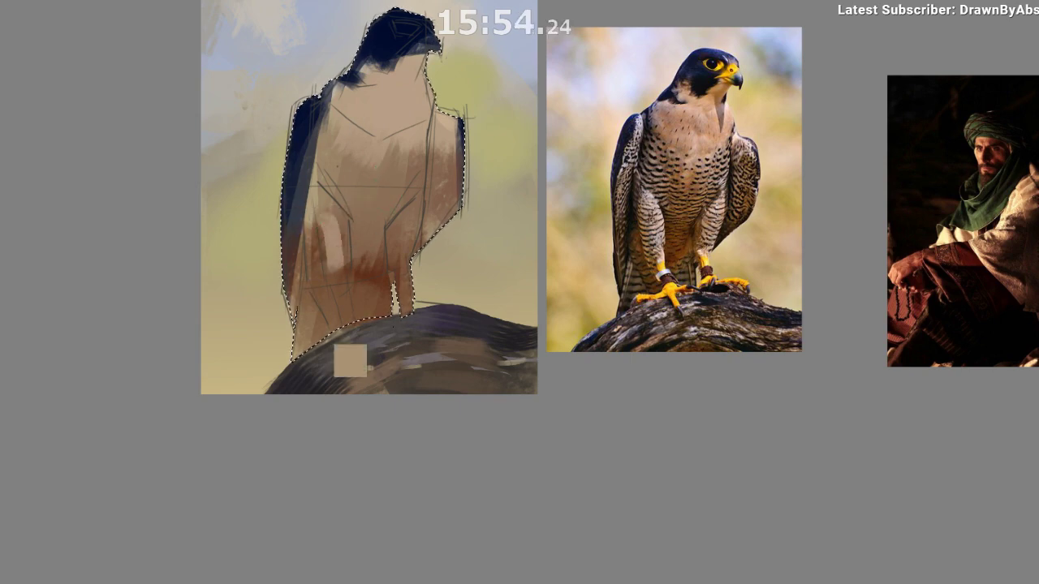
pyautogui.press('m')
pyautogui.moveTo(443, 416); pyautogui.dragTo(318, 400)
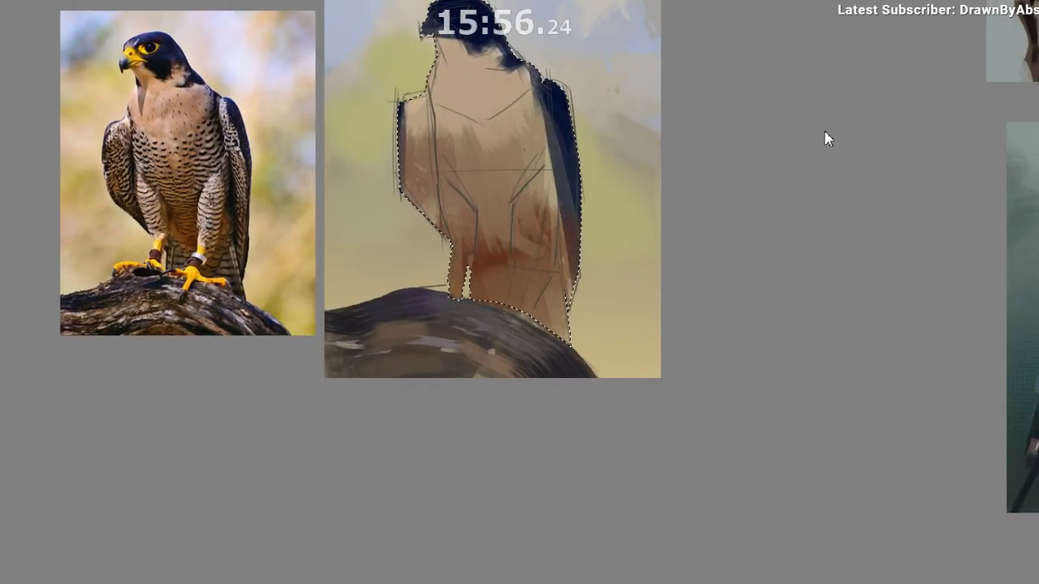
# Paint light beige highlight planes over the front of both thighs, using a colour sampled from the bird.
pyautogui.moveTo(519, 192)
pyautogui.mouseDown()
pyautogui.moveTo(520, 267)
pyautogui.moveTo(527, 196)
pyautogui.moveTo(522, 212)
pyautogui.moveTo(538, 185)
pyautogui.moveTo(522, 260)
pyautogui.mouseUp()
pyautogui.hotkey('ctrl', 'z')
pyautogui.hotkey('ctrl', 'z')
pyautogui.keyDown('ctrl'); pyautogui.click(525, 218); pyautogui.keyUp('ctrl')
pyautogui.hotkey('ctrl', 'z')
pyautogui.moveTo(537, 203); pyautogui.dragTo(530, 233)
pyautogui.moveTo(547, 279); pyautogui.dragTo(568, 257)
pyautogui.click(516, 234)
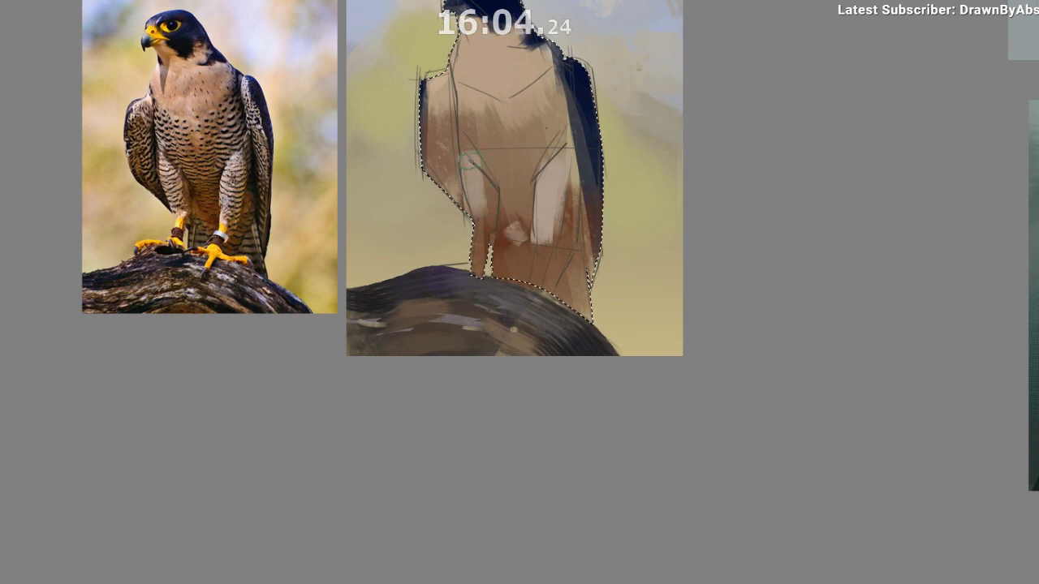
# Cover the area between the thighs and the shorter wing with reddish brown, and paint a dark brown shadow beside the longer wing's thigh.
pyautogui.moveTo(485, 228); pyautogui.dragTo(480, 265)
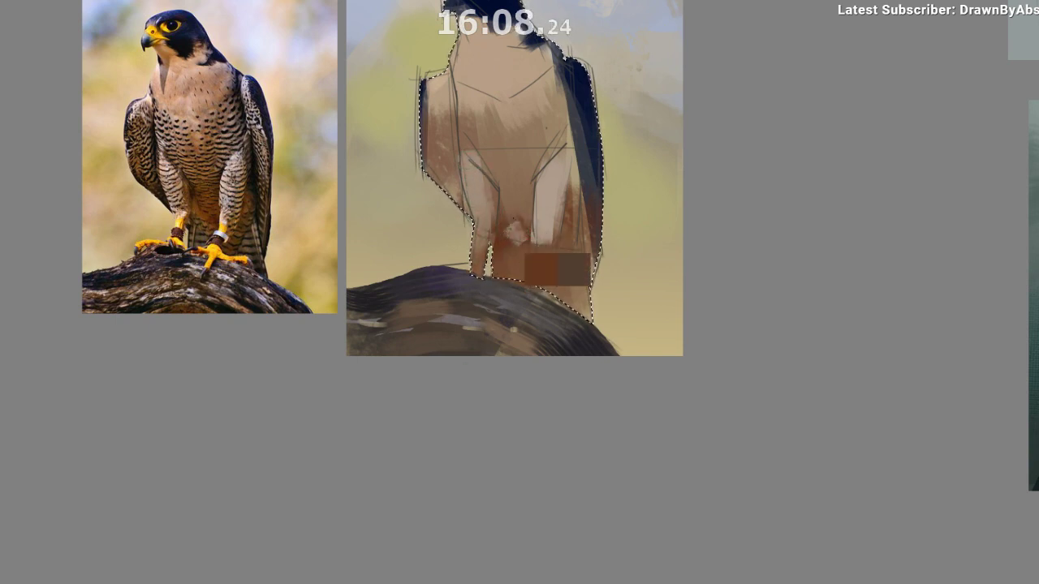
pyautogui.moveTo(522, 300); pyautogui.dragTo(529, 334)
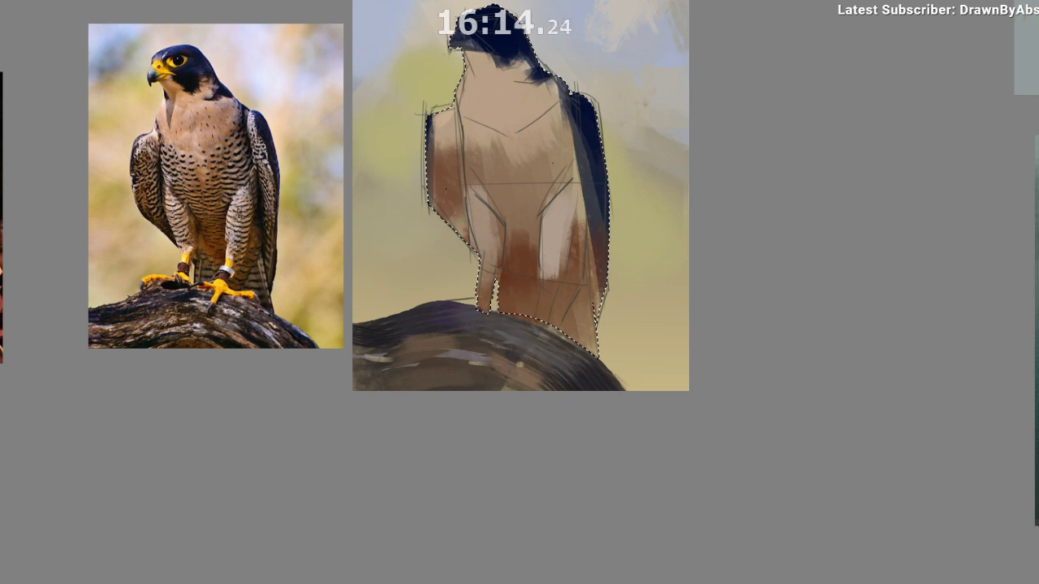
pyautogui.moveTo(514, 366); pyautogui.dragTo(522, 382)
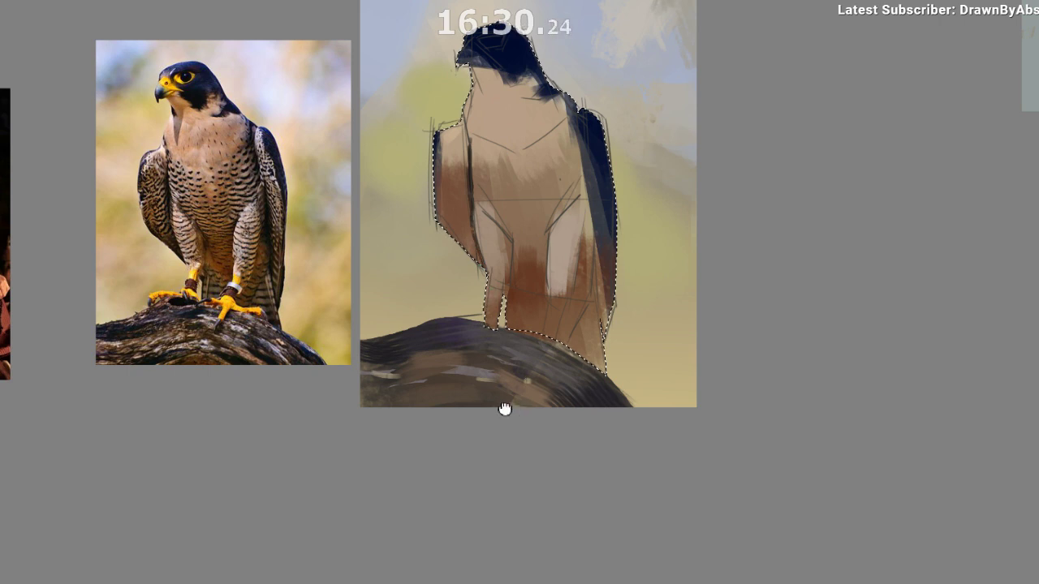
pyautogui.moveTo(505, 410); pyautogui.dragTo(477, 398)
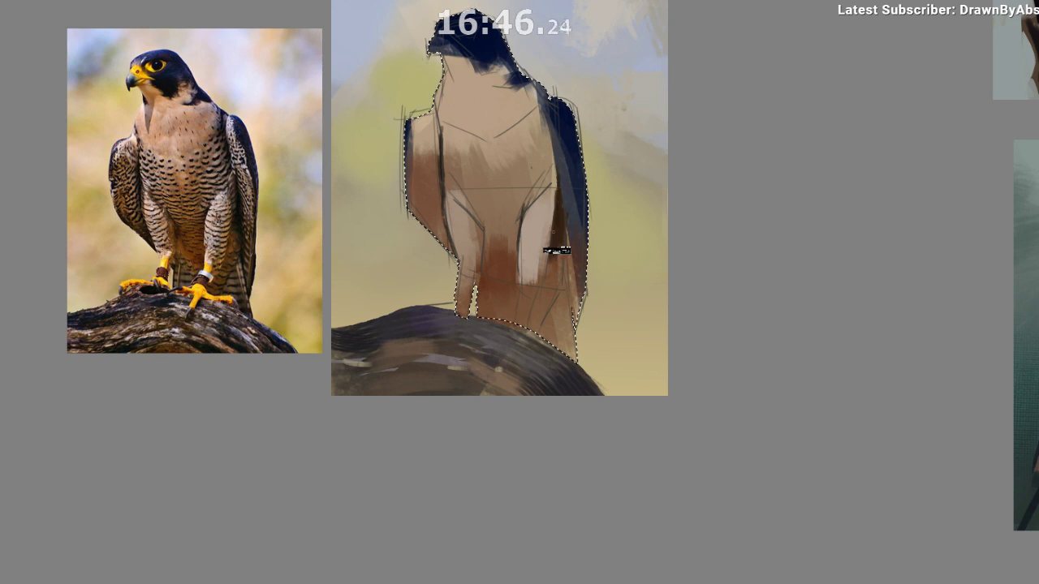
pyautogui.keyDown('alt'); pyautogui.click(574, 231); pyautogui.keyUp('alt')
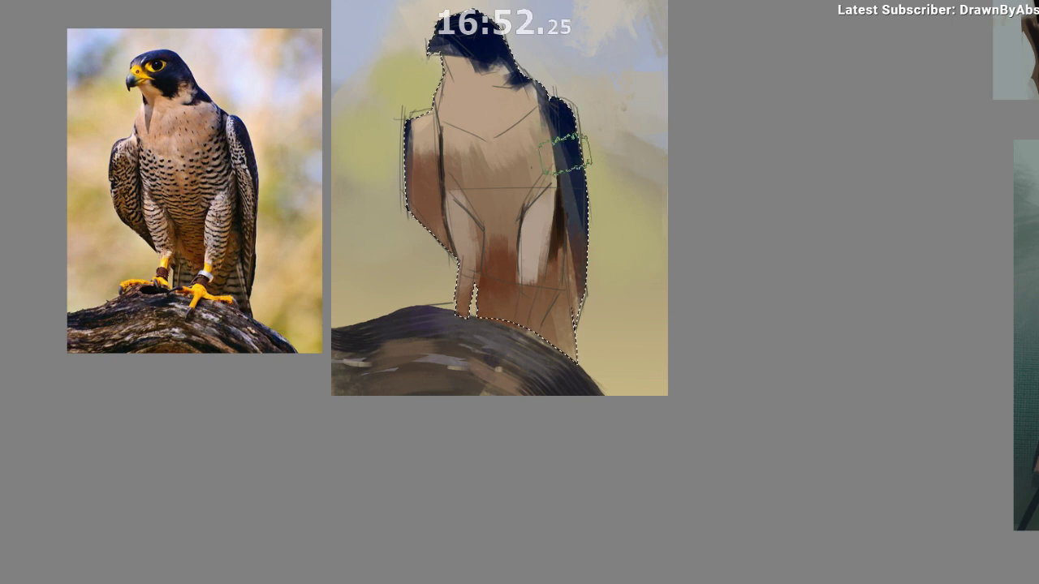
pyautogui.hotkey('ctrl', 'z')
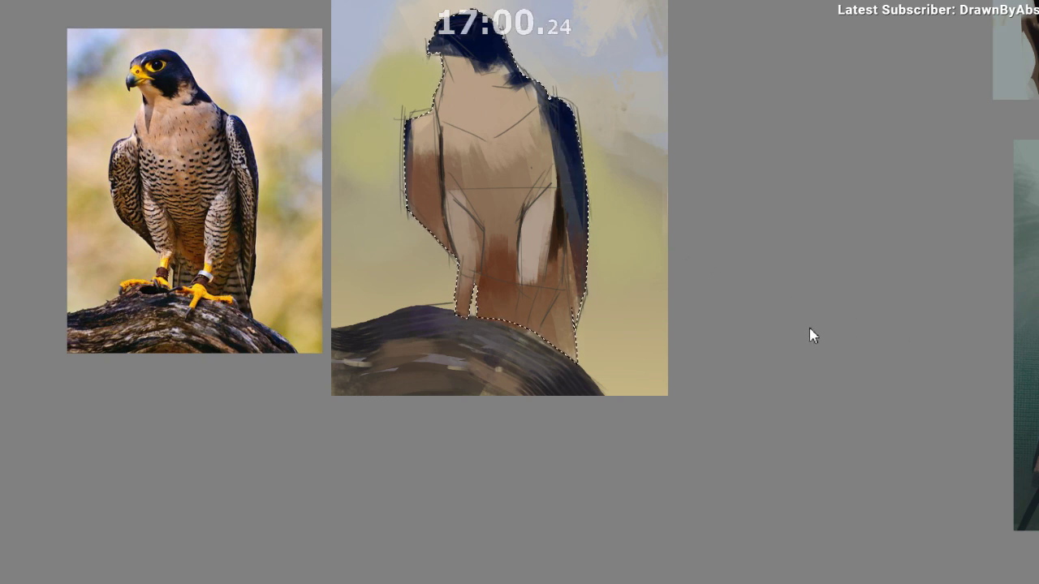
# Add a textured light beige strip along the inner side of the longer wing and mirror the view.
pyautogui.moveTo(553, 110); pyautogui.dragTo(571, 179)
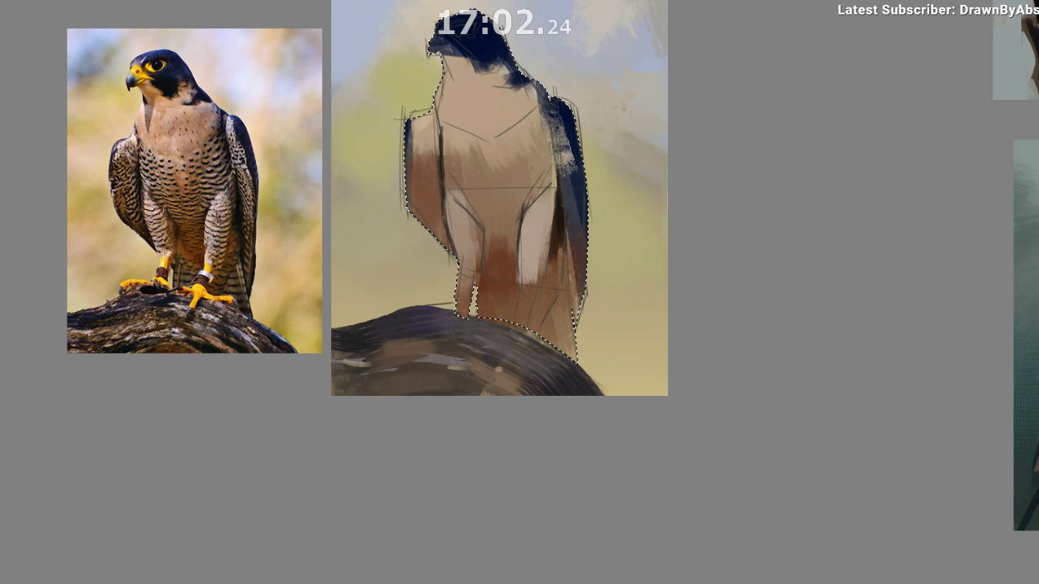
pyautogui.moveTo(555, 112)
pyautogui.mouseDown()
pyautogui.moveTo(568, 172)
pyautogui.moveTo(565, 161)
pyautogui.mouseUp()
pyautogui.hotkey('ctrl', 'z')
pyautogui.press('m')
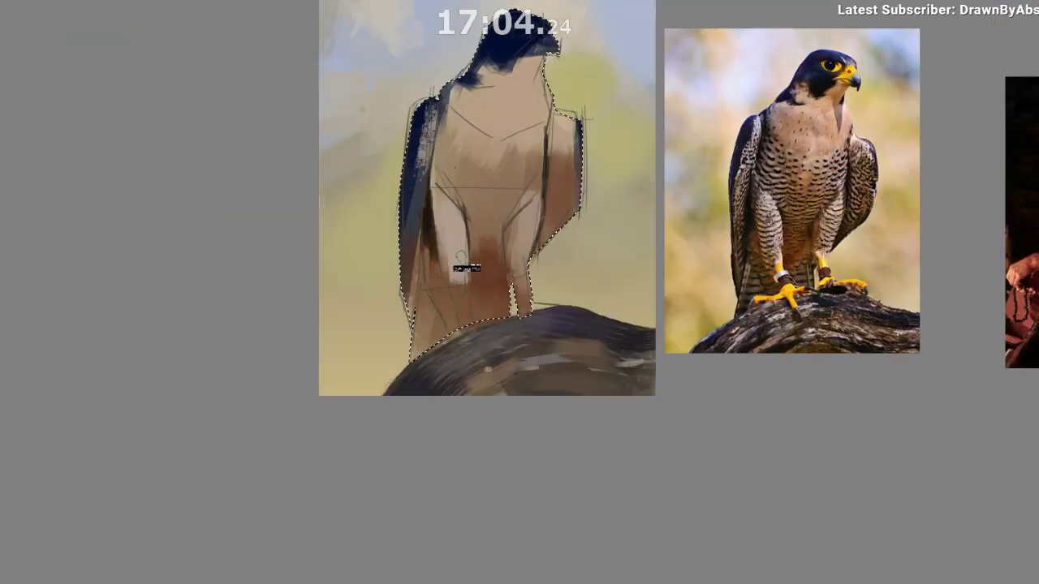
pyautogui.moveTo(340, 398); pyautogui.dragTo(203, 400)
pyautogui.moveTo(284, 166); pyautogui.dragTo(277, 259)
pyautogui.hotkey('ctrl', 'z')
pyautogui.hotkey('ctrl', 'z')
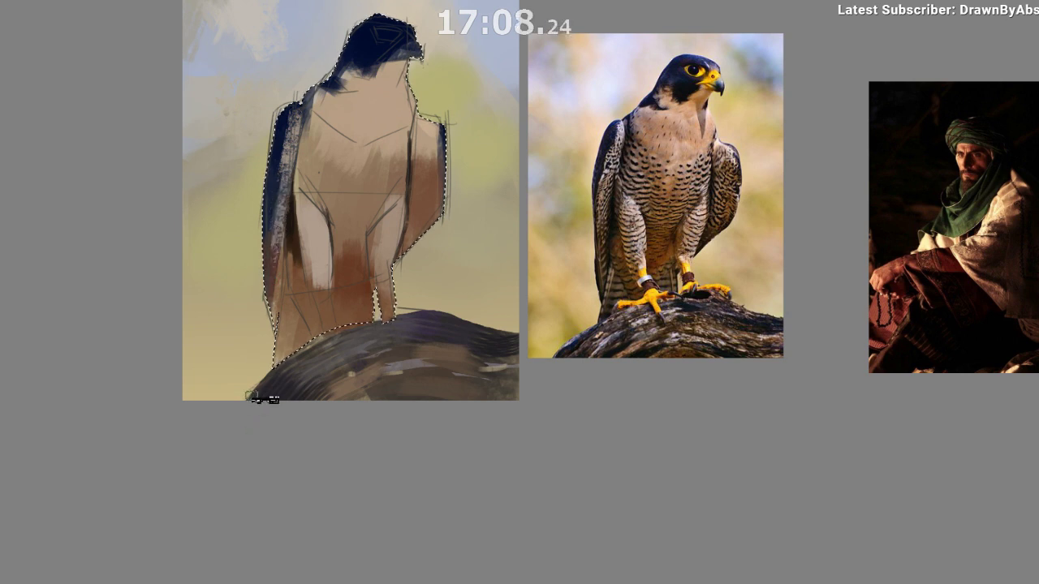
# Try beige texture on the shorter wing, replace it with dabs of dark feather texture sampled from the longer wing, and mirror the view.
pyautogui.moveTo(423, 159); pyautogui.dragTo(422, 183)
pyautogui.keyDown('ctrl'); pyautogui.click(274, 162); pyautogui.keyUp('ctrl')
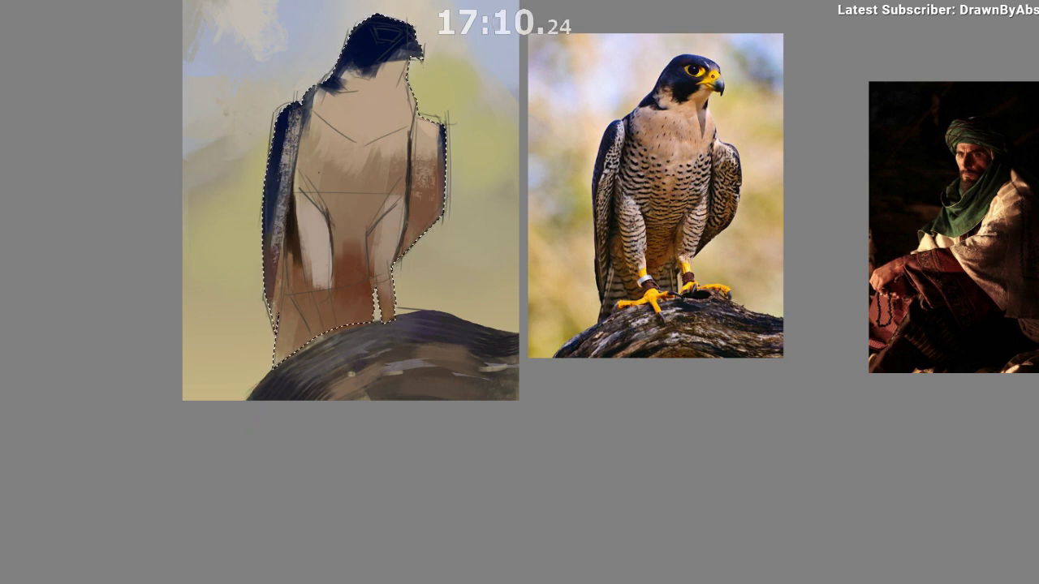
pyautogui.hotkey('ctrl', 'z')
pyautogui.moveTo(426, 135); pyautogui.dragTo(426, 157)
pyautogui.hotkey('ctrl', 'z')
pyautogui.click(427, 145)
pyautogui.click(426, 177)
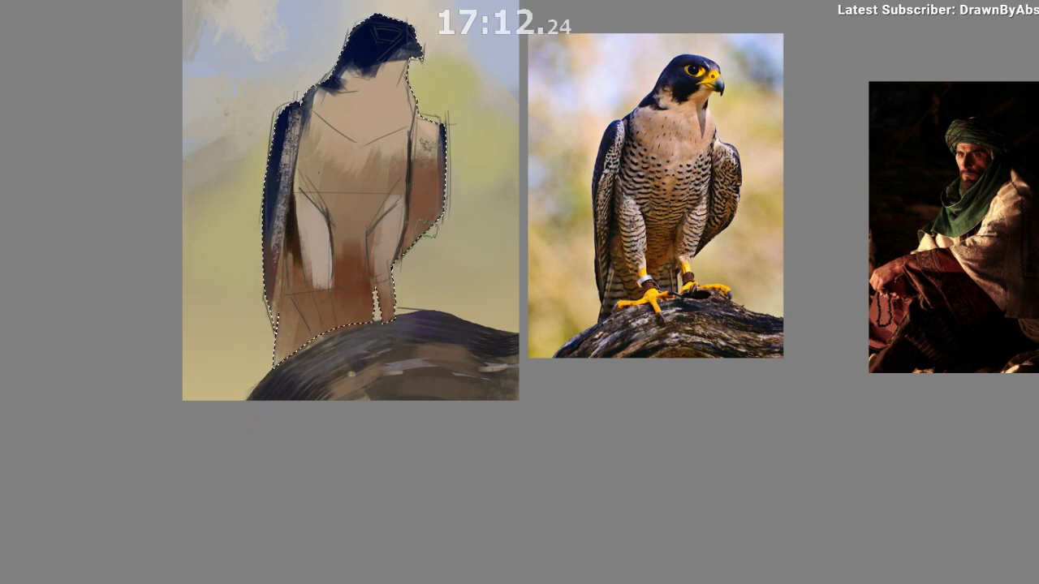
pyautogui.press('m')
pyautogui.moveTo(439, 448)
pyautogui.mouseDown()
pyautogui.moveTo(341, 464)
pyautogui.moveTo(321, 434)
pyautogui.mouseUp()
# Switch to a flat-edged brush and fill the gap between the thighs with solid reddish brown up to the belly line.
pyautogui.rightClick(517, 184)
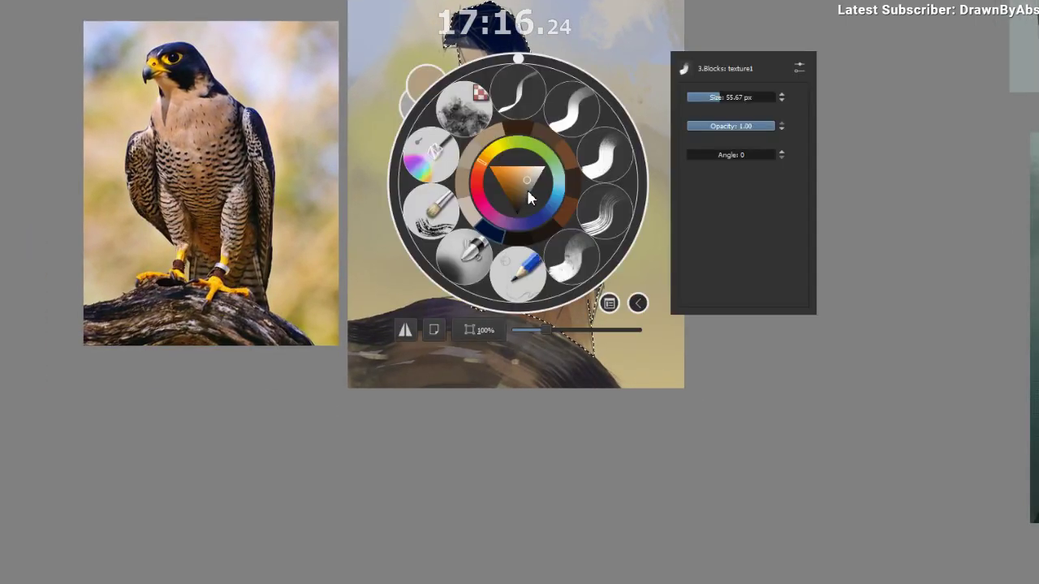
pyautogui.click(842, 127)
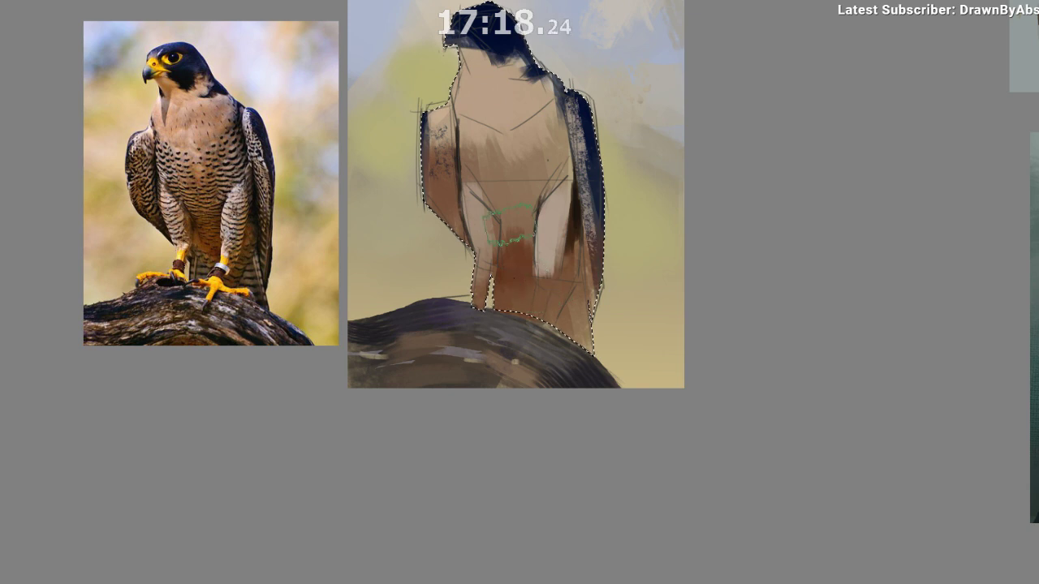
pyautogui.moveTo(515, 240); pyautogui.dragTo(515, 259)
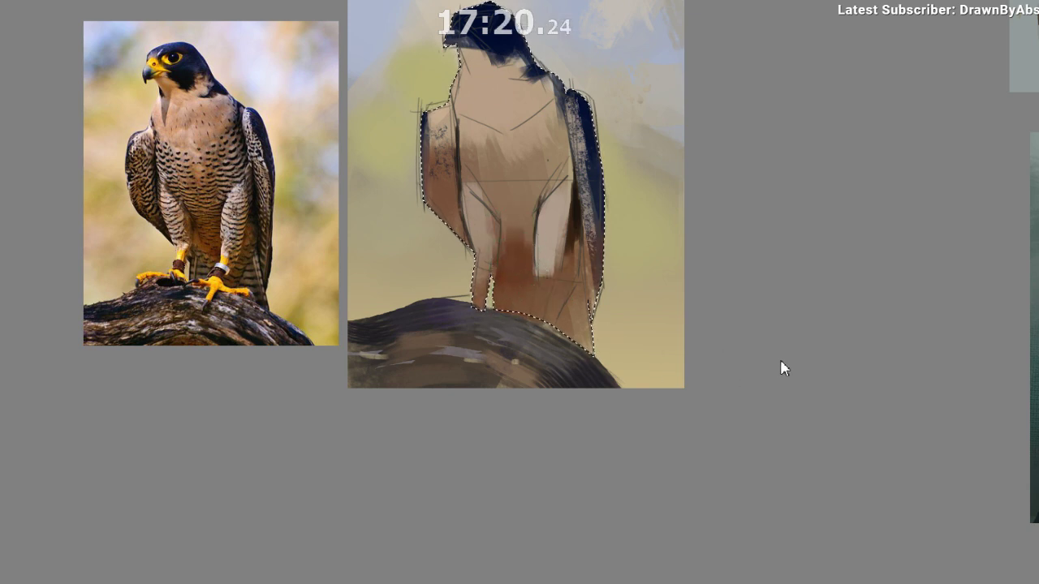
pyautogui.moveTo(513, 229)
pyautogui.mouseDown()
pyautogui.moveTo(519, 243)
pyautogui.moveTo(520, 203)
pyautogui.mouseUp()
pyautogui.hotkey('ctrl', 'z')
pyautogui.hotkey('ctrl', 'z')
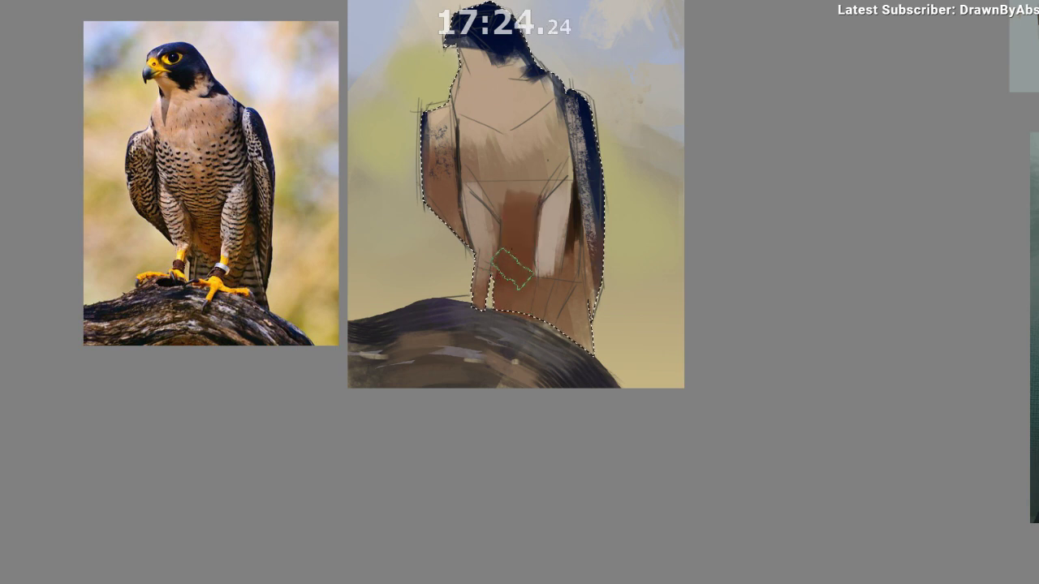
pyautogui.moveTo(516, 253); pyautogui.dragTo(521, 198)
pyautogui.moveTo(525, 269); pyautogui.dragTo(527, 249)
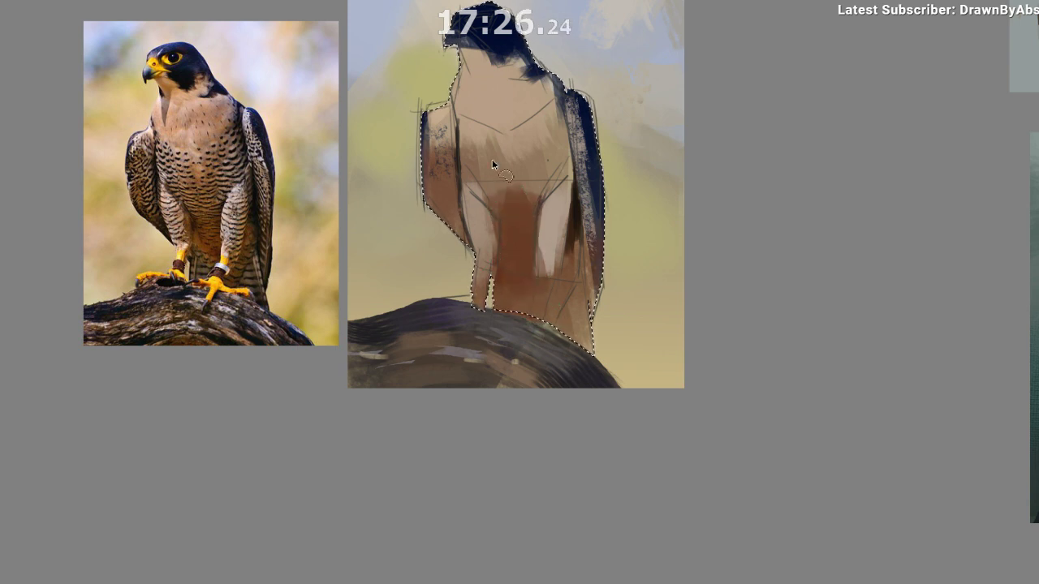
# Sample the belly's beige-brown and trim the reddish-brown block between the thighs to a lower, flatter upper edge.
pyautogui.keyDown('ctrl'); pyautogui.click(521, 236); pyautogui.keyUp('ctrl')
pyautogui.keyDown('ctrl'); pyautogui.click(519, 185); pyautogui.keyUp('ctrl')
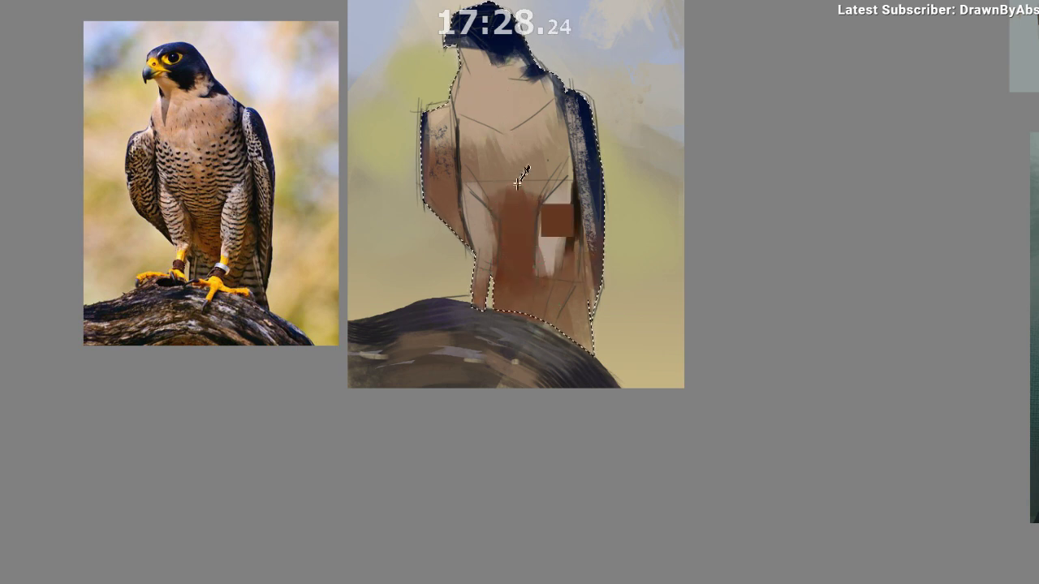
pyautogui.moveTo(523, 203)
pyautogui.mouseDown()
pyautogui.moveTo(514, 223)
pyautogui.moveTo(522, 206)
pyautogui.mouseUp()
pyautogui.hotkey('ctrl', 'z')
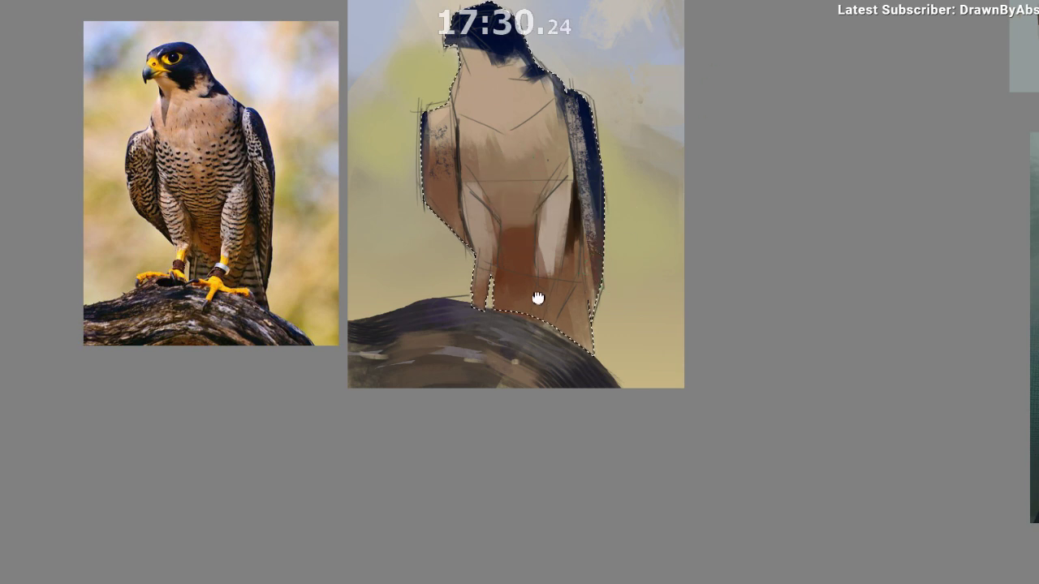
# Sample the reddish brown and extend it over the strip between the longer wing and its thigh, down towards the tail.
pyautogui.moveTo(538, 298); pyautogui.dragTo(515, 288)
pyautogui.keyDown('ctrl'); pyautogui.click(494, 272); pyautogui.keyUp('ctrl')
pyautogui.moveTo(562, 240); pyautogui.dragTo(557, 265)
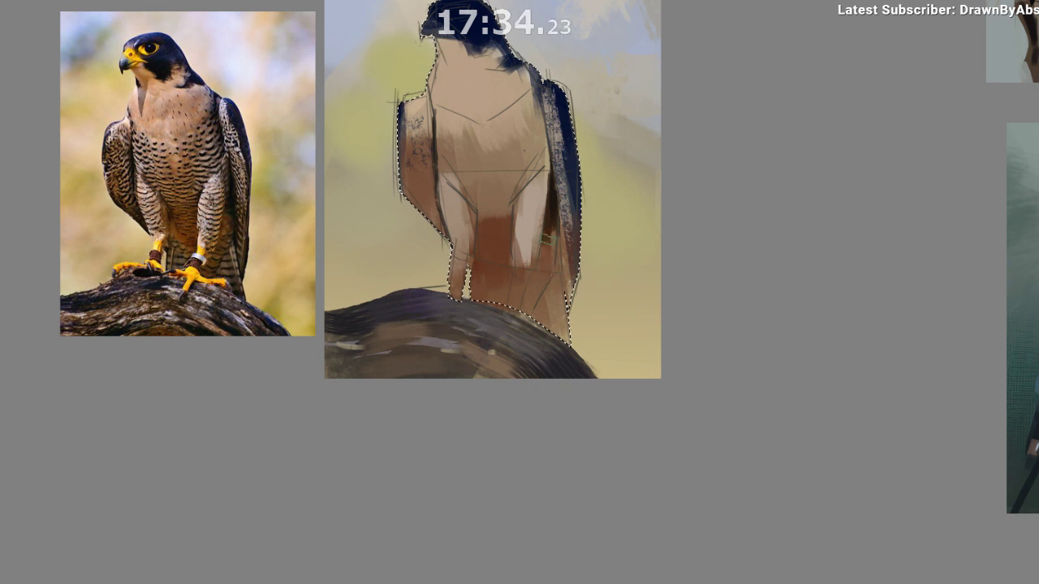
pyautogui.moveTo(441, 283); pyautogui.dragTo(400, 256)
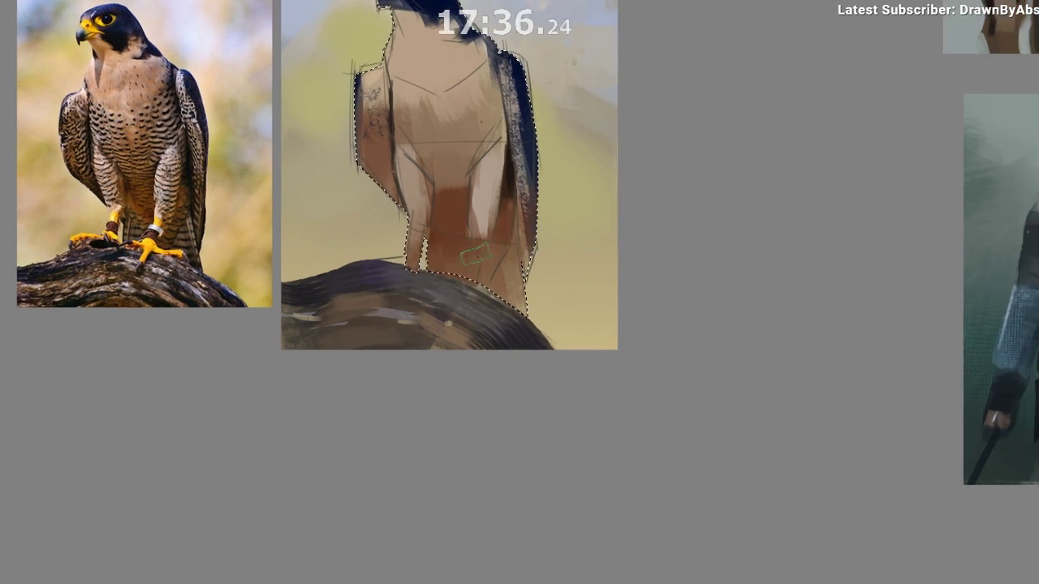
pyautogui.moveTo(487, 294); pyautogui.dragTo(529, 321)
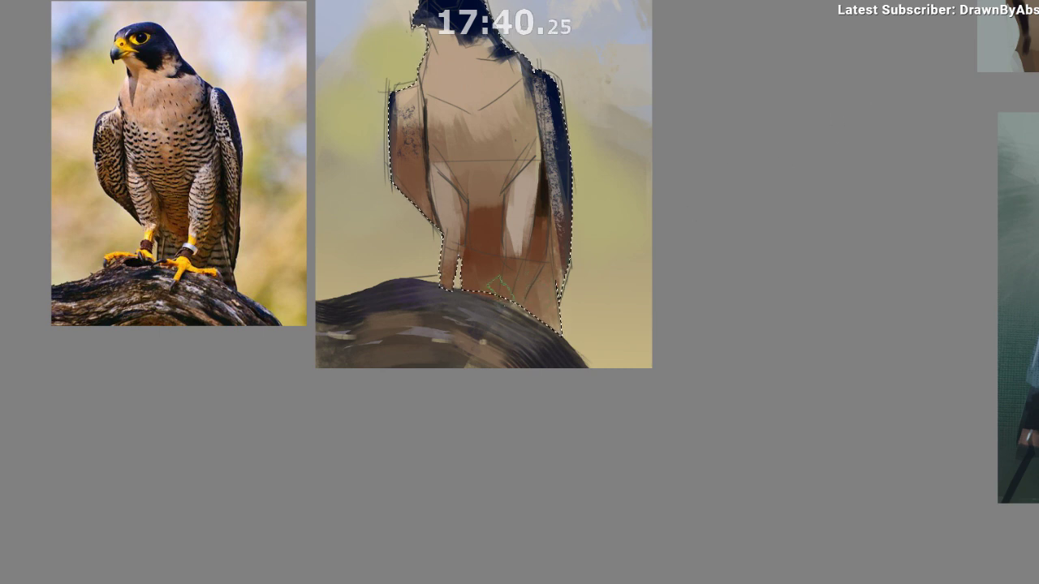
# Paint the tail dark grey-brown down to the branch's edge and mirror the view.
pyautogui.click(469, 89)
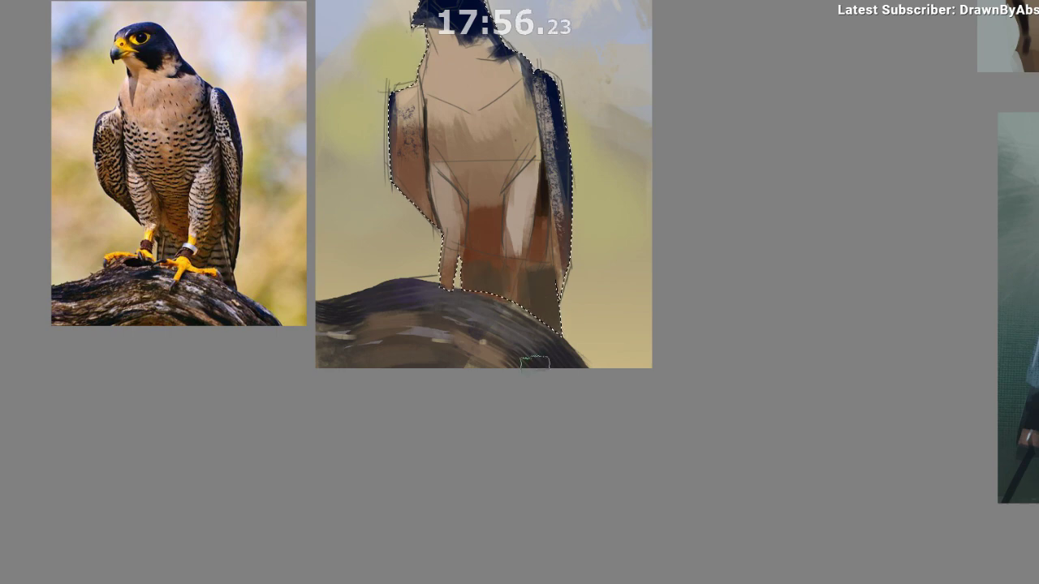
pyautogui.press('m')
pyautogui.moveTo(391, 489); pyautogui.dragTo(213, 497)
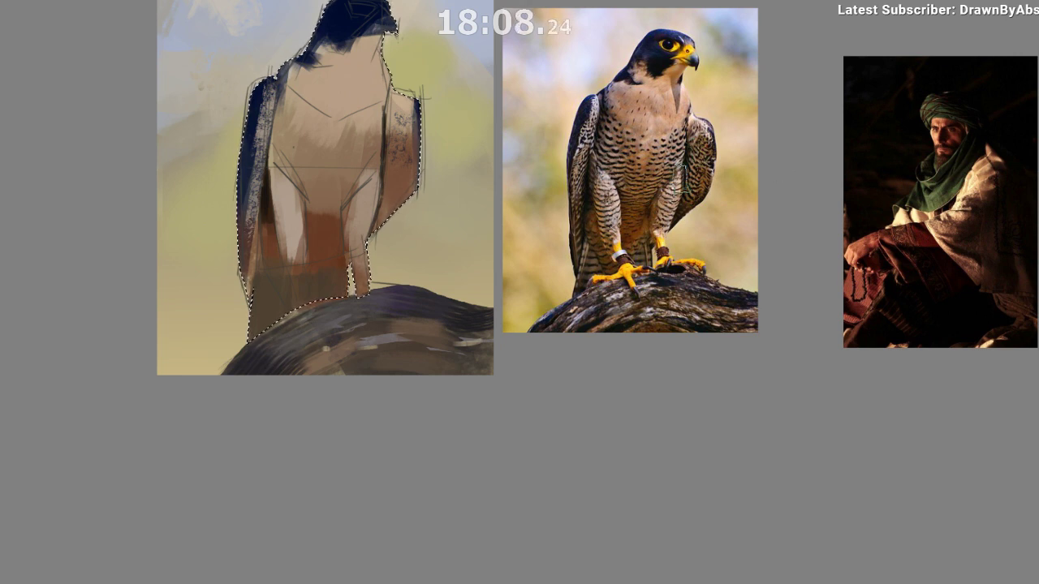
pyautogui.moveTo(249, 265); pyautogui.dragTo(242, 249)
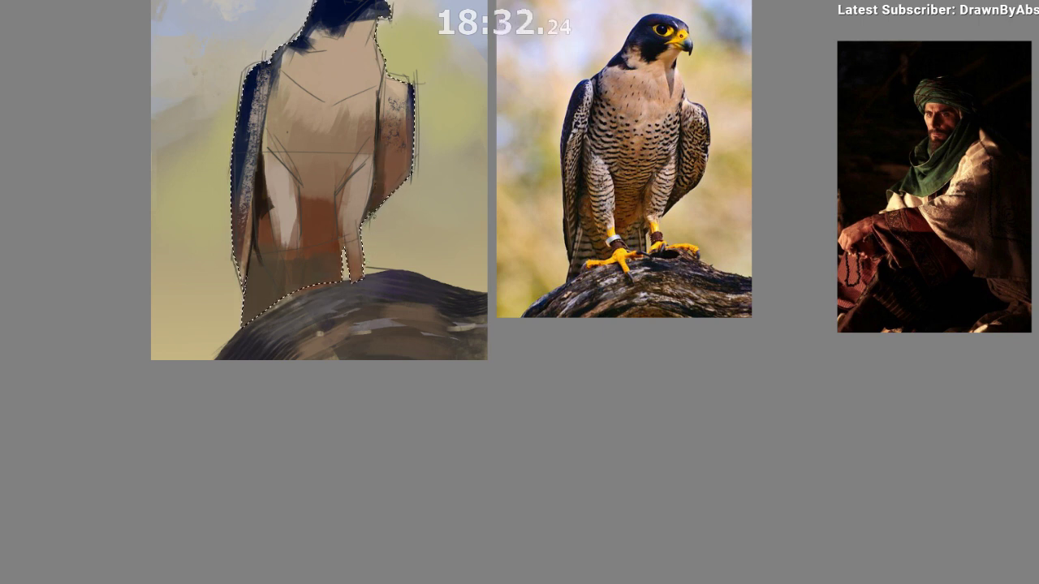
# Sample a dark brown, darken the lower inner part of the shorter wing, and mirror the view.
pyautogui.keyDown('ctrl'); pyautogui.click(288, 183); pyautogui.keyUp('ctrl')
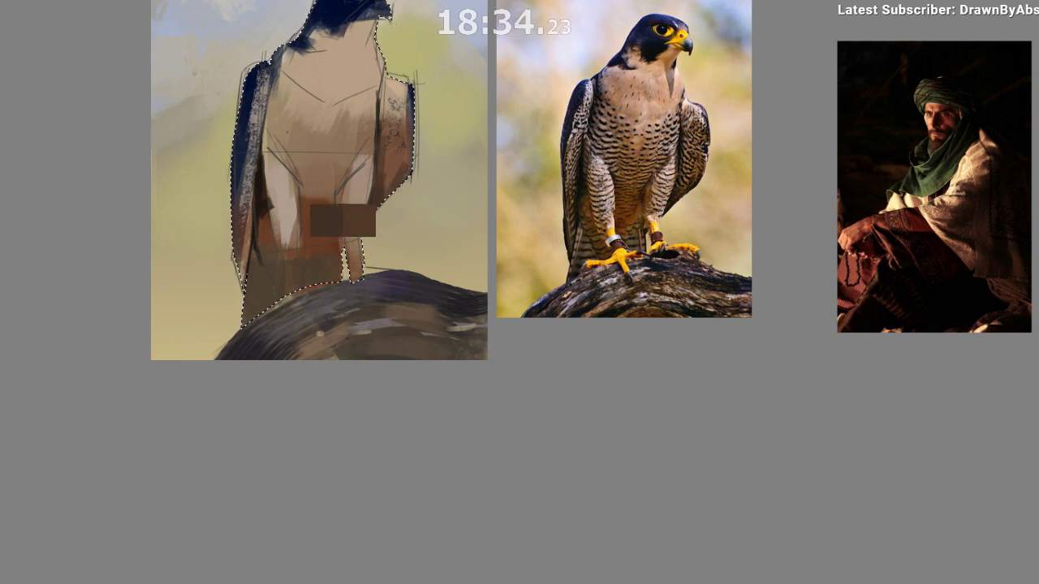
pyautogui.keyDown('ctrl'); pyautogui.click(396, 180); pyautogui.keyUp('ctrl')
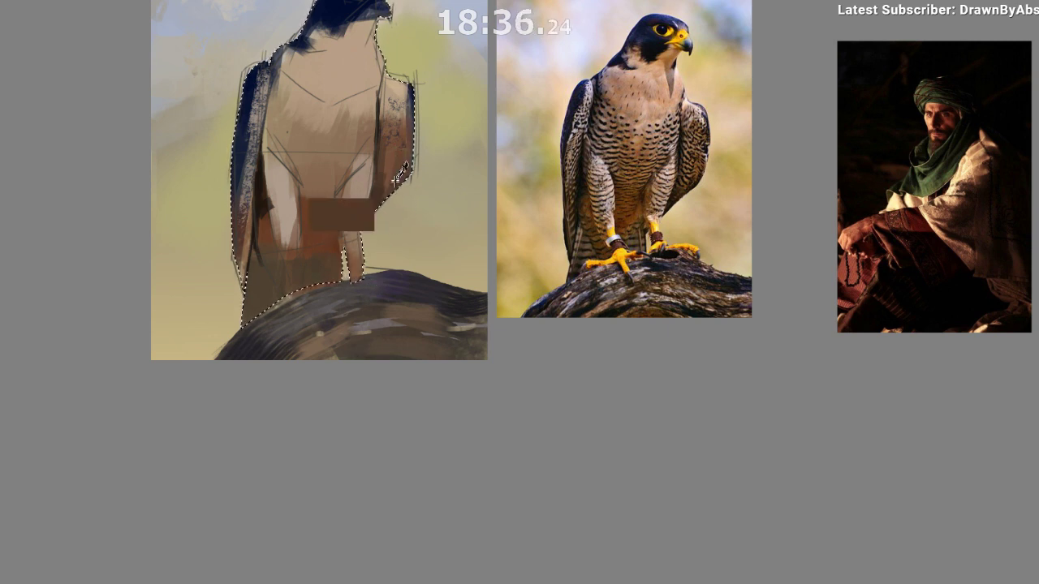
pyautogui.press('m')
pyautogui.moveTo(360, 471); pyautogui.dragTo(239, 465)
pyautogui.hotkey('ctrl', 'shift', 'a')
pyautogui.moveTo(494, 389); pyautogui.dragTo(458, 495)
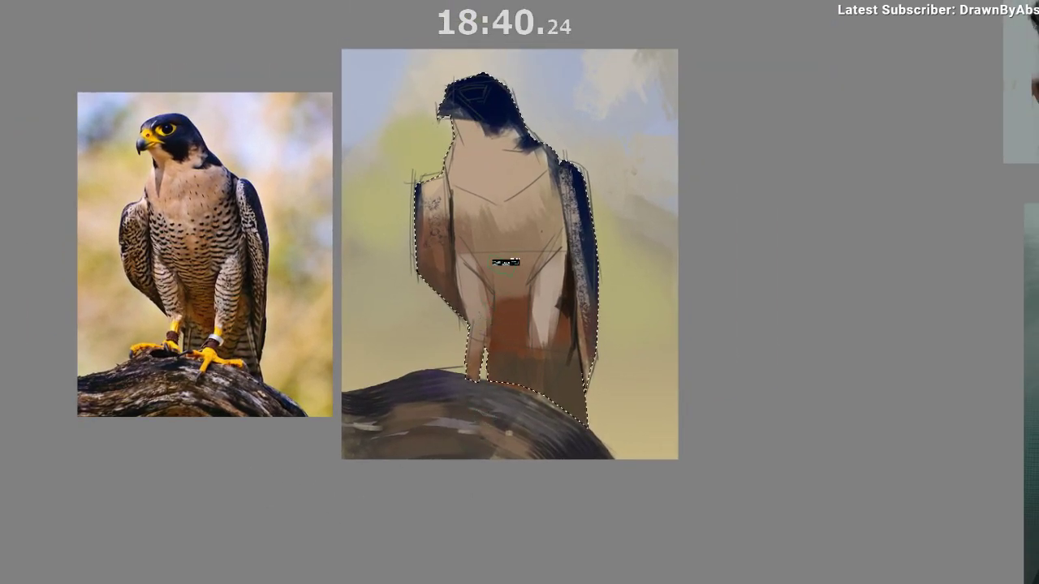
# Paint a lighter beige plane across the throat, just below the dark head.
pyautogui.hotkey('ctrl', 'z')
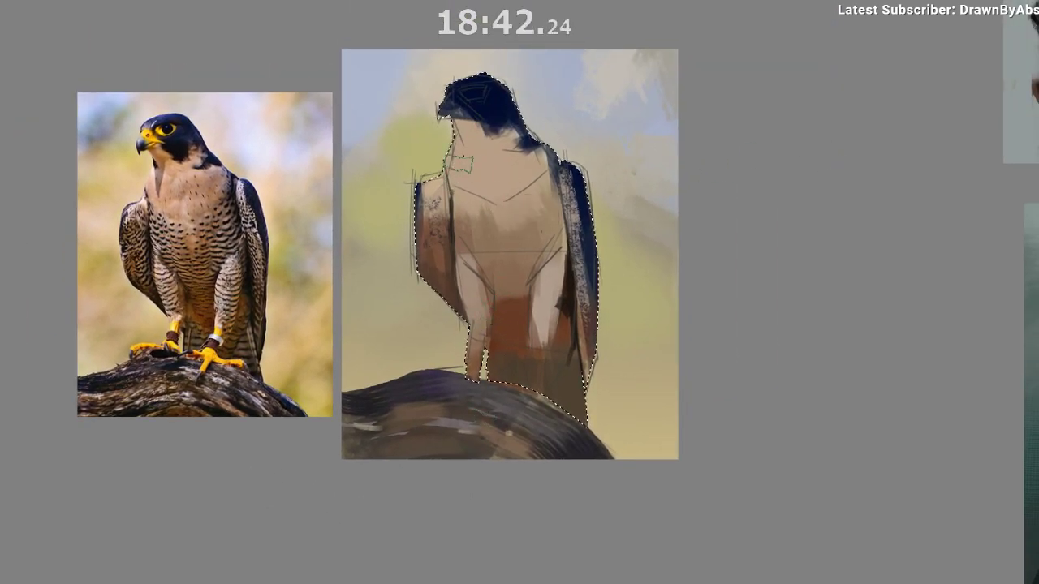
pyautogui.moveTo(461, 155)
pyautogui.mouseDown()
pyautogui.moveTo(469, 167)
pyautogui.moveTo(460, 160)
pyautogui.moveTo(479, 148)
pyautogui.mouseUp()
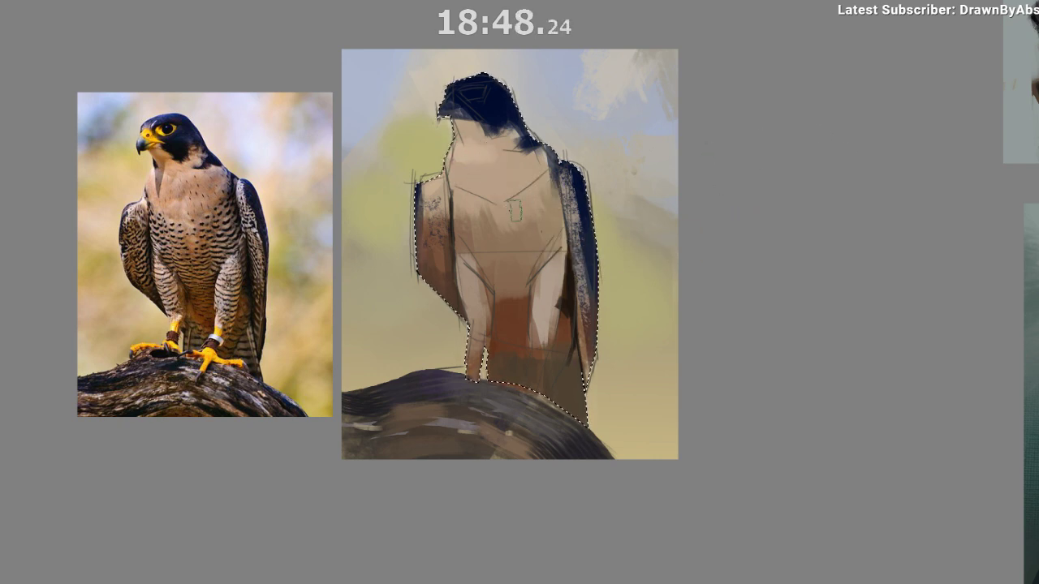
pyautogui.hotkey('ctrl', 'z')
pyautogui.hotkey('ctrl', 'z')
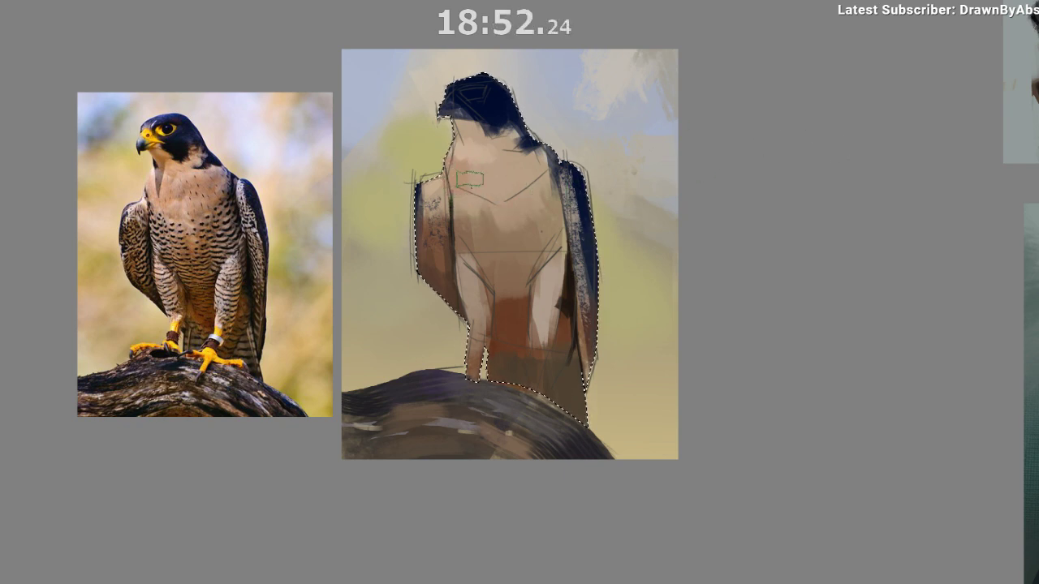
# Cover the upper breast with a warmer pinkish beige, brighten the throat under the head, and mirror the view.
pyautogui.moveTo(491, 204); pyautogui.dragTo(526, 215)
pyautogui.keyDown('ctrl'); pyautogui.click(522, 184); pyautogui.keyUp('ctrl')
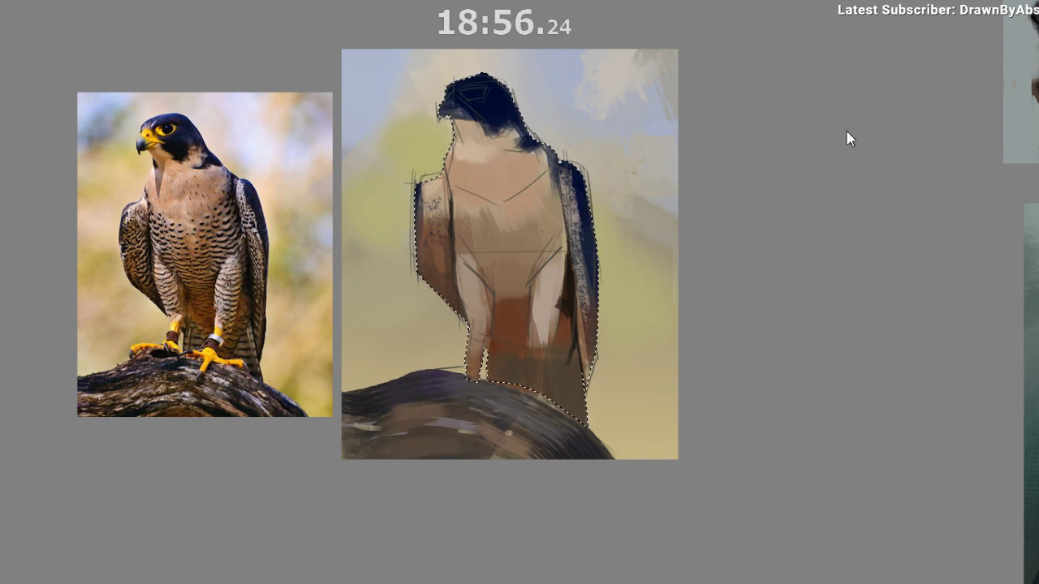
pyautogui.moveTo(460, 124)
pyautogui.mouseDown()
pyautogui.moveTo(468, 142)
pyautogui.moveTo(511, 142)
pyautogui.mouseUp()
pyautogui.keyDown('ctrl'); pyautogui.click(507, 170); pyautogui.keyUp('ctrl')
pyautogui.press('m')
pyautogui.moveTo(537, 455); pyautogui.dragTo(408, 406)
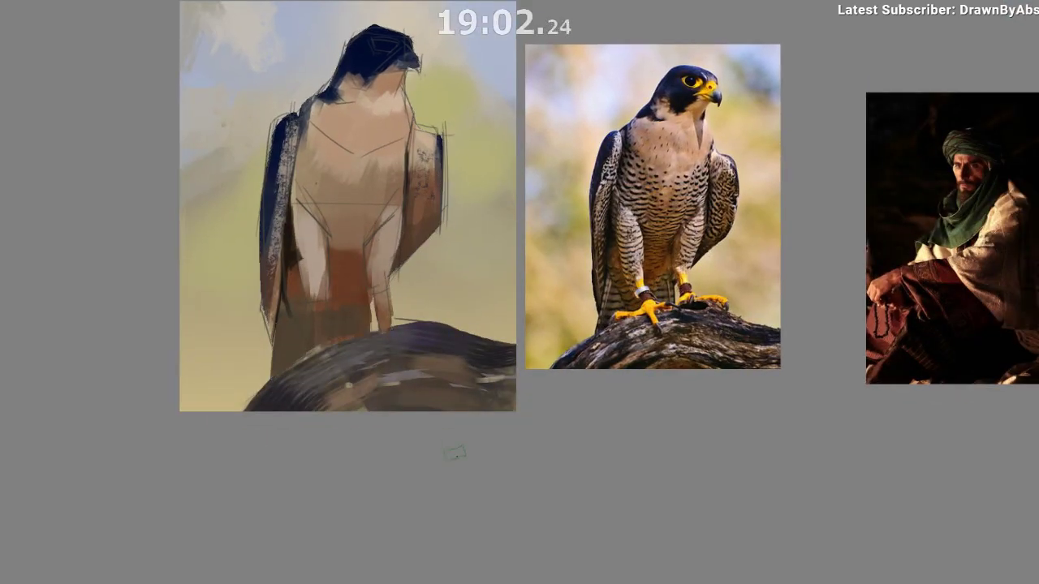
# Try a stroke across the falcon's dark head after switching to a large soft brush, and undo it.
pyautogui.moveTo(456, 451); pyautogui.dragTo(441, 480)
pyautogui.moveTo(442, 422); pyautogui.dragTo(428, 454)
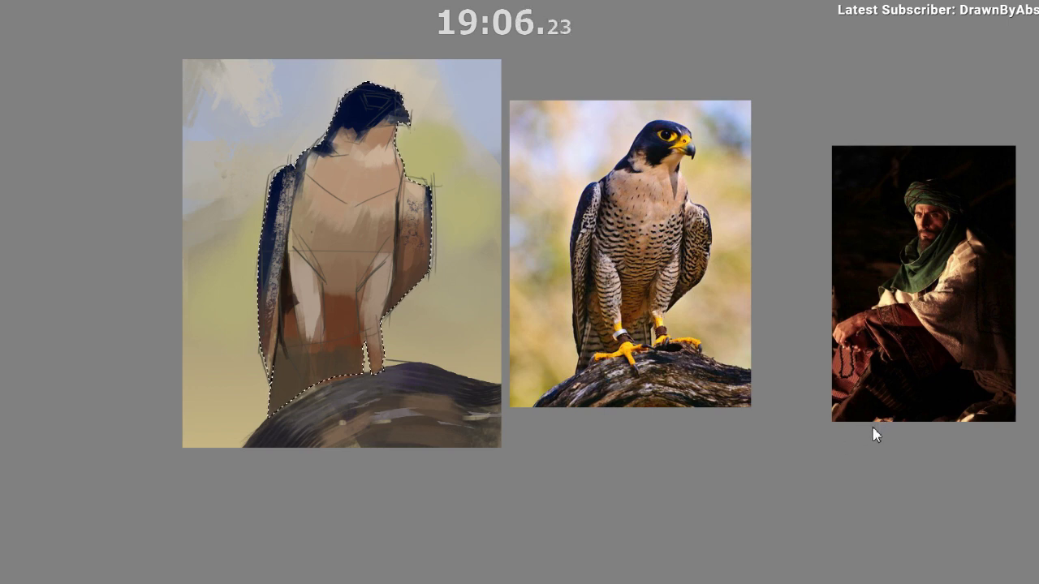
pyautogui.rightClick(333, 185)
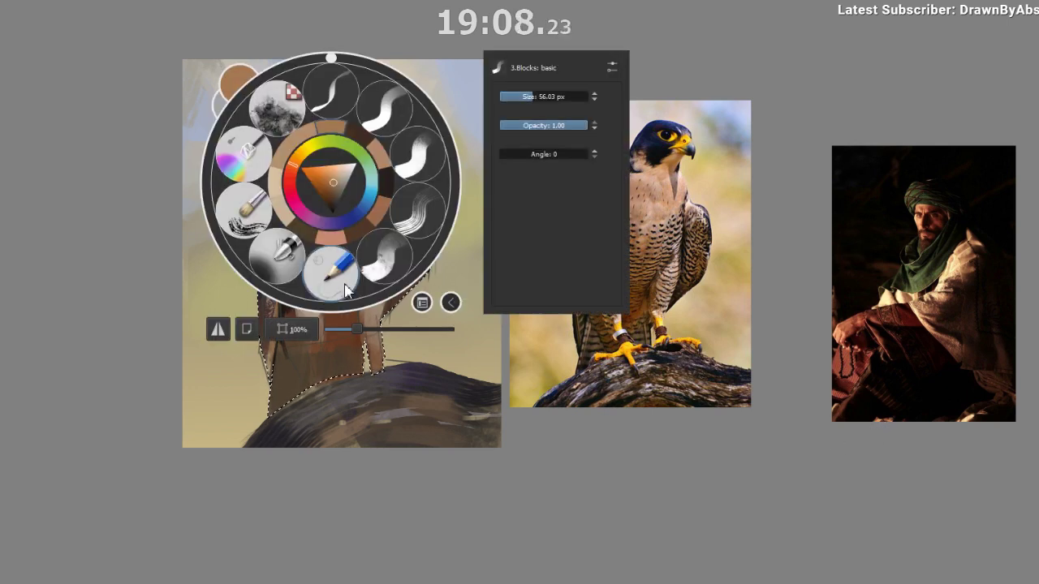
pyautogui.click(279, 263)
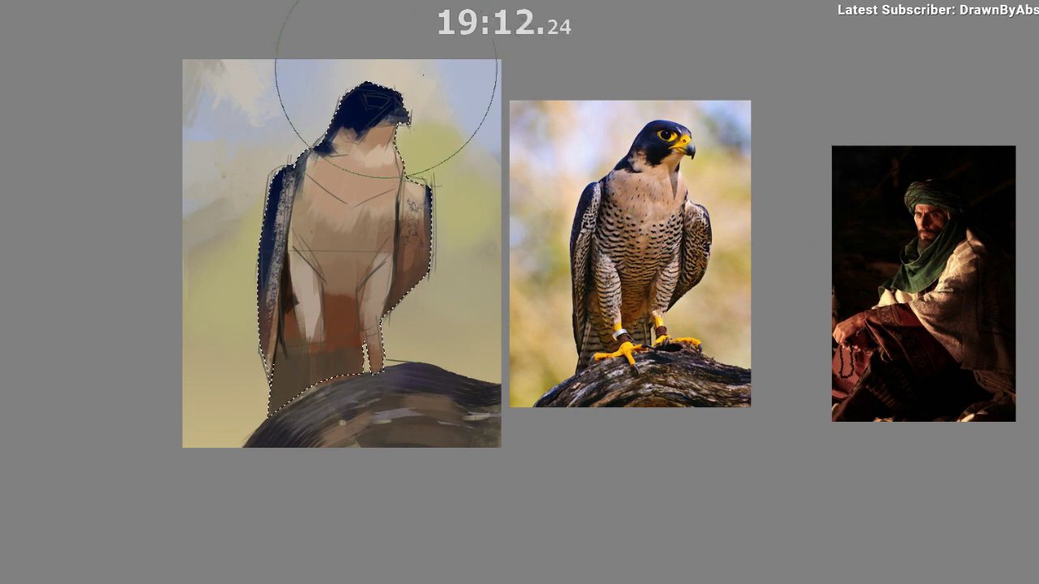
pyautogui.moveTo(447, 78); pyautogui.dragTo(448, 49)
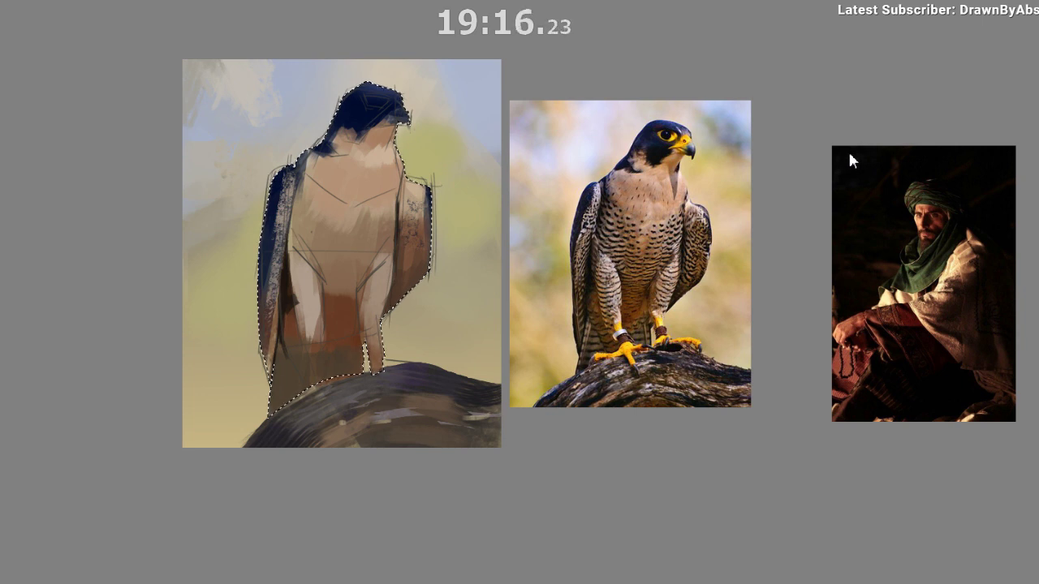
pyautogui.moveTo(366, 93); pyautogui.dragTo(413, 92)
pyautogui.hotkey('ctrl', 'z')
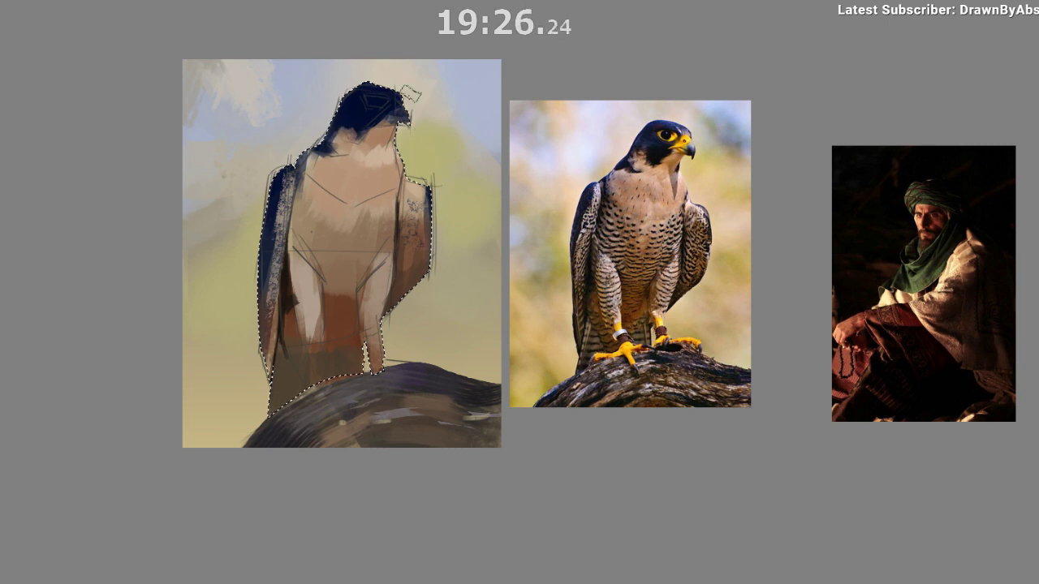
# Sample the head's dark navy, paint over the sketched eye lines, and mirror the view.
pyautogui.keyDown('ctrl'); pyautogui.click(379, 91); pyautogui.keyUp('ctrl')
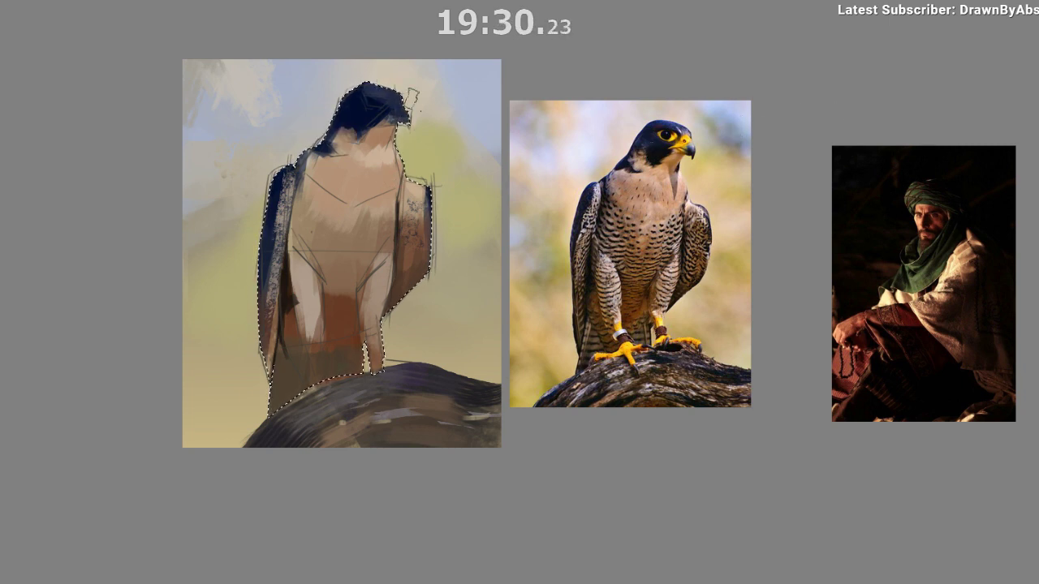
pyautogui.moveTo(414, 109); pyautogui.dragTo(398, 104)
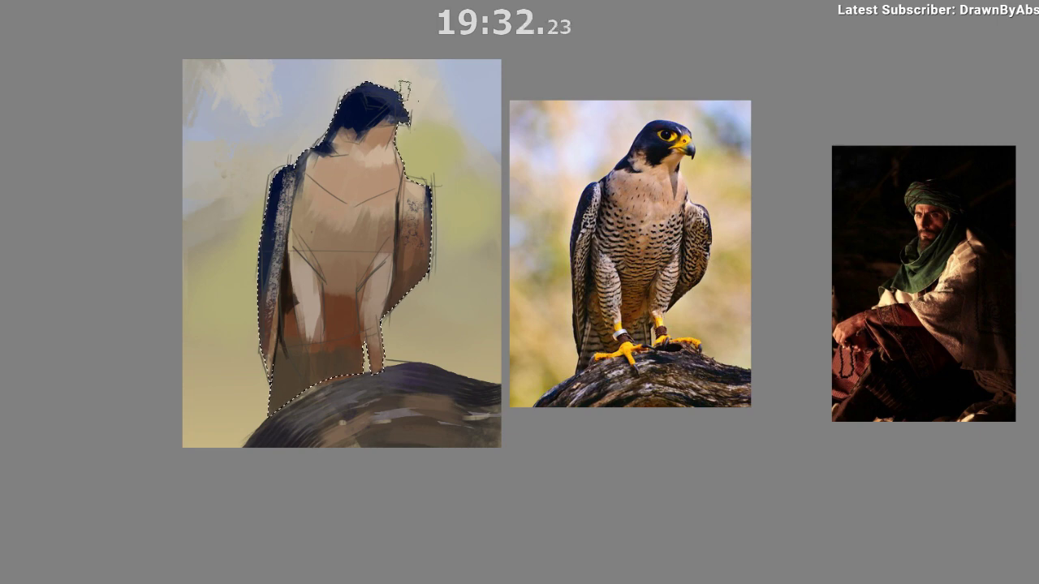
pyautogui.press('m')
pyautogui.moveTo(572, 246); pyautogui.dragTo(511, 256)
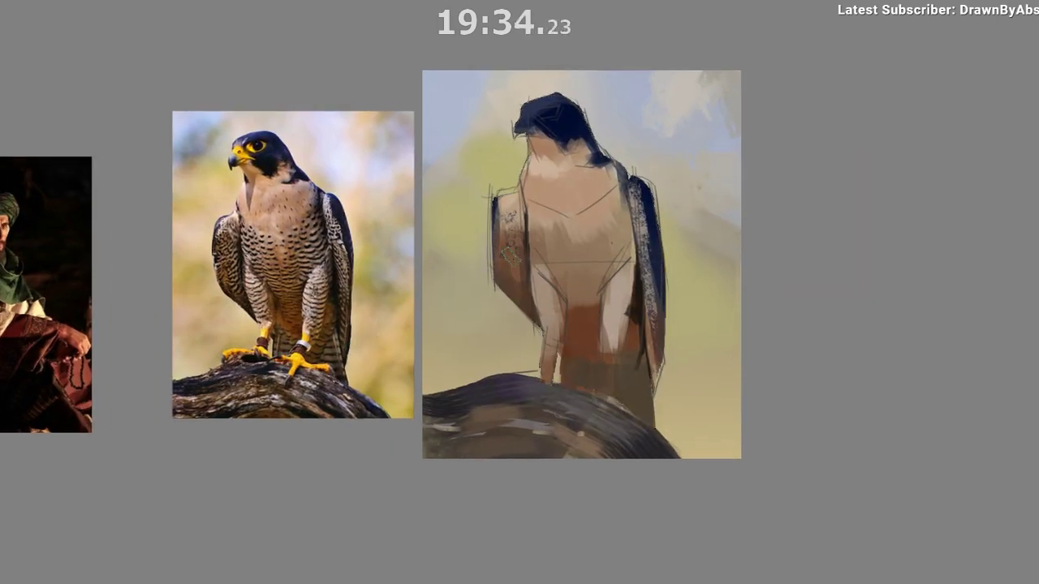
pyautogui.moveTo(599, 114); pyautogui.dragTo(617, 98)
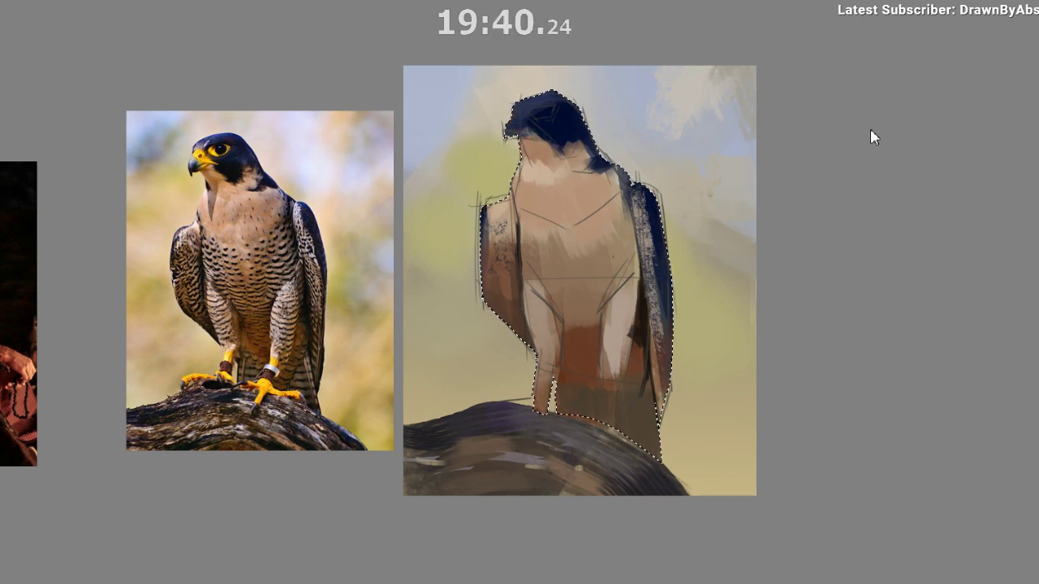
# Block in the base of the beak with dull yellow, brighten it to orange-yellow, and mirror the view.
pyautogui.moveTo(510, 122); pyautogui.dragTo(516, 129)
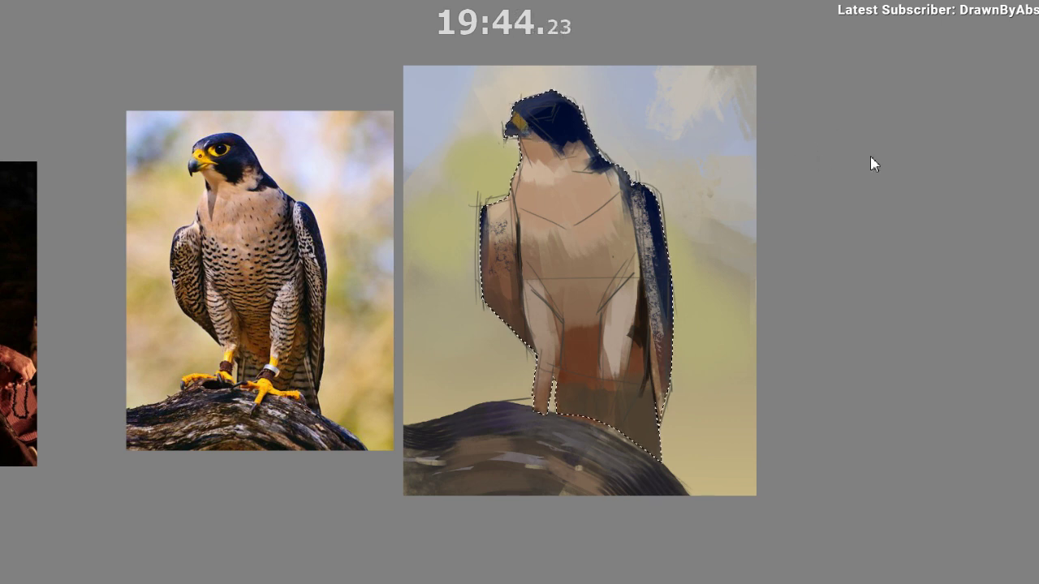
pyautogui.moveTo(518, 116); pyautogui.dragTo(532, 131)
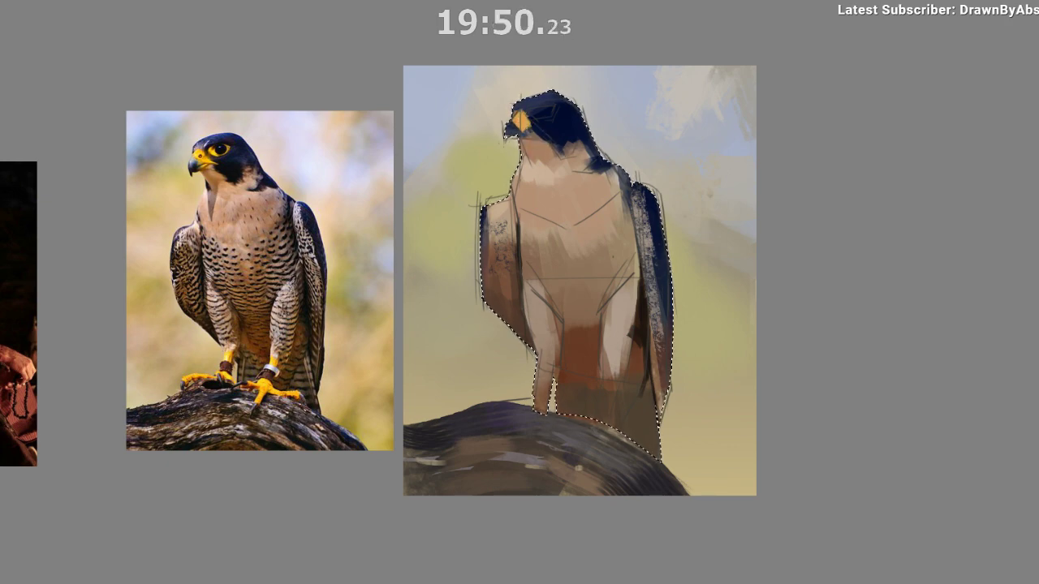
pyautogui.press('m')
pyautogui.moveTo(443, 192); pyautogui.dragTo(341, 206)
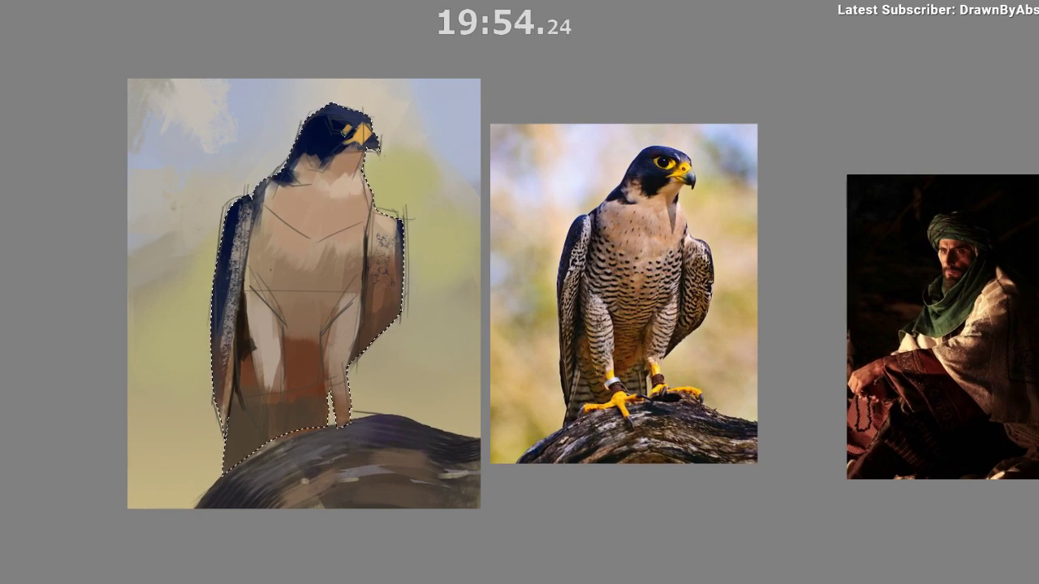
# Sample the beak's yellow, paint a yellow patch around the eye, and refine the yellow edge of the mouth.
pyautogui.keyDown('ctrl'); pyautogui.click(359, 134); pyautogui.keyUp('ctrl')
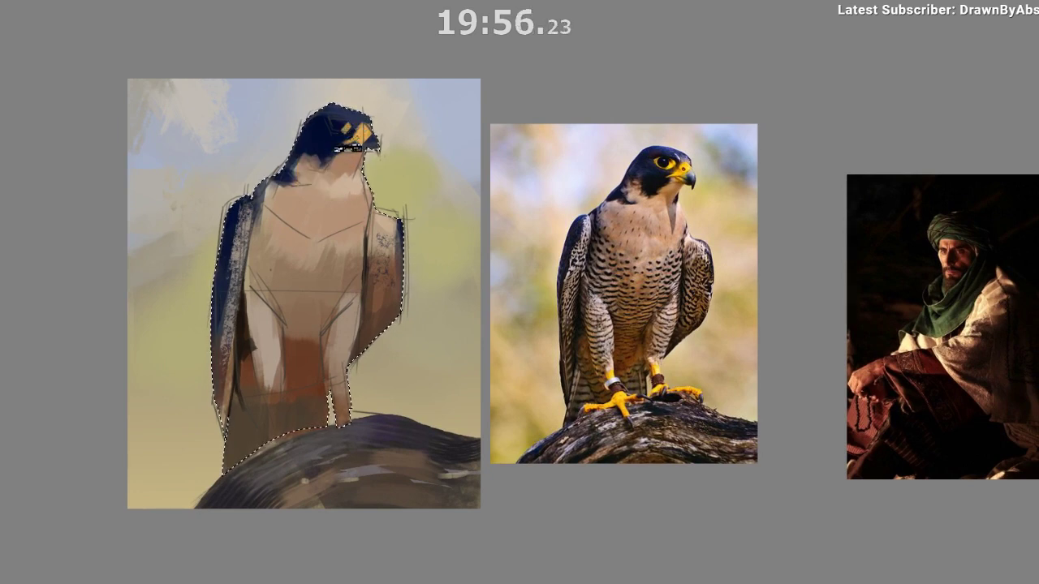
pyautogui.moveTo(328, 123); pyautogui.dragTo(347, 130)
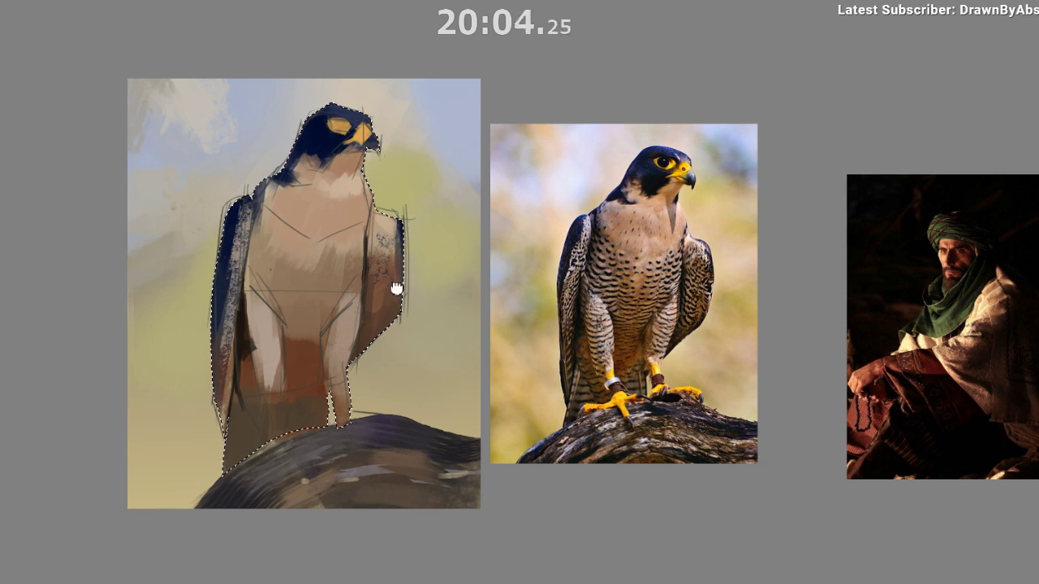
pyautogui.moveTo(396, 290); pyautogui.dragTo(378, 266)
pyautogui.keyDown('ctrl'); pyautogui.click(343, 116); pyautogui.keyUp('ctrl')
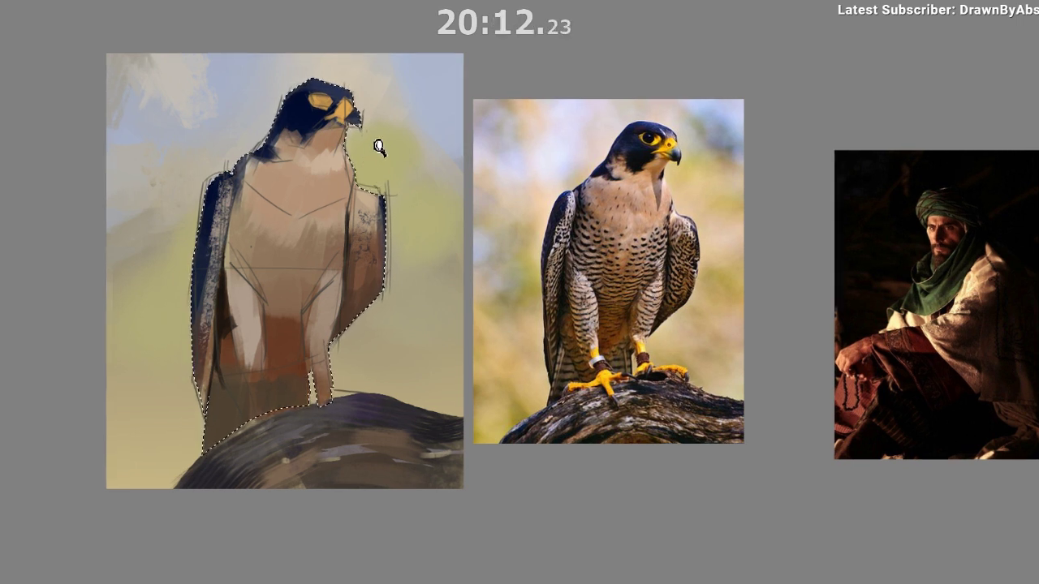
pyautogui.scroll(1, 357, 172)
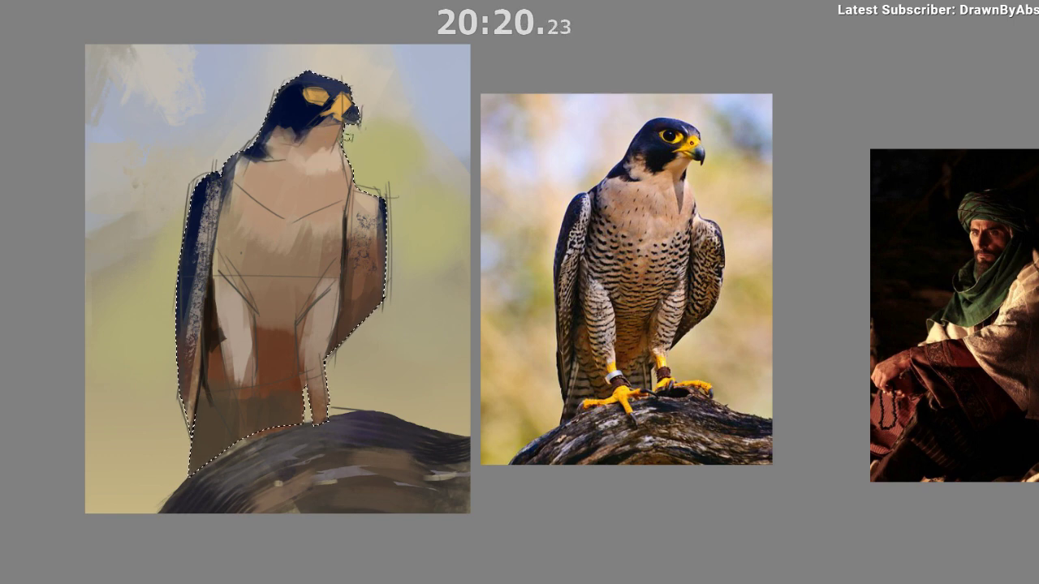
# Paint a dark eye inside the yellow patch, leaving a yellow ring around it, and check the head in mirrored view.
pyautogui.hotkey('ctrl', 'shift', 'a')
pyautogui.press('m')
pyautogui.moveTo(537, 346); pyautogui.dragTo(371, 325)
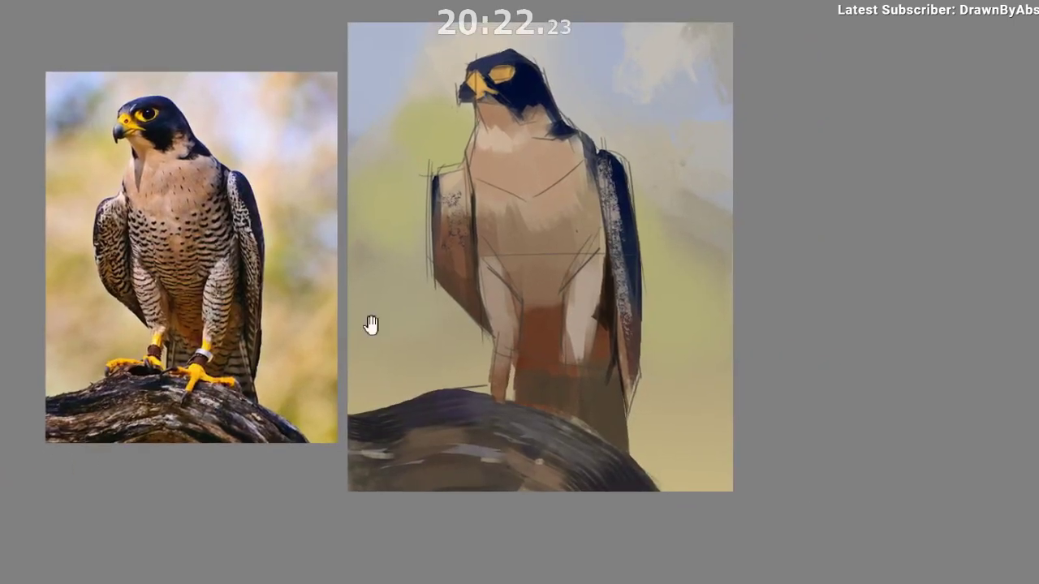
pyautogui.moveTo(511, 184); pyautogui.dragTo(540, 144)
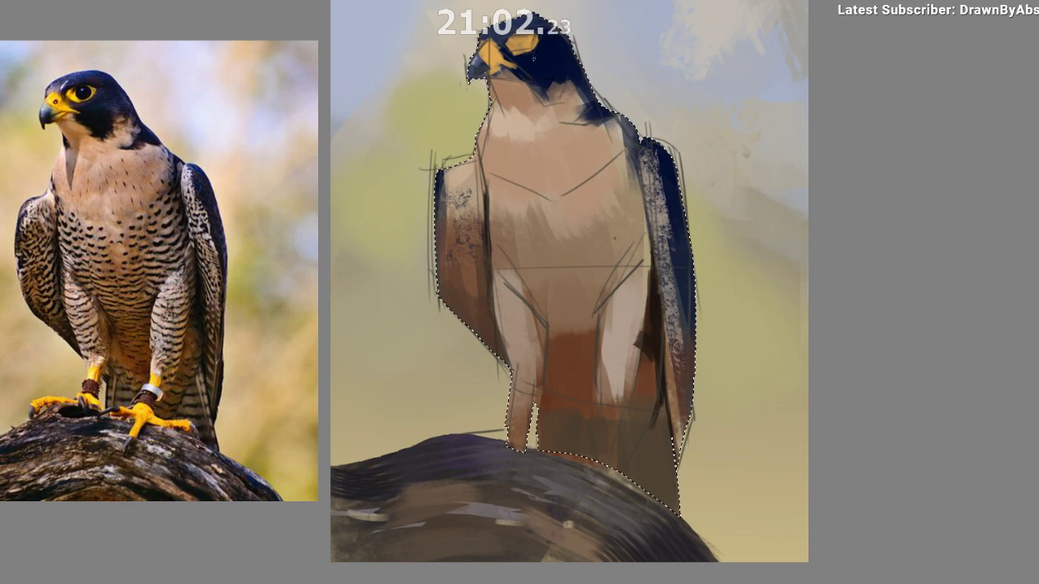
pyautogui.moveTo(519, 39); pyautogui.dragTo(523, 42)
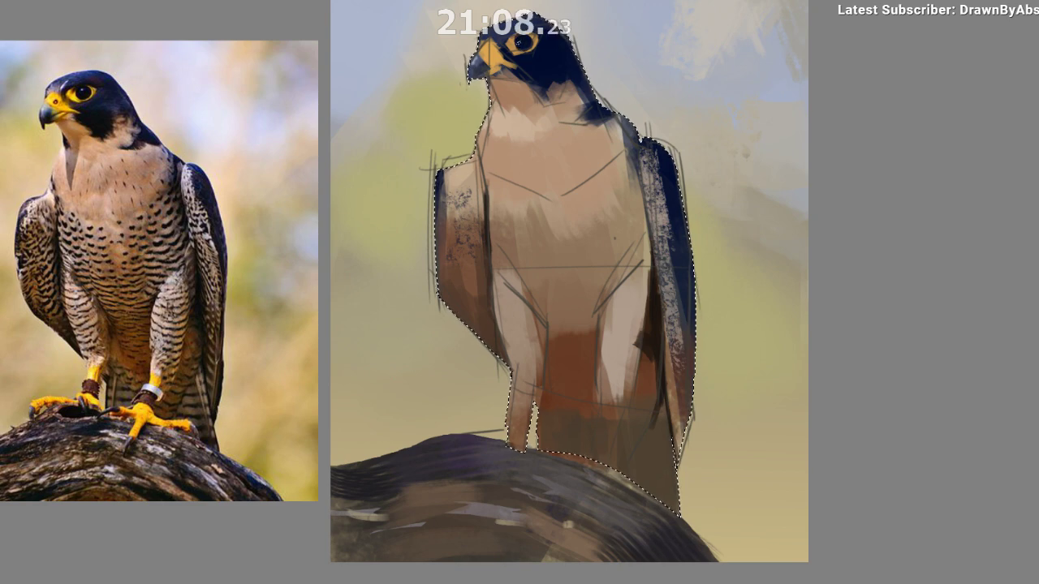
pyautogui.hotkey('ctrl', 'd')
pyautogui.scroll(-1, 560, 305)
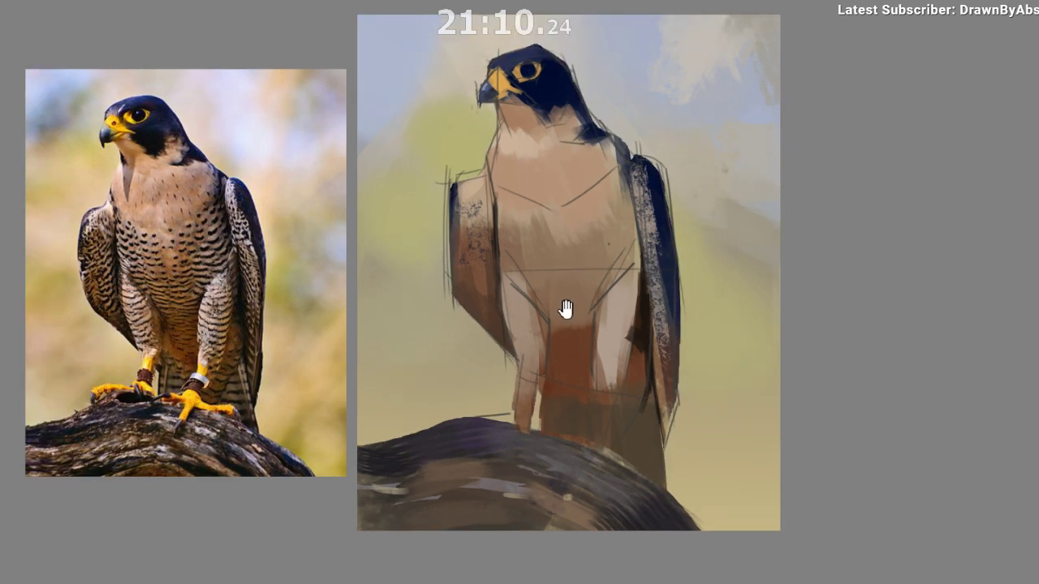
pyautogui.press('h')
pyautogui.moveTo(489, 340); pyautogui.dragTo(361, 310)
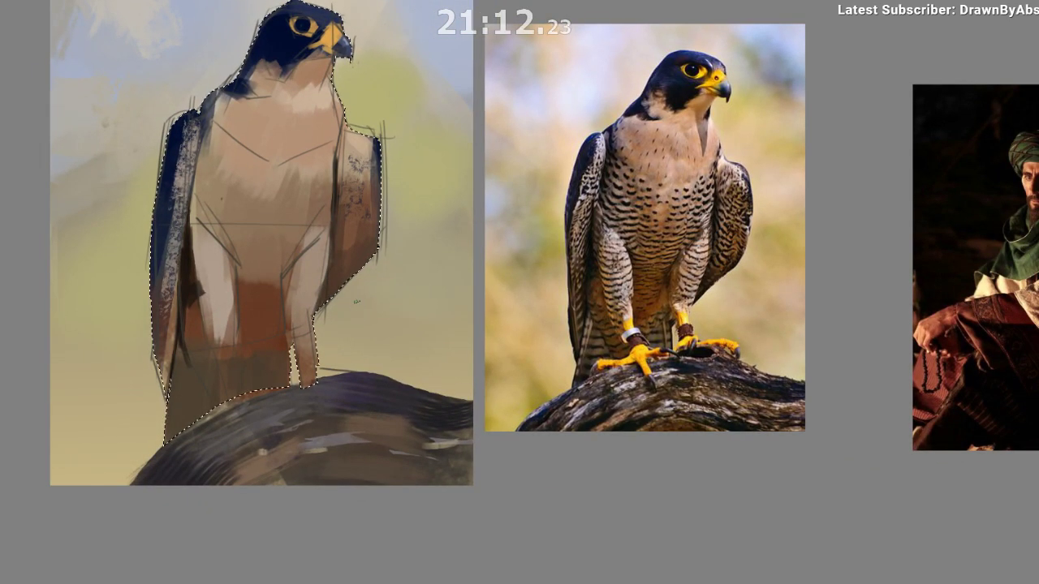
# Restore the silhouette selection, sample the head's dark blue, and refine the cheek and crown planes behind the eye.
pyautogui.hotkey('ctrl', 'shift', 'd')
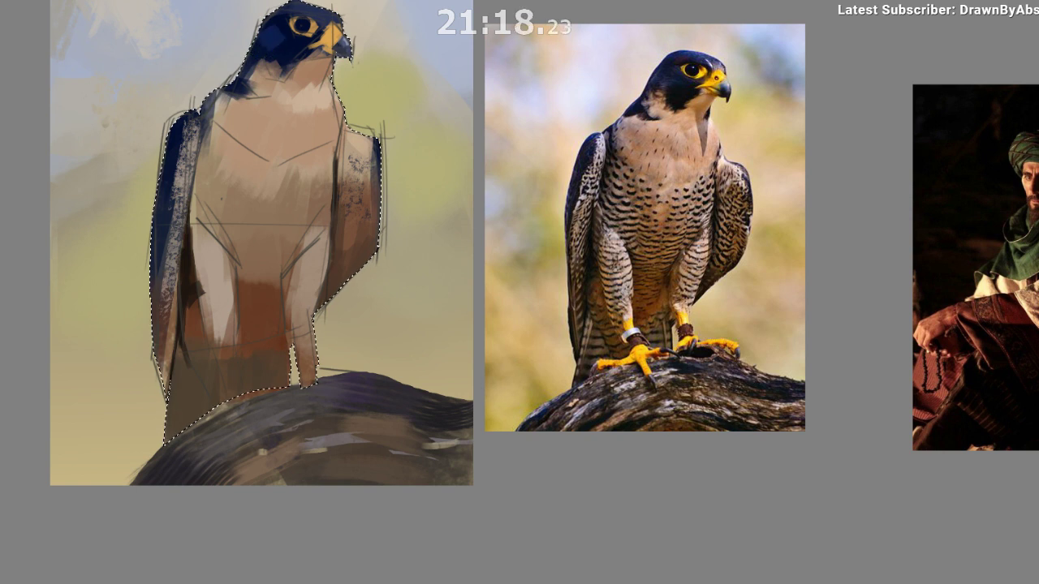
pyautogui.keyDown('ctrl'); pyautogui.click(271, 37); pyautogui.keyUp('ctrl')
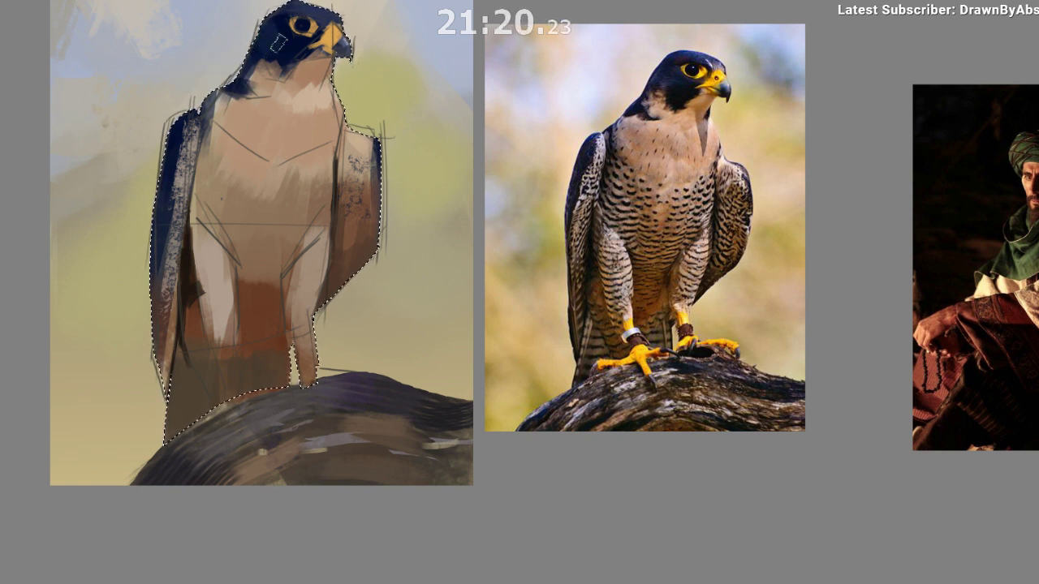
pyautogui.scroll(1, 394, 174)
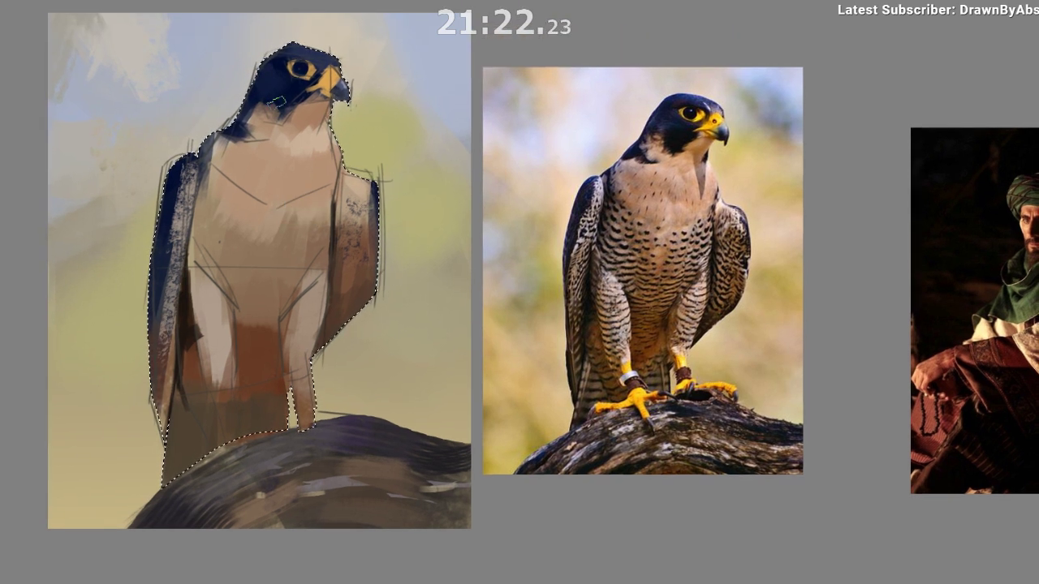
# Sample colours from the neck and breast, touch up the neck edge and upper breast, and drop the selection.
pyautogui.keyDown('ctrl'); pyautogui.click(237, 133); pyautogui.keyUp('ctrl')
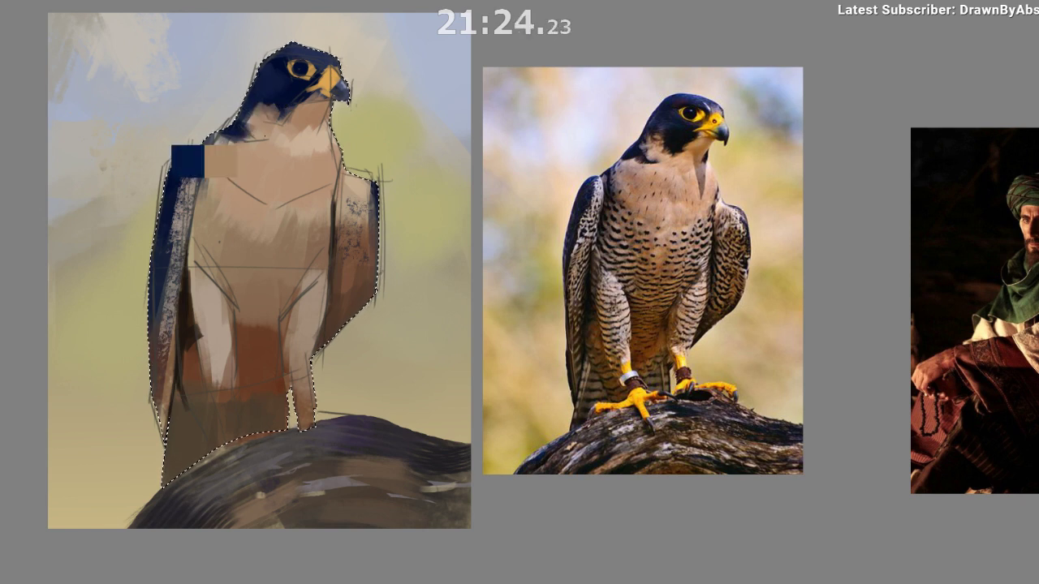
pyautogui.keyDown('ctrl'); pyautogui.click(272, 155); pyautogui.keyUp('ctrl')
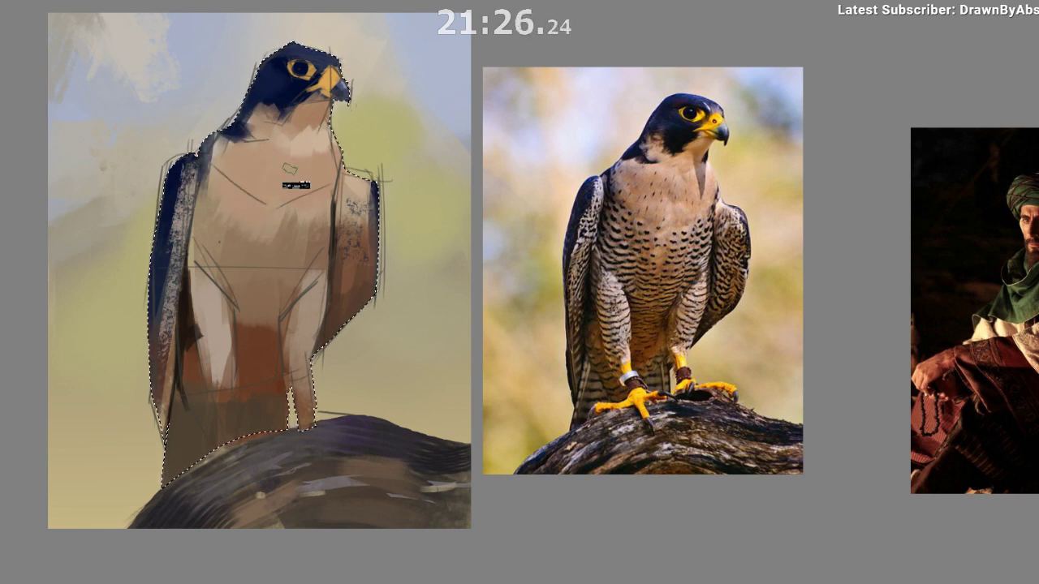
pyautogui.keyDown('ctrl'); pyautogui.click(247, 151); pyautogui.keyUp('ctrl')
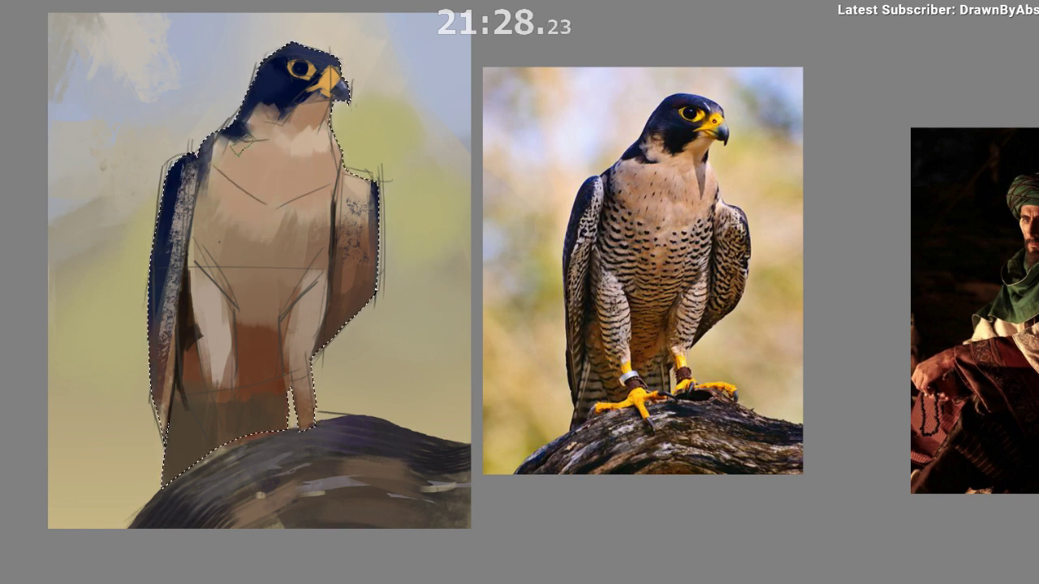
pyautogui.moveTo(241, 147); pyautogui.dragTo(224, 180)
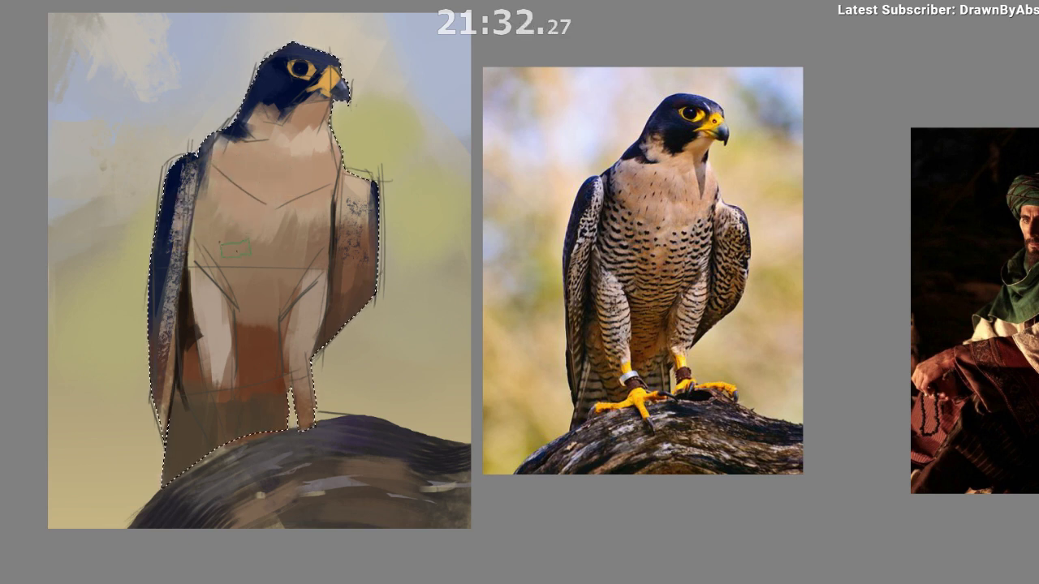
pyautogui.moveTo(282, 331)
pyautogui.mouseDown()
pyautogui.moveTo(333, 332)
pyautogui.moveTo(284, 328)
pyautogui.mouseUp()
pyautogui.hotkey('ctrl', 'd')
pyautogui.moveTo(299, 375); pyautogui.dragTo(268, 354)
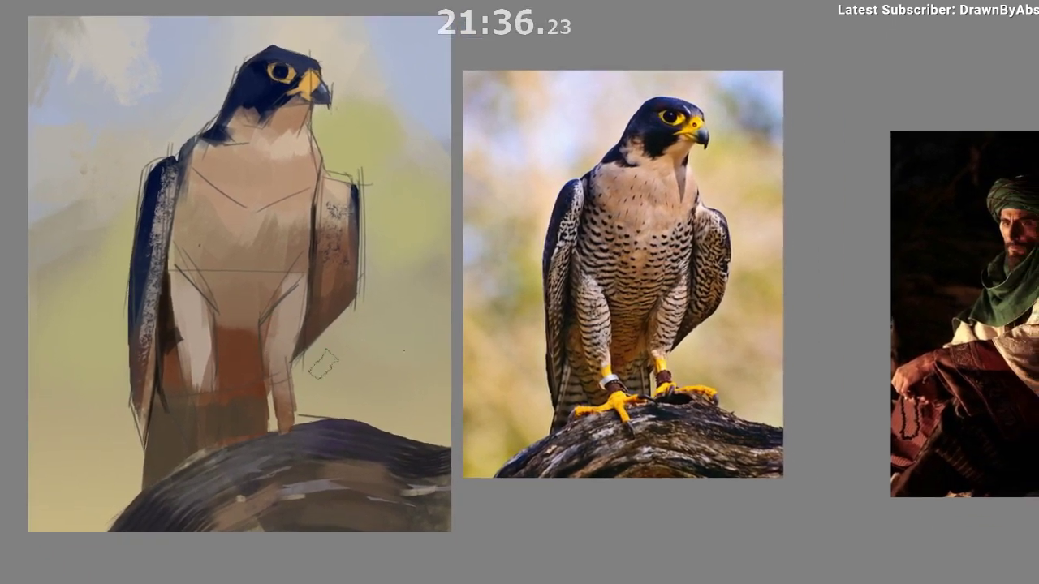
# Hide the sketch lines, deselect the silhouette, and check the whole painting beside the reference in mirrored view.
pyautogui.hotkey('ctrl', 'shift', 'd')
pyautogui.hotkey('ctrl', 'd')
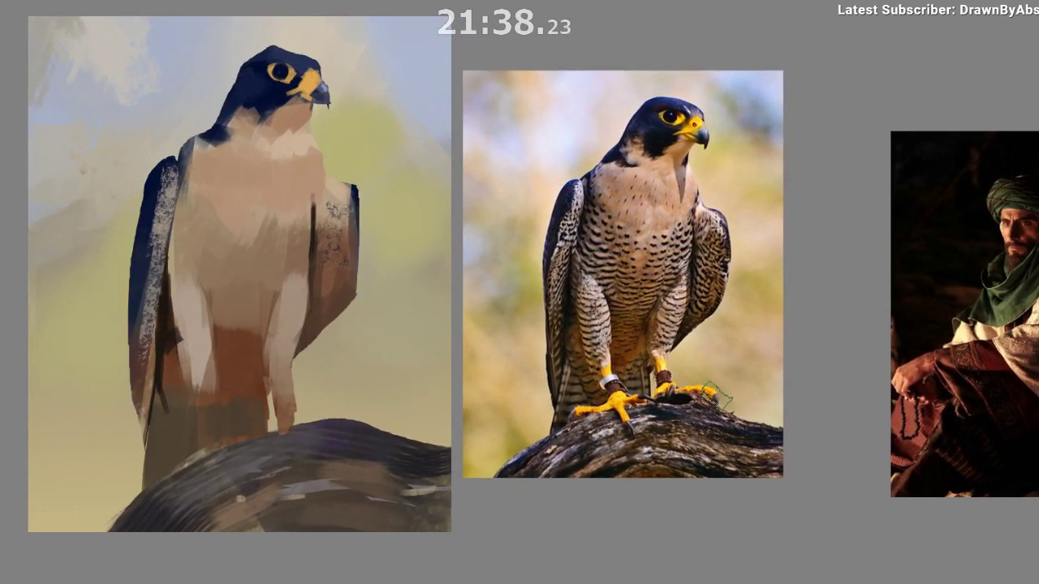
pyautogui.press('h')
pyautogui.moveTo(480, 496); pyautogui.dragTo(254, 473)
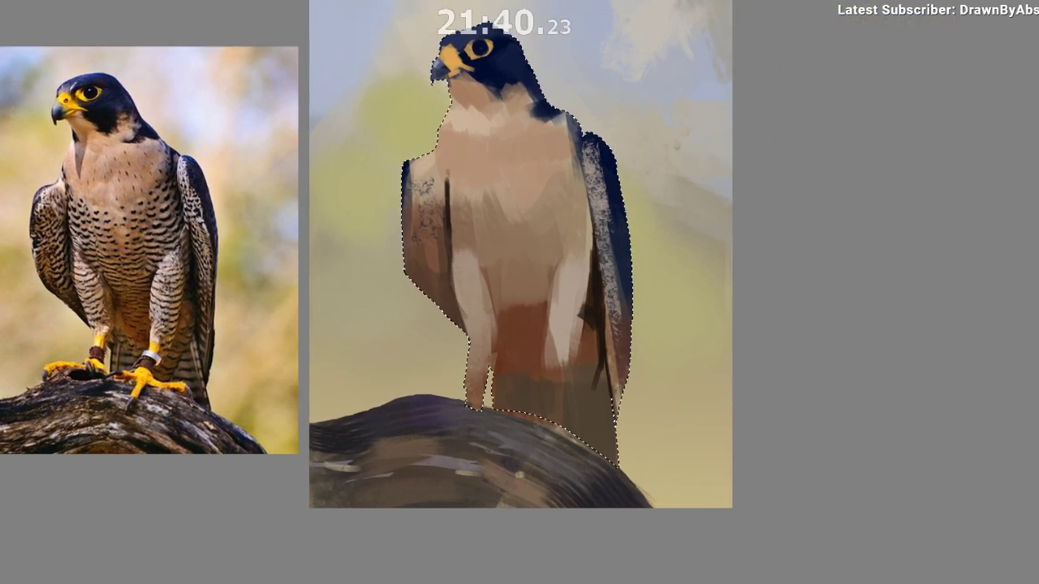
pyautogui.hotkey('ctrl', 'd')
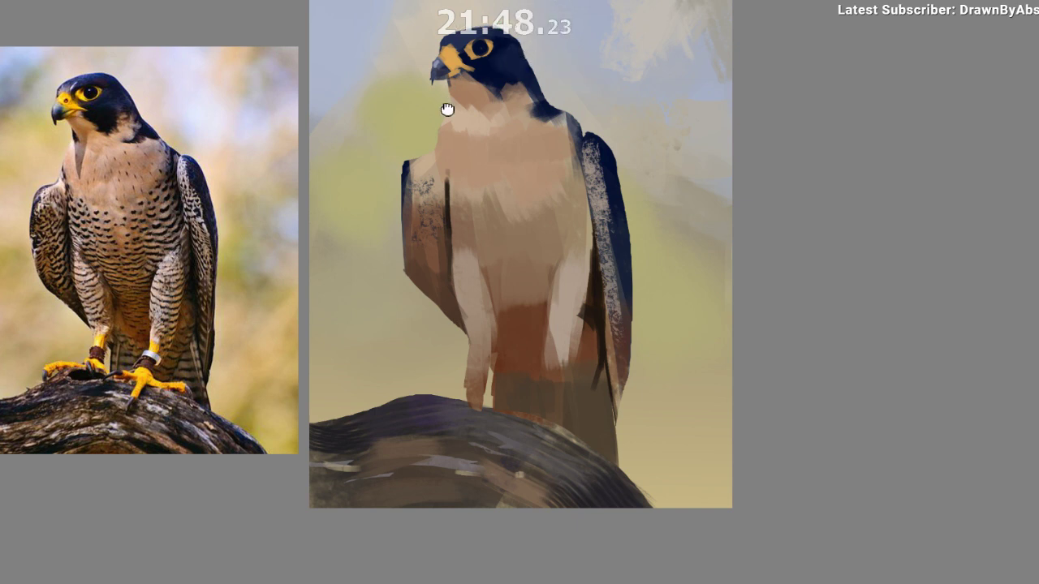
pyautogui.moveTo(448, 109); pyautogui.dragTo(460, 120)
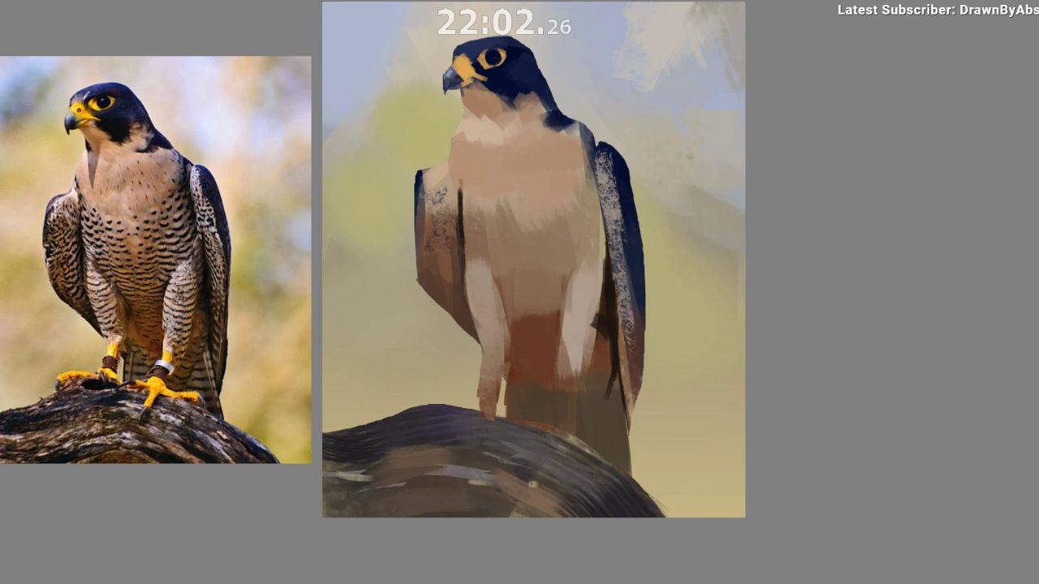
pyautogui.scroll(-3, 584, 320)
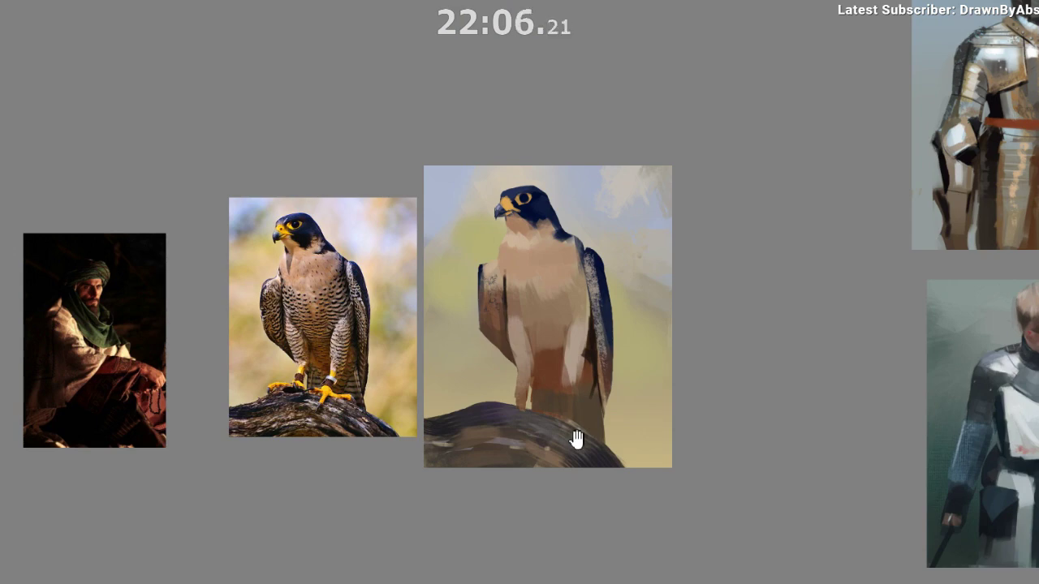
pyautogui.moveTo(570, 420); pyautogui.dragTo(564, 403)
pyautogui.press('m')
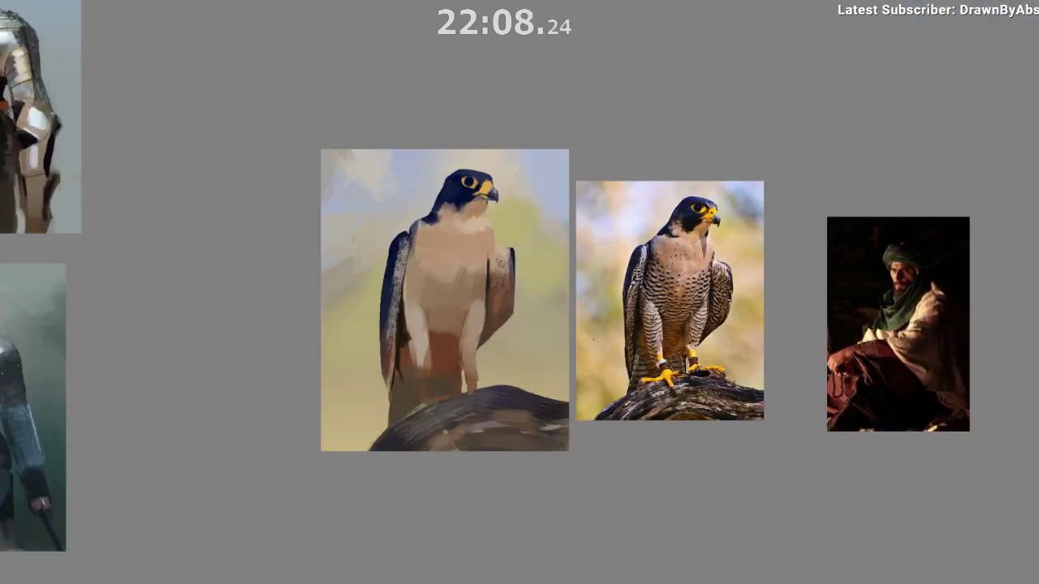
# Mirror the view and outline a pointed polygonal selection under the beak, from the chin down to the upper breast.
pyautogui.scroll(2, 620, 235)
pyautogui.moveTo(408, 311); pyautogui.dragTo(385, 305)
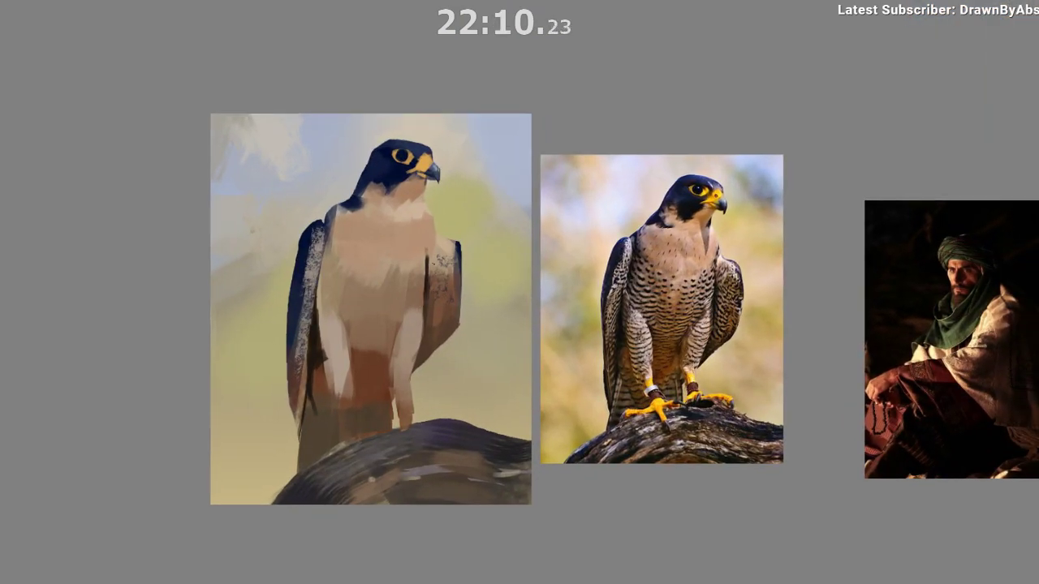
pyautogui.press('m')
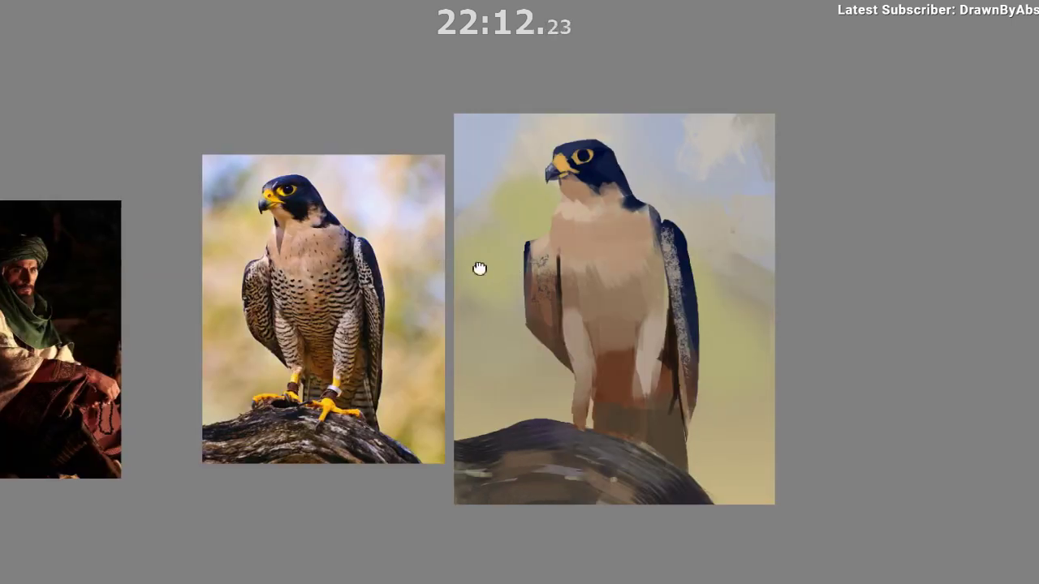
pyautogui.moveTo(530, 236); pyautogui.dragTo(526, 218)
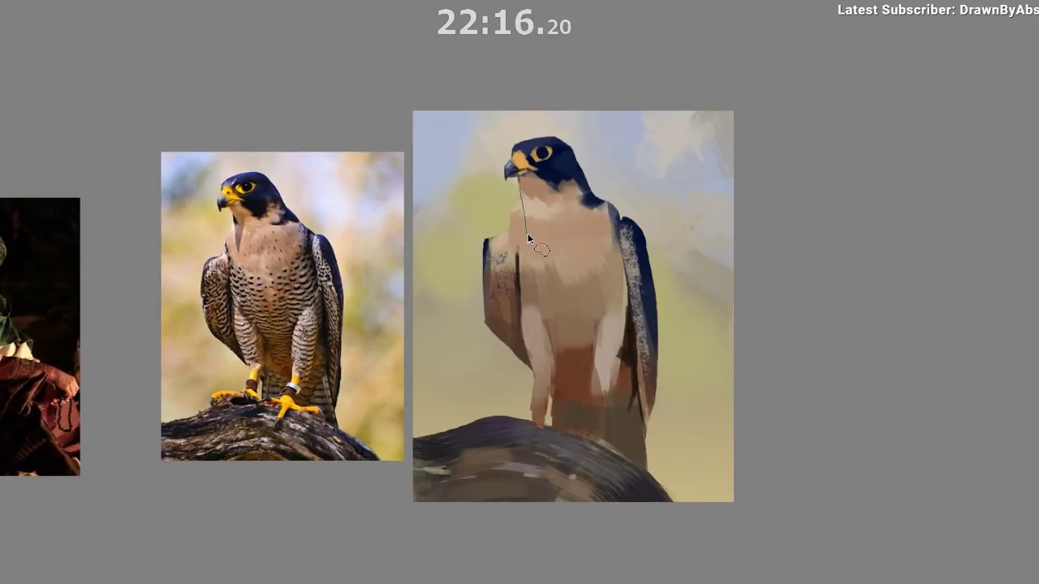
pyautogui.click(528, 237)
pyautogui.click(532, 193)
pyautogui.click(545, 187)
pyautogui.click(529, 173)
pyautogui.click(520, 176)
# Fill the throat selection with a sampled brown shadow, deselect it, and compare the mirrored painting with the reference.
pyautogui.keyDown('ctrl'); pyautogui.click(560, 326); pyautogui.keyUp('ctrl')
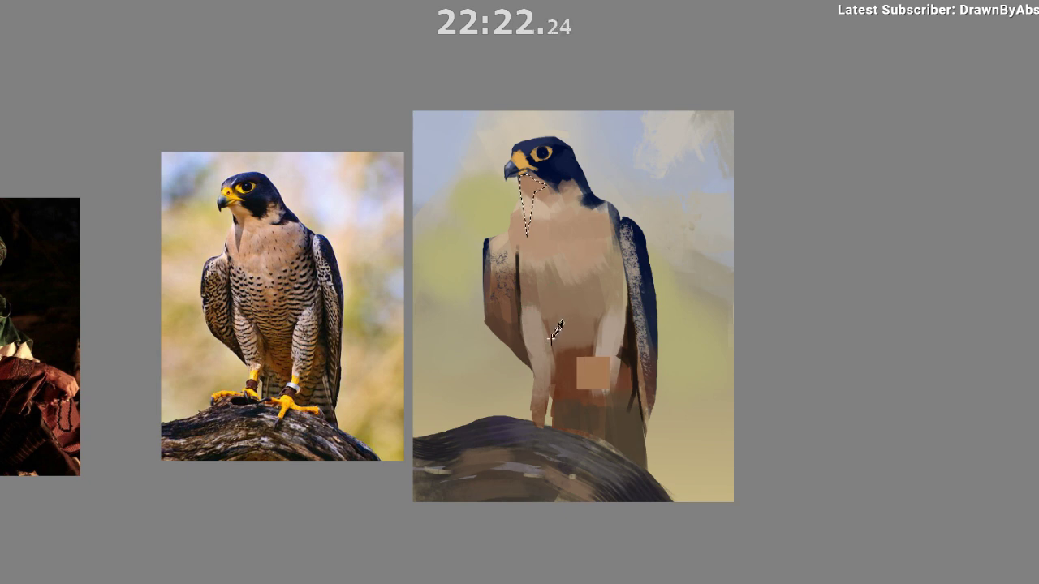
pyautogui.keyDown('ctrl'); pyautogui.click(497, 302); pyautogui.keyUp('ctrl')
pyautogui.moveTo(530, 181); pyautogui.dragTo(528, 231)
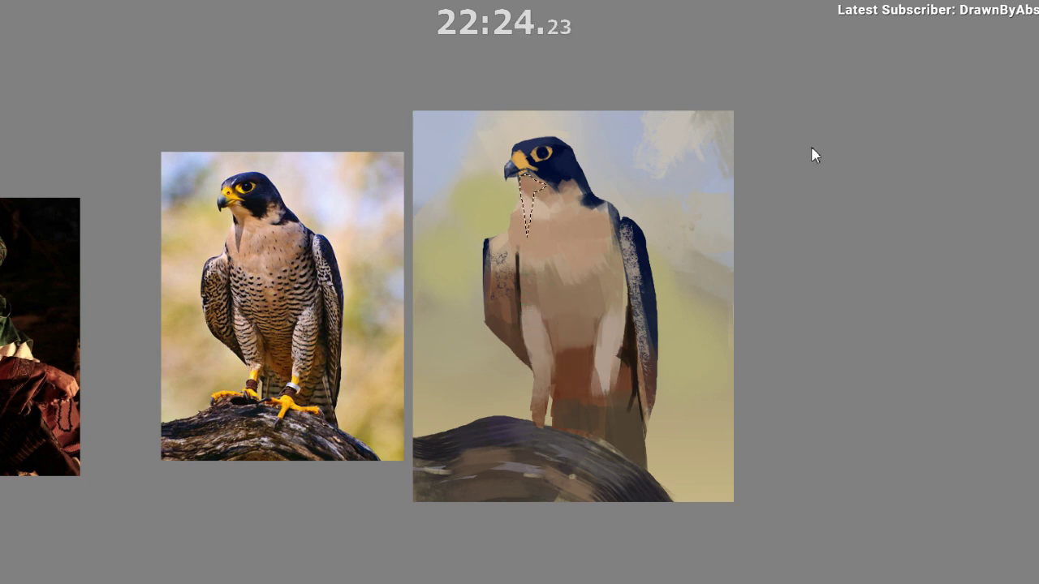
pyautogui.moveTo(527, 179)
pyautogui.mouseDown()
pyautogui.moveTo(526, 237)
pyautogui.moveTo(534, 183)
pyautogui.mouseUp()
pyautogui.keyDown('ctrl'); pyautogui.click(530, 202); pyautogui.keyUp('ctrl')
pyautogui.hotkey('ctrl', 'shift', 'a')
pyautogui.press('m')
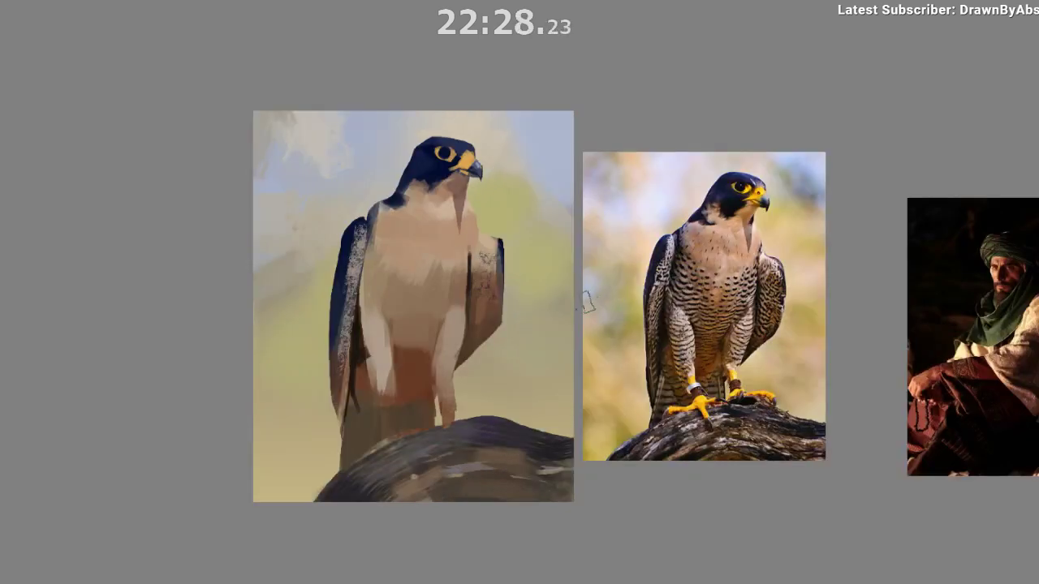
pyautogui.moveTo(497, 326); pyautogui.dragTo(398, 310)
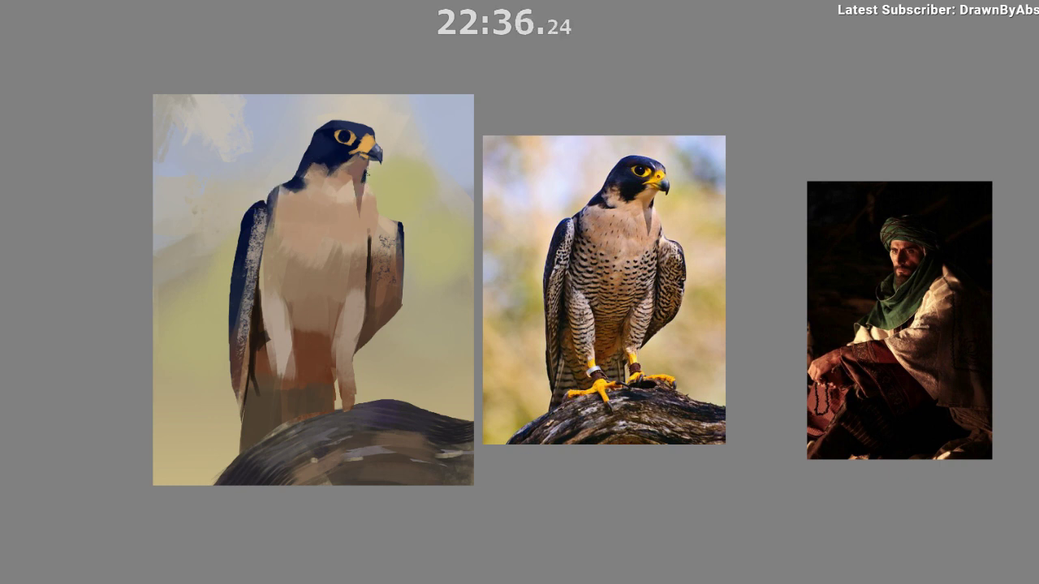
# Sample colours around the throat and refine the chin and shadow edges below the beak in mirrored view.
pyautogui.press('m')
pyautogui.moveTo(429, 428); pyautogui.dragTo(274, 411)
pyautogui.moveTo(554, 199); pyautogui.dragTo(540, 174)
pyautogui.keyDown('ctrl'); pyautogui.click(507, 149); pyautogui.keyUp('ctrl')
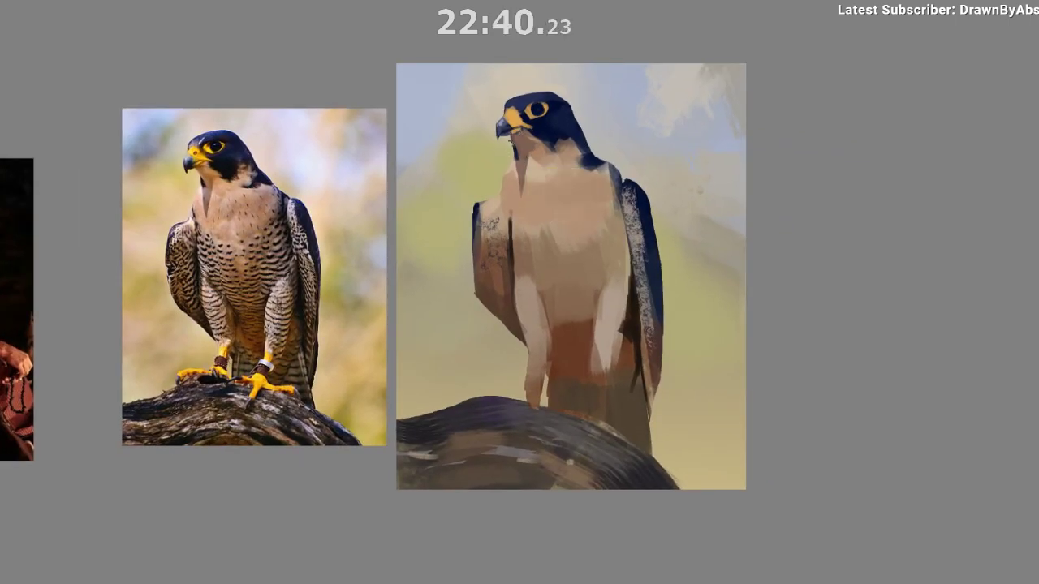
pyautogui.keyDown('ctrl'); pyautogui.click(514, 160); pyautogui.keyUp('ctrl')
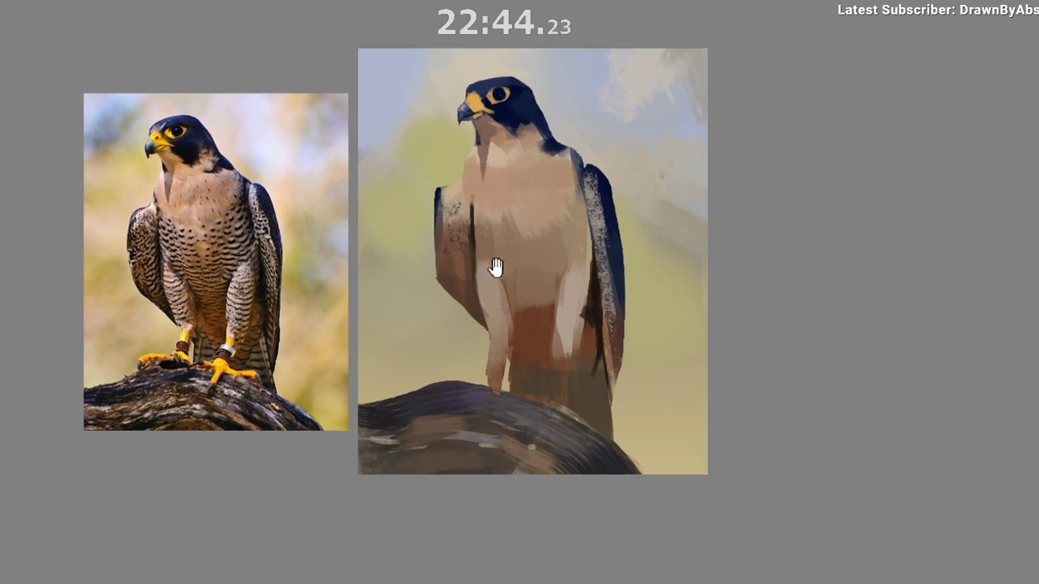
pyautogui.keyDown('ctrl'); pyautogui.click(484, 106); pyautogui.keyUp('ctrl')
pyautogui.keyDown('ctrl'); pyautogui.click(495, 162); pyautogui.keyUp('ctrl')
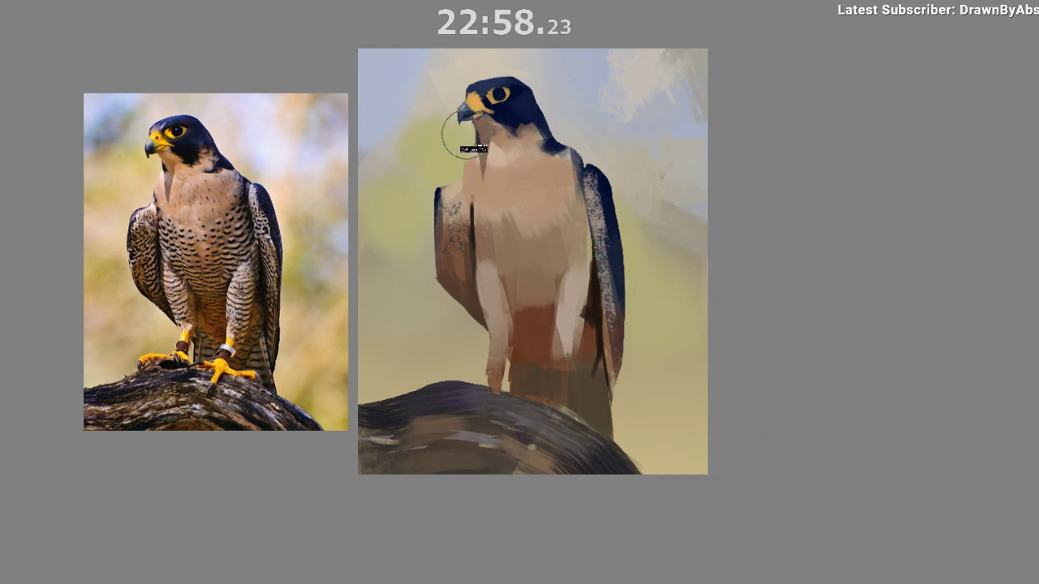
pyautogui.moveTo(471, 129); pyautogui.dragTo(492, 141)
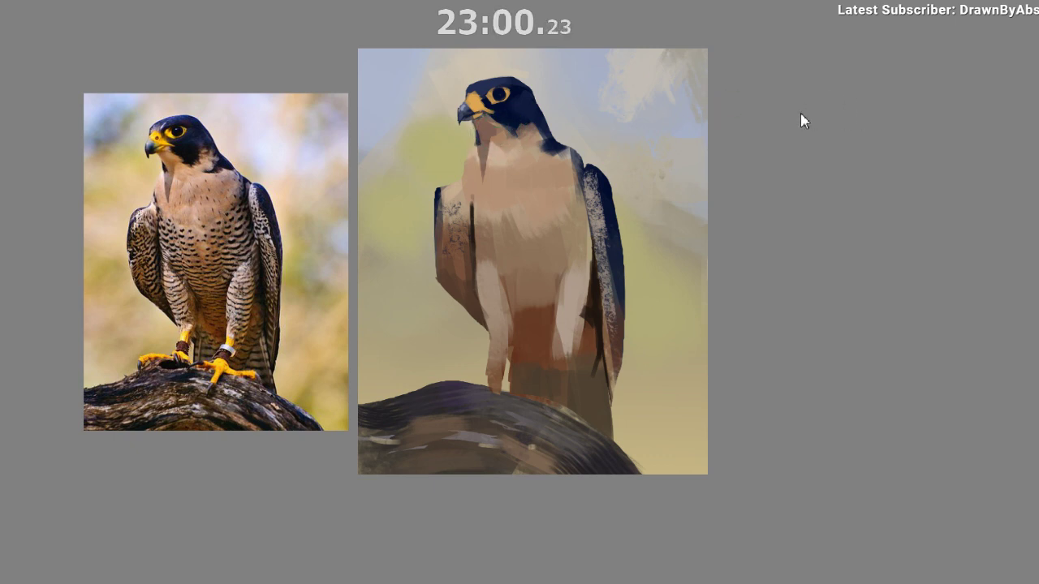
pyautogui.keyDown('ctrl'); pyautogui.click(482, 153); pyautogui.keyUp('ctrl')
pyautogui.moveTo(496, 128); pyautogui.dragTo(499, 154)
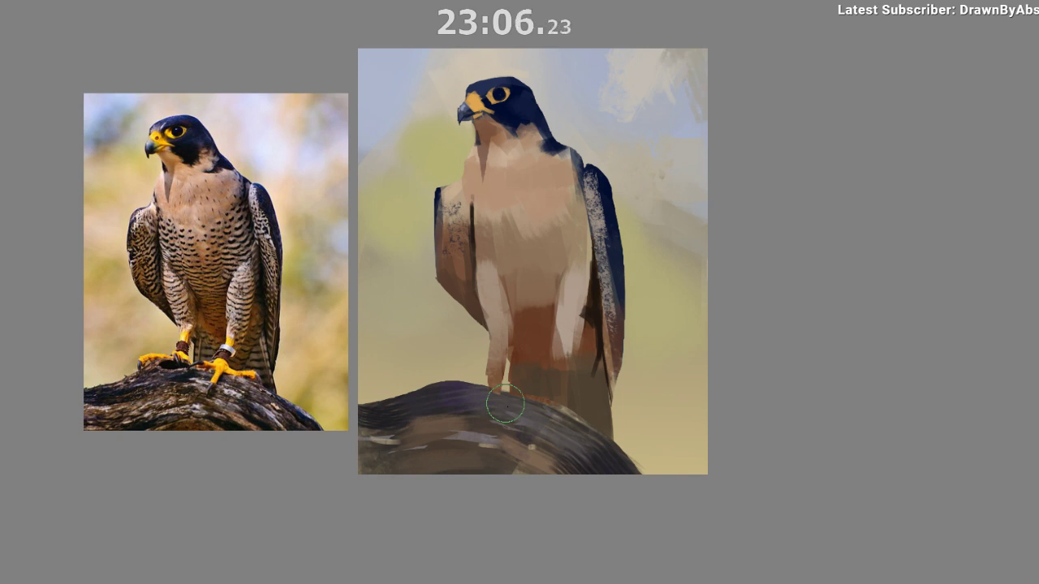
# Switch from the airbrush to a solid paint brush, try a stroke on the leg beside the smaller wing, and undo it.
pyautogui.moveTo(541, 393)
pyautogui.mouseDown()
pyautogui.moveTo(549, 361)
pyautogui.moveTo(511, 365)
pyautogui.mouseUp()
pyautogui.rightClick(496, 416)
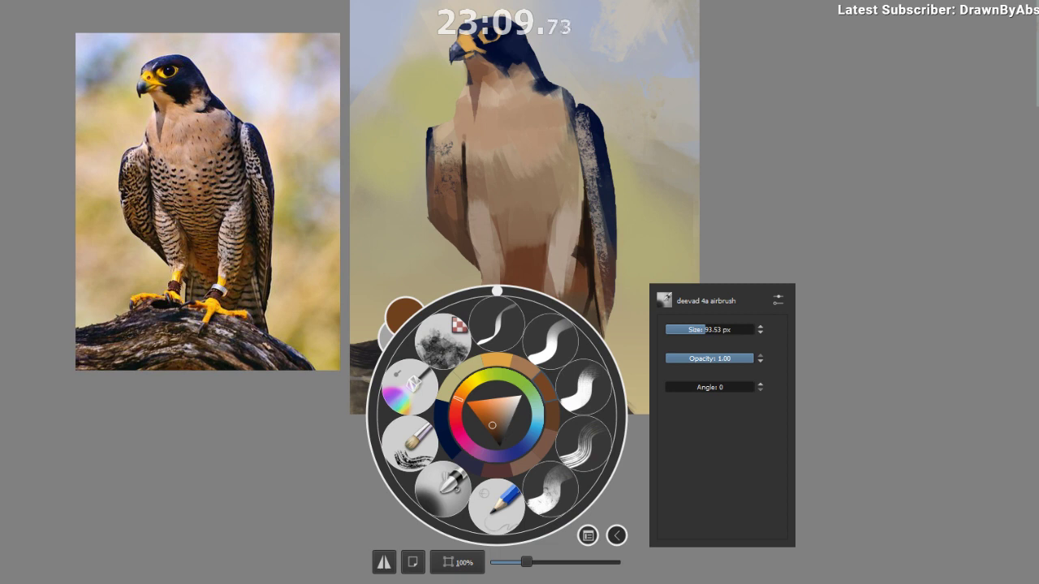
pyautogui.click(575, 391)
pyautogui.rightClick(536, 435)
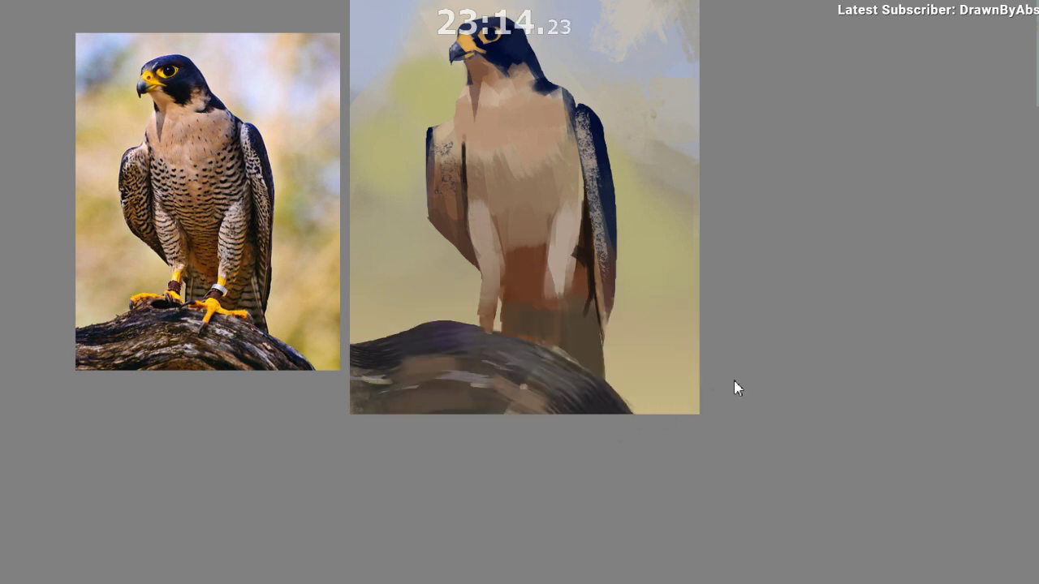
pyautogui.moveTo(480, 219); pyautogui.dragTo(490, 271)
pyautogui.hotkey('ctrl', 'z')
# Round the outer edge of the smaller wing, darken its shoulder with a sampled colour, and check it in mirrored view.
pyautogui.moveTo(477, 439); pyautogui.dragTo(433, 425)
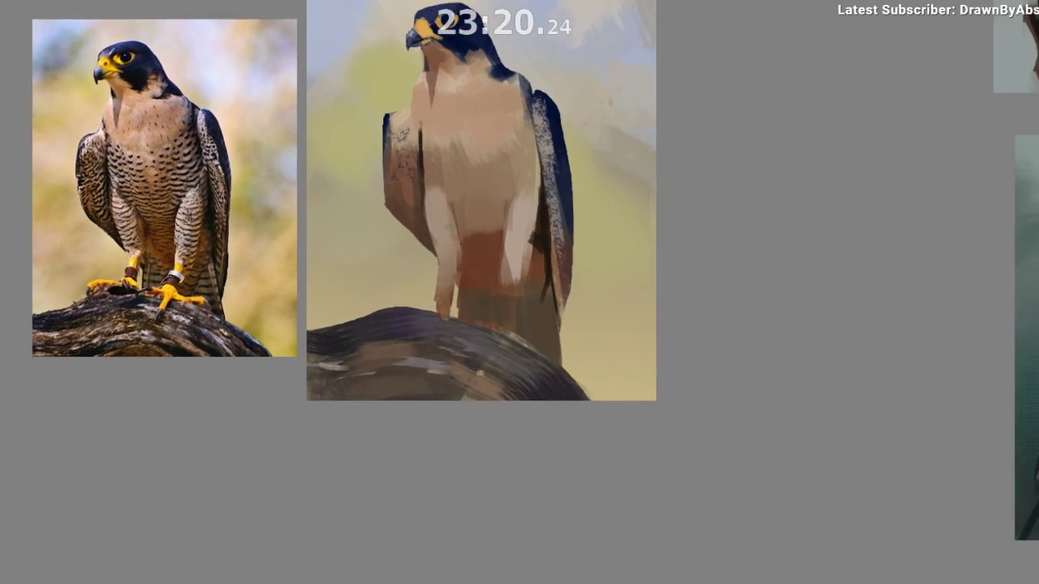
pyautogui.moveTo(433, 193)
pyautogui.mouseDown()
pyautogui.moveTo(438, 230)
pyautogui.moveTo(425, 247)
pyautogui.mouseUp()
pyautogui.hotkey('ctrl', 'z')
pyautogui.moveTo(384, 174); pyautogui.dragTo(396, 220)
pyautogui.hotkey('ctrl', 'z')
pyautogui.moveTo(550, 235); pyautogui.dragTo(589, 228)
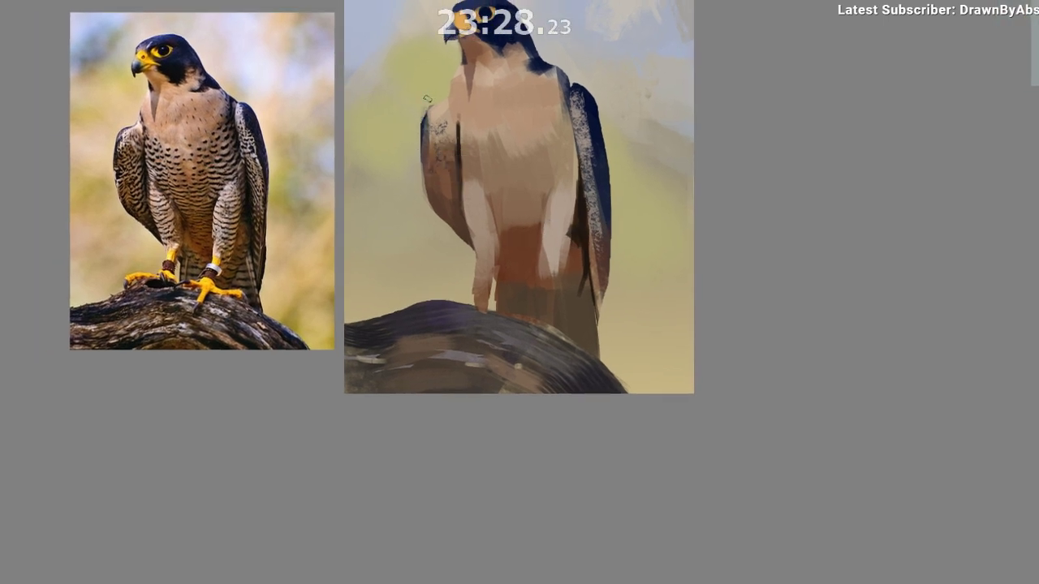
pyautogui.keyDown('ctrl'); pyautogui.click(423, 129); pyautogui.keyUp('ctrl')
pyautogui.moveTo(430, 107); pyautogui.dragTo(423, 123)
pyautogui.press('m')
pyautogui.moveTo(438, 331); pyautogui.dragTo(276, 335)
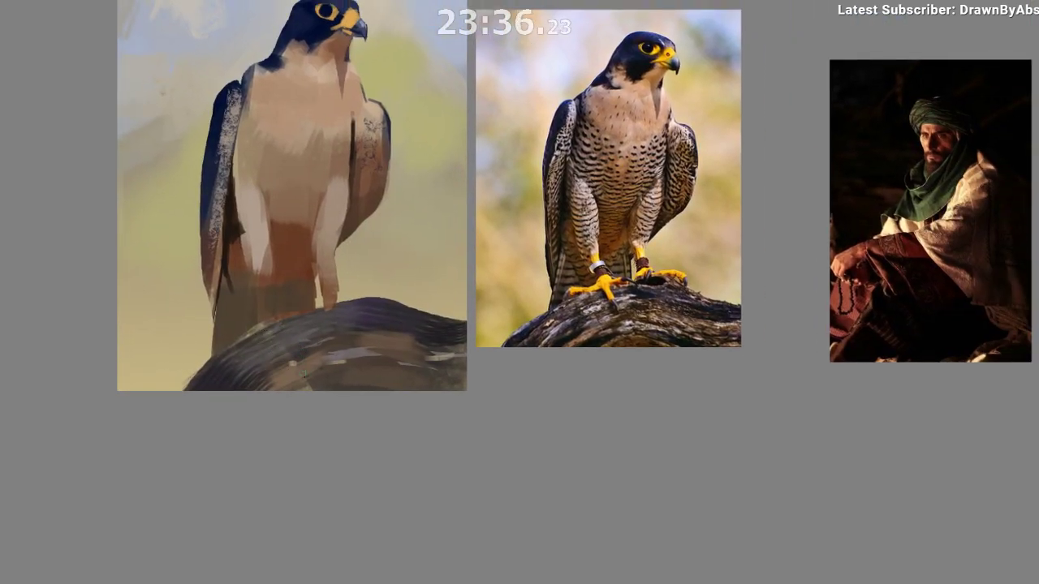
# Sample the dark blues of the larger wing and paint along its outer edge to refine the contour.
pyautogui.keyDown('ctrl'); pyautogui.click(217, 118); pyautogui.keyUp('ctrl')
pyautogui.keyDown('ctrl'); pyautogui.click(219, 119); pyautogui.keyUp('ctrl')
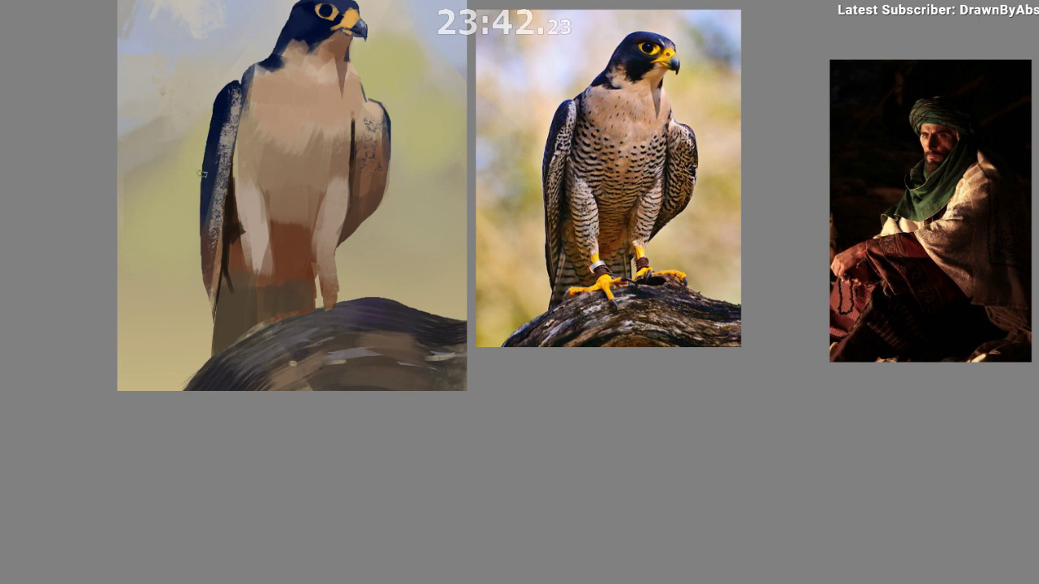
pyautogui.keyDown('ctrl'); pyautogui.click(209, 137); pyautogui.keyUp('ctrl')
pyautogui.moveTo(211, 112); pyautogui.dragTo(200, 173)
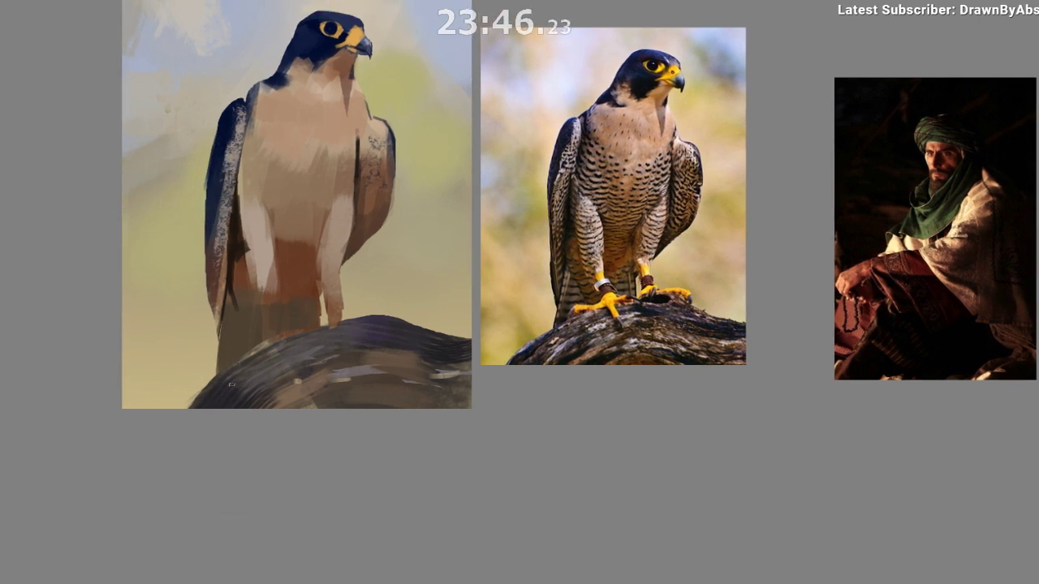
# Sample neighbouring colours to clean up the shoulder and nape edges, and check the contour in mirrored view.
pyautogui.keyDown('ctrl'); pyautogui.click(248, 89); pyautogui.keyUp('ctrl')
pyautogui.moveTo(253, 96); pyautogui.dragTo(247, 101)
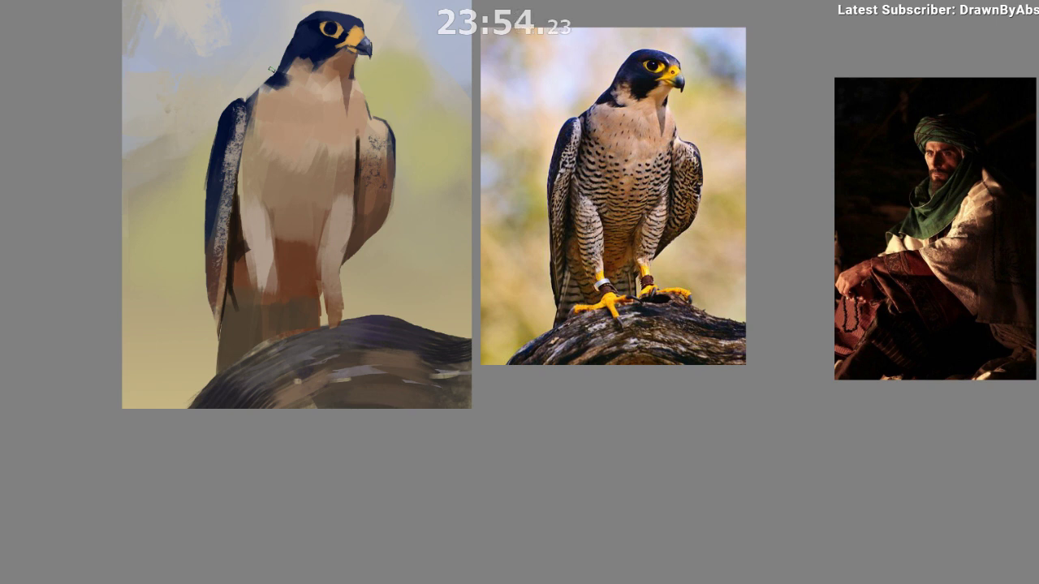
pyautogui.keyDown('ctrl'); pyautogui.click(280, 74); pyautogui.keyUp('ctrl')
pyautogui.moveTo(275, 78); pyautogui.dragTo(287, 61)
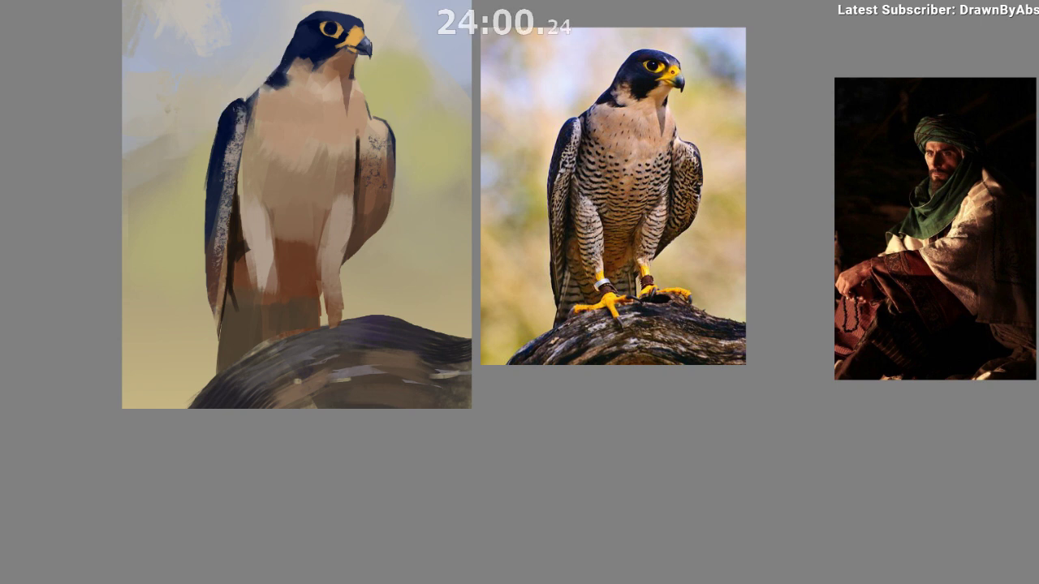
pyautogui.press('m')
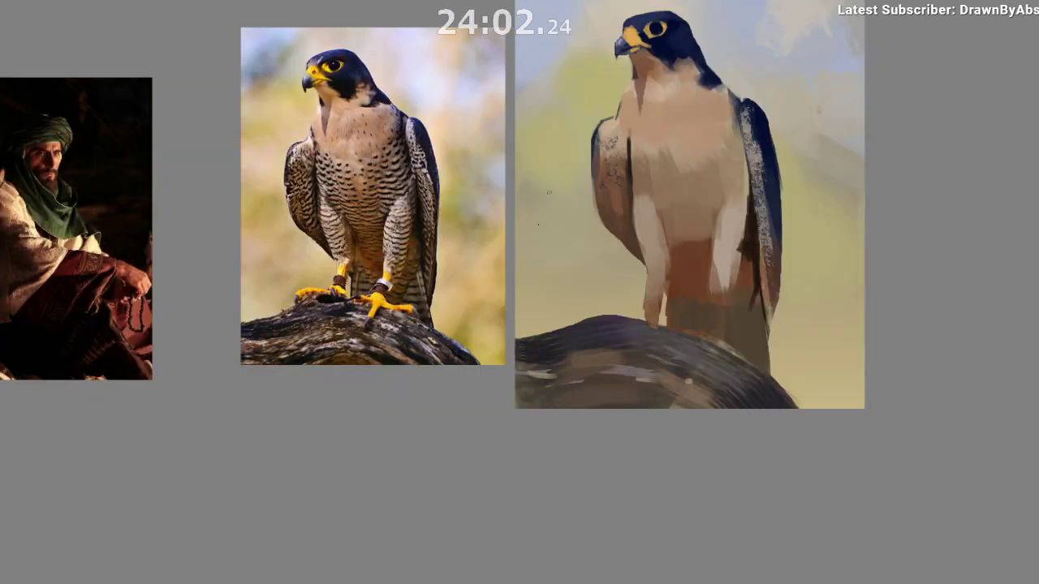
pyautogui.moveTo(483, 251); pyautogui.dragTo(337, 240)
# Sample the dark tones at the base of the neck and paint a dark purple accent reaching into the breast.
pyautogui.keyDown('ctrl'); pyautogui.click(558, 30); pyautogui.keyUp('ctrl')
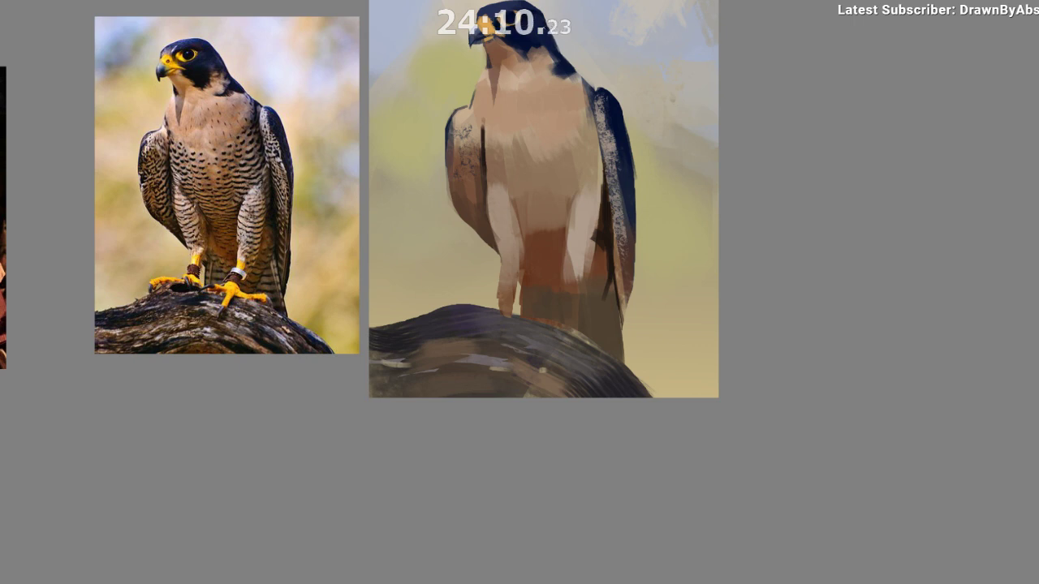
pyautogui.scroll(1, 613, 231)
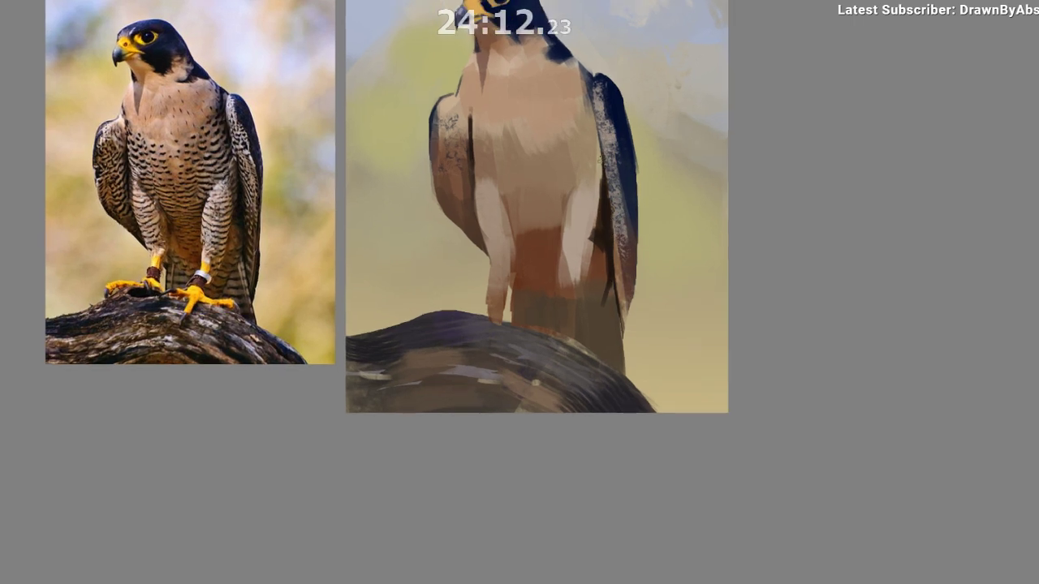
pyautogui.click(593, 95)
pyautogui.hotkey('ctrl', 'z')
pyautogui.keyDown('ctrl'); pyautogui.click(548, 57); pyautogui.keyUp('ctrl')
pyautogui.keyDown('ctrl'); pyautogui.click(552, 54); pyautogui.keyUp('ctrl')
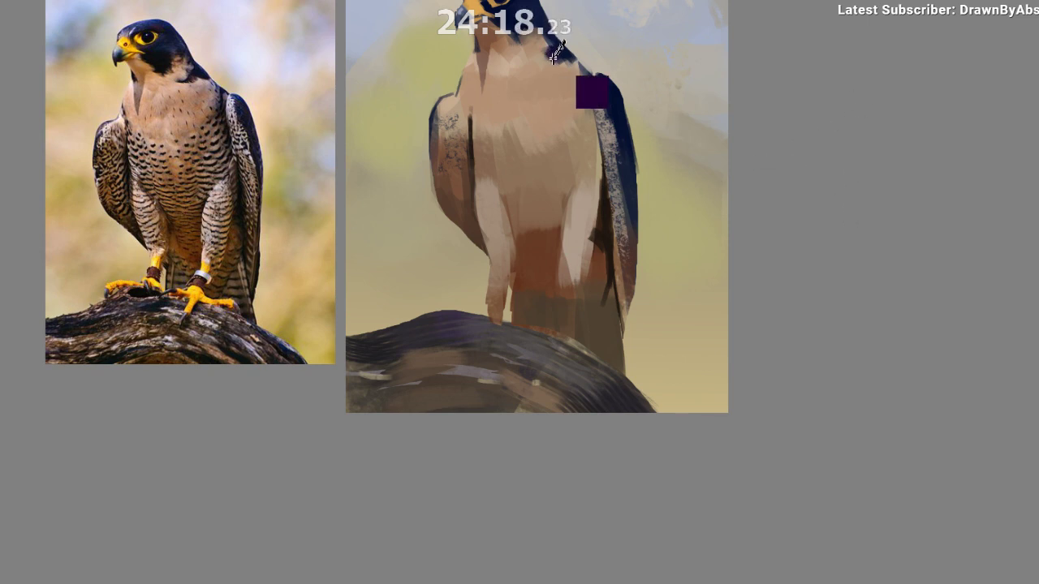
pyautogui.moveTo(558, 54); pyautogui.dragTo(533, 56)
pyautogui.hotkey('ctrl', 'z')
pyautogui.keyDown('ctrl'); pyautogui.click(558, 58); pyautogui.keyUp('ctrl')
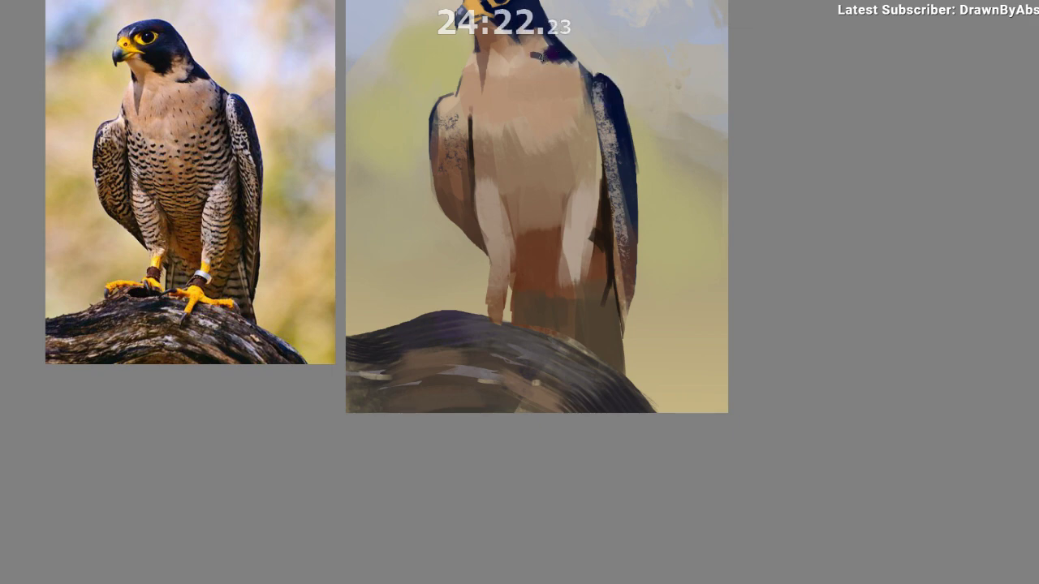
pyautogui.keyDown('ctrl'); pyautogui.click(535, 53); pyautogui.keyUp('ctrl')
pyautogui.keyDown('ctrl'); pyautogui.click(540, 276); pyautogui.keyUp('ctrl')
# Mirror the view and break up the dark neck edge behind the cheek with light textured strokes.
pyautogui.press('m')
pyautogui.moveTo(589, 426)
pyautogui.mouseDown()
pyautogui.moveTo(452, 457)
pyautogui.moveTo(447, 492)
pyautogui.mouseUp()
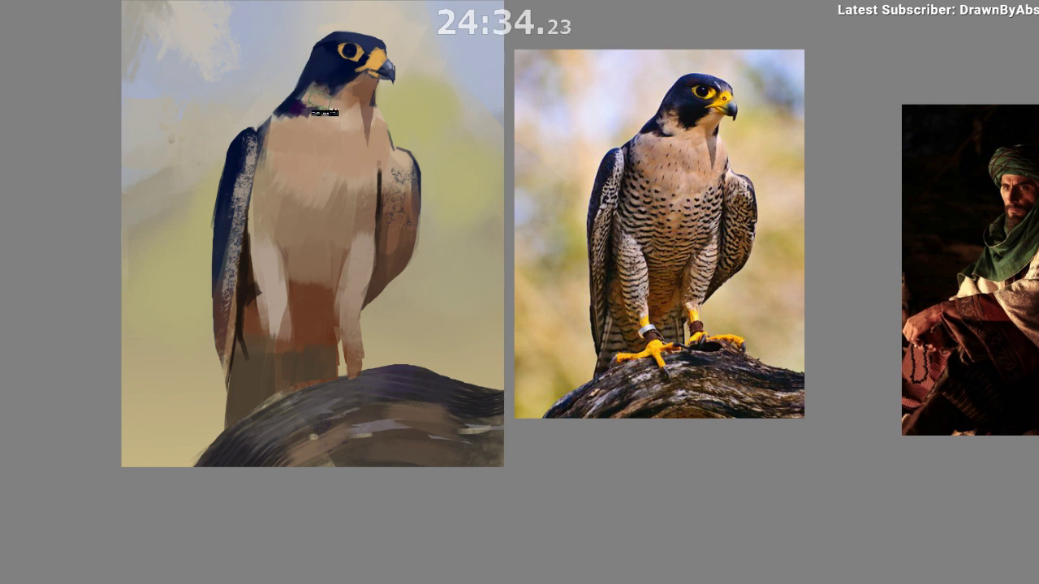
pyautogui.moveTo(327, 81)
pyautogui.mouseDown()
pyautogui.moveTo(300, 101)
pyautogui.moveTo(280, 224)
pyautogui.moveTo(311, 93)
pyautogui.mouseUp()
pyautogui.moveTo(252, 415); pyautogui.dragTo(220, 411)
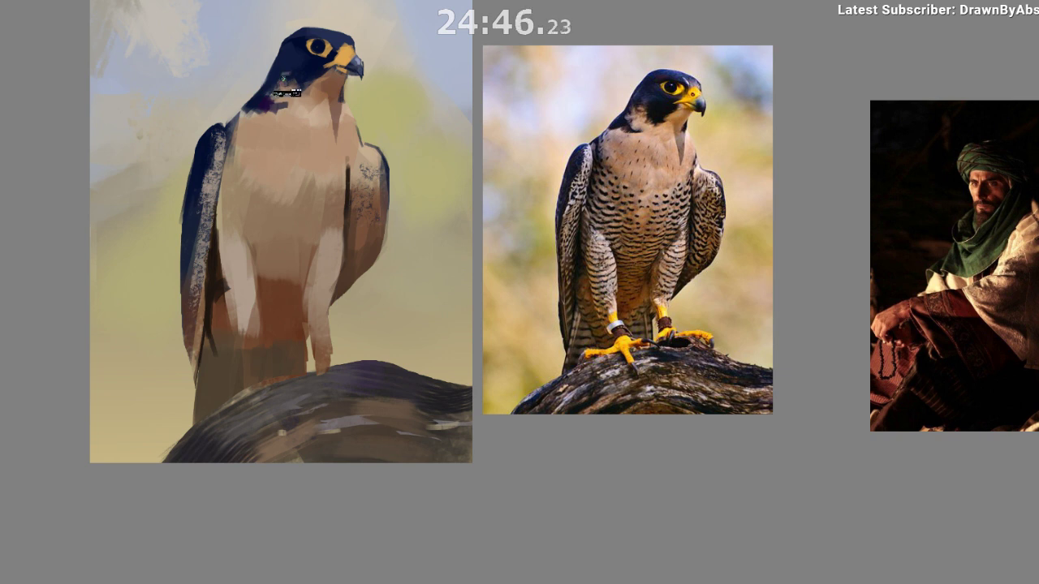
pyautogui.moveTo(284, 81); pyautogui.dragTo(294, 77)
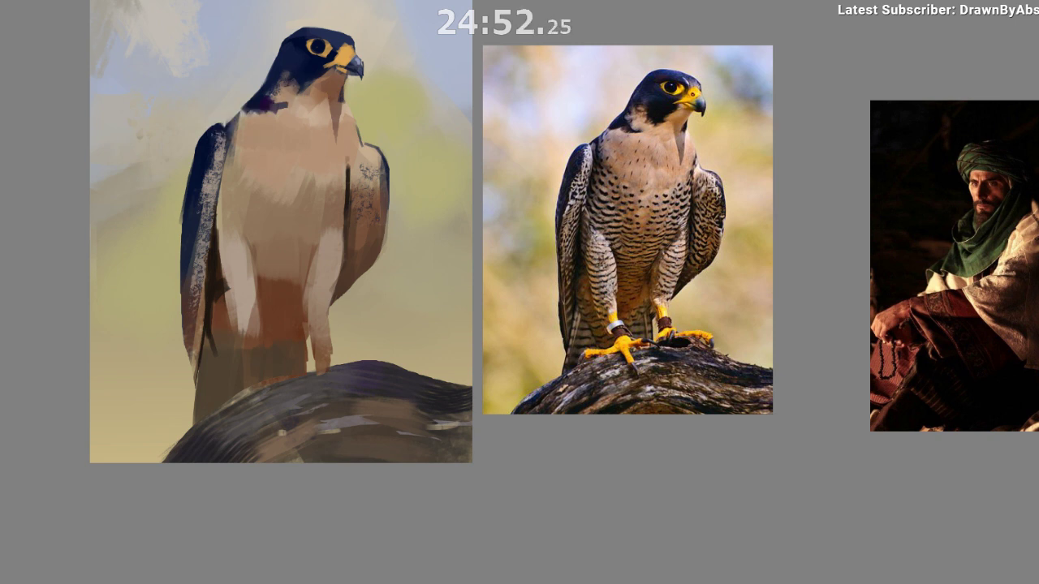
pyautogui.moveTo(397, 300); pyautogui.dragTo(385, 299)
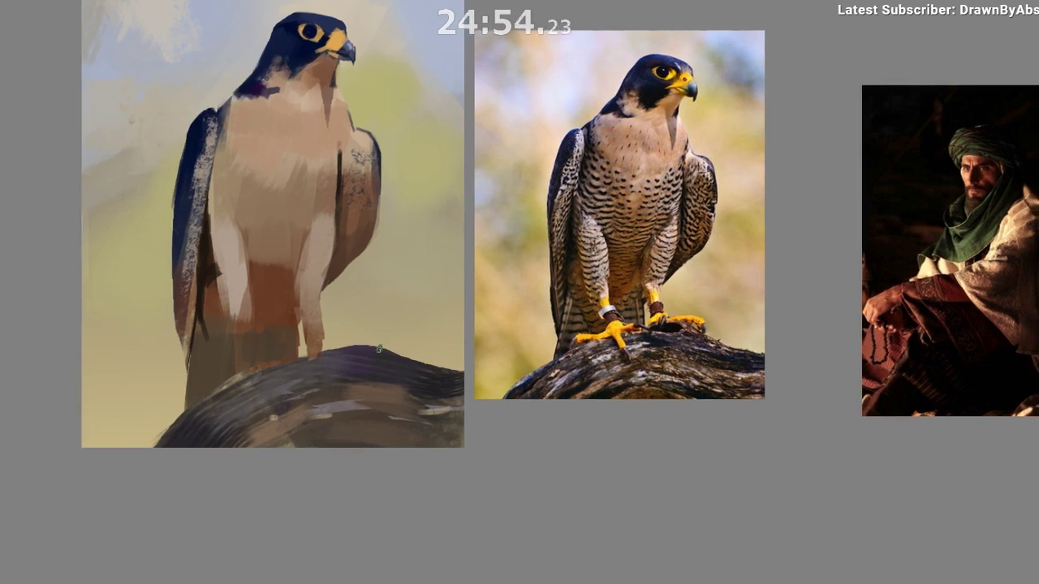
pyautogui.keyDown('alt'); pyautogui.click(295, 71); pyautogui.keyUp('alt')
pyautogui.moveTo(360, 95); pyautogui.dragTo(344, 159)
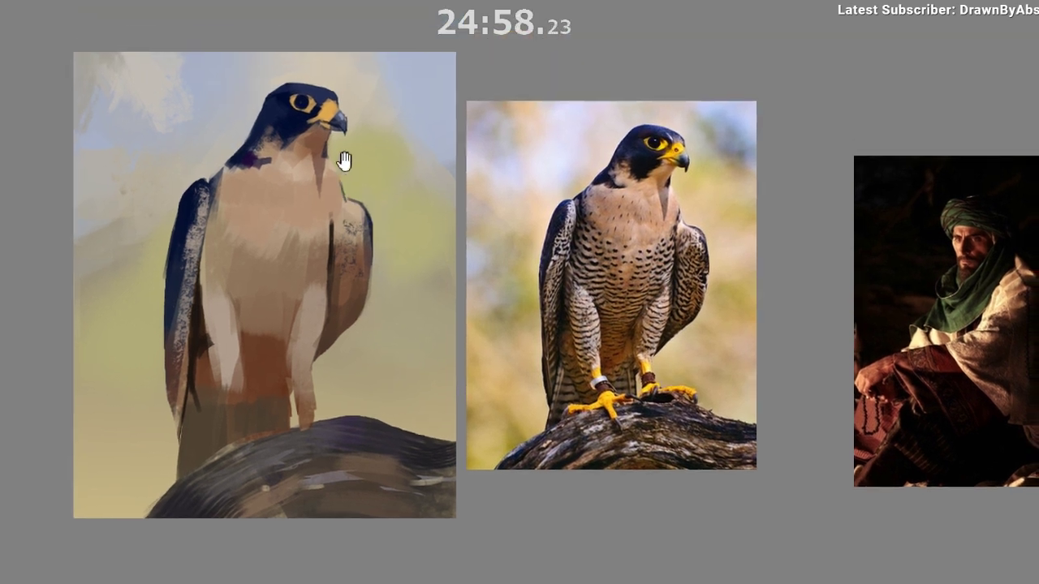
# Sample the forehead's blue, refine the plane between the eye and beak, and mirror the view.
pyautogui.keyDown('ctrl'); pyautogui.click(319, 95); pyautogui.keyUp('ctrl')
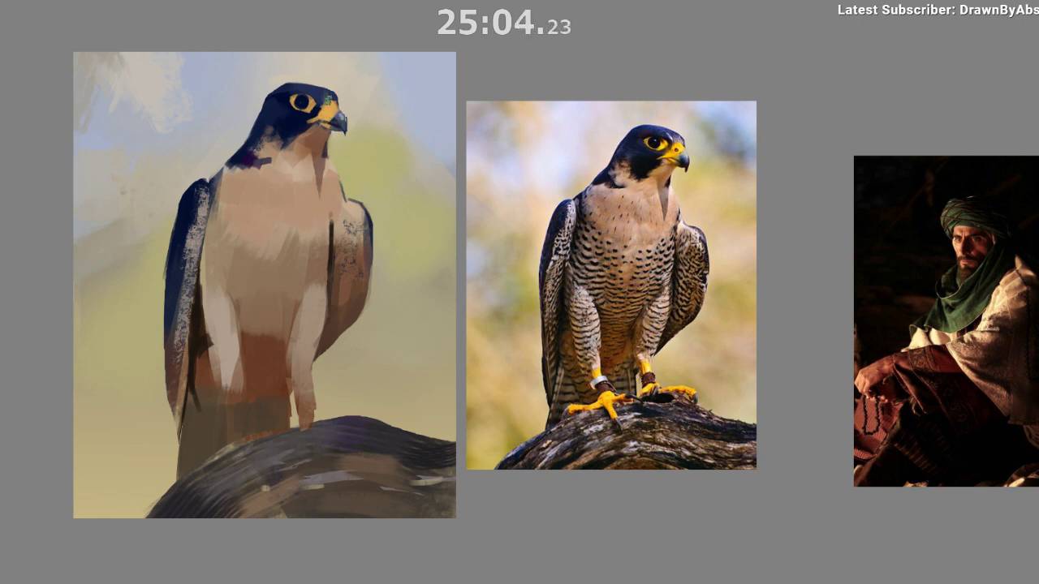
pyautogui.moveTo(323, 130); pyautogui.dragTo(329, 107)
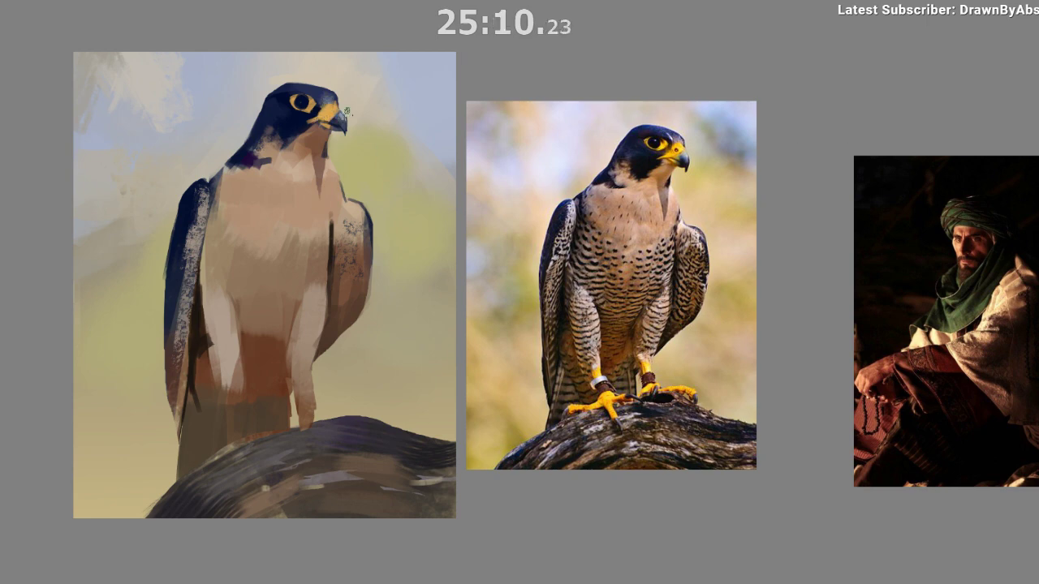
pyautogui.press('m')
# Sample the orange-yellow at the base of the beak and repaint that area with a brighter yellow.
pyautogui.moveTo(415, 353); pyautogui.dragTo(274, 301)
pyautogui.moveTo(494, 230); pyautogui.dragTo(494, 214)
pyautogui.moveTo(501, 241); pyautogui.dragTo(499, 332)
pyautogui.moveTo(493, 211); pyautogui.dragTo(500, 190)
pyautogui.moveTo(520, 236); pyautogui.dragTo(523, 249)
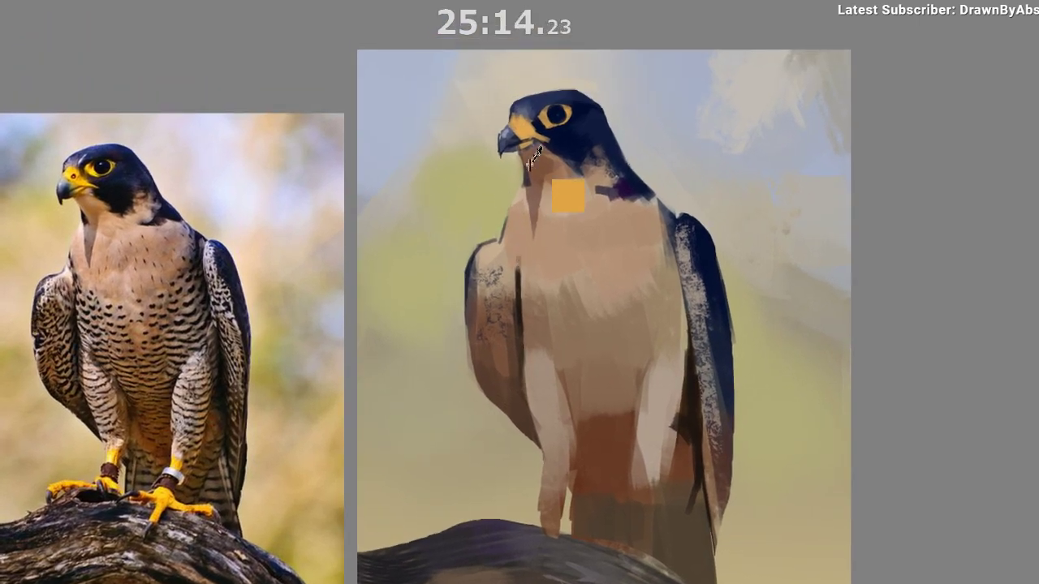
pyautogui.keyDown('ctrl'); pyautogui.click(527, 131); pyautogui.keyUp('ctrl')
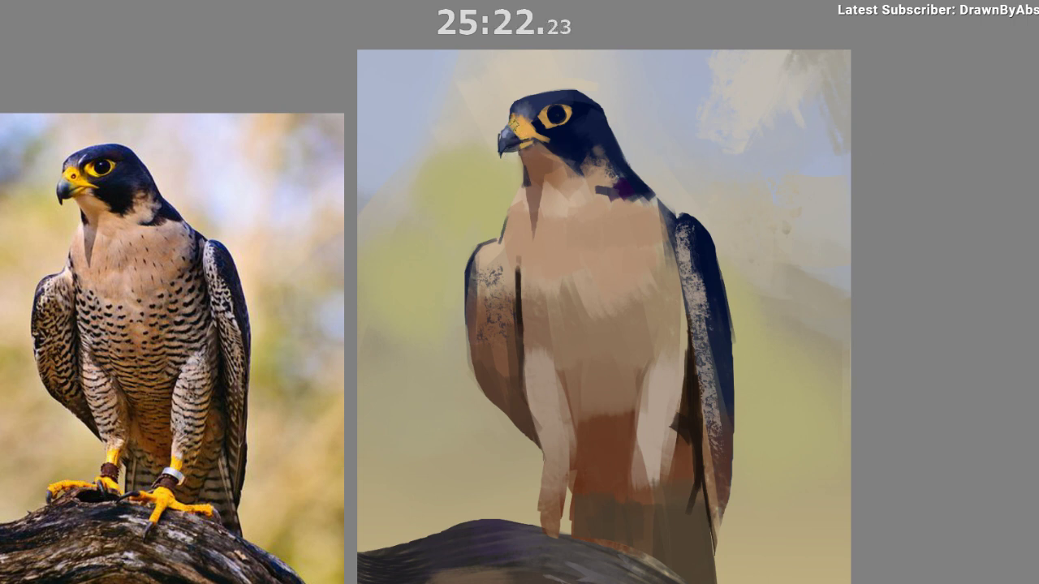
pyautogui.moveTo(518, 129); pyautogui.dragTo(520, 130)
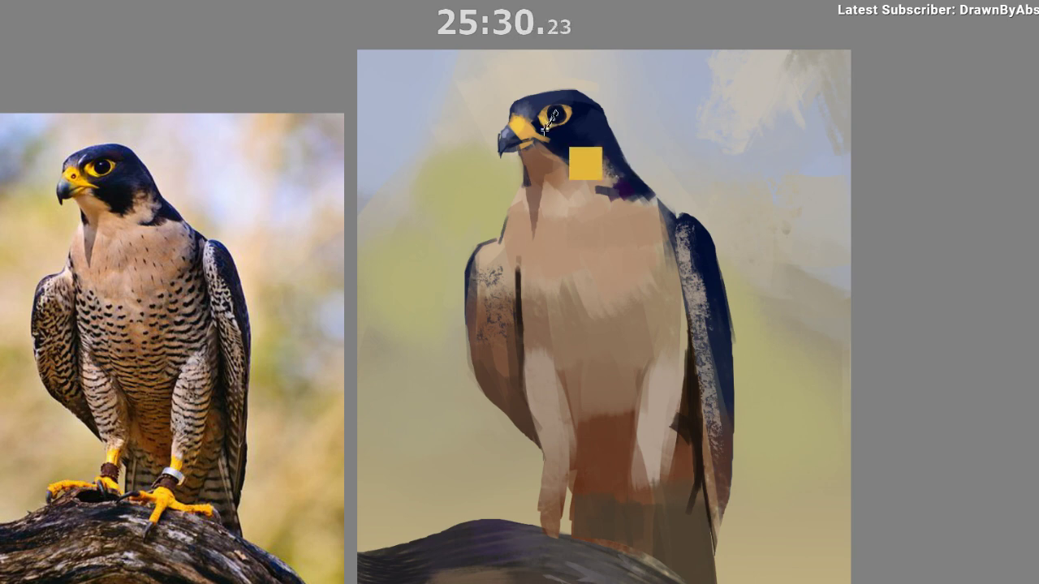
# Check the head in mirrored view and sample the dark blue below the eye for further refinement.
pyautogui.press('m')
pyautogui.moveTo(327, 278); pyautogui.dragTo(274, 301)
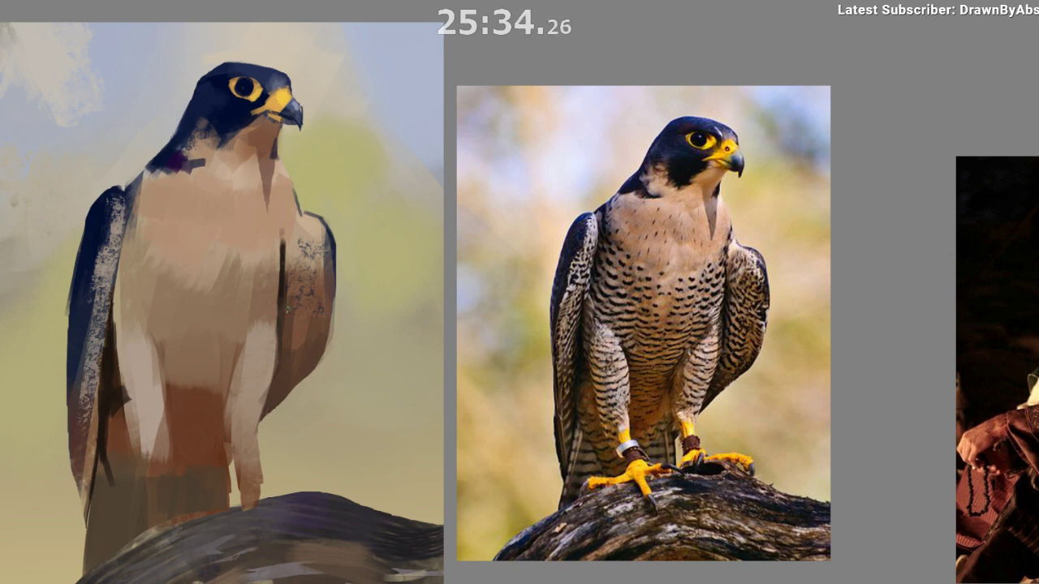
pyautogui.keyDown('ctrl'); pyautogui.click(241, 121); pyautogui.keyUp('ctrl')
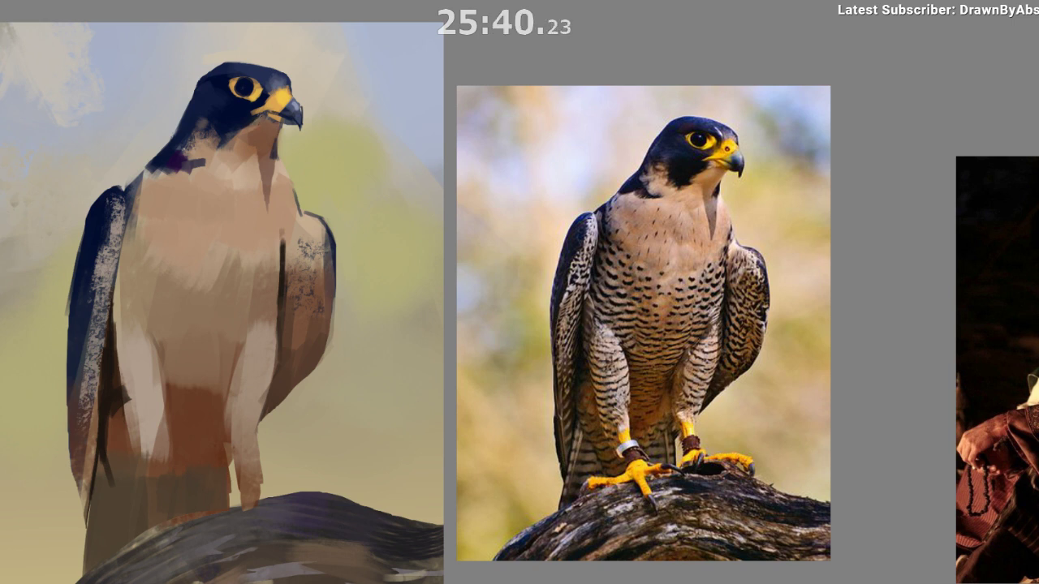
# Touch up the dark plumage below the falcon's eye with colours sampled from the face.
pyautogui.keyDown('ctrl'); pyautogui.click(256, 115); pyautogui.keyUp('ctrl')
pyautogui.keyDown('ctrl'); pyautogui.click(259, 134); pyautogui.keyUp('ctrl')
pyautogui.moveTo(295, 176); pyautogui.dragTo(311, 178)
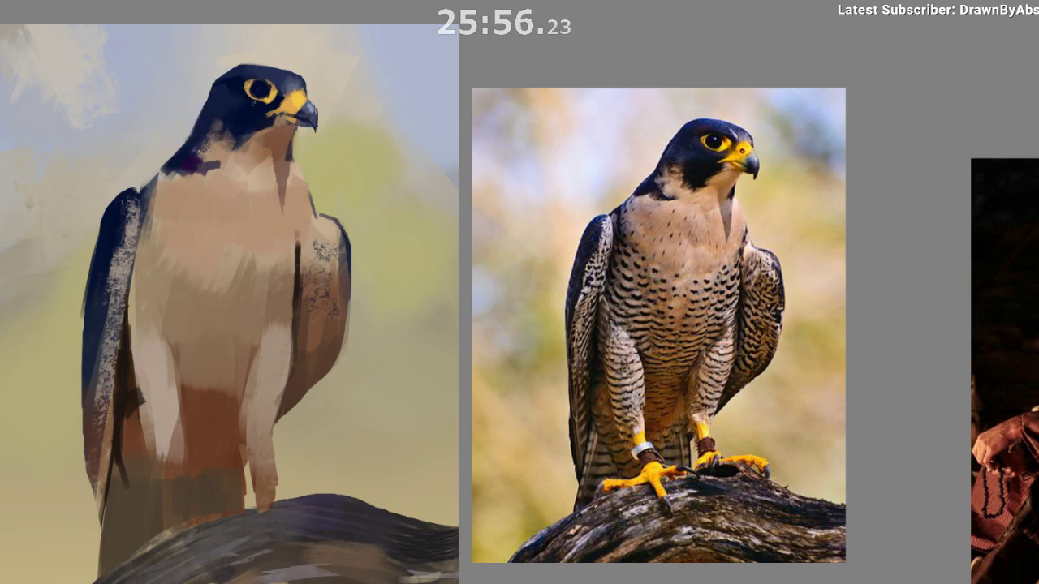
# Mirror the view and refine the eye ring and the dark feathers between the eye and beak.
pyautogui.press('m')
pyautogui.moveTo(483, 267); pyautogui.dragTo(358, 263)
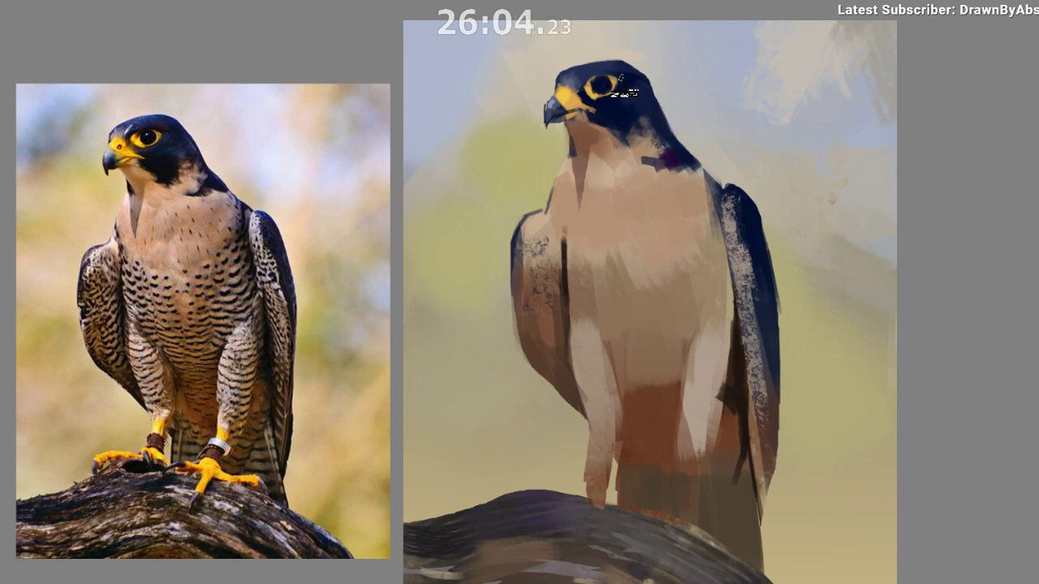
pyautogui.click(601, 74)
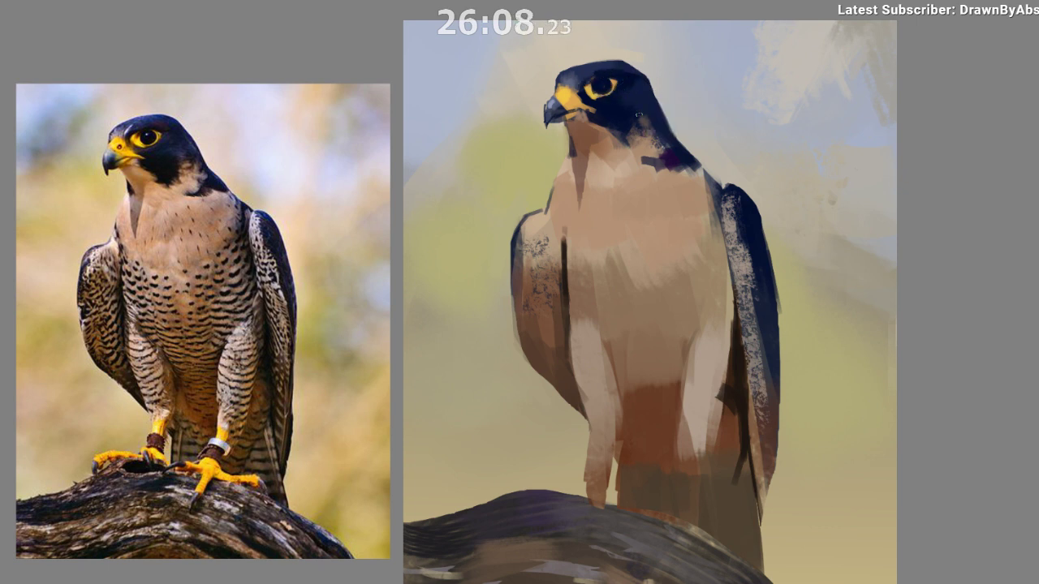
pyautogui.moveTo(579, 181); pyautogui.dragTo(553, 205)
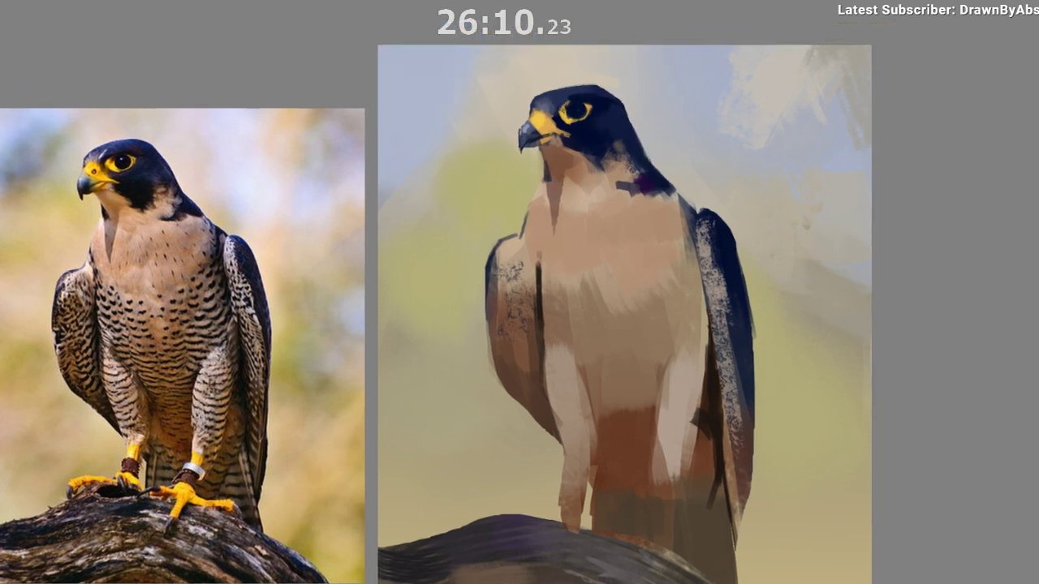
pyautogui.moveTo(570, 103)
pyautogui.mouseDown()
pyautogui.moveTo(559, 112)
pyautogui.moveTo(582, 109)
pyautogui.mouseUp()
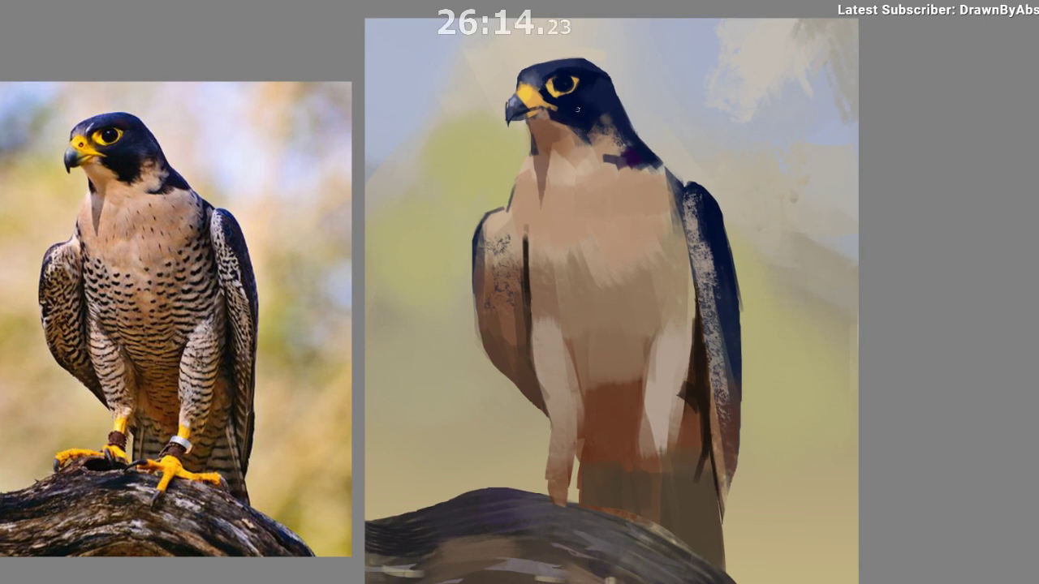
pyautogui.keyDown('ctrl'); pyautogui.click(550, 104); pyautogui.keyUp('ctrl')
pyautogui.keyDown('ctrl'); pyautogui.click(545, 97); pyautogui.keyUp('ctrl')
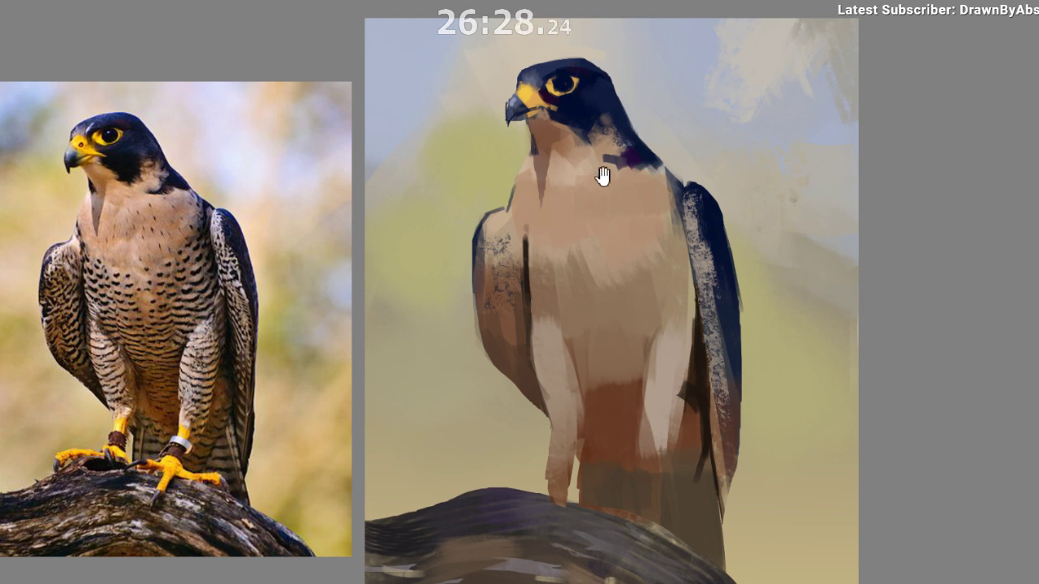
# Refine the yellow beak base and mouth corner with sampled yellows, add the nostril, and flip the view back.
pyautogui.moveTo(592, 200); pyautogui.dragTo(589, 238)
pyautogui.keyDown('ctrl'); pyautogui.click(525, 136); pyautogui.keyUp('ctrl')
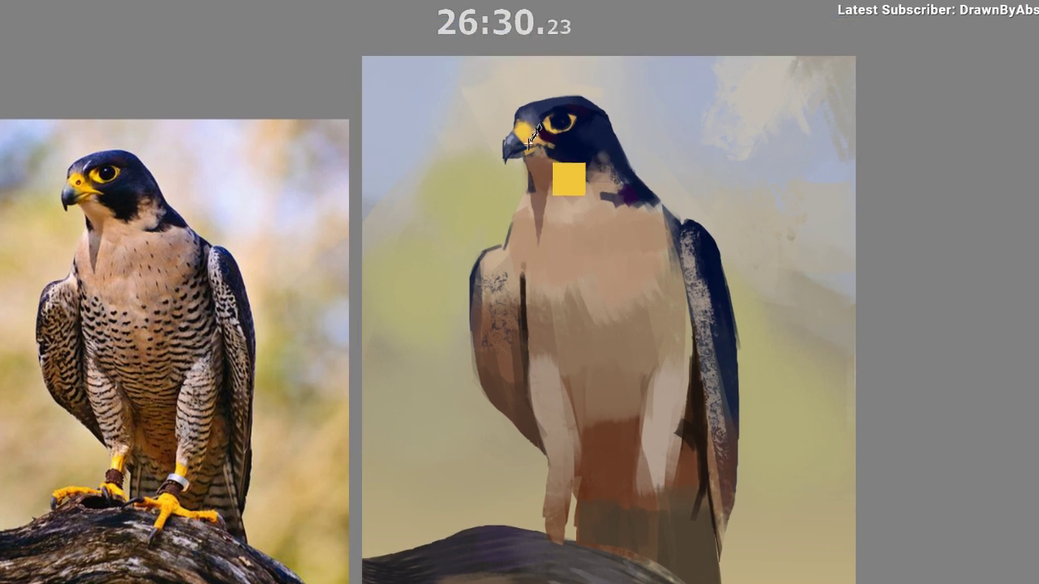
pyautogui.keyDown('ctrl'); pyautogui.click(545, 147); pyautogui.keyUp('ctrl')
pyautogui.moveTo(545, 146); pyautogui.dragTo(545, 146)
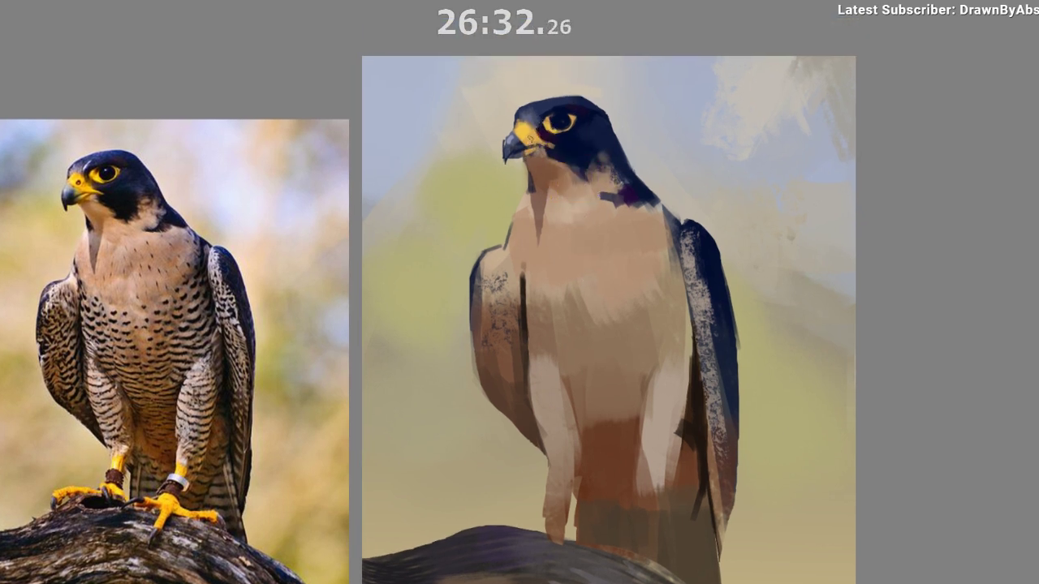
pyautogui.keyDown('ctrl'); pyautogui.click(535, 137); pyautogui.keyUp('ctrl')
pyautogui.moveTo(567, 124); pyautogui.dragTo(563, 130)
pyautogui.press('m')
pyautogui.moveTo(398, 163); pyautogui.dragTo(237, 146)
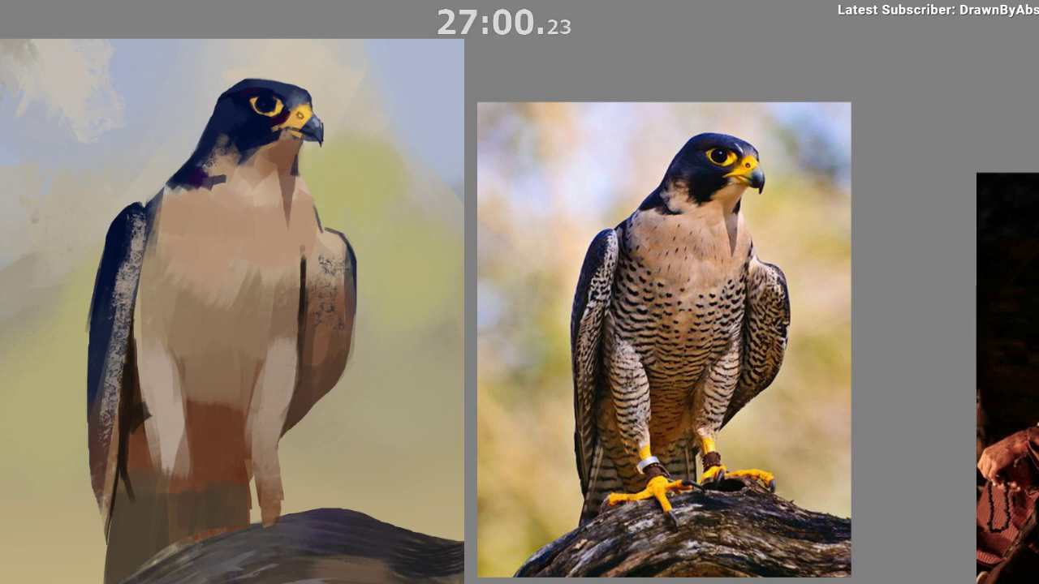
# Touch up the falcon's eye and surrounding dark head plumage with dark blue and orange sampled from the painting.
pyautogui.moveTo(352, 269)
pyautogui.mouseDown()
pyautogui.moveTo(341, 300)
pyautogui.moveTo(323, 259)
pyautogui.mouseUp()
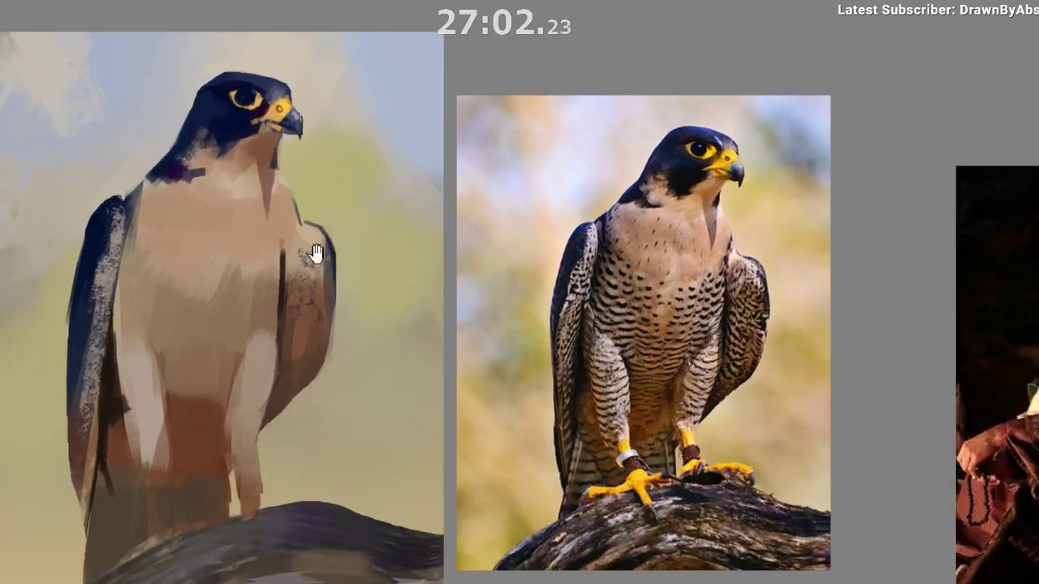
pyautogui.keyDown('ctrl'); pyautogui.click(268, 140); pyautogui.keyUp('ctrl')
pyautogui.keyDown('ctrl'); pyautogui.click(230, 107); pyautogui.keyUp('ctrl')
pyautogui.keyDown('ctrl'); pyautogui.click(228, 101); pyautogui.keyUp('ctrl')
pyautogui.moveTo(298, 341); pyautogui.dragTo(349, 414)
pyautogui.moveTo(422, 505); pyautogui.dragTo(427, 481)
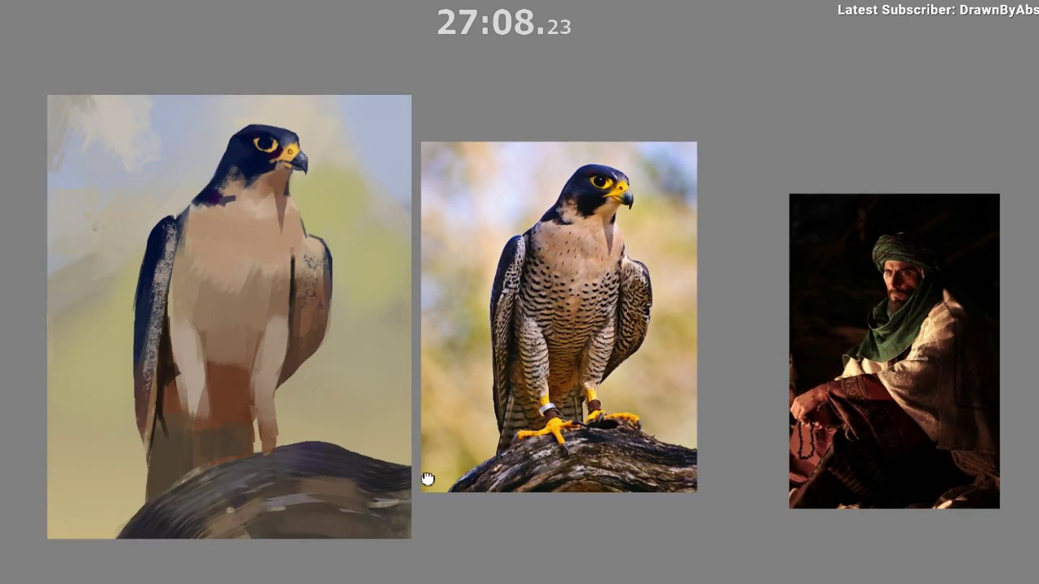
pyautogui.keyDown('ctrl'); pyautogui.click(254, 123); pyautogui.keyUp('ctrl')
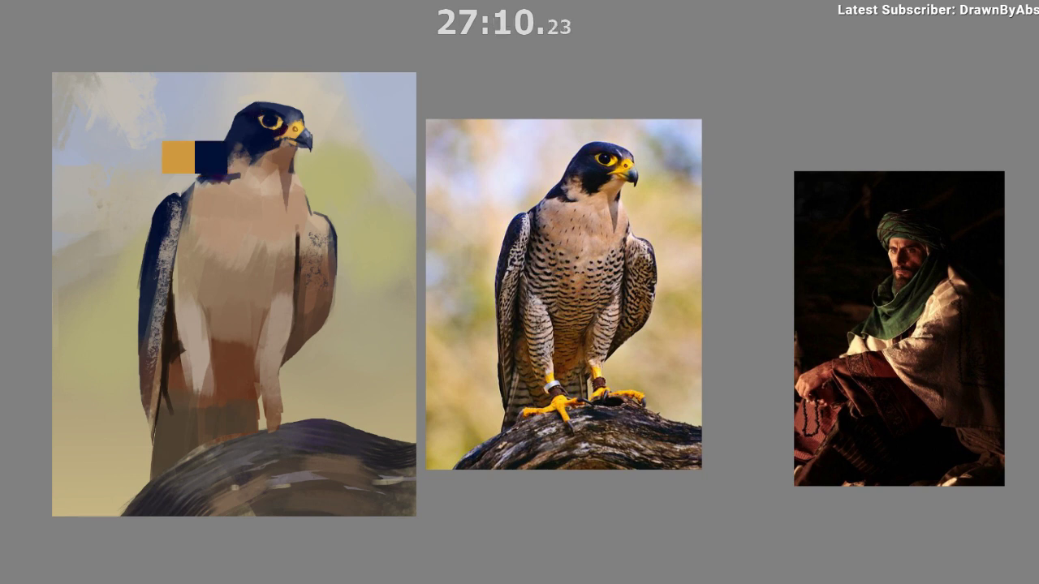
pyautogui.keyDown('ctrl'); pyautogui.click(256, 135); pyautogui.keyUp('ctrl')
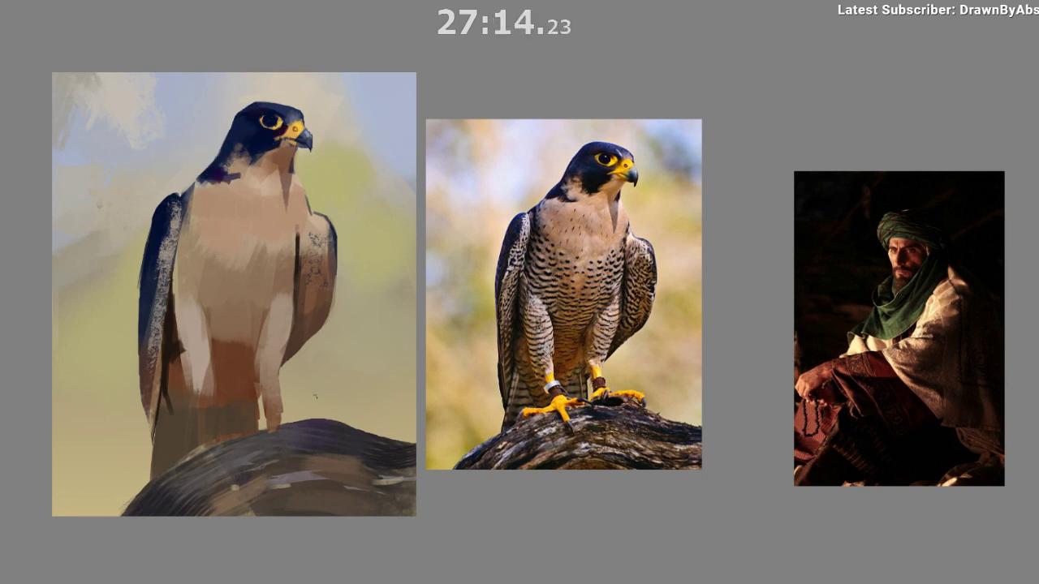
# Sample a colour below the head and touch up the throat and neck plumage in the mirrored view.
pyautogui.scroll(-1, 309, 406)
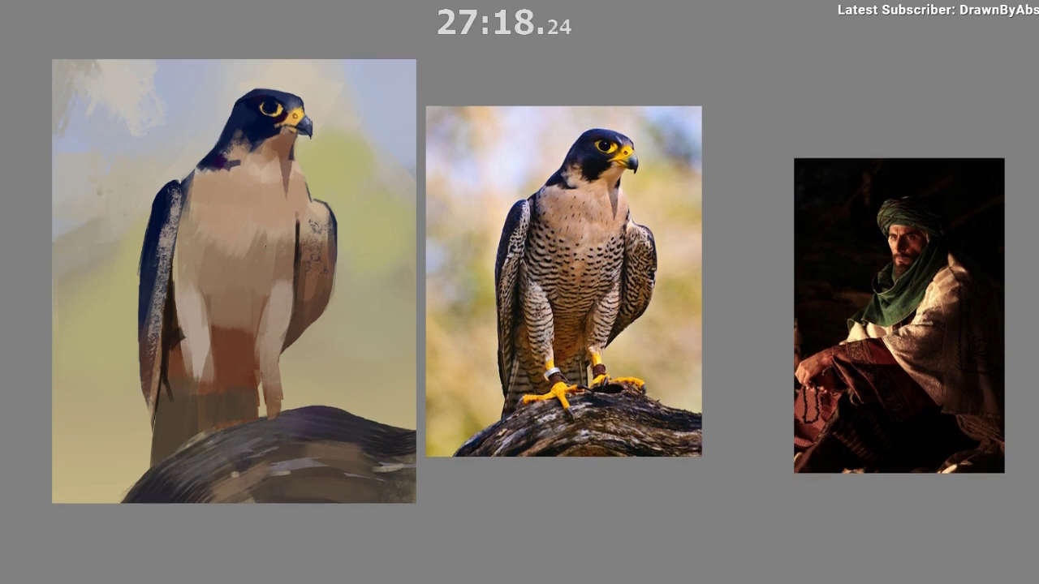
pyautogui.keyDown('alt'); pyautogui.click(272, 145); pyautogui.keyUp('alt')
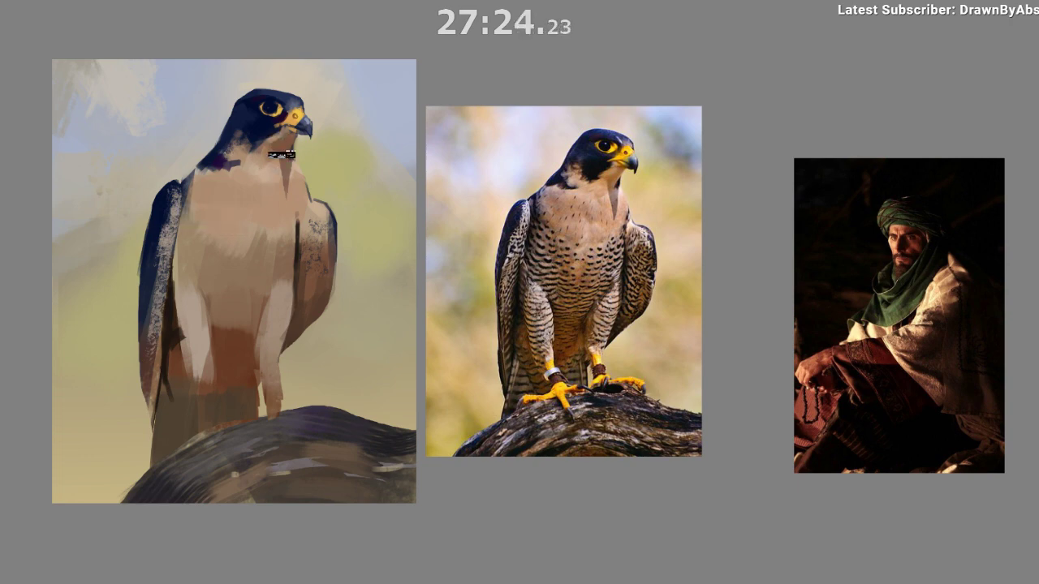
pyautogui.press('m')
pyautogui.moveTo(389, 327); pyautogui.dragTo(238, 303)
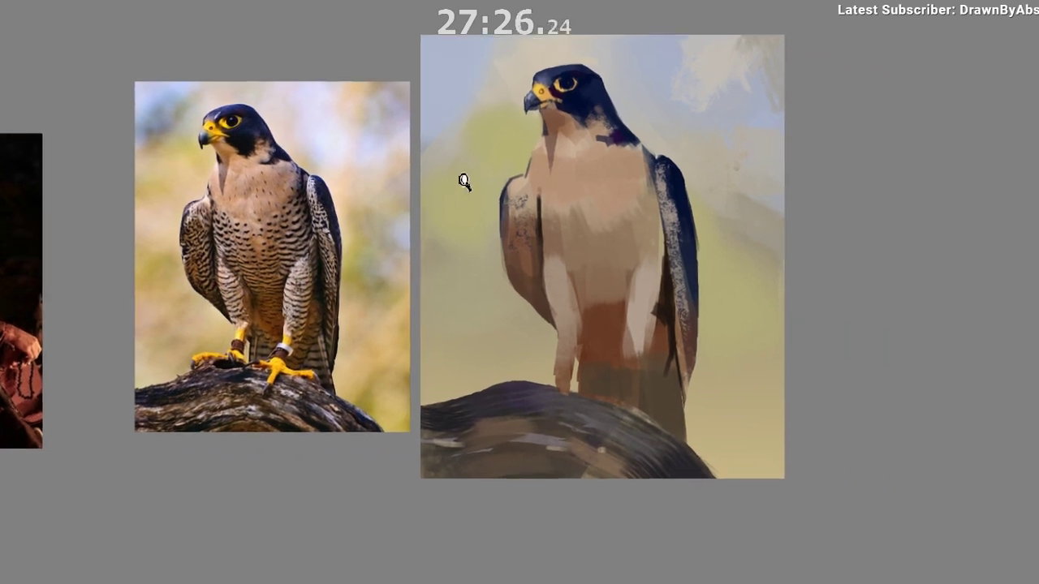
pyautogui.keyDown('ctrl'); pyautogui.moveTo(461, 181); pyautogui.dragTo(508, 142); pyautogui.keyUp('ctrl')
pyautogui.moveTo(553, 112); pyautogui.dragTo(519, 129)
pyautogui.keyDown('ctrl'); pyautogui.moveTo(480, 175); pyautogui.dragTo(516, 147); pyautogui.keyUp('ctrl')
pyautogui.keyDown('ctrl'); pyautogui.click(550, 153); pyautogui.keyUp('ctrl')
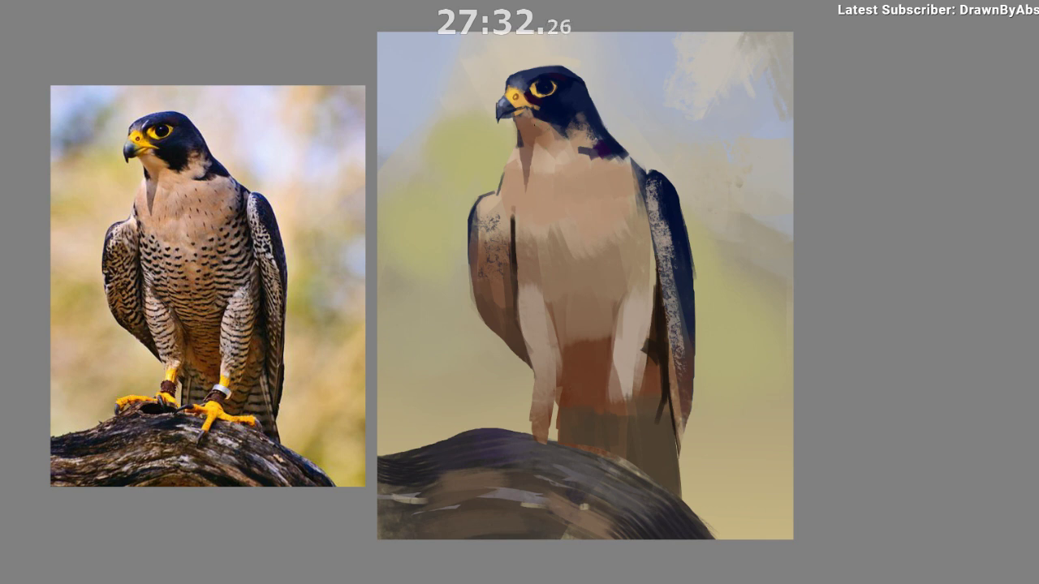
# Brush lighter peach strokes across the middle of the falcon's breast with colours sampled from the chest.
pyautogui.moveTo(554, 293)
pyautogui.mouseDown()
pyautogui.moveTo(506, 290)
pyautogui.moveTo(528, 305)
pyautogui.mouseUp()
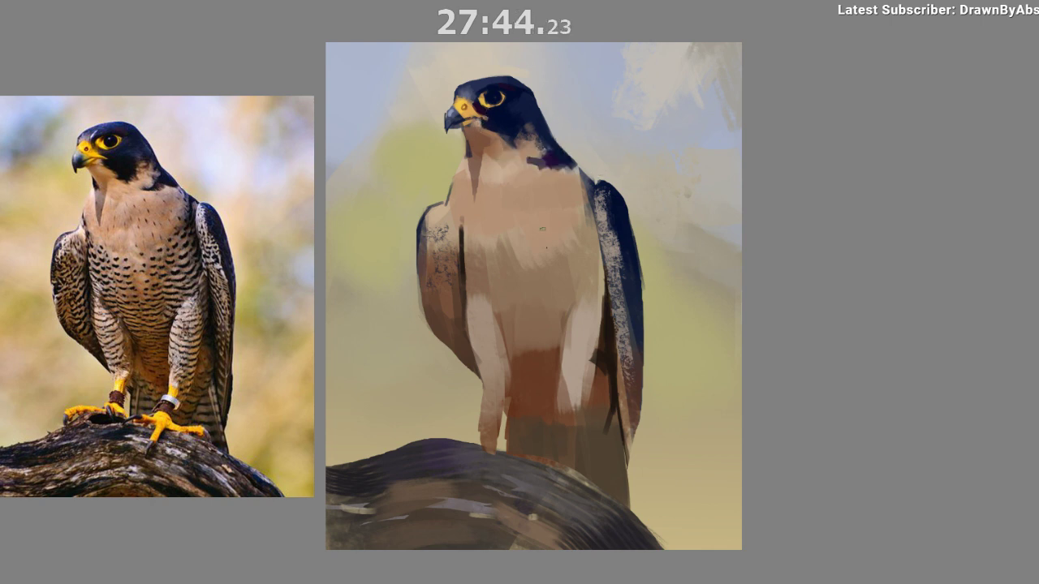
pyautogui.moveTo(552, 285)
pyautogui.mouseDown()
pyautogui.moveTo(558, 248)
pyautogui.moveTo(546, 261)
pyautogui.moveTo(552, 298)
pyautogui.mouseUp()
pyautogui.moveTo(576, 151)
pyautogui.mouseDown()
pyautogui.moveTo(573, 177)
pyautogui.moveTo(570, 164)
pyautogui.mouseUp()
pyautogui.hotkey('ctrl', 'z')
pyautogui.keyDown('ctrl'); pyautogui.click(591, 159); pyautogui.keyUp('ctrl')
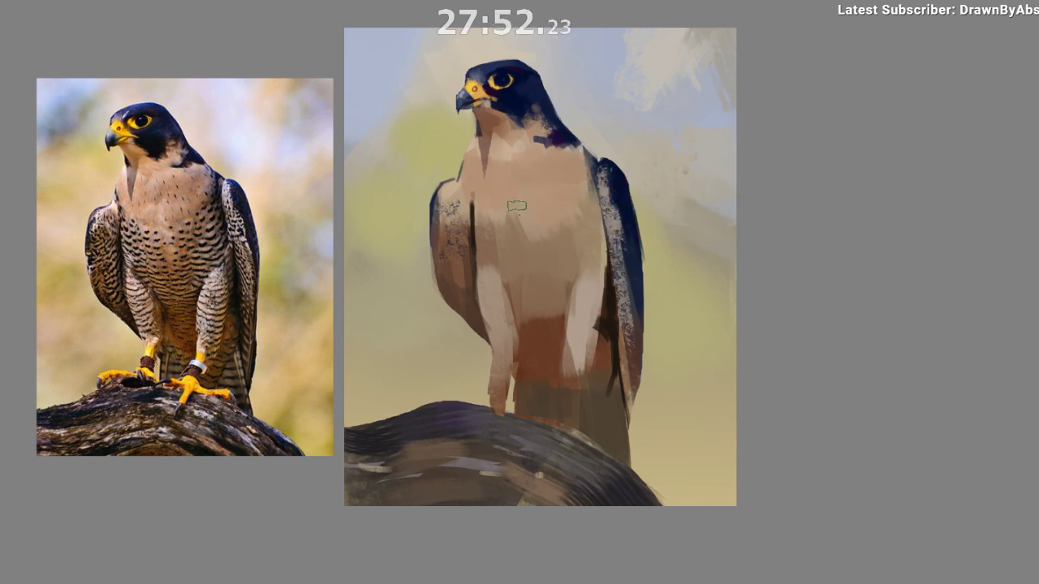
pyautogui.moveTo(528, 189); pyautogui.dragTo(523, 221)
pyautogui.keyDown('ctrl'); pyautogui.click(516, 215); pyautogui.keyUp('ctrl')
pyautogui.keyDown('ctrl'); pyautogui.click(518, 211); pyautogui.keyUp('ctrl')
pyautogui.moveTo(521, 298); pyautogui.dragTo(528, 239)
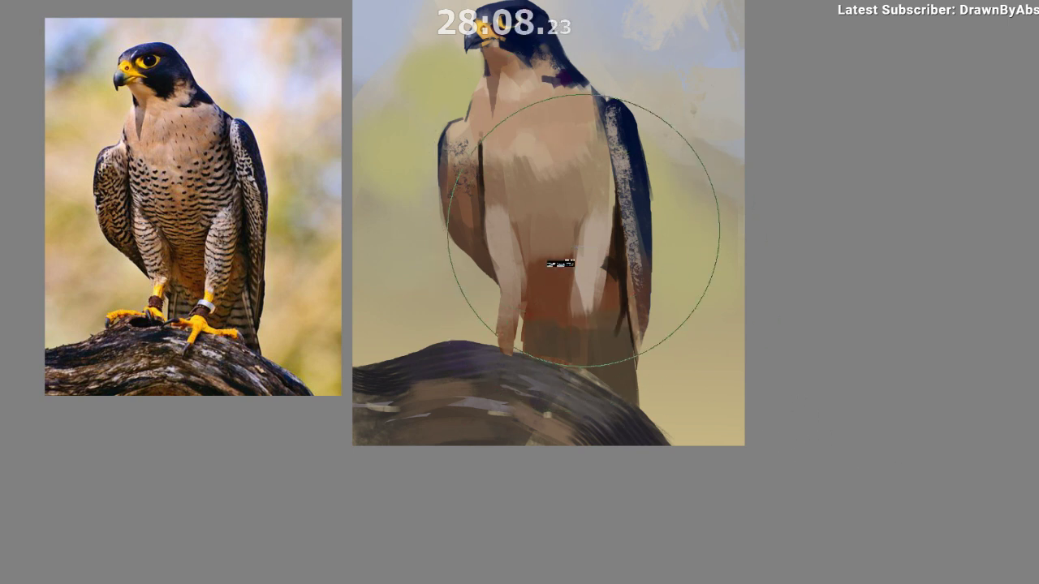
# Glaze the falcon's belly with a warm reddish brown using a reduced round brush, and flip the view back.
pyautogui.press('[')
pyautogui.press('[')
pyautogui.press('[')
pyautogui.press(']')
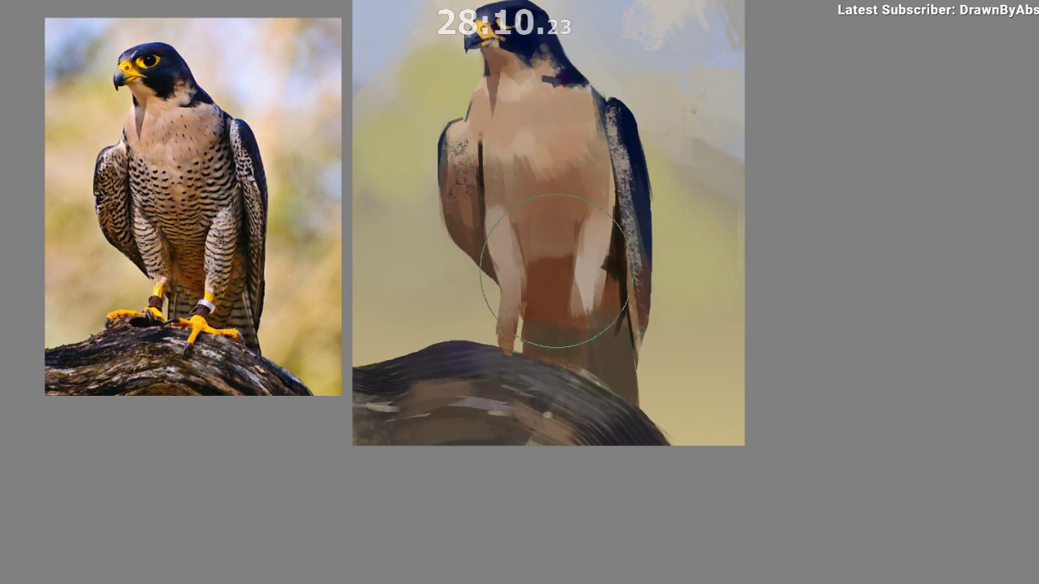
pyautogui.press('m')
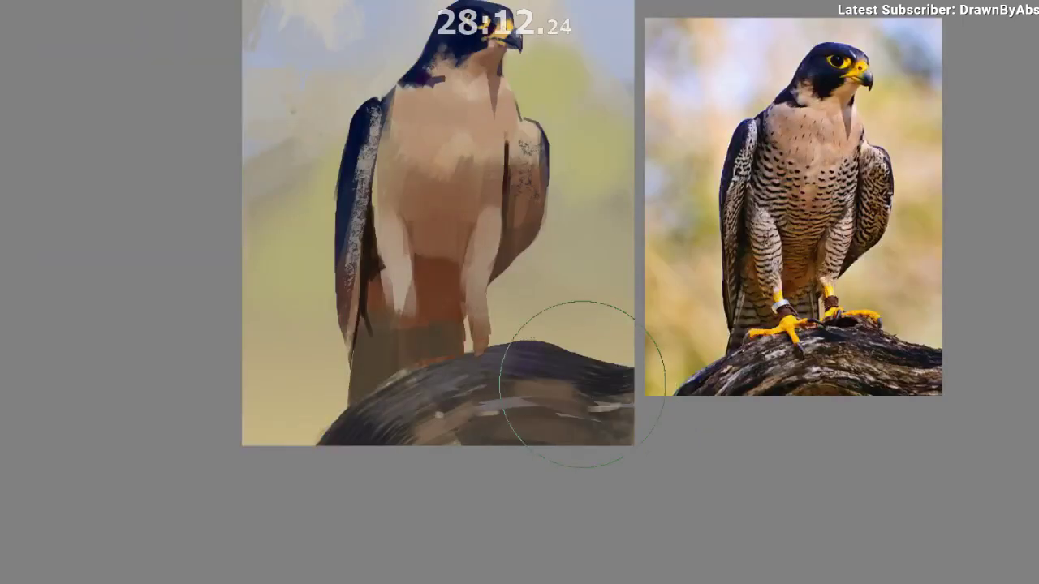
pyautogui.keyDown('ctrl'); pyautogui.click(414, 284); pyautogui.keyUp('ctrl')
pyautogui.moveTo(331, 383); pyautogui.dragTo(246, 392)
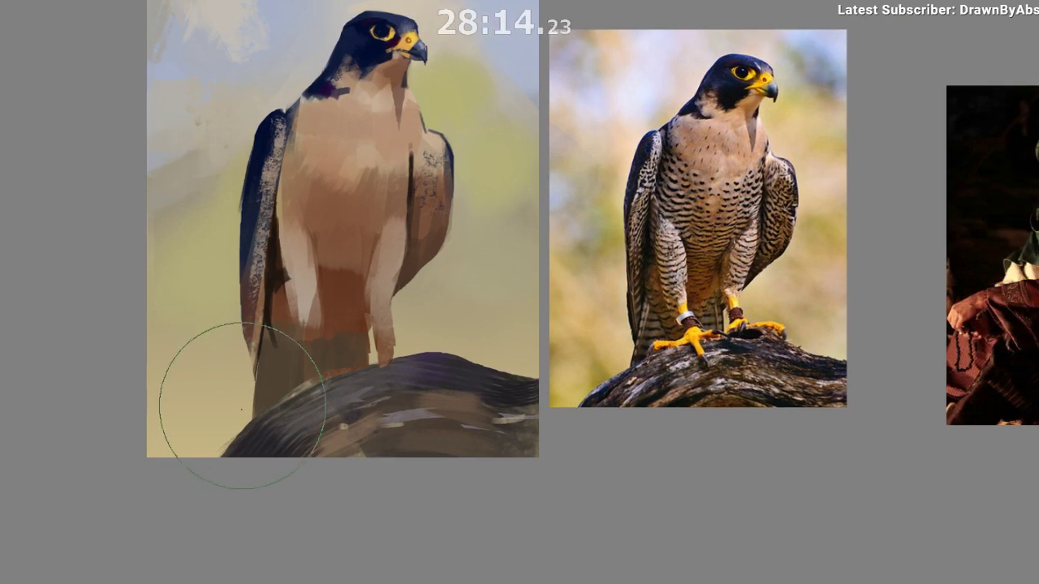
# Shade the side of the breast beside the dark blue wing with a muted grey-brown, checking it in mirrored view.
pyautogui.rightClick(237, 410)
pyautogui.click(317, 424)
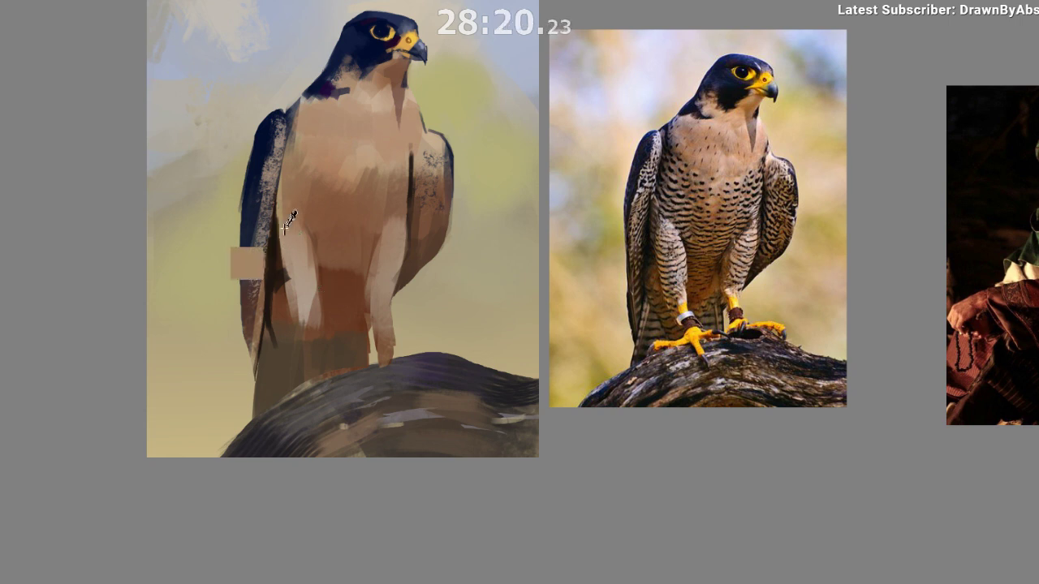
pyautogui.keyDown('ctrl'); pyautogui.click(294, 195); pyautogui.keyUp('ctrl')
pyautogui.moveTo(285, 225); pyautogui.dragTo(290, 173)
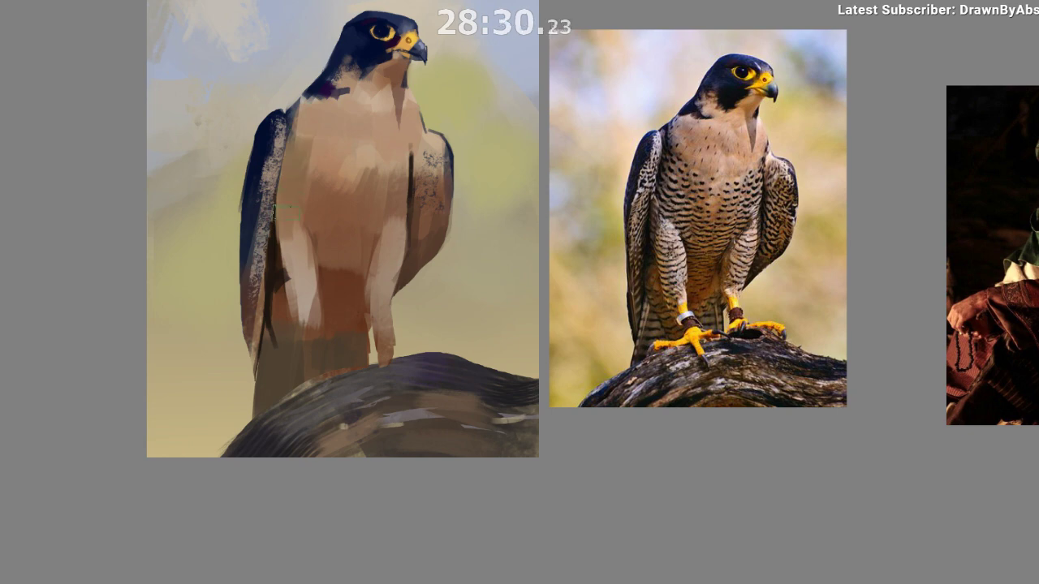
pyautogui.press('m')
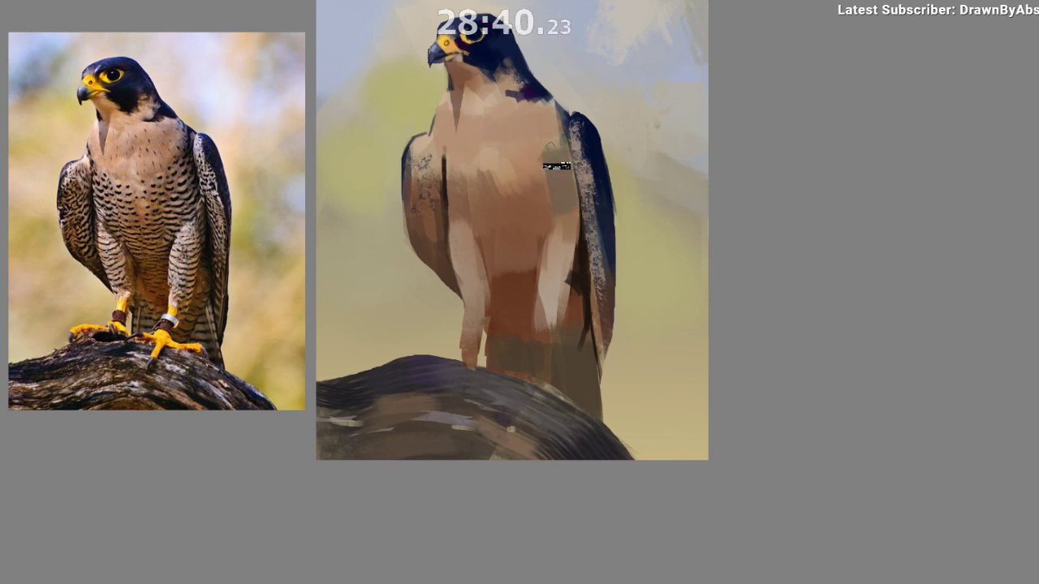
pyautogui.press('m')
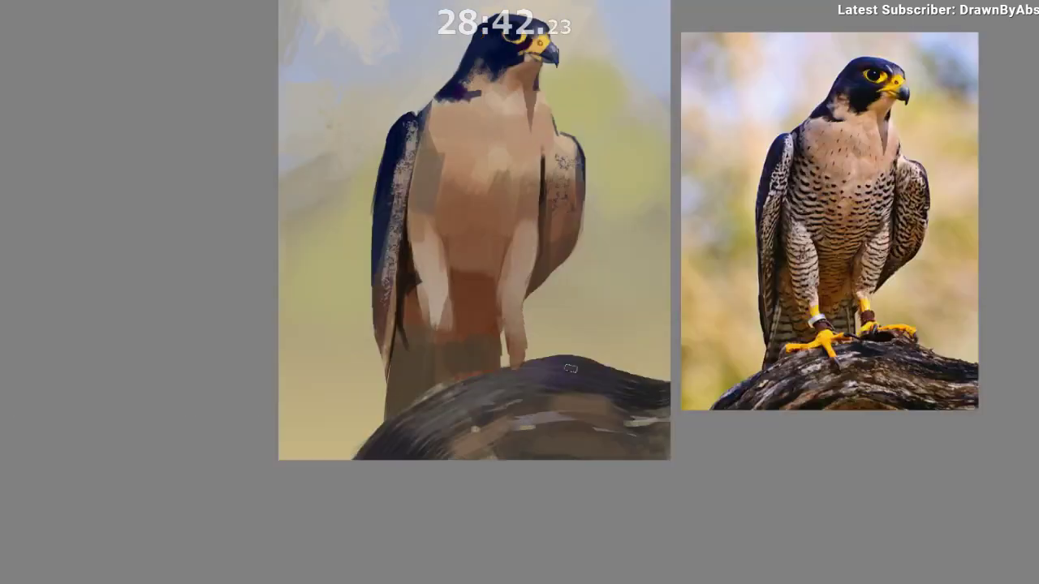
pyautogui.moveTo(478, 408); pyautogui.dragTo(282, 341)
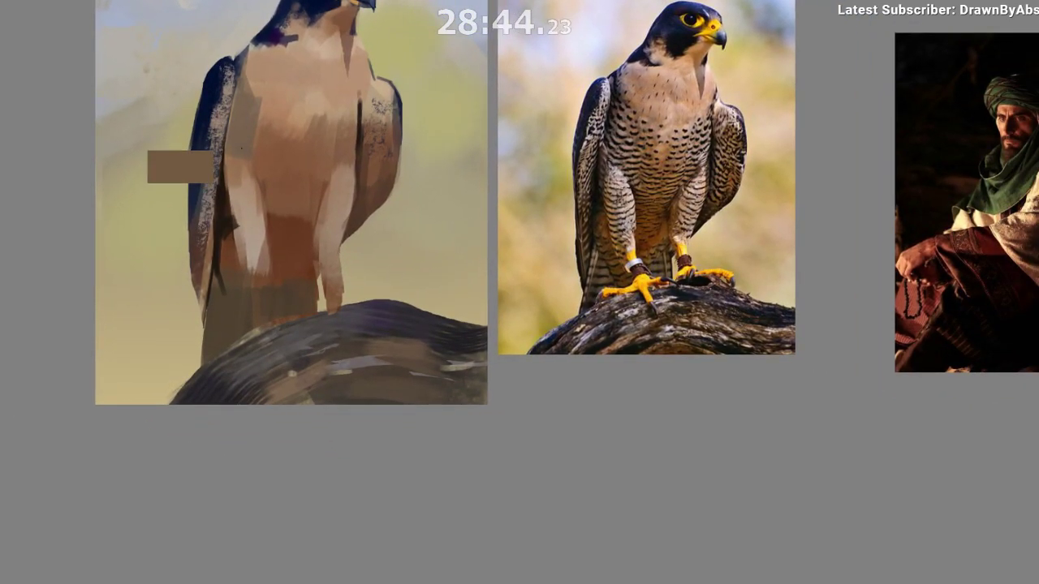
# Extend the brown side shading down to the thigh beside the dark wing, undoing the last stroke.
pyautogui.moveTo(221, 145); pyautogui.dragTo(223, 192)
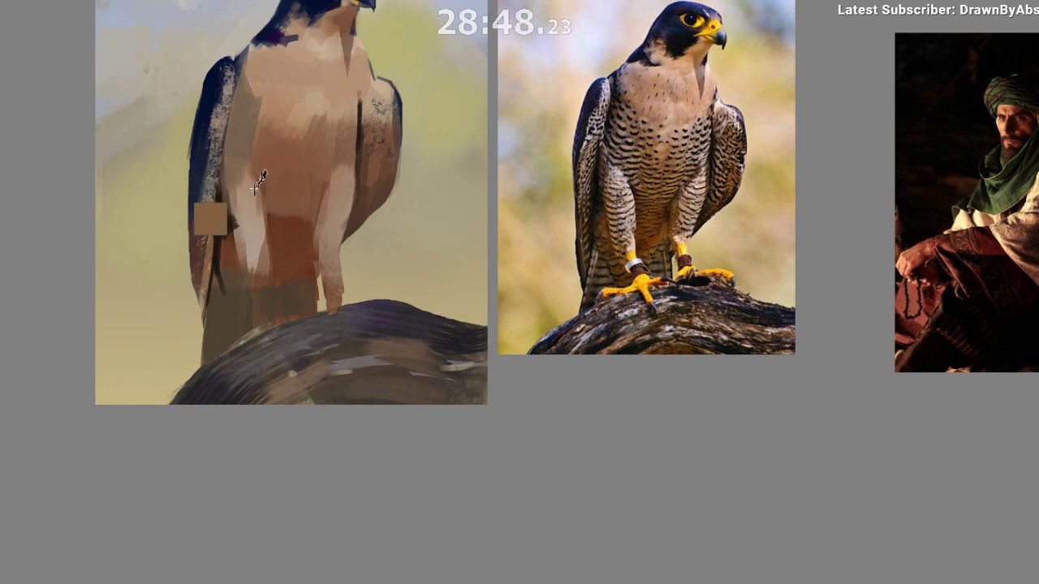
pyautogui.moveTo(240, 174)
pyautogui.mouseDown()
pyautogui.moveTo(240, 231)
pyautogui.moveTo(228, 228)
pyautogui.mouseUp()
pyautogui.hotkey('ctrl', 'z')
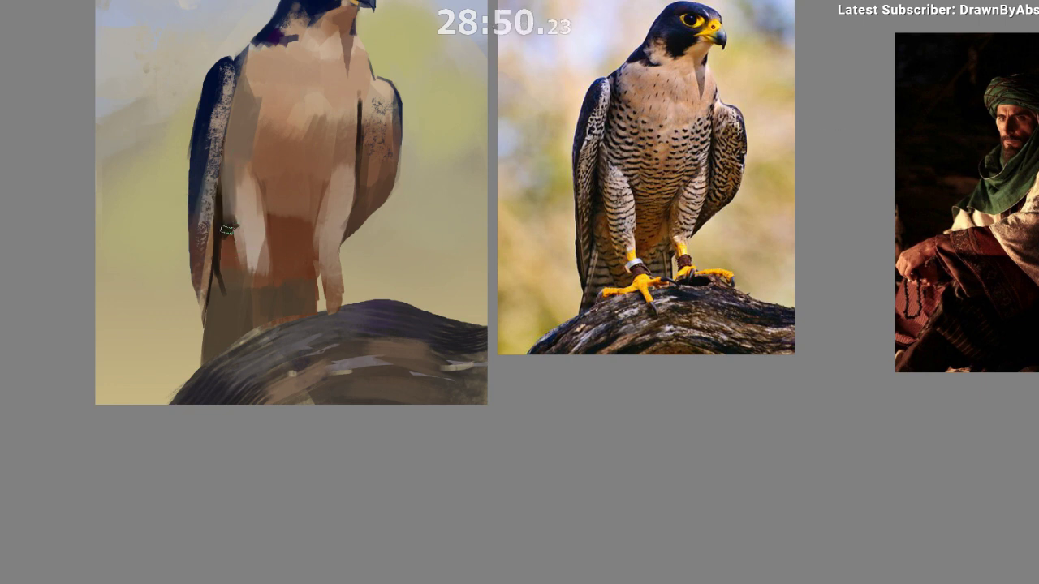
pyautogui.moveTo(235, 360); pyautogui.dragTo(238, 388)
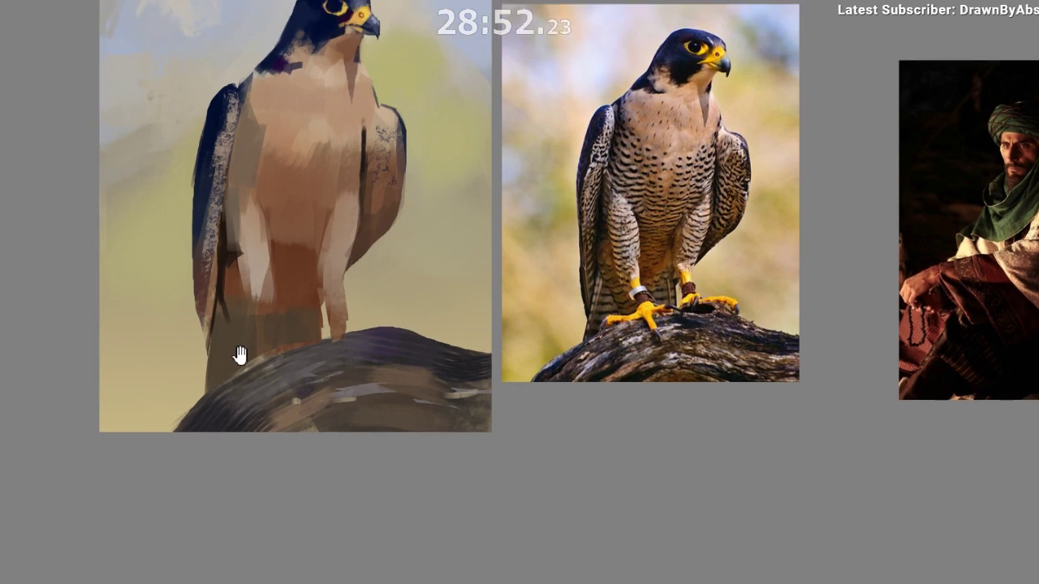
pyautogui.moveTo(239, 347); pyautogui.dragTo(241, 353)
# Repaint the upper thigh beside the dark blue wing with sampled browns, blending it into the shaded flank.
pyautogui.keyDown('ctrl'); pyautogui.click(245, 265); pyautogui.keyUp('ctrl')
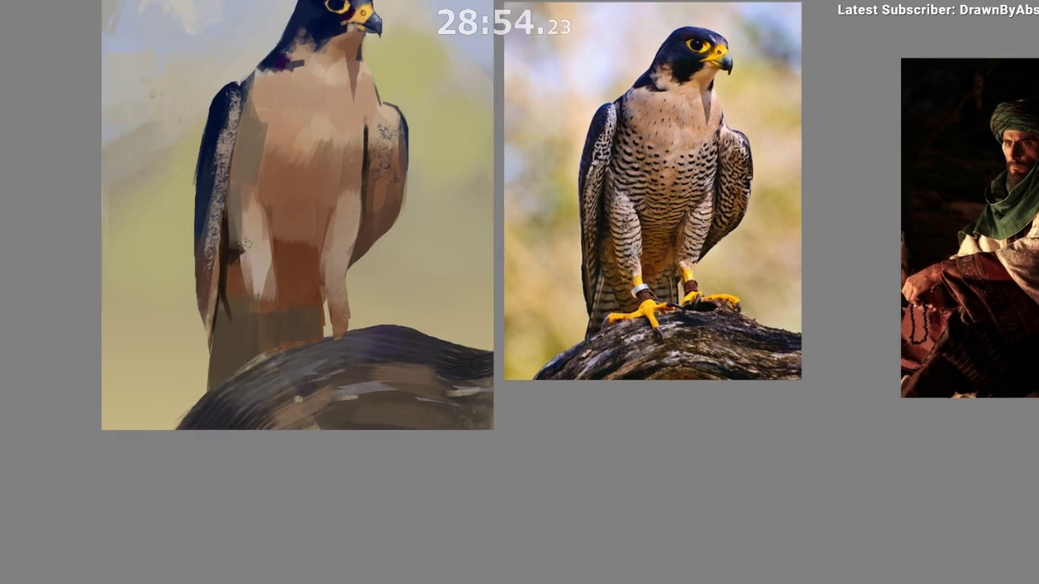
pyautogui.moveTo(240, 223); pyautogui.dragTo(238, 257)
pyautogui.hotkey('ctrl', 'z')
pyautogui.moveTo(243, 213); pyautogui.dragTo(240, 256)
pyautogui.moveTo(283, 396); pyautogui.dragTo(255, 388)
pyautogui.keyDown('ctrl'); pyautogui.click(217, 167); pyautogui.keyUp('ctrl')
pyautogui.moveTo(226, 229); pyautogui.dragTo(233, 259)
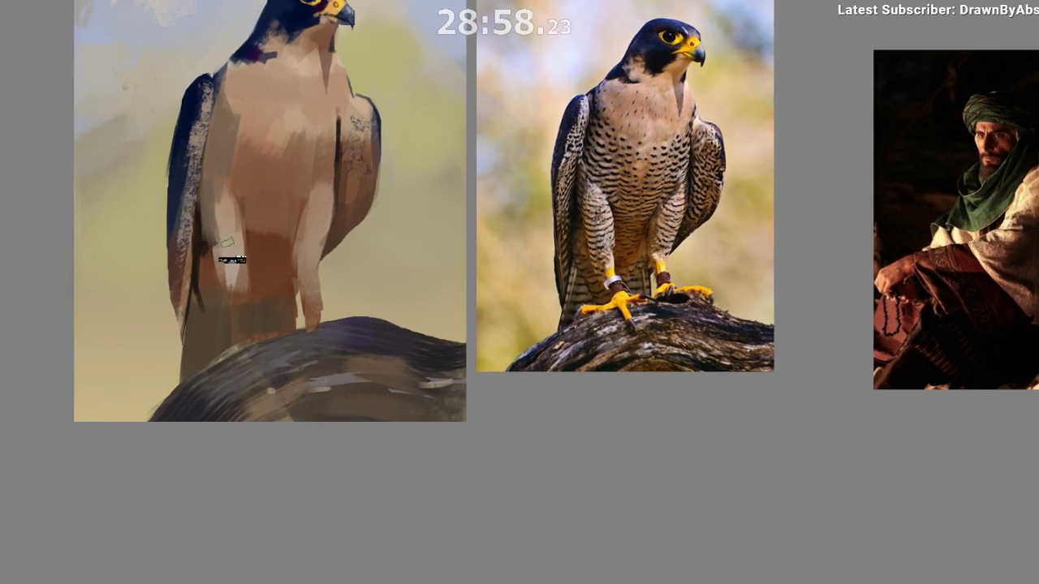
# Reshape the pale thigh beside the brown wing with sampled colours, undoing unwanted strokes.
pyautogui.keyDown('ctrl'); pyautogui.click(308, 216); pyautogui.keyUp('ctrl')
pyautogui.moveTo(310, 218); pyautogui.dragTo(312, 228)
pyautogui.keyDown('ctrl'); pyautogui.click(270, 260); pyautogui.keyUp('ctrl')
pyautogui.hotkey('ctrl', 'z')
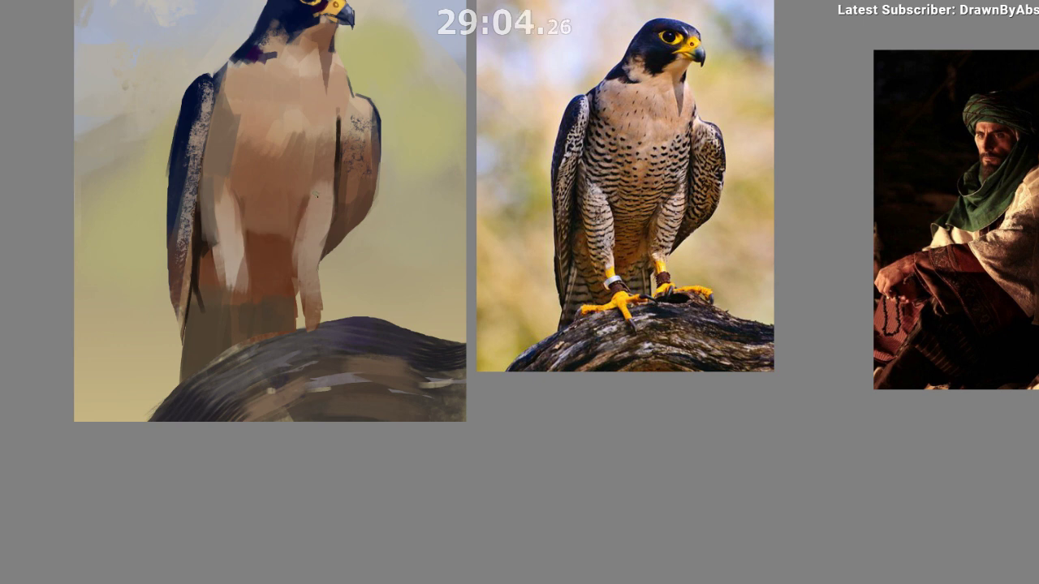
pyautogui.moveTo(215, 242); pyautogui.dragTo(280, 240)
pyautogui.hotkey('ctrl', 'z')
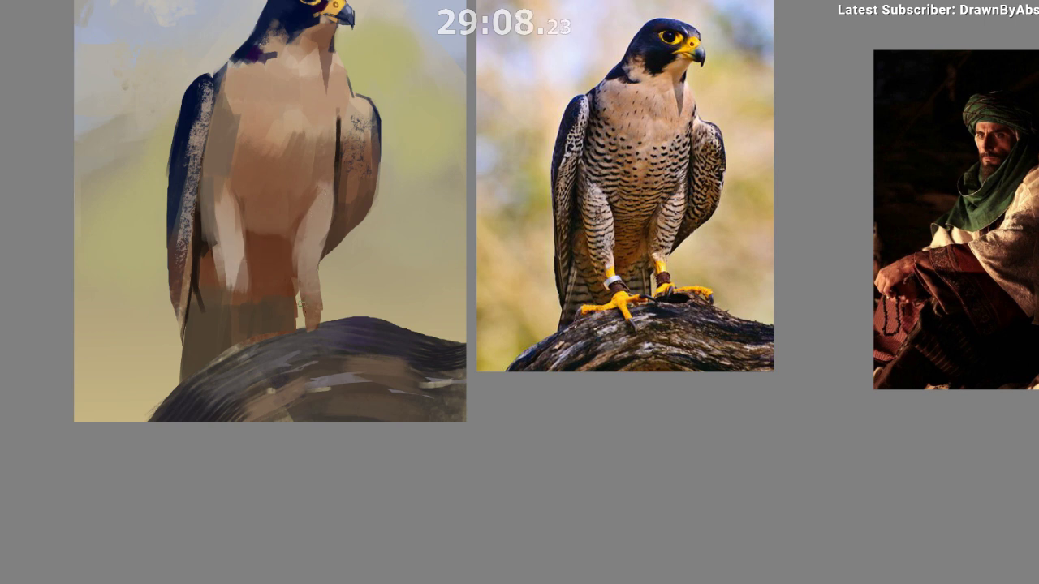
pyautogui.moveTo(316, 379); pyautogui.dragTo(312, 428)
pyautogui.moveTo(232, 293)
pyautogui.mouseDown()
pyautogui.moveTo(268, 293)
pyautogui.moveTo(278, 314)
pyautogui.mouseUp()
pyautogui.hotkey('ctrl', 'z')
pyautogui.hotkey('ctrl', 'z')
pyautogui.moveTo(399, 272); pyautogui.dragTo(404, 229)
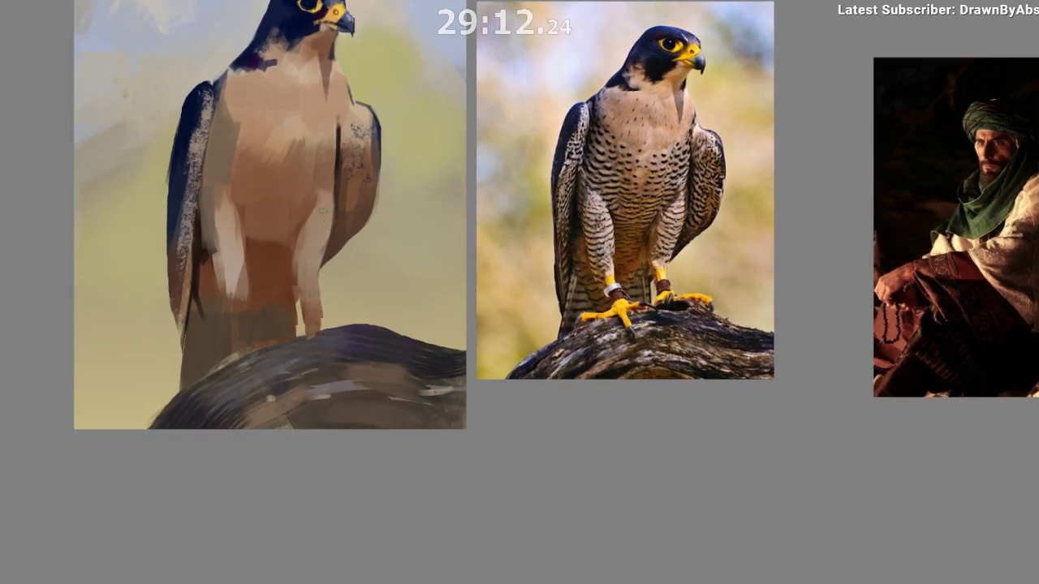
pyautogui.hotkey('ctrl', 'z')
pyautogui.moveTo(323, 211)
pyautogui.mouseDown()
pyautogui.moveTo(311, 284)
pyautogui.moveTo(314, 272)
pyautogui.mouseUp()
pyautogui.hotkey('ctrl', 'z')
pyautogui.hotkey('ctrl', 'z')
# Repaint the pale upper thigh beside the brown wing with sampled colours, checking its shape in mirrored view.
pyautogui.keyDown('ctrl'); pyautogui.click(316, 239); pyautogui.keyUp('ctrl')
pyautogui.moveTo(328, 213)
pyautogui.mouseDown()
pyautogui.moveTo(313, 255)
pyautogui.moveTo(316, 237)
pyautogui.mouseUp()
pyautogui.press('m')
pyautogui.moveTo(509, 406); pyautogui.dragTo(373, 386)
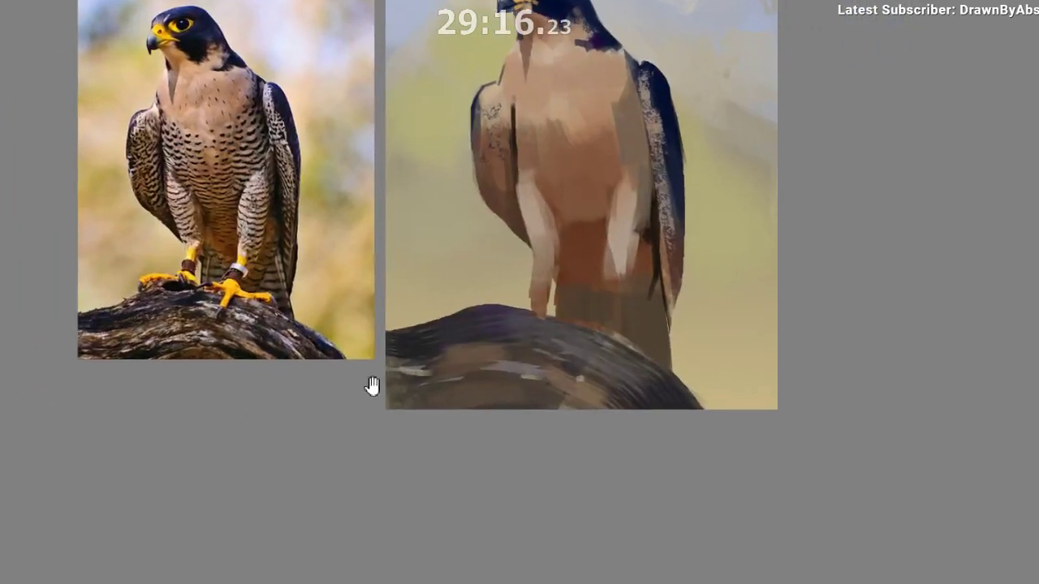
pyautogui.keyDown('ctrl'); pyautogui.click(528, 214); pyautogui.keyUp('ctrl')
pyautogui.moveTo(525, 216)
pyautogui.mouseDown()
pyautogui.moveTo(534, 256)
pyautogui.moveTo(492, 261)
pyautogui.mouseUp()
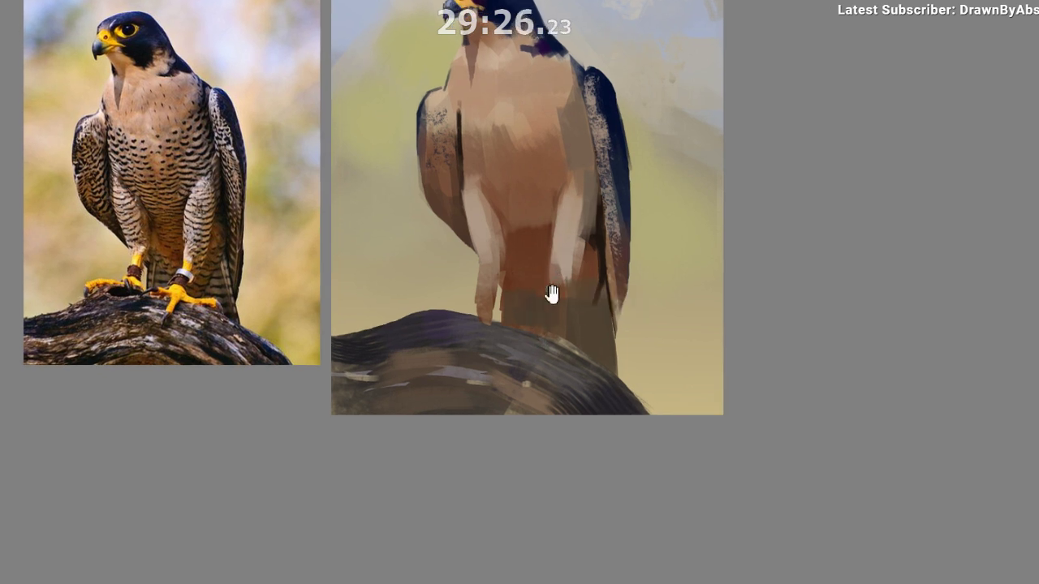
pyautogui.moveTo(552, 295)
pyautogui.mouseDown()
pyautogui.moveTo(547, 399)
pyautogui.moveTo(575, 408)
pyautogui.moveTo(574, 422)
pyautogui.mouseUp()
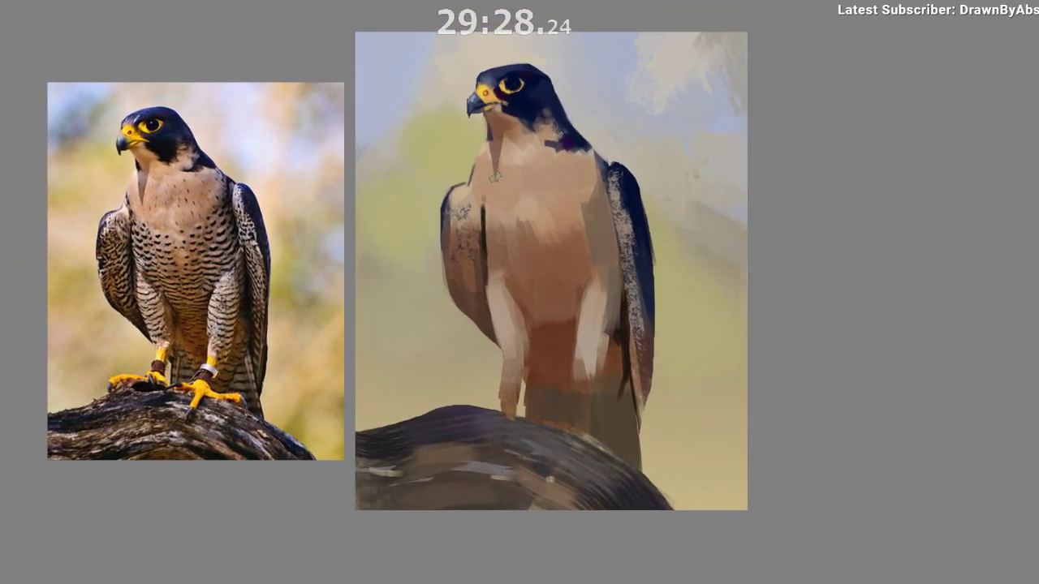
# Add a pale sampled highlight along the front edge of the throat above the breast.
pyautogui.moveTo(514, 193); pyautogui.dragTo(522, 193)
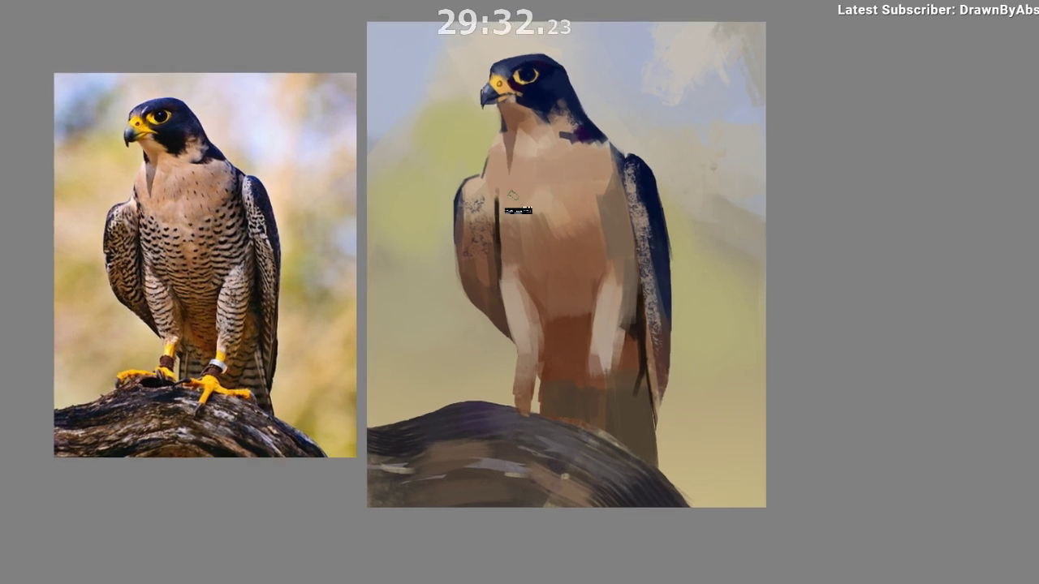
pyautogui.moveTo(519, 156); pyautogui.dragTo(524, 145)
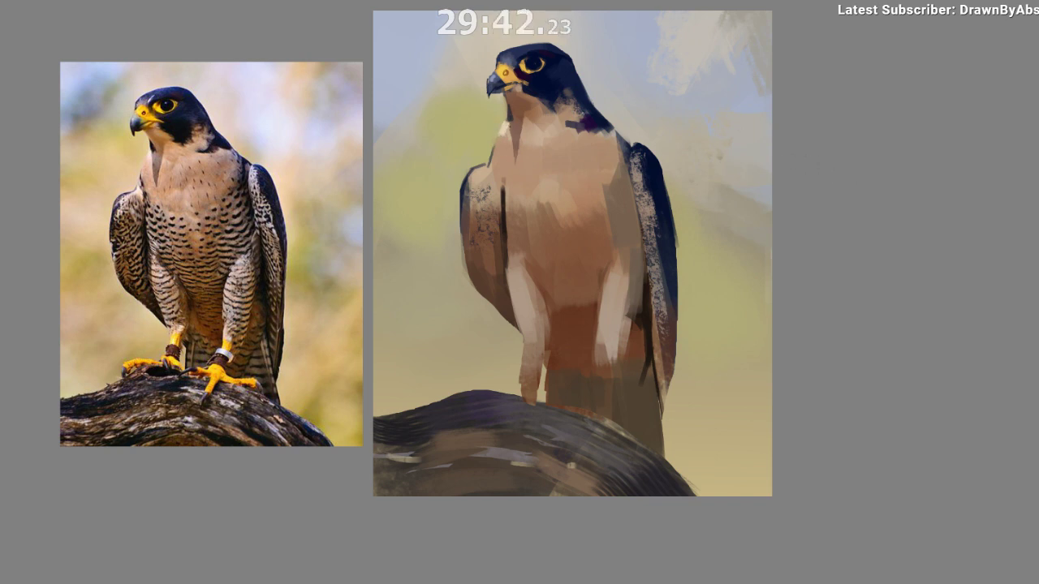
pyautogui.keyDown('ctrl'); pyautogui.click(508, 130); pyautogui.keyUp('ctrl')
pyautogui.moveTo(523, 149)
pyautogui.mouseDown()
pyautogui.moveTo(545, 149)
pyautogui.moveTo(599, 191)
pyautogui.moveTo(587, 193)
pyautogui.mouseUp()
pyautogui.moveTo(592, 184); pyautogui.dragTo(595, 150)
pyautogui.keyDown('ctrl'); pyautogui.click(527, 139); pyautogui.keyUp('ctrl')
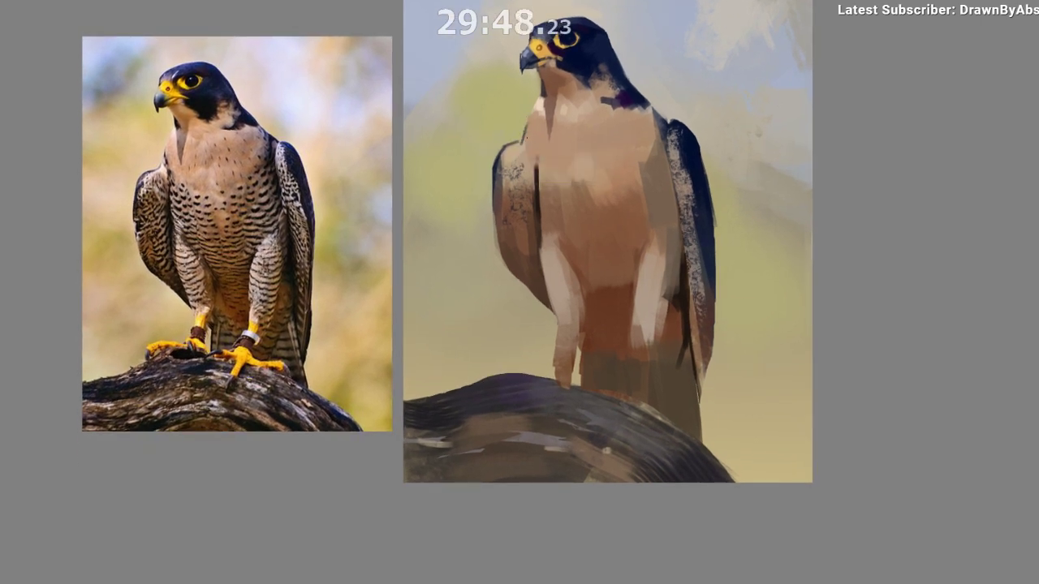
pyautogui.moveTo(561, 345); pyautogui.dragTo(559, 387)
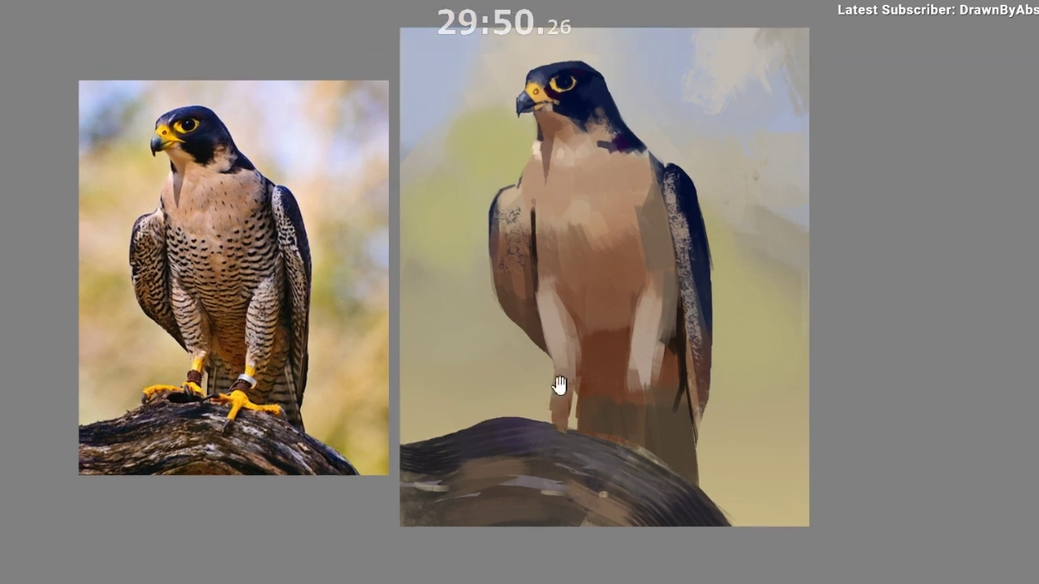
pyautogui.moveTo(557, 300); pyautogui.dragTo(557, 278)
# Refine the breast edge above the brown wing and lay a pale highlight across the top of that wing's shoulder.
pyautogui.keyDown('ctrl'); pyautogui.click(526, 161); pyautogui.keyUp('ctrl')
pyautogui.keyDown('ctrl'); pyautogui.click(521, 161); pyautogui.keyUp('ctrl')
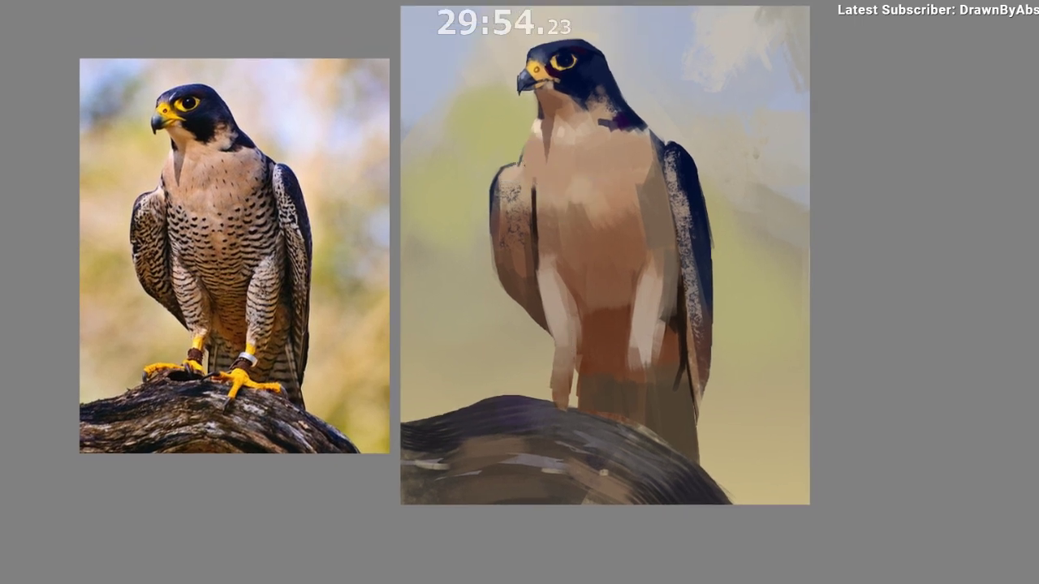
pyautogui.moveTo(527, 147); pyautogui.dragTo(521, 160)
pyautogui.press('h')
pyautogui.moveTo(441, 348); pyautogui.dragTo(329, 315)
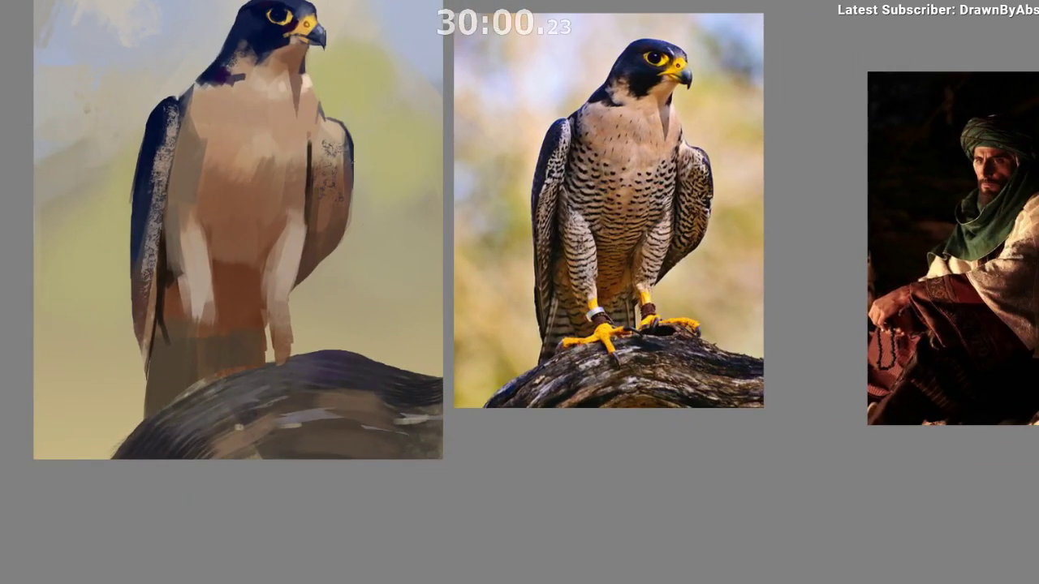
pyautogui.keyDown('ctrl'); pyautogui.click(302, 88); pyautogui.keyUp('ctrl')
pyautogui.moveTo(318, 127); pyautogui.dragTo(334, 125)
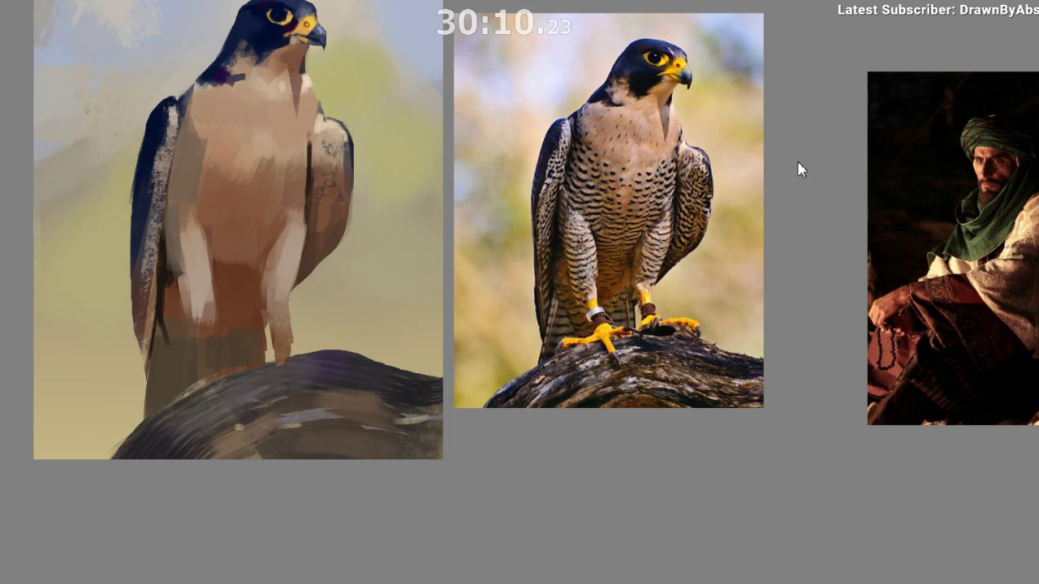
# Paint a pale highlight along the upper inner edge of the dark blue wing with sampled colours.
pyautogui.moveTo(172, 111); pyautogui.dragTo(165, 144)
pyautogui.keyDown('ctrl'); pyautogui.click(171, 126); pyautogui.keyUp('ctrl')
pyautogui.keyDown('ctrl'); pyautogui.click(177, 172); pyautogui.keyUp('ctrl')
pyautogui.keyDown('ctrl'); pyautogui.click(172, 123); pyautogui.keyUp('ctrl')
pyautogui.moveTo(206, 253); pyautogui.dragTo(215, 277)
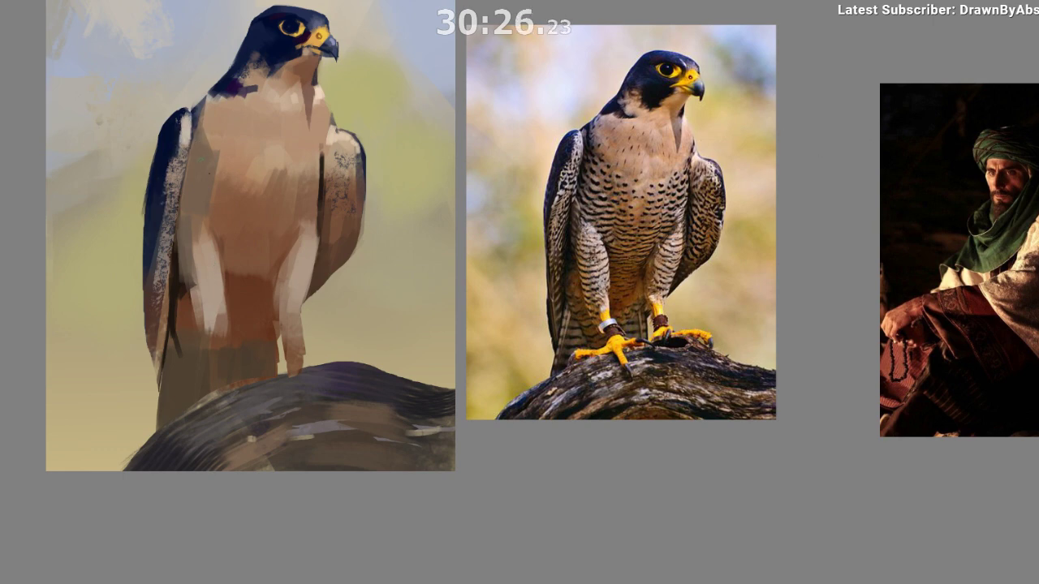
# Add a dark blue patch between the pale wing edge and the breast, checking it mirrored and undoing the last stroke.
pyautogui.press('m')
pyautogui.moveTo(679, 289); pyautogui.dragTo(473, 281)
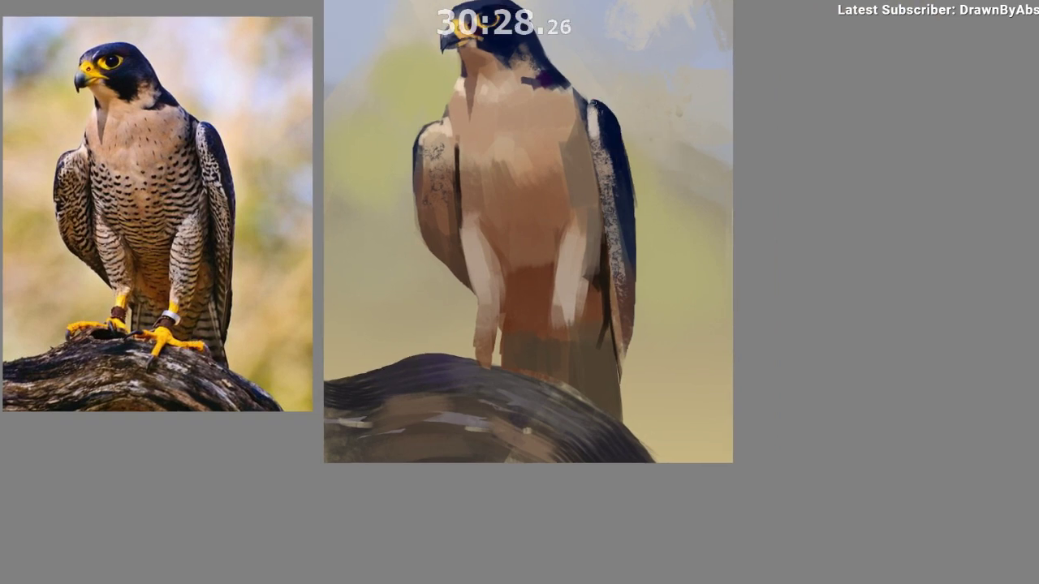
pyautogui.keyDown('ctrl'); pyautogui.click(593, 114); pyautogui.keyUp('ctrl')
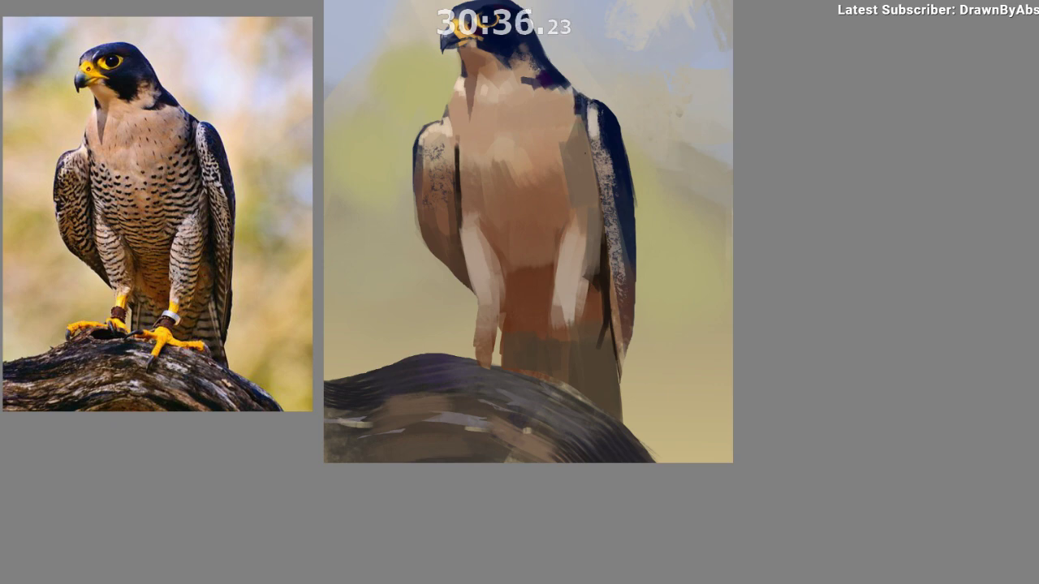
pyautogui.press('m')
pyautogui.moveTo(384, 329); pyautogui.dragTo(185, 327)
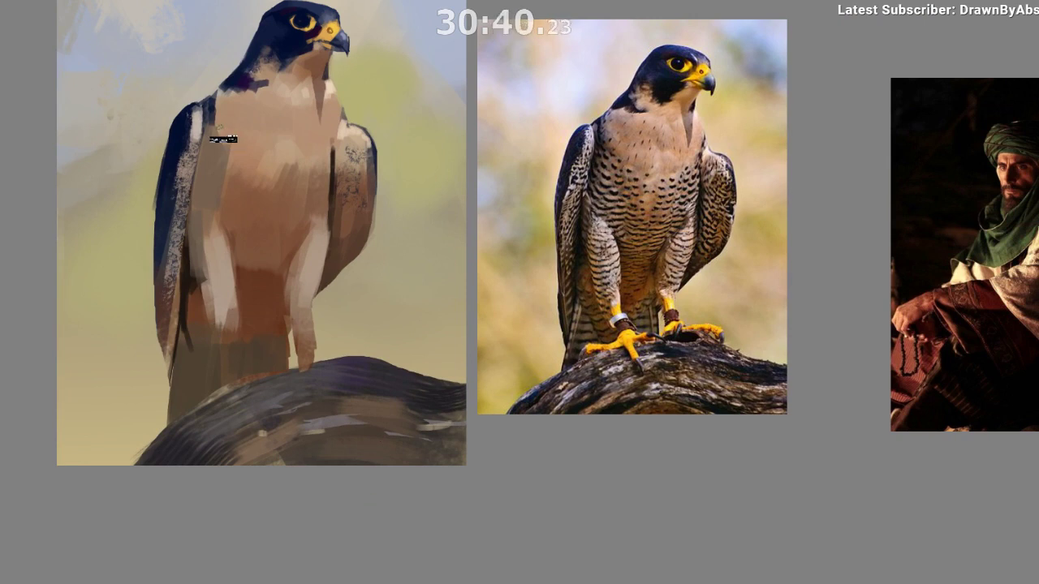
pyautogui.keyDown('ctrl'); pyautogui.click(167, 173); pyautogui.keyUp('ctrl')
pyautogui.moveTo(220, 91); pyautogui.dragTo(222, 128)
pyautogui.hotkey('ctrl', 'z')
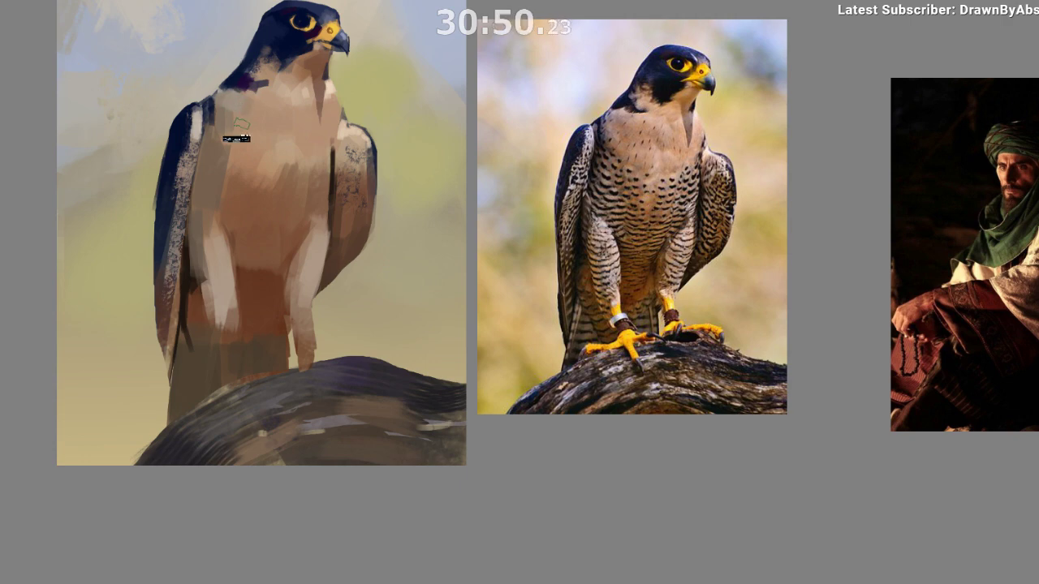
# Brighten and sharpen the pale thigh beside the dark blue wing, checking the whole figure in mirrored view.
pyautogui.moveTo(397, 325); pyautogui.dragTo(385, 358)
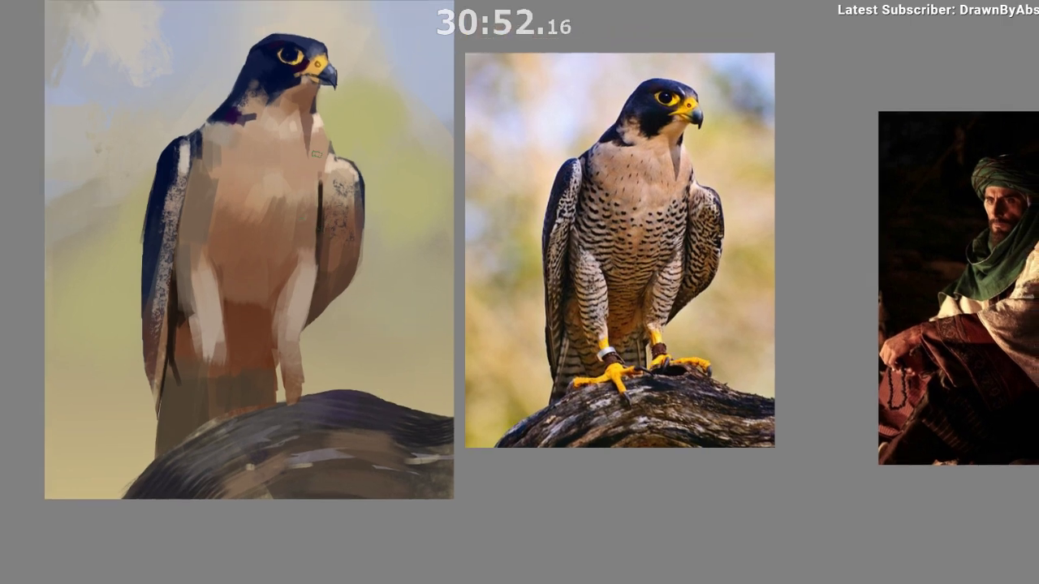
pyautogui.moveTo(324, 324); pyautogui.dragTo(355, 269)
pyautogui.moveTo(386, 217); pyautogui.dragTo(330, 357)
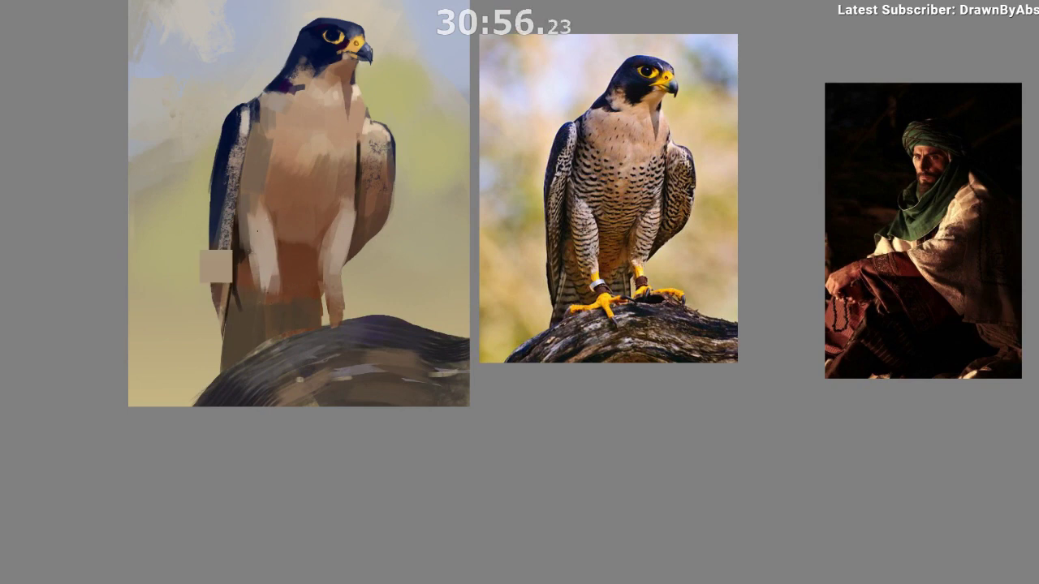
pyautogui.scroll(-1, 357, 491)
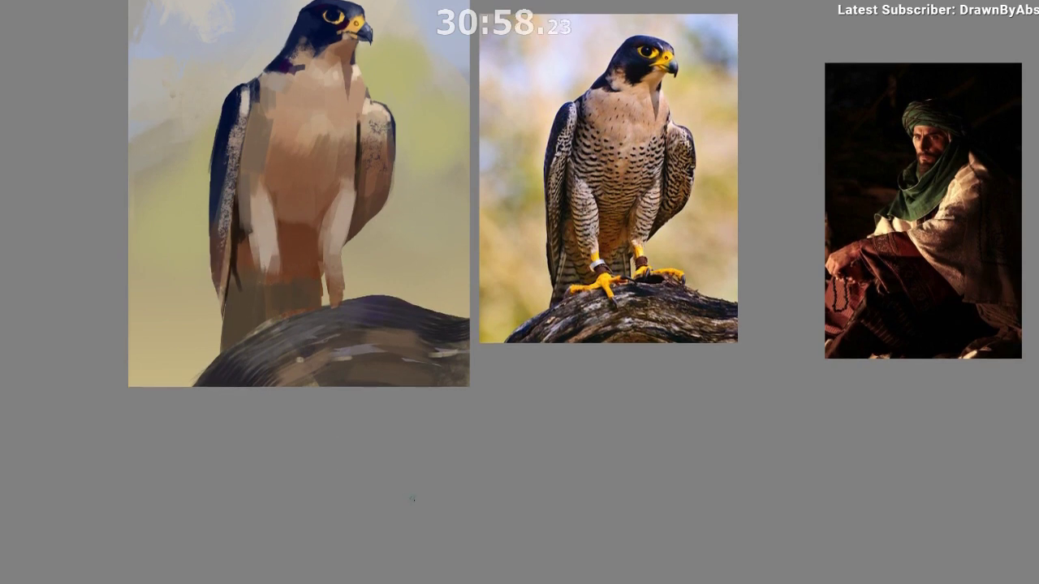
pyautogui.moveTo(453, 403); pyautogui.dragTo(423, 387)
pyautogui.keyDown('ctrl'); pyautogui.click(230, 218); pyautogui.keyUp('ctrl')
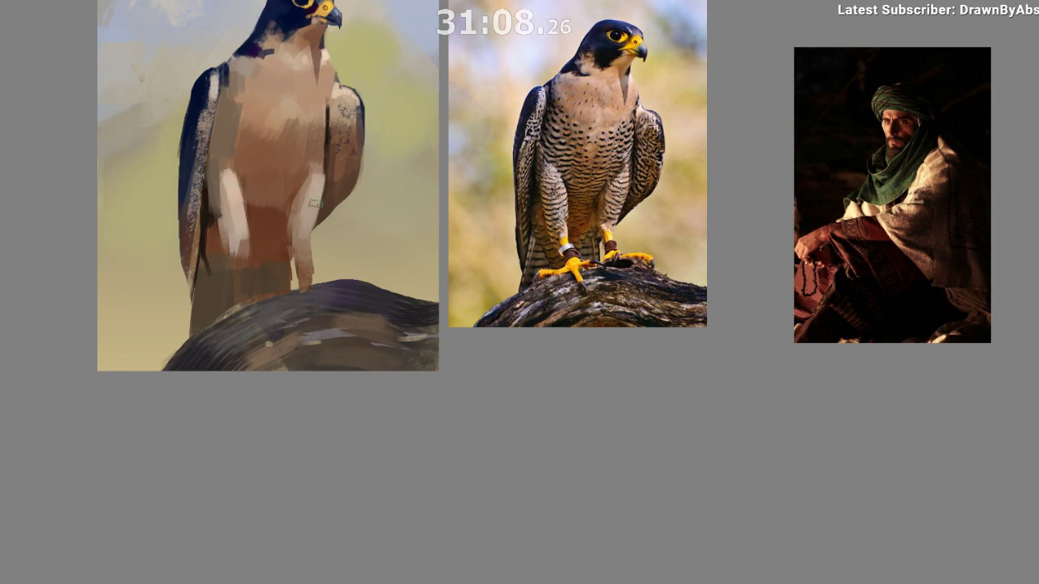
pyautogui.press('m')
pyautogui.moveTo(501, 419); pyautogui.dragTo(271, 452)
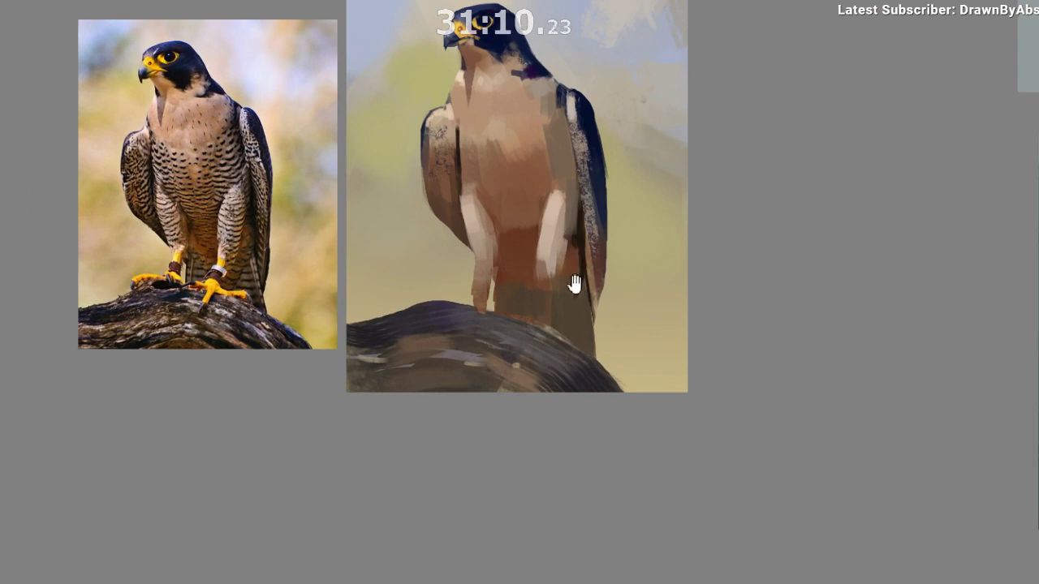
pyautogui.moveTo(575, 285); pyautogui.dragTo(573, 342)
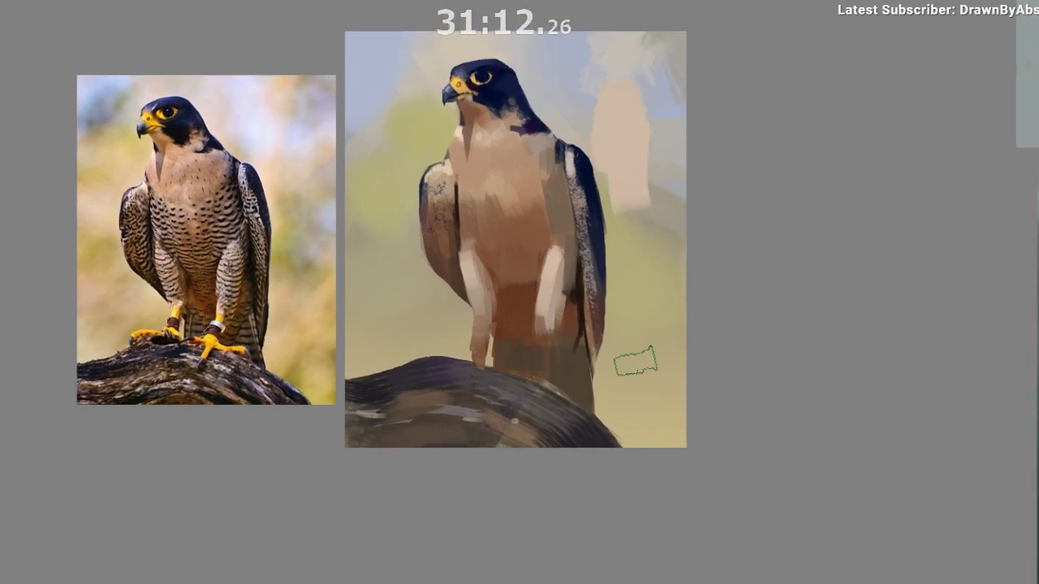
# Soften the upper breast toward the dark wing with sampled throat colours and a smaller brush.
pyautogui.keyDown('ctrl'); pyautogui.click(512, 125); pyautogui.keyUp('ctrl')
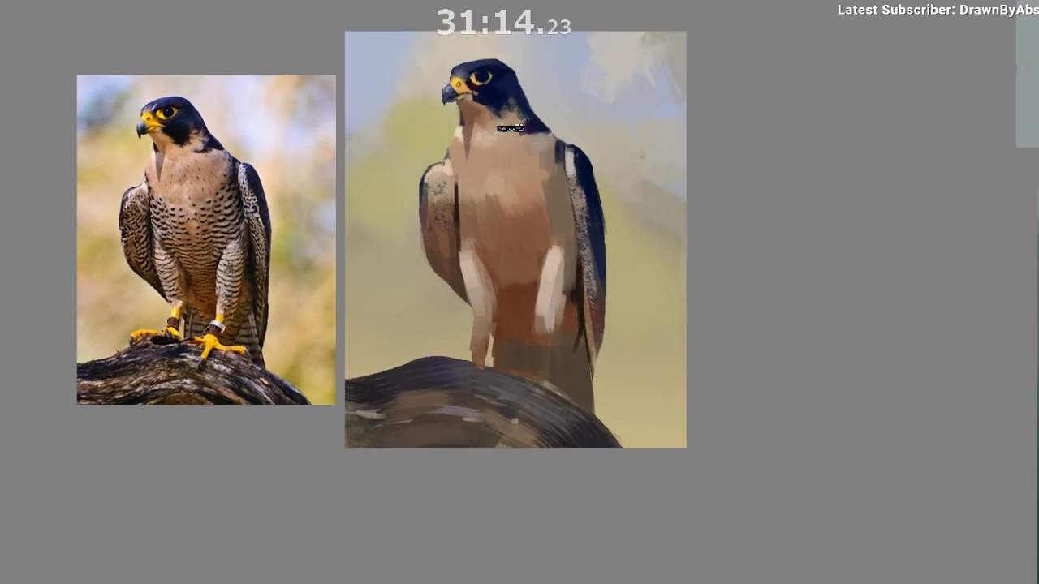
pyautogui.keyDown('ctrl'); pyautogui.click(480, 121); pyautogui.keyUp('ctrl')
pyautogui.press('[')
pyautogui.press('[')
pyautogui.press('[')
pyautogui.press('[')
pyautogui.press('[')
pyautogui.moveTo(526, 161); pyautogui.dragTo(540, 190)
pyautogui.moveTo(541, 190); pyautogui.dragTo(535, 214)
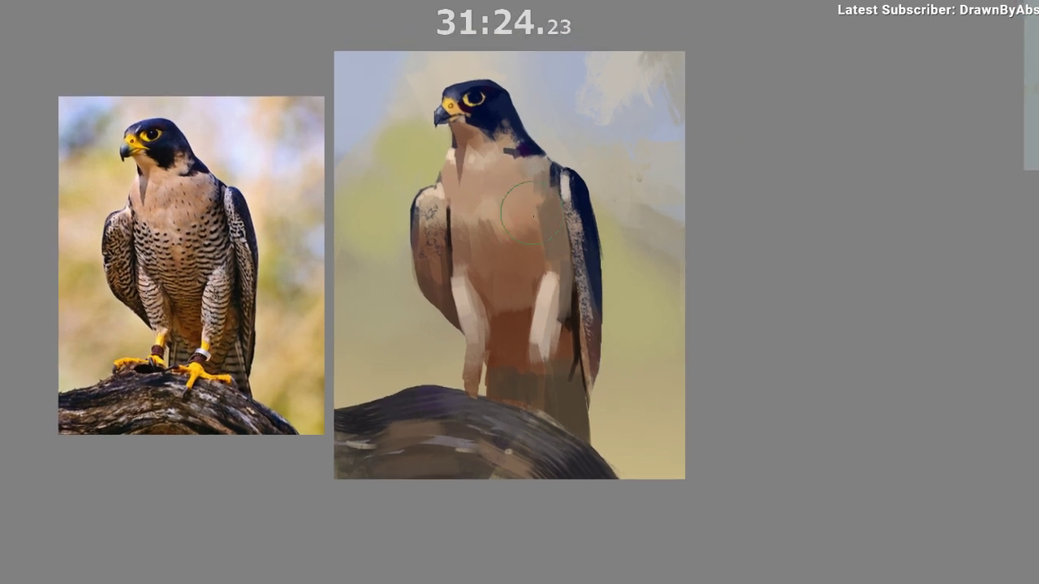
# Blend the upper breast with sampled warm browns and flip the view back to compare with the reference.
pyautogui.keyDown('ctrl'); pyautogui.click(529, 189); pyautogui.keyUp('ctrl')
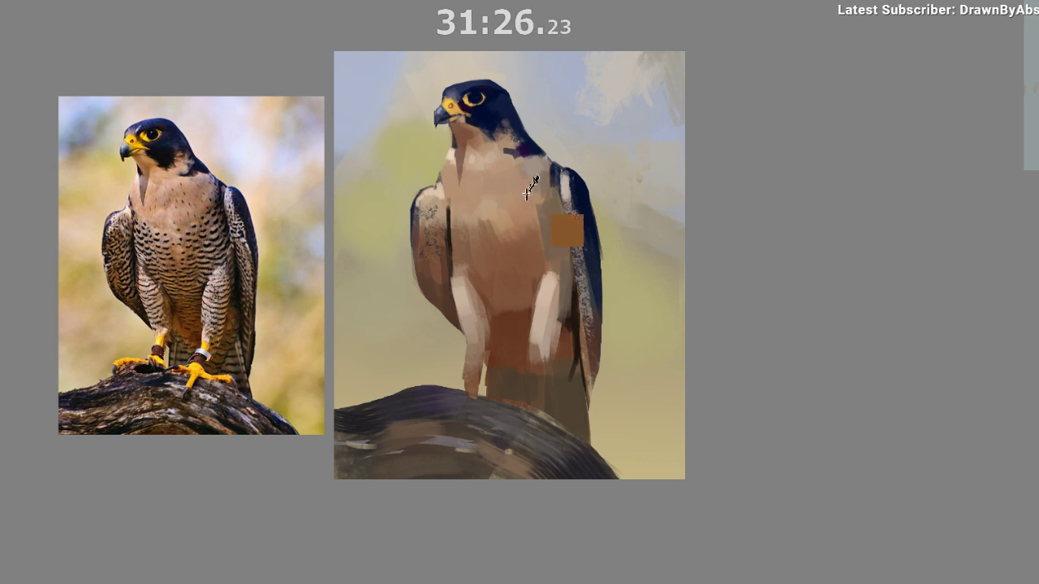
pyautogui.moveTo(515, 186)
pyautogui.mouseDown()
pyautogui.moveTo(488, 232)
pyautogui.moveTo(525, 177)
pyautogui.moveTo(584, 175)
pyautogui.moveTo(632, 195)
pyautogui.moveTo(509, 197)
pyautogui.moveTo(551, 173)
pyautogui.moveTo(521, 190)
pyautogui.mouseUp()
pyautogui.keyDown('ctrl'); pyautogui.click(530, 184); pyautogui.keyUp('ctrl')
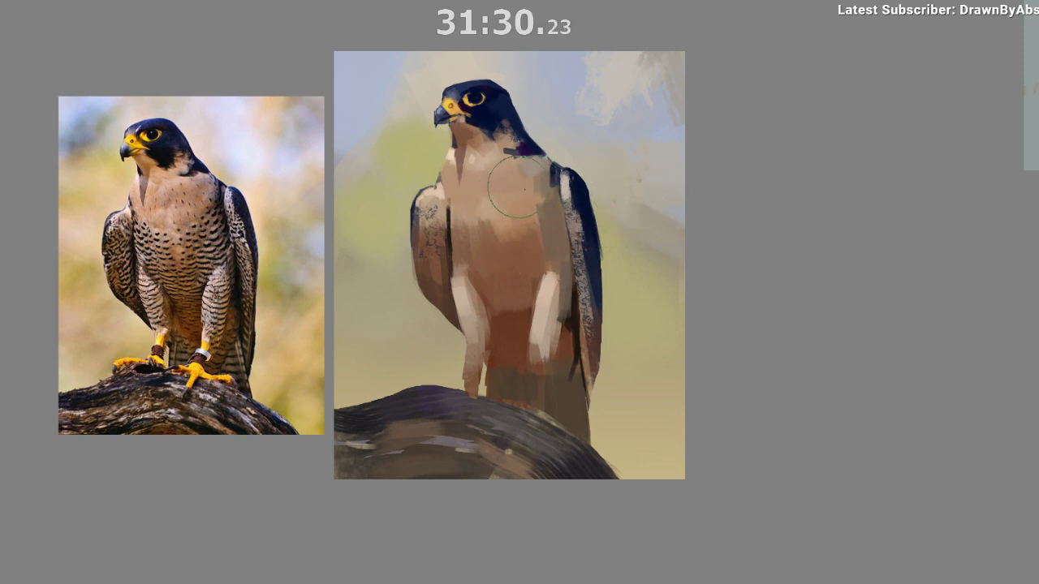
pyautogui.keyDown('ctrl'); pyautogui.click(517, 231); pyautogui.keyUp('ctrl')
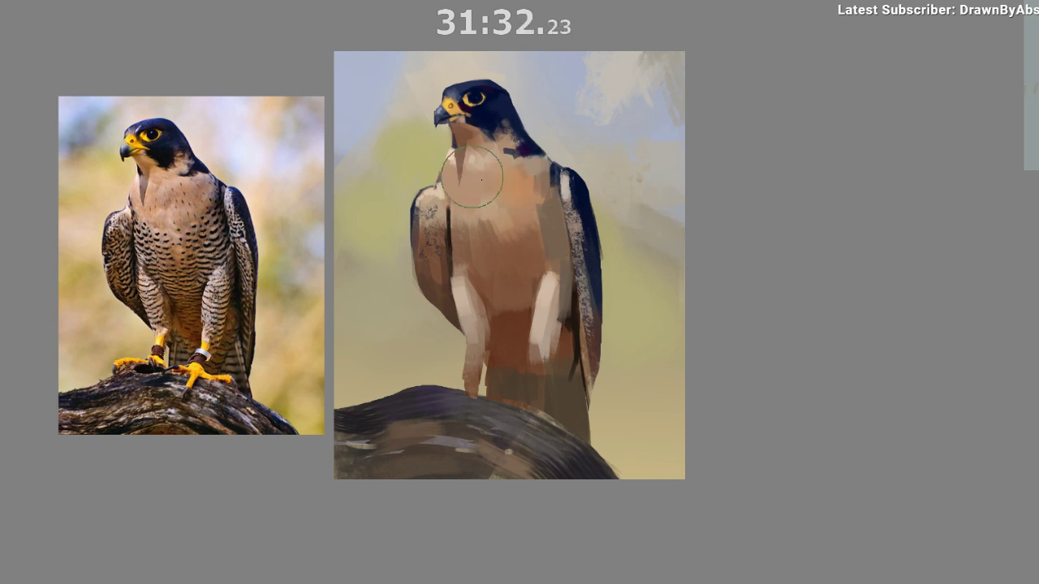
pyautogui.press('m')
pyautogui.moveTo(415, 304); pyautogui.dragTo(310, 294)
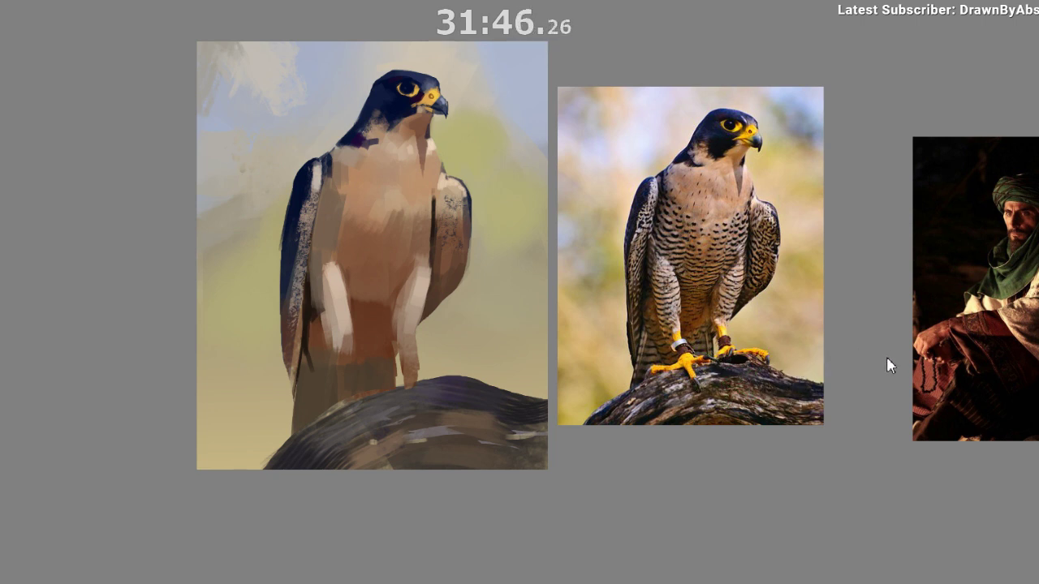
# Repaint the purple patch at the base of the neck in dark blue, reshaping the nape edge in mirrored view.
pyautogui.moveTo(391, 119); pyautogui.dragTo(396, 124)
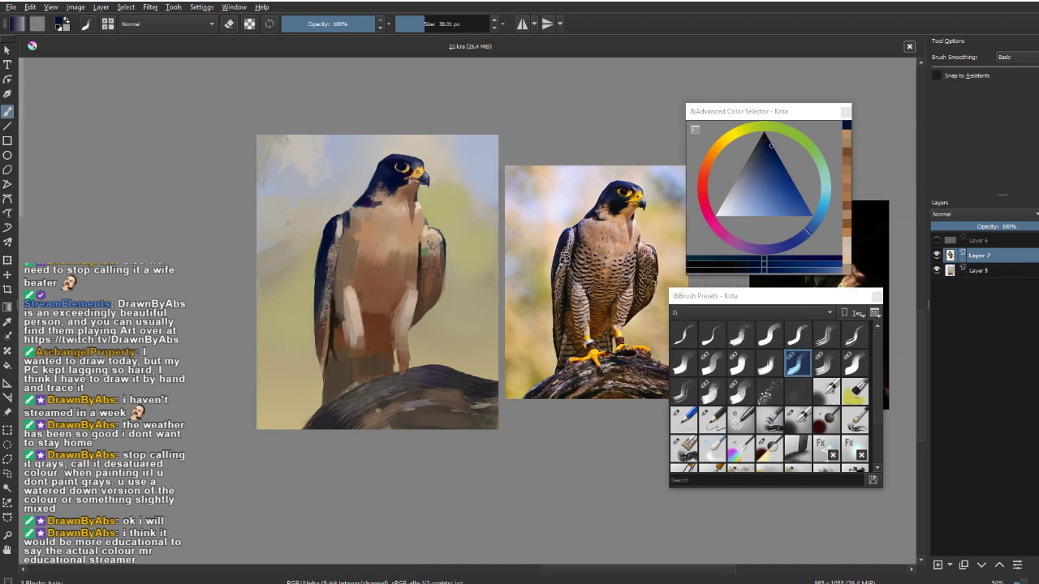
pyautogui.scroll(2, 425, 249)
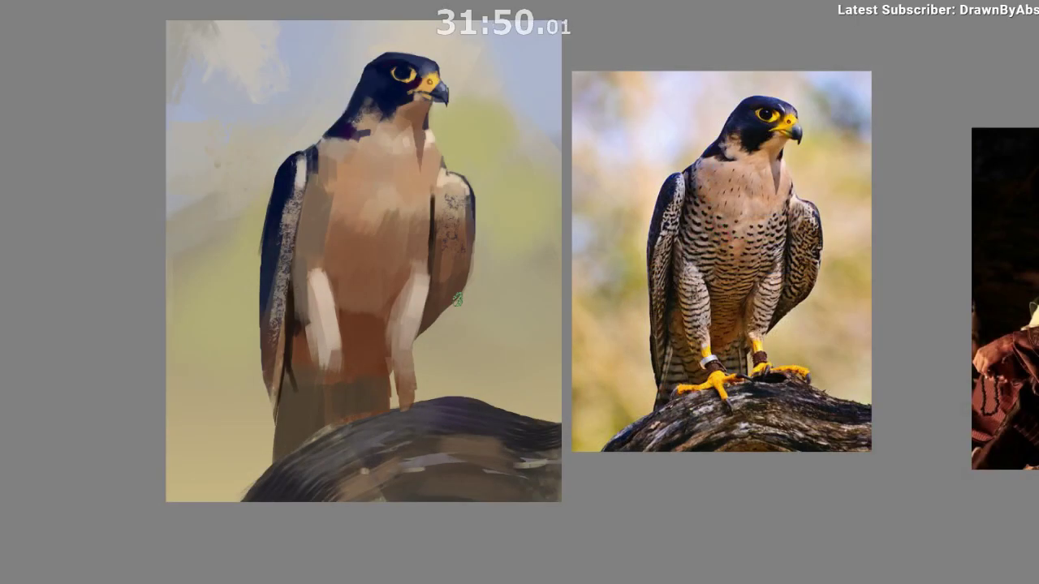
pyautogui.keyDown('ctrl'); pyautogui.click(305, 104); pyautogui.keyUp('ctrl')
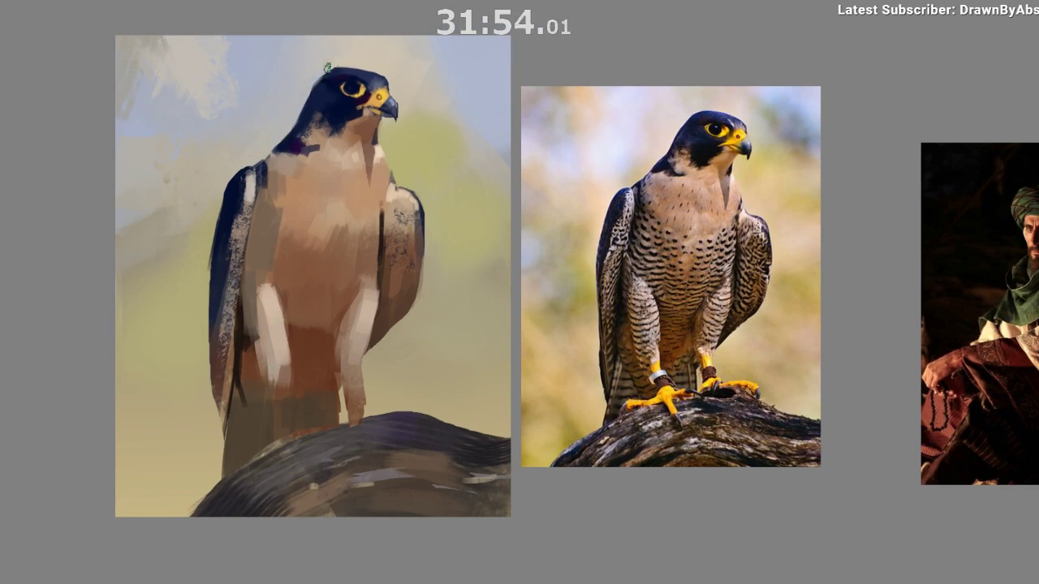
pyautogui.press('m')
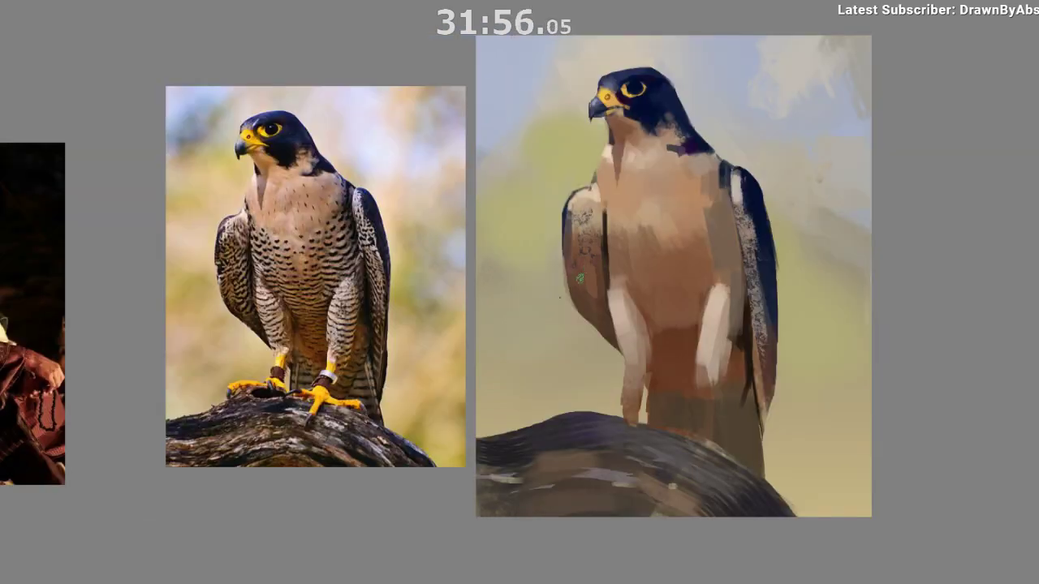
pyautogui.moveTo(637, 209); pyautogui.dragTo(501, 177)
pyautogui.moveTo(553, 112)
pyautogui.mouseDown()
pyautogui.moveTo(558, 129)
pyautogui.moveTo(515, 98)
pyautogui.mouseUp()
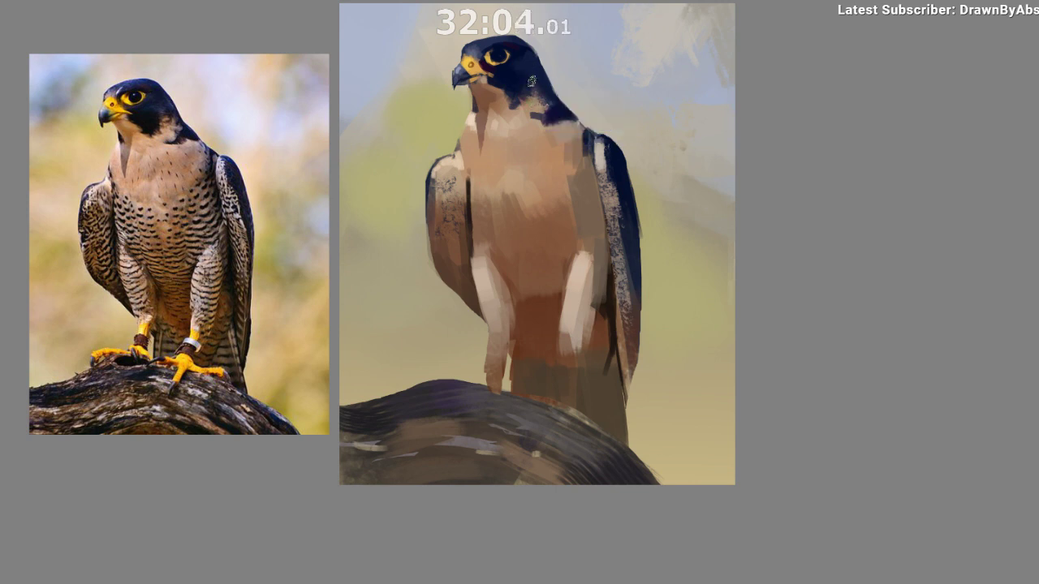
pyautogui.moveTo(535, 170); pyautogui.dragTo(526, 157)
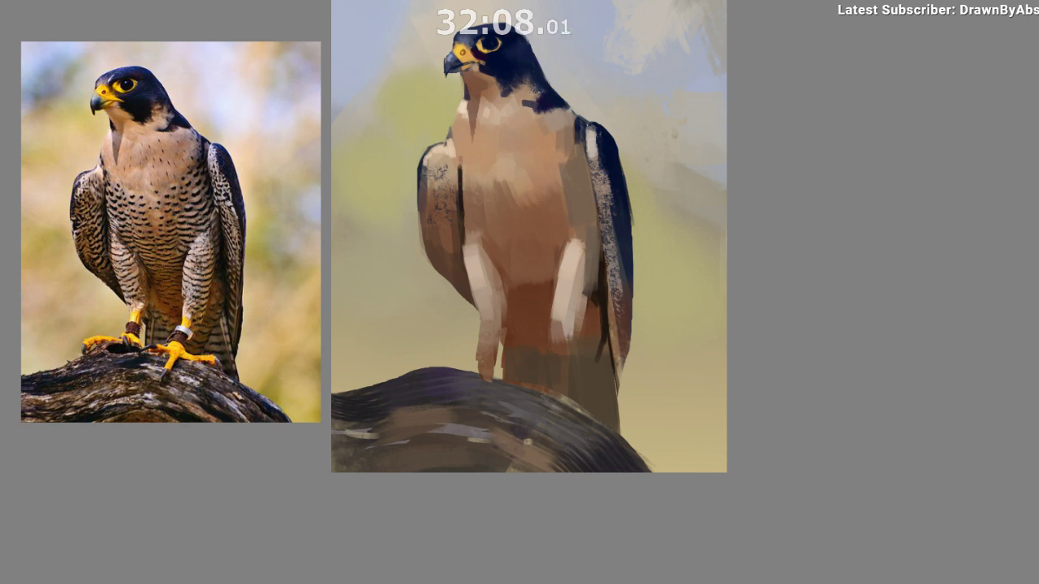
pyautogui.moveTo(574, 196); pyautogui.dragTo(571, 176)
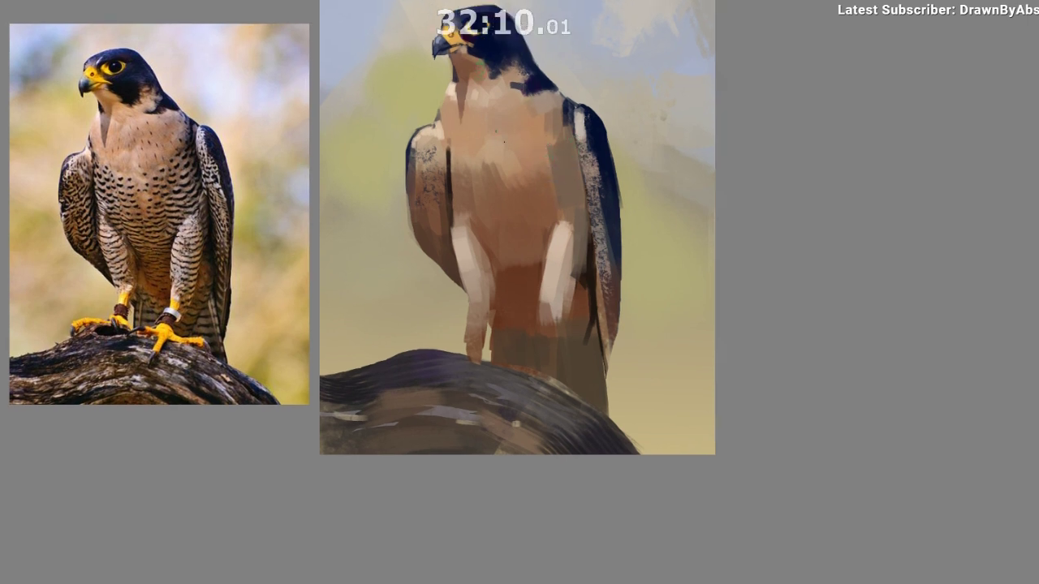
# Rework the middle of the breast with sampled warm browns, flipping the view to mirrored for the strokes.
pyautogui.moveTo(508, 178); pyautogui.dragTo(509, 177)
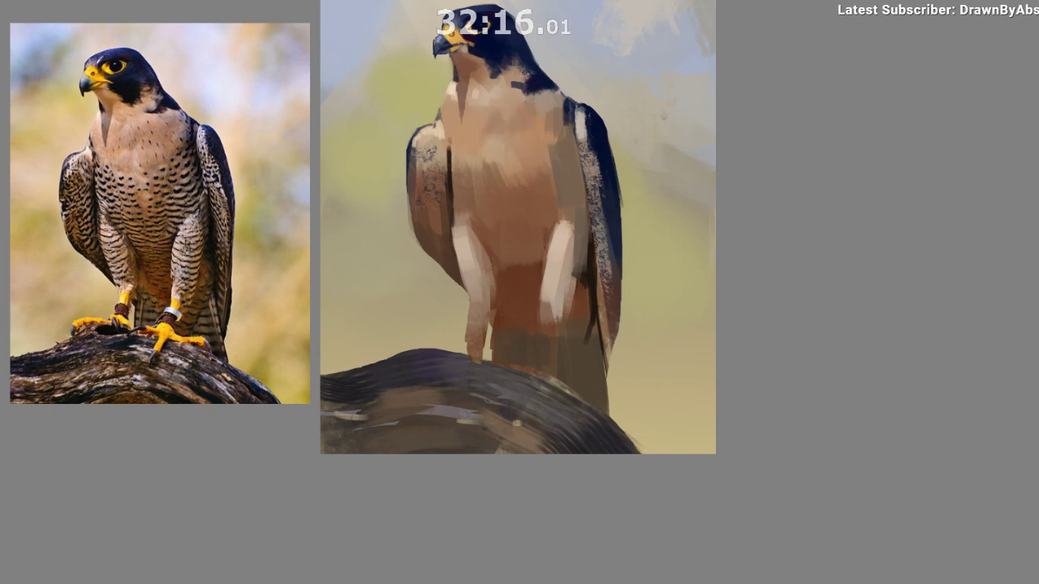
pyautogui.press('m')
pyautogui.moveTo(413, 337); pyautogui.dragTo(285, 300)
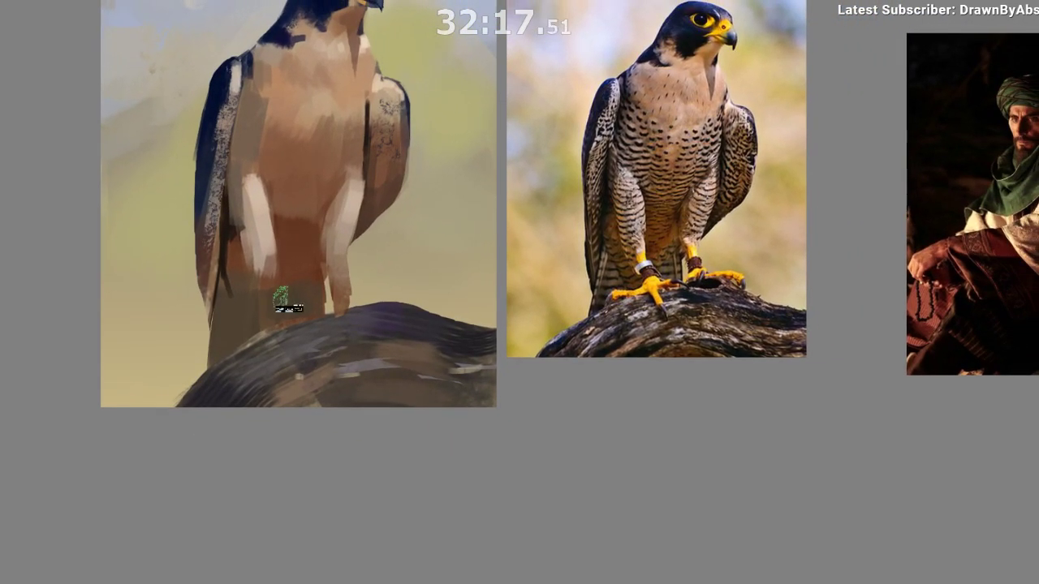
pyautogui.moveTo(219, 164); pyautogui.dragTo(280, 164)
pyautogui.moveTo(305, 384); pyautogui.dragTo(295, 446)
pyautogui.keyDown('alt'); pyautogui.click(303, 177); pyautogui.keyUp('alt')
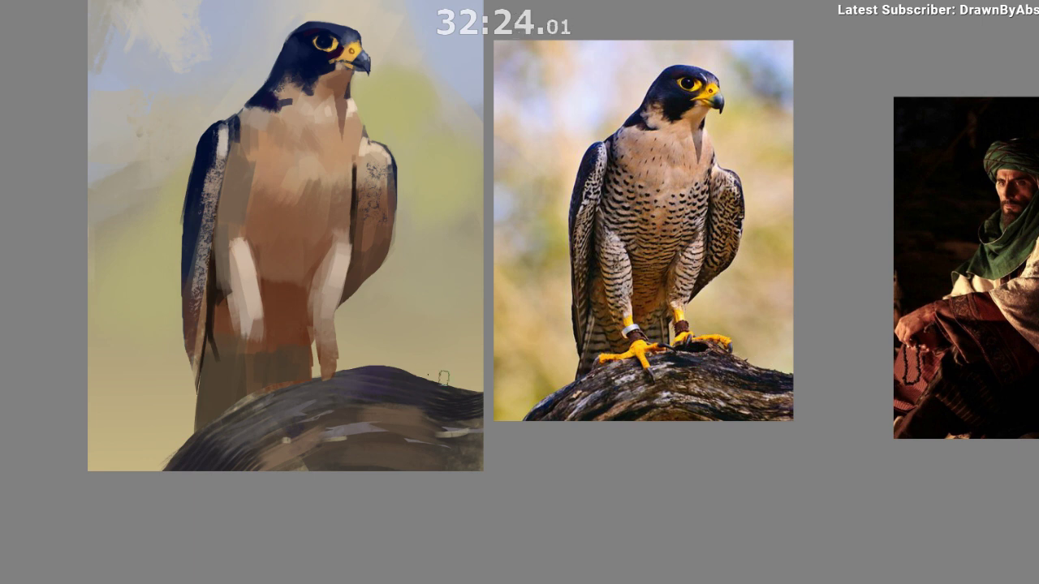
pyautogui.moveTo(243, 244); pyautogui.dragTo(288, 195)
pyautogui.hotkey('ctrl', 'z')
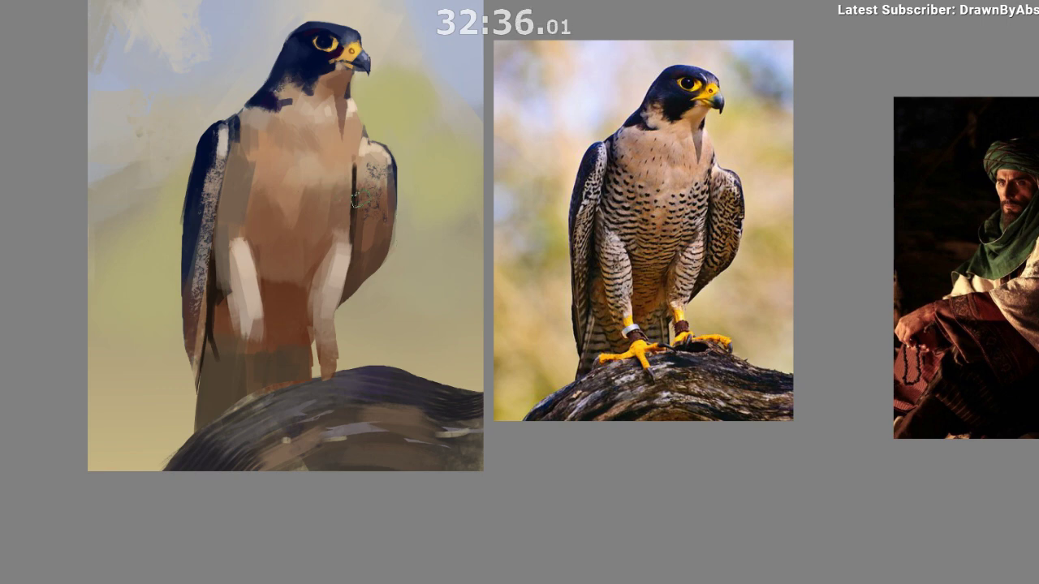
# Flip the view back and touch up the breast and the pale shoulder of the brown wing with sampled colour.
pyautogui.press('m')
pyautogui.moveTo(393, 340)
pyautogui.mouseDown()
pyautogui.moveTo(317, 339)
pyautogui.moveTo(184, 298)
pyautogui.mouseUp()
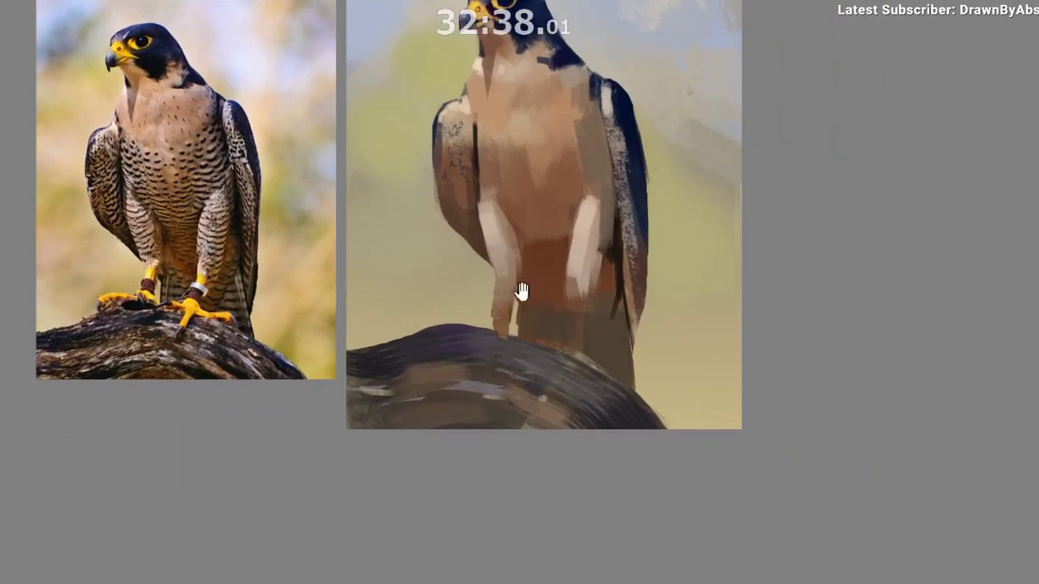
pyautogui.moveTo(545, 213)
pyautogui.mouseDown()
pyautogui.moveTo(534, 227)
pyautogui.moveTo(531, 282)
pyautogui.moveTo(477, 292)
pyautogui.mouseUp()
pyautogui.scroll(3, 504, 253)
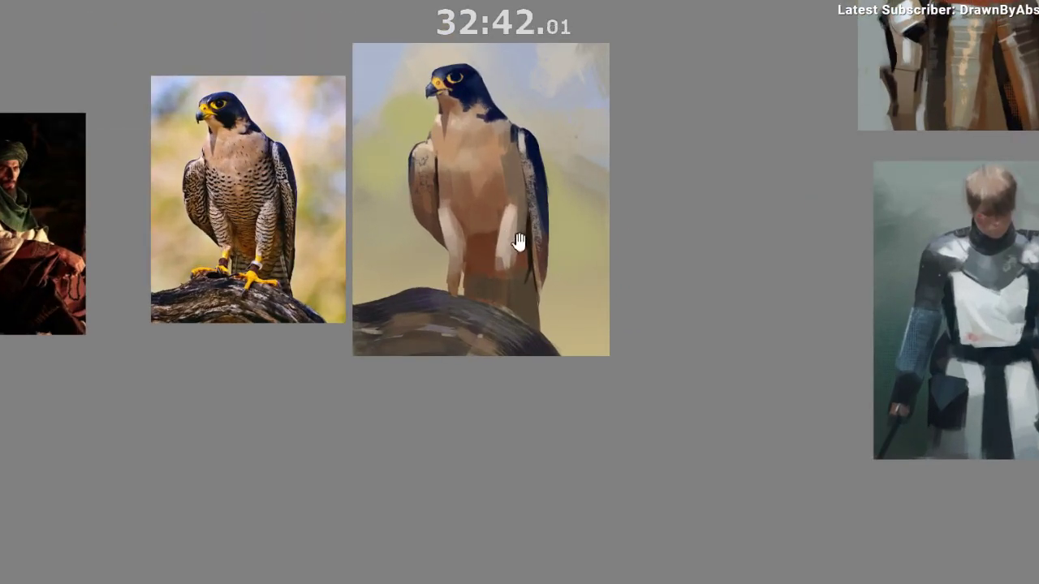
pyautogui.scroll(1, 495, 191)
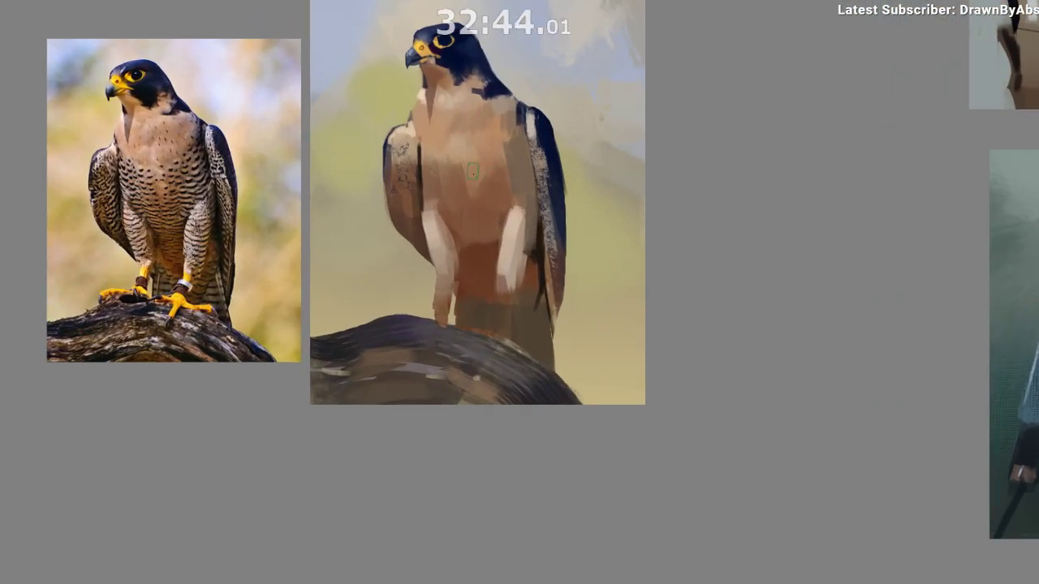
pyautogui.keyDown('ctrl'); pyautogui.click(419, 132); pyautogui.keyUp('ctrl')
pyautogui.moveTo(410, 149); pyautogui.dragTo(431, 151)
pyautogui.hotkey('ctrl', 'z')
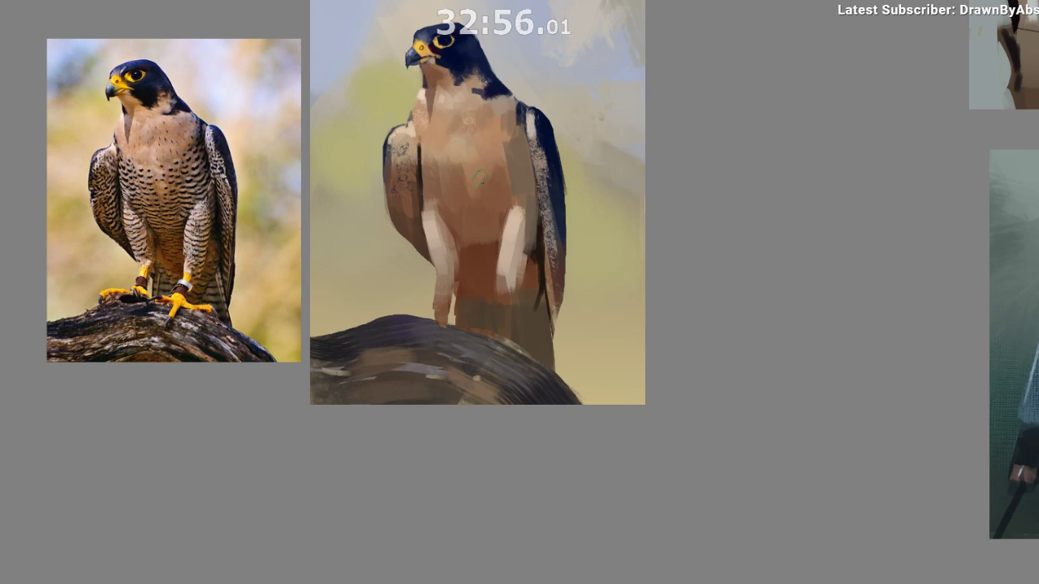
# Clean up the dark blue tip at the base of the nape where it meets the pale upper breast.
pyautogui.scroll(5, 484, 101)
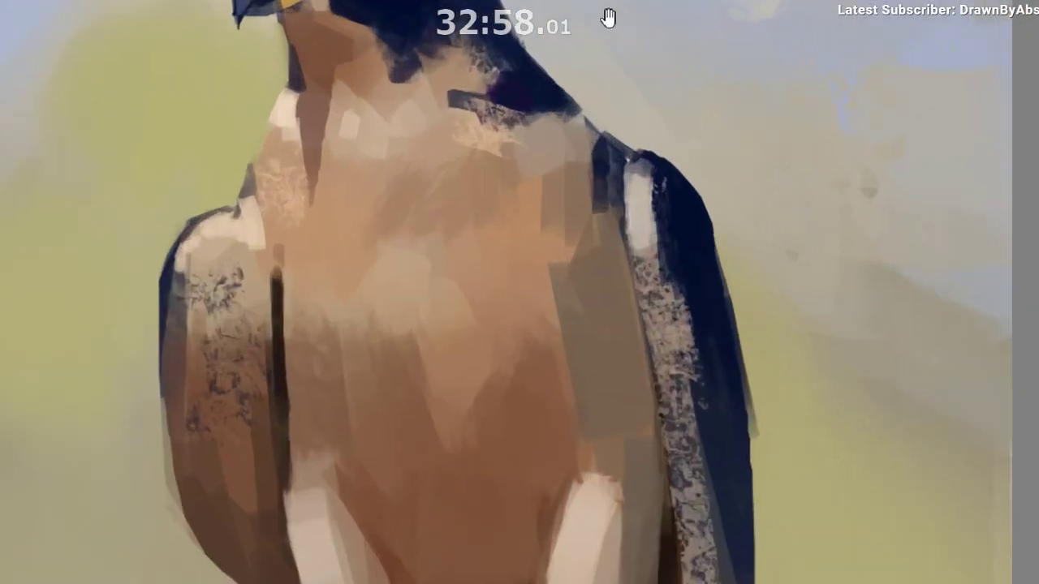
pyautogui.scroll(-6, 558, 109)
pyautogui.scroll(3, 542, 130)
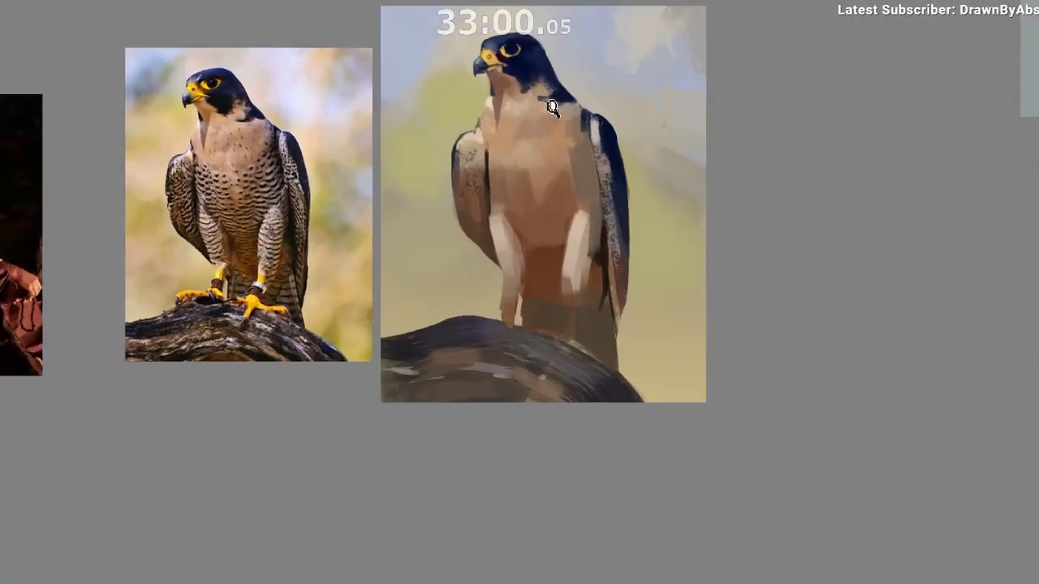
pyautogui.moveTo(559, 79); pyautogui.dragTo(543, 75)
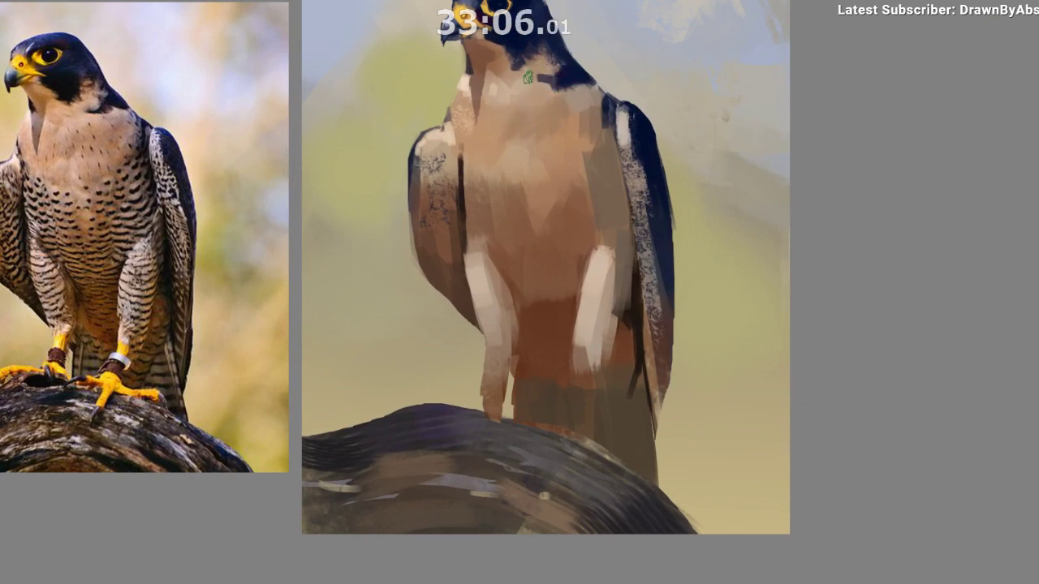
pyautogui.click(534, 78)
pyautogui.click(545, 74)
pyautogui.moveTo(553, 188); pyautogui.dragTo(553, 233)
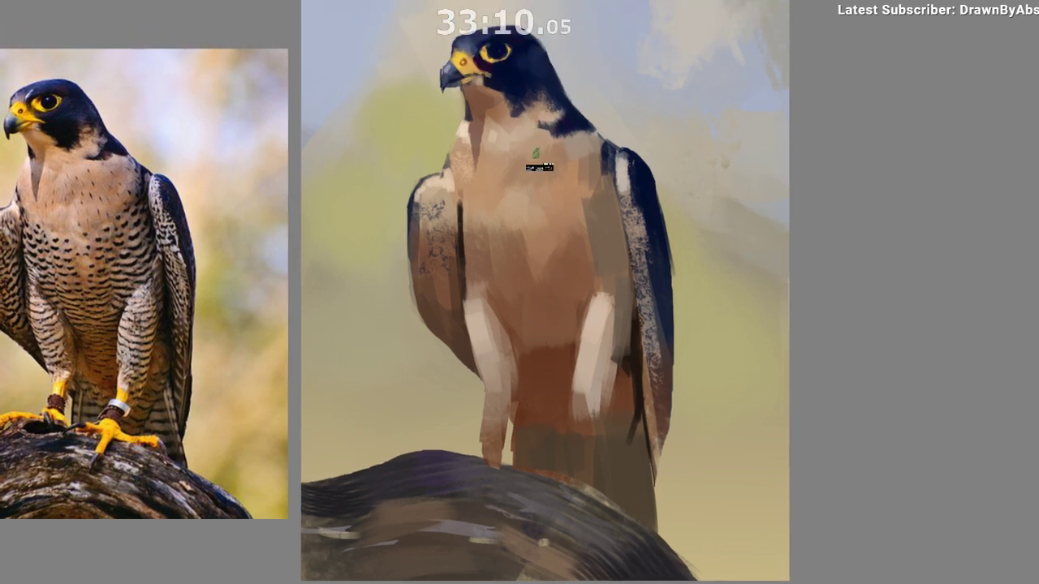
pyautogui.click(535, 79)
pyautogui.moveTo(558, 184); pyautogui.dragTo(552, 95)
pyautogui.scroll(-1, 556, 208)
pyautogui.moveTo(555, 366); pyautogui.dragTo(556, 386)
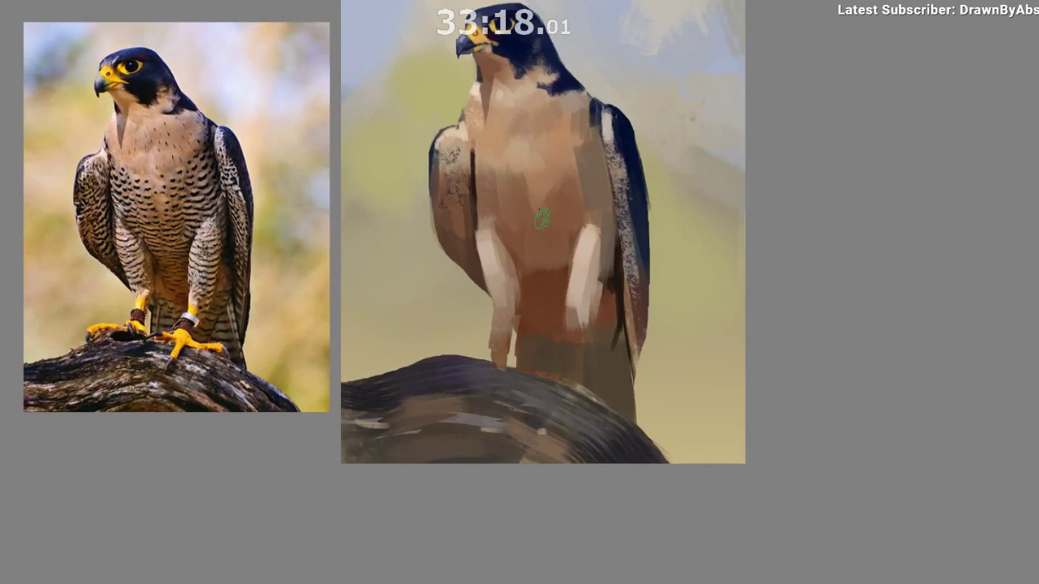
# Extend the pale thigh beside the brown wing upward with sampled colour and check the figure in mirrored view.
pyautogui.moveTo(535, 206); pyautogui.dragTo(561, 155)
pyautogui.keyDown('ctrl'); pyautogui.click(514, 198); pyautogui.keyUp('ctrl')
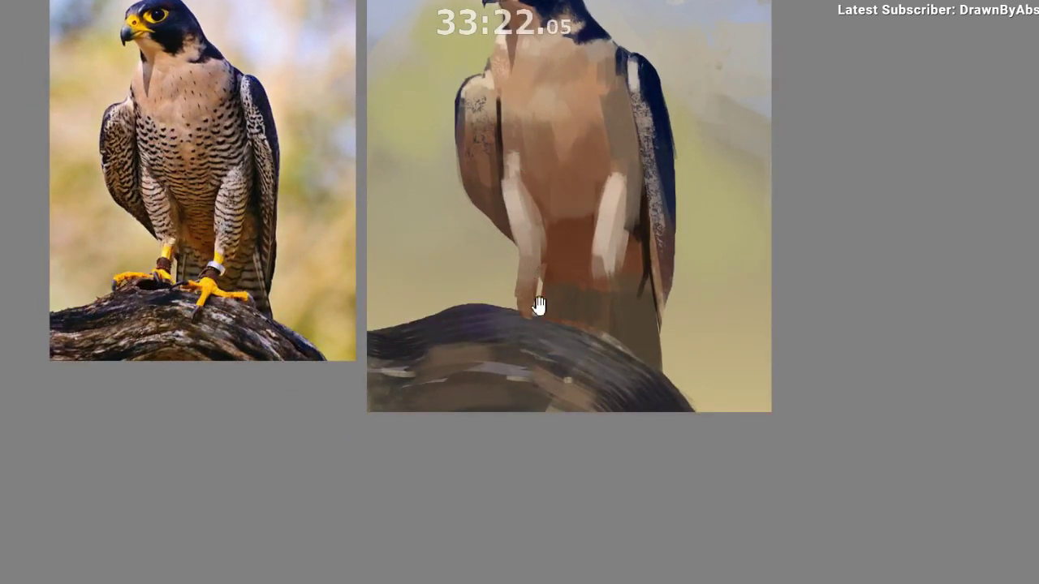
pyautogui.moveTo(538, 301); pyautogui.dragTo(541, 385)
pyautogui.press('m')
pyautogui.moveTo(490, 443); pyautogui.dragTo(348, 341)
pyautogui.scroll(-1, 348, 341)
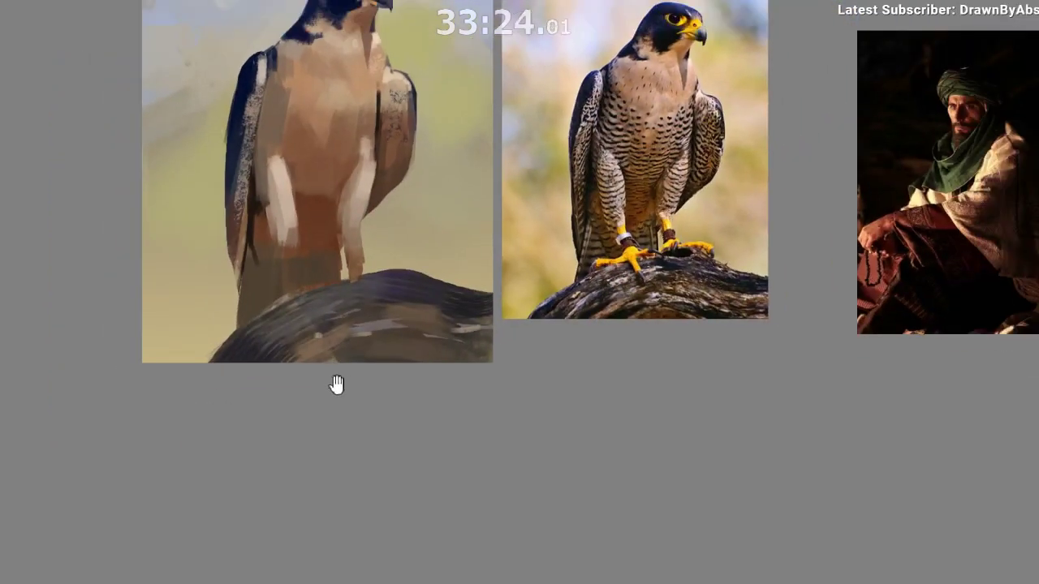
pyautogui.moveTo(357, 376); pyautogui.dragTo(367, 378)
pyautogui.moveTo(367, 377); pyautogui.dragTo(357, 457)
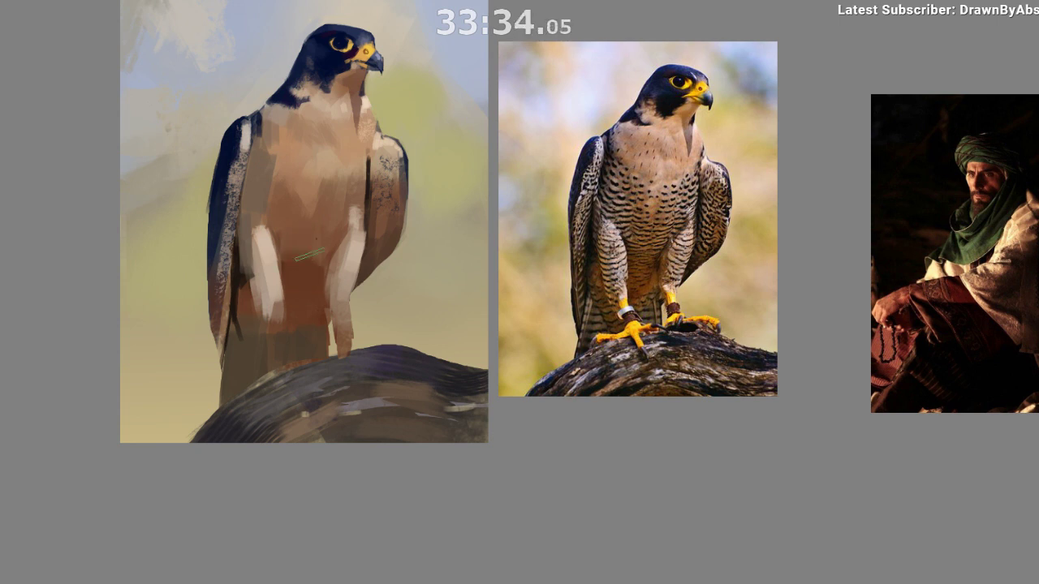
# Lasso a curved sliver along the belly's lower edge beside the brown leg for repainting.
pyautogui.moveTo(462, 413); pyautogui.dragTo(63, 387)
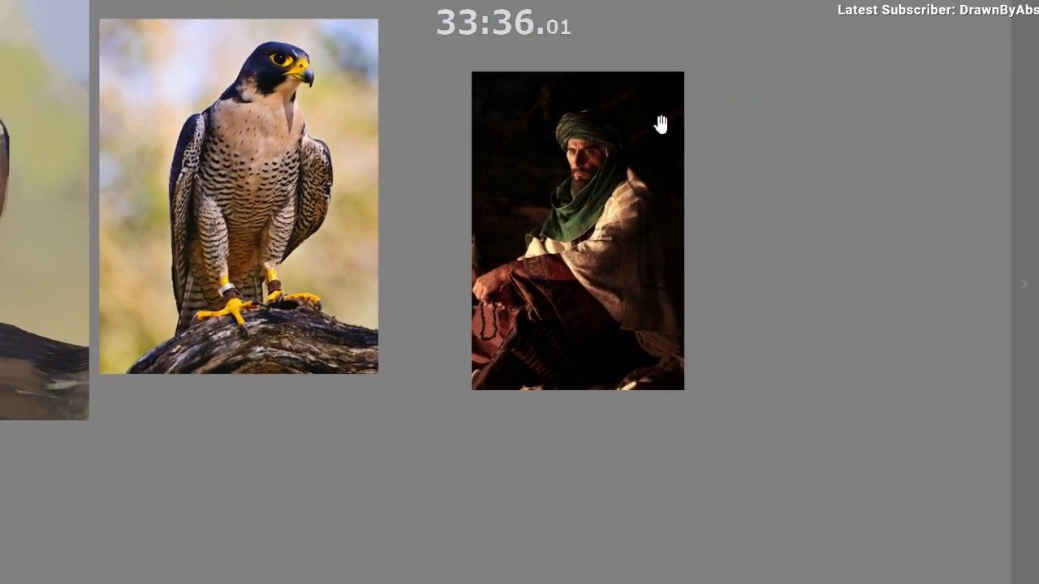
pyautogui.moveTo(322, 356)
pyautogui.mouseDown()
pyautogui.moveTo(403, 325)
pyautogui.moveTo(599, 297)
pyautogui.mouseUp()
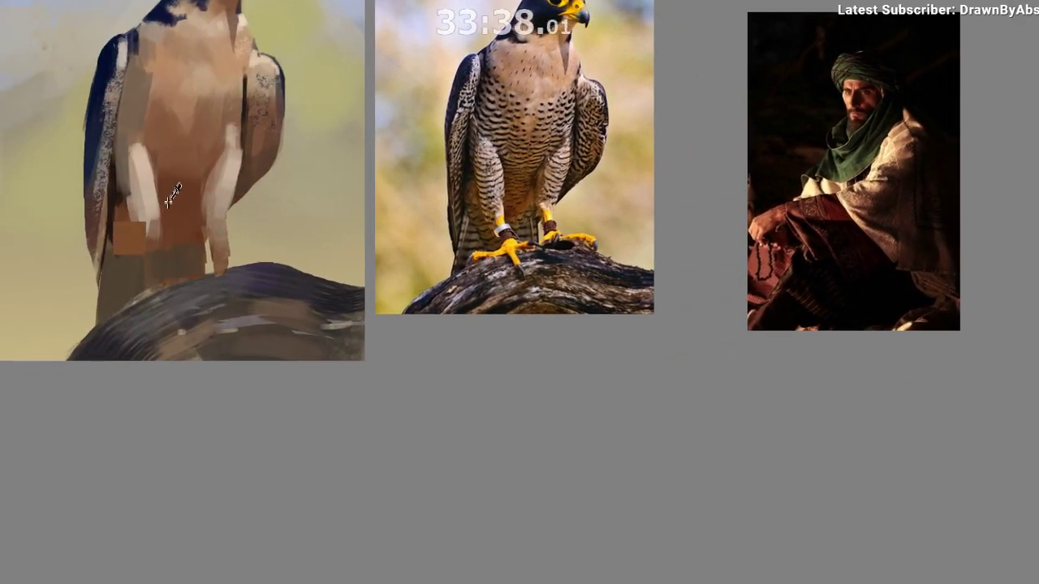
pyautogui.moveTo(181, 257); pyautogui.dragTo(188, 247)
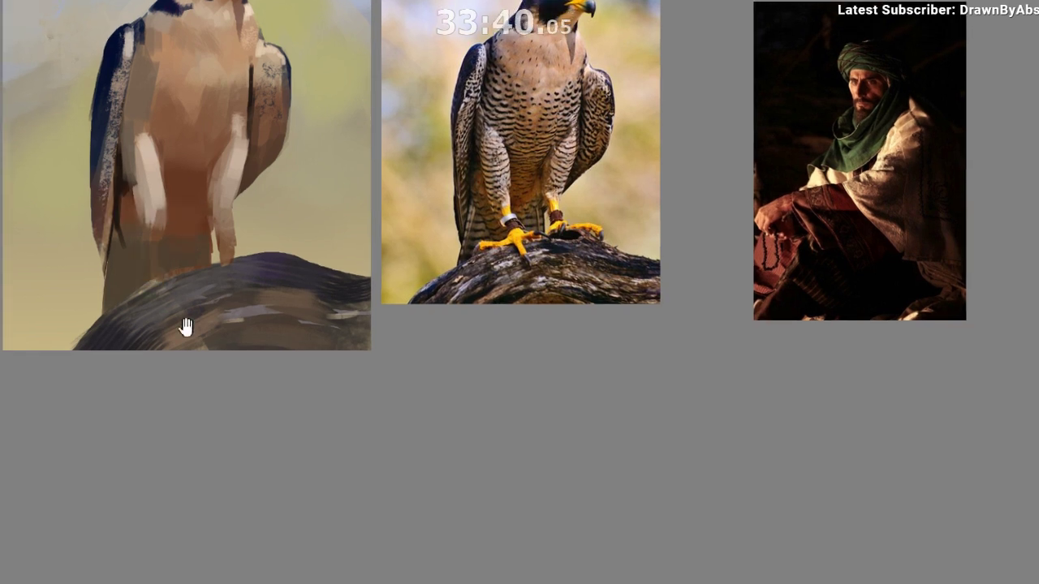
pyautogui.moveTo(186, 328); pyautogui.dragTo(227, 322)
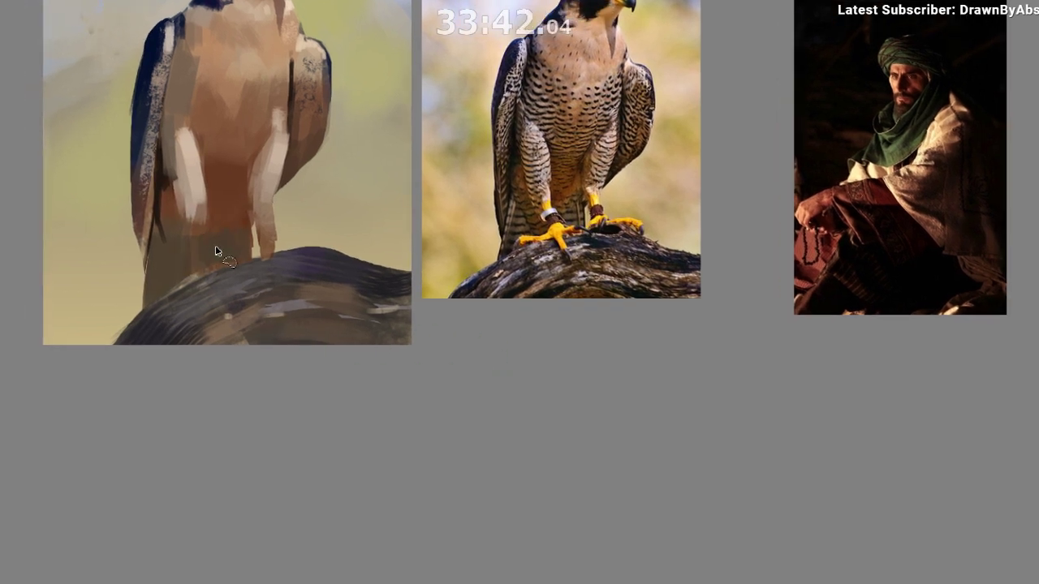
pyautogui.click(246, 198)
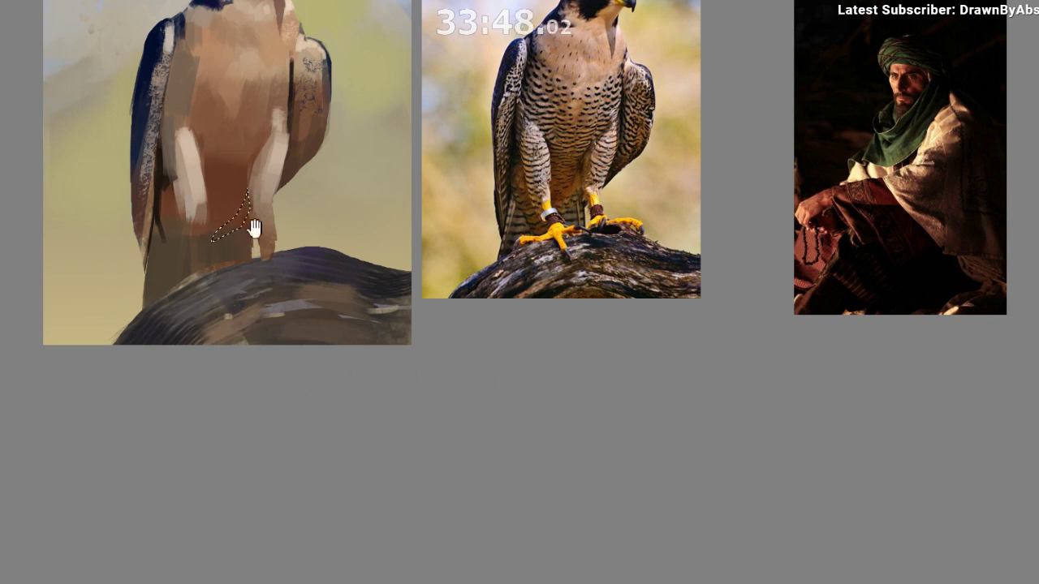
pyautogui.moveTo(262, 260); pyautogui.dragTo(266, 276)
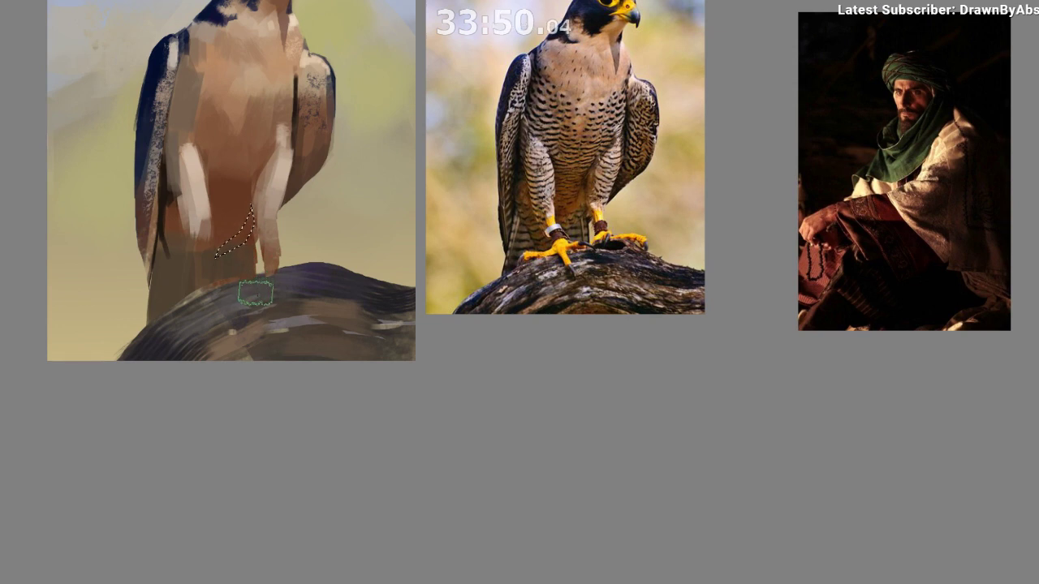
pyautogui.moveTo(265, 341); pyautogui.dragTo(266, 376)
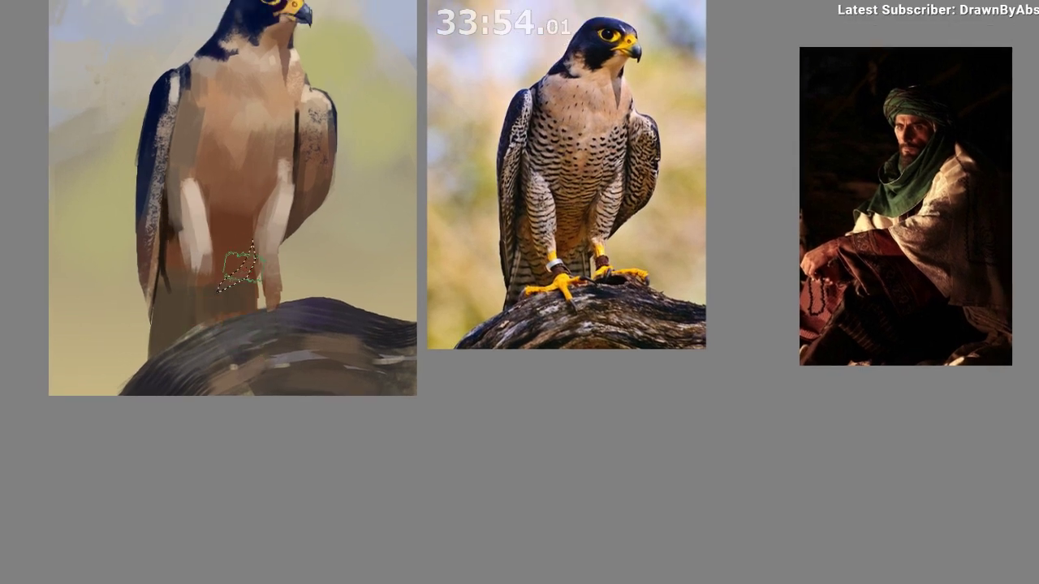
# Shape the rusty belly's lower edge against the dark tail, flip the view back and clear the selection.
pyautogui.press('m')
pyautogui.moveTo(331, 486); pyautogui.dragTo(91, 483)
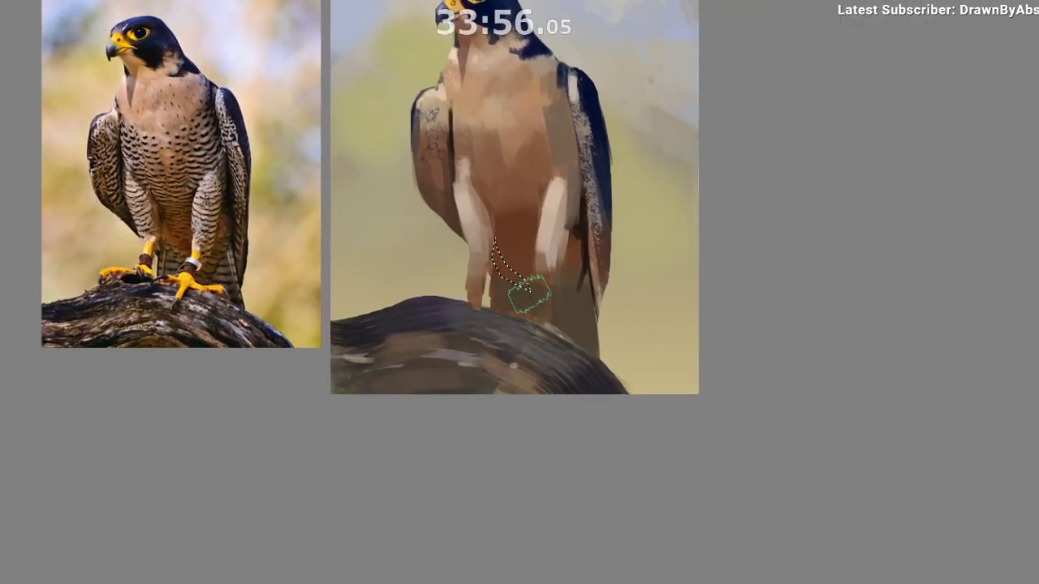
pyautogui.hotkey('ctrl', 'shift', 'a')
pyautogui.press('[')
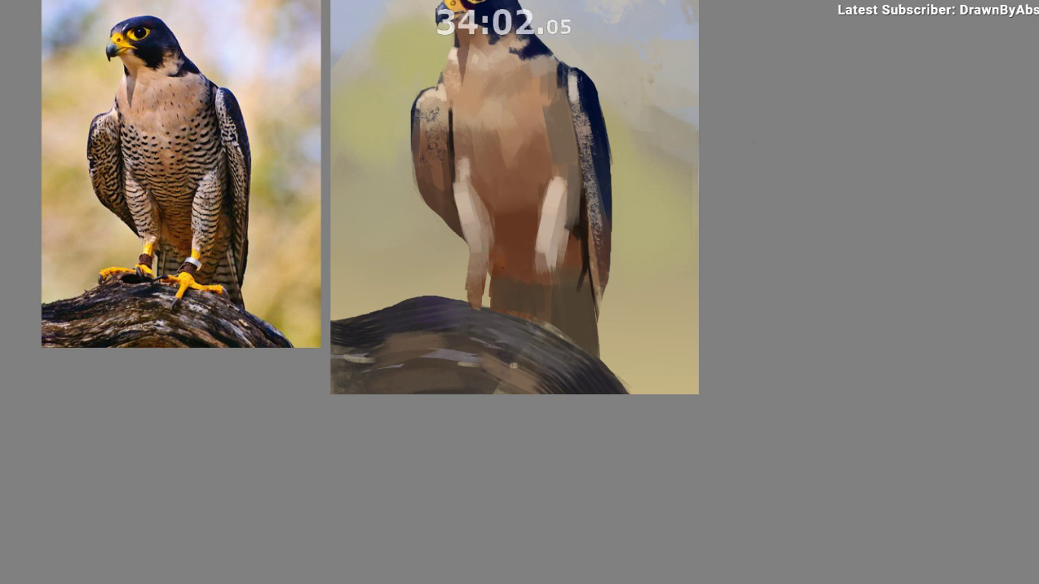
pyautogui.moveTo(552, 279); pyautogui.dragTo(563, 267)
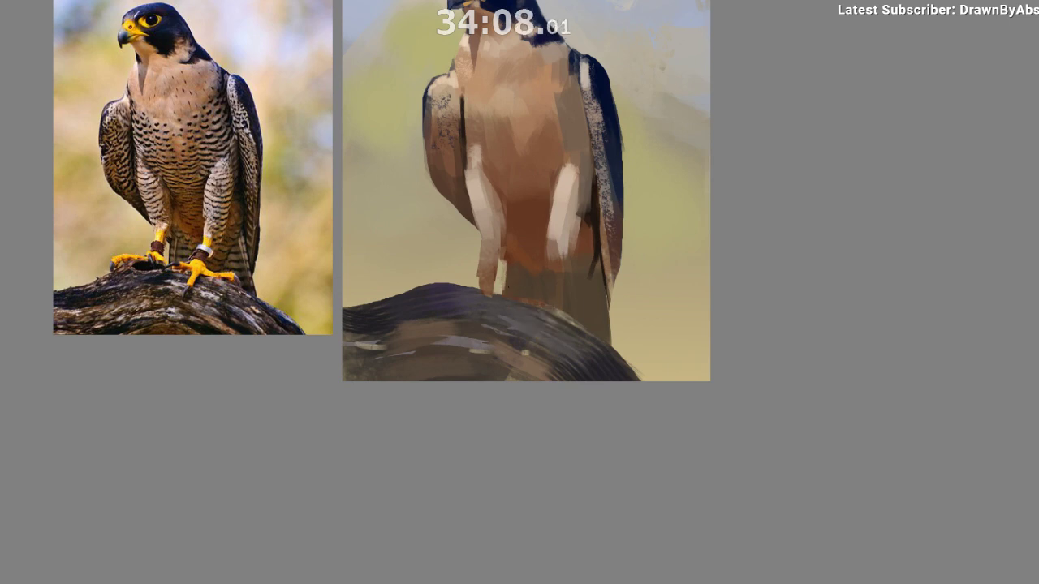
pyautogui.moveTo(503, 265); pyautogui.dragTo(502, 290)
pyautogui.moveTo(577, 432); pyautogui.dragTo(586, 457)
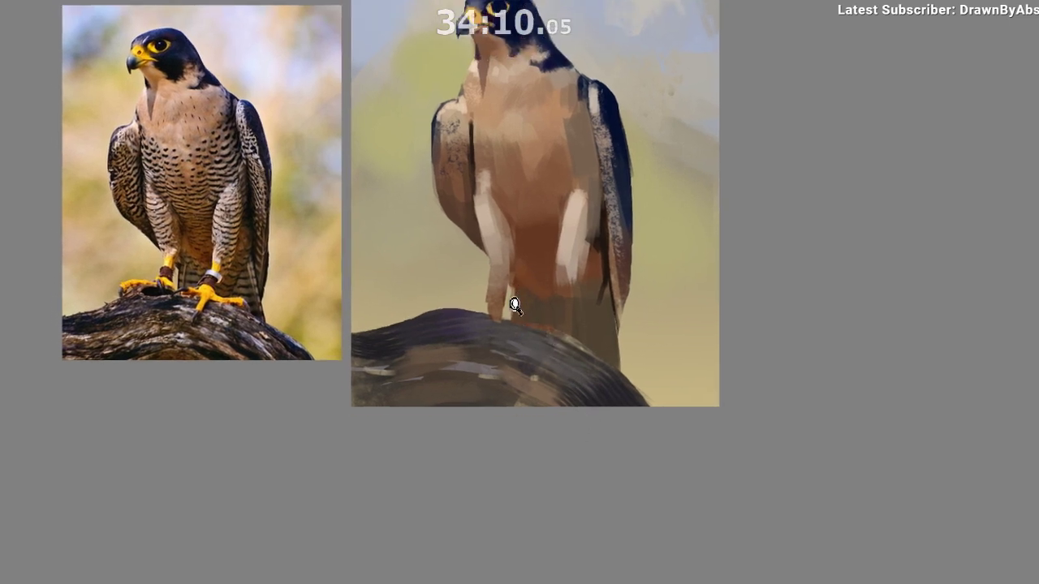
pyautogui.scroll(-1, 513, 306)
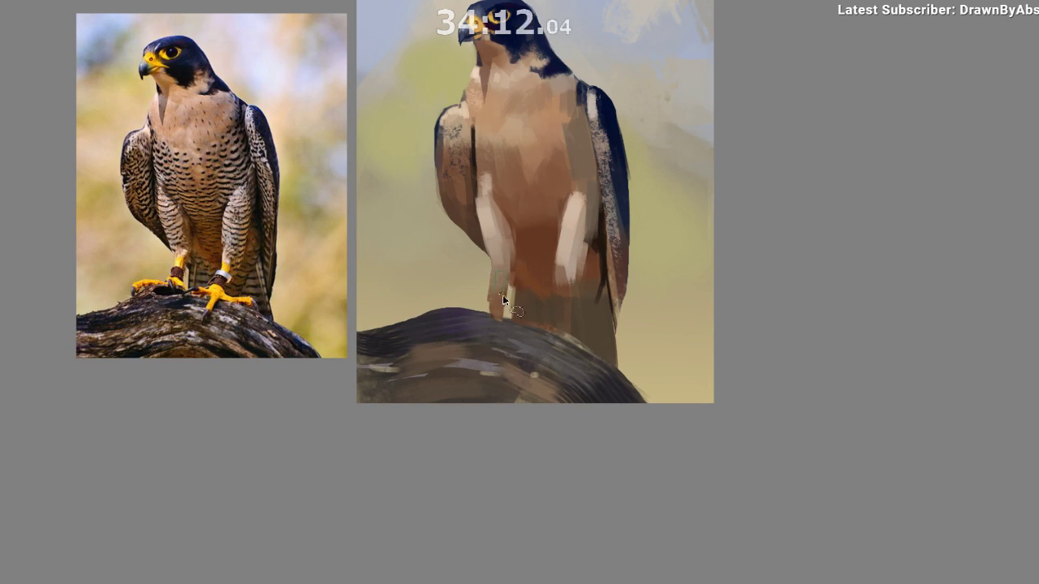
# Lasso the outlines of both lower legs and the clawed feet along the top of the branch.
pyautogui.moveTo(502, 316)
pyautogui.mouseDown()
pyautogui.moveTo(469, 297)
pyautogui.moveTo(527, 295)
pyautogui.moveTo(527, 286)
pyautogui.moveTo(511, 301)
pyautogui.moveTo(536, 283)
pyautogui.mouseUp()
pyautogui.moveTo(459, 342); pyautogui.dragTo(428, 332)
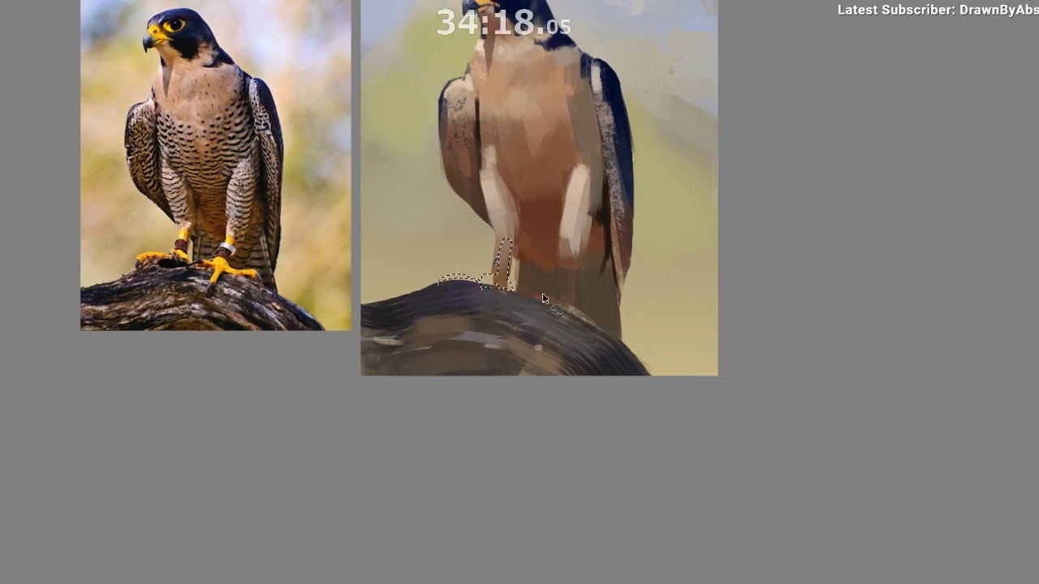
pyautogui.moveTo(553, 293)
pyautogui.mouseDown()
pyautogui.moveTo(566, 255)
pyautogui.moveTo(577, 258)
pyautogui.moveTo(564, 259)
pyautogui.moveTo(572, 295)
pyautogui.moveTo(606, 314)
pyautogui.moveTo(602, 328)
pyautogui.moveTo(560, 306)
pyautogui.moveTo(559, 289)
pyautogui.moveTo(538, 301)
pyautogui.mouseUp()
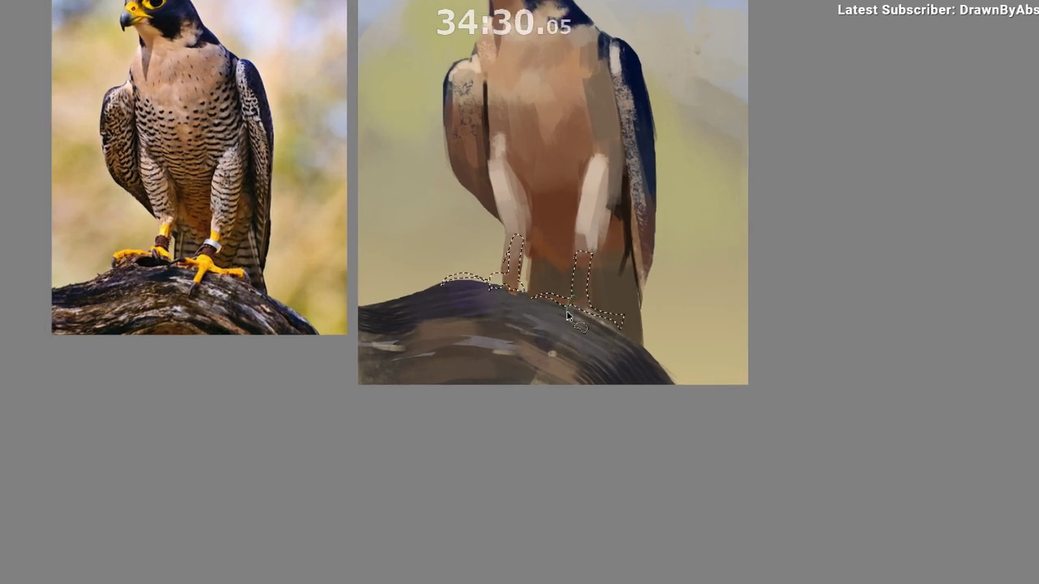
pyautogui.moveTo(578, 310)
pyautogui.mouseDown()
pyautogui.moveTo(568, 344)
pyautogui.moveTo(580, 312)
pyautogui.mouseUp()
# Flip the view and fill the selected lower legs and clawed feet with yellow-orange.
pyautogui.press('m')
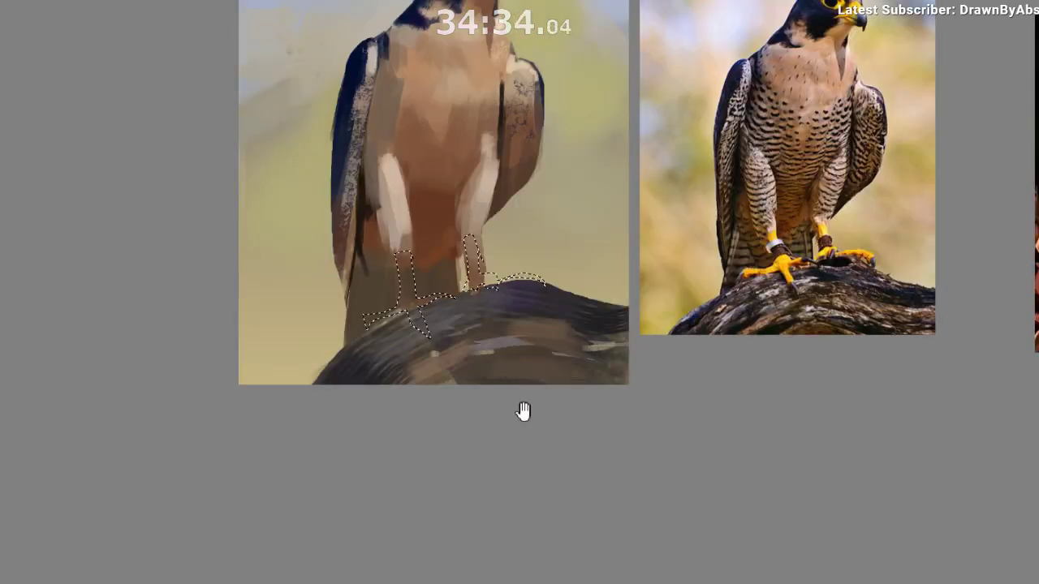
pyautogui.moveTo(516, 411)
pyautogui.mouseDown()
pyautogui.moveTo(252, 401)
pyautogui.moveTo(255, 381)
pyautogui.moveTo(306, 370)
pyautogui.mouseUp()
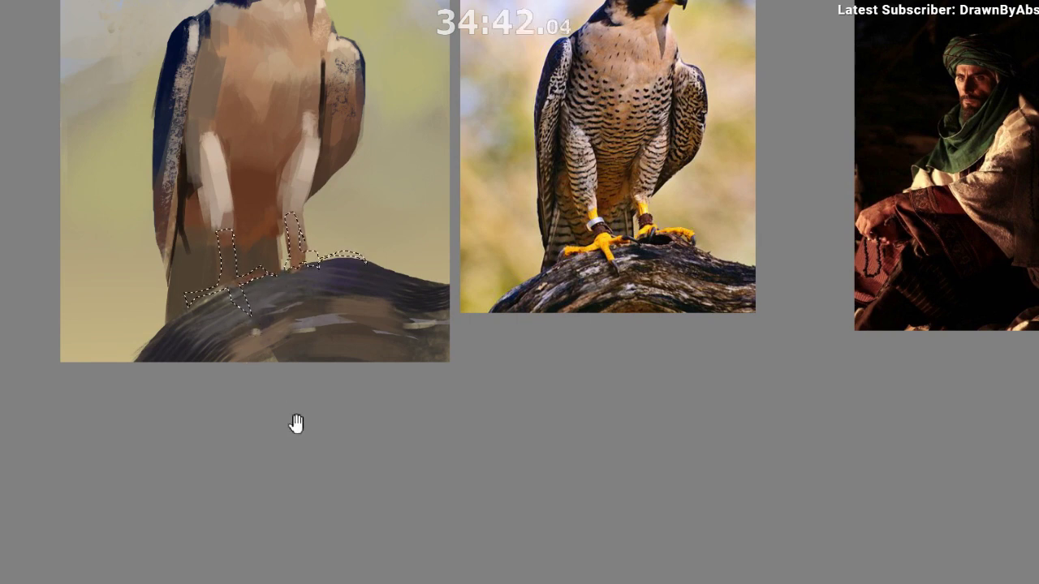
pyautogui.scroll(-1, 297, 460)
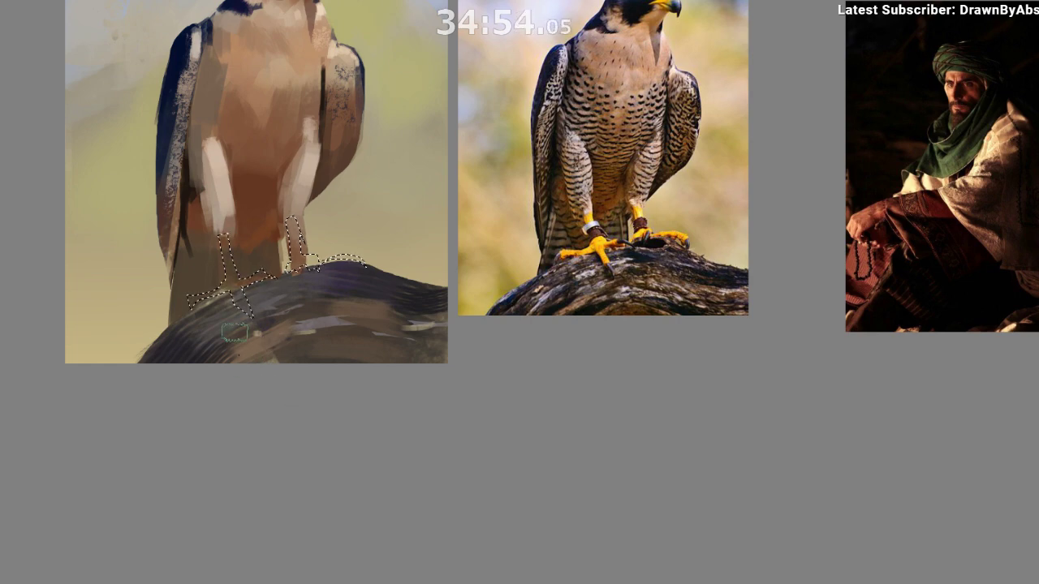
pyautogui.moveTo(430, 468); pyautogui.dragTo(492, 395)
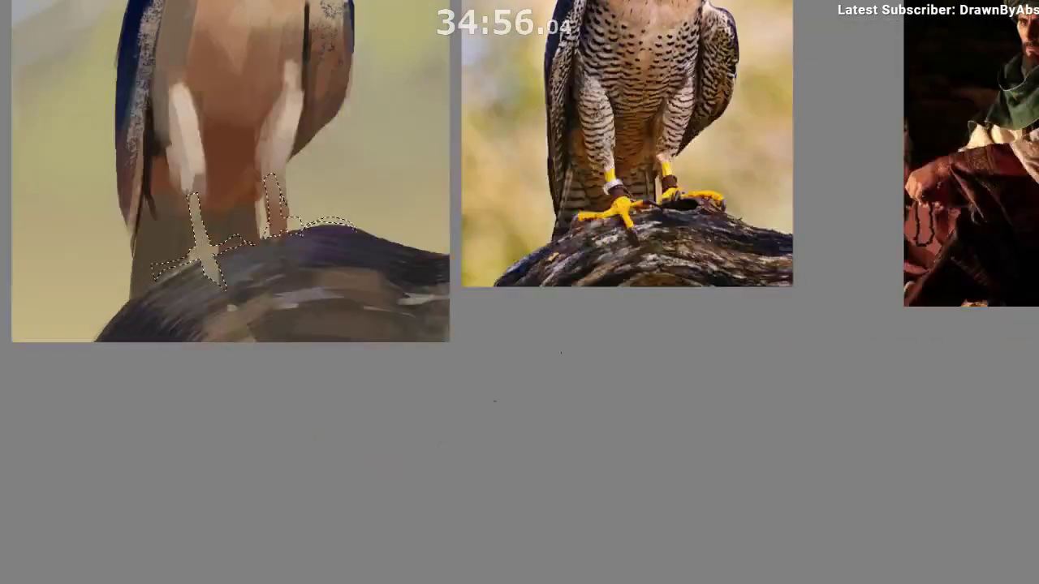
pyautogui.moveTo(207, 205); pyautogui.dragTo(213, 261)
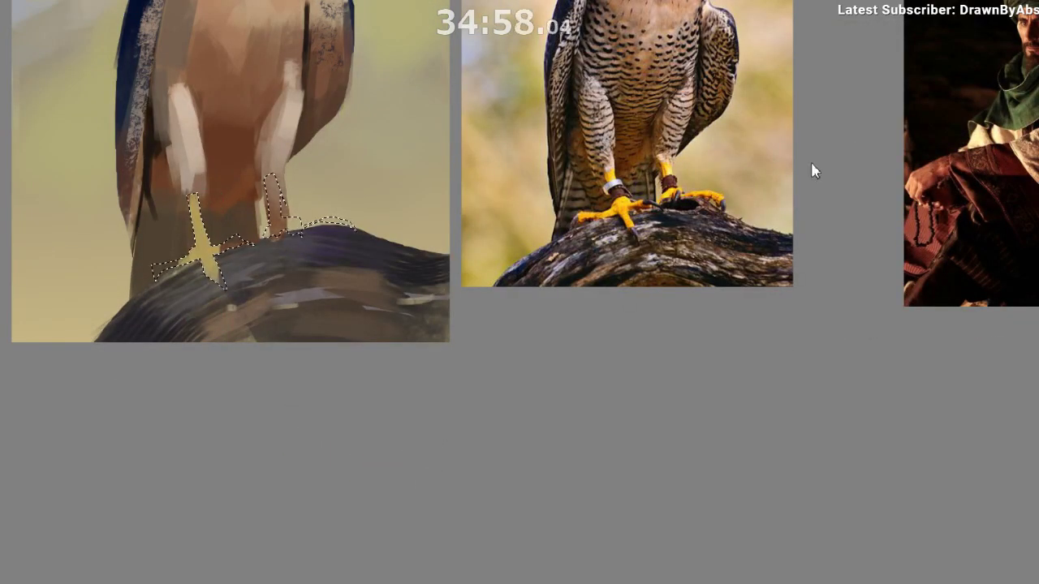
pyautogui.moveTo(196, 198)
pyautogui.mouseDown()
pyautogui.moveTo(203, 250)
pyautogui.moveTo(154, 276)
pyautogui.mouseUp()
pyautogui.moveTo(285, 241); pyautogui.dragTo(345, 226)
pyautogui.hotkey('ctrl', 'd')
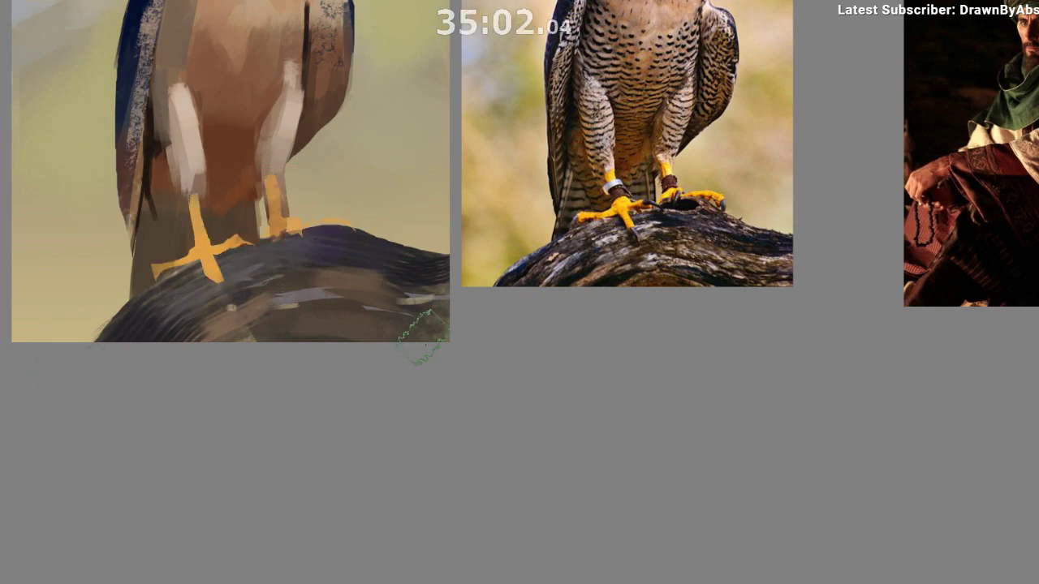
# Flip the view back, brush lighter yellow down both selected legs and clear the selection.
pyautogui.hotkey('ctrl', 'z')
pyautogui.hotkey('ctrl', 'd')
pyautogui.hotkey('ctrl', 'shift', 'h')
pyautogui.moveTo(463, 480); pyautogui.dragTo(231, 509)
pyautogui.moveTo(540, 434); pyautogui.dragTo(570, 434)
pyautogui.moveTo(503, 451); pyautogui.dragTo(547, 450)
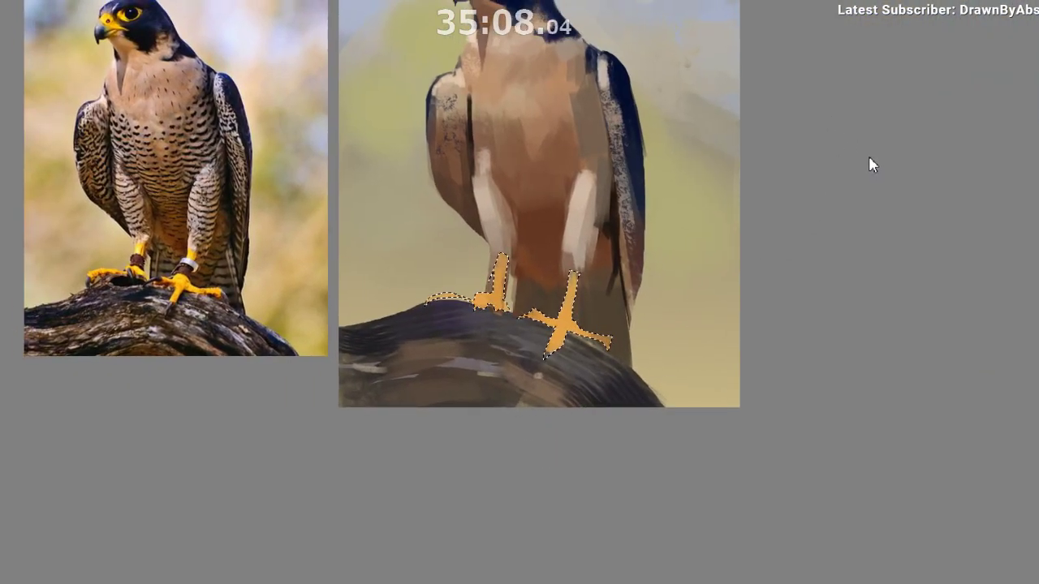
pyautogui.moveTo(572, 280); pyautogui.dragTo(556, 344)
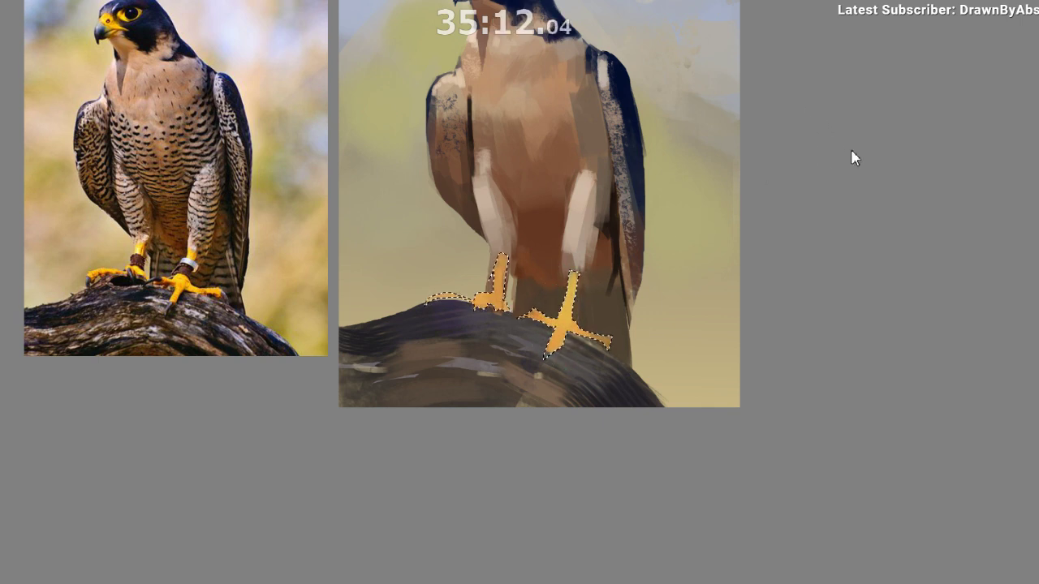
pyautogui.moveTo(572, 280); pyautogui.dragTo(559, 349)
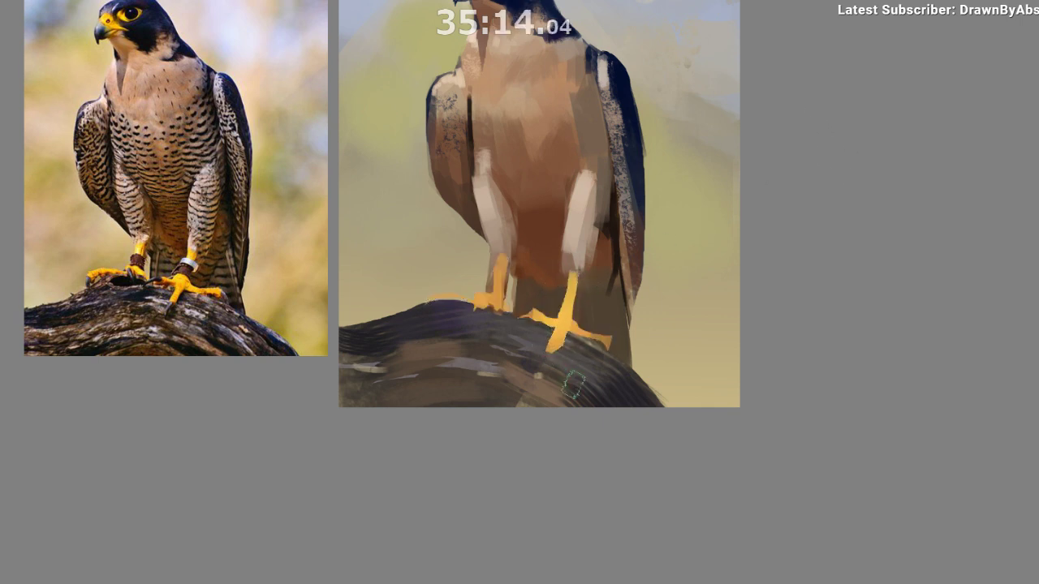
pyautogui.moveTo(538, 383); pyautogui.dragTo(578, 402)
pyautogui.moveTo(542, 280); pyautogui.dragTo(536, 319)
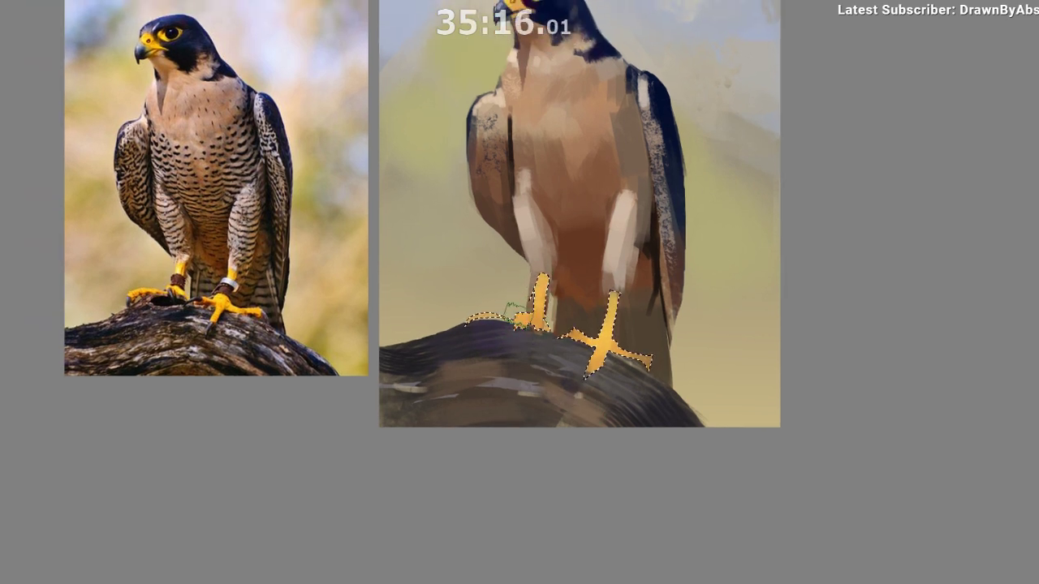
pyautogui.hotkey('ctrl', 'd')
# Try painting a dark band around the yellow leg beside the brown wing.
pyautogui.moveTo(482, 489); pyautogui.dragTo(474, 520)
pyautogui.moveTo(575, 375)
pyautogui.mouseDown()
pyautogui.moveTo(564, 390)
pyautogui.moveTo(574, 376)
pyautogui.mouseUp()
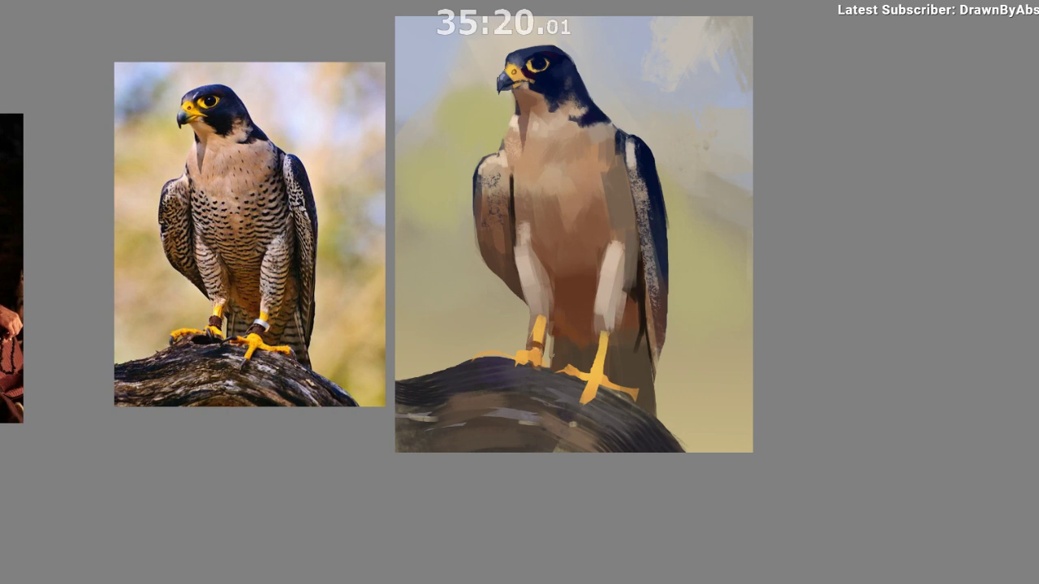
pyautogui.moveTo(544, 333); pyautogui.dragTo(539, 354)
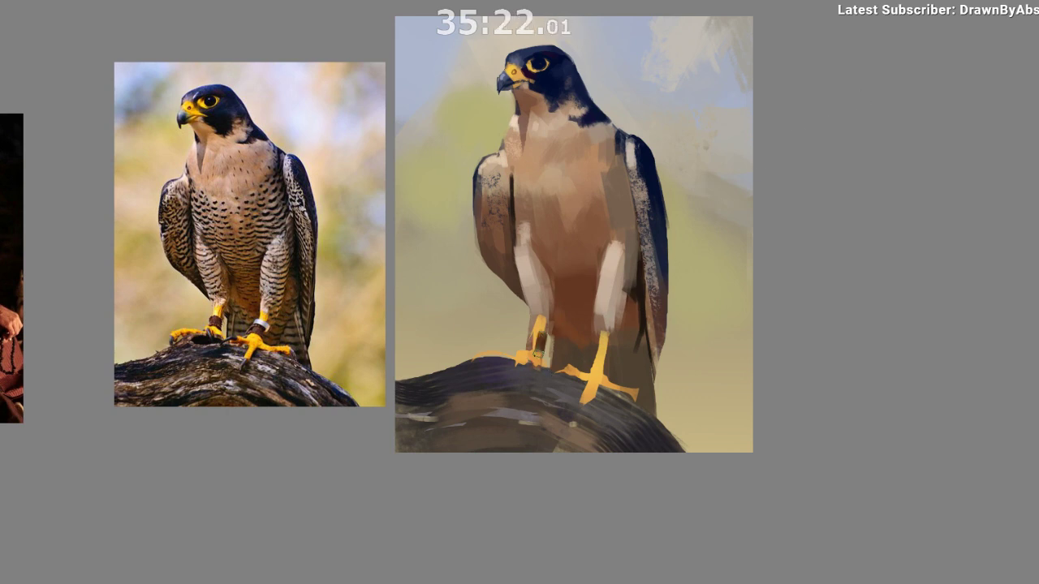
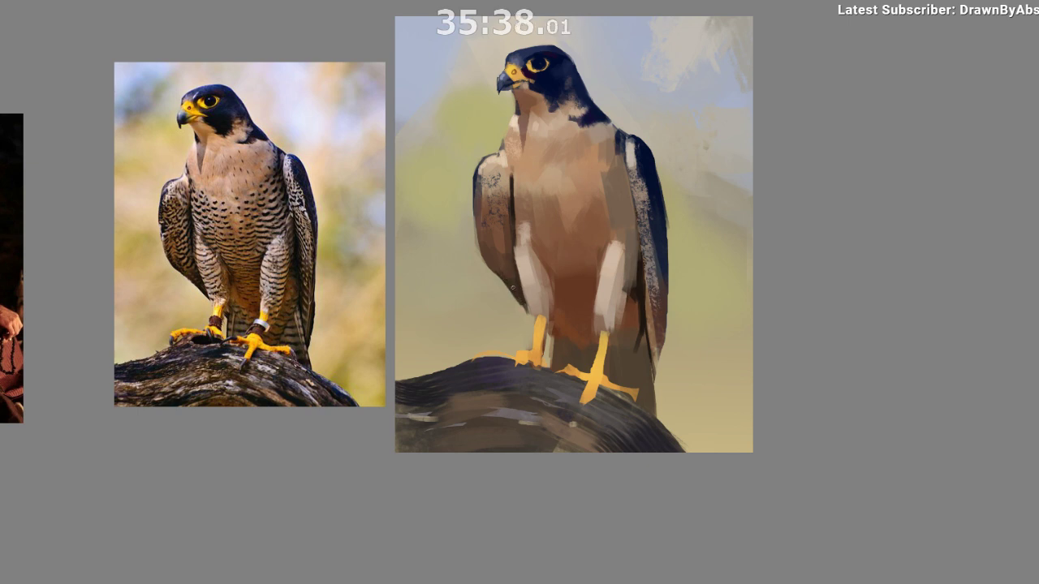
# In mirrored view, paint sampled rusty brown over the area between the blue wing and the adjacent leg.
pyautogui.press('m')
pyautogui.moveTo(557, 328); pyautogui.dragTo(404, 304)
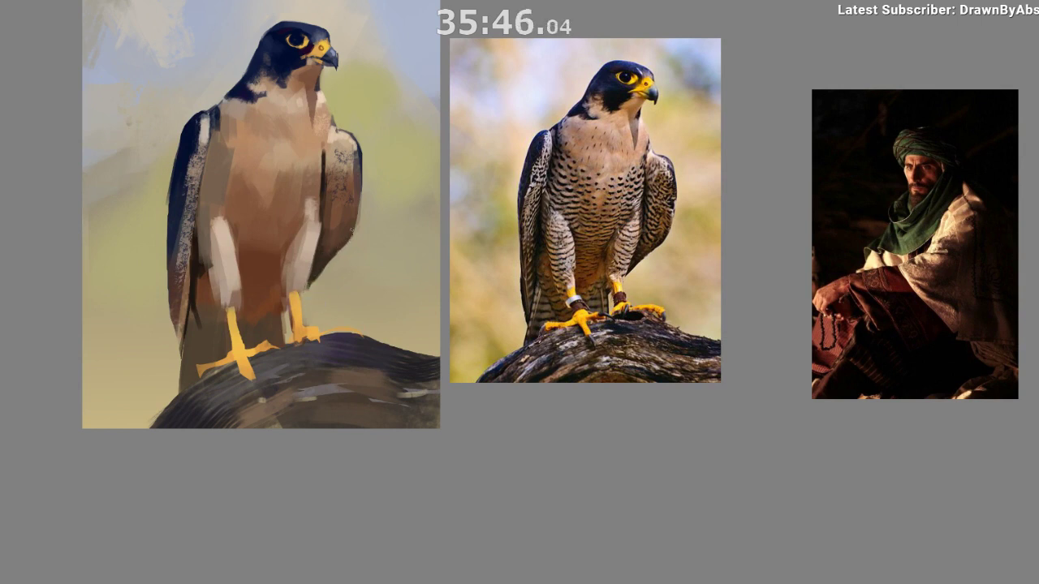
pyautogui.moveTo(328, 312); pyautogui.dragTo(357, 283)
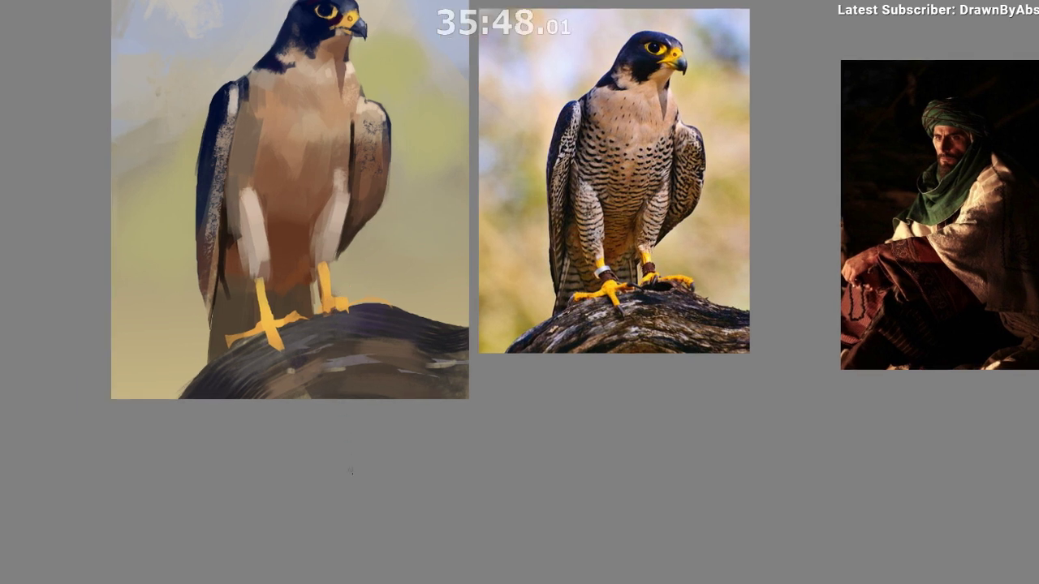
pyautogui.keyDown('ctrl'); pyautogui.click(217, 318); pyautogui.keyUp('ctrl')
pyautogui.moveTo(225, 270); pyautogui.dragTo(229, 327)
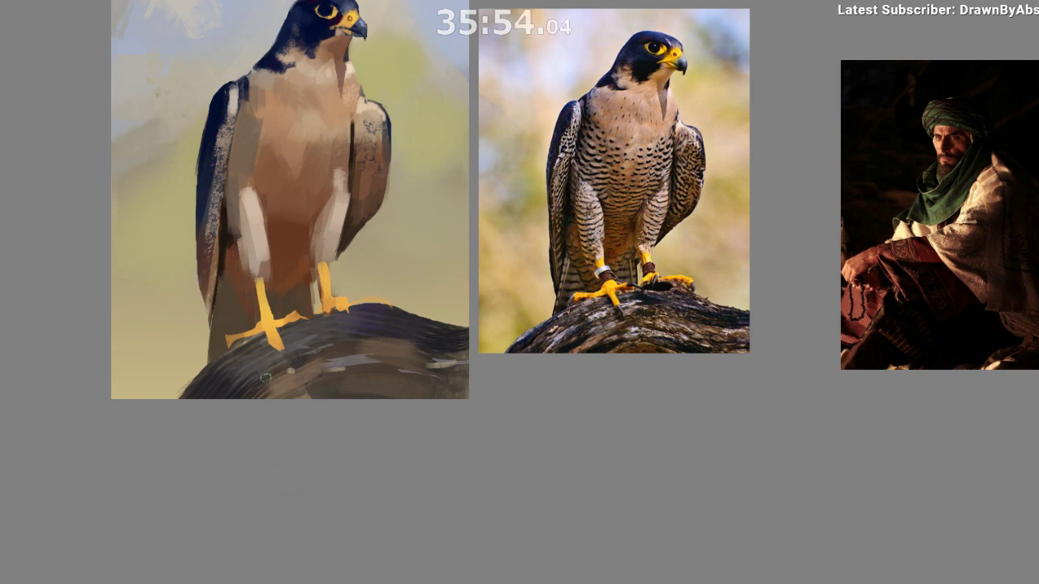
# Extend the pale thigh beside the blue wing down over the top of its yellow leg with sampled colour.
pyautogui.keyDown('ctrl'); pyautogui.click(246, 261); pyautogui.keyUp('ctrl')
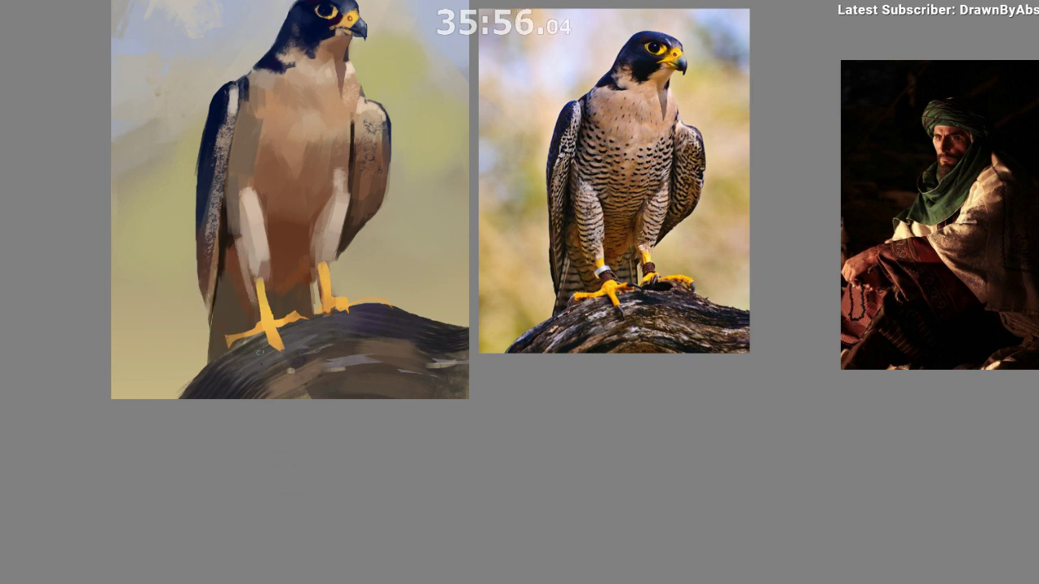
pyautogui.press('m')
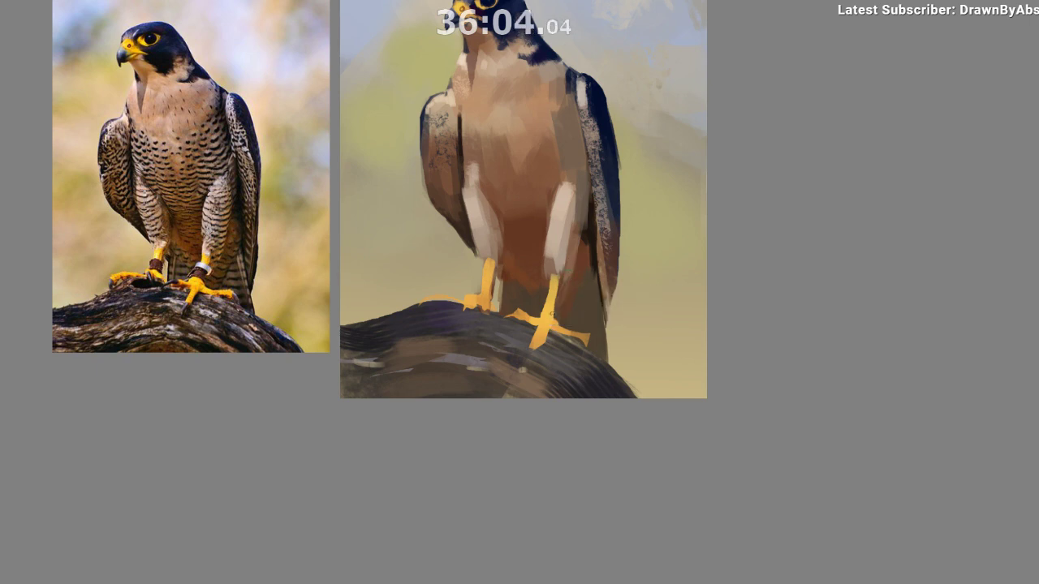
pyautogui.keyDown('ctrl'); pyautogui.click(554, 271); pyautogui.keyUp('ctrl')
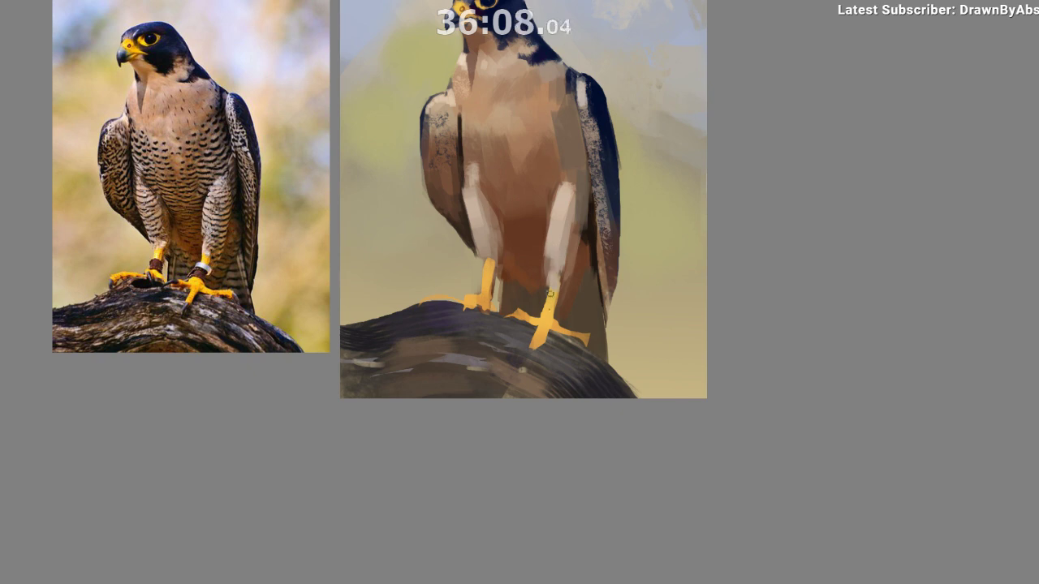
pyautogui.moveTo(543, 333); pyautogui.dragTo(531, 322)
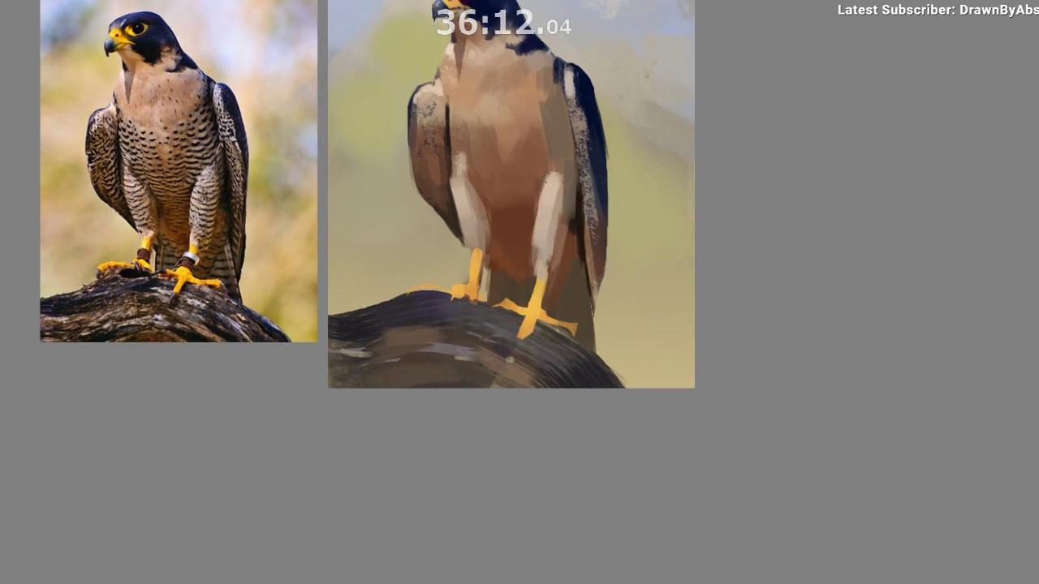
# Lasso the inner edge of the thigh beside the blue wing and shade it with sampled darker brown.
pyautogui.moveTo(548, 182); pyautogui.dragTo(536, 218)
pyautogui.hotkey('ctrl', 'shift', 'a')
pyautogui.press('b')
pyautogui.keyDown('ctrl'); pyautogui.click(580, 230); pyautogui.keyUp('ctrl')
pyautogui.moveTo(542, 180); pyautogui.dragTo(533, 234)
pyautogui.moveTo(544, 272); pyautogui.dragTo(548, 276)
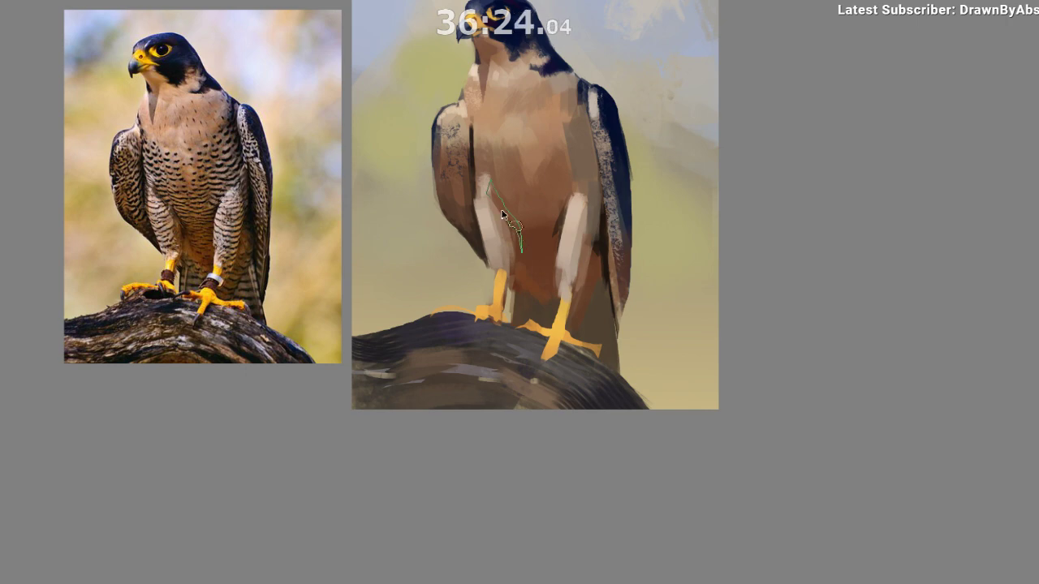
# Lasso the inner edge of the thigh beside the brown wing, repaint it with brown and flip the view back.
pyautogui.moveTo(489, 180); pyautogui.dragTo(508, 237)
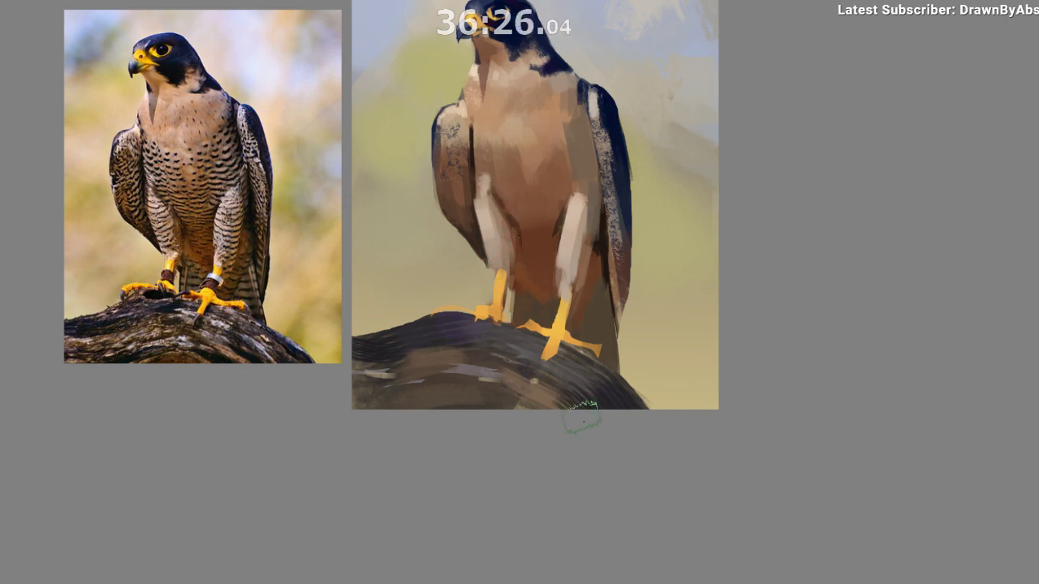
pyautogui.press('m')
pyautogui.moveTo(532, 404); pyautogui.dragTo(357, 376)
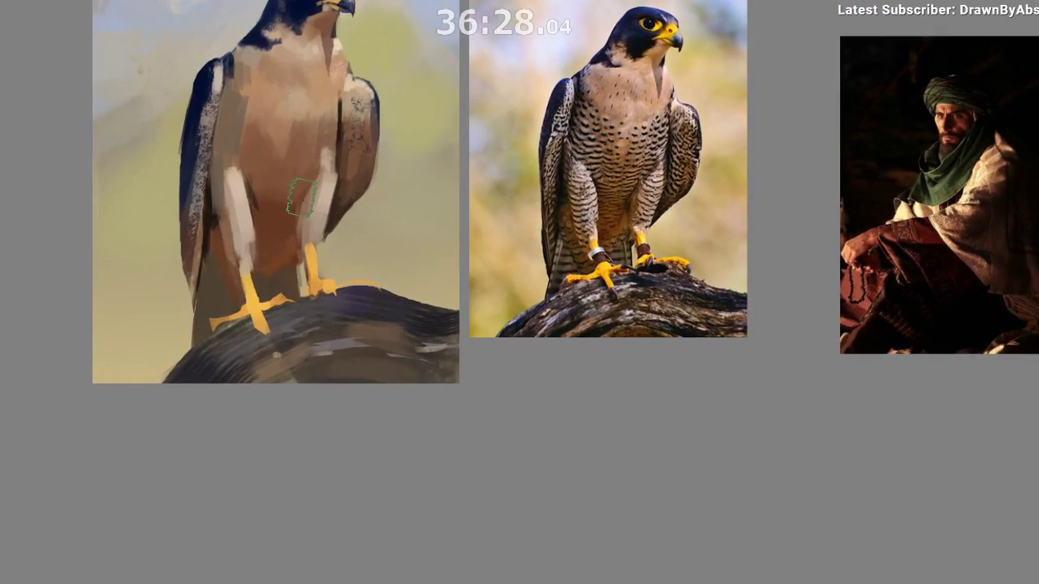
pyautogui.press('[')
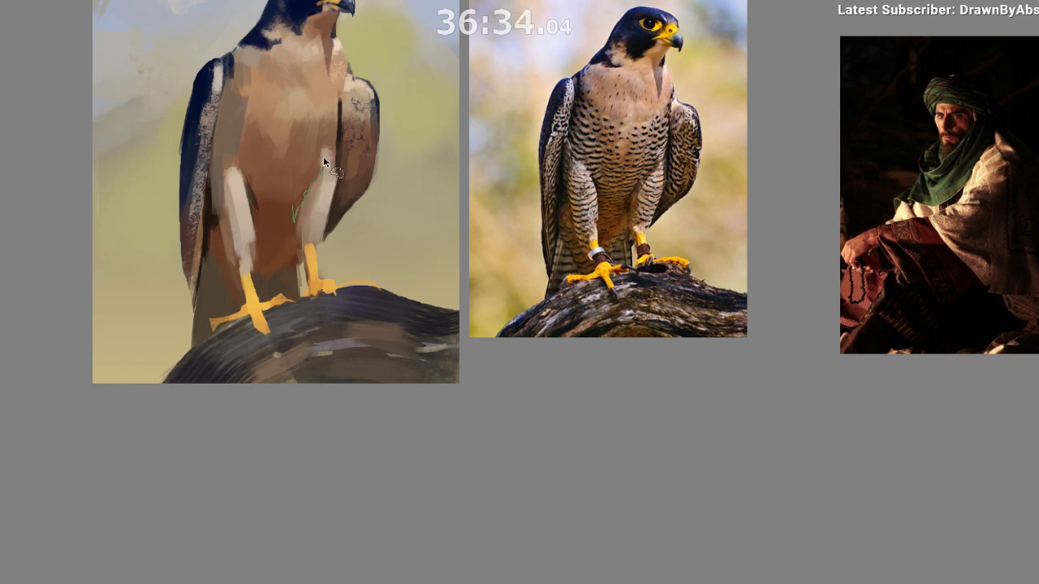
pyautogui.moveTo(317, 175)
pyautogui.mouseDown()
pyautogui.moveTo(280, 243)
pyautogui.moveTo(313, 270)
pyautogui.moveTo(329, 242)
pyautogui.mouseUp()
pyautogui.hotkey('ctrl', 'z')
pyautogui.keyDown('ctrl'); pyautogui.click(355, 173); pyautogui.keyUp('ctrl')
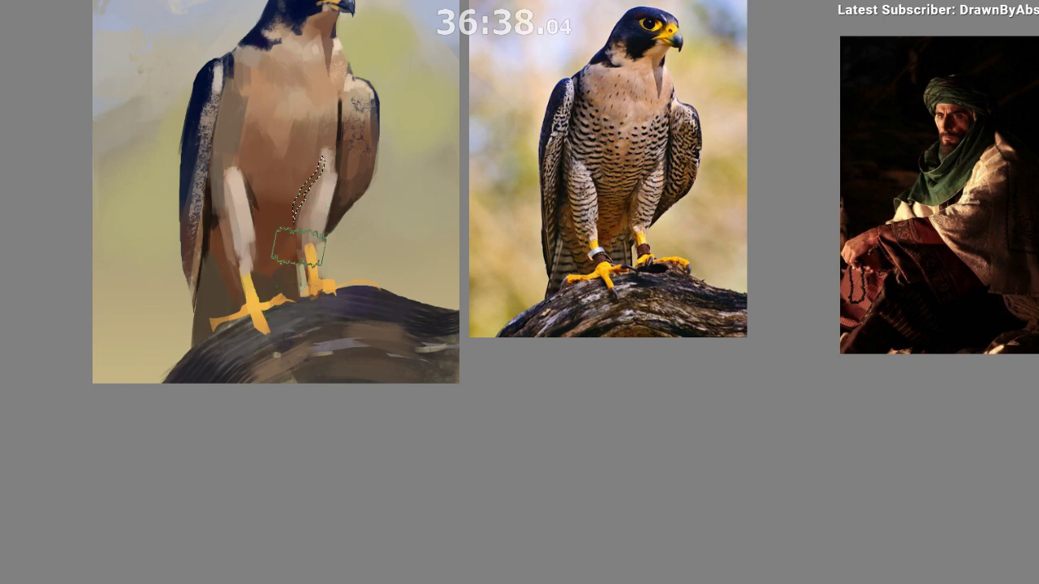
pyautogui.hotkey('ctrl', 'shift', 'a')
pyautogui.press('m')
pyautogui.moveTo(371, 447); pyautogui.dragTo(197, 451)
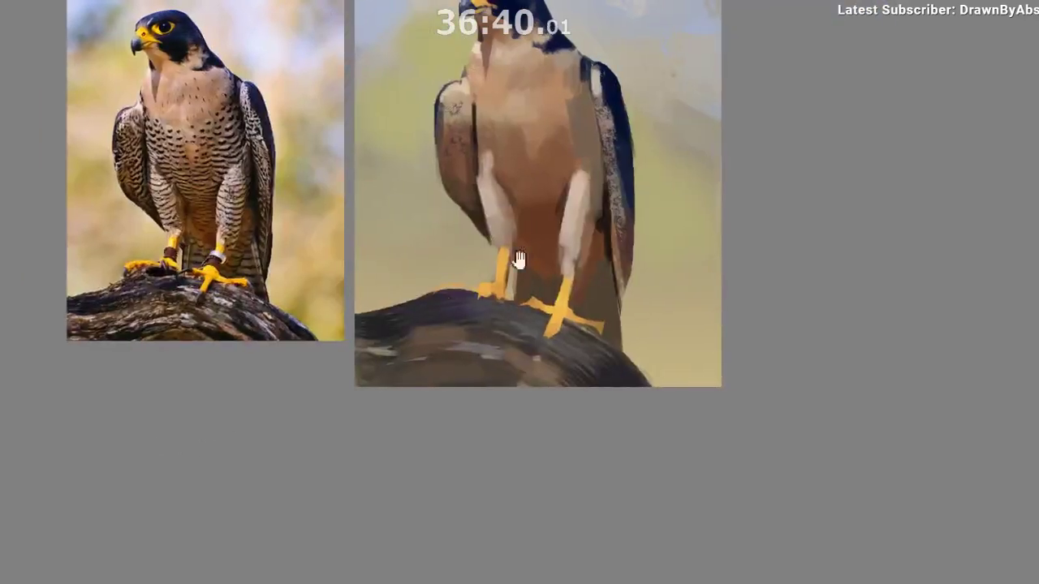
# Touch up the top of the thigh beside the brown wing with sampled pale colour and check the figure mirrored.
pyautogui.moveTo(508, 169); pyautogui.dragTo(519, 183)
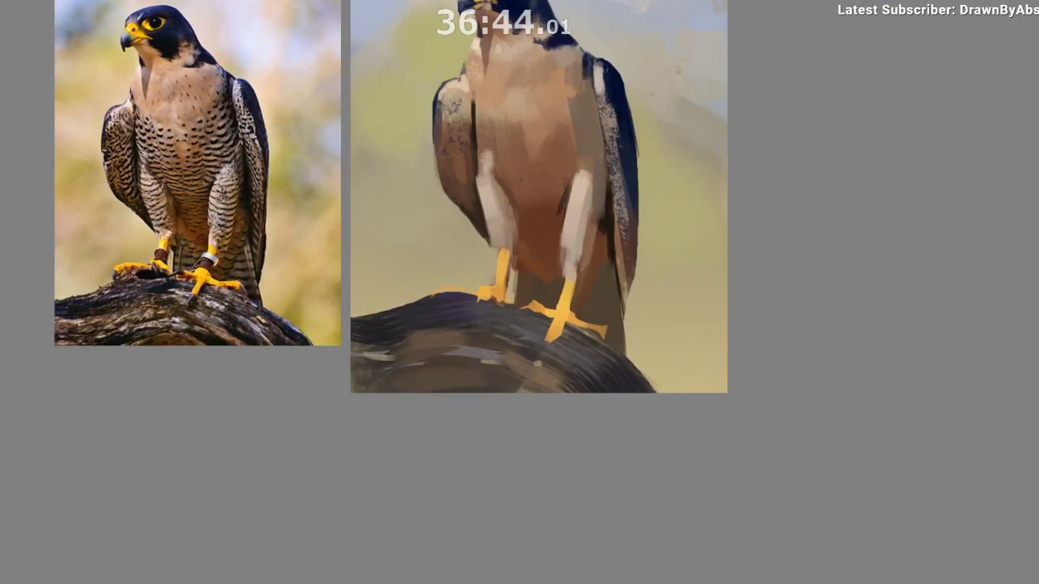
pyautogui.keyDown('ctrl'); pyautogui.click(492, 169); pyautogui.keyUp('ctrl')
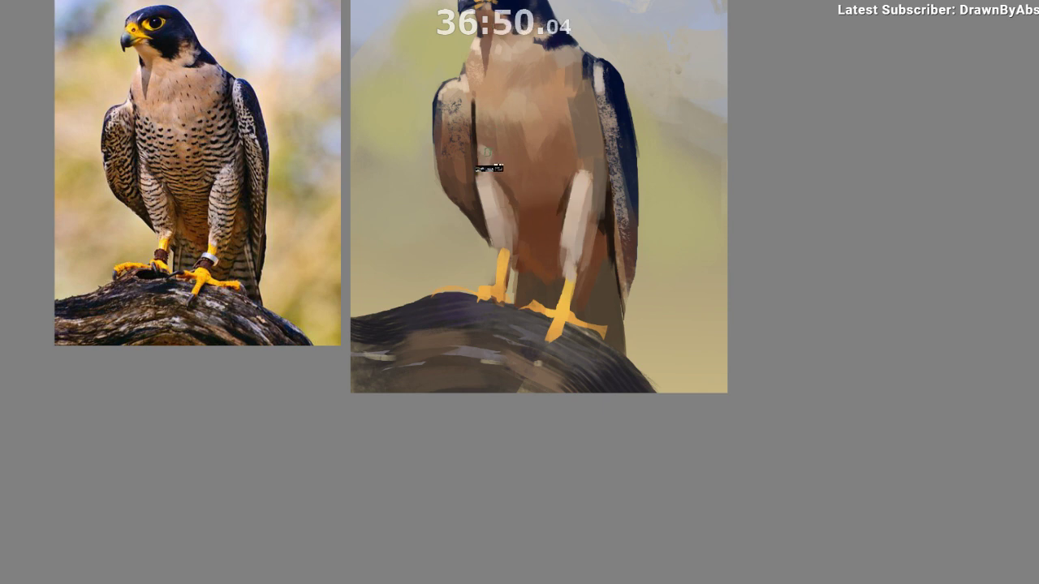
pyautogui.press('m')
pyautogui.moveTo(470, 206); pyautogui.dragTo(404, 238)
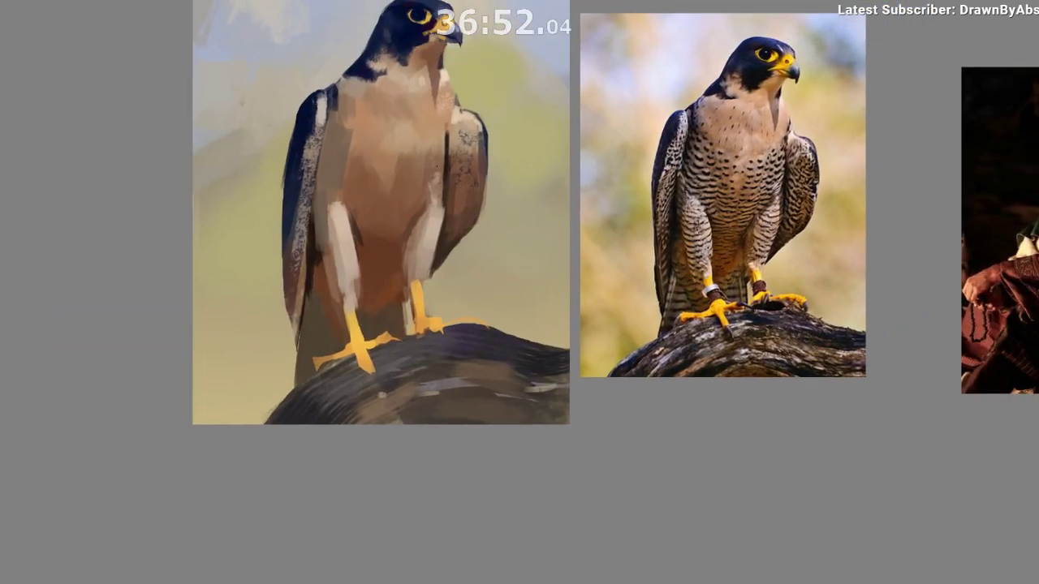
pyautogui.moveTo(408, 360)
pyautogui.mouseDown()
pyautogui.moveTo(338, 392)
pyautogui.moveTo(348, 436)
pyautogui.moveTo(347, 417)
pyautogui.mouseUp()
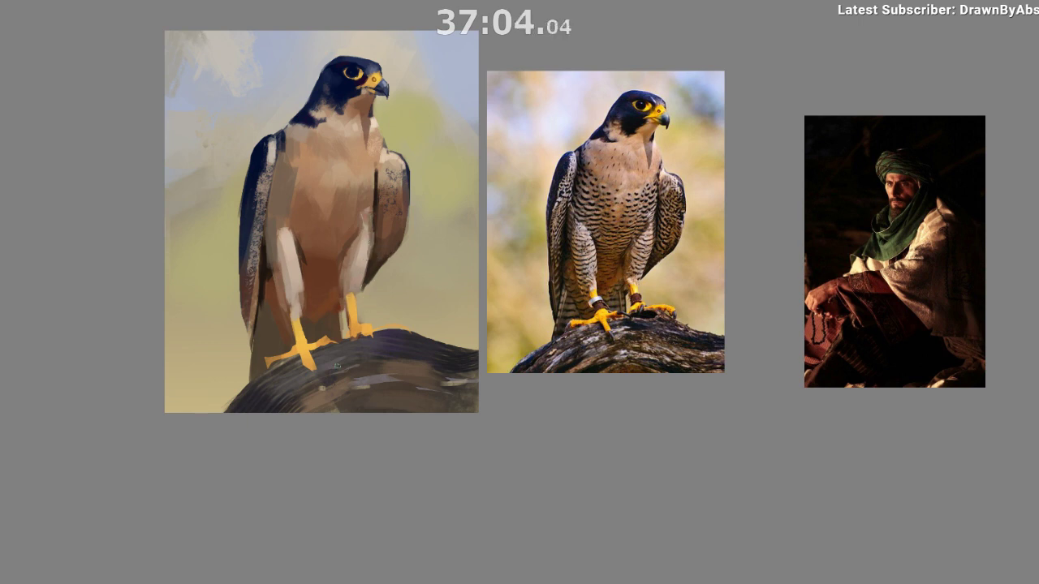
pyautogui.scroll(-1, 323, 387)
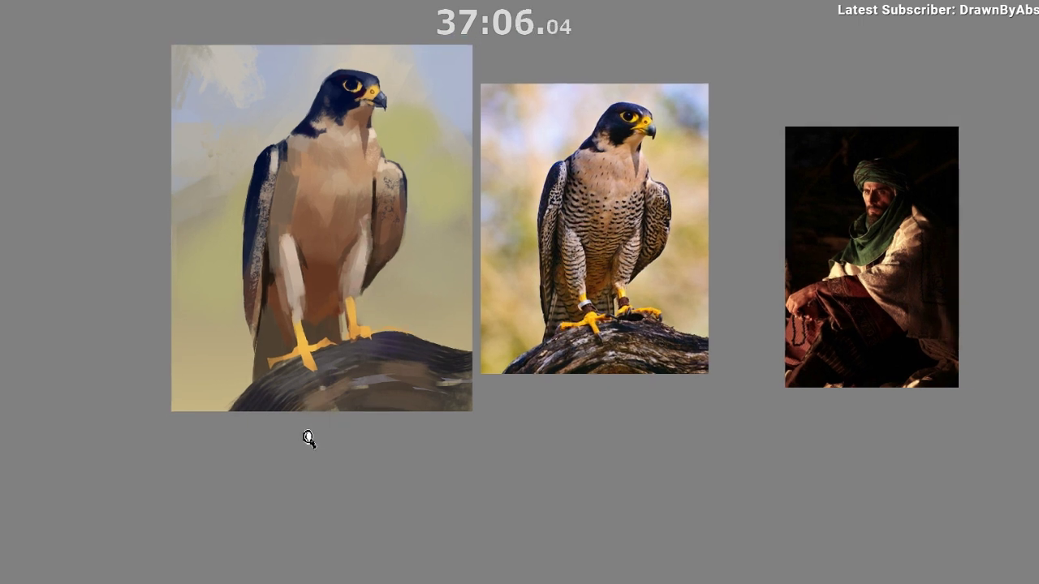
pyautogui.scroll(3, 311, 425)
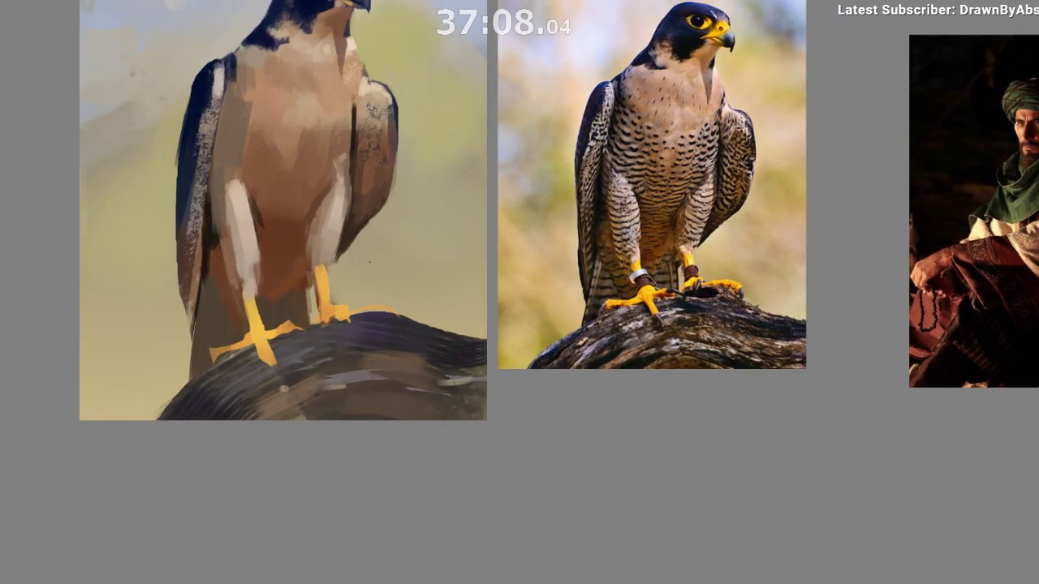
# Brush sampled tones along the outer edge of the pale thigh where it meets the brown wing.
pyautogui.keyDown('ctrl'); pyautogui.click(350, 216); pyautogui.keyUp('ctrl')
pyautogui.moveTo(350, 199); pyautogui.dragTo(338, 233)
pyautogui.keyDown('ctrl'); pyautogui.click(345, 236); pyautogui.keyUp('ctrl')
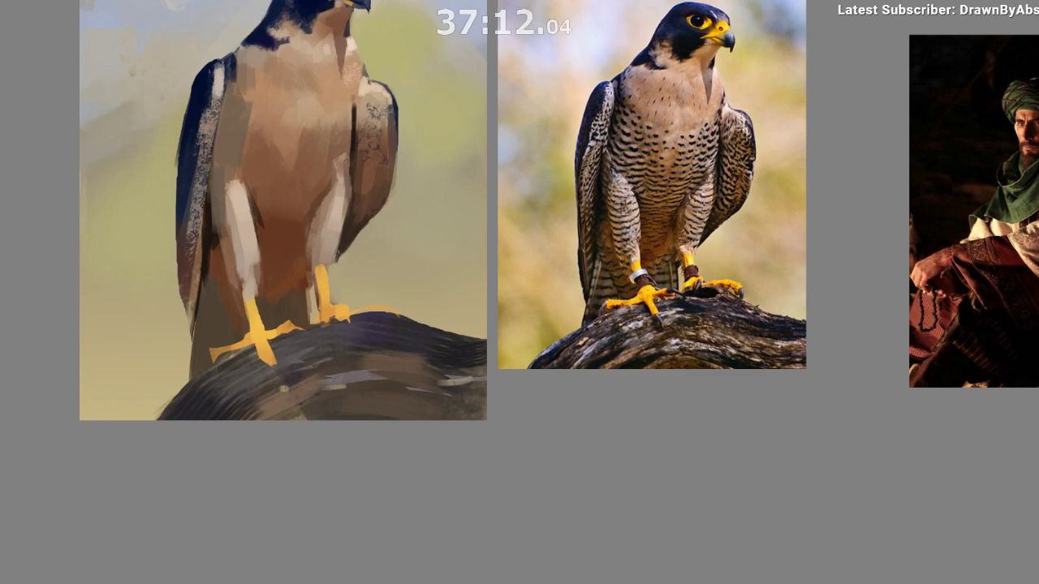
# Paint a dark brown band around the ankle beside the brown wing and a pale band around the other ankle.
pyautogui.press('m')
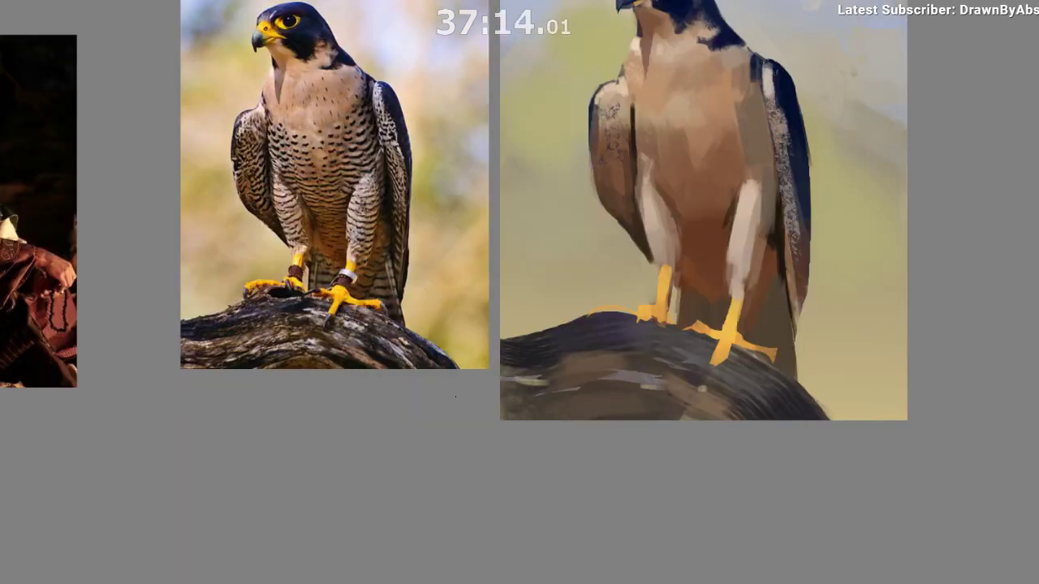
pyautogui.moveTo(560, 360)
pyautogui.mouseDown()
pyautogui.moveTo(422, 455)
pyautogui.moveTo(442, 450)
pyautogui.mouseUp()
pyautogui.moveTo(648, 341)
pyautogui.mouseDown()
pyautogui.moveTo(596, 297)
pyautogui.moveTo(607, 213)
pyautogui.mouseUp()
pyautogui.moveTo(577, 285); pyautogui.dragTo(581, 300)
pyautogui.keyDown('ctrl'); pyautogui.click(520, 279); pyautogui.keyUp('ctrl')
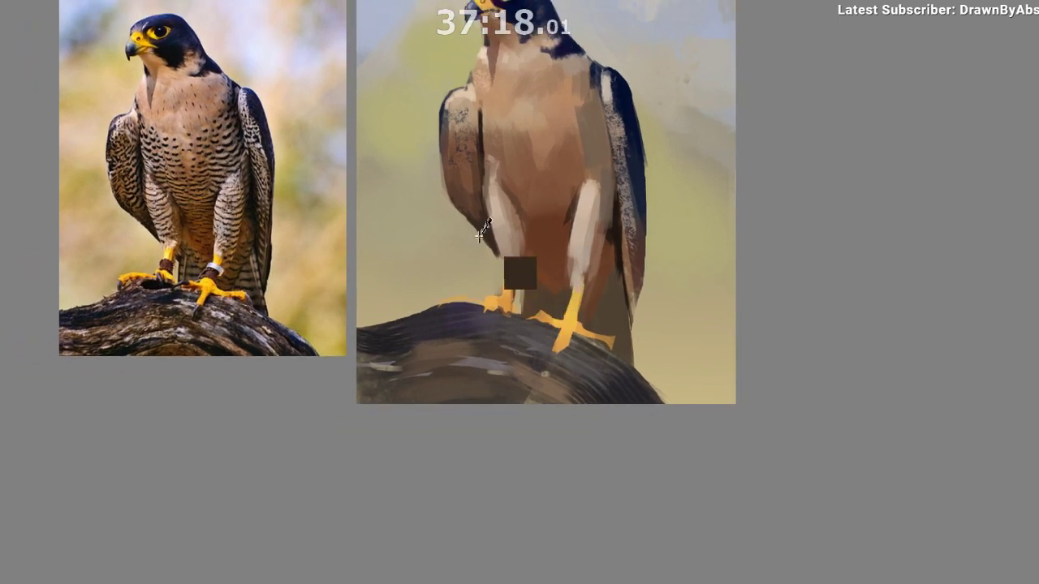
pyautogui.moveTo(501, 289); pyautogui.dragTo(579, 313)
pyautogui.hotkey('ctrl', 'z')
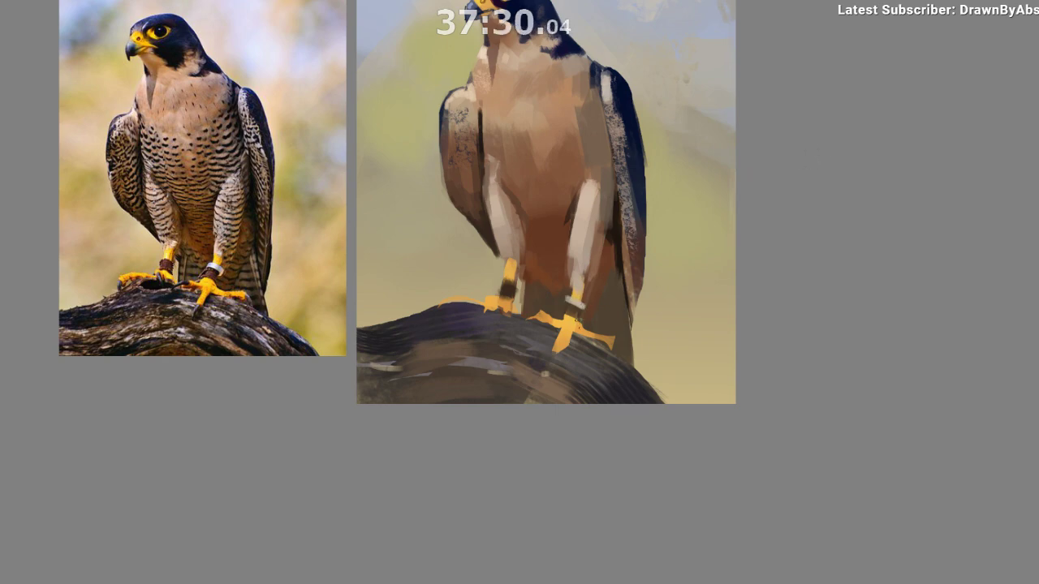
# Repaint the pale strip along the upper inner edge of the blue wing with a sampled light tone.
pyautogui.press('m')
pyautogui.moveTo(509, 441); pyautogui.dragTo(354, 433)
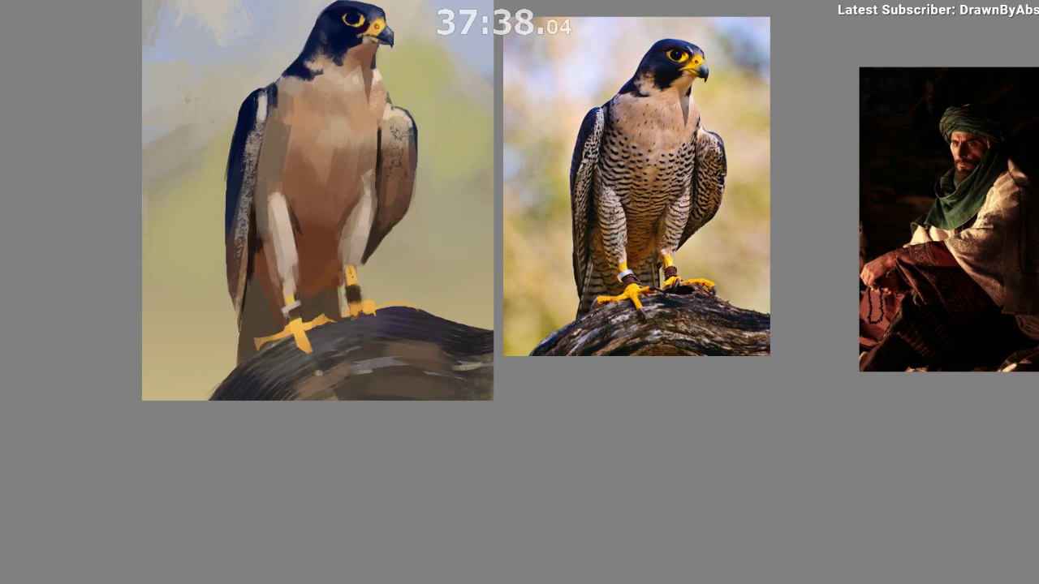
pyautogui.moveTo(382, 325); pyautogui.dragTo(381, 423)
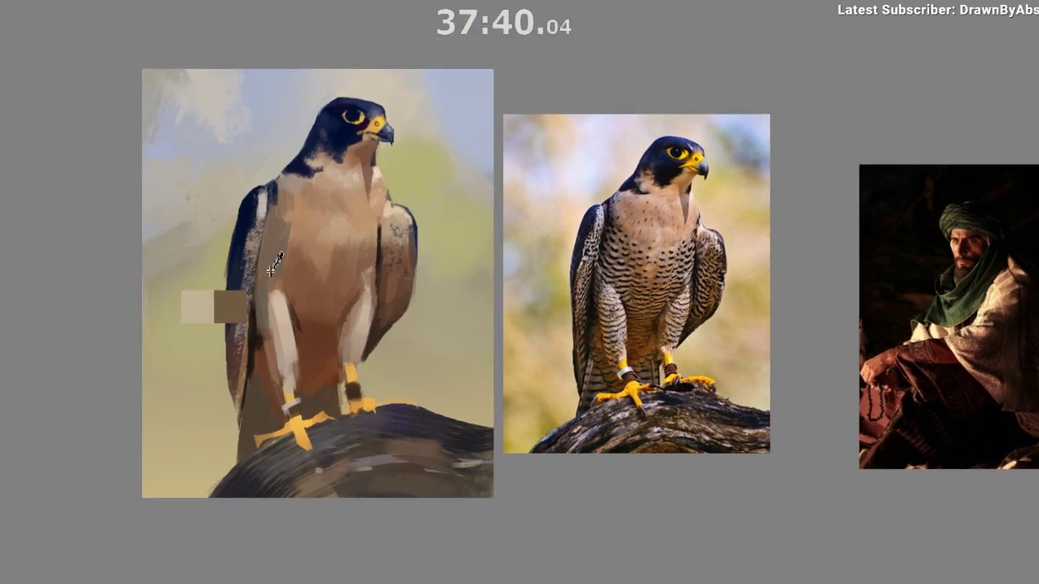
pyautogui.keyDown('ctrl'); pyautogui.click(260, 205); pyautogui.keyUp('ctrl')
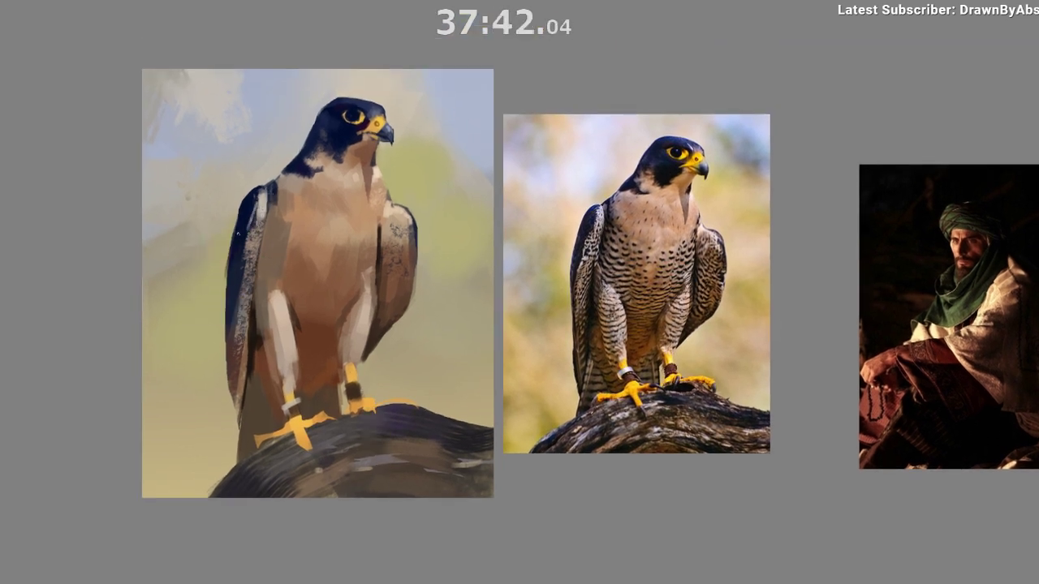
pyautogui.hotkey('ctrl', 'z')
pyautogui.moveTo(258, 203)
pyautogui.mouseDown()
pyautogui.moveTo(250, 230)
pyautogui.moveTo(224, 218)
pyautogui.mouseUp()
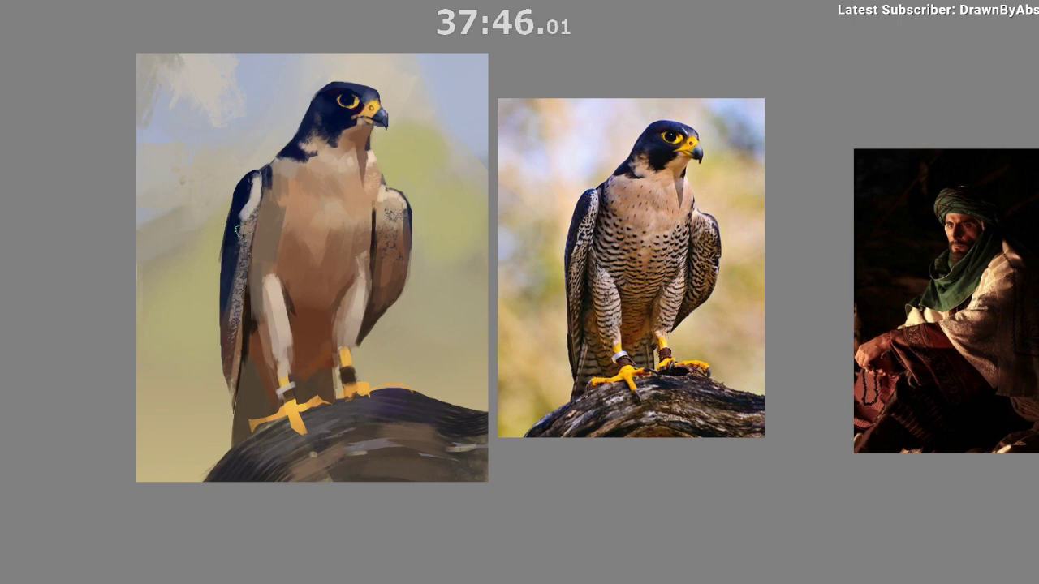
# Flip the view and extend the pale strip down the blue wing with sampled grey tones.
pyautogui.keyDown('alt'); pyautogui.click(248, 219); pyautogui.keyUp('alt')
pyautogui.press('m')
pyautogui.moveTo(405, 465); pyautogui.dragTo(260, 418)
pyautogui.keyDown('ctrl'); pyautogui.click(593, 188); pyautogui.keyUp('ctrl')
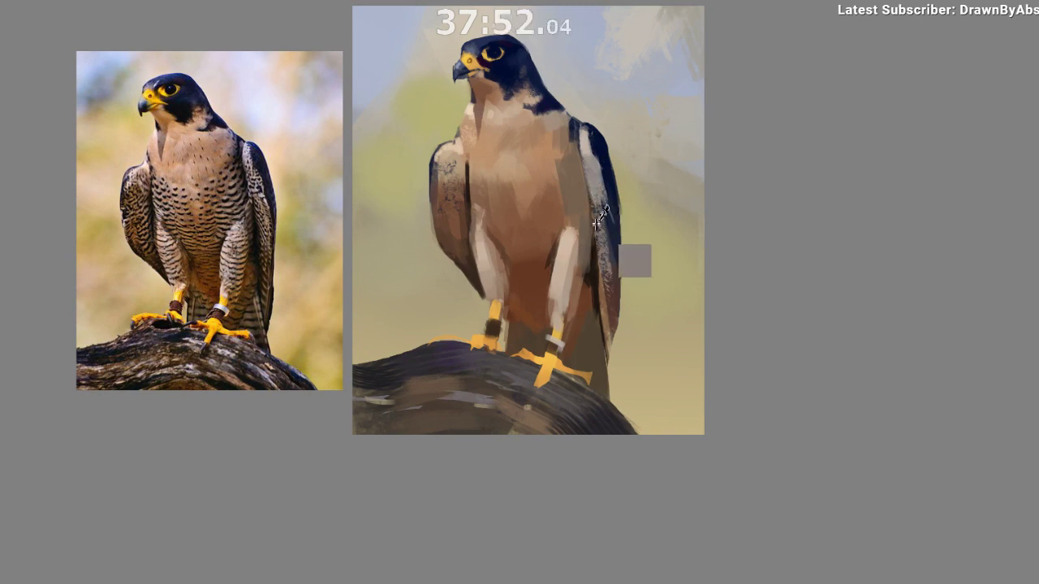
pyautogui.moveTo(596, 201); pyautogui.dragTo(608, 257)
pyautogui.keyDown('ctrl'); pyautogui.click(605, 265); pyautogui.keyUp('ctrl')
pyautogui.moveTo(597, 206); pyautogui.dragTo(610, 278)
pyautogui.keyDown('ctrl'); pyautogui.click(605, 264); pyautogui.keyUp('ctrl')
pyautogui.keyDown('ctrl'); pyautogui.click(606, 271); pyautogui.keyUp('ctrl')
# Sample browns from the brown wing and brush them over the lower half of the blue wing.
pyautogui.keyDown('ctrl'); pyautogui.click(470, 222); pyautogui.keyUp('ctrl')
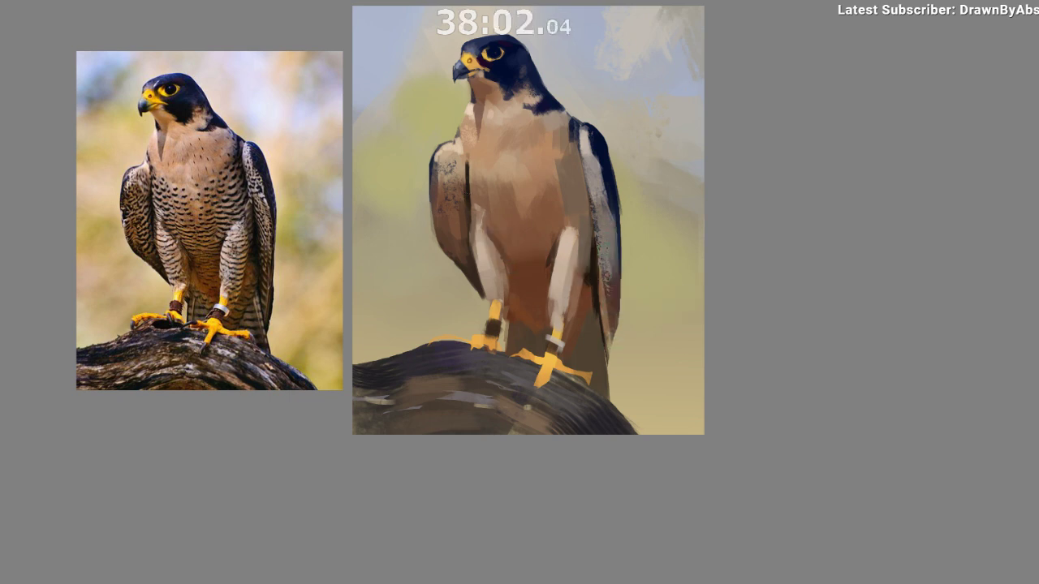
pyautogui.moveTo(599, 207); pyautogui.dragTo(606, 276)
pyautogui.hotkey('ctrl', 'z')
pyautogui.keyDown('ctrl'); pyautogui.click(453, 214); pyautogui.keyUp('ctrl')
pyautogui.keyDown('alt'); pyautogui.click(623, 244); pyautogui.keyUp('alt')
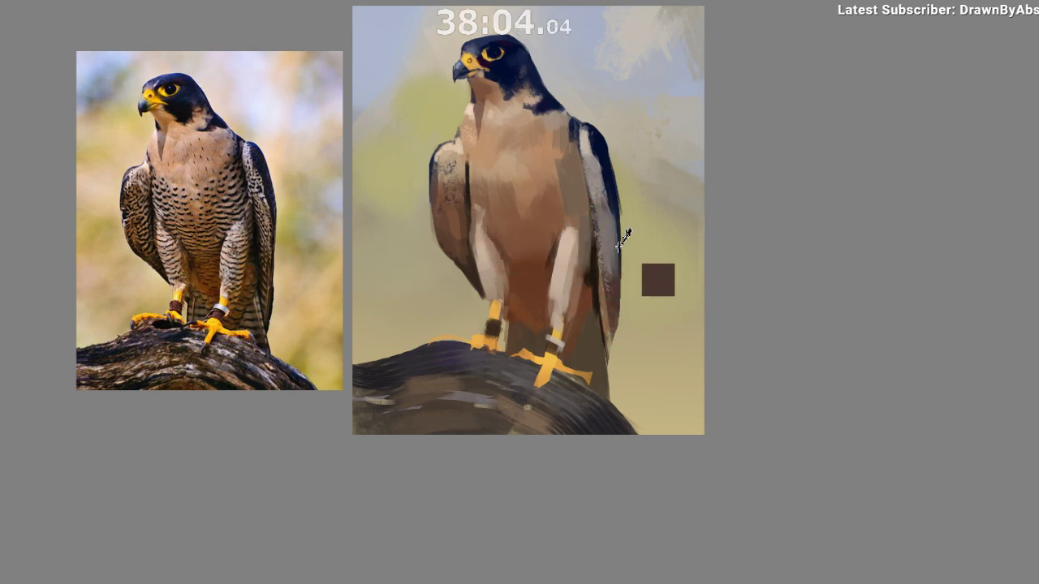
pyautogui.moveTo(607, 213); pyautogui.dragTo(614, 280)
# Flip the view back and blend sampled grey-brown into the middle of the blue wing.
pyautogui.press('m')
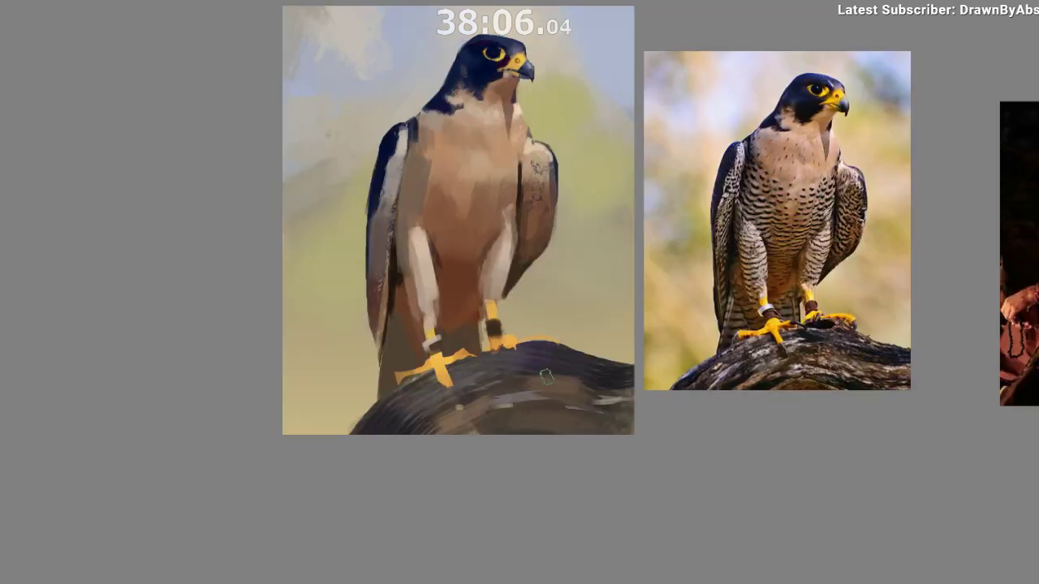
pyautogui.moveTo(409, 428); pyautogui.dragTo(256, 415)
pyautogui.keyDown('ctrl'); pyautogui.click(243, 242); pyautogui.keyUp('ctrl')
pyautogui.moveTo(234, 202); pyautogui.dragTo(225, 260)
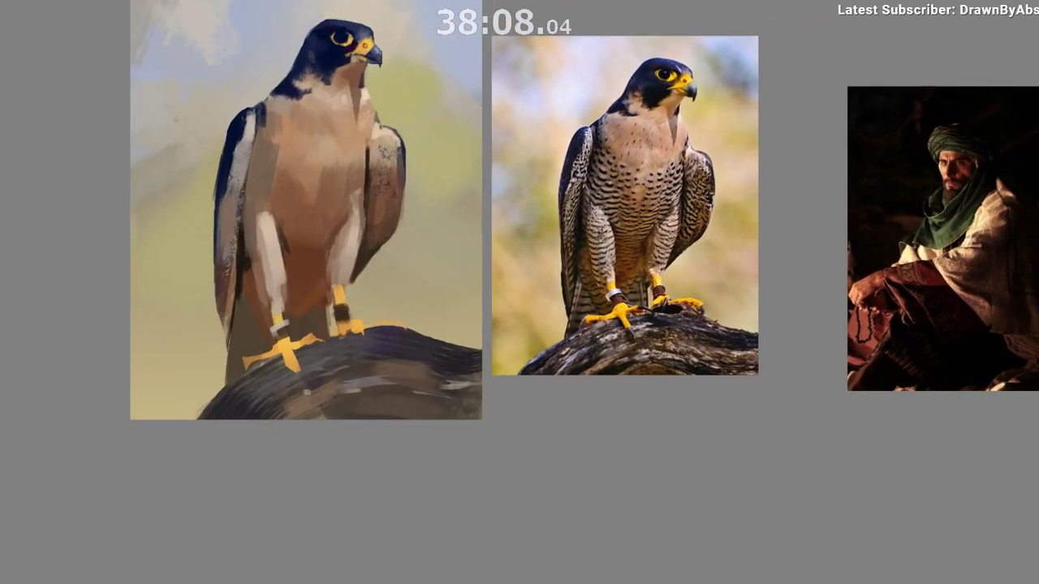
pyautogui.keyDown('alt'); pyautogui.click(227, 231); pyautogui.keyUp('alt')
pyautogui.keyDown('alt'); pyautogui.click(220, 243); pyautogui.keyUp('alt')
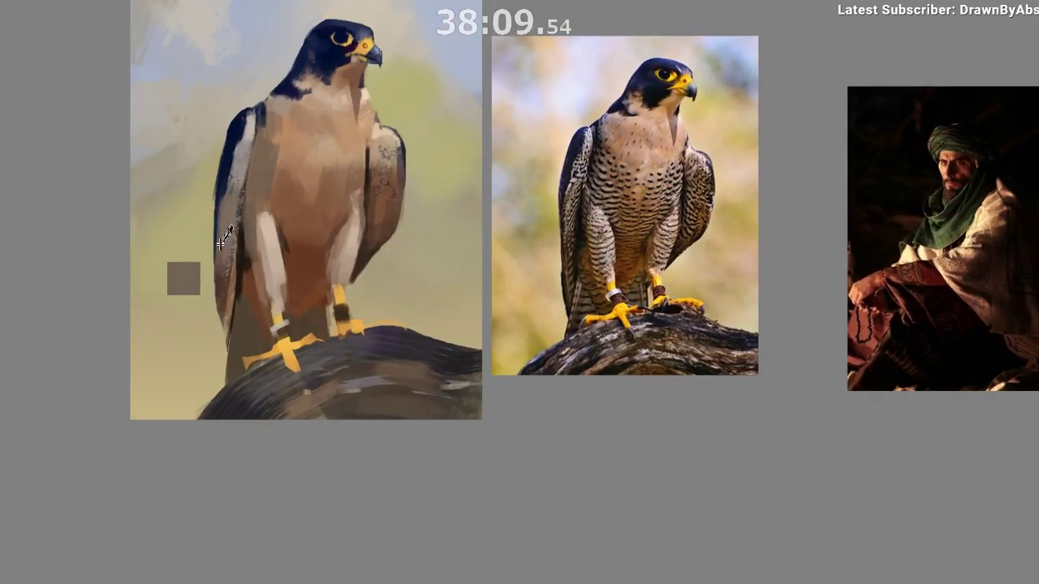
# Redefine the long outer edge of the blue wing with sampled colour.
pyautogui.keyDown('ctrl'); pyautogui.click(221, 184); pyautogui.keyUp('ctrl')
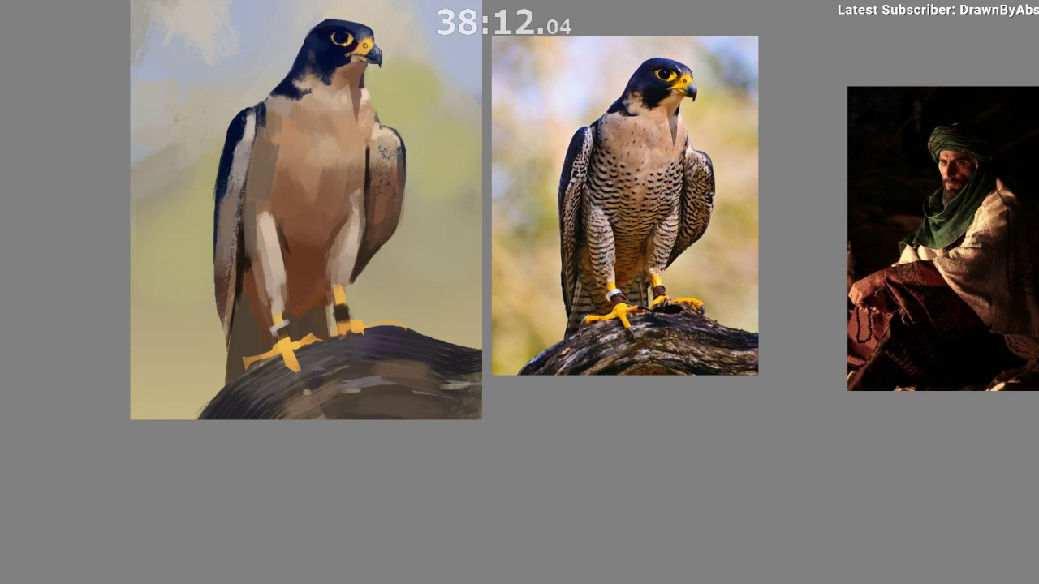
pyautogui.moveTo(211, 214); pyautogui.dragTo(213, 284)
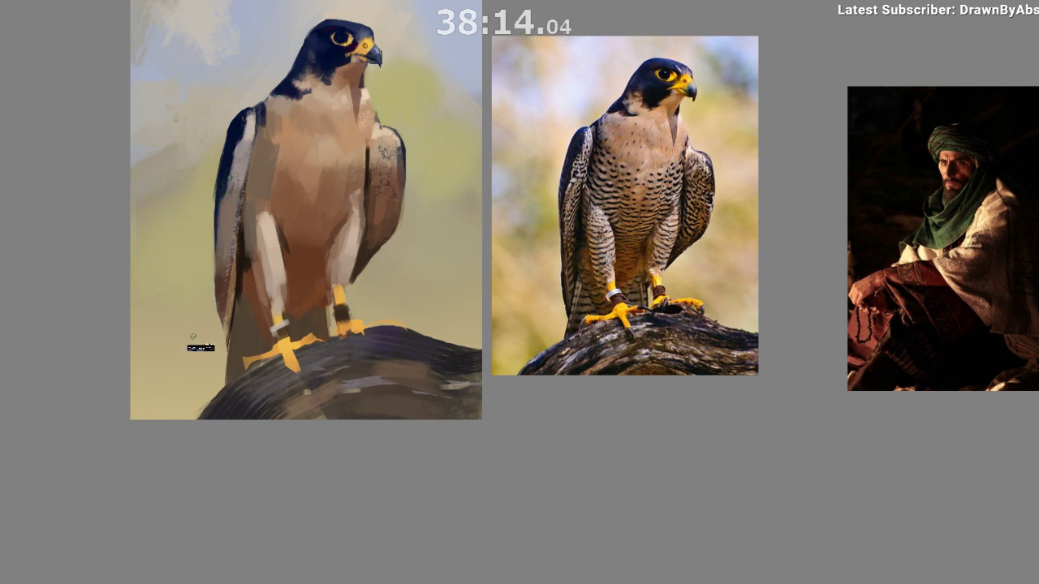
pyautogui.moveTo(213, 186); pyautogui.dragTo(214, 289)
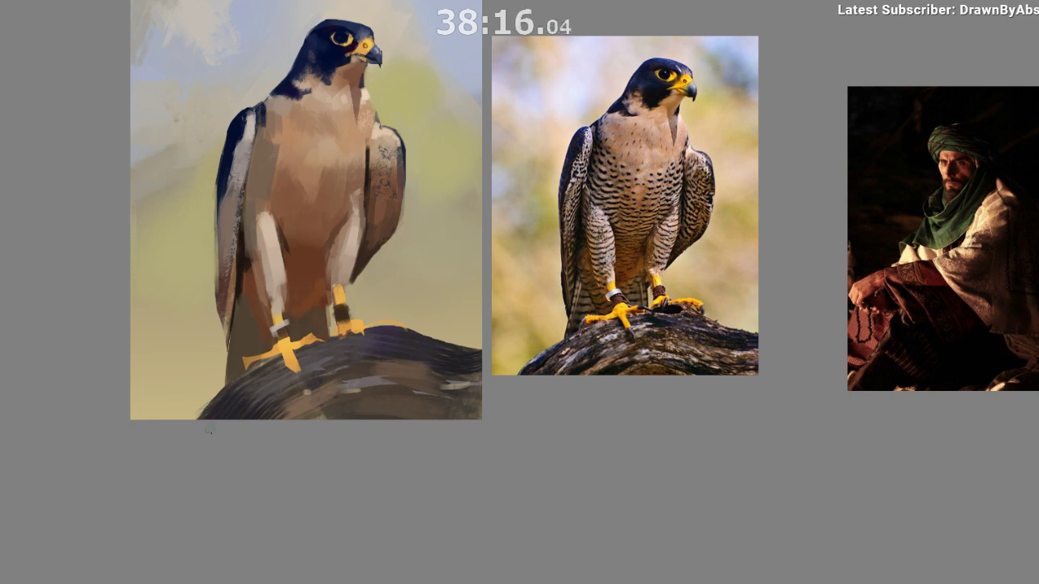
pyautogui.moveTo(212, 364); pyautogui.dragTo(215, 336)
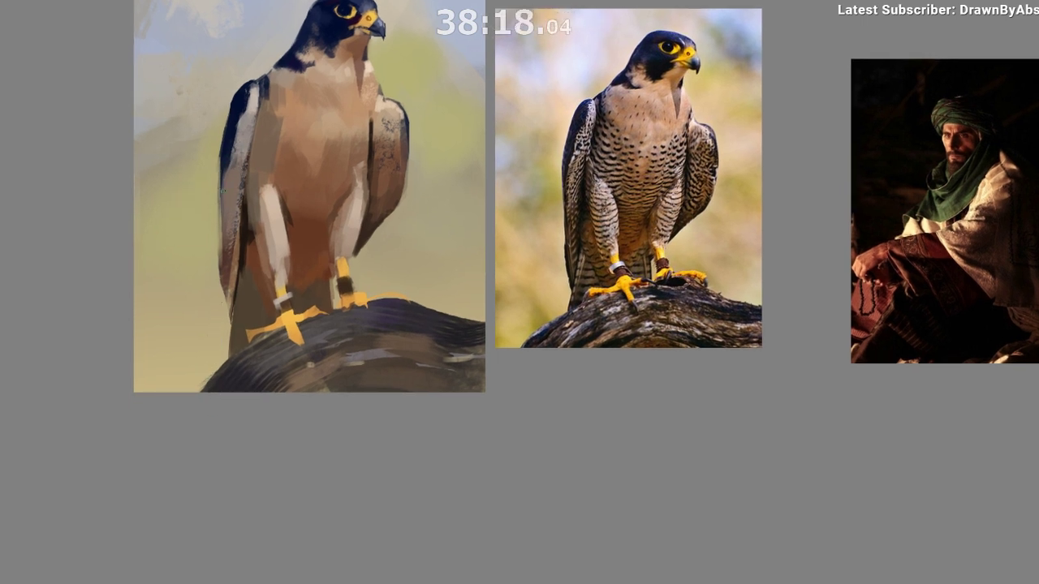
pyautogui.hotkey('ctrl', 'z')
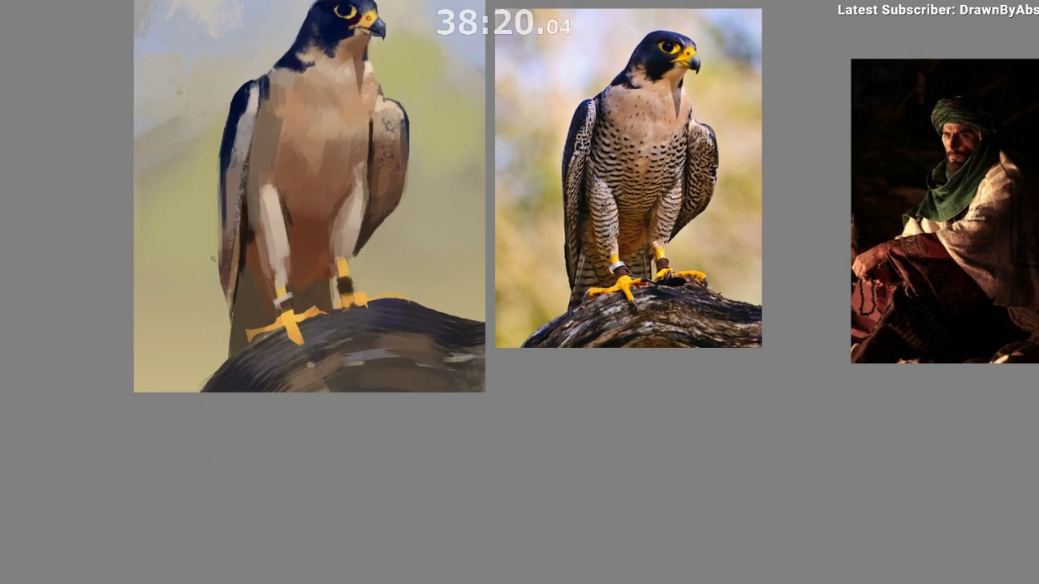
pyautogui.moveTo(224, 229)
pyautogui.mouseDown()
pyautogui.moveTo(224, 172)
pyautogui.moveTo(223, 198)
pyautogui.mouseUp()
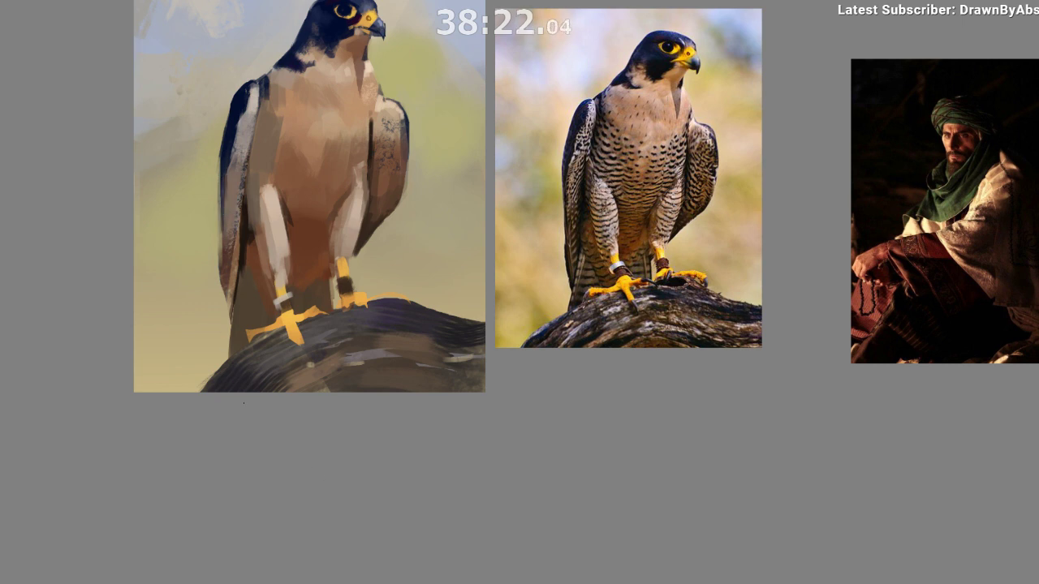
# Check the figure mirrored and clean up the blue wing's lower outer edge against the background with sampled colours.
pyautogui.press('m')
pyautogui.moveTo(492, 443); pyautogui.dragTo(333, 421)
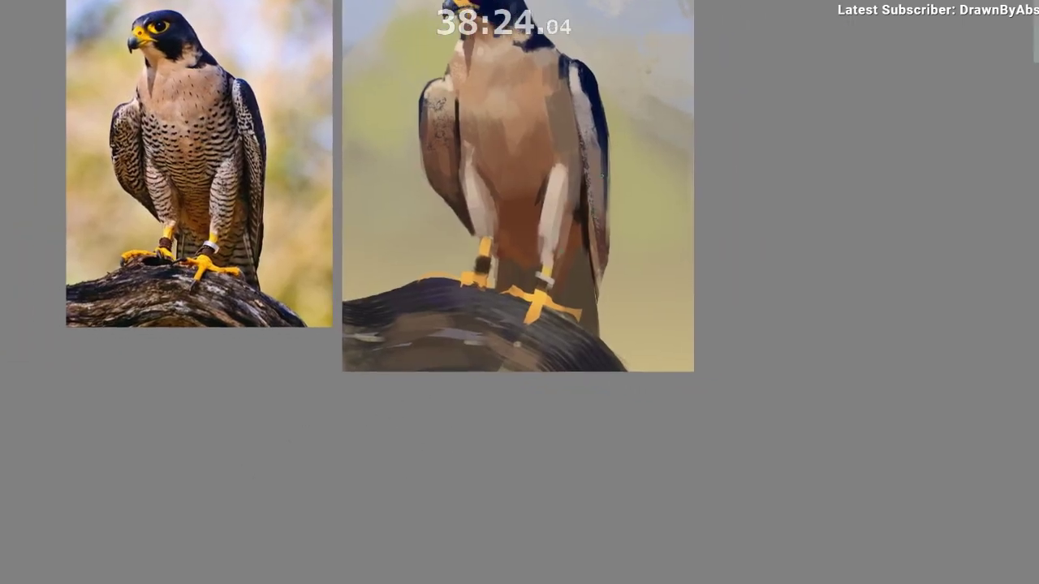
pyautogui.moveTo(603, 173)
pyautogui.mouseDown()
pyautogui.moveTo(603, 241)
pyautogui.moveTo(603, 233)
pyautogui.mouseUp()
pyautogui.keyDown('ctrl'); pyautogui.click(578, 238); pyautogui.keyUp('ctrl')
pyautogui.keyDown('ctrl'); pyautogui.click(529, 198); pyautogui.keyUp('ctrl')
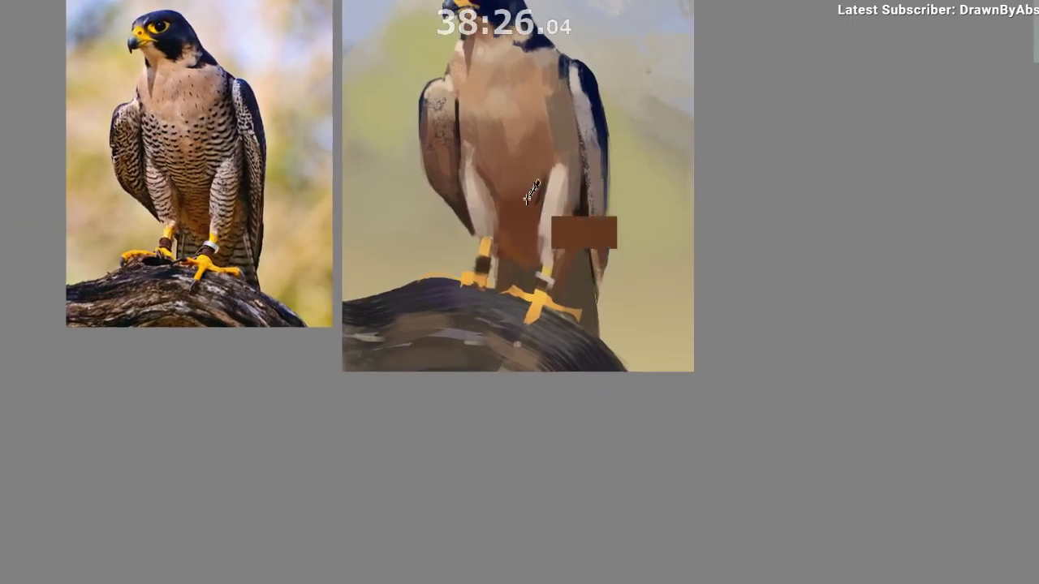
pyautogui.moveTo(596, 182)
pyautogui.mouseDown()
pyautogui.moveTo(596, 250)
pyautogui.moveTo(598, 236)
pyautogui.mouseUp()
pyautogui.hotkey('ctrl', 'z')
pyautogui.keyDown('ctrl'); pyautogui.click(617, 222); pyautogui.keyUp('ctrl')
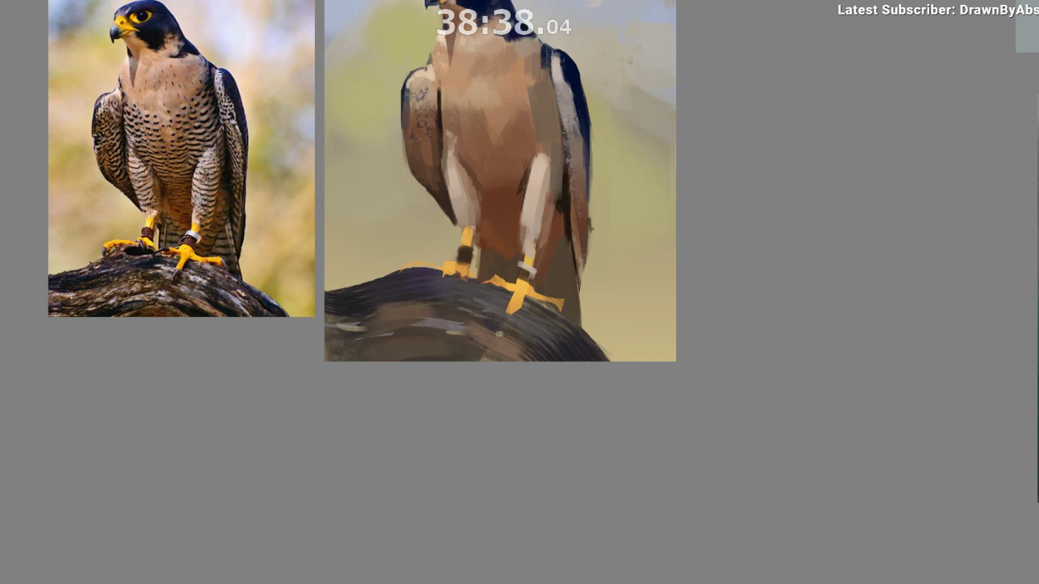
# Darken the tip of the blue wing and the outer edge of the tail below it with sampled dark browns.
pyautogui.moveTo(591, 231); pyautogui.dragTo(579, 285)
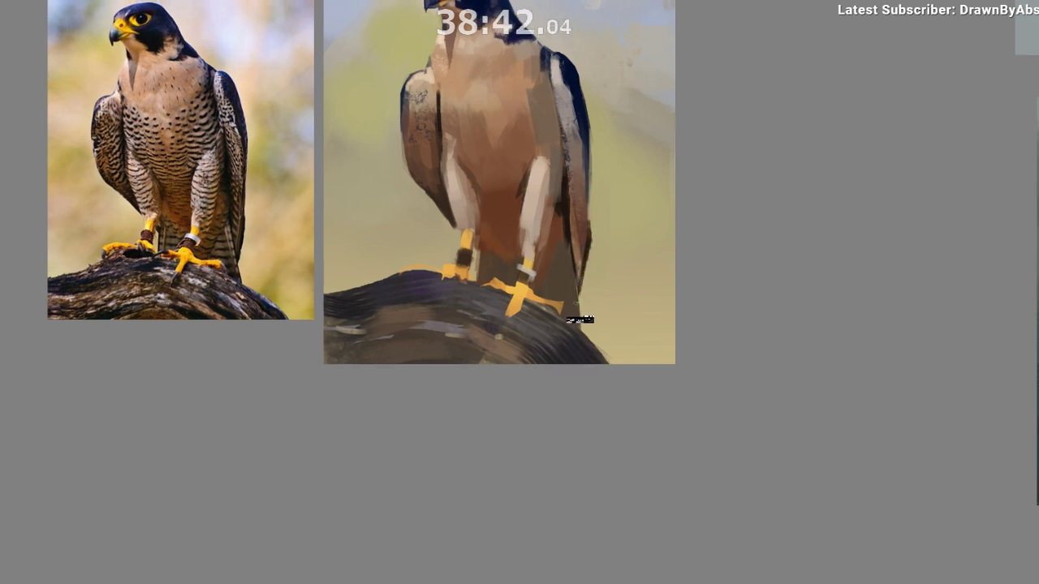
pyautogui.hotkey('ctrl', 'z')
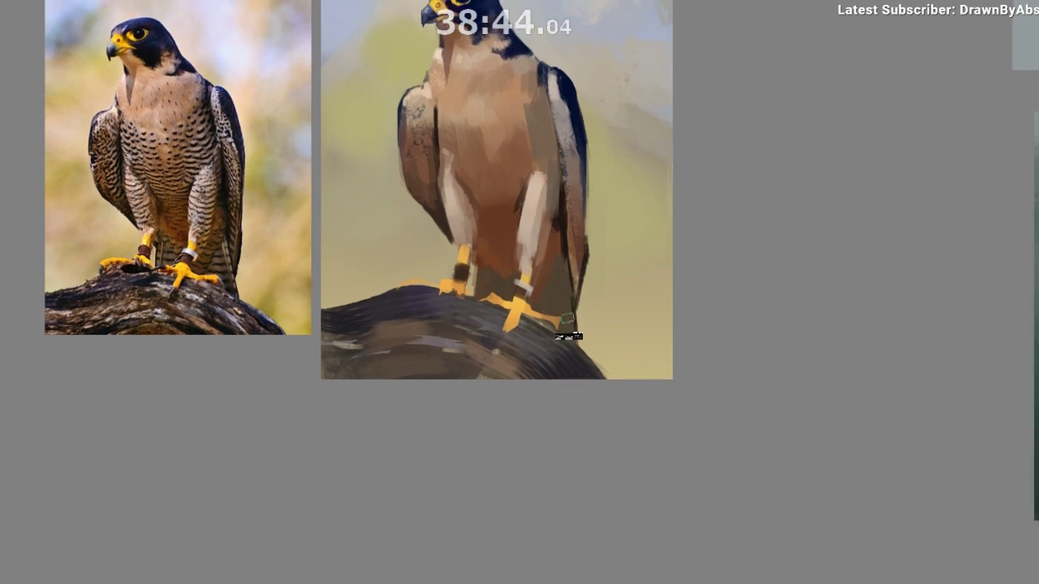
pyautogui.keyDown('ctrl'); pyautogui.click(566, 324); pyautogui.keyUp('ctrl')
pyautogui.moveTo(567, 299); pyautogui.dragTo(567, 326)
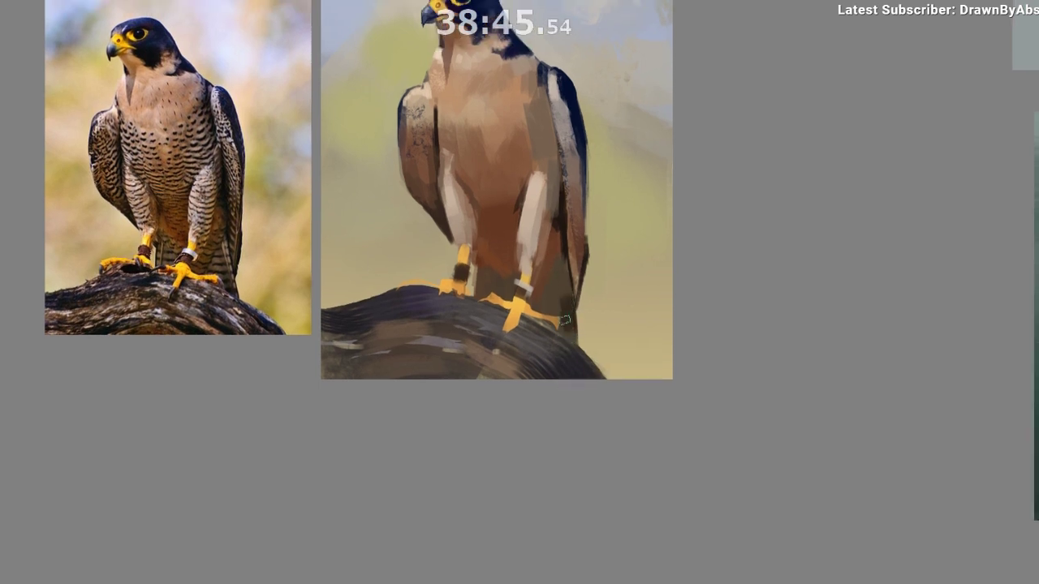
pyautogui.keyDown('ctrl'); pyautogui.click(570, 244); pyautogui.keyUp('ctrl')
pyautogui.keyDown('ctrl'); pyautogui.click(576, 263); pyautogui.keyUp('ctrl')
pyautogui.moveTo(574, 256); pyautogui.dragTo(569, 317)
pyautogui.keyDown('ctrl'); pyautogui.click(574, 273); pyautogui.keyUp('ctrl')
pyautogui.moveTo(574, 267)
pyautogui.mouseDown()
pyautogui.moveTo(584, 424)
pyautogui.moveTo(566, 372)
pyautogui.moveTo(582, 345)
pyautogui.mouseUp()
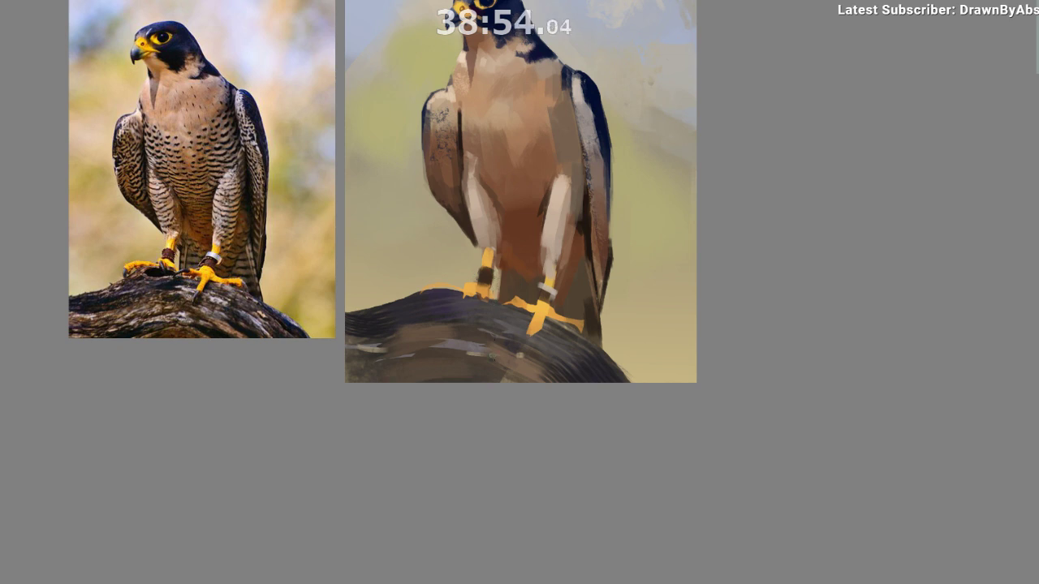
# Sample a tone, change the brush and dab the first small dark flecks across the upper chest.
pyautogui.moveTo(497, 285); pyautogui.dragTo(500, 360)
pyautogui.keyDown('ctrl'); pyautogui.click(480, 236); pyautogui.keyUp('ctrl')
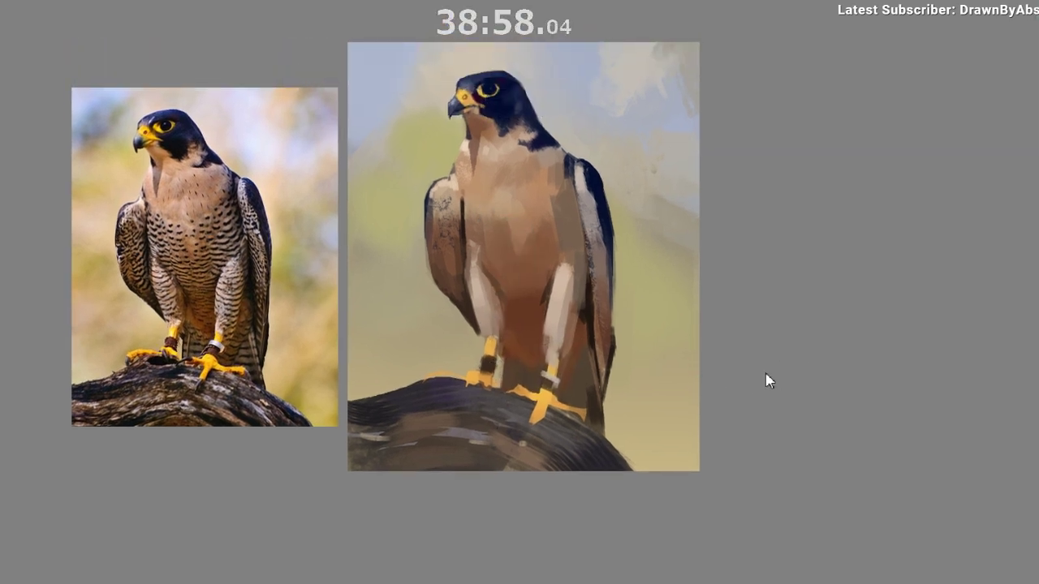
pyautogui.keyDown('ctrl'); pyautogui.click(483, 232); pyautogui.keyUp('ctrl')
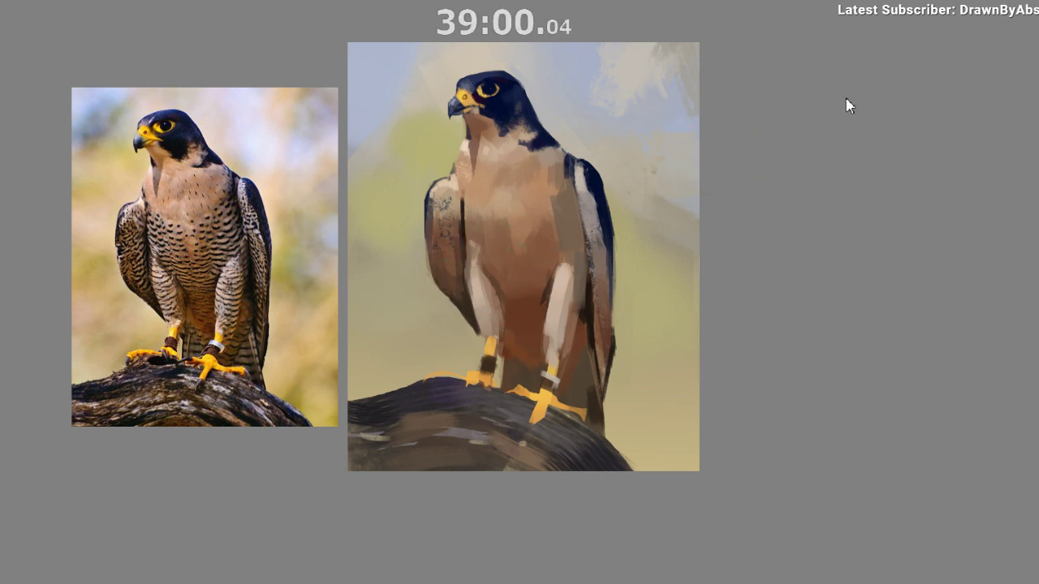
pyautogui.press('.')
pyautogui.press('.')
pyautogui.press('.')
pyautogui.press('.')
pyautogui.hotkey('ctrl', 'z')
pyautogui.keyDown('ctrl'); pyautogui.click(513, 181); pyautogui.keyUp('ctrl')
# Flip the view back and add more dark flecks across the chest between the wings.
pyautogui.press('m')
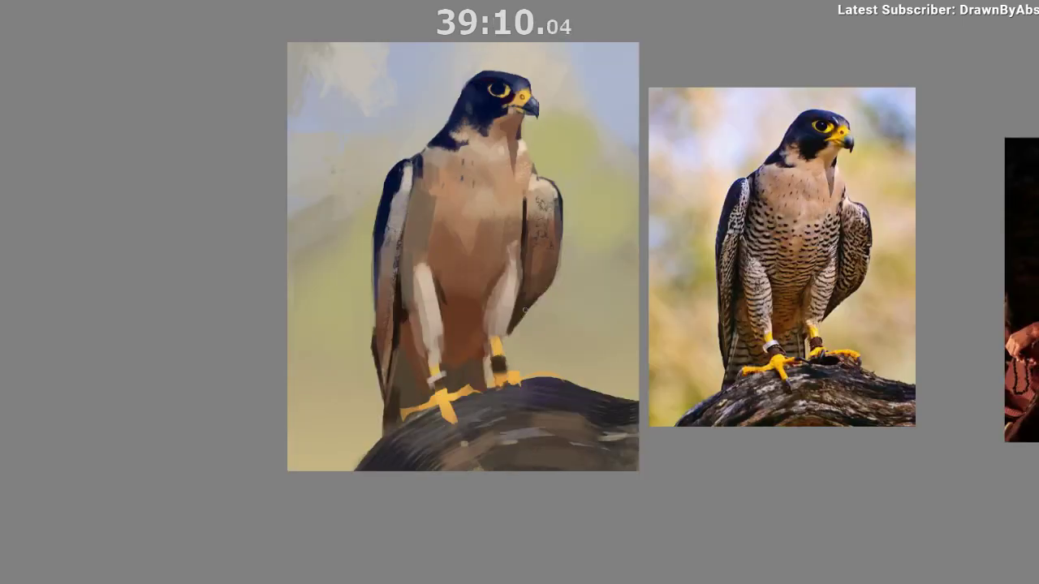
pyautogui.moveTo(370, 354); pyautogui.dragTo(218, 364)
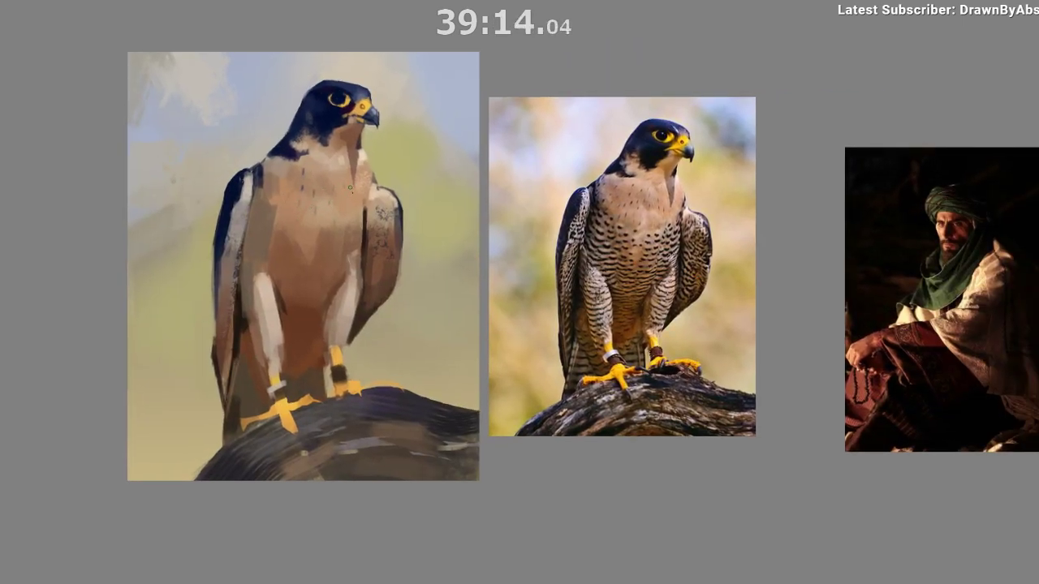
pyautogui.moveTo(358, 286); pyautogui.dragTo(364, 246)
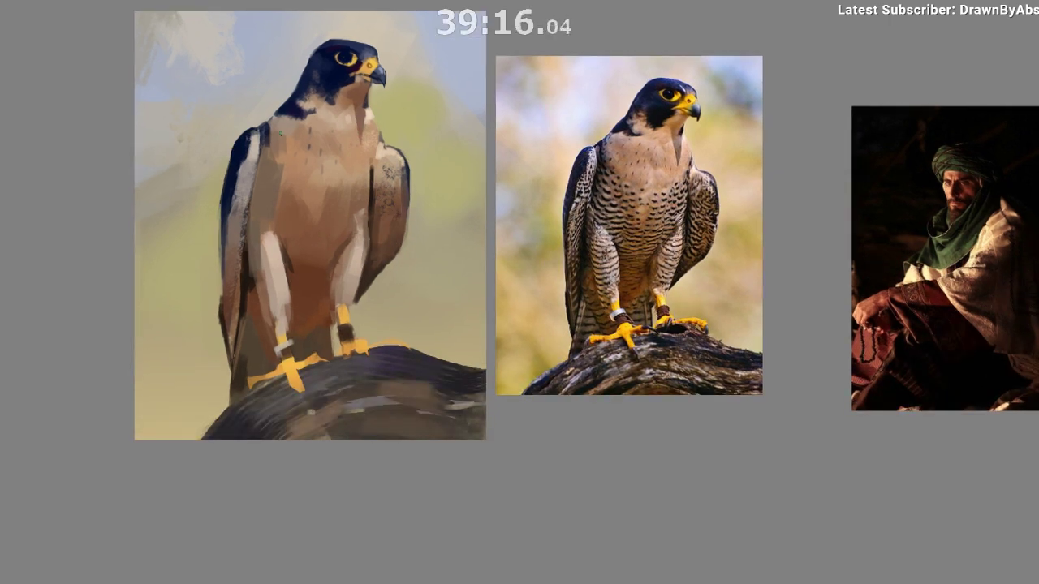
pyautogui.moveTo(295, 170); pyautogui.dragTo(294, 185)
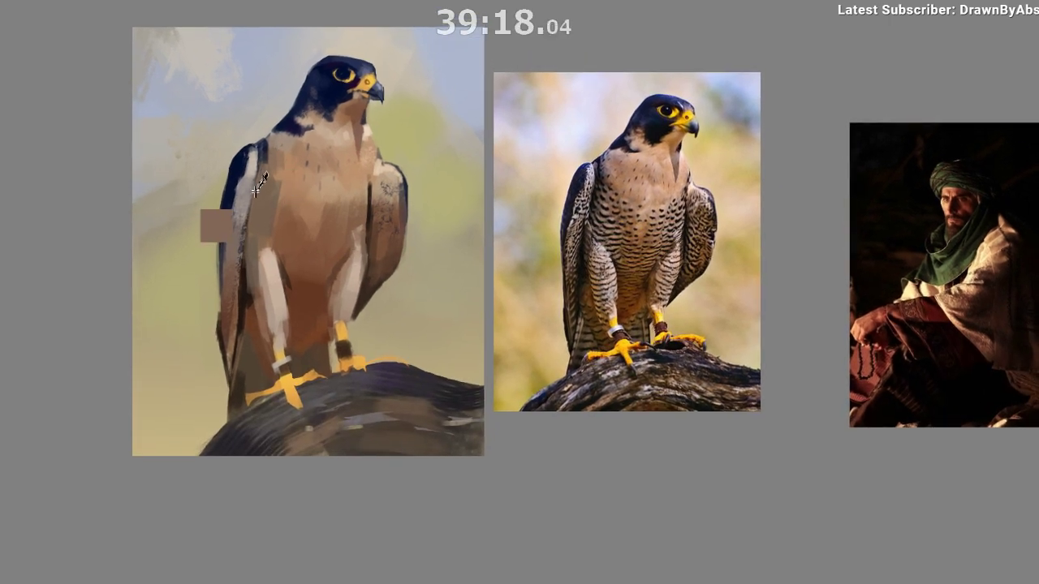
# Speckle the pale strip of the blue wing with dark feather texture and check the figure mirrored.
pyautogui.moveTo(225, 201); pyautogui.dragTo(228, 203)
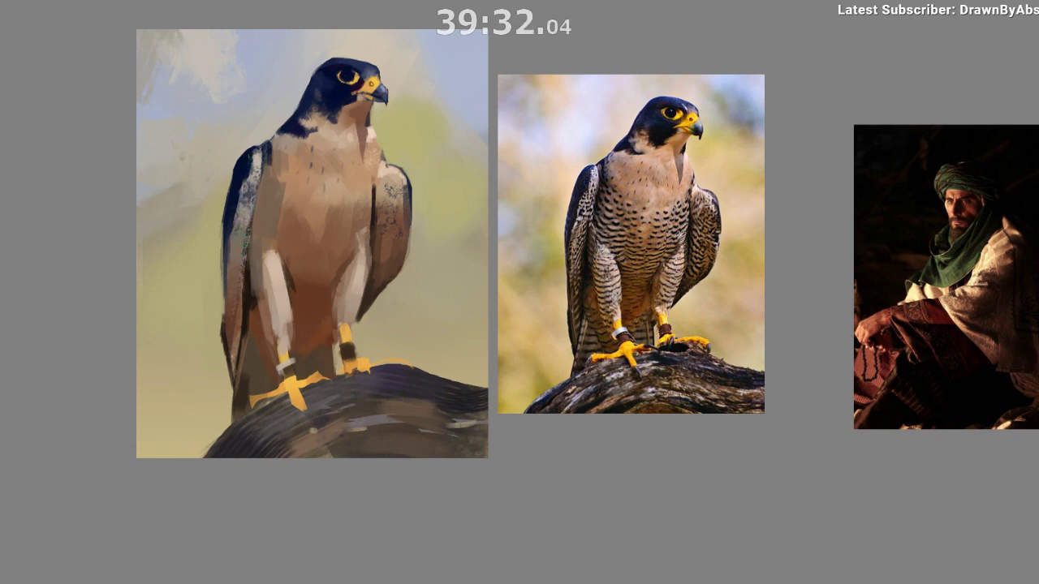
pyautogui.moveTo(227, 314); pyautogui.dragTo(226, 314)
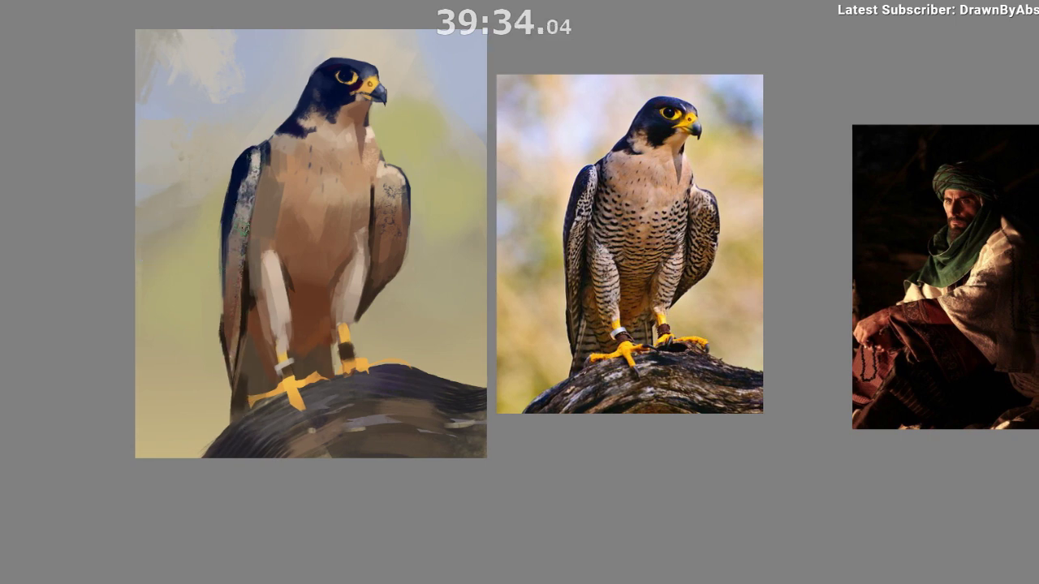
pyautogui.press('m')
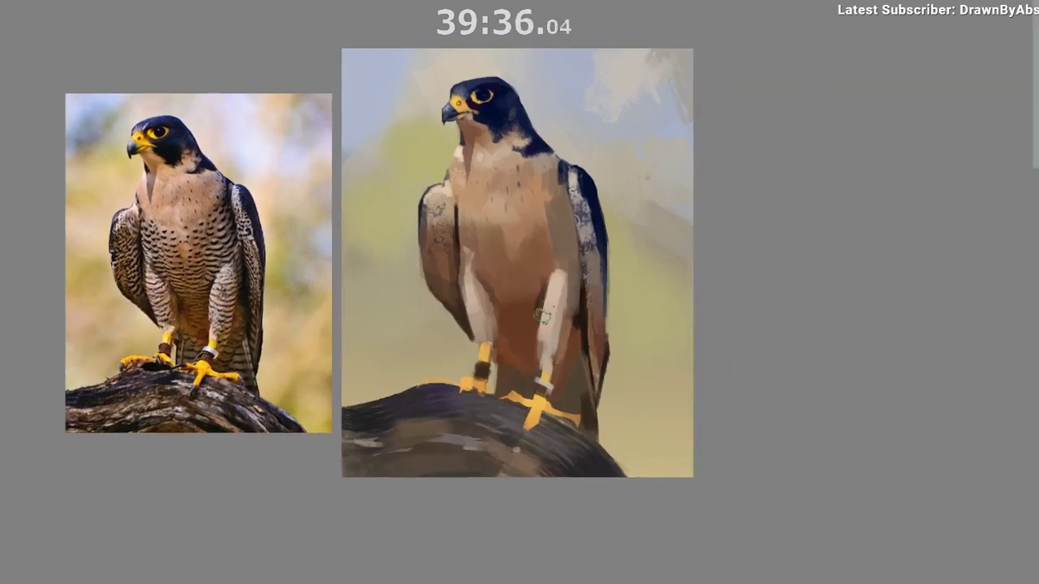
# Undo a stray wing stroke, sample the pale leg tone and touch up the speckled strip of the blue wing.
pyautogui.moveTo(581, 230); pyautogui.dragTo(586, 250)
pyautogui.hotkey('ctrl', 'z')
pyautogui.keyDown('ctrl'); pyautogui.click(545, 298); pyautogui.keyUp('ctrl')
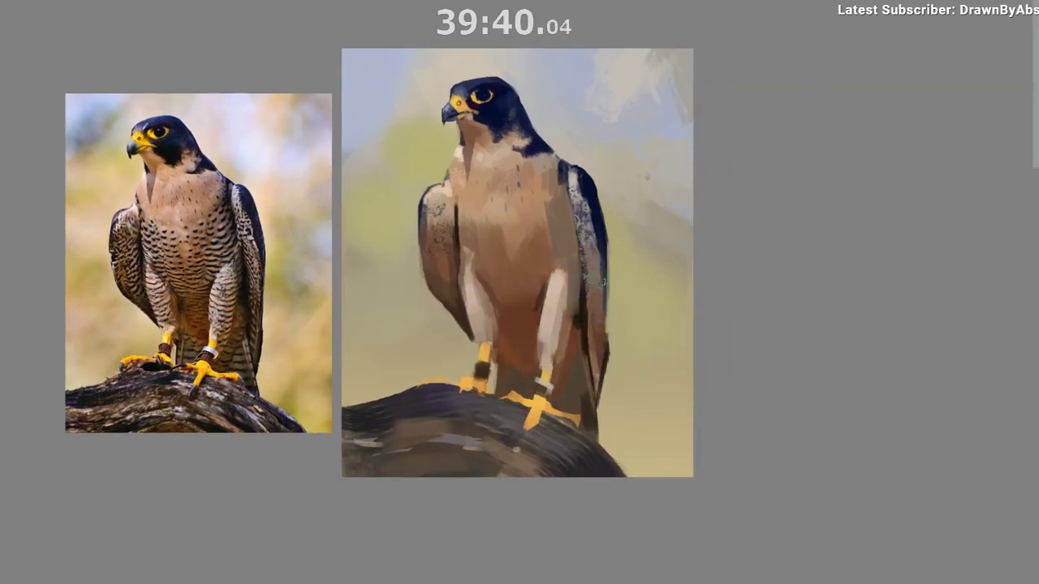
pyautogui.moveTo(575, 317); pyautogui.dragTo(607, 327)
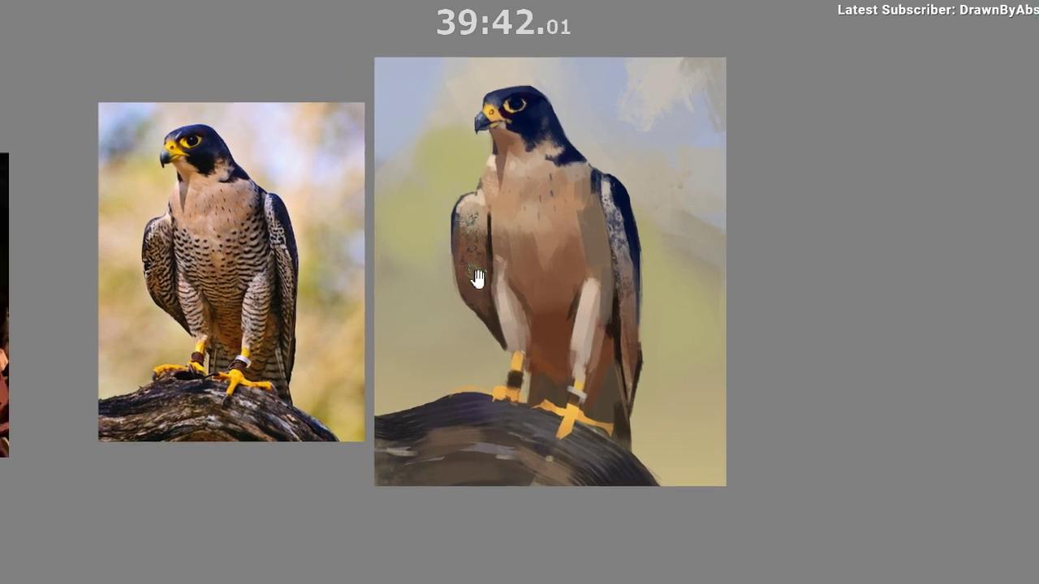
pyautogui.moveTo(477, 278); pyautogui.dragTo(503, 262)
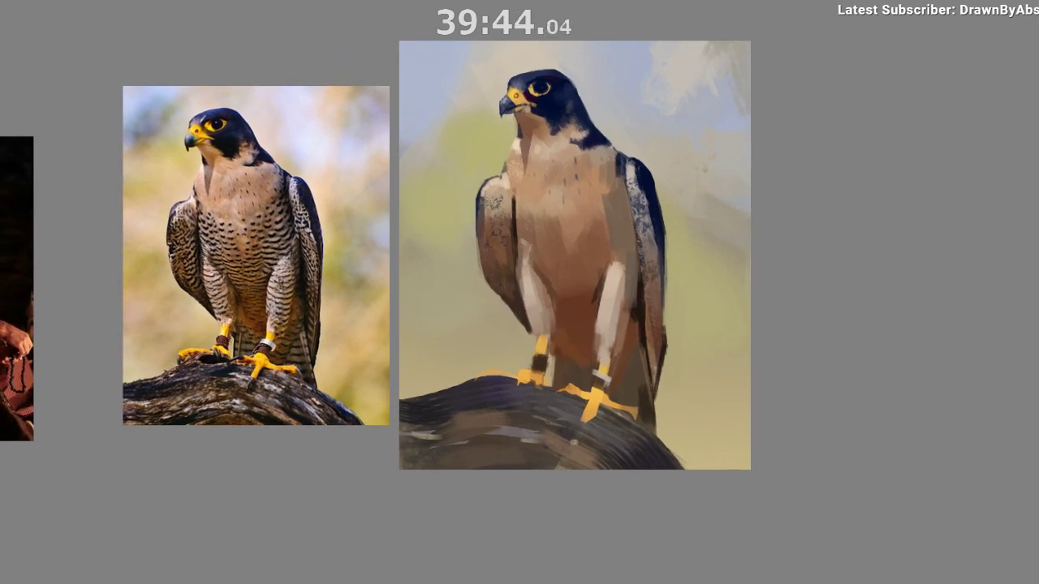
# Texture the middle of the brown wing with small dark feather speckles.
pyautogui.moveTo(519, 280); pyautogui.dragTo(493, 281)
pyautogui.moveTo(491, 269)
pyautogui.mouseDown()
pyautogui.moveTo(515, 262)
pyautogui.moveTo(492, 268)
pyautogui.mouseUp()
pyautogui.moveTo(493, 259)
pyautogui.mouseDown()
pyautogui.moveTo(511, 254)
pyautogui.moveTo(494, 260)
pyautogui.mouseUp()
pyautogui.moveTo(502, 247)
pyautogui.mouseDown()
pyautogui.moveTo(486, 220)
pyautogui.moveTo(513, 229)
pyautogui.moveTo(514, 203)
pyautogui.moveTo(508, 215)
pyautogui.moveTo(495, 208)
pyautogui.moveTo(502, 194)
pyautogui.moveTo(471, 241)
pyautogui.moveTo(498, 187)
pyautogui.moveTo(488, 262)
pyautogui.moveTo(495, 199)
pyautogui.moveTo(492, 280)
pyautogui.mouseUp()
pyautogui.moveTo(521, 319); pyautogui.dragTo(502, 305)
pyautogui.hotkey('ctrl', 'h')
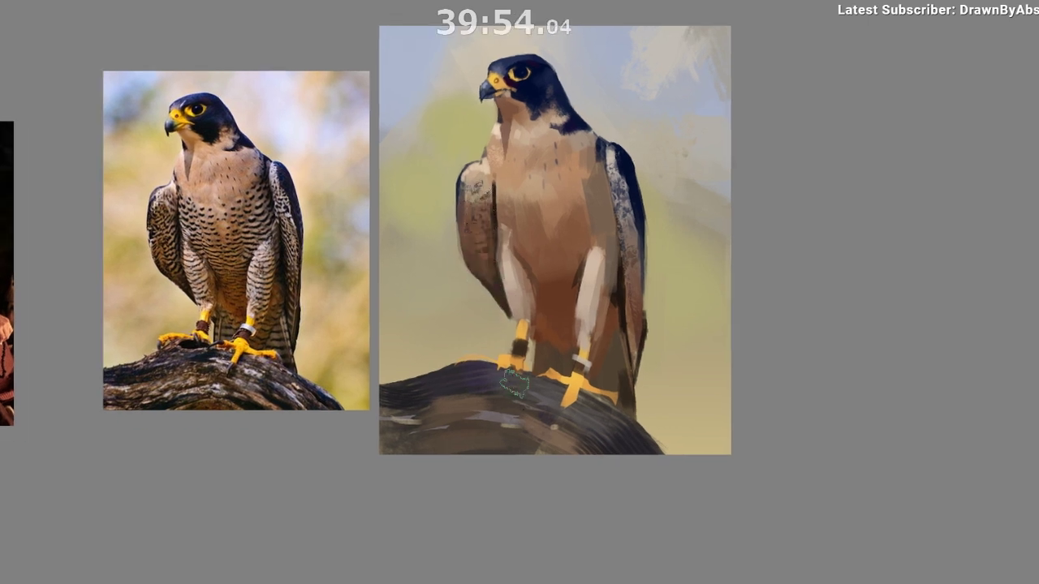
pyautogui.hotkey('ctrl', 'h')
pyautogui.hotkey('ctrl', 'h')
# Flip the view, deepen the brown wing's speckles and dab dark flecks on the chest edge beside the blue wing.
pyautogui.press('m')
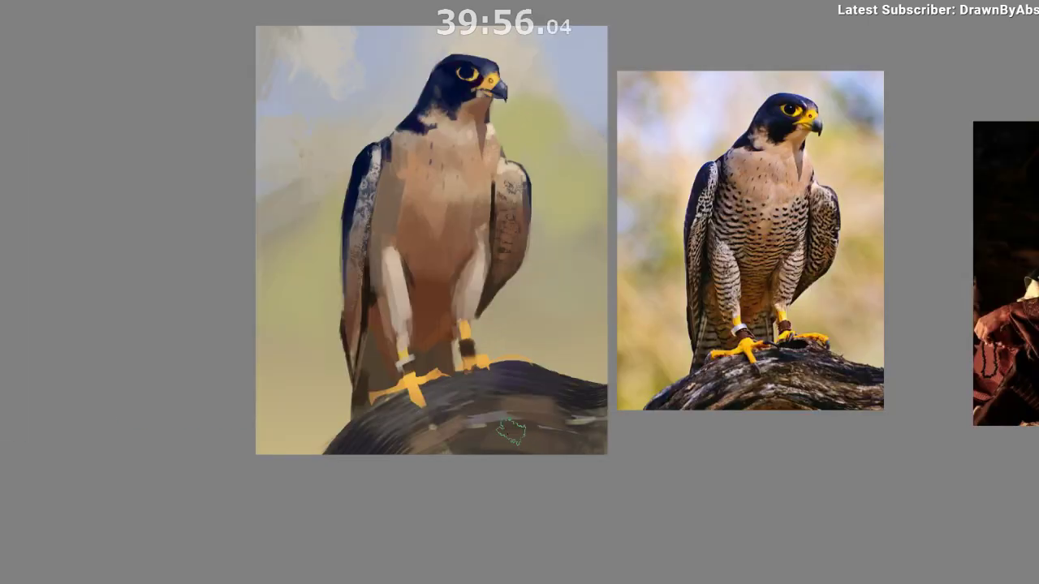
pyautogui.moveTo(416, 425); pyautogui.dragTo(284, 373)
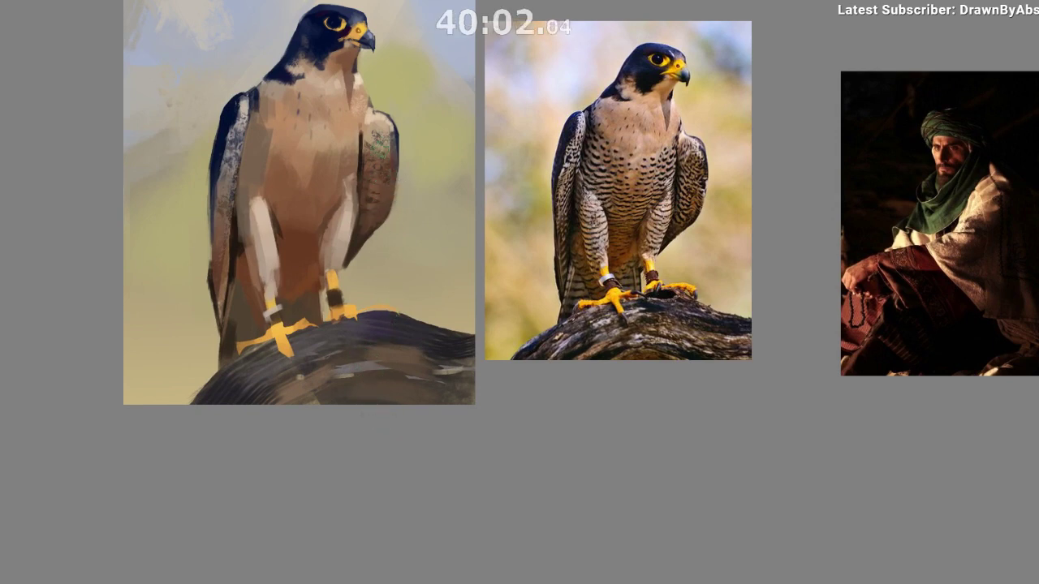
pyautogui.moveTo(360, 336); pyautogui.dragTo(362, 321)
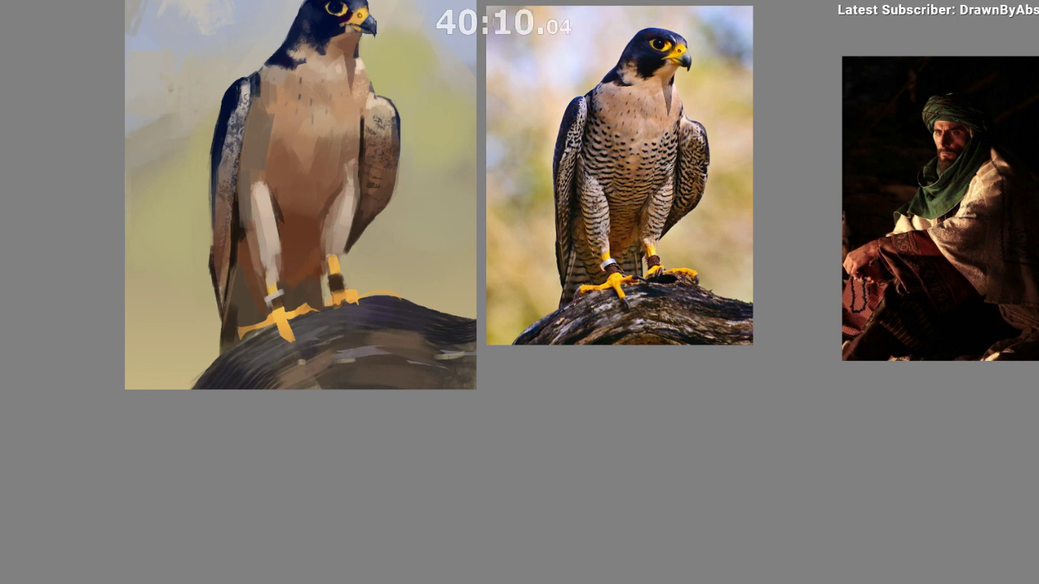
pyautogui.moveTo(274, 434); pyautogui.dragTo(260, 461)
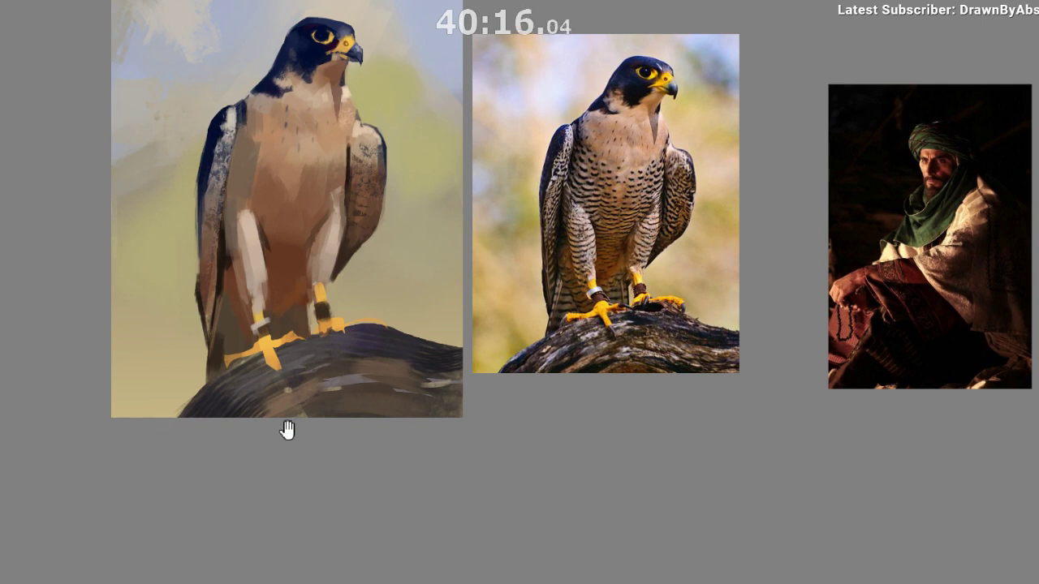
pyautogui.moveTo(287, 430); pyautogui.dragTo(276, 447)
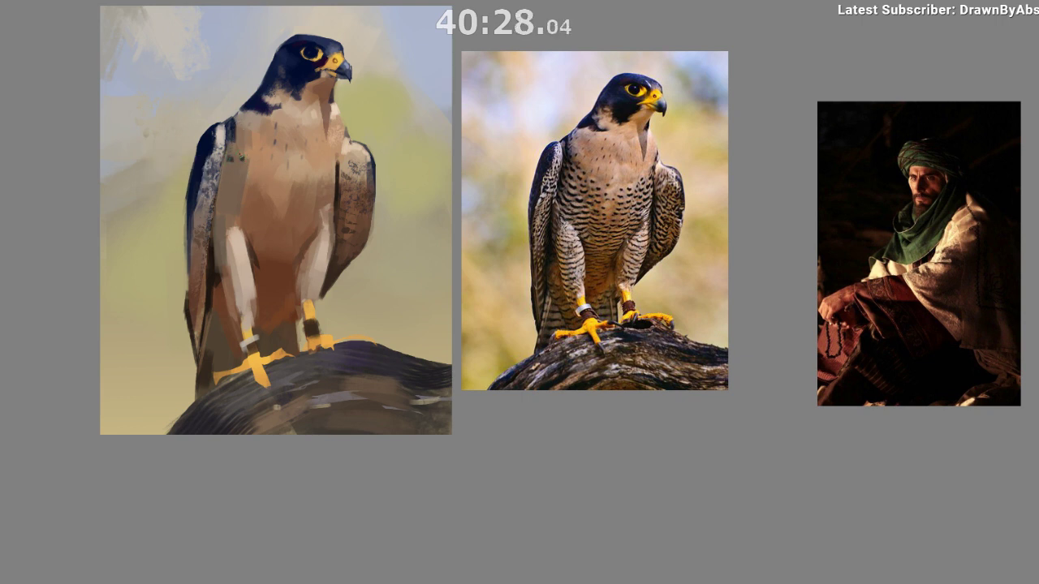
# Flip back, lasso the strip between chest and blue wing, shade it with a different brush and deselect.
pyautogui.press('m')
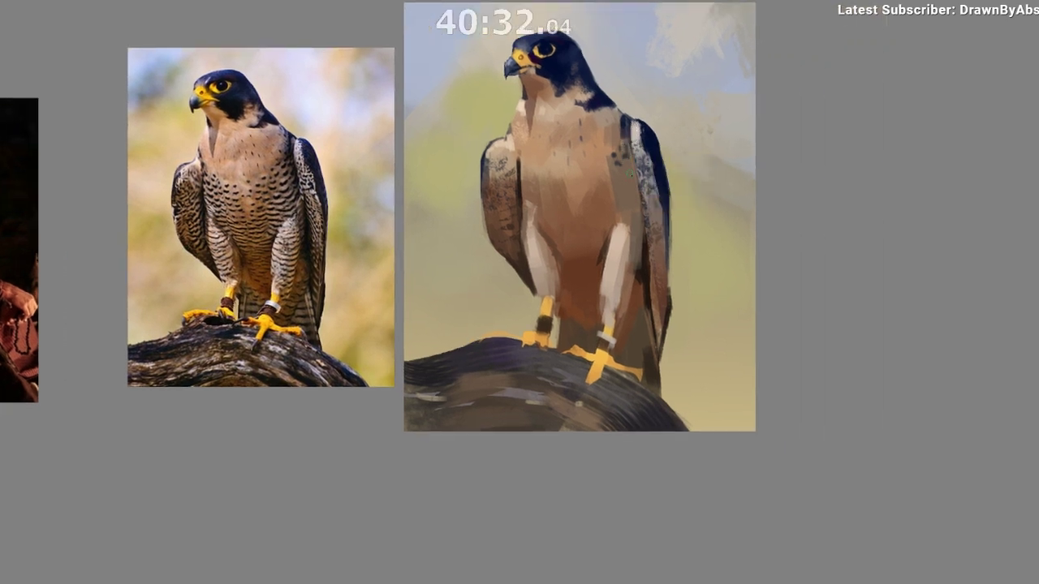
pyautogui.moveTo(583, 261); pyautogui.dragTo(533, 291)
pyautogui.press('l')
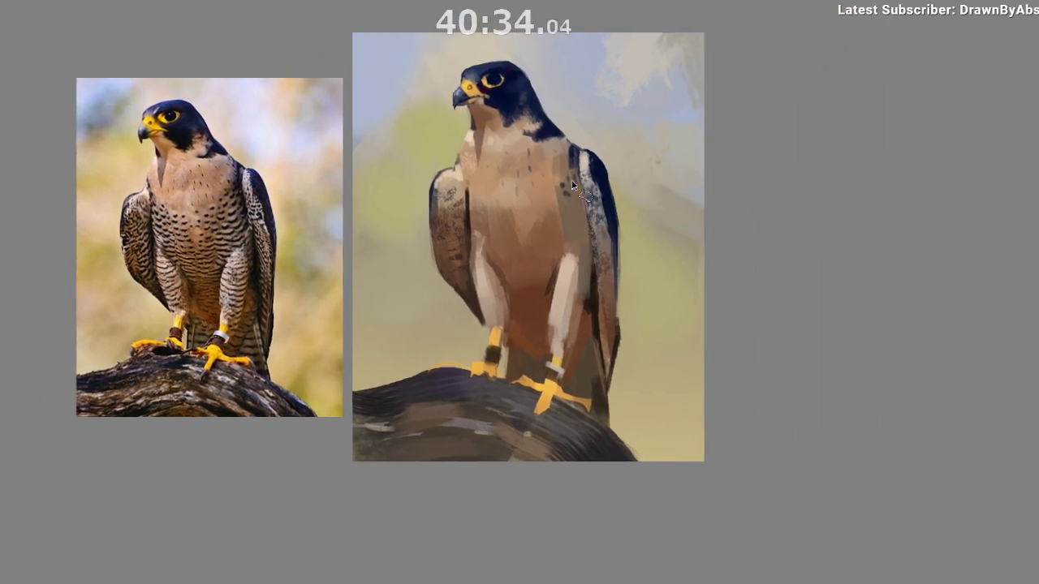
pyautogui.moveTo(580, 188); pyautogui.dragTo(592, 259)
pyautogui.moveTo(591, 294)
pyautogui.mouseDown()
pyautogui.moveTo(562, 215)
pyautogui.moveTo(574, 162)
pyautogui.mouseUp()
pyautogui.rightClick(501, 353)
pyautogui.click(544, 431)
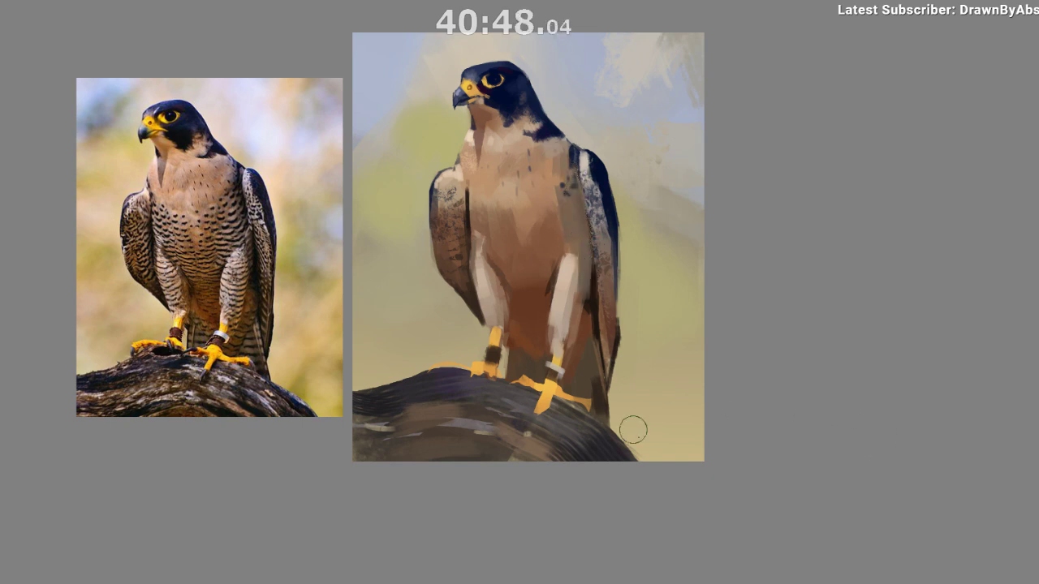
pyautogui.press('m')
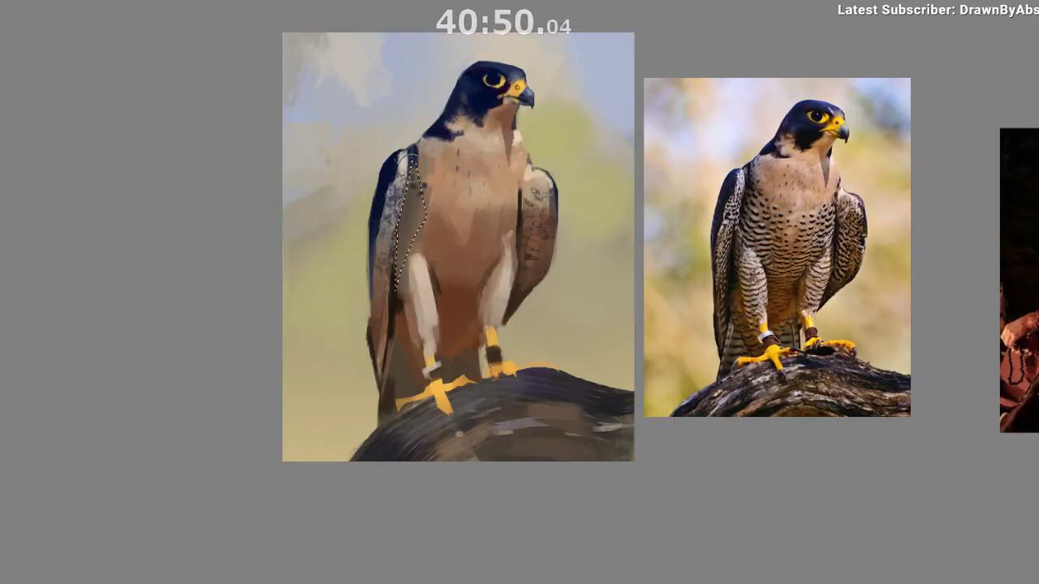
pyautogui.hotkey('ctrl', 'd')
# Darken the inner edge of the blue wing near the shoulder and compare the figure in both view orientations.
pyautogui.moveTo(345, 429); pyautogui.dragTo(241, 430)
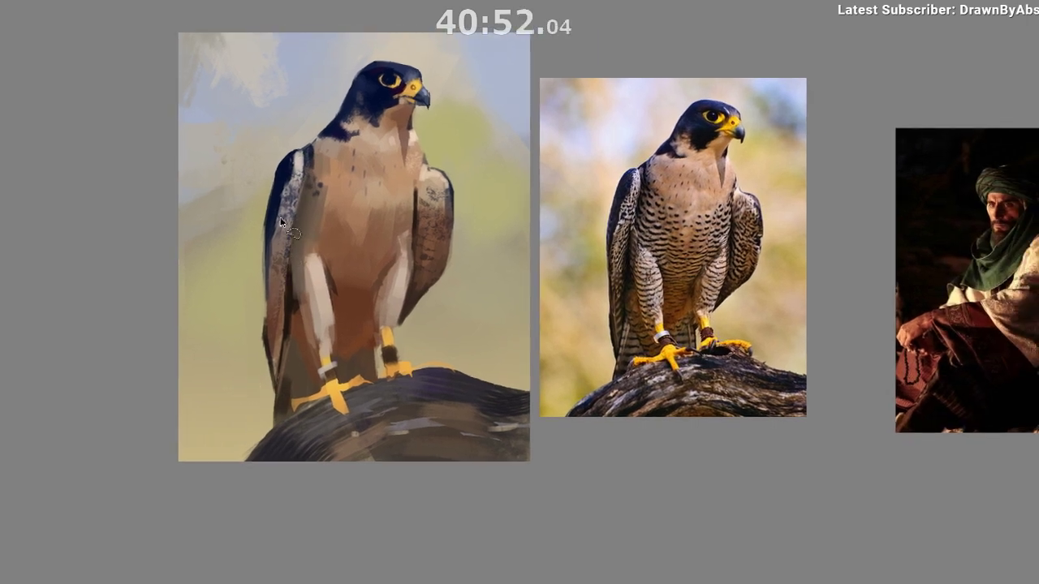
pyautogui.moveTo(305, 159)
pyautogui.mouseDown()
pyautogui.moveTo(293, 229)
pyautogui.moveTo(304, 169)
pyautogui.mouseUp()
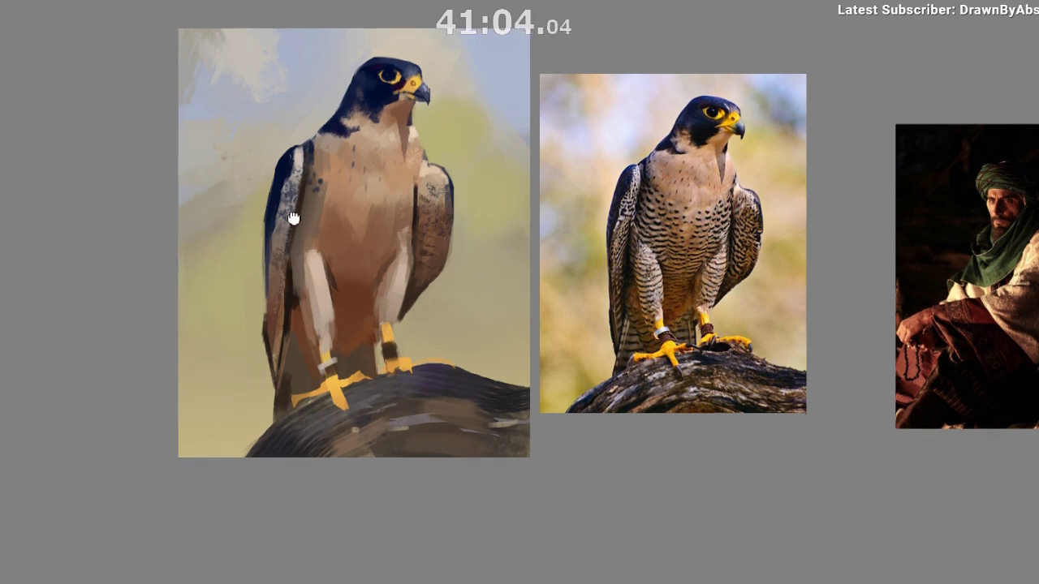
pyautogui.scroll(-1, 292, 219)
pyautogui.press('m')
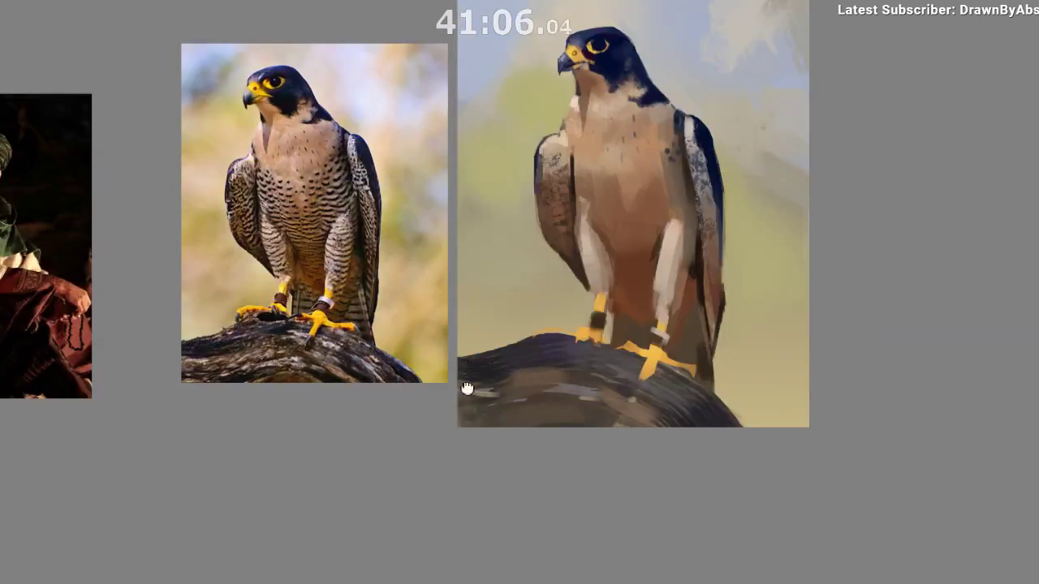
pyautogui.moveTo(468, 388); pyautogui.dragTo(369, 396)
# Sample shadow tones beside the blue wing and extend the dark strip down its inner edge toward the leg.
pyautogui.keyDown('ctrl'); pyautogui.click(605, 264); pyautogui.keyUp('ctrl')
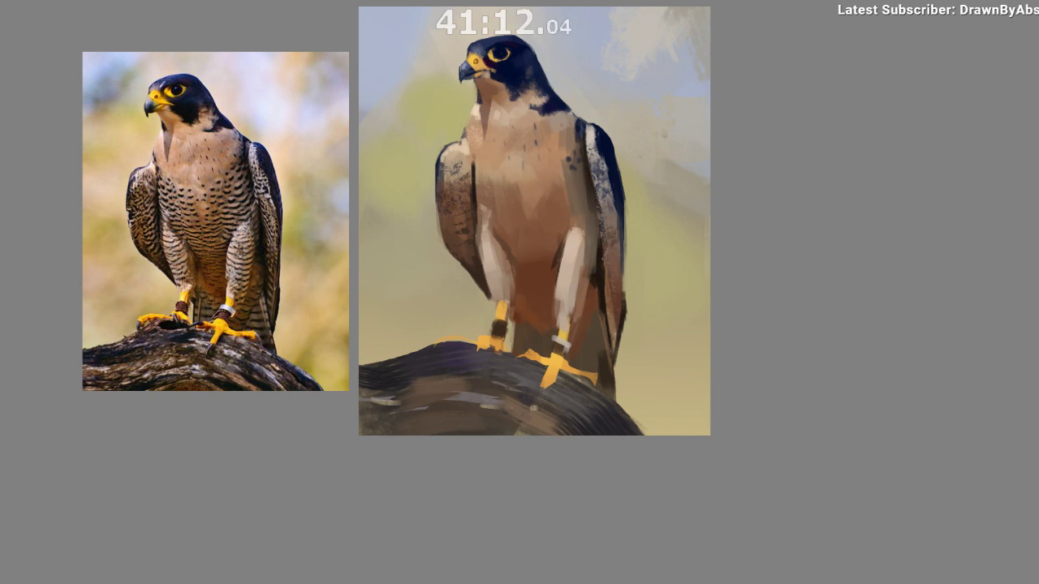
pyautogui.moveTo(568, 279); pyautogui.dragTo(477, 297)
pyautogui.keyDown('ctrl'); pyautogui.click(498, 204); pyautogui.keyUp('ctrl')
pyautogui.moveTo(499, 221); pyautogui.dragTo(507, 280)
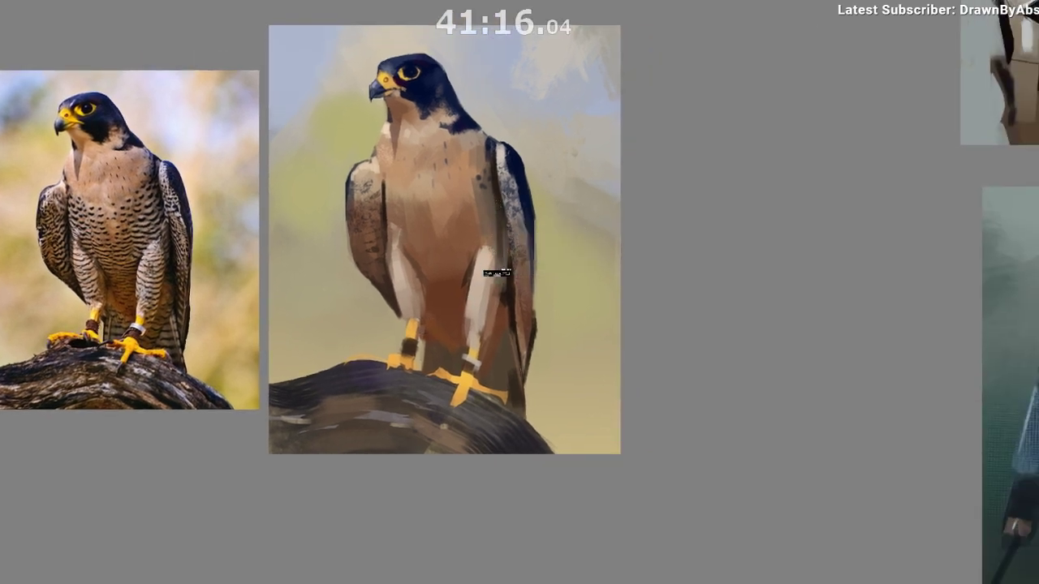
pyautogui.moveTo(507, 318); pyautogui.dragTo(570, 354)
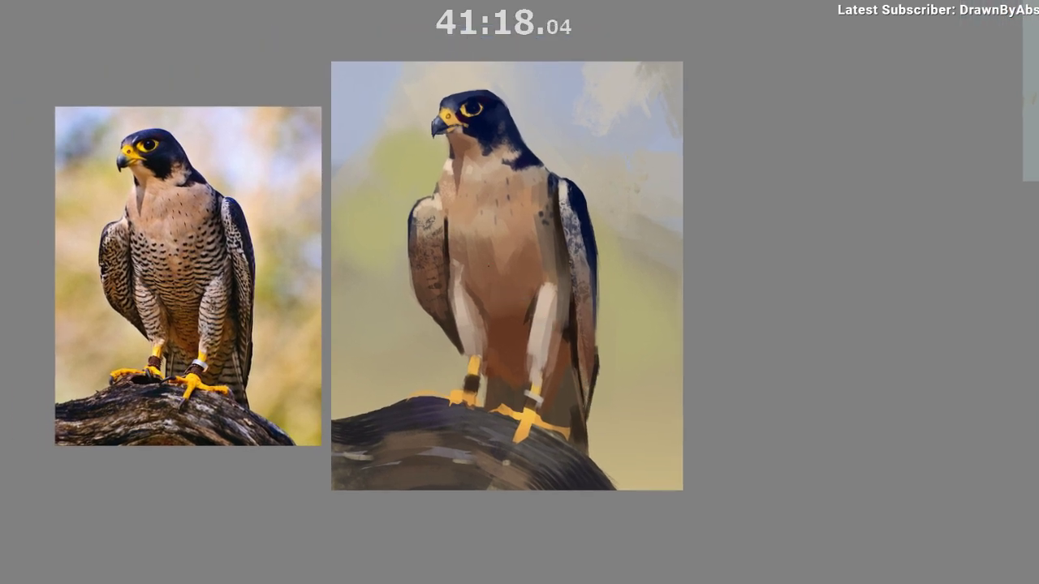
# Lasso rows of small fleck shapes across both sides of the chest and fill them with dark feather markings.
pyautogui.moveTo(447, 226); pyautogui.dragTo(450, 177)
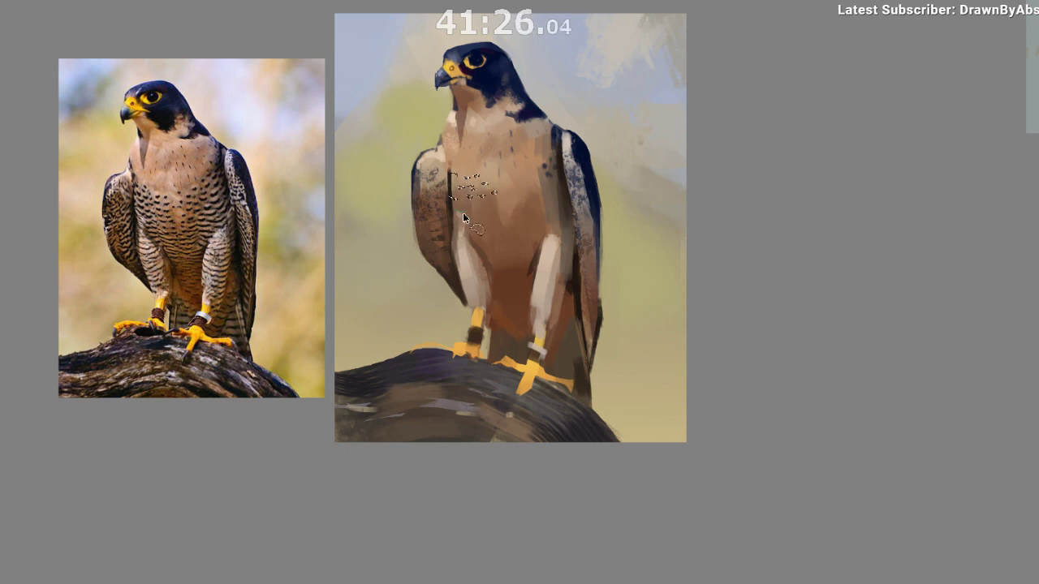
pyautogui.moveTo(480, 226); pyautogui.dragTo(481, 217)
pyautogui.moveTo(533, 177)
pyautogui.mouseDown()
pyautogui.moveTo(522, 180)
pyautogui.moveTo(538, 174)
pyautogui.mouseUp()
pyautogui.moveTo(525, 191); pyautogui.dragTo(542, 199)
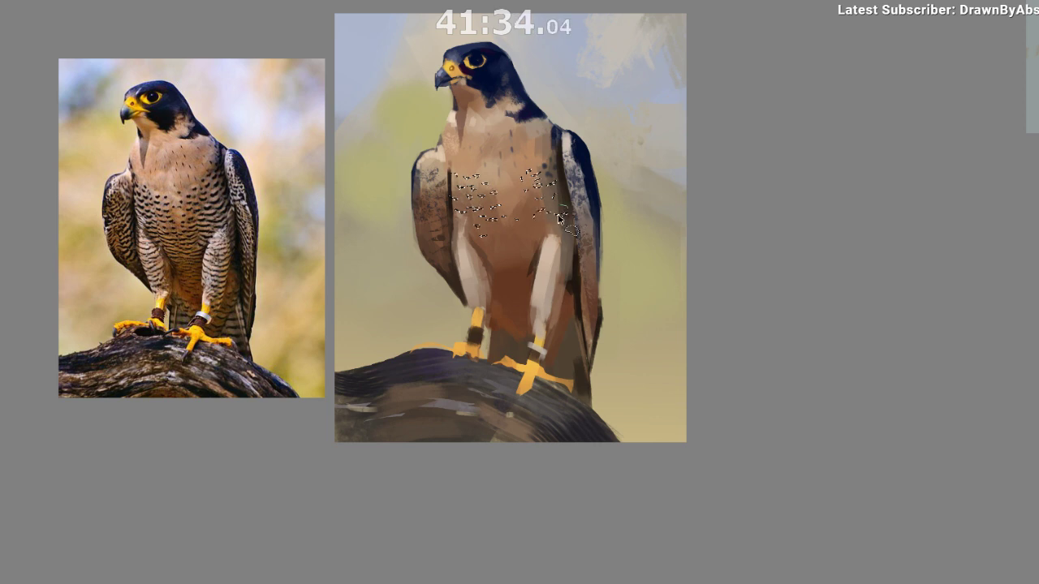
pyautogui.moveTo(495, 246)
pyautogui.mouseDown()
pyautogui.moveTo(528, 244)
pyautogui.moveTo(547, 264)
pyautogui.mouseUp()
pyautogui.hotkey('ctrl', 'shift', 'a')
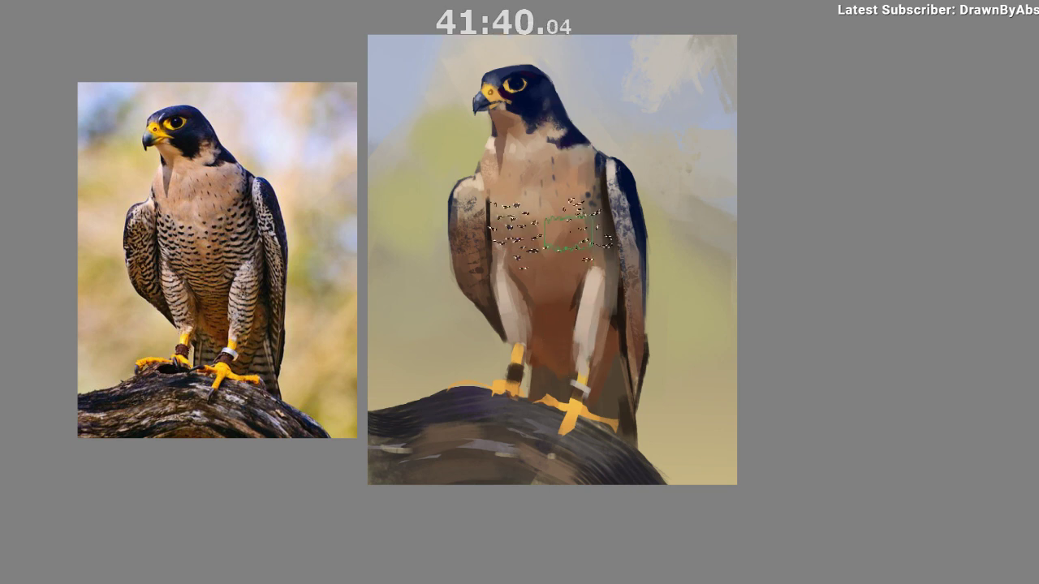
# Flip the view, sample a dark tone and add more flecks to the chest beside the blue wing.
pyautogui.press('m')
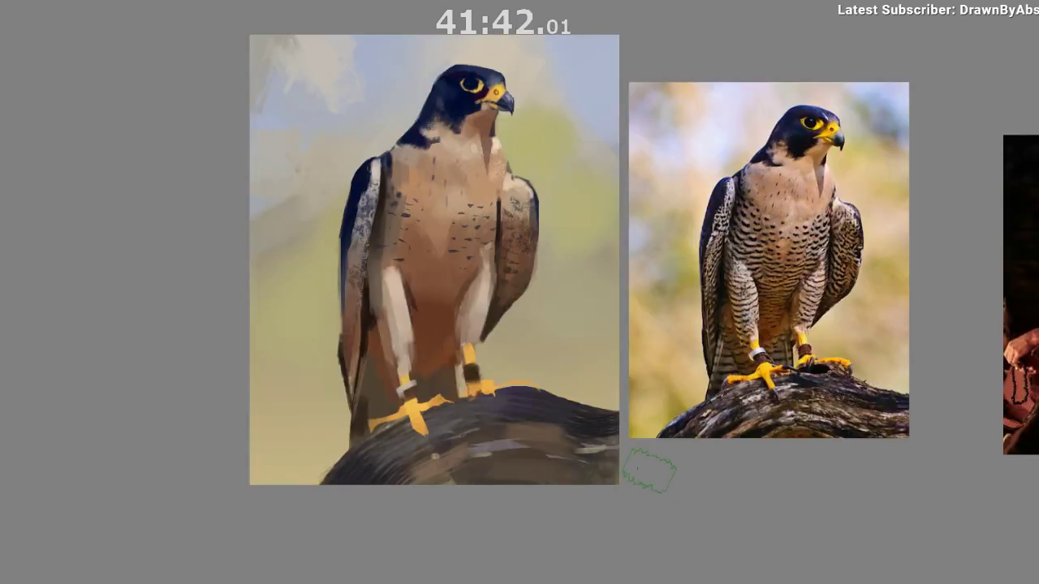
pyautogui.moveTo(650, 473); pyautogui.dragTo(570, 436)
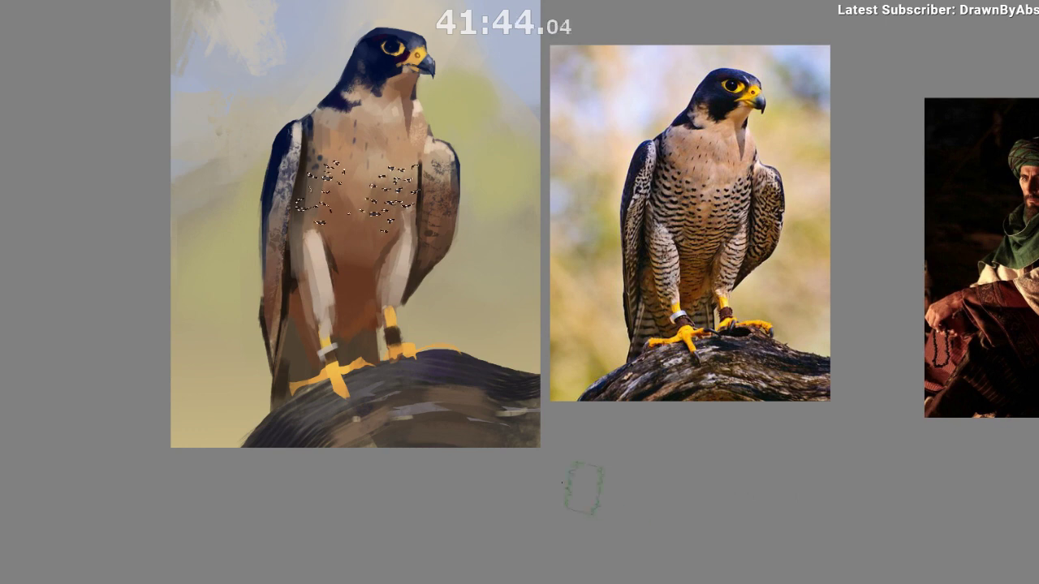
pyautogui.scroll(-2, 584, 497)
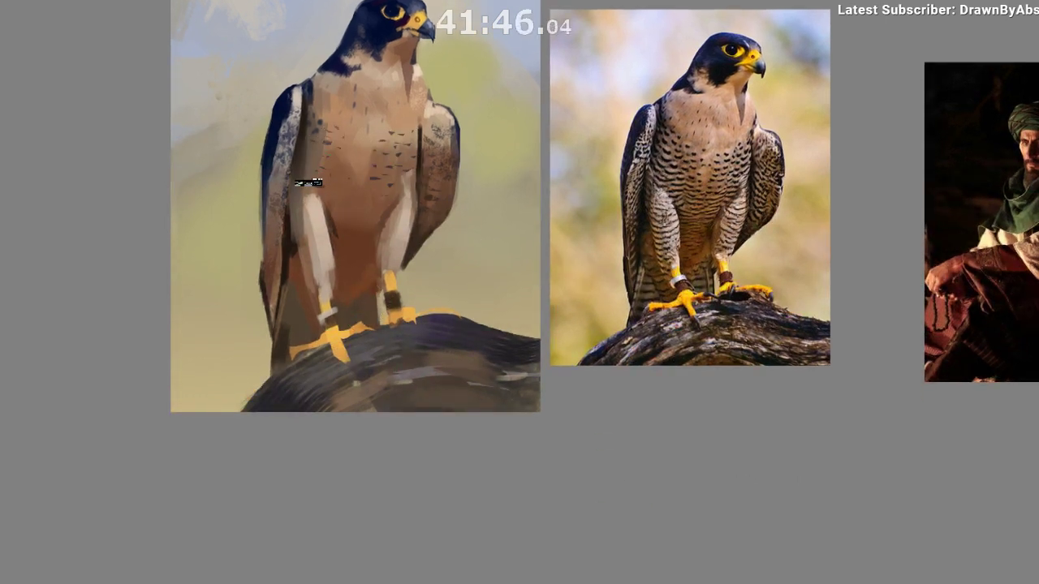
pyautogui.moveTo(305, 160); pyautogui.dragTo(312, 157)
pyautogui.keyDown('ctrl'); pyautogui.click(307, 164); pyautogui.keyUp('ctrl')
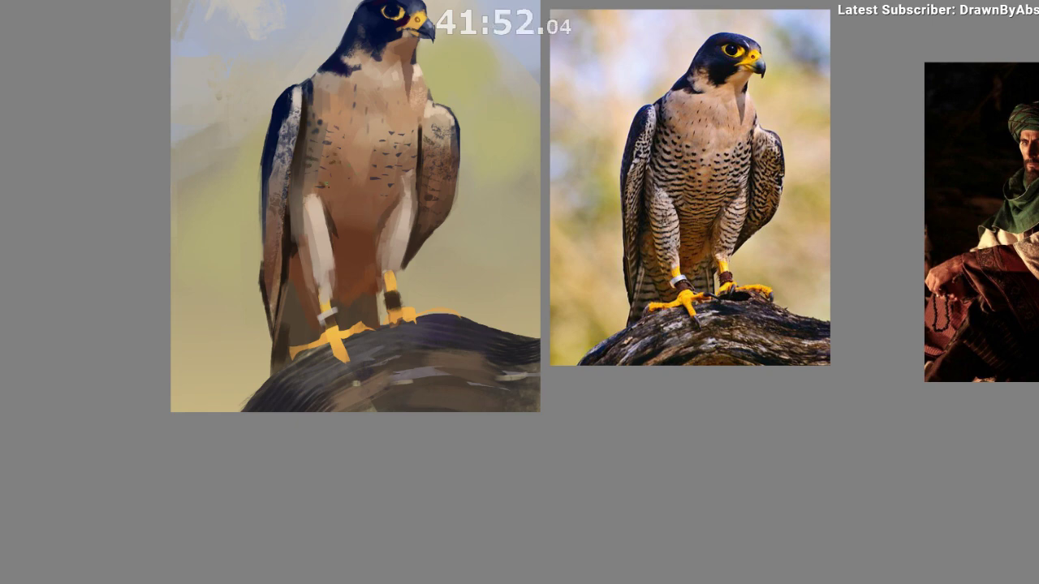
# Flip the view back, undo a stray stroke and speckle the brown-wing side leg and lower belly with feather flecks.
pyautogui.press('m')
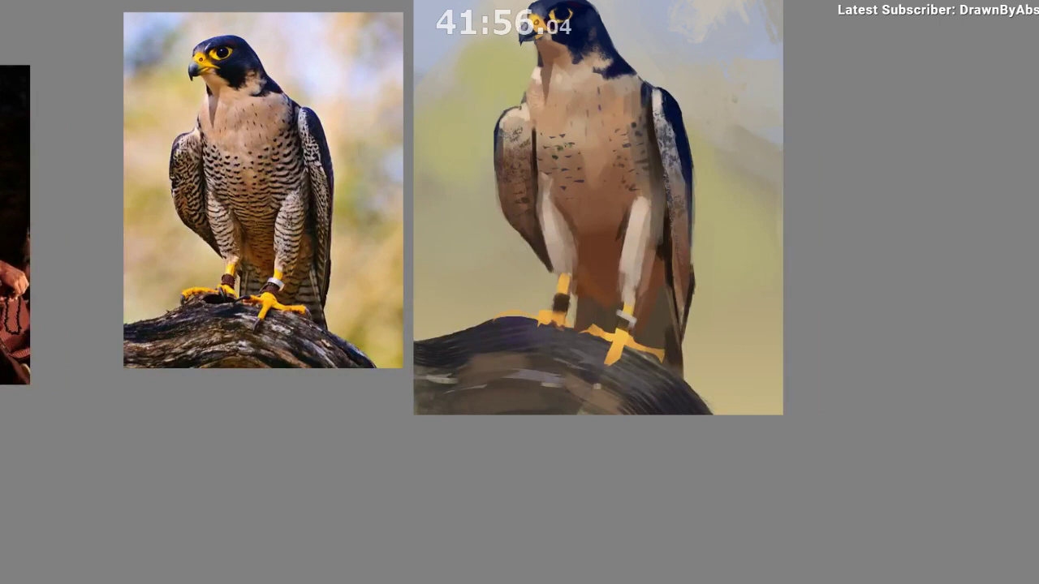
pyautogui.moveTo(542, 260); pyautogui.dragTo(531, 280)
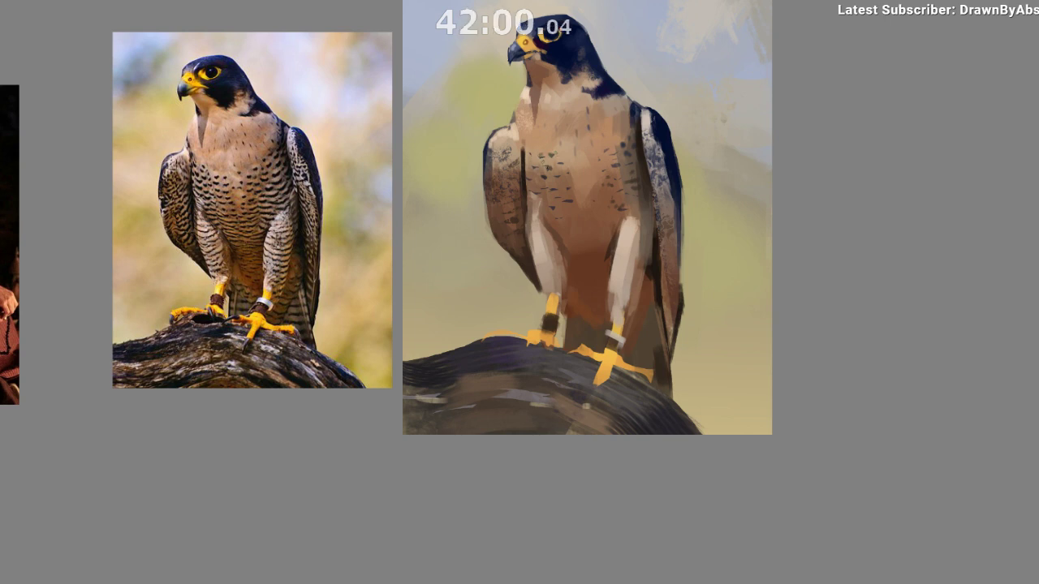
pyautogui.moveTo(537, 323); pyautogui.dragTo(520, 359)
pyautogui.moveTo(569, 264); pyautogui.dragTo(564, 247)
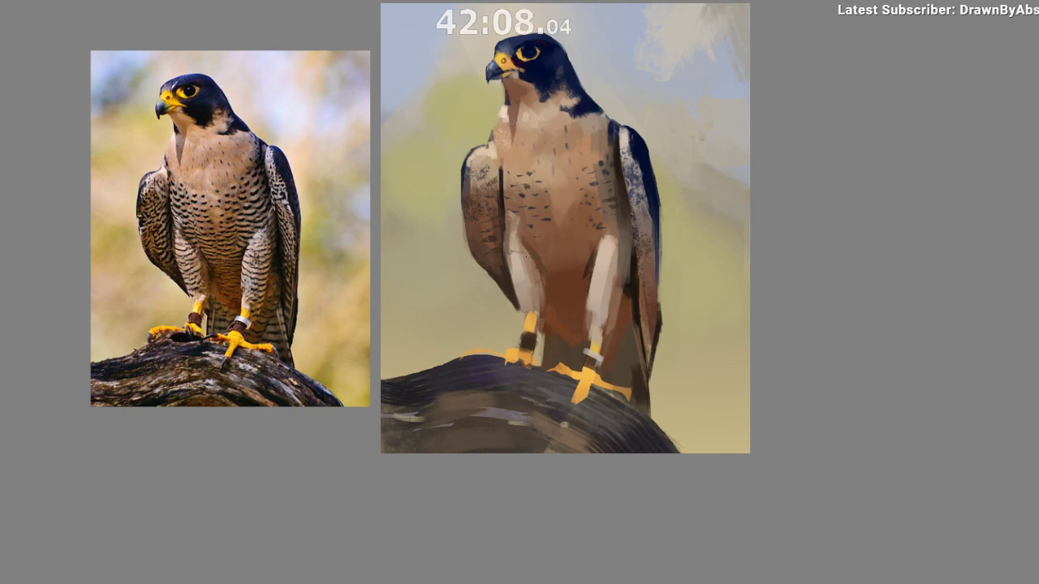
pyautogui.hotkey('ctrl', 'z')
pyautogui.moveTo(489, 376); pyautogui.dragTo(450, 379)
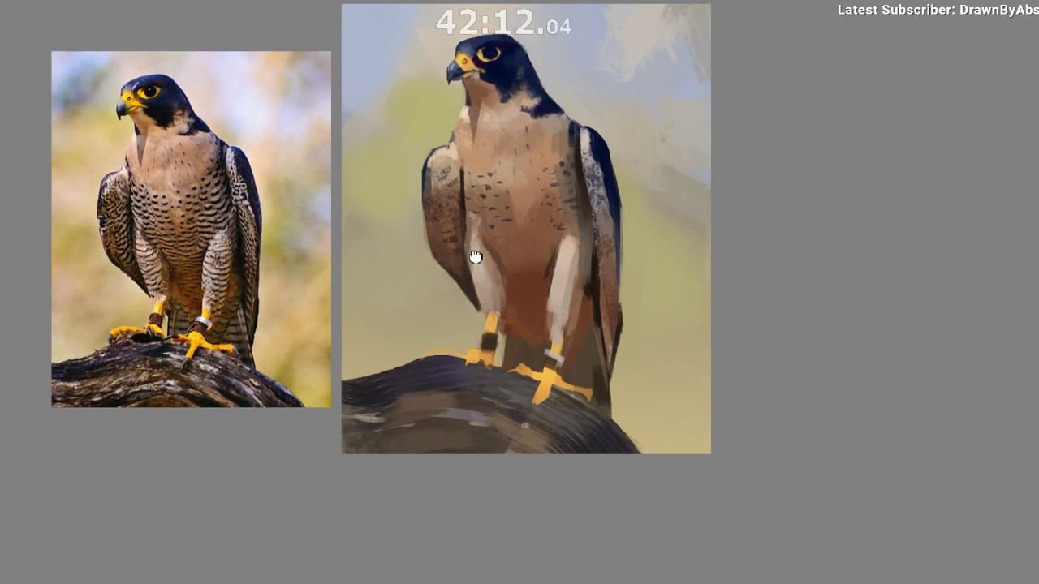
pyautogui.moveTo(476, 255); pyautogui.dragTo(475, 215)
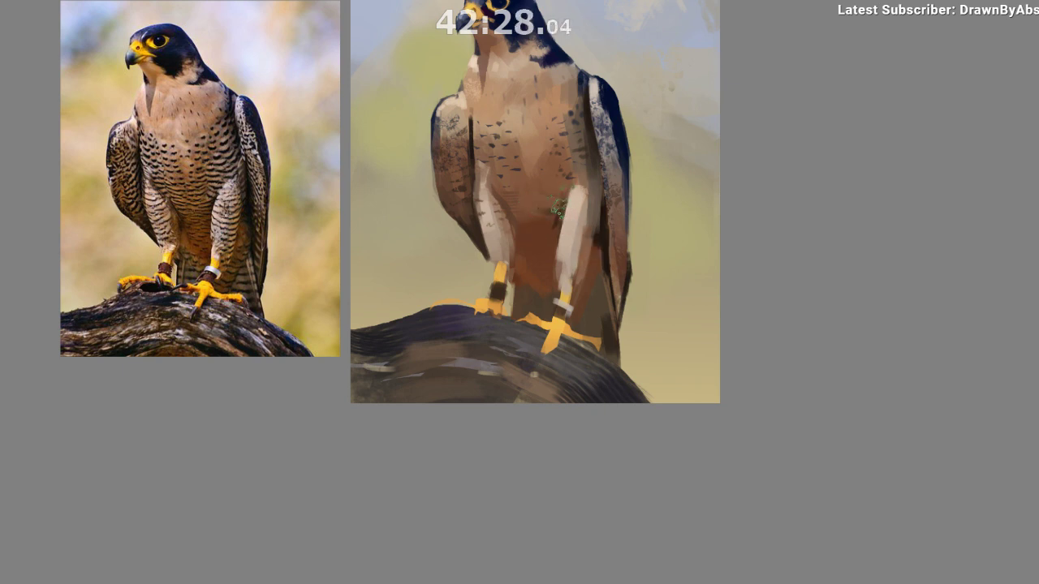
# Check the figure mirrored and build up the dark feather flecks on the belly between the legs.
pyautogui.press('m')
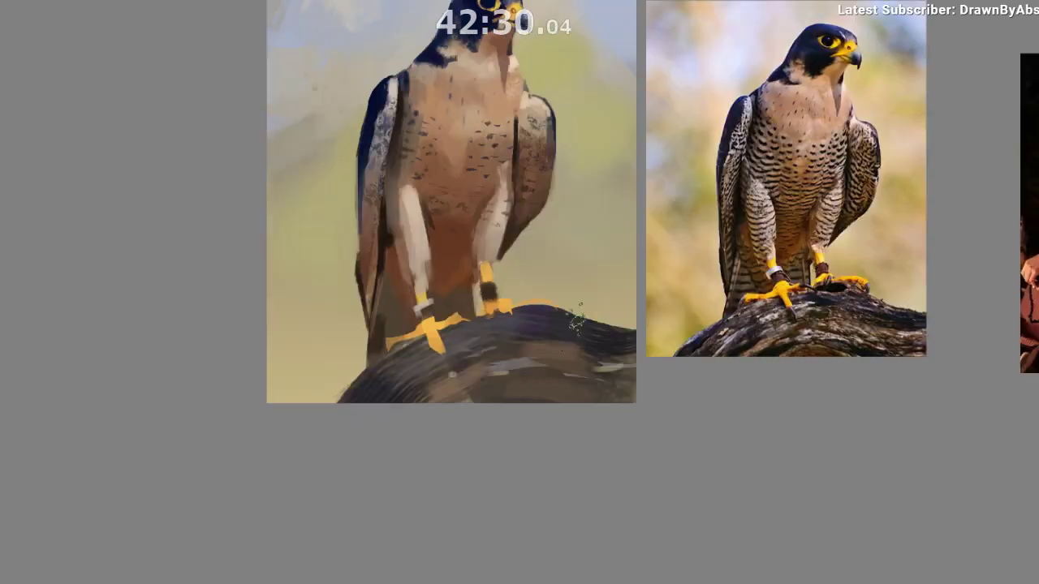
pyautogui.moveTo(461, 245)
pyautogui.mouseDown()
pyautogui.moveTo(448, 306)
pyautogui.moveTo(374, 308)
pyautogui.mouseUp()
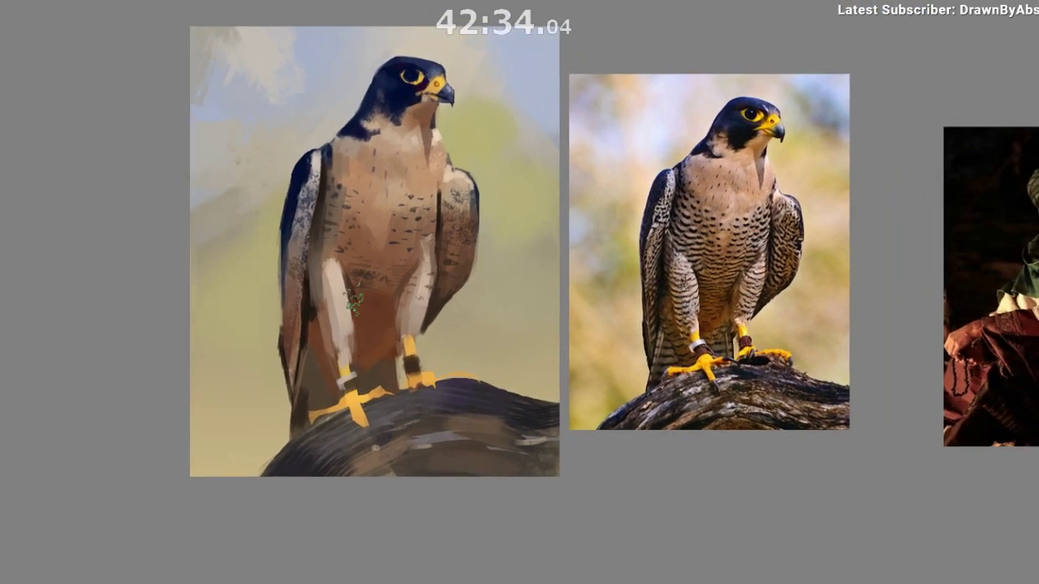
pyautogui.moveTo(385, 381); pyautogui.dragTo(365, 351)
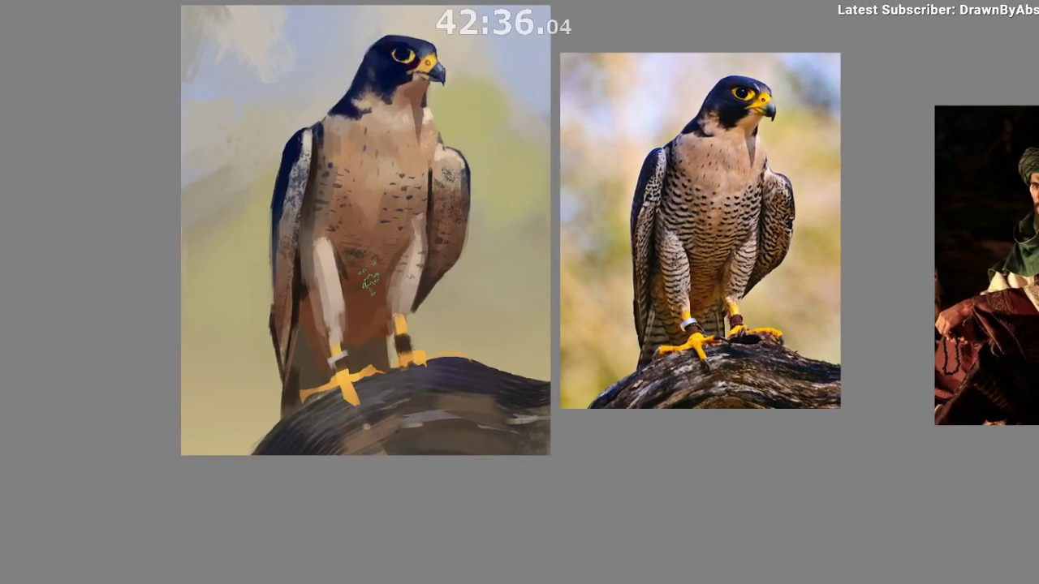
pyautogui.press('m')
pyautogui.moveTo(529, 494); pyautogui.dragTo(466, 497)
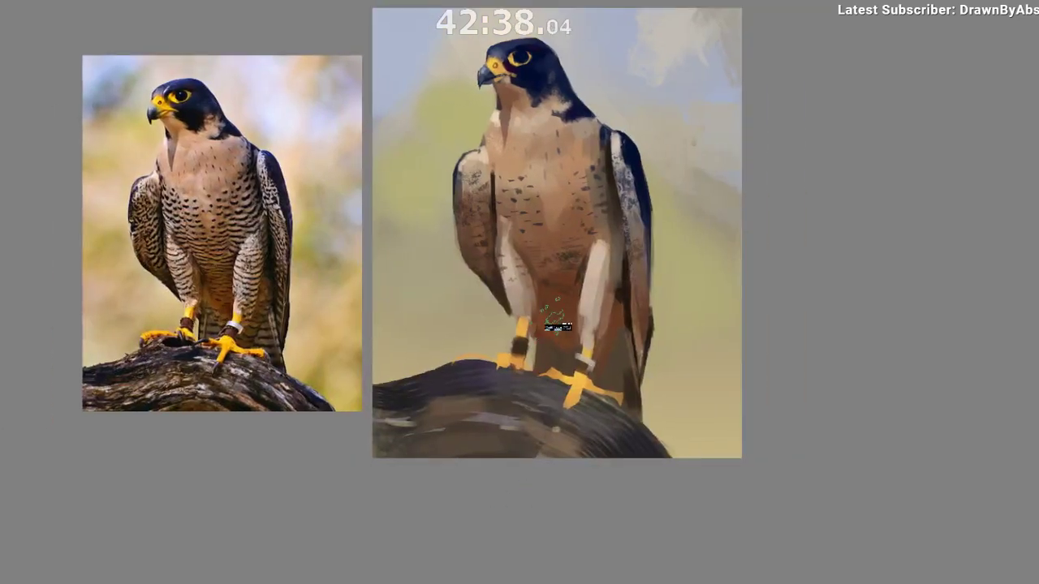
# Build up dark feather flecks across the lower belly and the flank beside the blue wing.
pyautogui.moveTo(595, 248); pyautogui.dragTo(602, 246)
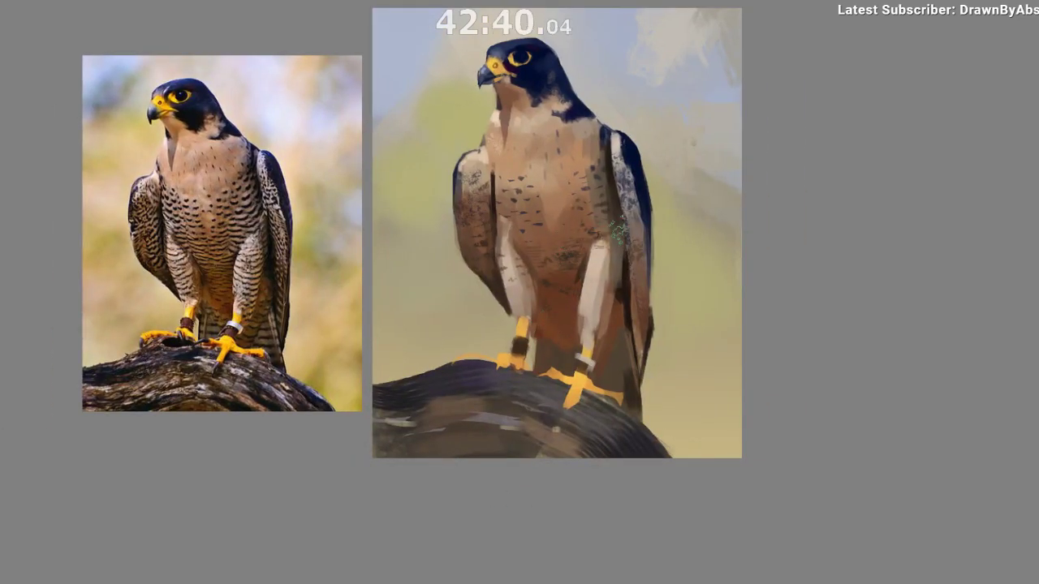
pyautogui.moveTo(537, 234); pyautogui.dragTo(481, 219)
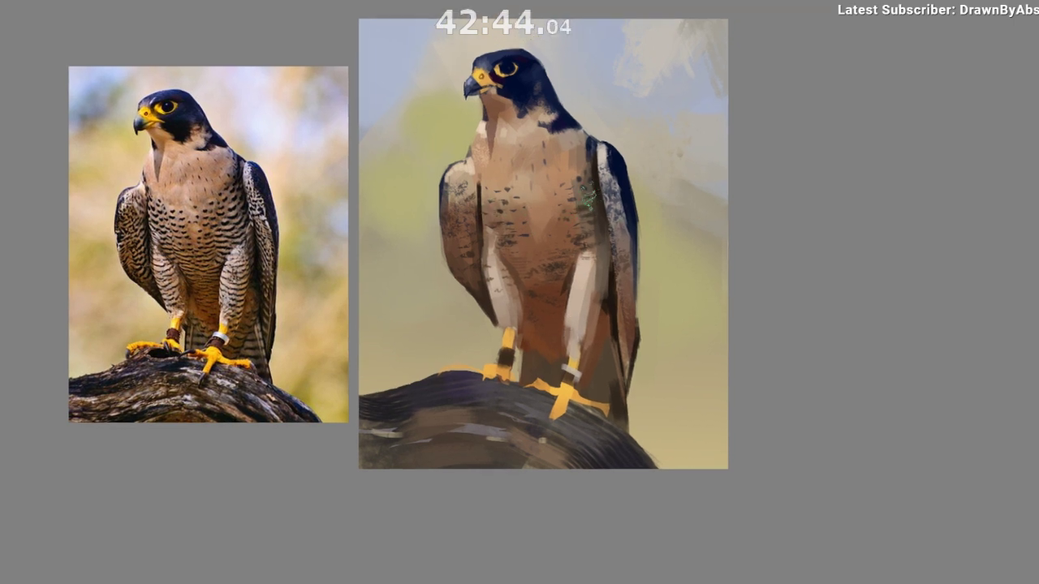
pyautogui.keyDown('alt'); pyautogui.click(496, 207); pyautogui.keyUp('alt')
pyautogui.moveTo(575, 241); pyautogui.dragTo(560, 227)
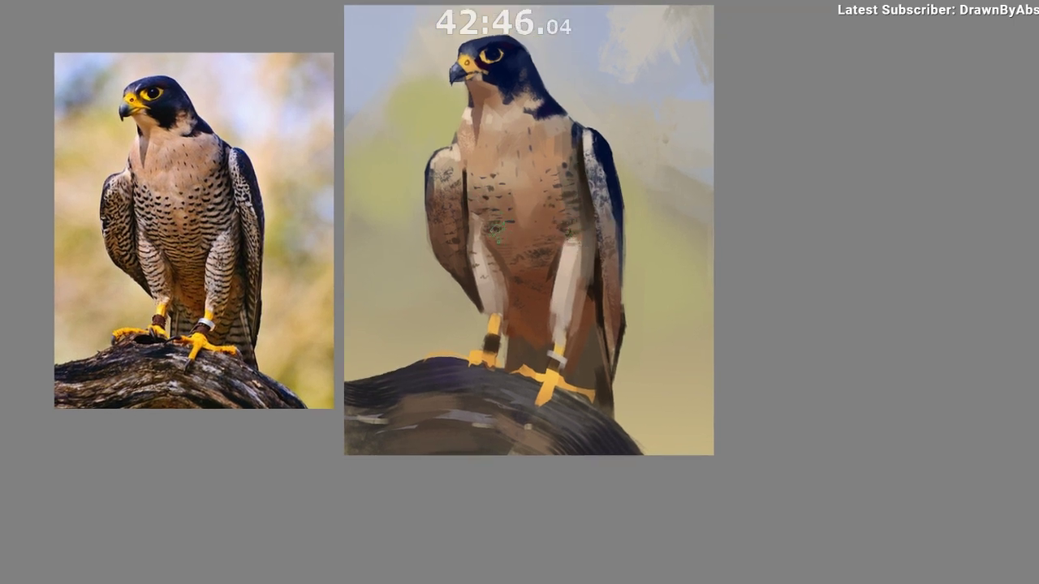
pyautogui.moveTo(561, 404); pyautogui.dragTo(536, 412)
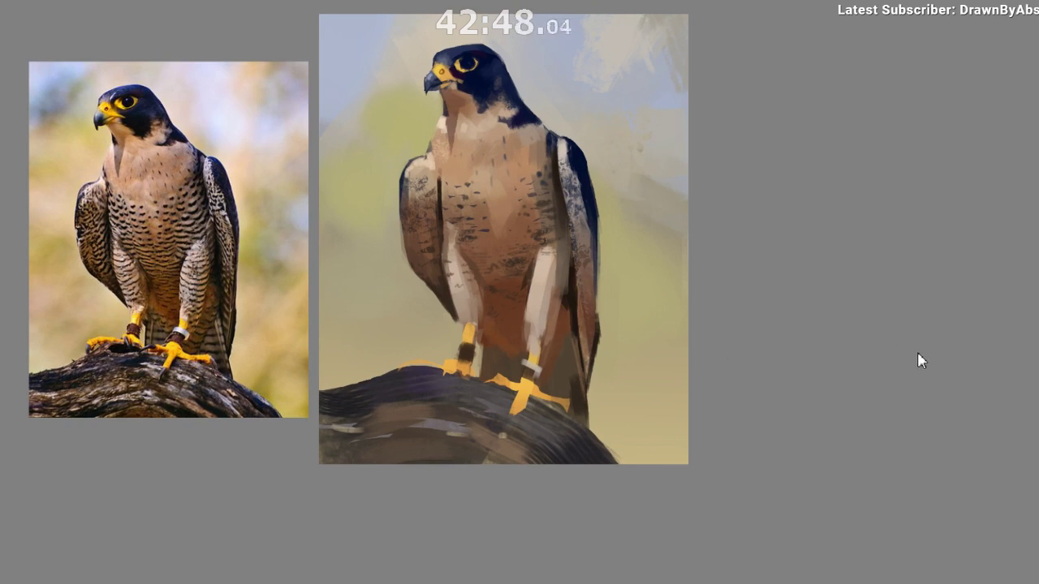
# Sample a belly tone and extend the feather flecks over the top of the thighs and the brown-wing side of the chest.
pyautogui.keyDown('ctrl'); pyautogui.click(485, 264); pyautogui.keyUp('ctrl')
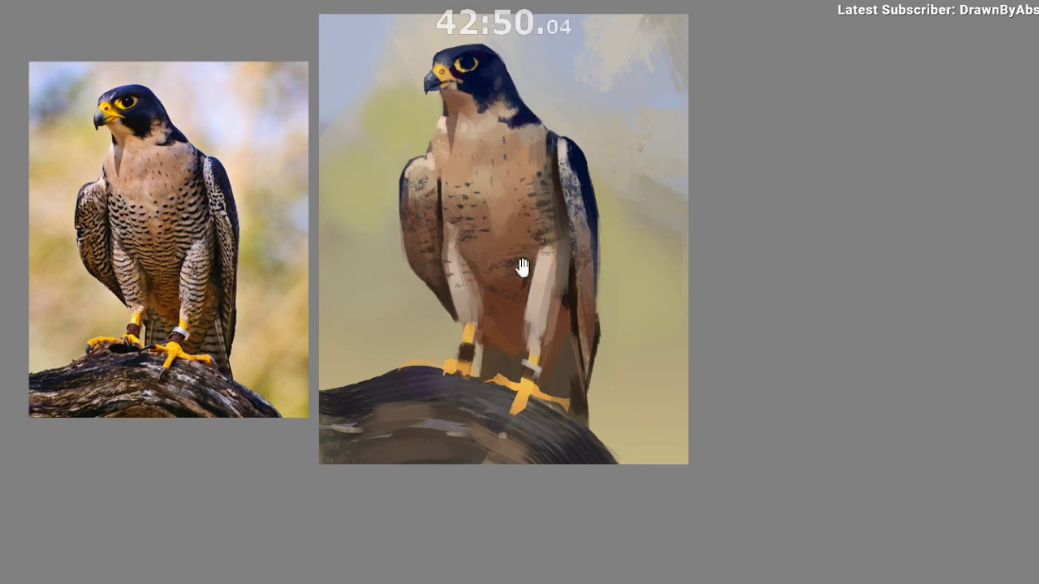
pyautogui.moveTo(523, 268); pyautogui.dragTo(531, 208)
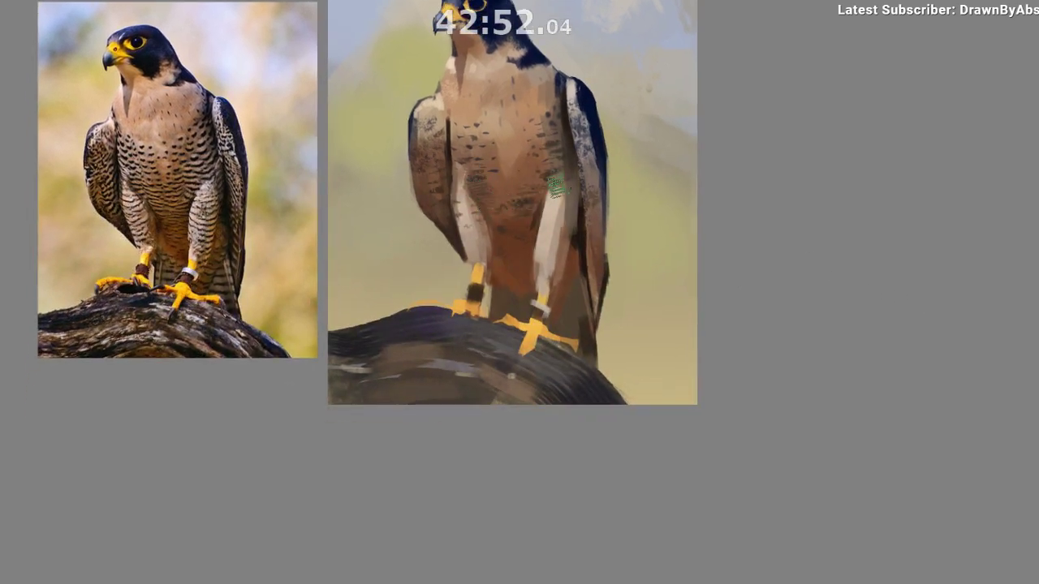
pyautogui.moveTo(577, 251)
pyautogui.mouseDown()
pyautogui.moveTo(573, 327)
pyautogui.moveTo(596, 260)
pyautogui.mouseUp()
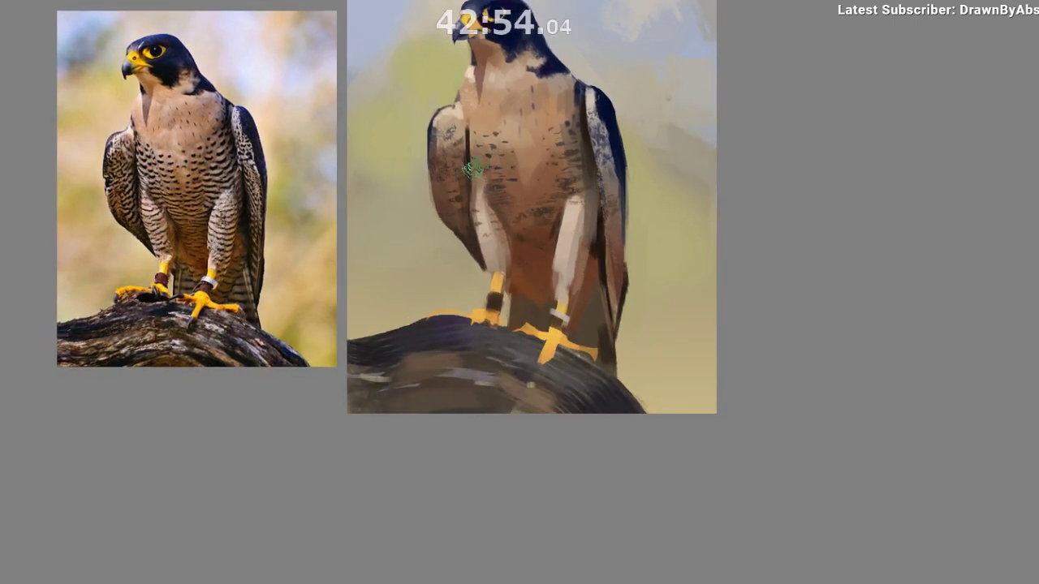
pyautogui.moveTo(479, 133); pyautogui.dragTo(479, 147)
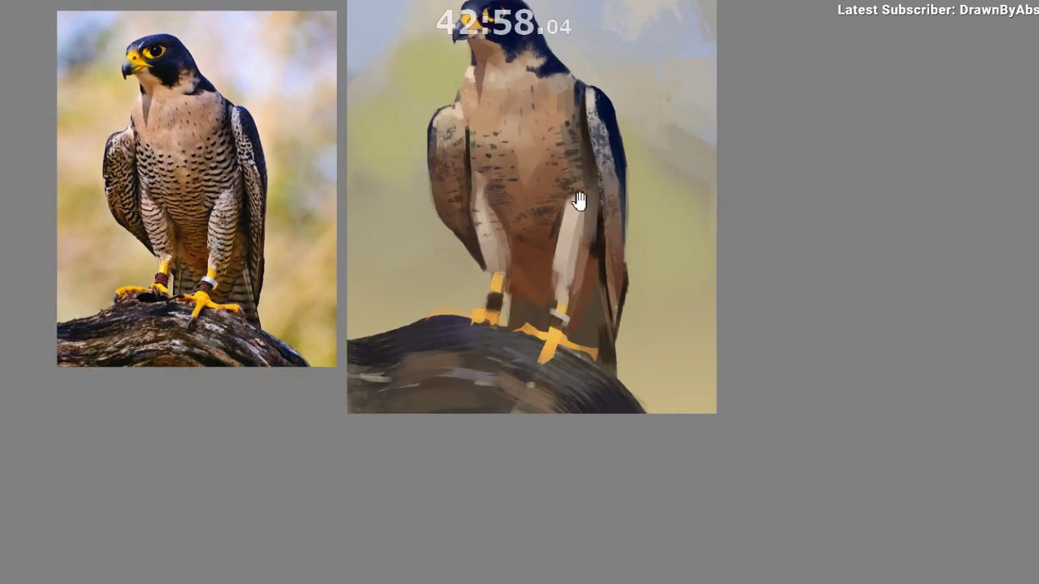
# Sample dark tones along the blue wing and add small flecks to the nearby chest and the top of the pale leg.
pyautogui.keyDown('ctrl'); pyautogui.click(580, 97); pyautogui.keyUp('ctrl')
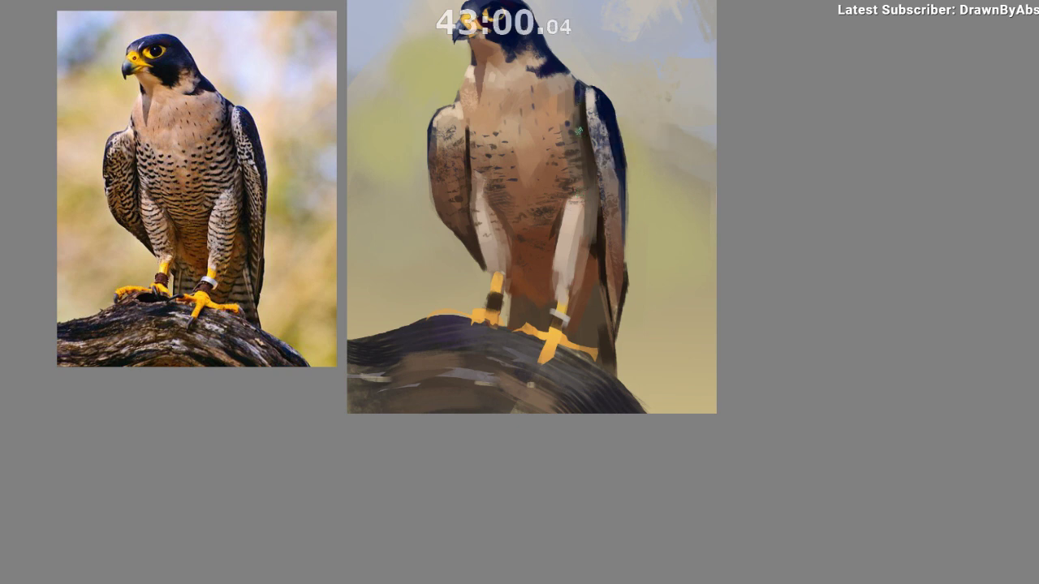
pyautogui.keyDown('ctrl'); pyautogui.click(584, 115); pyautogui.keyUp('ctrl')
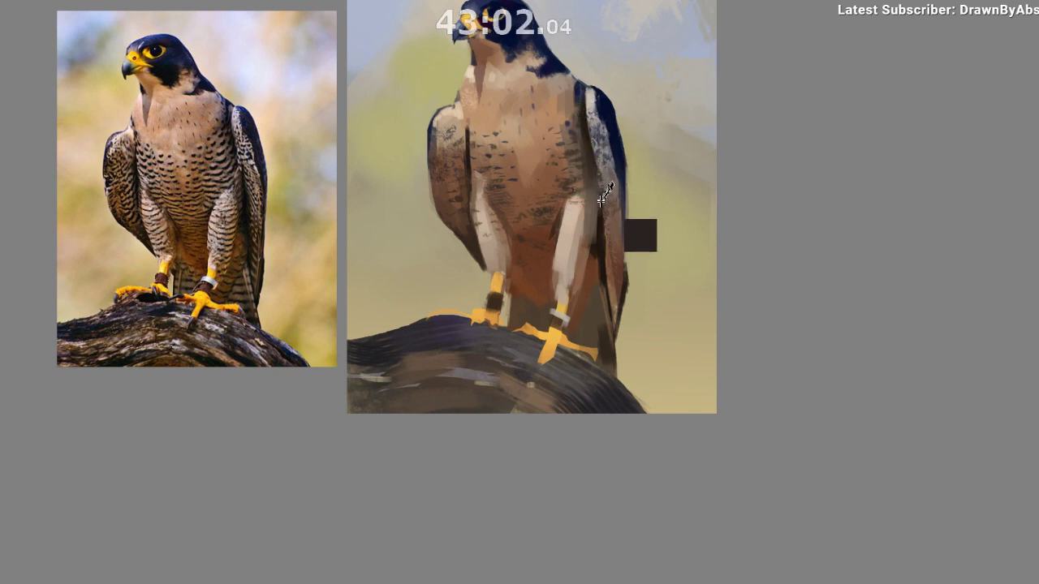
pyautogui.keyDown('ctrl'); pyautogui.click(598, 228); pyautogui.keyUp('ctrl')
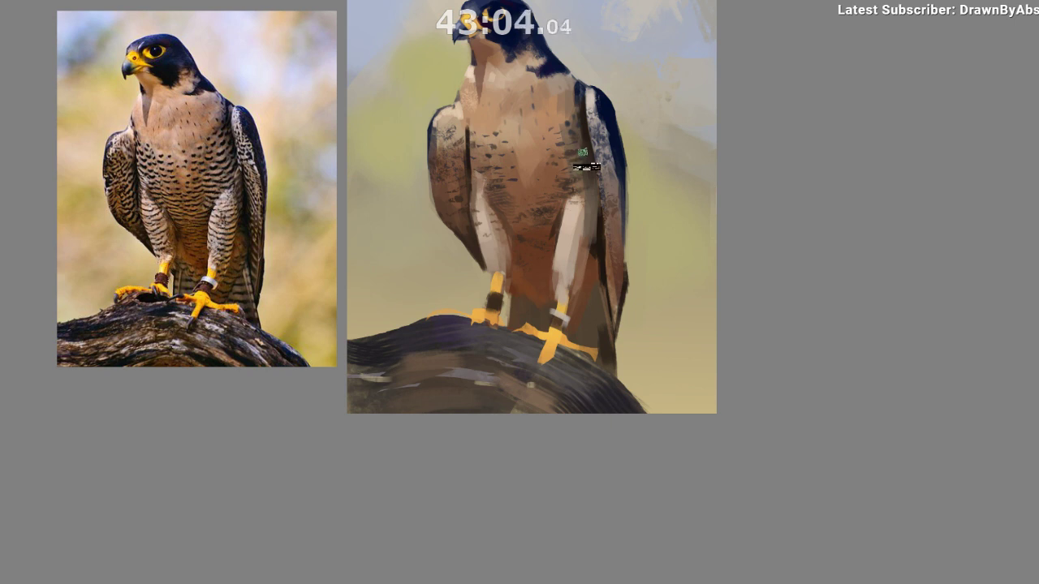
pyautogui.moveTo(589, 199)
pyautogui.mouseDown()
pyautogui.moveTo(591, 214)
pyautogui.moveTo(591, 195)
pyautogui.mouseUp()
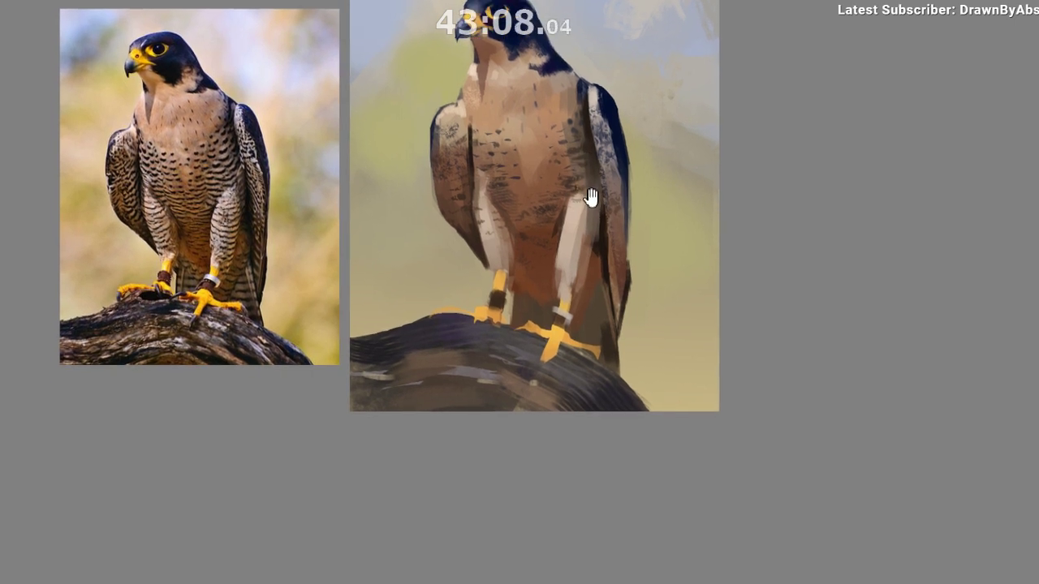
pyautogui.scroll(1, 592, 200)
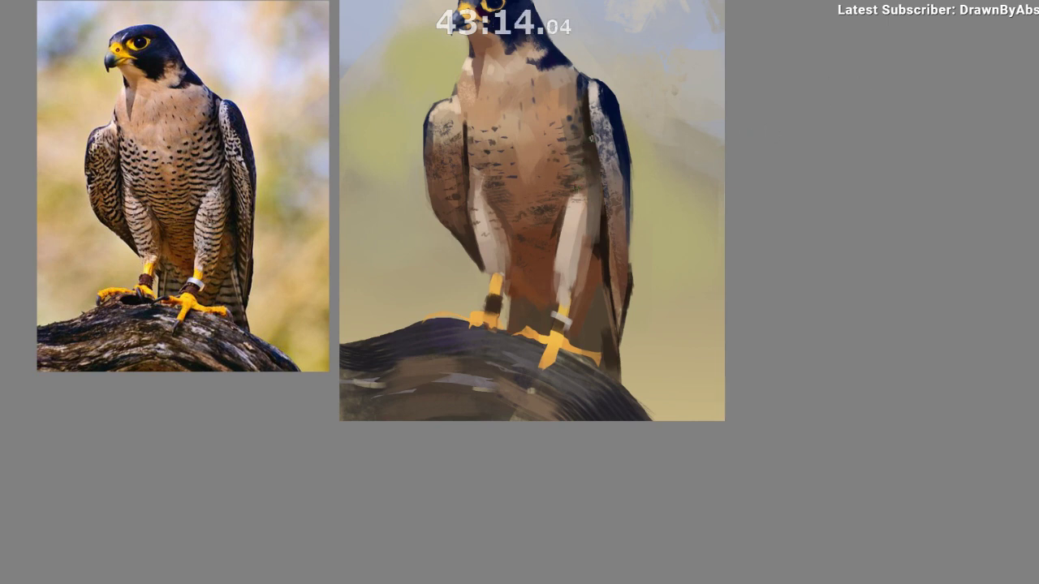
# Check the figure mirrored, sample the dark tone beside the blue wing and touch up the chest flecks before restoring the view.
pyautogui.press('m')
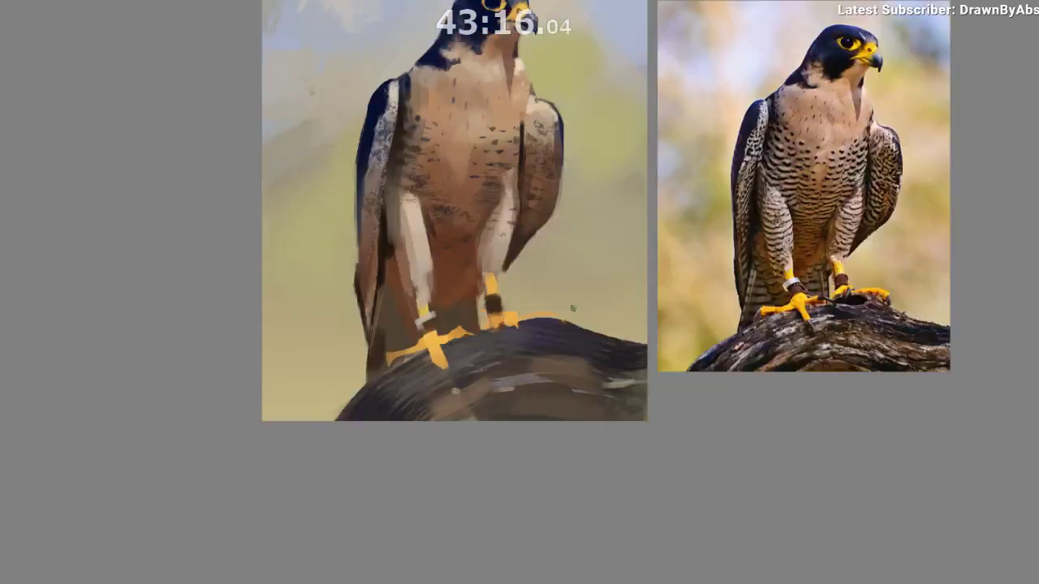
pyautogui.moveTo(421, 344); pyautogui.dragTo(283, 290)
pyautogui.keyDown('ctrl'); pyautogui.click(260, 57); pyautogui.keyUp('ctrl')
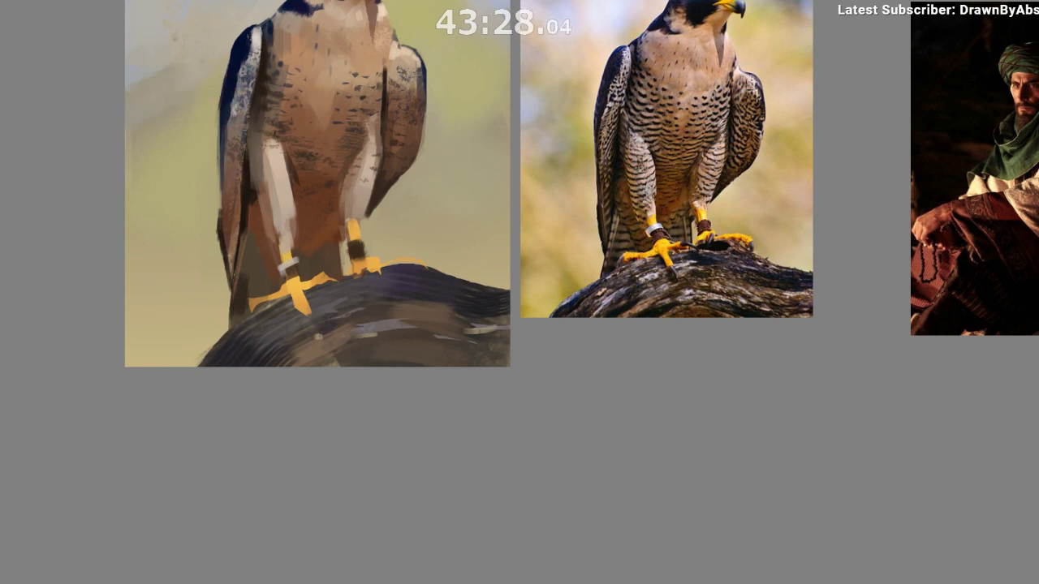
pyautogui.moveTo(240, 293); pyautogui.dragTo(232, 351)
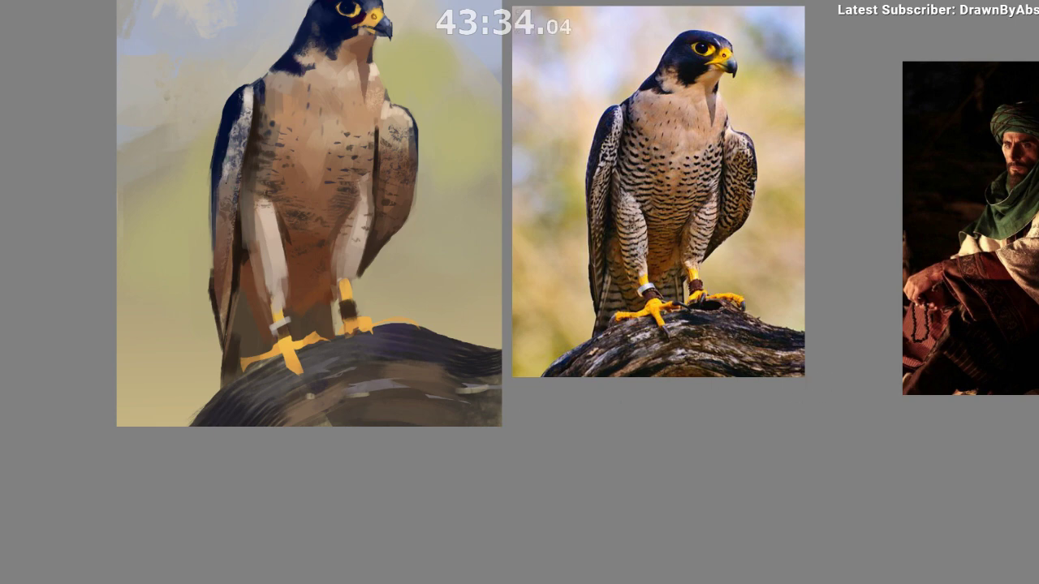
pyautogui.press('m')
pyautogui.moveTo(468, 428); pyautogui.dragTo(314, 446)
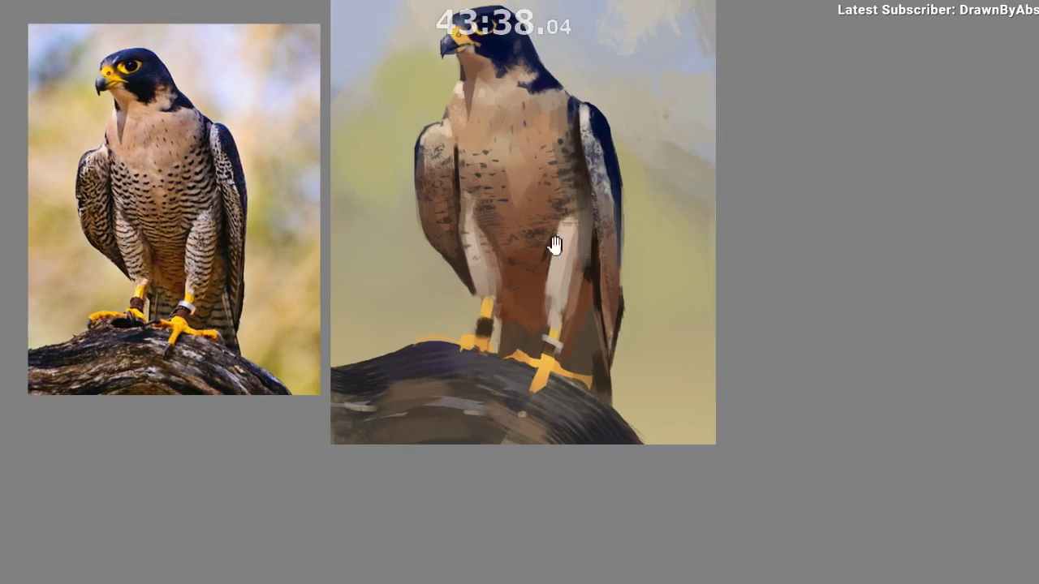
# Sample a tone at the throat, undo a stray stroke and darken the notch between the neck and the brown wing's shoulder.
pyautogui.moveTo(555, 245); pyautogui.dragTo(564, 242)
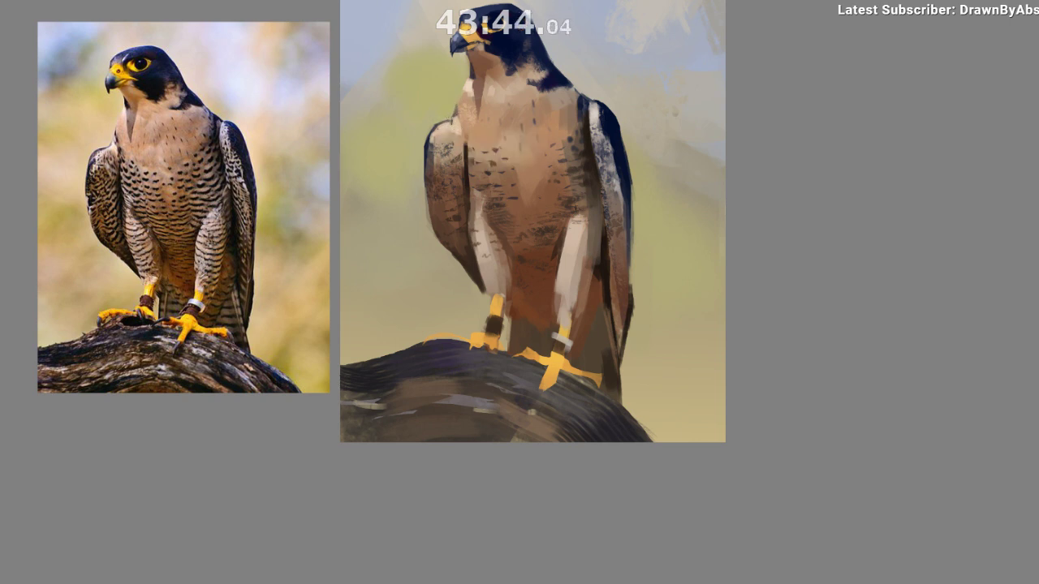
pyautogui.keyDown('ctrl'); pyautogui.click(481, 71); pyautogui.keyUp('ctrl')
pyautogui.moveTo(461, 99); pyautogui.dragTo(461, 119)
pyautogui.hotkey('ctrl', 'z')
pyautogui.moveTo(550, 184)
pyautogui.mouseDown()
pyautogui.moveTo(557, 178)
pyautogui.moveTo(572, 203)
pyautogui.mouseUp()
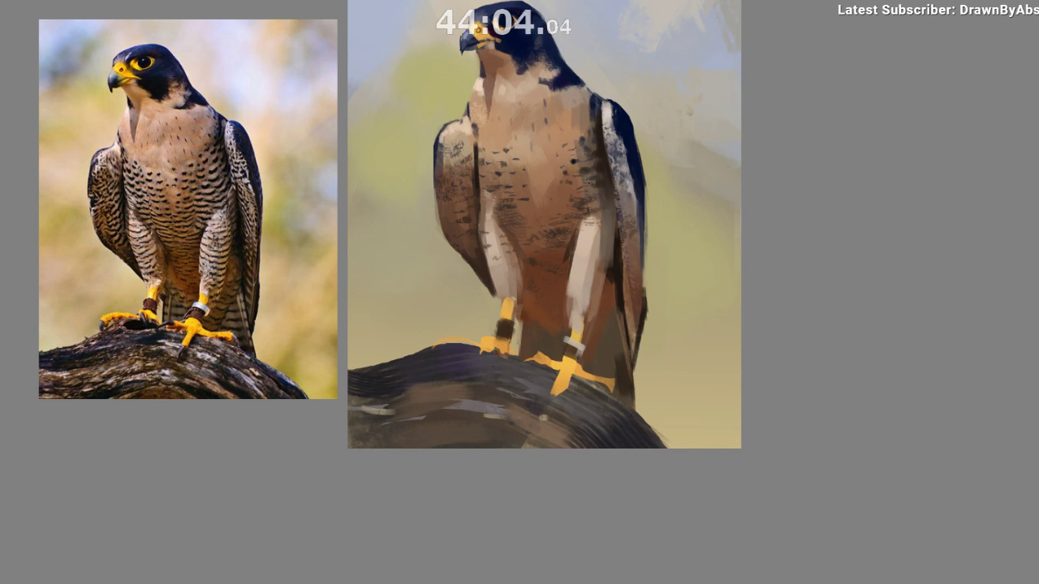
# Add bolder dark spots to the chest beside the blue wing and check the figure mirrored against the reference photo.
pyautogui.moveTo(573, 204)
pyautogui.mouseDown()
pyautogui.moveTo(576, 186)
pyautogui.moveTo(567, 198)
pyautogui.moveTo(588, 188)
pyautogui.mouseUp()
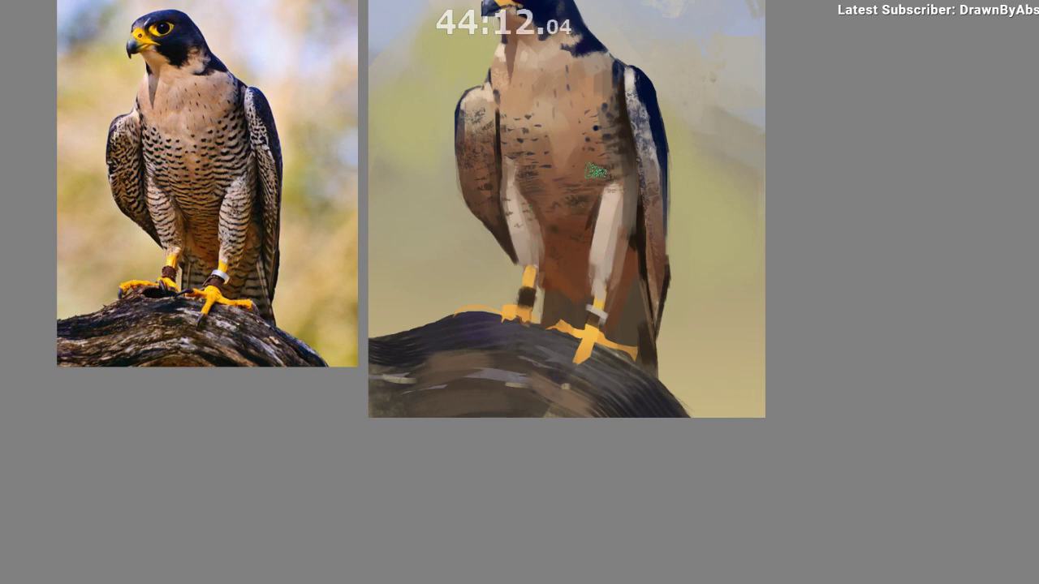
pyautogui.moveTo(579, 280); pyautogui.dragTo(570, 320)
pyautogui.press('m')
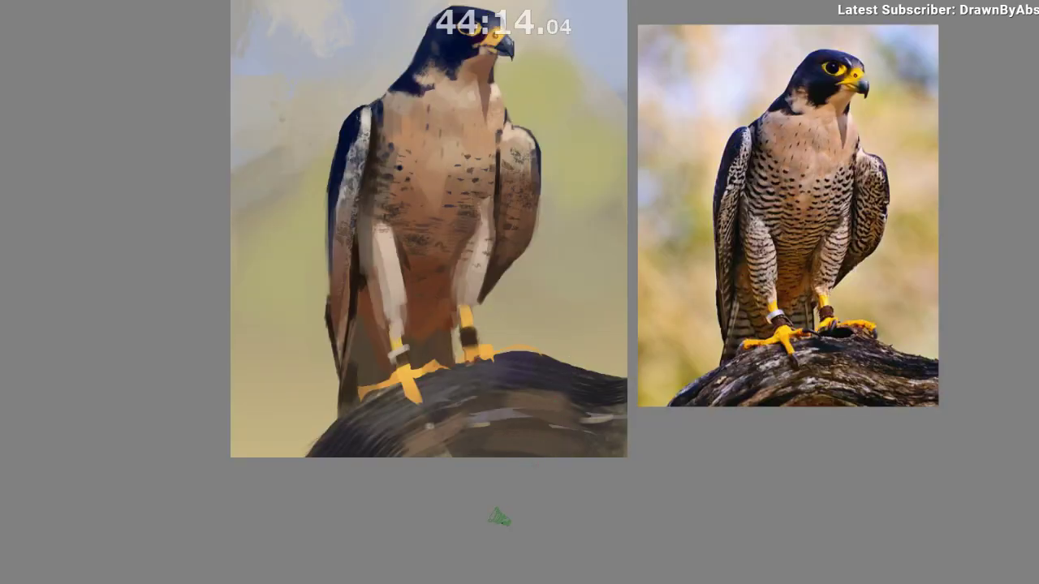
pyautogui.moveTo(436, 478); pyautogui.dragTo(343, 510)
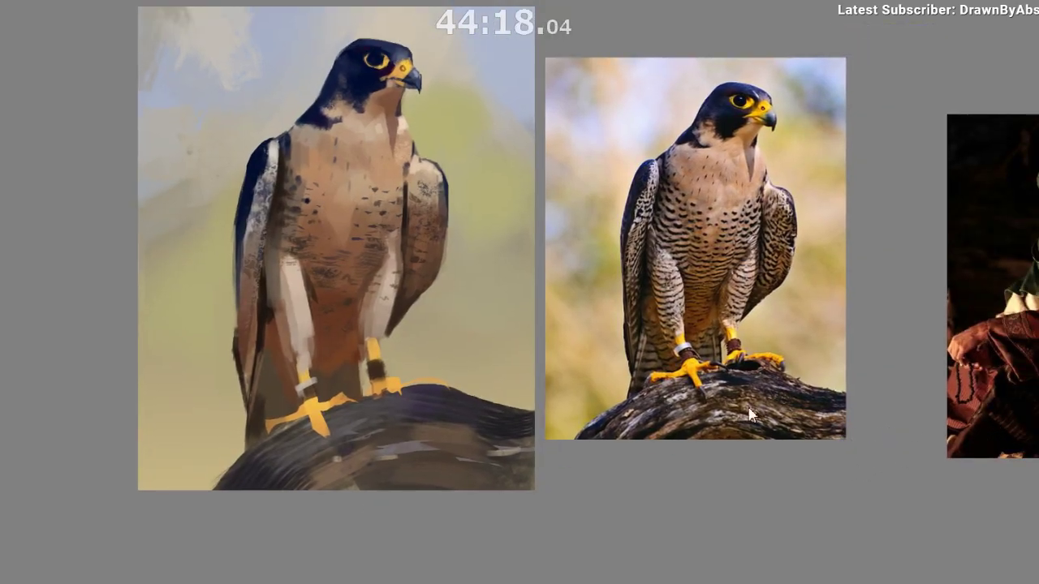
pyautogui.moveTo(367, 195); pyautogui.dragTo(372, 209)
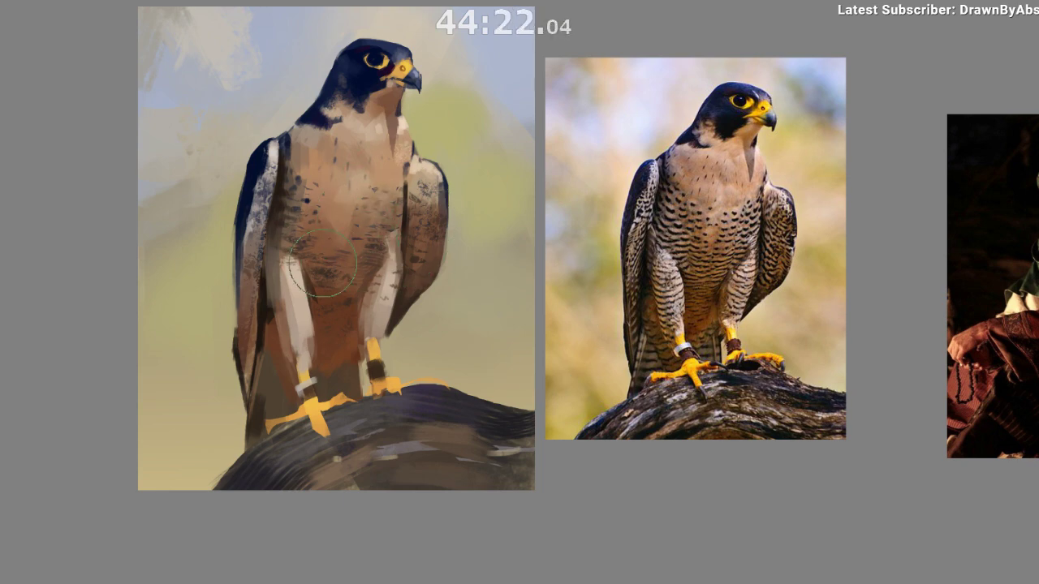
# Restore the unmirrored view, move the reference photo closer to the painted falcon's head and switch back to the brush.
pyautogui.press('m')
pyautogui.scroll(3, 619, 148)
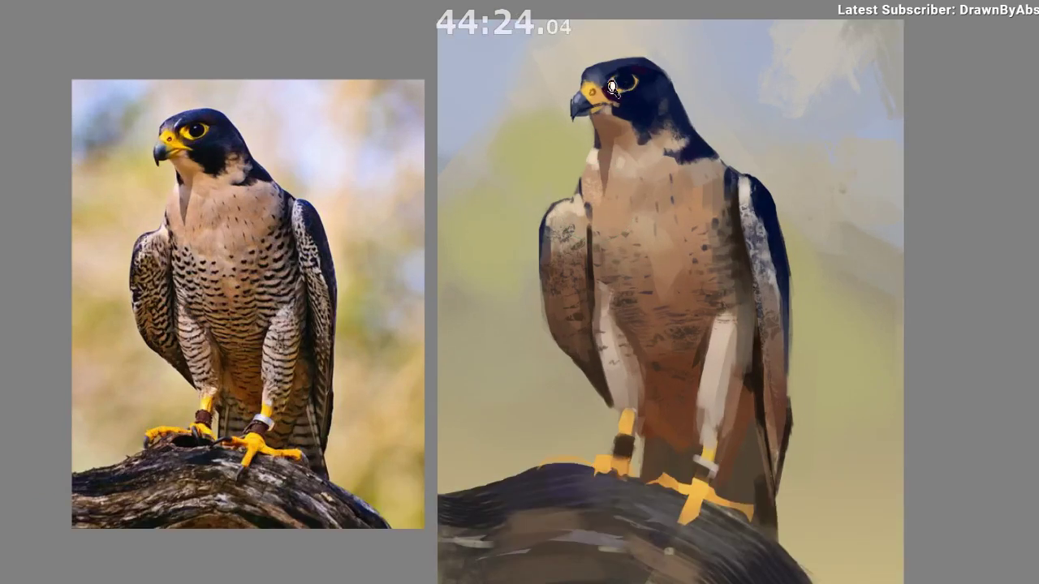
pyautogui.rightClick(599, 121)
pyautogui.click(703, 88)
pyautogui.moveTo(613, 210); pyautogui.dragTo(652, 280)
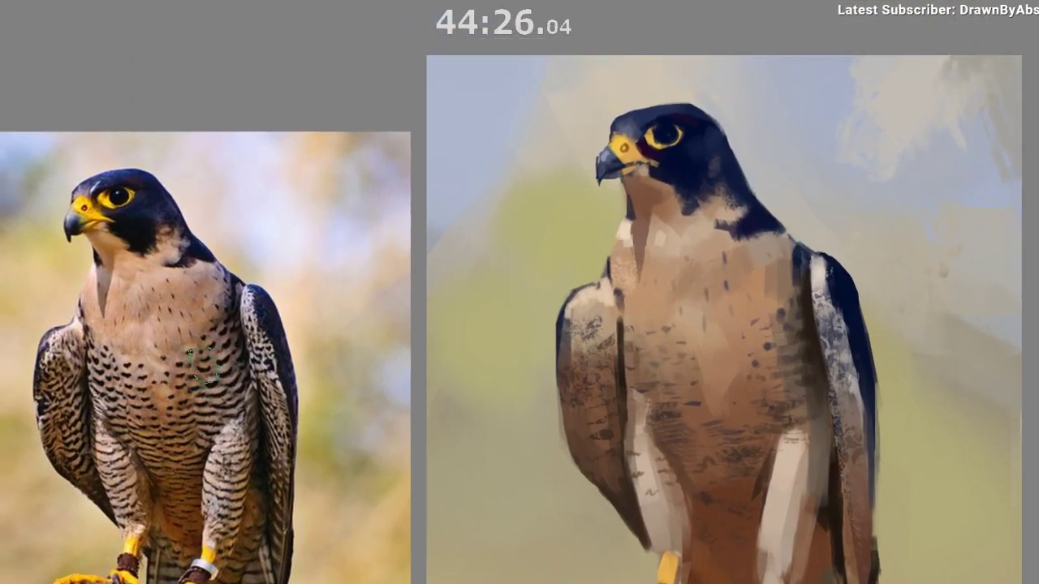
pyautogui.moveTo(271, 303); pyautogui.dragTo(430, 272)
pyautogui.press('b')
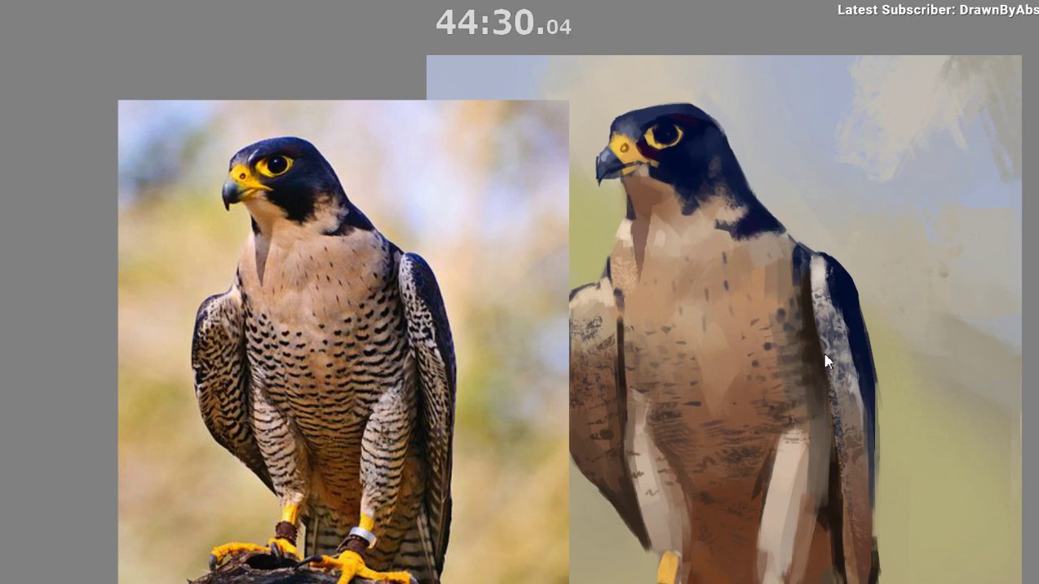
# Refine the falcon's face, sharpening the eye and its yellow ring, the nostril and the corner of the beak.
pyautogui.moveTo(662, 141); pyautogui.dragTo(621, 162)
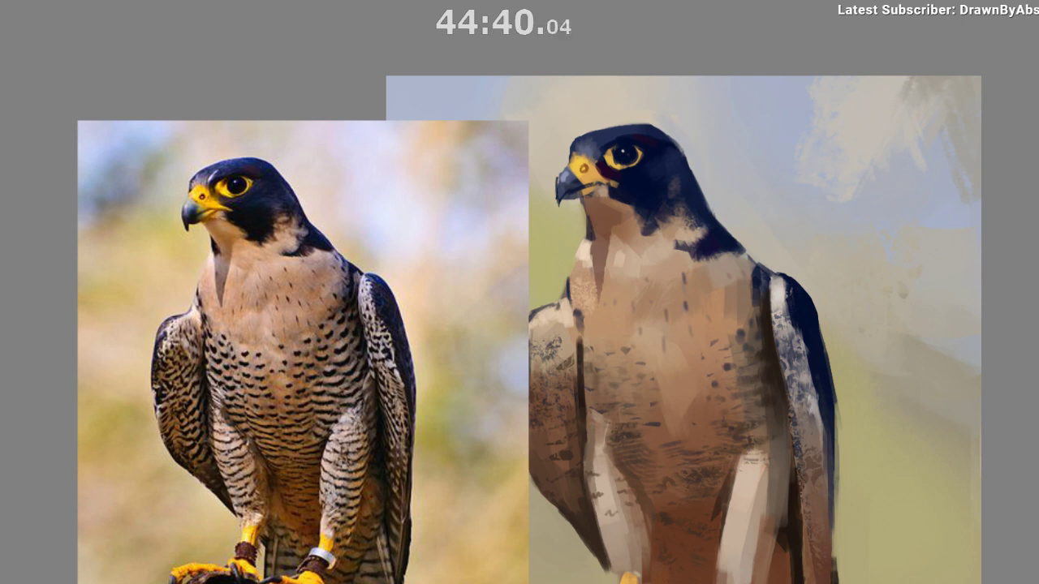
pyautogui.moveTo(637, 208); pyautogui.dragTo(594, 206)
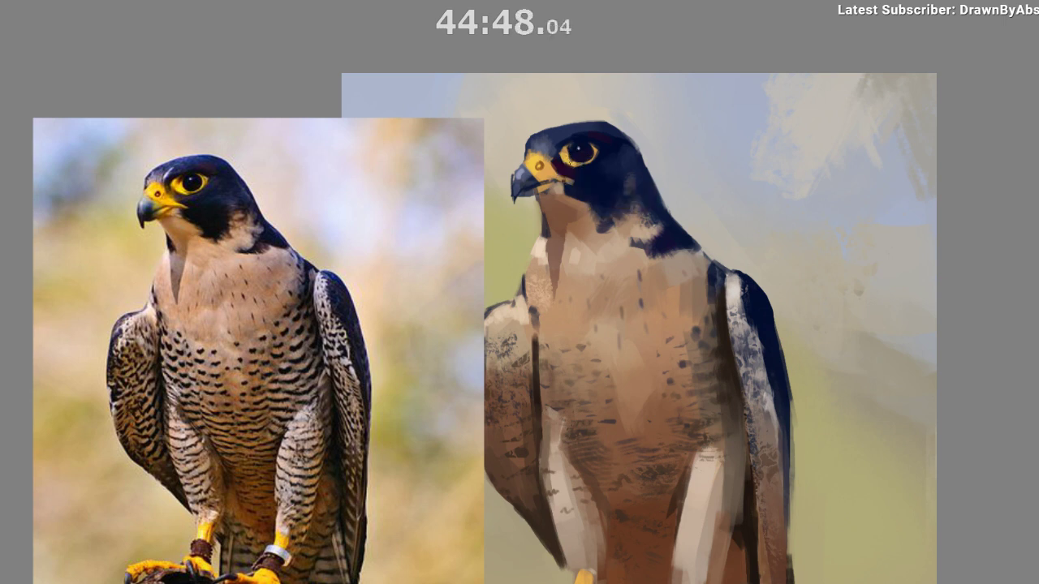
pyautogui.keyDown('ctrl'); pyautogui.click(565, 155); pyautogui.keyUp('ctrl')
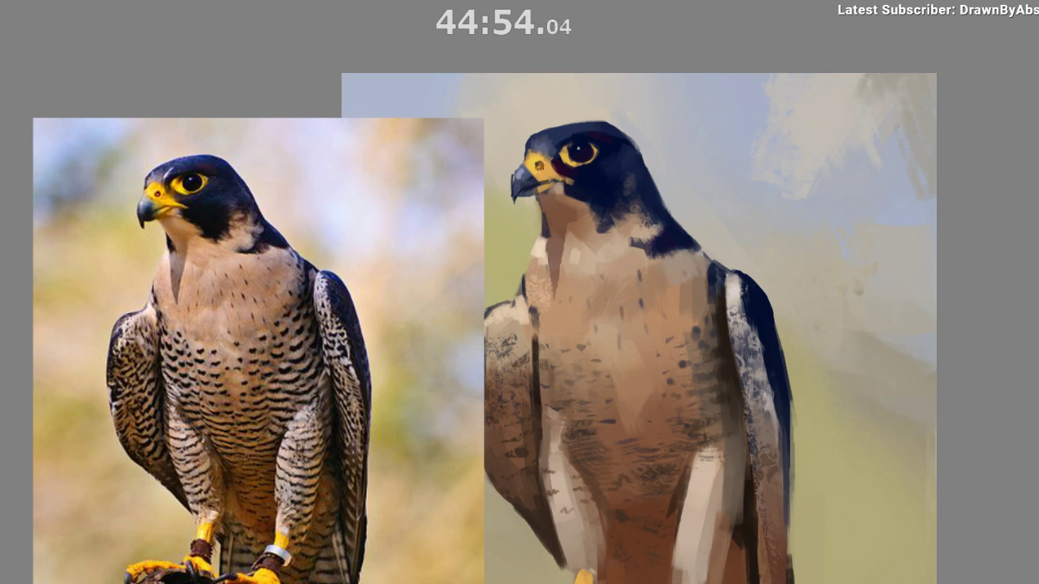
pyautogui.moveTo(645, 95); pyautogui.dragTo(656, 65)
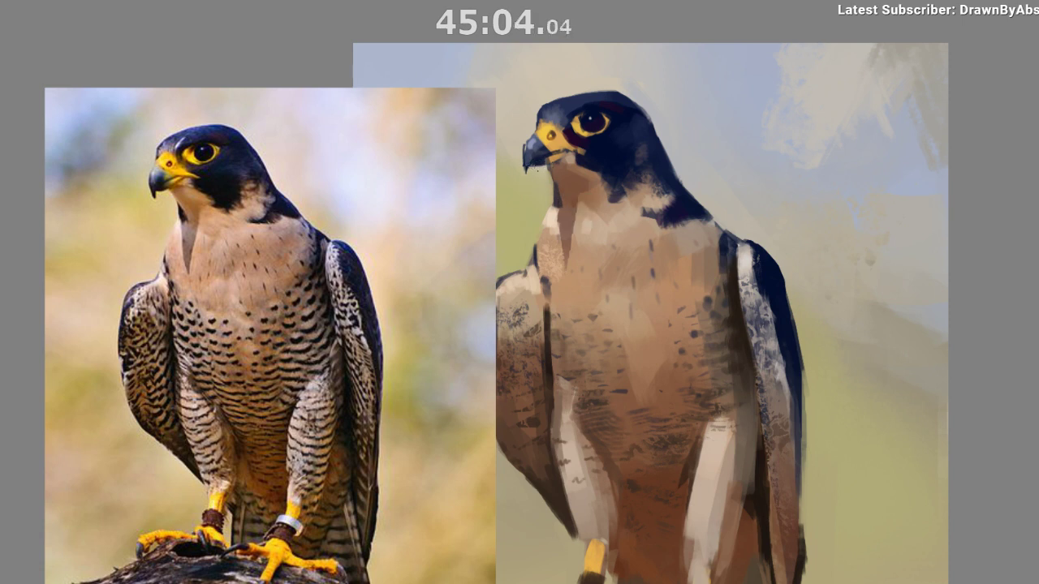
pyautogui.moveTo(611, 198); pyautogui.dragTo(648, 180)
pyautogui.keyDown('ctrl'); pyautogui.click(561, 124); pyautogui.keyUp('ctrl')
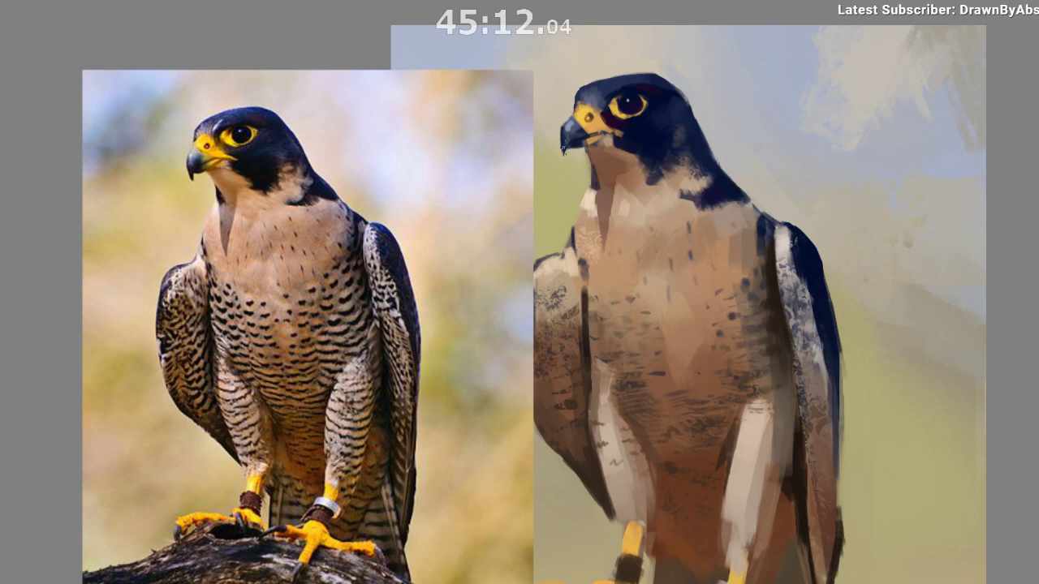
# Flip the view, sample the yellow and dark beak tones and clean up the edge between the yellow cere and the beak.
pyautogui.press('m')
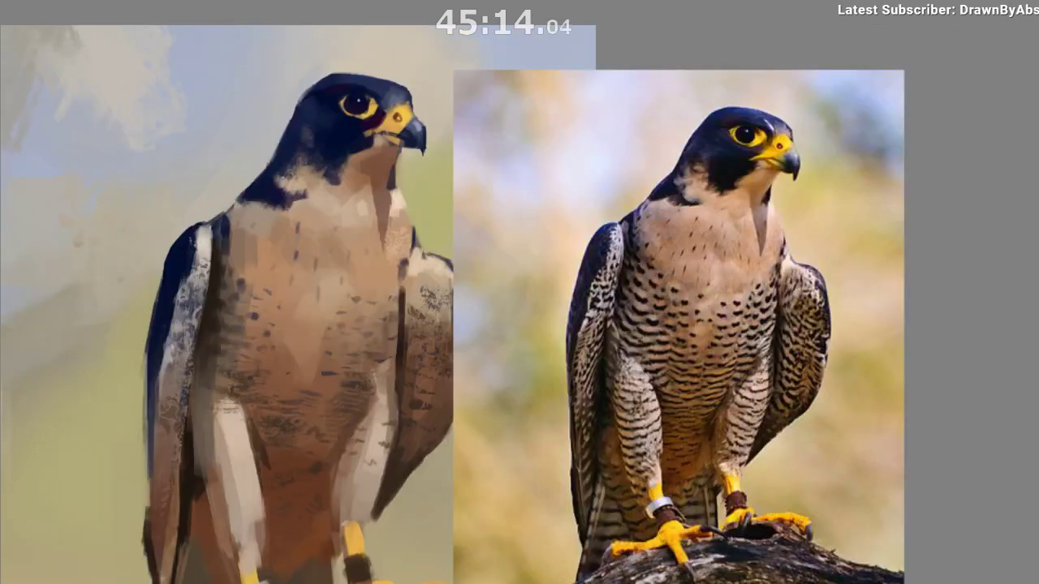
pyautogui.moveTo(517, 260); pyautogui.dragTo(432, 235)
pyautogui.keyDown('ctrl'); pyautogui.click(313, 96); pyautogui.keyUp('ctrl')
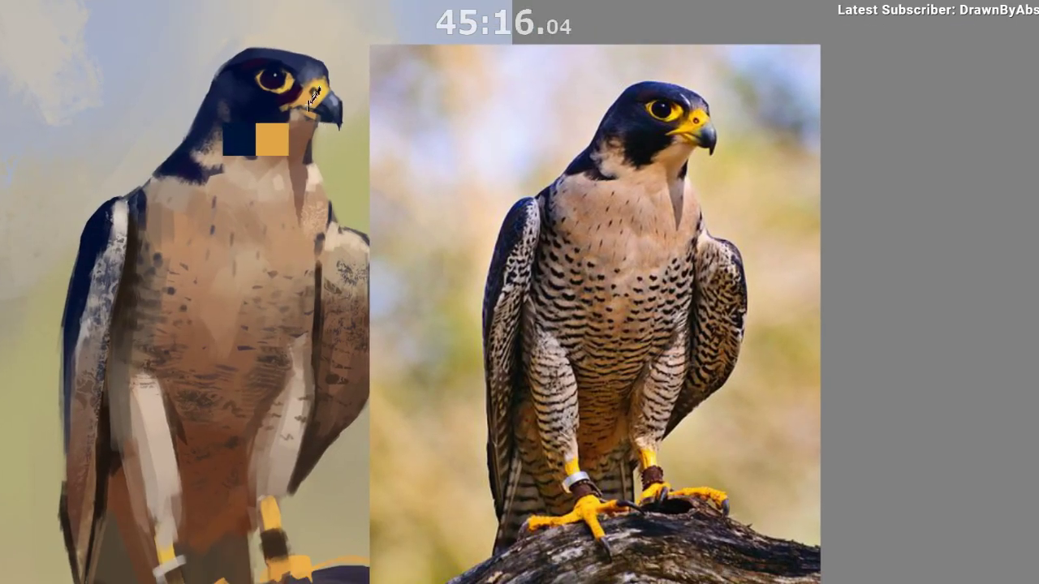
pyautogui.moveTo(313, 103); pyautogui.dragTo(321, 111)
pyautogui.keyDown('ctrl'); pyautogui.click(325, 105); pyautogui.keyUp('ctrl')
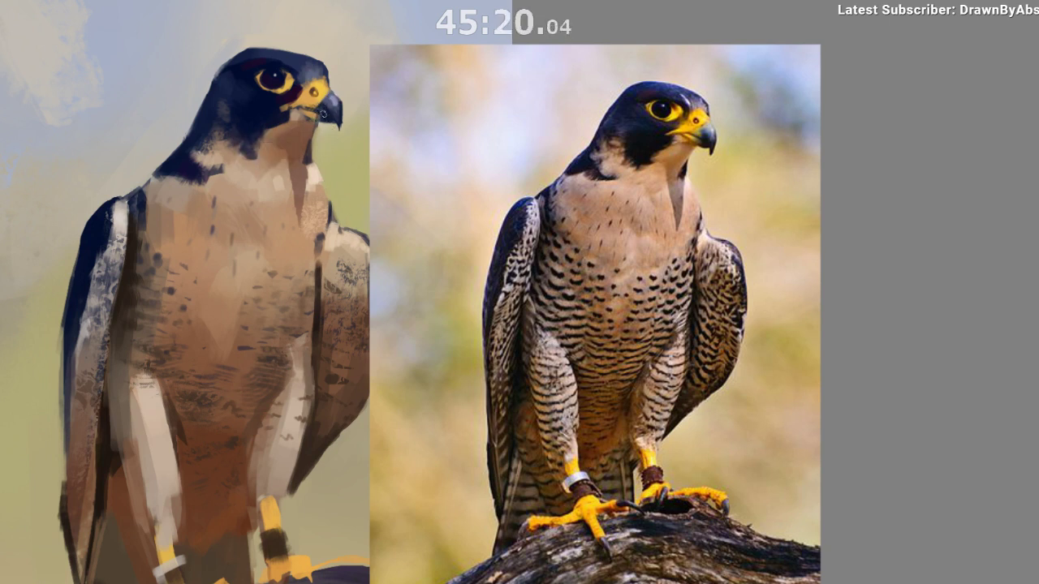
pyautogui.keyDown('ctrl'); pyautogui.click(320, 111); pyautogui.keyUp('ctrl')
pyautogui.keyDown('ctrl'); pyautogui.click(320, 104); pyautogui.keyUp('ctrl')
pyautogui.moveTo(320, 105); pyautogui.dragTo(321, 112)
pyautogui.moveTo(302, 289); pyautogui.dragTo(280, 322)
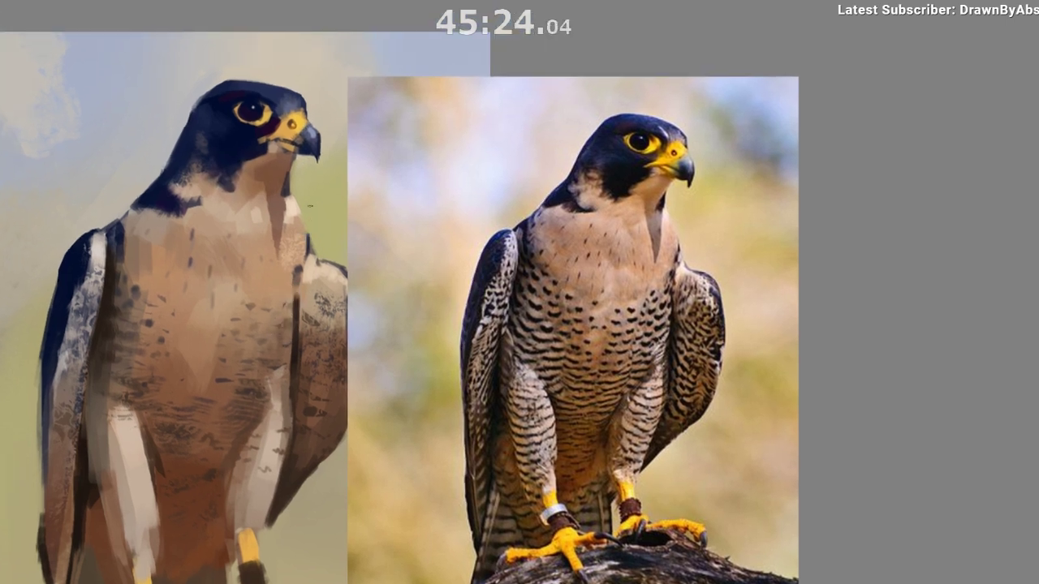
# Sample tones around the beak and refine the falcon's dark beak tip and its front contour, flipping the view in between.
pyautogui.keyDown('ctrl'); pyautogui.click(319, 150); pyautogui.keyUp('ctrl')
pyautogui.moveTo(309, 127); pyautogui.dragTo(311, 139)
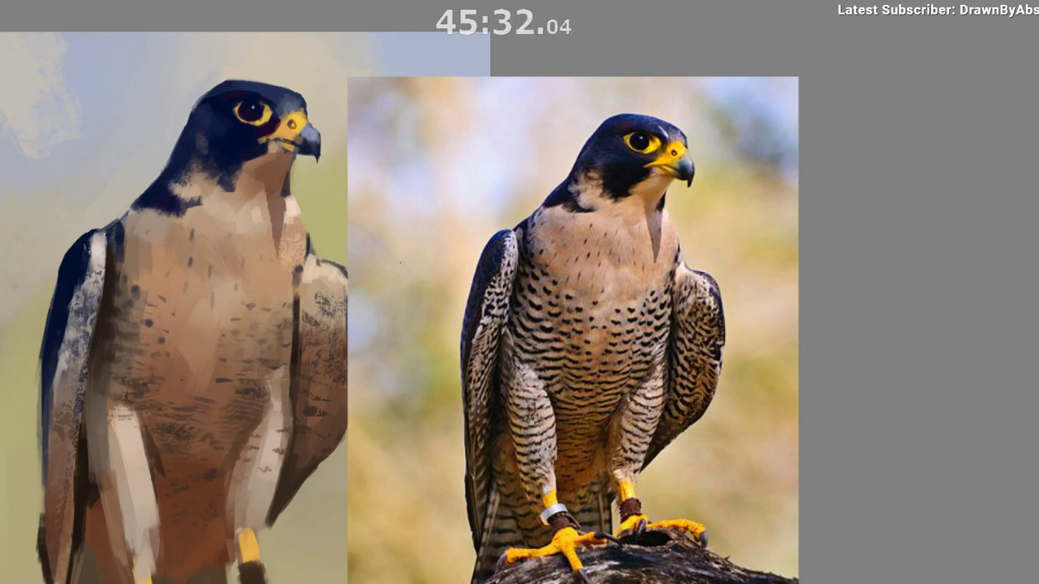
pyautogui.press('m')
pyautogui.keyDown('ctrl'); pyautogui.click(595, 128); pyautogui.keyUp('ctrl')
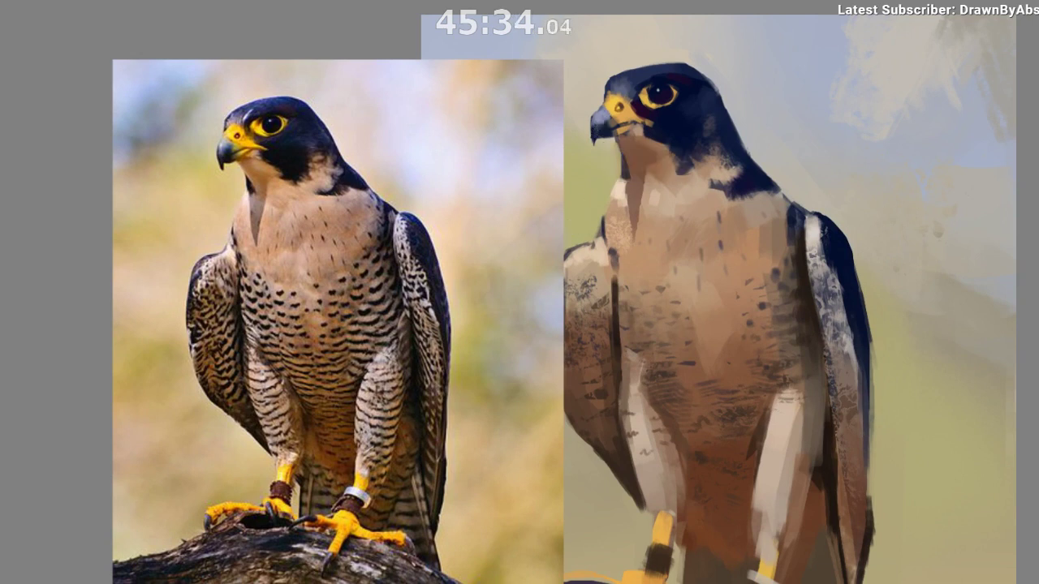
pyautogui.moveTo(604, 125); pyautogui.dragTo(599, 135)
pyautogui.moveTo(599, 119); pyautogui.dragTo(595, 128)
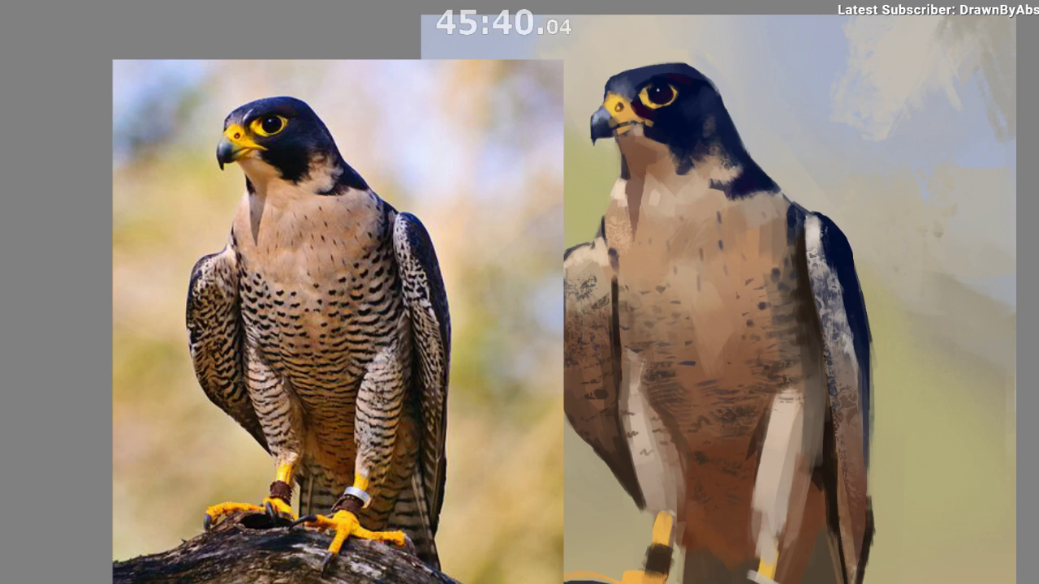
# Move the falcon reference photo off the painting so the wing and background are uncovered, and switch back to the brush.
pyautogui.moveTo(567, 253); pyautogui.dragTo(493, 265)
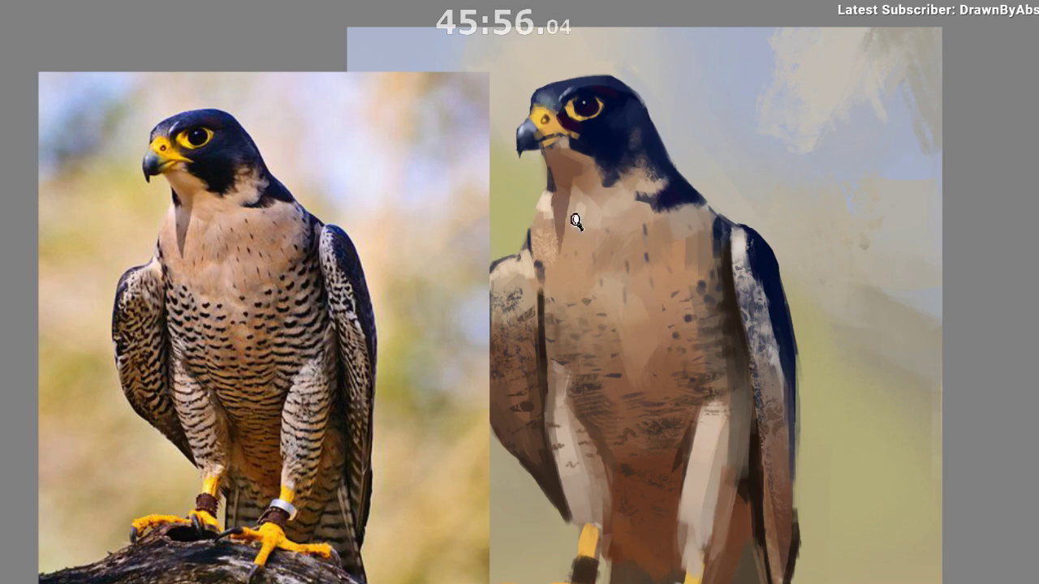
pyautogui.moveTo(578, 220); pyautogui.dragTo(392, 351)
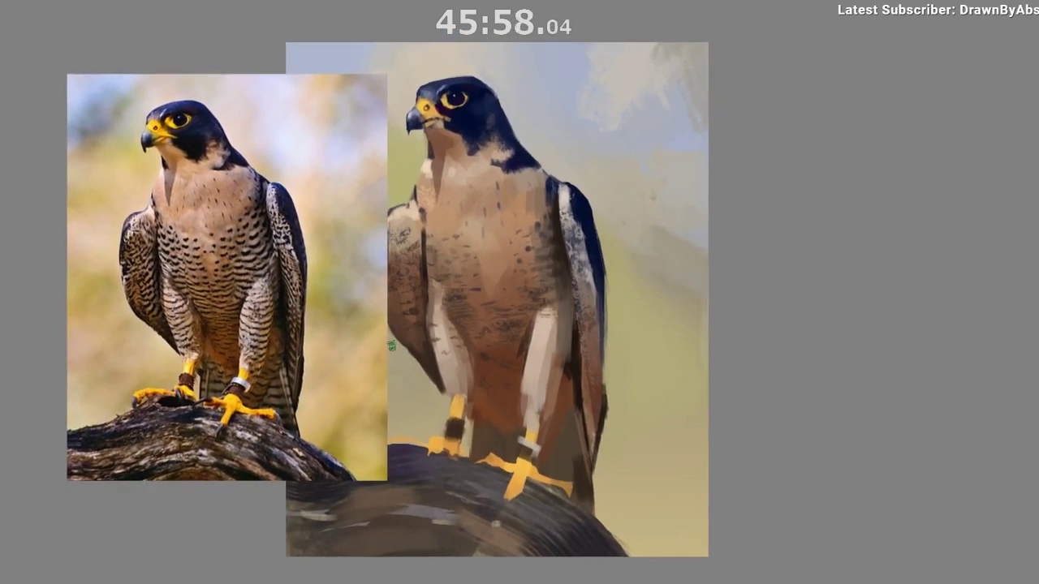
pyautogui.hotkey('ctrl', 't')
pyautogui.moveTo(275, 325); pyautogui.dragTo(285, 400)
pyautogui.press('b')
# Try textured block brush strokes on the green background beside the falcon's wing and undo them.
pyautogui.rightClick(317, 416)
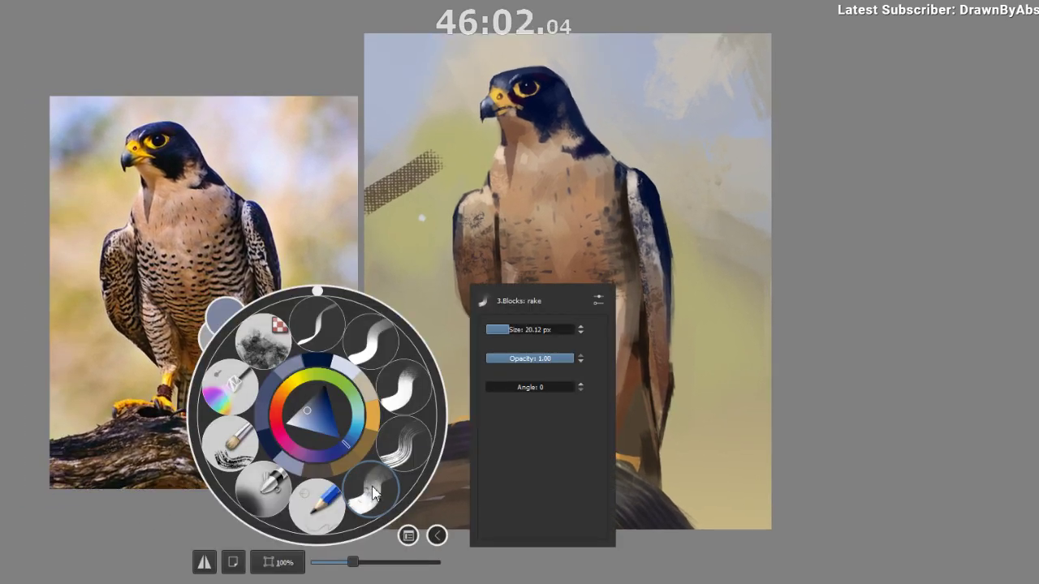
pyautogui.click(376, 490)
pyautogui.keyDown('ctrl'); pyautogui.click(408, 220); pyautogui.keyUp('ctrl')
pyautogui.hotkey('ctrl', 'z')
pyautogui.click(411, 256)
pyautogui.hotkey('ctrl', 'z')
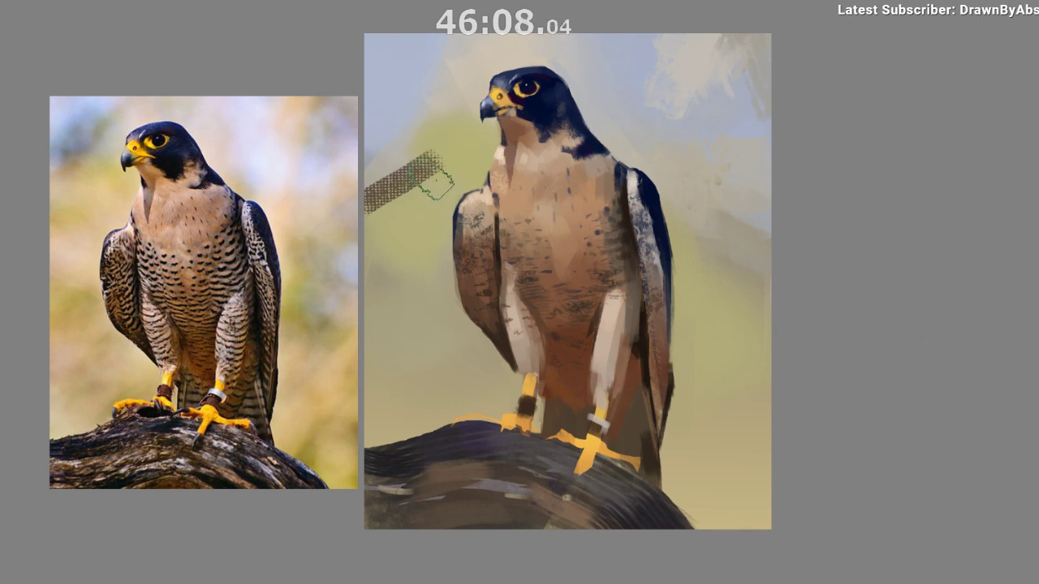
pyautogui.hotkey('ctrl', 'z')
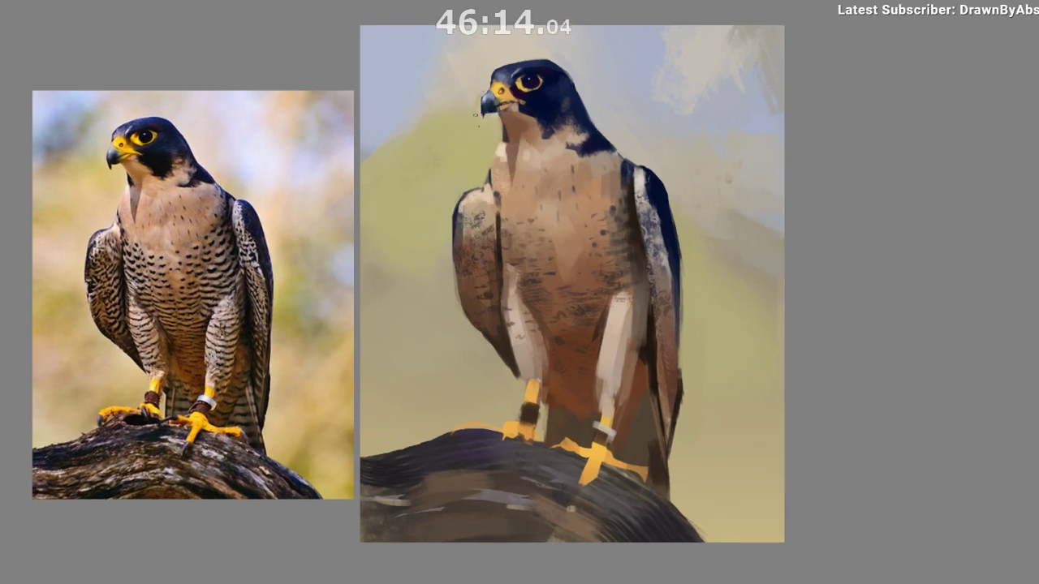
# Touch up the front edge of the falcon's beak and check the whole figure mirrored beside the reference photo.
pyautogui.moveTo(482, 101); pyautogui.dragTo(480, 114)
pyautogui.press('m')
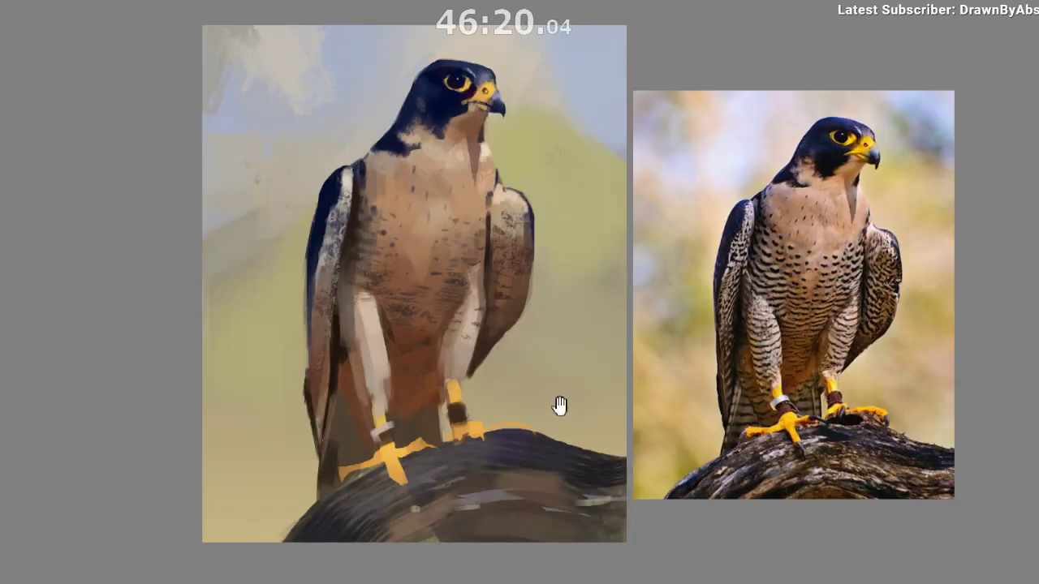
pyautogui.moveTo(559, 403)
pyautogui.mouseDown()
pyautogui.moveTo(452, 366)
pyautogui.moveTo(355, 415)
pyautogui.moveTo(333, 451)
pyautogui.mouseUp()
pyautogui.moveTo(333, 452); pyautogui.dragTo(328, 432)
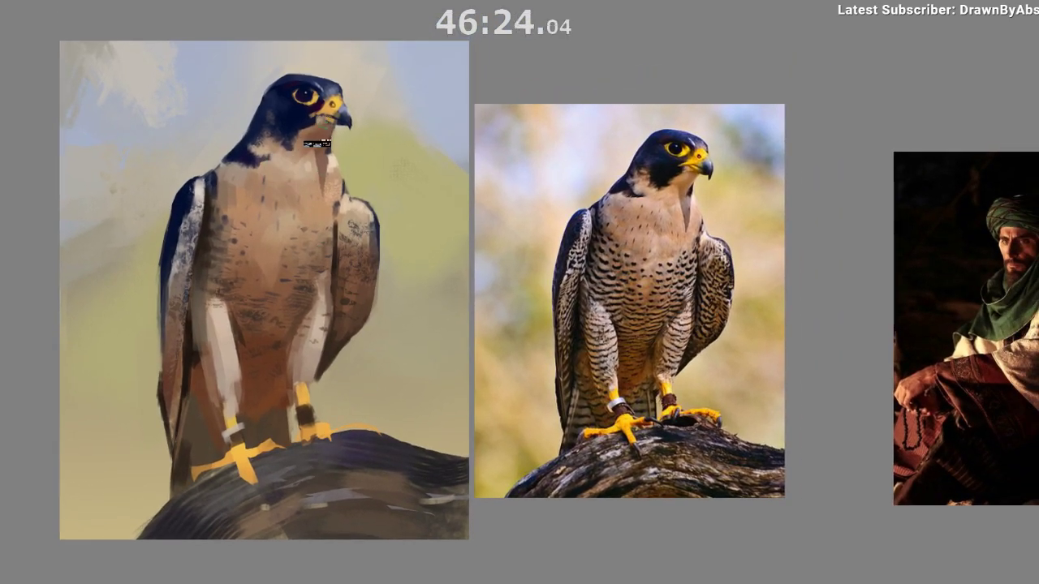
pyautogui.moveTo(352, 208); pyautogui.dragTo(335, 213)
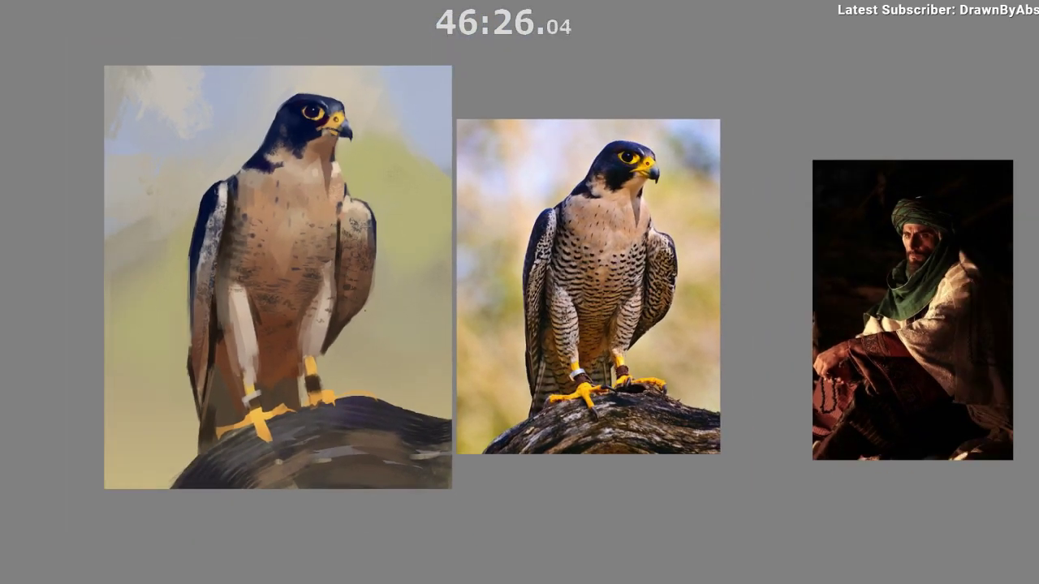
pyautogui.press('m')
pyautogui.moveTo(309, 396); pyautogui.dragTo(48, 370)
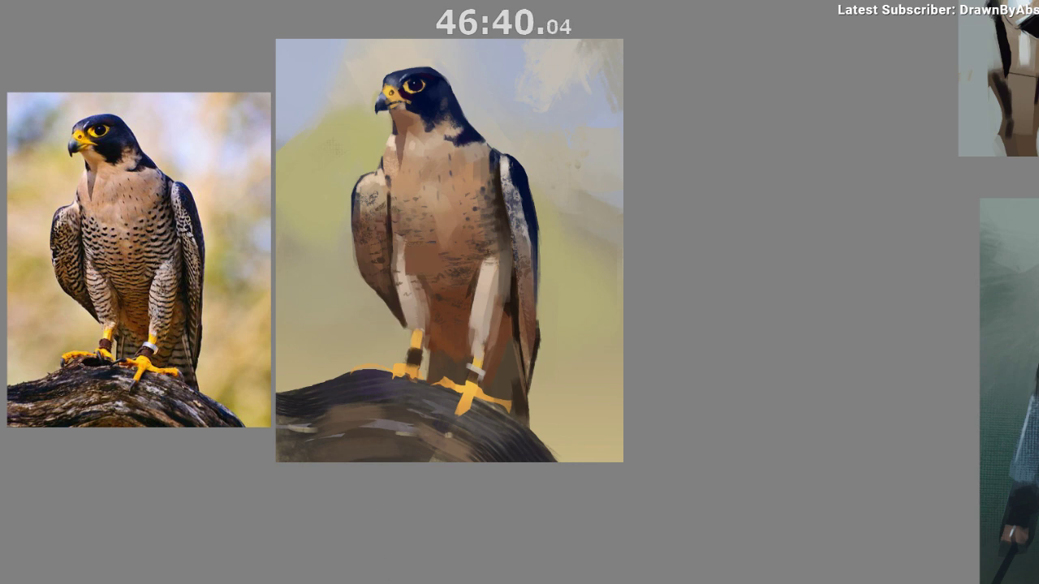
# Crop the falcon painting to a narrower frame by deleting the background strips on both sides of the bird.
pyautogui.moveTo(172, 226); pyautogui.dragTo(171, 199)
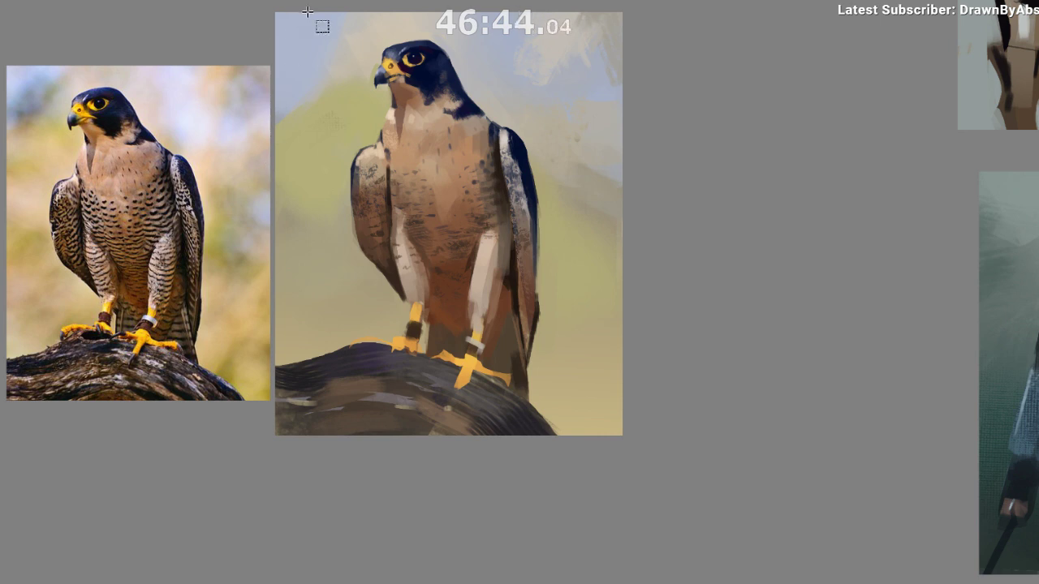
pyautogui.moveTo(306, 10)
pyautogui.mouseDown()
pyautogui.moveTo(510, 433)
pyautogui.moveTo(591, 438)
pyautogui.mouseUp()
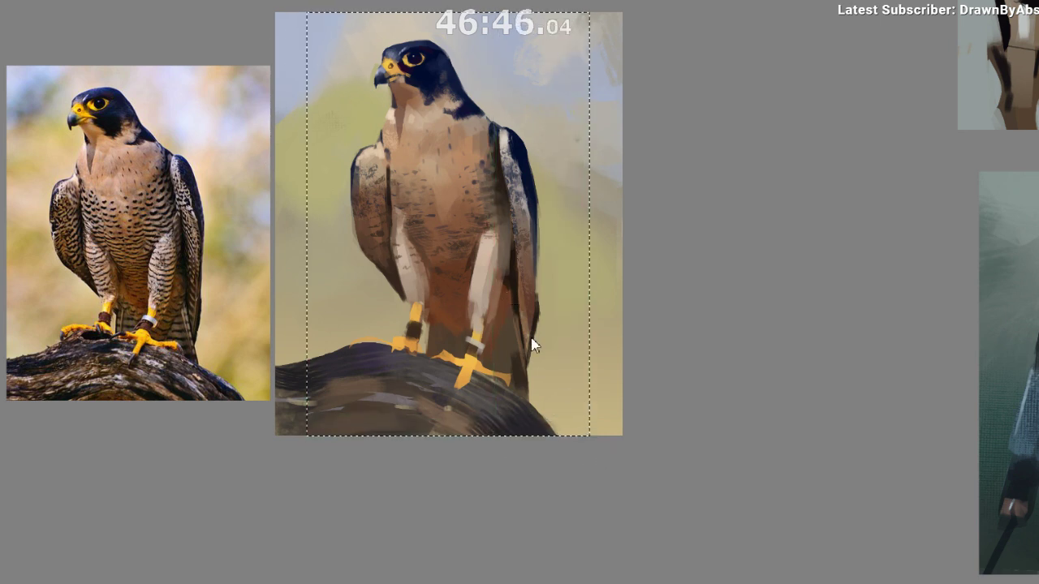
pyautogui.hotkey('ctrl', 'shift', 'i')
pyautogui.press('Delete')
pyautogui.hotkey('ctrl', 'shift', 'a')
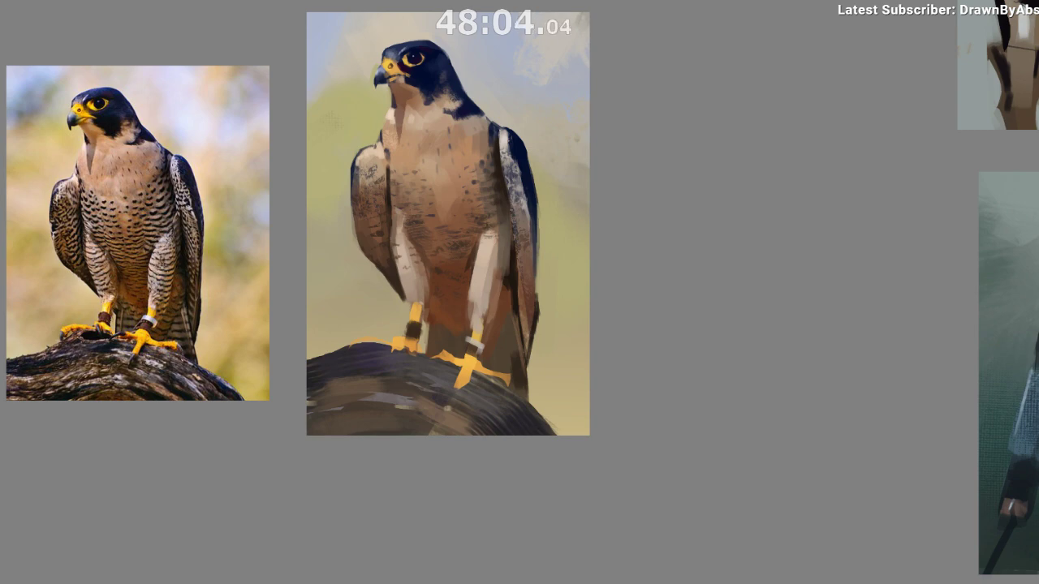
# Move the seated man's photo closer to the falcon painting and clear the falcon reference photo out of the way.
pyautogui.scroll(-3, 221, 389)
pyautogui.moveTo(187, 367); pyautogui.dragTo(264, 318)
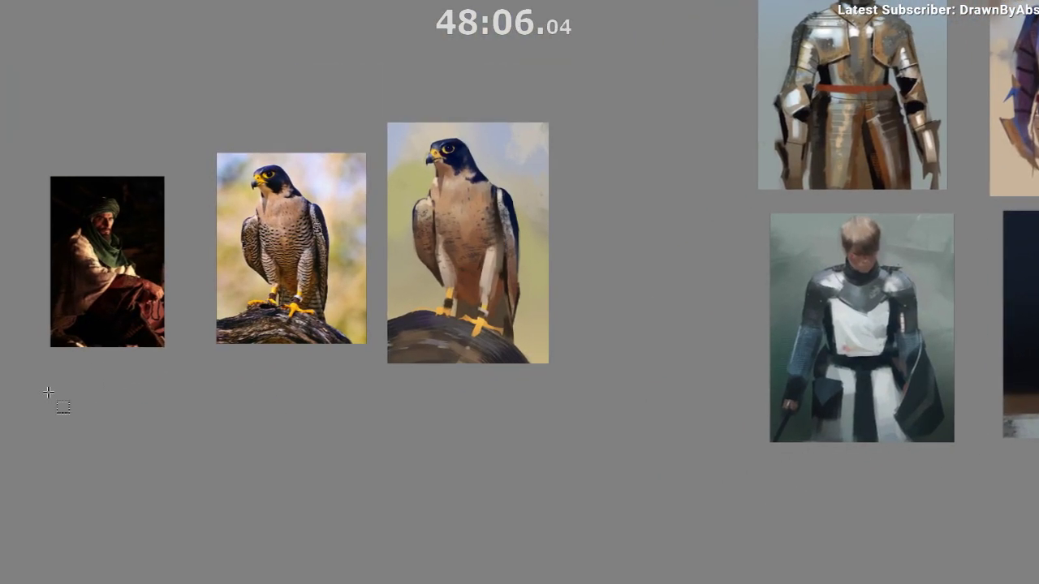
pyautogui.click(262, 318)
pyautogui.moveTo(128, 278); pyautogui.dragTo(203, 278)
pyautogui.click(323, 203)
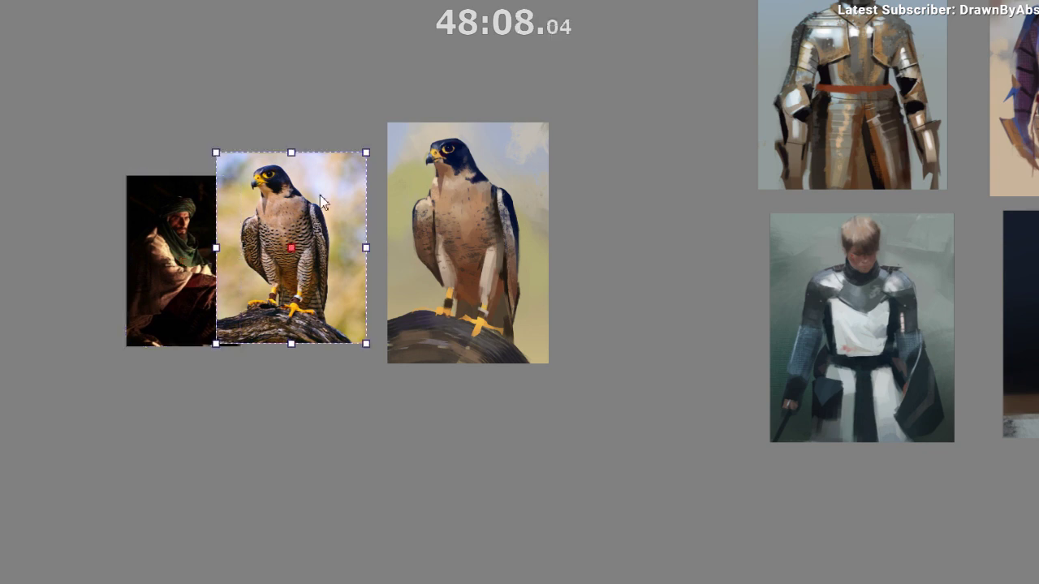
pyautogui.moveTo(322, 203); pyautogui.dragTo(301, 302)
pyautogui.moveTo(195, 345); pyautogui.dragTo(327, 345)
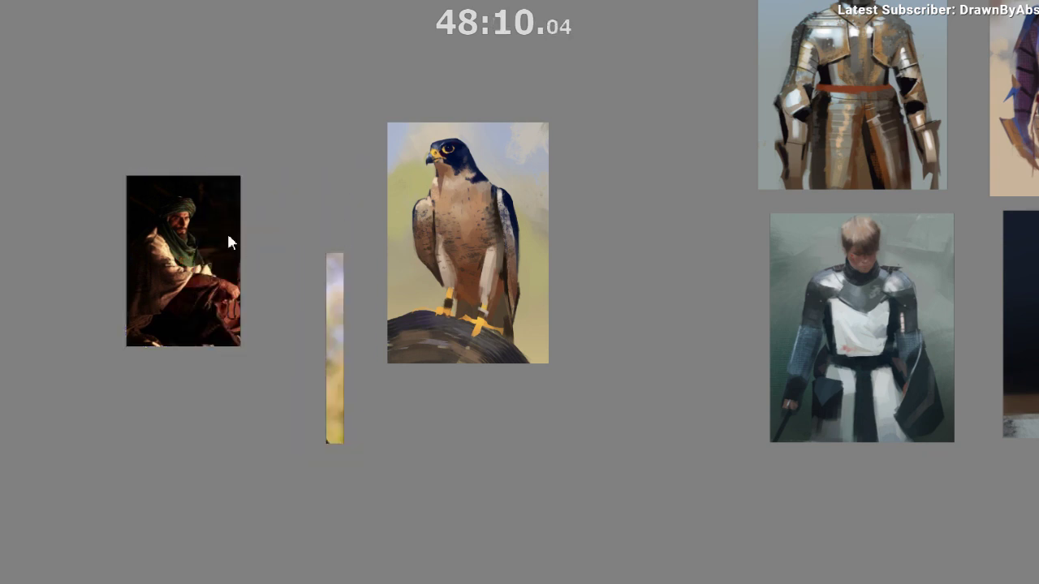
# Enlarge the photo of the seated man to about the falcon painting's height and place it beside the painting.
pyautogui.click(222, 219)
pyautogui.moveTo(222, 220); pyautogui.dragTo(313, 181)
pyautogui.moveTo(341, 137); pyautogui.dragTo(384, 65)
pyautogui.moveTo(323, 164); pyautogui.dragTo(254, 220)
pyautogui.moveTo(338, 217); pyautogui.dragTo(295, 209)
pyautogui.scroll(2, 241, 246)
pyautogui.click(868, 350)
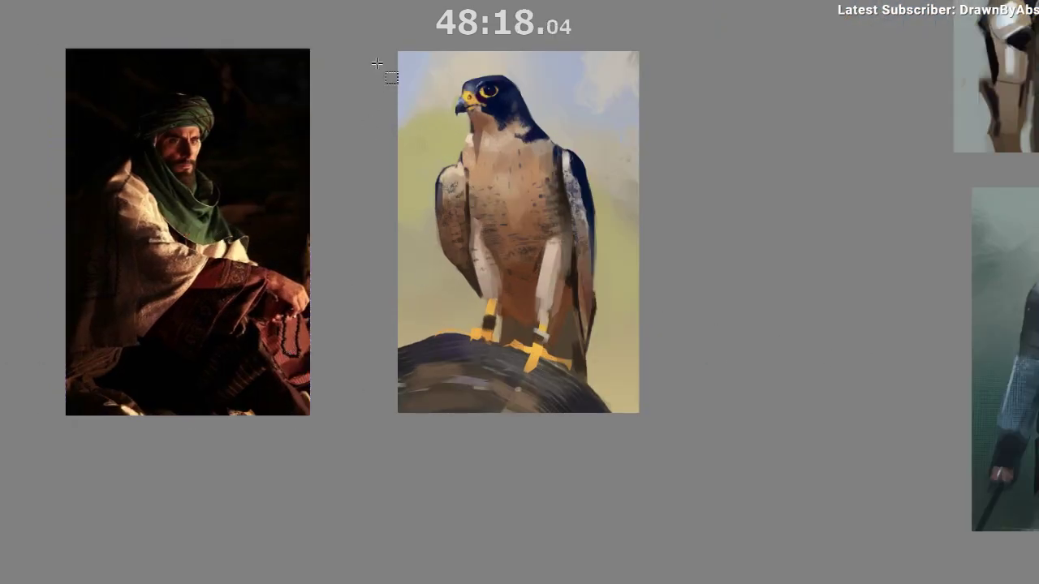
# Select a rectangular frame over the falcon painting, cut it out and remove all falcon layers, including the line sketch.
pyautogui.moveTo(334, 45); pyautogui.dragTo(625, 425)
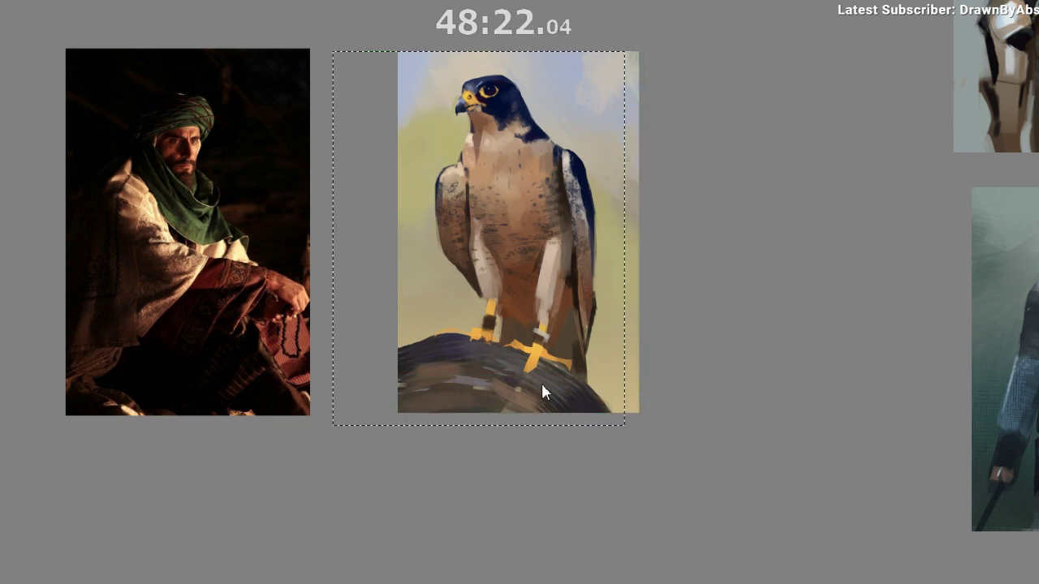
pyautogui.hotkey('ctrl', 'shift', 'x')
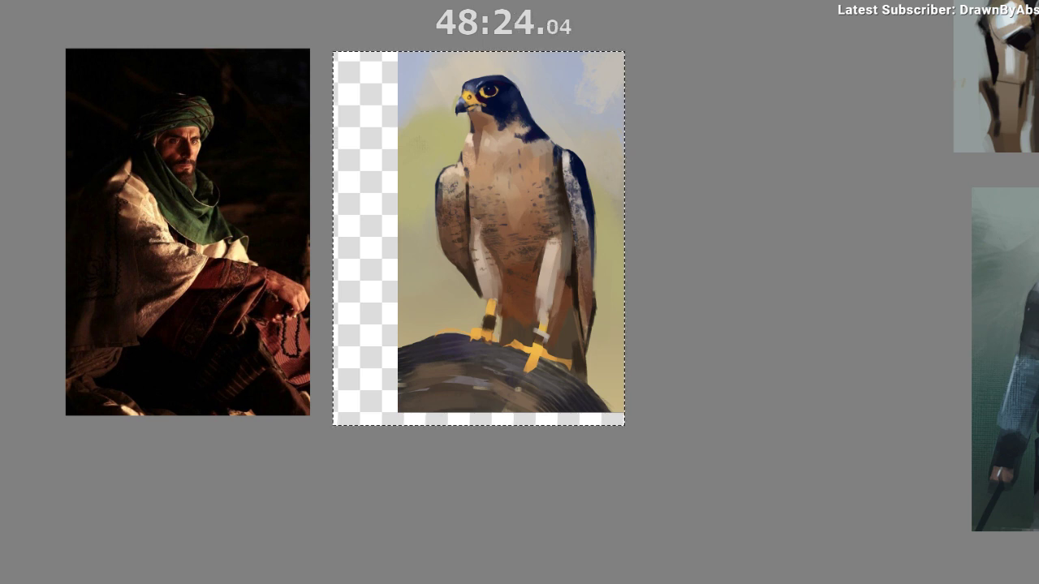
pyautogui.press('Delete')
pyautogui.hotkey('ctrl', ',')
pyautogui.hotkey('ctrl', ',')
pyautogui.hotkey('ctrl', ',')
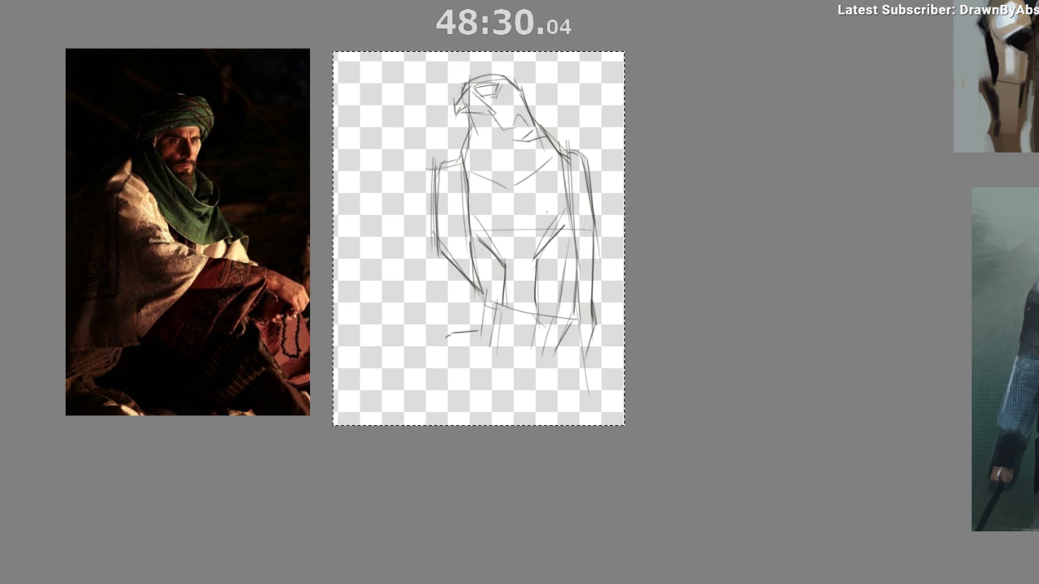
pyautogui.hotkey('ctrl', ',')
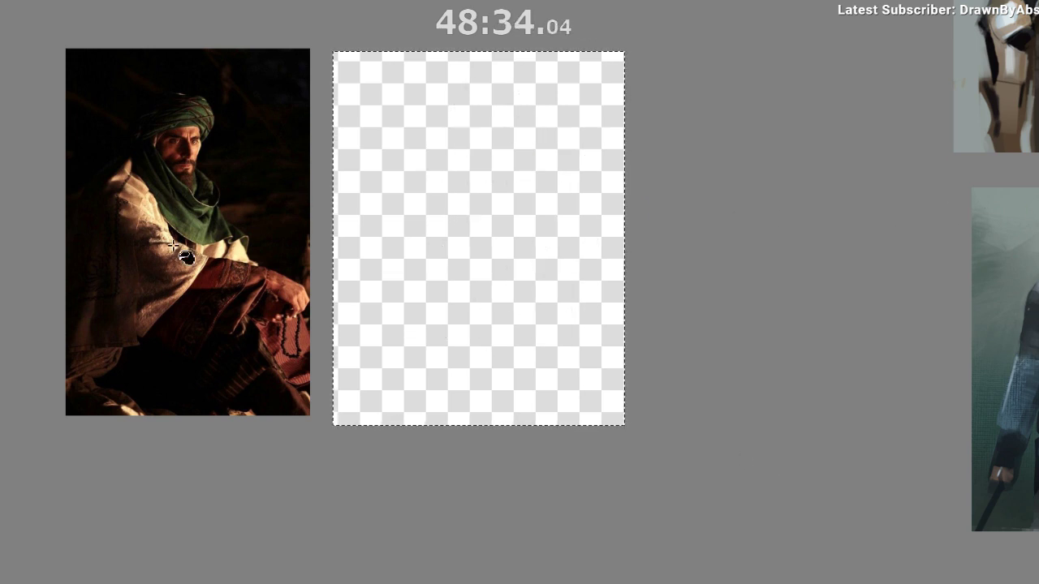
# Fill the empty rectangular frame with near-black and deselect it.
pyautogui.click(574, 189)
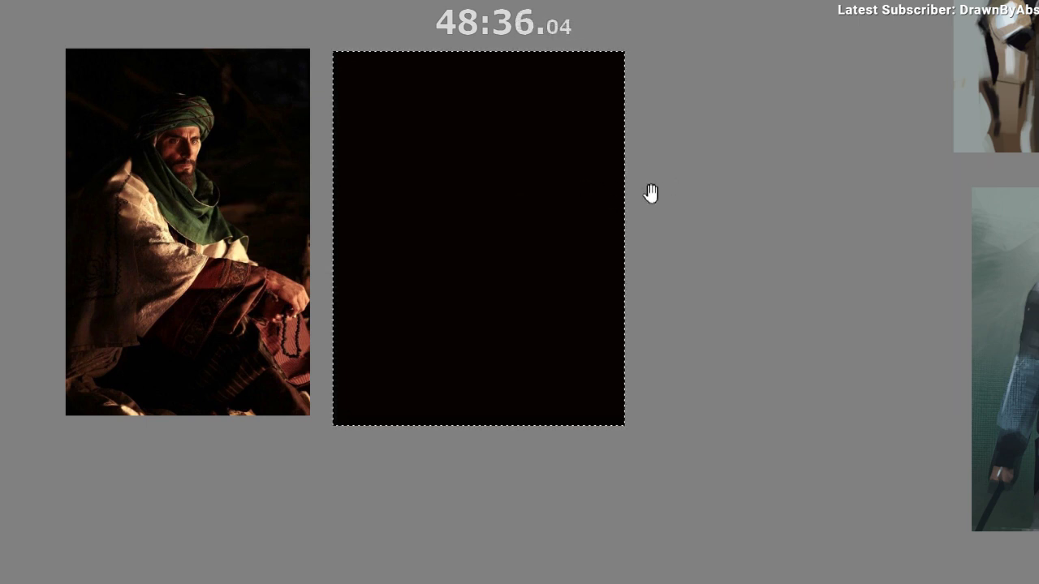
pyautogui.moveTo(652, 195); pyautogui.dragTo(646, 239)
pyautogui.hotkey('ctrl', 'd')
pyautogui.scroll(3, 556, 245)
pyautogui.moveTo(482, 246); pyautogui.dragTo(520, 222)
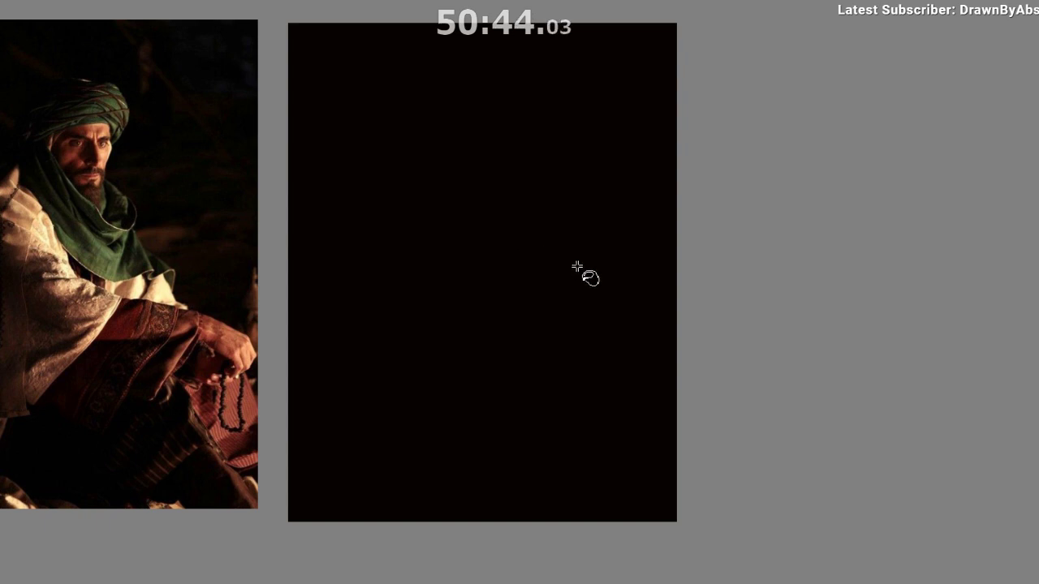
# Move the seated man's photo right up against the black canvas.
pyautogui.moveTo(571, 283); pyautogui.dragTo(603, 337)
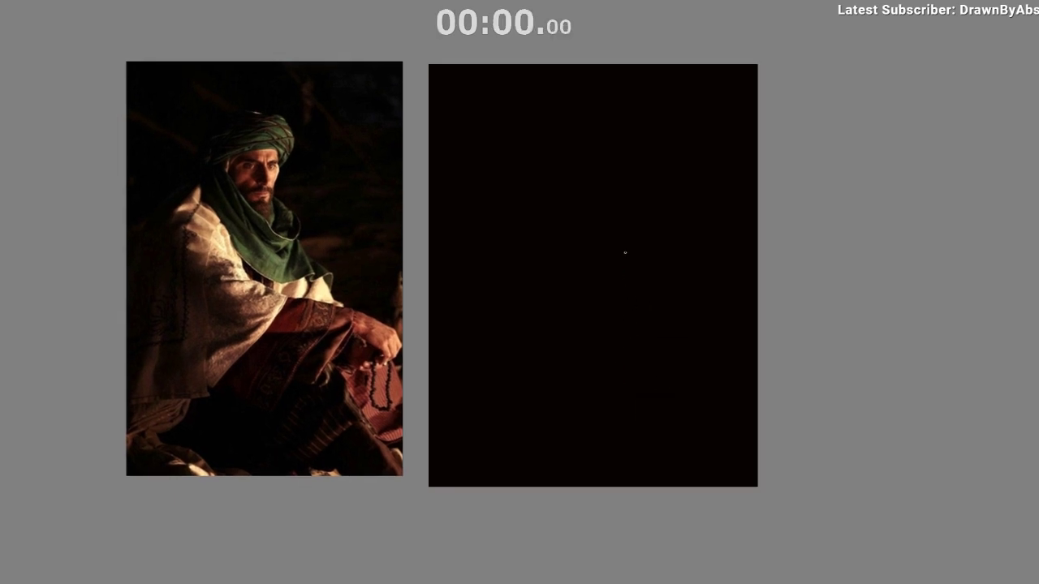
pyautogui.moveTo(629, 273); pyautogui.dragTo(618, 306)
pyautogui.moveTo(618, 306); pyautogui.dragTo(594, 280)
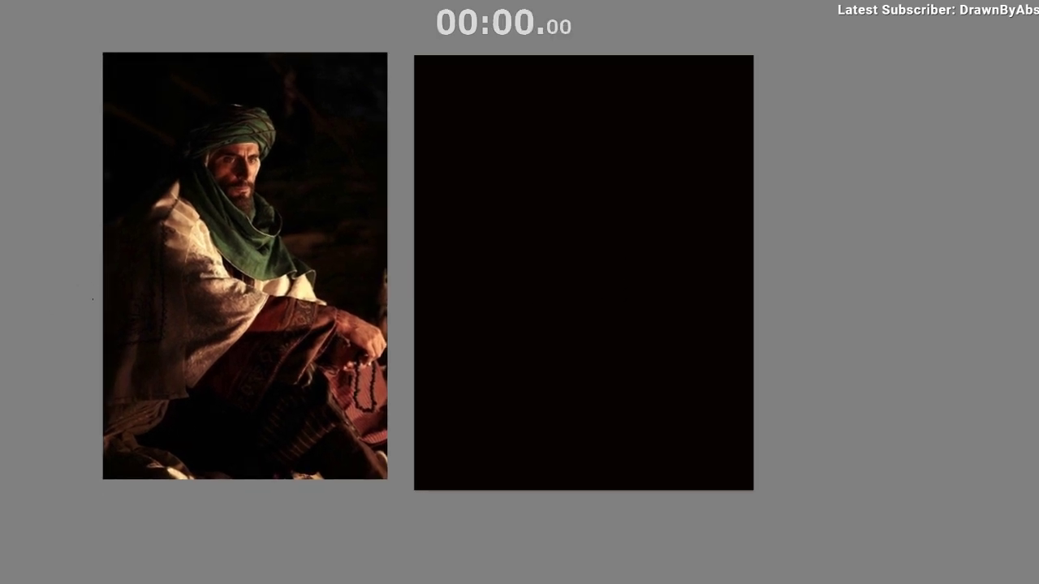
pyautogui.click(265, 238)
pyautogui.moveTo(265, 239); pyautogui.dragTo(309, 241)
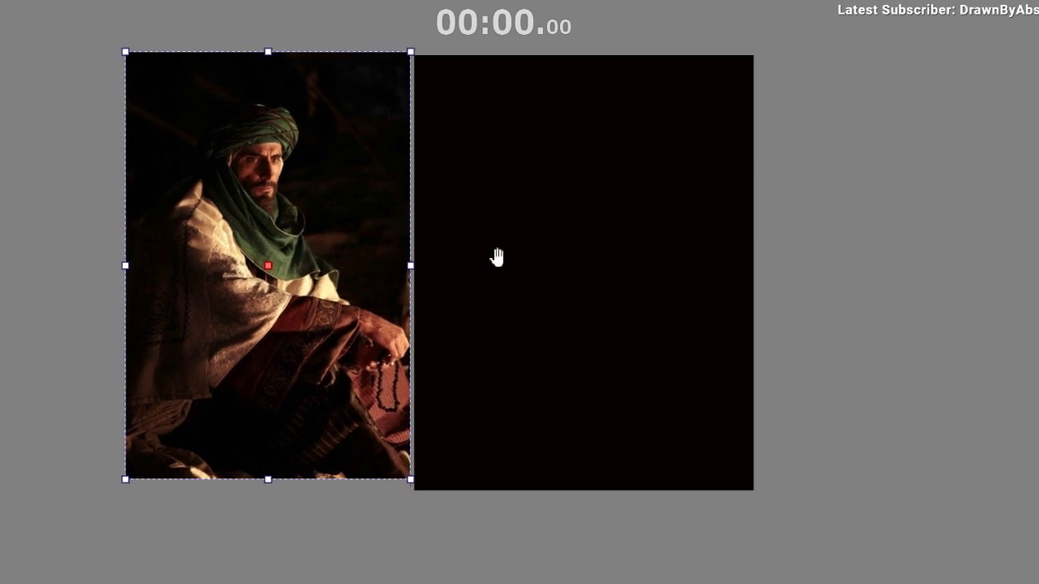
pyautogui.scroll(-1, 487, 280)
pyautogui.moveTo(385, 318); pyautogui.dragTo(378, 325)
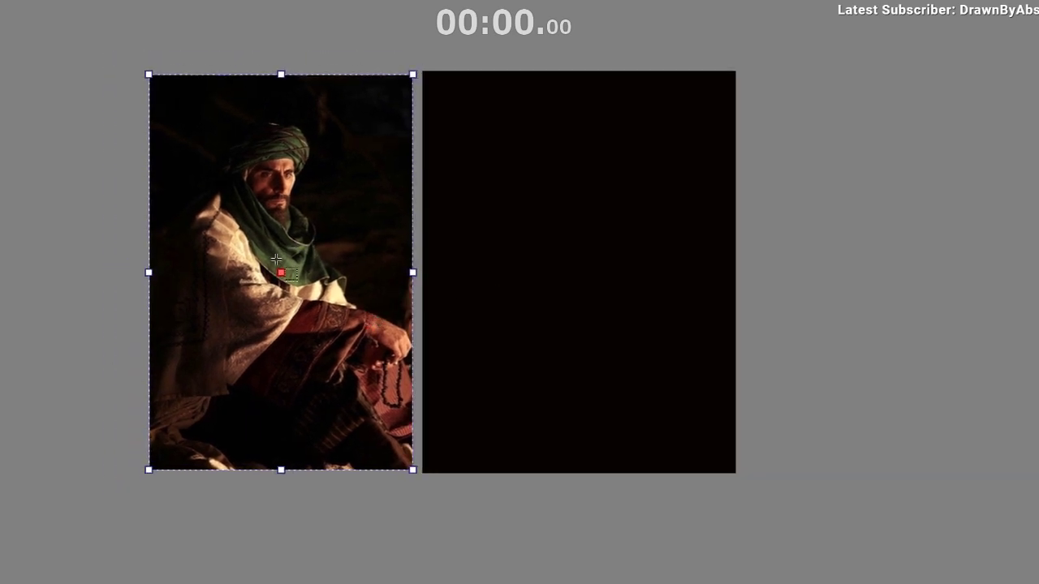
# Select most of the black canvas with a rectangular selection and trim the canvas to a narrower width.
pyautogui.hotkey('ctrl', 'r')
pyautogui.moveTo(429, 73); pyautogui.dragTo(712, 472)
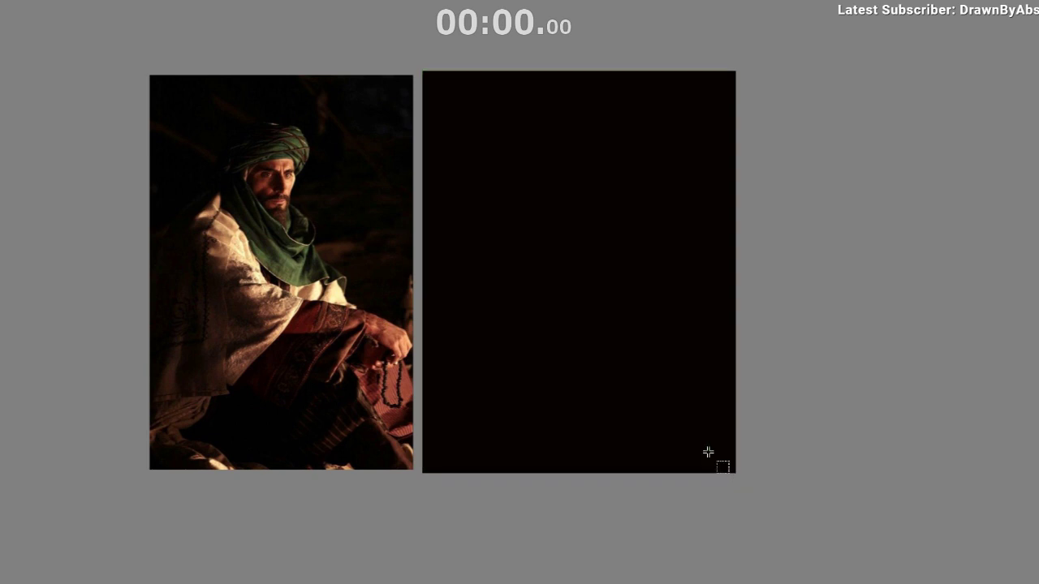
pyautogui.rightClick(634, 229)
pyautogui.click(674, 337)
pyautogui.moveTo(640, 278); pyautogui.dragTo(633, 370)
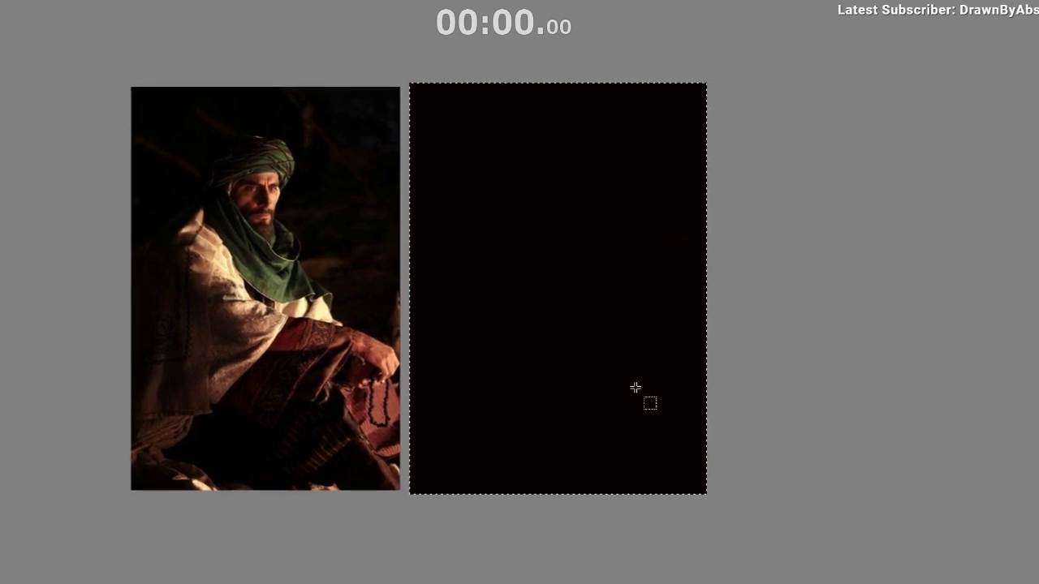
pyautogui.moveTo(588, 399); pyautogui.dragTo(561, 395)
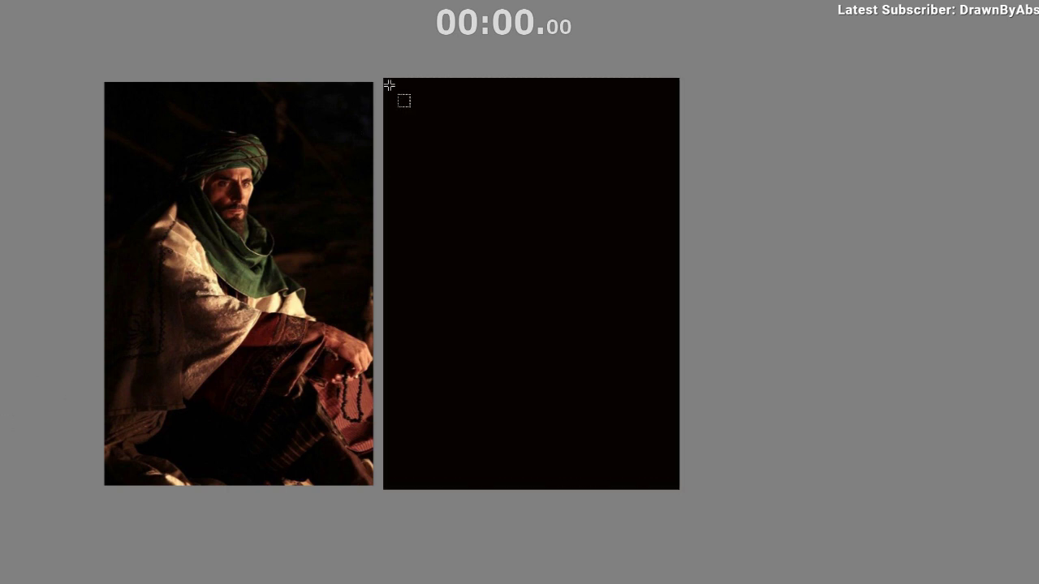
# Extend the canvas slightly at its right edge and paint the new strip black with the 3.Blocks: texture3 brush.
pyautogui.moveTo(385, 94); pyautogui.dragTo(688, 488)
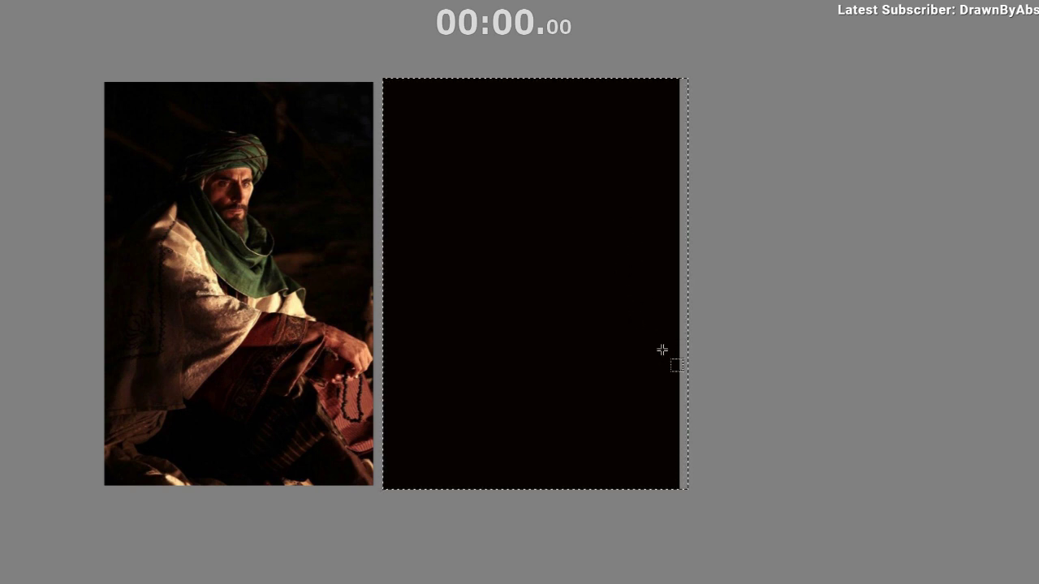
pyautogui.moveTo(616, 385); pyautogui.dragTo(596, 368)
pyautogui.rightClick(557, 322)
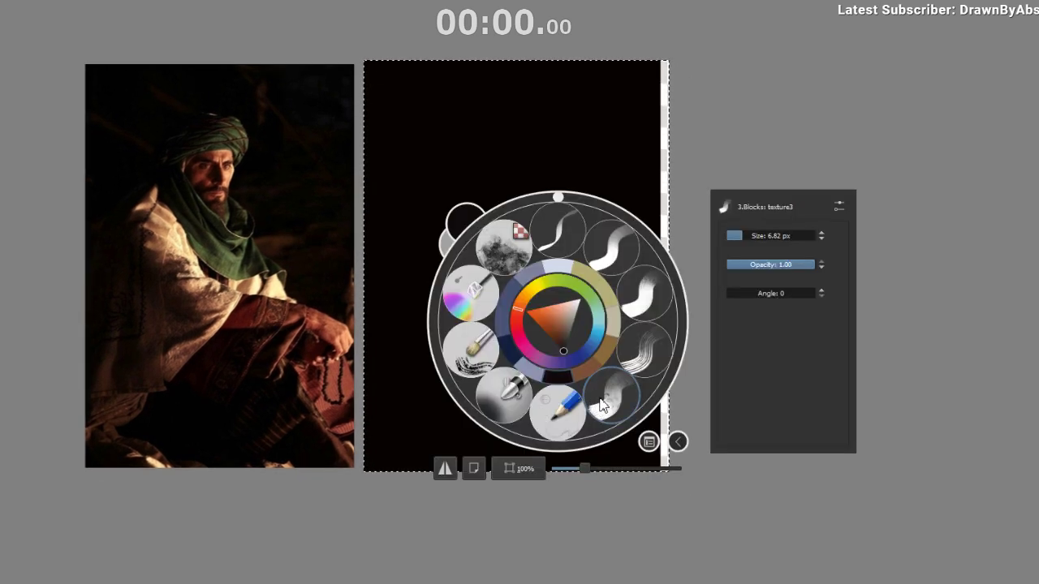
pyautogui.click(605, 403)
pyautogui.hotkey('ctrl', 'shift', 'a')
pyautogui.moveTo(652, 76)
pyautogui.mouseDown()
pyautogui.moveTo(653, 288)
pyautogui.moveTo(676, 337)
pyautogui.moveTo(664, 441)
pyautogui.mouseUp()
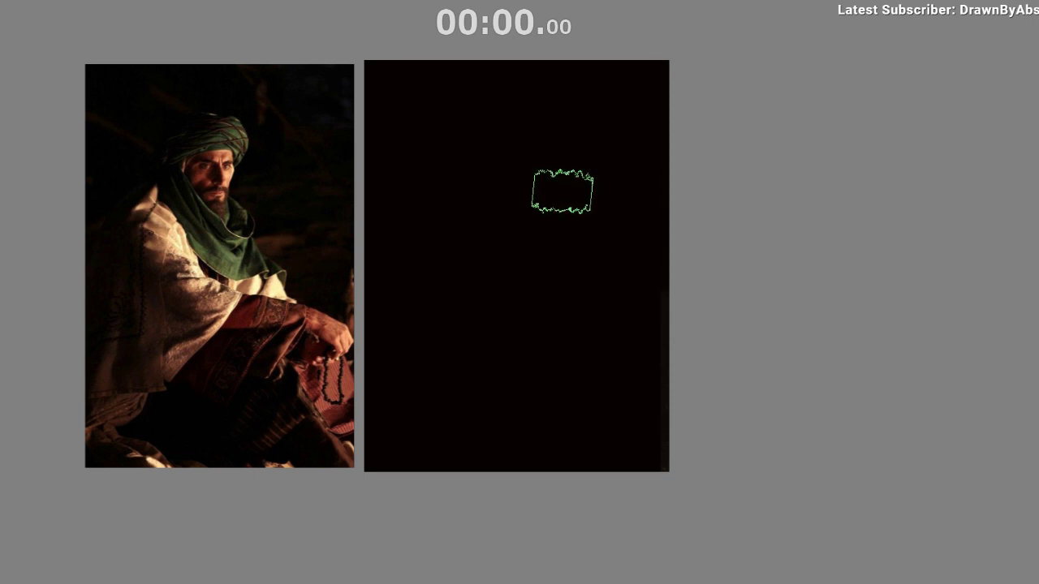
# Shade the black canvas with a soft gradient warming to dark brown in its lower right corner, and mirror the view.
pyautogui.moveTo(543, 216); pyautogui.dragTo(609, 228)
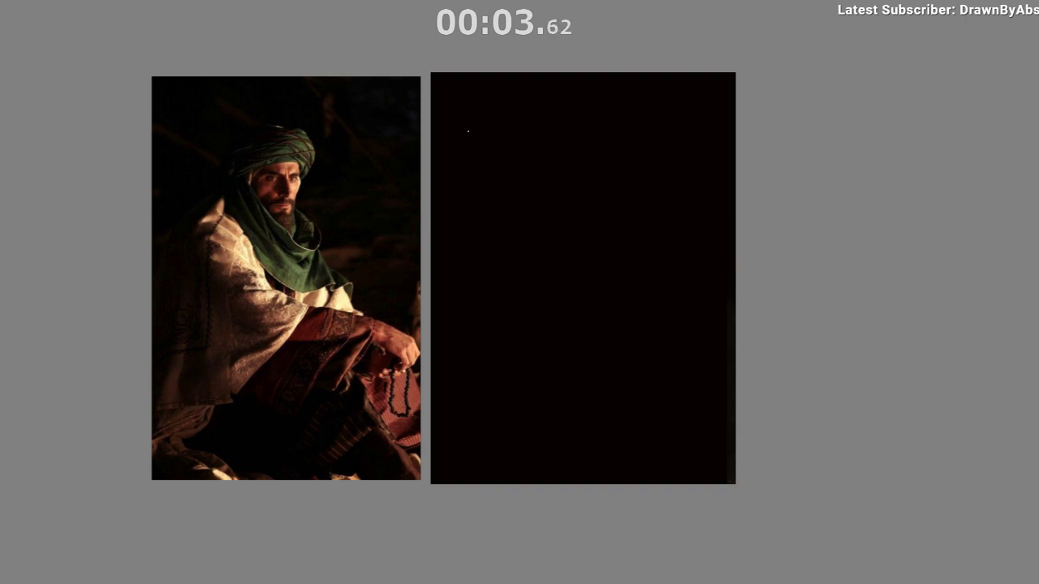
pyautogui.scroll(-1, 579, 388)
pyautogui.moveTo(565, 465); pyautogui.dragTo(539, 464)
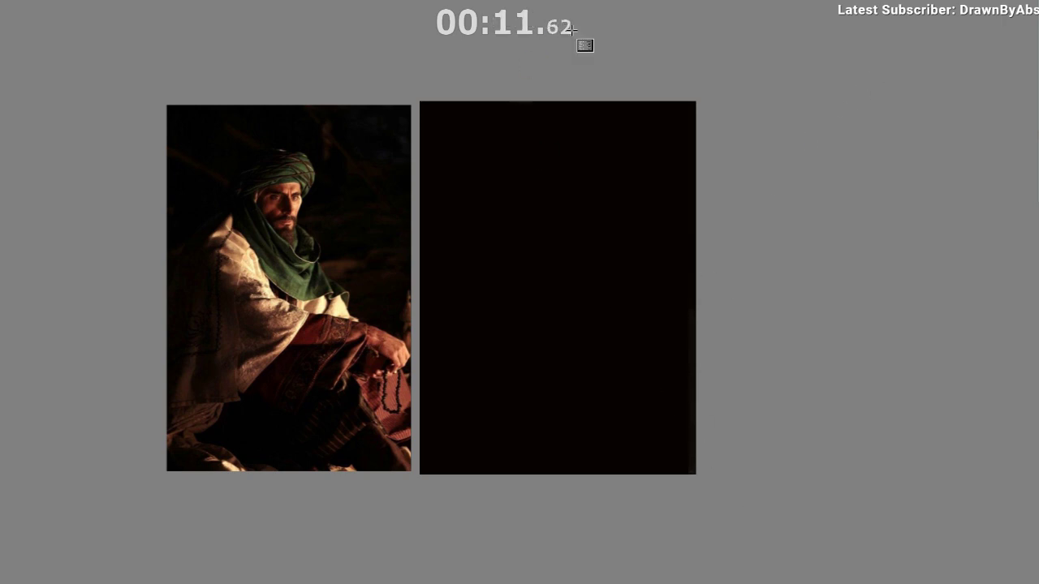
pyautogui.moveTo(571, 31); pyautogui.dragTo(571, 28)
pyautogui.moveTo(657, 328); pyautogui.dragTo(558, 365)
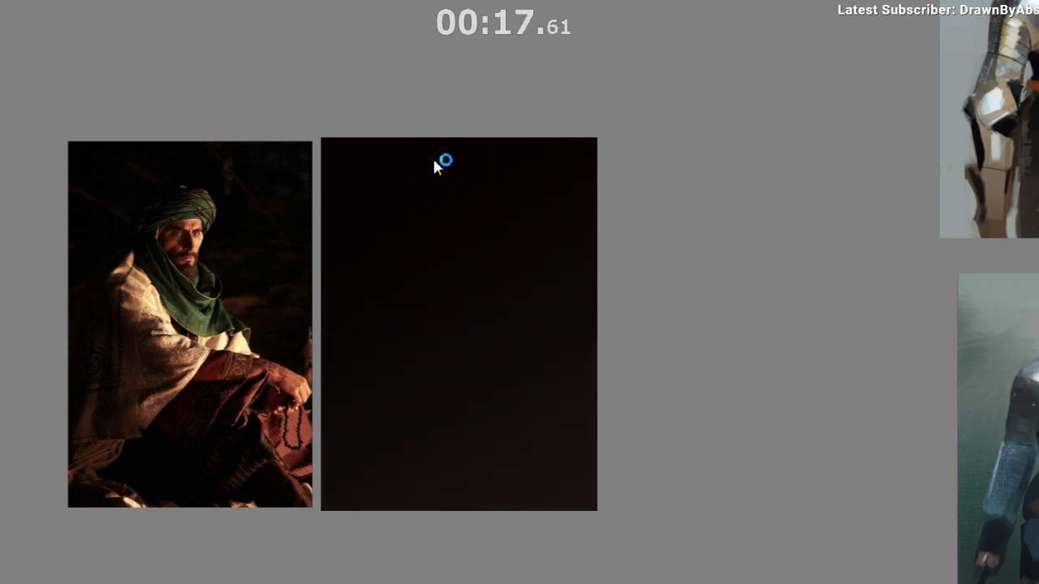
pyautogui.press('m')
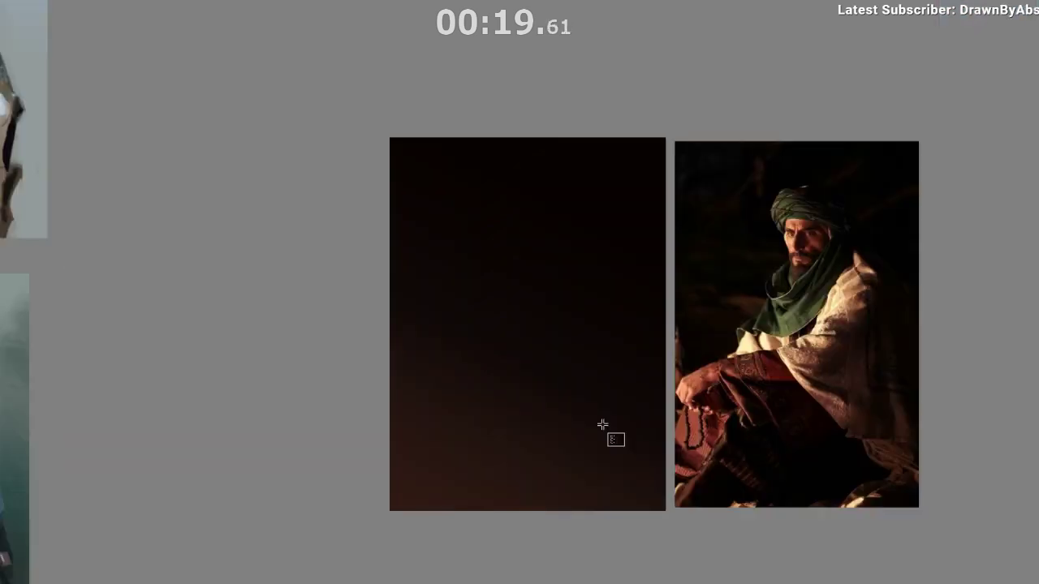
pyautogui.moveTo(459, 481); pyautogui.dragTo(254, 438)
# Switch to the brush and flip the view back to its original orientation.
pyautogui.press('b')
pyautogui.rightClick(371, 459)
pyautogui.rightClick(439, 402)
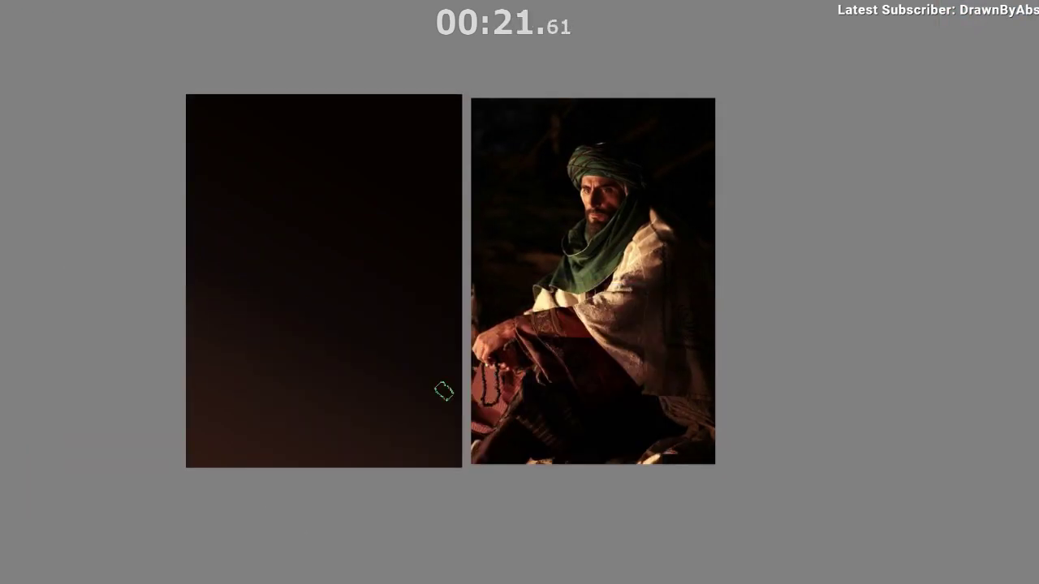
pyautogui.moveTo(339, 361); pyautogui.dragTo(366, 341)
pyautogui.moveTo(409, 345); pyautogui.dragTo(480, 357)
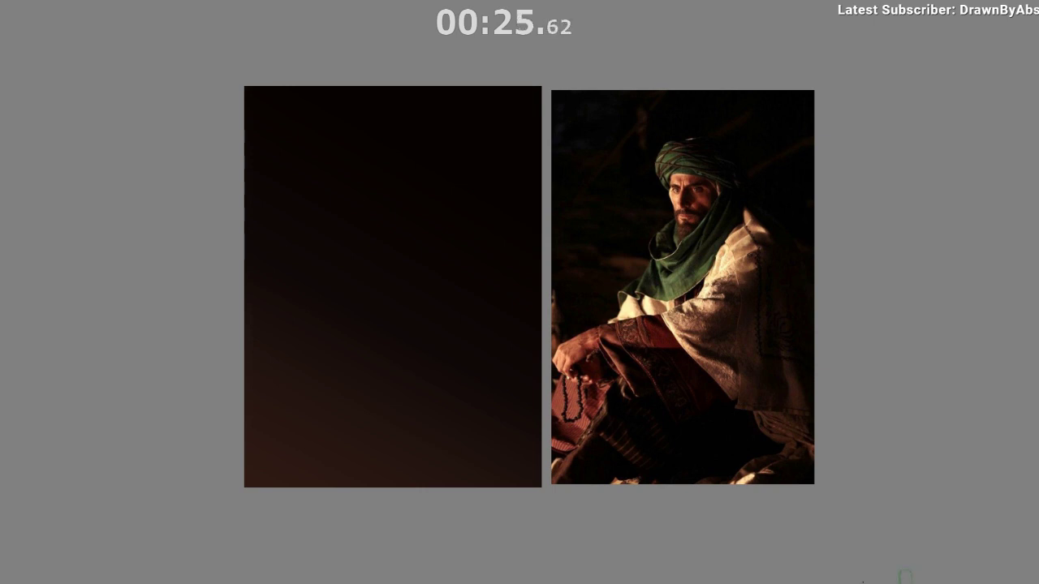
pyautogui.press('m')
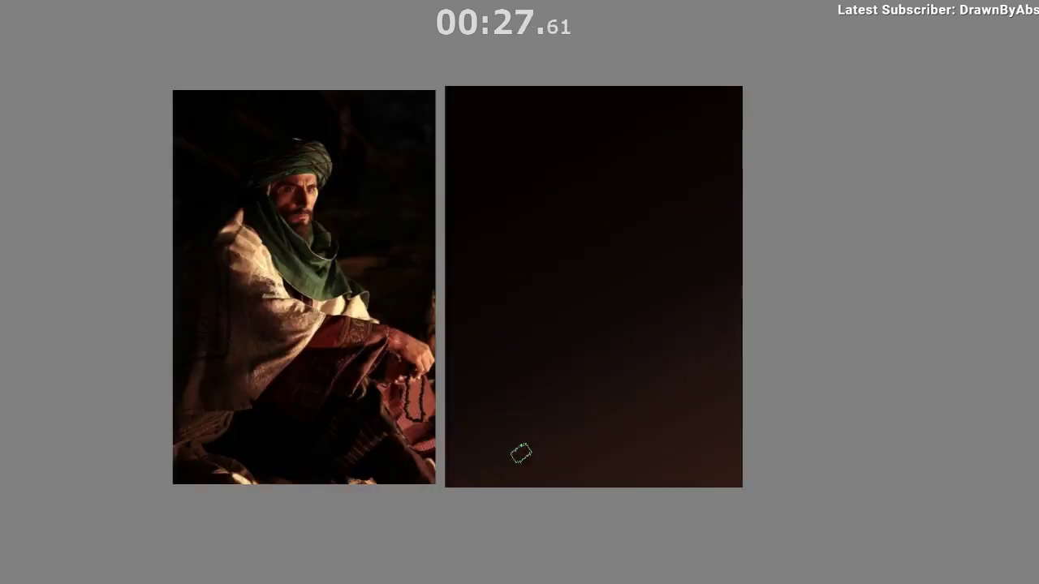
pyautogui.moveTo(577, 396); pyautogui.dragTo(496, 403)
pyautogui.moveTo(560, 351); pyautogui.dragTo(636, 300)
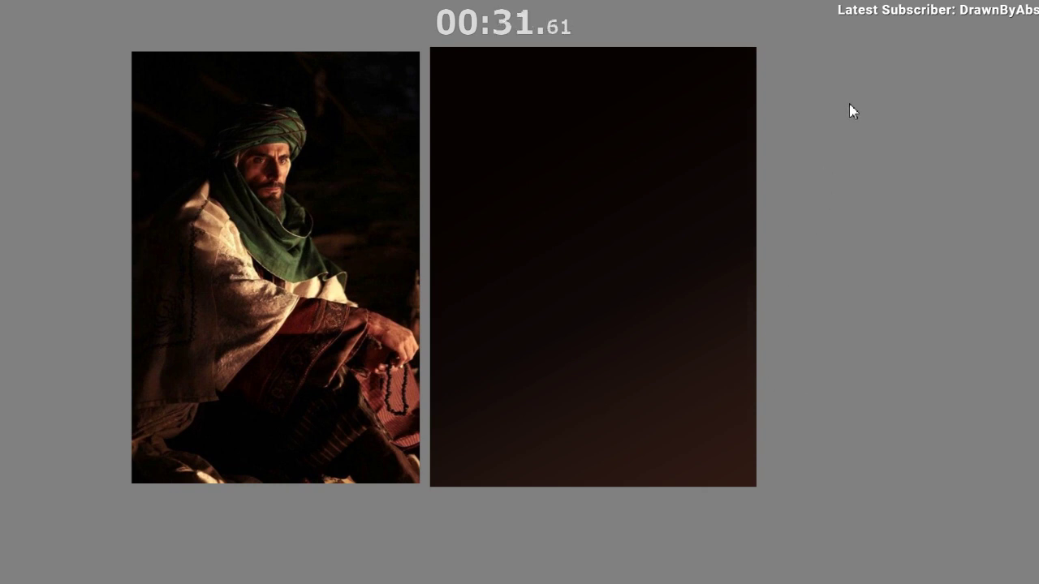
pyautogui.moveTo(552, 127); pyautogui.dragTo(561, 197)
pyautogui.moveTo(560, 230)
pyautogui.mouseDown()
pyautogui.moveTo(544, 248)
pyautogui.moveTo(518, 231)
pyautogui.mouseUp()
pyautogui.moveTo(526, 231); pyautogui.dragTo(528, 299)
pyautogui.hotkey('ctrl', 'z')
pyautogui.moveTo(575, 207); pyautogui.dragTo(577, 216)
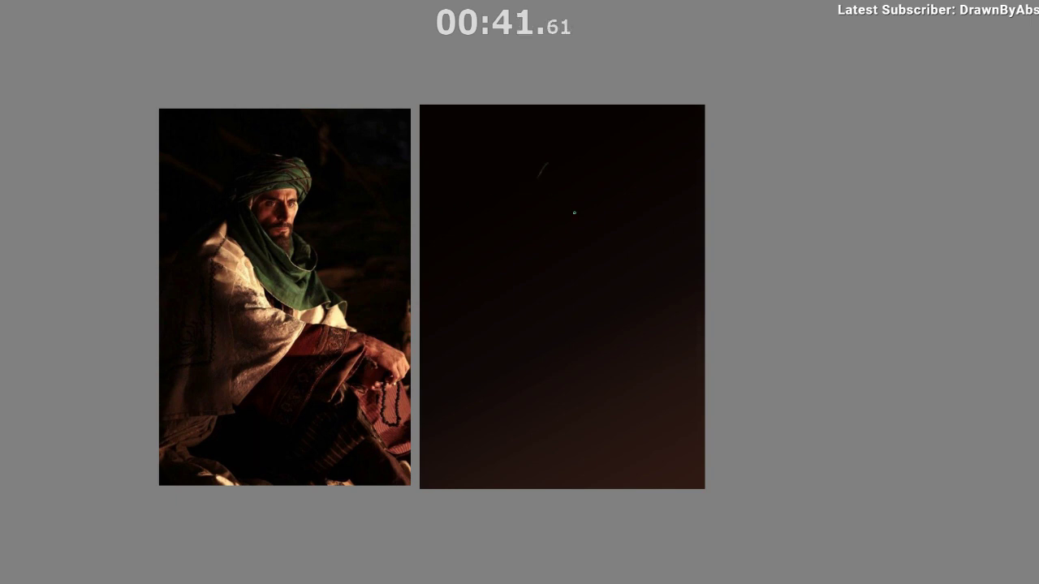
pyautogui.moveTo(538, 220); pyautogui.dragTo(600, 226)
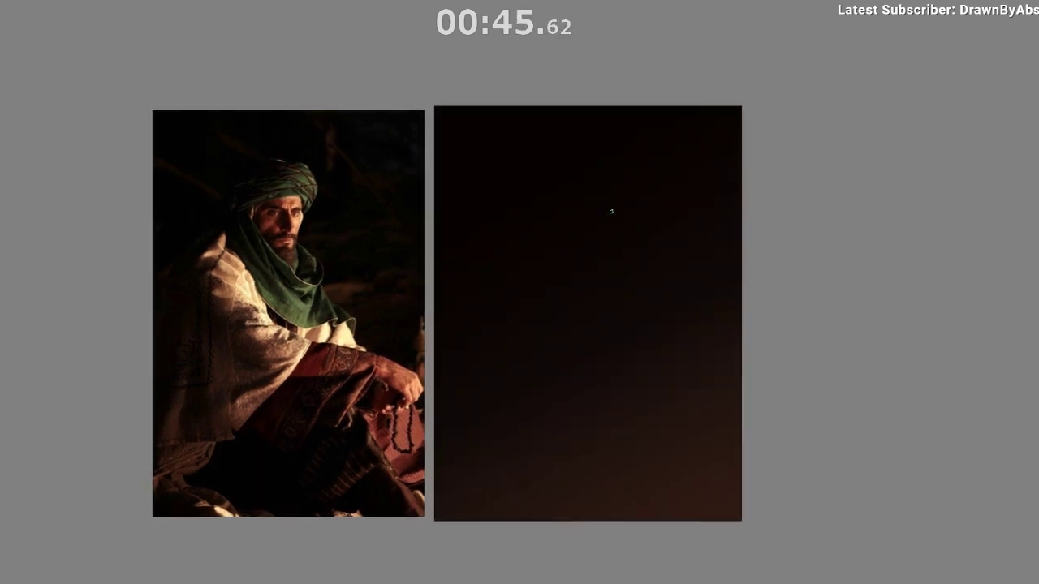
pyautogui.moveTo(629, 190); pyautogui.dragTo(611, 298)
pyautogui.moveTo(554, 387); pyautogui.dragTo(545, 355)
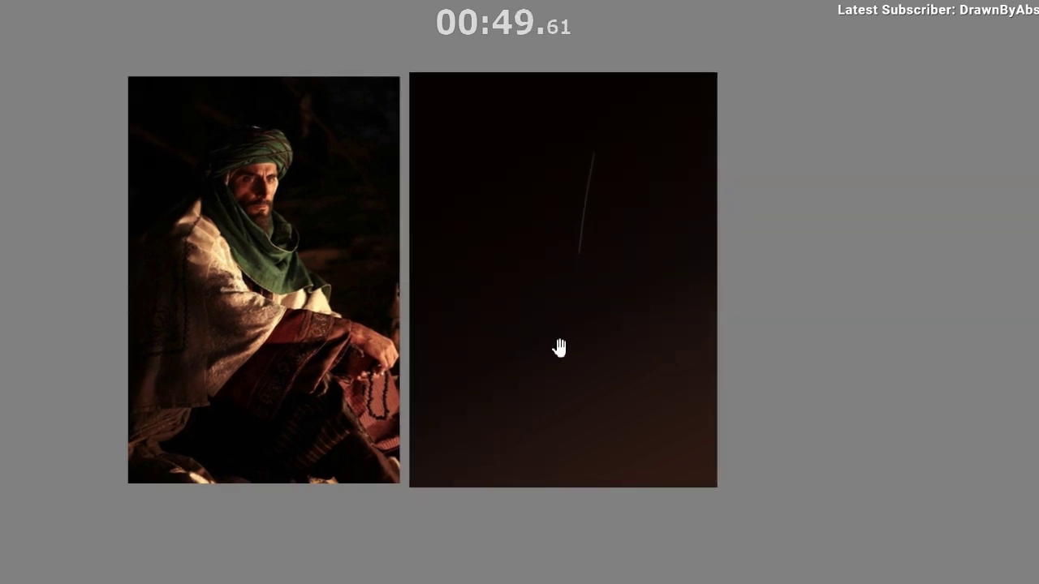
pyautogui.moveTo(549, 293); pyautogui.dragTo(515, 299)
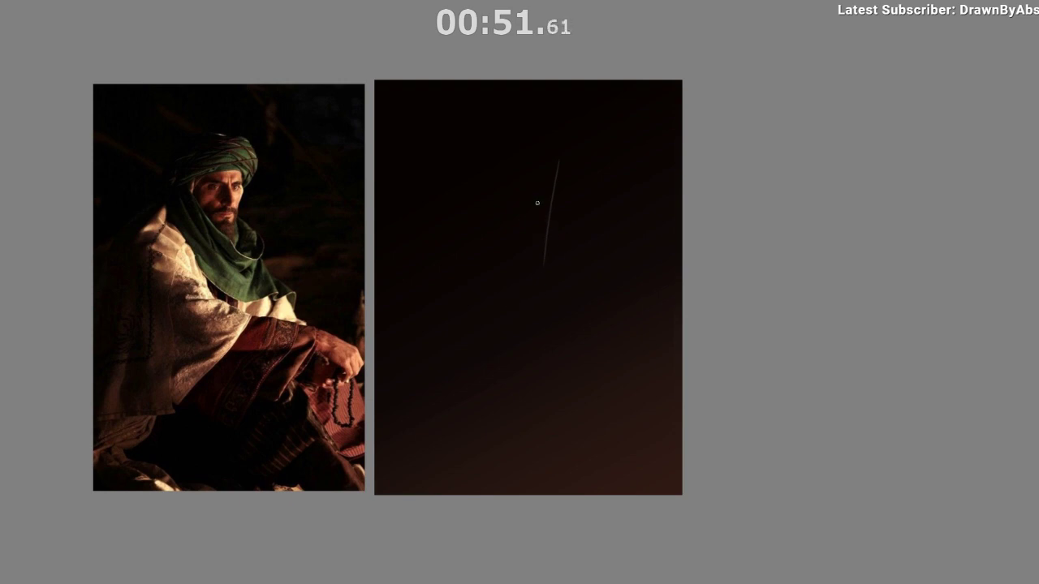
pyautogui.hotkey('ctrl', 'z')
pyautogui.moveTo(543, 170); pyautogui.dragTo(528, 245)
pyautogui.hotkey('ctrl', 'z')
pyautogui.moveTo(482, 138)
pyautogui.mouseDown()
pyautogui.moveTo(556, 143)
pyautogui.moveTo(531, 241)
pyautogui.mouseUp()
pyautogui.hotkey('ctrl', 'z')
pyautogui.hotkey('ctrl', 'z')
pyautogui.hotkey('ctrl', 'z')
# Sketch a thin, slightly tilted four-sided box in the upper part of the canvas to block in the head.
pyautogui.moveTo(554, 138); pyautogui.dragTo(533, 247)
pyautogui.hotkey('ctrl', 'z')
pyautogui.moveTo(471, 148); pyautogui.dragTo(556, 142)
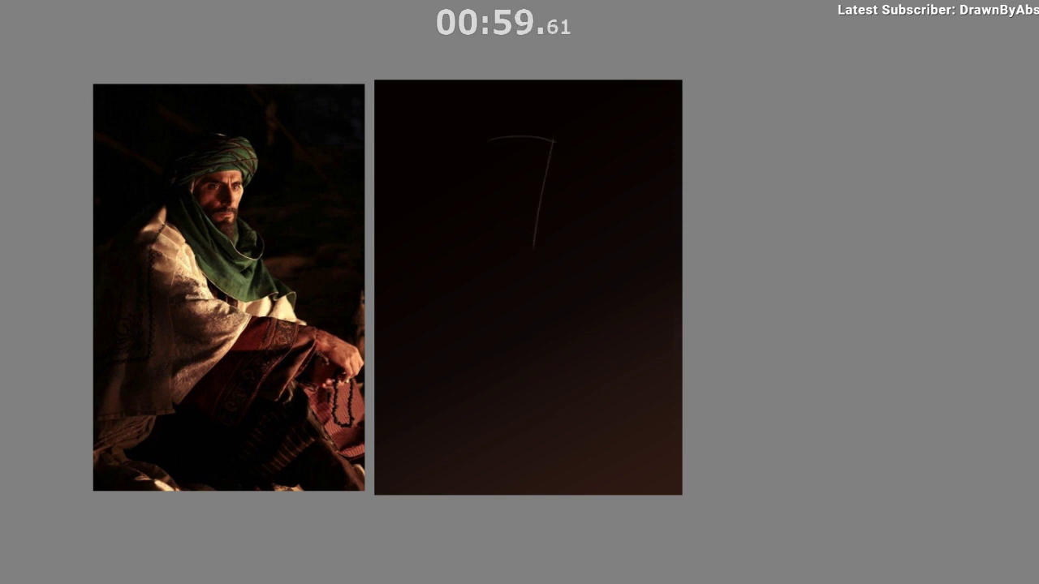
pyautogui.hotkey('ctrl', 'z')
pyautogui.moveTo(485, 129); pyautogui.dragTo(560, 142)
pyautogui.moveTo(465, 133); pyautogui.dragTo(454, 234)
pyautogui.moveTo(452, 232); pyautogui.dragTo(513, 243)
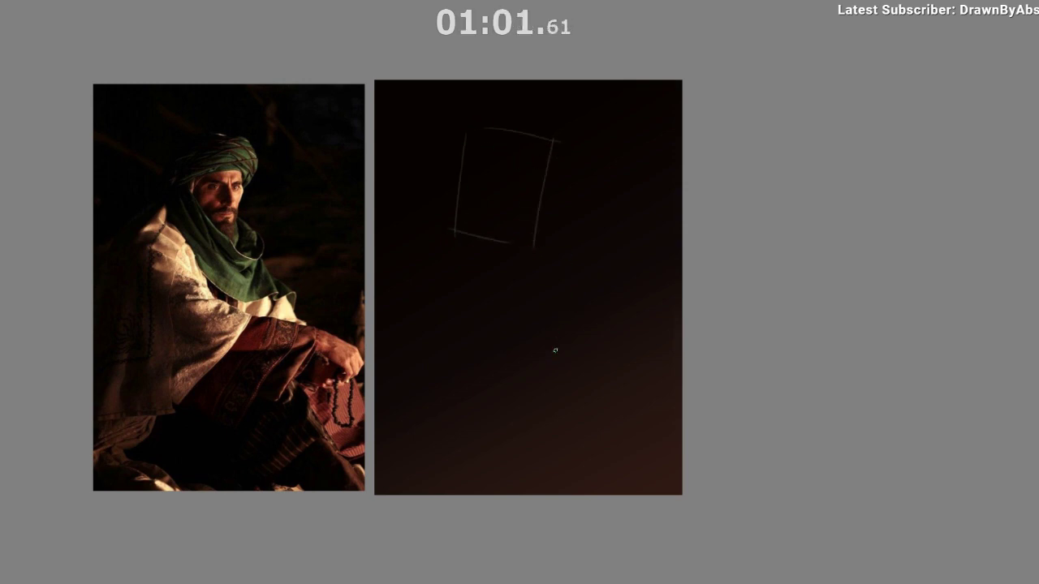
# With the view mirrored, sketch a long diagonal through the head box and short lines across its upper part, then flip back.
pyautogui.press('m')
pyautogui.moveTo(482, 442); pyautogui.dragTo(329, 430)
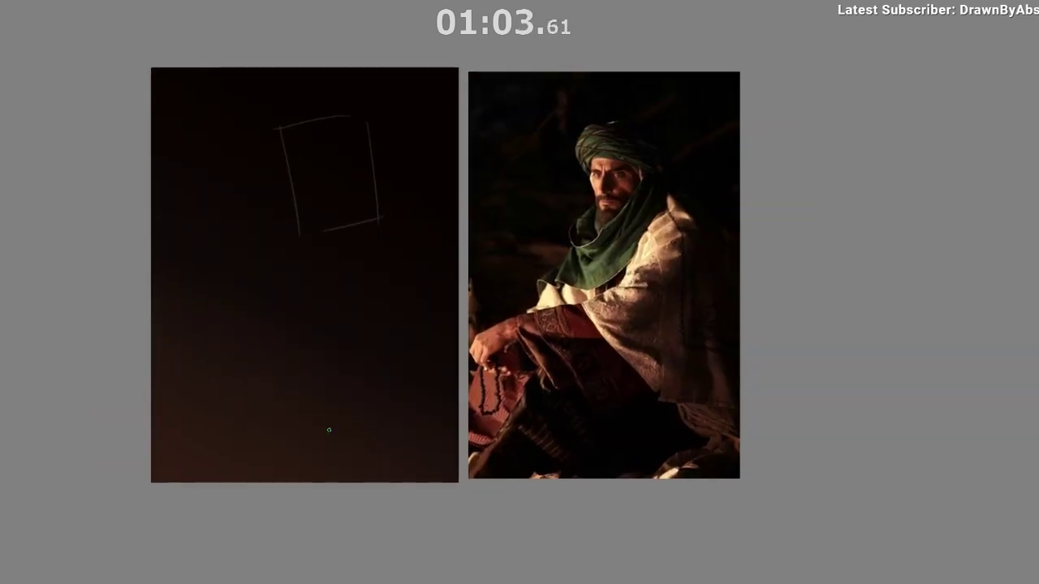
pyautogui.moveTo(374, 338); pyautogui.dragTo(408, 329)
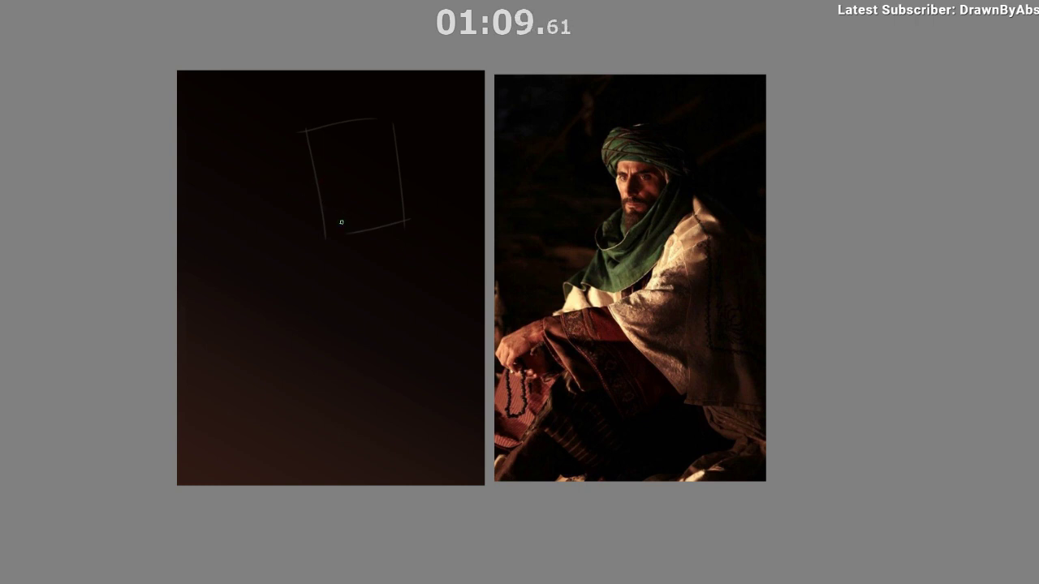
pyautogui.moveTo(319, 250); pyautogui.dragTo(397, 153)
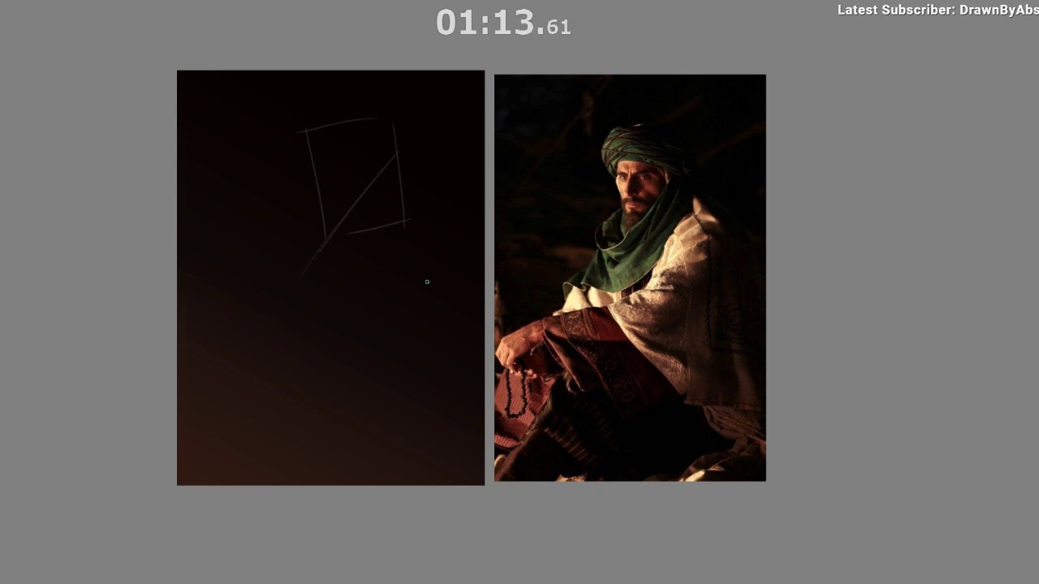
pyautogui.moveTo(307, 168); pyautogui.dragTo(324, 144)
pyautogui.moveTo(324, 150)
pyautogui.mouseDown()
pyautogui.moveTo(375, 156)
pyautogui.moveTo(385, 171)
pyautogui.mouseUp()
pyautogui.hotkey('ctrl', 'z')
pyautogui.press('m')
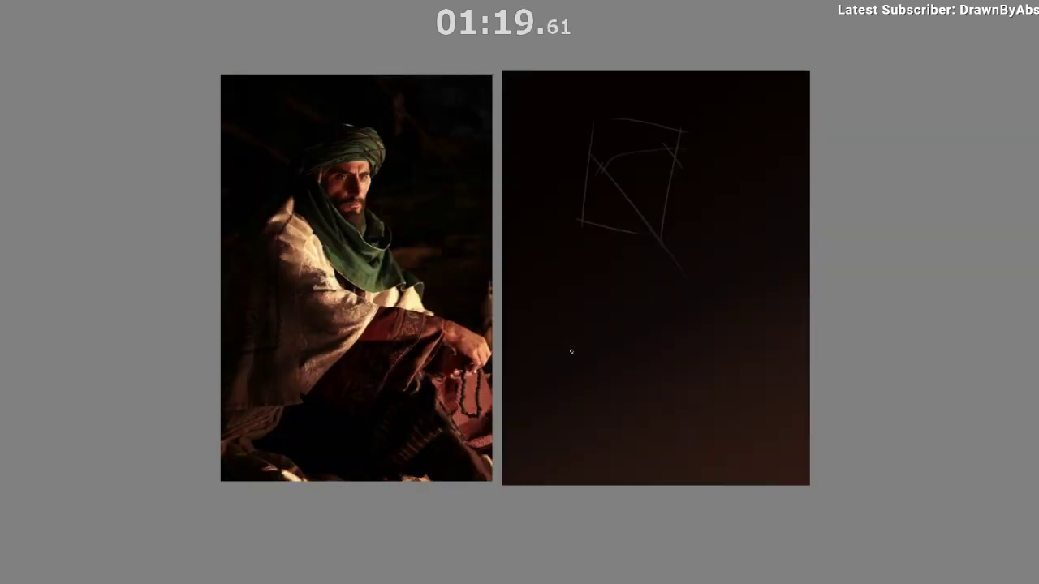
pyautogui.moveTo(617, 266)
pyautogui.mouseDown()
pyautogui.moveTo(433, 273)
pyautogui.moveTo(504, 202)
pyautogui.mouseUp()
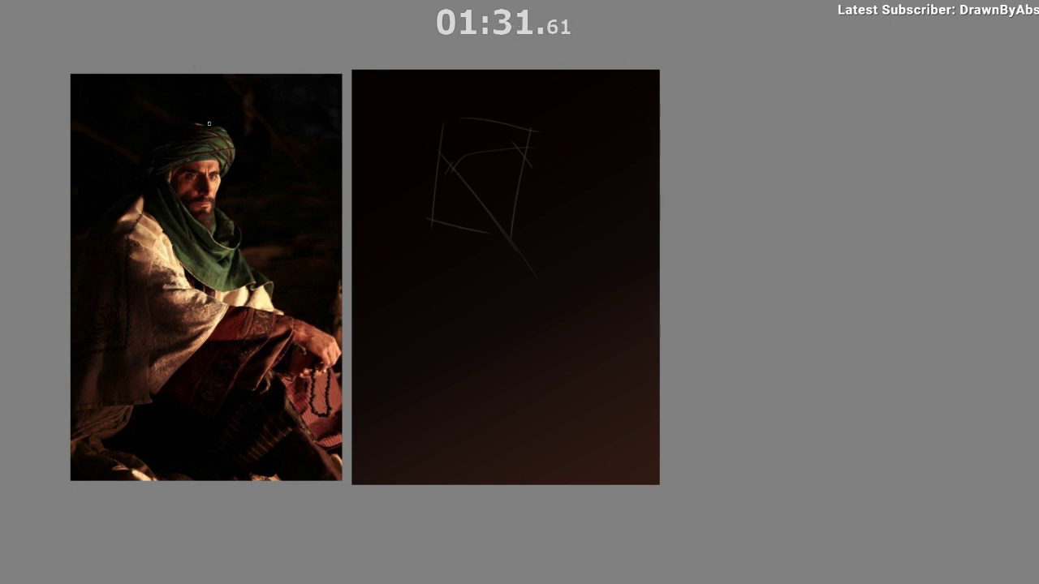
# Sketch the turban's angular outline around the head box with a flat top edge, a faceted front corner and a sloping back.
pyautogui.moveTo(457, 106)
pyautogui.mouseDown()
pyautogui.moveTo(544, 108)
pyautogui.moveTo(533, 164)
pyautogui.mouseUp()
pyautogui.hotkey('ctrl', 'z')
pyautogui.moveTo(533, 106)
pyautogui.mouseDown()
pyautogui.moveTo(560, 174)
pyautogui.moveTo(539, 119)
pyautogui.mouseUp()
pyautogui.hotkey('ctrl', 'z')
pyautogui.moveTo(572, 173); pyautogui.dragTo(586, 151)
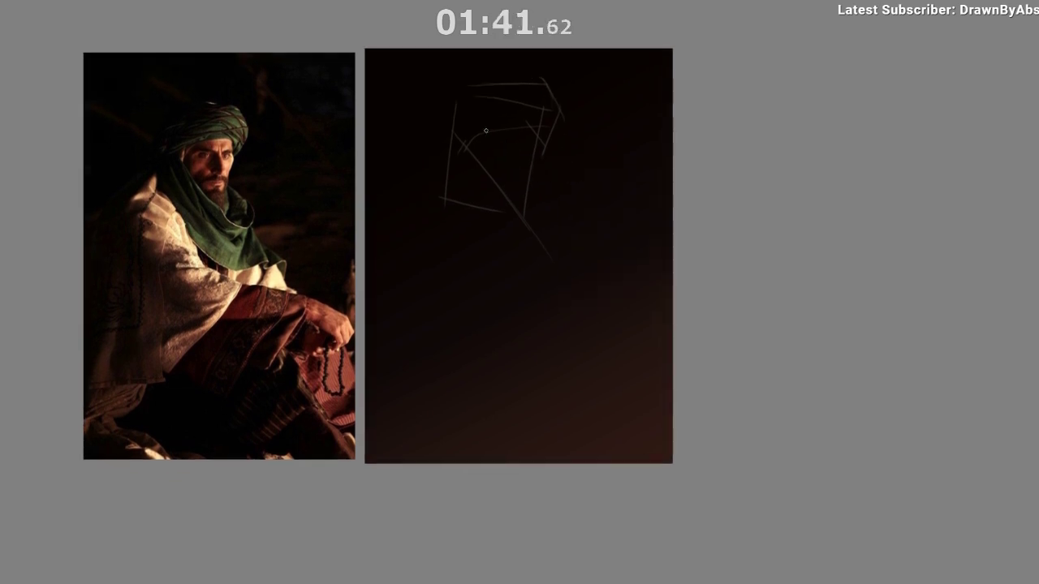
pyautogui.moveTo(464, 85); pyautogui.dragTo(434, 155)
pyautogui.moveTo(454, 325); pyautogui.dragTo(457, 316)
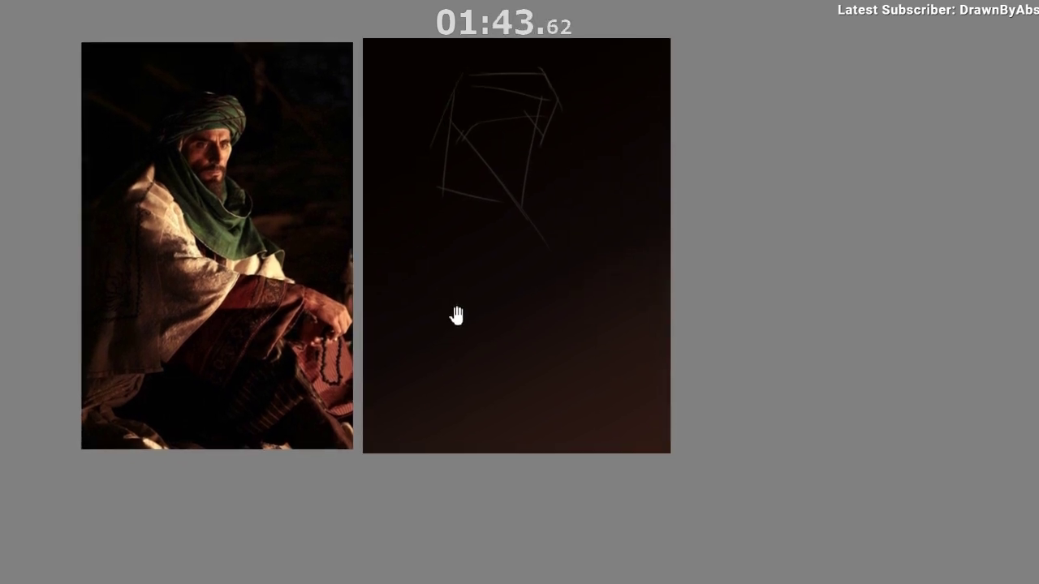
# Sketch the scarf with a second diagonal beside the first and a slanted line running down from the face's front edge.
pyautogui.moveTo(468, 137); pyautogui.dragTo(512, 202)
pyautogui.hotkey('ctrl', 'z')
pyautogui.moveTo(467, 136); pyautogui.dragTo(522, 209)
pyautogui.hotkey('ctrl', 'z')
pyautogui.moveTo(474, 155); pyautogui.dragTo(520, 230)
pyautogui.hotkey('ctrl', 'z')
pyautogui.moveTo(466, 143); pyautogui.dragTo(531, 229)
pyautogui.moveTo(531, 169); pyautogui.dragTo(564, 214)
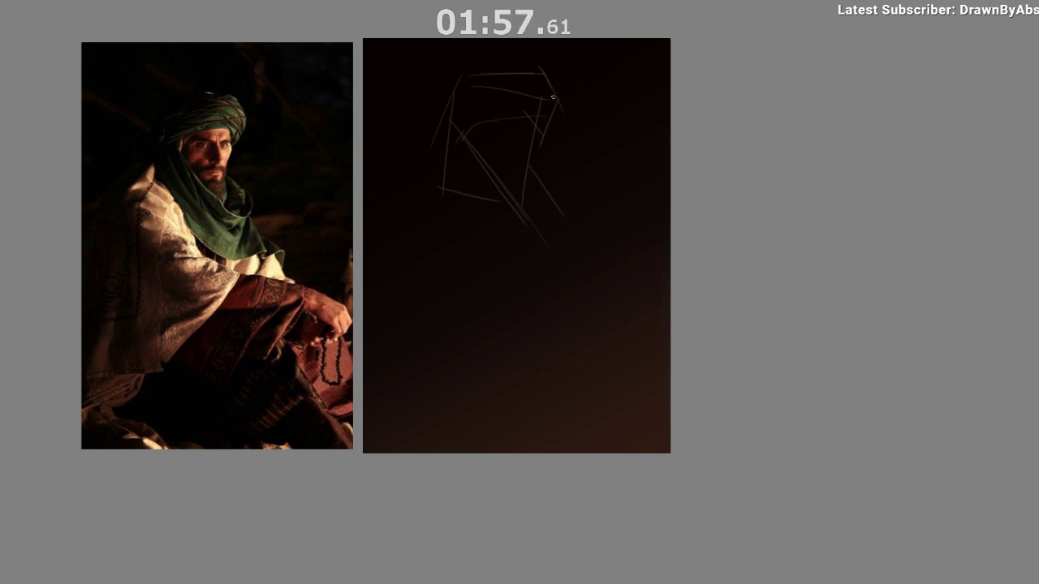
pyautogui.moveTo(559, 70); pyautogui.dragTo(559, 311)
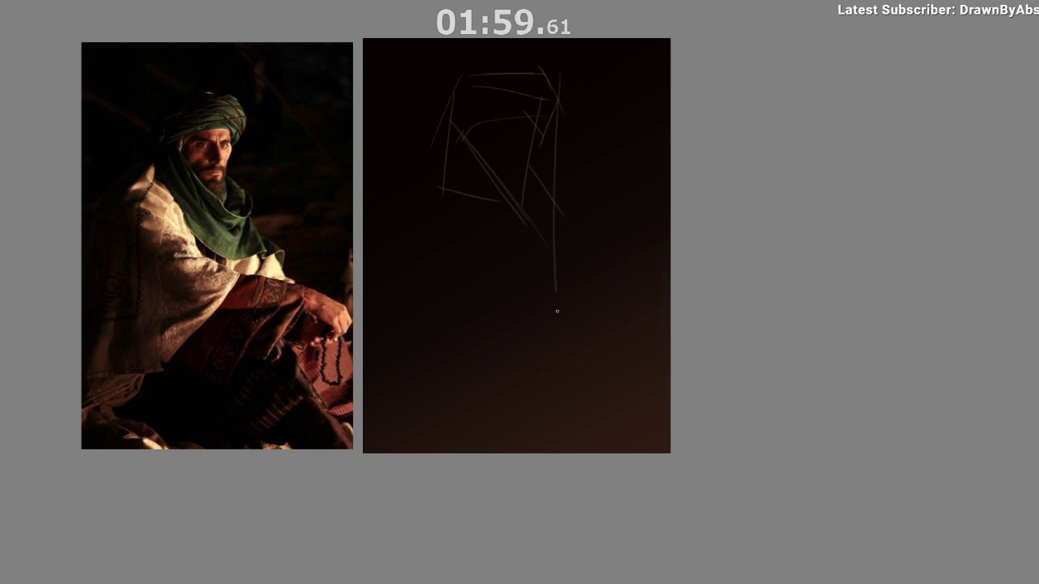
pyautogui.hotkey('ctrl', 'z')
pyautogui.hotkey('ctrl', 'z')
pyautogui.moveTo(552, 60)
pyautogui.mouseDown()
pyautogui.moveTo(551, 227)
pyautogui.moveTo(564, 286)
pyautogui.mouseUp()
pyautogui.hotkey('ctrl', 'z')
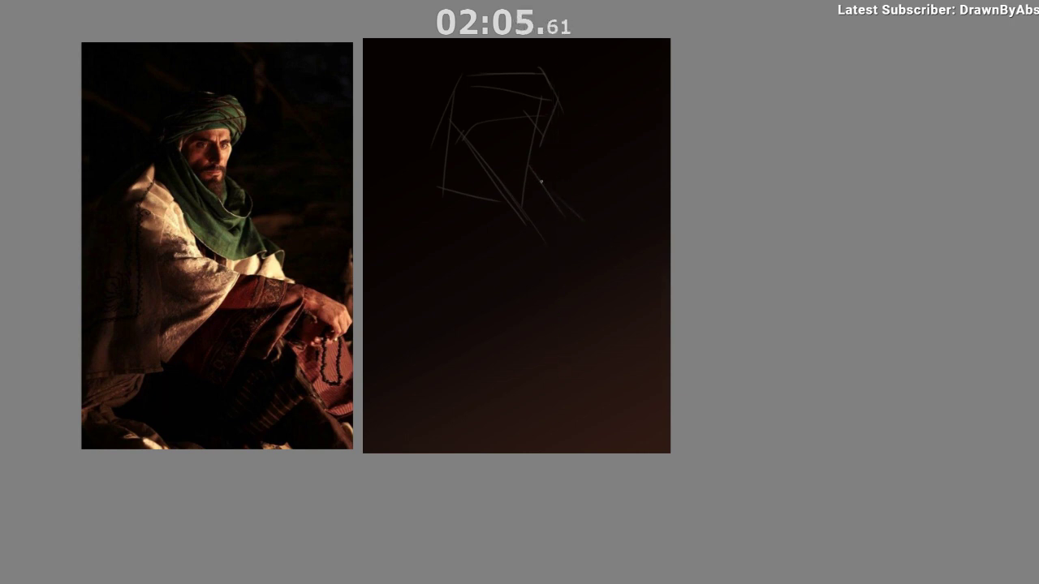
# Continue the scarf's front contour down towards the forearm and hand with short angled construction lines.
pyautogui.moveTo(575, 219); pyautogui.dragTo(577, 229)
pyautogui.moveTo(576, 234); pyautogui.dragTo(577, 257)
pyautogui.moveTo(549, 313); pyautogui.dragTo(542, 274)
pyautogui.moveTo(572, 216)
pyautogui.mouseDown()
pyautogui.moveTo(614, 258)
pyautogui.moveTo(610, 268)
pyautogui.mouseUp()
pyautogui.hotkey('ctrl', 'z')
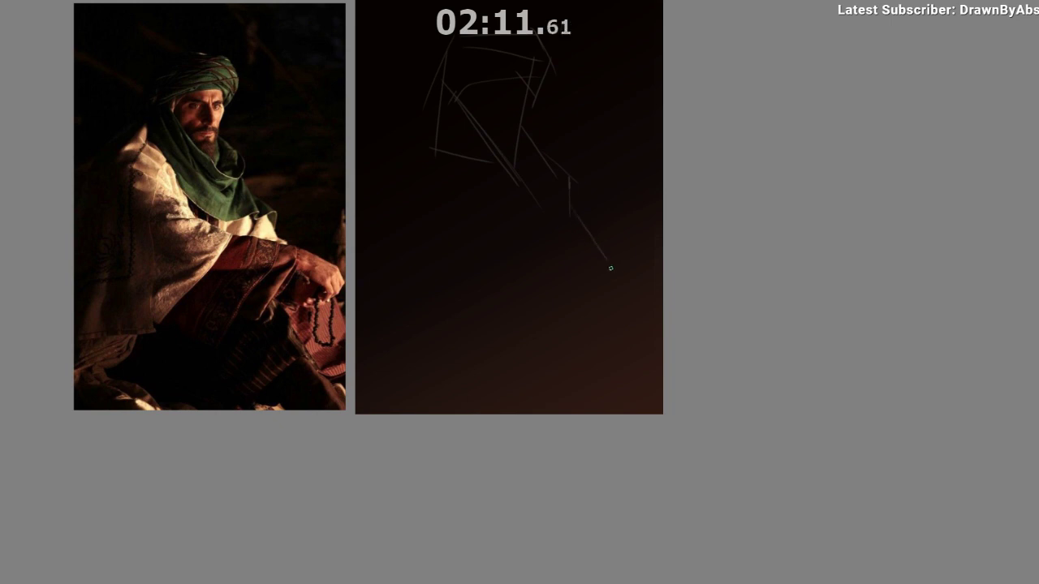
pyautogui.hotkey('ctrl', 'z')
pyautogui.moveTo(559, 169); pyautogui.dragTo(592, 264)
pyautogui.hotkey('ctrl', 'z')
pyautogui.hotkey('ctrl', 'z')
pyautogui.moveTo(608, 263); pyautogui.dragTo(608, 291)
pyautogui.moveTo(574, 332)
pyautogui.mouseDown()
pyautogui.moveTo(579, 359)
pyautogui.moveTo(591, 361)
pyautogui.mouseUp()
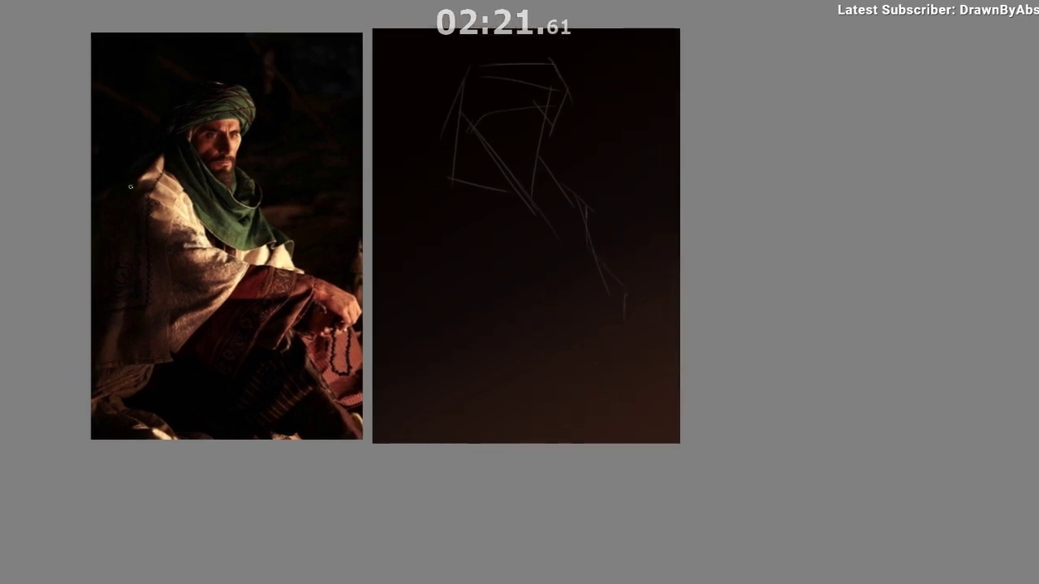
# Sketch the rear shoulder sloping down from the neck and a long, nearly vertical line for the man's back.
pyautogui.moveTo(477, 116); pyautogui.dragTo(398, 253)
pyautogui.hotkey('ctrl', 'z')
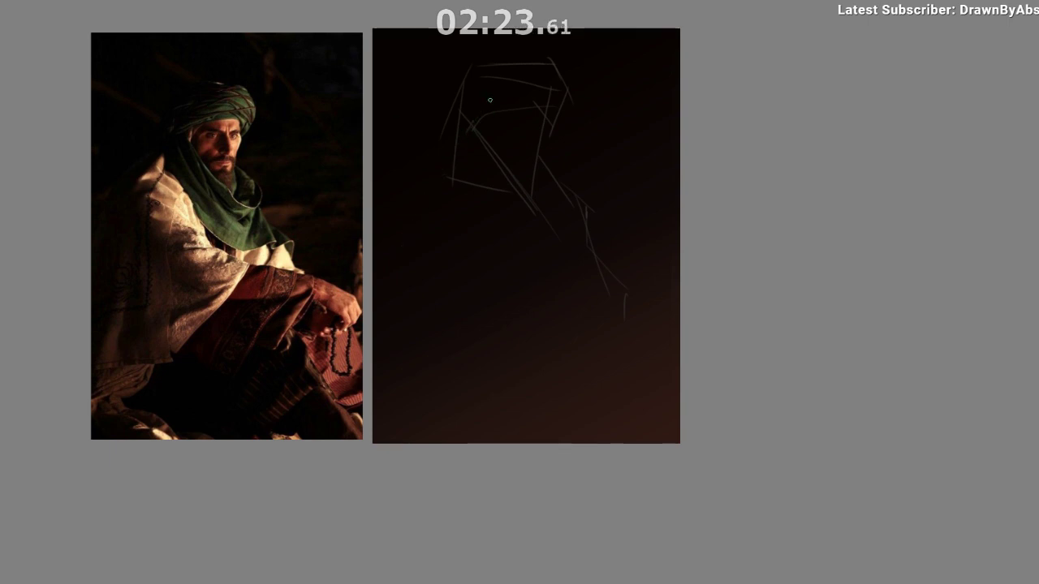
pyautogui.moveTo(489, 103); pyautogui.dragTo(425, 223)
pyautogui.moveTo(427, 198); pyautogui.dragTo(461, 183)
pyautogui.moveTo(543, 171); pyautogui.dragTo(575, 124)
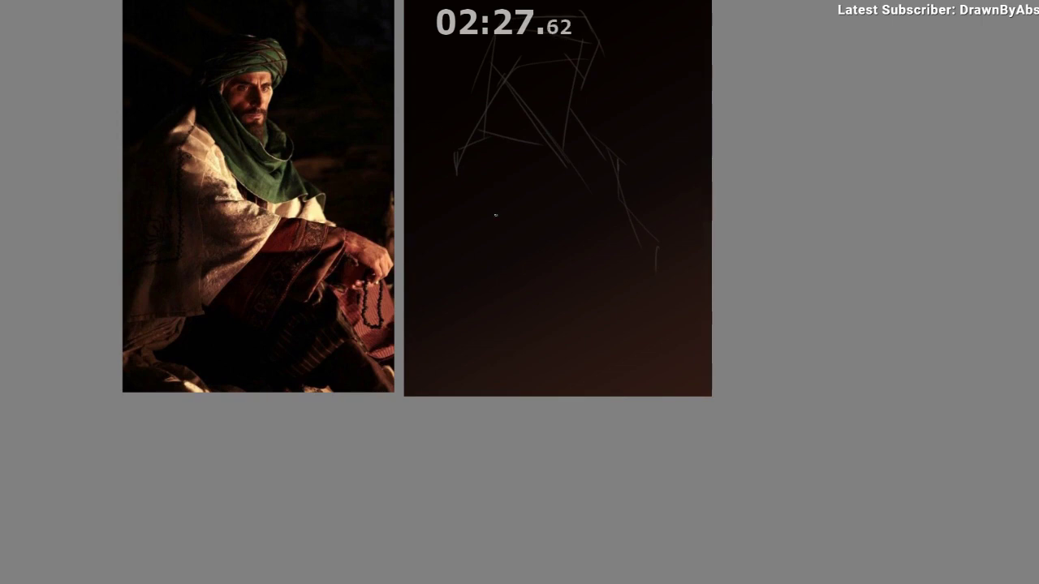
pyautogui.moveTo(456, 154); pyautogui.dragTo(432, 388)
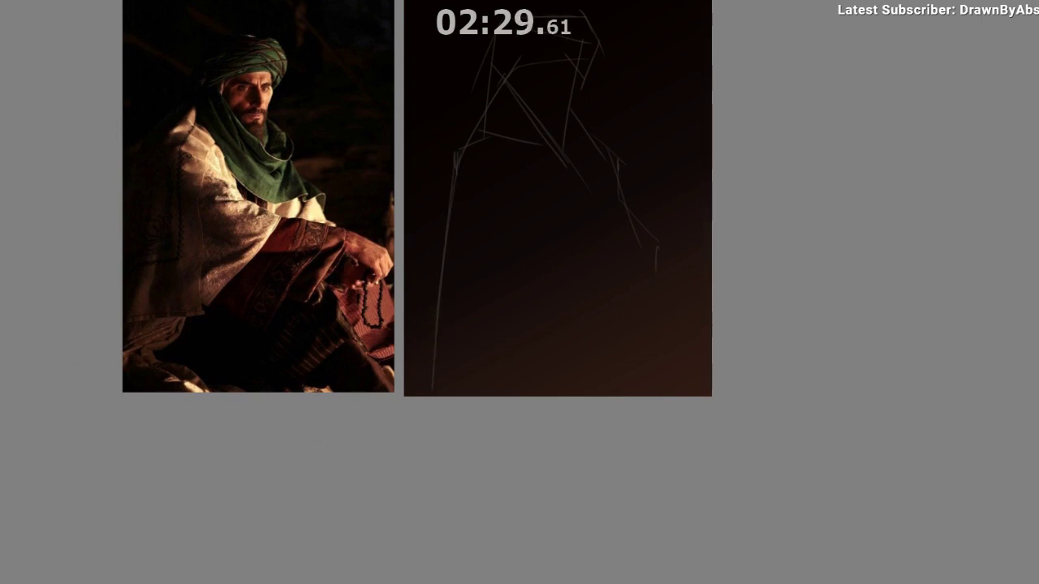
# Scale the whole line sketch down slightly and reposition it on the canvas with Free Transform.
pyautogui.hotkey('ctrl', 't')
pyautogui.moveTo(661, 9); pyautogui.dragTo(617, 72)
pyautogui.moveTo(576, 139)
pyautogui.mouseDown()
pyautogui.moveTo(610, 86)
pyautogui.moveTo(582, 138)
pyautogui.mouseUp()
pyautogui.press('Return')
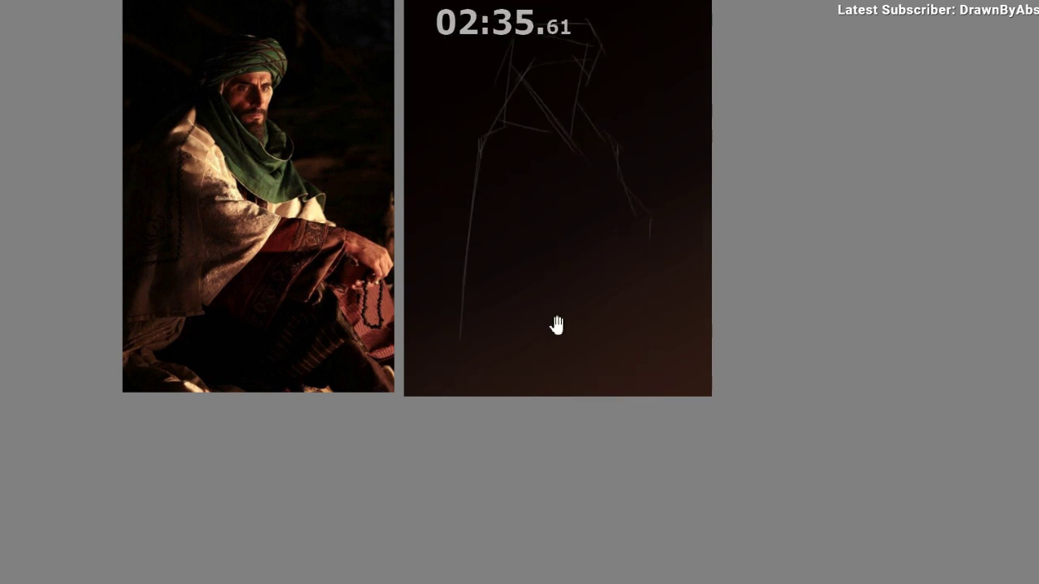
# Add short placement marks in the torso and near the figure's base, and mirror the view to check proportions.
pyautogui.moveTo(557, 363); pyautogui.dragTo(554, 391)
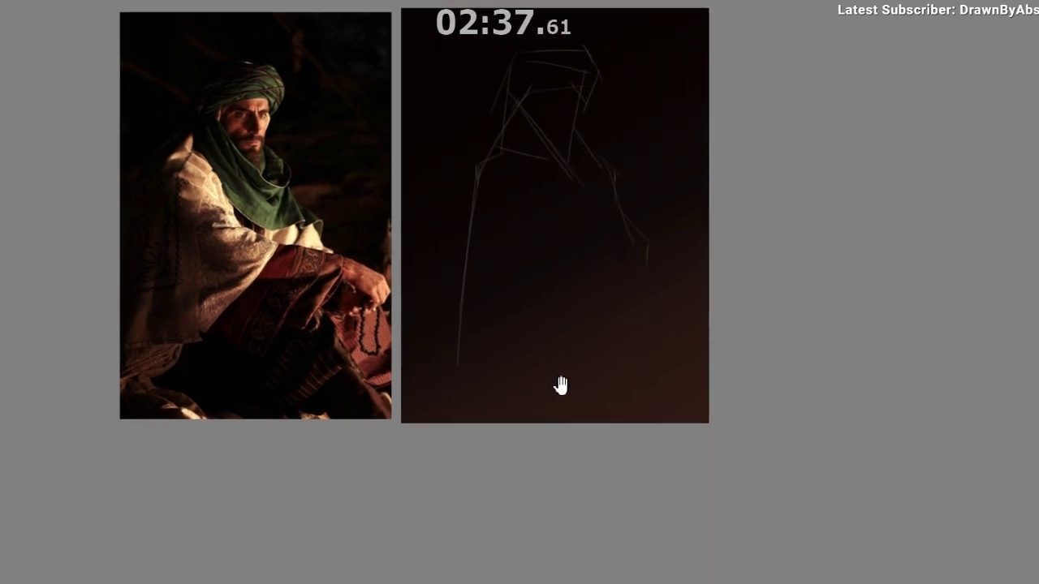
pyautogui.scroll(1, 561, 393)
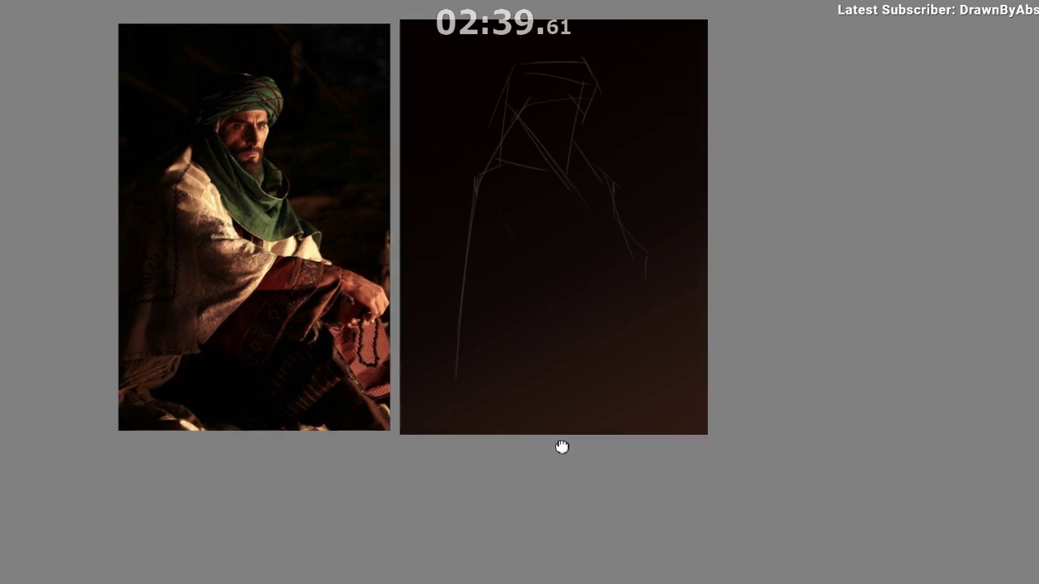
pyautogui.moveTo(577, 392); pyautogui.dragTo(582, 390)
pyautogui.press('m')
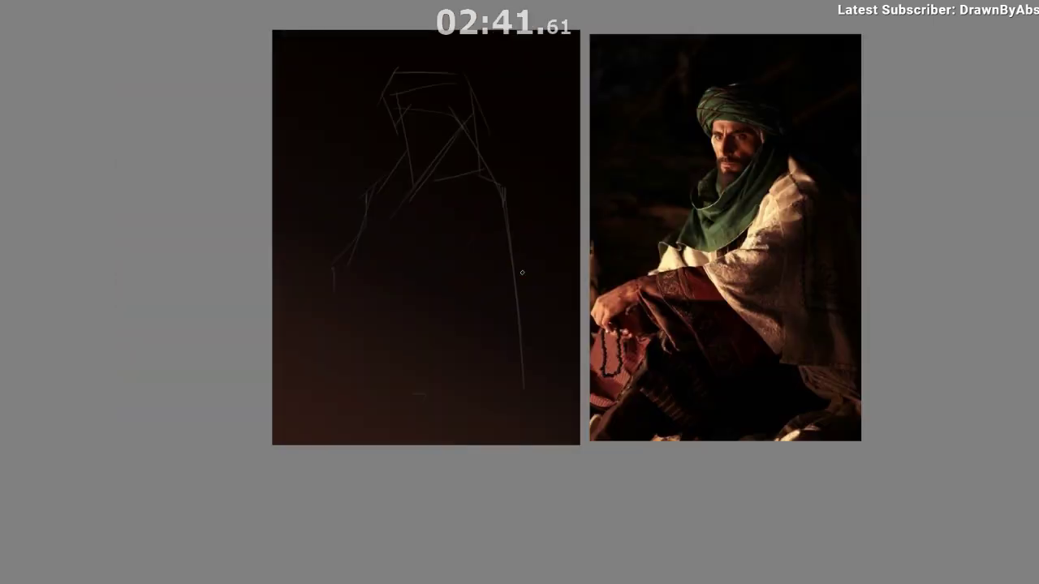
pyautogui.moveTo(501, 375); pyautogui.dragTo(368, 390)
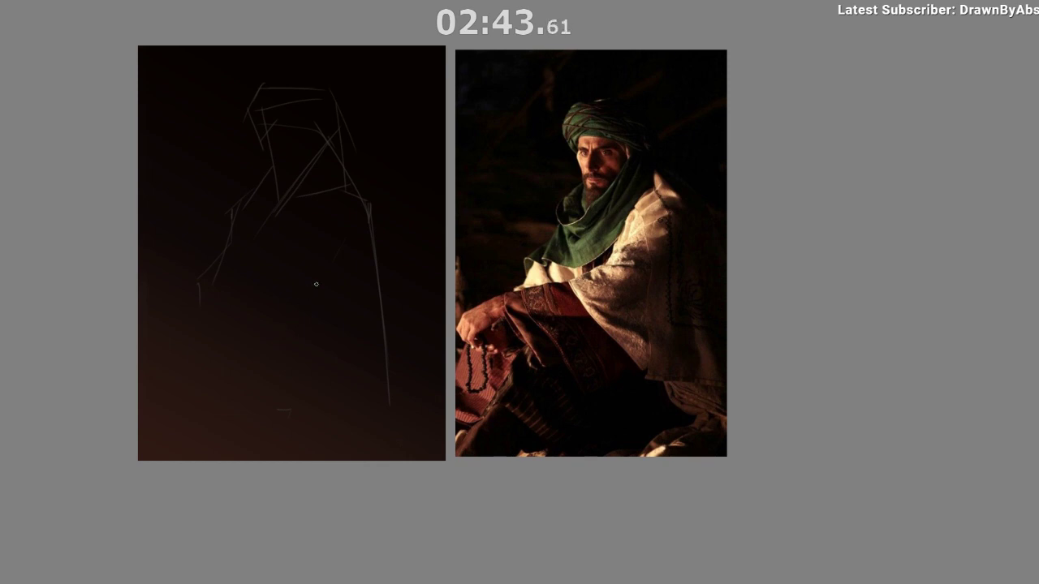
pyautogui.moveTo(343, 285)
pyautogui.mouseDown()
pyautogui.moveTo(330, 290)
pyautogui.moveTo(335, 283)
pyautogui.mouseUp()
pyautogui.moveTo(183, 315); pyautogui.dragTo(258, 303)
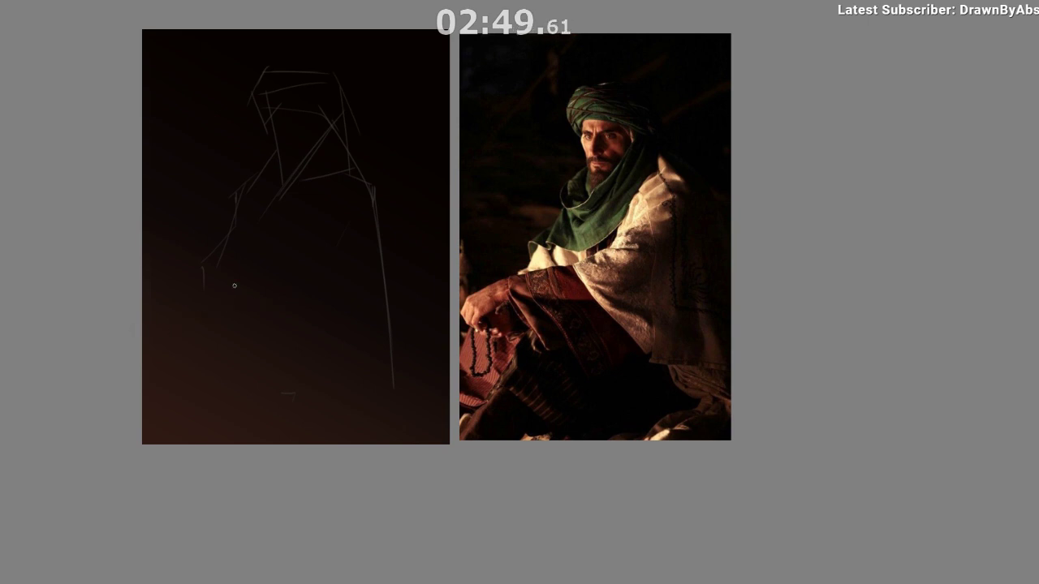
# Sketch a slightly sloping line at the scarf's lower tip and a short curved fold across its front below the neck.
pyautogui.moveTo(203, 263); pyautogui.dragTo(268, 271)
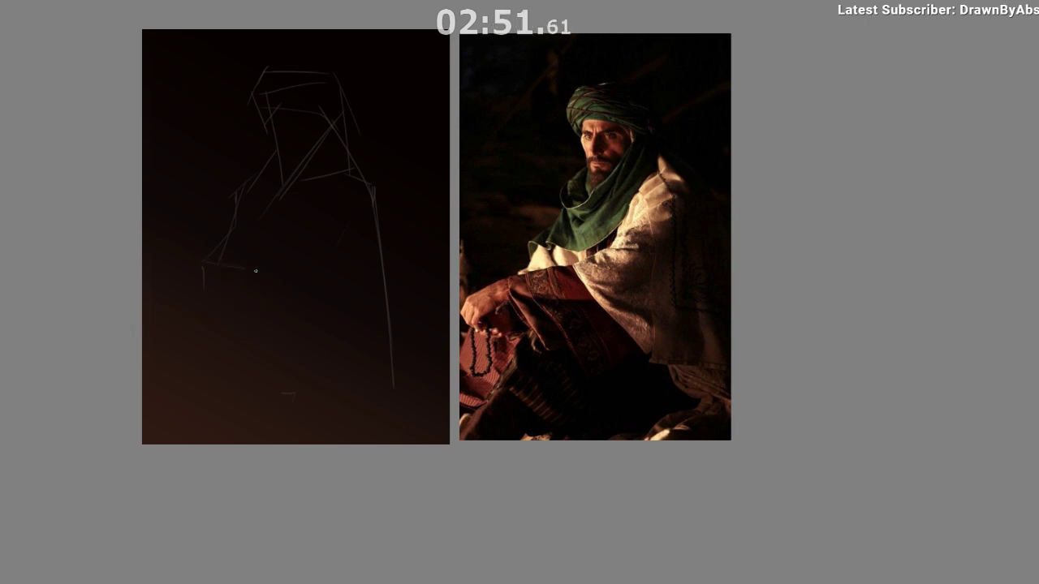
pyautogui.hotkey('ctrl', 'z')
pyautogui.moveTo(201, 268); pyautogui.dragTo(257, 281)
pyautogui.moveTo(236, 190); pyautogui.dragTo(284, 200)
pyautogui.moveTo(308, 347); pyautogui.dragTo(302, 373)
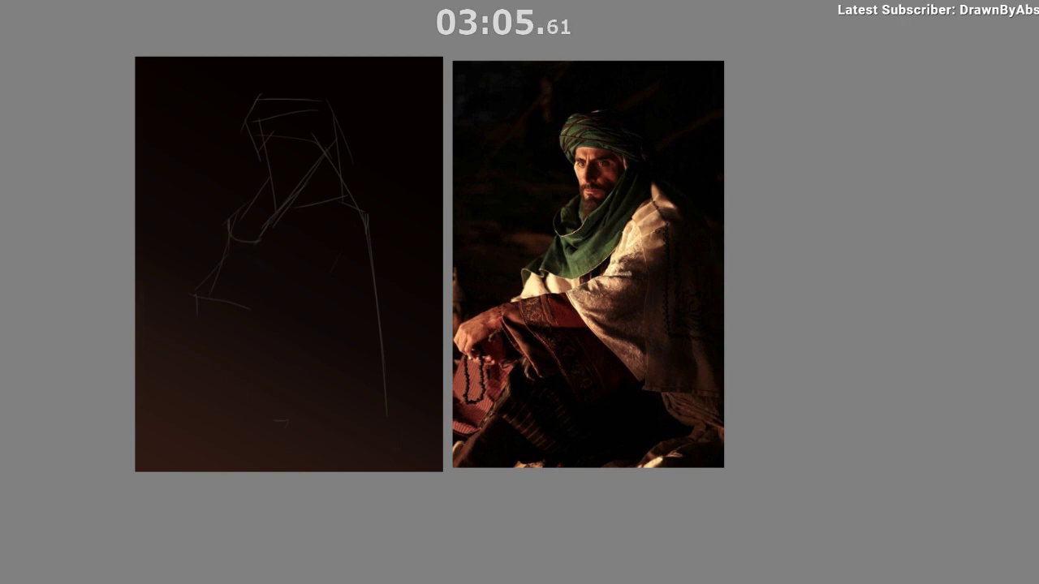
# Mirror the canvas view and sketch an angular V-shaped contour just beneath the scarf's front neck fold.
pyautogui.press('m')
pyautogui.moveTo(414, 376); pyautogui.dragTo(339, 376)
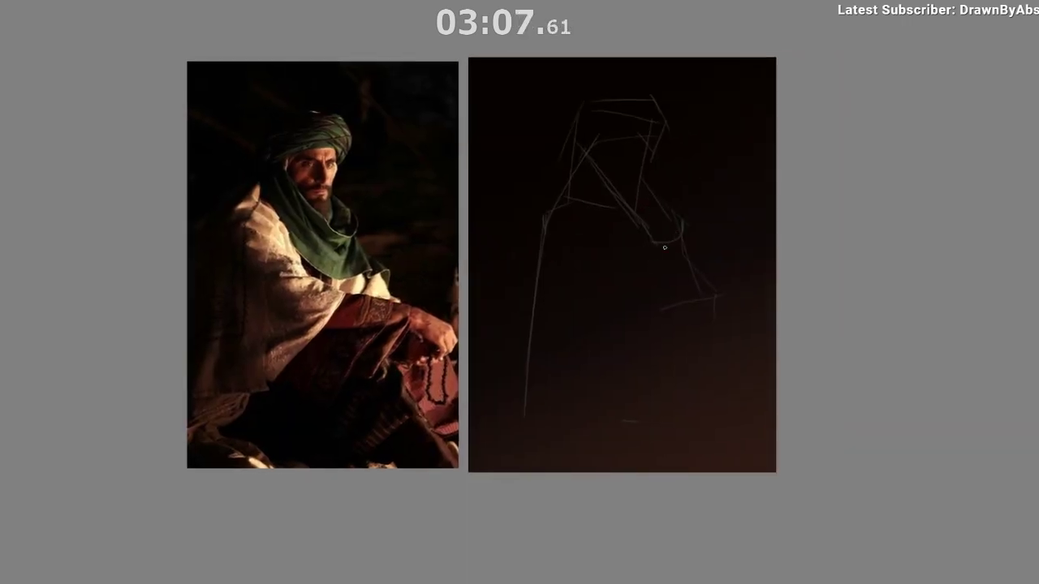
pyautogui.moveTo(653, 259); pyautogui.dragTo(678, 237)
pyautogui.moveTo(630, 284); pyautogui.dragTo(582, 305)
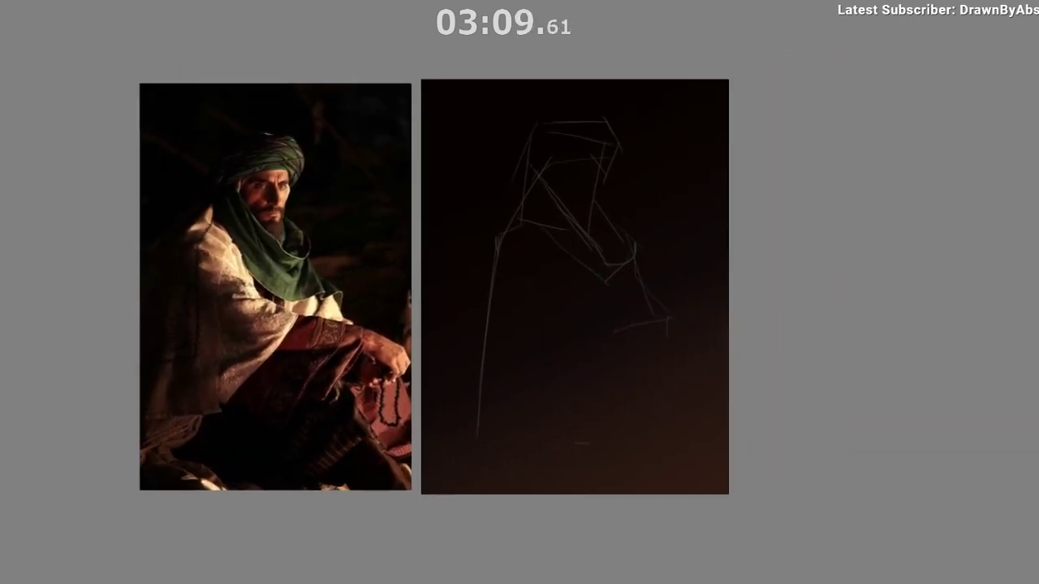
# Sketch the scarf's lower edge as a long curve to its tip, replacing the straight diagonal, with short angled marks at the tip.
pyautogui.moveTo(574, 258)
pyautogui.mouseDown()
pyautogui.moveTo(605, 284)
pyautogui.moveTo(565, 286)
pyautogui.moveTo(598, 325)
pyautogui.mouseUp()
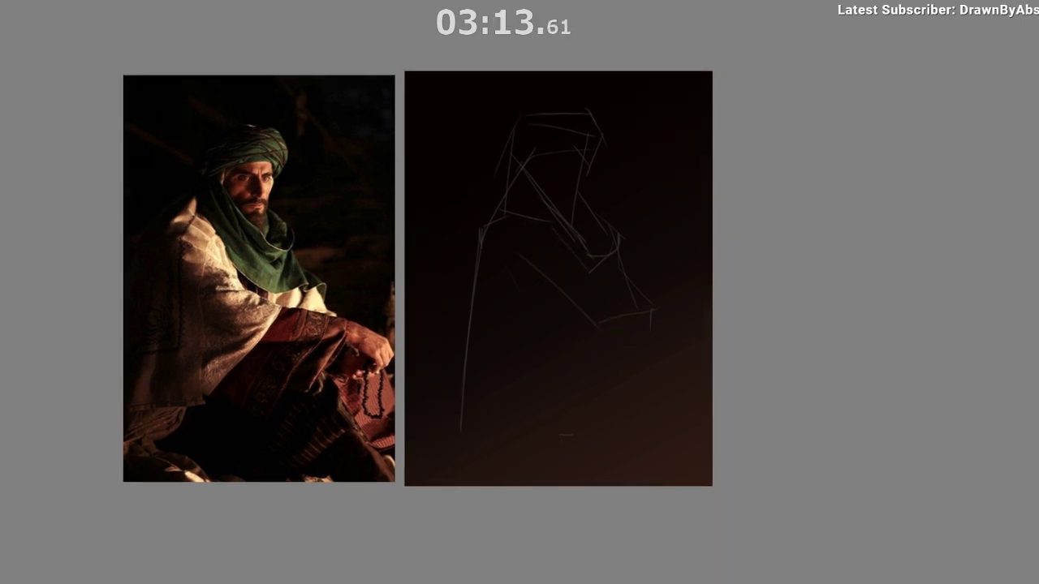
pyautogui.hotkey('ctrl', 'z')
pyautogui.moveTo(545, 272); pyautogui.dragTo(602, 323)
pyautogui.moveTo(527, 260)
pyautogui.mouseDown()
pyautogui.moveTo(615, 316)
pyautogui.moveTo(632, 298)
pyautogui.mouseUp()
pyautogui.moveTo(618, 316); pyautogui.dragTo(558, 296)
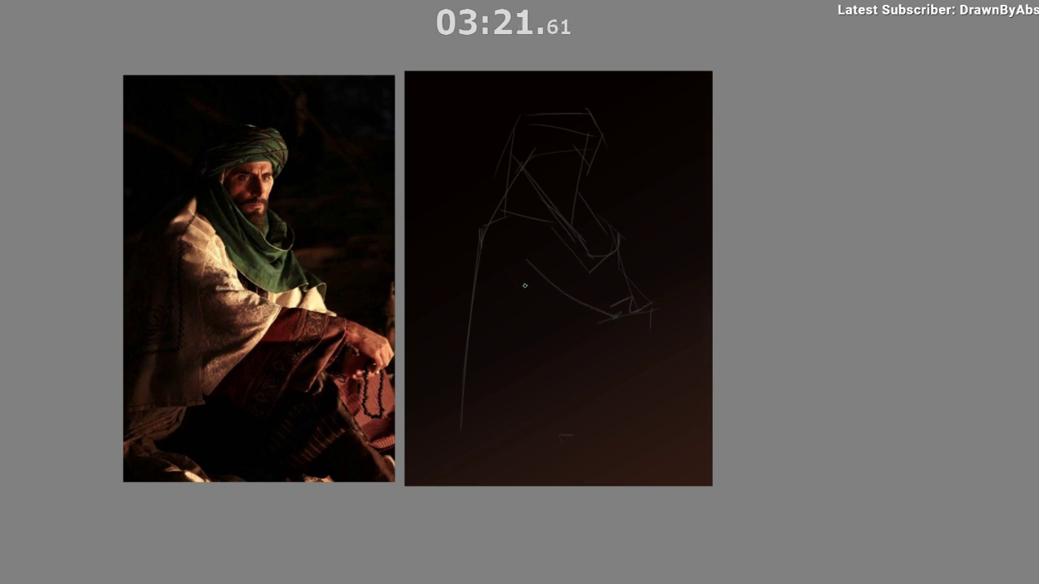
pyautogui.moveTo(493, 293); pyautogui.dragTo(478, 284)
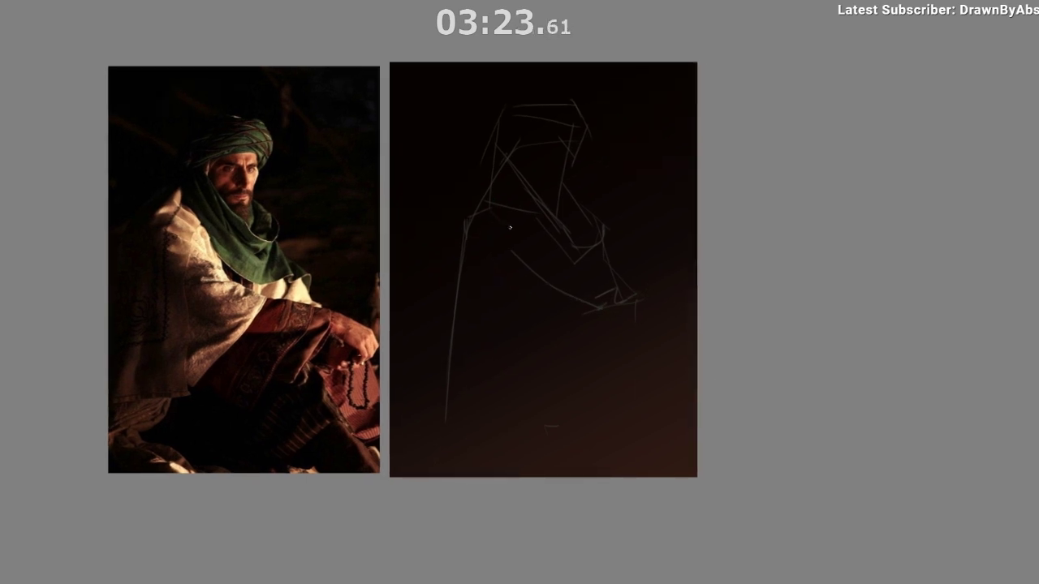
# Sketch a diagonal from the rear shoulder along the scarf and a steeper sleeve line down towards the elbow.
pyautogui.hotkey('ctrl', 'z')
pyautogui.moveTo(485, 209)
pyautogui.mouseDown()
pyautogui.moveTo(522, 247)
pyautogui.moveTo(542, 307)
pyautogui.mouseUp()
pyautogui.moveTo(575, 486); pyautogui.dragTo(574, 478)
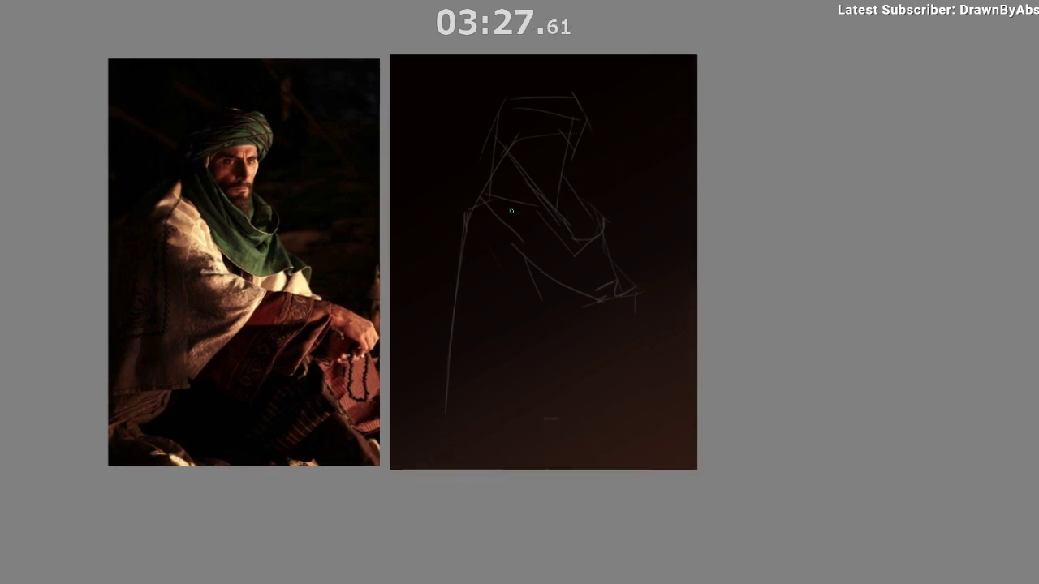
pyautogui.moveTo(532, 281); pyautogui.dragTo(555, 317)
pyautogui.hotkey('ctrl', 'z')
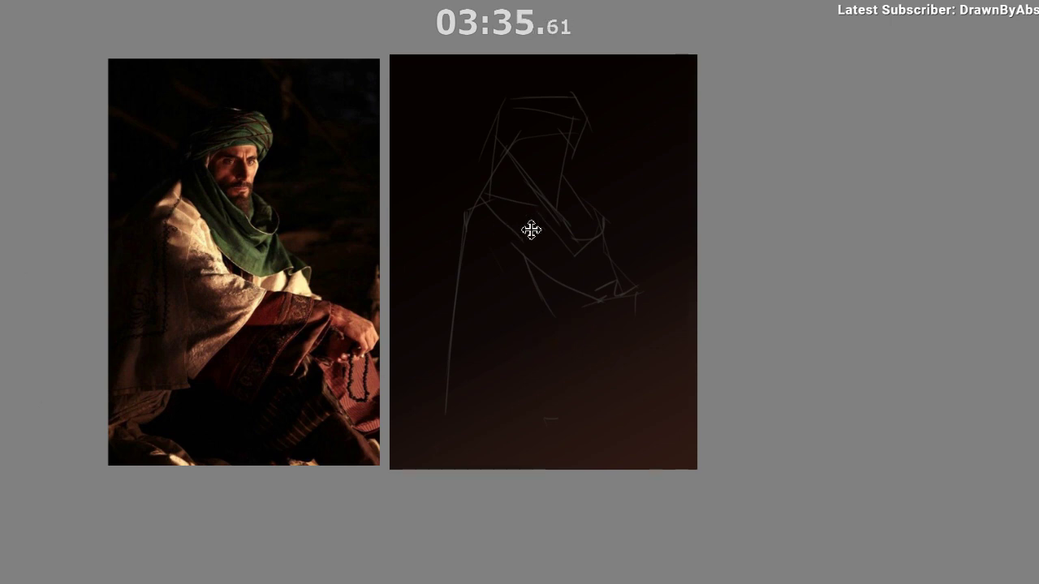
# Shift the whole sketch sideways on the canvas, and sketch the thigh's gently sloping upper edge and a steep line from the scarf tip.
pyautogui.moveTo(529, 229); pyautogui.dragTo(493, 253)
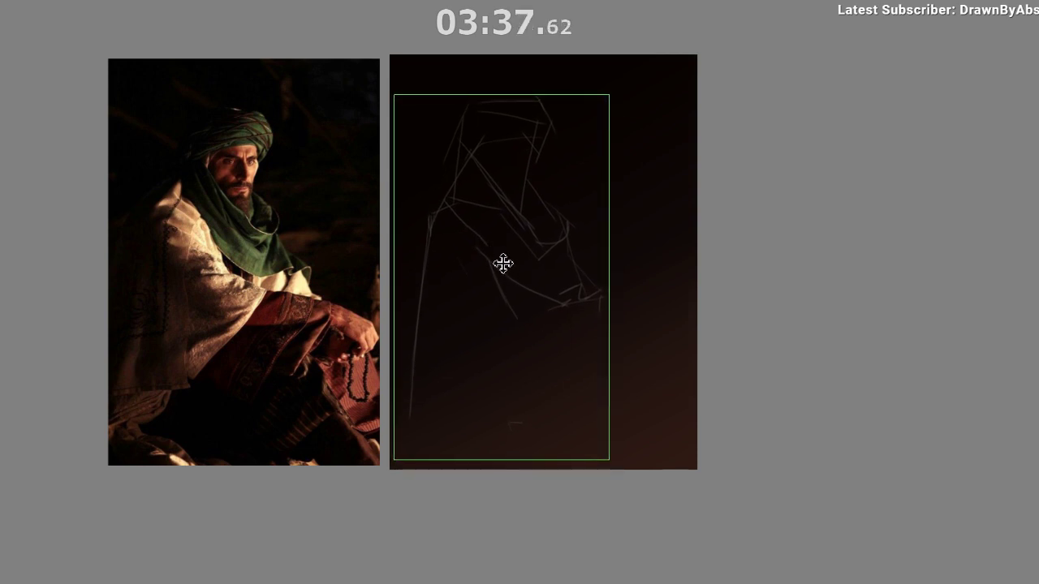
pyautogui.press('b')
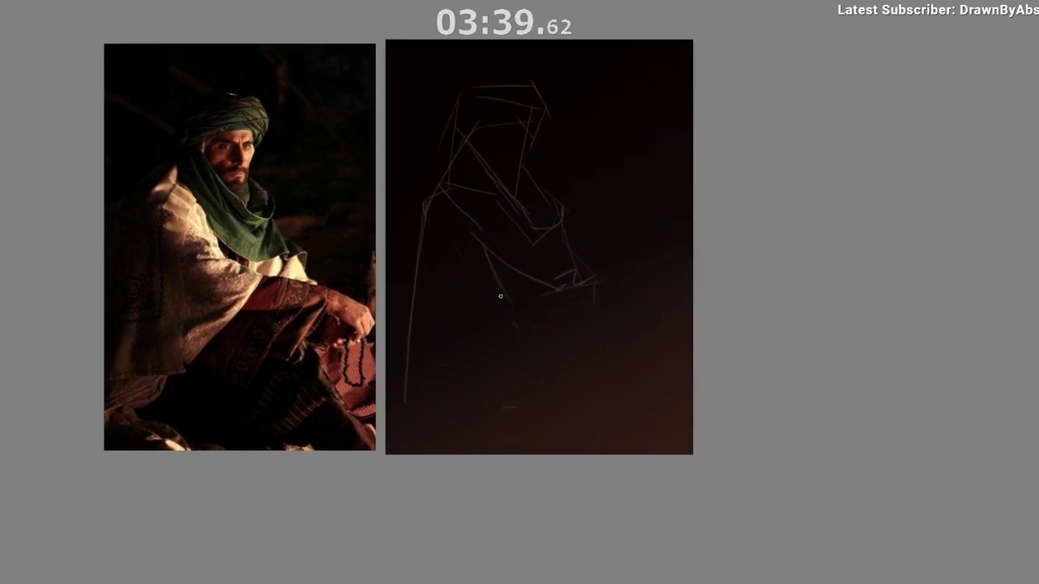
pyautogui.moveTo(516, 300); pyautogui.dragTo(646, 330)
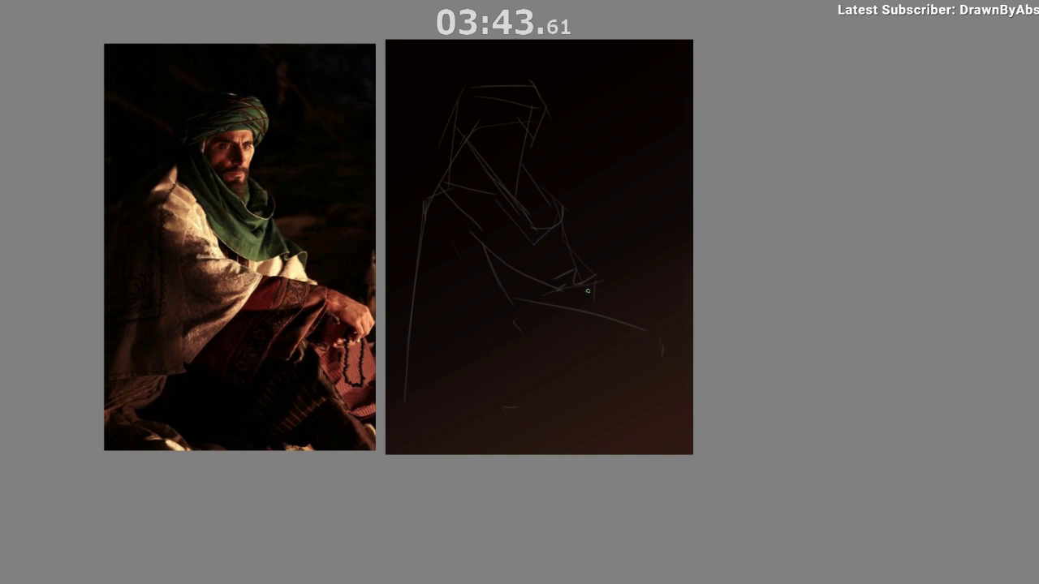
pyautogui.moveTo(598, 279); pyautogui.dragTo(622, 318)
pyautogui.hotkey('ctrl', 'z')
pyautogui.moveTo(596, 281); pyautogui.dragTo(624, 338)
# In the mirrored view, sketch the angled lower contour from the hand back into a nearly horizontal line across the lap.
pyautogui.press('m')
pyautogui.moveTo(479, 490)
pyautogui.mouseDown()
pyautogui.moveTo(408, 450)
pyautogui.moveTo(356, 402)
pyautogui.mouseUp()
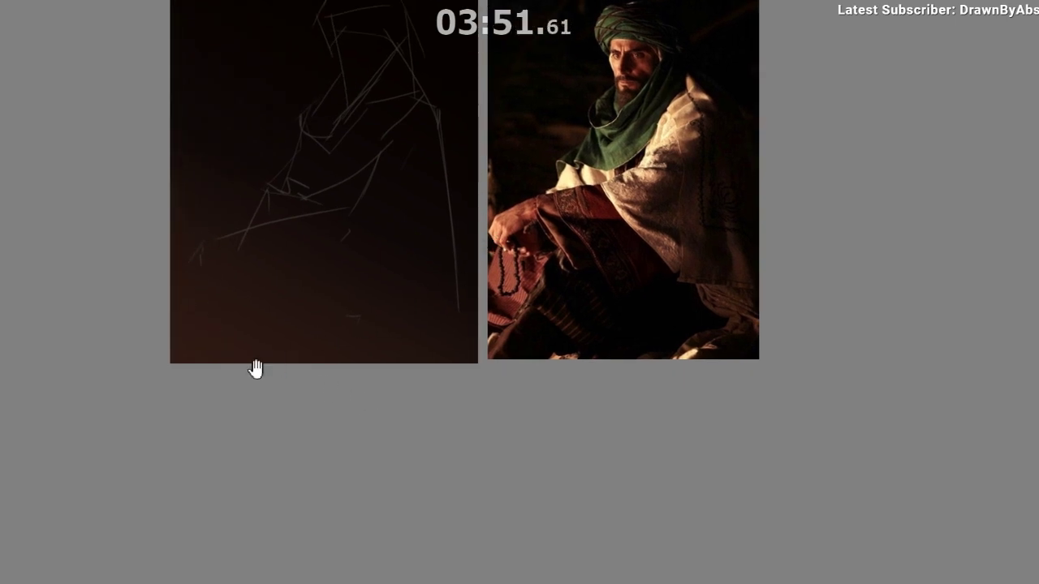
pyautogui.moveTo(255, 369); pyautogui.dragTo(276, 377)
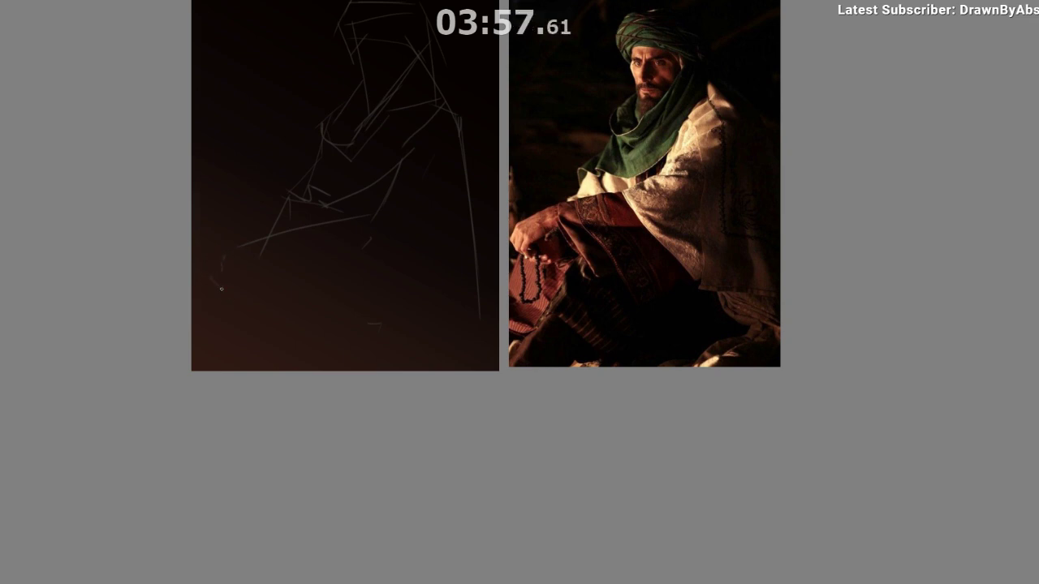
pyautogui.moveTo(231, 283); pyautogui.dragTo(338, 261)
pyautogui.hotkey('ctrl', 'z')
pyautogui.hotkey('ctrl', 'z')
pyautogui.moveTo(272, 260); pyautogui.dragTo(352, 257)
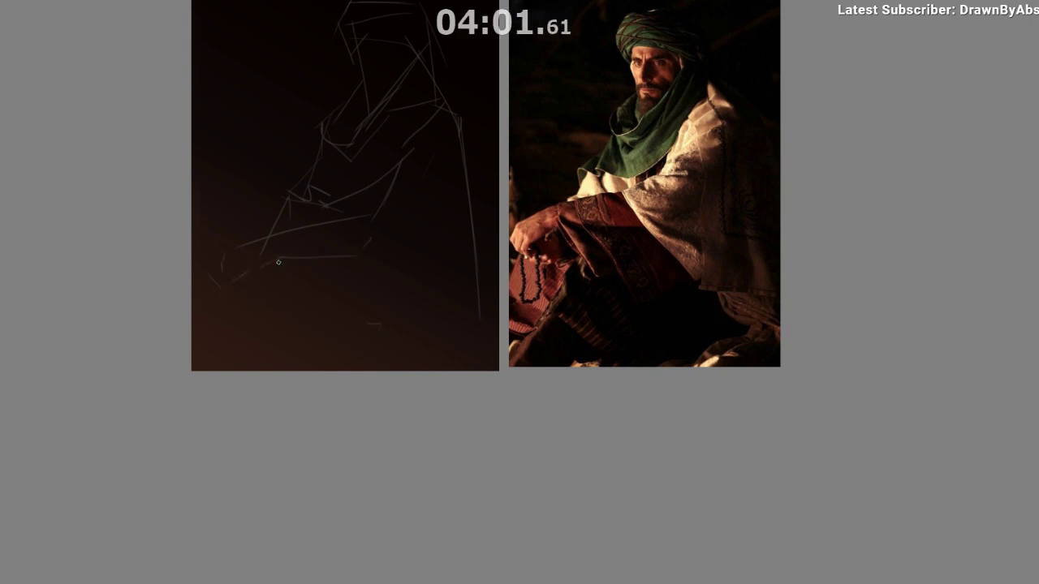
# Sketch the front leg with one diagonal slanting inward below the wrist and another running out to the canvas's lower edge.
pyautogui.press('m')
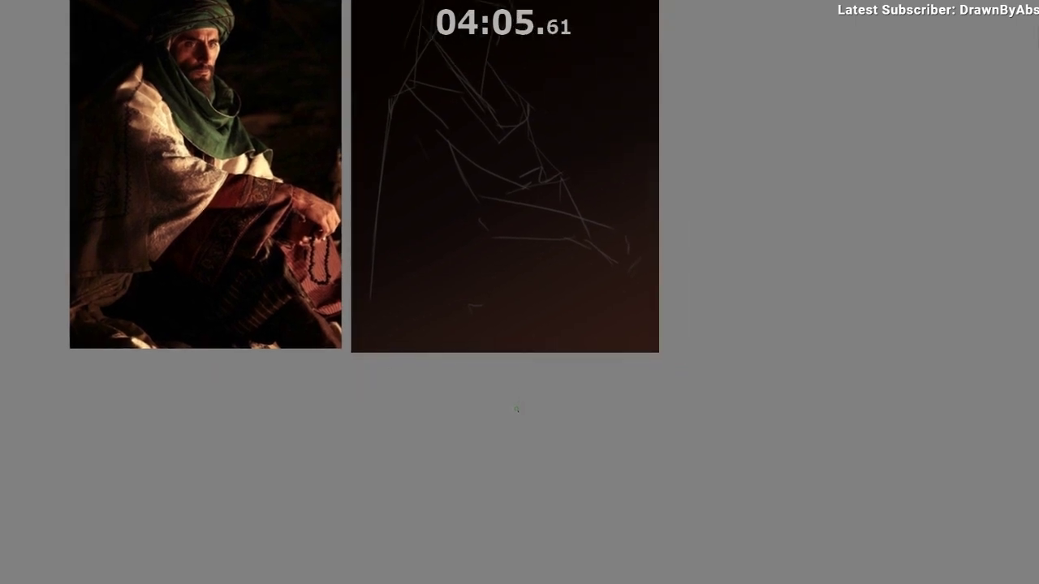
pyautogui.moveTo(572, 245); pyautogui.dragTo(570, 262)
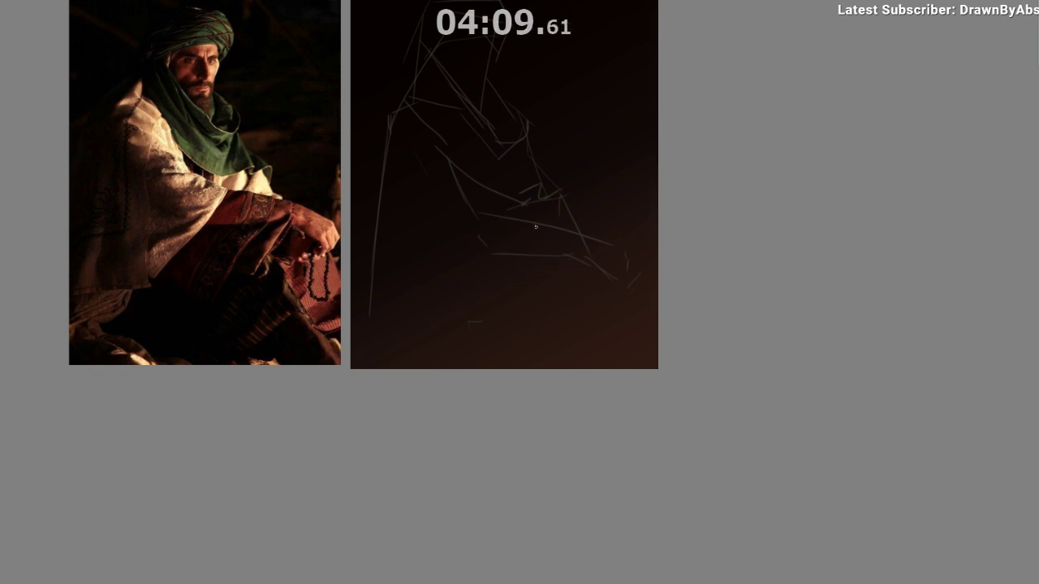
pyautogui.moveTo(606, 278); pyautogui.dragTo(586, 308)
pyautogui.moveTo(644, 259); pyautogui.dragTo(643, 247)
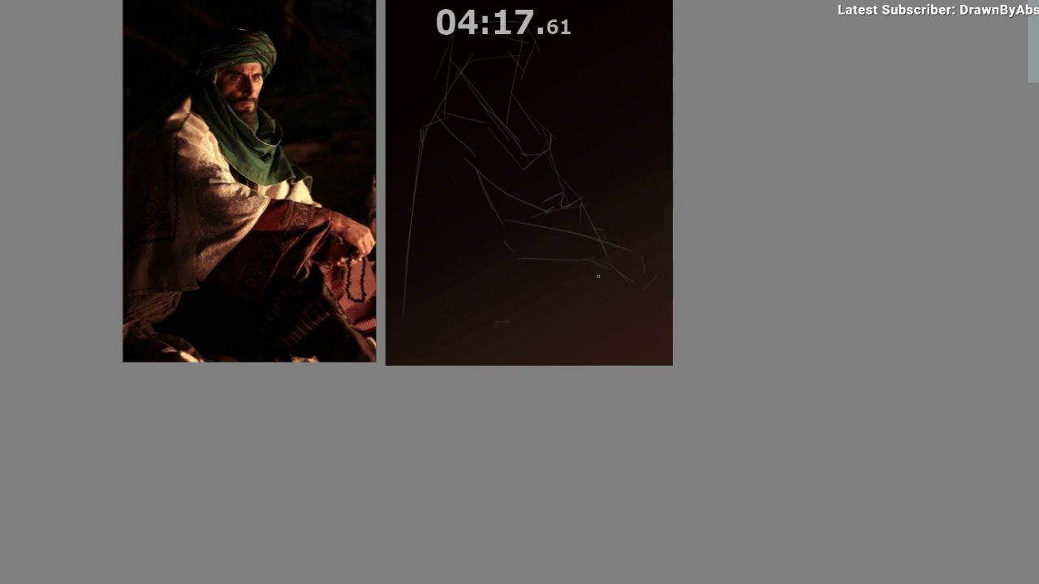
pyautogui.moveTo(604, 237); pyautogui.dragTo(547, 355)
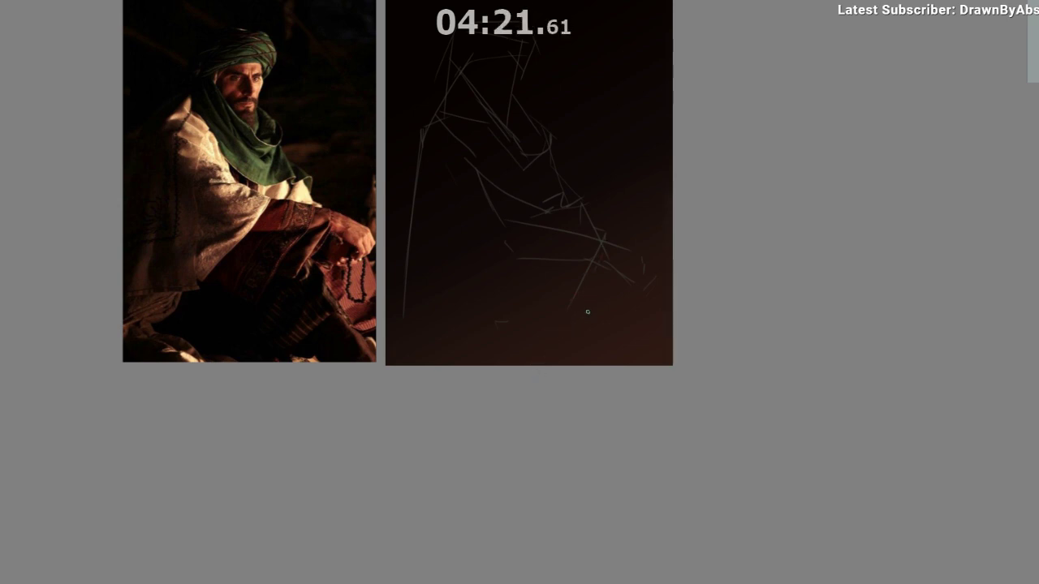
pyautogui.moveTo(574, 297); pyautogui.dragTo(614, 362)
pyautogui.moveTo(644, 434)
pyautogui.mouseDown()
pyautogui.moveTo(659, 444)
pyautogui.moveTo(657, 462)
pyautogui.moveTo(645, 435)
pyautogui.moveTo(654, 447)
pyautogui.mouseUp()
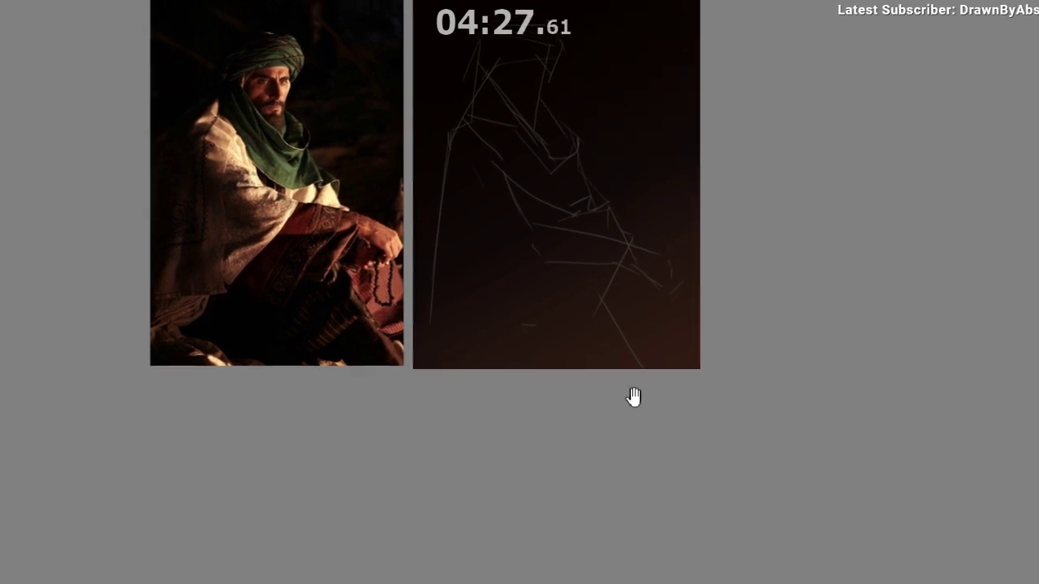
pyautogui.moveTo(611, 378); pyautogui.dragTo(615, 397)
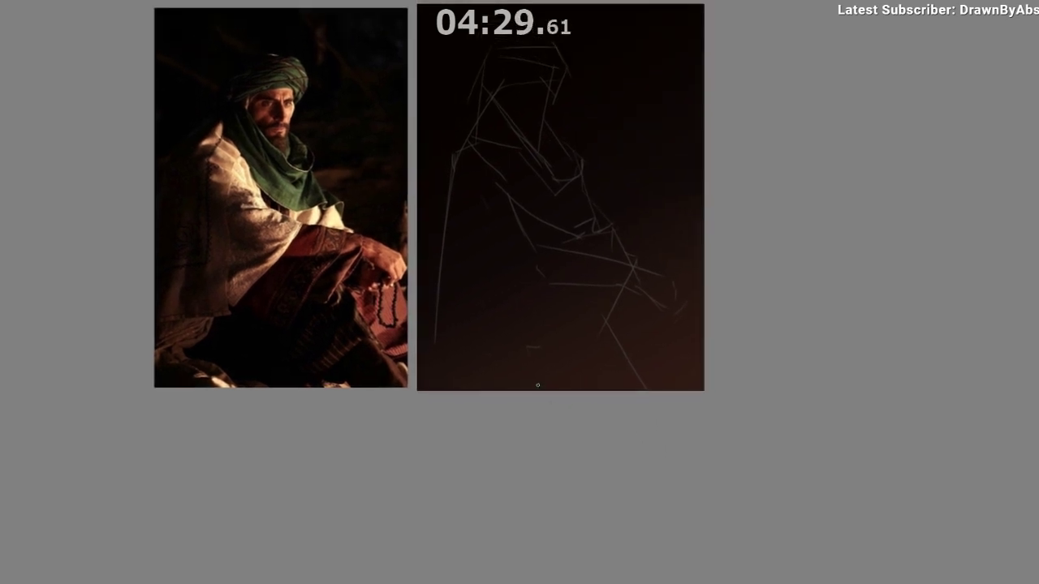
# Sketch the diagonal leg fold down from the lap and a nearly horizontal base line beneath the cloak.
pyautogui.moveTo(538, 419)
pyautogui.mouseDown()
pyautogui.moveTo(568, 424)
pyautogui.moveTo(562, 411)
pyautogui.moveTo(538, 408)
pyautogui.mouseUp()
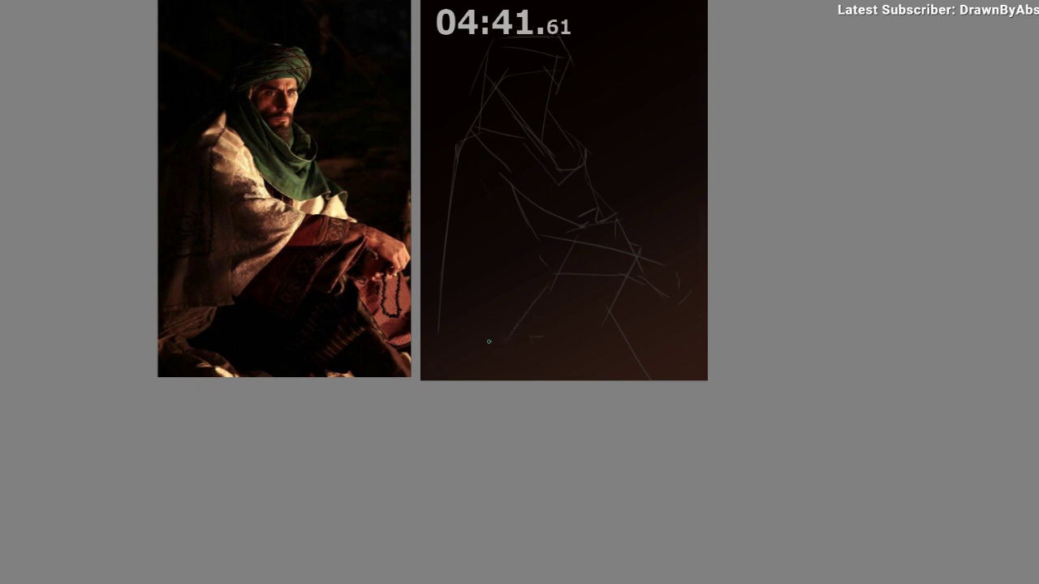
pyautogui.moveTo(492, 337)
pyautogui.mouseDown()
pyautogui.moveTo(452, 334)
pyautogui.moveTo(504, 337)
pyautogui.mouseUp()
pyautogui.press('m')
pyautogui.moveTo(435, 441); pyautogui.dragTo(268, 451)
pyautogui.hotkey('ctrl', 'z')
pyautogui.moveTo(312, 339)
pyautogui.mouseDown()
pyautogui.moveTo(391, 364)
pyautogui.moveTo(398, 357)
pyautogui.mouseUp()
pyautogui.hotkey('ctrl', 'z')
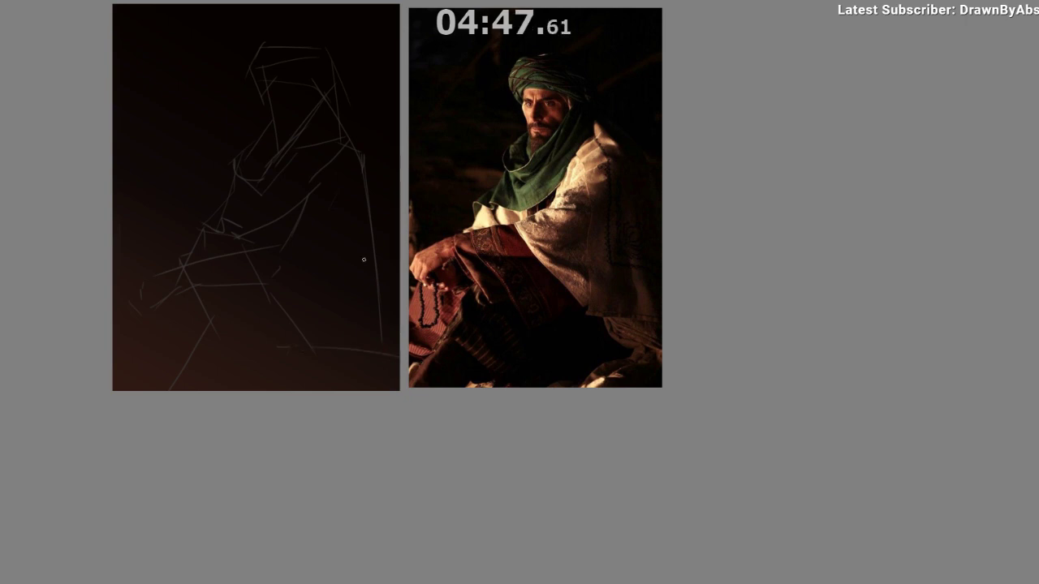
# Sketch the cloak's flared outer edge near the base and a sloping line from the back of the head past the shoulder.
pyautogui.moveTo(378, 254); pyautogui.dragTo(399, 335)
pyautogui.moveTo(432, 481); pyautogui.dragTo(428, 524)
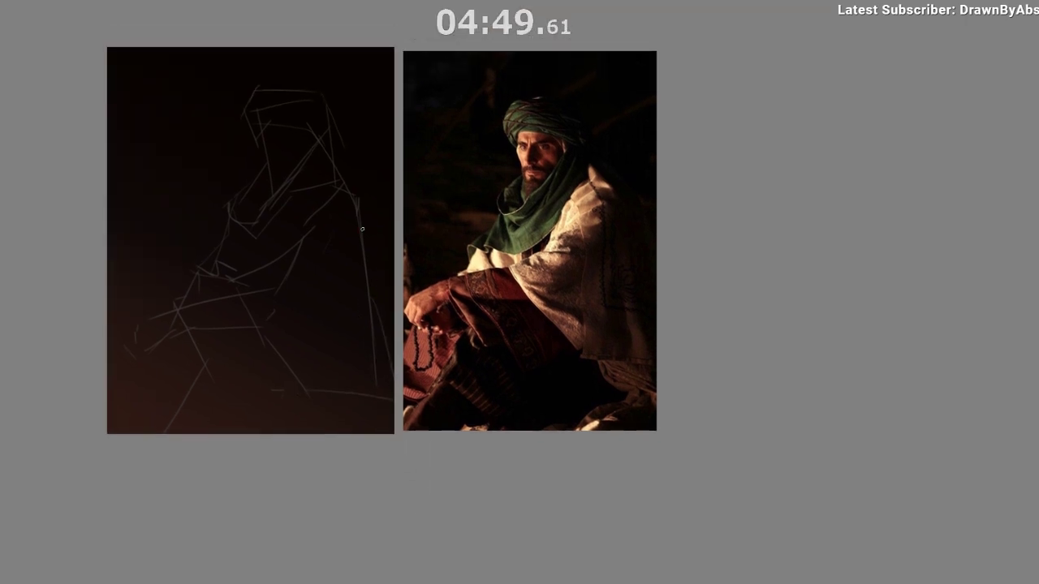
pyautogui.moveTo(343, 150); pyautogui.dragTo(385, 214)
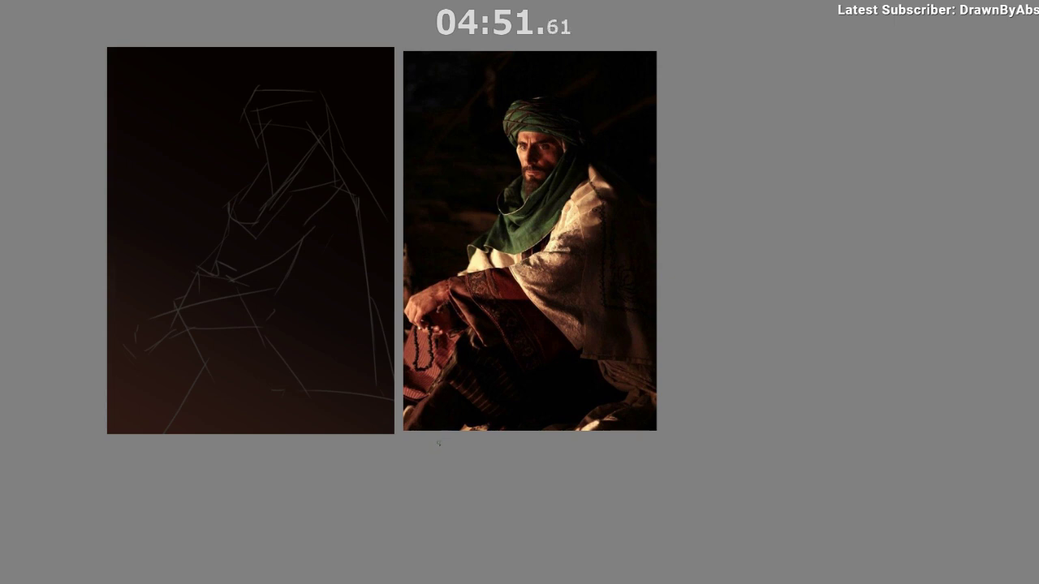
pyautogui.moveTo(439, 442); pyautogui.dragTo(445, 428)
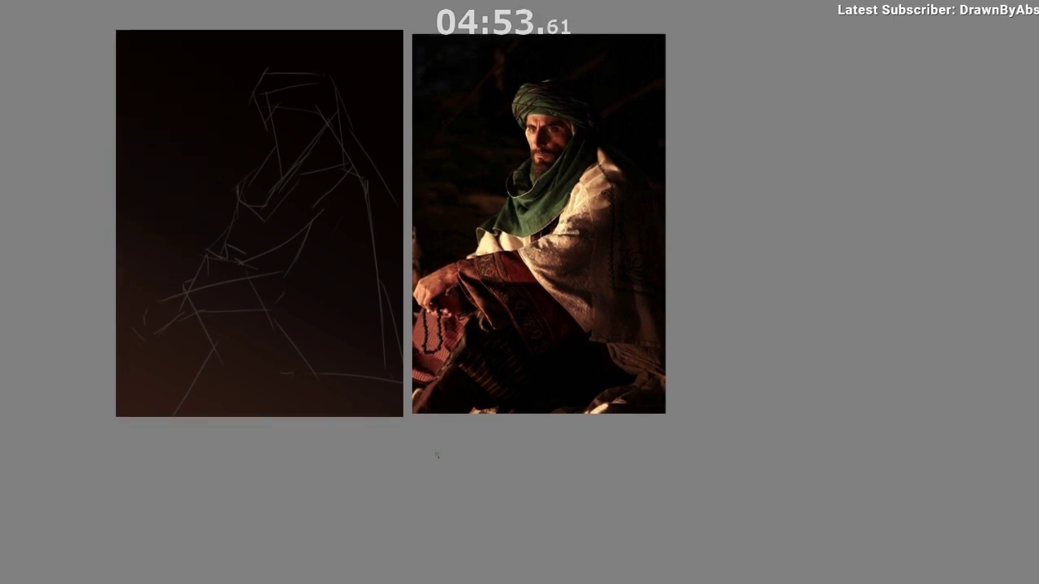
pyautogui.moveTo(245, 170); pyautogui.dragTo(255, 190)
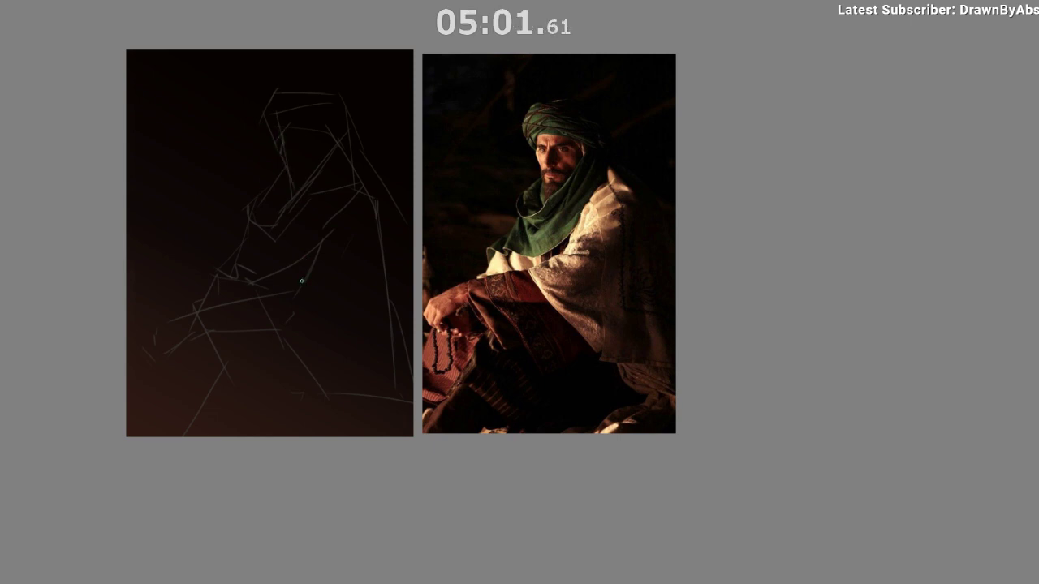
# Mirror the view and rework the face's front contour down to the chin and the jaw edge along the scarf.
pyautogui.press('m')
pyautogui.moveTo(658, 241); pyautogui.dragTo(545, 237)
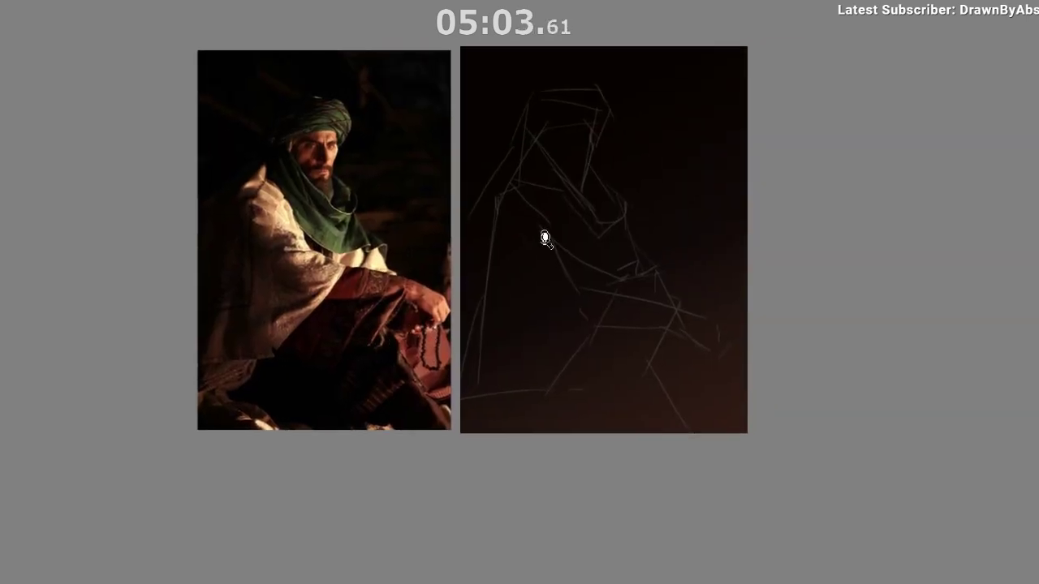
pyautogui.moveTo(593, 200)
pyautogui.mouseDown()
pyautogui.moveTo(613, 144)
pyautogui.moveTo(582, 146)
pyautogui.moveTo(581, 186)
pyautogui.mouseUp()
pyautogui.hotkey('ctrl', 'z')
pyautogui.hotkey('ctrl', 'z')
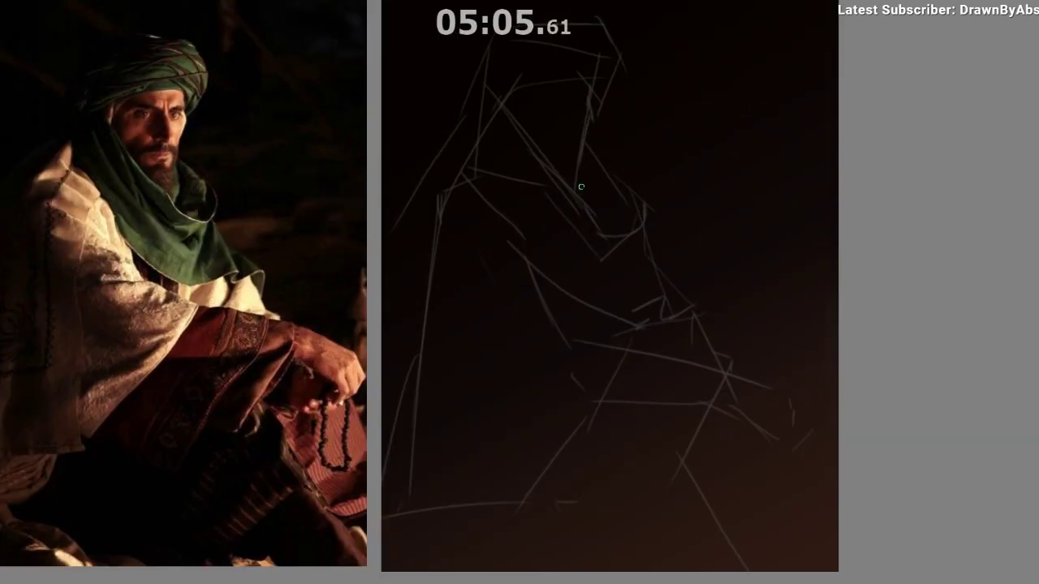
pyautogui.moveTo(587, 141); pyautogui.dragTo(584, 169)
pyautogui.hotkey('ctrl', 'z')
pyautogui.moveTo(586, 130); pyautogui.dragTo(583, 203)
pyautogui.moveTo(526, 128); pyautogui.dragTo(565, 192)
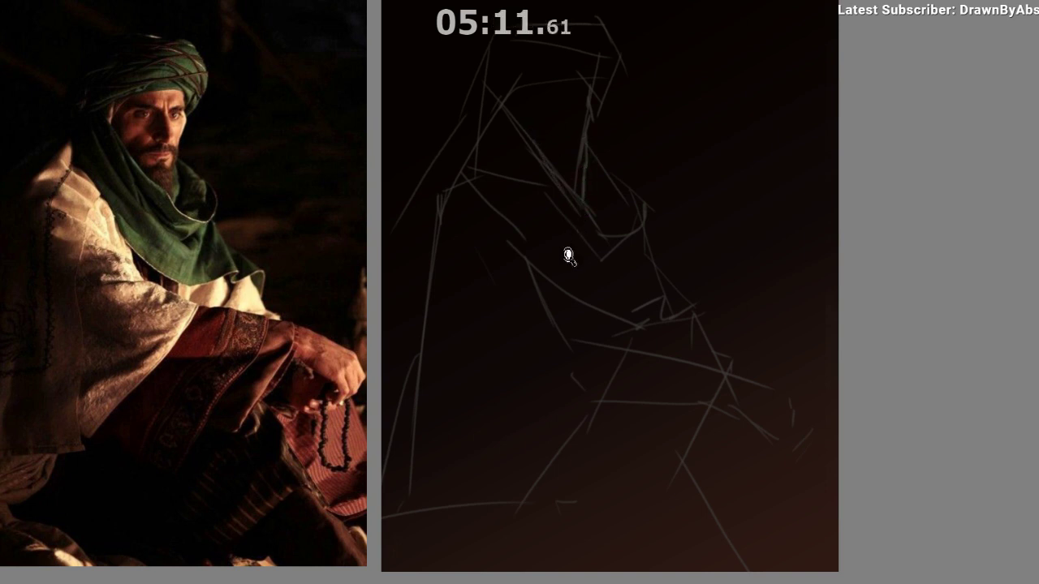
# Sketch a vertical guide line down the middle of the face and a horizontal guide line across the eyes.
pyautogui.moveTo(568, 255)
pyautogui.mouseDown()
pyautogui.moveTo(573, 298)
pyautogui.moveTo(570, 280)
pyautogui.mouseUp()
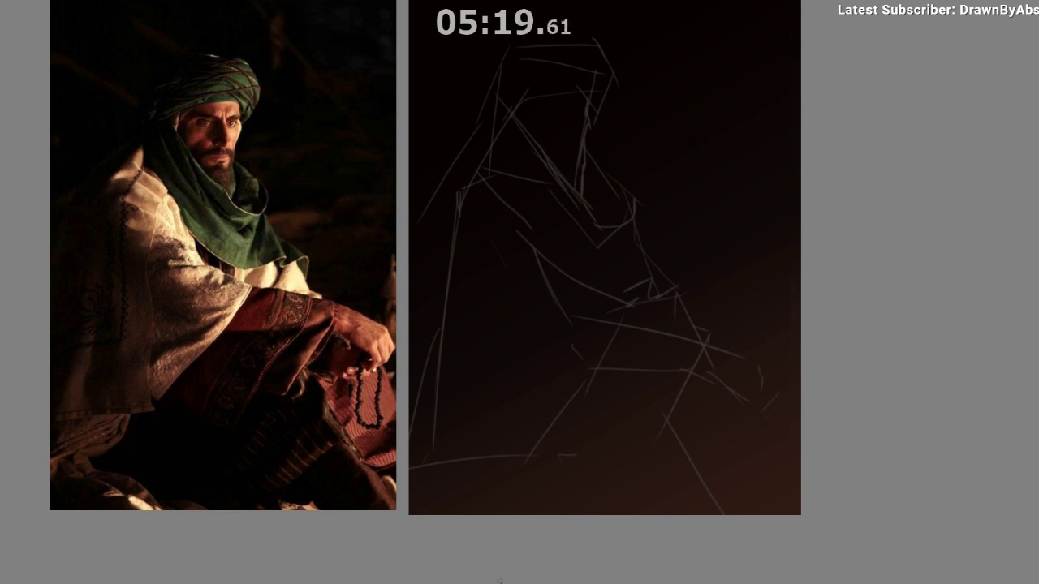
pyautogui.scroll(1, 580, 155)
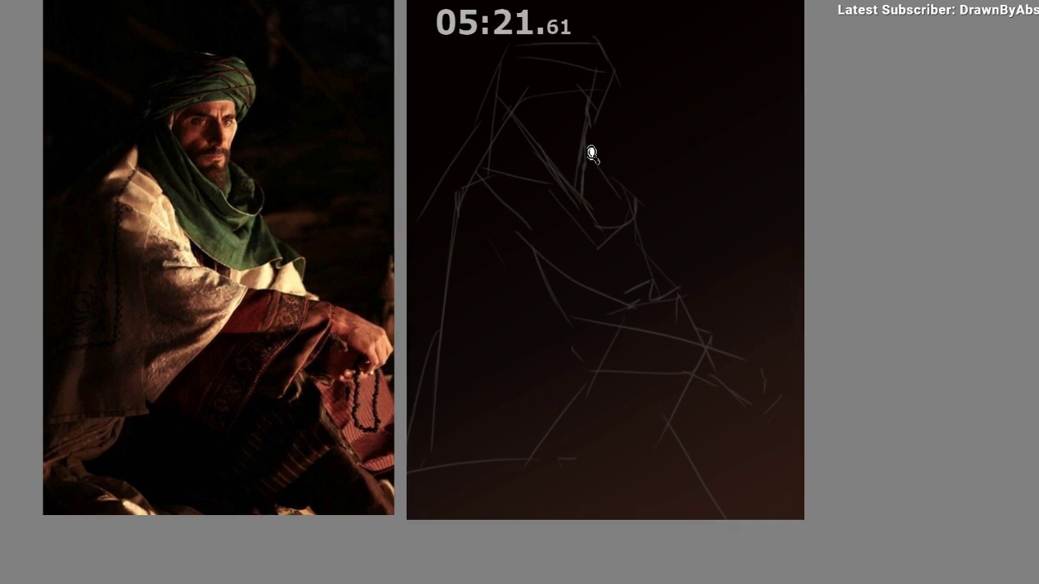
pyautogui.scroll(2, 584, 162)
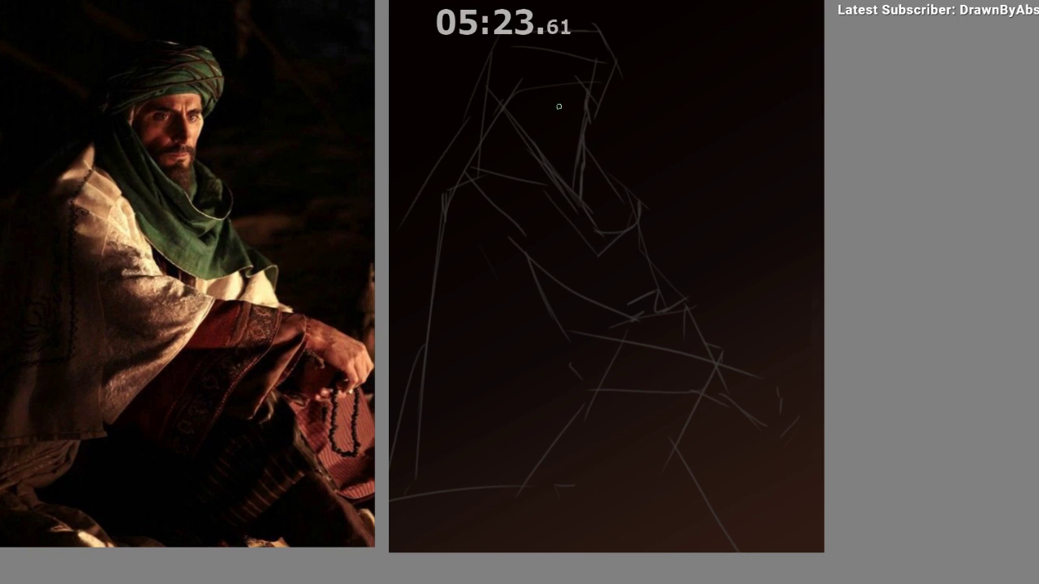
pyautogui.hotkey('ctrl', 'z')
pyautogui.moveTo(564, 82); pyautogui.dragTo(574, 234)
pyautogui.hotkey('ctrl', 'z')
pyautogui.hotkey('ctrl', 'z')
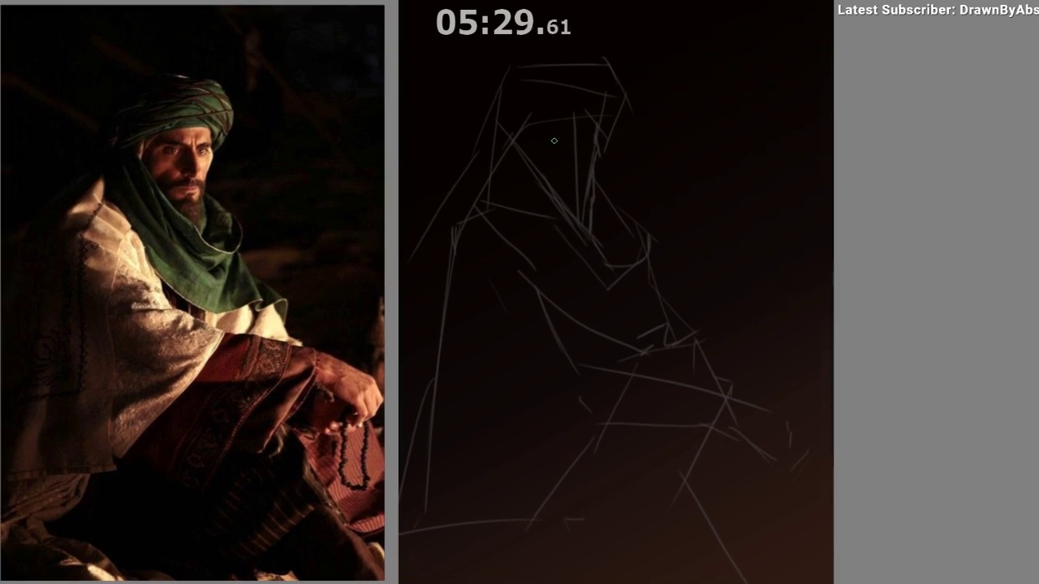
pyautogui.hotkey('ctrl', 'z')
pyautogui.moveTo(533, 126); pyautogui.dragTo(596, 133)
pyautogui.moveTo(673, 165); pyautogui.dragTo(690, 160)
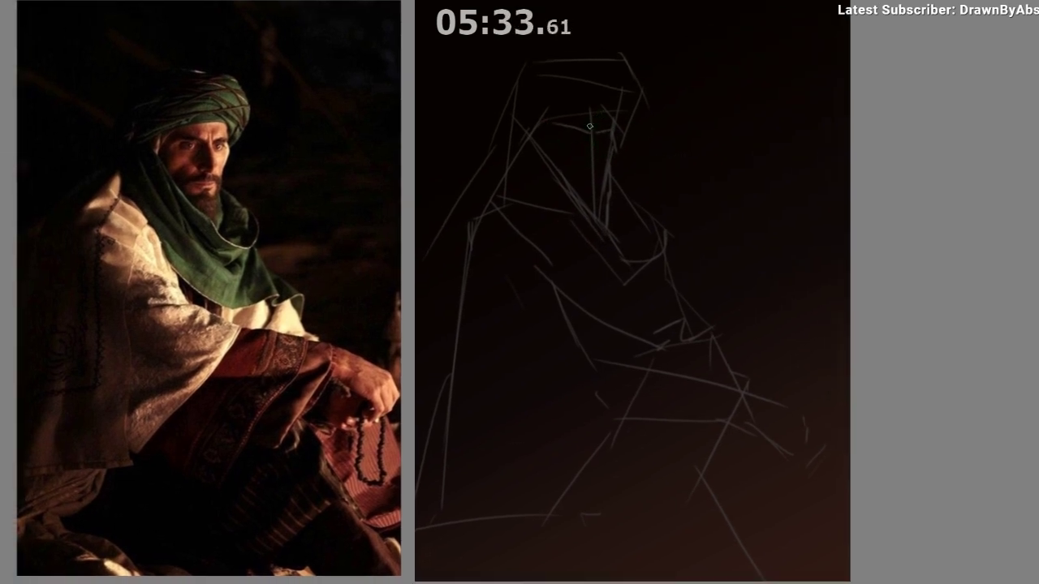
# Sketch the nose's angular side contour and the brow and eye-socket edge on the near side of the face.
pyautogui.moveTo(591, 126); pyautogui.dragTo(603, 166)
pyautogui.hotkey('ctrl', 'z')
pyautogui.moveTo(592, 127); pyautogui.dragTo(603, 167)
pyautogui.hotkey('ctrl', 'z')
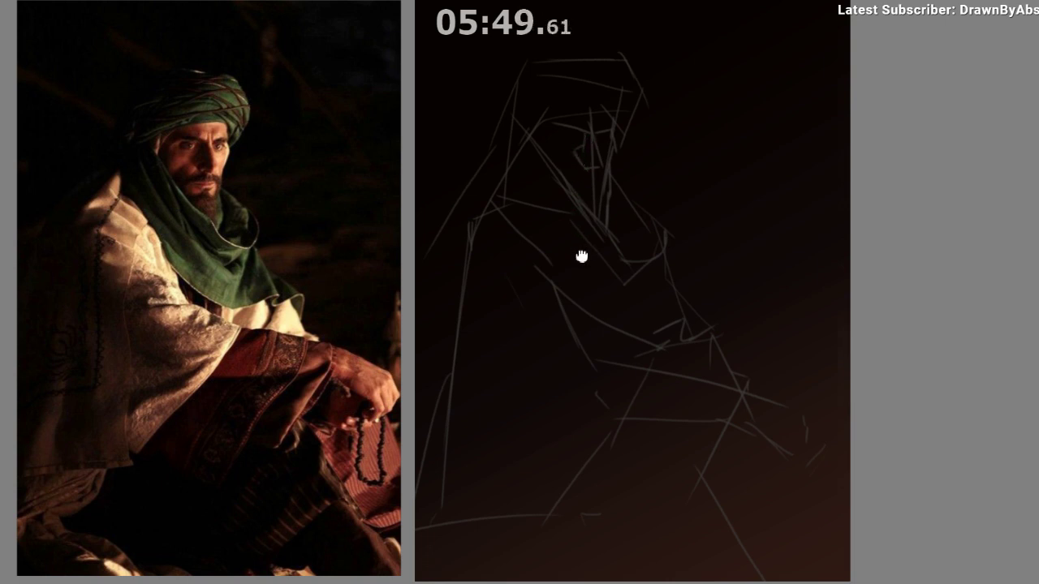
pyautogui.moveTo(575, 228); pyautogui.dragTo(573, 245)
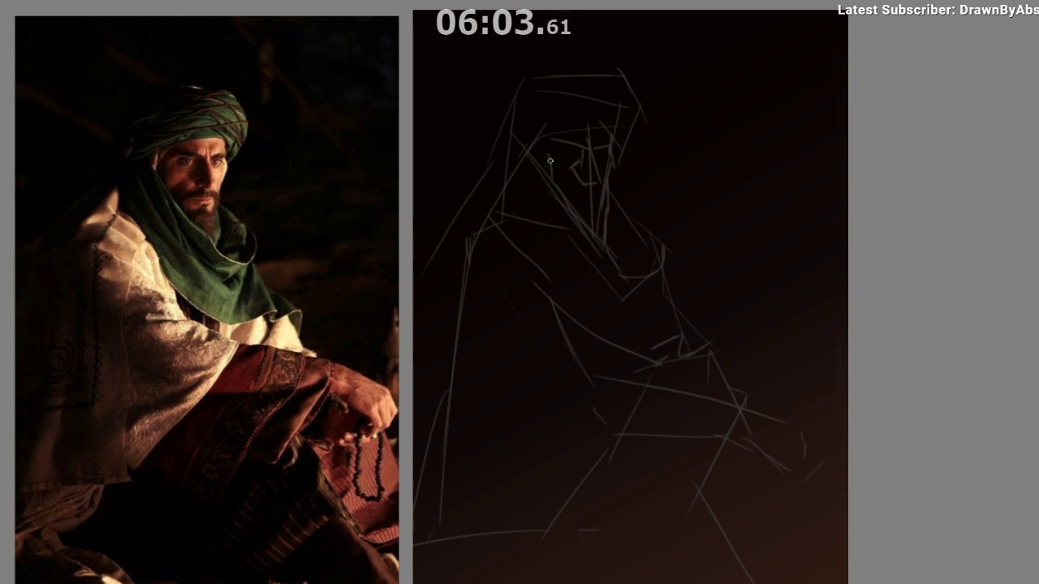
pyautogui.moveTo(550, 170); pyautogui.dragTo(548, 153)
pyautogui.moveTo(548, 148); pyautogui.dragTo(576, 149)
# Sketch the eyes, moustache and mouth lines, checking the face in mirrored view before restoring the normal orientation.
pyautogui.press('m')
pyautogui.moveTo(549, 326); pyautogui.dragTo(484, 319)
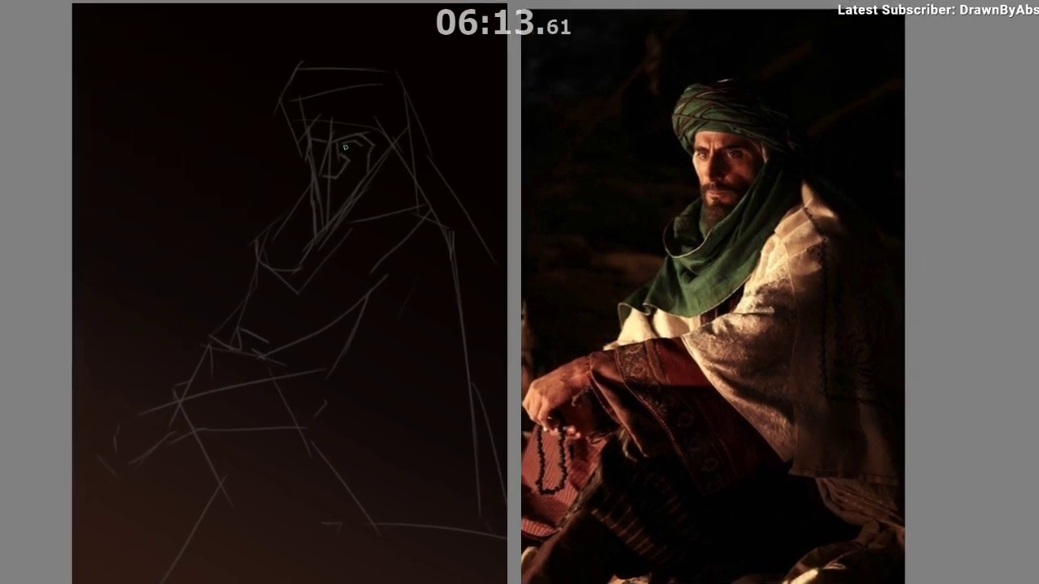
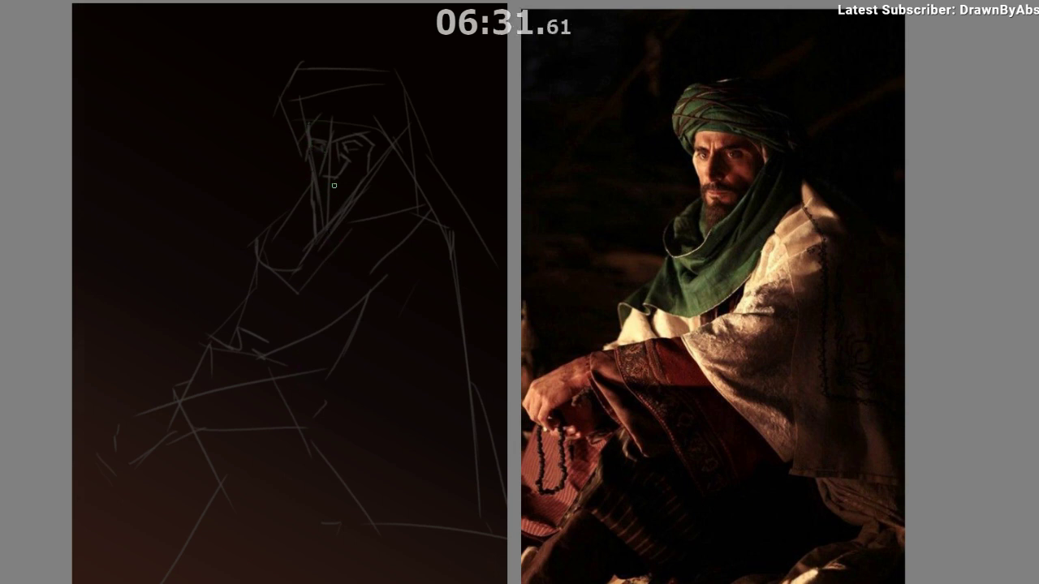
pyautogui.moveTo(318, 195); pyautogui.dragTo(304, 198)
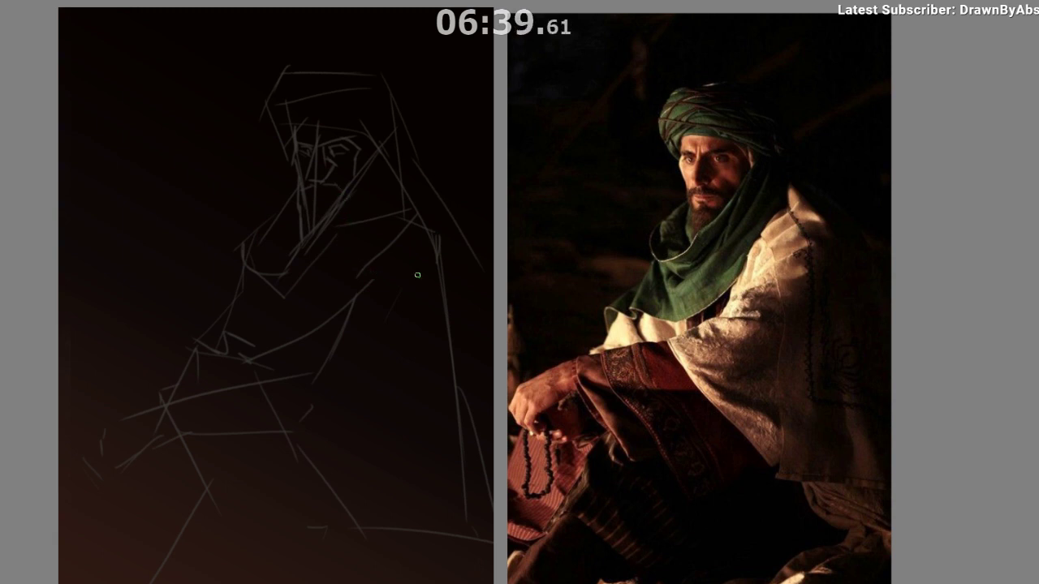
pyautogui.press('m')
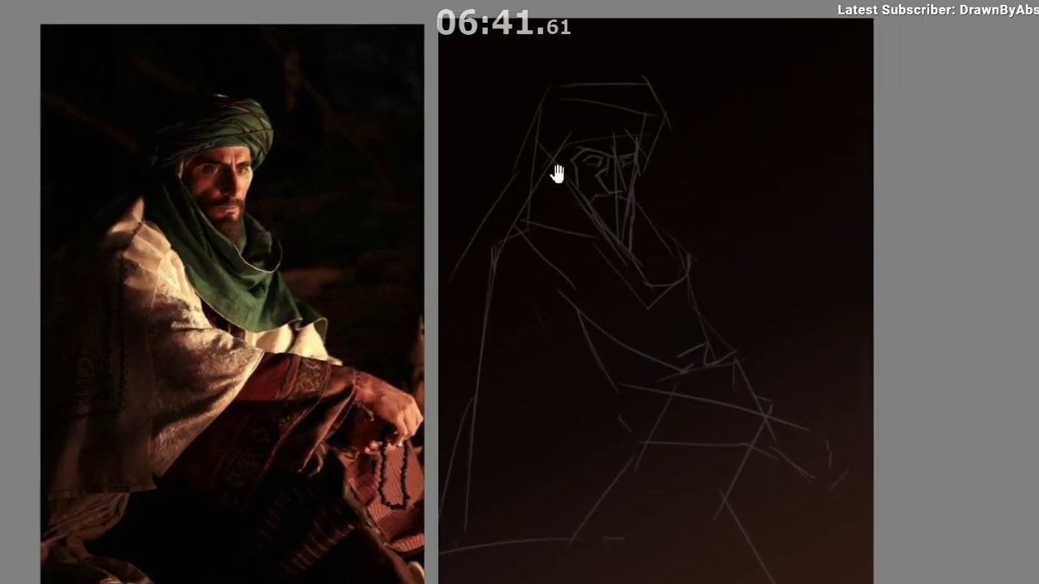
pyautogui.moveTo(595, 208)
pyautogui.mouseDown()
pyautogui.moveTo(613, 239)
pyautogui.moveTo(599, 205)
pyautogui.moveTo(629, 204)
pyautogui.mouseUp()
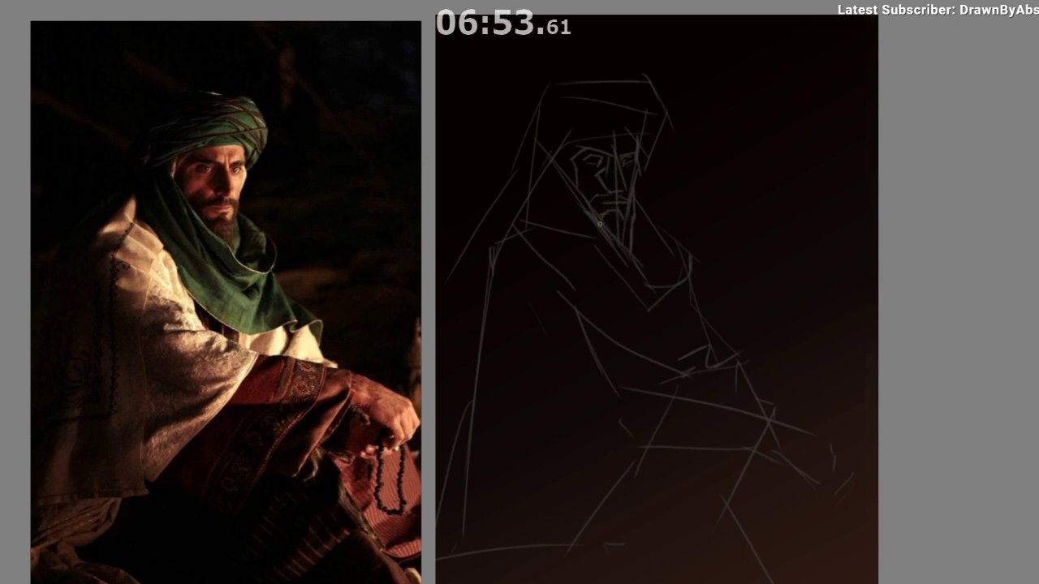
pyautogui.moveTo(588, 273); pyautogui.dragTo(562, 276)
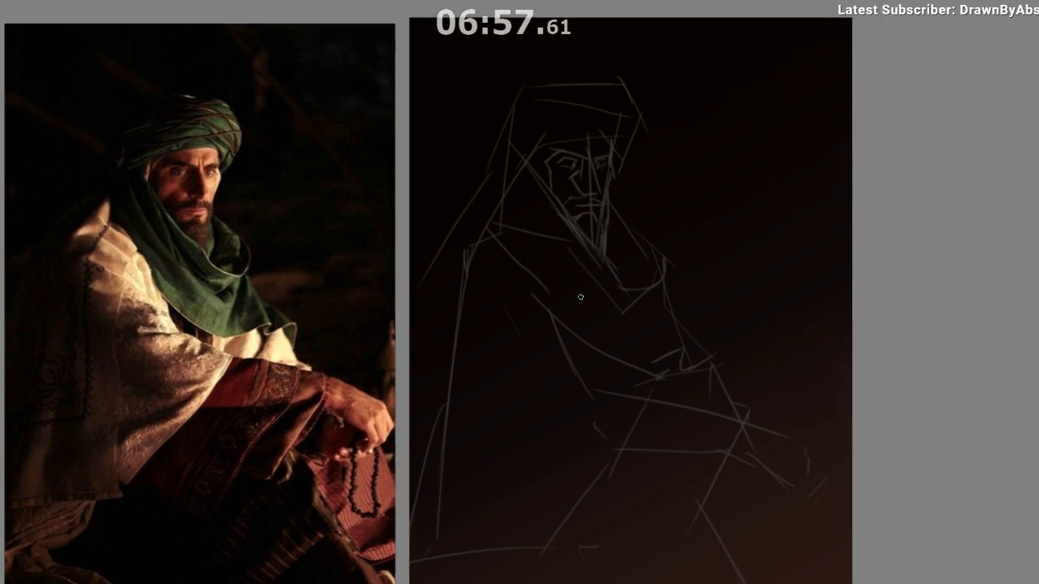
pyautogui.moveTo(582, 297); pyautogui.dragTo(566, 341)
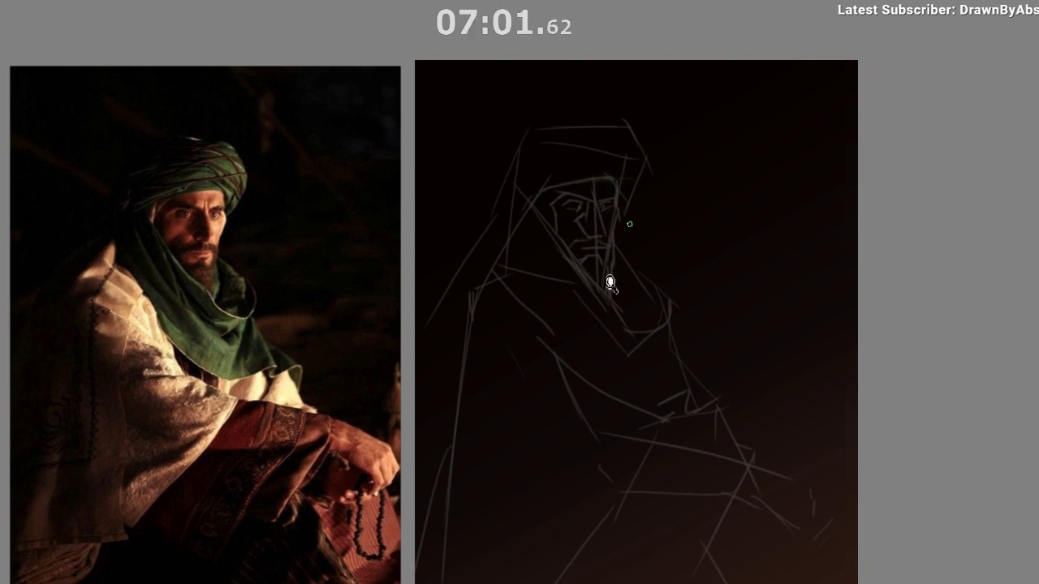
# Sketch the turban's forehead edge and diagonal fold lines across its wrap.
pyautogui.moveTo(610, 281); pyautogui.dragTo(622, 163)
pyautogui.moveTo(622, 163); pyautogui.dragTo(619, 87)
pyautogui.moveTo(619, 87)
pyautogui.mouseDown()
pyautogui.moveTo(638, 139)
pyautogui.moveTo(632, 178)
pyautogui.mouseUp()
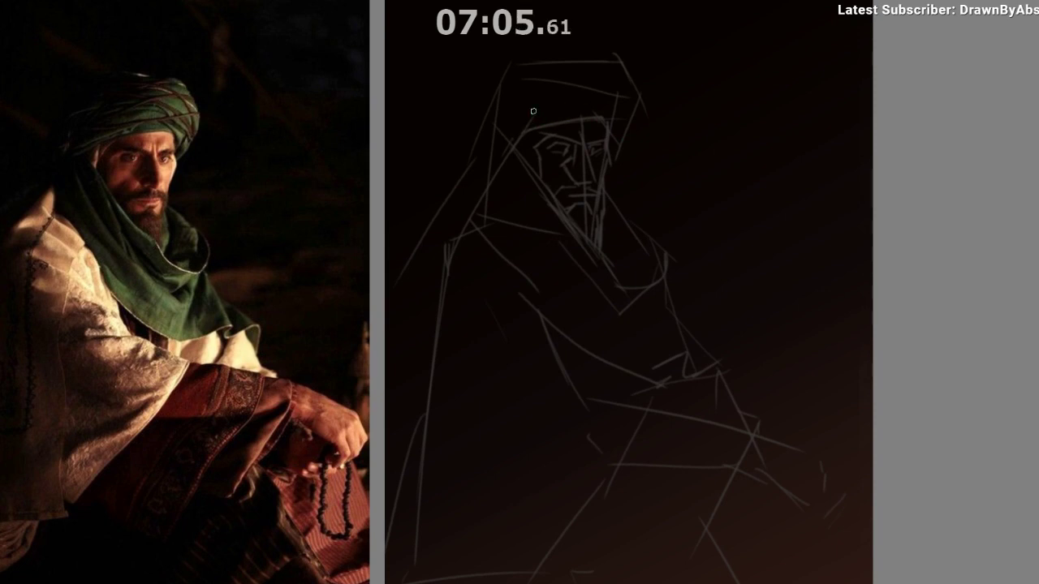
pyautogui.moveTo(531, 117); pyautogui.dragTo(639, 95)
pyautogui.moveTo(536, 99)
pyautogui.mouseDown()
pyautogui.moveTo(596, 83)
pyautogui.moveTo(612, 151)
pyautogui.moveTo(608, 213)
pyautogui.mouseUp()
pyautogui.moveTo(608, 214); pyautogui.dragTo(585, 225)
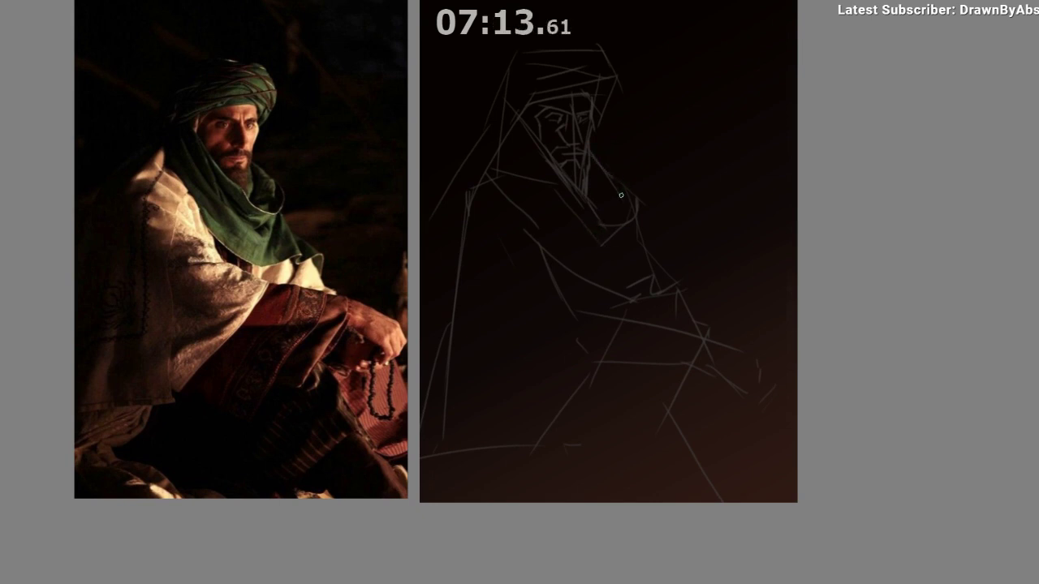
# Sketch the scarf's curved fold beside the neck and reinforce its lower edge across the chest.
pyautogui.moveTo(617, 178); pyautogui.dragTo(622, 212)
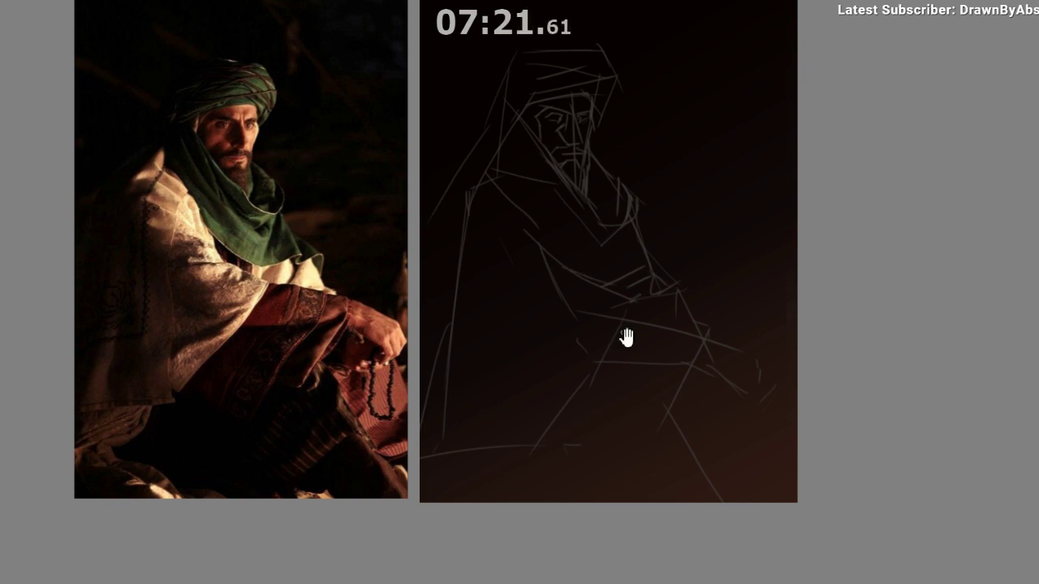
pyautogui.moveTo(643, 370); pyautogui.dragTo(635, 341)
pyautogui.scroll(-1, 625, 373)
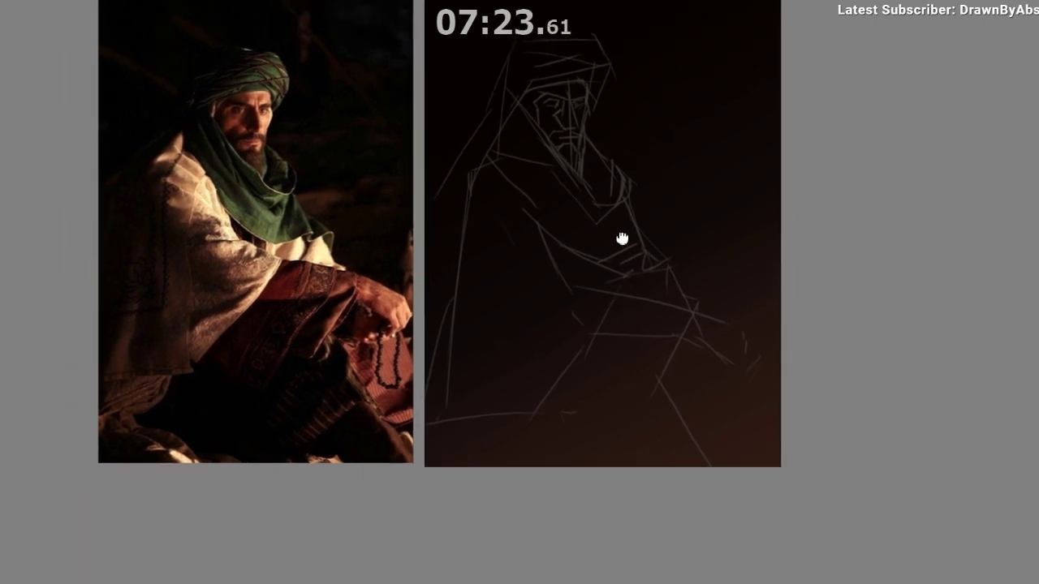
pyautogui.moveTo(623, 238); pyautogui.dragTo(640, 235)
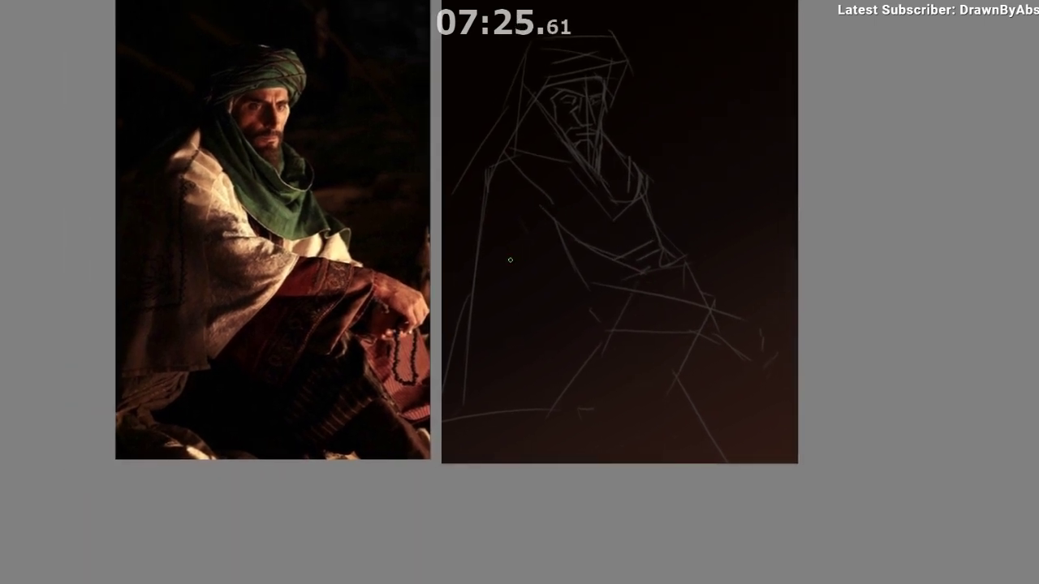
pyautogui.scroll(-3, 517, 280)
pyautogui.scroll(1, 521, 291)
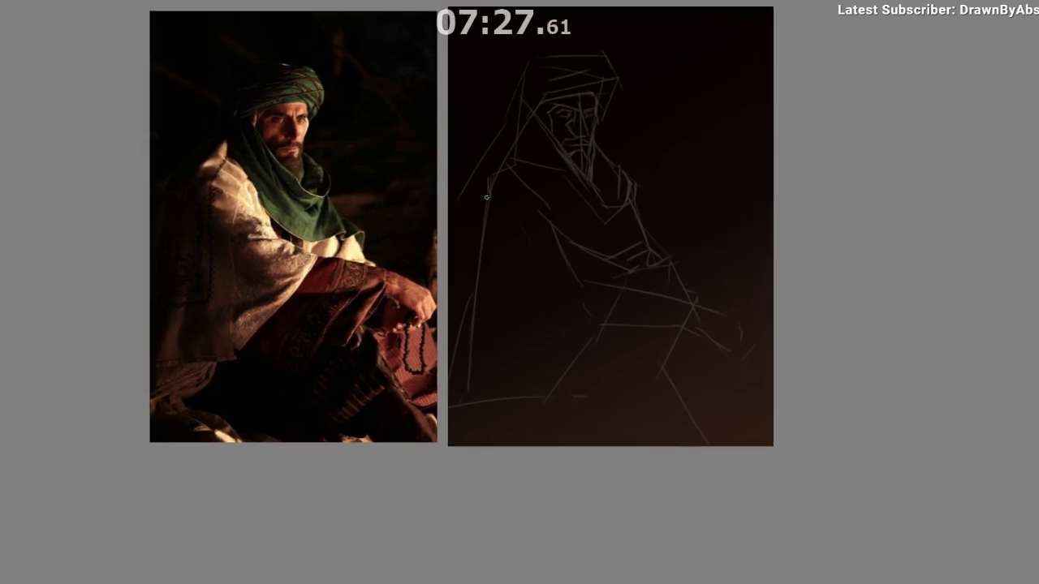
# Sketch the long diagonal fold of the cloak from the back shoulder down toward the elbow.
pyautogui.moveTo(491, 193); pyautogui.dragTo(543, 273)
pyautogui.hotkey('ctrl', 'z')
pyautogui.moveTo(492, 185)
pyautogui.mouseDown()
pyautogui.moveTo(553, 275)
pyautogui.moveTo(503, 214)
pyautogui.moveTo(541, 272)
pyautogui.mouseUp()
pyautogui.hotkey('ctrl', 'z')
pyautogui.hotkey('ctrl', 'z')
pyautogui.moveTo(491, 197); pyautogui.dragTo(557, 282)
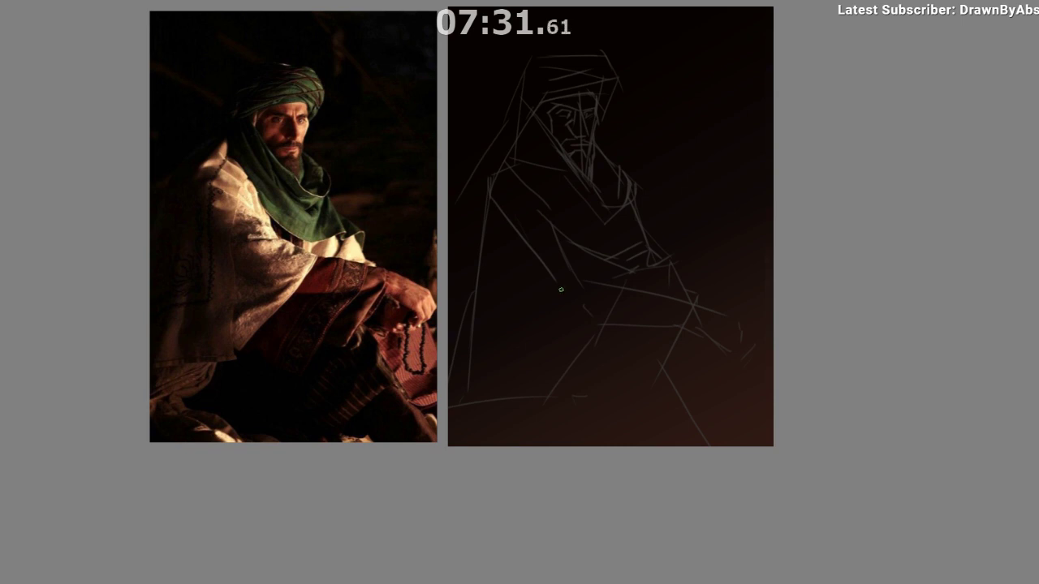
pyautogui.moveTo(497, 198)
pyautogui.mouseDown()
pyautogui.moveTo(491, 224)
pyautogui.moveTo(512, 218)
pyautogui.moveTo(510, 231)
pyautogui.moveTo(528, 235)
pyautogui.moveTo(523, 259)
pyautogui.moveTo(572, 331)
pyautogui.mouseUp()
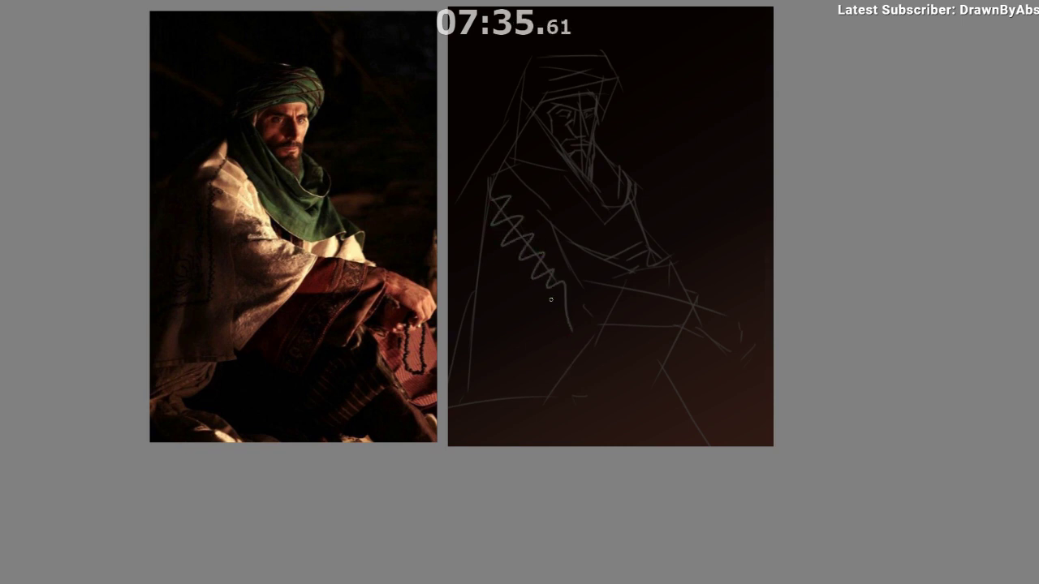
pyautogui.hotkey('ctrl', 'z')
pyautogui.moveTo(512, 322); pyautogui.dragTo(526, 285)
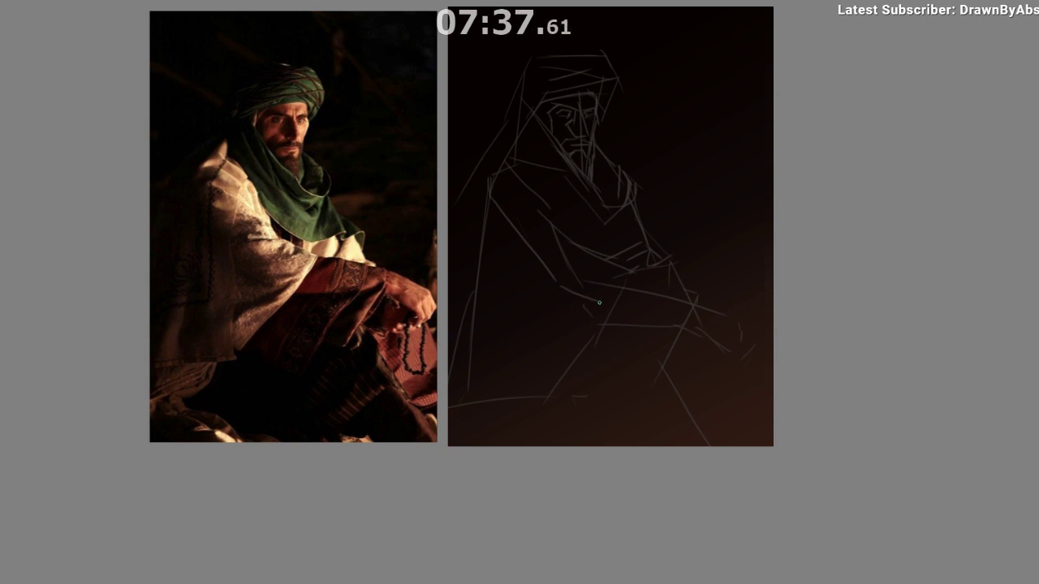
# Rework the sleeve's lower tip and sketch a diagonal edge from it back down toward the cloak's base.
pyautogui.moveTo(599, 303); pyautogui.dragTo(623, 320)
pyautogui.hotkey('ctrl', 'z')
pyautogui.moveTo(569, 298); pyautogui.dragTo(611, 326)
pyautogui.moveTo(549, 279)
pyautogui.mouseDown()
pyautogui.moveTo(590, 308)
pyautogui.moveTo(535, 372)
pyautogui.mouseUp()
pyautogui.hotkey('ctrl', 'z')
pyautogui.hotkey('ctrl', 'z')
pyautogui.moveTo(594, 310); pyautogui.dragTo(537, 362)
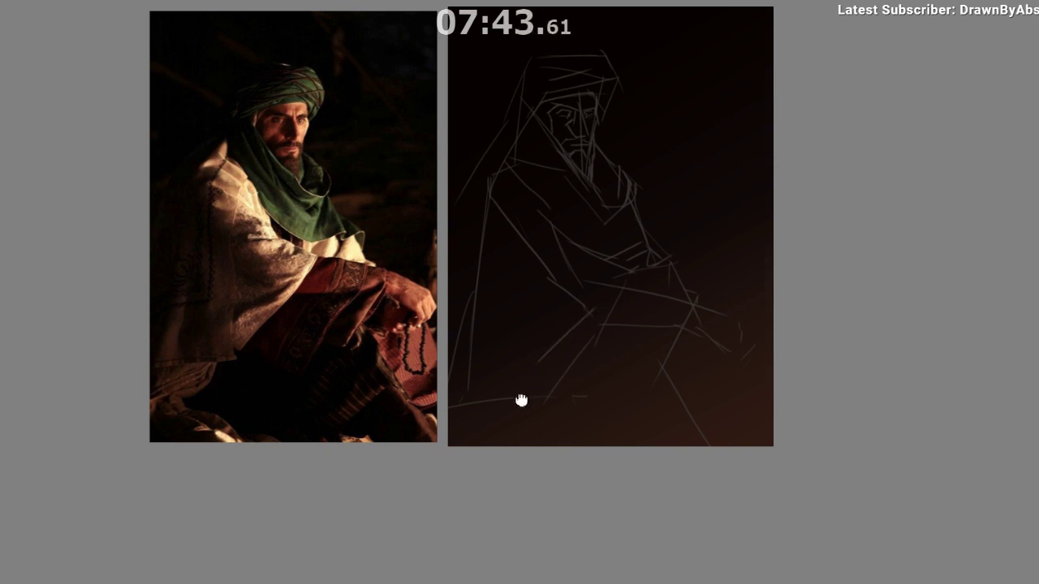
# Mirror the view to sketch the upper arm's inner contour and the forearm lines toward the hand, then restore the orientation.
pyautogui.press('m')
pyautogui.moveTo(539, 445); pyautogui.dragTo(461, 461)
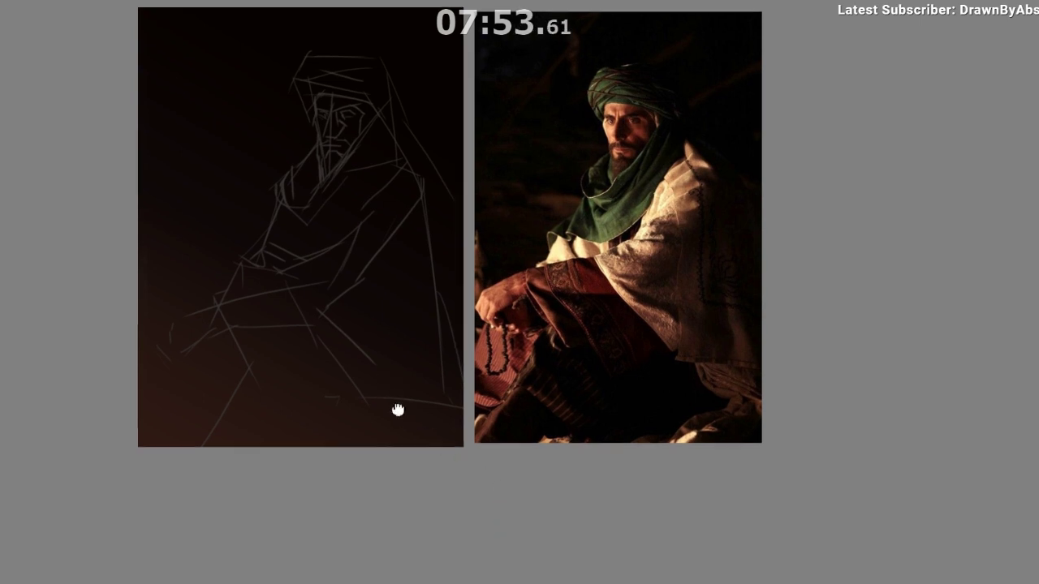
pyautogui.moveTo(396, 409); pyautogui.dragTo(400, 446)
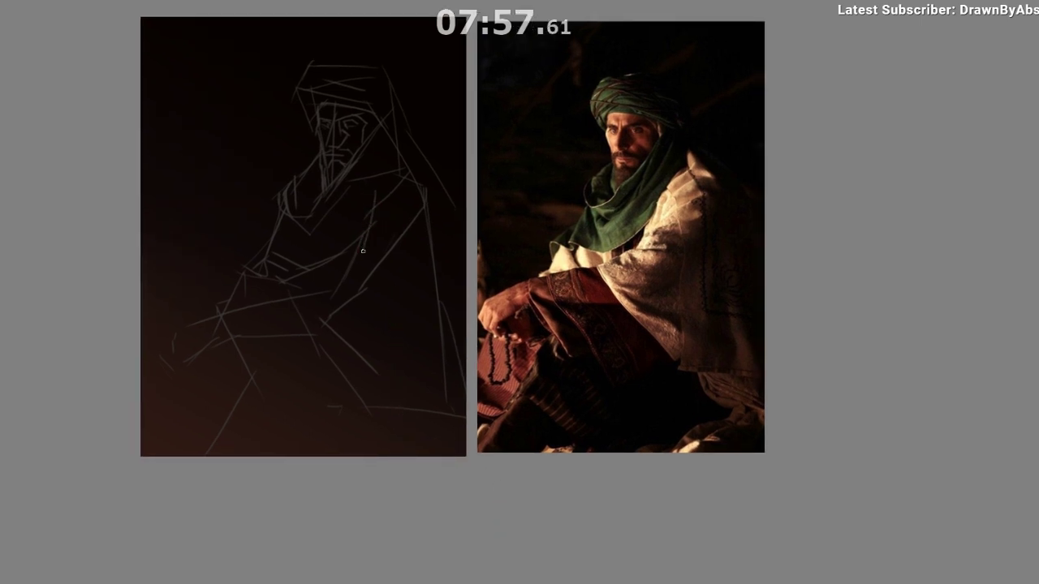
pyautogui.moveTo(361, 331); pyautogui.dragTo(377, 308)
pyautogui.moveTo(349, 348); pyautogui.dragTo(368, 330)
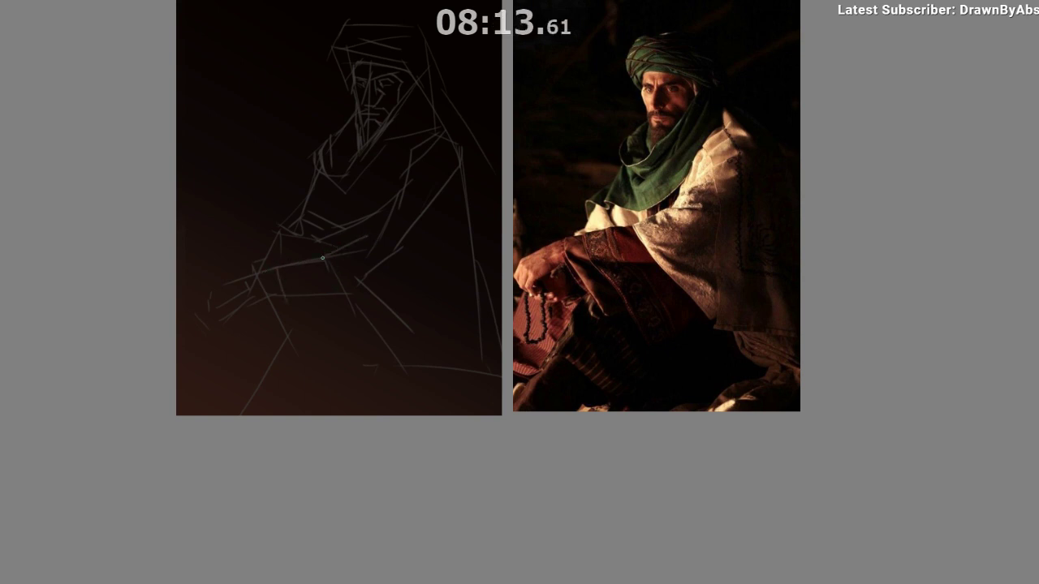
pyautogui.moveTo(324, 257); pyautogui.dragTo(378, 238)
pyautogui.hotkey('ctrl', 'z')
pyautogui.moveTo(402, 164); pyautogui.dragTo(377, 219)
pyautogui.press('m')
# Reinforce the cloak's hem line and sketch a near-vertical fold down toward its lower corner.
pyautogui.moveTo(461, 454); pyautogui.dragTo(384, 482)
pyautogui.scroll(2, 520, 395)
pyautogui.moveTo(525, 412); pyautogui.dragTo(503, 401)
pyautogui.scroll(-1, 542, 436)
pyautogui.scroll(-2, 505, 408)
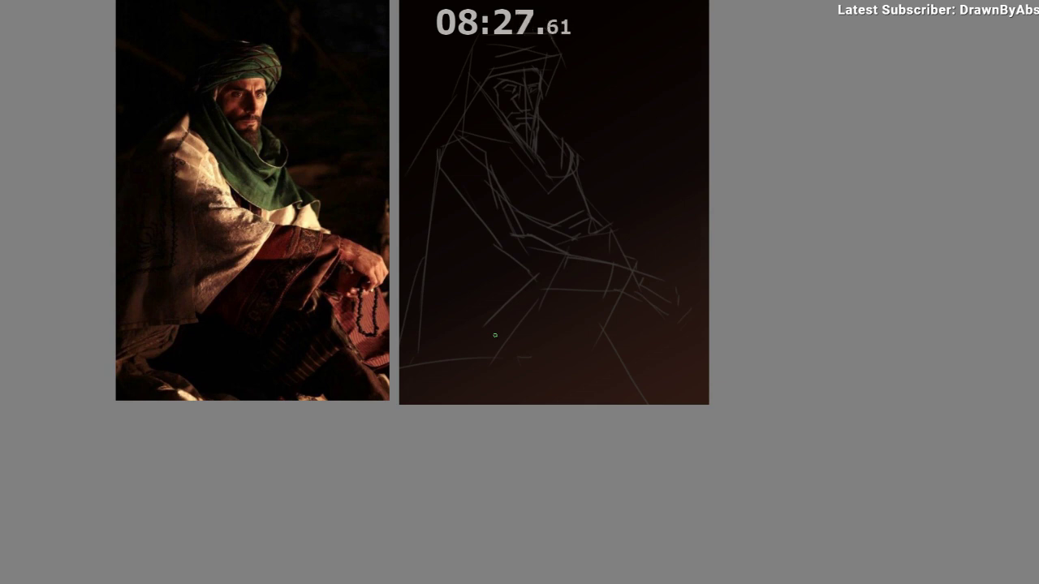
pyautogui.moveTo(496, 367); pyautogui.dragTo(536, 338)
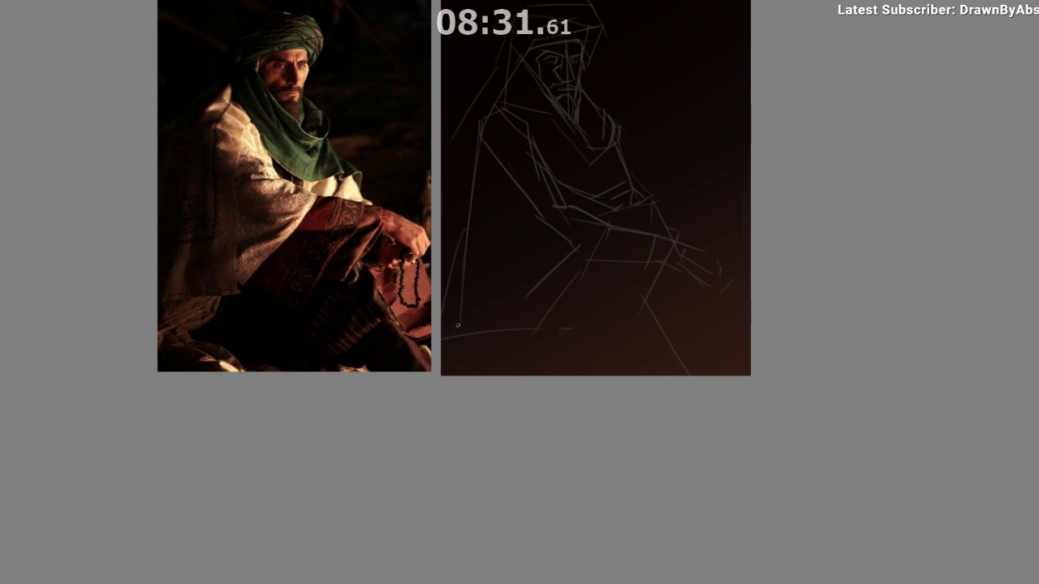
pyautogui.moveTo(445, 333); pyautogui.dragTo(545, 321)
pyautogui.moveTo(522, 228); pyautogui.dragTo(535, 328)
pyautogui.moveTo(522, 249); pyautogui.dragTo(535, 318)
# Sketch a short bent line for the rock beneath the cloak's hem.
pyautogui.moveTo(509, 380); pyautogui.dragTo(514, 355)
pyautogui.moveTo(505, 312); pyautogui.dragTo(479, 344)
pyautogui.moveTo(471, 392); pyautogui.dragTo(441, 461)
pyautogui.moveTo(520, 318)
pyautogui.mouseDown()
pyautogui.moveTo(539, 317)
pyautogui.moveTo(557, 357)
pyautogui.mouseUp()
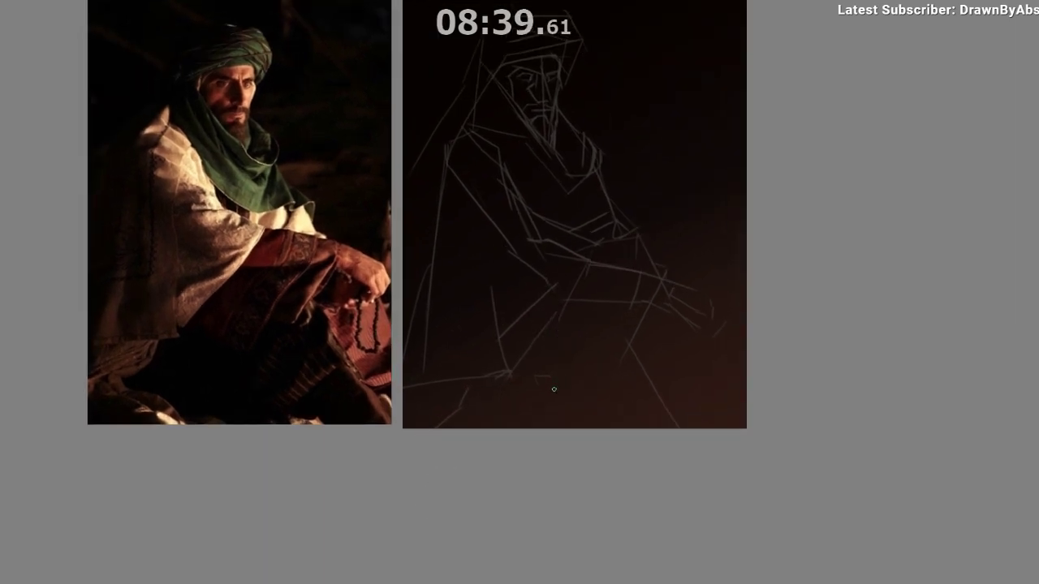
# Rotate the whole sketch slightly with the Transform tool, comparing mirrored and normal views, and apply it.
pyautogui.press('m')
pyautogui.moveTo(605, 466)
pyautogui.mouseDown()
pyautogui.moveTo(518, 449)
pyautogui.moveTo(487, 457)
pyautogui.mouseUp()
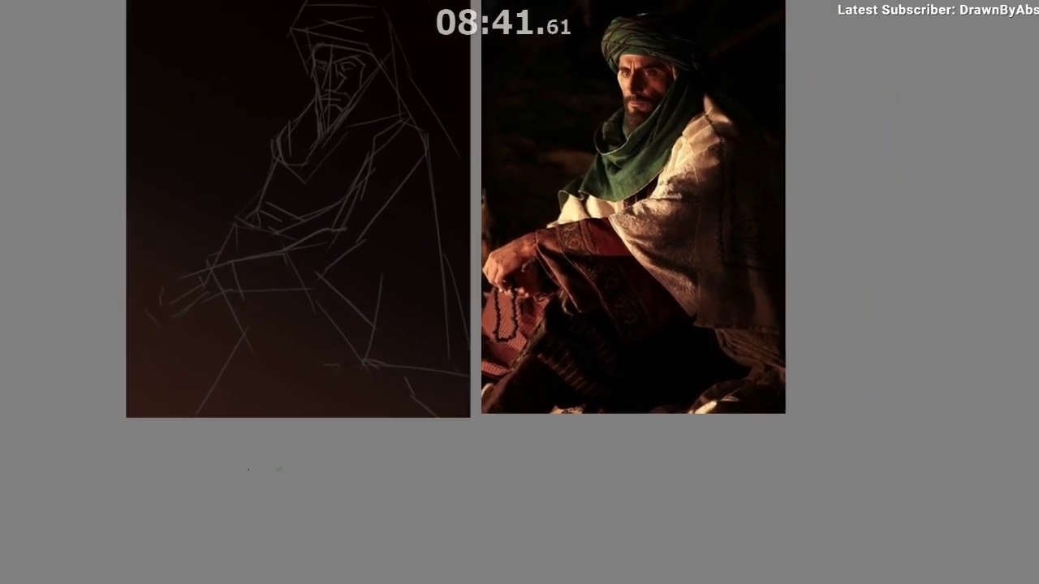
pyautogui.moveTo(251, 468); pyautogui.dragTo(277, 552)
pyautogui.hotkey('ctrl', 't')
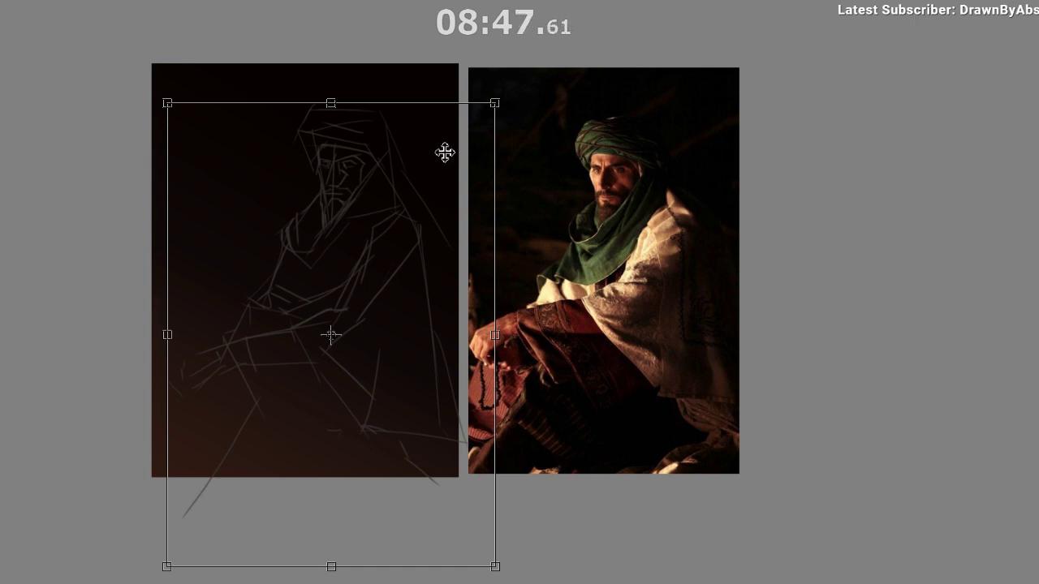
pyautogui.moveTo(491, 88); pyautogui.dragTo(501, 94)
pyautogui.press('h')
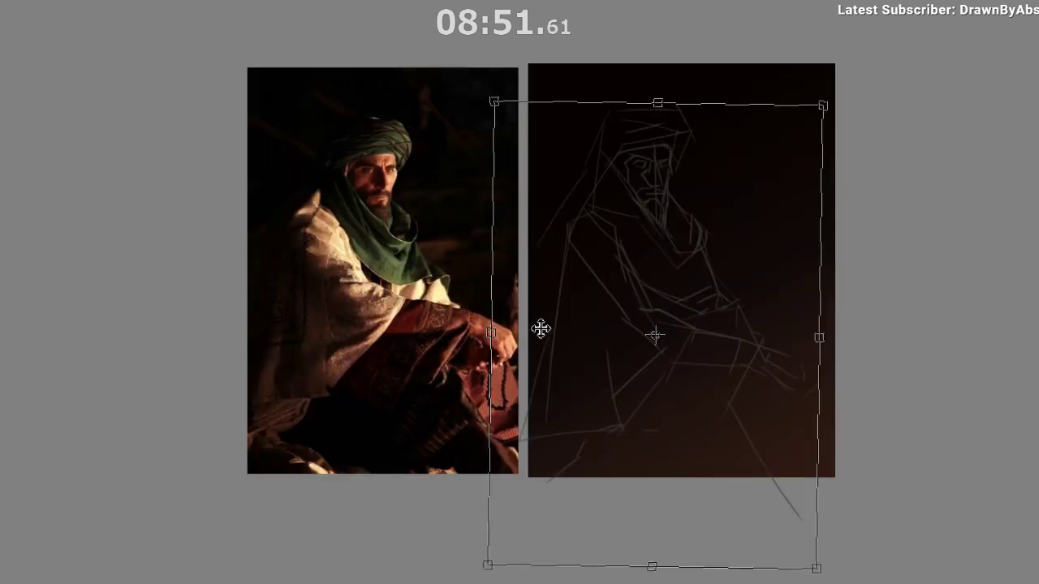
pyautogui.moveTo(505, 495)
pyautogui.mouseDown()
pyautogui.moveTo(461, 501)
pyautogui.moveTo(464, 541)
pyautogui.moveTo(445, 563)
pyautogui.mouseUp()
pyautogui.press('Return')
# Switch from the c)_Pencil-2 brush to the rough-edged paint brush preset for blocking in colour.
pyautogui.scroll(1, 482, 511)
pyautogui.scroll(1, 479, 523)
pyautogui.moveTo(508, 515)
pyautogui.mouseDown()
pyautogui.moveTo(460, 558)
pyautogui.moveTo(489, 534)
pyautogui.mouseUp()
pyautogui.scroll(-1, 498, 520)
pyautogui.scroll(3, 572, 380)
pyautogui.moveTo(632, 409); pyautogui.dragTo(642, 374)
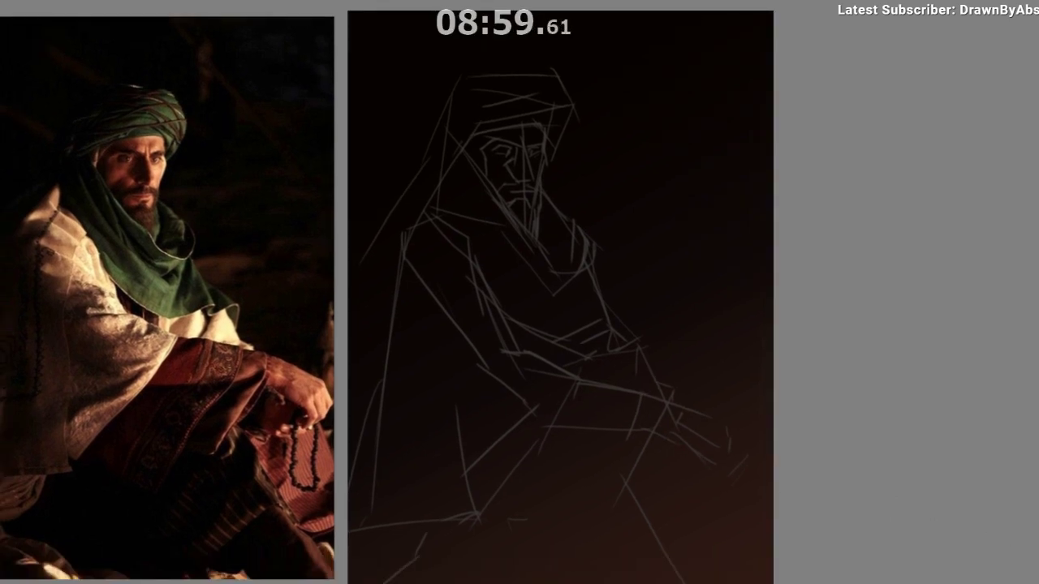
pyautogui.scroll(1, 587, 290)
pyautogui.rightClick(582, 276)
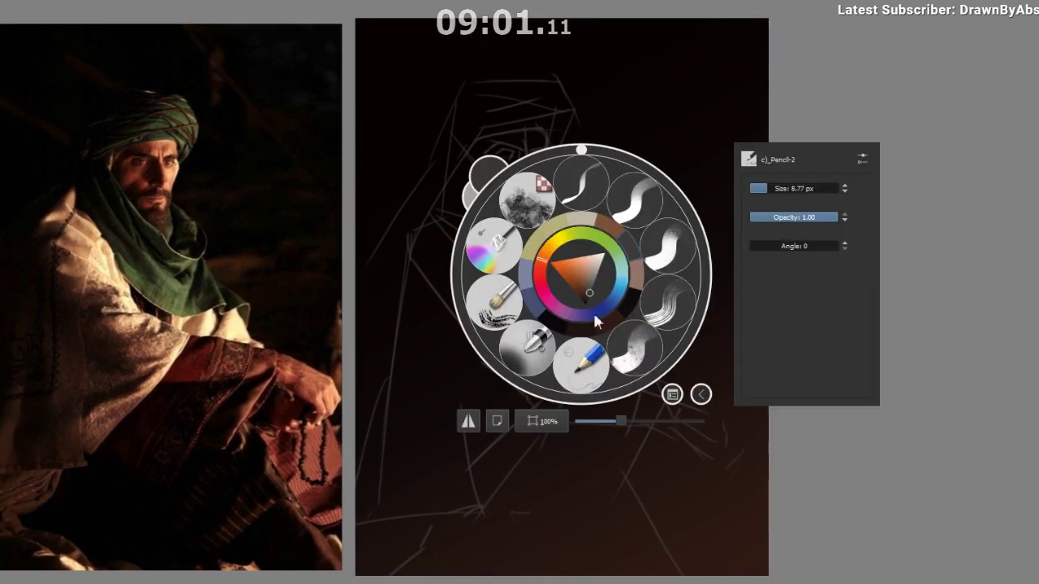
pyautogui.click(634, 363)
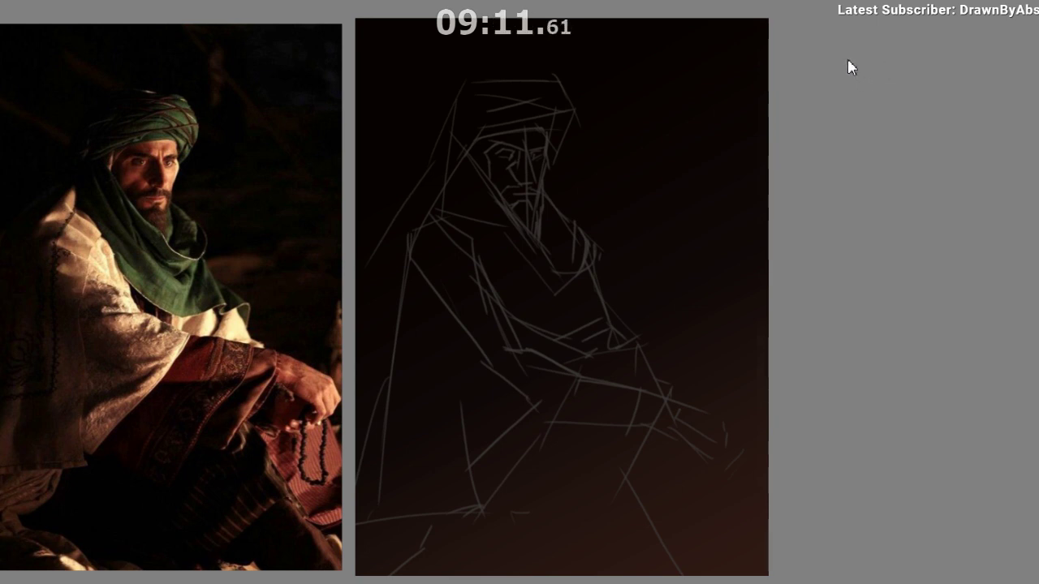
# Block in the turban and the cloth falling behind the head with dark green.
pyautogui.moveTo(492, 101)
pyautogui.mouseDown()
pyautogui.moveTo(542, 98)
pyautogui.moveTo(526, 98)
pyautogui.moveTo(548, 106)
pyautogui.moveTo(520, 114)
pyautogui.moveTo(551, 112)
pyautogui.moveTo(555, 135)
pyautogui.moveTo(489, 112)
pyautogui.moveTo(429, 190)
pyautogui.mouseUp()
pyautogui.hotkey('ctrl', 'z')
pyautogui.keyDown('ctrl'); pyautogui.click(509, 102); pyautogui.keyUp('ctrl')
pyautogui.moveTo(466, 252)
pyautogui.mouseDown()
pyautogui.moveTo(498, 203)
pyautogui.moveTo(502, 160)
pyautogui.moveTo(534, 252)
pyautogui.mouseUp()
pyautogui.press(']')
pyautogui.hotkey('ctrl', 'z')
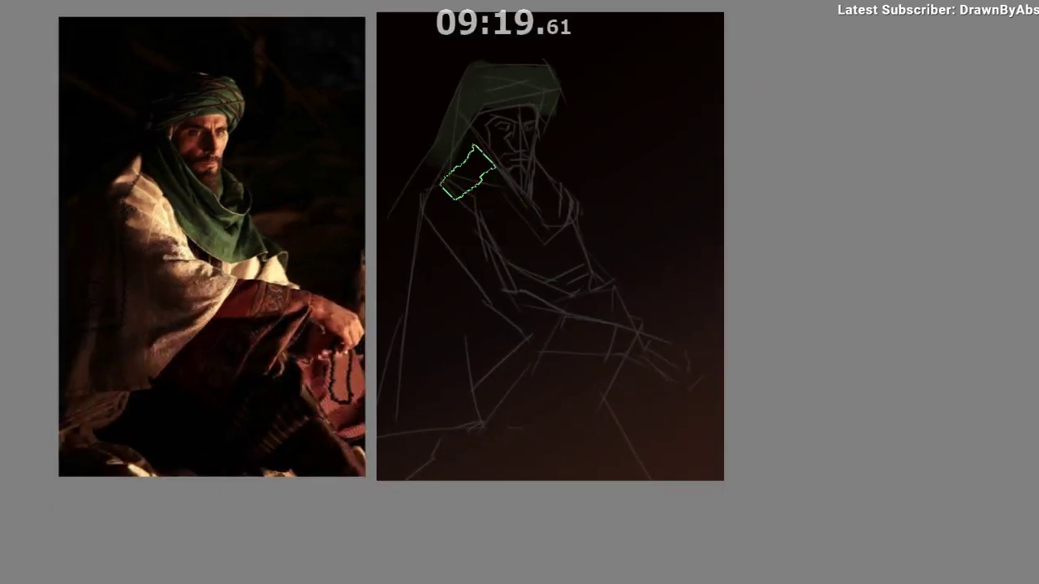
# Block in the scarf with dark green from the back shoulder across the neck and chest.
pyautogui.moveTo(441, 155)
pyautogui.mouseDown()
pyautogui.moveTo(540, 250)
pyautogui.moveTo(547, 276)
pyautogui.moveTo(540, 224)
pyautogui.moveTo(565, 261)
pyautogui.mouseUp()
pyautogui.moveTo(577, 223); pyautogui.dragTo(600, 191)
pyautogui.moveTo(606, 250); pyautogui.dragTo(634, 257)
# Try to block in the cloak's lit shoulder and upper arm with a pale grey sampled from the reference, and undo it.
pyautogui.press('ctrl')
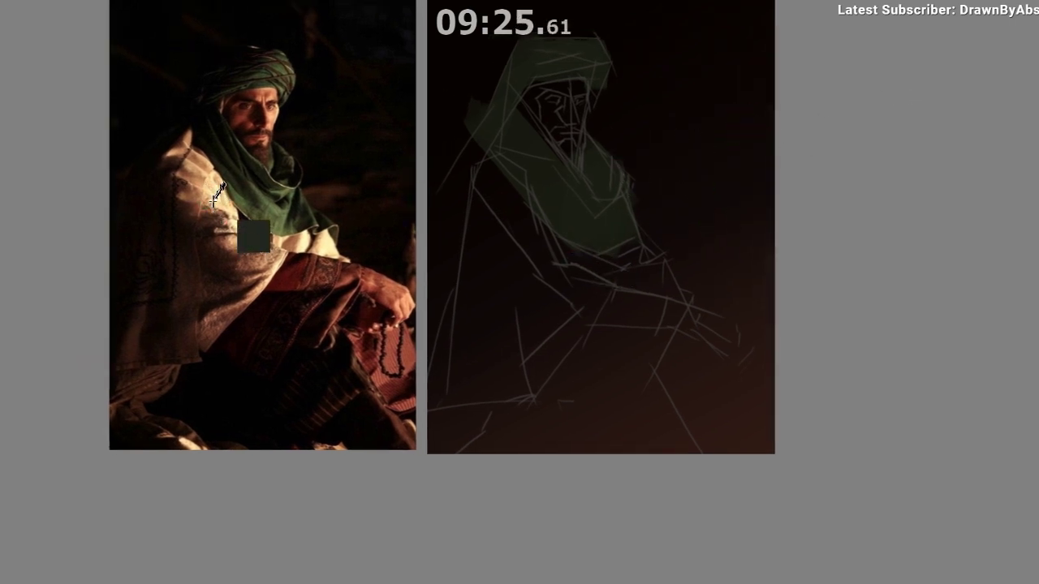
pyautogui.keyDown('ctrl'); pyautogui.click(228, 164); pyautogui.keyUp('ctrl')
pyautogui.moveTo(496, 171); pyautogui.dragTo(534, 230)
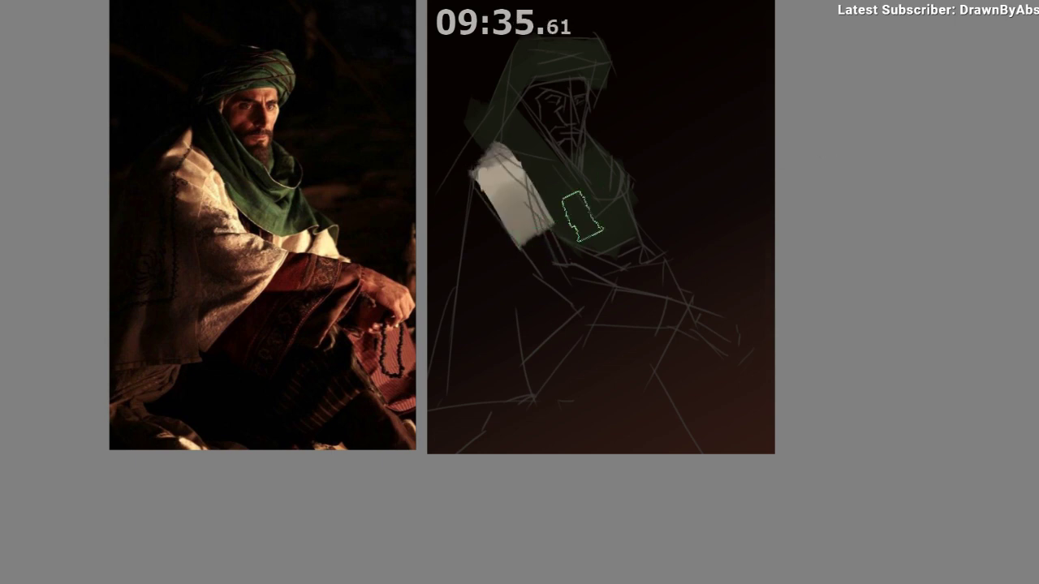
pyautogui.hotkey('ctrl', 'z')
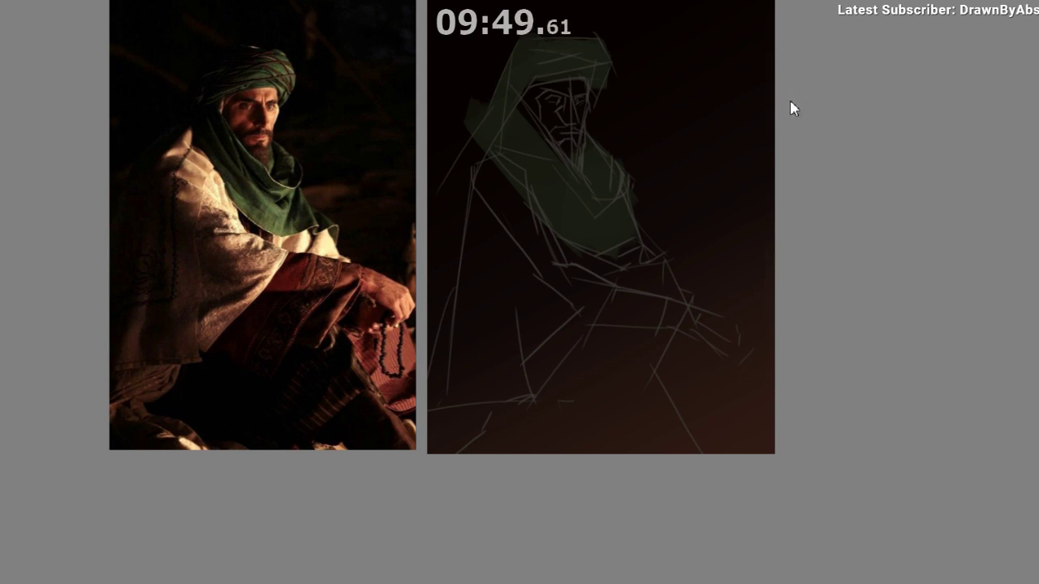
# Block in the cloak's lit shoulder with warm beige strokes, from the top of the shoulder down beside the green scarf.
pyautogui.moveTo(498, 172); pyautogui.dragTo(520, 205)
pyautogui.hotkey('ctrl', 'z')
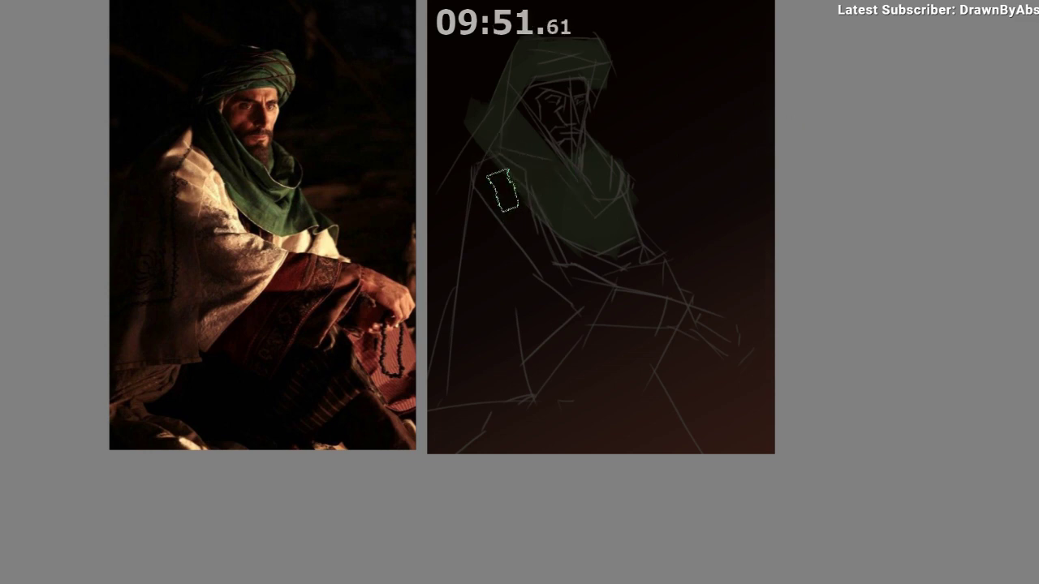
pyautogui.moveTo(491, 173); pyautogui.dragTo(528, 214)
pyautogui.hotkey('ctrl', 'z')
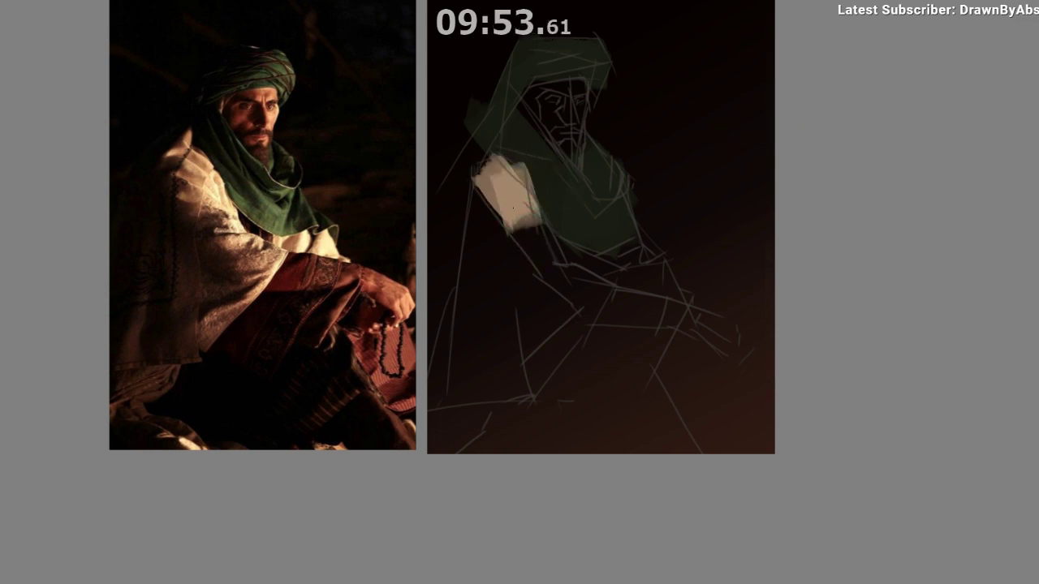
pyautogui.hotkey('ctrl', 'z')
pyautogui.moveTo(498, 176)
pyautogui.mouseDown()
pyautogui.moveTo(533, 245)
pyautogui.moveTo(530, 237)
pyautogui.mouseUp()
pyautogui.hotkey('ctrl', 'z')
pyautogui.moveTo(509, 201); pyautogui.dragTo(542, 249)
# Mirror the canvas view and extend the beige block-in down the cloak's lit edge to below the scarf's lower corner.
pyautogui.press('m')
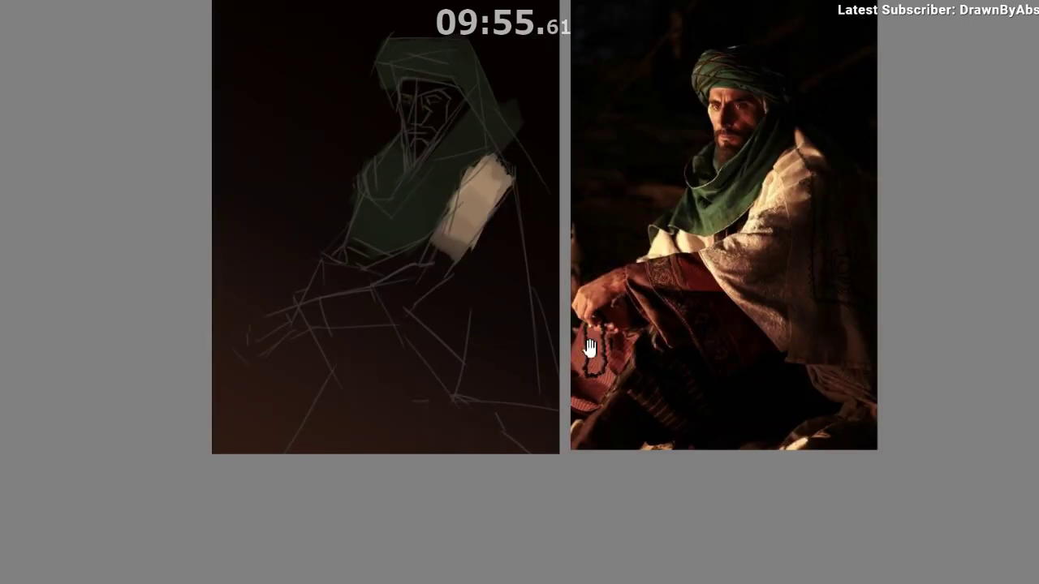
pyautogui.moveTo(590, 349); pyautogui.dragTo(571, 323)
pyautogui.moveTo(462, 169)
pyautogui.mouseDown()
pyautogui.moveTo(388, 284)
pyautogui.moveTo(381, 276)
pyautogui.moveTo(406, 242)
pyautogui.moveTo(377, 282)
pyautogui.moveTo(386, 258)
pyautogui.moveTo(411, 265)
pyautogui.mouseUp()
pyautogui.hotkey('ctrl', 'z')
pyautogui.hotkey('ctrl', 'z')
pyautogui.hotkey('ctrl', 'z')
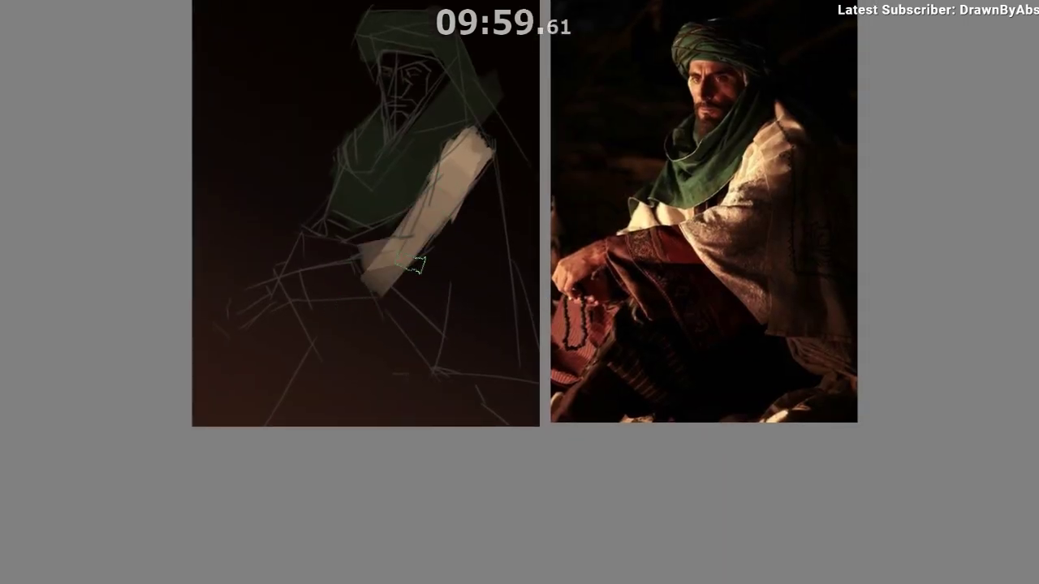
pyautogui.moveTo(373, 333); pyautogui.dragTo(431, 345)
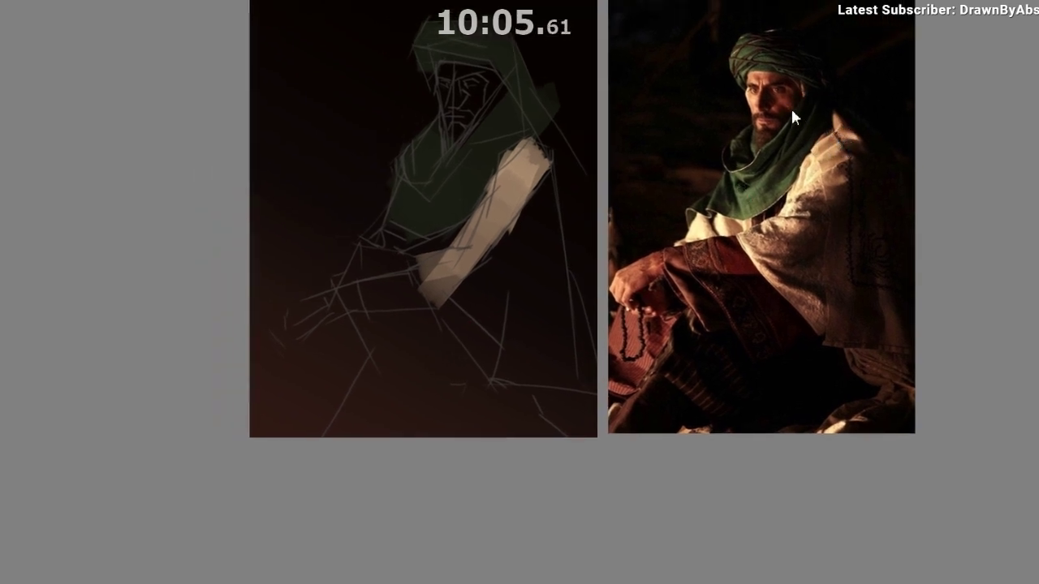
# Block in the light garment below the scarf with yellowish beige and flip the canvas view back to its original orientation.
pyautogui.moveTo(378, 249)
pyautogui.mouseDown()
pyautogui.moveTo(373, 269)
pyautogui.moveTo(366, 253)
pyautogui.moveTo(372, 271)
pyautogui.moveTo(402, 242)
pyautogui.moveTo(410, 253)
pyautogui.moveTo(423, 246)
pyautogui.mouseUp()
pyautogui.hotkey('ctrl', 'z')
pyautogui.keyDown('ctrl'); pyautogui.click(371, 259); pyautogui.keyUp('ctrl')
pyautogui.hotkey('ctrl', 'z')
pyautogui.press('m')
pyautogui.moveTo(543, 432); pyautogui.dragTo(529, 446)
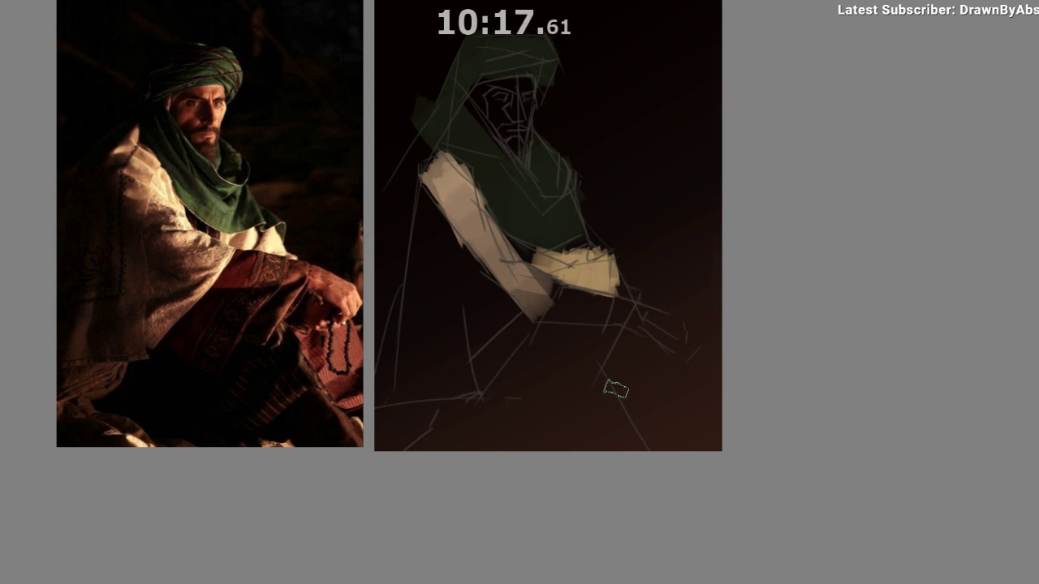
# Refine the flat tone of the green scarf over the chest using greens sampled from the painting.
pyautogui.keyDown('ctrl'); pyautogui.click(510, 218); pyautogui.keyUp('ctrl')
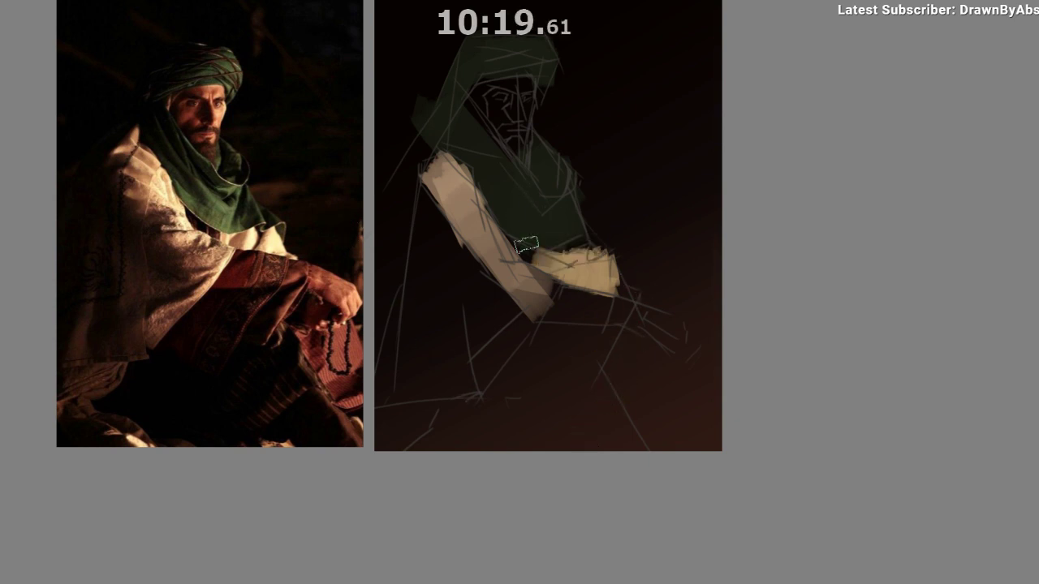
pyautogui.keyDown('ctrl'); pyautogui.click(491, 202); pyautogui.keyUp('ctrl')
pyautogui.moveTo(497, 200); pyautogui.dragTo(466, 168)
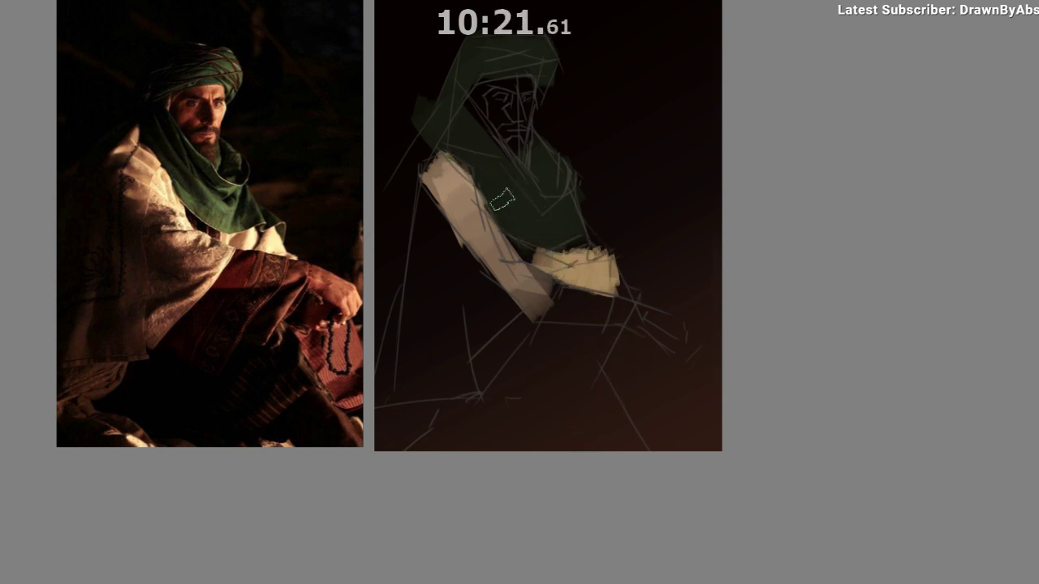
pyautogui.moveTo(601, 301); pyautogui.dragTo(621, 306)
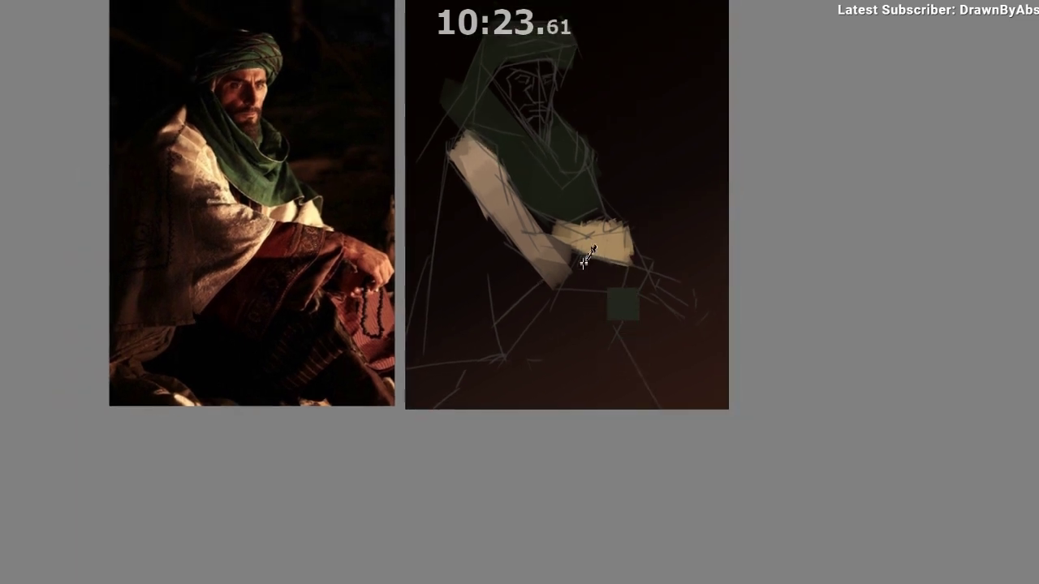
pyautogui.keyDown('ctrl'); pyautogui.click(618, 242); pyautogui.keyUp('ctrl')
pyautogui.moveTo(492, 215); pyautogui.dragTo(485, 242)
pyautogui.scroll(-1, 486, 243)
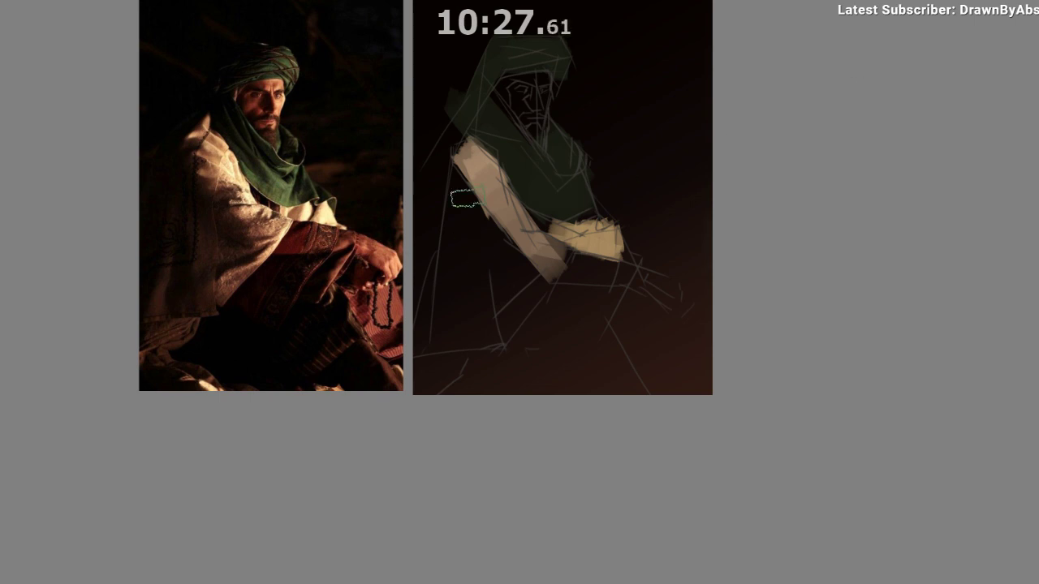
# Undo the last stroke and block in the shadowed cloak behind the arm with a dark olive-brown.
pyautogui.hotkey('ctrl', 'z')
pyautogui.moveTo(460, 170)
pyautogui.mouseDown()
pyautogui.moveTo(452, 299)
pyautogui.moveTo(452, 276)
pyautogui.mouseUp()
pyautogui.keyDown('ctrl'); pyautogui.click(457, 229); pyautogui.keyUp('ctrl')
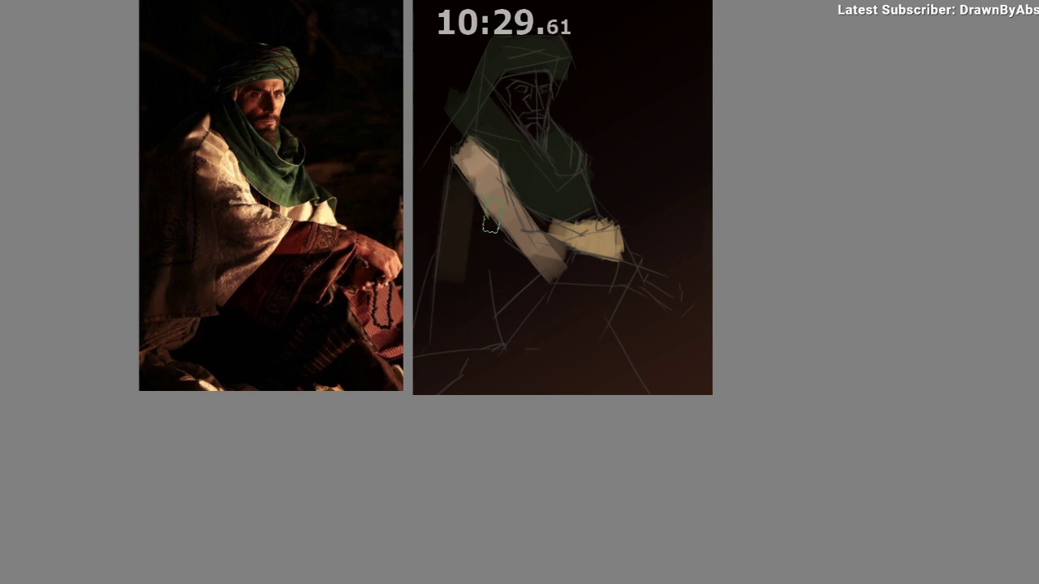
pyautogui.keyDown('ctrl'); pyautogui.click(454, 230); pyautogui.keyUp('ctrl')
pyautogui.moveTo(456, 200)
pyautogui.mouseDown()
pyautogui.moveTo(483, 237)
pyautogui.moveTo(457, 306)
pyautogui.moveTo(482, 297)
pyautogui.mouseUp()
pyautogui.moveTo(441, 170); pyautogui.dragTo(431, 258)
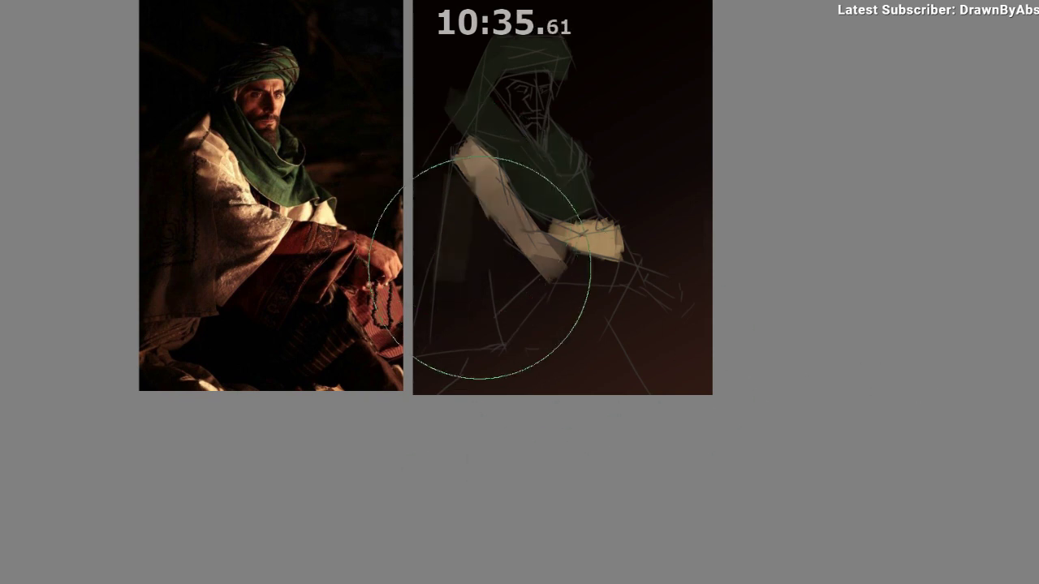
pyautogui.moveTo(477, 232)
pyautogui.mouseDown()
pyautogui.moveTo(500, 243)
pyautogui.moveTo(451, 202)
pyautogui.mouseUp()
pyautogui.hotkey('ctrl', 'z')
pyautogui.press('[')
pyautogui.press('[')
pyautogui.press('[')
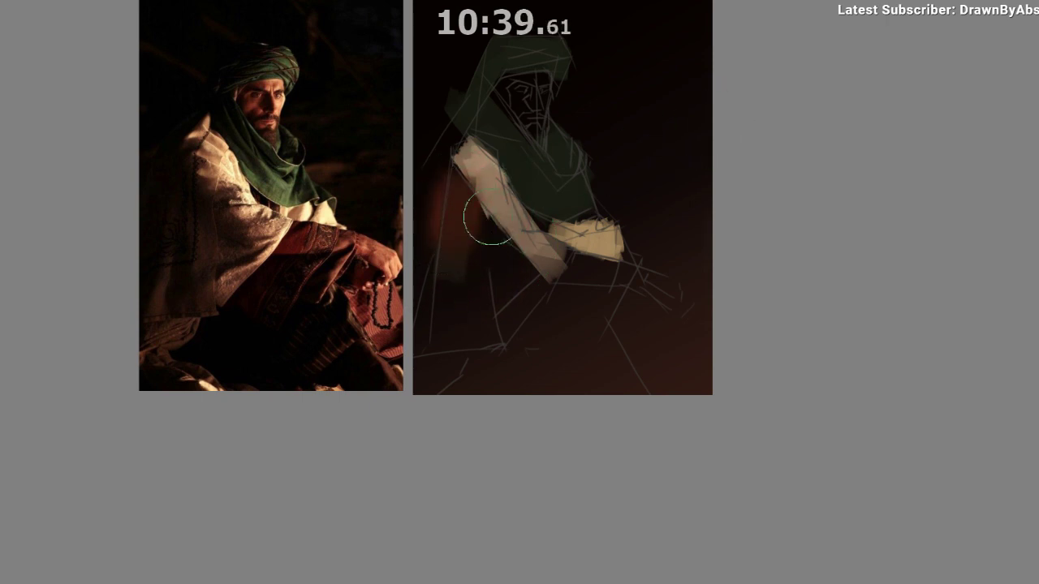
pyautogui.hotkey('ctrl', 'z')
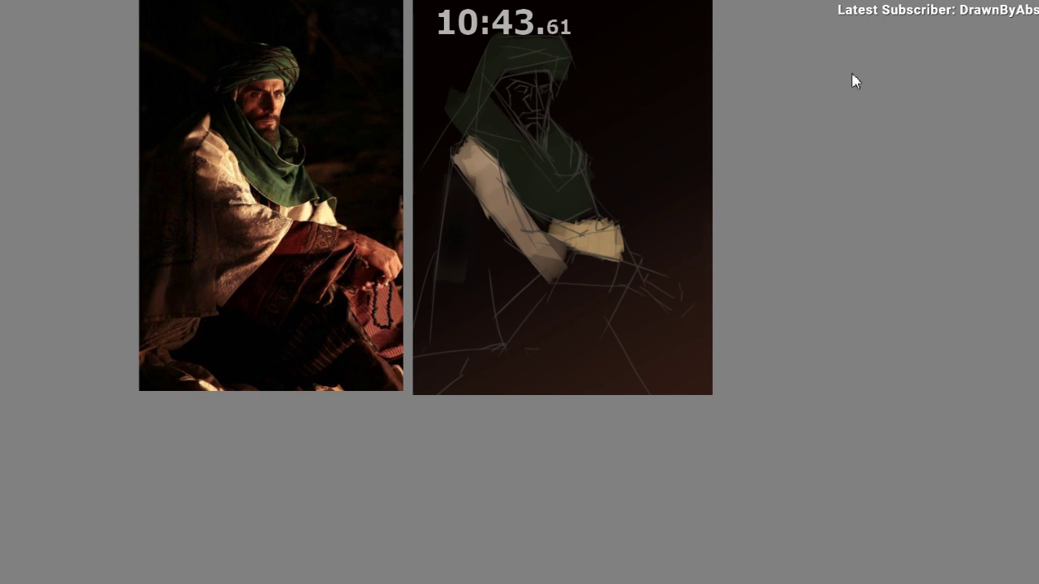
# Pick a textured brush and fill the cloak behind the arm and the area beneath it with dark blue-purple.
pyautogui.rightClick(504, 286)
pyautogui.click(590, 315)
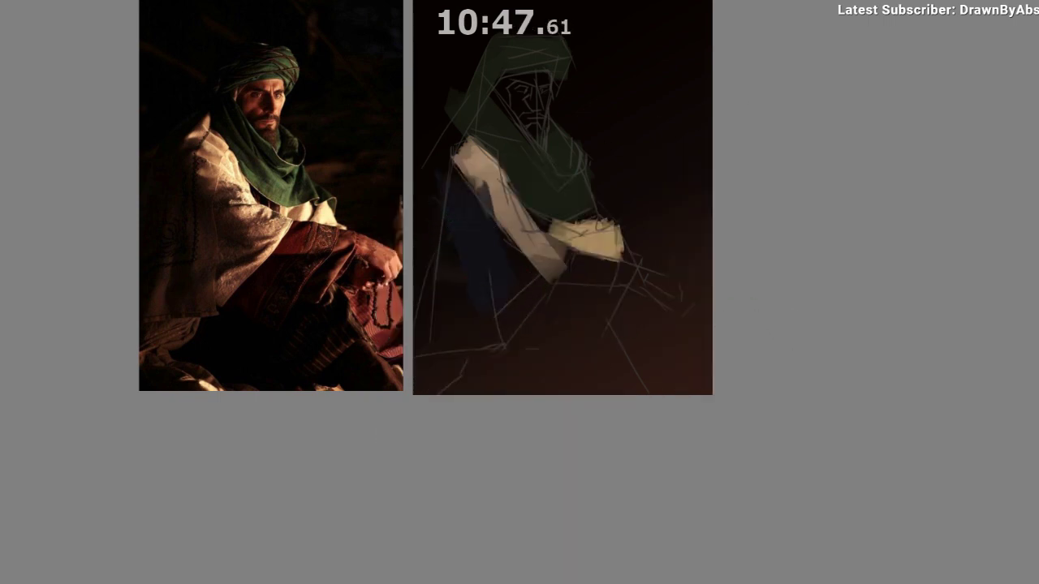
pyautogui.click(457, 220)
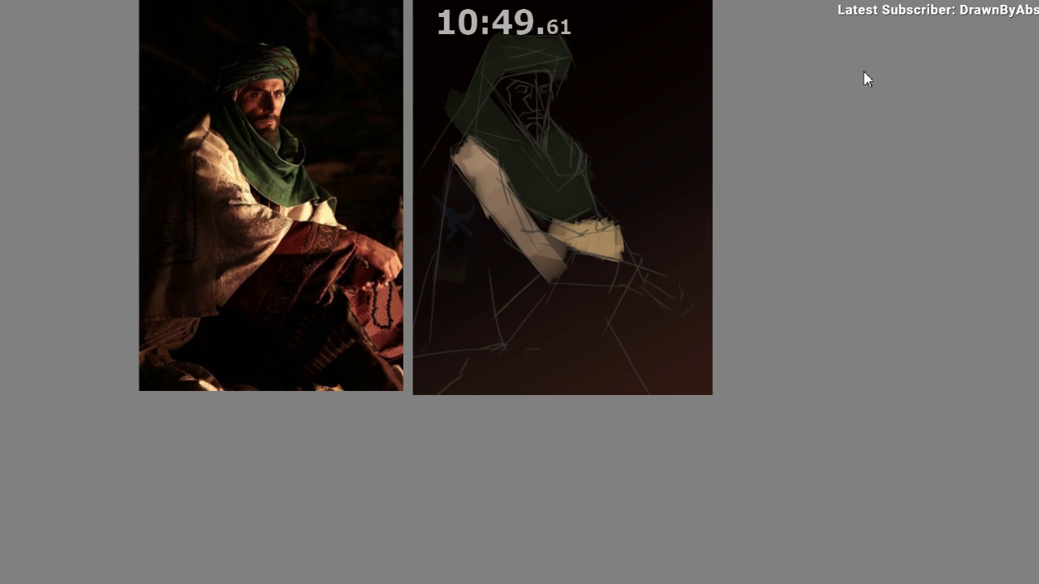
pyautogui.moveTo(498, 246)
pyautogui.mouseDown()
pyautogui.moveTo(504, 297)
pyautogui.moveTo(454, 231)
pyautogui.moveTo(459, 280)
pyautogui.moveTo(502, 295)
pyautogui.moveTo(585, 289)
pyautogui.mouseUp()
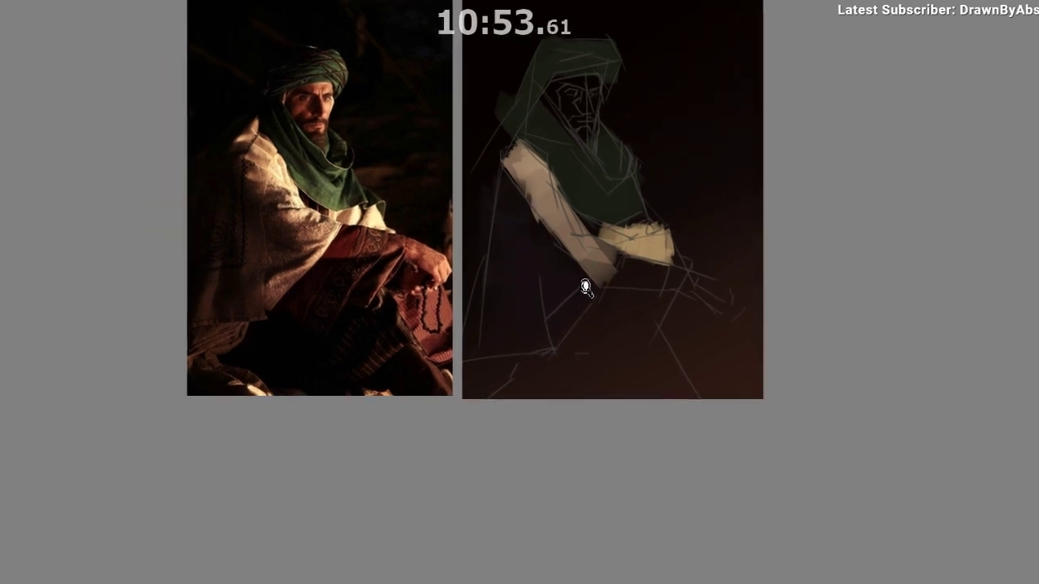
pyautogui.scroll(1, 598, 305)
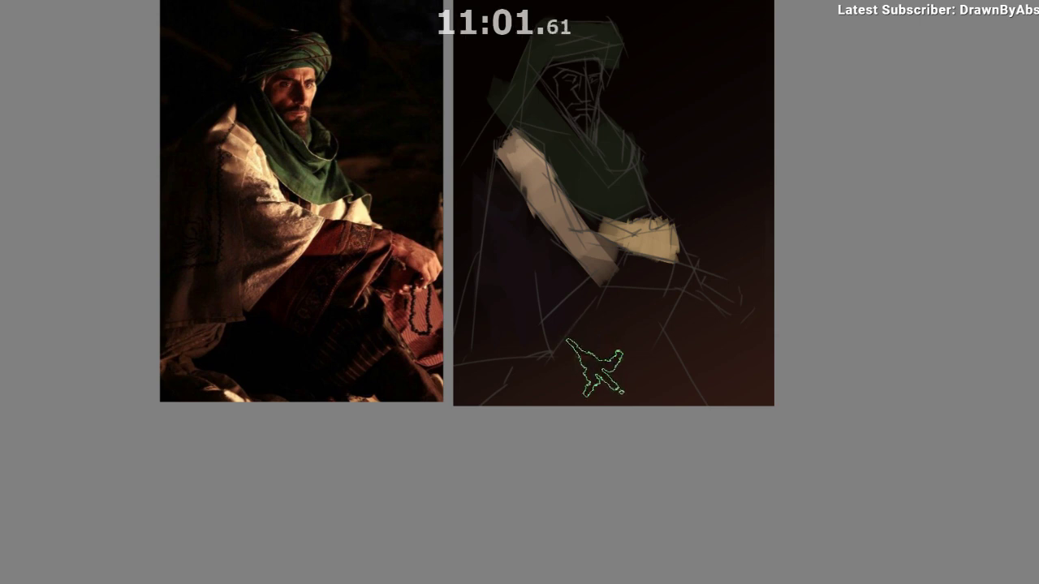
pyautogui.click(596, 374)
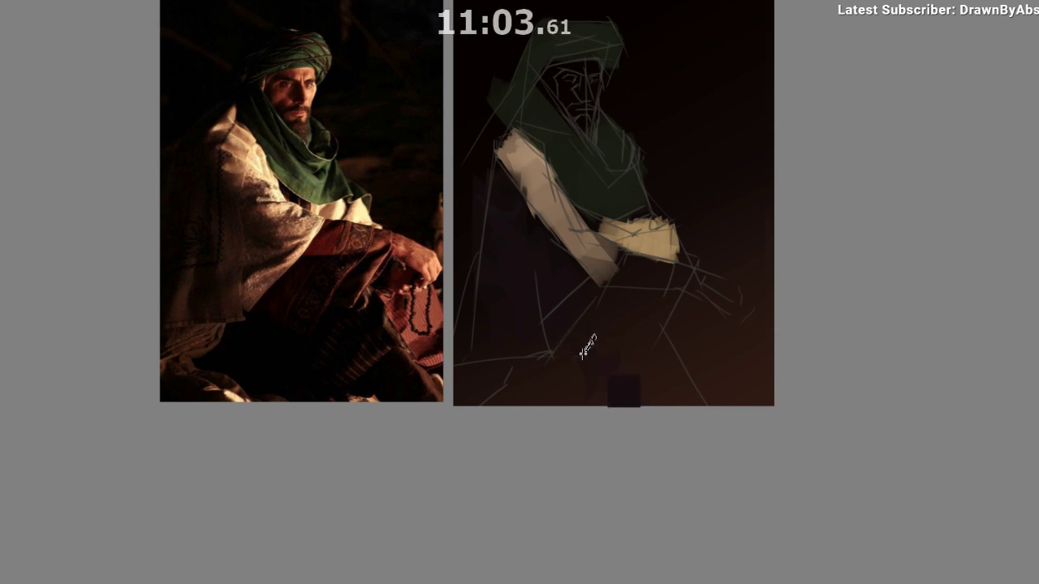
pyautogui.keyDown('ctrl'); pyautogui.click(498, 229); pyautogui.keyUp('ctrl')
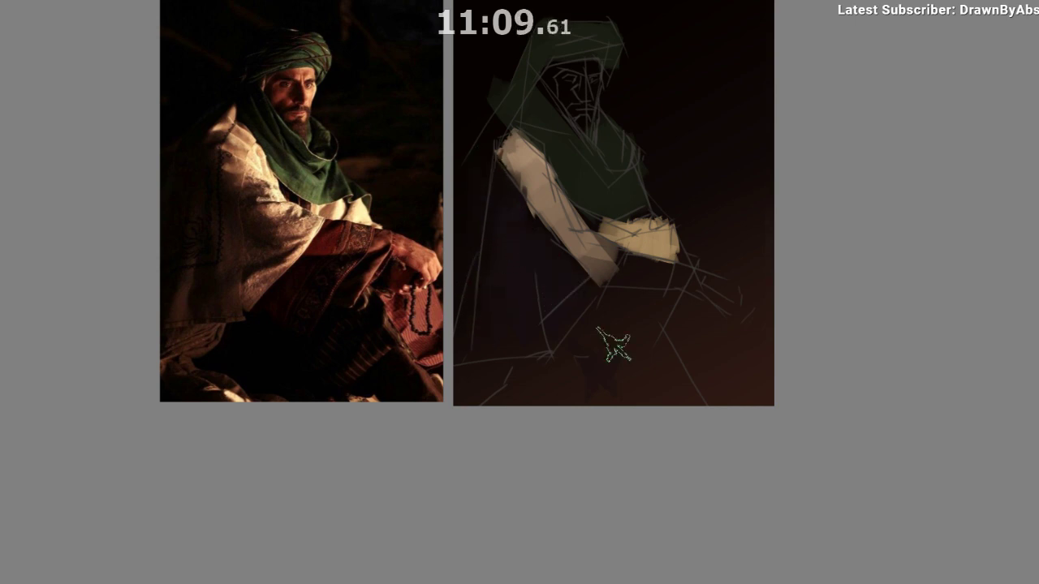
# Mirror the canvas, choose another brush and block in the robe over the knee with dark maroon.
pyautogui.press('m')
pyautogui.moveTo(550, 387); pyautogui.dragTo(441, 371)
pyautogui.moveTo(354, 383)
pyautogui.mouseDown()
pyautogui.moveTo(449, 348)
pyautogui.moveTo(443, 334)
pyautogui.mouseUp()
pyautogui.rightClick(420, 333)
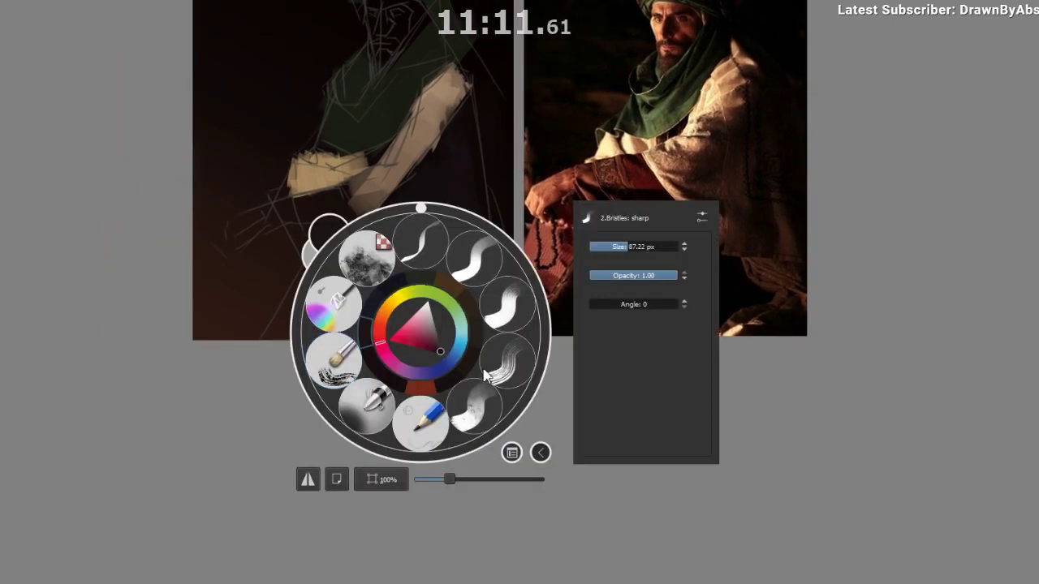
pyautogui.click(826, 130)
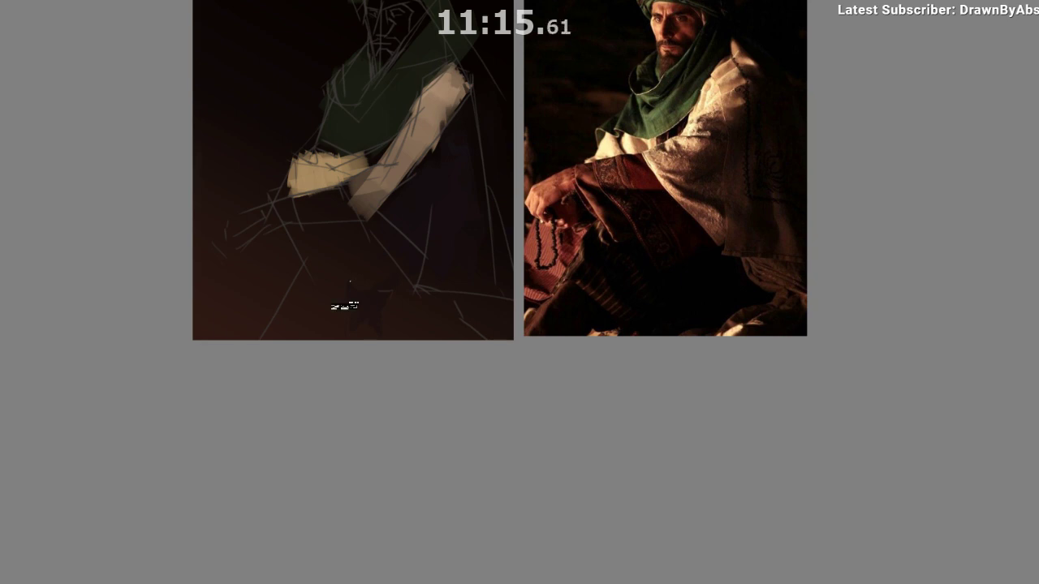
pyautogui.moveTo(326, 200)
pyautogui.mouseDown()
pyautogui.moveTo(338, 264)
pyautogui.moveTo(374, 288)
pyautogui.mouseUp()
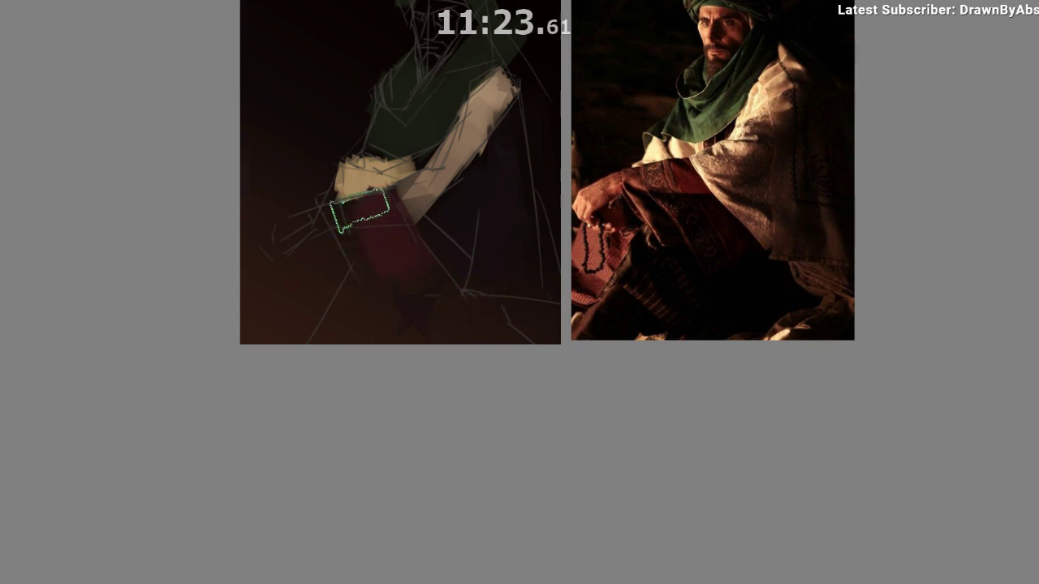
pyautogui.moveTo(386, 265)
pyautogui.mouseDown()
pyautogui.moveTo(360, 229)
pyautogui.moveTo(389, 296)
pyautogui.moveTo(385, 280)
pyautogui.moveTo(356, 285)
pyautogui.mouseUp()
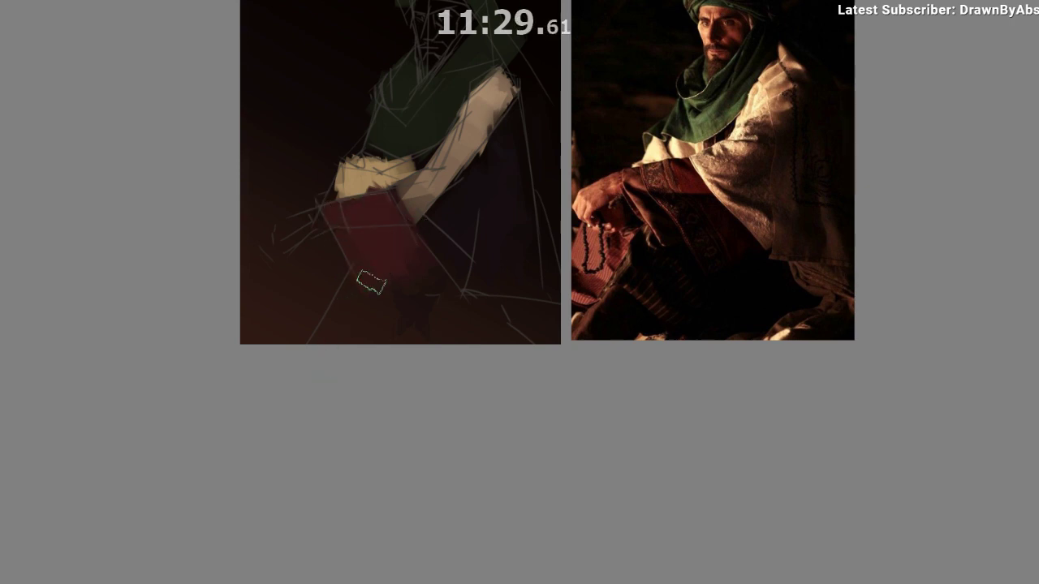
# Cover the lower robe with near-black purple, leaving a maroon band across the top of the thigh.
pyautogui.scroll(-1, 395, 317)
pyautogui.moveTo(394, 379); pyautogui.dragTo(376, 373)
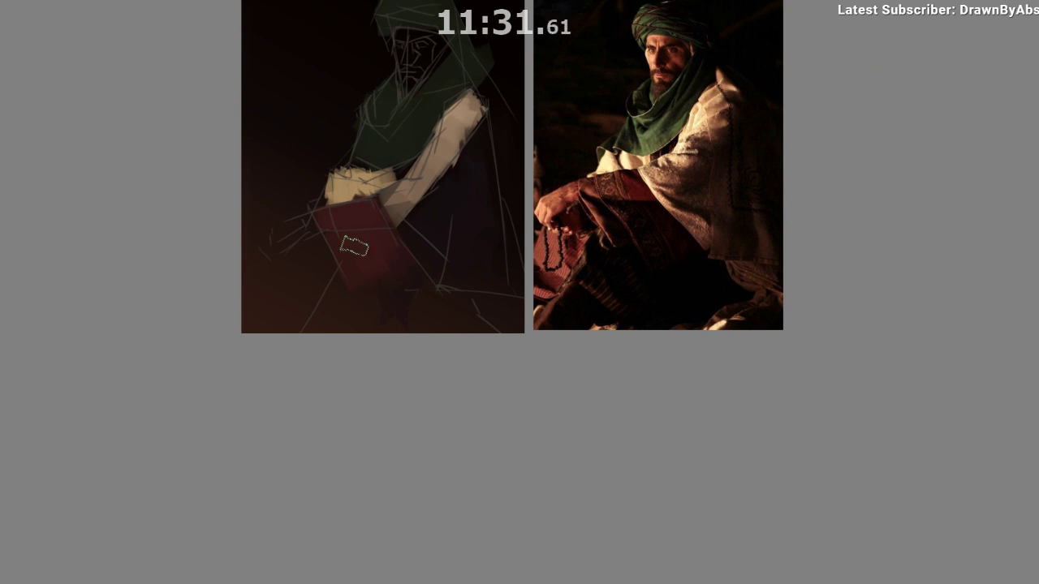
pyautogui.moveTo(382, 260)
pyautogui.mouseDown()
pyautogui.moveTo(423, 289)
pyautogui.moveTo(379, 302)
pyautogui.moveTo(370, 246)
pyautogui.mouseUp()
pyautogui.moveTo(453, 257); pyautogui.dragTo(455, 254)
pyautogui.moveTo(350, 276)
pyautogui.mouseDown()
pyautogui.moveTo(303, 382)
pyautogui.moveTo(381, 304)
pyautogui.moveTo(487, 326)
pyautogui.moveTo(454, 297)
pyautogui.moveTo(488, 315)
pyautogui.moveTo(419, 348)
pyautogui.mouseUp()
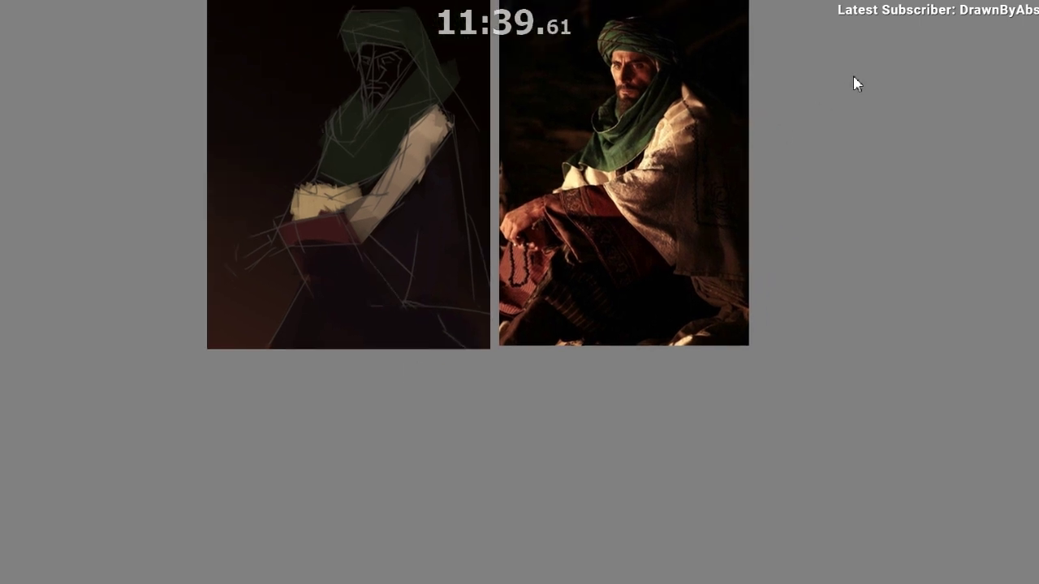
# Repaint the cloak behind the arm in dark grey-brown and return the canvas to its unmirrored orientation.
pyautogui.moveTo(427, 205); pyautogui.dragTo(428, 255)
pyautogui.hotkey('ctrl', 'z')
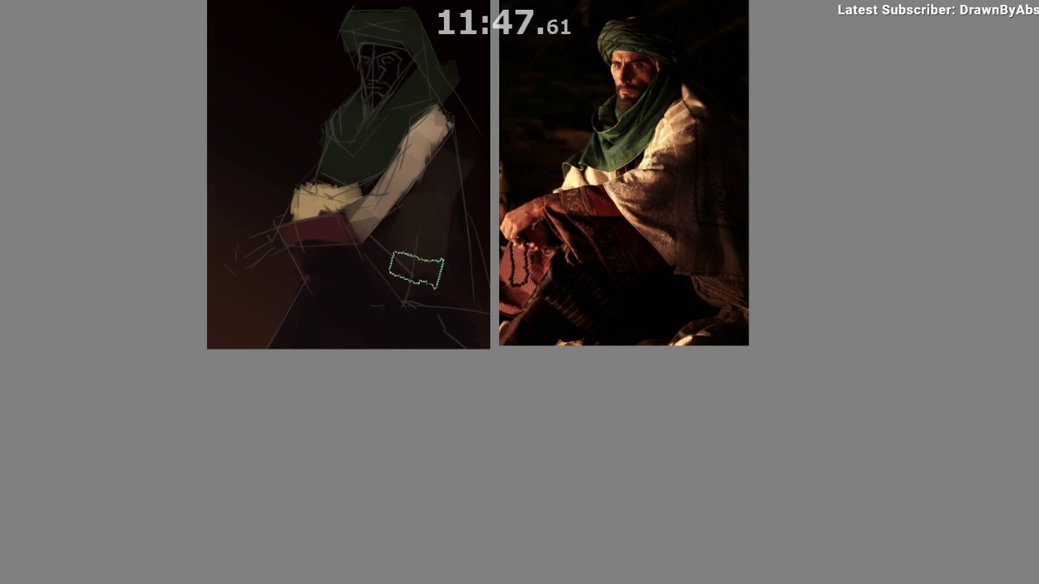
pyautogui.press('m')
pyautogui.moveTo(541, 353); pyautogui.dragTo(454, 417)
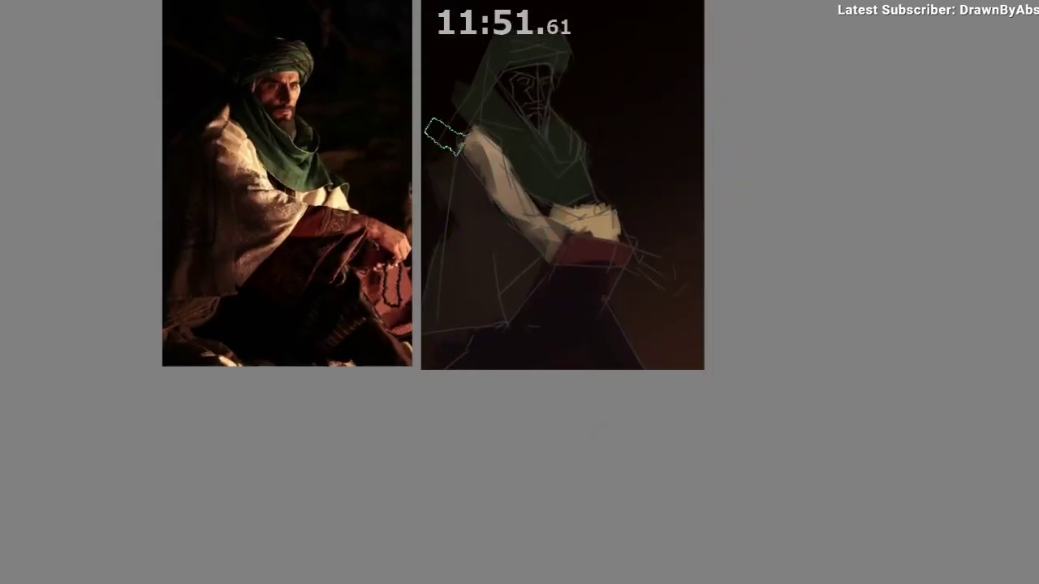
pyautogui.moveTo(594, 189); pyautogui.dragTo(602, 198)
# Block in the robe hanging over the front knee with maroon, then warm it with brownish red.
pyautogui.moveTo(604, 270)
pyautogui.mouseDown()
pyautogui.moveTo(608, 278)
pyautogui.moveTo(560, 296)
pyautogui.moveTo(600, 335)
pyautogui.mouseUp()
pyautogui.keyDown('ctrl'); pyautogui.click(574, 290); pyautogui.keyUp('ctrl')
pyautogui.keyDown('ctrl'); pyautogui.click(566, 246); pyautogui.keyUp('ctrl')
pyautogui.hotkey('ctrl', 'z')
pyautogui.moveTo(567, 275)
pyautogui.mouseDown()
pyautogui.moveTo(604, 349)
pyautogui.moveTo(598, 337)
pyautogui.moveTo(594, 353)
pyautogui.moveTo(592, 285)
pyautogui.moveTo(606, 275)
pyautogui.moveTo(608, 323)
pyautogui.moveTo(593, 312)
pyautogui.moveTo(626, 301)
pyautogui.moveTo(617, 268)
pyautogui.moveTo(609, 365)
pyautogui.moveTo(610, 294)
pyautogui.moveTo(610, 344)
pyautogui.mouseUp()
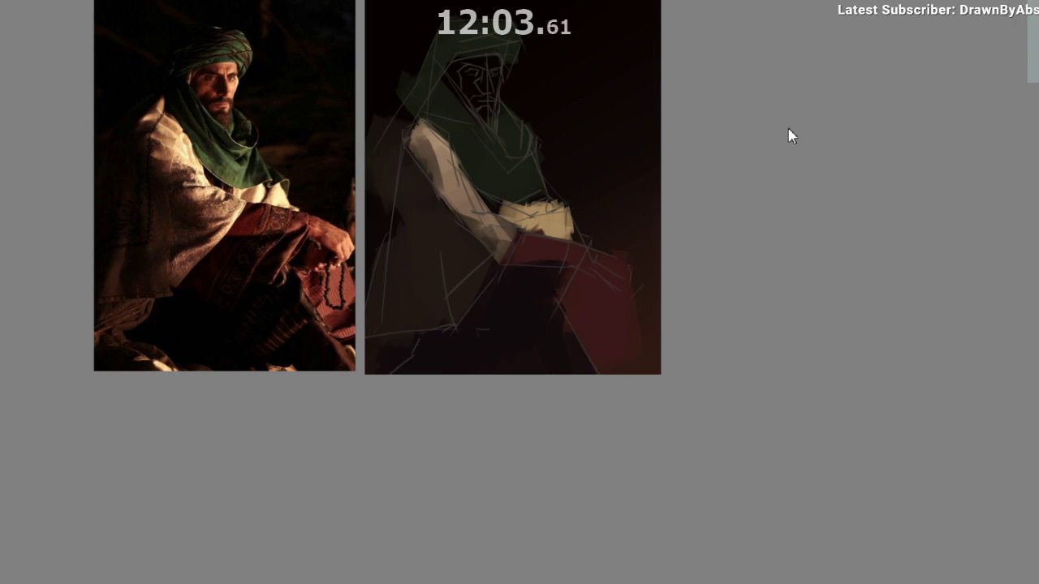
pyautogui.moveTo(613, 294)
pyautogui.mouseDown()
pyautogui.moveTo(605, 338)
pyautogui.moveTo(609, 293)
pyautogui.moveTo(635, 302)
pyautogui.mouseUp()
pyautogui.moveTo(587, 268); pyautogui.dragTo(601, 320)
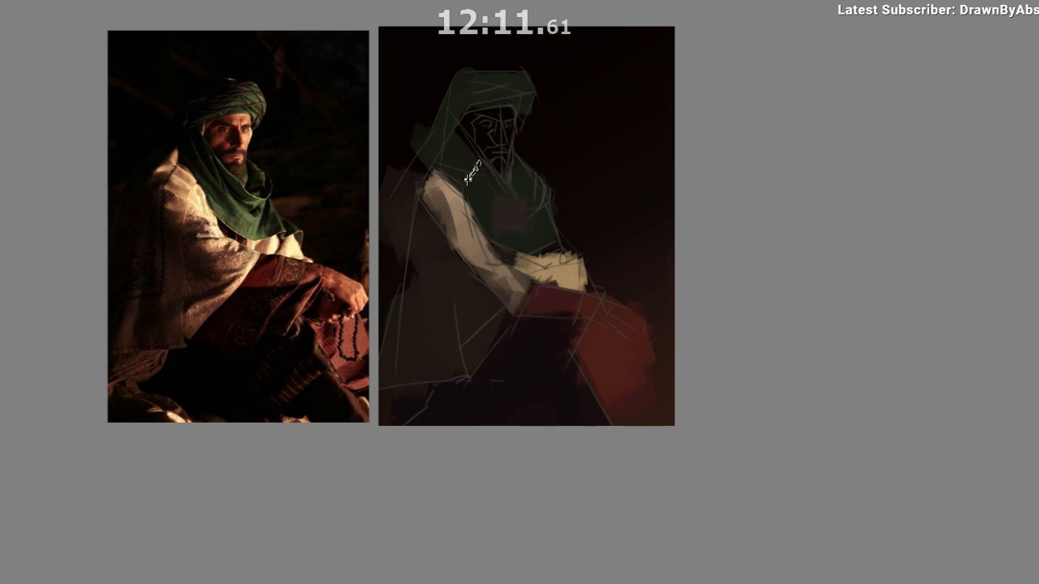
# Undo the last stroke and darken the shadow side and neck folds of the green headscarf with sampled dark tones.
pyautogui.hotkey('ctrl', 'z')
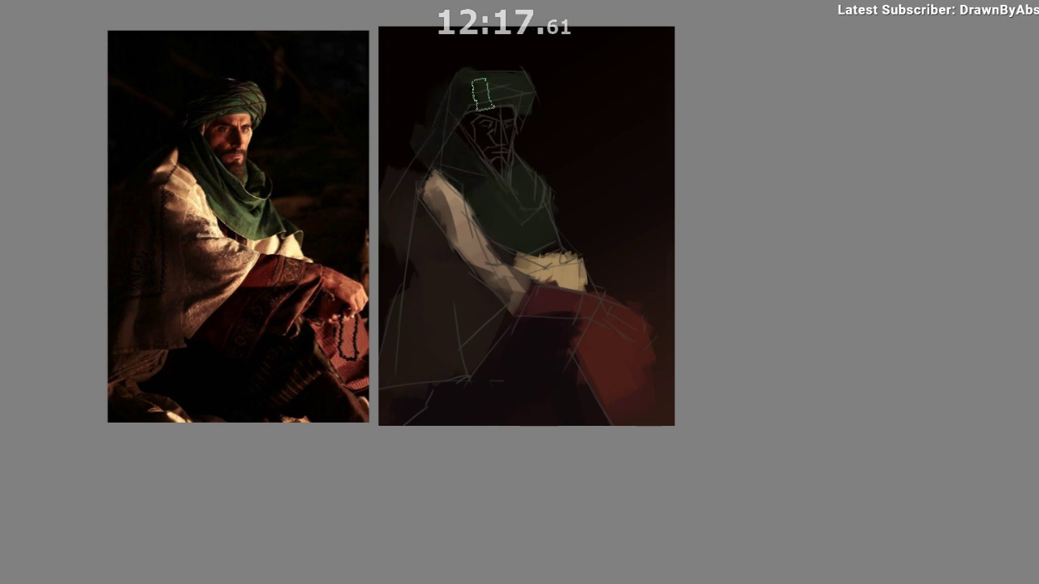
pyautogui.keyDown('ctrl'); pyautogui.click(504, 225); pyautogui.keyUp('ctrl')
pyautogui.keyDown('ctrl'); pyautogui.click(465, 163); pyautogui.keyUp('ctrl')
pyautogui.keyDown('ctrl'); pyautogui.click(475, 244); pyautogui.keyUp('ctrl')
pyautogui.moveTo(511, 264); pyautogui.dragTo(529, 284)
pyautogui.keyDown('ctrl'); pyautogui.click(443, 279); pyautogui.keyUp('ctrl')
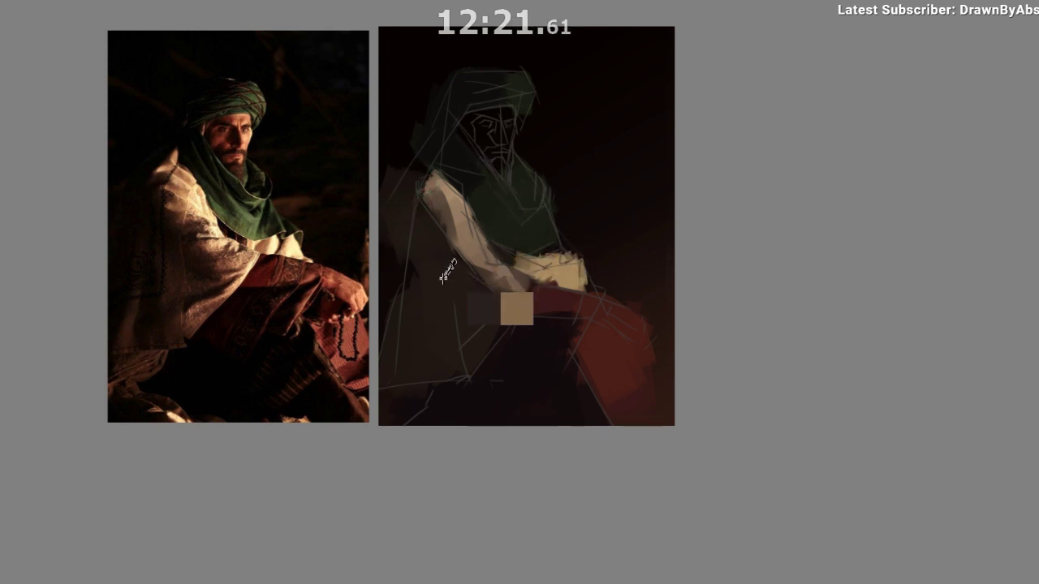
pyautogui.keyDown('ctrl'); pyautogui.click(556, 369); pyautogui.keyUp('ctrl')
pyautogui.keyDown('ctrl'); pyautogui.click(561, 301); pyautogui.keyUp('ctrl')
pyautogui.keyDown('ctrl'); pyautogui.click(461, 169); pyautogui.keyUp('ctrl')
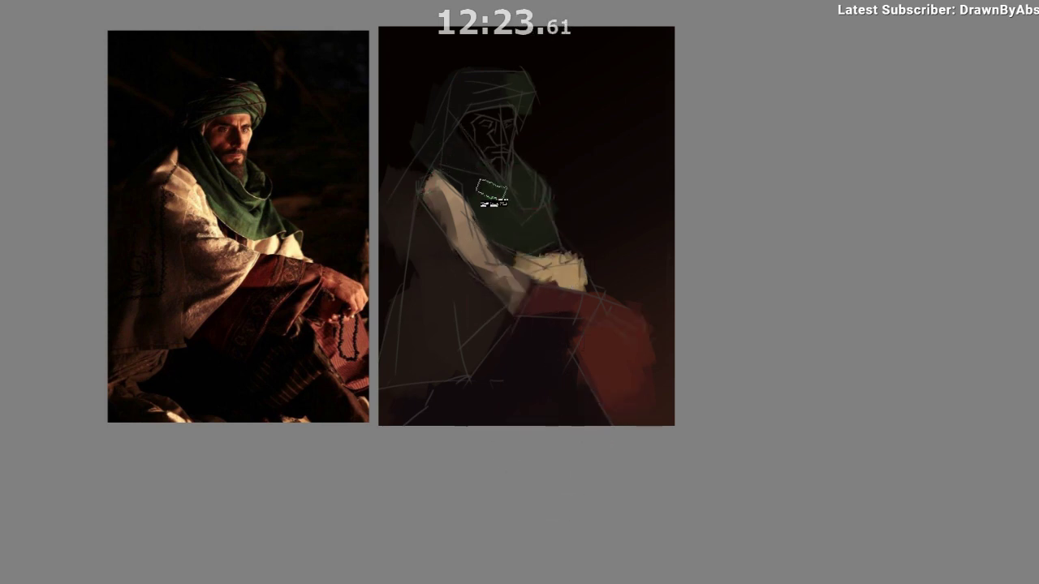
pyautogui.moveTo(513, 178)
pyautogui.mouseDown()
pyautogui.moveTo(531, 187)
pyautogui.moveTo(520, 200)
pyautogui.mouseUp()
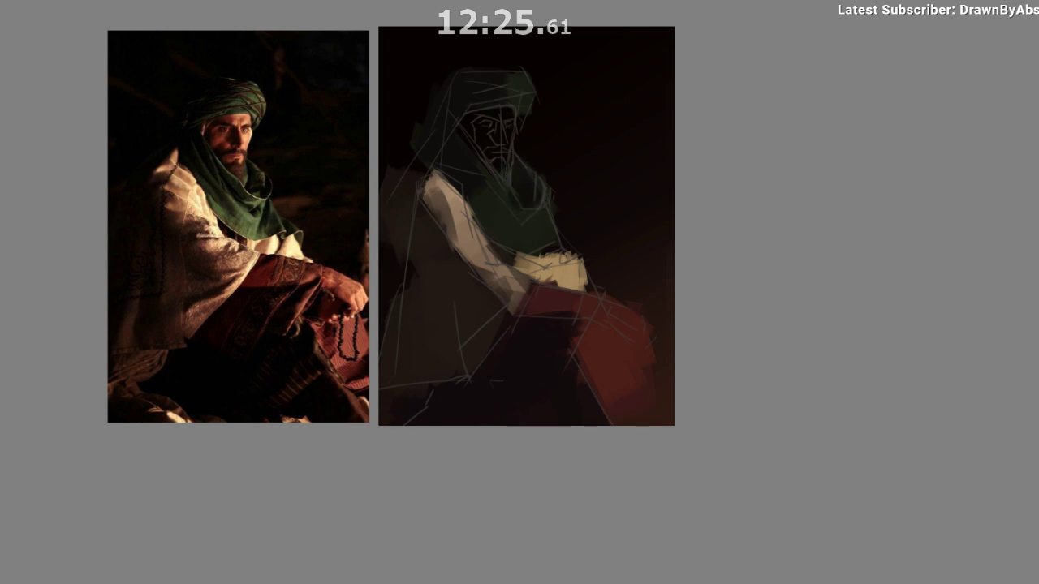
# Clean up the outer silhouette of the headscarf and back shoulder with dark tones sampled around that edge.
pyautogui.keyDown('ctrl'); pyautogui.click(450, 119); pyautogui.keyUp('ctrl')
pyautogui.moveTo(432, 111); pyautogui.dragTo(413, 145)
pyautogui.scroll(1, 539, 125)
pyautogui.keyDown('ctrl'); pyautogui.click(406, 151); pyautogui.keyUp('ctrl')
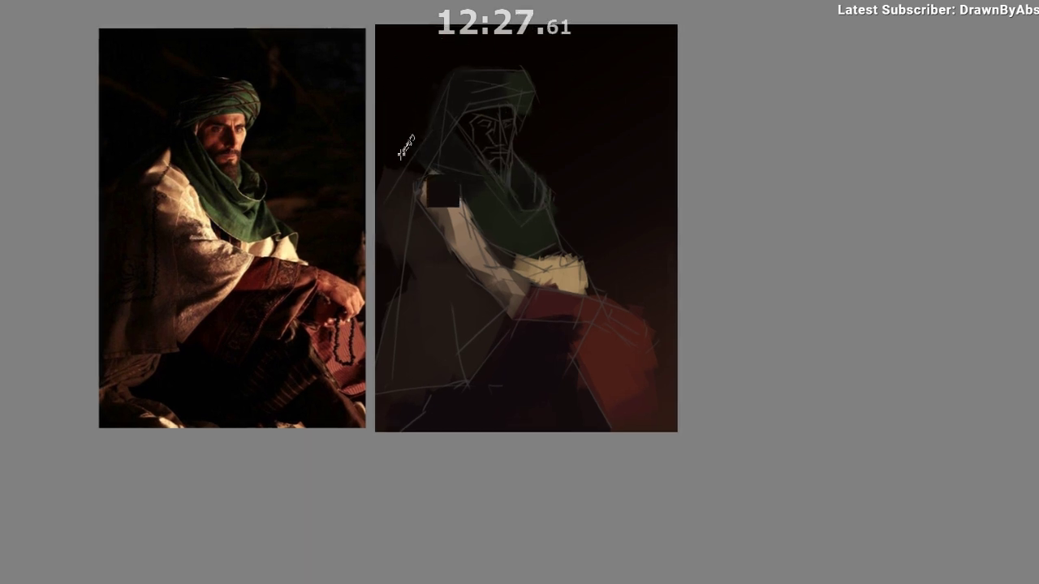
pyautogui.scroll(-1, 617, 163)
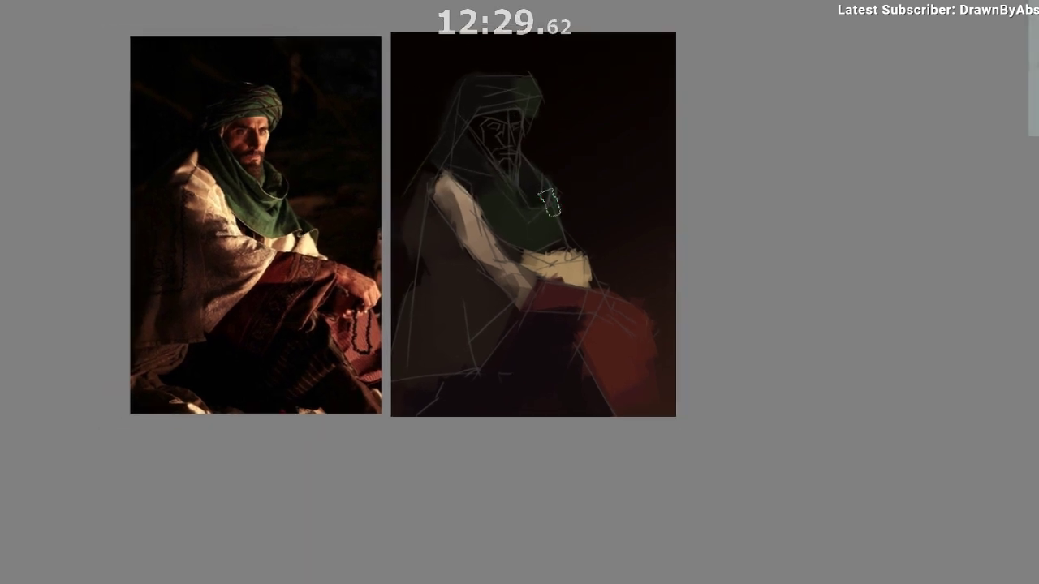
pyautogui.scroll(1, 519, 151)
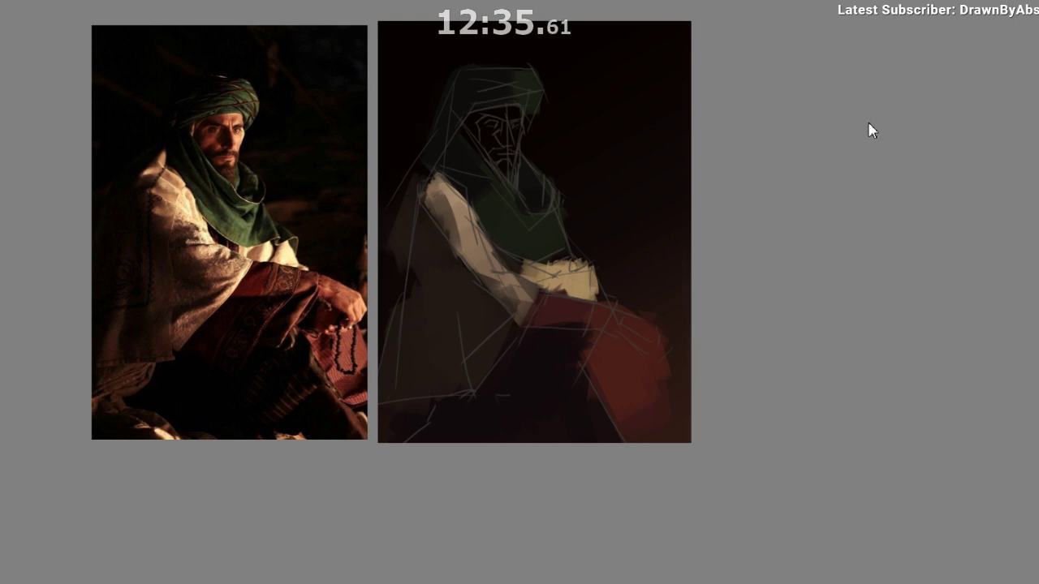
# Fill the shadow side of the face with a flat orange-red.
pyautogui.moveTo(480, 120)
pyautogui.mouseDown()
pyautogui.moveTo(487, 155)
pyautogui.moveTo(495, 145)
pyautogui.mouseUp()
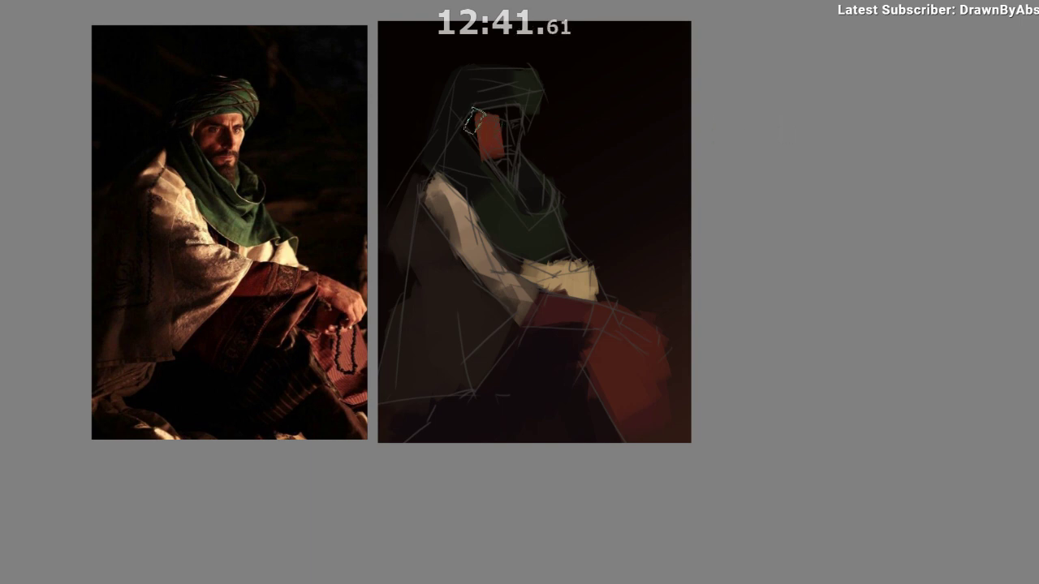
pyautogui.moveTo(475, 121)
pyautogui.mouseDown()
pyautogui.moveTo(492, 130)
pyautogui.moveTo(492, 140)
pyautogui.moveTo(485, 124)
pyautogui.moveTo(504, 163)
pyautogui.mouseUp()
pyautogui.keyDown('ctrl'); pyautogui.click(487, 135); pyautogui.keyUp('ctrl')
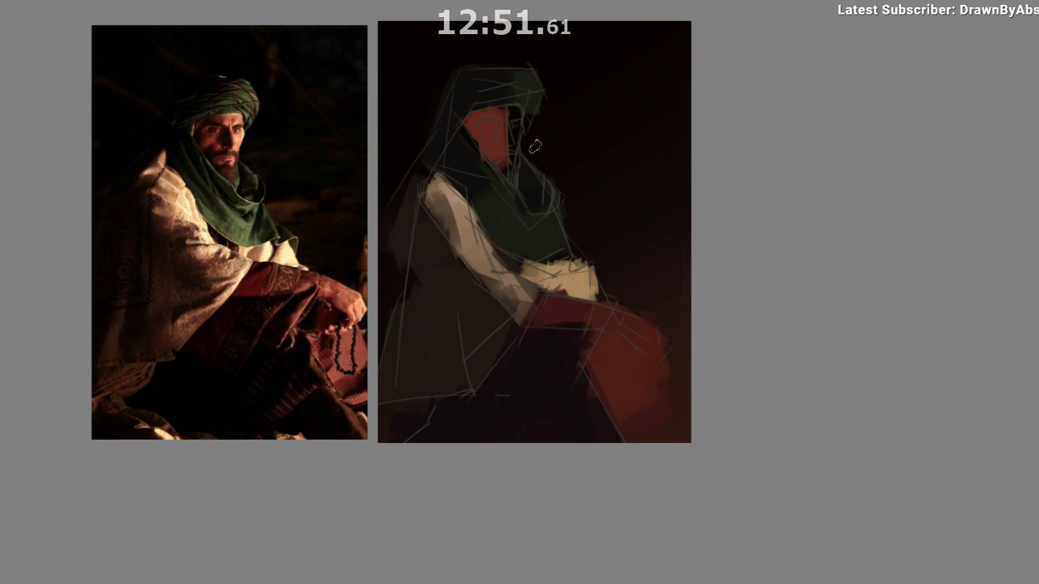
# Paint the lit side of the face from brow to chin in pale beige and mirror the canvas.
pyautogui.moveTo(512, 108); pyautogui.dragTo(514, 148)
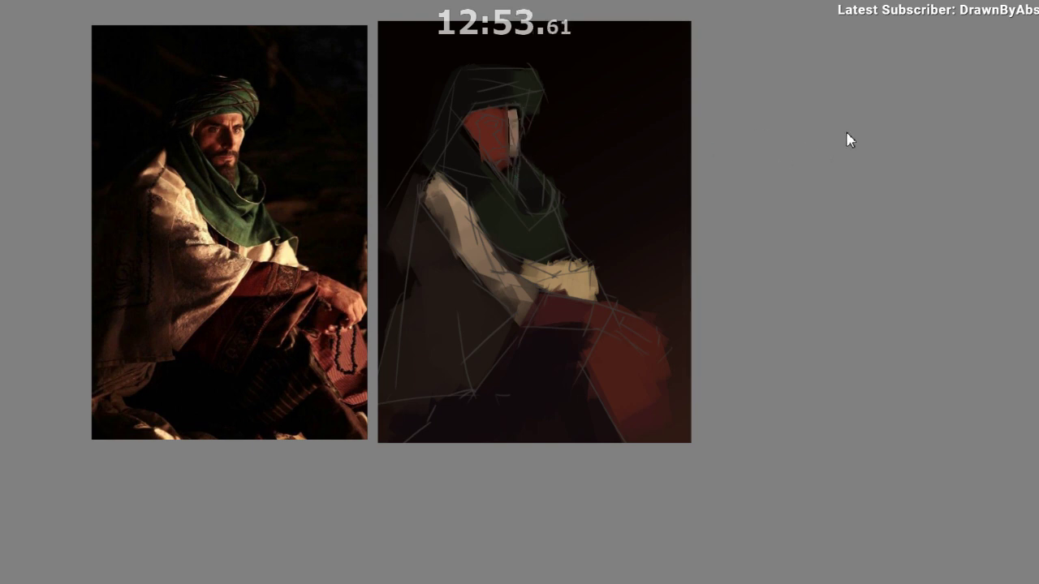
pyautogui.moveTo(522, 124); pyautogui.dragTo(517, 155)
pyautogui.keyDown('ctrl'); pyautogui.click(517, 121); pyautogui.keyUp('ctrl')
pyautogui.moveTo(516, 108)
pyautogui.mouseDown()
pyautogui.moveTo(505, 180)
pyautogui.moveTo(521, 151)
pyautogui.moveTo(511, 175)
pyautogui.moveTo(520, 205)
pyautogui.moveTo(500, 163)
pyautogui.moveTo(516, 191)
pyautogui.mouseUp()
pyautogui.press('m')
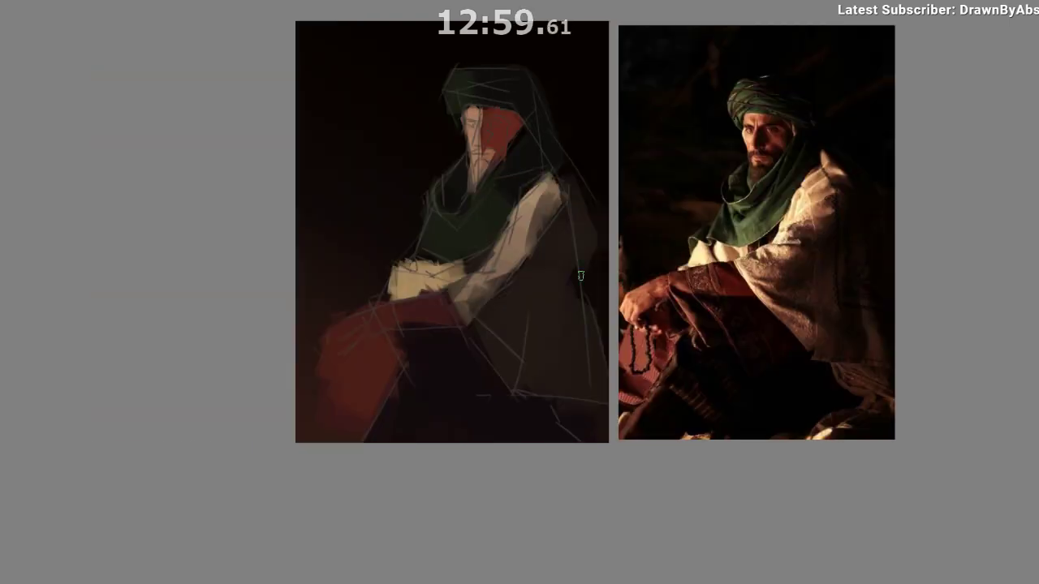
# Refine the face's brow edge and the boundary between its lit and shadow sides using sampled skin tones.
pyautogui.moveTo(468, 309); pyautogui.dragTo(430, 315)
pyautogui.keyDown('alt'); pyautogui.click(429, 142); pyautogui.keyUp('alt')
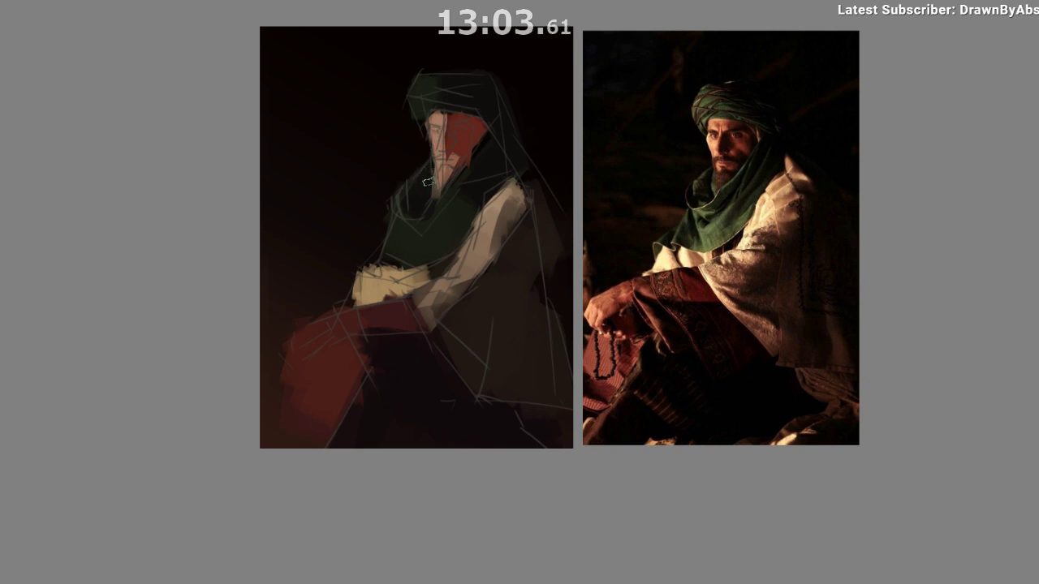
pyautogui.keyDown('alt'); pyautogui.click(424, 111); pyautogui.keyUp('alt')
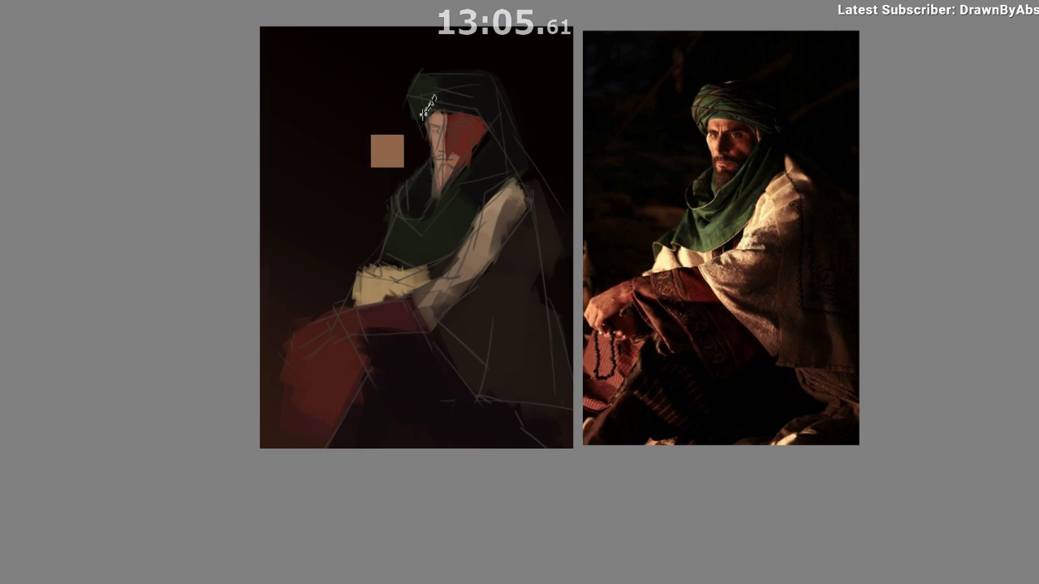
pyautogui.keyDown('alt'); pyautogui.click(420, 112); pyautogui.keyUp('alt')
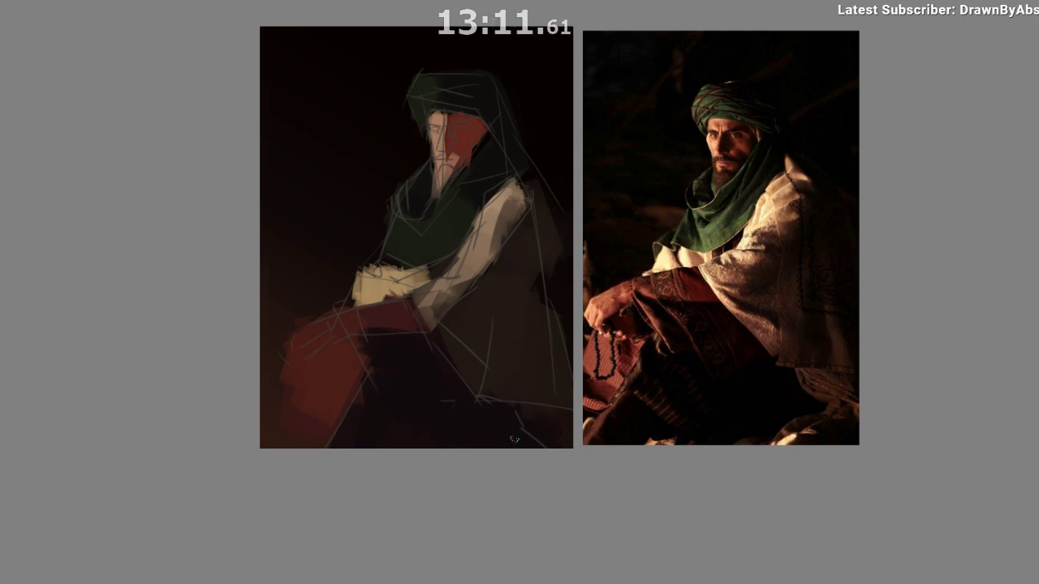
pyautogui.moveTo(465, 435); pyautogui.dragTo(417, 419)
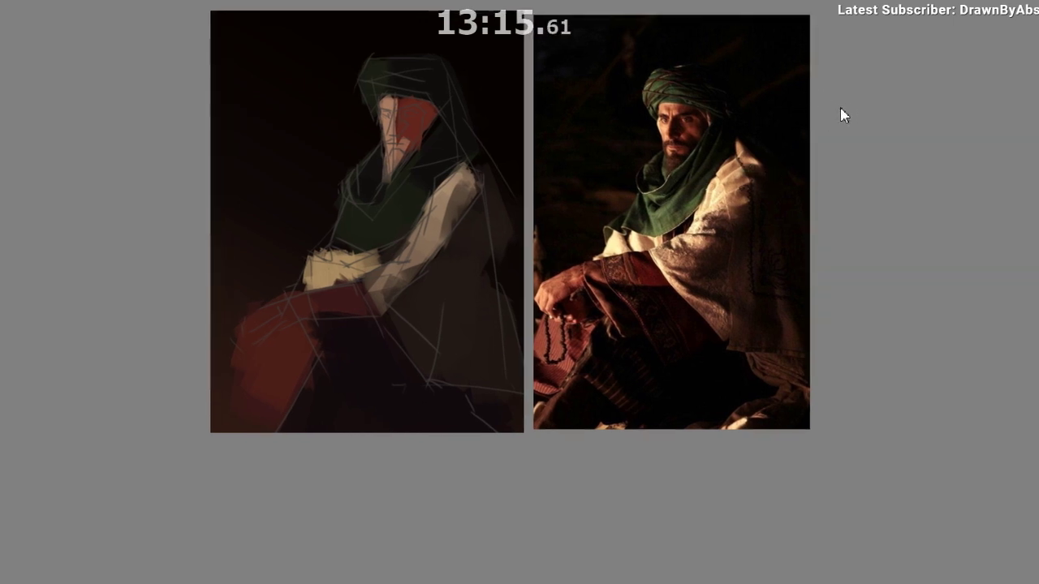
pyautogui.hotkey('ctrl', 'z')
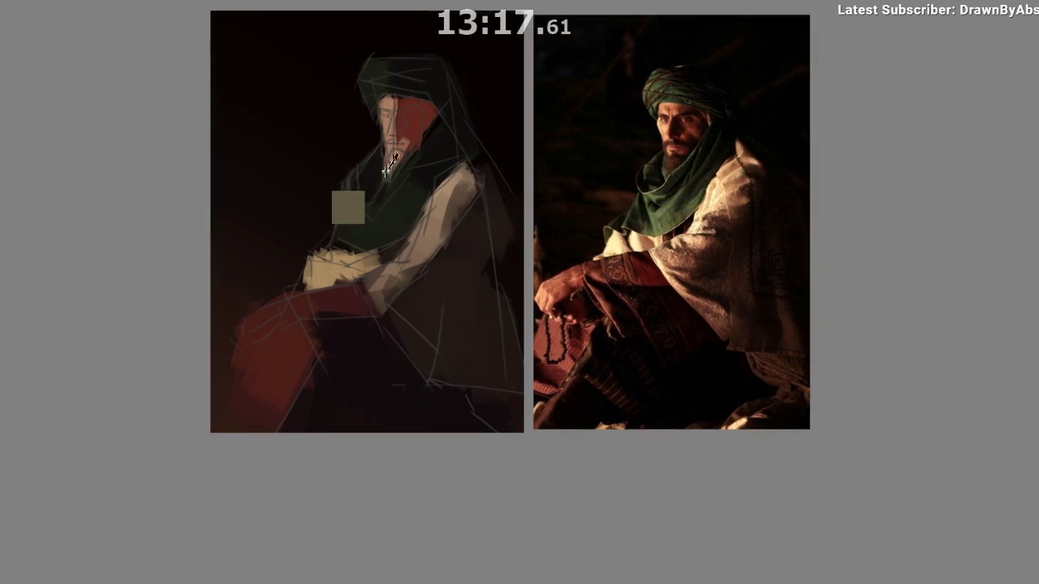
pyautogui.keyDown('ctrl'); pyautogui.click(398, 127); pyautogui.keyUp('ctrl')
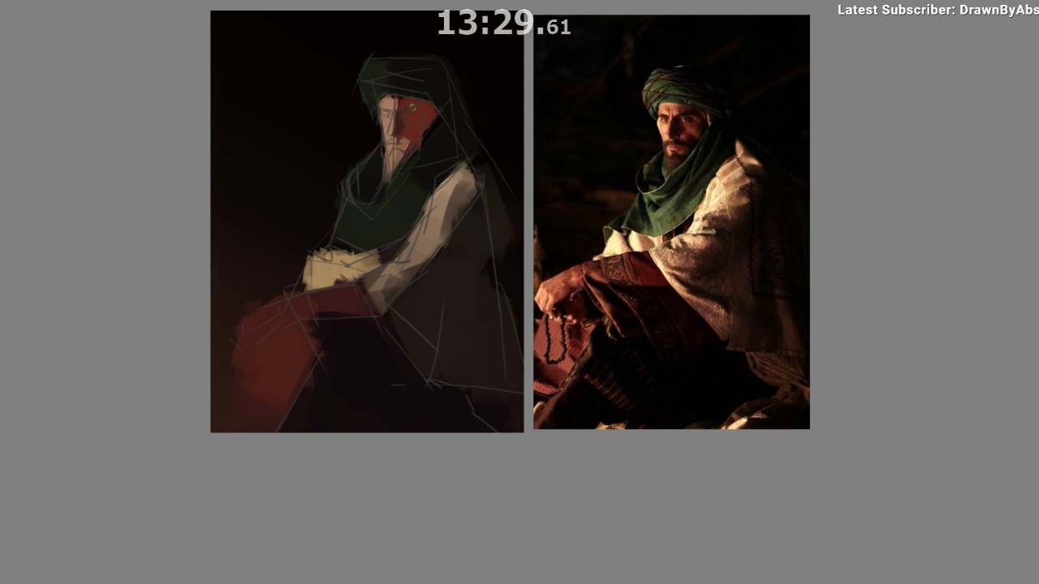
# Mirror the canvas and paint dark red shadow shapes around the eye socket and nose on the face's shadow side.
pyautogui.press('m')
pyautogui.moveTo(569, 309); pyautogui.dragTo(439, 305)
pyautogui.scroll(1, 600, 216)
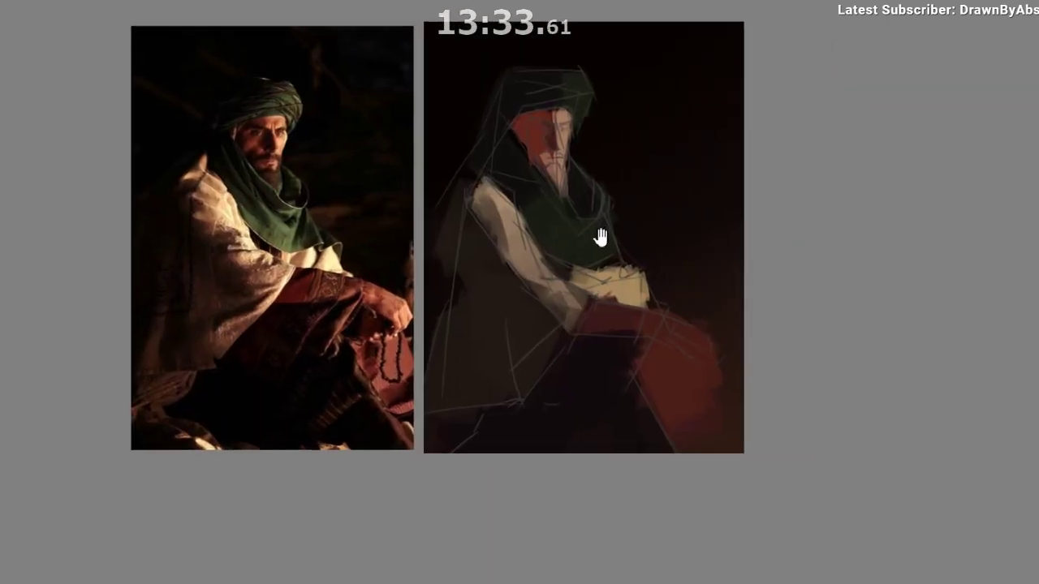
pyautogui.keyDown('ctrl'); pyautogui.click(549, 146); pyautogui.keyUp('ctrl')
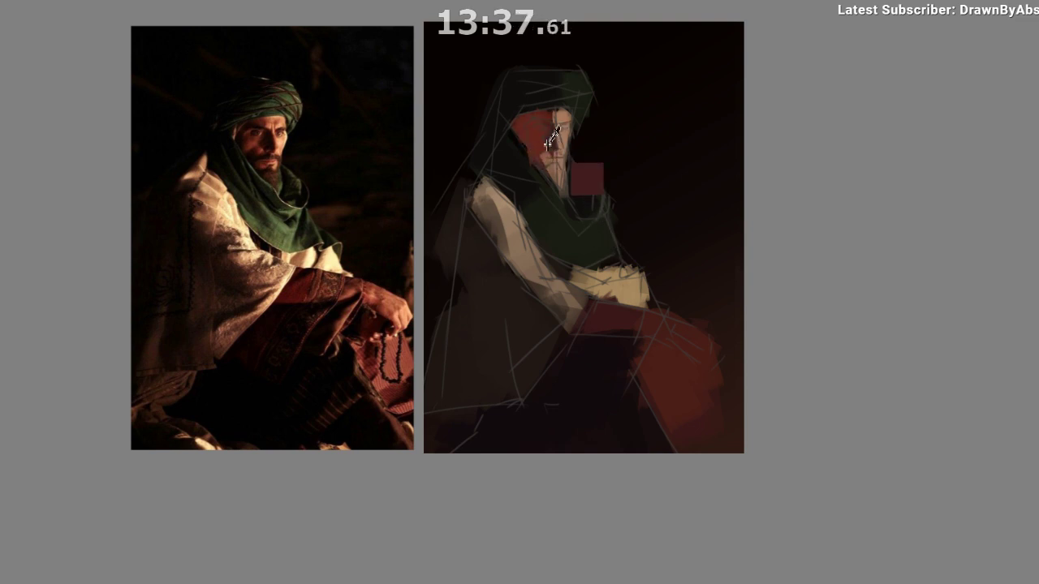
pyautogui.keyDown('ctrl'); pyautogui.click(547, 136); pyautogui.keyUp('ctrl')
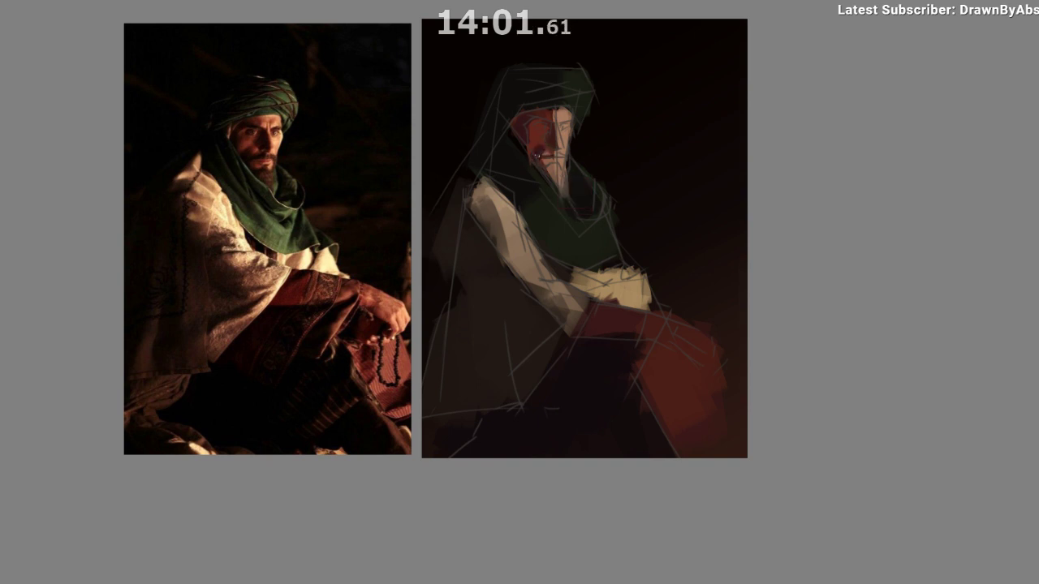
# Paint a dark moustache below the nose, redoing the first stroke, and mirror the canvas to refine it.
pyautogui.moveTo(540, 156); pyautogui.dragTo(556, 155)
pyautogui.hotkey('ctrl', 'z')
pyautogui.press('m')
pyautogui.moveTo(443, 321); pyautogui.dragTo(370, 326)
pyautogui.keyDown('ctrl'); pyautogui.click(353, 165); pyautogui.keyUp('ctrl')
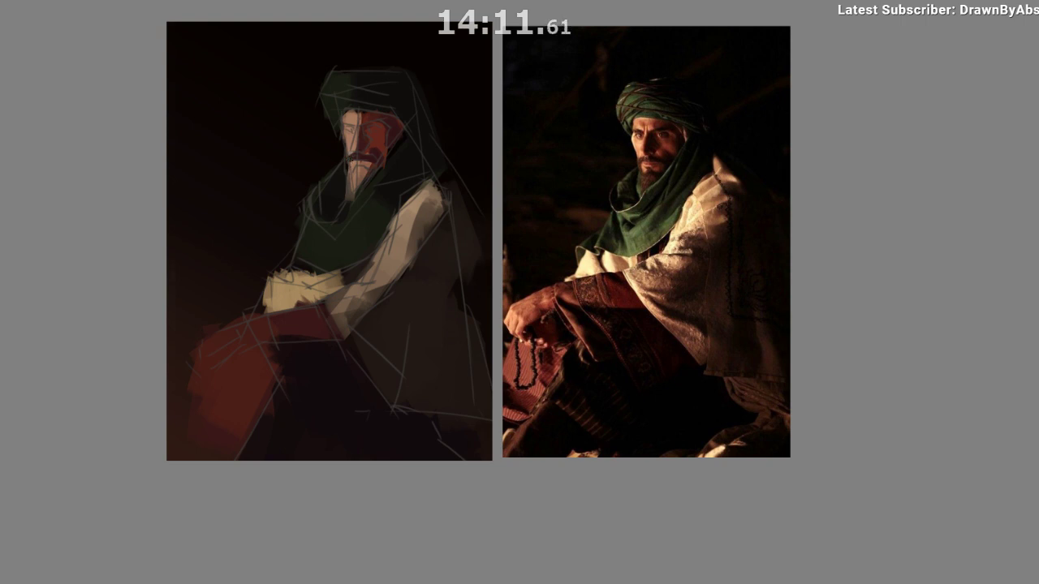
pyautogui.press('ctrl')
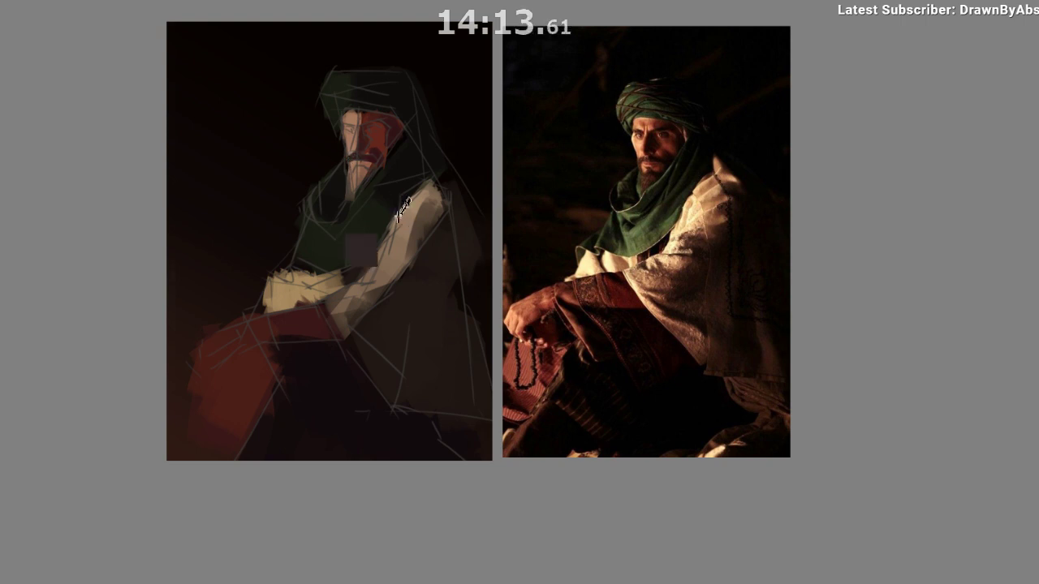
pyautogui.keyDown('ctrl'); pyautogui.click(366, 79); pyautogui.keyUp('ctrl')
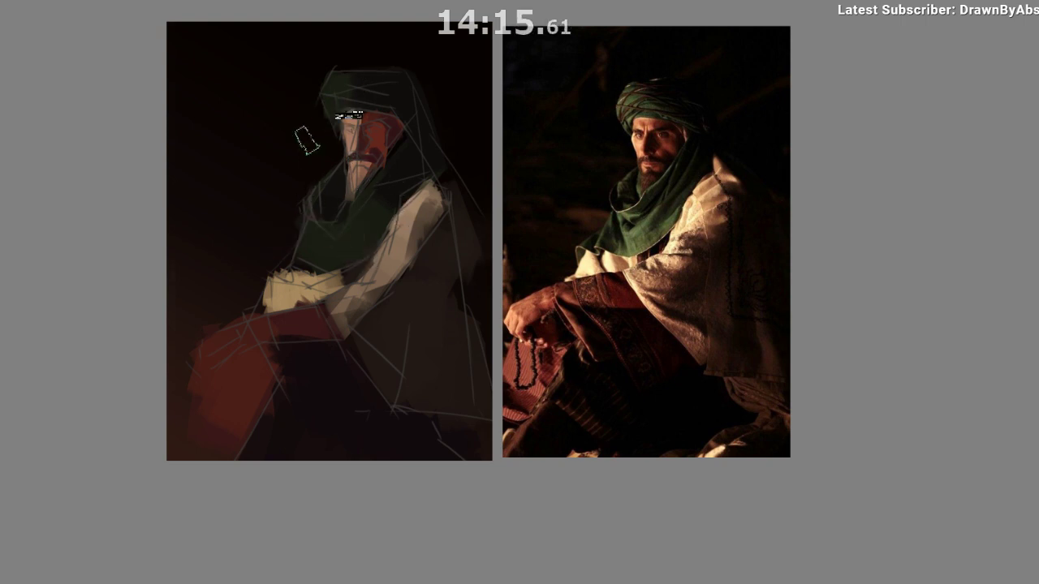
pyautogui.moveTo(274, 87)
pyautogui.mouseDown()
pyautogui.moveTo(216, 263)
pyautogui.moveTo(255, 138)
pyautogui.mouseUp()
pyautogui.hotkey('ctrl', 'z')
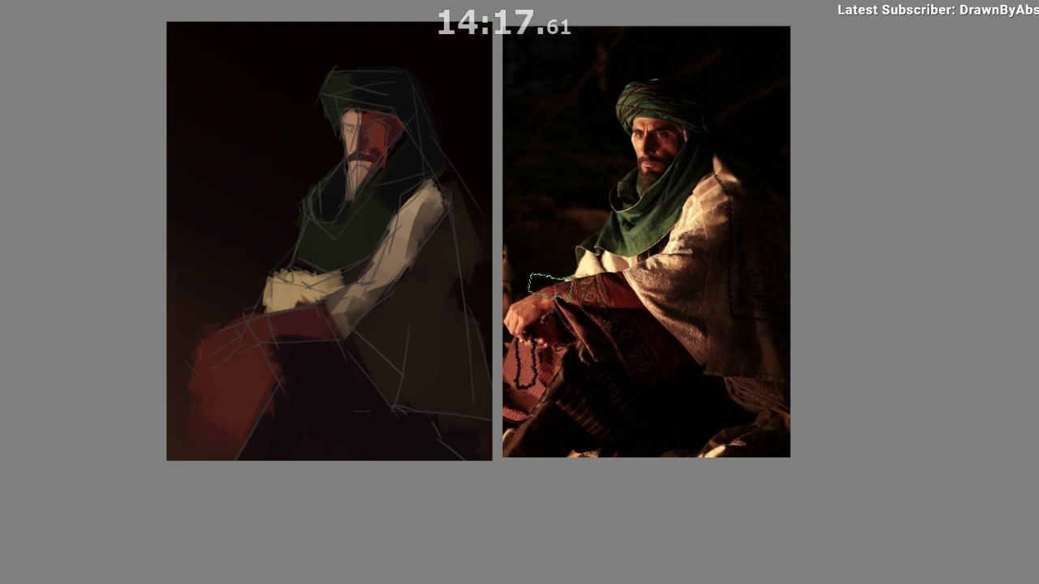
pyautogui.keyDown('ctrl'); pyautogui.click(396, 107); pyautogui.keyUp('ctrl')
pyautogui.moveTo(454, 65); pyautogui.dragTo(457, 146)
pyautogui.hotkey('ctrl', 'z')
pyautogui.moveTo(304, 111)
pyautogui.mouseDown()
pyautogui.moveTo(268, 119)
pyautogui.moveTo(244, 156)
pyautogui.moveTo(257, 183)
pyautogui.moveTo(237, 267)
pyautogui.mouseUp()
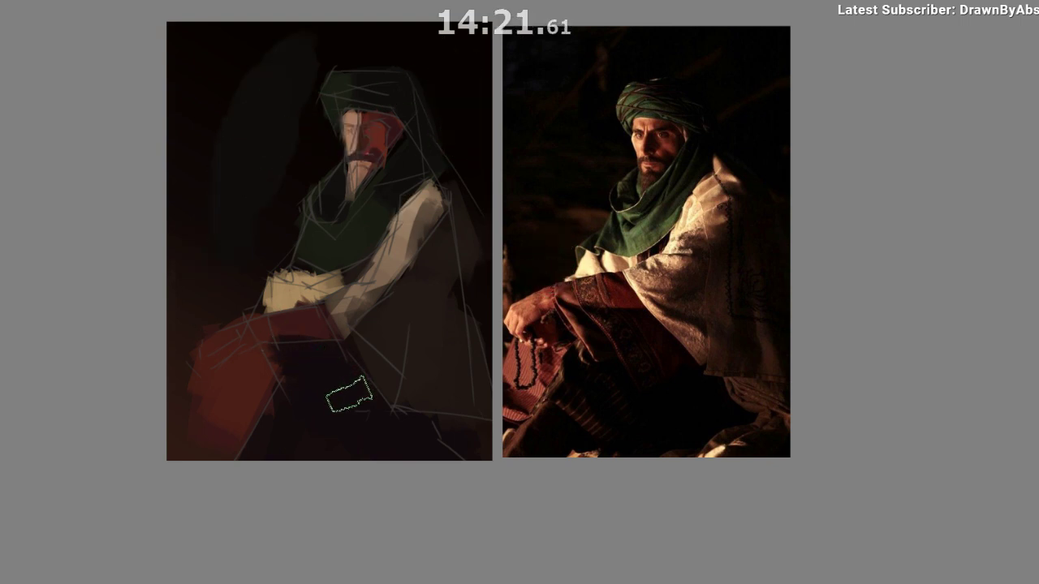
pyautogui.hotkey('ctrl', 'z')
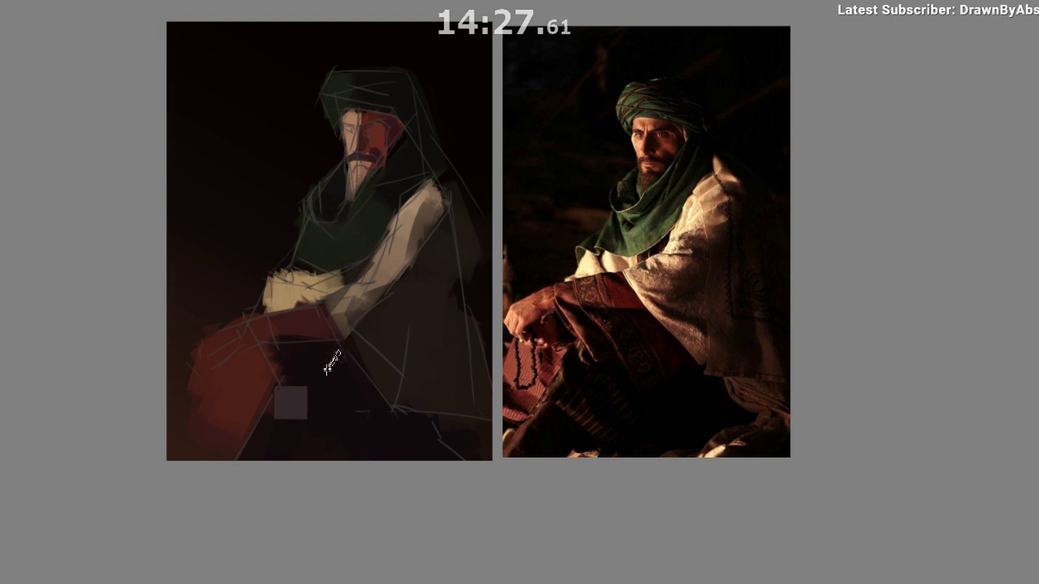
# Paint the dark beard on the chin and, with the canvas mirrored, deepen the dark red tones around the shadowed eye.
pyautogui.moveTo(345, 194)
pyautogui.mouseDown()
pyautogui.moveTo(349, 173)
pyautogui.moveTo(353, 188)
pyautogui.moveTo(360, 177)
pyautogui.mouseUp()
pyautogui.press('m')
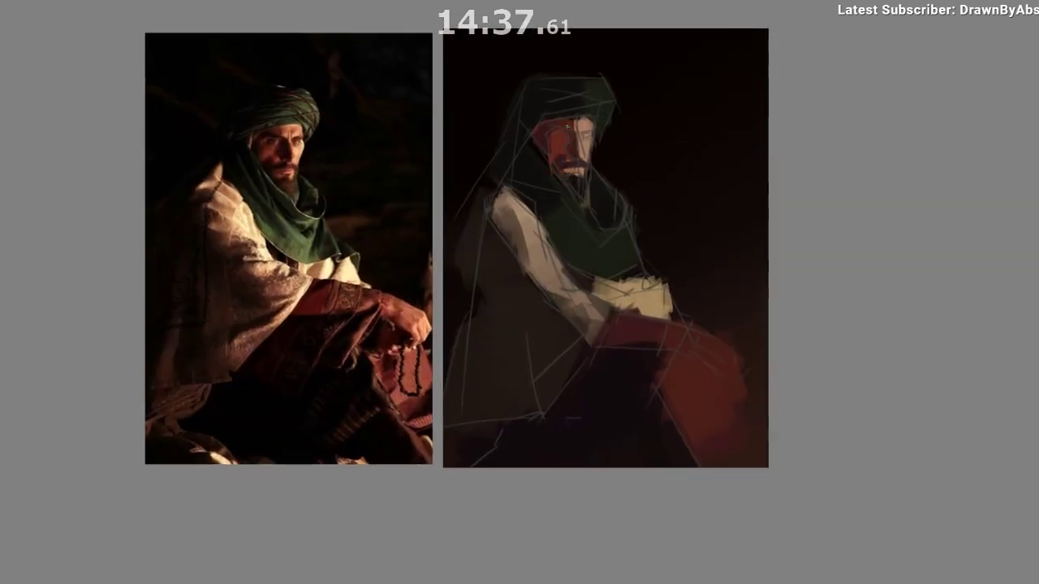
pyautogui.keyDown('ctrl'); pyautogui.click(567, 148); pyautogui.keyUp('ctrl')
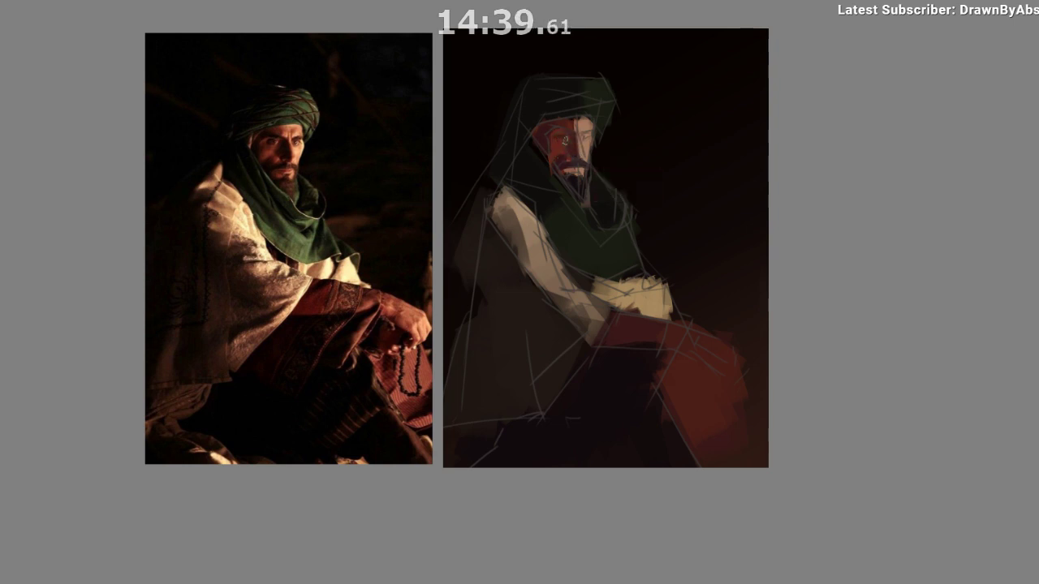
pyautogui.moveTo(604, 199); pyautogui.dragTo(575, 200)
pyautogui.keyDown('ctrl'); pyautogui.click(556, 134); pyautogui.keyUp('ctrl')
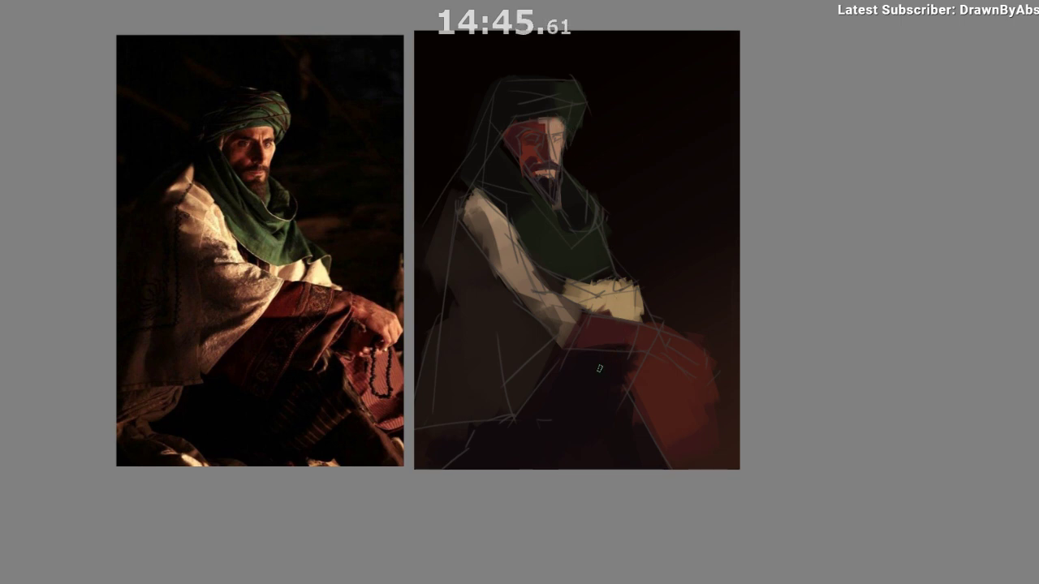
# Check the sketch and the colour block-in separately by toggling layer visibility, and show both layers again.
pyautogui.moveTo(599, 369); pyautogui.dragTo(580, 356)
pyautogui.hotkey('ctrl', ',')
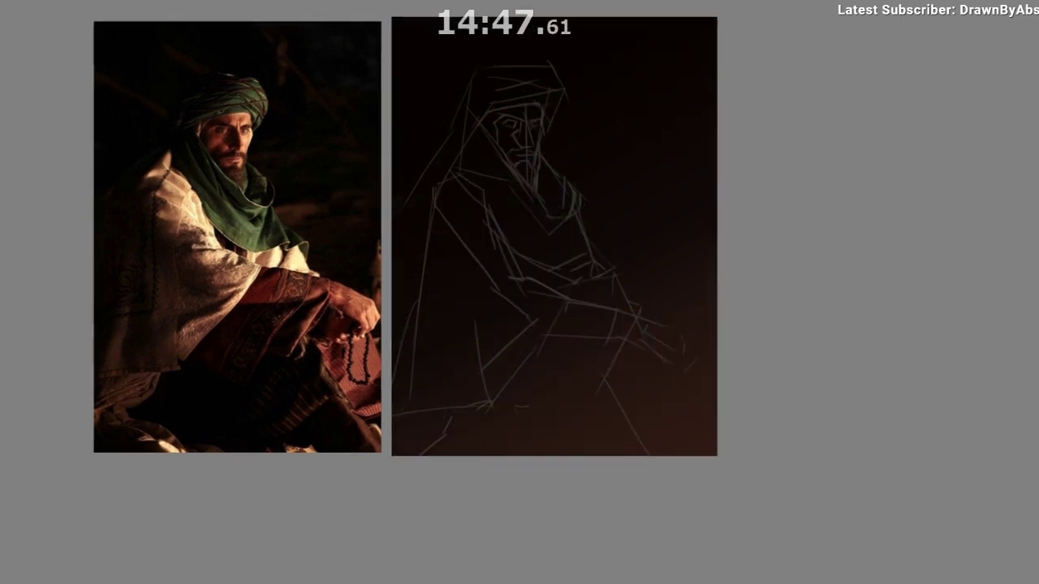
pyautogui.hotkey('ctrl', ',')
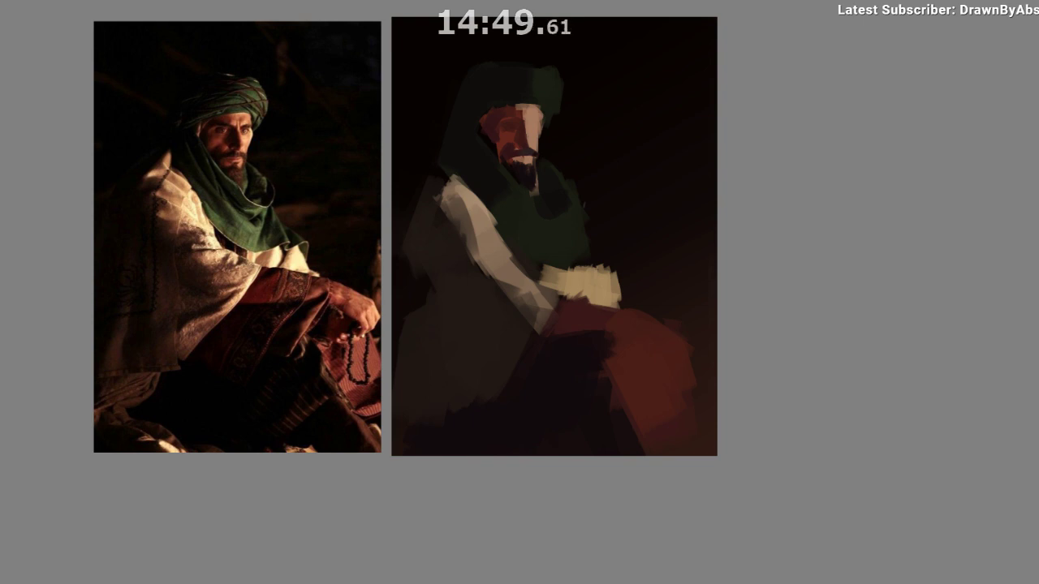
pyautogui.hotkey('ctrl', ',')
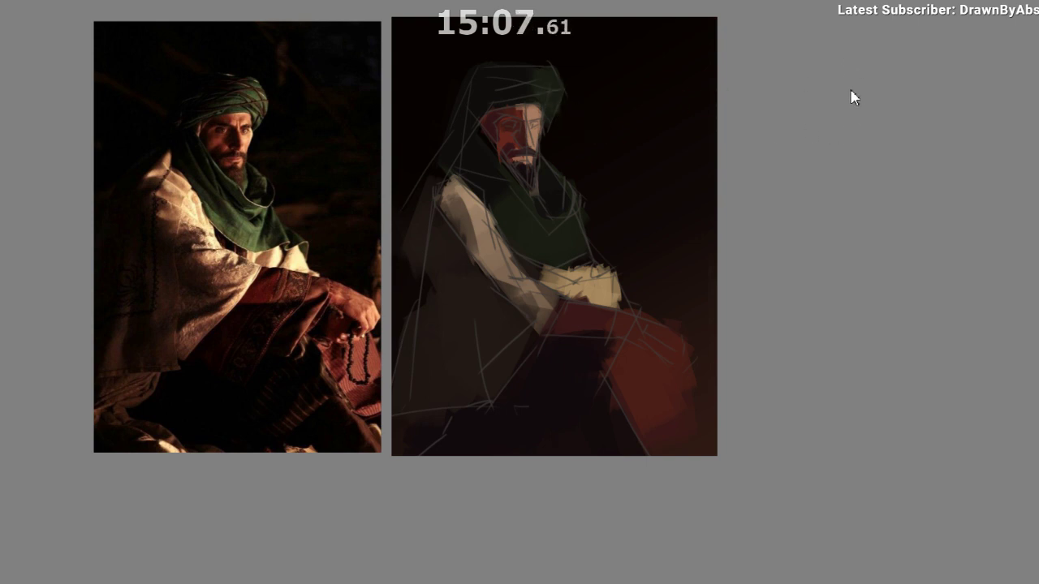
# Lay a lighter green over the front of the turban and the lit folds of the scarf across the chest.
pyautogui.moveTo(549, 88)
pyautogui.mouseDown()
pyautogui.moveTo(565, 110)
pyautogui.moveTo(556, 99)
pyautogui.mouseUp()
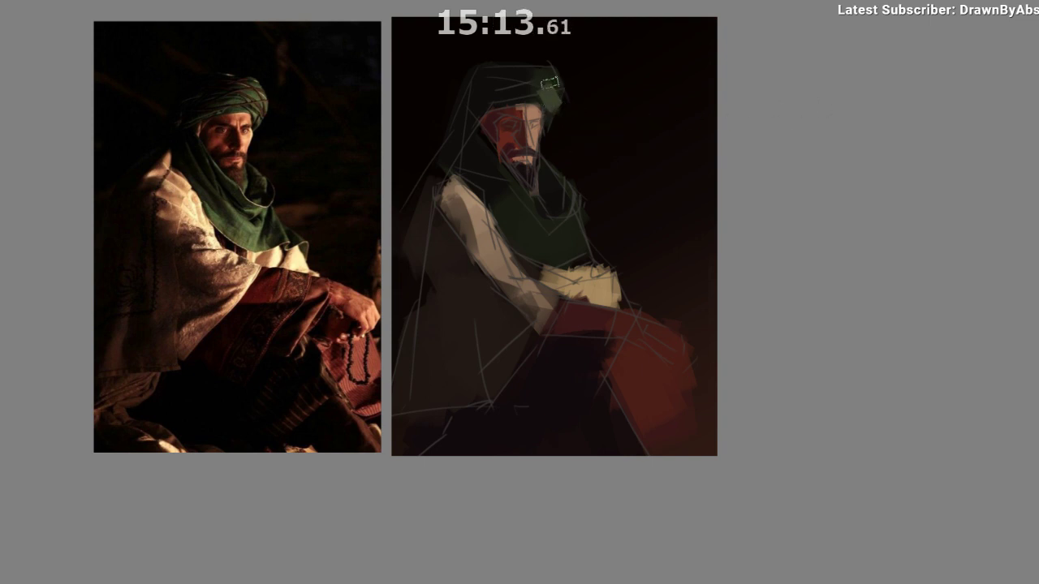
pyautogui.moveTo(551, 83); pyautogui.dragTo(553, 116)
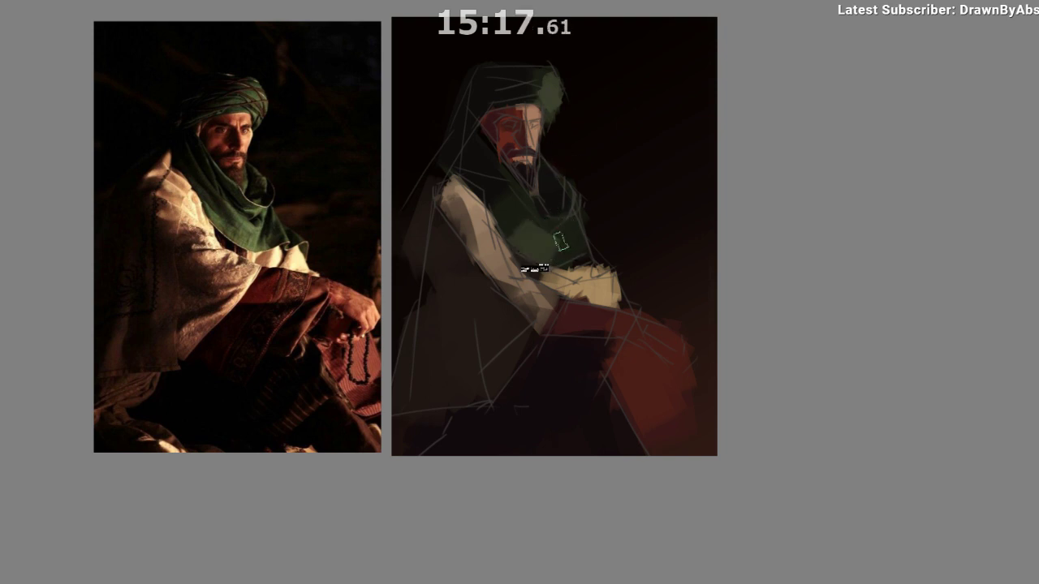
pyautogui.hotkey('ctrl', 'z')
pyautogui.moveTo(504, 217)
pyautogui.mouseDown()
pyautogui.moveTo(526, 245)
pyautogui.moveTo(503, 220)
pyautogui.moveTo(514, 247)
pyautogui.moveTo(505, 220)
pyautogui.moveTo(514, 242)
pyautogui.moveTo(515, 233)
pyautogui.moveTo(563, 257)
pyautogui.mouseUp()
pyautogui.keyDown('ctrl'); pyautogui.click(508, 231); pyautogui.keyUp('ctrl')
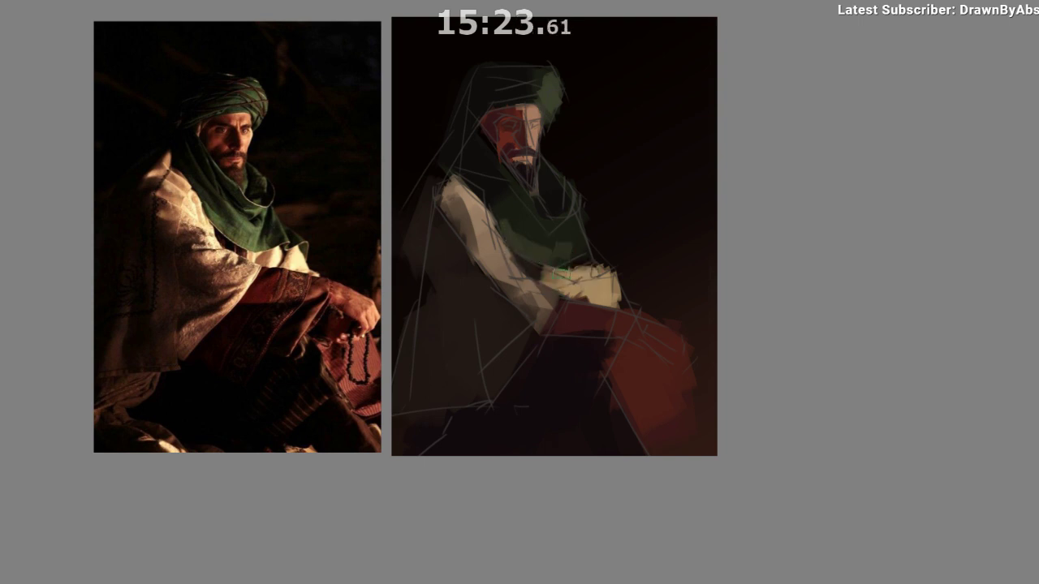
pyautogui.keyDown('ctrl'); pyautogui.click(573, 262); pyautogui.keyUp('ctrl')
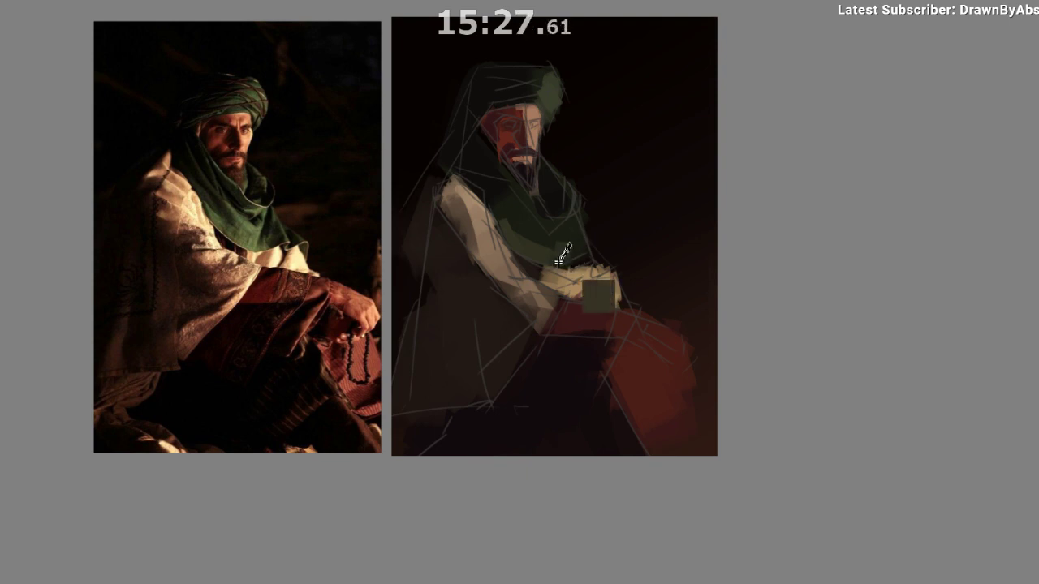
pyautogui.click(541, 273)
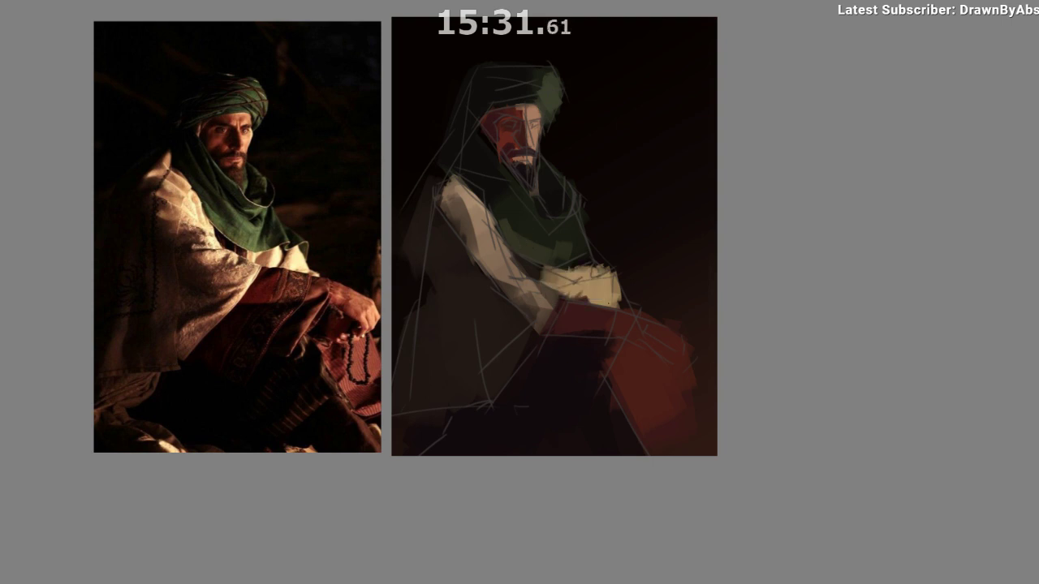
# Mirror the canvas and add an olive-green vertical patch to the lower front of the scarf using sampled greens.
pyautogui.press('m')
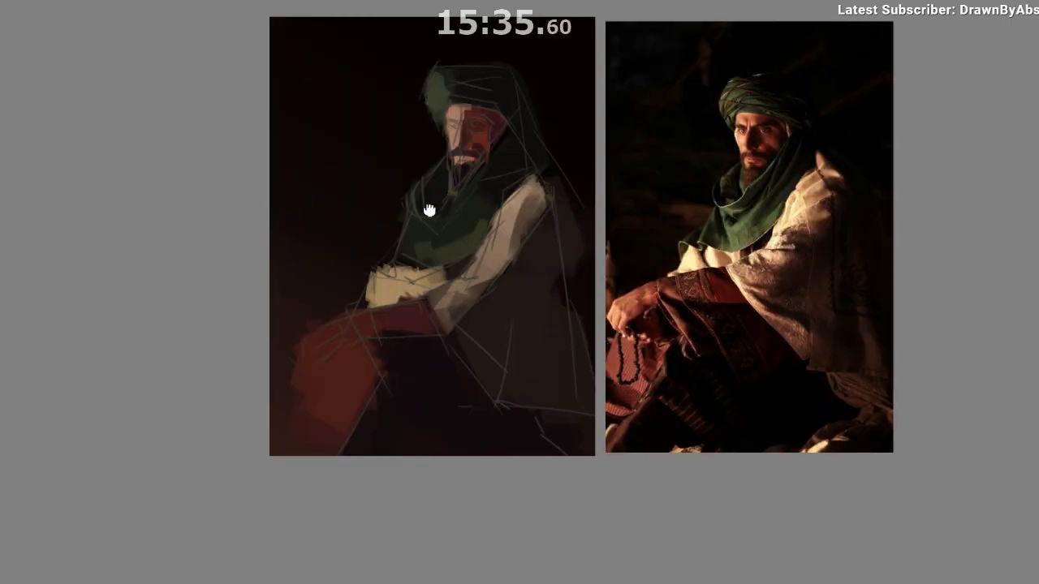
pyautogui.moveTo(430, 211); pyautogui.dragTo(405, 206)
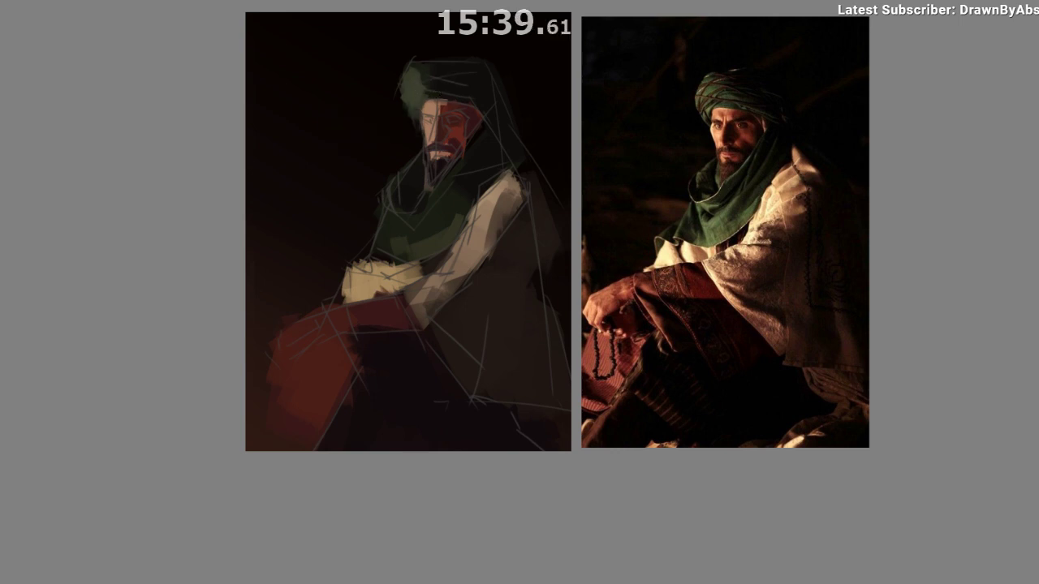
pyautogui.keyDown('ctrl'); pyautogui.click(410, 97); pyautogui.keyUp('ctrl')
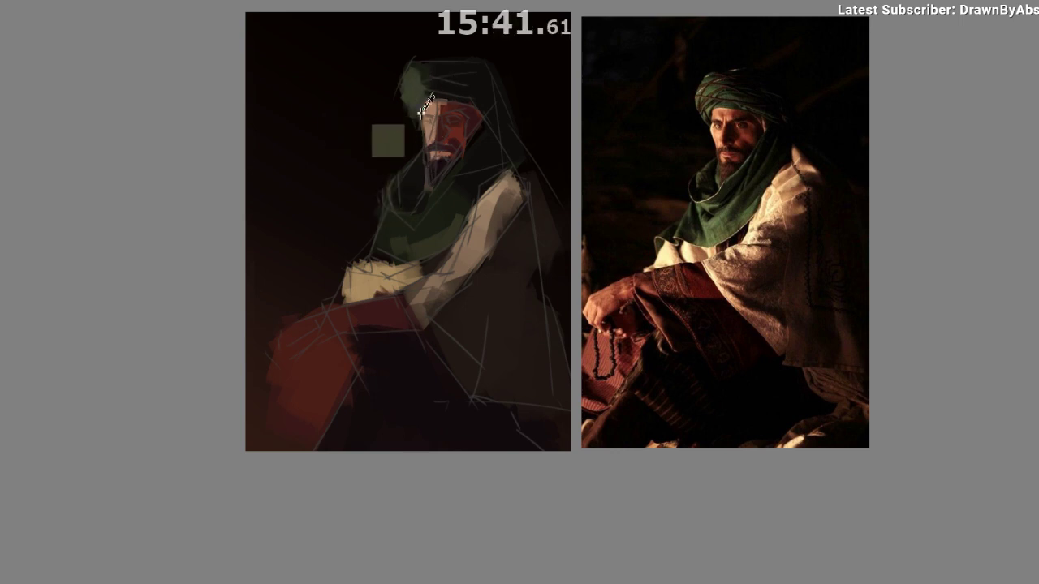
pyautogui.moveTo(431, 192); pyautogui.dragTo(434, 178)
pyautogui.keyDown('ctrl'); pyautogui.click(424, 240); pyautogui.keyUp('ctrl')
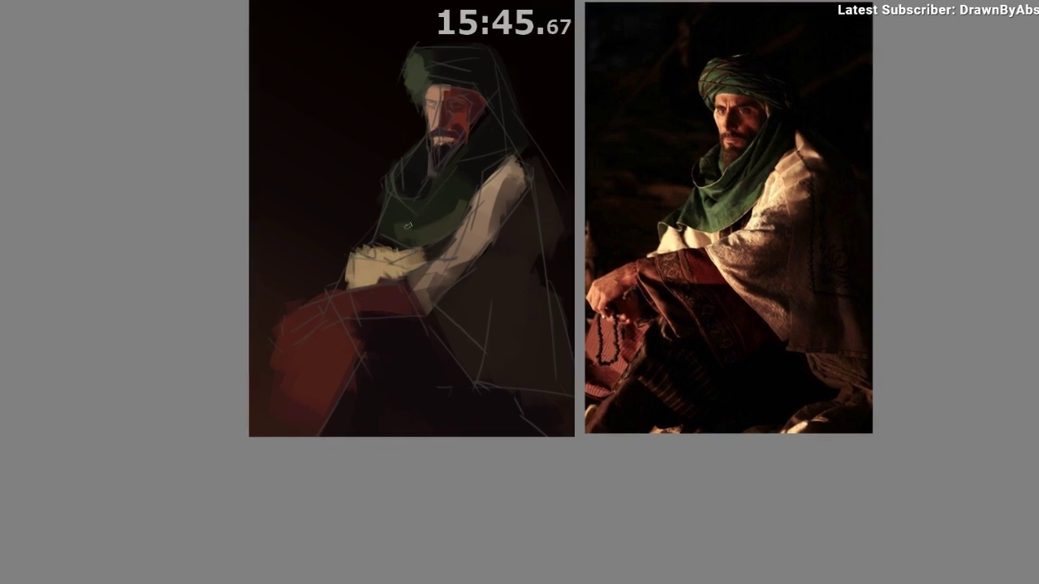
pyautogui.moveTo(407, 225); pyautogui.dragTo(407, 237)
pyautogui.click(415, 220)
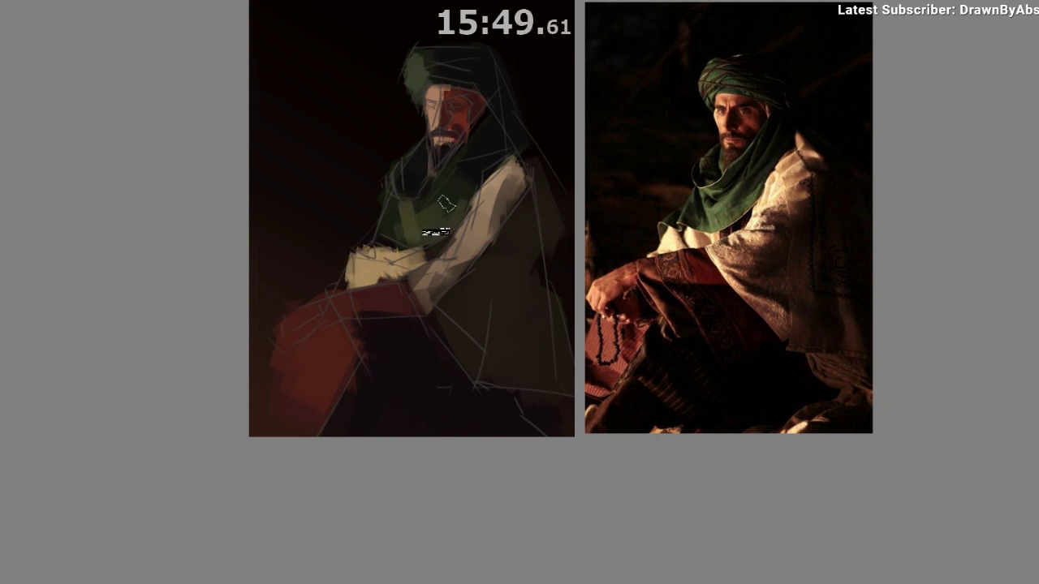
# Flip the canvas view back and soften the olive patch on the lower scarf with sampled olive and dark green tones.
pyautogui.press('m')
pyautogui.moveTo(558, 428); pyautogui.dragTo(535, 435)
pyautogui.keyDown('ctrl'); pyautogui.click(550, 239); pyautogui.keyUp('ctrl')
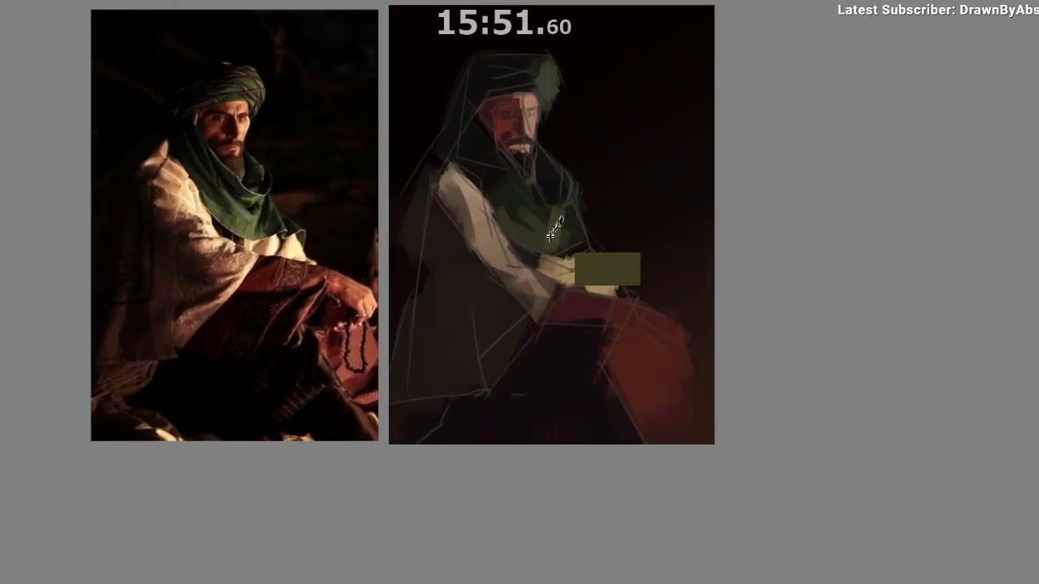
pyautogui.moveTo(549, 230); pyautogui.dragTo(544, 258)
pyautogui.keyDown('ctrl'); pyautogui.click(569, 234); pyautogui.keyUp('ctrl')
pyautogui.keyDown('ctrl'); pyautogui.click(535, 220); pyautogui.keyUp('ctrl')
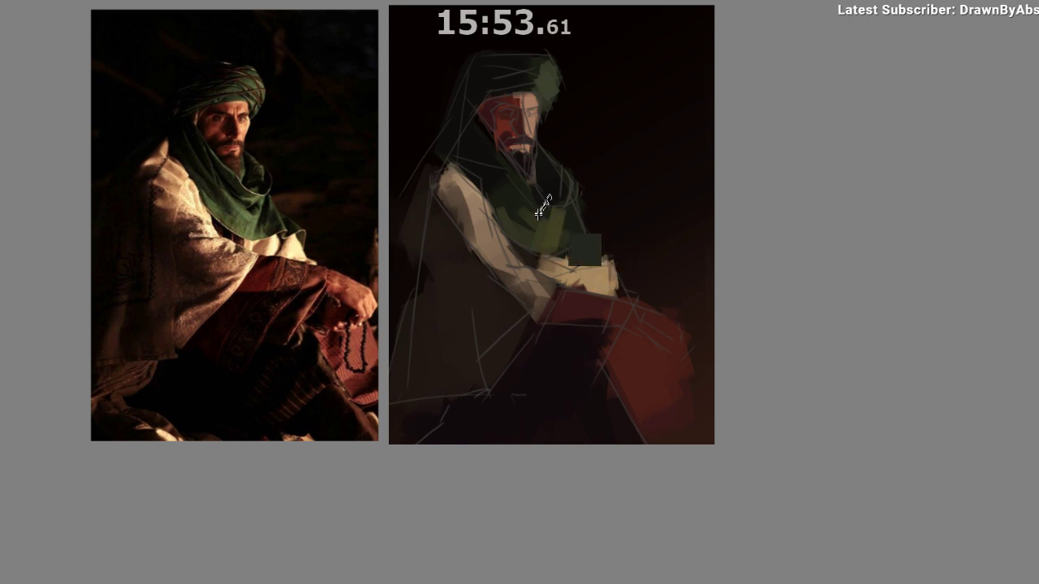
pyautogui.moveTo(597, 232); pyautogui.dragTo(570, 213)
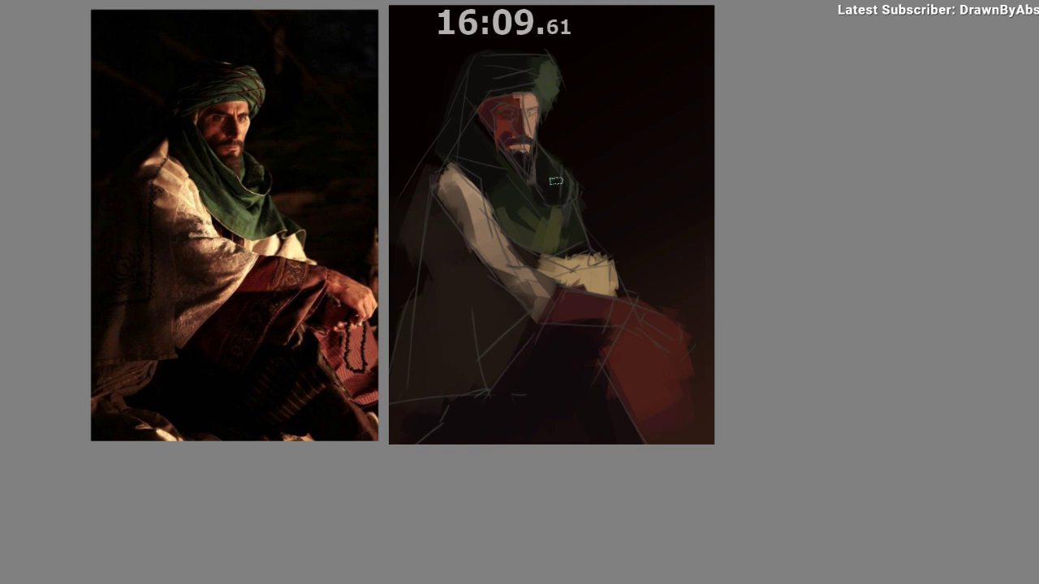
# Block in the hand resting on the knee with a light skin tone sampled from the lit side of the face.
pyautogui.keyDown('ctrl'); pyautogui.click(501, 131); pyautogui.keyUp('ctrl')
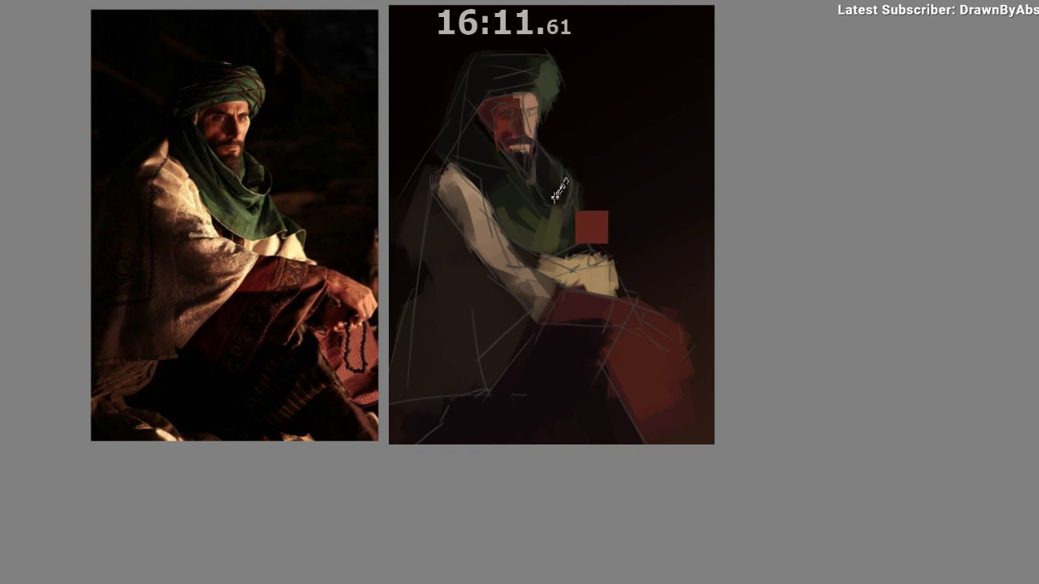
pyautogui.moveTo(570, 298); pyautogui.dragTo(561, 263)
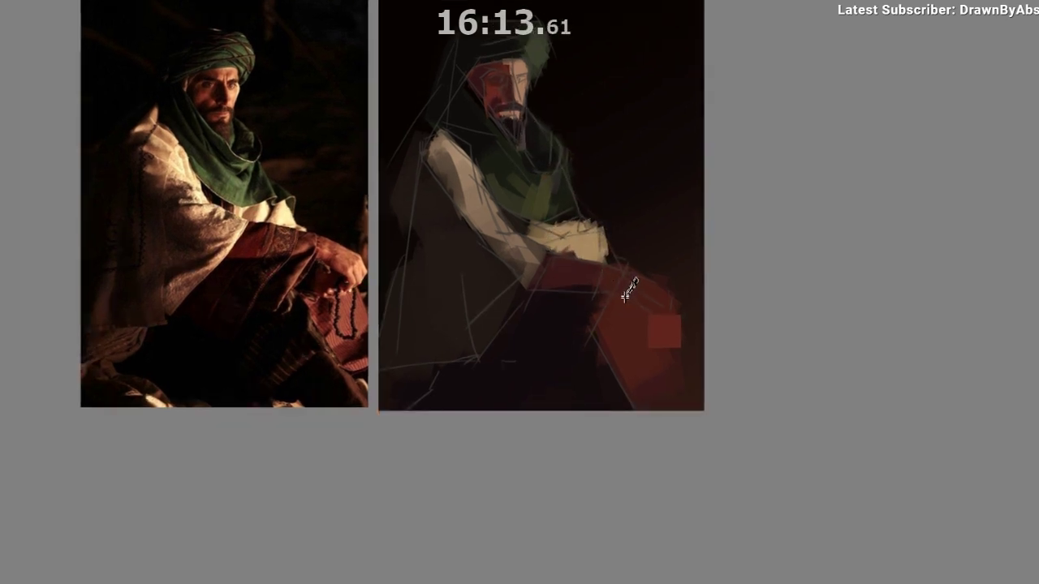
pyautogui.keyDown('ctrl'); pyautogui.click(516, 68); pyautogui.keyUp('ctrl')
pyautogui.moveTo(630, 276)
pyautogui.mouseDown()
pyautogui.moveTo(665, 299)
pyautogui.moveTo(670, 324)
pyautogui.moveTo(671, 315)
pyautogui.mouseUp()
pyautogui.hotkey('ctrl', 'z')
pyautogui.hotkey('ctrl', 'z')
pyautogui.hotkey('ctrl', 'z')
pyautogui.keyDown('ctrl'); pyautogui.click(668, 308); pyautogui.keyUp('ctrl')
pyautogui.hotkey('ctrl', 'z')
pyautogui.moveTo(669, 298); pyautogui.dragTo(673, 310)
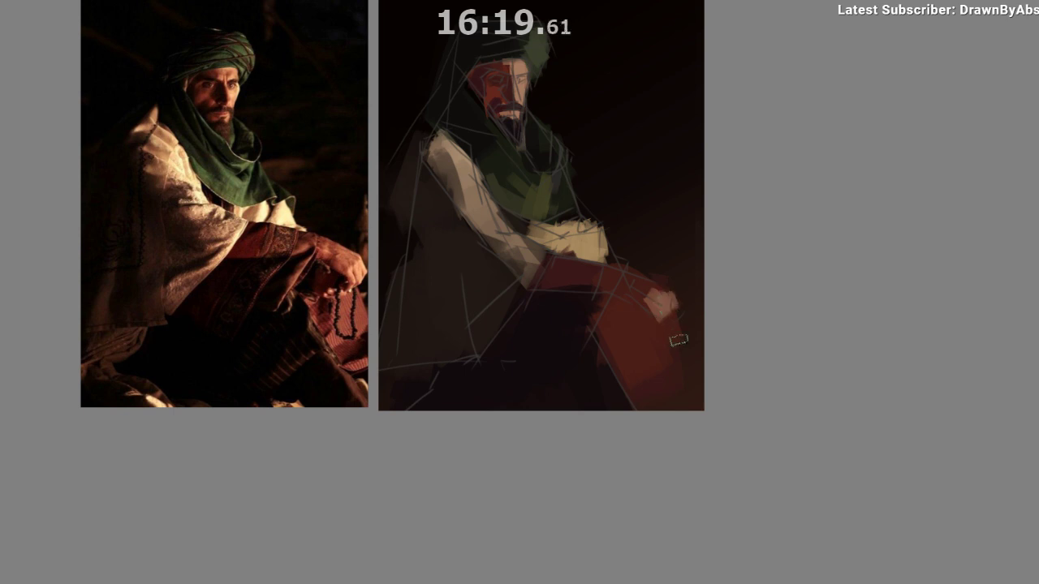
# Rework the red cloth around and below the hand with a red sampled beside it.
pyautogui.keyDown('ctrl'); pyautogui.click(649, 315); pyautogui.keyUp('ctrl')
pyautogui.moveTo(657, 359); pyautogui.dragTo(685, 348)
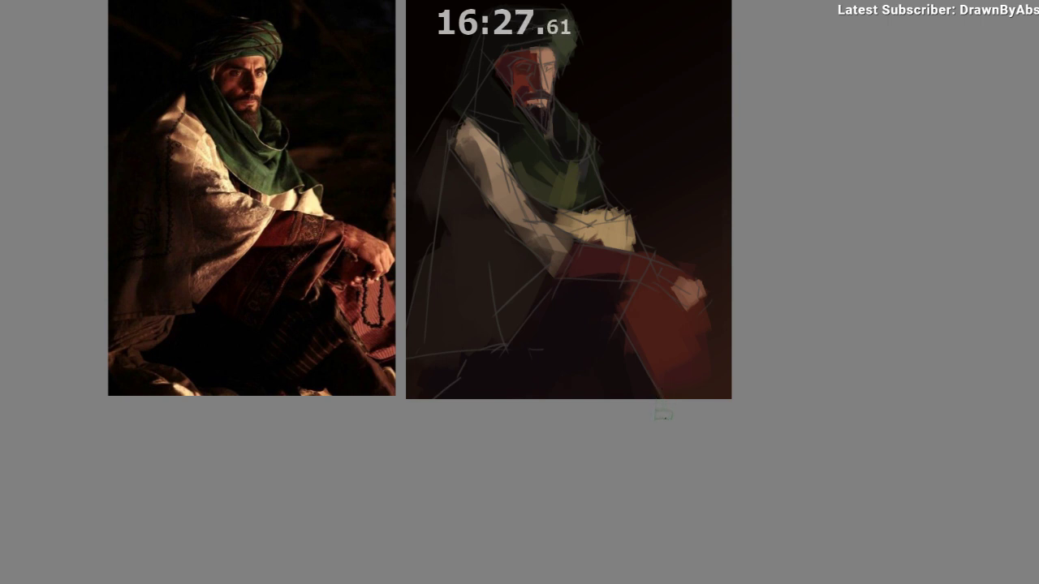
pyautogui.moveTo(665, 437); pyautogui.dragTo(658, 460)
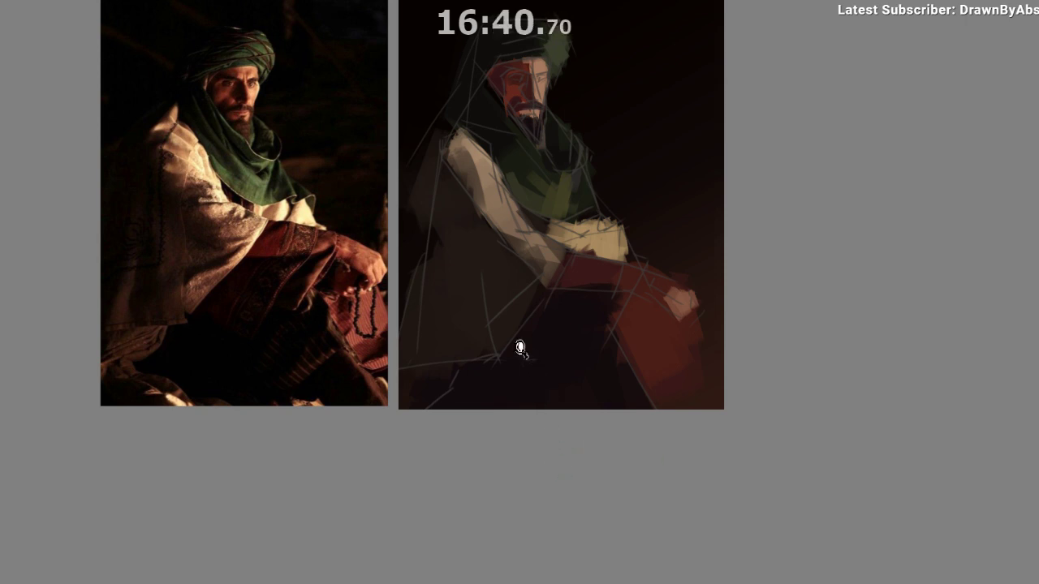
# Refine the face close up with vertical strokes of sampled tones, undoing and resampling after the first stroke.
pyautogui.moveTo(530, 294)
pyautogui.mouseDown()
pyautogui.moveTo(521, 327)
pyautogui.moveTo(546, 289)
pyautogui.mouseUp()
pyautogui.moveTo(547, 286); pyautogui.dragTo(565, 250)
pyautogui.keyDown('ctrl'); pyautogui.click(408, 171); pyautogui.keyUp('ctrl')
pyautogui.moveTo(435, 86); pyautogui.dragTo(436, 201)
pyautogui.hotkey('ctrl', 'z')
pyautogui.keyDown('ctrl'); pyautogui.click(431, 97); pyautogui.keyUp('ctrl')
pyautogui.moveTo(445, 128); pyautogui.dragTo(439, 191)
pyautogui.moveTo(549, 312); pyautogui.dragTo(544, 396)
pyautogui.scroll(-1, 552, 155)
pyautogui.scroll(1, 562, 150)
pyautogui.moveTo(563, 149); pyautogui.dragTo(575, 155)
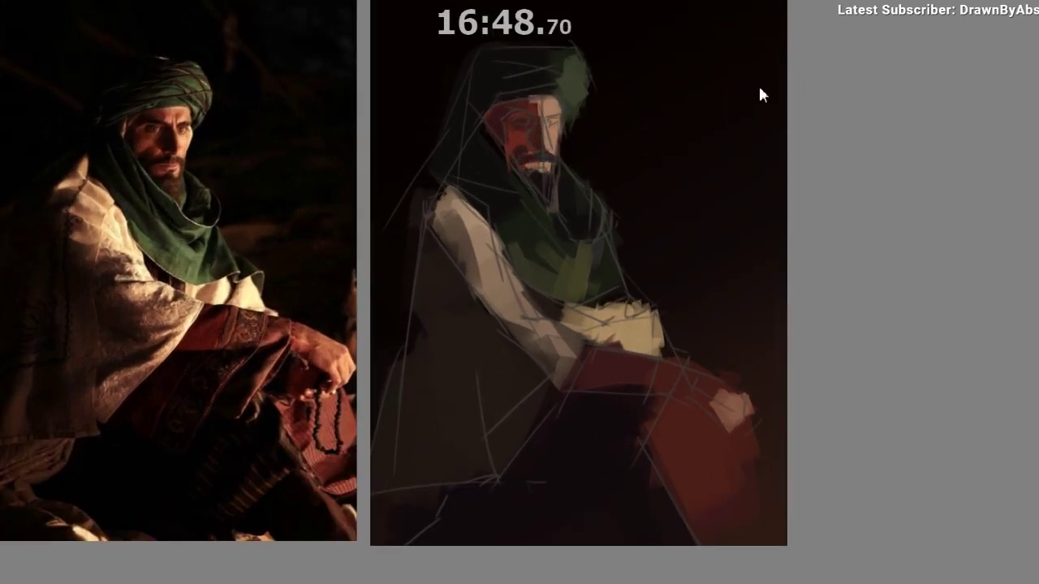
# Undo a stroke beside the nose and deepen the shadowed cheek and beard with sampled dark reds and purples.
pyautogui.moveTo(544, 120); pyautogui.dragTo(539, 154)
pyautogui.hotkey('ctrl', 'z')
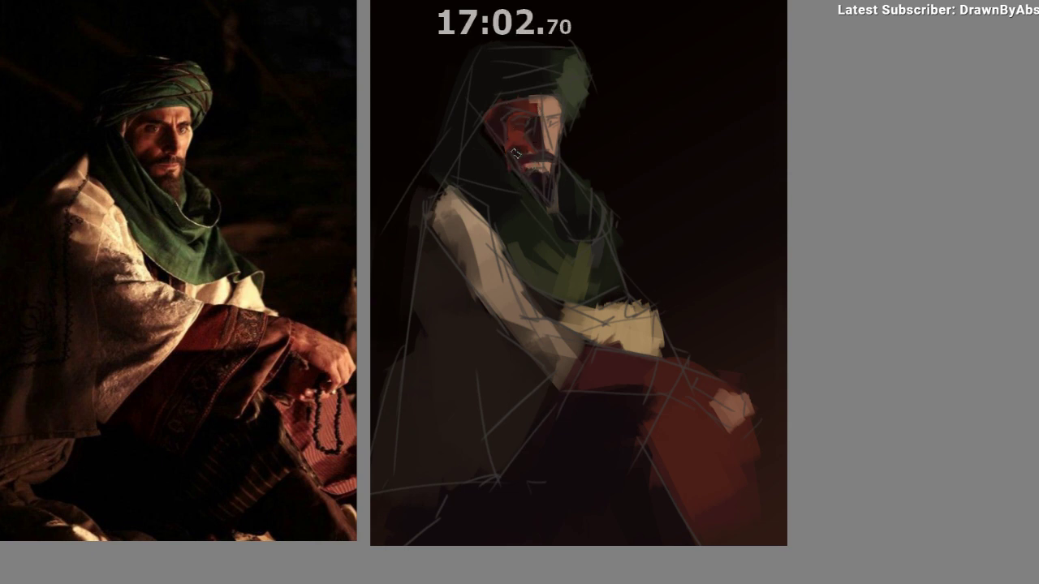
pyautogui.keyDown('ctrl'); pyautogui.click(522, 125); pyautogui.keyUp('ctrl')
pyautogui.keyDown('ctrl'); pyautogui.click(522, 150); pyautogui.keyUp('ctrl')
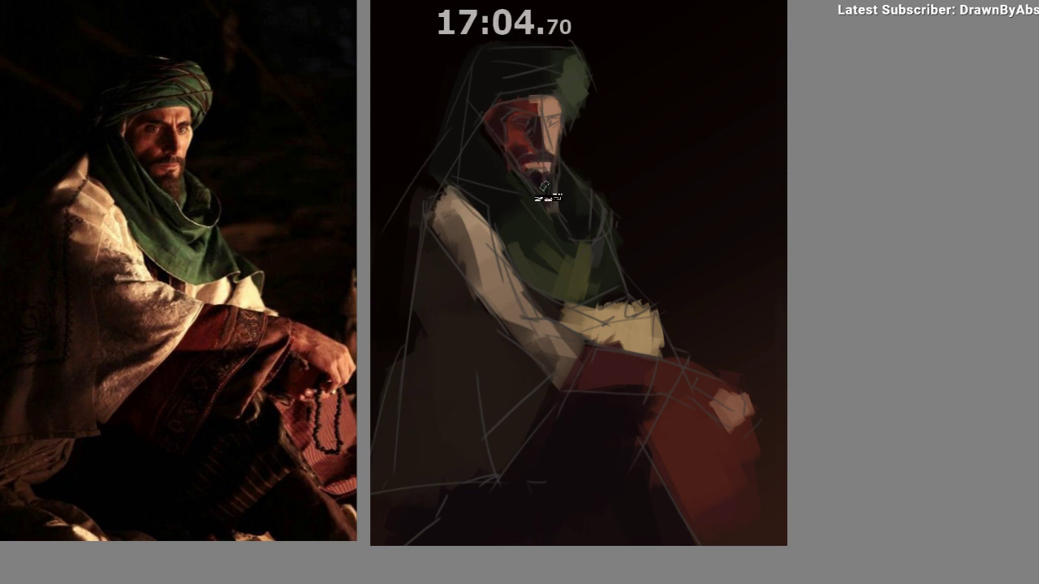
pyautogui.keyDown('ctrl'); pyautogui.click(515, 158); pyautogui.keyUp('ctrl')
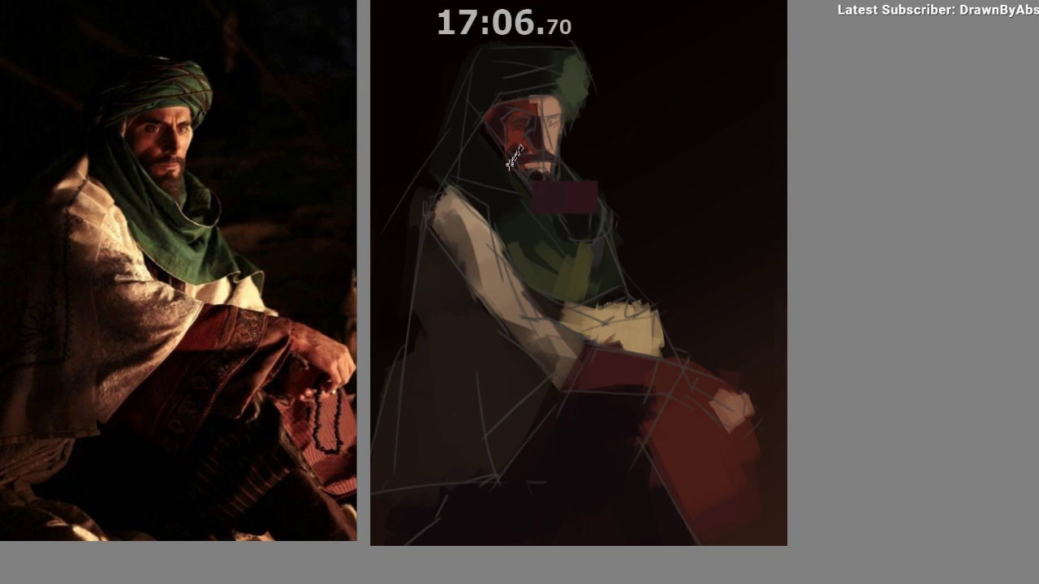
pyautogui.moveTo(528, 238); pyautogui.dragTo(516, 219)
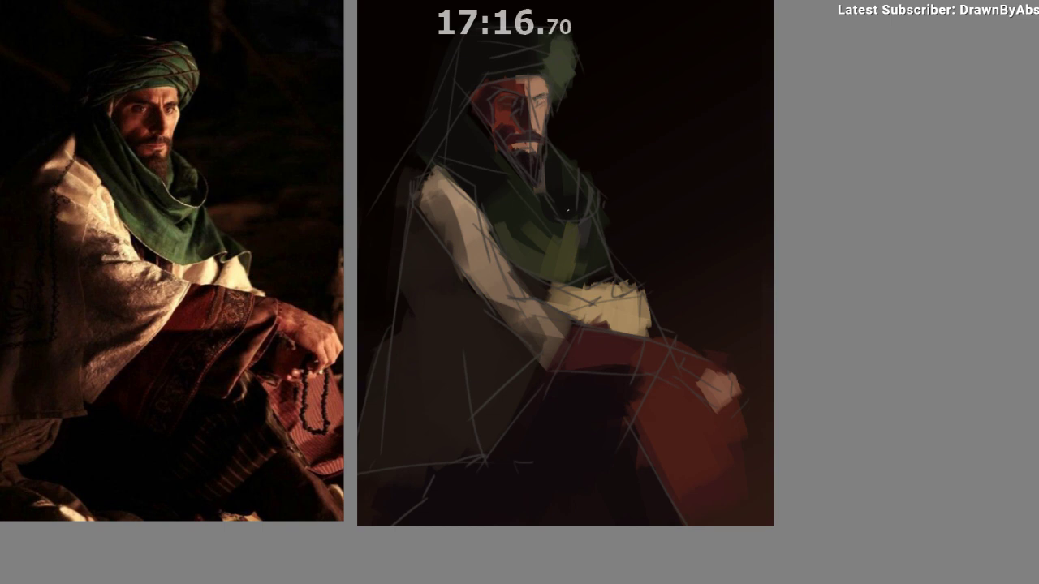
# Adjust the shoulder-side folds of the green scarf with dark greens sampled from it, undoing unwanted strokes.
pyautogui.moveTo(548, 211); pyautogui.dragTo(540, 174)
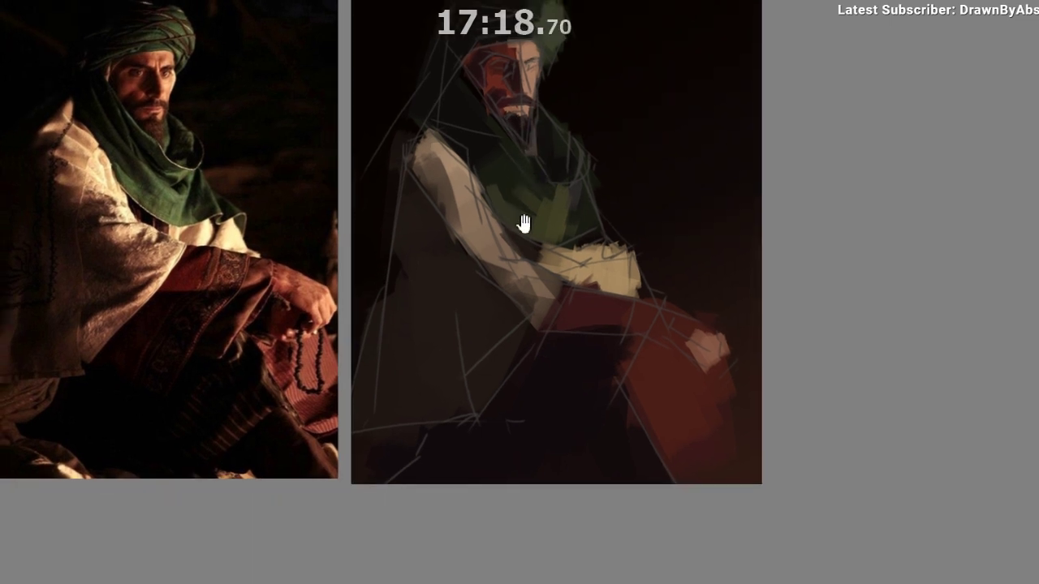
pyautogui.moveTo(524, 223); pyautogui.dragTo(525, 273)
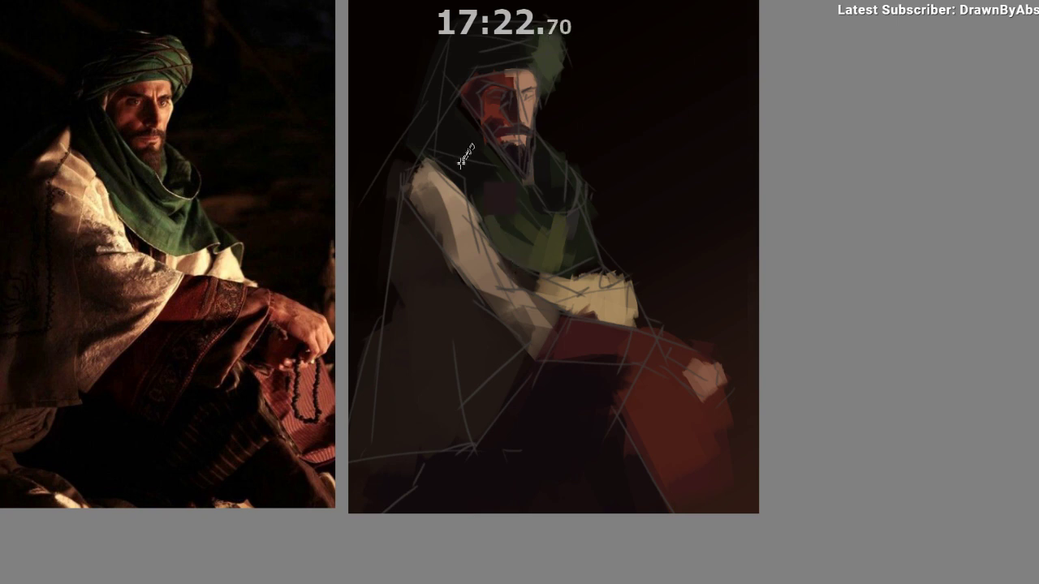
pyautogui.keyDown('ctrl'); pyautogui.click(493, 240); pyautogui.keyUp('ctrl')
pyautogui.hotkey('ctrl', 'z')
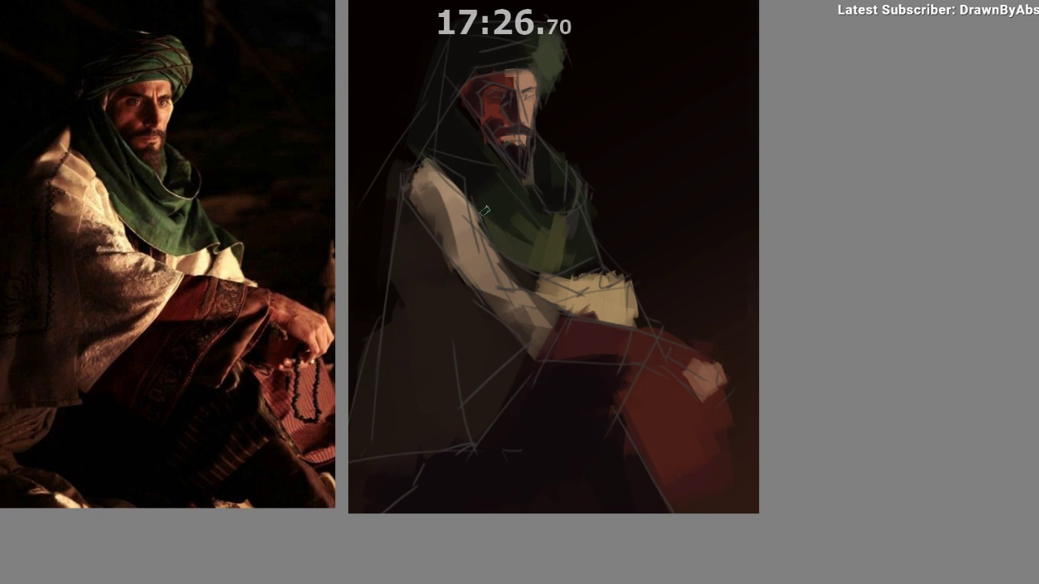
pyautogui.keyDown('ctrl'); pyautogui.click(521, 234); pyautogui.keyUp('ctrl')
pyautogui.keyDown('ctrl'); pyautogui.click(497, 230); pyautogui.keyUp('ctrl')
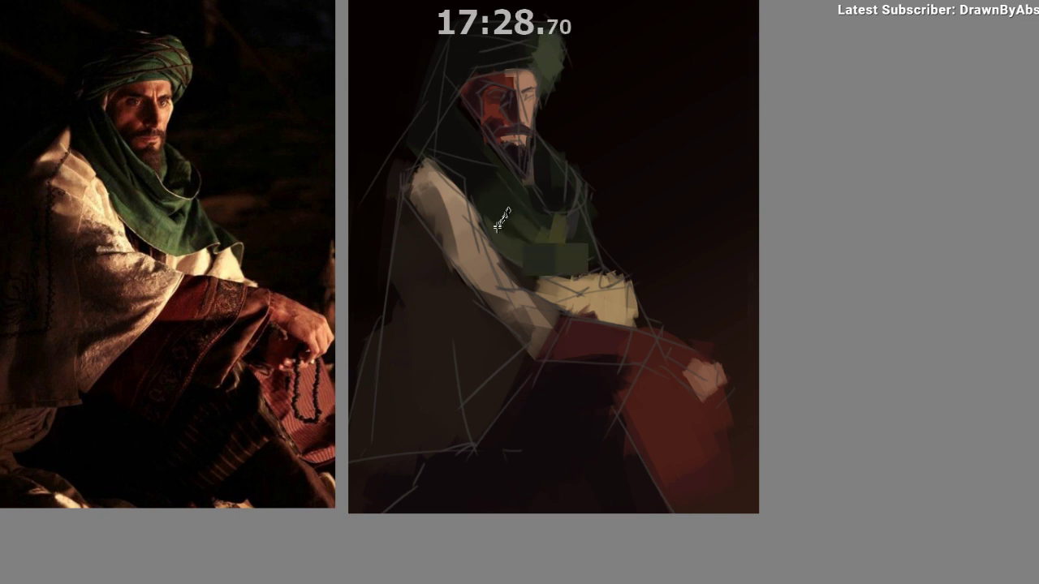
pyautogui.hotkey('ctrl', 'z')
pyautogui.keyDown('ctrl'); pyautogui.click(519, 229); pyautogui.keyUp('ctrl')
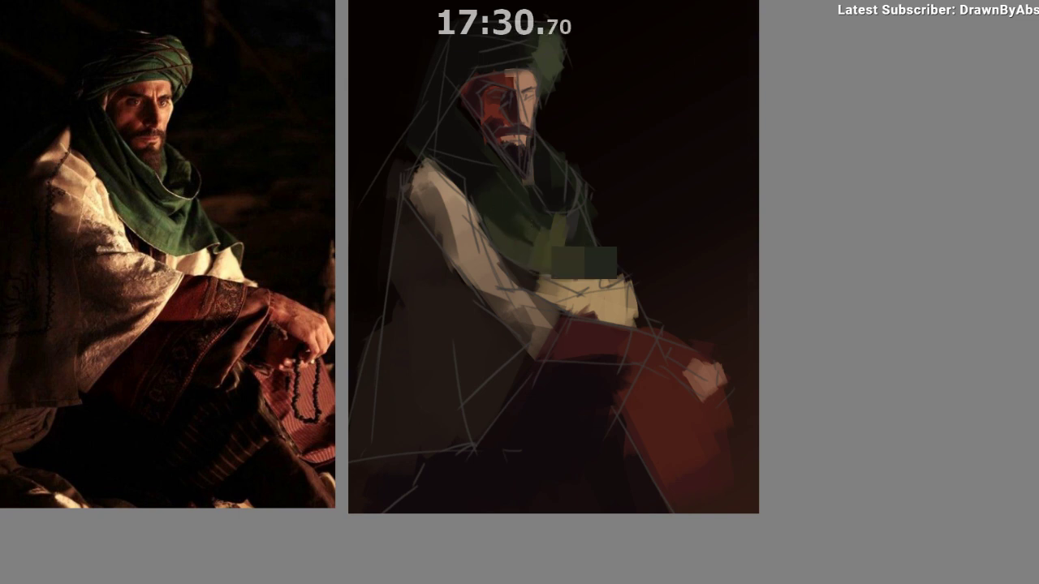
# Mirror the canvas and touch up the scarf around the olive patch with sampled greens.
pyautogui.press('m')
pyautogui.moveTo(415, 337); pyautogui.dragTo(307, 333)
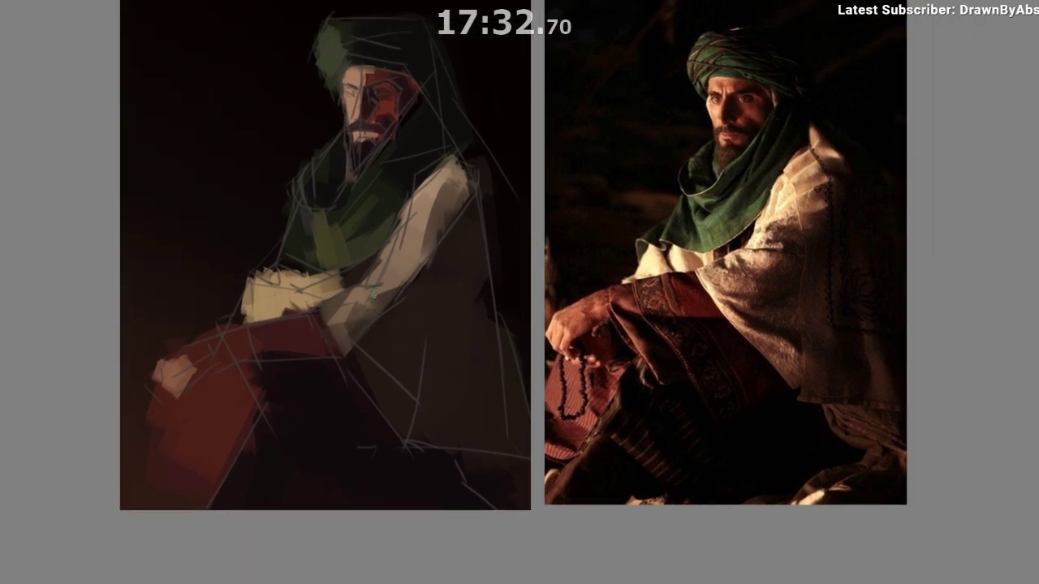
pyautogui.keyDown('ctrl'); pyautogui.click(297, 265); pyautogui.keyUp('ctrl')
pyautogui.keyDown('ctrl'); pyautogui.click(324, 247); pyautogui.keyUp('ctrl')
pyautogui.moveTo(318, 233)
pyautogui.mouseDown()
pyautogui.moveTo(322, 248)
pyautogui.moveTo(326, 239)
pyautogui.mouseUp()
pyautogui.keyDown('ctrl'); pyautogui.click(317, 225); pyautogui.keyUp('ctrl')
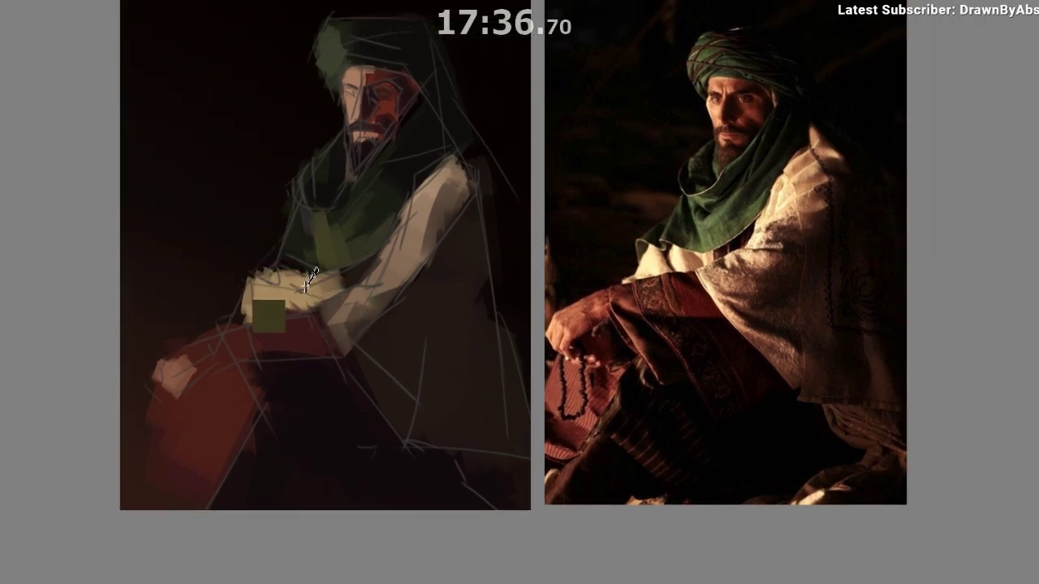
# Draw a thin cream highlight along the edge of the scarf's neck fold using the undershirt colour, and unmirror the canvas.
pyautogui.keyDown('ctrl'); pyautogui.click(305, 286); pyautogui.keyUp('ctrl')
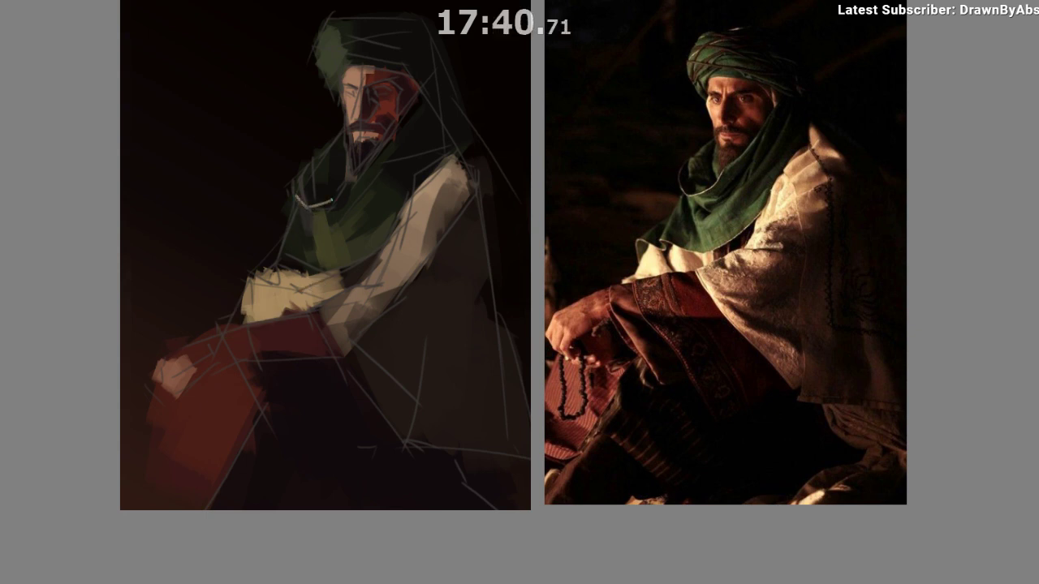
pyautogui.moveTo(305, 206); pyautogui.dragTo(335, 211)
pyautogui.keyDown('ctrl'); pyautogui.click(285, 282); pyautogui.keyUp('ctrl')
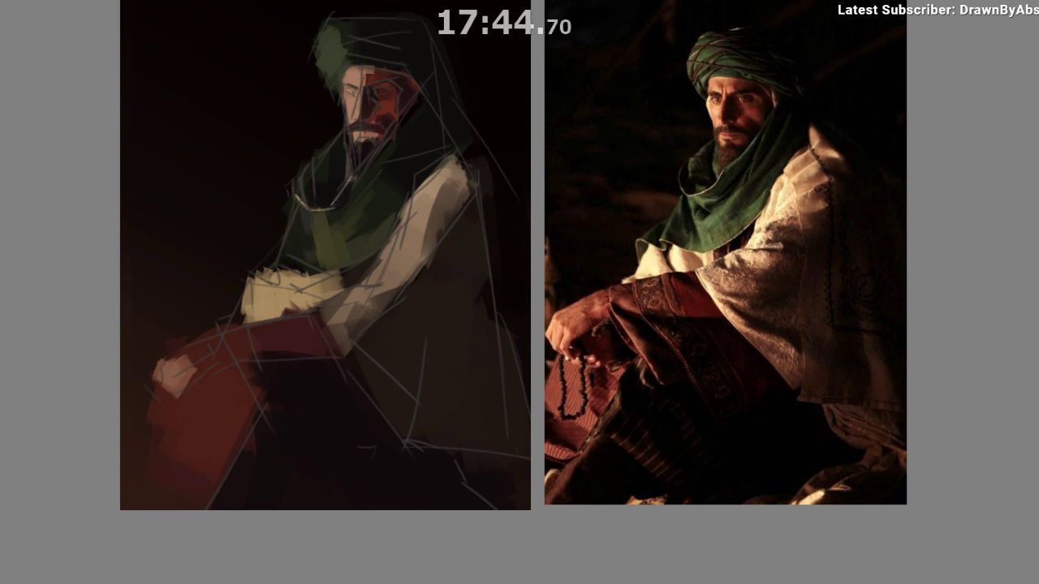
pyautogui.press('m')
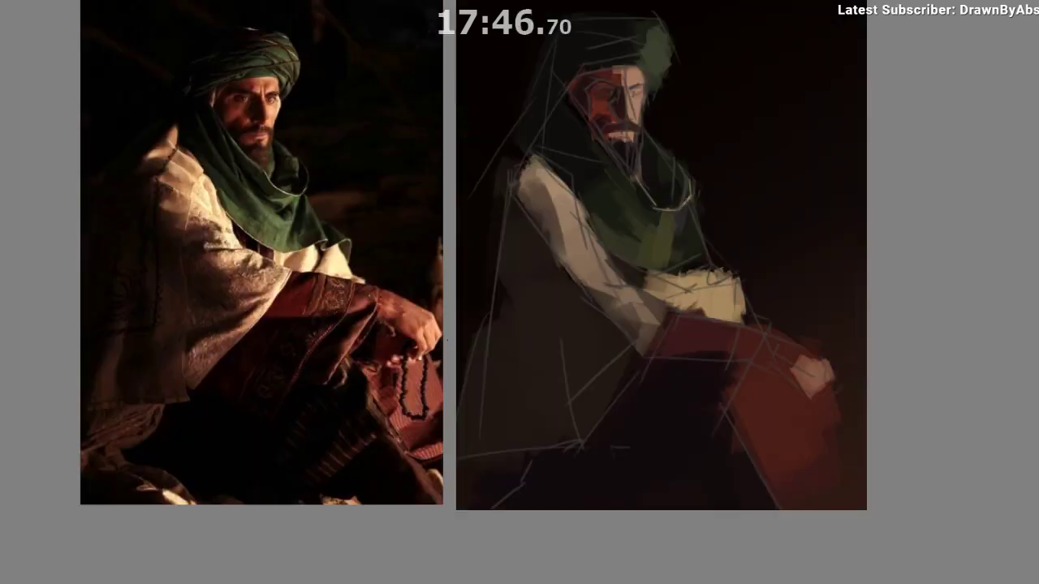
pyautogui.moveTo(543, 321); pyautogui.dragTo(498, 356)
# Darken the hollow inside the scarf collar below the beard and shade the back of the headscarf above the shoulder.
pyautogui.keyDown('alt'); pyautogui.click(625, 199); pyautogui.keyUp('alt')
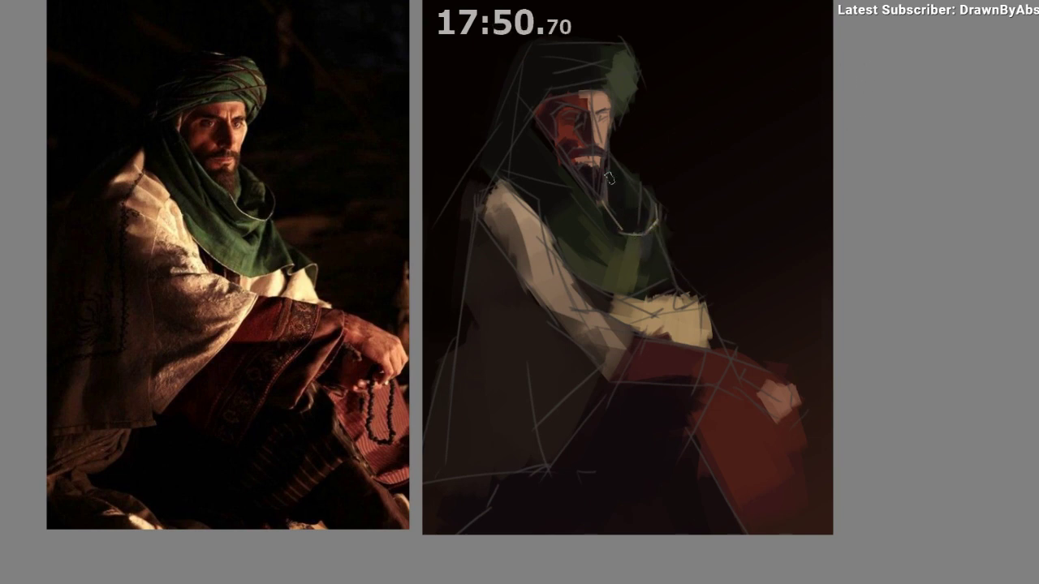
pyautogui.keyDown('alt'); pyautogui.click(629, 203); pyautogui.keyUp('alt')
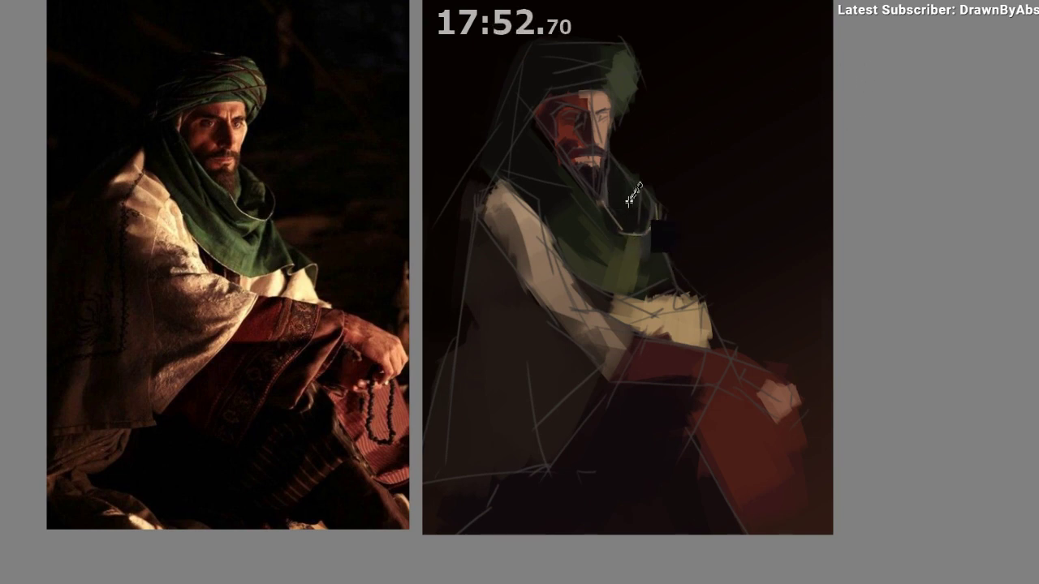
pyautogui.hotkey('ctrl', 'z')
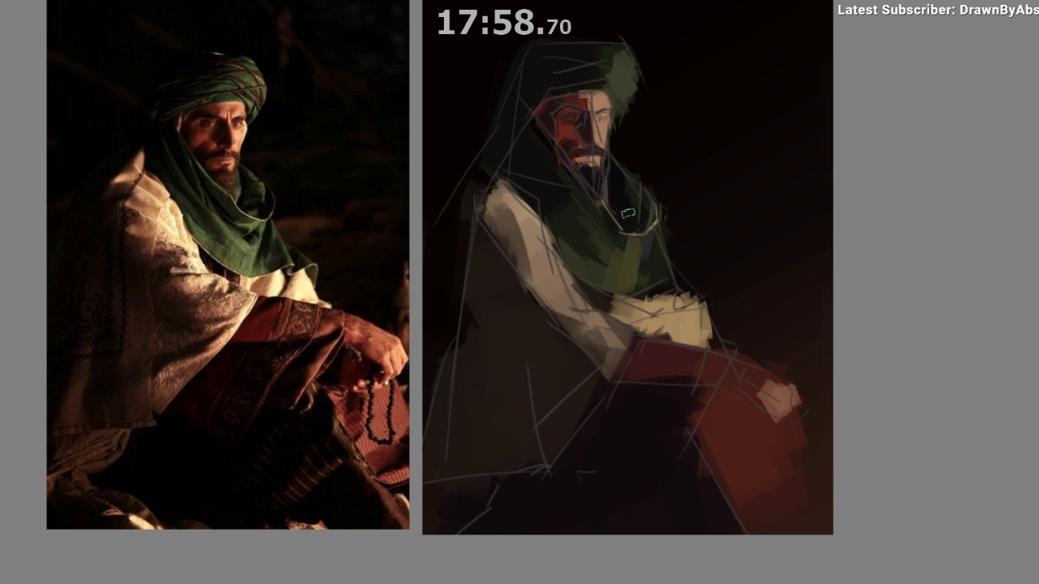
pyautogui.moveTo(627, 201); pyautogui.dragTo(613, 182)
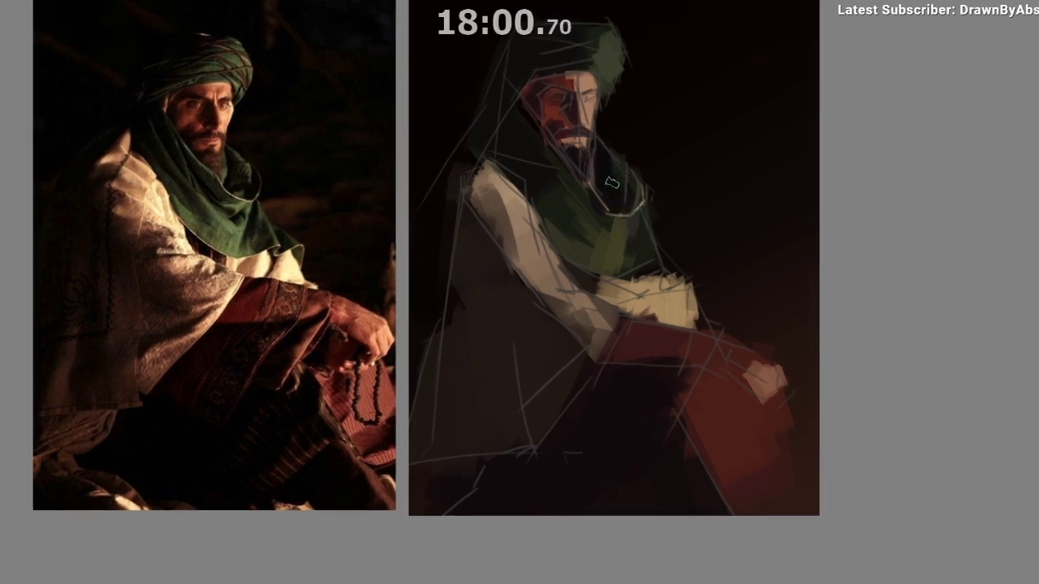
pyautogui.moveTo(573, 233)
pyautogui.mouseDown()
pyautogui.moveTo(556, 223)
pyautogui.moveTo(607, 204)
pyautogui.mouseUp()
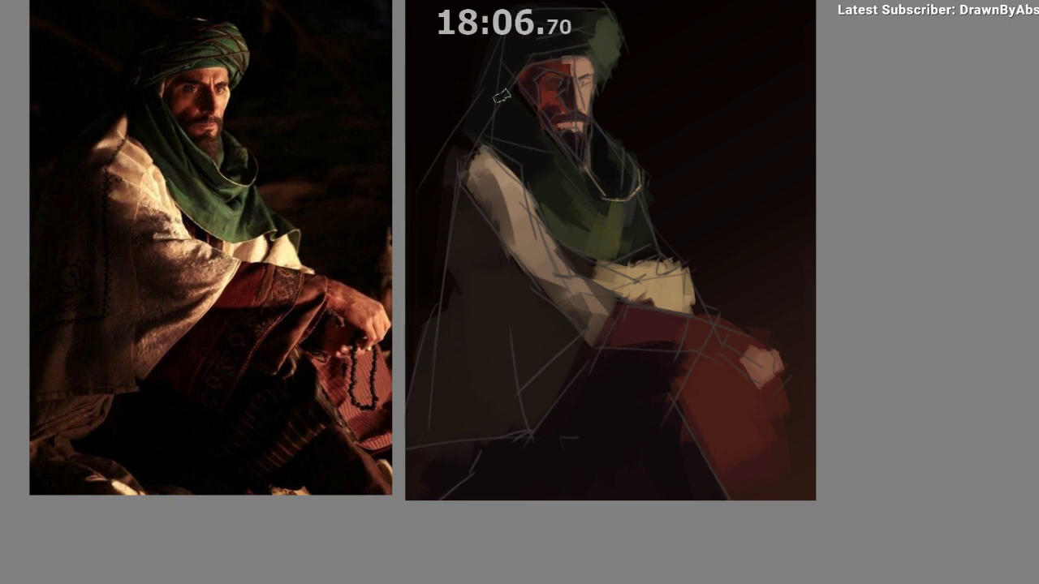
pyautogui.moveTo(608, 332); pyautogui.dragTo(617, 384)
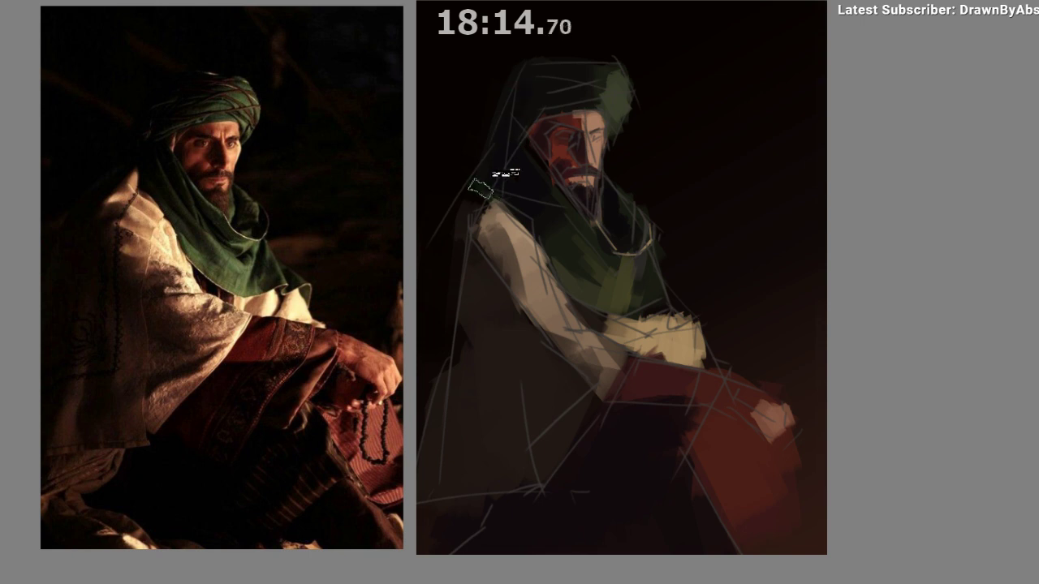
pyautogui.moveTo(579, 222); pyautogui.dragTo(569, 246)
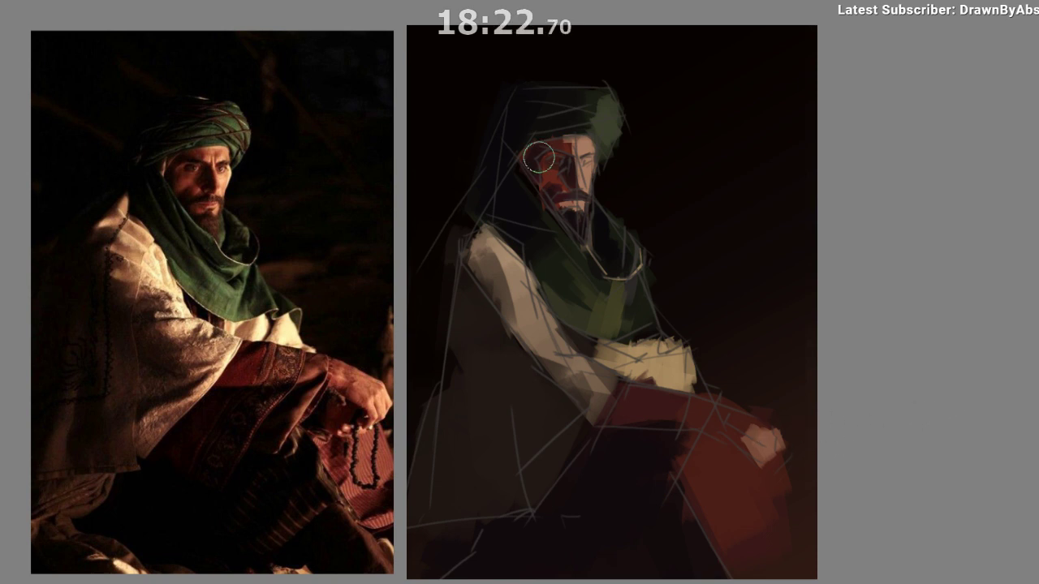
# Enlarge the blur blending brush and soften the back edge of the headscarf into the background.
pyautogui.press(']')
pyautogui.press(']')
pyautogui.press(']')
pyautogui.press(']')
pyautogui.moveTo(506, 106)
pyautogui.mouseDown()
pyautogui.moveTo(471, 130)
pyautogui.moveTo(485, 121)
pyautogui.mouseUp()
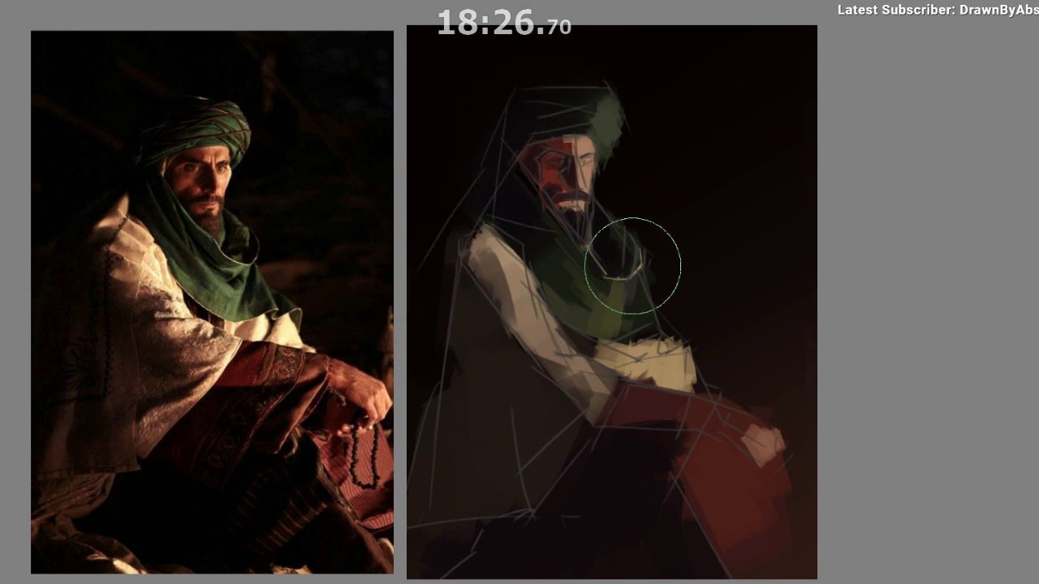
# Check the colour block-in without the sketch lines by toggling the sketch layer's visibility, and show the sketch again.
pyautogui.click(1036, 192)
pyautogui.click(1036, 192)
pyautogui.click(1036, 191)
pyautogui.click(1036, 191)
pyautogui.click(1036, 192)
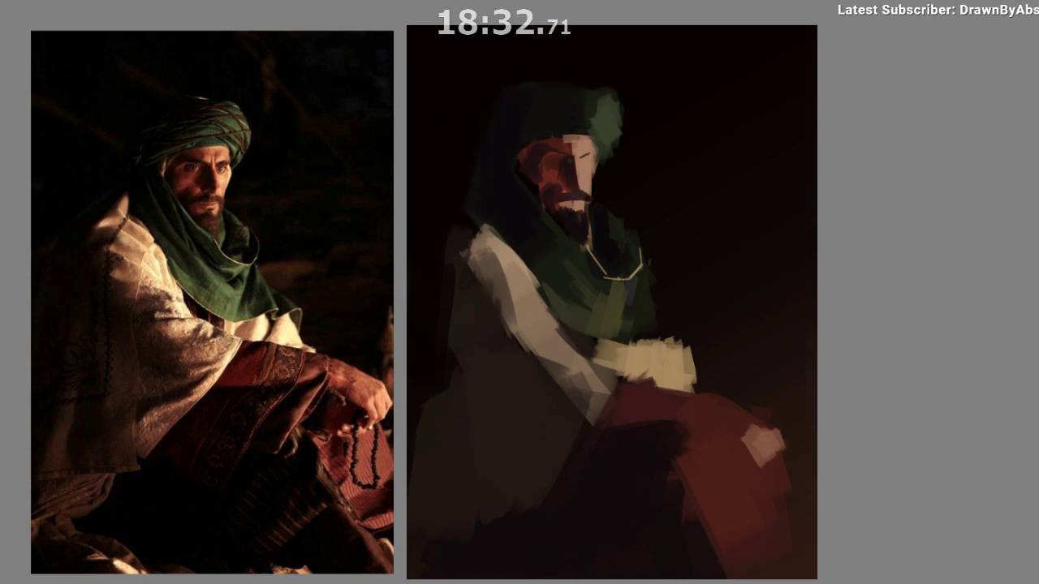
pyautogui.moveTo(632, 541)
pyautogui.mouseDown()
pyautogui.moveTo(626, 509)
pyautogui.moveTo(607, 489)
pyautogui.mouseUp()
pyautogui.hotkey('ctrl', 'space')
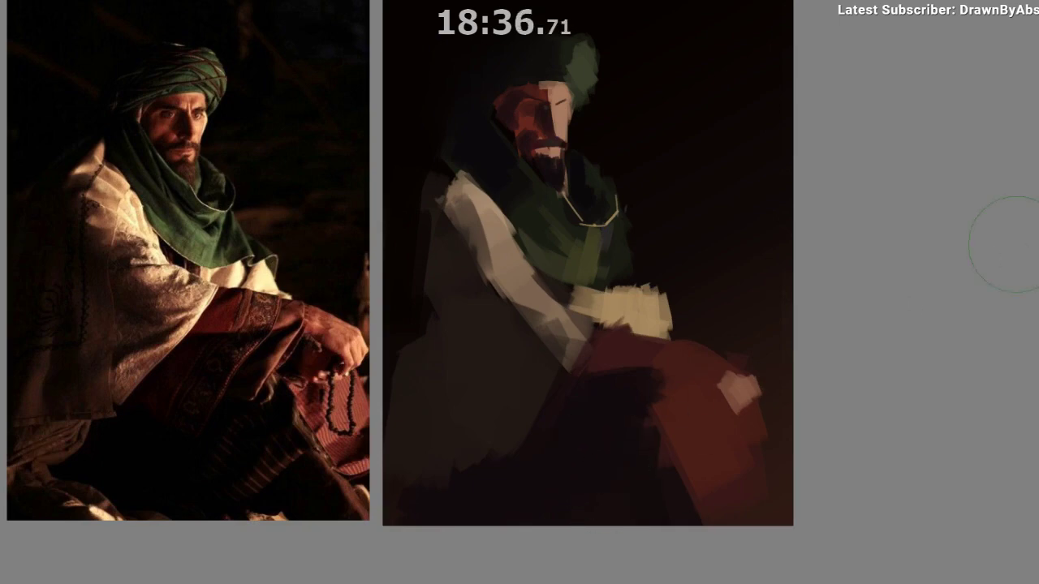
pyautogui.hotkey('ctrl', 'z')
# Replace the blur blending brush with a textured paint brush preset for working over the block-in.
pyautogui.rightClick(666, 479)
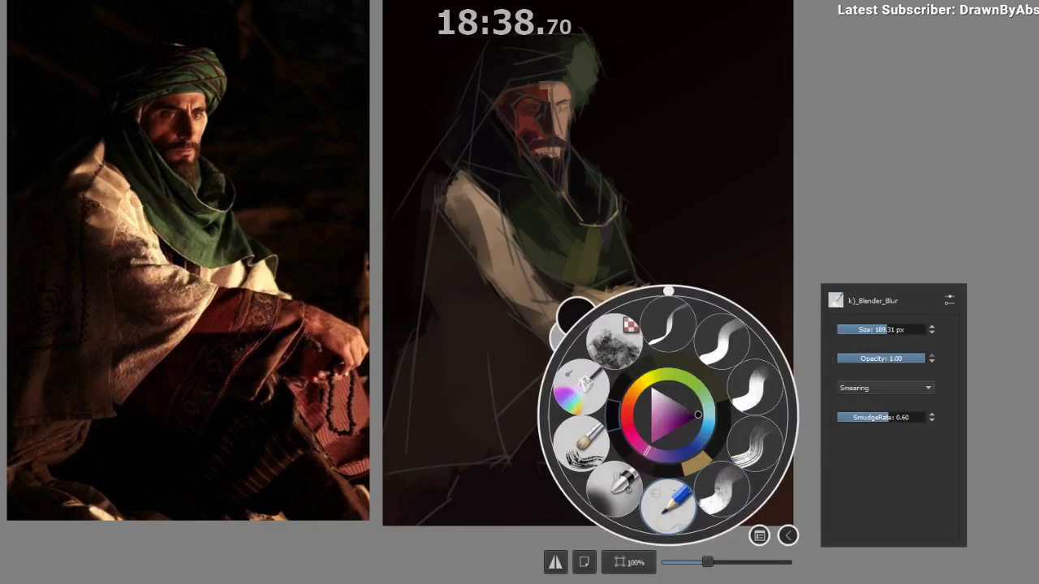
pyautogui.rightClick(703, 483)
pyautogui.rightClick(702, 484)
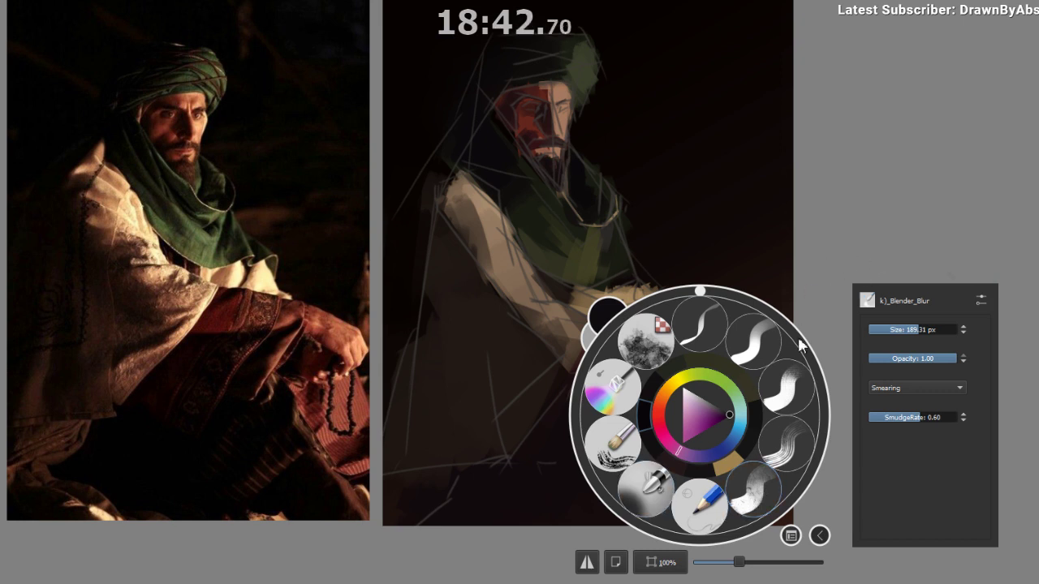
pyautogui.click(746, 486)
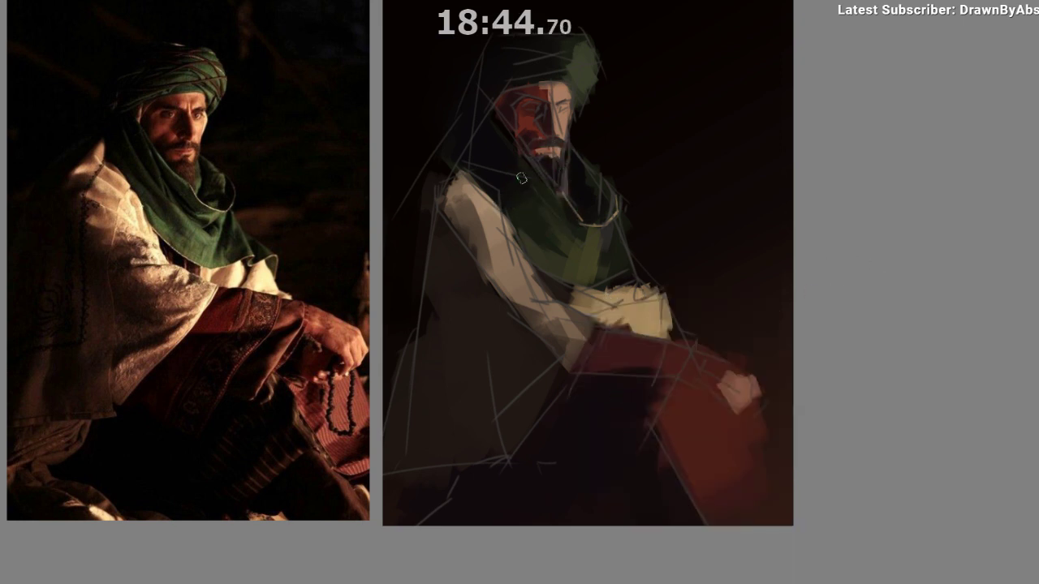
pyautogui.scroll(-2, 521, 178)
pyautogui.moveTo(531, 298); pyautogui.dragTo(549, 252)
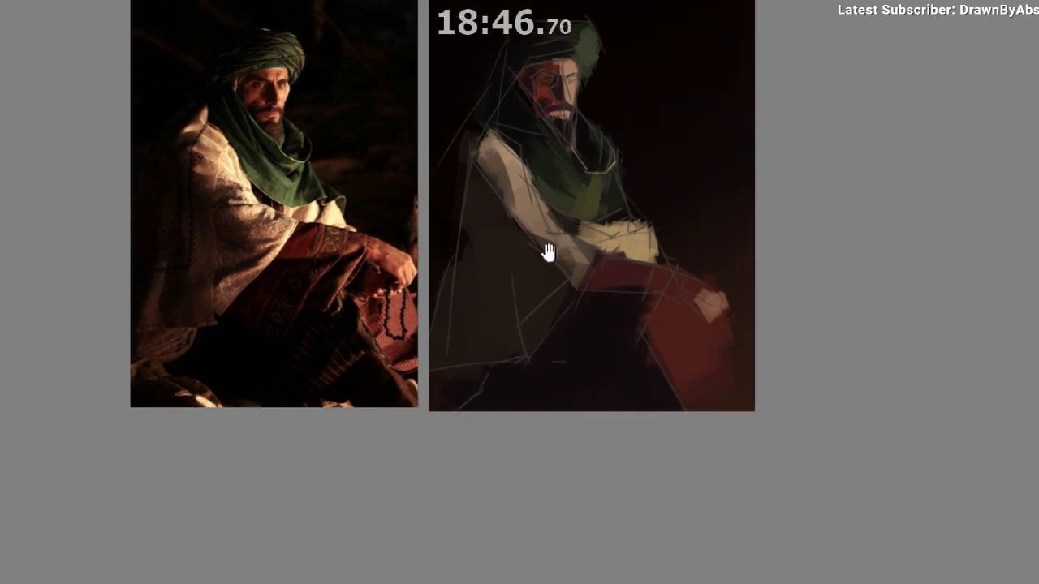
pyautogui.keyDown('ctrl'); pyautogui.click(527, 232); pyautogui.keyUp('ctrl')
pyautogui.moveTo(510, 208); pyautogui.dragTo(526, 203)
pyautogui.hotkey('ctrl', 'z')
# Hide the sketch layer so that only the painted colours of the figure are shown.
pyautogui.click(1037, 210)
pyautogui.click(1037, 210)
pyautogui.click(1036, 211)
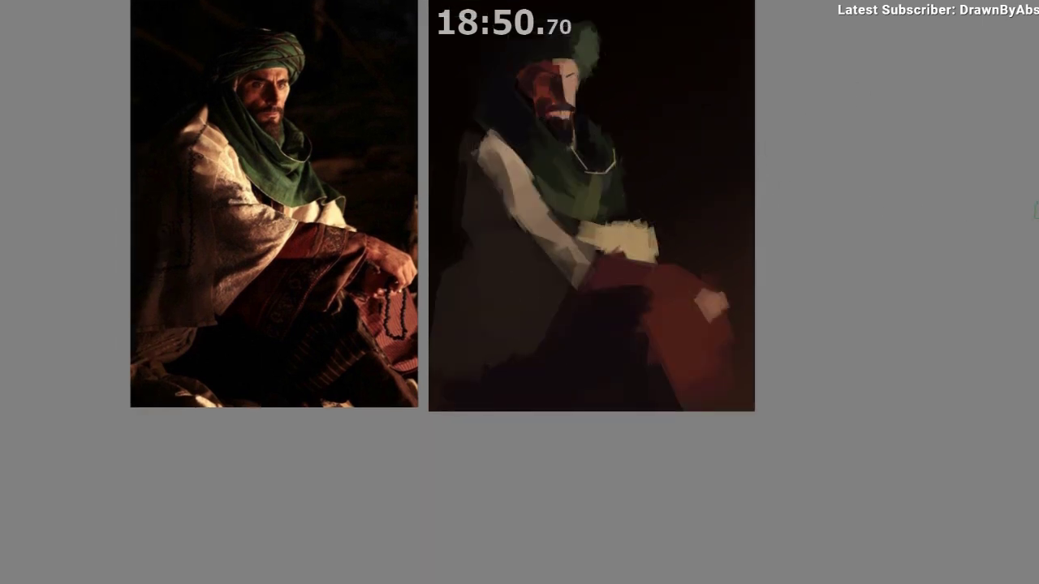
pyautogui.scroll(1, 649, 309)
pyautogui.moveTo(638, 301); pyautogui.dragTo(665, 320)
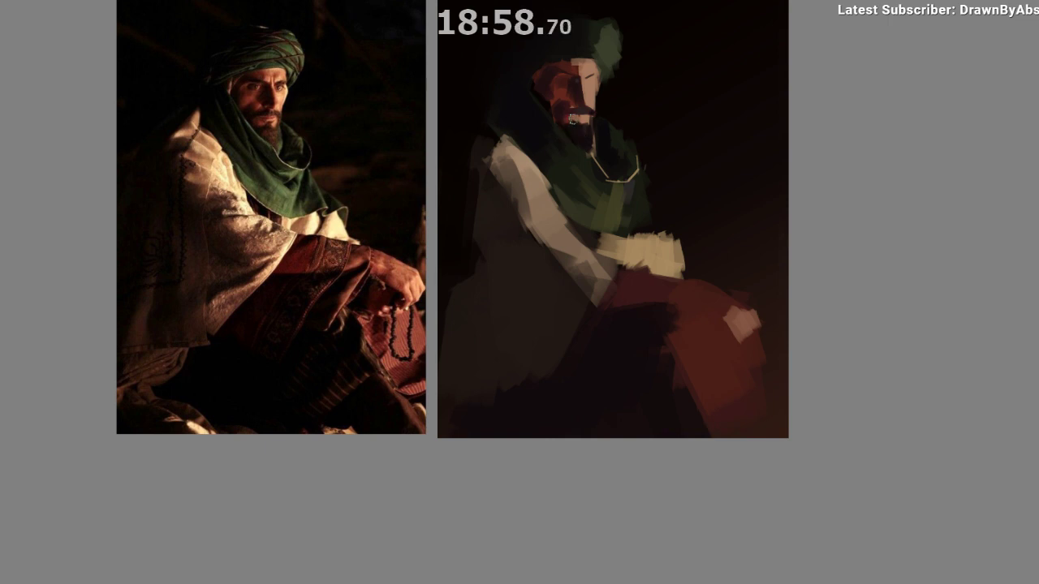
# Mirror the canvas and warm the forehead and brow with skin tones sampled from the painted face.
pyautogui.moveTo(585, 299); pyautogui.dragTo(528, 362)
pyautogui.press('m')
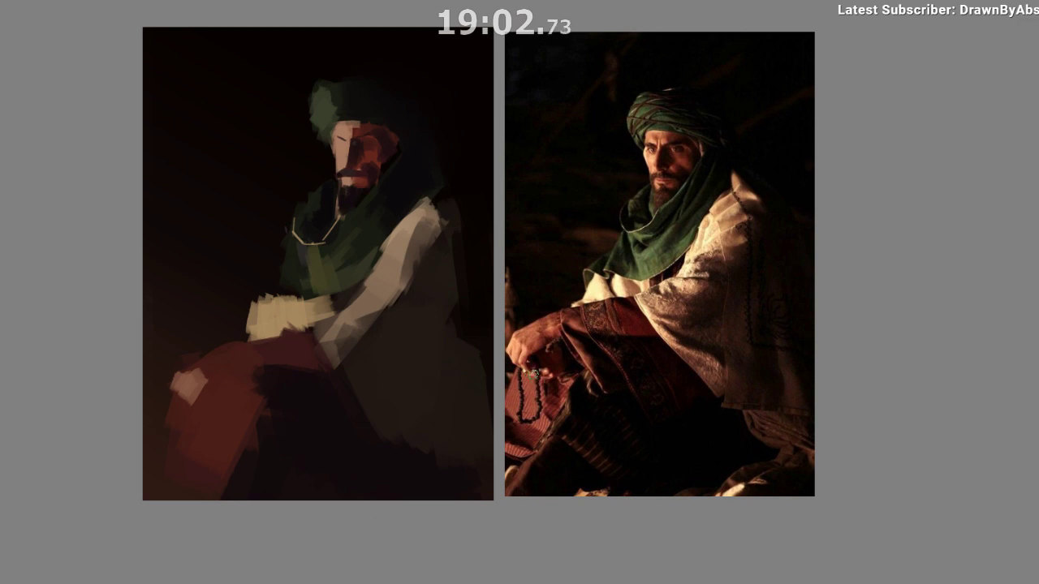
pyautogui.keyDown('ctrl'); pyautogui.click(359, 135); pyautogui.keyUp('ctrl')
pyautogui.keyDown('ctrl'); pyautogui.click(345, 139); pyautogui.keyUp('ctrl')
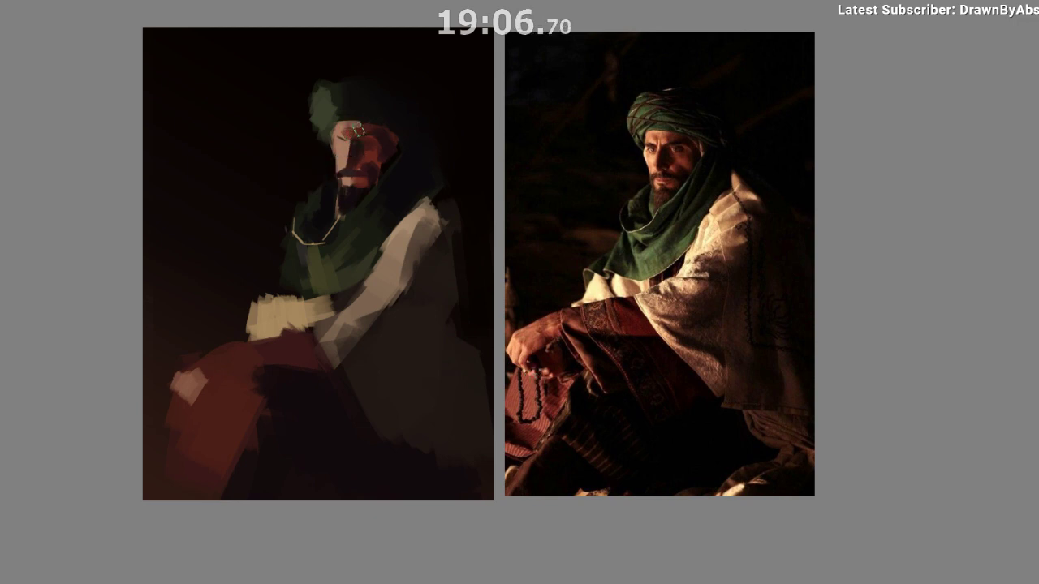
pyautogui.keyDown('ctrl'); pyautogui.click(343, 152); pyautogui.keyUp('ctrl')
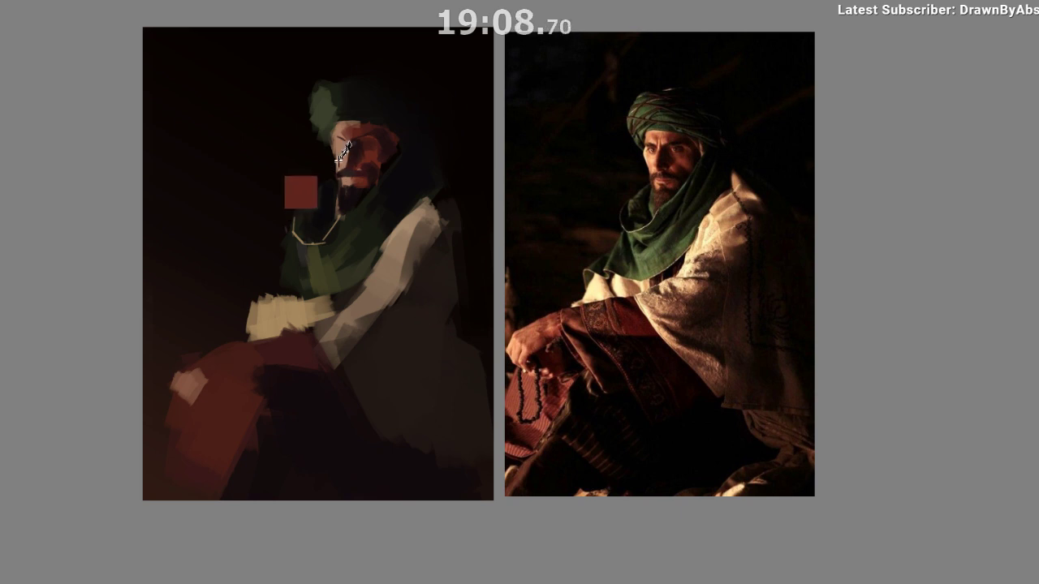
pyautogui.keyDown('ctrl'); pyautogui.click(334, 161); pyautogui.keyUp('ctrl')
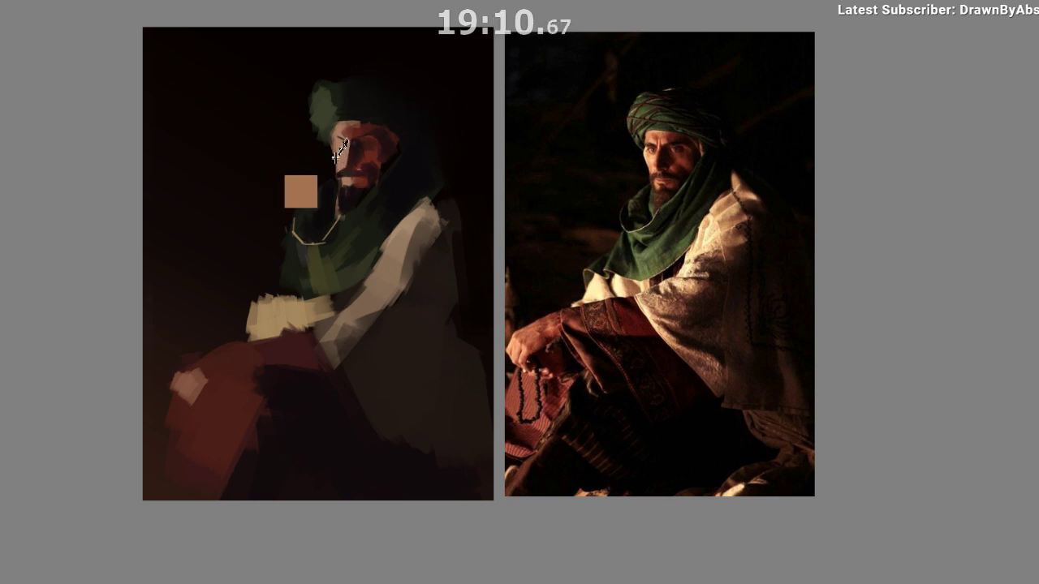
# Shade the eye socket and the side of the nose using sampled face tones, and strengthen the brow.
pyautogui.scroll(1, 349, 163)
pyautogui.keyDown('ctrl'); pyautogui.click(352, 160); pyautogui.keyUp('ctrl')
pyautogui.moveTo(356, 154); pyautogui.dragTo(365, 172)
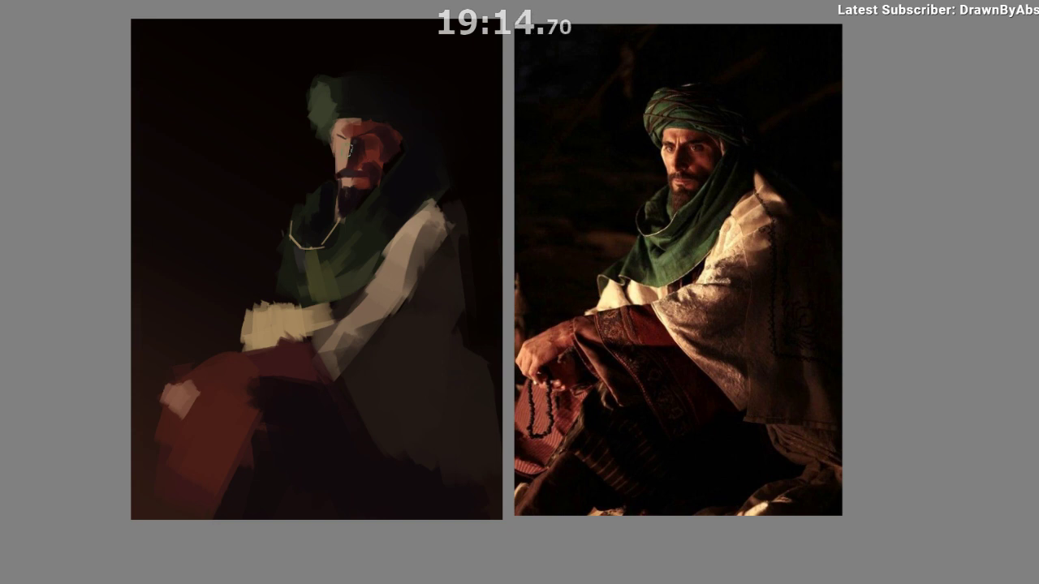
pyautogui.keyDown('alt'); pyautogui.click(341, 158); pyautogui.keyUp('alt')
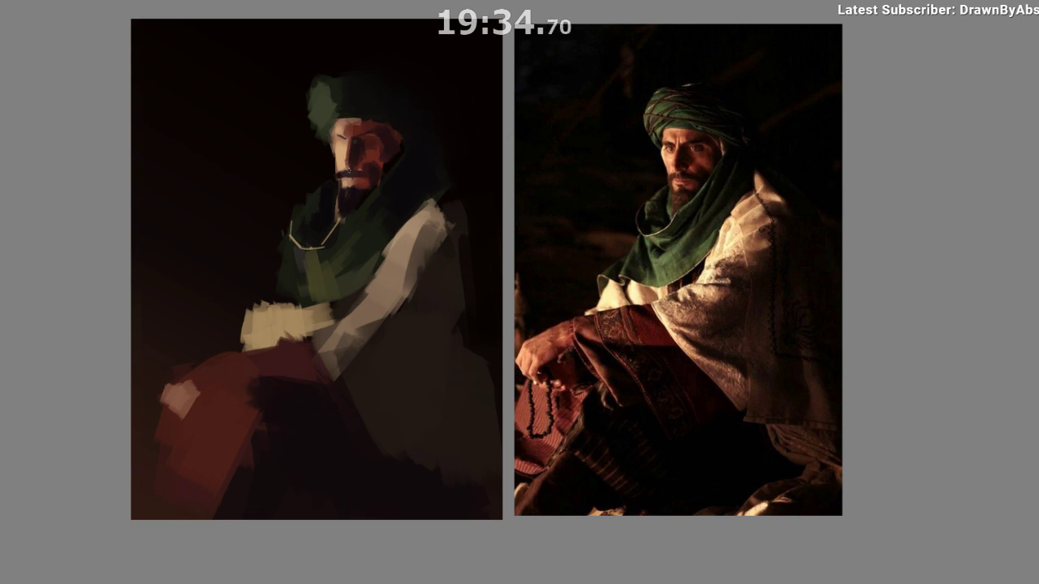
# Unmirror the canvas, define the turban's lower edge across the forehead with sampled colours, and extend the turban's lit green area.
pyautogui.press('m')
pyautogui.moveTo(674, 242); pyautogui.dragTo(595, 201)
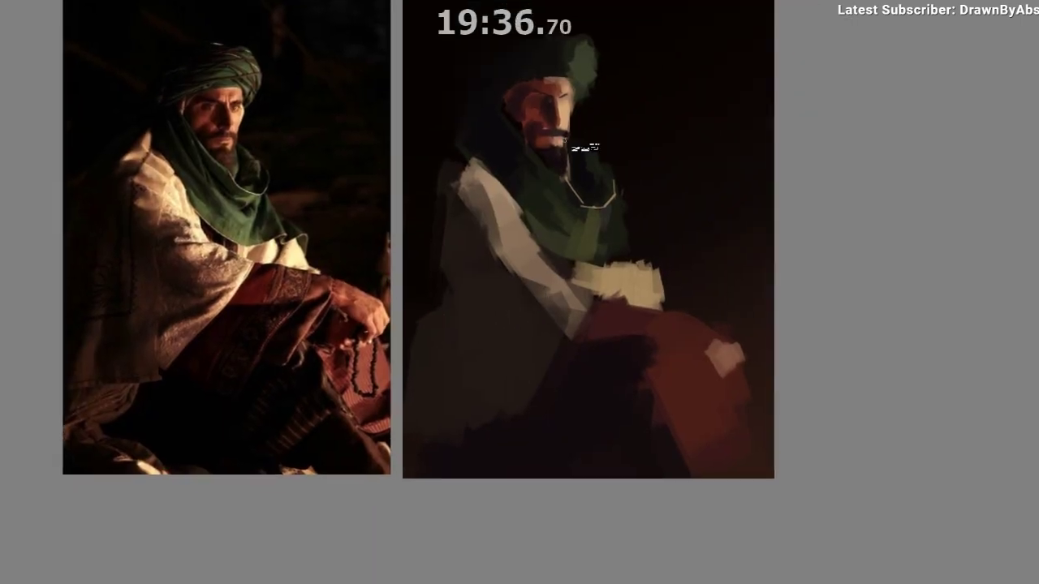
pyautogui.moveTo(580, 94); pyautogui.dragTo(577, 83)
pyautogui.keyDown('ctrl'); pyautogui.click(543, 75); pyautogui.keyUp('ctrl')
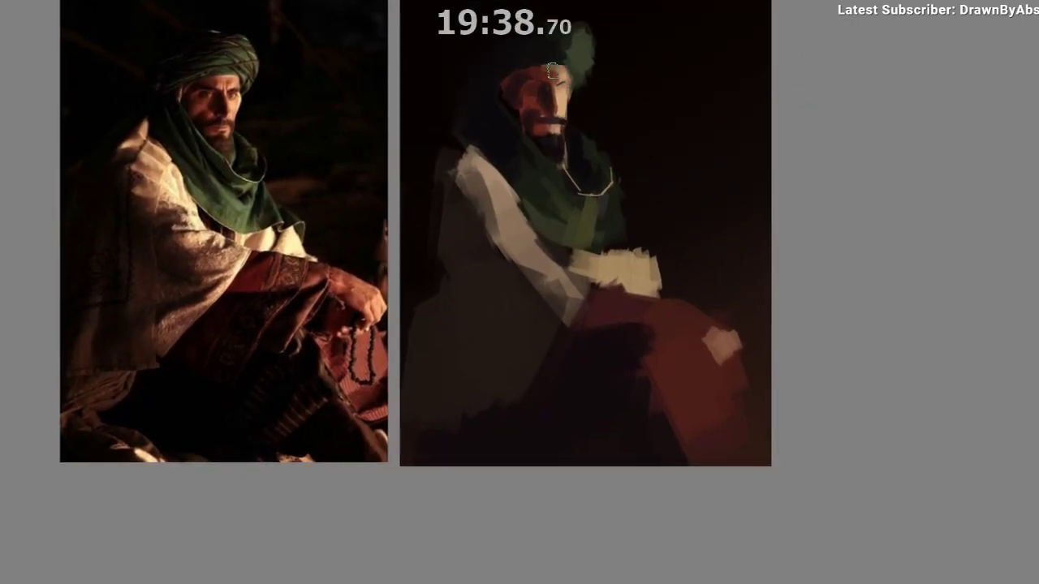
pyautogui.keyDown('ctrl'); pyautogui.click(553, 71); pyautogui.keyUp('ctrl')
pyautogui.keyDown('ctrl'); pyautogui.click(535, 59); pyautogui.keyUp('ctrl')
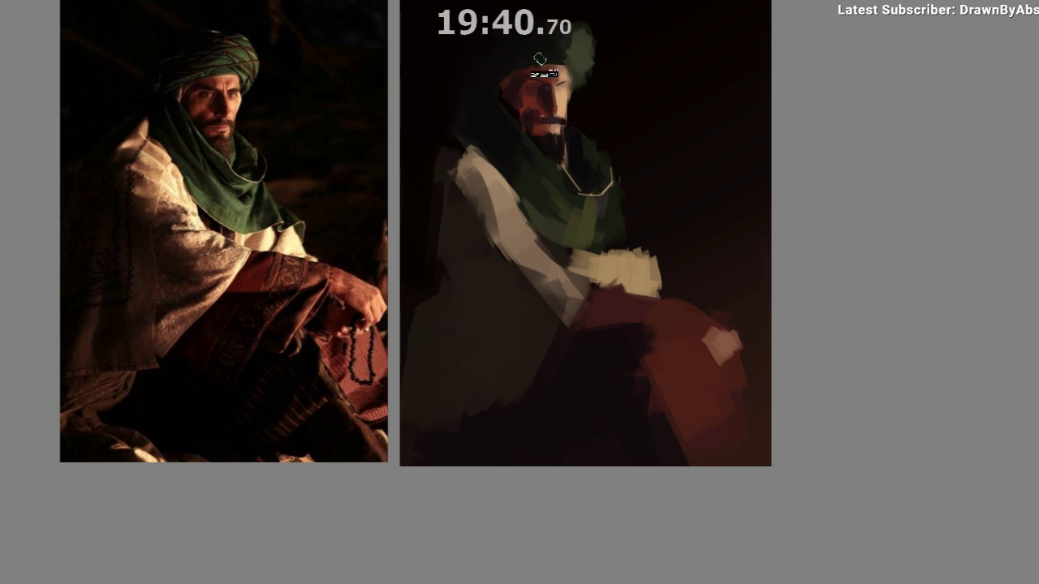
pyautogui.keyDown('ctrl'); pyautogui.click(533, 58); pyautogui.keyUp('ctrl')
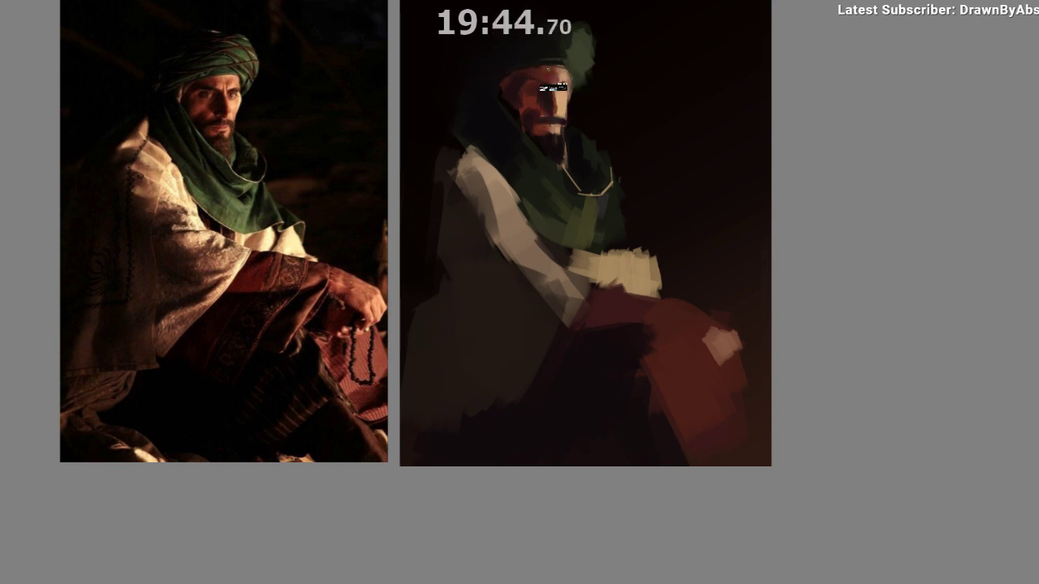
pyautogui.moveTo(553, 87); pyautogui.dragTo(560, 127)
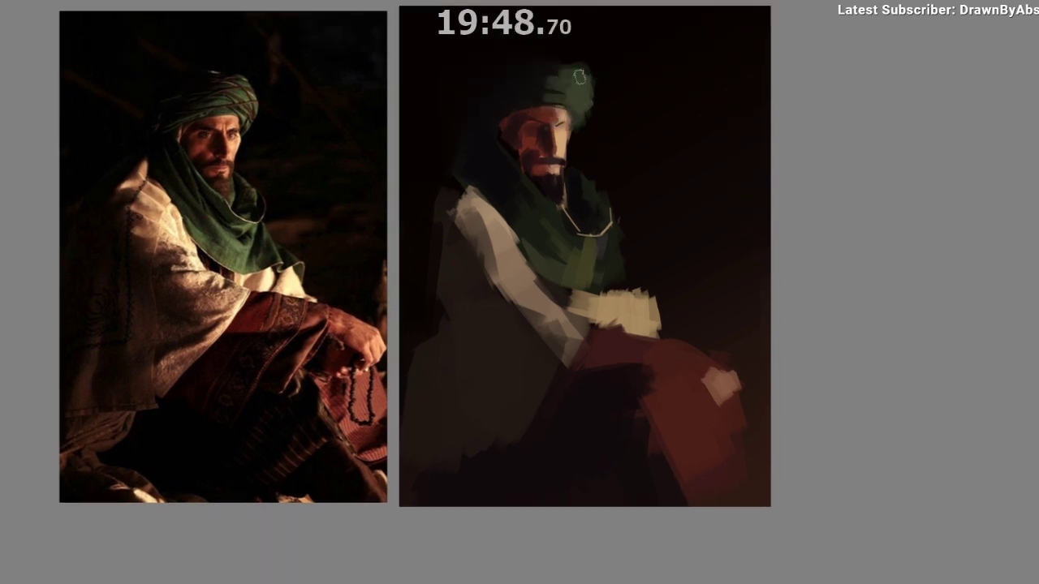
# Refine the shawl's upper edge at the shoulder against the green scarf, using sampled cloth colours.
pyautogui.moveTo(609, 143); pyautogui.dragTo(594, 100)
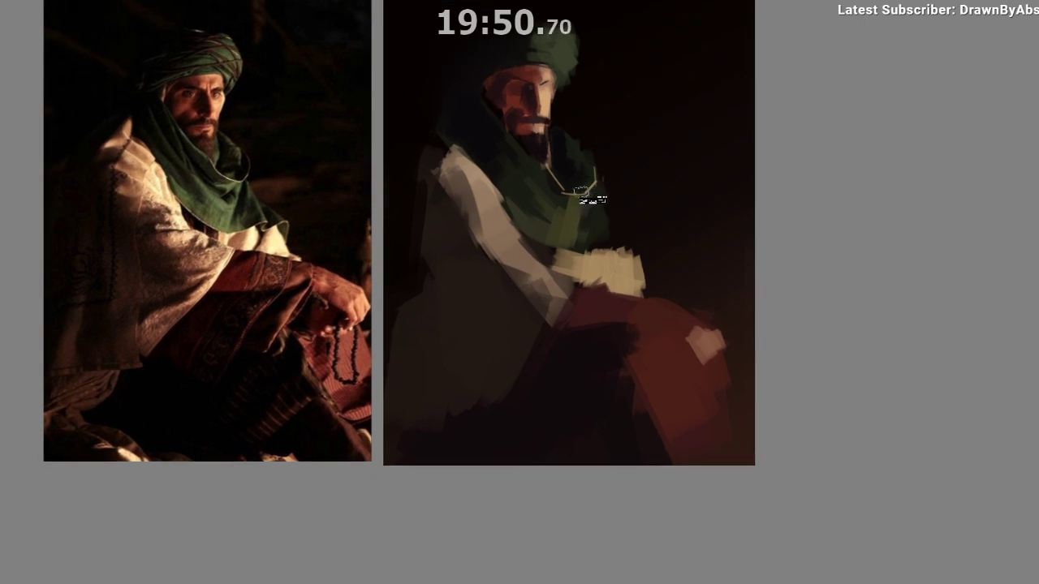
pyautogui.keyDown('ctrl'); pyautogui.click(672, 319); pyautogui.keyUp('ctrl')
pyautogui.moveTo(588, 295); pyautogui.dragTo(630, 314)
pyautogui.moveTo(565, 199)
pyautogui.mouseDown()
pyautogui.moveTo(599, 241)
pyautogui.moveTo(607, 227)
pyautogui.mouseUp()
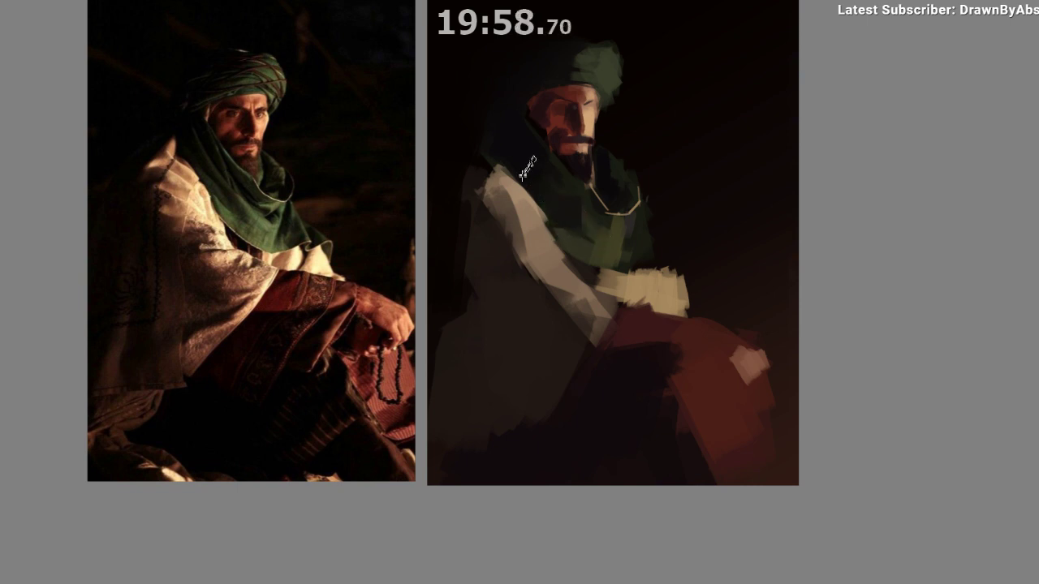
pyautogui.keyDown('ctrl'); pyautogui.click(523, 209); pyautogui.keyUp('ctrl')
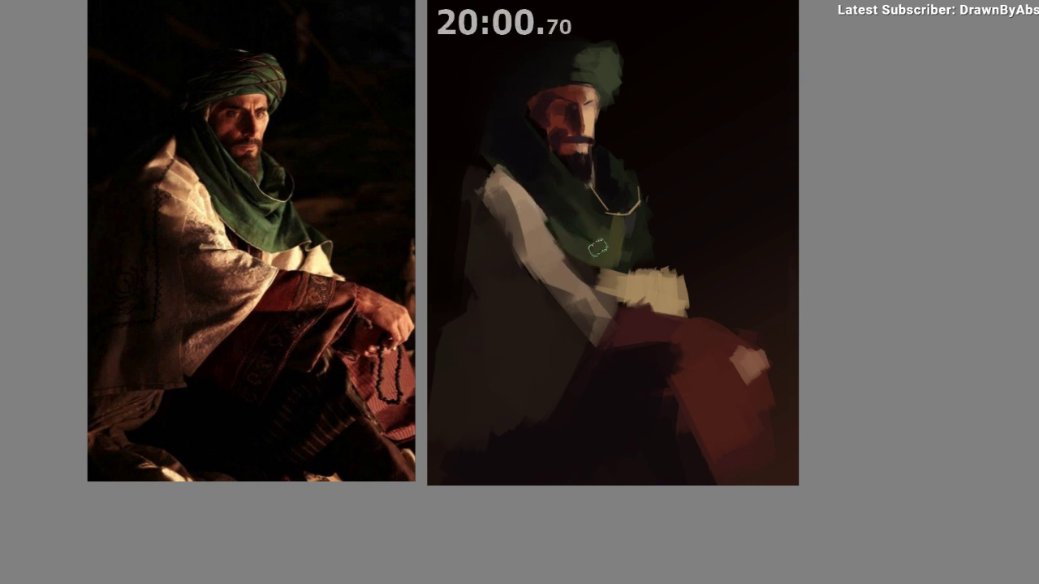
pyautogui.keyDown('ctrl'); pyautogui.click(533, 210); pyautogui.keyUp('ctrl')
pyautogui.hotkey('ctrl', 'z')
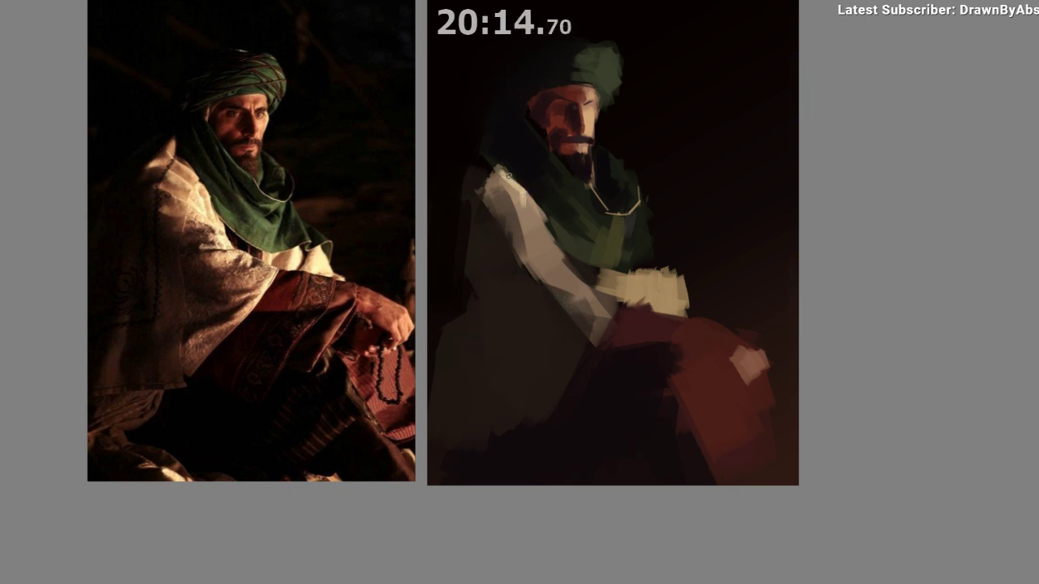
pyautogui.moveTo(510, 211); pyautogui.dragTo(528, 207)
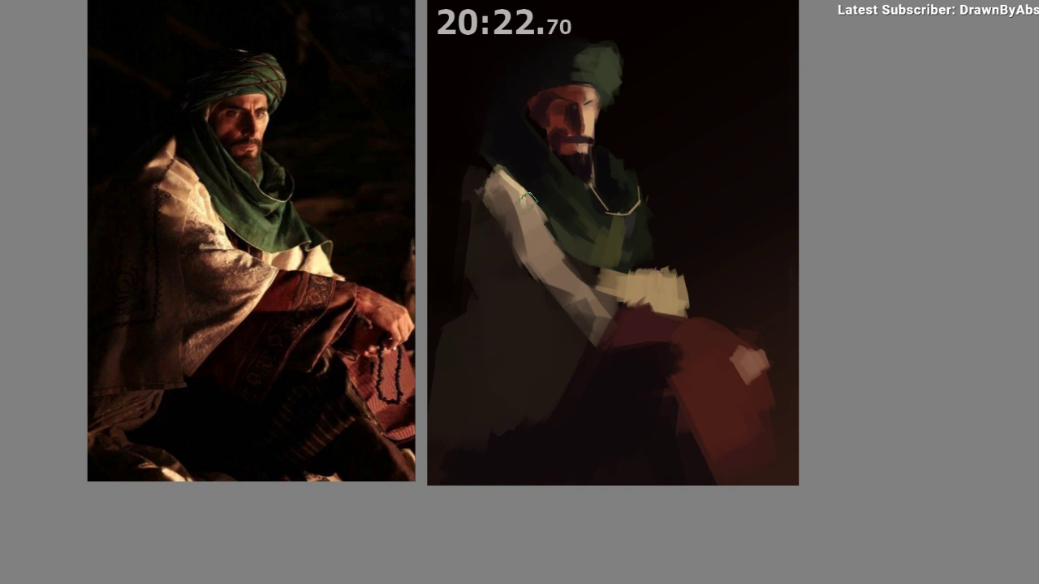
# Brighten the sleeve's edge beside the scarf with cream inside a freehand selection made on the mirrored canvas, then unmirror and deselect.
pyautogui.press('m')
pyautogui.moveTo(511, 313); pyautogui.dragTo(414, 283)
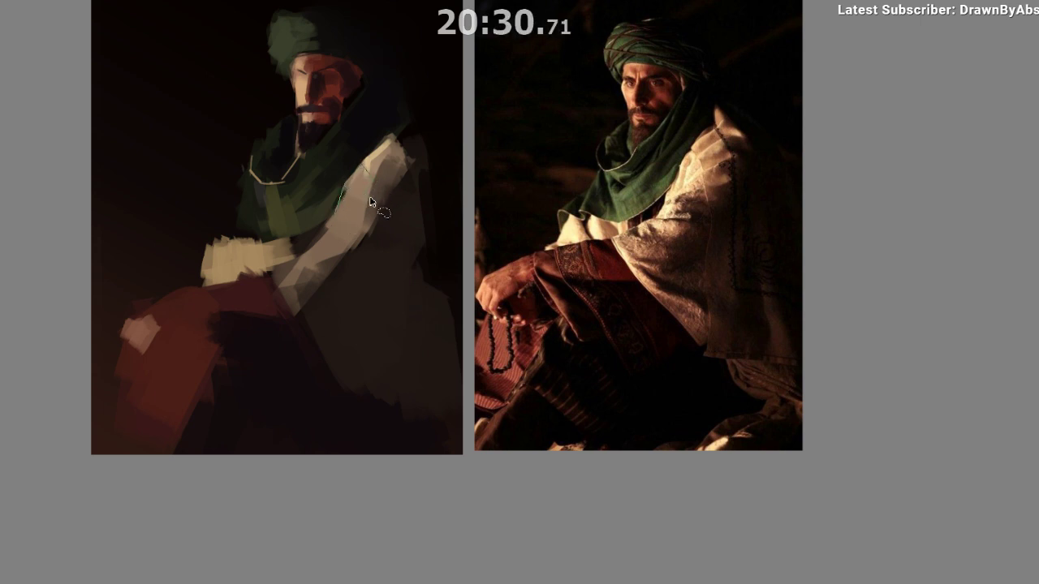
pyautogui.moveTo(345, 219)
pyautogui.mouseDown()
pyautogui.moveTo(315, 268)
pyautogui.moveTo(336, 222)
pyautogui.mouseUp()
pyautogui.moveTo(315, 249)
pyautogui.mouseDown()
pyautogui.moveTo(348, 241)
pyautogui.moveTo(329, 188)
pyautogui.moveTo(363, 187)
pyautogui.moveTo(356, 205)
pyautogui.moveTo(385, 197)
pyautogui.moveTo(349, 205)
pyautogui.moveTo(333, 229)
pyautogui.moveTo(364, 217)
pyautogui.moveTo(370, 207)
pyautogui.moveTo(351, 201)
pyautogui.moveTo(336, 234)
pyautogui.moveTo(296, 264)
pyautogui.mouseUp()
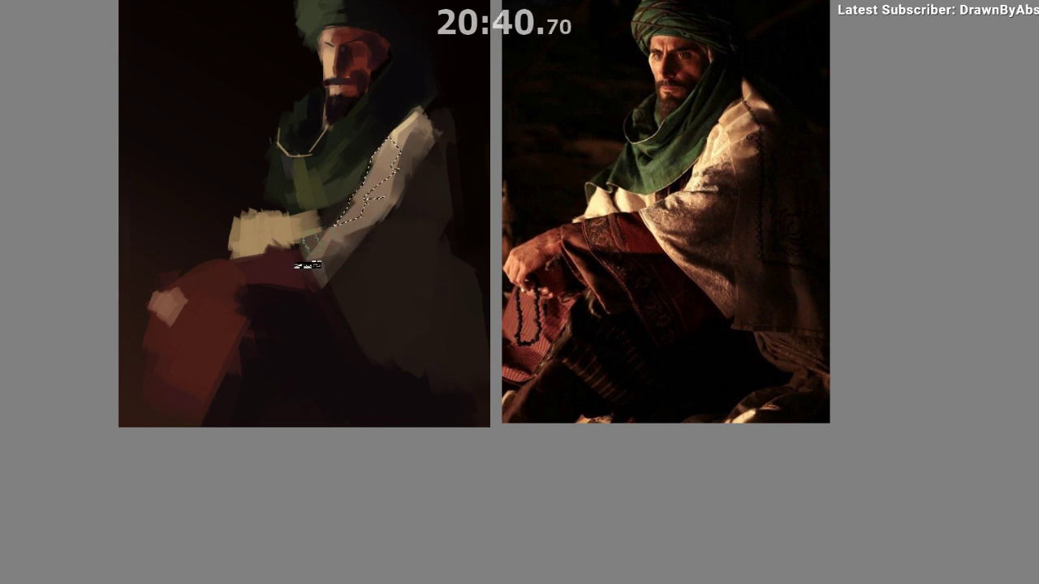
pyautogui.moveTo(345, 236)
pyautogui.mouseDown()
pyautogui.moveTo(371, 144)
pyautogui.moveTo(352, 201)
pyautogui.mouseUp()
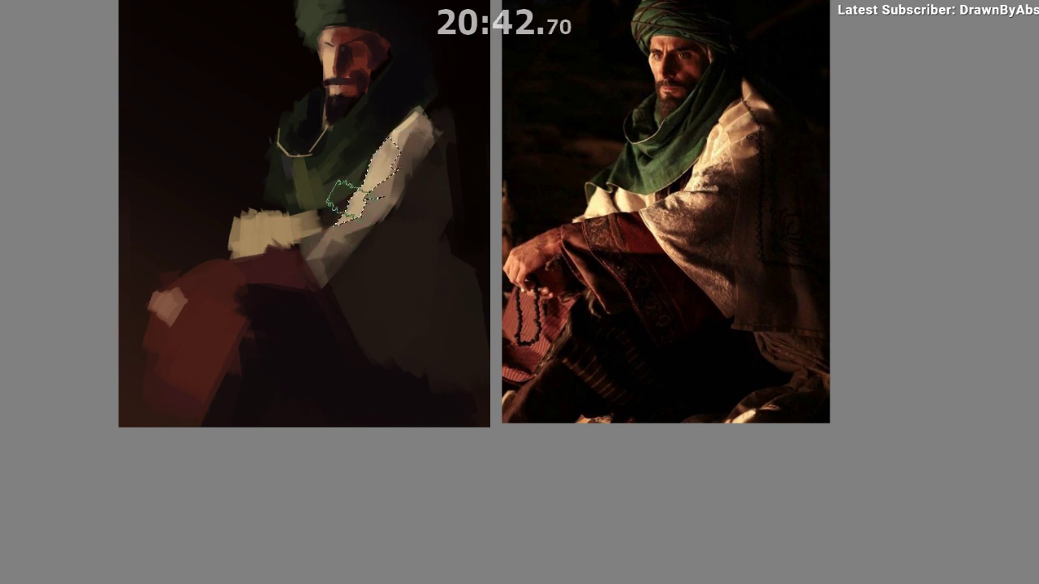
pyautogui.press('m')
pyautogui.moveTo(475, 358); pyautogui.dragTo(448, 374)
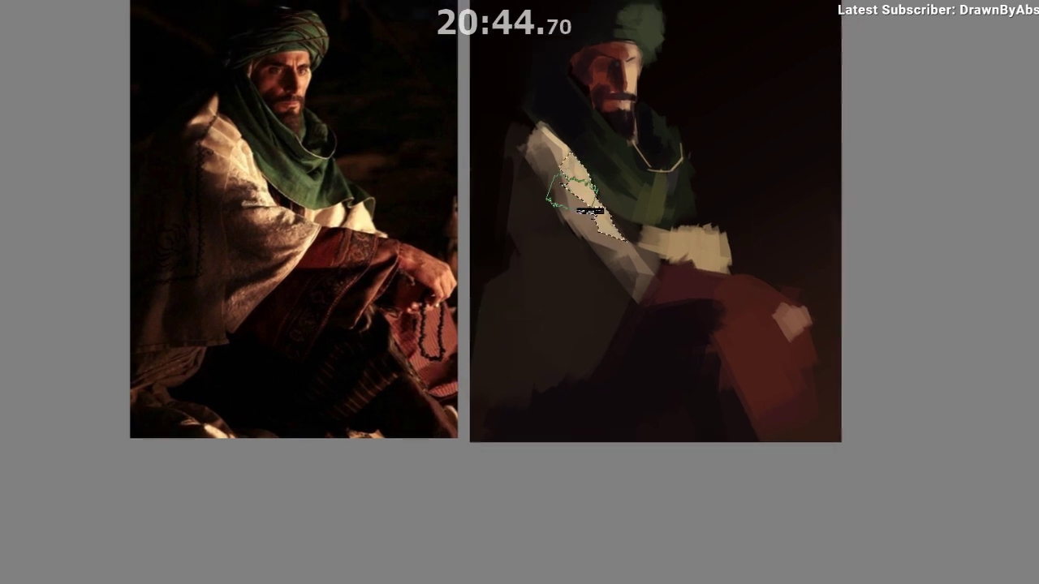
pyautogui.hotkey('ctrl', 'd')
pyautogui.moveTo(556, 366); pyautogui.dragTo(504, 371)
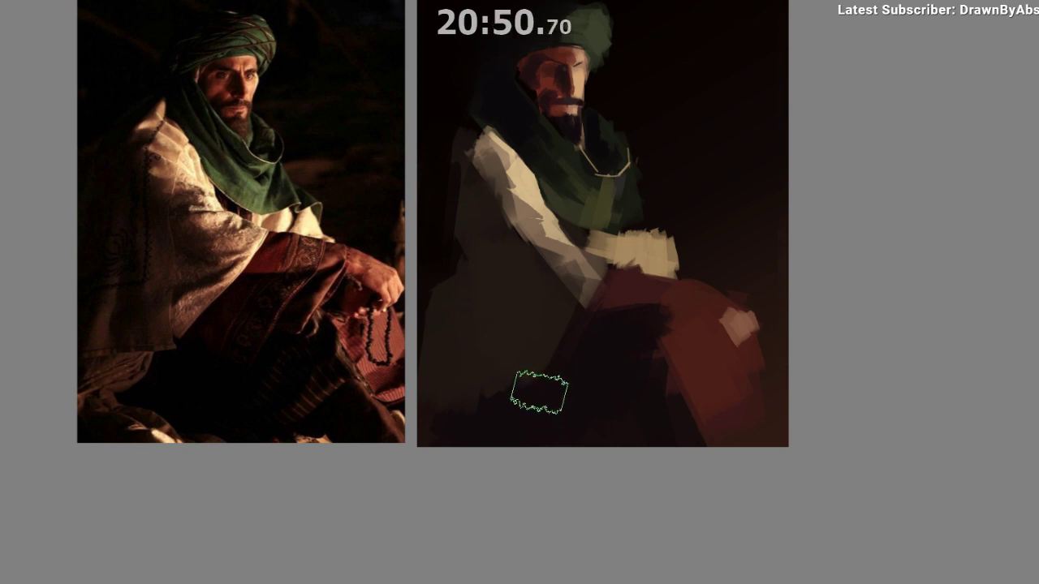
pyautogui.hotkey('ctrl', 'd')
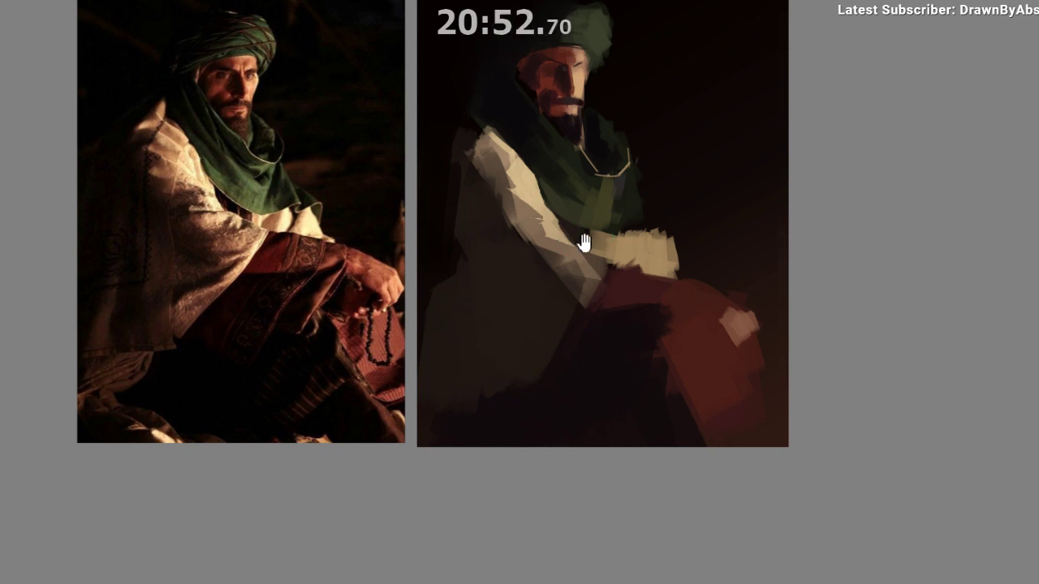
# Paint a thin cream strip along the sleeve's lower end where it meets the dark red cloth, undoing unsatisfactory strokes.
pyautogui.moveTo(580, 238); pyautogui.dragTo(571, 234)
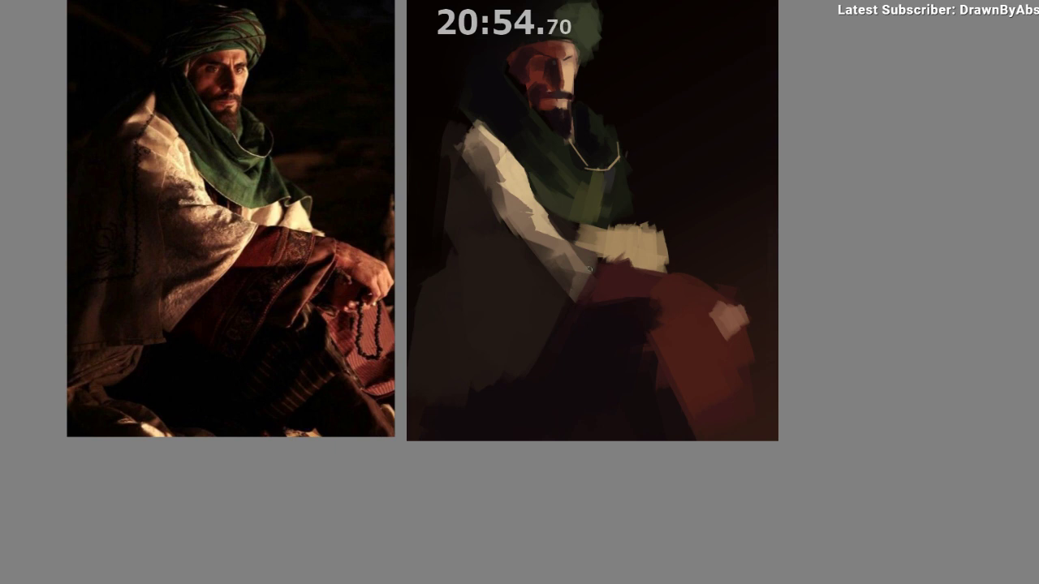
pyautogui.moveTo(563, 284)
pyautogui.mouseDown()
pyautogui.moveTo(552, 269)
pyautogui.moveTo(567, 278)
pyautogui.mouseUp()
pyautogui.hotkey('ctrl', 'z')
pyautogui.hotkey('ctrl', 'z')
pyautogui.moveTo(586, 243); pyautogui.dragTo(533, 324)
pyautogui.hotkey('ctrl', 'z')
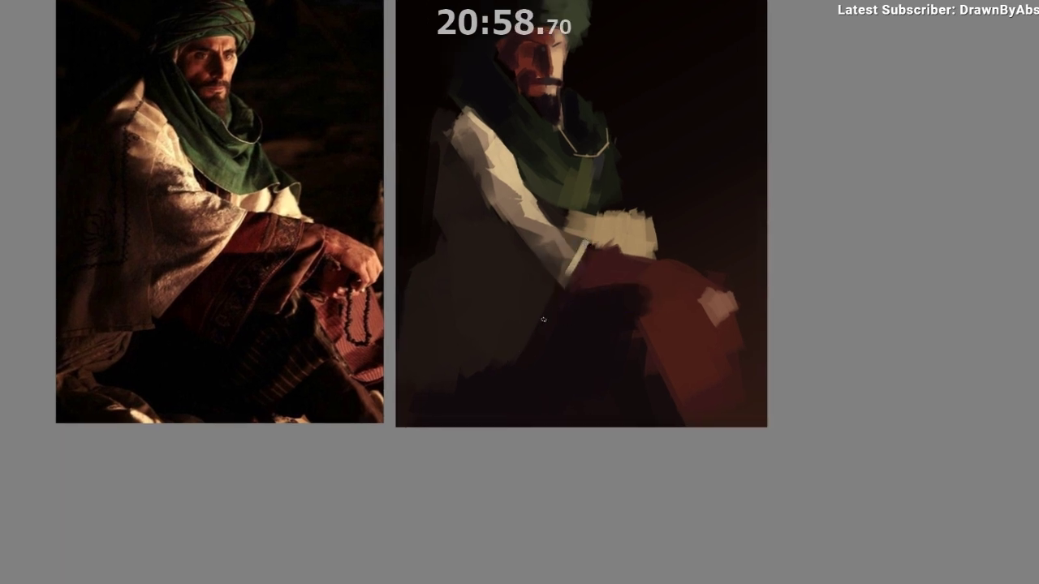
pyautogui.scroll(-1, 543, 320)
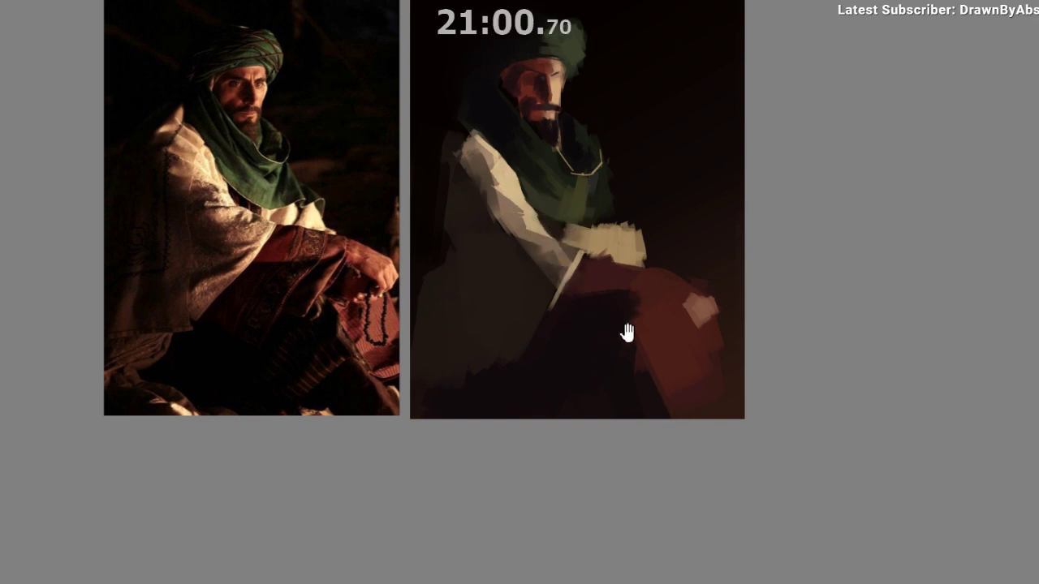
pyautogui.moveTo(628, 333); pyautogui.dragTo(647, 342)
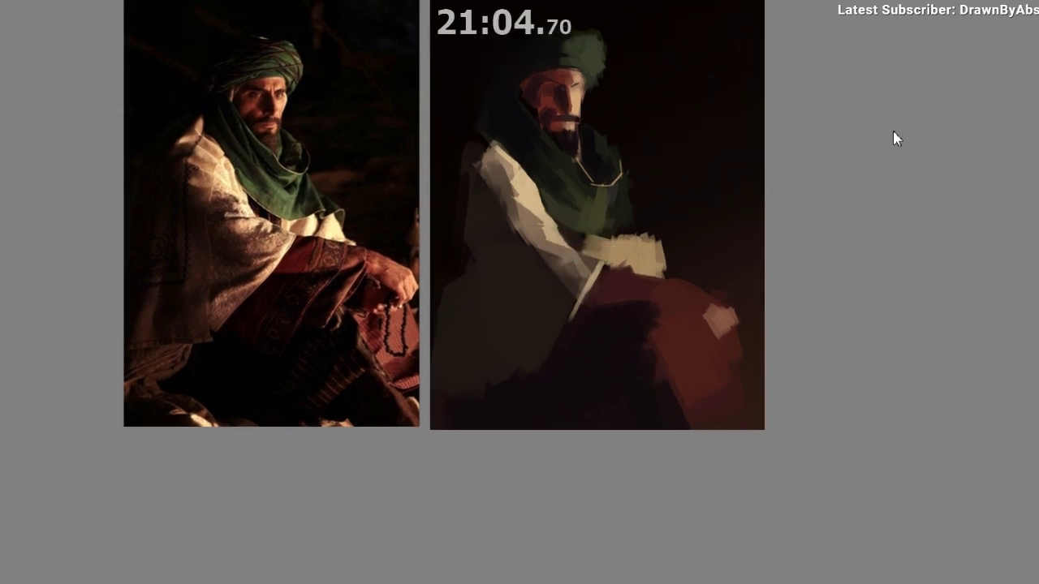
# Glaze a warm orange-brown glow over the shawl's shadow side with a large soft brush, enlarge the brush, and mirror the canvas.
pyautogui.moveTo(504, 239)
pyautogui.mouseDown()
pyautogui.moveTo(478, 238)
pyautogui.moveTo(512, 207)
pyautogui.moveTo(495, 234)
pyautogui.moveTo(522, 290)
pyautogui.moveTo(505, 246)
pyautogui.moveTo(644, 186)
pyautogui.moveTo(503, 208)
pyautogui.moveTo(505, 271)
pyautogui.moveTo(518, 252)
pyautogui.moveTo(498, 185)
pyautogui.mouseUp()
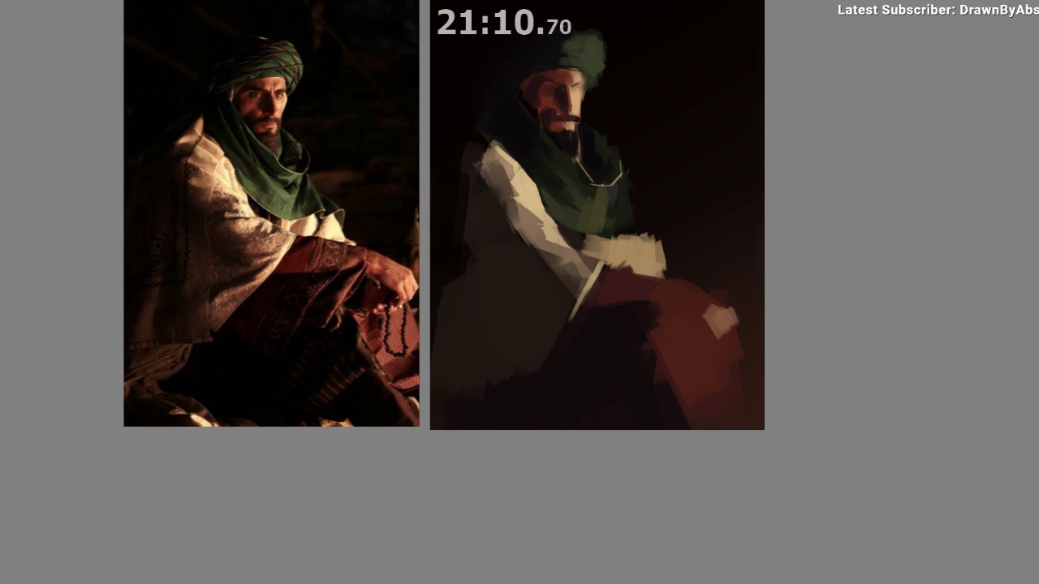
pyautogui.moveTo(502, 275)
pyautogui.mouseDown()
pyautogui.moveTo(500, 215)
pyautogui.moveTo(532, 264)
pyautogui.mouseUp()
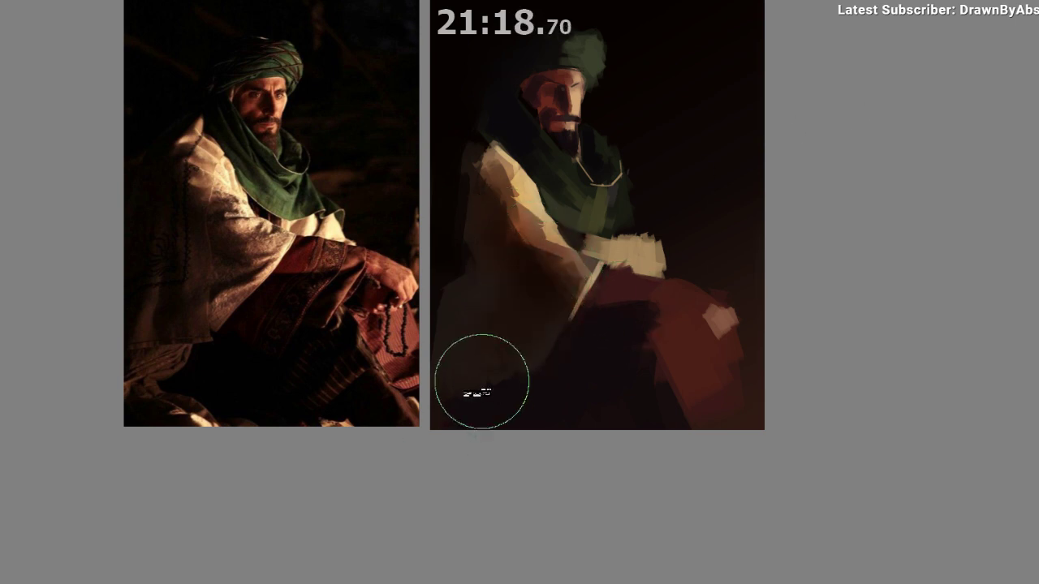
pyautogui.moveTo(482, 382)
pyautogui.mouseDown()
pyautogui.moveTo(473, 332)
pyautogui.moveTo(484, 295)
pyautogui.moveTo(519, 306)
pyautogui.moveTo(497, 409)
pyautogui.mouseUp()
pyautogui.press(']')
pyautogui.press('m')
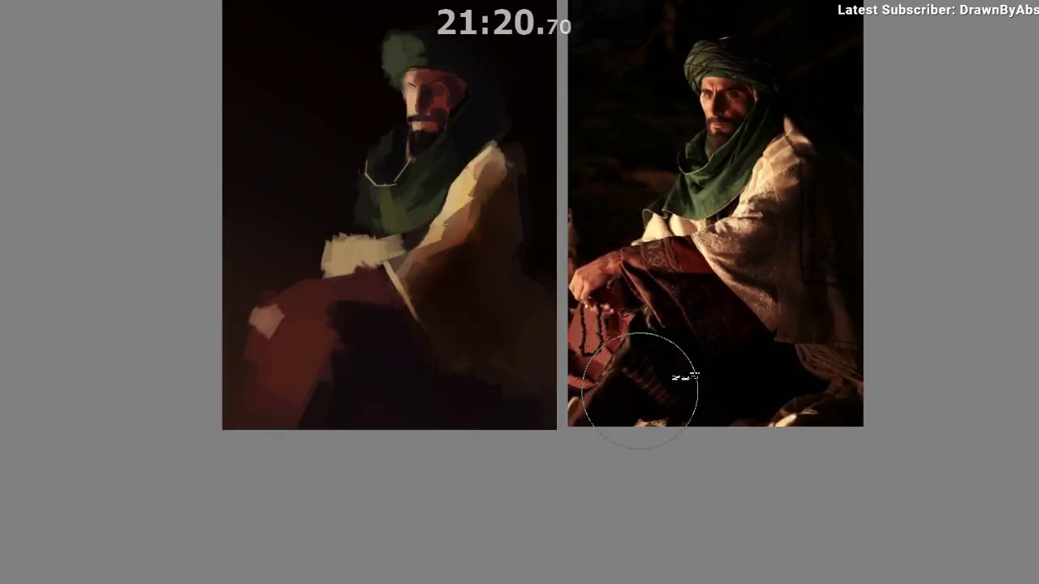
# Stamp speckled fabric texture onto the shawl's lower sleeve and mid-arm with a textured brush and sampled cloth colour, then mirror the canvas.
pyautogui.moveTo(471, 362); pyautogui.dragTo(426, 385)
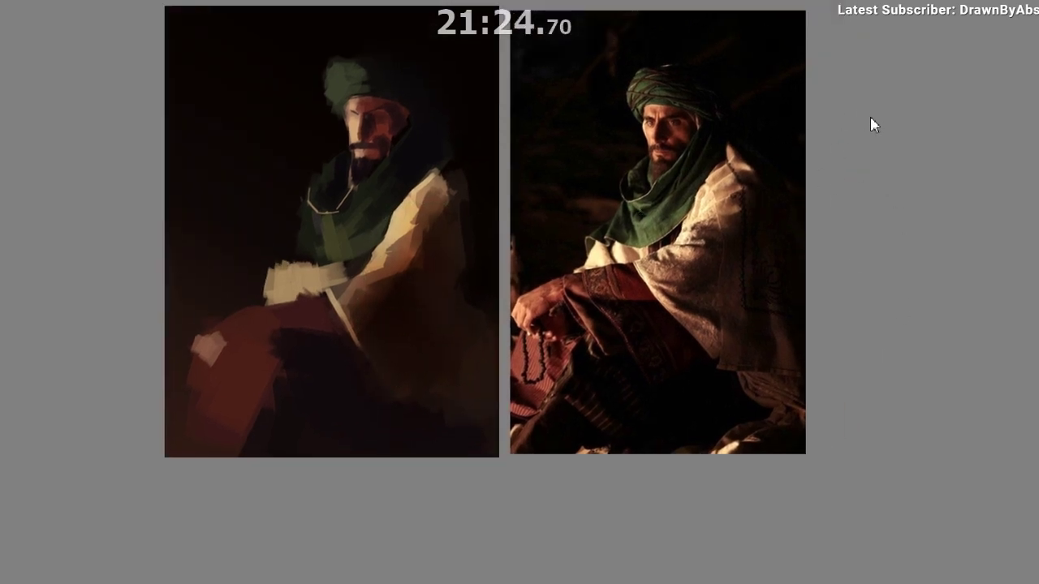
pyautogui.moveTo(475, 383); pyautogui.dragTo(492, 365)
pyautogui.rightClick(445, 364)
pyautogui.click(529, 338)
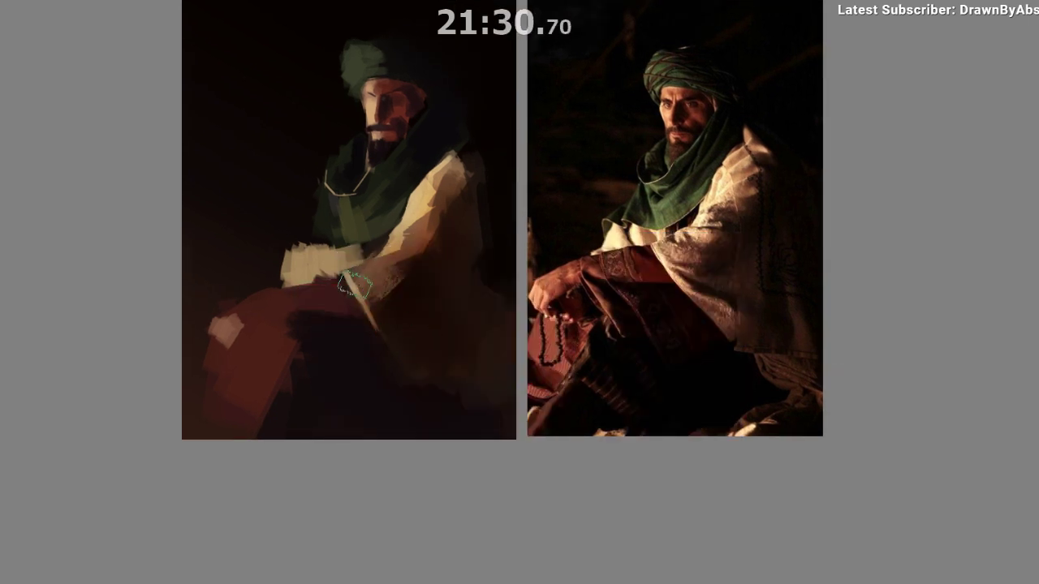
pyautogui.hotkey('ctrl', 'z')
pyautogui.keyDown('ctrl'); pyautogui.click(346, 286); pyautogui.keyUp('ctrl')
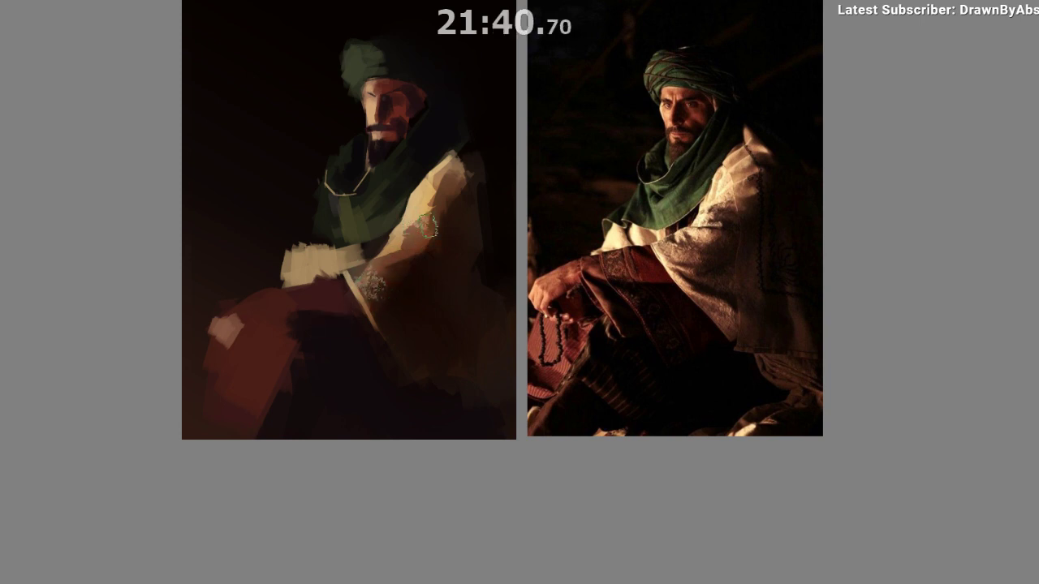
pyautogui.press('m')
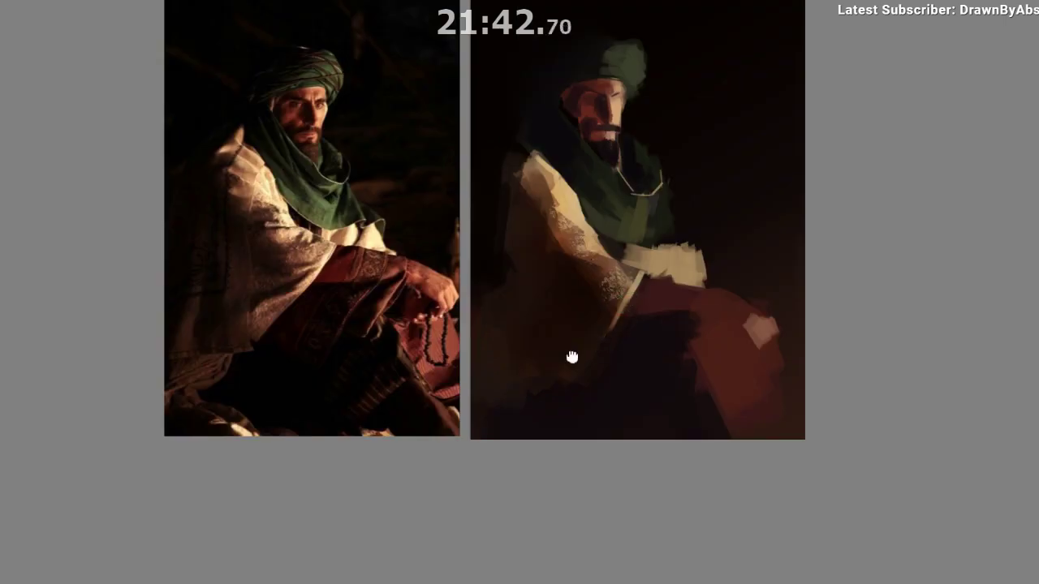
# Switch to another brush and refine the shawl's shoulder and upper-arm highlights with a light cream sampled from the lit cloth.
pyautogui.moveTo(572, 358); pyautogui.dragTo(542, 367)
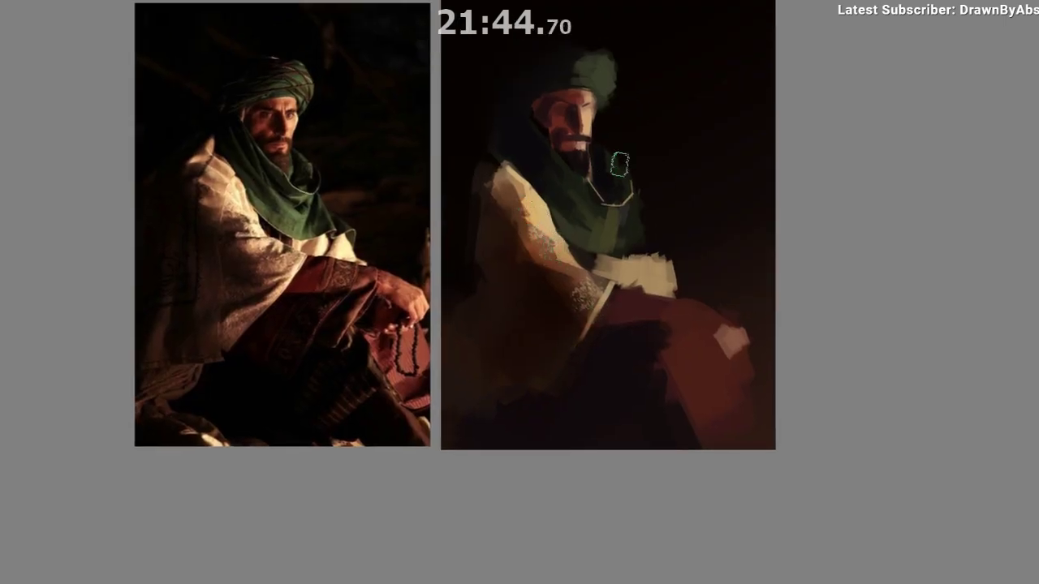
pyautogui.moveTo(577, 371)
pyautogui.mouseDown()
pyautogui.moveTo(549, 346)
pyautogui.moveTo(509, 357)
pyautogui.mouseUp()
pyautogui.rightClick(575, 283)
pyautogui.click(654, 259)
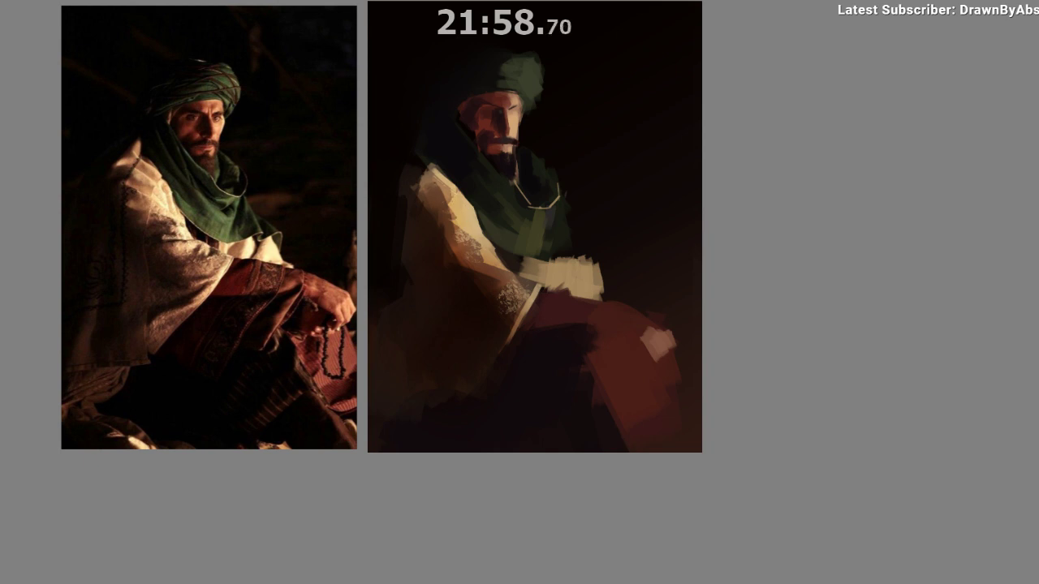
pyautogui.keyDown('ctrl'); pyautogui.click(456, 202); pyautogui.keyUp('ctrl')
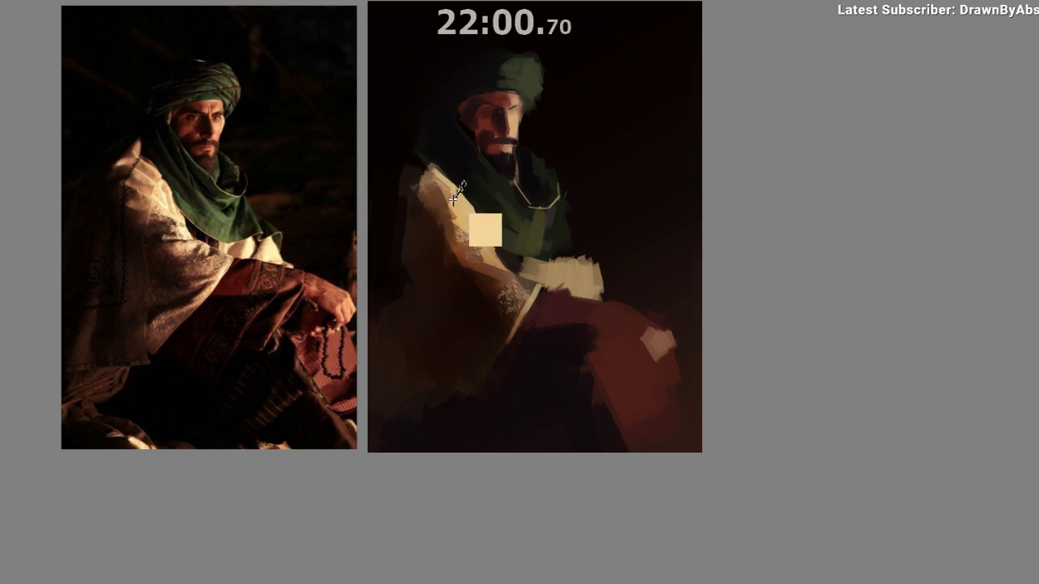
pyautogui.press('m')
pyautogui.scroll(1, 647, 203)
pyautogui.moveTo(509, 230); pyautogui.dragTo(384, 207)
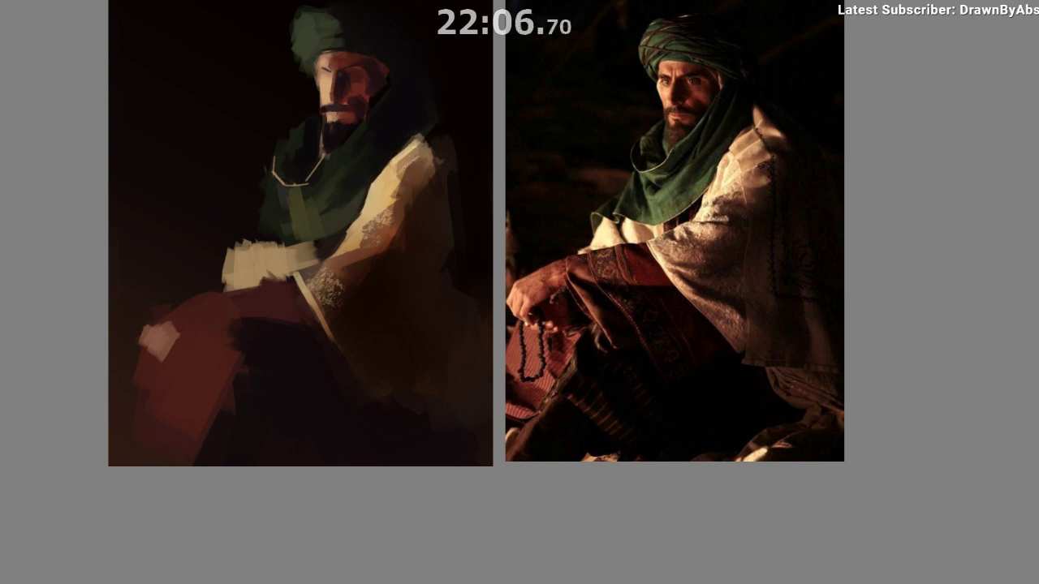
pyautogui.moveTo(404, 214); pyautogui.dragTo(371, 192)
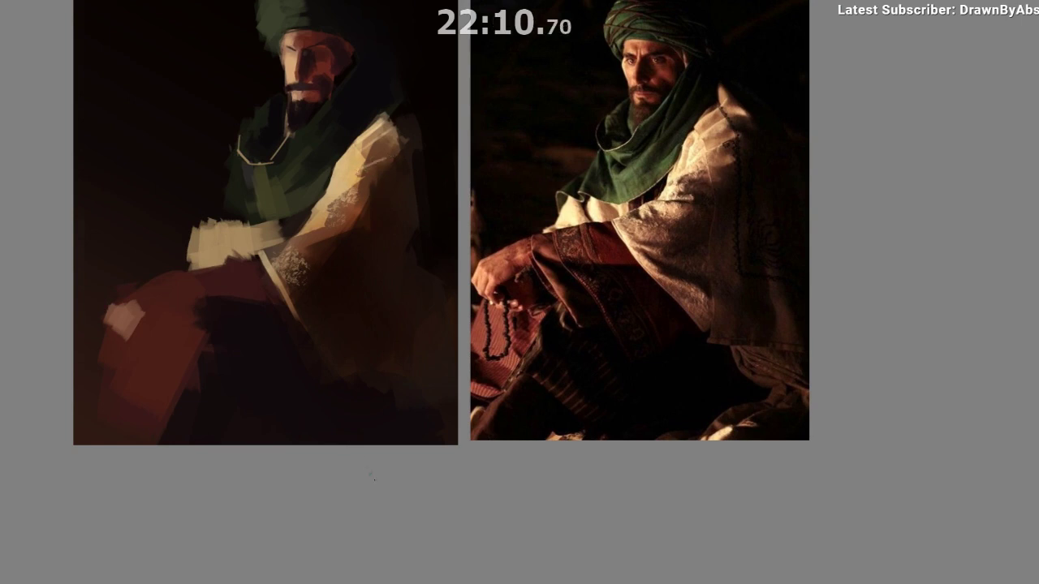
# Brighten the white cuff above the lap with broad bright cream strokes on the mirrored canvas.
pyautogui.moveTo(295, 235); pyautogui.dragTo(335, 230)
pyautogui.press('m')
pyautogui.moveTo(472, 389); pyautogui.dragTo(347, 353)
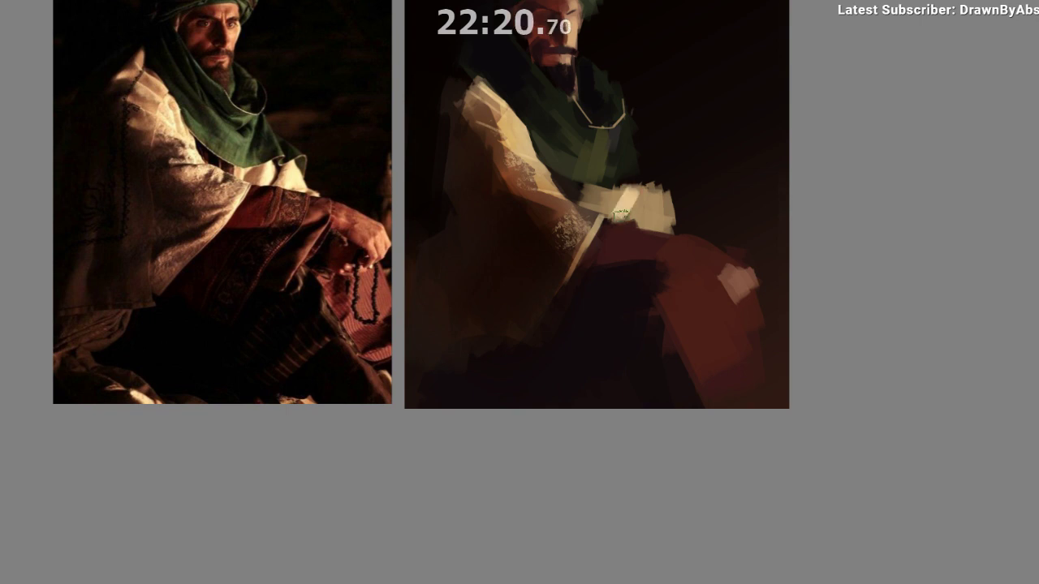
pyautogui.keyDown('ctrl'); pyautogui.click(624, 210); pyautogui.keyUp('ctrl')
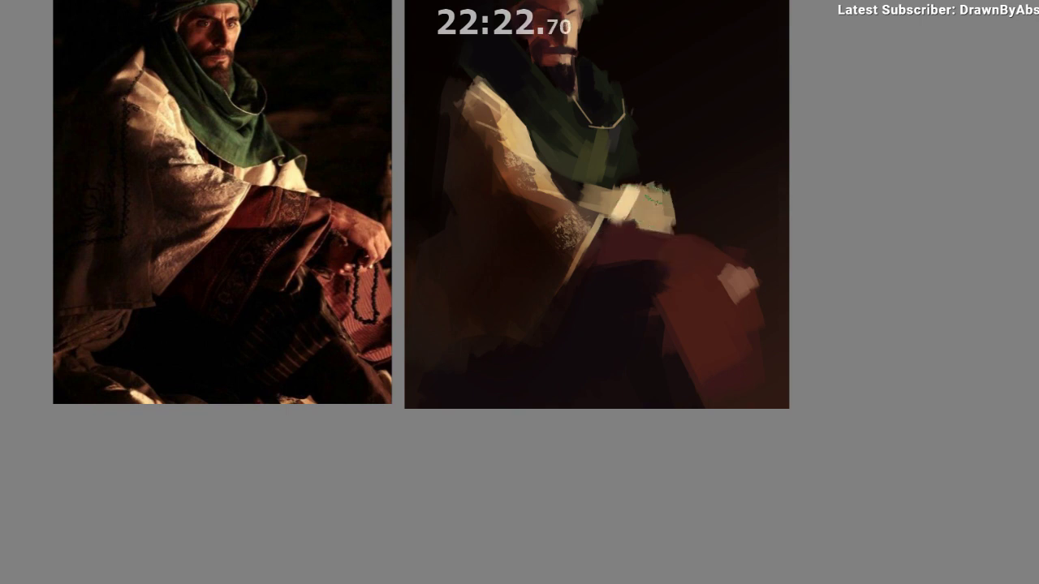
pyautogui.moveTo(652, 192)
pyautogui.mouseDown()
pyautogui.moveTo(643, 222)
pyautogui.moveTo(655, 227)
pyautogui.mouseUp()
pyautogui.moveTo(656, 195)
pyautogui.mouseDown()
pyautogui.moveTo(665, 230)
pyautogui.moveTo(672, 211)
pyautogui.mouseUp()
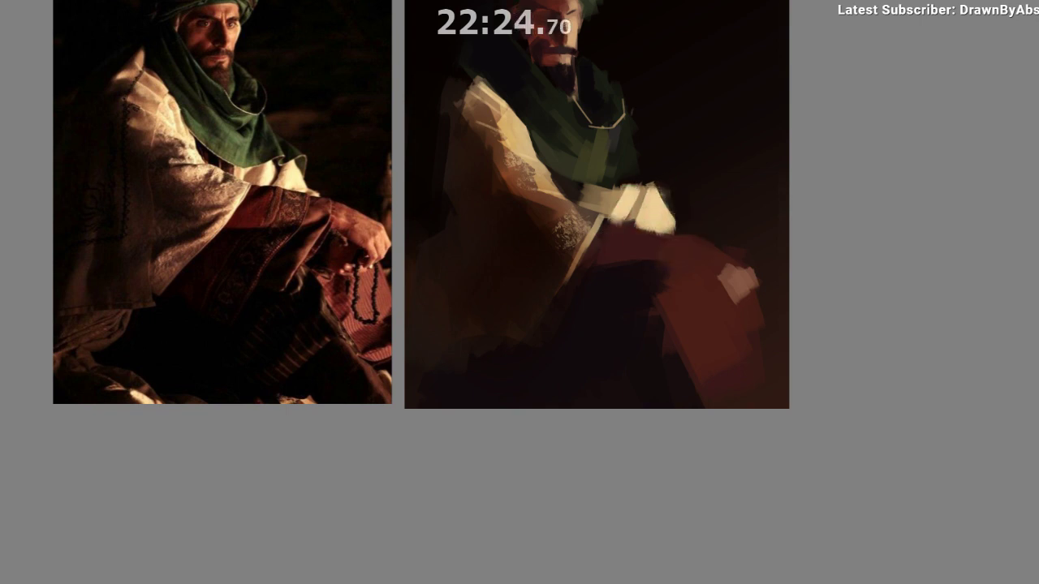
# Paint a dark fold across the red cloth below the cuff, undo the stray stroke, and sharpen the cuff's outer edge.
pyautogui.moveTo(674, 252); pyautogui.dragTo(665, 283)
pyautogui.moveTo(703, 245); pyautogui.dragTo(737, 253)
pyautogui.hotkey('ctrl', 'z')
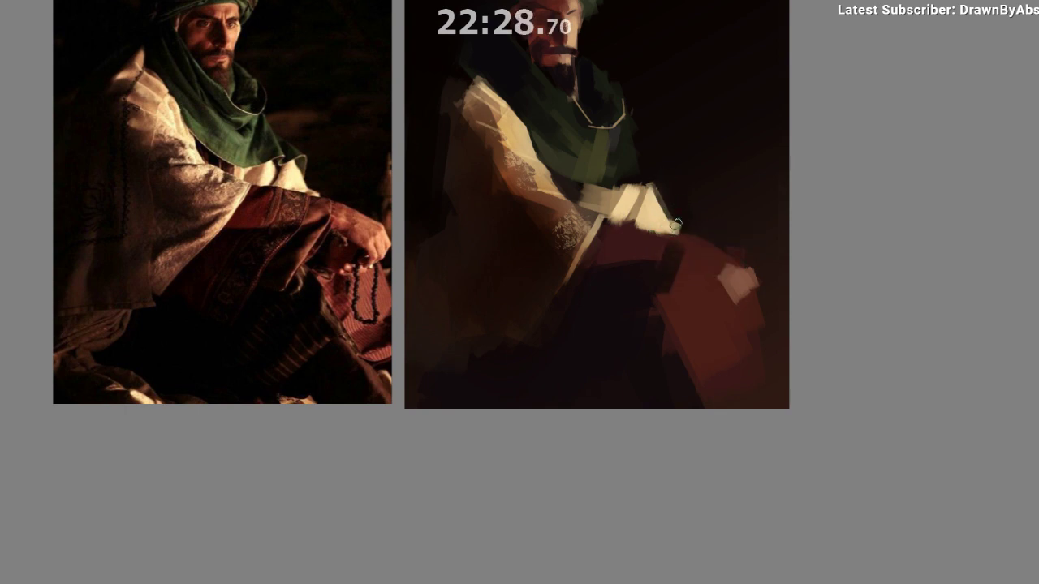
pyautogui.moveTo(651, 249); pyautogui.dragTo(642, 288)
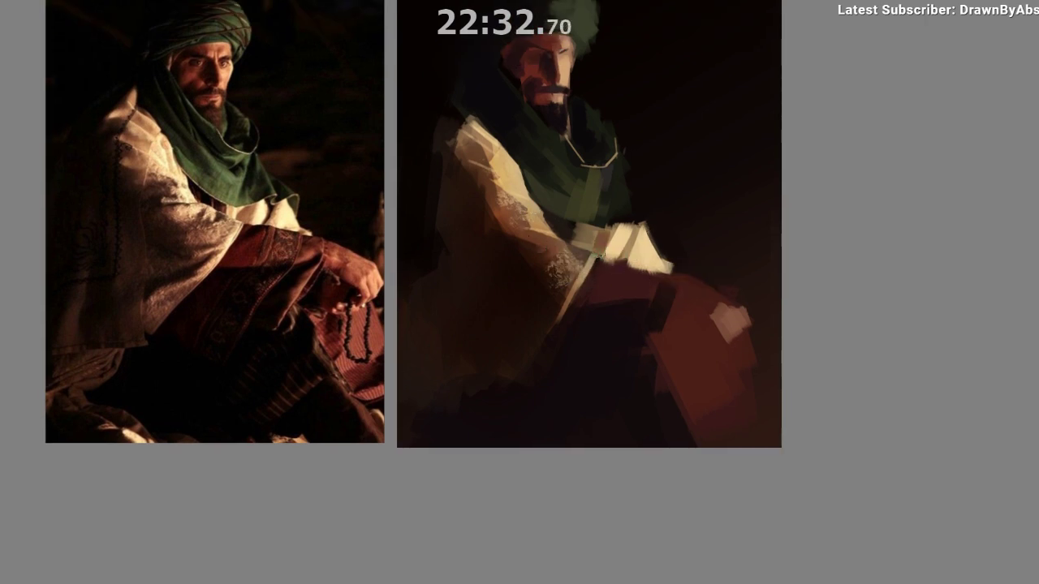
# Tone down the inner sleeve beside the shawl with muted tan and split the cream cuff with a dark fold.
pyautogui.moveTo(605, 231)
pyautogui.mouseDown()
pyautogui.moveTo(597, 258)
pyautogui.moveTo(589, 253)
pyautogui.mouseUp()
pyautogui.keyDown('ctrl'); pyautogui.click(601, 240); pyautogui.keyUp('ctrl')
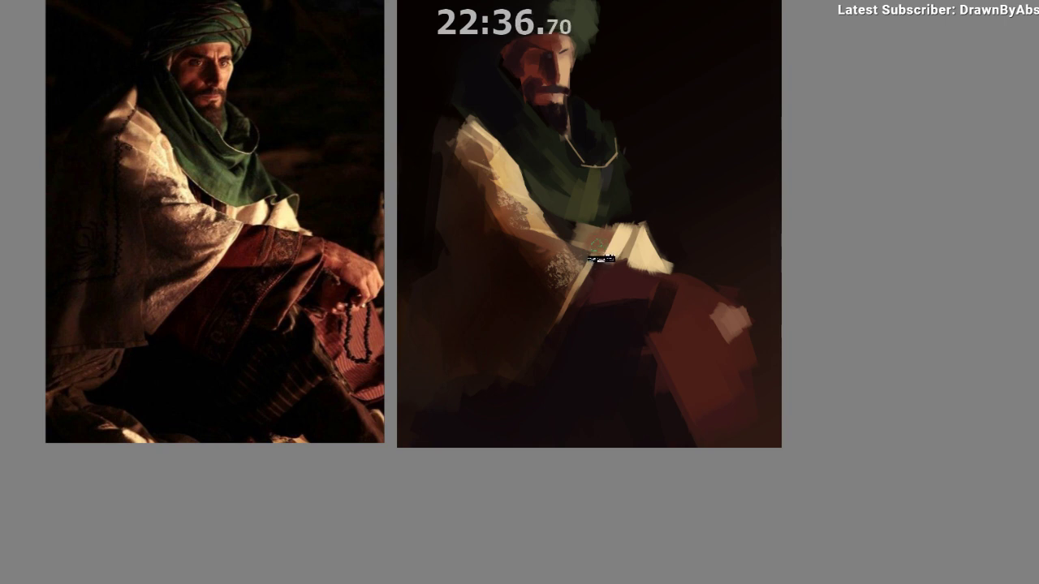
pyautogui.keyDown('alt'); pyautogui.click(601, 258); pyautogui.keyUp('alt')
pyautogui.moveTo(586, 228); pyautogui.dragTo(578, 250)
pyautogui.hotkey('ctrl', 'z')
pyautogui.press('m')
pyautogui.moveTo(490, 396); pyautogui.dragTo(360, 399)
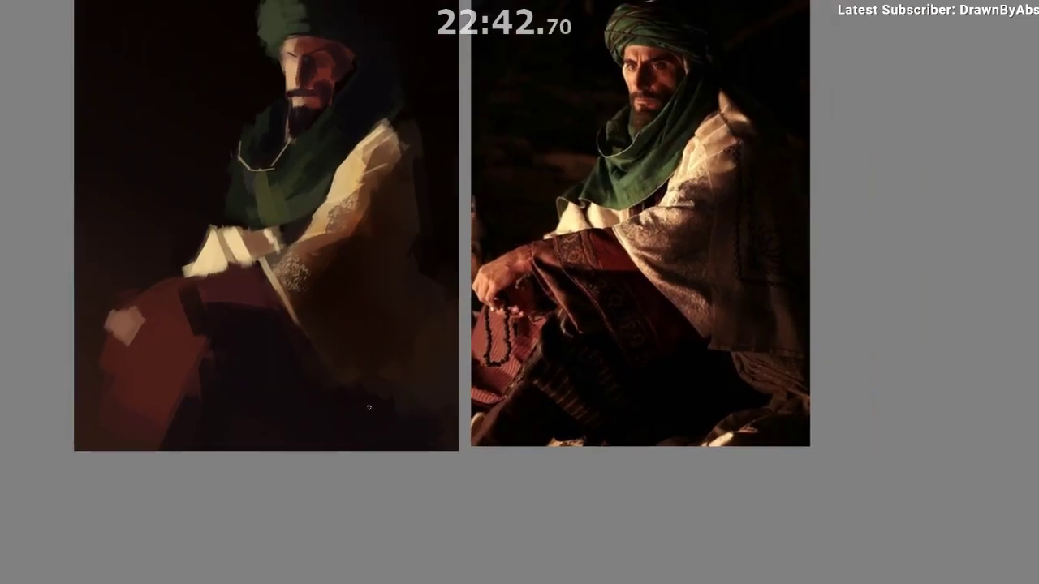
pyautogui.keyDown('ctrl'); pyautogui.click(282, 241); pyautogui.keyUp('ctrl')
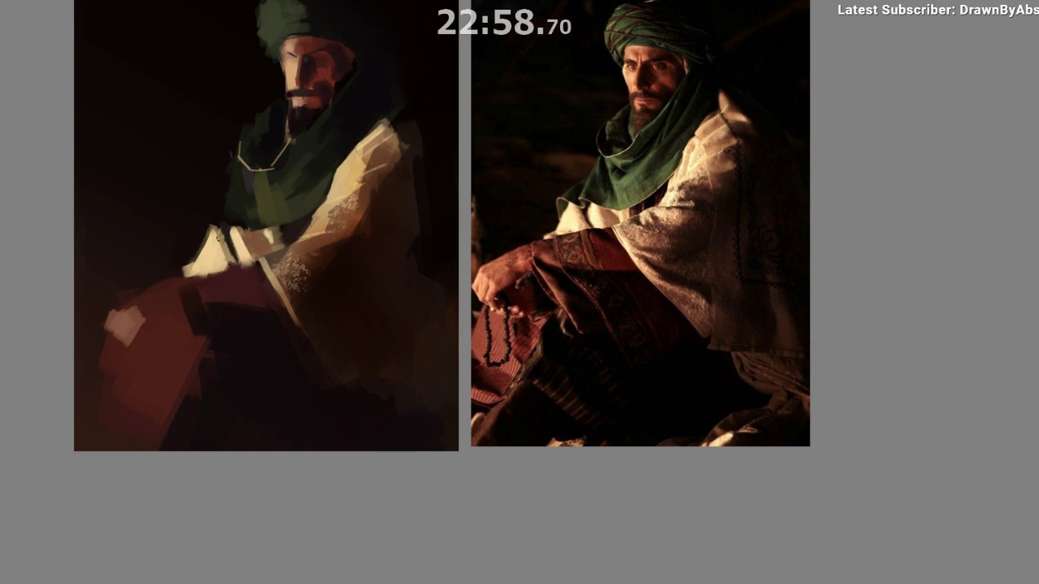
# Repaint the upper thigh below the cuff in warmer red, extending it towards the knee with sampled cloth colours.
pyautogui.press('m')
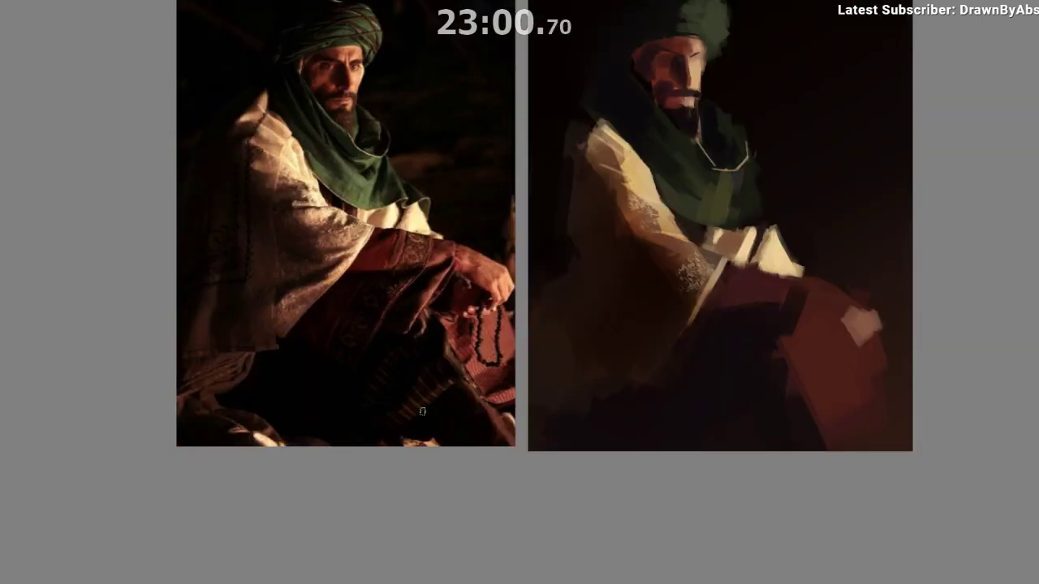
pyautogui.moveTo(449, 409); pyautogui.dragTo(345, 436)
pyautogui.moveTo(471, 466); pyautogui.dragTo(505, 469)
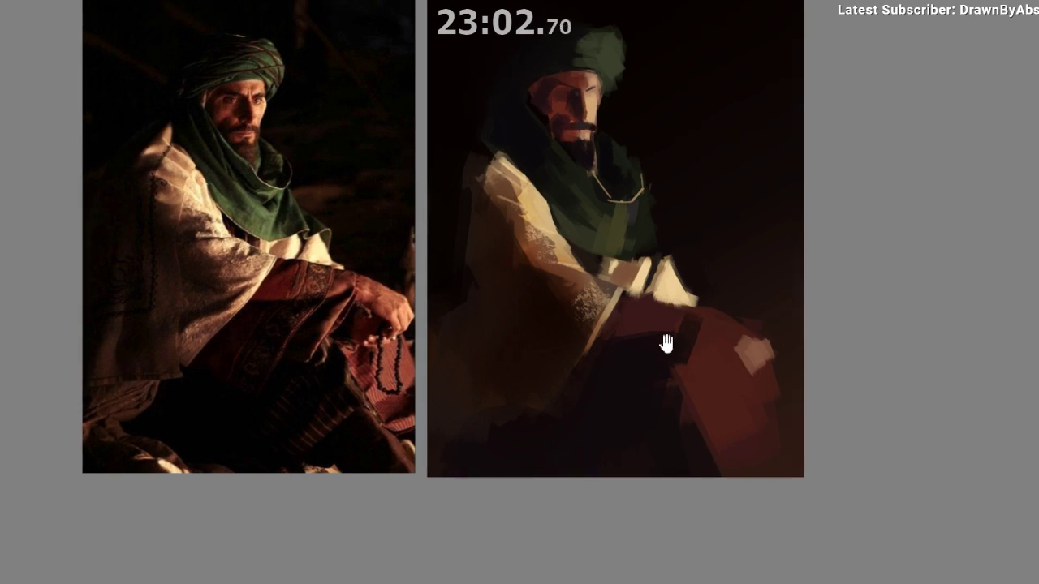
pyautogui.moveTo(666, 345)
pyautogui.mouseDown()
pyautogui.moveTo(644, 396)
pyautogui.moveTo(622, 382)
pyautogui.mouseUp()
pyautogui.moveTo(614, 237); pyautogui.dragTo(619, 221)
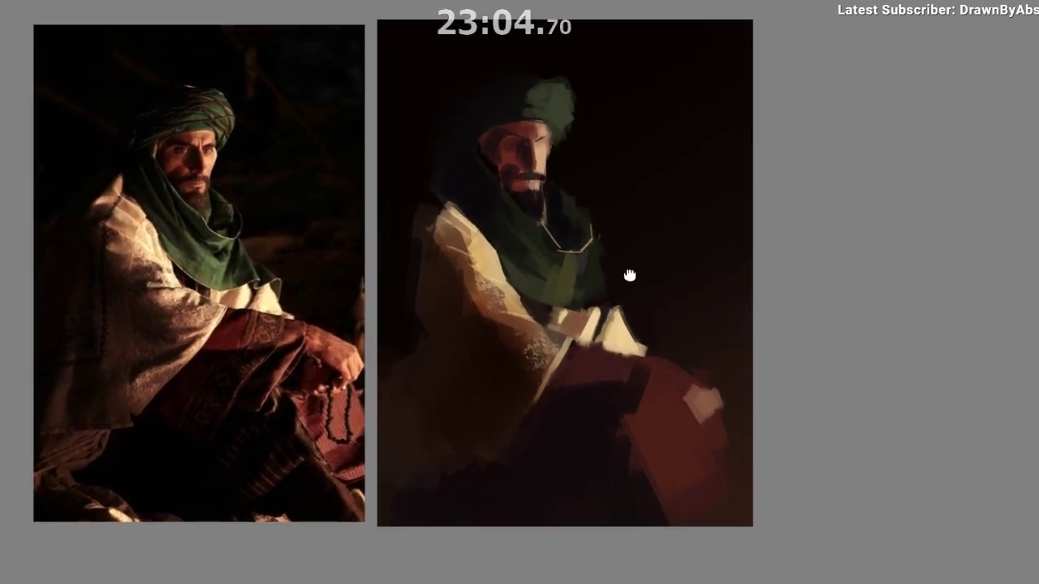
pyautogui.moveTo(628, 276); pyautogui.dragTo(636, 240)
pyautogui.moveTo(624, 294); pyautogui.dragTo(585, 365)
pyautogui.moveTo(585, 364); pyautogui.dragTo(545, 378)
pyautogui.moveTo(567, 357); pyautogui.dragTo(596, 321)
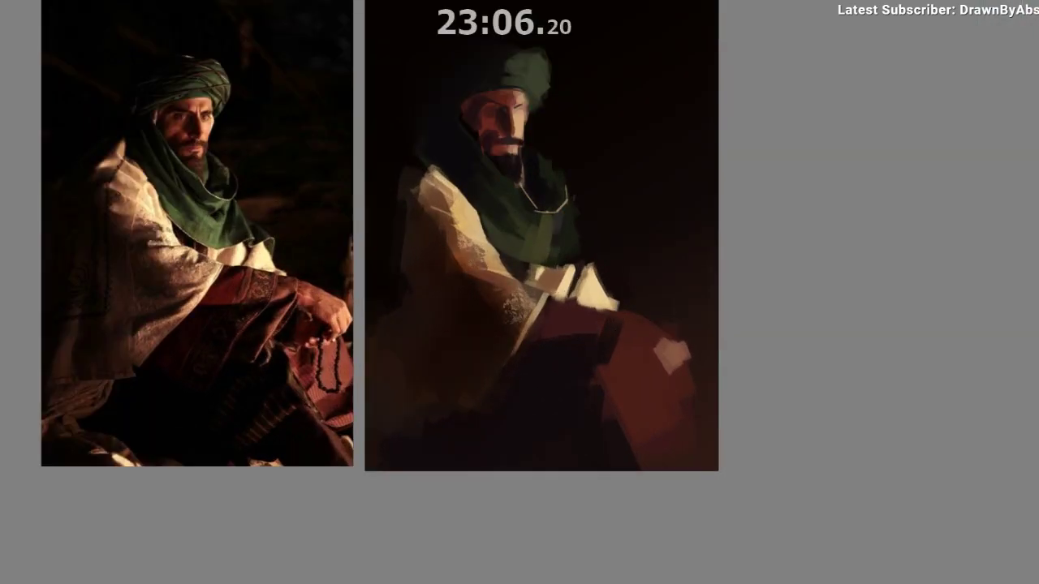
pyautogui.keyDown('ctrl'); pyautogui.click(557, 338); pyautogui.keyUp('ctrl')
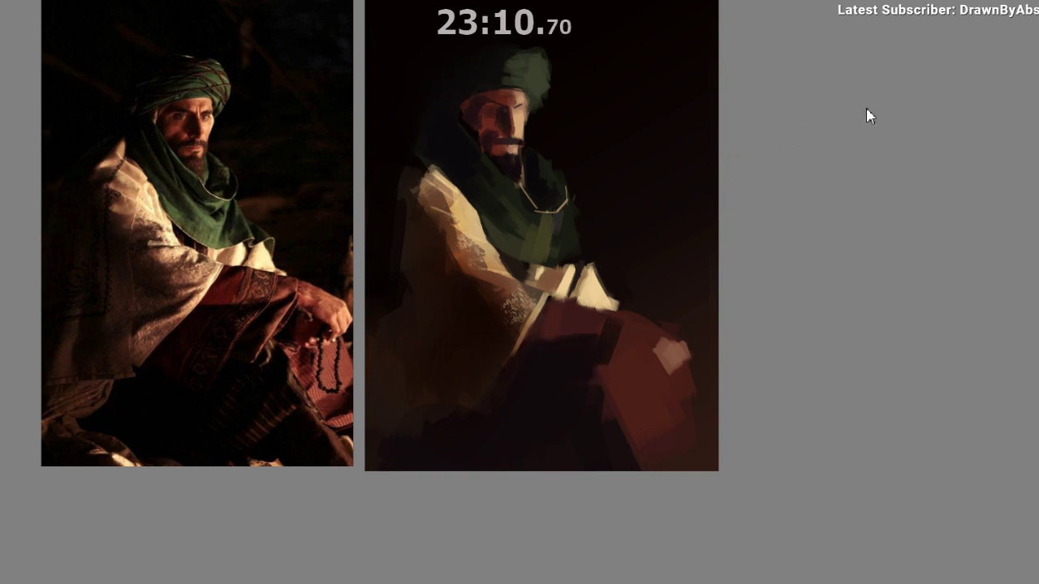
pyautogui.moveTo(557, 308)
pyautogui.mouseDown()
pyautogui.moveTo(545, 355)
pyautogui.moveTo(551, 323)
pyautogui.moveTo(600, 322)
pyautogui.mouseUp()
pyautogui.keyDown('ctrl'); pyautogui.click(554, 327); pyautogui.keyUp('ctrl')
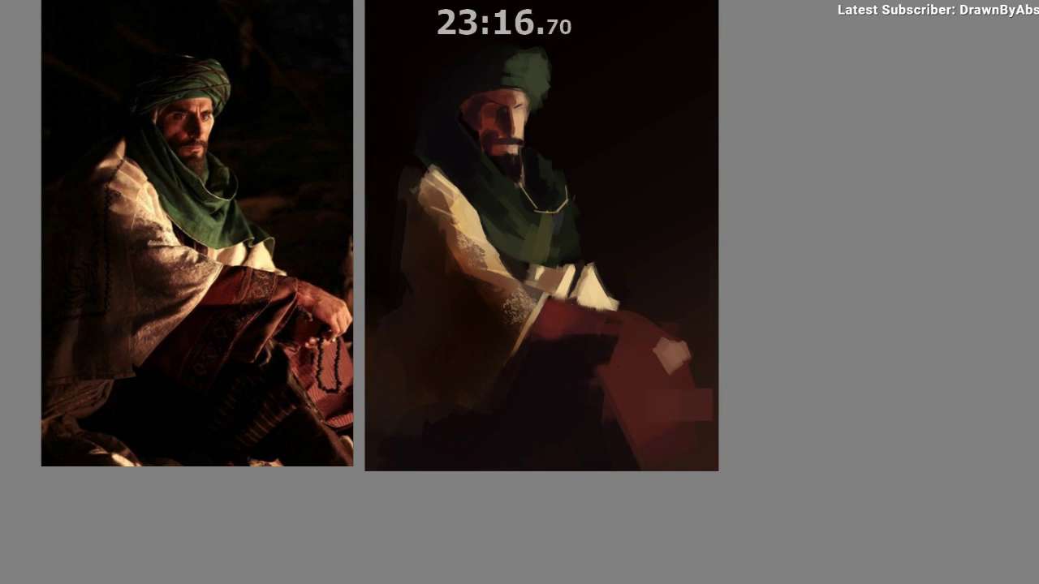
# Darken the lower leg's shadow shape inside freehand selections, blend the underside of the thigh, deselect, and check the mirrored view.
pyautogui.moveTo(598, 387); pyautogui.dragTo(667, 366)
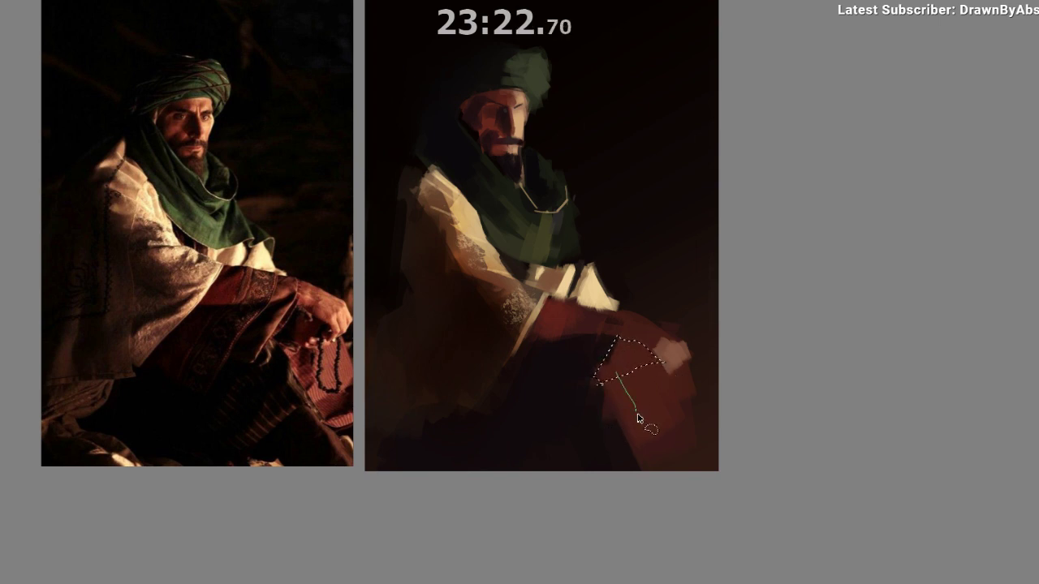
pyautogui.moveTo(638, 414)
pyautogui.mouseDown()
pyautogui.moveTo(661, 520)
pyautogui.moveTo(579, 390)
pyautogui.moveTo(605, 376)
pyautogui.moveTo(659, 451)
pyautogui.mouseUp()
pyautogui.press('b')
pyautogui.moveTo(606, 399); pyautogui.dragTo(688, 498)
pyautogui.moveTo(619, 382)
pyautogui.mouseDown()
pyautogui.moveTo(598, 401)
pyautogui.moveTo(557, 417)
pyautogui.mouseUp()
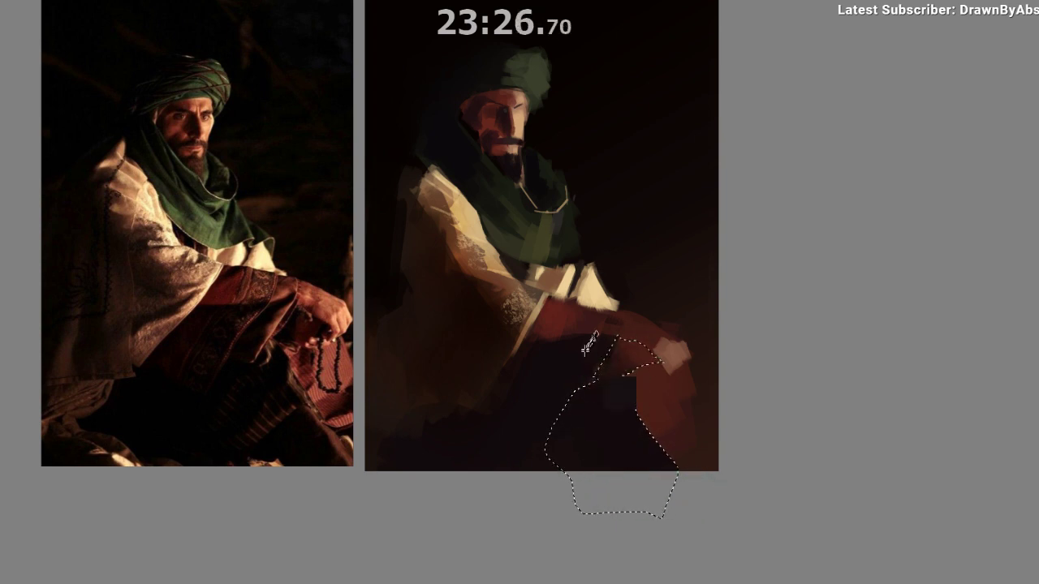
pyautogui.keyDown('alt'); pyautogui.click(584, 351); pyautogui.keyUp('alt')
pyautogui.moveTo(596, 357)
pyautogui.mouseDown()
pyautogui.moveTo(642, 361)
pyautogui.moveTo(636, 351)
pyautogui.moveTo(580, 367)
pyautogui.moveTo(643, 356)
pyautogui.moveTo(631, 393)
pyautogui.moveTo(640, 360)
pyautogui.mouseUp()
pyautogui.hotkey('ctrl', 'shift', 'a')
pyautogui.press('m')
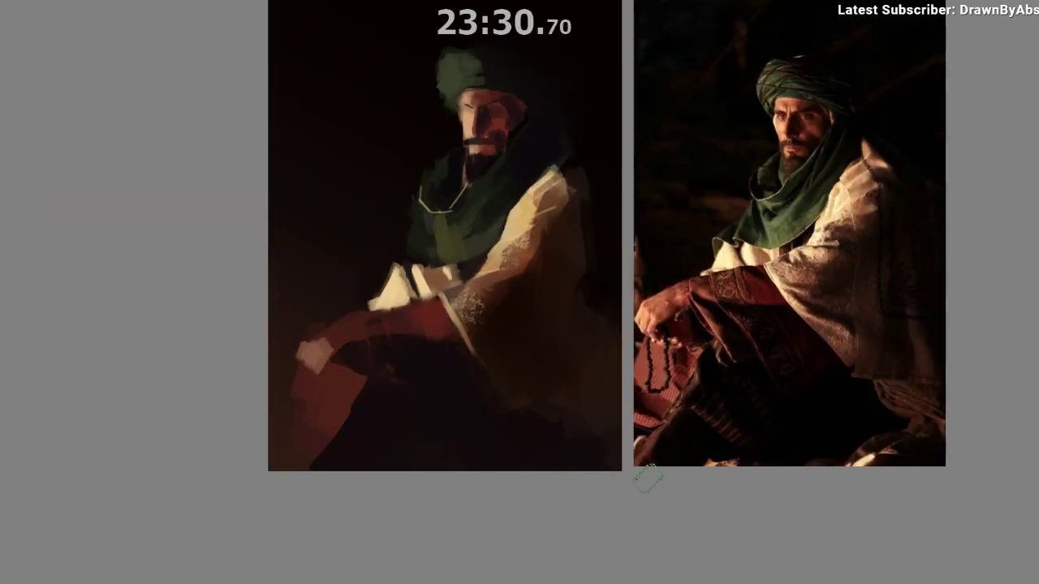
pyautogui.moveTo(565, 488); pyautogui.dragTo(505, 434)
pyautogui.moveTo(287, 441)
pyautogui.mouseDown()
pyautogui.moveTo(306, 416)
pyautogui.moveTo(250, 442)
pyautogui.mouseUp()
pyautogui.press('m')
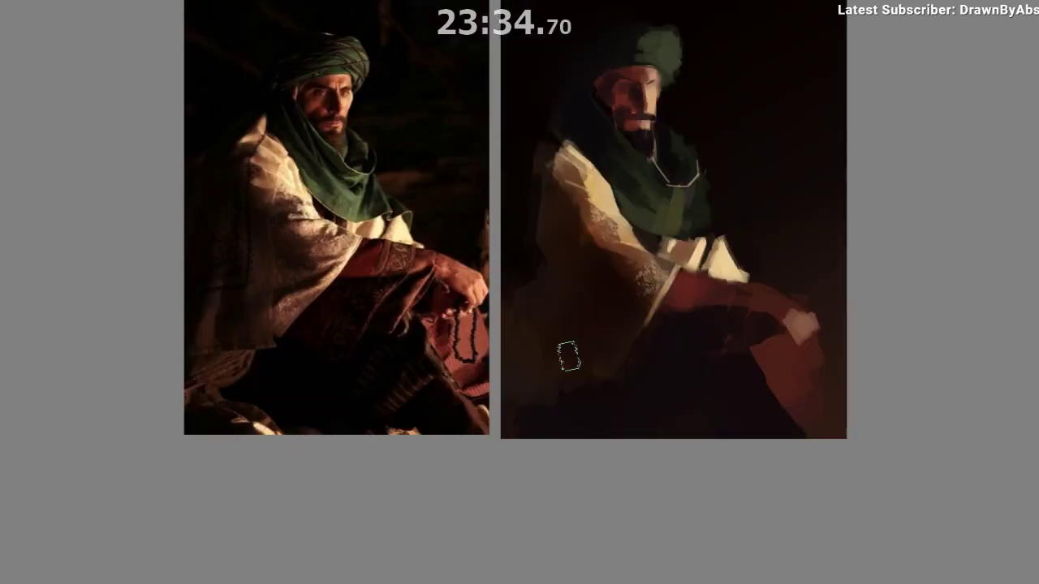
# Extend the shawl's hanging lower corner with muted brown inside a freehand selection, undoing unsatisfactory strokes, then deselect.
pyautogui.moveTo(563, 352); pyautogui.dragTo(500, 358)
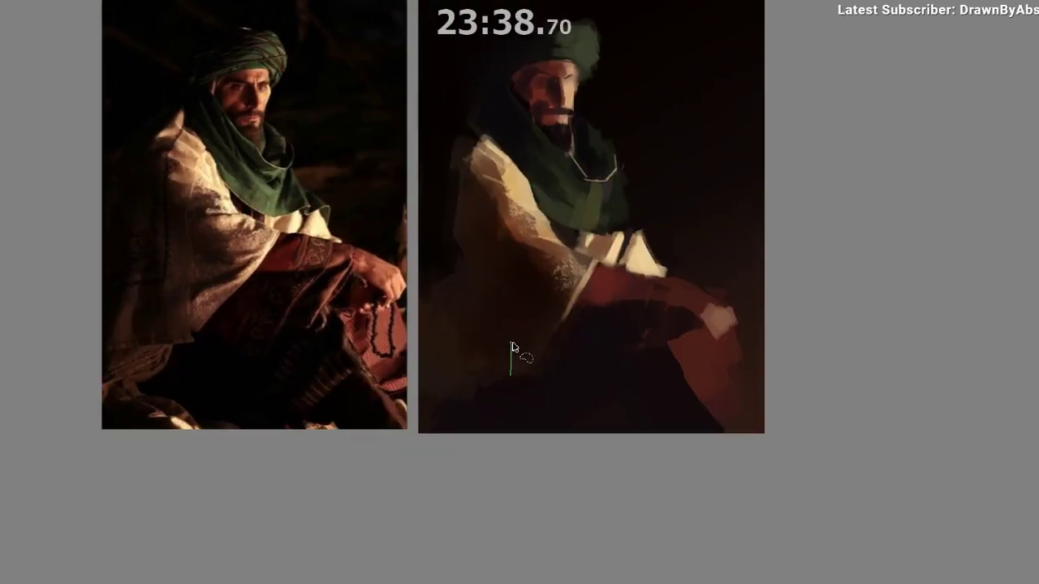
pyautogui.click(588, 280)
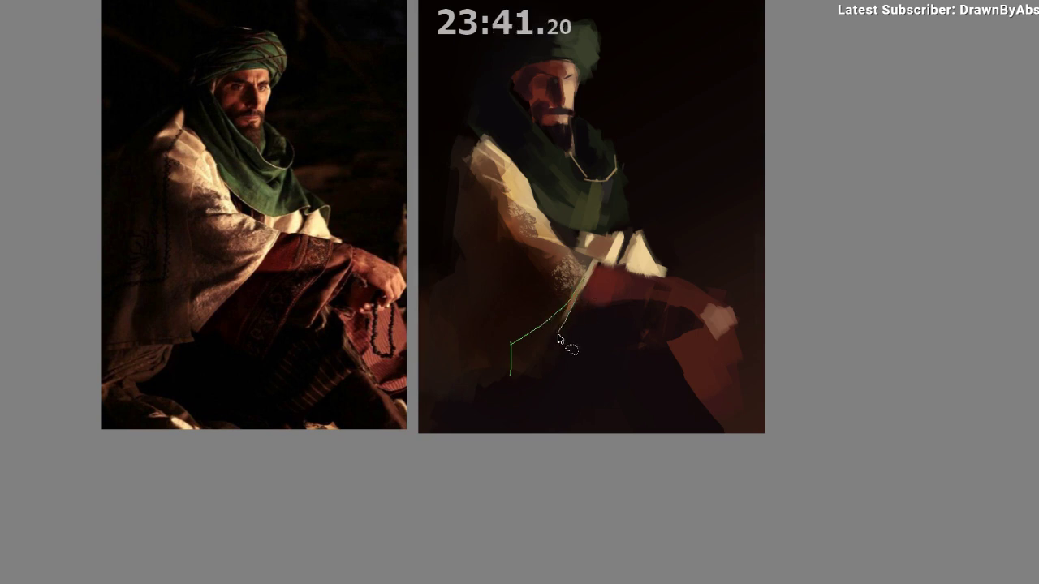
pyautogui.doubleClick(514, 382)
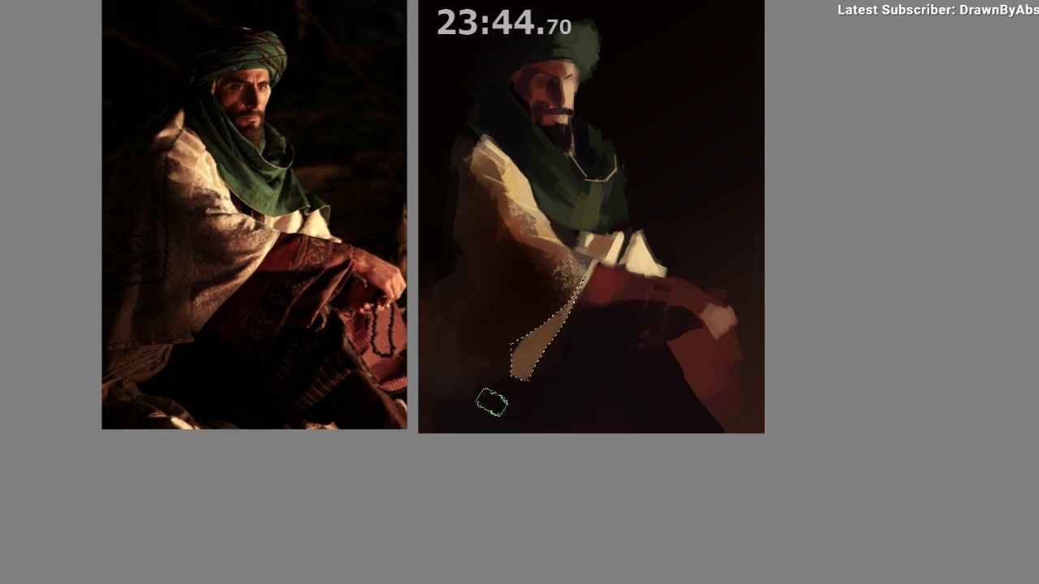
pyautogui.hotkey('ctrl', 'z')
pyautogui.keyDown('ctrl'); pyautogui.click(581, 263); pyautogui.keyUp('ctrl')
pyautogui.moveTo(508, 402)
pyautogui.mouseDown()
pyautogui.moveTo(550, 332)
pyautogui.moveTo(485, 418)
pyautogui.moveTo(512, 384)
pyautogui.mouseUp()
pyautogui.keyDown('ctrl'); pyautogui.click(530, 354); pyautogui.keyUp('ctrl')
pyautogui.hotkey('ctrl', 'z')
pyautogui.hotkey('ctrl', 'shift', 'a')
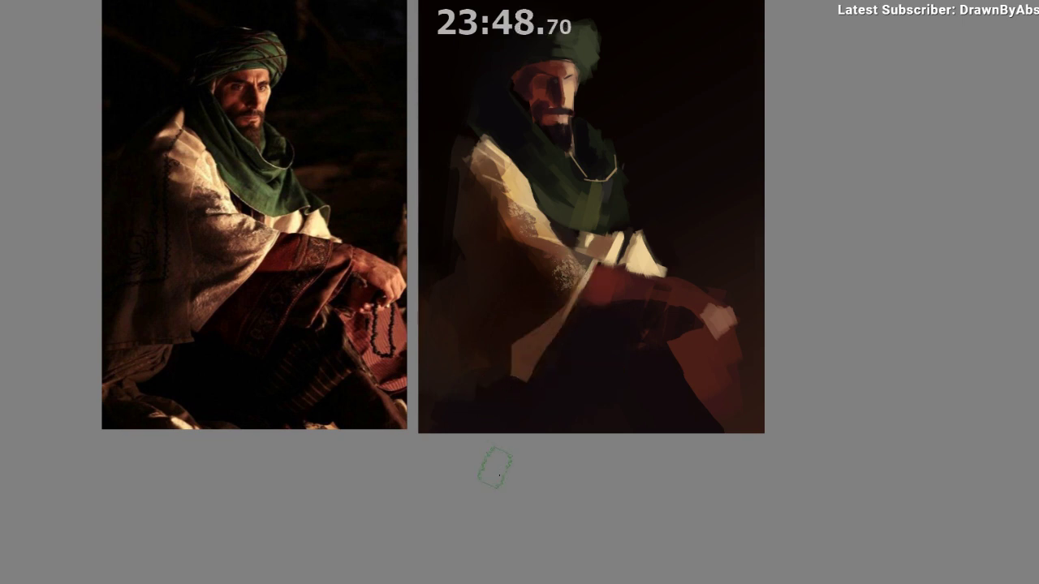
# Refine the shawl's lower edge against the dark thigh with small light strokes of sampled cloth colour, checking both canvas orientations.
pyautogui.press('m')
pyautogui.moveTo(443, 475); pyautogui.dragTo(330, 415)
pyautogui.keyDown('ctrl'); pyautogui.click(383, 282); pyautogui.keyUp('ctrl')
pyautogui.moveTo(379, 283); pyautogui.dragTo(363, 276)
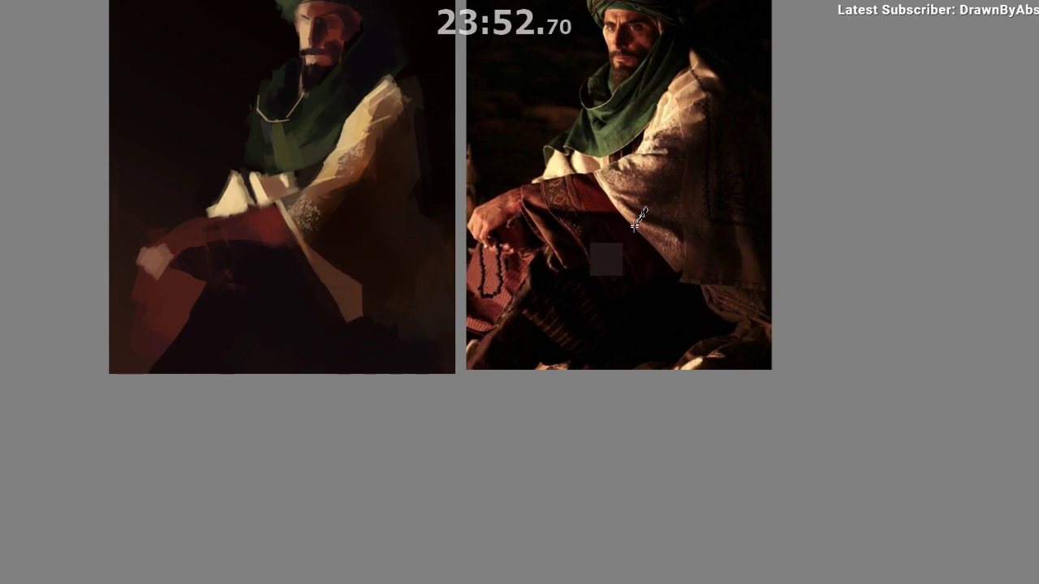
pyautogui.keyDown('ctrl'); pyautogui.click(287, 231); pyautogui.keyUp('ctrl')
pyautogui.moveTo(337, 256); pyautogui.dragTo(315, 245)
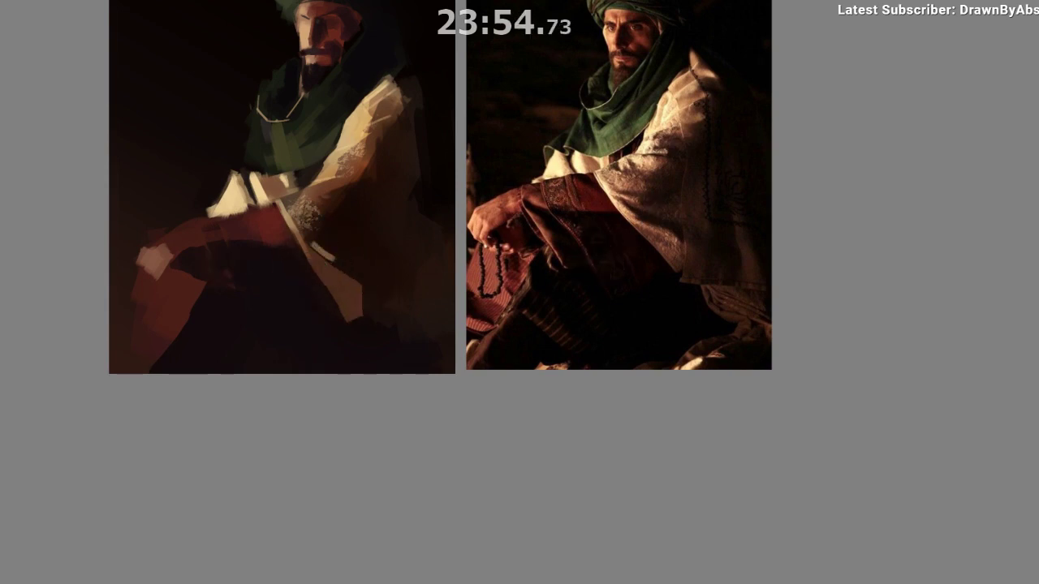
pyautogui.press('m')
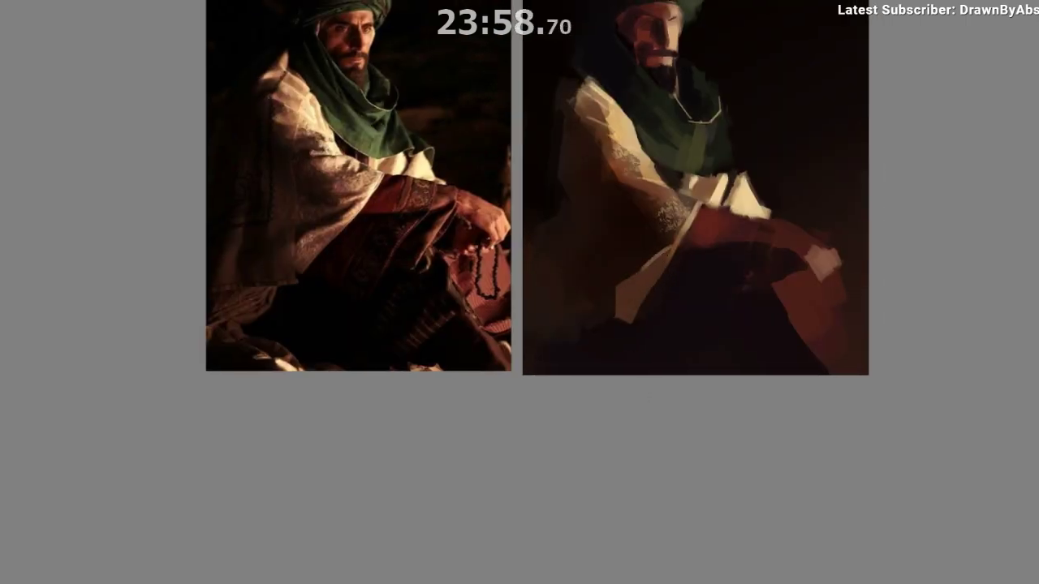
pyautogui.keyDown('ctrl'); pyautogui.click(659, 199); pyautogui.keyUp('ctrl')
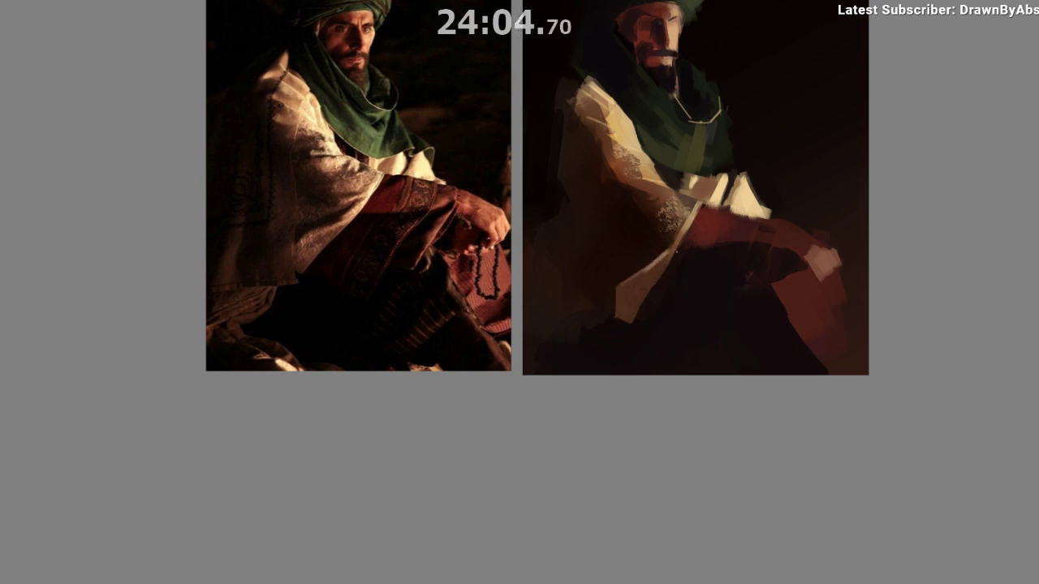
# Touch up the shawl's hanging lower corner and its edge against the thigh with sampled colour, checking both canvas orientations.
pyautogui.moveTo(616, 317); pyautogui.dragTo(612, 322)
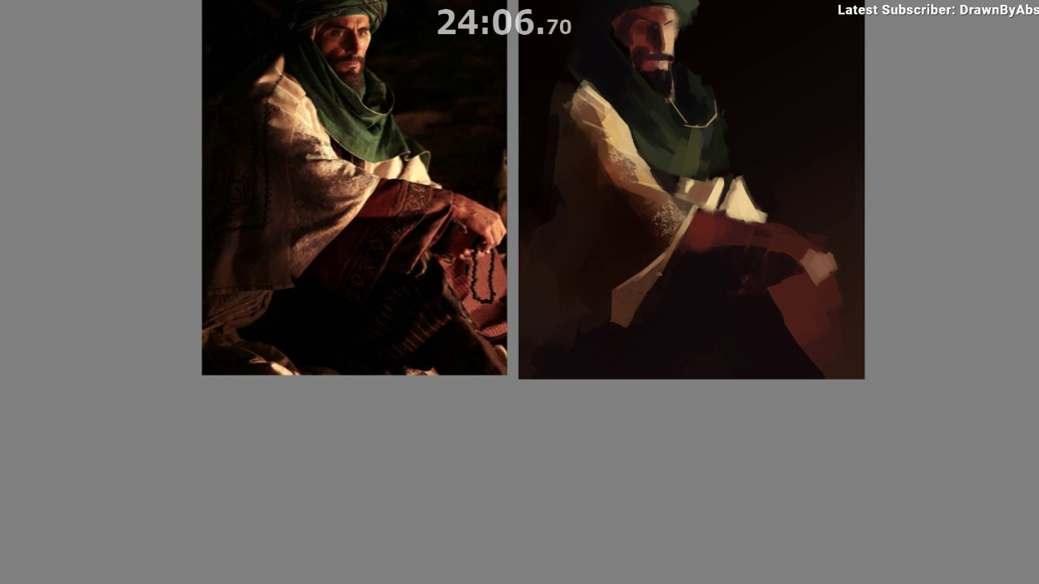
pyautogui.keyDown('ctrl'); pyautogui.click(666, 290); pyautogui.keyUp('ctrl')
pyautogui.moveTo(605, 369); pyautogui.dragTo(550, 402)
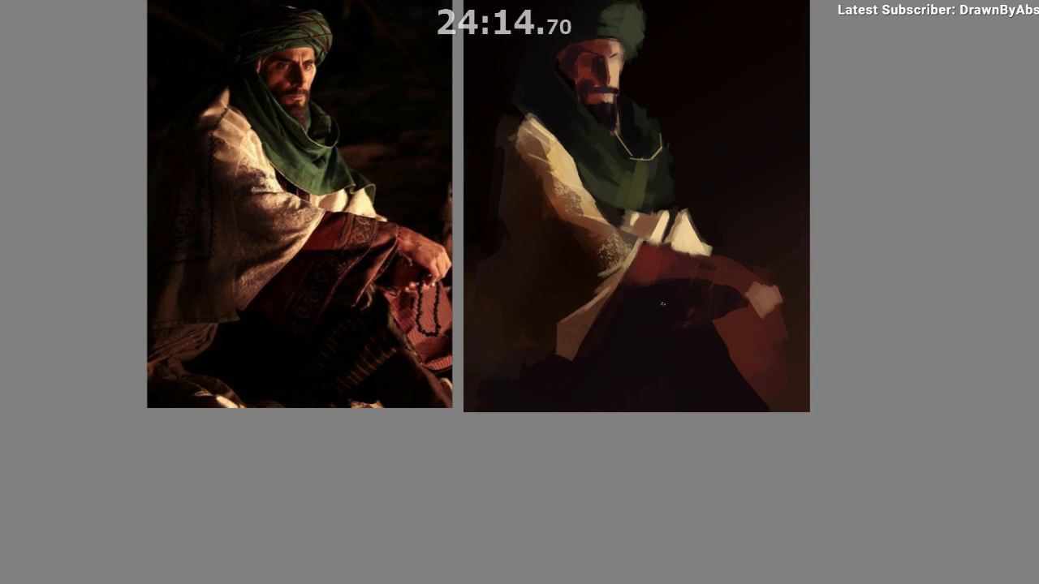
pyautogui.press('m')
pyautogui.moveTo(610, 437)
pyautogui.mouseDown()
pyautogui.moveTo(562, 413)
pyautogui.moveTo(543, 457)
pyautogui.moveTo(531, 460)
pyautogui.mouseUp()
pyautogui.press('m')
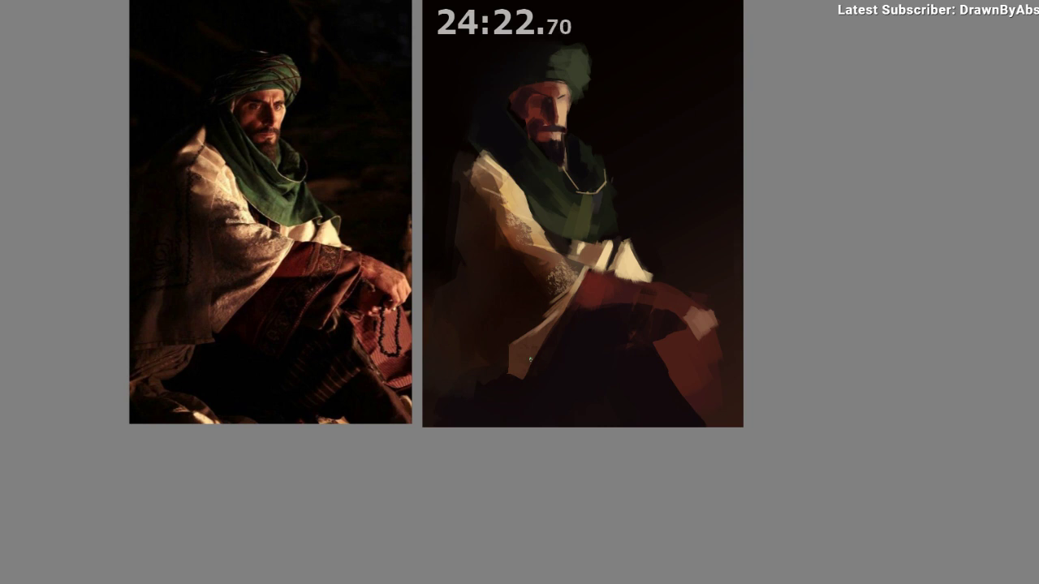
# Sample the shawl's corner and shadow browns and blend the shaded back of the shawl with a broad textured brush.
pyautogui.keyDown('ctrl'); pyautogui.click(520, 360); pyautogui.keyUp('ctrl')
pyautogui.keyDown('ctrl'); pyautogui.click(495, 284); pyautogui.keyUp('ctrl')
pyautogui.moveTo(492, 431)
pyautogui.mouseDown()
pyautogui.moveTo(499, 397)
pyautogui.moveTo(515, 406)
pyautogui.moveTo(519, 396)
pyautogui.mouseUp()
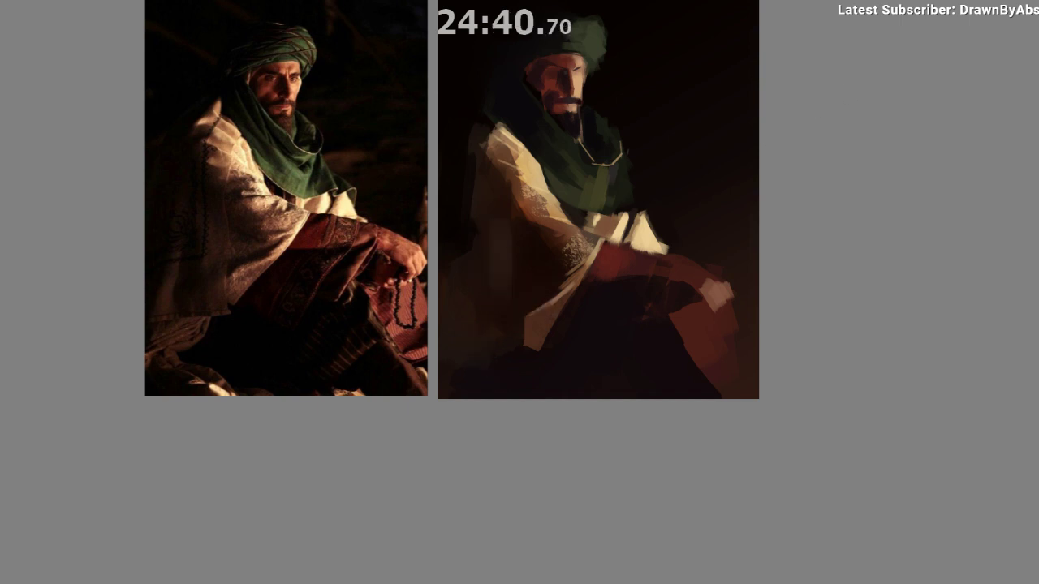
pyautogui.scroll(1, 511, 232)
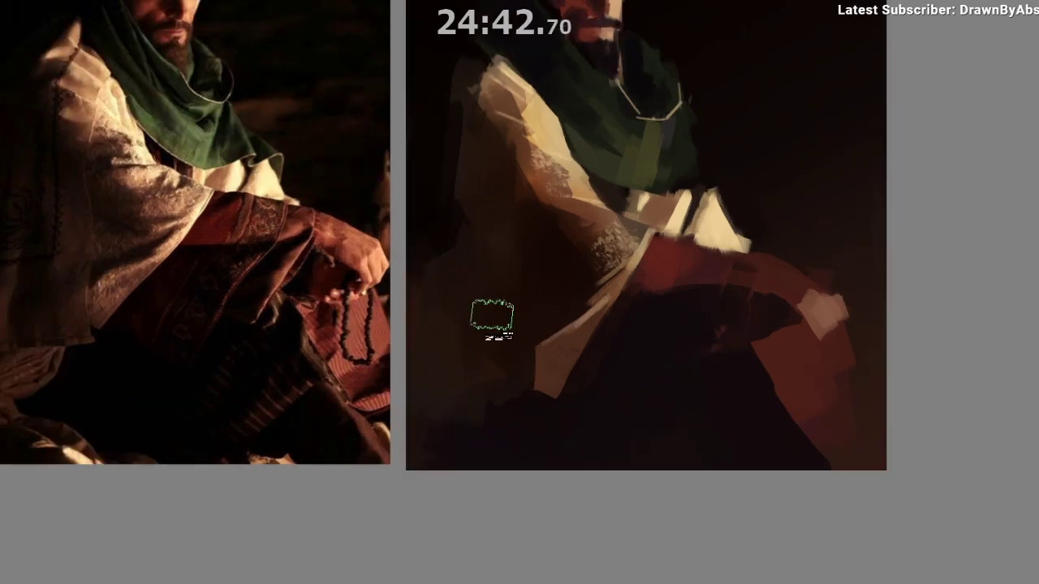
pyautogui.scroll(-1, 492, 413)
pyautogui.moveTo(492, 413); pyautogui.dragTo(543, 318)
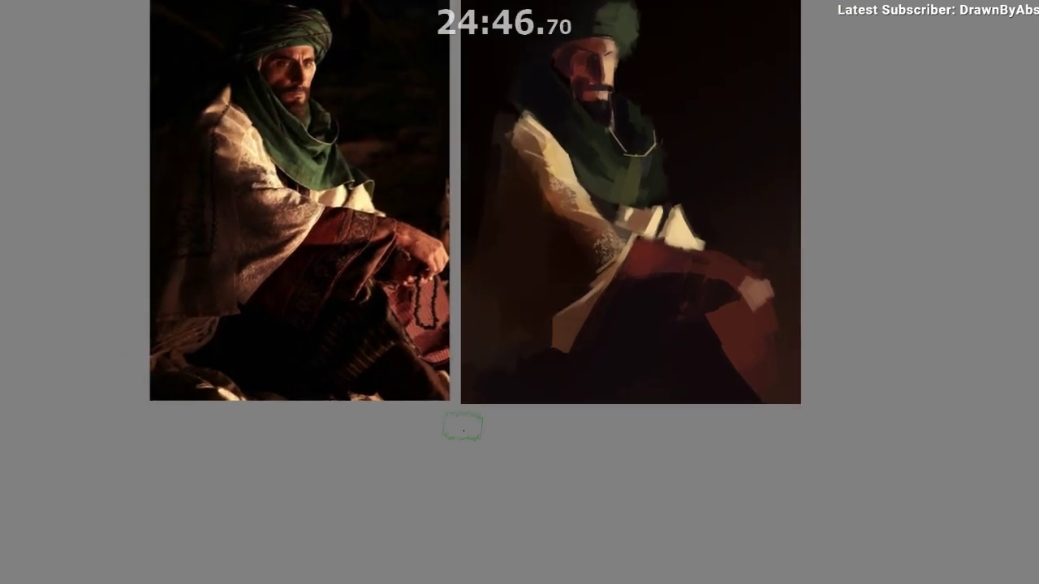
pyautogui.moveTo(501, 380); pyautogui.dragTo(496, 433)
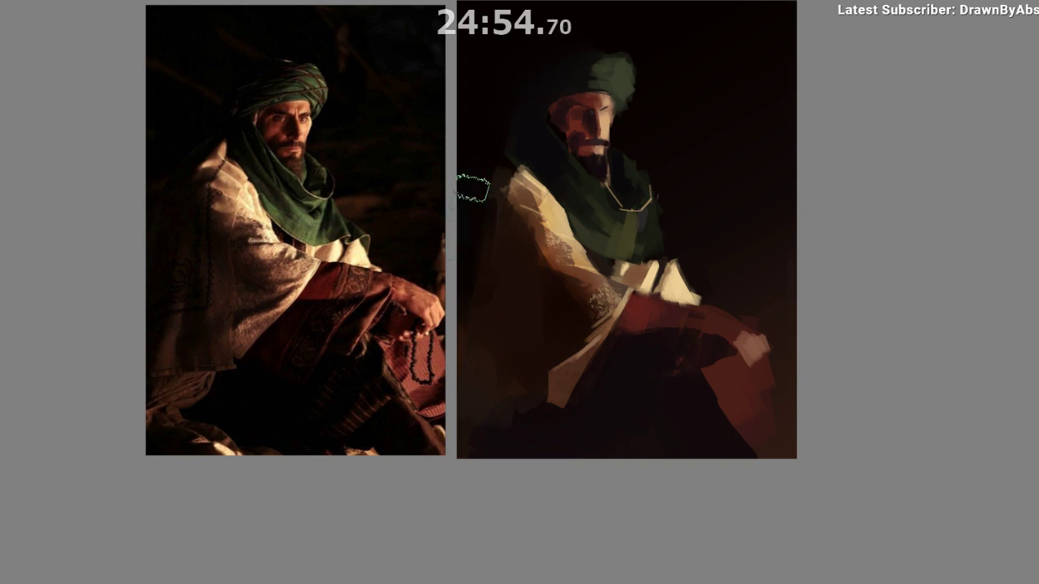
# Undo the dark dab on the shawl's back, soften its shadowed edge, and compare with the reference in mirrored view.
pyautogui.click(503, 276)
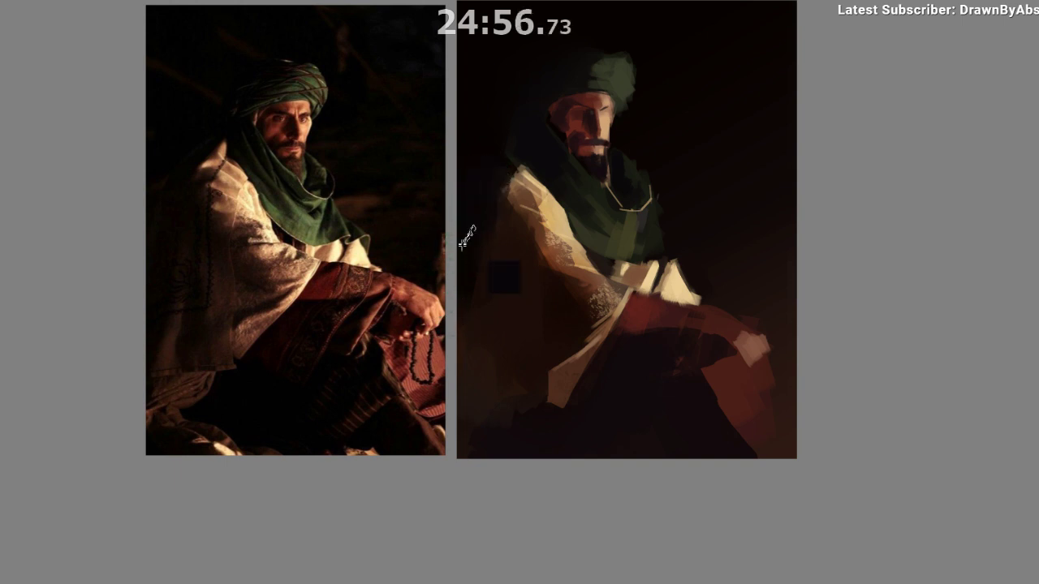
pyautogui.hotkey('ctrl', 'z')
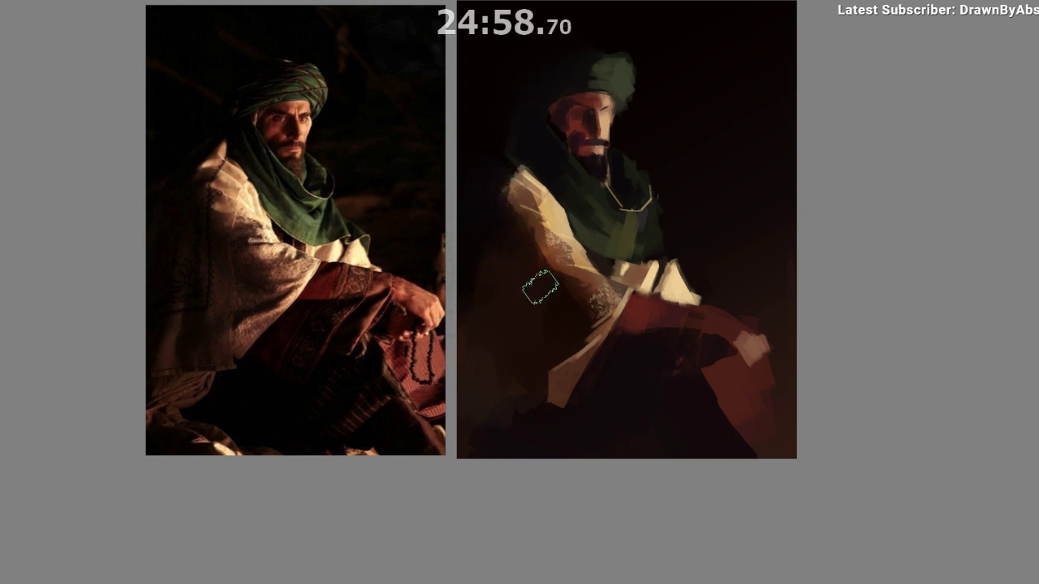
pyautogui.press('m')
pyautogui.moveTo(573, 410); pyautogui.dragTo(498, 401)
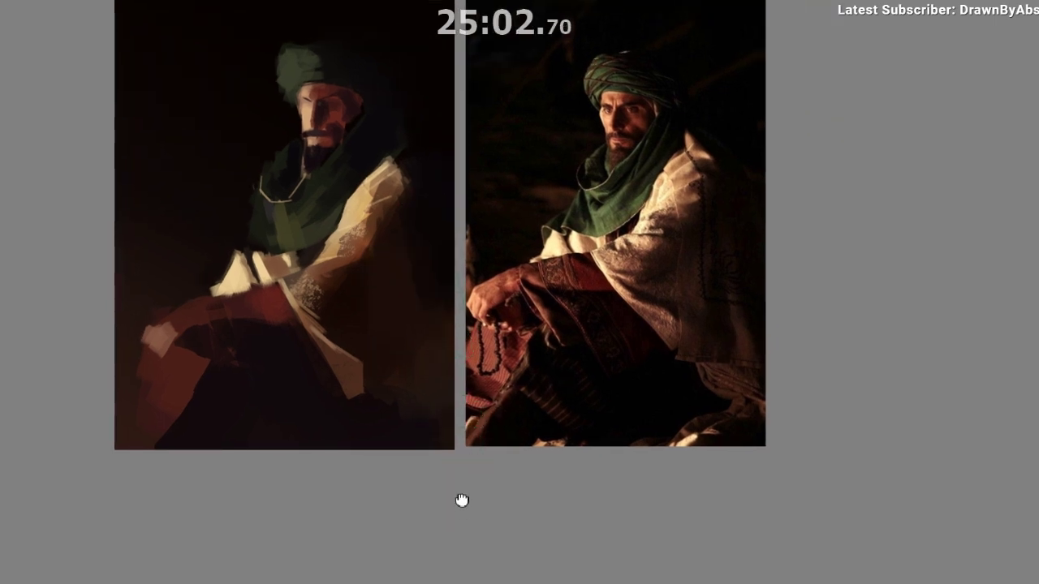
pyautogui.moveTo(462, 500); pyautogui.dragTo(470, 482)
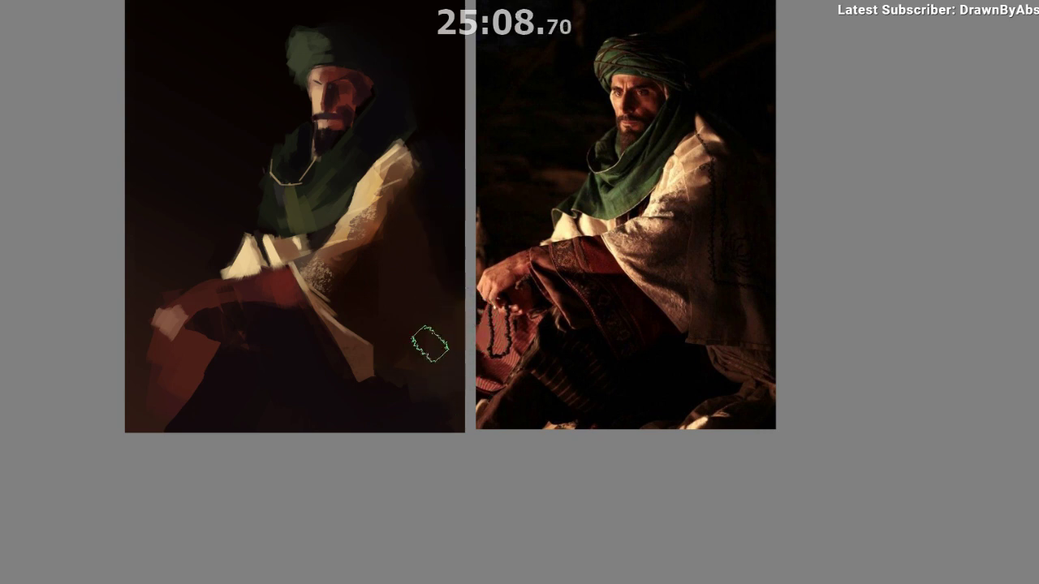
# Try a freehand selection and greyish strokes on the shawl's shaded back, undoing the strokes.
pyautogui.press('l')
pyautogui.moveTo(377, 211)
pyautogui.mouseDown()
pyautogui.moveTo(384, 339)
pyautogui.moveTo(344, 222)
pyautogui.mouseUp()
pyautogui.click(351, 424)
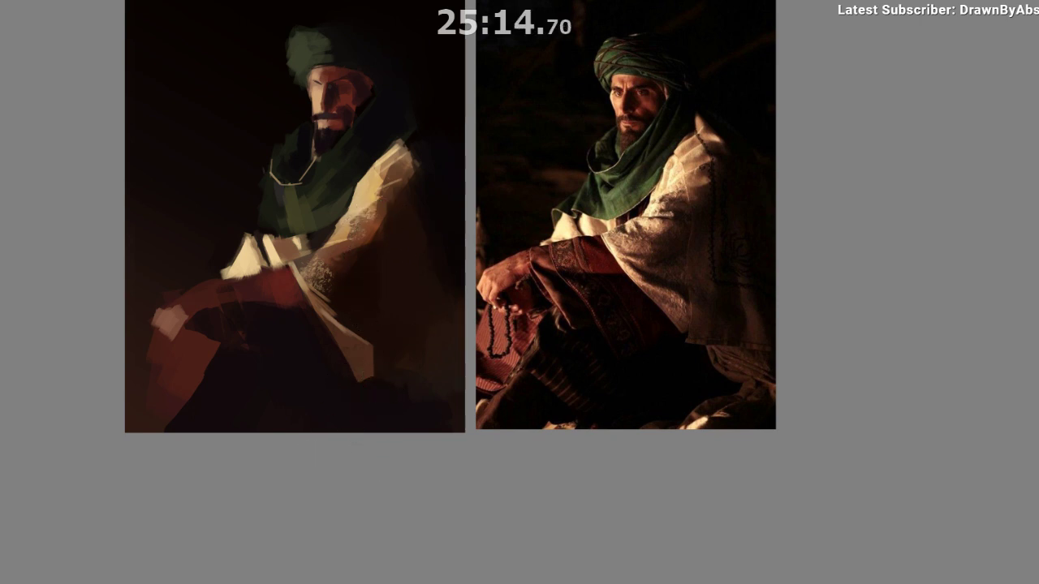
pyautogui.press('b')
pyautogui.moveTo(406, 234); pyautogui.dragTo(404, 300)
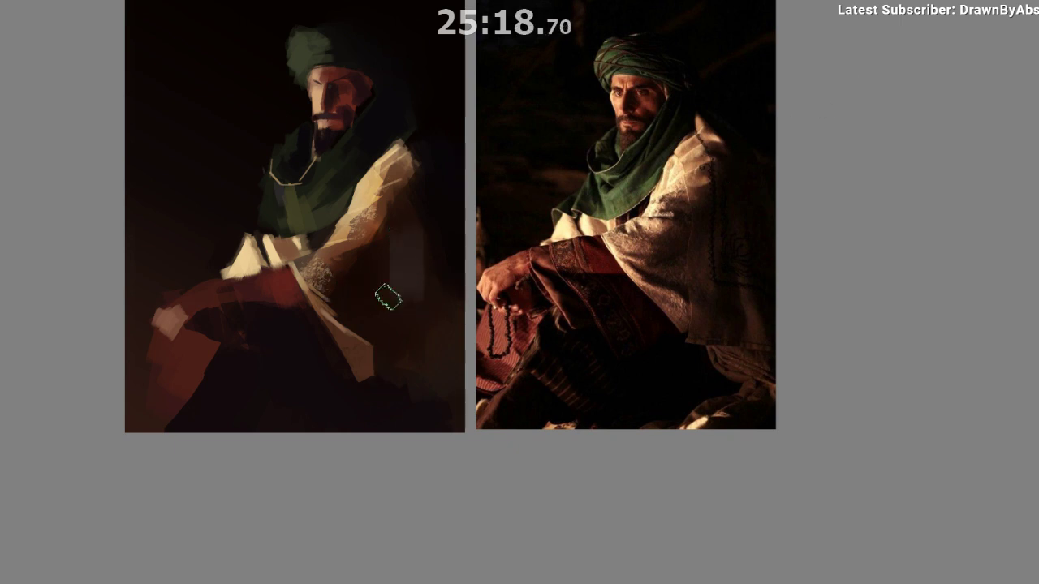
pyautogui.hotkey('ctrl', 'z')
pyautogui.moveTo(400, 247)
pyautogui.mouseDown()
pyautogui.moveTo(393, 310)
pyautogui.moveTo(406, 251)
pyautogui.mouseUp()
pyautogui.hotkey('ctrl', 'z')
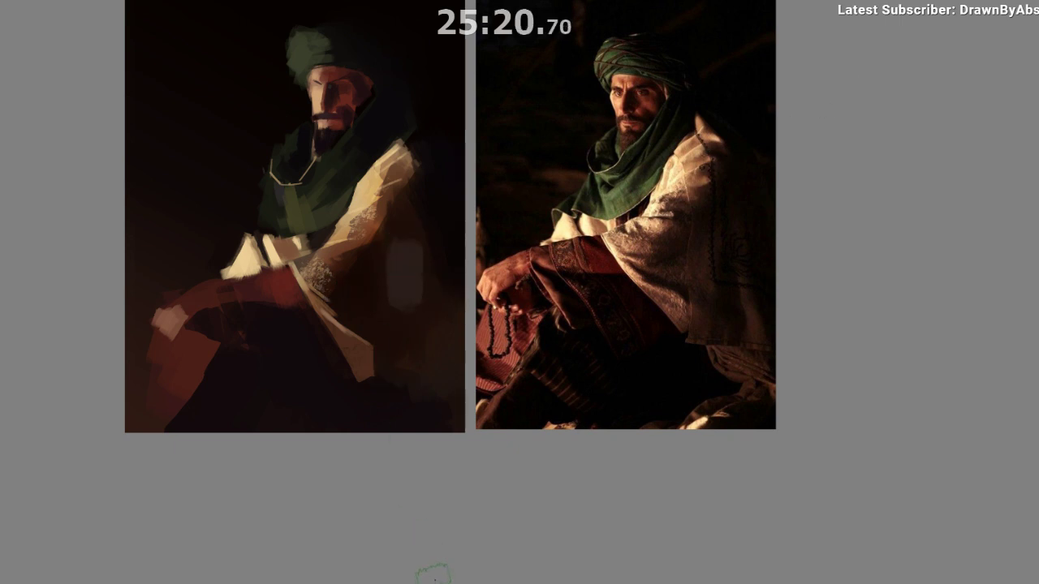
pyautogui.hotkey('ctrl', 'z')
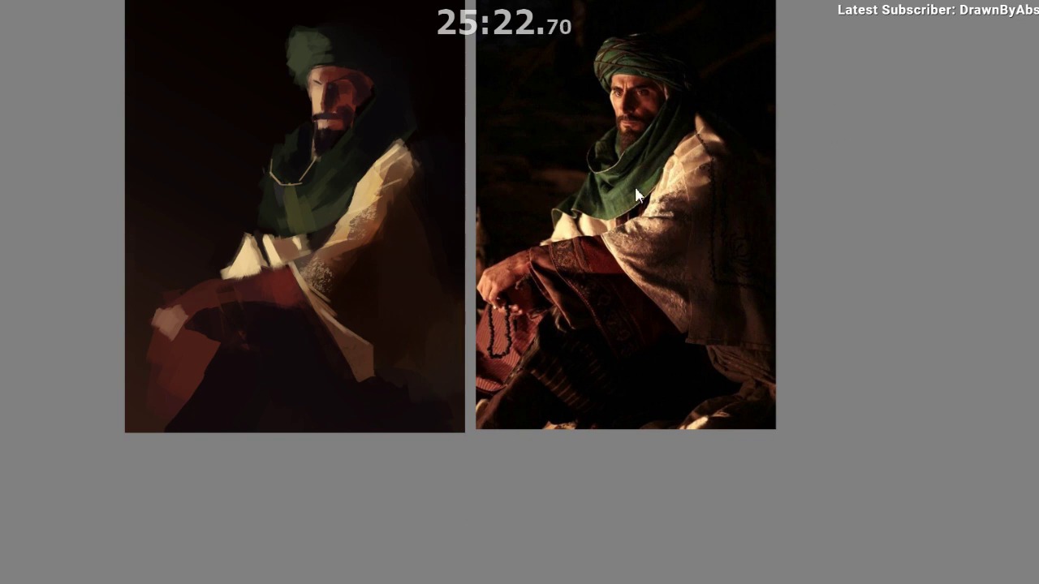
# Lighten the shawl's shaded back with vertical strokes of sampled muted brown, undoing the stray patch across its lower edge.
pyautogui.keyDown('ctrl'); pyautogui.click(407, 293); pyautogui.keyUp('ctrl')
pyautogui.moveTo(407, 258)
pyautogui.mouseDown()
pyautogui.moveTo(412, 294)
pyautogui.moveTo(410, 260)
pyautogui.mouseUp()
pyautogui.press('m')
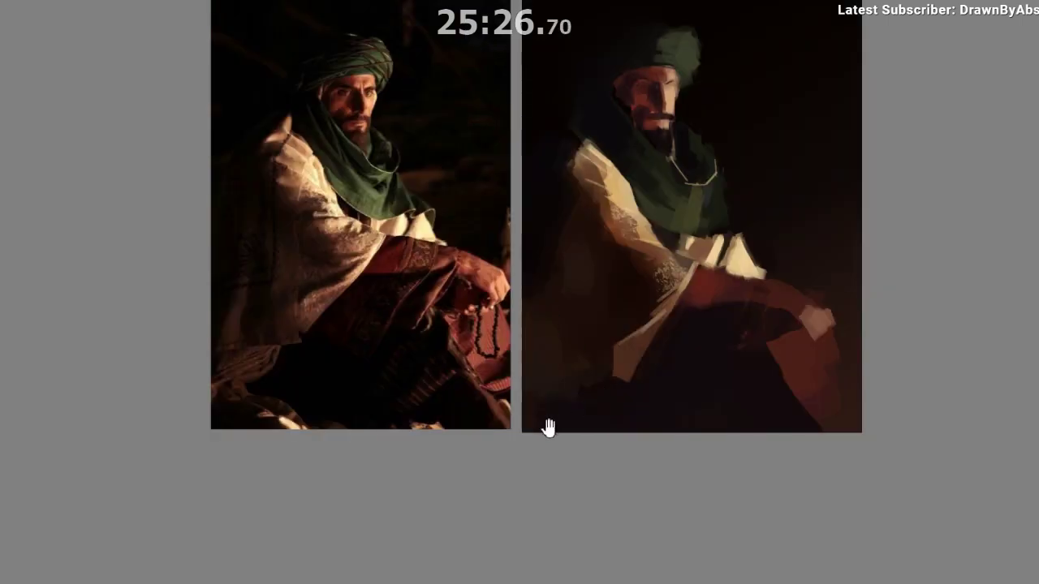
pyautogui.moveTo(549, 428); pyautogui.dragTo(429, 406)
pyautogui.click(509, 327)
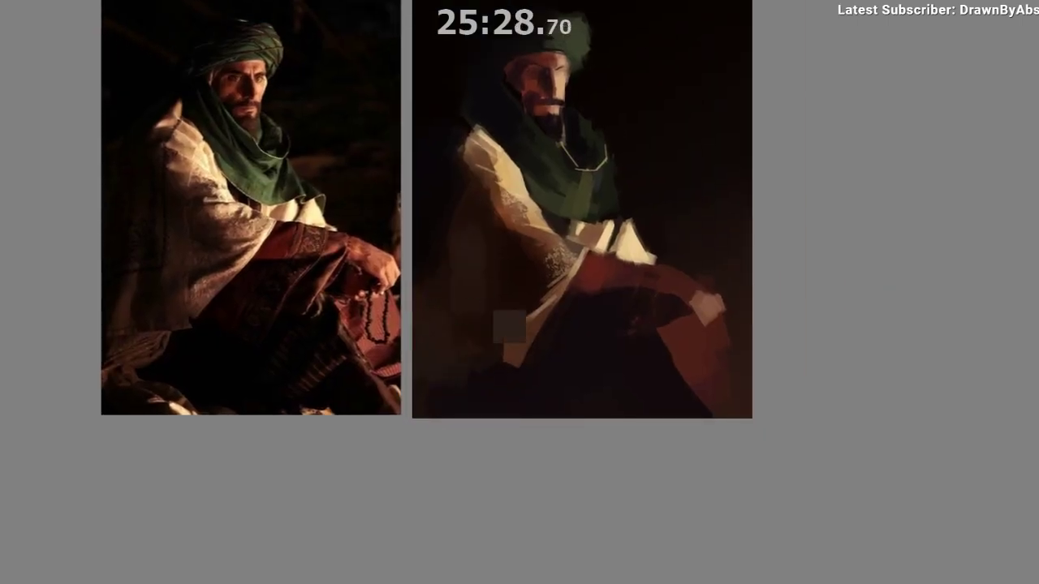
pyautogui.moveTo(469, 288); pyautogui.dragTo(474, 233)
pyautogui.moveTo(472, 348); pyautogui.dragTo(471, 234)
pyautogui.keyDown('ctrl'); pyautogui.click(472, 296); pyautogui.keyUp('ctrl')
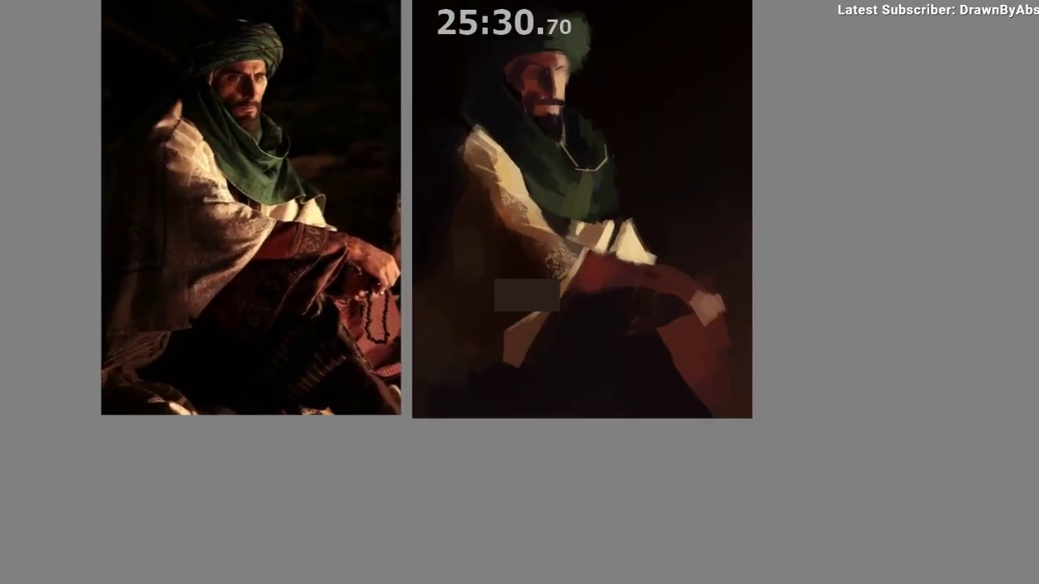
pyautogui.hotkey('ctrl', 'z')
# Paint the shawl's shaded back as a vertical brown fold, with a darker strip behind it against the background.
pyautogui.moveTo(489, 307); pyautogui.dragTo(578, 289)
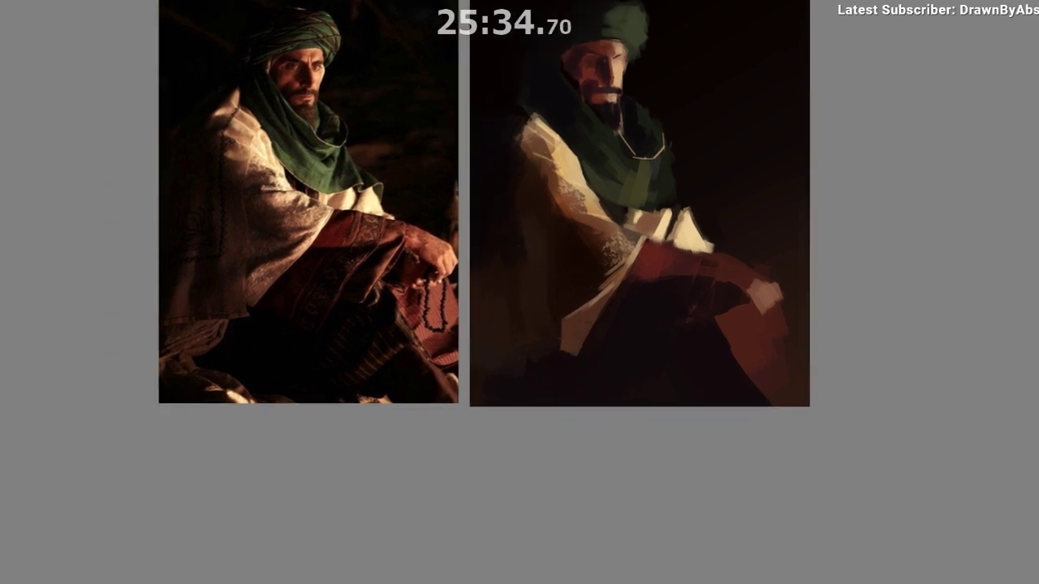
pyautogui.moveTo(516, 283)
pyautogui.mouseDown()
pyautogui.moveTo(504, 332)
pyautogui.moveTo(509, 300)
pyautogui.moveTo(511, 321)
pyautogui.moveTo(506, 303)
pyautogui.moveTo(499, 335)
pyautogui.mouseUp()
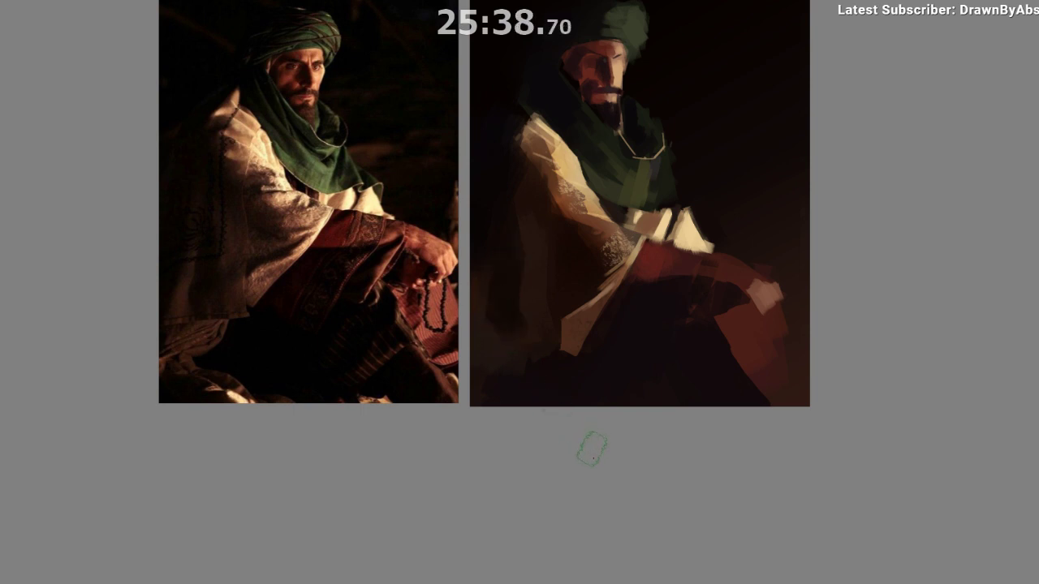
pyautogui.moveTo(592, 448); pyautogui.dragTo(603, 442)
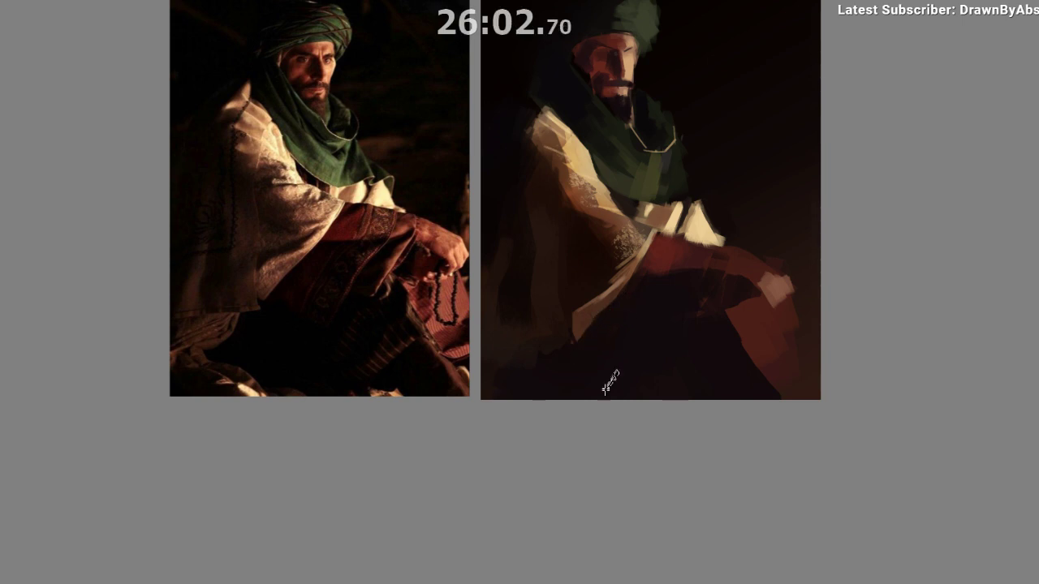
# Extend the shawl's lower hem backwards from its hanging corner with a small light-brown stroke, checking both canvas orientations.
pyautogui.press('m')
pyautogui.moveTo(568, 439); pyautogui.dragTo(415, 431)
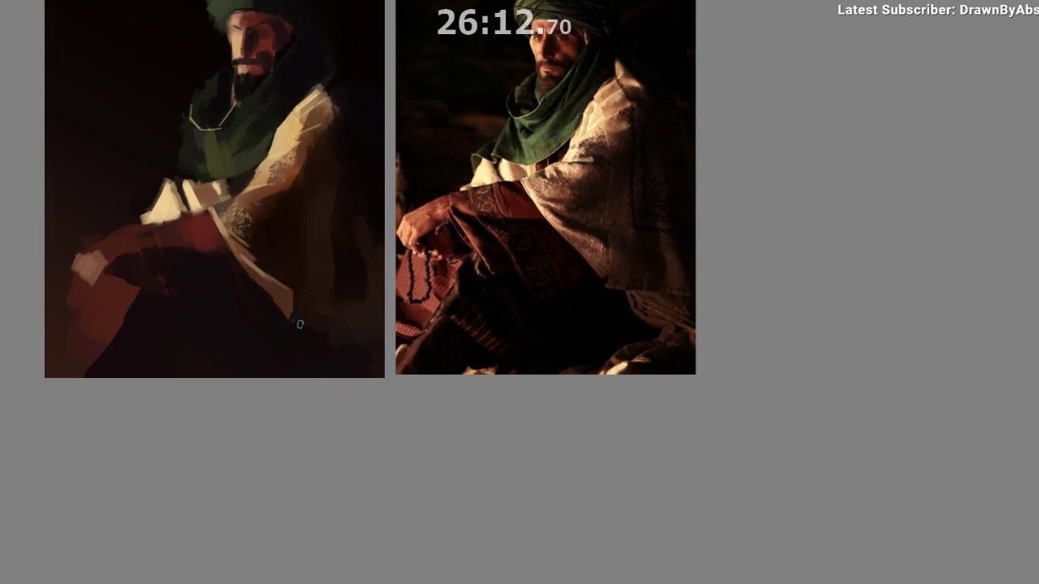
pyautogui.moveTo(319, 328); pyautogui.dragTo(325, 330)
pyautogui.moveTo(491, 462); pyautogui.dragTo(366, 511)
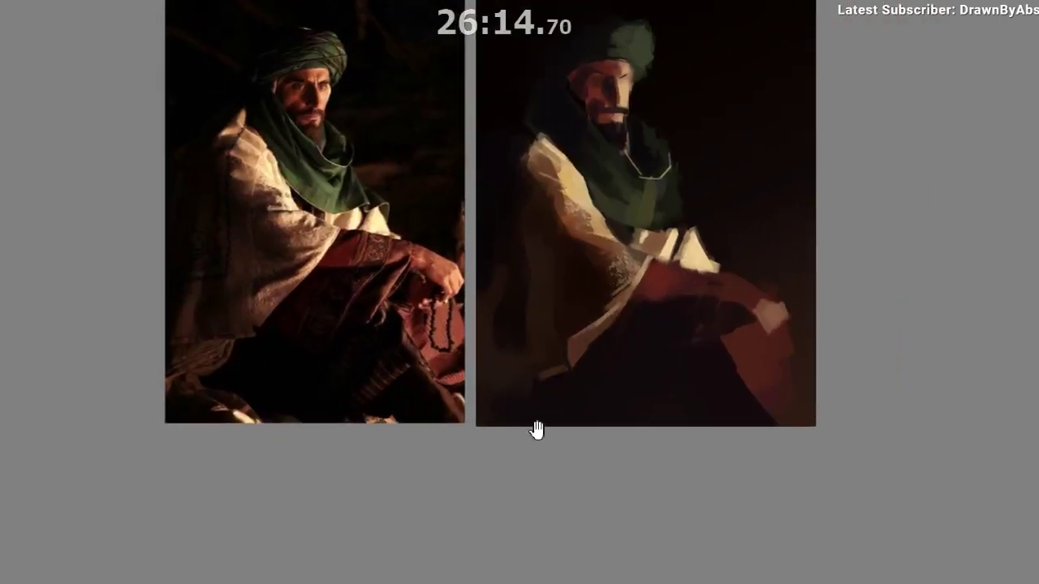
pyautogui.moveTo(492, 468); pyautogui.dragTo(437, 511)
# Paint a column of five value swatches from white to dark grey in the dark background, adding a thin curved line beside them.
pyautogui.click(658, 186)
pyautogui.hotkey('ctrl', 'z')
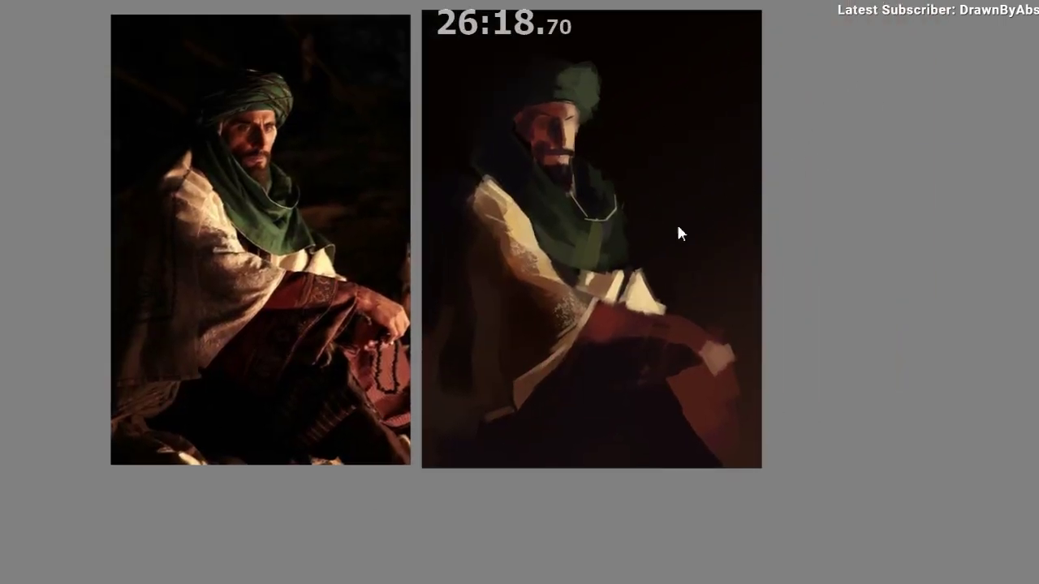
pyautogui.moveTo(683, 216); pyautogui.dragTo(696, 227)
pyautogui.moveTo(687, 184); pyautogui.dragTo(693, 185)
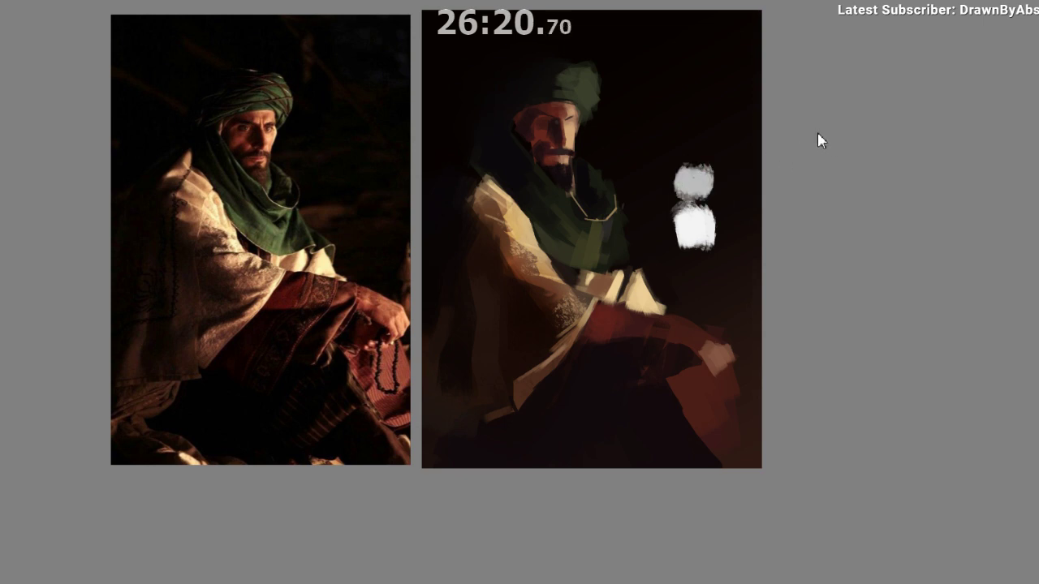
pyautogui.moveTo(684, 139); pyautogui.dragTo(715, 148)
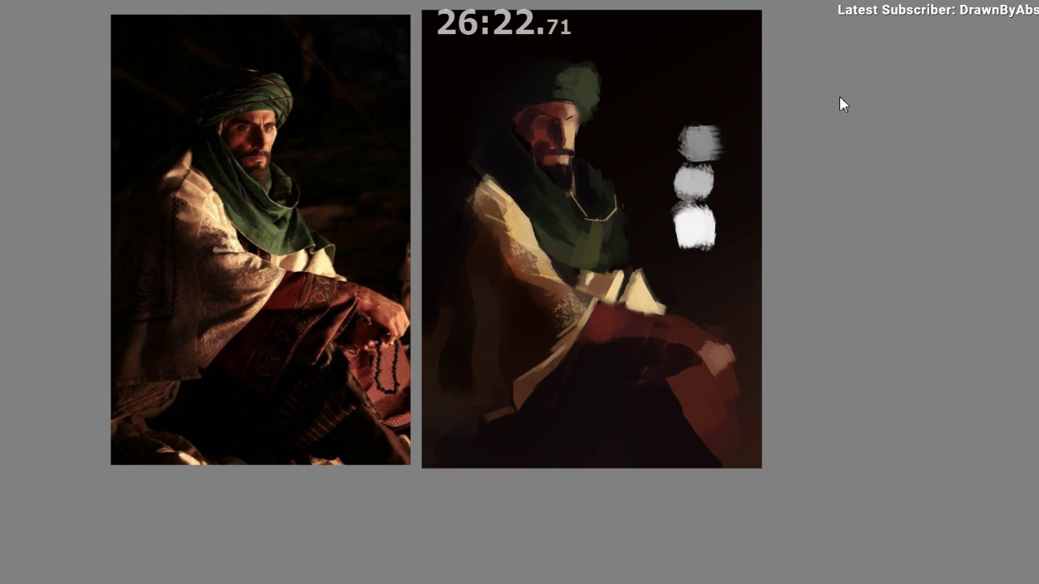
pyautogui.moveTo(706, 75)
pyautogui.mouseDown()
pyautogui.moveTo(692, 83)
pyautogui.moveTo(700, 77)
pyautogui.mouseUp()
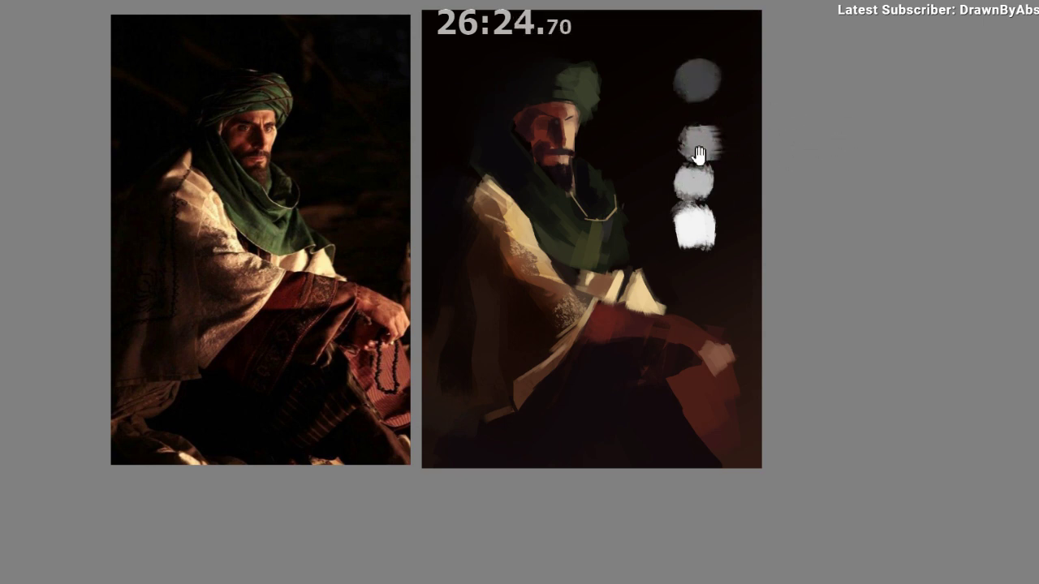
pyautogui.moveTo(700, 161); pyautogui.dragTo(634, 191)
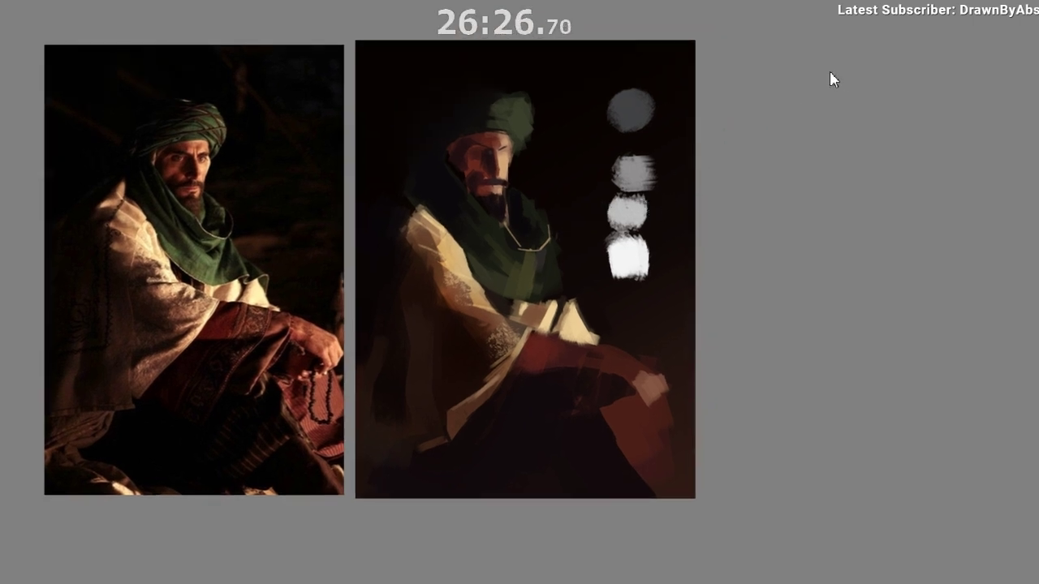
pyautogui.moveTo(623, 72); pyautogui.dragTo(614, 66)
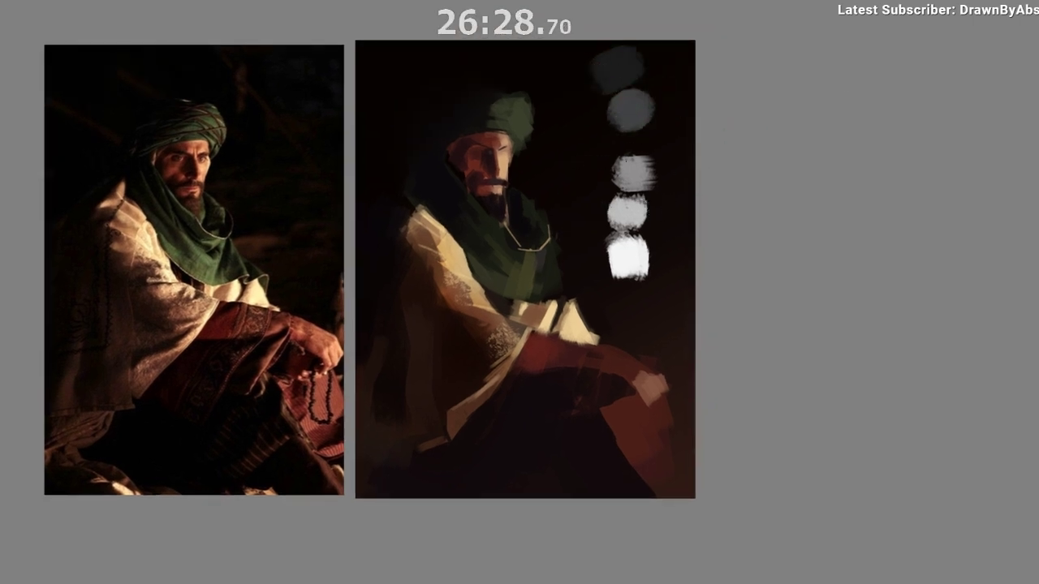
pyautogui.moveTo(660, 120)
pyautogui.mouseDown()
pyautogui.moveTo(674, 139)
pyautogui.moveTo(659, 173)
pyautogui.mouseUp()
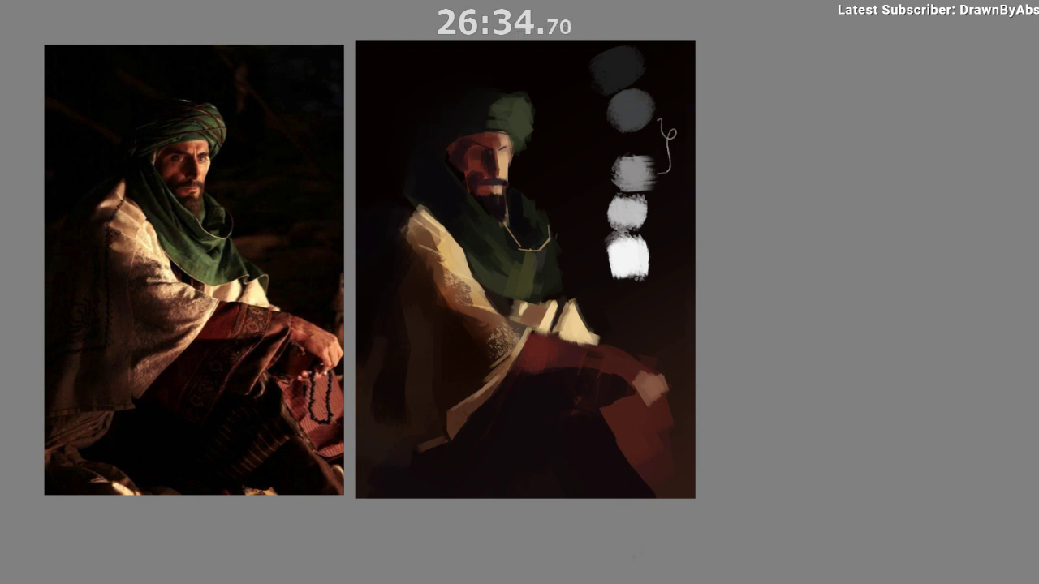
# Undo the curved line and all the value swatches in the background.
pyautogui.hotkey('ctrl', 'z')
pyautogui.hotkey('ctrl', 'z')
pyautogui.hotkey('ctrl', 'z')
pyautogui.hotkey('ctrl', 'z')
pyautogui.hotkey('ctrl', 'z')
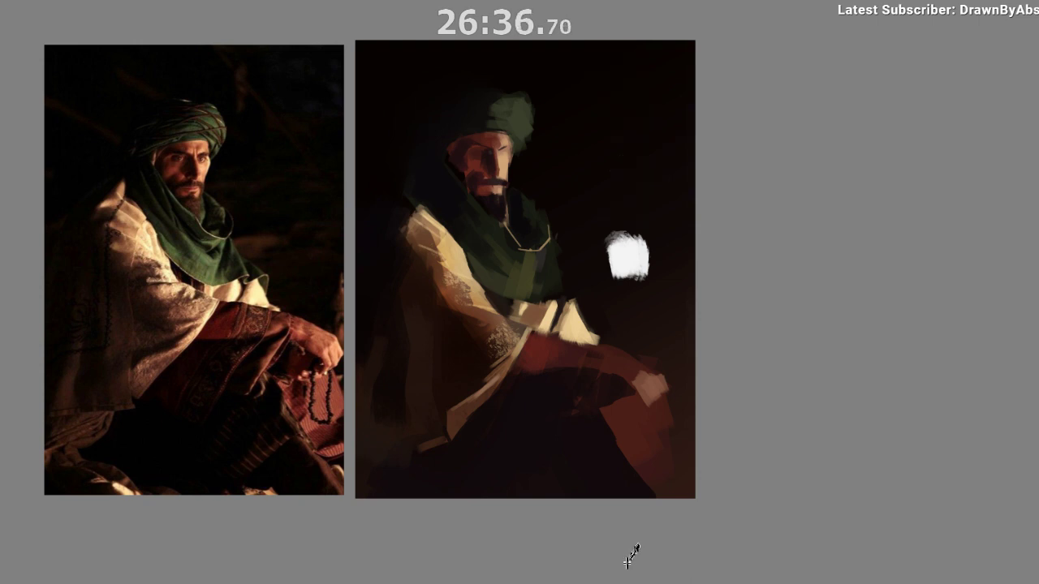
pyautogui.hotkey('ctrl', 'z')
# Refine the shawl's shadow edge below the shoulder with strokes of sampled brown and dark tones, checking the mirrored view.
pyautogui.moveTo(573, 308); pyautogui.dragTo(619, 349)
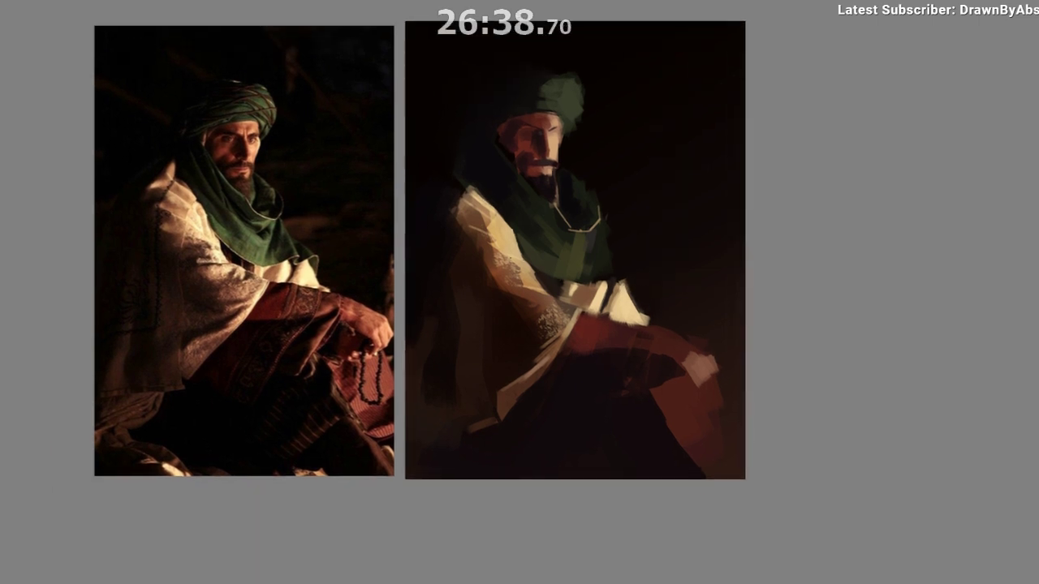
pyautogui.keyDown('ctrl'); pyautogui.click(456, 220); pyautogui.keyUp('ctrl')
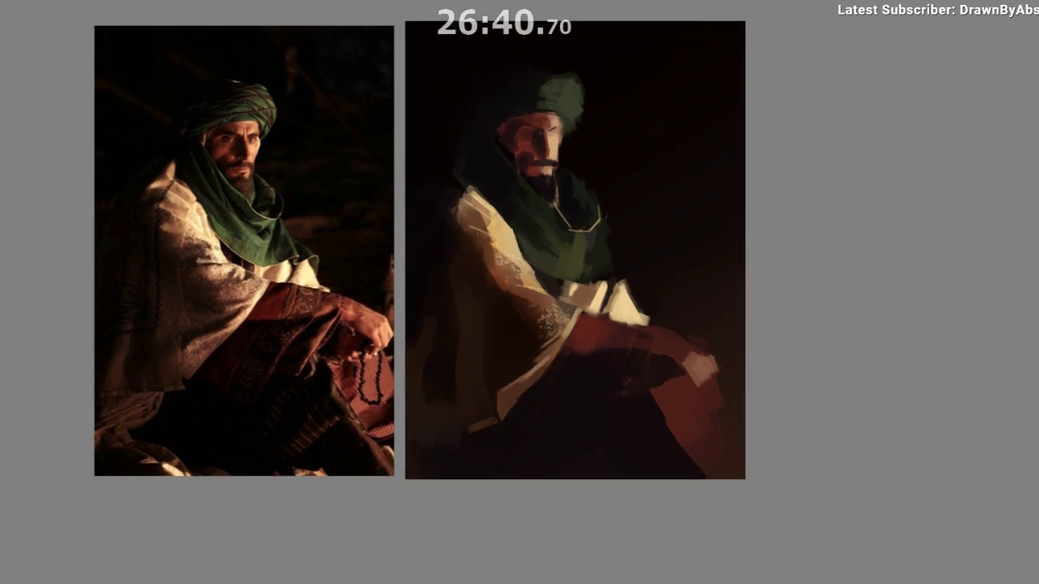
pyautogui.keyDown('ctrl'); pyautogui.click(464, 245); pyautogui.keyUp('ctrl')
pyautogui.moveTo(479, 254); pyautogui.dragTo(487, 263)
pyautogui.moveTo(538, 334); pyautogui.dragTo(578, 356)
pyautogui.keyDown('ctrl'); pyautogui.click(499, 250); pyautogui.keyUp('ctrl')
pyautogui.moveTo(499, 249); pyautogui.dragTo(497, 230)
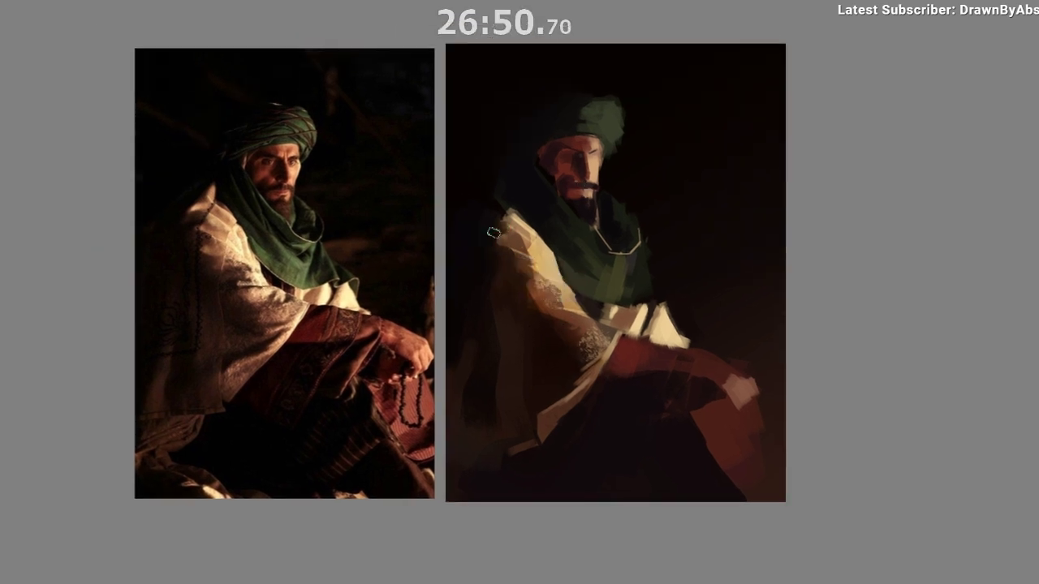
pyautogui.press('m')
pyautogui.moveTo(652, 315); pyautogui.dragTo(631, 300)
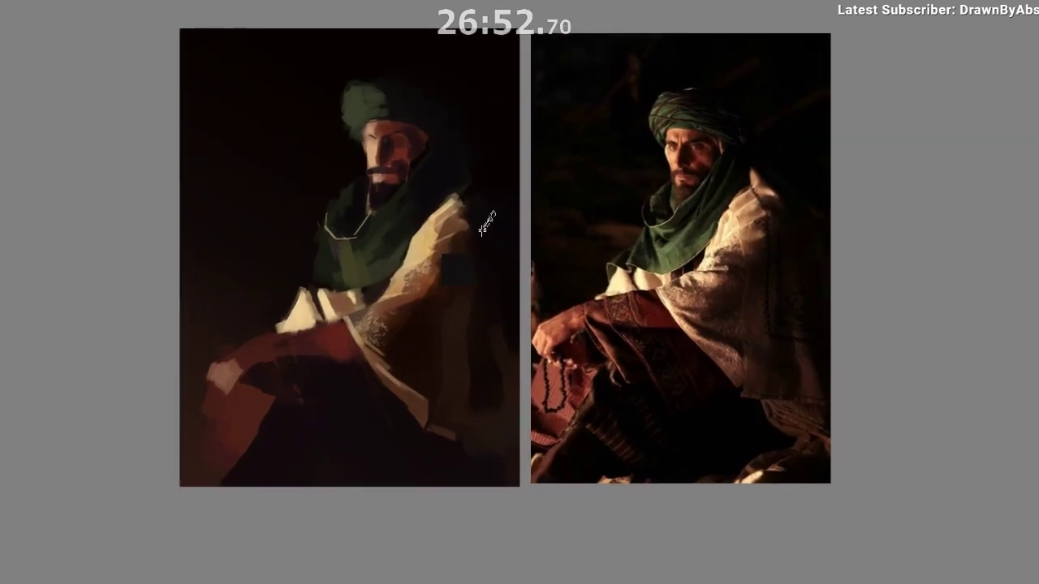
# Touch up the shawl's shoulder and scarf edge with sampled tones, comparing both canvas orientations with the reference.
pyautogui.moveTo(430, 328)
pyautogui.mouseDown()
pyautogui.moveTo(410, 296)
pyautogui.moveTo(418, 264)
pyautogui.moveTo(408, 256)
pyautogui.moveTo(349, 277)
pyautogui.mouseUp()
pyautogui.keyDown('ctrl'); pyautogui.click(429, 237); pyautogui.keyUp('ctrl')
pyautogui.keyDown('ctrl'); pyautogui.click(382, 250); pyautogui.keyUp('ctrl')
pyautogui.press('m')
pyautogui.moveTo(493, 356); pyautogui.dragTo(431, 368)
pyautogui.keyDown('ctrl'); pyautogui.click(550, 287); pyautogui.keyUp('ctrl')
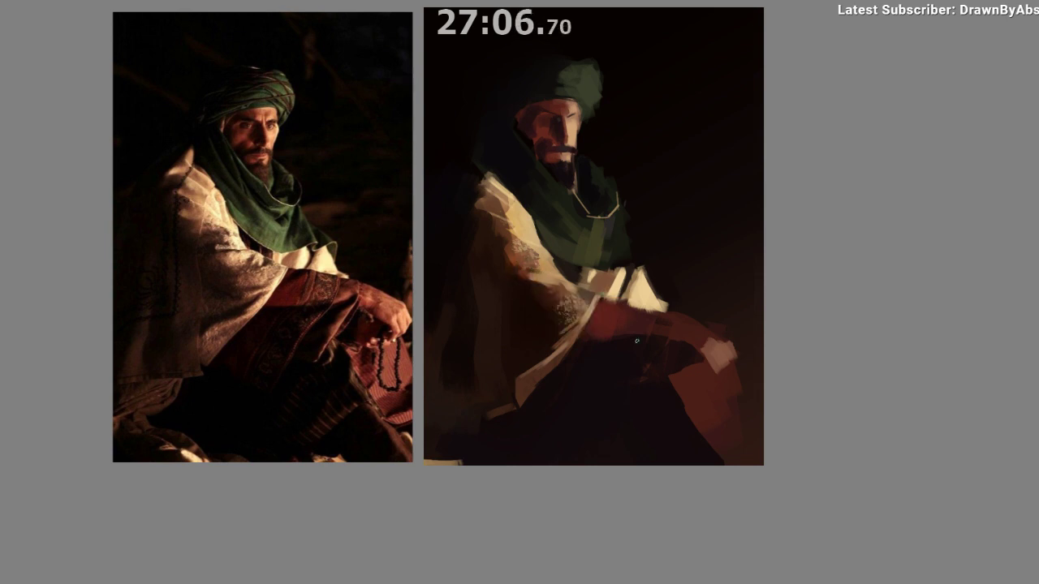
# Try a long stroke of sampled colour down the shawl's shaded side.
pyautogui.moveTo(640, 470); pyautogui.dragTo(610, 430)
pyautogui.scroll(-2, 621, 521)
pyautogui.moveTo(501, 424); pyautogui.dragTo(502, 418)
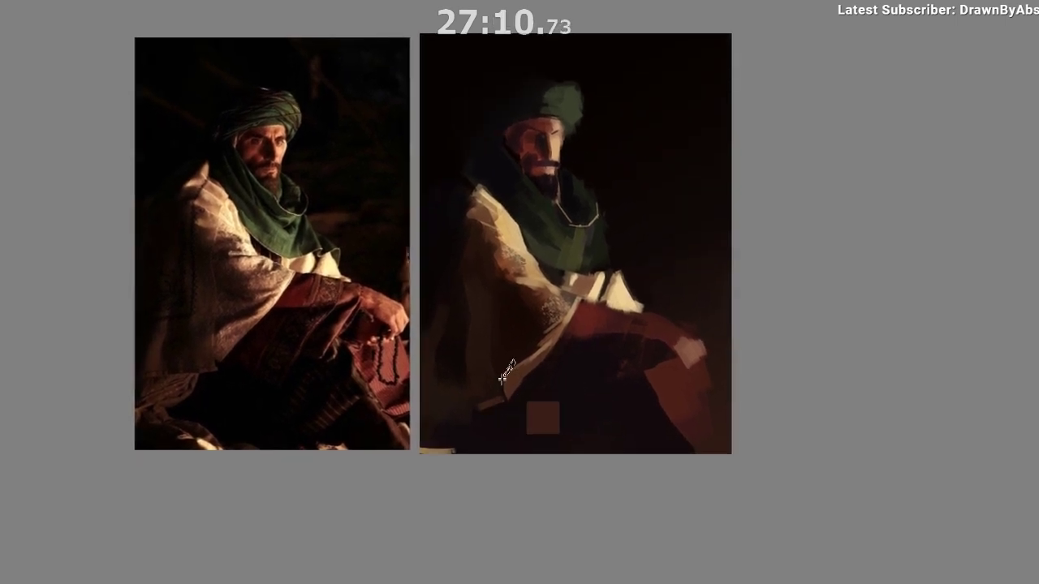
pyautogui.keyDown('ctrl'); pyautogui.click(530, 364); pyautogui.keyUp('ctrl')
pyautogui.moveTo(476, 298)
pyautogui.mouseDown()
pyautogui.moveTo(479, 368)
pyautogui.moveTo(522, 387)
pyautogui.moveTo(480, 420)
pyautogui.mouseUp()
pyautogui.hotkey('ctrl', 'z')
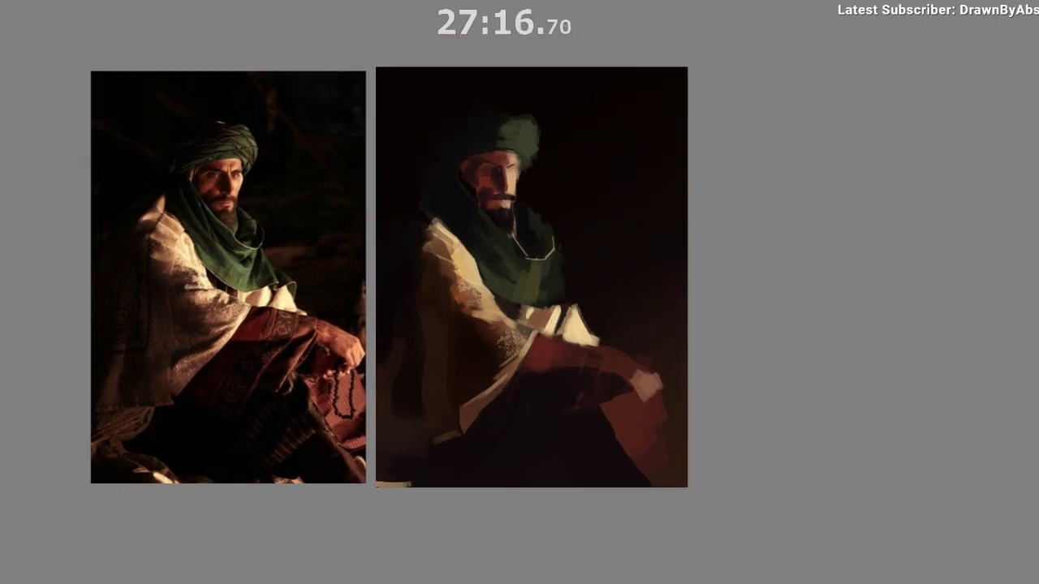
# Paint a thin light edge along the green scarf's lower hem above the shawl, redoing the first stroke.
pyautogui.press('m')
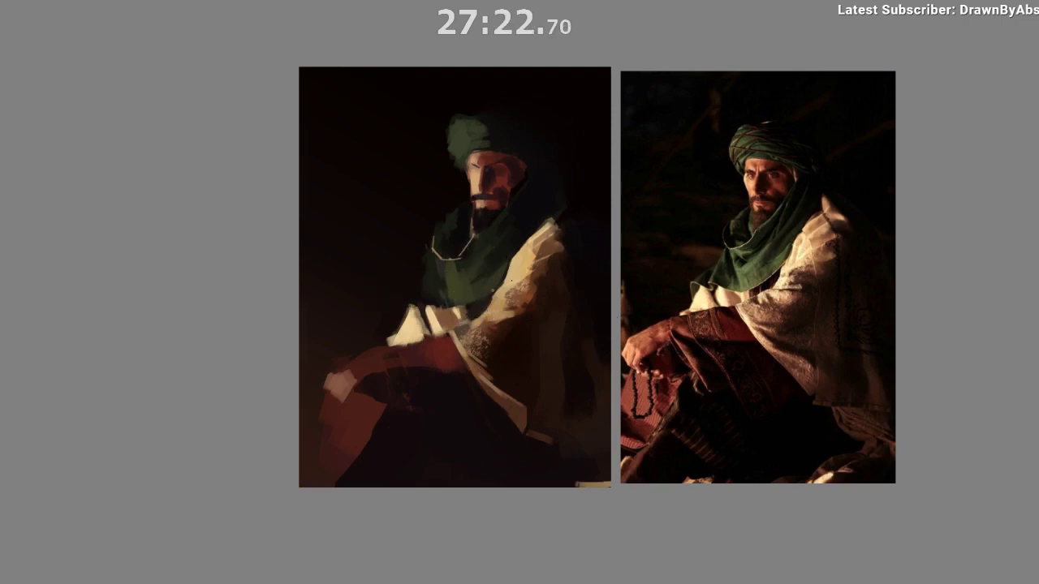
pyautogui.moveTo(475, 308)
pyautogui.mouseDown()
pyautogui.moveTo(505, 305)
pyautogui.moveTo(485, 297)
pyautogui.moveTo(507, 274)
pyautogui.mouseUp()
pyautogui.hotkey('ctrl', 'z')
pyautogui.moveTo(466, 303); pyautogui.dragTo(503, 280)
pyautogui.press('m')
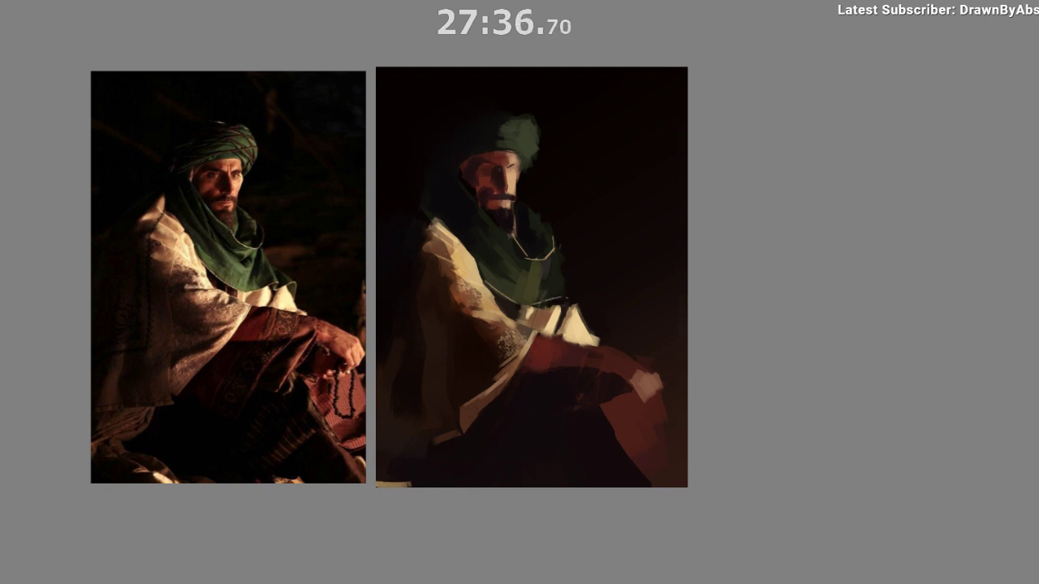
# Paint the scarf's hanging front corner over the white sleeve in dark green with a thin light edge, checking the mirrored view.
pyautogui.moveTo(566, 297); pyautogui.dragTo(566, 308)
pyautogui.keyDown('ctrl'); pyautogui.click(568, 307); pyautogui.keyUp('ctrl')
pyautogui.hotkey('ctrl', 'z')
pyautogui.keyDown('ctrl'); pyautogui.click(567, 302); pyautogui.keyUp('ctrl')
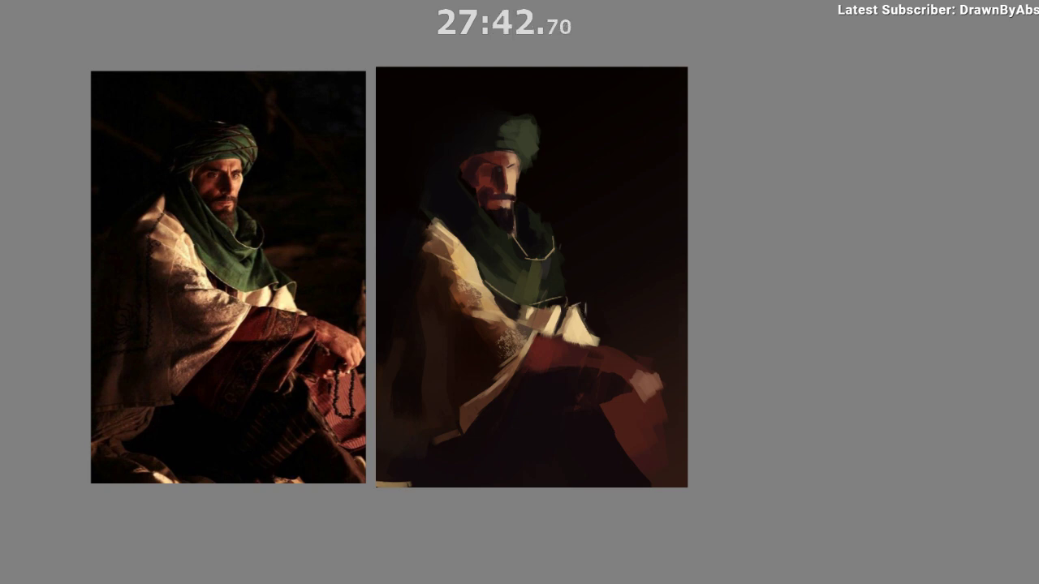
pyautogui.press('m')
pyautogui.moveTo(457, 410); pyautogui.dragTo(408, 403)
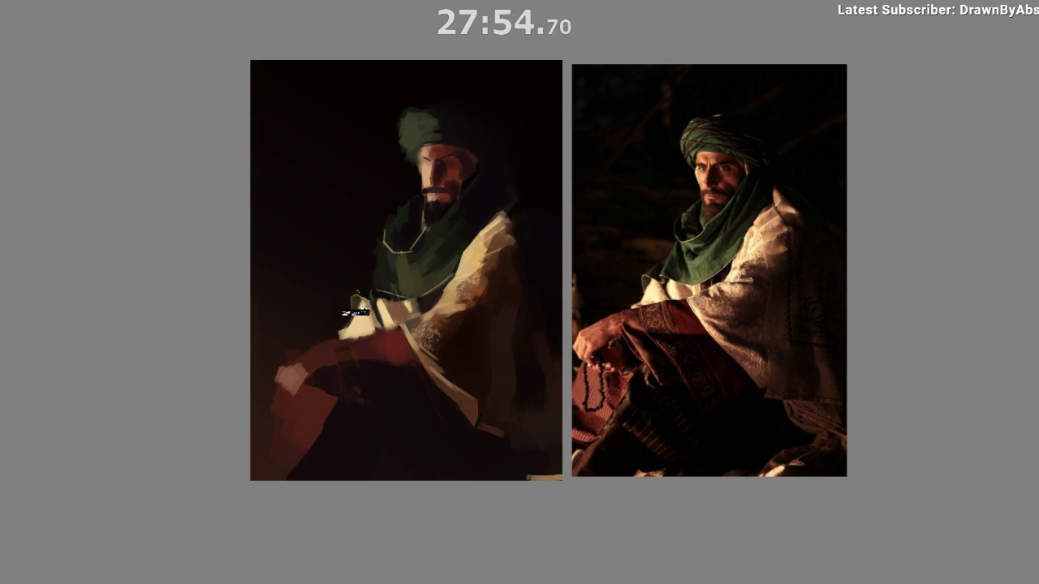
pyautogui.keyDown('ctrl'); pyautogui.click(385, 271); pyautogui.keyUp('ctrl')
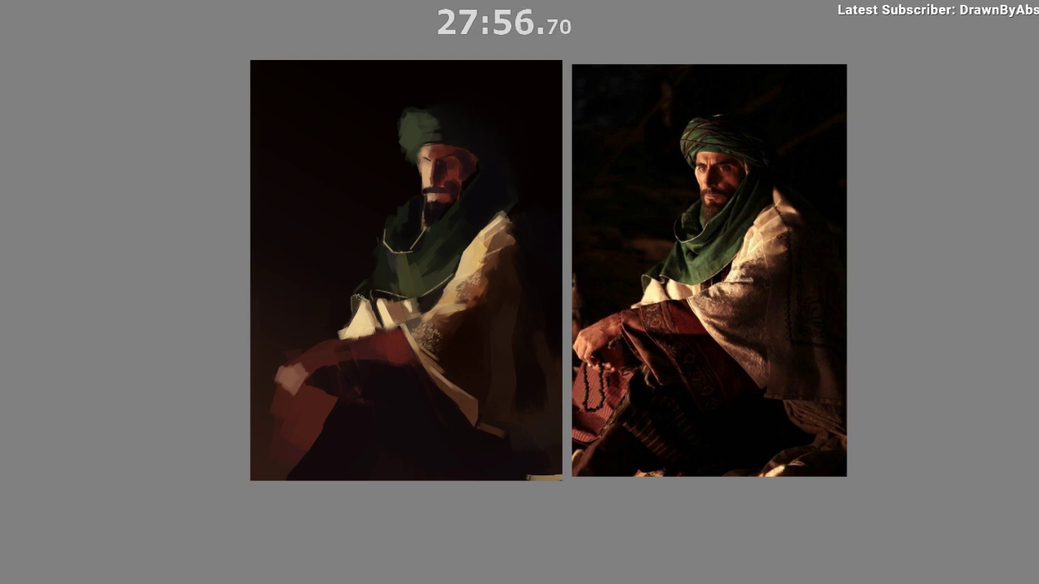
pyautogui.press('m')
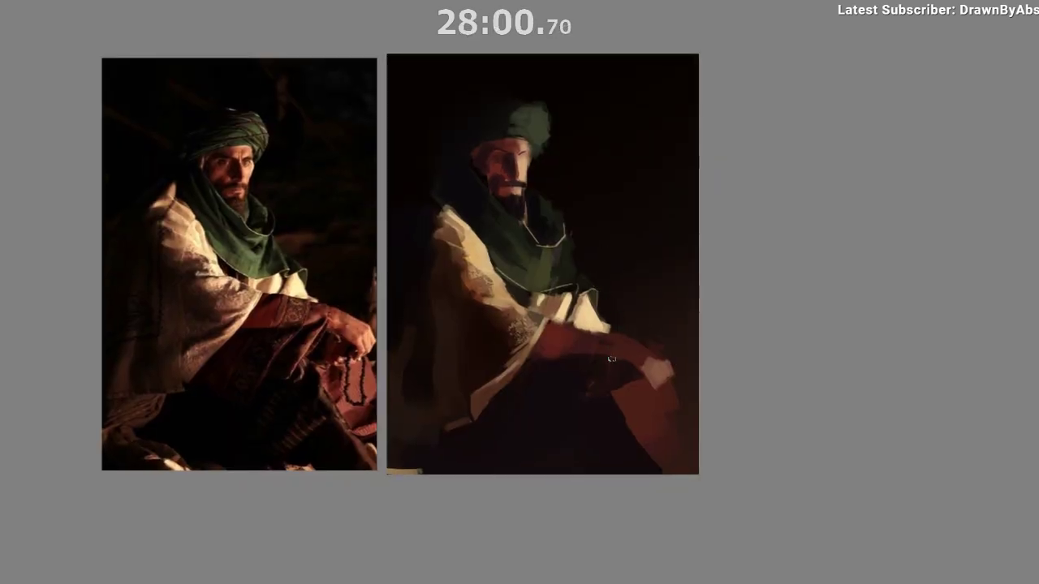
# Fill out the scarf's front edge with dark green strokes between the neckline loop and the hanging corner.
pyautogui.moveTo(625, 380); pyautogui.dragTo(630, 414)
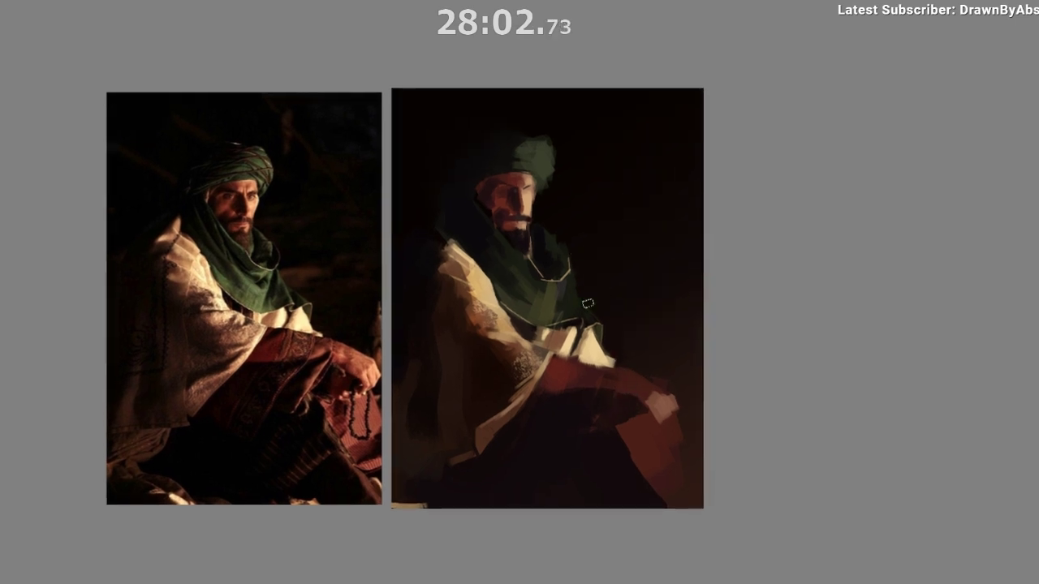
pyautogui.moveTo(580, 290); pyautogui.dragTo(596, 323)
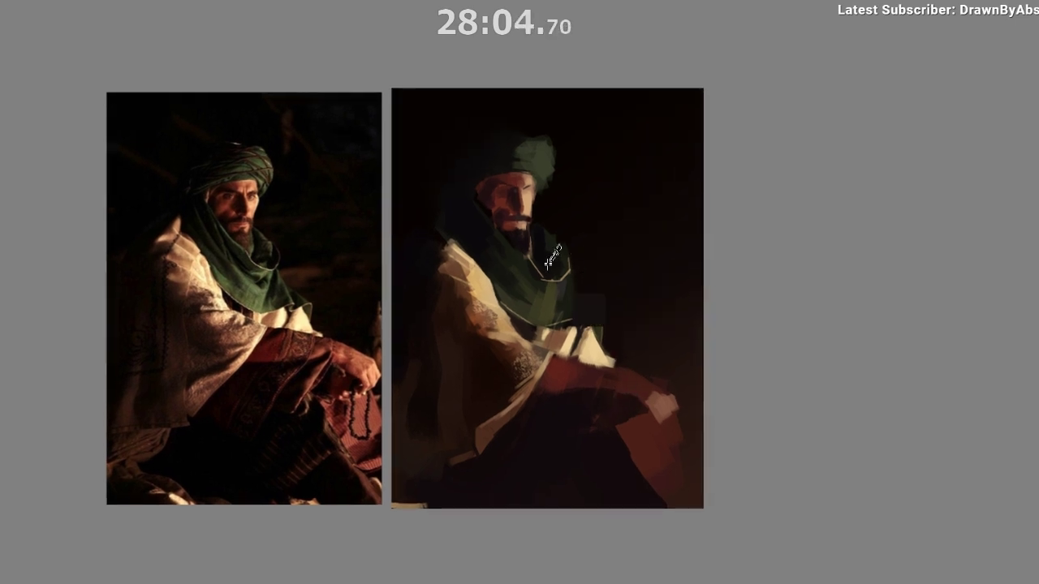
pyautogui.keyDown('alt'); pyautogui.click(546, 268); pyautogui.keyUp('alt')
pyautogui.moveTo(567, 284); pyautogui.dragTo(569, 307)
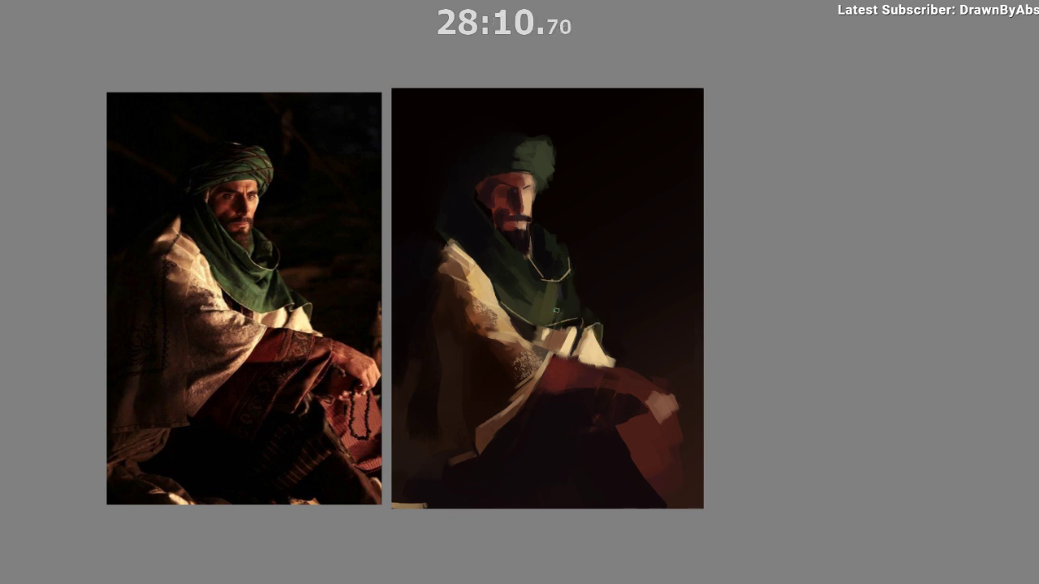
pyautogui.moveTo(564, 287); pyautogui.dragTo(561, 302)
# Refine the scarf's folds around the neckline loop with small strokes of sampled light and dark greens.
pyautogui.keyDown('ctrl'); pyautogui.click(548, 306); pyautogui.keyUp('ctrl')
pyautogui.keyDown('ctrl'); pyautogui.click(556, 289); pyautogui.keyUp('ctrl')
pyautogui.keyDown('ctrl'); pyautogui.click(561, 293); pyautogui.keyUp('ctrl')
pyautogui.keyDown('ctrl'); pyautogui.click(550, 269); pyautogui.keyUp('ctrl')
pyautogui.moveTo(561, 258)
pyautogui.mouseDown()
pyautogui.moveTo(562, 278)
pyautogui.moveTo(566, 263)
pyautogui.mouseUp()
pyautogui.keyDown('ctrl'); pyautogui.click(550, 301); pyautogui.keyUp('ctrl')
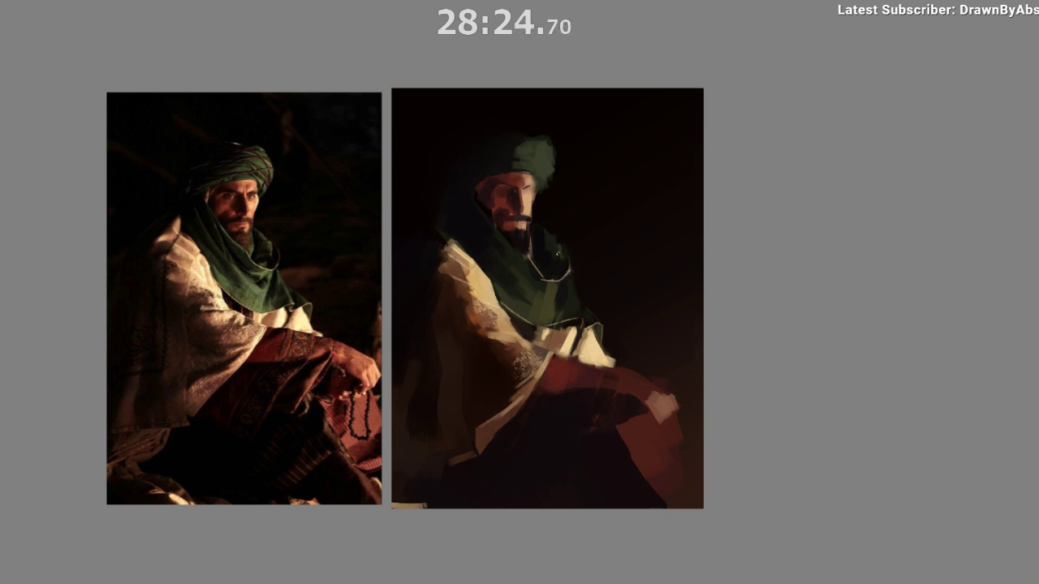
# Refine the scarf's outer contour and the fold below its neckline with sampled tones, working in the flipped view.
pyautogui.press('m')
pyautogui.moveTo(423, 439); pyautogui.dragTo(352, 432)
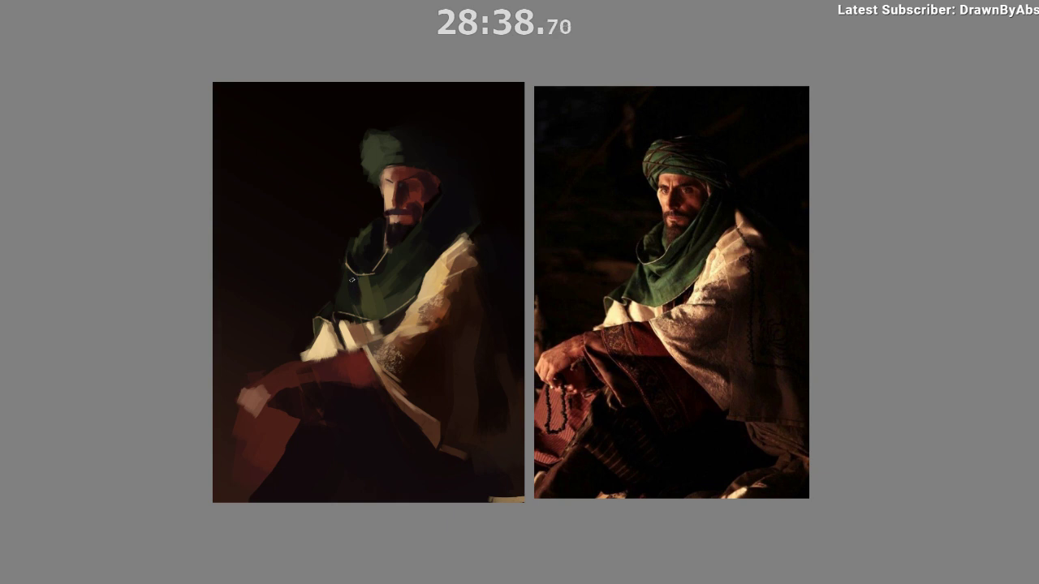
pyautogui.keyDown('ctrl'); pyautogui.click(366, 228); pyautogui.keyUp('ctrl')
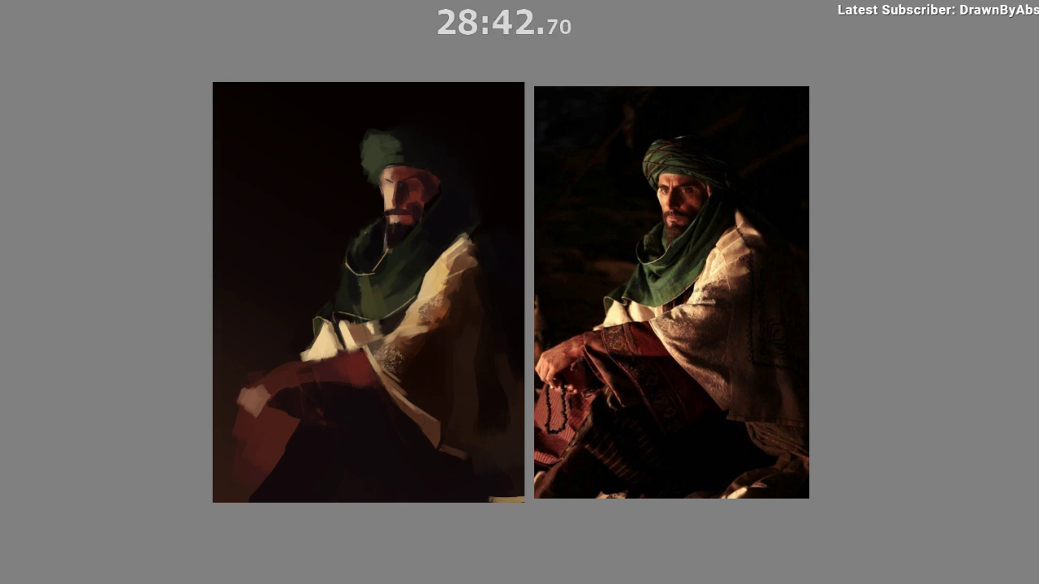
pyautogui.press('l')
pyautogui.moveTo(375, 226)
pyautogui.mouseDown()
pyautogui.moveTo(385, 222)
pyautogui.moveTo(375, 223)
pyautogui.mouseUp()
pyautogui.moveTo(361, 277); pyautogui.dragTo(356, 302)
pyautogui.press('m')
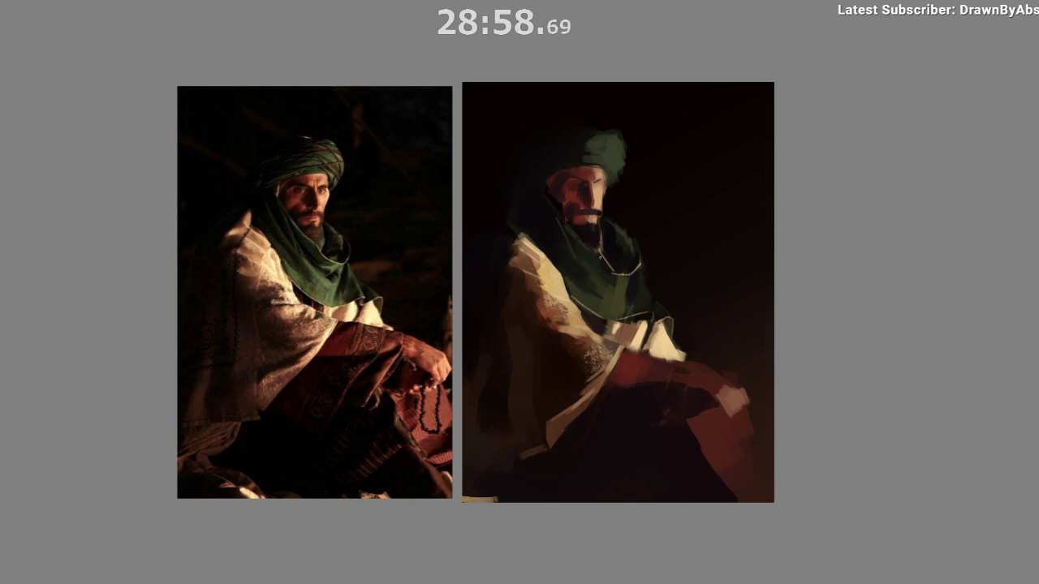
# Try a stroke across the scarf's upper drape below the beard.
pyautogui.moveTo(622, 318); pyautogui.dragTo(596, 348)
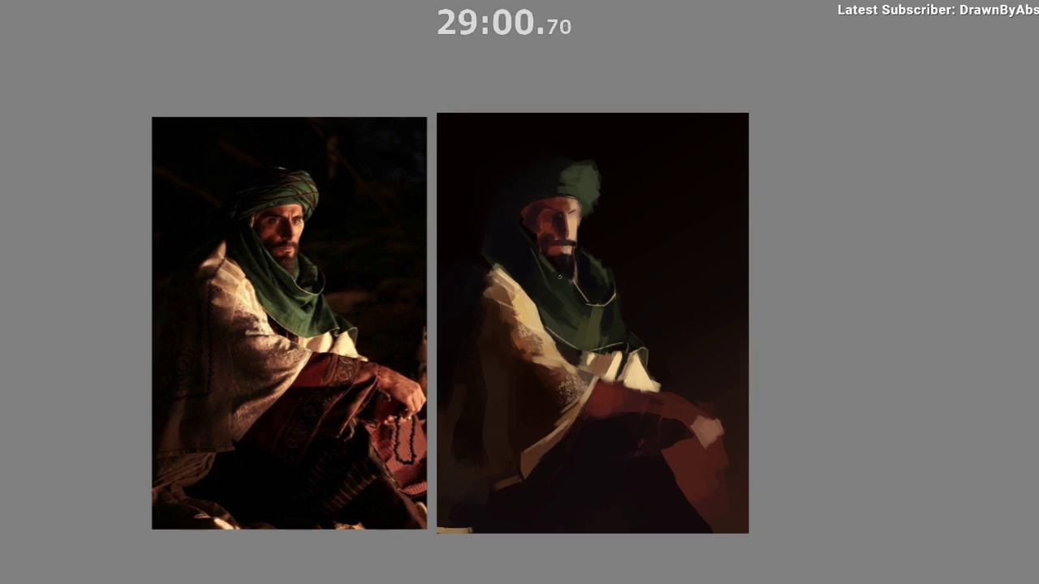
pyautogui.moveTo(543, 283); pyautogui.dragTo(607, 305)
pyautogui.hotkey('ctrl', 'z')
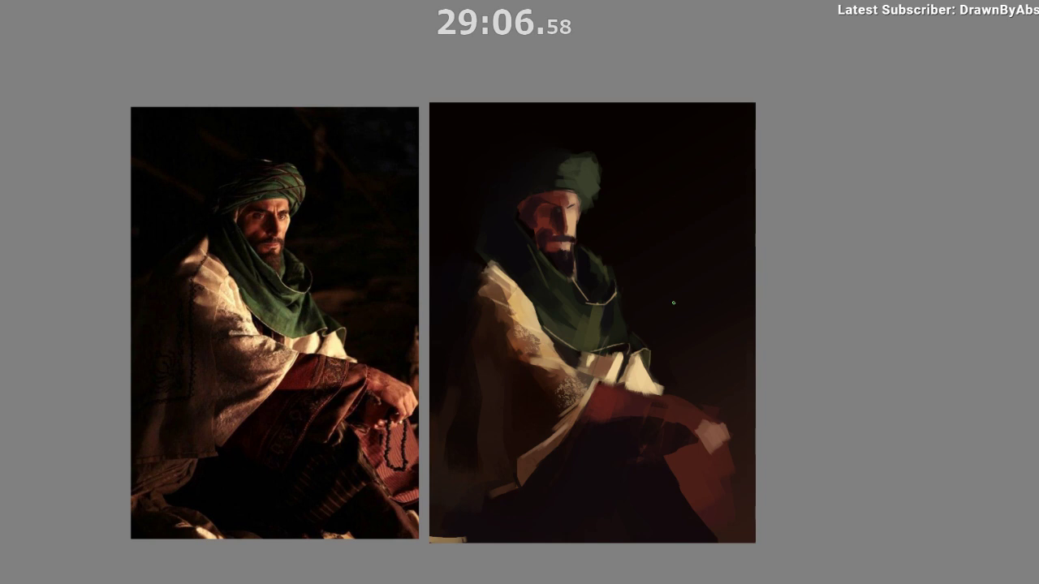
# Move the reference photo horizontally over the painting's edge so both faces sit closer together for comparison.
pyautogui.moveTo(585, 226); pyautogui.dragTo(593, 255)
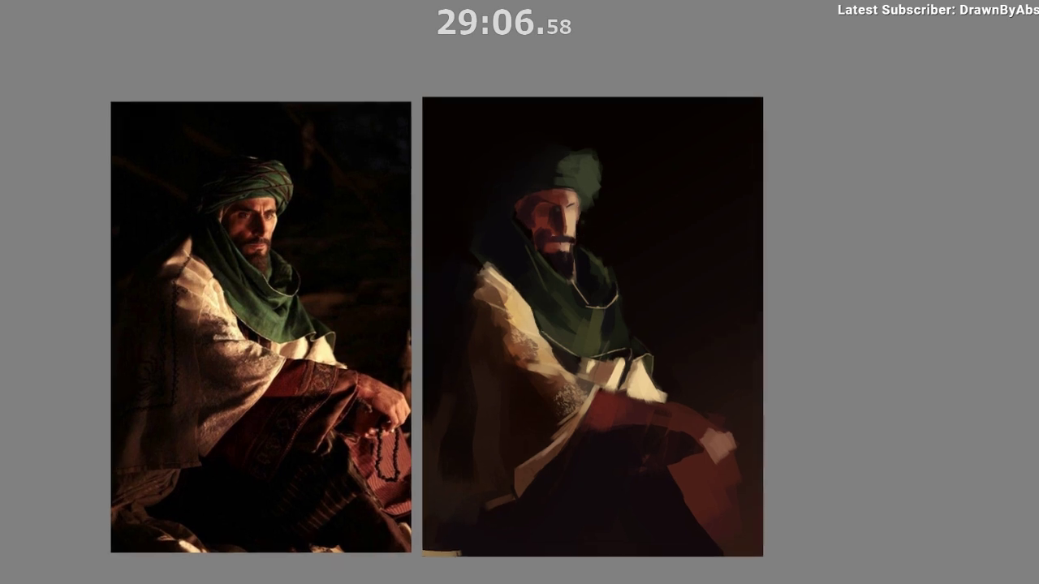
pyautogui.moveTo(567, 172); pyautogui.dragTo(591, 217)
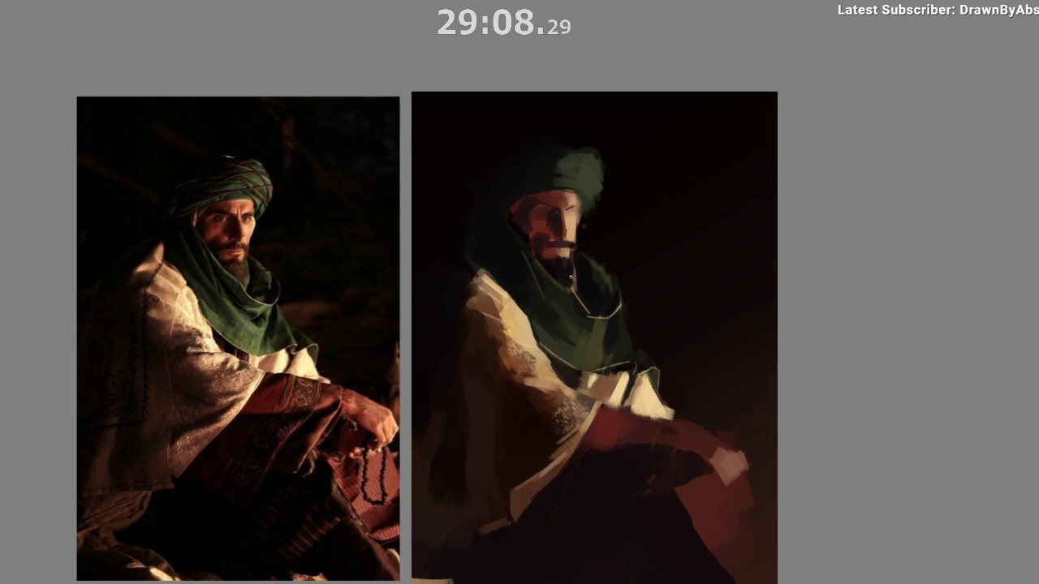
pyautogui.hotkey('ctrl', 't')
pyautogui.moveTo(276, 342); pyautogui.dragTo(355, 339)
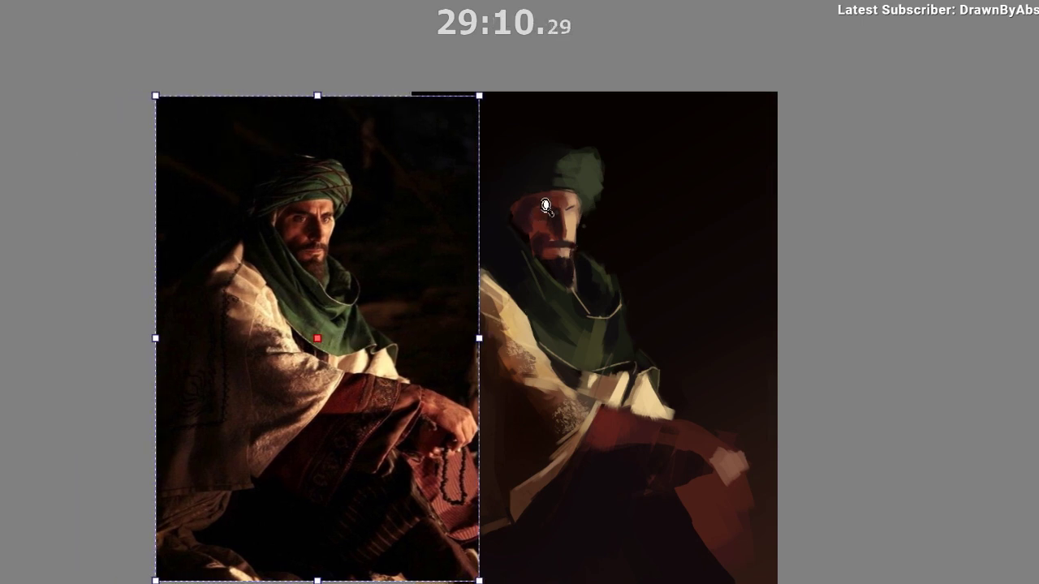
pyautogui.moveTo(556, 204); pyautogui.dragTo(585, 201)
pyautogui.press('Return')
pyautogui.scroll(2, 596, 235)
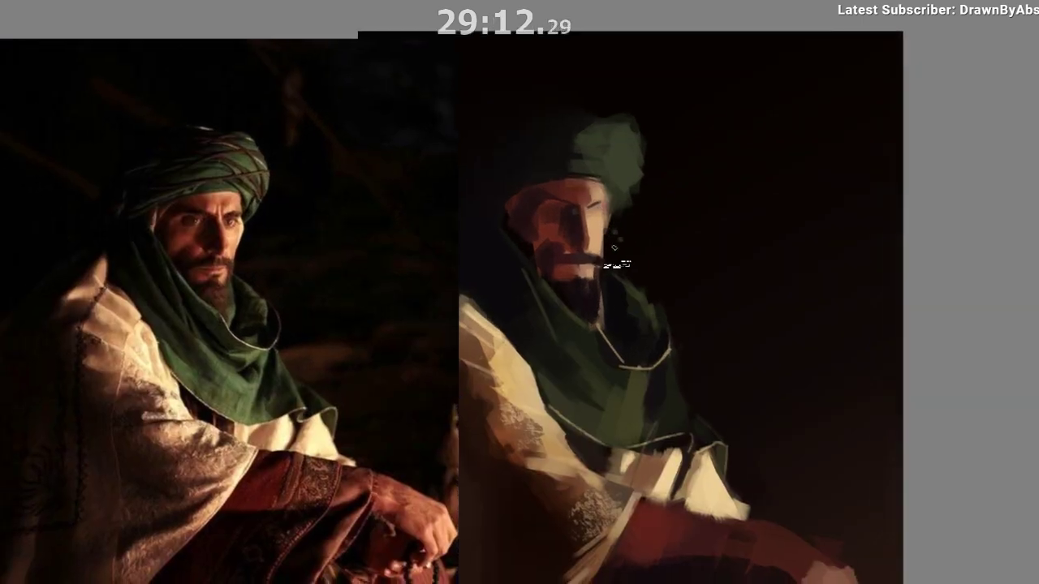
# Clean the stray marks beside the lit cheek and paint the lit-side eye and brow with sampled tones.
pyautogui.keyDown('ctrl'); pyautogui.click(616, 248); pyautogui.keyUp('ctrl')
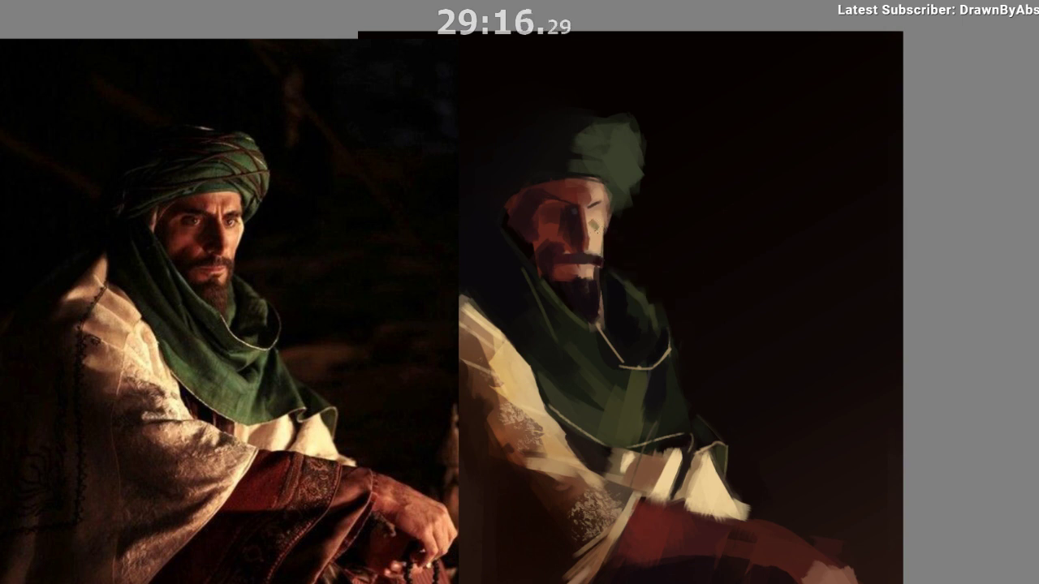
pyautogui.keyDown('alt'); pyautogui.click(589, 212); pyautogui.keyUp('alt')
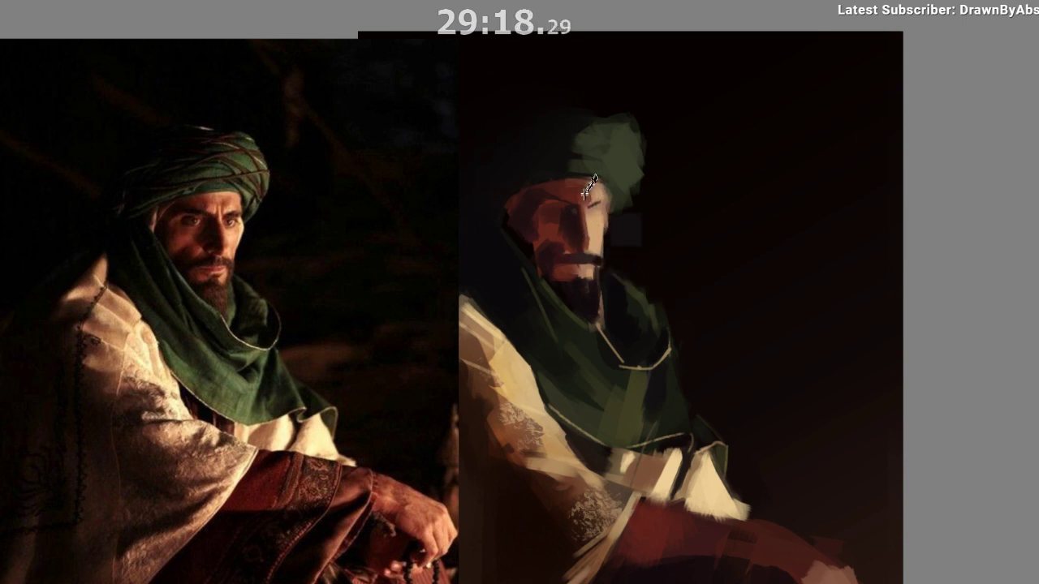
pyautogui.keyDown('ctrl'); pyautogui.click(581, 195); pyautogui.keyUp('ctrl')
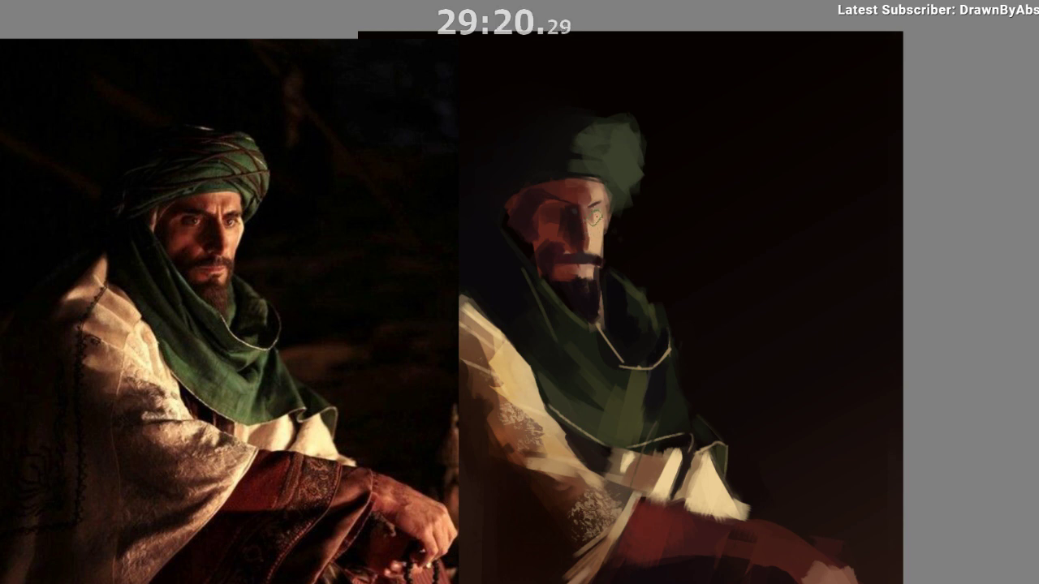
pyautogui.moveTo(595, 218); pyautogui.dragTo(649, 238)
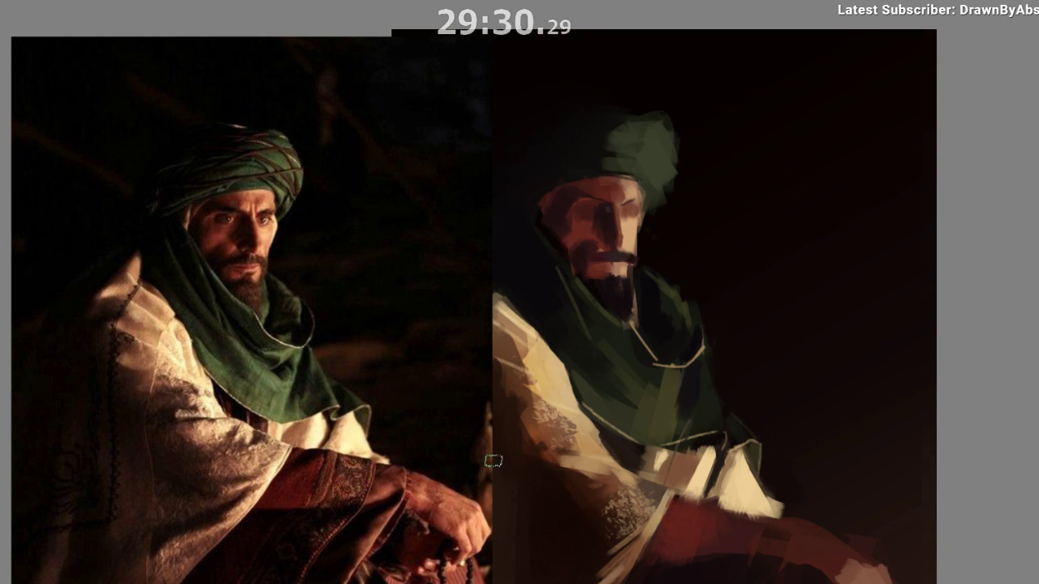
# Paint a dark brow and eye-socket shadow on the shaded side of the face.
pyautogui.moveTo(517, 452); pyautogui.dragTo(517, 468)
pyautogui.moveTo(607, 359); pyautogui.dragTo(628, 354)
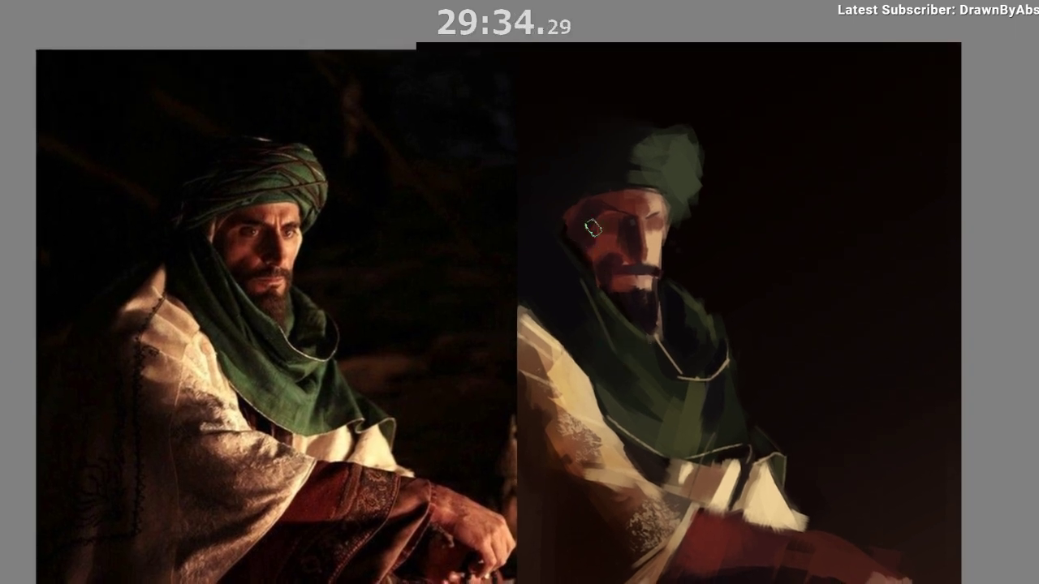
pyautogui.keyDown('ctrl'); pyautogui.click(633, 235); pyautogui.keyUp('ctrl')
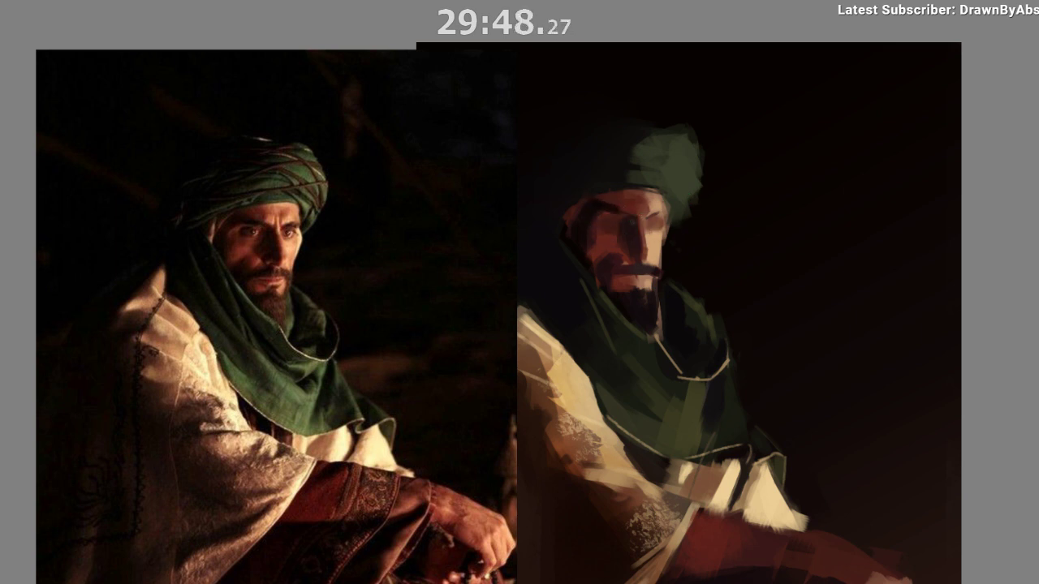
# Refine the nose bridge, inner brows and shaded cheek with sampled skin and shadow tones in the flipped view.
pyautogui.press('m')
pyautogui.moveTo(362, 299); pyautogui.dragTo(365, 297)
pyautogui.keyDown('ctrl'); pyautogui.click(364, 243); pyautogui.keyUp('ctrl')
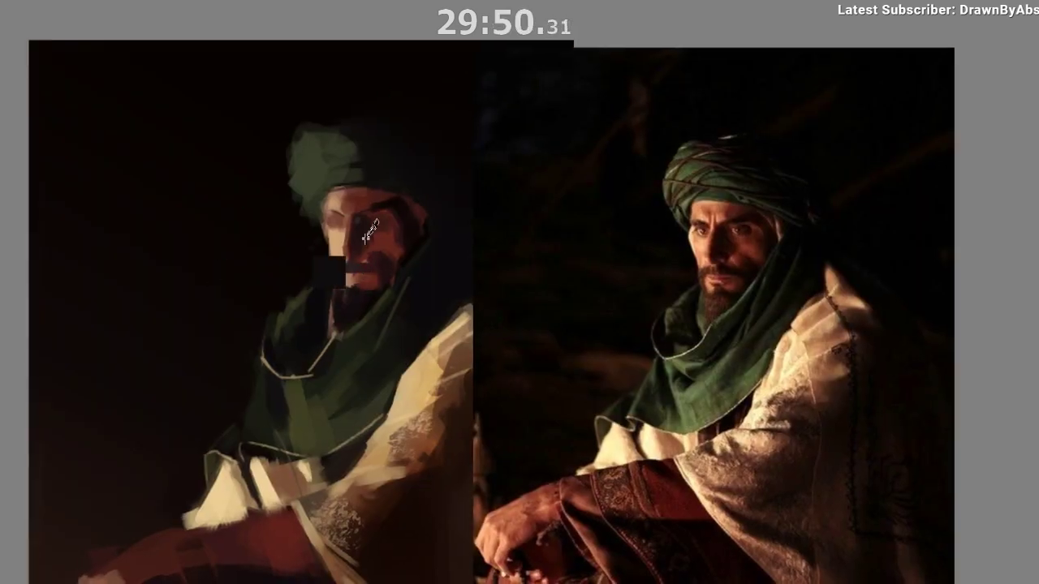
pyautogui.moveTo(357, 232); pyautogui.dragTo(357, 235)
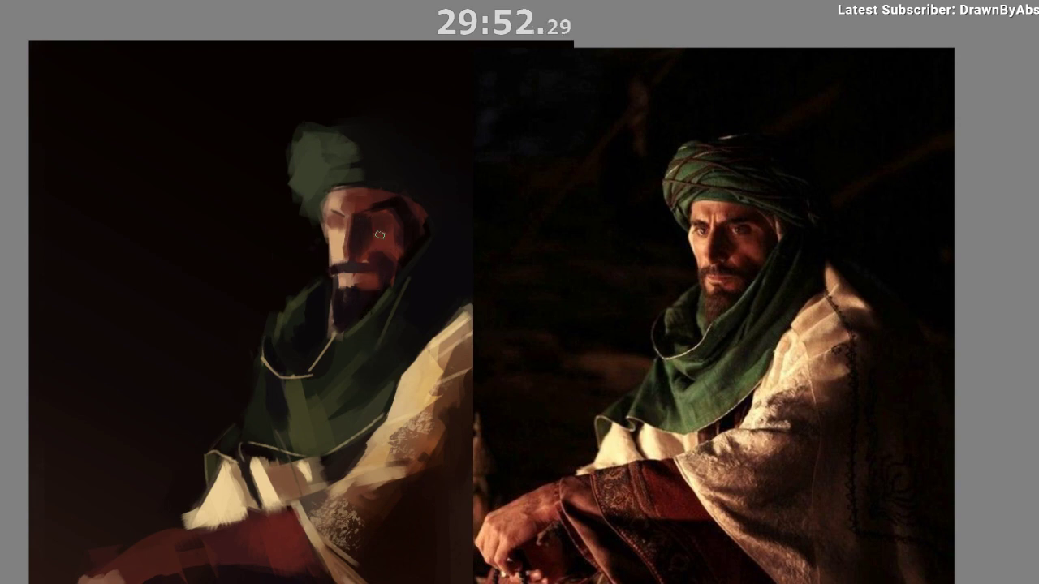
pyautogui.keyDown('ctrl'); pyautogui.click(374, 212); pyautogui.keyUp('ctrl')
pyautogui.moveTo(403, 301); pyautogui.dragTo(386, 283)
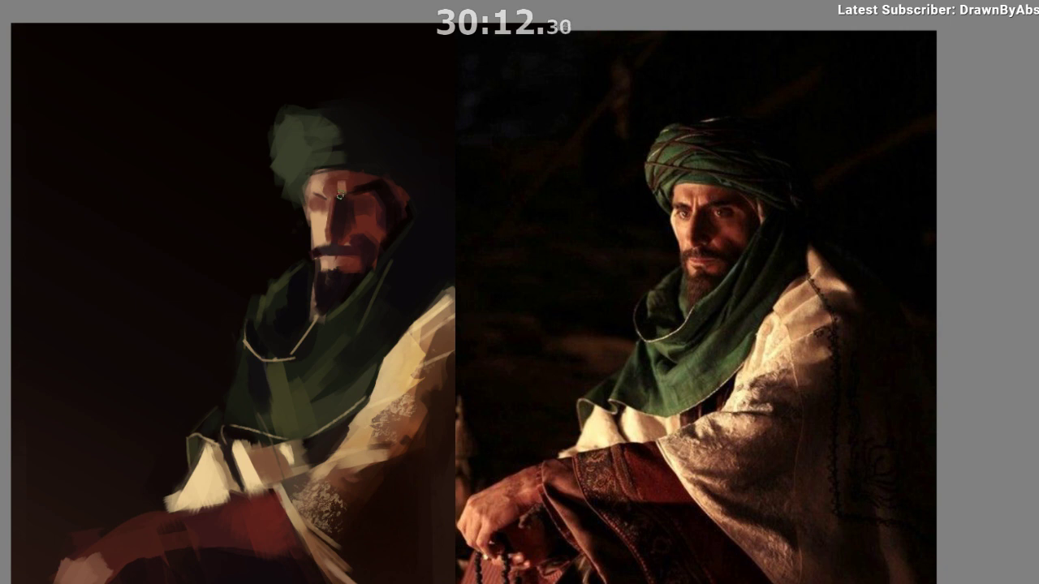
# Unmirror the view and refine the lit side of the nose and cheek above the moustache with sampled skin tones.
pyautogui.press('m')
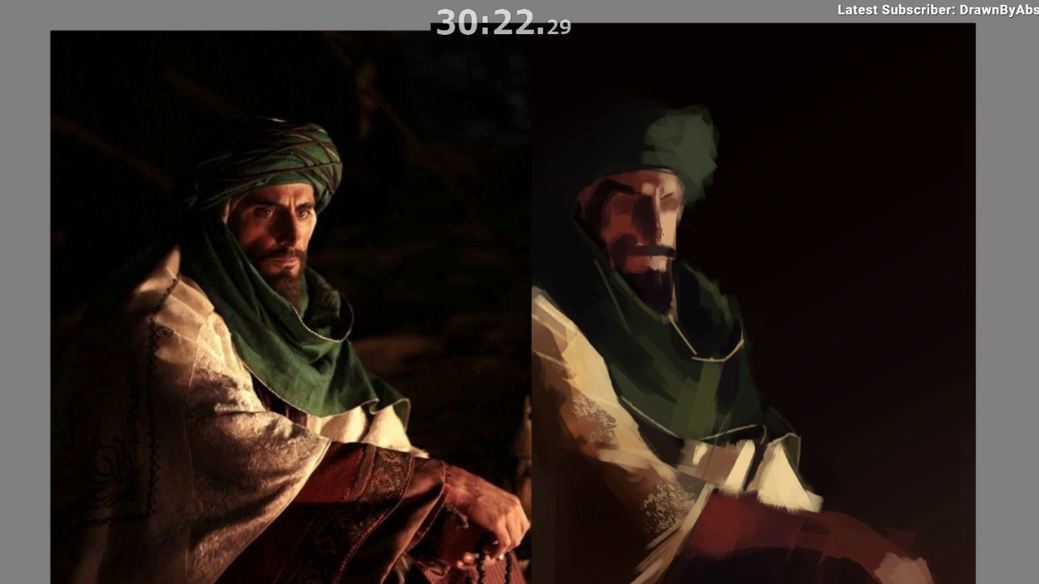
pyautogui.moveTo(631, 315); pyautogui.dragTo(609, 297)
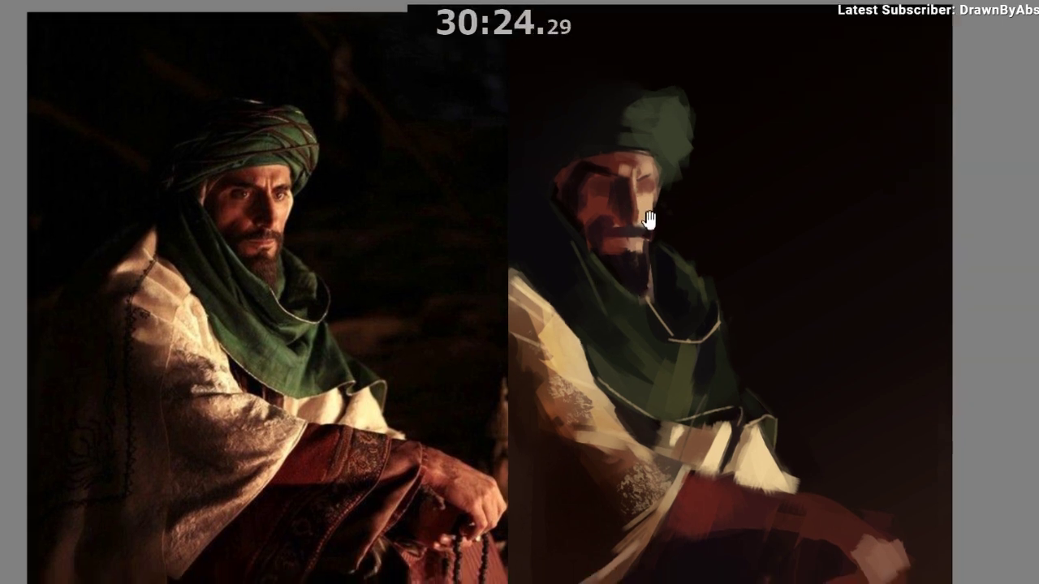
pyautogui.keyDown('ctrl'); pyautogui.click(645, 211); pyautogui.keyUp('ctrl')
pyautogui.keyDown('ctrl'); pyautogui.click(647, 216); pyautogui.keyUp('ctrl')
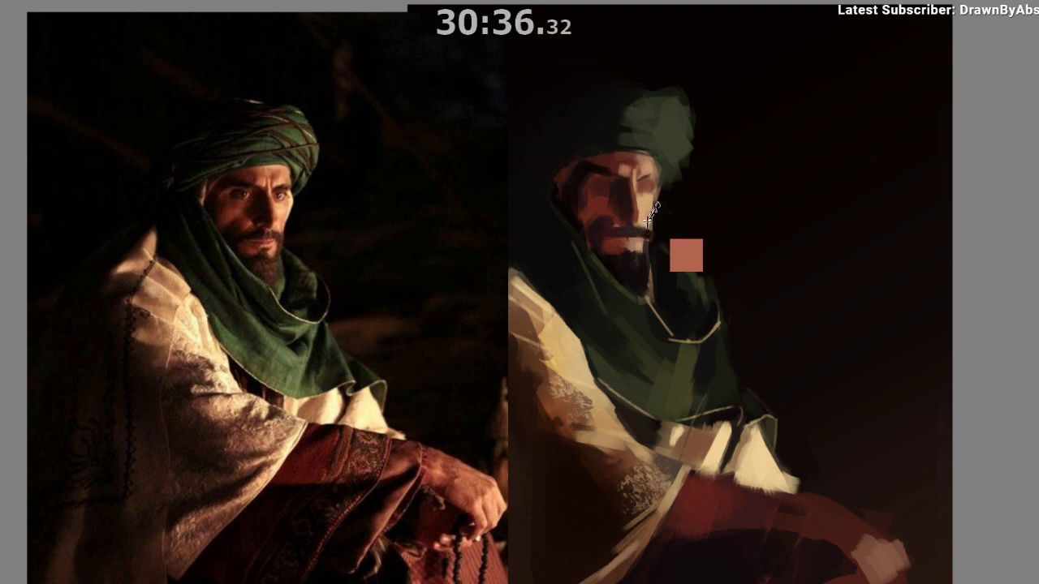
pyautogui.moveTo(654, 200); pyautogui.dragTo(648, 216)
pyautogui.keyDown('ctrl'); pyautogui.click(648, 212); pyautogui.keyUp('ctrl')
pyautogui.keyDown('ctrl'); pyautogui.click(652, 204); pyautogui.keyUp('ctrl')
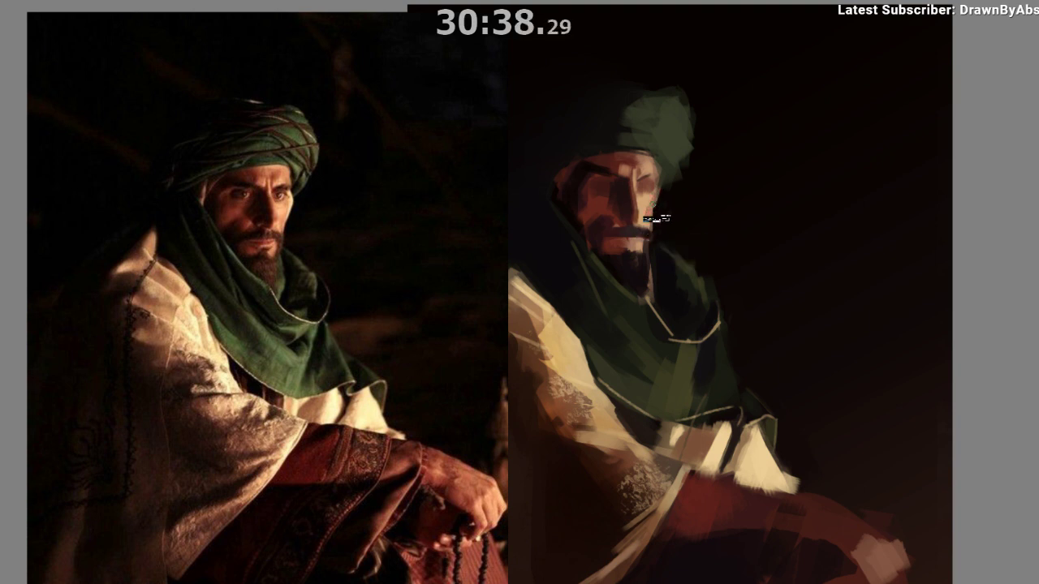
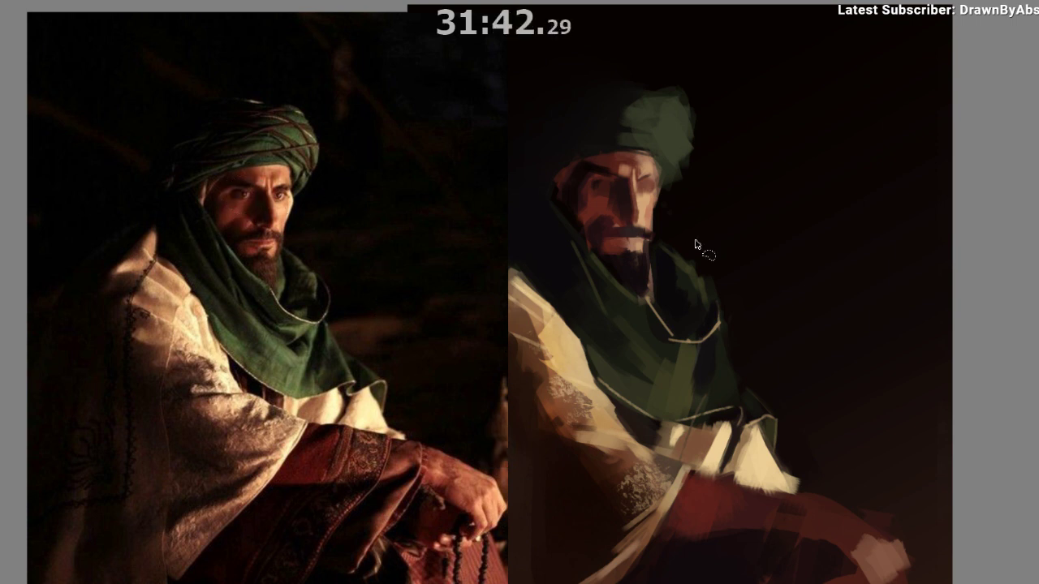
# Trace the shaded eye and cheek on the reference photo, clear the selection, and paint below the shaded eye with a sampled tone.
pyautogui.moveTo(234, 216)
pyautogui.mouseDown()
pyautogui.moveTo(232, 179)
pyautogui.moveTo(272, 185)
pyautogui.moveTo(229, 214)
pyautogui.moveTo(225, 168)
pyautogui.moveTo(257, 171)
pyautogui.moveTo(249, 213)
pyautogui.moveTo(237, 183)
pyautogui.mouseUp()
pyautogui.hotkey('ctrl', 'shift', 'a')
pyautogui.press('b')
pyautogui.keyDown('ctrl'); pyautogui.click(598, 193); pyautogui.keyUp('ctrl')
pyautogui.moveTo(596, 191); pyautogui.dragTo(592, 200)
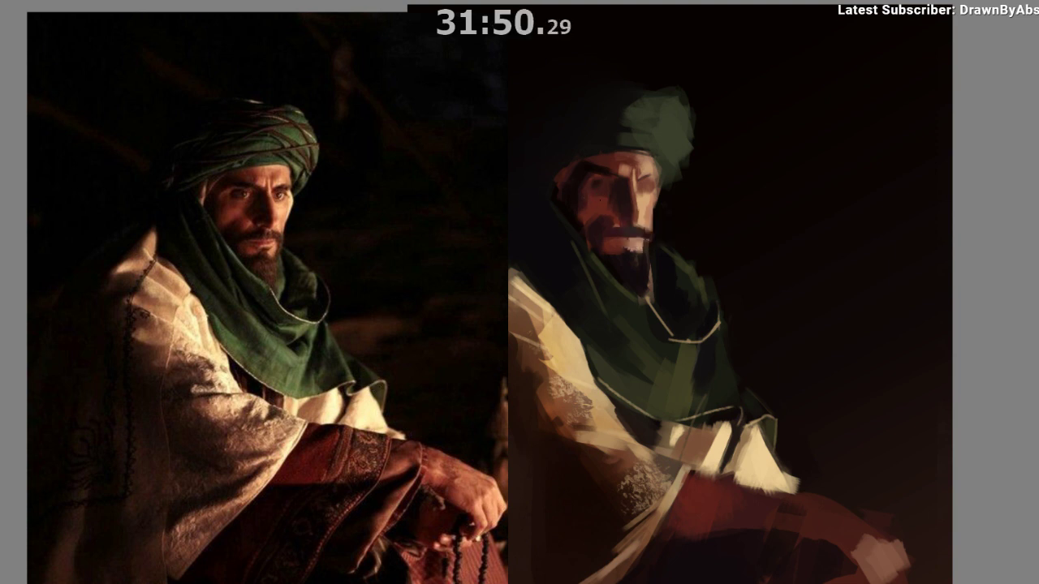
pyautogui.keyDown('ctrl'); pyautogui.click(598, 192); pyautogui.keyUp('ctrl')
pyautogui.hotkey('ctrl', 'z')
# Paint short strokes across the shaded cheek beside the moustache and dab the shaded eye with sampled tones.
pyautogui.moveTo(598, 254); pyautogui.dragTo(635, 249)
pyautogui.hotkey('ctrl', 'z')
pyautogui.moveTo(585, 208); pyautogui.dragTo(600, 214)
pyautogui.moveTo(602, 215); pyautogui.dragTo(612, 216)
pyautogui.keyDown('ctrl'); pyautogui.click(596, 220); pyautogui.keyUp('ctrl')
pyautogui.keyDown('ctrl'); pyautogui.click(597, 219); pyautogui.keyUp('ctrl')
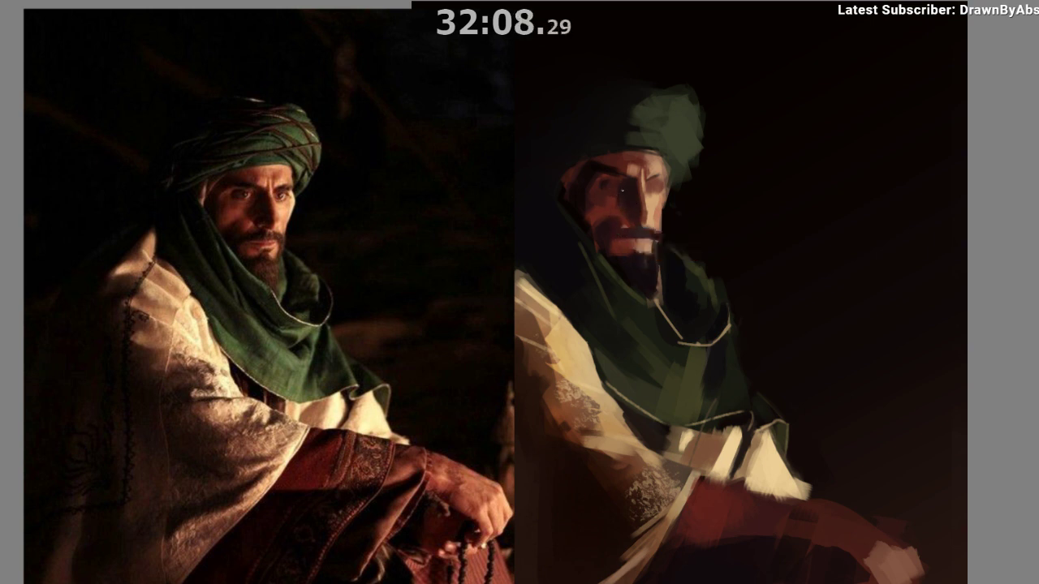
pyautogui.click(607, 187)
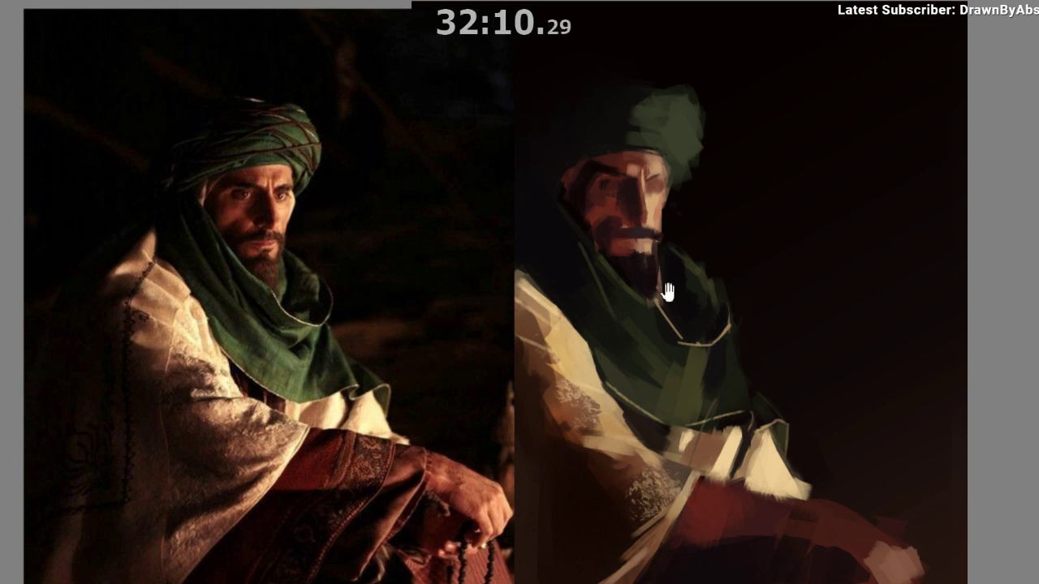
pyautogui.moveTo(673, 324); pyautogui.dragTo(681, 339)
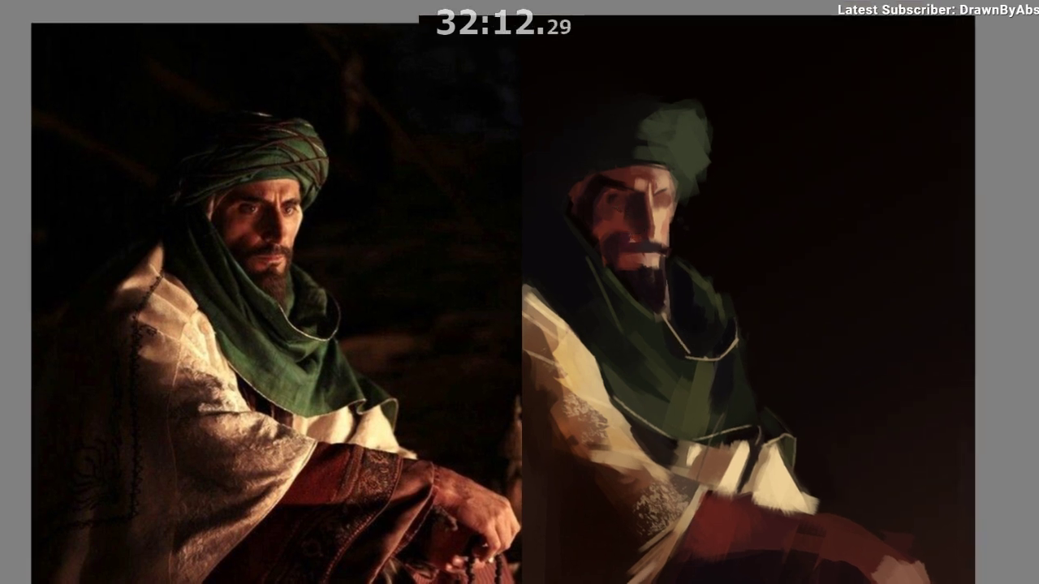
# Trace the light patch on the reference's shaded cheek, clear the selection, and repaint the same cheek area with sampled reddish-brown tones.
pyautogui.moveTo(374, 294); pyautogui.dragTo(431, 294)
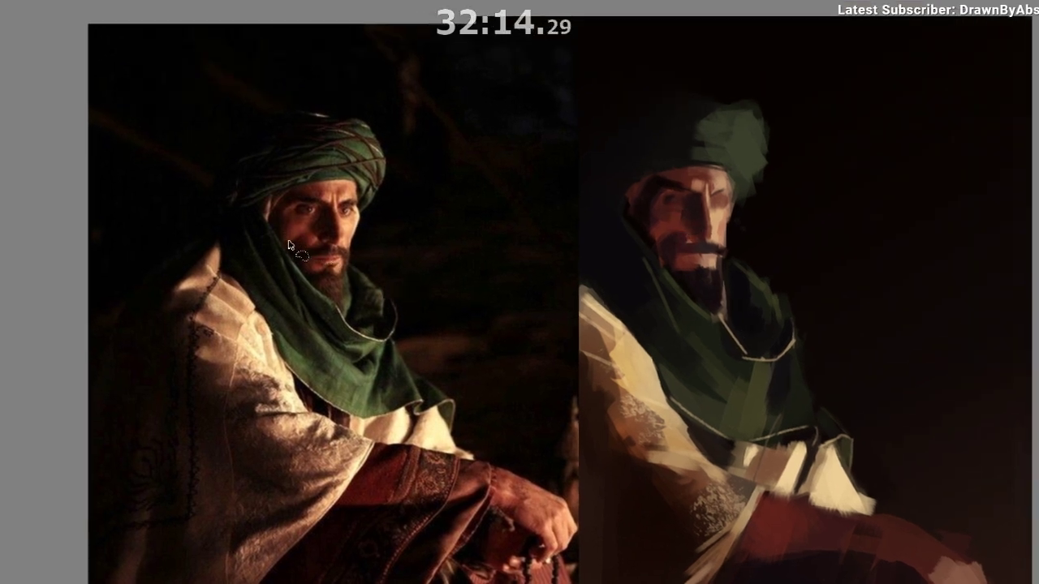
pyautogui.moveTo(294, 234)
pyautogui.mouseDown()
pyautogui.moveTo(323, 229)
pyautogui.moveTo(302, 241)
pyautogui.mouseUp()
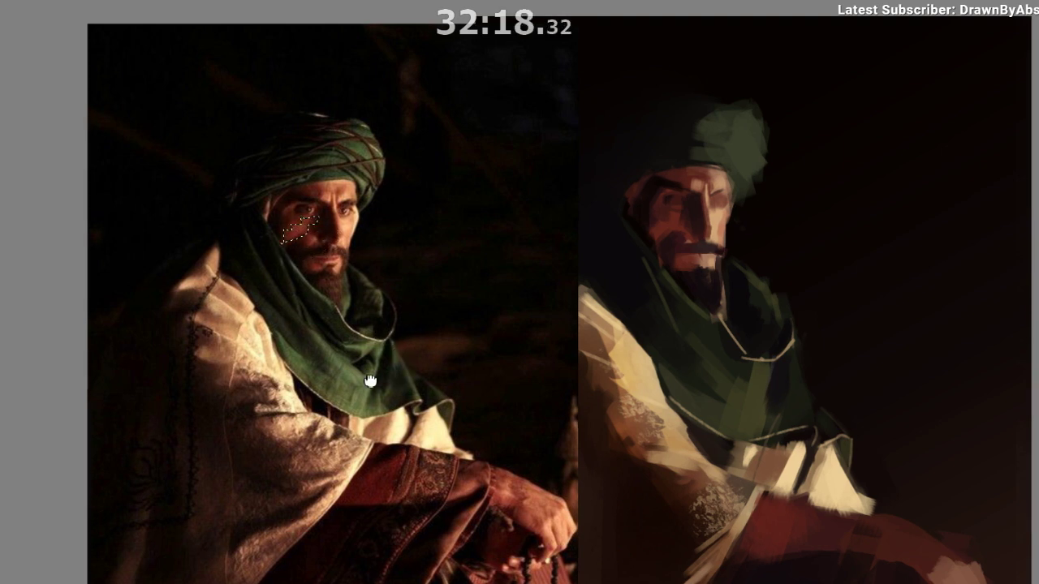
pyautogui.moveTo(435, 469); pyautogui.dragTo(399, 463)
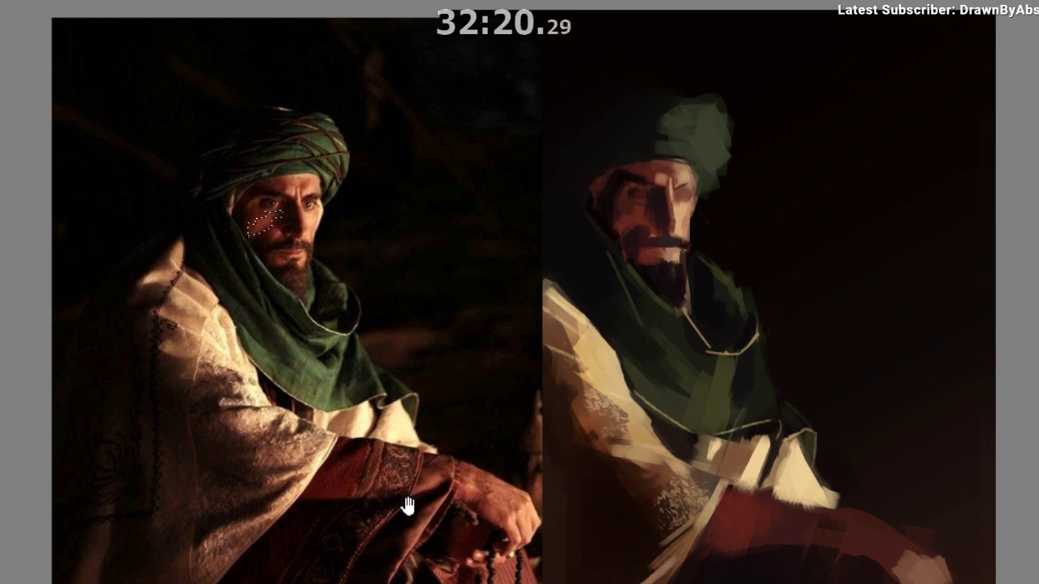
pyautogui.hotkey('ctrl', 'd')
pyautogui.keyDown('ctrl'); pyautogui.click(640, 203); pyautogui.keyUp('ctrl')
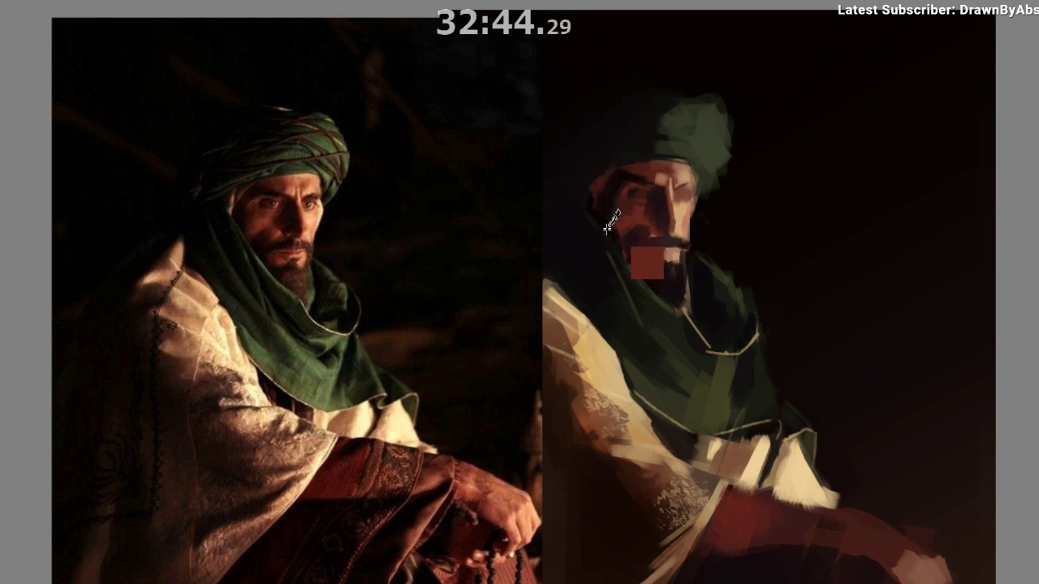
pyautogui.keyDown('ctrl'); pyautogui.click(640, 219); pyautogui.keyUp('ctrl')
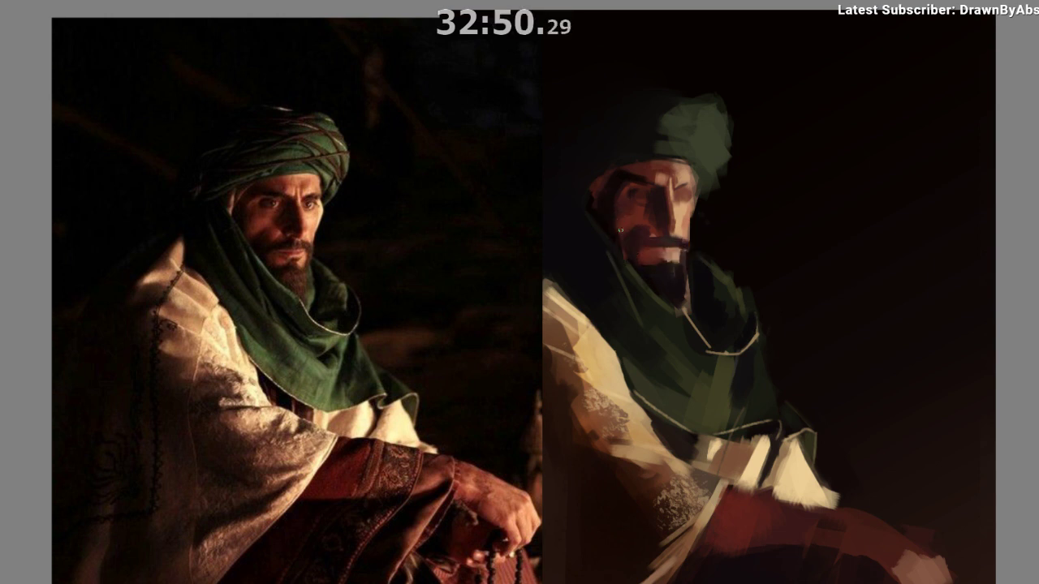
# Mirror the view and blend the shaded cheek beside the nose and moustache with sampled shadow and skin tones.
pyautogui.press('m')
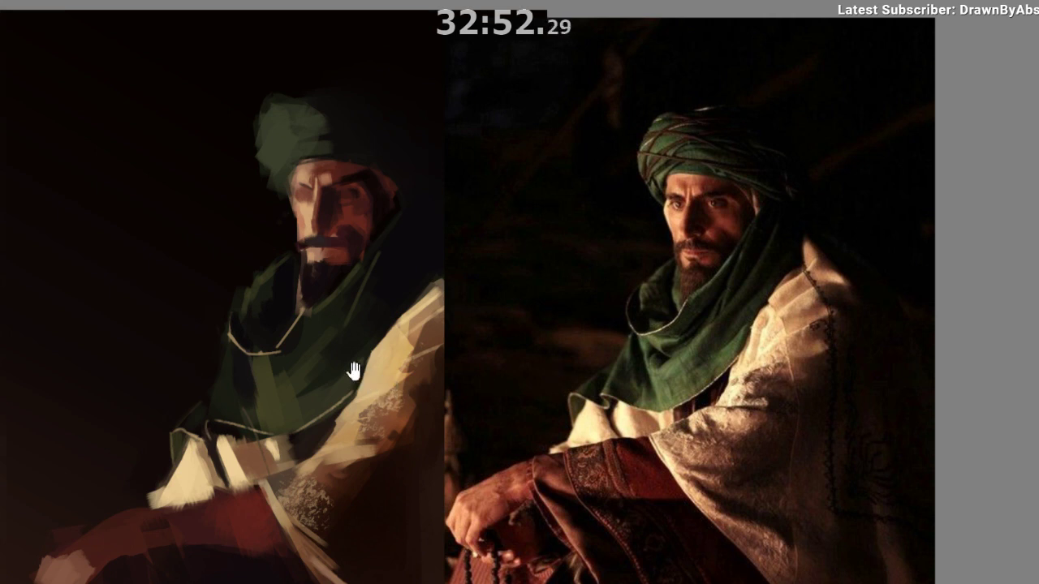
pyautogui.keyDown('ctrl'); pyautogui.click(356, 231); pyautogui.keyUp('ctrl')
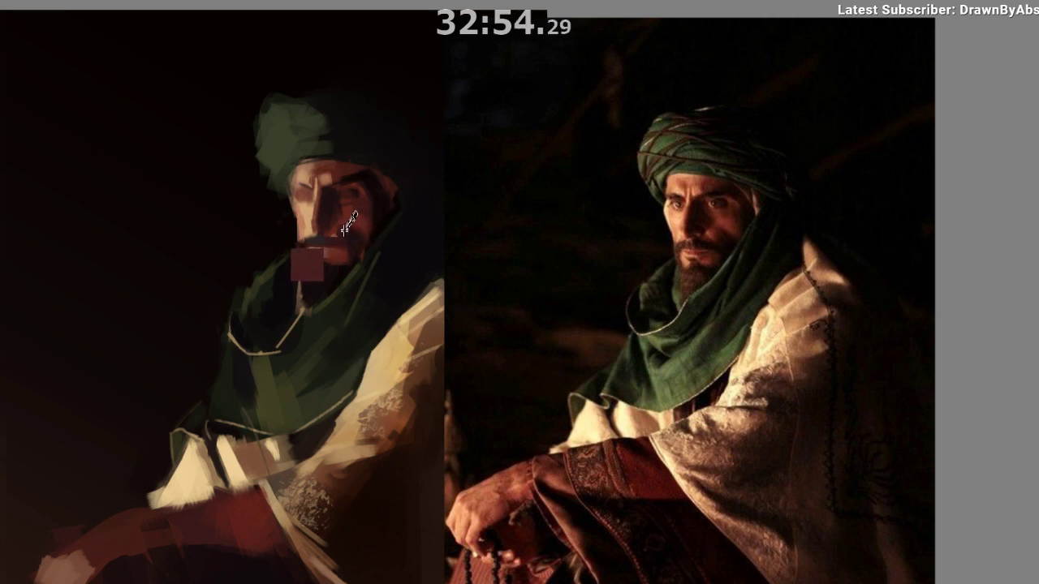
pyautogui.moveTo(348, 225)
pyautogui.mouseDown()
pyautogui.moveTo(344, 209)
pyautogui.moveTo(346, 228)
pyautogui.mouseUp()
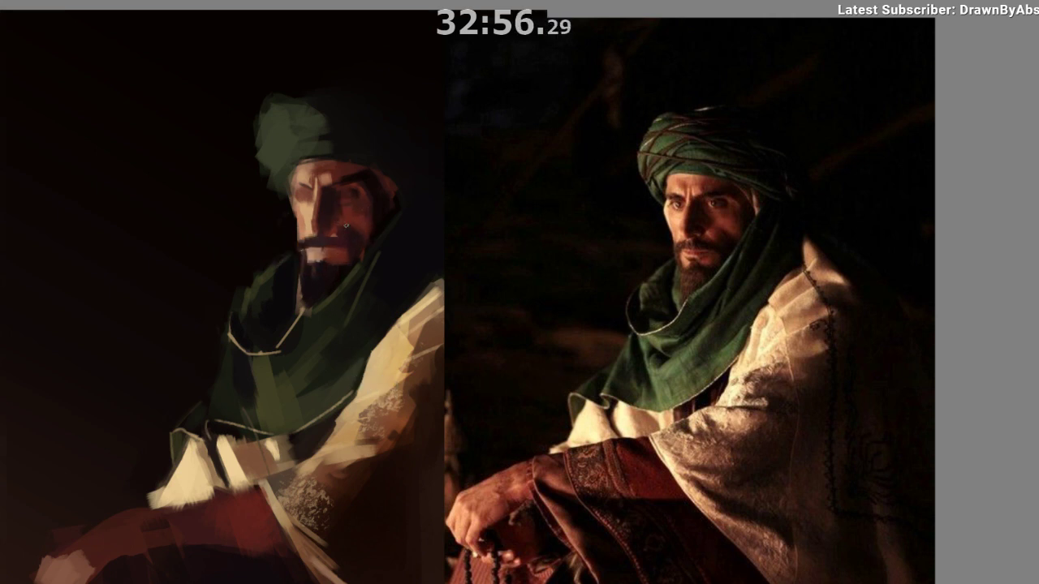
pyautogui.keyDown('ctrl'); pyautogui.click(343, 202); pyautogui.keyUp('ctrl')
pyautogui.moveTo(347, 231); pyautogui.dragTo(335, 228)
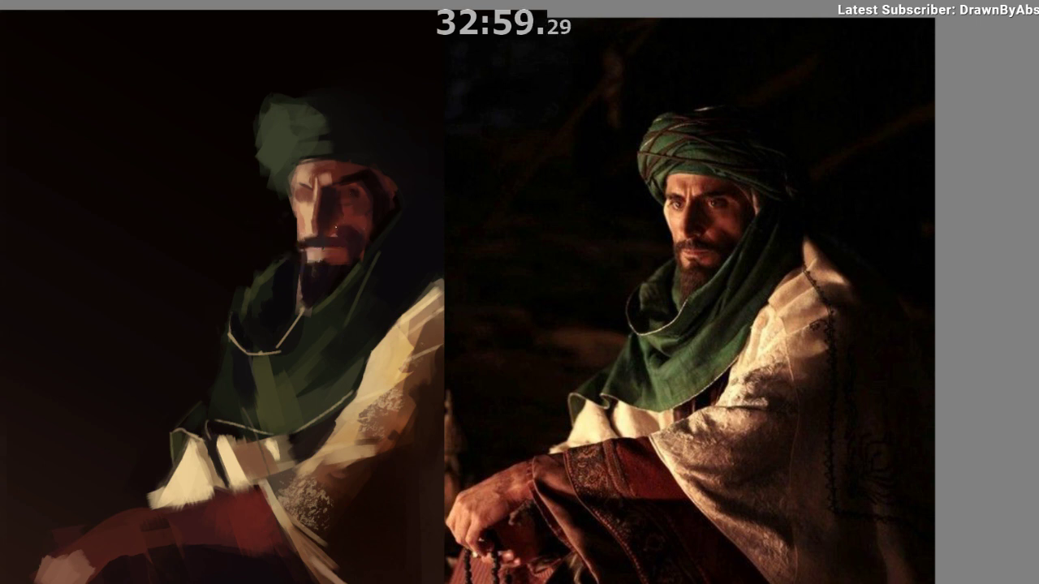
pyautogui.keyDown('ctrl'); pyautogui.click(326, 221); pyautogui.keyUp('ctrl')
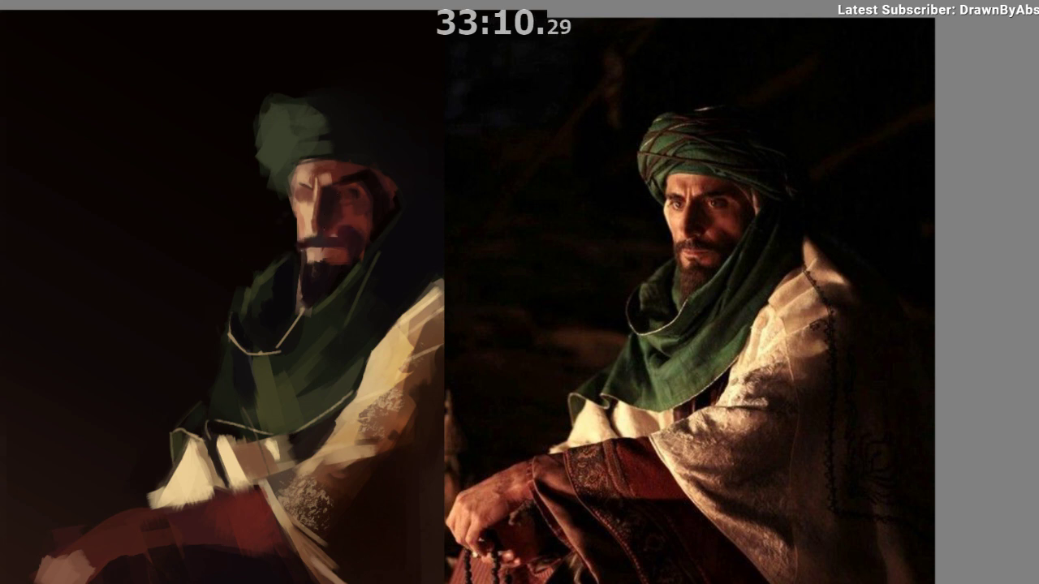
pyautogui.moveTo(344, 271); pyautogui.dragTo(344, 266)
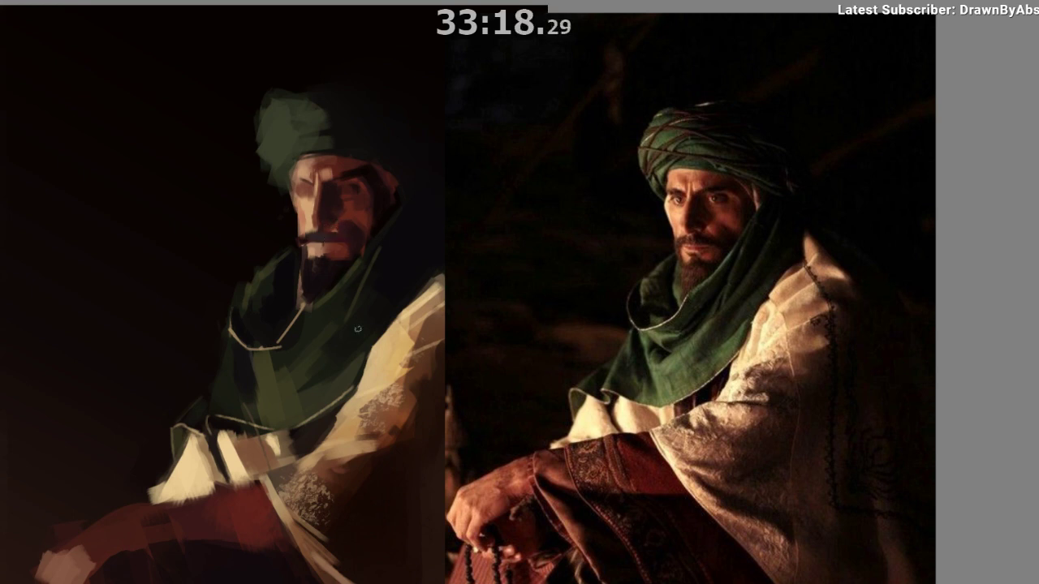
# Unmirror the view and rework the shaded end of the moustache and the cheek edge above it with sampled tones.
pyautogui.press('m')
pyautogui.moveTo(627, 256); pyautogui.dragTo(618, 261)
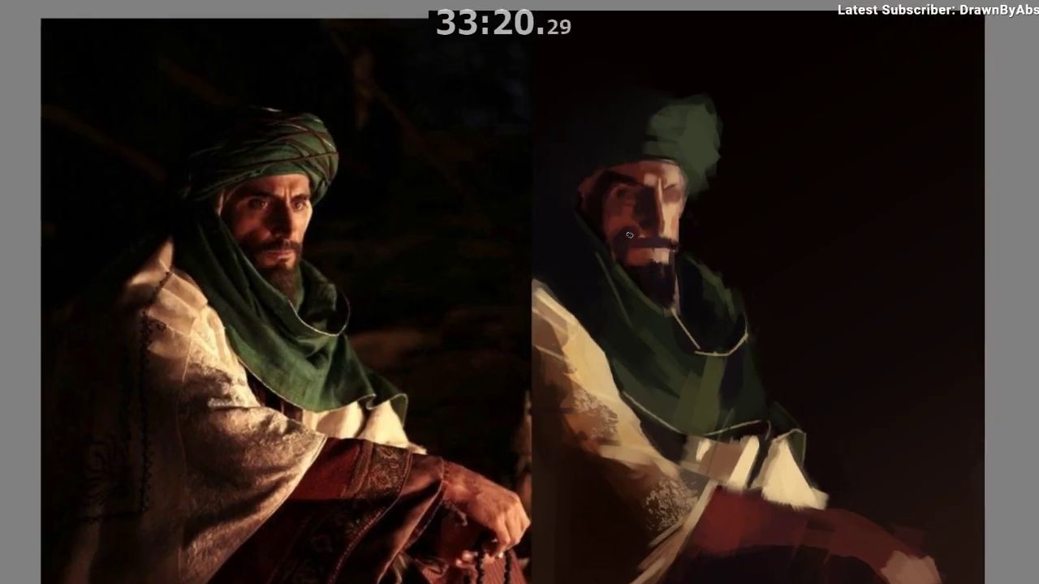
pyautogui.keyDown('ctrl'); pyautogui.click(624, 225); pyautogui.keyUp('ctrl')
pyautogui.keyDown('alt'); pyautogui.click(633, 236); pyautogui.keyUp('alt')
pyautogui.moveTo(634, 238); pyautogui.dragTo(626, 240)
pyautogui.keyDown('alt'); pyautogui.click(629, 241); pyautogui.keyUp('alt')
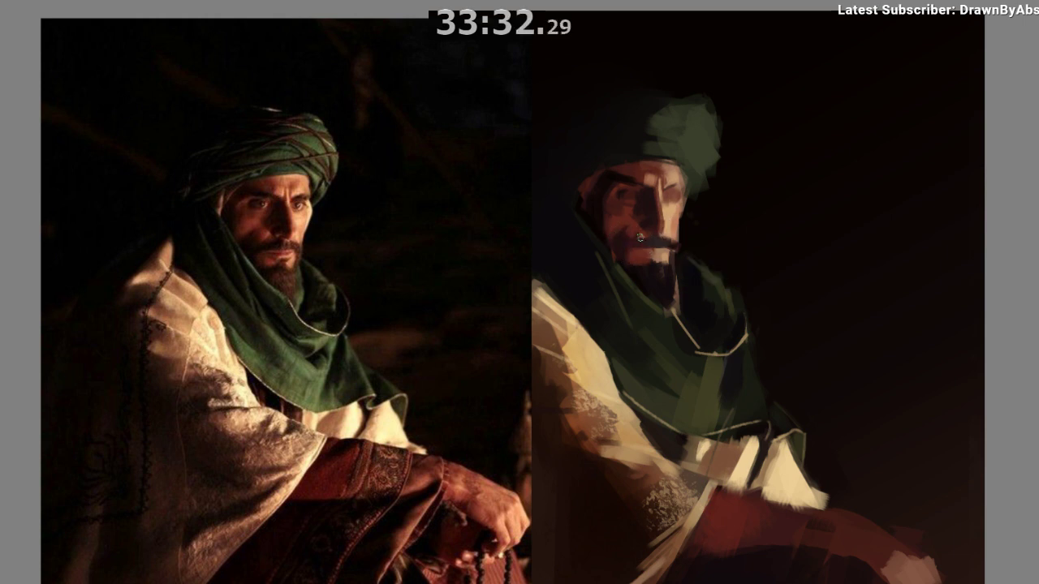
pyautogui.moveTo(639, 243); pyautogui.dragTo(661, 242)
pyautogui.hotkey('ctrl', 'z')
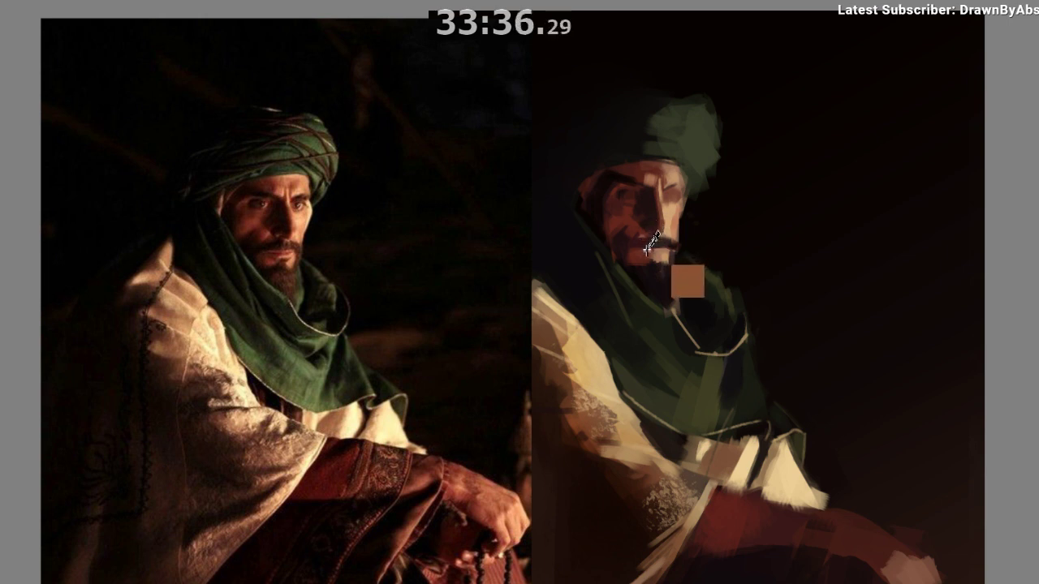
pyautogui.keyDown('ctrl'); pyautogui.click(627, 231); pyautogui.keyUp('ctrl')
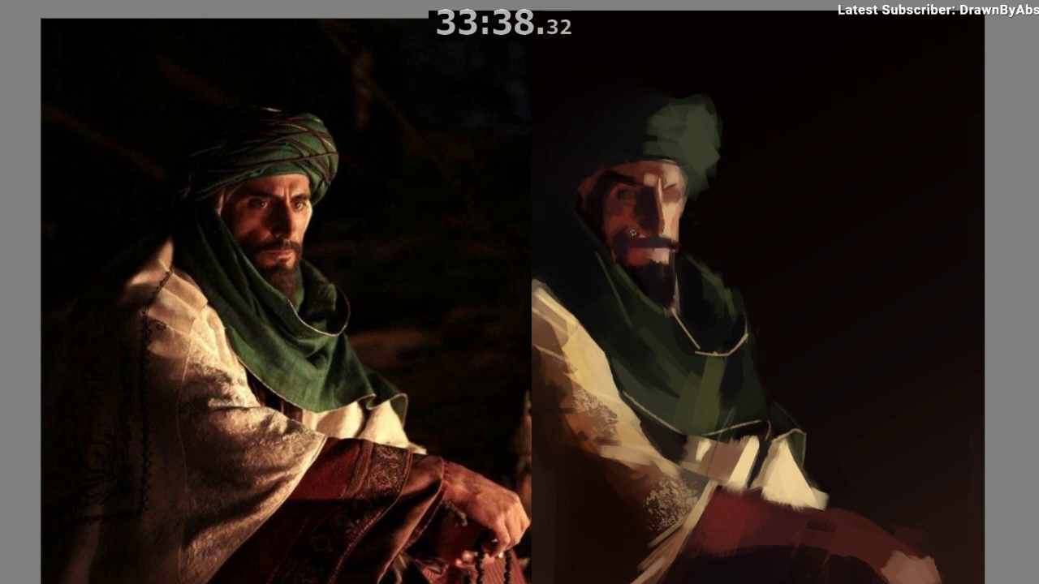
# Reshape the moustache and mouth line on the shaded side using tones sampled from the cheek and moustache.
pyautogui.moveTo(610, 376); pyautogui.dragTo(599, 428)
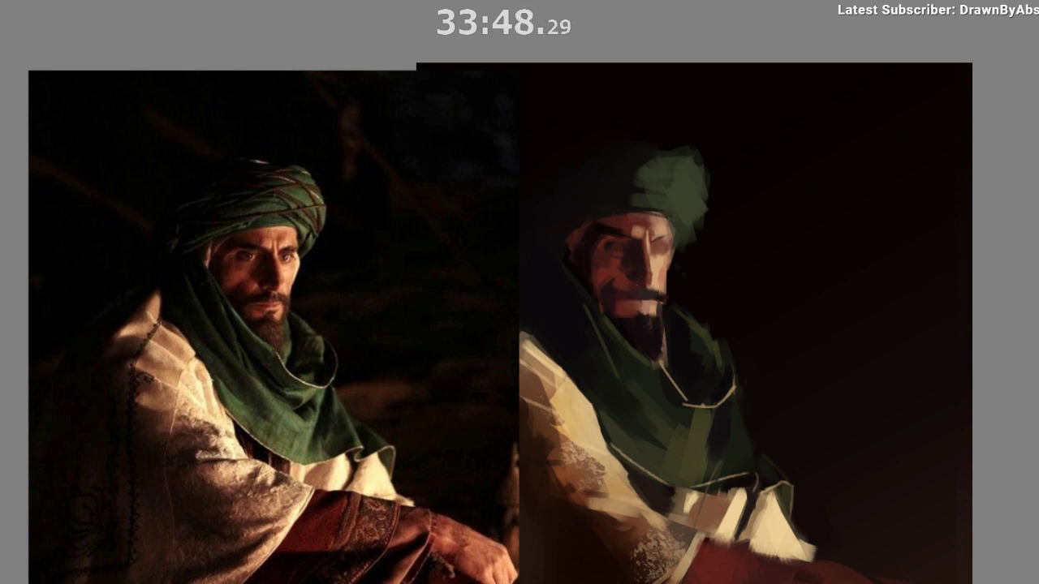
pyautogui.moveTo(641, 281); pyautogui.dragTo(638, 264)
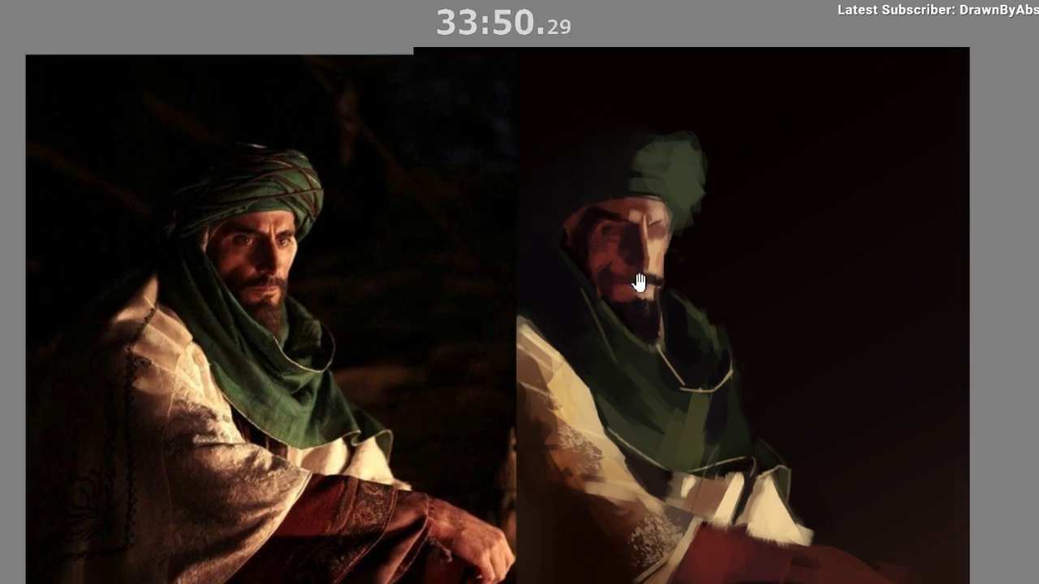
pyautogui.keyDown('ctrl'); pyautogui.click(620, 266); pyautogui.keyUp('ctrl')
pyautogui.keyDown('ctrl'); pyautogui.click(626, 285); pyautogui.keyUp('ctrl')
pyautogui.keyDown('ctrl'); pyautogui.click(638, 283); pyautogui.keyUp('ctrl')
pyautogui.moveTo(633, 322); pyautogui.dragTo(626, 245)
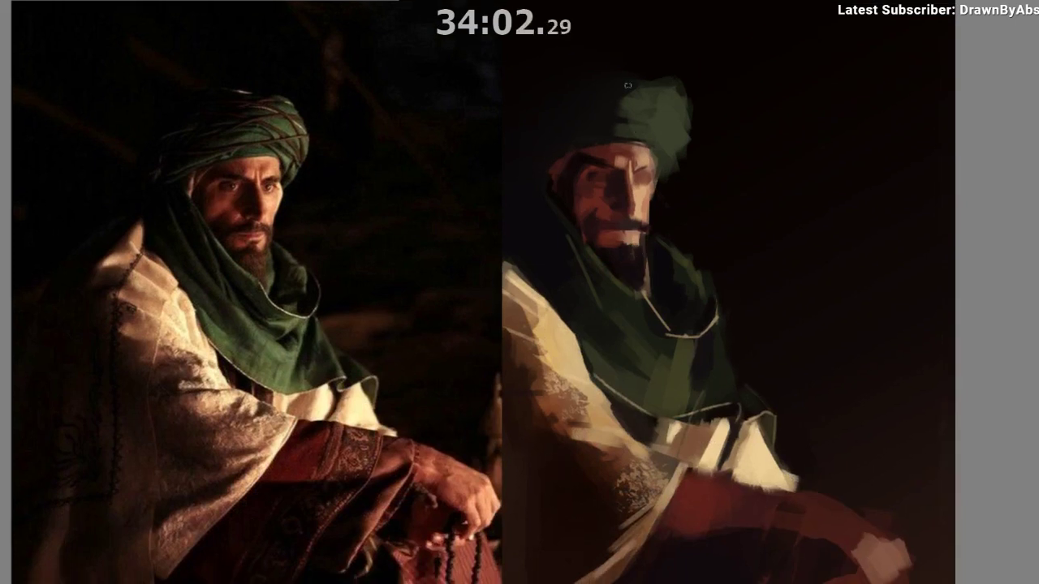
# Isolate the goatee with a freehand selection, hide the selection outline, and repaint the goatee in a warm dark brown.
pyautogui.keyDown('alt'); pyautogui.click(627, 250); pyautogui.keyUp('alt')
pyautogui.press('l')
pyautogui.moveTo(564, 80)
pyautogui.mouseDown()
pyautogui.moveTo(617, 88)
pyautogui.moveTo(595, 254)
pyautogui.moveTo(597, 64)
pyautogui.moveTo(621, 67)
pyautogui.mouseUp()
pyautogui.moveTo(609, 232)
pyautogui.mouseDown()
pyautogui.moveTo(586, 306)
pyautogui.moveTo(631, 295)
pyautogui.moveTo(615, 236)
pyautogui.moveTo(633, 279)
pyautogui.mouseUp()
pyautogui.hotkey('ctrl', 'h')
pyautogui.press('b')
pyautogui.keyDown('ctrl'); pyautogui.click(633, 267); pyautogui.keyUp('ctrl')
pyautogui.keyDown('ctrl'); pyautogui.click(634, 276); pyautogui.keyUp('ctrl')
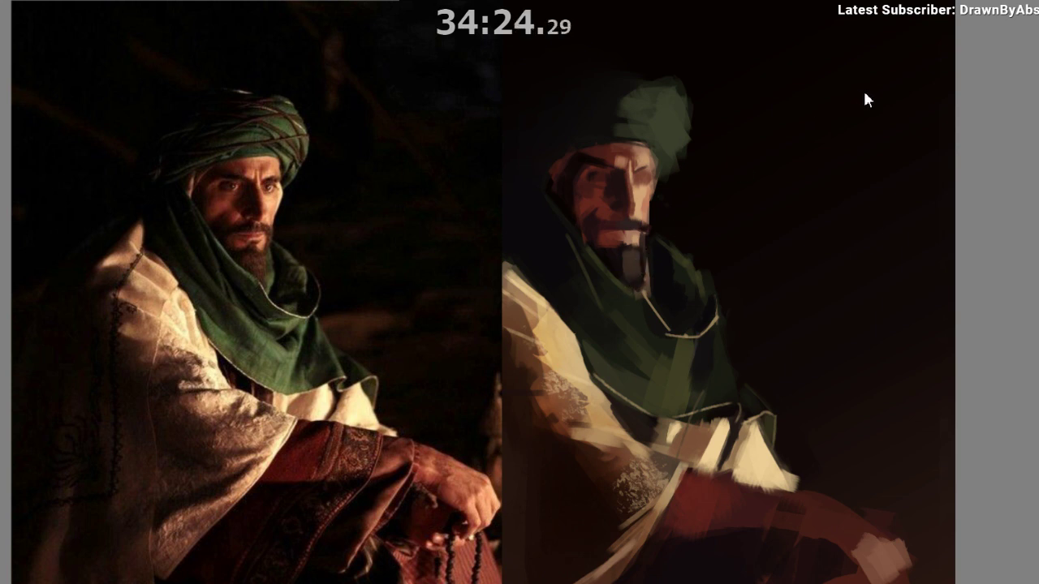
pyautogui.moveTo(634, 250); pyautogui.dragTo(631, 267)
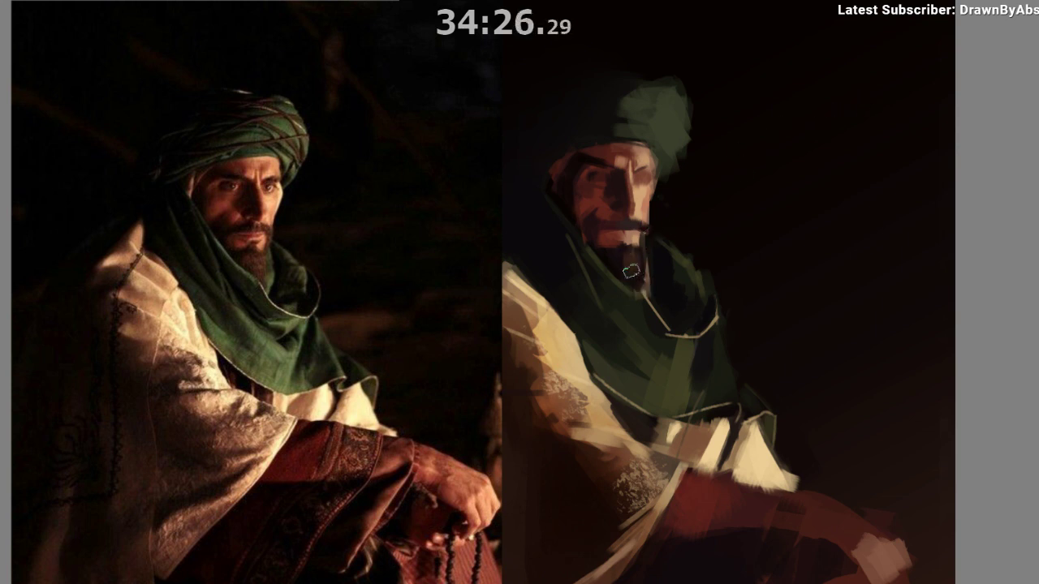
pyautogui.keyDown('ctrl'); pyautogui.click(631, 272); pyautogui.keyUp('ctrl')
pyautogui.keyDown('ctrl'); pyautogui.click(638, 280); pyautogui.keyUp('ctrl')
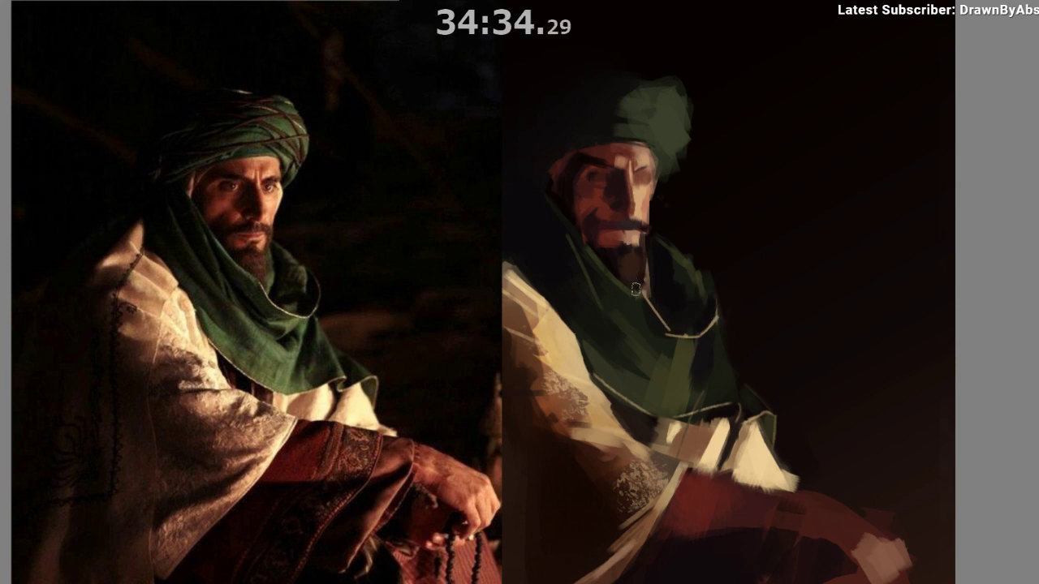
pyautogui.moveTo(631, 273); pyautogui.dragTo(642, 287)
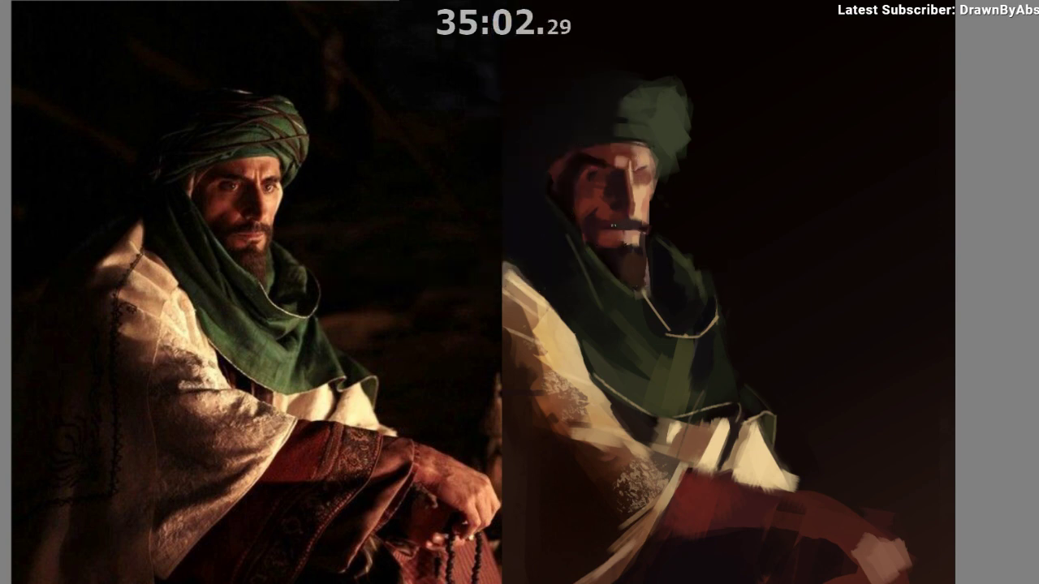
# Darken the jaw and refine the area below the lips in the mirrored view, and return the view to normal.
pyautogui.press('m')
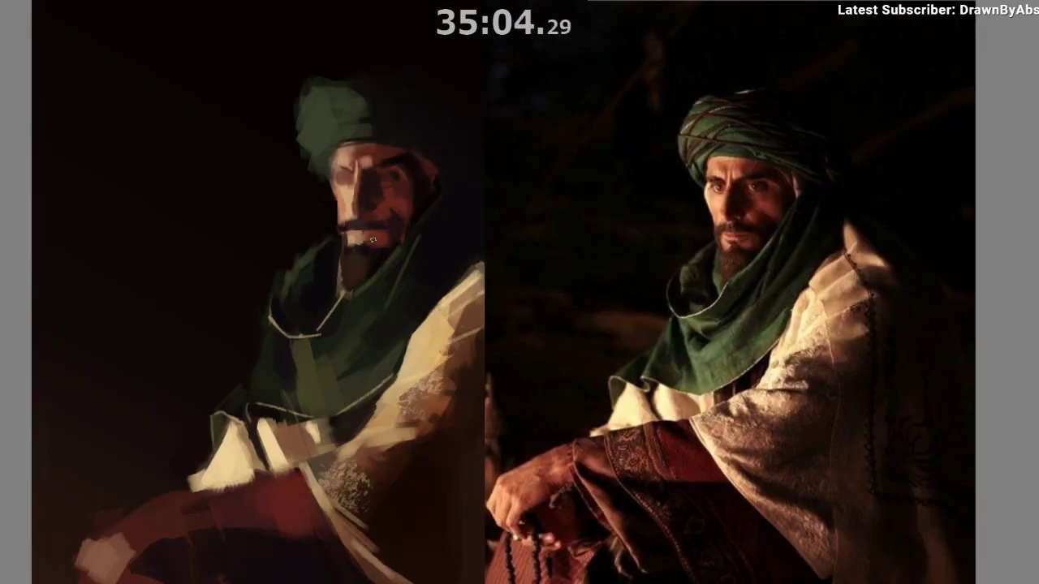
pyautogui.moveTo(370, 280); pyautogui.dragTo(337, 264)
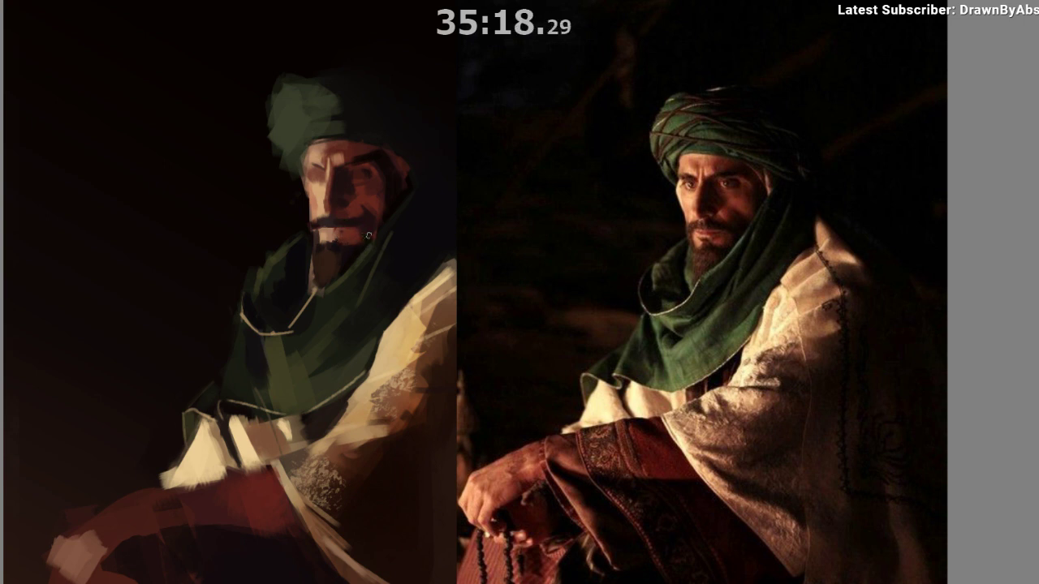
pyautogui.moveTo(329, 261)
pyautogui.mouseDown()
pyautogui.moveTo(325, 292)
pyautogui.moveTo(316, 256)
pyautogui.mouseUp()
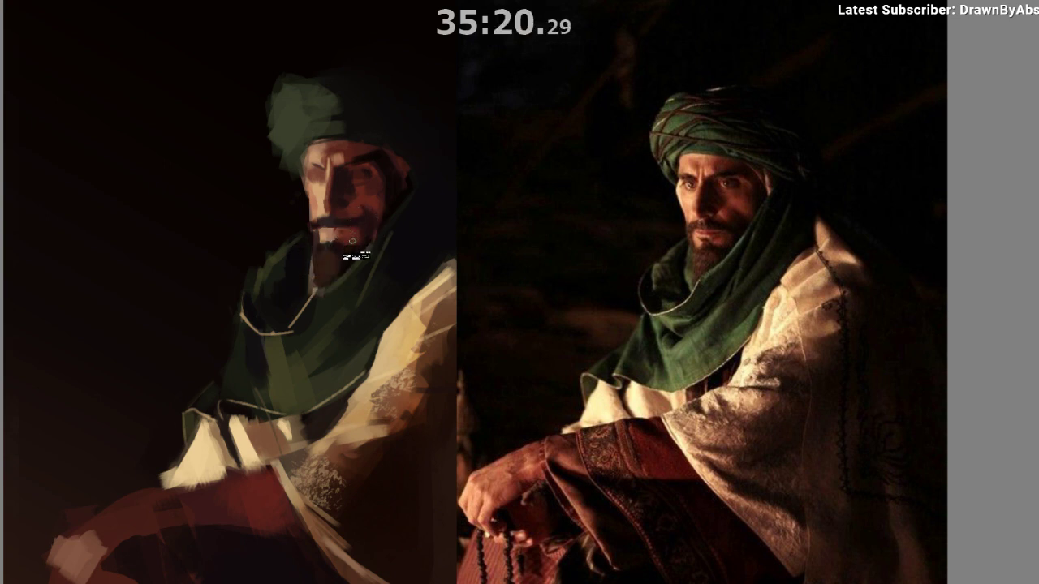
pyautogui.keyDown('ctrl'); pyautogui.click(312, 283); pyautogui.keyUp('ctrl')
pyautogui.press('m')
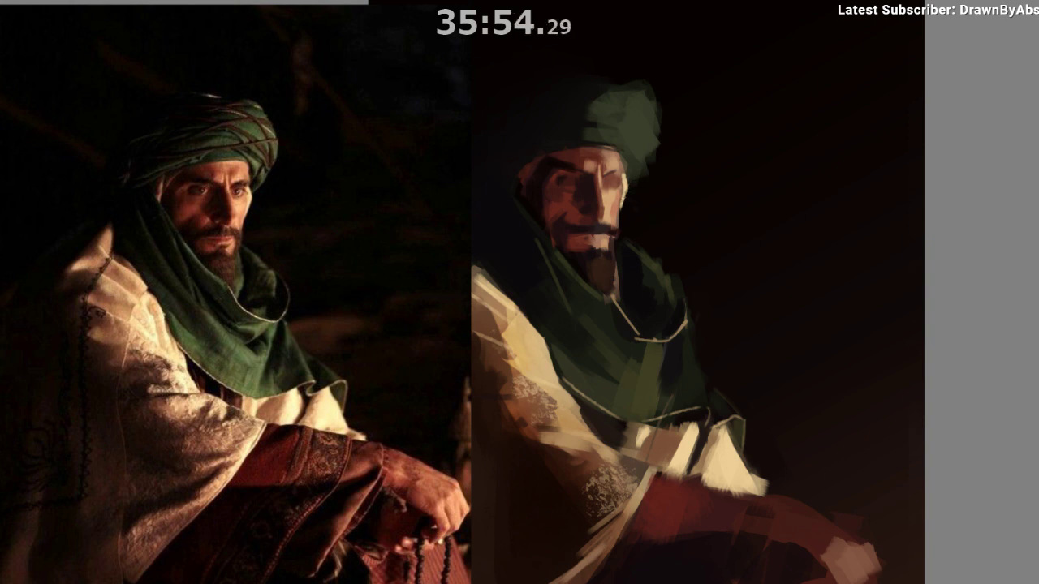
# Clean up the outer edge of the lit cheek and the turban edge beside it with sampled tones.
pyautogui.keyDown('ctrl'); pyautogui.click(642, 220); pyautogui.keyUp('ctrl')
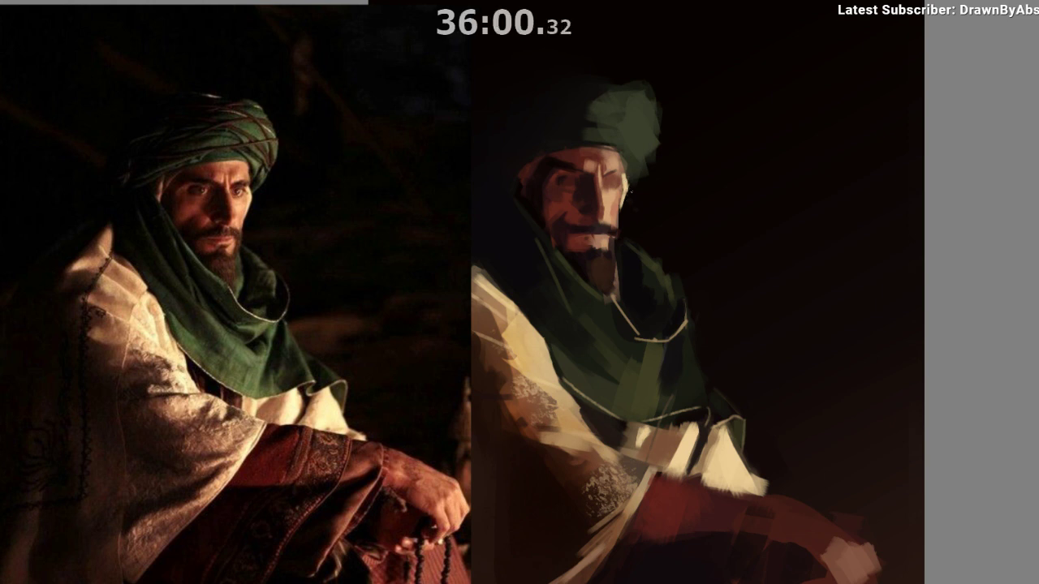
pyautogui.moveTo(758, 404)
pyautogui.mouseDown()
pyautogui.moveTo(736, 444)
pyautogui.moveTo(761, 439)
pyautogui.mouseUp()
pyautogui.hotkey('ctrl', 'z')
pyautogui.hotkey('ctrl', 'z')
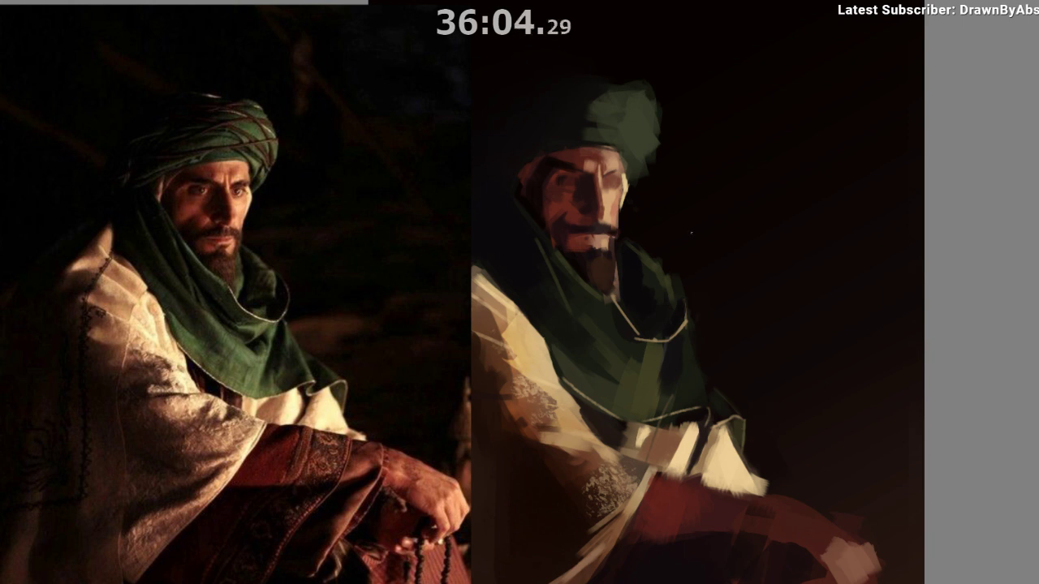
pyautogui.keyDown('ctrl'); pyautogui.click(638, 300); pyautogui.keyUp('ctrl')
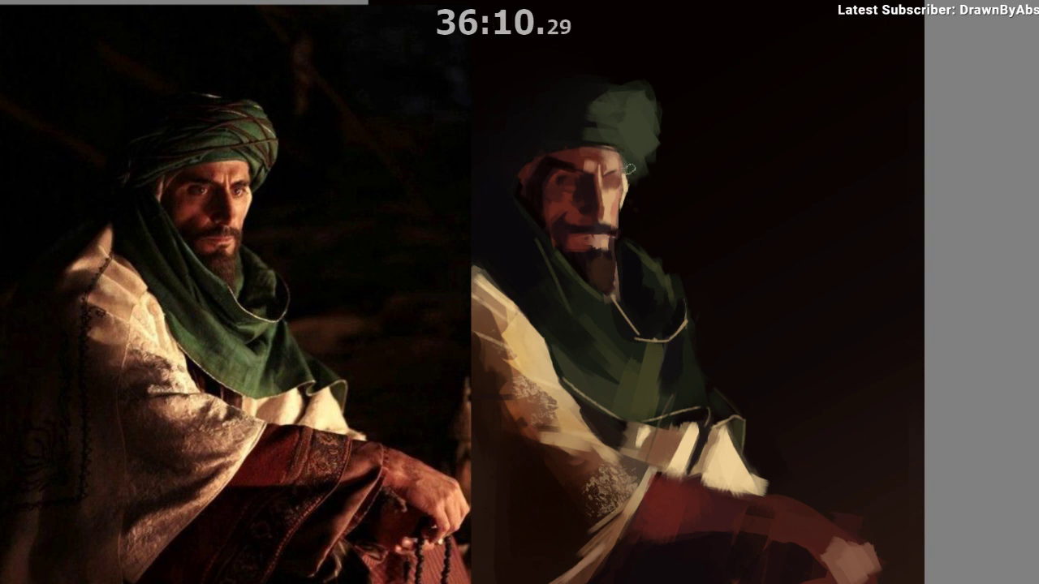
pyautogui.keyDown('alt'); pyautogui.click(633, 177); pyautogui.keyUp('alt')
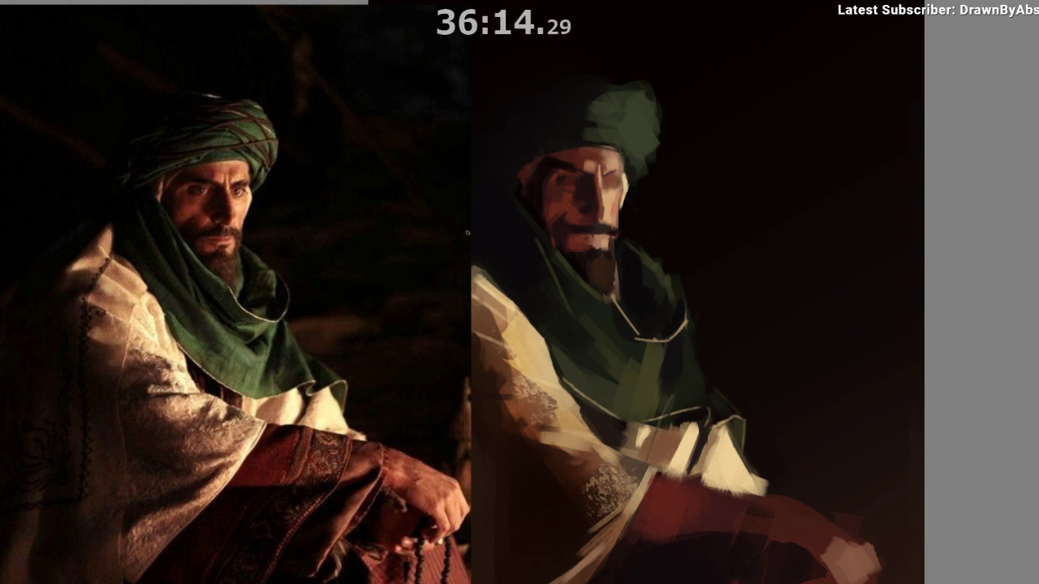
pyautogui.moveTo(536, 300); pyautogui.dragTo(553, 306)
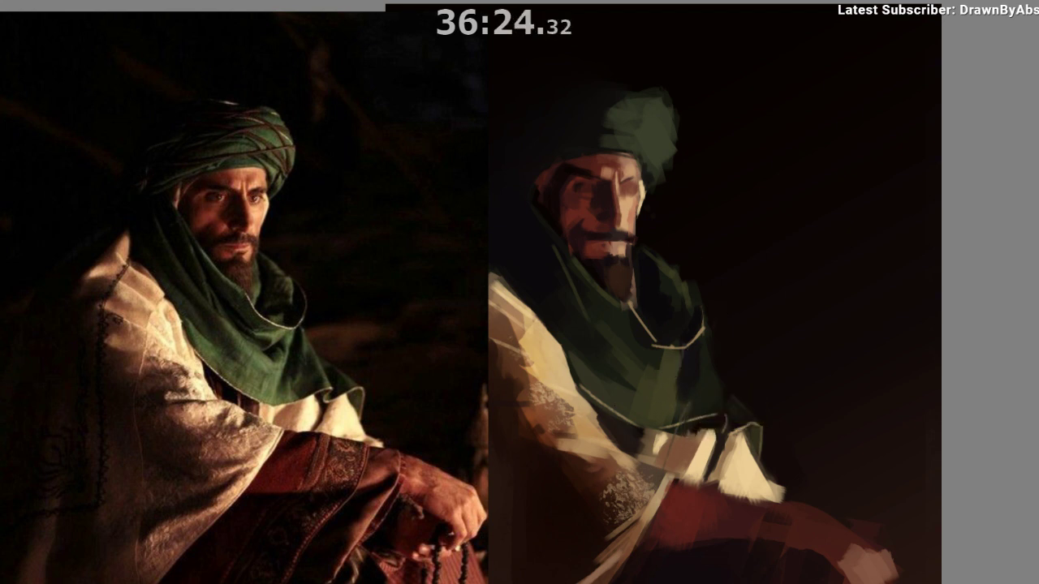
pyautogui.click(707, 418)
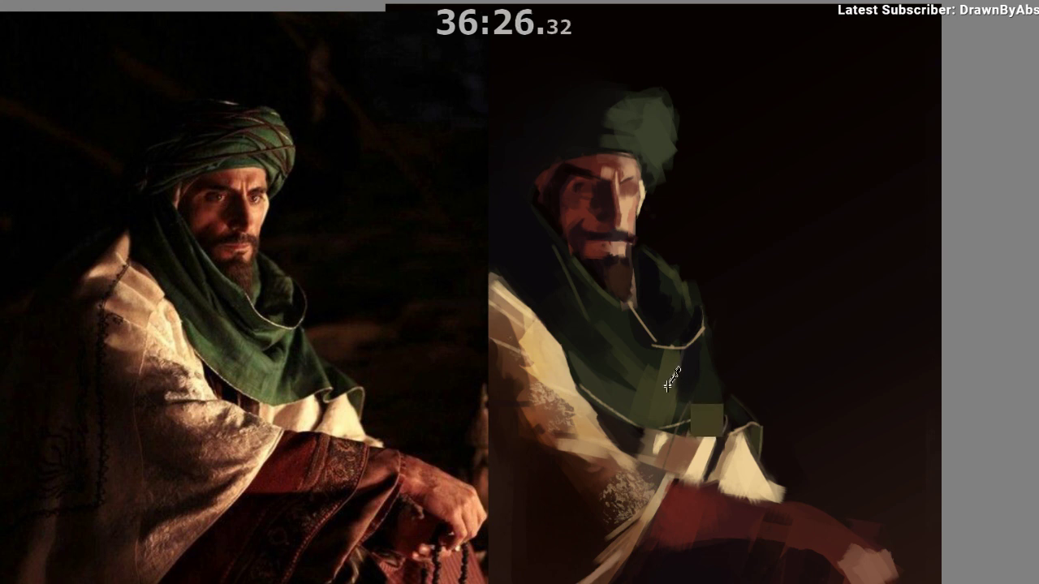
pyautogui.keyDown('ctrl'); pyautogui.click(669, 377); pyautogui.keyUp('ctrl')
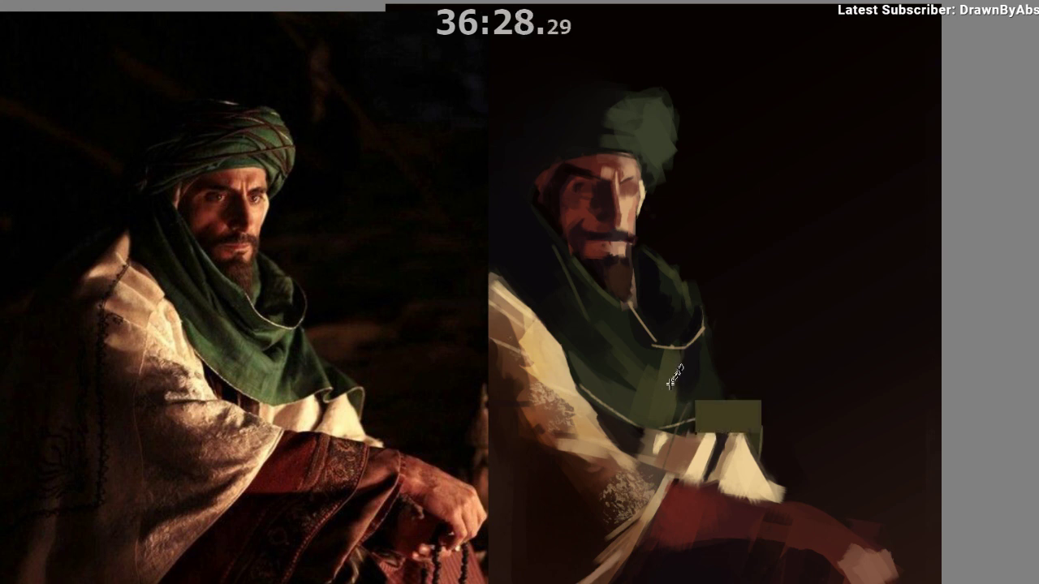
pyautogui.hotkey('ctrl', 'z')
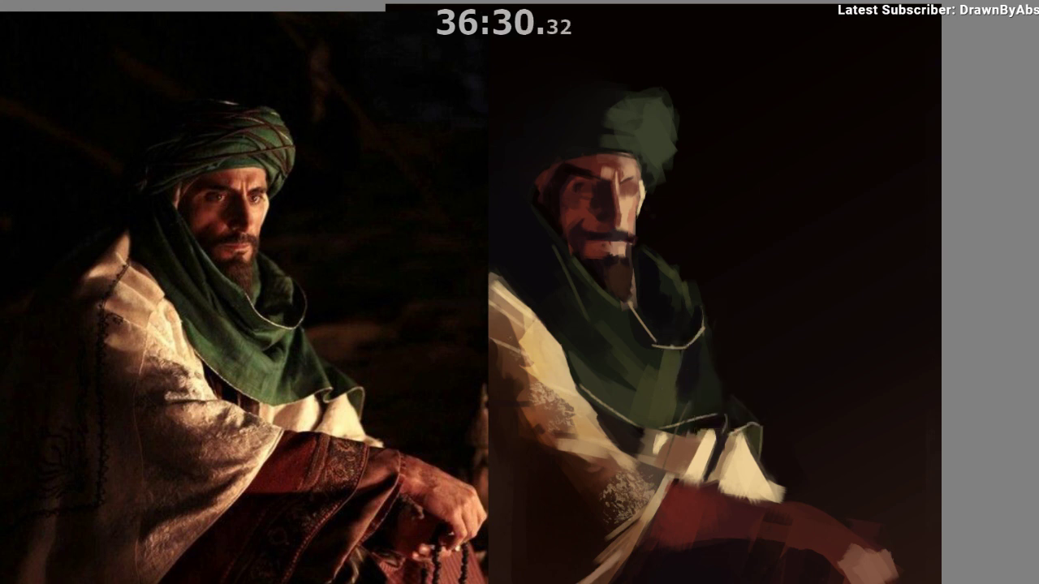
pyautogui.moveTo(767, 269); pyautogui.dragTo(713, 331)
pyautogui.hotkey('ctrl', 'z')
pyautogui.moveTo(755, 280); pyautogui.dragTo(719, 332)
pyautogui.moveTo(710, 394); pyautogui.dragTo(640, 382)
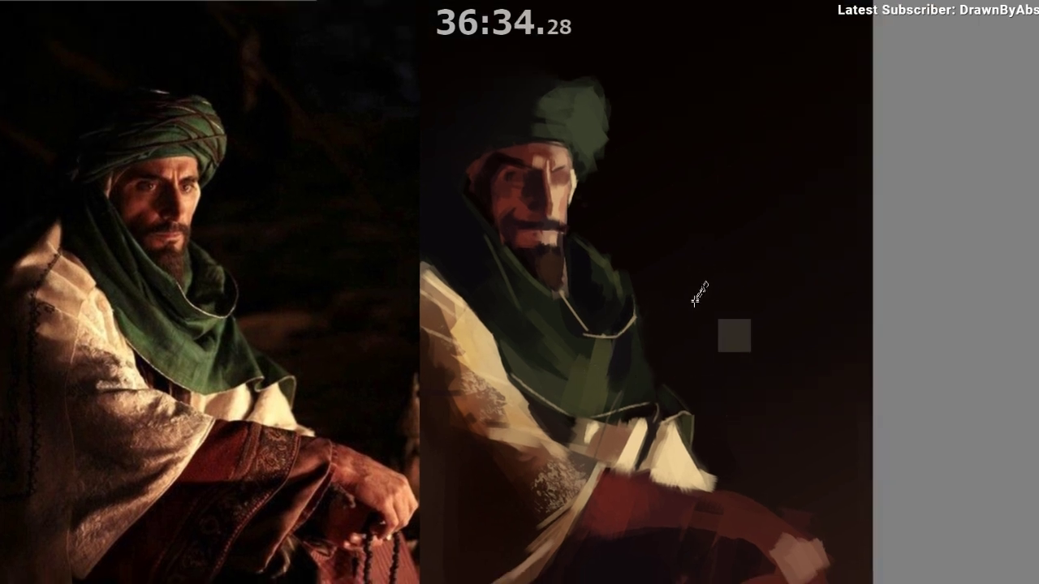
pyautogui.hotkey('ctrl', 'z')
pyautogui.moveTo(681, 222); pyautogui.dragTo(684, 306)
pyautogui.moveTo(664, 268); pyautogui.dragTo(703, 269)
pyautogui.moveTo(647, 430); pyautogui.dragTo(621, 437)
pyautogui.moveTo(722, 216); pyautogui.dragTo(722, 310)
pyautogui.moveTo(698, 255)
pyautogui.mouseDown()
pyautogui.moveTo(740, 250)
pyautogui.moveTo(742, 260)
pyautogui.mouseUp()
pyautogui.moveTo(694, 398); pyautogui.dragTo(660, 447)
pyautogui.scroll(-1, 660, 447)
pyautogui.hotkey('ctrl', 'z')
pyautogui.hotkey('ctrl', 'z')
pyautogui.hotkey('ctrl', 'z')
pyautogui.hotkey('ctrl', 'z')
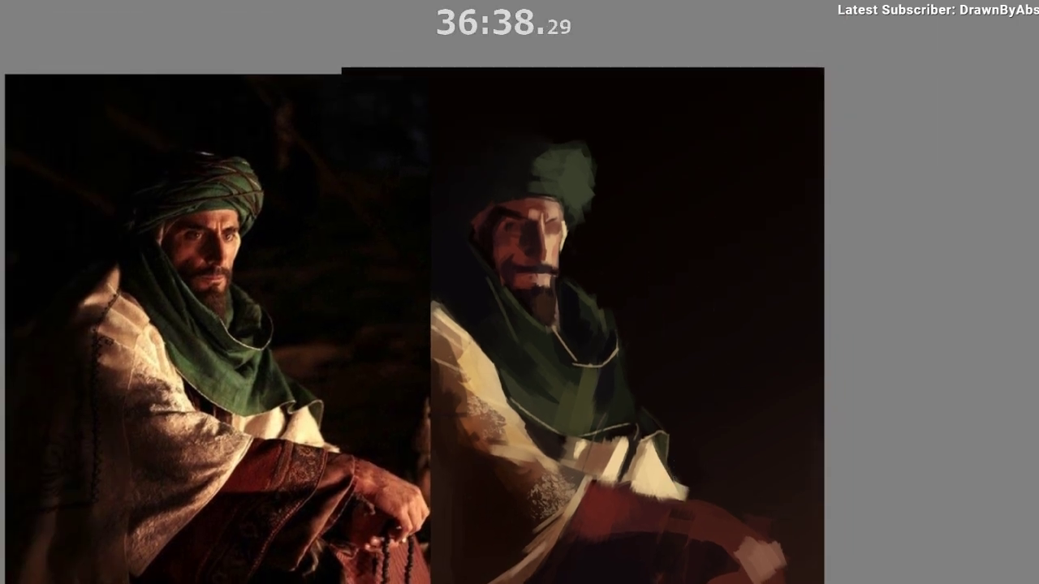
# Refine the mouth, the chin below the lips and the lit side of the moustache with tones sampled from the face.
pyautogui.scroll(1, 641, 441)
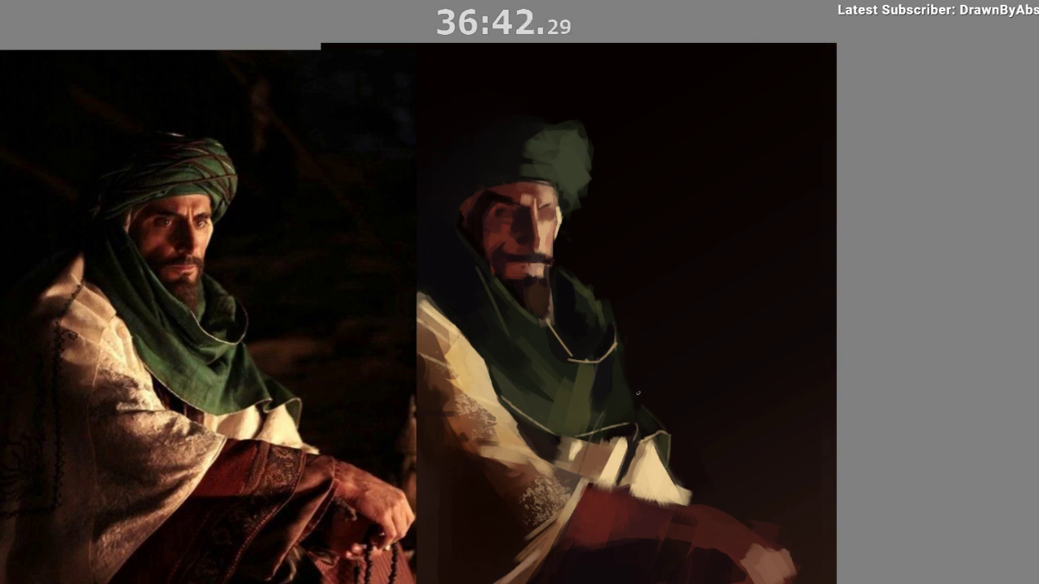
pyautogui.moveTo(568, 296)
pyautogui.mouseDown()
pyautogui.moveTo(582, 285)
pyautogui.moveTo(622, 301)
pyautogui.moveTo(619, 315)
pyautogui.mouseUp()
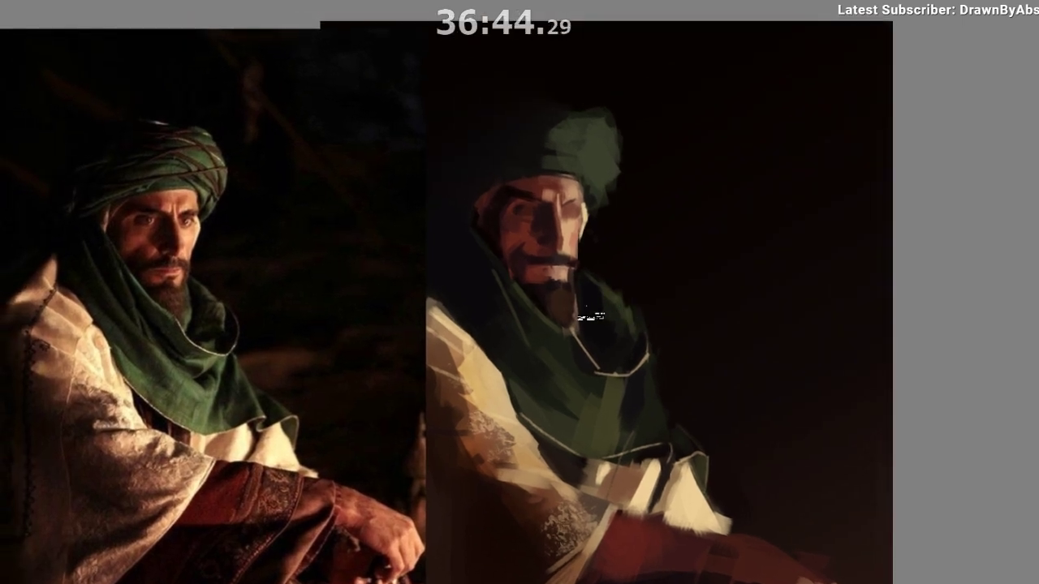
pyautogui.keyDown('ctrl'); pyautogui.click(543, 278); pyautogui.keyUp('ctrl')
pyautogui.moveTo(582, 295); pyautogui.dragTo(651, 316)
pyautogui.keyDown('ctrl'); pyautogui.click(621, 297); pyautogui.keyUp('ctrl')
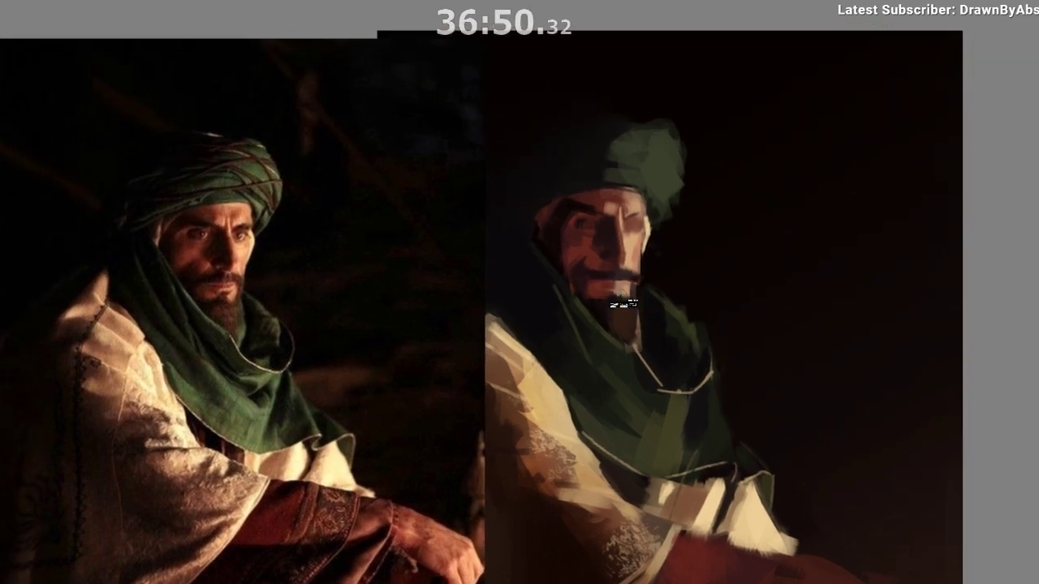
pyautogui.keyDown('ctrl'); pyautogui.click(614, 290); pyautogui.keyUp('ctrl')
pyautogui.keyDown('ctrl'); pyautogui.click(619, 291); pyautogui.keyUp('ctrl')
pyautogui.keyDown('ctrl'); pyautogui.click(612, 271); pyautogui.keyUp('ctrl')
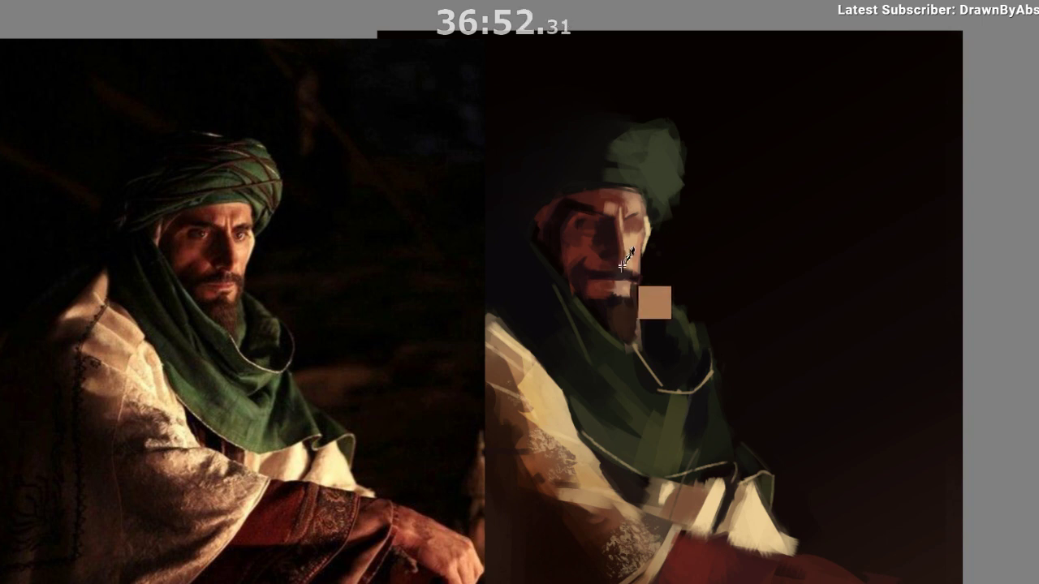
pyautogui.keyDown('ctrl'); pyautogui.click(631, 270); pyautogui.keyUp('ctrl')
# Rework the shaded side of the nose and inner eye area, and touch up the lit eye with sampled tones.
pyautogui.keyDown('ctrl'); pyautogui.click(595, 259); pyautogui.keyUp('ctrl')
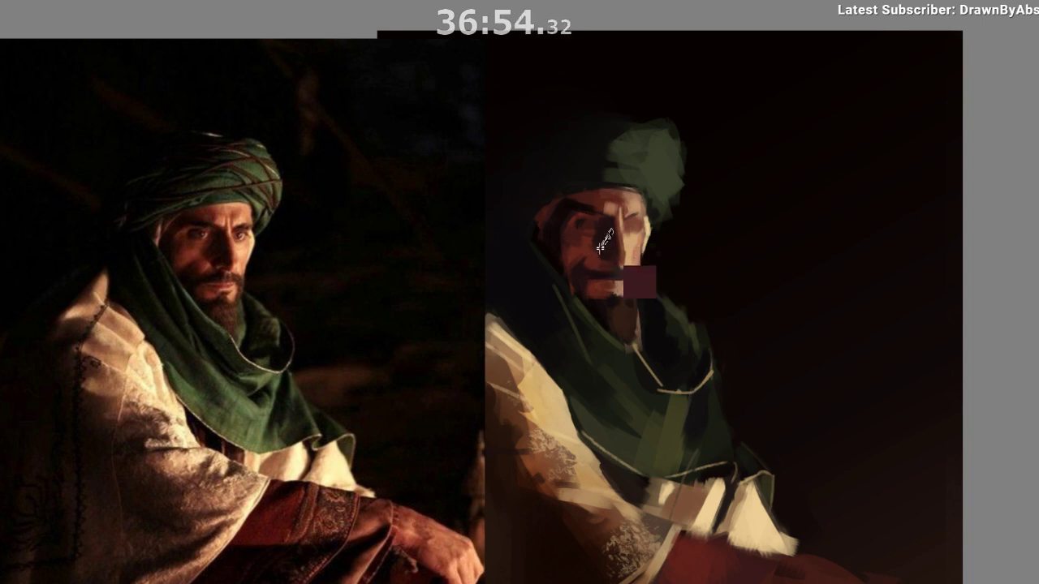
pyautogui.keyDown('ctrl'); pyautogui.click(584, 241); pyautogui.keyUp('ctrl')
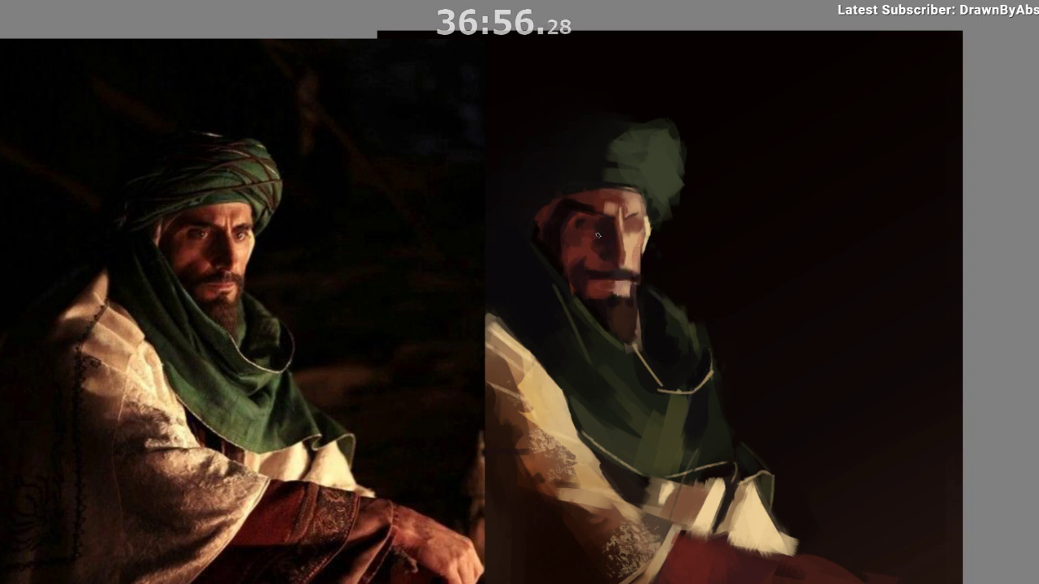
pyautogui.keyDown('ctrl'); pyautogui.click(597, 228); pyautogui.keyUp('ctrl')
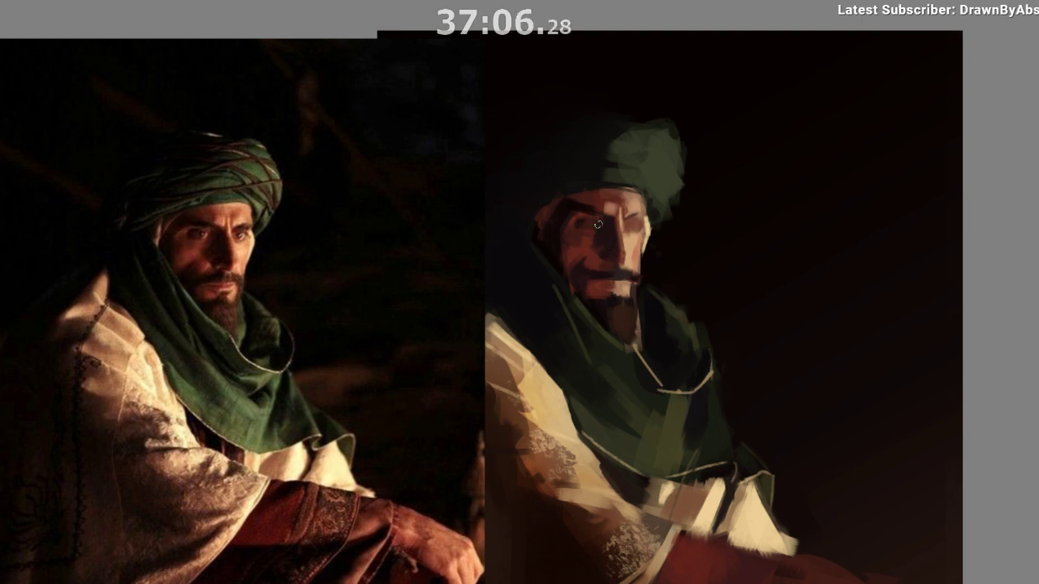
pyautogui.keyDown('ctrl'); pyautogui.click(600, 222); pyautogui.keyUp('ctrl')
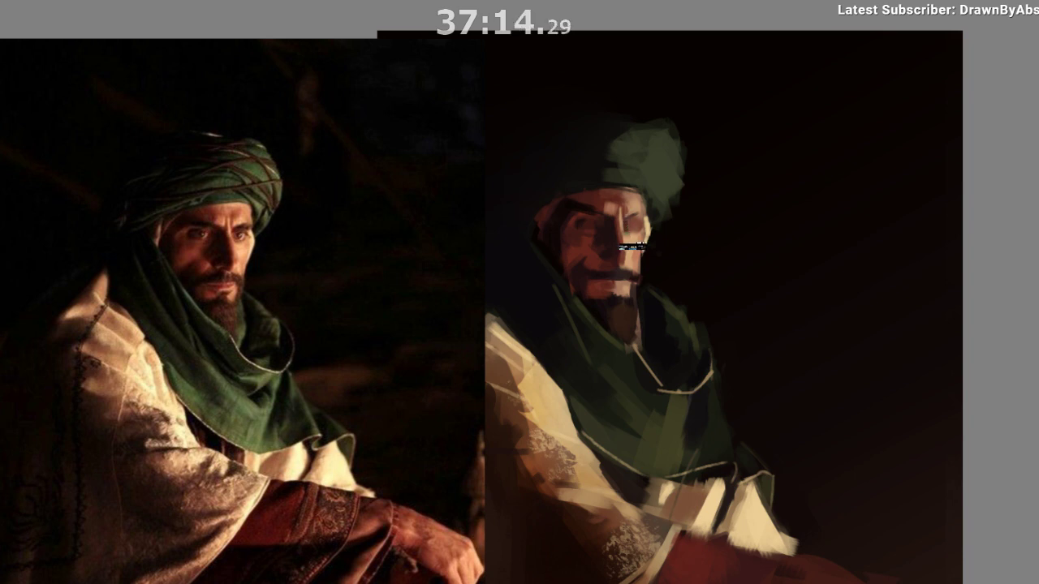
pyautogui.moveTo(625, 217); pyautogui.dragTo(638, 213)
pyautogui.keyDown('ctrl'); pyautogui.click(625, 225); pyautogui.keyUp('ctrl')
pyautogui.moveTo(647, 271); pyautogui.dragTo(646, 254)
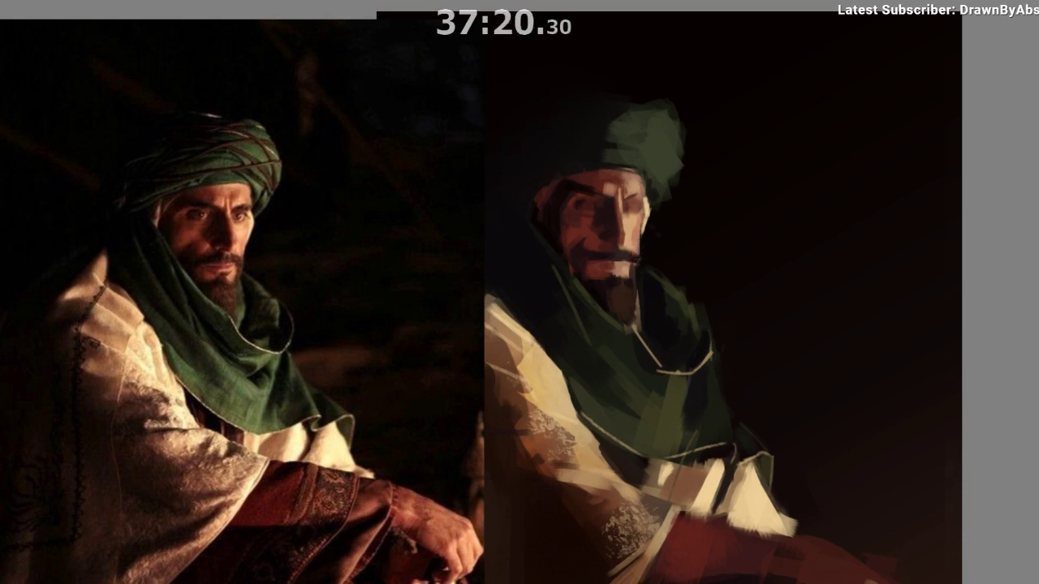
# Touch up the moustache, the nose bridge and the shadow beside the nostril with sampled tones.
pyautogui.keyDown('alt'); pyautogui.click(632, 252); pyautogui.keyUp('alt')
pyautogui.keyDown('alt'); pyautogui.click(599, 258); pyautogui.keyUp('alt')
pyautogui.keyDown('ctrl'); pyautogui.click(610, 189); pyautogui.keyUp('ctrl')
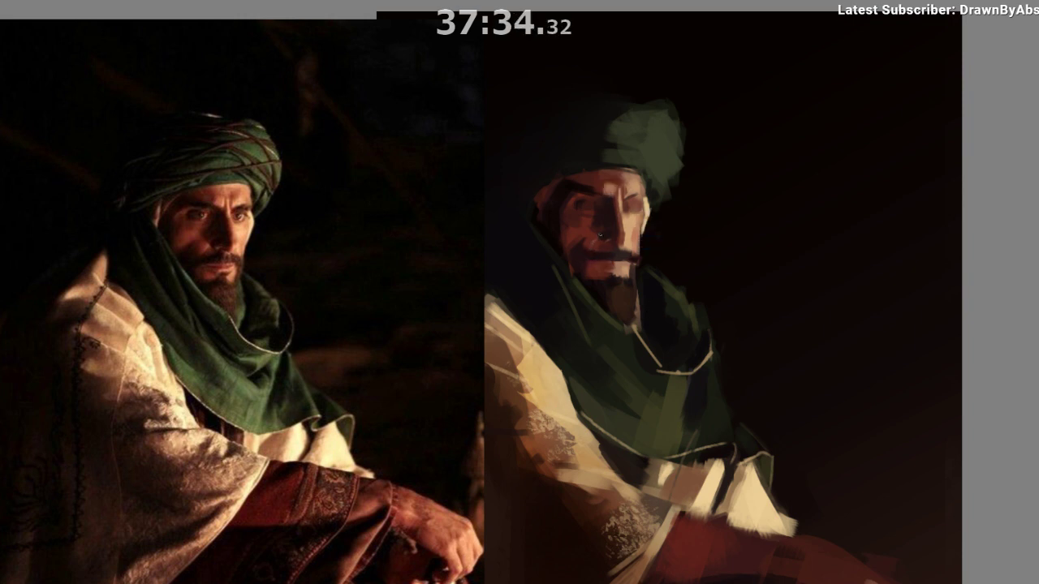
pyautogui.keyDown('ctrl'); pyautogui.click(593, 242); pyautogui.keyUp('ctrl')
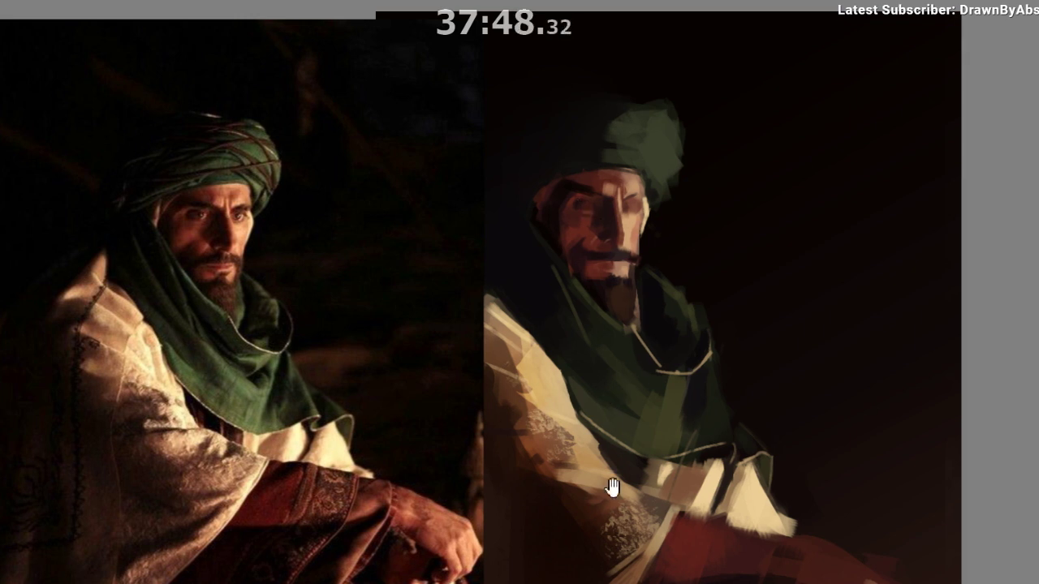
# Refine the brow, the shaded eye socket and the cheek beside the nose with reddish-brown tones sampled from the face.
pyautogui.moveTo(612, 487); pyautogui.dragTo(606, 487)
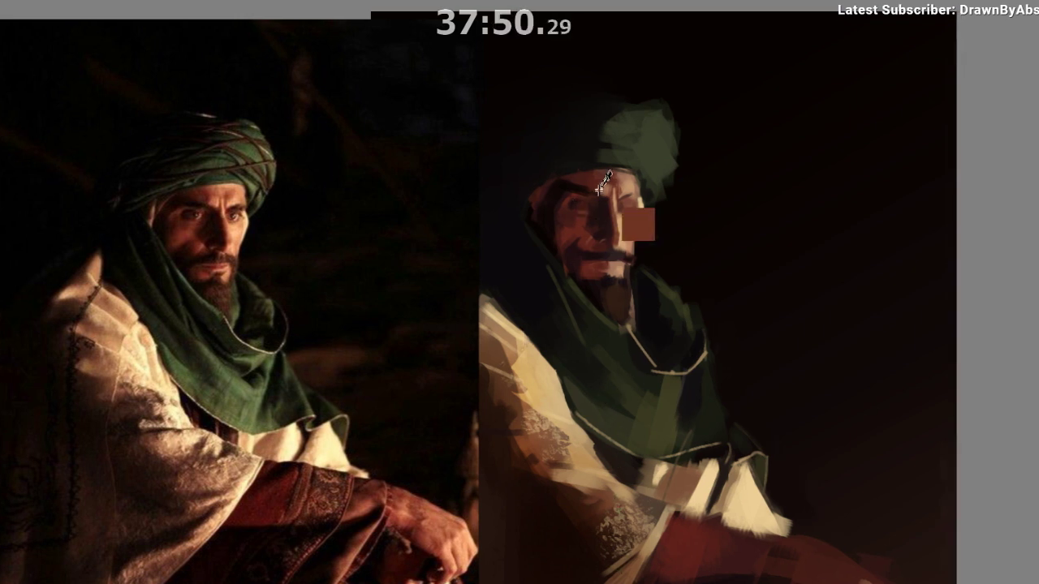
pyautogui.keyDown('ctrl'); pyautogui.click(572, 214); pyautogui.keyUp('ctrl')
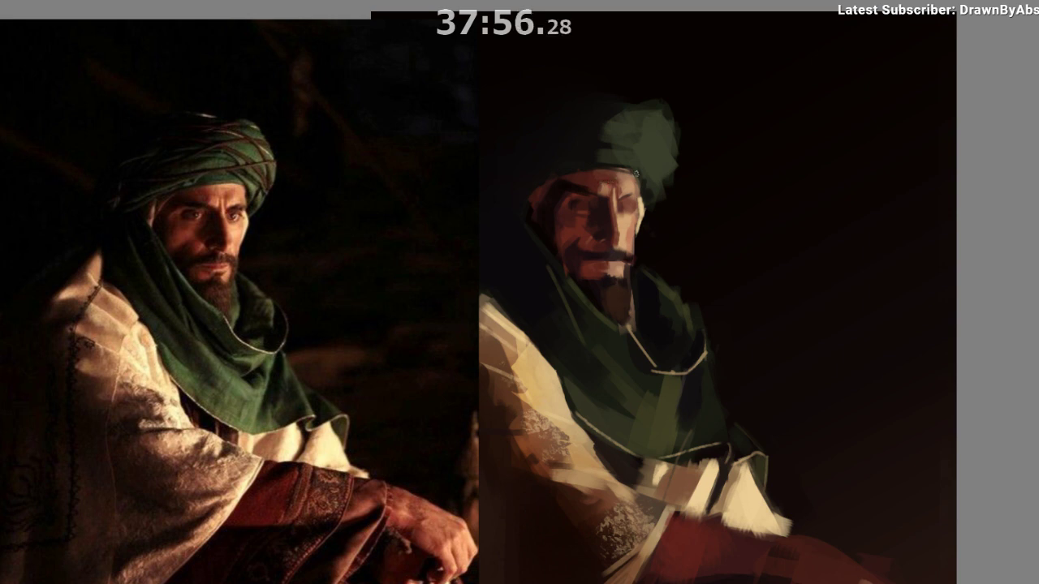
pyautogui.keyDown('ctrl'); pyautogui.click(597, 190); pyautogui.keyUp('ctrl')
pyautogui.keyDown('ctrl'); pyautogui.click(591, 220); pyautogui.keyUp('ctrl')
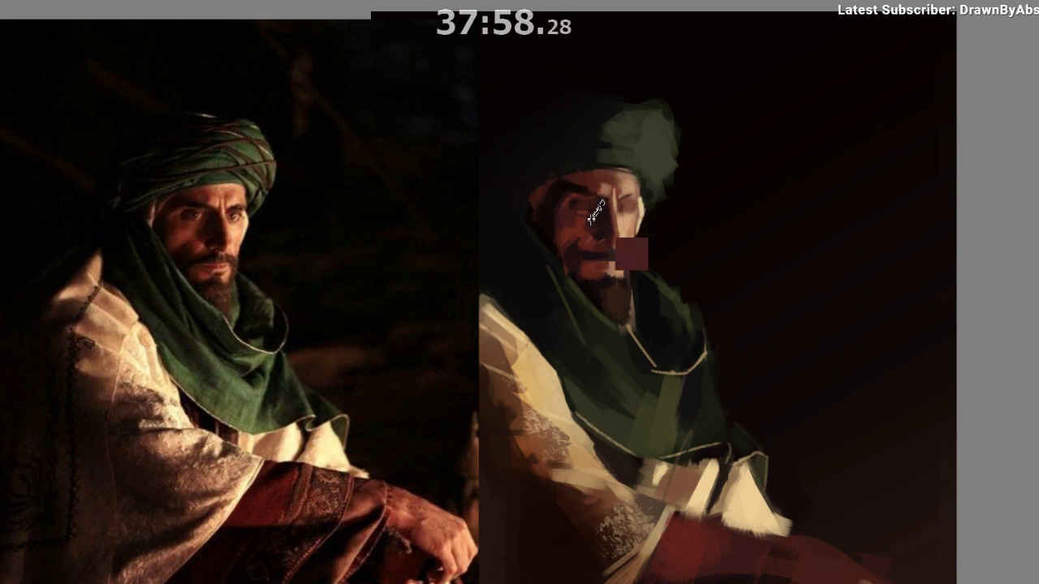
pyautogui.moveTo(595, 203)
pyautogui.keyDown('ctrl'); pyautogui.mouseDown()
pyautogui.moveTo(605, 190)
pyautogui.moveTo(573, 200)
pyautogui.moveTo(568, 224)
pyautogui.mouseUp(); pyautogui.keyUp('ctrl')
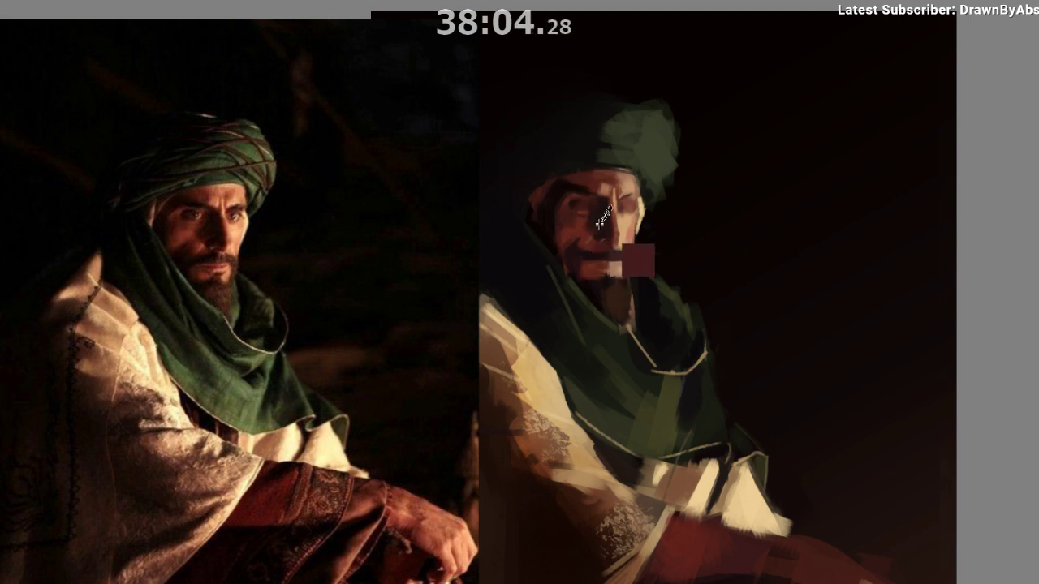
pyautogui.keyDown('ctrl'); pyautogui.click(574, 267); pyautogui.keyUp('ctrl')
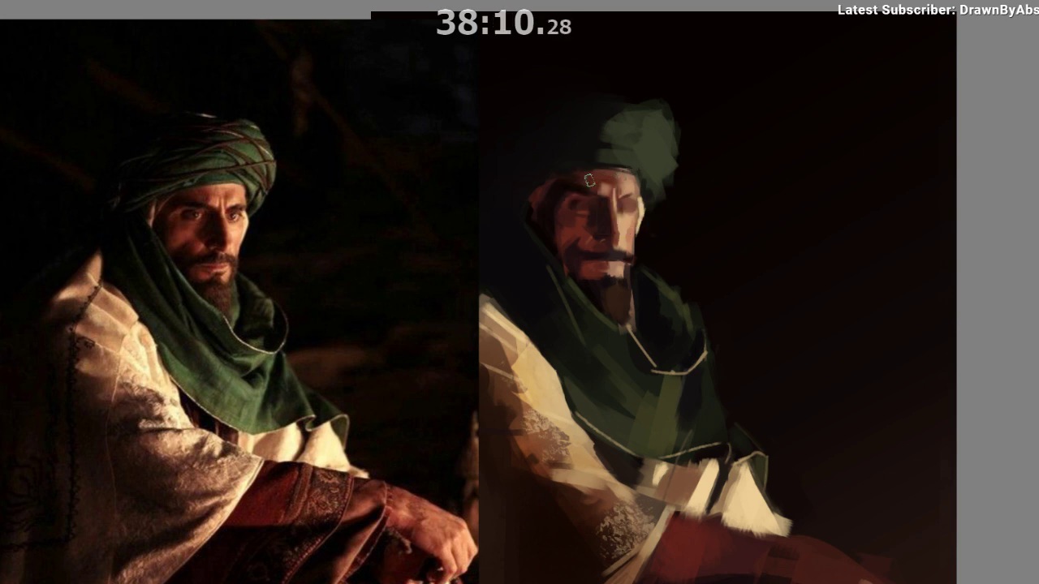
pyautogui.moveTo(656, 344); pyautogui.dragTo(666, 362)
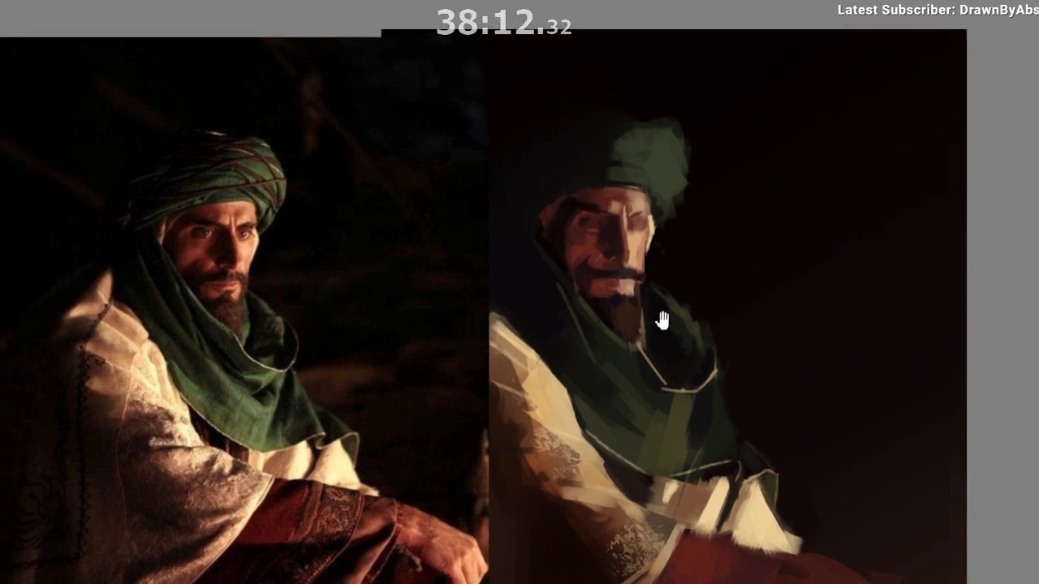
pyautogui.keyDown('ctrl'); pyautogui.click(567, 186); pyautogui.keyUp('ctrl')
pyautogui.click(591, 229)
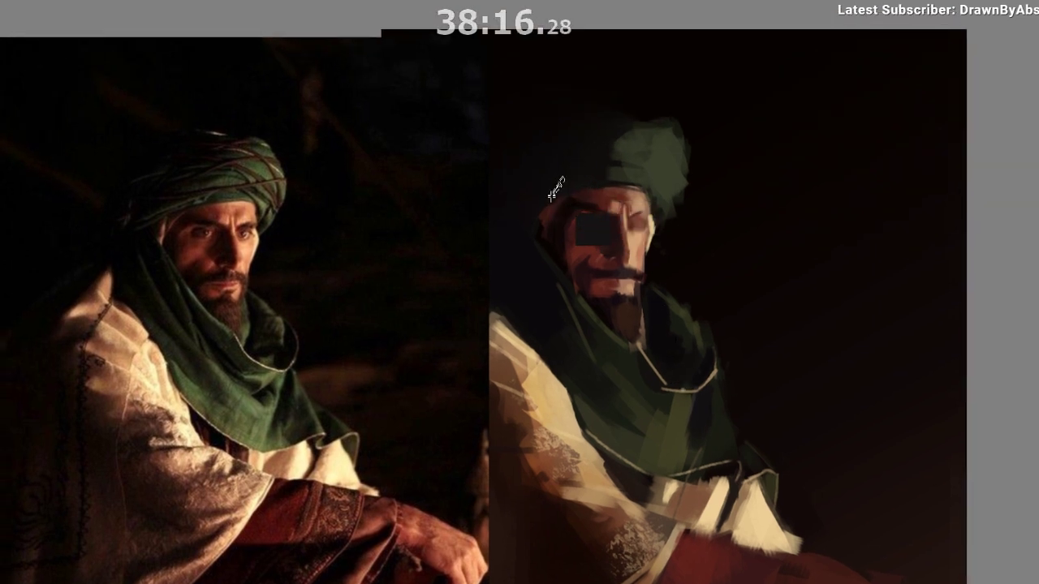
pyautogui.hotkey('ctrl', 'z')
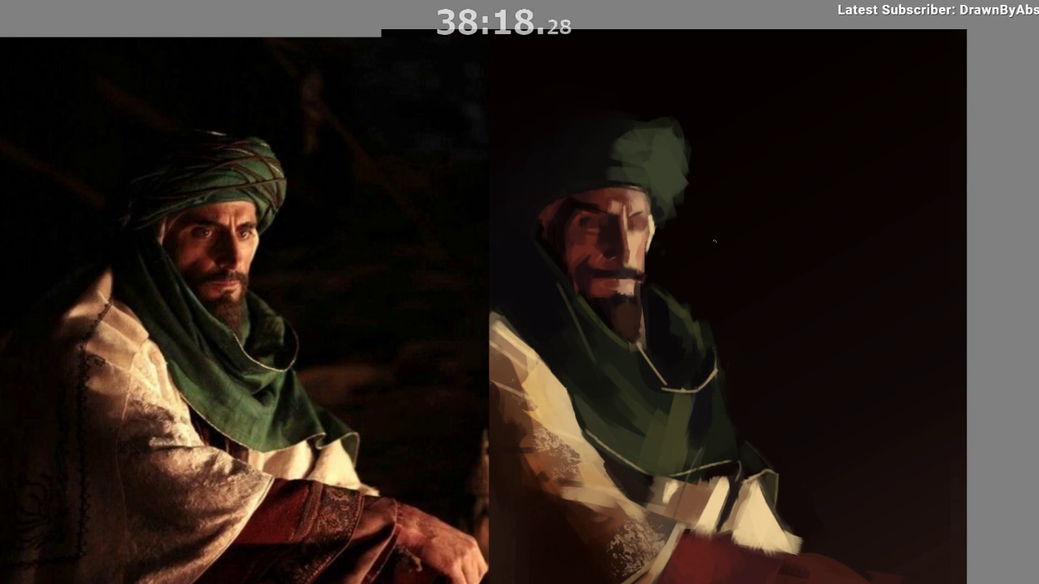
# Touch up the lit eye area, mirror the view, and refine the upper goatee with a tone sampled from it.
pyautogui.moveTo(661, 224); pyautogui.dragTo(657, 207)
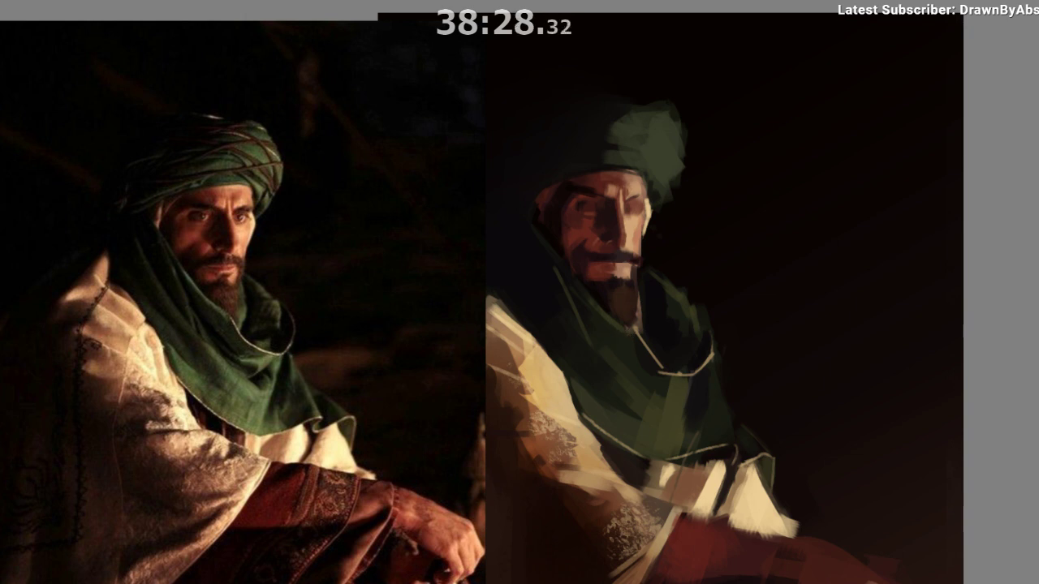
pyautogui.press('m')
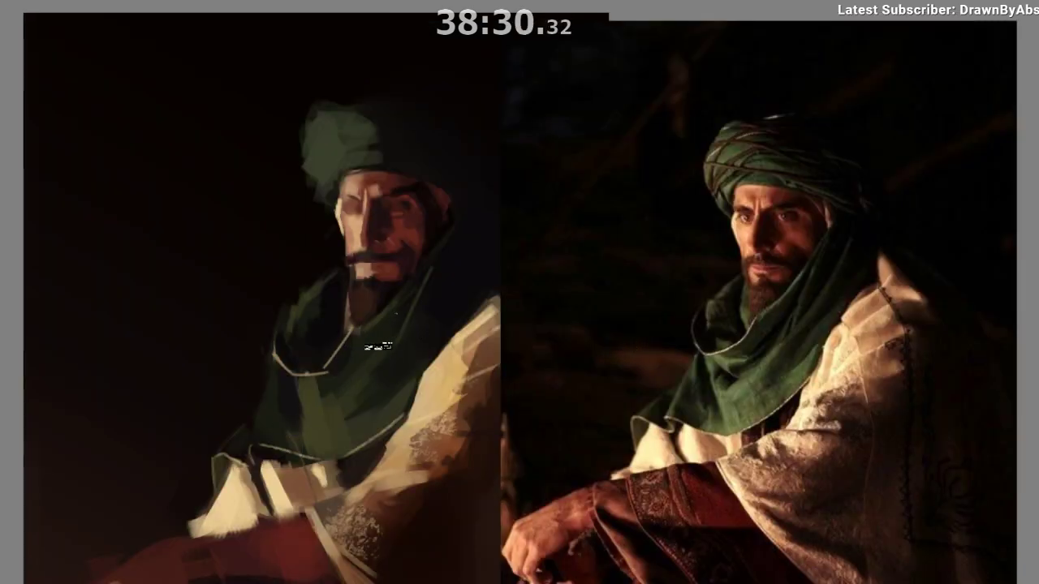
pyautogui.moveTo(372, 324); pyautogui.dragTo(350, 334)
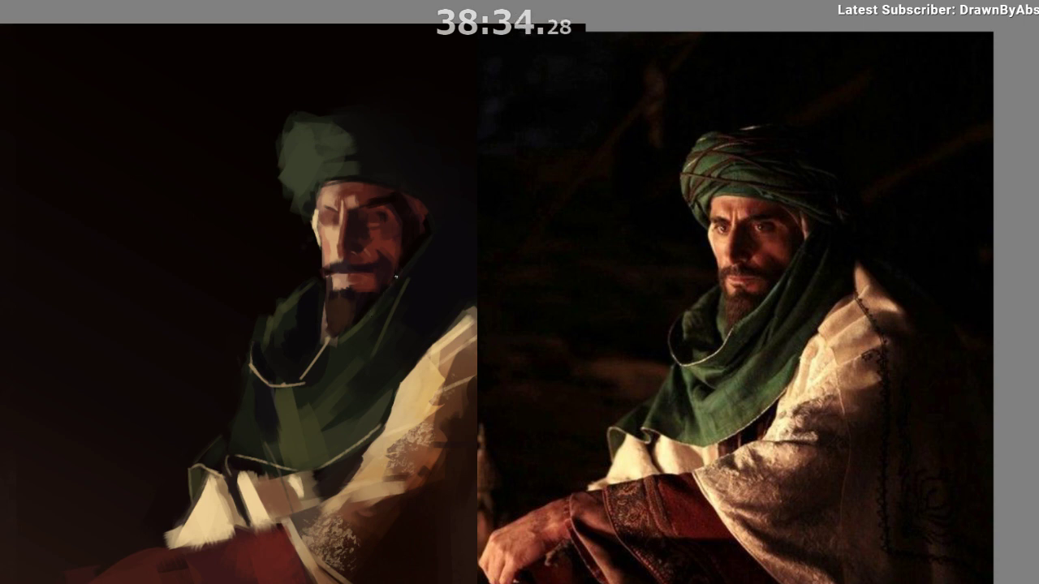
pyautogui.moveTo(375, 328); pyautogui.dragTo(365, 352)
pyautogui.keyDown('ctrl'); pyautogui.click(344, 313); pyautogui.keyUp('ctrl')
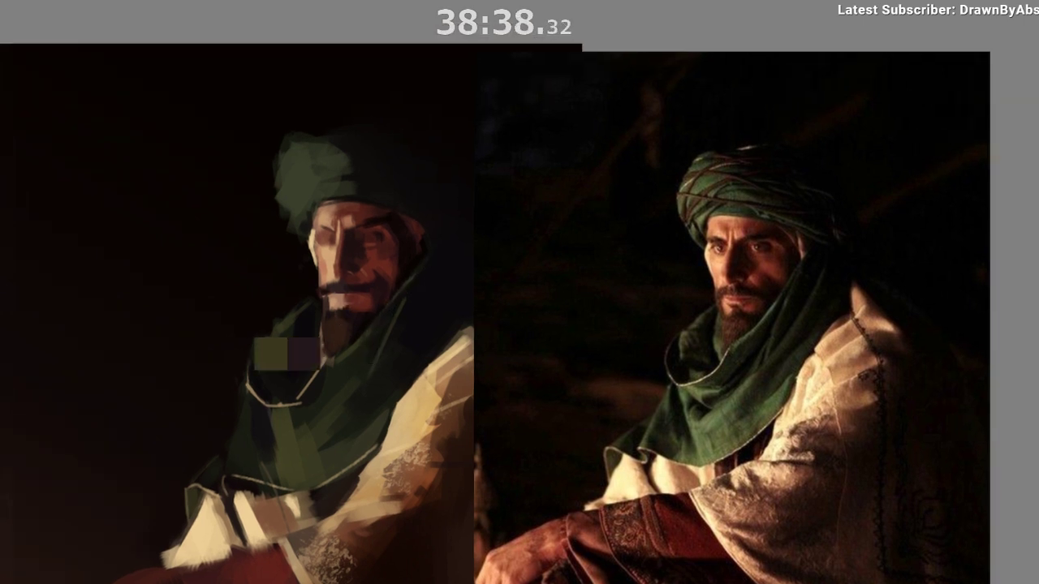
pyautogui.moveTo(343, 303); pyautogui.dragTo(342, 311)
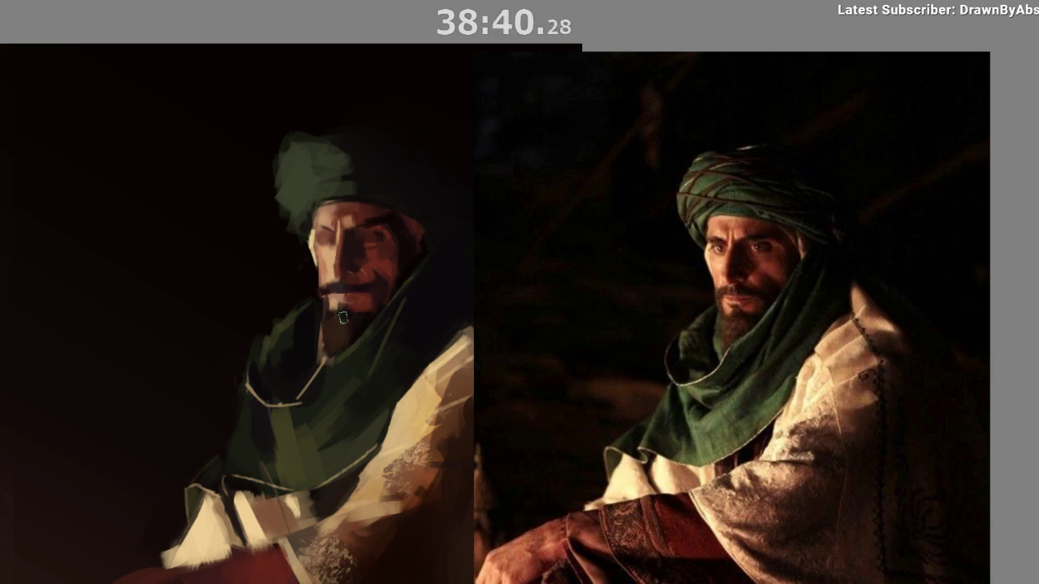
# Refine the goatee's edge and the lit patch below the lips with sampled tones, and restore the unmirrored view.
pyautogui.keyDown('ctrl'); pyautogui.click(344, 309); pyautogui.keyUp('ctrl')
pyautogui.keyDown('ctrl'); pyautogui.click(344, 307); pyautogui.keyUp('ctrl')
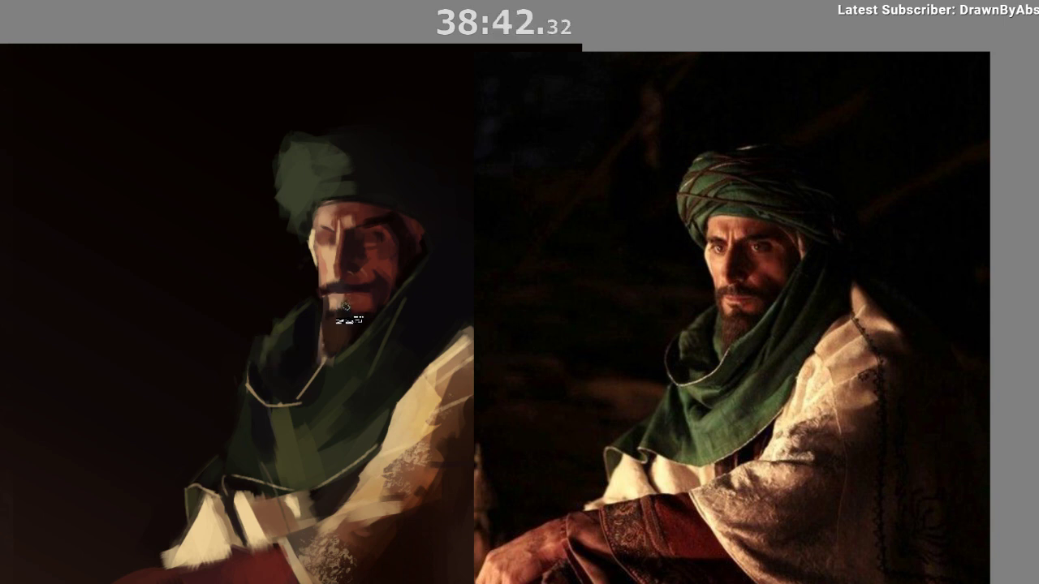
pyautogui.keyDown('ctrl'); pyautogui.click(342, 311); pyautogui.keyUp('ctrl')
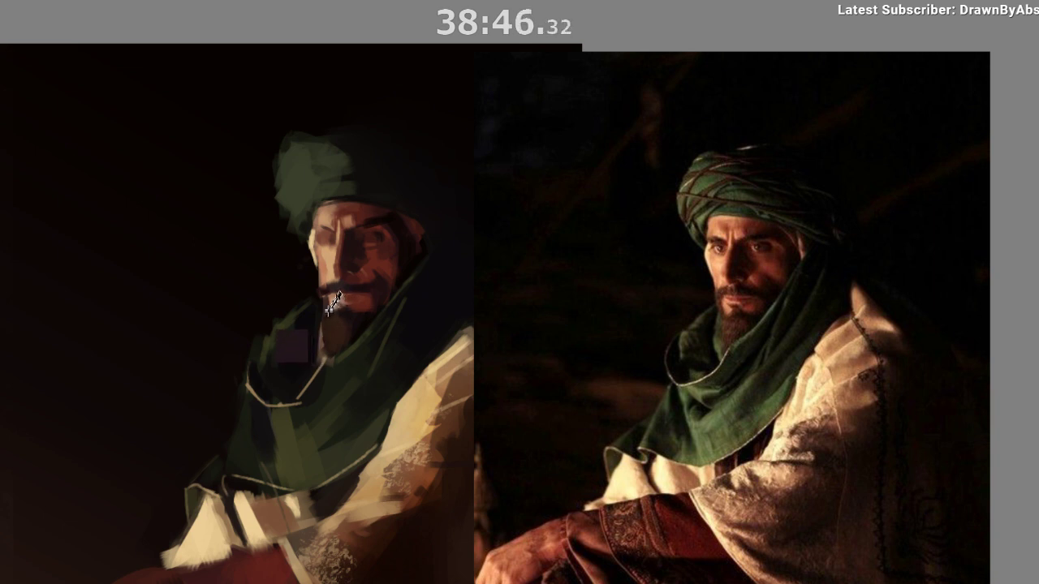
pyautogui.keyDown('ctrl'); pyautogui.click(329, 312); pyautogui.keyUp('ctrl')
pyautogui.keyDown('ctrl'); pyautogui.click(320, 279); pyautogui.keyUp('ctrl')
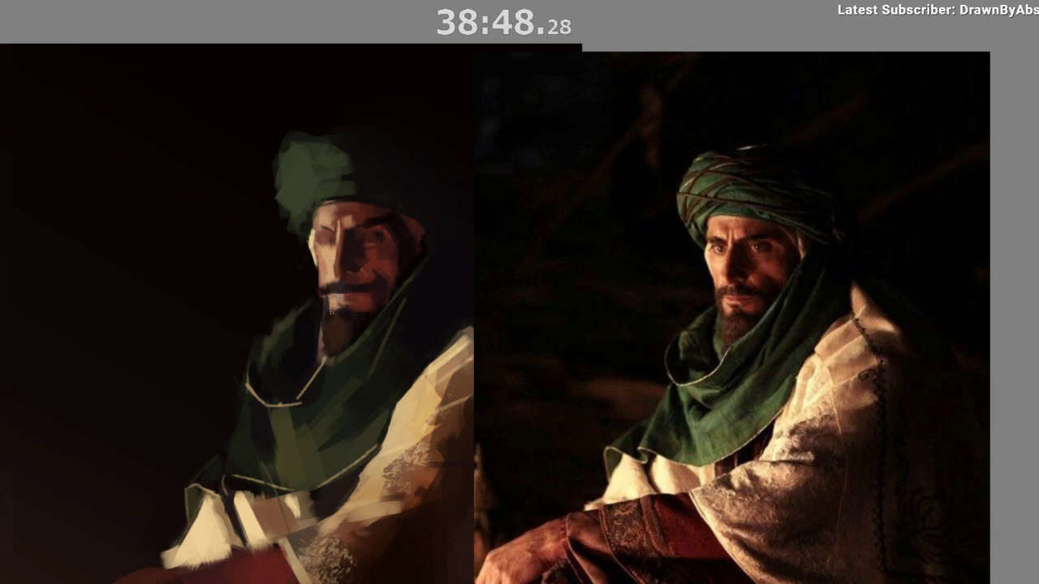
pyautogui.keyDown('ctrl'); pyautogui.click(320, 281); pyautogui.keyUp('ctrl')
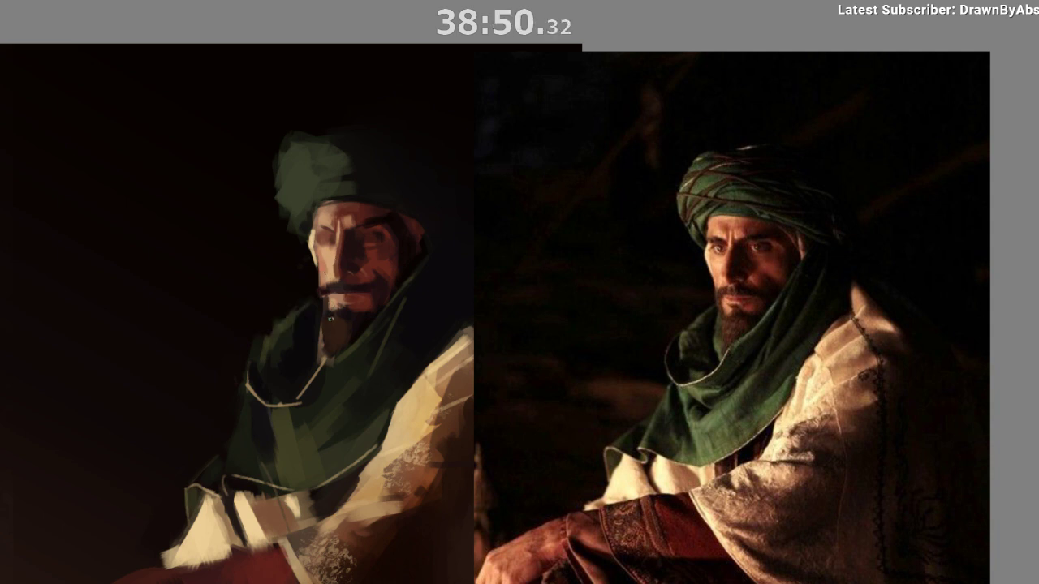
pyautogui.press('m')
# Try reworking the shaded cheek beside the moustache with sampled tones, and undo the strokes.
pyautogui.moveTo(510, 494); pyautogui.dragTo(609, 388)
pyautogui.scroll(-1, 610, 389)
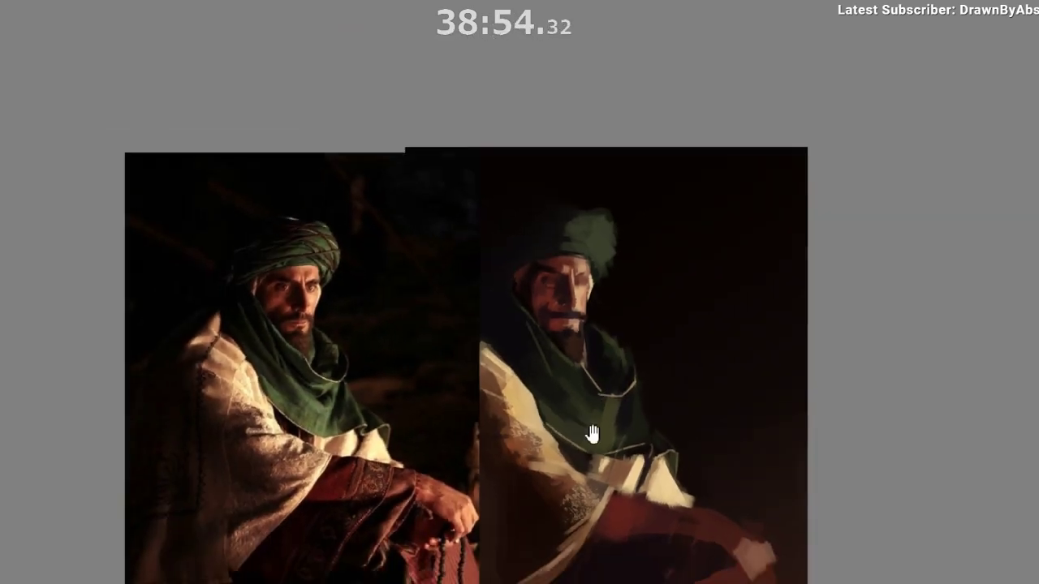
pyautogui.scroll(3, 612, 370)
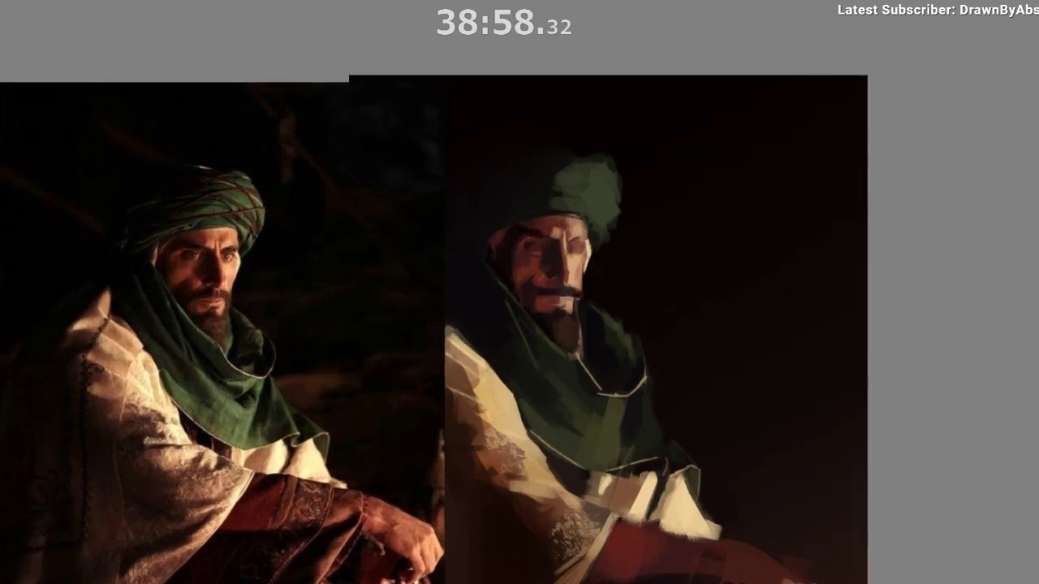
pyautogui.keyDown('alt'); pyautogui.click(532, 277); pyautogui.keyUp('alt')
pyautogui.keyDown('ctrl'); pyautogui.click(534, 276); pyautogui.keyUp('ctrl')
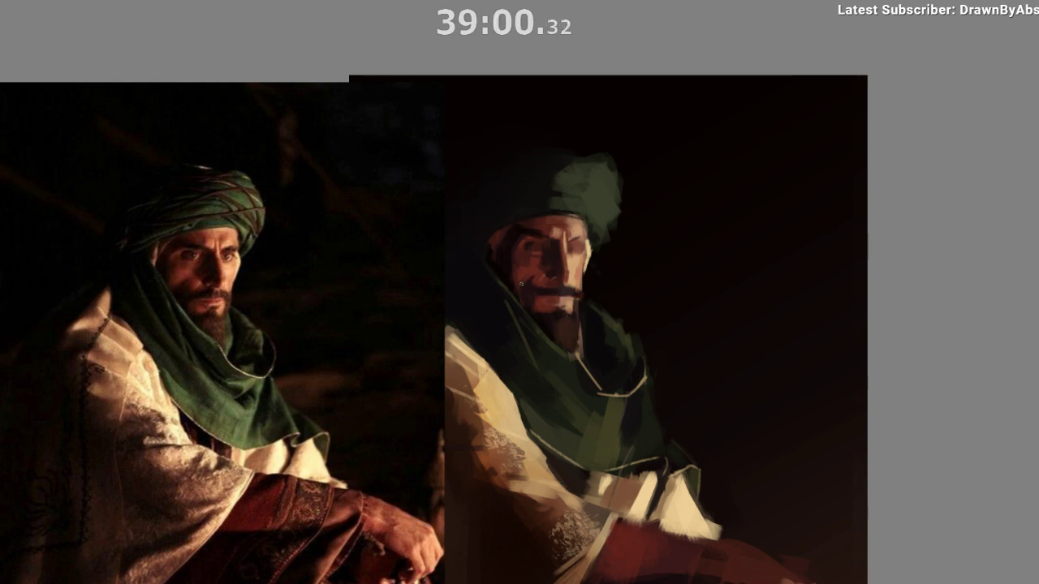
pyautogui.hotkey('ctrl', 'z')
pyautogui.moveTo(517, 298); pyautogui.dragTo(543, 291)
pyautogui.hotkey('ctrl', 'z')
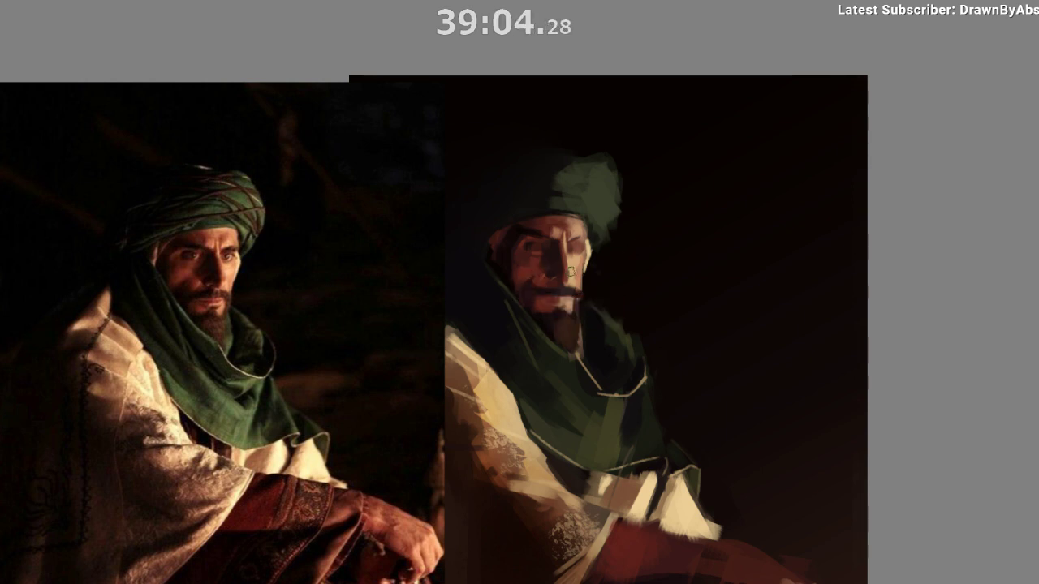
# Hide the finished painting and move the reference photo sideways, clear of the empty canvas.
pyautogui.moveTo(576, 251); pyautogui.dragTo(546, 281)
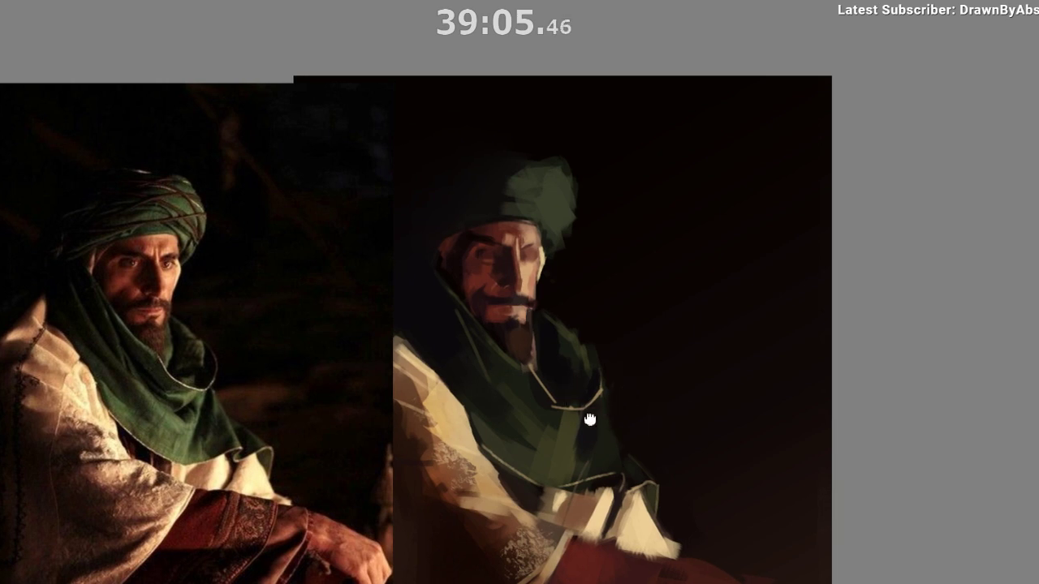
pyautogui.scroll(-4, 592, 420)
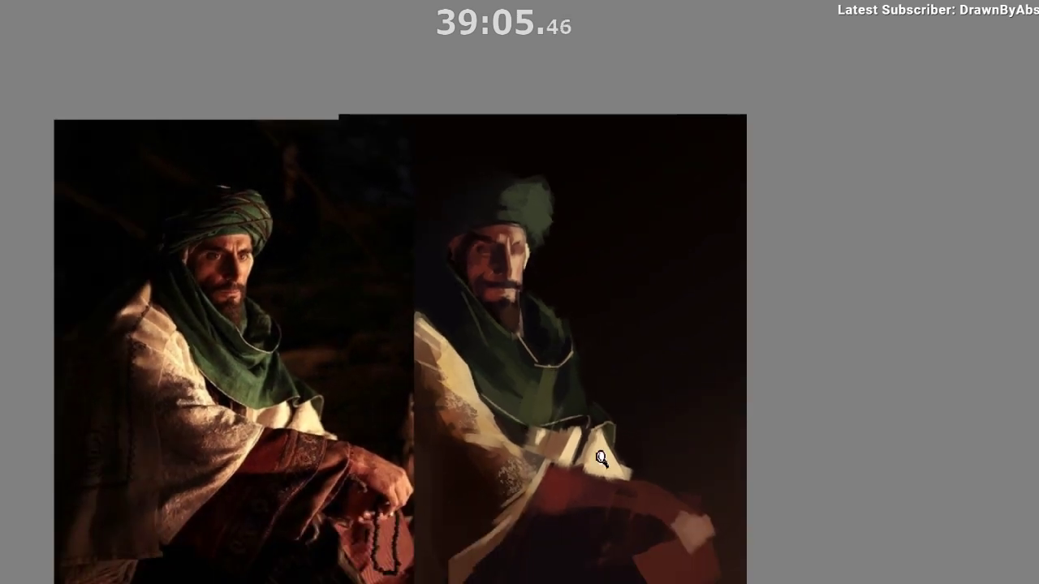
pyautogui.moveTo(600, 459)
pyautogui.mouseDown()
pyautogui.moveTo(621, 519)
pyautogui.moveTo(610, 452)
pyautogui.mouseUp()
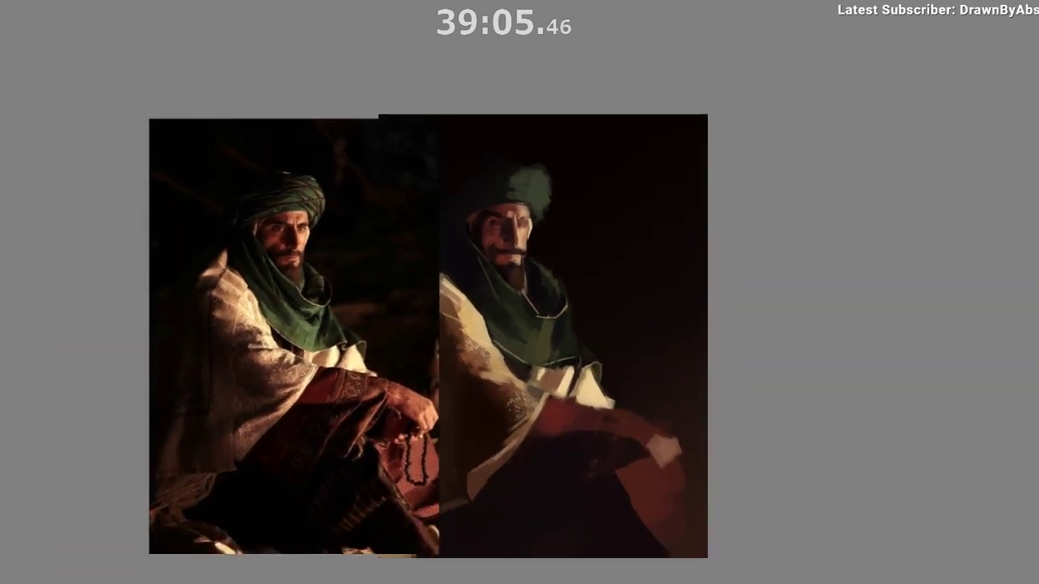
pyautogui.moveTo(608, 172); pyautogui.dragTo(608, 205)
pyautogui.hotkey('ctrl', 'z')
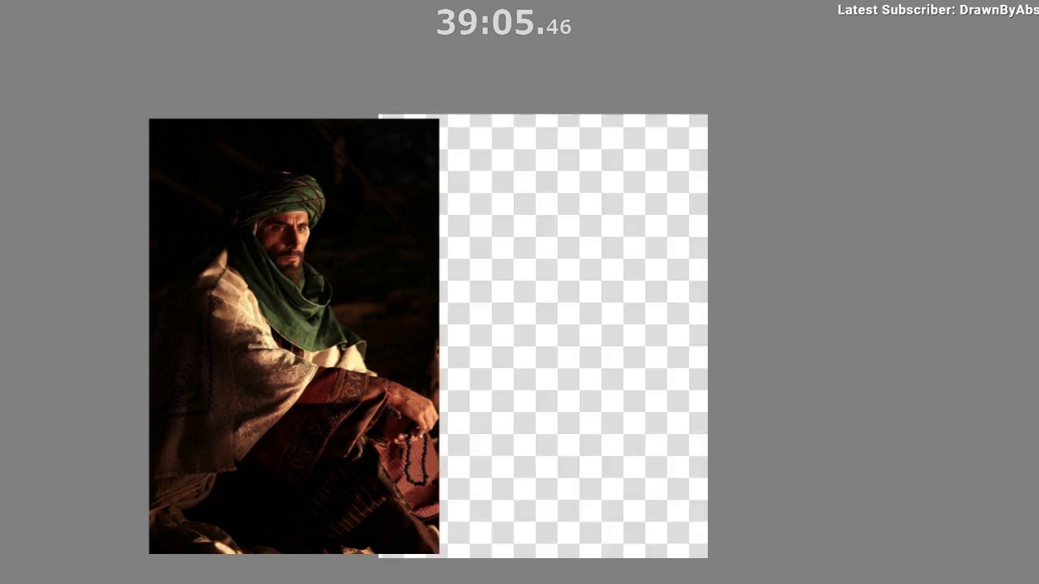
pyautogui.hotkey('ctrl', 't')
pyautogui.moveTo(322, 366); pyautogui.dragTo(190, 373)
pyautogui.press('Return')
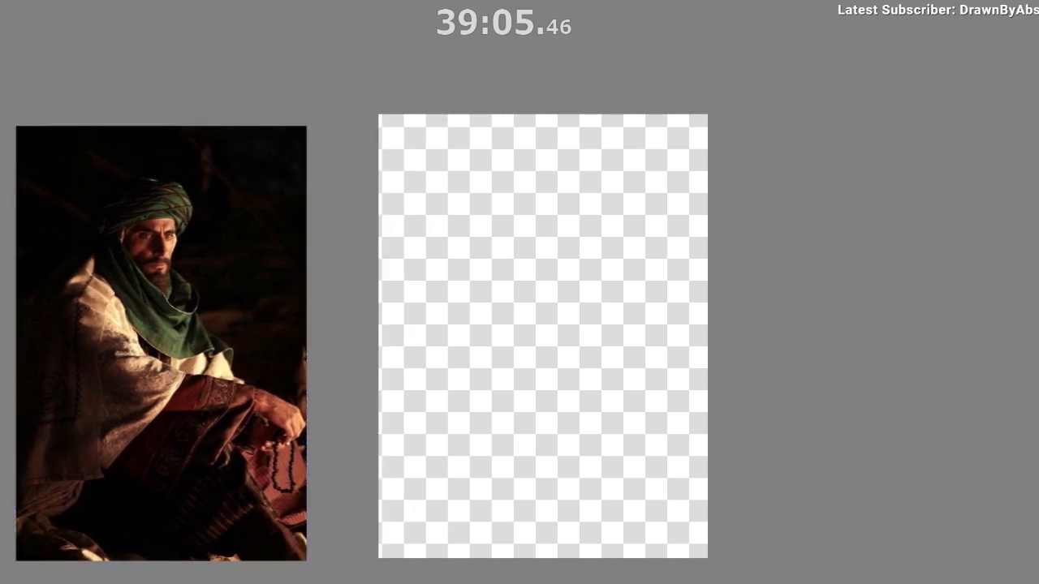
# Fill the empty canvas with light grey and handwrite the underlined heading "Origin of Color" across its upper part.
pyautogui.click(619, 264)
pyautogui.moveTo(624, 263); pyautogui.dragTo(654, 328)
pyautogui.moveTo(483, 241); pyautogui.dragTo(501, 202)
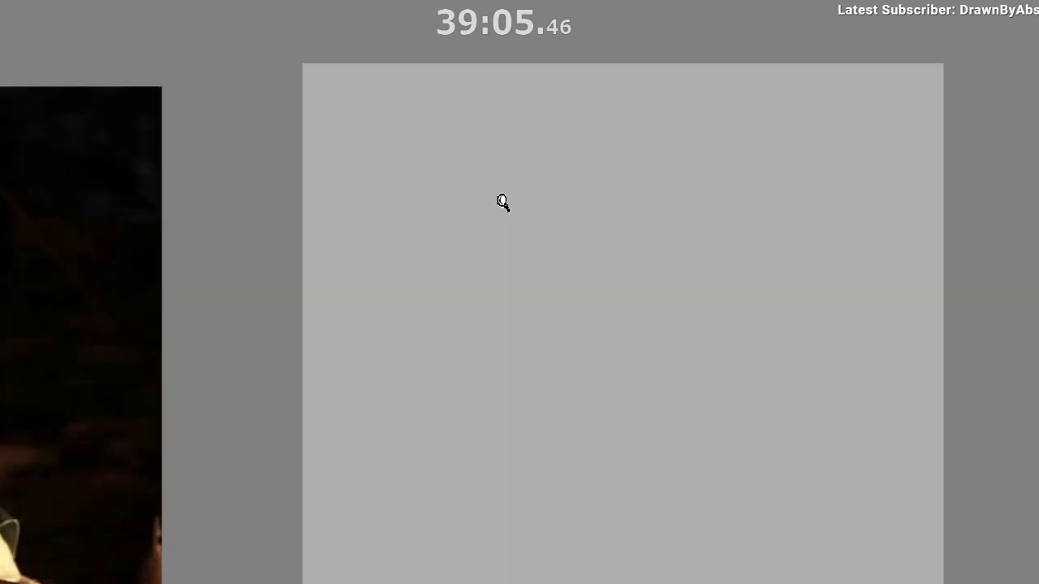
pyautogui.moveTo(771, 112); pyautogui.dragTo(855, 135)
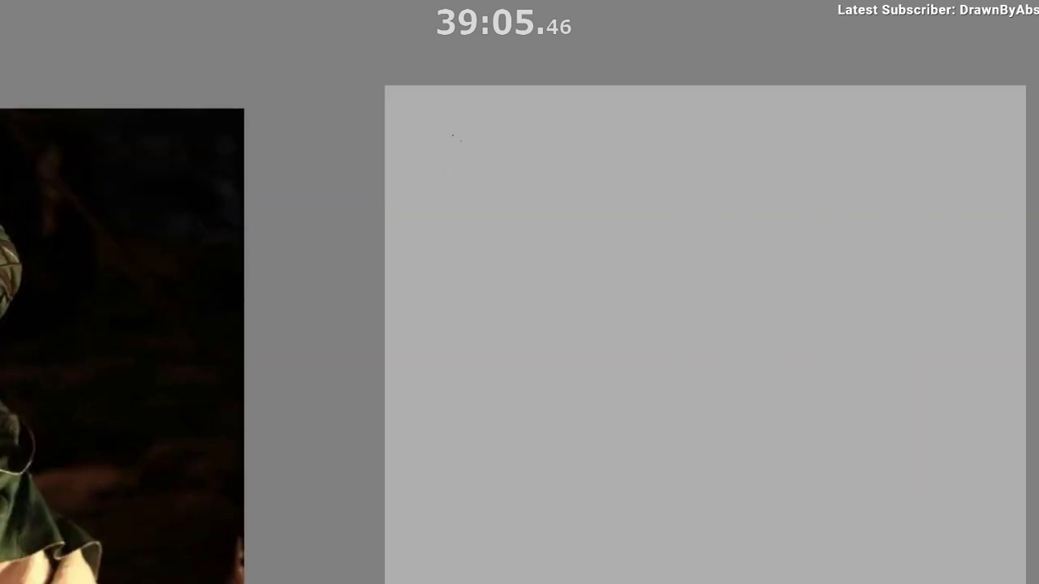
pyautogui.moveTo(447, 143); pyautogui.dragTo(500, 215)
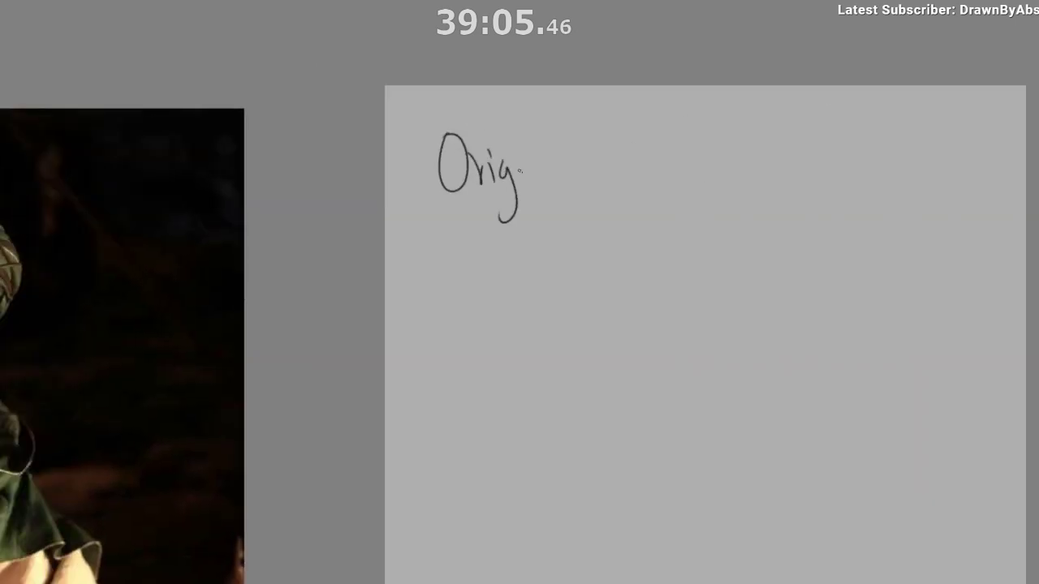
pyautogui.moveTo(513, 157); pyautogui.dragTo(515, 164)
pyautogui.moveTo(520, 168); pyautogui.dragTo(522, 184)
pyautogui.moveTo(528, 167); pyautogui.dragTo(535, 179)
pyautogui.moveTo(552, 167)
pyautogui.mouseDown()
pyautogui.moveTo(567, 127)
pyautogui.moveTo(565, 193)
pyautogui.mouseUp()
pyautogui.moveTo(596, 146)
pyautogui.mouseDown()
pyautogui.moveTo(602, 172)
pyautogui.moveTo(625, 161)
pyautogui.mouseUp()
pyautogui.moveTo(632, 155); pyautogui.dragTo(651, 162)
pyautogui.moveTo(421, 237); pyautogui.dragTo(719, 192)
pyautogui.moveTo(593, 250); pyautogui.dragTo(625, 184)
# Handwrite the first list item, "1) local Color", beneath the heading.
pyautogui.moveTo(457, 244); pyautogui.dragTo(463, 276)
pyautogui.moveTo(459, 210); pyautogui.dragTo(474, 318)
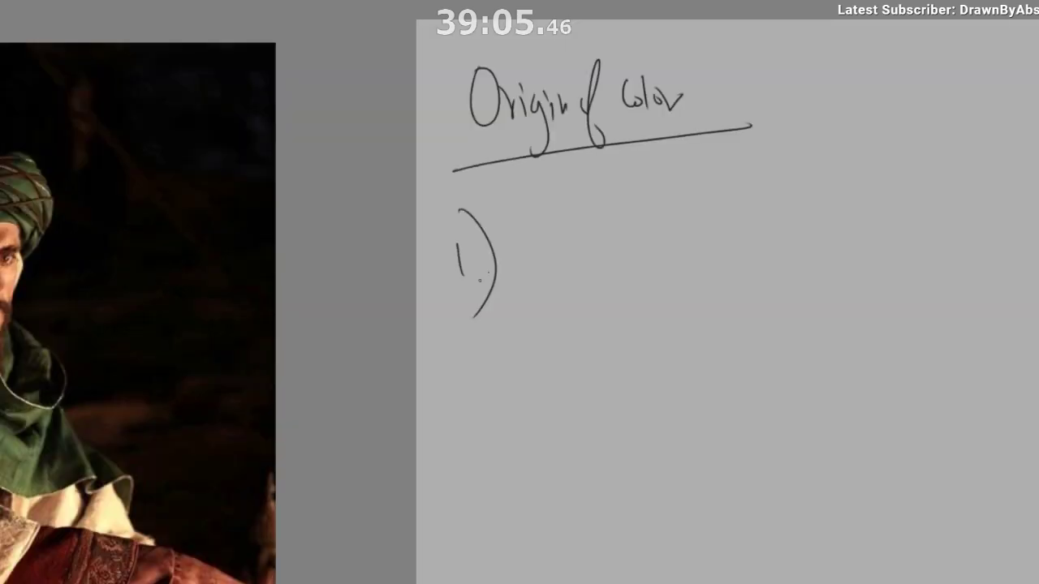
pyautogui.moveTo(521, 203); pyautogui.dragTo(522, 267)
pyautogui.moveTo(539, 249)
pyautogui.mouseDown()
pyautogui.moveTo(532, 260)
pyautogui.moveTo(543, 262)
pyautogui.mouseUp()
pyautogui.moveTo(565, 245); pyautogui.dragTo(560, 261)
pyautogui.moveTo(568, 203); pyautogui.dragTo(579, 268)
pyautogui.moveTo(639, 219); pyautogui.dragTo(628, 256)
pyautogui.moveTo(646, 242); pyautogui.dragTo(651, 253)
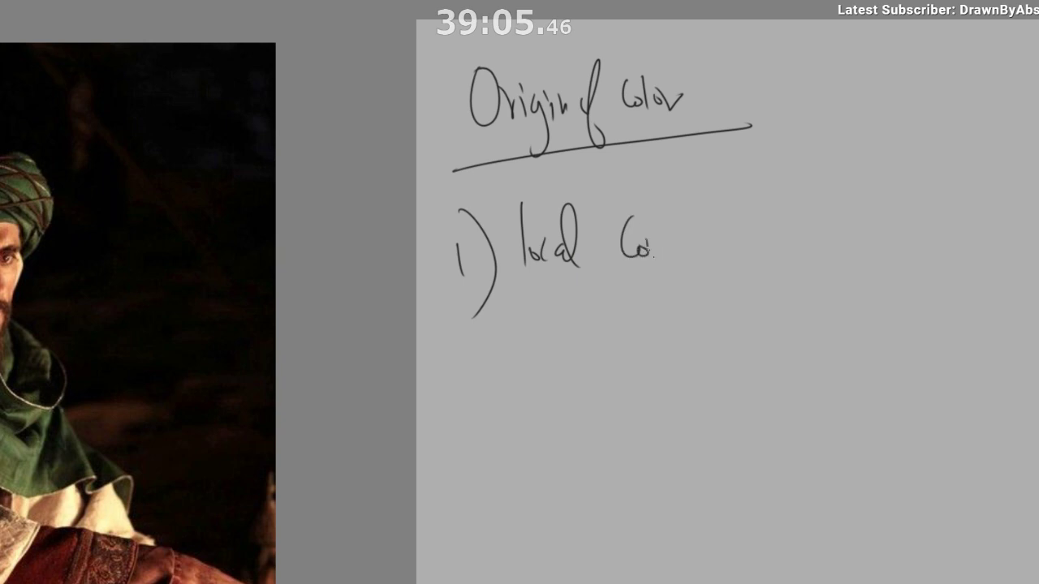
pyautogui.hotkey('ctrl', 'z')
pyautogui.moveTo(650, 210); pyautogui.dragTo(653, 253)
pyautogui.moveTo(659, 248); pyautogui.dragTo(683, 241)
# Handwrite the second list item, "2) Color of light source", below the first one.
pyautogui.scroll(-2, 642, 330)
pyautogui.moveTo(474, 320); pyautogui.dragTo(484, 322)
pyautogui.moveTo(487, 276); pyautogui.dragTo(485, 344)
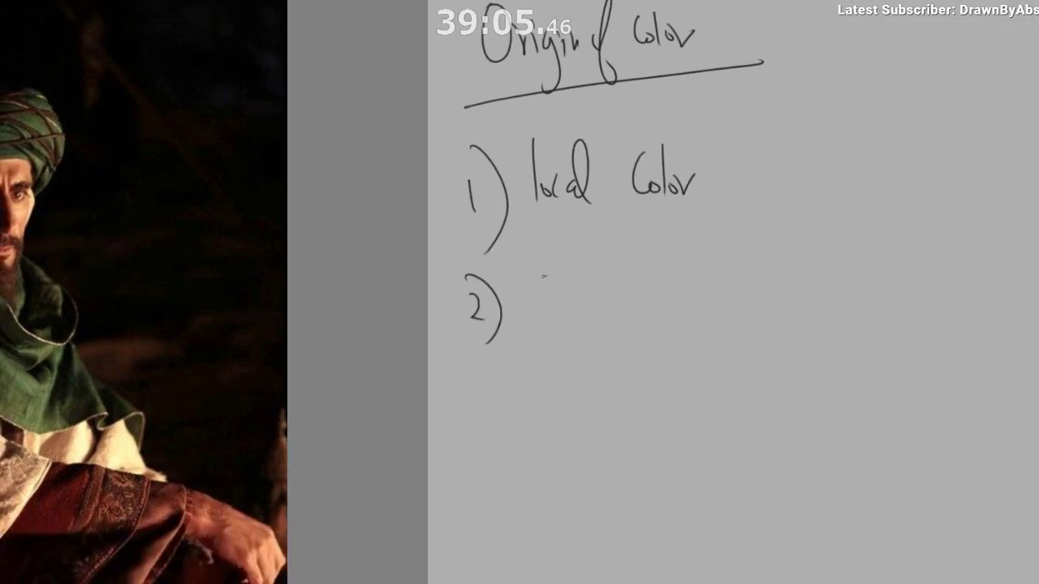
pyautogui.moveTo(545, 265); pyautogui.dragTo(539, 313)
pyautogui.moveTo(546, 302); pyautogui.dragTo(555, 305)
pyautogui.moveTo(629, 296); pyautogui.dragTo(625, 302)
pyautogui.moveTo(638, 261)
pyautogui.mouseDown()
pyautogui.moveTo(648, 330)
pyautogui.moveTo(661, 301)
pyautogui.mouseUp()
pyautogui.moveTo(669, 276); pyautogui.dragTo(675, 351)
pyautogui.moveTo(684, 259)
pyautogui.mouseDown()
pyautogui.moveTo(709, 294)
pyautogui.moveTo(588, 341)
pyautogui.moveTo(729, 283)
pyautogui.moveTo(755, 283)
pyautogui.mouseUp()
pyautogui.hscroll(2, 706, 292)
pyautogui.moveTo(760, 282); pyautogui.dragTo(771, 293)
# Add the side note "Color temp. of L.S." with an arrow pointing to the second item.
pyautogui.moveTo(722, 339); pyautogui.dragTo(555, 379)
pyautogui.moveTo(688, 267)
pyautogui.mouseDown()
pyautogui.moveTo(649, 306)
pyautogui.moveTo(664, 309)
pyautogui.mouseUp()
pyautogui.moveTo(713, 229); pyautogui.dragTo(715, 265)
pyautogui.moveTo(719, 255); pyautogui.dragTo(717, 258)
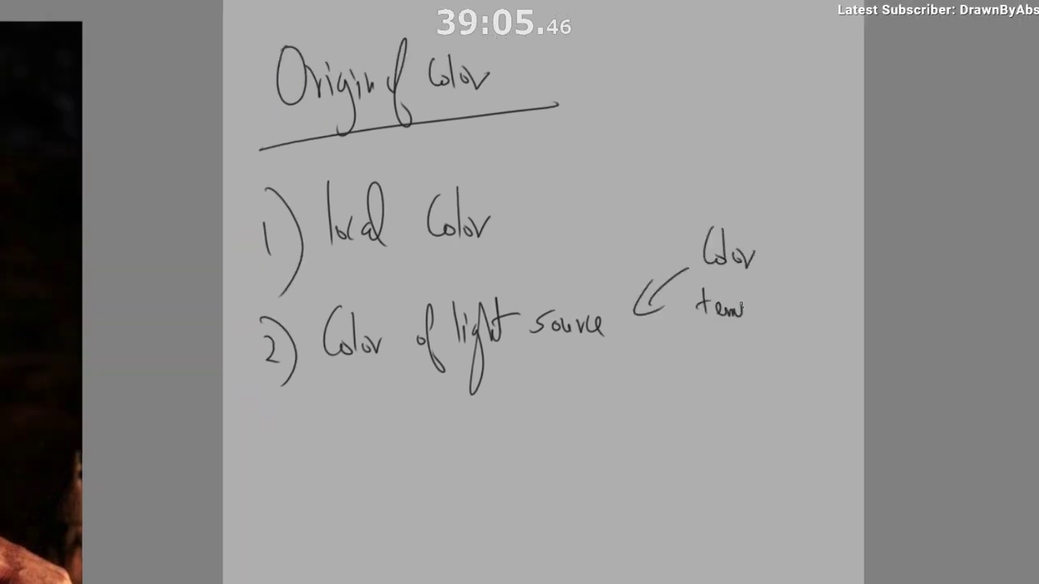
pyautogui.moveTo(755, 309); pyautogui.dragTo(764, 309)
pyautogui.moveTo(699, 348)
pyautogui.mouseDown()
pyautogui.moveTo(690, 367)
pyautogui.moveTo(709, 391)
pyautogui.mouseUp()
pyautogui.moveTo(716, 339)
pyautogui.mouseDown()
pyautogui.moveTo(702, 378)
pyautogui.moveTo(747, 377)
pyautogui.mouseUp()
pyautogui.click(763, 369)
# Handwrite and underline the third list item, "3) Ambient & Diffused.", below the second one.
pyautogui.moveTo(457, 473); pyautogui.dragTo(552, 340)
pyautogui.moveTo(350, 321); pyautogui.dragTo(360, 353)
pyautogui.moveTo(342, 295); pyautogui.dragTo(374, 379)
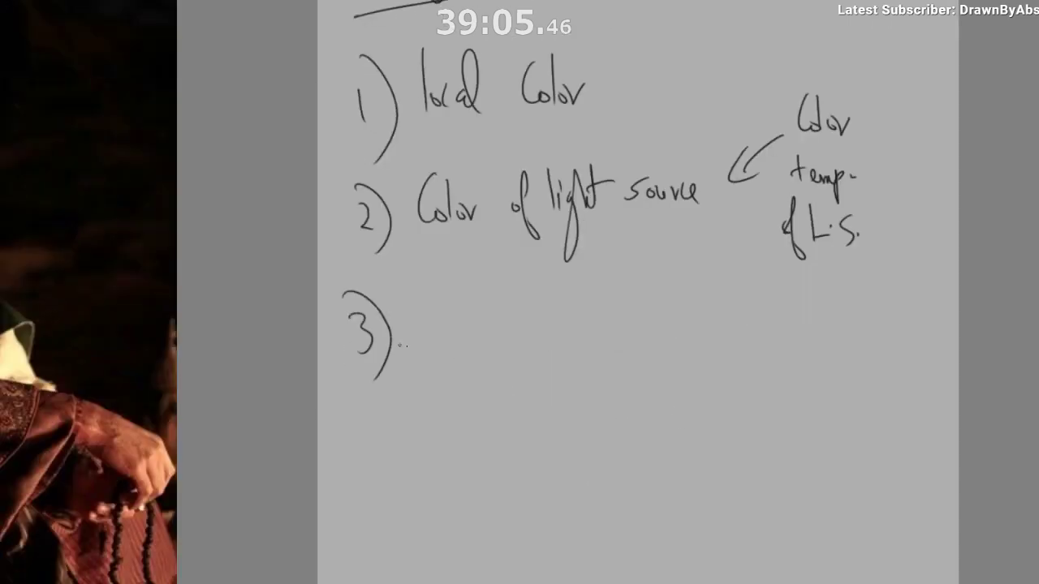
pyautogui.moveTo(411, 344)
pyautogui.mouseDown()
pyautogui.moveTo(420, 314)
pyautogui.moveTo(448, 341)
pyautogui.moveTo(455, 298)
pyautogui.moveTo(467, 339)
pyautogui.moveTo(509, 335)
pyautogui.moveTo(534, 349)
pyautogui.moveTo(544, 309)
pyautogui.moveTo(549, 328)
pyautogui.moveTo(593, 316)
pyautogui.moveTo(604, 300)
pyautogui.moveTo(625, 348)
pyautogui.moveTo(599, 348)
pyautogui.moveTo(617, 326)
pyautogui.moveTo(636, 345)
pyautogui.moveTo(640, 298)
pyautogui.moveTo(642, 347)
pyautogui.moveTo(688, 345)
pyautogui.mouseUp()
pyautogui.hotkey('ctrl', 'z')
pyautogui.click(703, 350)
pyautogui.moveTo(473, 383); pyautogui.dragTo(690, 378)
# Make a circular selection for a sphere in the free space below the third item.
pyautogui.moveTo(673, 429)
pyautogui.mouseDown()
pyautogui.moveTo(647, 498)
pyautogui.moveTo(577, 508)
pyautogui.moveTo(570, 534)
pyautogui.mouseUp()
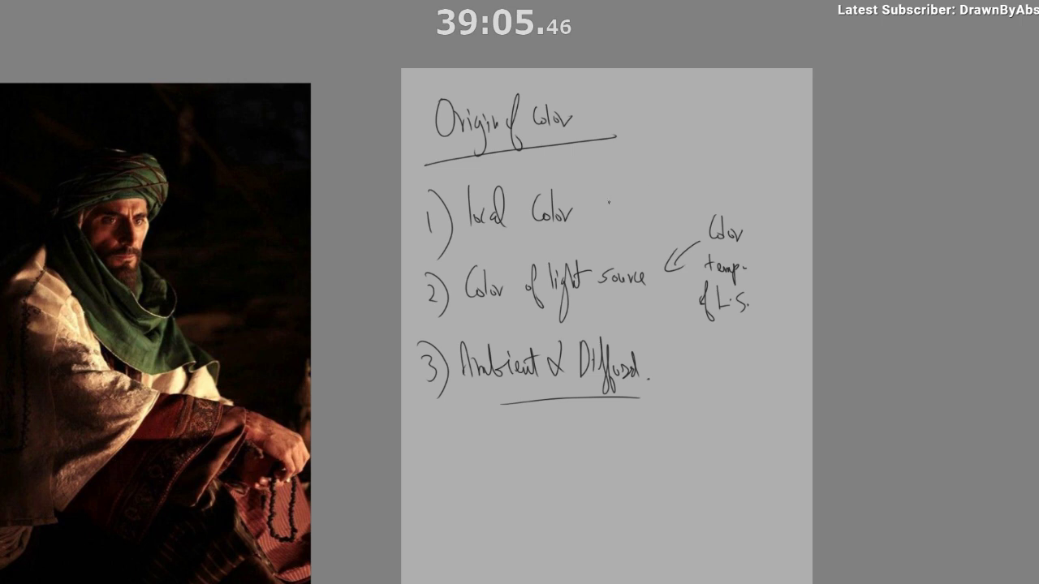
pyautogui.moveTo(621, 508); pyautogui.dragTo(582, 404)
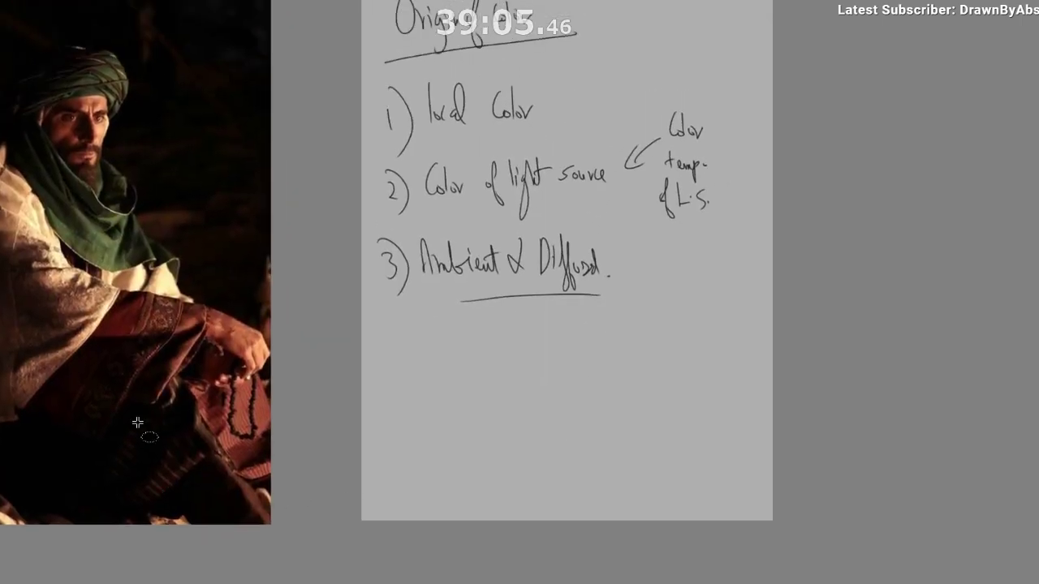
pyautogui.moveTo(500, 340); pyautogui.dragTo(642, 490)
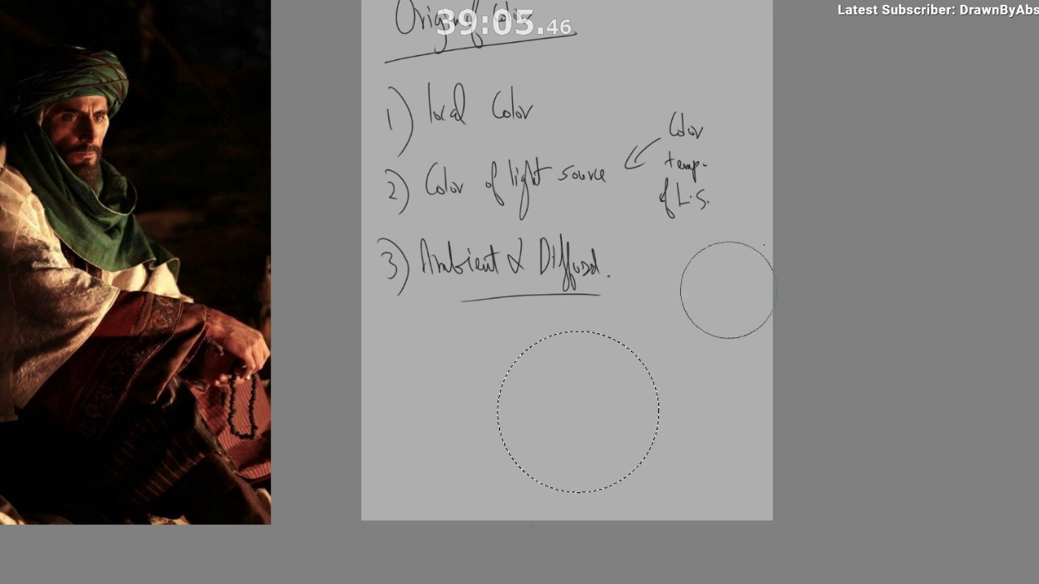
pyautogui.press('b')
pyautogui.moveTo(567, 367); pyautogui.dragTo(542, 480)
pyautogui.hotkey('ctrl', 'z')
pyautogui.moveTo(524, 443); pyautogui.dragTo(518, 435)
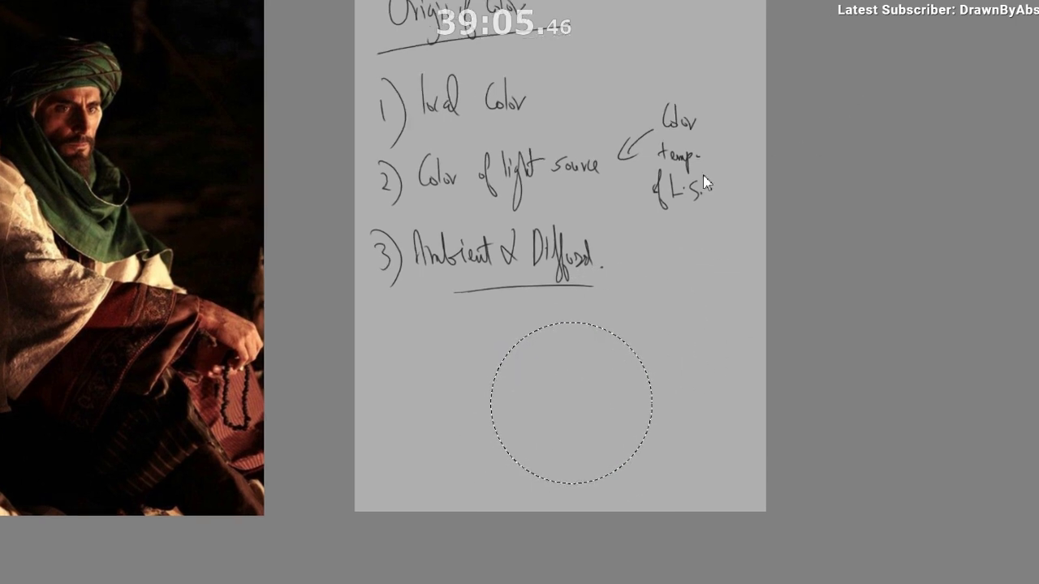
# Shade the circle as a sphere with a large soft brush, darkening its lower-left side and leaving the upper right lit.
pyautogui.press('x')
pyautogui.moveTo(542, 329)
pyautogui.mouseDown()
pyautogui.moveTo(567, 368)
pyautogui.moveTo(552, 381)
pyautogui.mouseUp()
pyautogui.click(626, 260)
pyautogui.moveTo(562, 477)
pyautogui.mouseDown()
pyautogui.moveTo(591, 475)
pyautogui.moveTo(551, 513)
pyautogui.mouseUp()
pyautogui.moveTo(520, 454)
pyautogui.mouseDown()
pyautogui.moveTo(511, 382)
pyautogui.moveTo(556, 421)
pyautogui.mouseUp()
pyautogui.hotkey('ctrl', 'z')
pyautogui.moveTo(536, 341)
pyautogui.mouseDown()
pyautogui.moveTo(527, 406)
pyautogui.moveTo(546, 445)
pyautogui.mouseUp()
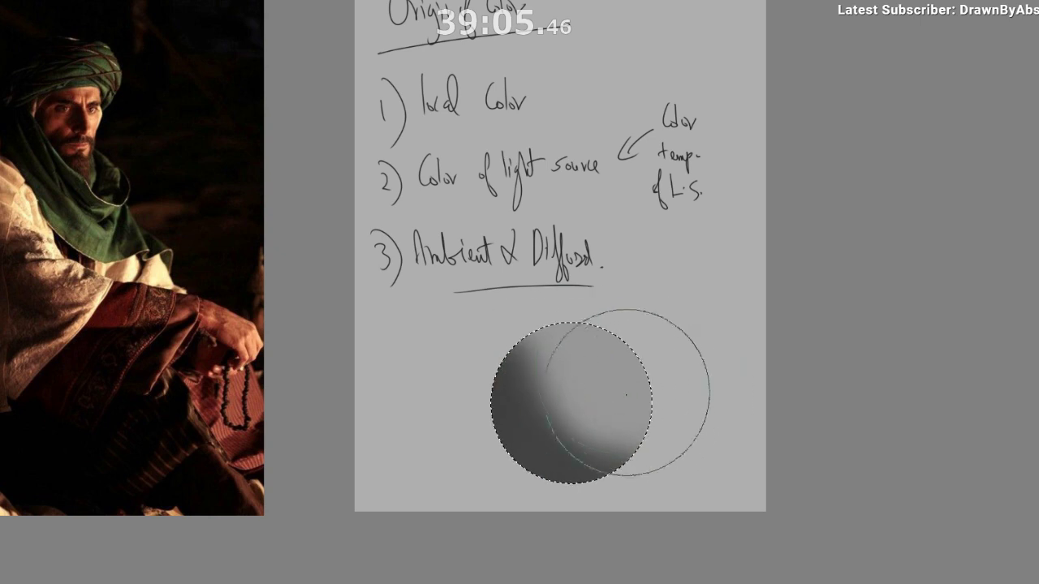
pyautogui.moveTo(547, 514)
pyautogui.mouseDown()
pyautogui.moveTo(587, 489)
pyautogui.moveTo(524, 452)
pyautogui.mouseUp()
pyautogui.press(']')
pyautogui.hotkey('ctrl', 'd')
pyautogui.moveTo(649, 476)
pyautogui.mouseDown()
pyautogui.moveTo(607, 427)
pyautogui.moveTo(644, 485)
pyautogui.mouseUp()
pyautogui.hotkey('ctrl', 'z')
pyautogui.moveTo(649, 446); pyautogui.dragTo(662, 446)
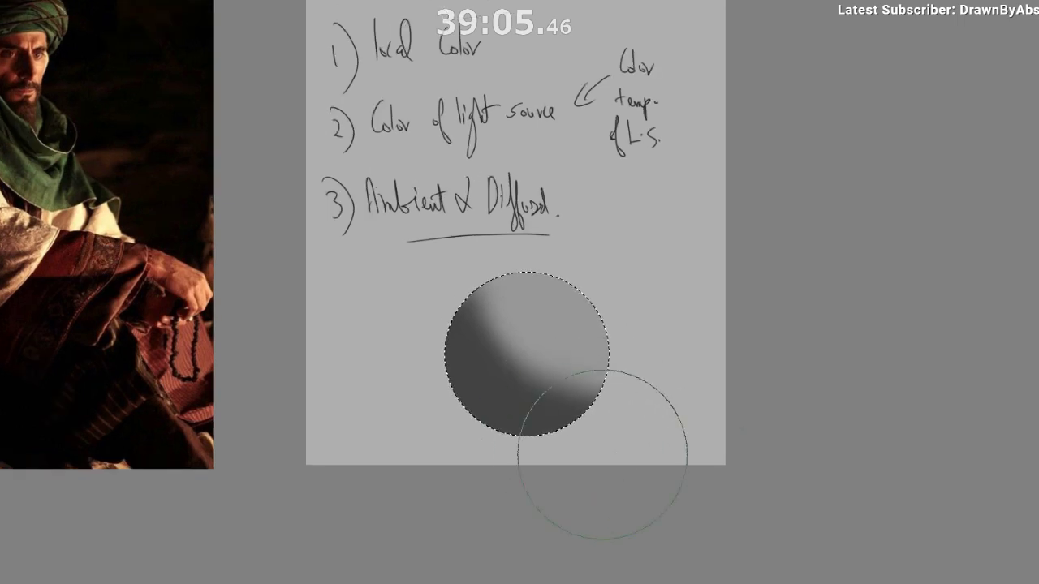
# Paint a darker core shadow along the sphere's light-to-shadow transition with a smaller soft brush, keeping the circular selection.
pyautogui.press('[')
pyautogui.press('[')
pyautogui.press('[')
pyautogui.press('[')
pyautogui.moveTo(470, 315); pyautogui.dragTo(519, 339)
pyautogui.hotkey('ctrl', 'z')
pyautogui.press('[')
pyautogui.press('[')
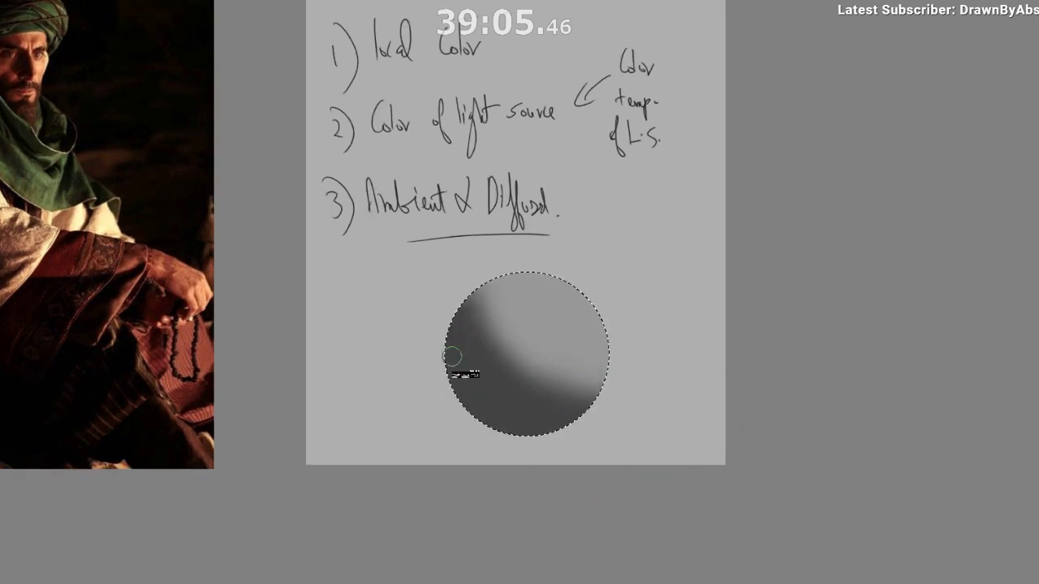
pyautogui.moveTo(464, 316)
pyautogui.mouseDown()
pyautogui.moveTo(520, 379)
pyautogui.moveTo(606, 412)
pyautogui.mouseUp()
pyautogui.press(']')
pyautogui.press(']')
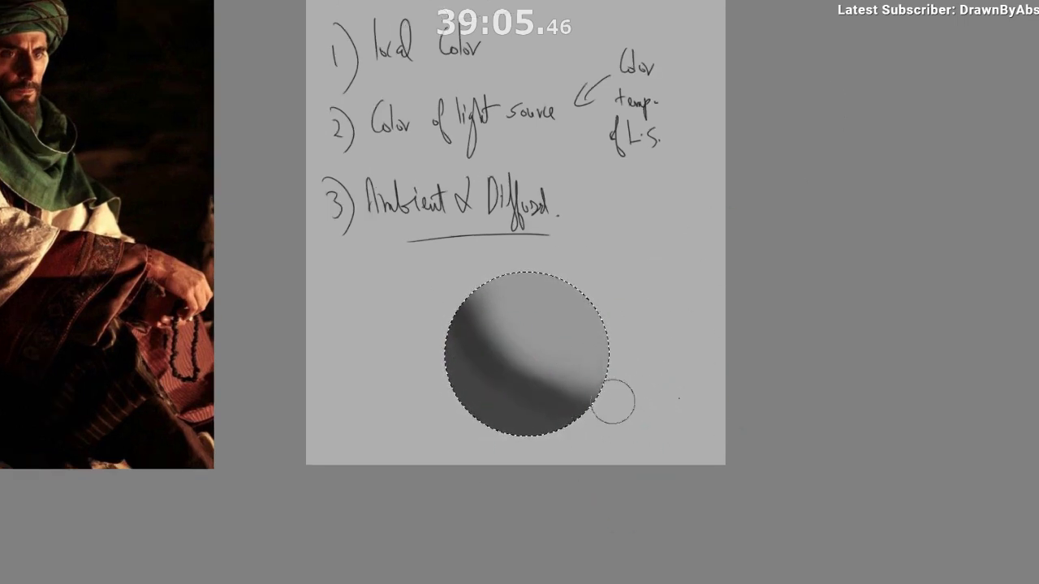
pyautogui.hotkey('ctrl', 'd')
pyautogui.hotkey('ctrl', 'shift', 'd')
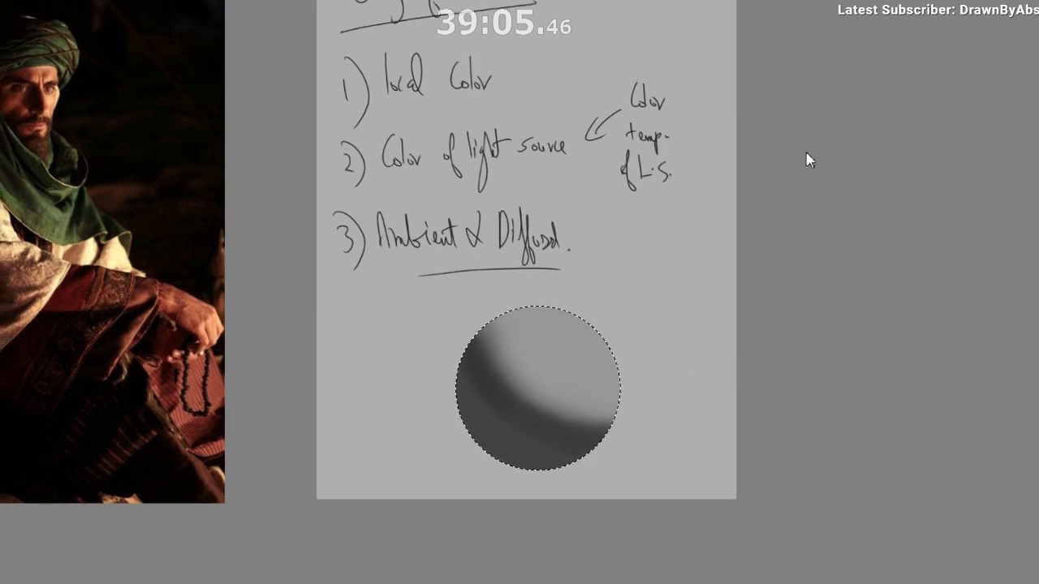
# Brighten the upper-right lit side of the grey sphere with a large soft brush, staying inside the circular selection.
pyautogui.press(']')
pyautogui.press(']')
pyautogui.press(']')
pyautogui.moveTo(559, 360)
pyautogui.mouseDown()
pyautogui.moveTo(557, 349)
pyautogui.moveTo(568, 353)
pyautogui.moveTo(542, 338)
pyautogui.moveTo(563, 349)
pyautogui.moveTo(572, 341)
pyautogui.mouseUp()
pyautogui.press(']')
pyautogui.hotkey('ctrl', 'z')
pyautogui.keyDown('alt'); pyautogui.click(551, 363); pyautogui.keyUp('alt')
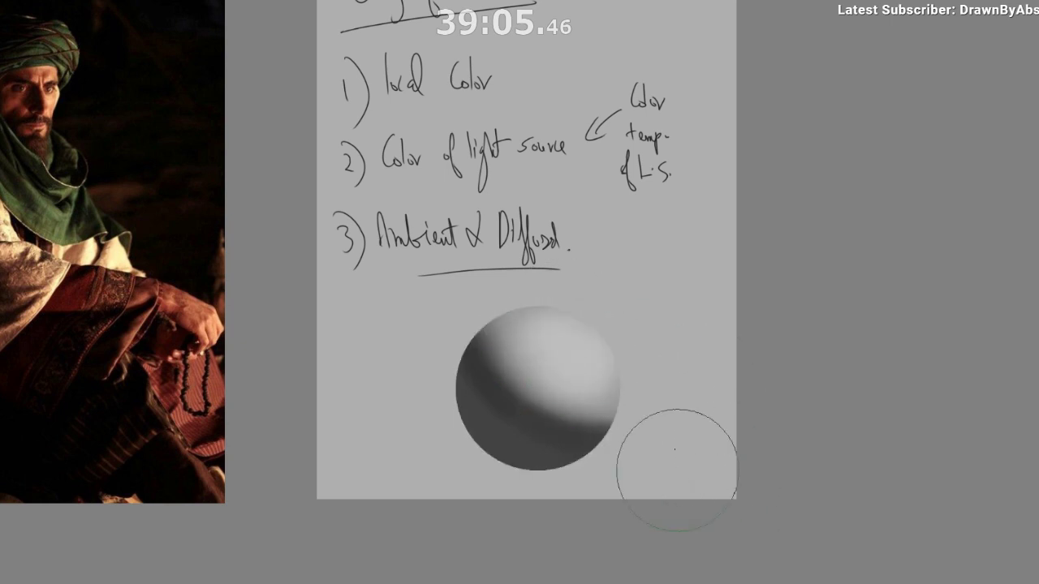
pyautogui.click(573, 341)
pyautogui.hotkey('ctrl', 'z')
# Add a small white specular highlight to the upper-right lit side of the grey sphere with a much smaller brush.
pyautogui.press('[')
pyautogui.press('[')
pyautogui.press('[')
pyautogui.press('[')
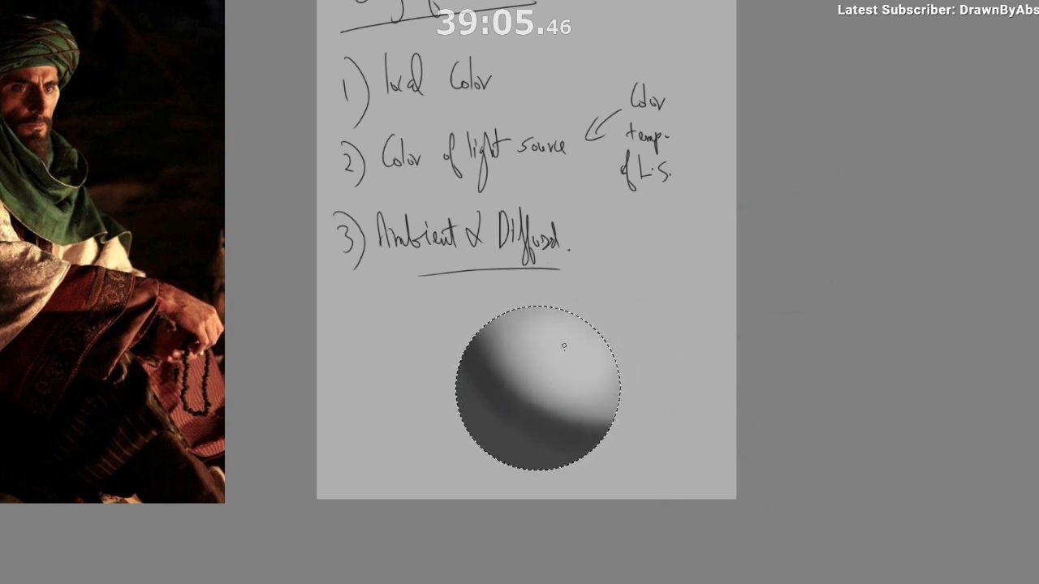
pyautogui.moveTo(563, 342); pyautogui.dragTo(561, 345)
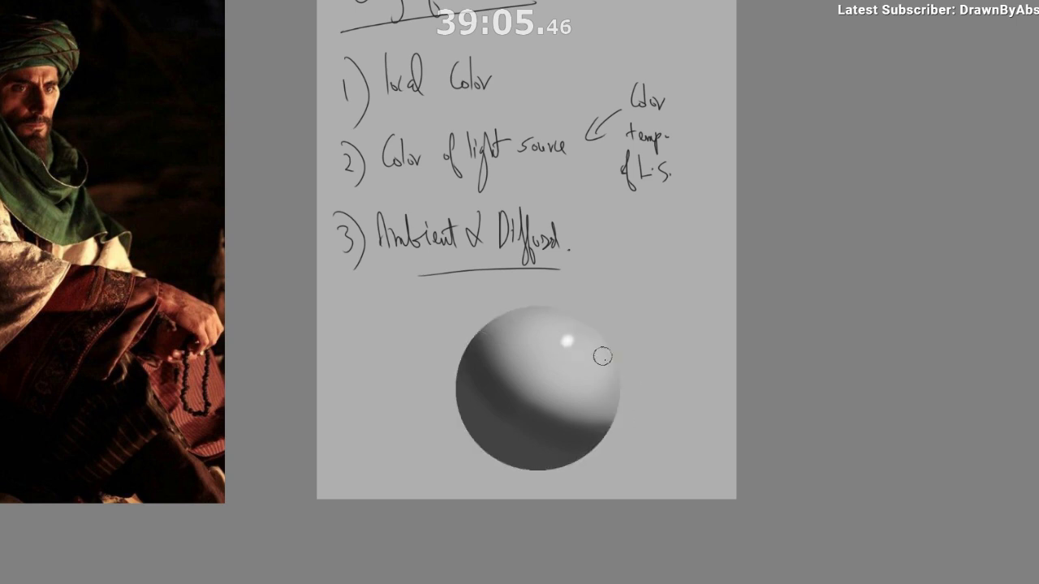
# Soften the lower-left shadow of the grey sphere with faint reflected light and clear the circular selection.
pyautogui.moveTo(600, 426); pyautogui.dragTo(564, 438)
pyautogui.moveTo(615, 496); pyautogui.dragTo(629, 474)
pyautogui.hotkey('ctrl', 'h')
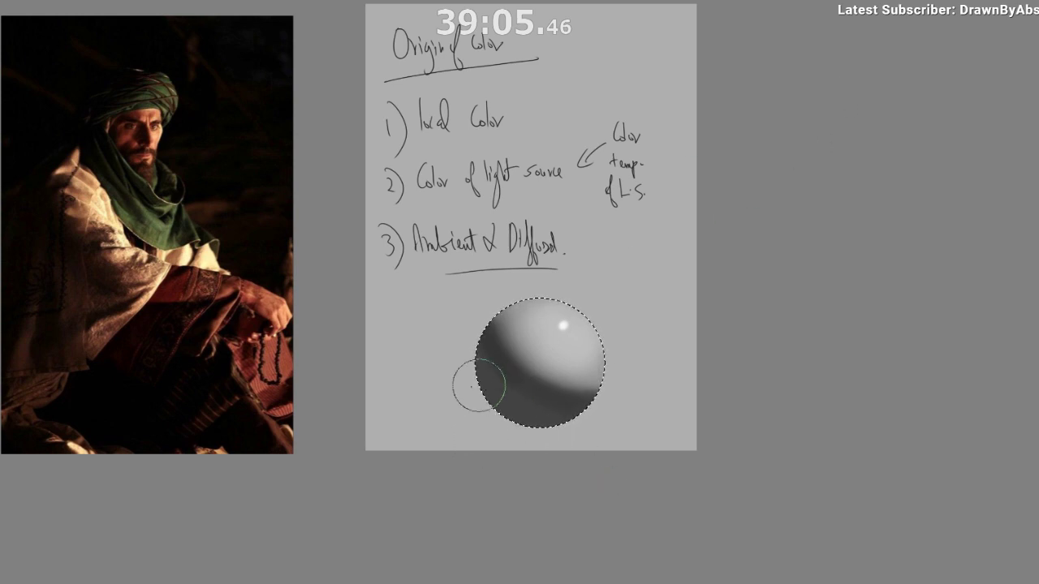
pyautogui.press(']')
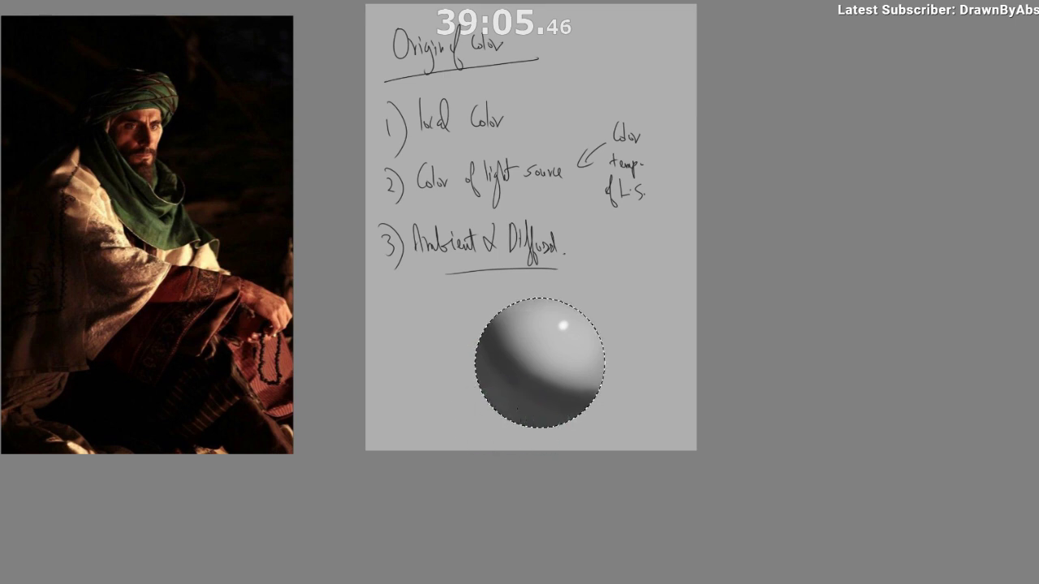
pyautogui.press(']')
pyautogui.hotkey('ctrl', 'd')
pyautogui.keyDown('ctrl'); pyautogui.click(639, 455); pyautogui.keyUp('ctrl')
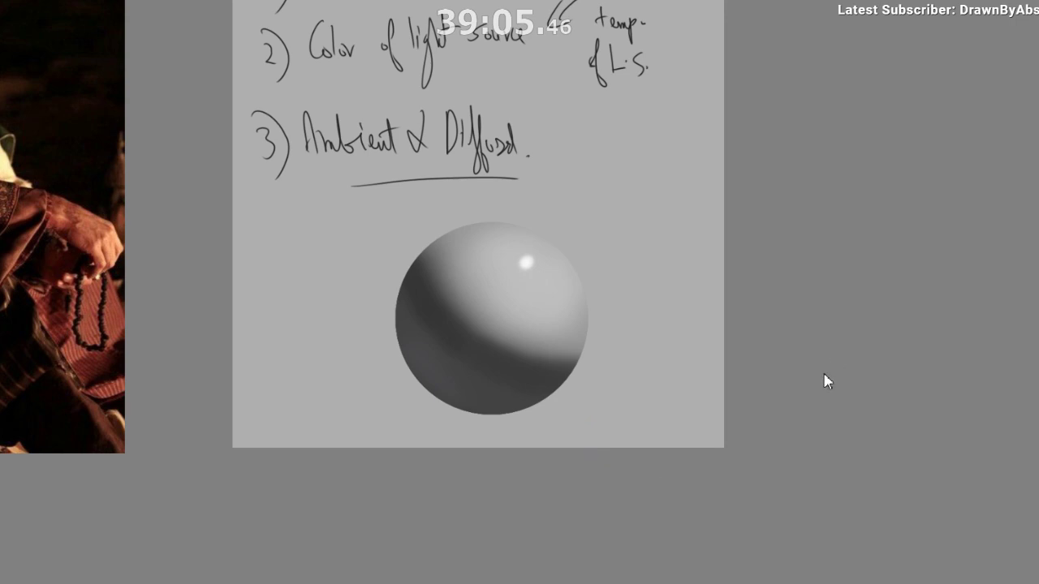
pyautogui.moveTo(490, 458); pyautogui.dragTo(496, 523)
pyautogui.press(']')
pyautogui.press(']')
pyautogui.press(']')
pyautogui.press(']')
pyautogui.press(']')
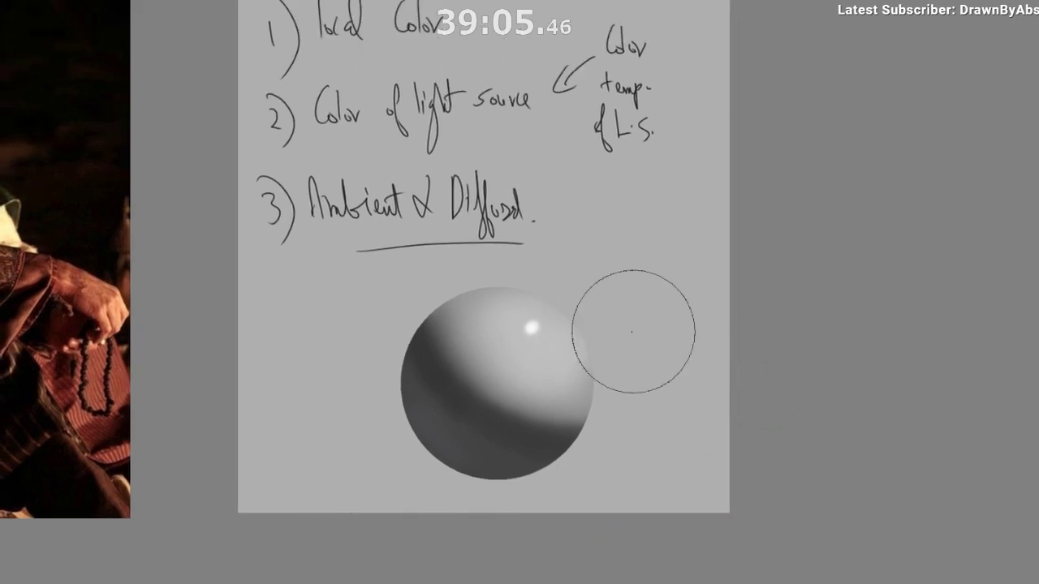
pyautogui.moveTo(597, 247); pyautogui.dragTo(609, 291)
pyautogui.hotkey('ctrl', 'z')
# Handwrite and underline "Nathan Fowkes" with a thin brush above and right of the grey sphere, with a small arrow pointing to it.
pyautogui.press('[')
pyautogui.press('[')
pyautogui.press('[')
pyautogui.press('[')
pyautogui.press('[')
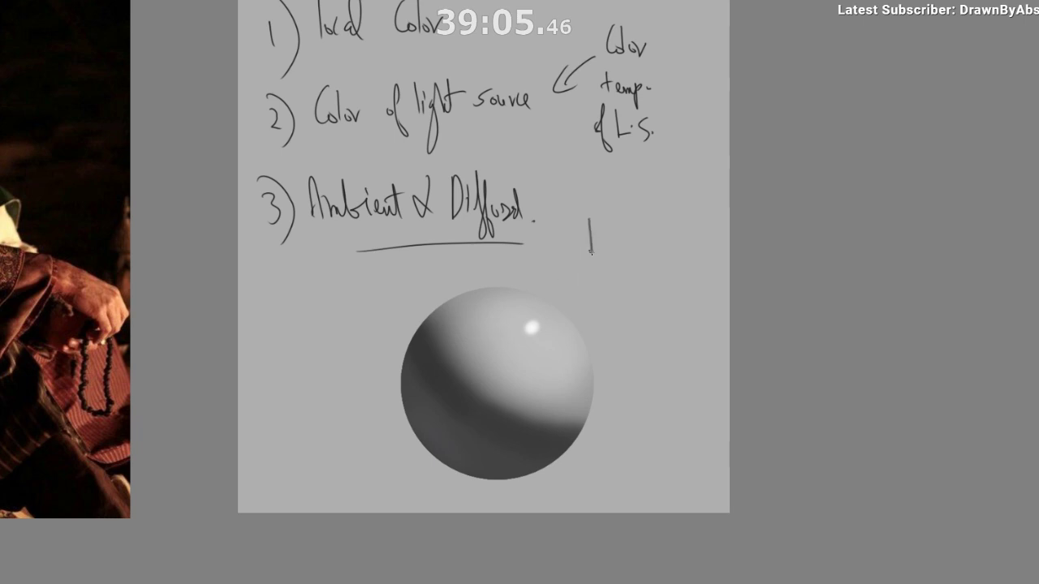
pyautogui.hotkey('ctrl', 'z')
pyautogui.moveTo(585, 220); pyautogui.dragTo(591, 257)
pyautogui.moveTo(585, 222)
pyautogui.mouseDown()
pyautogui.moveTo(597, 252)
pyautogui.moveTo(600, 221)
pyautogui.mouseUp()
pyautogui.moveTo(615, 239)
pyautogui.mouseDown()
pyautogui.moveTo(621, 253)
pyautogui.moveTo(639, 248)
pyautogui.mouseUp()
pyautogui.moveTo(646, 237)
pyautogui.mouseDown()
pyautogui.moveTo(648, 247)
pyautogui.moveTo(664, 236)
pyautogui.mouseUp()
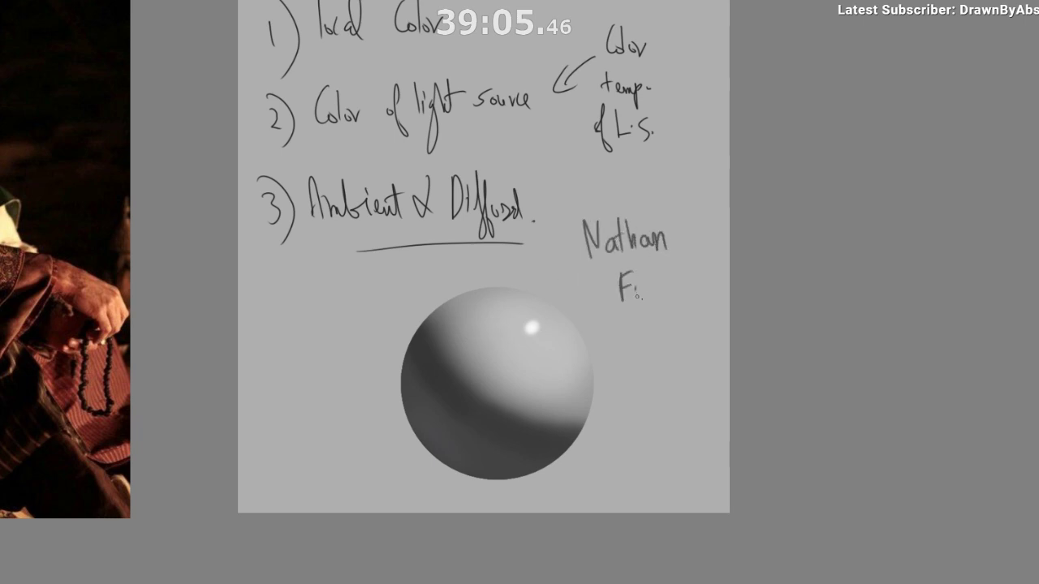
pyautogui.moveTo(671, 293); pyautogui.dragTo(698, 287)
pyautogui.moveTo(629, 316); pyautogui.dragTo(719, 311)
pyautogui.moveTo(690, 172); pyautogui.dragTo(684, 212)
pyautogui.moveTo(674, 201); pyautogui.dragTo(694, 206)
# Handwrite and underline the subheading "Color" in the free space left of the grey sphere.
pyautogui.moveTo(452, 379); pyautogui.dragTo(632, 345)
pyautogui.moveTo(541, 288); pyautogui.dragTo(617, 277)
pyautogui.moveTo(518, 253); pyautogui.dragTo(524, 281)
pyautogui.moveTo(526, 271); pyautogui.dragTo(563, 271)
pyautogui.moveTo(505, 285); pyautogui.dragTo(597, 277)
pyautogui.hotkey('ctrl', 'z')
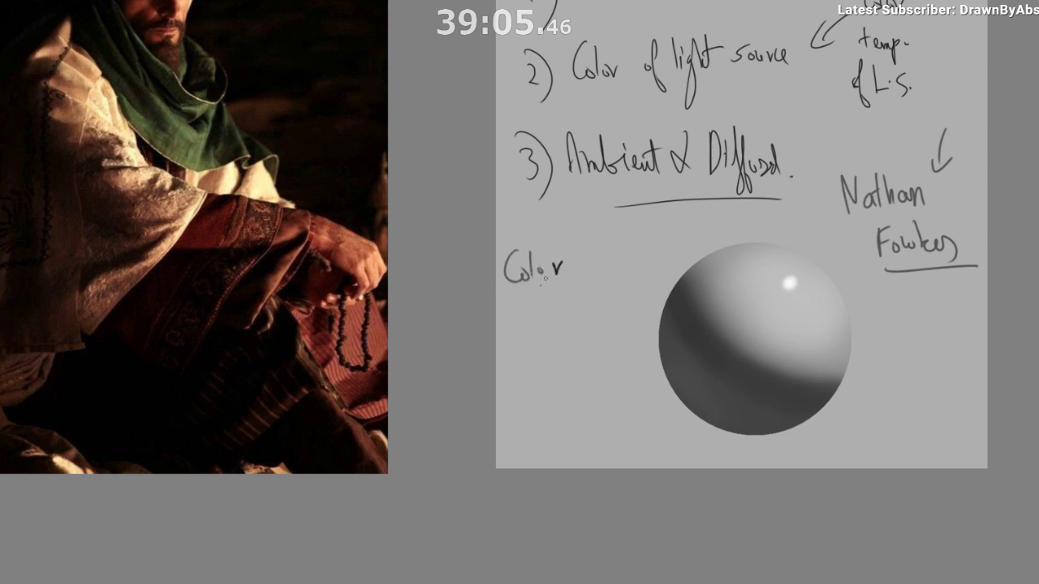
pyautogui.moveTo(505, 290); pyautogui.dragTo(582, 283)
# Handwrite "1) Value" under the "Color" subheading, followed by an arrow pointing toward the grey sphere.
pyautogui.moveTo(524, 338)
pyautogui.mouseDown()
pyautogui.moveTo(515, 290)
pyautogui.moveTo(515, 324)
pyautogui.mouseUp()
pyautogui.moveTo(528, 280)
pyautogui.mouseDown()
pyautogui.moveTo(530, 305)
pyautogui.moveTo(546, 285)
pyautogui.mouseUp()
pyautogui.moveTo(552, 291); pyautogui.dragTo(554, 304)
pyautogui.moveTo(558, 267); pyautogui.dragTo(558, 302)
pyautogui.moveTo(562, 290)
pyautogui.mouseDown()
pyautogui.moveTo(567, 300)
pyautogui.moveTo(609, 285)
pyautogui.mouseUp()
pyautogui.moveTo(609, 278); pyautogui.dragTo(611, 303)
# Handwrite the second point, "2) Temperature", below "1) Value".
pyautogui.moveTo(575, 337); pyautogui.dragTo(576, 313)
pyautogui.moveTo(504, 331); pyautogui.dragTo(511, 346)
pyautogui.moveTo(525, 302)
pyautogui.mouseDown()
pyautogui.moveTo(530, 337)
pyautogui.moveTo(529, 322)
pyautogui.mouseUp()
pyautogui.moveTo(532, 324)
pyautogui.mouseDown()
pyautogui.moveTo(544, 326)
pyautogui.moveTo(559, 357)
pyautogui.mouseUp()
pyautogui.moveTo(559, 324); pyautogui.dragTo(591, 328)
pyautogui.moveTo(594, 304)
pyautogui.mouseDown()
pyautogui.moveTo(597, 328)
pyautogui.moveTo(620, 318)
pyautogui.mouseUp()
pyautogui.moveTo(577, 309); pyautogui.dragTo(595, 306)
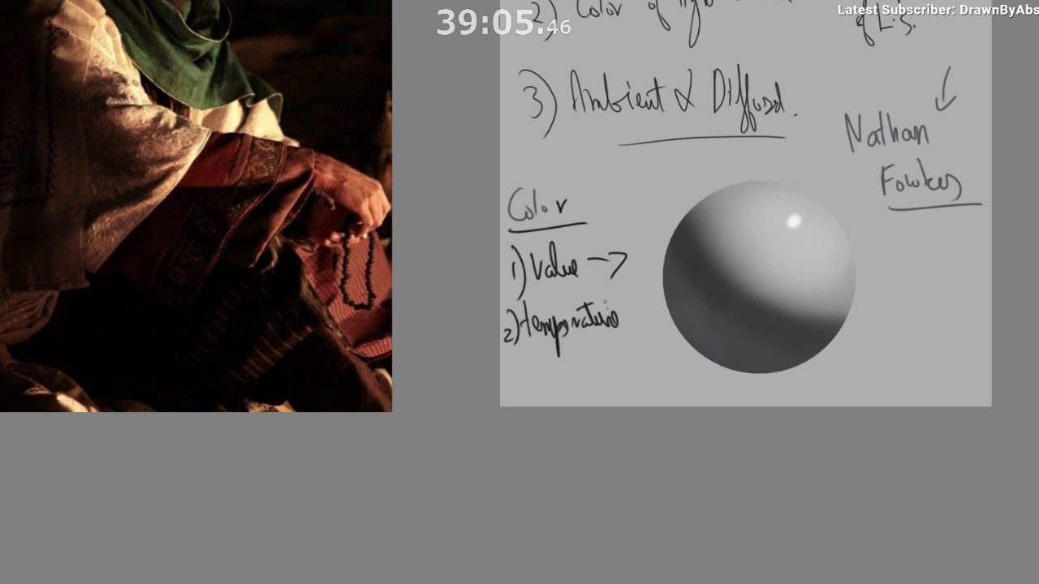
# Draw a downward arrow below "2) Temperature" and handwrite "Warms vs Cools" beneath it.
pyautogui.moveTo(575, 364); pyautogui.dragTo(578, 370)
pyautogui.moveTo(560, 379); pyautogui.dragTo(574, 354)
pyautogui.hotkey('ctrl', 'z')
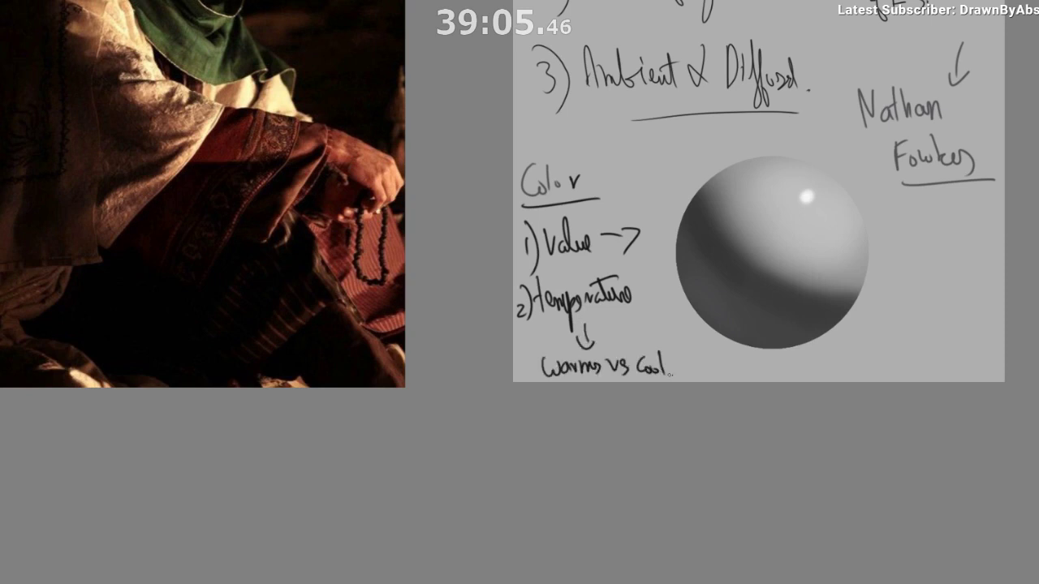
pyautogui.moveTo(668, 367); pyautogui.dragTo(665, 377)
pyautogui.moveTo(619, 419)
pyautogui.mouseDown()
pyautogui.moveTo(357, 515)
pyautogui.moveTo(574, 443)
pyautogui.mouseUp()
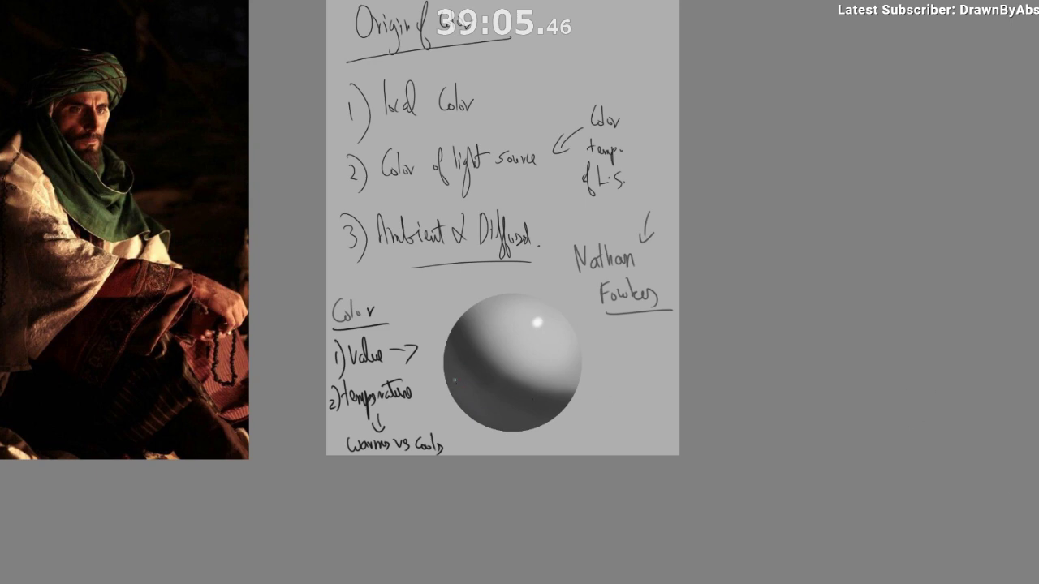
# Make a circular selection above the grey sphere and fill it with a muted dark red using a broad brush.
pyautogui.moveTo(508, 511); pyautogui.dragTo(550, 577)
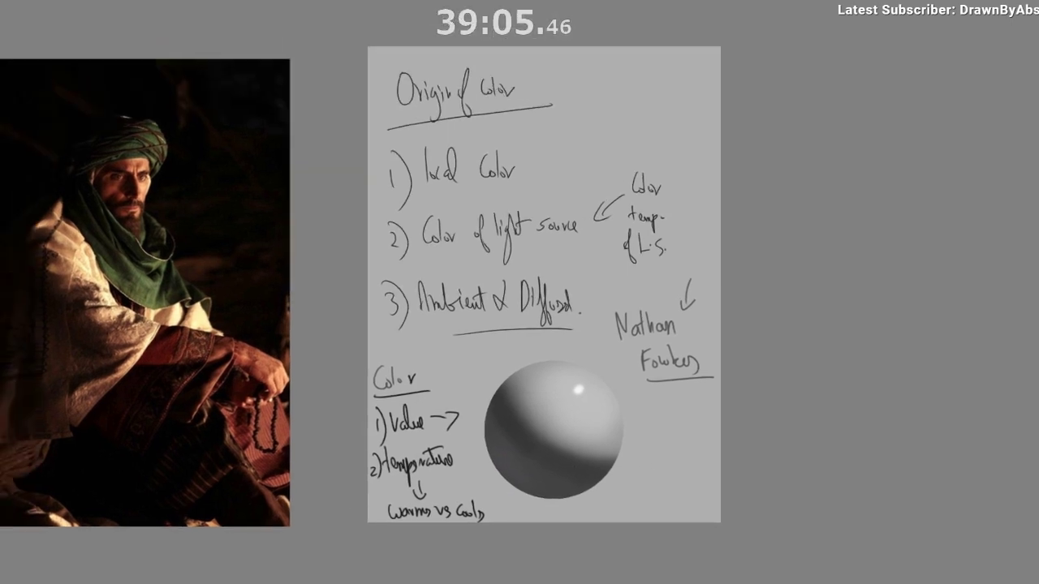
pyautogui.moveTo(485, 166)
pyautogui.mouseDown()
pyautogui.moveTo(584, 295)
pyautogui.moveTo(622, 317)
pyautogui.moveTo(616, 307)
pyautogui.mouseUp()
pyautogui.moveTo(608, 206); pyautogui.dragTo(573, 254)
pyautogui.moveTo(573, 254); pyautogui.dragTo(530, 281)
pyautogui.rightClick(530, 282)
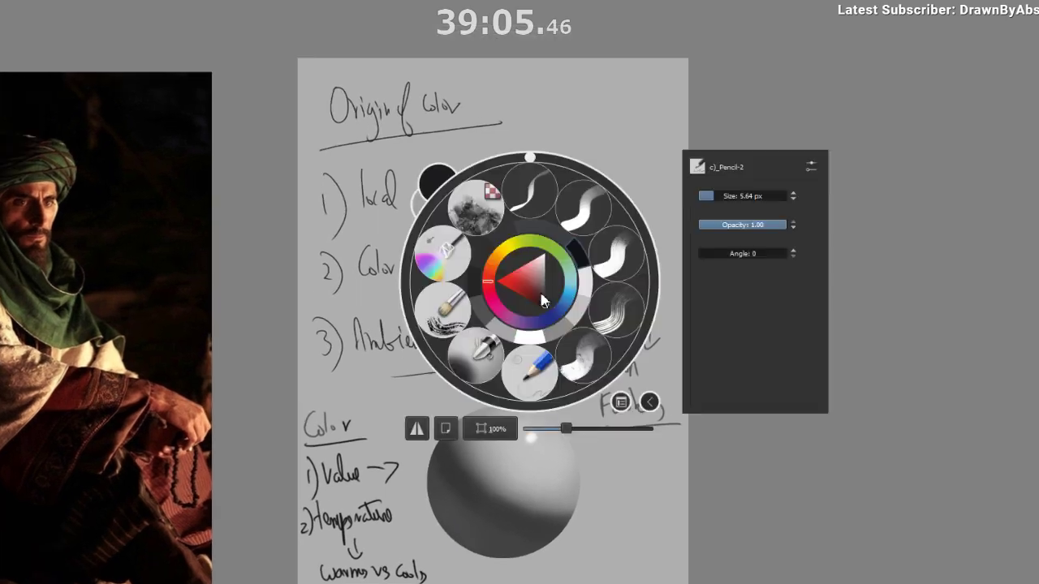
pyautogui.click(579, 361)
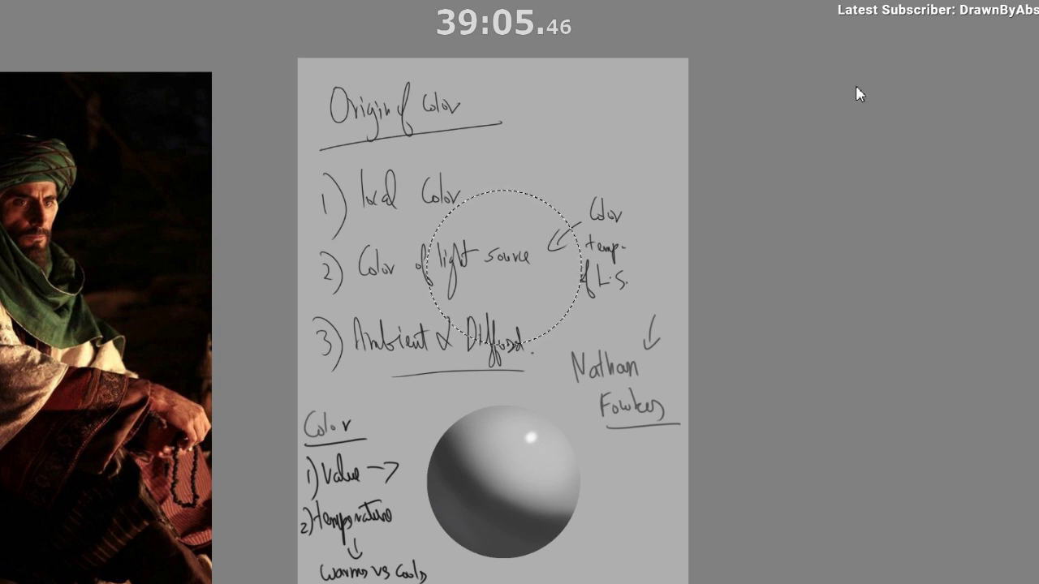
pyautogui.moveTo(536, 199)
pyautogui.mouseDown()
pyautogui.moveTo(474, 306)
pyautogui.moveTo(470, 331)
pyautogui.mouseUp()
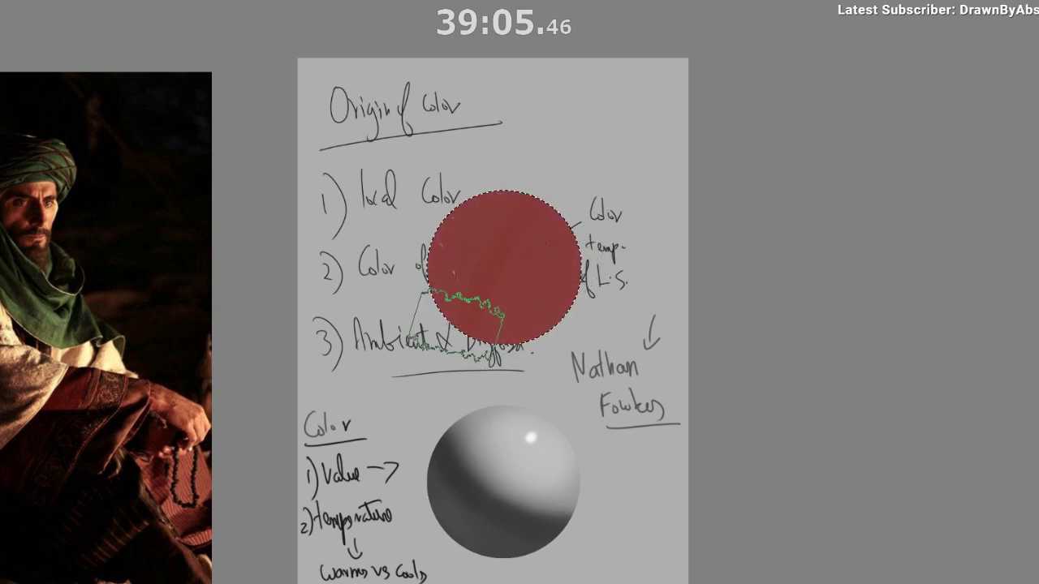
pyautogui.scroll(1, 640, 495)
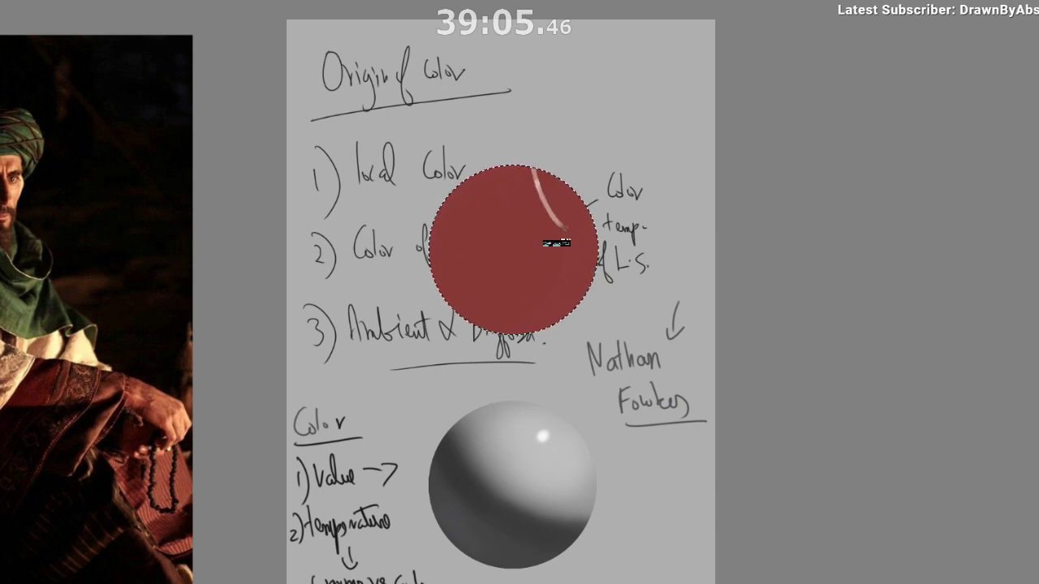
# Paint light pink over the upper-right side of the red circle with a large soft brush as its lit side.
pyautogui.hotkey('ctrl', 'z')
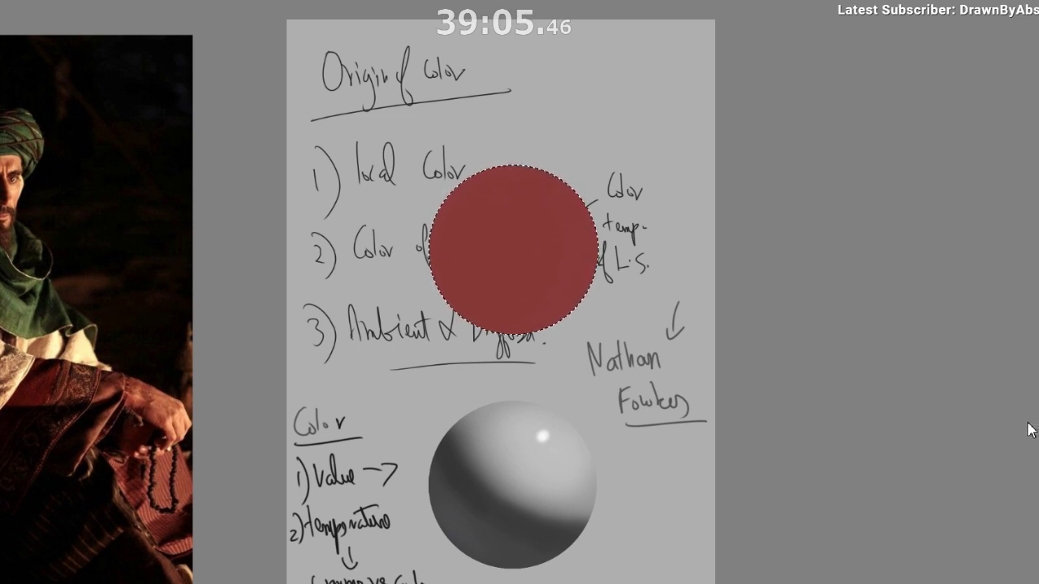
pyautogui.click(954, 388)
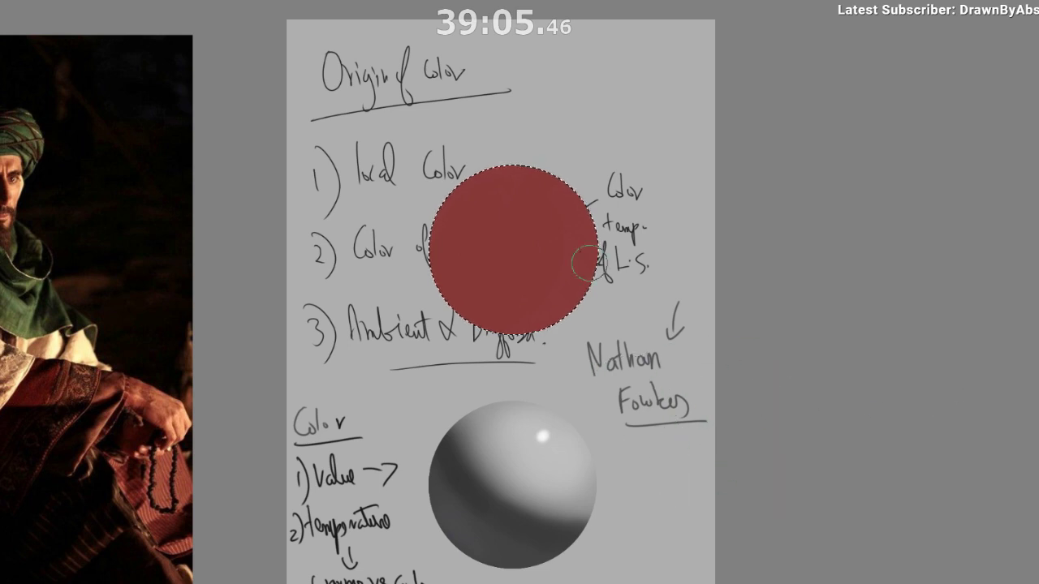
pyautogui.hotkey('ctrl', 'z')
pyautogui.click(843, 167)
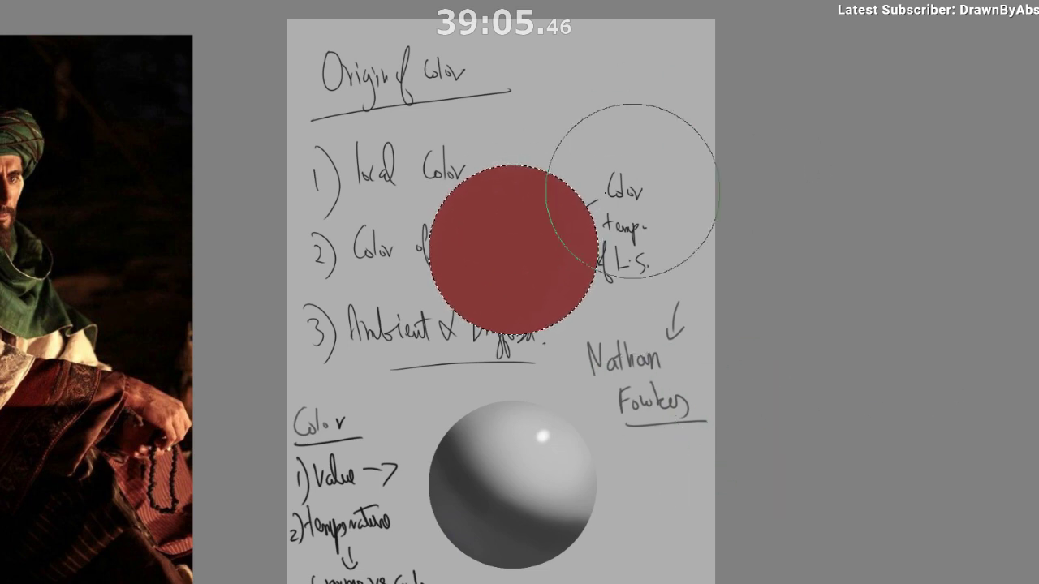
pyautogui.moveTo(631, 191)
pyautogui.mouseDown()
pyautogui.moveTo(500, 185)
pyautogui.moveTo(562, 216)
pyautogui.moveTo(592, 162)
pyautogui.moveTo(573, 206)
pyautogui.moveTo(541, 203)
pyautogui.moveTo(560, 223)
pyautogui.moveTo(566, 164)
pyautogui.moveTo(573, 229)
pyautogui.moveTo(566, 173)
pyautogui.moveTo(599, 244)
pyautogui.moveTo(603, 215)
pyautogui.moveTo(557, 214)
pyautogui.mouseUp()
pyautogui.keyDown('ctrl'); pyautogui.click(474, 305); pyautogui.keyUp('ctrl')
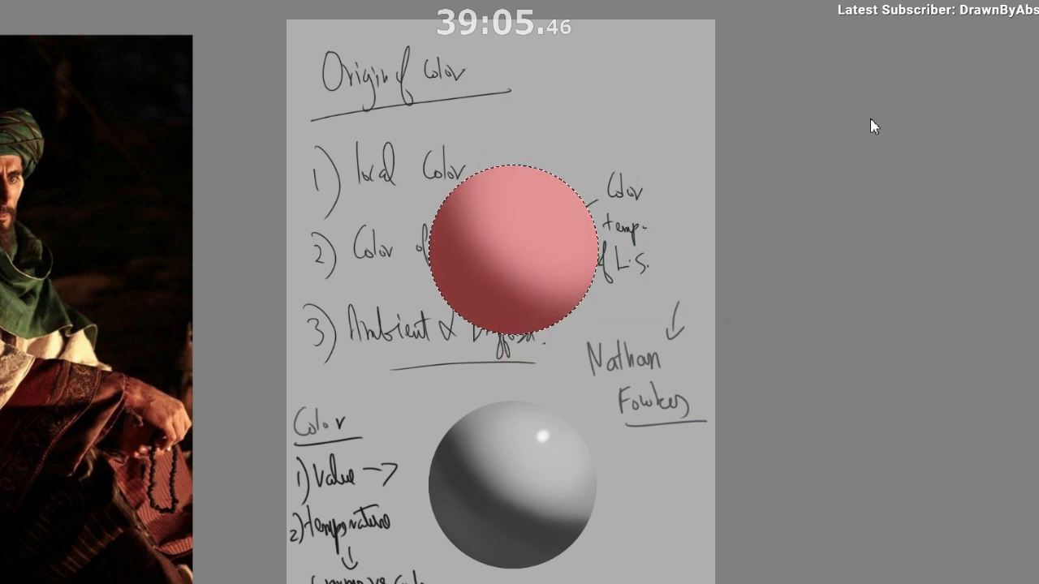
# Darken the lower-left side of the pink sphere with a deep red shadow.
pyautogui.click(815, 125)
pyautogui.moveTo(466, 278)
pyautogui.mouseDown()
pyautogui.moveTo(460, 325)
pyautogui.moveTo(518, 311)
pyautogui.moveTo(424, 238)
pyautogui.moveTo(559, 349)
pyautogui.moveTo(588, 313)
pyautogui.moveTo(434, 227)
pyautogui.moveTo(568, 318)
pyautogui.moveTo(564, 298)
pyautogui.moveTo(446, 311)
pyautogui.moveTo(431, 265)
pyautogui.moveTo(535, 320)
pyautogui.moveTo(483, 333)
pyautogui.moveTo(442, 241)
pyautogui.moveTo(515, 334)
pyautogui.moveTo(457, 231)
pyautogui.moveTo(499, 315)
pyautogui.moveTo(578, 282)
pyautogui.mouseUp()
pyautogui.hotkey('ctrl', 'z')
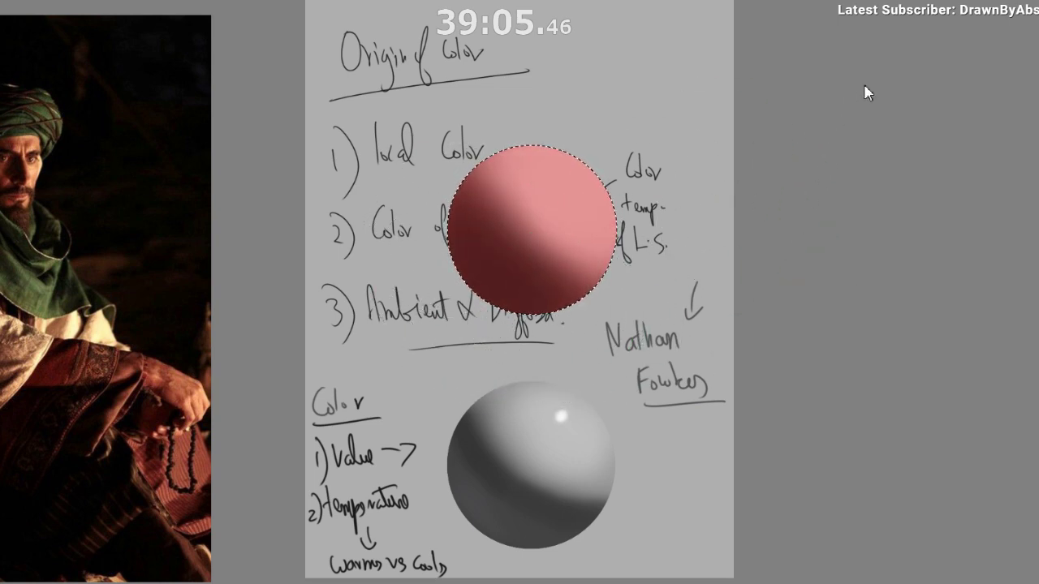
# Refine the pink sphere's shadow with a smaller soft brush, leaving a dark core shadow and a redder lower-left edge.
pyautogui.press('[')
pyautogui.press('[')
pyautogui.press('[')
pyautogui.press('[')
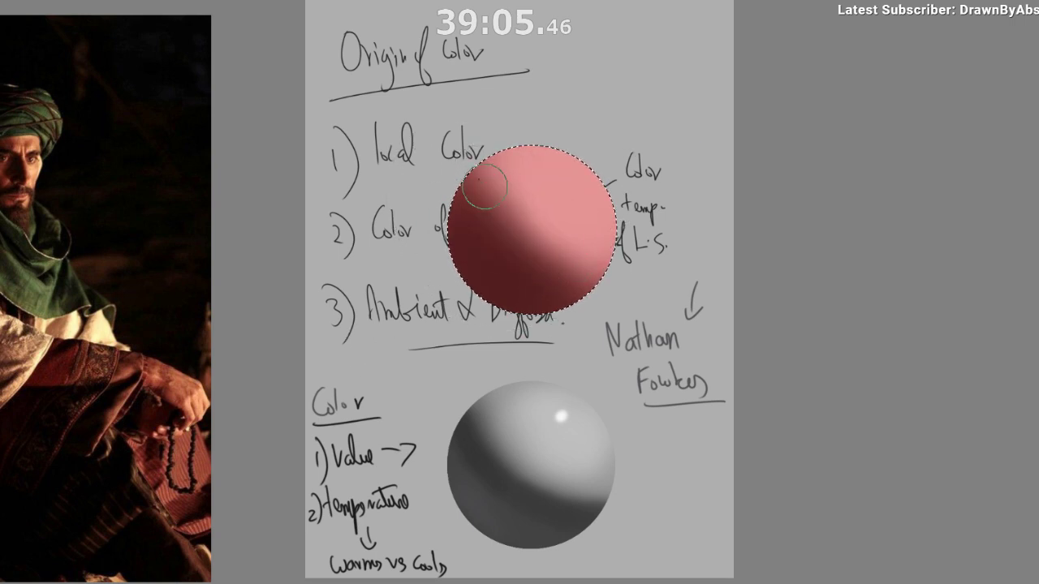
pyautogui.press(']')
pyautogui.moveTo(475, 206); pyautogui.dragTo(509, 232)
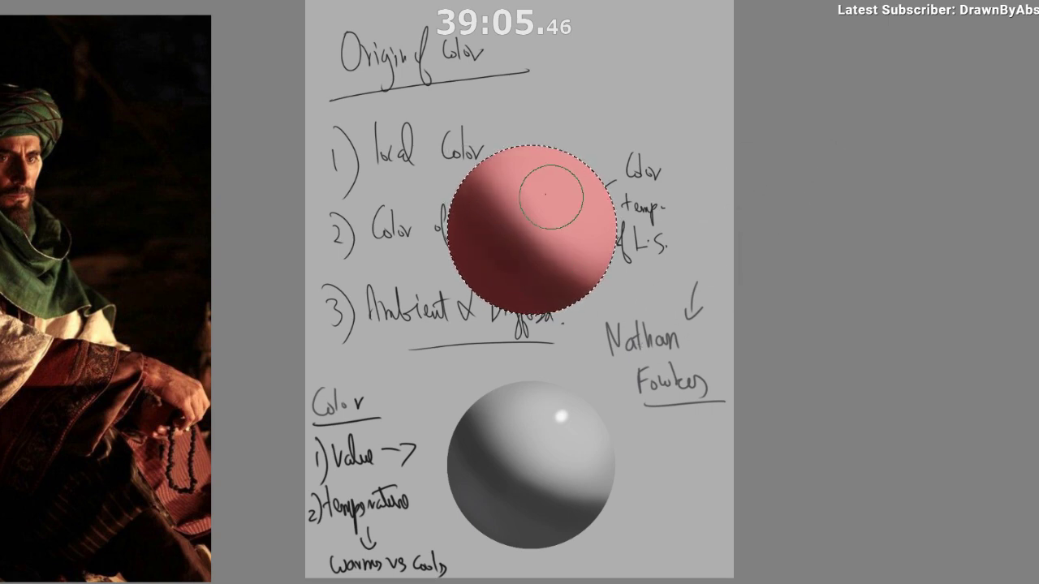
# Dab a small pale specular highlight on the pink sphere's upper-right side and clear the selection.
pyautogui.press('[')
pyautogui.press('[')
pyautogui.press('[')
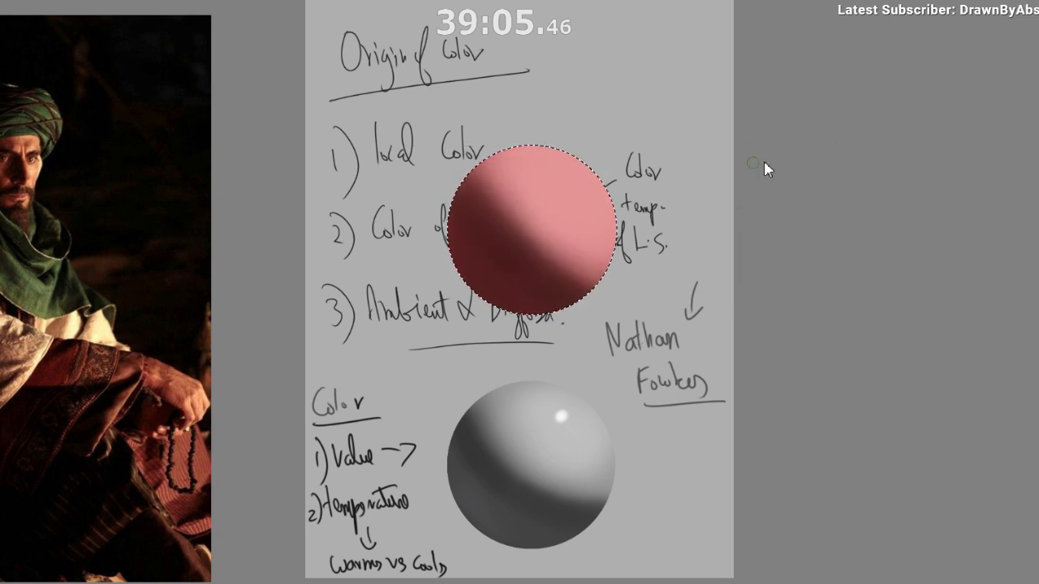
pyautogui.moveTo(570, 188); pyautogui.dragTo(571, 185)
pyautogui.hotkey('ctrl', 'd')
pyautogui.moveTo(642, 420); pyautogui.dragTo(621, 410)
pyautogui.moveTo(650, 156); pyautogui.dragTo(668, 173)
pyautogui.moveTo(668, 173); pyautogui.dragTo(718, 387)
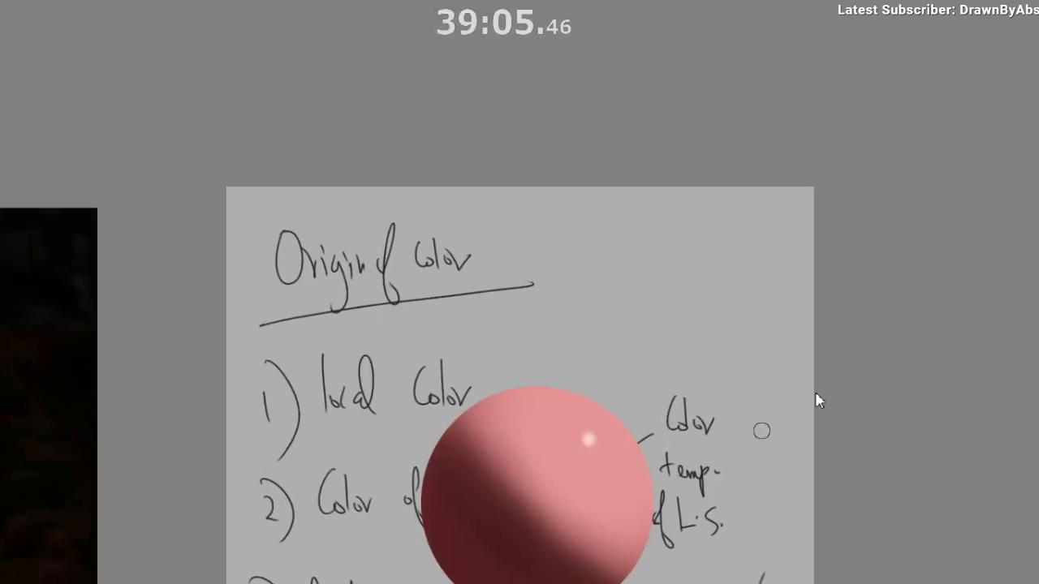
pyautogui.moveTo(556, 200); pyautogui.dragTo(557, 258)
pyautogui.moveTo(604, 303); pyautogui.dragTo(621, 318)
pyautogui.hotkey('ctrl', 'z')
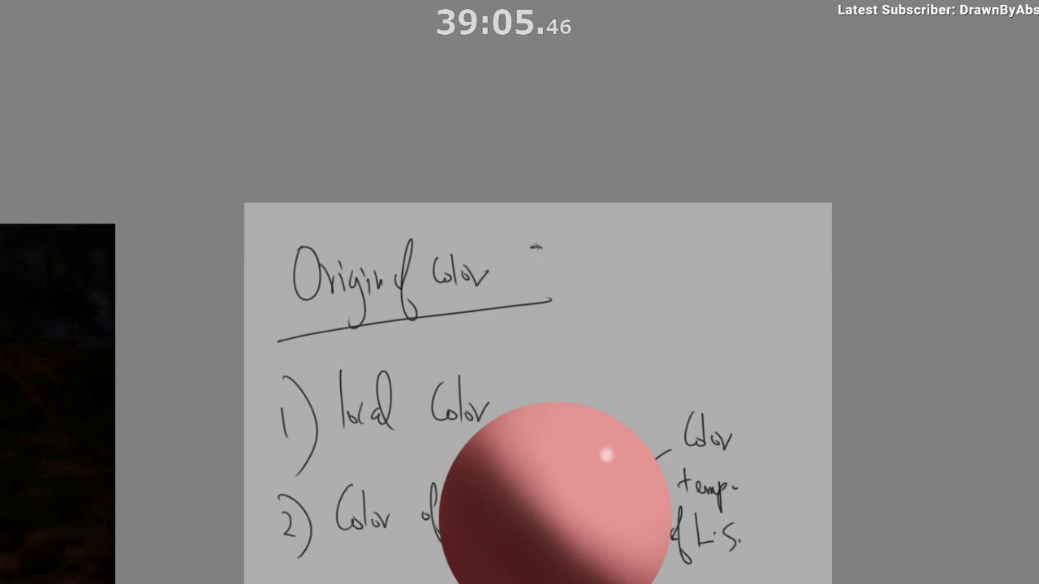
pyautogui.hotkey('ctrl', 'z')
# Handwrite "light incident on surface," to the right of the "Origin of Color" heading.
pyautogui.moveTo(561, 259); pyautogui.dragTo(547, 272)
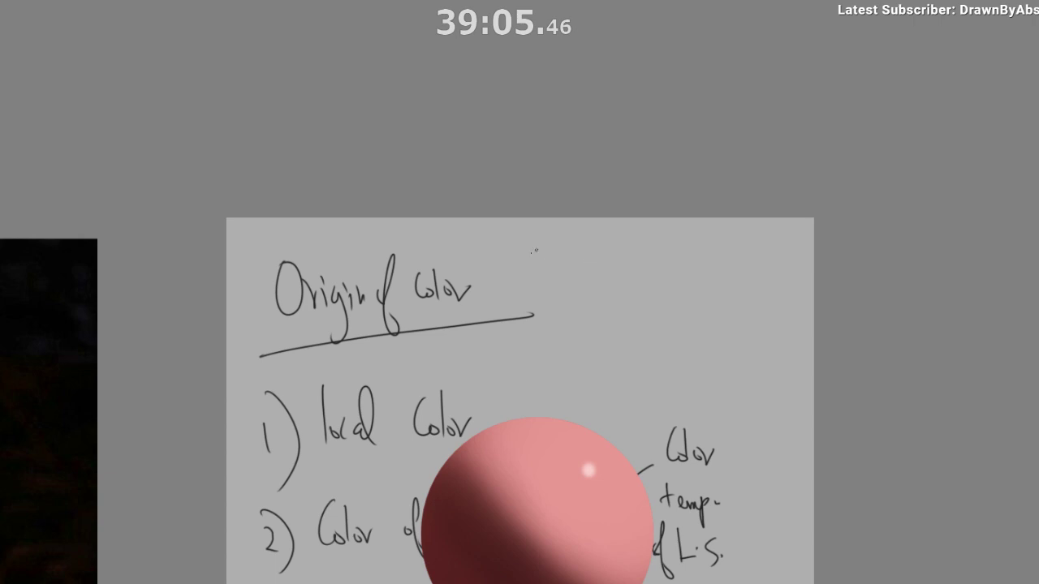
pyautogui.moveTo(524, 236)
pyautogui.mouseDown()
pyautogui.moveTo(534, 263)
pyautogui.moveTo(544, 289)
pyautogui.mouseUp()
pyautogui.moveTo(550, 242); pyautogui.dragTo(567, 262)
pyautogui.moveTo(559, 251)
pyautogui.mouseDown()
pyautogui.moveTo(574, 248)
pyautogui.moveTo(582, 264)
pyautogui.mouseUp()
pyautogui.moveTo(585, 263)
pyautogui.mouseDown()
pyautogui.moveTo(626, 245)
pyautogui.moveTo(636, 262)
pyautogui.mouseUp()
pyautogui.moveTo(634, 257); pyautogui.dragTo(643, 265)
pyautogui.moveTo(631, 252); pyautogui.dragTo(639, 250)
pyautogui.moveTo(671, 253)
pyautogui.mouseDown()
pyautogui.moveTo(681, 261)
pyautogui.moveTo(614, 299)
pyautogui.mouseUp()
pyautogui.click(672, 264)
pyautogui.moveTo(686, 265); pyautogui.dragTo(699, 259)
pyautogui.moveTo(703, 242)
pyautogui.mouseDown()
pyautogui.moveTo(698, 268)
pyautogui.moveTo(710, 284)
pyautogui.mouseUp()
pyautogui.moveTo(721, 258); pyautogui.dragTo(728, 264)
pyautogui.moveTo(732, 262); pyautogui.dragTo(739, 258)
pyautogui.moveTo(749, 258); pyautogui.dragTo(752, 276)
# Handwrite "the planes" below the note about incident light, above the pink sphere.
pyautogui.moveTo(461, 341); pyautogui.dragTo(463, 364)
pyautogui.moveTo(470, 341); pyautogui.dragTo(485, 363)
pyautogui.moveTo(498, 347)
pyautogui.mouseDown()
pyautogui.moveTo(501, 380)
pyautogui.moveTo(508, 365)
pyautogui.mouseUp()
pyautogui.moveTo(510, 331)
pyautogui.mouseDown()
pyautogui.moveTo(512, 361)
pyautogui.moveTo(521, 359)
pyautogui.mouseUp()
pyautogui.moveTo(528, 353); pyautogui.dragTo(552, 360)
pyautogui.moveTo(559, 349); pyautogui.dragTo(555, 387)
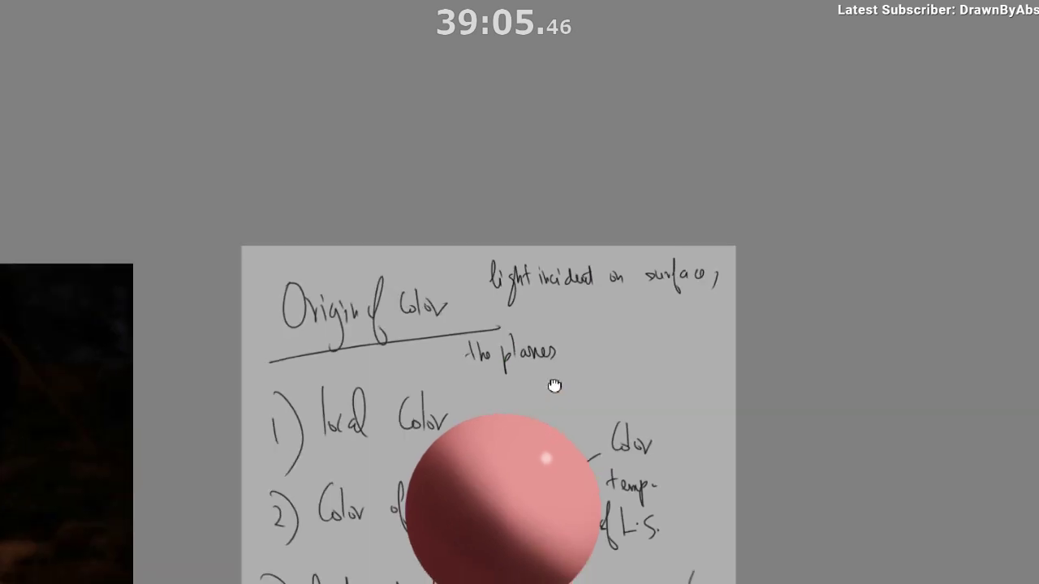
# Sketch small surface planes on the pink sphere's lit side with an arrow pointing outward from a plane.
pyautogui.moveTo(564, 451)
pyautogui.mouseDown()
pyautogui.moveTo(558, 385)
pyautogui.moveTo(558, 404)
pyautogui.mouseUp()
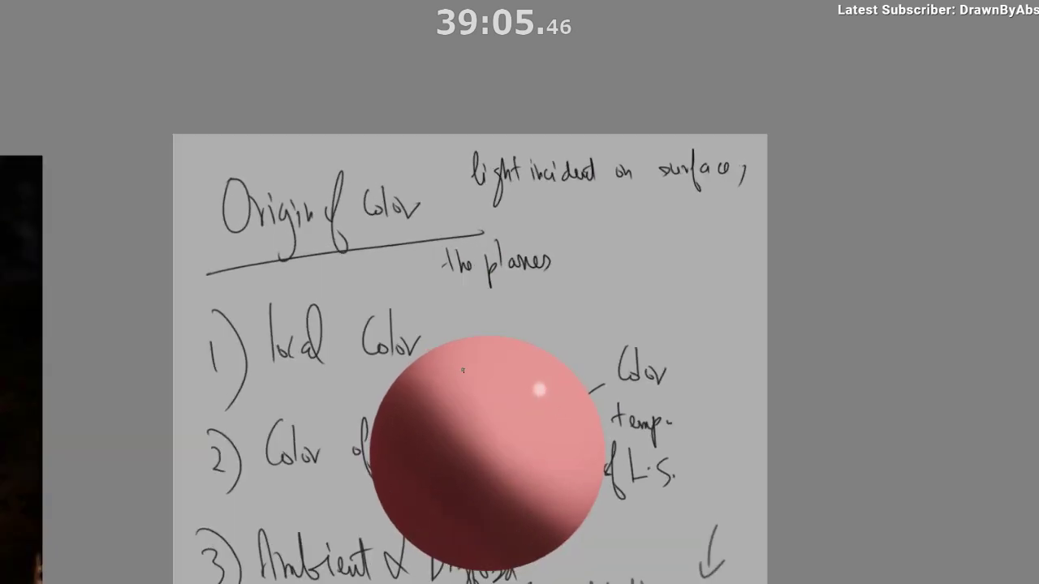
pyautogui.moveTo(463, 367); pyautogui.dragTo(500, 387)
pyautogui.moveTo(463, 367)
pyautogui.mouseDown()
pyautogui.moveTo(500, 388)
pyautogui.moveTo(522, 364)
pyautogui.mouseUp()
pyautogui.hotkey('ctrl', 'z')
pyautogui.moveTo(504, 386)
pyautogui.mouseDown()
pyautogui.moveTo(524, 368)
pyautogui.moveTo(527, 302)
pyautogui.mouseUp()
pyautogui.hotkey('ctrl', 'z')
pyautogui.moveTo(508, 322); pyautogui.dragTo(533, 319)
pyautogui.moveTo(514, 391)
pyautogui.mouseDown()
pyautogui.moveTo(534, 378)
pyautogui.moveTo(565, 411)
pyautogui.mouseUp()
pyautogui.moveTo(516, 393); pyautogui.dragTo(561, 409)
pyautogui.moveTo(540, 390)
pyautogui.mouseDown()
pyautogui.moveTo(576, 331)
pyautogui.moveTo(595, 333)
pyautogui.mouseUp()
pyautogui.moveTo(554, 440); pyautogui.dragTo(559, 465)
pyautogui.moveTo(549, 443)
pyautogui.mouseDown()
pyautogui.moveTo(580, 472)
pyautogui.moveTo(619, 430)
pyautogui.mouseUp()
pyautogui.moveTo(625, 426); pyautogui.dragTo(650, 448)
pyautogui.hotkey('ctrl', 'z')
# Undo all the plane and arrow sketches on the pink sphere.
pyautogui.moveTo(626, 529); pyautogui.dragTo(601, 512)
pyautogui.hotkey('ctrl', 'z')
pyautogui.hotkey('ctrl', 'z')
pyautogui.hotkey('ctrl', 'z')
pyautogui.hotkey('ctrl', 'z')
pyautogui.hotkey('ctrl', 'z')
pyautogui.hotkey('ctrl', 'z')
pyautogui.hotkey('ctrl', 'z')
pyautogui.hotkey('ctrl', 'z')
pyautogui.hotkey('ctrl', 'z')
pyautogui.hotkey('ctrl', 'z')
pyautogui.hotkey('ctrl', 'z')
pyautogui.hotkey('ctrl', 'z')
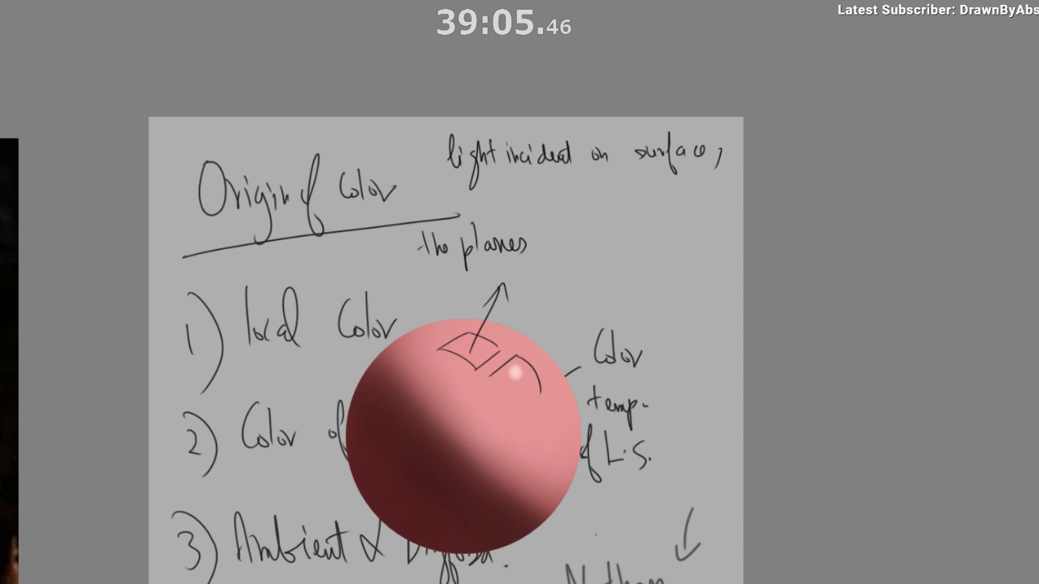
pyautogui.hotkey('ctrl', 'z')
pyautogui.hotkey('ctrl', 'z')
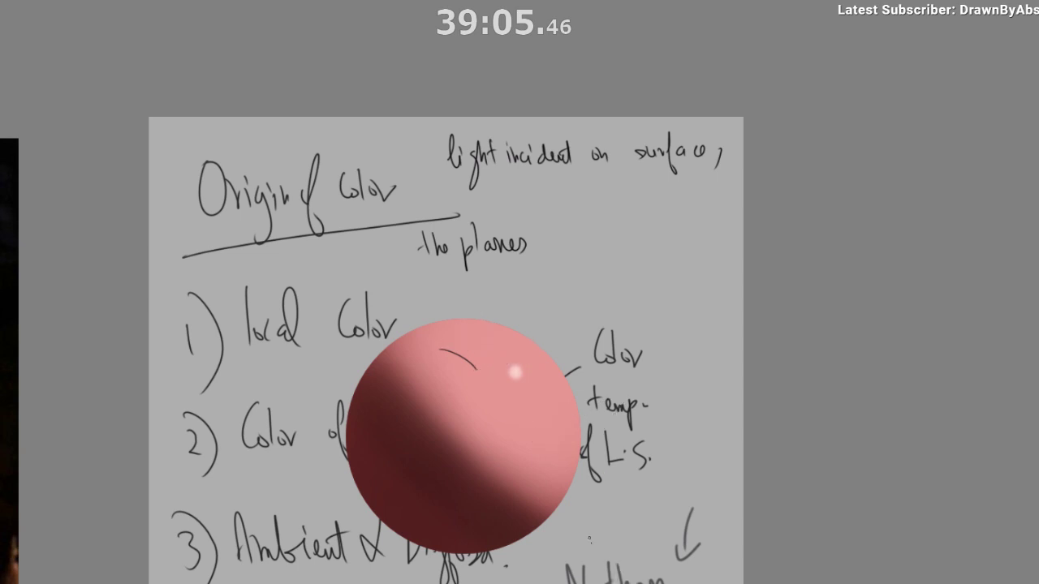
pyautogui.scroll(1, 529, 242)
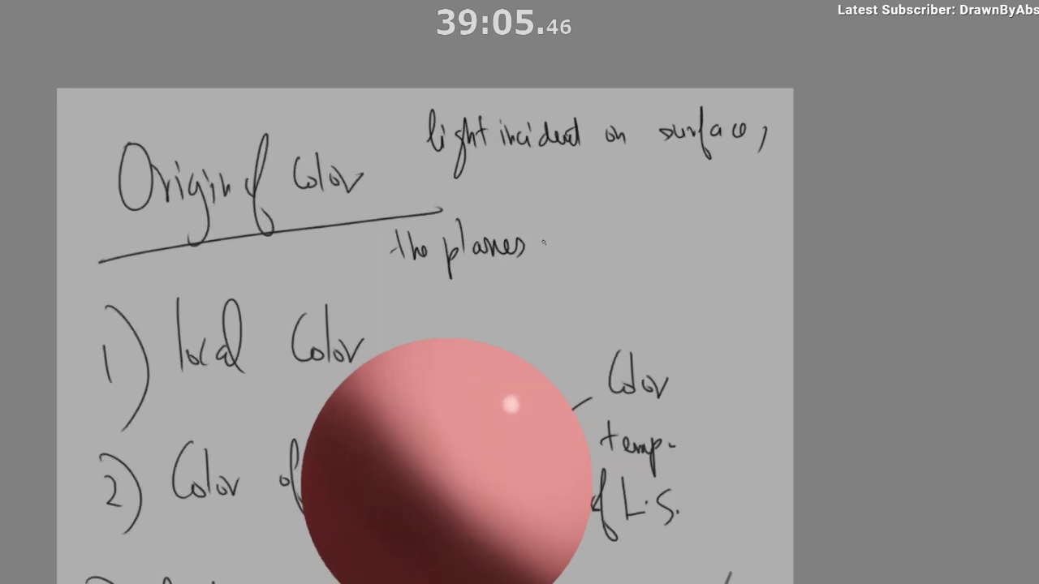
# Handwrite "that point directly" after "the planes" in the note above the pink sphere.
pyautogui.moveTo(544, 227)
pyautogui.mouseDown()
pyautogui.moveTo(542, 254)
pyautogui.moveTo(547, 238)
pyautogui.mouseUp()
pyautogui.moveTo(552, 224)
pyautogui.mouseDown()
pyautogui.moveTo(562, 247)
pyautogui.moveTo(578, 247)
pyautogui.mouseUp()
pyautogui.moveTo(578, 224)
pyautogui.mouseDown()
pyautogui.moveTo(581, 250)
pyautogui.moveTo(586, 230)
pyautogui.moveTo(536, 300)
pyautogui.moveTo(544, 280)
pyautogui.mouseUp()
pyautogui.moveTo(547, 272); pyautogui.dragTo(556, 279)
pyautogui.click(554, 259)
pyautogui.moveTo(562, 279); pyautogui.dragTo(570, 277)
pyautogui.moveTo(565, 259)
pyautogui.mouseDown()
pyautogui.moveTo(615, 249)
pyautogui.moveTo(624, 280)
pyautogui.mouseUp()
pyautogui.click(609, 250)
pyautogui.moveTo(622, 267)
pyautogui.mouseDown()
pyautogui.moveTo(633, 262)
pyautogui.moveTo(644, 279)
pyautogui.mouseUp()
pyautogui.moveTo(650, 265)
pyautogui.mouseDown()
pyautogui.moveTo(658, 249)
pyautogui.moveTo(656, 281)
pyautogui.mouseUp()
pyautogui.moveTo(657, 238); pyautogui.dragTo(667, 281)
pyautogui.moveTo(669, 272)
pyautogui.mouseDown()
pyautogui.moveTo(682, 281)
pyautogui.moveTo(679, 303)
pyautogui.mouseUp()
pyautogui.moveTo(634, 262); pyautogui.dragTo(661, 257)
pyautogui.moveTo(650, 305); pyautogui.dragTo(720, 277)
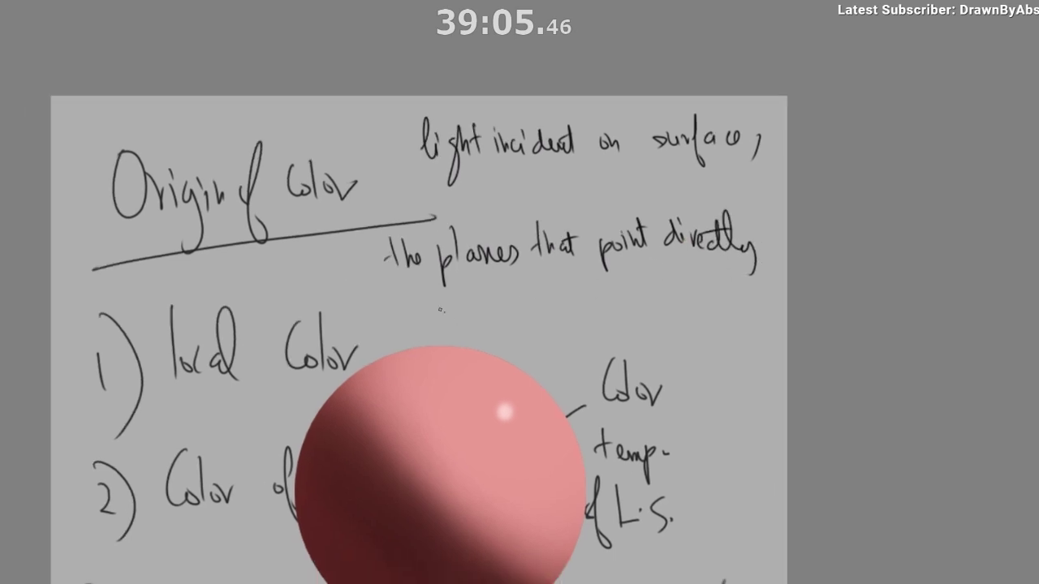
# Handwrite a horizontal arrow, an up arrow and "saturated" beneath the line about planes that point directly.
pyautogui.moveTo(446, 308)
pyautogui.mouseDown()
pyautogui.moveTo(476, 302)
pyautogui.moveTo(493, 313)
pyautogui.moveTo(535, 284)
pyautogui.mouseUp()
pyautogui.moveTo(527, 299)
pyautogui.mouseDown()
pyautogui.moveTo(542, 294)
pyautogui.moveTo(561, 335)
pyautogui.mouseUp()
pyautogui.moveTo(559, 320); pyautogui.dragTo(580, 330)
pyautogui.moveTo(591, 300)
pyautogui.mouseDown()
pyautogui.moveTo(594, 328)
pyautogui.moveTo(591, 308)
pyautogui.mouseUp()
pyautogui.moveTo(595, 313)
pyautogui.mouseDown()
pyautogui.moveTo(608, 325)
pyautogui.moveTo(617, 313)
pyautogui.mouseUp()
pyautogui.moveTo(614, 318); pyautogui.dragTo(627, 327)
pyautogui.moveTo(630, 321); pyautogui.dragTo(648, 294)
pyautogui.moveTo(613, 310); pyautogui.dragTo(624, 308)
pyautogui.moveTo(586, 359); pyautogui.dragTo(542, 352)
# Handwrite an up arrow and "lighter" after "saturated" and circle them.
pyautogui.moveTo(634, 286); pyautogui.dragTo(638, 324)
pyautogui.moveTo(622, 305)
pyautogui.mouseDown()
pyautogui.moveTo(644, 301)
pyautogui.moveTo(656, 314)
pyautogui.mouseUp()
pyautogui.moveTo(663, 308)
pyautogui.mouseDown()
pyautogui.moveTo(664, 325)
pyautogui.moveTo(666, 302)
pyautogui.mouseUp()
pyautogui.moveTo(681, 312); pyautogui.dragTo(675, 354)
pyautogui.moveTo(692, 292)
pyautogui.mouseDown()
pyautogui.moveTo(699, 323)
pyautogui.moveTo(719, 321)
pyautogui.moveTo(719, 294)
pyautogui.mouseUp()
pyautogui.moveTo(544, 369); pyautogui.dragTo(591, 331)
pyautogui.moveTo(716, 242)
pyautogui.mouseDown()
pyautogui.moveTo(729, 331)
pyautogui.moveTo(707, 237)
pyautogui.mouseUp()
pyautogui.moveTo(669, 383)
pyautogui.mouseDown()
pyautogui.moveTo(635, 400)
pyautogui.moveTo(620, 456)
pyautogui.mouseUp()
pyautogui.moveTo(617, 460); pyautogui.dragTo(542, 369)
# Outline a light-direction arrow and the grey sphere's lit area with a freehand selection, and clear the selection.
pyautogui.moveTo(545, 444); pyautogui.dragTo(566, 181)
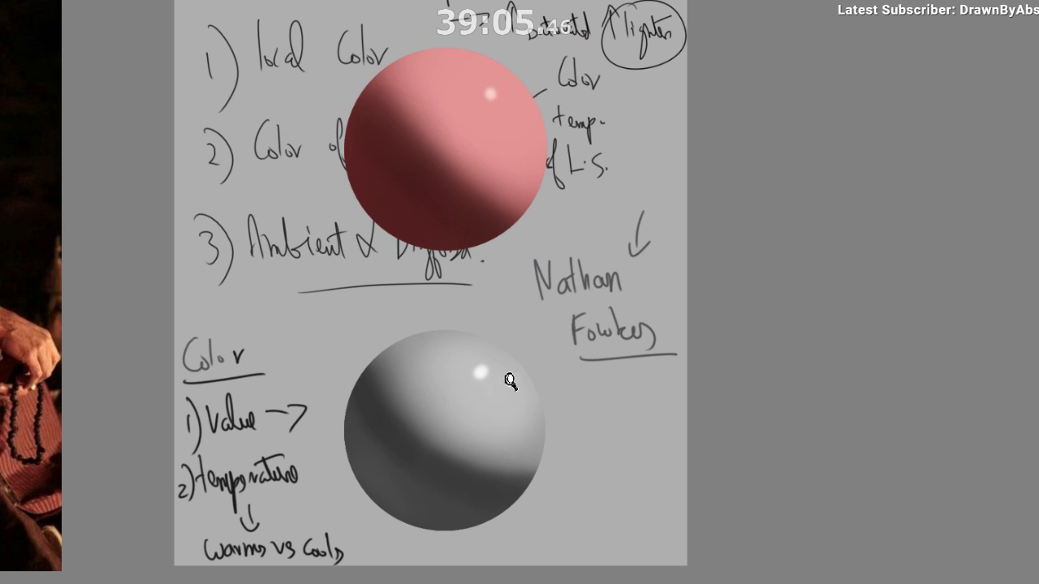
pyautogui.moveTo(511, 381); pyautogui.dragTo(524, 389)
pyautogui.moveTo(619, 128)
pyautogui.mouseDown()
pyautogui.moveTo(520, 292)
pyautogui.moveTo(583, 391)
pyautogui.moveTo(323, 311)
pyautogui.mouseUp()
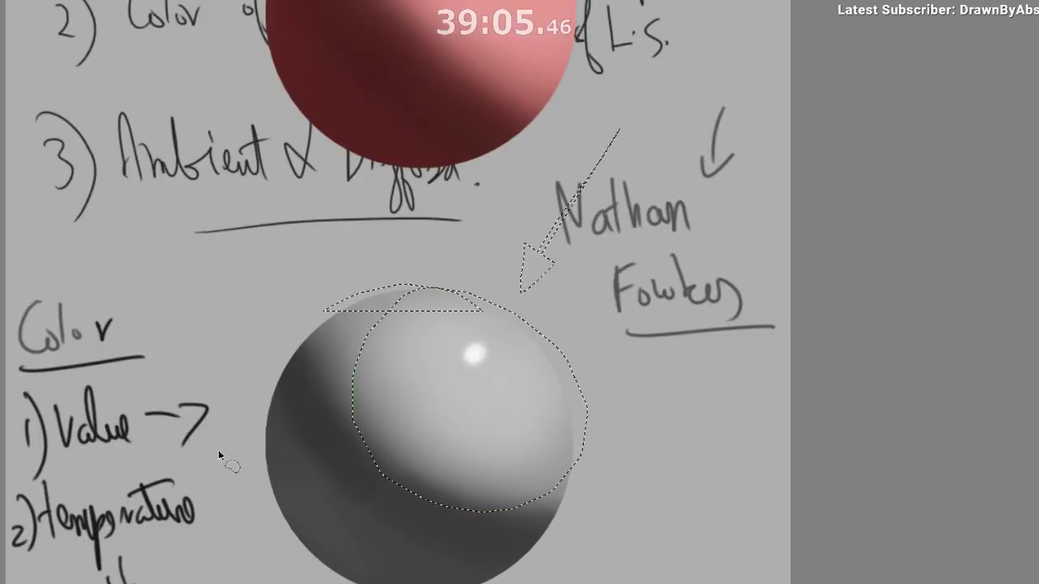
pyautogui.hotkey('ctrl', 'd')
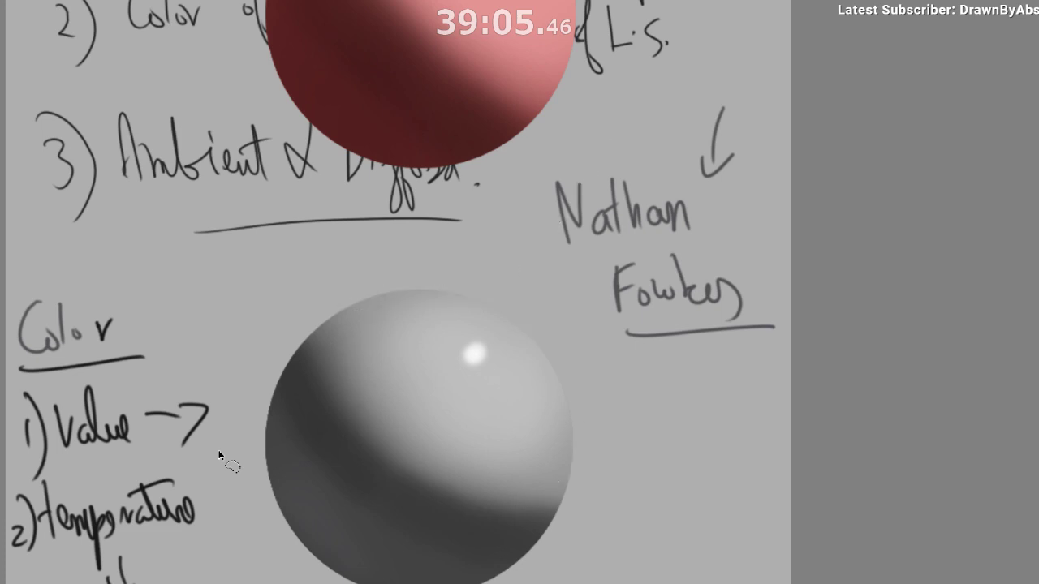
pyautogui.moveTo(585, 241); pyautogui.dragTo(504, 565)
pyautogui.moveTo(535, 420); pyautogui.dragTo(527, 541)
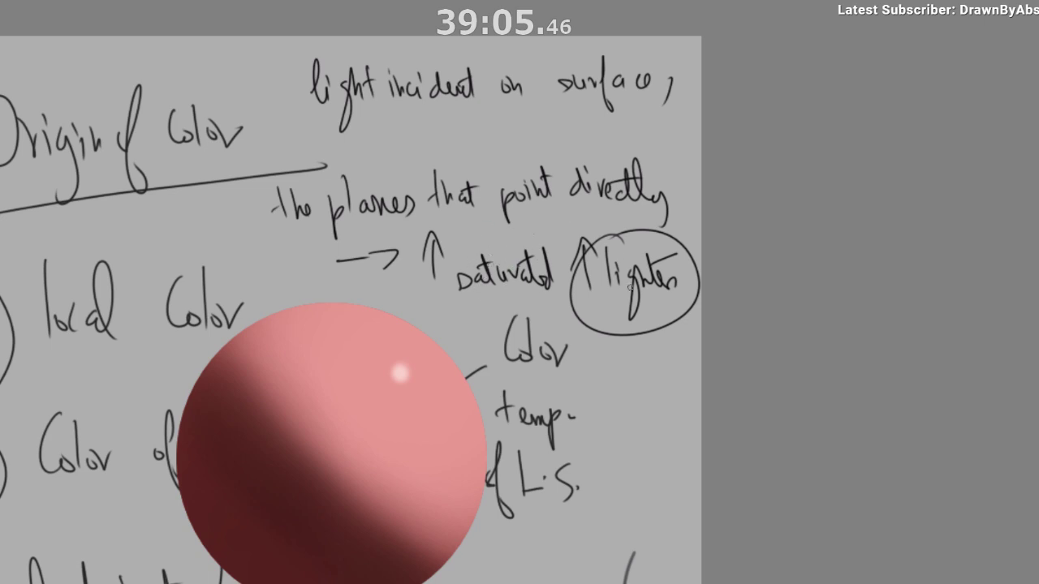
pyautogui.moveTo(643, 300); pyautogui.dragTo(580, 354)
pyautogui.moveTo(517, 581); pyautogui.dragTo(563, 225)
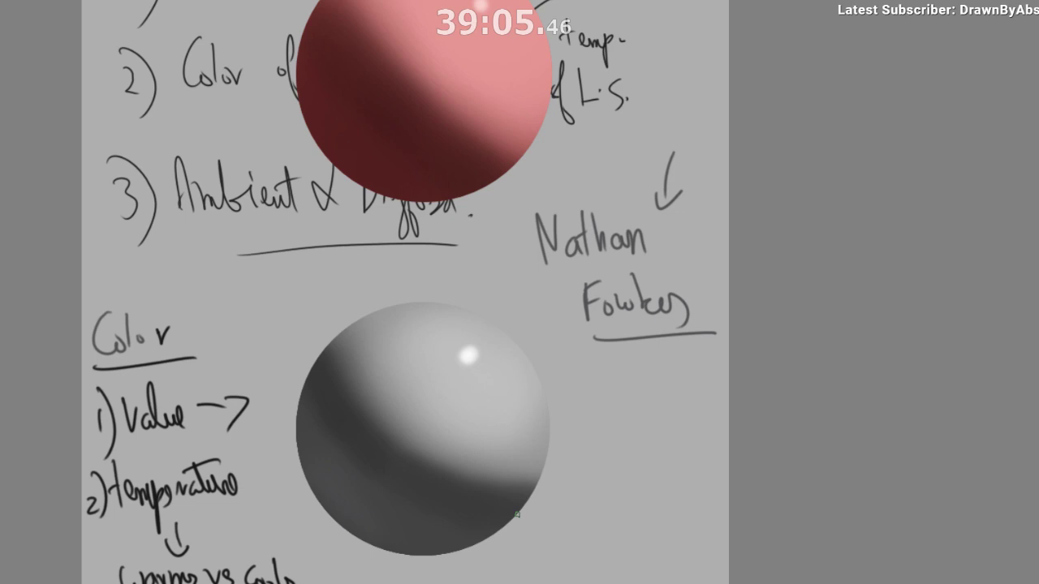
pyautogui.moveTo(597, 159); pyautogui.dragTo(592, 476)
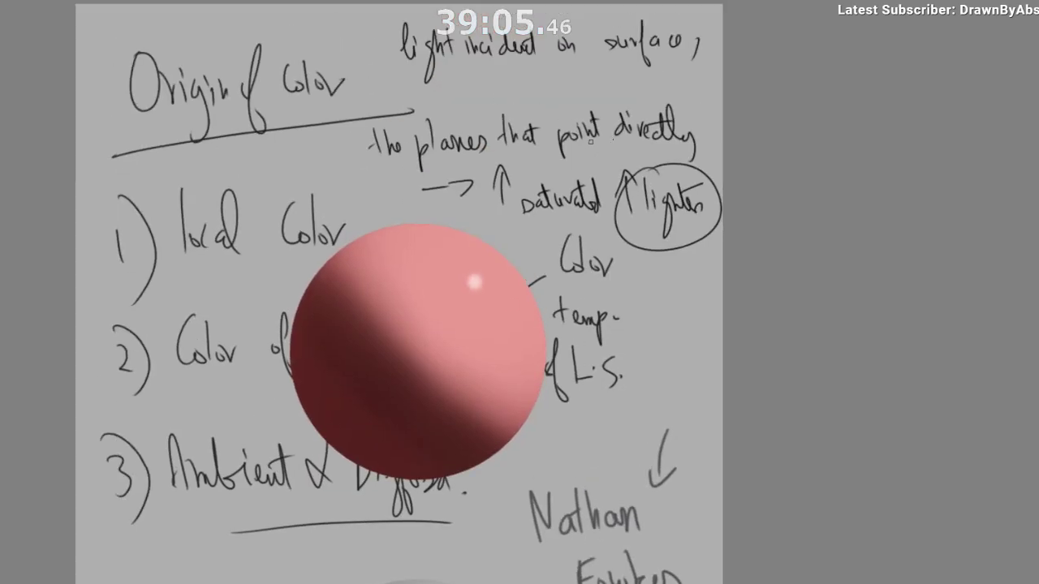
pyautogui.moveTo(576, 263); pyautogui.dragTo(564, 344)
pyautogui.moveTo(556, 349); pyautogui.dragTo(556, 286)
# Undo the selection outlines and the latest handwriting back to "the planes that point".
pyautogui.keyDown('ctrl'); pyautogui.click(572, 376); pyautogui.keyUp('ctrl')
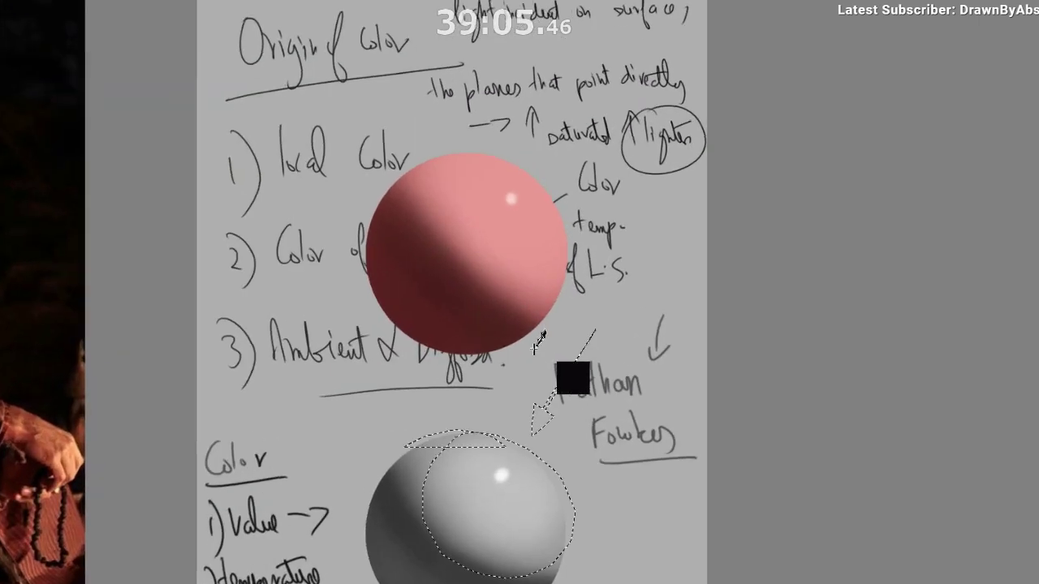
pyautogui.hotkey('ctrl', 'z')
pyautogui.hotkey('ctrl', 'z')
pyautogui.hotkey('ctrl', 'z')
pyautogui.hotkey('ctrl', 'z')
pyautogui.hotkey('ctrl', 'z')
pyautogui.hotkey('ctrl', 'z')
pyautogui.hotkey('ctrl', 'z')
pyautogui.hotkey('ctrl', 'z')
pyautogui.hotkey('ctrl', 'z')
pyautogui.hotkey('ctrl', 'z')
pyautogui.hotkey('ctrl', 'z')
pyautogui.hotkey('ctrl', 'z')
pyautogui.hotkey('ctrl', 'z')
pyautogui.hotkey('ctrl', 'z')
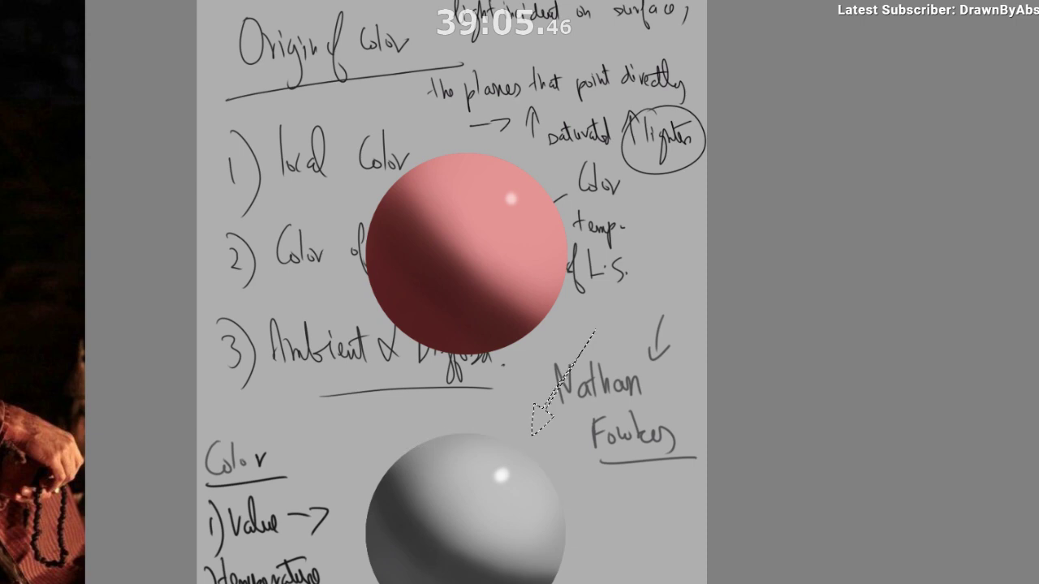
pyautogui.hotkey('ctrl', 'z')
pyautogui.hotkey('ctrl', 'z')
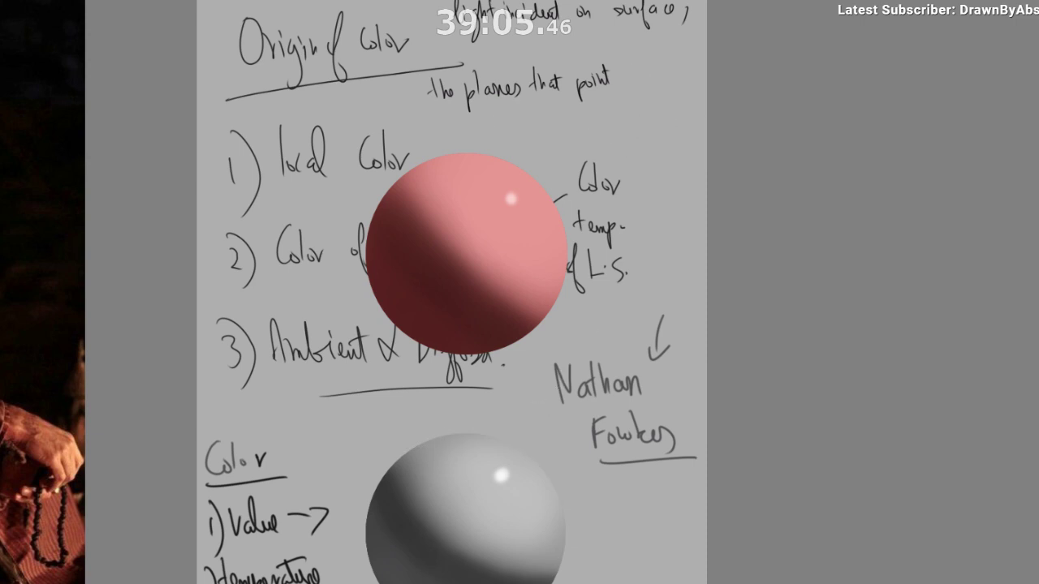
# Redo the handwriting of "directly" and the circled "saturated" and "lighter" line beneath it.
pyautogui.hotkey('ctrl', 'shift', 'z')
pyautogui.hotkey('ctrl', 'shift', 'z')
pyautogui.hotkey('ctrl', 'shift', 'z')
pyautogui.hotkey('ctrl', 'shift', 'z')
pyautogui.hotkey('ctrl', 'shift', 'z')
pyautogui.hotkey('ctrl', 'shift', 'z')
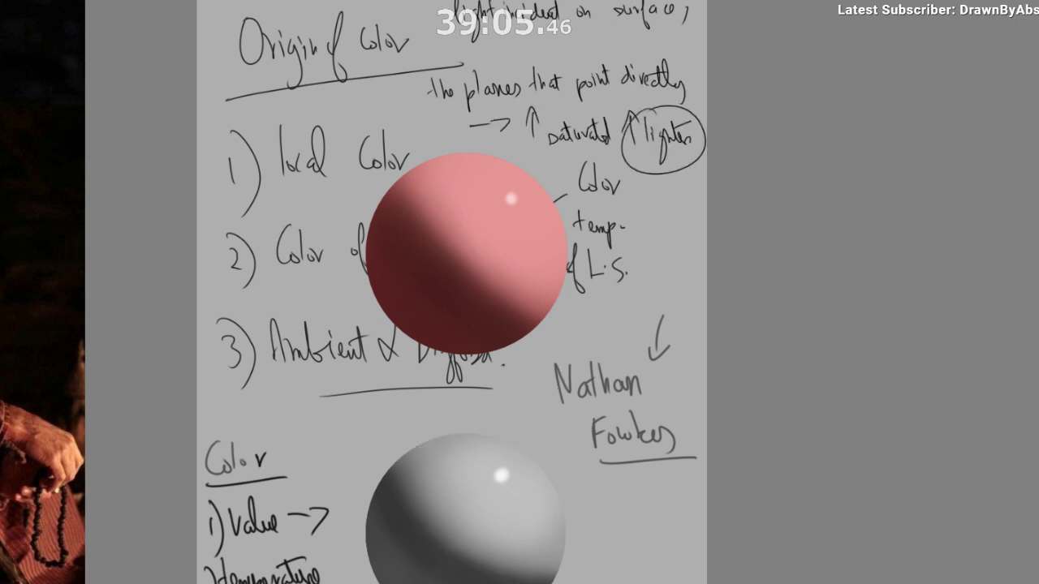
# Make a circular selection over the "Origin of Color" heading and fill it with a dark red sampled from the pink sphere.
pyautogui.moveTo(141, 512); pyautogui.dragTo(253, 583)
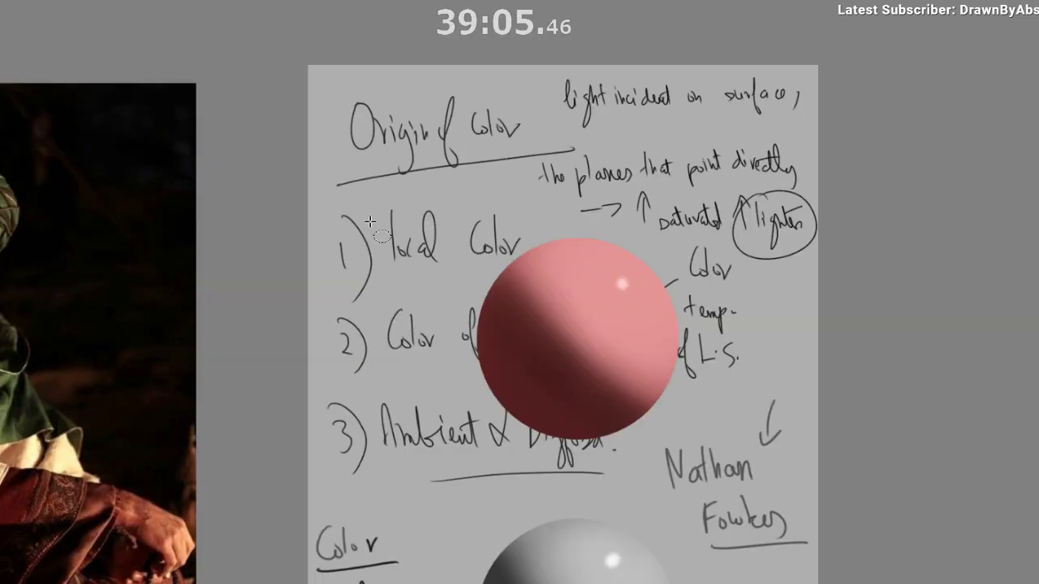
pyautogui.moveTo(351, 106); pyautogui.dragTo(508, 276)
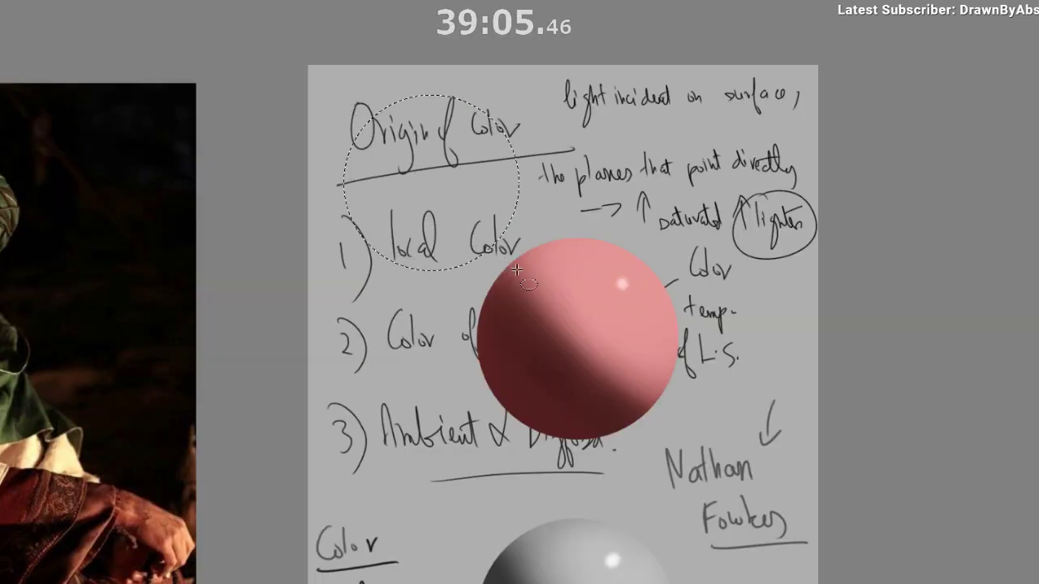
pyautogui.moveTo(503, 417); pyautogui.dragTo(532, 488)
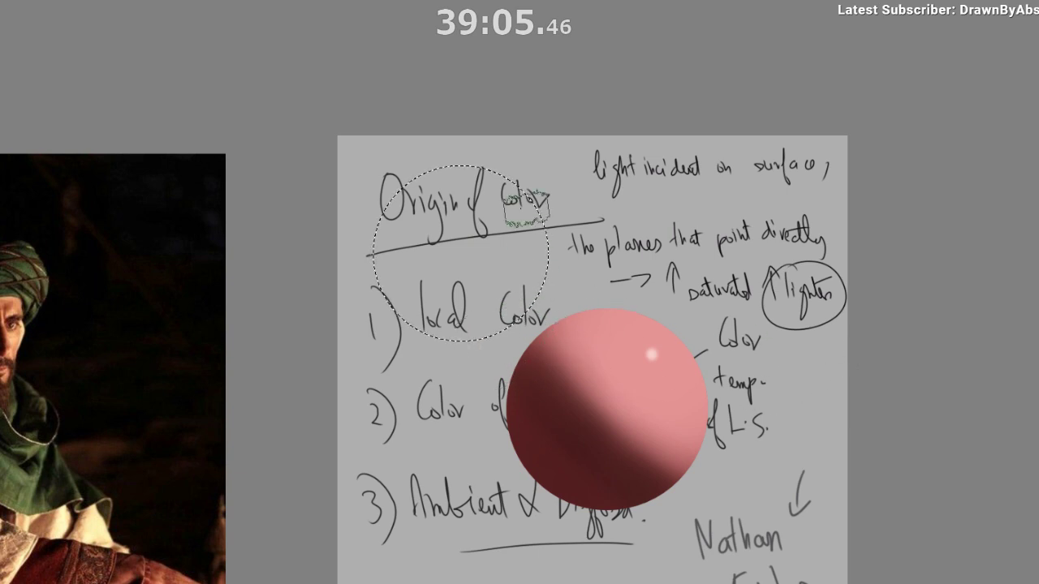
pyautogui.hotkey('ctrl', 'z')
pyautogui.keyDown('ctrl'); pyautogui.click(593, 390); pyautogui.keyUp('ctrl')
pyautogui.moveTo(445, 298); pyautogui.dragTo(460, 225)
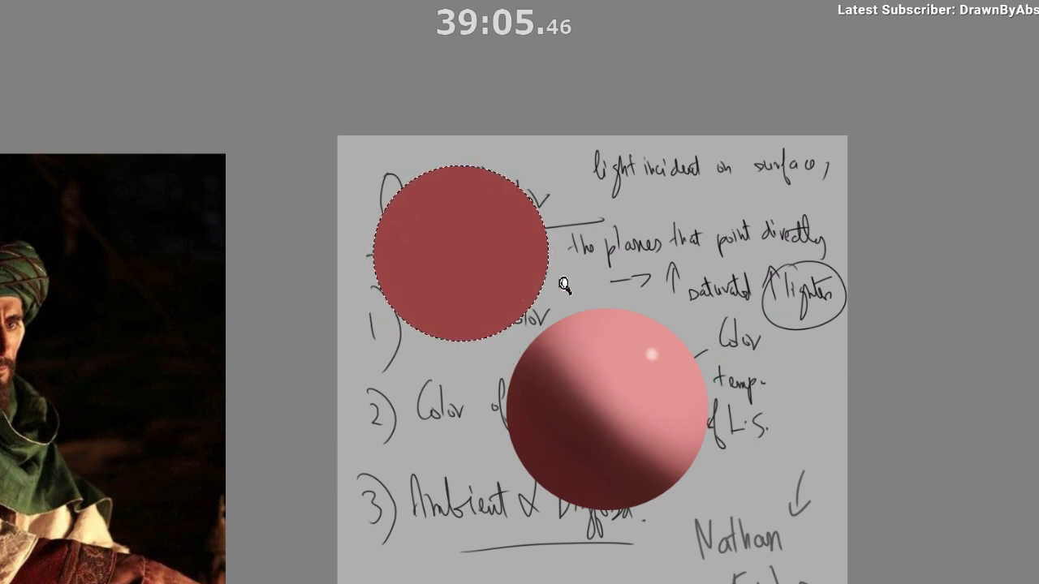
# Shade the red circle darker towards its upper part with a large soft brush inside the selection.
pyautogui.moveTo(597, 296); pyautogui.dragTo(620, 330)
pyautogui.moveTo(620, 330); pyautogui.dragTo(655, 418)
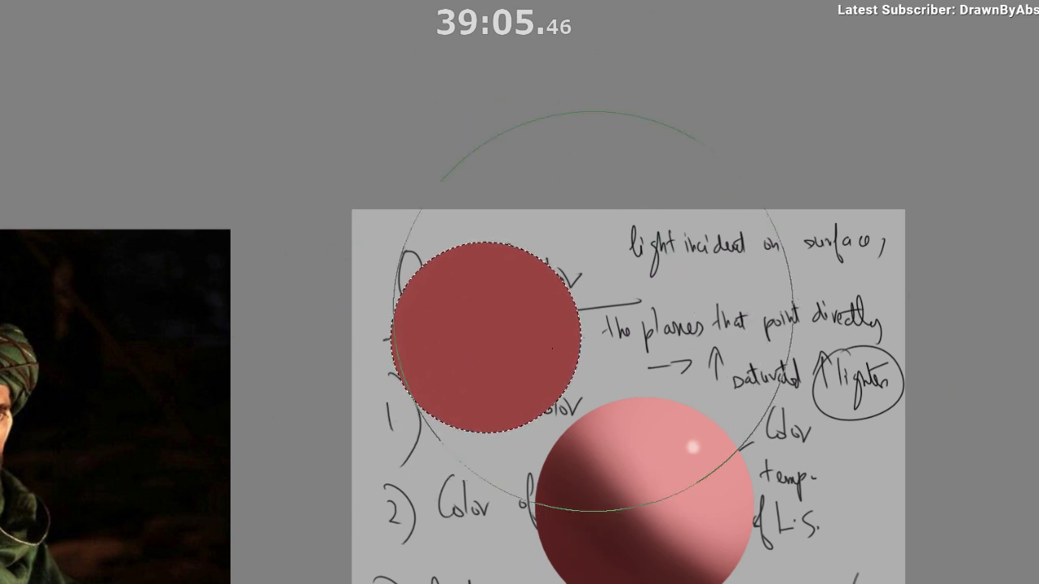
pyautogui.moveTo(438, 460); pyautogui.dragTo(502, 355)
pyautogui.moveTo(502, 355); pyautogui.dragTo(484, 366)
pyautogui.hotkey('ctrl', 'z')
pyautogui.moveTo(417, 447); pyautogui.dragTo(492, 387)
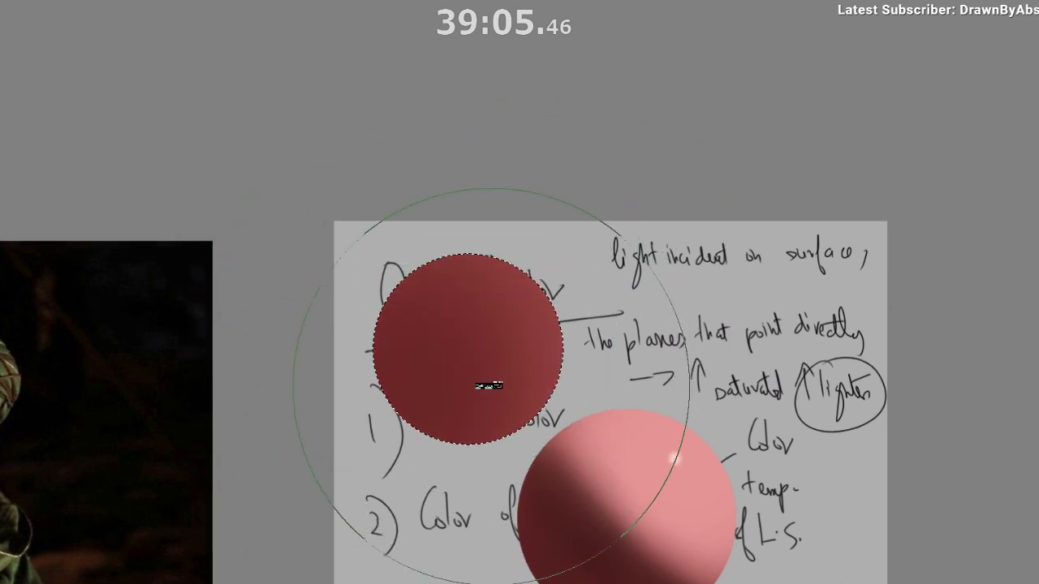
# Replace the red sphere's shading with soft, large-brush strokes that darken its lower-left half to deep red, leaving the upper-right side lighter.
pyautogui.hotkey('ctrl', 'z')
pyautogui.moveTo(431, 365)
pyautogui.mouseDown()
pyautogui.moveTo(315, 499)
pyautogui.moveTo(399, 313)
pyautogui.moveTo(445, 453)
pyautogui.mouseUp()
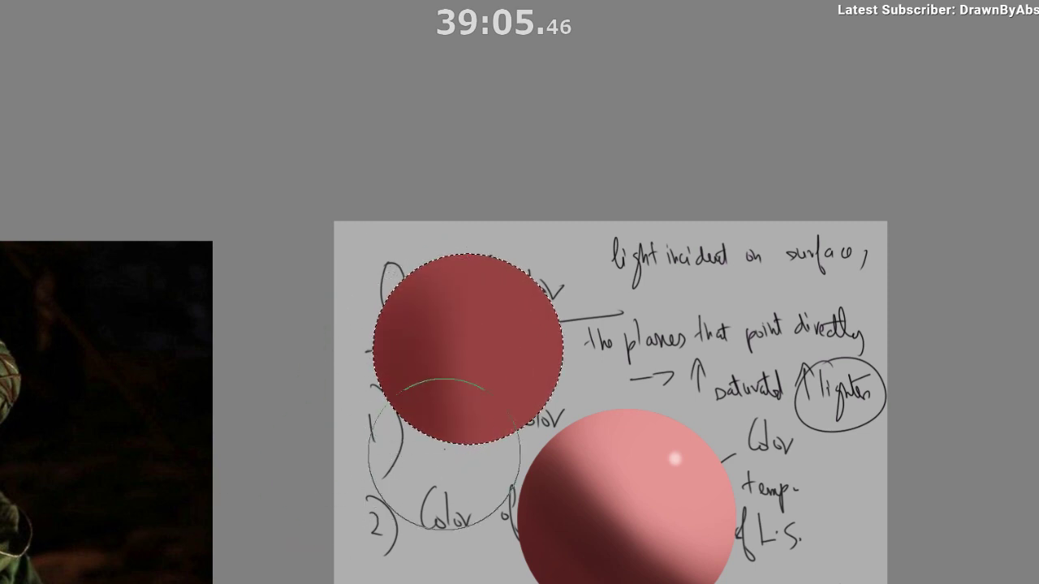
pyautogui.hotkey('ctrl', 'z')
pyautogui.moveTo(401, 332)
pyautogui.mouseDown()
pyautogui.moveTo(427, 394)
pyautogui.moveTo(417, 427)
pyautogui.moveTo(491, 439)
pyautogui.mouseUp()
pyautogui.moveTo(520, 287); pyautogui.dragTo(519, 277)
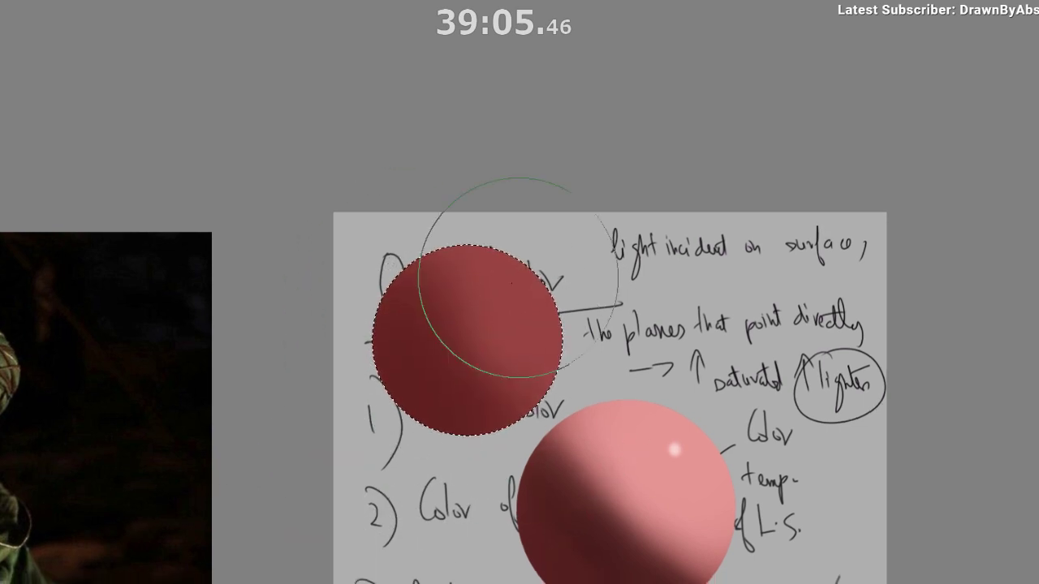
pyautogui.moveTo(389, 297)
pyautogui.mouseDown()
pyautogui.moveTo(532, 436)
pyautogui.moveTo(382, 301)
pyautogui.moveTo(494, 344)
pyautogui.moveTo(457, 424)
pyautogui.mouseUp()
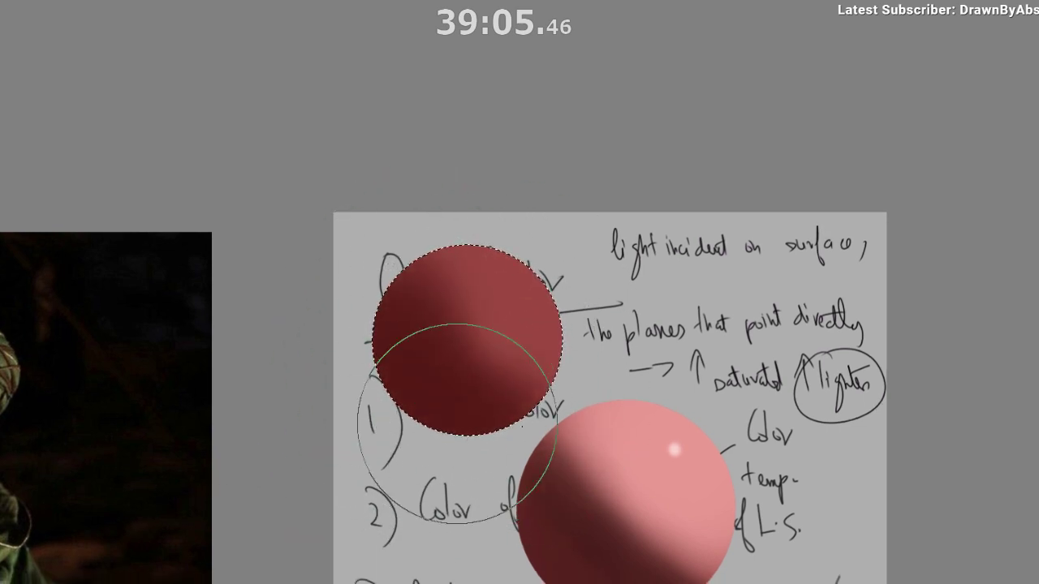
pyautogui.moveTo(595, 332)
pyautogui.mouseDown()
pyautogui.moveTo(608, 307)
pyautogui.moveTo(630, 409)
pyautogui.moveTo(494, 390)
pyautogui.mouseUp()
pyautogui.moveTo(615, 320); pyautogui.dragTo(647, 244)
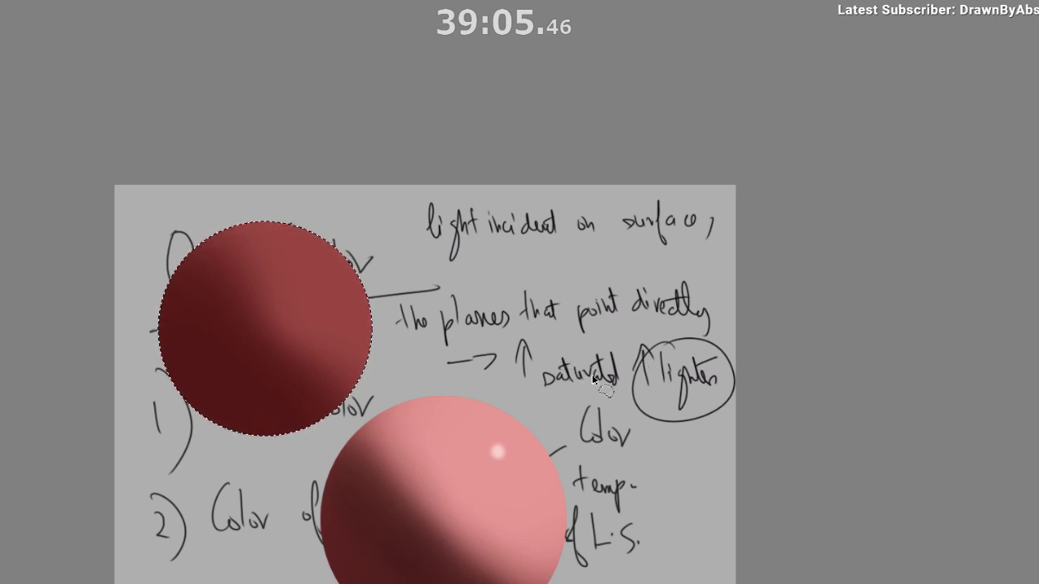
# Fill the small circular selection beside the handwritten notes with blue, overpainting the first purplish tone.
pyautogui.moveTo(525, 424); pyautogui.dragTo(648, 456)
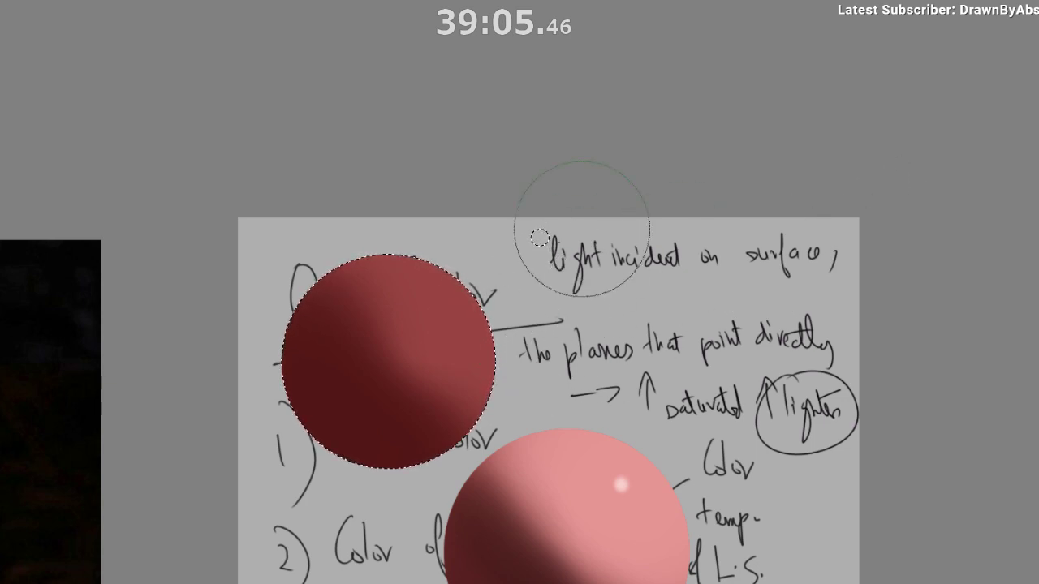
pyautogui.moveTo(580, 230); pyautogui.dragTo(522, 279)
pyautogui.click(918, 184)
pyautogui.moveTo(577, 223); pyautogui.dragTo(532, 268)
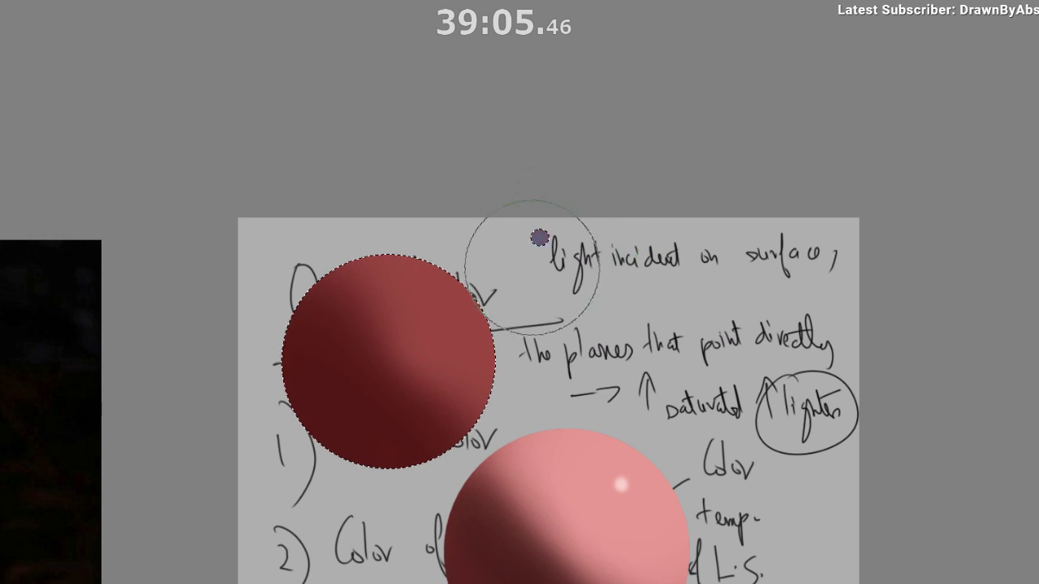
pyautogui.click(880, 159)
pyautogui.moveTo(575, 226); pyautogui.dragTo(519, 278)
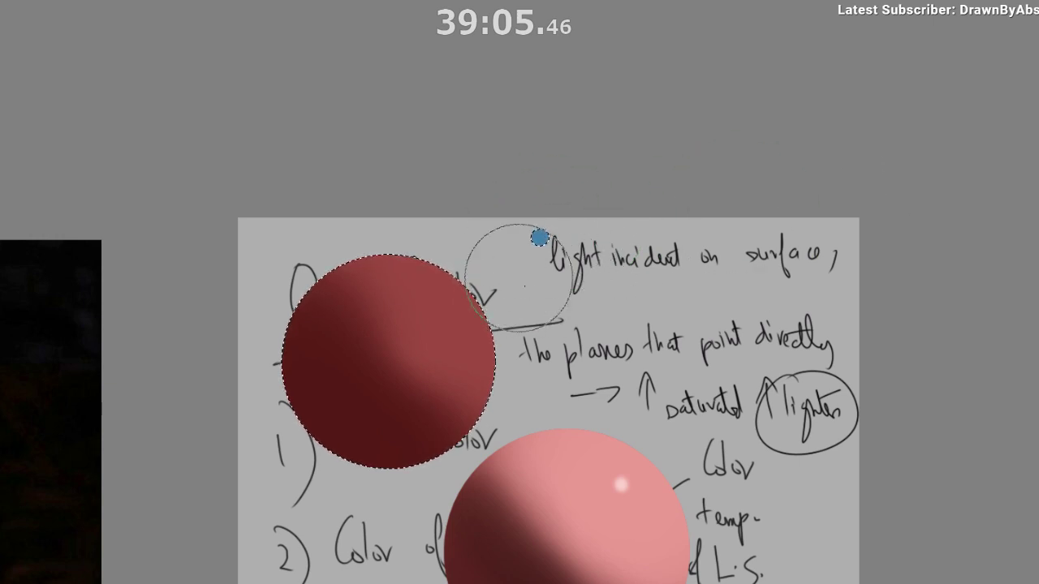
pyautogui.press(']')
pyautogui.moveTo(510, 339); pyautogui.dragTo(569, 319)
pyautogui.press(']')
pyautogui.press(']')
pyautogui.keyDown('ctrl'); pyautogui.click(497, 276); pyautogui.keyUp('ctrl')
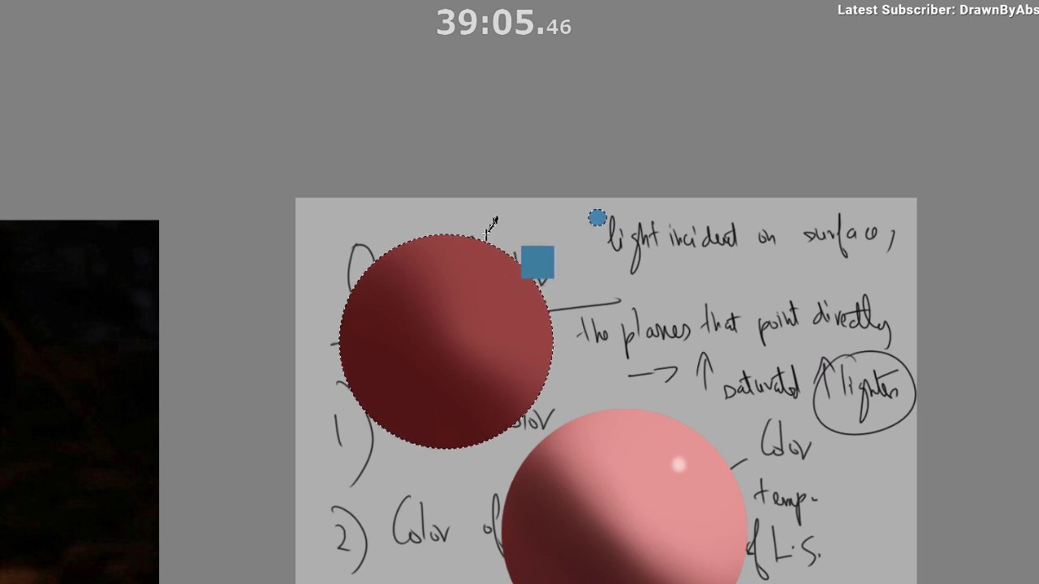
pyautogui.keyDown('ctrl'); pyautogui.click(500, 276); pyautogui.keyUp('ctrl')
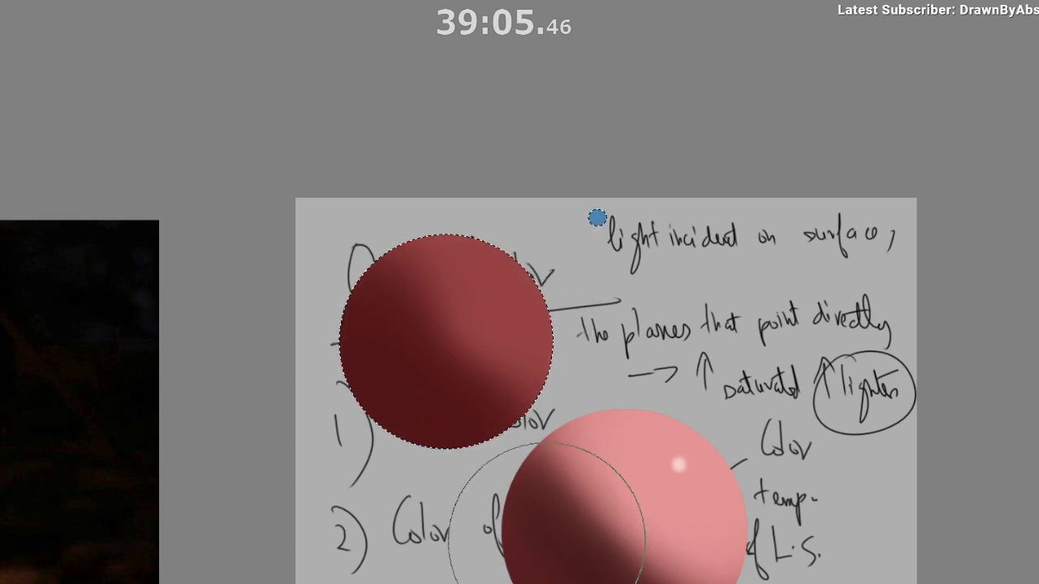
pyautogui.moveTo(517, 426); pyautogui.dragTo(428, 431)
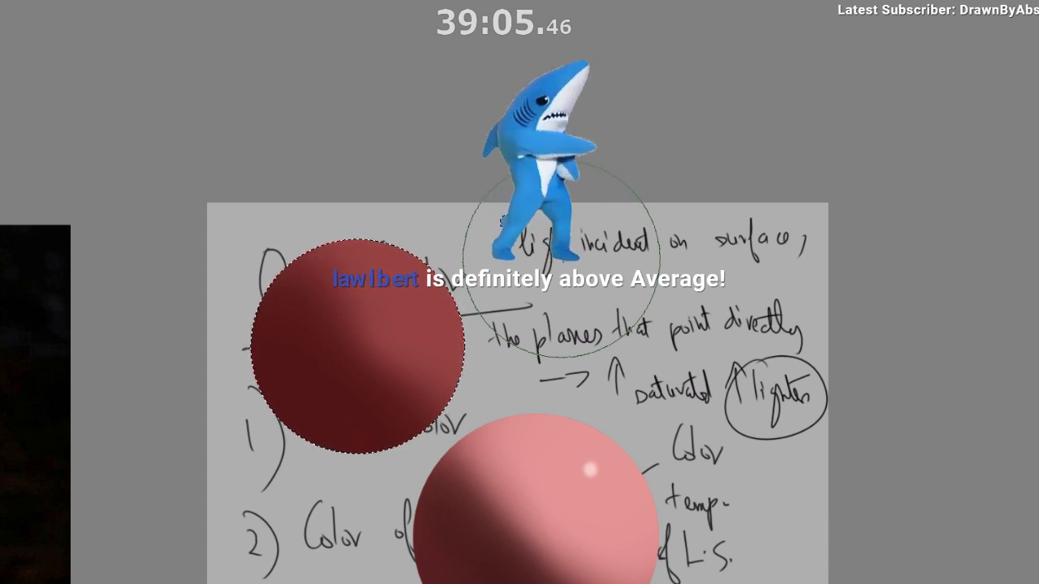
# Add a rectangular selection over the notes beside the red sphere, return to the brush and bring the interface back into view.
pyautogui.press('m')
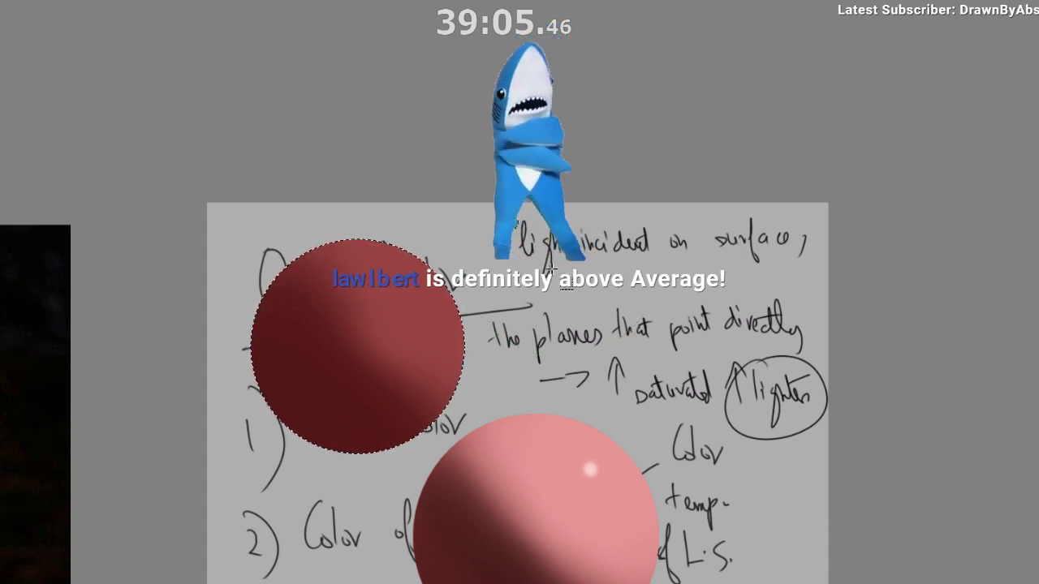
pyautogui.moveTo(529, 265); pyautogui.dragTo(706, 353)
pyautogui.press('b')
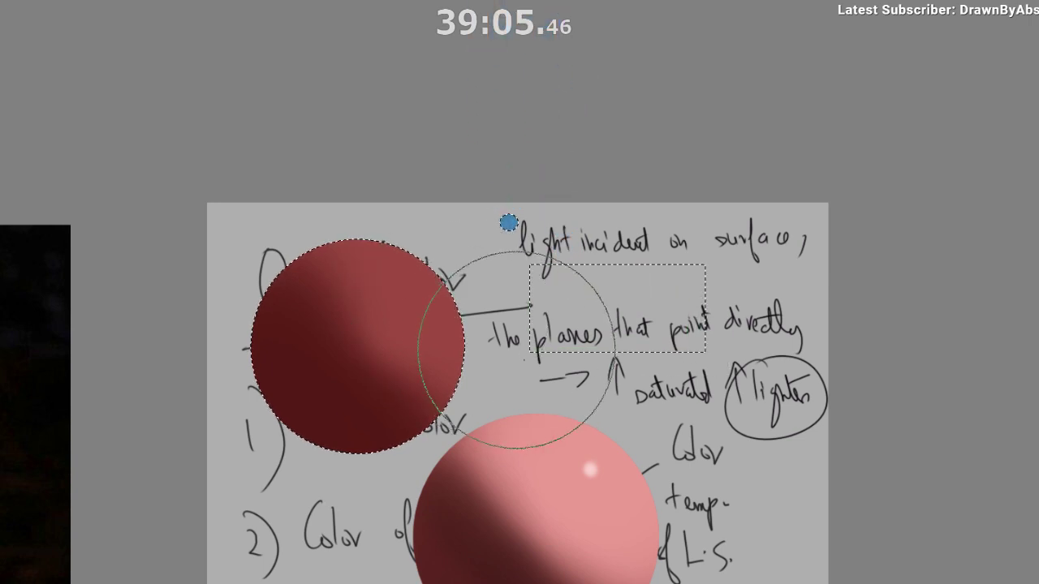
pyautogui.rightClick(520, 352)
pyautogui.rightClick(519, 342)
pyautogui.press('space')
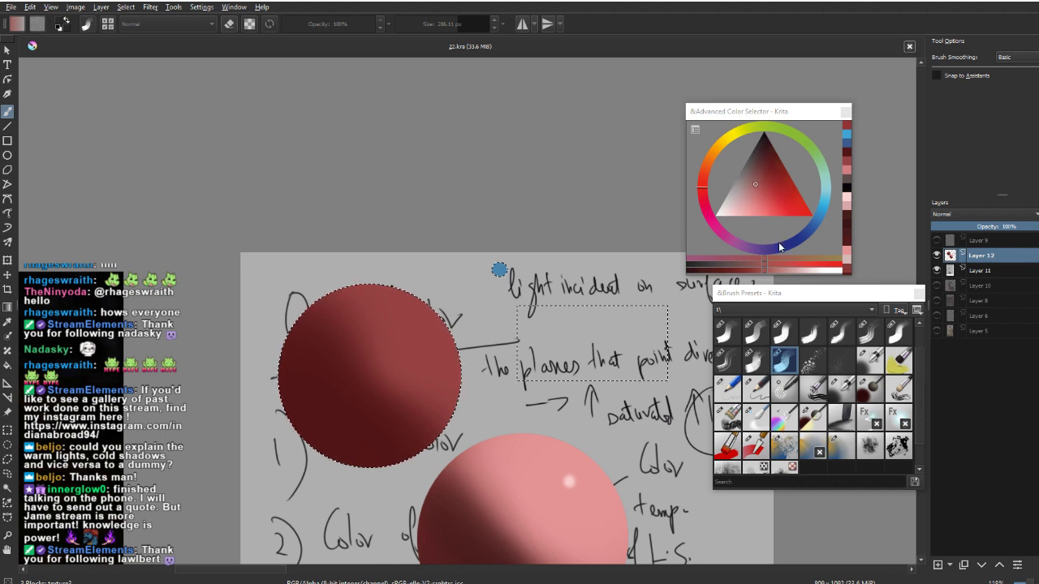
pyautogui.click(705, 203)
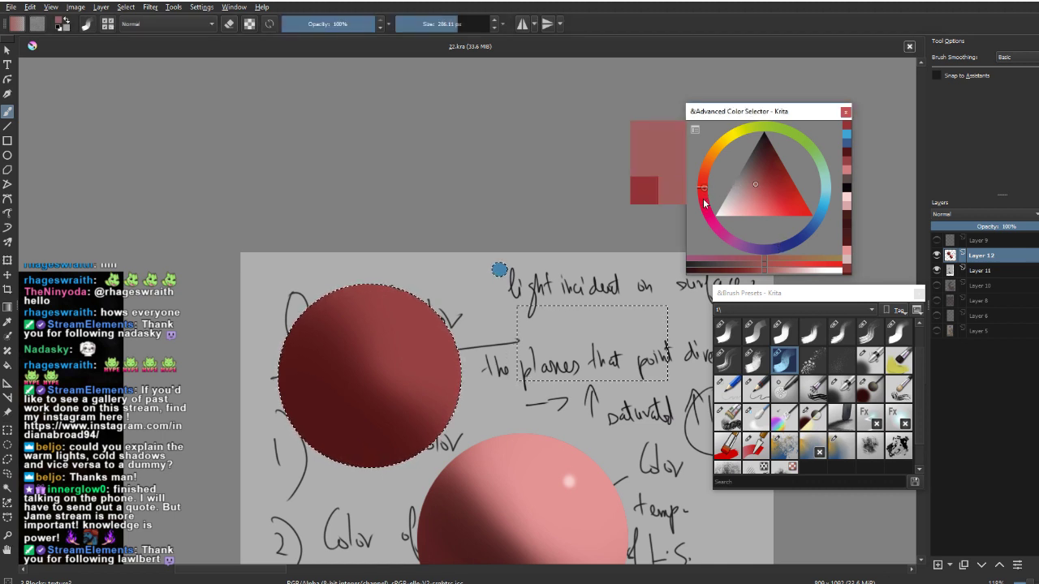
pyautogui.moveTo(704, 211)
pyautogui.mouseDown()
pyautogui.moveTo(758, 252)
pyautogui.moveTo(802, 241)
pyautogui.moveTo(756, 244)
pyautogui.moveTo(704, 199)
pyautogui.mouseUp()
pyautogui.moveTo(568, 331)
pyautogui.mouseDown()
pyautogui.moveTo(589, 331)
pyautogui.moveTo(431, 328)
pyautogui.moveTo(584, 328)
pyautogui.moveTo(575, 294)
pyautogui.moveTo(505, 321)
pyautogui.mouseUp()
pyautogui.hotkey('ctrl', 'z')
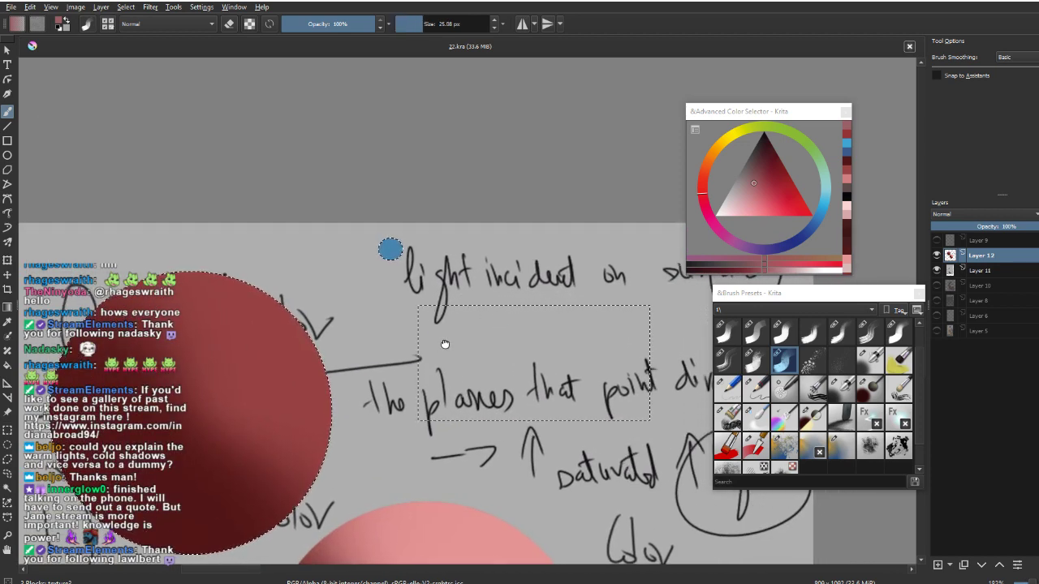
# Paint a vertical column of hue swatches in the rectangular selection, from the sphere's sampled red through magenta and purple to blue-violet.
pyautogui.moveTo(445, 345); pyautogui.dragTo(430, 340)
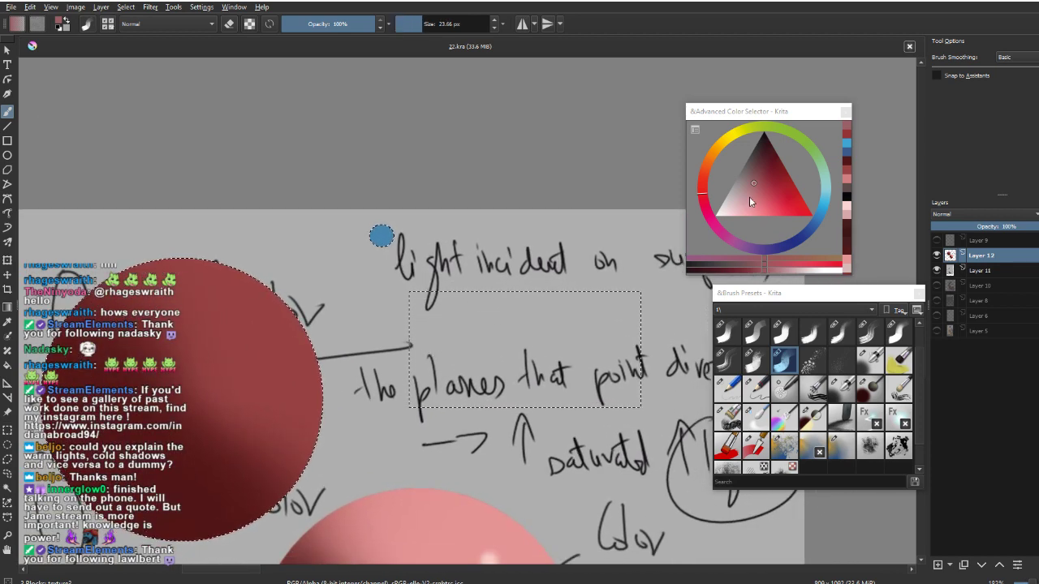
pyautogui.keyDown('ctrl'); pyautogui.click(254, 339); pyautogui.keyUp('ctrl')
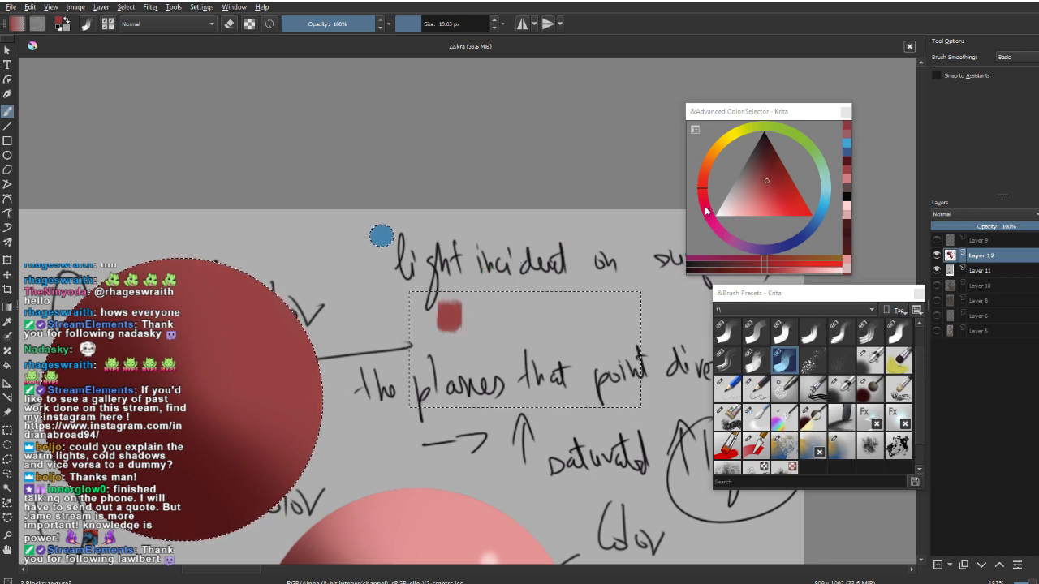
pyautogui.click(706, 211)
pyautogui.moveTo(448, 327); pyautogui.dragTo(448, 366)
pyautogui.click(726, 238)
pyautogui.click(748, 247)
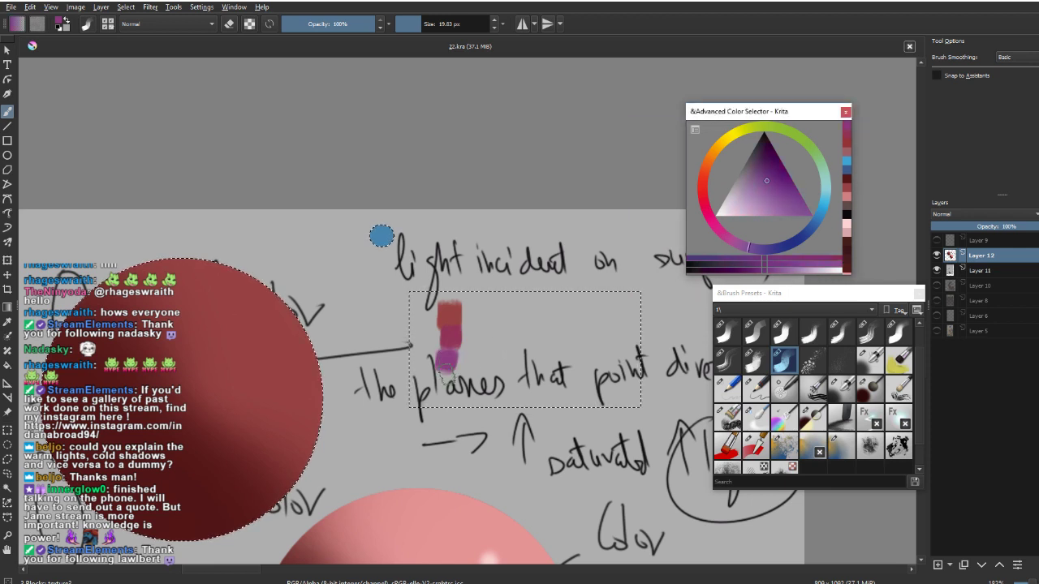
pyautogui.click(778, 246)
pyautogui.moveTo(441, 376); pyautogui.dragTo(444, 401)
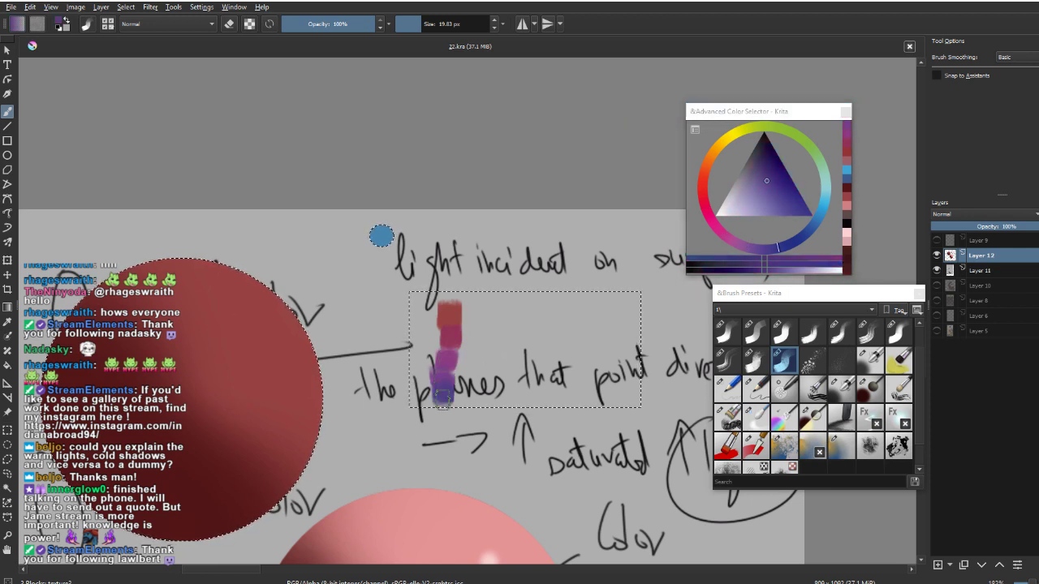
# Sample the red swatch and paint a horizontal row beside it, reducing saturation gradually to neutral grey.
pyautogui.moveTo(582, 314); pyautogui.dragTo(570, 317)
pyautogui.keyDown('ctrl'); pyautogui.click(439, 312); pyautogui.keyUp('ctrl')
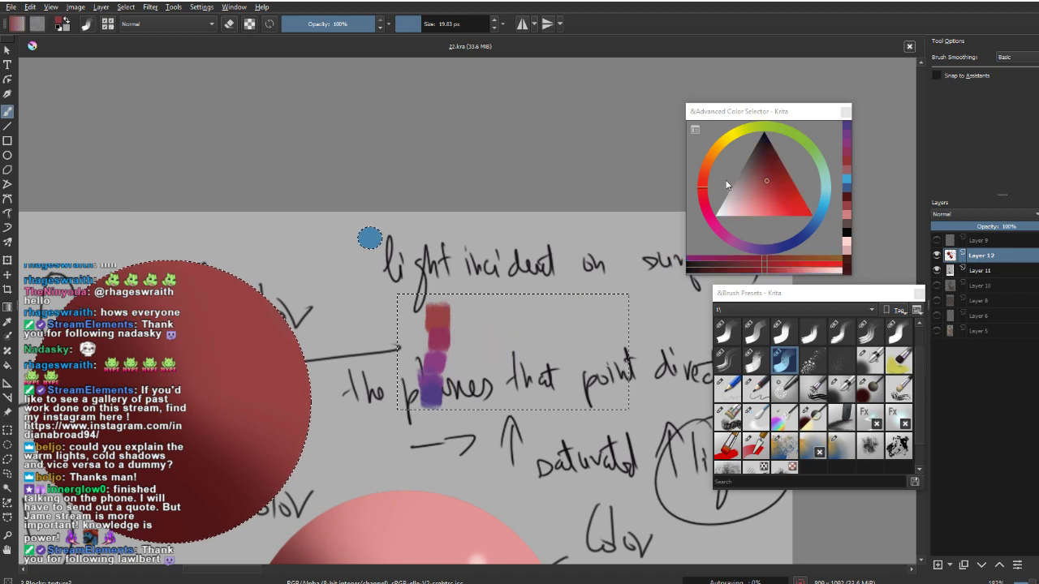
pyautogui.moveTo(765, 180); pyautogui.dragTo(757, 181)
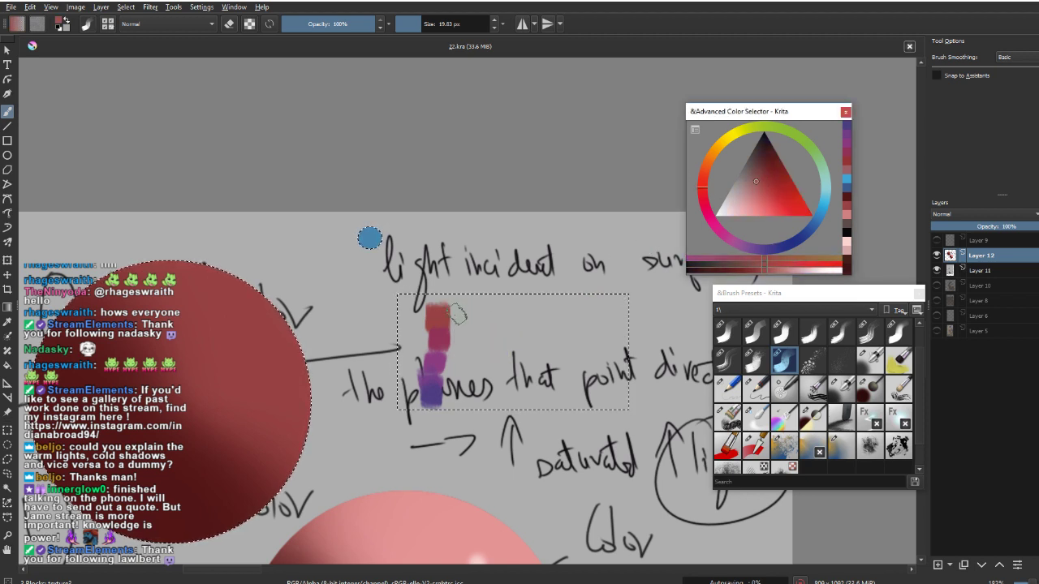
pyautogui.moveTo(457, 313); pyautogui.dragTo(458, 320)
pyautogui.moveTo(754, 185); pyautogui.dragTo(746, 184)
pyautogui.moveTo(468, 315); pyautogui.dragTo(490, 314)
pyautogui.click(733, 185)
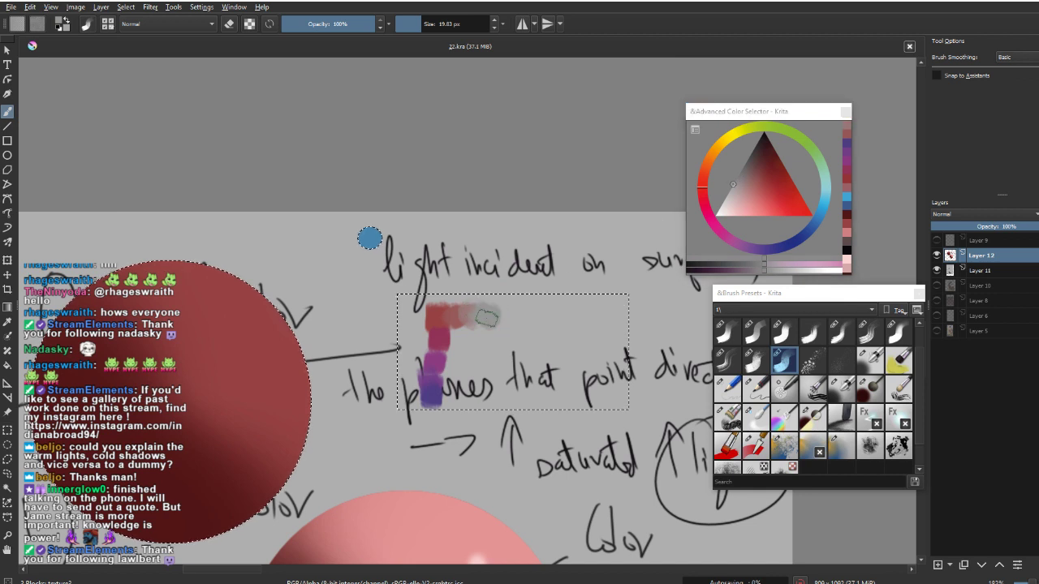
# Switch the hue to blue and extend the swatch row from grey through increasingly saturated tones to strong blue.
pyautogui.click(800, 237)
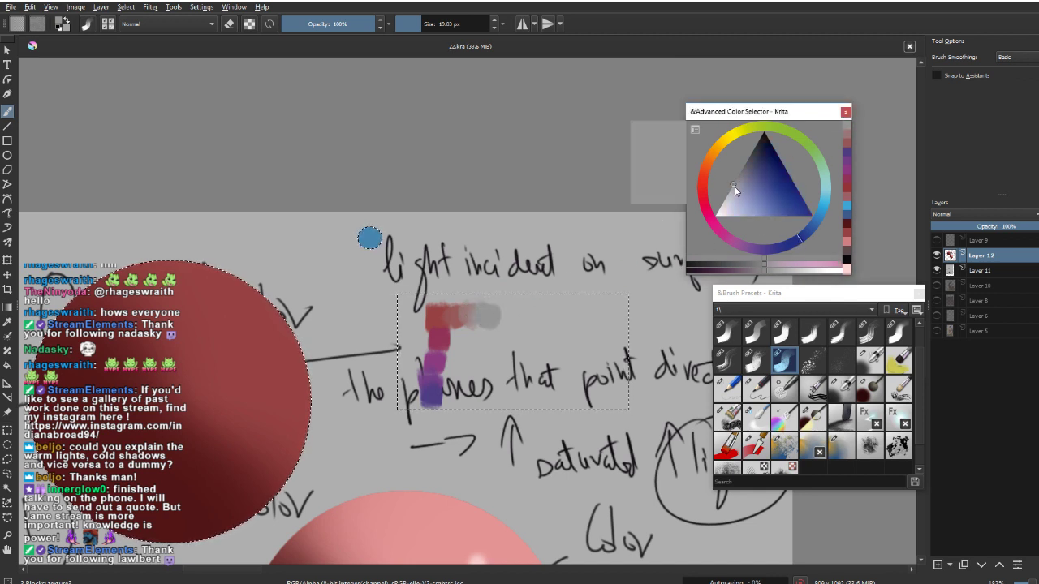
pyautogui.click(738, 184)
pyautogui.moveTo(503, 313); pyautogui.dragTo(505, 319)
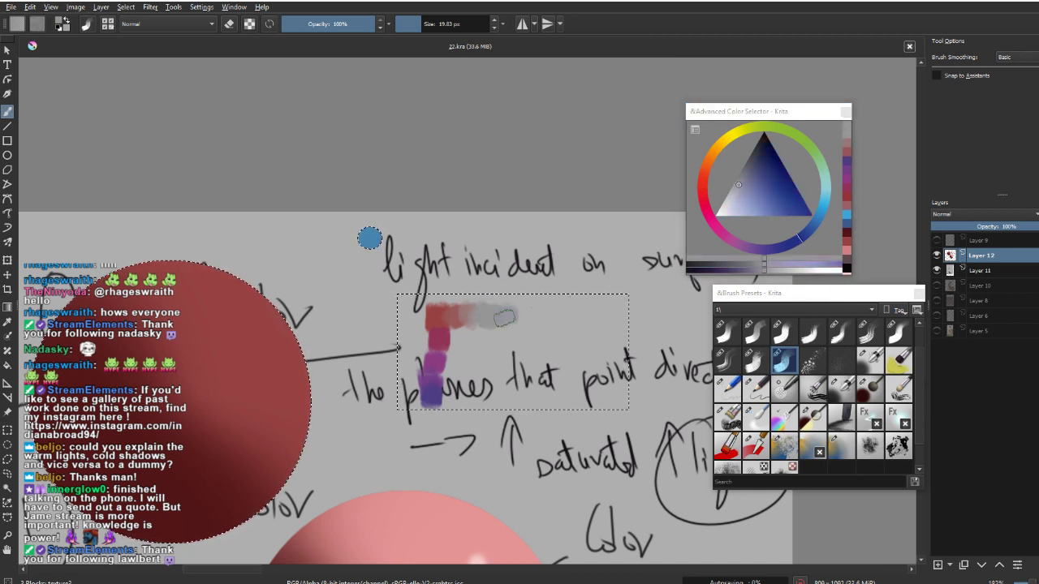
pyautogui.click(751, 187)
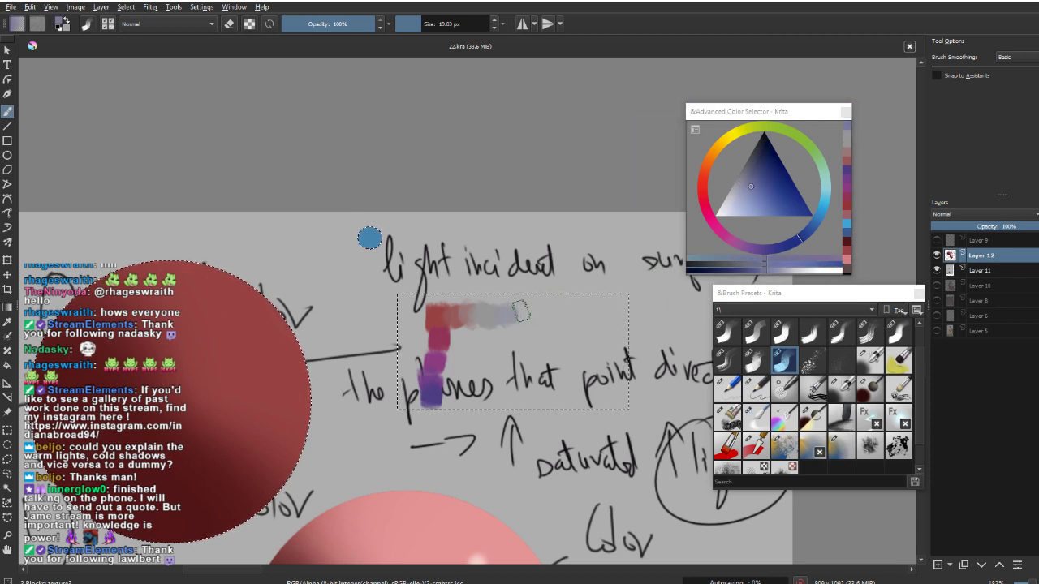
pyautogui.click(765, 185)
pyautogui.moveTo(537, 321); pyautogui.dragTo(555, 319)
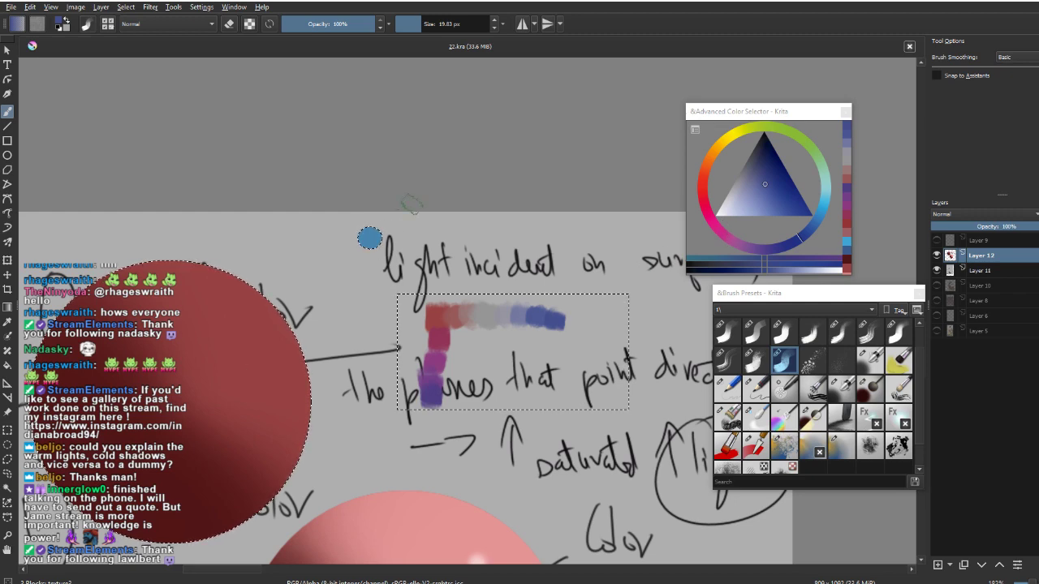
# Switch to the airbrush preset and sample the red from the shaded sphere.
pyautogui.moveTo(434, 324); pyautogui.dragTo(605, 356)
pyautogui.rightClick(428, 372)
pyautogui.rightClick(414, 383)
pyautogui.rightClick(401, 418)
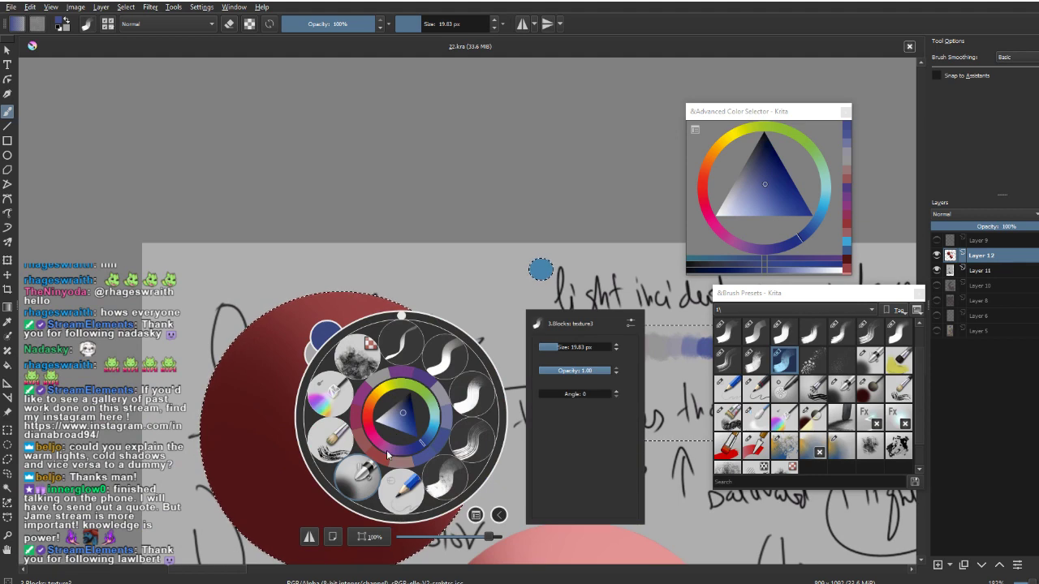
pyautogui.click(366, 486)
pyautogui.keyDown('ctrl'); pyautogui.click(415, 418); pyautogui.keyUp('ctrl')
pyautogui.moveTo(413, 415); pyautogui.dragTo(414, 433)
pyautogui.moveTo(414, 432); pyautogui.dragTo(452, 392)
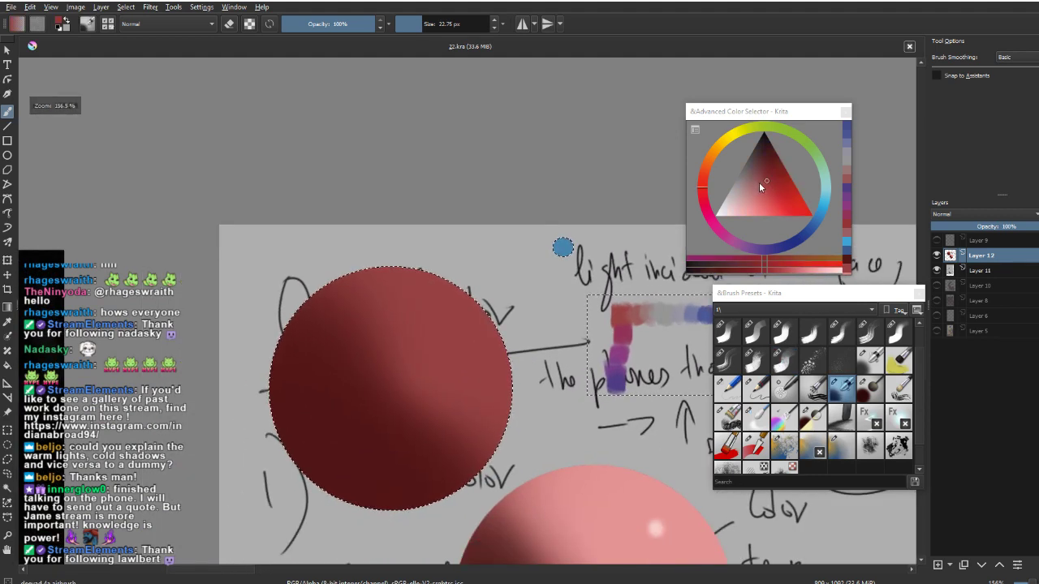
pyautogui.keyDown('ctrl'); pyautogui.click(479, 311); pyautogui.keyUp('ctrl')
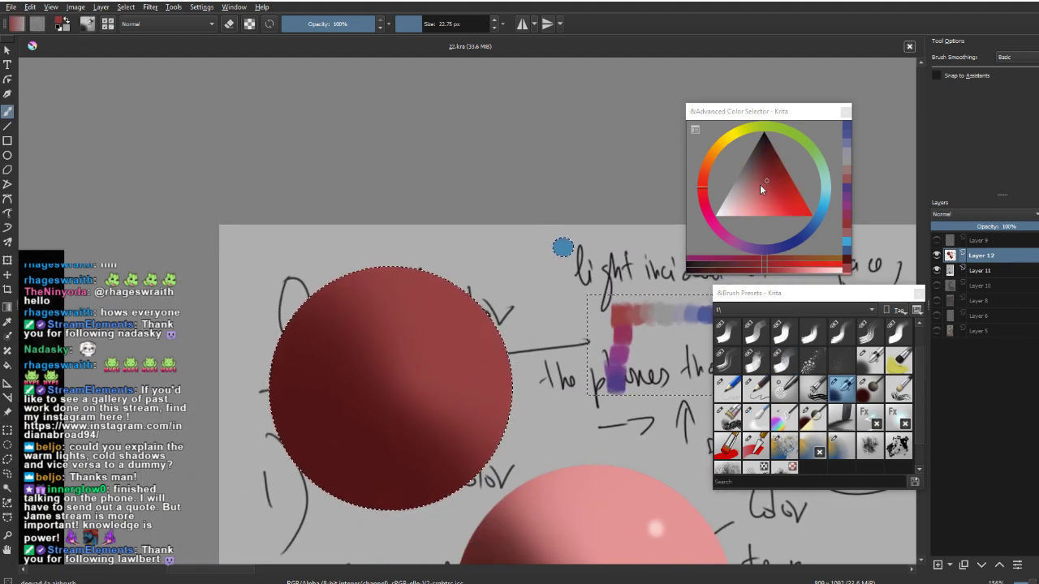
pyautogui.click(765, 183)
pyautogui.moveTo(607, 315); pyautogui.dragTo(605, 365)
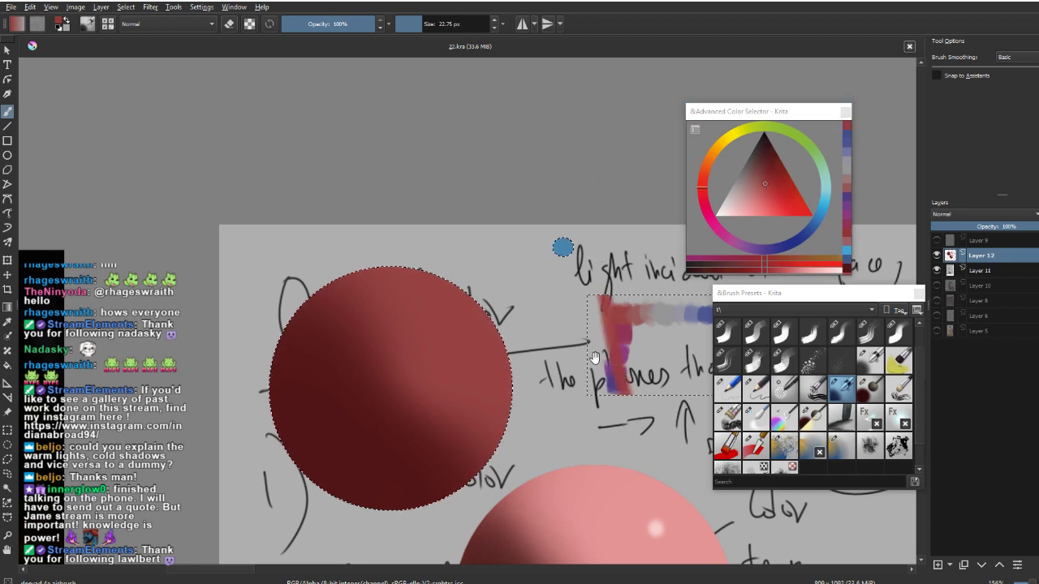
pyautogui.hotkey('ctrl', 'z')
# Sample a light grey tone from the grey sphere at the lower part of the page and return to the red sphere.
pyautogui.moveTo(615, 463); pyautogui.dragTo(561, 295)
pyautogui.moveTo(612, 532); pyautogui.dragTo(556, 251)
pyautogui.scroll(-5, 555, 251)
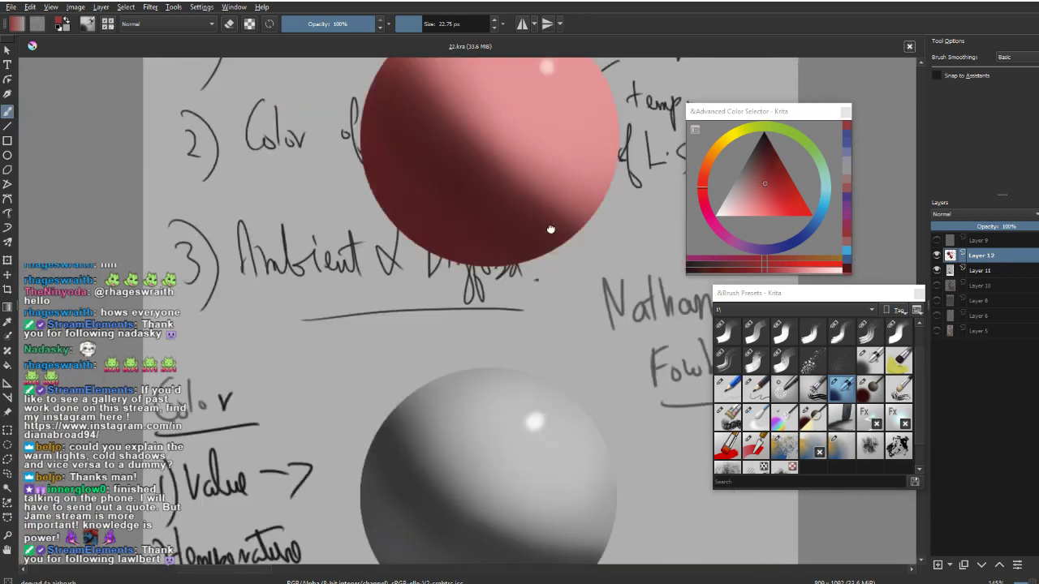
pyautogui.keyDown('ctrl'); pyautogui.click(554, 305); pyautogui.keyUp('ctrl')
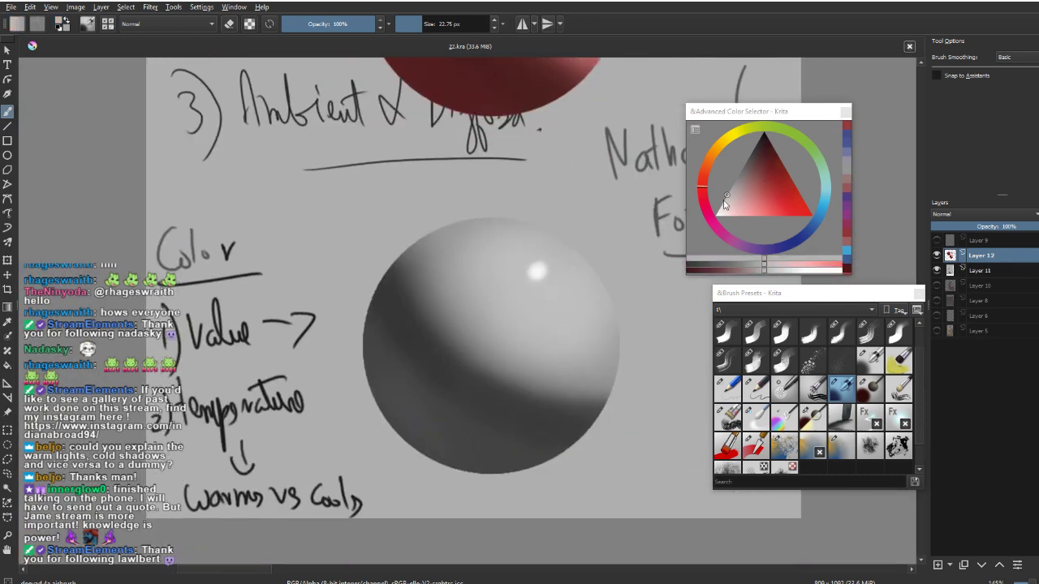
pyautogui.scroll(11, 515, 364)
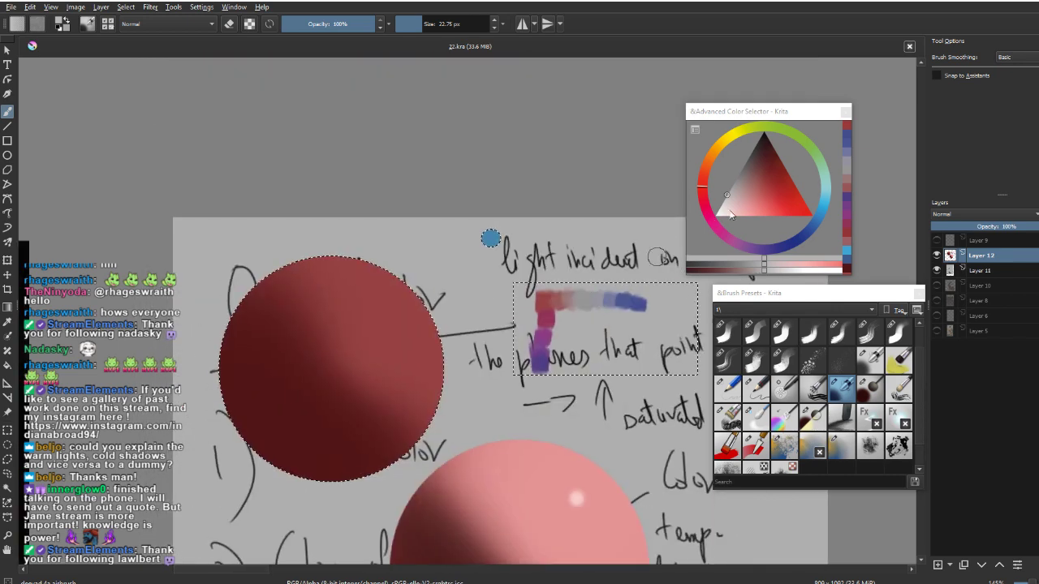
# Shift the sampled grey to a pale, muted pink and enlarge the airbrush to over 200 px at the red sphere.
pyautogui.click(733, 202)
pyautogui.moveTo(739, 197)
pyautogui.mouseDown()
pyautogui.moveTo(765, 197)
pyautogui.moveTo(740, 199)
pyautogui.mouseUp()
pyautogui.moveTo(404, 282); pyautogui.dragTo(417, 316)
pyautogui.keyDown('shift'); pyautogui.moveTo(452, 268); pyautogui.dragTo(519, 268); pyautogui.keyUp('shift')
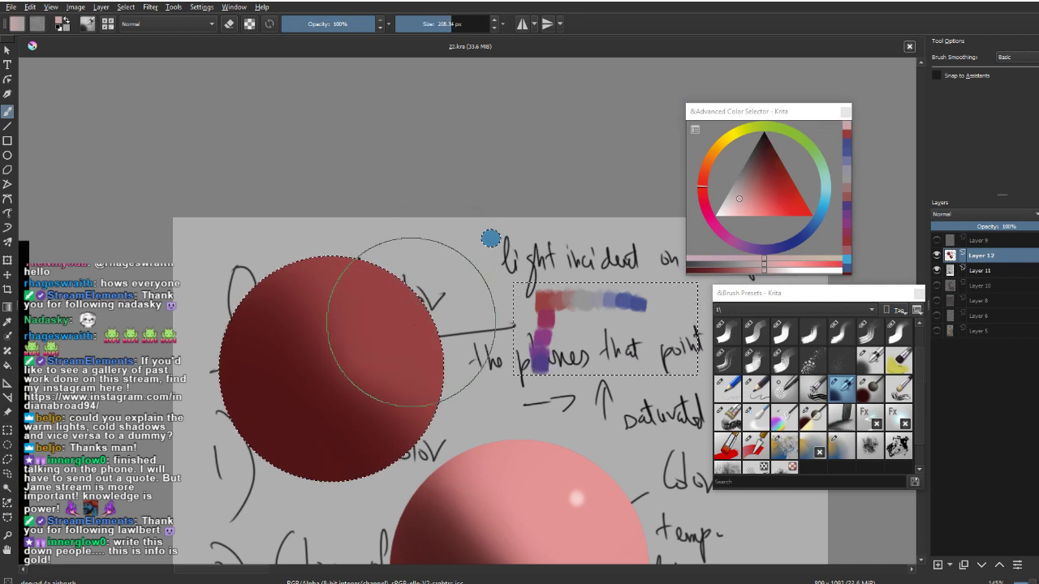
pyautogui.moveTo(444, 311); pyautogui.dragTo(339, 234)
pyautogui.moveTo(474, 221); pyautogui.dragTo(426, 219)
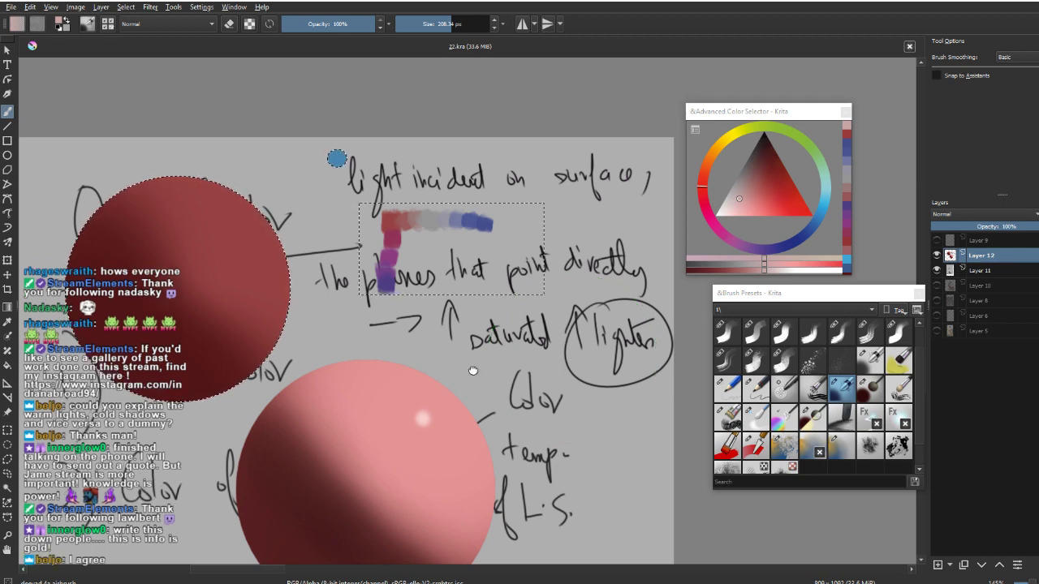
# Airbrush the muted pink softly over the red sphere's lit side with the brush at over 200 px.
pyautogui.moveTo(473, 368); pyautogui.dragTo(620, 467)
pyautogui.moveTo(395, 322); pyautogui.dragTo(420, 325)
pyautogui.moveTo(489, 382); pyautogui.dragTo(527, 391)
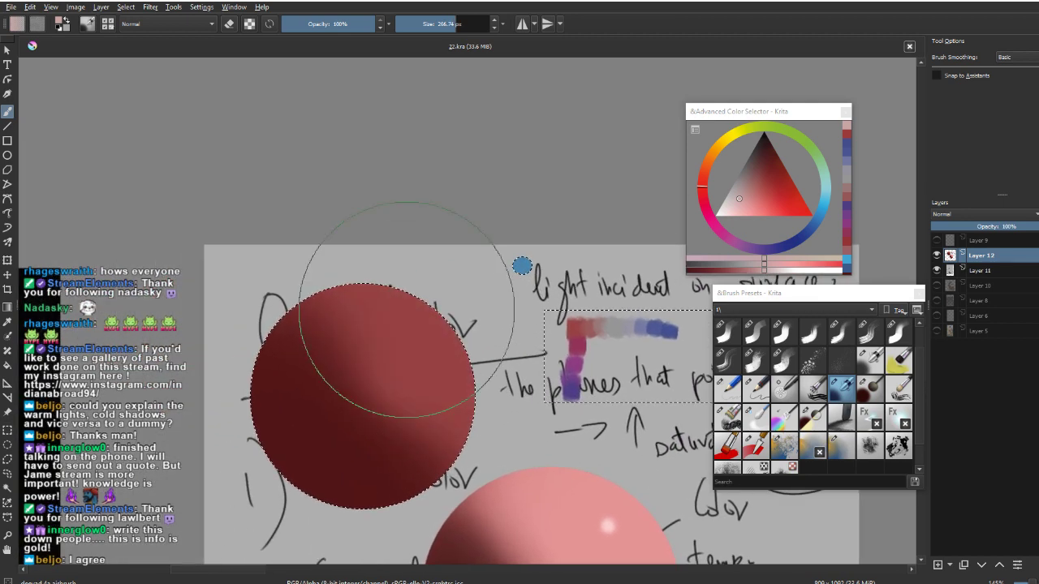
pyautogui.moveTo(407, 309); pyautogui.dragTo(422, 310)
pyautogui.moveTo(409, 317)
pyautogui.mouseDown()
pyautogui.moveTo(442, 366)
pyautogui.moveTo(466, 440)
pyautogui.mouseUp()
# Lighten the colour to a paler greyish pink and build up the highlight on the red sphere with smaller airbrush sizes.
pyautogui.moveTo(549, 379); pyautogui.dragTo(587, 371)
pyautogui.moveTo(736, 201); pyautogui.dragTo(726, 199)
pyautogui.moveTo(532, 279); pyautogui.dragTo(390, 358)
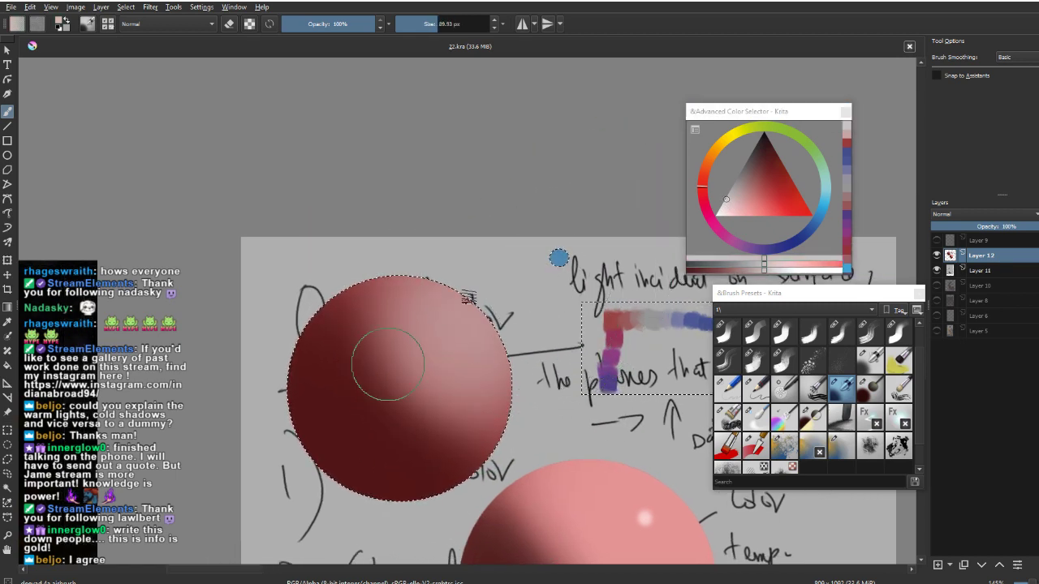
pyautogui.moveTo(439, 292); pyautogui.dragTo(450, 313)
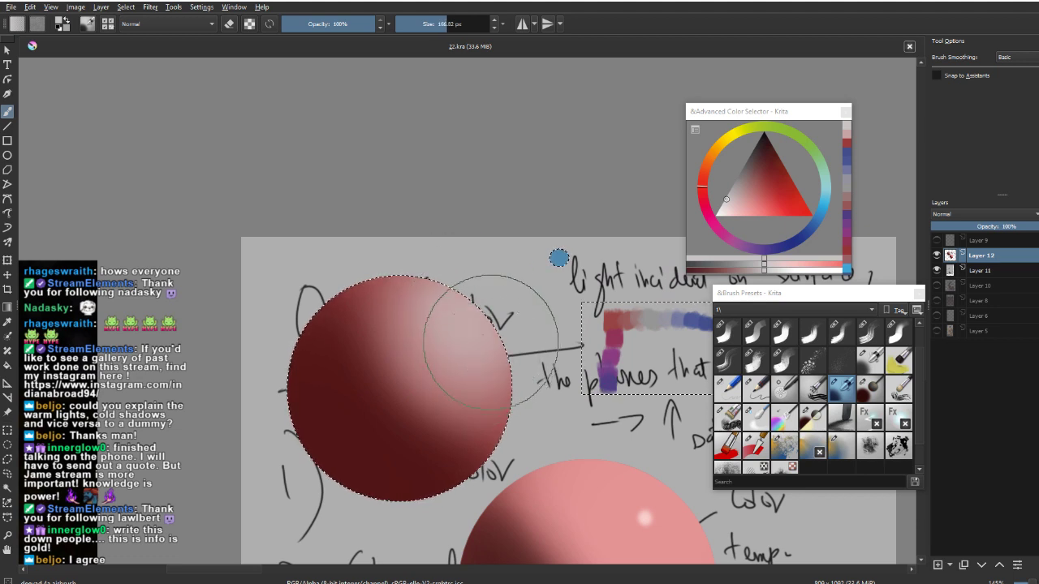
pyautogui.moveTo(554, 352); pyautogui.dragTo(563, 342)
# Sample light pinkish tones from the sphere's lit side and reduce the airbrush to about 80 px.
pyautogui.keyDown('ctrl'); pyautogui.click(470, 370); pyautogui.keyUp('ctrl')
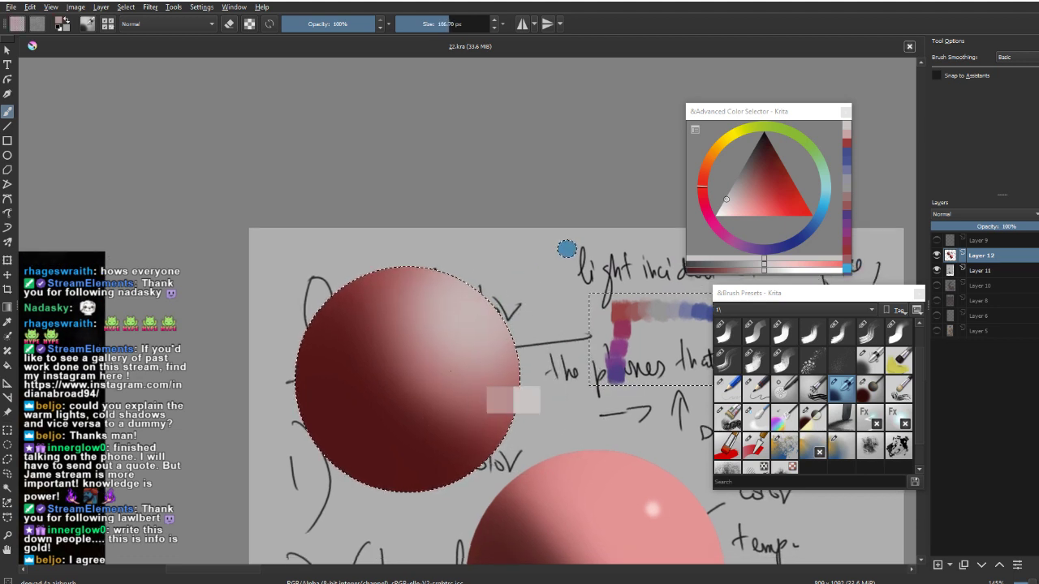
pyautogui.keyDown('ctrl'); pyautogui.click(486, 346); pyautogui.keyUp('ctrl')
pyautogui.press('[')
pyautogui.press('[')
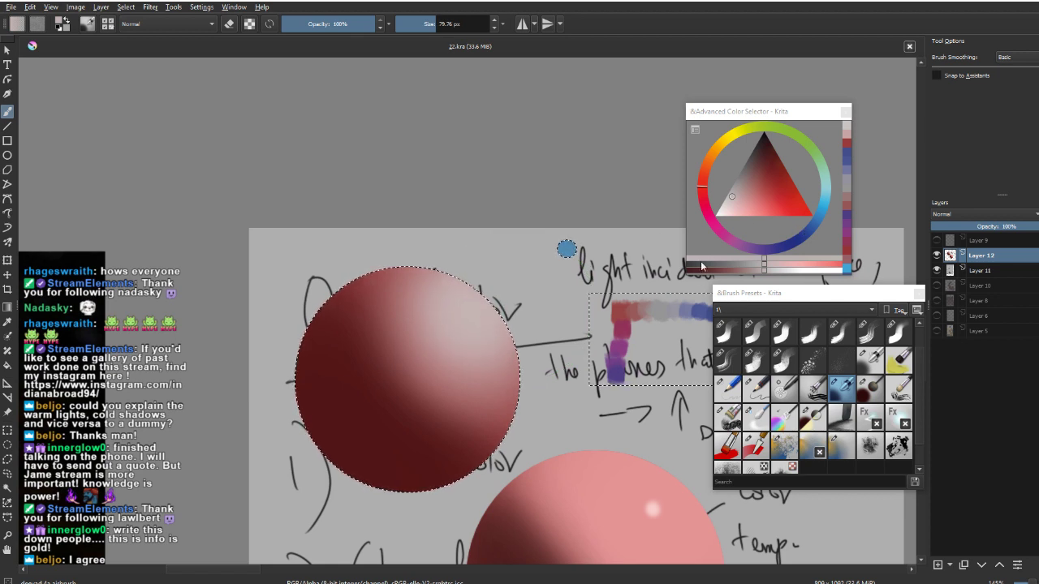
# Sample the blue dot beside the notes, desaturate it to a greyish blue, and tint the sphere's highlight with it.
pyautogui.keyDown('ctrl'); pyautogui.click(574, 253); pyautogui.keyUp('ctrl')
pyautogui.keyDown('ctrl'); pyautogui.click(570, 248); pyautogui.keyUp('ctrl')
pyautogui.click(746, 192)
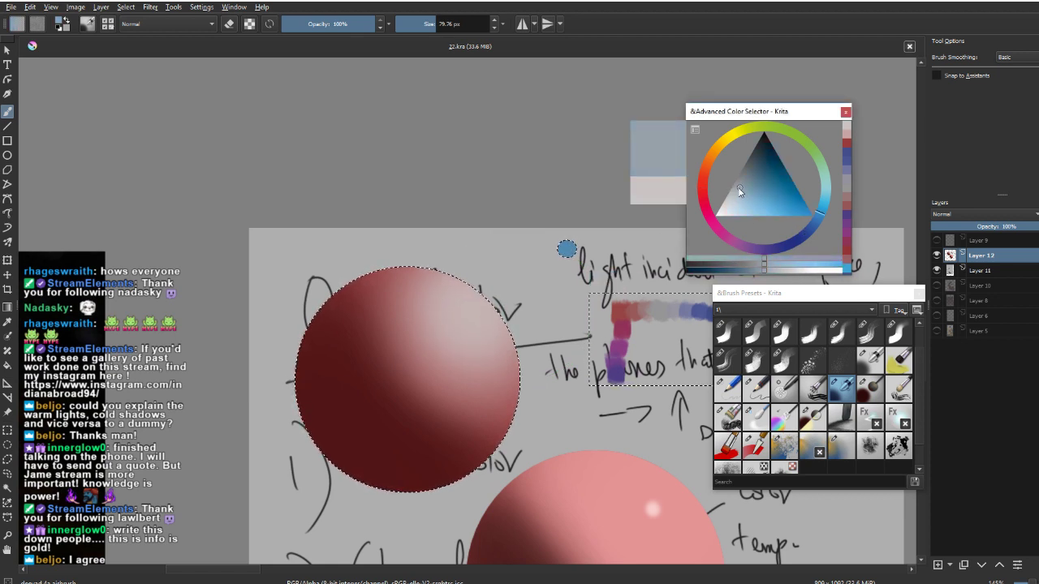
pyautogui.moveTo(485, 316); pyautogui.dragTo(459, 283)
pyautogui.moveTo(459, 283); pyautogui.dragTo(487, 283)
# Lighten the greyish blue to a pale blue, airbrush it into the highlight, and blend the edges with tones sampled from the sphere.
pyautogui.click(737, 200)
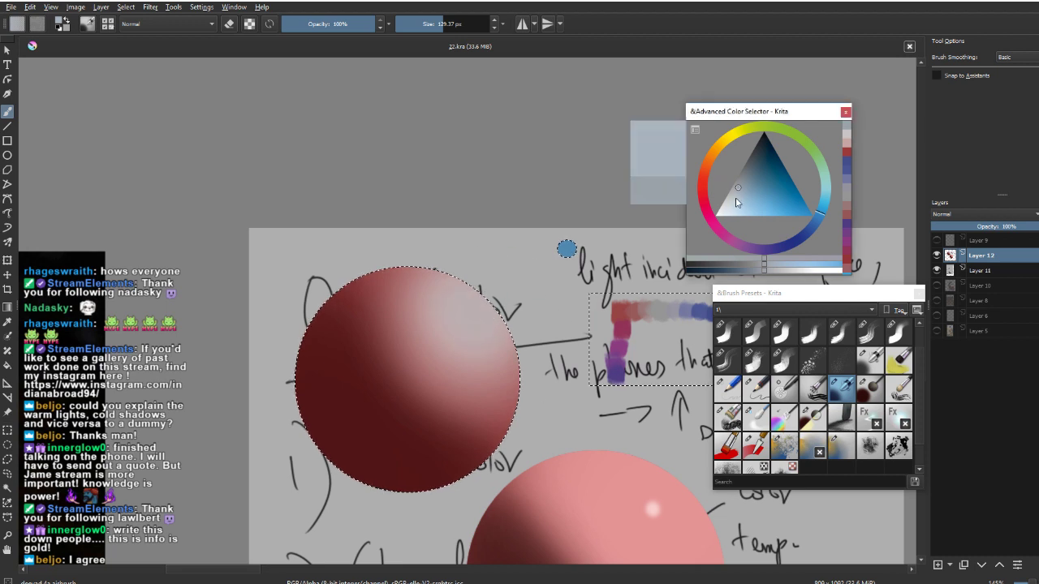
pyautogui.click(733, 199)
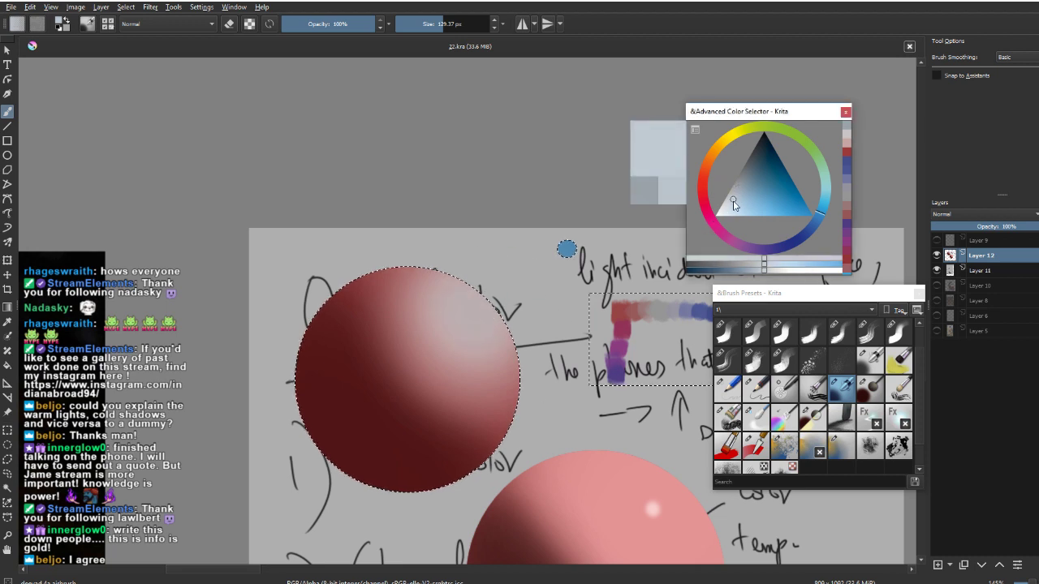
pyautogui.moveTo(476, 336); pyautogui.dragTo(525, 393)
pyautogui.keyDown('ctrl'); pyautogui.click(457, 344); pyautogui.keyUp('ctrl')
pyautogui.moveTo(492, 345); pyautogui.dragTo(552, 367)
pyautogui.moveTo(488, 376); pyautogui.dragTo(524, 363)
pyautogui.moveTo(506, 327); pyautogui.dragTo(536, 380)
pyautogui.keyDown('ctrl'); pyautogui.click(483, 351); pyautogui.keyUp('ctrl')
pyautogui.moveTo(467, 280); pyautogui.dragTo(440, 204)
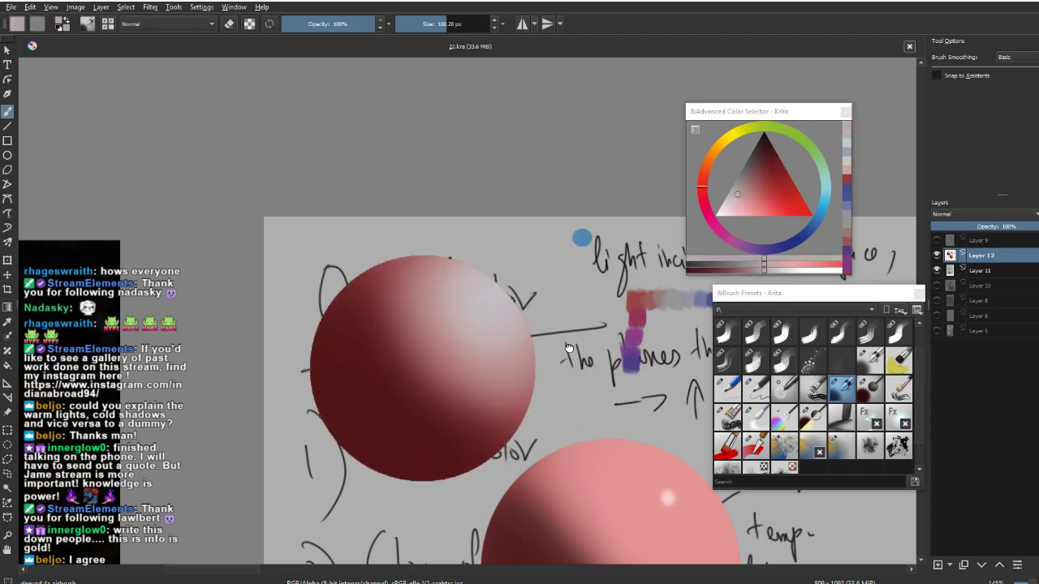
# Sample the highlight, shift the colour through pale violet to pale blue, and airbrush it over the sphere's brightest area.
pyautogui.moveTo(568, 351); pyautogui.dragTo(594, 315)
pyautogui.keyDown('ctrl'); pyautogui.click(515, 257); pyautogui.keyUp('ctrl')
pyautogui.click(733, 241)
pyautogui.click(730, 207)
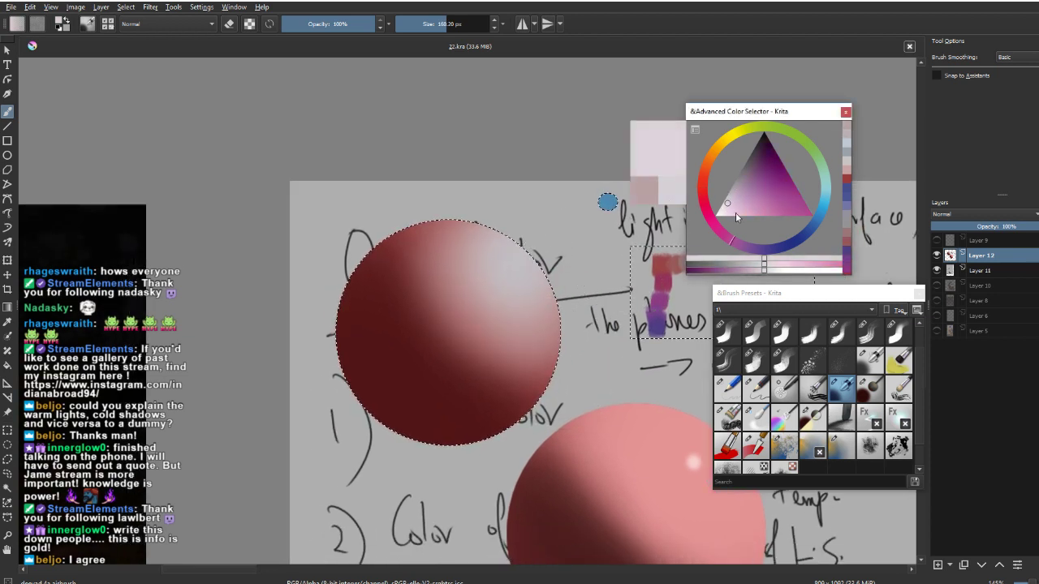
pyautogui.click(801, 237)
pyautogui.click(731, 207)
pyautogui.moveTo(543, 264); pyautogui.dragTo(547, 260)
pyautogui.moveTo(550, 260)
pyautogui.mouseDown()
pyautogui.moveTo(513, 260)
pyautogui.moveTo(526, 267)
pyautogui.mouseUp()
pyautogui.hotkey('ctrl', 'shift', 'a')
pyautogui.moveTo(536, 414)
pyautogui.mouseDown()
pyautogui.moveTo(514, 469)
pyautogui.moveTo(478, 482)
pyautogui.moveTo(536, 334)
pyautogui.moveTo(547, 419)
pyautogui.mouseUp()
pyautogui.hotkey('ctrl', 'shift', 'd')
pyautogui.click(761, 151)
pyautogui.moveTo(496, 282); pyautogui.dragTo(491, 292)
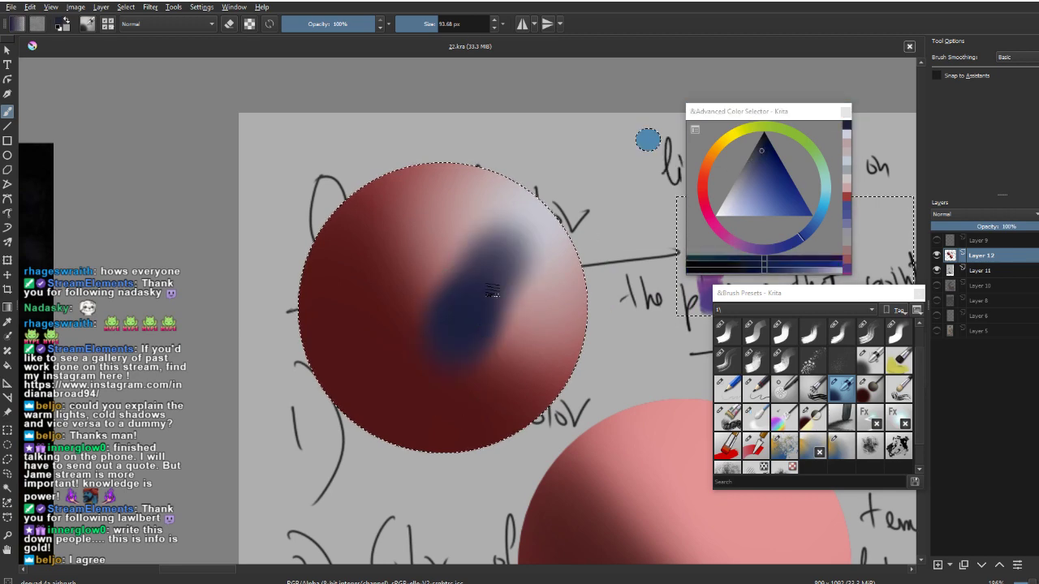
pyautogui.hotkey('ctrl', 'z')
# Switch to the Pencil-2 preset, darken the blue to near-black, and try out a pencil stroke on the red sphere.
pyautogui.click(760, 395)
pyautogui.moveTo(763, 170); pyautogui.dragTo(760, 141)
pyautogui.moveTo(471, 242); pyautogui.dragTo(434, 280)
pyautogui.moveTo(479, 297); pyautogui.dragTo(552, 350)
pyautogui.hotkey('ctrl', 'z')
pyautogui.moveTo(552, 350); pyautogui.dragTo(362, 424)
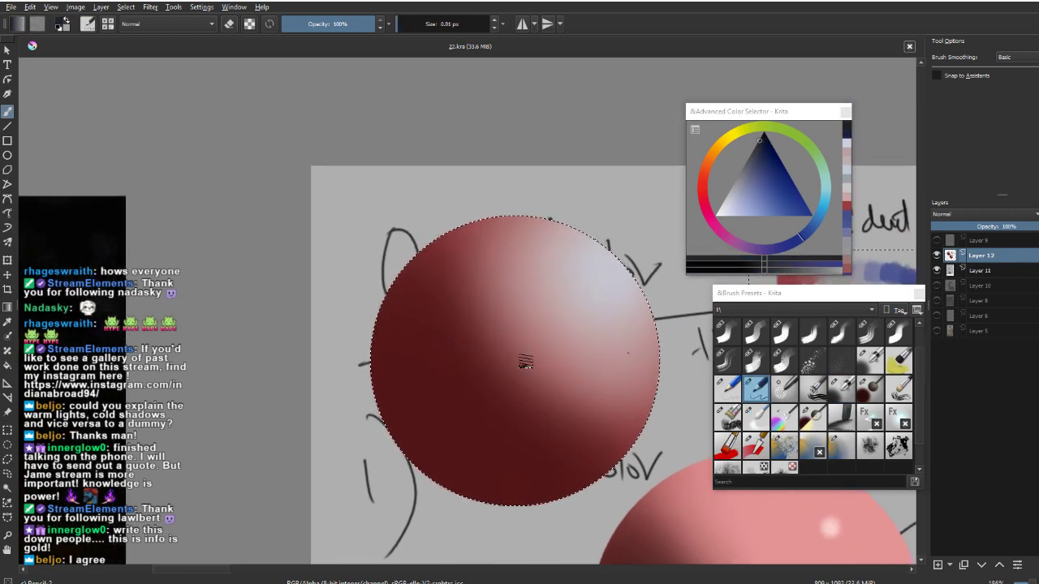
# With the pencil at about 4.3 px, draw a curved arrow on the sphere's upper part and label it from "C.T." to "local".
pyautogui.moveTo(467, 308); pyautogui.dragTo(474, 308)
pyautogui.moveTo(545, 265); pyautogui.dragTo(438, 301)
pyautogui.hotkey('ctrl', 'z')
pyautogui.moveTo(484, 246)
pyautogui.mouseDown()
pyautogui.moveTo(423, 310)
pyautogui.moveTo(434, 300)
pyautogui.mouseUp()
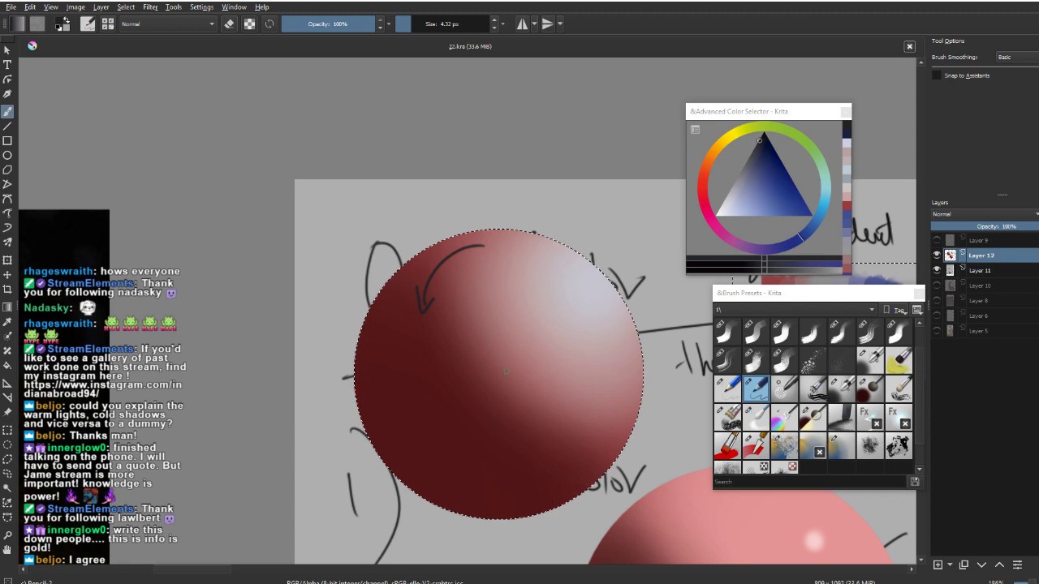
pyautogui.moveTo(577, 307); pyautogui.dragTo(550, 328)
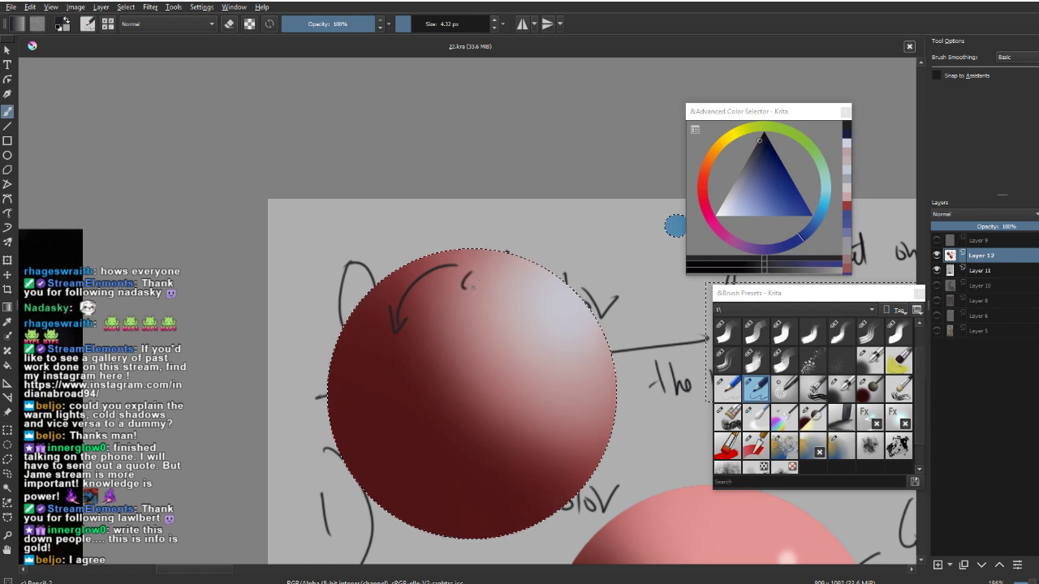
pyautogui.moveTo(525, 447); pyautogui.dragTo(531, 430)
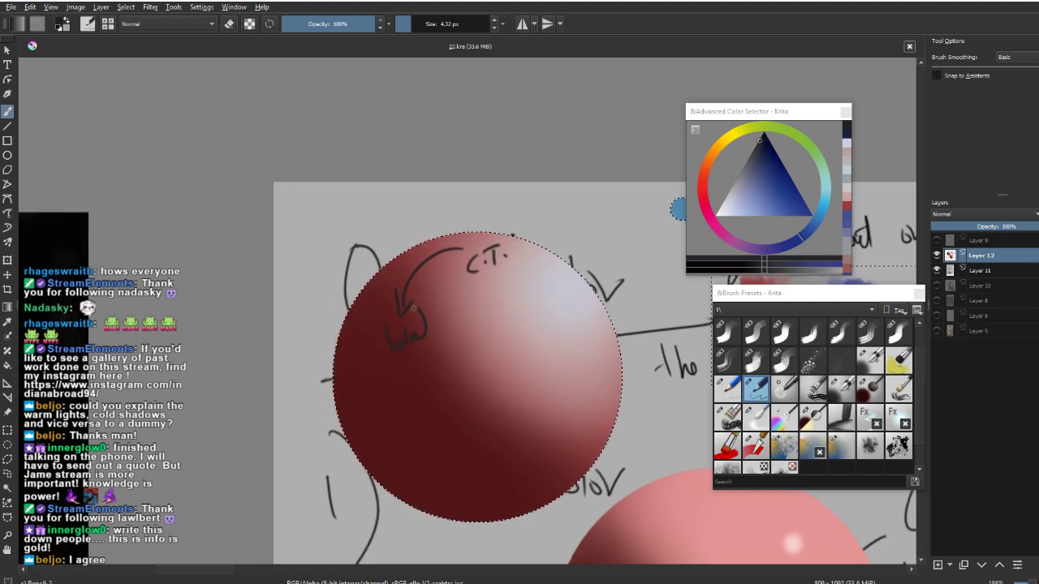
# Sample colours back and forth between the pale bluish highlight and the local red to compare their hue and saturation.
pyautogui.keyDown('ctrl'); pyautogui.click(525, 242); pyautogui.keyUp('ctrl')
pyautogui.moveTo(546, 261); pyautogui.dragTo(565, 282)
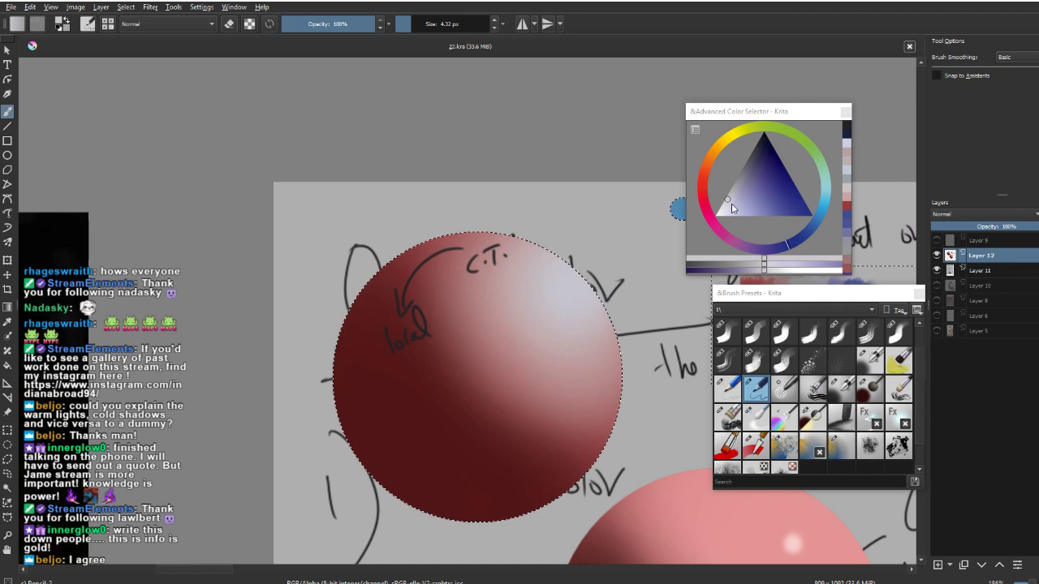
pyautogui.keyDown('ctrl'); pyautogui.click(540, 270); pyautogui.keyUp('ctrl')
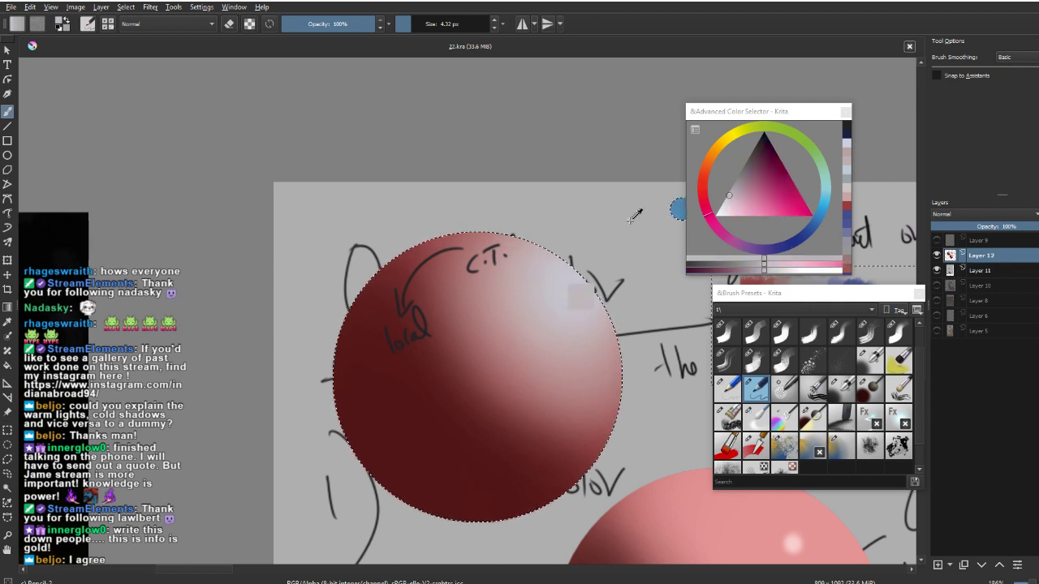
pyautogui.keyDown('ctrl'); pyautogui.click(507, 256); pyautogui.keyUp('ctrl')
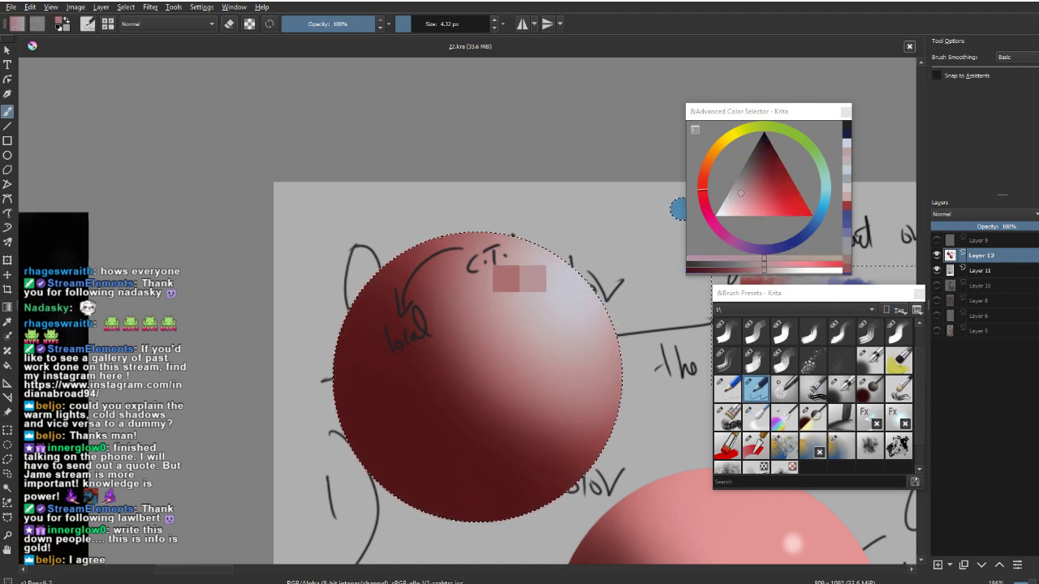
pyautogui.keyDown('ctrl'); pyautogui.click(468, 242); pyautogui.keyUp('ctrl')
pyautogui.keyDown('ctrl'); pyautogui.click(446, 248); pyautogui.keyUp('ctrl')
pyautogui.keyDown('ctrl'); pyautogui.click(428, 255); pyautogui.keyUp('ctrl')
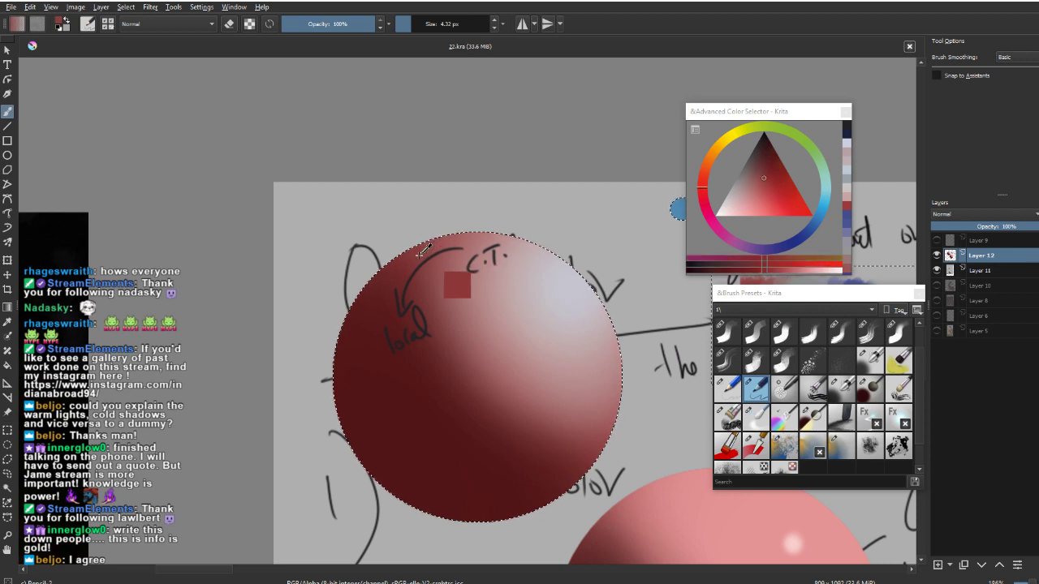
pyautogui.keyDown('ctrl'); pyautogui.click(413, 266); pyautogui.keyUp('ctrl')
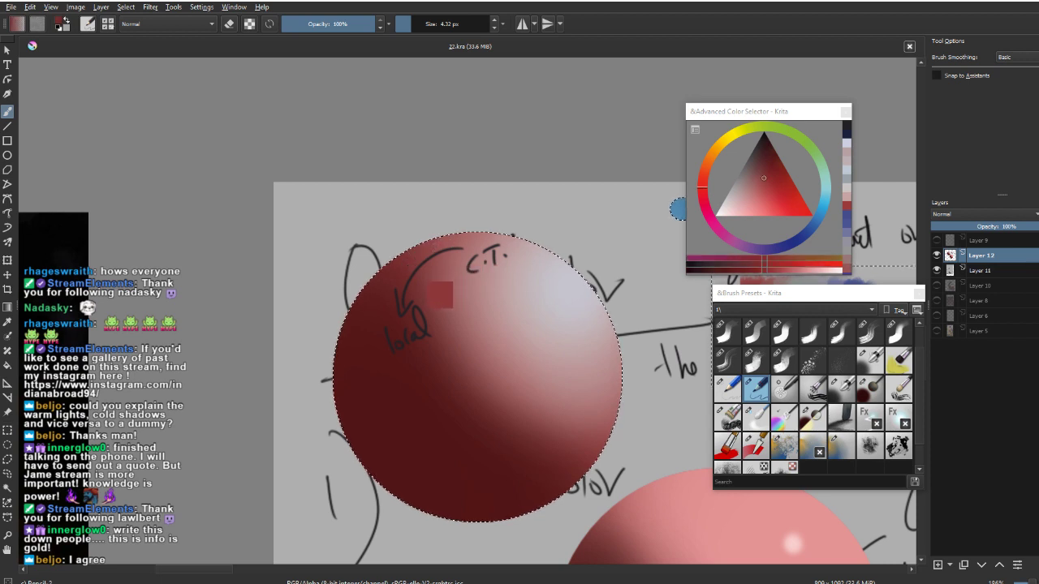
pyautogui.keyDown('ctrl'); pyautogui.click(574, 284); pyautogui.keyUp('ctrl')
pyautogui.keyDown('ctrl'); pyautogui.click(427, 259); pyautogui.keyUp('ctrl')
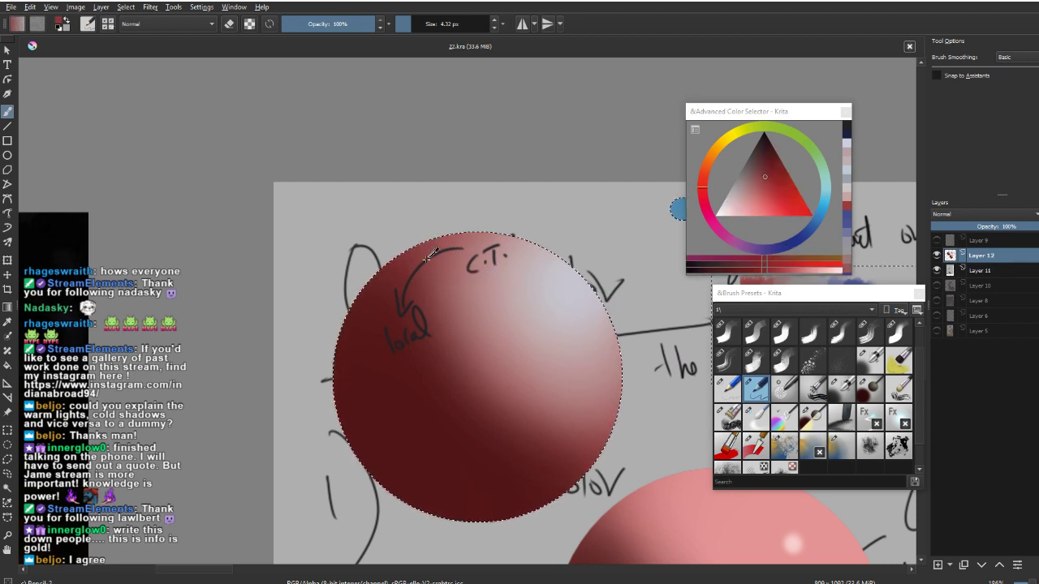
pyautogui.keyDown('ctrl'); pyautogui.click(562, 276); pyautogui.keyUp('ctrl')
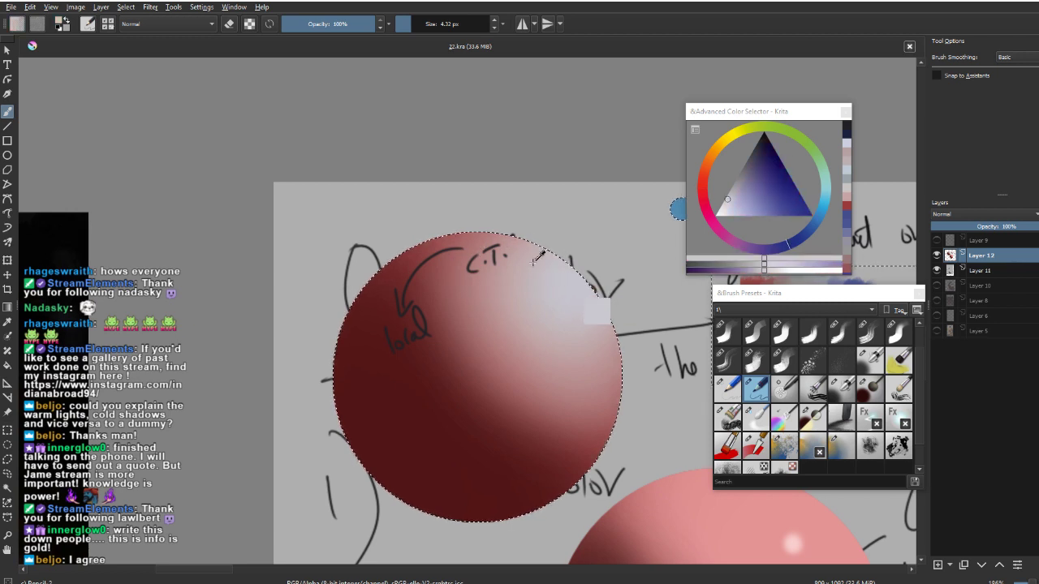
pyautogui.keyDown('ctrl'); pyautogui.click(437, 363); pyautogui.keyUp('ctrl')
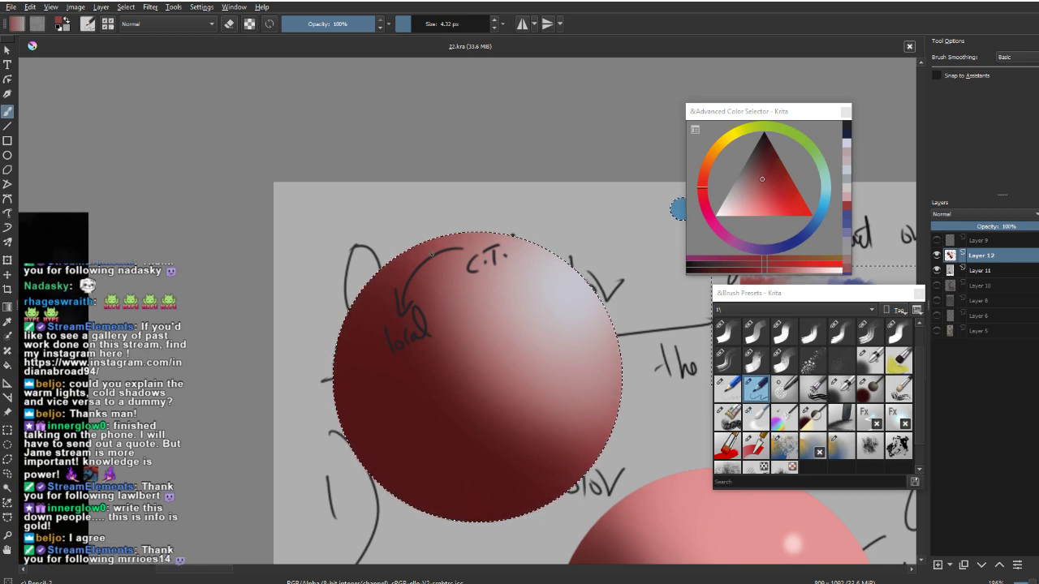
# Add the portrait painting of the bearded man lighting a pipe as a reference image and place it below the sphere page.
pyautogui.scroll(-2, 554, 288)
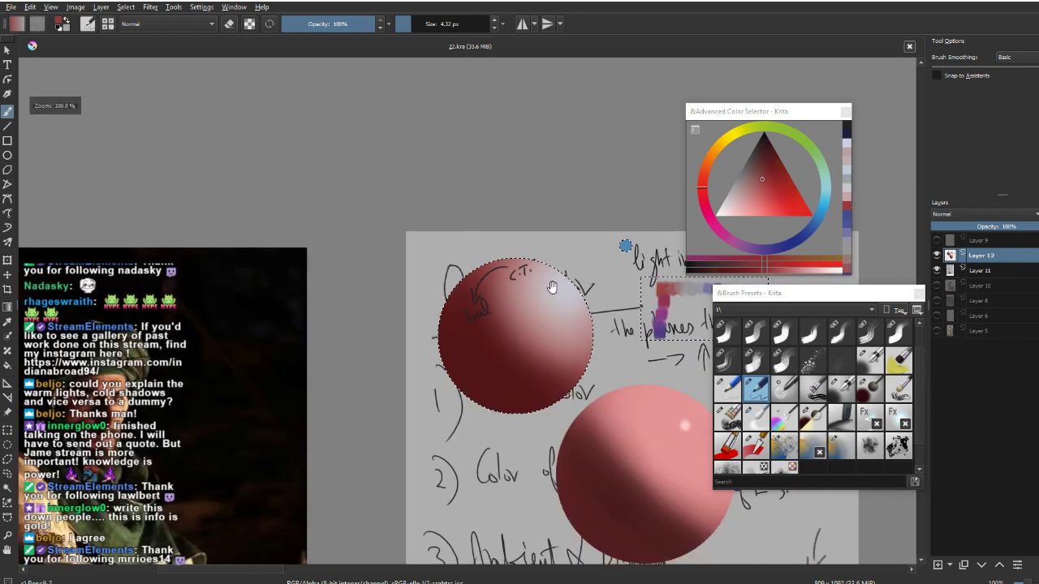
pyautogui.moveTo(649, 391); pyautogui.dragTo(487, 210)
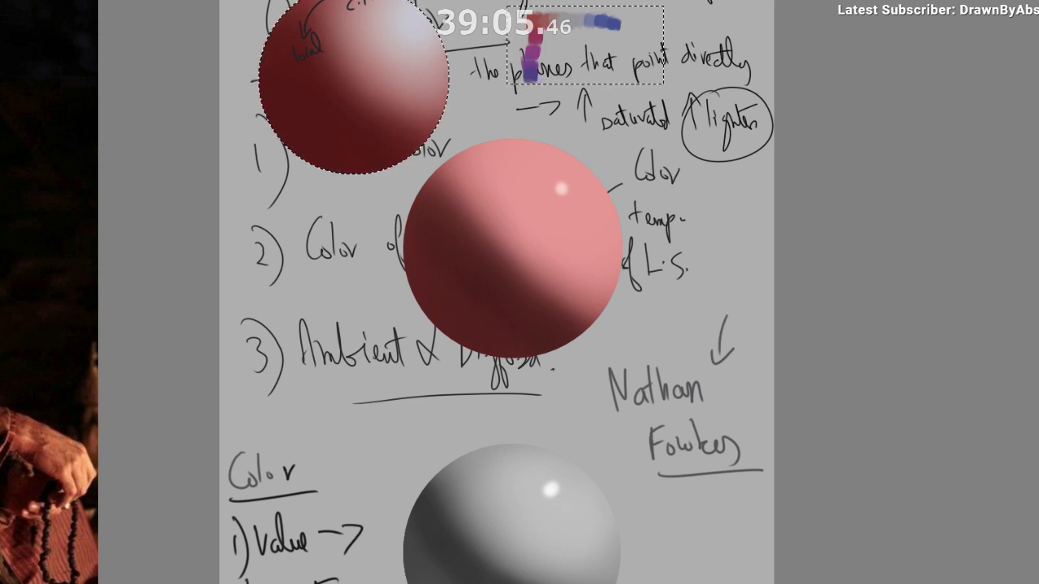
pyautogui.hotkey('ctrl', 'z')
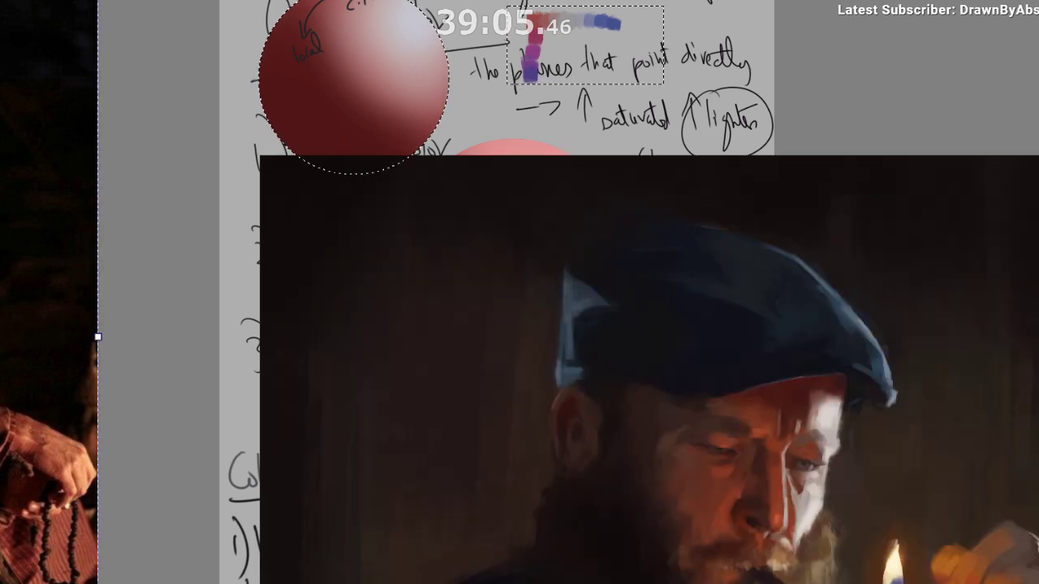
pyautogui.scroll(-3, 392, 239)
pyautogui.click(480, 402)
pyautogui.moveTo(481, 402); pyautogui.dragTo(427, 131)
pyautogui.moveTo(435, 232); pyautogui.dragTo(430, 480)
pyautogui.moveTo(432, 438)
pyautogui.mouseDown()
pyautogui.moveTo(408, 304)
pyautogui.moveTo(397, 364)
pyautogui.mouseUp()
# Examine the lighting on the portrait's face and the hue and saturation swatches beside the red sphere.
pyautogui.scroll(3, 392, 364)
pyautogui.scroll(-4, 425, 221)
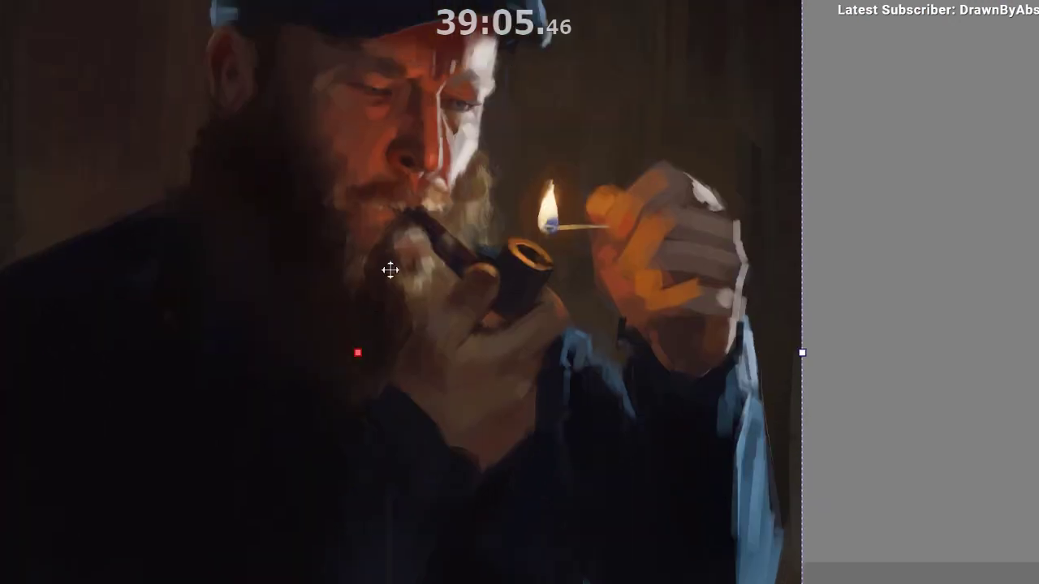
pyautogui.scroll(2, 414, 245)
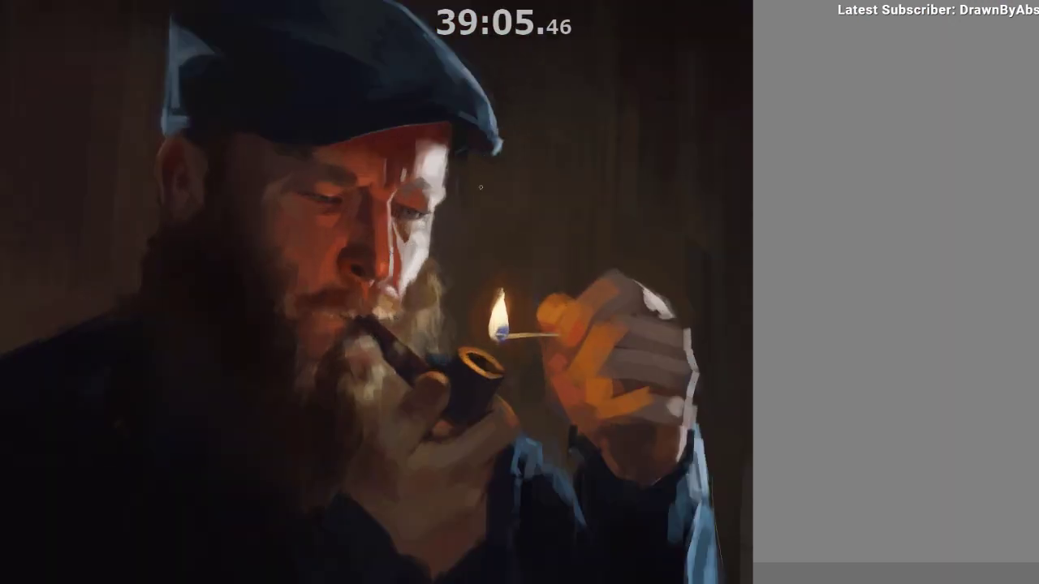
pyautogui.scroll(-4, 398, 268)
pyautogui.moveTo(375, 318); pyautogui.dragTo(351, 356)
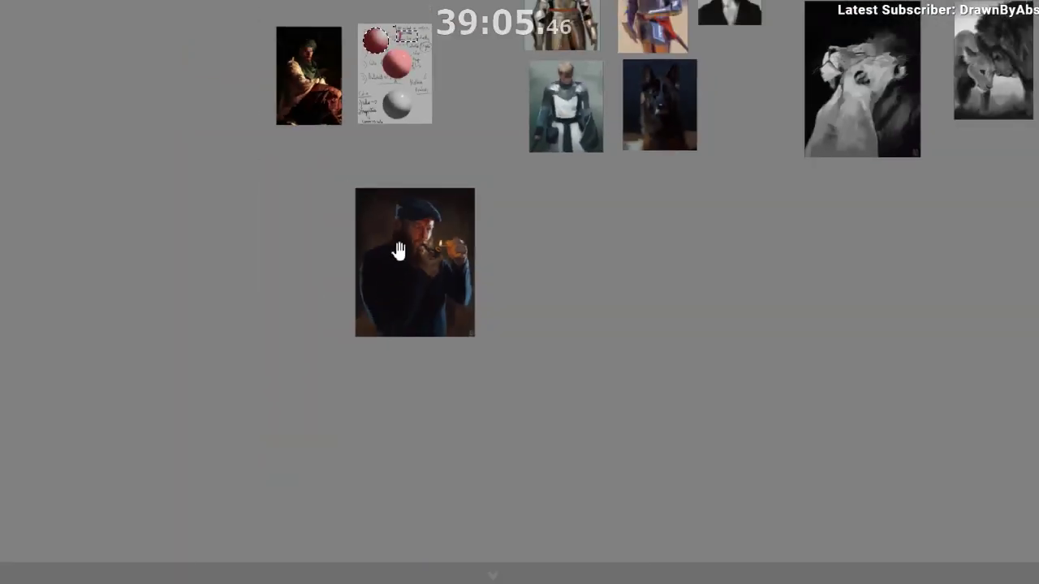
pyautogui.moveTo(398, 250); pyautogui.dragTo(378, 543)
pyautogui.moveTo(398, 299); pyautogui.dragTo(453, 263)
pyautogui.scroll(6, 438, 292)
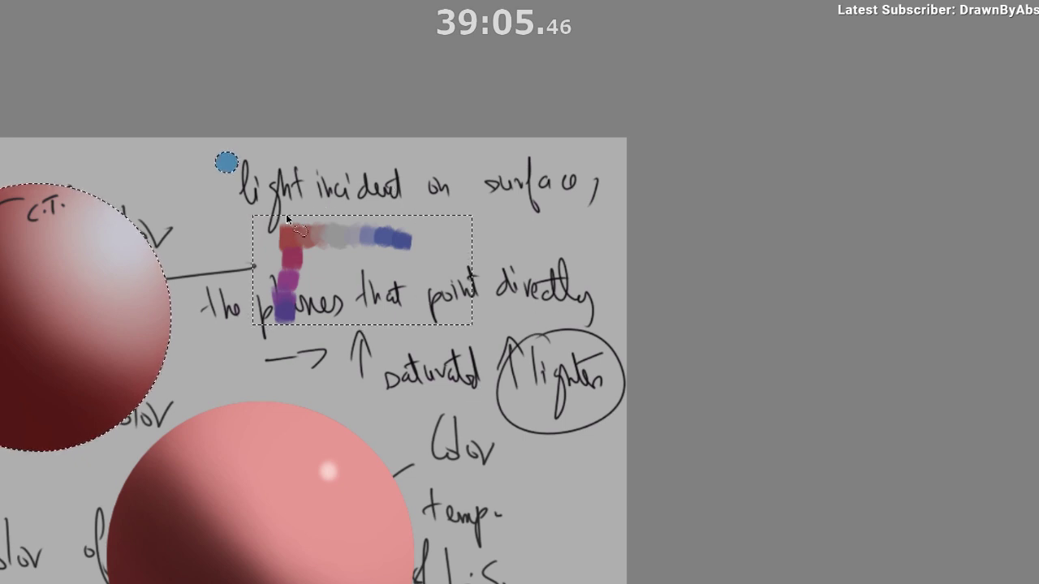
# Examine how the warm match flame and the cool light colour the face, cap and hands in the portrait.
pyautogui.scroll(-5, 427, 295)
pyautogui.moveTo(444, 359); pyautogui.dragTo(461, 138)
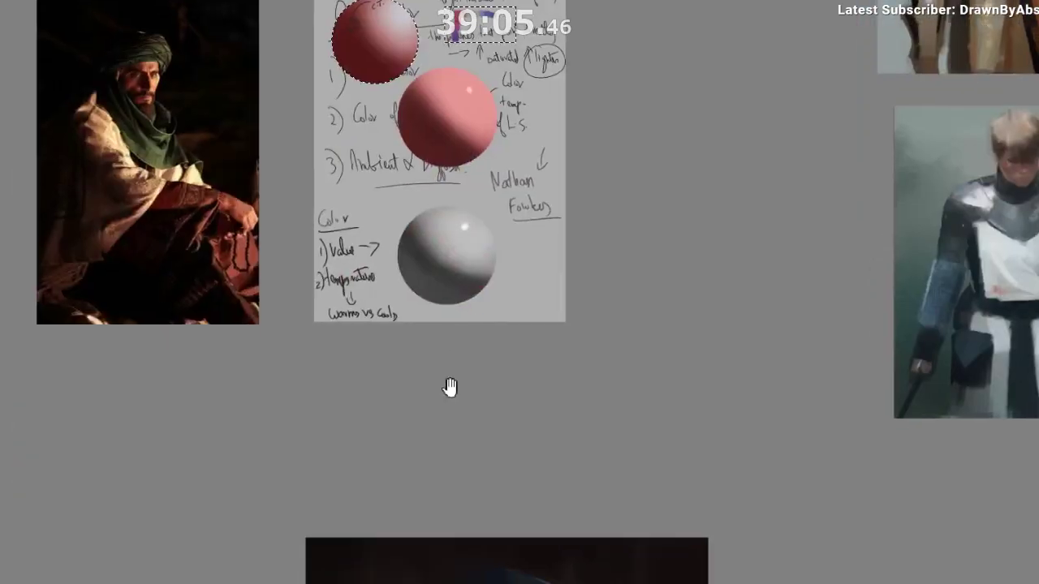
pyautogui.moveTo(450, 388); pyautogui.dragTo(409, 65)
pyautogui.scroll(5, 568, 412)
pyautogui.scroll(2, 565, 413)
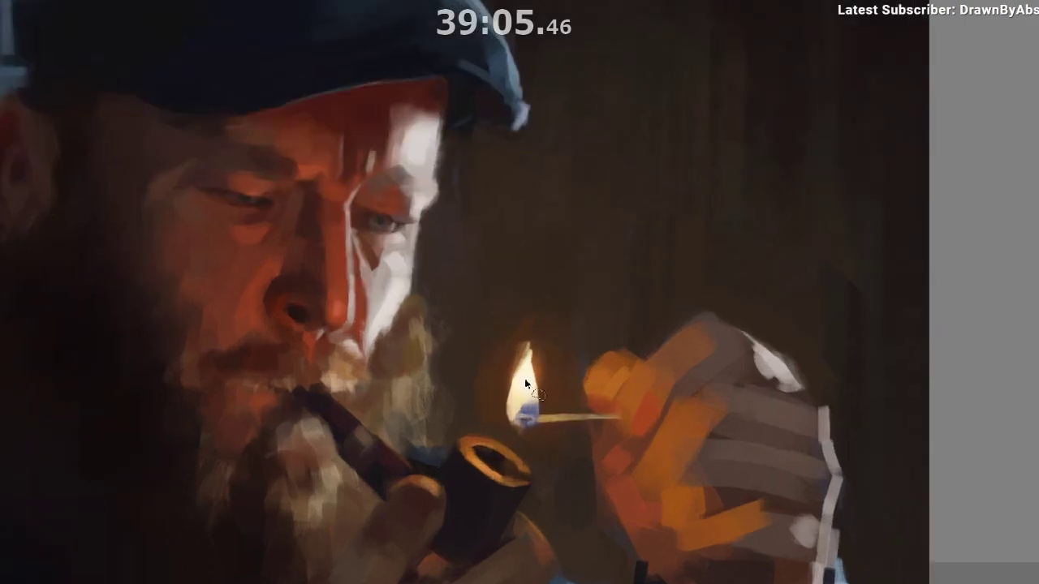
pyautogui.moveTo(488, 395)
pyautogui.mouseDown()
pyautogui.moveTo(516, 459)
pyautogui.moveTo(455, 392)
pyautogui.mouseUp()
pyautogui.click(436, 505)
pyautogui.moveTo(398, 313); pyautogui.dragTo(466, 352)
pyautogui.hotkey('ctrl', 'd')
pyautogui.moveTo(311, 232); pyautogui.dragTo(431, 258)
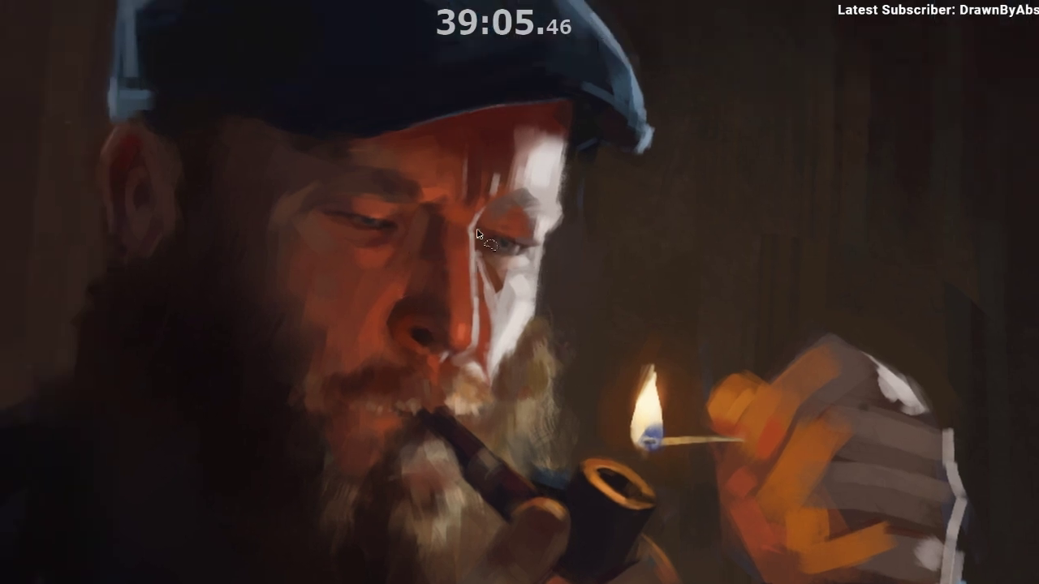
pyautogui.moveTo(556, 402); pyautogui.dragTo(427, 338)
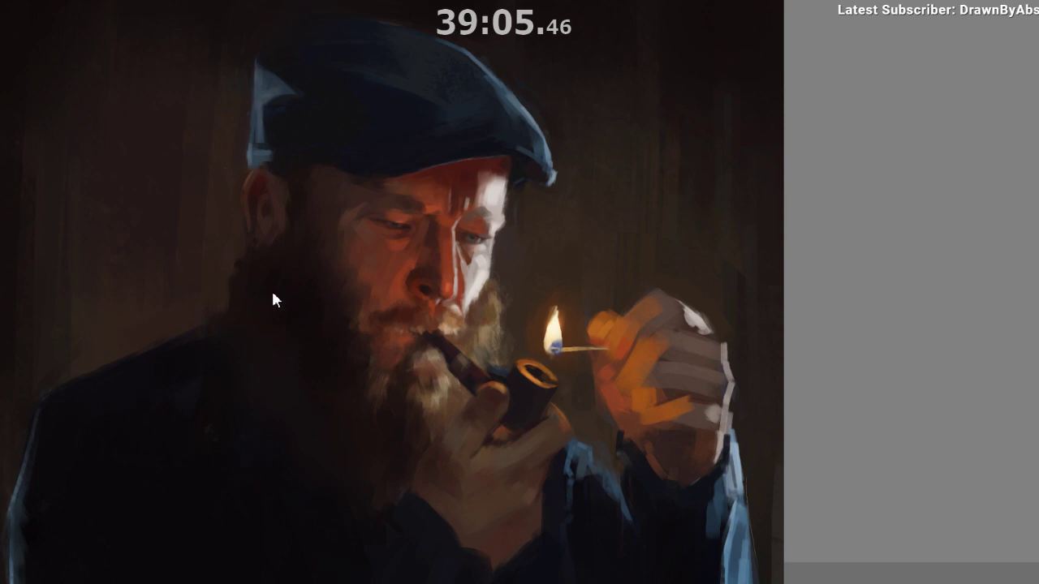
pyautogui.scroll(-7, 293, 304)
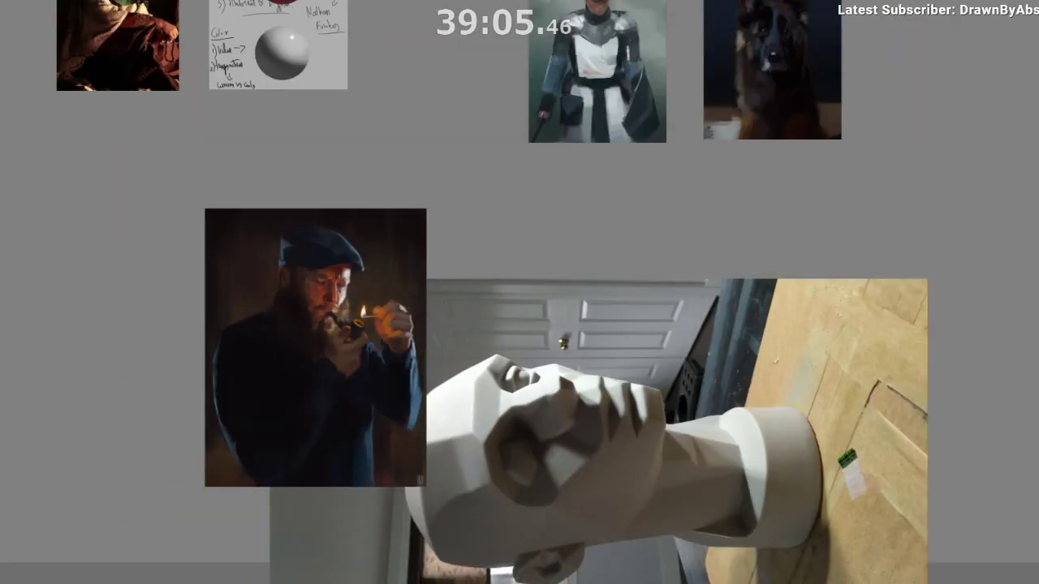
# Rotate the plaster planar head reference photo a quarter turn so the head stands upright.
pyautogui.click(662, 403)
pyautogui.moveTo(799, 435); pyautogui.dragTo(609, 300)
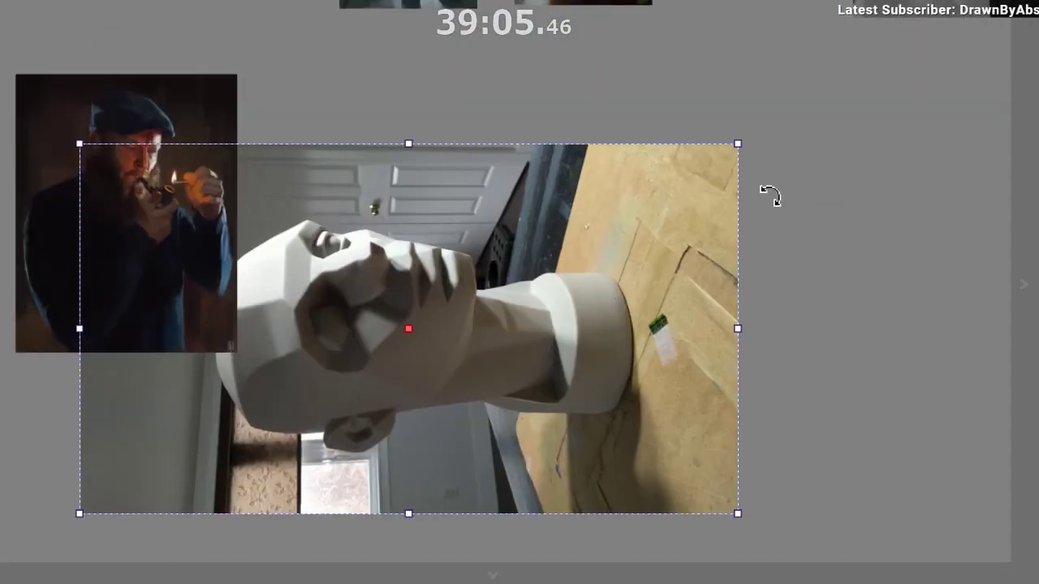
pyautogui.moveTo(766, 195); pyautogui.dragTo(528, 534)
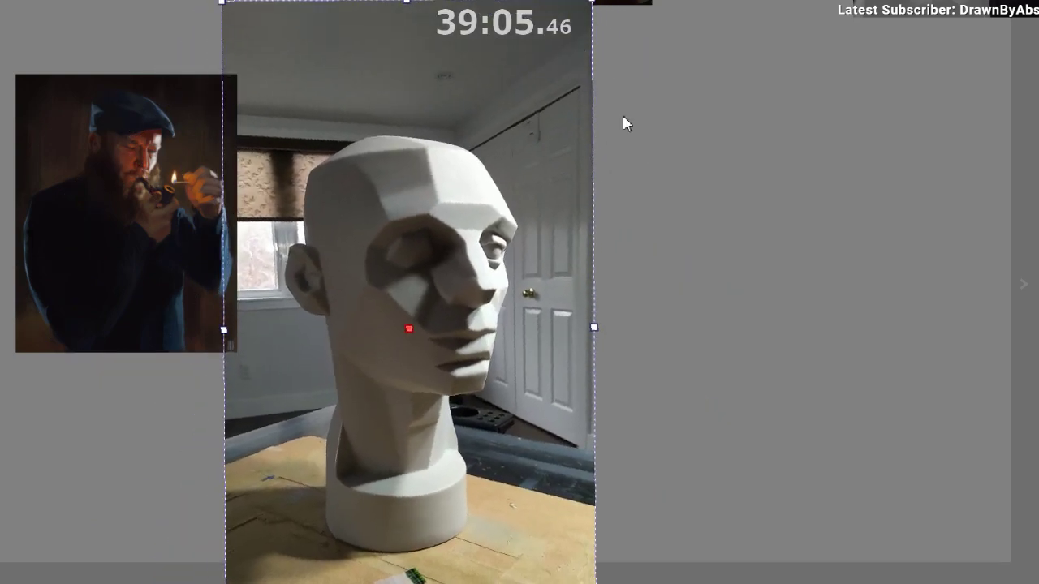
# Scale down the plaster head photo and place it directly beside the portrait of the pipe smoker.
pyautogui.moveTo(582, 17); pyautogui.dragTo(441, 166)
pyautogui.moveTo(377, 285); pyautogui.dragTo(399, 157)
pyautogui.scroll(2, 391, 202)
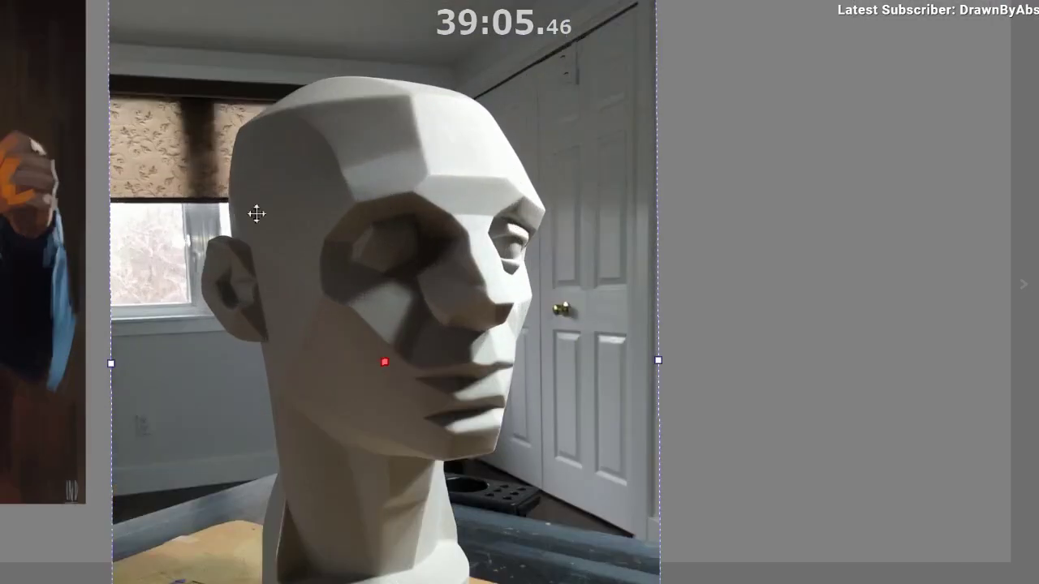
pyautogui.moveTo(255, 215); pyautogui.dragTo(432, 356)
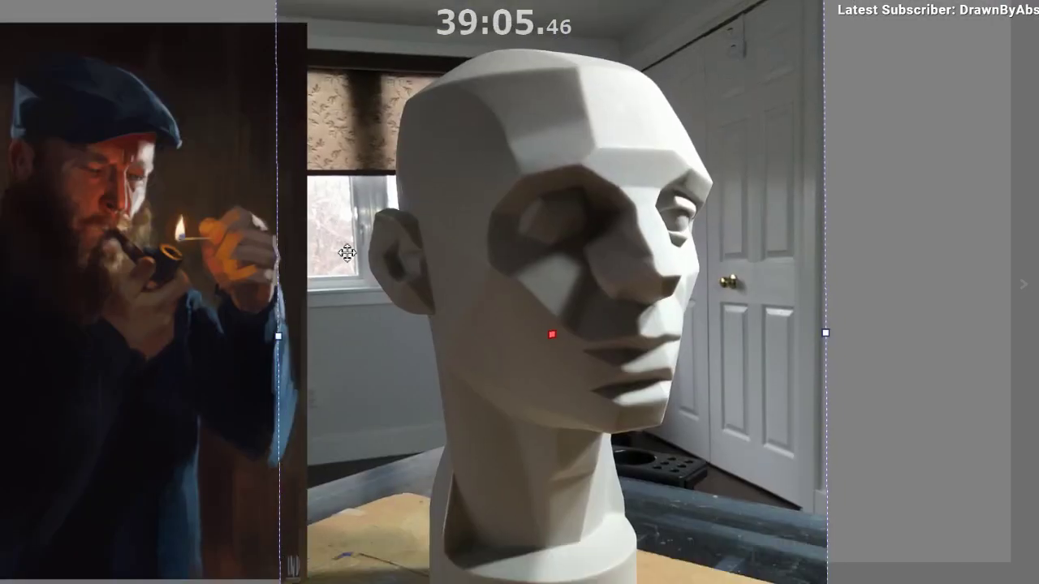
pyautogui.moveTo(278, 342); pyautogui.dragTo(275, 376)
pyautogui.scroll(-2, 275, 376)
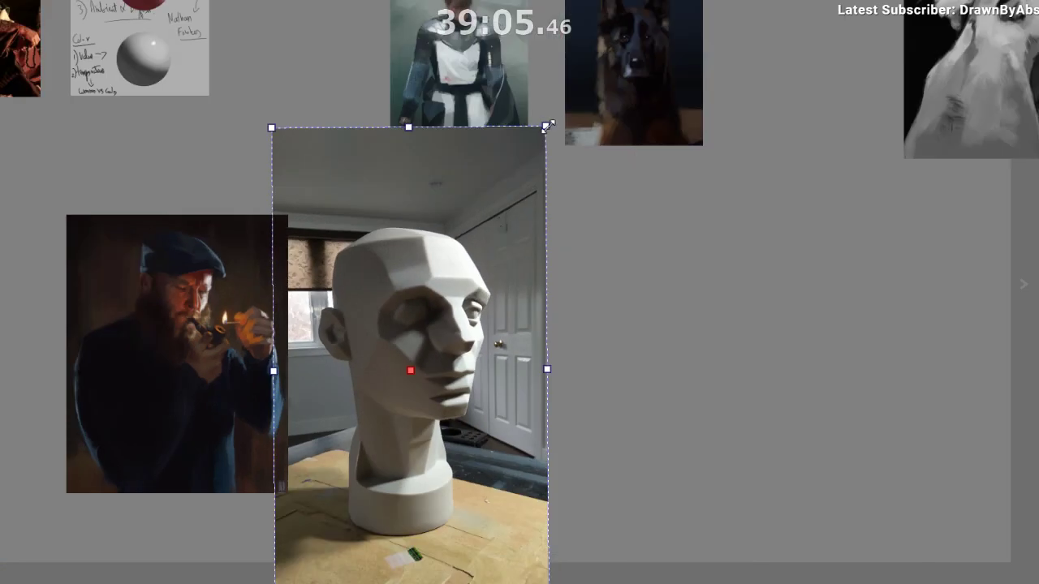
pyautogui.moveTo(539, 127); pyautogui.dragTo(471, 261)
pyautogui.scroll(5, 371, 398)
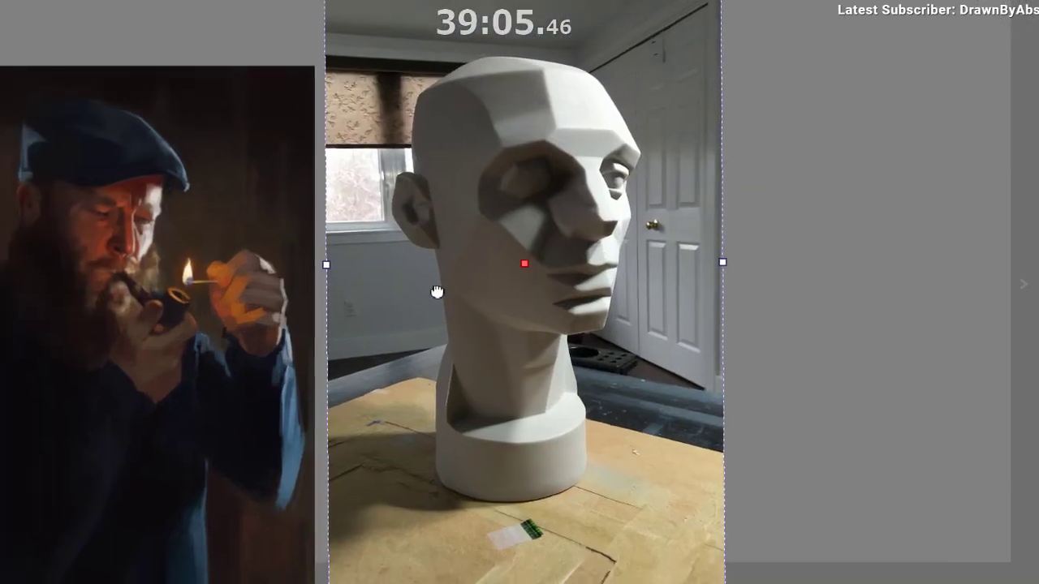
pyautogui.moveTo(375, 315); pyautogui.dragTo(439, 290)
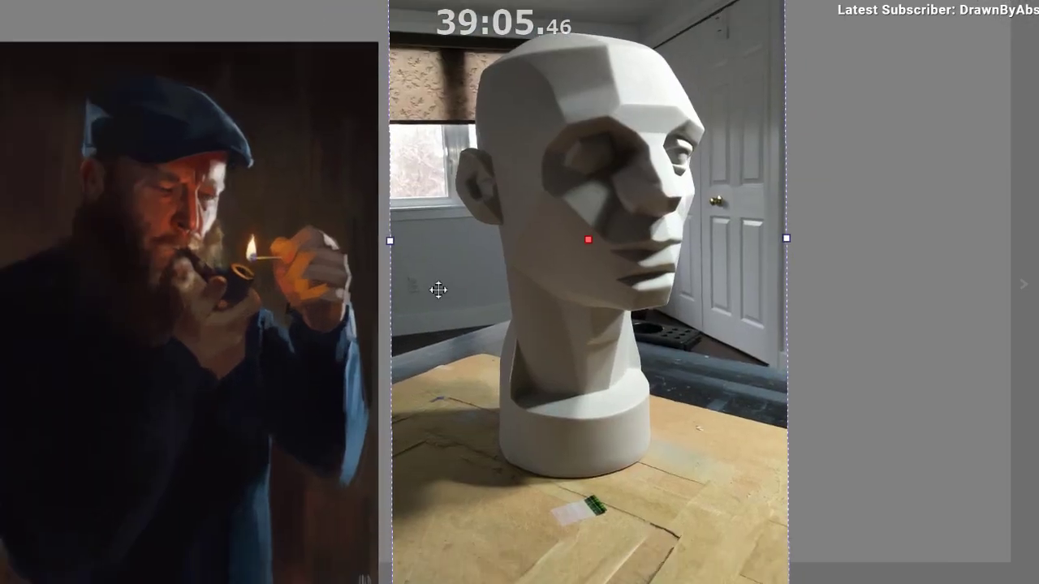
# Lasso the match flame and the lit face areas in the portrait, and clear the selection.
pyautogui.press('l')
pyautogui.scroll(3, 276, 203)
pyautogui.moveTo(249, 227)
pyautogui.mouseDown()
pyautogui.moveTo(264, 242)
pyautogui.moveTo(230, 232)
pyautogui.mouseUp()
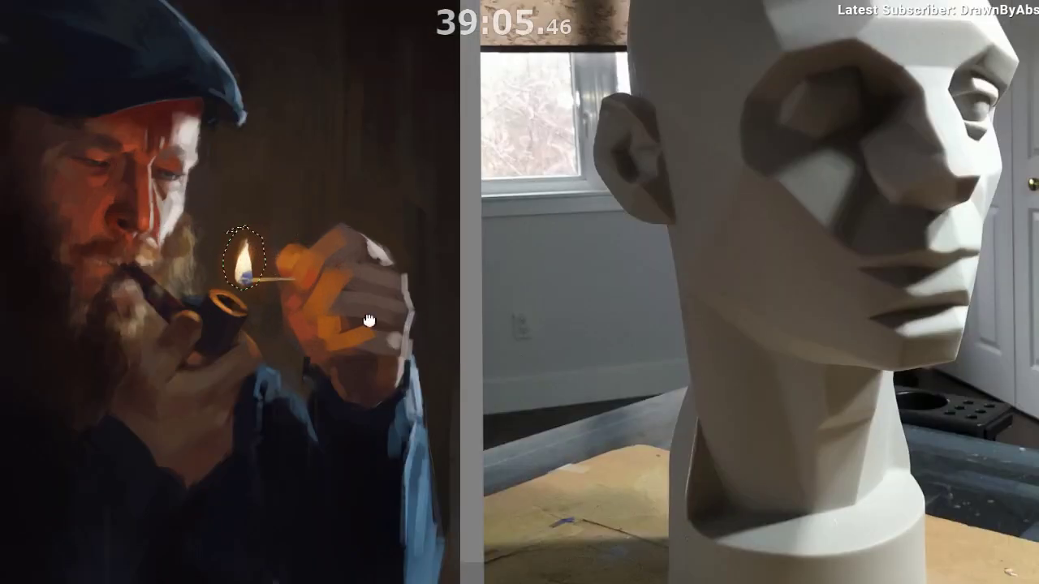
pyautogui.moveTo(369, 321); pyautogui.dragTo(510, 332)
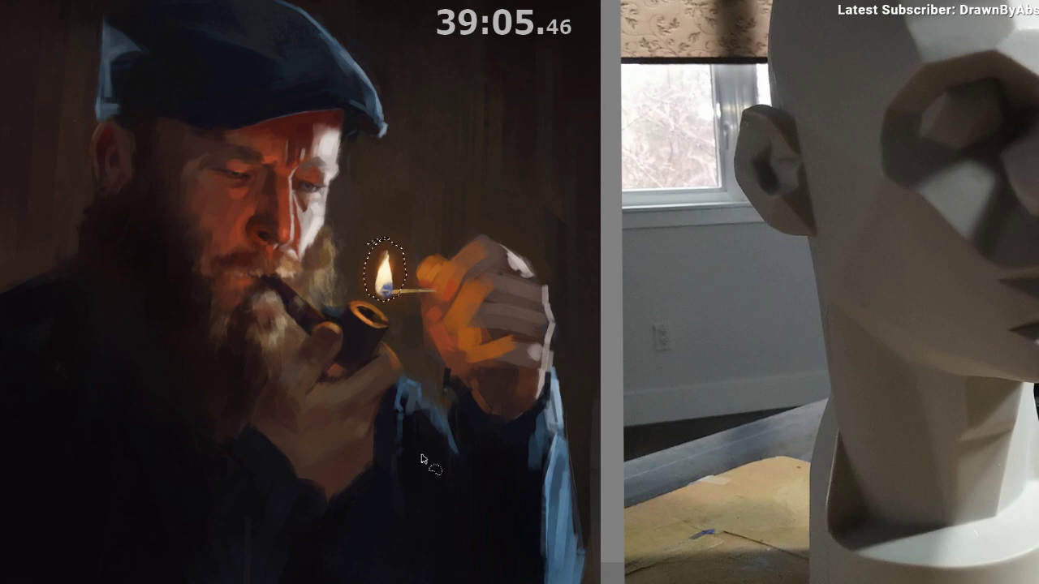
pyautogui.moveTo(252, 136); pyautogui.dragTo(249, 305)
pyautogui.moveTo(287, 130); pyautogui.dragTo(331, 199)
pyautogui.hotkey('ctrl', 'd')
pyautogui.moveTo(386, 249); pyautogui.dragTo(380, 252)
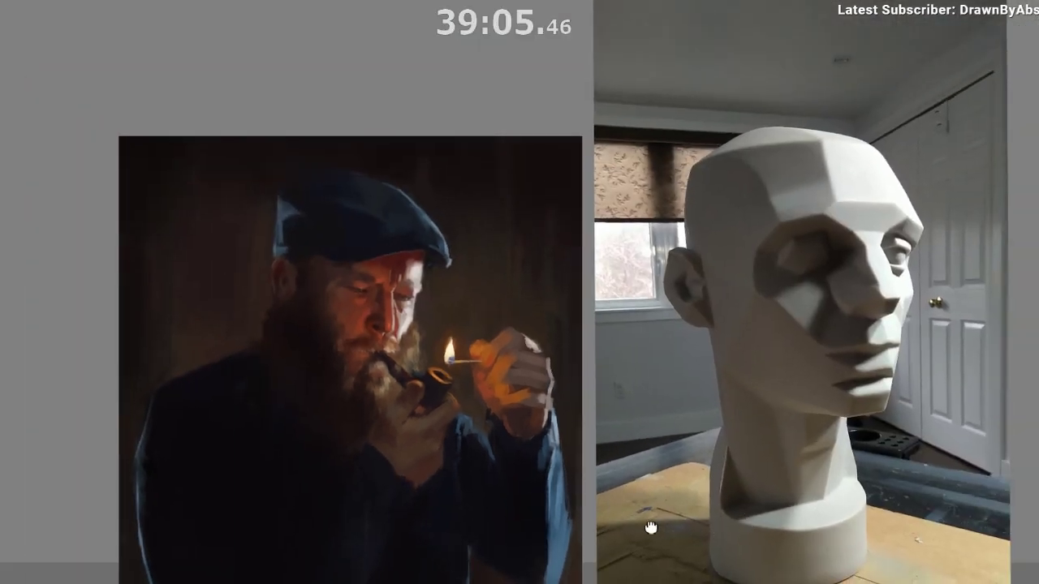
# Lasso the brow, cheek, nose underside, upper lip and lower lip planes on the plaster head.
pyautogui.moveTo(651, 528)
pyautogui.mouseDown()
pyautogui.moveTo(455, 527)
pyautogui.moveTo(487, 524)
pyautogui.moveTo(494, 506)
pyautogui.moveTo(502, 516)
pyautogui.mouseUp()
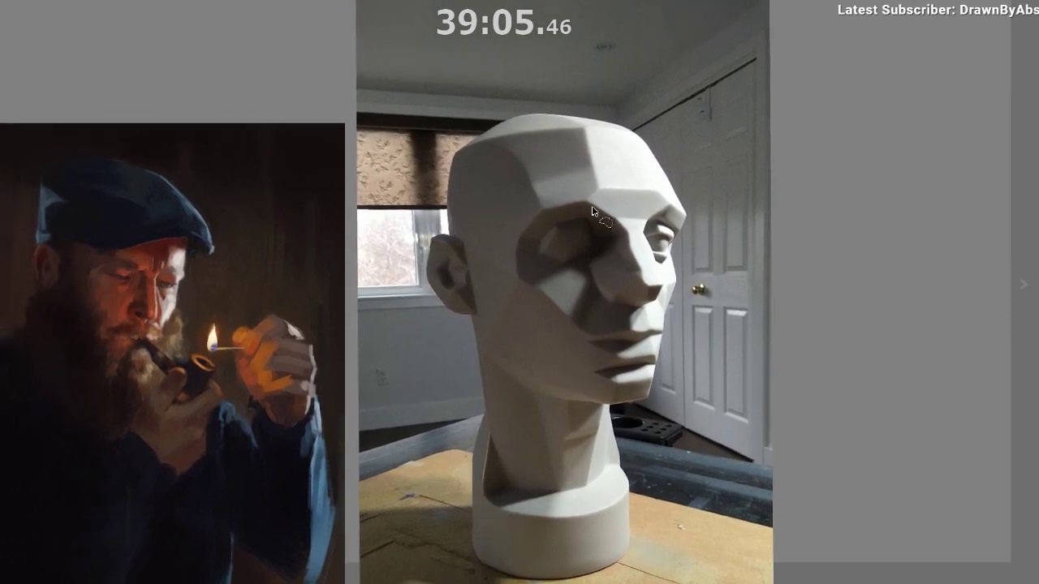
pyautogui.moveTo(601, 189); pyautogui.dragTo(586, 190)
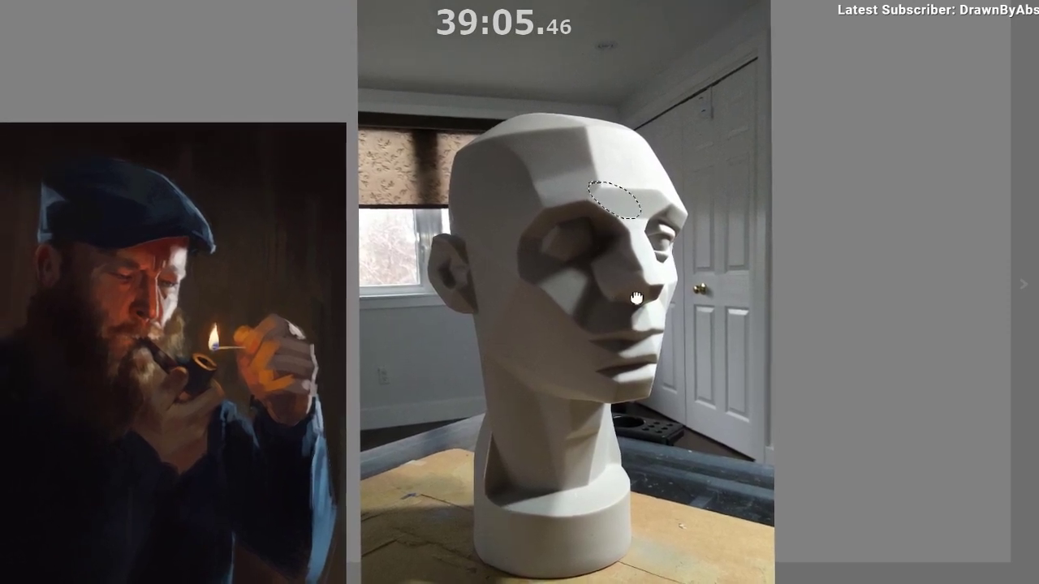
pyautogui.moveTo(589, 337); pyautogui.dragTo(618, 330)
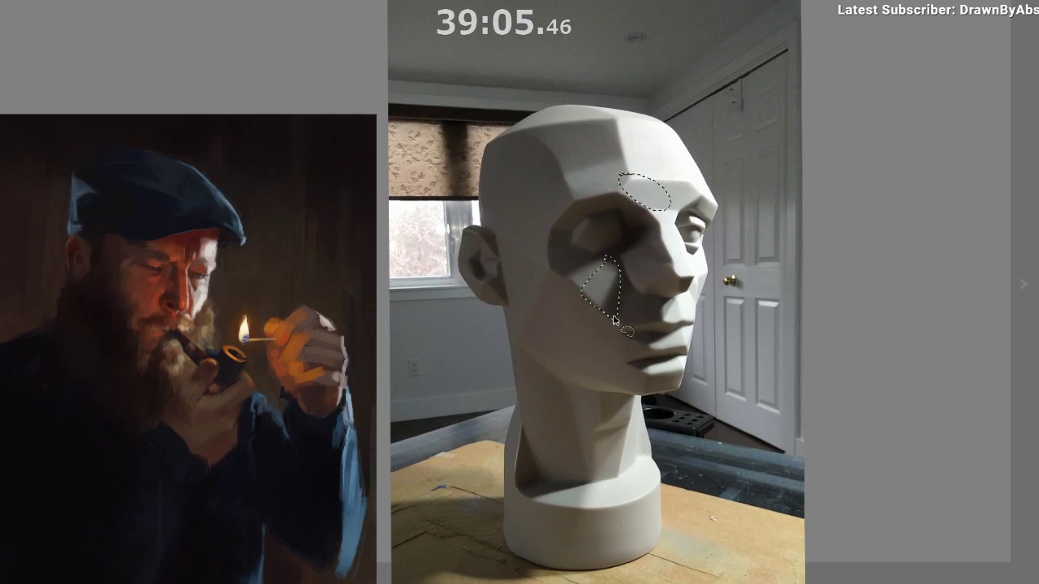
pyautogui.moveTo(681, 271)
pyautogui.mouseDown()
pyautogui.moveTo(692, 281)
pyautogui.moveTo(681, 273)
pyautogui.moveTo(682, 309)
pyautogui.moveTo(666, 306)
pyautogui.mouseUp()
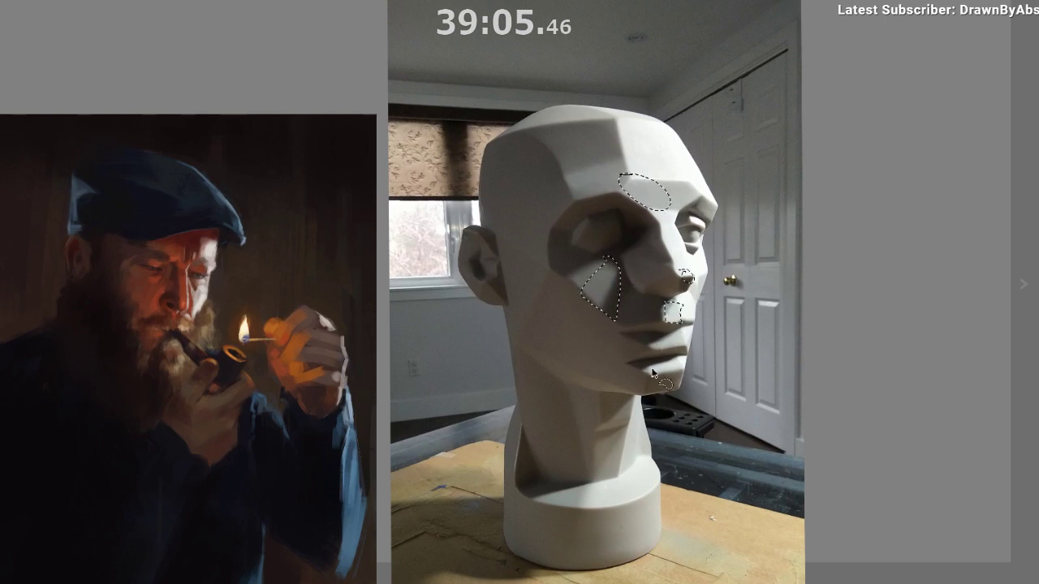
pyautogui.moveTo(640, 345)
pyautogui.mouseDown()
pyautogui.moveTo(665, 355)
pyautogui.moveTo(640, 347)
pyautogui.mouseUp()
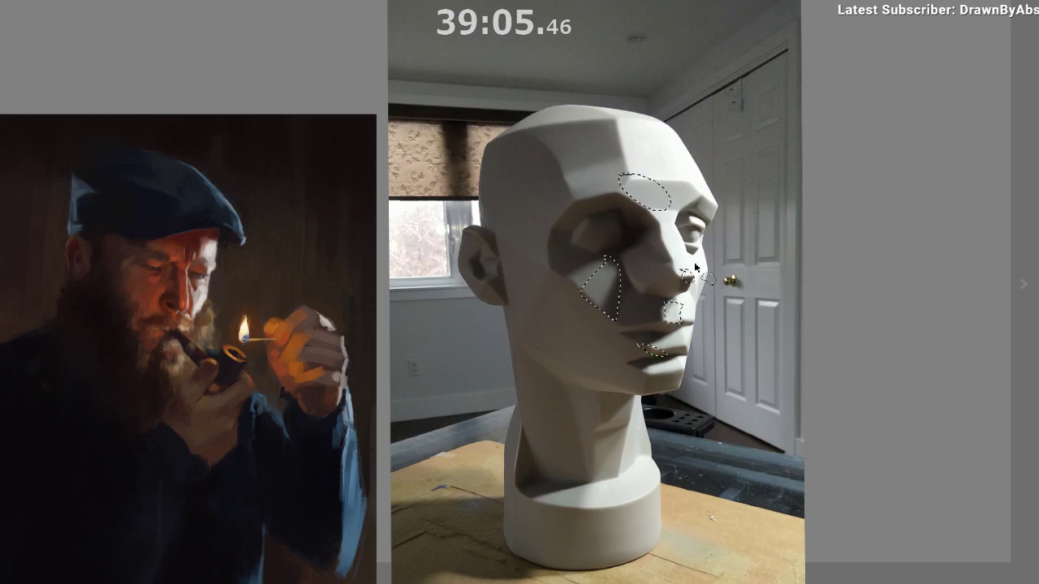
# Add the far eye, near eye socket and brow edge planes of the plaster head to the lasso selection.
pyautogui.moveTo(689, 225); pyautogui.dragTo(682, 217)
pyautogui.moveTo(591, 214)
pyautogui.mouseDown()
pyautogui.moveTo(615, 219)
pyautogui.moveTo(594, 221)
pyautogui.moveTo(587, 254)
pyautogui.moveTo(596, 241)
pyautogui.mouseUp()
pyautogui.moveTo(595, 181)
pyautogui.mouseDown()
pyautogui.moveTo(618, 182)
pyautogui.moveTo(590, 182)
pyautogui.moveTo(621, 195)
pyautogui.moveTo(583, 203)
pyautogui.mouseUp()
pyautogui.hotkey('ctrl', 'z')
pyautogui.moveTo(653, 281); pyautogui.dragTo(672, 256)
pyautogui.moveTo(673, 317); pyautogui.dragTo(728, 290)
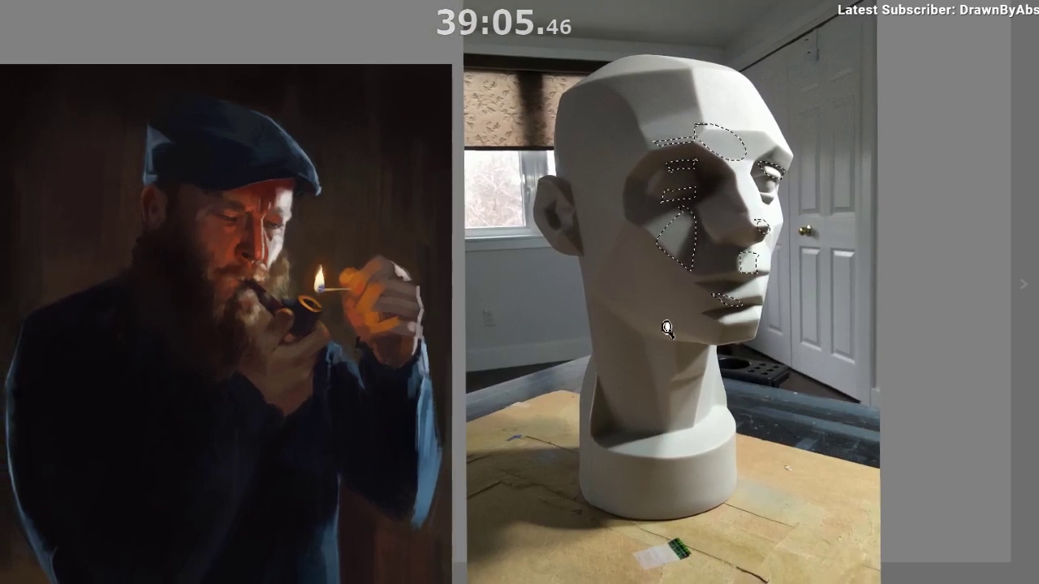
pyautogui.moveTo(692, 304); pyautogui.dragTo(677, 301)
# Lasso the matching planes around the eyes, nose and cheek on the portrait's face.
pyautogui.moveTo(773, 248); pyautogui.dragTo(707, 252)
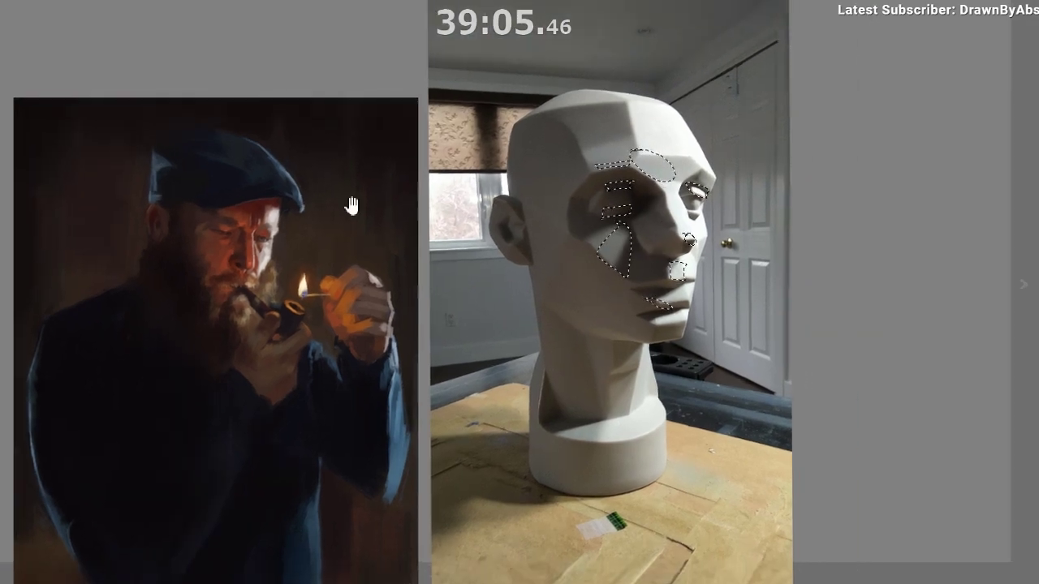
pyautogui.click(256, 242)
pyautogui.moveTo(256, 243)
pyautogui.mouseDown()
pyautogui.moveTo(274, 249)
pyautogui.moveTo(234, 280)
pyautogui.mouseUp()
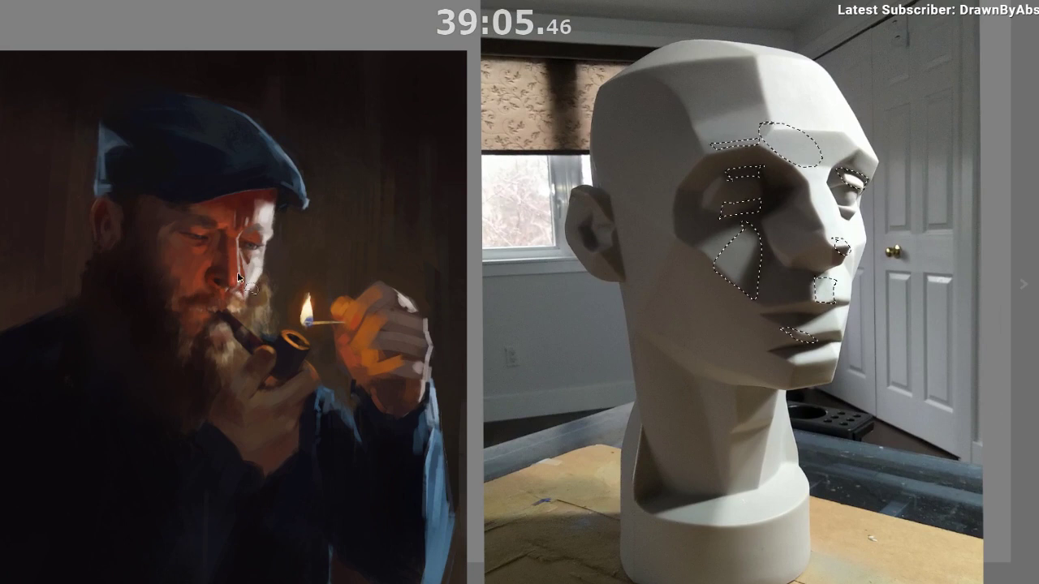
pyautogui.moveTo(216, 273); pyautogui.dragTo(196, 227)
pyautogui.moveTo(207, 260)
pyautogui.mouseDown()
pyautogui.moveTo(193, 293)
pyautogui.moveTo(205, 263)
pyautogui.mouseUp()
pyautogui.moveTo(218, 226); pyautogui.dragTo(220, 227)
pyautogui.moveTo(228, 279); pyautogui.dragTo(229, 281)
pyautogui.scroll(-3, 231, 317)
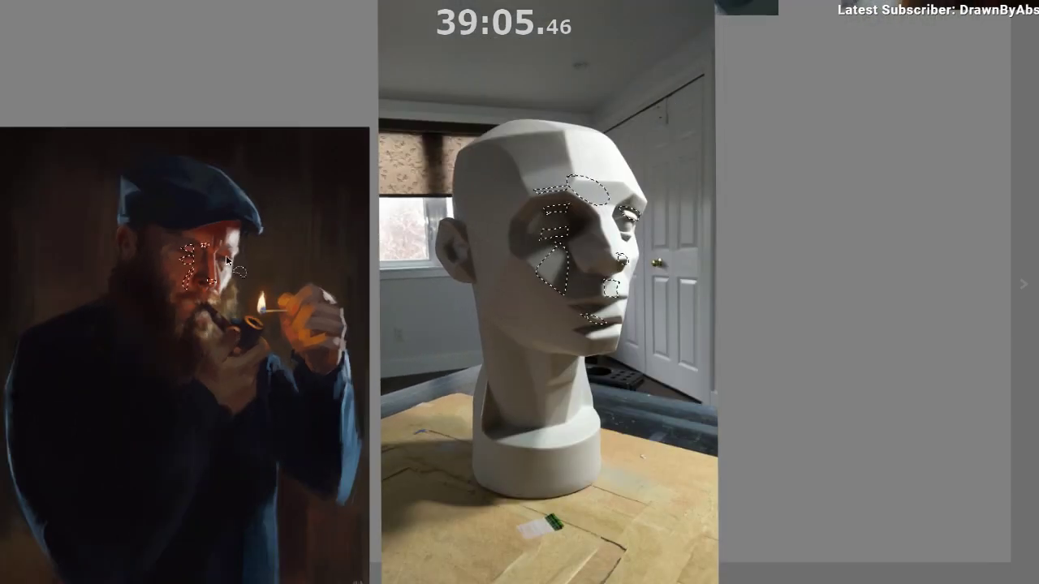
pyautogui.moveTo(221, 256); pyautogui.dragTo(235, 258)
# Clear the plane selections, outline areas around the portrait's match flame, and deselect them.
pyautogui.moveTo(187, 319); pyautogui.dragTo(237, 291)
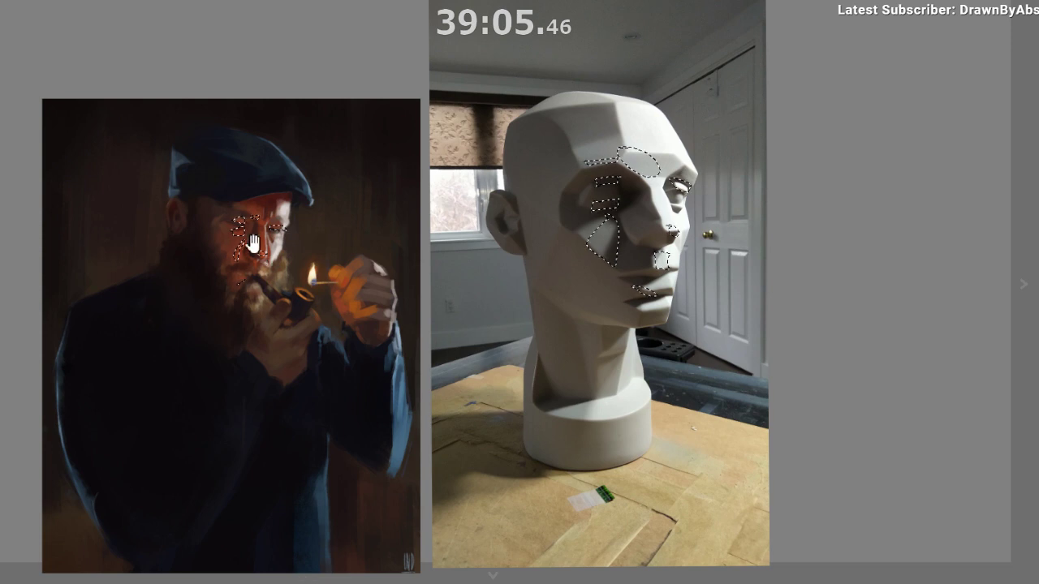
pyautogui.scroll(2, 251, 242)
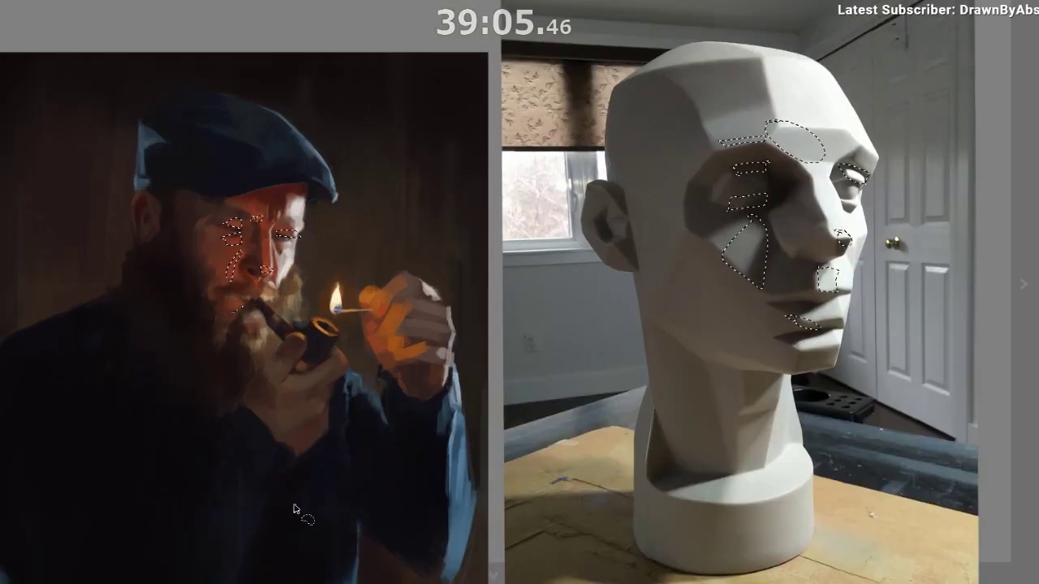
pyautogui.click(255, 246)
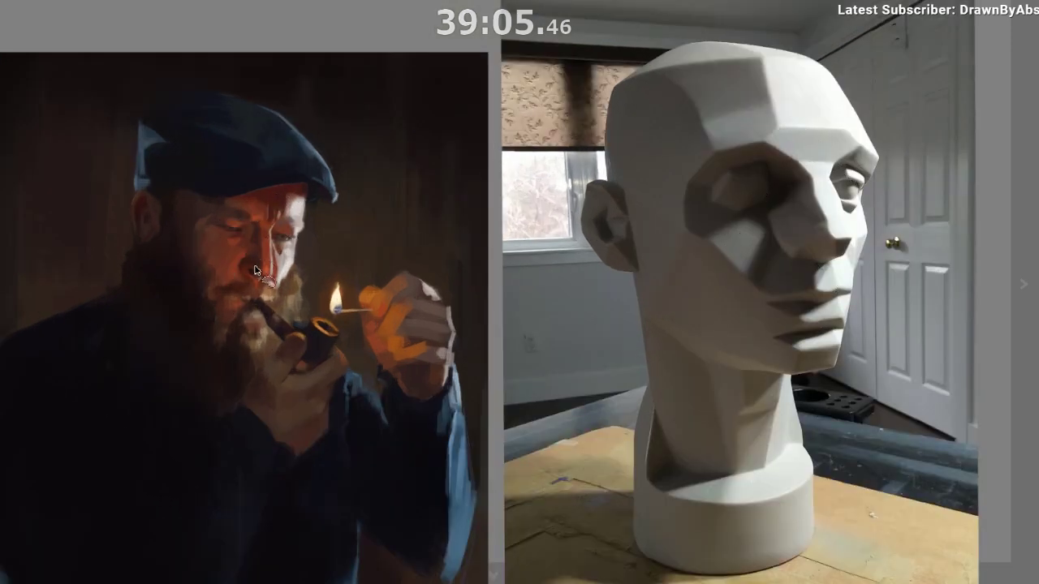
pyautogui.moveTo(350, 277)
pyautogui.mouseDown()
pyautogui.moveTo(329, 331)
pyautogui.moveTo(327, 278)
pyautogui.mouseUp()
pyautogui.hotkey('ctrl', 'd')
pyautogui.scroll(-1, 335, 302)
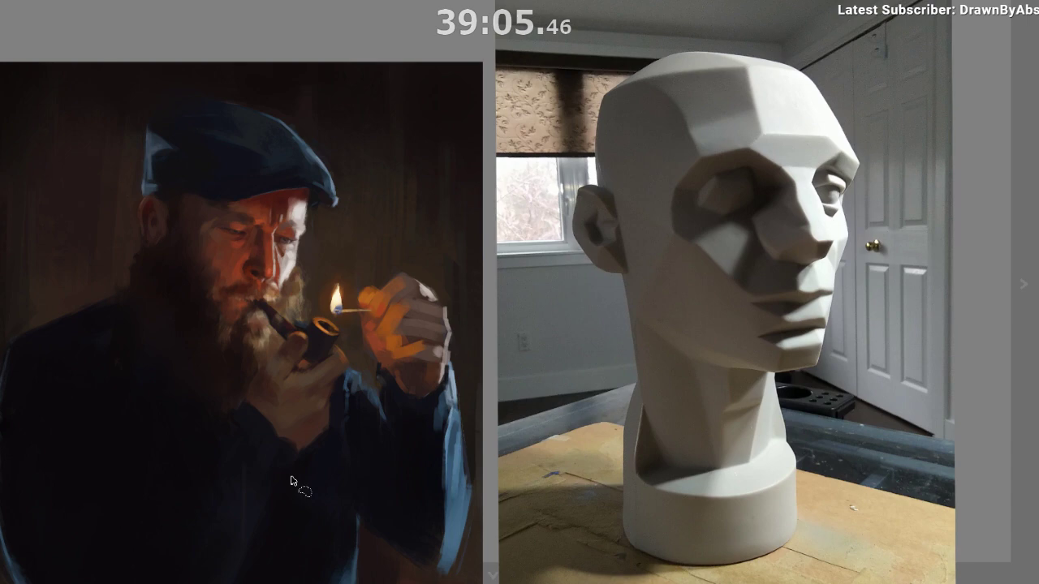
pyautogui.moveTo(351, 274)
pyautogui.mouseDown()
pyautogui.moveTo(325, 325)
pyautogui.moveTo(334, 333)
pyautogui.mouseUp()
pyautogui.hotkey('ctrl', 'd')
# Compare the sphere page's colour, value and temperature notes with the portrait and plaster head references.
pyautogui.moveTo(414, 485)
pyautogui.mouseDown()
pyautogui.moveTo(373, 553)
pyautogui.moveTo(329, 556)
pyautogui.mouseUp()
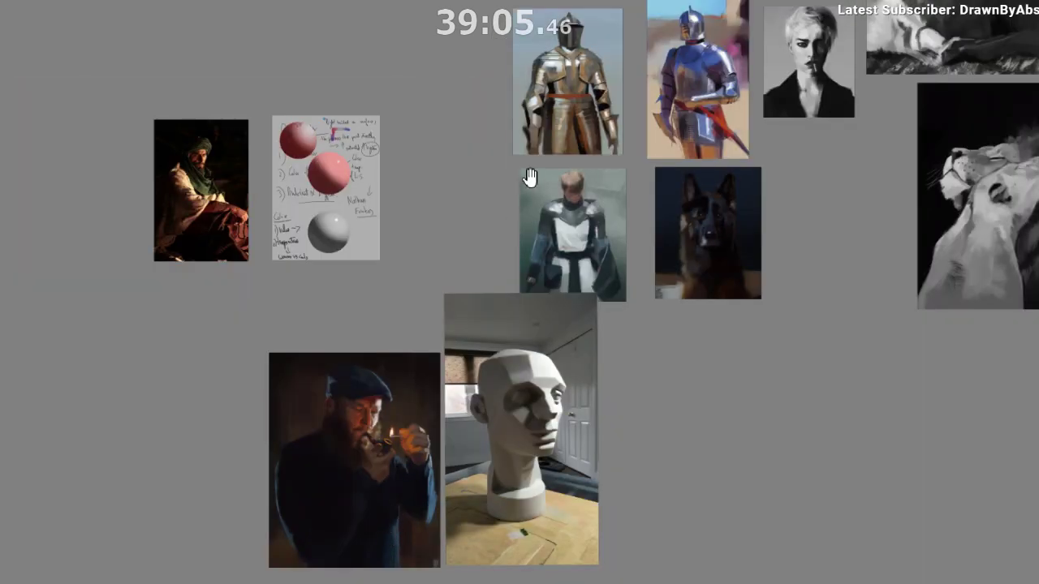
pyautogui.moveTo(529, 178); pyautogui.dragTo(567, 443)
pyautogui.moveTo(335, 364); pyautogui.dragTo(450, 359)
pyautogui.moveTo(429, 456); pyautogui.dragTo(406, 488)
pyautogui.moveTo(432, 443); pyautogui.dragTo(445, 274)
pyautogui.scroll(-1, 445, 268)
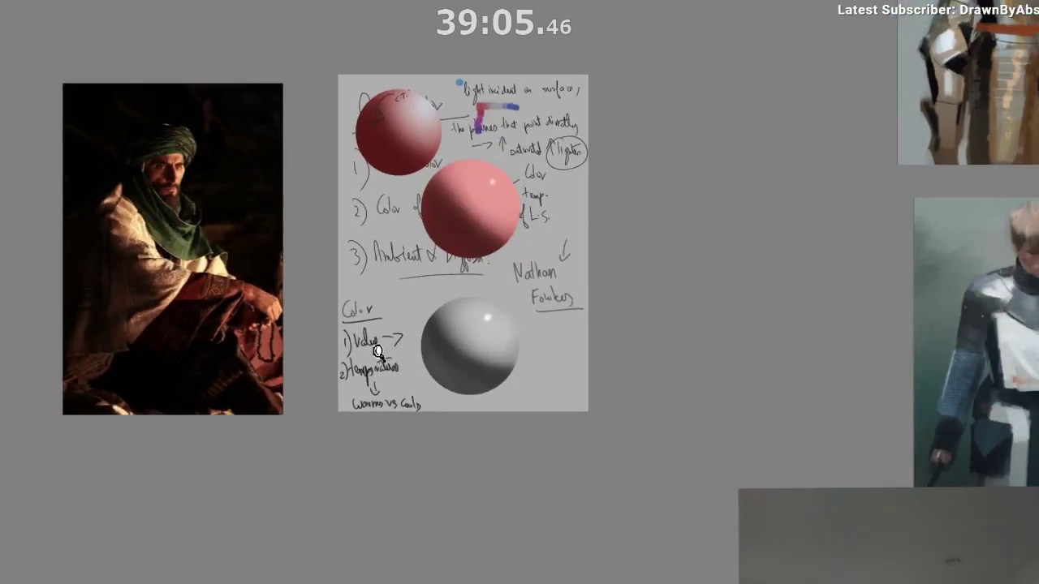
pyautogui.moveTo(483, 373); pyautogui.dragTo(487, 139)
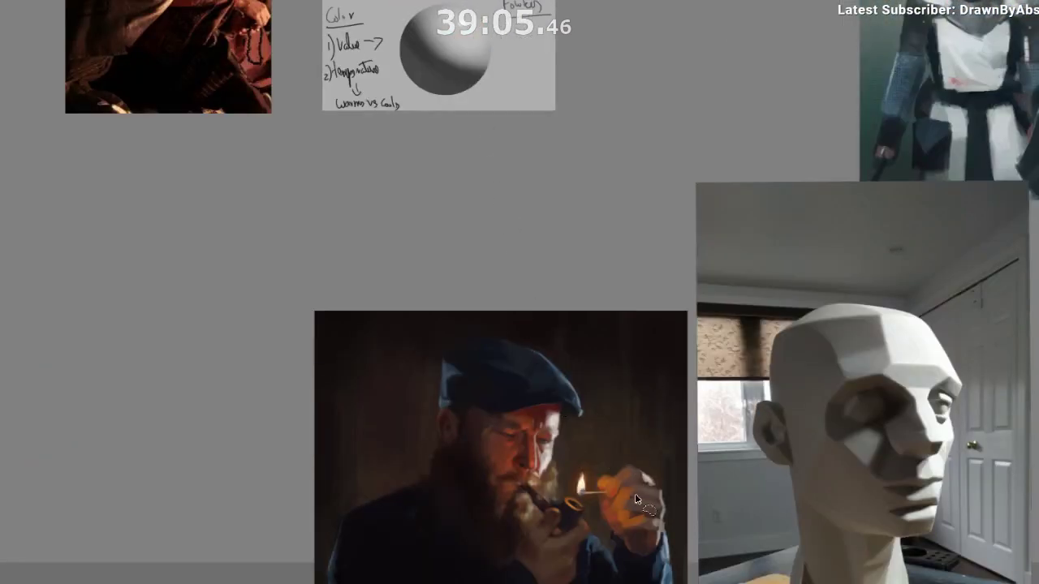
pyautogui.moveTo(562, 283); pyautogui.dragTo(609, 581)
pyautogui.moveTo(552, 187); pyautogui.dragTo(670, 191)
pyautogui.moveTo(566, 301); pyautogui.dragTo(560, 323)
pyautogui.scroll(-1, 566, 391)
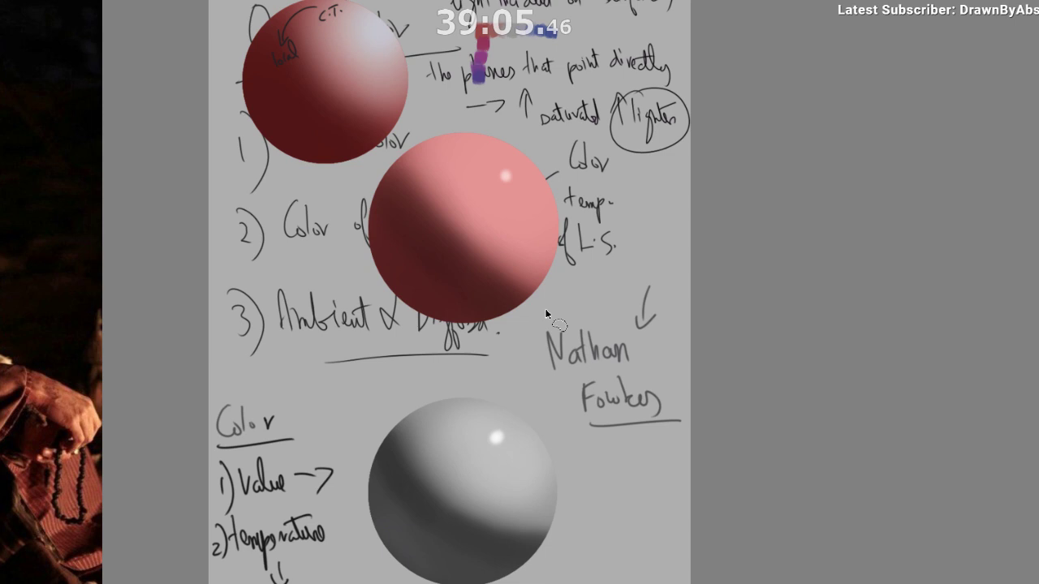
pyautogui.moveTo(544, 416); pyautogui.dragTo(544, 319)
pyautogui.moveTo(563, 359); pyautogui.dragTo(592, 371)
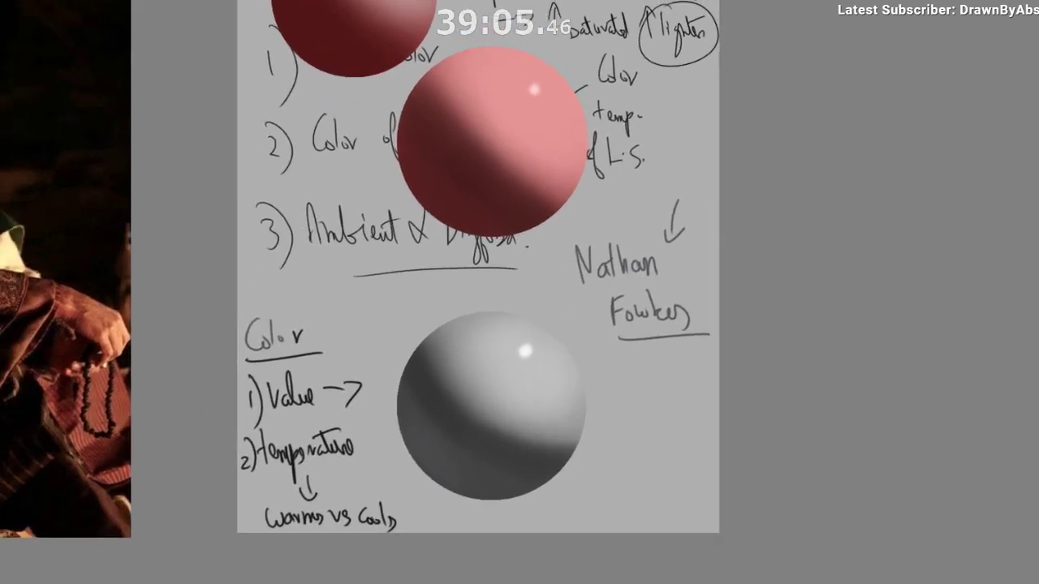
# Clear the sphere page and fill it with a plain warm grey.
pyautogui.moveTo(948, 252); pyautogui.dragTo(945, 324)
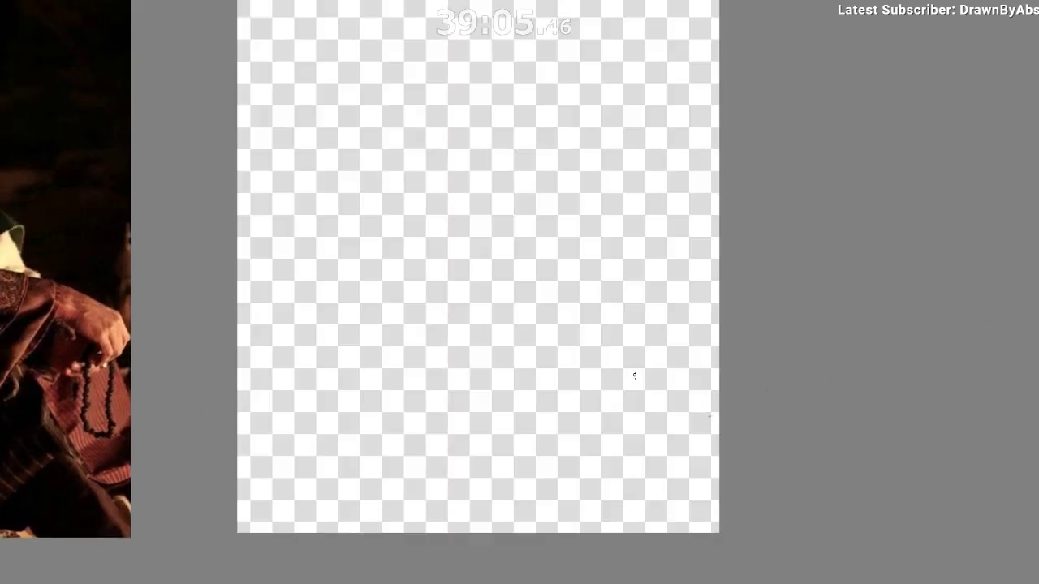
pyautogui.scroll(-2, 625, 385)
pyautogui.click(392, 255)
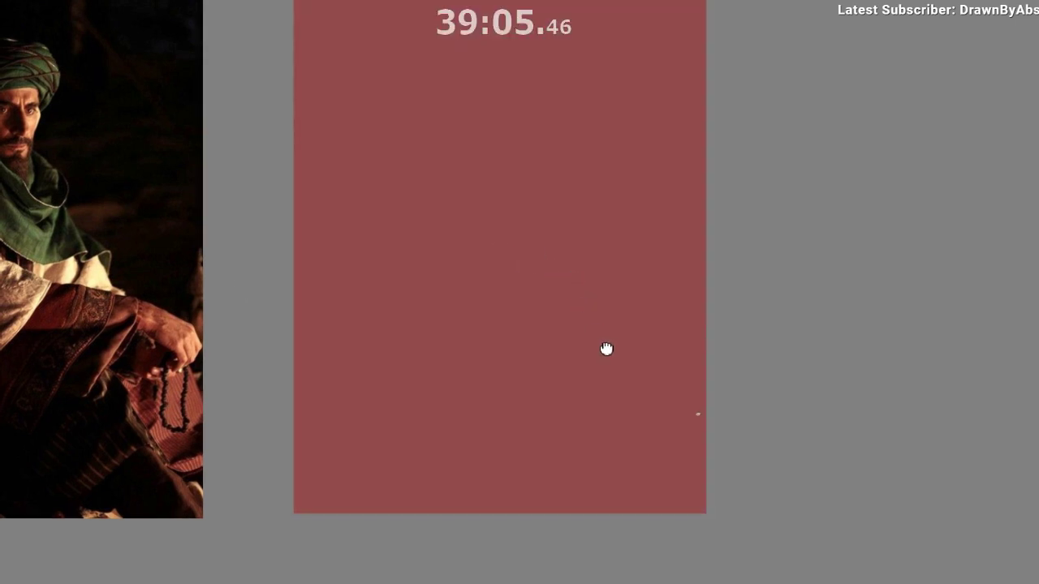
pyautogui.click(592, 264)
pyautogui.scroll(-5, 620, 255)
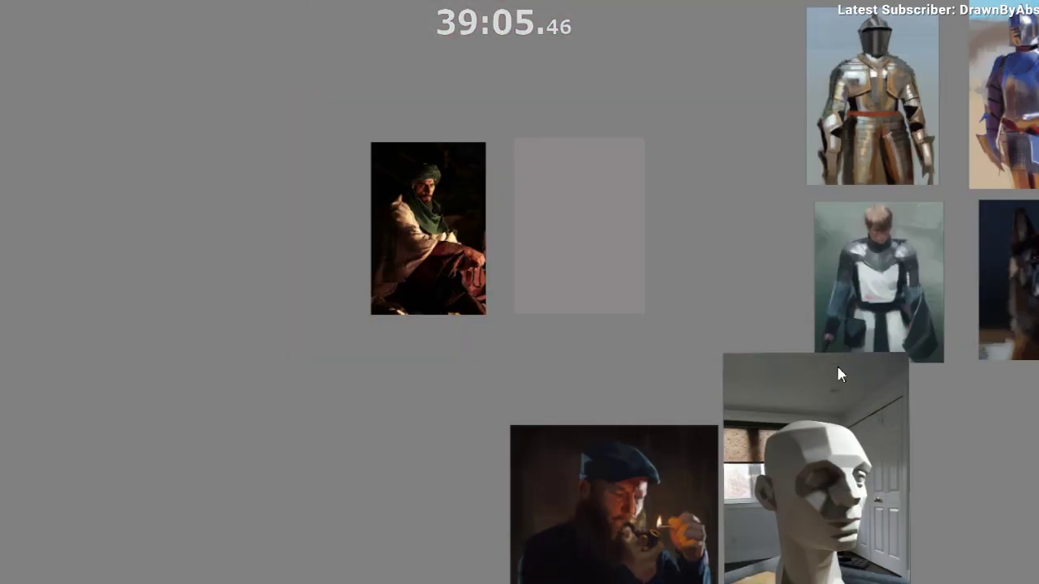
# Handwrite the heading "Contrast" near the top of the grey page and underline it.
pyautogui.scroll(6, 556, 258)
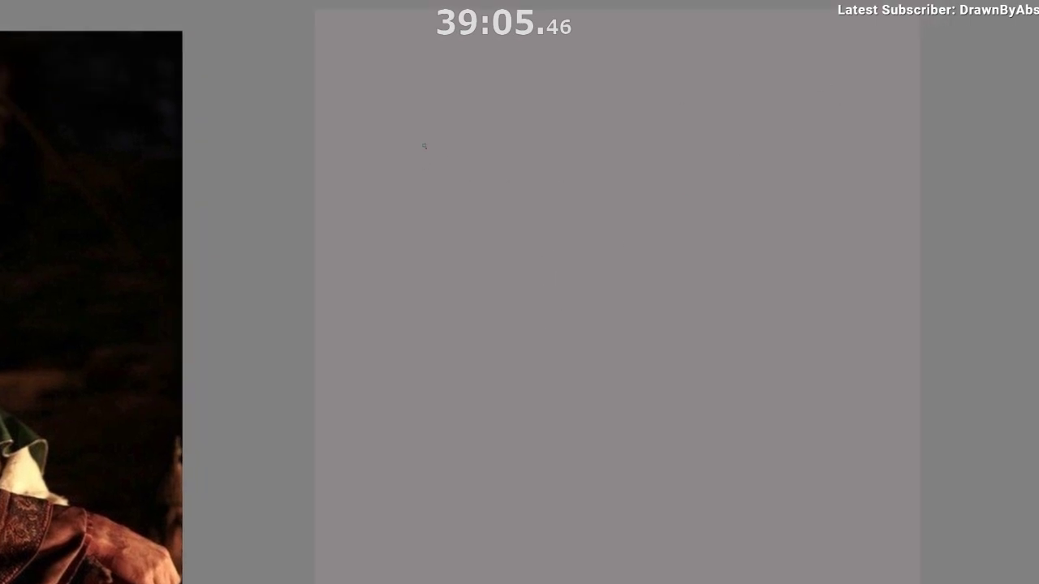
pyautogui.moveTo(433, 117)
pyautogui.mouseDown()
pyautogui.moveTo(444, 158)
pyautogui.moveTo(511, 160)
pyautogui.mouseUp()
pyautogui.moveTo(520, 124); pyautogui.dragTo(522, 157)
pyautogui.moveTo(512, 137); pyautogui.dragTo(538, 135)
pyautogui.moveTo(413, 191); pyautogui.dragTo(536, 173)
pyautogui.moveTo(552, 169); pyautogui.dragTo(537, 178)
# Draw an arrow from "Contrast" to the handwritten word "value" and paint adjoining black and near-white swatches beside it.
pyautogui.moveTo(547, 152); pyautogui.dragTo(585, 138)
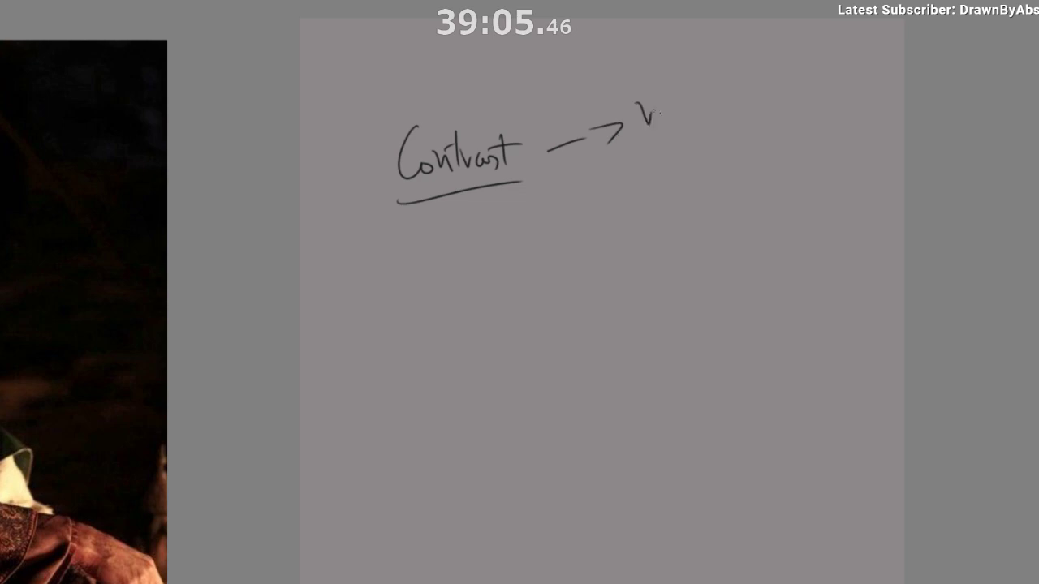
pyautogui.moveTo(655, 117)
pyautogui.mouseDown()
pyautogui.moveTo(682, 114)
pyautogui.moveTo(715, 134)
pyautogui.moveTo(638, 165)
pyautogui.mouseUp()
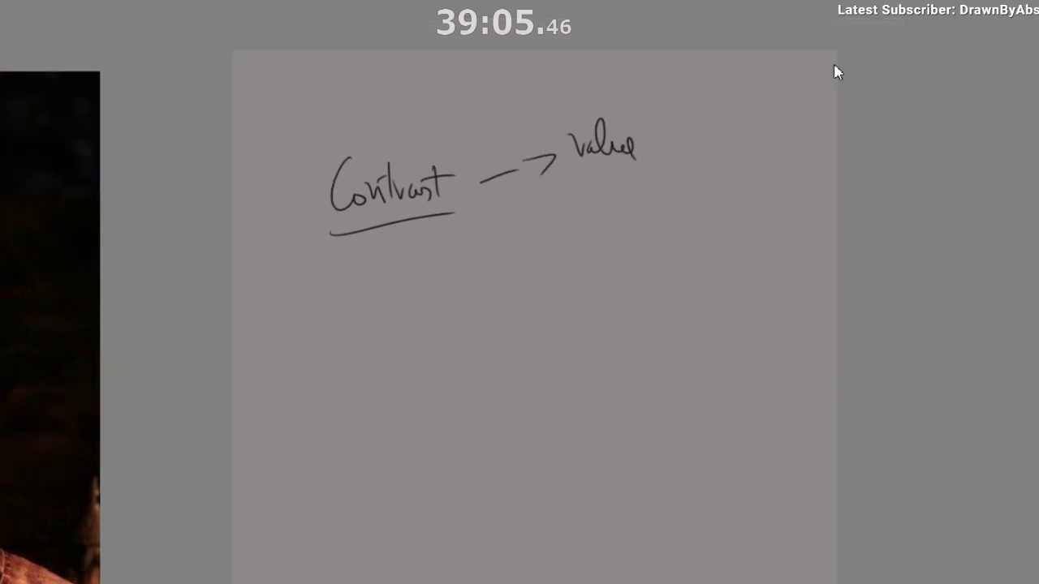
pyautogui.moveTo(681, 113)
pyautogui.mouseDown()
pyautogui.moveTo(684, 156)
pyautogui.moveTo(690, 122)
pyautogui.moveTo(680, 157)
pyautogui.moveTo(704, 137)
pyautogui.moveTo(697, 160)
pyautogui.moveTo(707, 159)
pyautogui.mouseUp()
pyautogui.press('x')
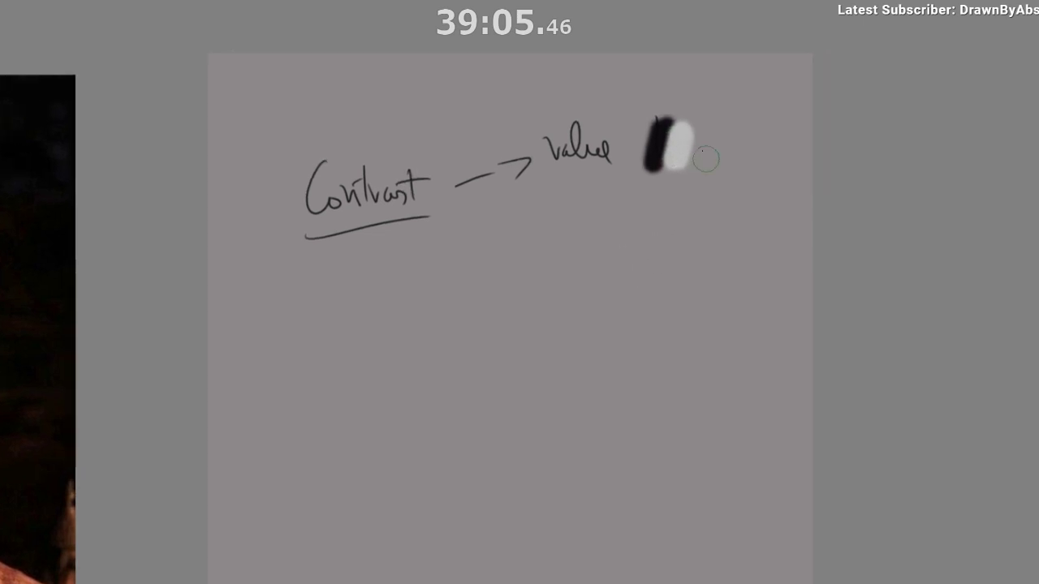
# Draw a second arrow from "Contrast" and handwrite "shape" beside it in black.
pyautogui.keyDown('ctrl'); pyautogui.click(659, 152); pyautogui.keyUp('ctrl')
pyautogui.moveTo(479, 204)
pyautogui.mouseDown()
pyautogui.moveTo(470, 237)
pyautogui.moveTo(451, 228)
pyautogui.moveTo(477, 251)
pyautogui.mouseUp()
pyautogui.hotkey('ctrl', 'z')
pyautogui.moveTo(579, 180); pyautogui.dragTo(555, 158)
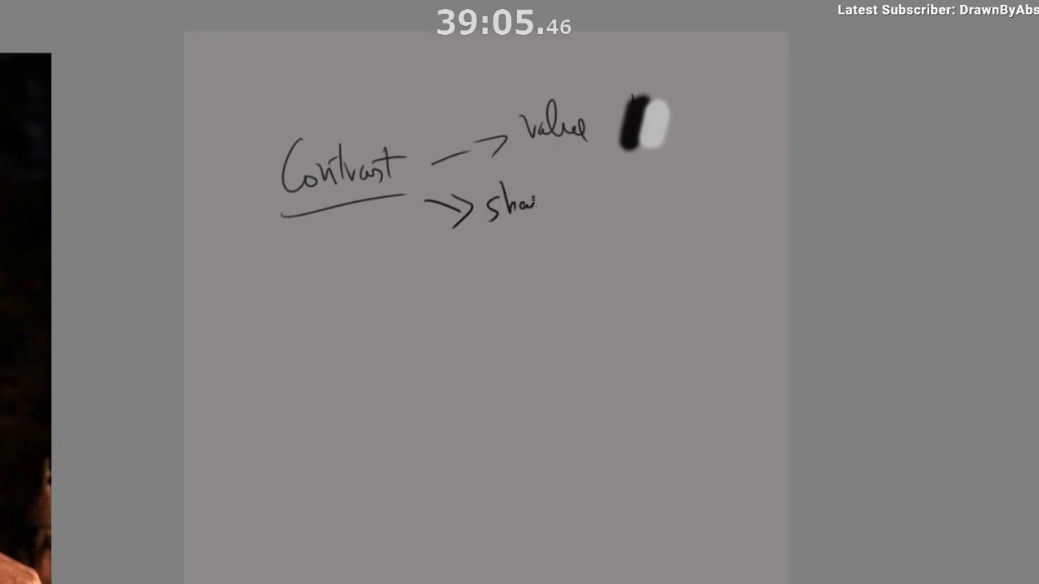
pyautogui.moveTo(554, 205); pyautogui.dragTo(558, 210)
# Sketch five small box-like shapes beside the word "shape".
pyautogui.moveTo(603, 264); pyautogui.dragTo(595, 268)
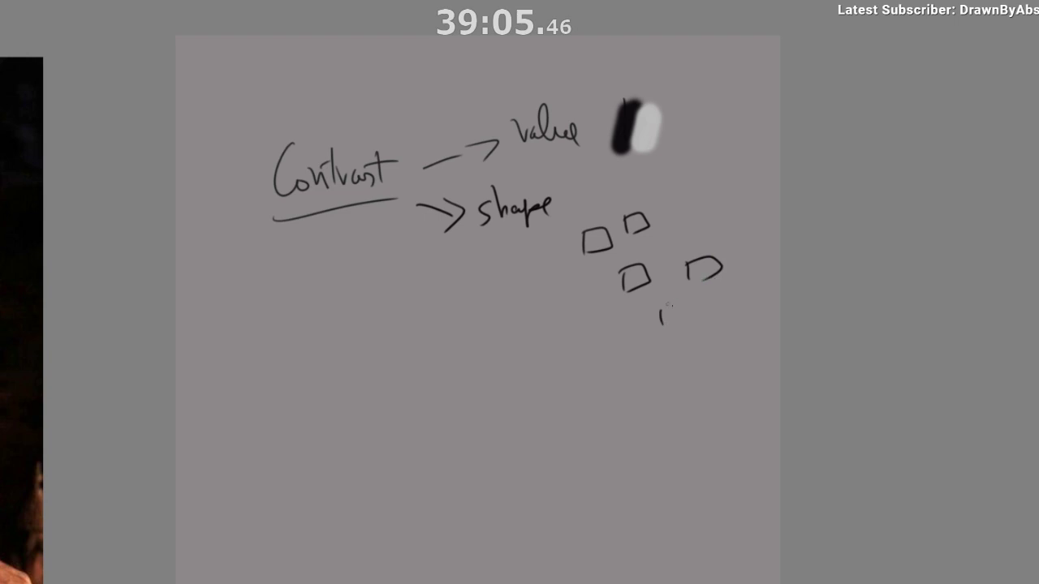
pyautogui.moveTo(671, 305); pyautogui.dragTo(672, 335)
pyautogui.moveTo(621, 379); pyautogui.dragTo(541, 407)
# Try a large triangle above the small boxes as the contrasting shape.
pyautogui.moveTo(601, 264)
pyautogui.mouseDown()
pyautogui.moveTo(640, 190)
pyautogui.moveTo(589, 262)
pyautogui.mouseUp()
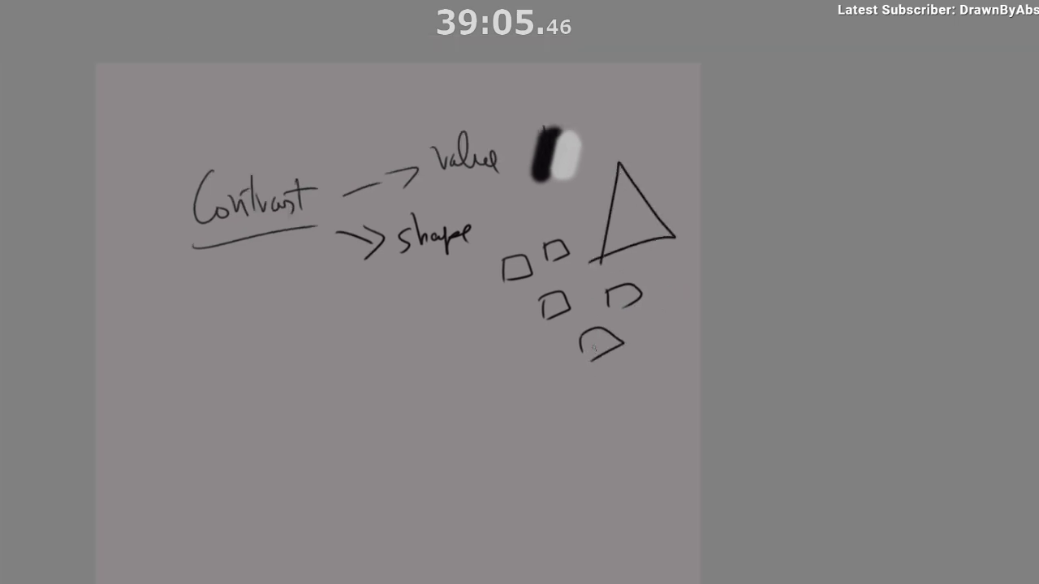
pyautogui.moveTo(504, 295); pyautogui.dragTo(580, 221)
pyautogui.hotkey('ctrl', 'z')
pyautogui.moveTo(515, 357)
pyautogui.mouseDown()
pyautogui.moveTo(549, 313)
pyautogui.moveTo(585, 225)
pyautogui.mouseUp()
pyautogui.hotkey('ctrl', 'z')
pyautogui.hotkey('ctrl', 'z')
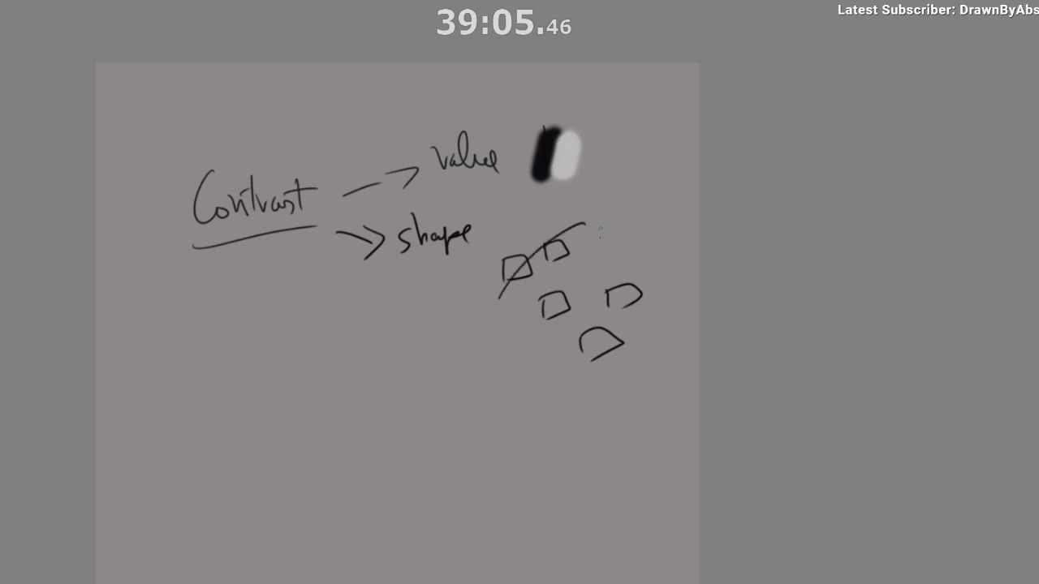
pyautogui.hotkey('ctrl', 'z')
pyautogui.moveTo(587, 265)
pyautogui.mouseDown()
pyautogui.moveTo(630, 211)
pyautogui.moveTo(590, 268)
pyautogui.mouseUp()
pyautogui.moveTo(459, 382); pyautogui.dragTo(582, 260)
pyautogui.moveTo(457, 234); pyautogui.dragTo(493, 258)
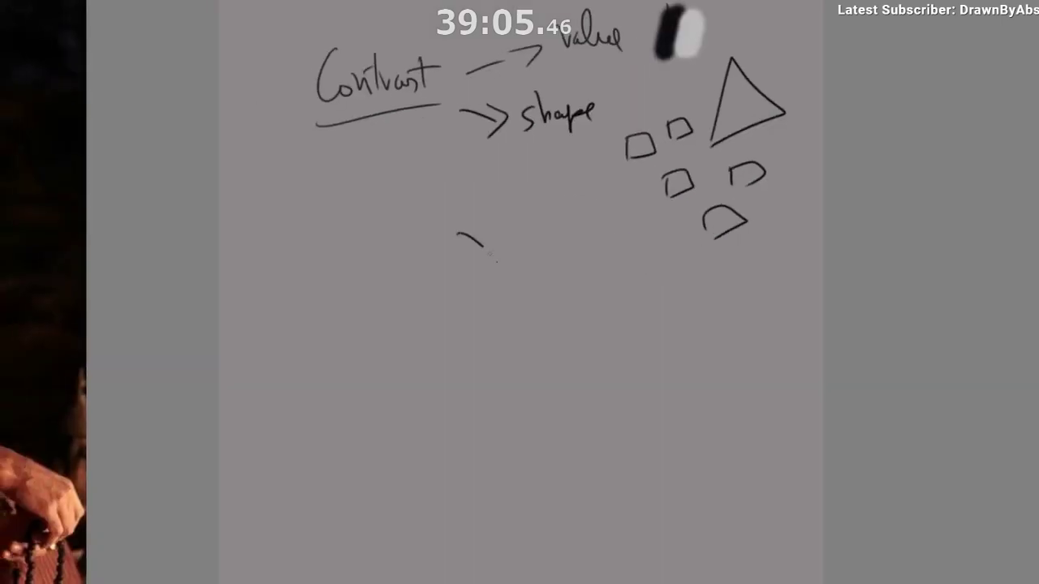
pyautogui.hotkey('ctrl', 'z')
pyautogui.hotkey('ctrl', 'z')
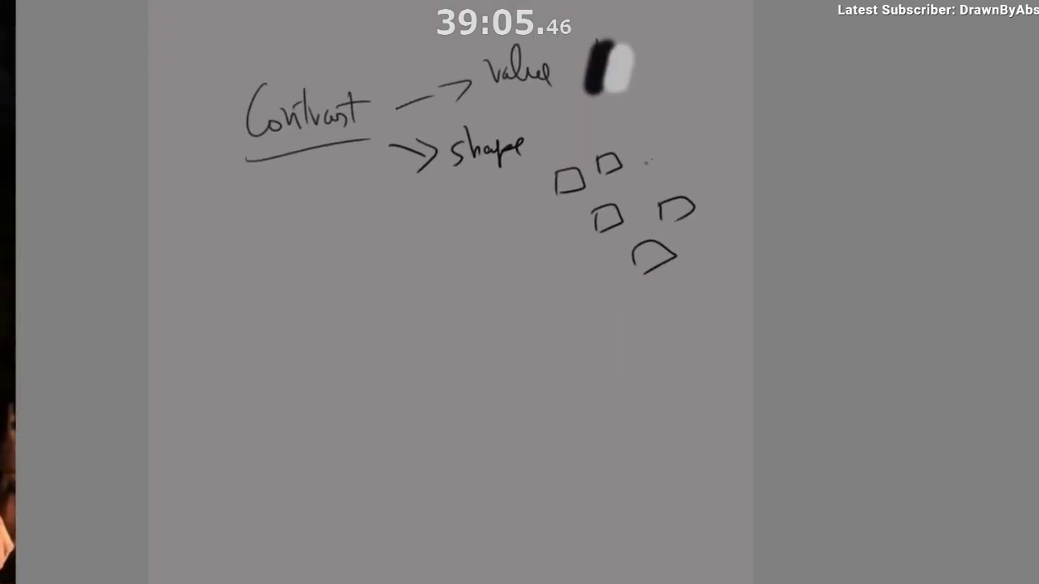
pyautogui.hotkey('ctrl', 'z')
# Add a small triangle next to the boxes and handwrite "size" with an arrow below "shape".
pyautogui.moveTo(643, 166)
pyautogui.mouseDown()
pyautogui.moveTo(672, 159)
pyautogui.moveTo(641, 168)
pyautogui.mouseUp()
pyautogui.moveTo(485, 276)
pyautogui.mouseDown()
pyautogui.moveTo(481, 309)
pyautogui.moveTo(506, 295)
pyautogui.mouseUp()
pyautogui.hotkey('ctrl', 'z')
pyautogui.hotkey('ctrl', 'z')
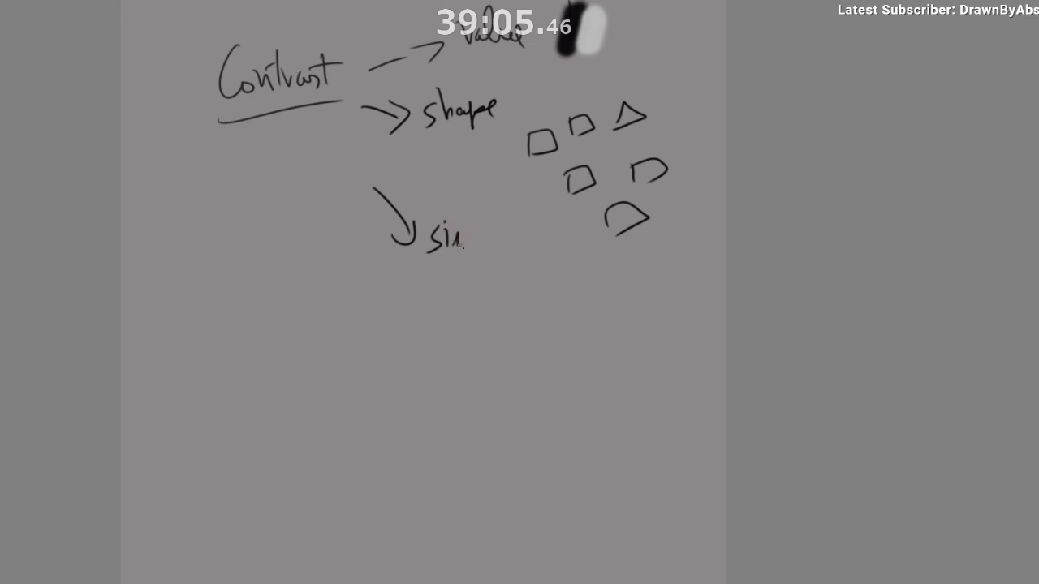
pyautogui.moveTo(464, 247); pyautogui.dragTo(474, 247)
# Draw four small circles around one much larger circle beside the word "size".
pyautogui.moveTo(545, 281)
pyautogui.mouseDown()
pyautogui.moveTo(504, 287)
pyautogui.moveTo(500, 310)
pyautogui.mouseUp()
pyautogui.hotkey('ctrl', 'z')
pyautogui.moveTo(507, 362); pyautogui.dragTo(505, 364)
pyautogui.moveTo(557, 384); pyautogui.dragTo(555, 386)
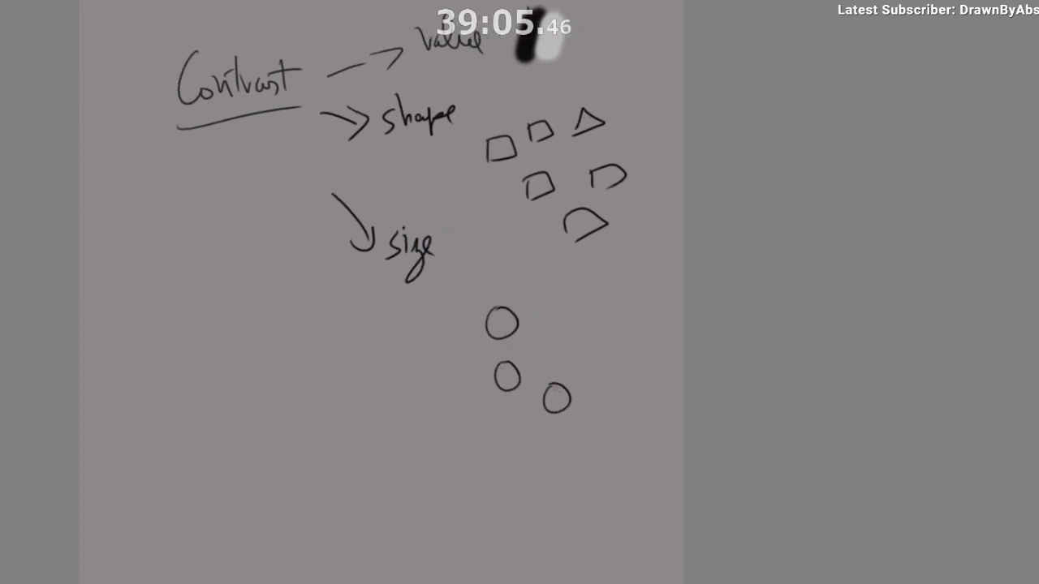
pyautogui.moveTo(620, 398); pyautogui.dragTo(619, 399)
pyautogui.moveTo(560, 299)
pyautogui.mouseDown()
pyautogui.moveTo(645, 302)
pyautogui.moveTo(580, 278)
pyautogui.mouseUp()
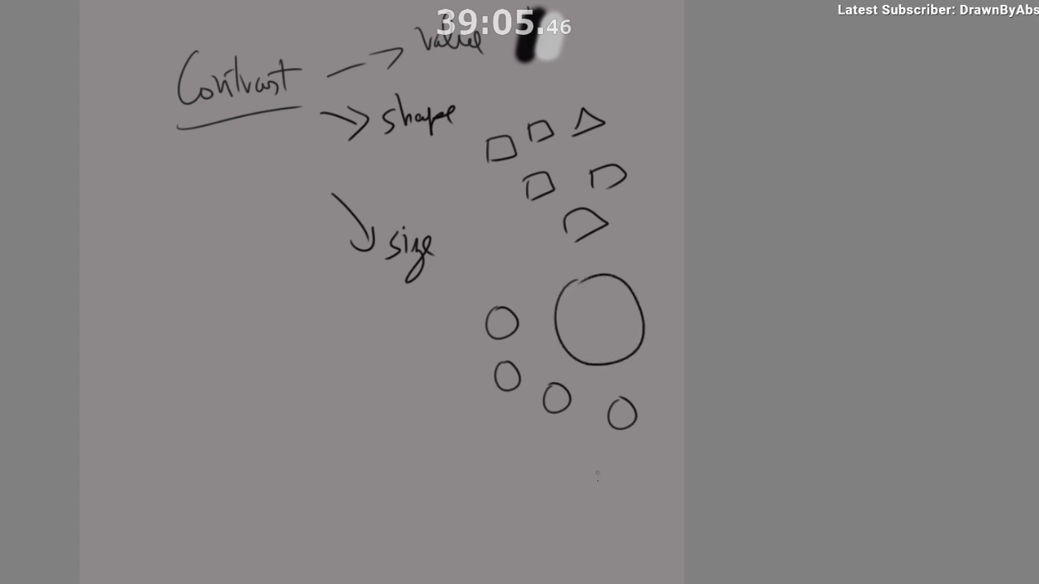
pyautogui.moveTo(538, 443); pyautogui.dragTo(581, 377)
pyautogui.moveTo(571, 377); pyautogui.dragTo(583, 388)
pyautogui.moveTo(670, 490); pyautogui.dragTo(673, 495)
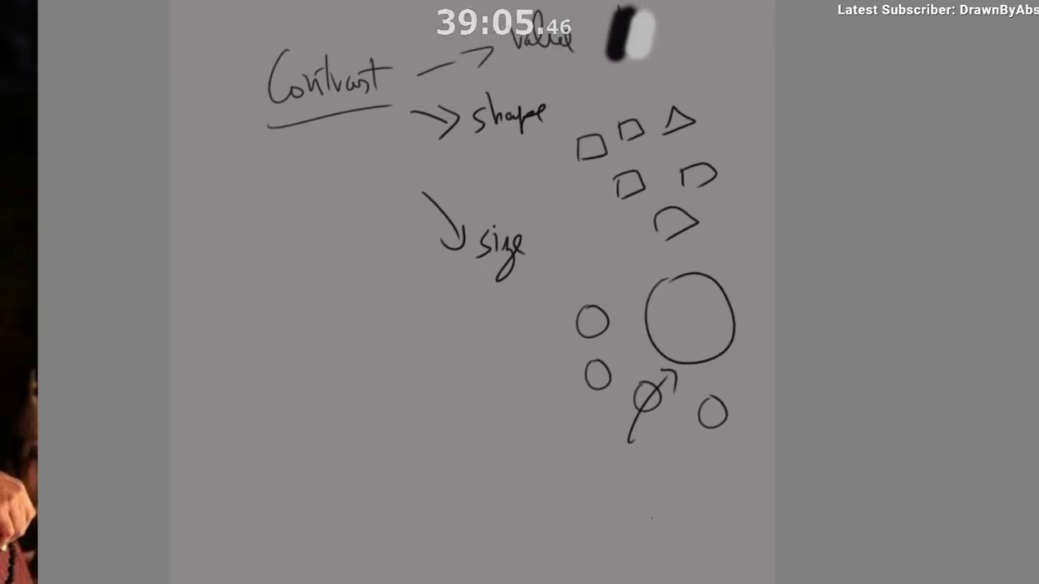
pyautogui.hotkey('ctrl', 'z')
pyautogui.hotkey('ctrl', 'z')
# Handwrite "information" with an arrow below "size" and draw spaced-out short vertical strokes beneath it.
pyautogui.moveTo(491, 419); pyautogui.dragTo(536, 387)
pyautogui.moveTo(449, 277)
pyautogui.mouseDown()
pyautogui.moveTo(524, 341)
pyautogui.moveTo(535, 317)
pyautogui.moveTo(593, 302)
pyautogui.mouseUp()
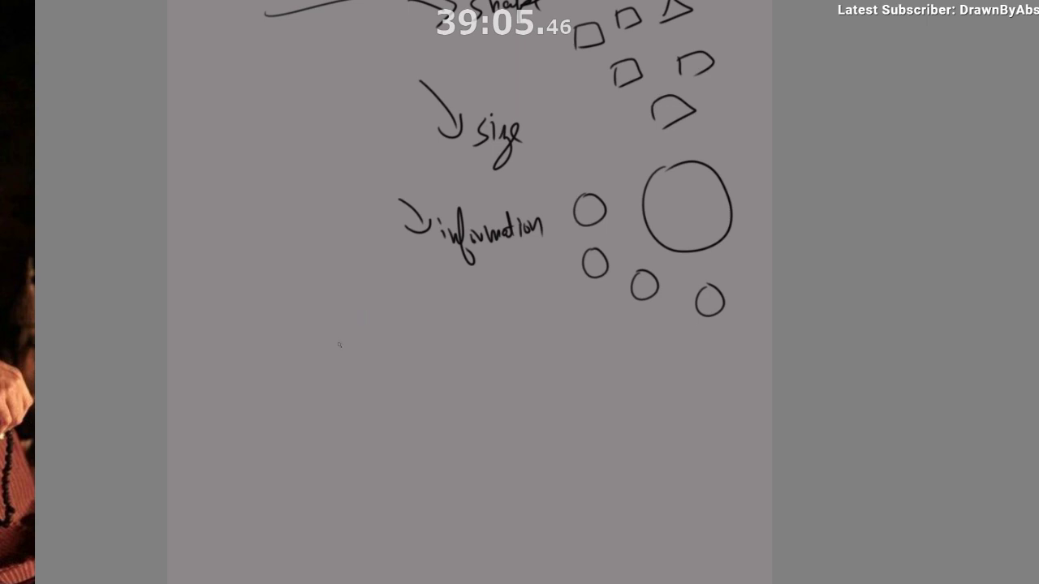
pyautogui.moveTo(336, 344)
pyautogui.mouseDown()
pyautogui.moveTo(338, 360)
pyautogui.moveTo(367, 362)
pyautogui.moveTo(350, 396)
pyautogui.mouseUp()
pyautogui.moveTo(407, 374); pyautogui.dragTo(408, 395)
pyautogui.moveTo(470, 363); pyautogui.dragTo(472, 385)
# Draw a tight cluster of three vertical strokes above the scattered strokes.
pyautogui.moveTo(383, 289); pyautogui.dragTo(387, 317)
pyautogui.moveTo(395, 288)
pyautogui.mouseDown()
pyautogui.moveTo(395, 316)
pyautogui.moveTo(385, 321)
pyautogui.mouseUp()
pyautogui.hotkey('ctrl', 'z')
pyautogui.hotkey('ctrl', 'z')
pyautogui.hotkey('ctrl', 'z')
pyautogui.moveTo(391, 294)
pyautogui.mouseDown()
pyautogui.moveTo(392, 323)
pyautogui.moveTo(435, 408)
pyautogui.mouseUp()
pyautogui.moveTo(401, 337); pyautogui.dragTo(422, 334)
pyautogui.moveTo(502, 513); pyautogui.dragTo(485, 517)
pyautogui.moveTo(481, 521)
pyautogui.keyDown('ctrl'); pyautogui.mouseDown()
pyautogui.moveTo(461, 539)
pyautogui.moveTo(471, 549)
pyautogui.moveTo(509, 504)
pyautogui.mouseUp(); pyautogui.keyUp('ctrl')
pyautogui.hotkey('ctrl', 'z')
pyautogui.hotkey('ctrl', 'z')
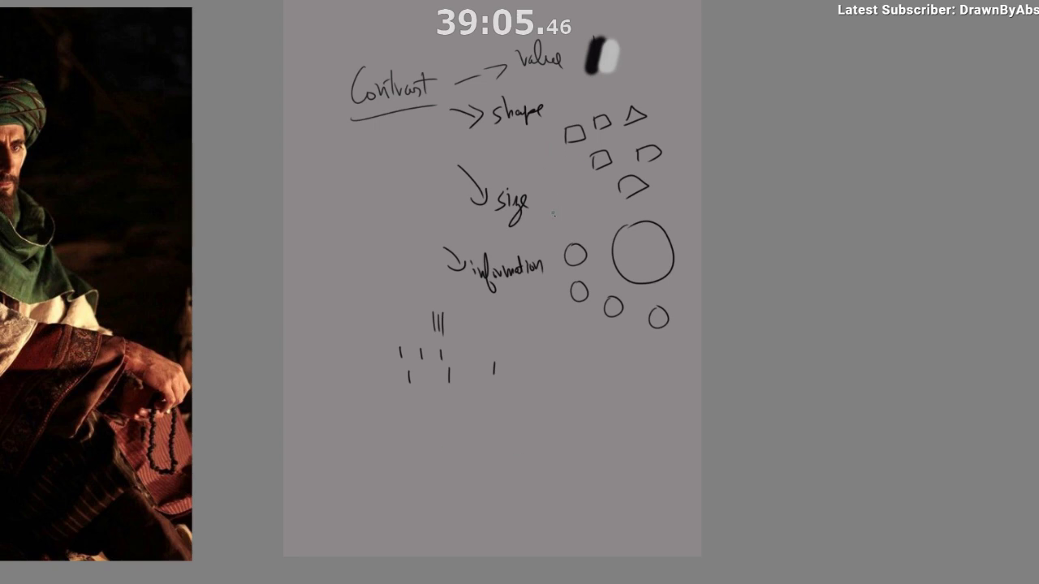
# Handwrite "different" below the underlined "Contrast" heading.
pyautogui.moveTo(380, 131); pyautogui.dragTo(386, 149)
pyautogui.moveTo(393, 127)
pyautogui.mouseDown()
pyautogui.moveTo(396, 158)
pyautogui.moveTo(407, 138)
pyautogui.mouseUp()
pyautogui.moveTo(409, 145); pyautogui.dragTo(425, 143)
pyautogui.moveTo(427, 128); pyautogui.dragTo(425, 141)
# Draw a long horizontal line across the top of the notes page and handwrite "Unity with" above it.
pyautogui.moveTo(436, 119)
pyautogui.mouseDown()
pyautogui.moveTo(563, 294)
pyautogui.moveTo(599, 319)
pyautogui.mouseUp()
pyautogui.moveTo(443, 249); pyautogui.dragTo(680, 240)
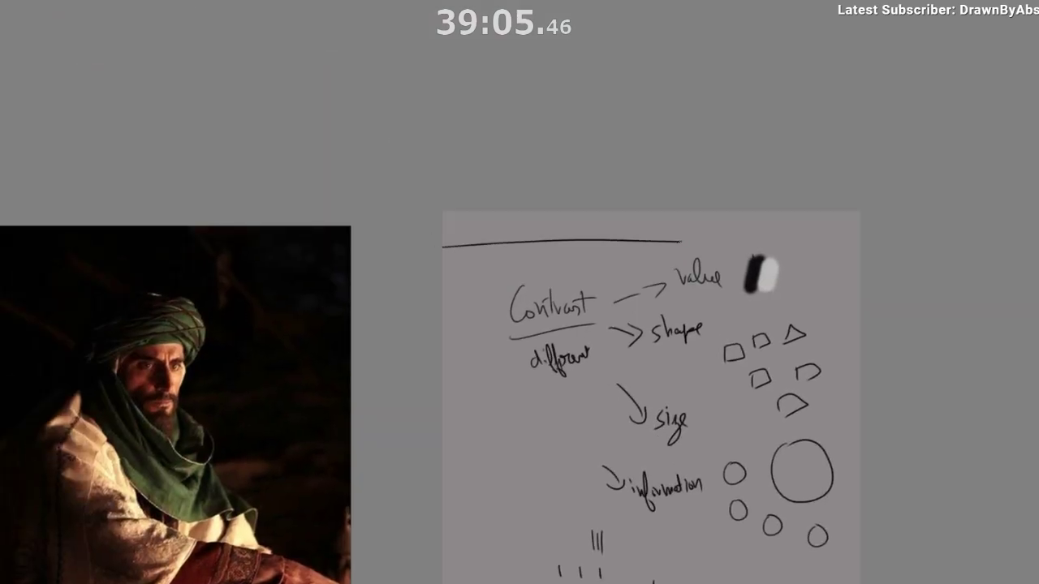
pyautogui.moveTo(490, 231); pyautogui.dragTo(671, 127)
pyautogui.moveTo(401, 201)
pyautogui.mouseDown()
pyautogui.moveTo(422, 204)
pyautogui.moveTo(455, 245)
pyautogui.mouseUp()
pyautogui.click(454, 208)
pyautogui.moveTo(463, 207); pyautogui.dragTo(476, 289)
pyautogui.moveTo(453, 221)
pyautogui.mouseDown()
pyautogui.moveTo(485, 216)
pyautogui.moveTo(539, 244)
pyautogui.mouseUp()
pyautogui.click(533, 224)
pyautogui.moveTo(544, 208)
pyautogui.mouseDown()
pyautogui.moveTo(547, 242)
pyautogui.moveTo(571, 252)
pyautogui.mouseUp()
pyautogui.moveTo(511, 314); pyautogui.dragTo(444, 346)
pyautogui.moveTo(564, 265); pyautogui.dragTo(512, 290)
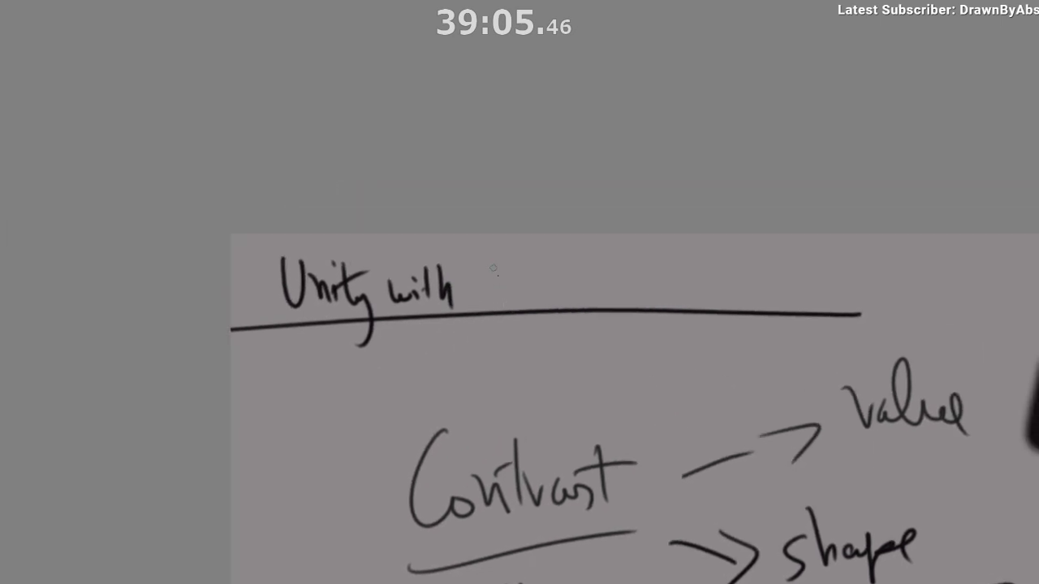
# Complete the title above the line with the handwritten word "Diversity".
pyautogui.moveTo(493, 255)
pyautogui.mouseDown()
pyautogui.moveTo(505, 297)
pyautogui.moveTo(515, 271)
pyautogui.moveTo(515, 297)
pyautogui.mouseUp()
pyautogui.click(513, 260)
pyautogui.moveTo(524, 276)
pyautogui.mouseDown()
pyautogui.moveTo(539, 272)
pyautogui.moveTo(558, 290)
pyautogui.mouseUp()
pyautogui.moveTo(560, 278)
pyautogui.mouseDown()
pyautogui.moveTo(575, 279)
pyautogui.moveTo(572, 293)
pyautogui.mouseUp()
pyautogui.moveTo(586, 273); pyautogui.dragTo(591, 291)
pyautogui.moveTo(582, 251)
pyautogui.mouseDown()
pyautogui.moveTo(622, 326)
pyautogui.moveTo(639, 244)
pyautogui.mouseUp()
# Try underlining the words "Unity" and "Diversity" in the page title.
pyautogui.moveTo(615, 316); pyautogui.dragTo(545, 342)
pyautogui.moveTo(301, 335); pyautogui.dragTo(372, 327)
pyautogui.moveTo(522, 328); pyautogui.dragTo(614, 329)
pyautogui.moveTo(573, 392)
pyautogui.mouseDown()
pyautogui.moveTo(541, 425)
pyautogui.moveTo(576, 450)
pyautogui.moveTo(482, 268)
pyautogui.mouseUp()
pyautogui.moveTo(482, 267); pyautogui.dragTo(473, 320)
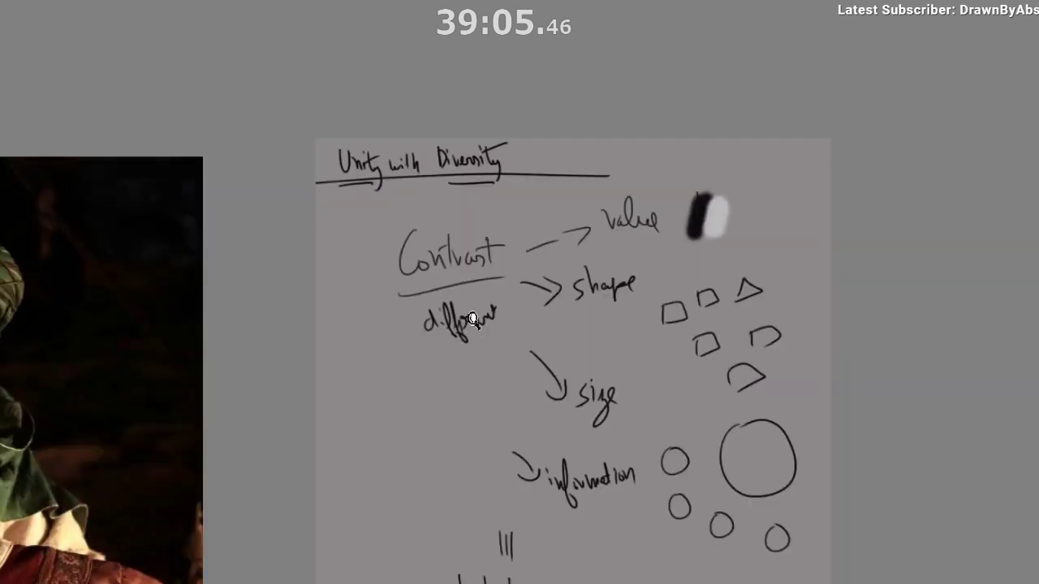
pyautogui.moveTo(503, 546); pyautogui.dragTo(404, 399)
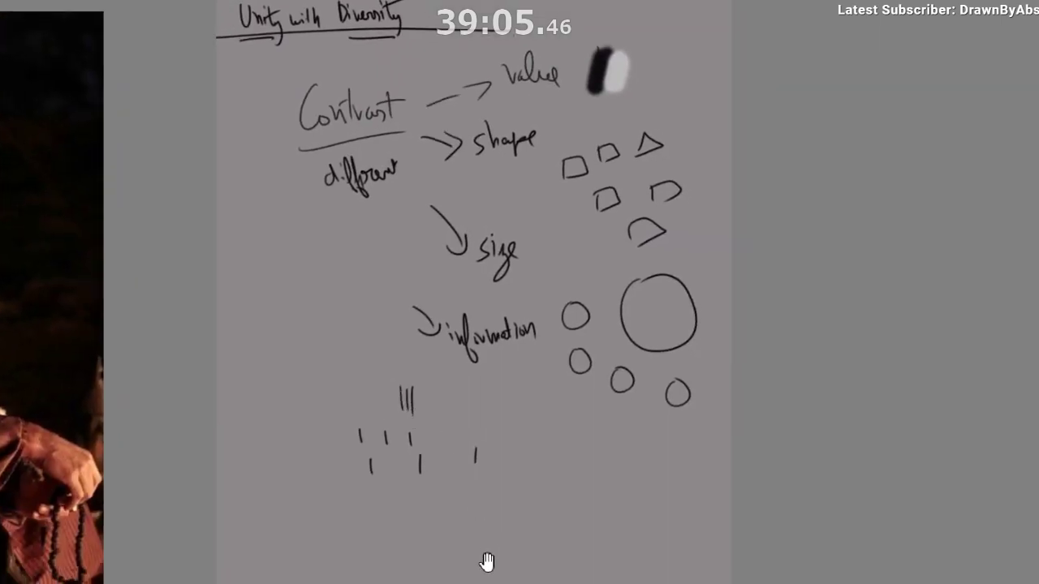
pyautogui.moveTo(487, 561); pyautogui.dragTo(468, 533)
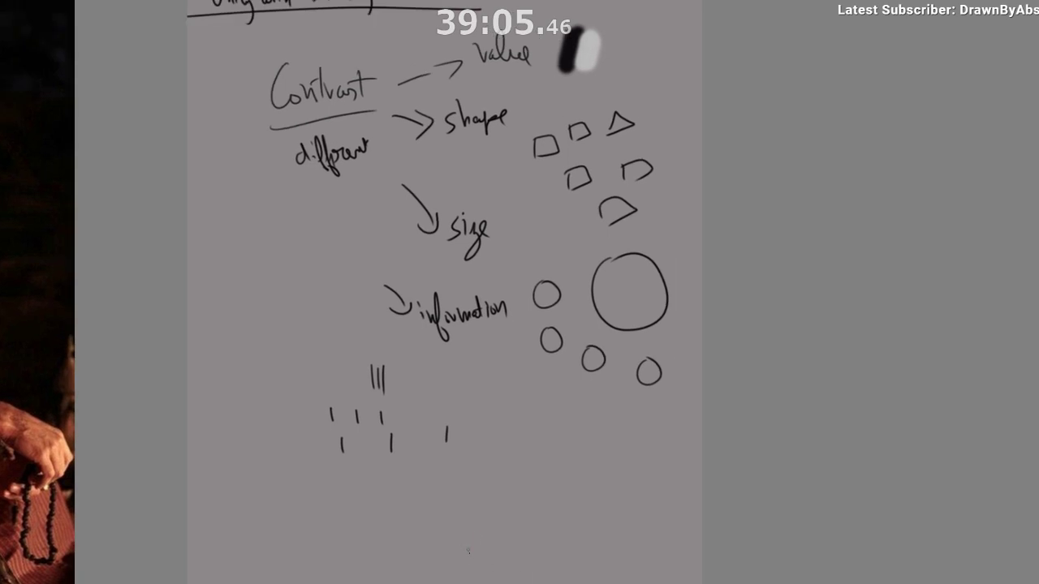
pyautogui.moveTo(509, 496); pyautogui.dragTo(526, 220)
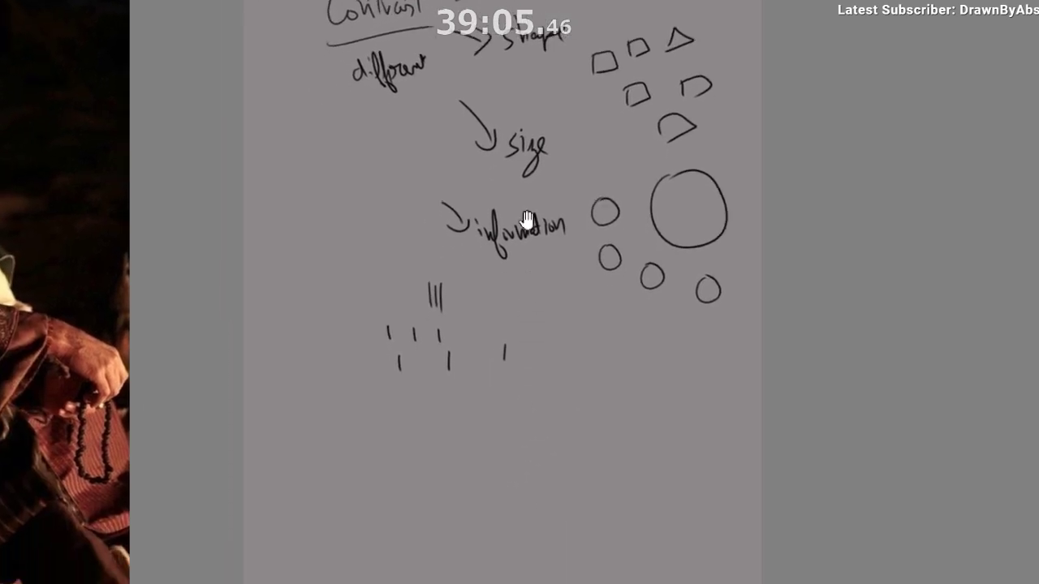
pyautogui.scroll(5, 527, 219)
# Try encircling the value, shape, size and information notes with one large oval.
pyautogui.moveTo(444, 221)
pyautogui.mouseDown()
pyautogui.moveTo(624, 143)
pyautogui.moveTo(450, 148)
pyautogui.mouseUp()
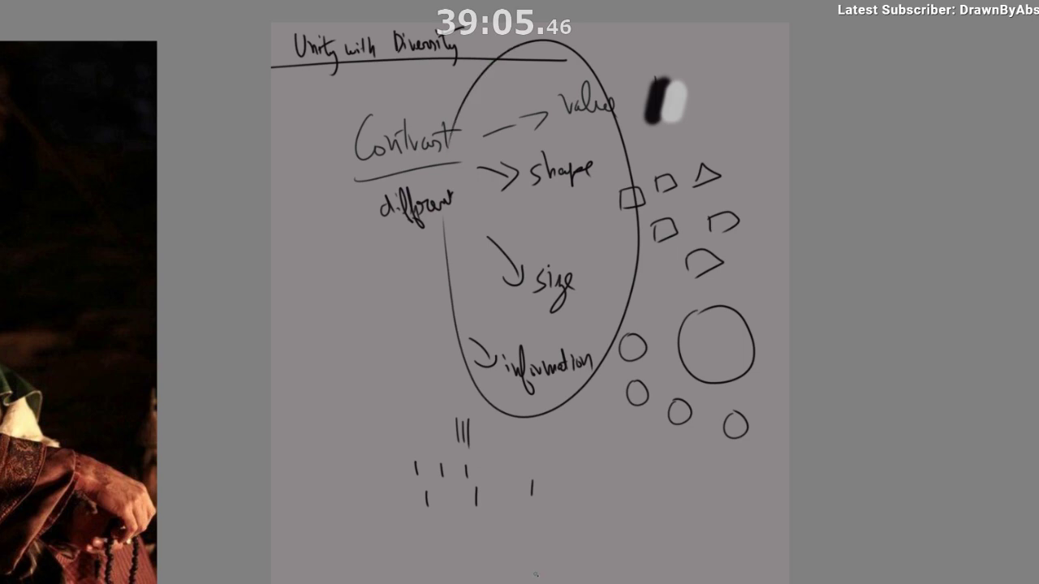
pyautogui.hotkey('ctrl', 'z')
pyautogui.scroll(-2, 568, 480)
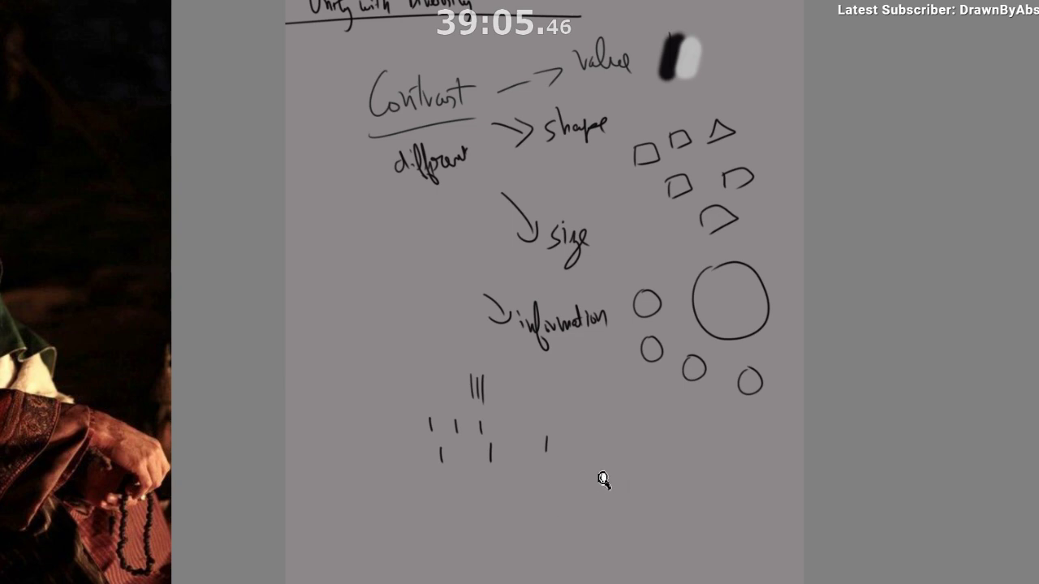
pyautogui.moveTo(603, 479); pyautogui.dragTo(572, 504)
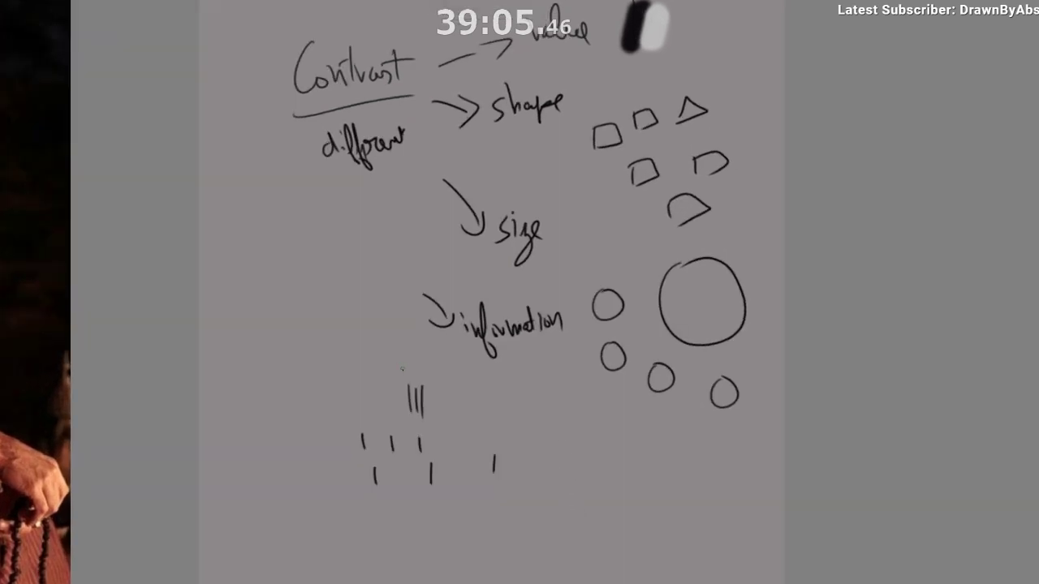
pyautogui.moveTo(462, 397); pyautogui.dragTo(509, 382)
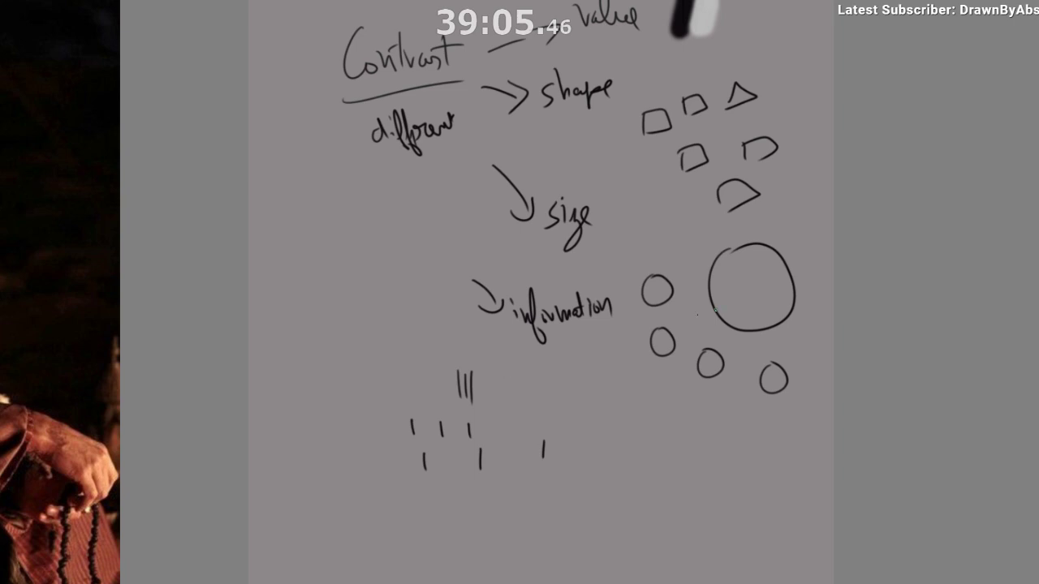
# Try adding more short strokes beside the vertical-line cluster under "information".
pyautogui.moveTo(483, 347)
pyautogui.mouseDown()
pyautogui.moveTo(529, 390)
pyautogui.moveTo(517, 389)
pyautogui.mouseUp()
pyautogui.moveTo(591, 418); pyautogui.dragTo(579, 417)
pyautogui.moveTo(547, 362)
pyautogui.mouseDown()
pyautogui.moveTo(530, 375)
pyautogui.moveTo(546, 393)
pyautogui.mouseUp()
pyautogui.moveTo(553, 383); pyautogui.dragTo(566, 386)
pyautogui.moveTo(566, 363)
pyautogui.mouseDown()
pyautogui.moveTo(561, 393)
pyautogui.moveTo(569, 381)
pyautogui.mouseUp()
pyautogui.hotkey('ctrl', 'z')
pyautogui.hotkey('ctrl', 'z')
pyautogui.hotkey('ctrl', 'z')
pyautogui.moveTo(571, 391); pyautogui.dragTo(587, 371)
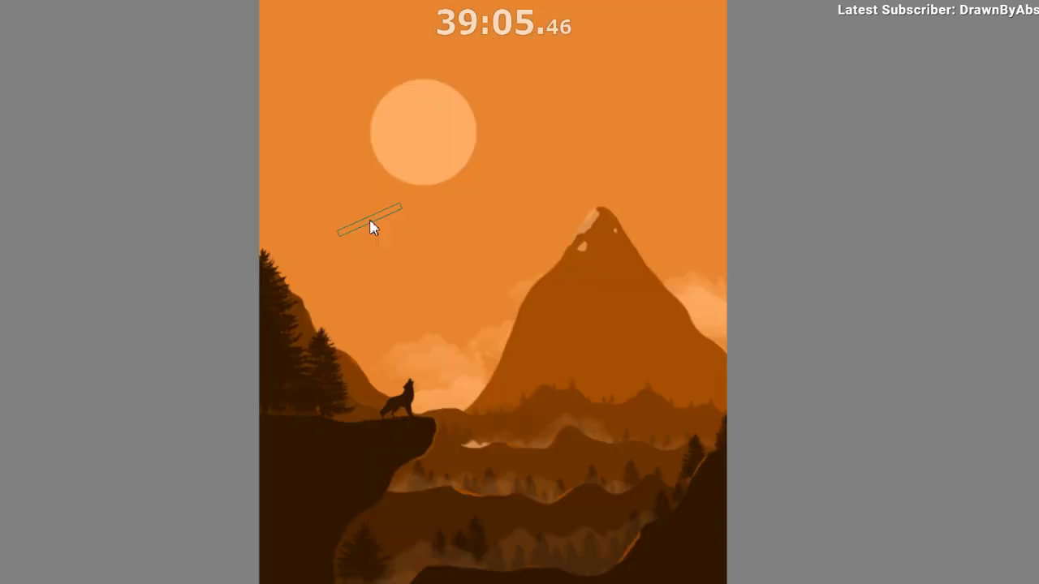
# Choose a pencil brush and a muted red, and test a stroke on the mountain in the orange landscape drawing.
pyautogui.scroll(-1, 251, 225)
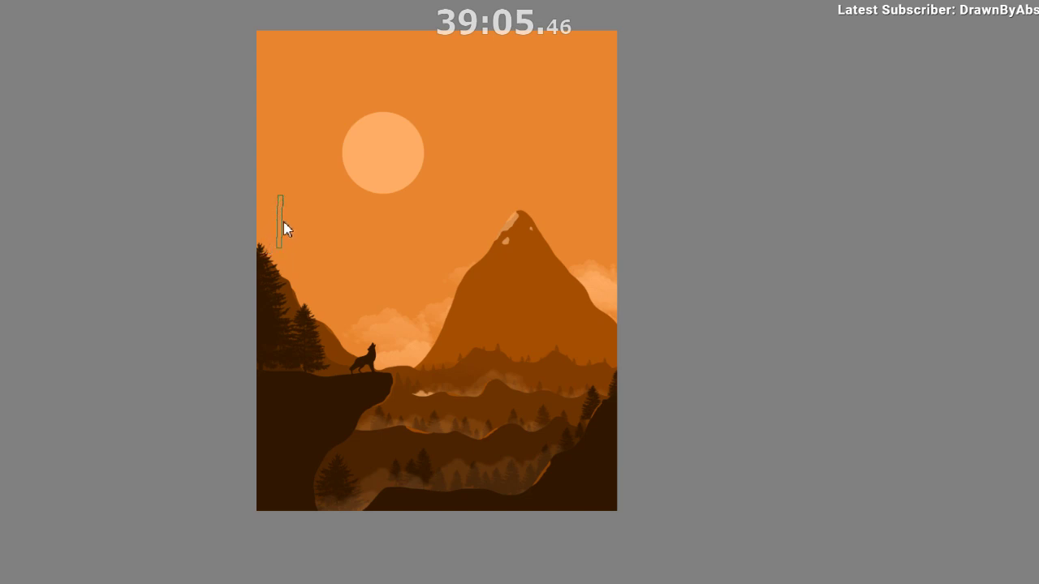
pyautogui.scroll(1, 486, 292)
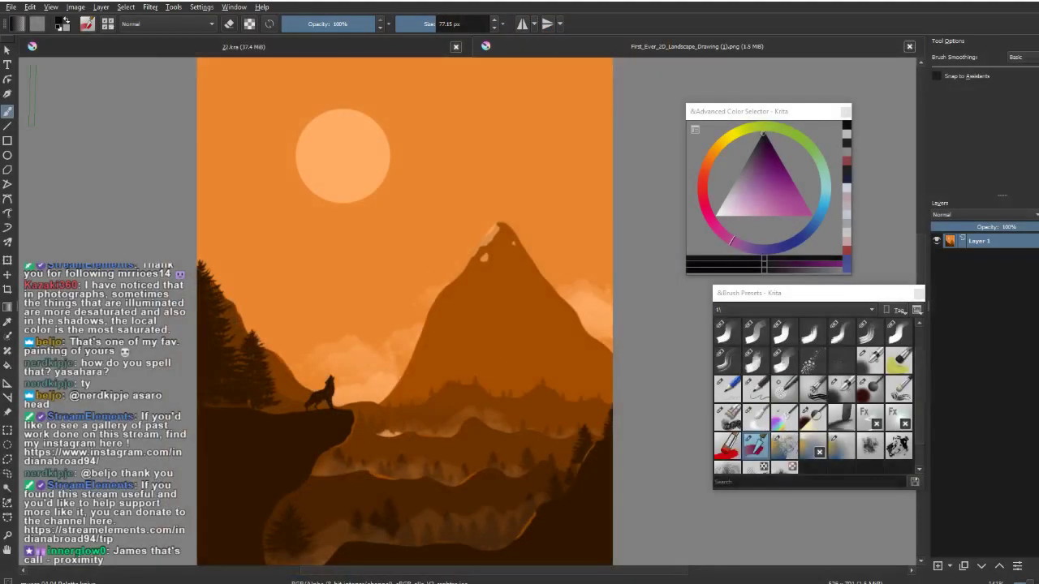
pyautogui.click(763, 136)
pyautogui.moveTo(712, 172)
pyautogui.mouseDown()
pyautogui.moveTo(793, 128)
pyautogui.moveTo(802, 138)
pyautogui.moveTo(718, 146)
pyautogui.moveTo(788, 247)
pyautogui.moveTo(763, 248)
pyautogui.moveTo(812, 219)
pyautogui.moveTo(708, 214)
pyautogui.mouseUp()
pyautogui.click(756, 390)
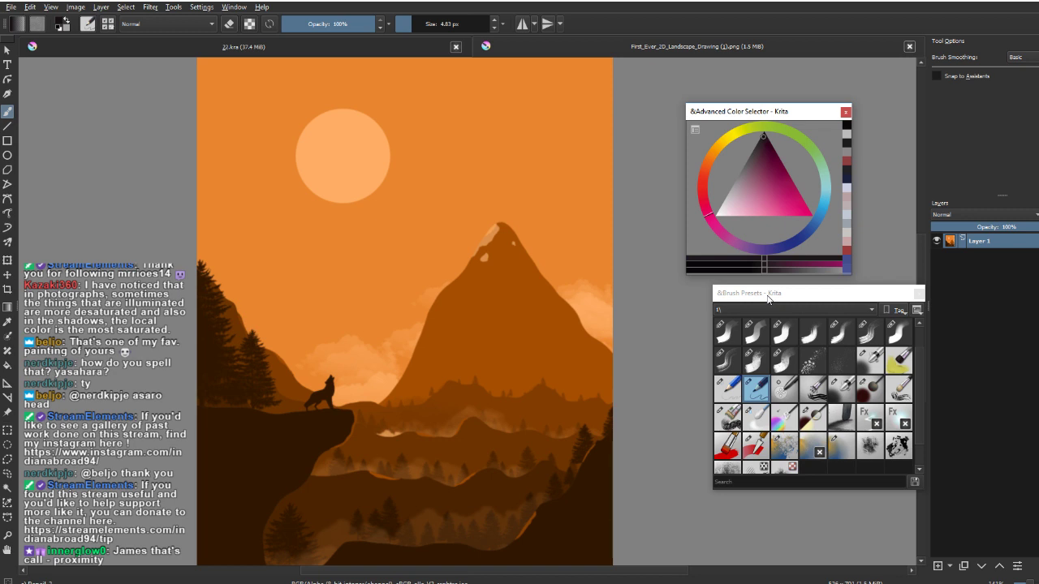
pyautogui.click(701, 184)
pyautogui.click(758, 188)
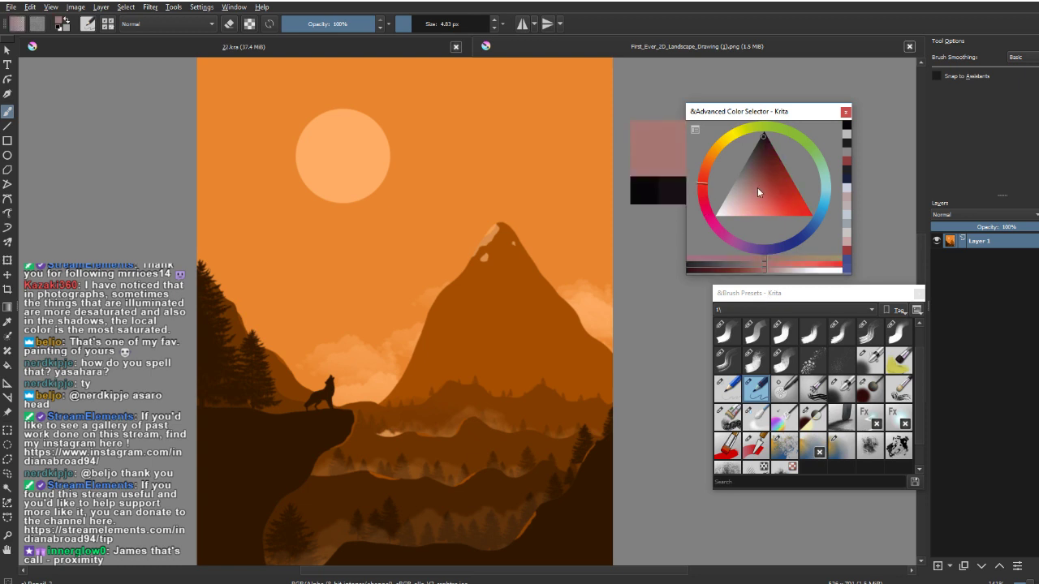
pyautogui.moveTo(505, 248); pyautogui.dragTo(505, 304)
pyautogui.hotkey('ctrl', 'z')
pyautogui.moveTo(511, 351); pyautogui.dragTo(544, 367)
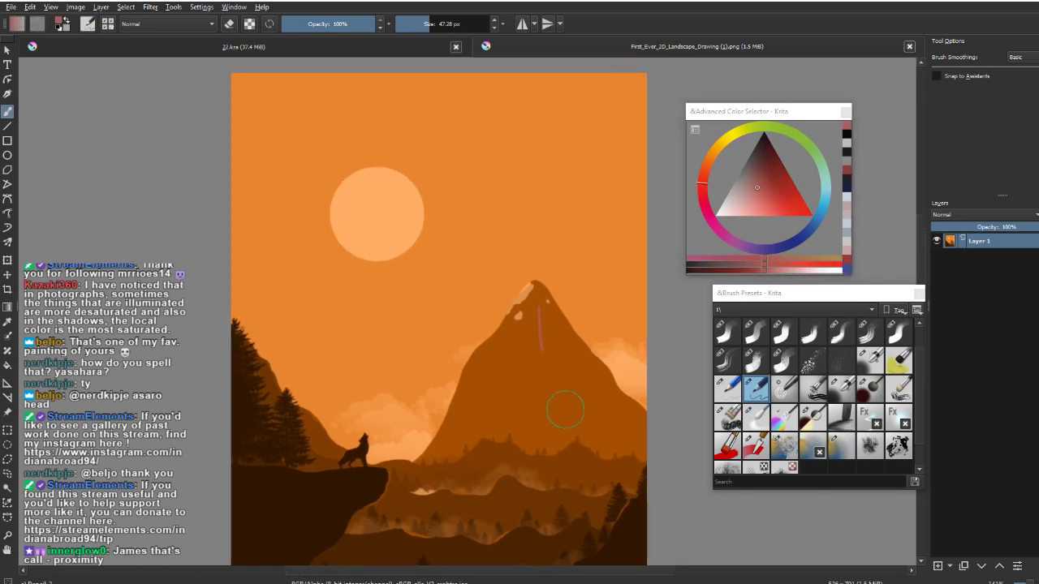
# Choose the first bristle brush preset and set the colour to a muted reddish orange.
pyautogui.click(727, 331)
pyautogui.click(701, 175)
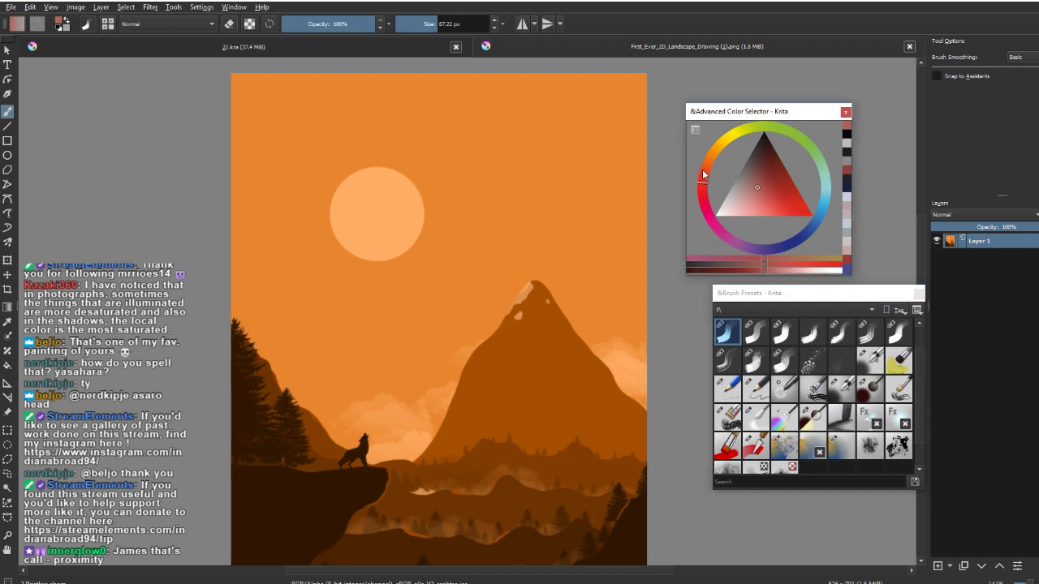
pyautogui.click(701, 188)
pyautogui.click(765, 191)
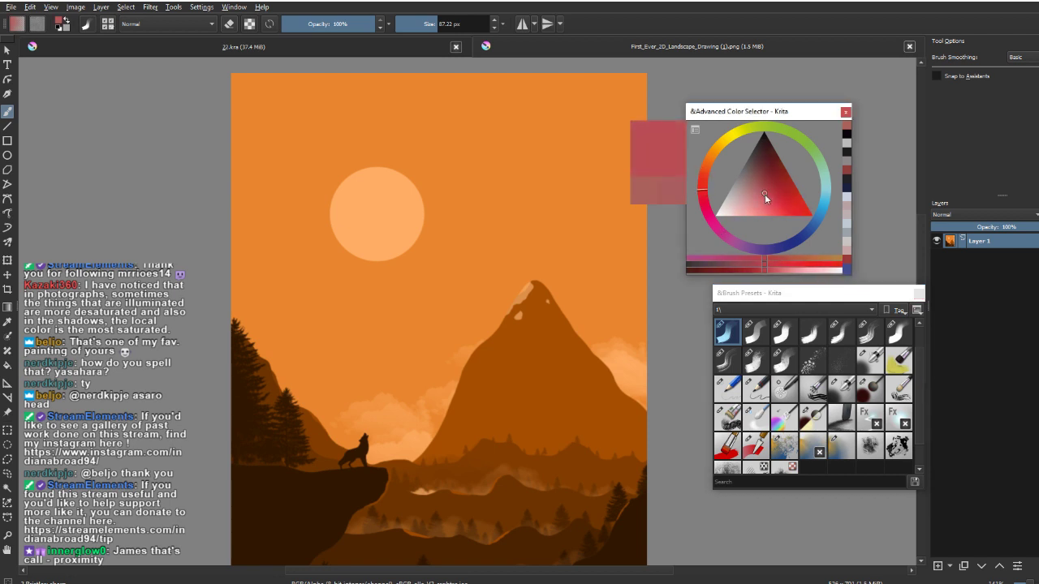
pyautogui.moveTo(763, 184); pyautogui.dragTo(771, 183)
pyautogui.click(706, 171)
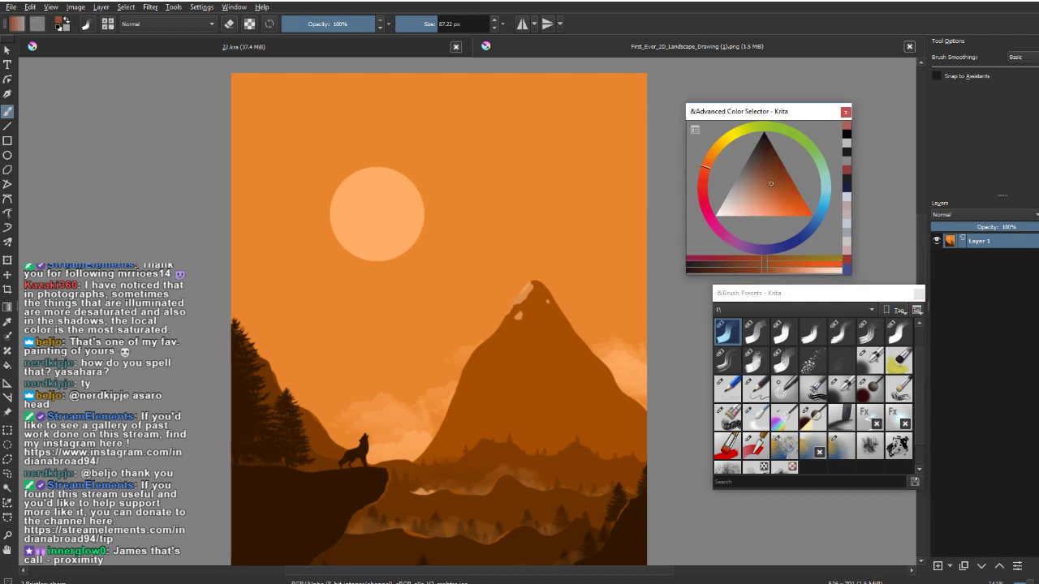
# Try a red-brown patch in the sky above the mountain peak with a yellowish patch inside it.
pyautogui.moveTo(505, 213)
pyautogui.mouseDown()
pyautogui.moveTo(499, 247)
pyautogui.moveTo(519, 248)
pyautogui.mouseUp()
pyautogui.moveTo(505, 223)
pyautogui.mouseDown()
pyautogui.moveTo(520, 248)
pyautogui.moveTo(503, 239)
pyautogui.moveTo(546, 226)
pyautogui.moveTo(520, 280)
pyautogui.mouseUp()
pyautogui.click(720, 151)
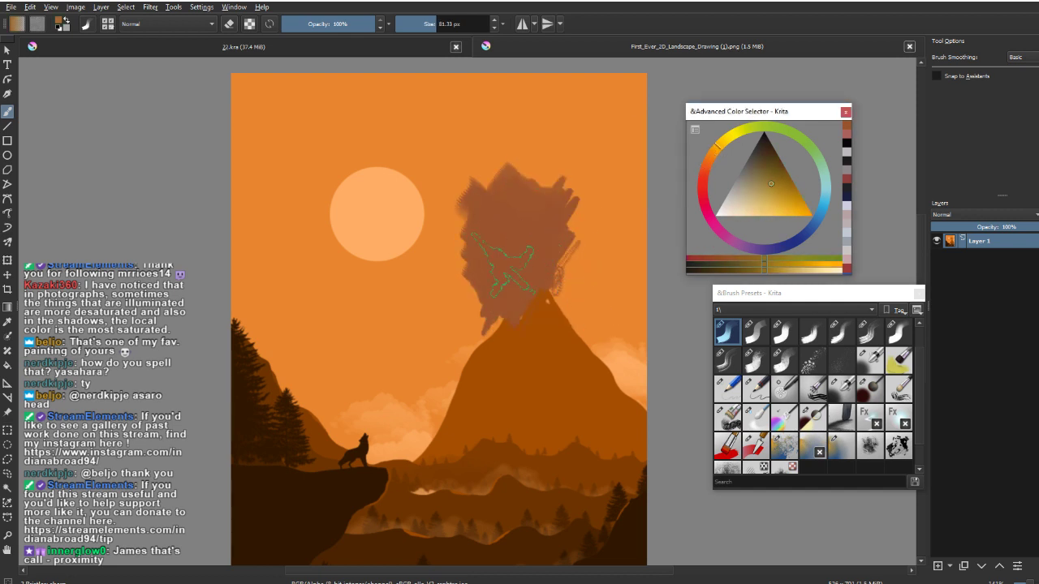
pyautogui.moveTo(492, 210)
pyautogui.mouseDown()
pyautogui.moveTo(487, 239)
pyautogui.moveTo(468, 242)
pyautogui.mouseUp()
pyautogui.hotkey('ctrl', 'z')
pyautogui.moveTo(489, 203); pyautogui.dragTo(500, 250)
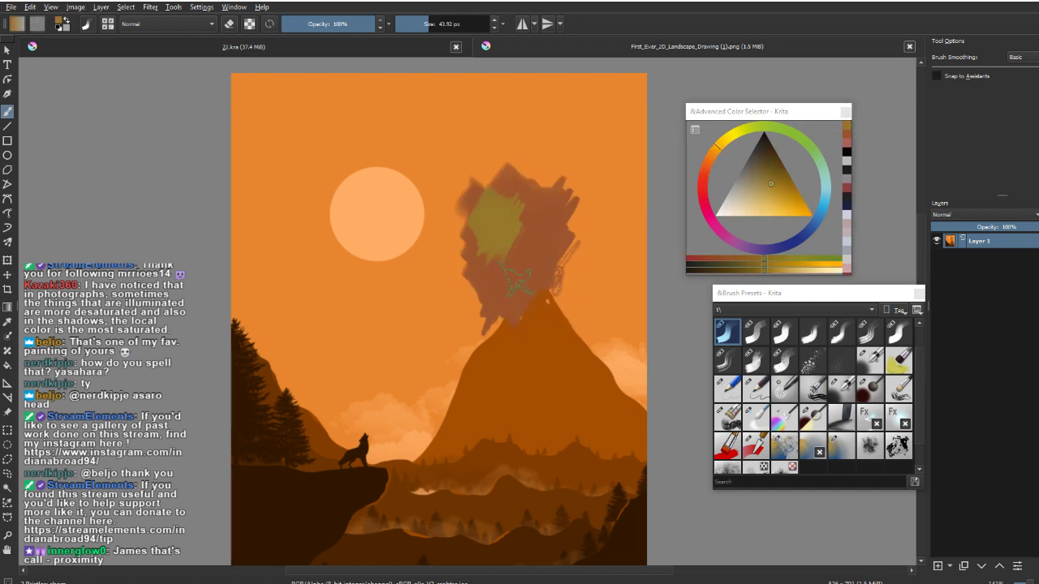
# Sample colours from the test patches and undo the painted patches above the peak.
pyautogui.keyDown('ctrl'); pyautogui.click(537, 235); pyautogui.keyUp('ctrl')
pyautogui.keyDown('ctrl'); pyautogui.click(505, 218); pyautogui.keyUp('ctrl')
pyautogui.hotkey('ctrl', 'z')
pyautogui.hotkey('ctrl', 'z')
pyautogui.hotkey('ctrl', 'z')
pyautogui.hotkey('ctrl', 'z')
pyautogui.hotkey('ctrl', 'z')
pyautogui.hotkey('ctrl', 'z')
pyautogui.hotkey('ctrl', 'z')
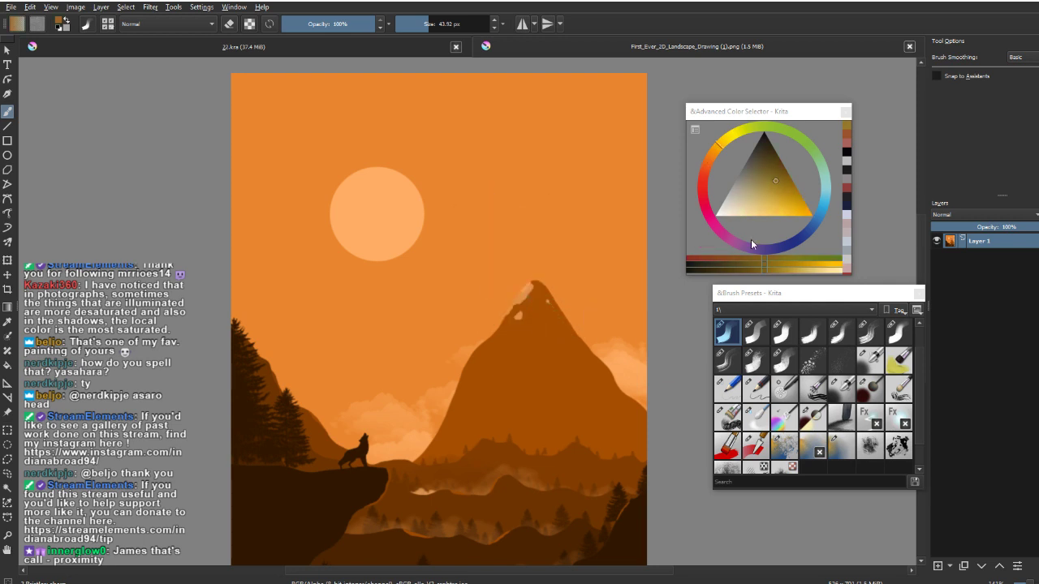
# Try a magenta patch over the mountain peak and pick a dark purple for strokes inside it.
pyautogui.moveTo(746, 246)
pyautogui.mouseDown()
pyautogui.moveTo(712, 228)
pyautogui.moveTo(700, 203)
pyautogui.mouseUp()
pyautogui.moveTo(532, 232)
pyautogui.mouseDown()
pyautogui.moveTo(487, 266)
pyautogui.moveTo(513, 263)
pyautogui.moveTo(477, 322)
pyautogui.mouseUp()
pyautogui.moveTo(524, 258); pyautogui.dragTo(546, 258)
pyautogui.moveTo(520, 243); pyautogui.dragTo(541, 320)
pyautogui.click(776, 254)
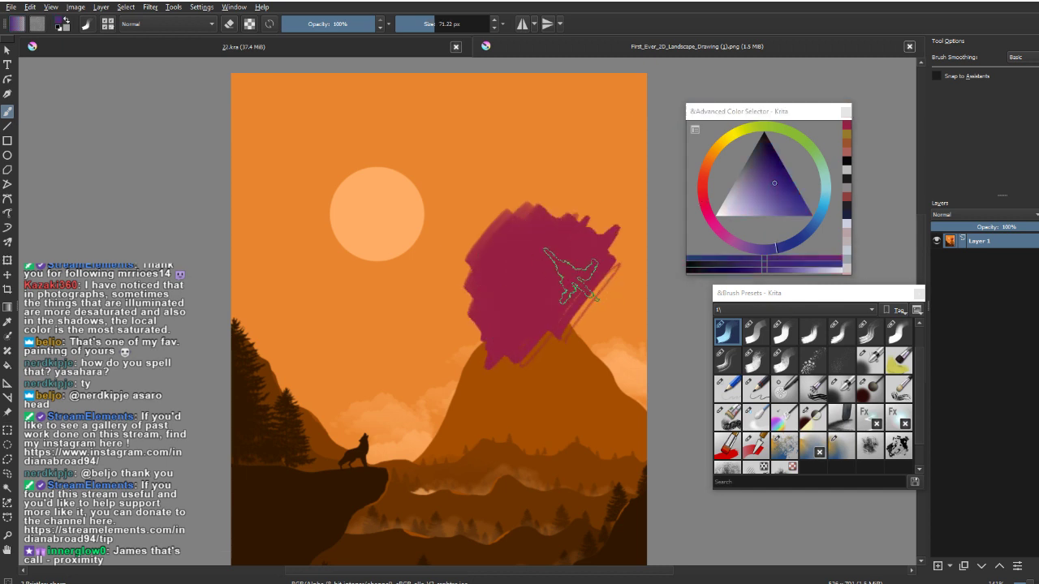
pyautogui.moveTo(585, 260)
pyautogui.mouseDown()
pyautogui.moveTo(545, 324)
pyautogui.moveTo(552, 357)
pyautogui.mouseUp()
# Undo the magenta and purple patches painted over the mountain peak.
pyautogui.hotkey('ctrl', 'z')
pyautogui.hotkey('ctrl', 'z')
pyautogui.hotkey('ctrl', 'z')
pyautogui.hotkey('ctrl', 'z')
pyautogui.hotkey('ctrl', 'z')
pyautogui.hotkey('ctrl', 'z')
pyautogui.hotkey('ctrl', 'z')
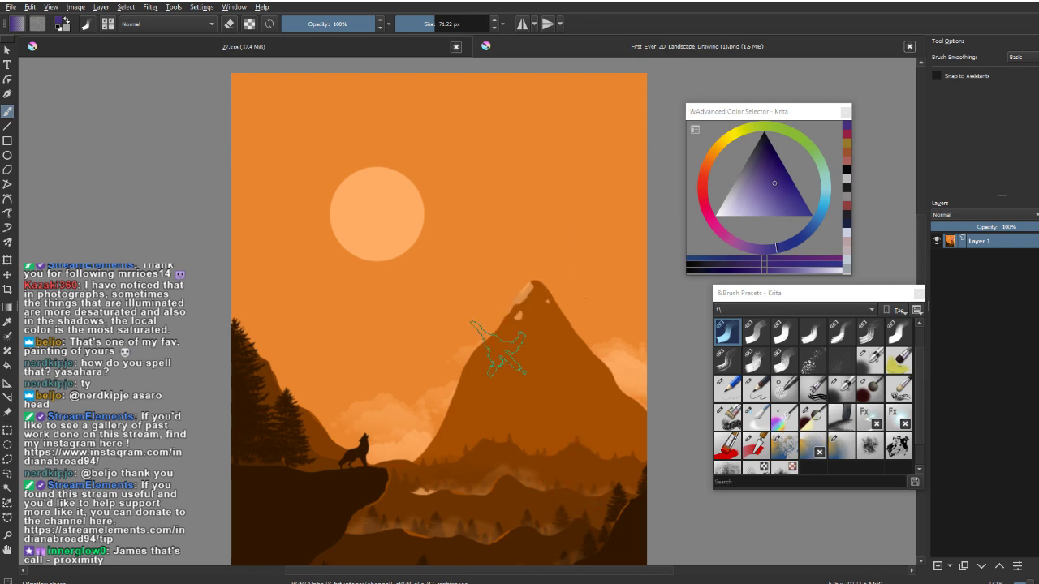
pyautogui.moveTo(576, 319); pyautogui.dragTo(476, 381)
pyautogui.moveTo(520, 319); pyautogui.dragTo(600, 270)
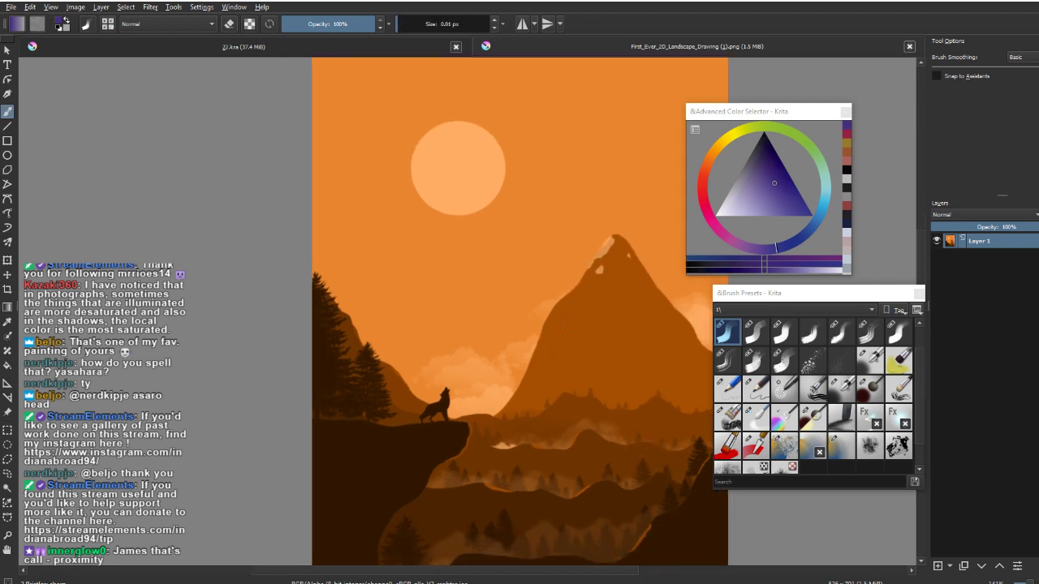
pyautogui.moveTo(537, 460); pyautogui.dragTo(530, 471)
pyautogui.moveTo(505, 461); pyautogui.dragTo(421, 416)
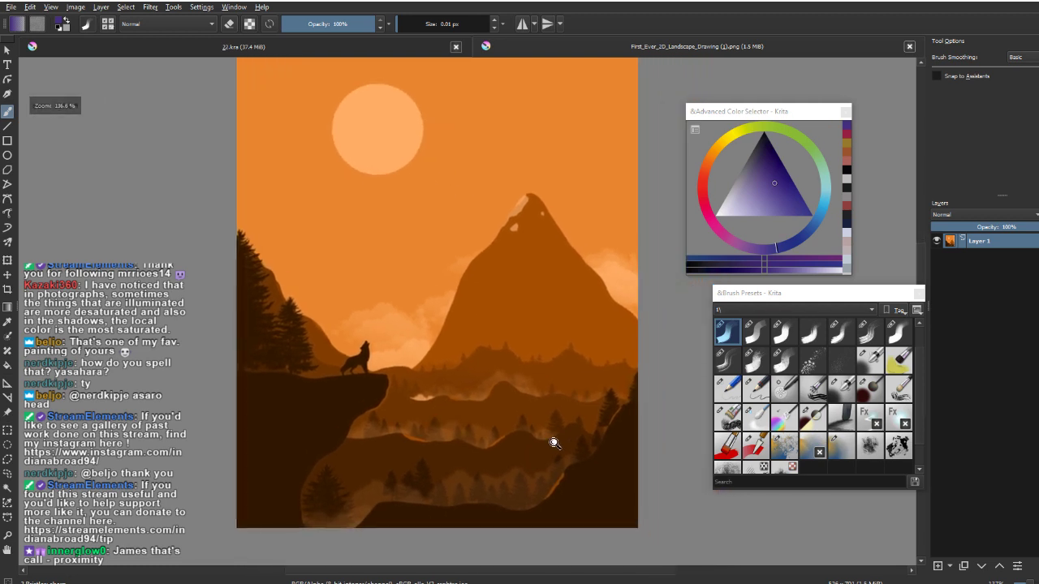
pyautogui.moveTo(553, 438); pyautogui.dragTo(551, 460)
pyautogui.moveTo(550, 463); pyautogui.dragTo(542, 486)
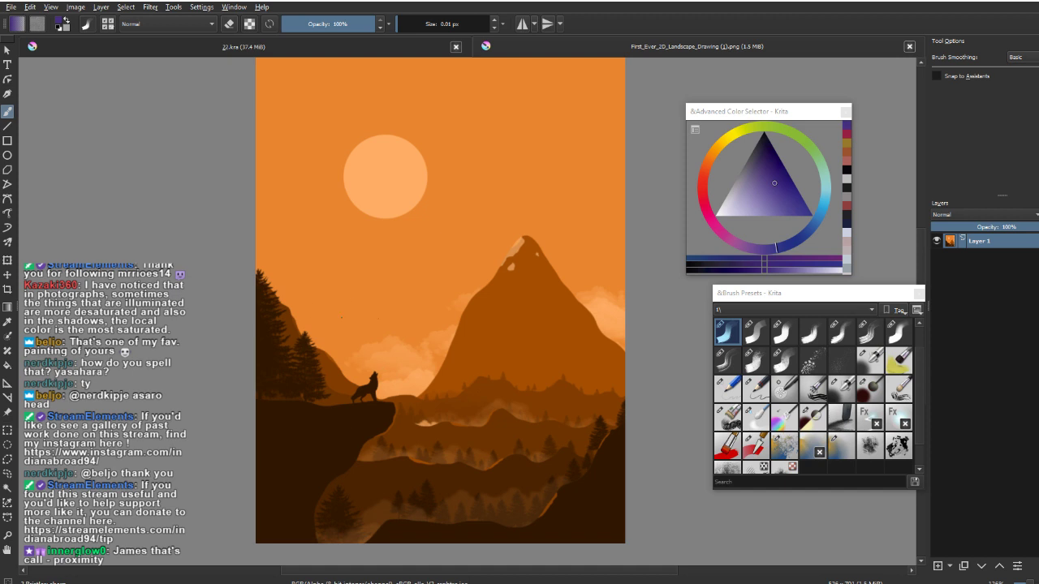
pyautogui.press('1')
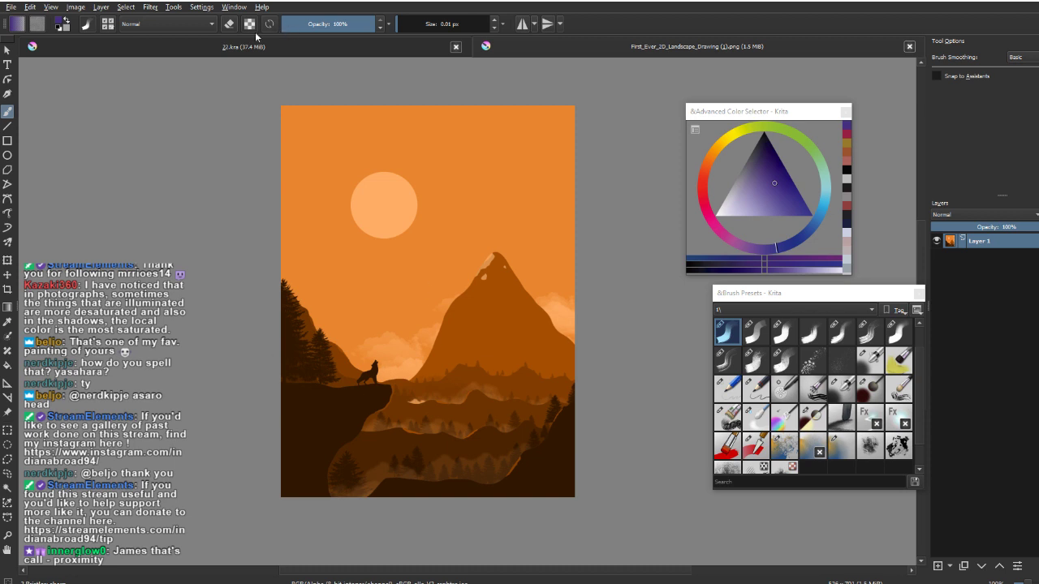
# Apply a Color Balance filter to the landscape with the shadows' yellow-blue value set to 42.
pyautogui.click(153, 8)
pyautogui.moveTo(160, 35)
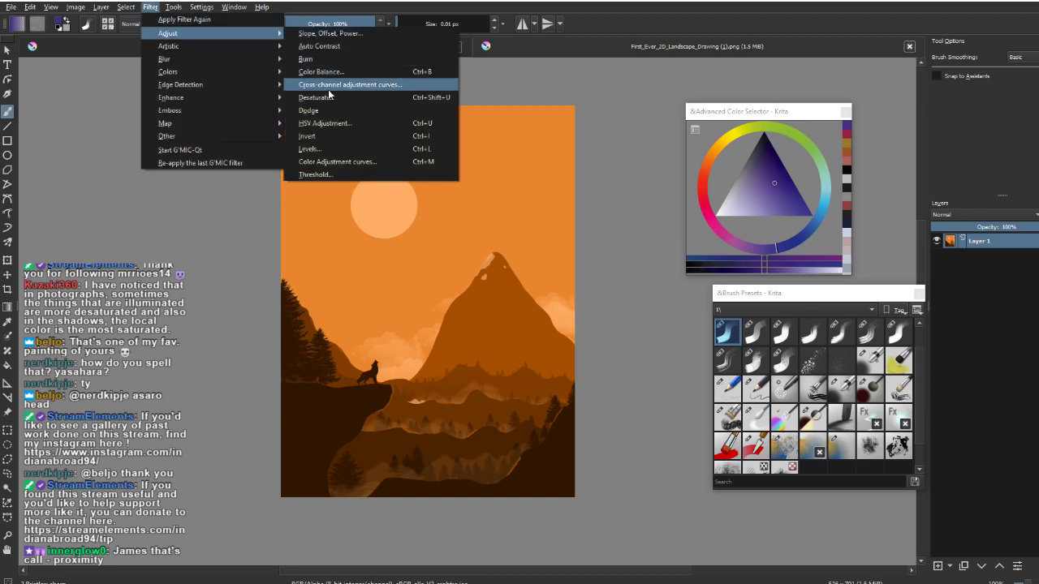
pyautogui.click(353, 75)
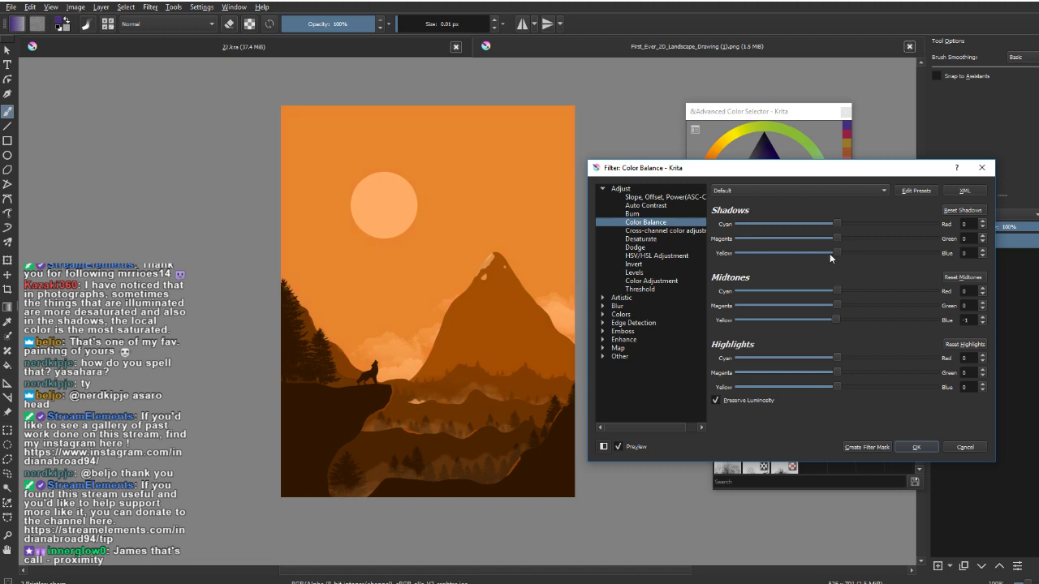
pyautogui.moveTo(835, 250); pyautogui.dragTo(869, 251)
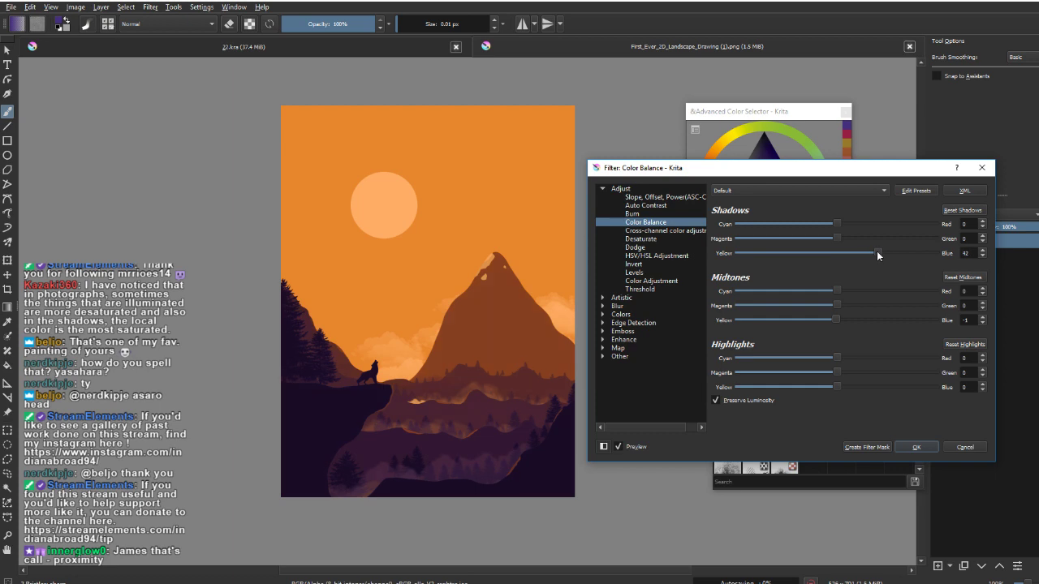
pyautogui.moveTo(873, 252); pyautogui.dragTo(877, 257)
pyautogui.click(915, 448)
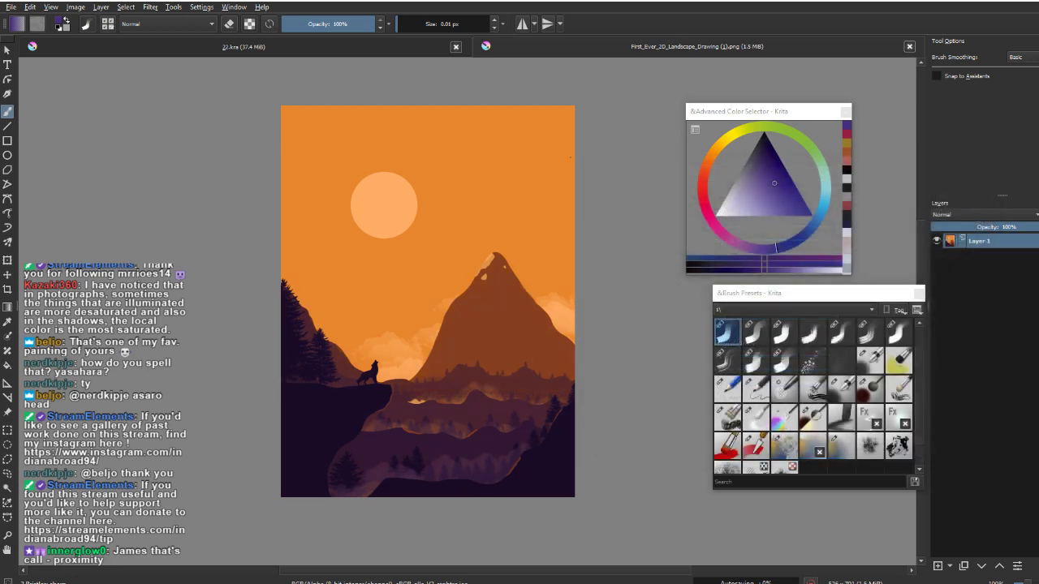
pyautogui.press('2')
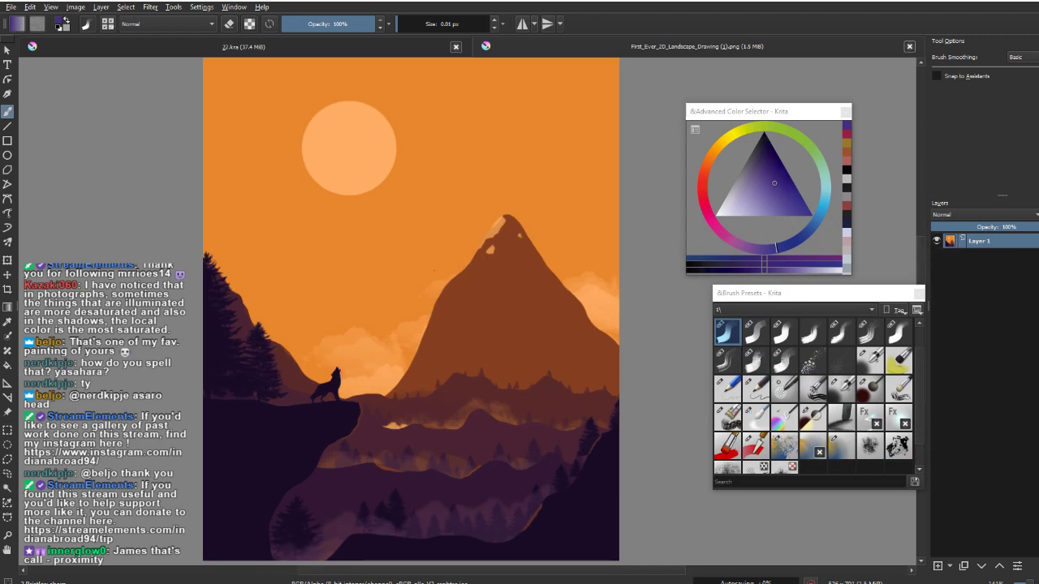
pyautogui.press('-')
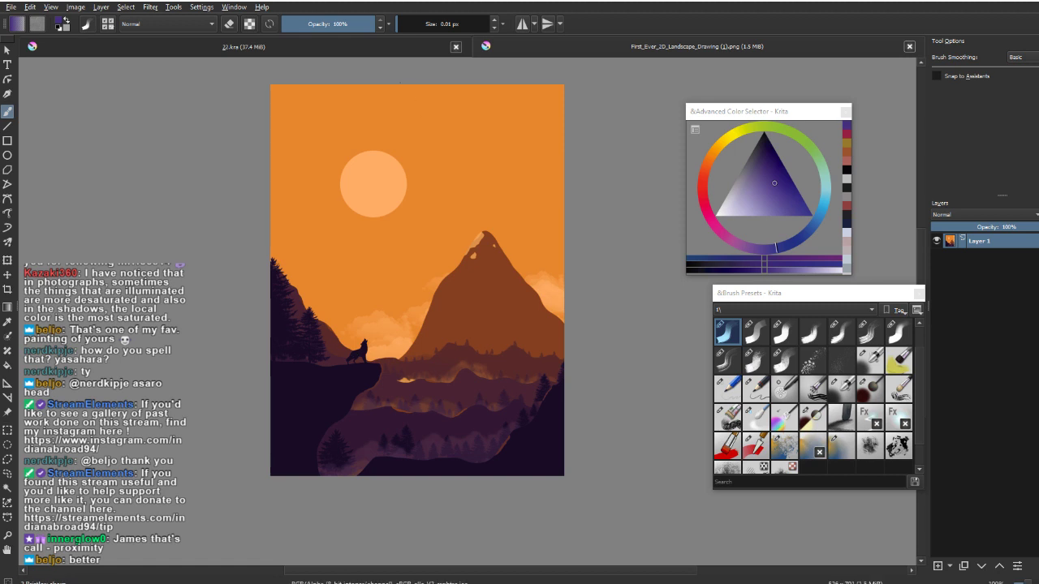
# Add a layer above the landscape, hide the landscape layer, and fill the new layer with neutral grey.
pyautogui.click(938, 566)
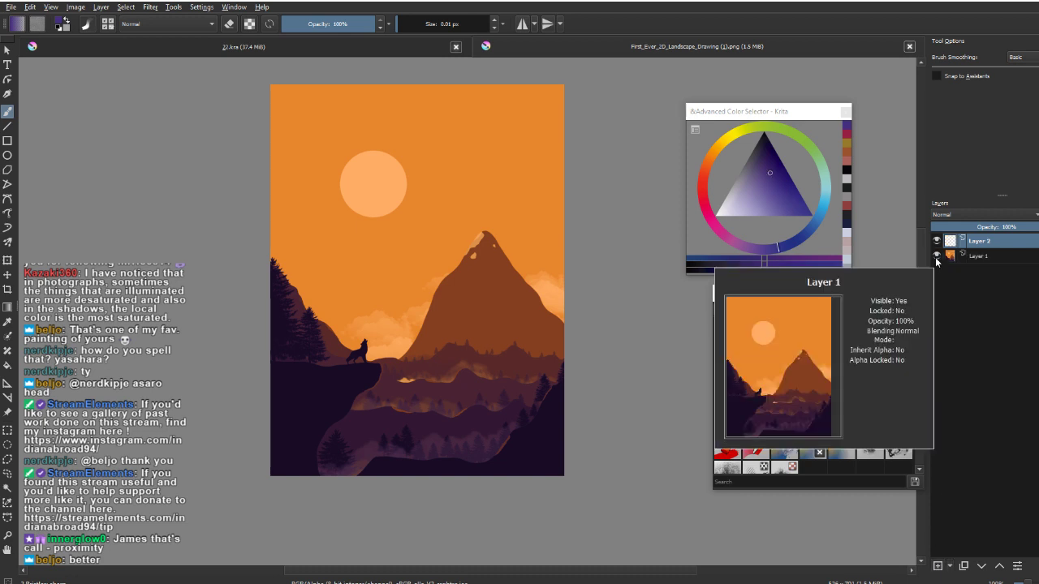
pyautogui.click(936, 257)
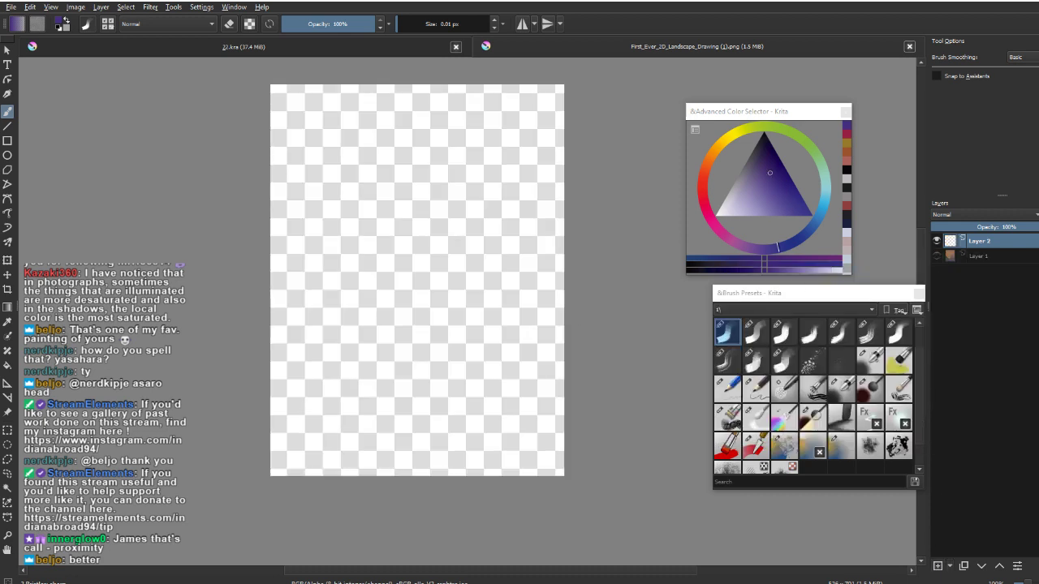
pyautogui.click(7, 367)
pyautogui.click(356, 313)
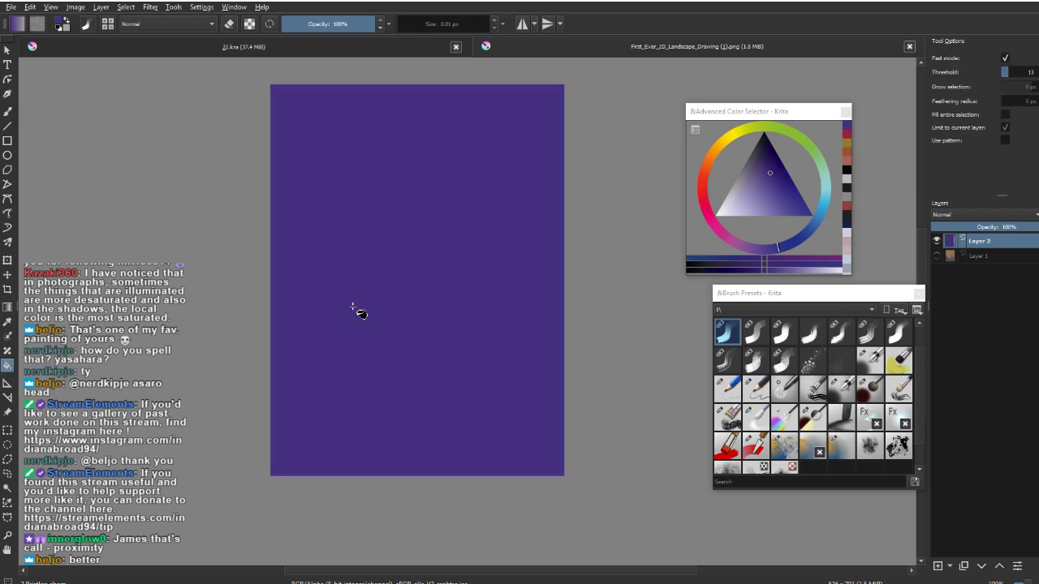
pyautogui.scroll(2, 356, 311)
pyautogui.click(713, 179)
pyautogui.click(442, 254)
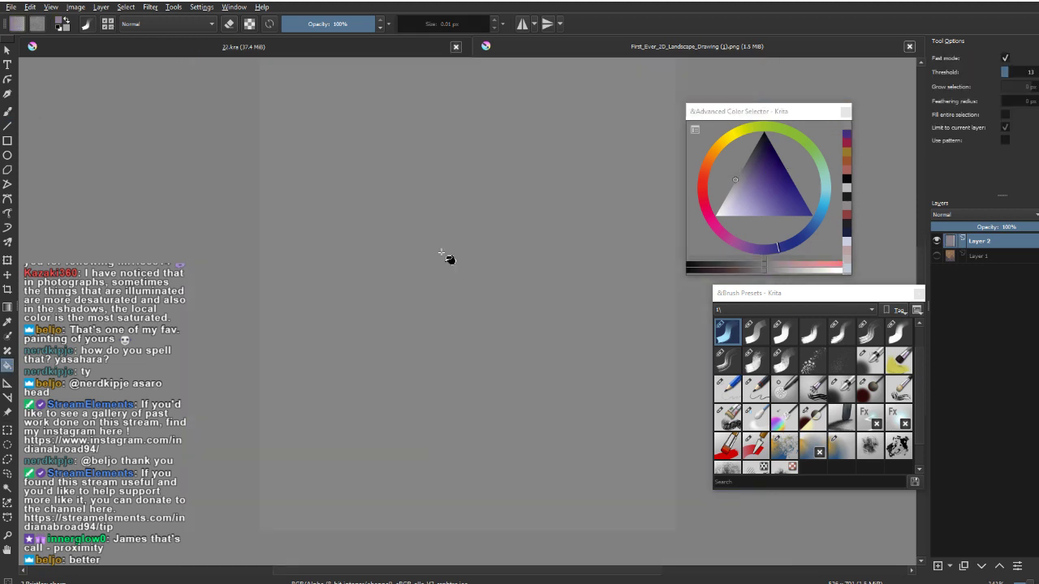
pyautogui.scroll(-2, 442, 256)
# Make a large rectangular selection in the middle of the grey layer.
pyautogui.press('b')
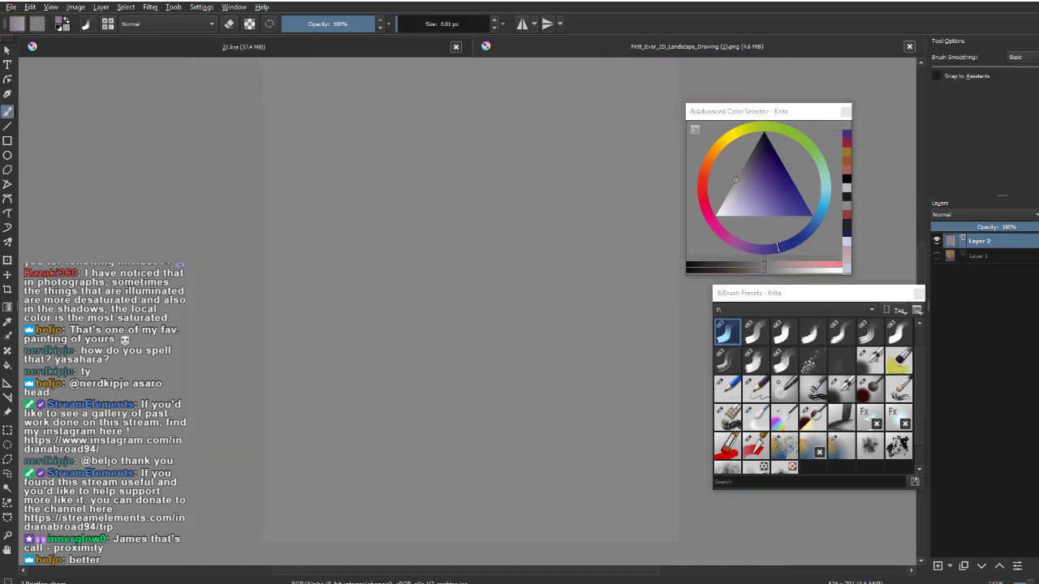
pyautogui.hotkey('ctrl', 'r')
pyautogui.moveTo(398, 305)
pyautogui.mouseDown()
pyautogui.moveTo(620, 397)
pyautogui.moveTo(649, 429)
pyautogui.moveTo(655, 454)
pyautogui.mouseUp()
pyautogui.press('b')
# Choose the block texture brush and try a pale teal stroke across the selected rectangle with a larger size.
pyautogui.click(756, 361)
pyautogui.click(828, 188)
pyautogui.click(749, 204)
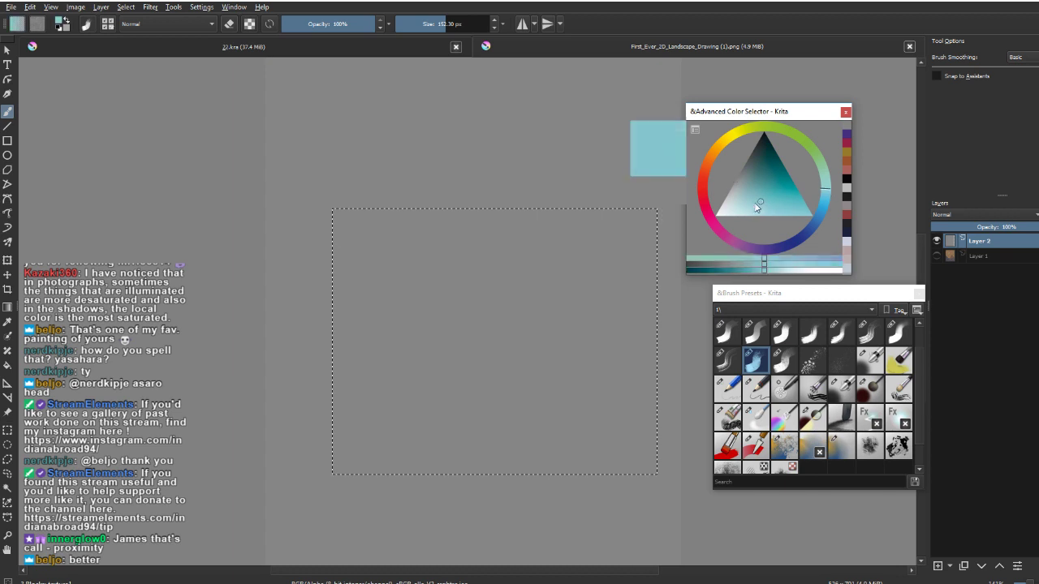
pyautogui.moveTo(358, 351); pyautogui.dragTo(581, 224)
pyautogui.keyDown('shift'); pyautogui.moveTo(603, 188); pyautogui.dragTo(648, 187); pyautogui.keyUp('shift')
pyautogui.hotkey('ctrl', 'z')
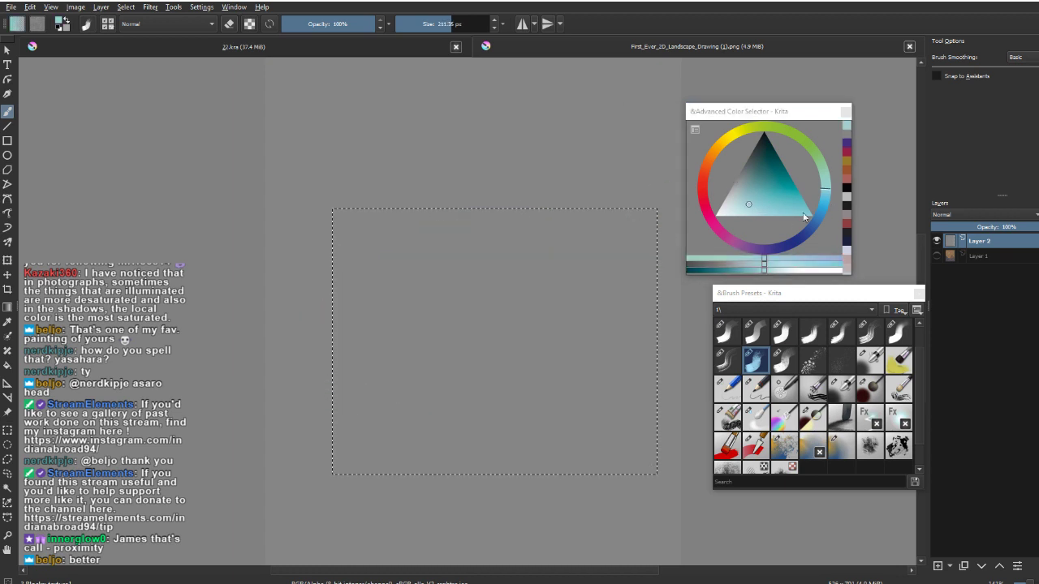
# Set the colour to light blue and fill the selected rectangle with linear gradients fading downward.
pyautogui.click(823, 207)
pyautogui.click(745, 203)
pyautogui.moveTo(337, 325); pyautogui.dragTo(596, 207)
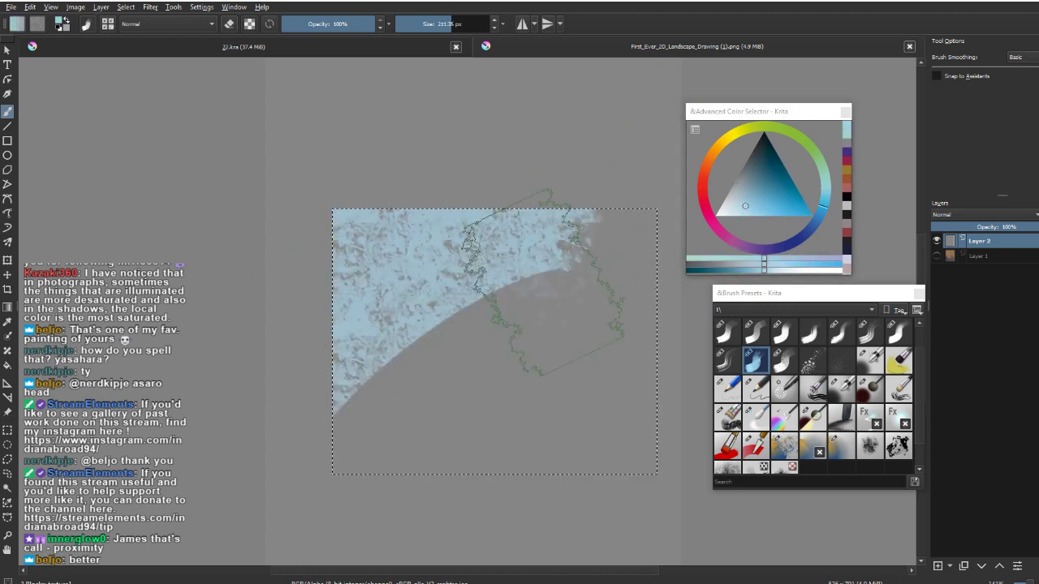
pyautogui.hotkey('ctrl', 'z')
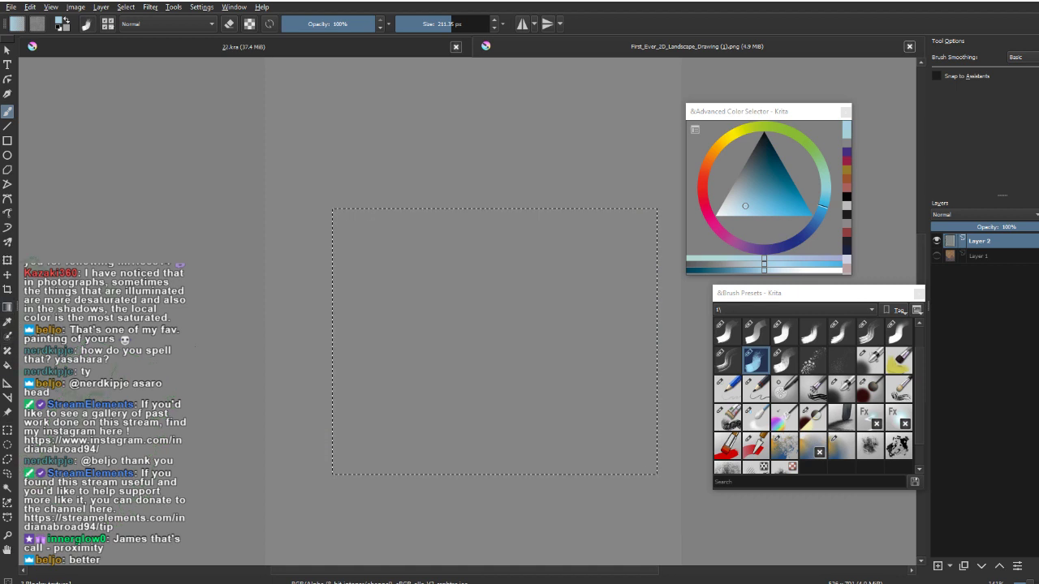
pyautogui.click(7, 309)
pyautogui.moveTo(477, 162); pyautogui.dragTo(504, 536)
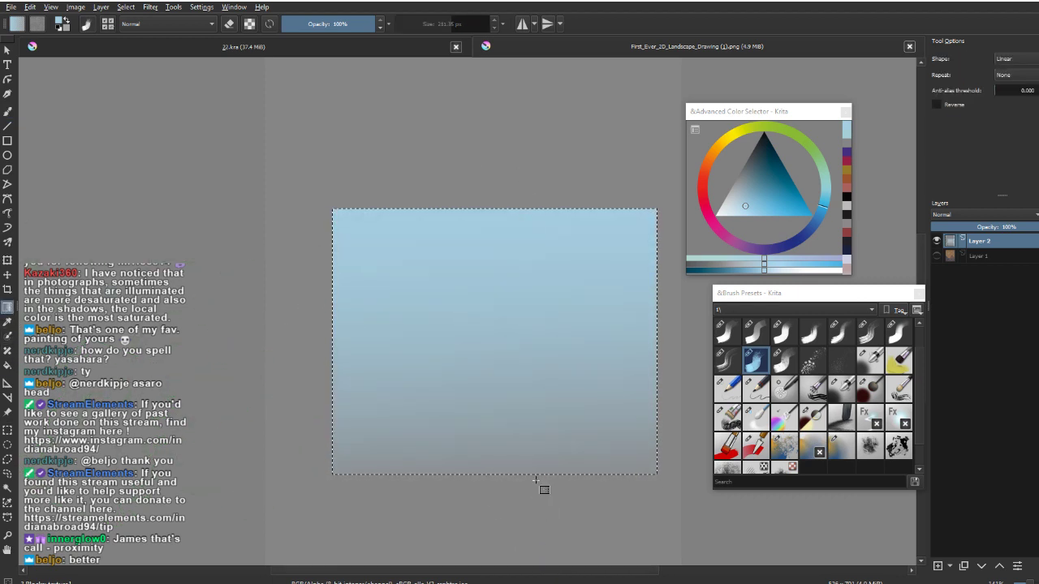
pyautogui.moveTo(554, 192); pyautogui.dragTo(561, 547)
pyautogui.moveTo(538, 215); pyautogui.dragTo(554, 530)
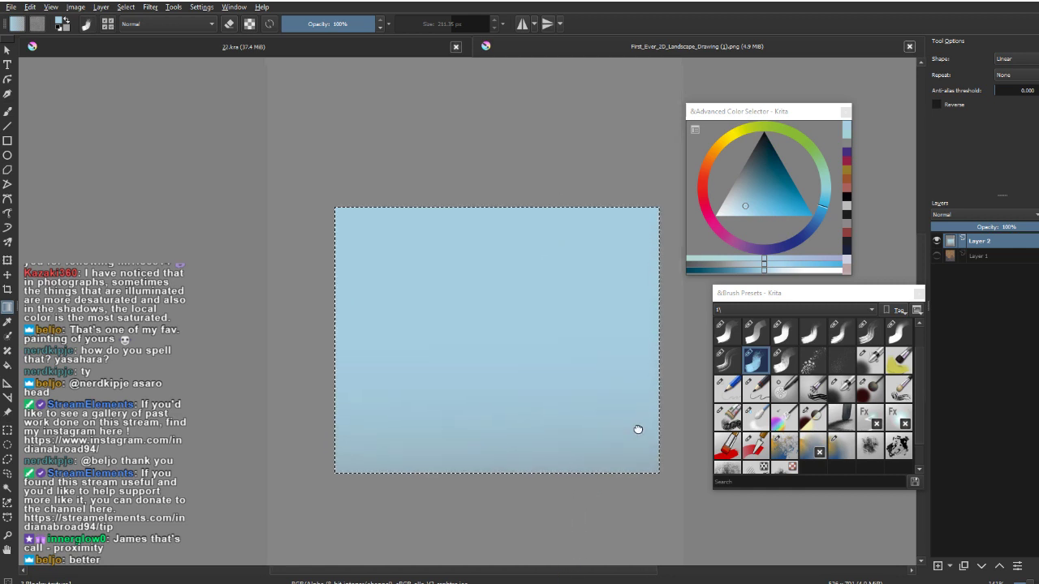
# Paint a pale cream sun disc in the upper left of the blue sky with a small block texture brush.
pyautogui.press('b')
pyautogui.scroll(1, 540, 297)
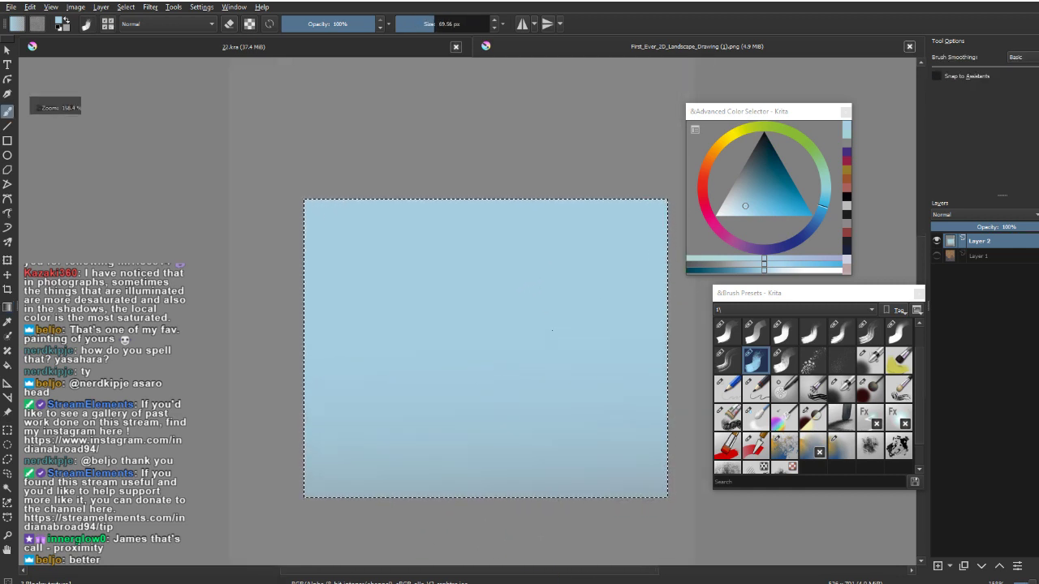
pyautogui.click(755, 361)
pyautogui.click(718, 148)
pyautogui.moveTo(737, 172)
pyautogui.mouseDown()
pyautogui.moveTo(780, 205)
pyautogui.moveTo(721, 222)
pyautogui.mouseUp()
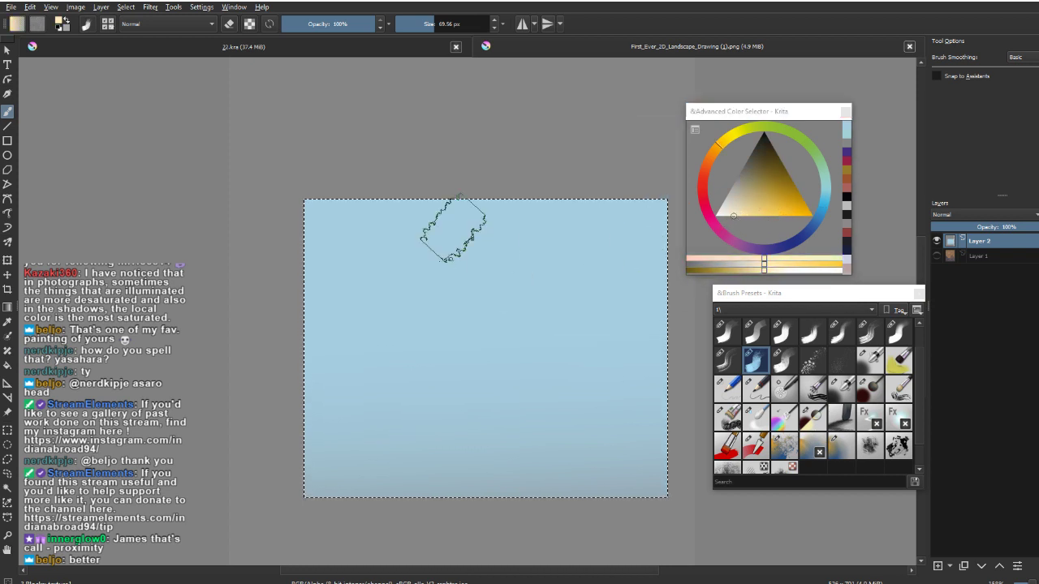
pyautogui.press('[')
pyautogui.press('[')
pyautogui.press('[')
pyautogui.press('[')
pyautogui.moveTo(452, 233)
pyautogui.mouseDown()
pyautogui.moveTo(408, 254)
pyautogui.moveTo(392, 246)
pyautogui.moveTo(412, 239)
pyautogui.moveTo(398, 237)
pyautogui.mouseUp()
pyautogui.hotkey('ctrl', 'z')
pyautogui.hotkey('ctrl', 'z')
# Set the colour to off-white and repaint the sun disc with it.
pyautogui.moveTo(734, 216); pyautogui.dragTo(660, 236)
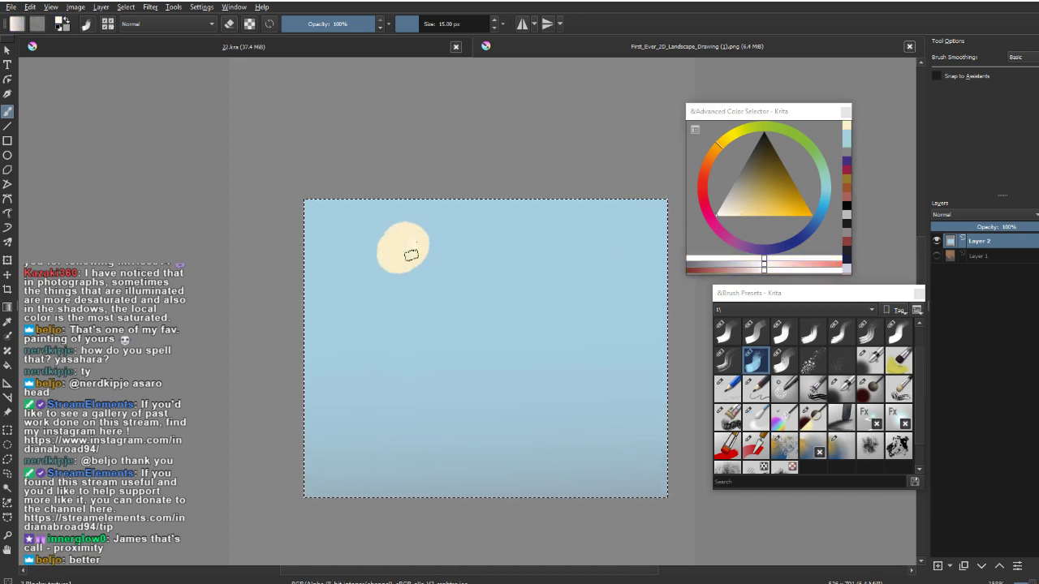
pyautogui.moveTo(411, 255)
pyautogui.mouseDown()
pyautogui.moveTo(423, 246)
pyautogui.moveTo(404, 247)
pyautogui.mouseUp()
pyautogui.hotkey('ctrl', 'z')
pyautogui.keyDown('ctrl'); pyautogui.click(404, 246); pyautogui.keyUp('ctrl')
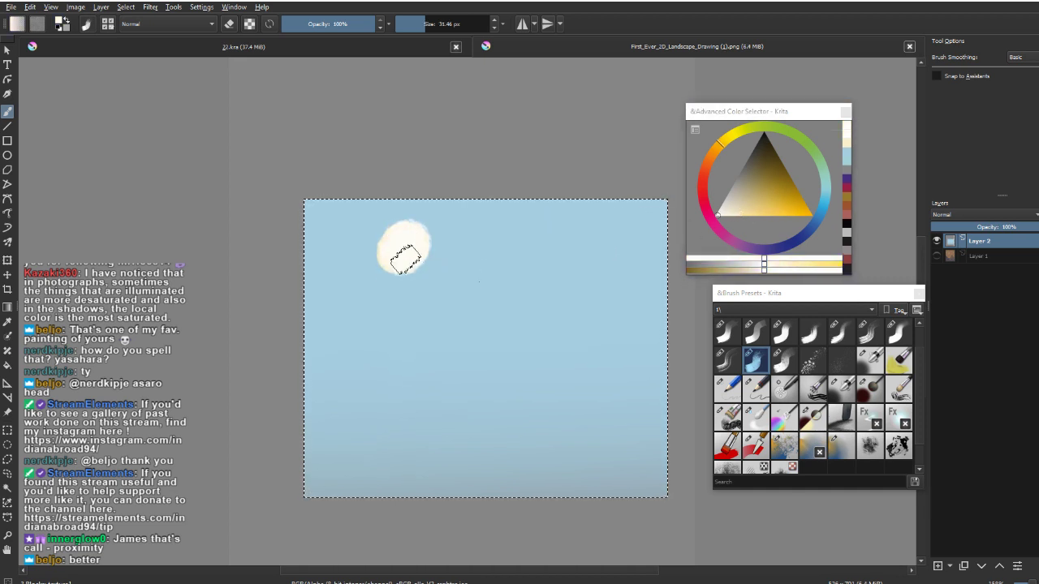
pyautogui.moveTo(604, 474); pyautogui.dragTo(645, 445)
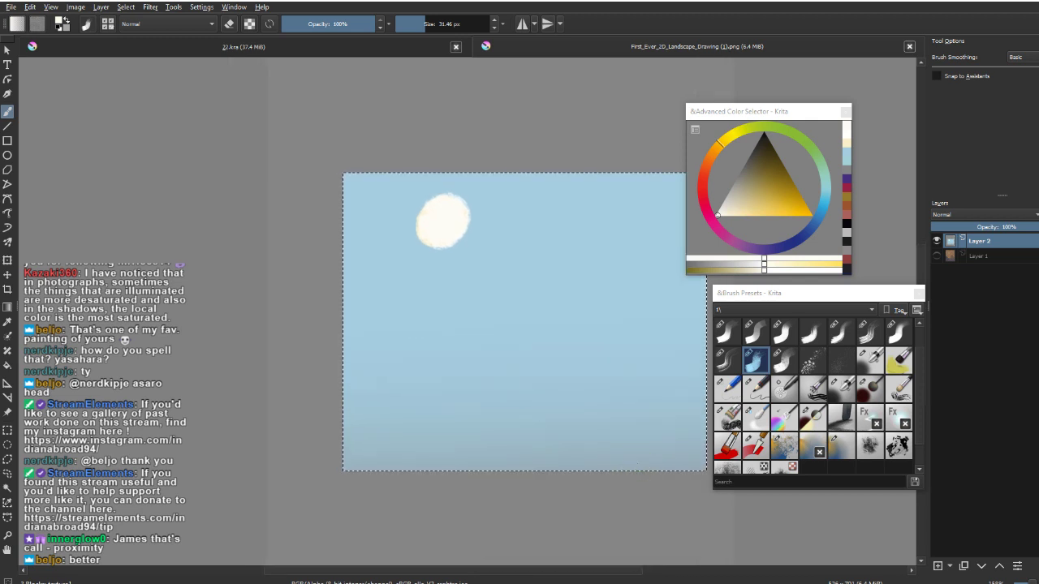
# Remove the painted sun disc from the blue rectangle.
pyautogui.hotkey('ctrl', 'shift', 'a')
pyautogui.moveTo(592, 471); pyautogui.dragTo(571, 459)
pyautogui.hotkey('ctrl', 'a')
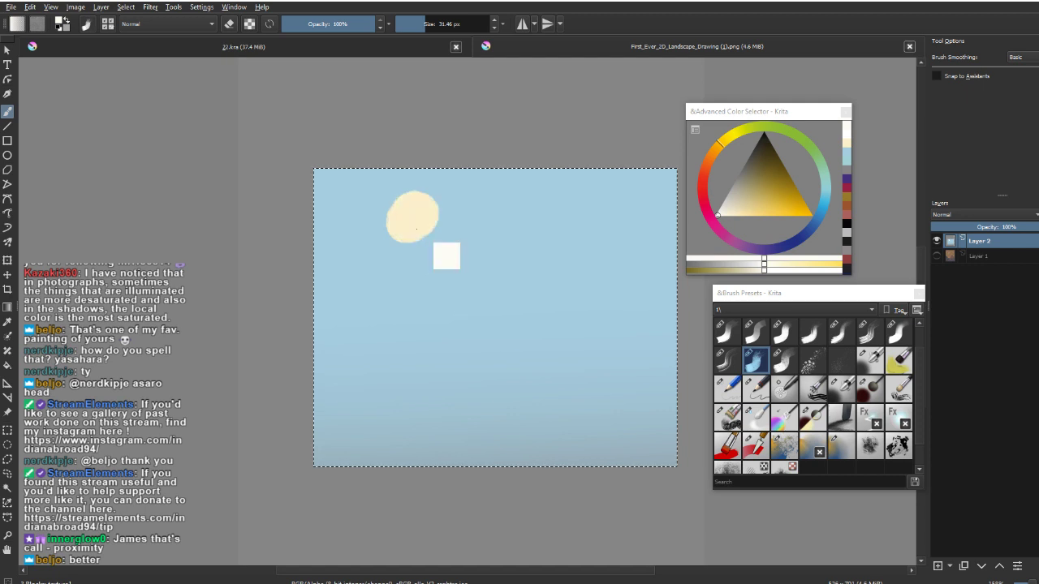
pyautogui.press('Delete')
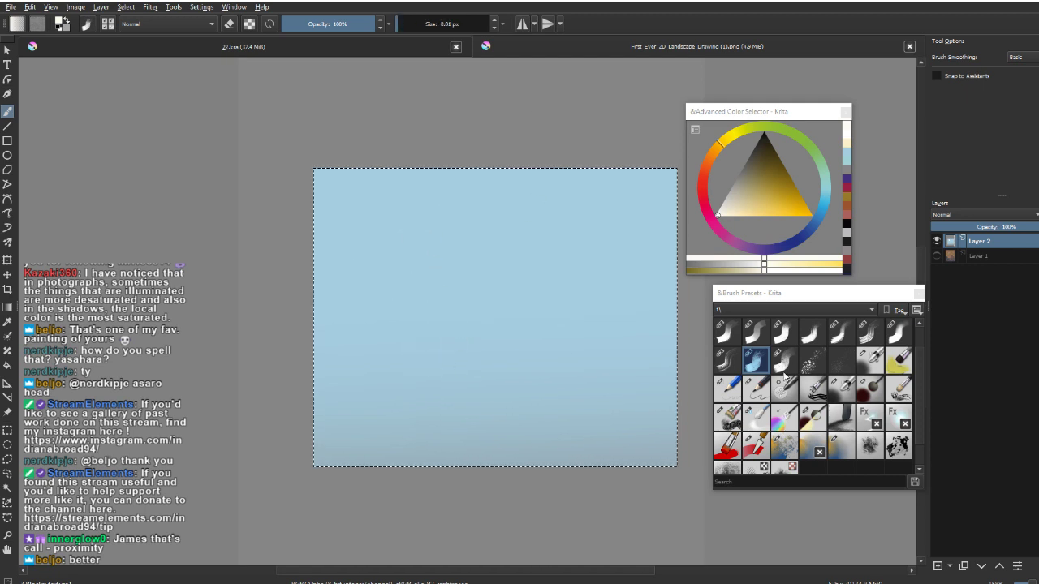
# Outline a small arrow pointing down and right in the sky's upper left with a freehand selection, fill it off-white with the pencil brush, and deselect.
pyautogui.click(757, 390)
pyautogui.press('l')
pyautogui.moveTo(378, 223)
pyautogui.mouseDown()
pyautogui.moveTo(398, 245)
pyautogui.moveTo(371, 227)
pyautogui.mouseUp()
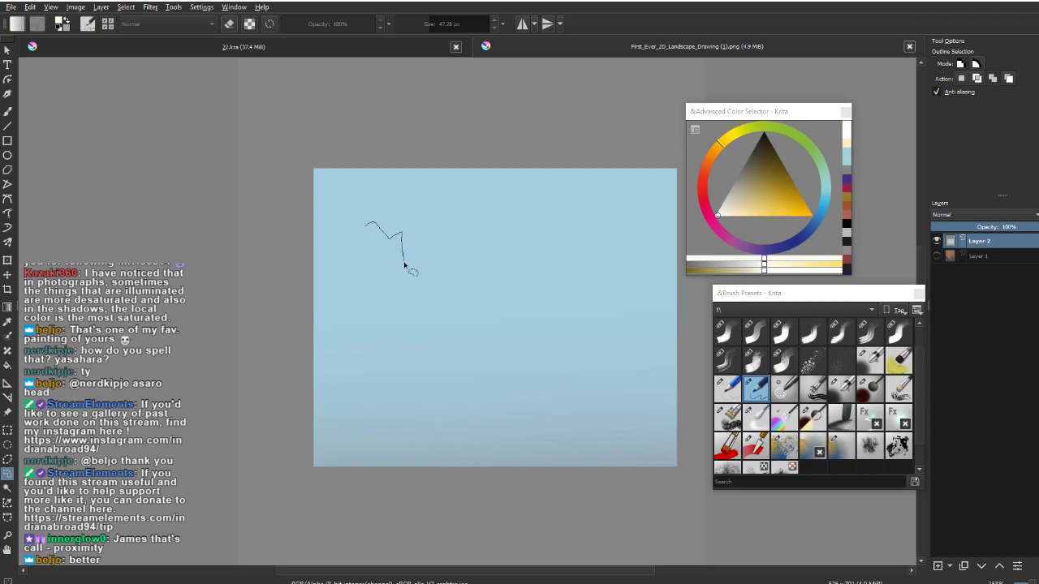
pyautogui.press('b')
pyautogui.moveTo(371, 225)
pyautogui.mouseDown()
pyautogui.moveTo(384, 253)
pyautogui.moveTo(406, 216)
pyautogui.mouseUp()
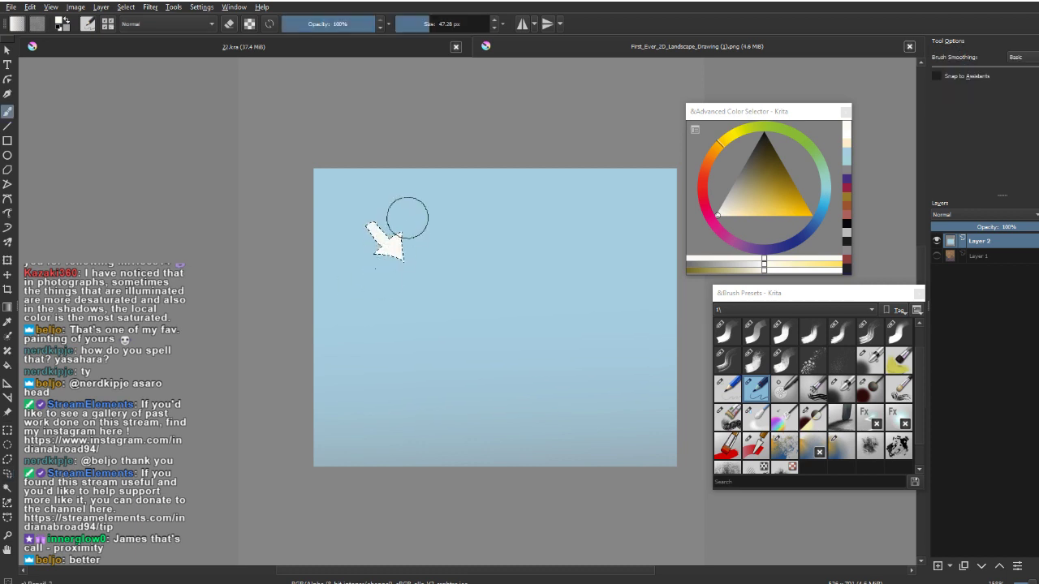
pyautogui.hotkey('ctrl', 'shift', 'a')
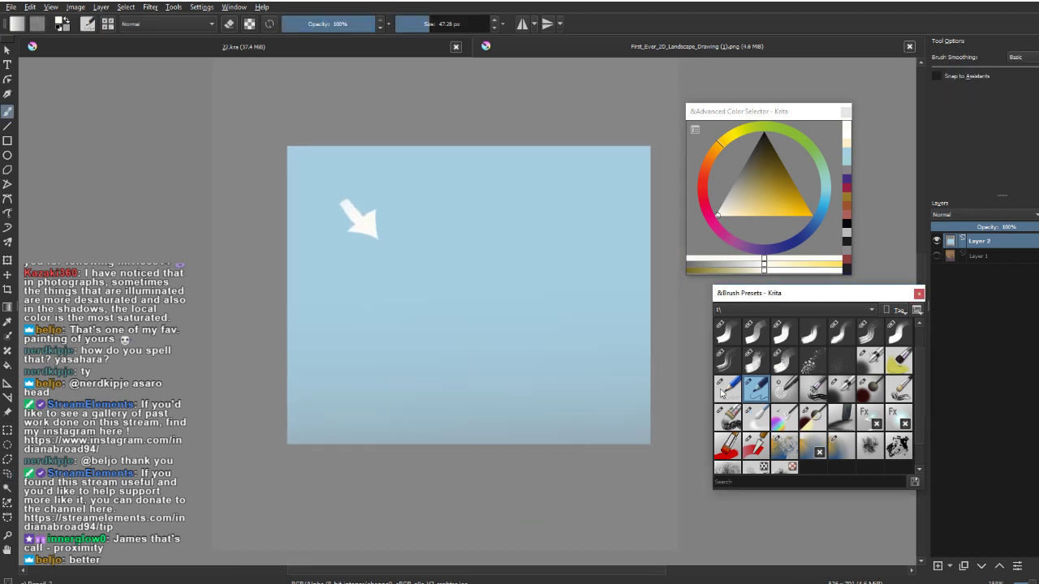
# Try off-white strokes across the lower part of the blue rectangle with the pencil brushes.
pyautogui.click(727, 388)
pyautogui.moveTo(453, 380); pyautogui.dragTo(349, 387)
pyautogui.hotkey('ctrl', 'z')
pyautogui.click(756, 396)
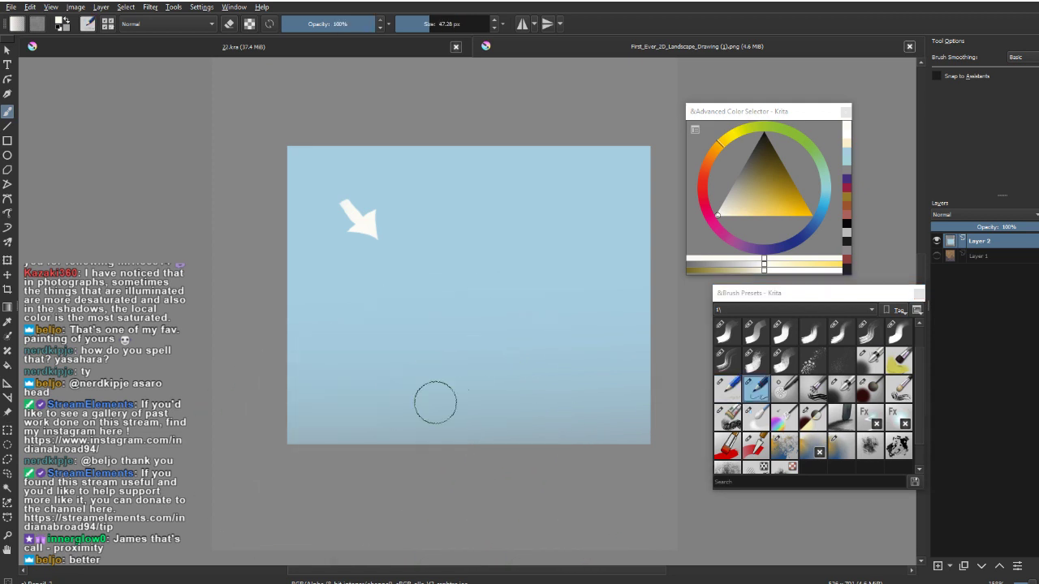
pyautogui.moveTo(476, 382); pyautogui.dragTo(593, 296)
# Set the colour to a very dark grey and try strokes across the lower part of the blue rectangle.
pyautogui.moveTo(761, 185); pyautogui.dragTo(752, 152)
pyautogui.moveTo(490, 320); pyautogui.dragTo(412, 367)
pyautogui.hotkey('ctrl', 'z')
pyautogui.moveTo(457, 371)
pyautogui.mouseDown()
pyautogui.moveTo(362, 413)
pyautogui.moveTo(422, 393)
pyautogui.mouseUp()
pyautogui.moveTo(371, 406); pyautogui.dragTo(520, 335)
pyautogui.hotkey('ctrl', 'z')
pyautogui.moveTo(402, 392); pyautogui.dragTo(382, 393)
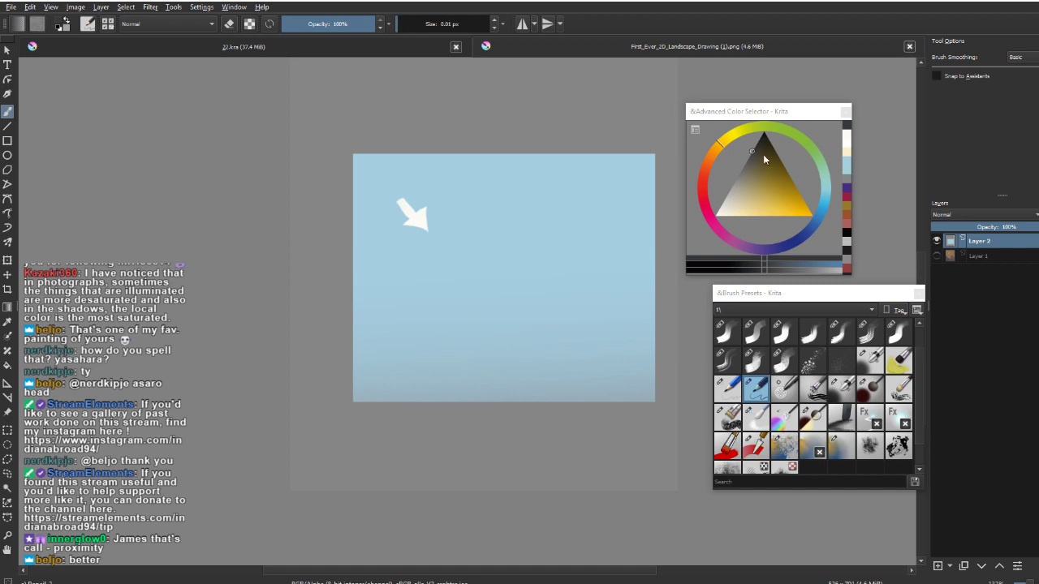
# Set the colour to a dark grey and draw two parallel diagonal ground lines across the lower part of the blue rectangle.
pyautogui.click(760, 138)
pyautogui.click(744, 163)
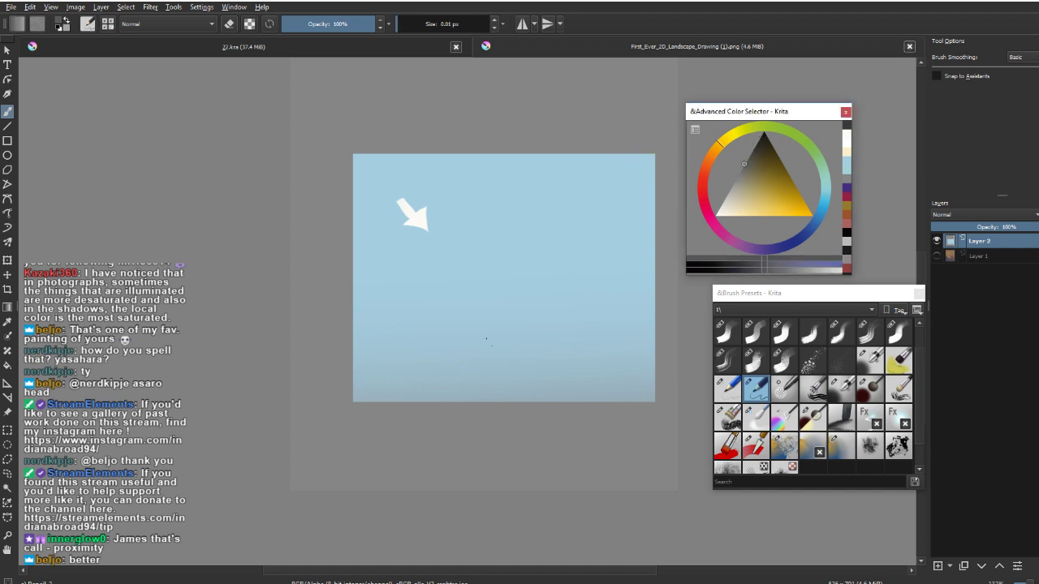
pyautogui.click(336, 397)
pyautogui.moveTo(382, 398)
pyautogui.mouseDown()
pyautogui.moveTo(351, 404)
pyautogui.moveTo(490, 350)
pyautogui.moveTo(342, 403)
pyautogui.moveTo(515, 342)
pyautogui.mouseUp()
pyautogui.hotkey('ctrl', 'z')
pyautogui.moveTo(510, 428)
pyautogui.mouseDown()
pyautogui.moveTo(526, 410)
pyautogui.moveTo(670, 360)
pyautogui.mouseUp()
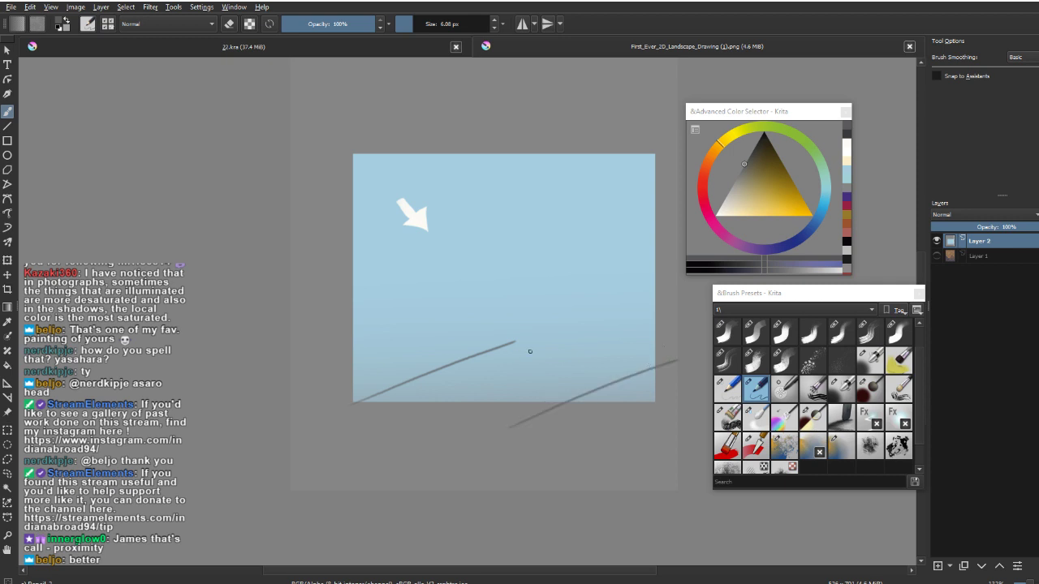
# Close the ground plane between the two diagonals with thin grey lines along its far and near edges.
pyautogui.moveTo(516, 351); pyautogui.dragTo(677, 349)
pyautogui.hotkey('ctrl', 'z')
pyautogui.moveTo(548, 342); pyautogui.dragTo(678, 336)
pyautogui.hotkey('ctrl', 'z')
pyautogui.moveTo(518, 349); pyautogui.dragTo(680, 349)
pyautogui.hotkey('ctrl', 'z')
pyautogui.moveTo(518, 349)
pyautogui.mouseDown()
pyautogui.moveTo(679, 338)
pyautogui.moveTo(659, 351)
pyautogui.mouseUp()
pyautogui.hotkey('ctrl', 'z')
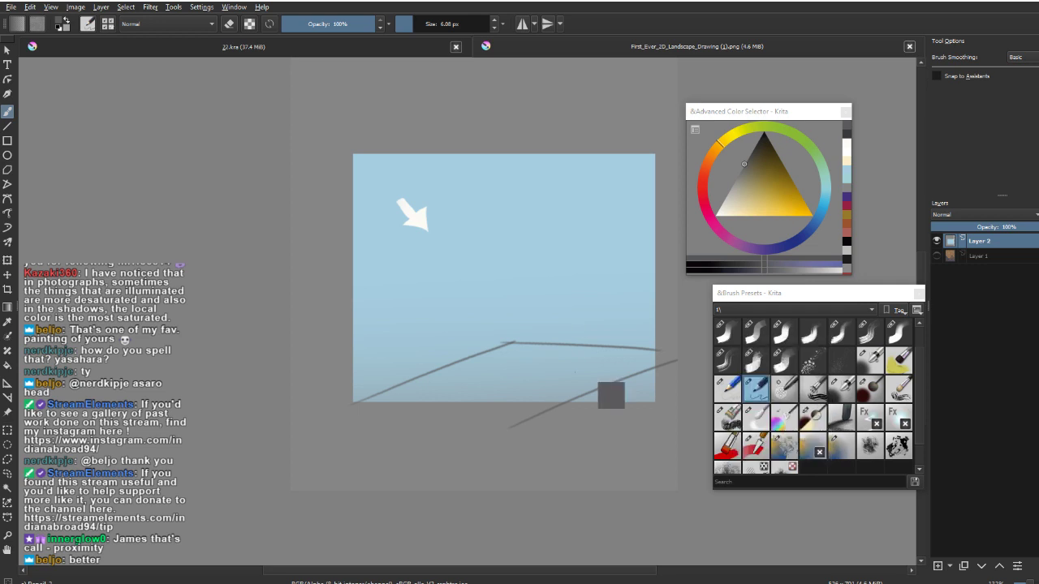
pyautogui.press('m')
pyautogui.hotkey('ctrl', 'z')
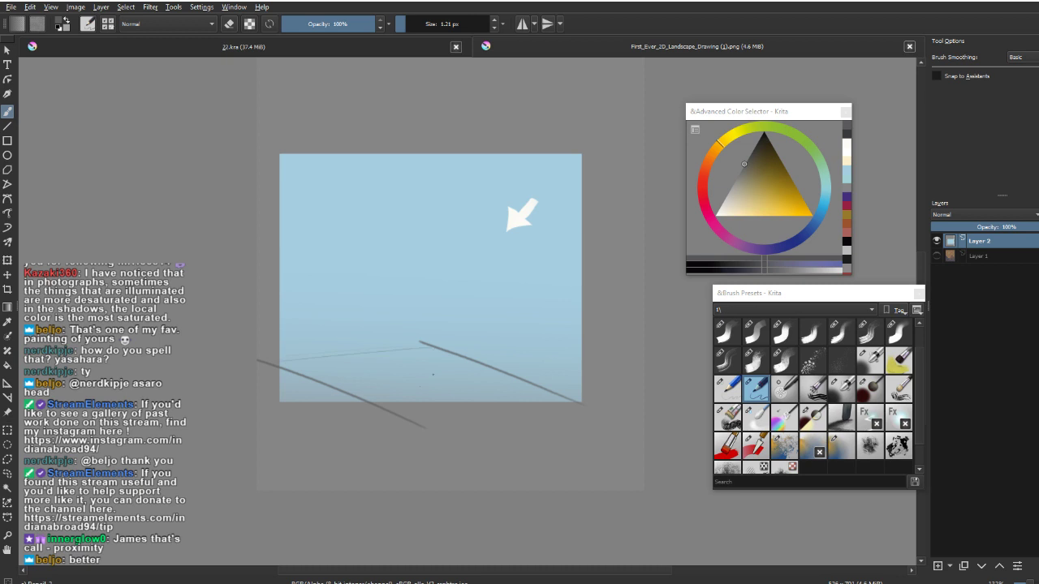
pyautogui.press('m')
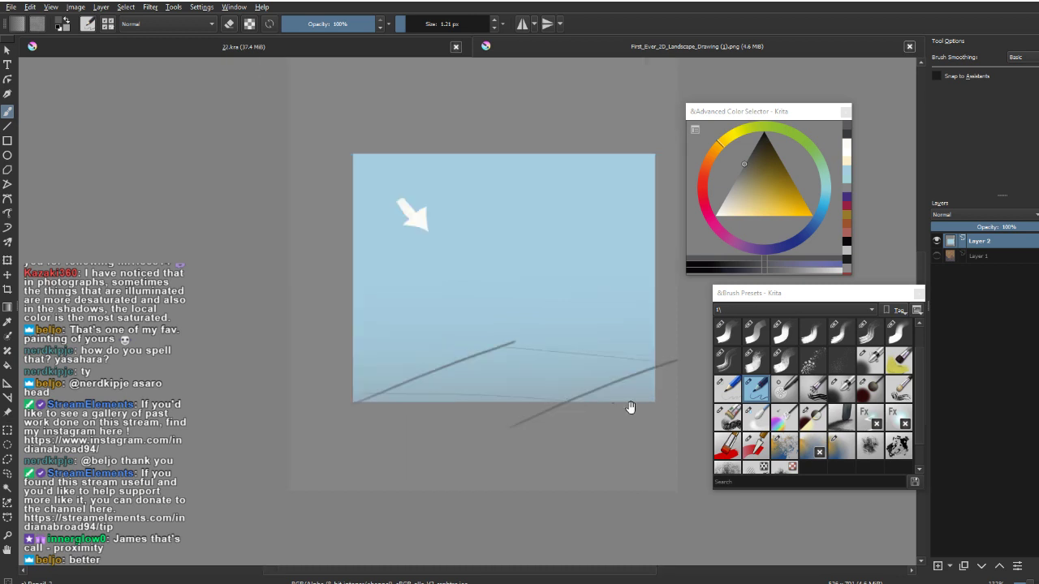
# Sketch thin vertical construction lines and the base of a box on the ground plane.
pyautogui.scroll(2, 626, 406)
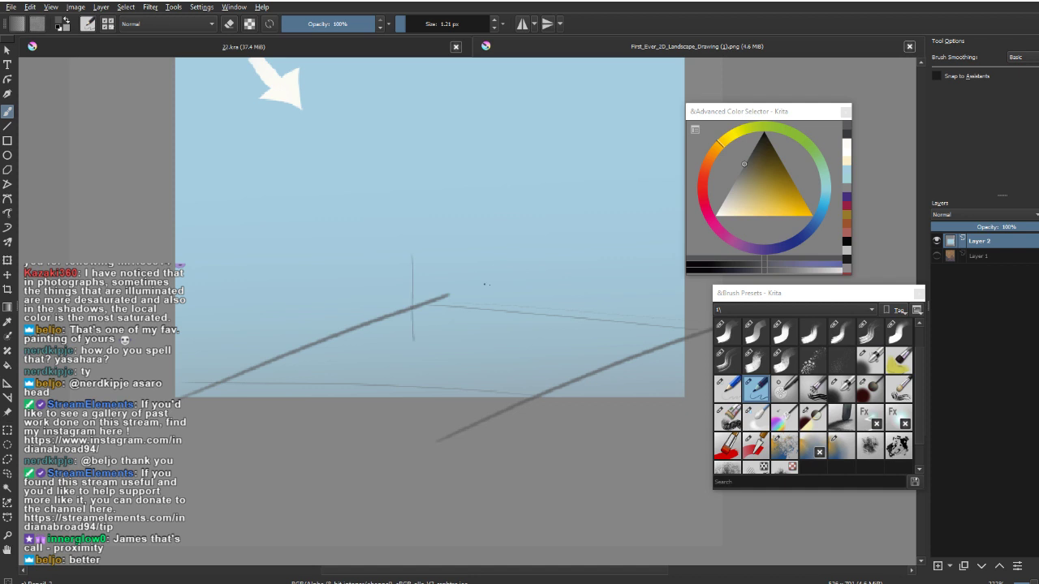
pyautogui.hotkey('ctrl', 'z')
pyautogui.moveTo(497, 258); pyautogui.dragTo(496, 337)
pyautogui.press('m')
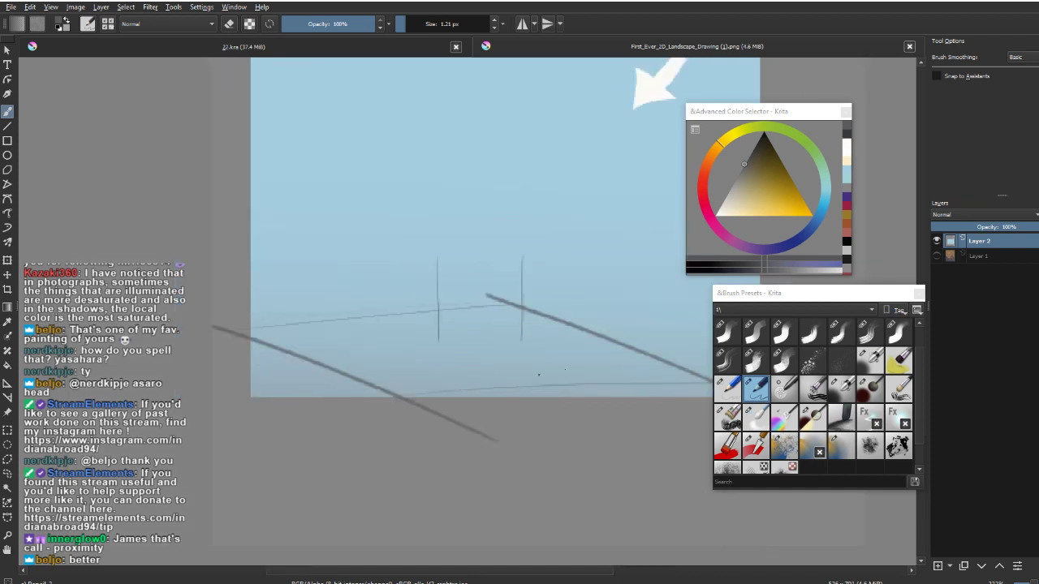
pyautogui.hotkey('ctrl', 'z')
pyautogui.hotkey('ctrl', 'z')
pyautogui.press('m')
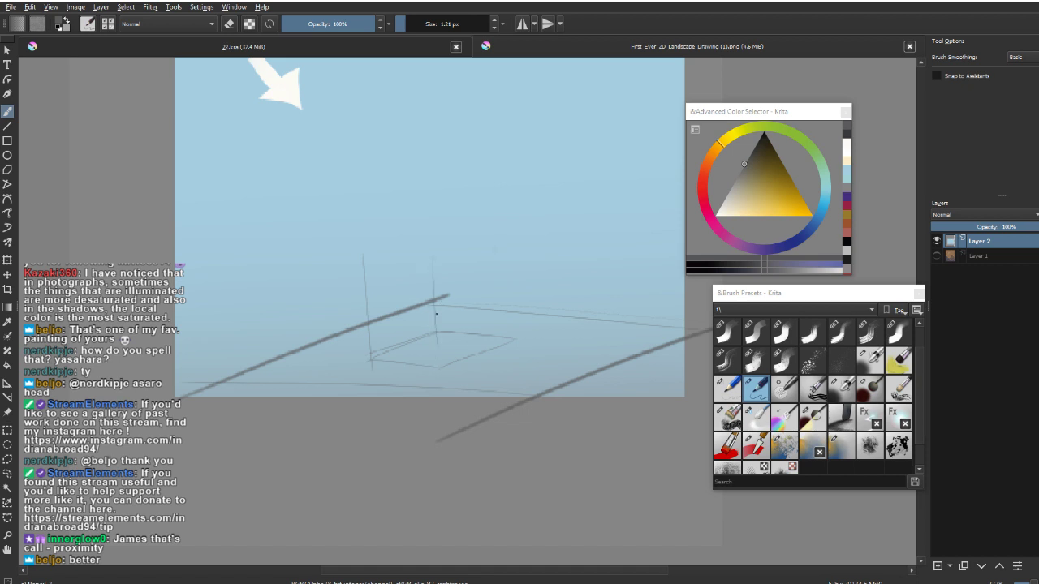
# Complete the construction box with its remaining vertical edges and its top face.
pyautogui.press('m')
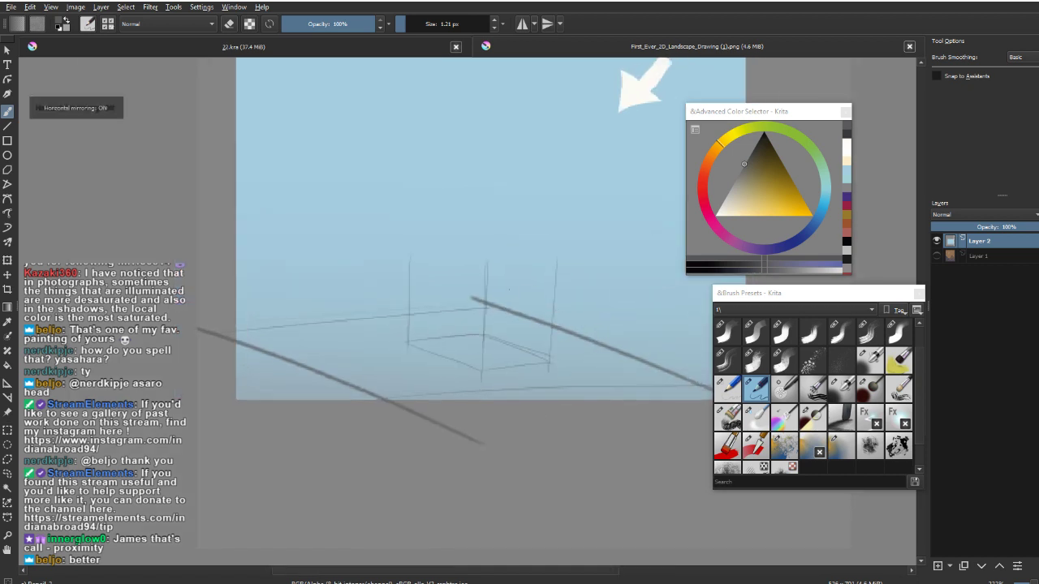
pyautogui.press('m')
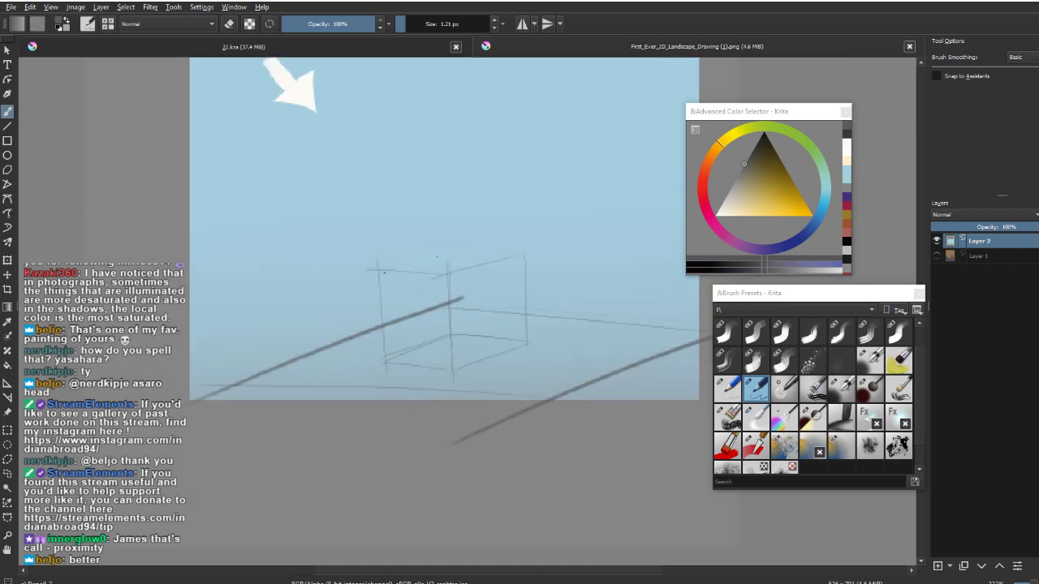
pyautogui.press('m')
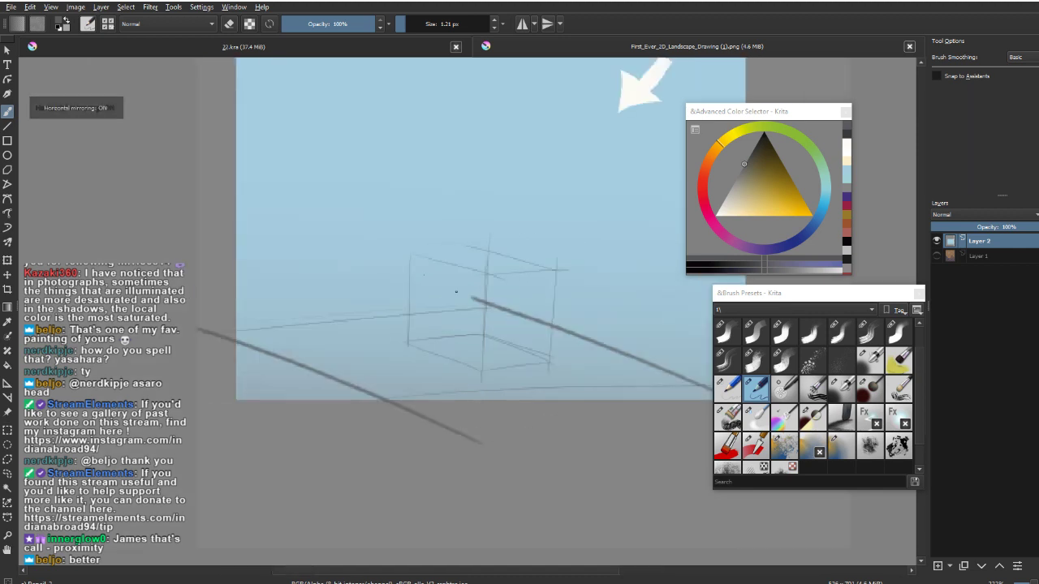
pyautogui.press('m')
pyautogui.moveTo(575, 286); pyautogui.dragTo(554, 248)
# Set the colour to near-black and go over the box's outer vertical edges and upper outline with darker, thicker strokes.
pyautogui.click(759, 142)
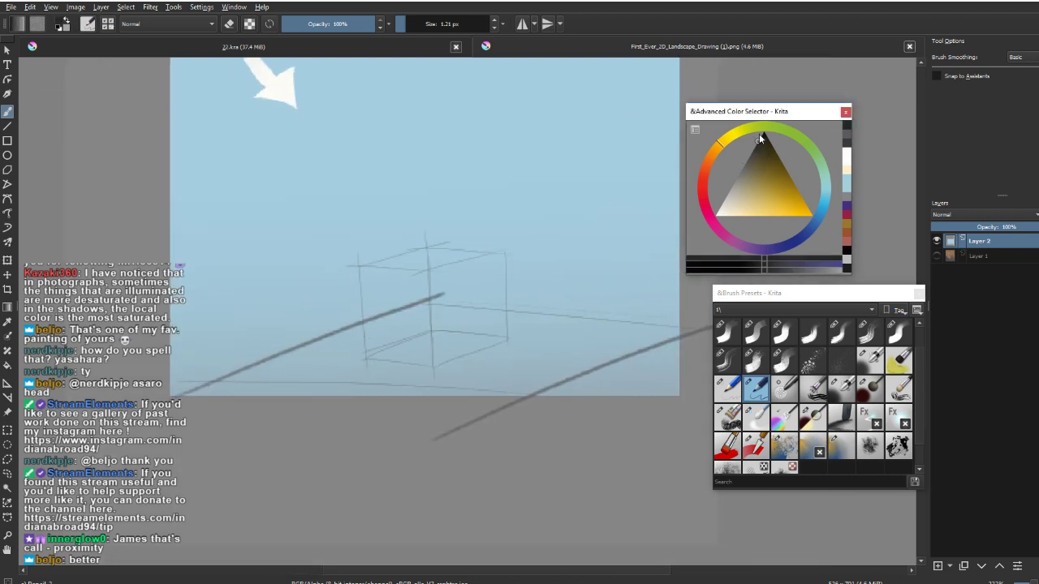
pyautogui.keyDown('ctrl'); pyautogui.click(358, 264); pyautogui.keyUp('ctrl')
pyautogui.moveTo(358, 265); pyautogui.dragTo(364, 357)
pyautogui.hotkey('ctrl', 'z')
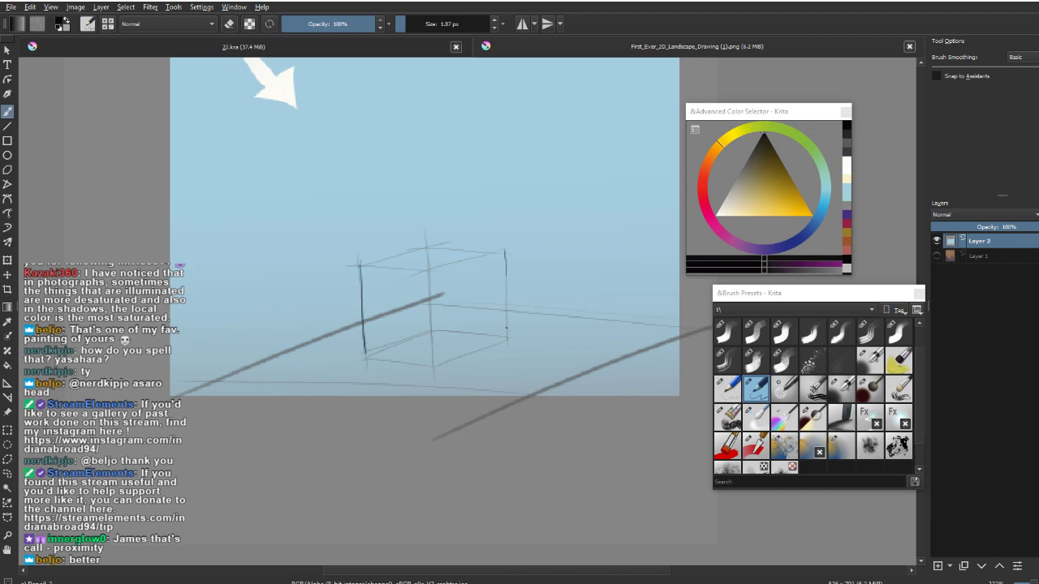
pyautogui.press('m')
pyautogui.press(']')
pyautogui.press('m')
pyautogui.moveTo(361, 267)
pyautogui.mouseDown()
pyautogui.moveTo(425, 246)
pyautogui.moveTo(487, 245)
pyautogui.mouseUp()
pyautogui.press('m')
# Try further dark strokes around the box's side and lower edges.
pyautogui.moveTo(544, 331); pyautogui.dragTo(521, 363)
pyautogui.moveTo(568, 395); pyautogui.dragTo(548, 431)
pyautogui.moveTo(432, 328); pyautogui.dragTo(428, 404)
pyautogui.hotkey('ctrl', 'z')
pyautogui.hotkey('ctrl', 'z')
pyautogui.hotkey('ctrl', 'z')
pyautogui.moveTo(545, 350); pyautogui.dragTo(541, 420)
pyautogui.press('m')
pyautogui.moveTo(525, 379); pyautogui.dragTo(524, 417)
pyautogui.moveTo(524, 417)
pyautogui.mouseDown()
pyautogui.moveTo(514, 385)
pyautogui.moveTo(576, 389)
pyautogui.mouseUp()
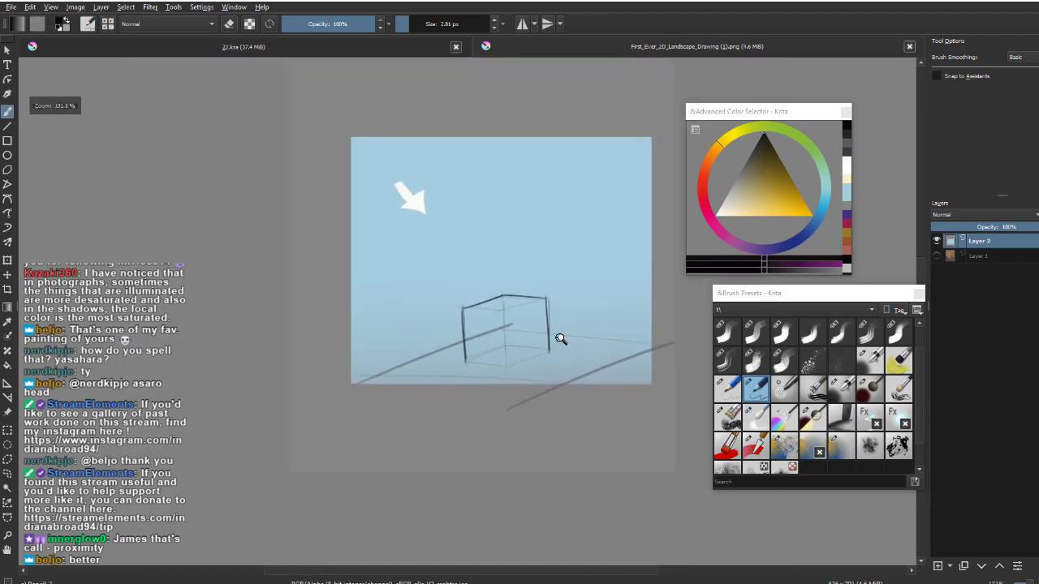
pyautogui.moveTo(561, 338); pyautogui.dragTo(564, 264)
pyautogui.moveTo(567, 369)
pyautogui.mouseDown()
pyautogui.moveTo(575, 355)
pyautogui.moveTo(593, 409)
pyautogui.mouseUp()
pyautogui.moveTo(560, 388); pyautogui.dragTo(558, 404)
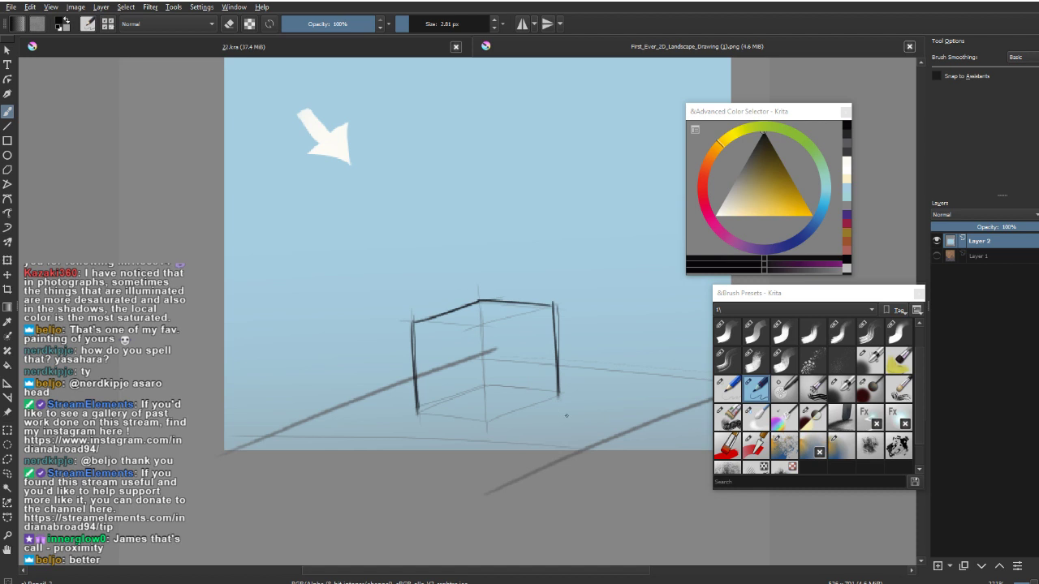
pyautogui.scroll(-1, 552, 443)
pyautogui.scroll(2, 491, 357)
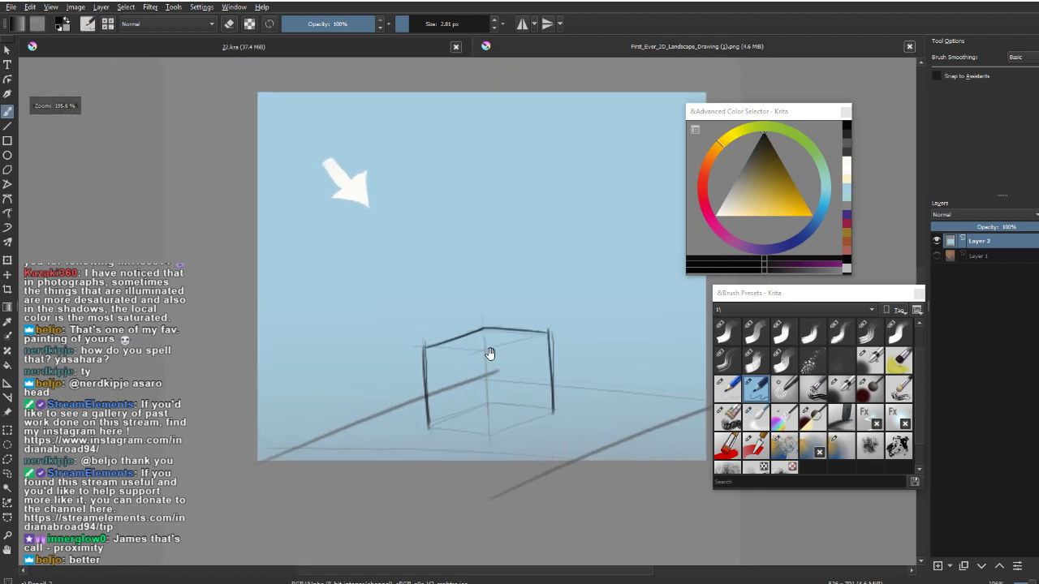
pyautogui.moveTo(499, 385)
pyautogui.mouseDown()
pyautogui.moveTo(478, 490)
pyautogui.moveTo(464, 459)
pyautogui.moveTo(469, 470)
pyautogui.mouseUp()
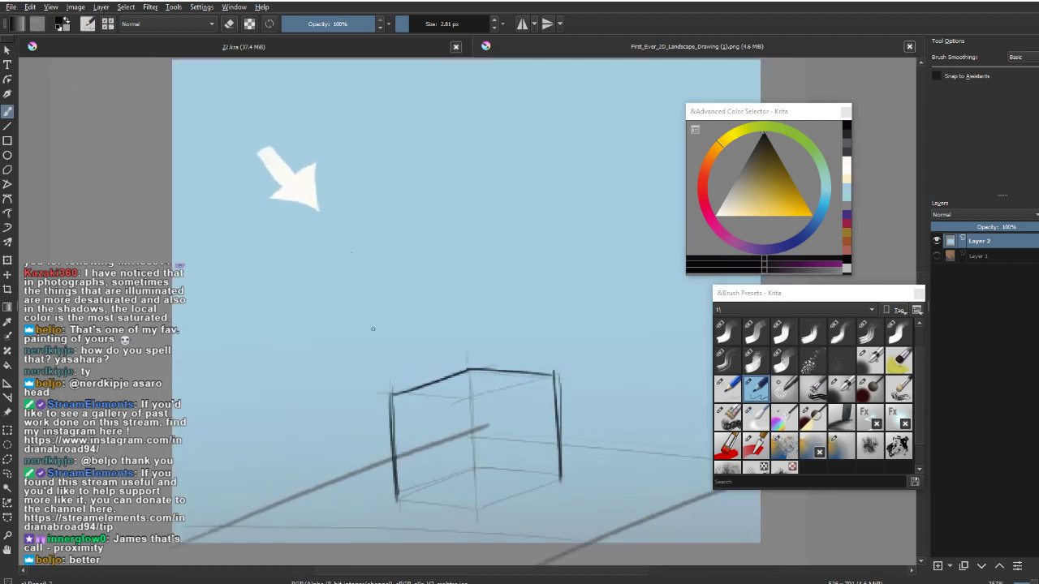
pyautogui.moveTo(481, 369); pyautogui.dragTo(489, 374)
pyautogui.moveTo(489, 373); pyautogui.dragTo(476, 392)
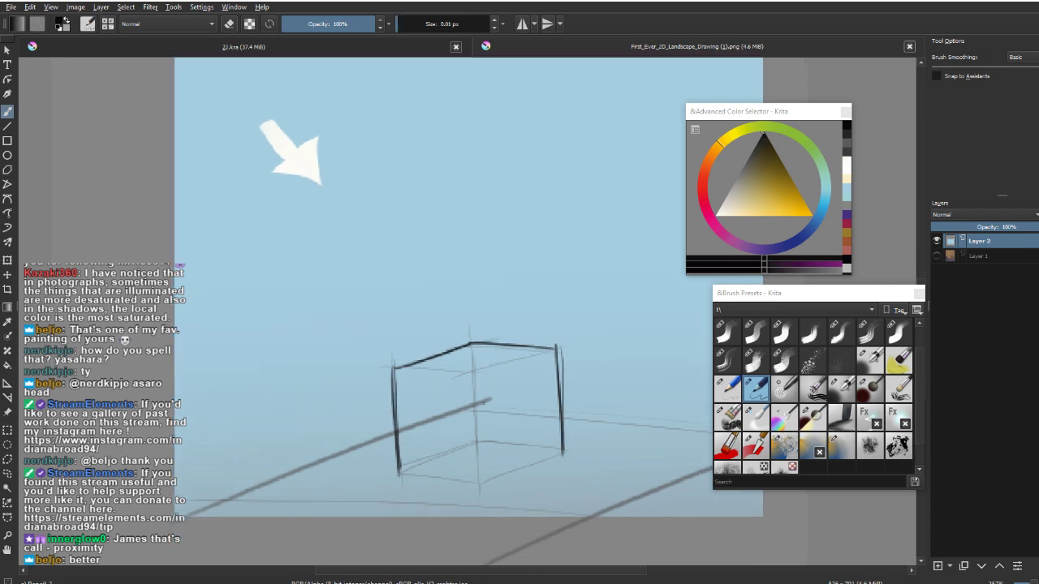
# Set the colour to a dark red-orange and outline the box's whole silhouette with a freehand selection.
pyautogui.click(702, 174)
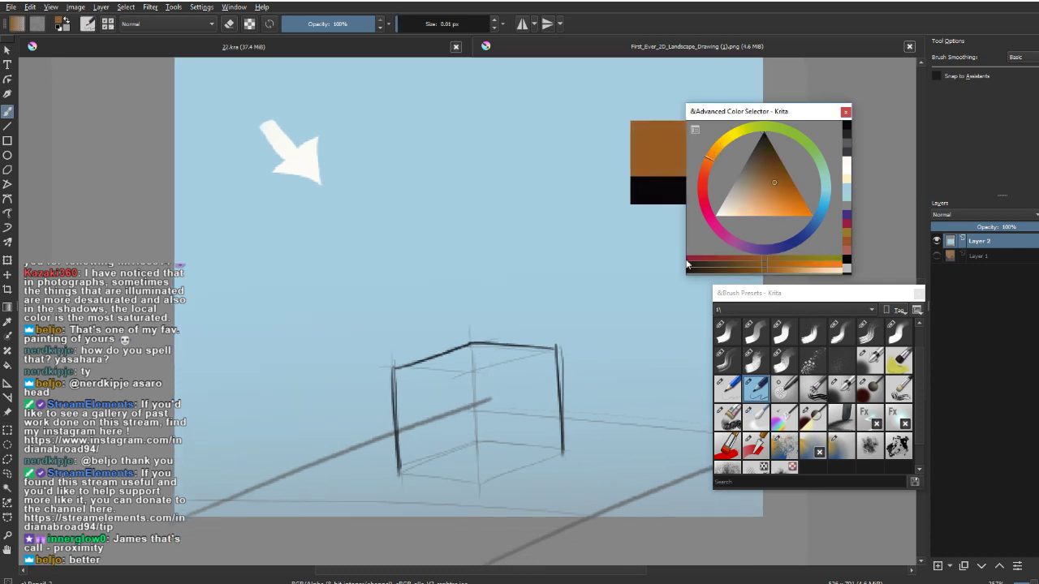
pyautogui.click(777, 184)
pyautogui.press('l')
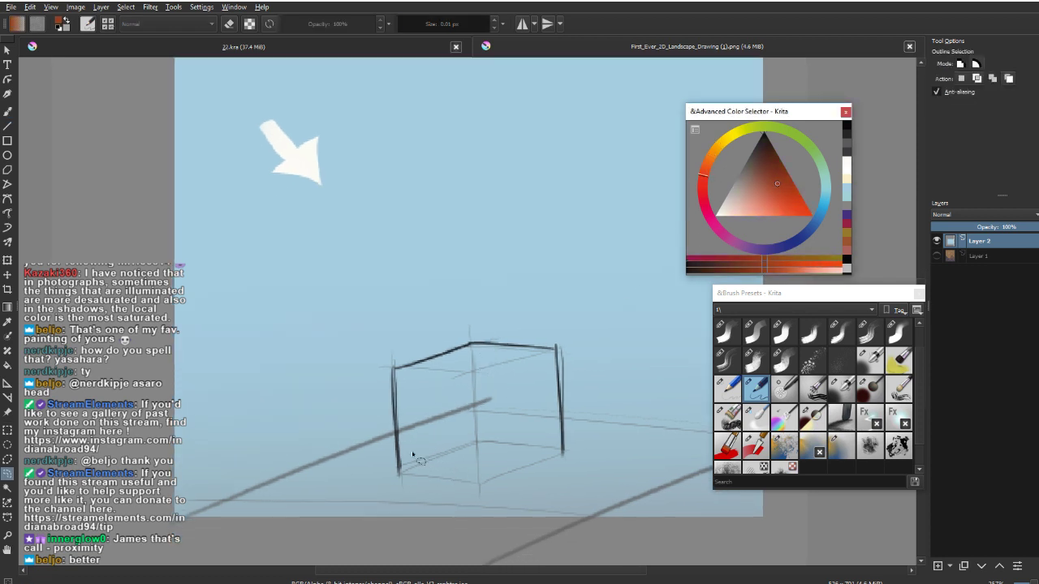
pyautogui.moveTo(400, 474); pyautogui.dragTo(399, 462)
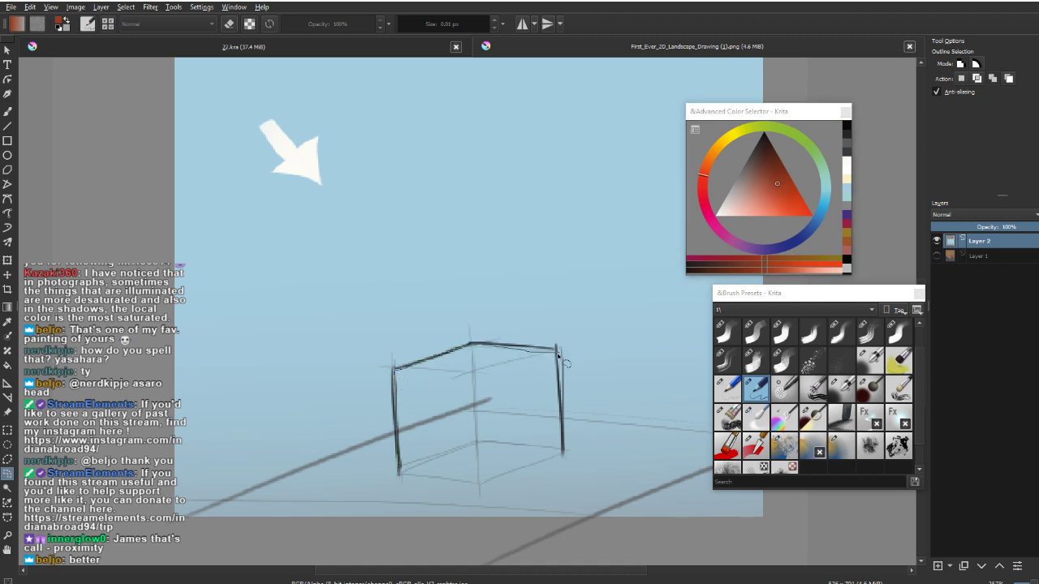
pyautogui.moveTo(536, 476)
pyautogui.mouseDown()
pyautogui.moveTo(474, 490)
pyautogui.moveTo(398, 473)
pyautogui.mouseUp()
# Block in the selected box with muted red and paler greyish-red strokes using a large textured block brush.
pyautogui.press('b')
pyautogui.rightClick(459, 487)
pyautogui.rightClick(452, 488)
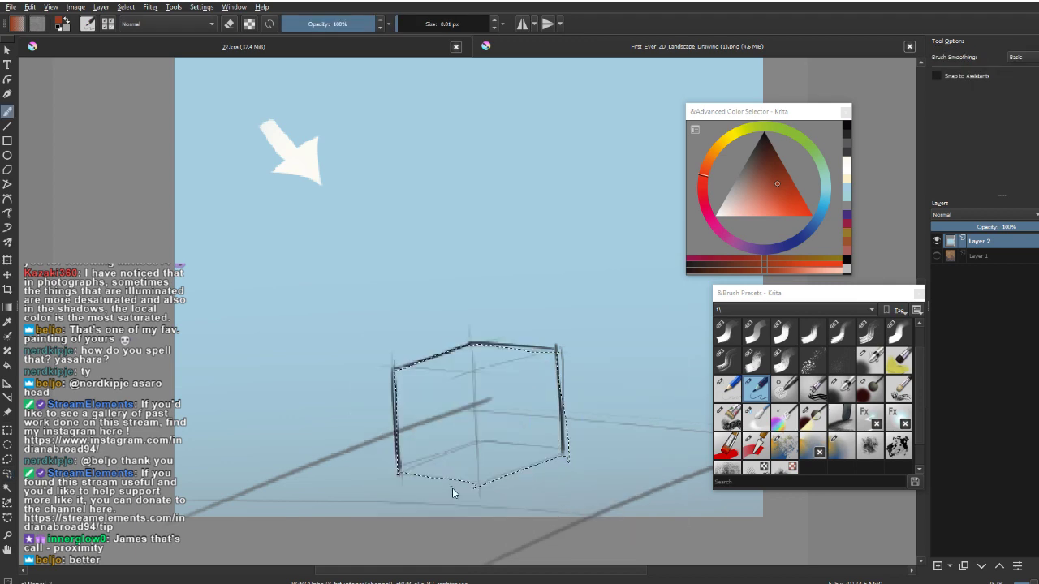
pyautogui.rightClick(485, 479)
pyautogui.click(526, 504)
pyautogui.click(762, 185)
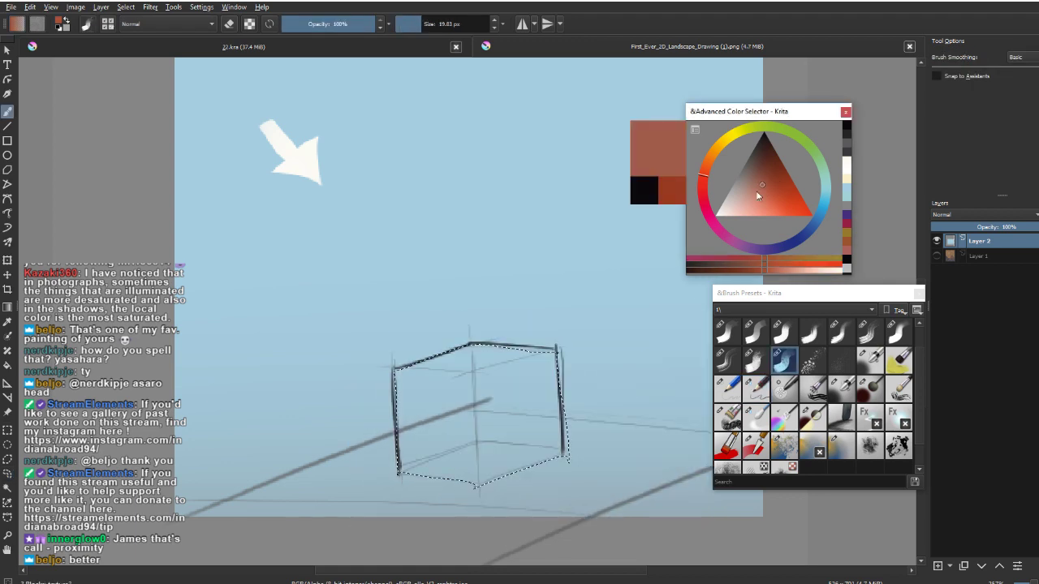
pyautogui.moveTo(490, 339); pyautogui.dragTo(365, 458)
pyautogui.click(754, 189)
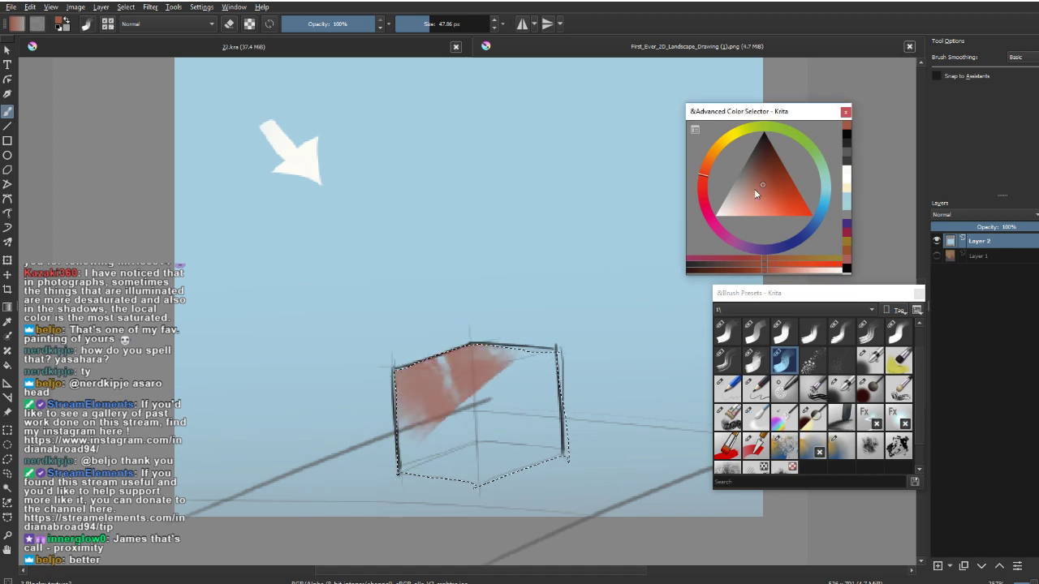
pyautogui.moveTo(488, 349)
pyautogui.mouseDown()
pyautogui.moveTo(419, 460)
pyautogui.moveTo(515, 421)
pyautogui.mouseUp()
pyautogui.click(736, 192)
pyautogui.moveTo(542, 369); pyautogui.dragTo(554, 442)
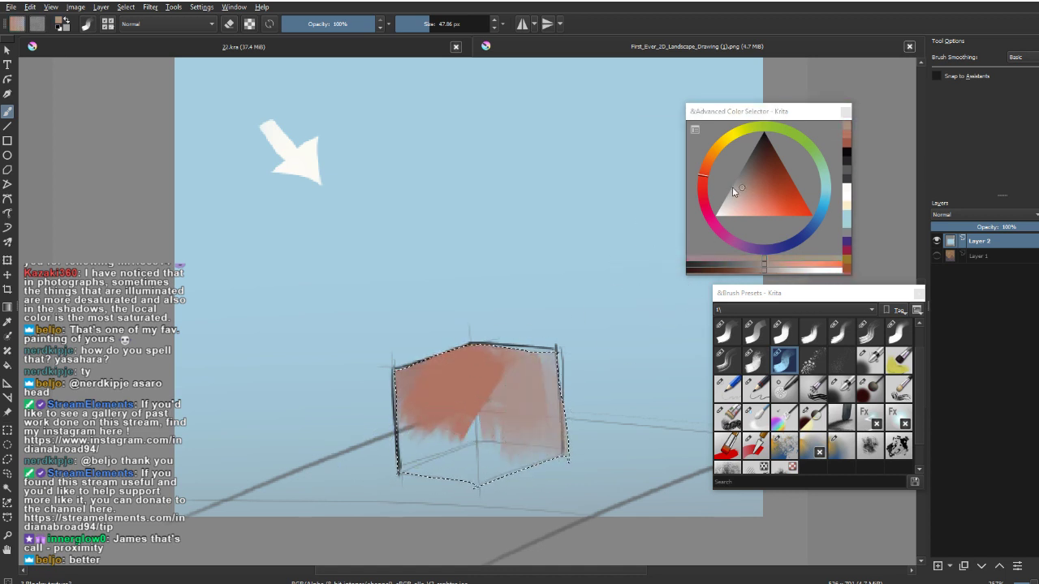
# Even out the box's fill with a muted red sampled from its surface, and deselect.
pyautogui.click(753, 188)
pyautogui.moveTo(513, 378); pyautogui.dragTo(503, 460)
pyautogui.keyDown('ctrl'); pyautogui.click(505, 406); pyautogui.keyUp('ctrl')
pyautogui.moveTo(462, 430)
pyautogui.mouseDown()
pyautogui.moveTo(440, 458)
pyautogui.moveTo(432, 452)
pyautogui.moveTo(546, 378)
pyautogui.moveTo(496, 352)
pyautogui.moveTo(396, 355)
pyautogui.mouseUp()
pyautogui.hotkey('ctrl', 'shift', 'a')
pyautogui.press('m')
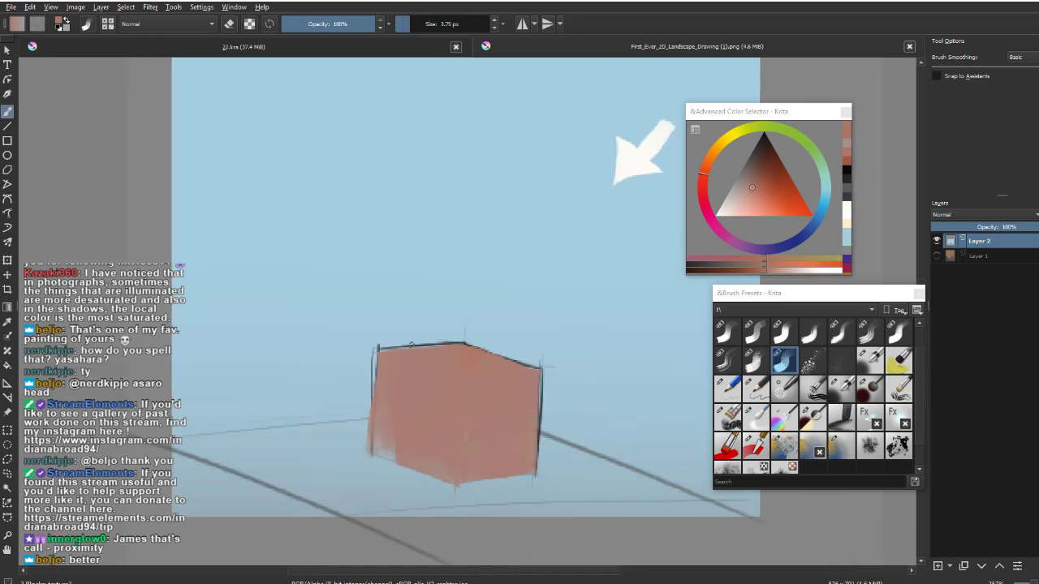
pyautogui.scroll(-1, 573, 422)
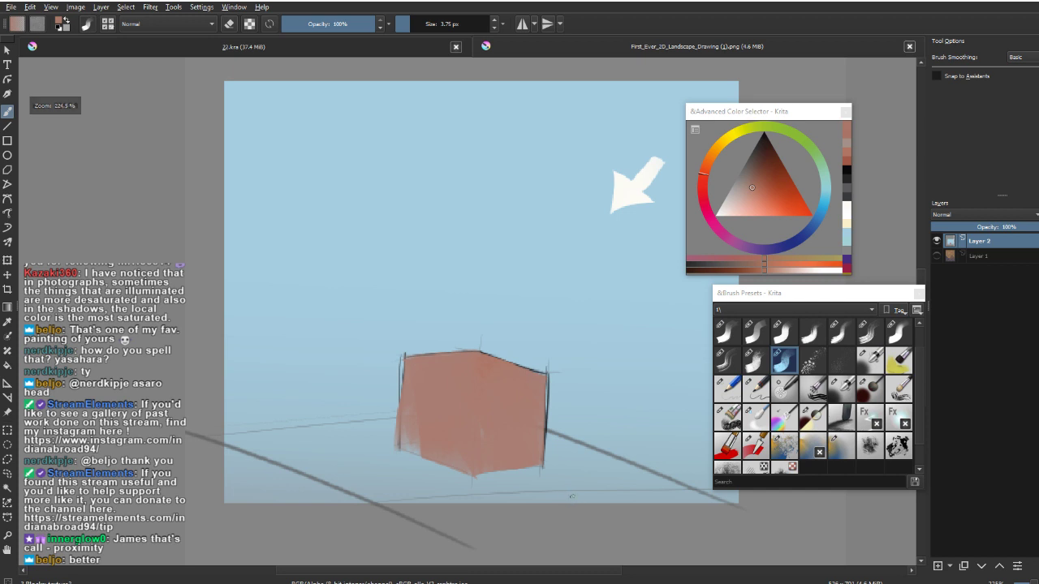
pyautogui.press('m')
pyautogui.moveTo(485, 393); pyautogui.dragTo(490, 392)
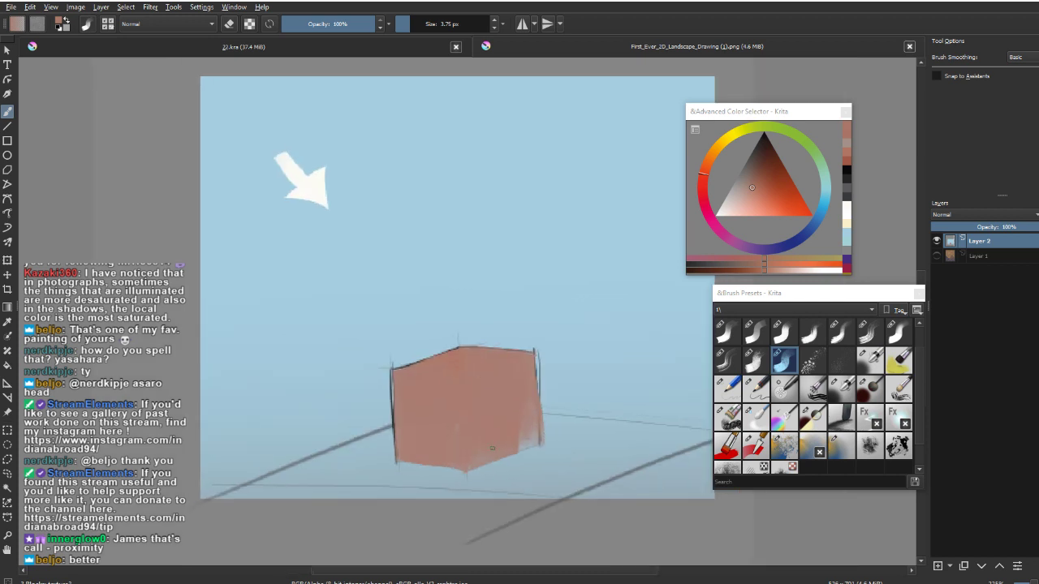
pyautogui.scroll(1, 491, 450)
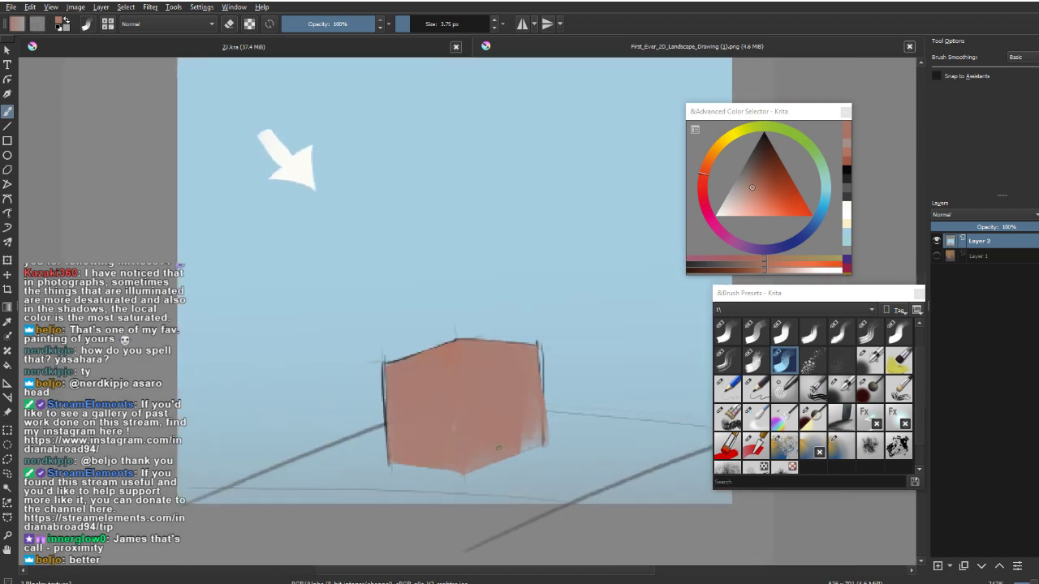
# Try olive-yellow and near-white test strokes in the sky above the box.
pyautogui.moveTo(705, 175)
pyautogui.mouseDown()
pyautogui.moveTo(728, 145)
pyautogui.moveTo(722, 151)
pyautogui.mouseUp()
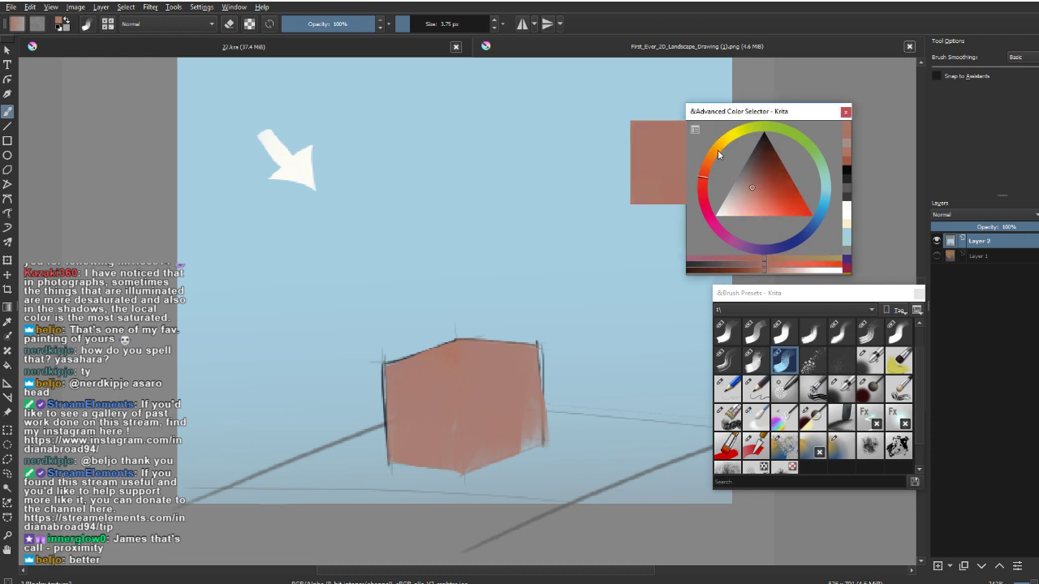
pyautogui.moveTo(703, 176); pyautogui.dragTo(724, 148)
pyautogui.moveTo(492, 217); pyautogui.dragTo(491, 239)
pyautogui.keyDown('shift'); pyautogui.moveTo(492, 248); pyautogui.dragTo(513, 247); pyautogui.keyUp('shift')
pyautogui.hotkey('ctrl', 'z')
pyautogui.click(718, 215)
pyautogui.moveTo(423, 220); pyautogui.dragTo(424, 237)
pyautogui.hotkey('ctrl', 'z')
pyautogui.keyDown('shift'); pyautogui.moveTo(433, 218); pyautogui.dragTo(435, 219); pyautogui.keyUp('shift')
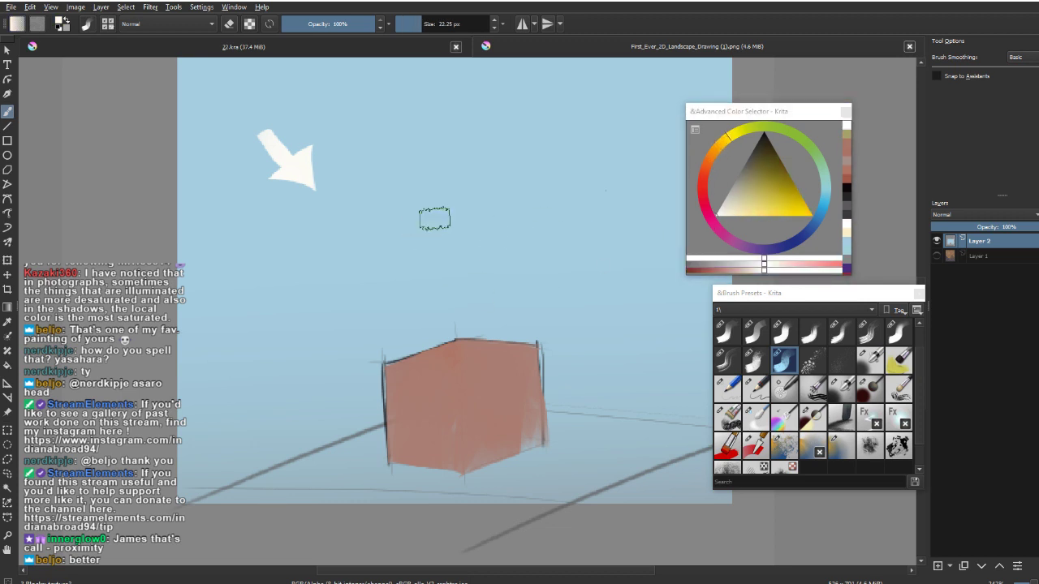
# Set the colour to a pale yellow and dab a small light spot in the sky just above the box's upper left corner.
pyautogui.moveTo(749, 215); pyautogui.dragTo(735, 216)
pyautogui.moveTo(379, 183); pyautogui.dragTo(384, 217)
pyautogui.hotkey('ctrl', 'z')
pyautogui.keyDown('shift'); pyautogui.moveTo(357, 298); pyautogui.dragTo(316, 298); pyautogui.keyUp('shift')
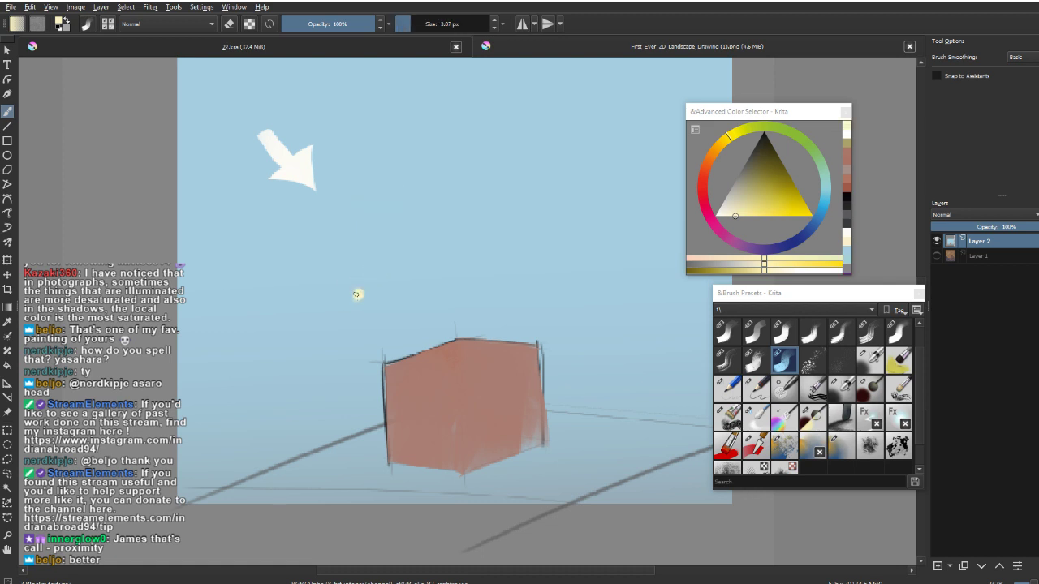
# Sample the box's muted red and shift it to a light orange in the colour selector.
pyautogui.scroll(1, 484, 268)
pyautogui.keyDown('ctrl'); pyautogui.click(430, 394); pyautogui.keyUp('ctrl')
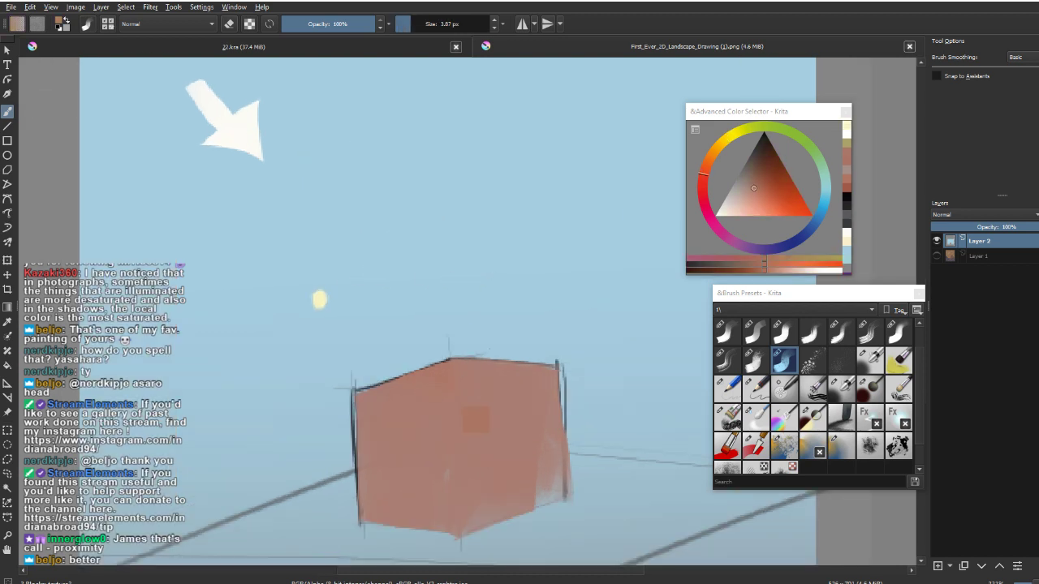
pyautogui.moveTo(752, 190); pyautogui.dragTo(753, 210)
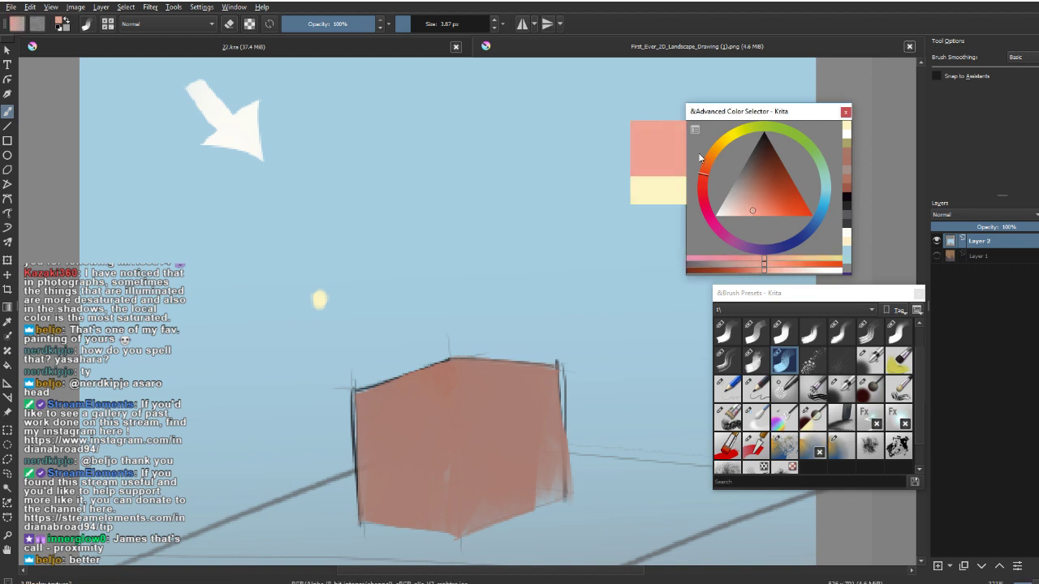
pyautogui.click(710, 163)
pyautogui.moveTo(714, 154); pyautogui.dragTo(712, 157)
pyautogui.click(752, 211)
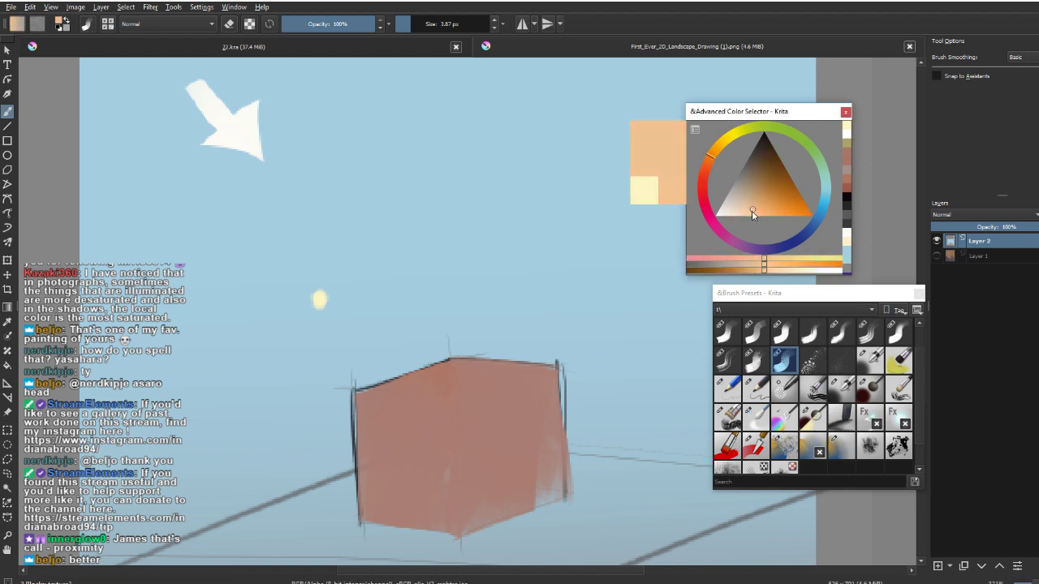
# Paint a highlight along the box's upper left edge in light orange, muting the colour slightly and checking it mirrored.
pyautogui.hotkey('ctrl', 'z')
pyautogui.moveTo(374, 391); pyautogui.dragTo(443, 365)
pyautogui.click(752, 209)
pyautogui.click(708, 161)
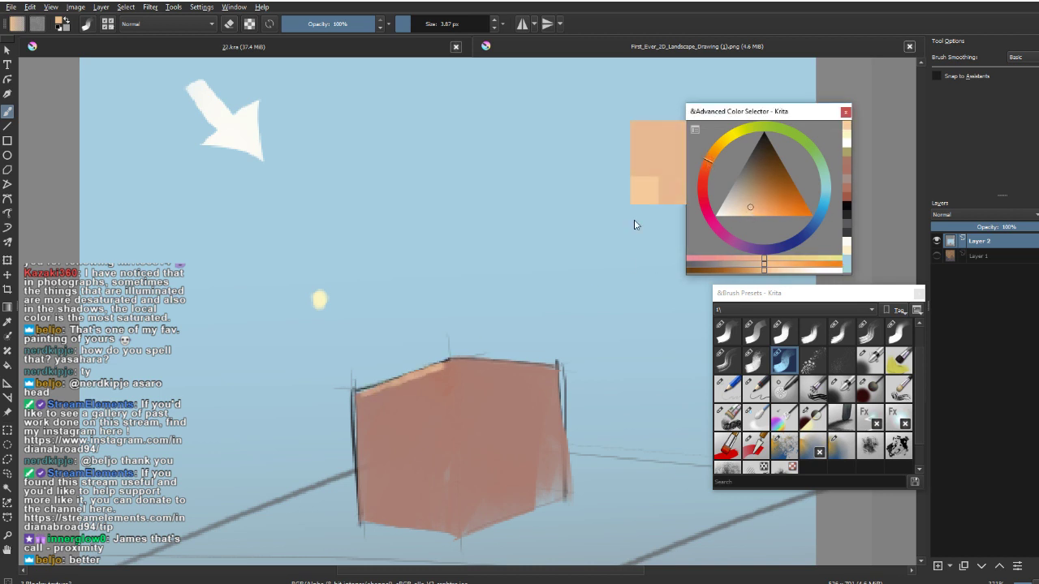
pyautogui.moveTo(373, 393); pyautogui.dragTo(448, 364)
pyautogui.press('m')
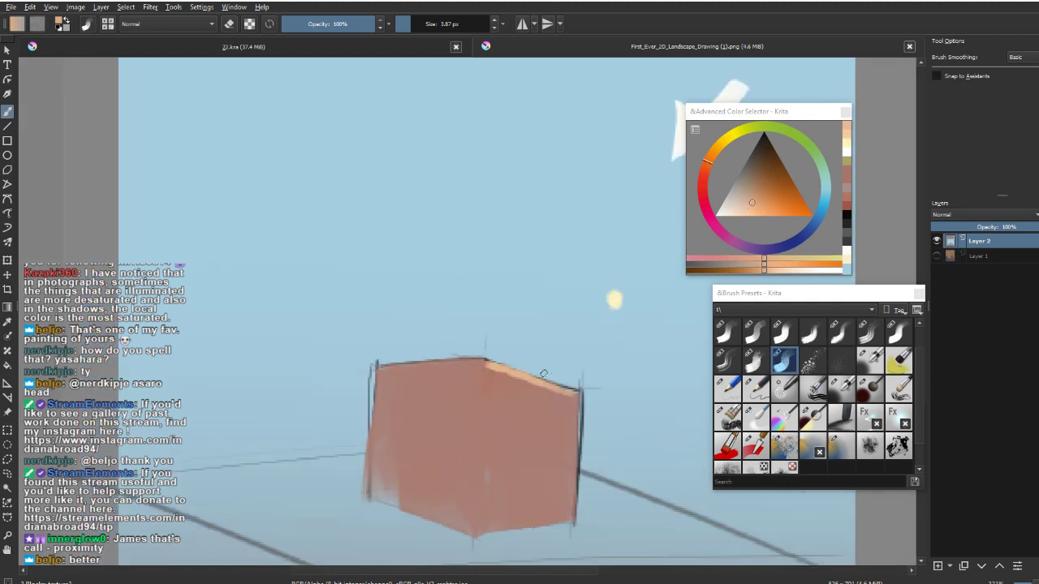
pyautogui.press('m')
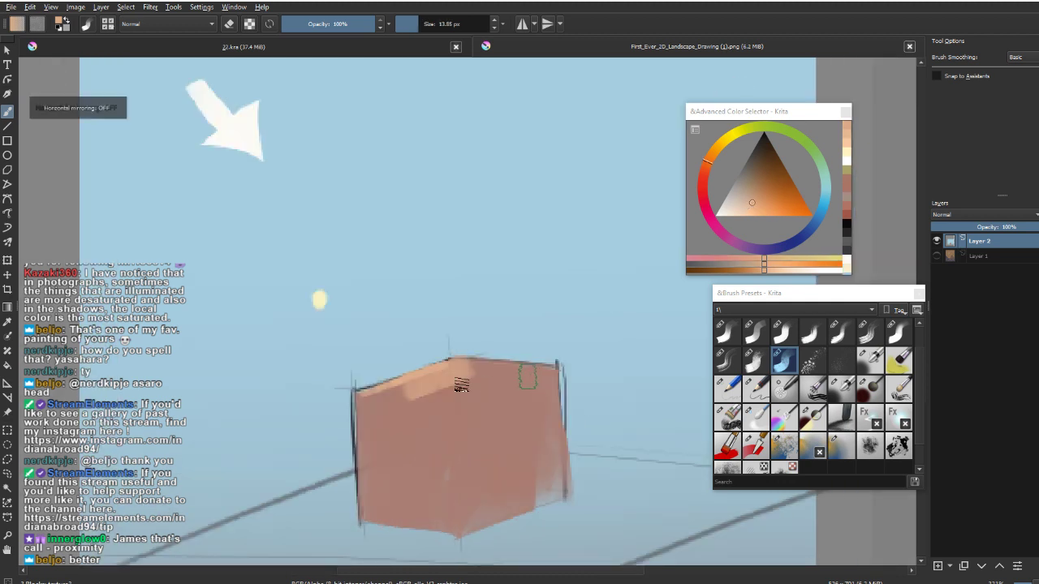
# Fill the box's top face with the muted light orange, reducing the brush size for its edges.
pyautogui.press('[')
pyautogui.press('[')
pyautogui.press('[')
pyautogui.moveTo(416, 391)
pyautogui.mouseDown()
pyautogui.moveTo(454, 373)
pyautogui.moveTo(439, 394)
pyautogui.moveTo(470, 400)
pyautogui.moveTo(534, 378)
pyautogui.moveTo(441, 368)
pyautogui.moveTo(474, 366)
pyautogui.moveTo(439, 359)
pyautogui.moveTo(540, 374)
pyautogui.moveTo(491, 364)
pyautogui.moveTo(489, 394)
pyautogui.mouseUp()
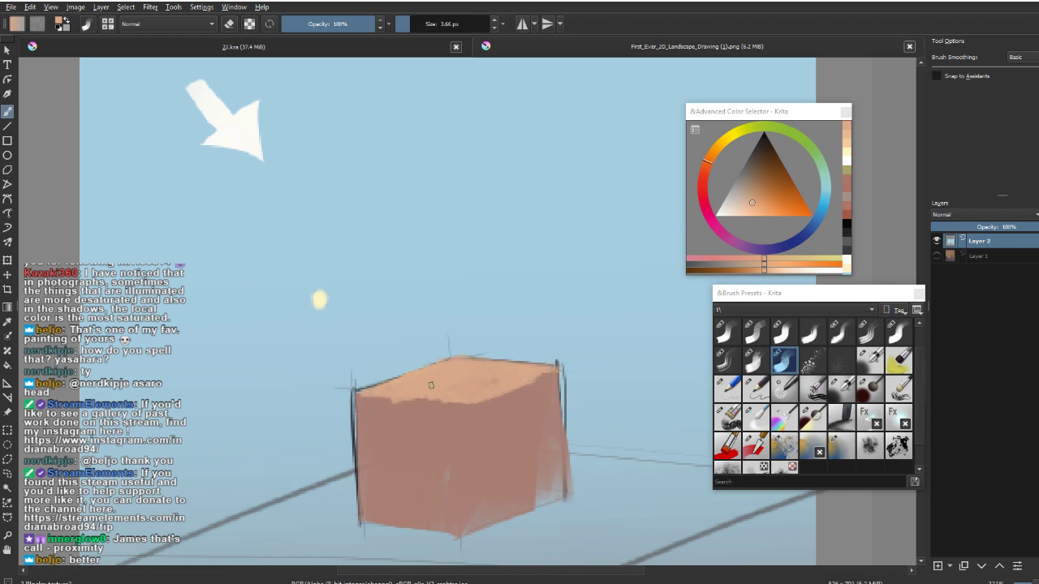
# Sharpen the front edges of the box's top face using the sampled red and light orange.
pyautogui.keyDown('ctrl'); pyautogui.click(415, 452); pyautogui.keyUp('ctrl')
pyautogui.moveTo(445, 407); pyautogui.dragTo(418, 404)
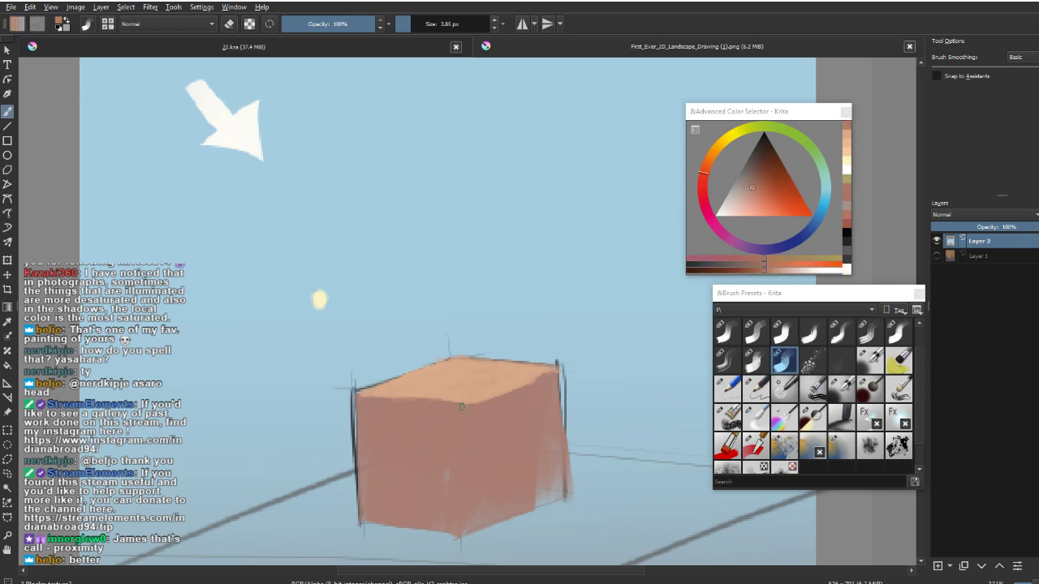
pyautogui.keyDown('ctrl'); pyautogui.click(502, 380); pyautogui.keyUp('ctrl')
pyautogui.moveTo(527, 383); pyautogui.dragTo(564, 378)
pyautogui.keyDown('ctrl'); pyautogui.click(515, 401); pyautogui.keyUp('ctrl')
pyautogui.moveTo(505, 394); pyautogui.dragTo(545, 377)
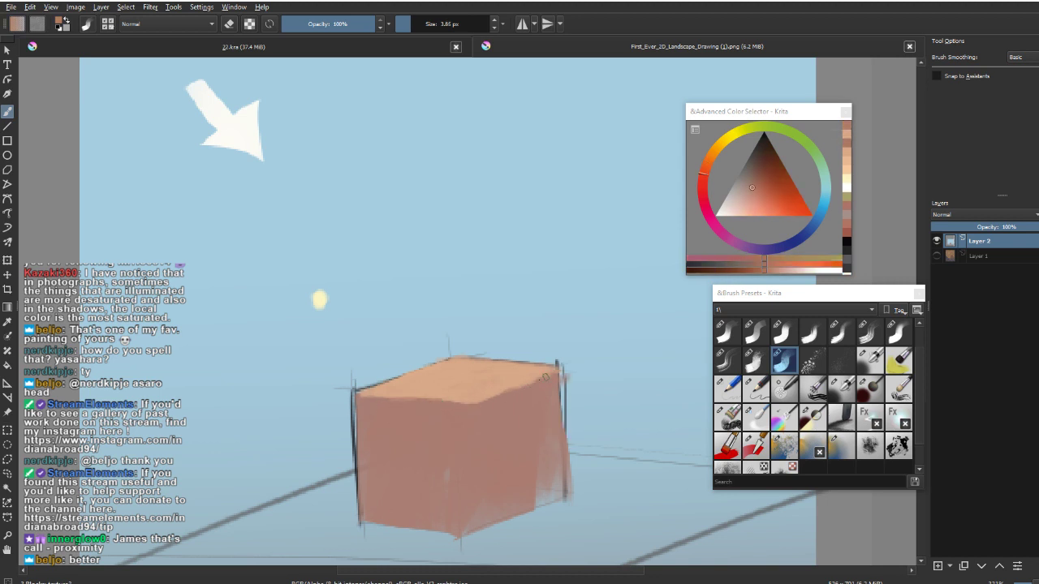
pyautogui.moveTo(471, 403); pyautogui.dragTo(555, 374)
# Try evening out the box's right side with a broader brush in the sampled red.
pyautogui.moveTo(545, 393)
pyautogui.keyDown('ctrl'); pyautogui.mouseDown()
pyautogui.moveTo(542, 403)
pyautogui.moveTo(552, 343)
pyautogui.mouseUp(); pyautogui.keyUp('ctrl')
pyautogui.keyDown('ctrl'); pyautogui.moveTo(560, 317); pyautogui.dragTo(551, 404); pyautogui.keyUp('ctrl')
pyautogui.moveTo(547, 451)
pyautogui.keyDown('ctrl'); pyautogui.mouseDown()
pyautogui.moveTo(547, 485)
pyautogui.moveTo(555, 468)
pyautogui.mouseUp(); pyautogui.keyUp('ctrl')
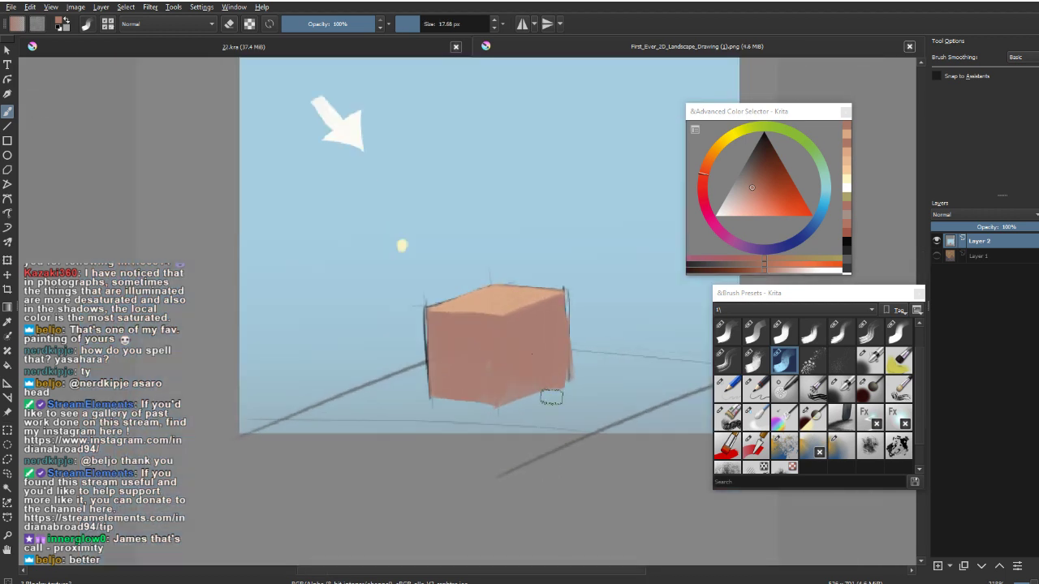
pyautogui.moveTo(530, 355); pyautogui.dragTo(517, 445)
pyautogui.hotkey('ctrl', 'z')
pyautogui.hotkey('ctrl', 'z')
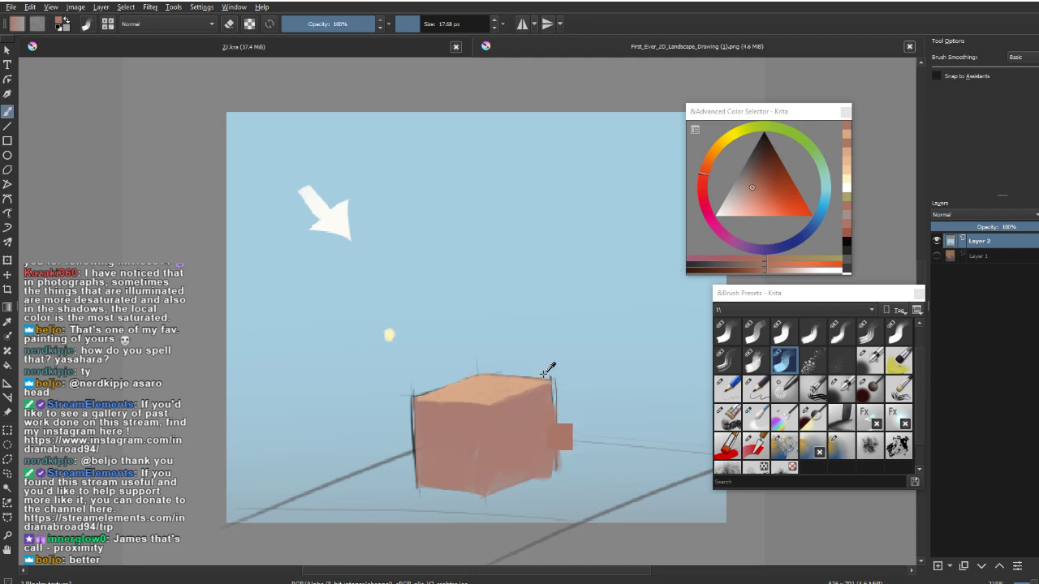
# Compare the pale yellow light spot with the box's colours by sampling them.
pyautogui.keyDown('ctrl'); pyautogui.click(389, 332); pyautogui.keyUp('ctrl')
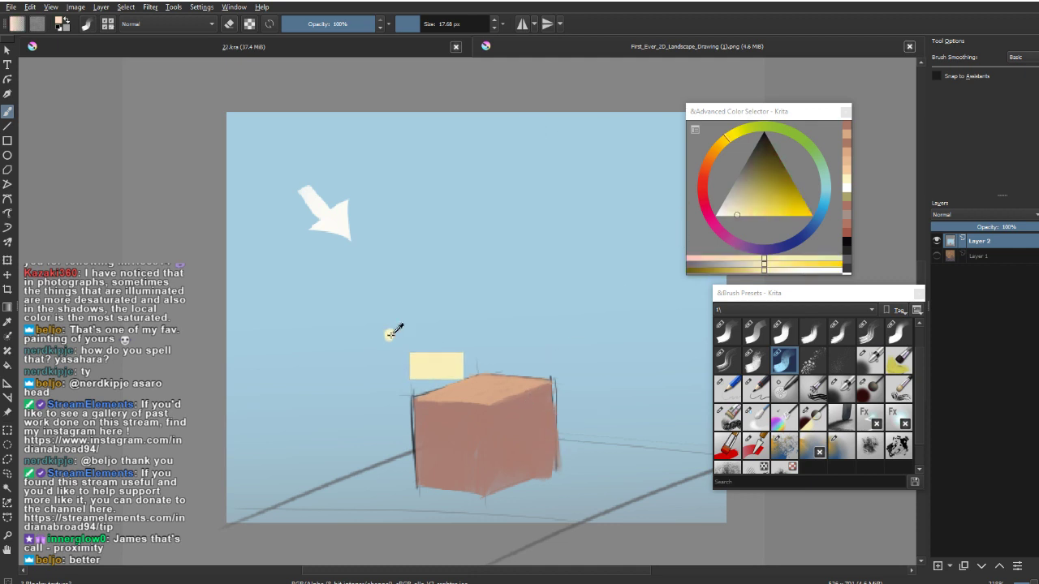
pyautogui.moveTo(398, 335); pyautogui.dragTo(355, 390)
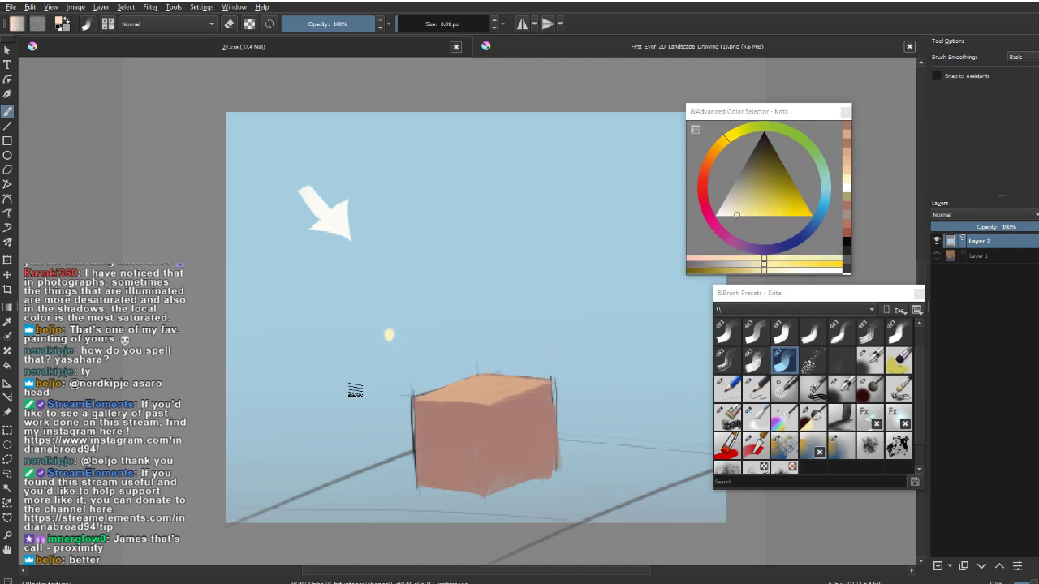
pyautogui.moveTo(494, 357); pyautogui.dragTo(502, 313)
pyautogui.moveTo(430, 455); pyautogui.dragTo(431, 471)
pyautogui.moveTo(473, 422)
pyautogui.mouseDown()
pyautogui.moveTo(448, 412)
pyautogui.moveTo(460, 435)
pyautogui.mouseUp()
pyautogui.moveTo(471, 361); pyautogui.dragTo(471, 329)
pyautogui.keyDown('ctrl'); pyautogui.click(471, 349); pyautogui.keyUp('ctrl')
pyautogui.moveTo(461, 389); pyautogui.dragTo(449, 444)
pyautogui.moveTo(467, 431); pyautogui.dragTo(448, 436)
# Set the colour to near-black and sketch a large sky dome with an elliptical base around the box.
pyautogui.moveTo(750, 170); pyautogui.dragTo(755, 144)
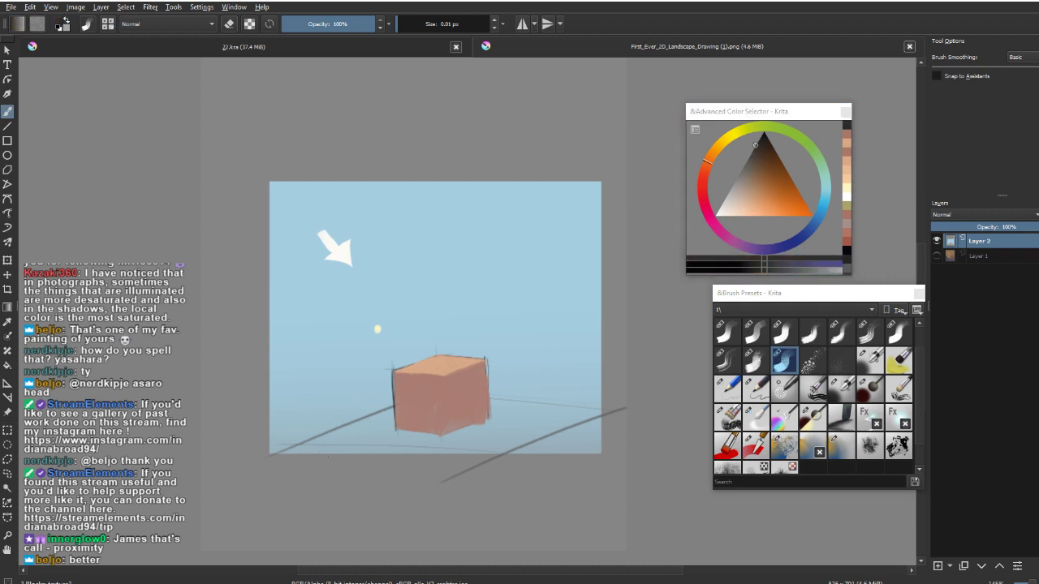
pyautogui.moveTo(273, 458); pyautogui.dragTo(495, 372)
pyautogui.hotkey('ctrl', 'z')
pyautogui.moveTo(276, 456)
pyautogui.mouseDown()
pyautogui.moveTo(374, 389)
pyautogui.moveTo(626, 414)
pyautogui.moveTo(399, 496)
pyautogui.mouseUp()
pyautogui.hotkey('ctrl', 'z')
pyautogui.moveTo(268, 430)
pyautogui.mouseDown()
pyautogui.moveTo(491, 243)
pyautogui.moveTo(625, 377)
pyautogui.mouseUp()
pyautogui.moveTo(513, 241); pyautogui.dragTo(542, 213)
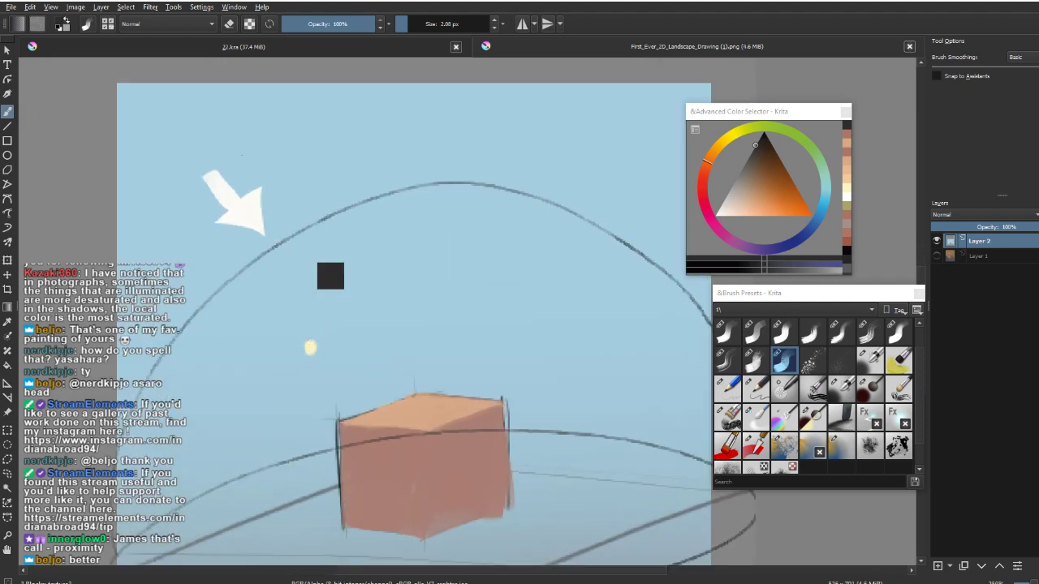
# Write the label SUN above the white light-direction arrow.
pyautogui.hotkey('ctrl', 'z')
pyautogui.moveTo(174, 123); pyautogui.dragTo(156, 152)
pyautogui.moveTo(179, 126); pyautogui.dragTo(196, 137)
pyautogui.moveTo(194, 123); pyautogui.dragTo(210, 116)
pyautogui.moveTo(309, 178); pyautogui.dragTo(333, 209)
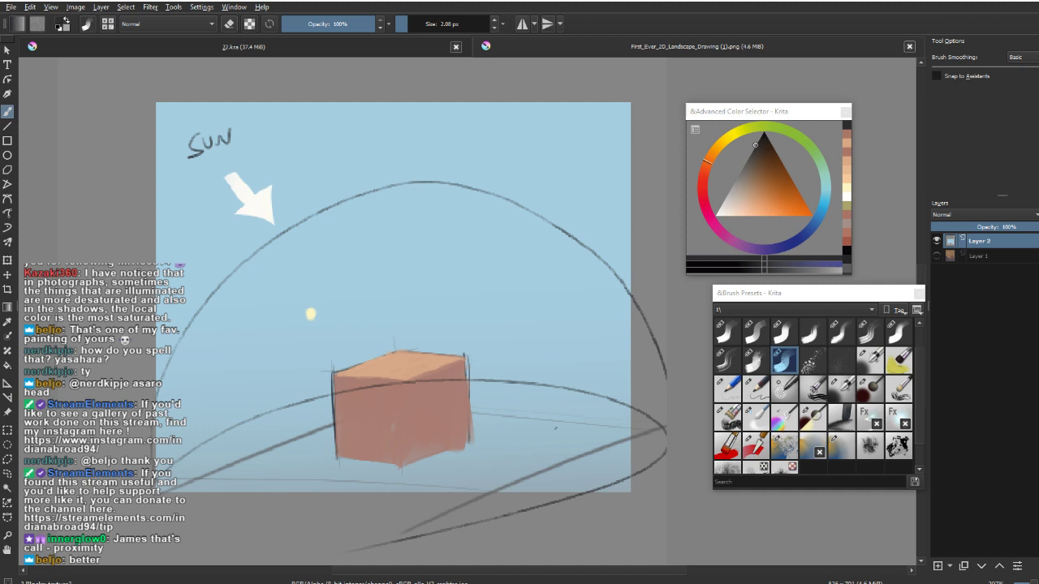
# Draw arrows pointing inward from the dome's outline towards the box to show ambient sky light.
pyautogui.moveTo(410, 186); pyautogui.dragTo(412, 278)
pyautogui.moveTo(541, 225)
pyautogui.mouseDown()
pyautogui.moveTo(486, 266)
pyautogui.moveTo(479, 296)
pyautogui.mouseUp()
pyautogui.moveTo(486, 268)
pyautogui.mouseDown()
pyautogui.moveTo(478, 298)
pyautogui.moveTo(506, 290)
pyautogui.mouseUp()
pyautogui.moveTo(631, 317); pyautogui.dragTo(529, 353)
pyautogui.moveTo(209, 300); pyautogui.dragTo(274, 355)
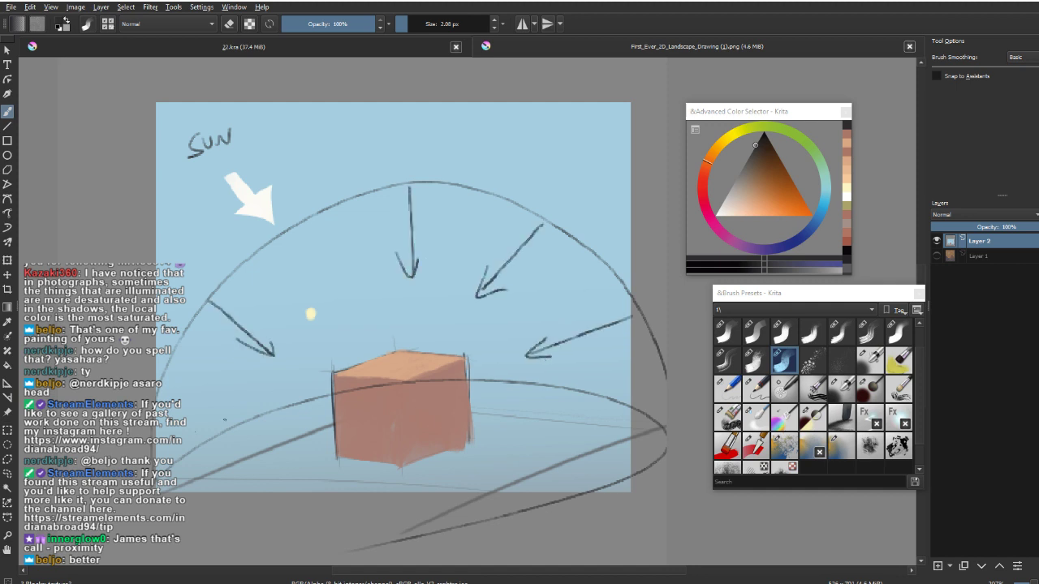
pyautogui.hotkey('ctrl', 'z')
pyautogui.moveTo(610, 360)
pyautogui.mouseDown()
pyautogui.moveTo(536, 398)
pyautogui.moveTo(554, 399)
pyautogui.mouseUp()
pyautogui.hotkey('ctrl', 'z')
pyautogui.moveTo(546, 393); pyautogui.dragTo(559, 397)
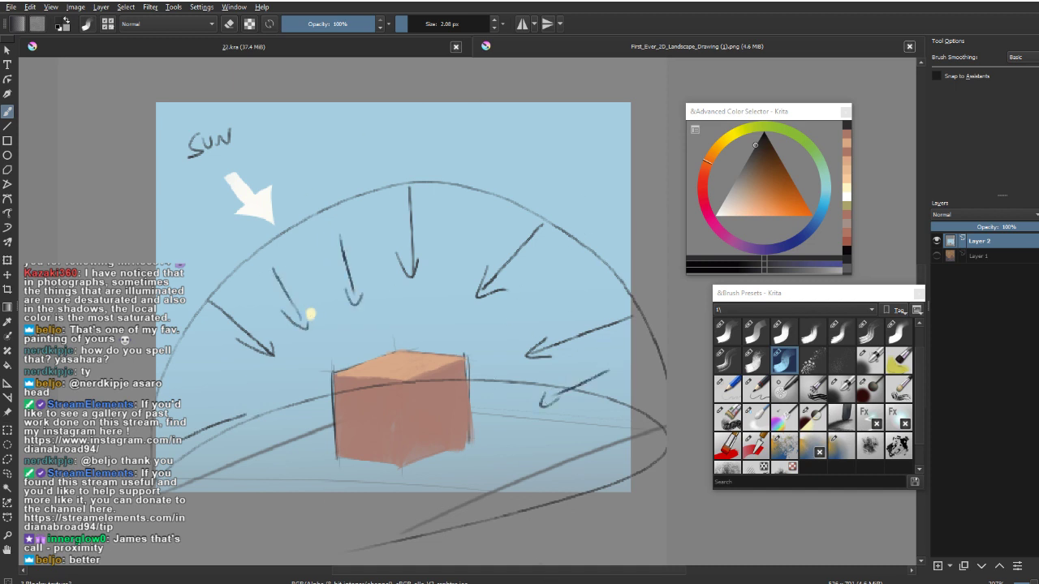
# Undo the dome, the SUN label and the inward arrows around the box.
pyautogui.moveTo(1027, 573)
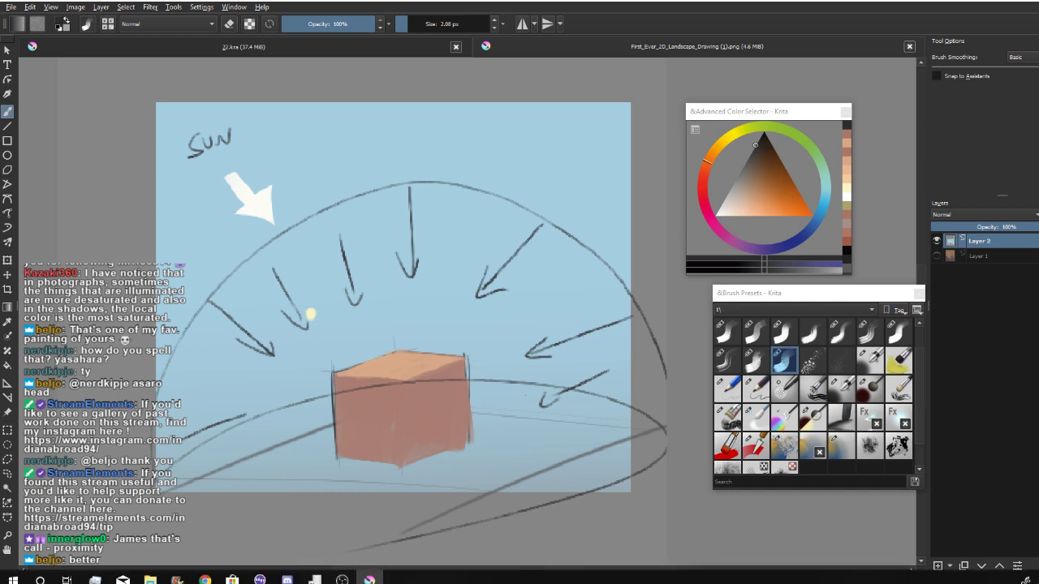
pyautogui.hotkey('ctrl', 'z')
pyautogui.hotkey('ctrl', 'z')
pyautogui.hotkey('ctrl', 'z')
pyautogui.hotkey('ctrl', 'z')
pyautogui.hotkey('ctrl', 'z')
pyautogui.hotkey('ctrl', 'z')
pyautogui.hotkey('ctrl', 'z')
pyautogui.hotkey('ctrl', 'z')
pyautogui.hotkey('ctrl', 'z')
pyautogui.hotkey('ctrl', 'z')
pyautogui.hotkey('ctrl', 'z')
pyautogui.hotkey('ctrl', 'z')
pyautogui.hotkey('ctrl', 'z')
pyautogui.hotkey('ctrl', 'z')
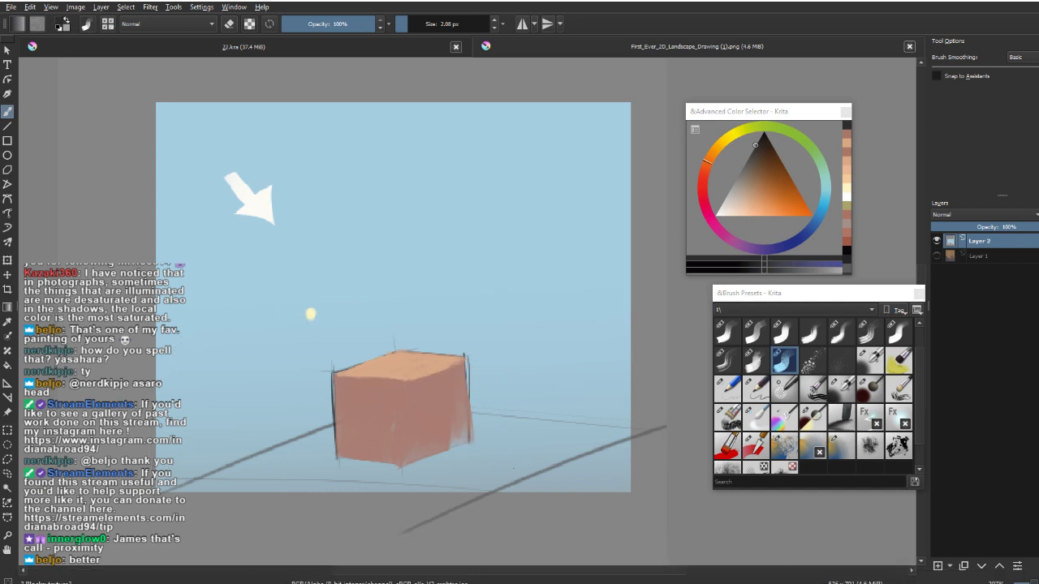
pyautogui.hotkey('ctrl', 'z')
pyautogui.hotkey('ctrl', 'z')
pyautogui.hotkey('ctrl', 'z')
# Darken the box's sampled red to a muted brown and try strokes for the right face's shadow edge.
pyautogui.keyDown('ctrl'); pyautogui.click(424, 416); pyautogui.keyUp('ctrl')
pyautogui.moveTo(480, 405); pyautogui.dragTo(515, 388)
pyautogui.moveTo(763, 188); pyautogui.dragTo(754, 170)
pyautogui.moveTo(448, 380); pyautogui.dragTo(451, 410)
pyautogui.hotkey('ctrl', 'z')
pyautogui.moveTo(448, 374)
pyautogui.mouseDown()
pyautogui.moveTo(471, 374)
pyautogui.moveTo(449, 435)
pyautogui.mouseUp()
pyautogui.hotkey('ctrl', 'z')
pyautogui.keyDown('ctrl'); pyautogui.click(452, 407); pyautogui.keyUp('ctrl')
# Fill the box's right face with the muted dark brown up to the top face's edge.
pyautogui.moveTo(450, 373)
pyautogui.mouseDown()
pyautogui.moveTo(450, 433)
pyautogui.moveTo(463, 390)
pyautogui.moveTo(483, 406)
pyautogui.moveTo(496, 382)
pyautogui.moveTo(500, 399)
pyautogui.mouseUp()
pyautogui.moveTo(469, 372); pyautogui.dragTo(449, 373)
pyautogui.moveTo(442, 365); pyautogui.dragTo(498, 344)
pyautogui.moveTo(462, 363); pyautogui.dragTo(479, 364)
pyautogui.moveTo(449, 365); pyautogui.dragTo(497, 351)
pyautogui.hotkey('ctrl', 'z')
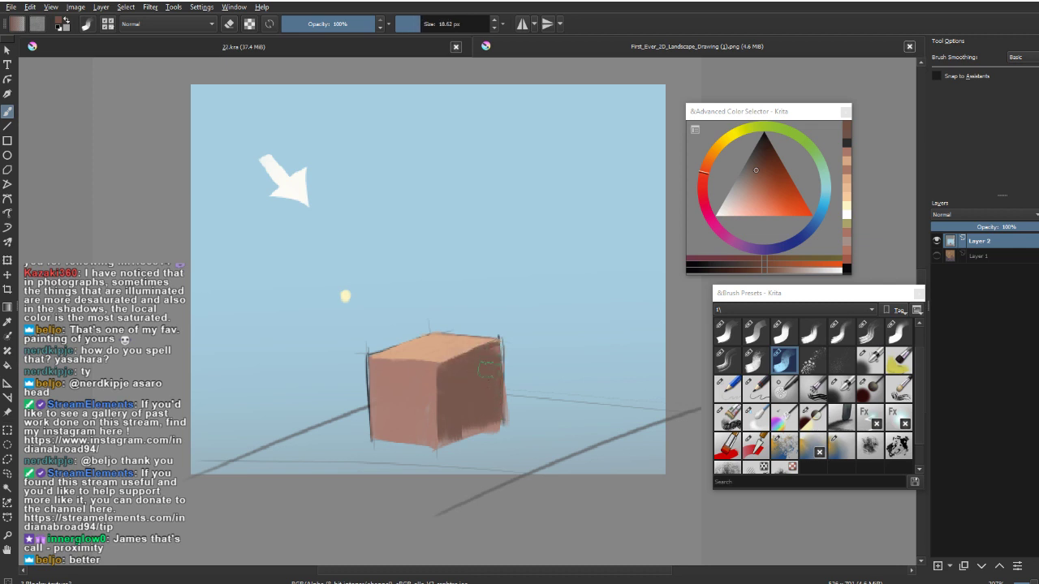
# Refine the vertical edge between the box's left and right faces with smaller strokes of the sampled red and brown.
pyautogui.press('m')
pyautogui.press('[')
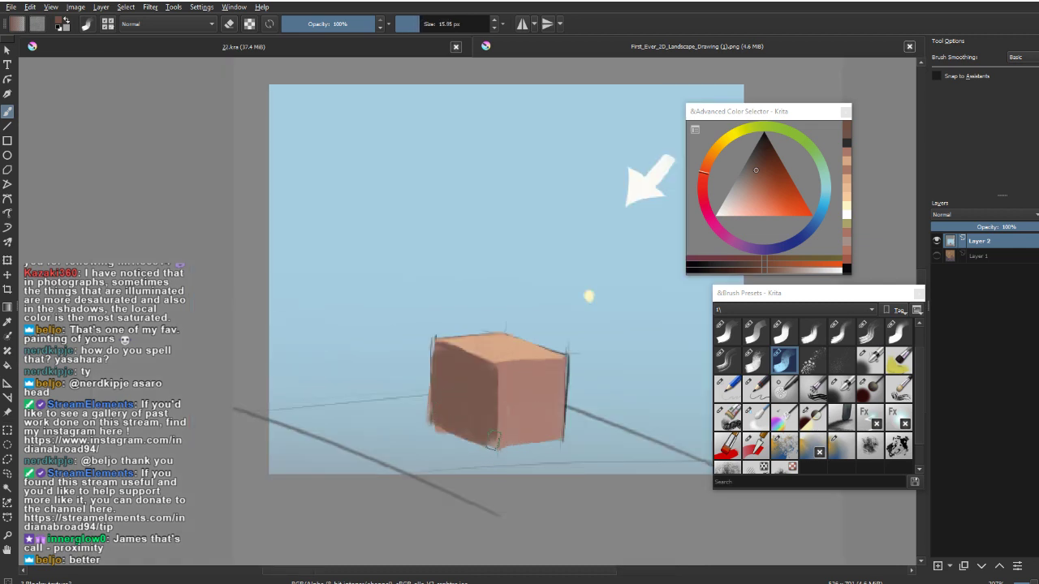
pyautogui.press('m')
pyautogui.moveTo(505, 399); pyautogui.dragTo(489, 399)
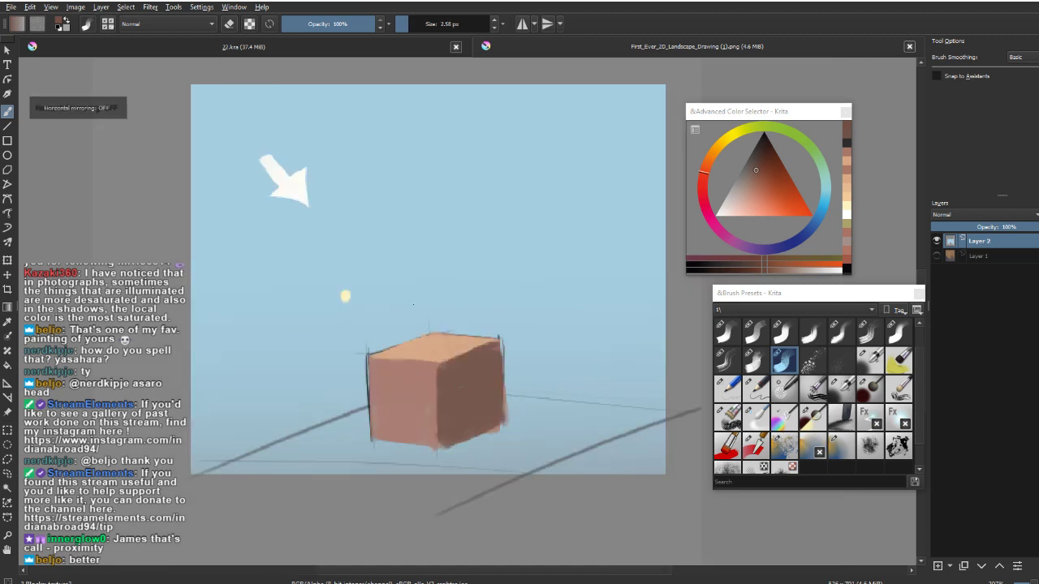
pyautogui.keyDown('ctrl'); pyautogui.click(429, 409); pyautogui.keyUp('ctrl')
pyautogui.moveTo(431, 372); pyautogui.dragTo(431, 382)
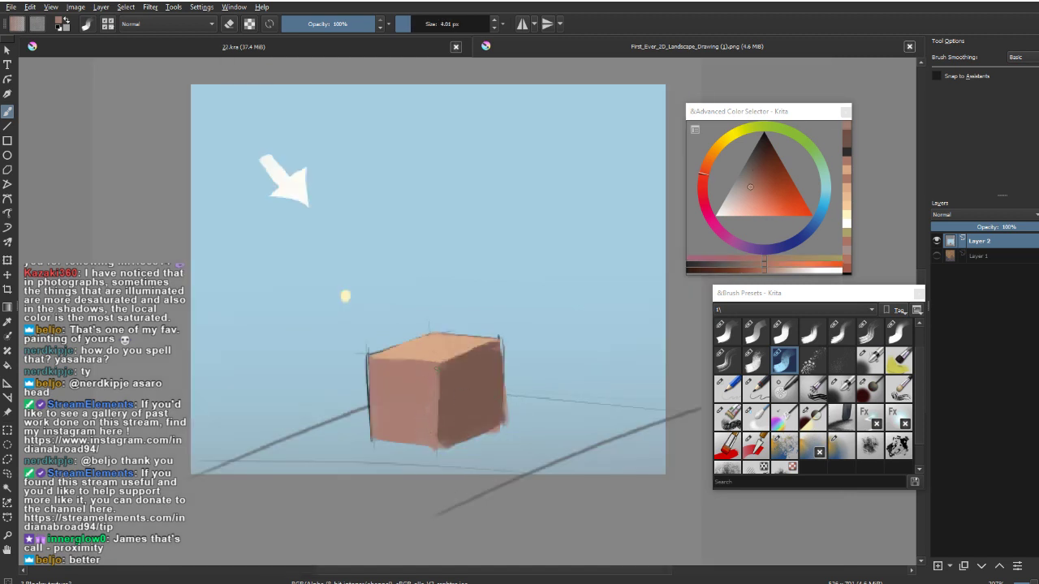
pyautogui.moveTo(436, 441)
pyautogui.mouseDown()
pyautogui.moveTo(431, 374)
pyautogui.moveTo(453, 369)
pyautogui.mouseUp()
pyautogui.keyDown('ctrl'); pyautogui.click(452, 378); pyautogui.keyUp('ctrl')
pyautogui.press(']')
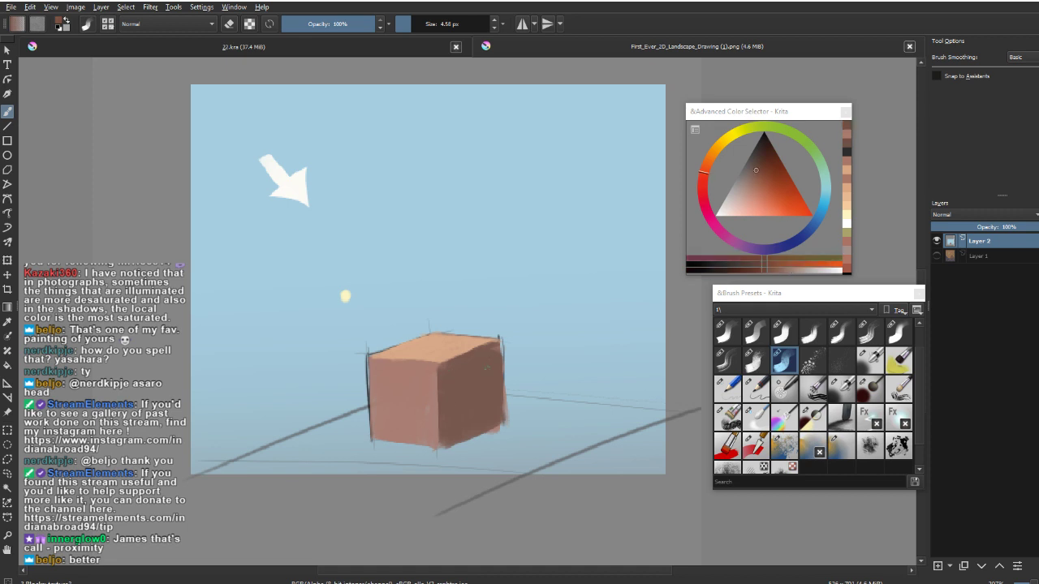
# Compare the colours of the box's left, top and right faces by sampling each one.
pyautogui.moveTo(487, 445); pyautogui.dragTo(486, 477)
pyautogui.moveTo(485, 397); pyautogui.dragTo(482, 362)
pyautogui.keyDown('ctrl'); pyautogui.click(420, 398); pyautogui.keyUp('ctrl')
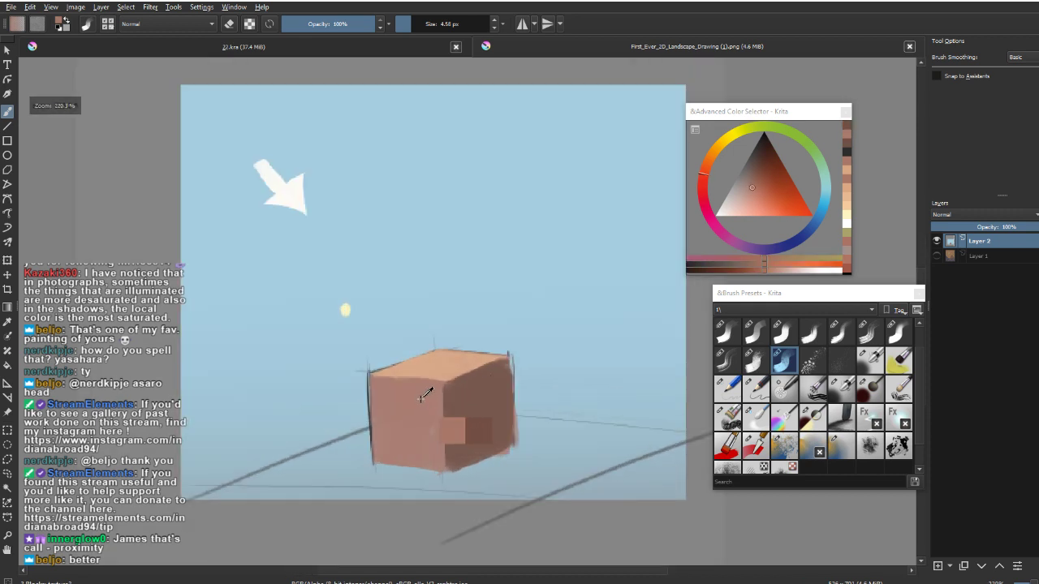
pyautogui.keyDown('ctrl'); pyautogui.click(449, 365); pyautogui.keyUp('ctrl')
pyautogui.keyDown('ctrl'); pyautogui.click(473, 405); pyautogui.keyUp('ctrl')
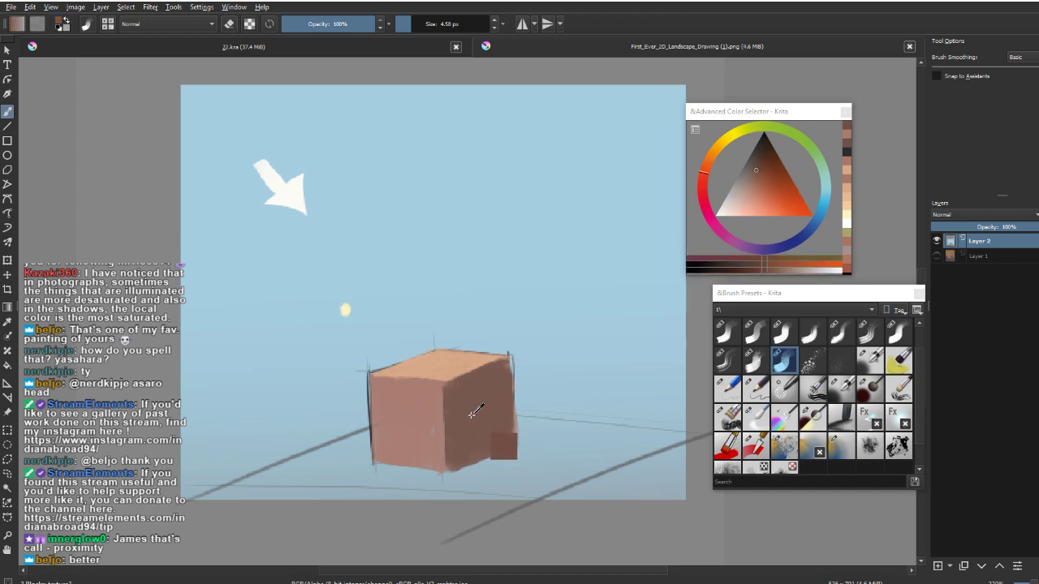
# Sketch thin brown arrows converging on the box from across the sky with a very small brush.
pyautogui.moveTo(591, 258); pyautogui.dragTo(582, 254)
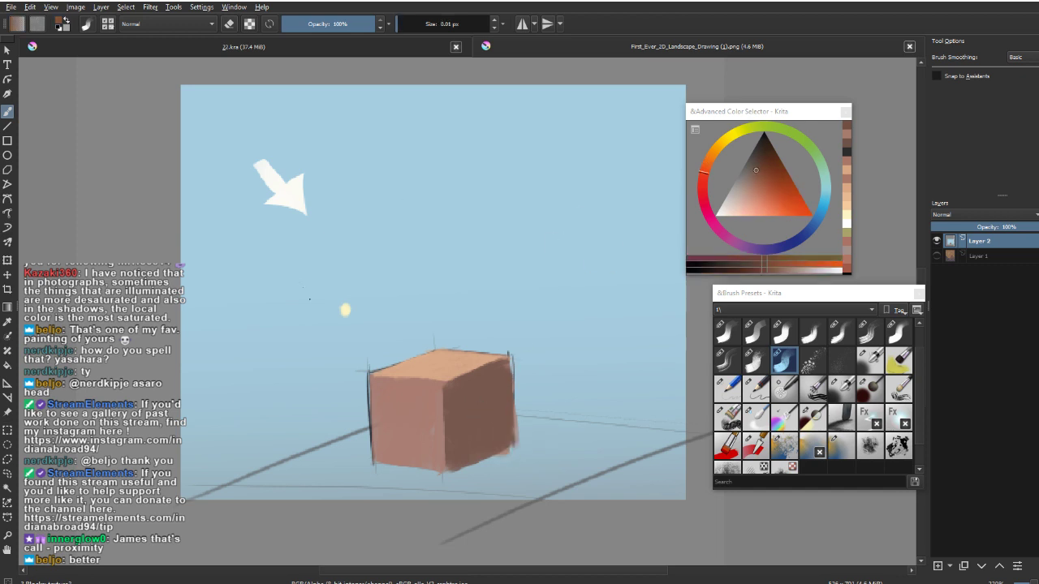
pyautogui.moveTo(297, 290); pyautogui.dragTo(560, 252)
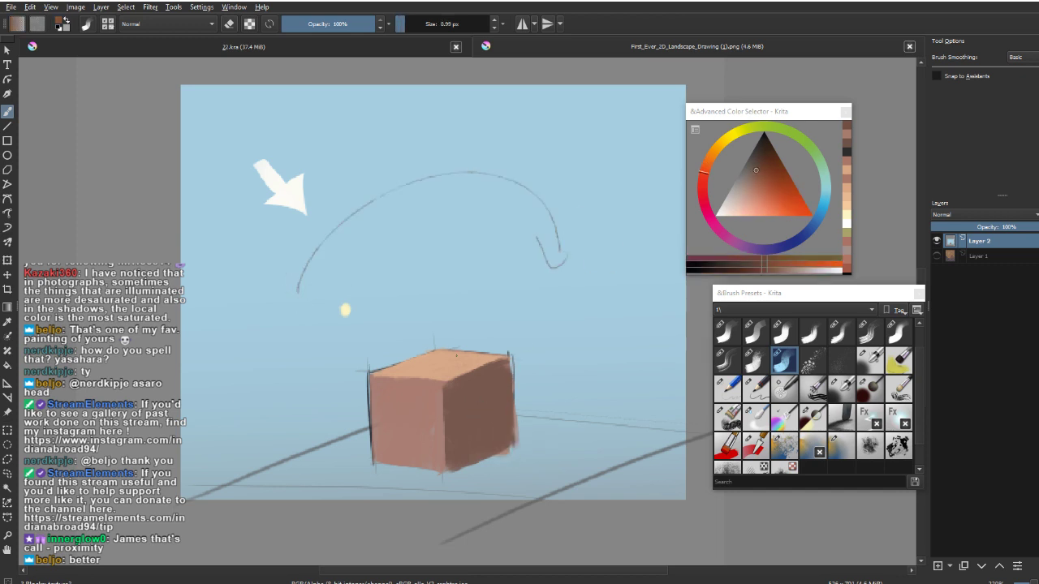
pyautogui.hotkey('ctrl', 'z')
pyautogui.moveTo(457, 193); pyautogui.dragTo(459, 323)
pyautogui.moveTo(376, 208); pyautogui.dragTo(409, 317)
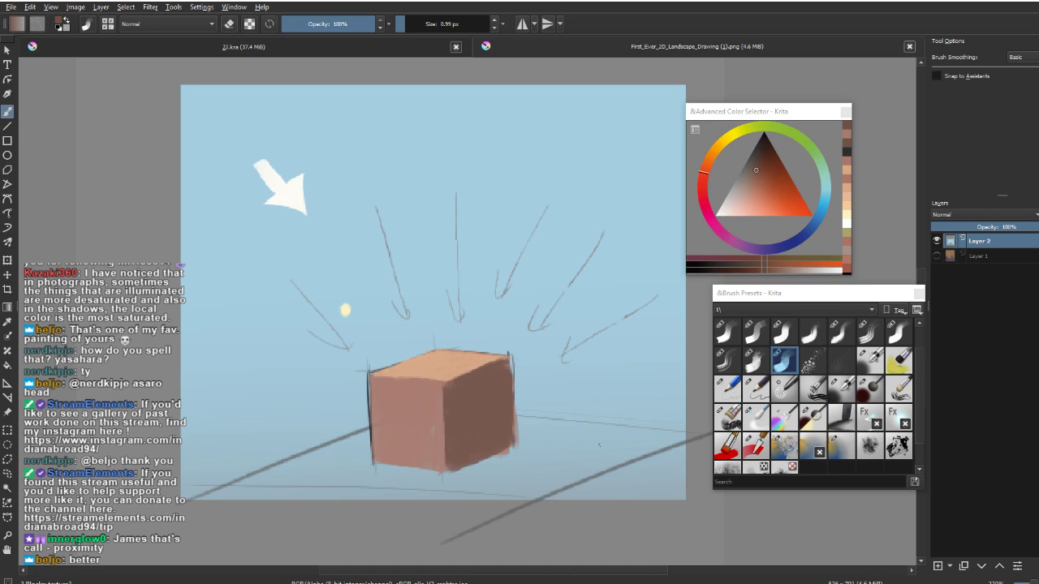
# Undo the thin arrows sketched around the box.
pyautogui.hotkey('ctrl', 'z')
pyautogui.hotkey('ctrl', 'z')
pyautogui.hotkey('ctrl', 'z')
pyautogui.hotkey('ctrl', 'z')
pyautogui.hotkey('ctrl', 'z')
pyautogui.hotkey('ctrl', 'z')
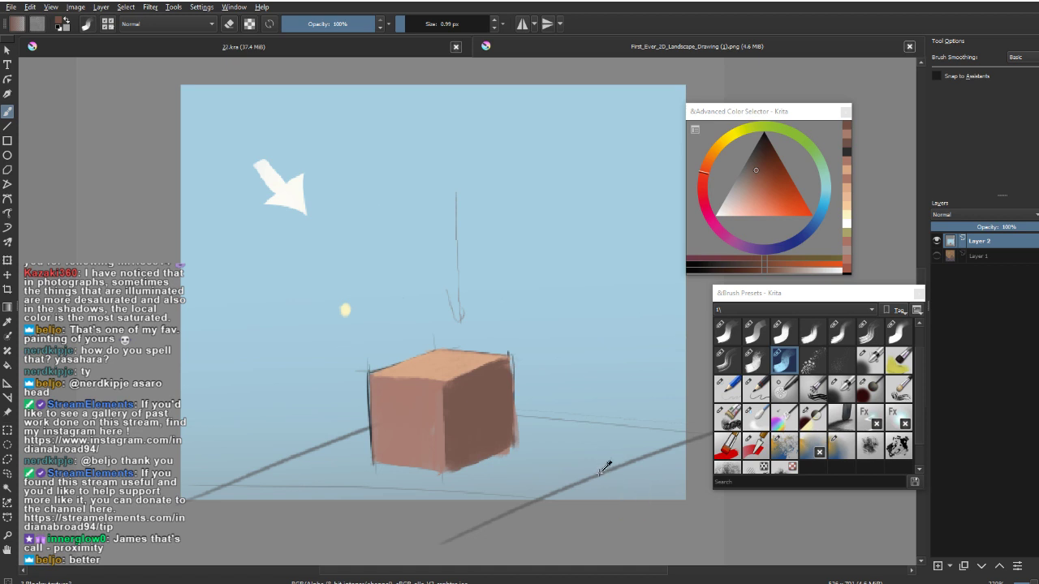
pyautogui.hotkey('ctrl', 'z')
pyautogui.hotkey('ctrl', 'z')
# Examine the colour difference between the box's lit left face and shadowed right face by sampling both.
pyautogui.scroll(3, 522, 354)
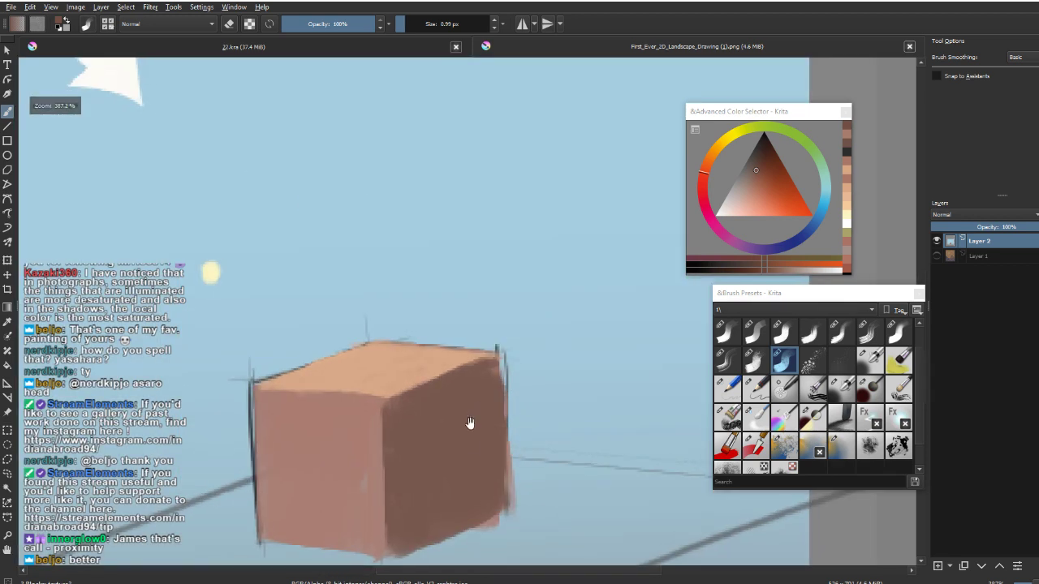
pyautogui.moveTo(470, 423); pyautogui.dragTo(475, 380)
pyautogui.keyDown('ctrl'); pyautogui.click(458, 367); pyautogui.keyUp('ctrl')
pyautogui.keyDown('ctrl'); pyautogui.click(353, 383); pyautogui.keyUp('ctrl')
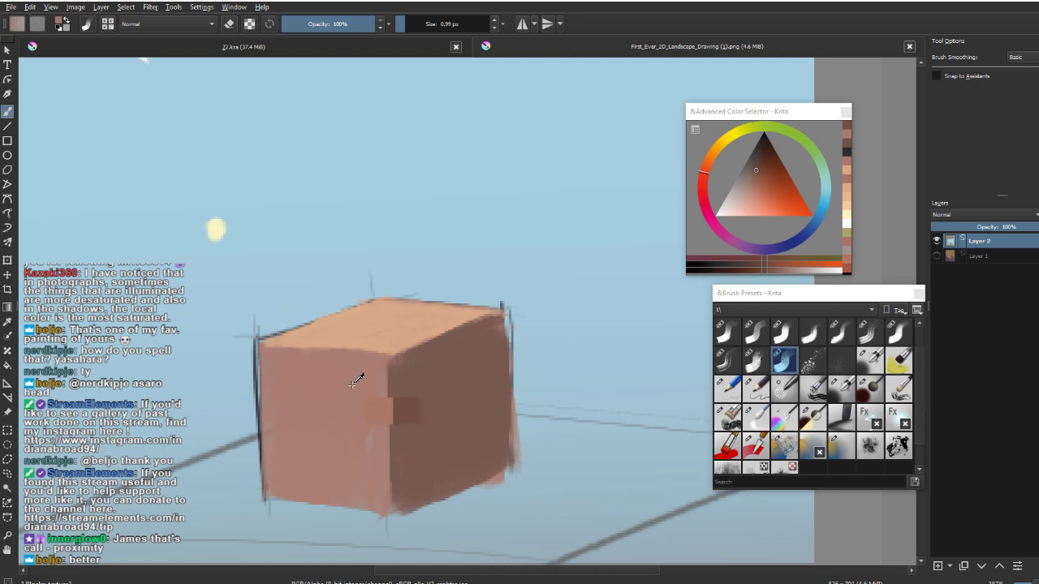
pyautogui.keyDown('ctrl'); pyautogui.click(395, 387); pyautogui.keyUp('ctrl')
pyautogui.keyDown('ctrl'); pyautogui.click(372, 393); pyautogui.keyUp('ctrl')
# Sample the box's shadowed right face, shift the colour towards a purplish red and repaint the face's upper area with a medium brush.
pyautogui.keyDown('ctrl'); pyautogui.click(431, 385); pyautogui.keyUp('ctrl')
pyautogui.moveTo(703, 185); pyautogui.dragTo(754, 182)
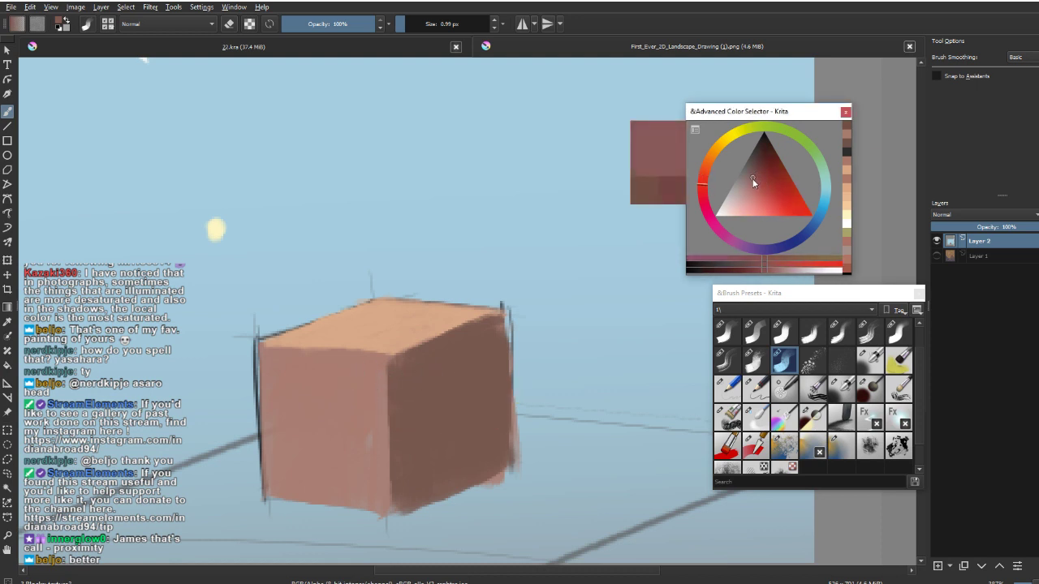
pyautogui.click(703, 194)
pyautogui.click(752, 179)
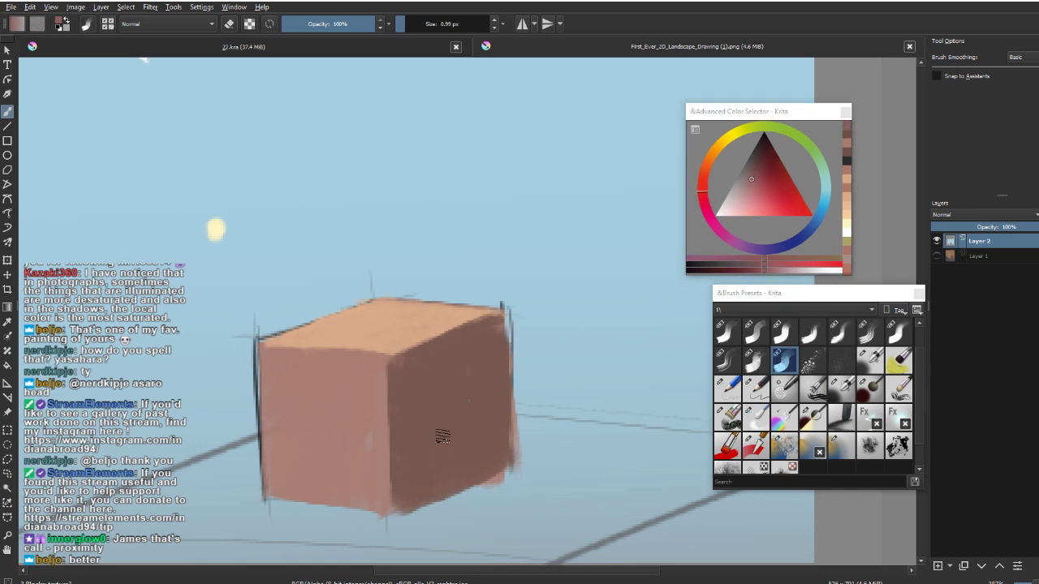
pyautogui.moveTo(441, 436); pyautogui.dragTo(486, 435)
pyautogui.moveTo(491, 347); pyautogui.dragTo(484, 428)
pyautogui.hotkey('ctrl', 'z')
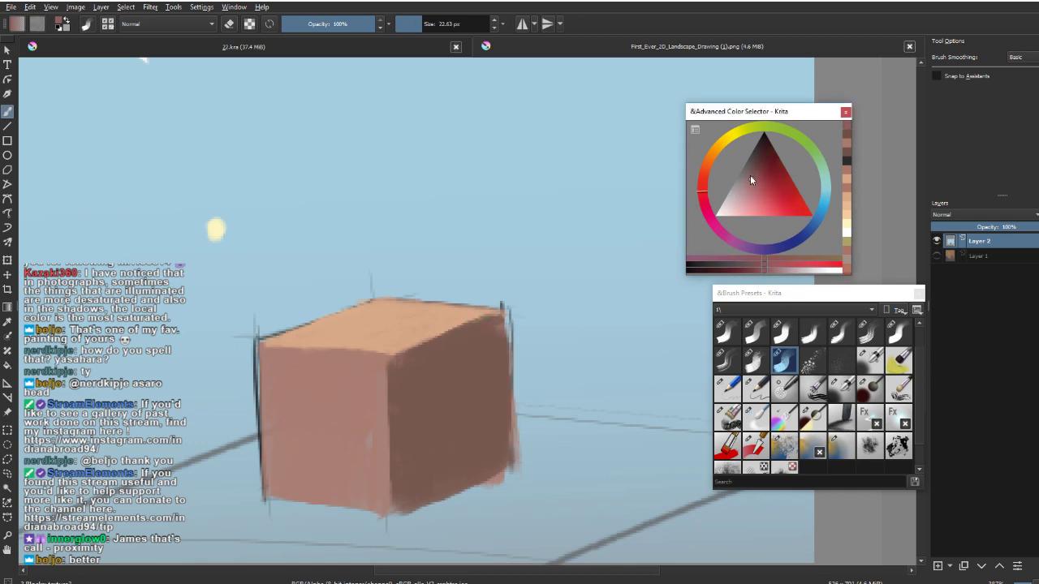
pyautogui.moveTo(751, 175); pyautogui.dragTo(749, 175)
pyautogui.moveTo(495, 373); pyautogui.dragTo(487, 430)
pyautogui.moveTo(492, 357)
pyautogui.mouseDown()
pyautogui.moveTo(488, 422)
pyautogui.moveTo(426, 409)
pyautogui.mouseUp()
# Blend the right face with tones sampled from its upper and lower areas, keeping a darker brown near the base.
pyautogui.keyDown('ctrl'); pyautogui.click(484, 371); pyautogui.keyUp('ctrl')
pyautogui.moveTo(509, 331); pyautogui.dragTo(412, 362)
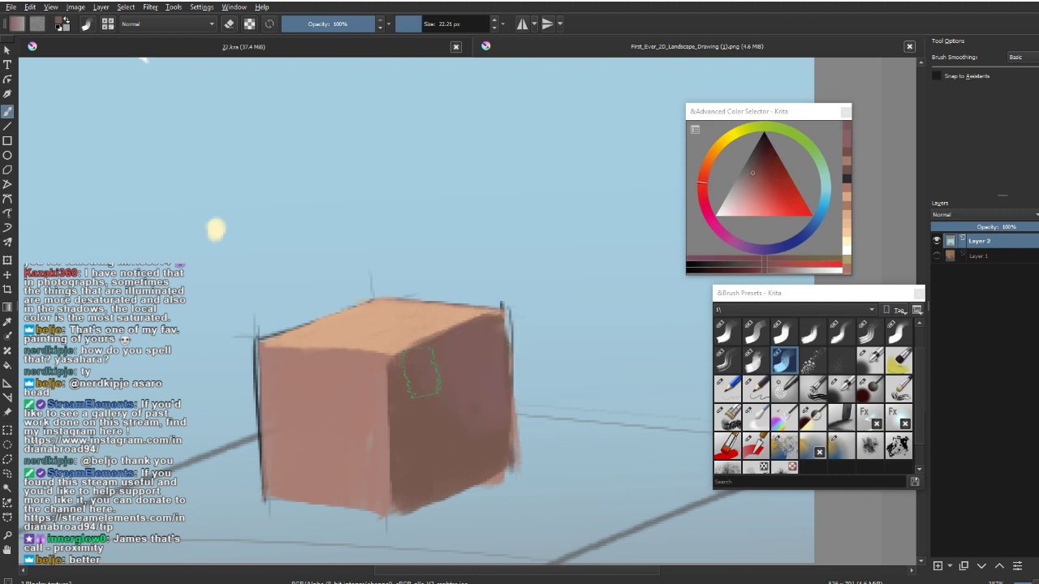
pyautogui.moveTo(422, 443); pyautogui.dragTo(426, 443)
pyautogui.keyDown('ctrl'); pyautogui.click(489, 469); pyautogui.keyUp('ctrl')
pyautogui.moveTo(412, 386); pyautogui.dragTo(417, 485)
pyautogui.moveTo(493, 401); pyautogui.dragTo(495, 352)
pyautogui.hotkey('ctrl', 'z')
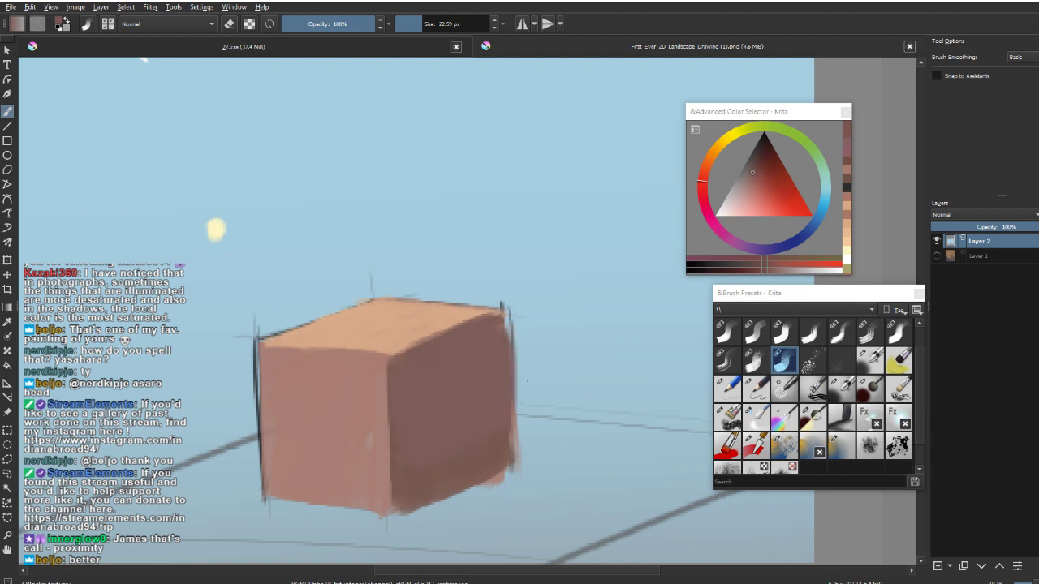
# Clean up the upper right edge of the box with blue sampled from the background.
pyautogui.keyDown('ctrl'); pyautogui.click(598, 373); pyautogui.keyUp('ctrl')
pyautogui.moveTo(525, 316)
pyautogui.mouseDown()
pyautogui.moveTo(535, 413)
pyautogui.moveTo(532, 384)
pyautogui.mouseUp()
pyautogui.hotkey('ctrl', 'z')
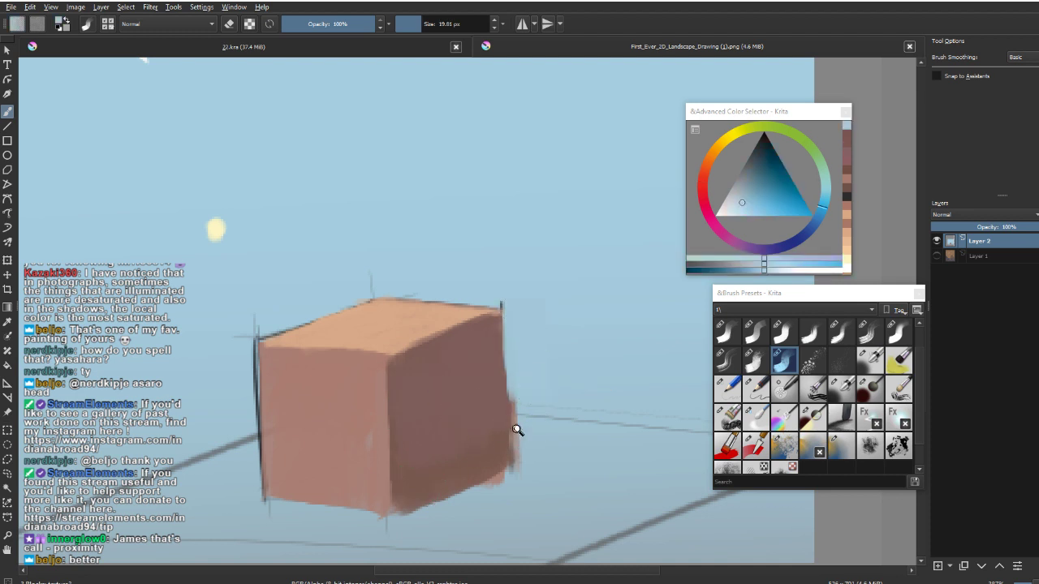
pyautogui.moveTo(517, 429)
pyautogui.mouseDown()
pyautogui.moveTo(517, 440)
pyautogui.moveTo(489, 415)
pyautogui.mouseUp()
# Draw a thick near-black arrow slanting down from the sky towards the box's shadowed right face.
pyautogui.keyDown('ctrl'); pyautogui.click(479, 381); pyautogui.keyUp('ctrl')
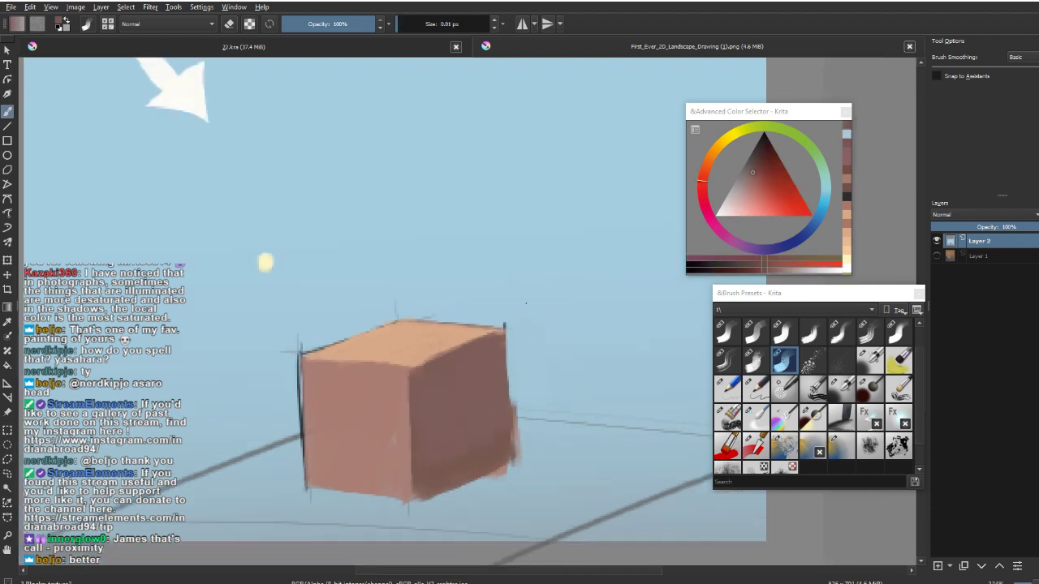
pyautogui.click(759, 142)
pyautogui.click(534, 326)
pyautogui.moveTo(531, 318); pyautogui.dragTo(538, 317)
pyautogui.moveTo(622, 200); pyautogui.dragTo(529, 325)
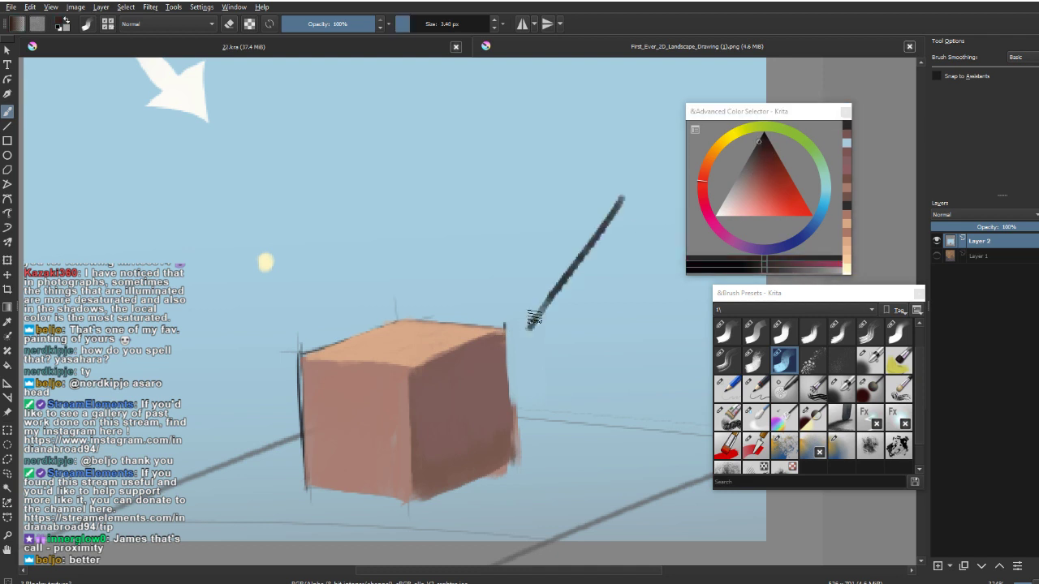
pyautogui.hotkey('ctrl', 'z')
pyautogui.moveTo(614, 211); pyautogui.dragTo(528, 337)
pyautogui.moveTo(533, 309)
pyautogui.mouseDown()
pyautogui.moveTo(528, 338)
pyautogui.moveTo(537, 332)
pyautogui.mouseUp()
pyautogui.moveTo(568, 356); pyautogui.dragTo(559, 354)
pyautogui.moveTo(525, 320)
pyautogui.mouseDown()
pyautogui.moveTo(501, 320)
pyautogui.moveTo(489, 288)
pyautogui.mouseUp()
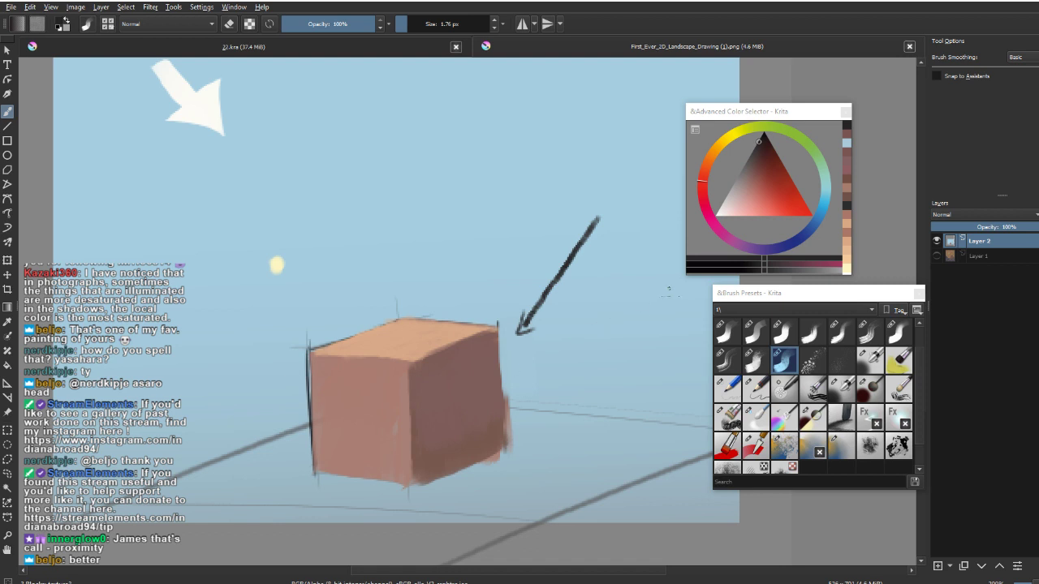
# Add two thinner parallel arrows below the thick one, pointing at the box's right face.
pyautogui.moveTo(671, 286); pyautogui.dragTo(539, 365)
pyautogui.moveTo(537, 346)
pyautogui.mouseDown()
pyautogui.moveTo(534, 369)
pyautogui.moveTo(561, 362)
pyautogui.mouseUp()
pyautogui.moveTo(681, 331)
pyautogui.mouseDown()
pyautogui.moveTo(550, 406)
pyautogui.moveTo(574, 397)
pyautogui.mouseUp()
pyautogui.scroll(-1, 578, 469)
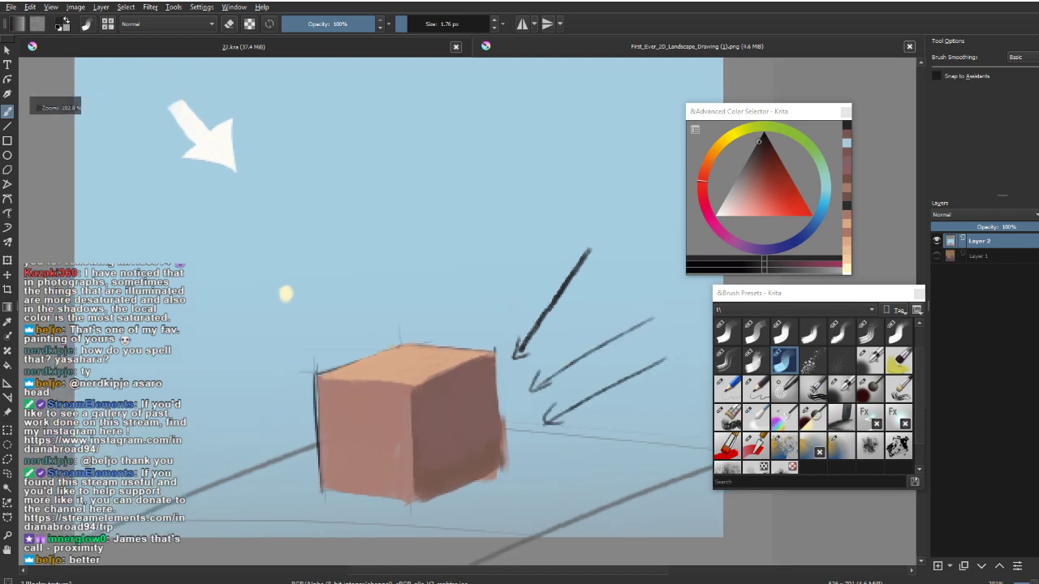
# Try a dome-shaped arc over the box and undo it together with the lowest arrow's head.
pyautogui.moveTo(658, 362)
pyautogui.mouseDown()
pyautogui.moveTo(215, 386)
pyautogui.moveTo(216, 445)
pyautogui.mouseUp()
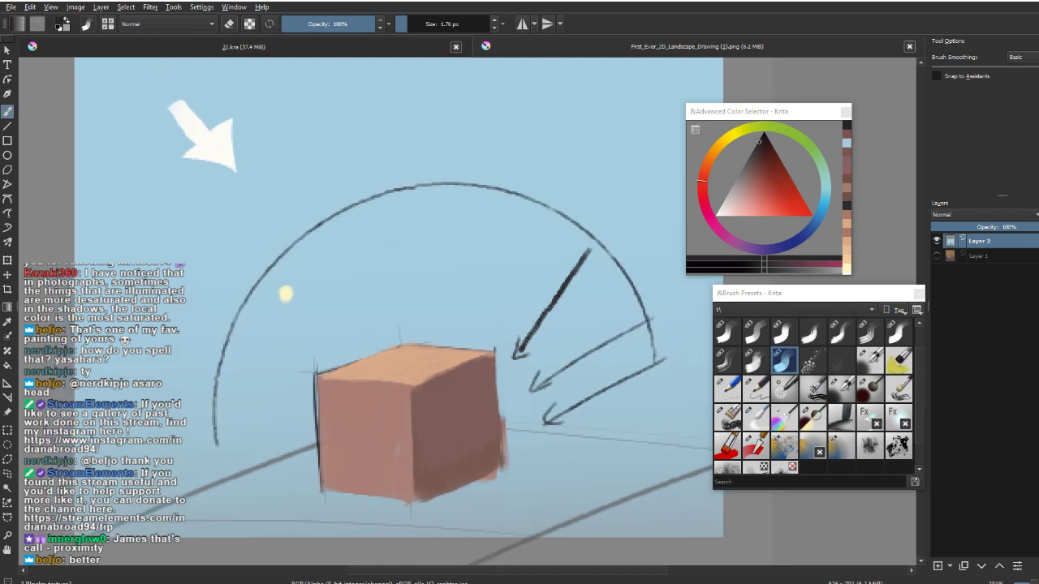
pyautogui.hotkey('ctrl', 'z')
pyautogui.hotkey('ctrl', 'z')
pyautogui.hotkey('ctrl', 'z')
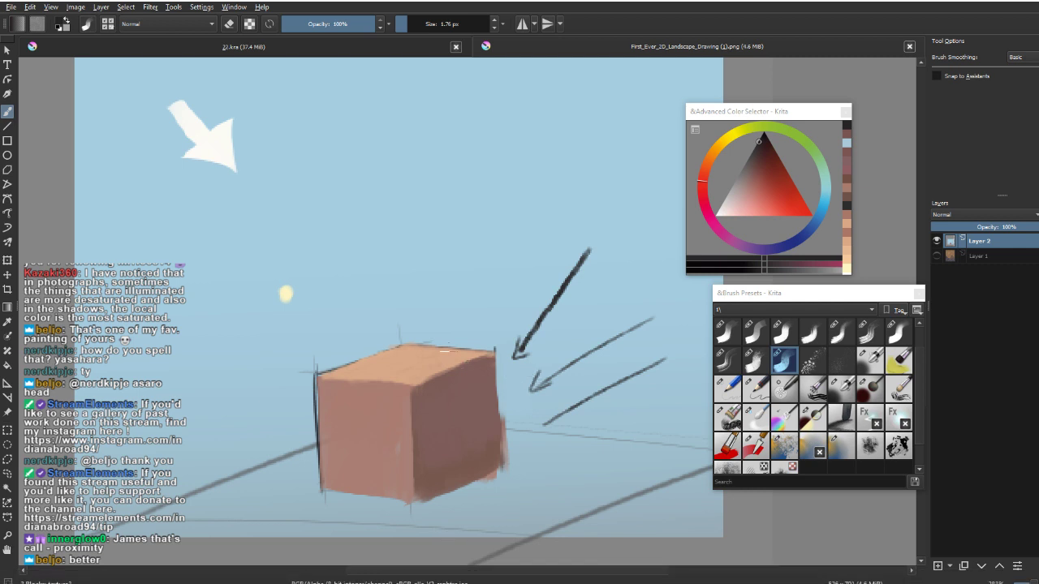
# Draw an arrow pointing down at the box's top face and label it "SUN ↑ SKY".
pyautogui.moveTo(434, 286); pyautogui.dragTo(430, 341)
pyautogui.moveTo(420, 319); pyautogui.dragTo(430, 341)
pyautogui.moveTo(430, 341); pyautogui.dragTo(439, 317)
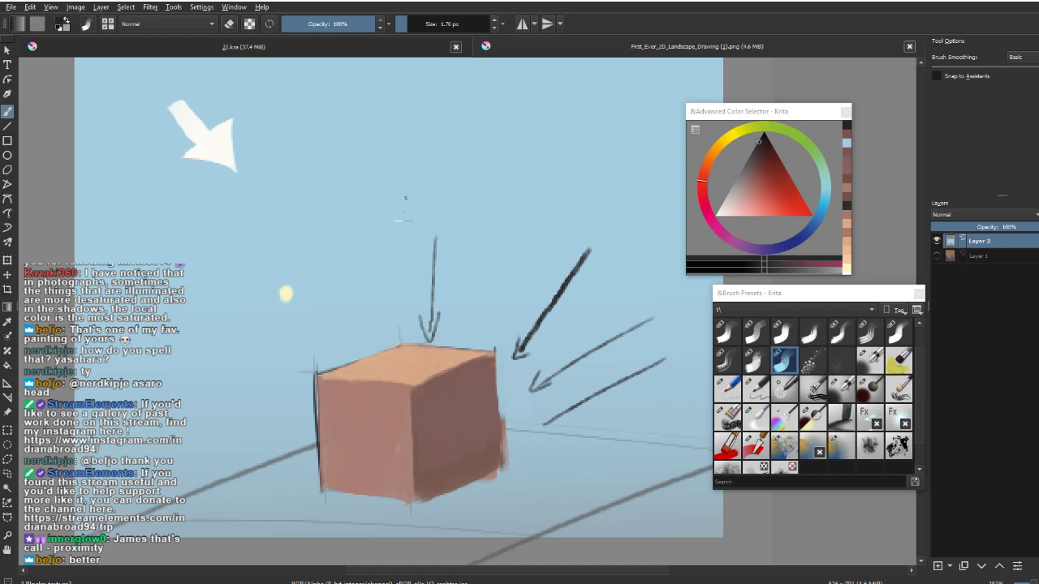
pyautogui.moveTo(408, 200); pyautogui.dragTo(390, 225)
pyautogui.moveTo(413, 204); pyautogui.dragTo(417, 211)
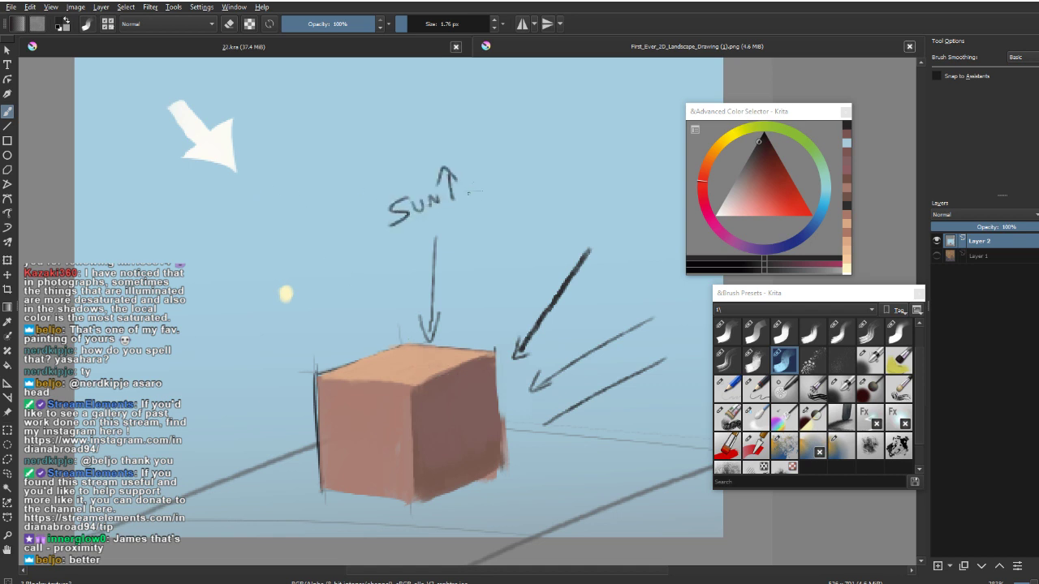
pyautogui.moveTo(515, 313); pyautogui.dragTo(492, 315)
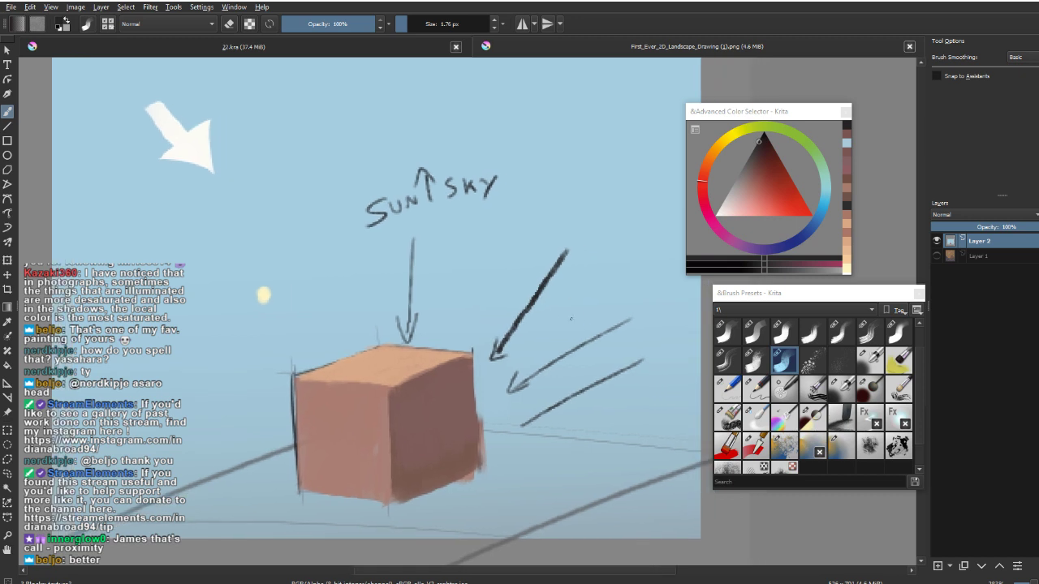
# Handwrite the label "SKY ↑" beside the arrows aimed at the box's right face.
pyautogui.hotkey('ctrl', 'z')
pyautogui.moveTo(565, 304); pyautogui.dragTo(553, 320)
pyautogui.hotkey('ctrl', 'z')
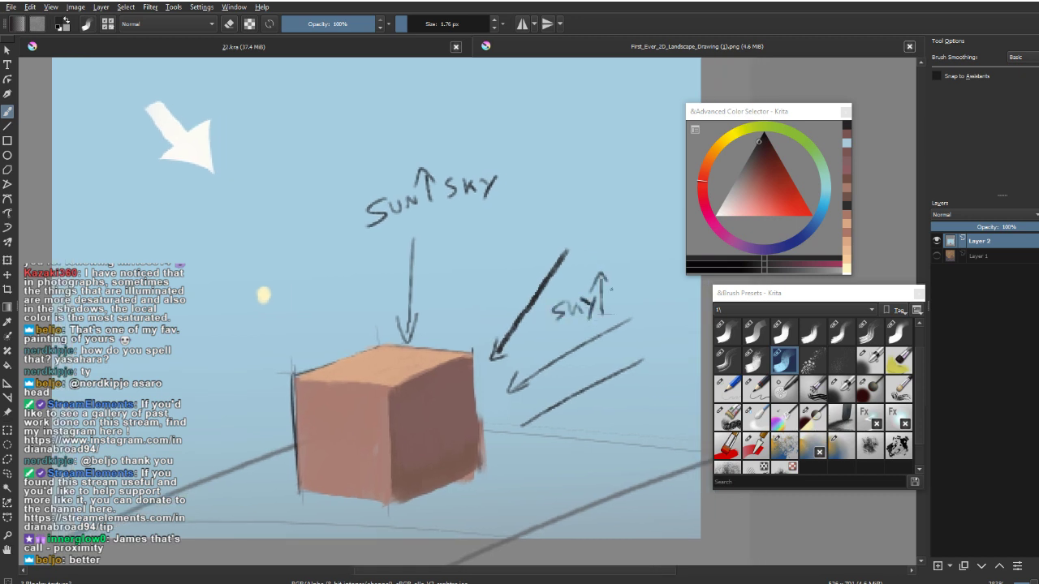
pyautogui.moveTo(613, 290); pyautogui.dragTo(466, 432)
pyautogui.scroll(3, 509, 432)
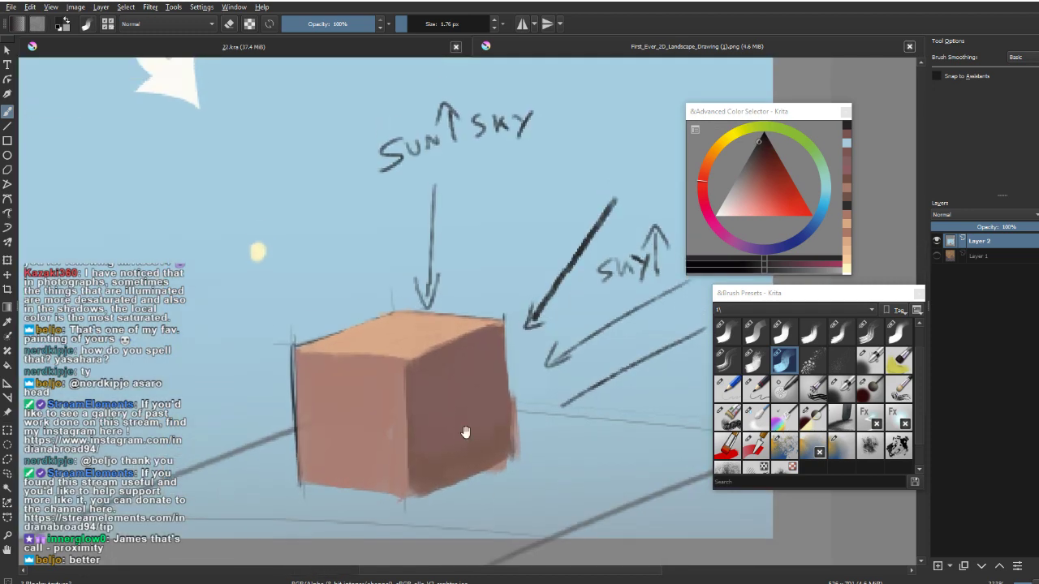
# Handwrite "warm vs cool" in the sky above the "SUN ↑ SKY" label.
pyautogui.press('ctrl')
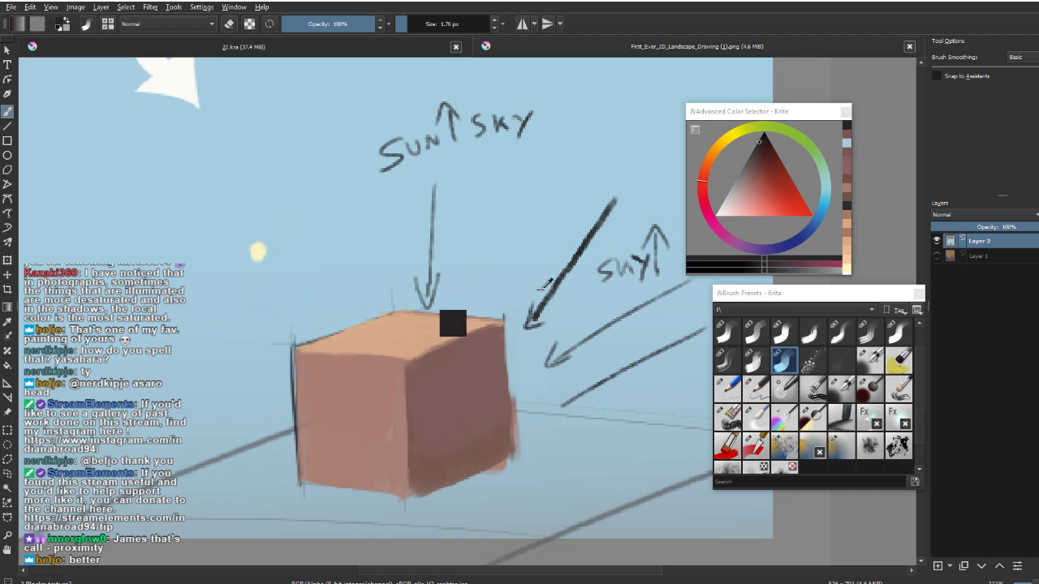
pyautogui.moveTo(518, 354); pyautogui.dragTo(496, 509)
pyautogui.moveTo(401, 176); pyautogui.dragTo(471, 183)
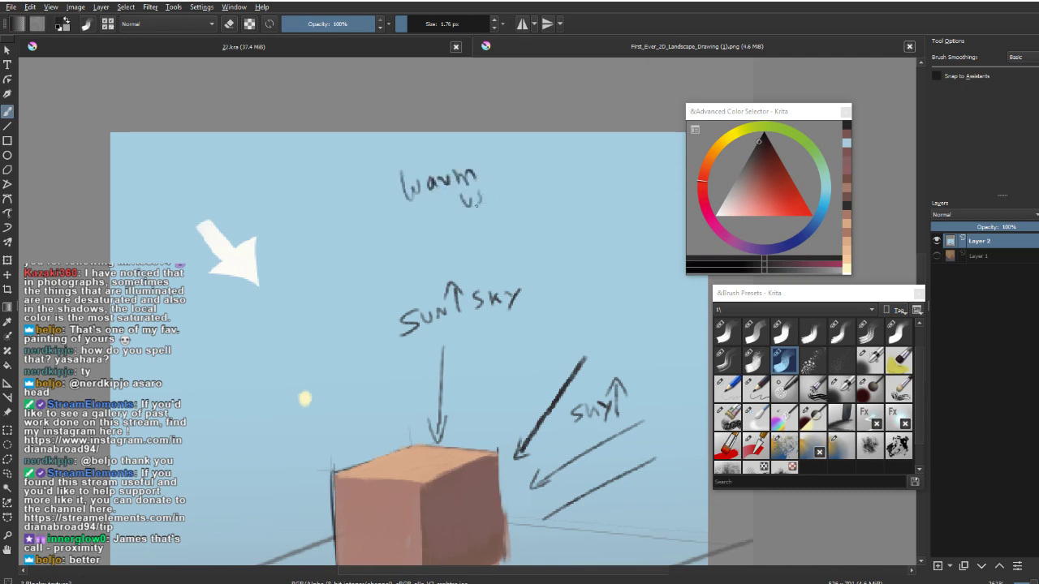
# Compare the box study on Layer 2 with the orange landscape on Layer 1 by switching their visibility, and return to the box.
pyautogui.click(937, 240)
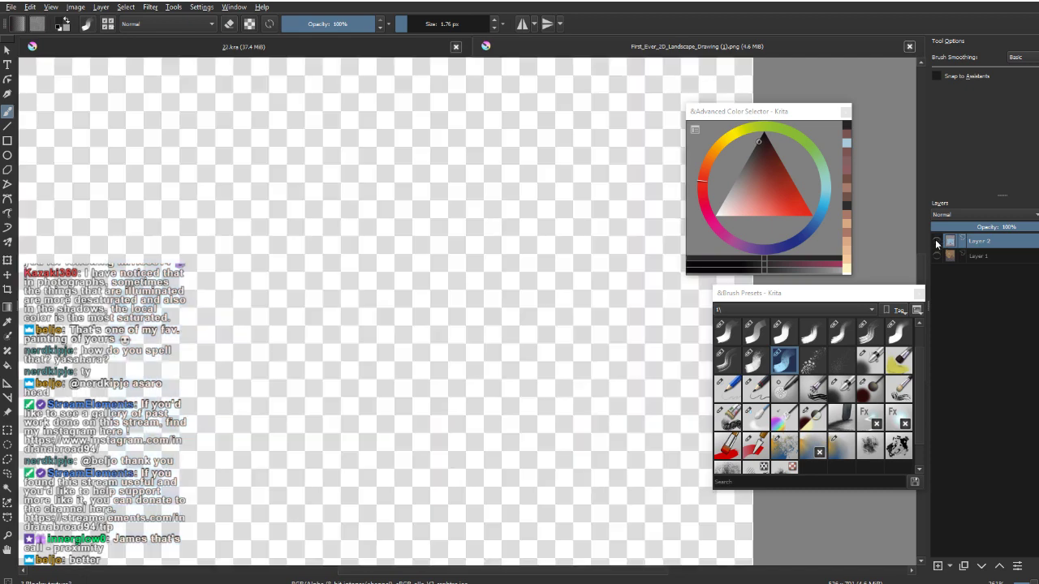
pyautogui.click(937, 255)
pyautogui.moveTo(659, 440); pyautogui.dragTo(626, 369)
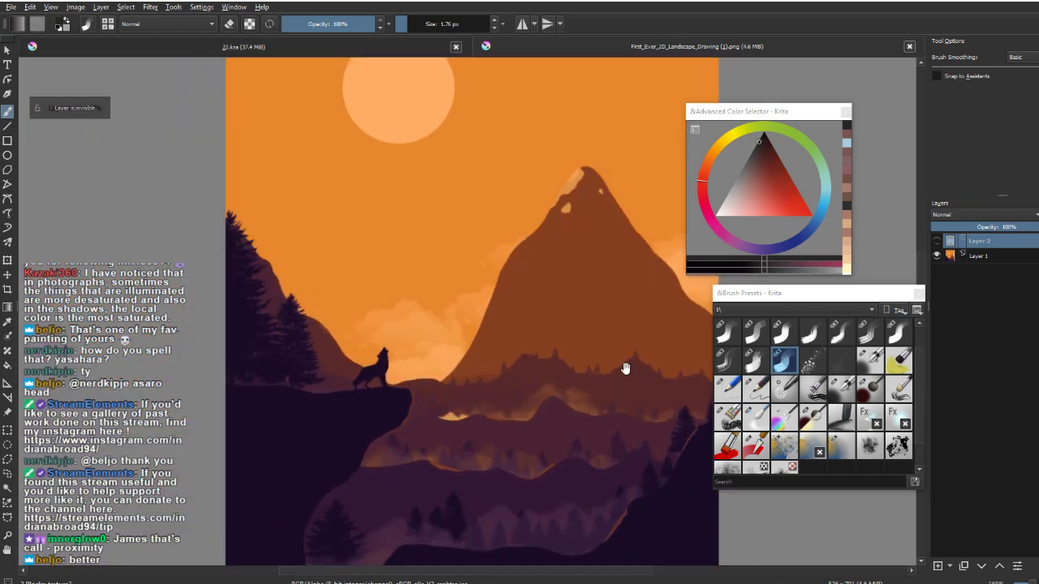
pyautogui.scroll(-3, 632, 460)
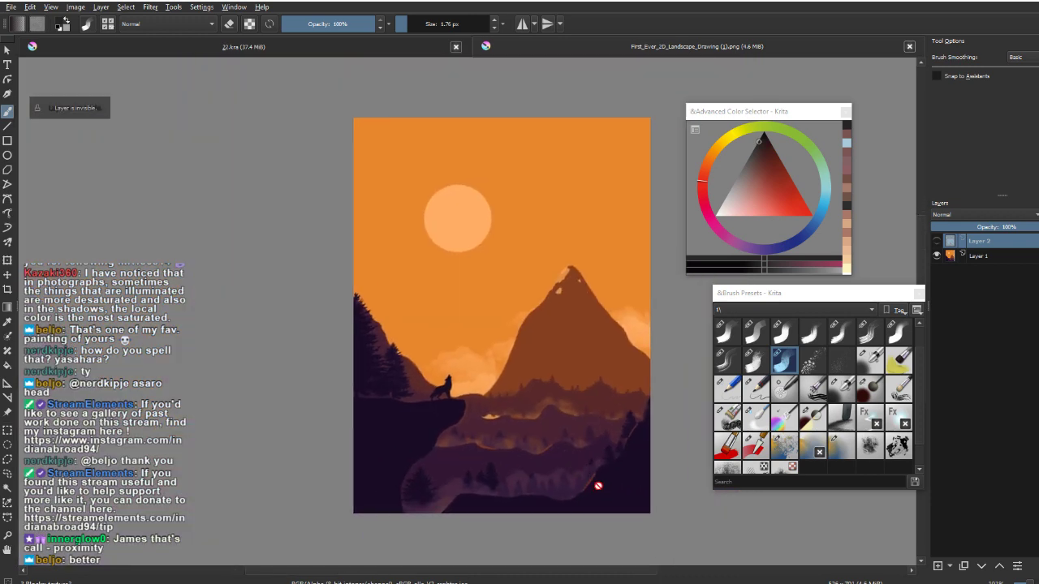
pyautogui.click(937, 240)
pyautogui.click(937, 255)
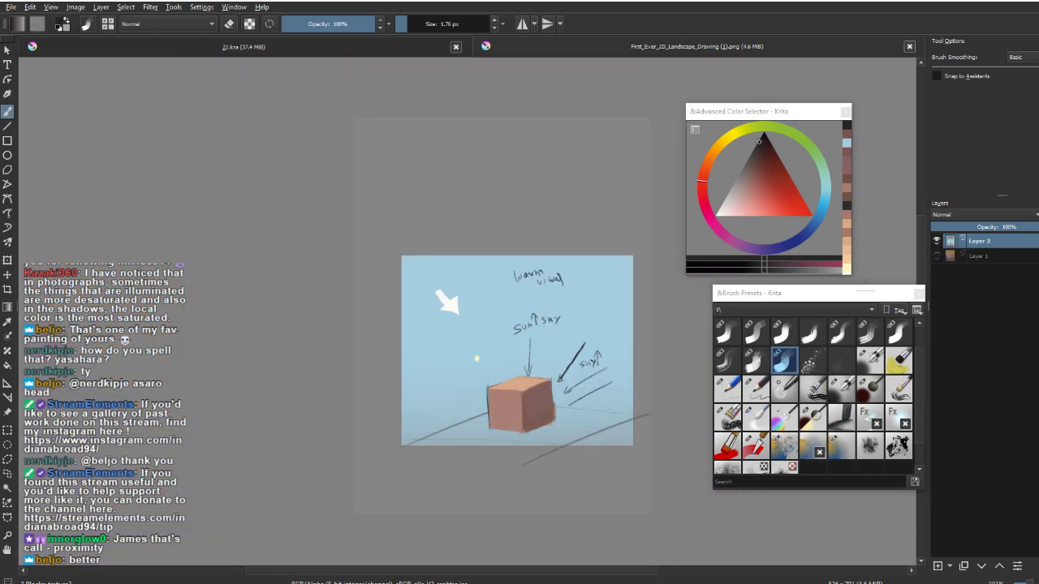
pyautogui.scroll(4, 585, 436)
pyautogui.moveTo(624, 402); pyautogui.dragTo(627, 389)
pyautogui.moveTo(608, 431); pyautogui.dragTo(598, 472)
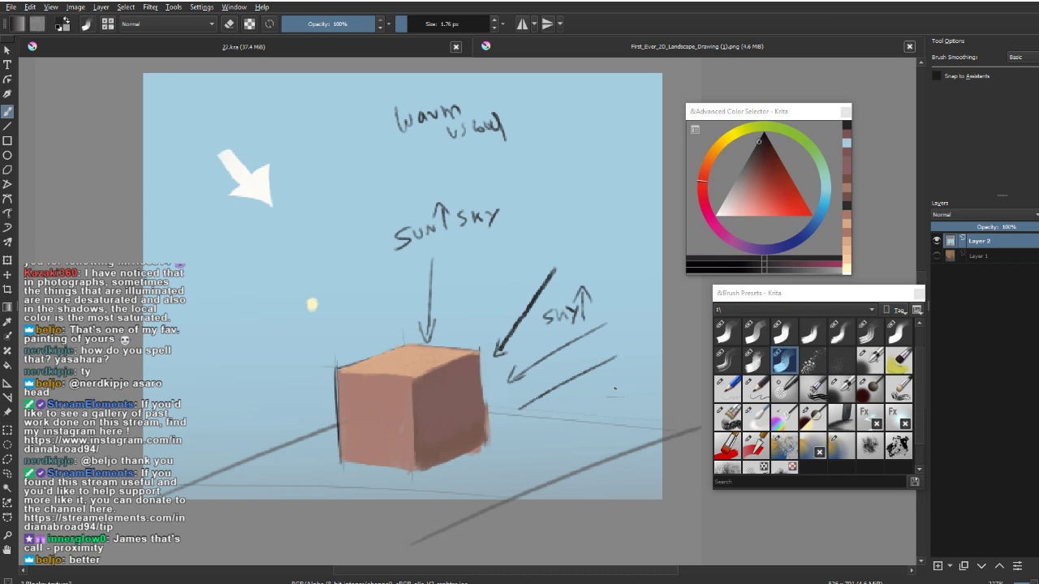
pyautogui.click(10, 433)
pyautogui.moveTo(562, 147)
pyautogui.mouseDown()
pyautogui.moveTo(589, 174)
pyautogui.moveTo(557, 263)
pyautogui.mouseUp()
pyautogui.hotkey('ctrl', 'z')
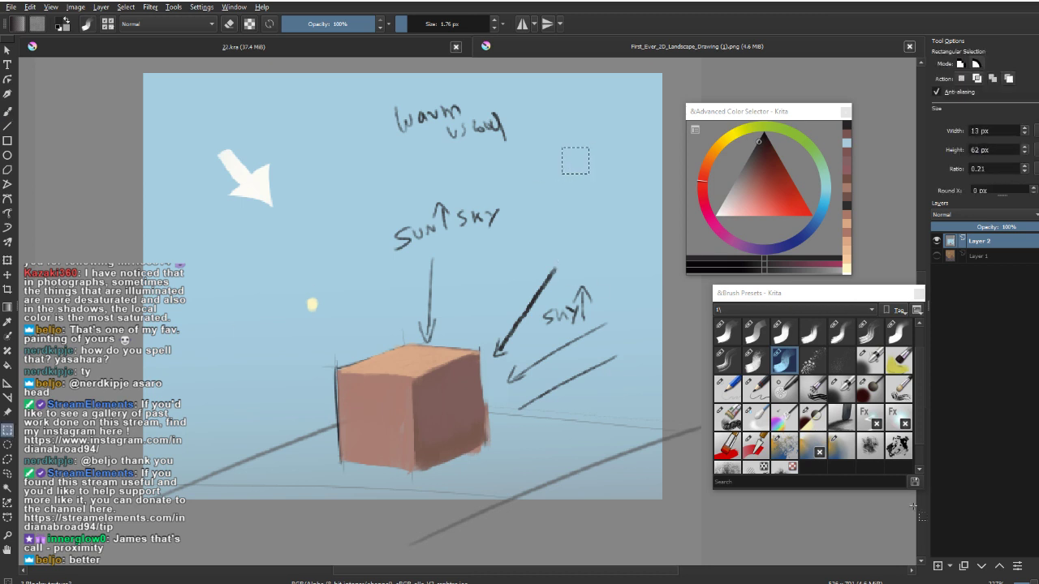
# Create a new layer above the box study, hide the two layers beneath it and fill the new layer with near-black.
pyautogui.hotkey('ctrl', 'v')
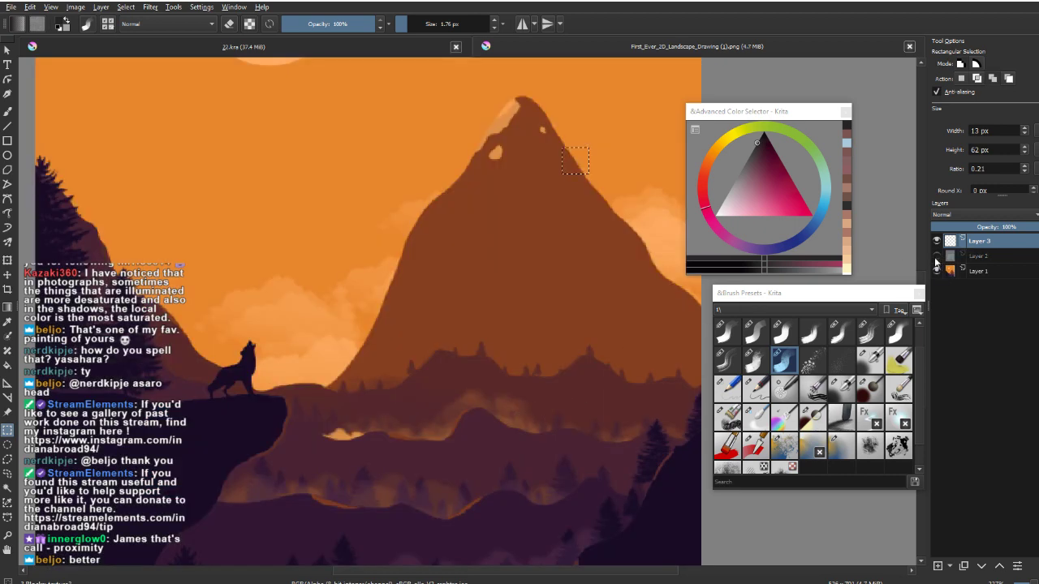
pyautogui.click(938, 272)
pyautogui.press('2')
pyautogui.press('f')
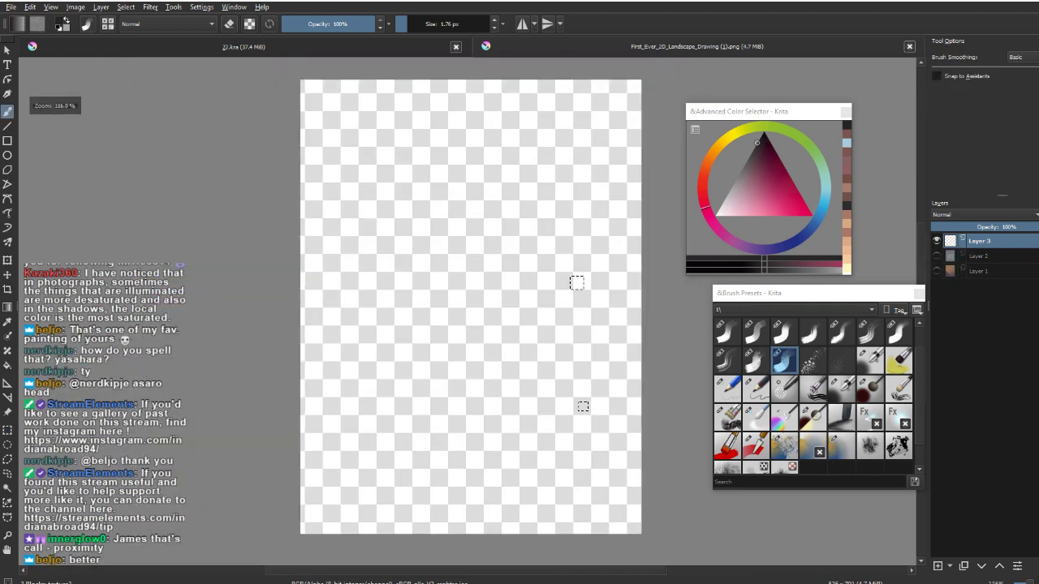
pyautogui.click(420, 323)
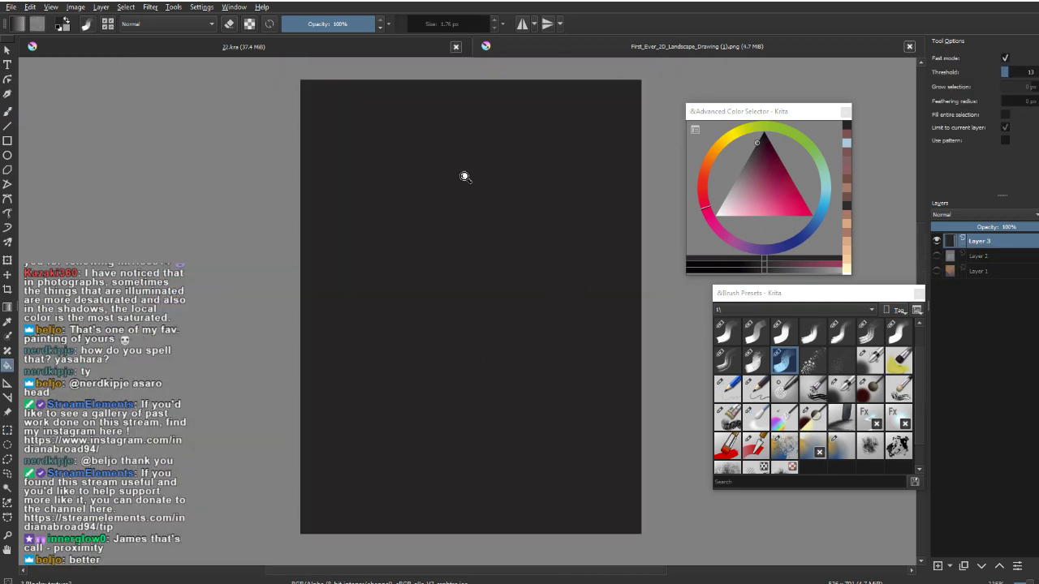
# Make a wide rectangular selection across the middle of the near-black canvas.
pyautogui.moveTo(463, 174); pyautogui.dragTo(514, 370)
pyautogui.click(6, 430)
pyautogui.moveTo(395, 257); pyautogui.dragTo(571, 359)
pyautogui.press('b')
pyautogui.moveTo(485, 282); pyautogui.dragTo(517, 231)
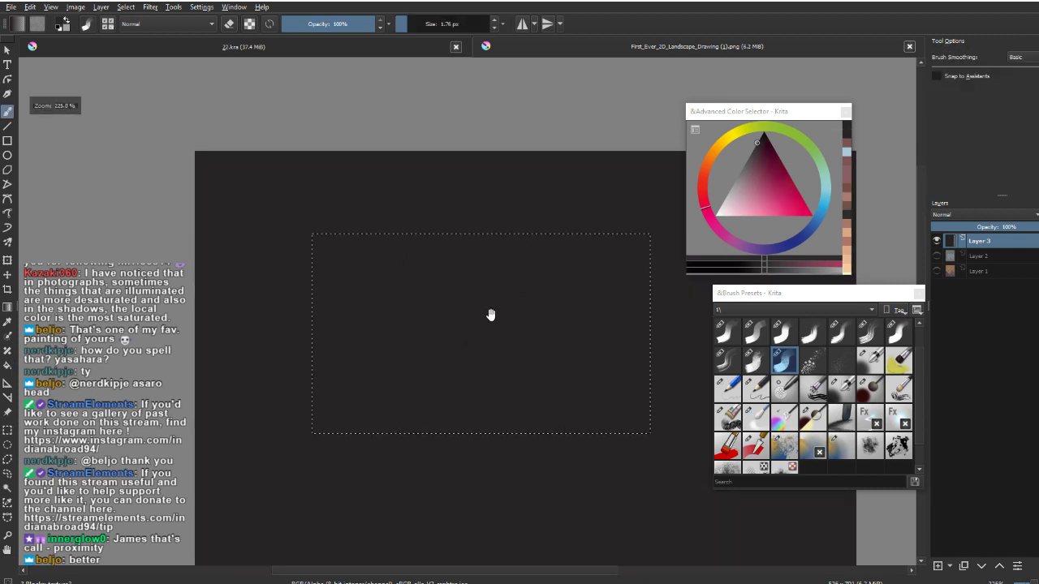
pyautogui.moveTo(477, 380)
pyautogui.mouseDown()
pyautogui.moveTo(455, 401)
pyautogui.moveTo(440, 231)
pyautogui.mouseUp()
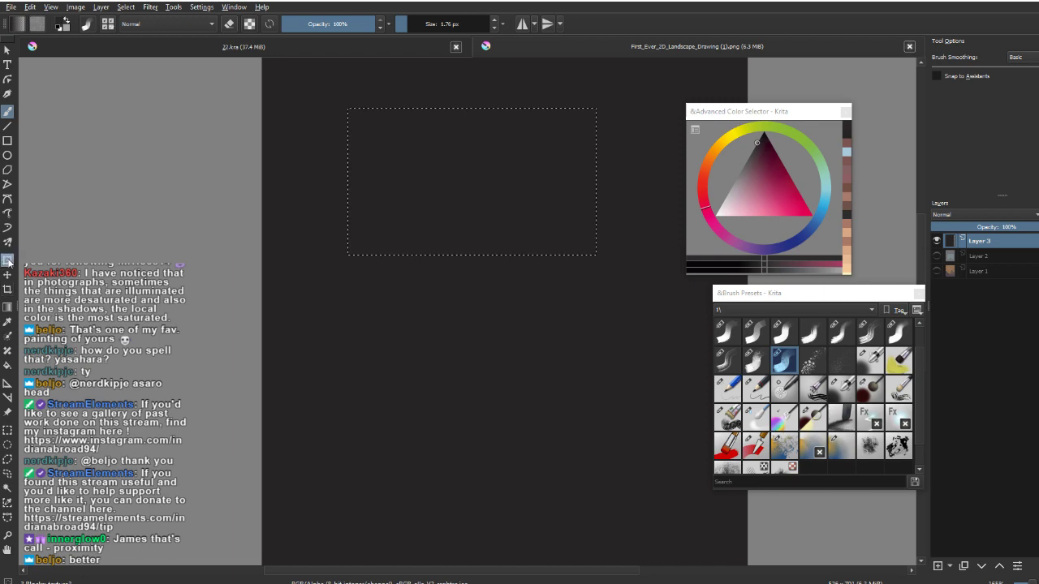
pyautogui.moveTo(351, 299)
pyautogui.mouseDown()
pyautogui.moveTo(585, 411)
pyautogui.moveTo(637, 414)
pyautogui.mouseUp()
pyautogui.moveTo(379, 313); pyautogui.dragTo(461, 219)
pyautogui.moveTo(459, 248); pyautogui.dragTo(377, 462)
# Enlarge the brush, choose a muted magenta and paint a diagonal stroke in the selection's upper left corner.
pyautogui.moveTo(362, 389); pyautogui.dragTo(154, 389)
pyautogui.moveTo(398, 382); pyautogui.dragTo(395, 414)
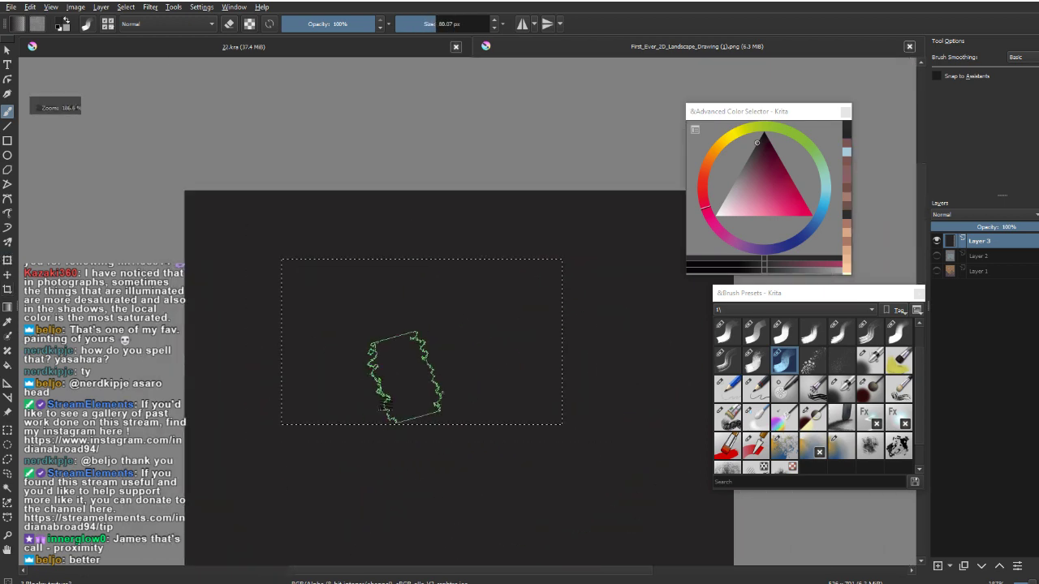
pyautogui.moveTo(488, 380); pyautogui.dragTo(443, 381)
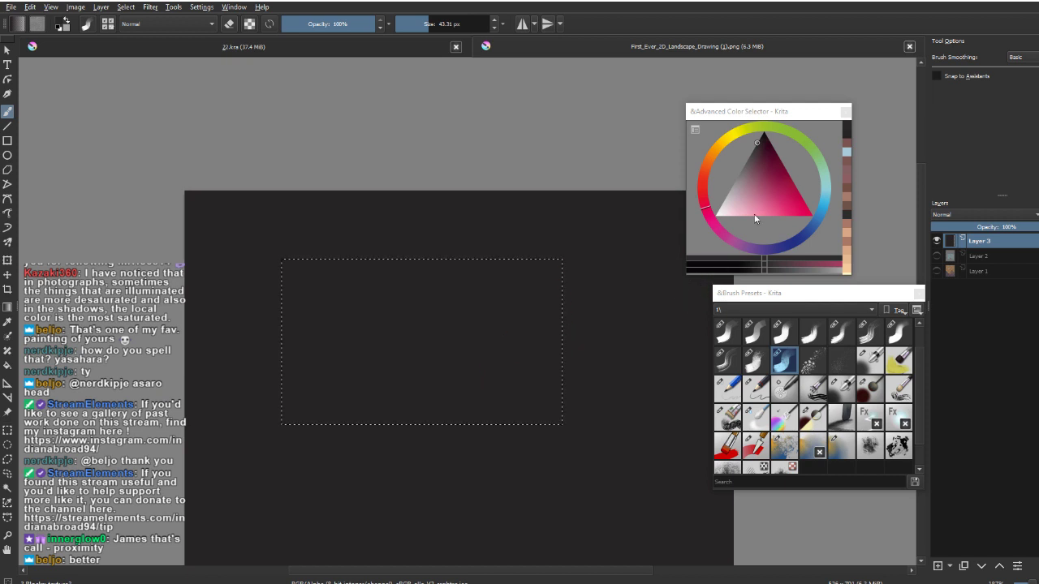
pyautogui.moveTo(820, 192)
pyautogui.mouseDown()
pyautogui.moveTo(814, 229)
pyautogui.moveTo(775, 248)
pyautogui.moveTo(721, 233)
pyautogui.mouseUp()
pyautogui.click(758, 165)
pyautogui.moveTo(754, 177)
pyautogui.mouseDown()
pyautogui.moveTo(753, 198)
pyautogui.moveTo(764, 195)
pyautogui.mouseUp()
pyautogui.moveTo(365, 260); pyautogui.dragTo(305, 329)
# Cover the upper part of the selection with broad overlapping strokes in lighter mauve and pale pink.
pyautogui.click(755, 206)
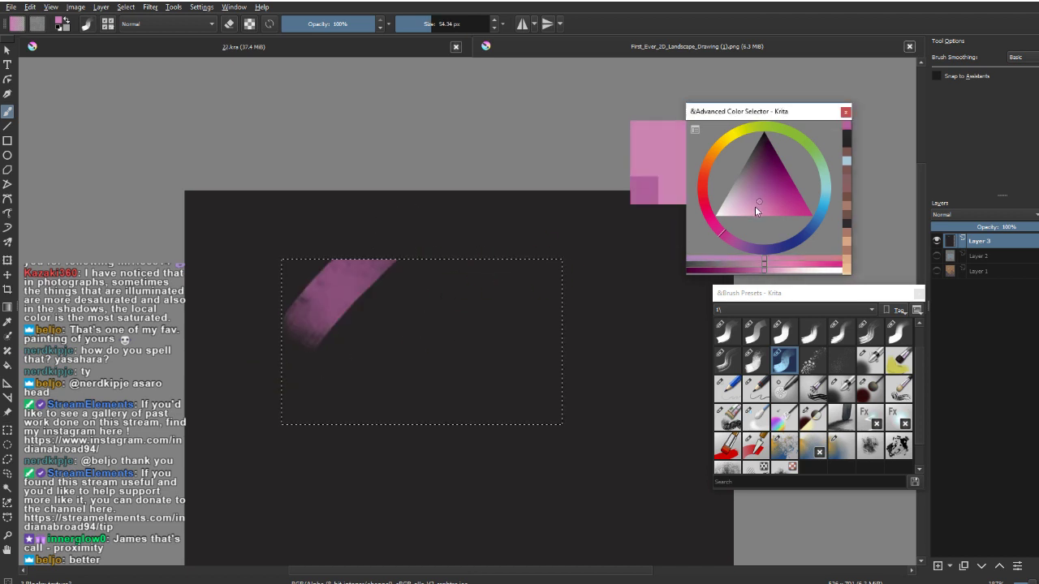
pyautogui.moveTo(382, 264); pyautogui.dragTo(276, 365)
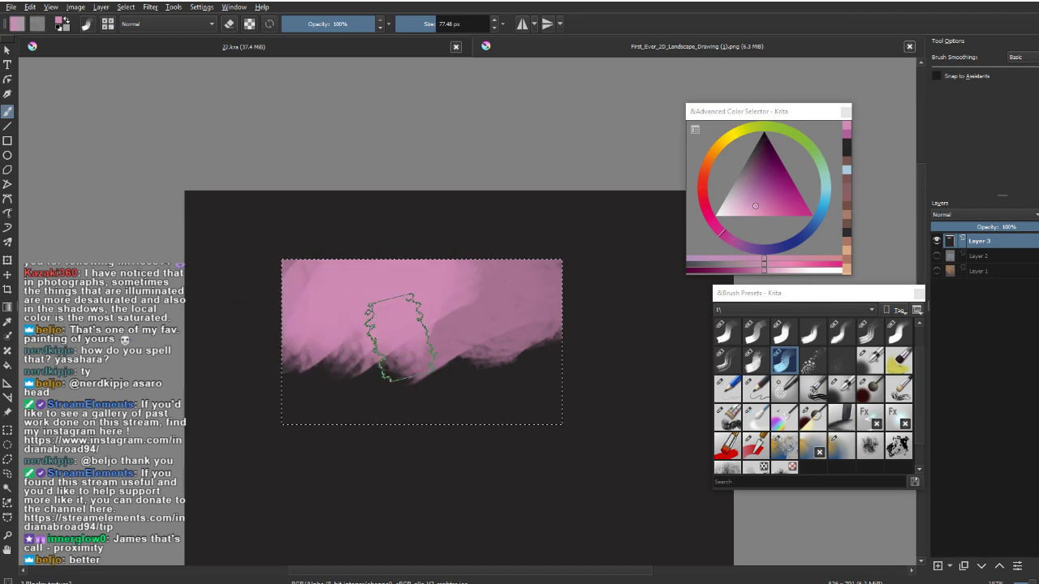
pyautogui.click(746, 206)
pyautogui.moveTo(519, 272)
pyautogui.mouseDown()
pyautogui.moveTo(441, 357)
pyautogui.moveTo(481, 310)
pyautogui.moveTo(380, 363)
pyautogui.moveTo(364, 273)
pyautogui.mouseUp()
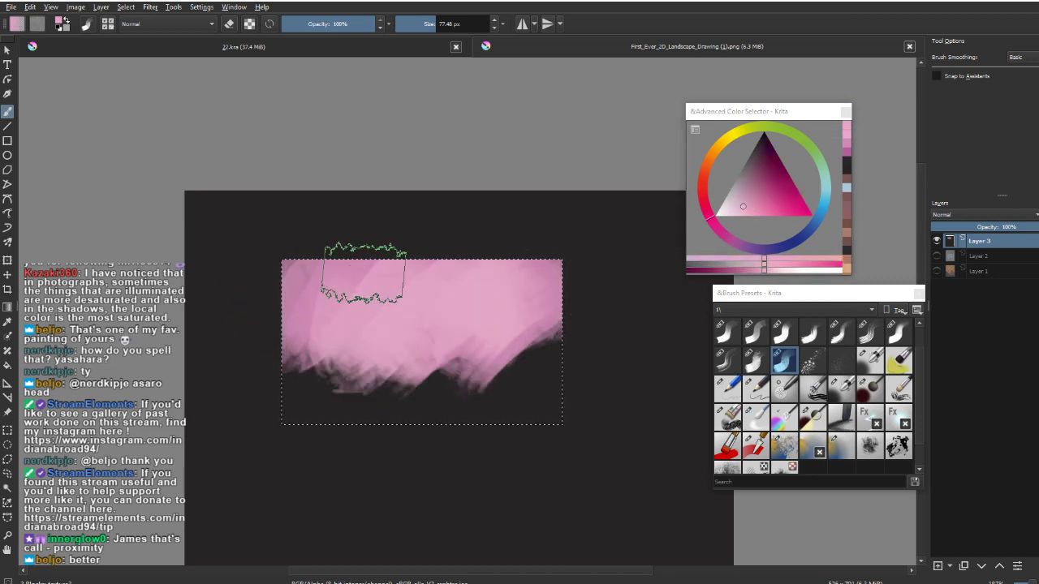
pyautogui.click(749, 198)
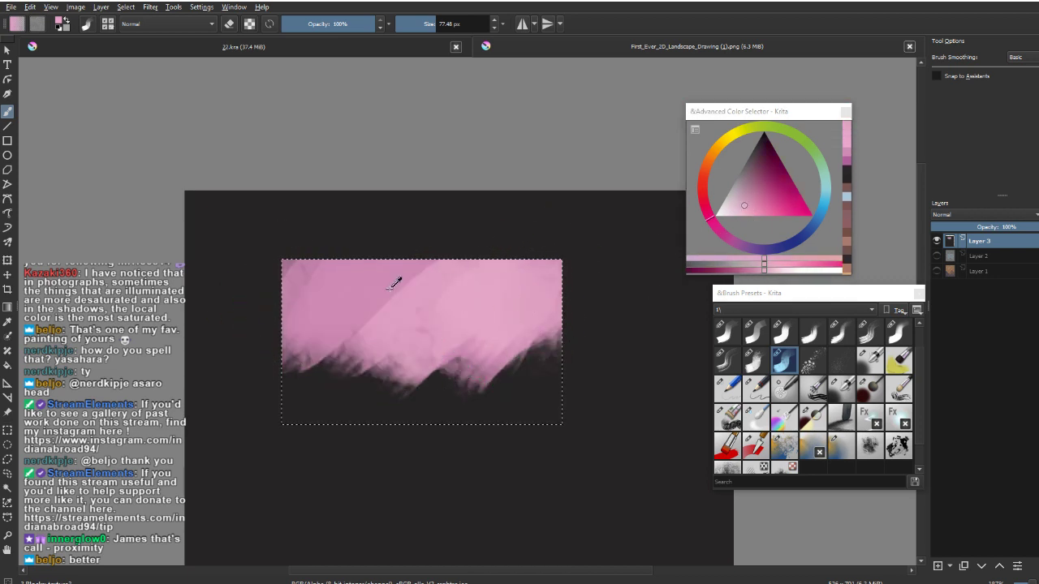
# Pick a muted rose-red and paint darker cloud patches across the middle and left of the pink sky.
pyautogui.click(763, 198)
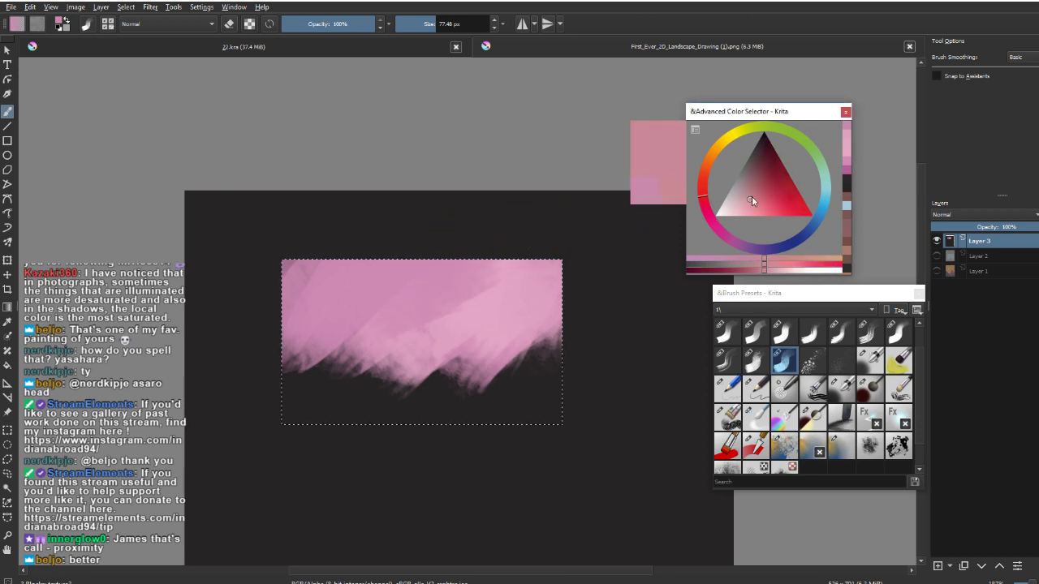
pyautogui.moveTo(457, 286)
pyautogui.mouseDown()
pyautogui.moveTo(403, 301)
pyautogui.moveTo(447, 304)
pyautogui.mouseUp()
pyautogui.moveTo(439, 304); pyautogui.dragTo(454, 302)
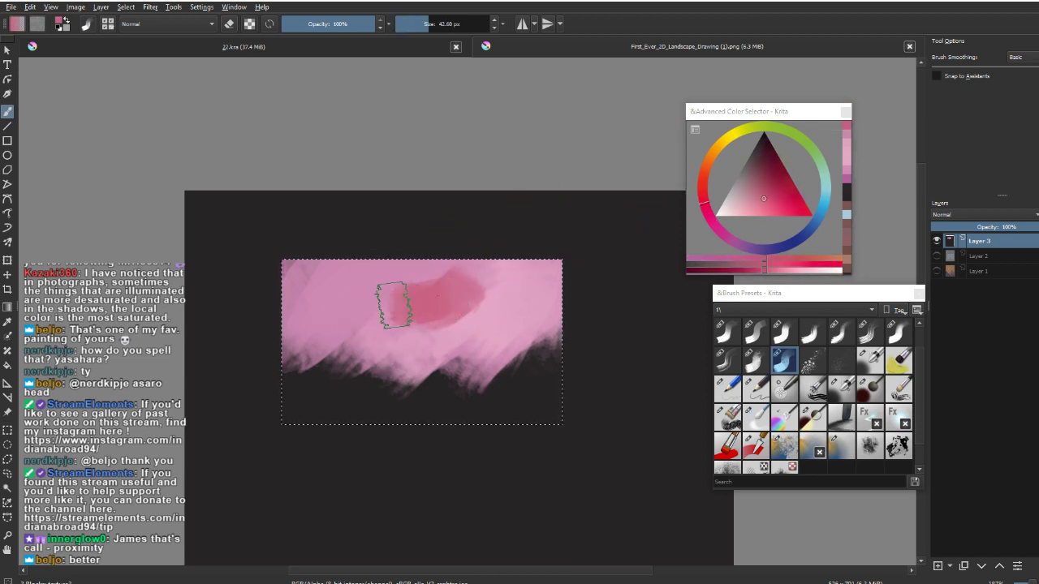
pyautogui.keyDown('ctrl'); pyautogui.click(411, 276); pyautogui.keyUp('ctrl')
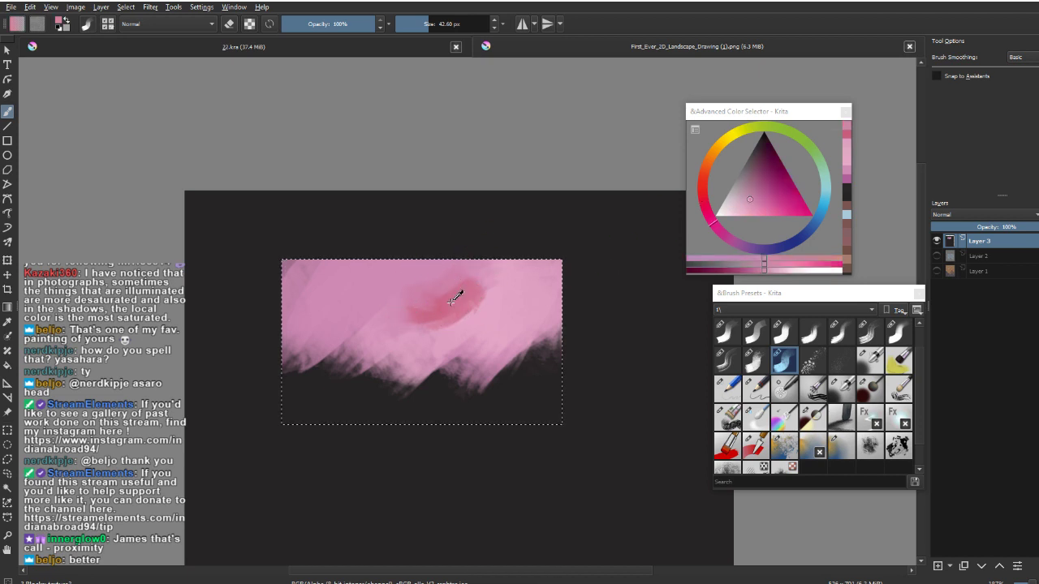
pyautogui.keyDown('ctrl'); pyautogui.click(452, 300); pyautogui.keyUp('ctrl')
pyautogui.moveTo(401, 277); pyautogui.dragTo(353, 310)
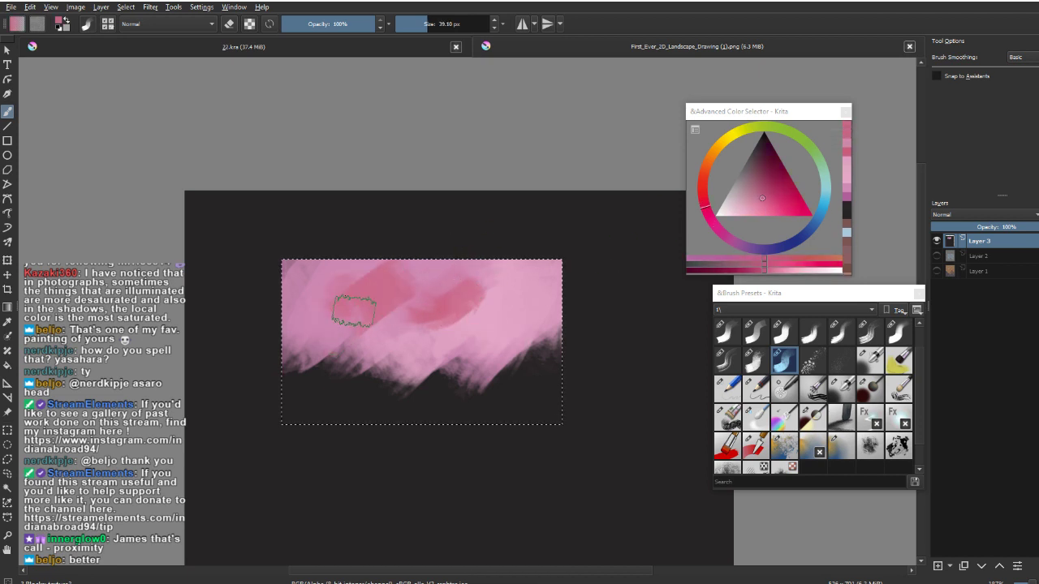
# Shift the sampled sky colour to a light blue-violet and paint a distant ridge below the pink, starting at its right end.
pyautogui.keyDown('ctrl'); pyautogui.click(341, 278); pyautogui.keyUp('ctrl')
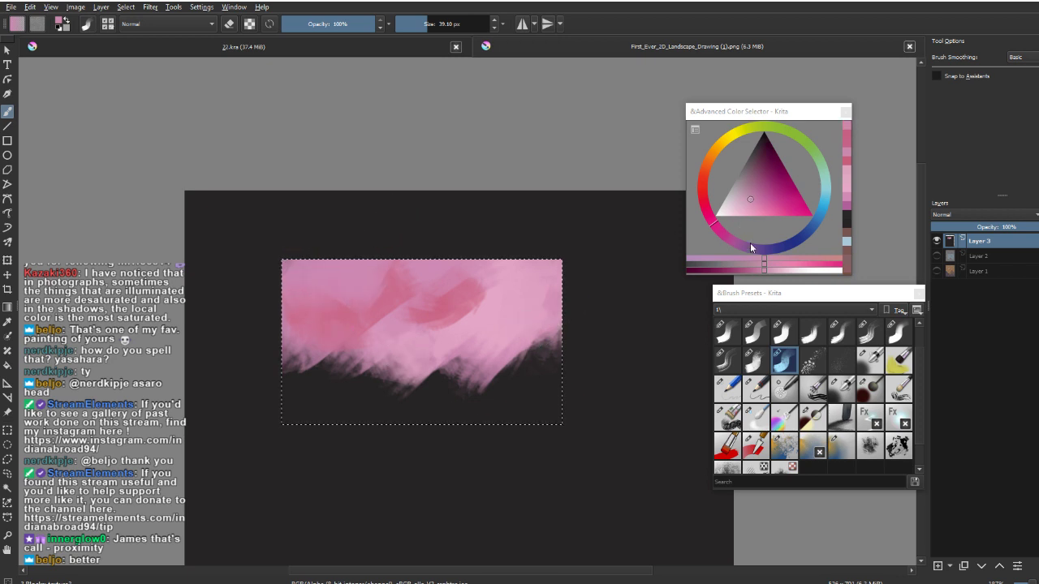
pyautogui.moveTo(750, 247); pyautogui.dragTo(787, 244)
pyautogui.moveTo(556, 345); pyautogui.dragTo(491, 410)
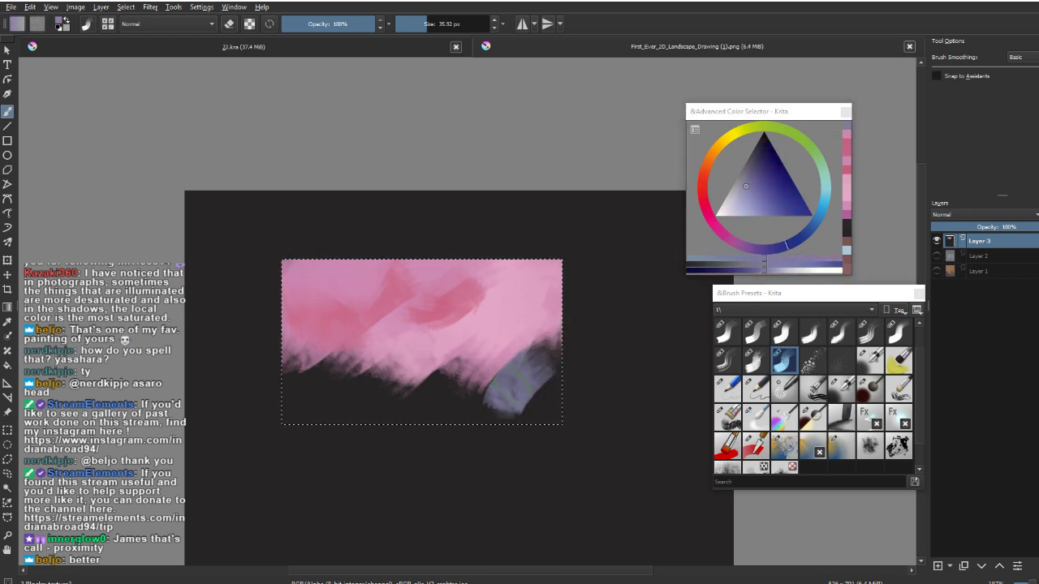
pyautogui.click(742, 194)
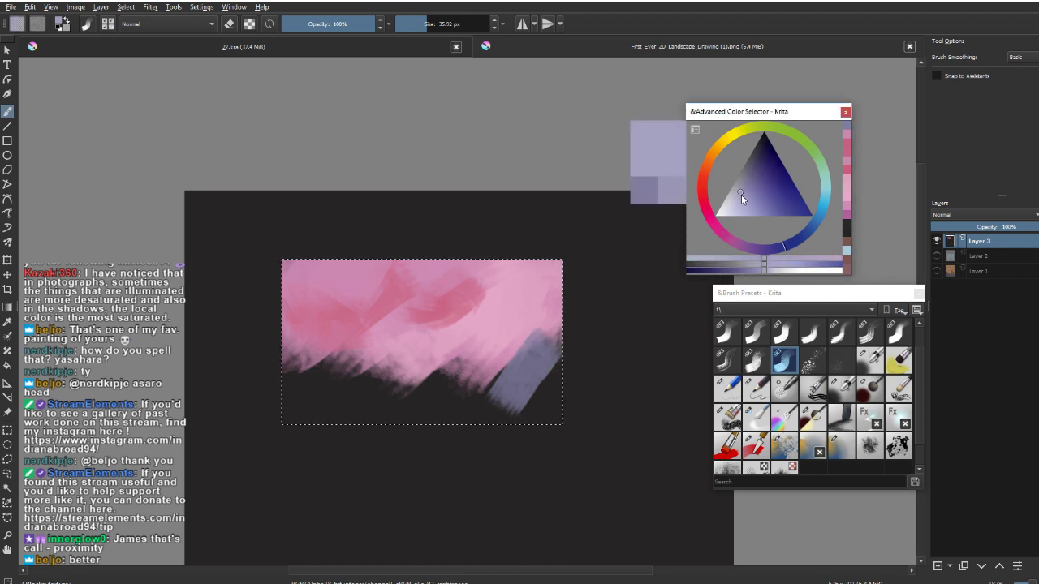
pyautogui.hotkey('ctrl', 'z')
pyautogui.moveTo(558, 339); pyautogui.dragTo(521, 402)
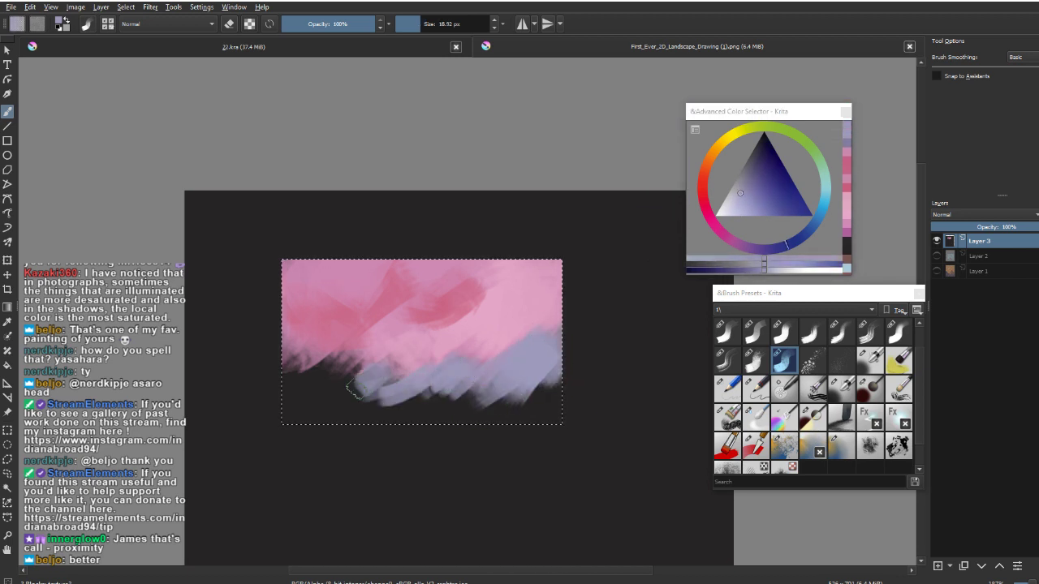
# Fill the remaining dark area below the sky with blue-violet, covering the dark gap at the ridge's left end.
pyautogui.moveTo(322, 428)
pyautogui.mouseDown()
pyautogui.moveTo(281, 440)
pyautogui.moveTo(552, 397)
pyautogui.moveTo(274, 440)
pyautogui.moveTo(468, 428)
pyautogui.moveTo(324, 439)
pyautogui.moveTo(409, 415)
pyautogui.moveTo(304, 414)
pyautogui.mouseUp()
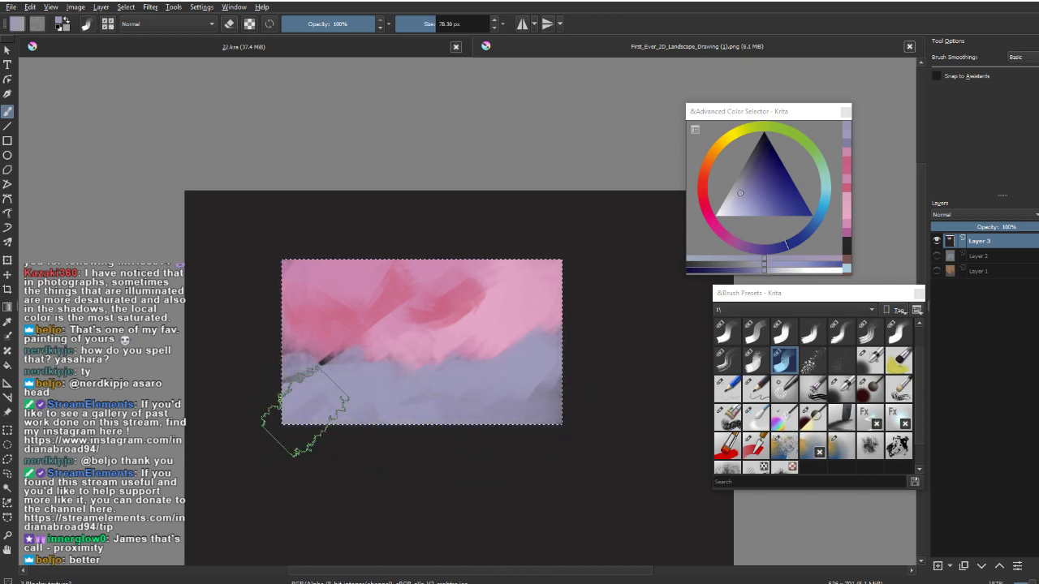
pyautogui.moveTo(485, 429)
pyautogui.mouseDown()
pyautogui.moveTo(424, 382)
pyautogui.moveTo(434, 376)
pyautogui.mouseUp()
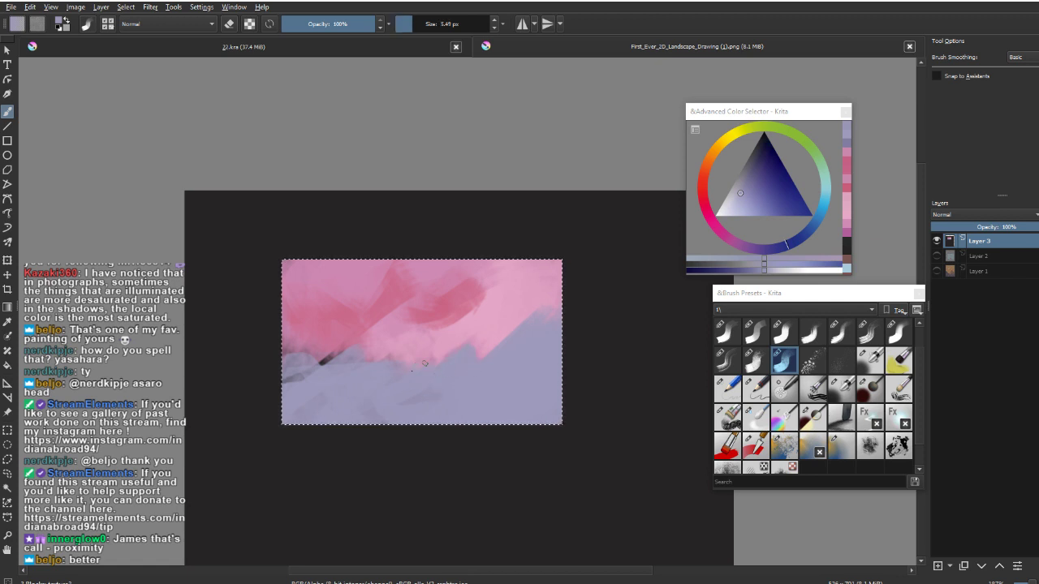
pyautogui.press(']')
pyautogui.press(']')
pyautogui.press(']')
pyautogui.press(']')
pyautogui.press(']')
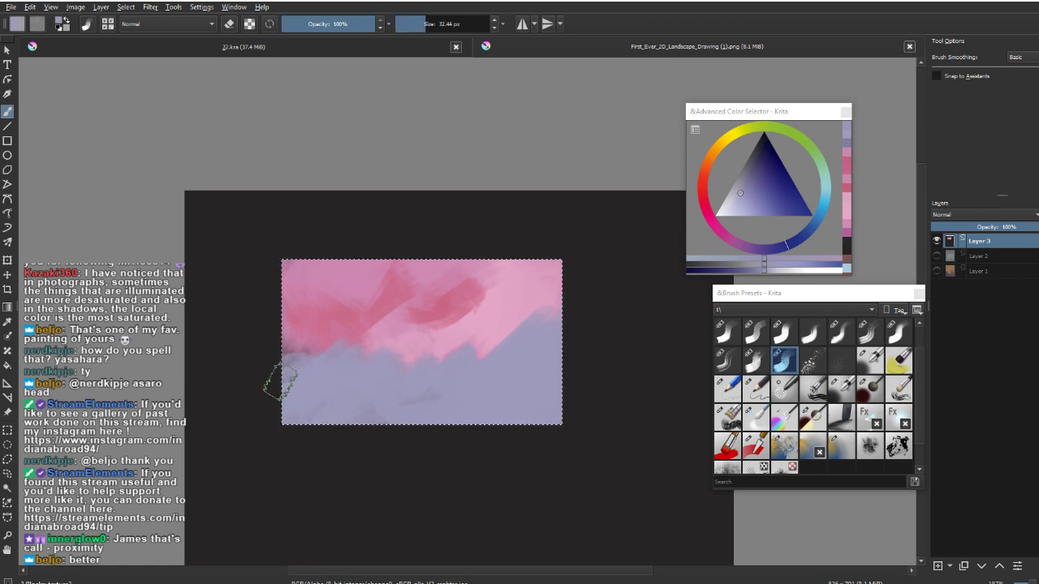
# Pick a saturated pink-red, enlarge the brush and paint a glow in the sky's upper right corner.
pyautogui.keyDown('ctrl'); pyautogui.click(549, 280); pyautogui.keyUp('ctrl')
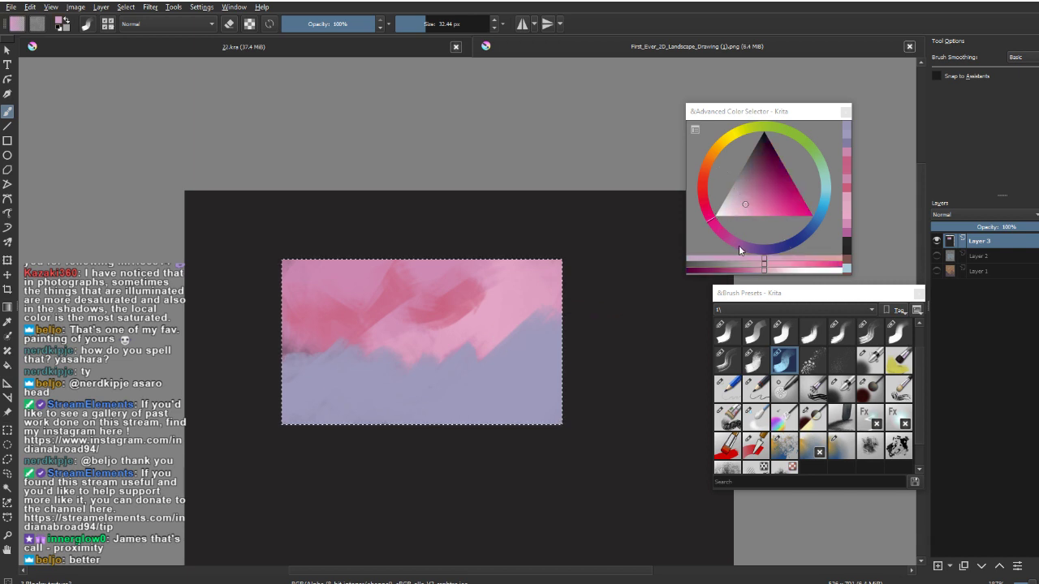
pyautogui.click(704, 202)
pyautogui.moveTo(773, 204); pyautogui.dragTo(779, 215)
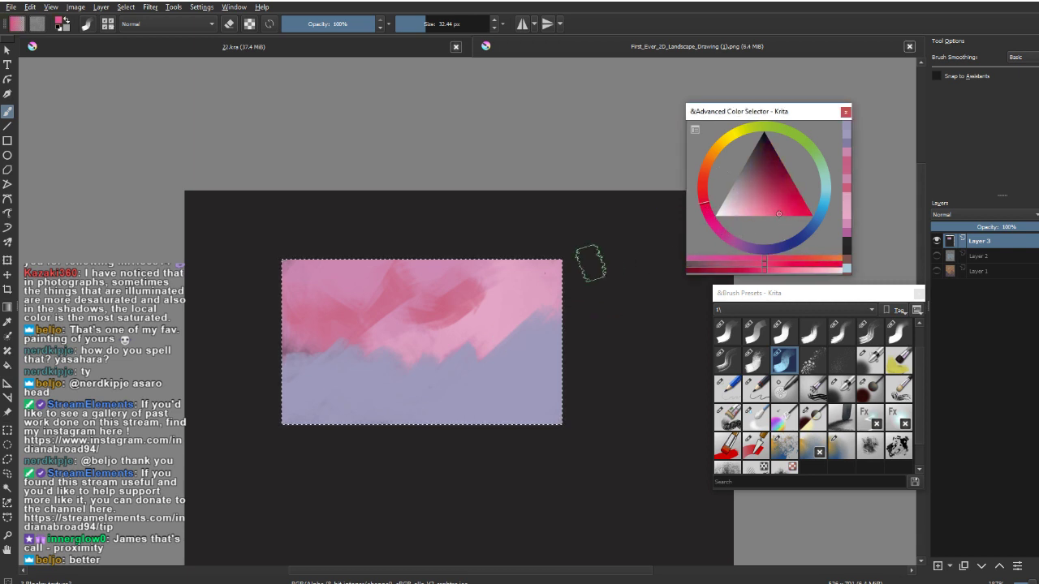
pyautogui.moveTo(559, 266); pyautogui.dragTo(546, 279)
pyautogui.press(']')
pyautogui.press(']')
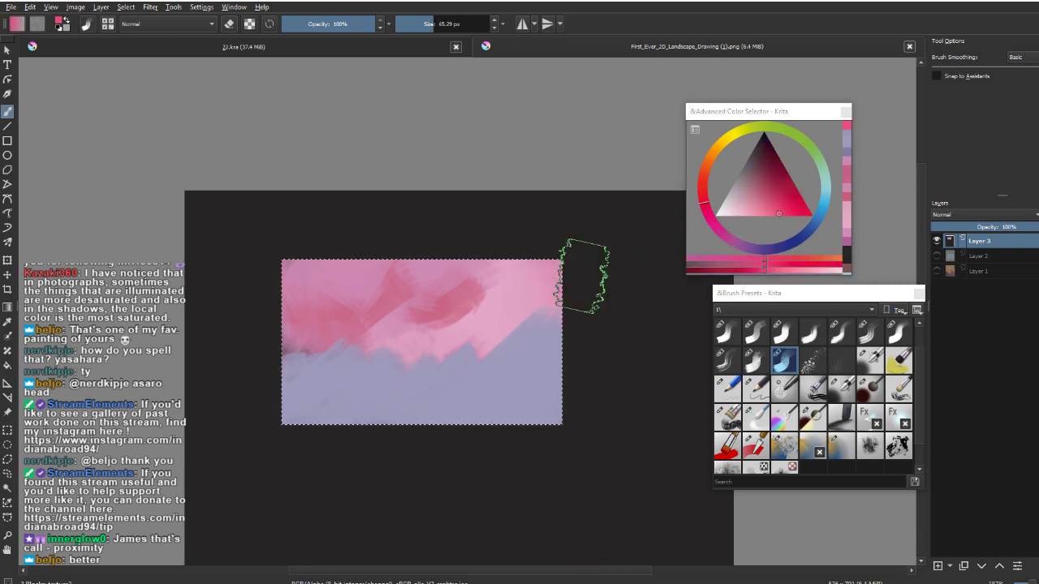
pyautogui.keyDown('ctrl'); pyautogui.click(538, 278); pyautogui.keyUp('ctrl')
pyautogui.moveTo(763, 207); pyautogui.dragTo(773, 213)
pyautogui.moveTo(556, 268); pyautogui.dragTo(532, 288)
pyautogui.keyDown('ctrl'); pyautogui.click(534, 287); pyautogui.keyUp('ctrl')
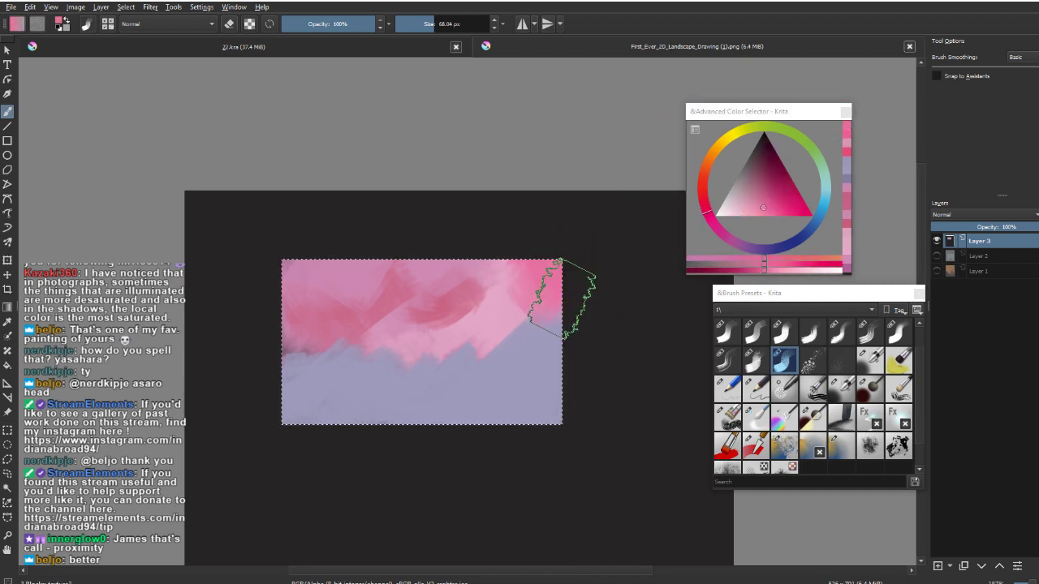
# Warm the corner glow with a redder hue and blend its edge into the neighbouring pale pink sky.
pyautogui.click(767, 208)
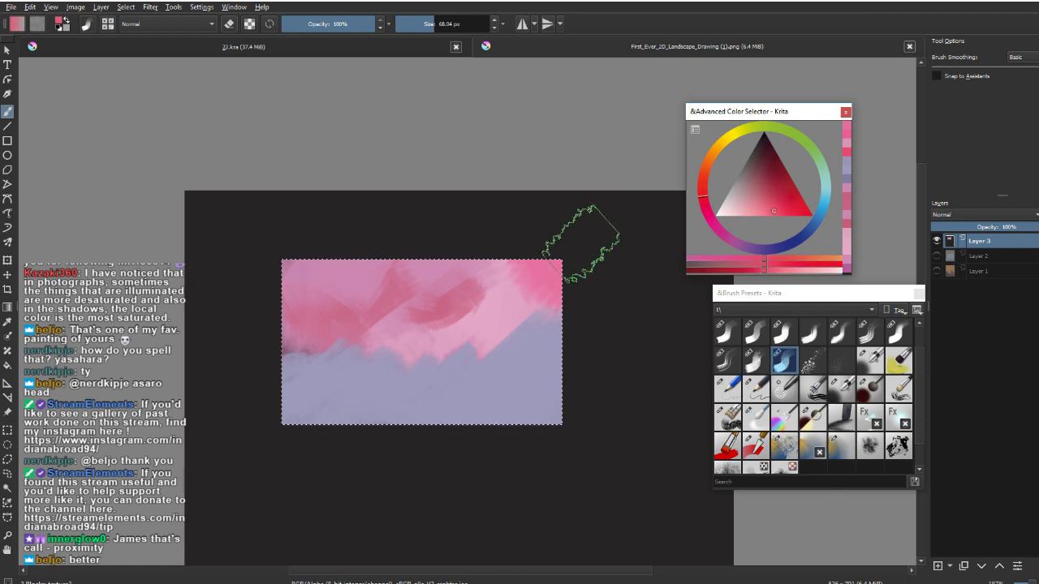
pyautogui.keyDown('ctrl'); pyautogui.click(519, 309); pyautogui.keyUp('ctrl')
pyautogui.moveTo(546, 294); pyautogui.dragTo(525, 285)
pyautogui.click(704, 198)
pyautogui.keyDown('ctrl'); pyautogui.click(529, 285); pyautogui.keyUp('ctrl')
pyautogui.moveTo(524, 290)
pyautogui.mouseDown()
pyautogui.moveTo(512, 308)
pyautogui.moveTo(492, 302)
pyautogui.mouseUp()
pyautogui.moveTo(509, 266)
pyautogui.mouseDown()
pyautogui.moveTo(495, 328)
pyautogui.moveTo(502, 298)
pyautogui.mouseUp()
pyautogui.keyDown('ctrl'); pyautogui.click(495, 328); pyautogui.keyUp('ctrl')
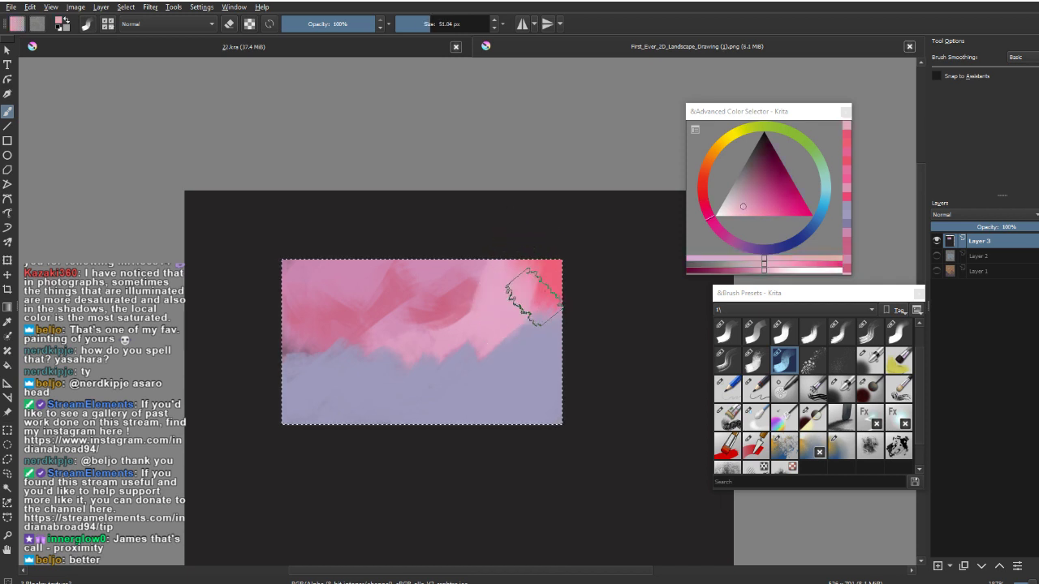
# Check the colour study in a horizontally mirrored view and restore the normal orientation.
pyautogui.press('m')
pyautogui.keyDown('ctrl'); pyautogui.click(382, 354); pyautogui.keyUp('ctrl')
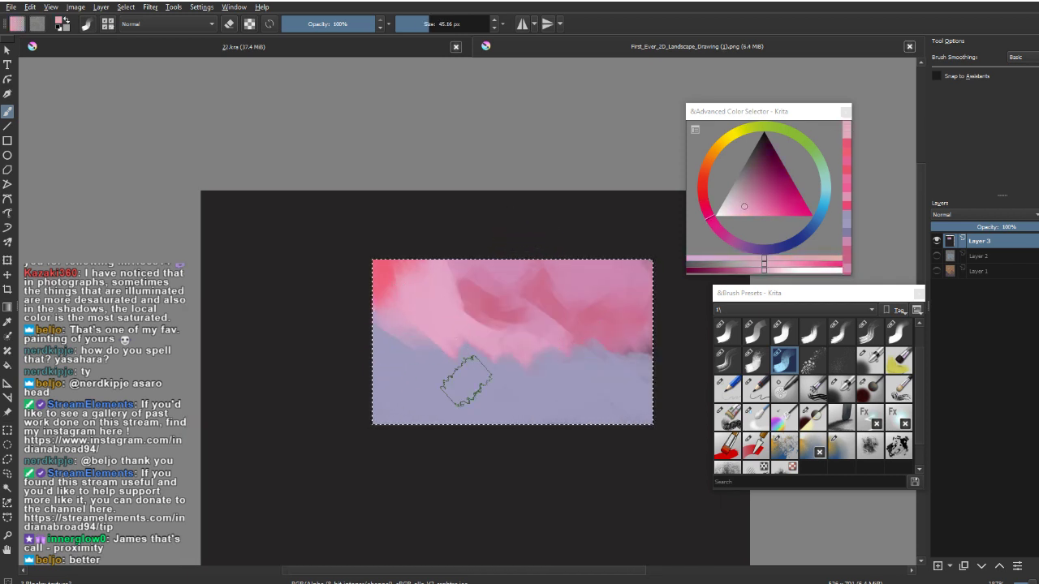
pyautogui.moveTo(464, 443); pyautogui.dragTo(385, 452)
pyautogui.press('m')
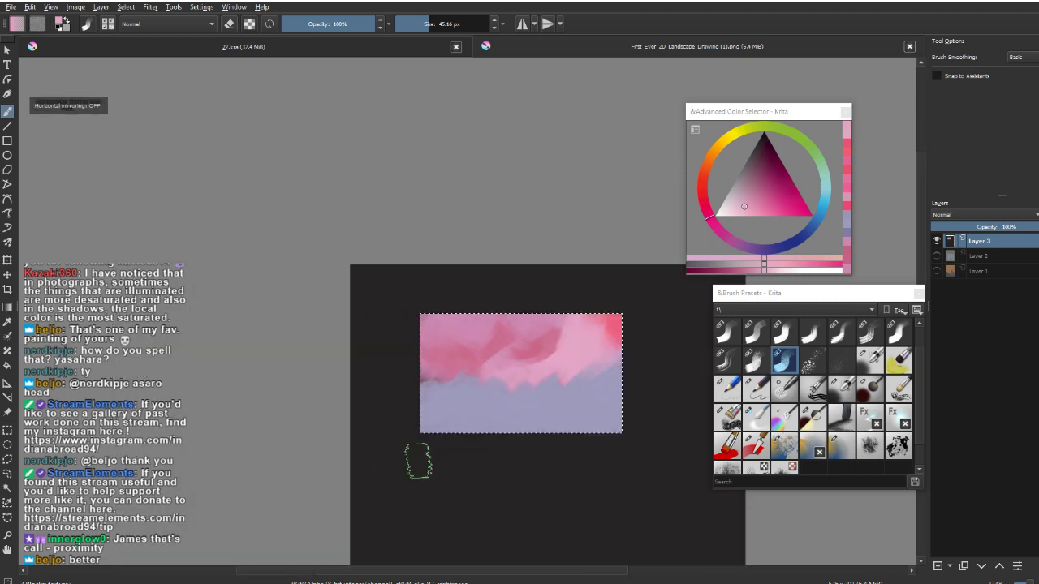
# Clear the rectangular selection and outline a jagged foreground shape with a slanted spire along the study's lower left using Outline Selection.
pyautogui.moveTo(560, 381); pyautogui.dragTo(542, 375)
pyautogui.hotkey('ctrl', 'shift', 'a')
pyautogui.press('l')
pyautogui.moveTo(448, 429); pyautogui.dragTo(392, 404)
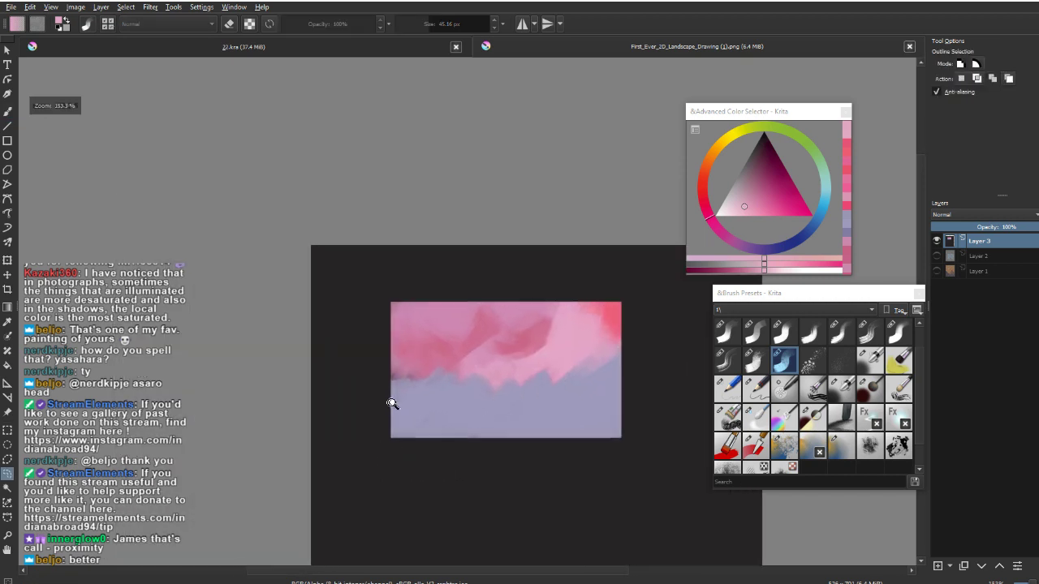
pyautogui.scroll(2, 392, 405)
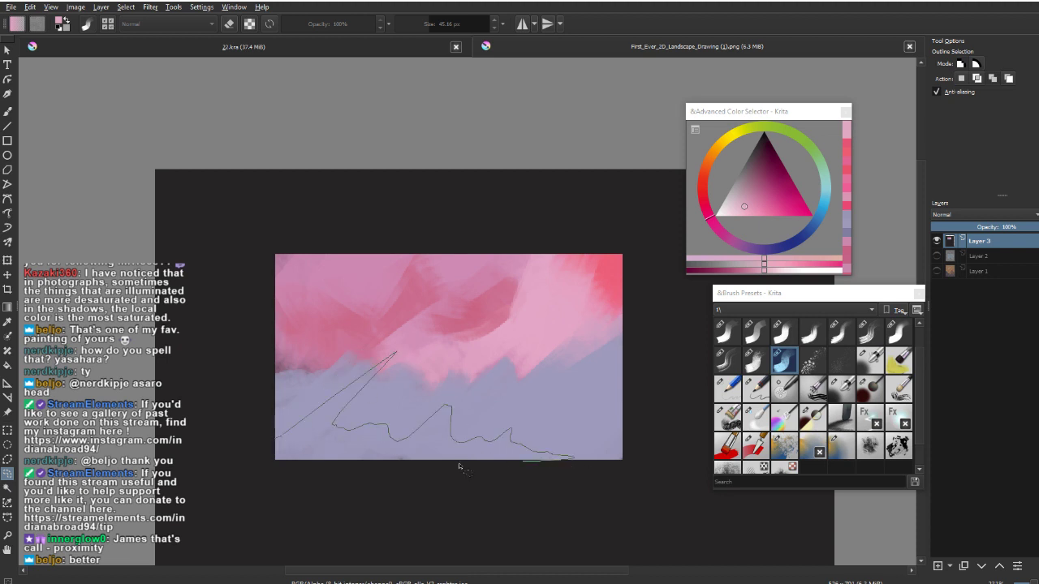
pyautogui.moveTo(275, 463); pyautogui.dragTo(262, 460)
# Choose a dark violet based on the ridge colour and paint it inside the foreground selection.
pyautogui.press('b')
pyautogui.keyDown('ctrl'); pyautogui.click(323, 431); pyautogui.keyUp('ctrl')
pyautogui.click(753, 244)
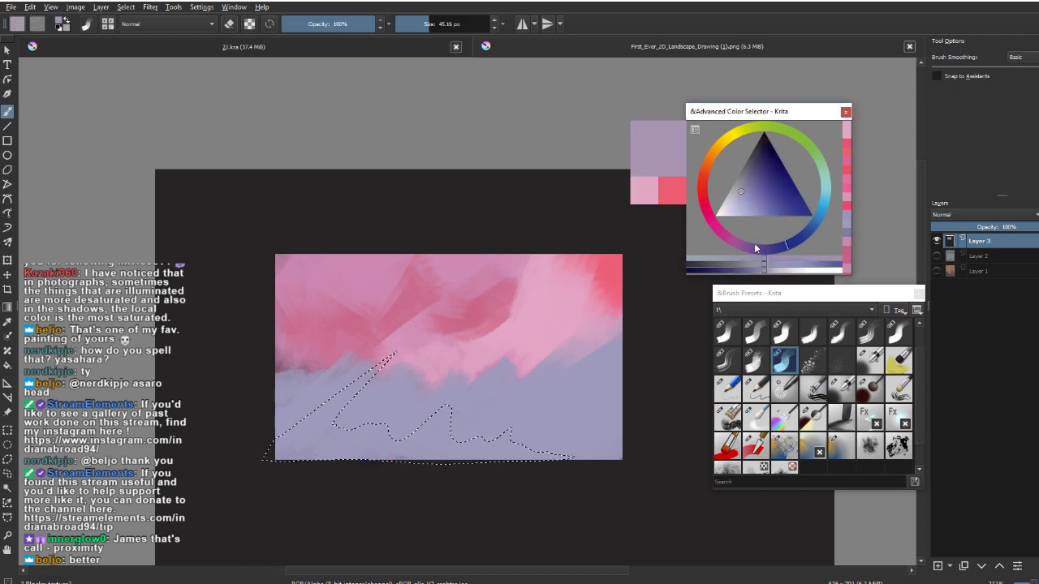
pyautogui.click(775, 245)
pyautogui.click(759, 157)
pyautogui.click(769, 158)
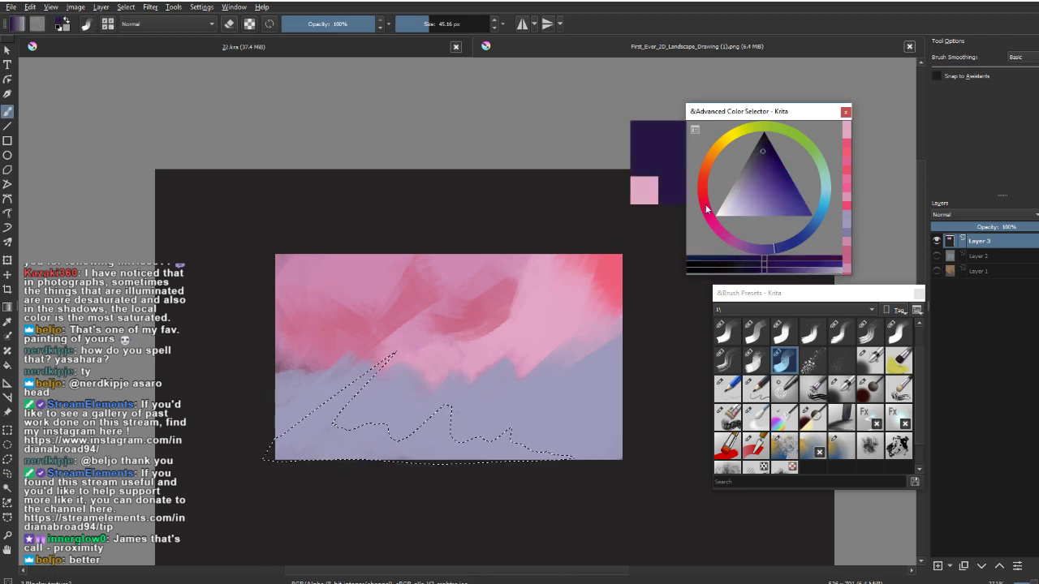
pyautogui.moveTo(383, 367)
pyautogui.mouseDown()
pyautogui.moveTo(274, 488)
pyautogui.moveTo(376, 455)
pyautogui.moveTo(433, 460)
pyautogui.mouseUp()
pyautogui.hotkey('ctrl', 'shift', 'a')
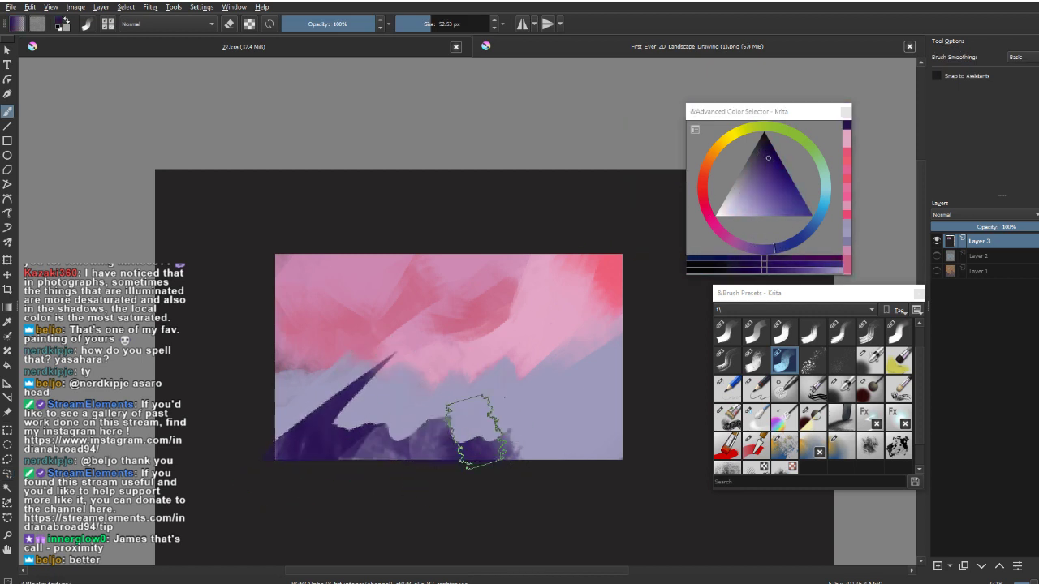
pyautogui.moveTo(549, 360); pyautogui.dragTo(453, 395)
pyautogui.keyDown('ctrl'); pyautogui.click(438, 363); pyautogui.keyUp('ctrl')
pyautogui.hotkey('ctrl', 'z')
pyautogui.moveTo(389, 385)
pyautogui.mouseDown()
pyautogui.moveTo(466, 386)
pyautogui.moveTo(442, 437)
pyautogui.moveTo(461, 439)
pyautogui.mouseUp()
pyautogui.hotkey('ctrl', 'z')
# Sample the dark violet, paint the foreground silhouette solid and clear its selection.
pyautogui.keyDown('ctrl'); pyautogui.click(309, 438); pyautogui.keyUp('ctrl')
pyautogui.moveTo(357, 442)
pyautogui.mouseDown()
pyautogui.moveTo(419, 450)
pyautogui.moveTo(308, 478)
pyautogui.moveTo(312, 458)
pyautogui.mouseUp()
pyautogui.hotkey('ctrl', 'shift', 'a')
# Sample the ridge's blue-violet and define its peaks against the pink sky with a small brush.
pyautogui.keyDown('shift'); pyautogui.moveTo(526, 403); pyautogui.dragTo(322, 417); pyautogui.keyUp('shift')
pyautogui.keyDown('ctrl'); pyautogui.click(377, 453); pyautogui.keyUp('ctrl')
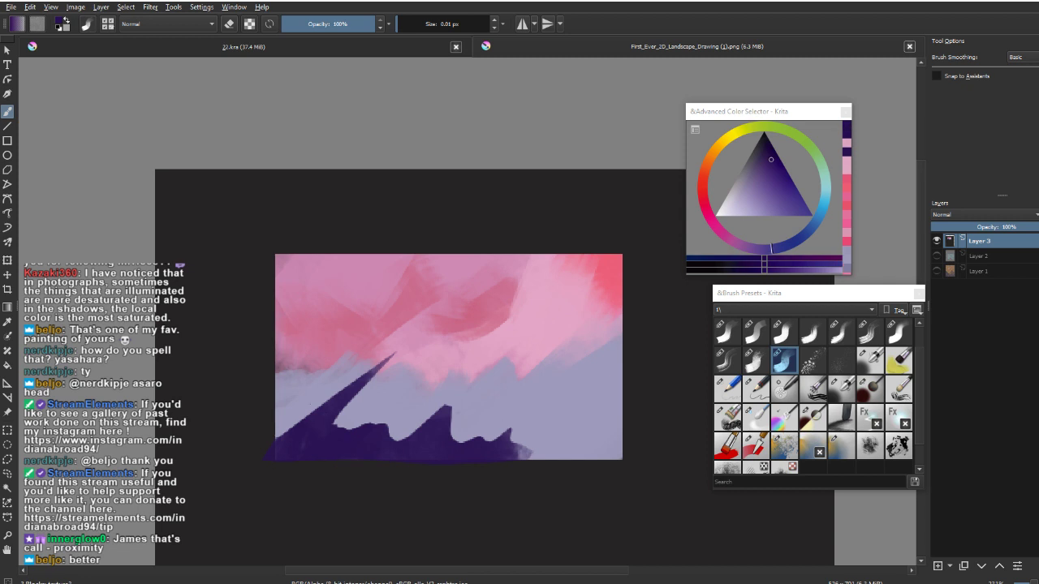
pyautogui.keyDown('ctrl'); pyautogui.click(340, 377); pyautogui.keyUp('ctrl')
pyautogui.keyDown('shift'); pyautogui.moveTo(340, 377); pyautogui.dragTo(365, 376); pyautogui.keyUp('shift')
pyautogui.moveTo(345, 360)
pyautogui.mouseDown()
pyautogui.moveTo(301, 391)
pyautogui.moveTo(352, 366)
pyautogui.mouseUp()
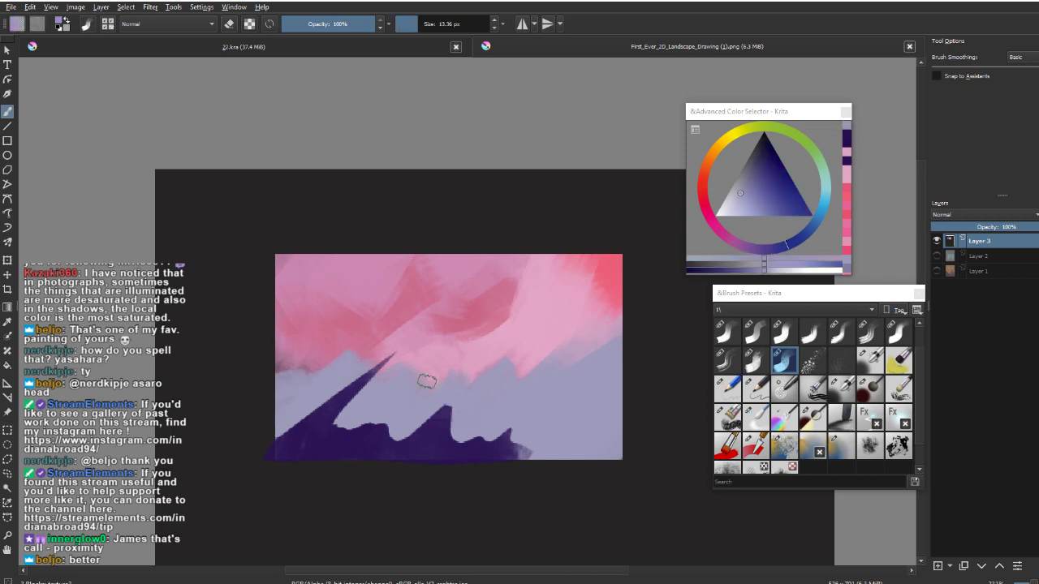
pyautogui.moveTo(496, 351)
pyautogui.mouseDown()
pyautogui.moveTo(434, 400)
pyautogui.moveTo(490, 366)
pyautogui.moveTo(477, 395)
pyautogui.mouseUp()
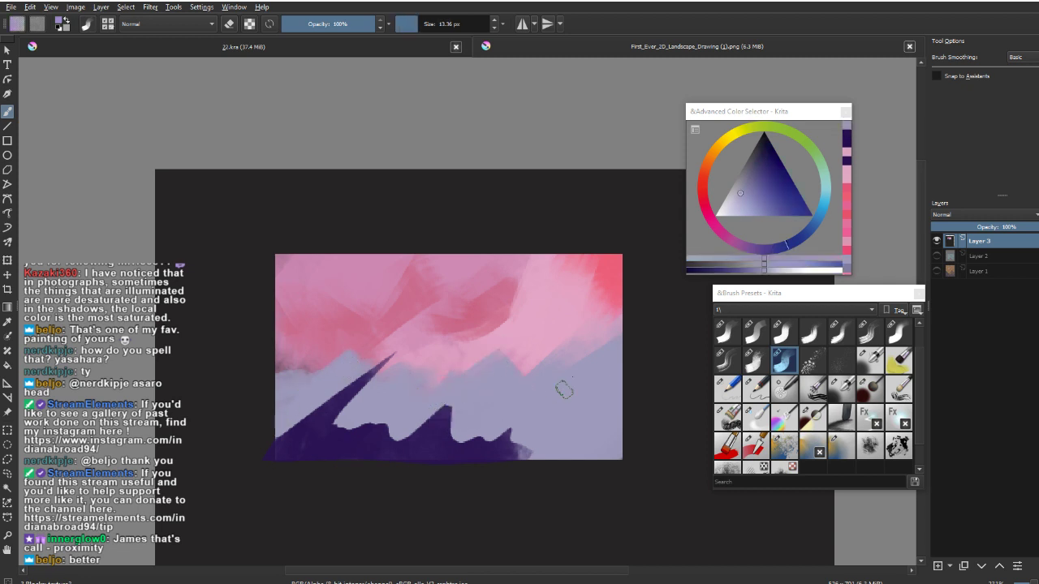
# Trim the foreground silhouette's middle spike with blue-violet and extend its dark violet base to the right.
pyautogui.keyDown('shift'); pyautogui.moveTo(422, 417); pyautogui.dragTo(403, 418); pyautogui.keyUp('shift')
pyautogui.moveTo(448, 407); pyautogui.dragTo(414, 434)
pyautogui.moveTo(416, 427)
pyautogui.keyDown('shift'); pyautogui.mouseDown()
pyautogui.moveTo(455, 402)
pyautogui.moveTo(435, 419)
pyautogui.moveTo(465, 410)
pyautogui.moveTo(547, 455)
pyautogui.moveTo(575, 453)
pyautogui.moveTo(504, 455)
pyautogui.moveTo(552, 460)
pyautogui.moveTo(512, 453)
pyautogui.mouseUp(); pyautogui.keyUp('shift')
pyautogui.keyDown('ctrl'); pyautogui.click(528, 452); pyautogui.keyUp('ctrl')
pyautogui.hotkey('ctrl', 'z')
pyautogui.keyDown('ctrl'); pyautogui.click(506, 455); pyautogui.keyUp('ctrl')
pyautogui.hotkey('ctrl', 'z')
pyautogui.moveTo(513, 455); pyautogui.dragTo(564, 455)
# Paint a tall tower and a row of blocky buildings in dark violet along the top of the foreground silhouette.
pyautogui.moveTo(411, 409); pyautogui.dragTo(405, 443)
pyautogui.hotkey('ctrl', 'z')
pyautogui.moveTo(403, 420)
pyautogui.keyDown('shift'); pyautogui.mouseDown()
pyautogui.moveTo(406, 441)
pyautogui.moveTo(385, 430)
pyautogui.moveTo(406, 436)
pyautogui.mouseUp(); pyautogui.keyUp('shift')
pyautogui.keyDown('shift'); pyautogui.moveTo(406, 388); pyautogui.dragTo(405, 412); pyautogui.keyUp('shift')
pyautogui.moveTo(415, 426)
pyautogui.mouseDown()
pyautogui.moveTo(382, 428)
pyautogui.moveTo(431, 424)
pyautogui.mouseUp()
pyautogui.moveTo(430, 417)
pyautogui.mouseDown()
pyautogui.moveTo(430, 430)
pyautogui.moveTo(475, 442)
pyautogui.moveTo(455, 441)
pyautogui.mouseUp()
pyautogui.moveTo(377, 423); pyautogui.dragTo(372, 429)
pyautogui.moveTo(478, 439); pyautogui.dragTo(513, 439)
# Sample the sky's pale pink and mauve and compare their warmer and cooler neighbouring hues on the colour wheel.
pyautogui.keyDown('ctrl'); pyautogui.moveTo(569, 398); pyautogui.dragTo(591, 415); pyautogui.keyUp('ctrl')
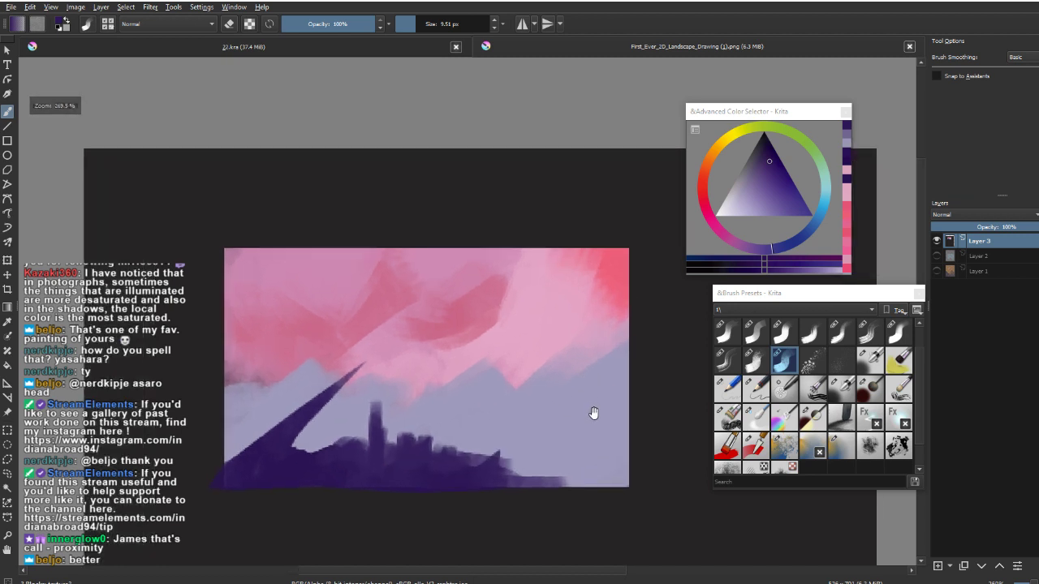
pyautogui.keyDown('ctrl'); pyautogui.click(551, 307); pyautogui.keyUp('ctrl')
pyautogui.keyDown('shift'); pyautogui.moveTo(538, 331); pyautogui.dragTo(557, 329); pyautogui.keyUp('shift')
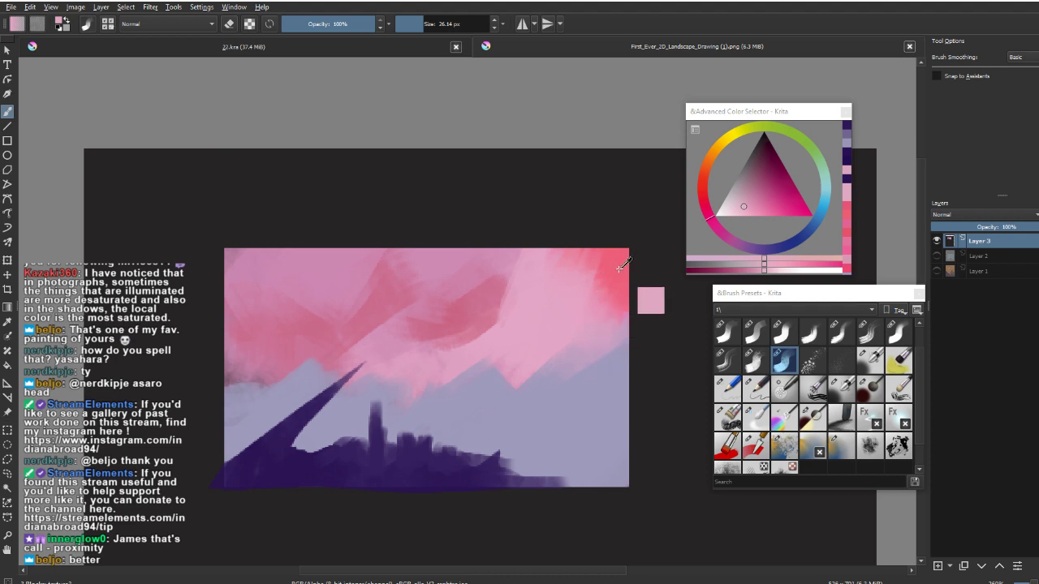
pyautogui.keyDown('ctrl'); pyautogui.click(316, 270); pyautogui.keyUp('ctrl')
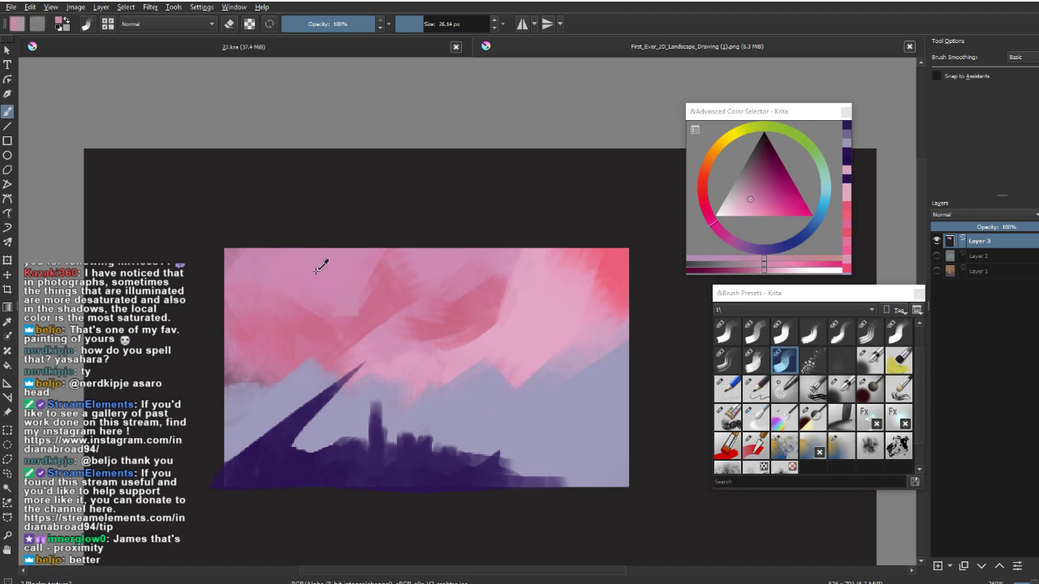
pyautogui.click(703, 185)
pyautogui.moveTo(715, 224); pyautogui.dragTo(716, 231)
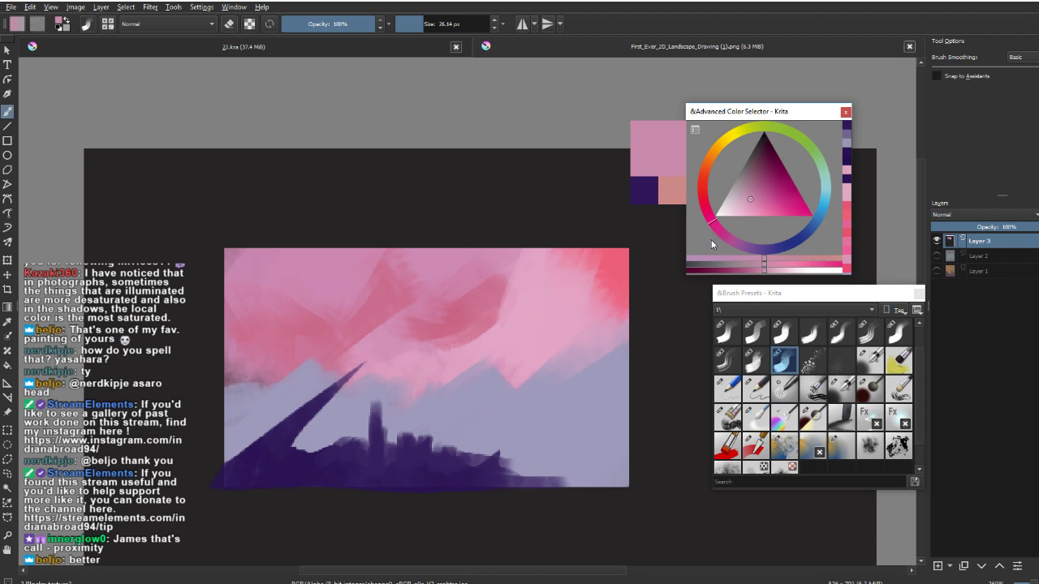
# Shift the sampled pink's hue to red, try a salmon dab on the ridge, and undo the dab.
pyautogui.moveTo(711, 242); pyautogui.dragTo(710, 221)
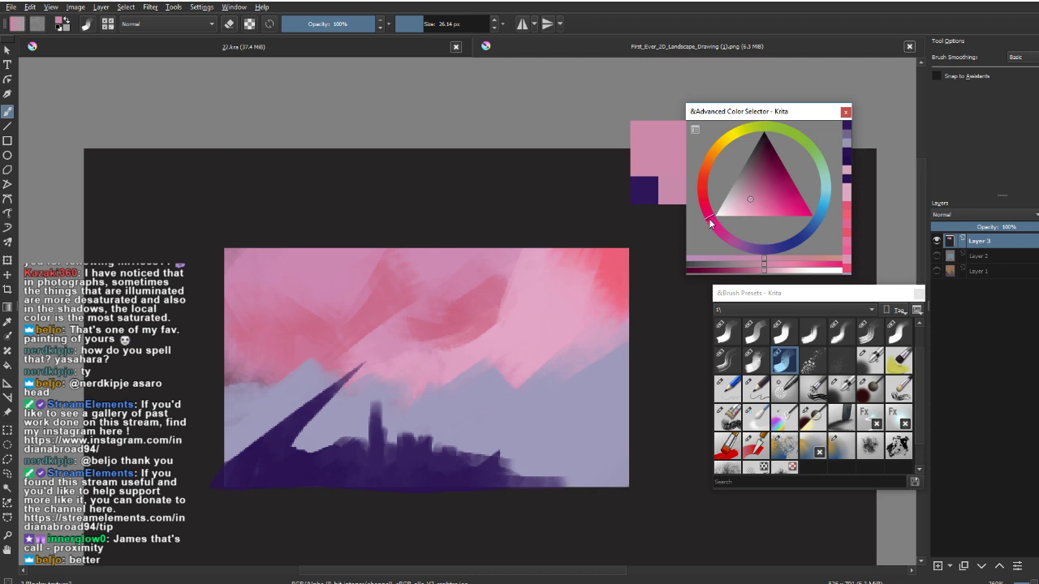
pyautogui.moveTo(709, 221); pyautogui.dragTo(704, 188)
pyautogui.moveTo(539, 370); pyautogui.dragTo(548, 379)
pyautogui.moveTo(545, 281); pyautogui.dragTo(577, 233)
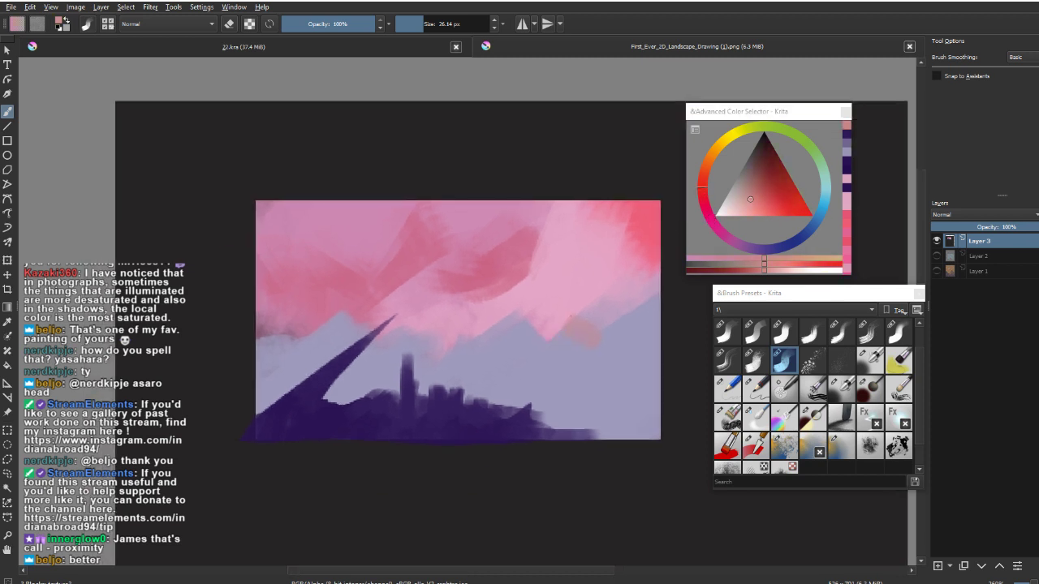
pyautogui.hotkey('ctrl', 'z')
# Outline freehand selections along the spike's inner edge, the tower and buildings' right faces, and the base's right slope.
pyautogui.press('l')
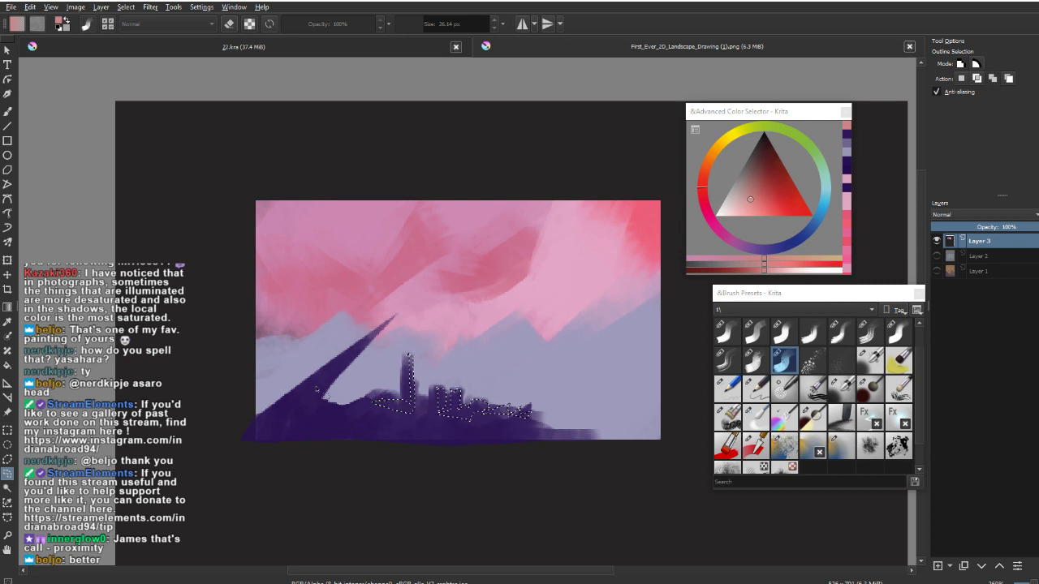
pyautogui.moveTo(328, 391); pyautogui.dragTo(315, 399)
pyautogui.moveTo(529, 414)
pyautogui.mouseDown()
pyautogui.moveTo(540, 442)
pyautogui.moveTo(526, 417)
pyautogui.mouseUp()
# Paint warm muted red light on the selected silhouette faces and check the result in a mirrored view.
pyautogui.press('b')
pyautogui.keyDown('ctrl'); pyautogui.click(404, 412); pyautogui.keyUp('ctrl')
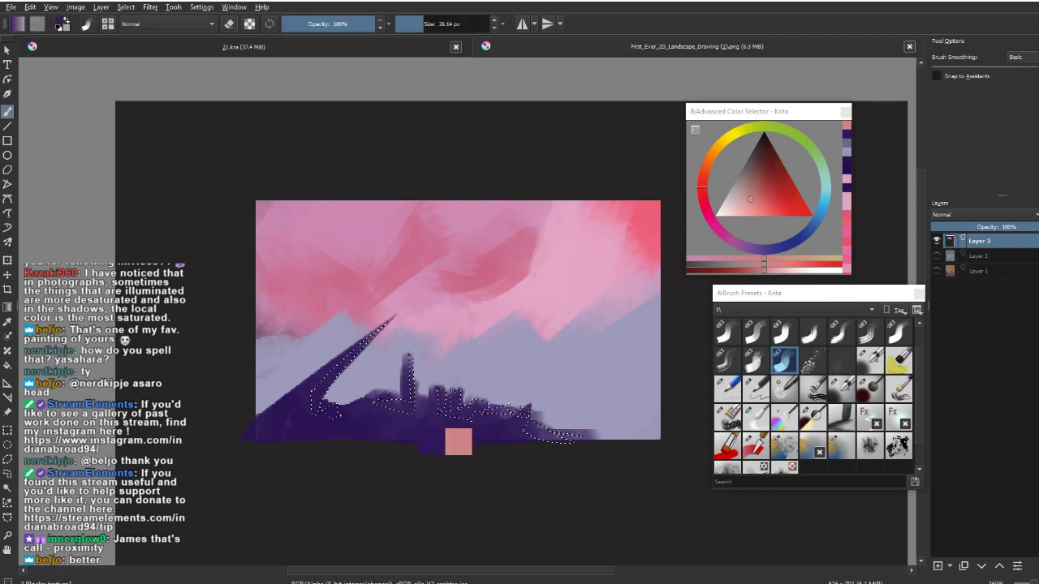
pyautogui.click(763, 181)
pyautogui.click(703, 195)
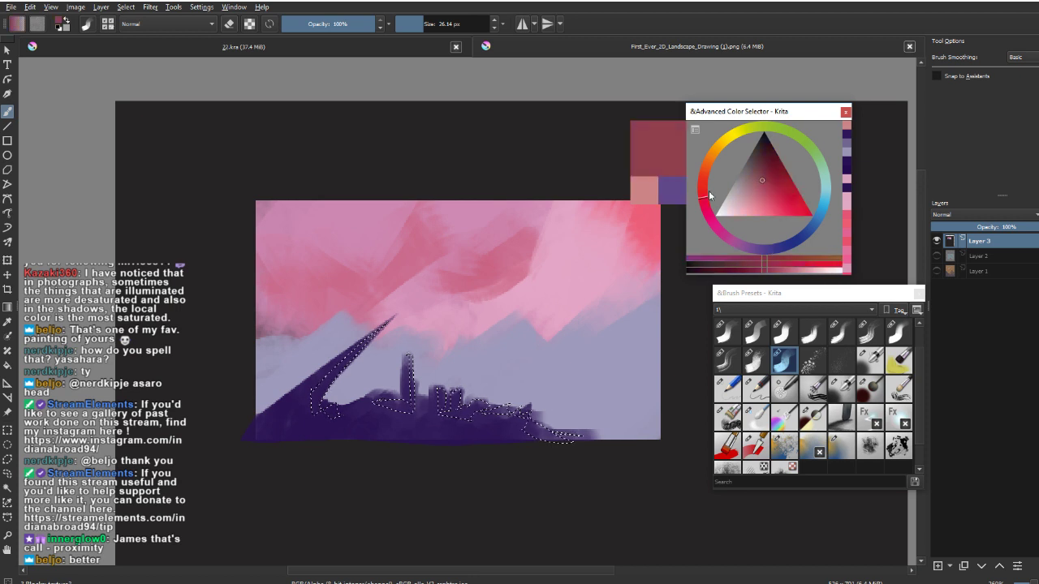
pyautogui.click(764, 188)
pyautogui.moveTo(346, 431); pyautogui.dragTo(350, 431)
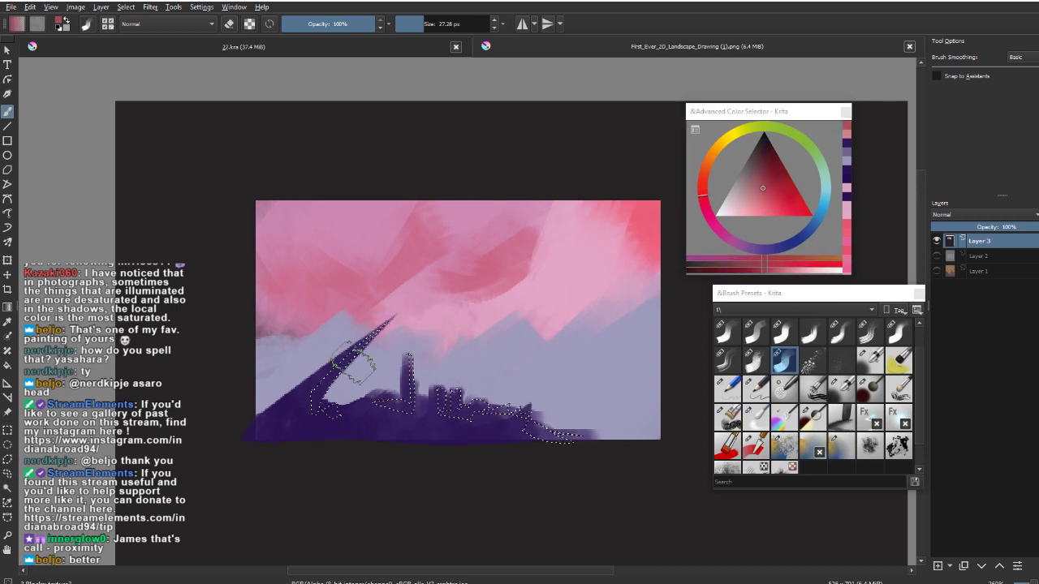
pyautogui.moveTo(359, 367); pyautogui.dragTo(438, 387)
pyautogui.press('m')
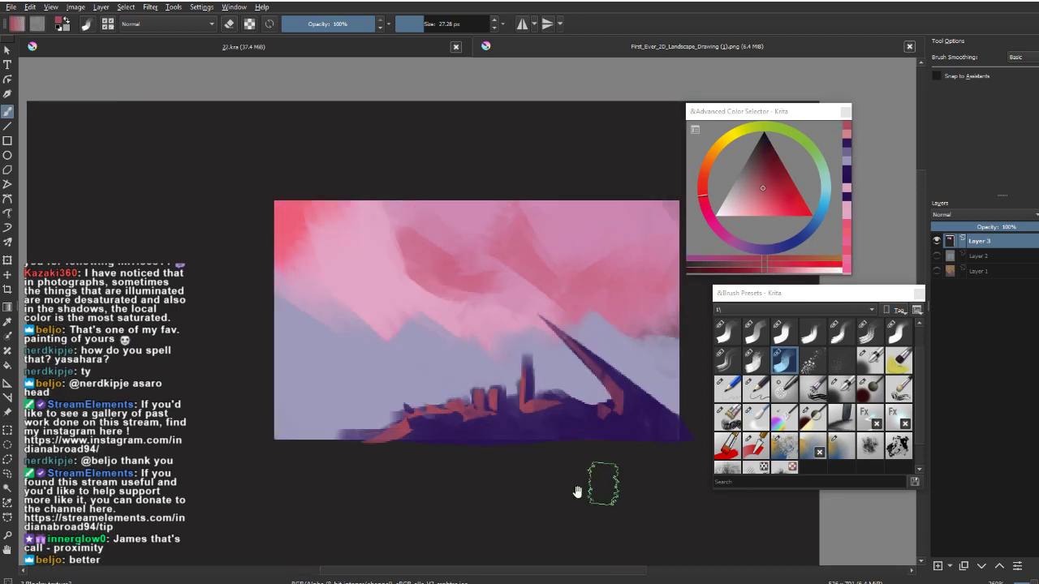
pyautogui.press('m')
pyautogui.moveTo(570, 451)
pyautogui.mouseDown()
pyautogui.moveTo(528, 451)
pyautogui.moveTo(580, 377)
pyautogui.moveTo(545, 398)
pyautogui.mouseUp()
# Outline the spike's left side and shadowed base planes, and paint them with darkened sky pink and sampled violet.
pyautogui.press('l')
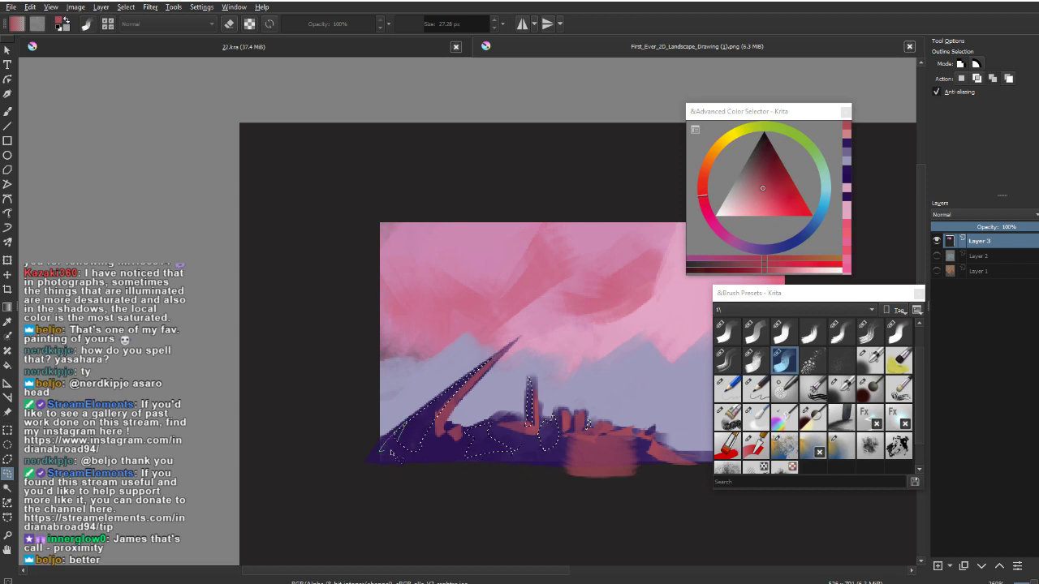
pyautogui.press('b')
pyautogui.moveTo(336, 489); pyautogui.dragTo(297, 490)
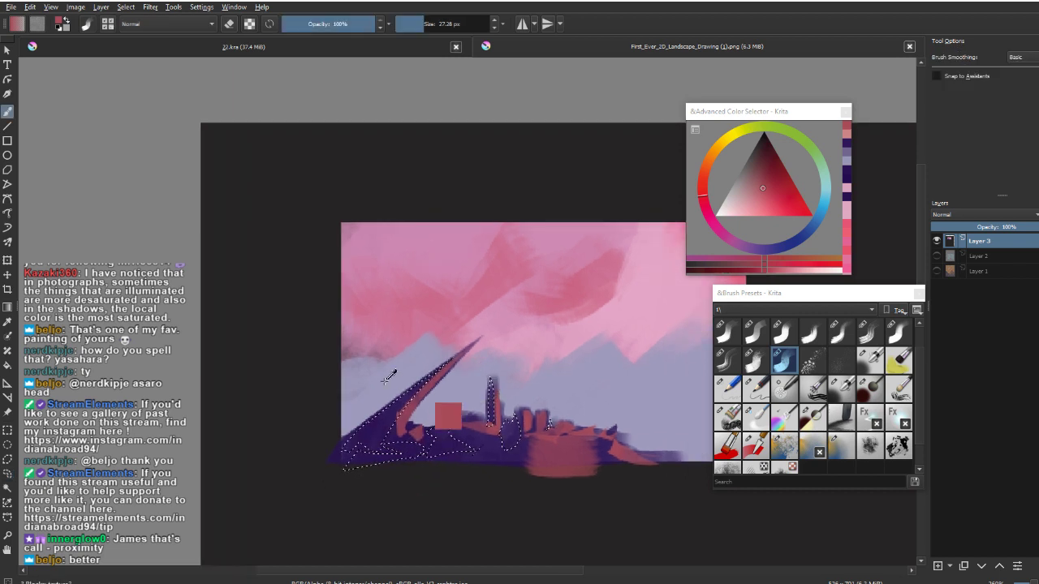
pyautogui.keyDown('ctrl'); pyautogui.click(423, 271); pyautogui.keyUp('ctrl')
pyautogui.moveTo(751, 201)
pyautogui.mouseDown()
pyautogui.moveTo(752, 166)
pyautogui.moveTo(761, 180)
pyautogui.mouseUp()
pyautogui.moveTo(361, 447)
pyautogui.mouseDown()
pyautogui.moveTo(352, 444)
pyautogui.moveTo(376, 443)
pyautogui.mouseUp()
pyautogui.keyDown('ctrl'); pyautogui.click(353, 448); pyautogui.keyUp('ctrl')
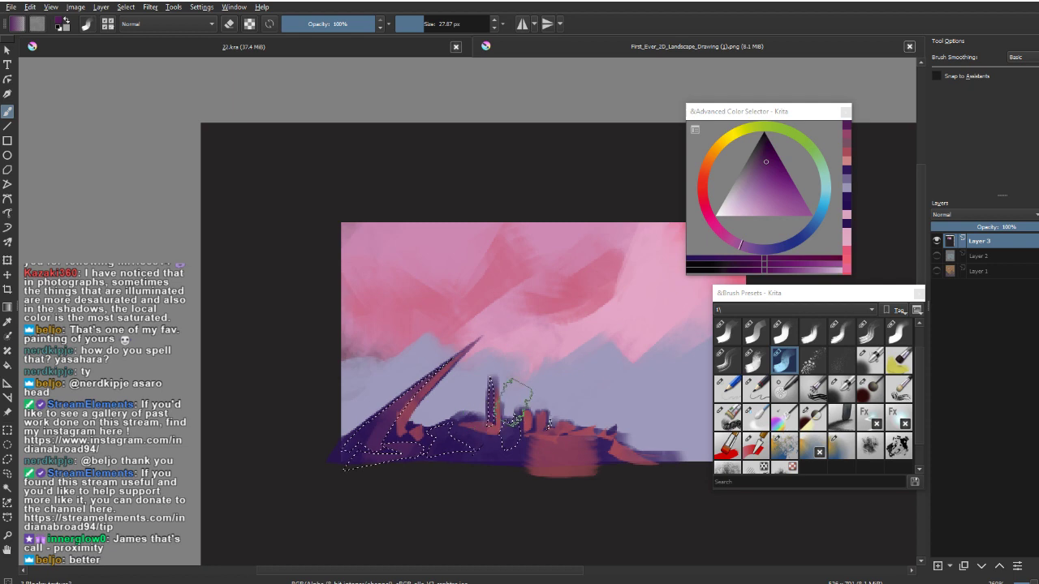
pyautogui.press('m')
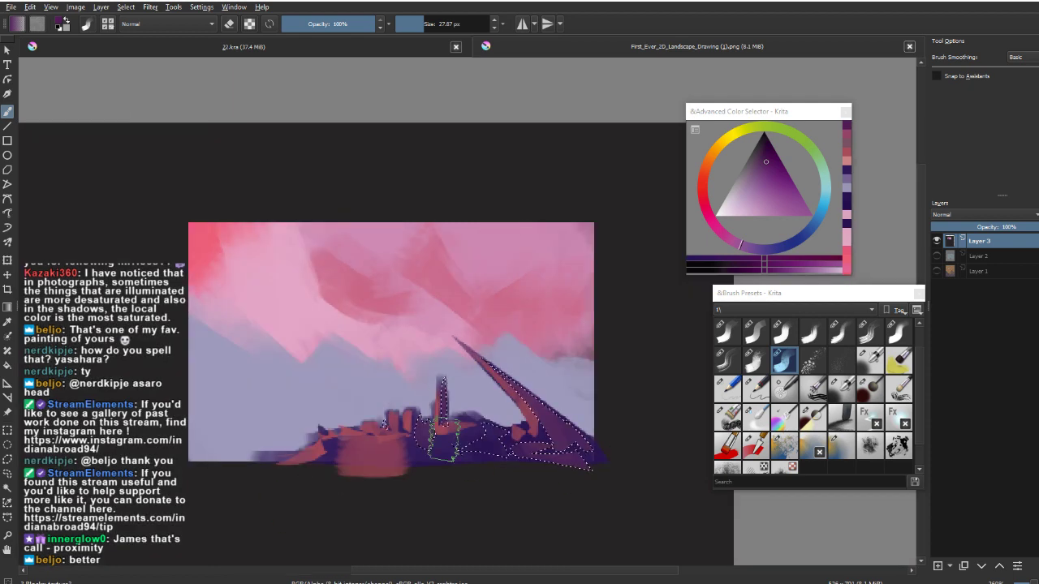
pyautogui.press('m')
# Refine the rock shapes between the spike and the buildings with sampled dark violets and a small brush, undoing one stroke.
pyautogui.keyDown('ctrl'); pyautogui.click(422, 404); pyautogui.keyUp('ctrl')
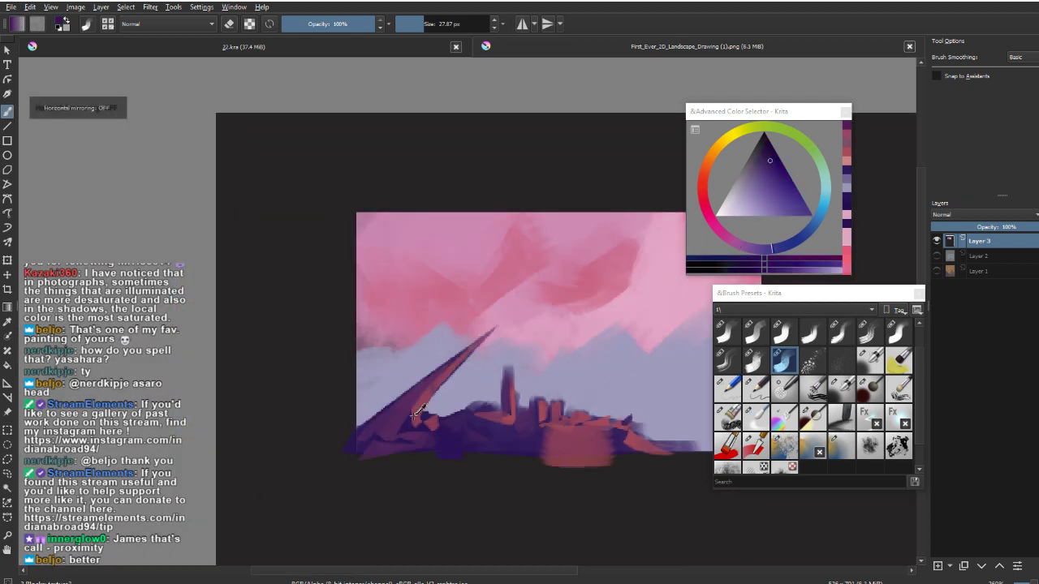
pyautogui.moveTo(424, 402)
pyautogui.mouseDown()
pyautogui.moveTo(401, 428)
pyautogui.moveTo(367, 436)
pyautogui.moveTo(406, 422)
pyautogui.moveTo(424, 440)
pyautogui.moveTo(391, 427)
pyautogui.moveTo(454, 429)
pyautogui.mouseUp()
pyautogui.keyDown('ctrl'); pyautogui.click(405, 428); pyautogui.keyUp('ctrl')
pyautogui.hotkey('ctrl', 'z')
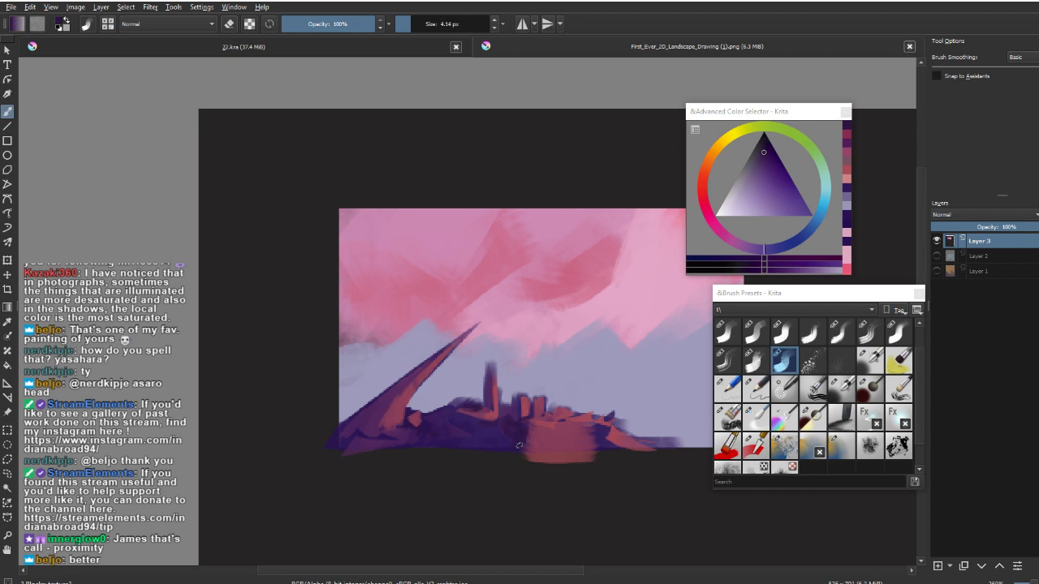
pyautogui.moveTo(526, 427); pyautogui.dragTo(537, 425)
# Cover the reddish block under the buildings with dark violet and paint out the spill below the picture with the backdrop colour.
pyautogui.click(727, 332)
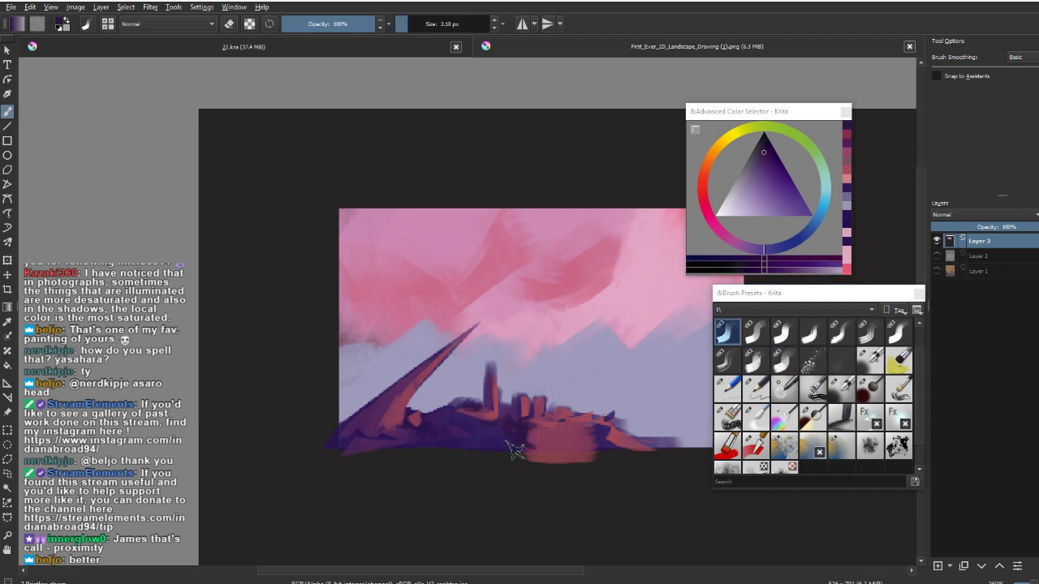
pyautogui.moveTo(509, 445); pyautogui.dragTo(526, 444)
pyautogui.moveTo(526, 442); pyautogui.dragTo(572, 445)
pyautogui.press('m')
pyautogui.keyDown('ctrl'); pyautogui.click(421, 438); pyautogui.keyUp('ctrl')
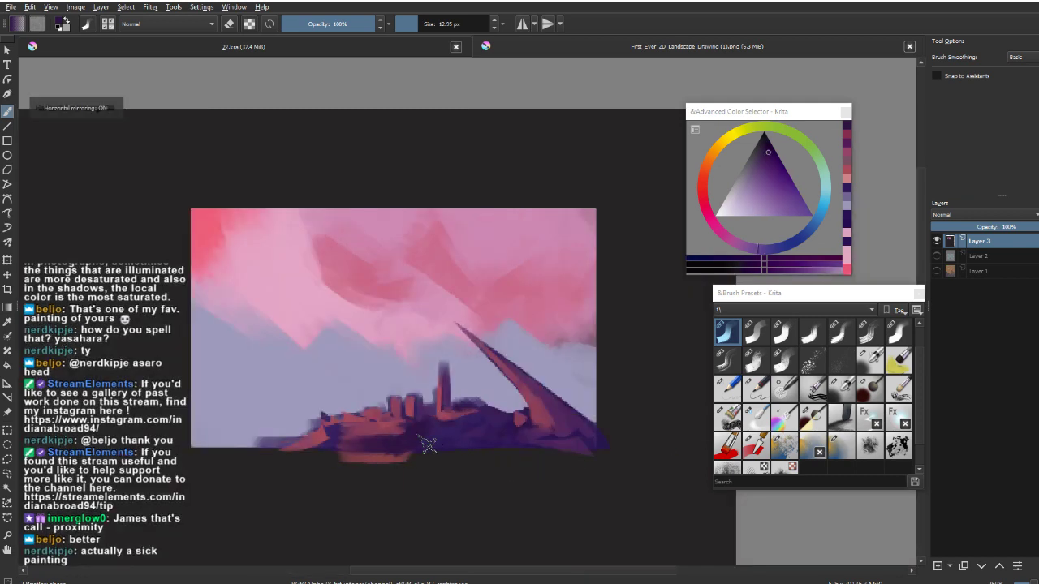
pyautogui.keyDown('ctrl'); pyautogui.click(515, 541); pyautogui.keyUp('ctrl')
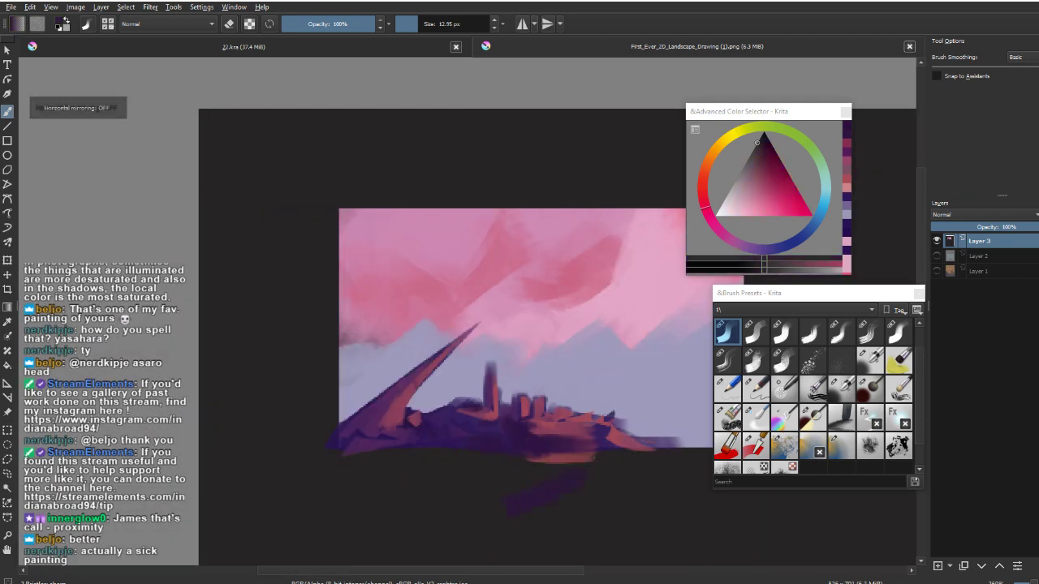
pyautogui.moveTo(418, 508)
pyautogui.mouseDown()
pyautogui.moveTo(487, 477)
pyautogui.moveTo(647, 473)
pyautogui.moveTo(475, 467)
pyautogui.mouseUp()
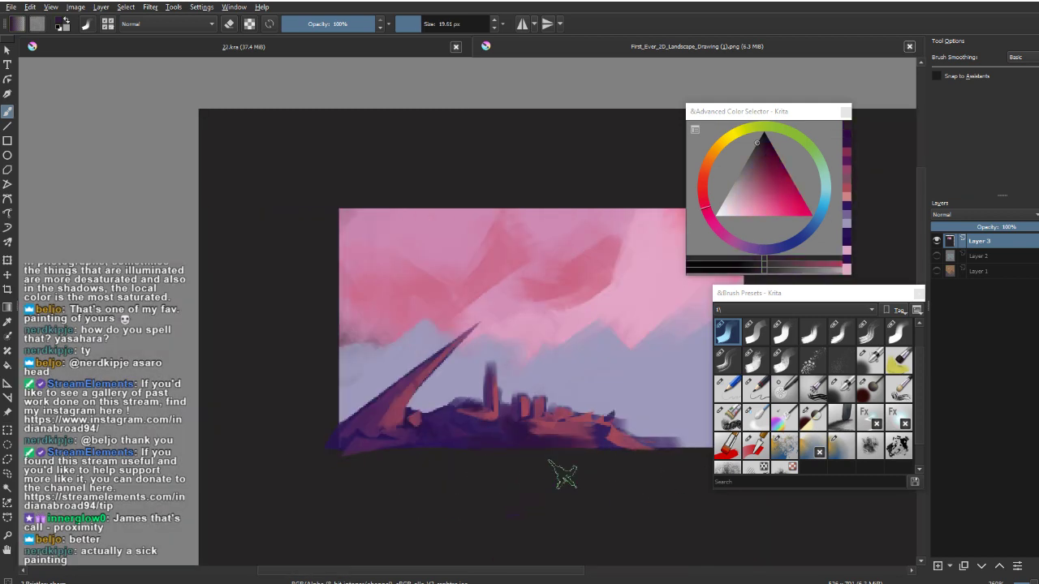
# Outline freehand selections around the facets along the ridge's peaks and choose the palette knife brush.
pyautogui.moveTo(410, 528); pyautogui.dragTo(272, 558)
pyautogui.press('l')
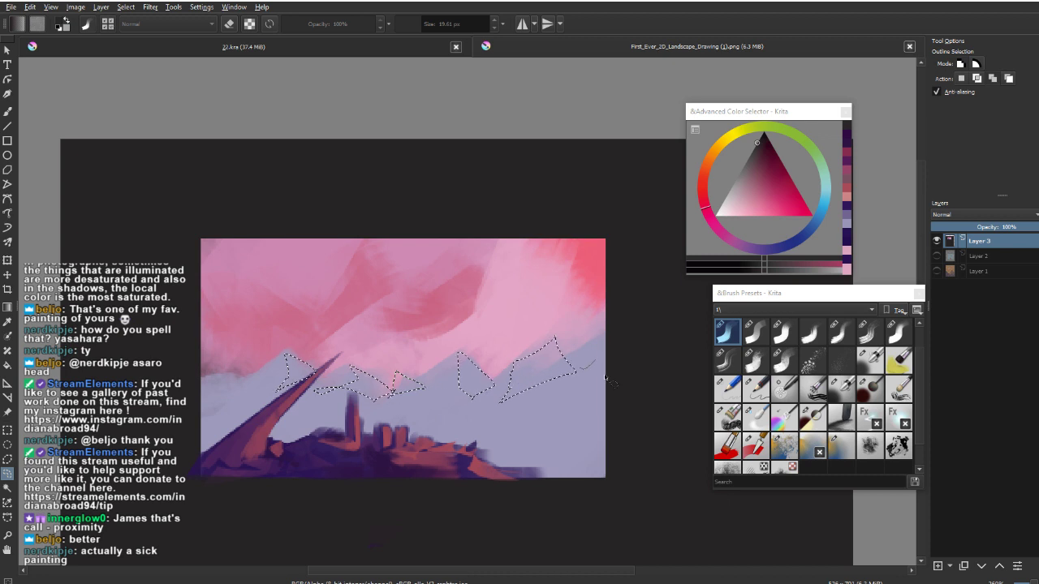
pyautogui.moveTo(607, 380); pyautogui.dragTo(604, 374)
pyautogui.press('b')
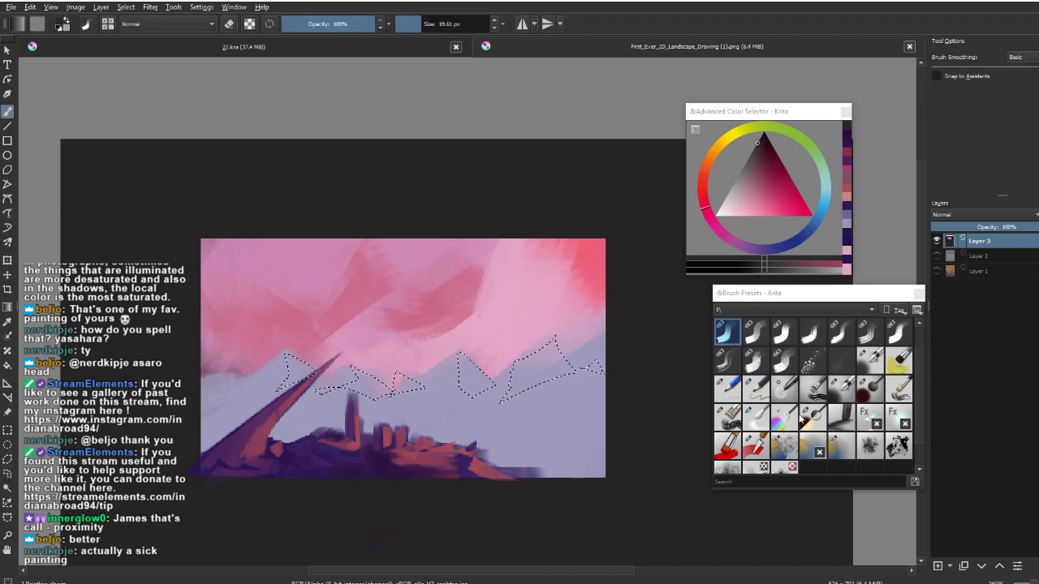
pyautogui.click(755, 445)
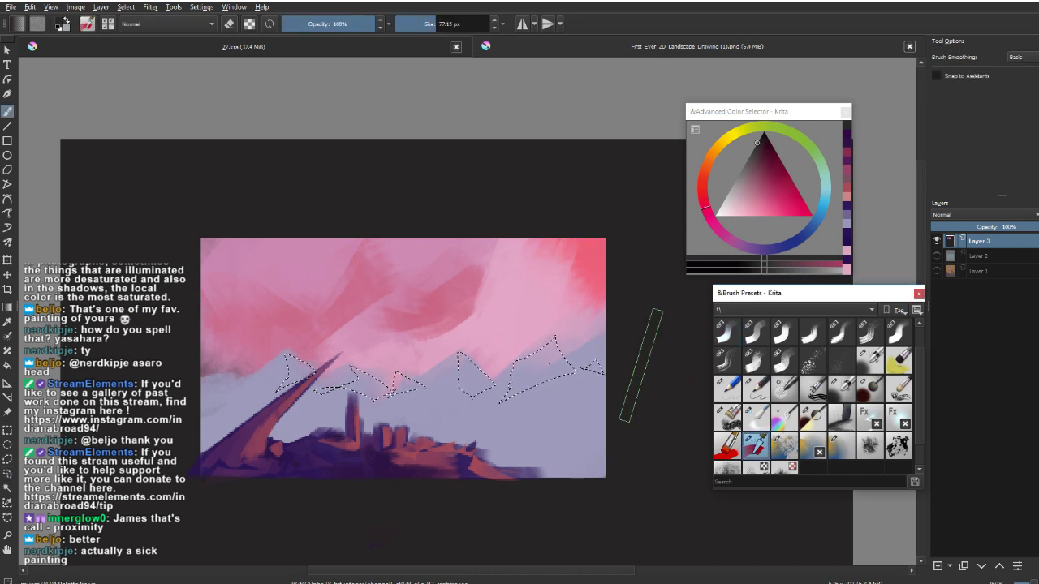
# Try shading the selected ridge facets in dark plum and sample the ridge's blue-violet for comparison.
pyautogui.moveTo(481, 380); pyautogui.dragTo(478, 404)
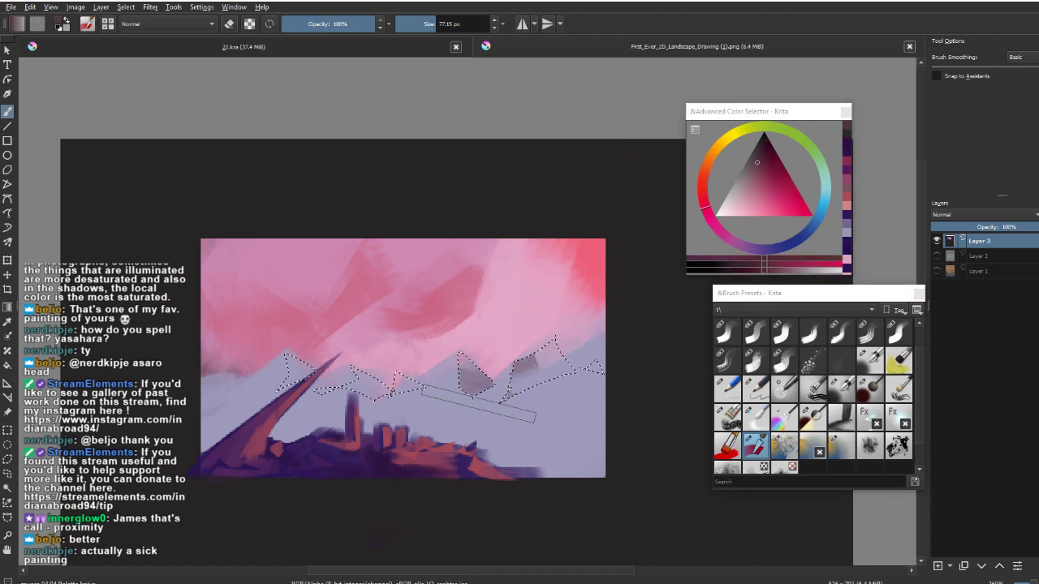
pyautogui.keyDown('ctrl'); pyautogui.click(472, 378); pyautogui.keyUp('ctrl')
pyautogui.moveTo(524, 365); pyautogui.dragTo(365, 482)
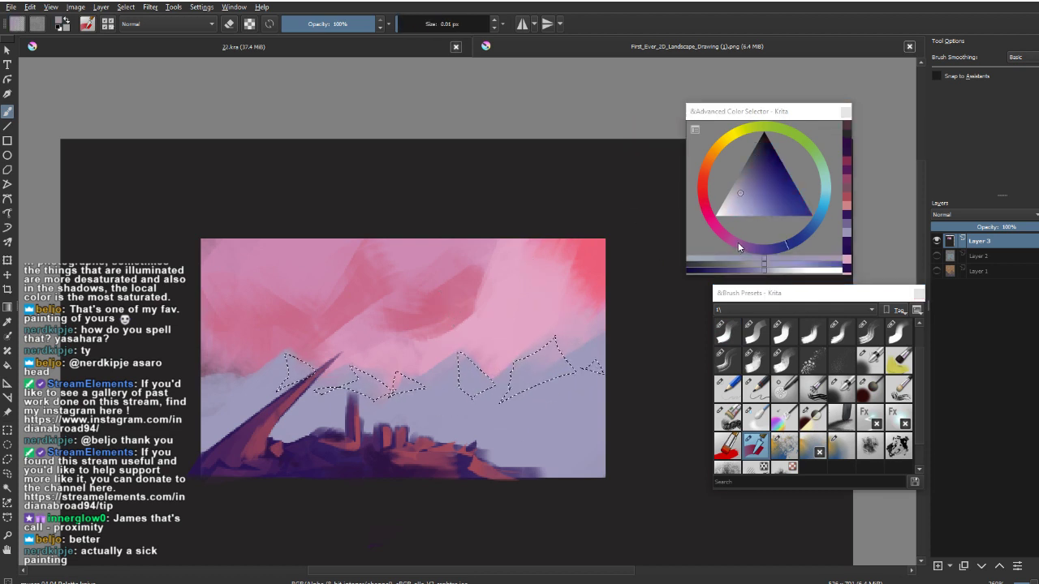
# Paint the selected ridge facets in warm greyish pink, check them mirrored, and clear the selection.
pyautogui.click(715, 224)
pyautogui.moveTo(734, 209); pyautogui.dragTo(742, 198)
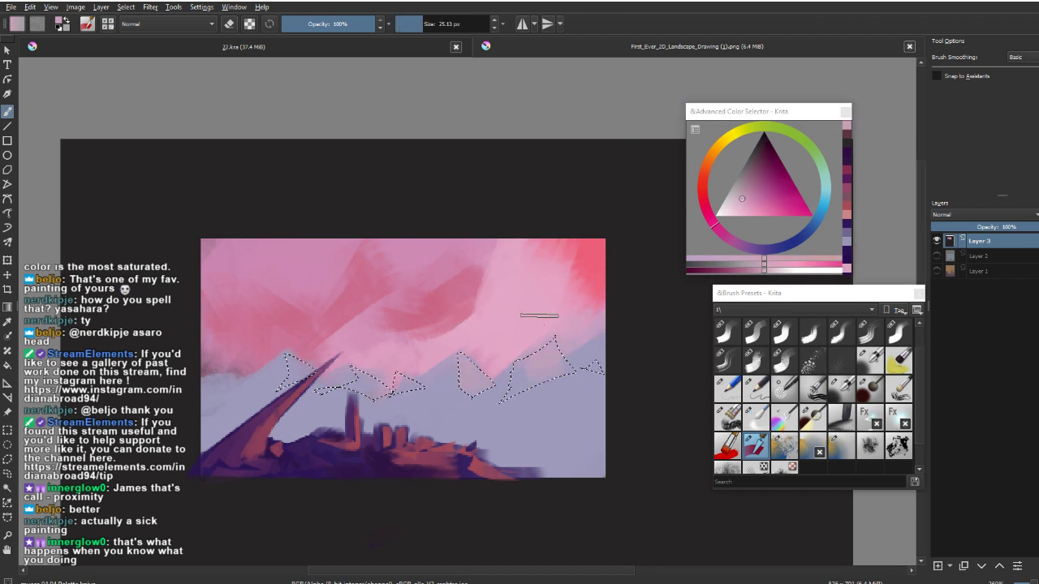
pyautogui.press('m')
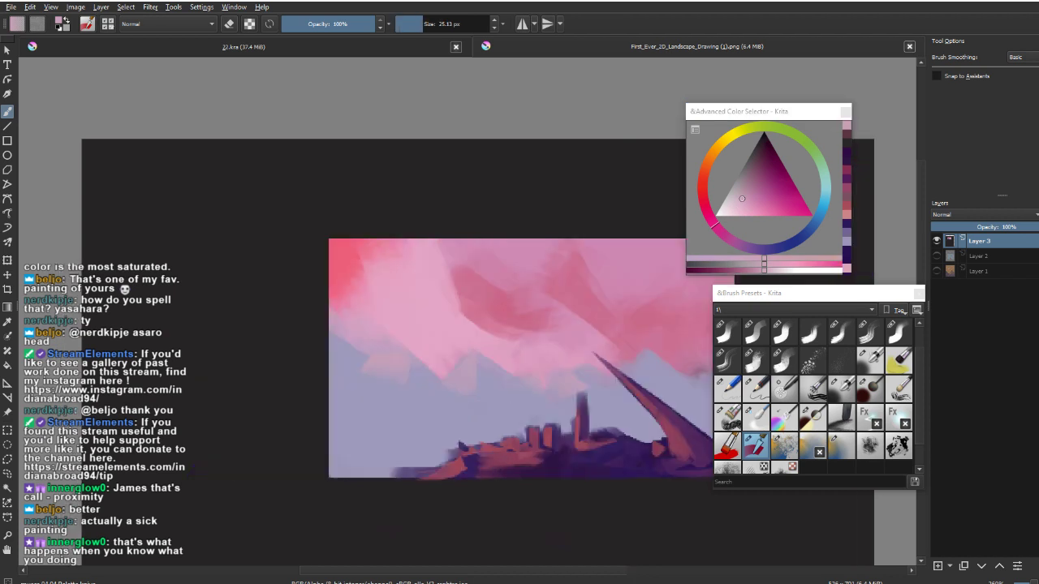
pyautogui.moveTo(707, 214); pyautogui.dragTo(703, 205)
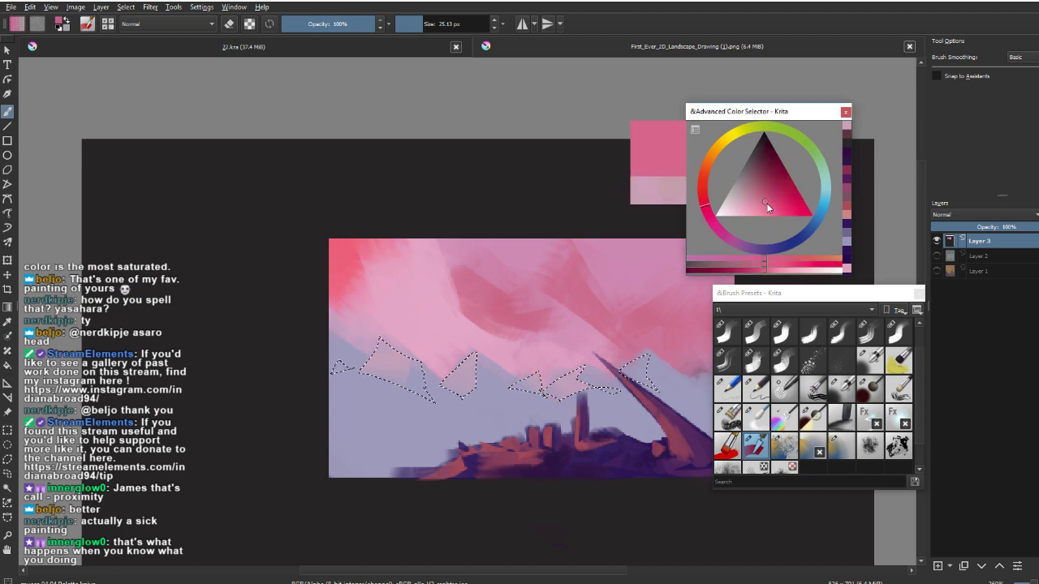
pyautogui.click(767, 203)
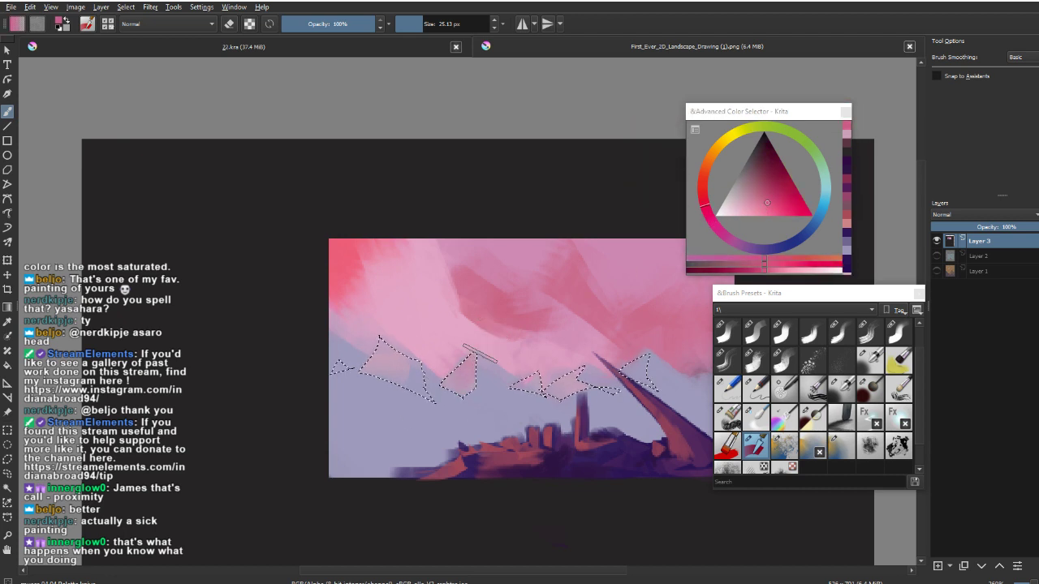
pyautogui.keyDown('ctrl'); pyautogui.click(480, 354); pyautogui.keyUp('ctrl')
pyautogui.press('m')
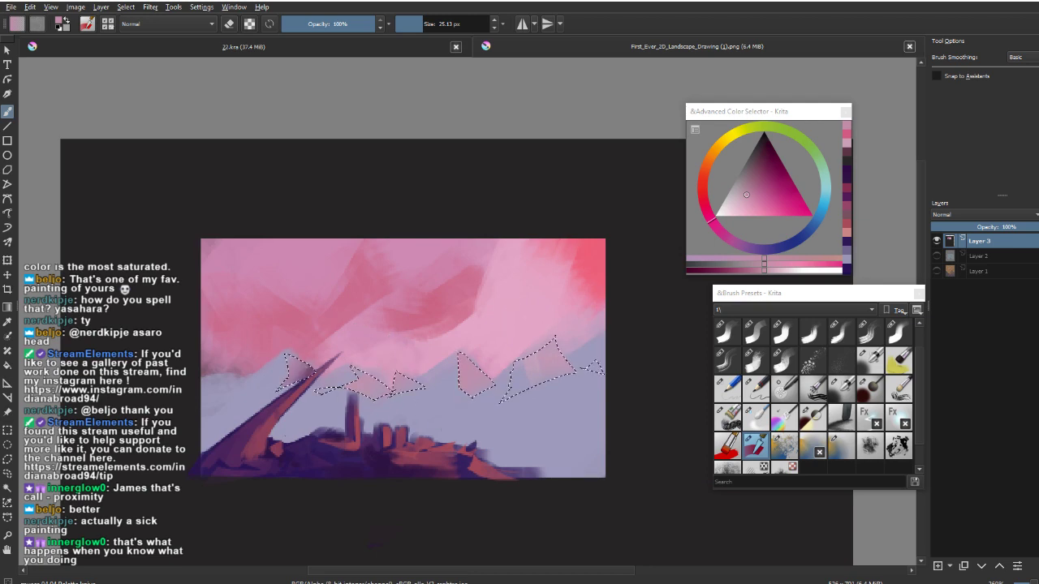
pyautogui.hotkey('ctrl', 'shift', 'a')
pyautogui.moveTo(536, 349)
pyautogui.mouseDown()
pyautogui.moveTo(549, 403)
pyautogui.moveTo(541, 358)
pyautogui.mouseUp()
# Outline freehand selections around the left-facing slopes of the ridge's peaks and return to the brush.
pyautogui.moveTo(541, 349); pyautogui.dragTo(560, 211)
pyautogui.press('l')
pyautogui.moveTo(367, 361); pyautogui.dragTo(426, 327)
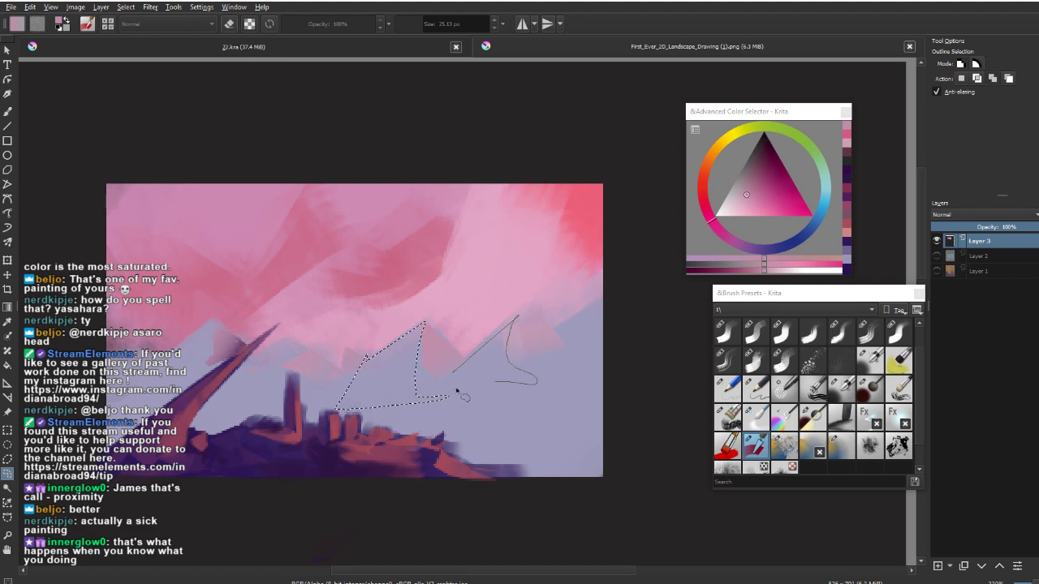
pyautogui.moveTo(499, 383); pyautogui.dragTo(637, 353)
pyautogui.moveTo(343, 318)
pyautogui.mouseDown()
pyautogui.moveTo(342, 354)
pyautogui.moveTo(326, 307)
pyautogui.moveTo(228, 378)
pyautogui.mouseUp()
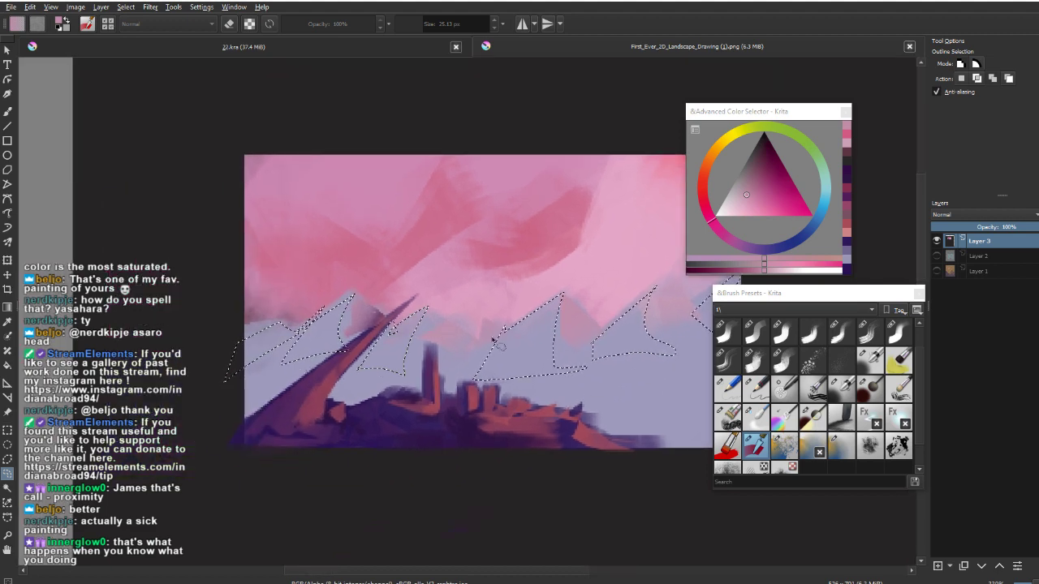
pyautogui.press('b')
pyautogui.moveTo(481, 305); pyautogui.dragTo(459, 327)
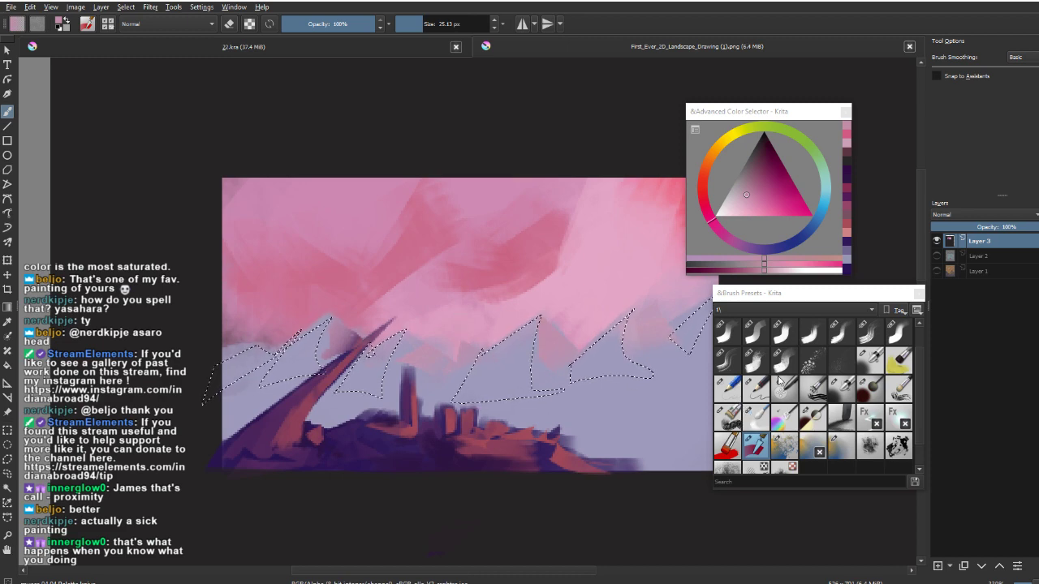
# Try shading the central peak's selected slope in dark plum with a blocky textured brush.
pyautogui.click(755, 360)
pyautogui.scroll(1, 471, 418)
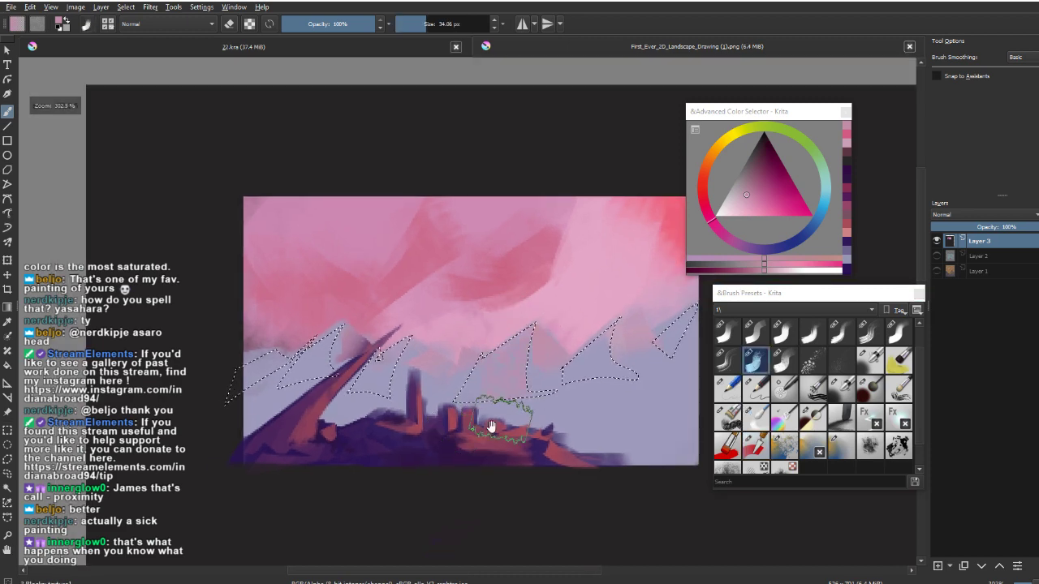
pyautogui.moveTo(491, 426); pyautogui.dragTo(463, 424)
pyautogui.press('l')
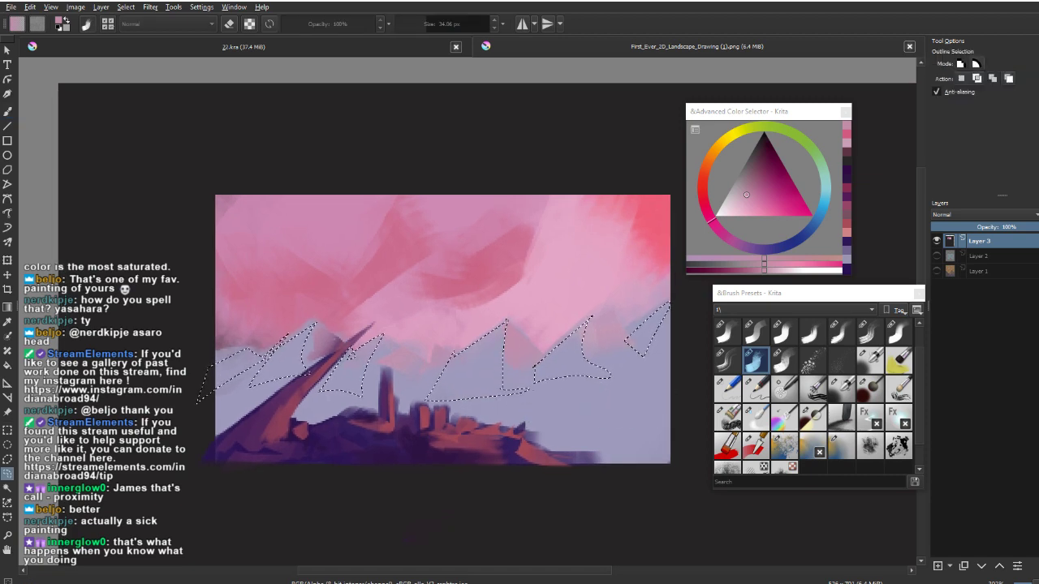
pyautogui.press('b')
pyautogui.moveTo(750, 176); pyautogui.dragTo(757, 160)
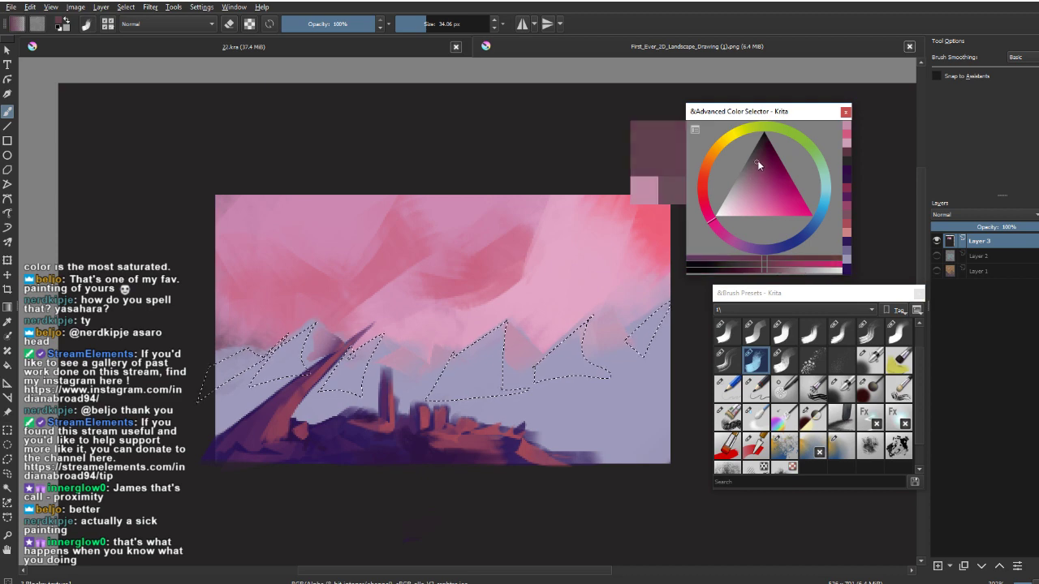
pyautogui.moveTo(483, 341); pyautogui.dragTo(467, 375)
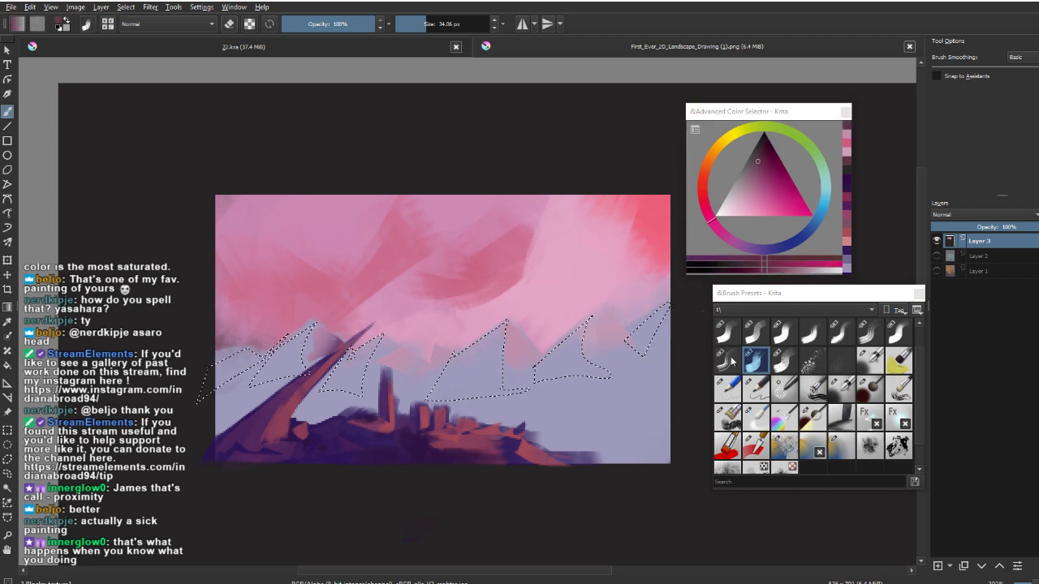
# Paint the selected ridge slopes in greyish violet with the neighbouring textured brush and clear the selection.
pyautogui.click(782, 363)
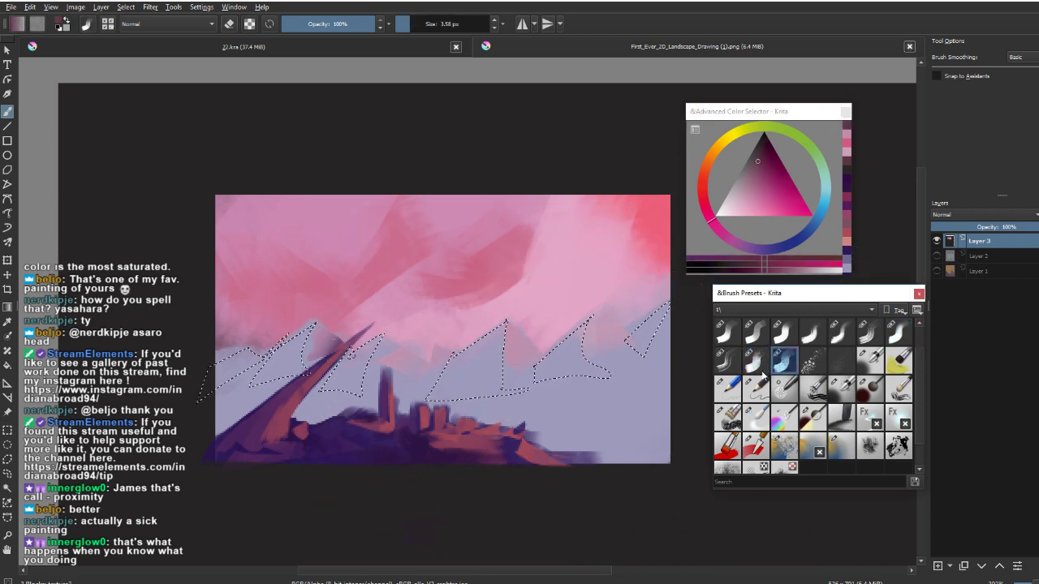
pyautogui.moveTo(485, 339); pyautogui.dragTo(462, 390)
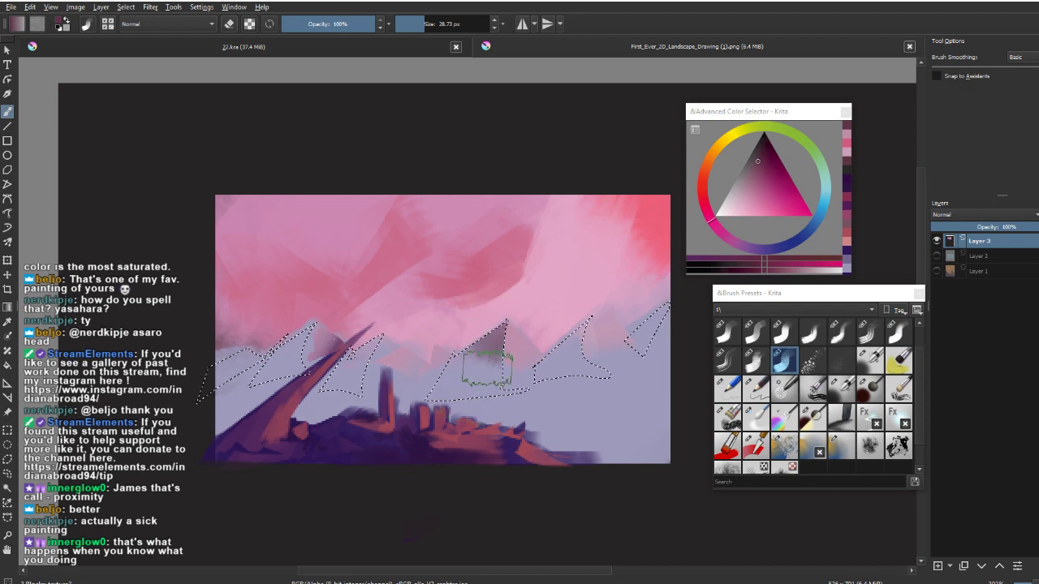
pyautogui.hotkey('ctrl', 'z')
pyautogui.keyDown('ctrl'); pyautogui.click(487, 371); pyautogui.keyUp('ctrl')
pyautogui.moveTo(743, 188); pyautogui.dragTo(746, 183)
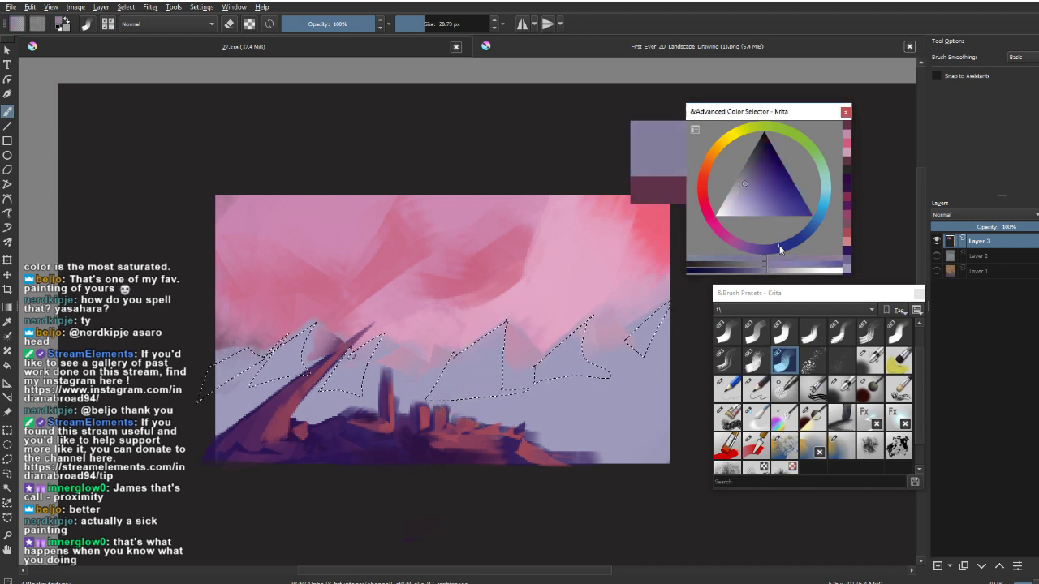
pyautogui.moveTo(780, 248); pyautogui.dragTo(754, 247)
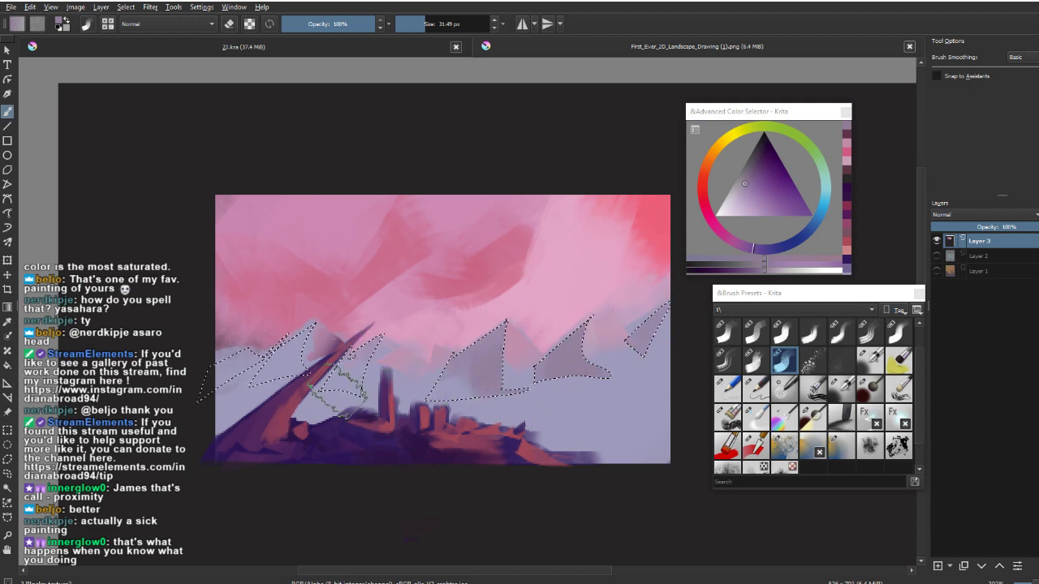
pyautogui.hotkey('ctrl', 'shift', 'a')
# Extend the greyish violet shadow down over the mountains' base, checking the painting mirrored.
pyautogui.moveTo(515, 357)
pyautogui.mouseDown()
pyautogui.moveTo(445, 387)
pyautogui.moveTo(458, 390)
pyautogui.moveTo(466, 414)
pyautogui.mouseUp()
pyautogui.press(']')
pyautogui.press(']')
pyautogui.press(']')
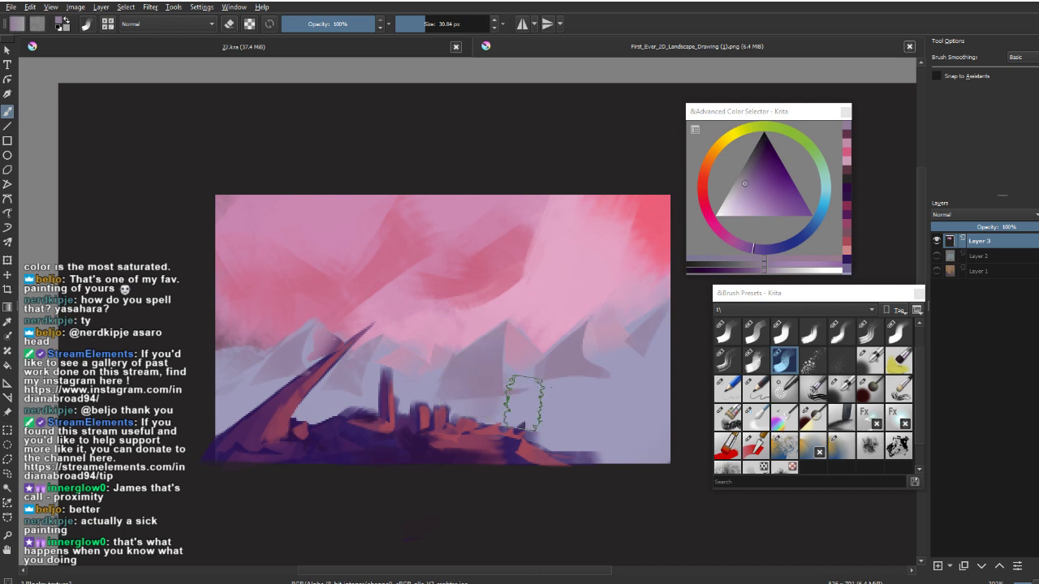
pyautogui.press('m')
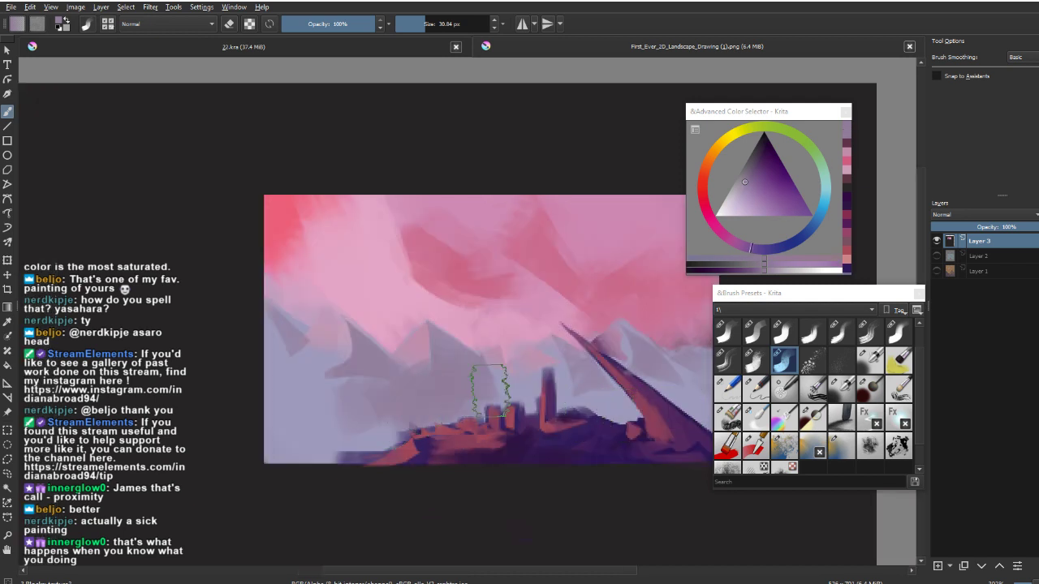
pyautogui.moveTo(506, 410); pyautogui.dragTo(421, 417)
# Sample a pale mauve from the ridge and brush it as haze over the mountains near the canvas edge.
pyautogui.keyDown('ctrl'); pyautogui.click(353, 381); pyautogui.keyUp('ctrl')
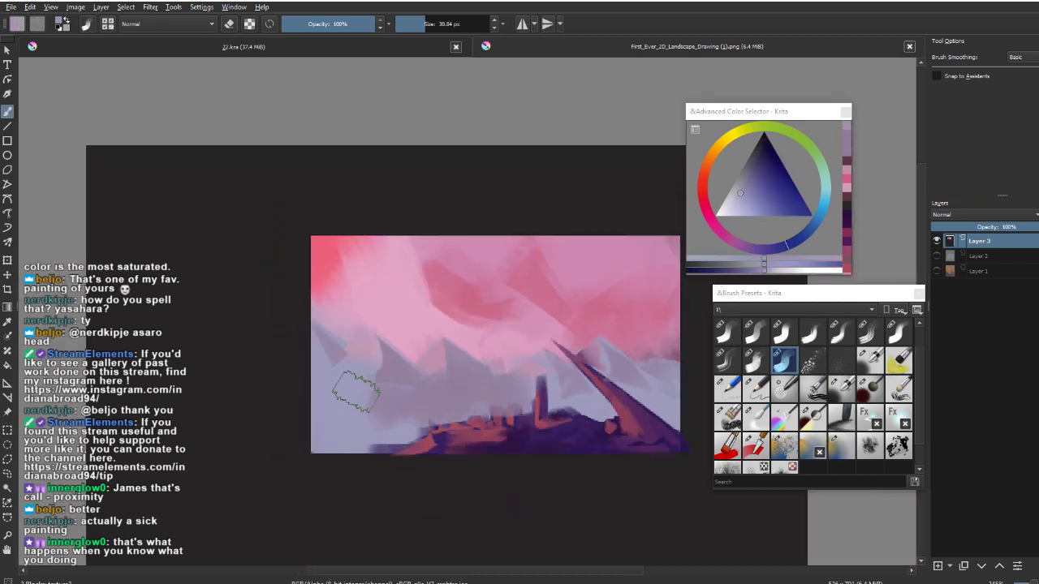
pyautogui.keyDown('ctrl'); pyautogui.click(341, 393); pyautogui.keyUp('ctrl')
pyautogui.press('[')
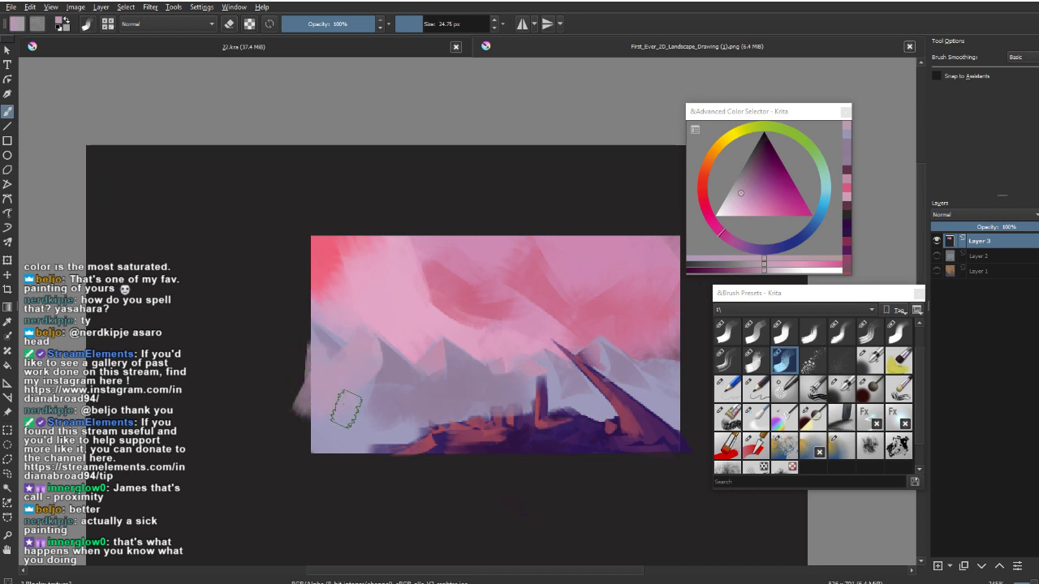
pyautogui.press(']')
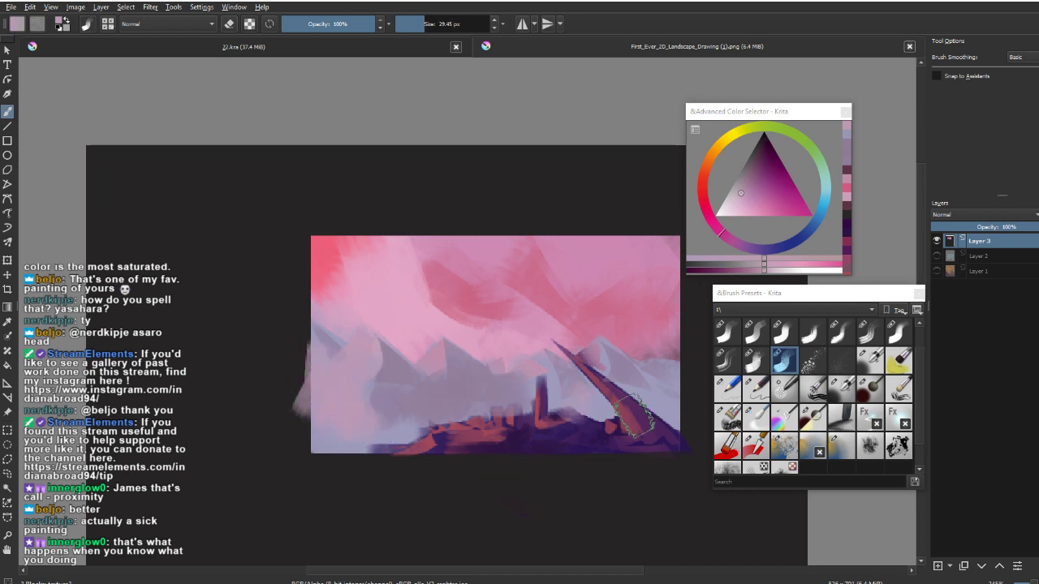
# Restore the unmirrored view and cover the stray haze beyond the painting's edge with the dark surround colour.
pyautogui.moveTo(655, 468); pyautogui.dragTo(599, 466)
pyautogui.press('m')
pyautogui.keyDown('ctrl'); pyautogui.click(615, 464); pyautogui.keyUp('ctrl')
pyautogui.moveTo(621, 365); pyautogui.dragTo(632, 366)
pyautogui.moveTo(628, 365); pyautogui.dragTo(624, 418)
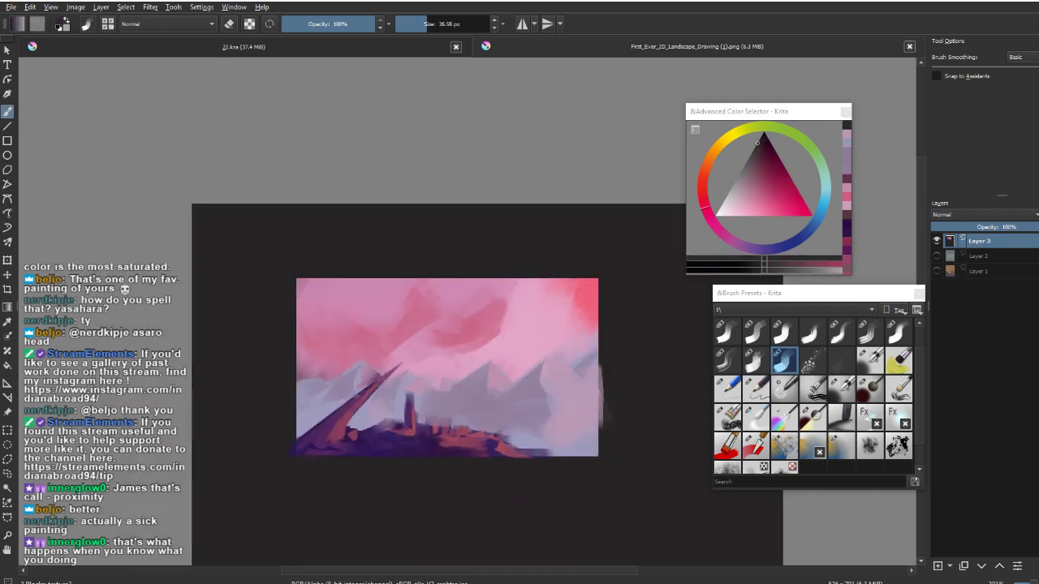
# Sample the sky's pinks and brush pale pink mist into the dip between the tower and the central peak.
pyautogui.scroll(1, 547, 414)
pyautogui.keyDown('ctrl'); pyautogui.click(492, 362); pyautogui.keyUp('ctrl')
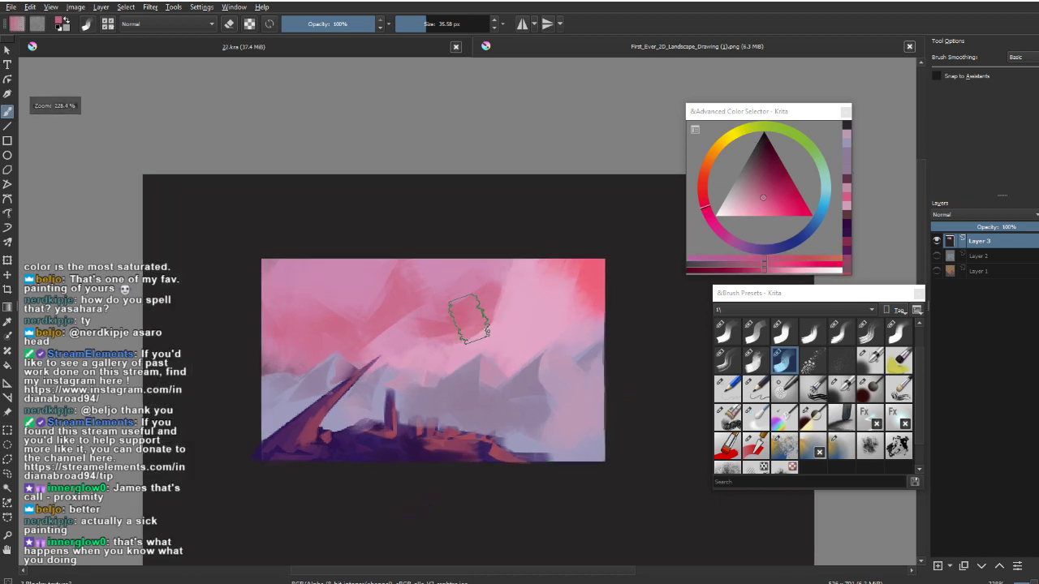
pyautogui.keyDown('ctrl'); pyautogui.click(547, 325); pyautogui.keyUp('ctrl')
pyautogui.scroll(-1, 434, 365)
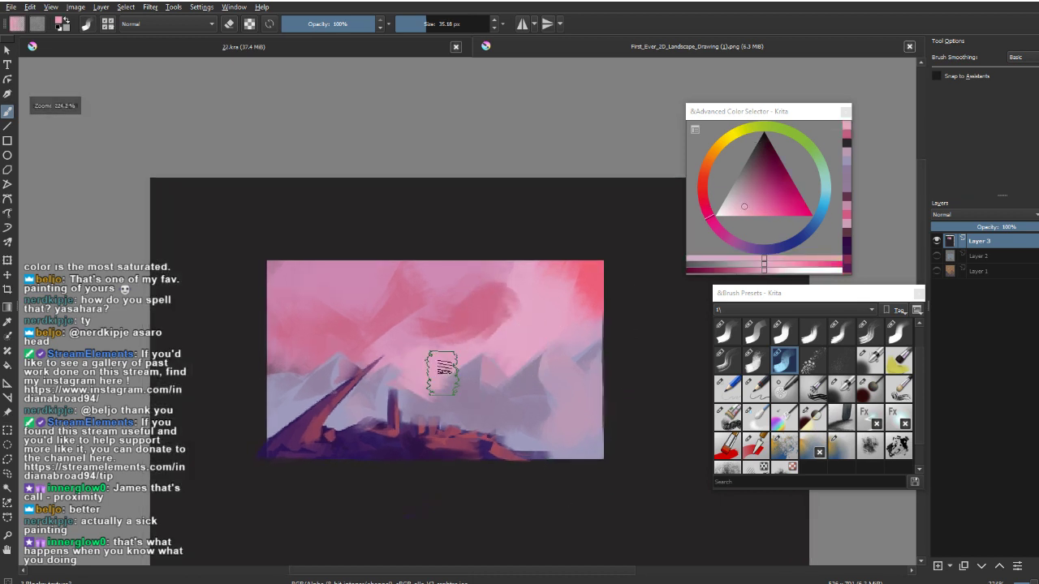
pyautogui.moveTo(443, 374)
pyautogui.mouseDown()
pyautogui.moveTo(411, 366)
pyautogui.moveTo(422, 382)
pyautogui.mouseUp()
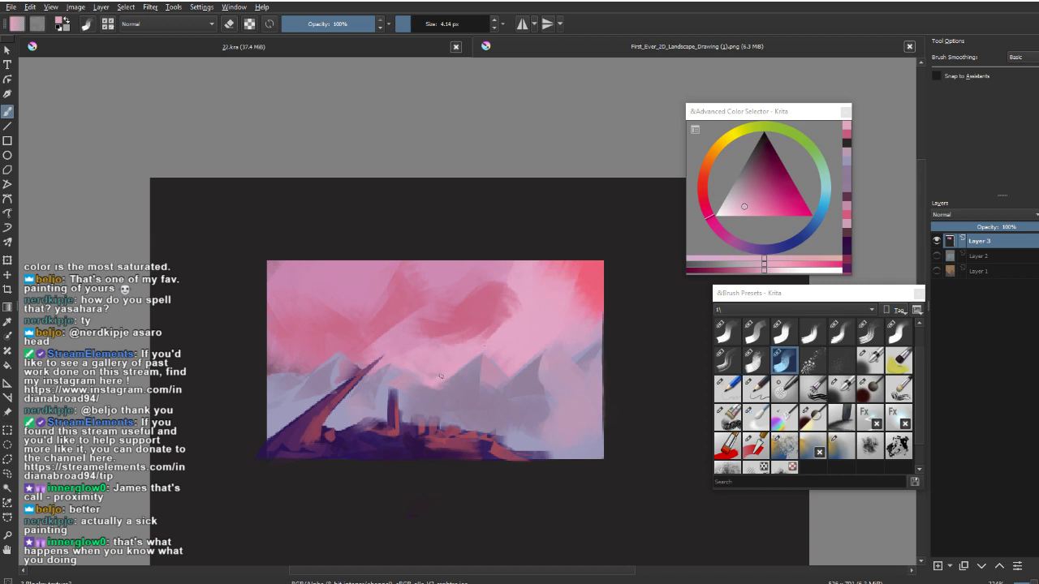
# Enlarge the brush, sample a muted violet, and paint it over the ridge's foot beside the skyline's right end.
pyautogui.press(']')
pyautogui.press(']')
pyautogui.press(']')
pyautogui.press(']')
pyautogui.press(']')
pyautogui.scroll(-1, 539, 371)
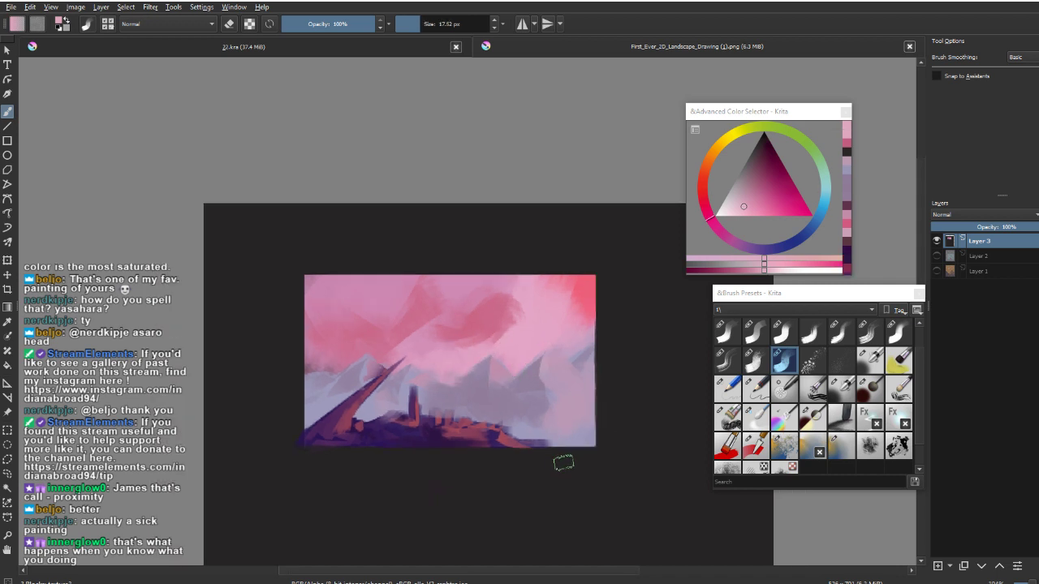
pyautogui.keyDown('ctrl'); pyautogui.click(550, 444); pyautogui.keyUp('ctrl')
pyautogui.moveTo(532, 437); pyautogui.dragTo(522, 424)
pyautogui.moveTo(509, 436); pyautogui.dragTo(521, 436)
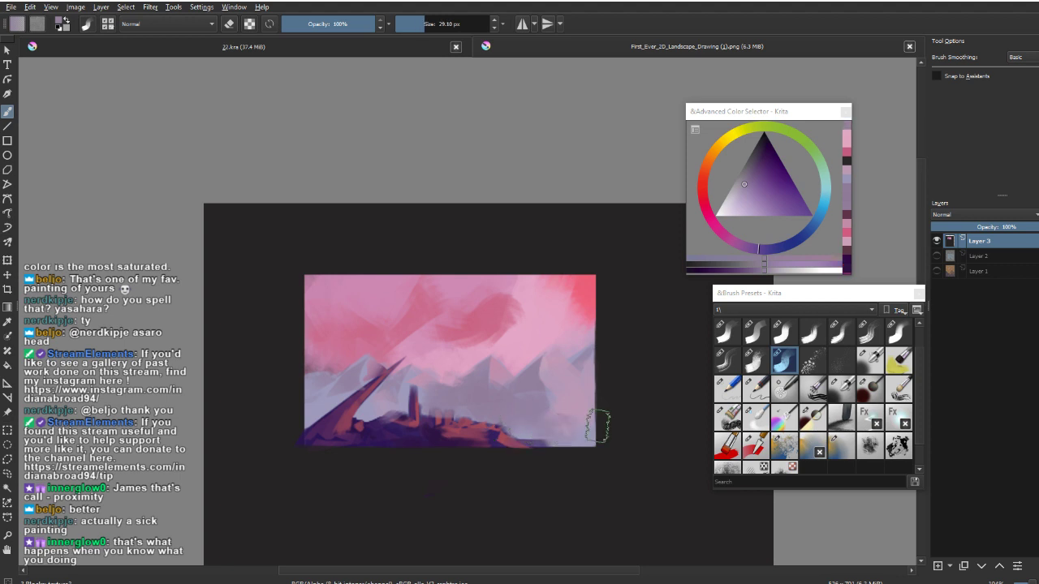
# Soften the distant slopes behind the tower and at the ridge's left end with sampled greyish mauve, using a smaller brush.
pyautogui.press('[')
pyautogui.press('[')
pyautogui.press('[')
pyautogui.keyDown('ctrl'); pyautogui.click(412, 385); pyautogui.keyUp('ctrl')
pyautogui.moveTo(423, 379)
pyautogui.mouseDown()
pyautogui.moveTo(422, 400)
pyautogui.moveTo(499, 417)
pyautogui.mouseUp()
pyautogui.moveTo(420, 431); pyautogui.dragTo(427, 431)
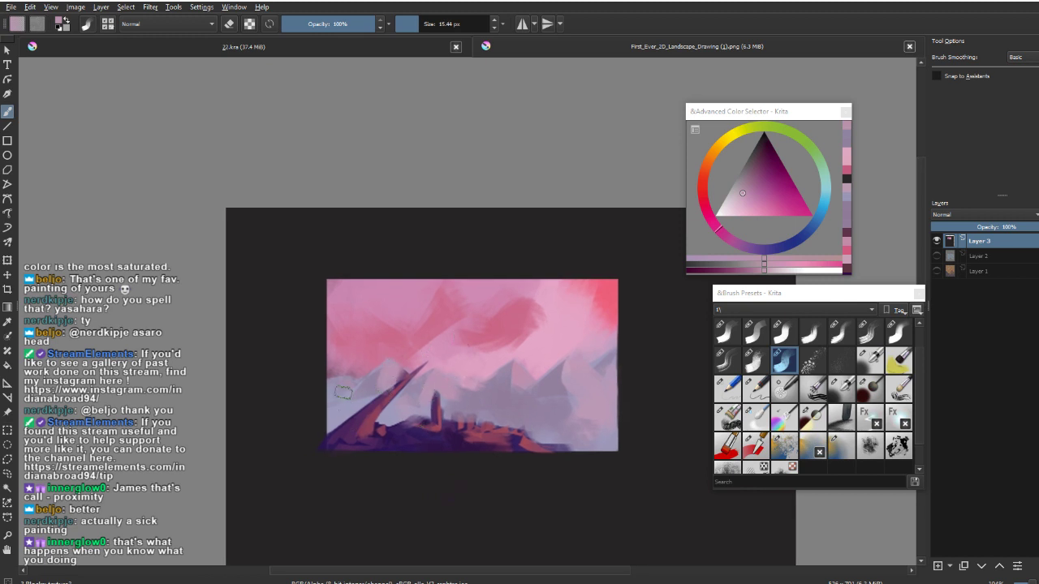
pyautogui.moveTo(344, 393); pyautogui.dragTo(325, 419)
pyautogui.moveTo(612, 452)
pyautogui.mouseDown()
pyautogui.moveTo(575, 413)
pyautogui.moveTo(543, 443)
pyautogui.moveTo(557, 423)
pyautogui.moveTo(557, 383)
pyautogui.mouseUp()
# Sample the pale pink sky, lighten it slightly, and brush it as mist over the right-hand mountains.
pyautogui.keyDown('ctrl'); pyautogui.click(550, 317); pyautogui.keyUp('ctrl')
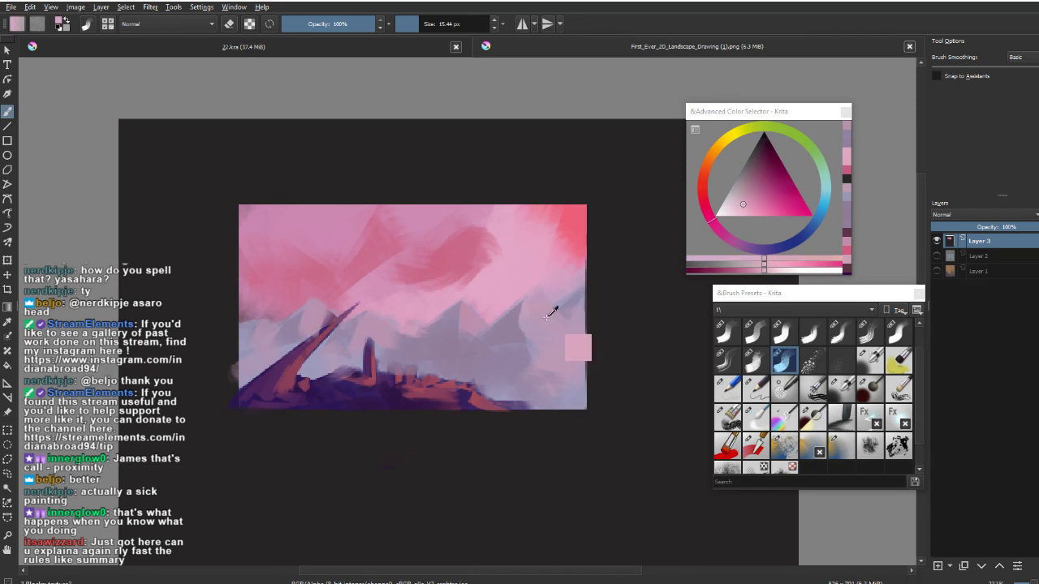
pyautogui.moveTo(548, 328)
pyautogui.mouseDown()
pyautogui.moveTo(536, 352)
pyautogui.moveTo(545, 374)
pyautogui.moveTo(531, 390)
pyautogui.moveTo(546, 382)
pyautogui.mouseUp()
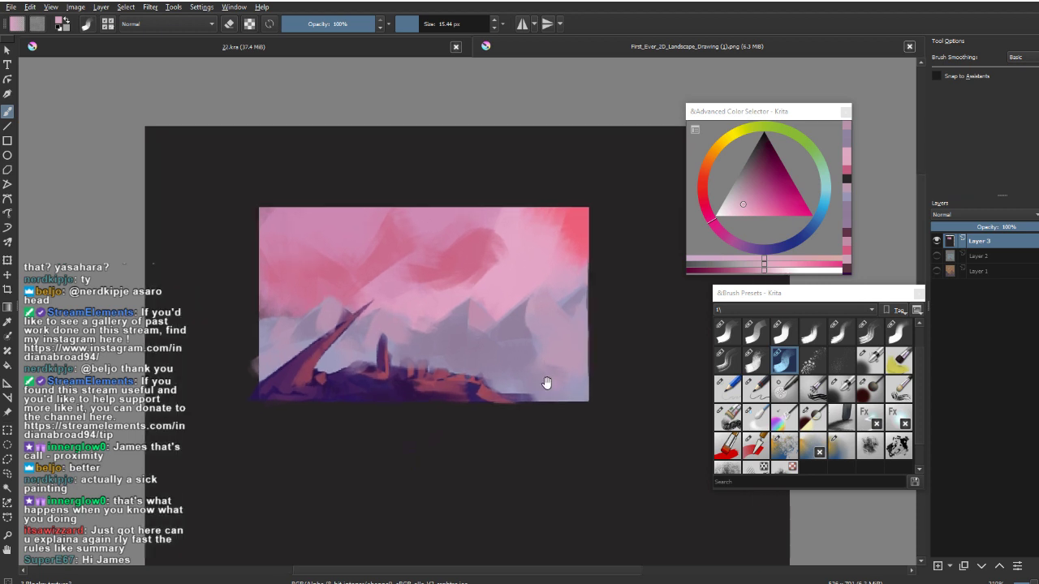
pyautogui.keyDown('ctrl'); pyautogui.click(544, 323); pyautogui.keyUp('ctrl')
pyautogui.click(737, 211)
pyautogui.moveTo(532, 301); pyautogui.dragTo(551, 341)
pyautogui.moveTo(537, 302)
pyautogui.mouseDown()
pyautogui.moveTo(552, 302)
pyautogui.moveTo(512, 390)
pyautogui.moveTo(387, 399)
pyautogui.moveTo(384, 336)
pyautogui.moveTo(302, 324)
pyautogui.mouseUp()
# Refine the tower's top and lit side with a small brush and sampled muted crimson.
pyautogui.keyDown('ctrl'); pyautogui.click(377, 335); pyautogui.keyUp('ctrl')
pyautogui.moveTo(380, 275); pyautogui.dragTo(373, 330)
pyautogui.moveTo(378, 258); pyautogui.dragTo(380, 296)
pyautogui.moveTo(396, 371); pyautogui.dragTo(414, 406)
pyautogui.keyDown('ctrl'); pyautogui.click(397, 319); pyautogui.keyUp('ctrl')
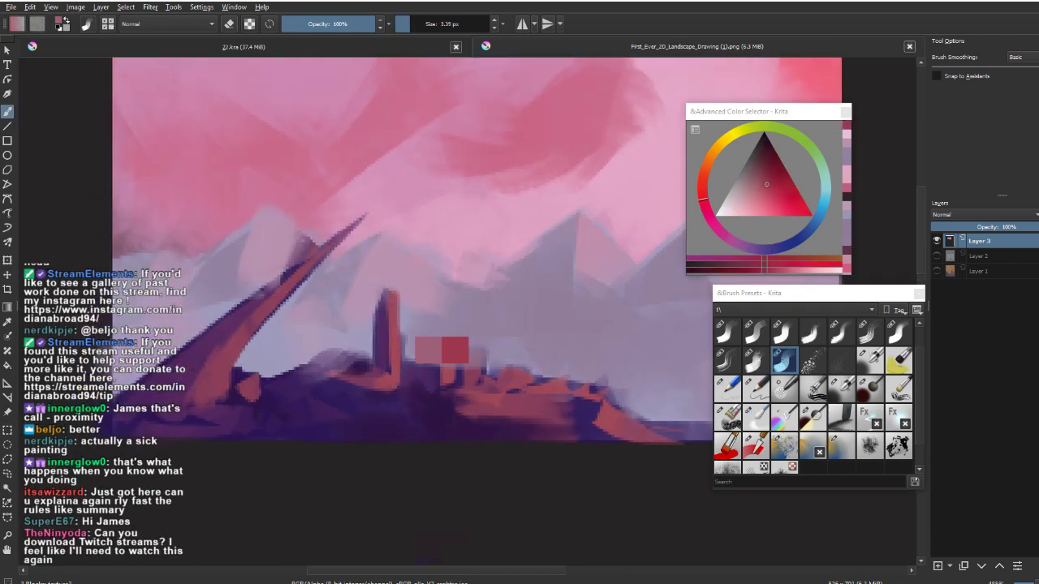
# Mix a light salmon red and dab warm highlights on the low rooftops right of the tower.
pyautogui.moveTo(572, 342)
pyautogui.mouseDown()
pyautogui.moveTo(547, 385)
pyautogui.moveTo(470, 442)
pyautogui.mouseUp()
pyautogui.moveTo(470, 442); pyautogui.dragTo(412, 473)
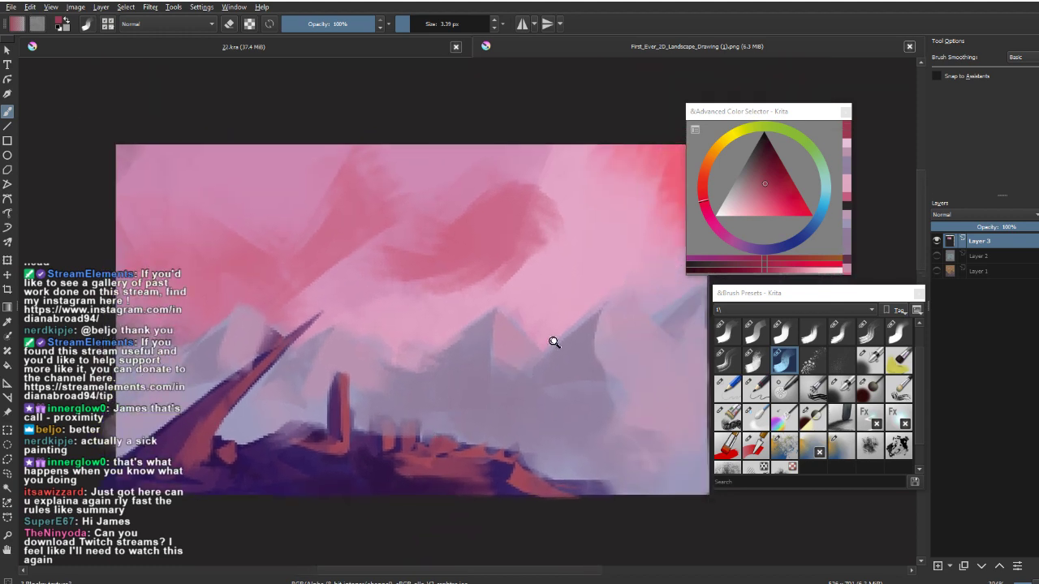
pyautogui.moveTo(554, 342); pyautogui.dragTo(560, 286)
pyautogui.click(759, 208)
pyautogui.click(703, 191)
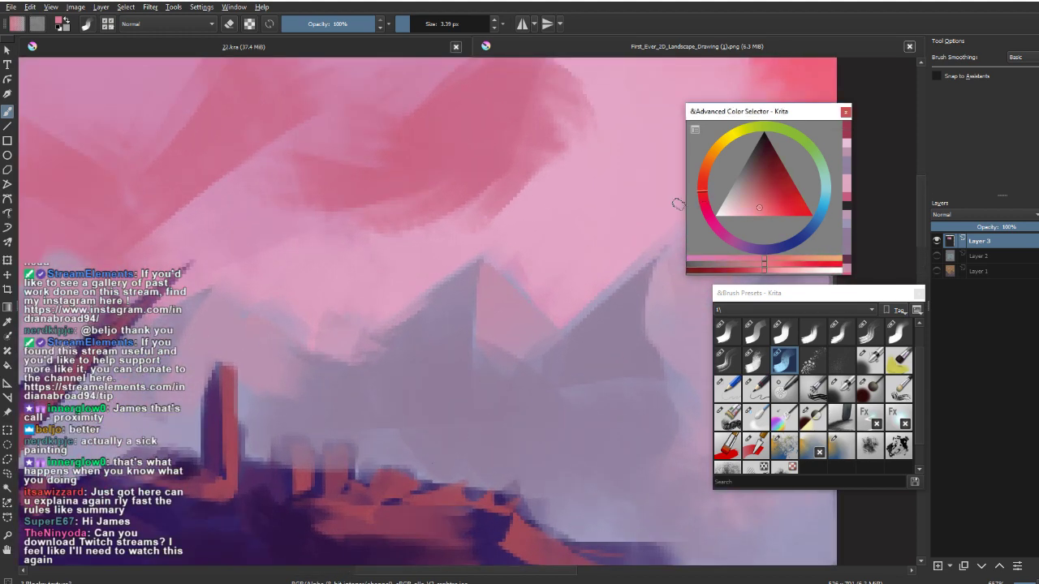
pyautogui.moveTo(397, 478); pyautogui.dragTo(397, 481)
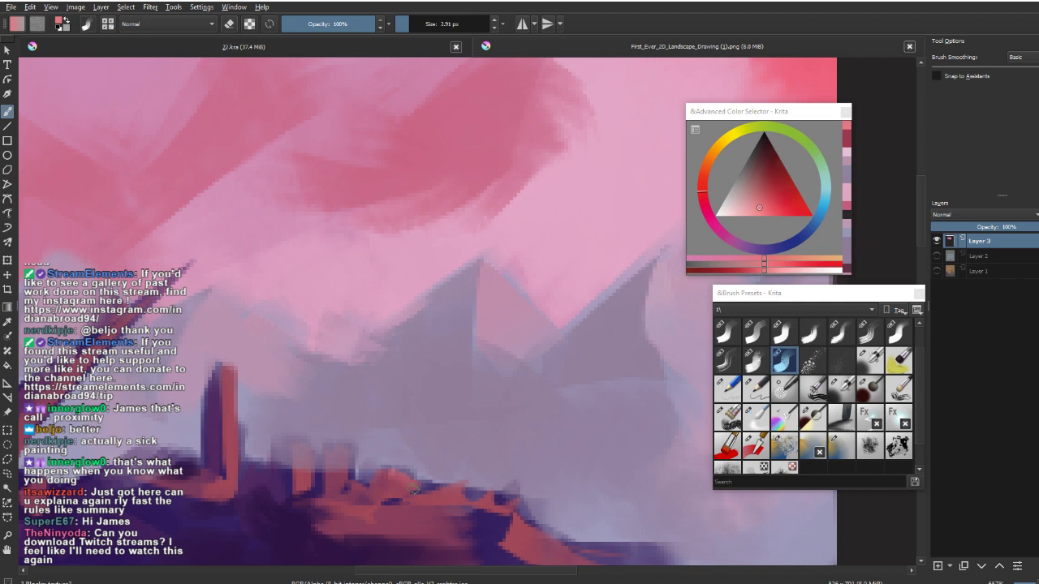
pyautogui.click(771, 216)
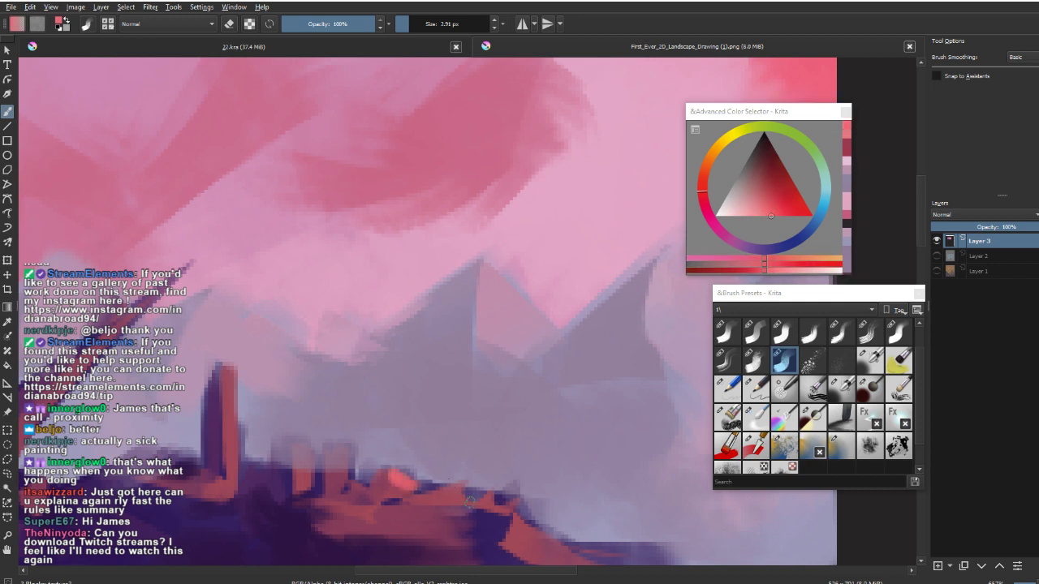
# Brighten the lit edges of the tower and the slanted spire with a more saturated coral red.
pyautogui.click(779, 215)
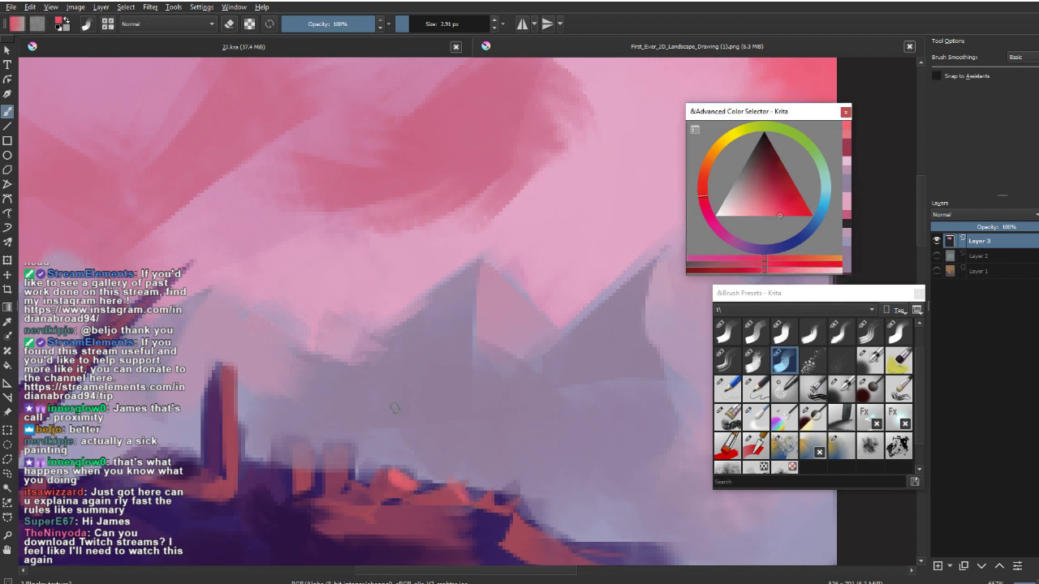
pyautogui.moveTo(232, 365); pyautogui.dragTo(231, 451)
pyautogui.moveTo(310, 423); pyautogui.dragTo(437, 399)
pyautogui.moveTo(315, 248); pyautogui.dragTo(244, 315)
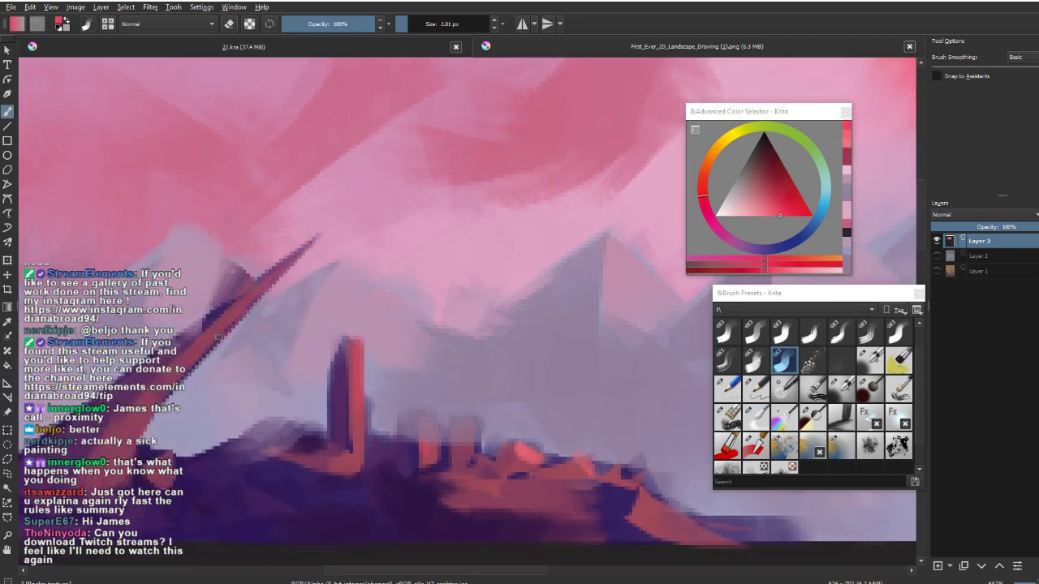
# Sample the rooftop coral and paint highlights across the buildings and down the skyline's right-hand slope.
pyautogui.scroll(-2, 311, 281)
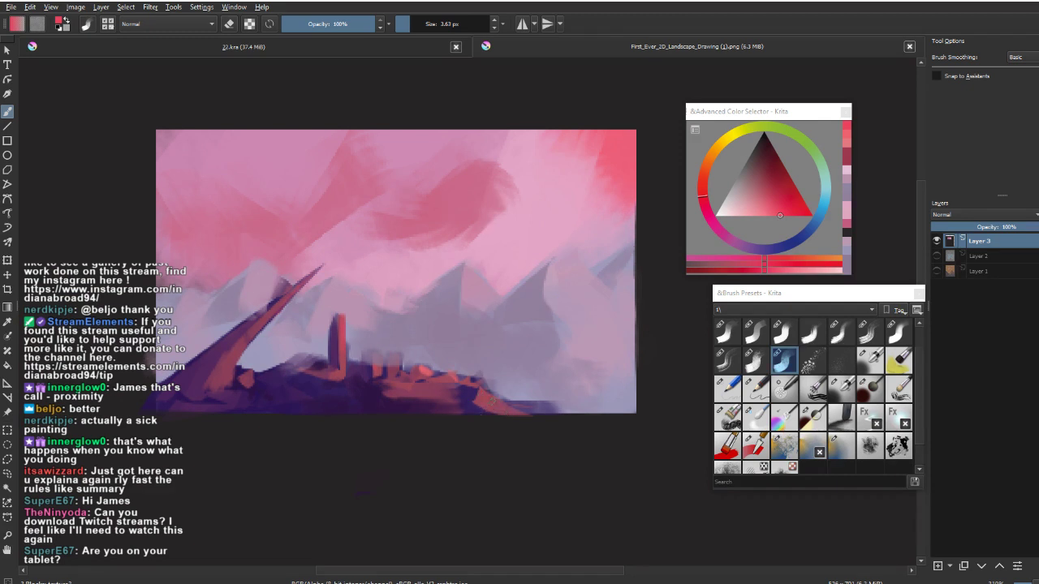
pyautogui.keyDown('ctrl'); pyautogui.click(425, 372); pyautogui.keyUp('ctrl')
pyautogui.moveTo(463, 382)
pyautogui.mouseDown()
pyautogui.moveTo(505, 418)
pyautogui.moveTo(505, 403)
pyautogui.moveTo(555, 422)
pyautogui.mouseUp()
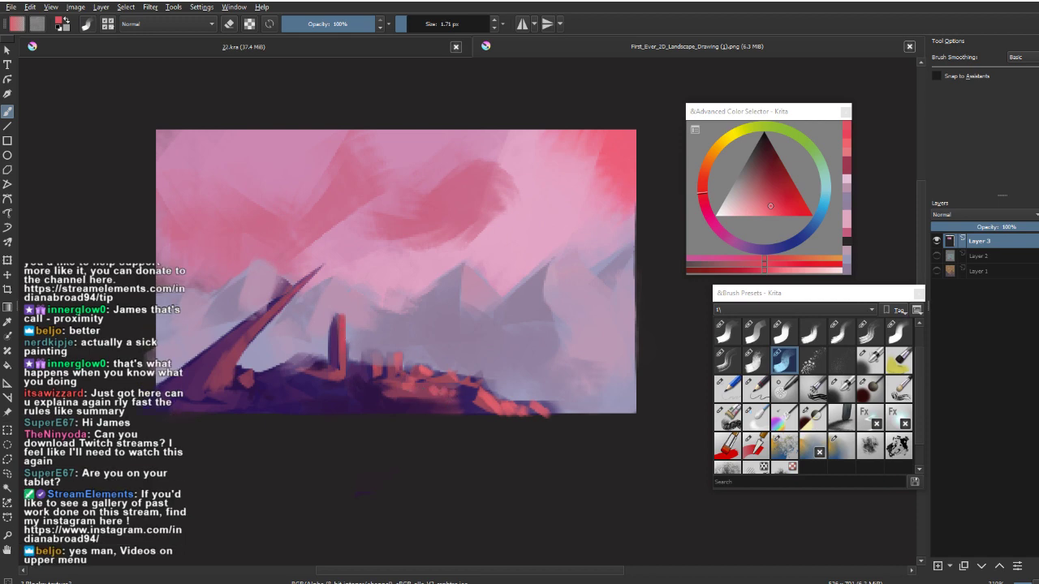
# Check the study mirrored, flip it back, and add small coral accents around the spire's base and the tower.
pyautogui.scroll(-2, 447, 485)
pyautogui.press('m')
pyautogui.moveTo(589, 507); pyautogui.dragTo(523, 507)
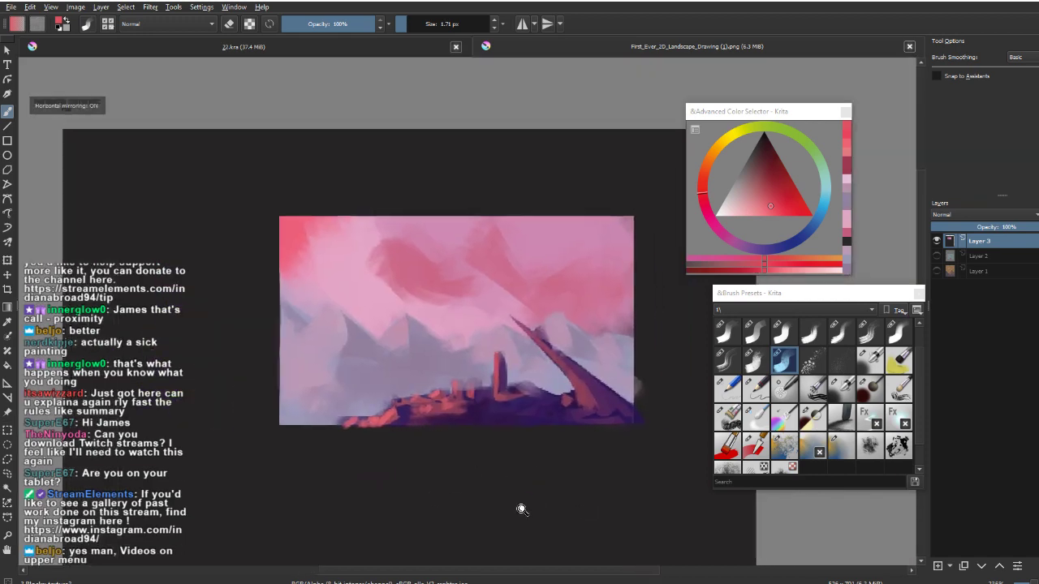
pyautogui.scroll(-1, 524, 508)
pyautogui.press('m')
pyautogui.moveTo(373, 413); pyautogui.dragTo(350, 413)
pyautogui.moveTo(391, 377); pyautogui.dragTo(403, 378)
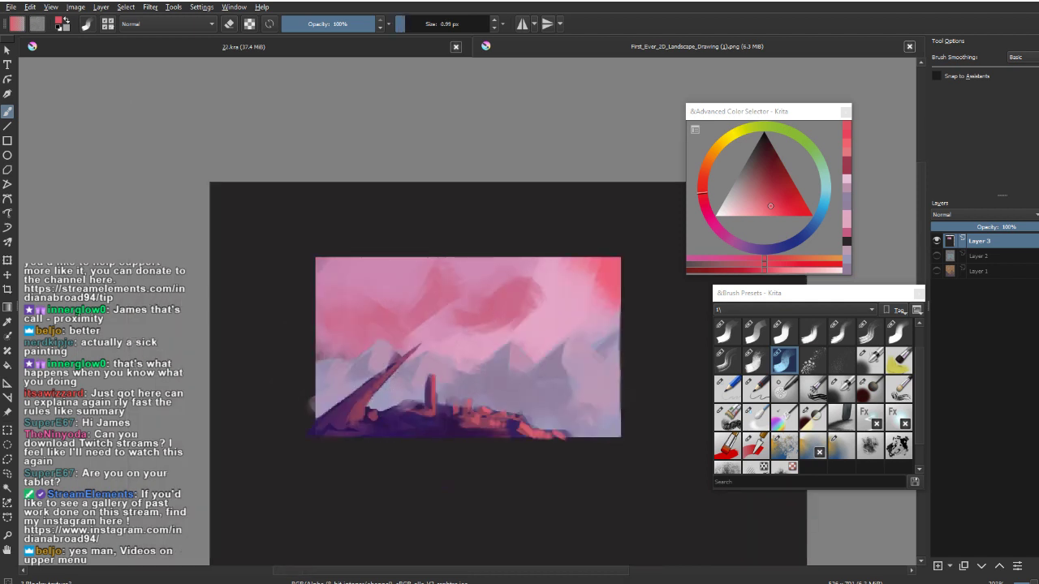
pyautogui.press(']')
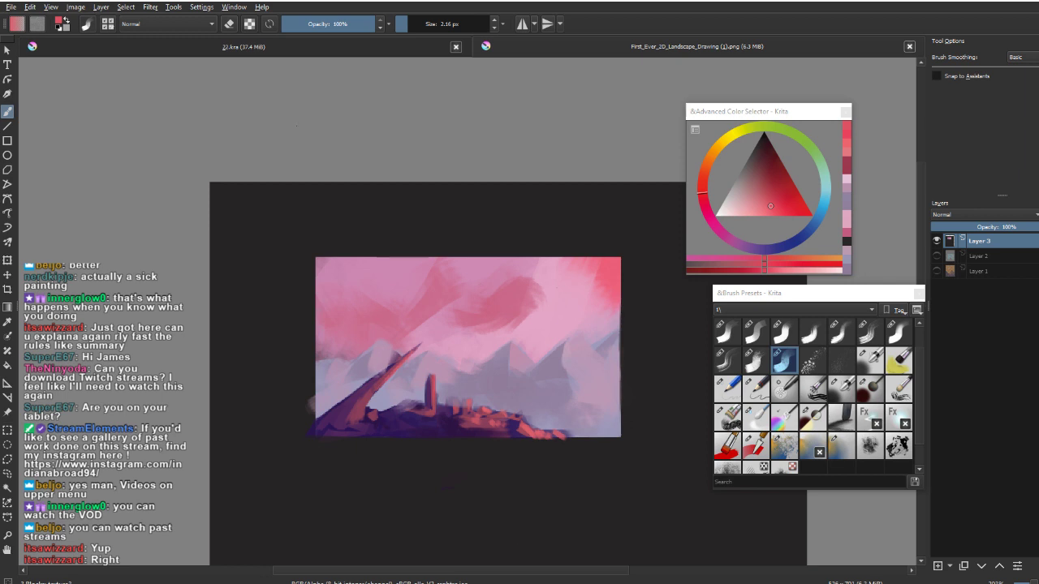
# Switch to the 22.kra document with the handwritten contrast notes.
pyautogui.click(276, 46)
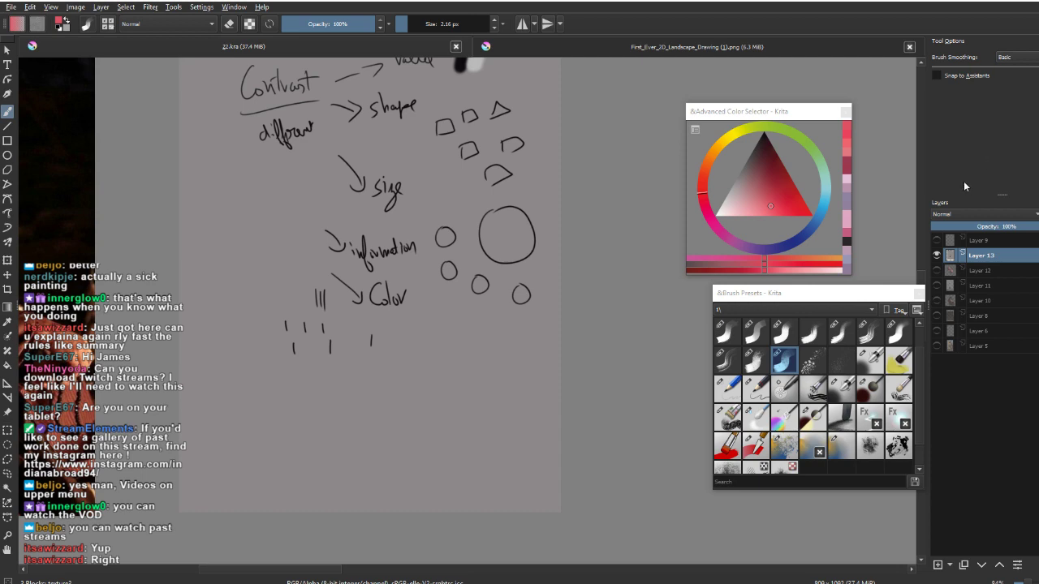
# Hide Layers 13 and 12 and show Layer 11 with the Origin of Color notes.
pyautogui.click(937, 271)
pyautogui.click(938, 285)
pyautogui.click(937, 255)
pyautogui.scroll(-1, 558, 282)
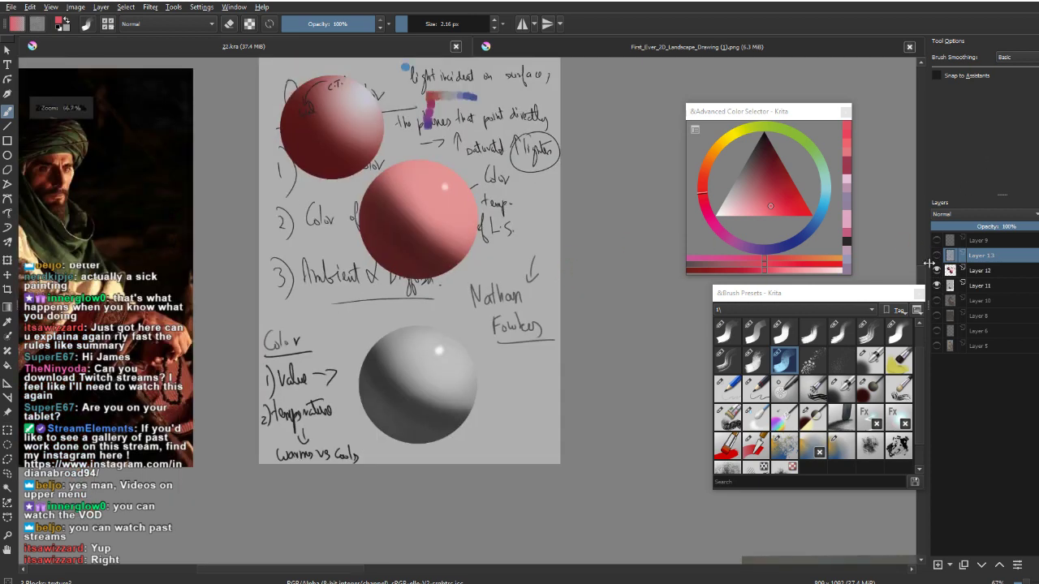
pyautogui.scroll(4, 366, 315)
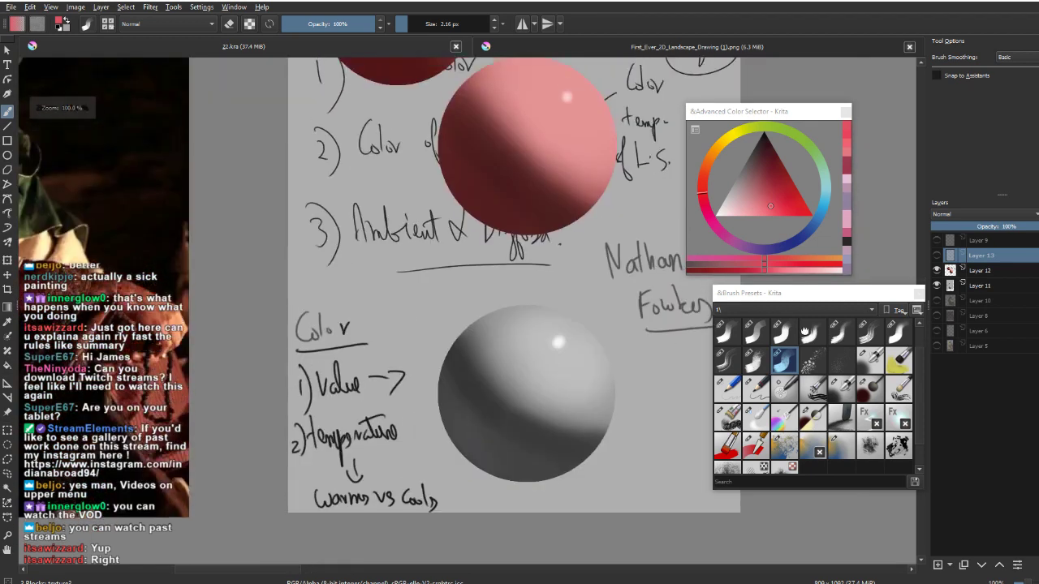
pyautogui.click(937, 271)
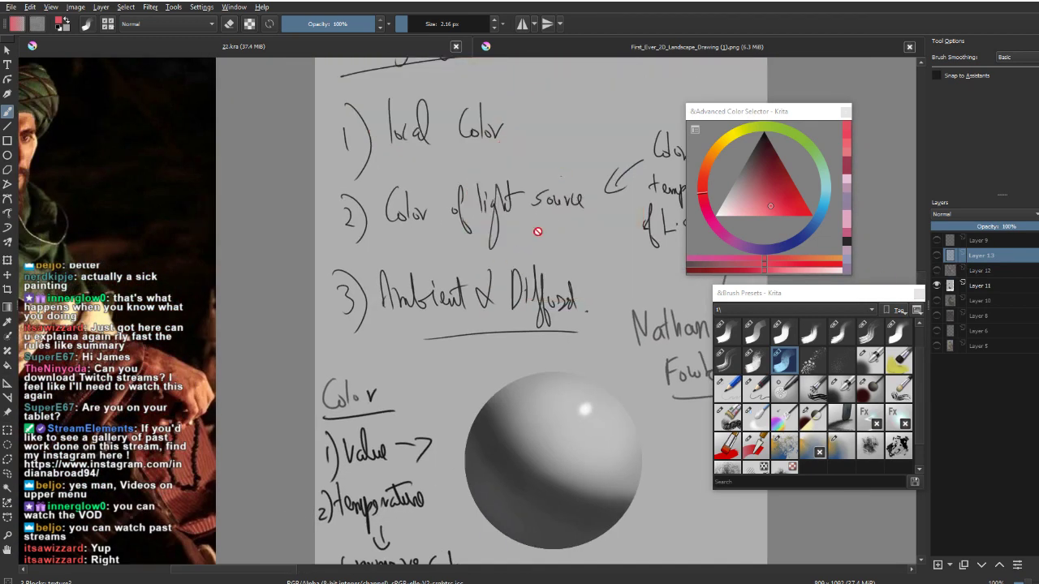
# Point out the first Origin of Color notes with freehand outline selections and clear them.
pyautogui.moveTo(552, 174)
pyautogui.mouseDown()
pyautogui.moveTo(525, 263)
pyautogui.moveTo(453, 255)
pyautogui.mouseUp()
pyautogui.press('l')
pyautogui.moveTo(427, 109)
pyautogui.mouseDown()
pyautogui.moveTo(459, 99)
pyautogui.moveTo(424, 105)
pyautogui.mouseUp()
pyautogui.moveTo(486, 385); pyautogui.dragTo(425, 346)
pyautogui.click(439, 388)
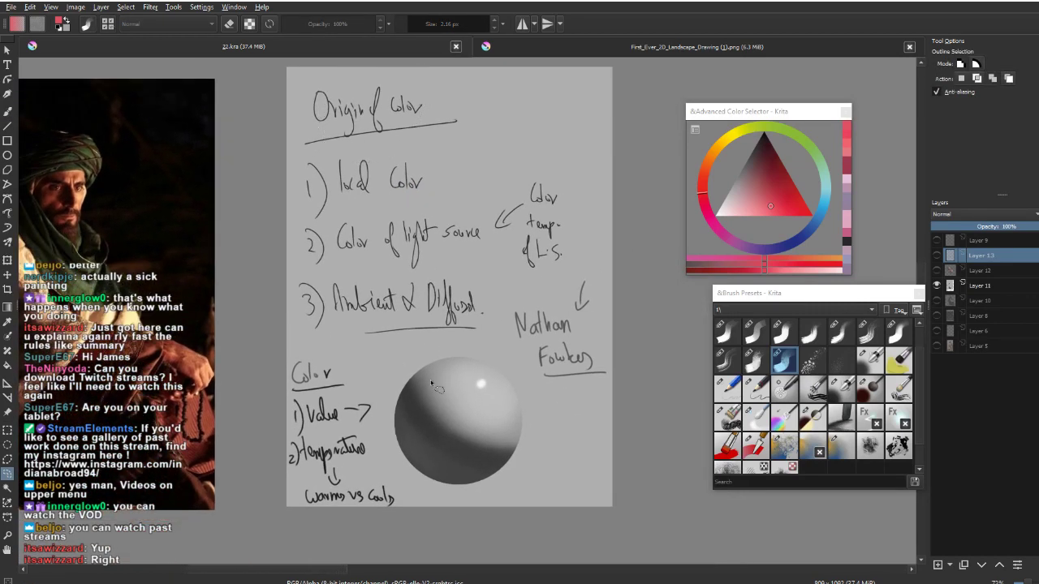
pyautogui.moveTo(367, 169)
pyautogui.mouseDown()
pyautogui.moveTo(388, 210)
pyautogui.moveTo(392, 145)
pyautogui.moveTo(416, 142)
pyautogui.moveTo(357, 138)
pyautogui.mouseUp()
pyautogui.click(555, 135)
pyautogui.click(552, 89)
# Compare the landscape study with the notes, outline the Color of light source note, and return to the landscape document.
pyautogui.hotkey('ctrl', 'Tab')
pyautogui.press('b')
pyautogui.press('l')
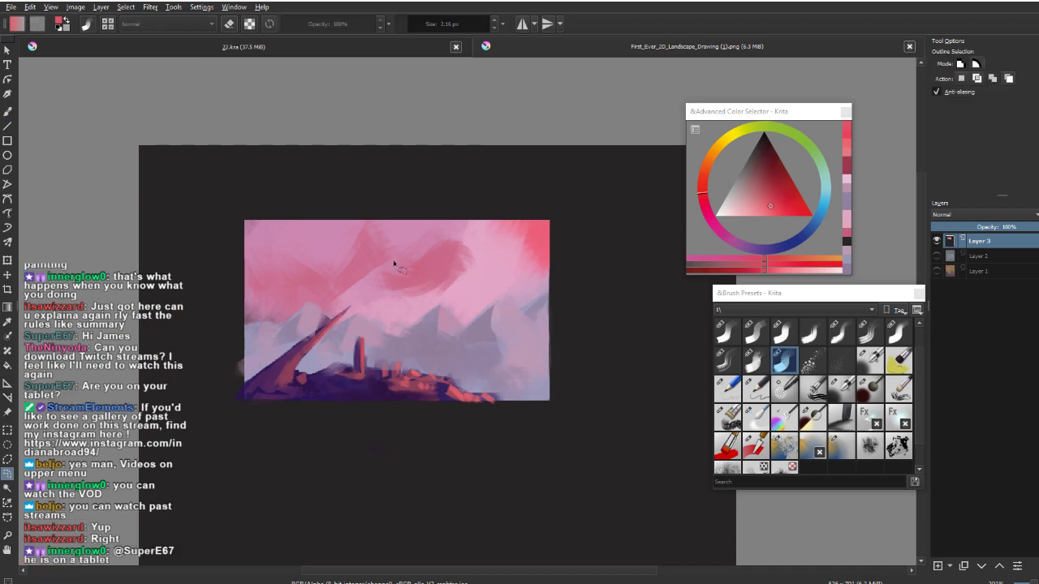
pyautogui.hotkey('ctrl', 'Tab')
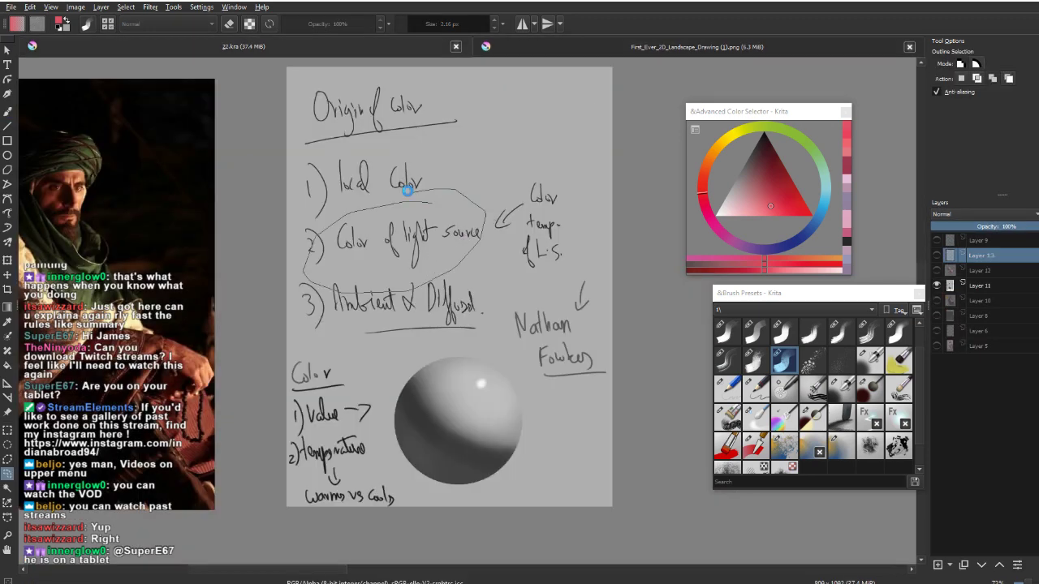
pyautogui.click(654, 50)
pyautogui.moveTo(524, 255); pyautogui.dragTo(525, 259)
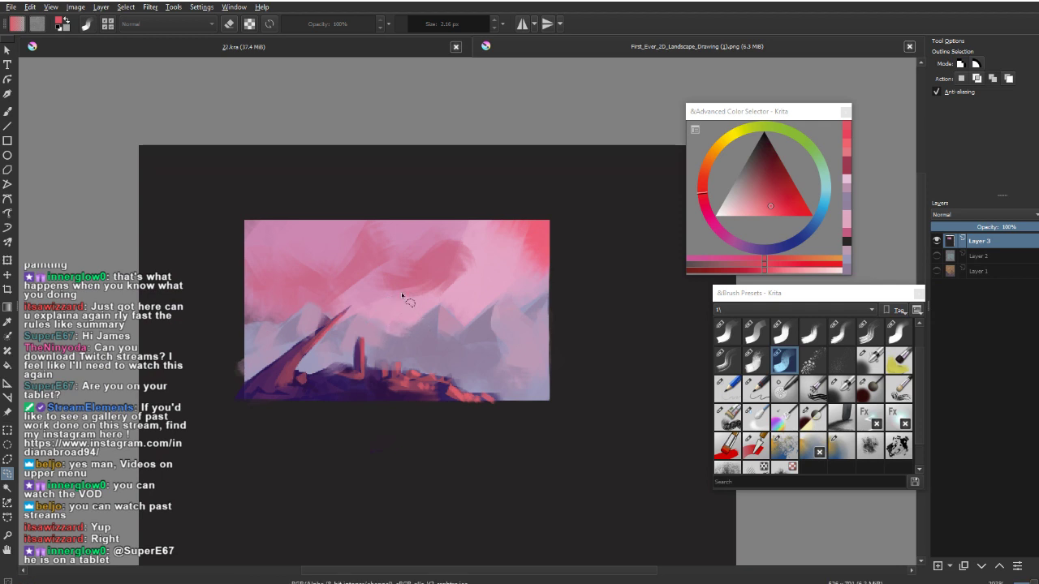
# Loop freehand outlines around the pink sky, mountains and skyline of the landscape study, and clear the selection.
pyautogui.moveTo(400, 297); pyautogui.dragTo(398, 299)
pyautogui.moveTo(425, 210); pyautogui.dragTo(424, 212)
pyautogui.moveTo(341, 217); pyautogui.dragTo(339, 219)
pyautogui.moveTo(262, 324); pyautogui.dragTo(260, 326)
pyautogui.moveTo(438, 311); pyautogui.dragTo(439, 314)
pyautogui.moveTo(471, 411); pyautogui.dragTo(449, 400)
pyautogui.hotkey('ctrl', 'shift', 'a')
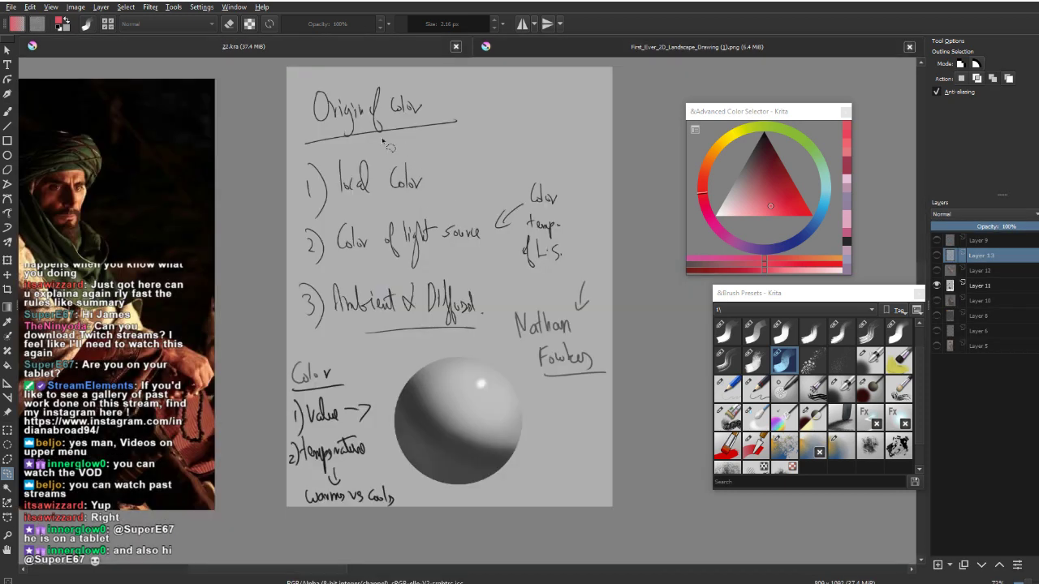
# Outline the Origin of Color heading and its numbered points in the 22.kra notes, clearing the selection.
pyautogui.moveTo(383, 141); pyautogui.dragTo(372, 148)
pyautogui.moveTo(468, 209)
pyautogui.mouseDown()
pyautogui.moveTo(344, 265)
pyautogui.moveTo(422, 200)
pyautogui.mouseUp()
pyautogui.moveTo(487, 294)
pyautogui.mouseDown()
pyautogui.moveTo(311, 327)
pyautogui.moveTo(473, 344)
pyautogui.mouseUp()
pyautogui.hotkey('ctrl', 'shift', 'a')
# Outline the Color heading with its value and temperature notes, clear the selection, and bring the whole page into view.
pyautogui.moveTo(417, 443); pyautogui.dragTo(399, 392)
pyautogui.moveTo(287, 289)
pyautogui.mouseDown()
pyautogui.moveTo(324, 335)
pyautogui.moveTo(288, 294)
pyautogui.mouseUp()
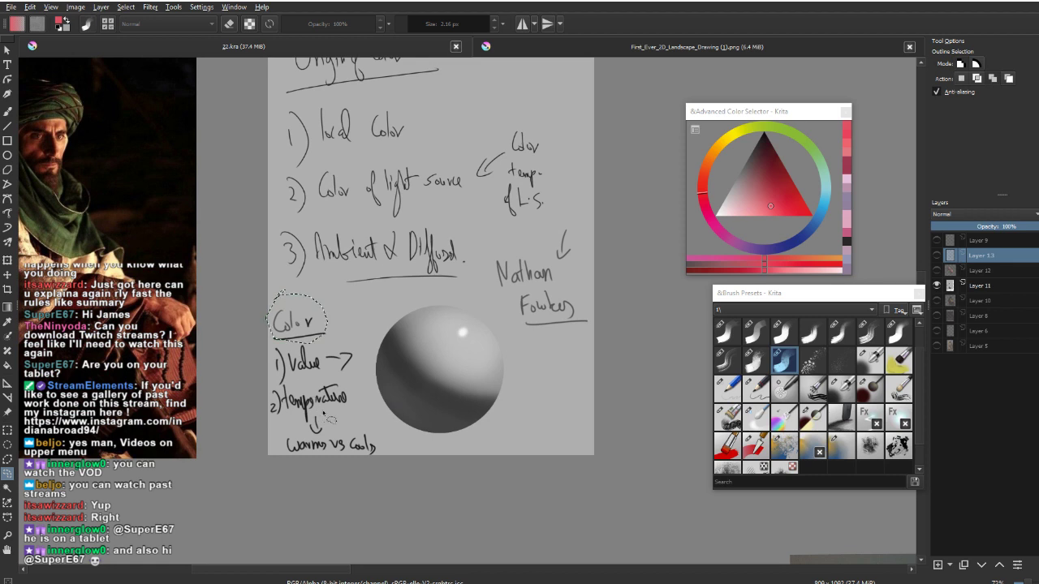
pyautogui.click(324, 399)
pyautogui.moveTo(315, 334)
pyautogui.mouseDown()
pyautogui.moveTo(349, 337)
pyautogui.moveTo(310, 346)
pyautogui.mouseUp()
pyautogui.click(428, 449)
pyautogui.moveTo(465, 310); pyautogui.dragTo(460, 375)
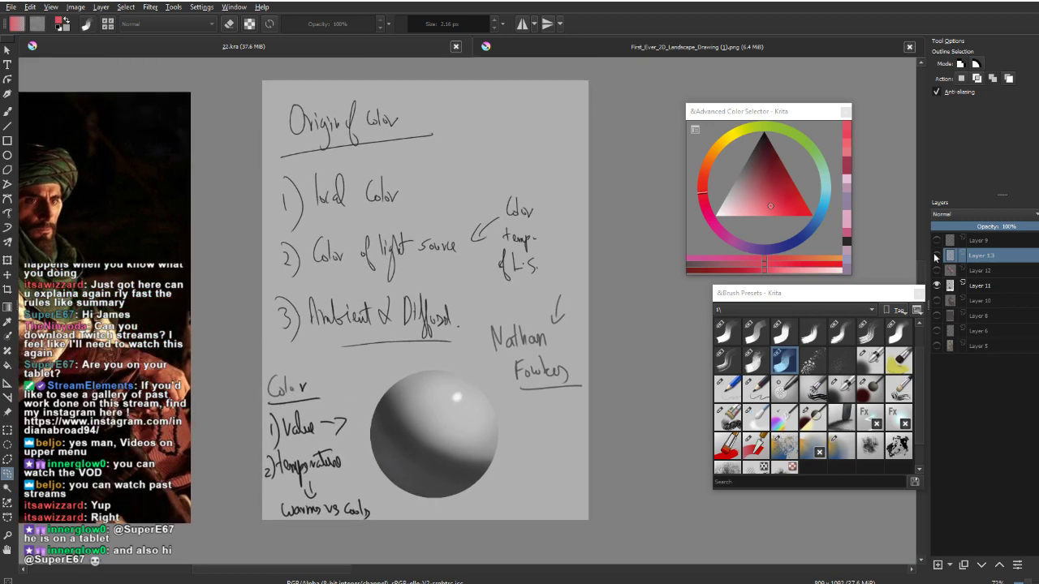
# Show the Unity with Diversity contrast notes on Layer 13 briefly, hide them again, and switch to the landscape document.
pyautogui.click(938, 257)
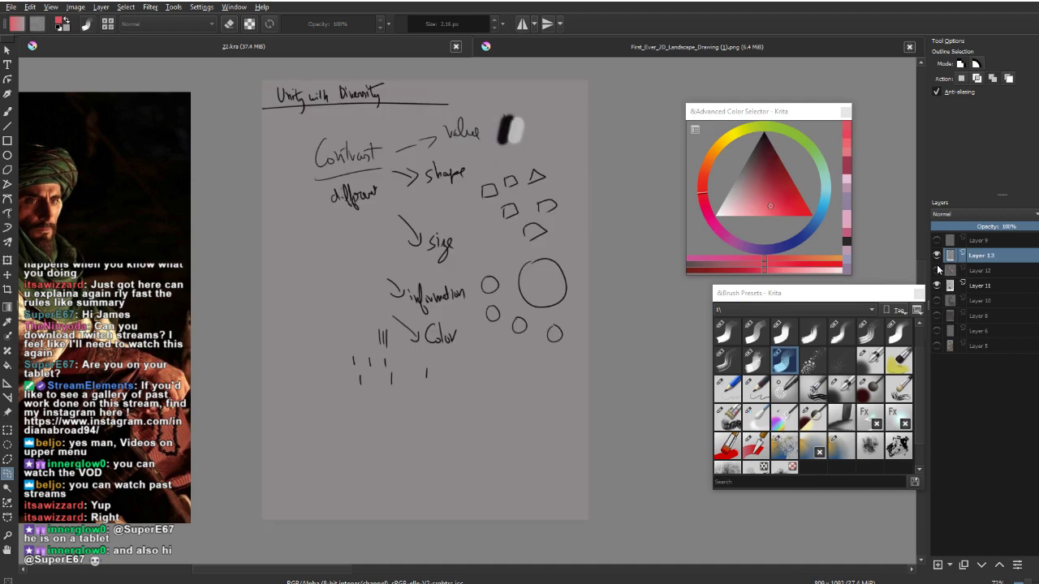
pyautogui.click(938, 257)
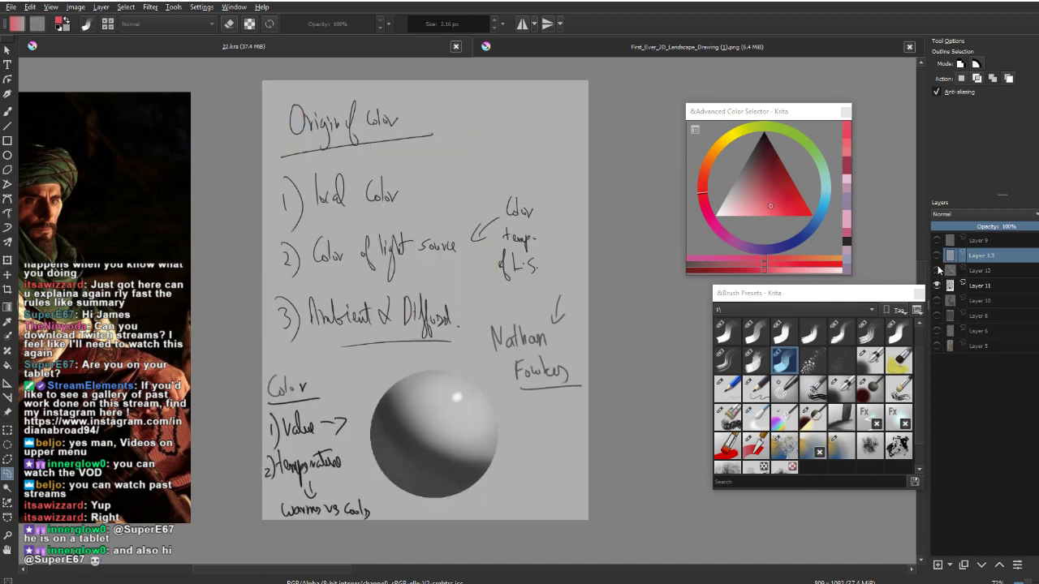
pyautogui.click(654, 49)
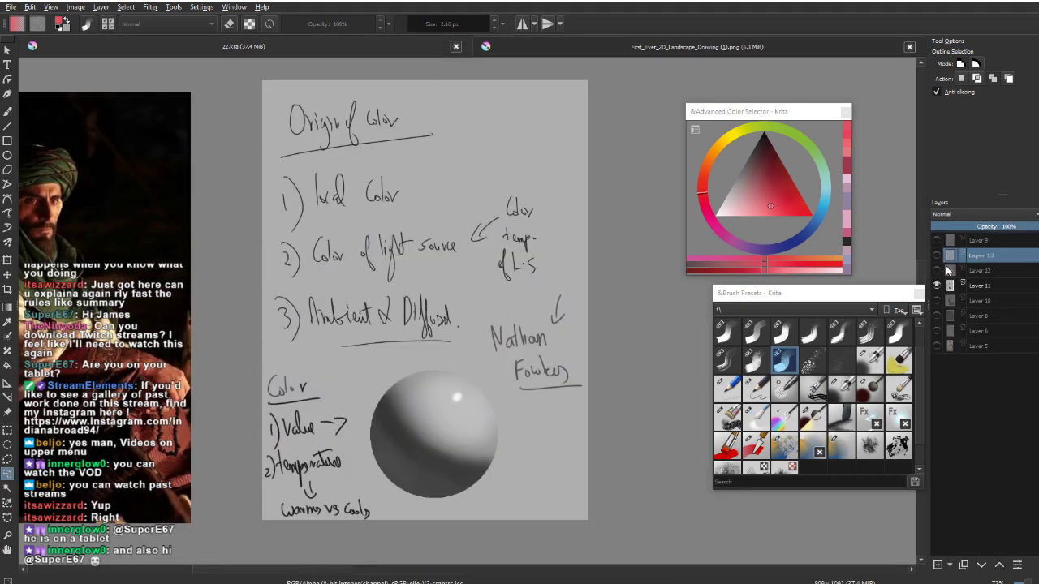
# Show Layer 12 together with Layer 11, keep Layer 13 hidden, and make Layer 11 the active layer.
pyautogui.click(938, 256)
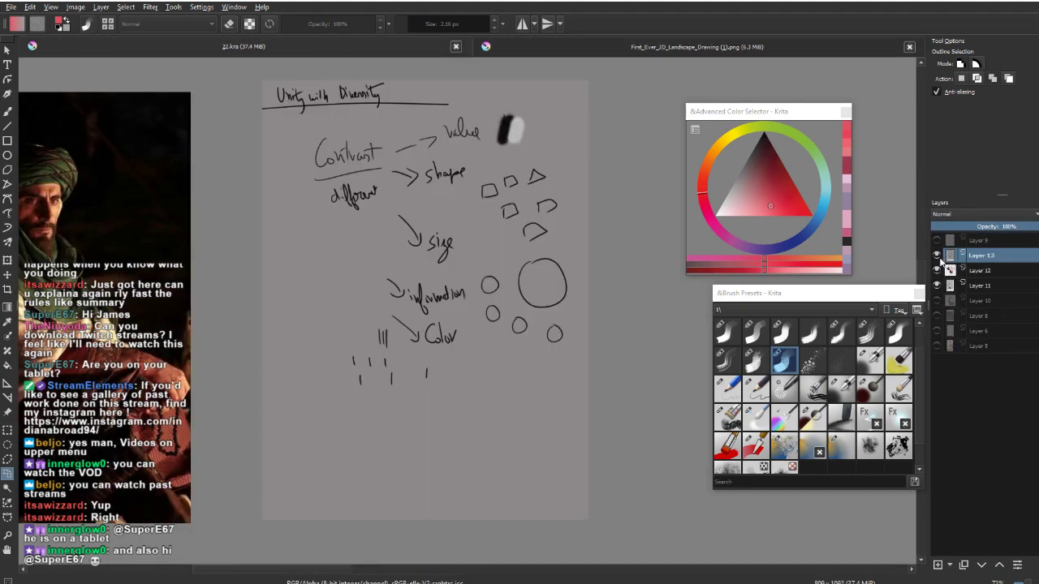
pyautogui.click(938, 256)
pyautogui.click(942, 289)
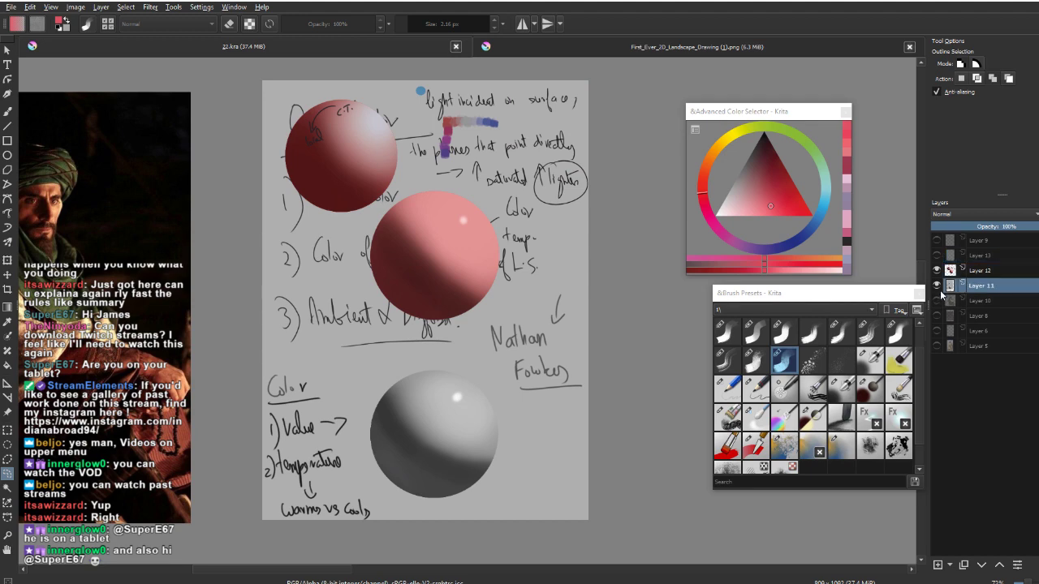
pyautogui.click(938, 288)
pyautogui.click(937, 287)
# Outline the handwritten notes about light incident on a surface with a freehand selection, then bring the reference images below into view.
pyautogui.moveTo(497, 160)
pyautogui.mouseDown()
pyautogui.moveTo(544, 113)
pyautogui.moveTo(546, 95)
pyautogui.mouseUp()
pyautogui.moveTo(537, 114); pyautogui.dragTo(487, 275)
pyautogui.moveTo(615, 193)
pyautogui.mouseDown()
pyautogui.moveTo(552, 154)
pyautogui.moveTo(519, 414)
pyautogui.moveTo(617, 243)
pyautogui.mouseUp()
pyautogui.scroll(-3, 417, 411)
pyautogui.scroll(-3, 416, 412)
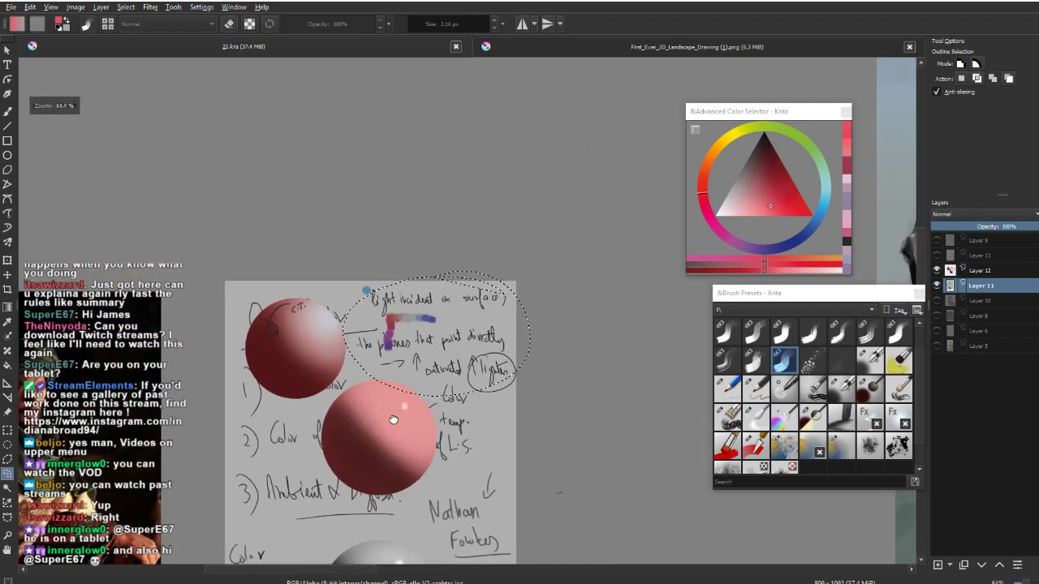
pyautogui.moveTo(431, 485); pyautogui.dragTo(445, 542)
pyautogui.moveTo(464, 560); pyautogui.dragTo(467, 365)
pyautogui.moveTo(465, 423); pyautogui.dragTo(465, 434)
pyautogui.moveTo(457, 459); pyautogui.dragTo(453, 359)
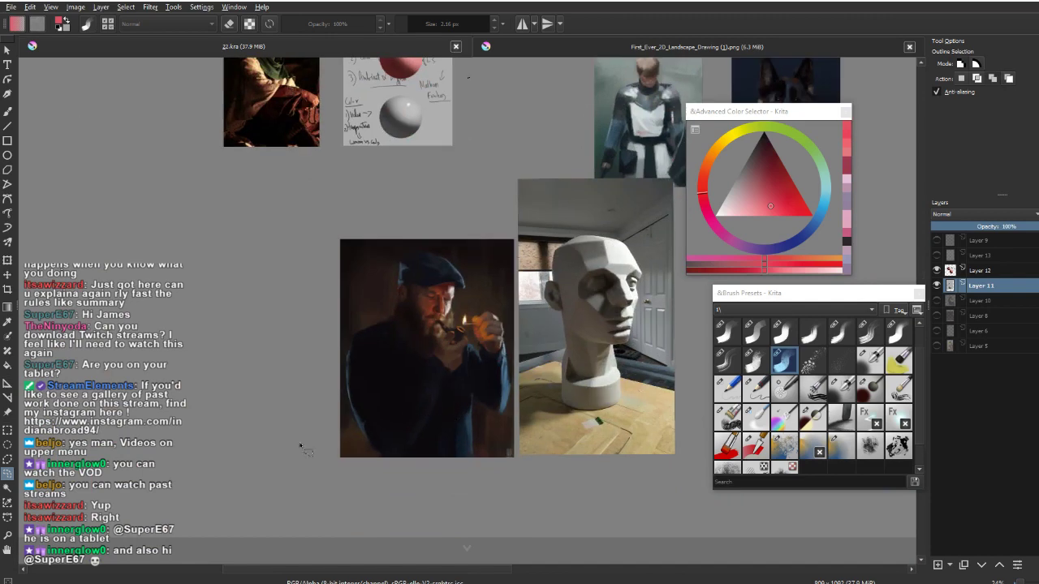
# Move the pipe smoker reference painting left, away from the faceted head photo, and examine it up close.
pyautogui.click(7, 413)
pyautogui.click(383, 371)
pyautogui.moveTo(383, 371); pyautogui.dragTo(194, 397)
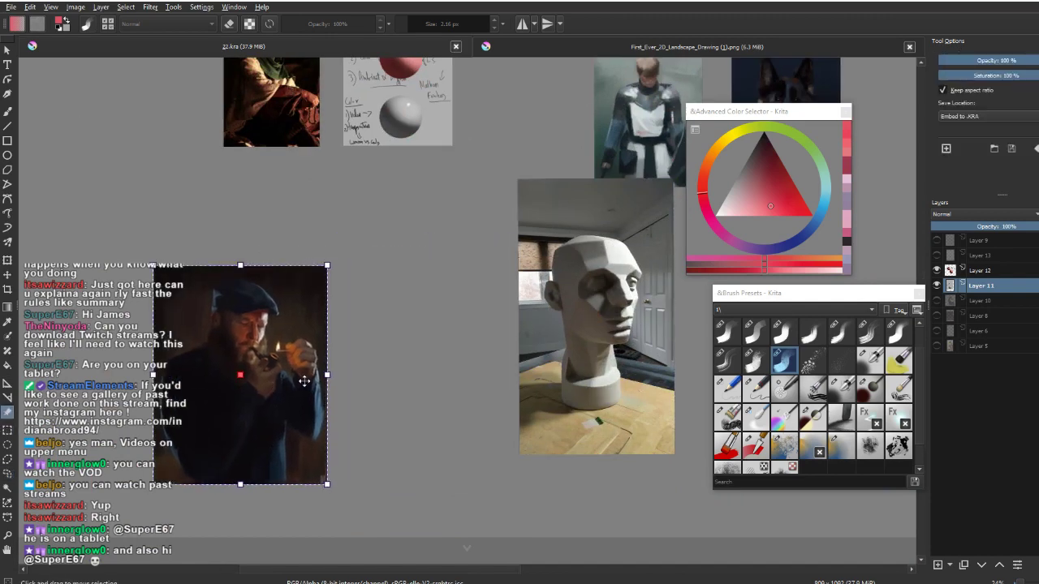
pyautogui.moveTo(311, 296); pyautogui.dragTo(318, 195)
pyautogui.moveTo(397, 336); pyautogui.dragTo(645, 390)
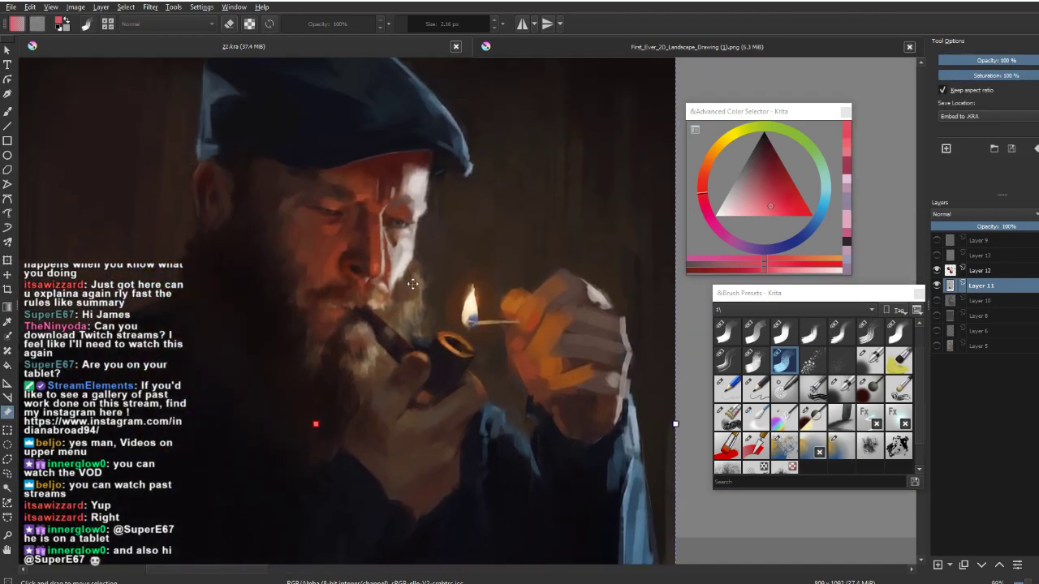
# Examine the match flame and the lit side of the face in the pipe smoker painting, outlining them with freehand selections.
pyautogui.press('l')
pyautogui.press('b')
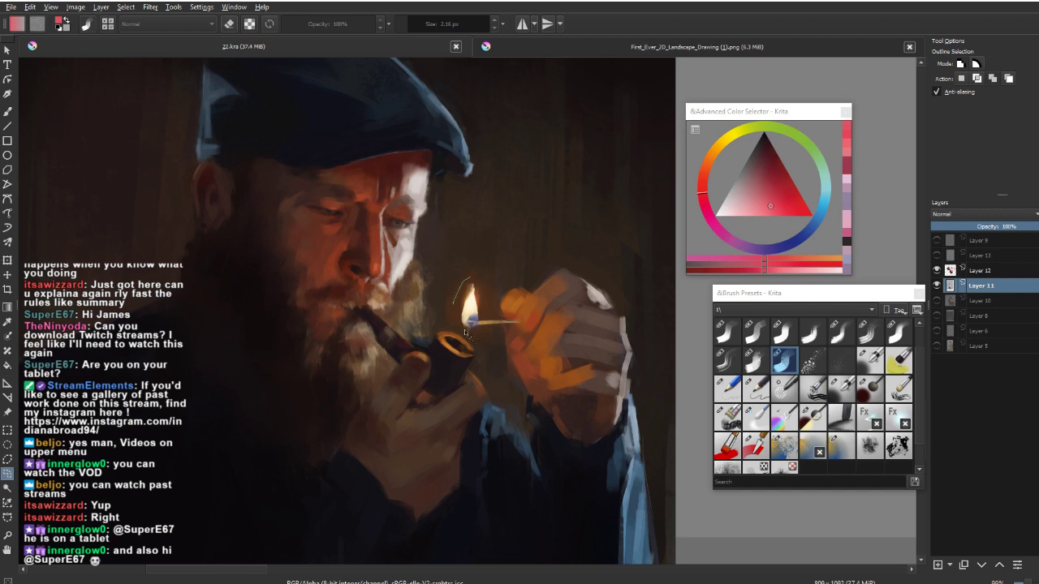
pyautogui.moveTo(465, 333); pyautogui.dragTo(478, 334)
pyautogui.moveTo(476, 414); pyautogui.dragTo(454, 418)
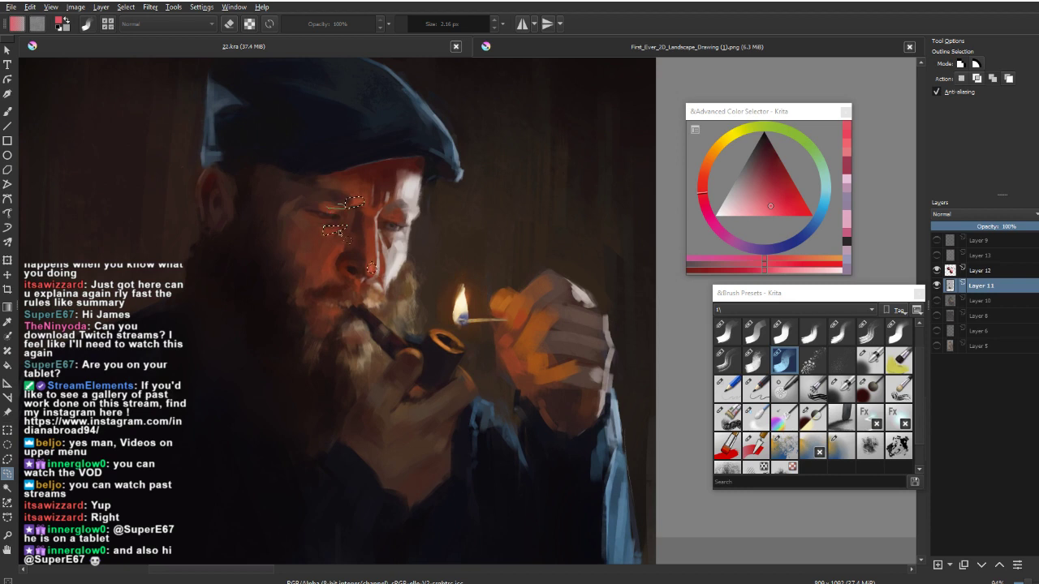
pyautogui.moveTo(343, 240)
pyautogui.mouseDown()
pyautogui.moveTo(326, 261)
pyautogui.moveTo(341, 245)
pyautogui.mouseUp()
pyautogui.click(466, 335)
pyautogui.moveTo(460, 286); pyautogui.dragTo(465, 276)
pyautogui.moveTo(468, 376); pyautogui.dragTo(470, 402)
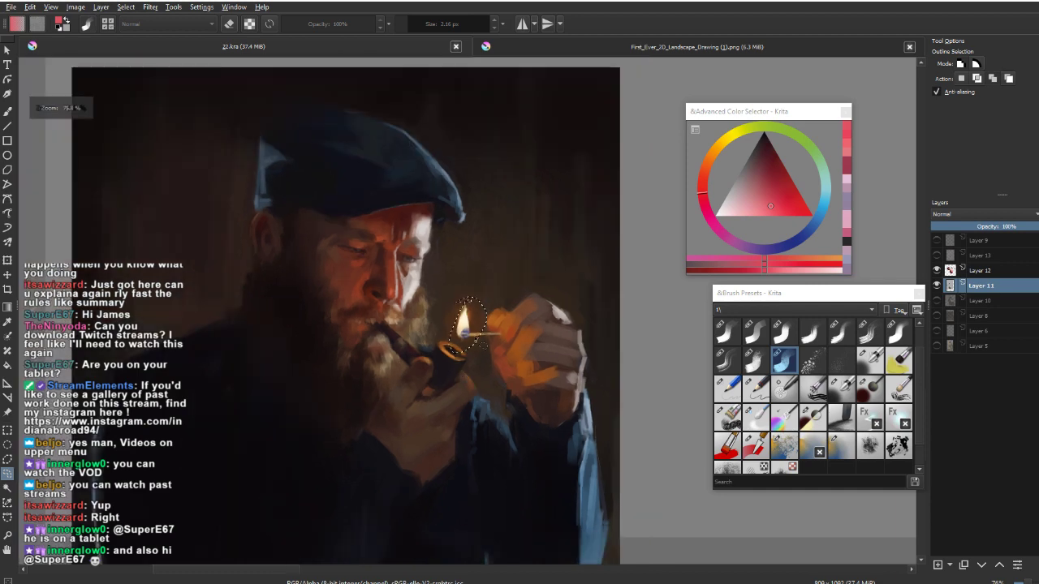
pyautogui.moveTo(462, 357)
pyautogui.mouseDown()
pyautogui.moveTo(483, 429)
pyautogui.moveTo(468, 449)
pyautogui.mouseUp()
pyautogui.moveTo(535, 483); pyautogui.dragTo(417, 482)
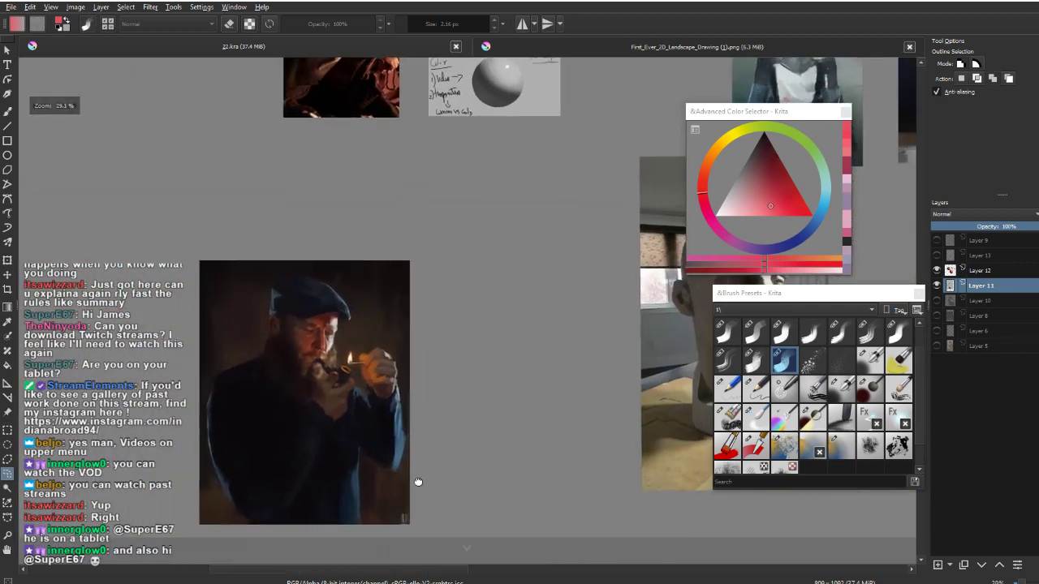
pyautogui.moveTo(479, 350); pyautogui.dragTo(408, 559)
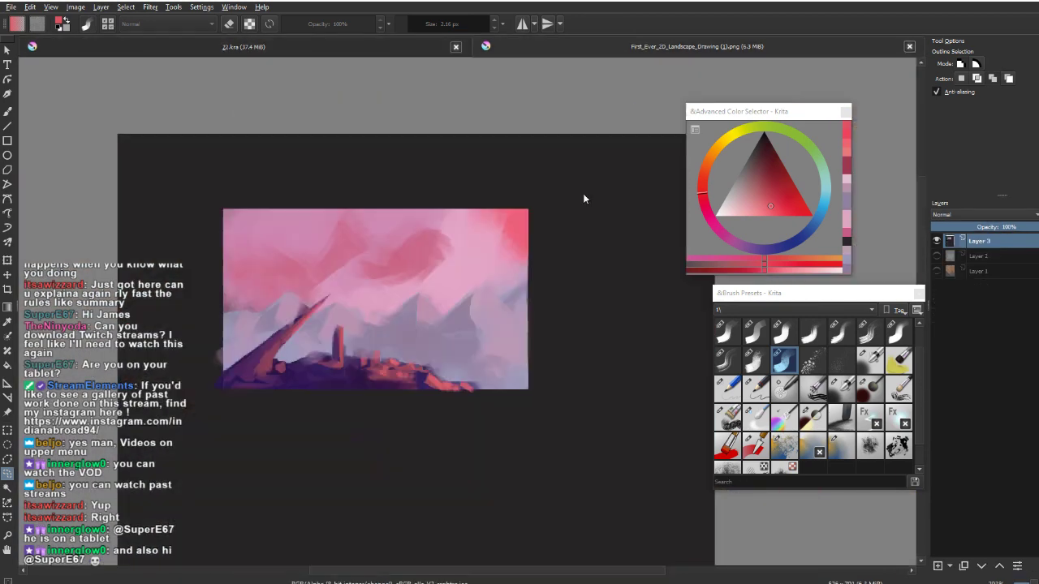
# Switch to the First_Ever_2D_Landscape_Drawing document and make a rectangular selection below the pink landscape thumbnail for a new sketch.
pyautogui.click(658, 51)
pyautogui.moveTo(498, 379); pyautogui.dragTo(471, 325)
pyautogui.hotkey('ctrl', 'r')
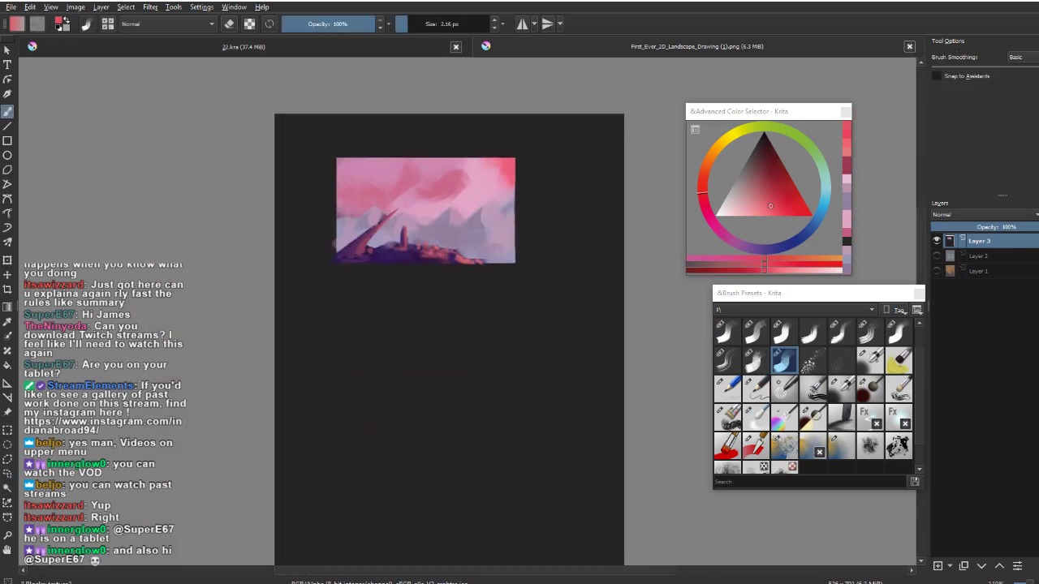
pyautogui.moveTo(317, 324)
pyautogui.mouseDown()
pyautogui.moveTo(441, 441)
pyautogui.moveTo(547, 447)
pyautogui.moveTo(524, 448)
pyautogui.mouseUp()
pyautogui.press('b')
pyautogui.moveTo(495, 385); pyautogui.dragTo(479, 344)
pyautogui.moveTo(434, 436)
pyautogui.mouseDown()
pyautogui.moveTo(477, 436)
pyautogui.moveTo(457, 375)
pyautogui.moveTo(485, 348)
pyautogui.mouseUp()
# Fill the rectangular selection with a pale cyan-blue base colour, using broad brush strokes about 120 px wide.
pyautogui.moveTo(707, 167); pyautogui.dragTo(808, 230)
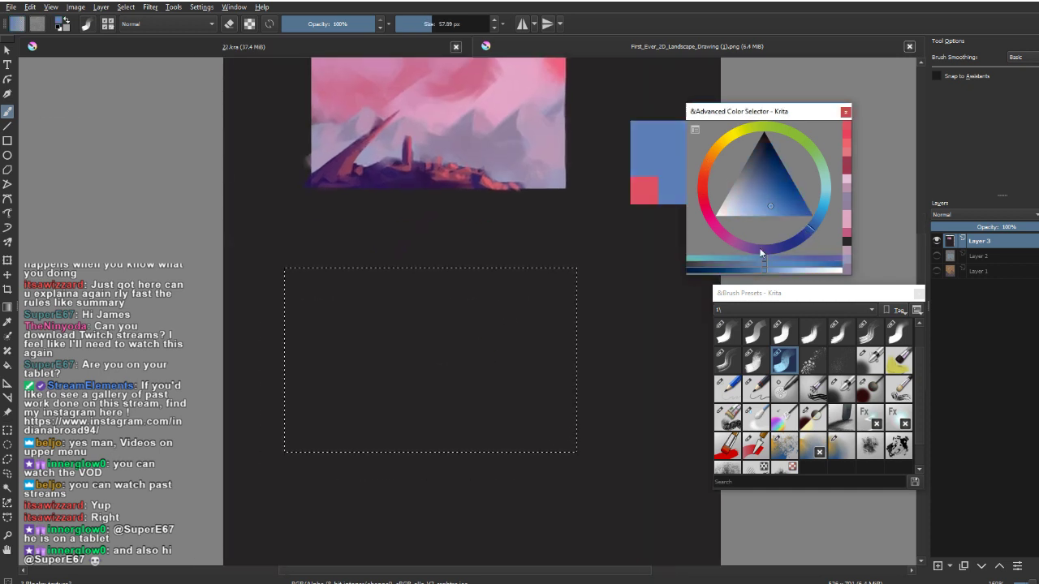
pyautogui.moveTo(782, 169); pyautogui.dragTo(720, 143)
pyautogui.click(750, 201)
pyautogui.moveTo(755, 202)
pyautogui.mouseDown()
pyautogui.moveTo(738, 215)
pyautogui.moveTo(761, 217)
pyautogui.mouseUp()
pyautogui.click(825, 194)
pyautogui.moveTo(554, 258); pyautogui.dragTo(492, 366)
pyautogui.moveTo(738, 207)
pyautogui.mouseDown()
pyautogui.moveTo(734, 220)
pyautogui.moveTo(747, 205)
pyautogui.mouseUp()
pyautogui.hotkey('ctrl', 'z')
pyautogui.click(737, 202)
pyautogui.moveTo(601, 268)
pyautogui.mouseDown()
pyautogui.moveTo(522, 360)
pyautogui.moveTo(430, 301)
pyautogui.moveTo(323, 308)
pyautogui.moveTo(434, 306)
pyautogui.moveTo(341, 342)
pyautogui.mouseUp()
pyautogui.moveTo(372, 246); pyautogui.dragTo(418, 246)
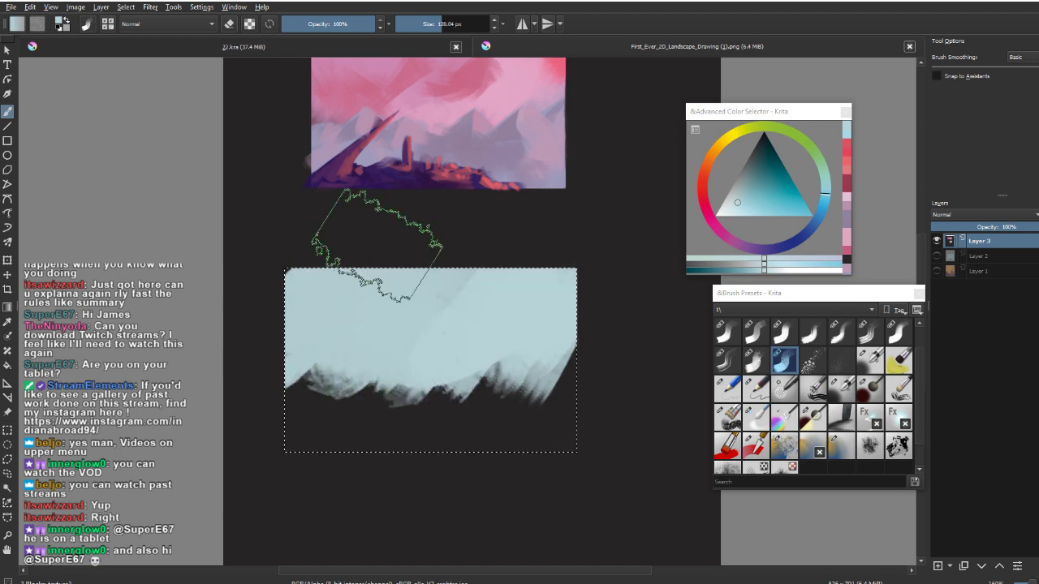
pyautogui.moveTo(301, 349)
pyautogui.mouseDown()
pyautogui.moveTo(531, 320)
pyautogui.moveTo(365, 392)
pyautogui.moveTo(544, 337)
pyautogui.moveTo(512, 459)
pyautogui.moveTo(556, 377)
pyautogui.moveTo(349, 354)
pyautogui.moveTo(577, 406)
pyautogui.mouseUp()
pyautogui.moveTo(628, 346); pyautogui.dragTo(633, 320)
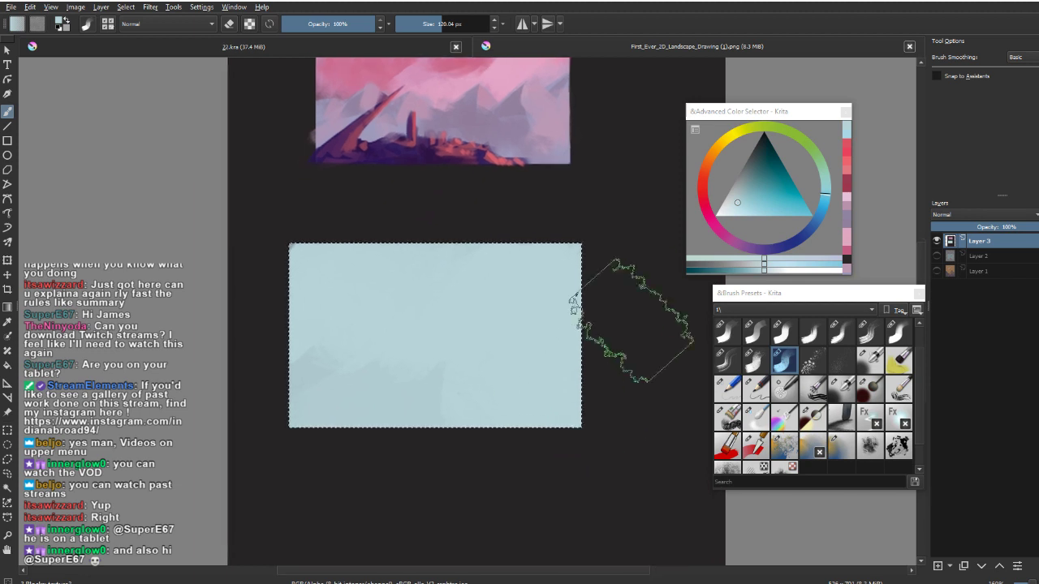
# Apply a linear gradient over the blue base, from pale cream at the selection's right edge fading toward its left side.
pyautogui.moveTo(660, 275); pyautogui.dragTo(609, 274)
pyautogui.click(810, 226)
pyautogui.click(811, 231)
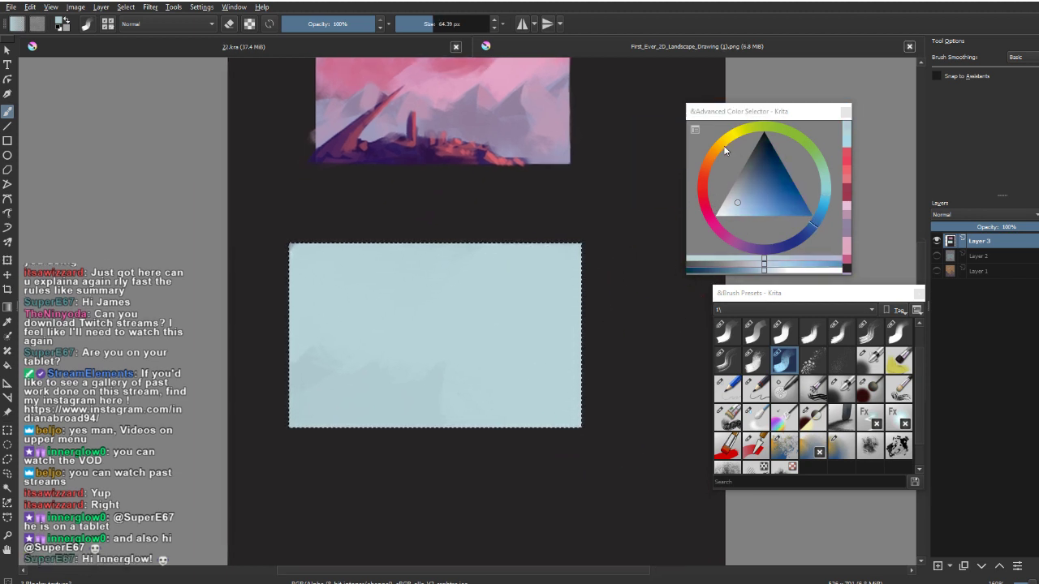
pyautogui.click(725, 147)
pyautogui.click(743, 199)
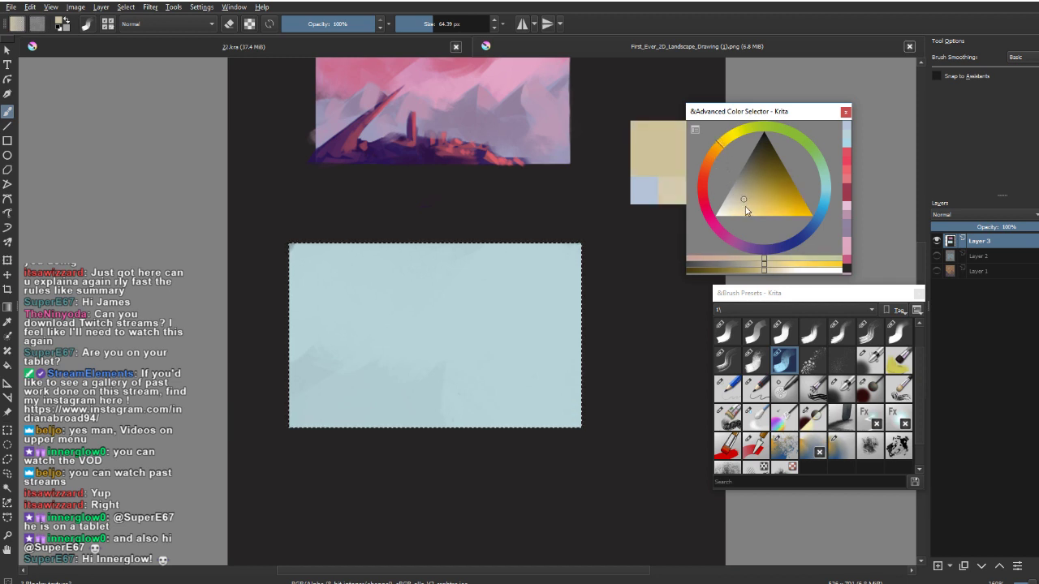
pyautogui.click(729, 212)
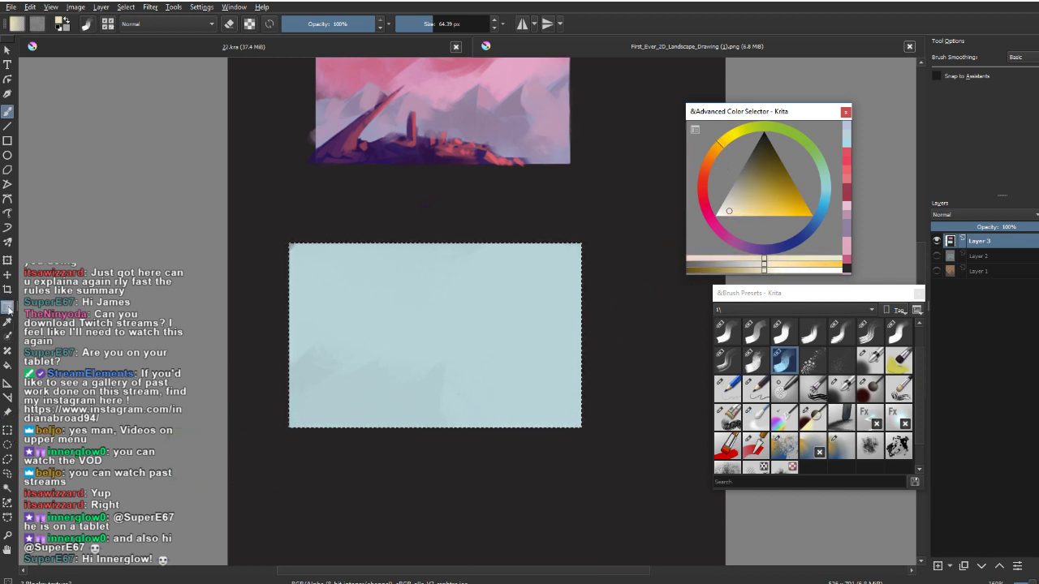
pyautogui.click(9, 309)
pyautogui.moveTo(573, 276); pyautogui.dragTo(397, 325)
pyautogui.hotkey('ctrl', 'z')
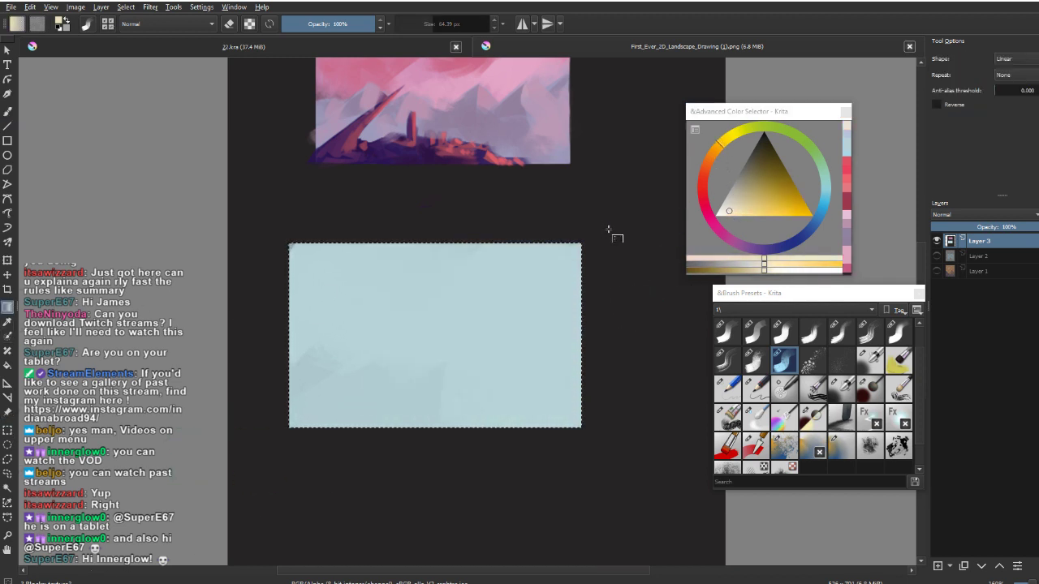
pyautogui.moveTo(563, 295); pyautogui.dragTo(318, 328)
pyautogui.press('b')
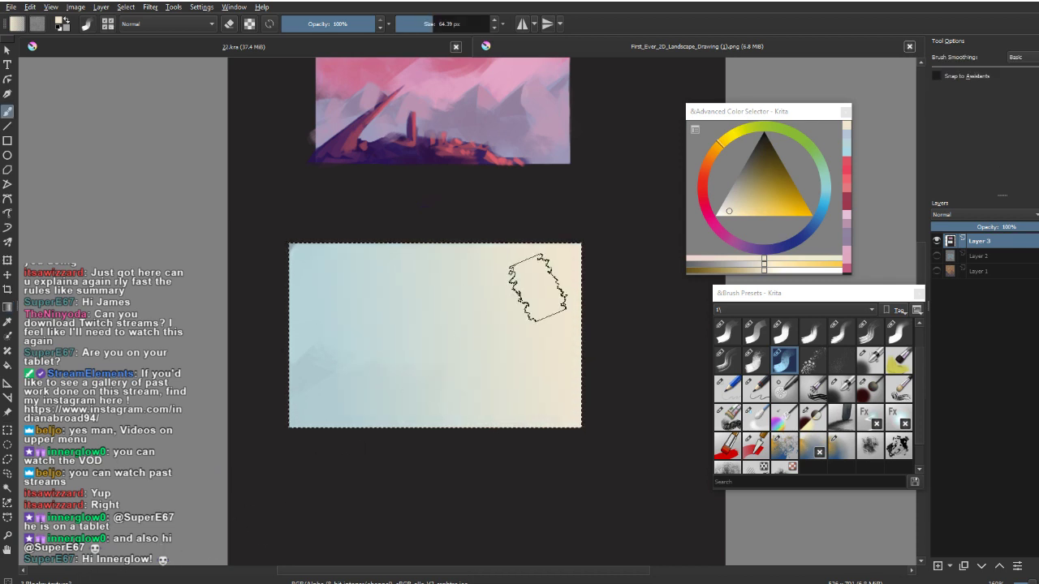
# Paint faint grey-green hills across the lower right of the new thumbnail with a brush about 75 px wide.
pyautogui.click(738, 200)
pyautogui.moveTo(469, 304)
pyautogui.mouseDown()
pyautogui.moveTo(431, 412)
pyautogui.moveTo(543, 409)
pyautogui.moveTo(365, 379)
pyautogui.moveTo(414, 378)
pyautogui.mouseUp()
pyautogui.hotkey('ctrl', 'z')
pyautogui.keyDown('ctrl'); pyautogui.click(461, 370); pyautogui.keyUp('ctrl')
pyautogui.press(']')
pyautogui.moveTo(449, 381); pyautogui.dragTo(507, 364)
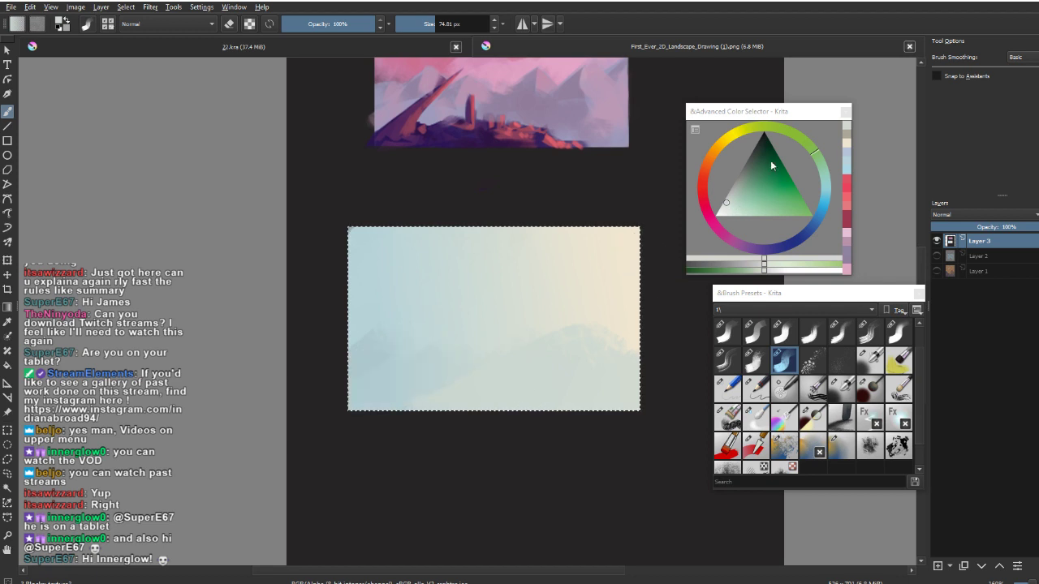
pyautogui.click(777, 128)
pyautogui.click(758, 181)
pyautogui.click(751, 181)
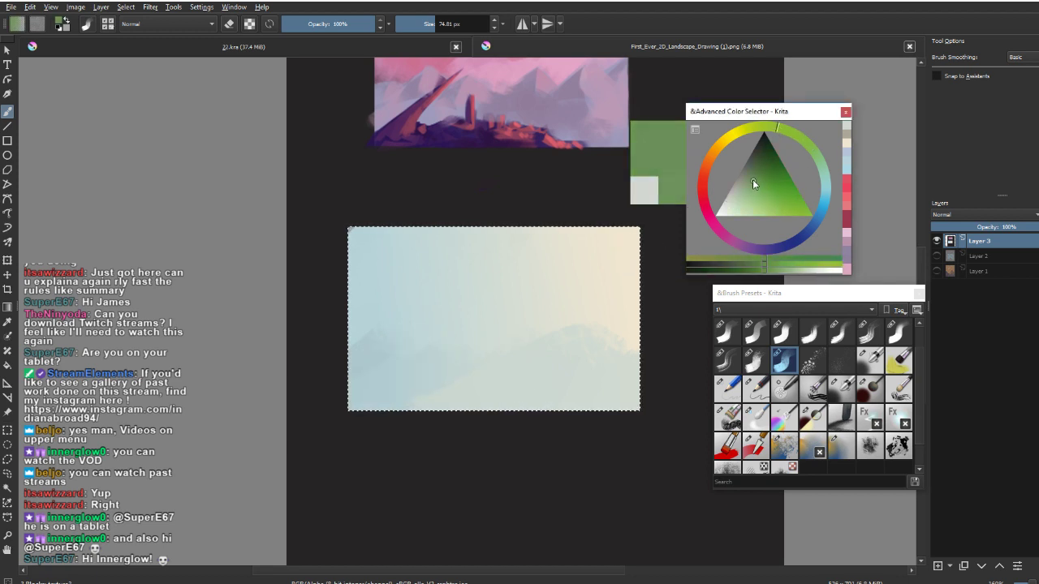
pyautogui.moveTo(433, 389); pyautogui.dragTo(364, 401)
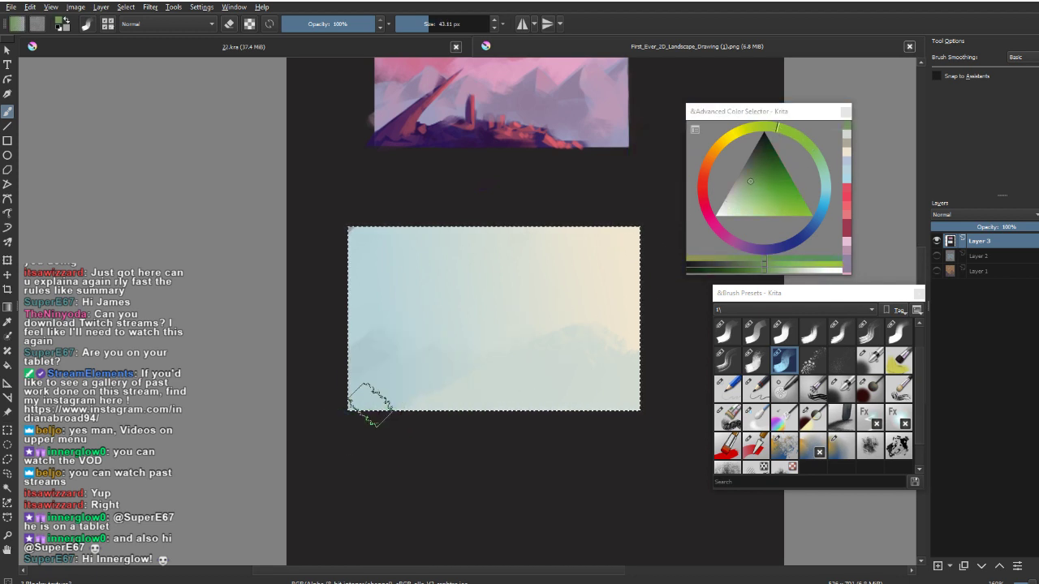
pyautogui.moveTo(485, 380); pyautogui.dragTo(513, 381)
pyautogui.keyDown('ctrl'); pyautogui.click(485, 345); pyautogui.keyUp('ctrl')
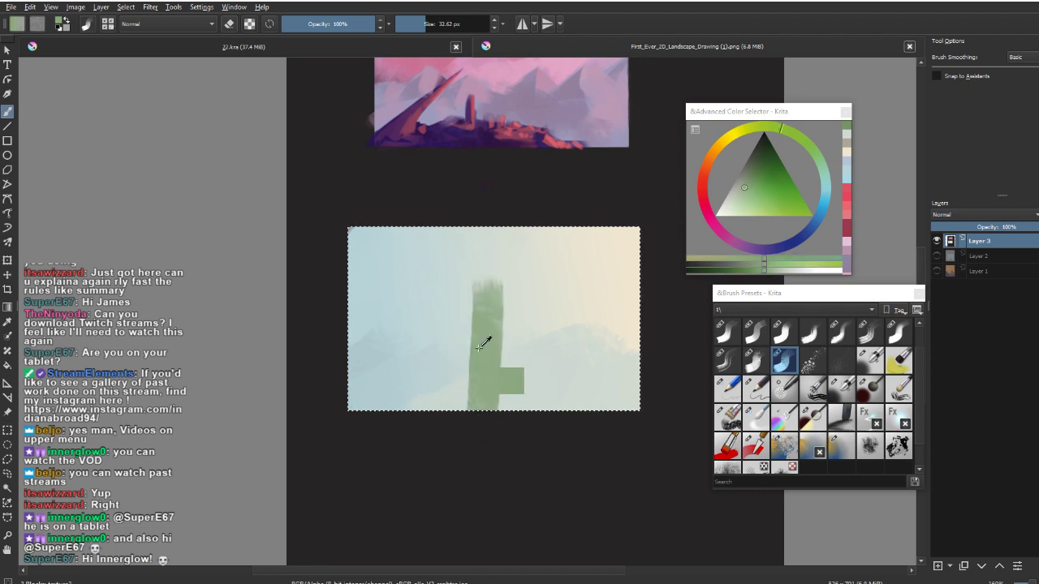
pyautogui.hotkey('ctrl', 'z')
pyautogui.hotkey('ctrl', 'z')
pyautogui.hotkey('ctrl', 'z')
# Paint a pale green central tower rising from a mound, with mid-green bush shapes along the thumbnail's lower edge.
pyautogui.moveTo(747, 179); pyautogui.dragTo(737, 194)
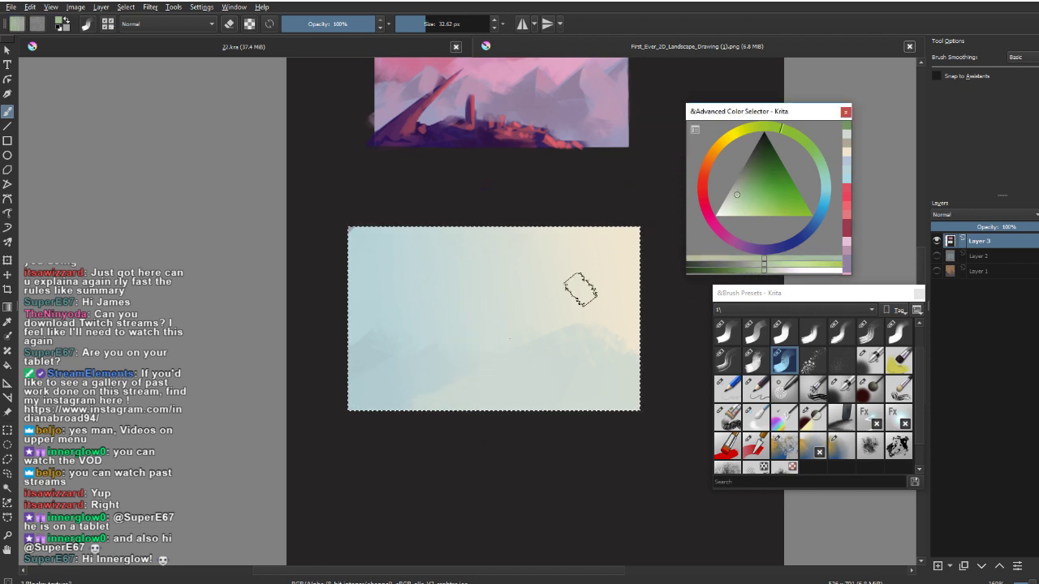
pyautogui.moveTo(497, 264); pyautogui.dragTo(493, 370)
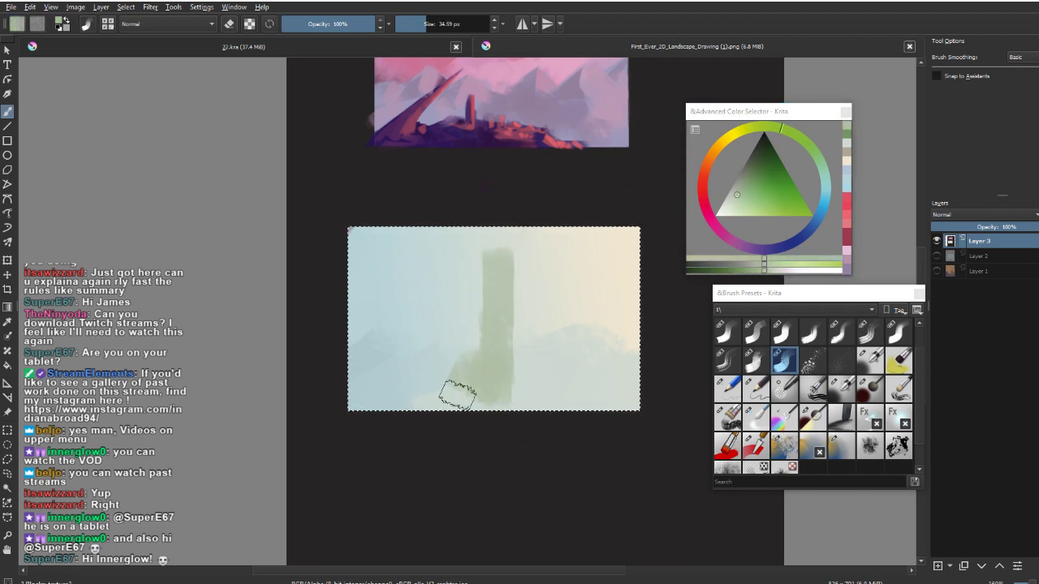
pyautogui.moveTo(744, 190); pyautogui.dragTo(748, 177)
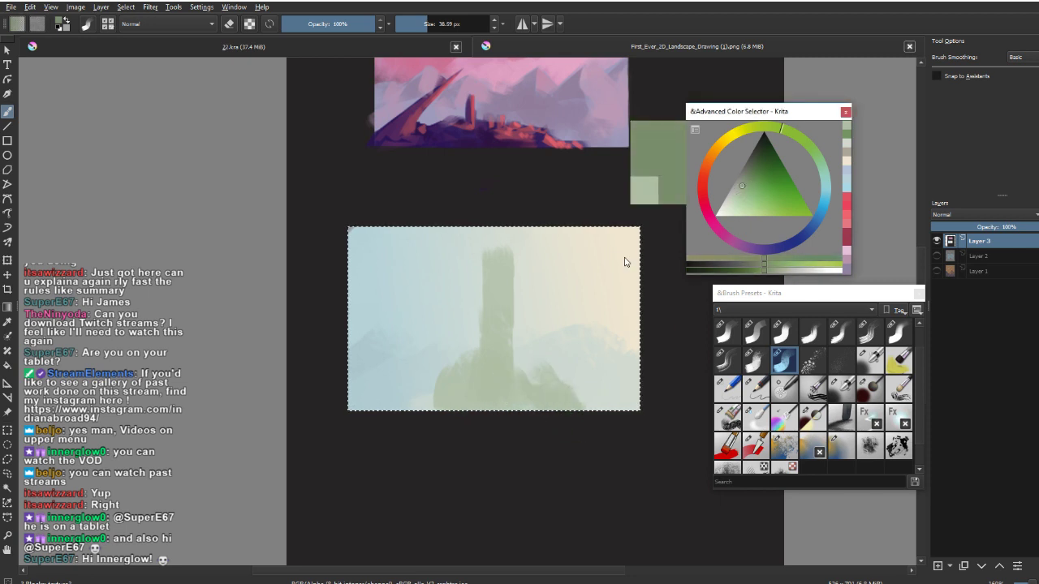
pyautogui.moveTo(456, 378); pyautogui.dragTo(443, 408)
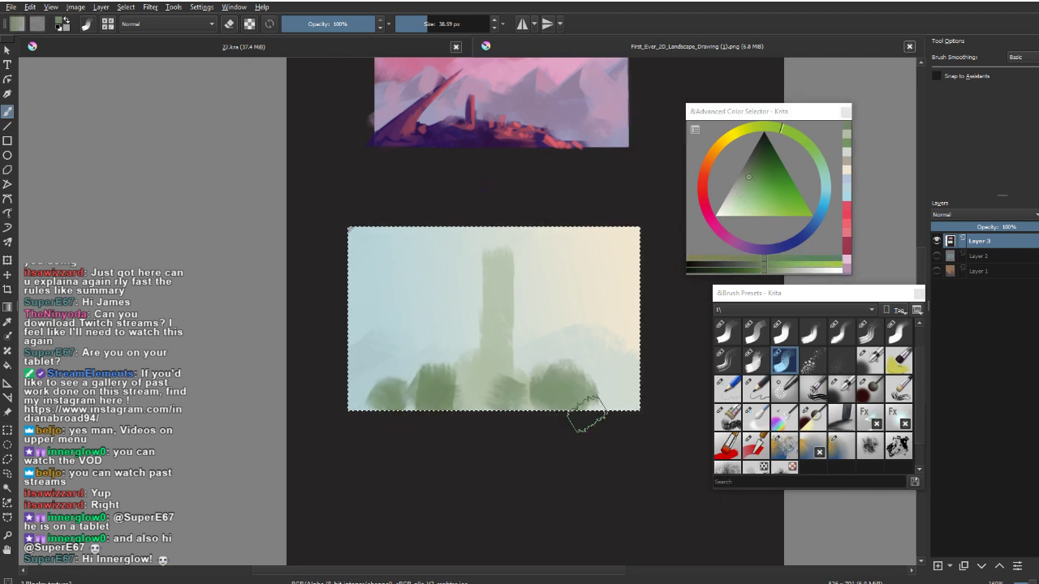
pyautogui.moveTo(587, 415); pyautogui.dragTo(593, 403)
# Paint dark green foreground blocks and ground in the thumbnail's lower left and lower right corners.
pyautogui.moveTo(749, 176); pyautogui.dragTo(753, 148)
pyautogui.moveTo(381, 370); pyautogui.dragTo(362, 409)
pyautogui.hotkey('ctrl', 'z')
pyautogui.moveTo(341, 442); pyautogui.dragTo(376, 442)
pyautogui.click(763, 150)
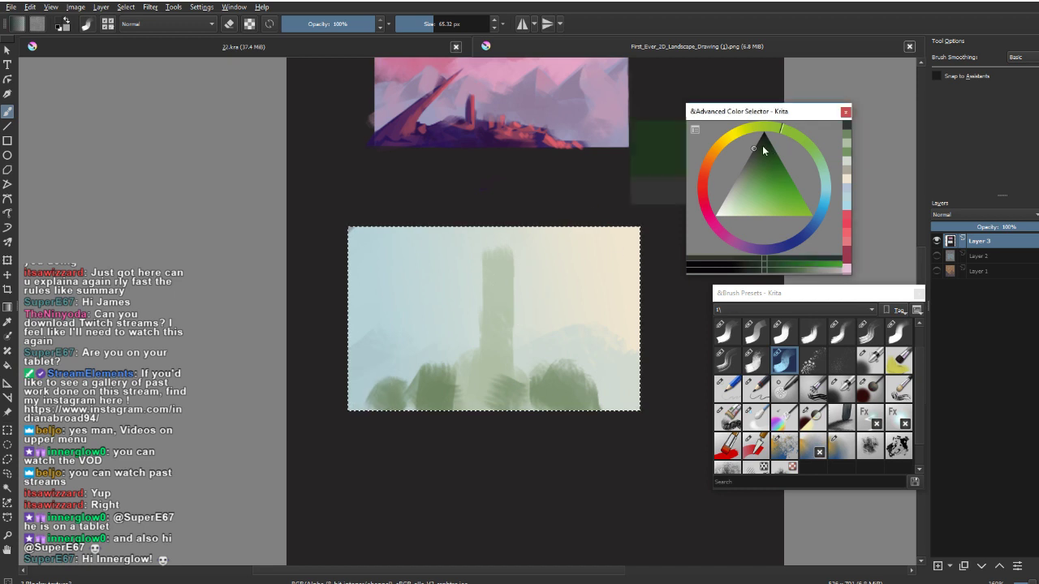
pyautogui.click(762, 145)
pyautogui.moveTo(395, 359); pyautogui.dragTo(378, 414)
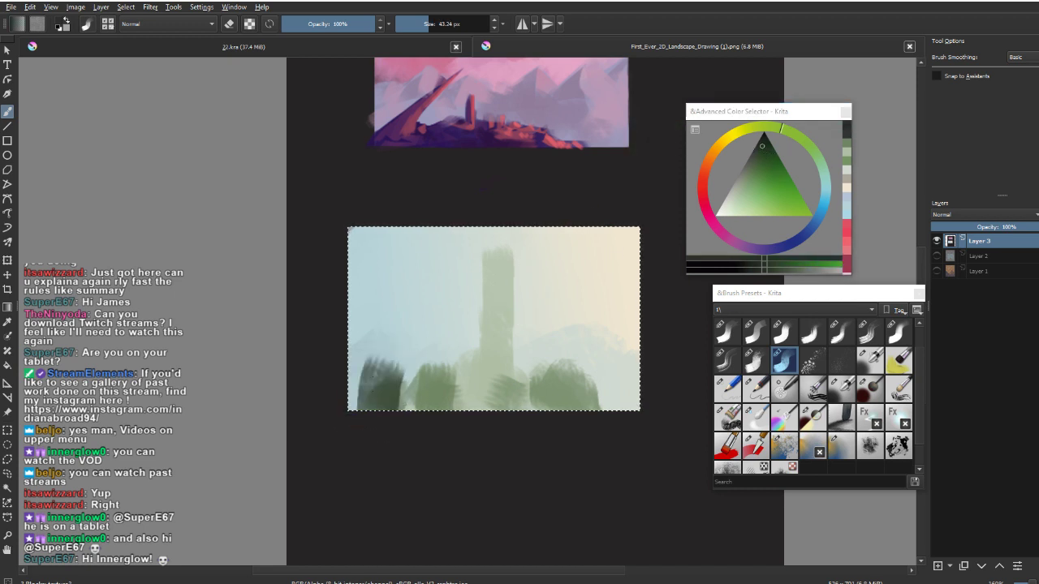
pyautogui.keyDown('ctrl'); pyautogui.click(379, 388); pyautogui.keyUp('ctrl')
pyautogui.hotkey('ctrl', 'z')
pyautogui.moveTo(386, 369); pyautogui.dragTo(388, 379)
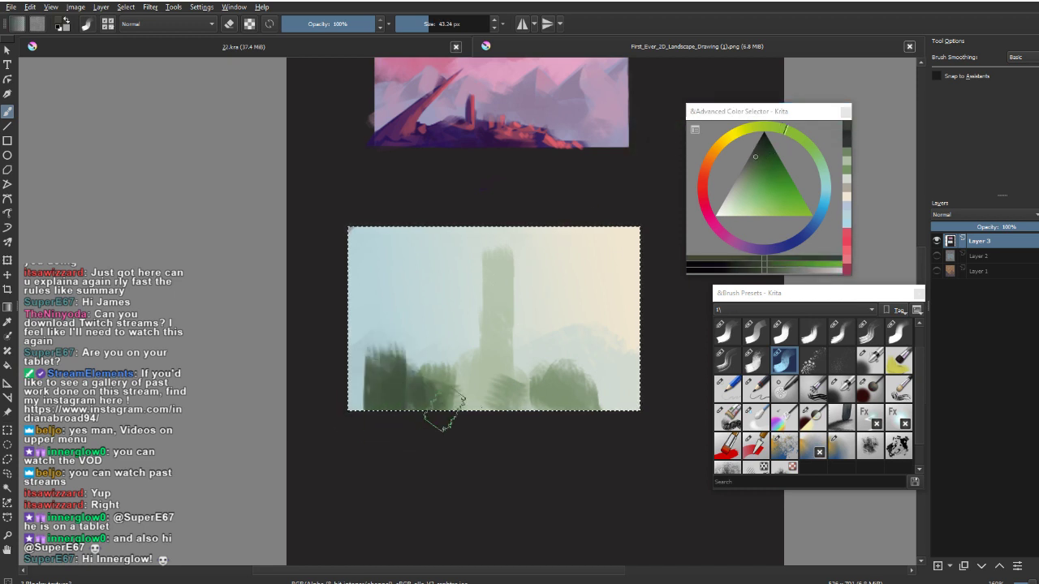
pyautogui.moveTo(452, 410); pyautogui.dragTo(297, 434)
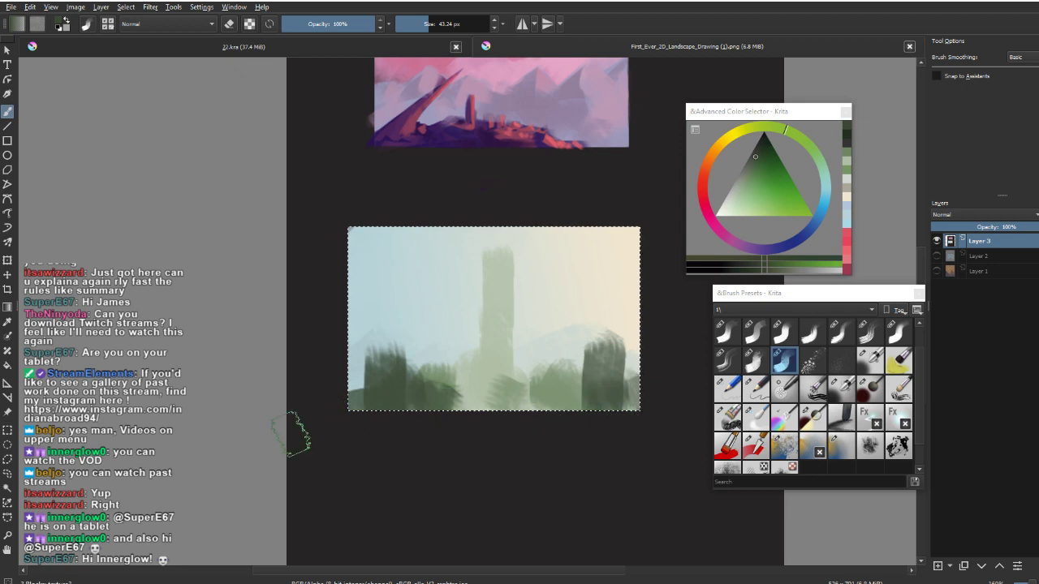
# Refine the central tower's edges and base with green tones sampled from the painting.
pyautogui.moveTo(479, 393); pyautogui.dragTo(612, 345)
pyautogui.keyDown('ctrl'); pyautogui.click(560, 382); pyautogui.keyUp('ctrl')
pyautogui.moveTo(499, 374); pyautogui.dragTo(476, 385)
pyautogui.keyDown('ctrl'); pyautogui.click(474, 333); pyautogui.keyUp('ctrl')
pyautogui.moveTo(473, 272); pyautogui.dragTo(469, 421)
# Paint a shorter mid-green tower to the left of the central tower, using colours sampled from the thumbnail.
pyautogui.keyDown('ctrl'); pyautogui.click(424, 385); pyautogui.keyUp('ctrl')
pyautogui.moveTo(475, 281)
pyautogui.mouseDown()
pyautogui.moveTo(471, 365)
pyautogui.moveTo(427, 417)
pyautogui.mouseUp()
pyautogui.moveTo(439, 339)
pyautogui.mouseDown()
pyautogui.moveTo(417, 339)
pyautogui.moveTo(422, 398)
pyautogui.mouseUp()
pyautogui.keyDown('ctrl'); pyautogui.click(421, 388); pyautogui.keyUp('ctrl')
pyautogui.moveTo(429, 399); pyautogui.dragTo(422, 398)
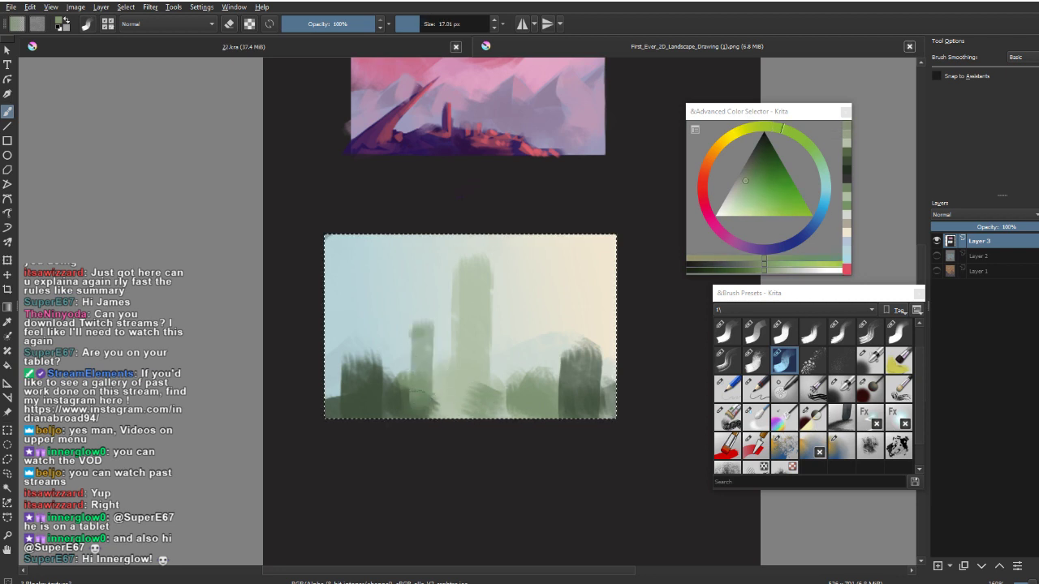
# Add slim green towers on both sides of the central tower and lighten the dark foreground block on the right.
pyautogui.keyDown('ctrl'); pyautogui.click(405, 382); pyautogui.keyUp('ctrl')
pyautogui.moveTo(401, 360); pyautogui.dragTo(400, 404)
pyautogui.keyDown('ctrl'); pyautogui.click(558, 399); pyautogui.keyUp('ctrl')
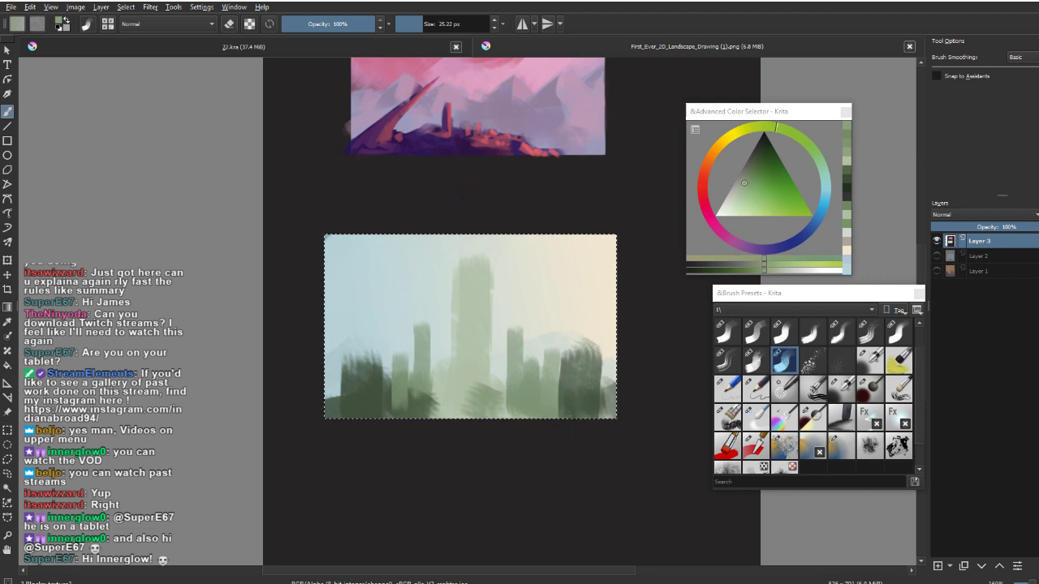
pyautogui.keyDown('ctrl'); pyautogui.click(570, 404); pyautogui.keyUp('ctrl')
pyautogui.moveTo(583, 372); pyautogui.dragTo(584, 407)
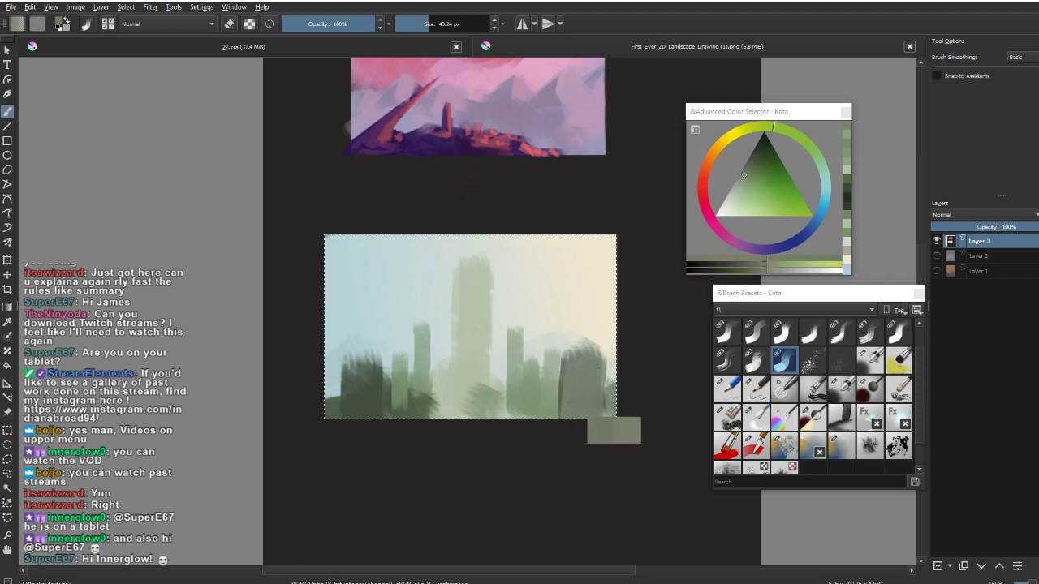
# Repaint the right foreground block in dark green sampled from the left foreground block.
pyautogui.keyDown('ctrl'); pyautogui.click(587, 414); pyautogui.keyUp('ctrl')
pyautogui.keyDown('ctrl'); pyautogui.click(358, 396); pyautogui.keyUp('ctrl')
pyautogui.moveTo(351, 362)
pyautogui.mouseDown()
pyautogui.moveTo(358, 434)
pyautogui.moveTo(379, 456)
pyautogui.mouseUp()
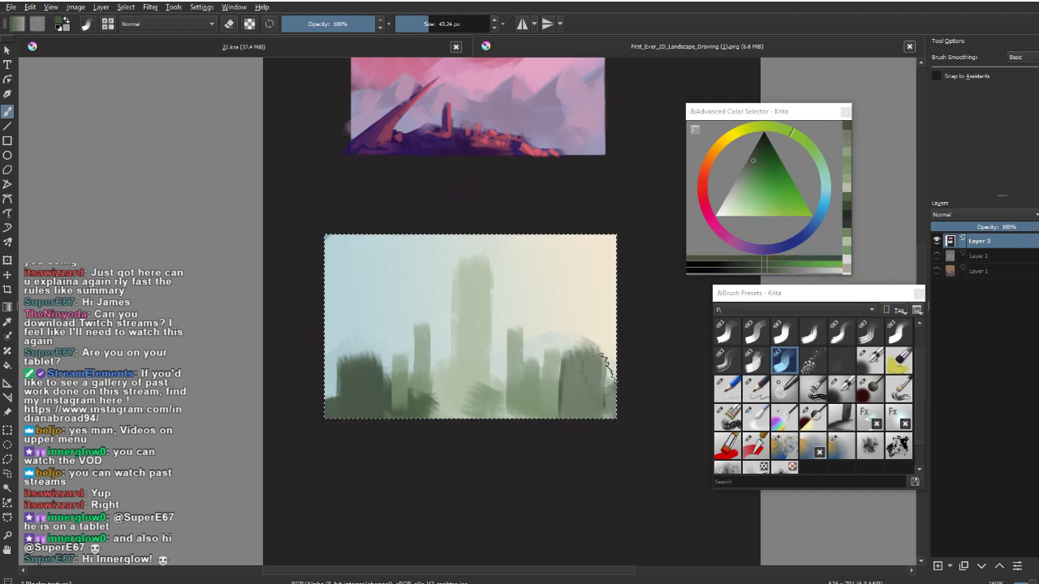
# Paint small pale-blue clouds in the sky on both sides of the central tower, using a lightened sky blue.
pyautogui.keyDown('ctrl'); pyautogui.click(403, 272); pyautogui.keyUp('ctrl')
pyautogui.keyDown('shift'); pyautogui.moveTo(403, 272); pyautogui.dragTo(371, 272); pyautogui.keyUp('shift')
pyautogui.moveTo(731, 208); pyautogui.dragTo(728, 200)
pyautogui.press(']')
pyautogui.press(']')
pyautogui.press(']')
pyautogui.press(']')
pyautogui.press(']')
pyautogui.click(735, 204)
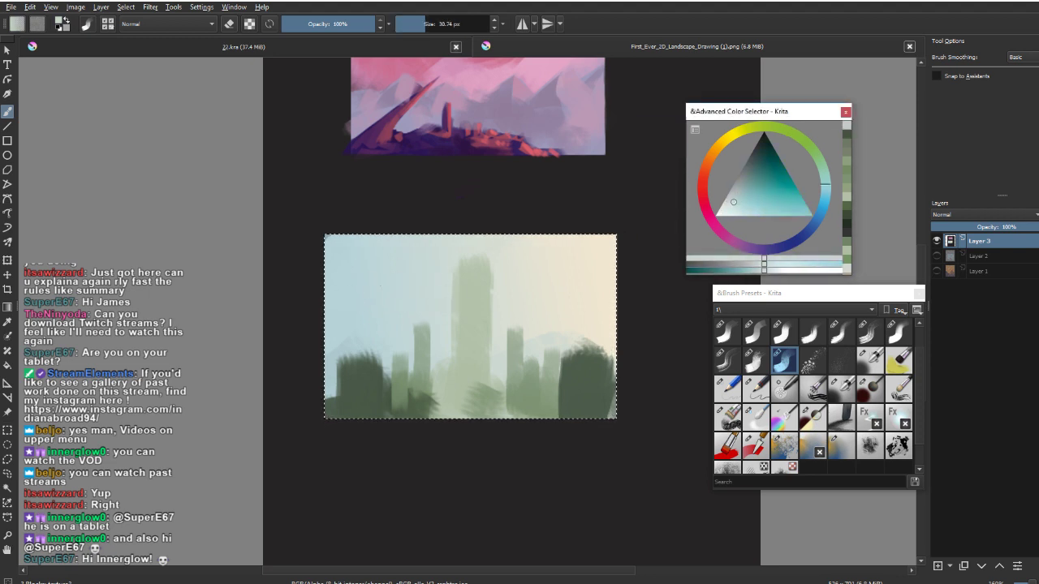
pyautogui.click(736, 214)
pyautogui.moveTo(338, 301); pyautogui.dragTo(384, 279)
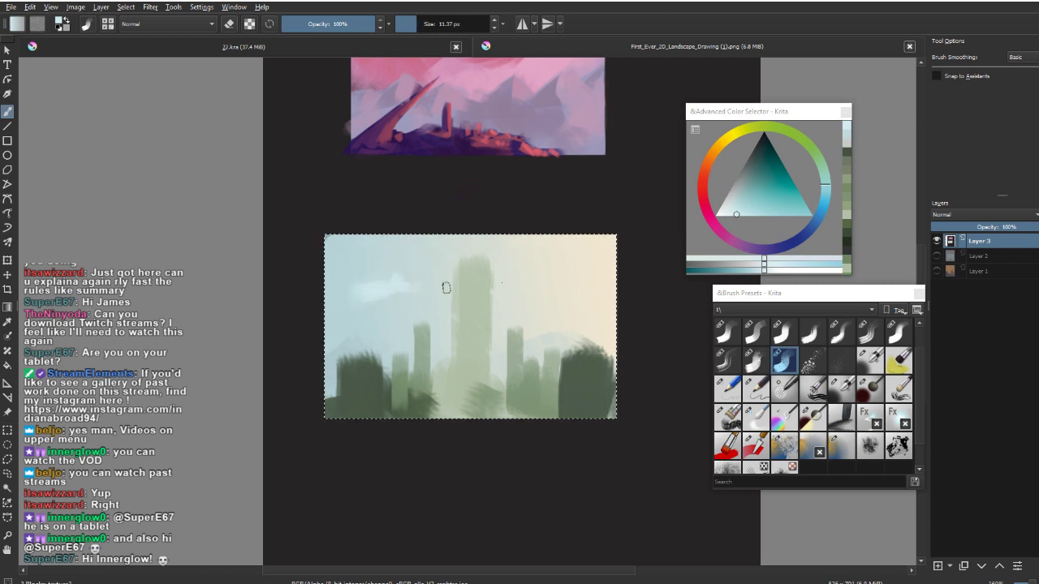
pyautogui.press('[')
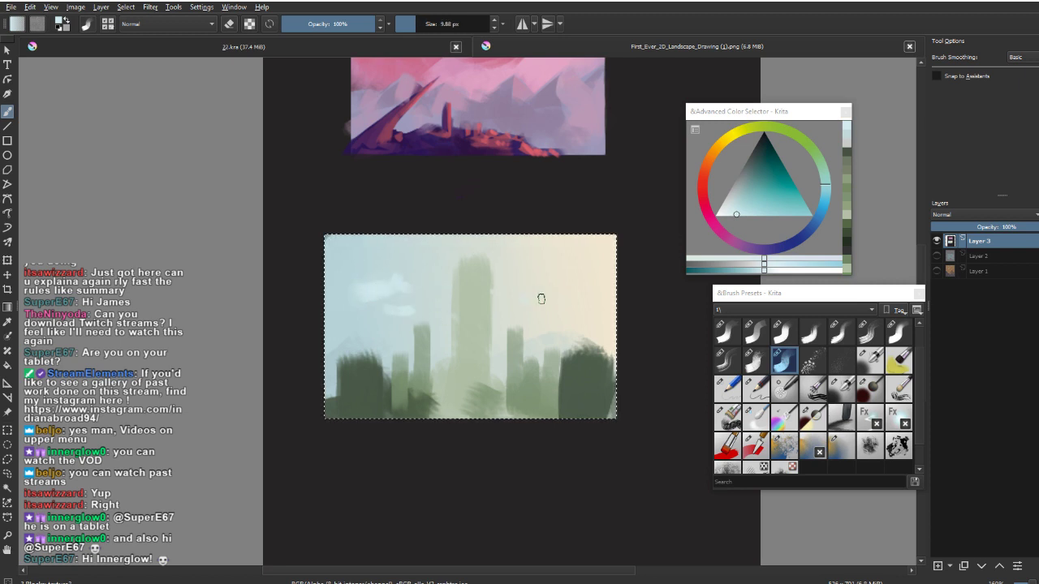
pyautogui.moveTo(541, 299); pyautogui.dragTo(527, 297)
# Touch up the upper sky with sampled blue, and try a cream stroke over the slim tower right of centre.
pyautogui.moveTo(575, 369); pyautogui.dragTo(560, 430)
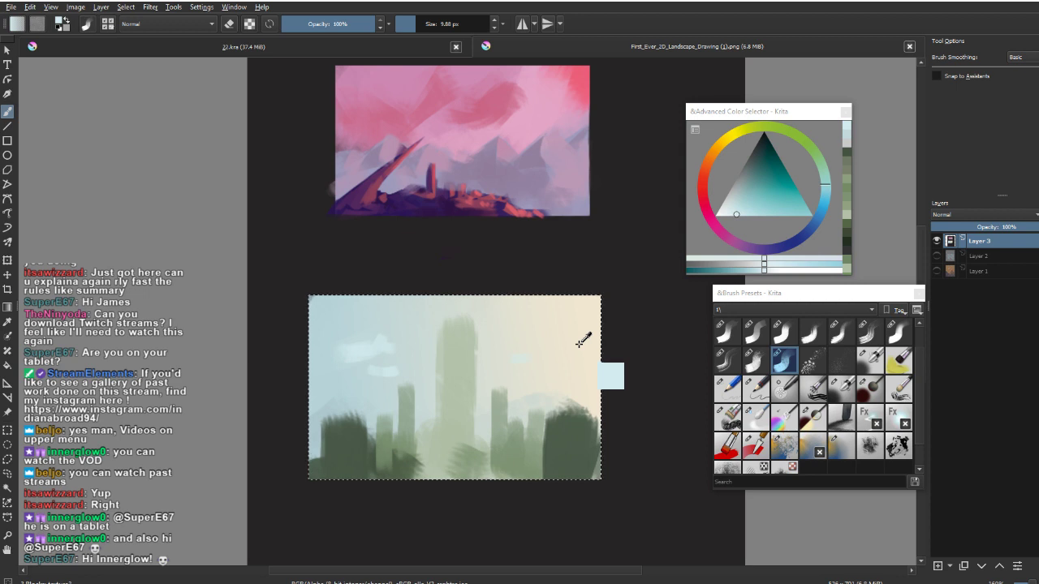
pyautogui.keyDown('ctrl'); pyautogui.click(371, 307); pyautogui.keyUp('ctrl')
pyautogui.moveTo(367, 306); pyautogui.dragTo(429, 298)
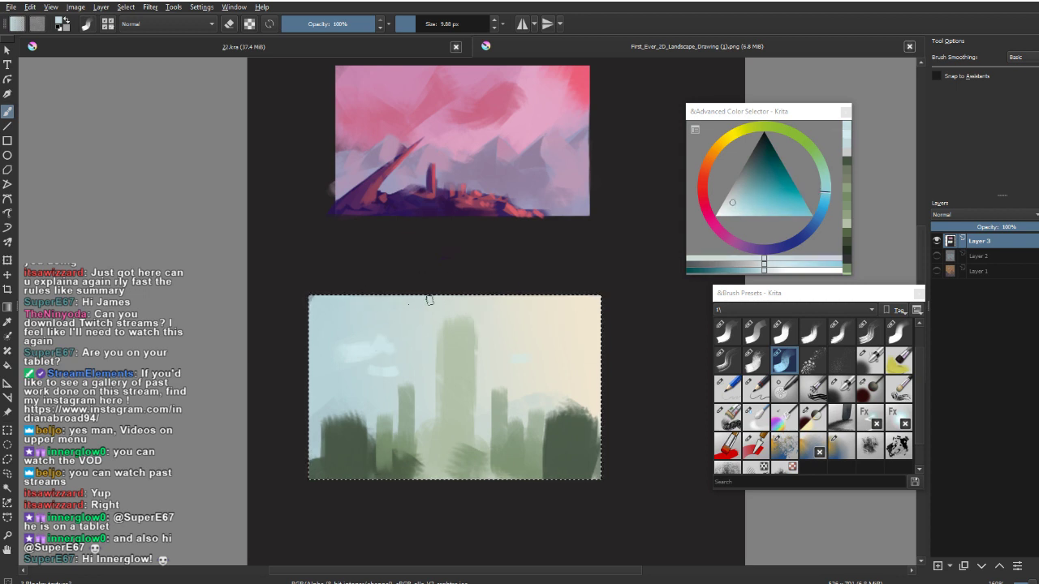
pyautogui.keyDown('ctrl'); pyautogui.click(556, 368); pyautogui.keyUp('ctrl')
pyautogui.scroll(-1, 469, 349)
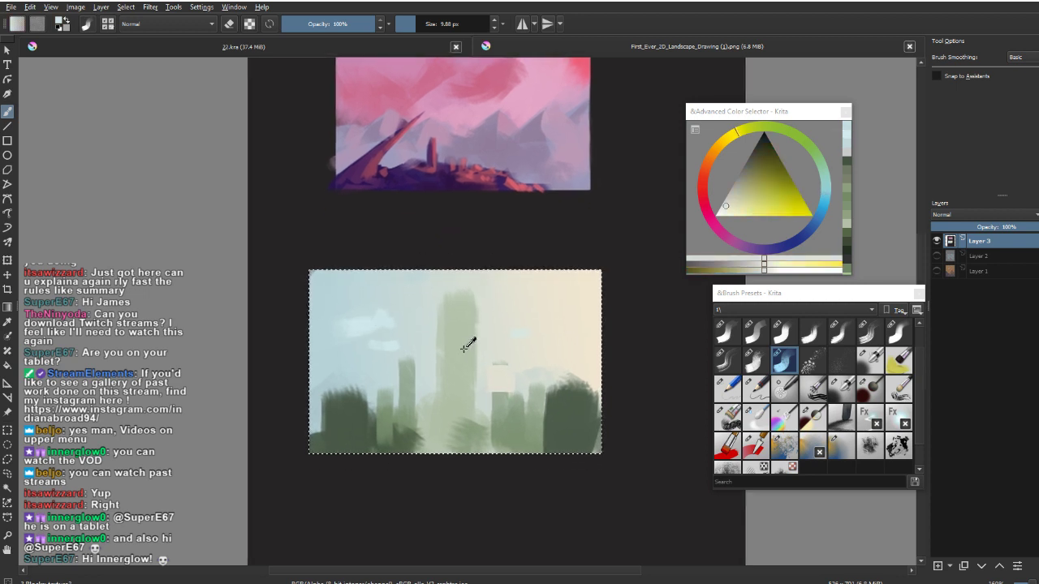
pyautogui.hotkey('ctrl', 'z')
# Paint low, hazy green building shapes around the central tower's base with colours sampled from the thumbnail.
pyautogui.keyDown('ctrl'); pyautogui.click(463, 349); pyautogui.keyUp('ctrl')
pyautogui.moveTo(457, 452)
pyautogui.keyDown('shift'); pyautogui.mouseDown()
pyautogui.moveTo(478, 452)
pyautogui.moveTo(460, 309)
pyautogui.mouseUp(); pyautogui.keyUp('shift')
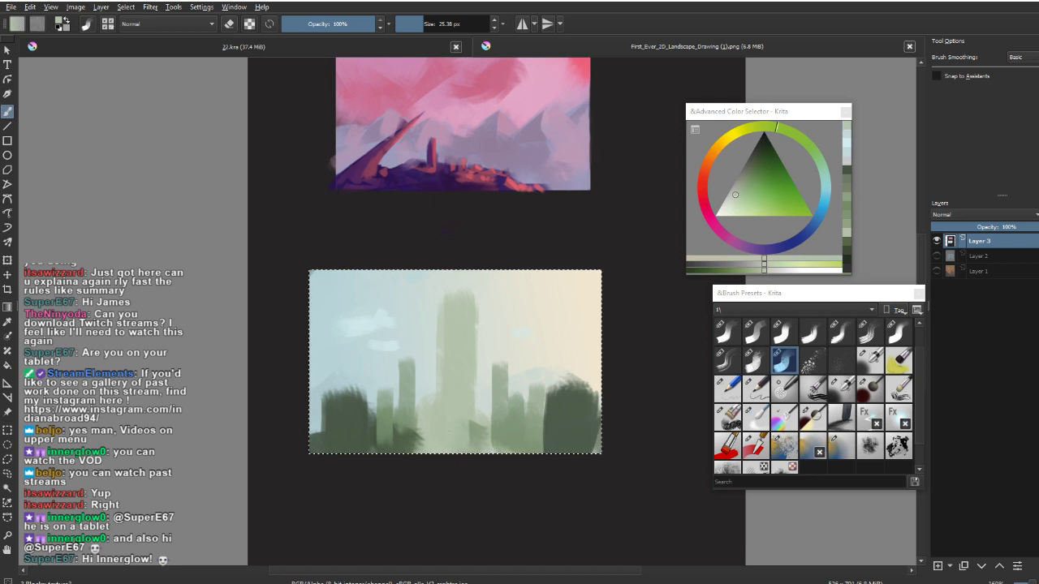
pyautogui.keyDown('ctrl'); pyautogui.click(474, 441); pyautogui.keyUp('ctrl')
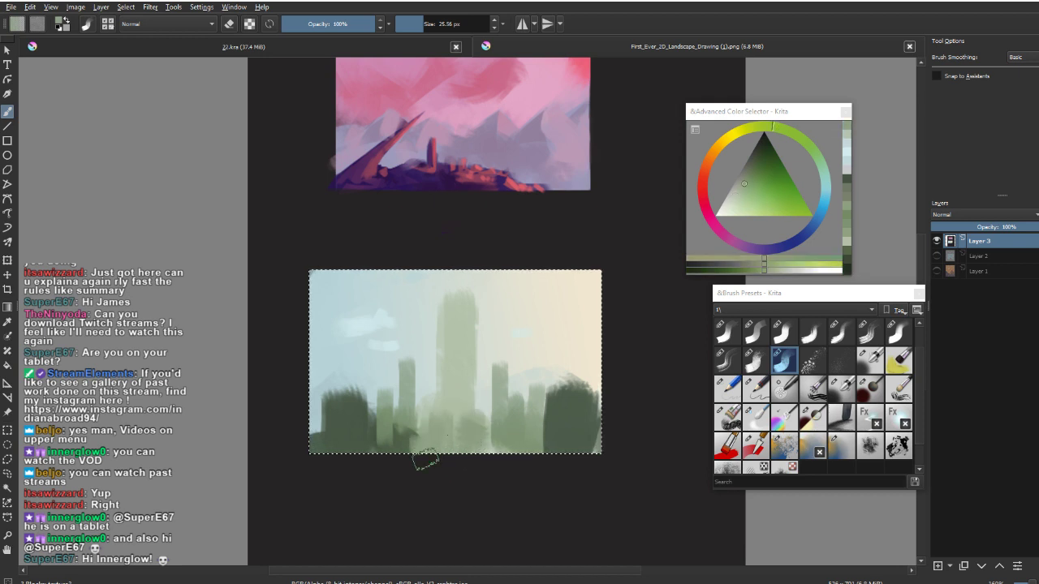
pyautogui.keyDown('ctrl'); pyautogui.moveTo(531, 451); pyautogui.dragTo(534, 446); pyautogui.keyUp('ctrl')
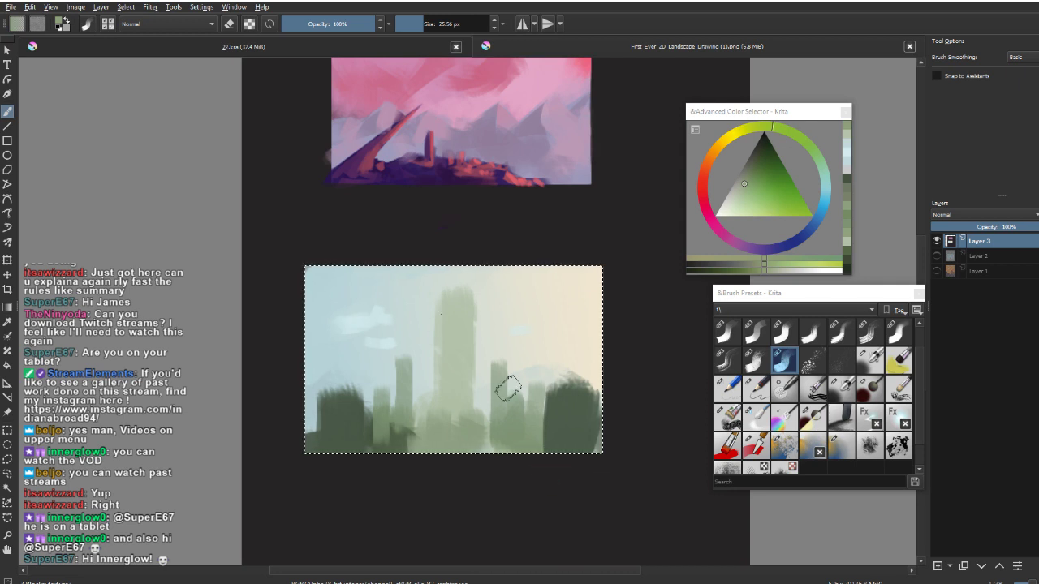
# Paint a narrow darker green shadow side down the left of the central tower.
pyautogui.keyDown('ctrl'); pyautogui.click(459, 312); pyautogui.keyUp('ctrl')
pyautogui.keyDown('ctrl'); pyautogui.moveTo(470, 327); pyautogui.dragTo(465, 314); pyautogui.keyUp('ctrl')
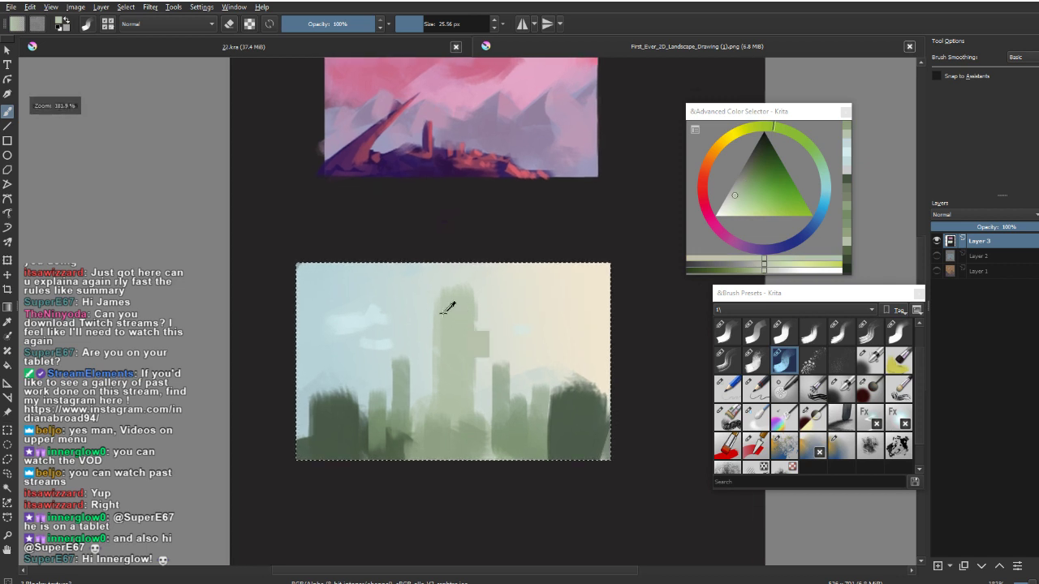
pyautogui.moveTo(752, 193)
pyautogui.mouseDown()
pyautogui.moveTo(746, 175)
pyautogui.moveTo(734, 185)
pyautogui.moveTo(744, 176)
pyautogui.mouseUp()
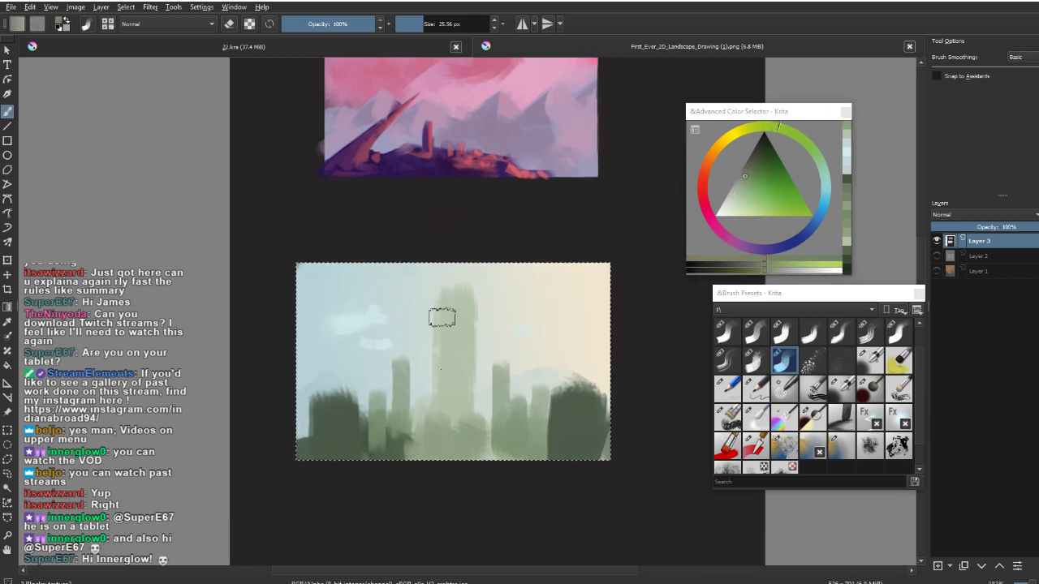
pyautogui.keyDown('shift'); pyautogui.moveTo(441, 319); pyautogui.dragTo(435, 310); pyautogui.keyUp('shift')
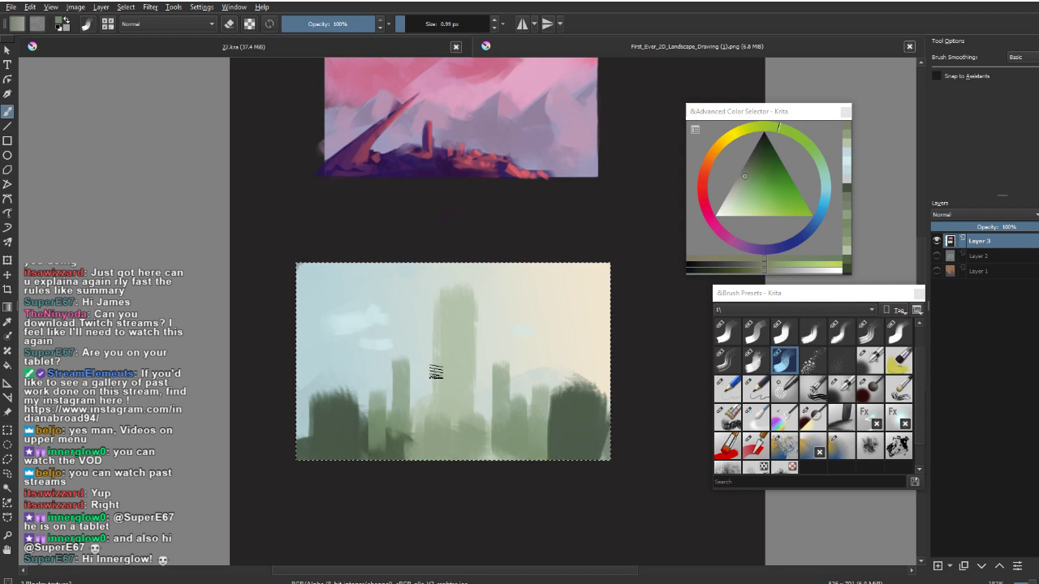
pyautogui.moveTo(438, 387); pyautogui.dragTo(437, 398)
pyautogui.keyDown('shift'); pyautogui.moveTo(436, 325); pyautogui.dragTo(441, 324); pyautogui.keyUp('shift')
pyautogui.moveTo(439, 296); pyautogui.dragTo(436, 364)
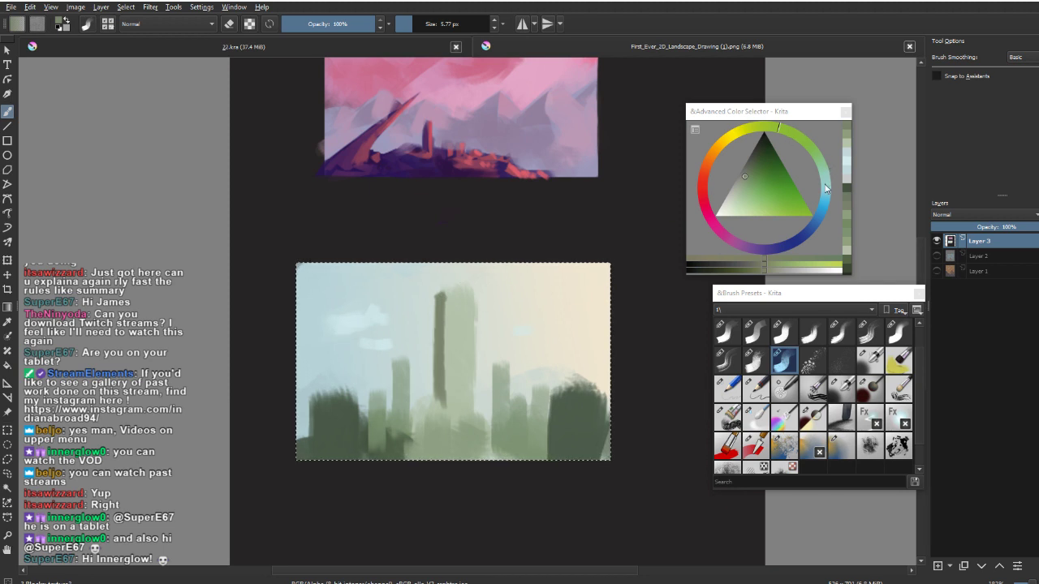
# Shift the paint to a cooler, slightly lighter green and glaze it over the central tower's shadow side.
pyautogui.moveTo(798, 145)
pyautogui.mouseDown()
pyautogui.moveTo(803, 137)
pyautogui.moveTo(813, 147)
pyautogui.mouseUp()
pyautogui.moveTo(443, 309); pyautogui.dragTo(443, 345)
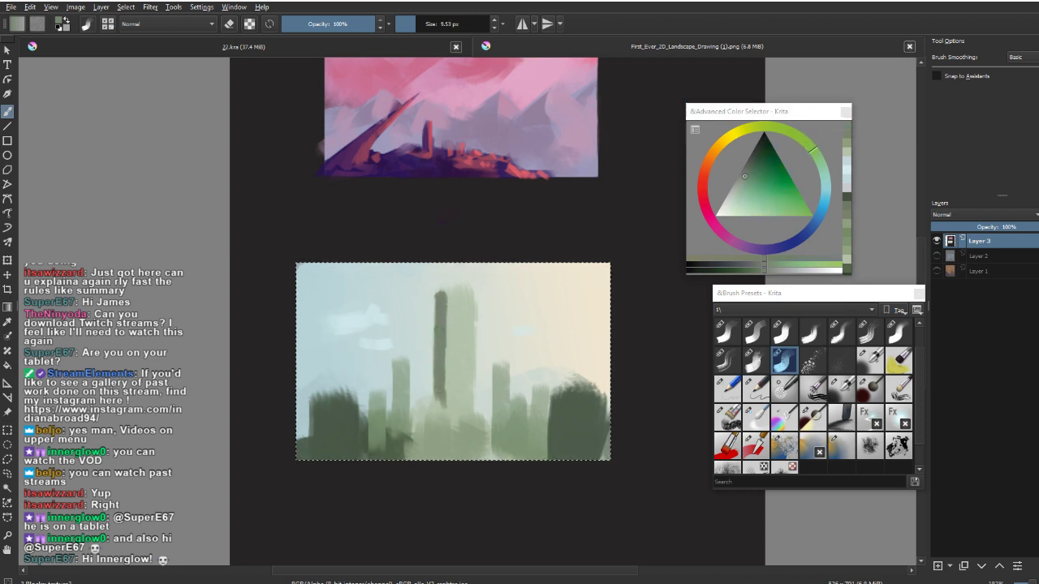
pyautogui.click(750, 183)
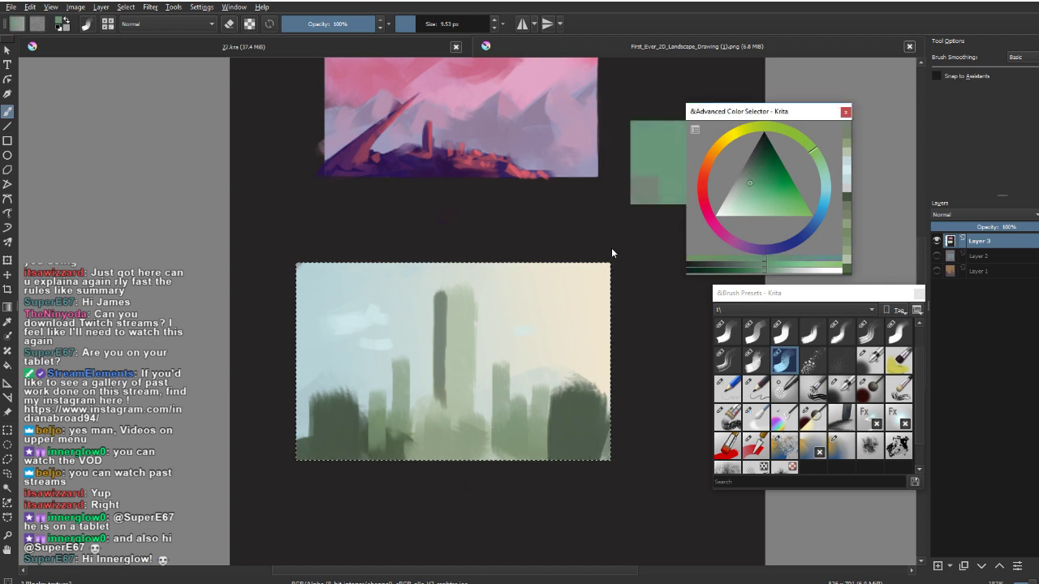
pyautogui.moveTo(442, 299); pyautogui.dragTo(440, 393)
pyautogui.keyDown('ctrl'); pyautogui.click(434, 342); pyautogui.keyUp('ctrl')
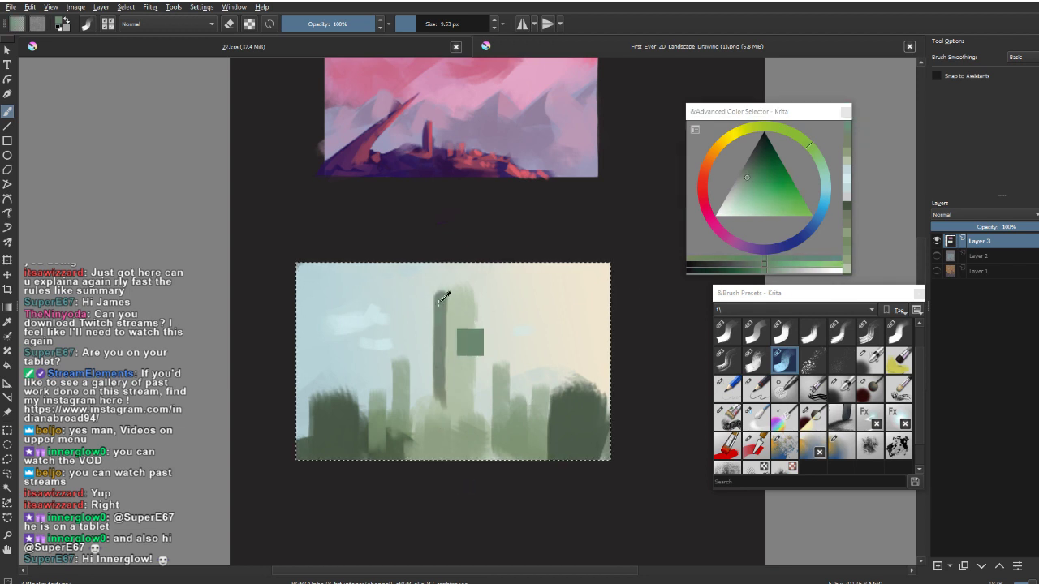
pyautogui.press(']')
pyautogui.keyDown('ctrl'); pyautogui.click(449, 372); pyautogui.keyUp('ctrl')
pyautogui.moveTo(449, 373); pyautogui.dragTo(449, 395)
pyautogui.hotkey('ctrl', 'z')
pyautogui.moveTo(446, 307); pyautogui.dragTo(450, 397)
pyautogui.hotkey('ctrl', 'z')
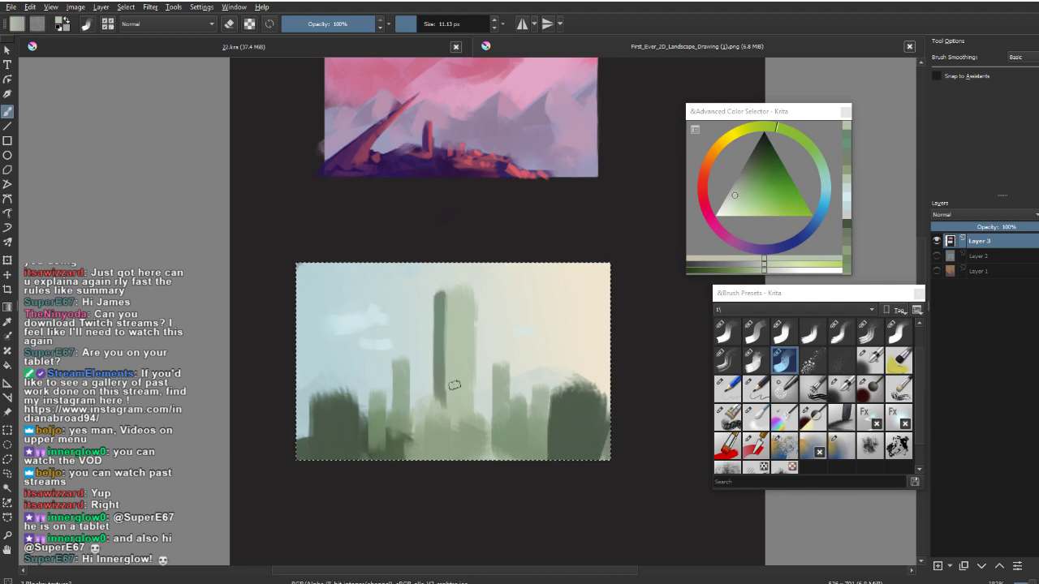
# Add a cool green shadow side to the slim tower left of the central tower using a smaller brush.
pyautogui.keyDown('ctrl'); pyautogui.click(484, 388); pyautogui.keyUp('ctrl')
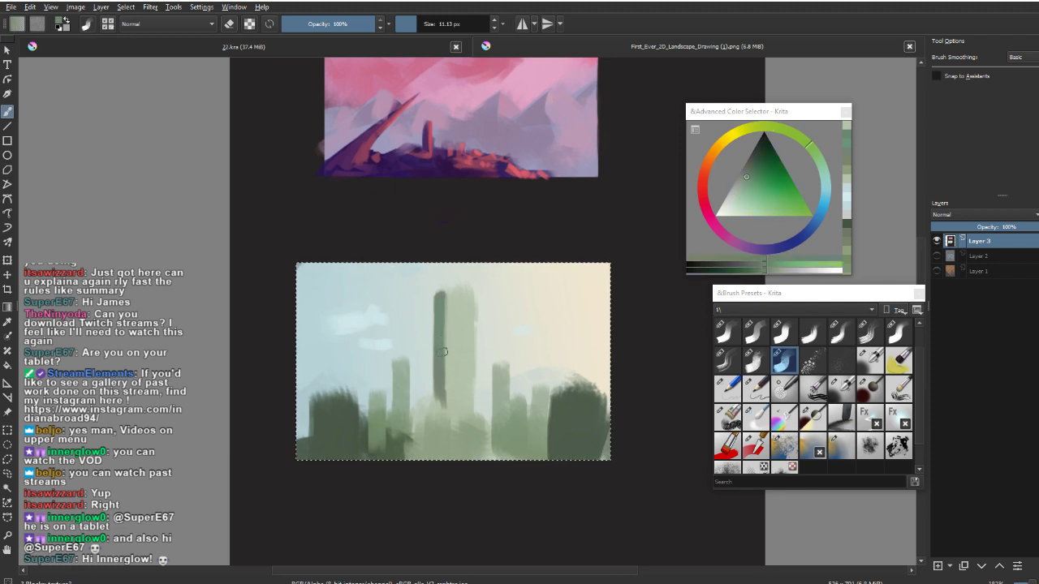
pyautogui.press('[')
pyautogui.moveTo(397, 364); pyautogui.dragTo(396, 423)
pyautogui.hotkey('ctrl', 'z')
pyautogui.press('[')
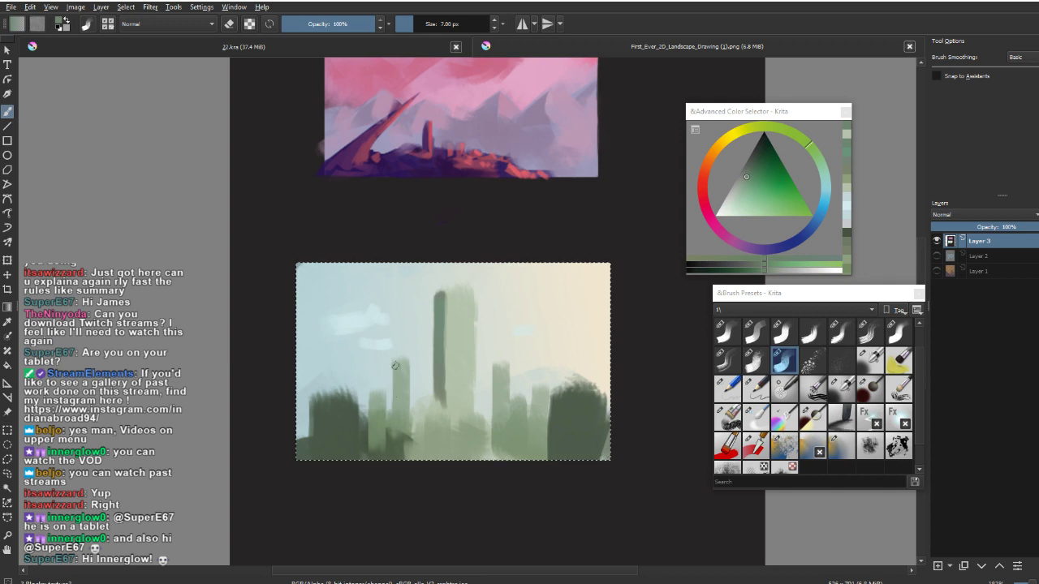
pyautogui.moveTo(396, 362); pyautogui.dragTo(395, 412)
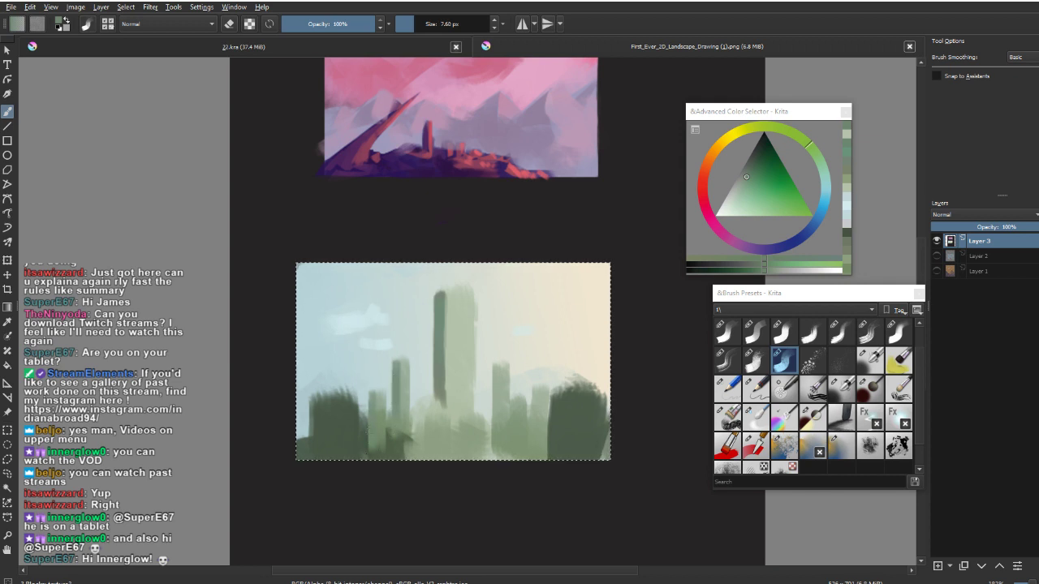
# Paint a darker, blue-green shadow side on the left foreground block.
pyautogui.keyDown('ctrl'); pyautogui.click(326, 425); pyautogui.keyUp('ctrl')
pyautogui.click(756, 143)
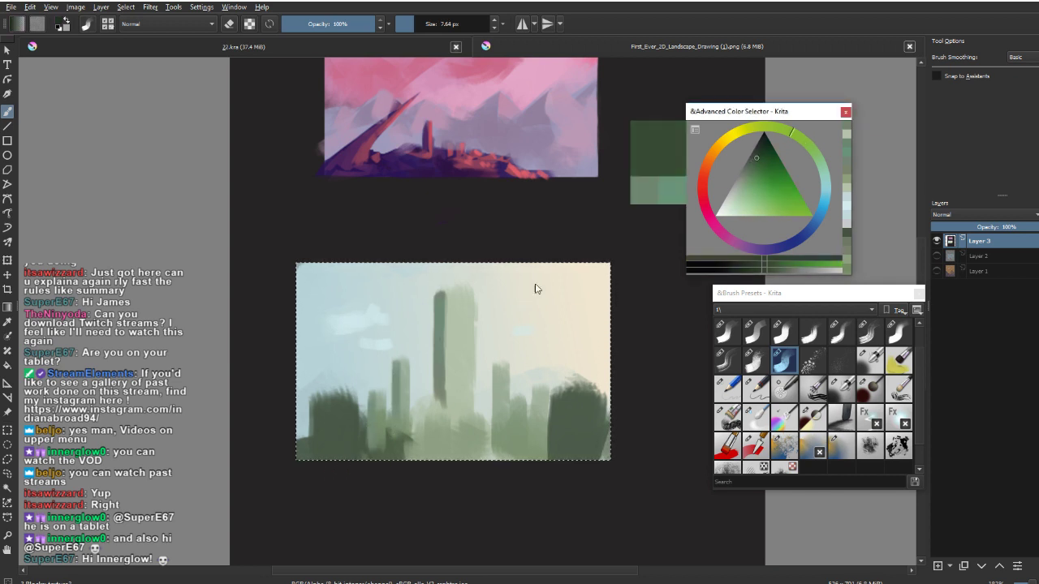
pyautogui.click(823, 172)
pyautogui.moveTo(315, 404); pyautogui.dragTo(309, 457)
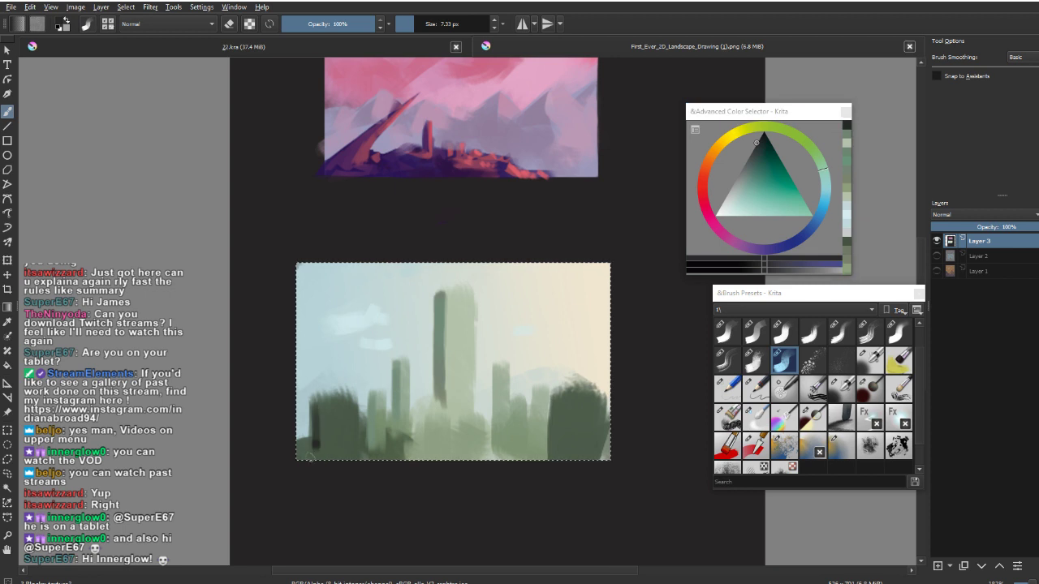
pyautogui.keyDown('ctrl'); pyautogui.click(319, 421); pyautogui.keyUp('ctrl')
pyautogui.click(822, 165)
pyautogui.moveTo(328, 391); pyautogui.dragTo(327, 426)
pyautogui.hotkey('ctrl', 'z')
pyautogui.moveTo(315, 397)
pyautogui.mouseDown()
pyautogui.moveTo(313, 458)
pyautogui.moveTo(303, 445)
pyautogui.mouseUp()
pyautogui.keyDown('ctrl'); pyautogui.click(312, 442); pyautogui.keyUp('ctrl')
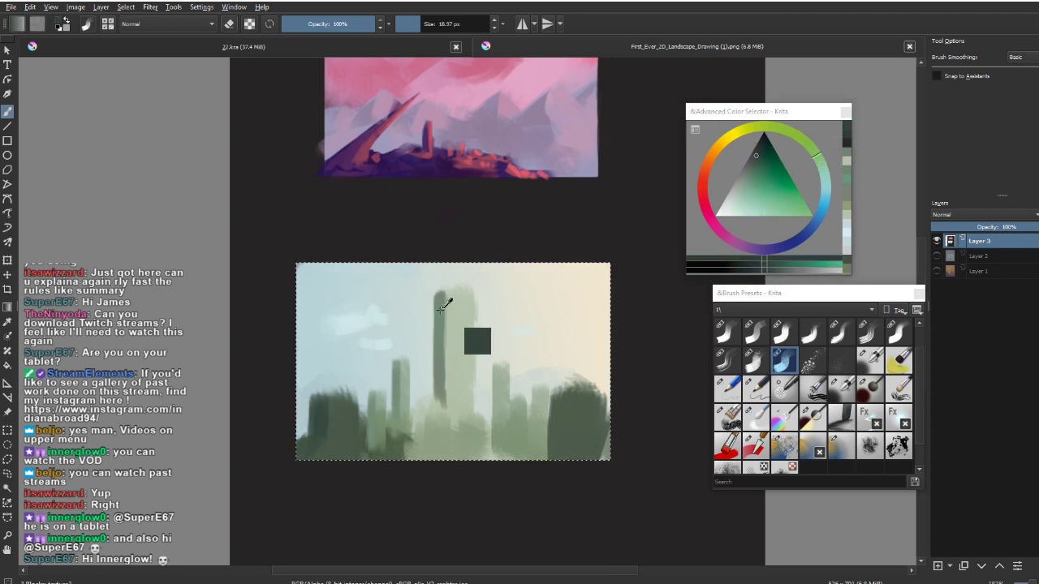
# Refine the edge between the central tower's light and shadow sides with greens sampled from each.
pyautogui.keyDown('ctrl'); pyautogui.click(444, 308); pyautogui.keyUp('ctrl')
pyautogui.moveTo(454, 341); pyautogui.dragTo(457, 332)
pyautogui.keyDown('ctrl'); pyautogui.click(453, 335); pyautogui.keyUp('ctrl')
pyautogui.keyDown('ctrl'); pyautogui.click(439, 332); pyautogui.keyUp('ctrl')
pyautogui.keyDown('ctrl'); pyautogui.click(454, 332); pyautogui.keyUp('ctrl')
pyautogui.keyDown('ctrl'); pyautogui.click(440, 327); pyautogui.keyUp('ctrl')
pyautogui.keyDown('ctrl'); pyautogui.click(505, 354); pyautogui.keyUp('ctrl')
# Paint cool green shadow sides on the slim towers right of the central tower, sampling the existing shadow colour.
pyautogui.moveTo(492, 370)
pyautogui.mouseDown()
pyautogui.moveTo(481, 385)
pyautogui.moveTo(447, 380)
pyautogui.mouseUp()
pyautogui.keyDown('ctrl'); pyautogui.click(403, 368); pyautogui.keyUp('ctrl')
pyautogui.moveTo(497, 345); pyautogui.dragTo(493, 369)
pyautogui.keyDown('shift'); pyautogui.moveTo(469, 390); pyautogui.dragTo(491, 390); pyautogui.keyUp('shift')
pyautogui.keyDown('ctrl'); pyautogui.click(436, 323); pyautogui.keyUp('ctrl')
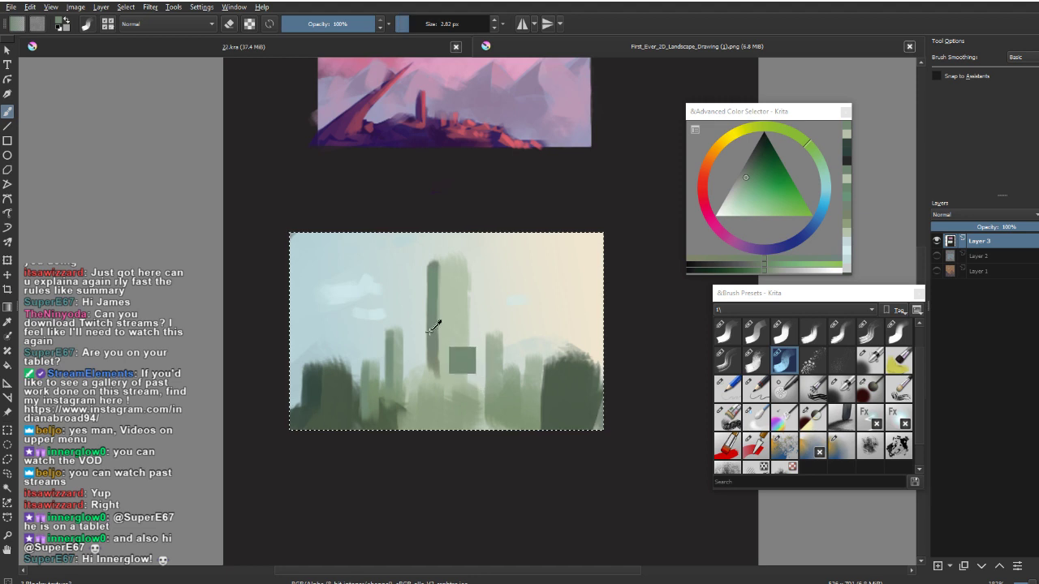
pyautogui.moveTo(492, 337); pyautogui.dragTo(497, 397)
pyautogui.moveTo(489, 341); pyautogui.dragTo(493, 398)
pyautogui.moveTo(526, 362)
pyautogui.mouseDown()
pyautogui.moveTo(529, 406)
pyautogui.moveTo(560, 406)
pyautogui.moveTo(524, 458)
pyautogui.moveTo(531, 387)
pyautogui.moveTo(552, 436)
pyautogui.mouseUp()
pyautogui.keyDown('ctrl'); pyautogui.click(541, 410); pyautogui.keyUp('ctrl')
pyautogui.keyDown('ctrl'); pyautogui.click(522, 412); pyautogui.keyUp('ctrl')
# Paint a dark blue-green shadow side on the right foreground block with colour sampled from the left block.
pyautogui.keyDown('ctrl'); pyautogui.click(319, 397); pyautogui.keyUp('ctrl')
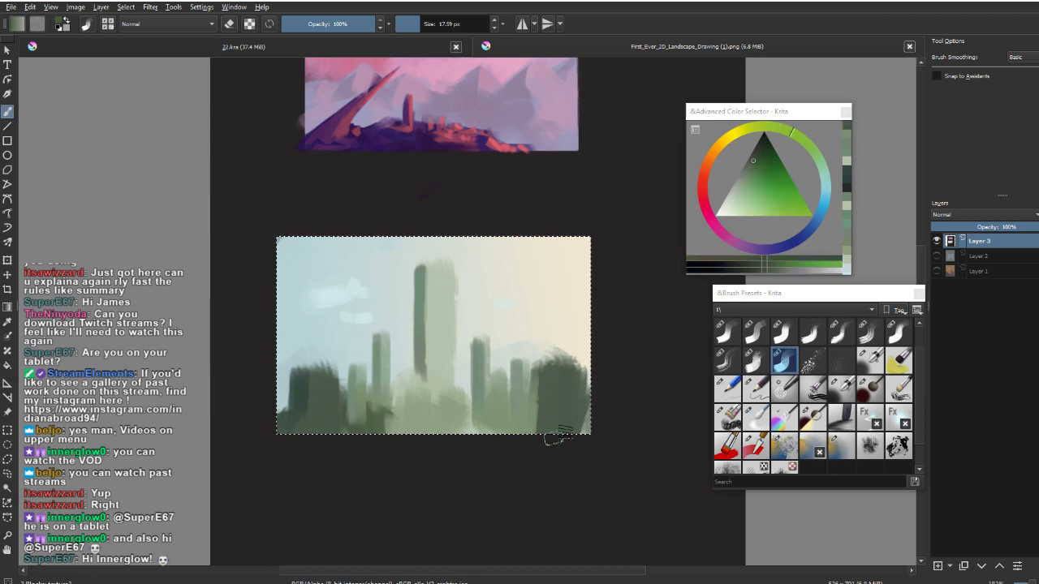
pyautogui.moveTo(539, 382)
pyautogui.keyDown('shift'); pyautogui.mouseDown()
pyautogui.moveTo(557, 382)
pyautogui.moveTo(547, 375)
pyautogui.moveTo(544, 406)
pyautogui.mouseUp(); pyautogui.keyUp('shift')
pyautogui.keyDown('ctrl'); pyautogui.click(300, 400); pyautogui.keyUp('ctrl')
pyautogui.moveTo(546, 406)
pyautogui.keyDown('shift'); pyautogui.mouseDown()
pyautogui.moveTo(547, 396)
pyautogui.moveTo(544, 432)
pyautogui.mouseUp(); pyautogui.keyUp('shift')
pyautogui.hotkey('ctrl', 'z')
pyautogui.hotkey('ctrl', 'z')
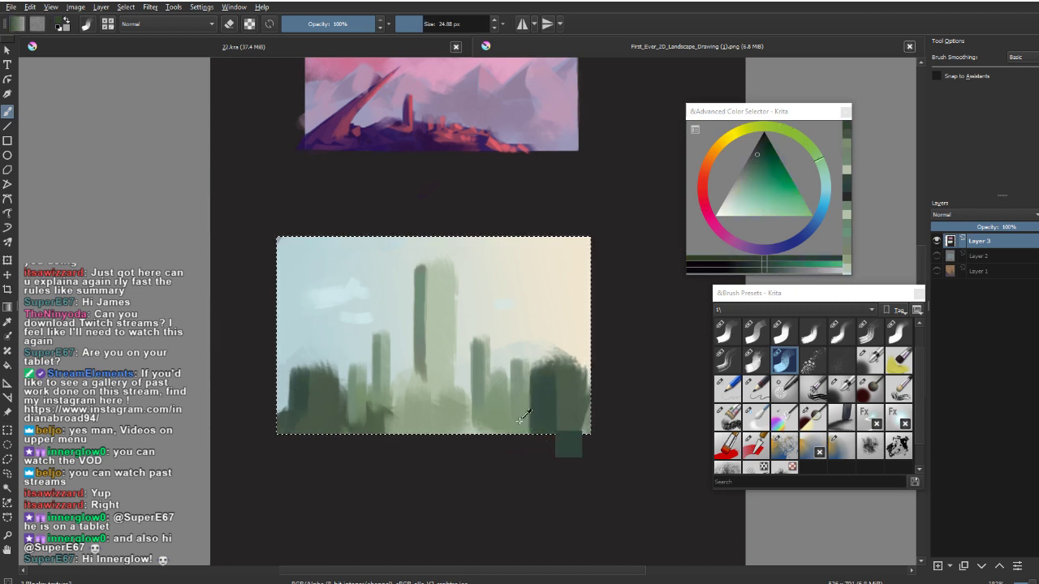
# Extend the central tower's light side down to the ground and soften the gap on its left with sampled colour.
pyautogui.keyDown('ctrl'); pyautogui.click(434, 385); pyautogui.keyUp('ctrl')
pyautogui.moveTo(436, 380); pyautogui.dragTo(435, 417)
pyautogui.keyDown('shift'); pyautogui.moveTo(436, 344); pyautogui.dragTo(438, 345); pyautogui.keyUp('shift')
pyautogui.moveTo(438, 345); pyautogui.dragTo(440, 434)
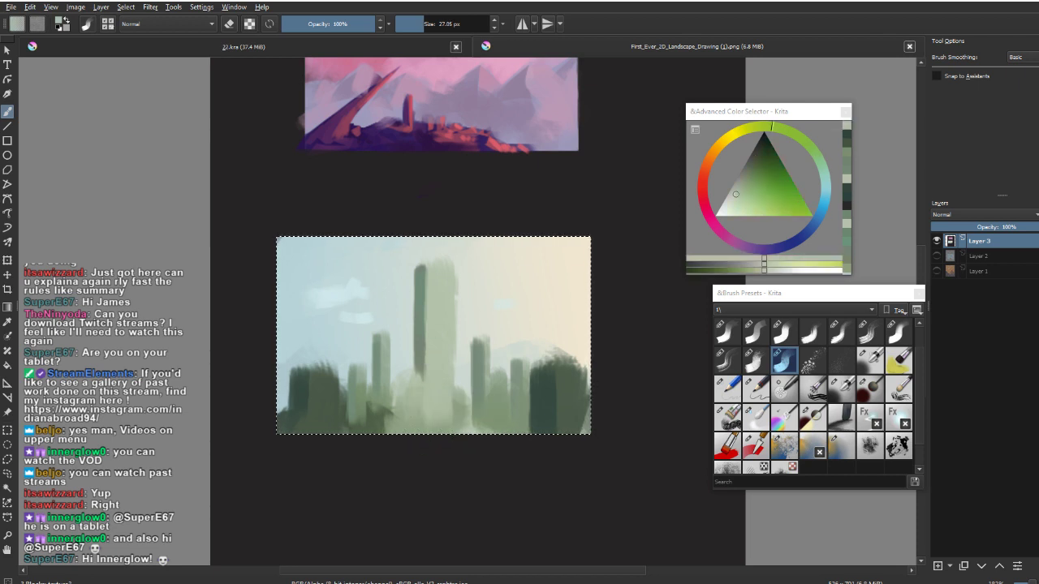
pyautogui.keyDown('ctrl'); pyautogui.click(399, 355); pyautogui.keyUp('ctrl')
pyautogui.moveTo(401, 357); pyautogui.dragTo(403, 405)
pyautogui.keyDown('shift'); pyautogui.moveTo(405, 408); pyautogui.dragTo(401, 409); pyautogui.keyUp('shift')
# Extend the central tower's shadow side down toward its base using sampled green and a smaller brush.
pyautogui.keyDown('ctrl'); pyautogui.click(423, 342); pyautogui.keyUp('ctrl')
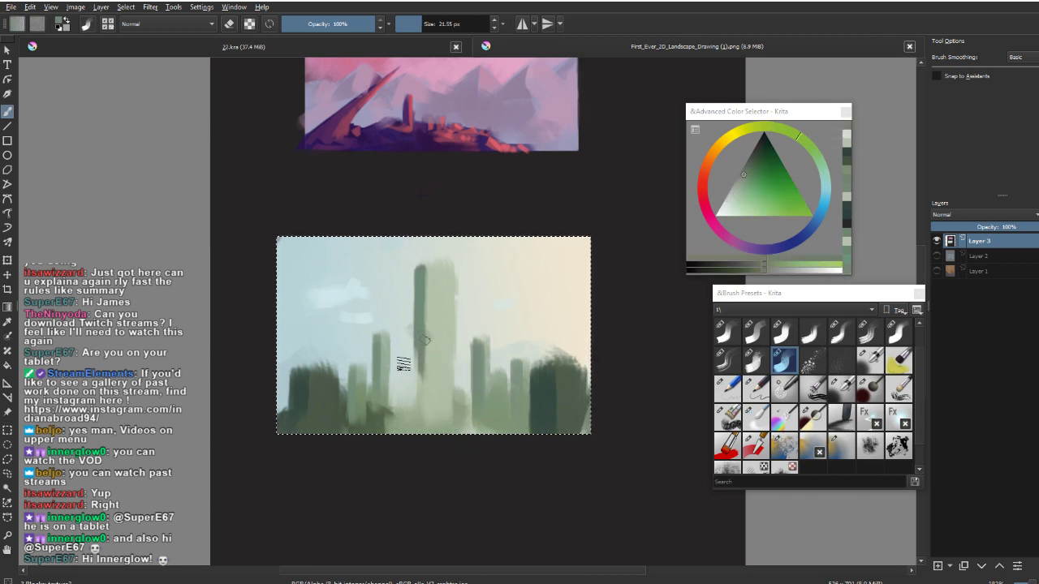
pyautogui.keyDown('shift'); pyautogui.moveTo(424, 341); pyautogui.dragTo(416, 341); pyautogui.keyUp('shift')
pyautogui.moveTo(417, 336); pyautogui.dragTo(414, 388)
pyautogui.hotkey('ctrl', 'z')
pyautogui.moveTo(418, 325); pyautogui.dragTo(416, 388)
pyautogui.hotkey('ctrl', 'z')
pyautogui.moveTo(420, 350); pyautogui.dragTo(419, 396)
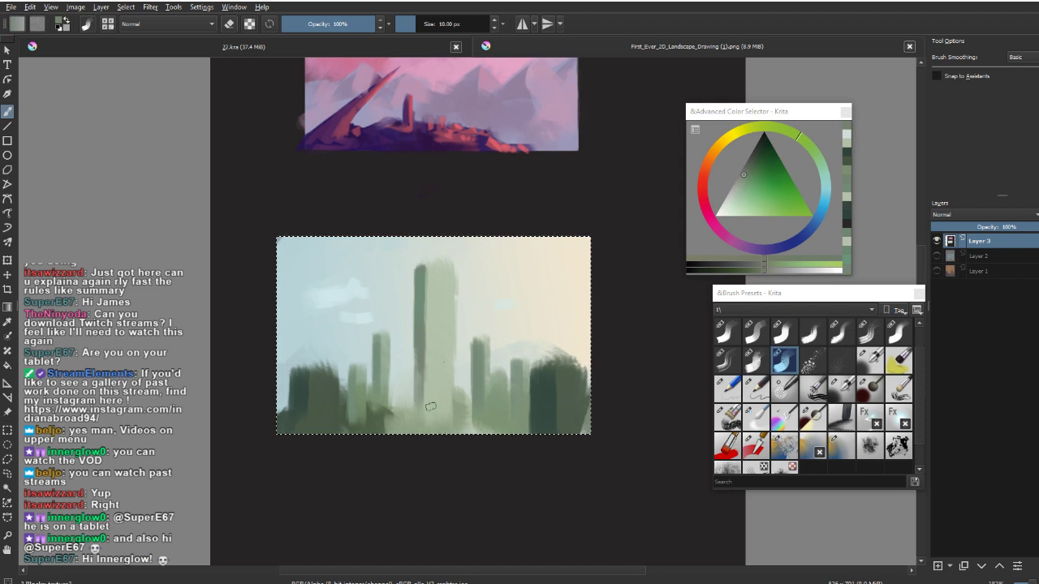
# Paint the central tower's lit side with a warmer, paler yellow-green from top to base.
pyautogui.keyDown('ctrl'); pyautogui.click(445, 298); pyautogui.keyUp('ctrl')
pyautogui.moveTo(445, 299); pyautogui.dragTo(463, 328)
pyautogui.moveTo(776, 126); pyautogui.dragTo(761, 130)
pyautogui.click(737, 205)
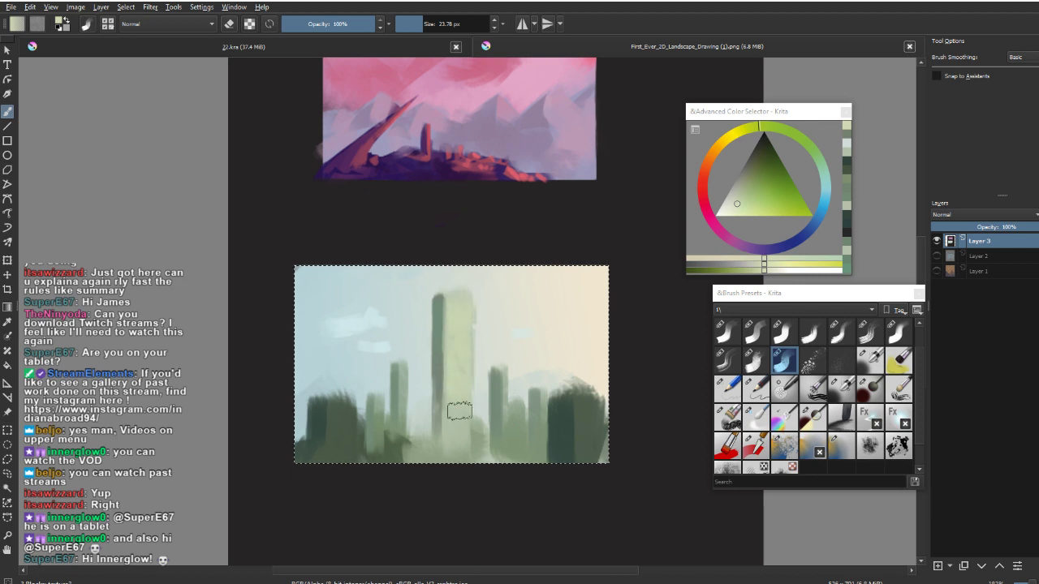
pyautogui.moveTo(459, 411); pyautogui.dragTo(459, 552)
pyautogui.moveTo(462, 297); pyautogui.dragTo(466, 508)
# Add thin yellow-green highlights to the lit sides of the smaller towers with a reduced brush.
pyautogui.moveTo(501, 404); pyautogui.dragTo(472, 404)
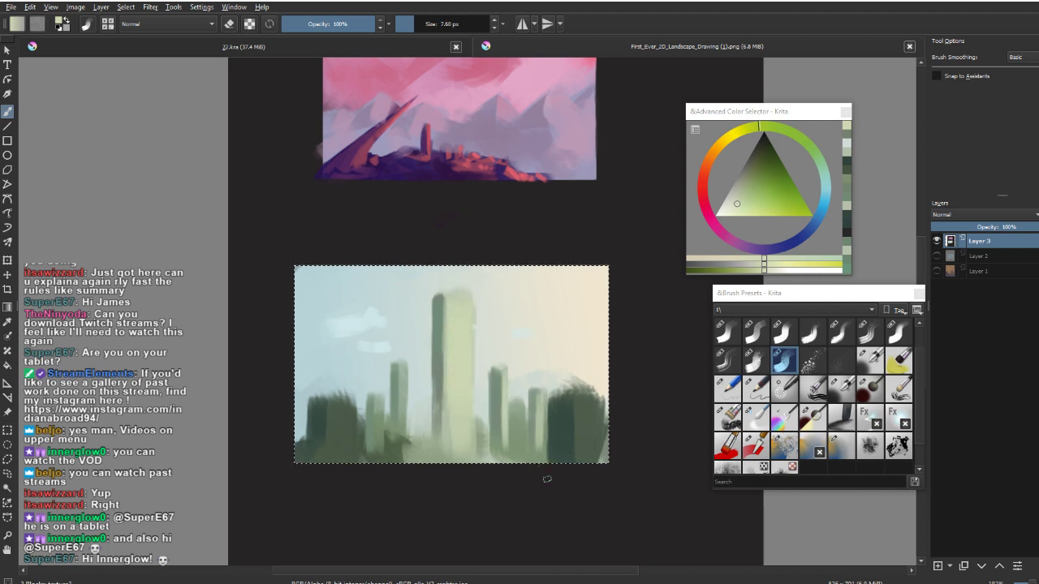
pyautogui.moveTo(591, 412); pyautogui.dragTo(604, 412)
pyautogui.hotkey('ctrl', 'z')
pyautogui.moveTo(406, 450); pyautogui.dragTo(394, 449)
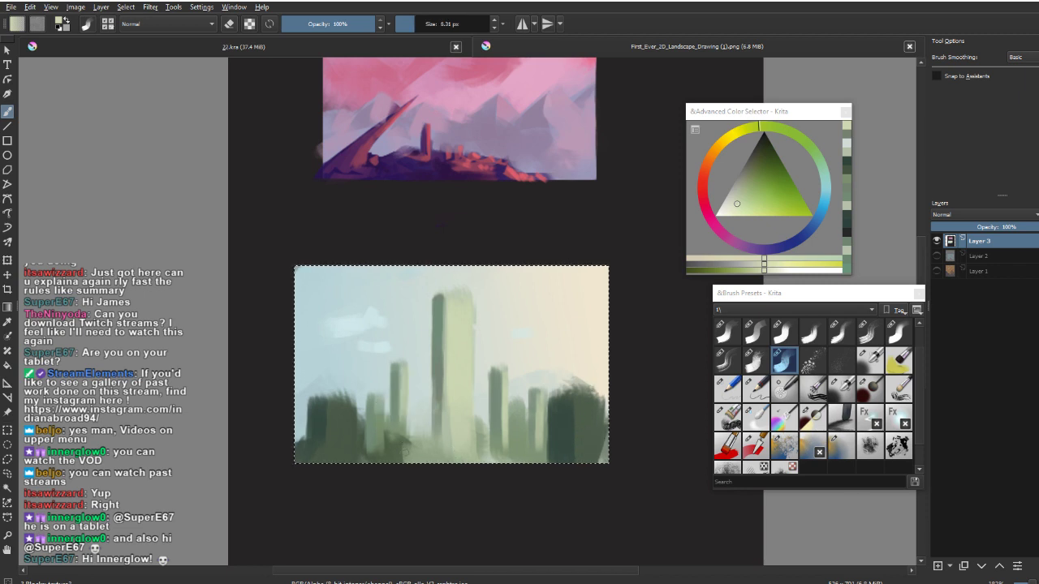
# Paint small distant buildings beside the central tower's base in sampled mid-green, and sample a lighter green for fine touches.
pyautogui.keyDown('ctrl'); pyautogui.click(428, 459); pyautogui.keyUp('ctrl')
pyautogui.moveTo(423, 395); pyautogui.dragTo(423, 479)
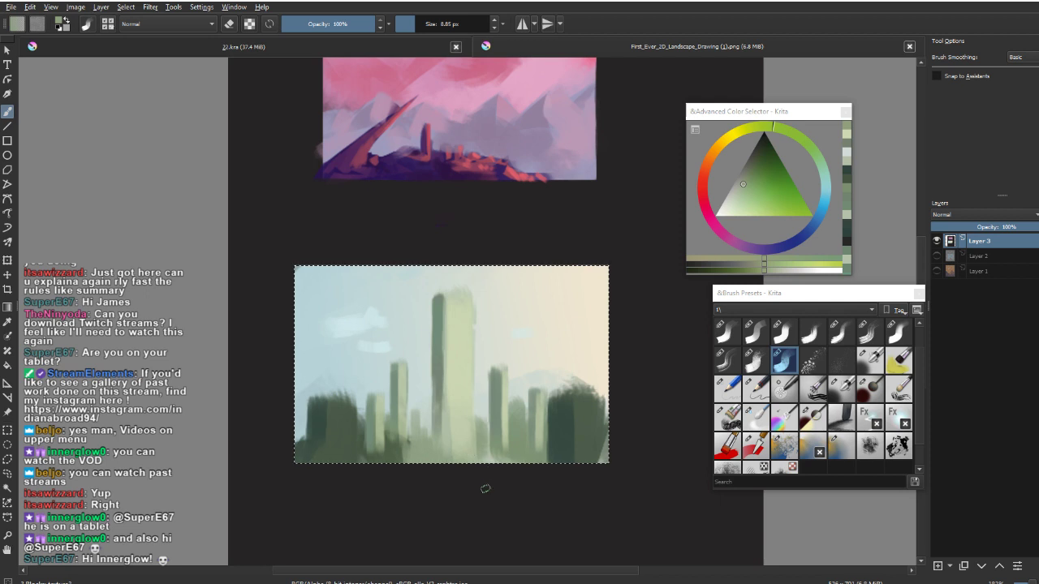
pyautogui.keyDown('ctrl'); pyautogui.click(458, 442); pyautogui.keyUp('ctrl')
pyautogui.moveTo(415, 411)
pyautogui.mouseDown()
pyautogui.moveTo(415, 425)
pyautogui.moveTo(451, 414)
pyautogui.mouseUp()
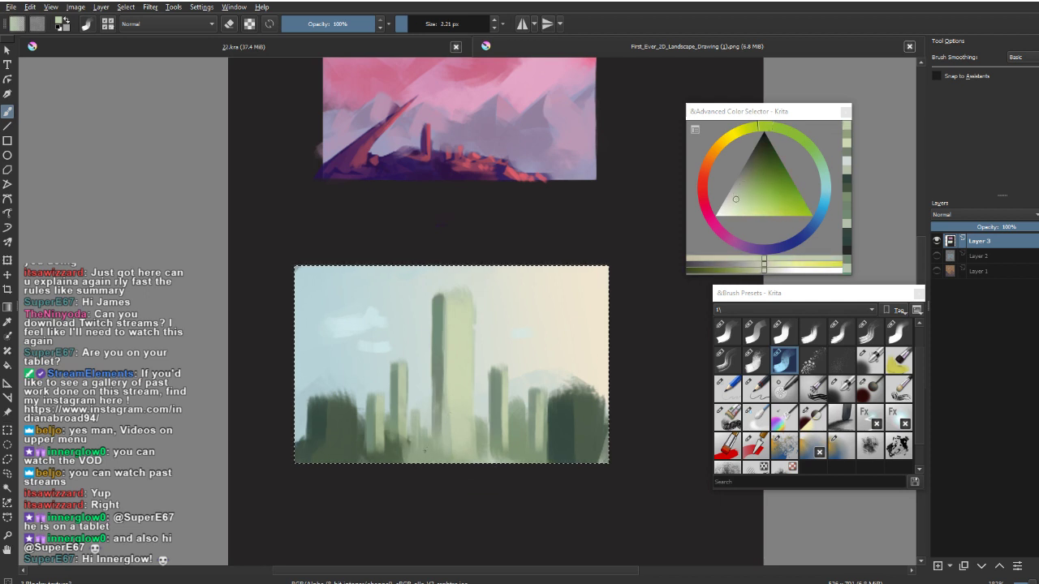
# Mix a muted olive from the sampled dark green and paint the lit side of the right foreground block.
pyautogui.moveTo(416, 467); pyautogui.dragTo(419, 468)
pyautogui.keyDown('ctrl'); pyautogui.click(416, 448); pyautogui.keyUp('ctrl')
pyautogui.moveTo(487, 442); pyautogui.dragTo(444, 450)
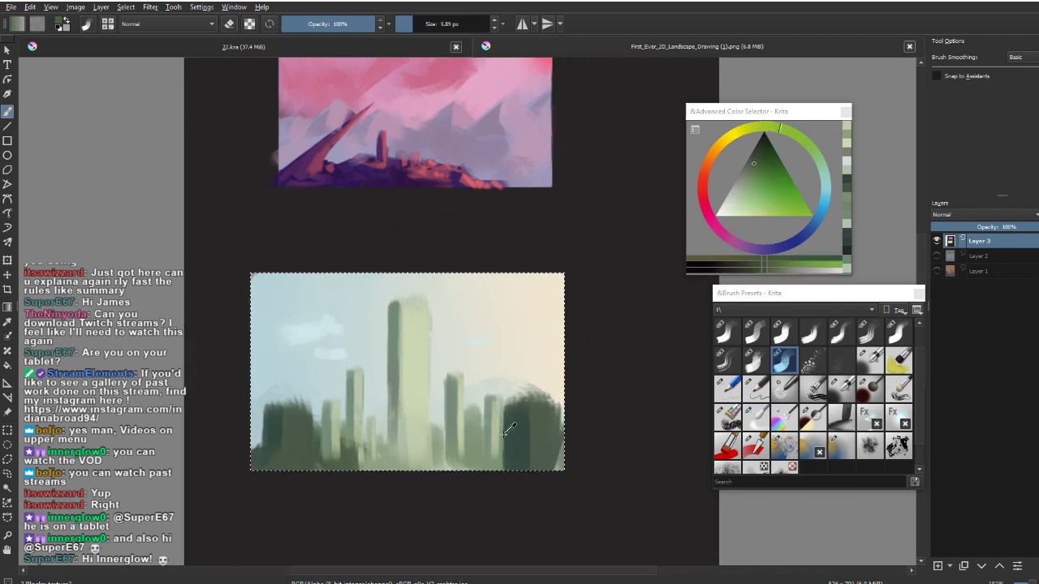
pyautogui.keyDown('ctrl'); pyautogui.click(516, 453); pyautogui.keyUp('ctrl')
pyautogui.moveTo(537, 417); pyautogui.dragTo(538, 449)
pyautogui.keyDown('ctrl'); pyautogui.click(557, 422); pyautogui.keyUp('ctrl')
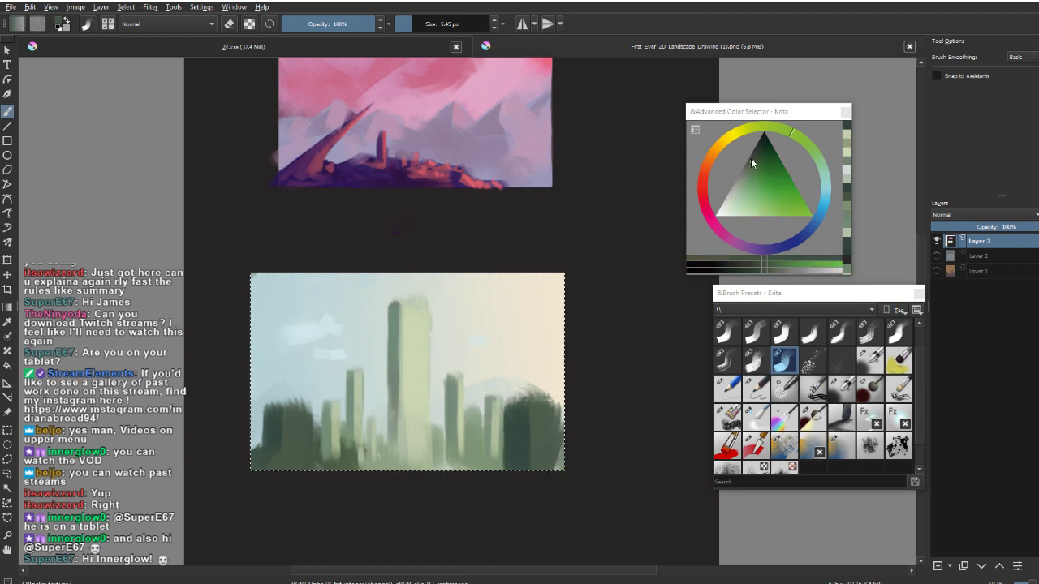
pyautogui.moveTo(754, 162); pyautogui.dragTo(751, 169)
pyautogui.click(766, 125)
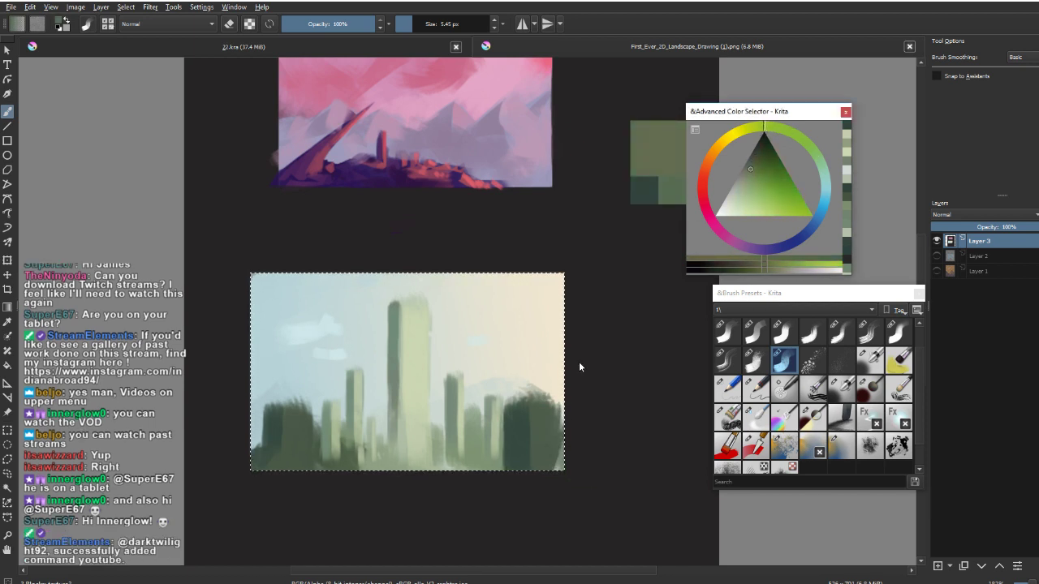
pyautogui.moveTo(539, 454)
pyautogui.mouseDown()
pyautogui.moveTo(527, 479)
pyautogui.moveTo(562, 481)
pyautogui.mouseUp()
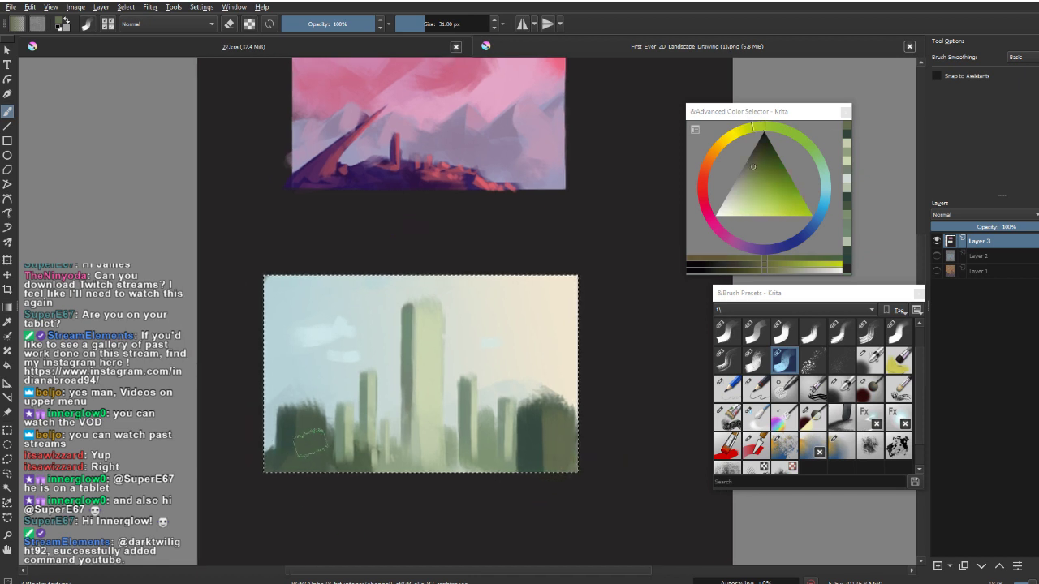
# Define the left foreground block's lit edge using sampled pale sky colour and the block's own tones.
pyautogui.keyDown('ctrl'); pyautogui.click(330, 406); pyautogui.keyUp('ctrl')
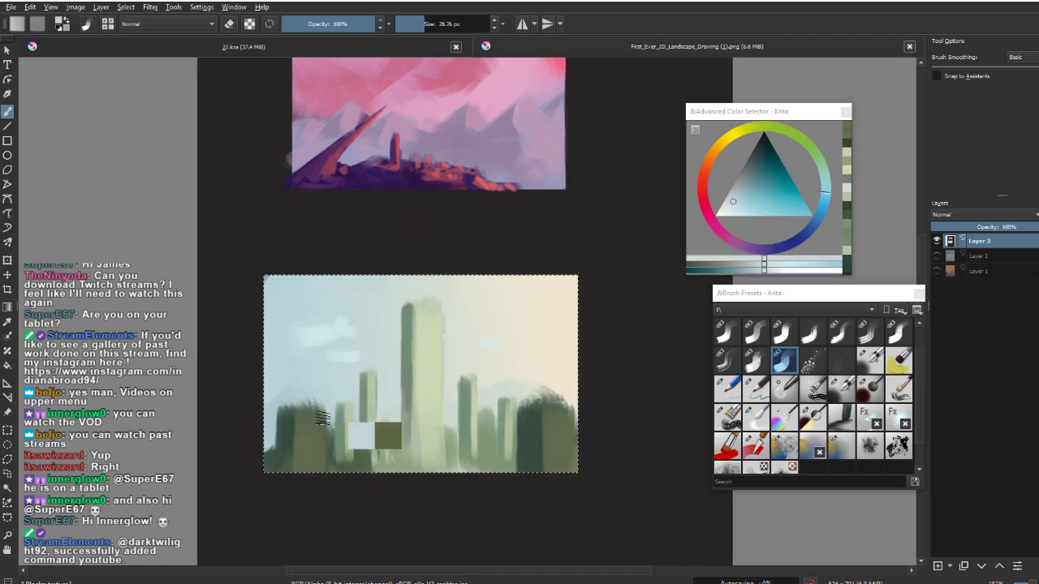
pyautogui.moveTo(334, 422)
pyautogui.keyDown('shift'); pyautogui.mouseDown()
pyautogui.moveTo(305, 422)
pyautogui.moveTo(329, 452)
pyautogui.mouseUp(); pyautogui.keyUp('shift')
pyautogui.keyDown('shift'); pyautogui.moveTo(330, 453); pyautogui.dragTo(329, 421); pyautogui.keyUp('shift')
pyautogui.keyDown('shift'); pyautogui.moveTo(330, 430); pyautogui.dragTo(332, 472); pyautogui.keyUp('shift')
pyautogui.keyDown('ctrl'); pyautogui.click(327, 461); pyautogui.keyUp('ctrl')
# Refine the small distant buildings and dark ground left of the central tower's base with colours sampled nearby.
pyautogui.keyDown('ctrl'); pyautogui.click(358, 427); pyautogui.keyUp('ctrl')
pyautogui.moveTo(357, 431)
pyautogui.mouseDown()
pyautogui.moveTo(357, 410)
pyautogui.moveTo(357, 438)
pyautogui.mouseUp()
pyautogui.keyDown('ctrl'); pyautogui.click(385, 430); pyautogui.keyUp('ctrl')
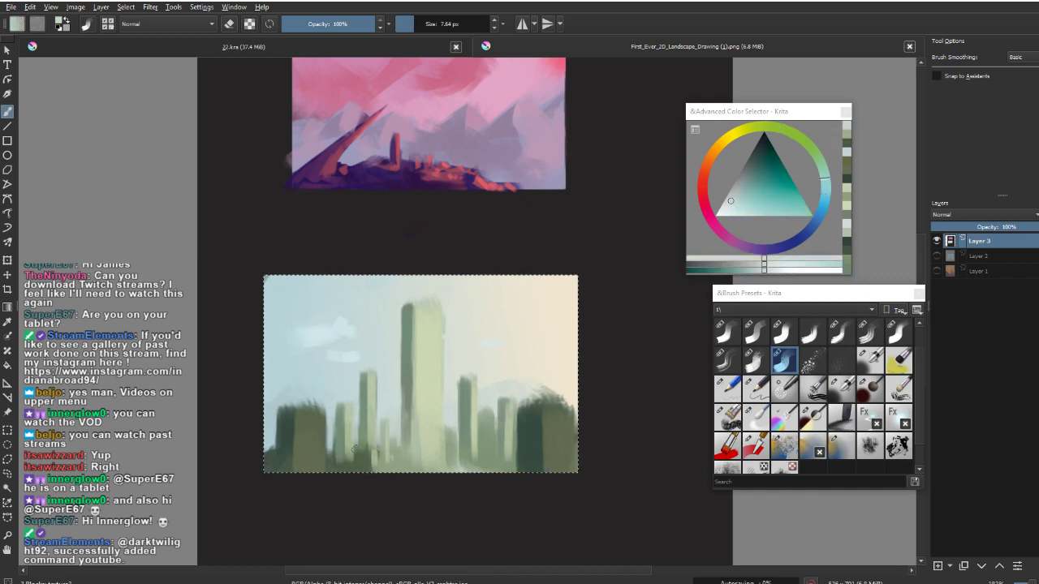
pyautogui.keyDown('ctrl'); pyautogui.click(375, 478); pyautogui.keyUp('ctrl')
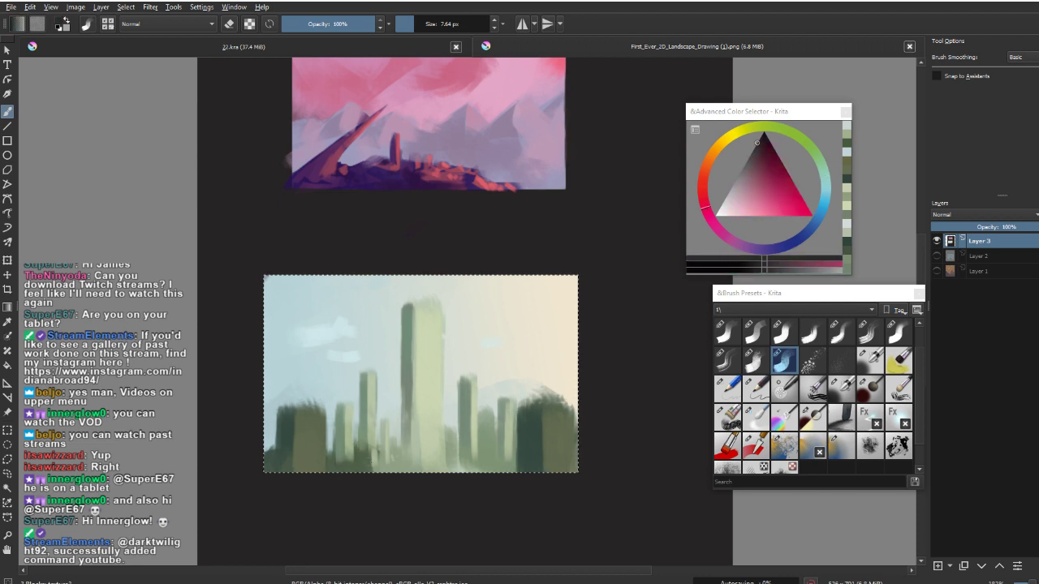
pyautogui.moveTo(373, 471)
pyautogui.mouseDown()
pyautogui.moveTo(374, 453)
pyautogui.moveTo(412, 469)
pyautogui.mouseUp()
pyautogui.keyDown('ctrl'); pyautogui.click(368, 465); pyautogui.keyUp('ctrl')
pyautogui.keyDown('ctrl'); pyautogui.click(399, 467); pyautogui.keyUp('ctrl')
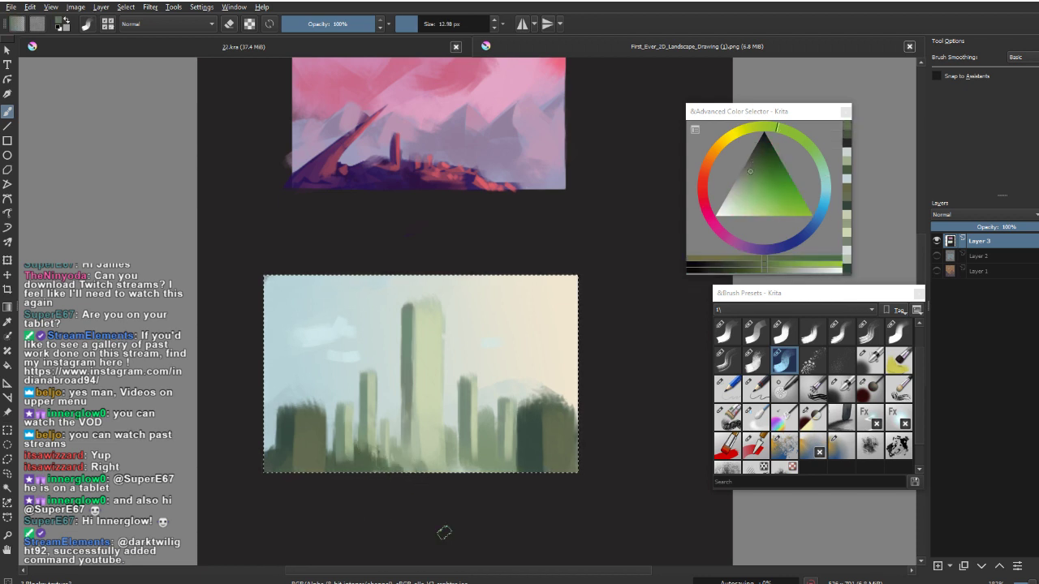
# Touch up the sky around the central tower with sampled pale sky colour and undo the last stroke.
pyautogui.moveTo(482, 528); pyautogui.dragTo(475, 564)
pyautogui.moveTo(477, 535); pyautogui.dragTo(460, 450)
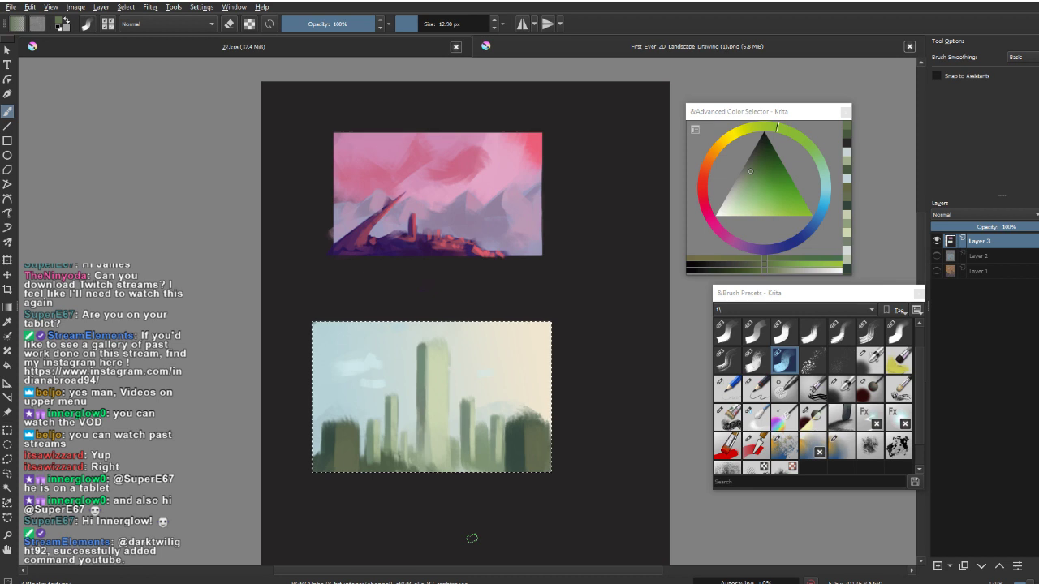
pyautogui.scroll(2, 532, 455)
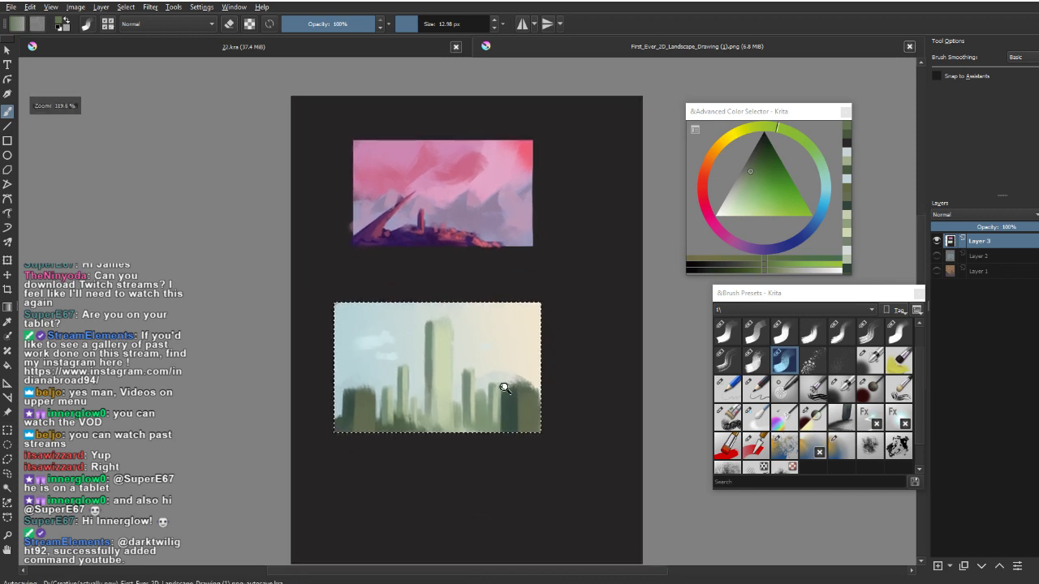
pyautogui.keyDown('ctrl'); pyautogui.click(385, 322); pyautogui.keyUp('ctrl')
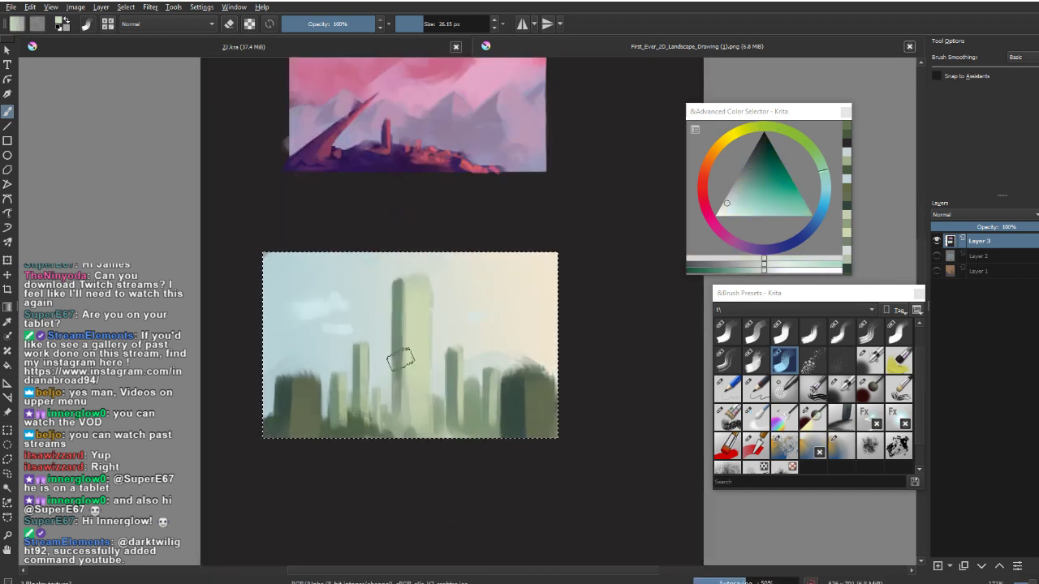
pyautogui.hotkey('ctrl', 'z')
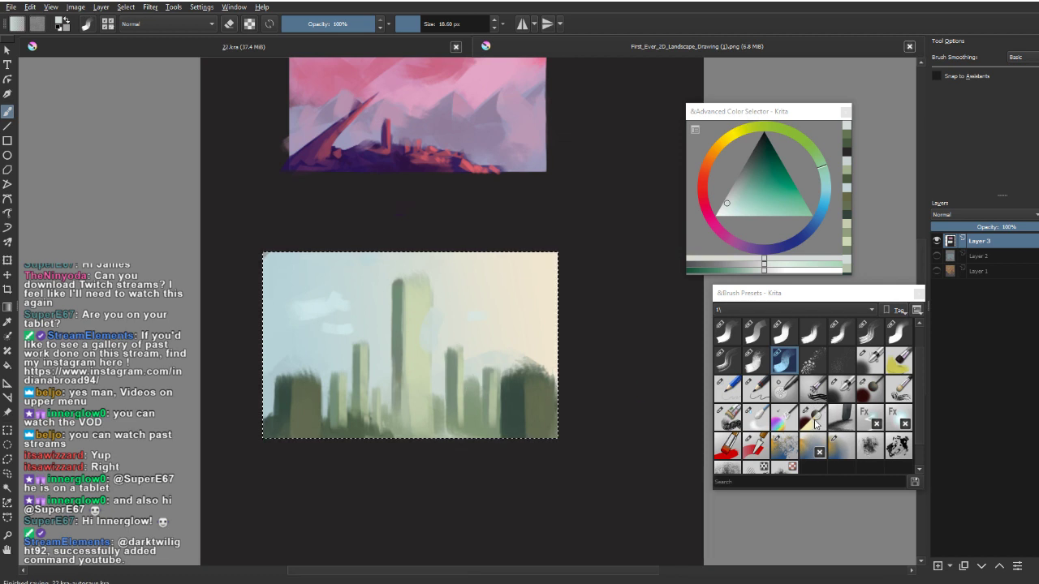
# Try bending the central tower and its neighbour into wavy shapes with a deform brush of about 53 px.
pyautogui.click(794, 393)
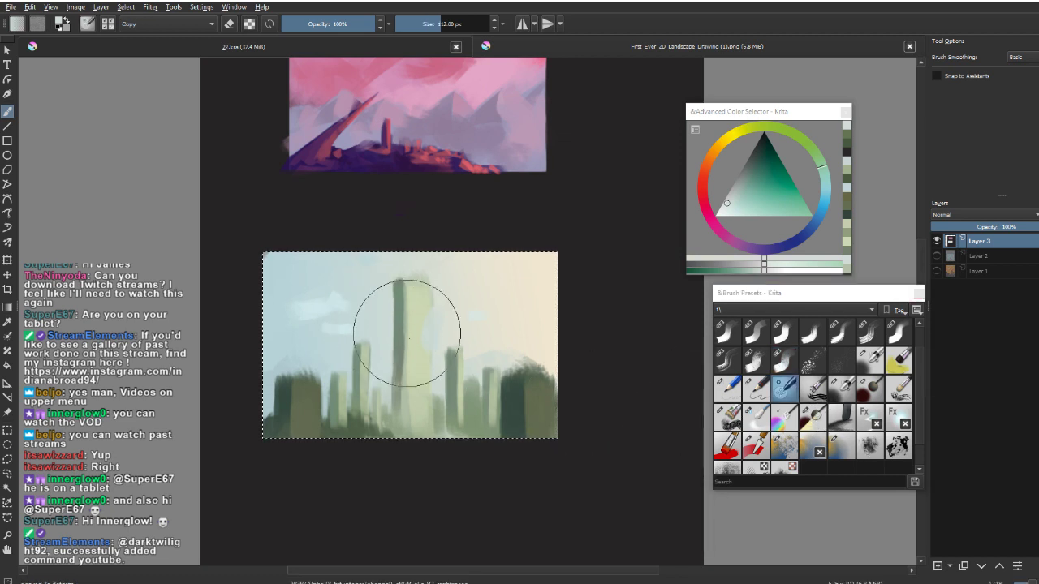
pyautogui.moveTo(407, 340); pyautogui.dragTo(392, 321)
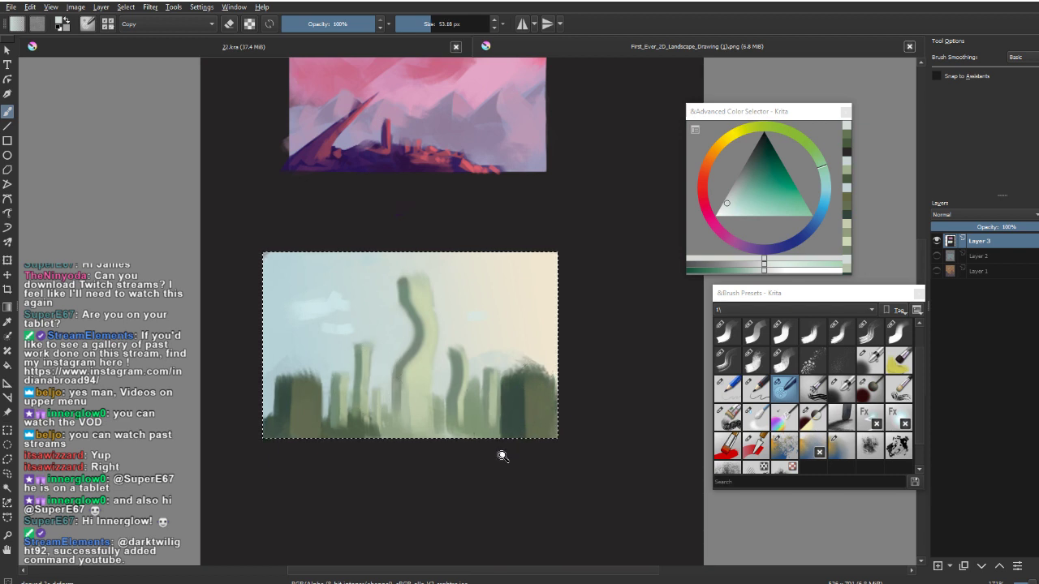
pyautogui.moveTo(502, 456); pyautogui.dragTo(505, 473)
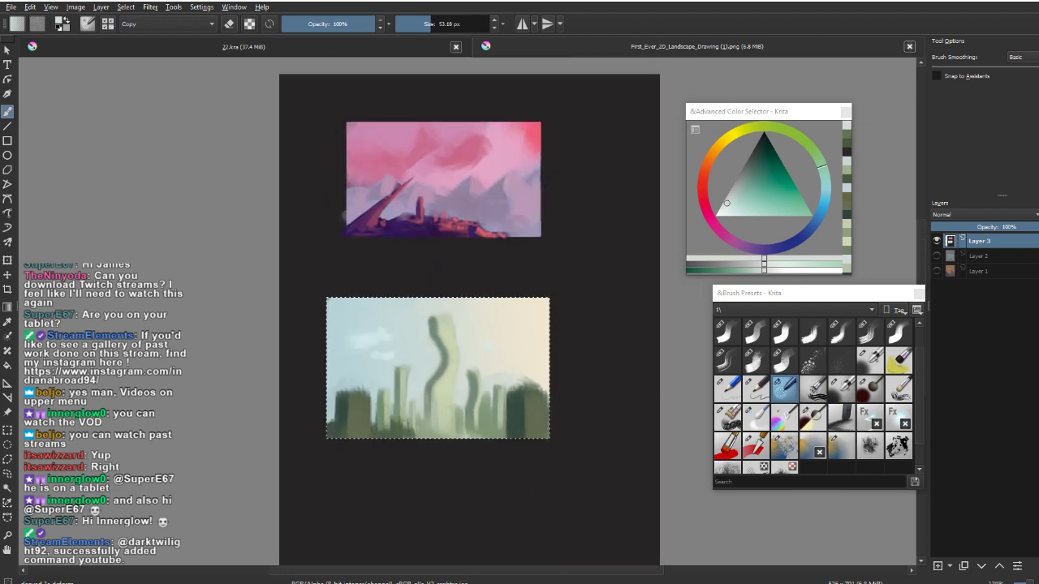
# Undo the deform strokes on the towers and the stray freehand selection below the painting.
pyautogui.hotkey('ctrl', 'z')
pyautogui.hotkey('ctrl', 'z')
pyautogui.hotkey('ctrl', 'z')
pyautogui.hotkey('ctrl', 'z')
pyautogui.hotkey('ctrl', 'z')
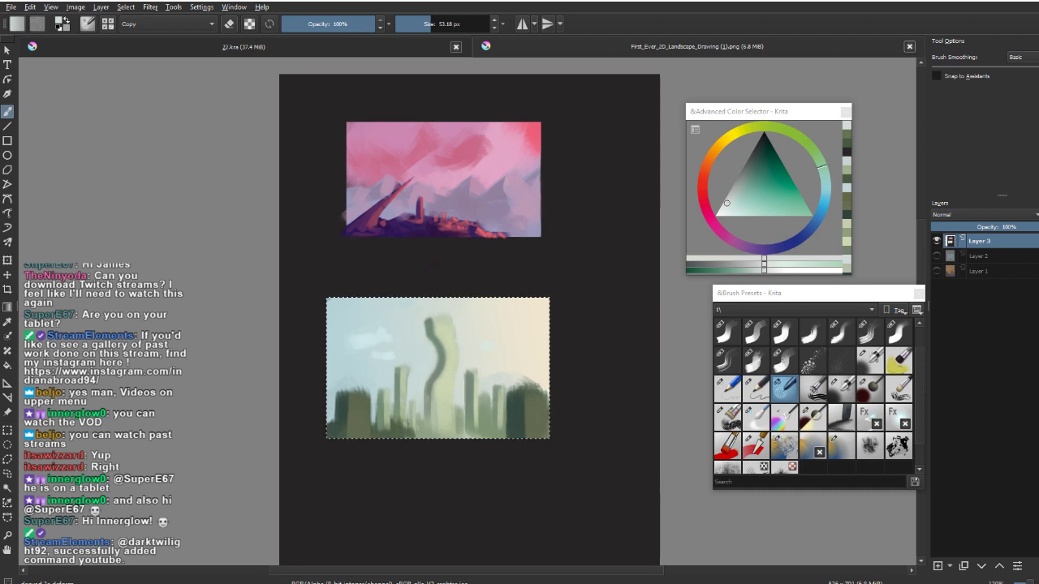
pyautogui.moveTo(512, 462); pyautogui.dragTo(512, 410)
pyautogui.press('l')
pyautogui.moveTo(401, 262); pyautogui.dragTo(416, 299)
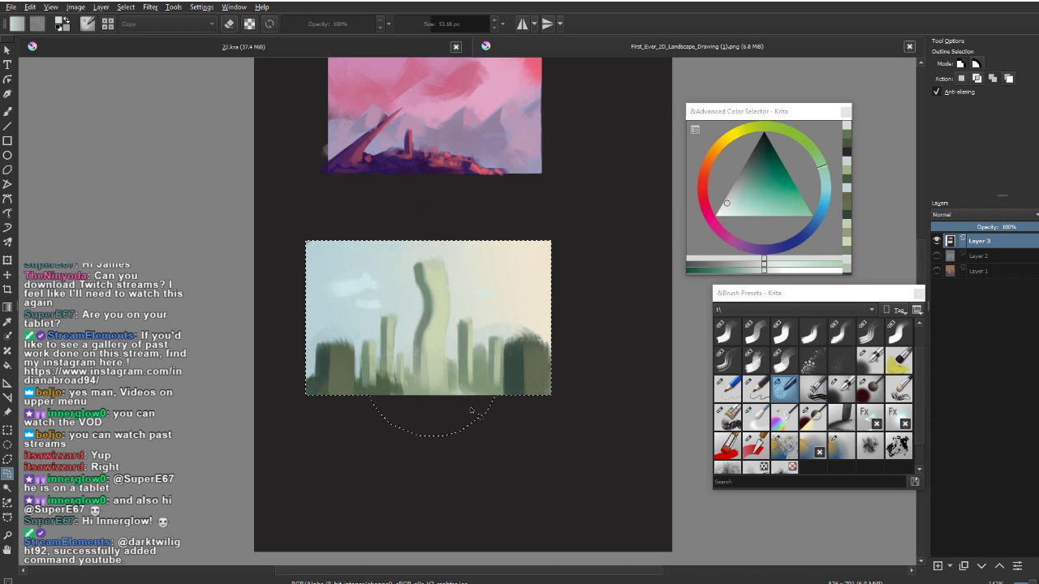
pyautogui.hotkey('ctrl', 'z')
pyautogui.hotkey('ctrl', 'z')
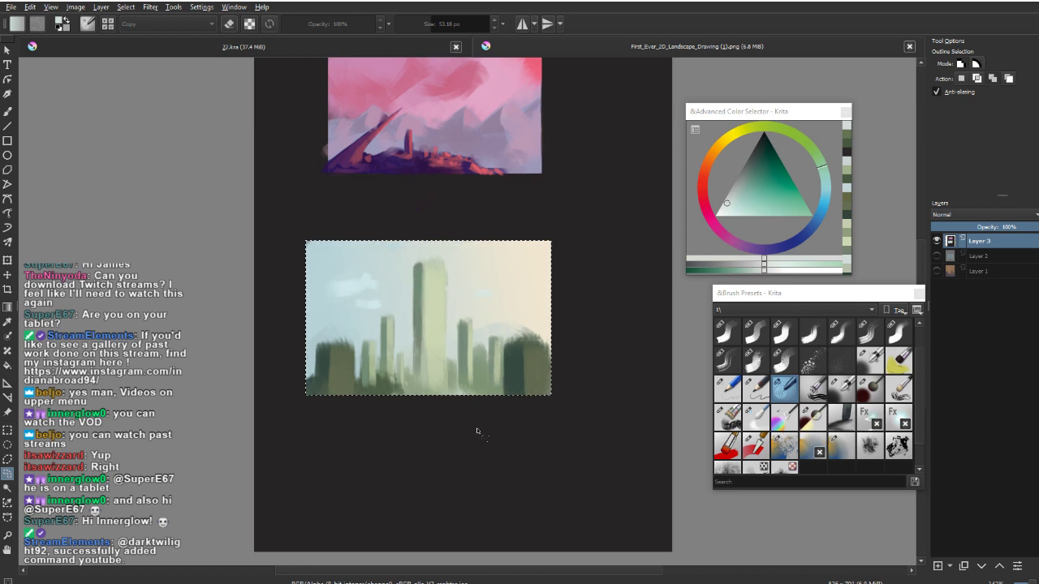
# Return to the brush tool and clear the selection around the green thumbnail, showing both thumbnails together.
pyautogui.press('b')
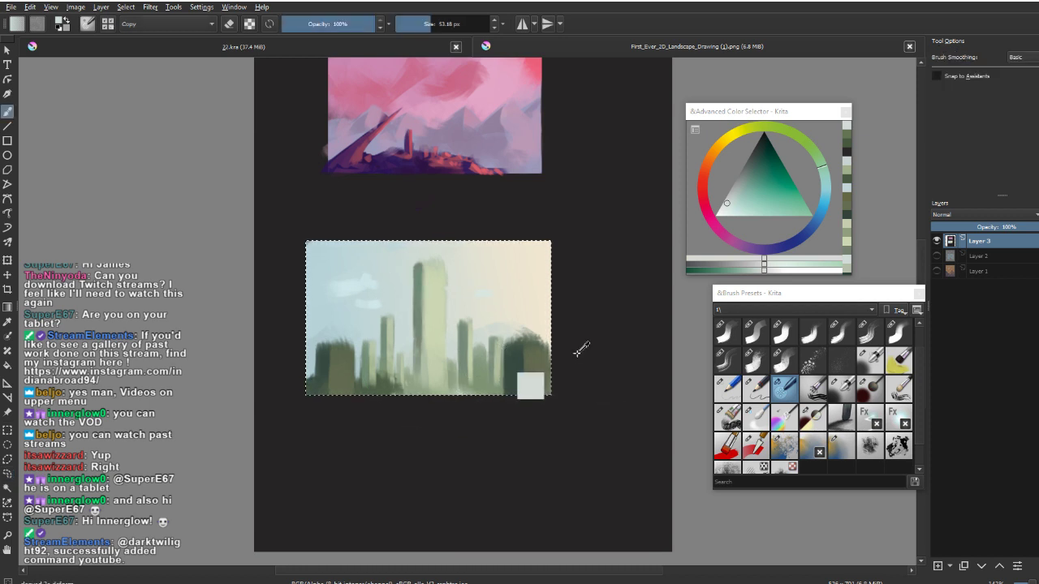
pyautogui.scroll(-1, 503, 384)
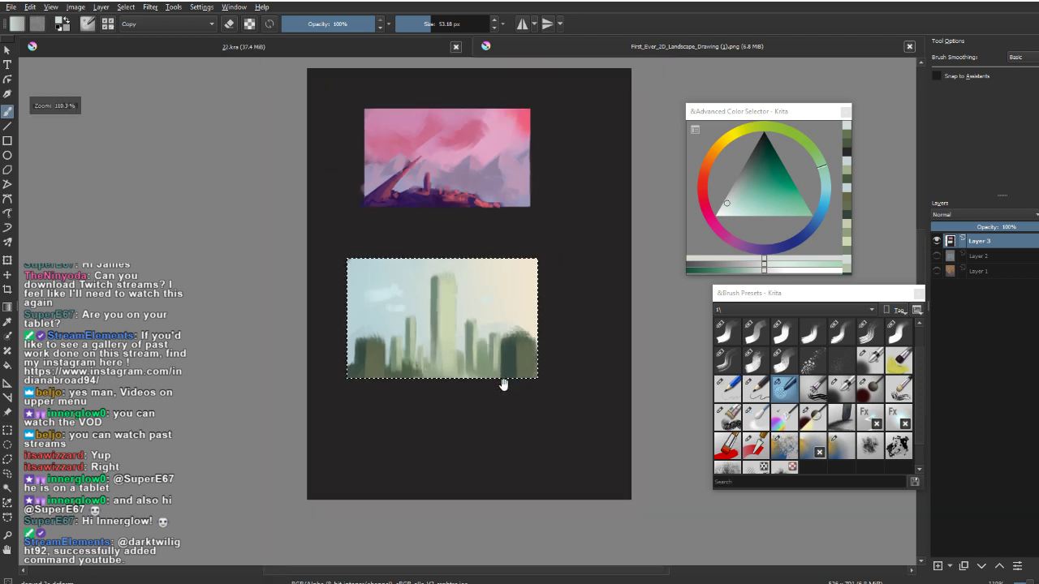
pyautogui.moveTo(503, 384); pyautogui.dragTo(490, 487)
pyautogui.scroll(-1, 488, 492)
pyautogui.hotkey('ctrl', 'shift', 'a')
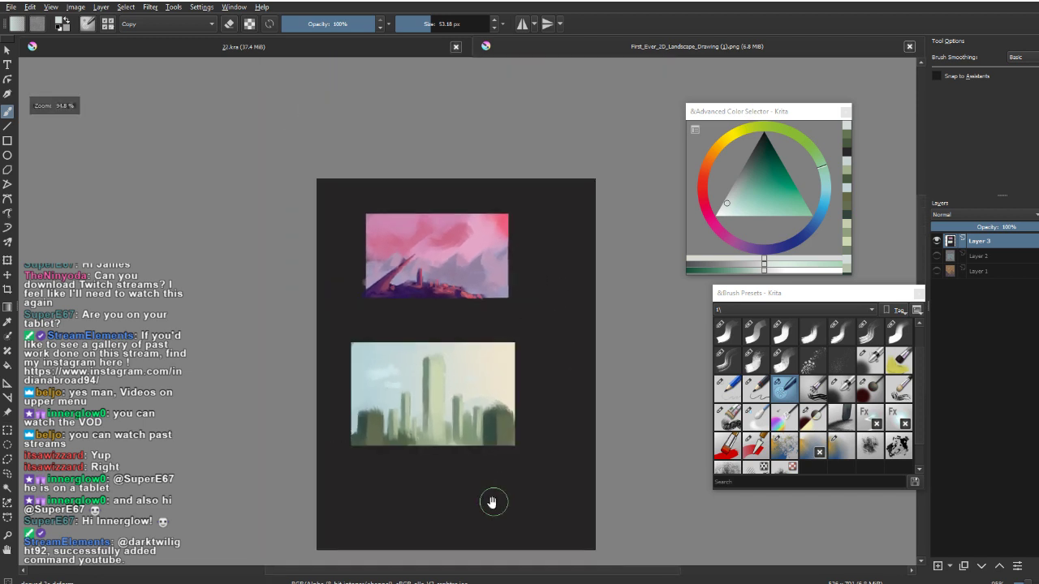
pyautogui.scroll(-2, 492, 502)
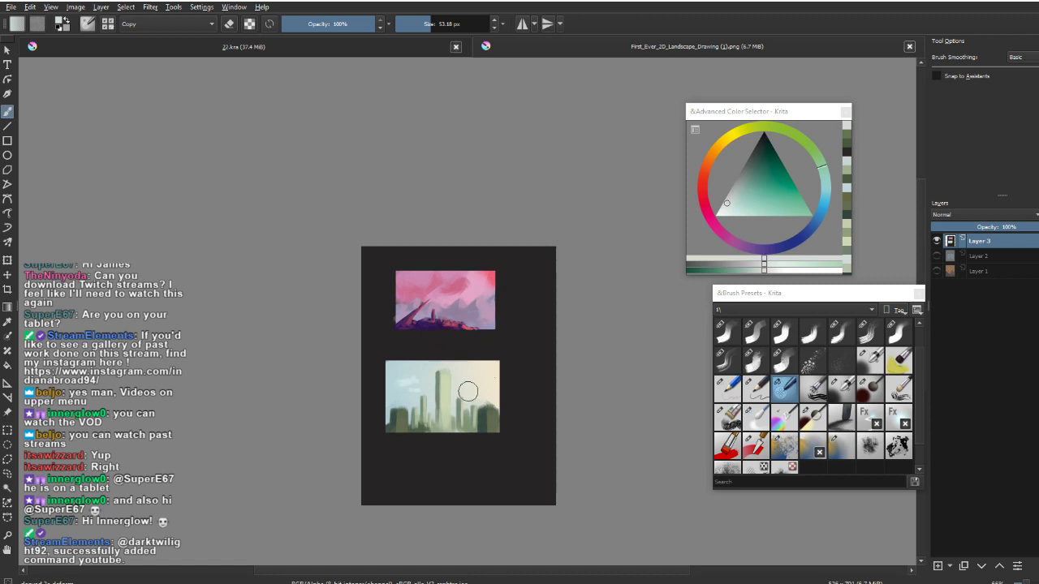
# Switch from the deform brush to a rough textured block brush for working on the city thumbnail.
pyautogui.rightClick(471, 365)
pyautogui.click(529, 392)
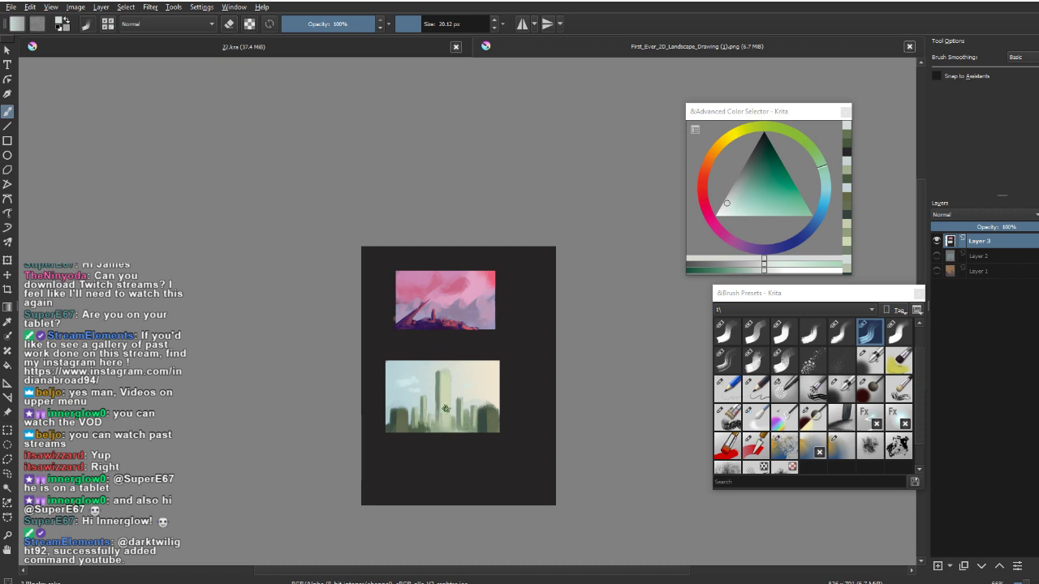
pyautogui.scroll(3, 445, 409)
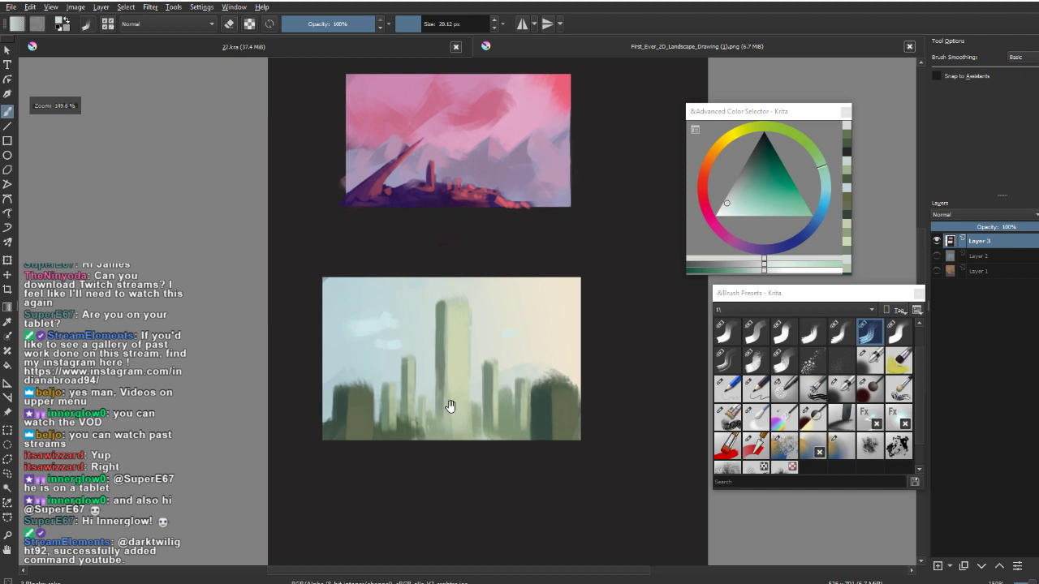
pyautogui.click(756, 362)
# Try dark golden-yellow strokes on the central tower's lit side with a large textured brush, and undo them.
pyautogui.keyDown('ctrl'); pyautogui.click(534, 334); pyautogui.keyUp('ctrl')
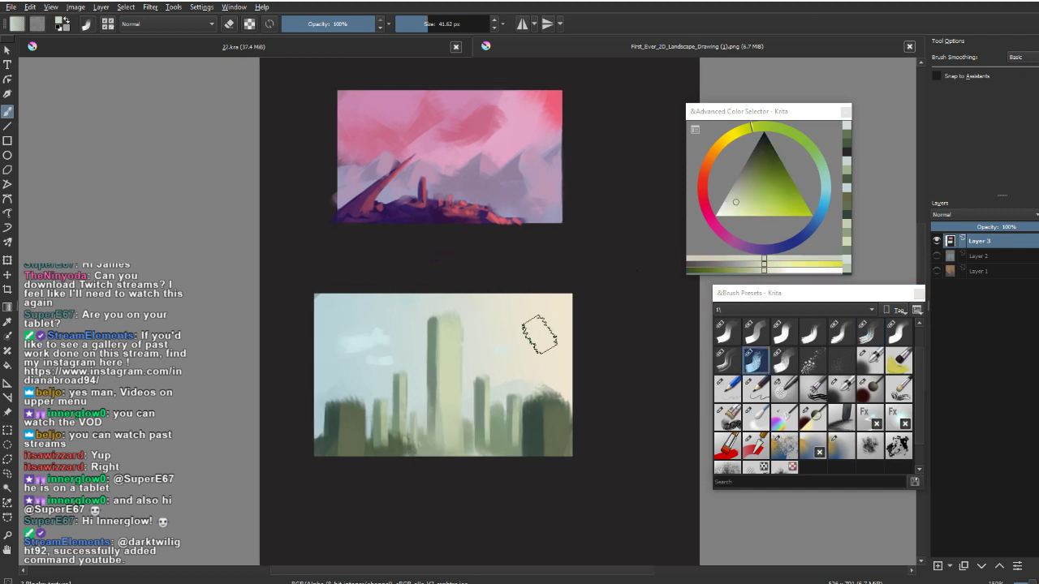
pyautogui.click(725, 141)
pyautogui.moveTo(750, 185); pyautogui.dragTo(759, 178)
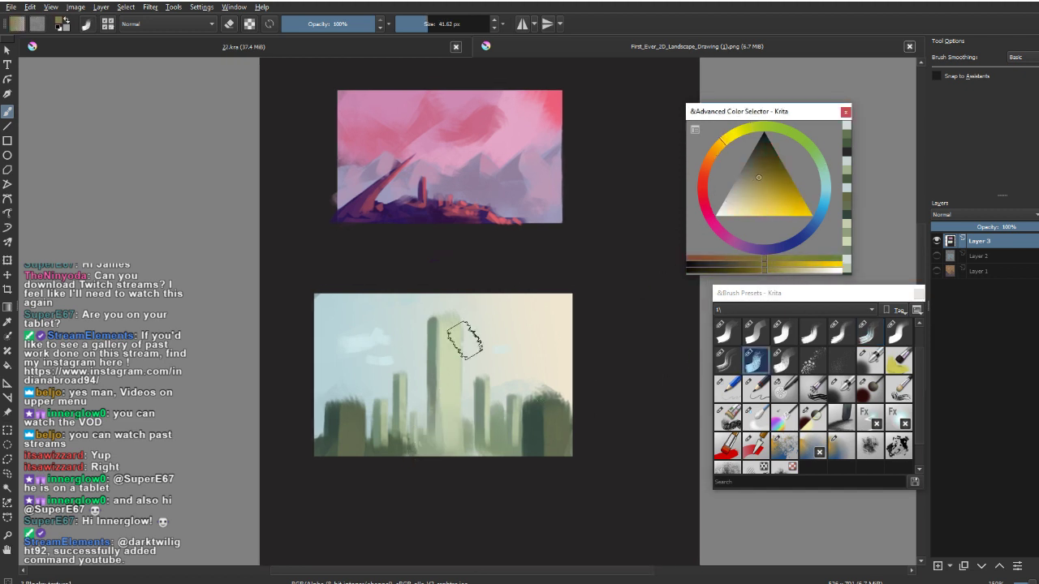
pyautogui.moveTo(448, 336); pyautogui.dragTo(447, 349)
pyautogui.moveTo(458, 347)
pyautogui.mouseDown()
pyautogui.moveTo(466, 315)
pyautogui.moveTo(472, 328)
pyautogui.mouseUp()
pyautogui.hotkey('ctrl', 'z')
# Try warm tan-orange strokes on the central tower's lit side with a smaller brush, and undo them.
pyautogui.moveTo(480, 377); pyautogui.dragTo(451, 378)
pyautogui.keyDown('ctrl'); pyautogui.click(449, 358); pyautogui.keyUp('ctrl')
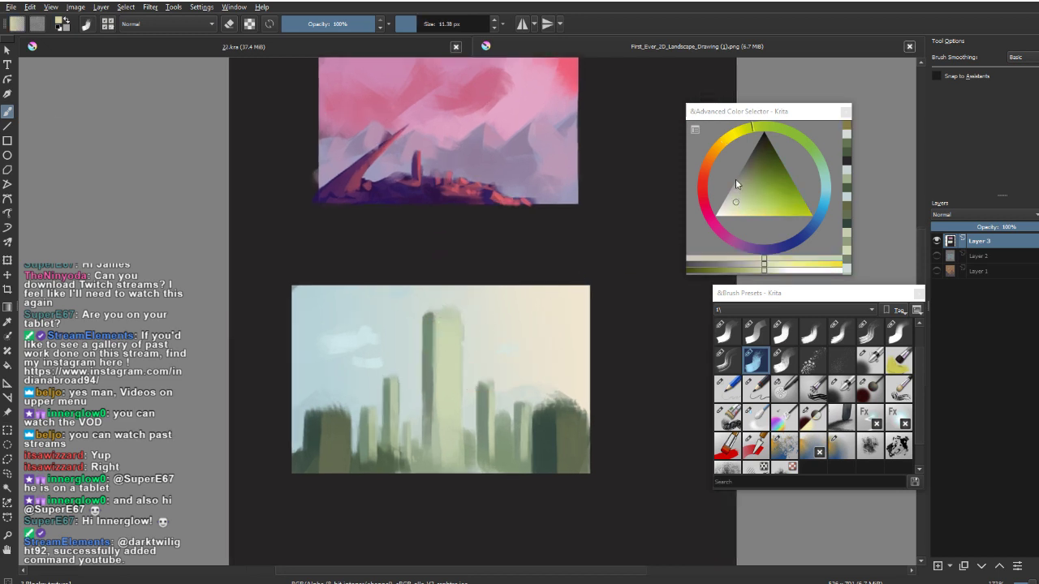
pyautogui.moveTo(732, 134); pyautogui.dragTo(714, 149)
pyautogui.moveTo(751, 200); pyautogui.dragTo(752, 196)
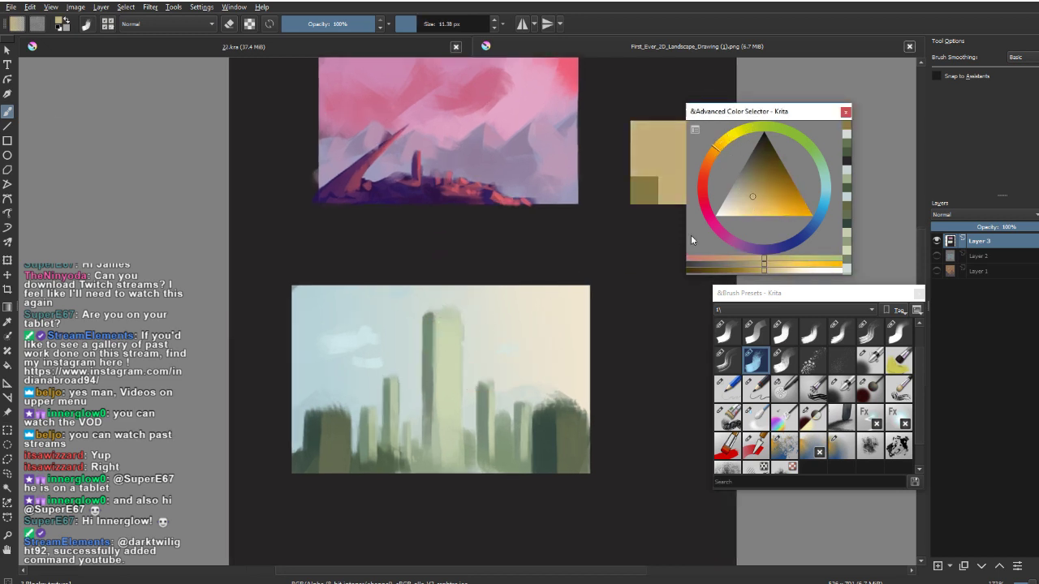
pyautogui.click(711, 155)
pyautogui.moveTo(456, 357); pyautogui.dragTo(454, 383)
pyautogui.moveTo(453, 397); pyautogui.dragTo(464, 397)
pyautogui.hotkey('ctrl', 'z')
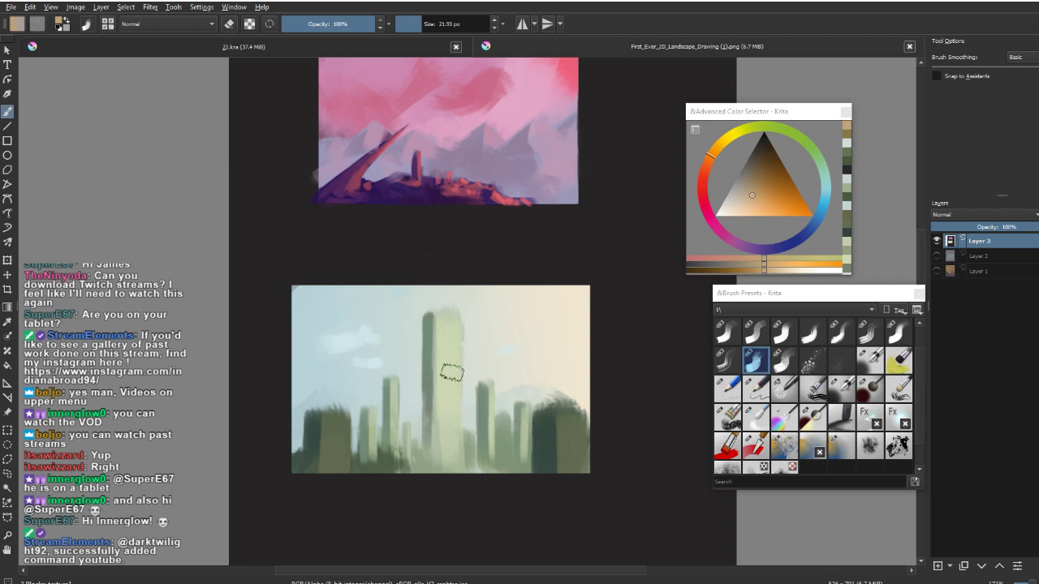
# Shift the colour to a muted ochre and paint speckled texture down the central tower's lit side, undoing unwanted strokes.
pyautogui.moveTo(716, 154); pyautogui.dragTo(716, 148)
pyautogui.click(752, 192)
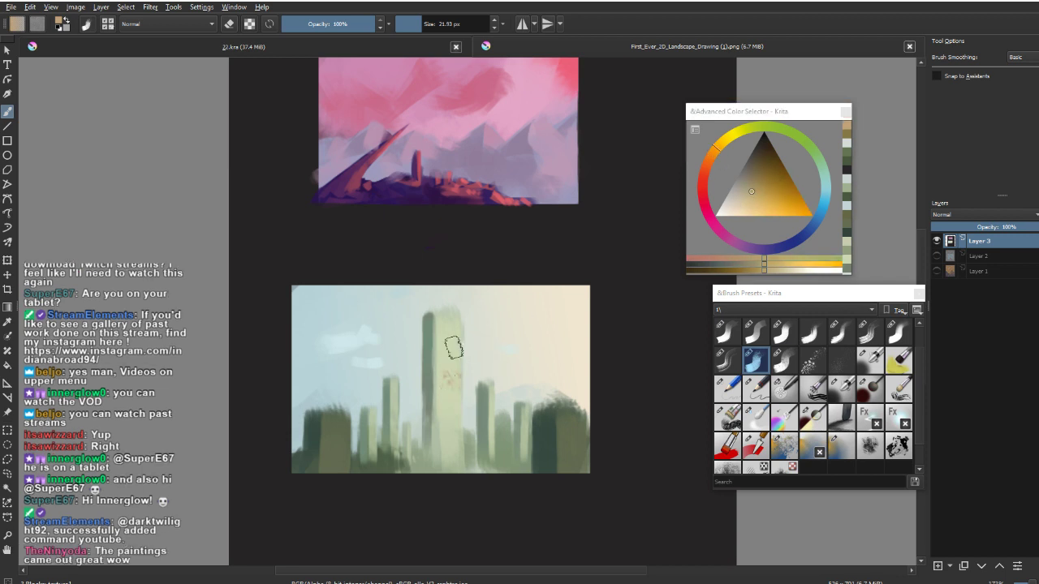
pyautogui.moveTo(455, 349); pyautogui.dragTo(455, 382)
pyautogui.moveTo(462, 382)
pyautogui.keyDown('shift'); pyautogui.mouseDown()
pyautogui.moveTo(449, 382)
pyautogui.moveTo(462, 338)
pyautogui.moveTo(453, 380)
pyautogui.mouseUp(); pyautogui.keyUp('shift')
pyautogui.hotkey('ctrl', 'z')
pyautogui.hotkey('ctrl', 'z')
pyautogui.moveTo(449, 382)
pyautogui.mouseDown()
pyautogui.moveTo(457, 366)
pyautogui.moveTo(462, 400)
pyautogui.moveTo(453, 401)
pyautogui.mouseUp()
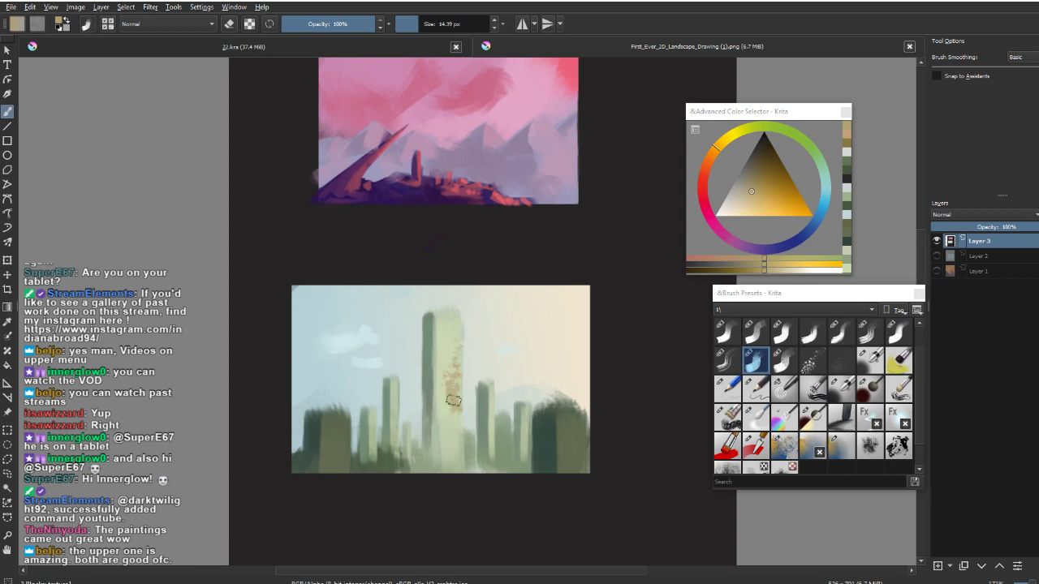
# Extend the speckled texture along the central tower's lit side with a slightly paler ochre.
pyautogui.keyDown('ctrl'); pyautogui.click(497, 347); pyautogui.keyUp('ctrl')
pyautogui.moveTo(455, 391); pyautogui.dragTo(455, 453)
pyautogui.moveTo(457, 331); pyautogui.dragTo(461, 456)
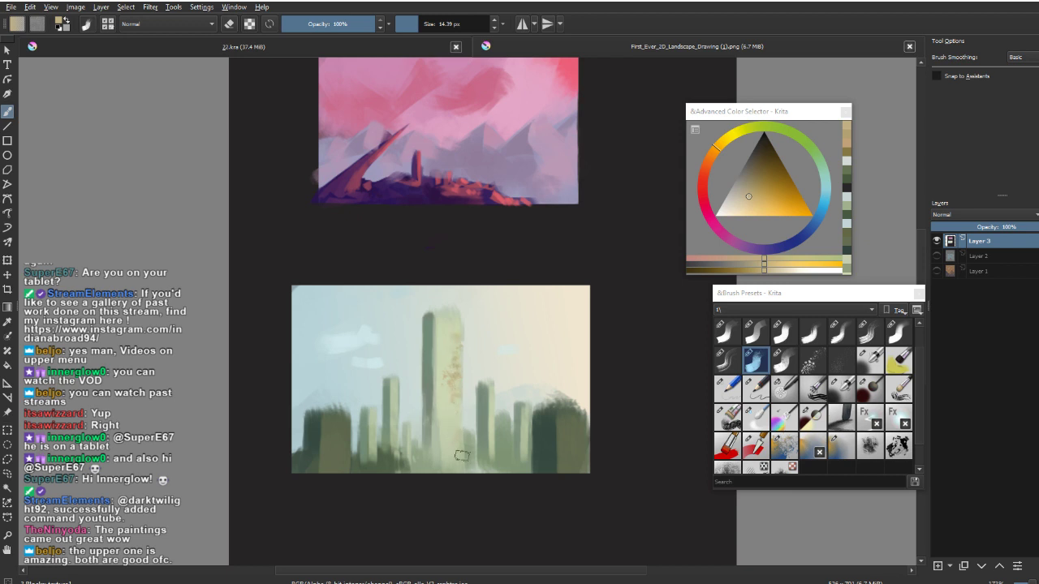
# Shift the tower's sampled shadow green to a dark muted plum and paint texture on the central tower's shadow side.
pyautogui.moveTo(489, 407)
pyautogui.mouseDown()
pyautogui.moveTo(492, 444)
pyautogui.moveTo(491, 431)
pyautogui.mouseUp()
pyautogui.moveTo(535, 489); pyautogui.dragTo(545, 500)
pyautogui.moveTo(586, 437); pyautogui.dragTo(591, 450)
pyautogui.moveTo(528, 466); pyautogui.dragTo(564, 471)
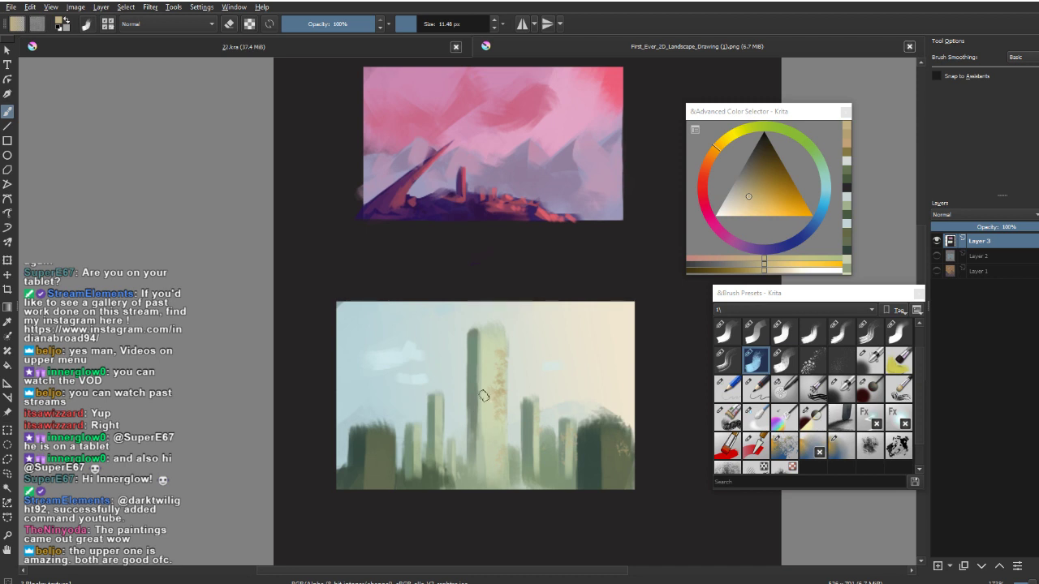
pyautogui.click(695, 264)
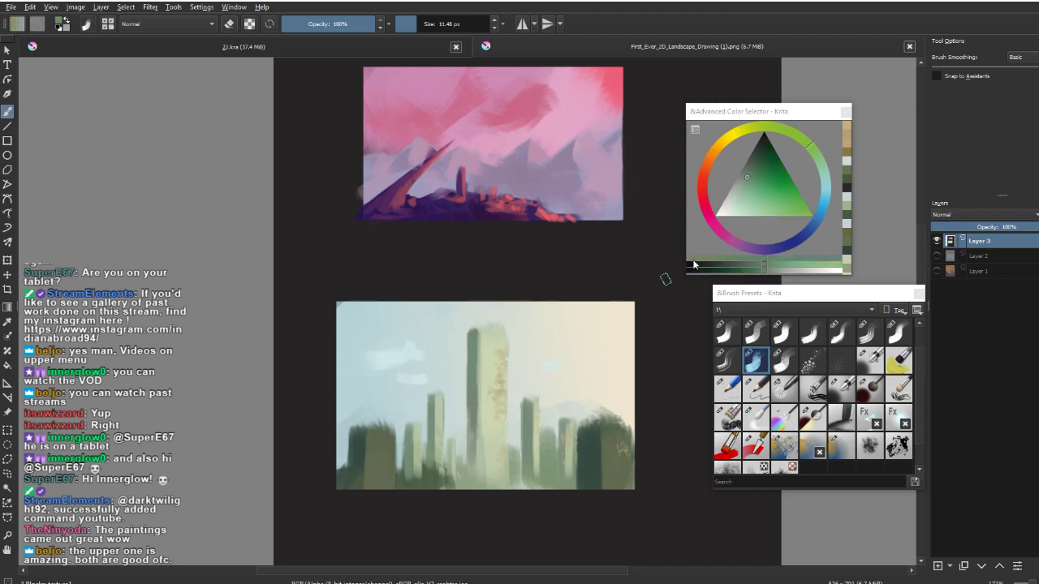
pyautogui.click(704, 194)
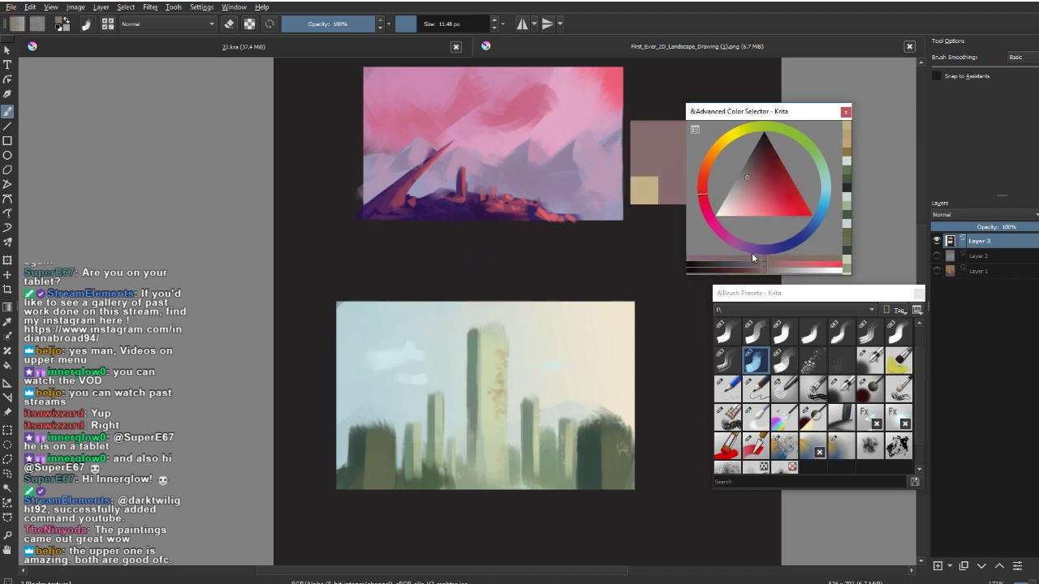
pyautogui.moveTo(705, 205); pyautogui.dragTo(708, 211)
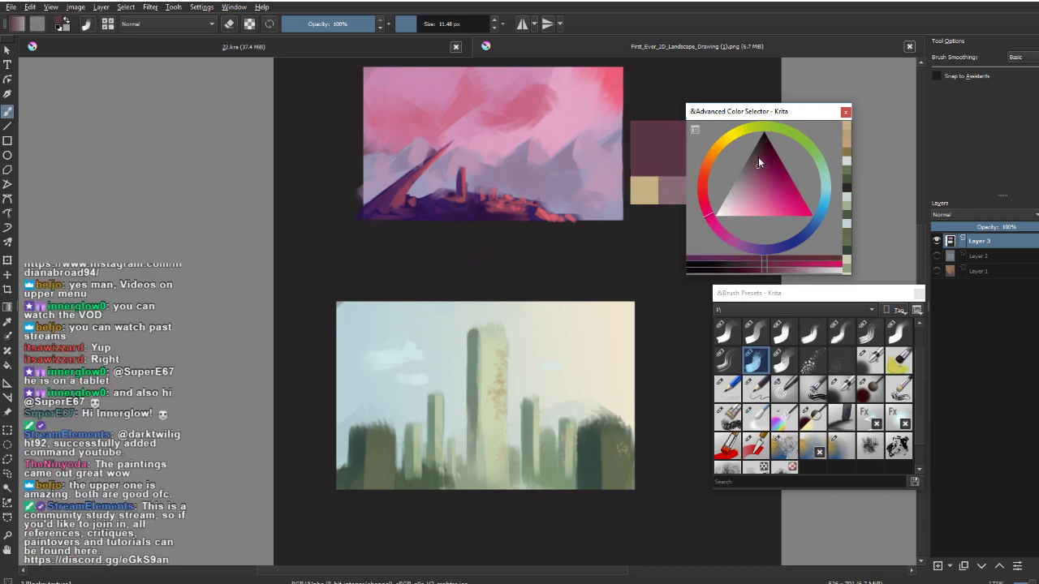
pyautogui.click(758, 156)
pyautogui.moveTo(474, 354)
pyautogui.mouseDown()
pyautogui.moveTo(472, 336)
pyautogui.moveTo(465, 342)
pyautogui.mouseUp()
pyautogui.click(754, 164)
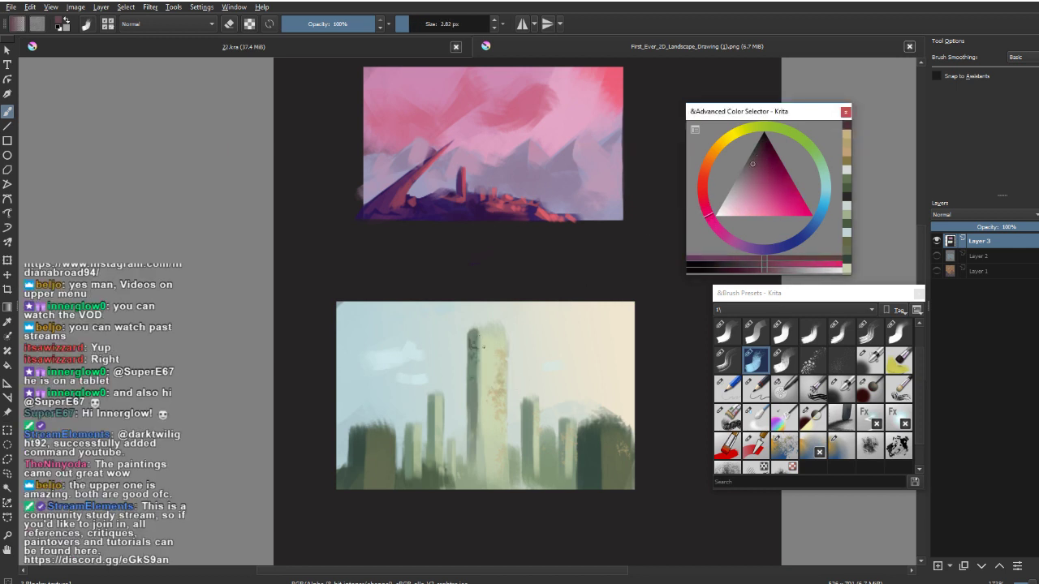
pyautogui.press(']')
pyautogui.press(']')
pyautogui.press(']')
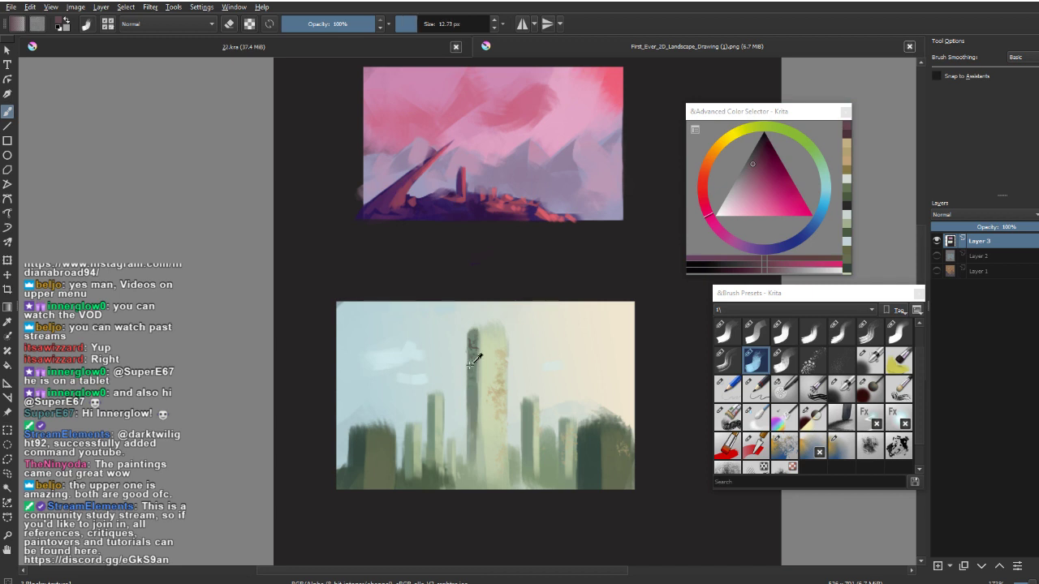
# Blend sampled muted green into the plum texture down the central tower's shadow side.
pyautogui.keyDown('ctrl'); pyautogui.click(475, 418); pyautogui.keyUp('ctrl')
pyautogui.keyDown('ctrl'); pyautogui.click(472, 349); pyautogui.keyUp('ctrl')
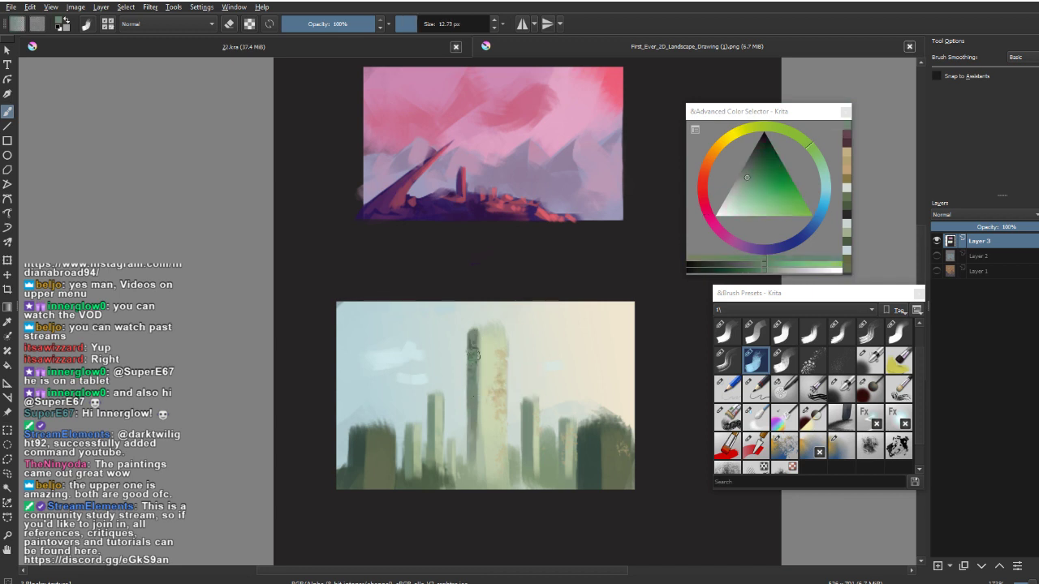
pyautogui.moveTo(474, 354); pyautogui.dragTo(474, 398)
pyautogui.moveTo(479, 399); pyautogui.dragTo(475, 359)
pyautogui.keyDown('ctrl'); pyautogui.click(471, 347); pyautogui.keyUp('ctrl')
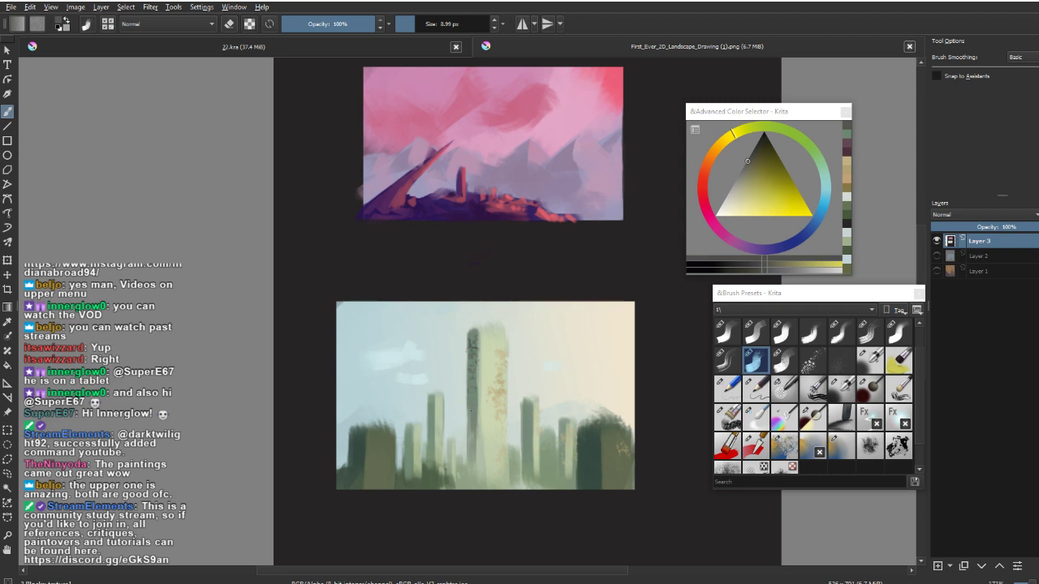
# Add dark speckled texture to the shadow sides of the smaller towers and the dark block at the far left.
pyautogui.moveTo(471, 411)
pyautogui.mouseDown()
pyautogui.moveTo(469, 355)
pyautogui.moveTo(473, 492)
pyautogui.moveTo(475, 357)
pyautogui.moveTo(468, 494)
pyautogui.moveTo(432, 428)
pyautogui.mouseUp()
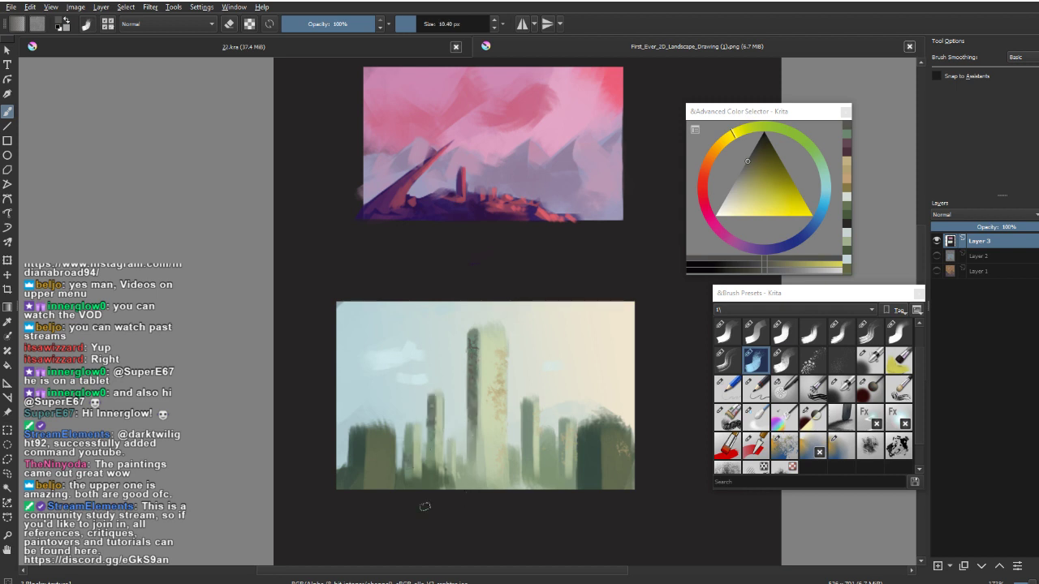
pyautogui.moveTo(425, 507); pyautogui.dragTo(401, 508)
pyautogui.moveTo(501, 404)
pyautogui.mouseDown()
pyautogui.moveTo(499, 449)
pyautogui.moveTo(510, 438)
pyautogui.moveTo(545, 469)
pyautogui.moveTo(540, 443)
pyautogui.mouseUp()
pyautogui.moveTo(339, 470); pyautogui.dragTo(345, 471)
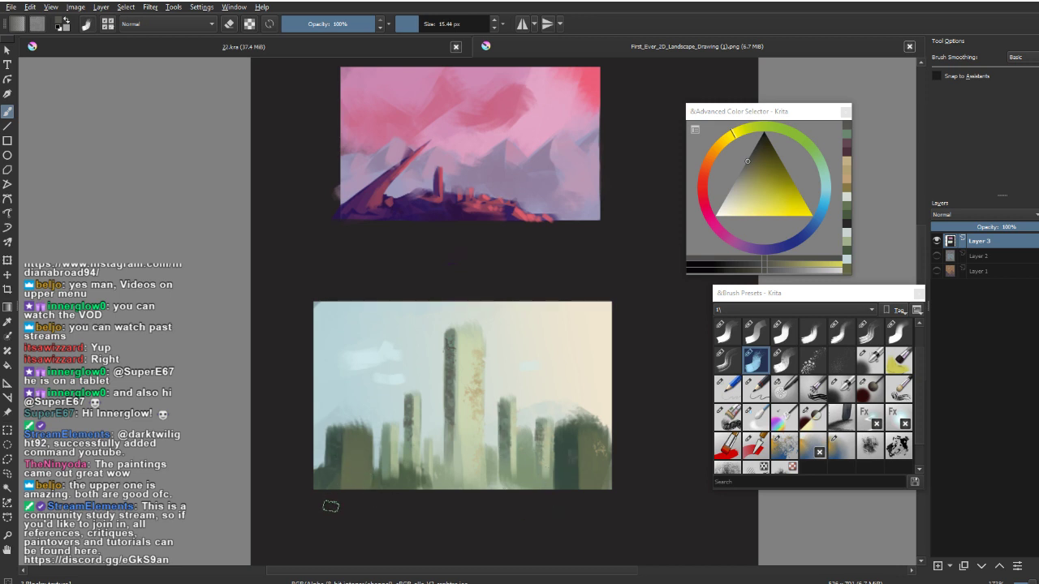
# Mix a pale cream colour and try strokes on the central tower's lit side with a canvas-textured block brush.
pyautogui.keyDown('ctrl'); pyautogui.click(440, 447); pyautogui.keyUp('ctrl')
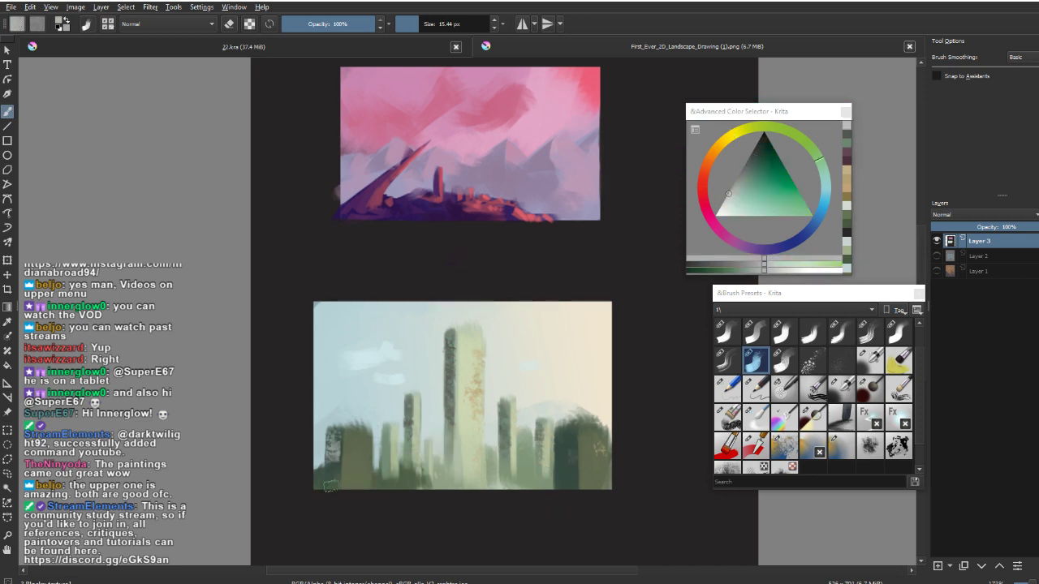
pyautogui.keyDown('ctrl'); pyautogui.click(474, 345); pyautogui.keyUp('ctrl')
pyautogui.rightClick(505, 397)
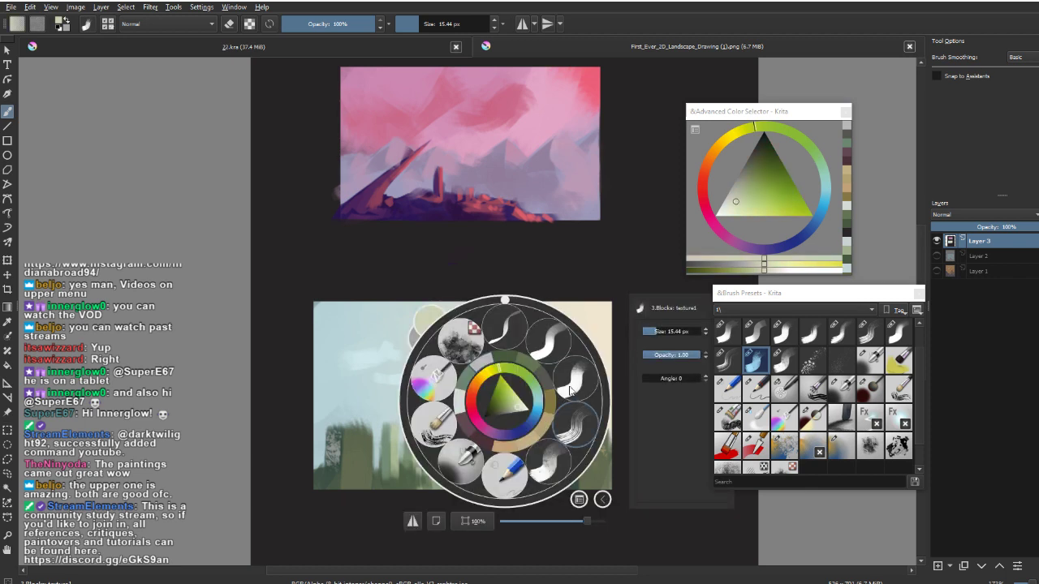
pyautogui.click(571, 389)
pyautogui.moveTo(753, 206); pyautogui.dragTo(740, 215)
pyautogui.click(719, 146)
pyautogui.click(475, 360)
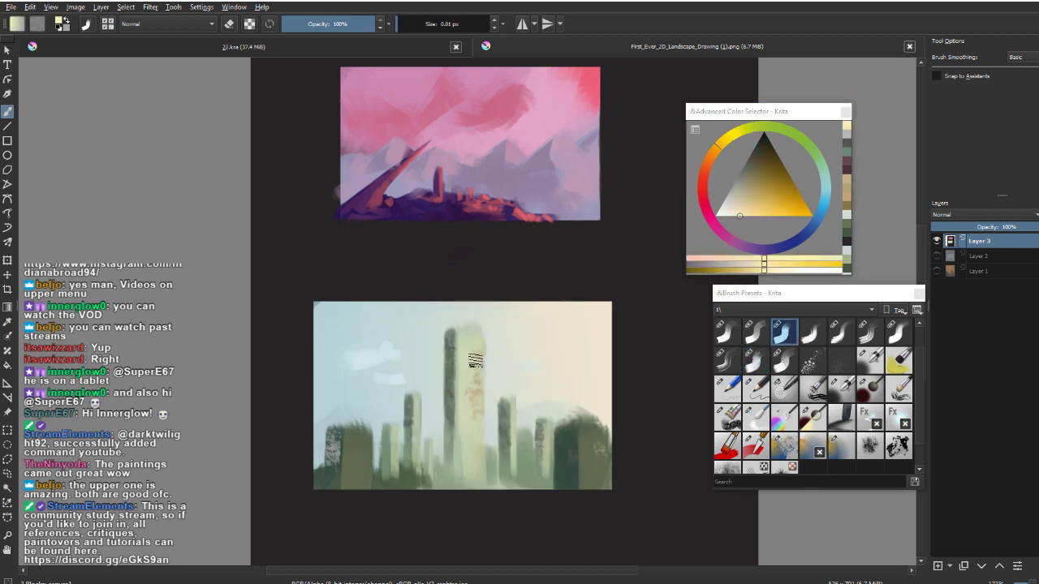
pyautogui.moveTo(476, 361); pyautogui.dragTo(479, 360)
pyautogui.moveTo(484, 334); pyautogui.dragTo(481, 393)
# Switch to the basic block brush and try thin cream highlights along the central tower's lit edge, undoing unwanted strokes.
pyautogui.click(728, 331)
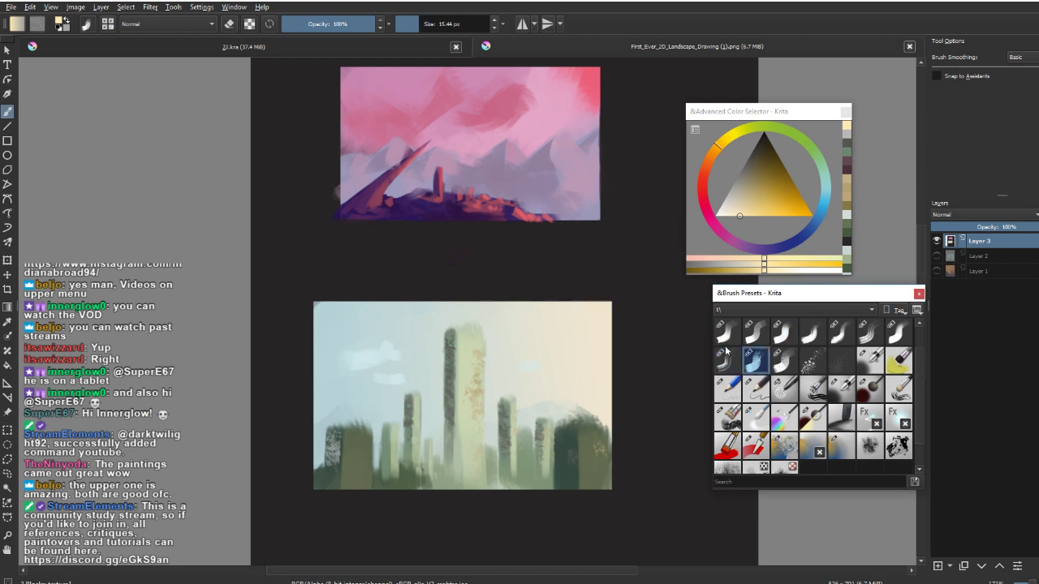
pyautogui.click(756, 333)
pyautogui.moveTo(487, 363)
pyautogui.mouseDown()
pyautogui.moveTo(509, 358)
pyautogui.moveTo(483, 344)
pyautogui.mouseUp()
pyautogui.hotkey('ctrl', 'z')
pyautogui.press(']')
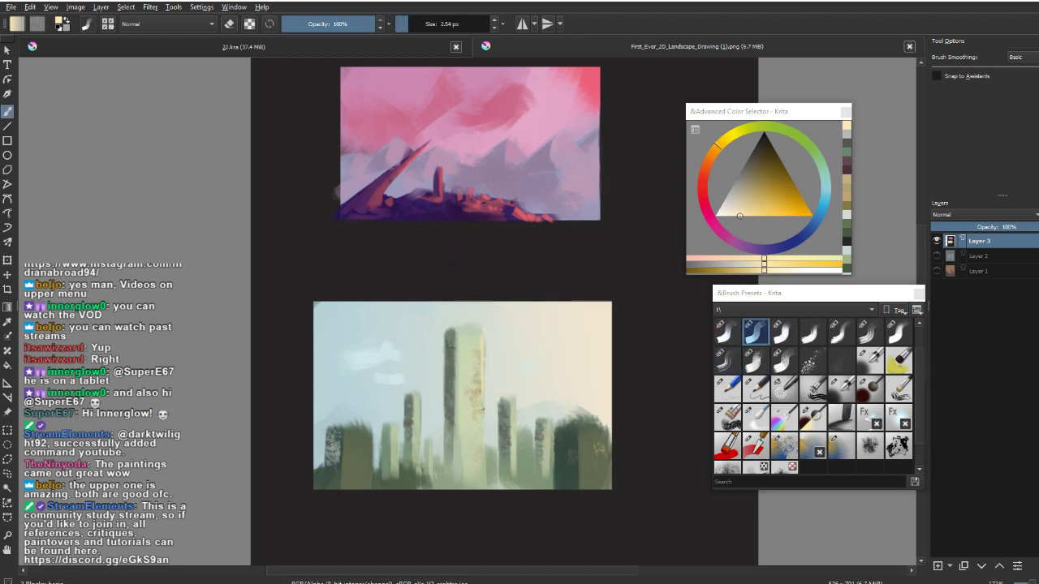
pyautogui.hotkey('ctrl', 'z')
pyautogui.moveTo(483, 399); pyautogui.dragTo(482, 398)
pyautogui.moveTo(483, 331); pyautogui.dragTo(481, 414)
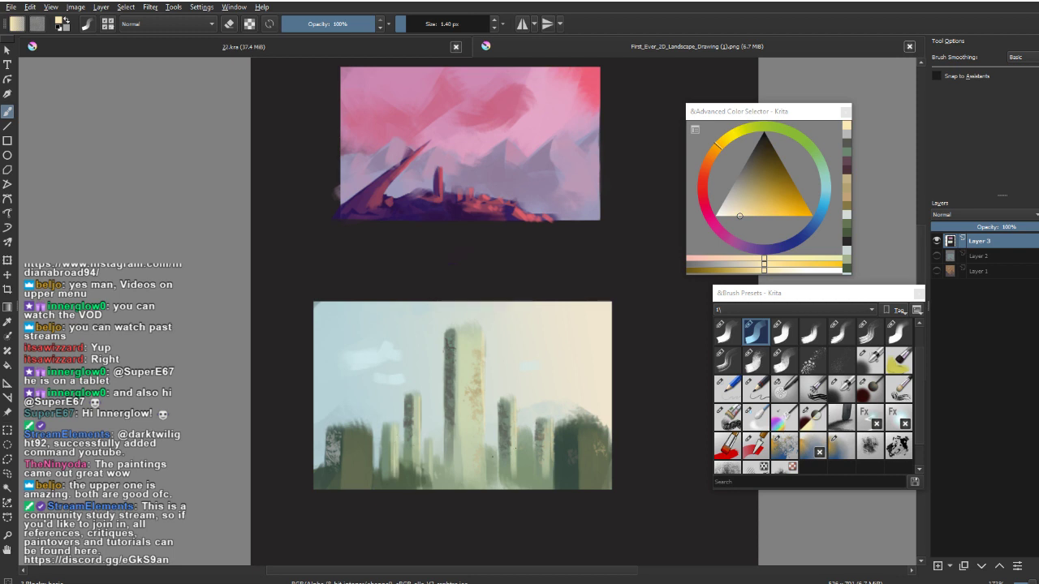
pyautogui.hotkey('ctrl', 'z')
# Refine the central tower's top edges and lit side with small strokes in colours sampled from the painting.
pyautogui.moveTo(601, 429)
pyautogui.mouseDown()
pyautogui.moveTo(601, 472)
pyautogui.moveTo(540, 417)
pyautogui.mouseUp()
pyautogui.keyDown('ctrl'); pyautogui.click(471, 324); pyautogui.keyUp('ctrl')
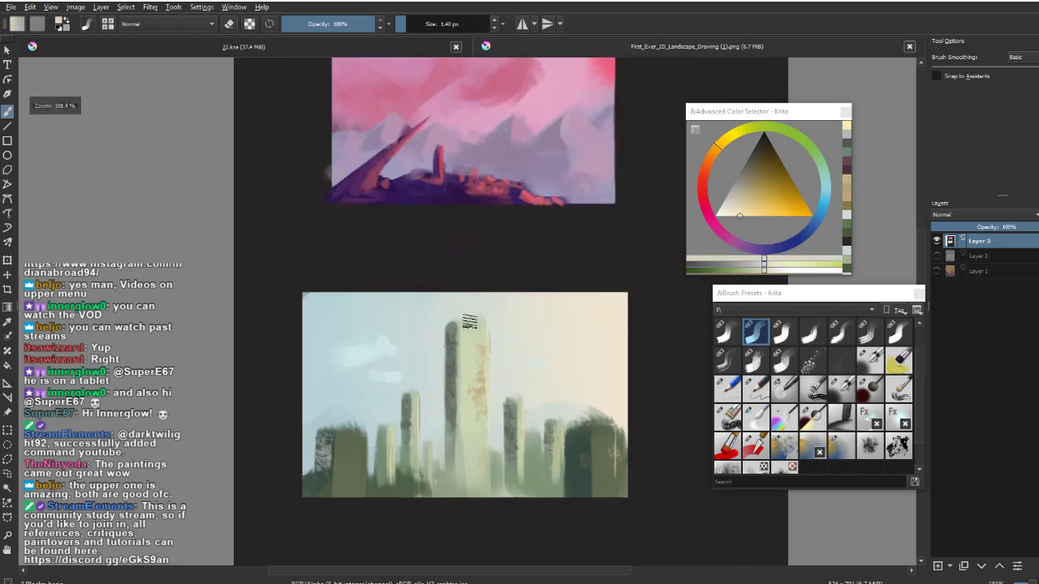
pyautogui.moveTo(471, 323); pyautogui.dragTo(463, 337)
pyautogui.press(']')
pyautogui.press(']')
pyautogui.press('[')
pyautogui.press('[')
pyautogui.press('[')
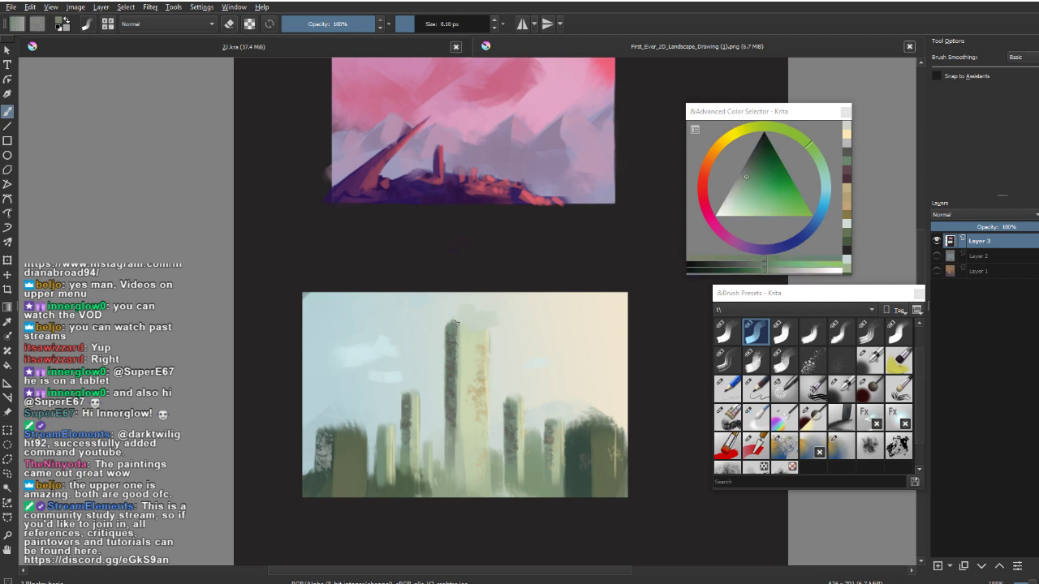
pyautogui.keyDown('ctrl'); pyautogui.click(467, 320); pyautogui.keyUp('ctrl')
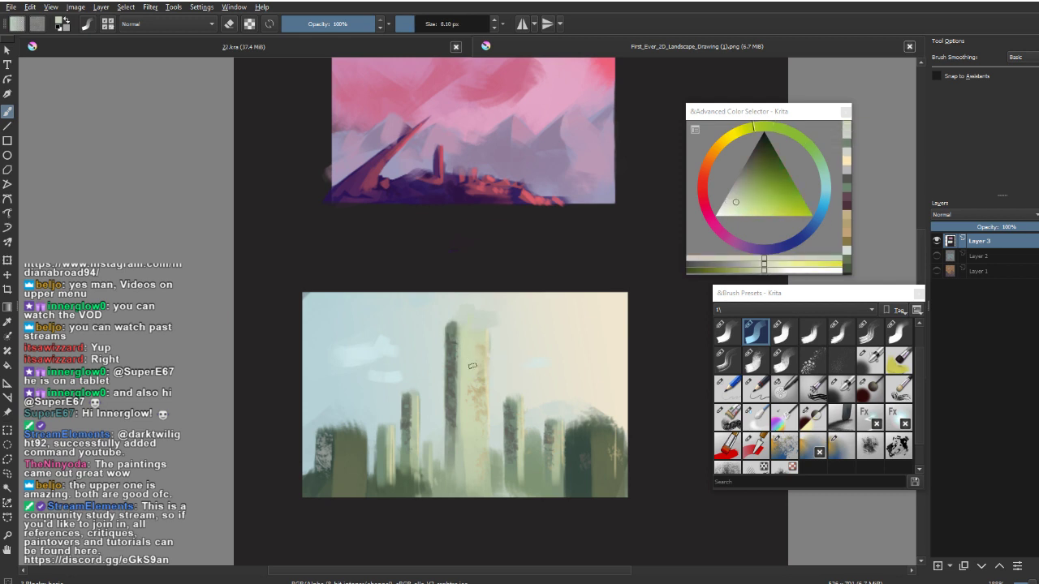
pyautogui.moveTo(478, 374); pyautogui.dragTo(481, 383)
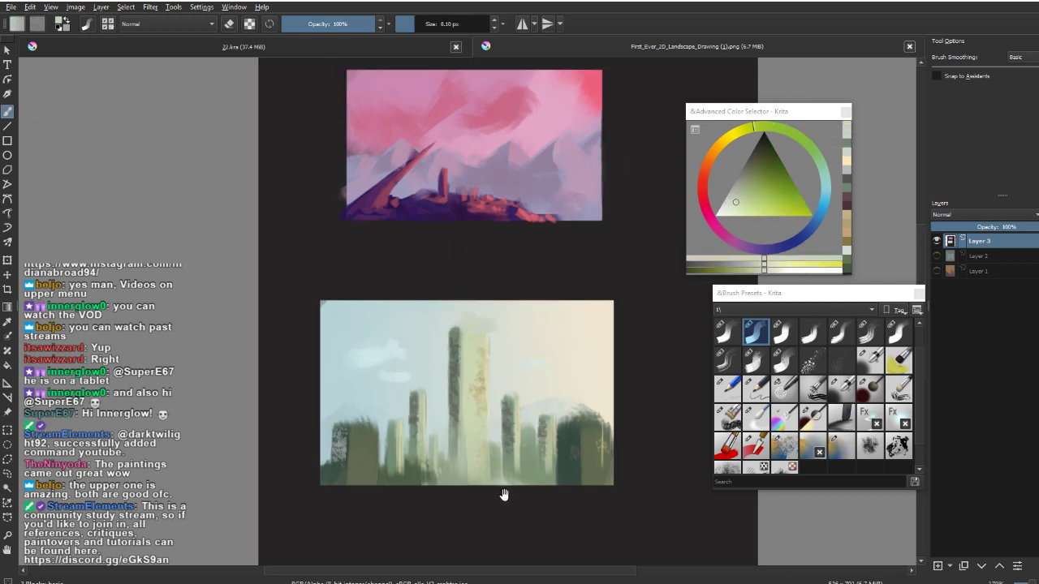
pyautogui.moveTo(503, 496)
pyautogui.mouseDown()
pyautogui.moveTo(498, 487)
pyautogui.moveTo(495, 502)
pyautogui.mouseUp()
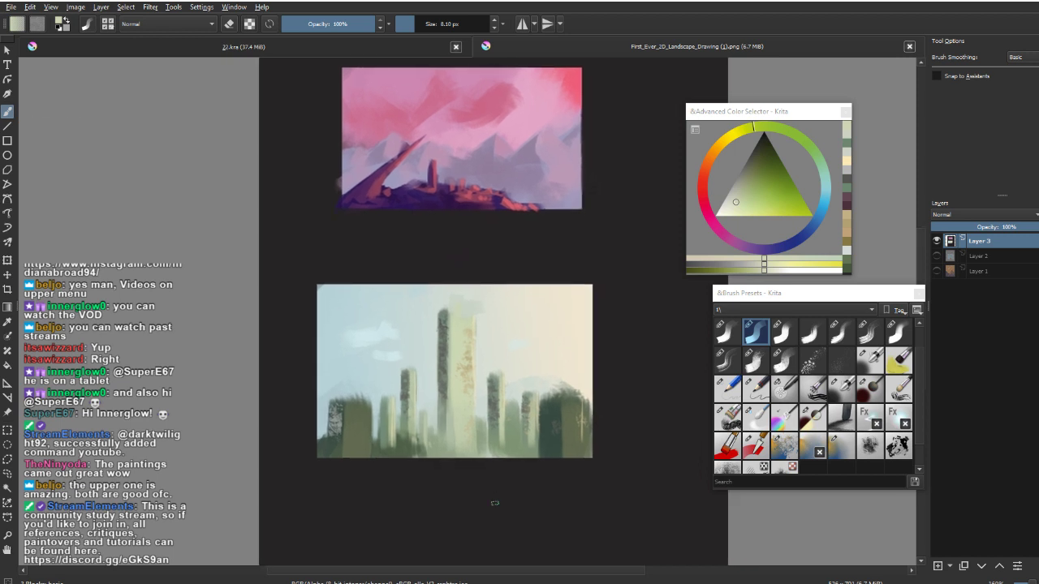
# Try a dark green stroke along the thumbnail's bottom edge beside the central tower's base.
pyautogui.keyDown('ctrl'); pyautogui.click(327, 434); pyautogui.keyUp('ctrl')
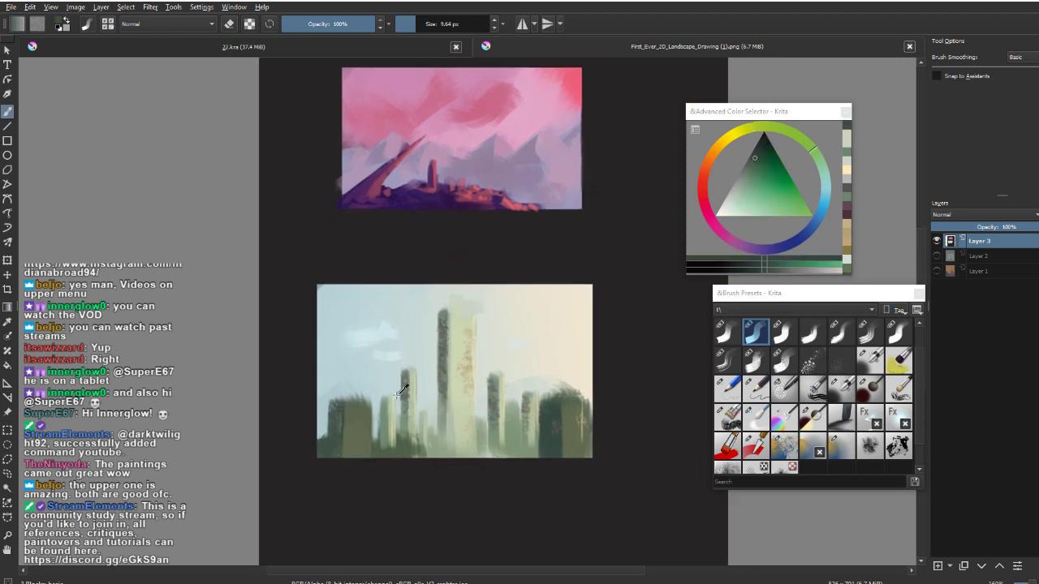
pyautogui.moveTo(549, 501); pyautogui.dragTo(528, 499)
pyautogui.moveTo(407, 497); pyautogui.dragTo(409, 498)
pyautogui.moveTo(404, 446); pyautogui.dragTo(403, 459)
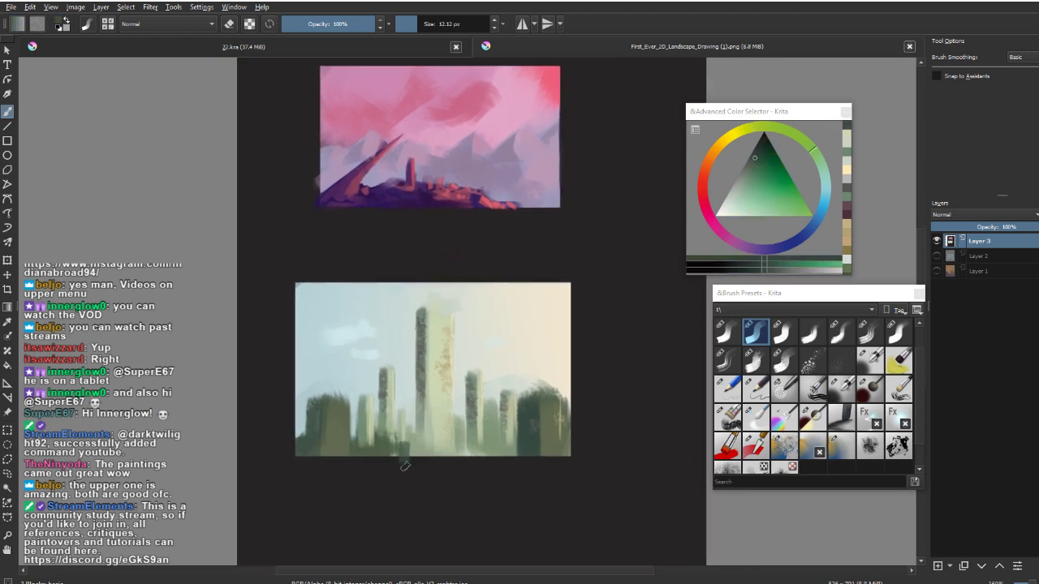
pyautogui.keyDown('ctrl'); pyautogui.click(409, 450); pyautogui.keyUp('ctrl')
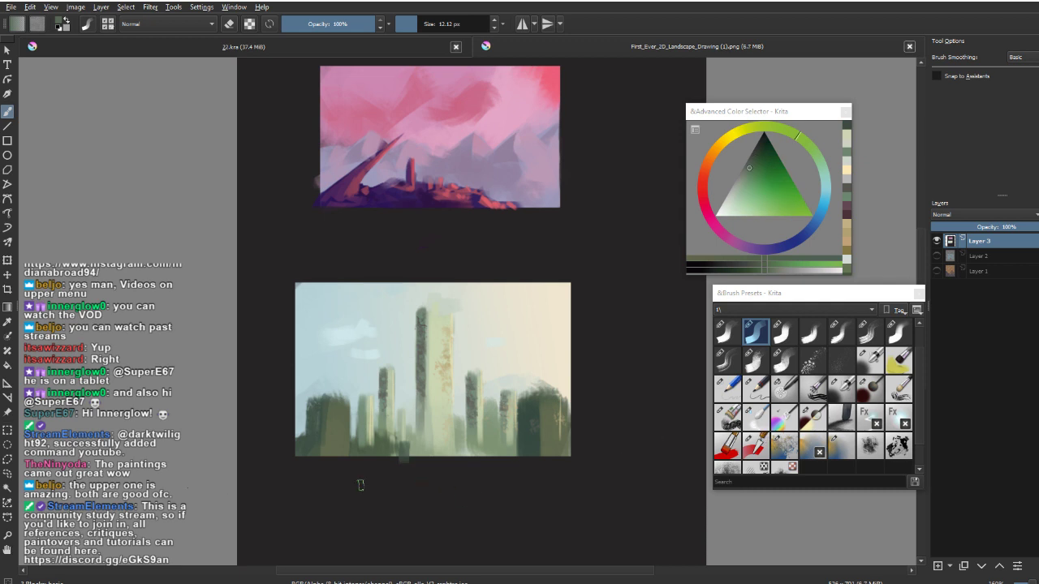
# Make a rectangular selection around the green city thumbnail and return to the brush.
pyautogui.click(7, 431)
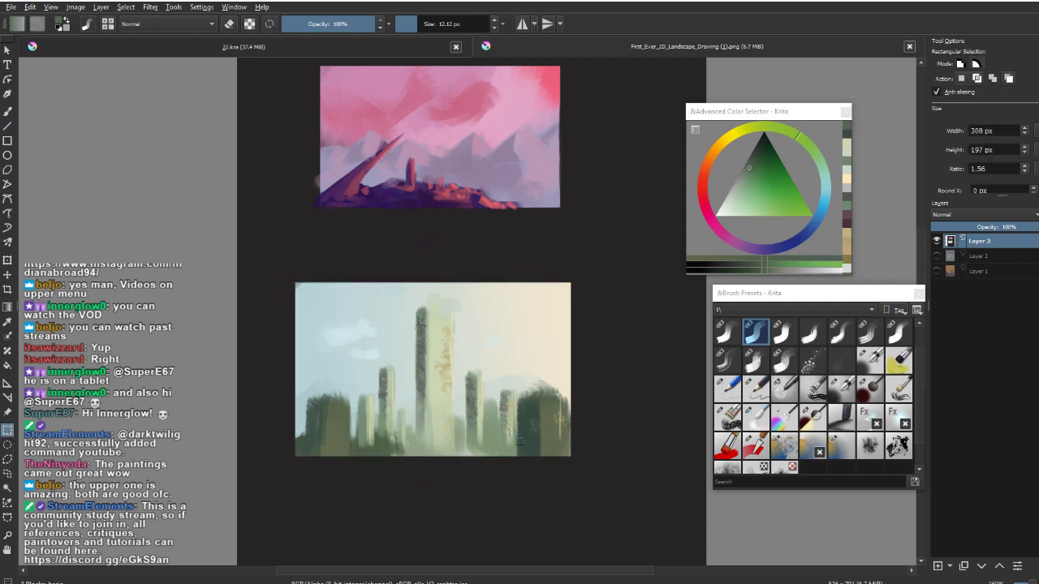
pyautogui.moveTo(296, 287)
pyautogui.mouseDown()
pyautogui.moveTo(378, 453)
pyautogui.moveTo(571, 456)
pyautogui.mouseUp()
pyautogui.press('b')
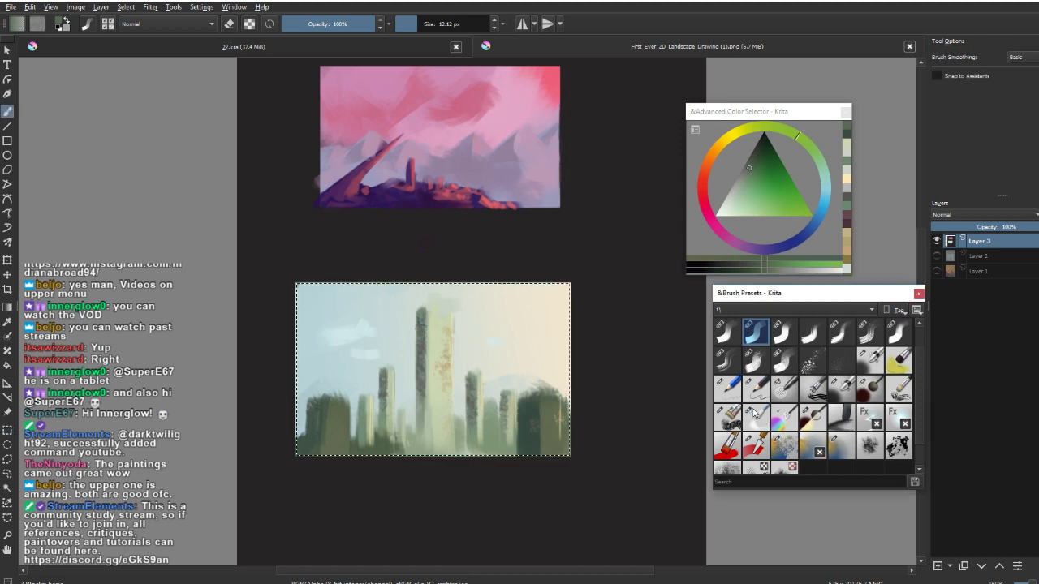
# Airbrush pale green-grey mist over the base of the central and right-hand towers with a large soft brush.
pyautogui.click(756, 418)
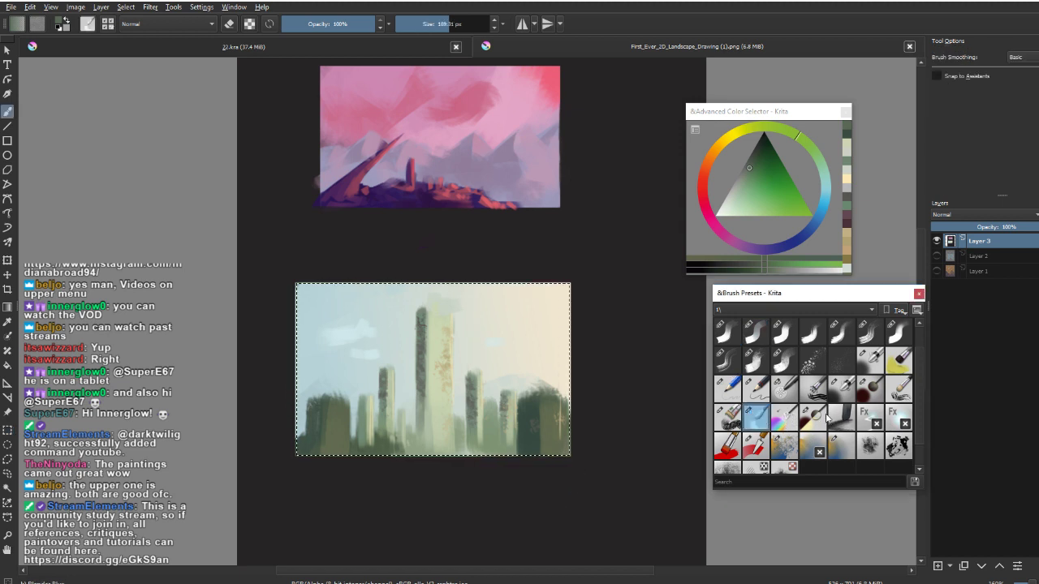
pyautogui.click(842, 388)
pyautogui.keyDown('ctrl'); pyautogui.click(452, 447); pyautogui.keyUp('ctrl')
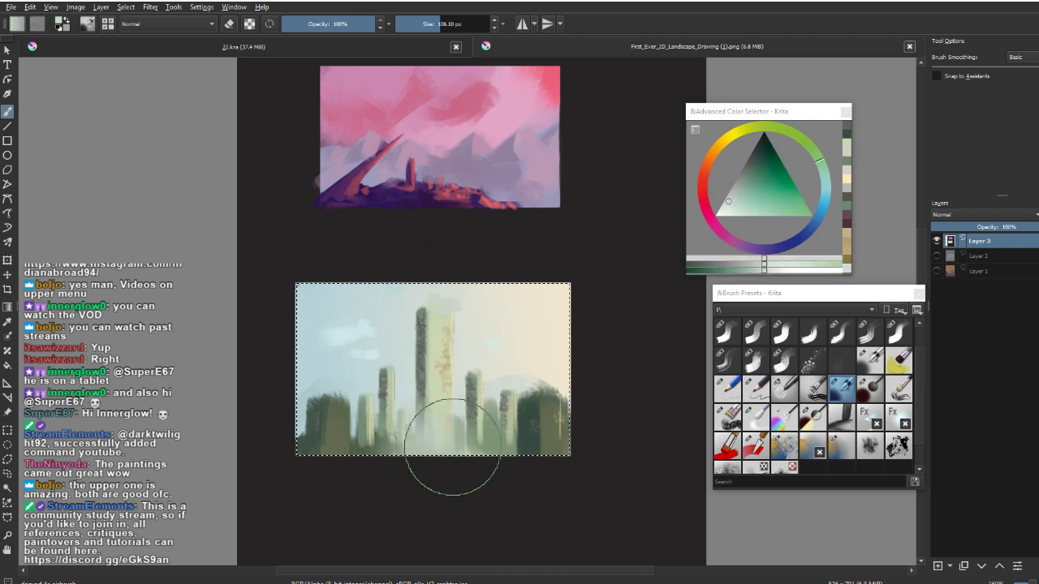
pyautogui.moveTo(452, 447)
pyautogui.mouseDown()
pyautogui.moveTo(483, 474)
pyautogui.moveTo(461, 457)
pyautogui.moveTo(484, 445)
pyautogui.moveTo(426, 454)
pyautogui.moveTo(460, 430)
pyautogui.moveTo(503, 474)
pyautogui.moveTo(510, 440)
pyautogui.mouseUp()
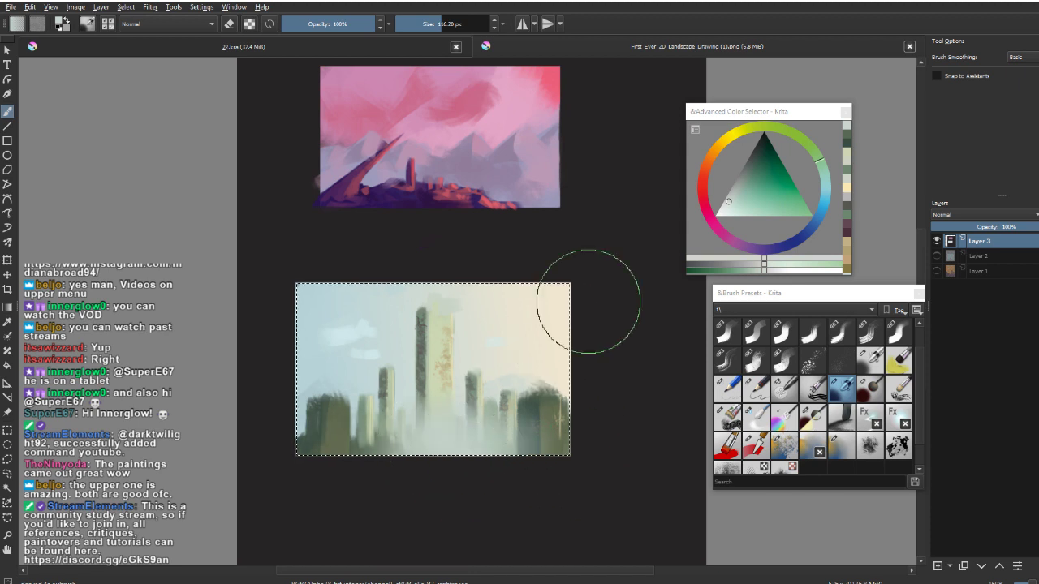
# Airbrush warm haze sampled from the sky over the bases of the central tower and the right-hand buildings.
pyautogui.keyDown('ctrl'); pyautogui.click(559, 334); pyautogui.keyUp('ctrl')
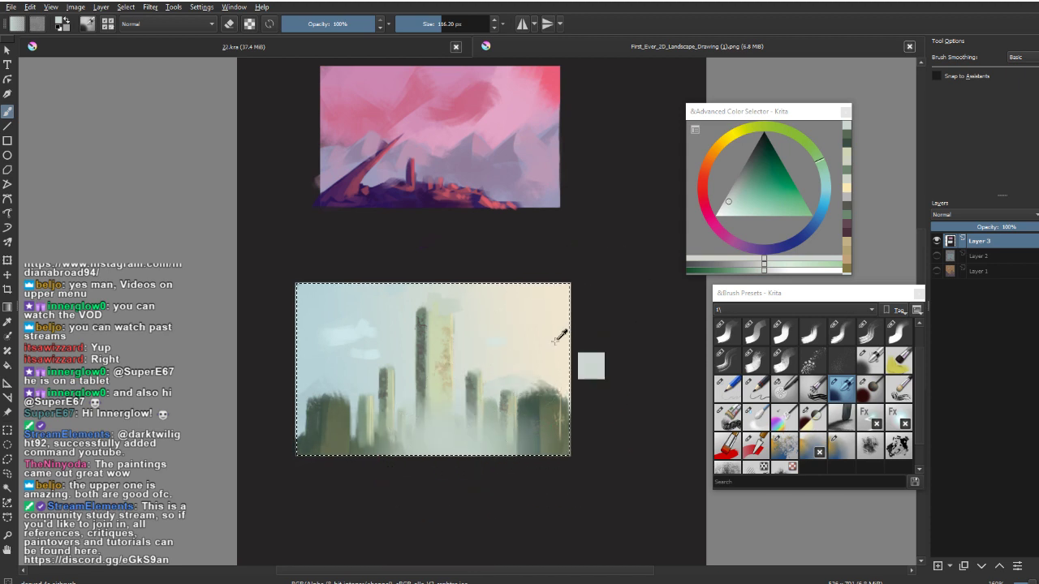
pyautogui.keyDown('ctrl'); pyautogui.click(438, 444); pyautogui.keyUp('ctrl')
pyautogui.keyDown('ctrl'); pyautogui.click(421, 434); pyautogui.keyUp('ctrl')
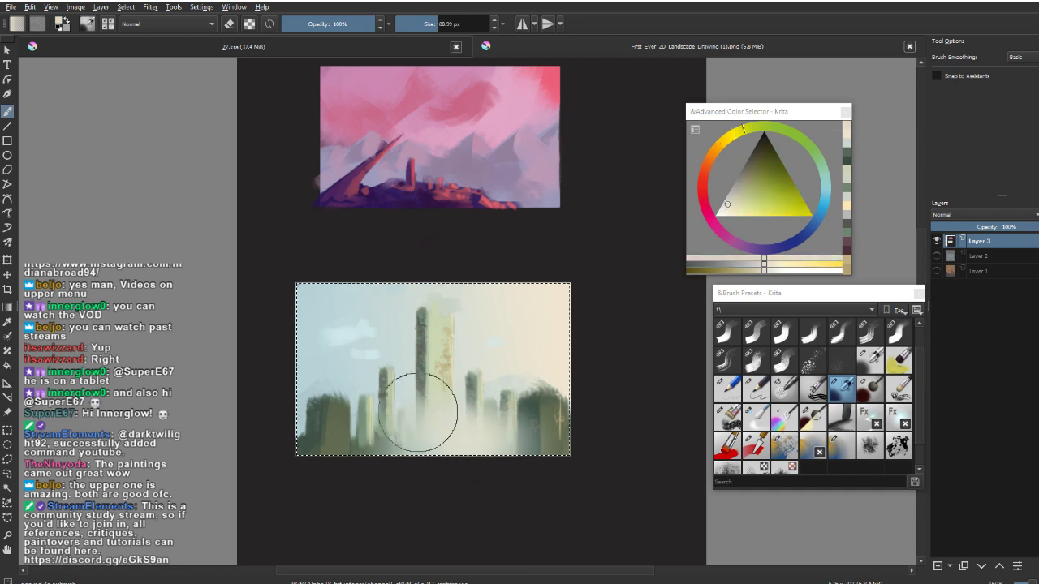
pyautogui.moveTo(422, 412); pyautogui.dragTo(455, 435)
pyautogui.keyDown('ctrl'); pyautogui.click(474, 448); pyautogui.keyUp('ctrl')
pyautogui.keyDown('ctrl'); pyautogui.click(495, 449); pyautogui.keyUp('ctrl')
pyautogui.moveTo(519, 450)
pyautogui.mouseDown()
pyautogui.moveTo(540, 471)
pyautogui.moveTo(580, 452)
pyautogui.mouseUp()
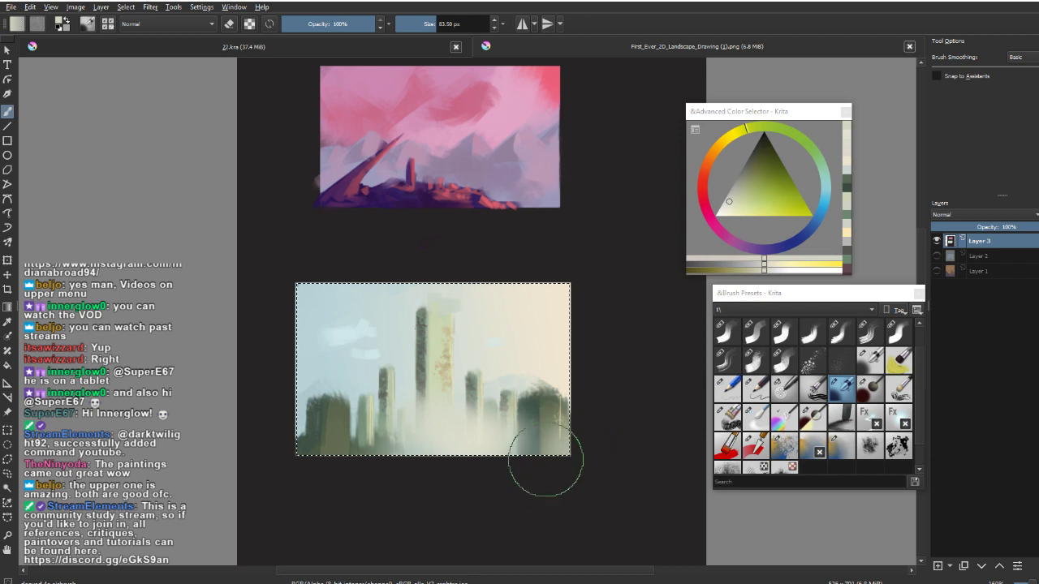
# Airbrush pale sampled haze over the central tower's base and along the bottom of the left-hand buildings.
pyautogui.keyDown('ctrl'); pyautogui.click(412, 434); pyautogui.keyUp('ctrl')
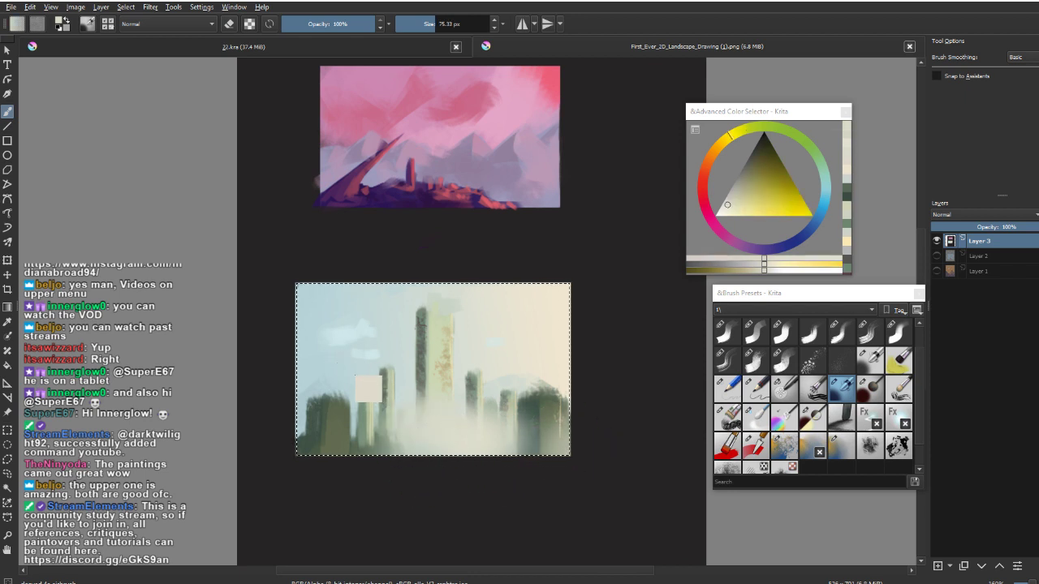
pyautogui.keyDown('ctrl'); pyautogui.click(338, 358); pyautogui.keyUp('ctrl')
pyautogui.moveTo(425, 415); pyautogui.dragTo(436, 460)
pyautogui.keyDown('ctrl'); pyautogui.click(383, 448); pyautogui.keyUp('ctrl')
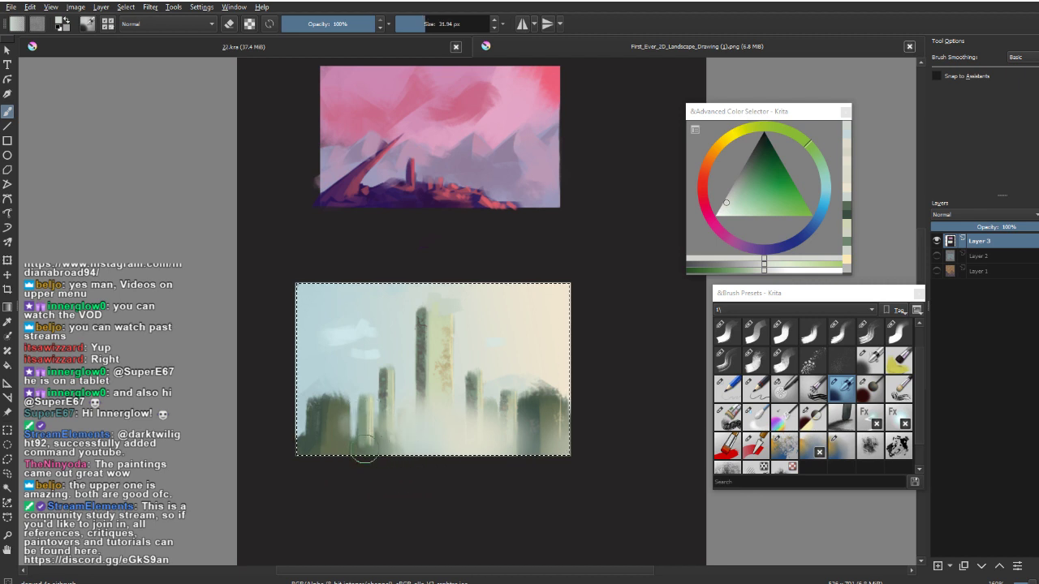
pyautogui.moveTo(406, 445)
pyautogui.mouseDown()
pyautogui.moveTo(384, 431)
pyautogui.moveTo(356, 459)
pyautogui.mouseUp()
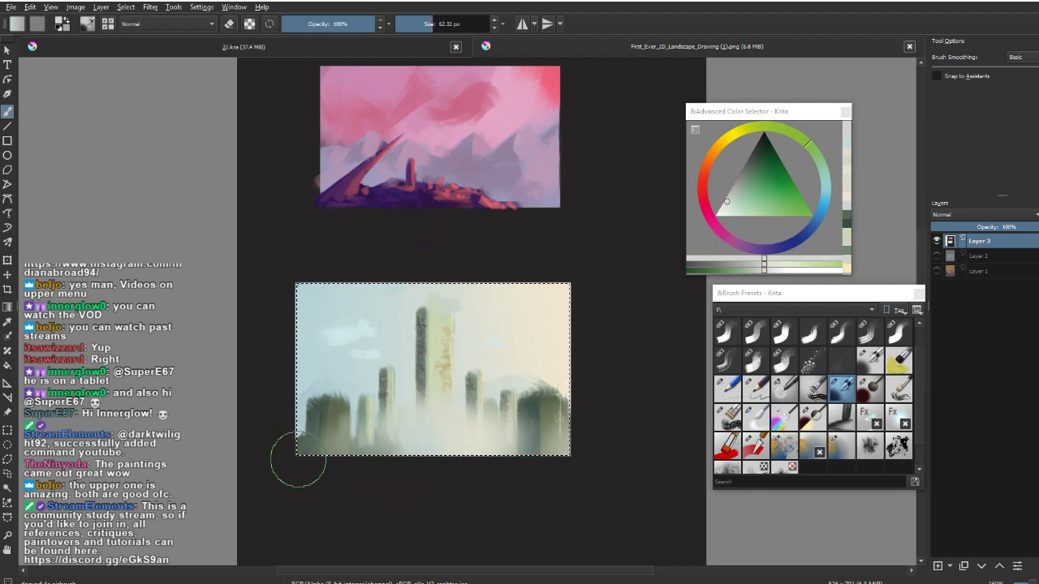
# Airbrush sampled pale haze over the bases of the central and right-hand towers and clear the selection.
pyautogui.keyDown('ctrl'); pyautogui.click(444, 435); pyautogui.keyUp('ctrl')
pyautogui.moveTo(447, 436)
pyautogui.mouseDown()
pyautogui.moveTo(499, 450)
pyautogui.moveTo(505, 378)
pyautogui.mouseUp()
pyautogui.keyDown('ctrl'); pyautogui.click(484, 430); pyautogui.keyUp('ctrl')
pyautogui.keyDown('ctrl'); pyautogui.click(431, 431); pyautogui.keyUp('ctrl')
pyautogui.moveTo(430, 430)
pyautogui.mouseDown()
pyautogui.moveTo(428, 376)
pyautogui.moveTo(434, 436)
pyautogui.moveTo(451, 433)
pyautogui.moveTo(490, 458)
pyautogui.moveTo(533, 458)
pyautogui.mouseUp()
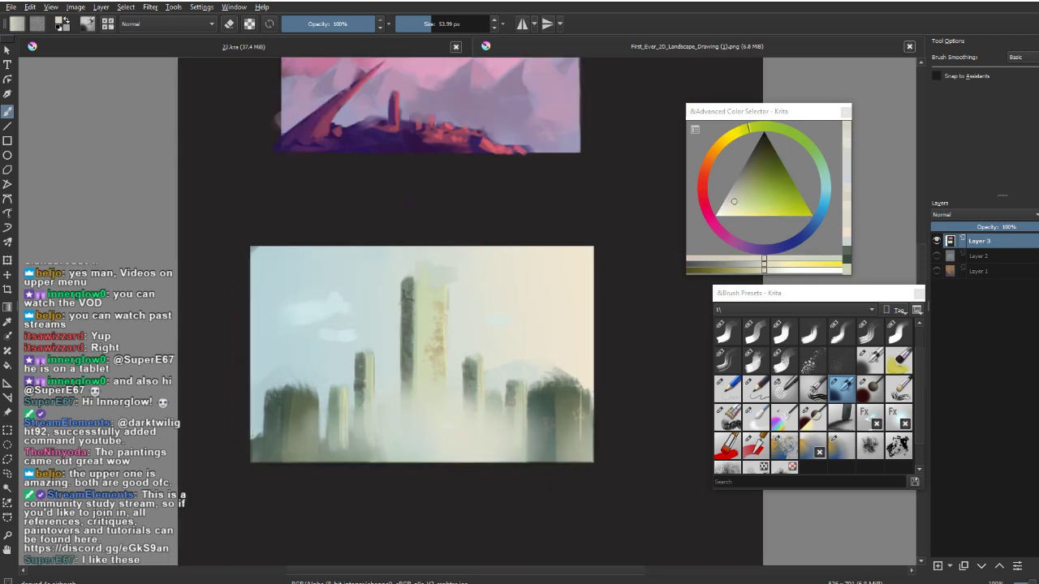
# With the view mirrored, paint sampled pale green haze around the central towers' bases using a textured blocky brush.
pyautogui.press('m')
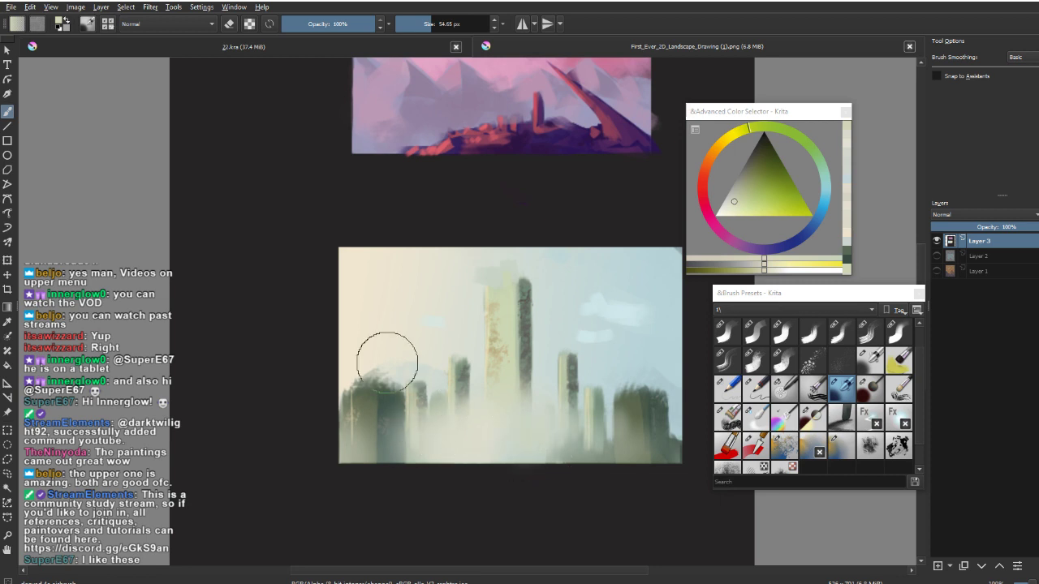
pyautogui.keyDown('ctrl'); pyautogui.click(458, 370); pyautogui.keyUp('ctrl')
pyautogui.rightClick(460, 370)
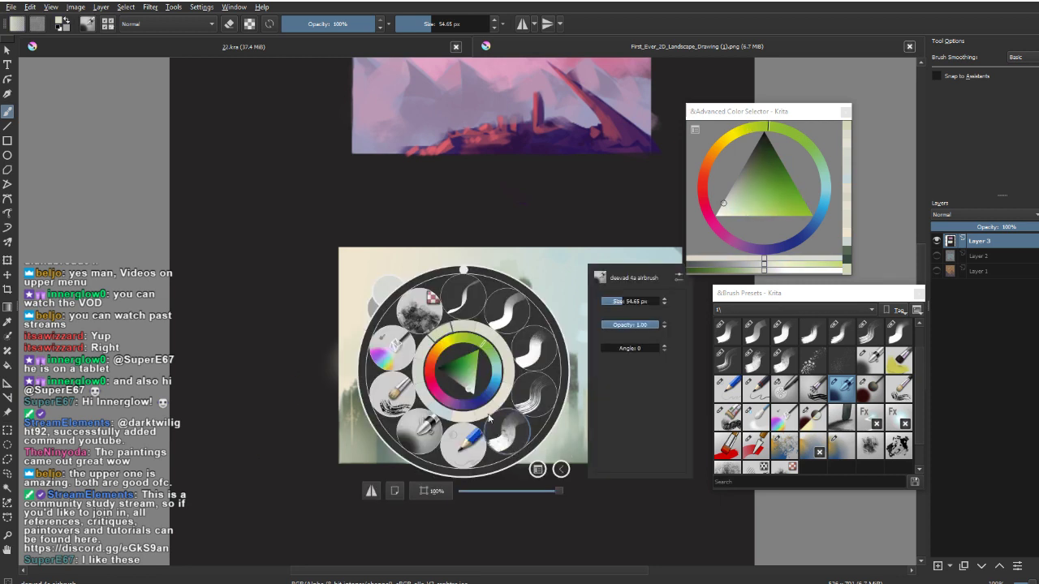
pyautogui.click(511, 406)
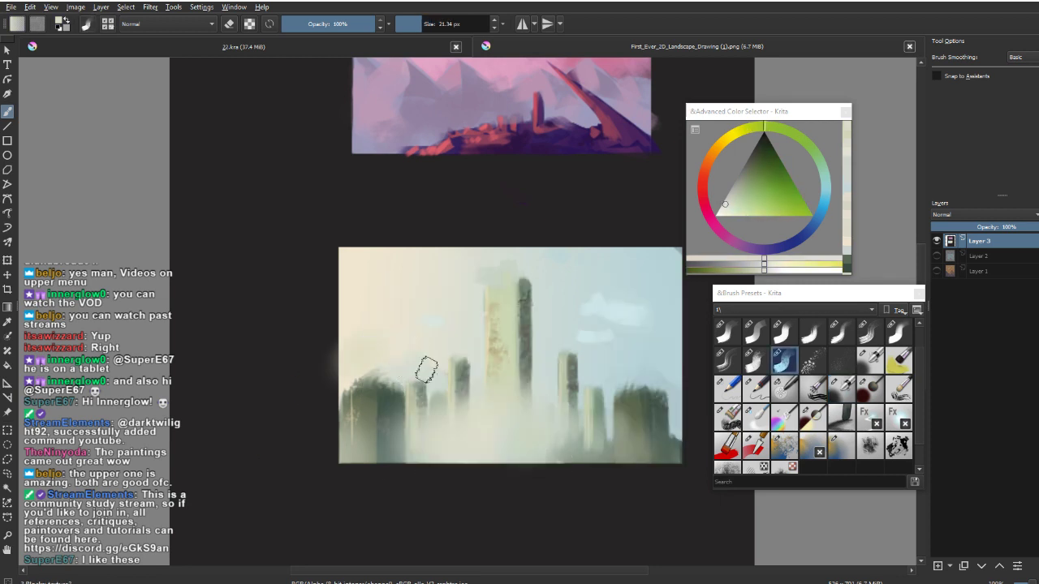
pyautogui.moveTo(525, 423)
pyautogui.mouseDown()
pyautogui.moveTo(486, 435)
pyautogui.moveTo(503, 418)
pyautogui.mouseUp()
pyautogui.keyDown('ctrl'); pyautogui.click(557, 389); pyautogui.keyUp('ctrl')
pyautogui.press('m')
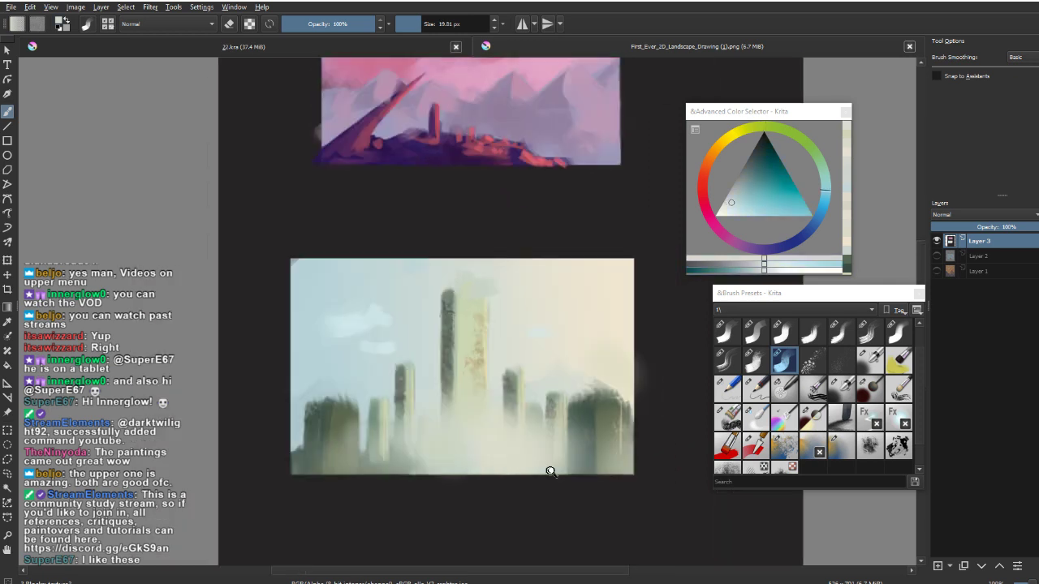
# Brush lighter yellowish-white haze, based on colours sampled from the painting, over the mist at the foot of the central tower.
pyautogui.moveTo(550, 473); pyautogui.dragTo(544, 498)
pyautogui.moveTo(543, 447); pyautogui.dragTo(544, 415)
pyautogui.moveTo(546, 414); pyautogui.dragTo(536, 452)
pyautogui.keyDown('ctrl'); pyautogui.click(508, 387); pyautogui.keyUp('ctrl')
pyautogui.moveTo(558, 408)
pyautogui.mouseDown()
pyautogui.moveTo(531, 410)
pyautogui.moveTo(533, 428)
pyautogui.mouseUp()
pyautogui.keyDown('ctrl'); pyautogui.click(547, 431); pyautogui.keyUp('ctrl')
pyautogui.click(725, 209)
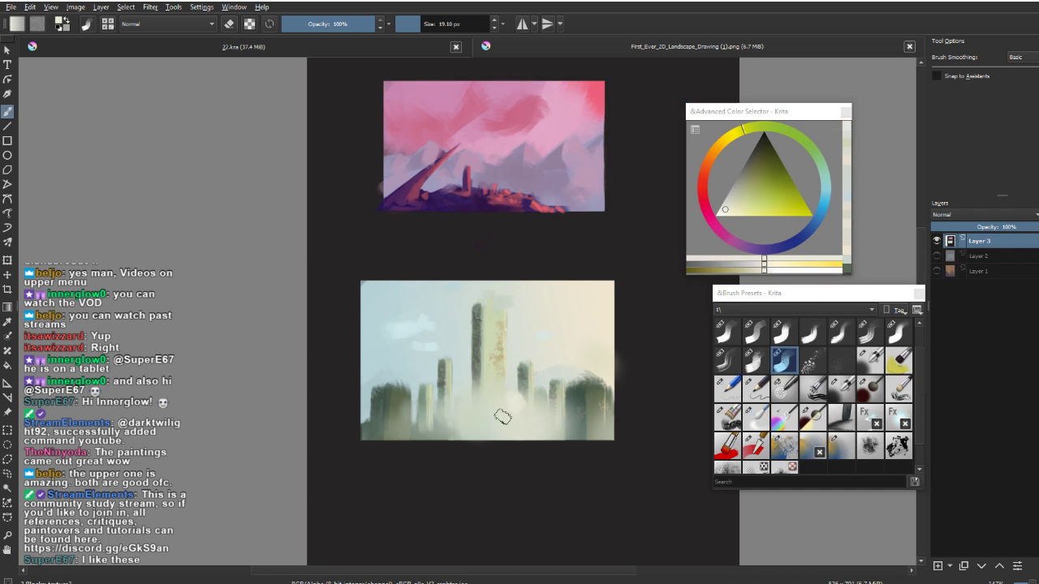
pyautogui.scroll(2, 535, 406)
pyautogui.moveTo(501, 401)
pyautogui.mouseDown()
pyautogui.moveTo(518, 422)
pyautogui.moveTo(503, 411)
pyautogui.mouseUp()
# Paint cream cloud-like mist strokes across the bases of the central and right-hand towers with the palette knife brush.
pyautogui.keyDown('ctrl'); pyautogui.click(536, 395); pyautogui.keyUp('ctrl')
pyautogui.click(762, 448)
pyautogui.moveTo(735, 212); pyautogui.dragTo(726, 216)
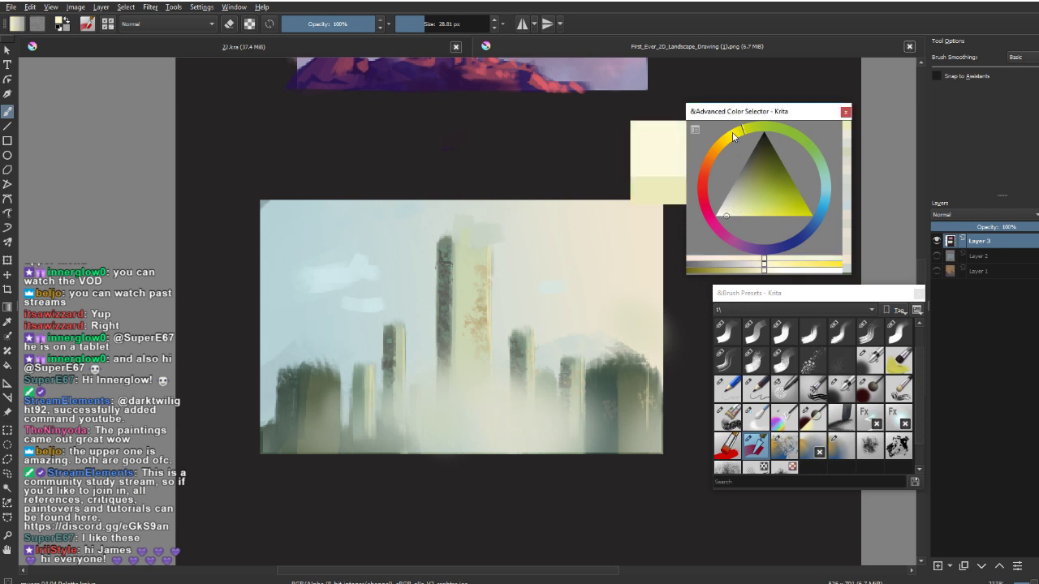
pyautogui.moveTo(735, 136); pyautogui.dragTo(722, 141)
pyautogui.moveTo(508, 395)
pyautogui.mouseDown()
pyautogui.moveTo(542, 420)
pyautogui.moveTo(549, 438)
pyautogui.moveTo(513, 442)
pyautogui.moveTo(535, 422)
pyautogui.mouseUp()
pyautogui.hotkey('ctrl', 'z')
pyautogui.moveTo(483, 384)
pyautogui.mouseDown()
pyautogui.moveTo(504, 350)
pyautogui.moveTo(484, 384)
pyautogui.moveTo(490, 349)
pyautogui.moveTo(487, 382)
pyautogui.moveTo(586, 439)
pyautogui.mouseUp()
pyautogui.hotkey('ctrl', 'z')
pyautogui.keyDown('ctrl'); pyautogui.click(475, 430); pyautogui.keyUp('ctrl')
pyautogui.keyDown('ctrl'); pyautogui.click(543, 337); pyautogui.keyUp('ctrl')
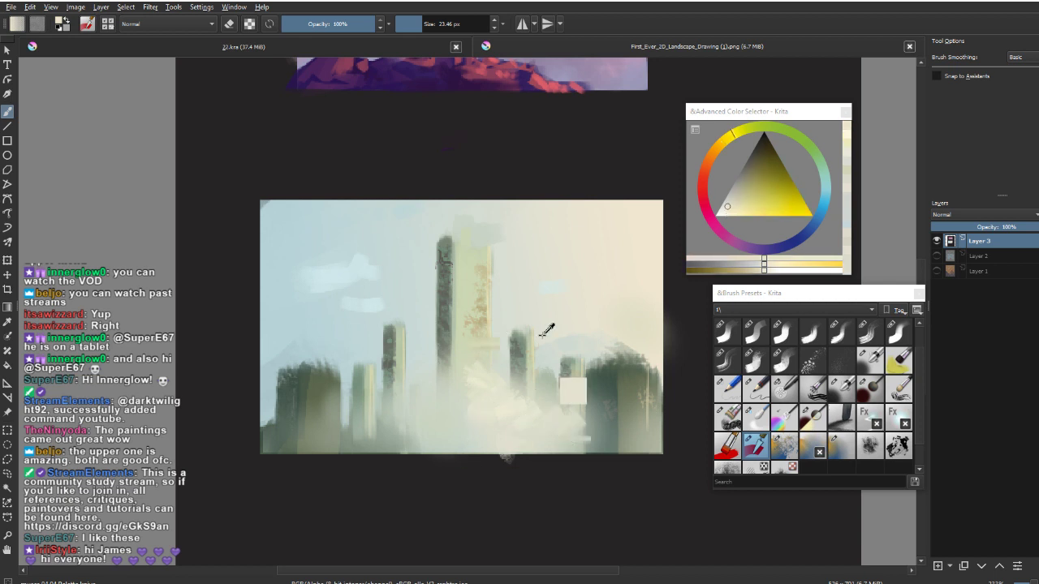
# Add very pale blue-white palette knife strokes to the mist at the central tower's base.
pyautogui.click(716, 216)
pyautogui.moveTo(437, 382); pyautogui.dragTo(423, 407)
pyautogui.hotkey('ctrl', 'z')
pyautogui.keyDown('ctrl'); pyautogui.click(344, 337); pyautogui.keyUp('ctrl')
pyautogui.click(732, 208)
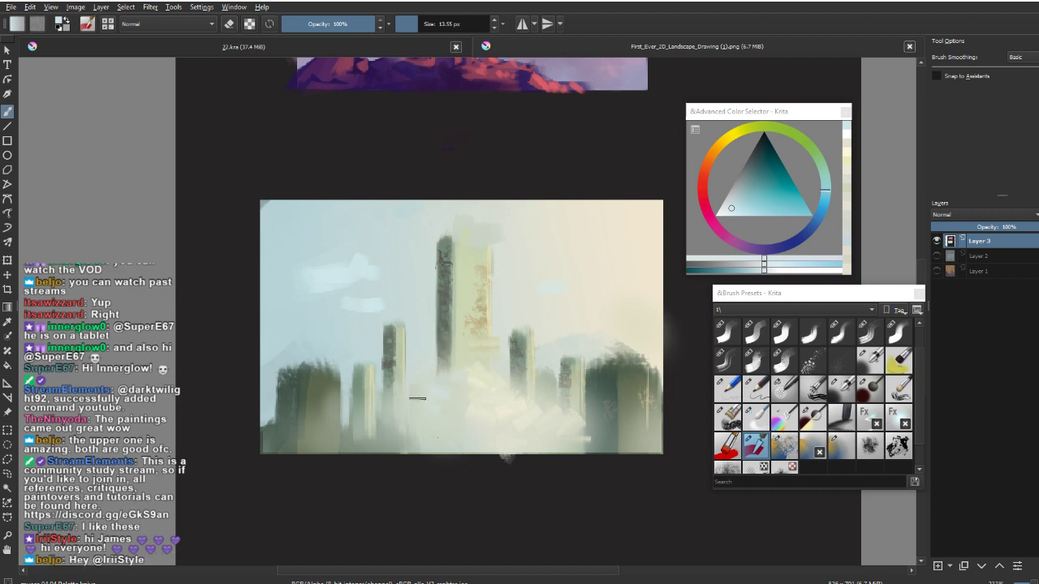
pyautogui.moveTo(464, 411); pyautogui.dragTo(441, 410)
pyautogui.press(']')
pyautogui.press(']')
pyautogui.press(']')
pyautogui.press(']')
pyautogui.press(']')
pyautogui.press(']')
pyautogui.moveTo(443, 271); pyautogui.dragTo(455, 272)
pyautogui.moveTo(445, 244); pyautogui.dragTo(444, 328)
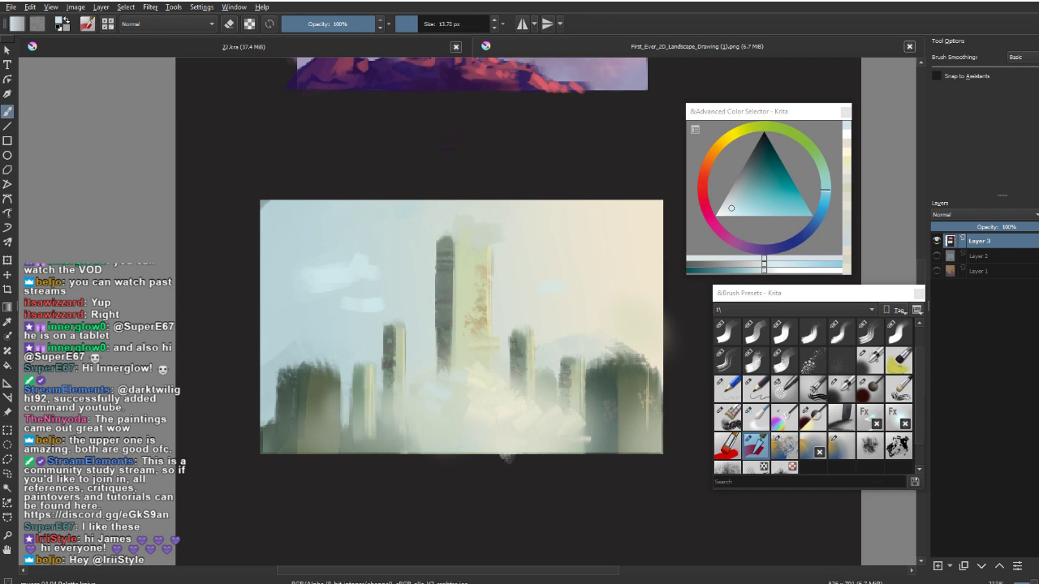
pyautogui.hotkey('ctrl', 'z')
# Paint fine pale blue strokes down the shadow side of the central tower with a smaller brush.
pyautogui.click(738, 215)
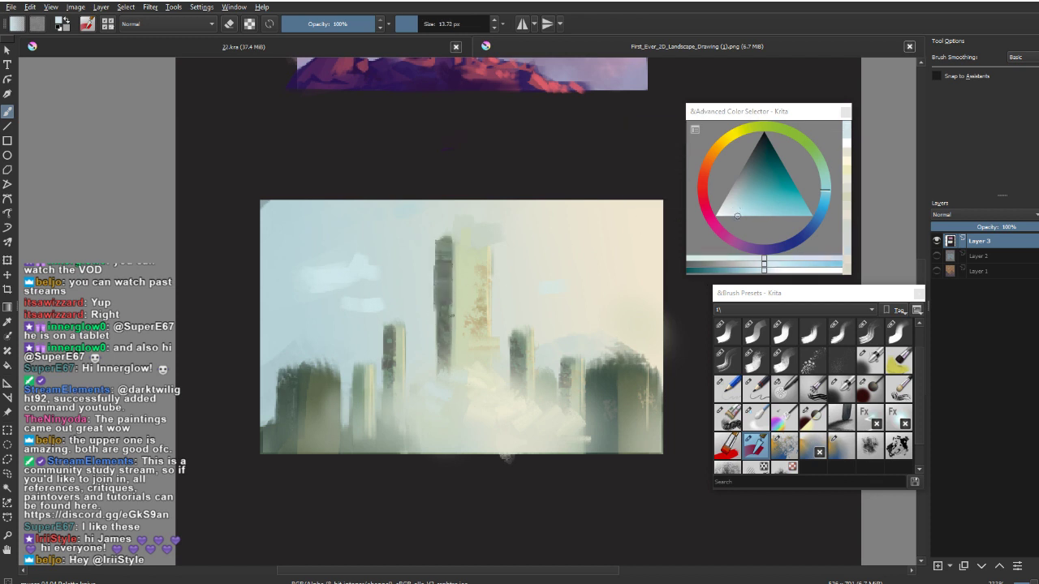
pyautogui.press('[')
pyautogui.press('[')
pyautogui.press('[')
pyautogui.press('[')
pyautogui.keyDown('ctrl'); pyautogui.click(568, 286); pyautogui.keyUp('ctrl')
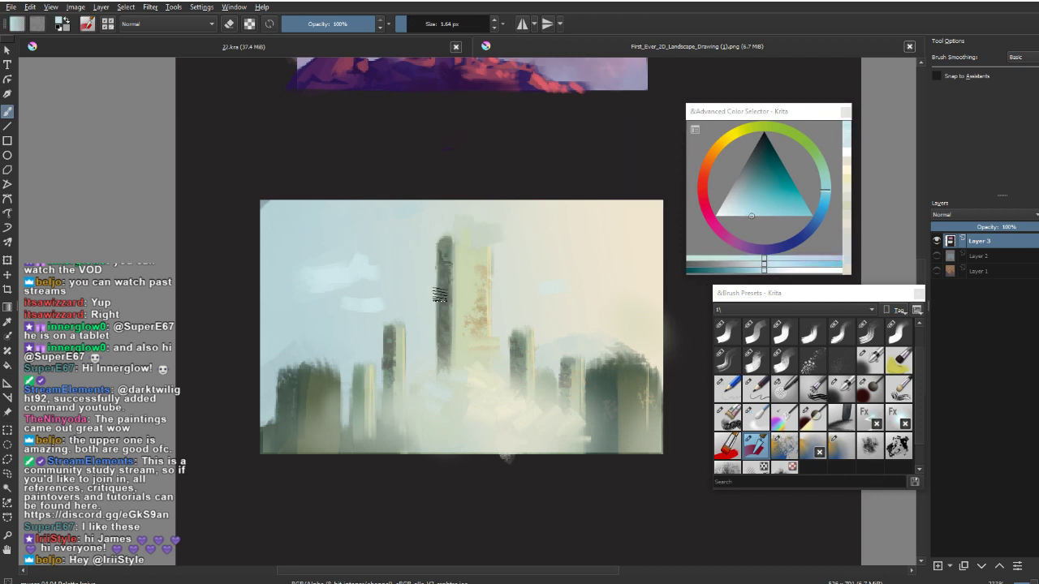
pyautogui.press(']')
pyautogui.press(']')
pyautogui.moveTo(444, 260); pyautogui.dragTo(444, 307)
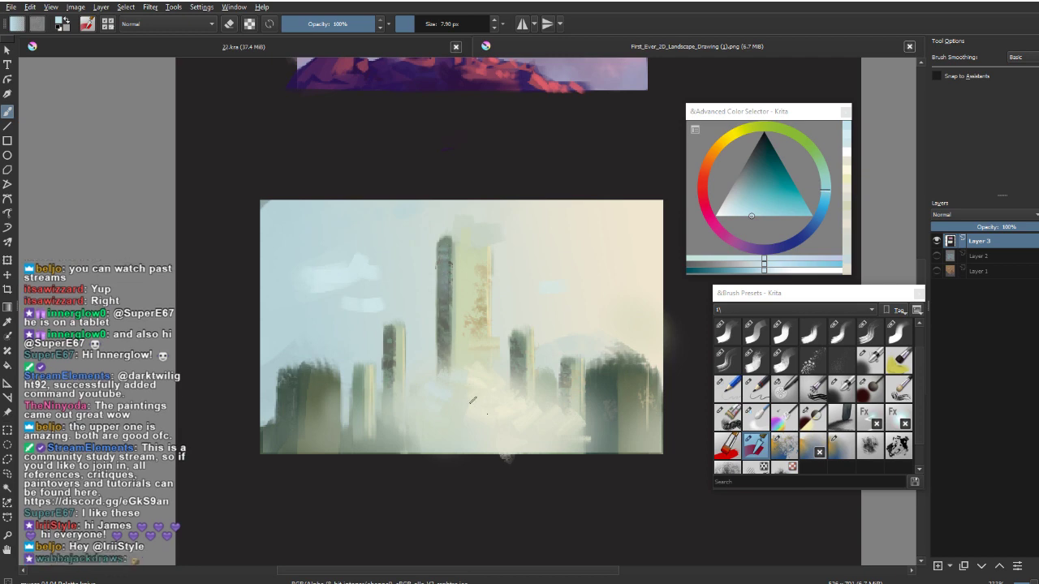
# Cover the mist spilling past the green thumbnail's lower edge with the sampled dark background colour.
pyautogui.press('m')
pyautogui.keyDown('ctrl'); pyautogui.click(410, 507); pyautogui.keyUp('ctrl')
pyautogui.press(']')
pyautogui.press(']')
pyautogui.moveTo(404, 469)
pyautogui.mouseDown()
pyautogui.moveTo(422, 465)
pyautogui.moveTo(504, 493)
pyautogui.moveTo(536, 481)
pyautogui.mouseUp()
pyautogui.press('m')
# Choose a bristly brush and sample the pale yellow-green from the upper light side of the central tower.
pyautogui.keyDown('ctrl'); pyautogui.click(491, 312); pyautogui.keyUp('ctrl')
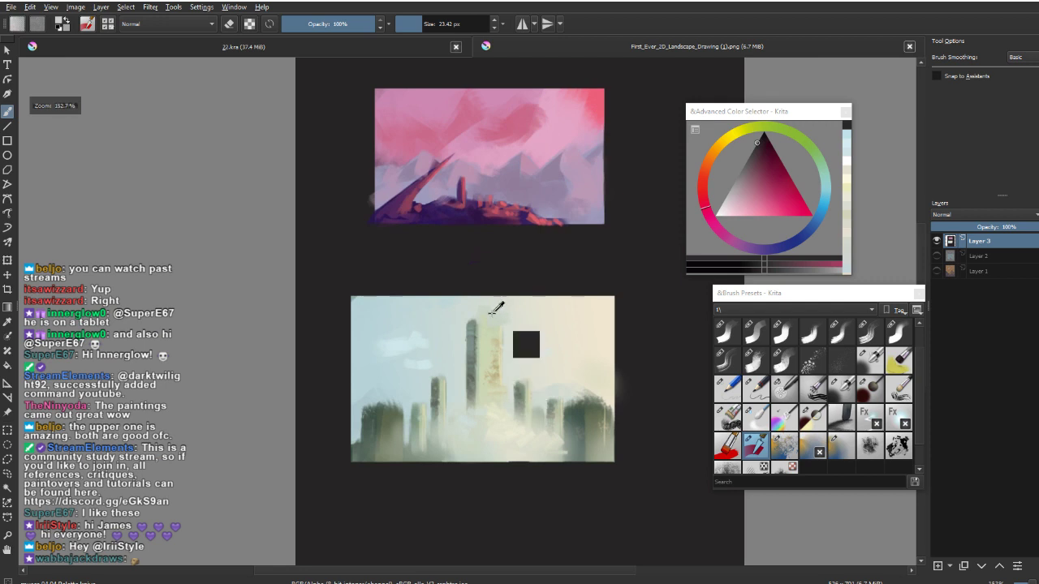
pyautogui.keyDown('ctrl'); pyautogui.click(497, 307); pyautogui.keyUp('ctrl')
pyautogui.scroll(3, 560, 416)
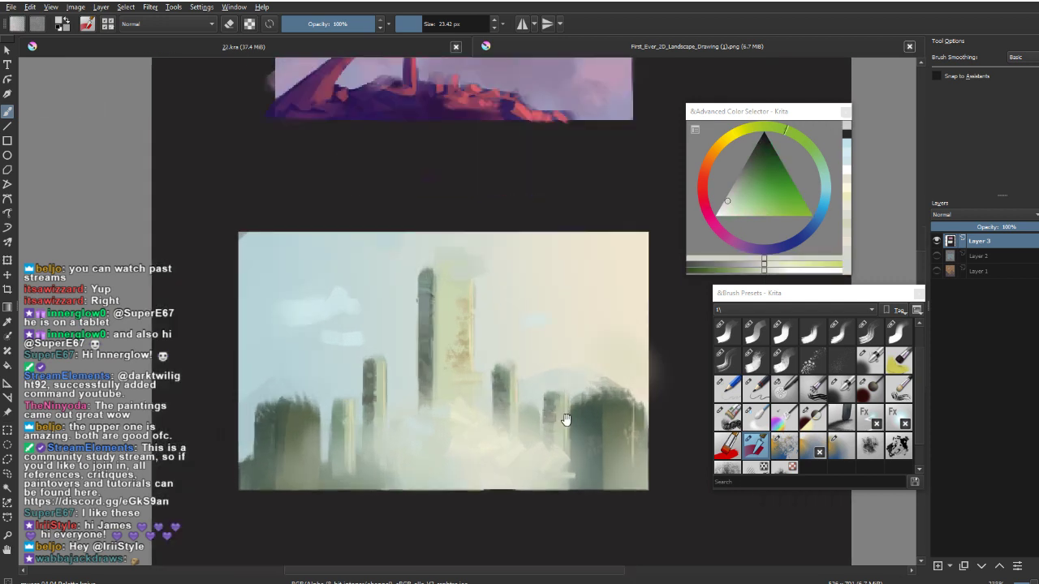
pyautogui.click(727, 359)
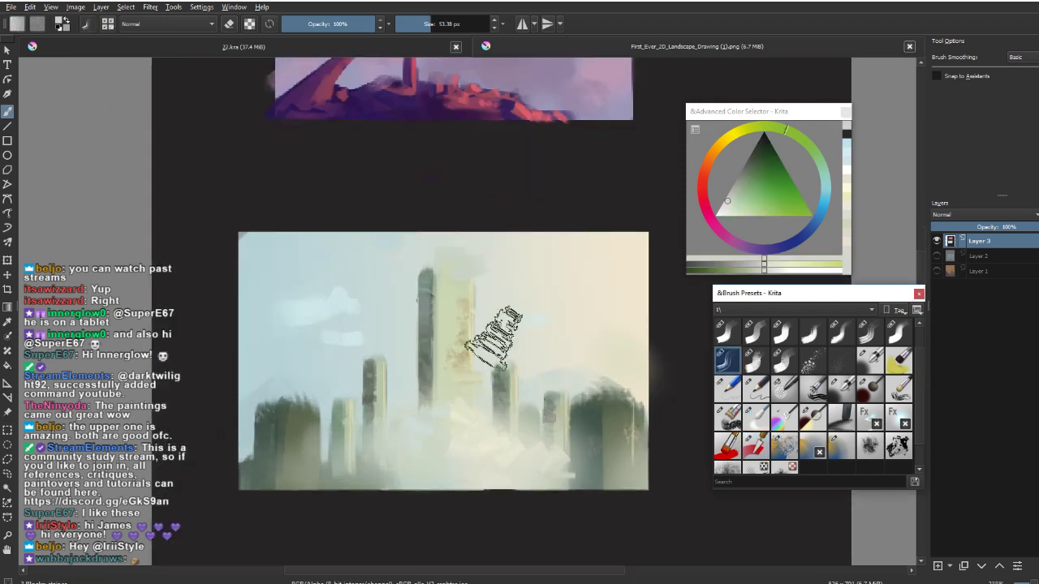
pyautogui.click(868, 332)
pyautogui.keyDown('ctrl'); pyautogui.click(449, 275); pyautogui.keyUp('ctrl')
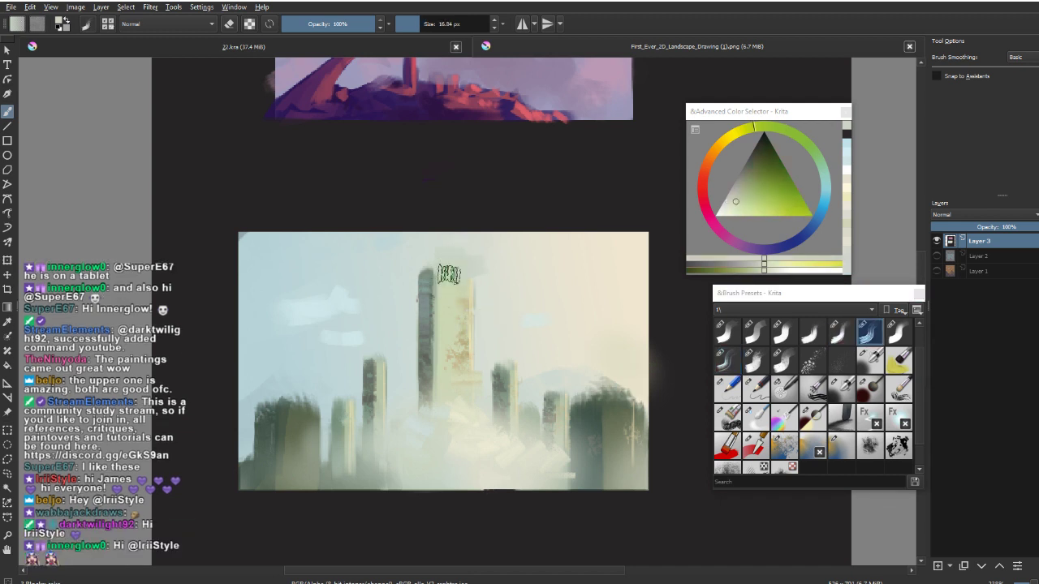
# Roughen the tops of the tower right of centre and the far-right building with a small streaky brush in sampled greens.
pyautogui.keyDown('ctrl'); pyautogui.click(502, 380); pyautogui.keyUp('ctrl')
pyautogui.moveTo(505, 366)
pyautogui.mouseDown()
pyautogui.moveTo(508, 386)
pyautogui.moveTo(499, 365)
pyautogui.mouseUp()
pyautogui.hotkey('ctrl', 'z')
pyautogui.click(730, 362)
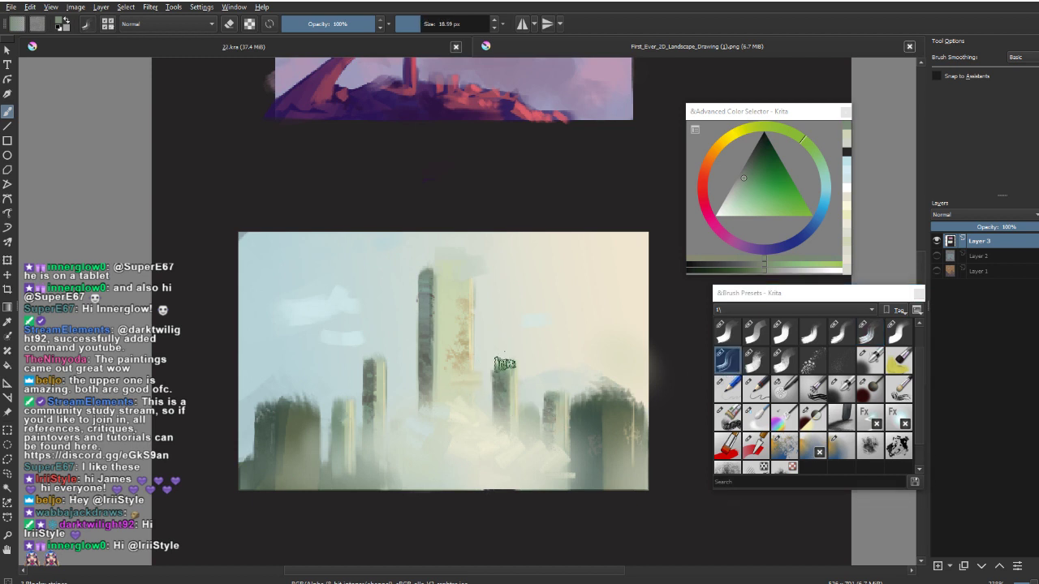
pyautogui.press('[')
pyautogui.keyDown('ctrl'); pyautogui.click(582, 404); pyautogui.keyUp('ctrl')
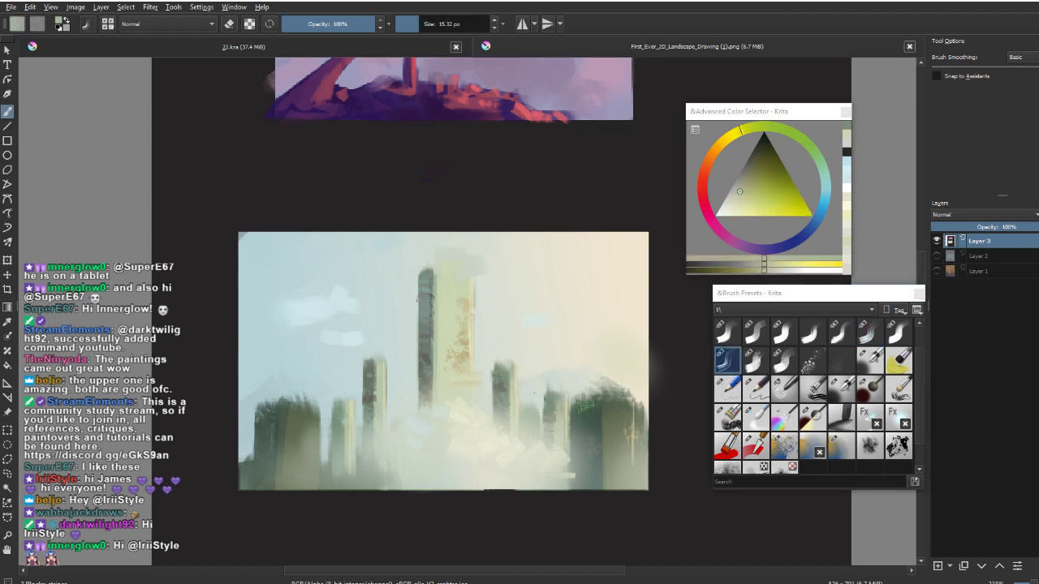
pyautogui.moveTo(585, 405); pyautogui.dragTo(589, 426)
# Add ragged sampled-green strokes to the tops of the left-hand tower, the far-left building and the central tower's shadow side.
pyautogui.keyDown('ctrl'); pyautogui.click(373, 358); pyautogui.keyUp('ctrl')
pyautogui.moveTo(373, 376); pyautogui.dragTo(369, 348)
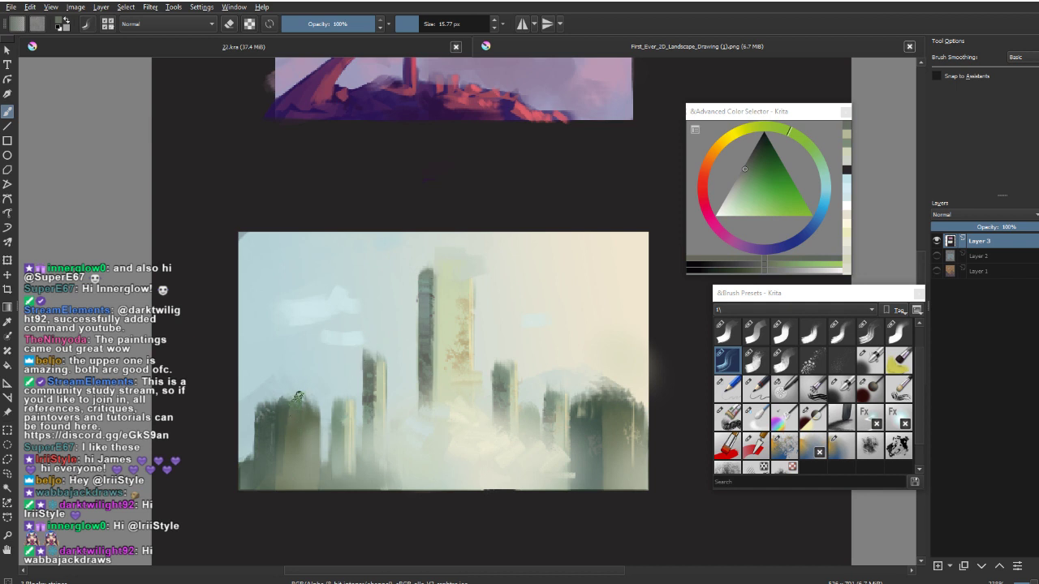
pyautogui.keyDown('ctrl'); pyautogui.click(280, 406); pyautogui.keyUp('ctrl')
pyautogui.moveTo(260, 426); pyautogui.dragTo(264, 425)
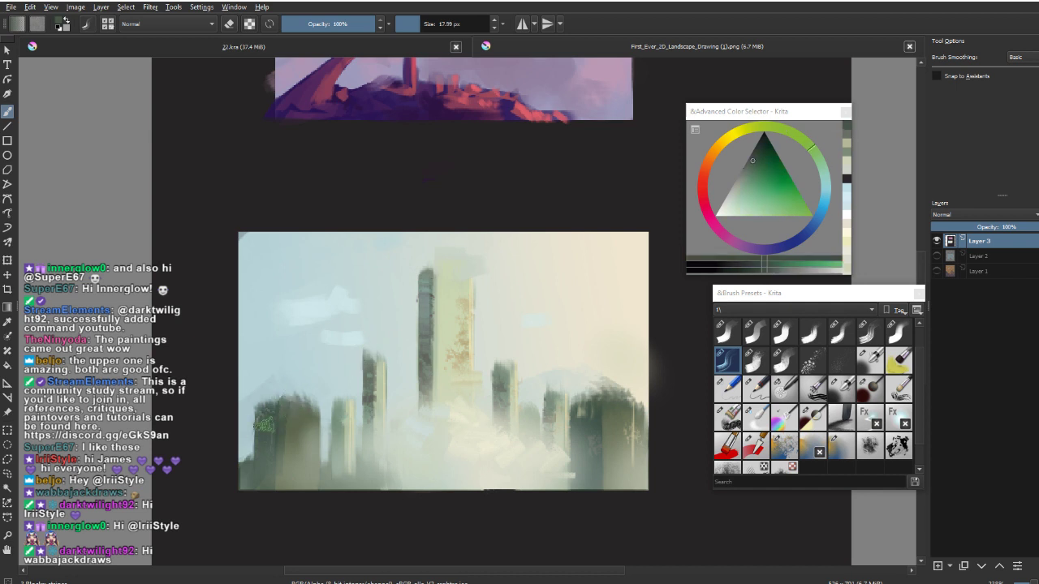
pyautogui.keyDown('ctrl'); pyautogui.click(428, 284); pyautogui.keyUp('ctrl')
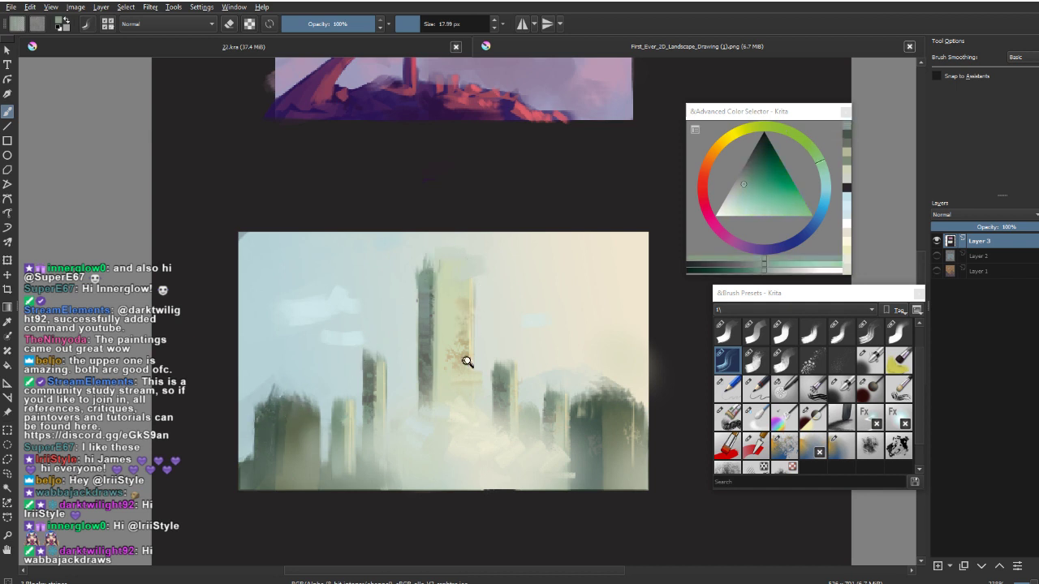
# Make a rectangular selection of 308 by 194 px around the green city thumbnail.
pyautogui.moveTo(466, 361); pyautogui.dragTo(489, 556)
pyautogui.moveTo(534, 505); pyautogui.dragTo(533, 478)
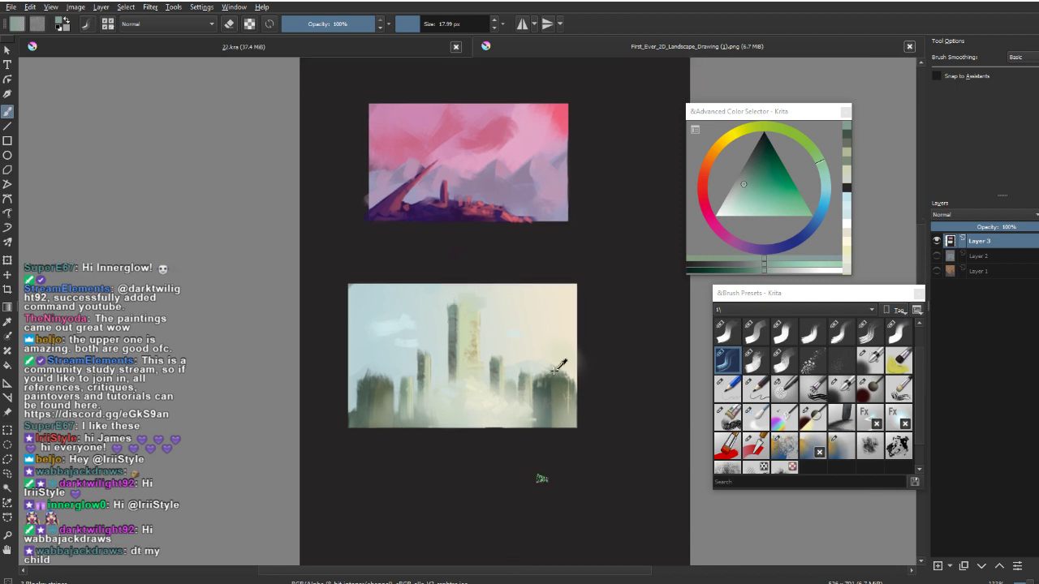
pyautogui.keyDown('ctrl'); pyautogui.click(568, 377); pyautogui.keyUp('ctrl')
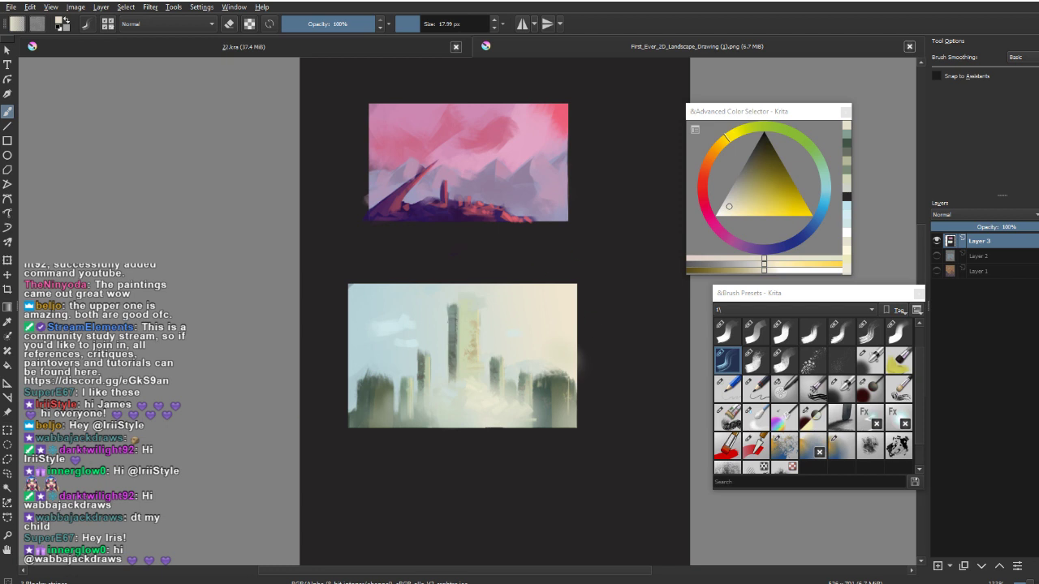
pyautogui.scroll(1, 651, 362)
pyautogui.scroll(1, 490, 348)
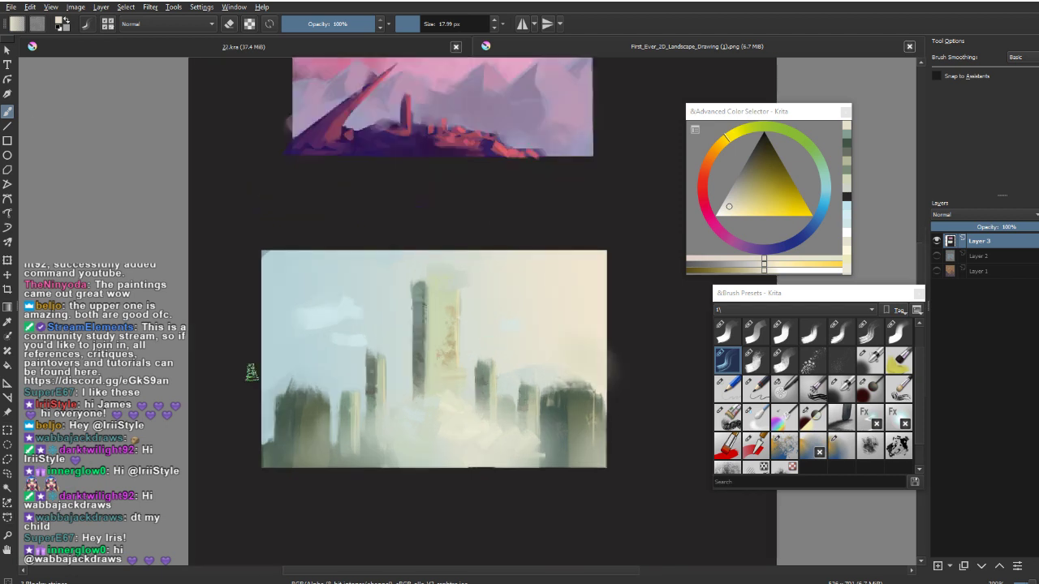
pyautogui.click(8, 430)
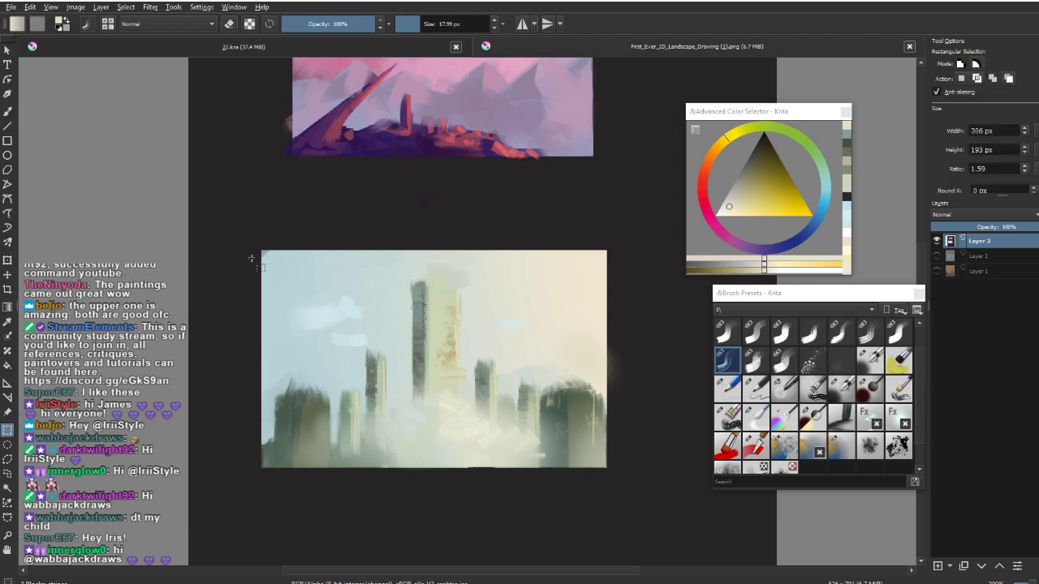
pyautogui.moveTo(258, 249); pyautogui.dragTo(557, 427)
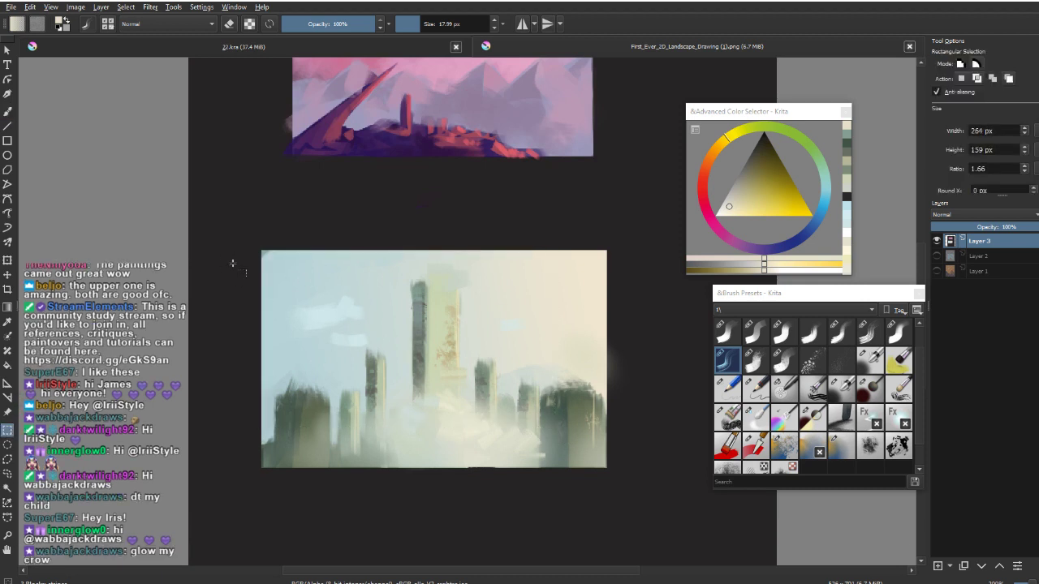
pyautogui.moveTo(261, 249)
pyautogui.mouseDown()
pyautogui.moveTo(348, 325)
pyautogui.moveTo(608, 441)
pyautogui.moveTo(608, 468)
pyautogui.mouseUp()
# Apply Color Balance to the selected thumbnail with midtones green -13, blue -1 and highlights red -1, green -27, blue -7.
pyautogui.click(151, 7)
pyautogui.moveTo(168, 34)
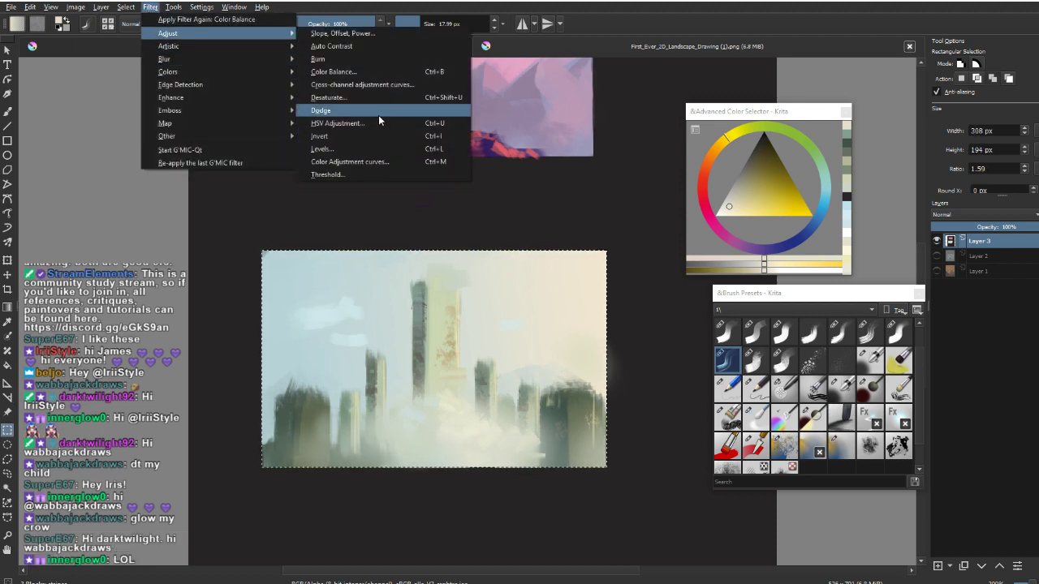
pyautogui.click(354, 73)
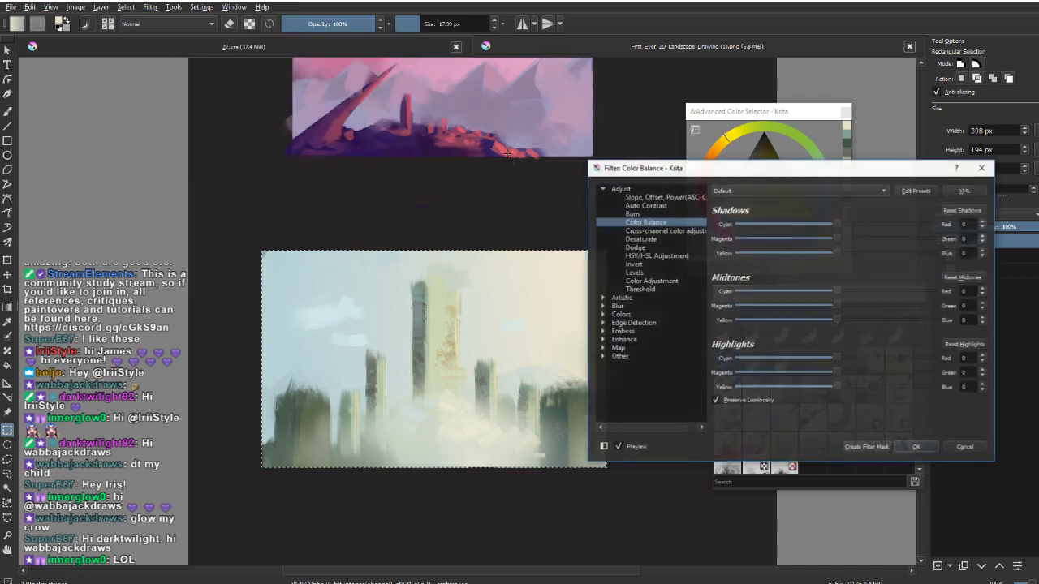
pyautogui.moveTo(791, 173); pyautogui.dragTo(821, 172)
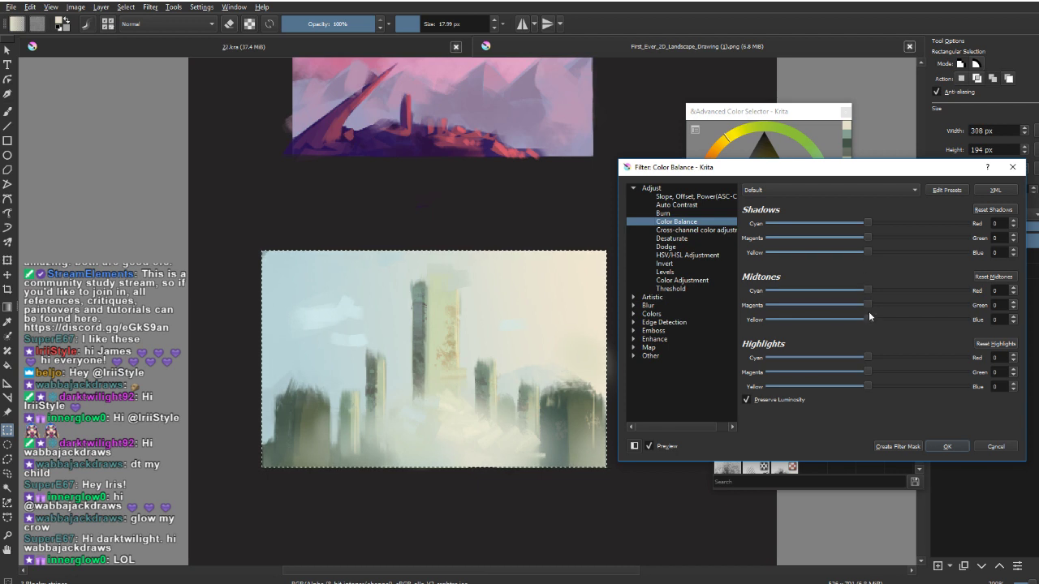
pyautogui.moveTo(869, 315)
pyautogui.mouseDown()
pyautogui.moveTo(889, 315)
pyautogui.moveTo(873, 313)
pyautogui.mouseUp()
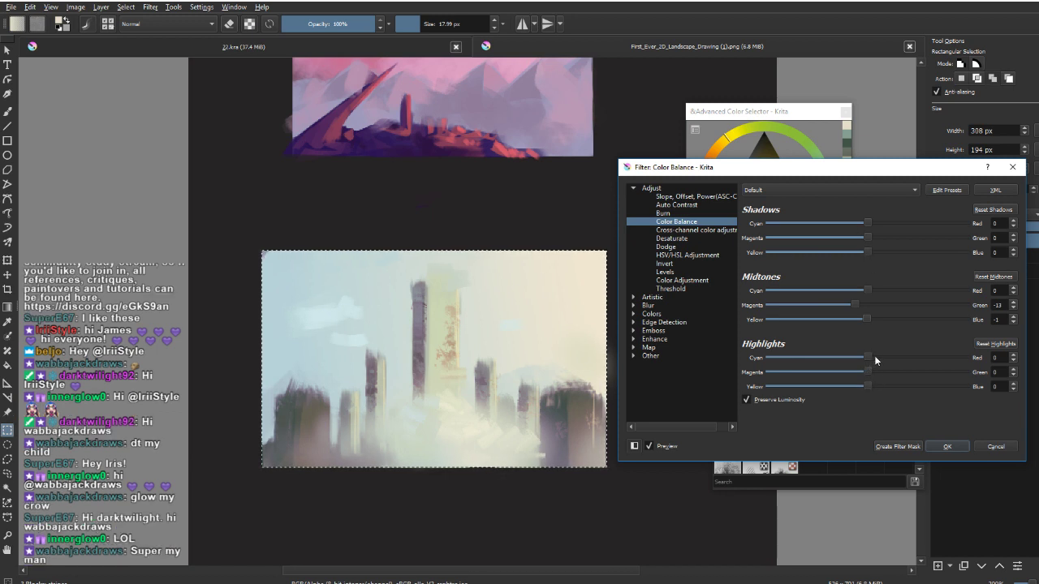
pyautogui.moveTo(889, 360); pyautogui.dragTo(841, 373)
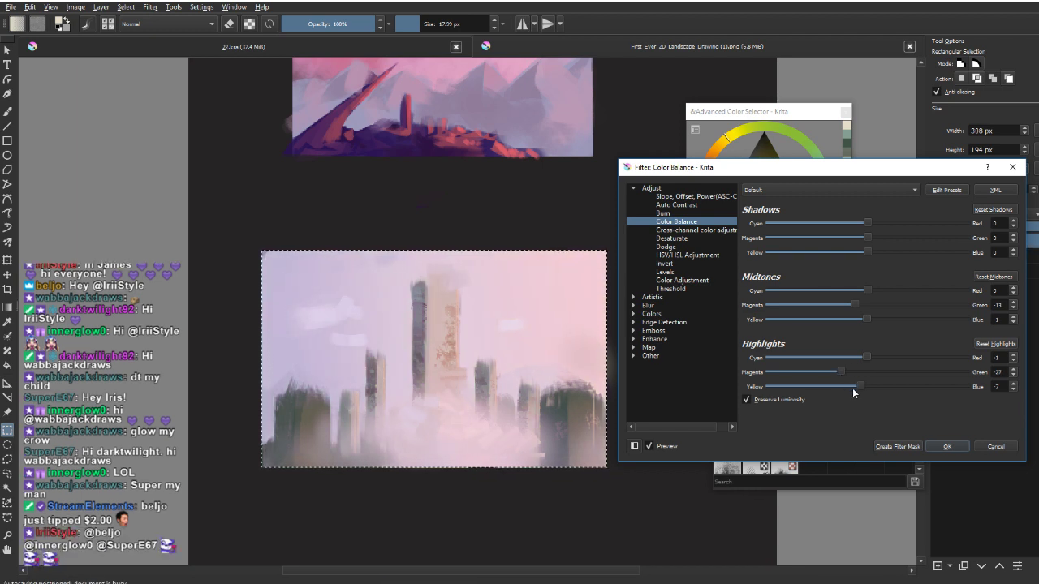
pyautogui.click(947, 447)
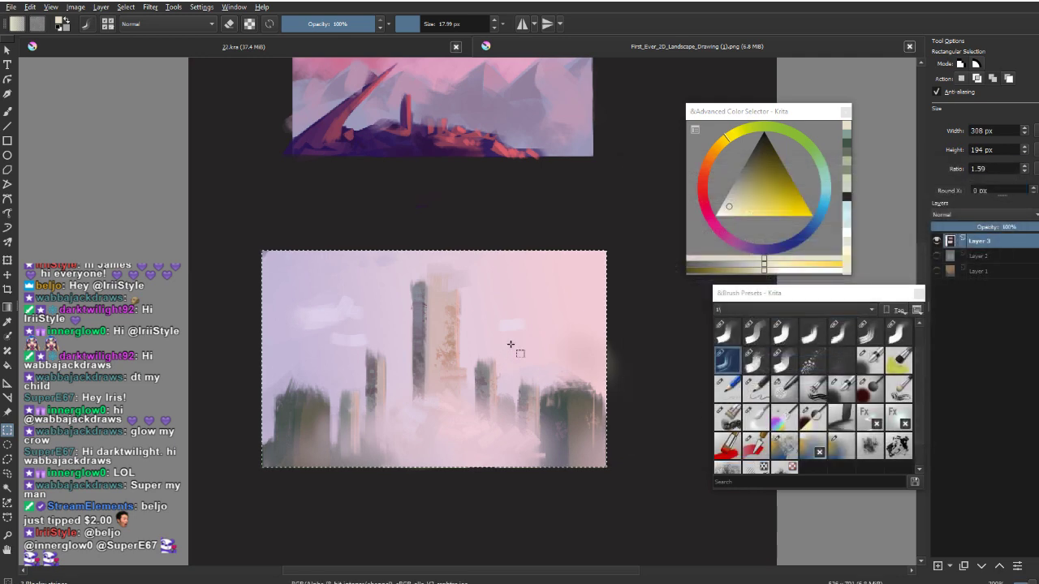
# Apply the Auto Contrast adjustment to the selected city thumbnail.
pyautogui.click(150, 8)
pyautogui.click(148, 8)
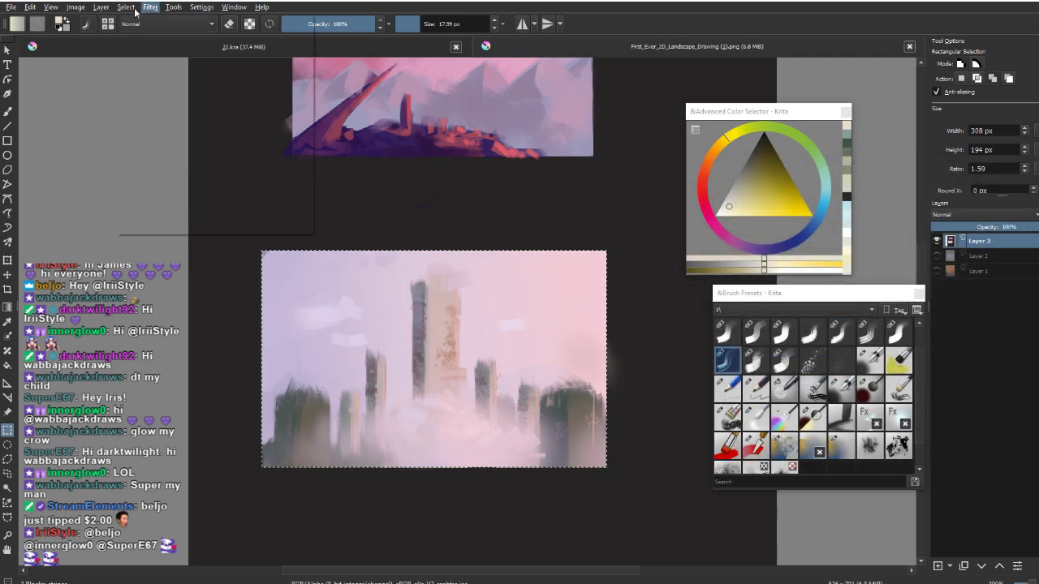
pyautogui.click(151, 7)
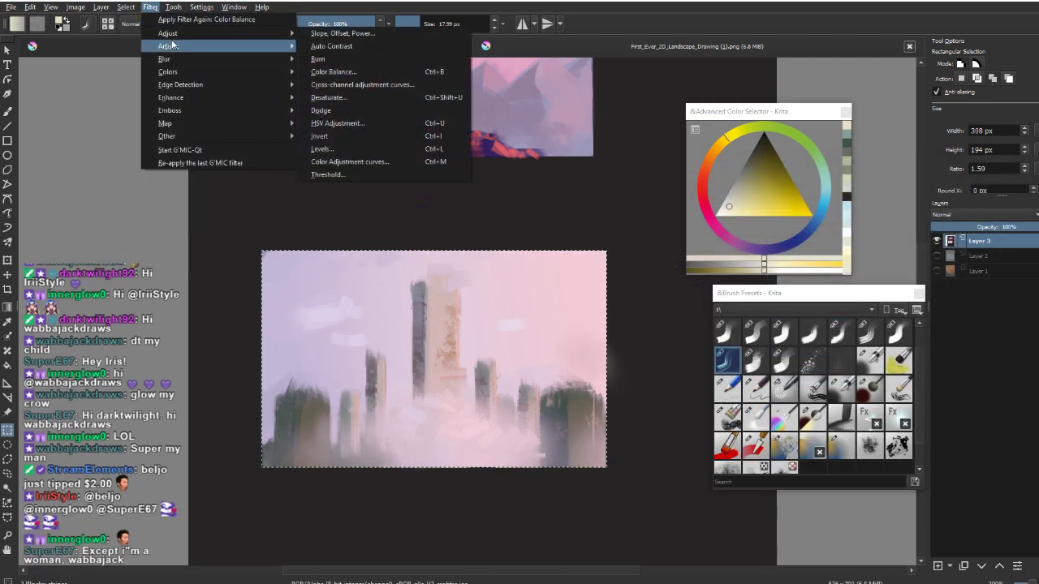
pyautogui.moveTo(275, 46)
pyautogui.moveTo(230, 34)
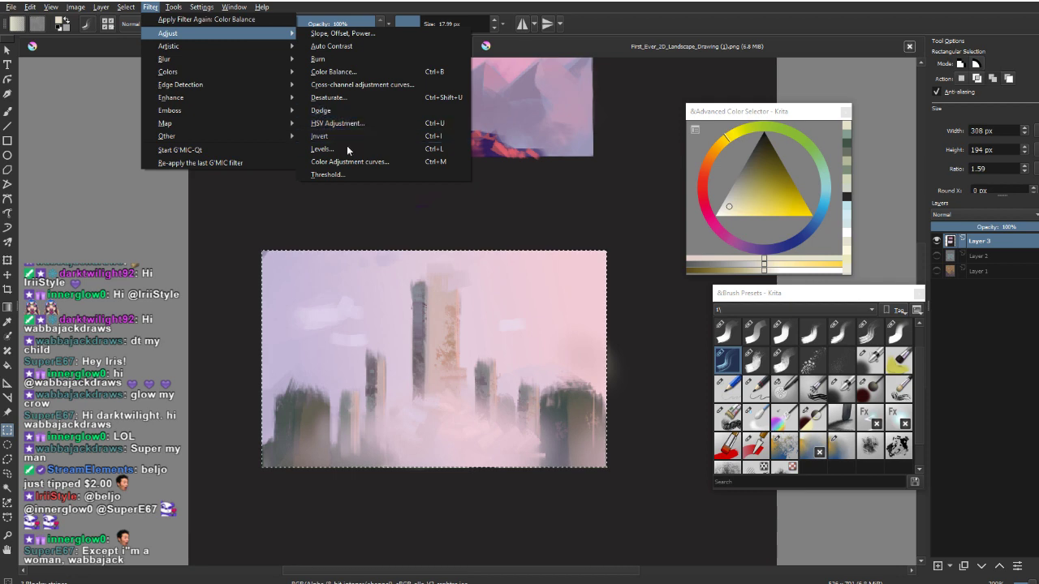
pyautogui.click(349, 46)
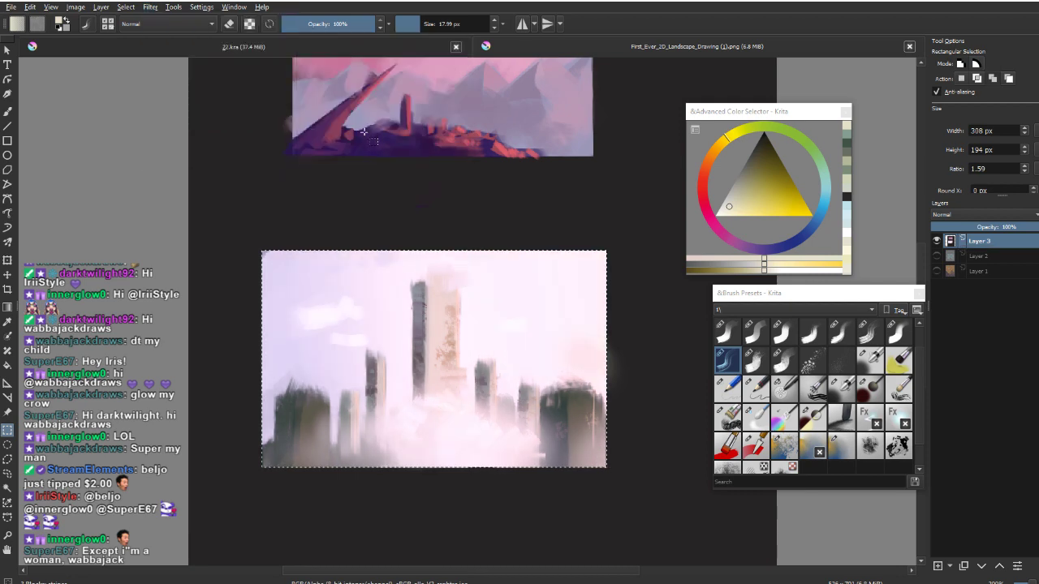
pyautogui.scroll(-1, 446, 244)
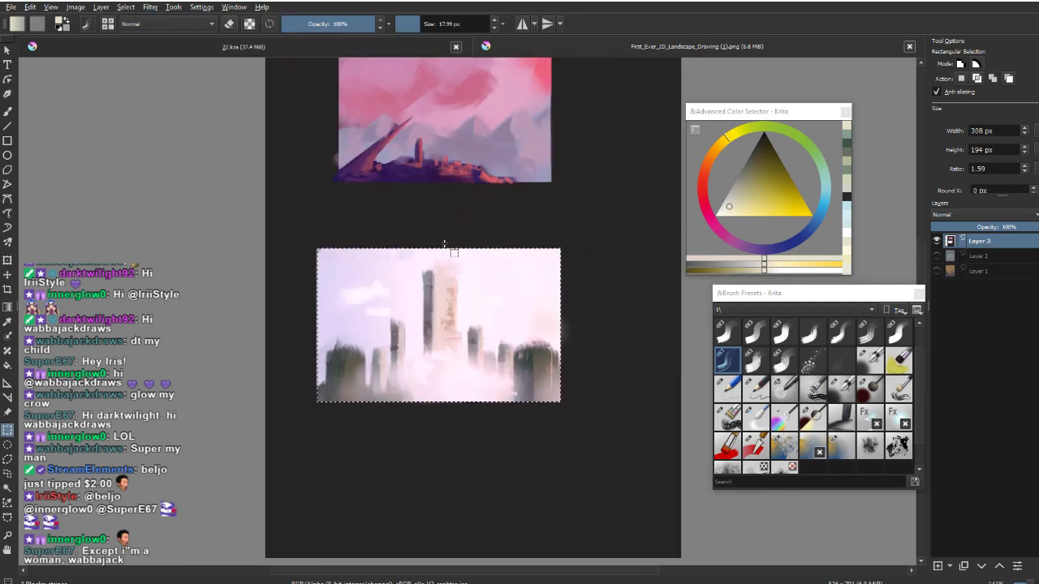
# Undo the Auto Contrast, the Color Balance and the rectangular selection on the city thumbnail.
pyautogui.hotkey('ctrl', 'z')
pyautogui.hotkey('ctrl', 'z')
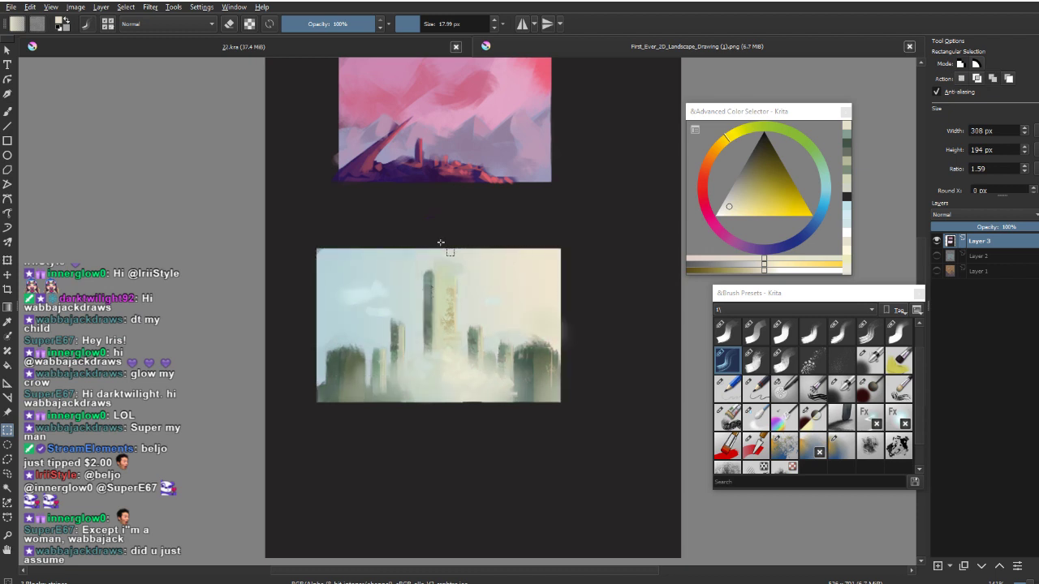
pyautogui.scroll(-1, 441, 242)
pyautogui.moveTo(459, 212); pyautogui.dragTo(439, 272)
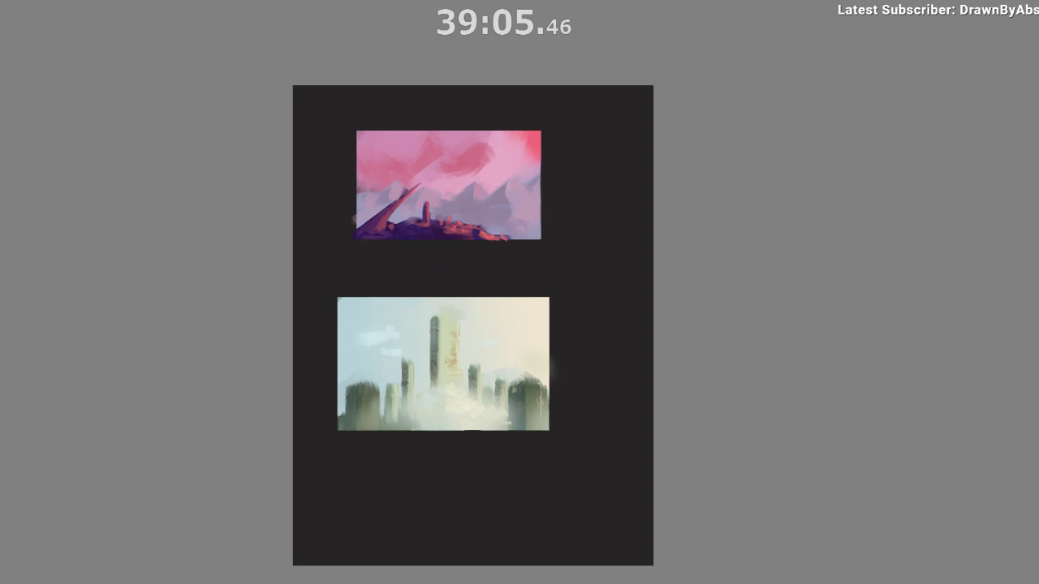
pyautogui.scroll(1, 430, 358)
pyautogui.scroll(-1, 430, 358)
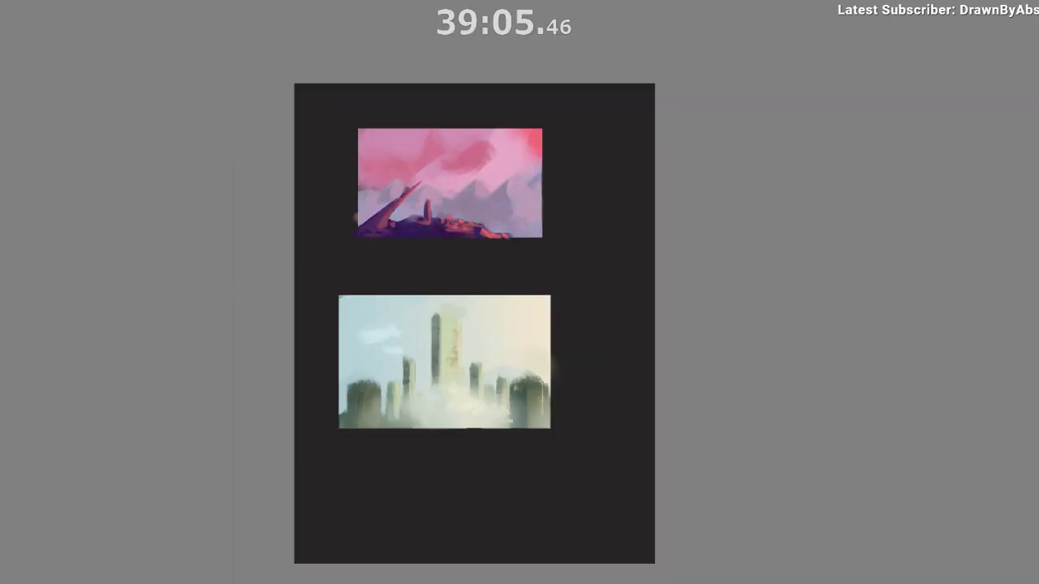
pyautogui.scroll(2, 430, 358)
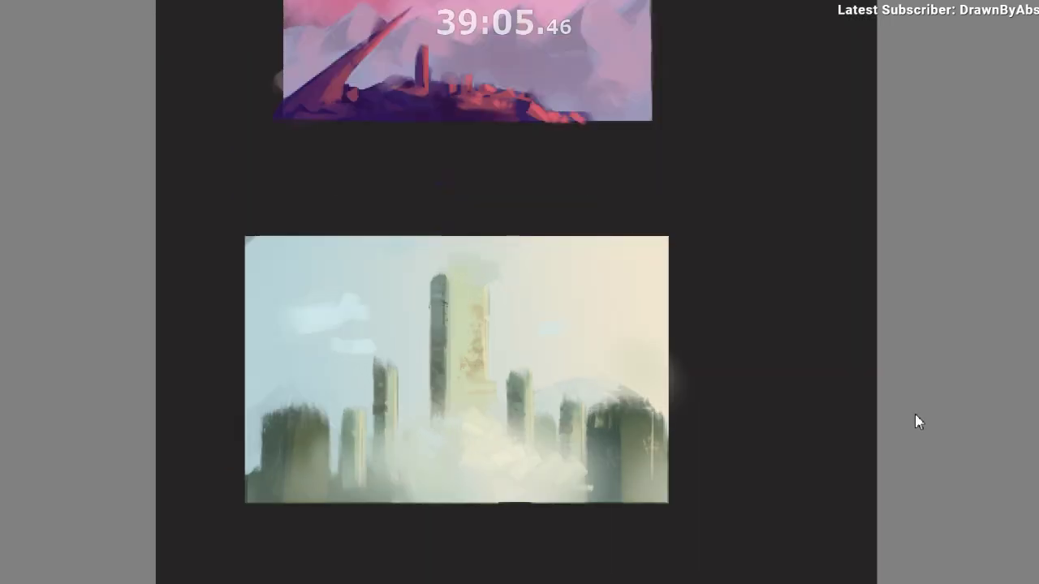
pyautogui.scroll(-3, 427, 505)
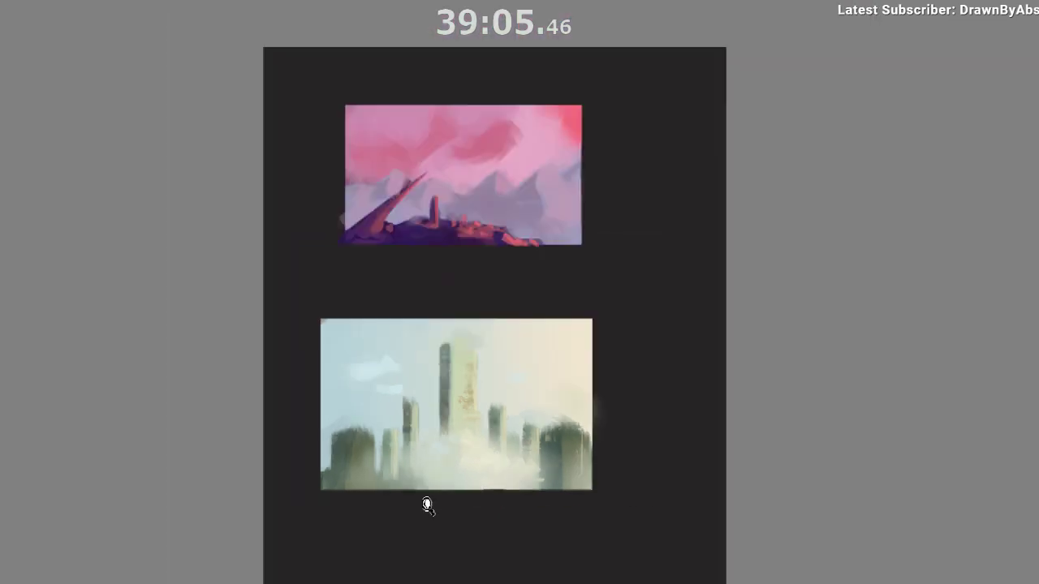
pyautogui.scroll(-2, 427, 505)
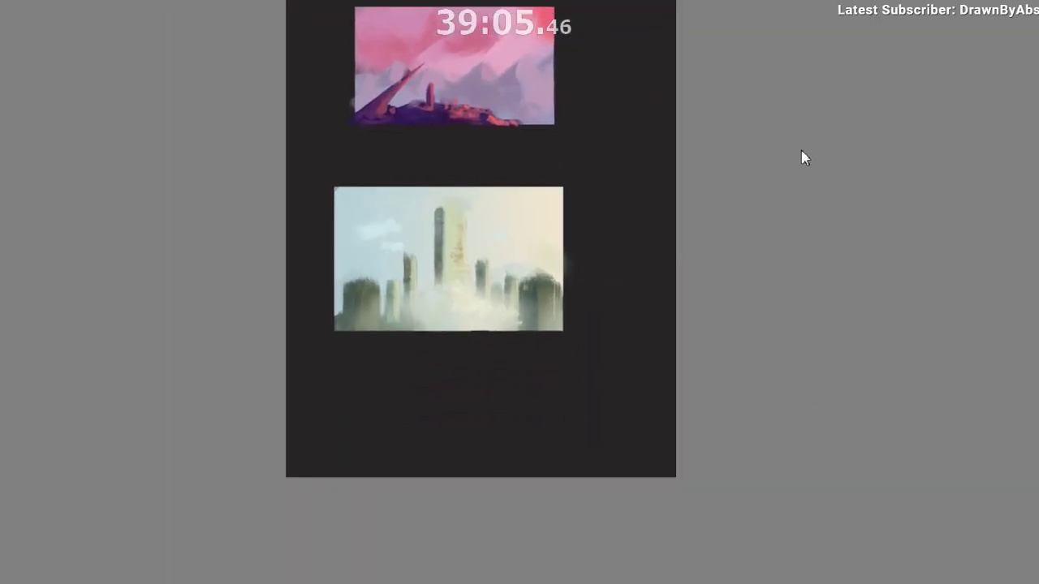
pyautogui.scroll(2, 485, 398)
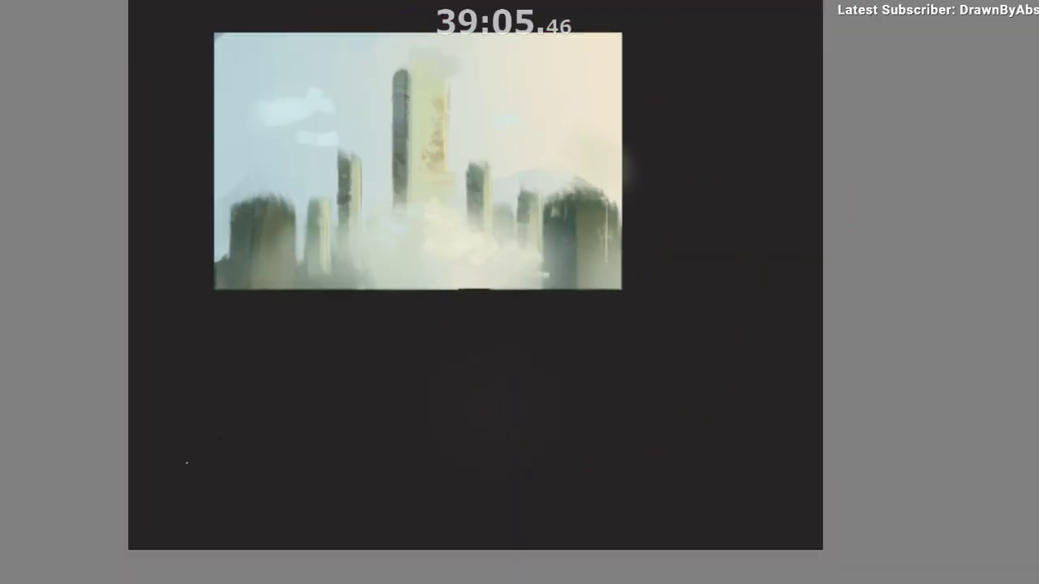
# Handwrite "Marco Bucci" in thin light grey strokes just below the green city thumbnail.
pyautogui.moveTo(187, 462); pyautogui.dragTo(331, 418)
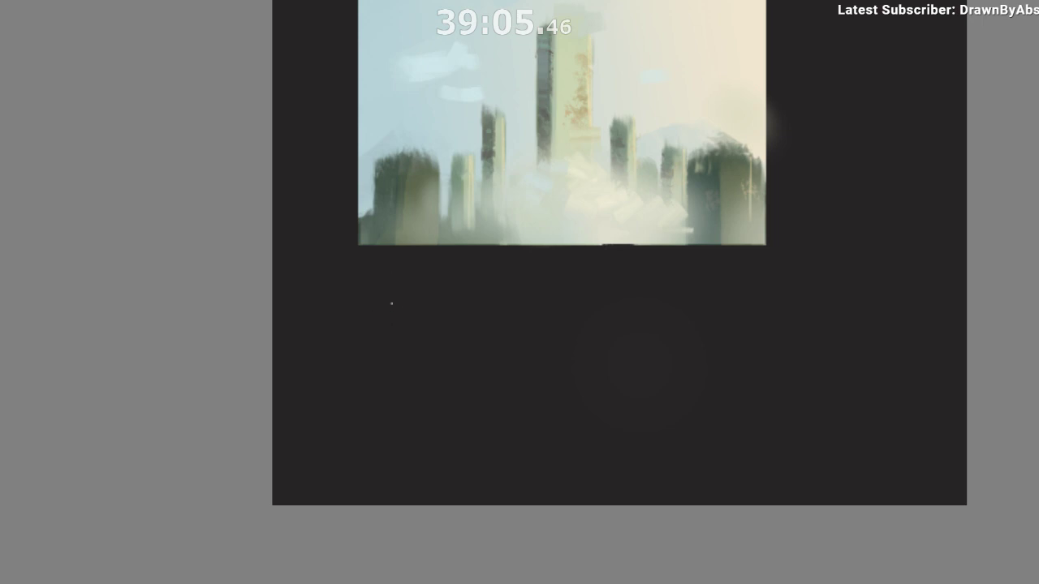
pyautogui.moveTo(393, 309)
pyautogui.mouseDown()
pyautogui.moveTo(403, 278)
pyautogui.moveTo(402, 297)
pyautogui.moveTo(402, 278)
pyautogui.moveTo(415, 320)
pyautogui.mouseUp()
pyautogui.hotkey('ctrl', 'z')
pyautogui.moveTo(429, 305)
pyautogui.mouseDown()
pyautogui.moveTo(434, 317)
pyautogui.moveTo(459, 300)
pyautogui.moveTo(473, 315)
pyautogui.moveTo(470, 302)
pyautogui.mouseUp()
pyautogui.hotkey('ctrl', 'z')
pyautogui.moveTo(471, 372); pyautogui.dragTo(418, 378)
pyautogui.moveTo(453, 280); pyautogui.dragTo(453, 318)
pyautogui.moveTo(451, 280)
pyautogui.mouseDown()
pyautogui.moveTo(473, 323)
pyautogui.moveTo(461, 327)
pyautogui.mouseUp()
pyautogui.moveTo(478, 306); pyautogui.dragTo(491, 323)
pyautogui.moveTo(502, 304); pyautogui.dragTo(508, 322)
pyautogui.moveTo(519, 306)
pyautogui.mouseDown()
pyautogui.moveTo(524, 322)
pyautogui.moveTo(541, 325)
pyautogui.mouseUp()
pyautogui.click(527, 279)
pyautogui.moveTo(599, 296)
pyautogui.mouseDown()
pyautogui.moveTo(520, 325)
pyautogui.moveTo(547, 336)
pyautogui.moveTo(619, 327)
pyautogui.mouseUp()
# Add a left-pointing arrow and an underlined "10 min" beside the Marco Bucci note.
pyautogui.moveTo(633, 305); pyautogui.dragTo(692, 323)
pyautogui.moveTo(699, 292); pyautogui.dragTo(715, 325)
pyautogui.moveTo(615, 348); pyautogui.dragTo(734, 336)
pyautogui.moveTo(604, 373); pyautogui.dragTo(701, 326)
# Handwrite "Nathan Fowkes" on a second line below the Marco Bucci note.
pyautogui.moveTo(369, 389); pyautogui.dragTo(393, 347)
pyautogui.moveTo(416, 371); pyautogui.dragTo(417, 387)
pyautogui.moveTo(422, 343)
pyautogui.mouseDown()
pyautogui.moveTo(424, 388)
pyautogui.moveTo(428, 354)
pyautogui.mouseUp()
pyautogui.moveTo(433, 343); pyautogui.dragTo(450, 385)
pyautogui.moveTo(459, 372); pyautogui.dragTo(480, 374)
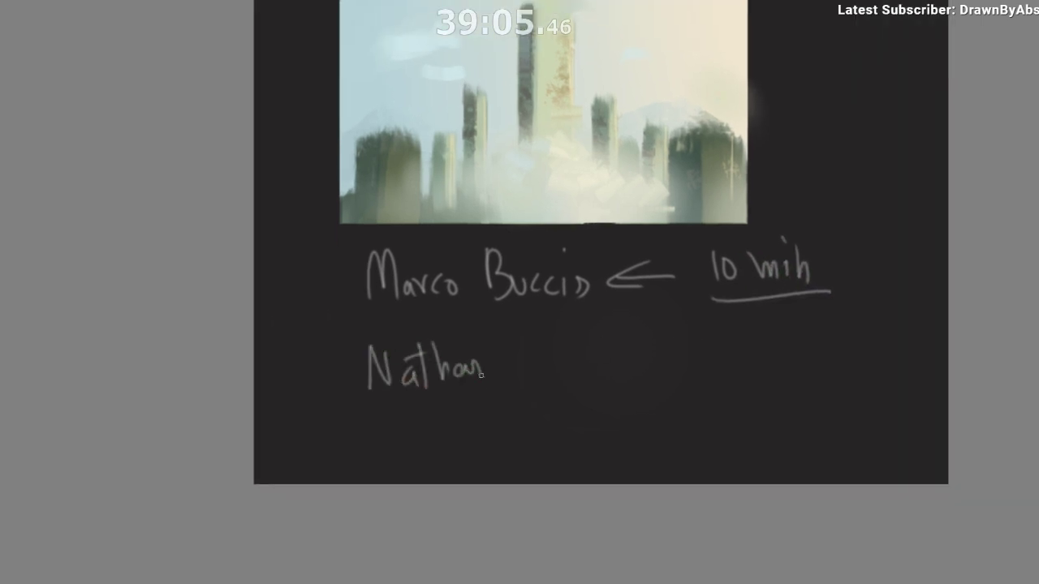
pyautogui.moveTo(511, 324)
pyautogui.mouseDown()
pyautogui.moveTo(510, 378)
pyautogui.moveTo(578, 365)
pyautogui.moveTo(589, 382)
pyautogui.moveTo(546, 385)
pyautogui.mouseUp()
pyautogui.moveTo(564, 375)
pyautogui.mouseDown()
pyautogui.moveTo(594, 373)
pyautogui.moveTo(585, 384)
pyautogui.moveTo(581, 376)
pyautogui.mouseUp()
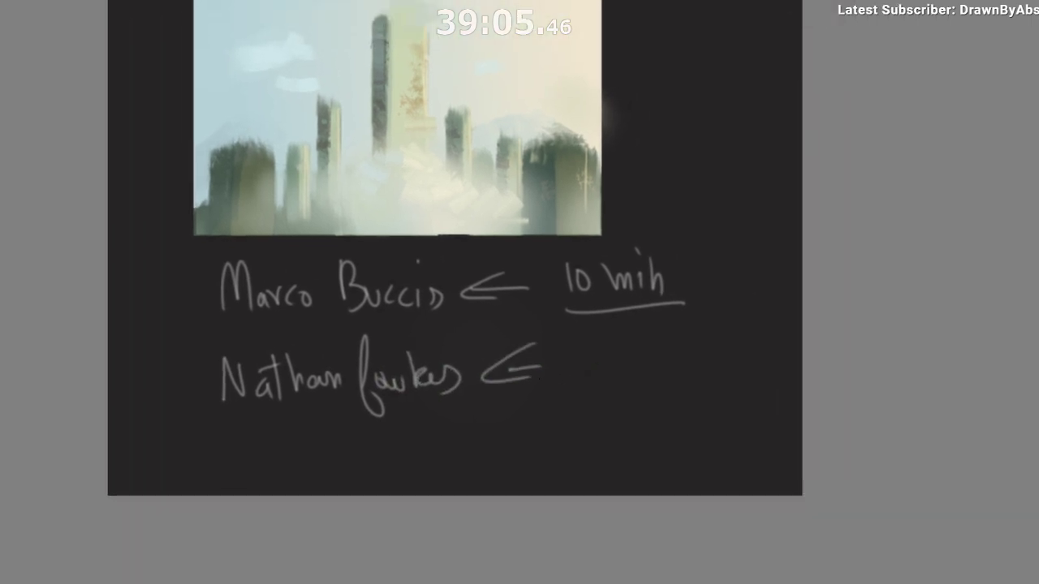
# Redraw a smaller left-pointing arrow beside the Nathan Fowkes note and handwrite "Schoolism" after it.
pyautogui.hotkey('ctrl', 'z')
pyautogui.moveTo(514, 354); pyautogui.dragTo(514, 379)
pyautogui.moveTo(591, 344)
pyautogui.mouseDown()
pyautogui.moveTo(583, 373)
pyautogui.moveTo(566, 378)
pyautogui.mouseUp()
pyautogui.moveTo(604, 351); pyautogui.dragTo(610, 366)
pyautogui.moveTo(614, 343)
pyautogui.mouseDown()
pyautogui.moveTo(620, 360)
pyautogui.moveTo(650, 364)
pyautogui.mouseUp()
pyautogui.moveTo(658, 338); pyautogui.dragTo(662, 363)
pyautogui.moveTo(673, 351); pyautogui.dragTo(674, 362)
pyautogui.moveTo(687, 353); pyautogui.dragTo(725, 358)
pyautogui.moveTo(642, 367); pyautogui.dragTo(830, 284)
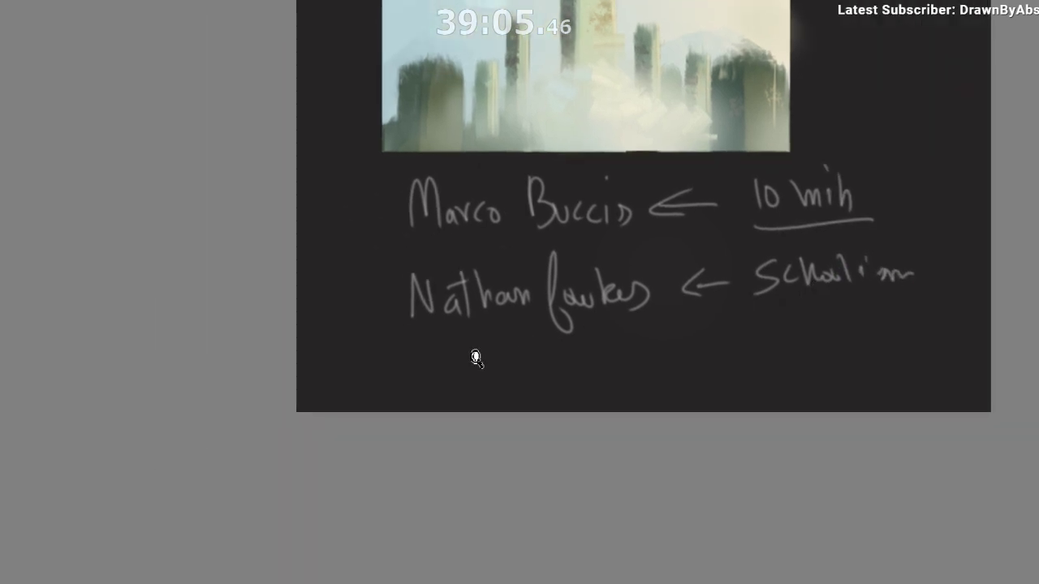
# Handwrite "Draw mix paint" with a left-pointing arrow on a third line below the Nathan Fowkes note.
pyautogui.moveTo(476, 357); pyautogui.dragTo(486, 357)
pyautogui.moveTo(404, 344); pyautogui.dragTo(413, 393)
pyautogui.moveTo(426, 369); pyautogui.dragTo(438, 369)
pyautogui.moveTo(456, 370)
pyautogui.mouseDown()
pyautogui.moveTo(492, 366)
pyautogui.moveTo(526, 380)
pyautogui.moveTo(568, 368)
pyautogui.moveTo(554, 388)
pyautogui.moveTo(565, 380)
pyautogui.mouseUp()
pyautogui.hotkey('ctrl', 'z')
pyautogui.moveTo(563, 355); pyautogui.dragTo(547, 382)
pyautogui.moveTo(588, 354)
pyautogui.mouseDown()
pyautogui.moveTo(590, 394)
pyautogui.moveTo(602, 372)
pyautogui.mouseUp()
pyautogui.moveTo(623, 357)
pyautogui.mouseDown()
pyautogui.moveTo(613, 368)
pyautogui.moveTo(670, 373)
pyautogui.mouseUp()
pyautogui.moveTo(669, 325)
pyautogui.mouseDown()
pyautogui.moveTo(664, 367)
pyautogui.moveTo(682, 336)
pyautogui.moveTo(750, 350)
pyautogui.mouseUp()
pyautogui.click(637, 345)
pyautogui.moveTo(737, 333); pyautogui.dragTo(744, 370)
# Handwrite "Craig Mullins" above the pink landscape thumbnail and underline the surname.
pyautogui.hotkey('ctrl', '-')
pyautogui.moveTo(599, 458); pyautogui.dragTo(504, 538)
pyautogui.moveTo(655, 262); pyautogui.dragTo(503, 505)
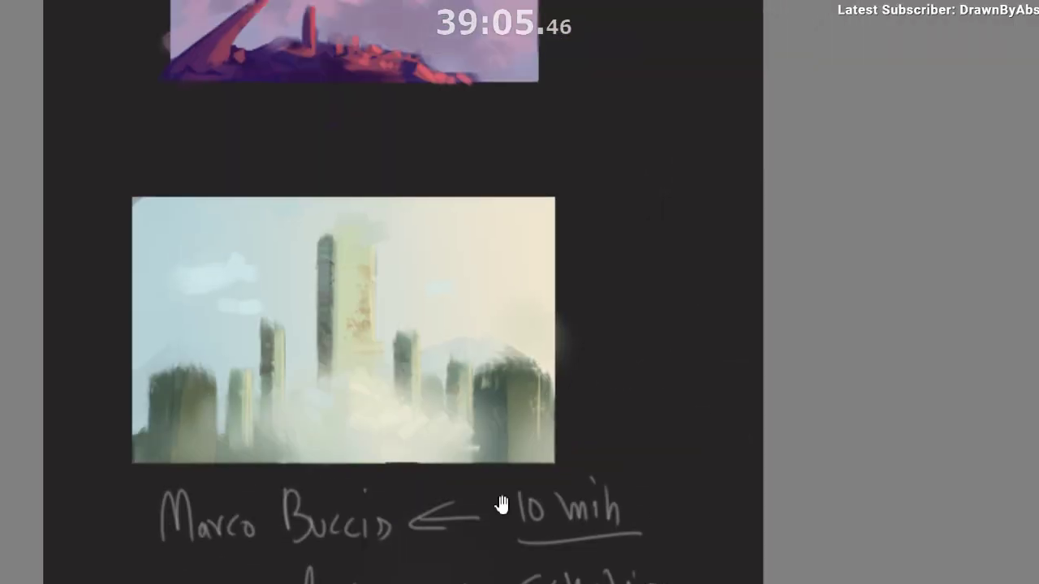
pyautogui.moveTo(446, 293); pyautogui.dragTo(434, 499)
pyautogui.moveTo(563, 205); pyautogui.dragTo(673, 390)
pyautogui.moveTo(448, 181)
pyautogui.mouseDown()
pyautogui.moveTo(440, 225)
pyautogui.moveTo(473, 202)
pyautogui.mouseUp()
pyautogui.moveTo(488, 203); pyautogui.dragTo(493, 218)
pyautogui.click(496, 186)
pyautogui.moveTo(497, 202)
pyautogui.mouseDown()
pyautogui.moveTo(498, 217)
pyautogui.moveTo(530, 202)
pyautogui.moveTo(502, 226)
pyautogui.mouseUp()
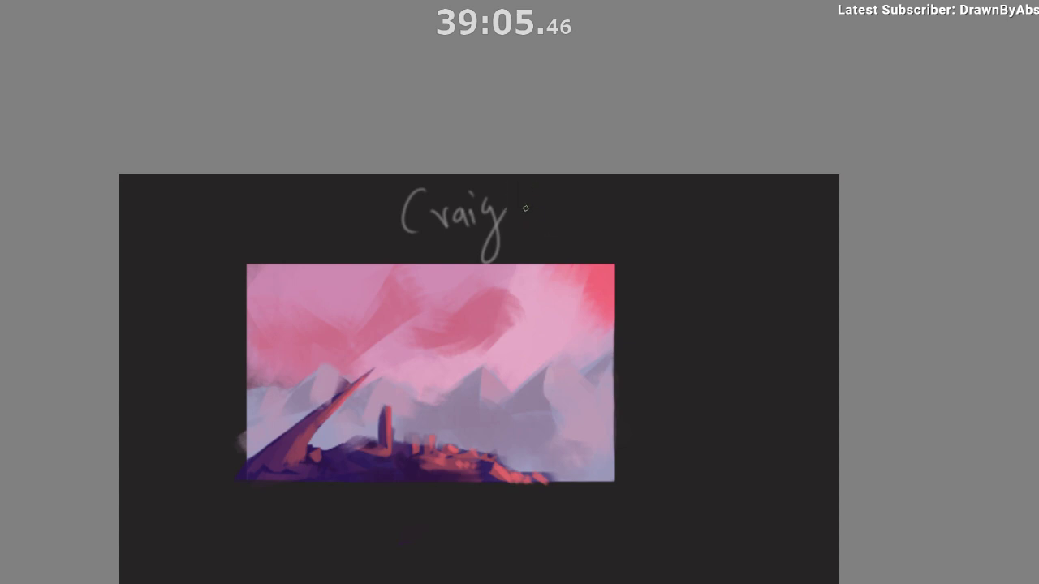
pyautogui.moveTo(525, 220)
pyautogui.mouseDown()
pyautogui.moveTo(566, 198)
pyautogui.moveTo(589, 224)
pyautogui.moveTo(620, 213)
pyautogui.moveTo(647, 233)
pyautogui.mouseUp()
pyautogui.moveTo(622, 262)
pyautogui.mouseDown()
pyautogui.moveTo(592, 345)
pyautogui.moveTo(552, 252)
pyautogui.mouseUp()
pyautogui.moveTo(594, 292); pyautogui.dragTo(615, 389)
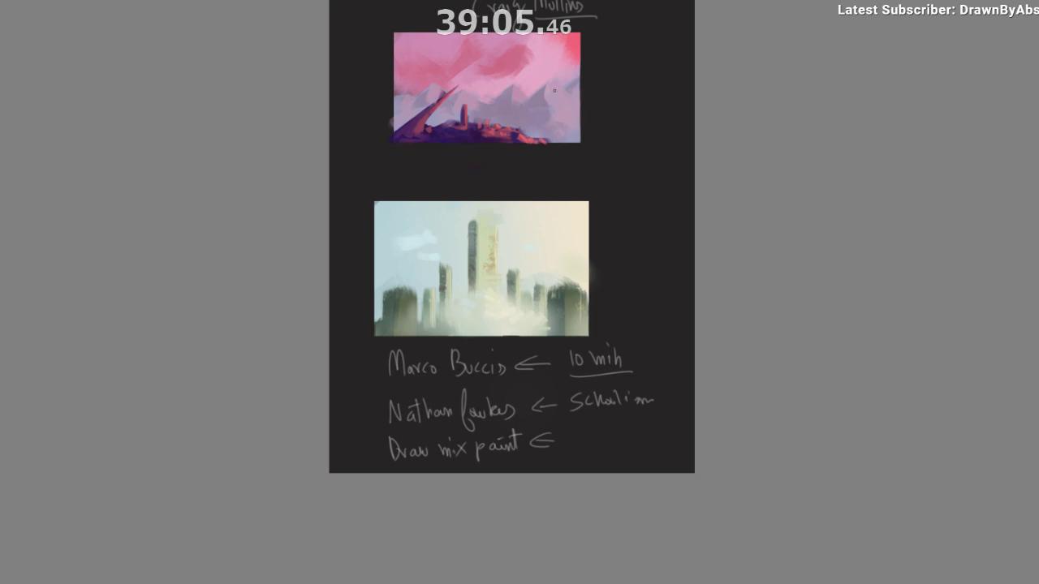
pyautogui.moveTo(568, 113); pyautogui.dragTo(568, 183)
pyautogui.moveTo(570, 224); pyautogui.dragTo(570, 342)
pyautogui.moveTo(573, 315); pyautogui.dragTo(576, 280)
pyautogui.moveTo(583, 329); pyautogui.dragTo(581, 414)
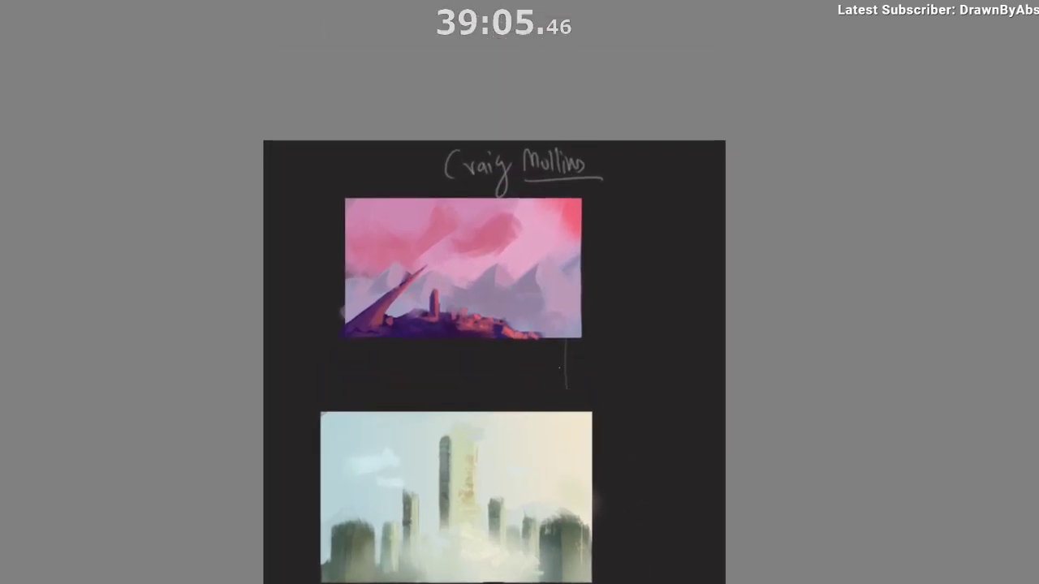
pyautogui.scroll(3, 564, 381)
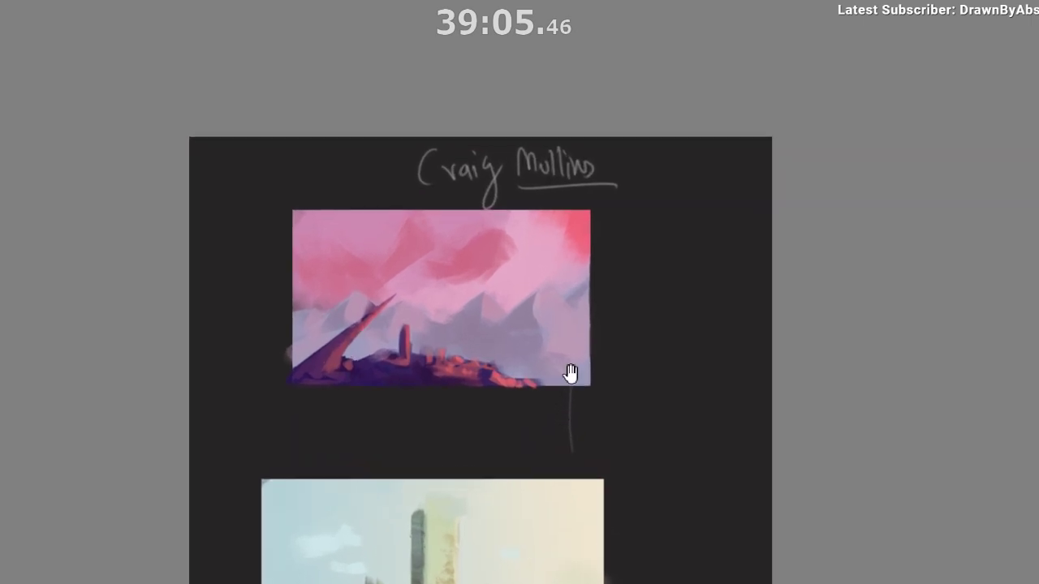
pyautogui.moveTo(585, 325); pyautogui.dragTo(610, 249)
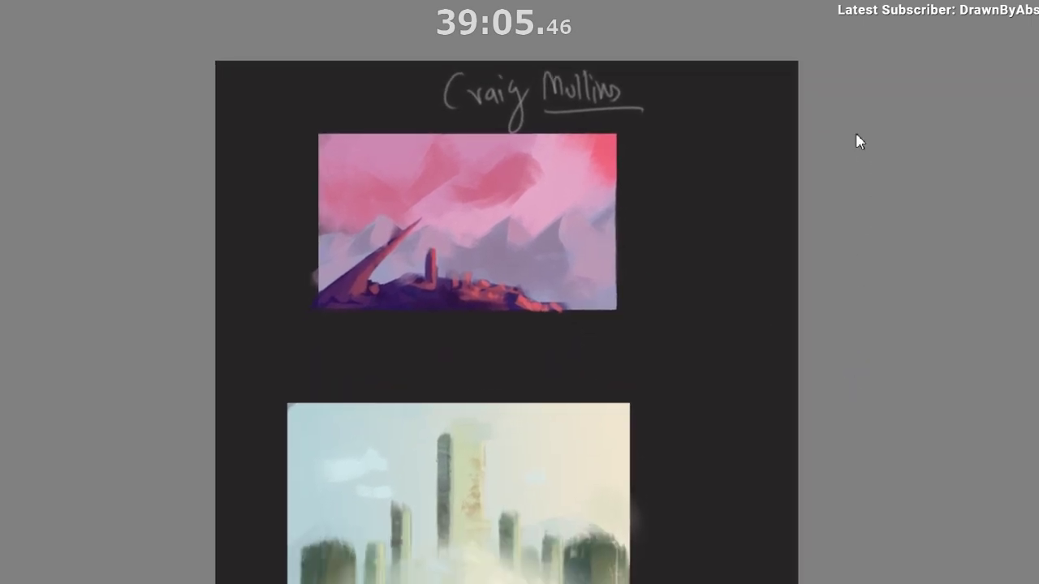
# Handwrite a larger "Craig Mullins" between the pink and green thumbnails and underline the surname.
pyautogui.moveTo(515, 335); pyautogui.dragTo(510, 378)
pyautogui.moveTo(522, 363)
pyautogui.mouseDown()
pyautogui.moveTo(528, 376)
pyautogui.moveTo(535, 362)
pyautogui.mouseUp()
pyautogui.moveTo(555, 360); pyautogui.dragTo(567, 379)
pyautogui.click(575, 341)
pyautogui.moveTo(575, 357)
pyautogui.mouseDown()
pyautogui.moveTo(602, 414)
pyautogui.moveTo(626, 362)
pyautogui.mouseUp()
pyautogui.moveTo(644, 367); pyautogui.dragTo(625, 370)
pyautogui.moveTo(635, 339)
pyautogui.mouseDown()
pyautogui.moveTo(640, 377)
pyautogui.moveTo(634, 341)
pyautogui.moveTo(662, 375)
pyautogui.moveTo(696, 369)
pyautogui.mouseUp()
pyautogui.hotkey('ctrl', 'z')
pyautogui.hotkey('ctrl', 'z')
pyautogui.click(711, 334)
pyautogui.moveTo(721, 350); pyautogui.dragTo(740, 369)
pyautogui.moveTo(748, 350); pyautogui.dragTo(740, 376)
pyautogui.moveTo(608, 392); pyautogui.dragTo(757, 385)
pyautogui.moveTo(720, 414)
pyautogui.mouseDown()
pyautogui.moveTo(661, 450)
pyautogui.moveTo(660, 471)
pyautogui.mouseUp()
pyautogui.moveTo(660, 471); pyautogui.dragTo(571, 403)
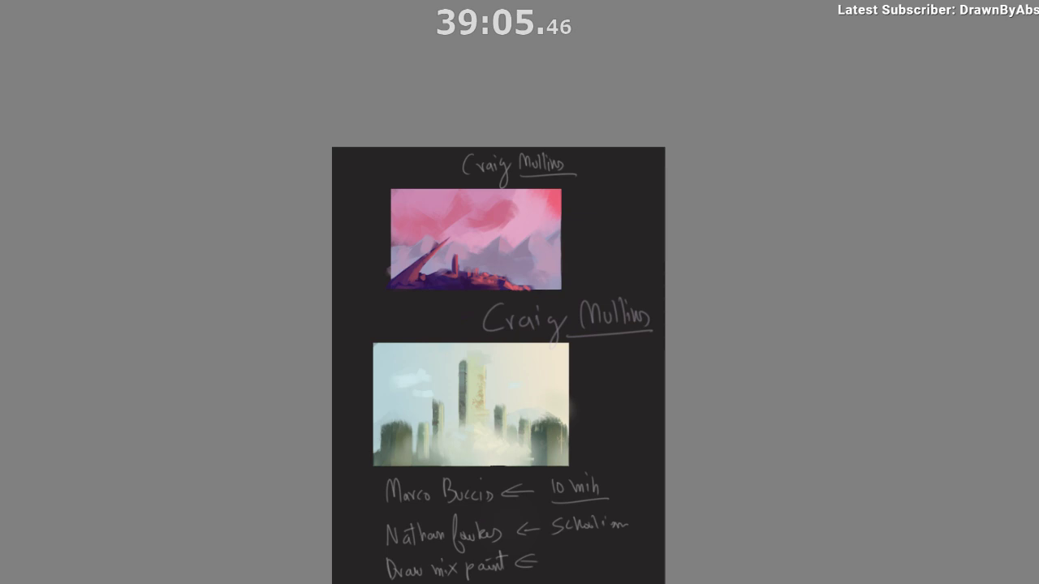
# Undo all strokes of the larger "Craig Mullins" note between the two thumbnails.
pyautogui.hotkey('ctrl', 'z')
pyautogui.hotkey('ctrl', 'z')
pyautogui.hotkey('ctrl', 'z')
pyautogui.hotkey('ctrl', 'z')
pyautogui.hotkey('ctrl', 'z')
pyautogui.hotkey('ctrl', 'z')
pyautogui.hotkey('ctrl', 'z')
pyautogui.hotkey('ctrl', 'z')
pyautogui.hotkey('ctrl', 'z')
pyautogui.hotkey('ctrl', 'z')
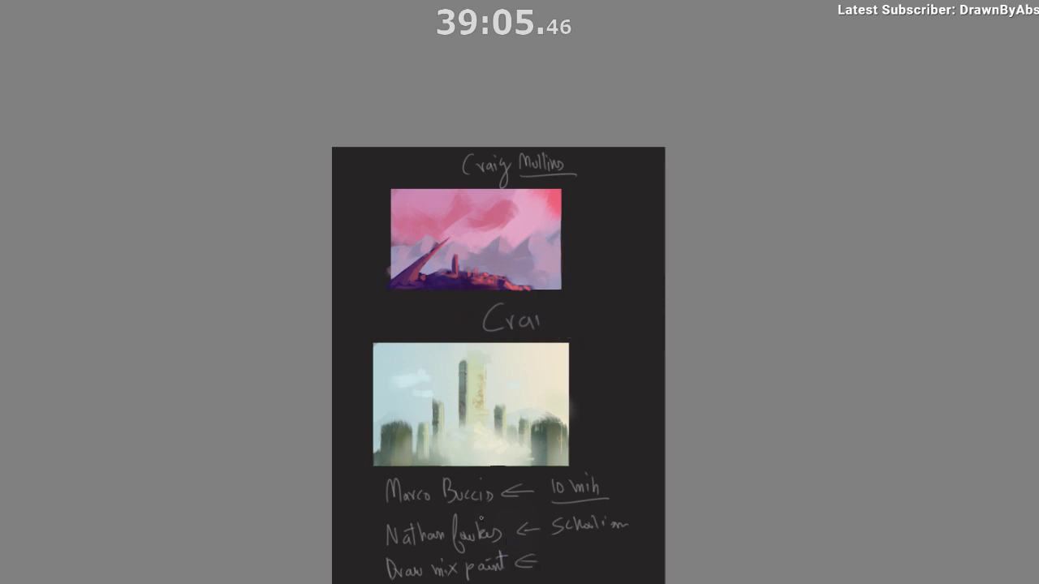
pyautogui.hotkey('ctrl', 'z')
pyautogui.hotkey('ctrl', 'z')
pyautogui.hotkey('ctrl', 'z')
pyautogui.hotkey('ctrl', 'z')
pyautogui.hotkey('ctrl', 'z')
pyautogui.moveTo(562, 460); pyautogui.dragTo(601, 461)
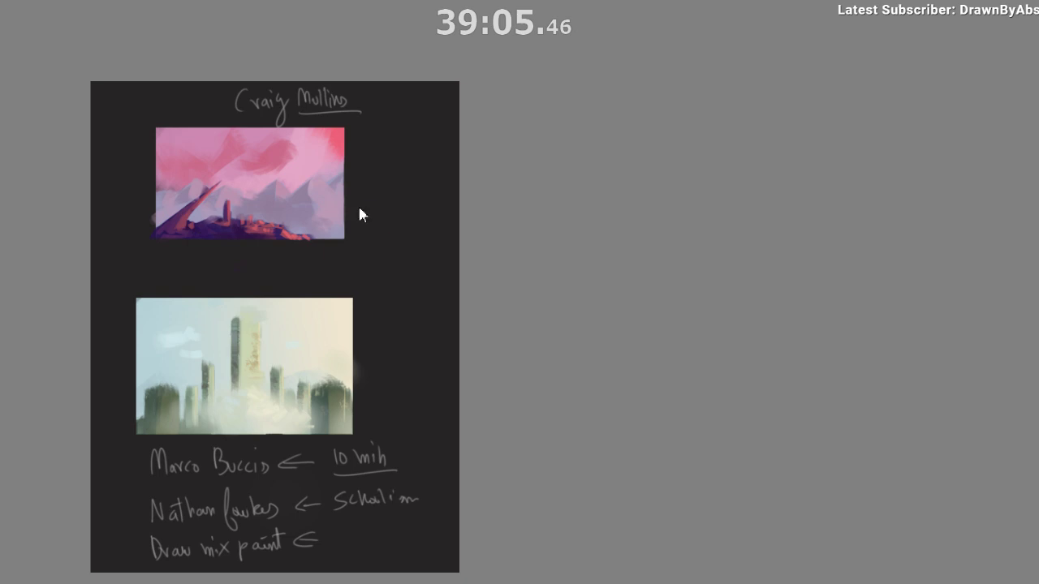
# Switch to the painting of the skull and yellow snake in the forest and examine it at different zoom levels.
pyautogui.hotkey('ctrl', 'Tab')
pyautogui.scroll(-2, 140, 294)
pyautogui.scroll(1, 140, 294)
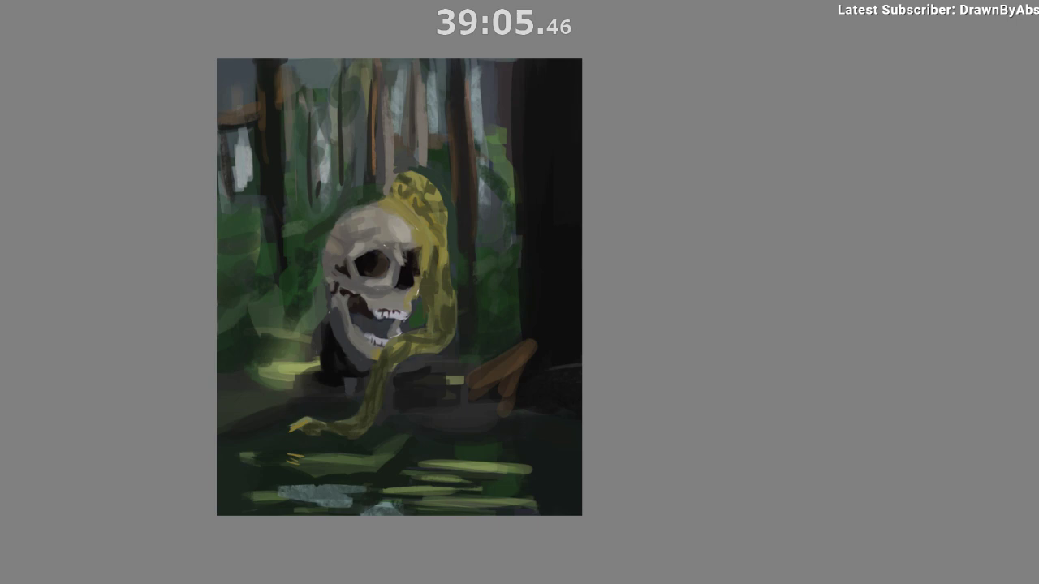
pyautogui.scroll(1, 393, 264)
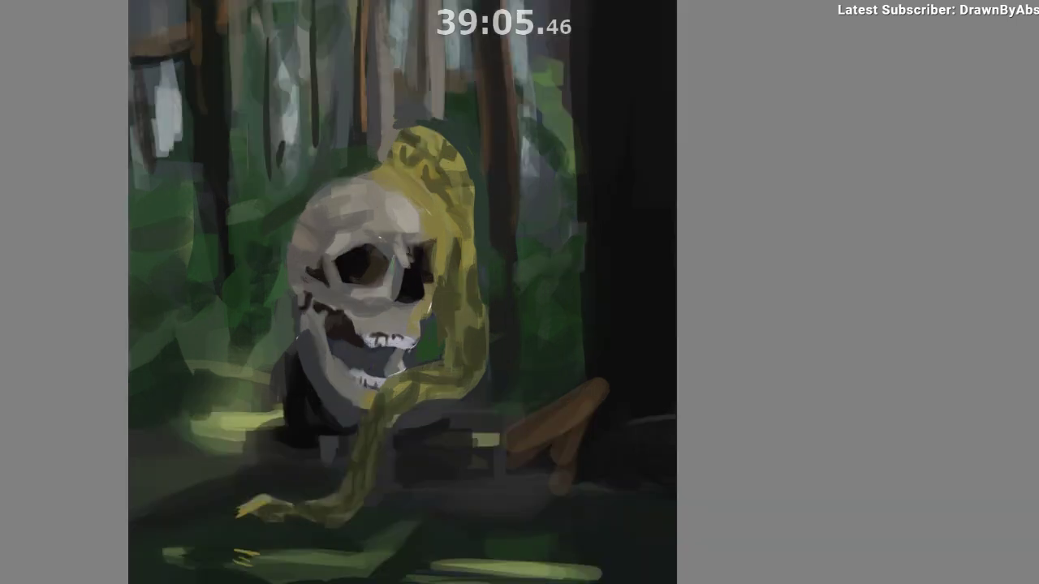
pyautogui.scroll(-1, 394, 256)
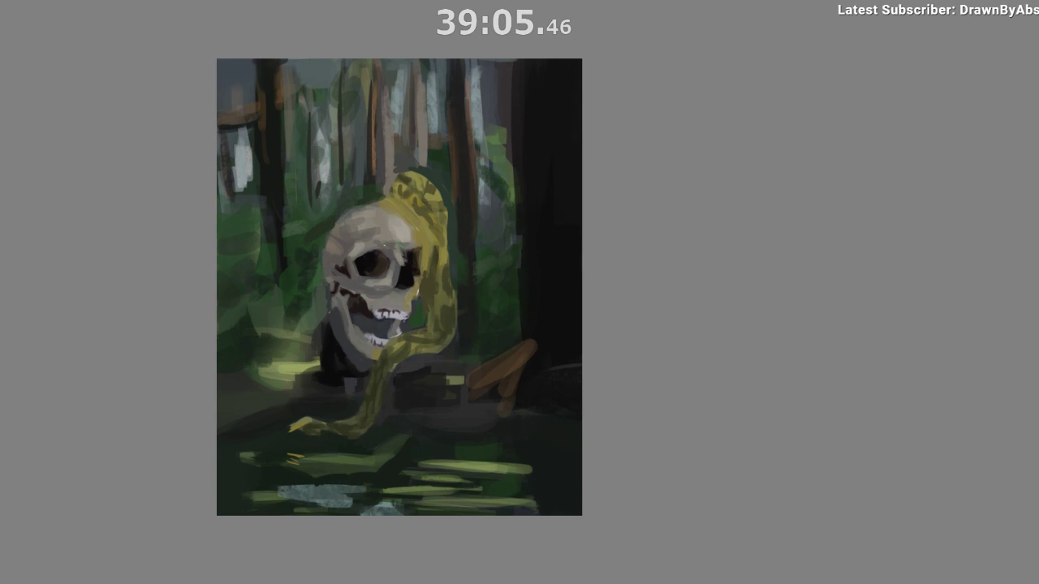
pyautogui.moveTo(442, 302)
pyautogui.mouseDown()
pyautogui.moveTo(545, 328)
pyautogui.moveTo(591, 376)
pyautogui.mouseUp()
pyautogui.hotkey('ctrl', 'z')
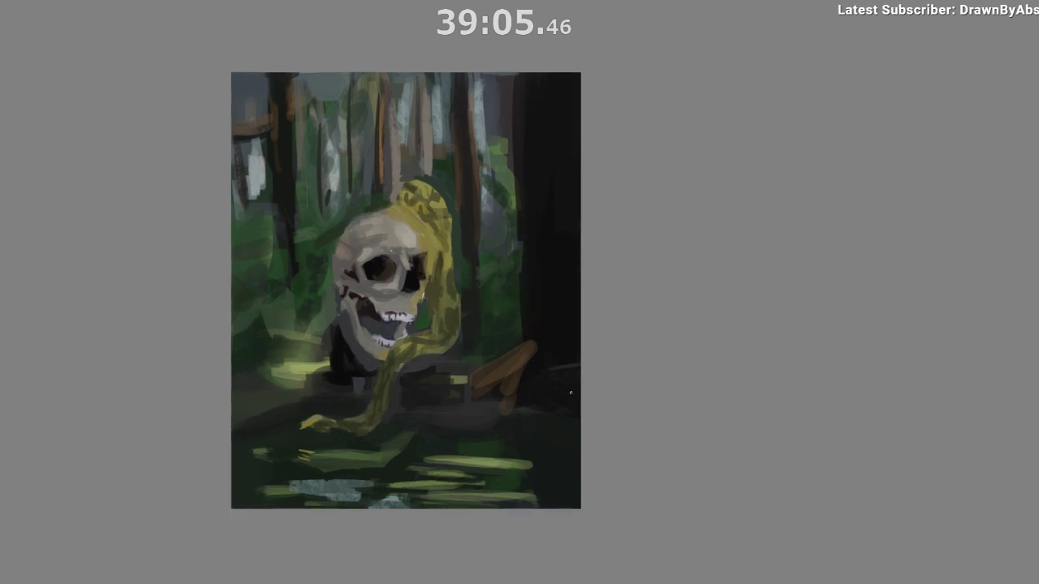
pyautogui.moveTo(521, 395); pyautogui.dragTo(601, 397)
pyautogui.scroll(-4, 591, 399)
pyautogui.scroll(1, 559, 460)
pyautogui.moveTo(561, 463); pyautogui.dragTo(534, 493)
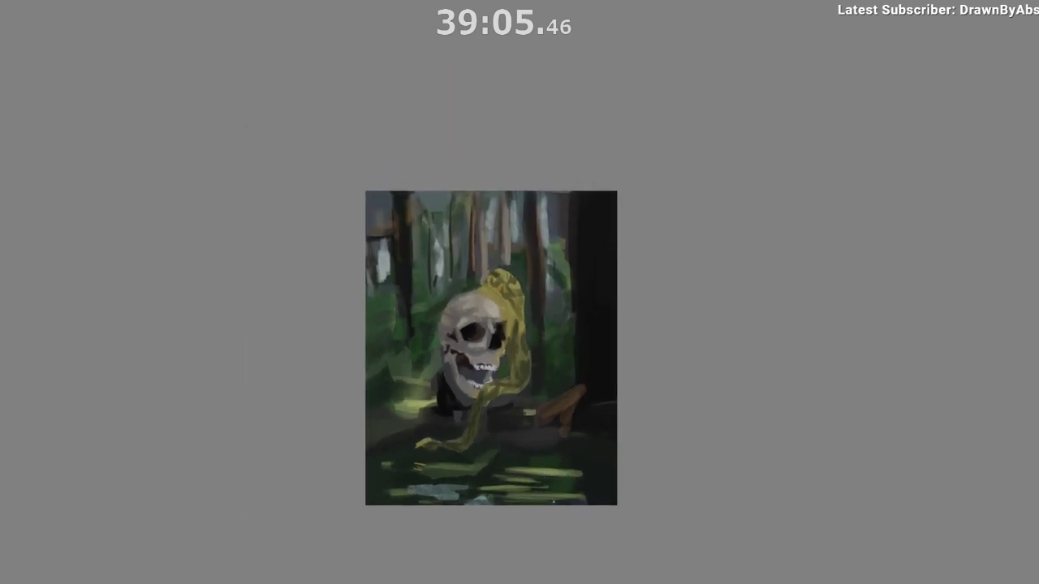
pyautogui.scroll(1, 552, 496)
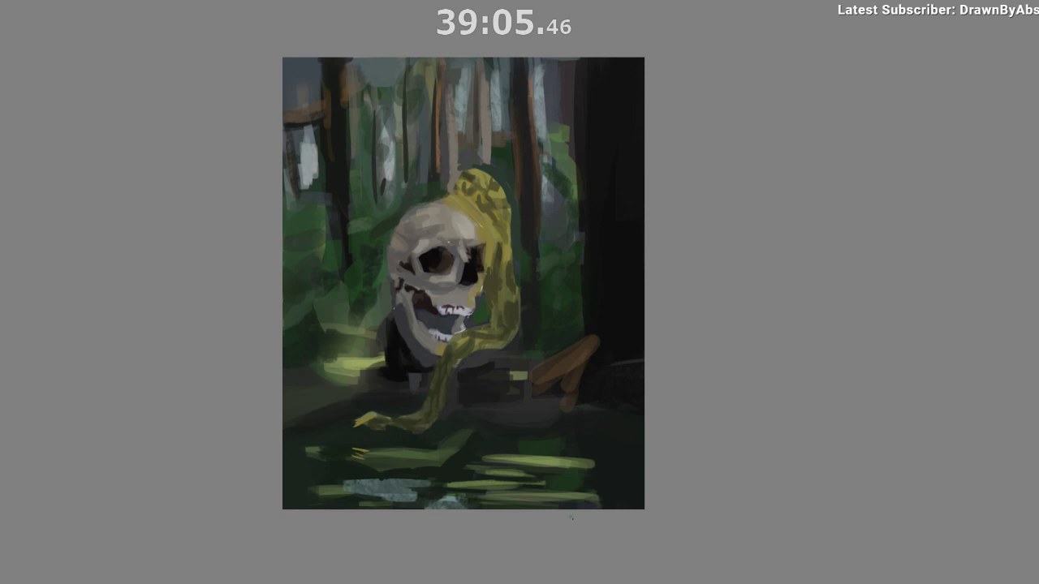
# Sample the light and grey bone tones across the skull's forehead and beside the snake to compare the colours.
pyautogui.keyDown('ctrl'); pyautogui.click(462, 227); pyautogui.keyUp('ctrl')
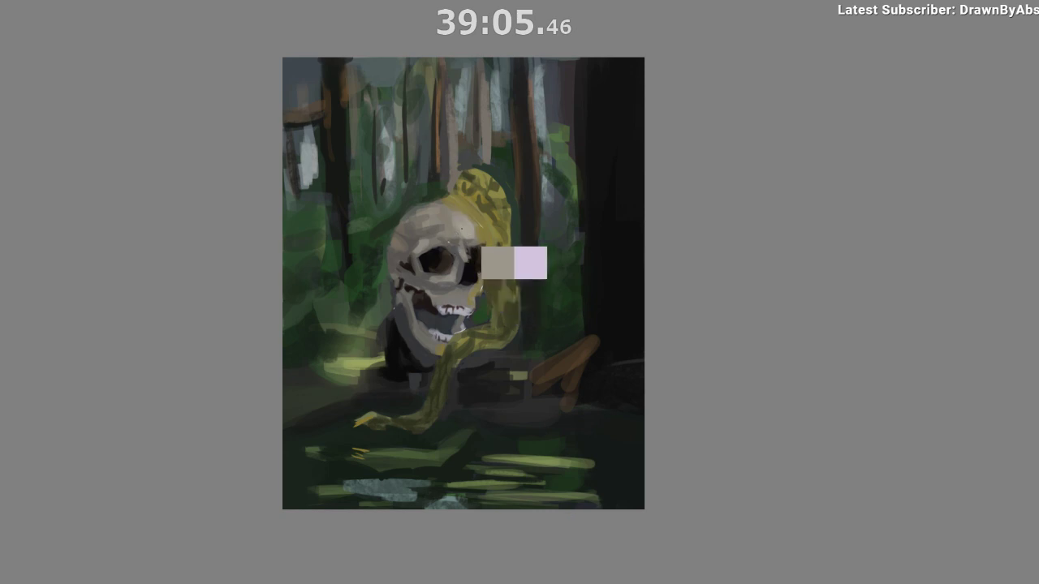
pyautogui.keyDown('ctrl'); pyautogui.click(480, 213); pyautogui.keyUp('ctrl')
pyautogui.moveTo(496, 209); pyautogui.dragTo(429, 234)
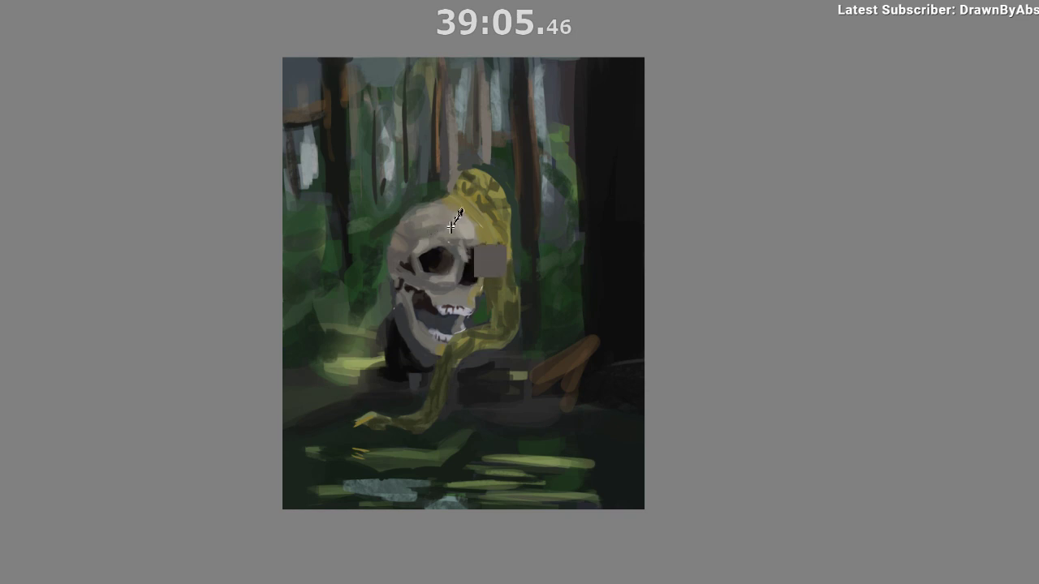
pyautogui.keyDown('ctrl'); pyautogui.click(458, 224); pyautogui.keyUp('ctrl')
pyautogui.keyDown('ctrl'); pyautogui.click(468, 234); pyautogui.keyUp('ctrl')
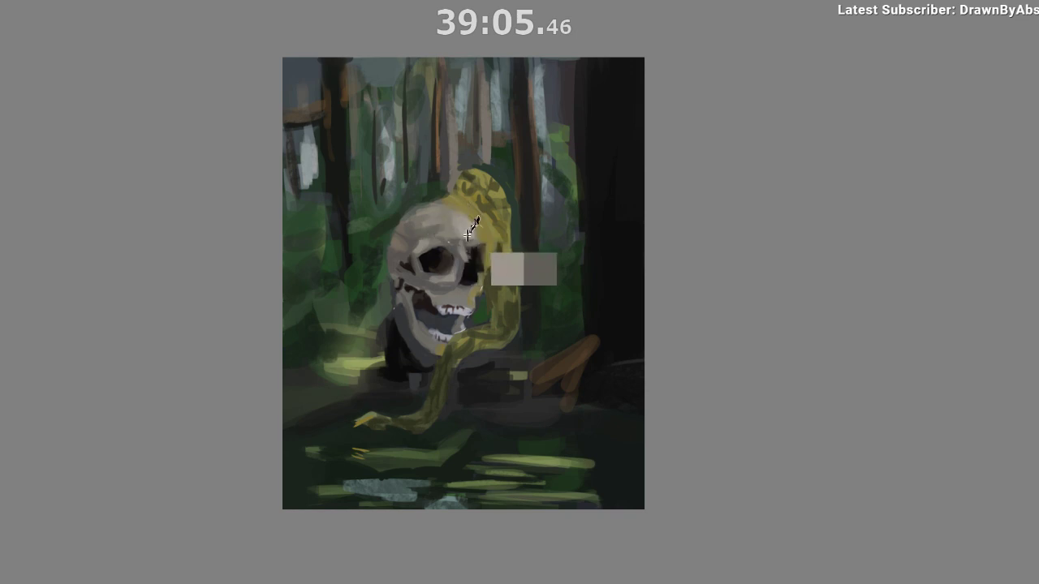
pyautogui.moveTo(467, 235)
pyautogui.mouseDown()
pyautogui.moveTo(423, 237)
pyautogui.moveTo(452, 235)
pyautogui.mouseUp()
pyautogui.keyDown('ctrl'); pyautogui.click(444, 229); pyautogui.keyUp('ctrl')
pyautogui.keyDown('ctrl'); pyautogui.click(447, 231); pyautogui.keyUp('ctrl')
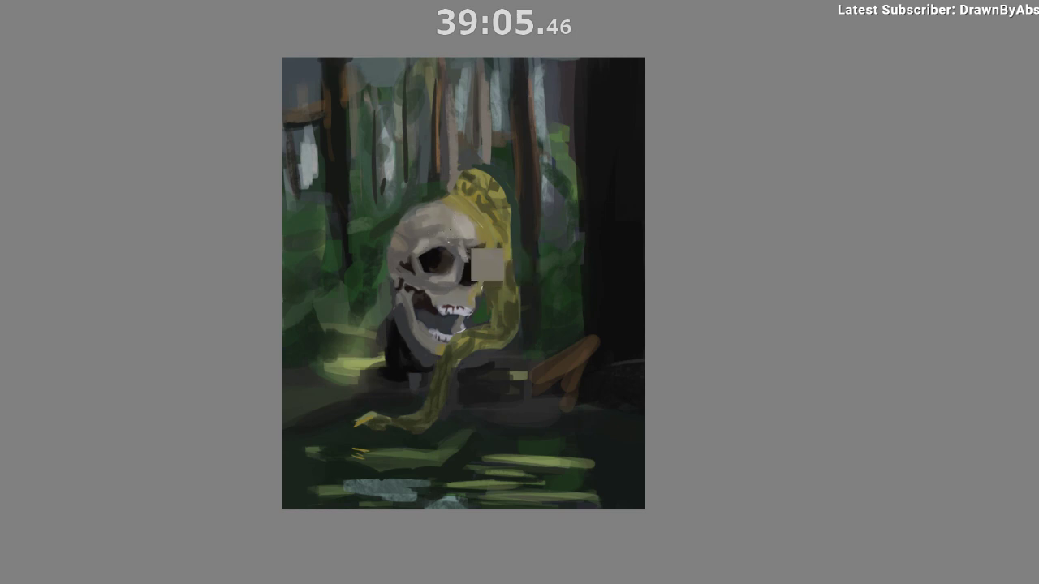
# Sample more bone tones on the skull's forehead and around its eye socket to compare the colours.
pyautogui.keyDown('ctrl'); pyautogui.click(423, 240); pyautogui.keyUp('ctrl')
pyautogui.moveTo(427, 347); pyautogui.dragTo(470, 421)
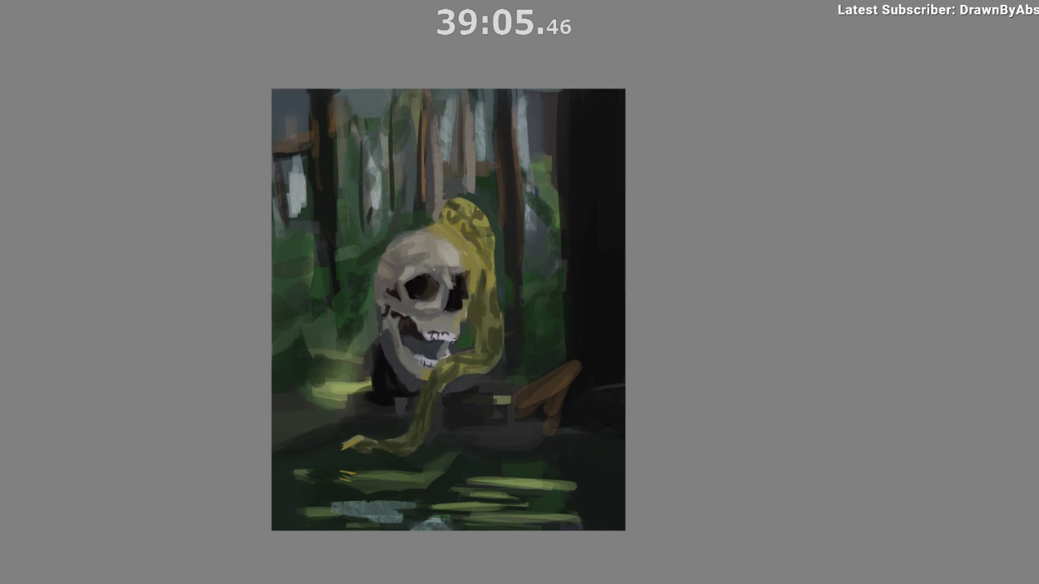
pyautogui.keyDown('ctrl'); pyautogui.click(422, 279); pyautogui.keyUp('ctrl')
pyautogui.keyDown('ctrl'); pyautogui.click(426, 265); pyautogui.keyUp('ctrl')
pyautogui.scroll(-2, 471, 498)
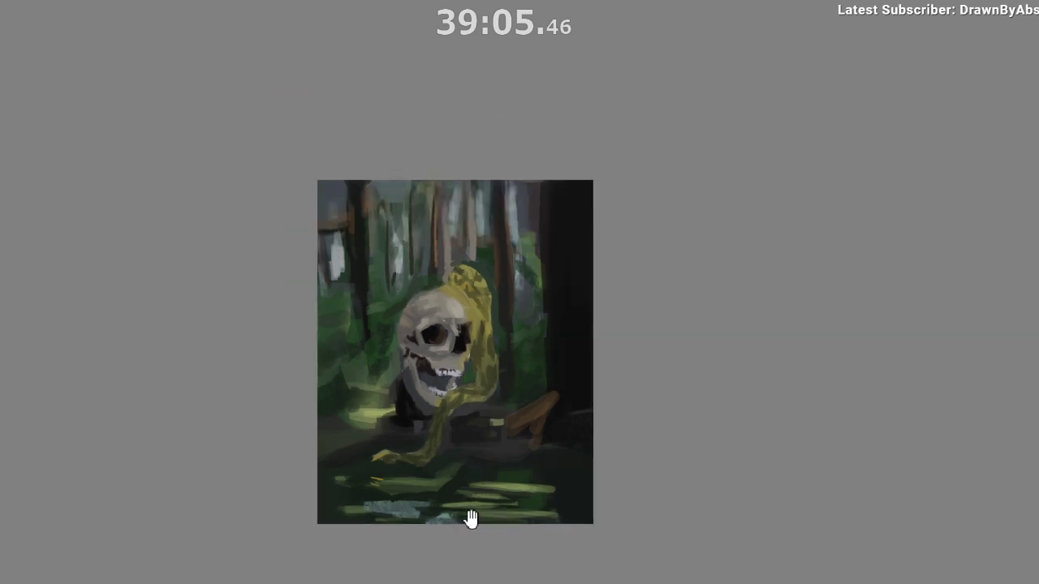
pyautogui.moveTo(471, 523); pyautogui.dragTo(479, 490)
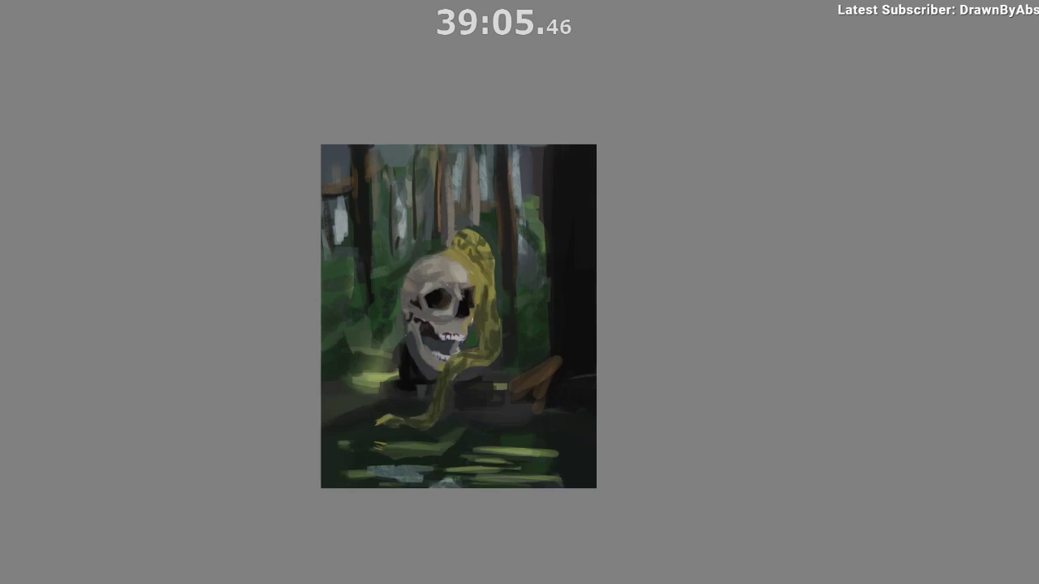
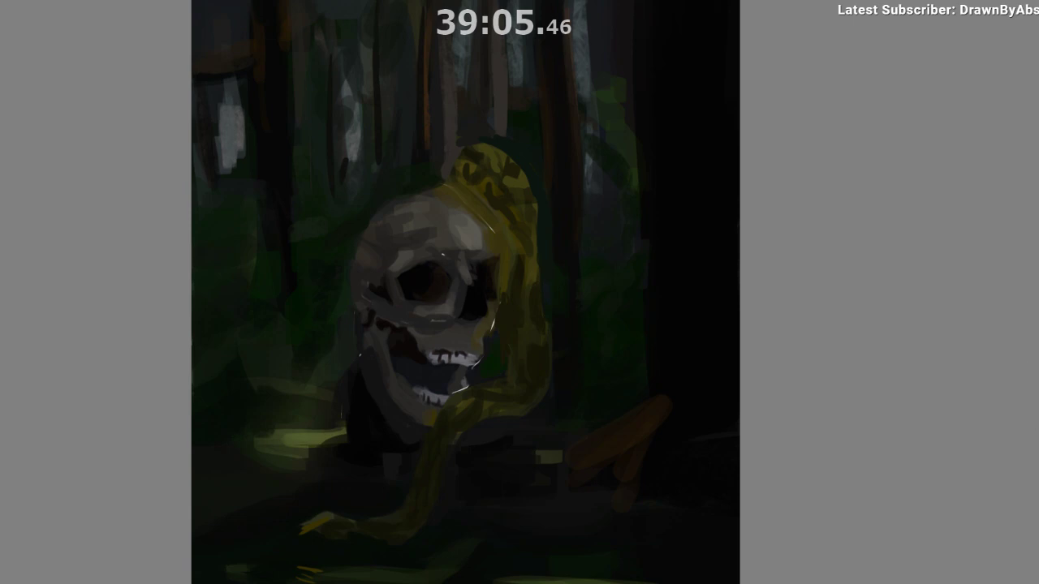
# Brush light back into the darkened skull's forehead and face and the adjoining snake body with a large soft brush.
pyautogui.moveTo(479, 269); pyautogui.dragTo(526, 307)
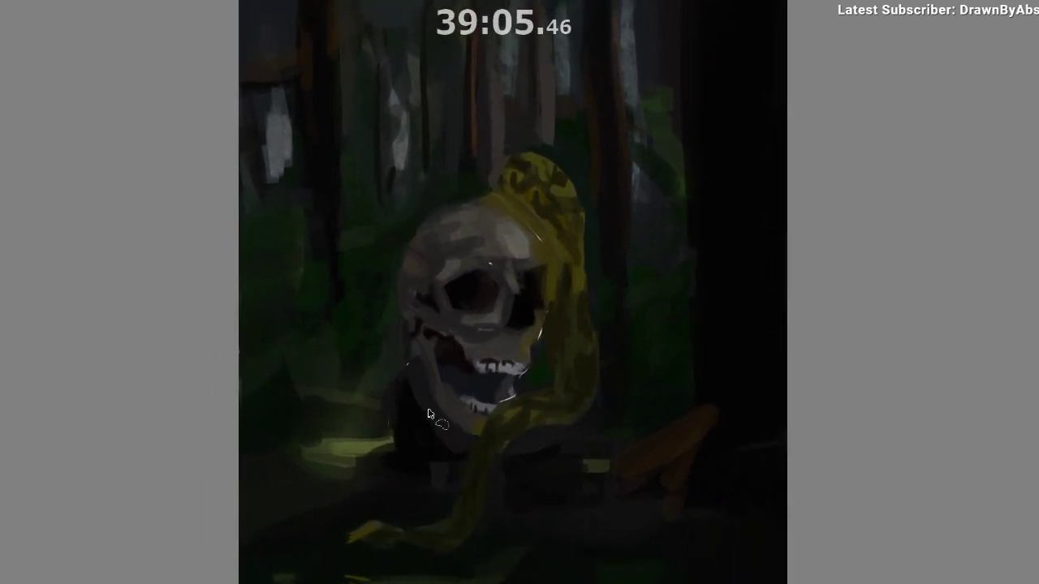
pyautogui.scroll(-1, 487, 263)
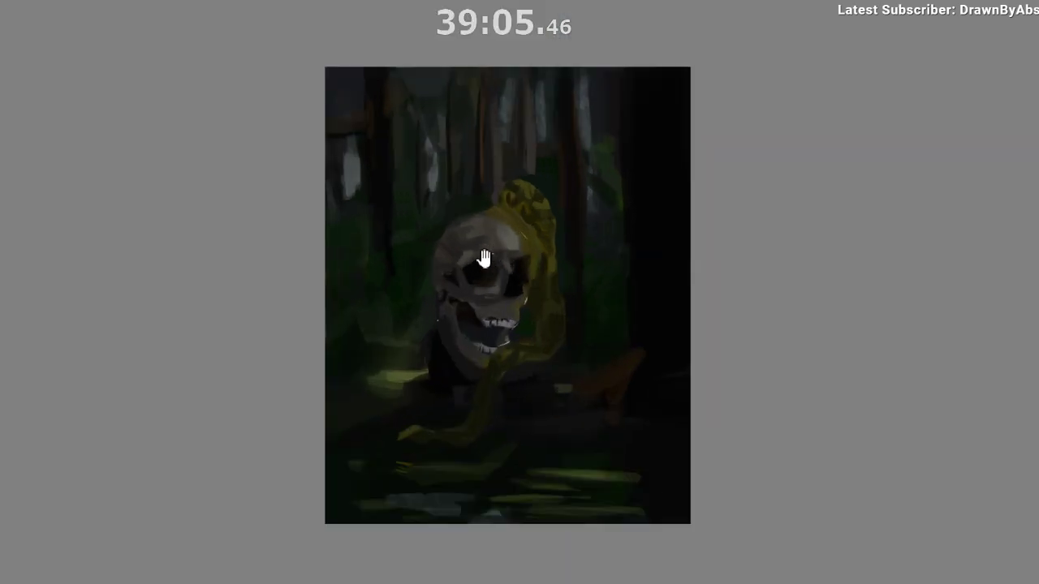
pyautogui.scroll(1, 482, 259)
pyautogui.scroll(-1, 406, 231)
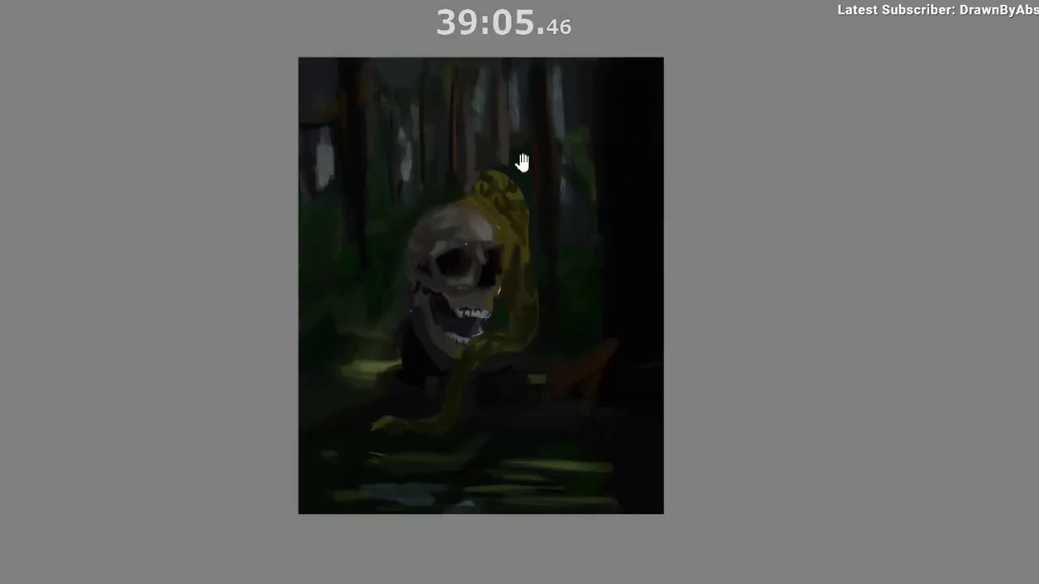
pyautogui.scroll(-1, 490, 112)
pyautogui.scroll(1, 485, 97)
pyautogui.moveTo(708, 398); pyautogui.dragTo(695, 430)
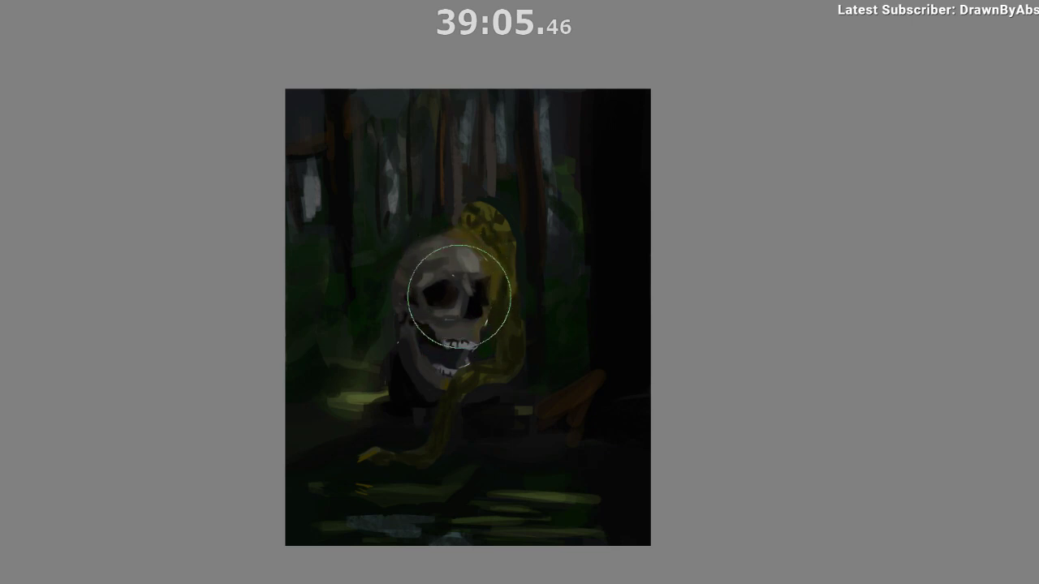
pyautogui.press(']')
pyautogui.press(']')
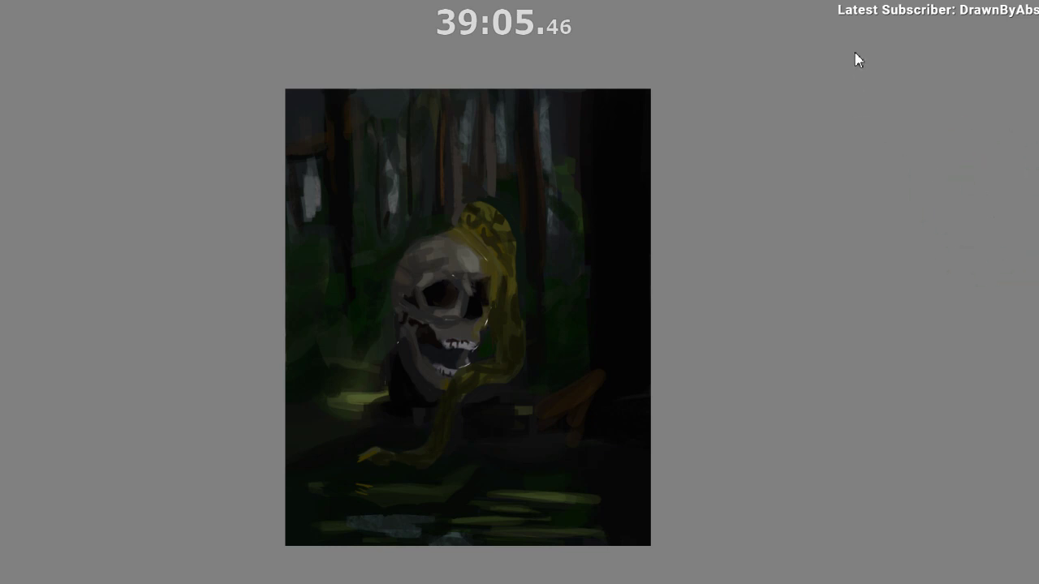
pyautogui.moveTo(466, 278)
pyautogui.mouseDown()
pyautogui.moveTo(444, 293)
pyautogui.moveTo(434, 320)
pyautogui.moveTo(462, 279)
pyautogui.mouseUp()
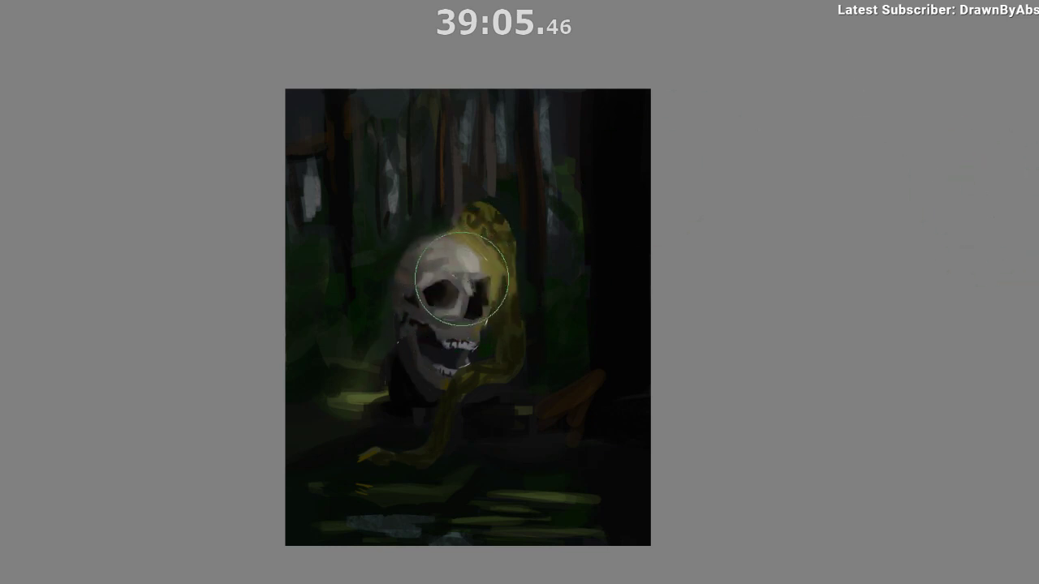
pyautogui.moveTo(529, 288)
pyautogui.mouseDown()
pyautogui.moveTo(587, 290)
pyautogui.moveTo(541, 295)
pyautogui.moveTo(535, 317)
pyautogui.moveTo(557, 233)
pyautogui.moveTo(583, 260)
pyautogui.moveTo(568, 249)
pyautogui.moveTo(594, 330)
pyautogui.moveTo(575, 326)
pyautogui.moveTo(471, 456)
pyautogui.mouseUp()
pyautogui.hotkey('ctrl', 'z')
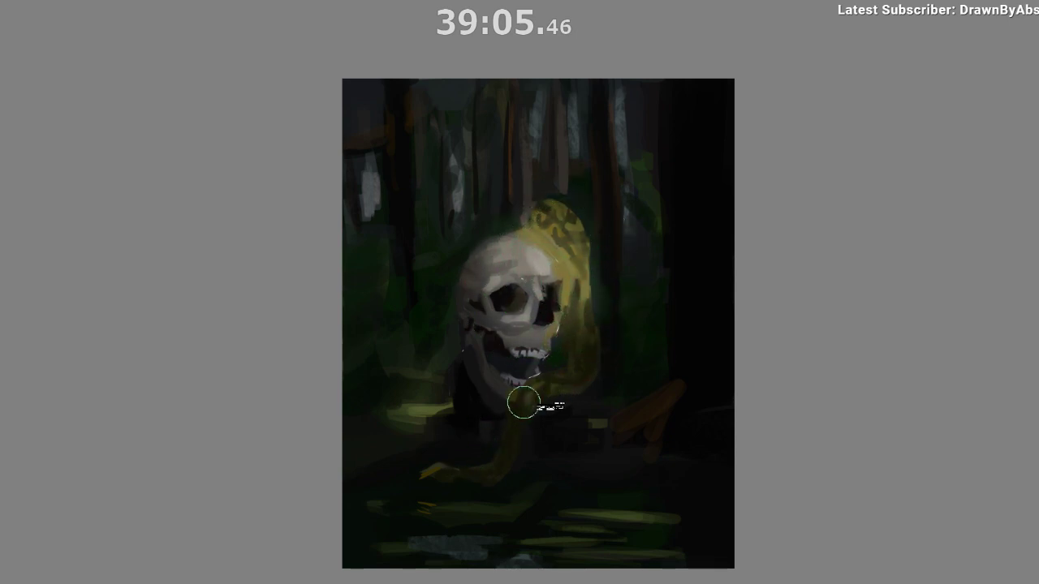
# Brighten the snake's coil beneath the jaw and its pale end on the ground with a smaller brush.
pyautogui.moveTo(524, 403)
pyautogui.mouseDown()
pyautogui.moveTo(566, 388)
pyautogui.moveTo(546, 395)
pyautogui.moveTo(546, 382)
pyautogui.moveTo(524, 420)
pyautogui.moveTo(580, 387)
pyautogui.mouseUp()
pyautogui.moveTo(469, 483); pyautogui.dragTo(483, 471)
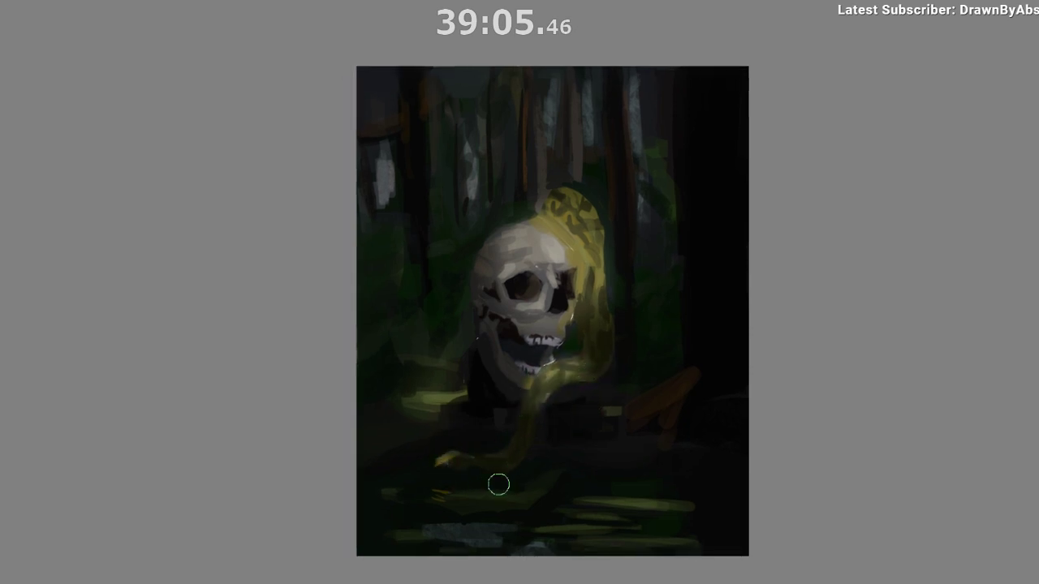
pyautogui.scroll(-1, 541, 549)
pyautogui.scroll(-1, 528, 553)
pyautogui.scroll(2, 534, 544)
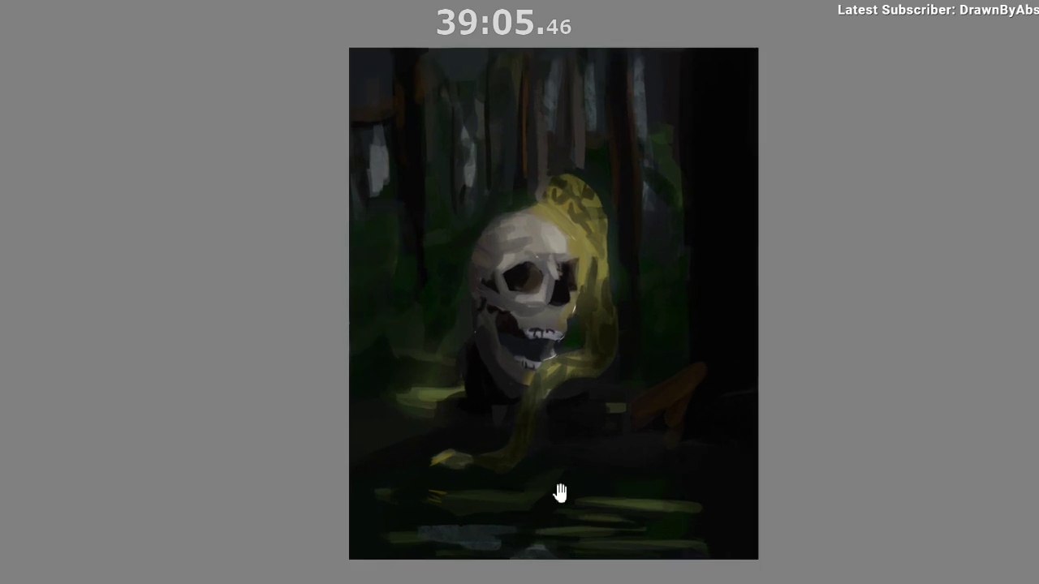
pyautogui.moveTo(594, 434); pyautogui.dragTo(560, 412)
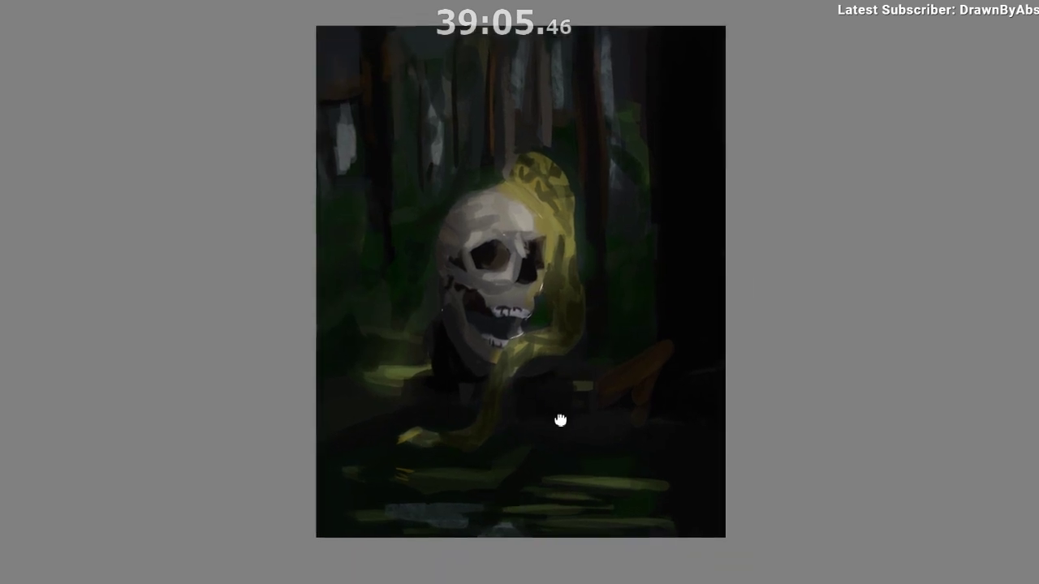
pyautogui.moveTo(570, 476); pyautogui.dragTo(570, 486)
# Mirror the view, brighten the snake's upper coil beside the skull with a larger brush, and restore the orientation.
pyautogui.press('m')
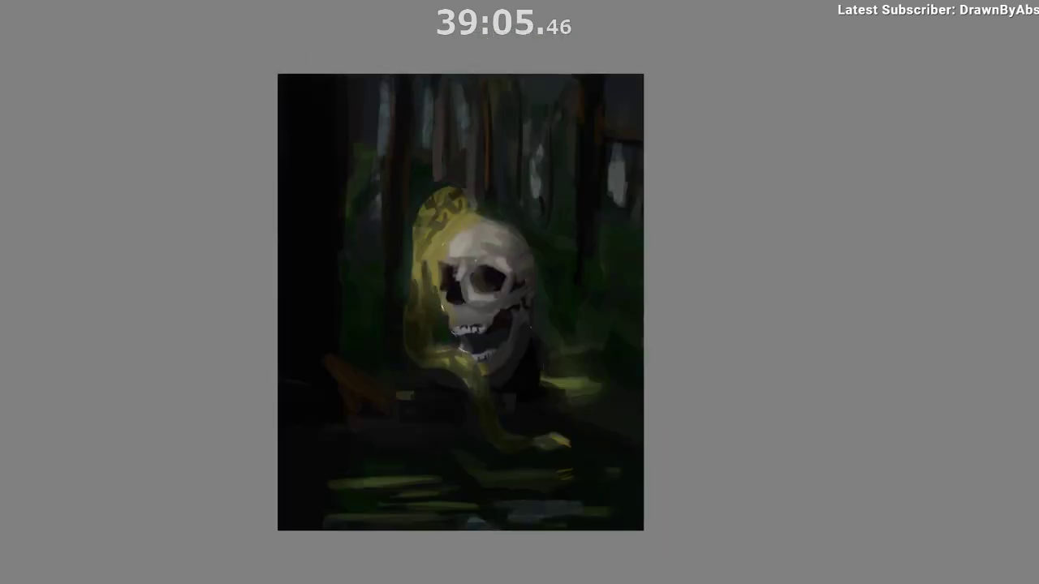
pyautogui.press(']')
pyautogui.press(']')
pyautogui.press(']')
pyautogui.press(']')
pyautogui.press(']')
pyautogui.press(']')
pyautogui.moveTo(447, 208); pyautogui.dragTo(440, 271)
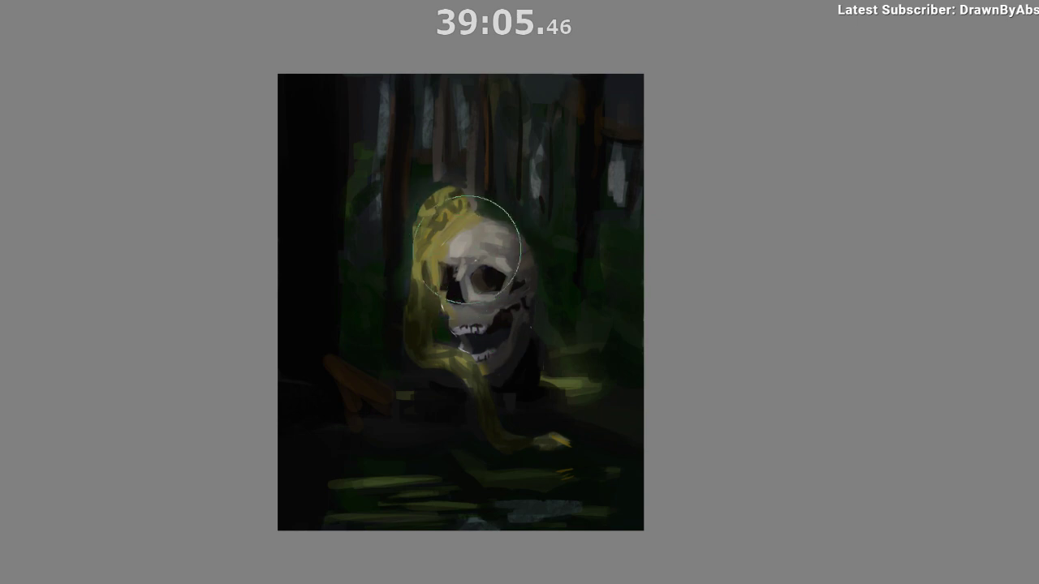
pyautogui.press('m')
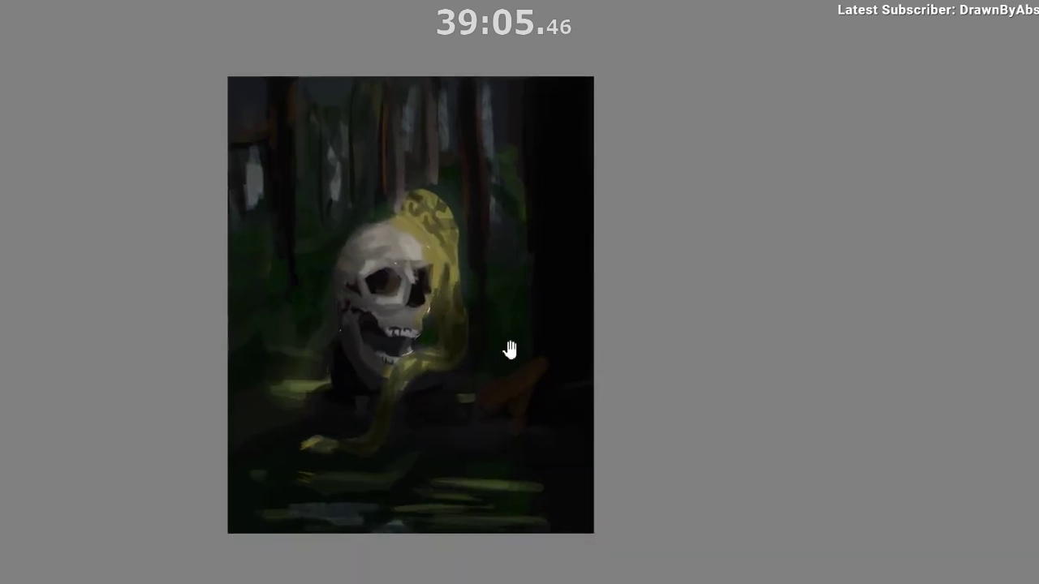
pyautogui.moveTo(513, 358); pyautogui.dragTo(516, 382)
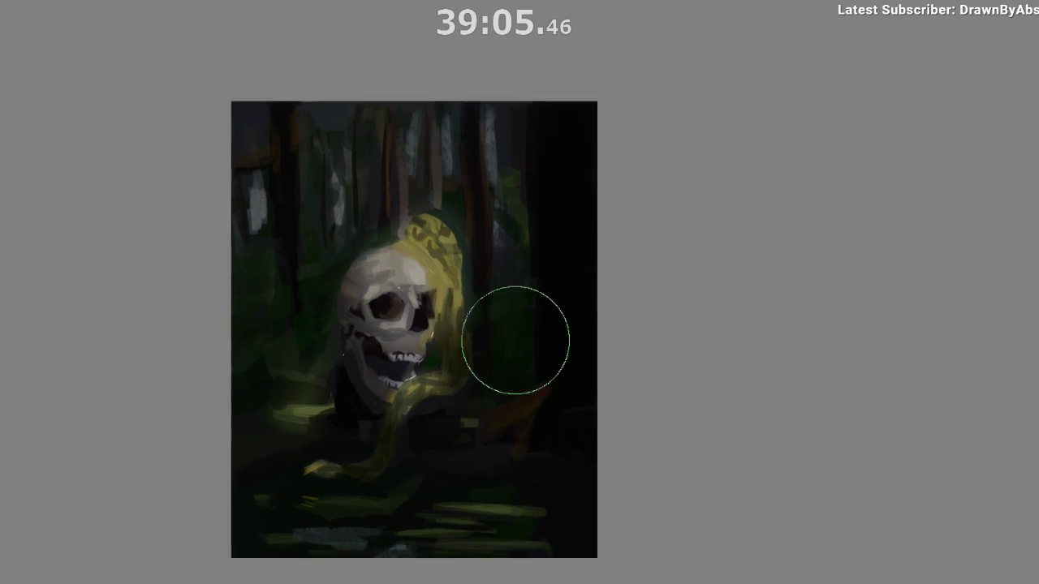
# Lighten the gap and the brown tree trunk behind the snake with a smaller brush.
pyautogui.press('[')
pyautogui.press('[')
pyautogui.press('[')
pyautogui.press('[')
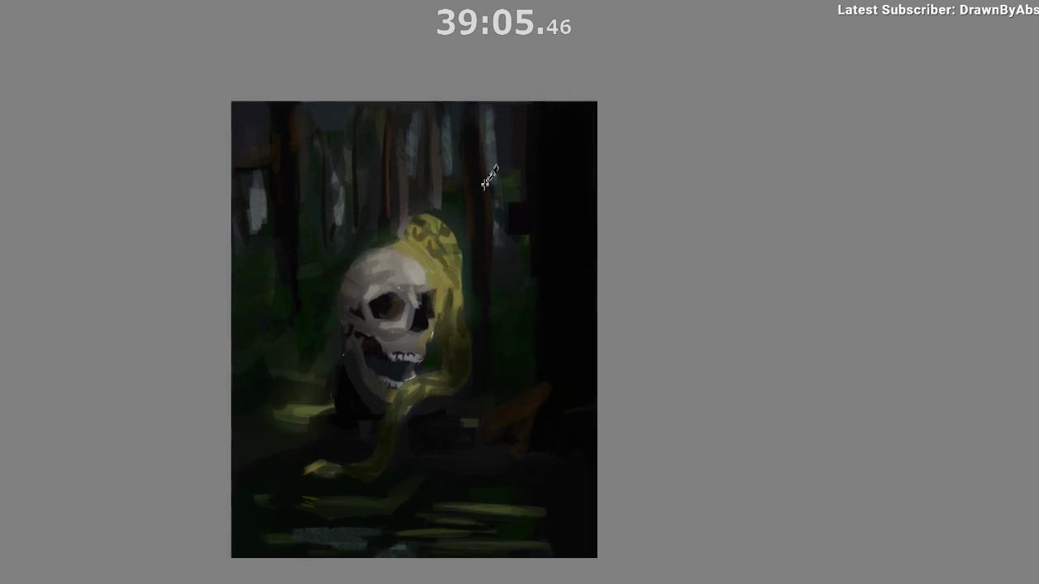
pyautogui.moveTo(485, 207); pyautogui.dragTo(499, 241)
pyautogui.press(']')
pyautogui.press(']')
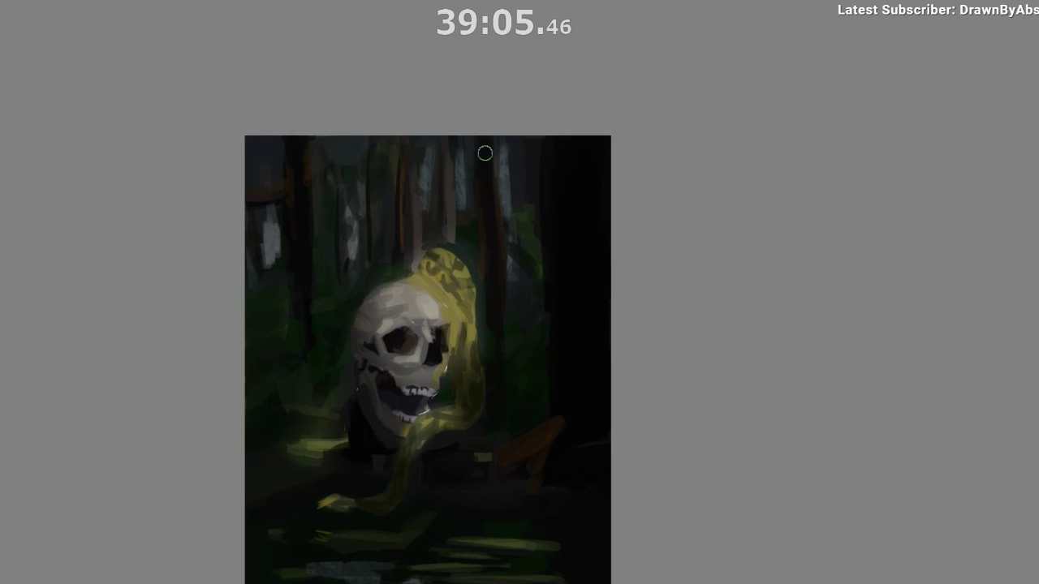
pyautogui.moveTo(495, 142); pyautogui.dragTo(504, 321)
# Brush soft, misty light over the ground in front of the skull and around the lower snake.
pyautogui.press(']')
pyautogui.press(']')
pyautogui.moveTo(270, 478); pyautogui.dragTo(315, 475)
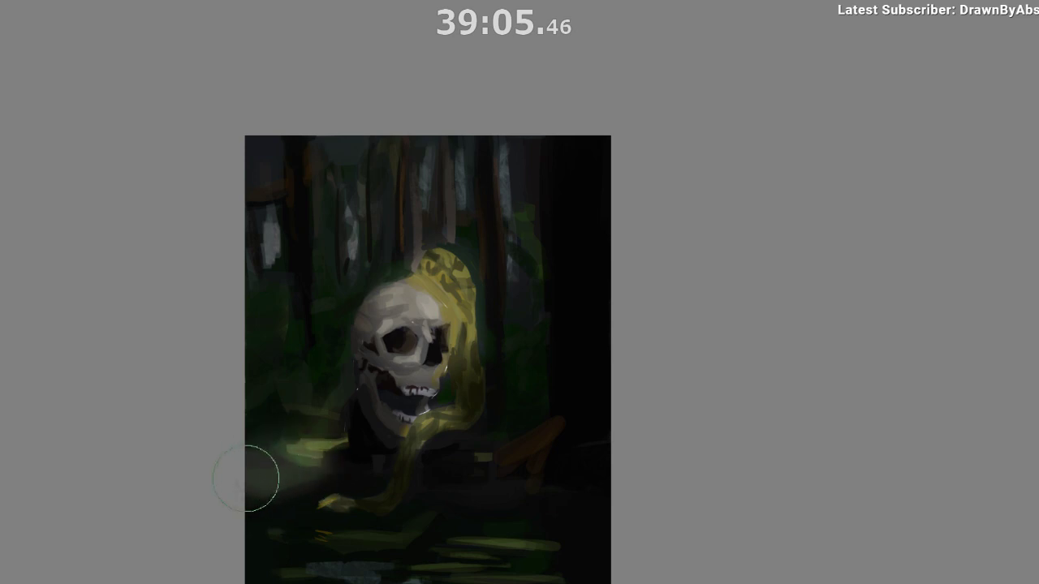
pyautogui.moveTo(558, 440); pyautogui.dragTo(561, 426)
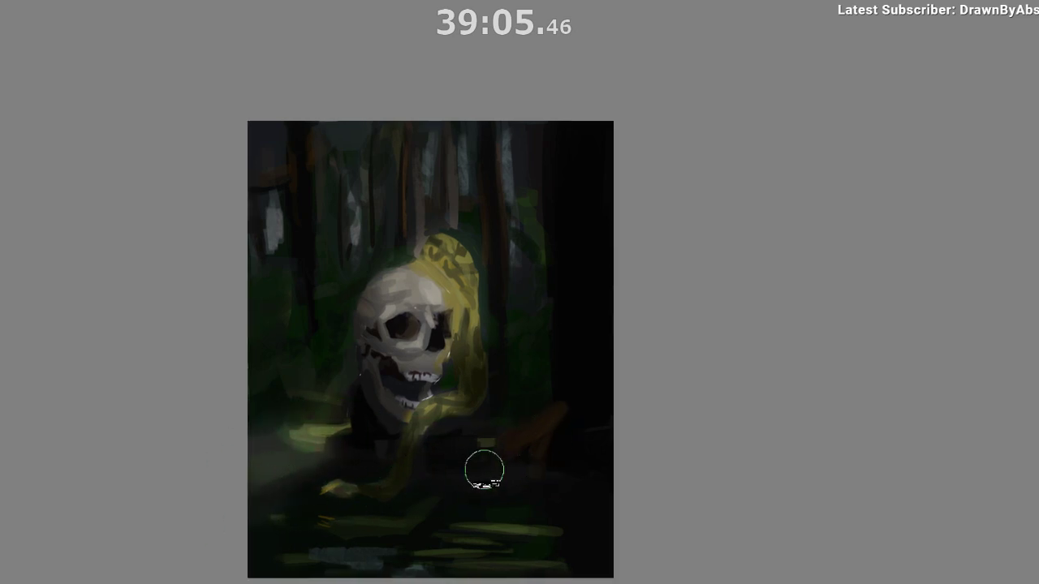
pyautogui.moveTo(444, 506)
pyautogui.mouseDown()
pyautogui.moveTo(399, 502)
pyautogui.moveTo(424, 464)
pyautogui.mouseUp()
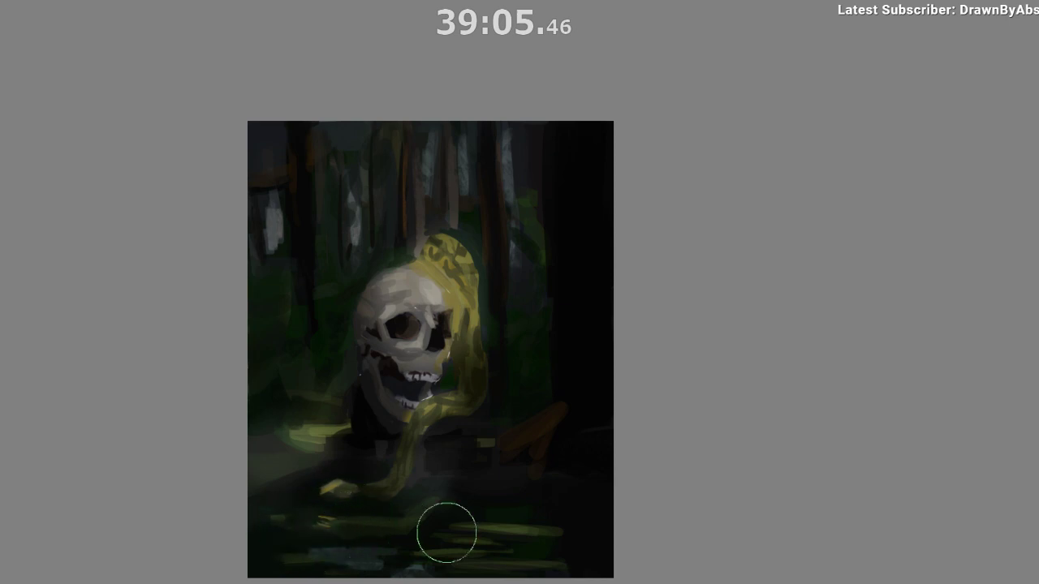
pyautogui.moveTo(613, 382); pyautogui.dragTo(645, 377)
# Mirror the view and lighten the bluish gap between the large dark tree and the neighbouring trunk.
pyautogui.press('m')
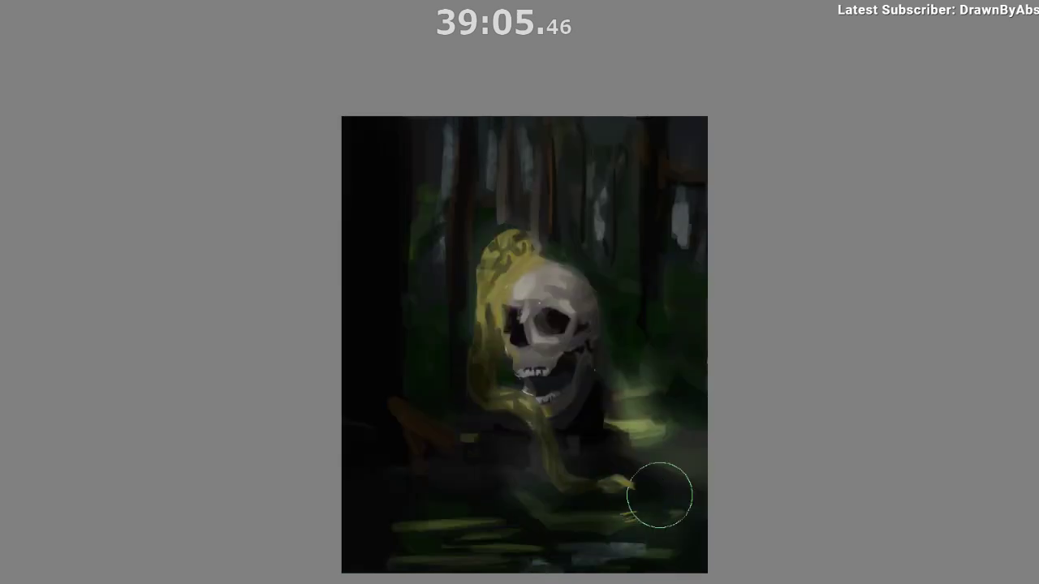
pyautogui.hotkey('ctrl', 'z')
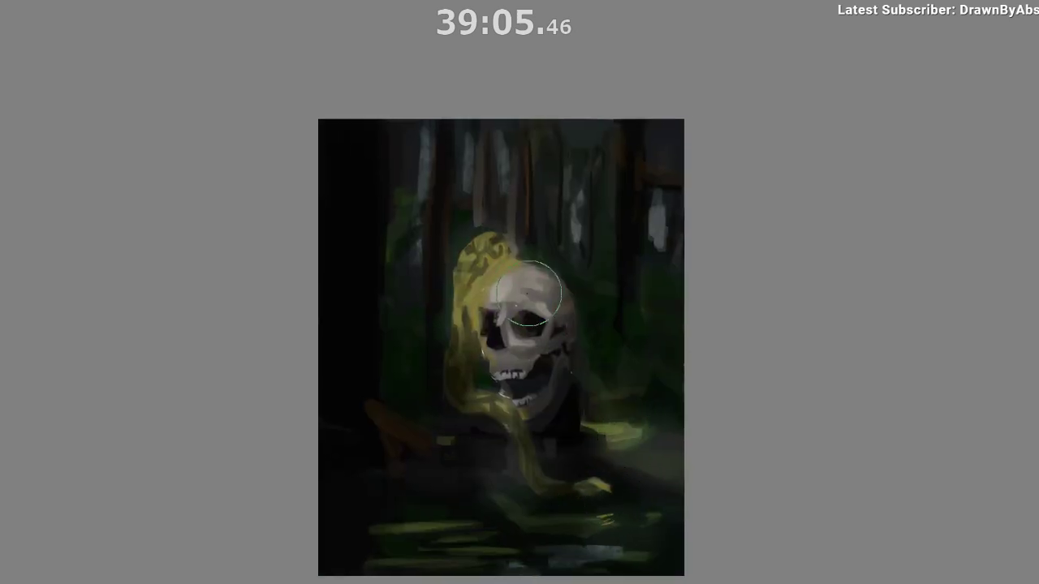
pyautogui.moveTo(536, 321); pyautogui.dragTo(554, 322)
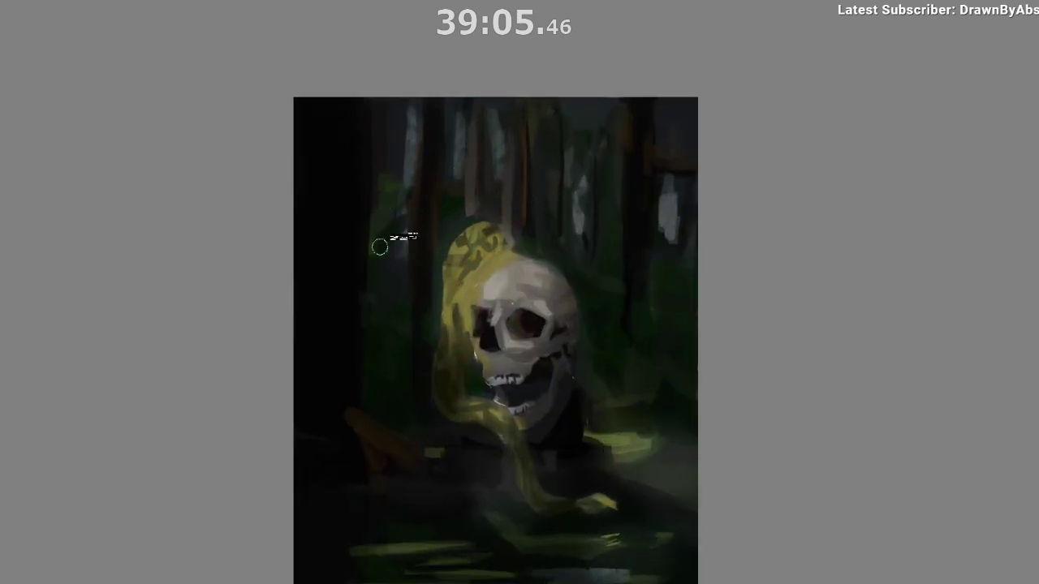
pyautogui.moveTo(410, 216)
pyautogui.mouseDown()
pyautogui.moveTo(417, 130)
pyautogui.moveTo(411, 273)
pyautogui.moveTo(420, 143)
pyautogui.mouseUp()
pyautogui.hotkey('ctrl', 'z')
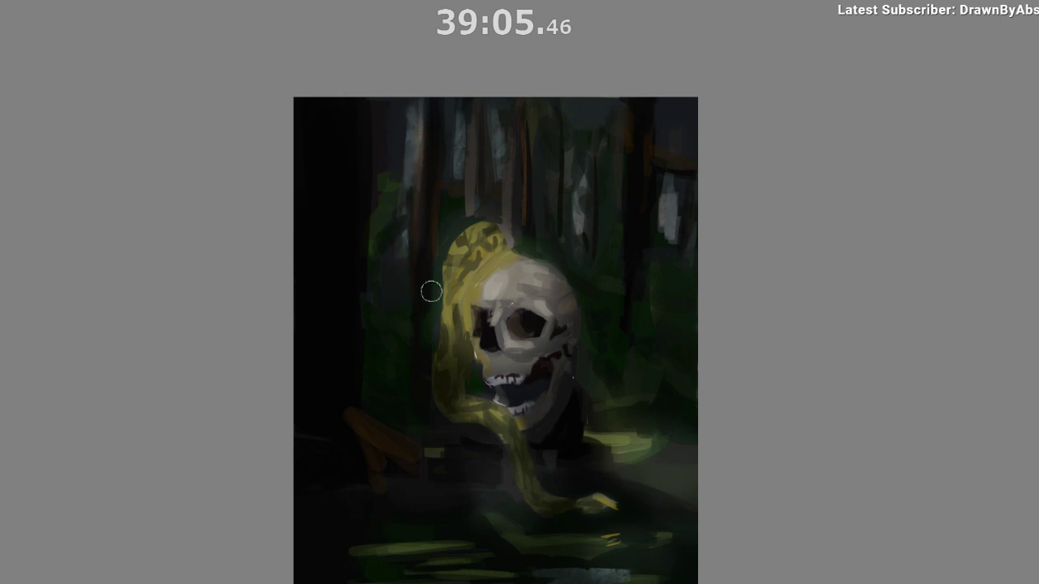
pyautogui.moveTo(402, 236); pyautogui.dragTo(391, 222)
# Lighten the thin pale trunk above the snake, replacing the first stroke, and restore the view orientation.
pyautogui.moveTo(474, 103); pyautogui.dragTo(470, 209)
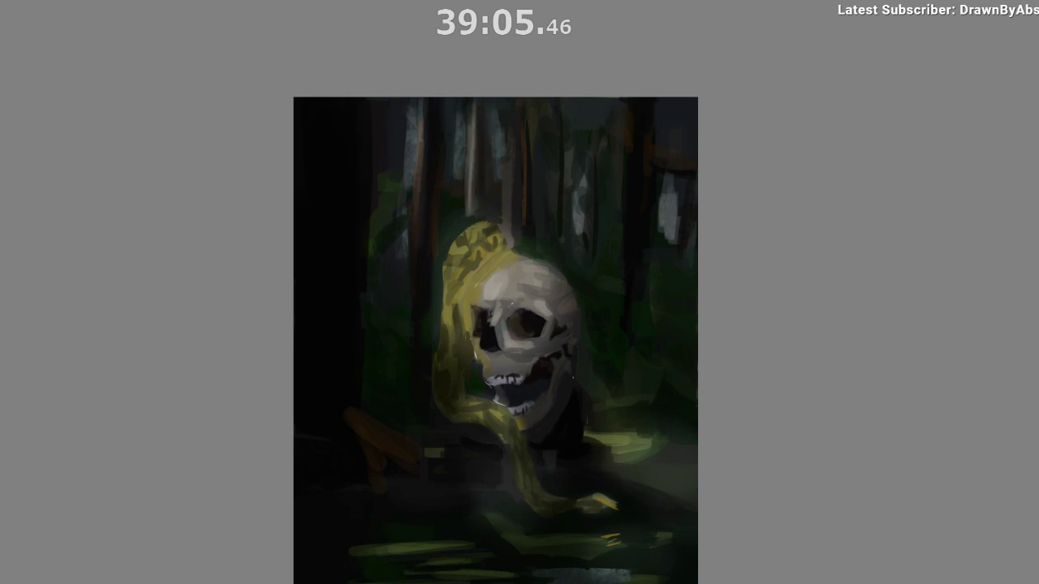
pyautogui.hotkey('ctrl', 'z')
pyautogui.moveTo(473, 106); pyautogui.dragTo(469, 170)
pyautogui.press('m')
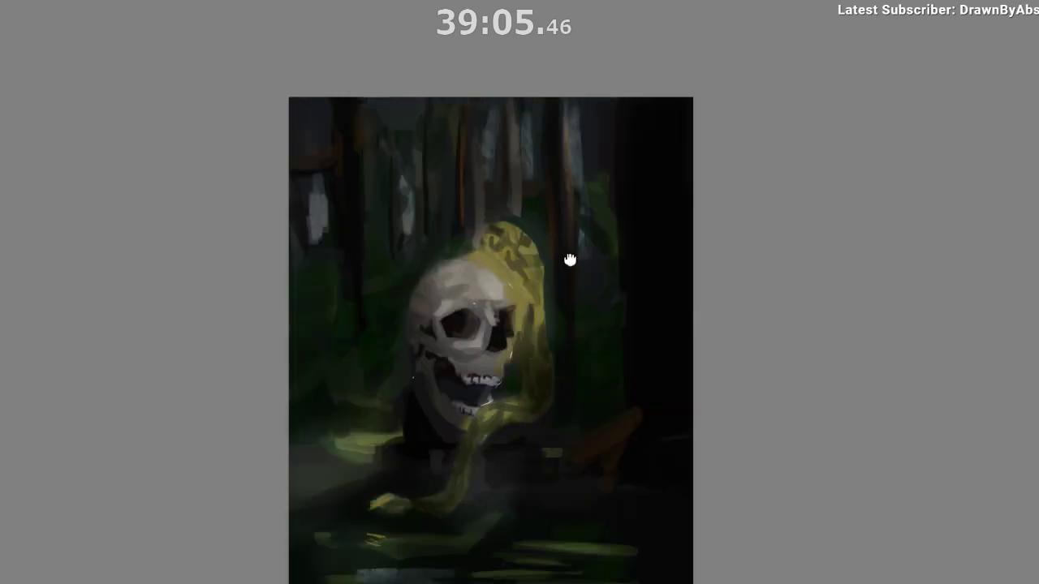
pyautogui.moveTo(570, 260); pyautogui.dragTo(557, 242)
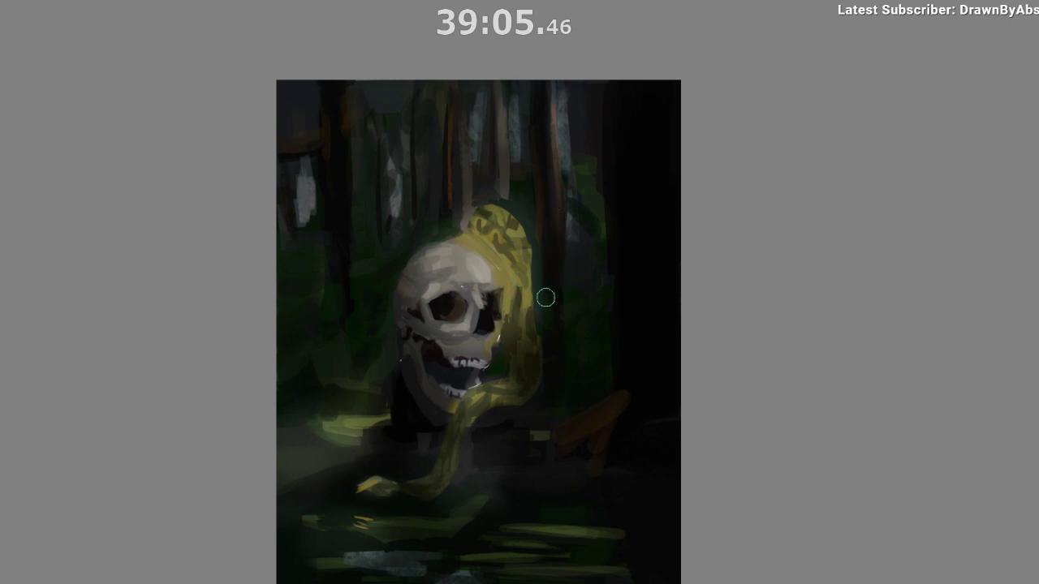
# Lighten the upper edge of the dark trunk on the skull's far side, replacing the first stroke with another.
pyautogui.moveTo(347, 98); pyautogui.dragTo(353, 247)
pyautogui.hotkey('ctrl', 'z')
pyautogui.moveTo(349, 210); pyautogui.dragTo(341, 113)
pyautogui.moveTo(569, 323); pyautogui.dragTo(566, 297)
# Compare the relit dark version of the painting with the original brighter version at different zoom levels.
pyautogui.scroll(1, 566, 314)
pyautogui.scroll(-3, 562, 308)
pyautogui.hotkey('ctrl', 'z')
pyautogui.hotkey('ctrl', 'shift', 'z')
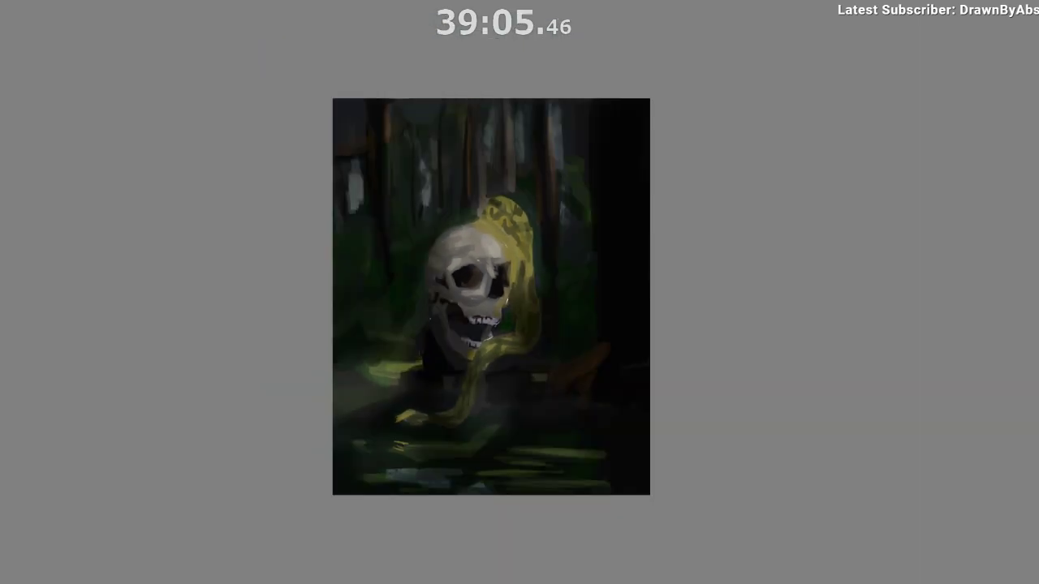
pyautogui.hotkey('ctrl', 'z')
pyautogui.hotkey('ctrl', 'shift', 'z')
pyautogui.hotkey('ctrl', 'z')
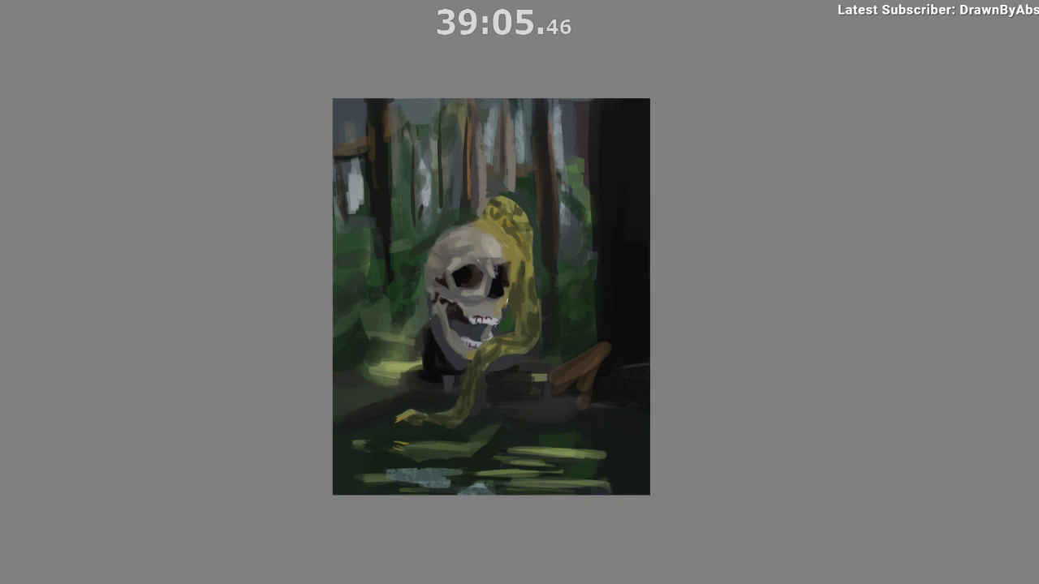
pyautogui.hotkey('ctrl', 'shift', 'z')
pyautogui.scroll(2, 631, 268)
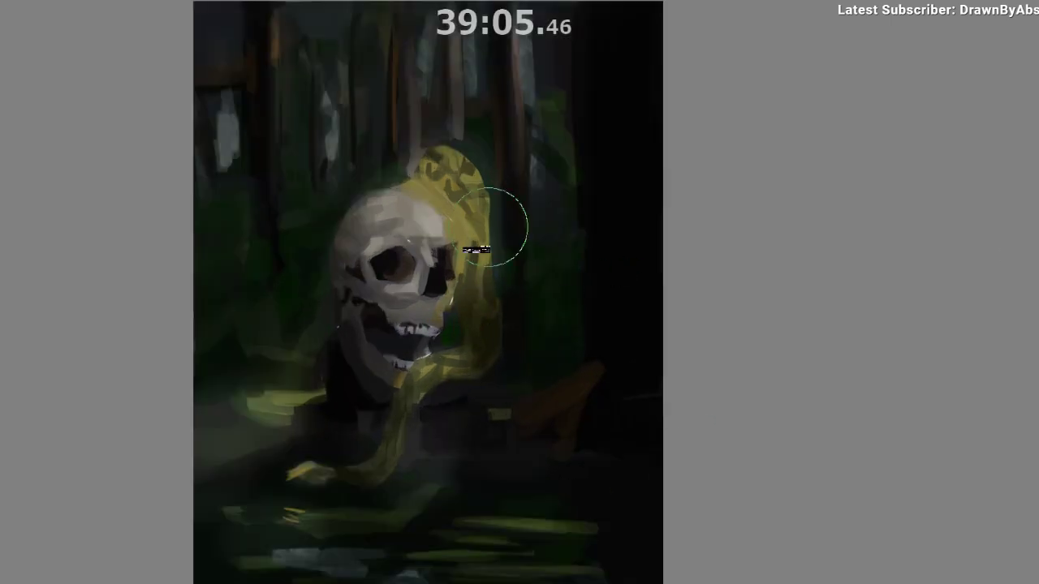
pyautogui.moveTo(393, 258); pyautogui.dragTo(495, 275)
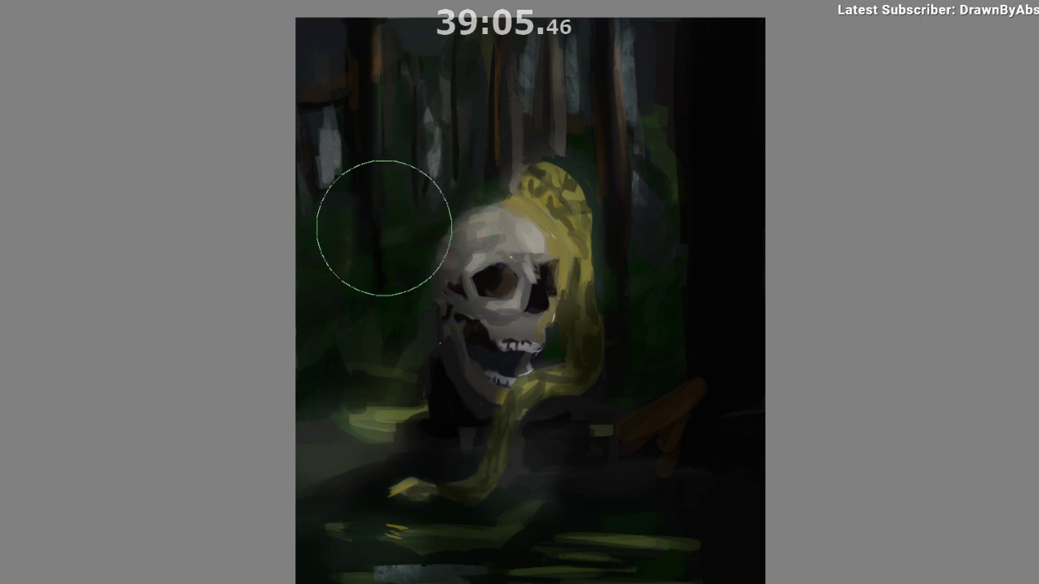
pyautogui.scroll(-1, 441, 213)
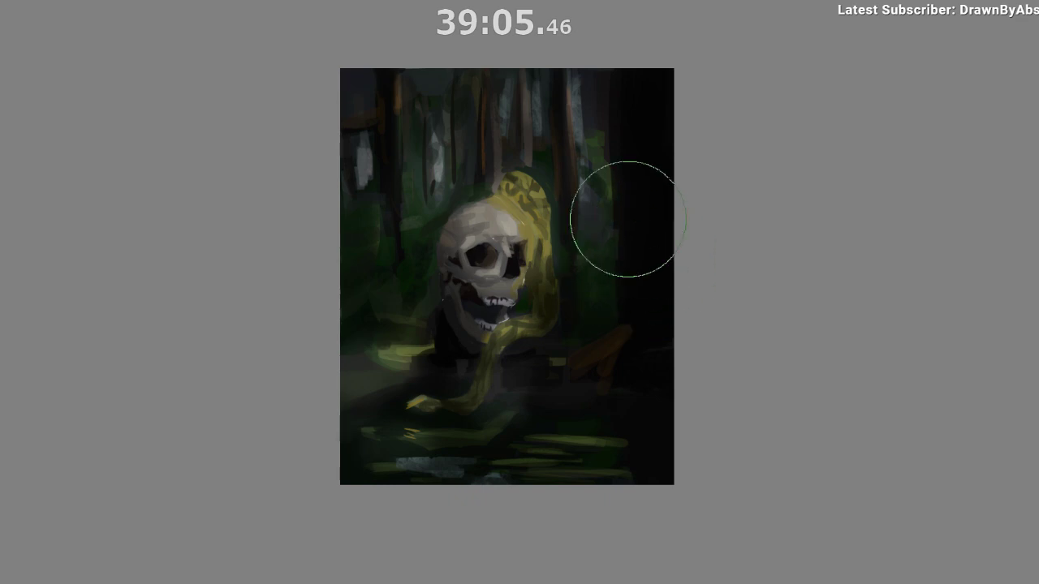
# Examine the skull and snake lighting against the dark forest at different zoom levels.
pyautogui.moveTo(608, 418); pyautogui.dragTo(523, 471)
pyautogui.keyDown('ctrl'); pyautogui.moveTo(518, 412); pyautogui.dragTo(538, 358); pyautogui.keyUp('ctrl')
pyautogui.moveTo(541, 407); pyautogui.dragTo(574, 393)
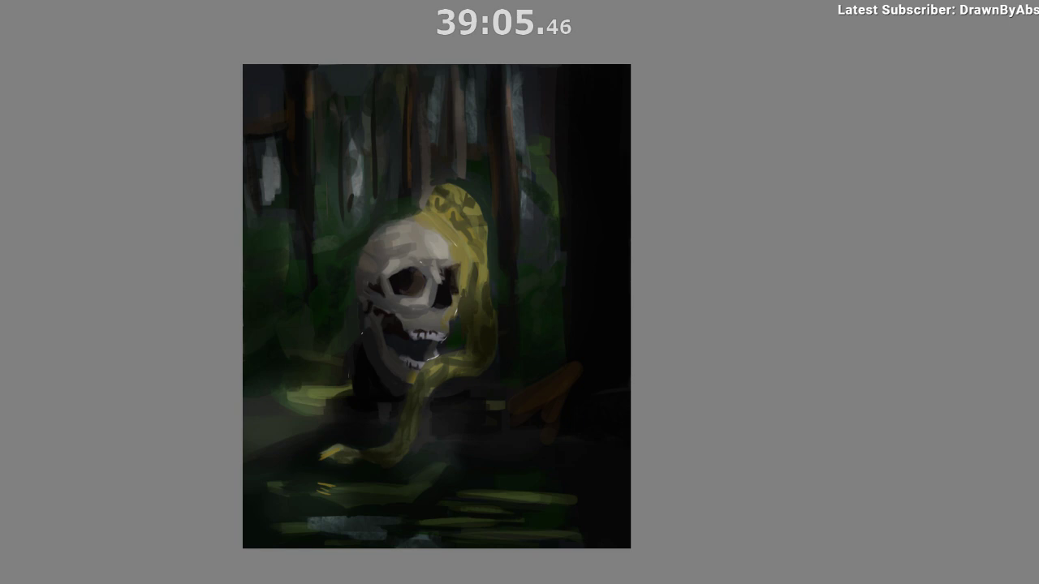
pyautogui.press('Tab')
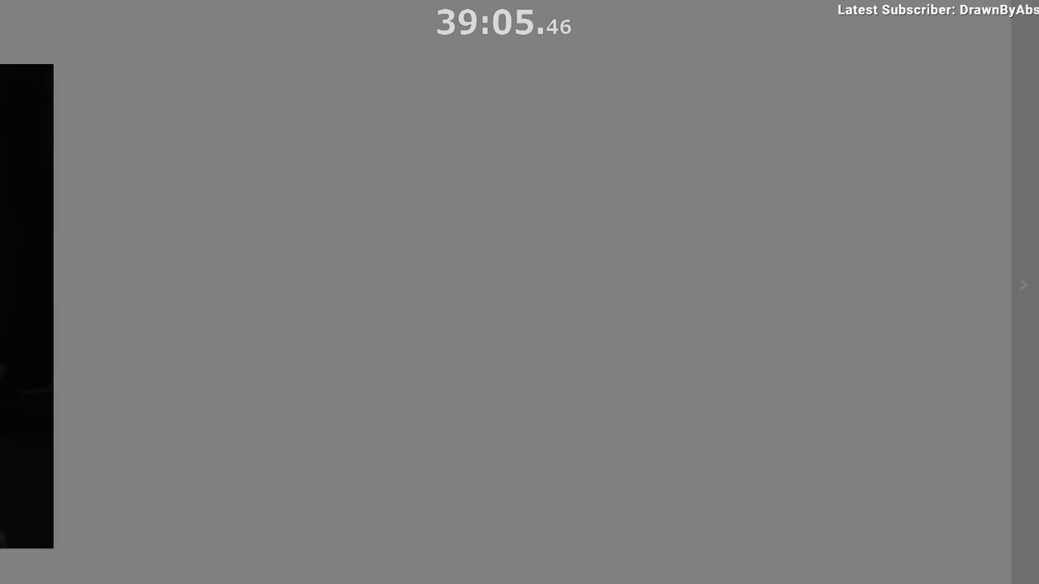
pyautogui.hscroll(-6, 337, 307)
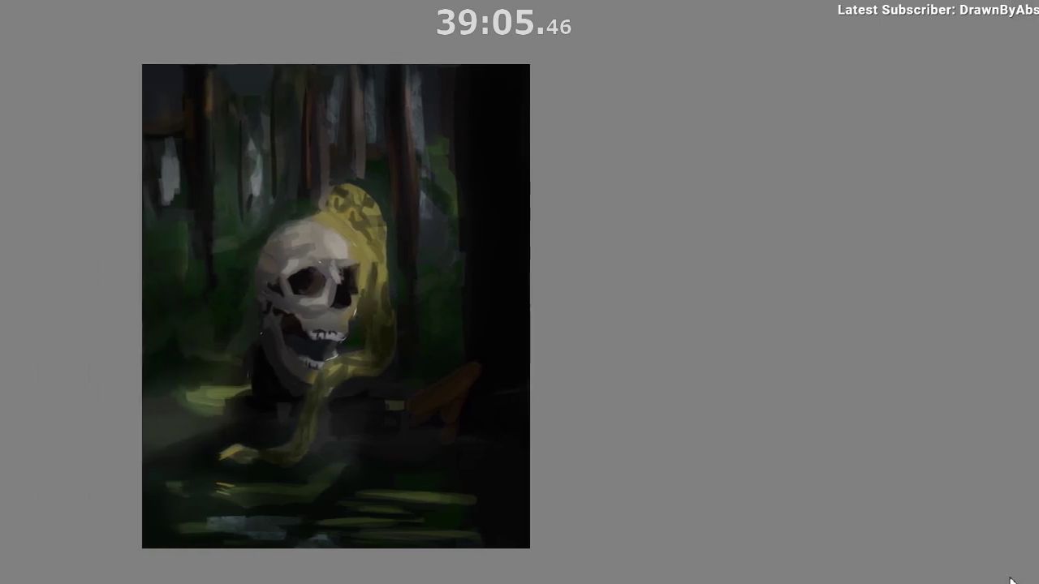
pyautogui.scroll(1, 282, 437)
pyautogui.moveTo(350, 400); pyautogui.dragTo(372, 414)
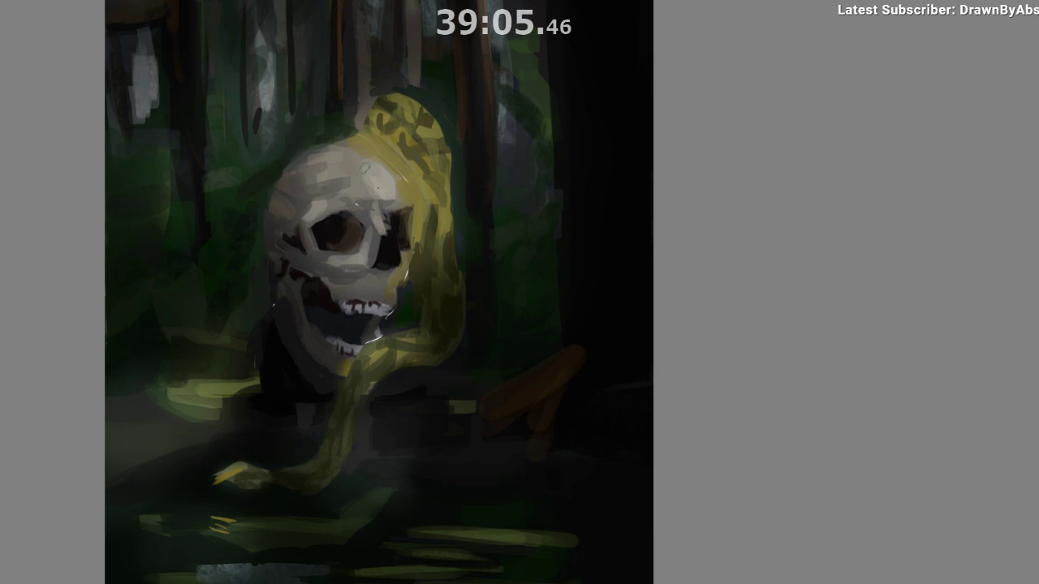
pyautogui.moveTo(396, 229)
pyautogui.mouseDown()
pyautogui.moveTo(423, 278)
pyautogui.moveTo(429, 251)
pyautogui.mouseUp()
pyautogui.scroll(-1, 388, 237)
pyautogui.scroll(1, 429, 250)
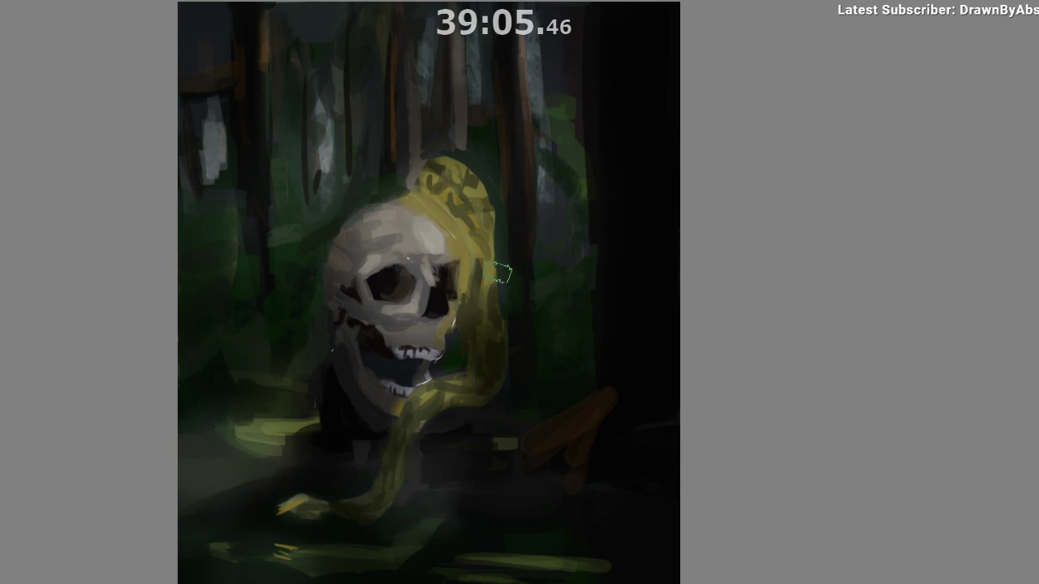
pyautogui.hotkey('ctrl', 'z')
pyautogui.moveTo(679, 417)
pyautogui.mouseDown()
pyautogui.moveTo(669, 410)
pyautogui.moveTo(678, 370)
pyautogui.mouseUp()
pyautogui.moveTo(676, 450)
pyautogui.mouseDown()
pyautogui.moveTo(675, 464)
pyautogui.moveTo(678, 359)
pyautogui.mouseUp()
pyautogui.moveTo(617, 408); pyautogui.dragTo(543, 424)
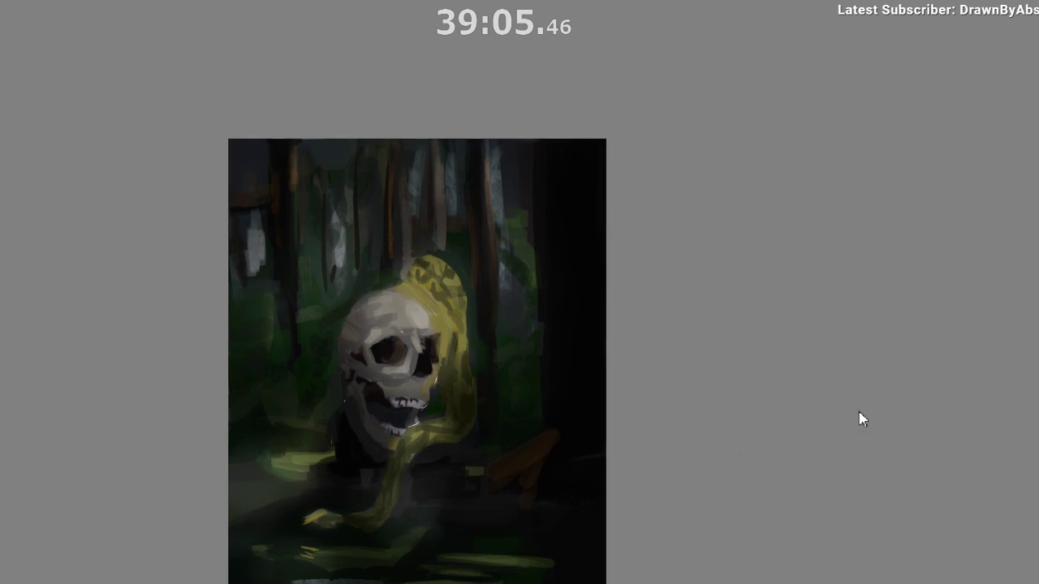
pyautogui.moveTo(515, 179)
pyautogui.mouseDown()
pyautogui.moveTo(519, 254)
pyautogui.moveTo(563, 279)
pyautogui.mouseUp()
pyautogui.moveTo(576, 333); pyautogui.dragTo(640, 322)
pyautogui.moveTo(543, 218)
pyautogui.mouseDown()
pyautogui.moveTo(552, 249)
pyautogui.moveTo(527, 171)
pyautogui.mouseUp()
# Try a much larger brush over the background trees behind the skull.
pyautogui.press(']')
pyautogui.press(']')
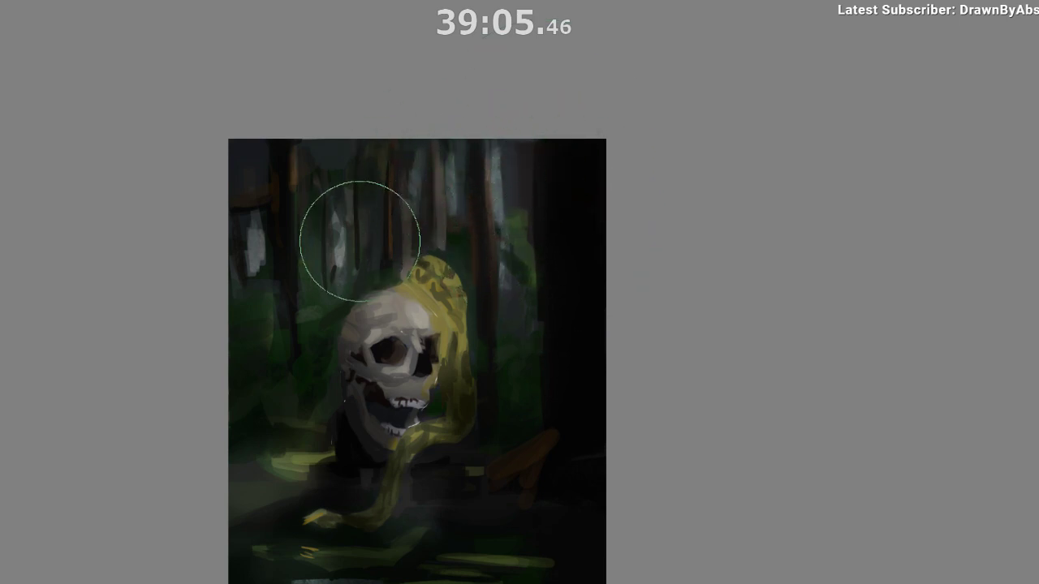
pyautogui.moveTo(360, 241); pyautogui.dragTo(390, 198)
pyautogui.moveTo(532, 212); pyautogui.dragTo(553, 204)
pyautogui.press(']')
pyautogui.moveTo(406, 181); pyautogui.dragTo(357, 235)
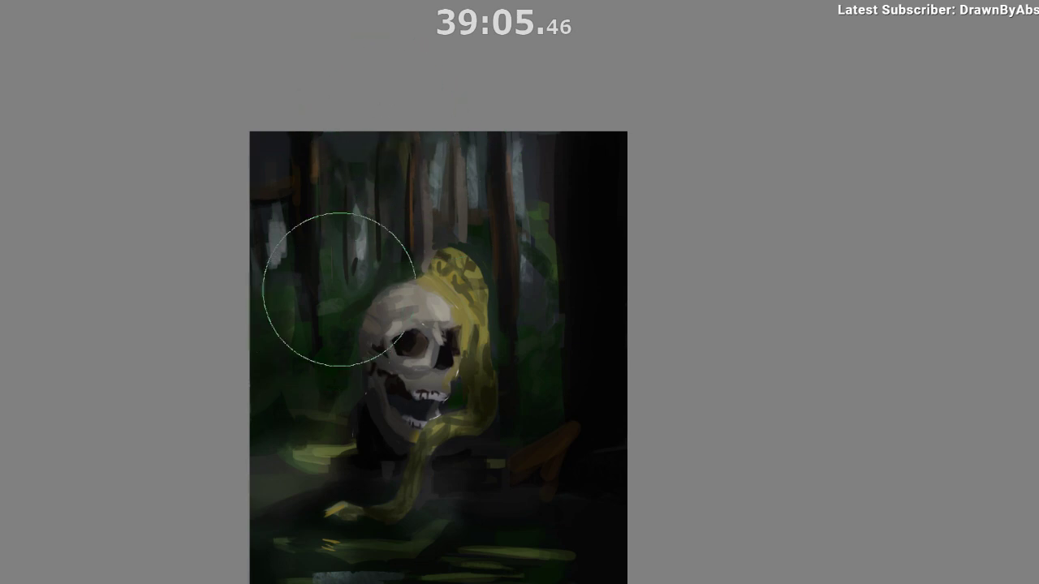
pyautogui.moveTo(580, 259); pyautogui.dragTo(576, 177)
pyautogui.moveTo(552, 273); pyautogui.dragTo(543, 326)
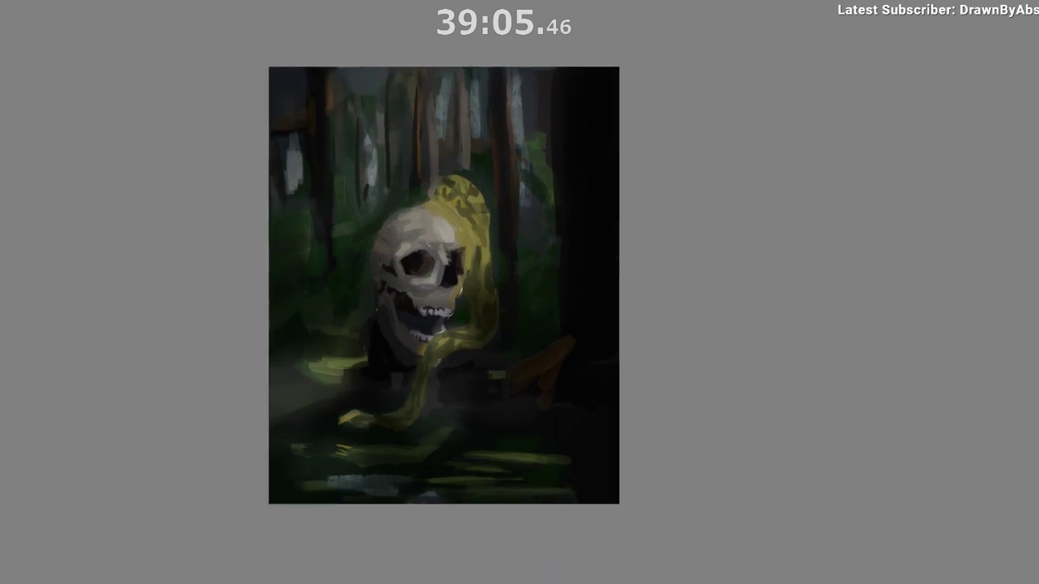
pyautogui.moveTo(528, 389); pyautogui.dragTo(513, 442)
pyautogui.moveTo(405, 198); pyautogui.dragTo(542, 220)
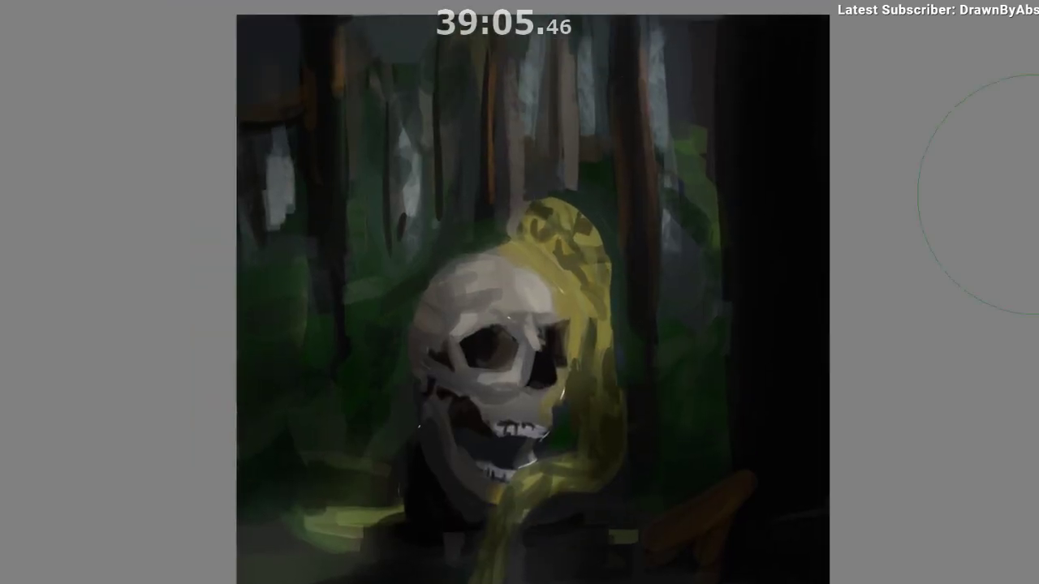
# Try a broad cream highlight on the skull's forehead beside the snake and check the painting mirrored.
pyautogui.keyDown('alt'); pyautogui.click(527, 285); pyautogui.keyUp('alt')
pyautogui.scroll(-2, 506, 463)
pyautogui.moveTo(506, 464); pyautogui.dragTo(495, 446)
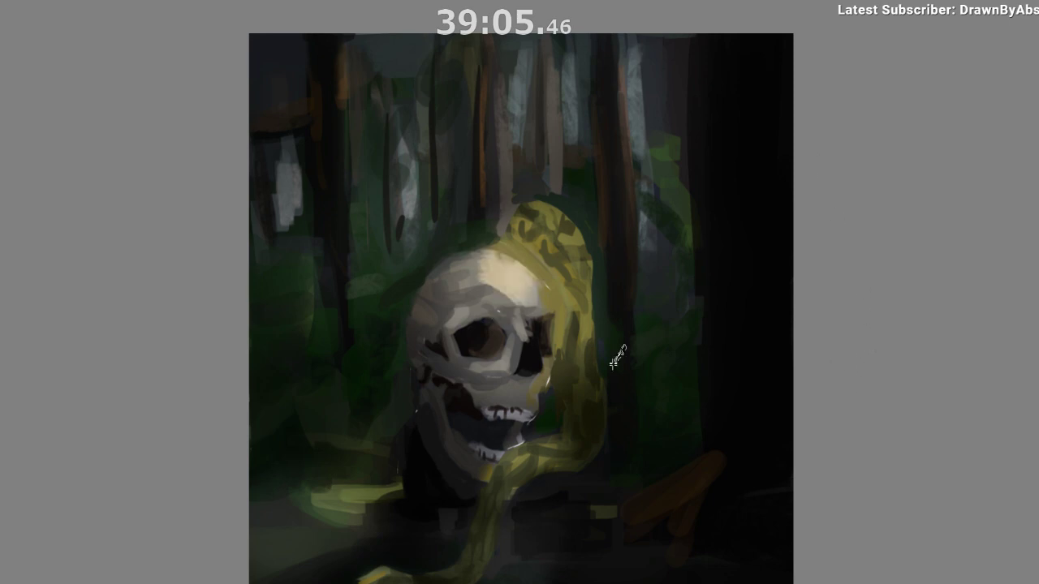
pyautogui.press('m')
pyautogui.scroll(-2, 591, 371)
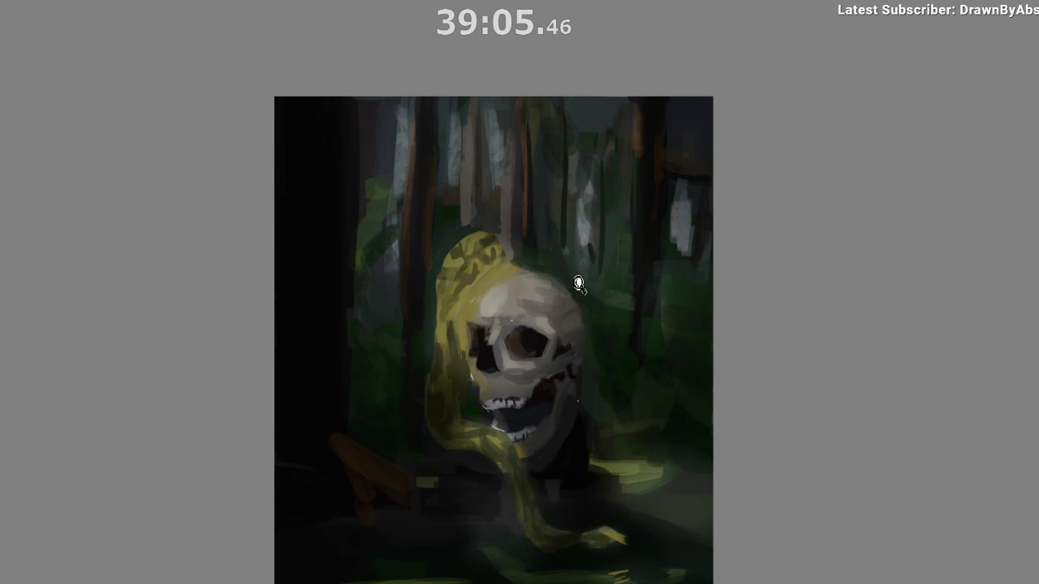
pyautogui.scroll(-5, 610, 376)
pyautogui.scroll(5, 635, 332)
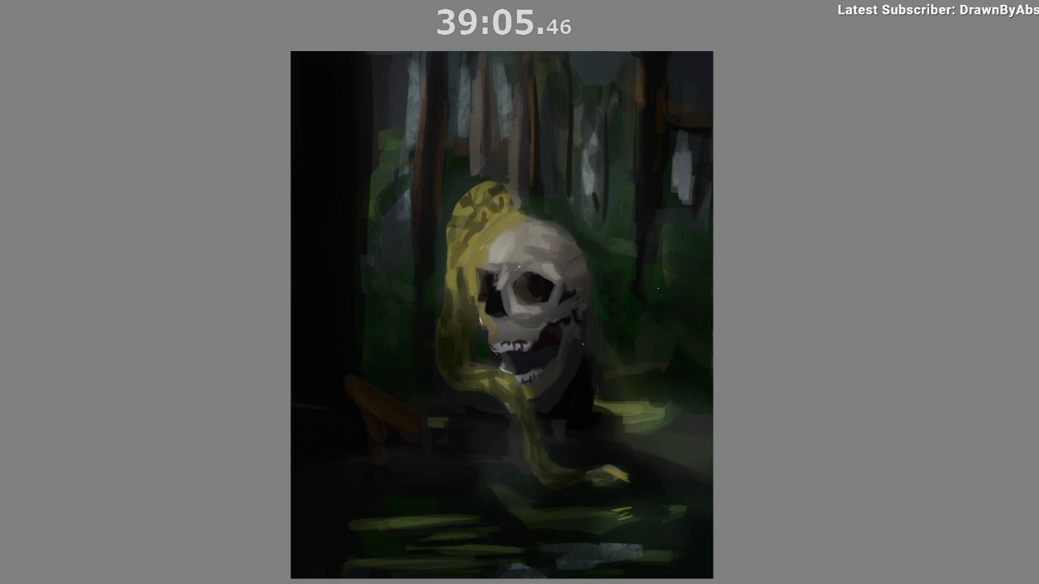
pyautogui.press('m')
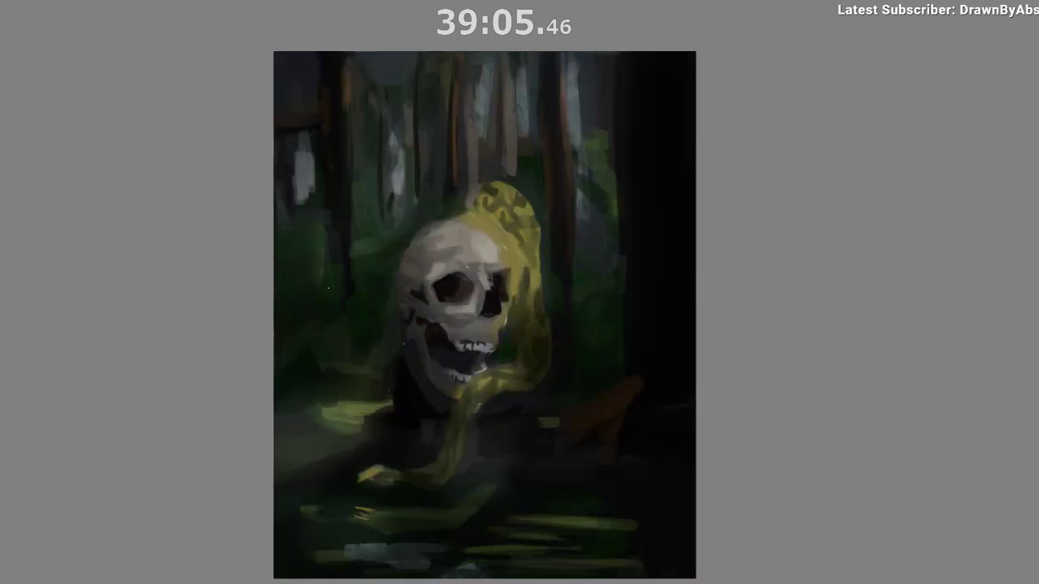
# Mirror the view, paint a cream highlight on the forehead beside the snake, and restore the view orientation.
pyautogui.press('m')
pyautogui.moveTo(628, 280); pyautogui.dragTo(629, 252)
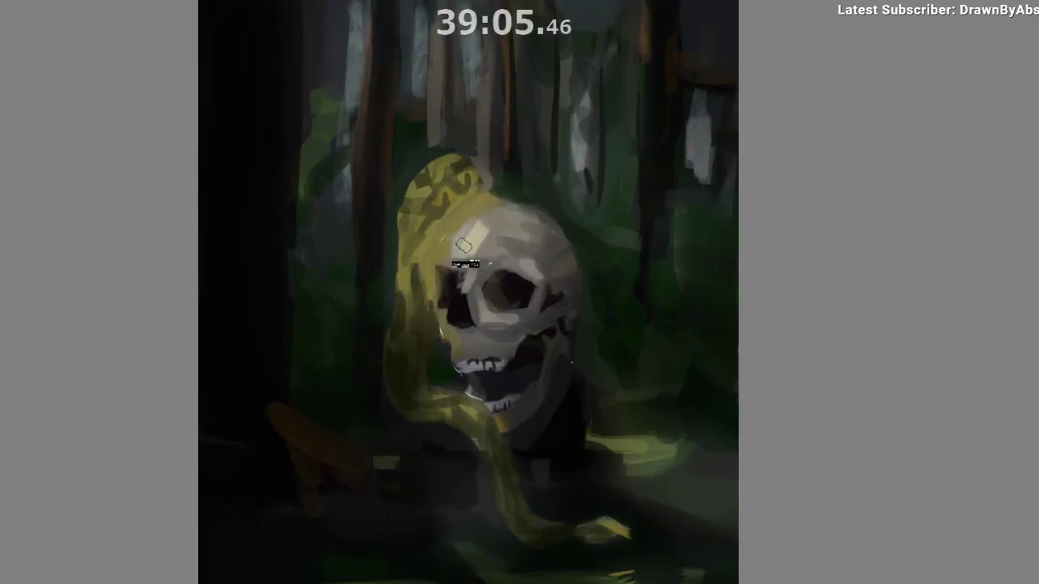
pyautogui.moveTo(464, 250); pyautogui.dragTo(489, 220)
pyautogui.press('m')
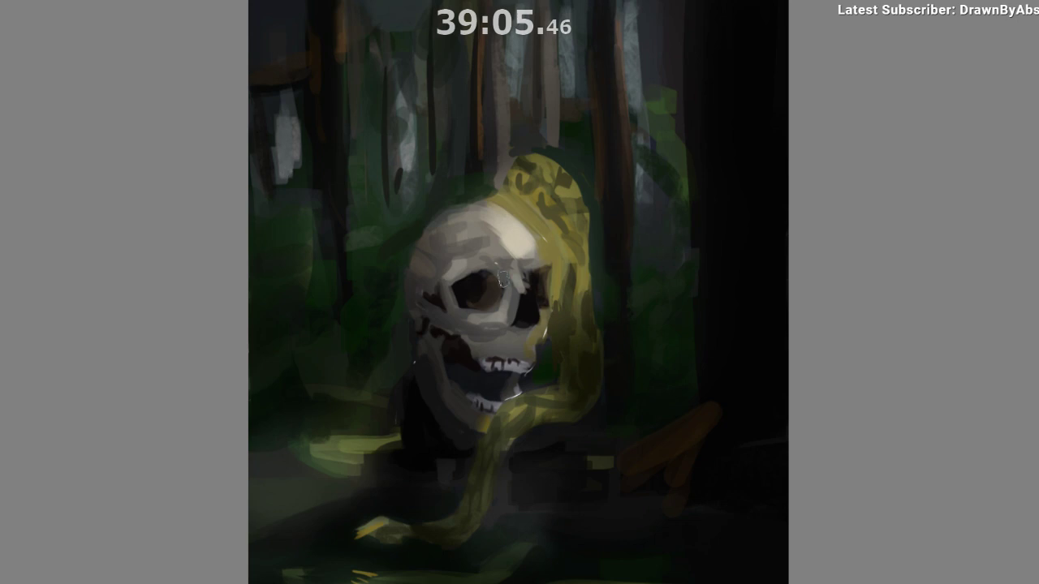
# Add a light stroke down the skull's nasal bridge between the eye sockets and check it from farther out.
pyautogui.moveTo(503, 280)
pyautogui.mouseDown()
pyautogui.moveTo(519, 268)
pyautogui.moveTo(528, 295)
pyautogui.mouseUp()
pyautogui.moveTo(482, 265); pyautogui.dragTo(474, 261)
pyautogui.scroll(-3, 524, 349)
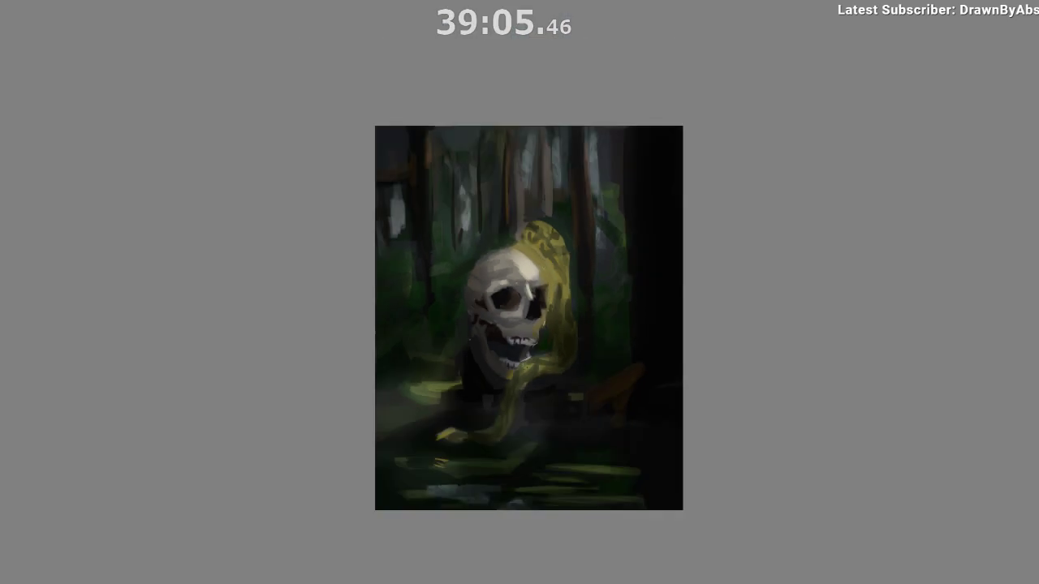
pyautogui.scroll(1, 576, 297)
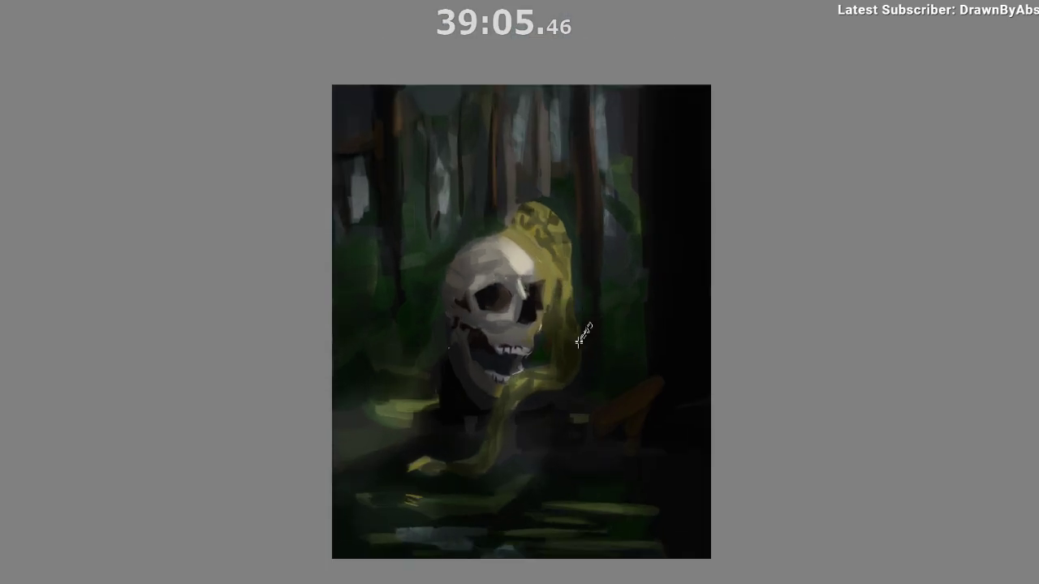
pyautogui.scroll(1, 581, 327)
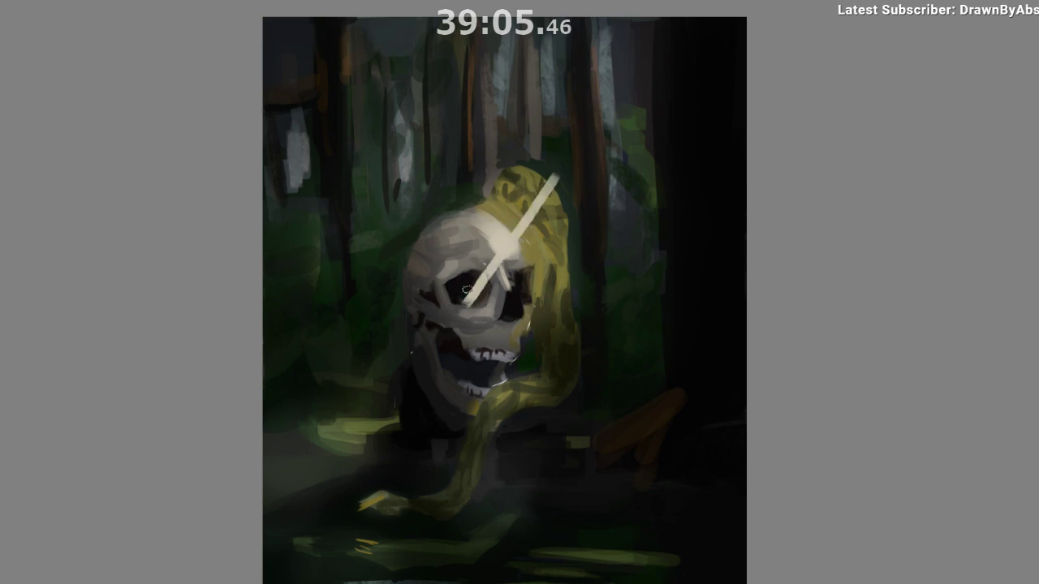
# Draw a diagonal cream guide line across the skull, undo it, and highlight the brow above the near eye socket.
pyautogui.moveTo(542, 181)
pyautogui.mouseDown()
pyautogui.moveTo(448, 336)
pyautogui.moveTo(456, 320)
pyautogui.mouseUp()
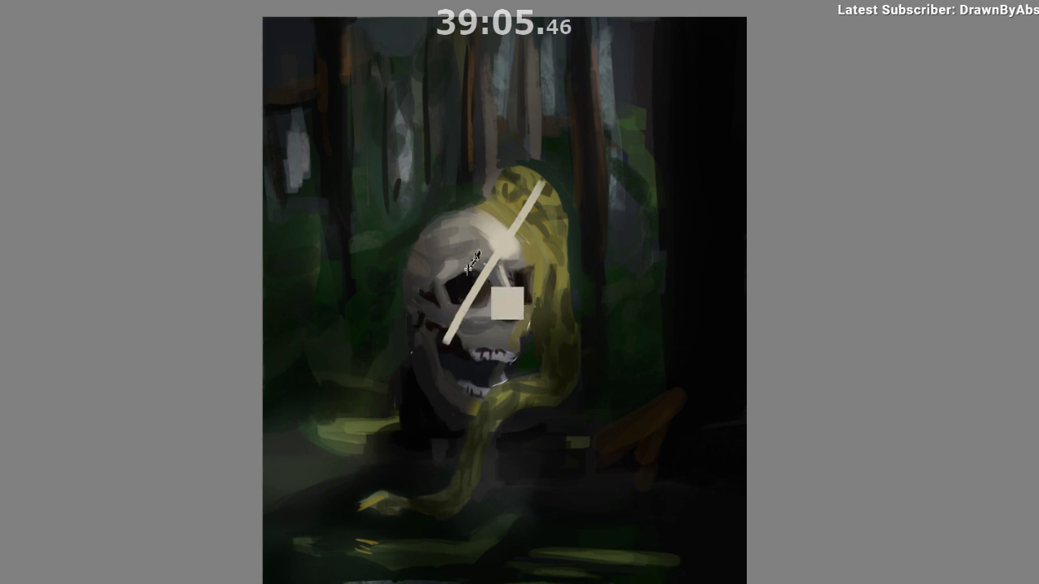
pyautogui.hotkey('ctrl', 'z')
pyautogui.moveTo(462, 266); pyautogui.dragTo(485, 264)
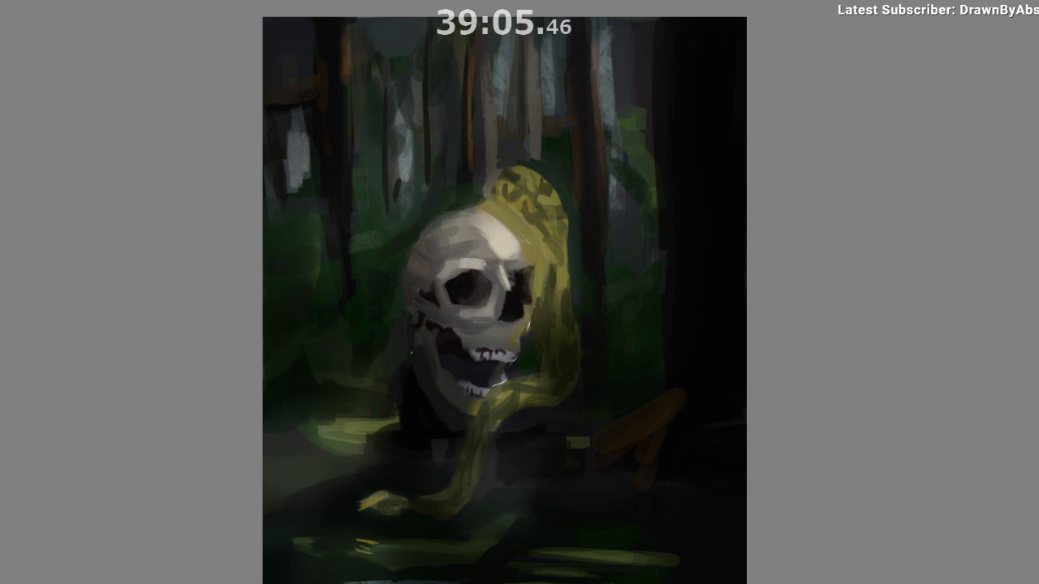
pyautogui.keyDown('ctrl'); pyautogui.click(464, 264); pyautogui.keyUp('ctrl')
pyautogui.keyDown('ctrl'); pyautogui.click(463, 262); pyautogui.keyUp('ctrl')
pyautogui.press('m')
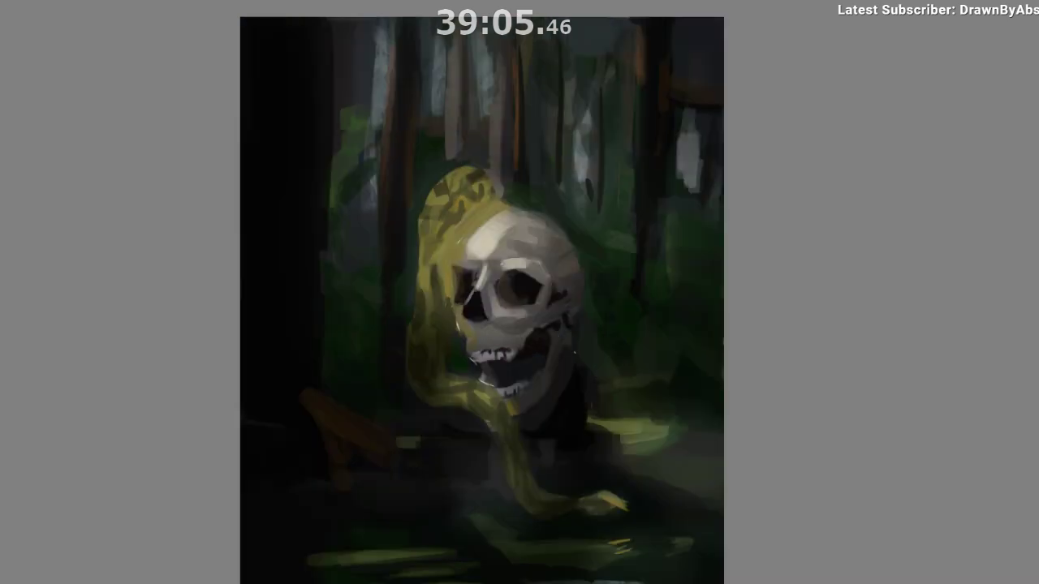
pyautogui.press('m')
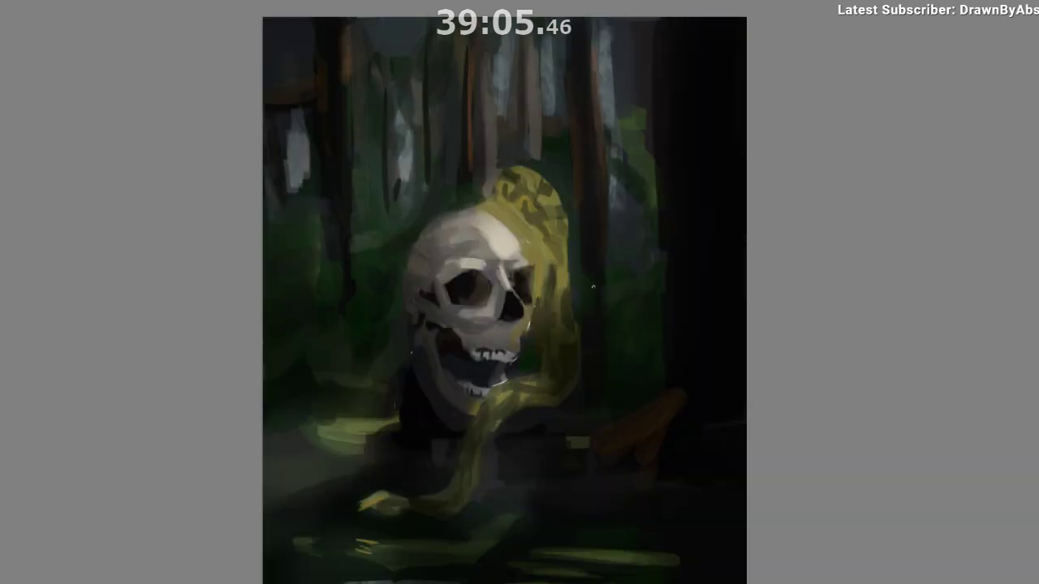
# Lighten the upper jaw above the skull's front teeth and compare the painting in mirrored and normal views.
pyautogui.moveTo(497, 301)
pyautogui.mouseDown()
pyautogui.moveTo(499, 286)
pyautogui.moveTo(518, 327)
pyautogui.mouseUp()
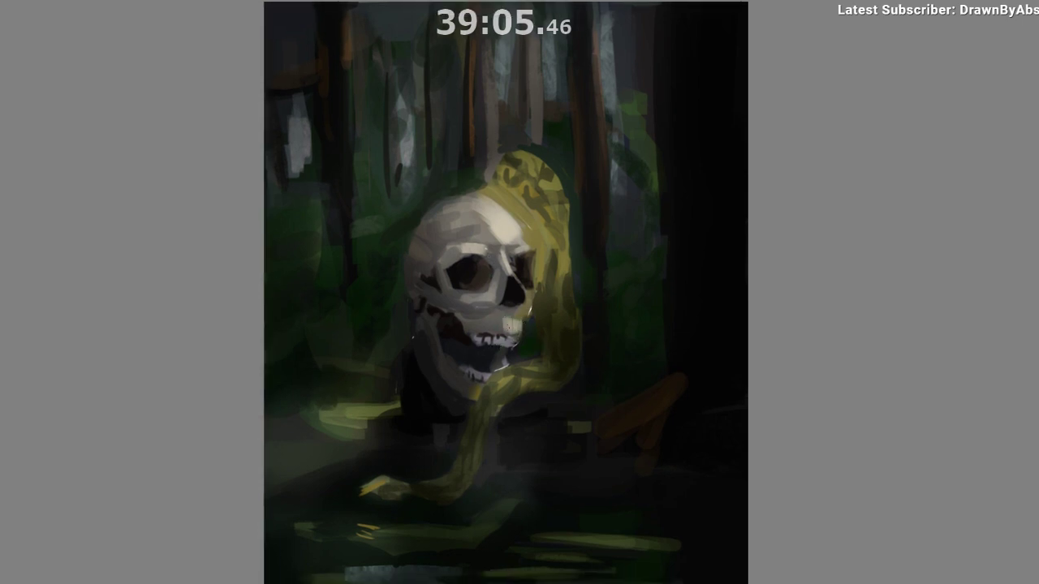
pyautogui.moveTo(502, 340); pyautogui.dragTo(508, 322)
pyautogui.press('m')
pyautogui.scroll(-1, 535, 379)
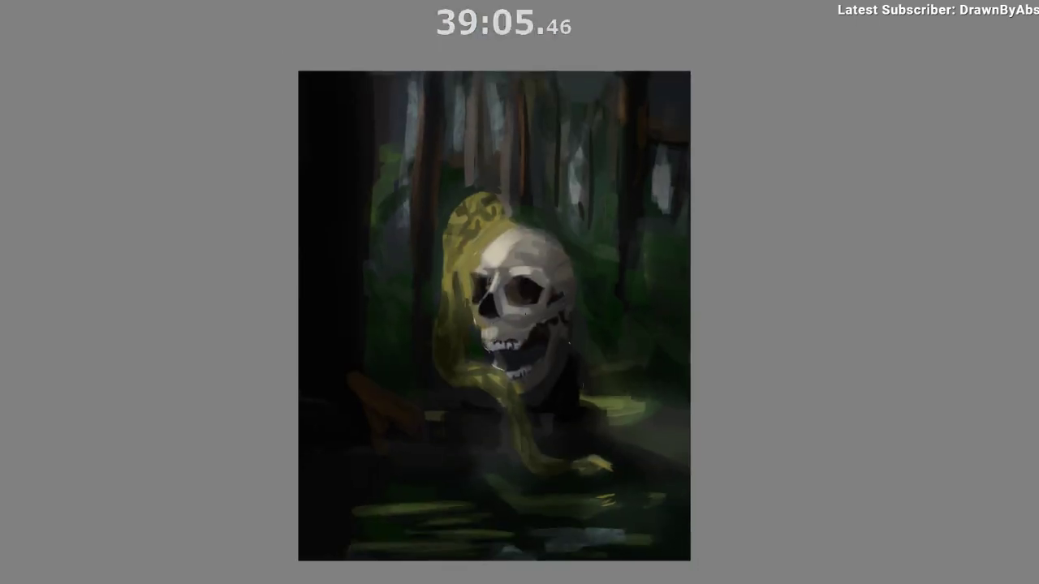
pyautogui.press('m')
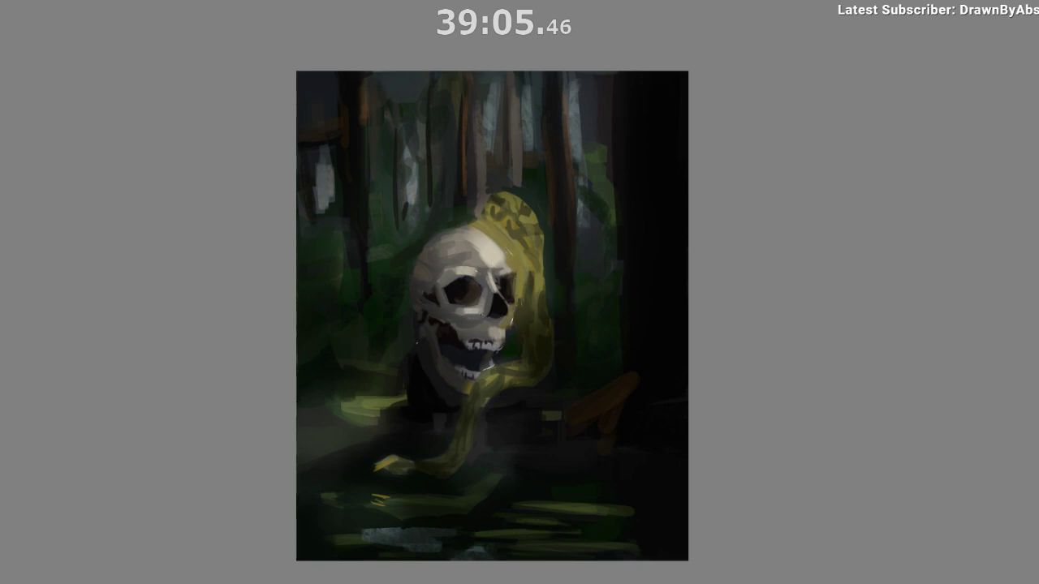
pyautogui.press('m')
pyautogui.press('m')
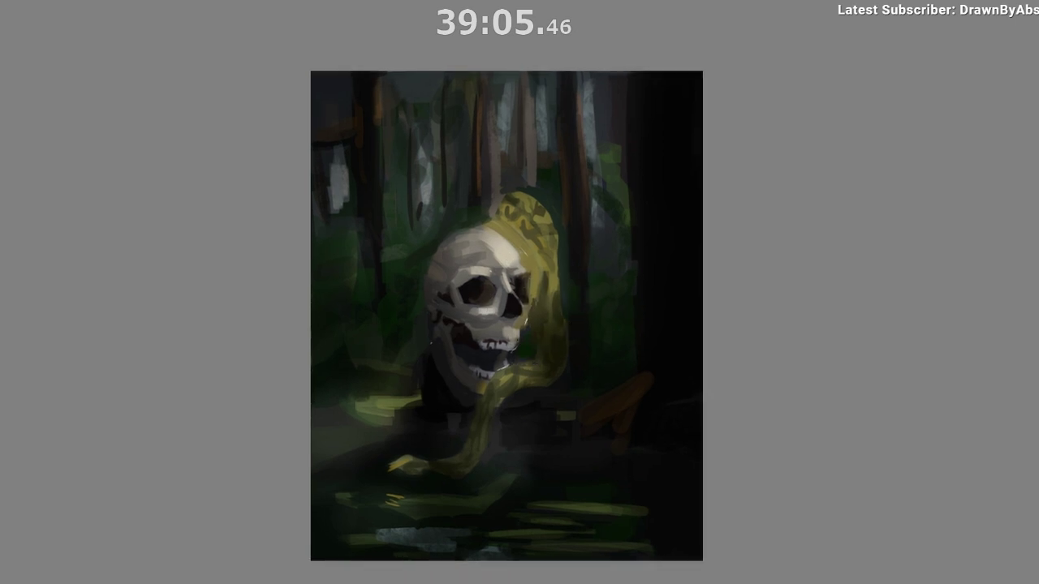
# Try a pale highlight band on the snake's body beside the forehead, comparing it with the unlit version.
pyautogui.moveTo(529, 382); pyautogui.dragTo(592, 448)
pyautogui.moveTo(594, 451); pyautogui.dragTo(562, 444)
pyautogui.moveTo(554, 400)
pyautogui.mouseDown()
pyautogui.moveTo(526, 284)
pyautogui.moveTo(562, 295)
pyautogui.mouseUp()
pyautogui.keyDown('alt'); pyautogui.click(527, 278); pyautogui.keyUp('alt')
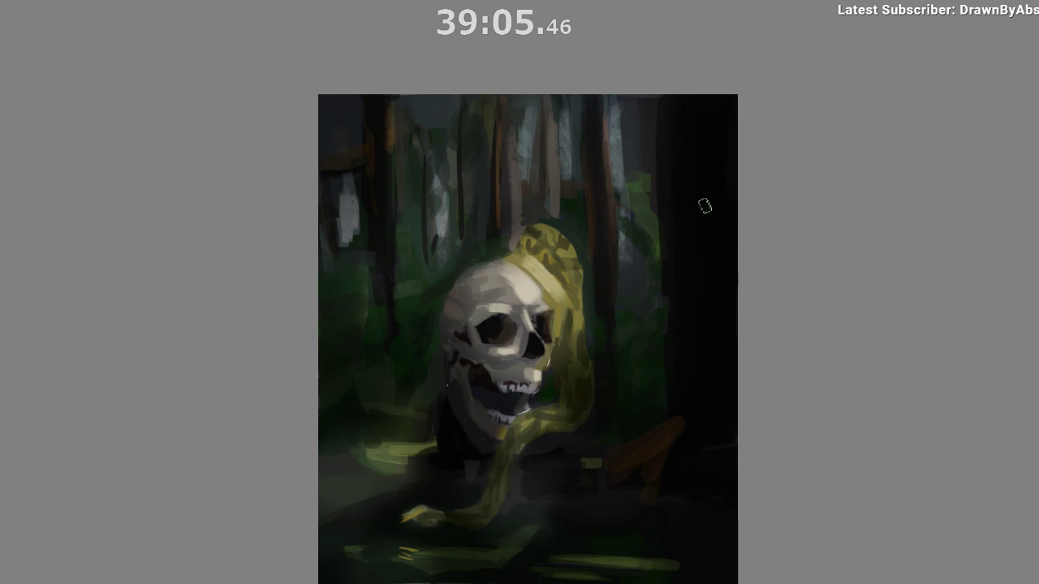
pyautogui.hotkey('ctrl', 'z')
pyautogui.hotkey('ctrl', 'shift', 'z')
pyautogui.hotkey('ctrl', 'z')
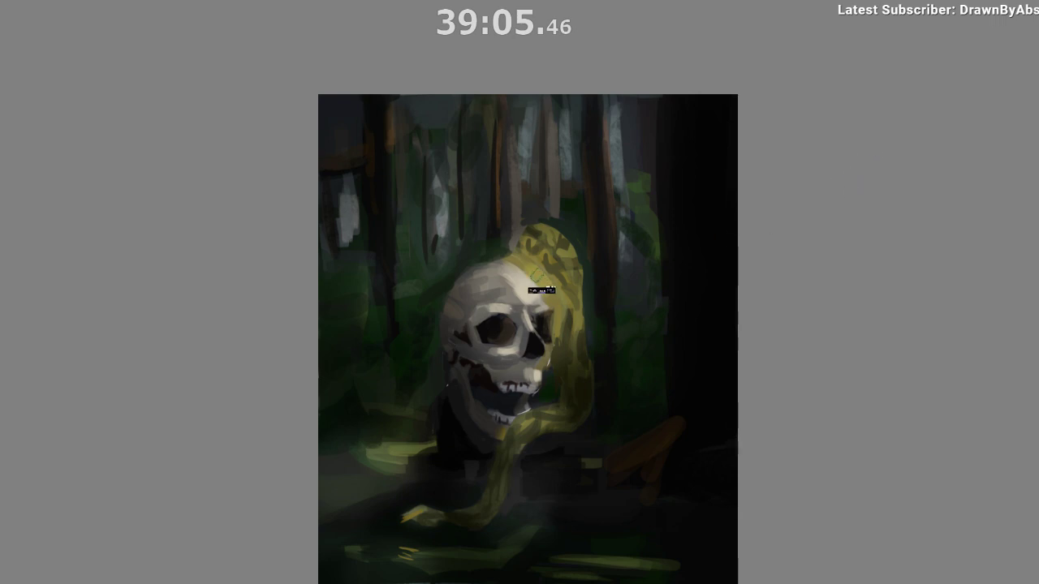
# Mirror the view, brighten the snake's yellow body beside the forehead, and restore the view orientation.
pyautogui.press('m')
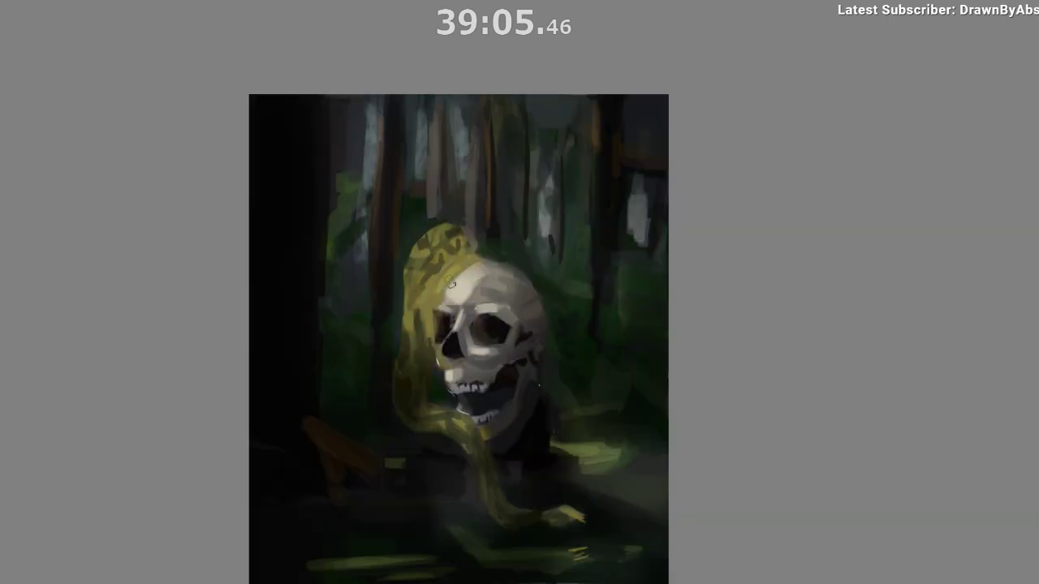
pyautogui.moveTo(436, 296)
pyautogui.mouseDown()
pyautogui.moveTo(465, 264)
pyautogui.moveTo(433, 293)
pyautogui.mouseUp()
pyautogui.hotkey('ctrl', 'z')
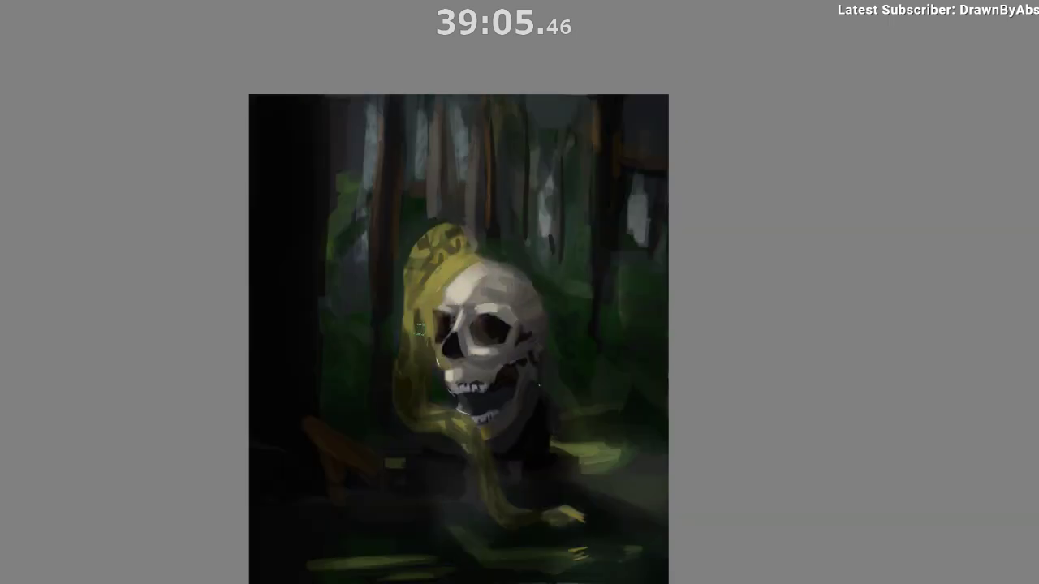
pyautogui.moveTo(483, 263); pyautogui.dragTo(482, 243)
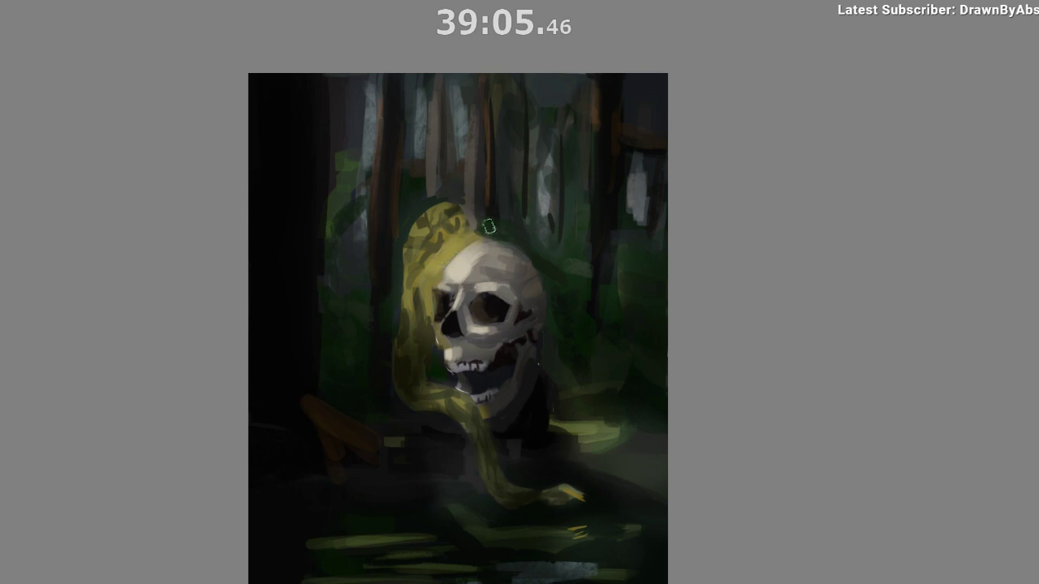
pyautogui.scroll(-2, 453, 235)
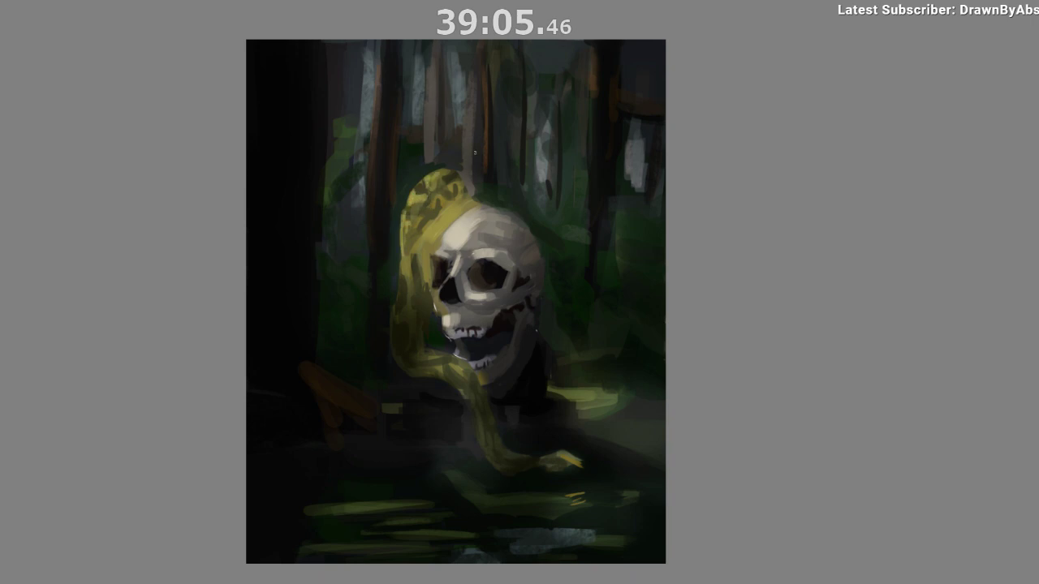
pyautogui.press('m')
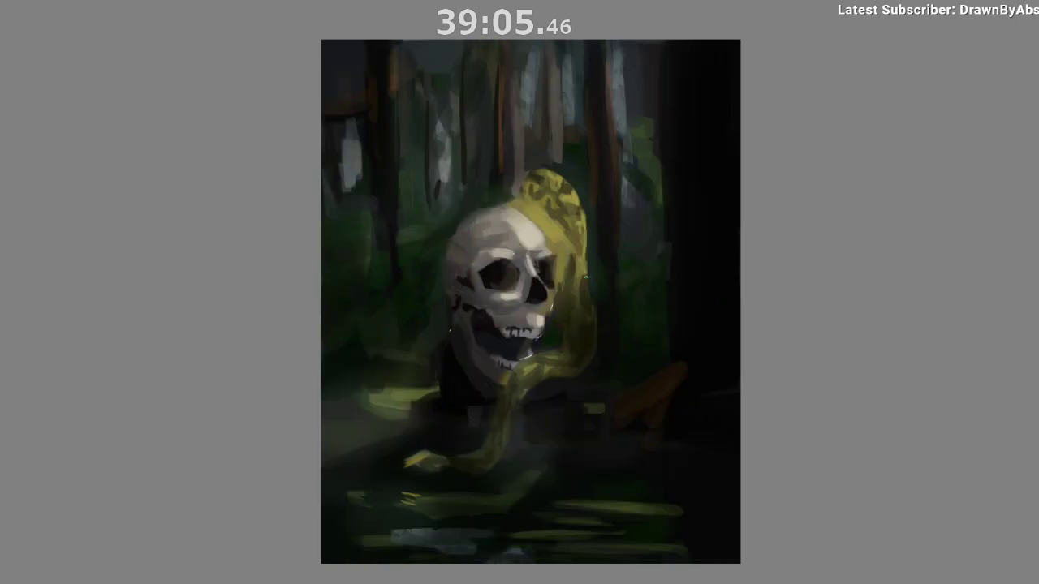
pyautogui.moveTo(540, 382); pyautogui.dragTo(547, 363)
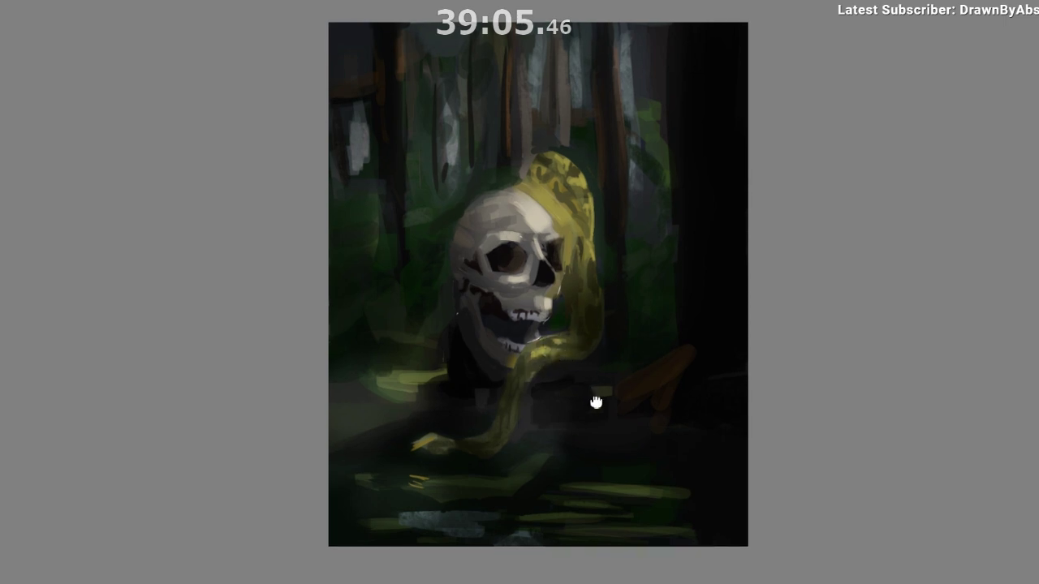
# Touch up the highlight on the snake's tail end and undo the last stroke along its lower body.
pyautogui.moveTo(596, 400); pyautogui.dragTo(638, 403)
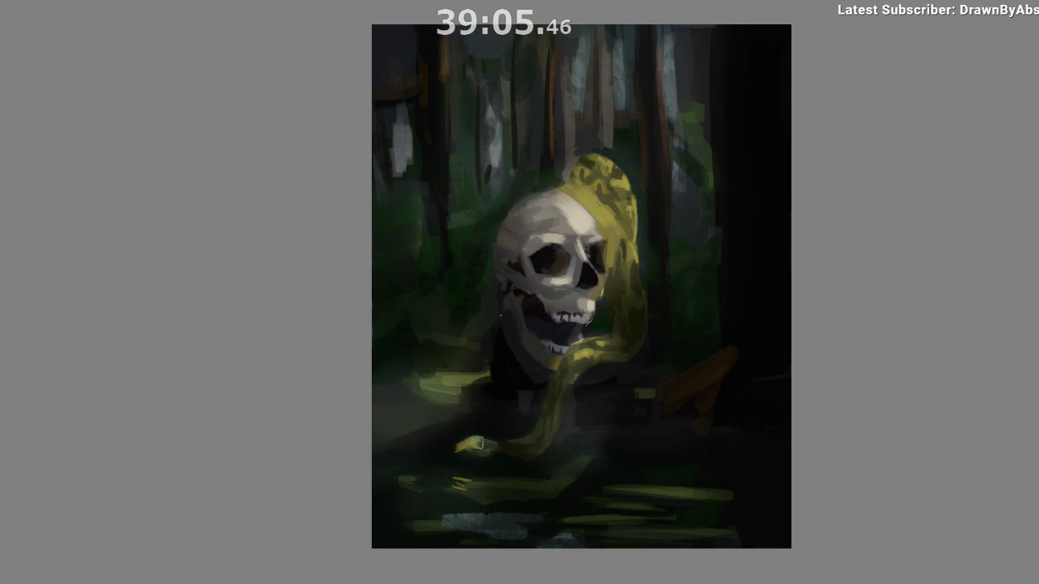
pyautogui.moveTo(544, 452); pyautogui.dragTo(518, 456)
pyautogui.hotkey('ctrl', 'z')
pyautogui.moveTo(650, 270)
pyautogui.mouseDown()
pyautogui.moveTo(617, 229)
pyautogui.moveTo(549, 272)
pyautogui.mouseUp()
# Compare the painting with and without the added light on the skull and snake.
pyautogui.click(1028, 205)
pyautogui.click(1027, 204)
pyautogui.click(1027, 205)
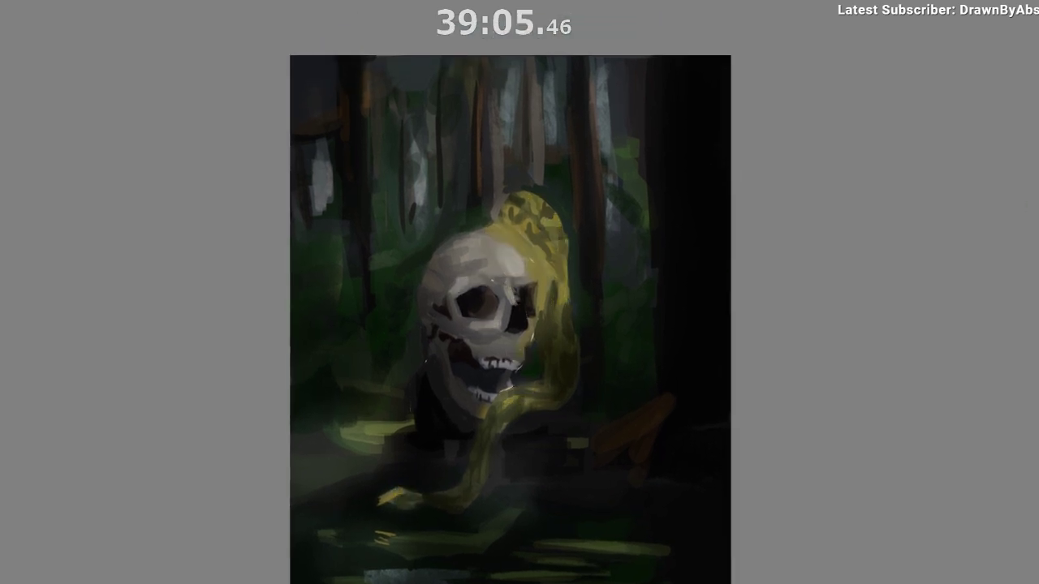
pyautogui.click(1027, 205)
pyautogui.click(1028, 205)
pyautogui.click(1027, 205)
pyautogui.click(1028, 204)
pyautogui.click(1027, 204)
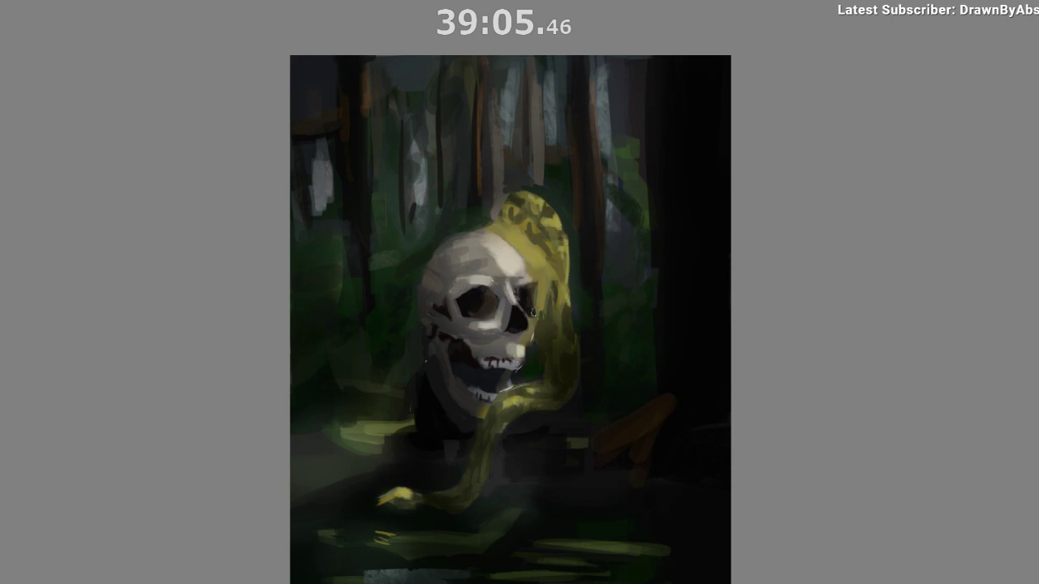
# Darken the near eye socket and freehand-select the skull's shadow side, leaving out the brow and cheekbone highlights.
pyautogui.moveTo(487, 301)
pyautogui.mouseDown()
pyautogui.moveTo(475, 307)
pyautogui.moveTo(485, 301)
pyautogui.mouseUp()
pyautogui.moveTo(459, 240)
pyautogui.mouseDown()
pyautogui.moveTo(429, 272)
pyautogui.moveTo(423, 324)
pyautogui.moveTo(471, 432)
pyautogui.moveTo(503, 400)
pyautogui.moveTo(508, 313)
pyautogui.mouseUp()
pyautogui.moveTo(523, 388); pyautogui.dragTo(517, 371)
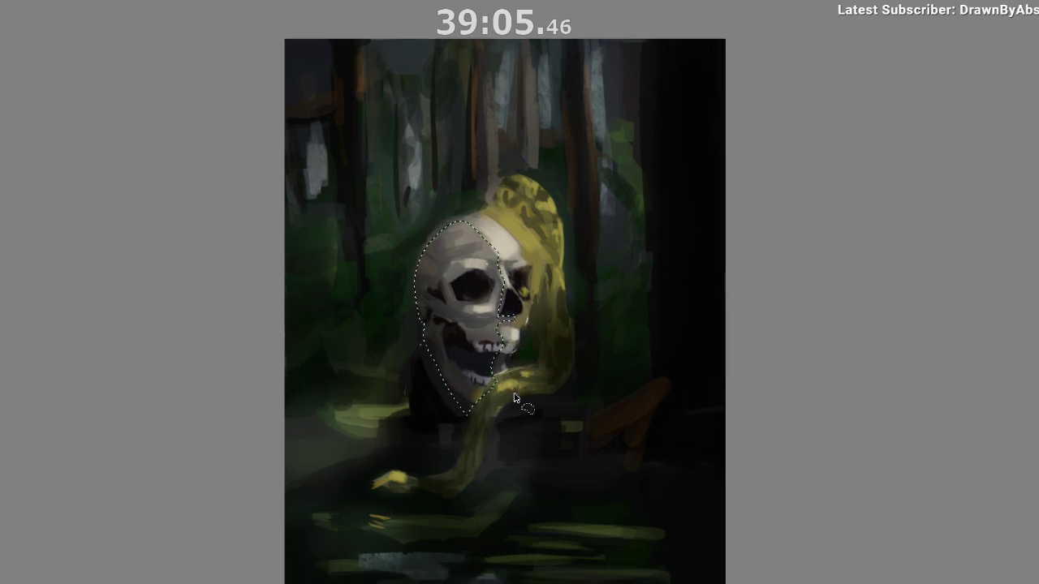
pyautogui.press('b')
pyautogui.press('l')
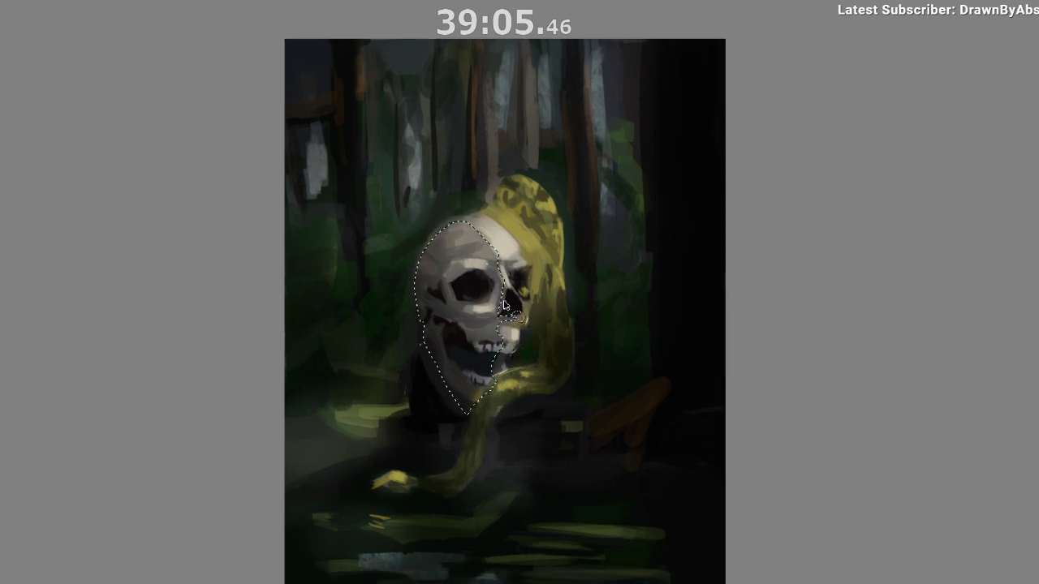
pyautogui.moveTo(500, 316)
pyautogui.mouseDown()
pyautogui.moveTo(505, 285)
pyautogui.moveTo(497, 320)
pyautogui.moveTo(513, 322)
pyautogui.mouseUp()
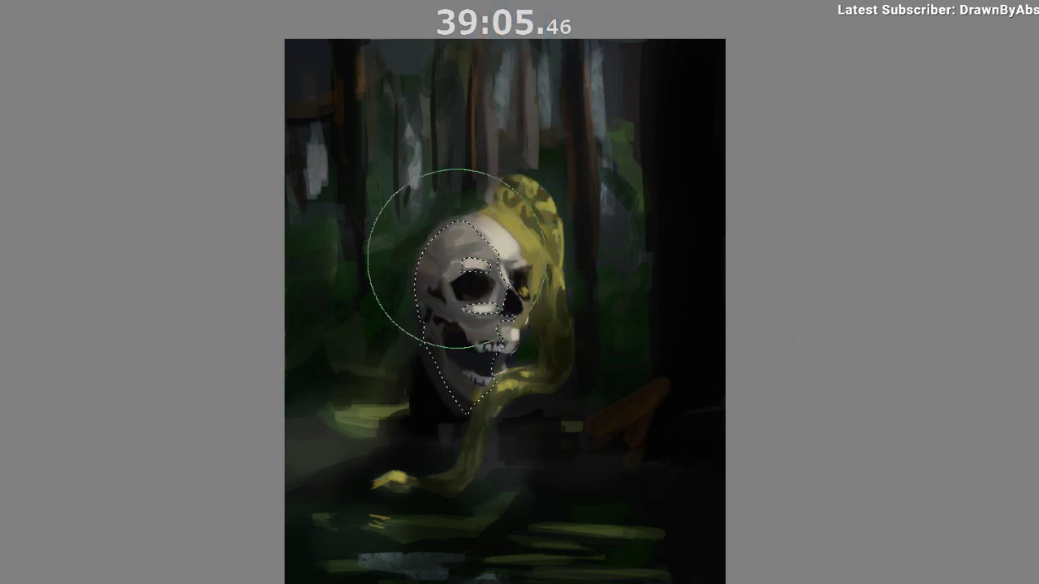
# Darken the selected side of the skull with a large soft brush using a sampled dark tone, and clear the selection.
pyautogui.keyDown('ctrl'); pyautogui.click(467, 341); pyautogui.keyUp('ctrl')
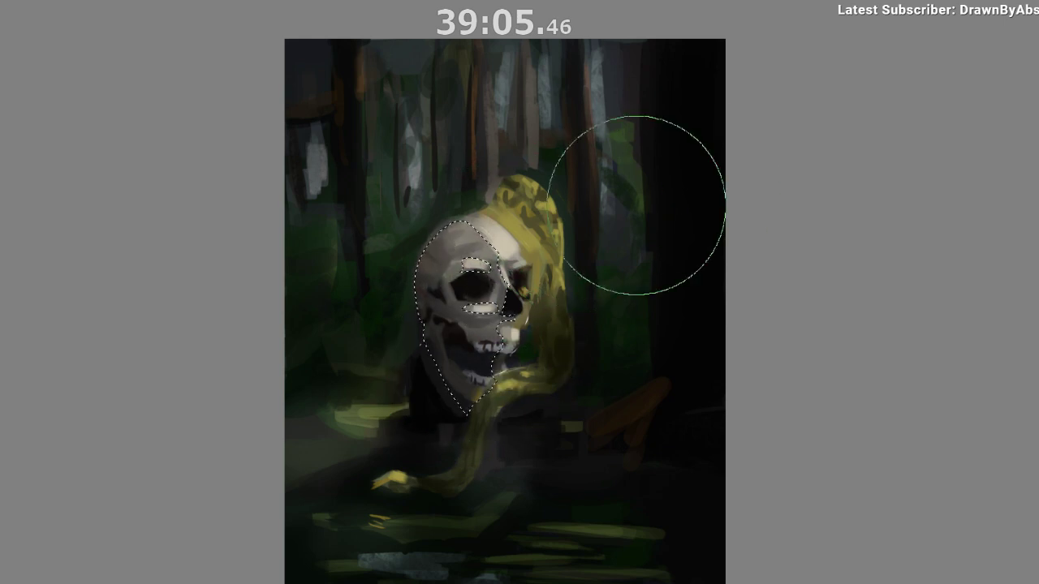
pyautogui.moveTo(413, 310); pyautogui.dragTo(380, 333)
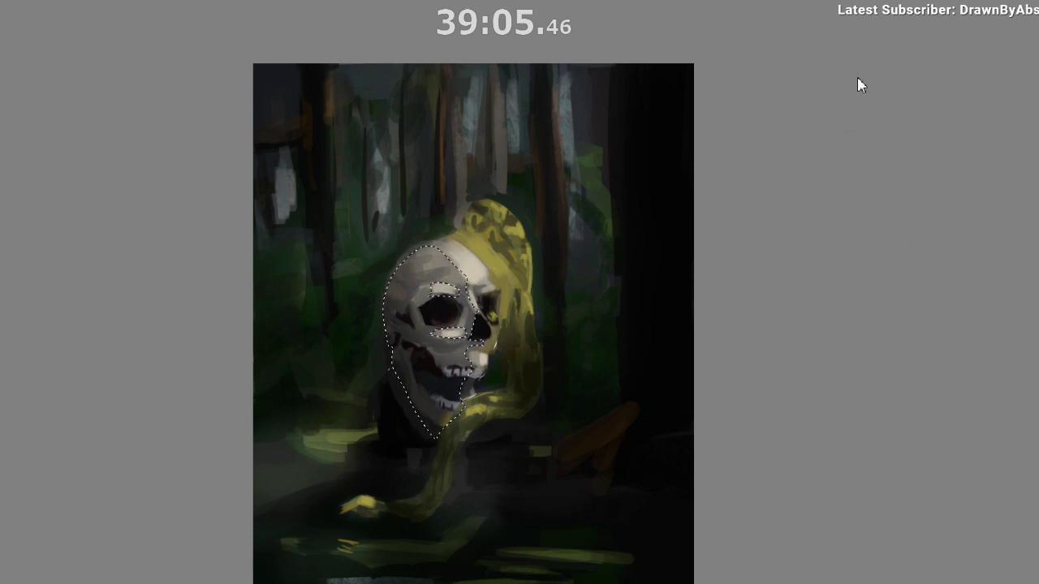
pyautogui.moveTo(421, 334)
pyautogui.mouseDown()
pyautogui.moveTo(455, 371)
pyautogui.moveTo(459, 358)
pyautogui.mouseUp()
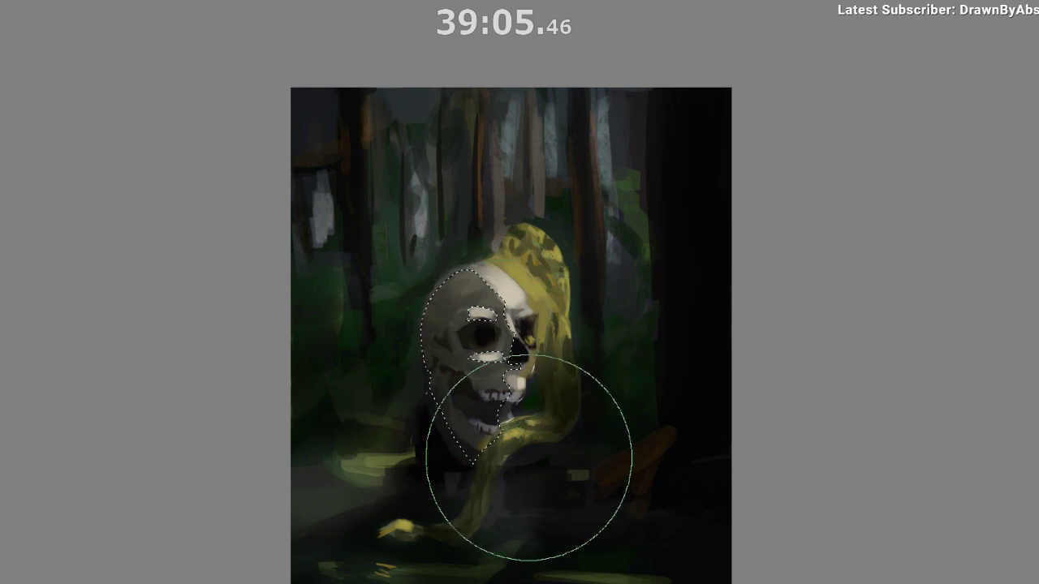
pyautogui.hotkey('ctrl', 'shift', 'a')
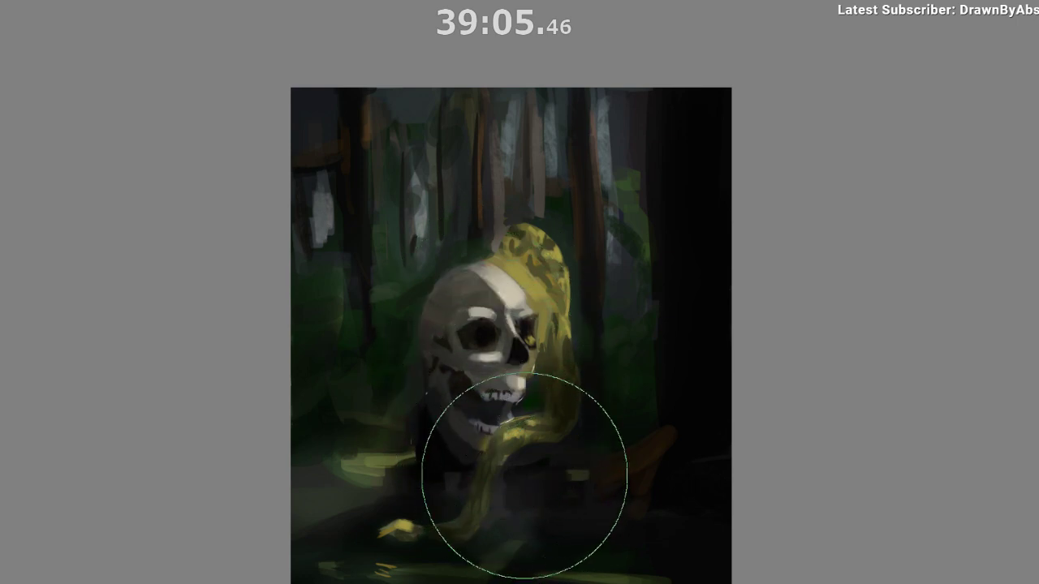
# Touch up the outer rim of the near eye socket with a much smaller brush in mirrored view, and restore the orientation.
pyautogui.press('m')
pyautogui.moveTo(579, 427); pyautogui.dragTo(565, 423)
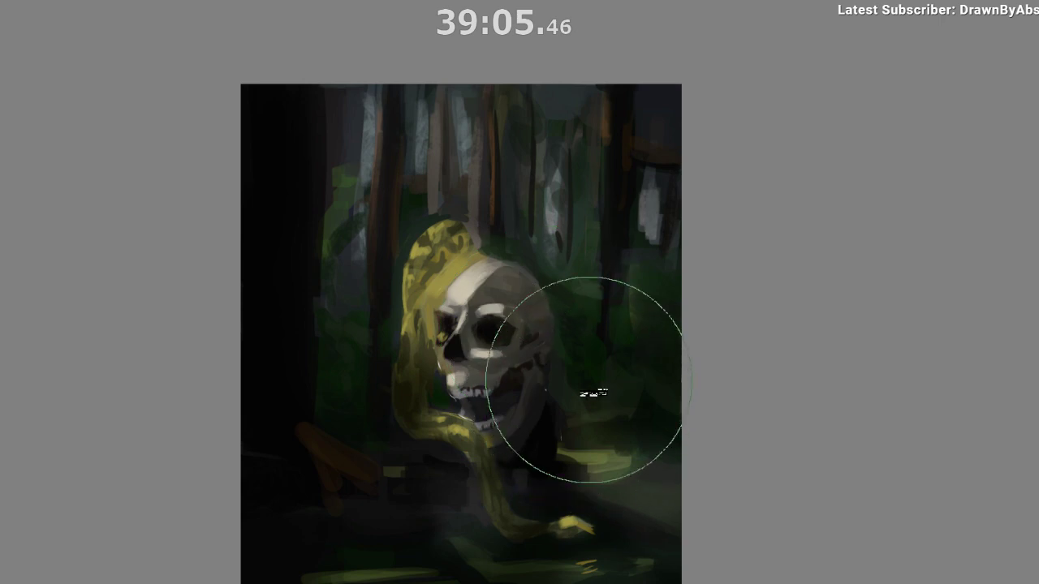
pyautogui.press('[')
pyautogui.press('[')
pyautogui.press('[')
pyautogui.press('[')
pyautogui.press('[')
pyautogui.press('[')
pyautogui.press('[')
pyautogui.moveTo(527, 317)
pyautogui.mouseDown()
pyautogui.moveTo(526, 345)
pyautogui.moveTo(517, 325)
pyautogui.mouseUp()
pyautogui.press('m')
pyautogui.moveTo(563, 413); pyautogui.dragTo(520, 362)
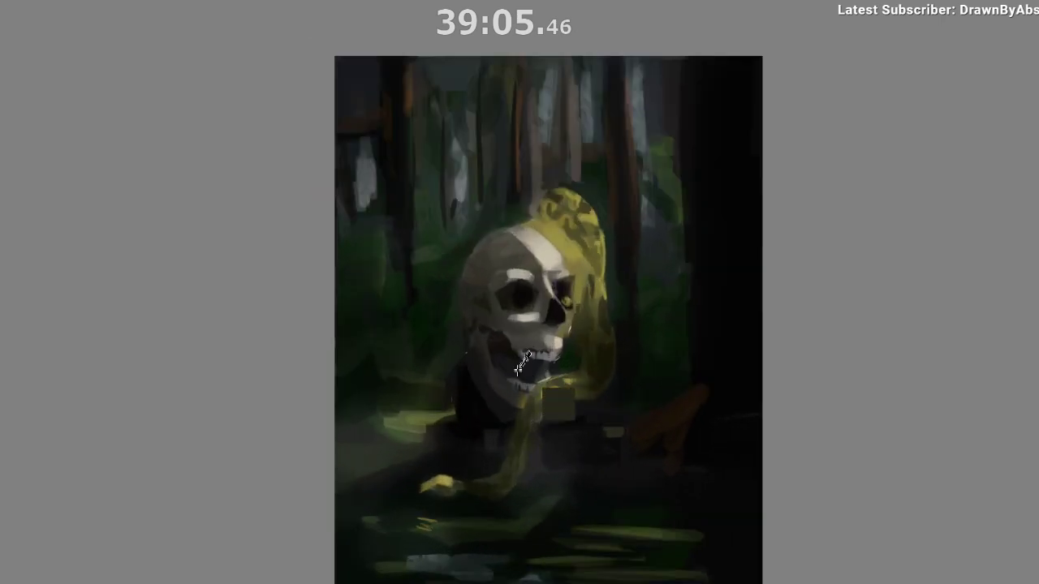
# Change the brush preset, sample the dark mouth colour, and repaint the shadow inside the open jaw.
pyautogui.rightClick(505, 363)
pyautogui.click(582, 404)
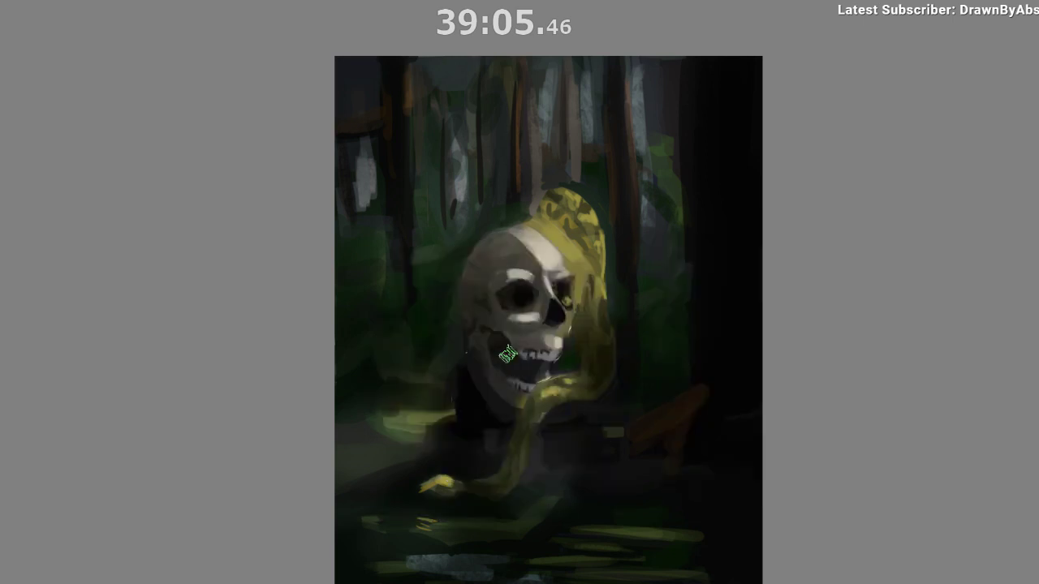
pyautogui.rightClick(515, 375)
pyautogui.click(591, 345)
pyautogui.keyDown('ctrl'); pyautogui.click(500, 348); pyautogui.keyUp('ctrl')
pyautogui.moveTo(503, 349)
pyautogui.mouseDown()
pyautogui.moveTo(512, 383)
pyautogui.moveTo(515, 371)
pyautogui.mouseUp()
pyautogui.moveTo(526, 301); pyautogui.dragTo(526, 285)
pyautogui.moveTo(527, 319); pyautogui.dragTo(499, 380)
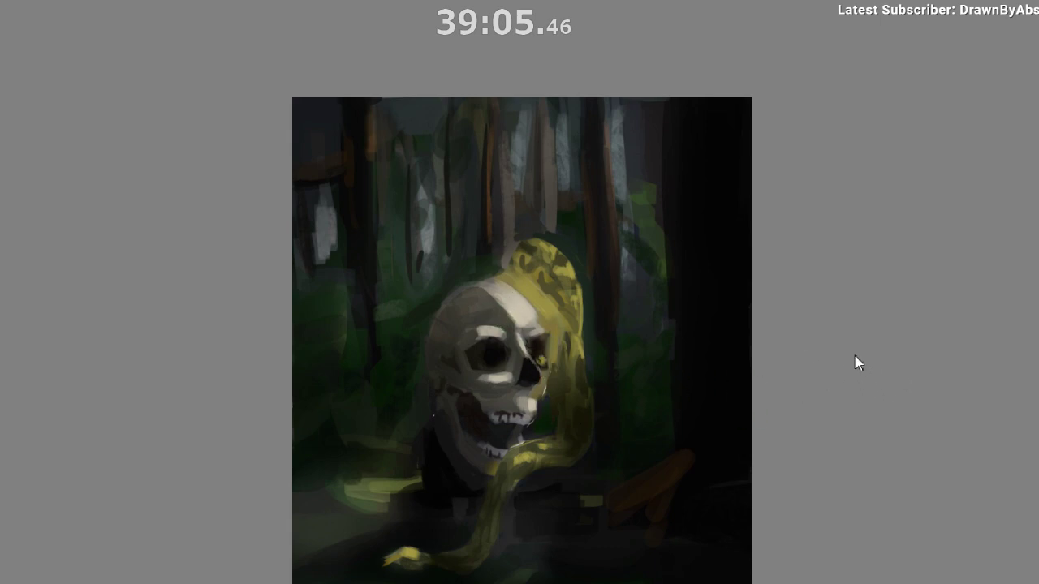
# Blend the hard edge of the forehead highlight into the skull's darkened side.
pyautogui.moveTo(494, 295)
pyautogui.mouseDown()
pyautogui.moveTo(520, 326)
pyautogui.moveTo(501, 322)
pyautogui.moveTo(509, 310)
pyautogui.moveTo(521, 328)
pyautogui.moveTo(526, 320)
pyautogui.mouseUp()
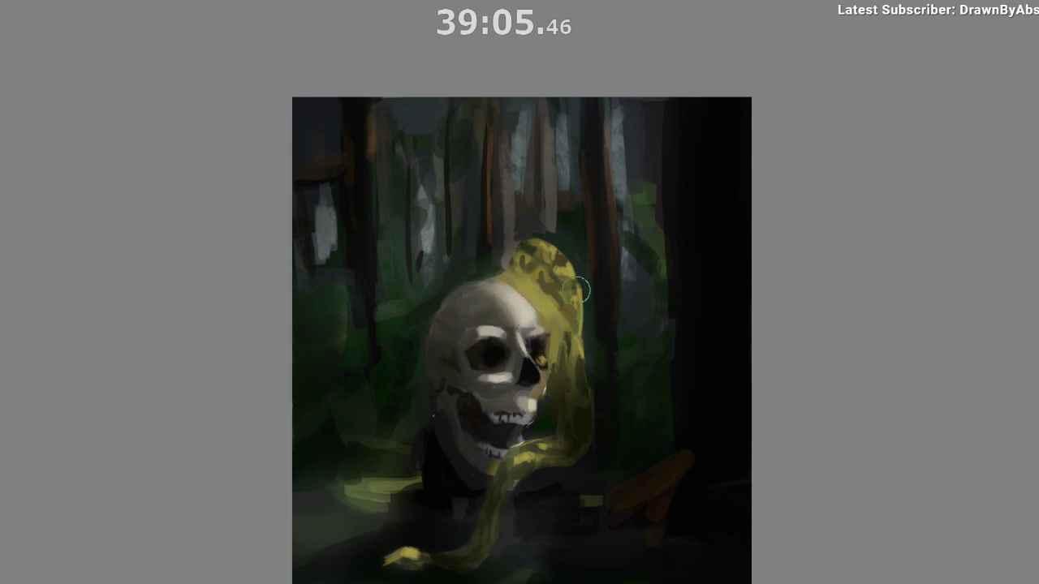
pyautogui.moveTo(580, 298)
pyautogui.mouseDown()
pyautogui.moveTo(578, 264)
pyautogui.moveTo(533, 363)
pyautogui.mouseUp()
pyautogui.scroll(1, 551, 295)
pyautogui.scroll(2, 555, 301)
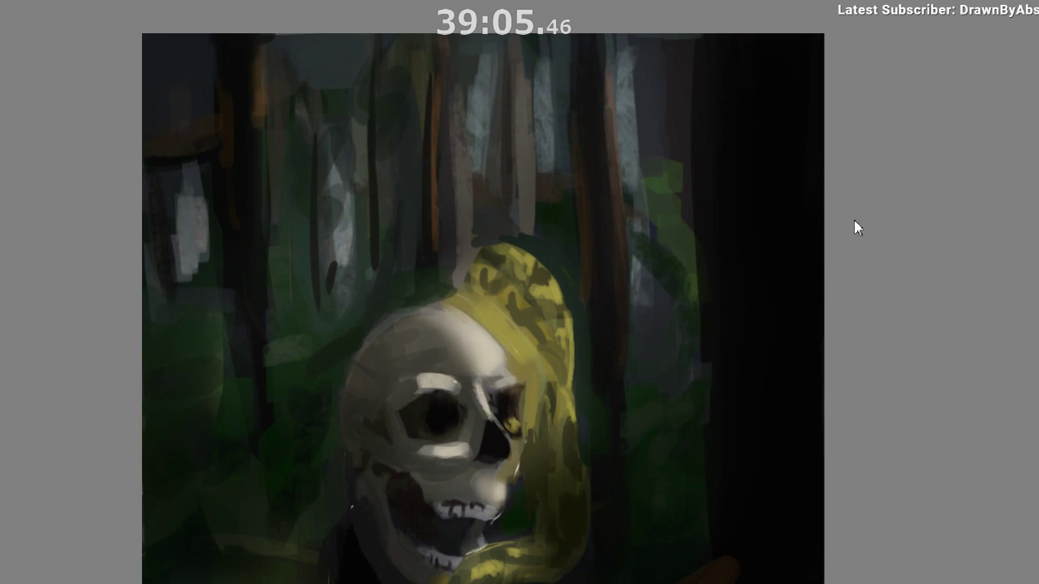
# Undo a trial stroke over the snake's upper coil and rework a small pale forehead highlight in mirrored view.
pyautogui.moveTo(473, 244); pyautogui.dragTo(556, 275)
pyautogui.hotkey('ctrl', 'z')
pyautogui.press('m')
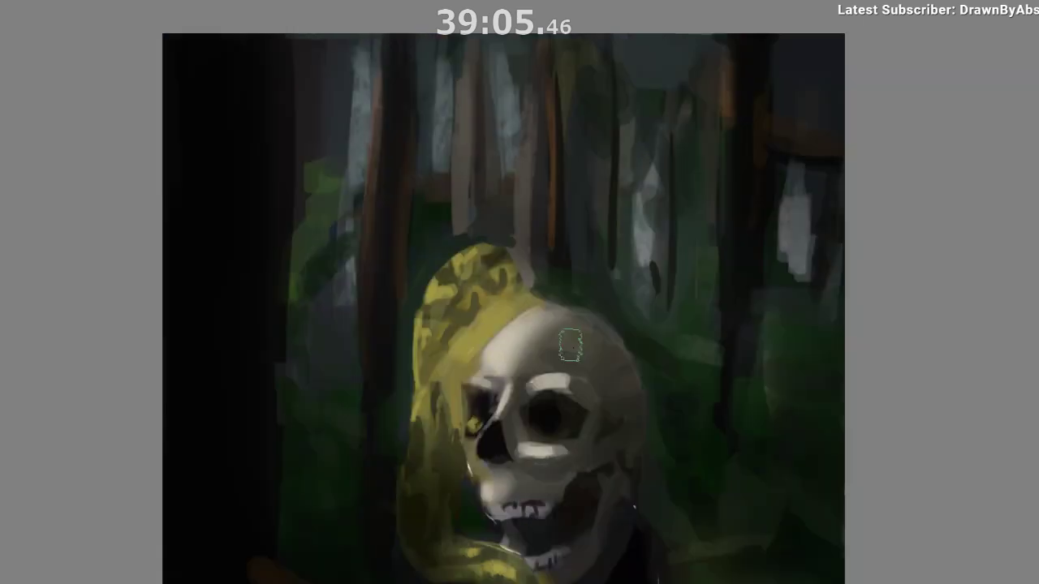
pyautogui.moveTo(505, 358)
pyautogui.mouseDown()
pyautogui.moveTo(501, 323)
pyautogui.moveTo(518, 308)
pyautogui.moveTo(502, 298)
pyautogui.mouseUp()
pyautogui.hotkey('ctrl', 'z')
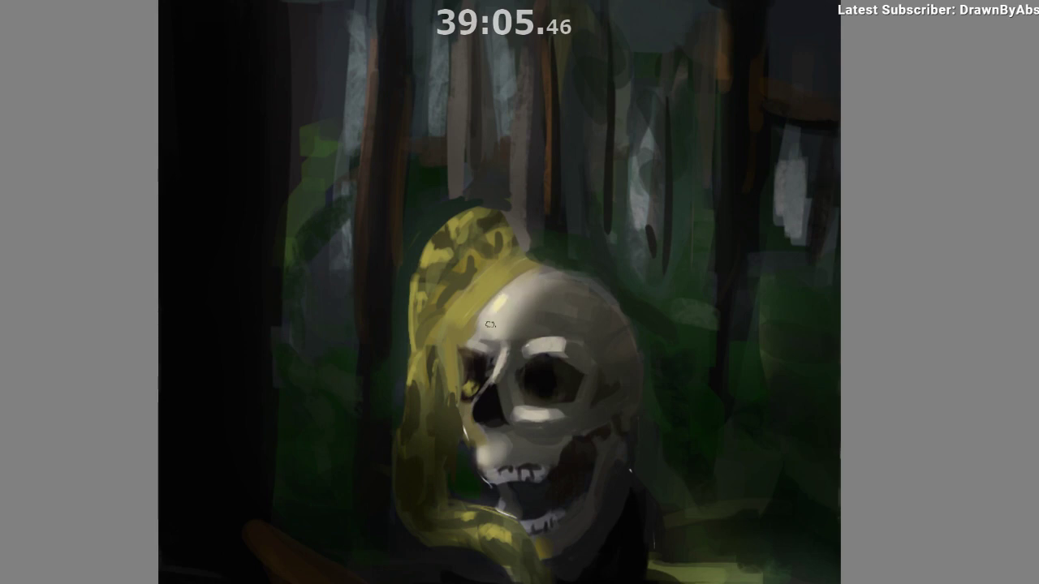
pyautogui.hotkey('ctrl', 'z')
pyautogui.keyDown('ctrl'); pyautogui.click(501, 310); pyautogui.keyUp('ctrl')
pyautogui.press('m')
pyautogui.moveTo(499, 427)
pyautogui.mouseDown()
pyautogui.moveTo(556, 306)
pyautogui.moveTo(565, 189)
pyautogui.mouseUp()
# Compare the whole painting with and without the latest stroke, keeping the stroke.
pyautogui.hotkey('ctrl', ',')
pyautogui.hotkey('ctrl', ',')
pyautogui.hotkey('ctrl', ',')
pyautogui.hotkey('ctrl', ',')
pyautogui.hotkey('ctrl', ',')
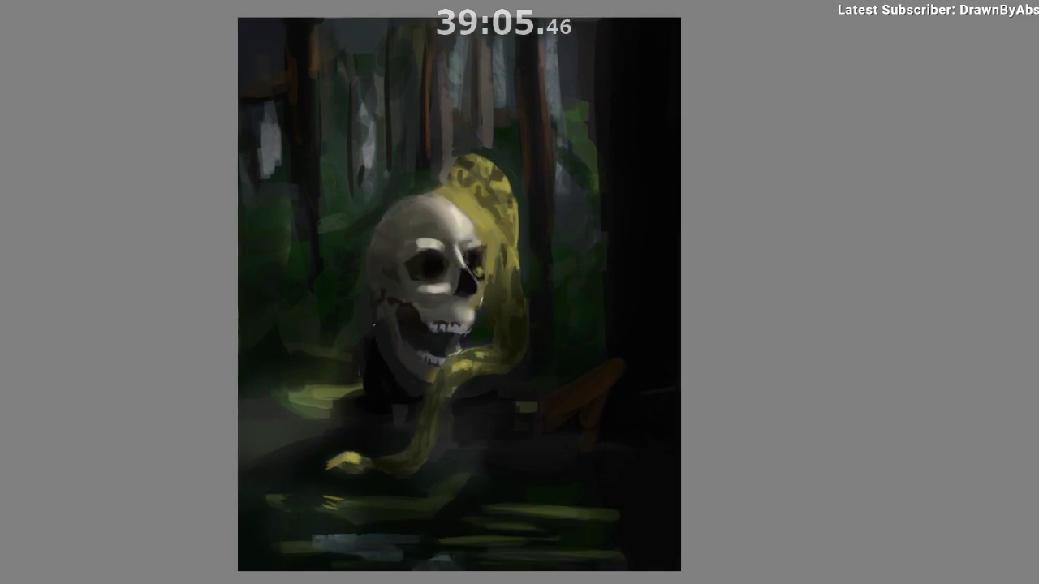
pyautogui.hotkey('ctrl', 'shift', 'z')
pyautogui.hotkey('ctrl', 'z')
pyautogui.hotkey('ctrl', 'shift', 'z')
# Paint long dark bands along the snake's upper coil and down its body beside the skull.
pyautogui.moveTo(470, 178)
pyautogui.mouseDown()
pyautogui.moveTo(500, 224)
pyautogui.moveTo(490, 184)
pyautogui.moveTo(510, 214)
pyautogui.mouseUp()
pyautogui.moveTo(471, 167)
pyautogui.mouseDown()
pyautogui.moveTo(513, 218)
pyautogui.moveTo(517, 244)
pyautogui.mouseUp()
pyautogui.moveTo(508, 300); pyautogui.dragTo(514, 297)
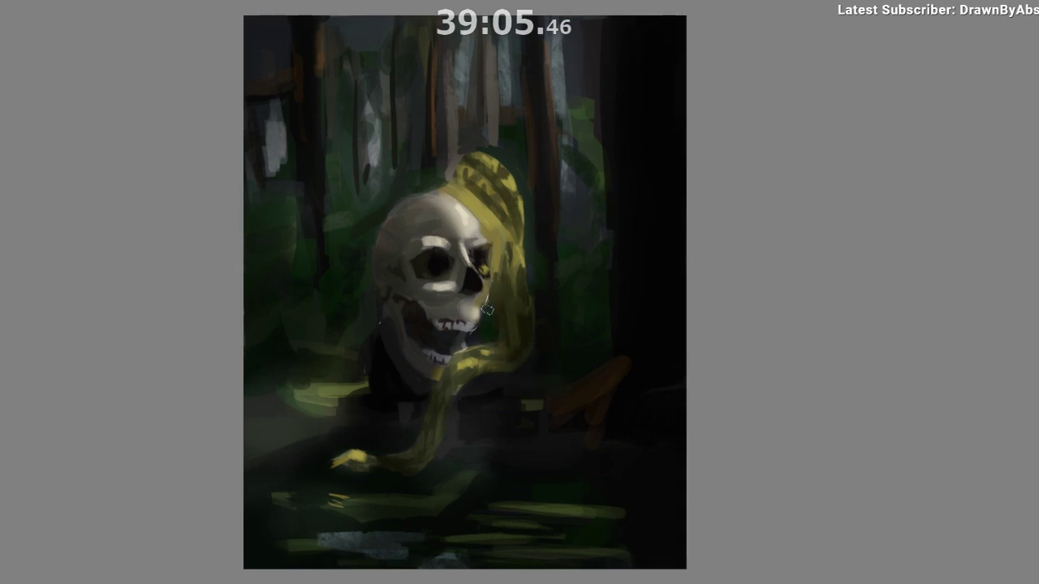
pyautogui.moveTo(502, 287); pyautogui.dragTo(505, 314)
# Refine the light on the forehead beside the snake using sampled tones.
pyautogui.moveTo(486, 364)
pyautogui.mouseDown()
pyautogui.moveTo(503, 356)
pyautogui.moveTo(515, 234)
pyautogui.mouseUp()
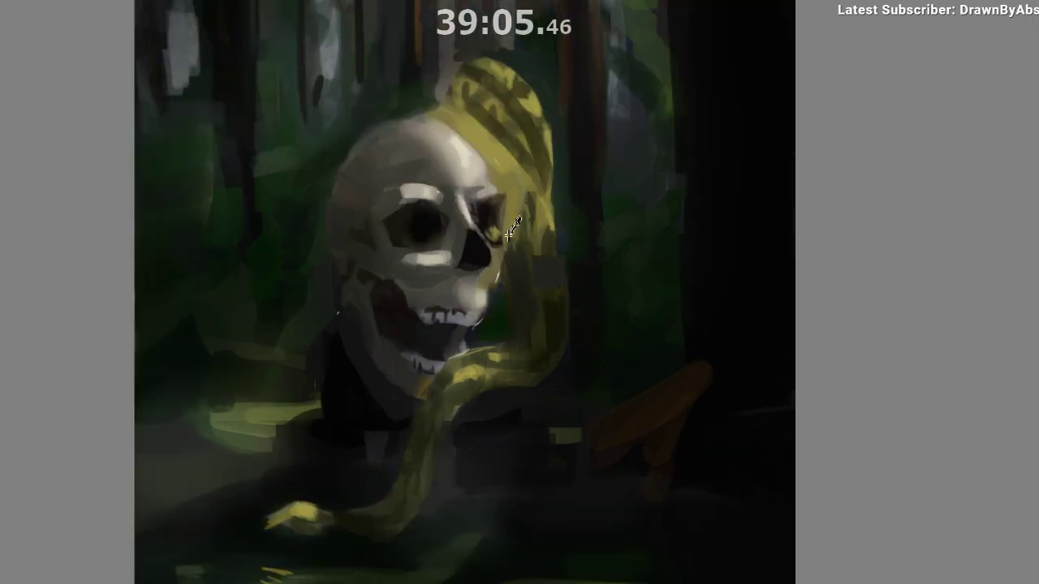
pyautogui.moveTo(472, 154); pyautogui.dragTo(484, 178)
pyautogui.moveTo(506, 240); pyautogui.dragTo(510, 286)
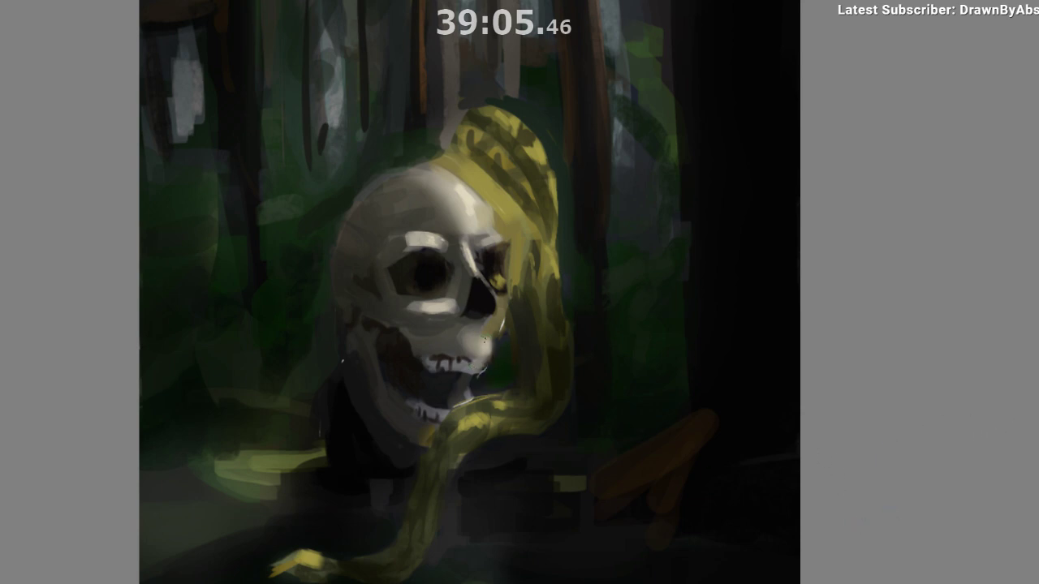
# Lighten the lower jaw's edge and rework the upper teeth, undo the last jaw stroke, and check the mirrored view.
pyautogui.moveTo(428, 430)
pyautogui.mouseDown()
pyautogui.moveTo(439, 444)
pyautogui.moveTo(408, 421)
pyautogui.moveTo(398, 432)
pyautogui.mouseUp()
pyautogui.moveTo(533, 398); pyautogui.dragTo(557, 393)
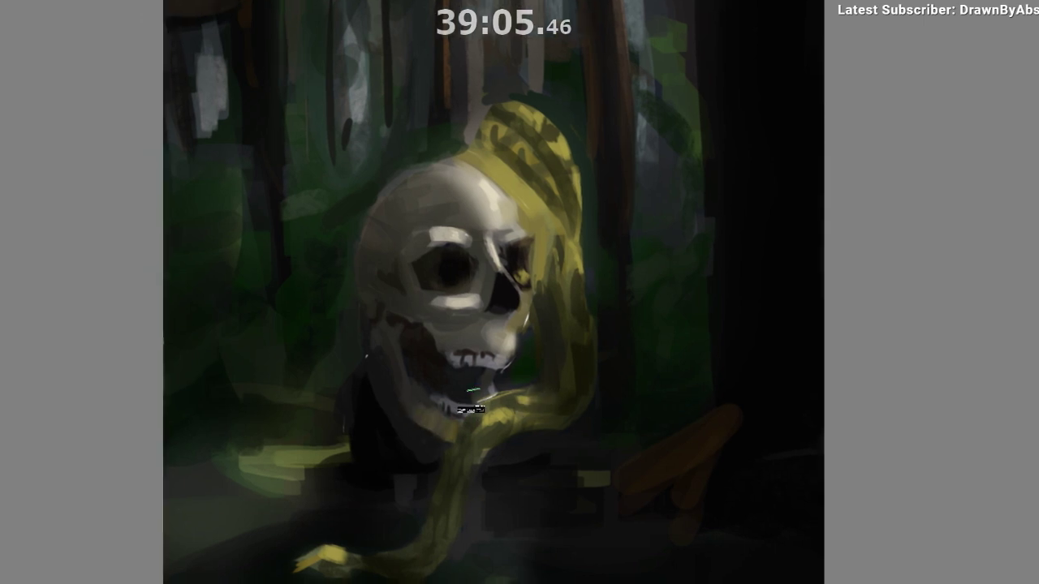
pyautogui.scroll(-1, 479, 382)
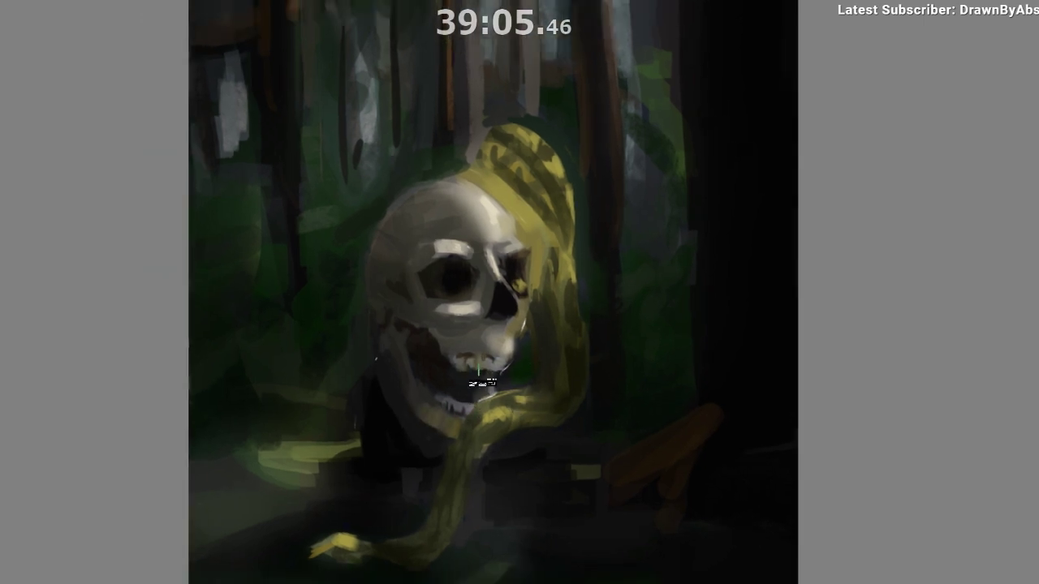
pyautogui.moveTo(403, 377)
pyautogui.mouseDown()
pyautogui.moveTo(424, 422)
pyautogui.moveTo(475, 428)
pyautogui.mouseUp()
pyautogui.hotkey('ctrl', 'z')
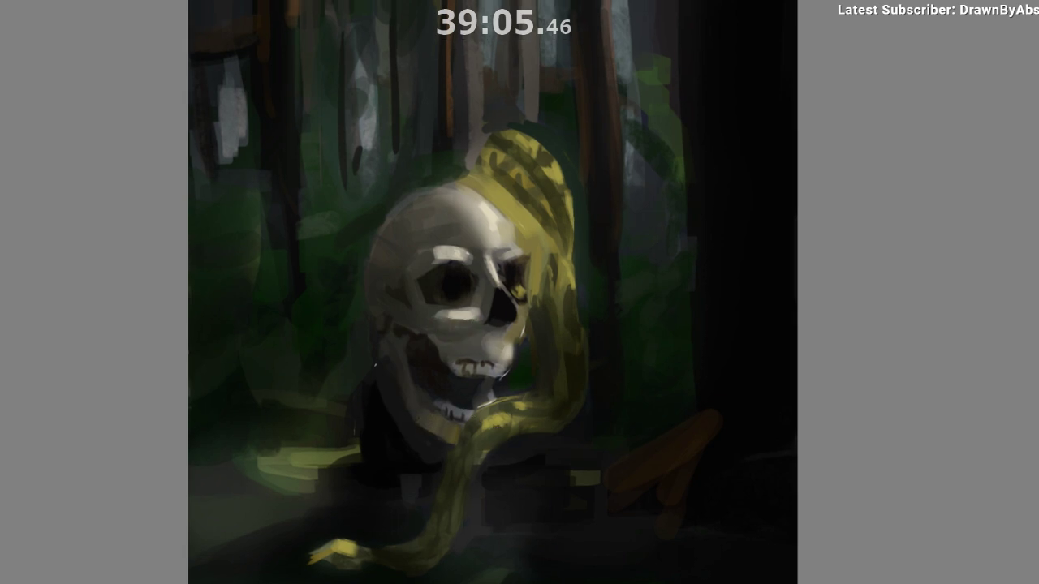
pyautogui.press('m')
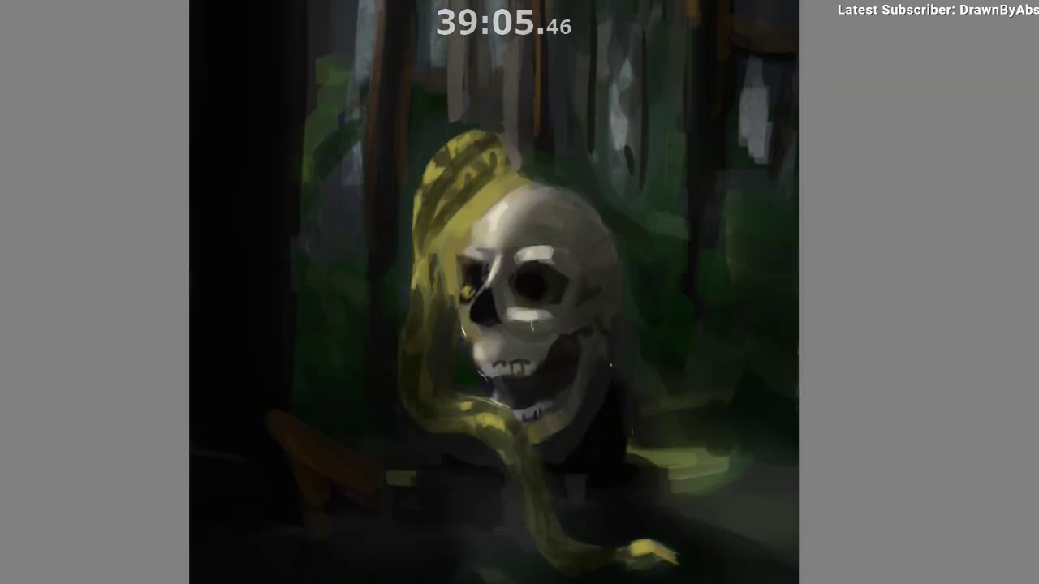
pyautogui.moveTo(563, 278); pyautogui.dragTo(564, 267)
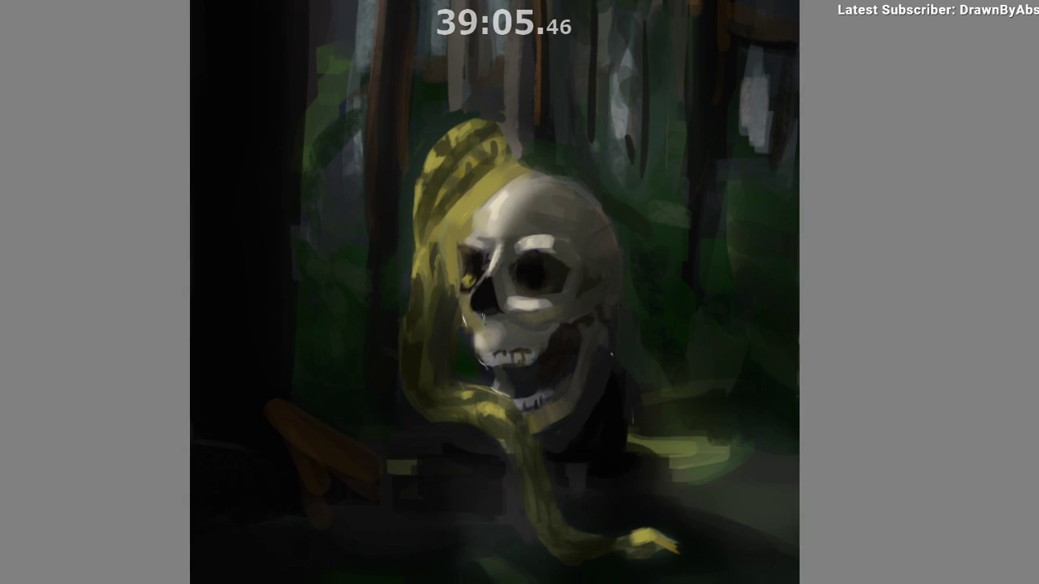
pyautogui.press('m')
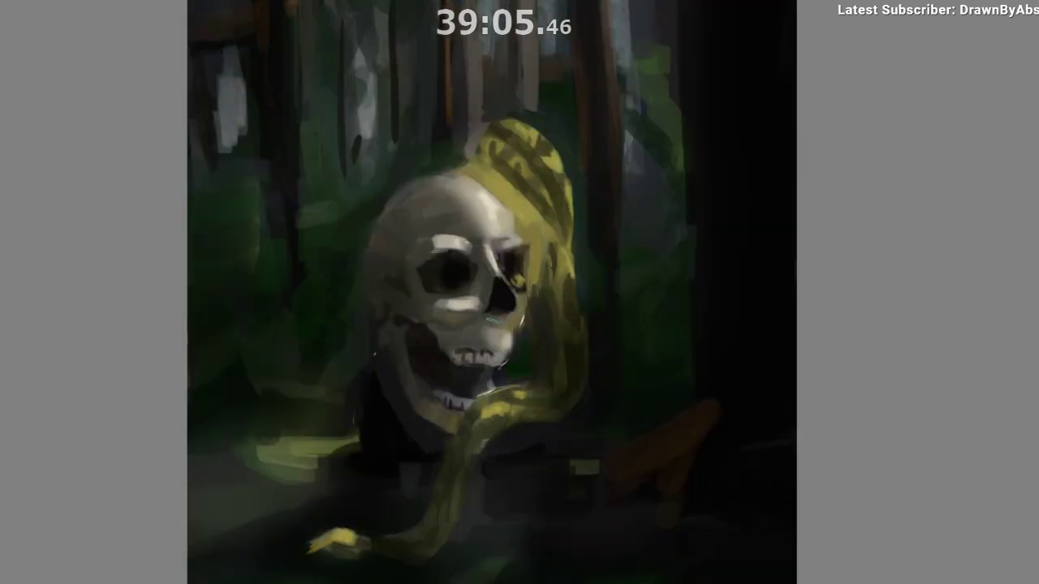
# Sample yellow and dark olive from the snake, undo a trial stroke, and paint dark markings on its band across the forehead.
pyautogui.keyDown('ctrl'); pyautogui.click(518, 264); pyautogui.keyUp('ctrl')
pyautogui.keyDown('ctrl'); pyautogui.click(539, 244); pyautogui.keyUp('ctrl')
pyautogui.moveTo(534, 260)
pyautogui.mouseDown()
pyautogui.moveTo(544, 289)
pyautogui.moveTo(516, 265)
pyautogui.moveTo(552, 227)
pyautogui.mouseUp()
pyautogui.hotkey('ctrl', 'z')
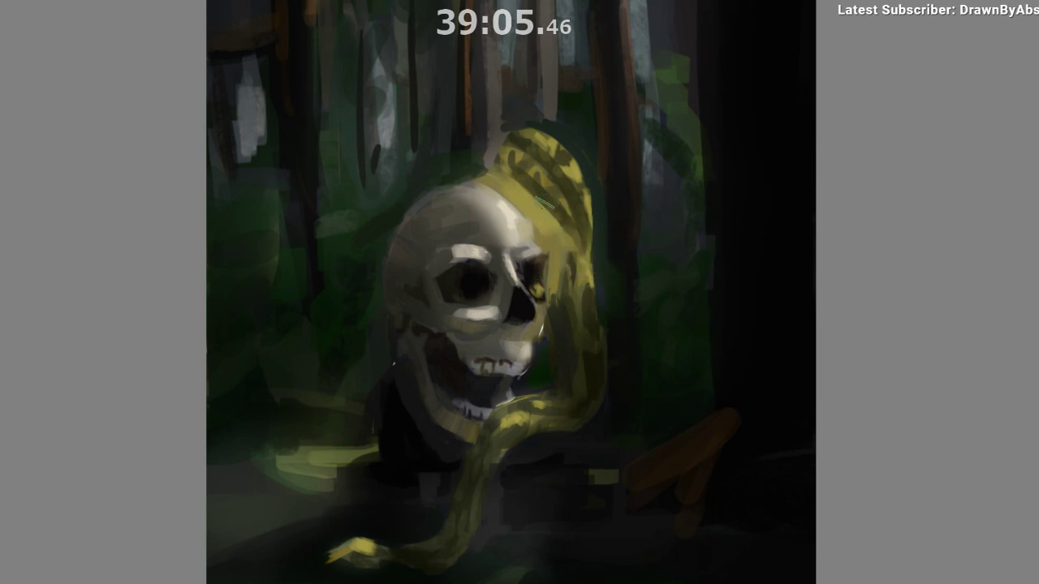
pyautogui.click(574, 232)
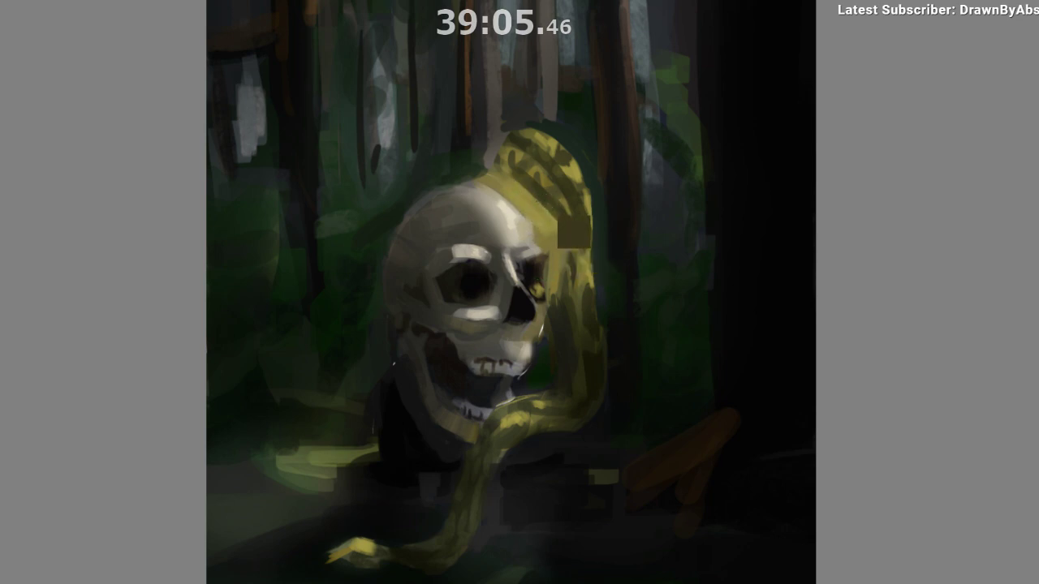
pyautogui.moveTo(522, 186)
pyautogui.mouseDown()
pyautogui.moveTo(556, 218)
pyautogui.moveTo(553, 265)
pyautogui.moveTo(564, 270)
pyautogui.mouseUp()
# Mirror the view, switch the brush preset, refine the snake band's pattern and edge against the skull, and restore the orientation.
pyautogui.press('m')
pyautogui.scroll(1, 552, 220)
pyautogui.rightClick(512, 326)
pyautogui.click(591, 365)
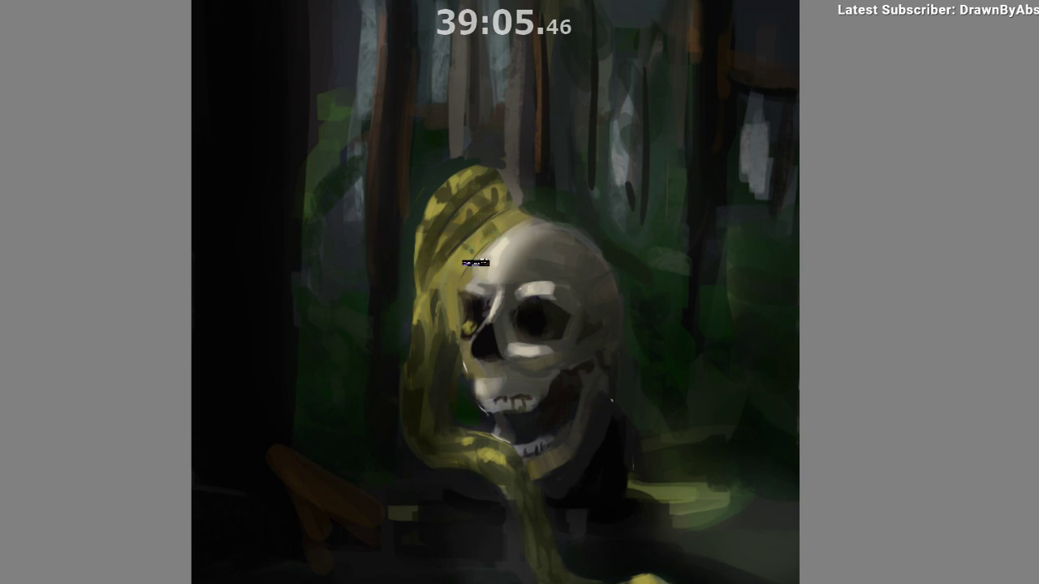
pyautogui.press('m')
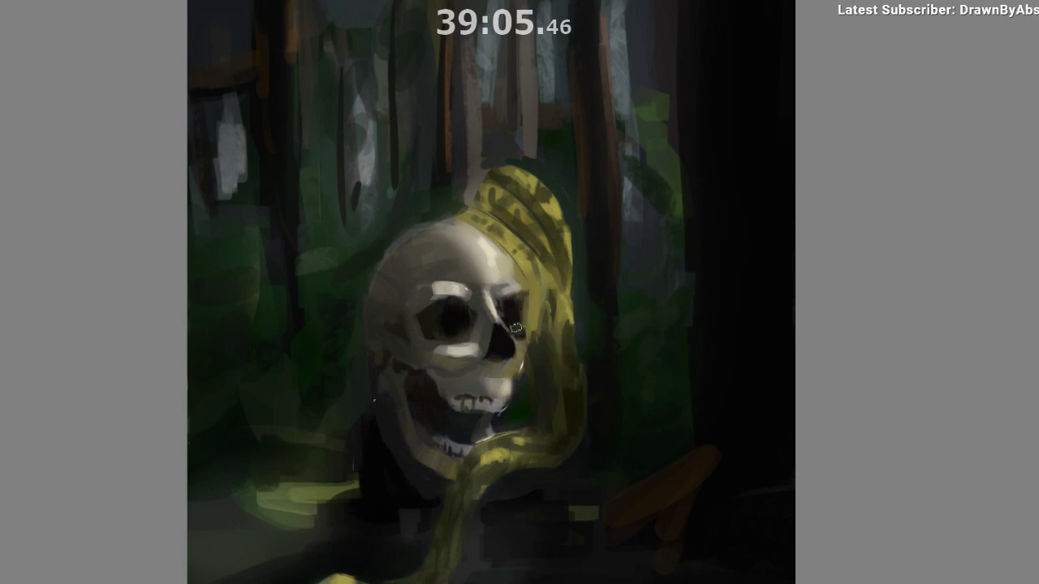
# Cover the yellow patch in the far eye socket with sampled dark tones and add small pale flecks over the dark trunk.
pyautogui.moveTo(536, 298); pyautogui.dragTo(533, 279)
pyautogui.keyDown('ctrl'); pyautogui.click(492, 318); pyautogui.keyUp('ctrl')
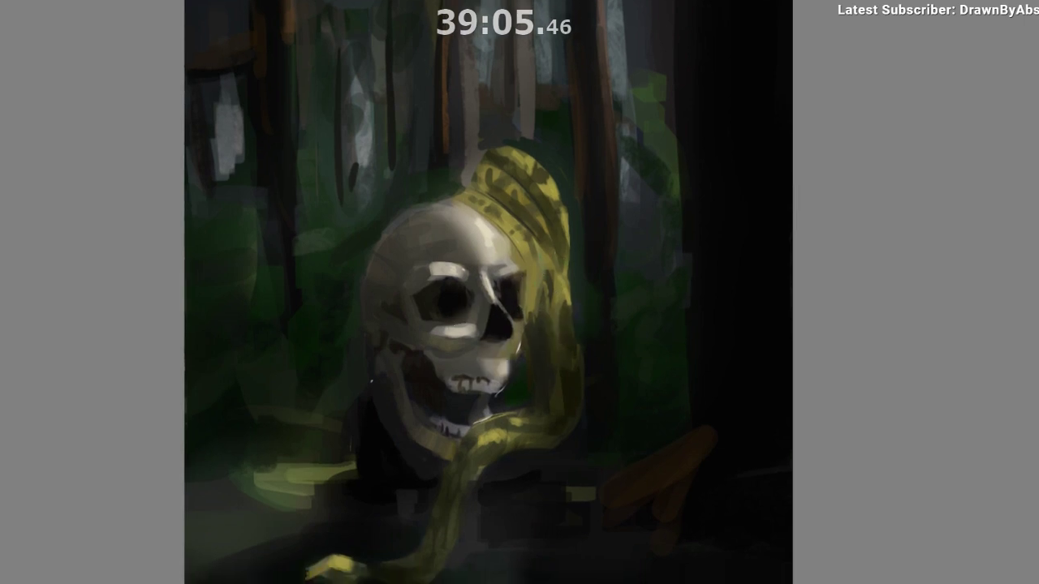
pyautogui.keyDown('ctrl'); pyautogui.click(505, 297); pyautogui.keyUp('ctrl')
pyautogui.scroll(-3, 501, 434)
pyautogui.moveTo(509, 425); pyautogui.dragTo(509, 403)
pyautogui.scroll(1, 509, 404)
pyautogui.moveTo(452, 420); pyautogui.dragTo(425, 426)
pyautogui.scroll(1, 401, 466)
pyautogui.moveTo(376, 478); pyautogui.dragTo(251, 452)
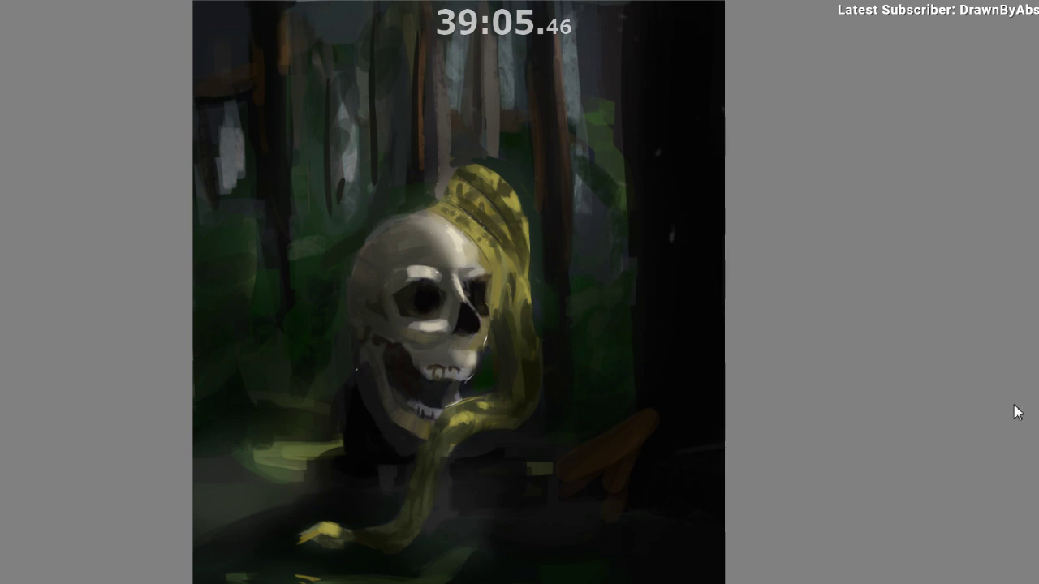
# Undo a test dab on the forehead, brighten the forehead highlight, and add small light specks on the snake's lower body.
pyautogui.click(464, 239)
pyautogui.hotkey('ctrl', 'z')
pyautogui.moveTo(508, 239); pyautogui.dragTo(398, 301)
pyautogui.moveTo(449, 247); pyautogui.dragTo(453, 258)
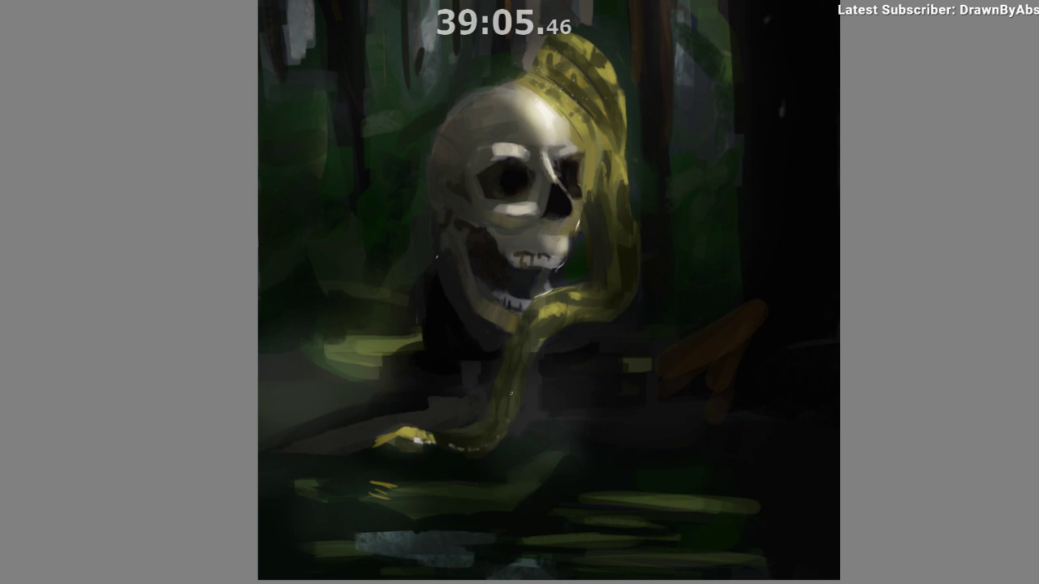
# Add pale specks along the snake's bend beneath the jaw and check the composition in mirrored view.
pyautogui.moveTo(533, 339); pyautogui.dragTo(491, 362)
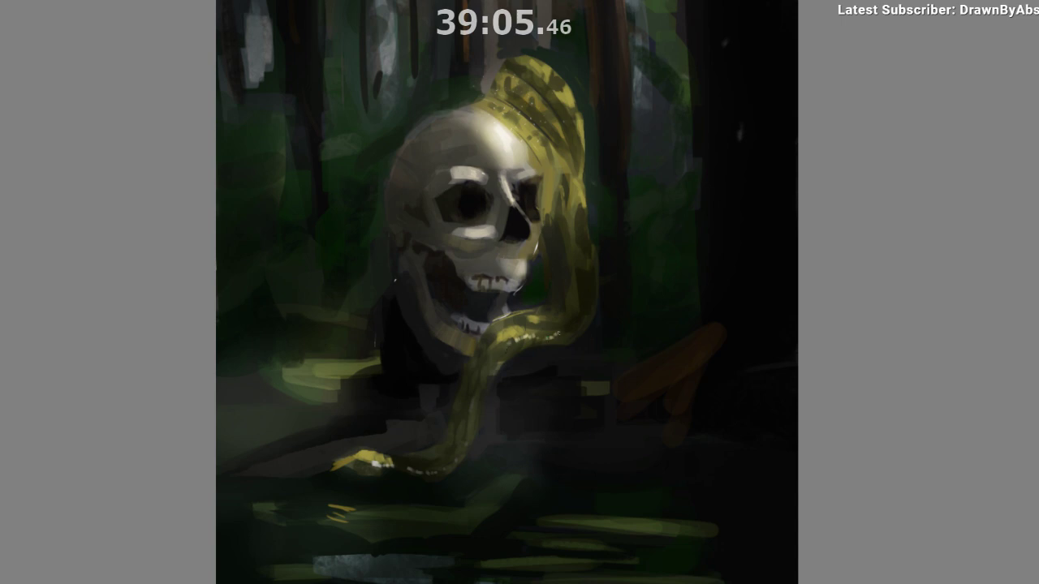
pyautogui.press('m')
pyautogui.moveTo(594, 354); pyautogui.dragTo(592, 381)
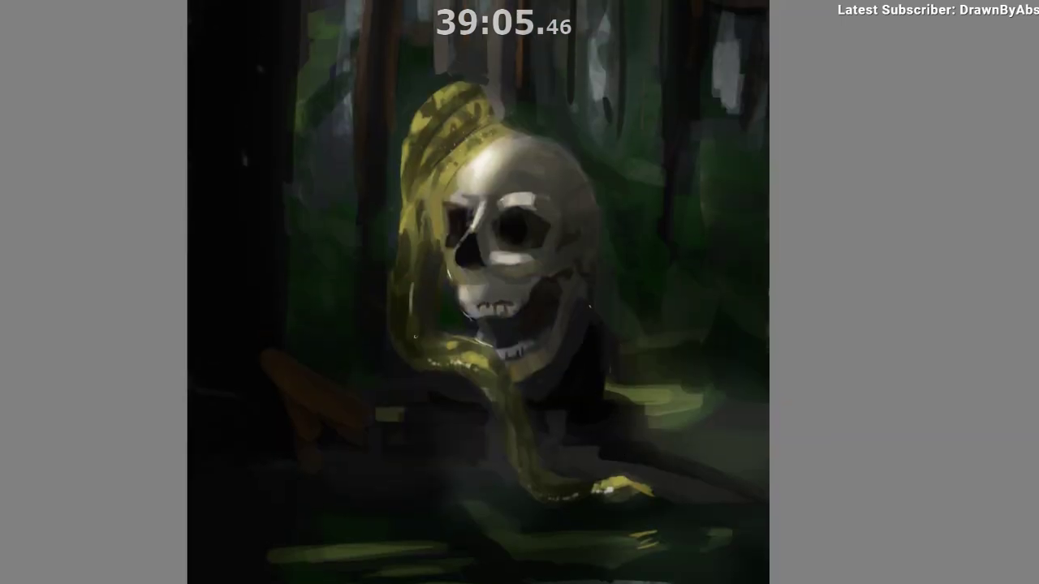
pyautogui.moveTo(474, 368); pyautogui.dragTo(479, 414)
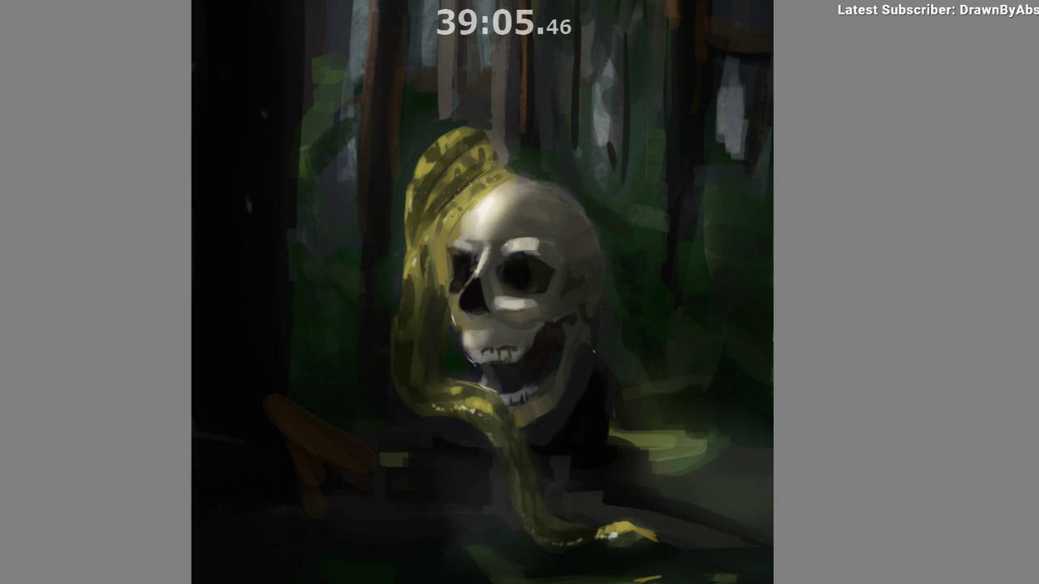
pyautogui.scroll(-4, 539, 186)
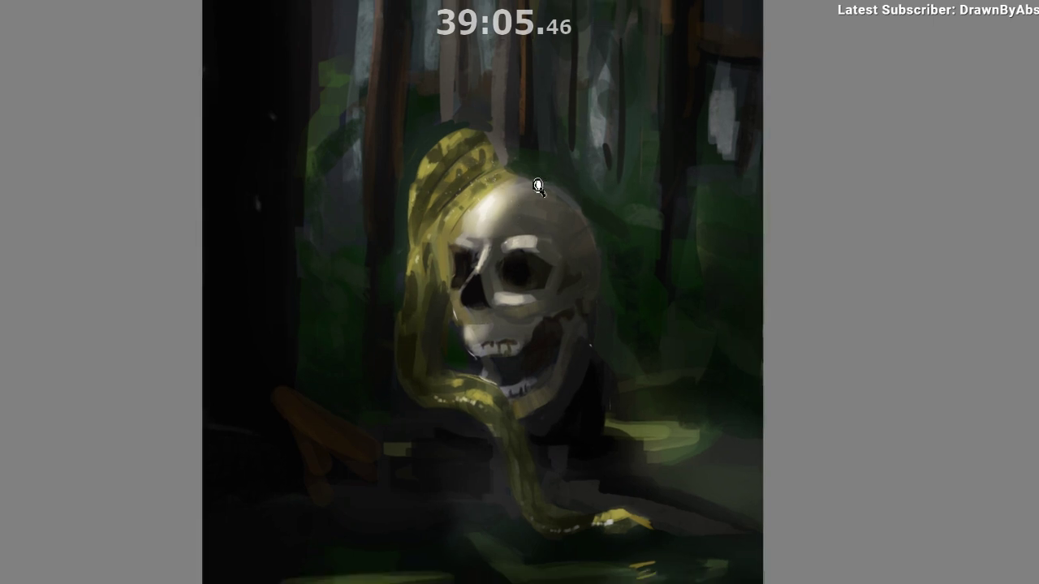
pyautogui.press('m')
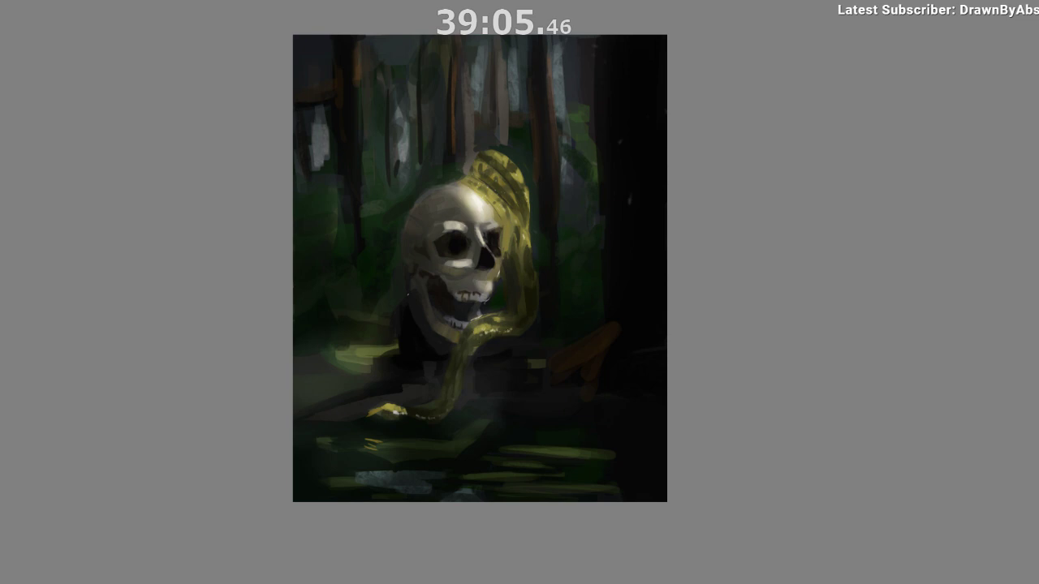
# Try a thin vertical stroke hanging from the snake's lower body into the foreground and undo it.
pyautogui.moveTo(538, 345)
pyautogui.mouseDown()
pyautogui.moveTo(550, 328)
pyautogui.moveTo(556, 346)
pyautogui.mouseUp()
pyautogui.moveTo(557, 334); pyautogui.dragTo(558, 320)
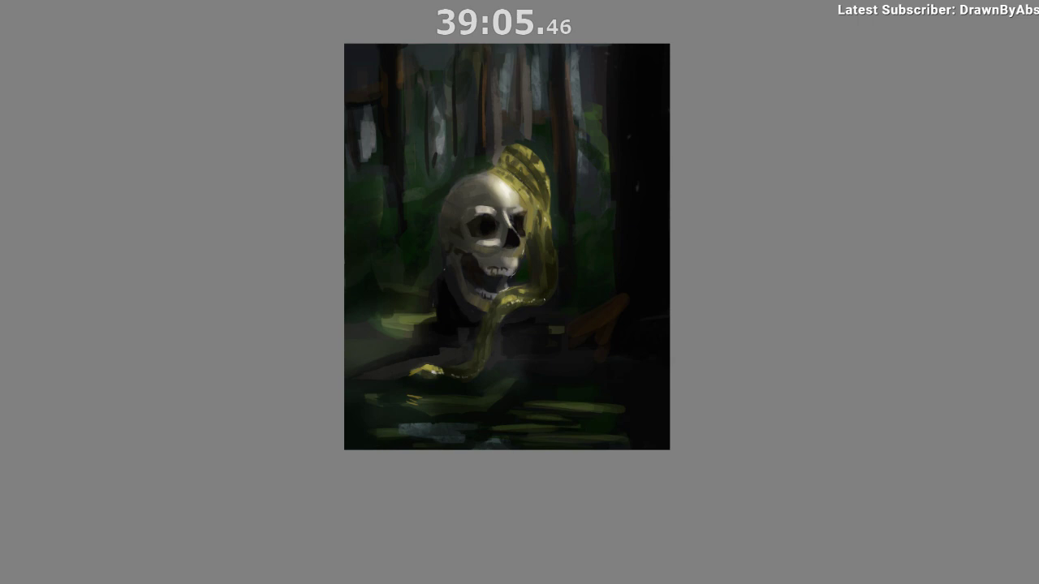
pyautogui.scroll(1, 547, 301)
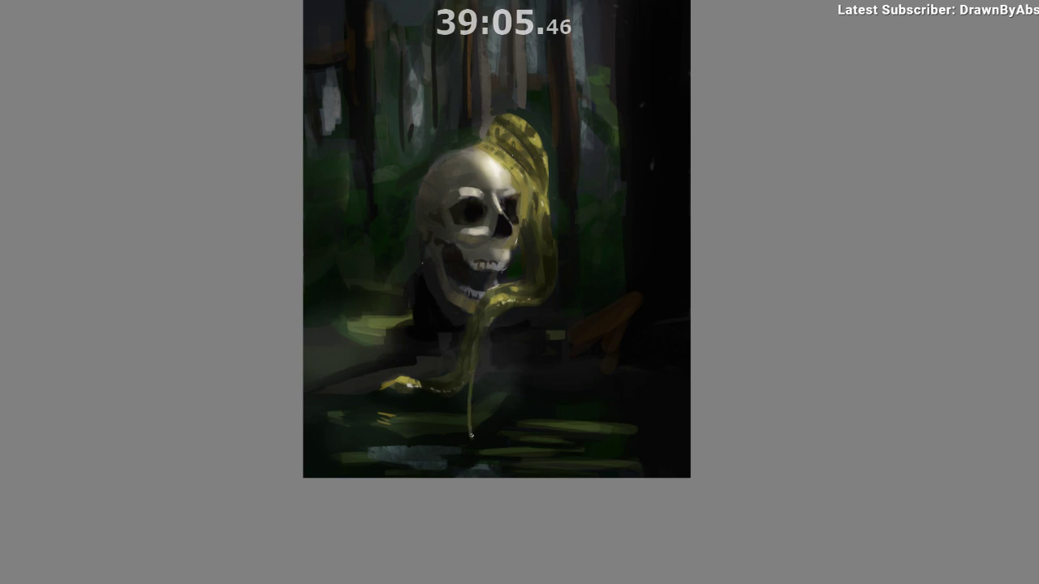
pyautogui.moveTo(499, 332); pyautogui.dragTo(496, 415)
pyautogui.hotkey('ctrl', 'z')
pyautogui.scroll(-1, 528, 482)
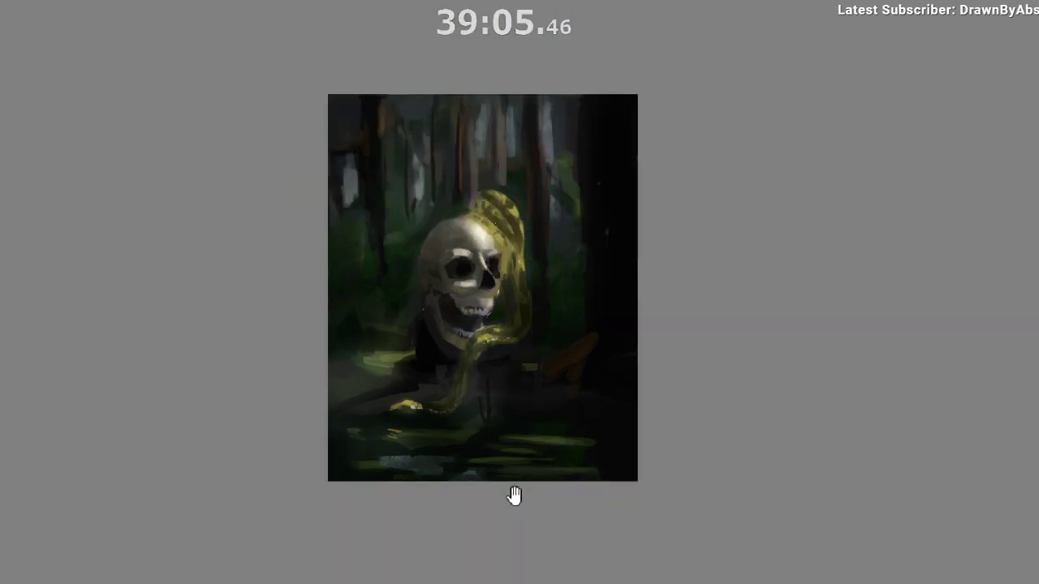
# Brighten the highlights on the snake's head and upright coil, and paint over the grassy foreground with near-black green.
pyautogui.scroll(2, 515, 494)
pyautogui.moveTo(482, 395); pyautogui.dragTo(506, 413)
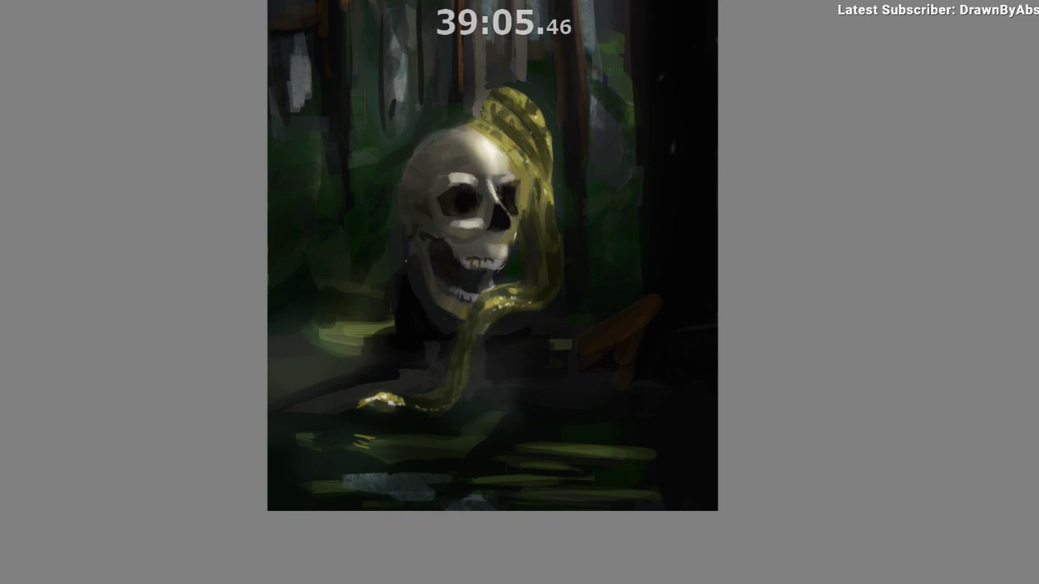
pyautogui.press('m')
pyautogui.moveTo(566, 395); pyautogui.dragTo(539, 253)
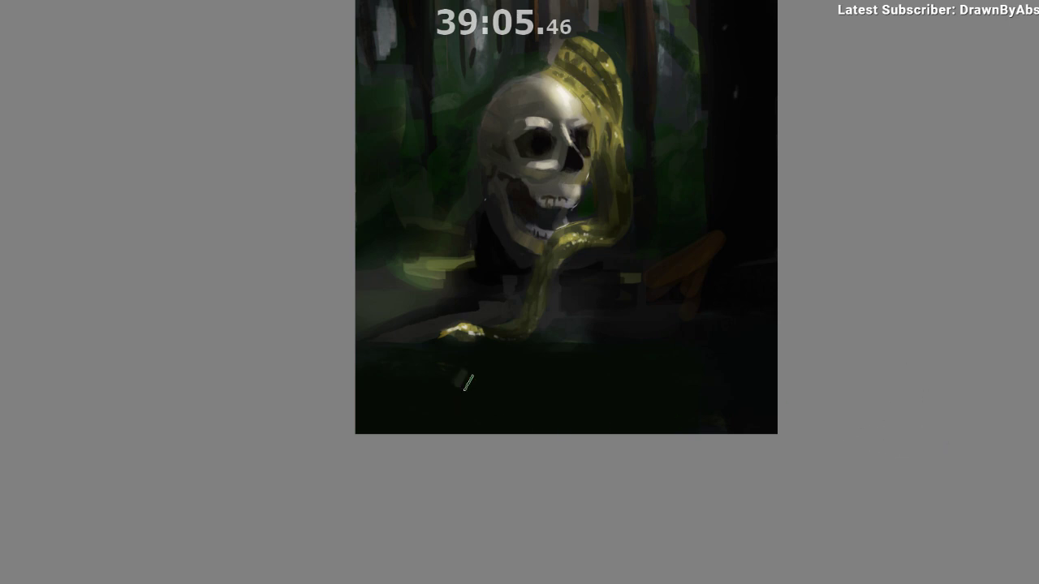
# Undo a trial dab and paint muted grey-green reflections across the dark foreground with tones sampled from the snake and bank.
pyautogui.keyDown('ctrl'); pyautogui.click(466, 329); pyautogui.keyUp('ctrl')
pyautogui.moveTo(468, 382)
pyautogui.mouseDown()
pyautogui.moveTo(466, 331)
pyautogui.moveTo(483, 382)
pyautogui.mouseUp()
pyautogui.hotkey('ctrl', 'z')
pyautogui.keyDown('ctrl'); pyautogui.click(467, 389); pyautogui.keyUp('ctrl')
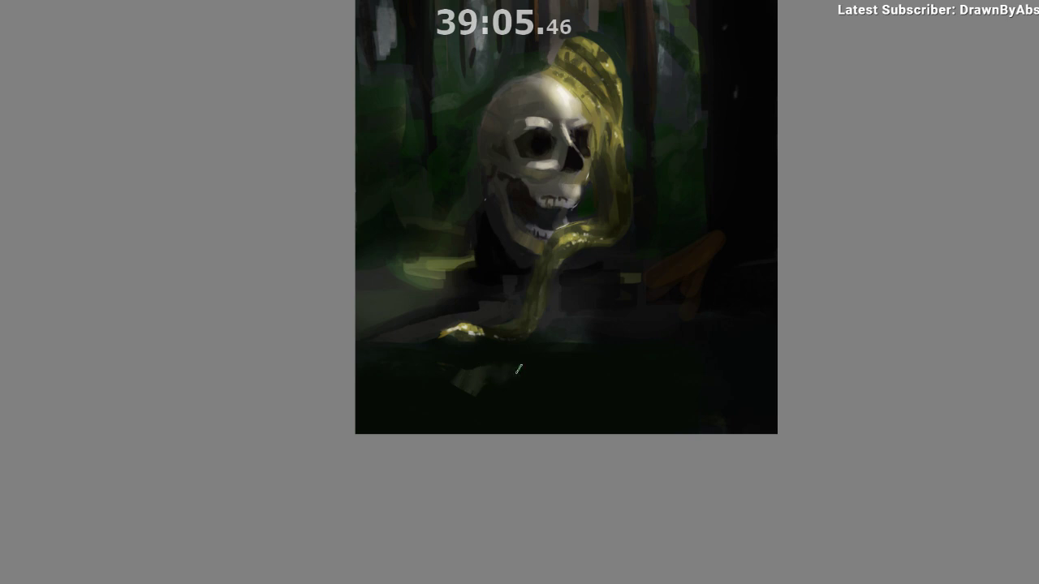
pyautogui.moveTo(541, 361)
pyautogui.mouseDown()
pyautogui.moveTo(556, 369)
pyautogui.moveTo(586, 358)
pyautogui.mouseUp()
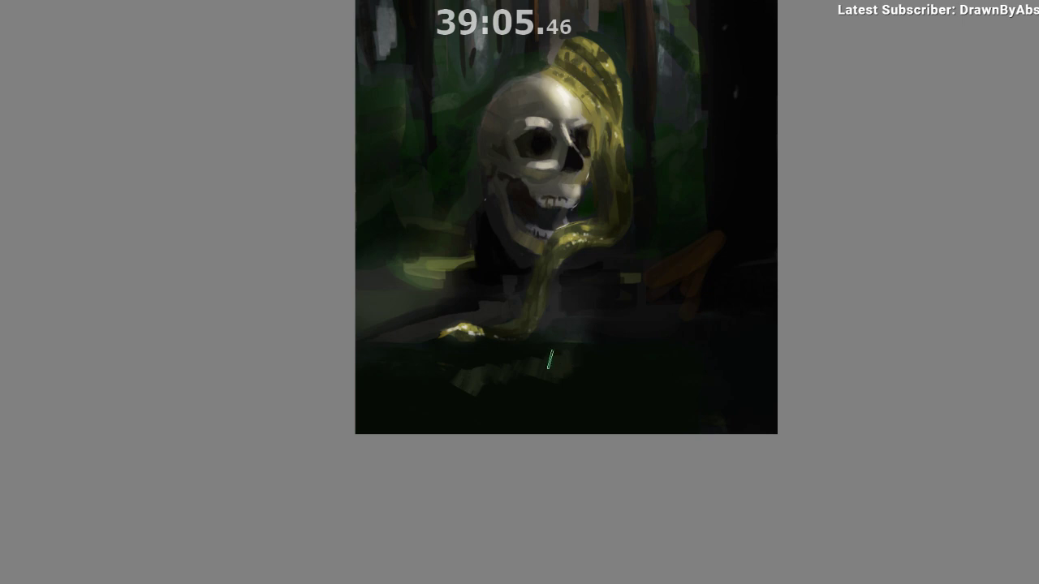
pyautogui.keyDown('ctrl'); pyautogui.click(592, 327); pyautogui.keyUp('ctrl')
pyautogui.moveTo(406, 359)
pyautogui.mouseDown()
pyautogui.moveTo(411, 379)
pyautogui.moveTo(500, 369)
pyautogui.mouseUp()
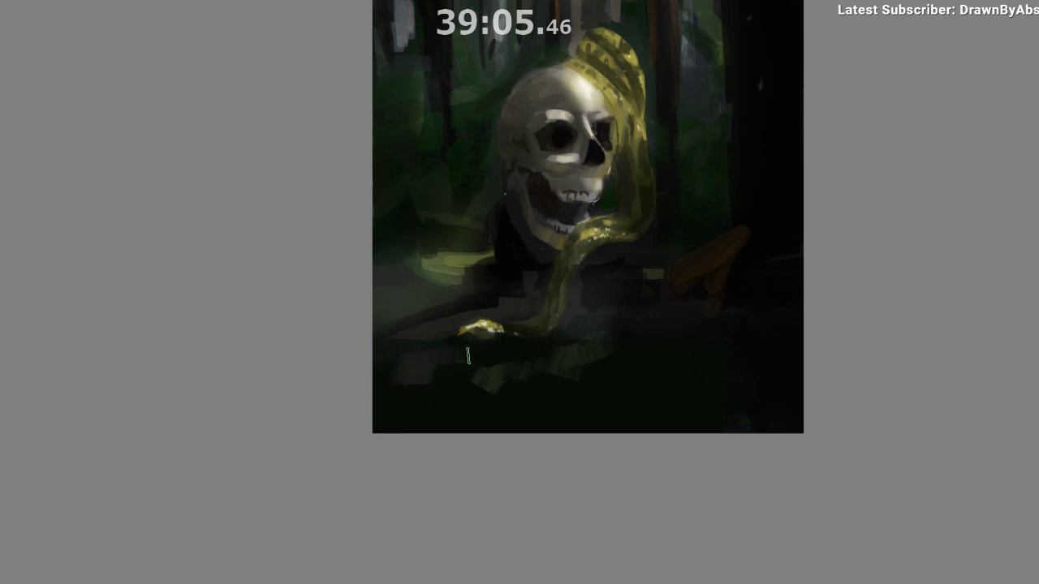
# Paint a faint dark-brown reflection in the foreground beneath the orange-brown fallen log.
pyautogui.moveTo(469, 356); pyautogui.dragTo(345, 346)
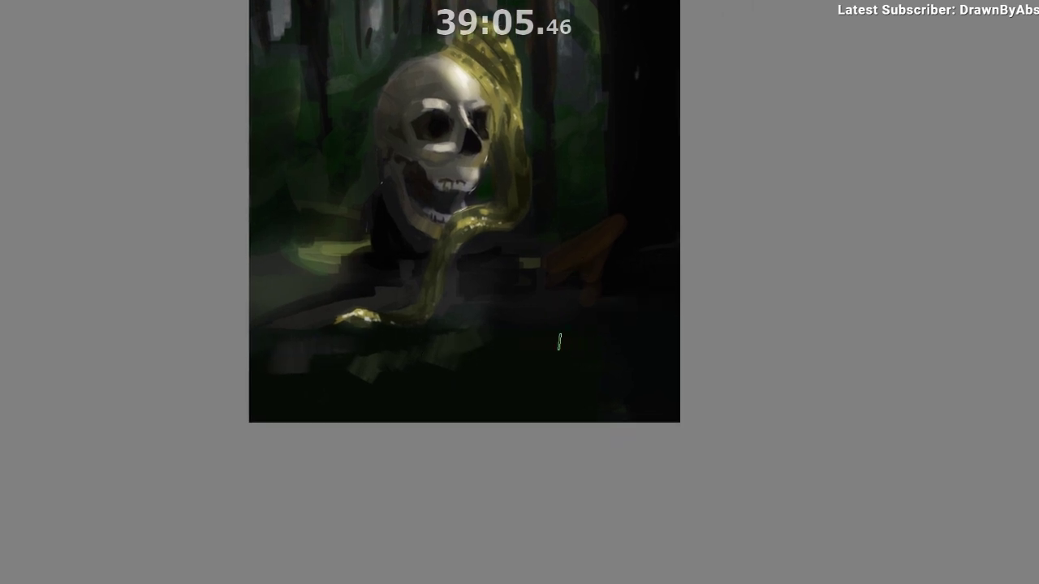
pyautogui.moveTo(590, 376); pyautogui.dragTo(605, 380)
pyautogui.moveTo(596, 416); pyautogui.dragTo(590, 437)
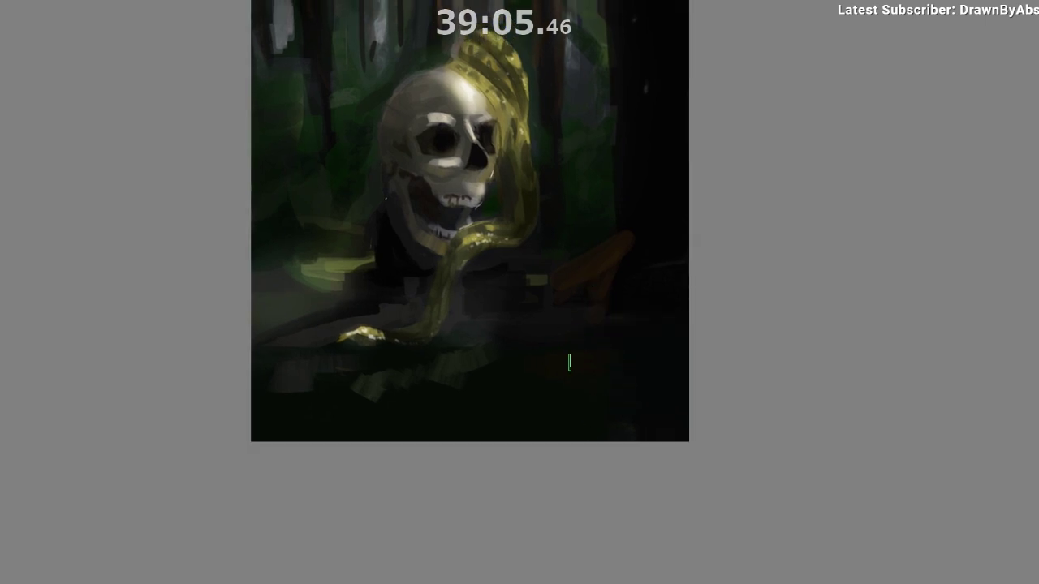
# Mirror the view, brighten the reflection beneath the snake's head with pale dabs, and restore the orientation.
pyautogui.press('m')
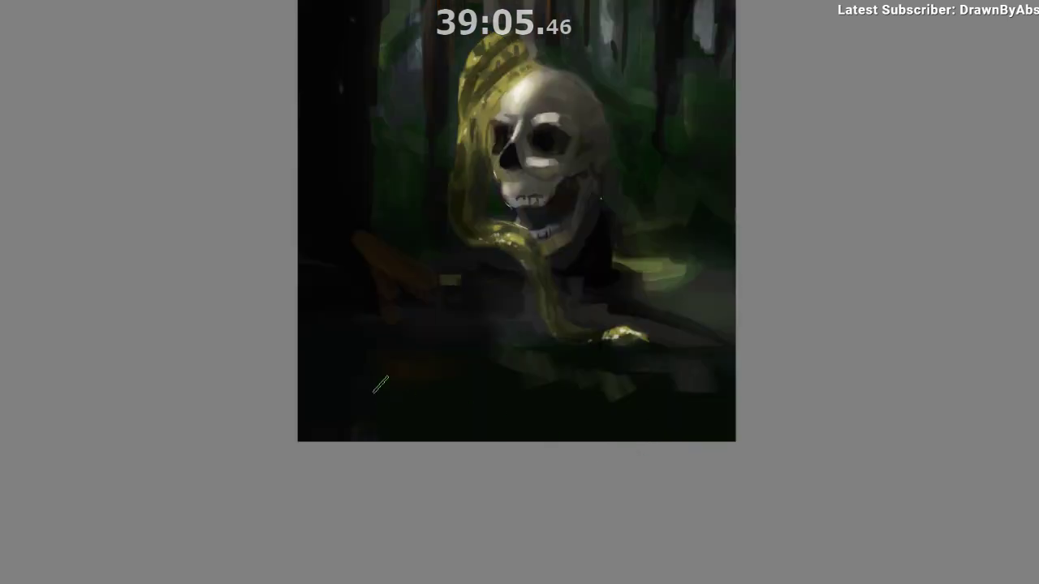
pyautogui.moveTo(441, 459); pyautogui.dragTo(431, 506)
pyautogui.keyDown('ctrl'); pyautogui.click(483, 347); pyautogui.keyUp('ctrl')
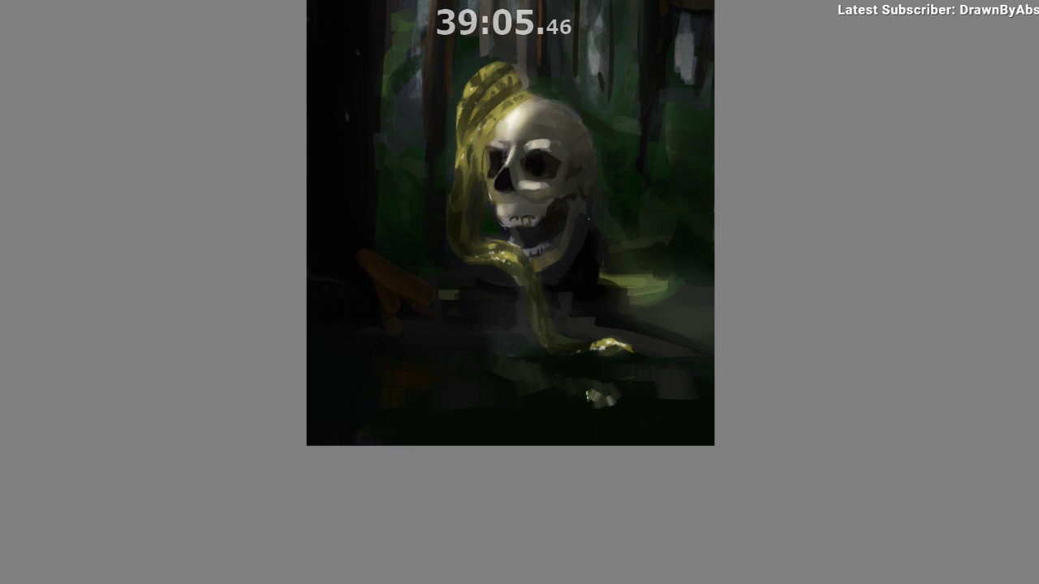
pyautogui.press('m')
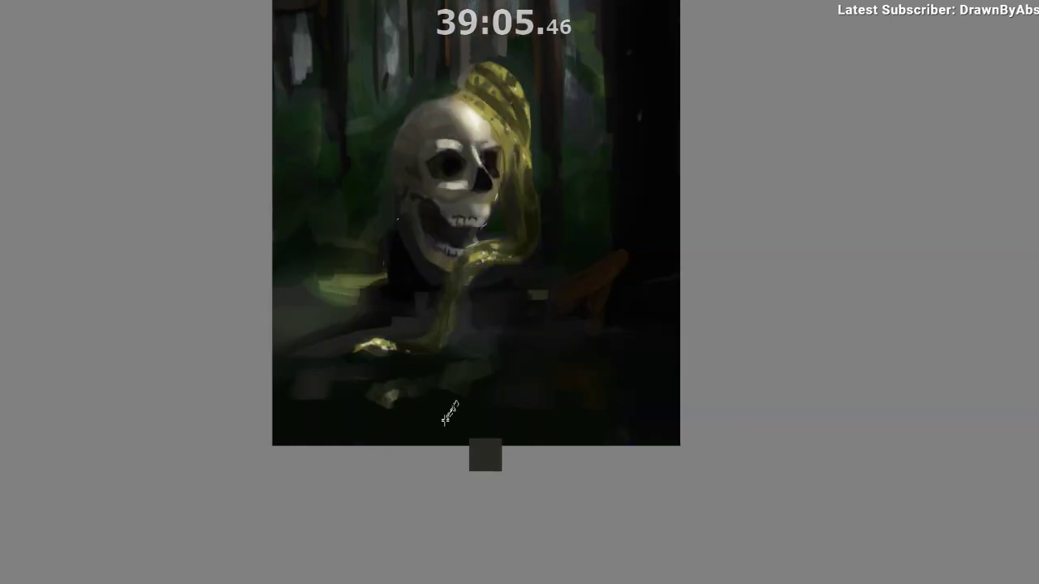
pyautogui.moveTo(542, 431)
pyautogui.mouseDown()
pyautogui.moveTo(536, 441)
pyautogui.moveTo(554, 397)
pyautogui.mouseUp()
# Sample olive green from the lit grass and outline a jagged freehand selection around the foreground below the snake's head.
pyautogui.keyDown('ctrl'); pyautogui.click(371, 271); pyautogui.keyUp('ctrl')
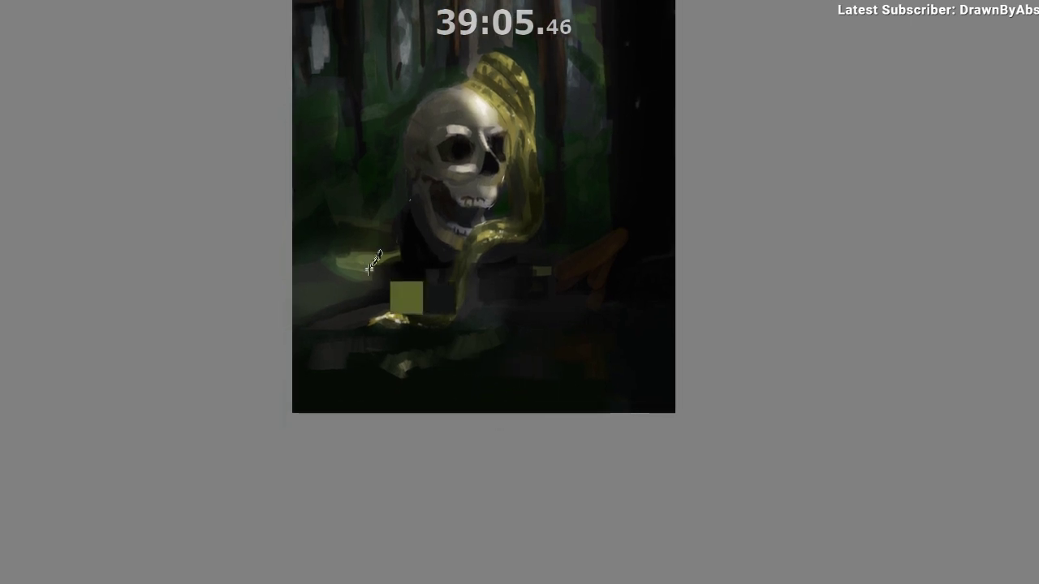
pyautogui.moveTo(492, 462); pyautogui.dragTo(489, 525)
pyautogui.moveTo(409, 477)
pyautogui.mouseDown()
pyautogui.moveTo(411, 505)
pyautogui.moveTo(439, 405)
pyautogui.mouseUp()
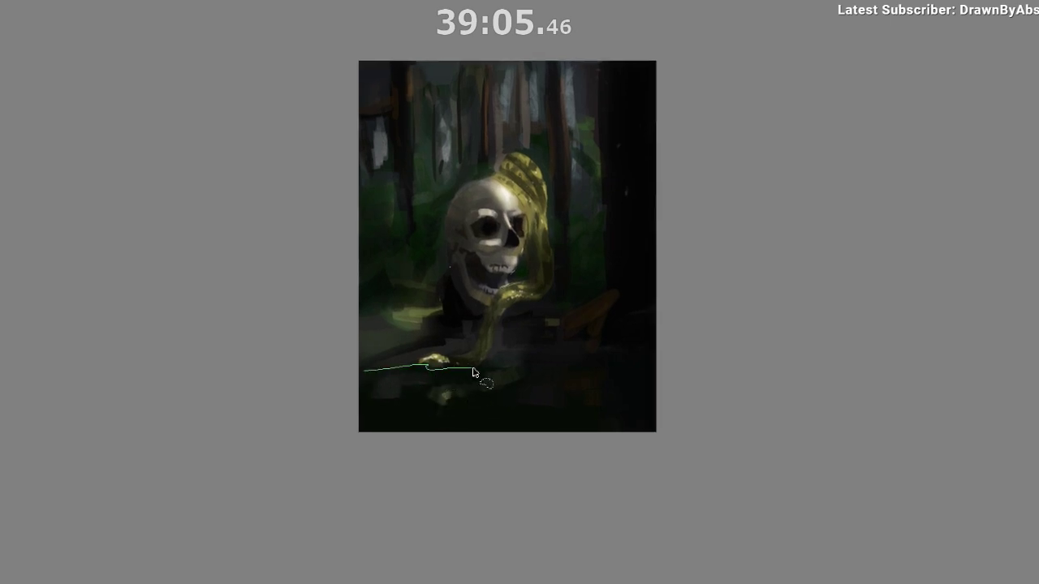
pyautogui.moveTo(363, 383)
pyautogui.mouseDown()
pyautogui.moveTo(479, 388)
pyautogui.moveTo(457, 398)
pyautogui.moveTo(552, 419)
pyautogui.moveTo(539, 457)
pyautogui.moveTo(320, 422)
pyautogui.moveTo(336, 478)
pyautogui.mouseUp()
pyautogui.scroll(1, 317, 455)
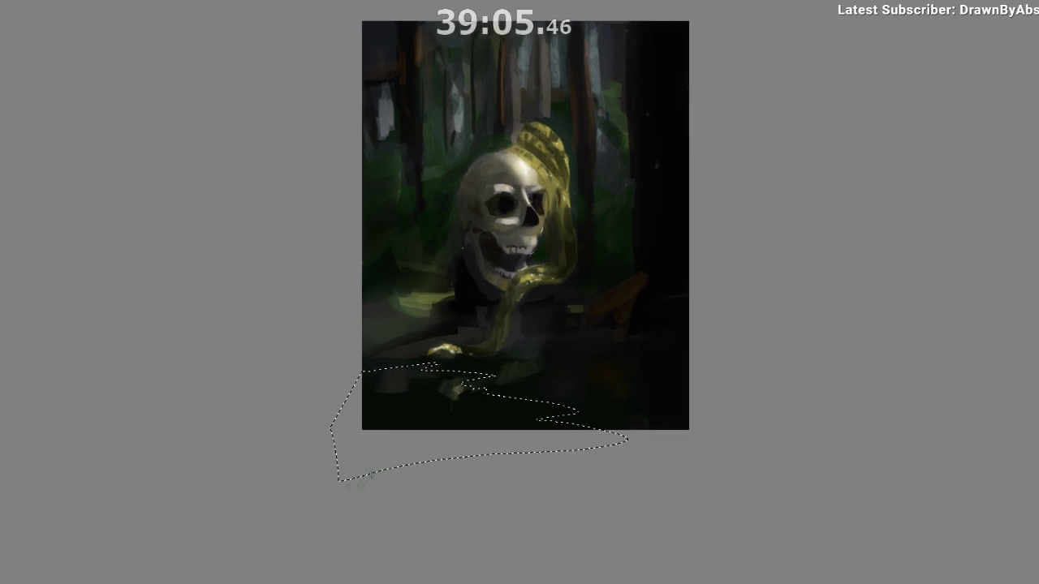
# Switch to a rough textured brush preset and fill the selected foreground with dark grey-green ground, checking it in mirrored view.
pyautogui.rightClick(386, 418)
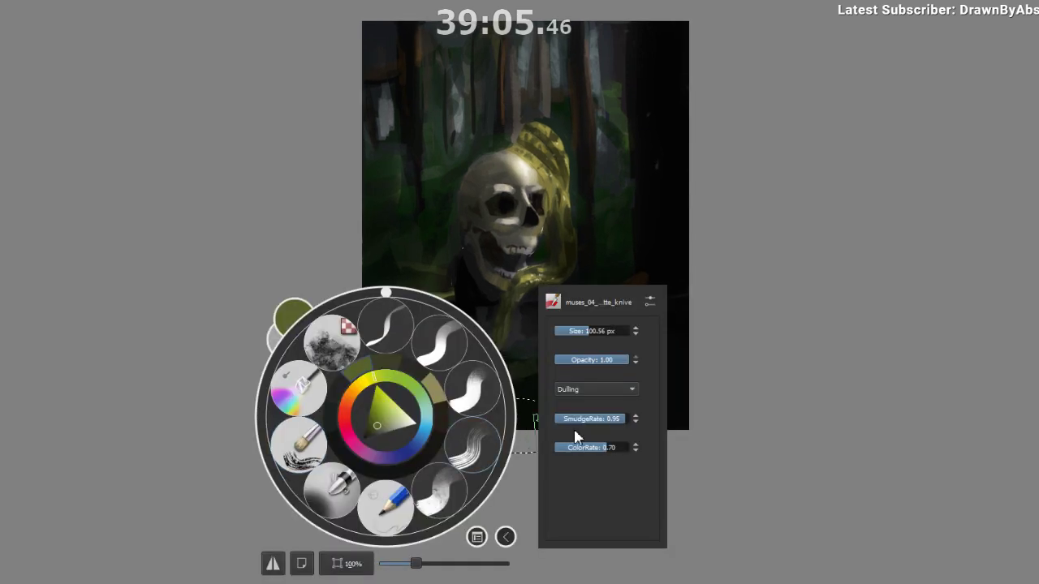
pyautogui.click(436, 495)
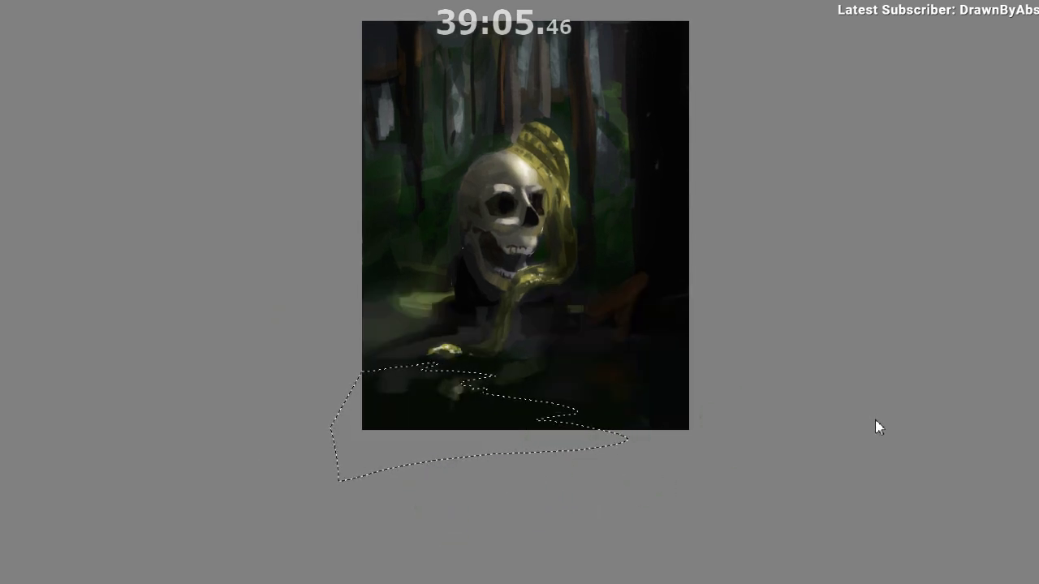
pyautogui.moveTo(556, 464); pyautogui.dragTo(540, 461)
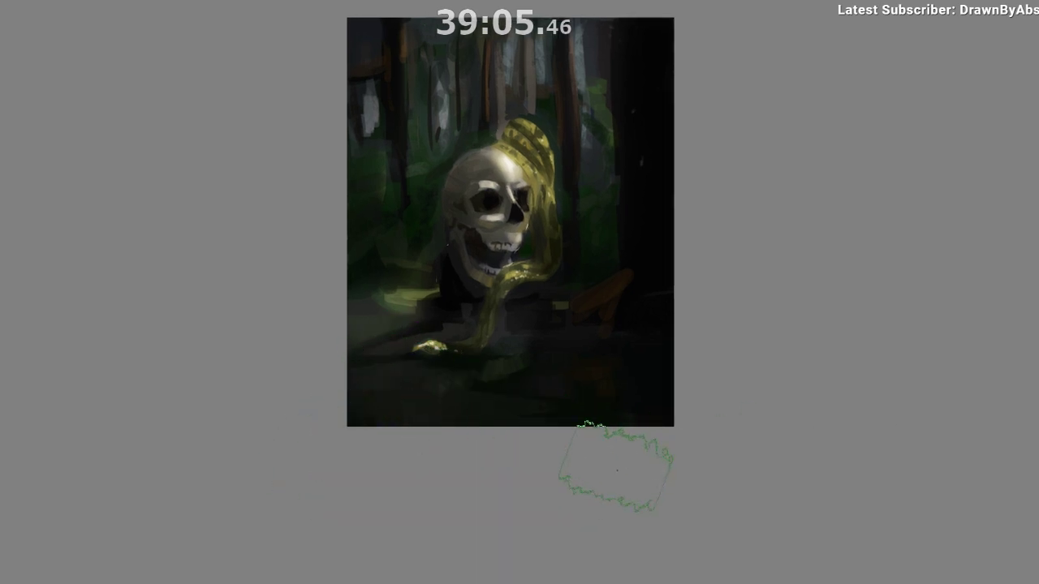
pyautogui.press('m')
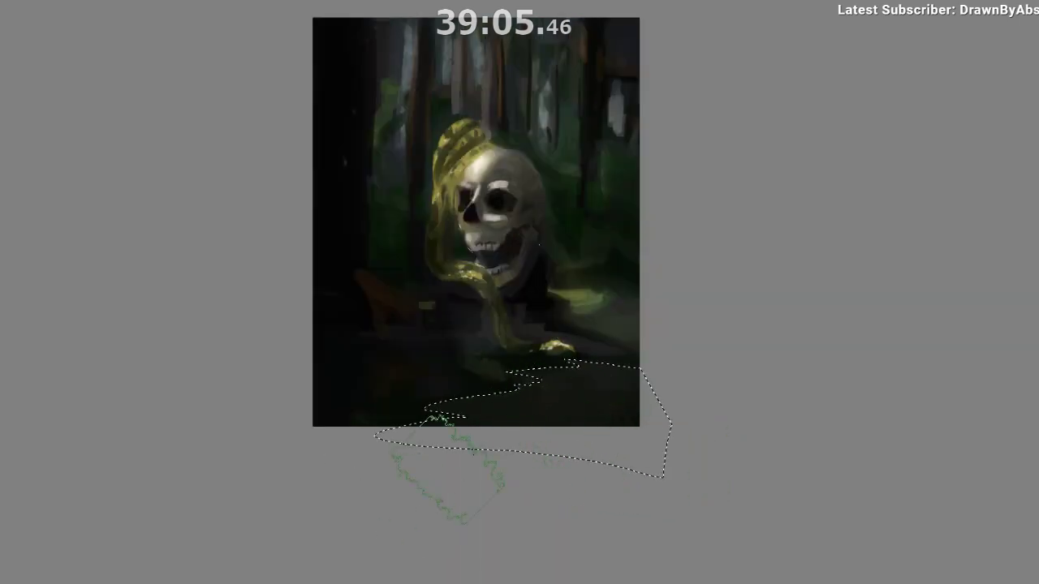
pyautogui.press('m')
pyautogui.scroll(1, 591, 406)
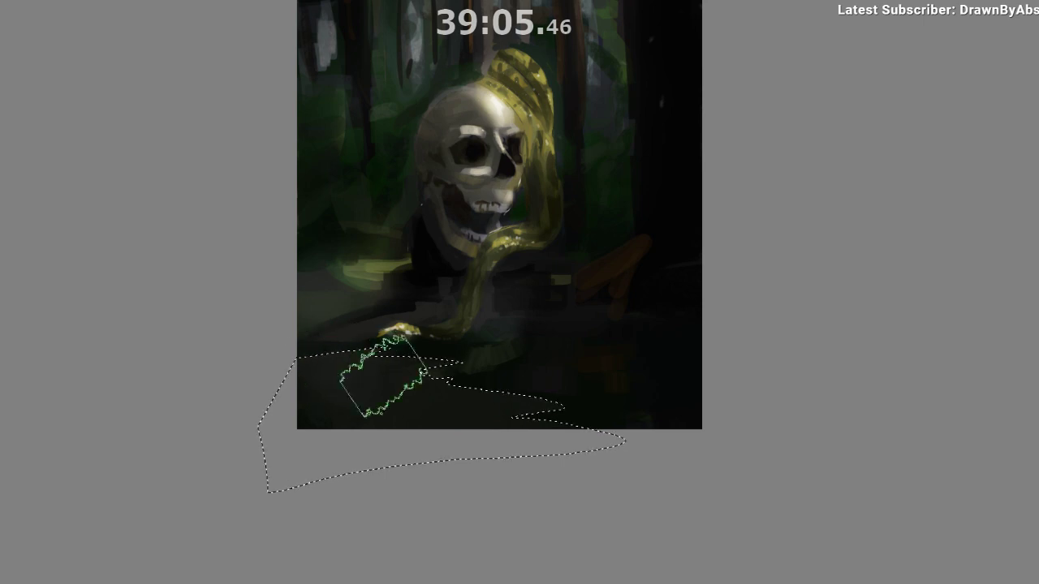
# Sample a dark ground tone, lighten and vary the selected bank with broad strokes, and clear the selection.
pyautogui.keyDown('ctrl'); pyautogui.click(432, 404); pyautogui.keyUp('ctrl')
pyautogui.moveTo(479, 392); pyautogui.dragTo(490, 386)
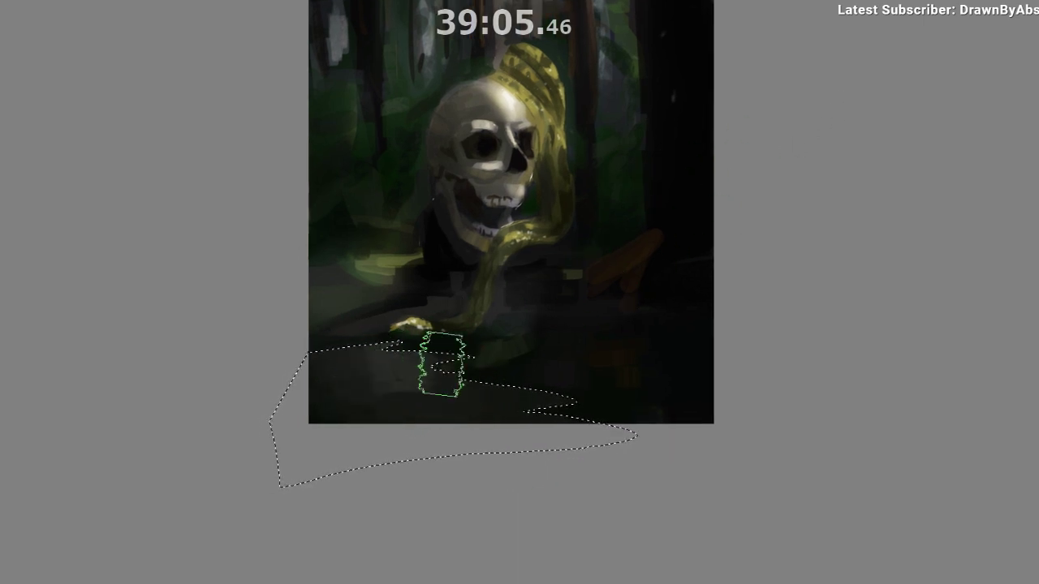
pyautogui.press('m')
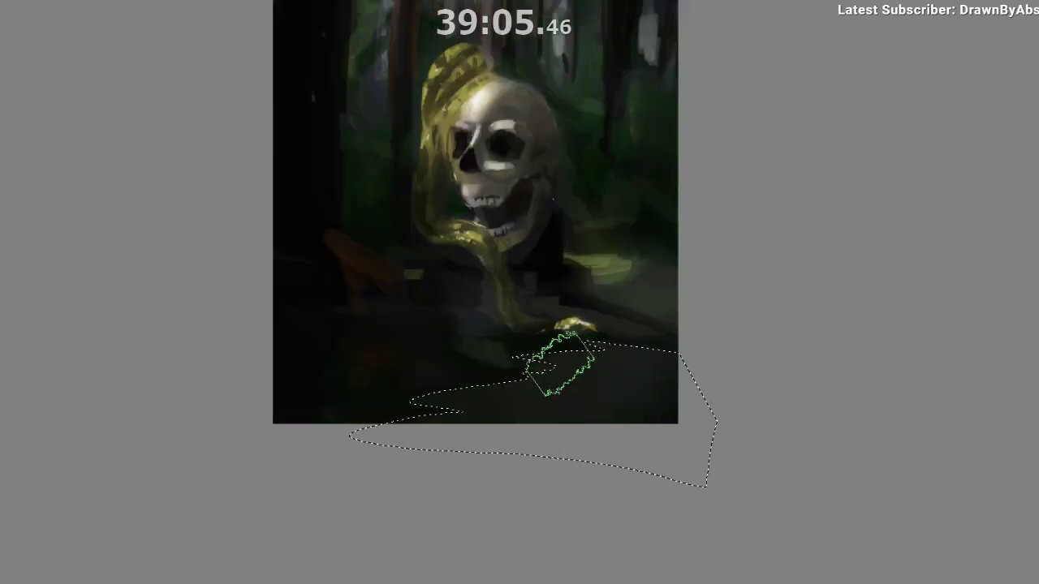
pyautogui.press('m')
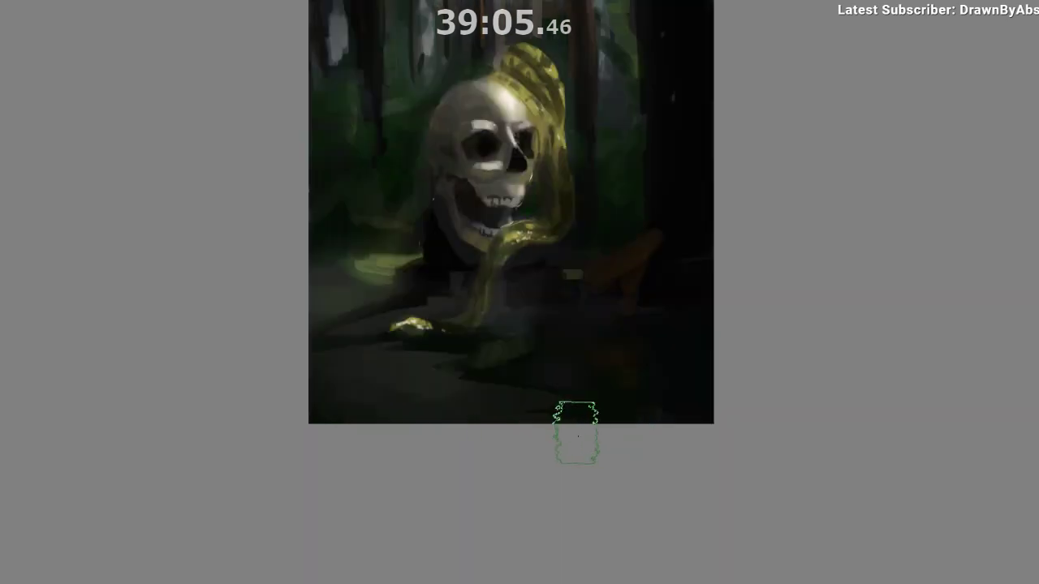
pyautogui.moveTo(558, 445); pyautogui.dragTo(507, 480)
pyautogui.moveTo(497, 467); pyautogui.dragTo(495, 449)
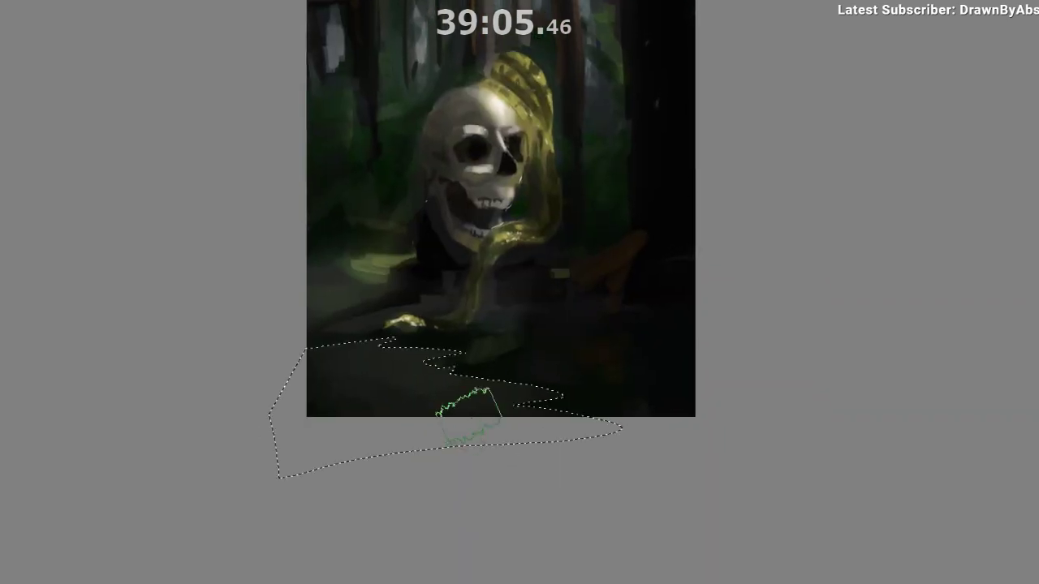
pyautogui.hotkey('ctrl', 'shift', 'a')
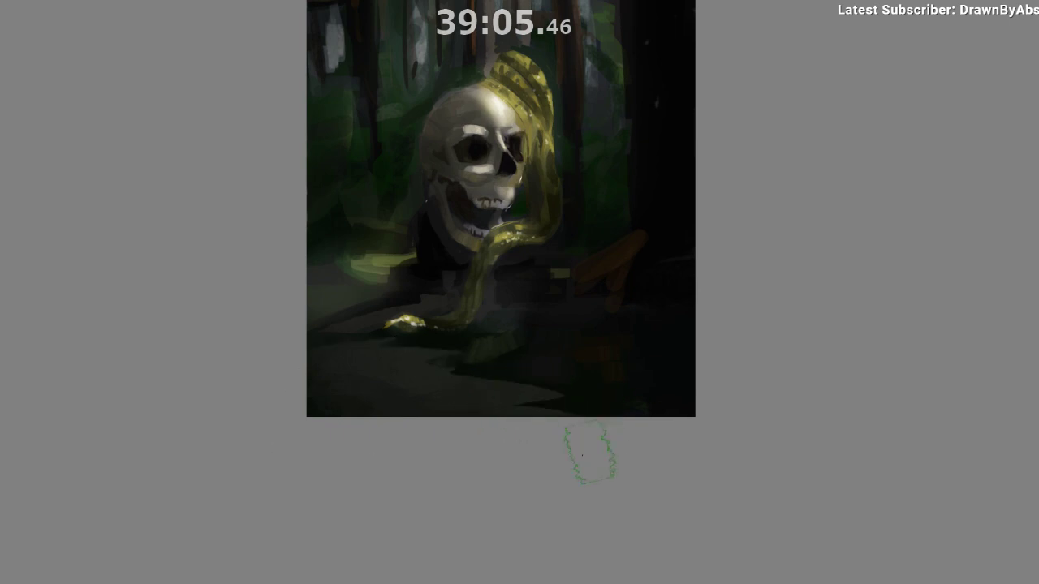
# Sample dark ground tones, rework the foreground bank and its edge against the water, and mirror the view.
pyautogui.moveTo(443, 429); pyautogui.dragTo(451, 449)
pyautogui.moveTo(339, 417)
pyautogui.mouseDown()
pyautogui.moveTo(315, 430)
pyautogui.moveTo(343, 444)
pyautogui.moveTo(339, 414)
pyautogui.mouseUp()
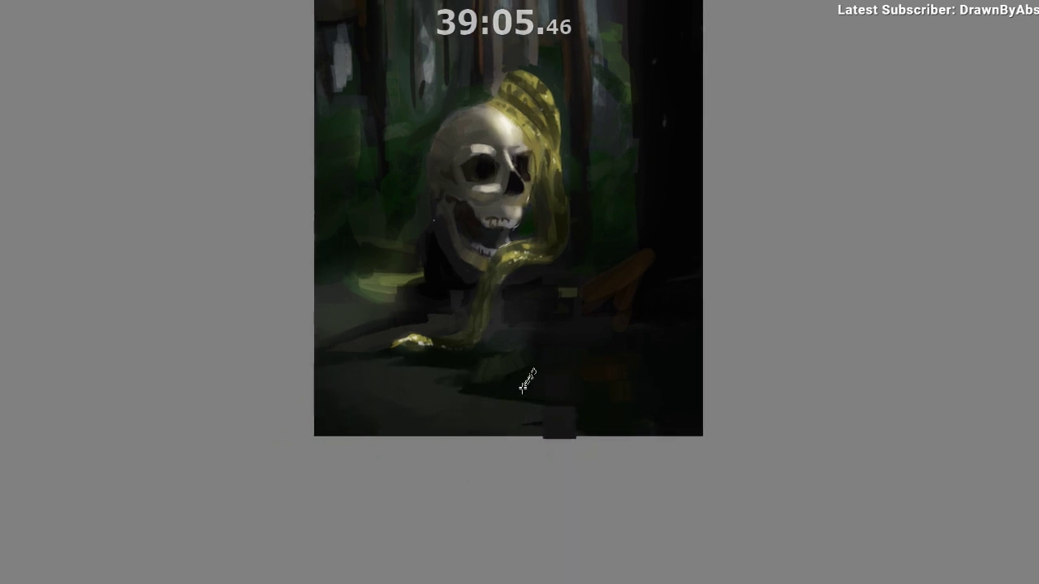
pyautogui.keyDown('ctrl'); pyautogui.moveTo(378, 468); pyautogui.dragTo(353, 503); pyautogui.keyUp('ctrl')
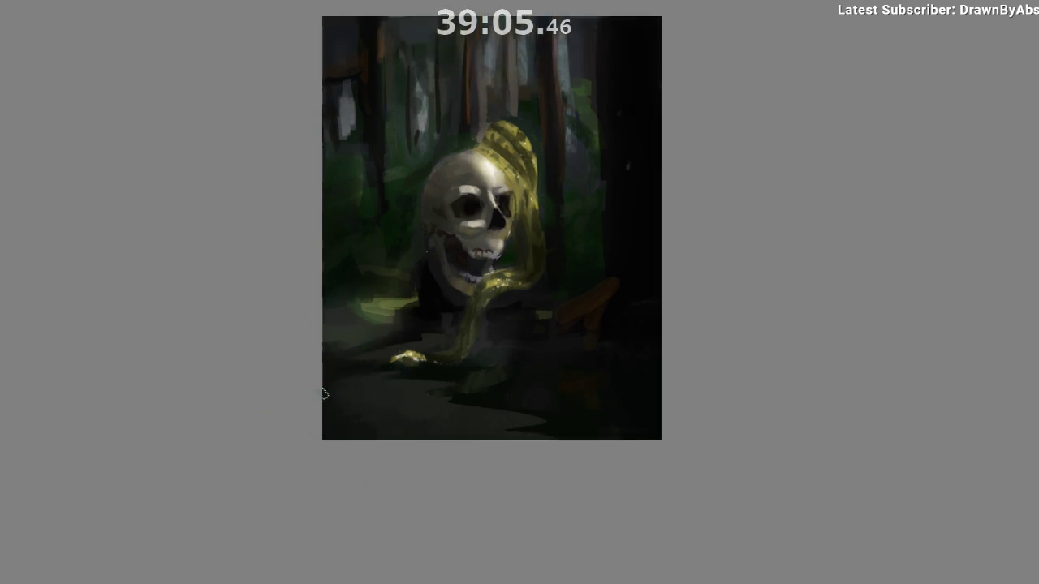
pyautogui.keyDown('ctrl'); pyautogui.moveTo(378, 450); pyautogui.dragTo(512, 460); pyautogui.keyUp('ctrl')
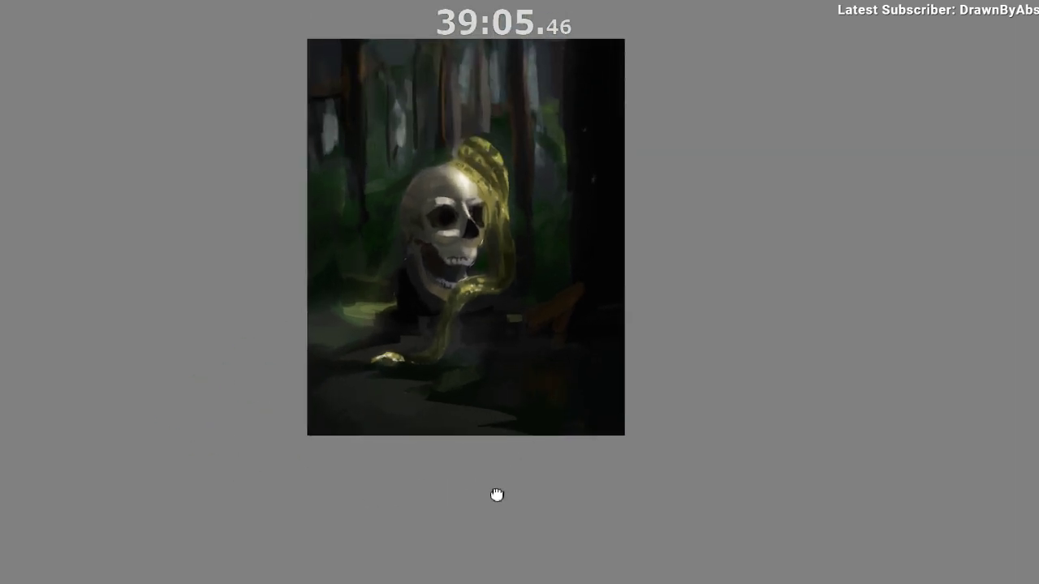
pyautogui.moveTo(497, 495); pyautogui.dragTo(463, 534)
pyautogui.keyDown('ctrl'); pyautogui.click(395, 455); pyautogui.keyUp('ctrl')
pyautogui.press('m')
pyautogui.moveTo(522, 501); pyautogui.dragTo(456, 468)
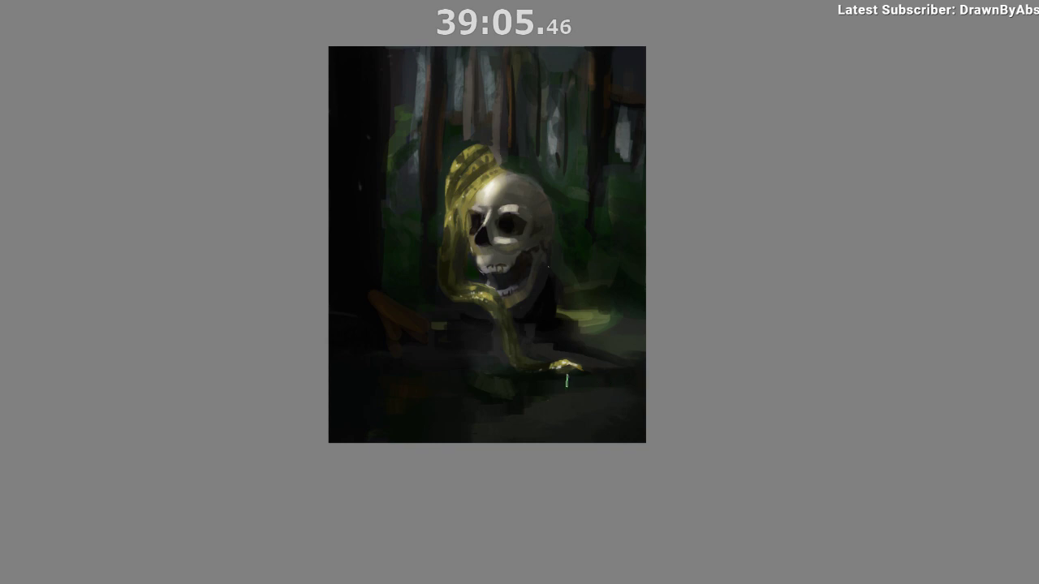
# Examine the whole painting in mirrored view, comparing the foreground bank and water with the skull and snake.
pyautogui.press('m')
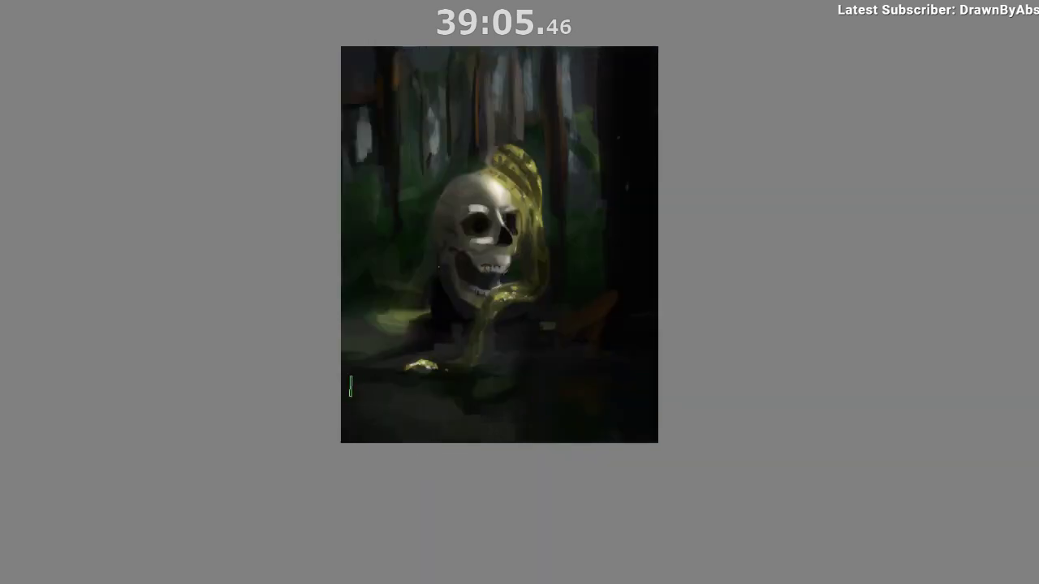
pyautogui.moveTo(540, 472); pyautogui.dragTo(513, 474)
pyautogui.scroll(-1, 525, 467)
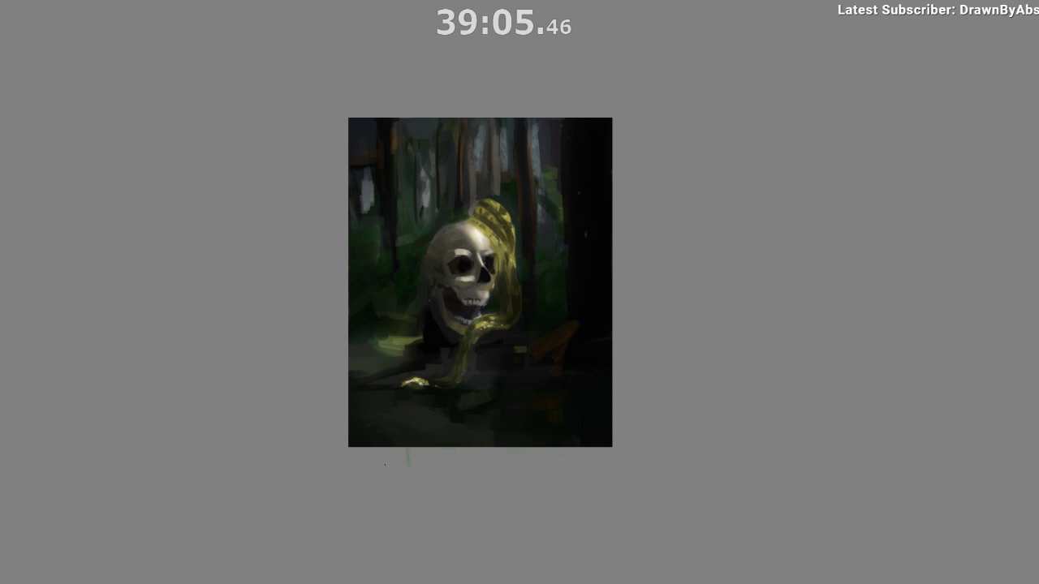
pyautogui.moveTo(495, 456); pyautogui.dragTo(452, 500)
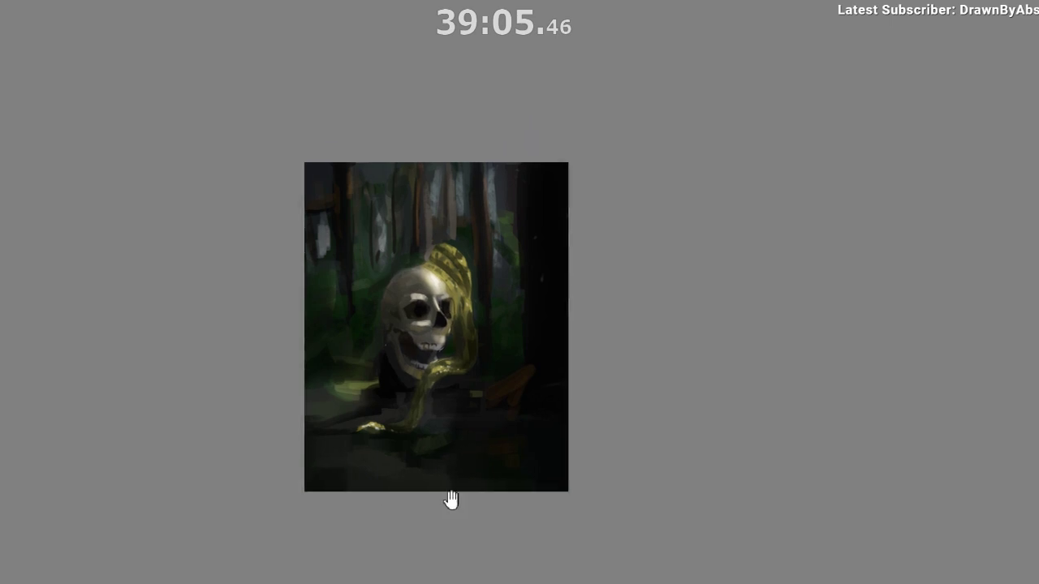
pyautogui.scroll(-1, 561, 430)
pyautogui.moveTo(561, 411); pyautogui.dragTo(568, 372)
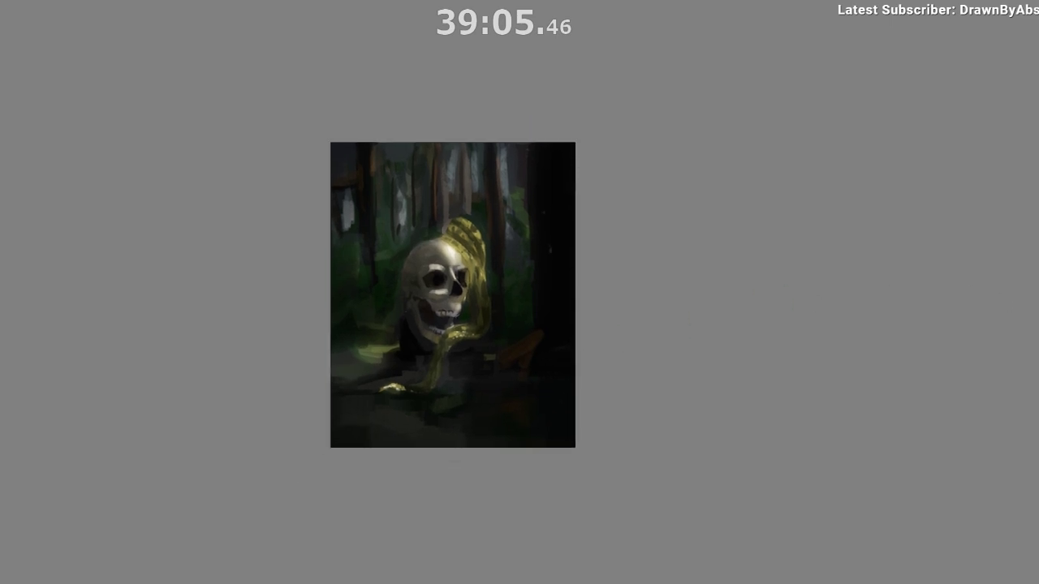
pyautogui.moveTo(406, 400); pyautogui.dragTo(468, 332)
pyautogui.moveTo(468, 332); pyautogui.dragTo(591, 329)
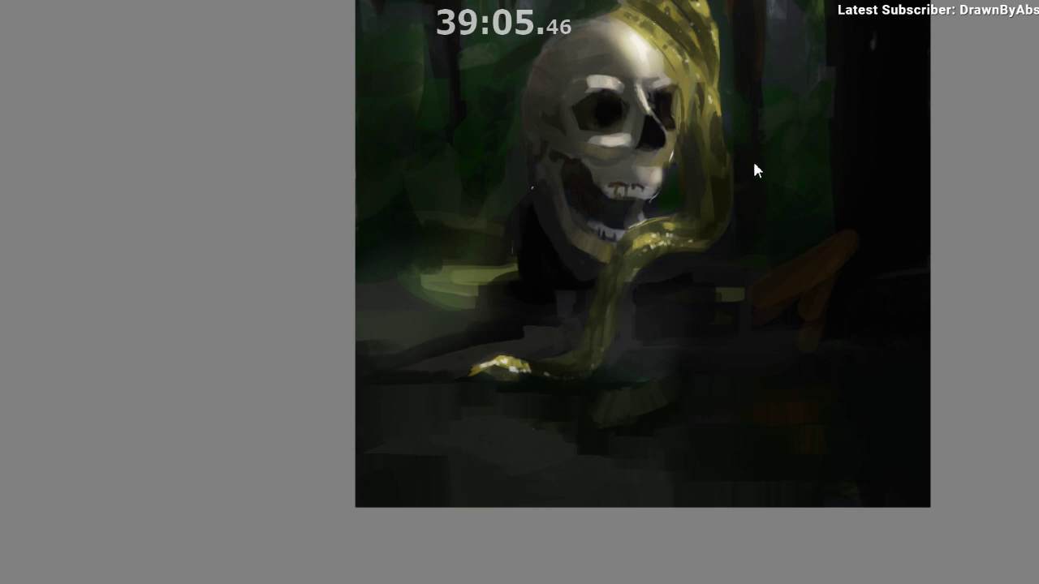
# Paint a thin light waterline highlight beside the snake's head with a small brush, undoing the unwanted attempts.
pyautogui.hotkey('ctrl', 'z')
pyautogui.moveTo(431, 375); pyautogui.dragTo(450, 376)
pyautogui.hotkey('ctrl', 'z')
pyautogui.hotkey('ctrl', 'z')
pyautogui.moveTo(438, 373)
pyautogui.mouseDown()
pyautogui.moveTo(357, 373)
pyautogui.moveTo(393, 375)
pyautogui.moveTo(370, 377)
pyautogui.mouseUp()
pyautogui.hotkey('ctrl', 'z')
pyautogui.hotkey('ctrl', 'z')
pyautogui.moveTo(510, 403); pyautogui.dragTo(459, 413)
pyautogui.scroll(-1, 568, 385)
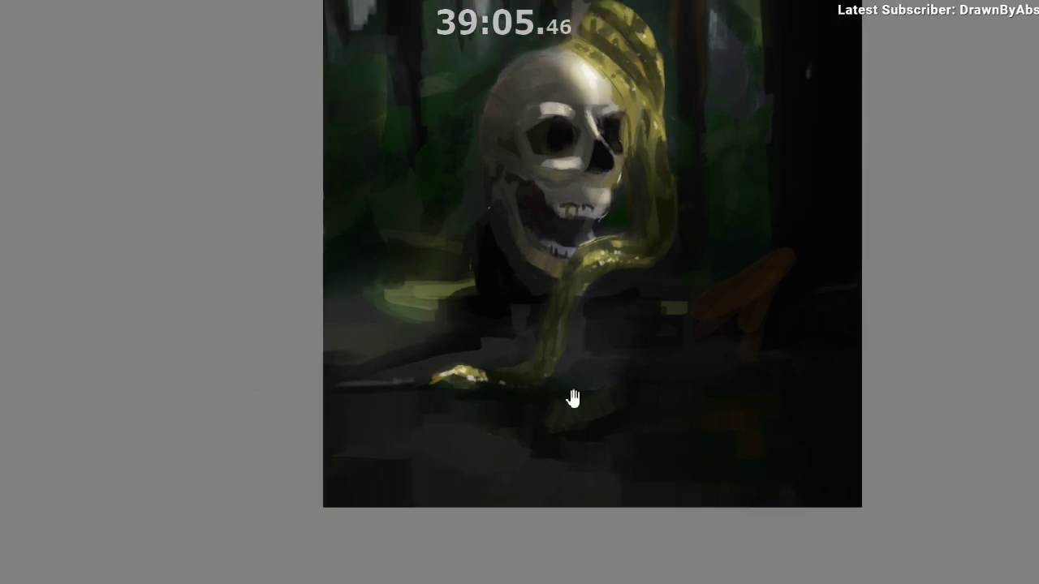
# Add short pale highlight strokes along the waterline beyond the snake's body, checking them in mirrored view.
pyautogui.moveTo(574, 398); pyautogui.dragTo(464, 427)
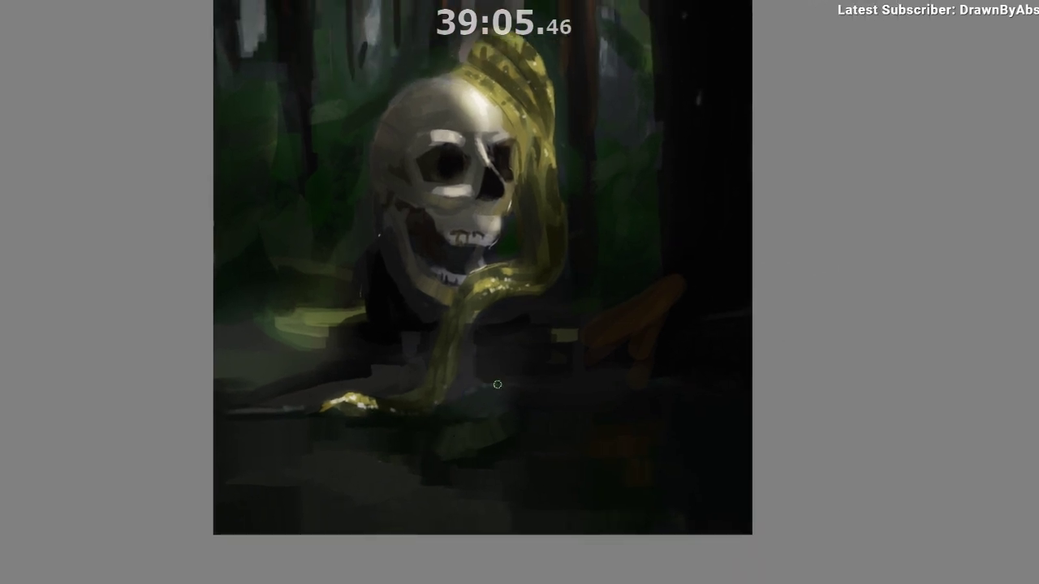
pyautogui.moveTo(501, 382)
pyautogui.mouseDown()
pyautogui.moveTo(492, 398)
pyautogui.moveTo(485, 378)
pyautogui.moveTo(552, 377)
pyautogui.mouseUp()
pyautogui.press('m')
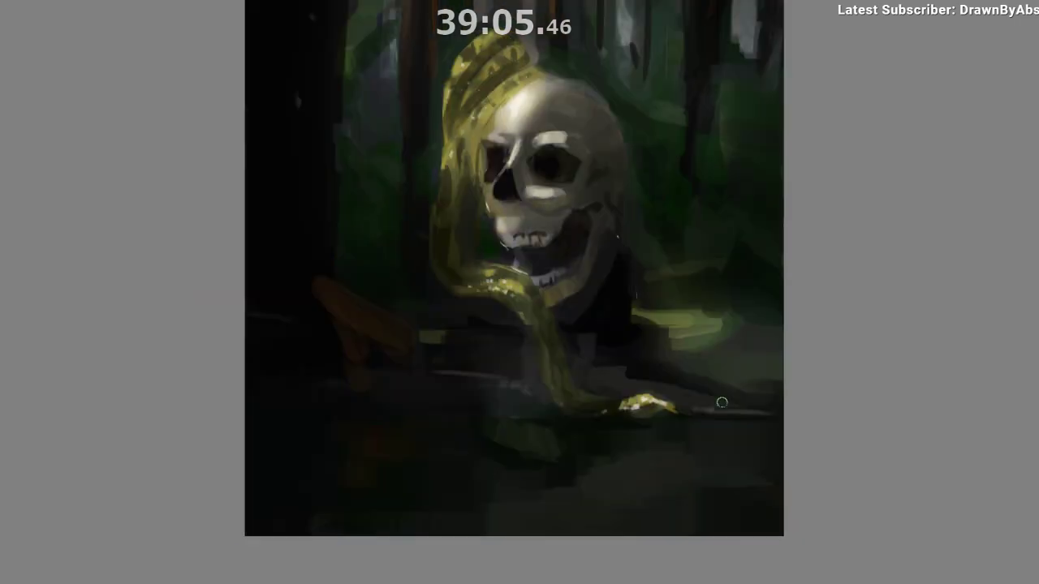
pyautogui.moveTo(529, 434); pyautogui.dragTo(521, 443)
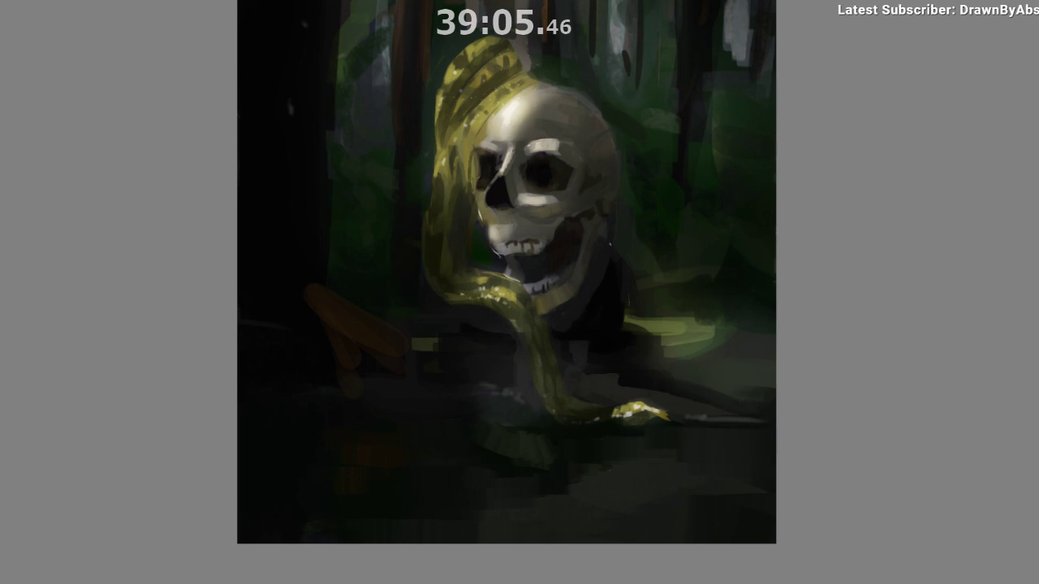
pyautogui.moveTo(491, 387); pyautogui.dragTo(438, 384)
pyautogui.scroll(-1, 448, 408)
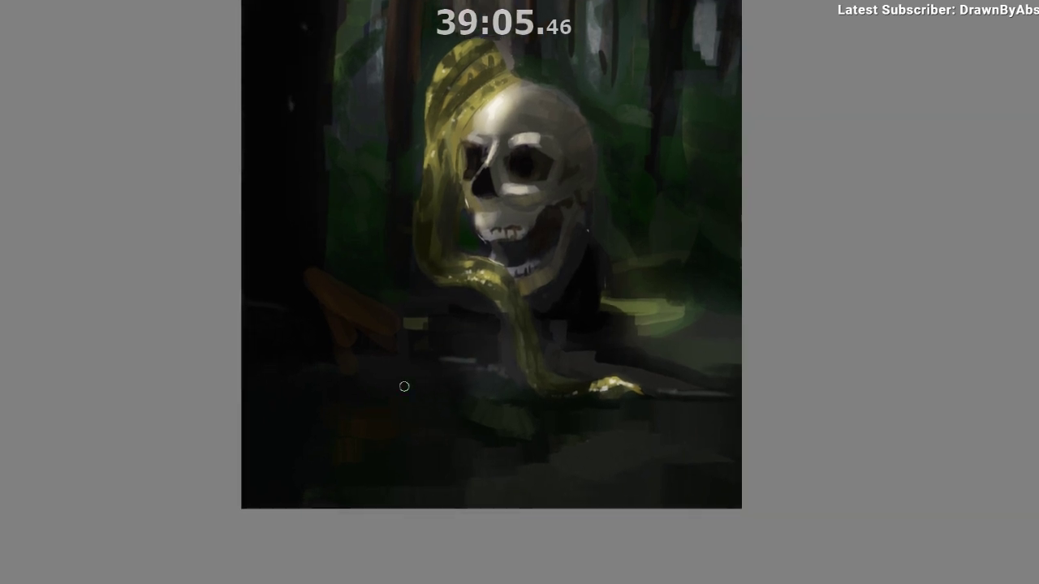
pyautogui.press('m')
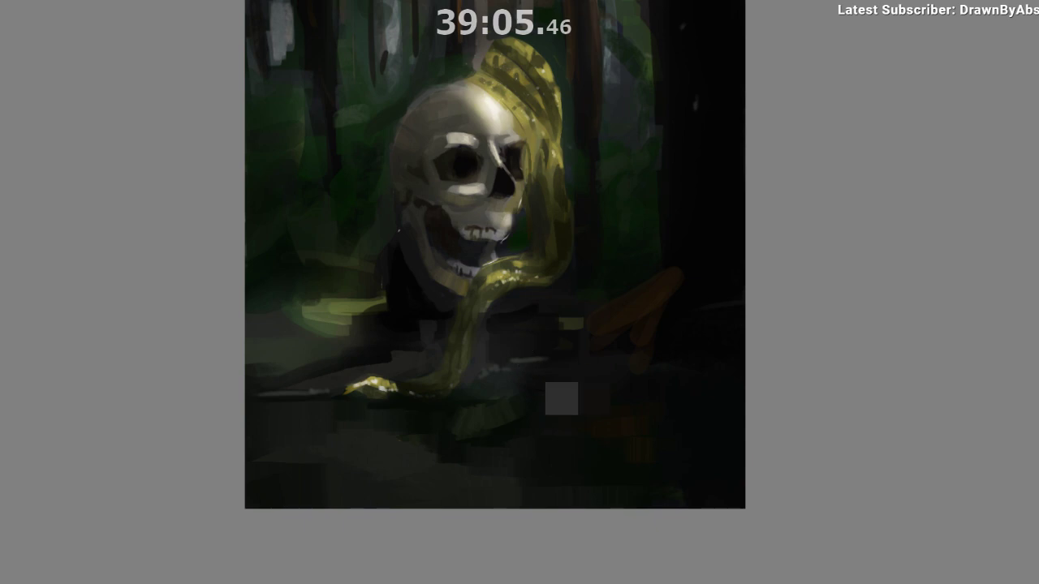
pyautogui.scroll(-1, 652, 373)
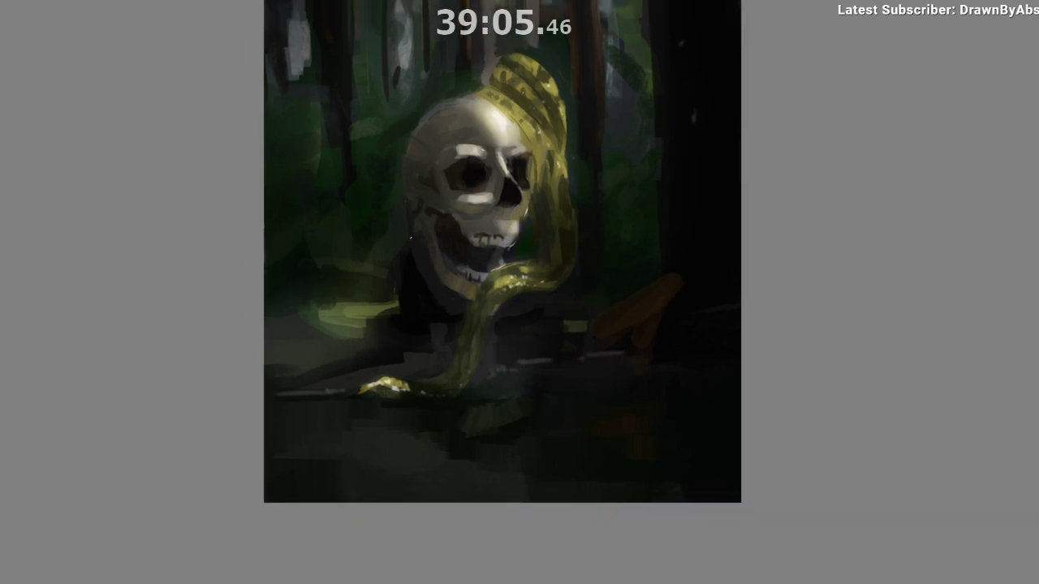
# Extend the broken pale waterline highlights past the fallen log and across the base of the dark trunk.
pyautogui.moveTo(606, 356); pyautogui.dragTo(583, 359)
pyautogui.scroll(-2, 621, 370)
pyautogui.moveTo(609, 394); pyautogui.dragTo(583, 397)
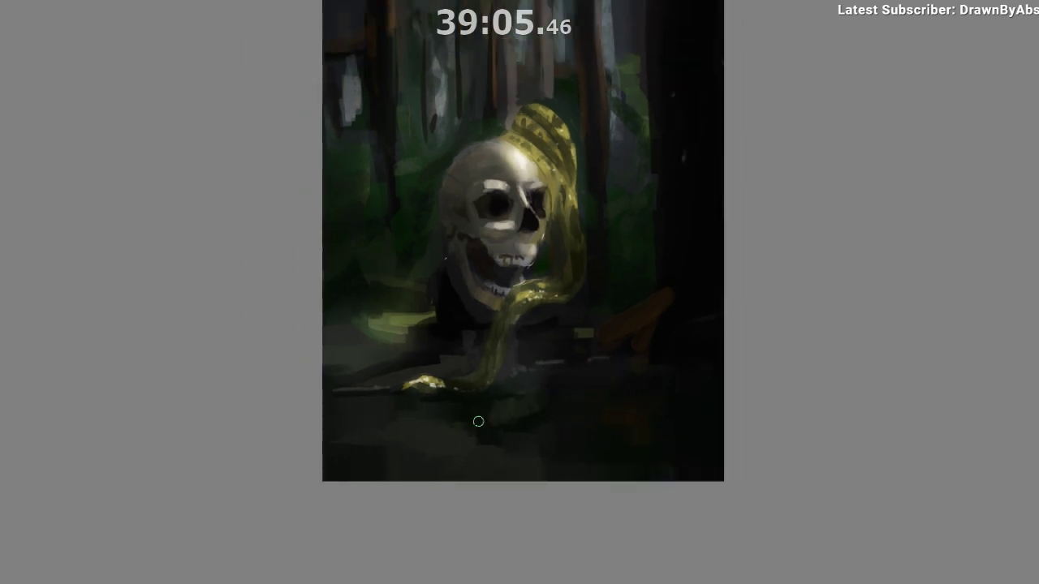
pyautogui.scroll(-1, 557, 417)
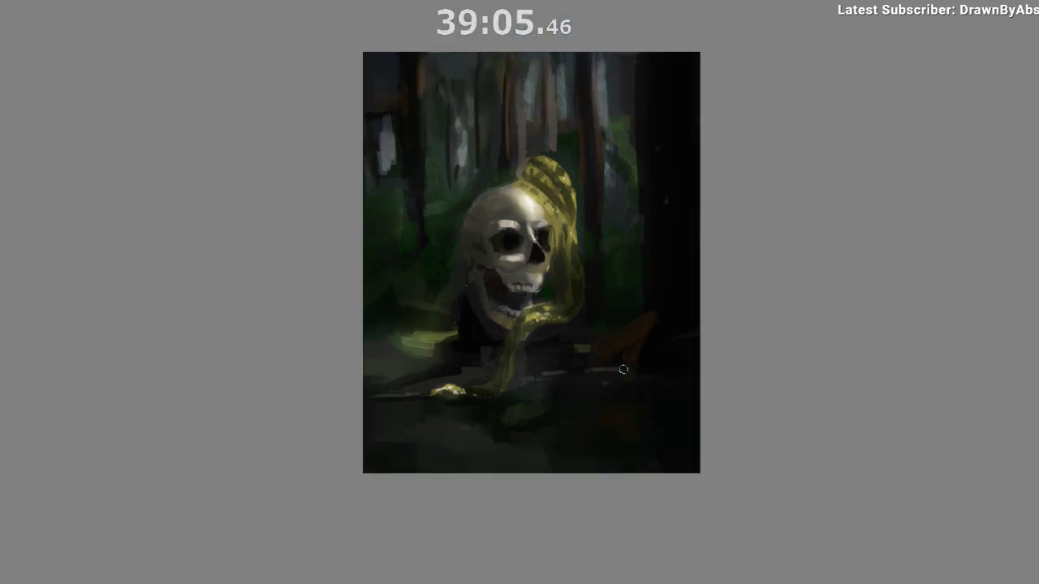
pyautogui.scroll(-1, 641, 420)
pyautogui.moveTo(632, 419); pyautogui.dragTo(592, 397)
pyautogui.scroll(1, 571, 400)
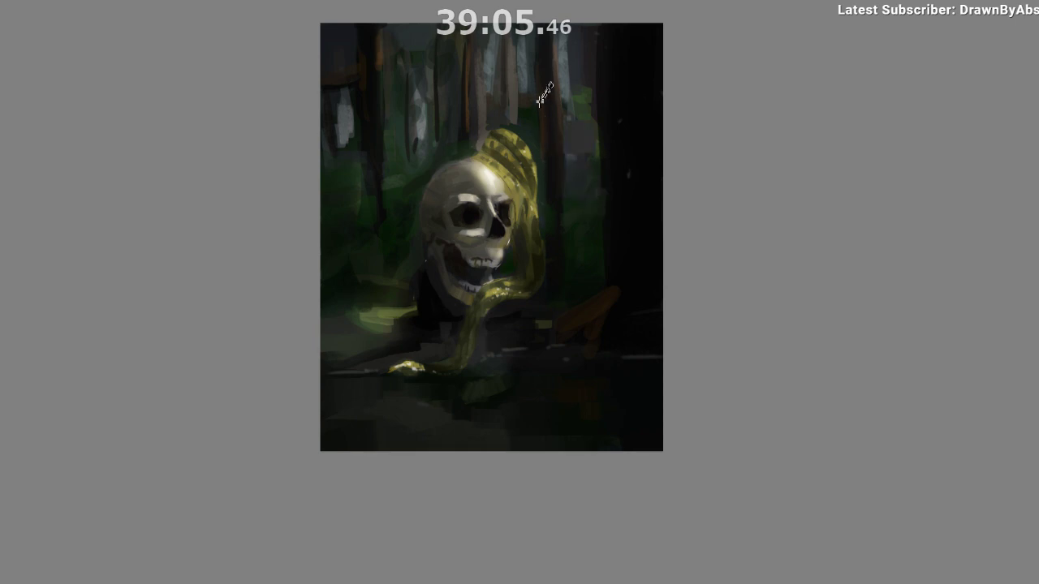
pyautogui.moveTo(600, 441); pyautogui.dragTo(530, 462)
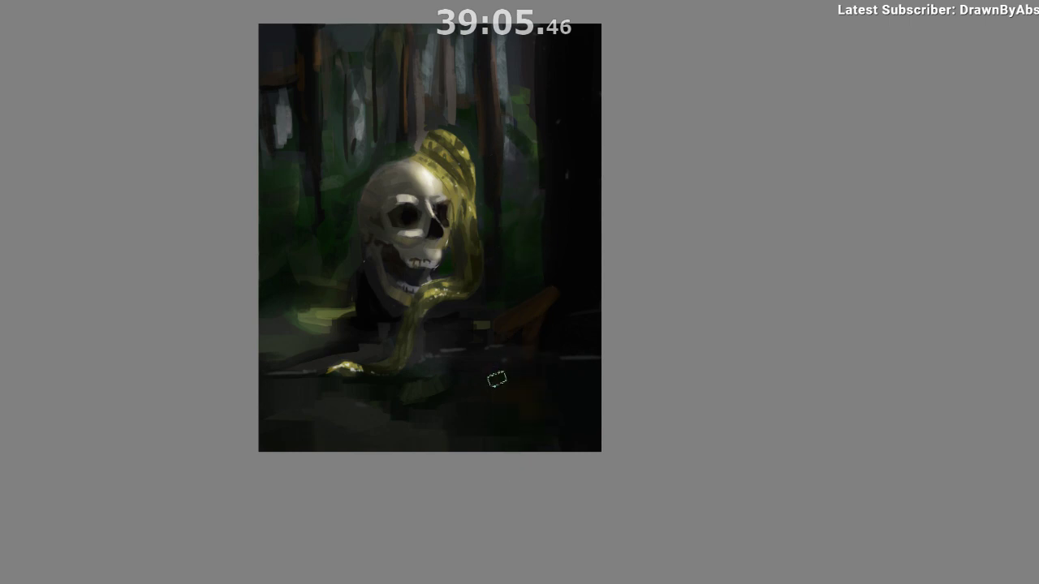
# Sample browns from the fallen log and a background trunk, and paint their dark vertical and slanted reflections in the water.
pyautogui.keyDown('ctrl'); pyautogui.click(510, 319); pyautogui.keyUp('ctrl')
pyautogui.moveTo(496, 385); pyautogui.dragTo(498, 462)
pyautogui.moveTo(496, 416); pyautogui.dragTo(498, 463)
pyautogui.keyDown('ctrl'); pyautogui.click(492, 404); pyautogui.keyUp('ctrl')
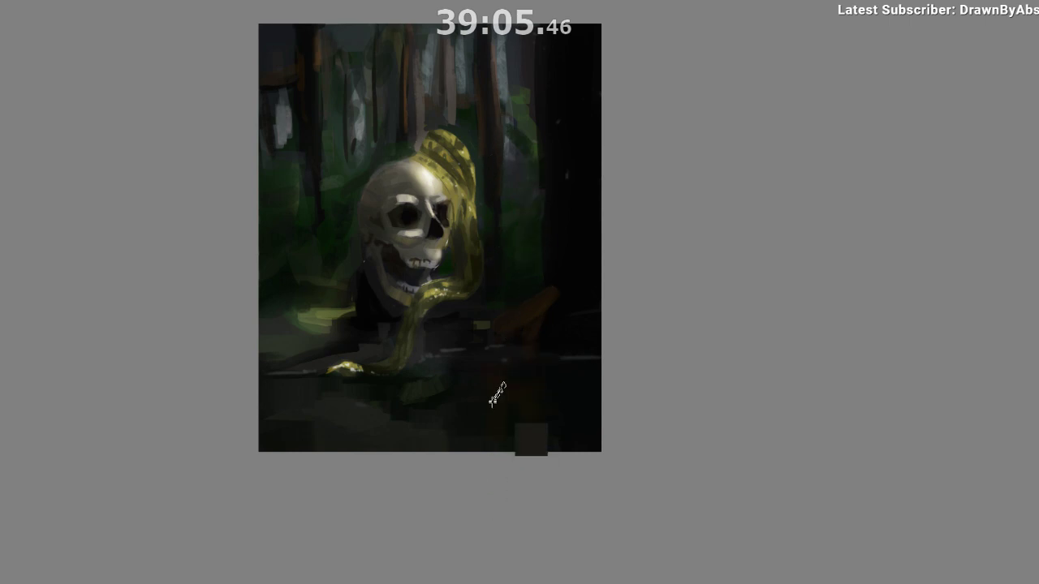
pyautogui.keyDown('ctrl'); pyautogui.click(493, 90); pyautogui.keyUp('ctrl')
pyautogui.moveTo(493, 410)
pyautogui.mouseDown()
pyautogui.moveTo(493, 497)
pyautogui.moveTo(499, 469)
pyautogui.mouseUp()
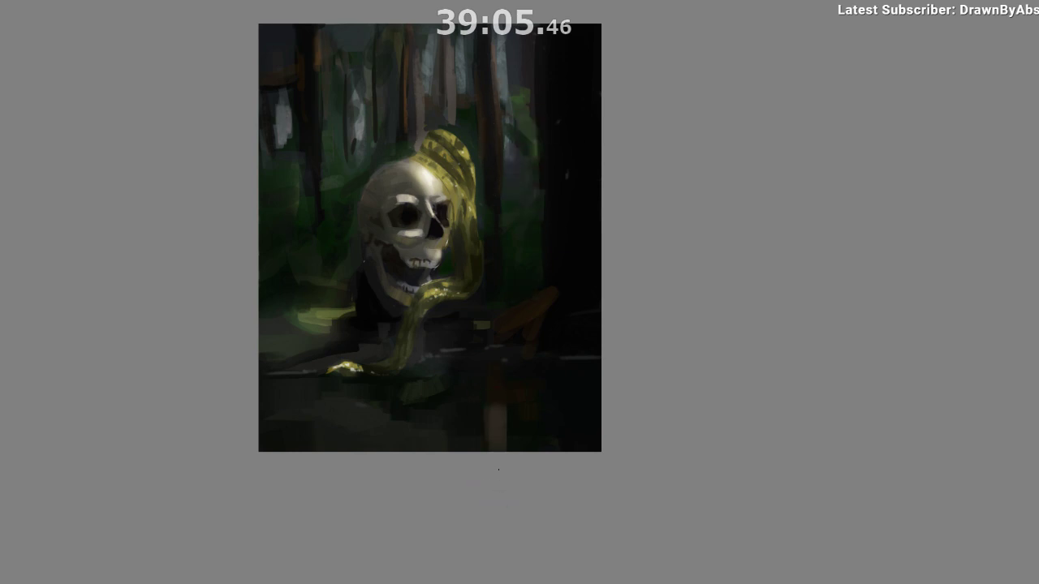
pyautogui.keyDown('ctrl'); pyautogui.click(535, 309); pyautogui.keyUp('ctrl')
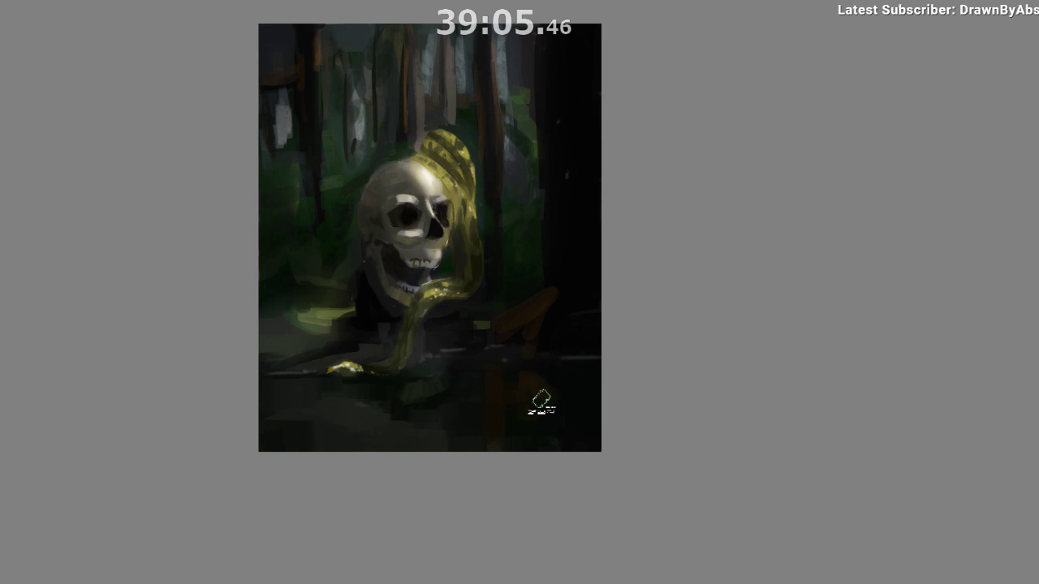
# Mirror the view and outline zigzag freehand ripple selections in the water below the snake's head.
pyautogui.press('m')
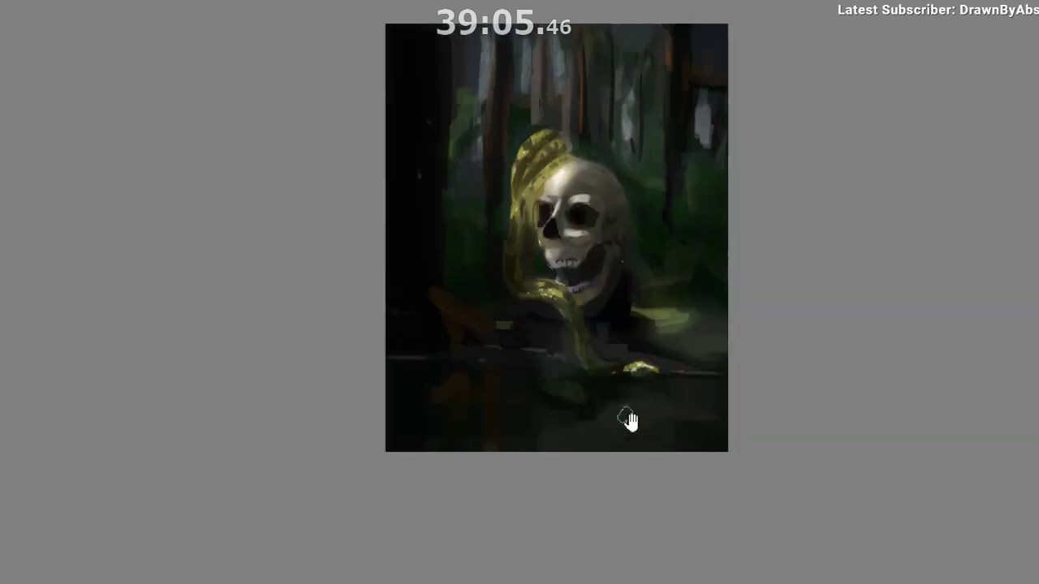
pyautogui.moveTo(631, 422); pyautogui.dragTo(516, 405)
pyautogui.moveTo(497, 462); pyautogui.dragTo(508, 479)
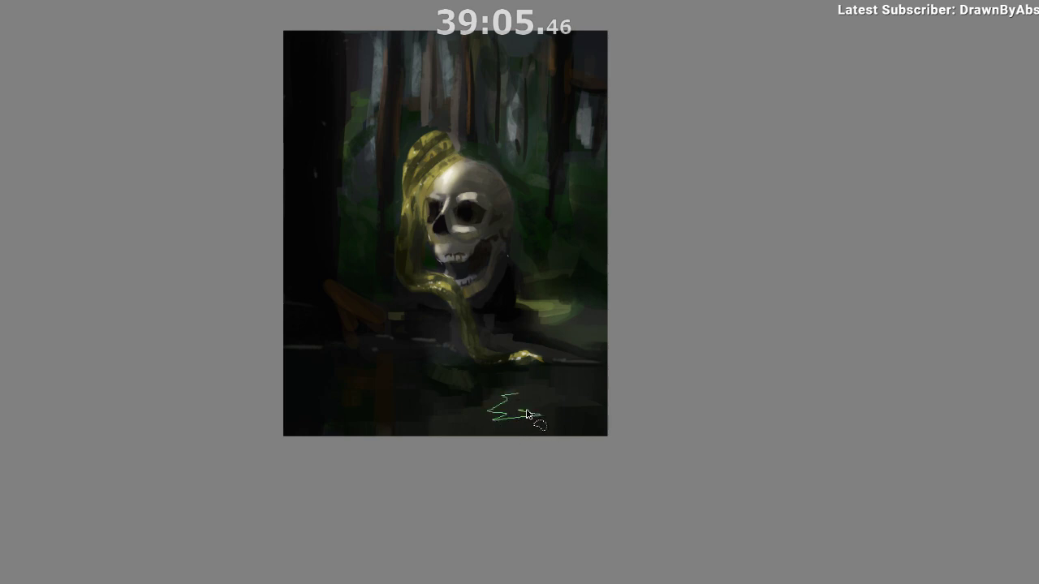
pyautogui.moveTo(526, 414)
pyautogui.mouseDown()
pyautogui.moveTo(552, 400)
pyautogui.moveTo(501, 396)
pyautogui.mouseUp()
pyautogui.moveTo(546, 386); pyautogui.dragTo(607, 349)
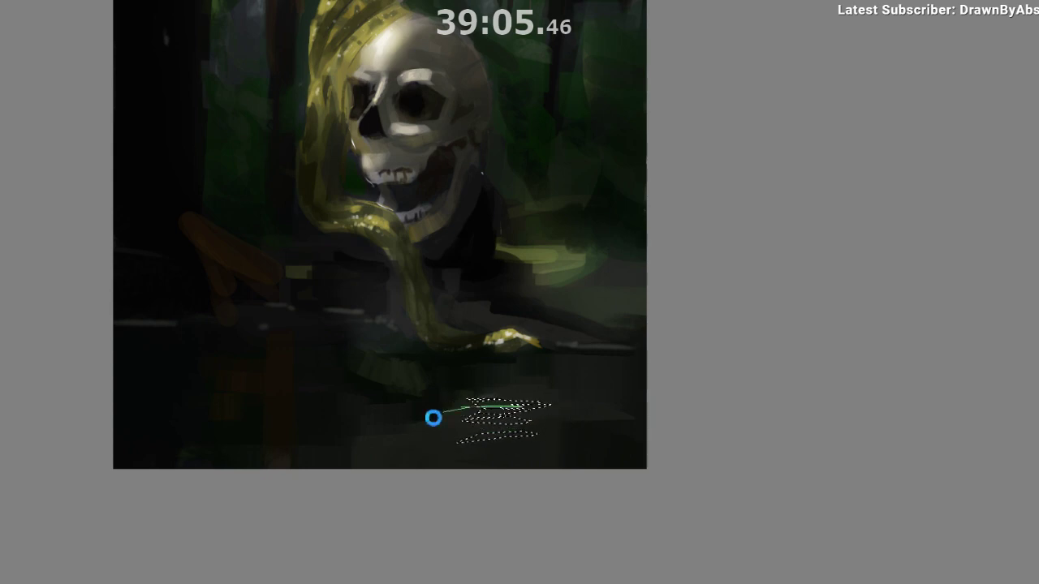
pyautogui.scroll(2, 536, 400)
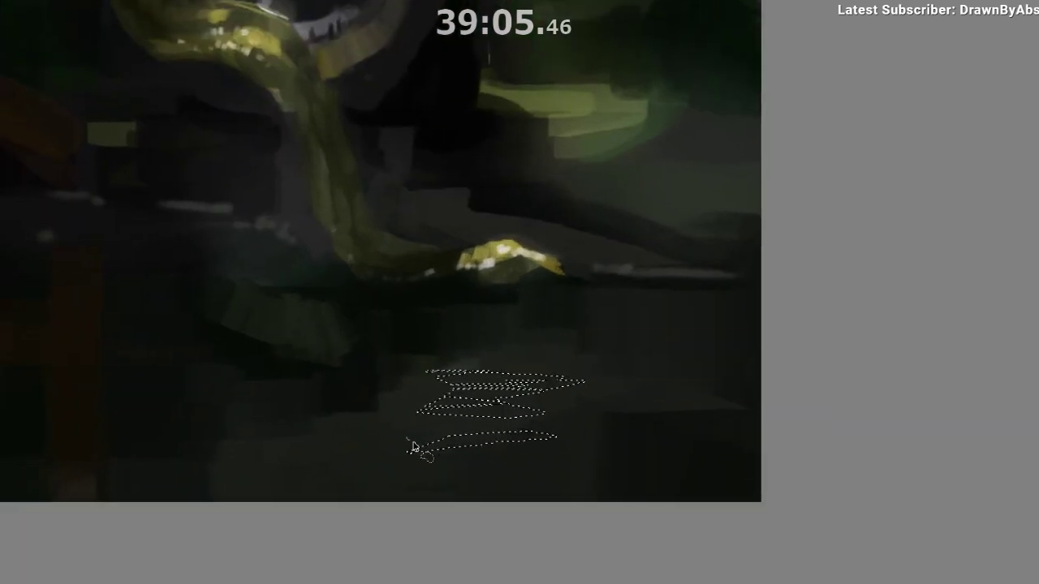
pyautogui.moveTo(414, 447)
pyautogui.mouseDown()
pyautogui.moveTo(466, 463)
pyautogui.moveTo(545, 446)
pyautogui.mouseUp()
# Fill the ripple selection with textured strokes, using yellow sampled from the snake's head for its reflection, and clear the selection.
pyautogui.press('b')
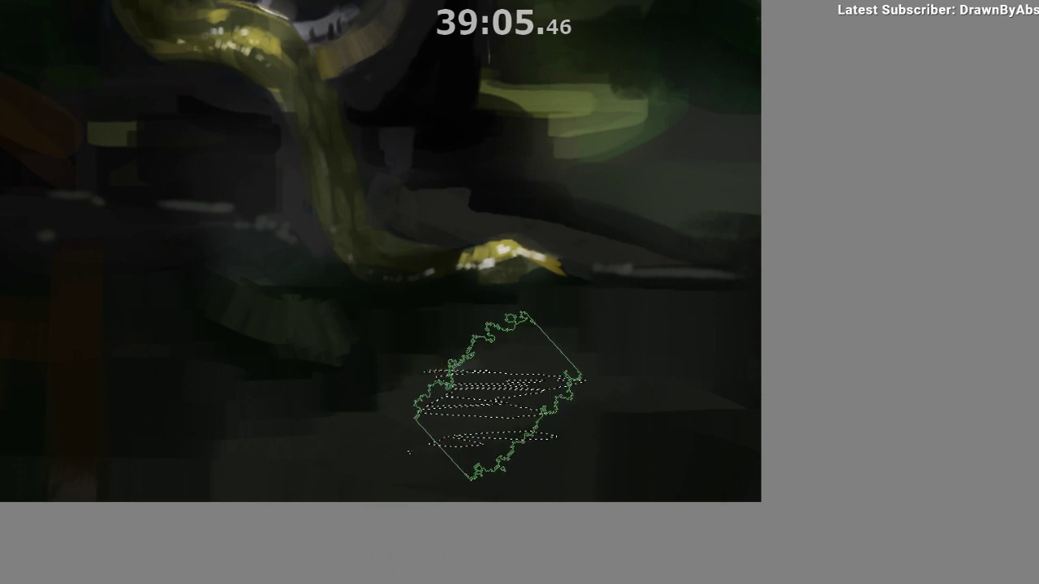
pyautogui.moveTo(498, 336)
pyautogui.mouseDown()
pyautogui.moveTo(491, 535)
pyautogui.moveTo(507, 538)
pyautogui.moveTo(476, 475)
pyautogui.mouseUp()
pyautogui.hotkey('ctrl', 'd')
pyautogui.press('m')
pyautogui.scroll(-1, 499, 538)
pyautogui.hotkey('ctrl', 'h')
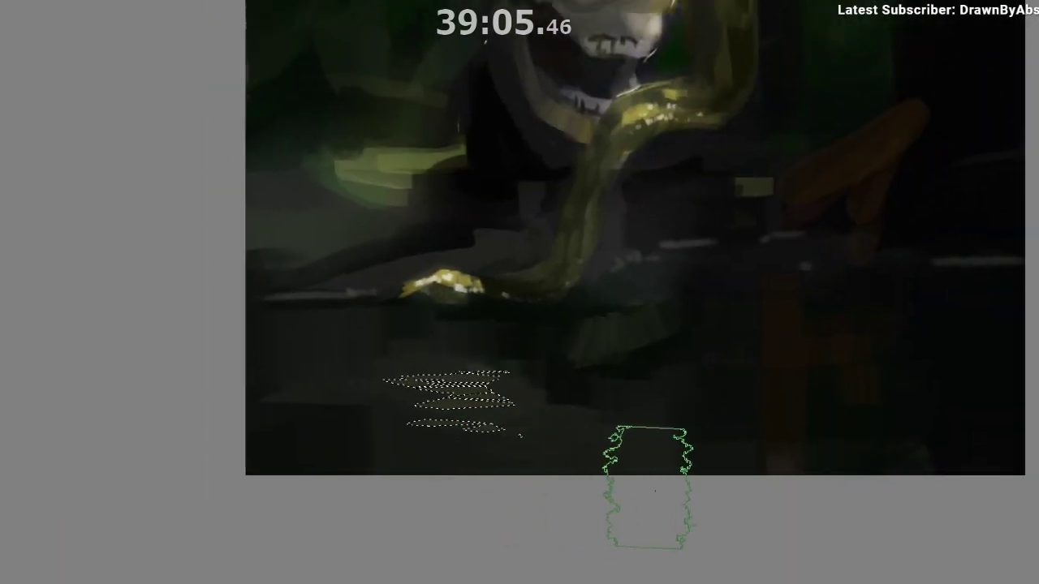
pyautogui.keyDown('ctrl'); pyautogui.click(459, 280); pyautogui.keyUp('ctrl')
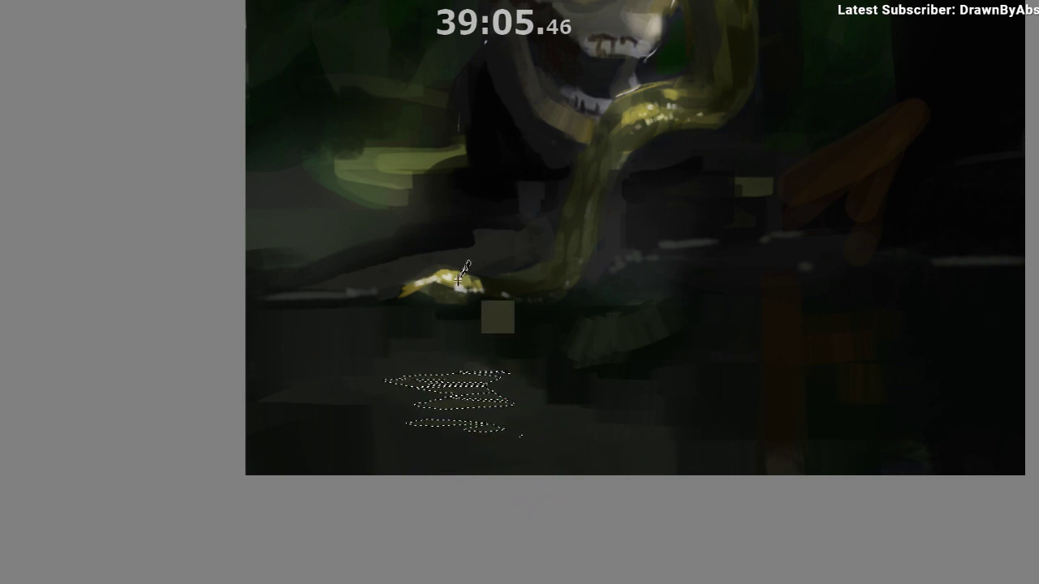
pyautogui.moveTo(460, 341); pyautogui.dragTo(474, 464)
pyautogui.hotkey('ctrl', 'h')
pyautogui.moveTo(546, 499)
pyautogui.mouseDown()
pyautogui.moveTo(522, 533)
pyautogui.moveTo(491, 515)
pyautogui.mouseUp()
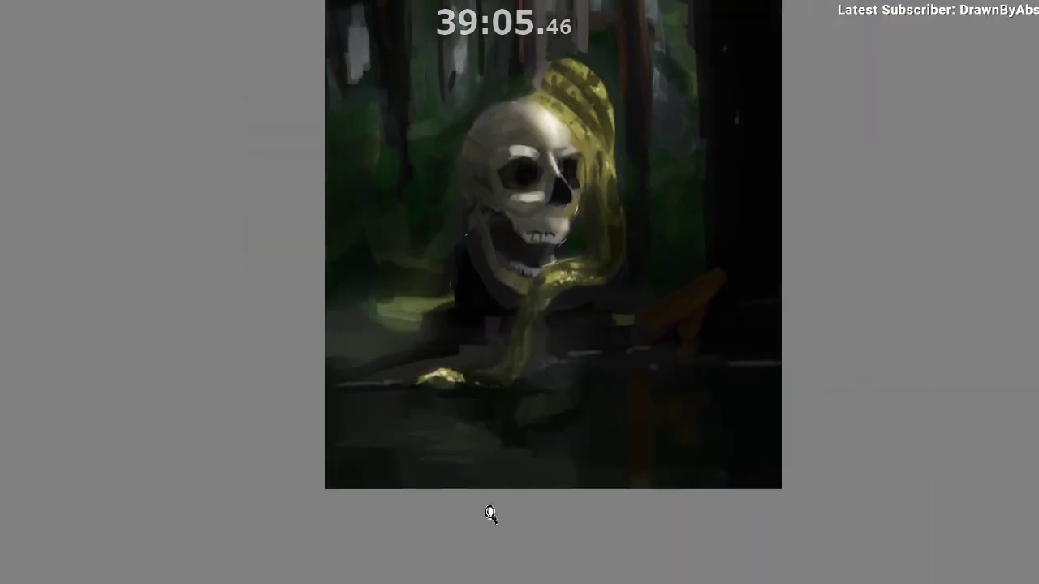
pyautogui.scroll(1, 491, 513)
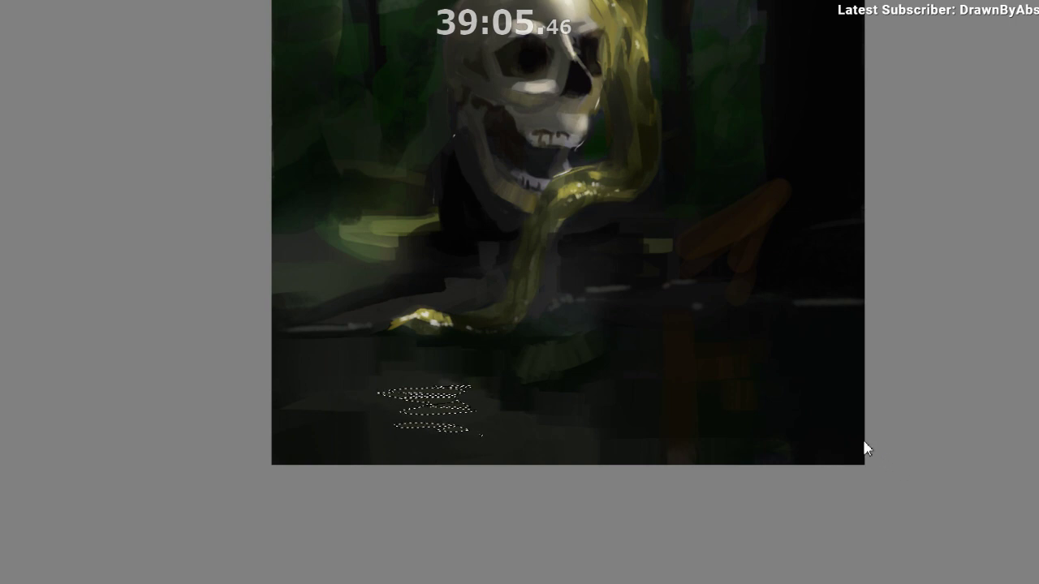
pyautogui.hotkey('ctrl', 'd')
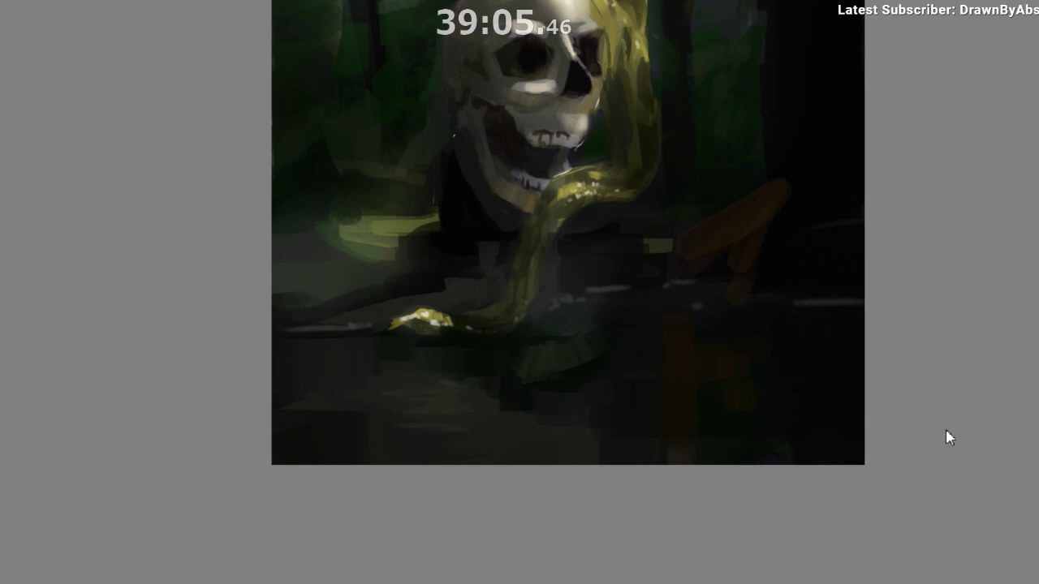
# Cover the stray light specks on the dark foreground trunk with near-black and review the whole painting.
pyautogui.moveTo(582, 492); pyautogui.dragTo(546, 513)
pyautogui.moveTo(542, 519); pyautogui.dragTo(497, 497)
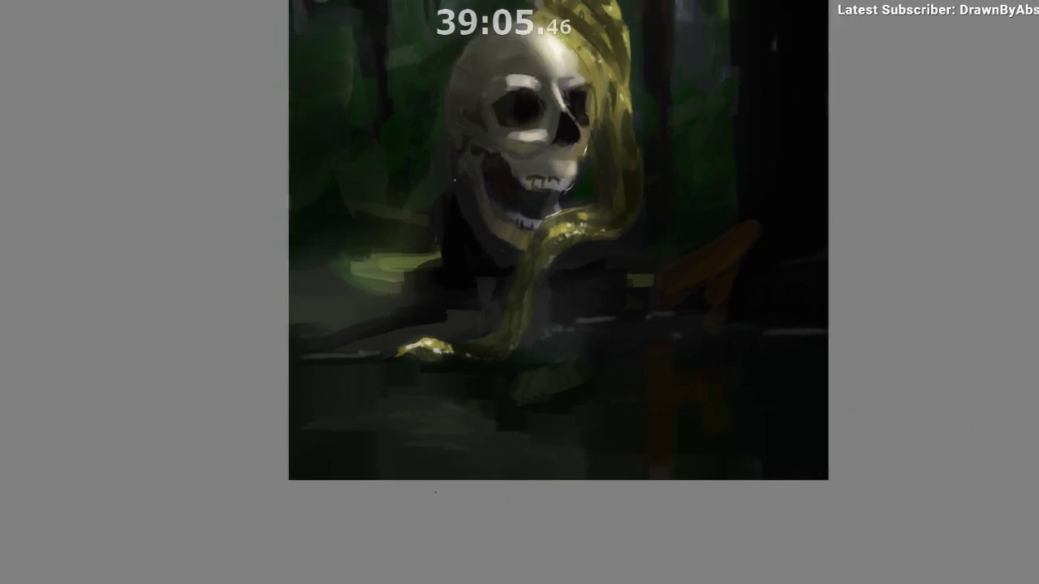
pyautogui.moveTo(429, 457); pyautogui.dragTo(411, 462)
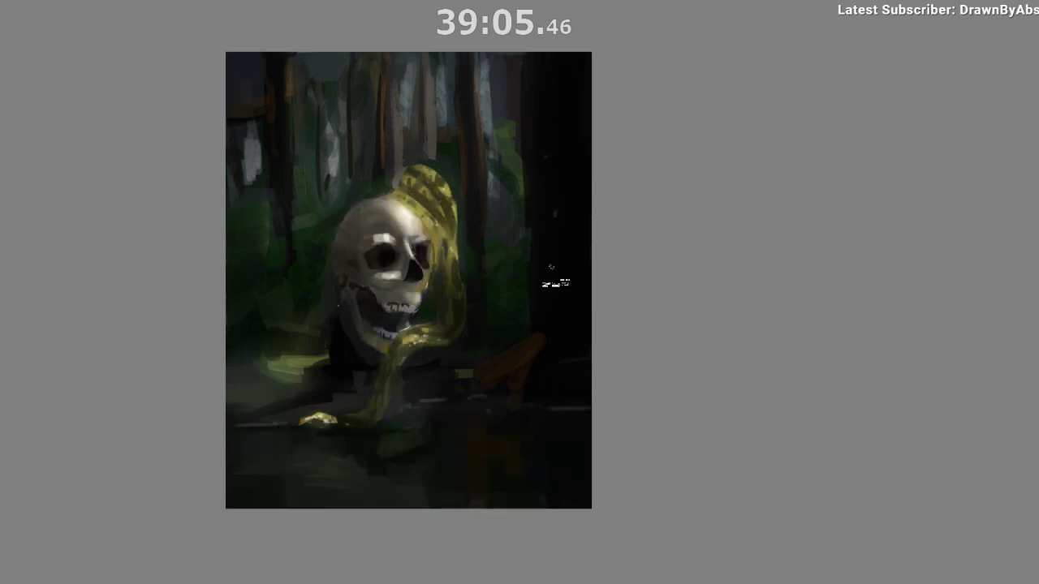
pyautogui.scroll(-1, 560, 346)
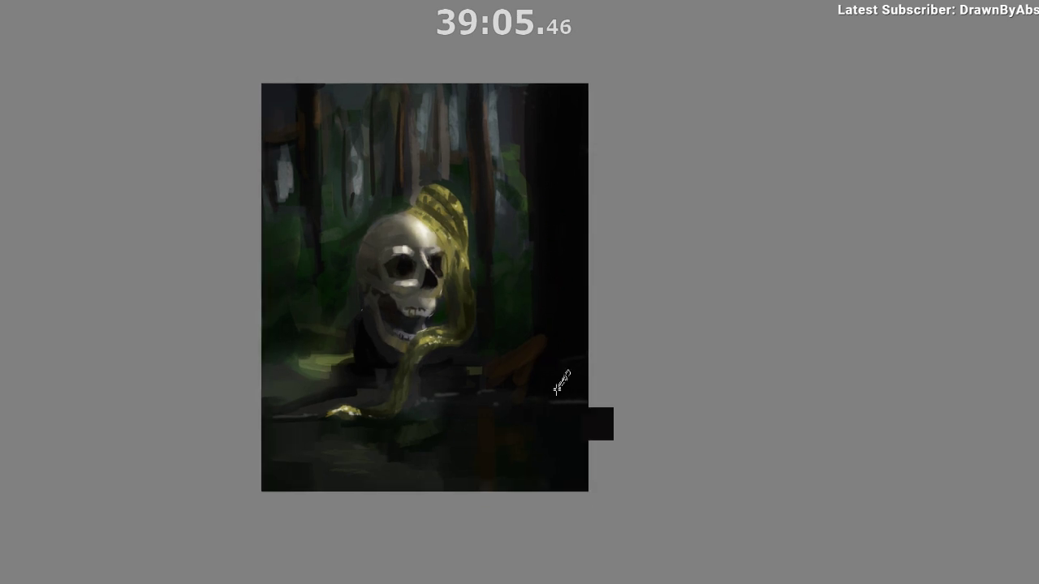
pyautogui.scroll(-2, 586, 443)
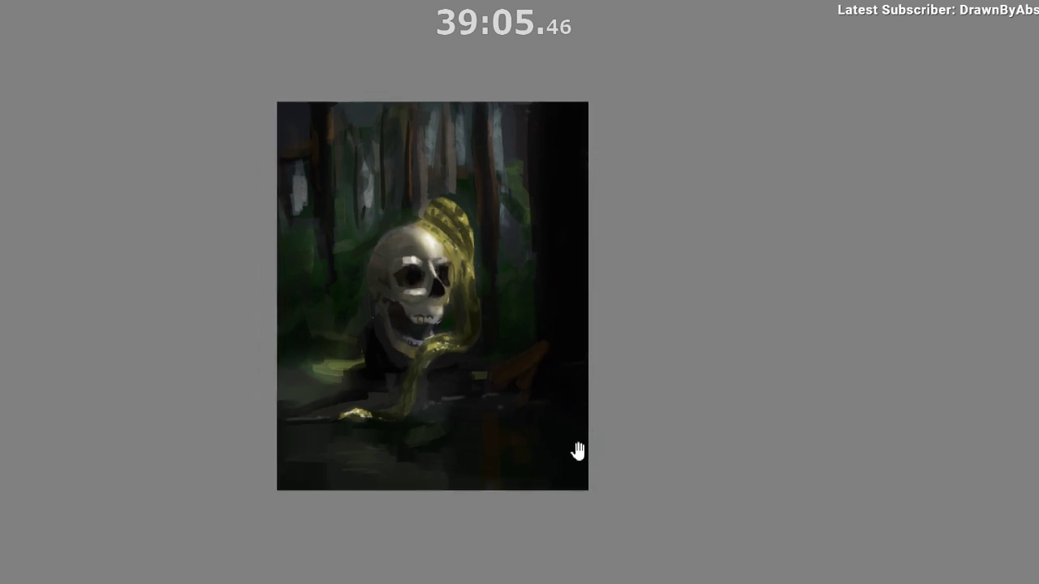
pyautogui.scroll(1, 583, 507)
pyautogui.moveTo(600, 485); pyautogui.dragTo(616, 427)
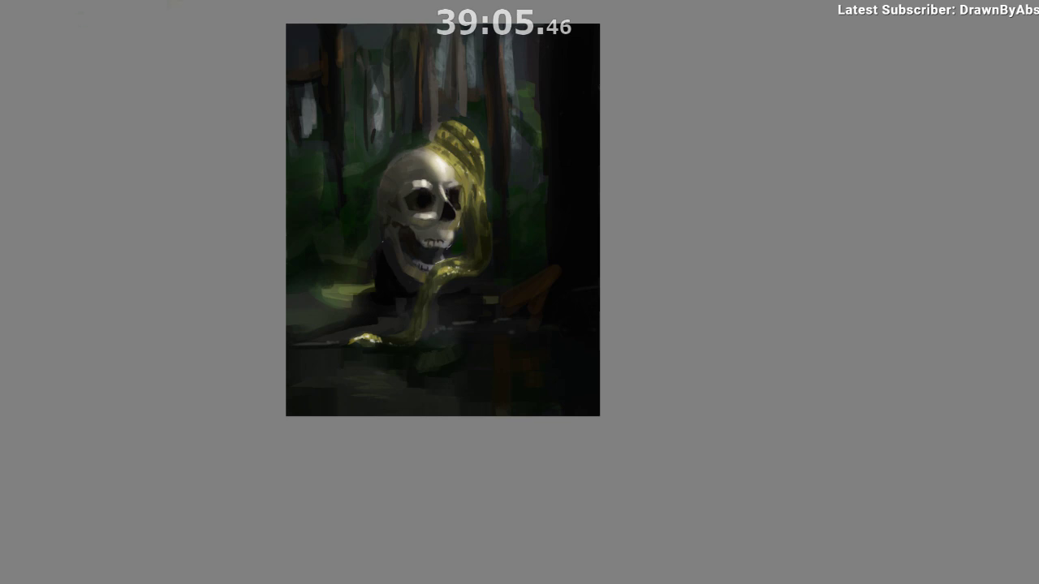
# Switch to the canvas of studies and compare the painted seated man in a green turban with its reference photo.
pyautogui.click(348, 2)
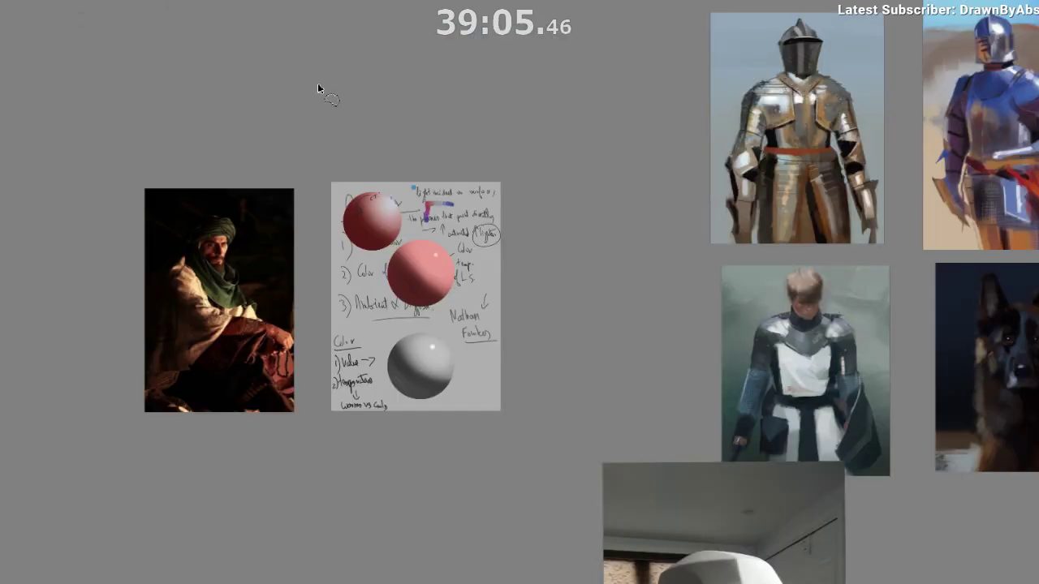
pyautogui.scroll(1, 560, 154)
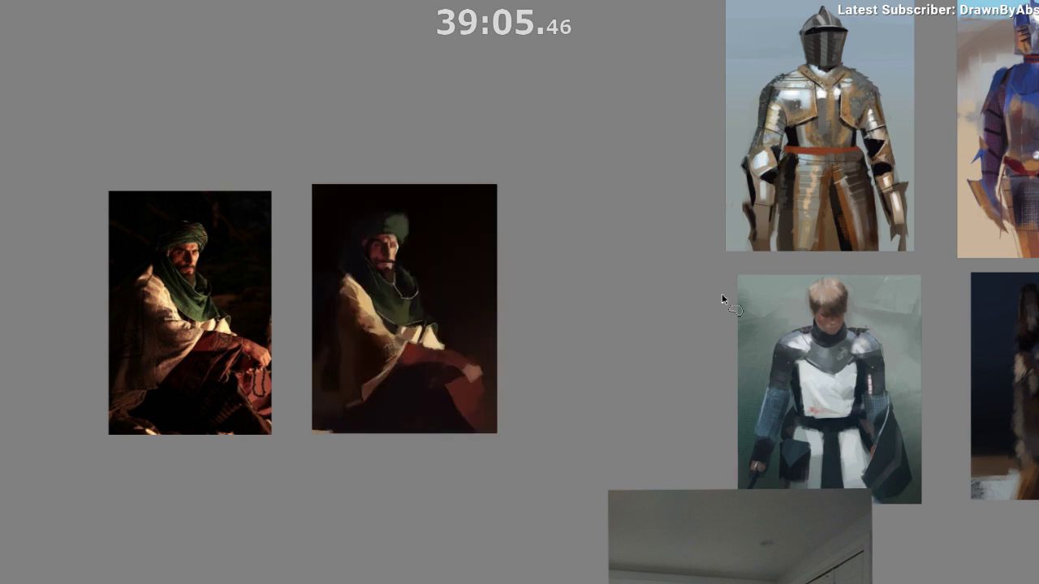
pyautogui.scroll(4, 495, 301)
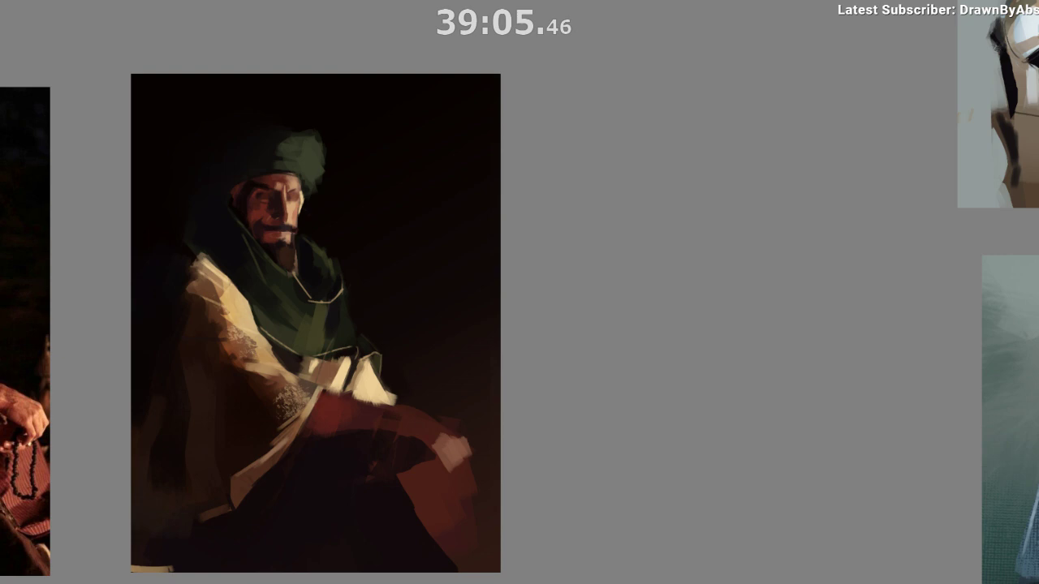
pyautogui.scroll(-2, 546, 146)
pyautogui.moveTo(460, 154); pyautogui.dragTo(621, 142)
pyautogui.scroll(2, 600, 151)
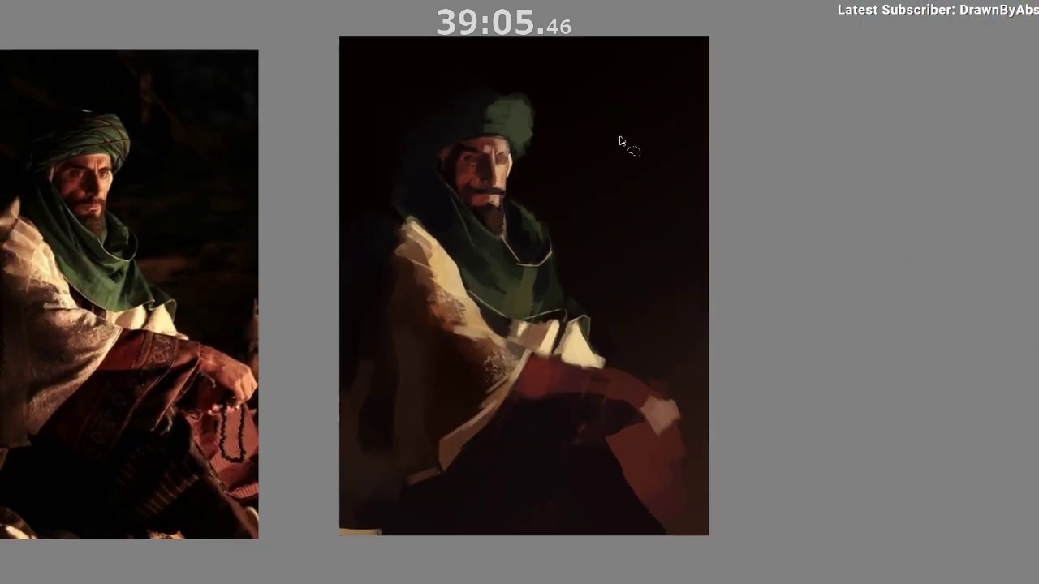
pyautogui.scroll(-2, 619, 141)
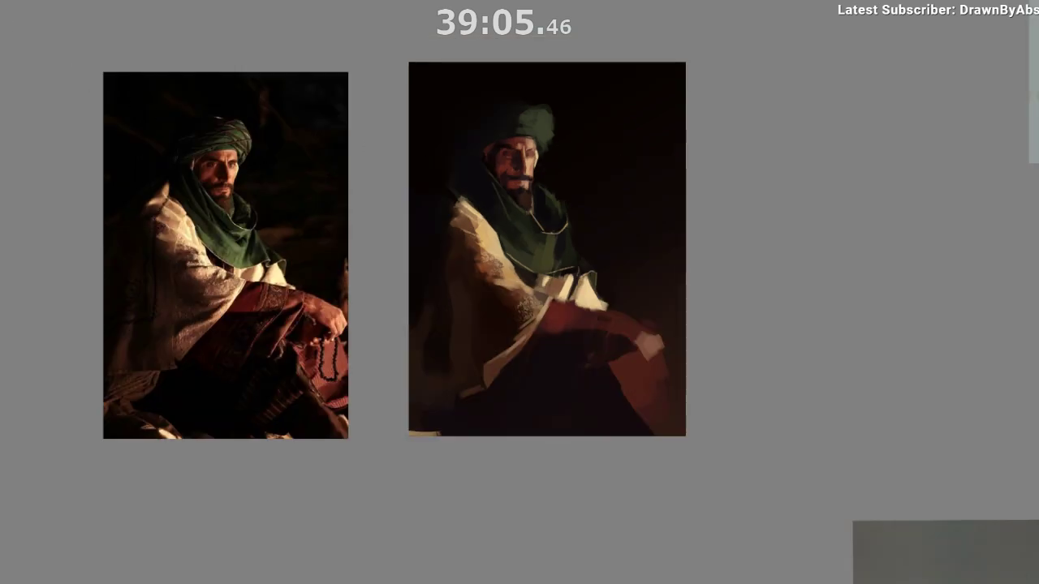